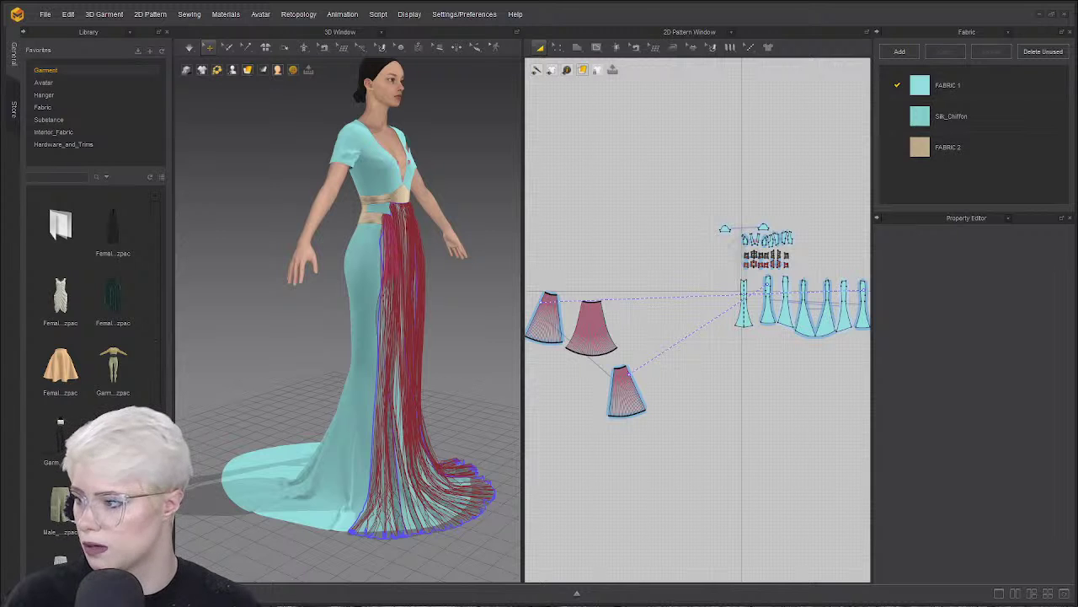
# Enlarge the reference image of the gown to examine its draped skirt and train, move it aside and close it.
pyautogui.moveTo(0, 75); pyautogui.dragTo(365, 46)
pyautogui.click(208, 62)
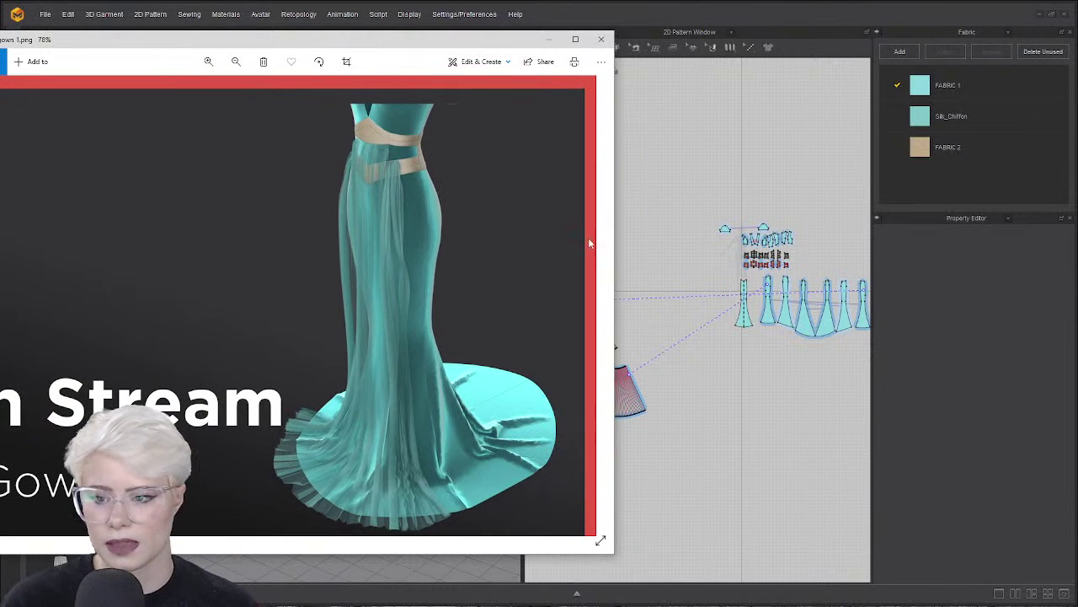
pyautogui.click(209, 62)
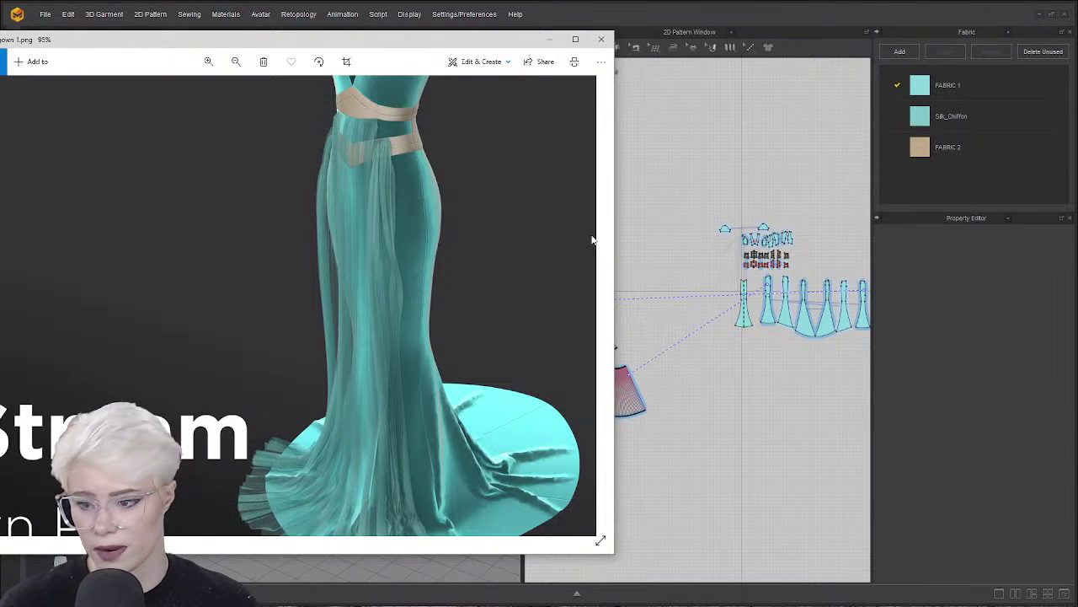
pyautogui.moveTo(481, 40); pyautogui.dragTo(83, 107)
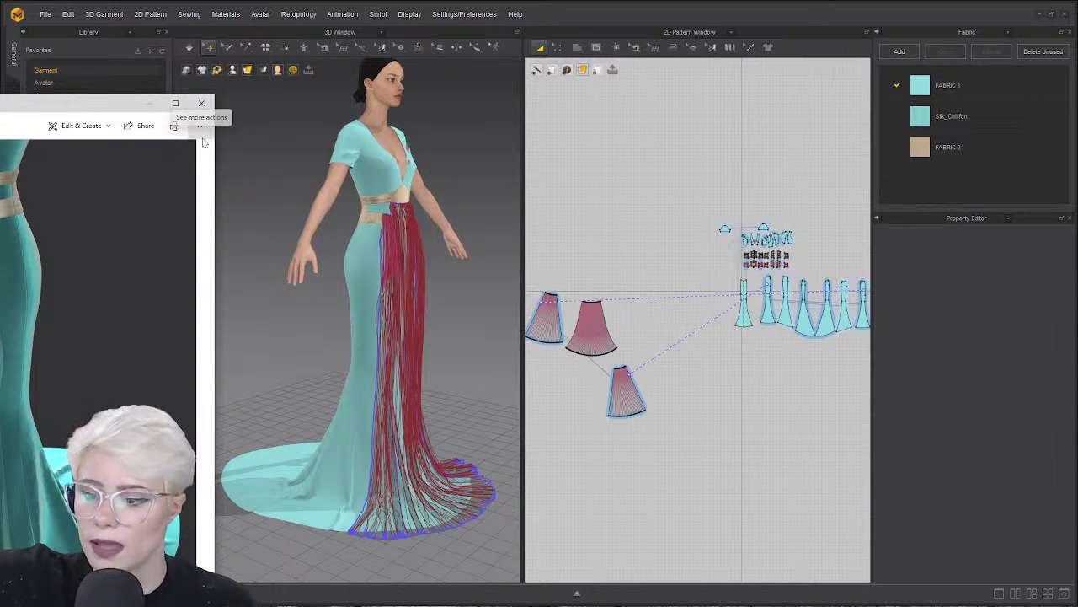
pyautogui.click(201, 103)
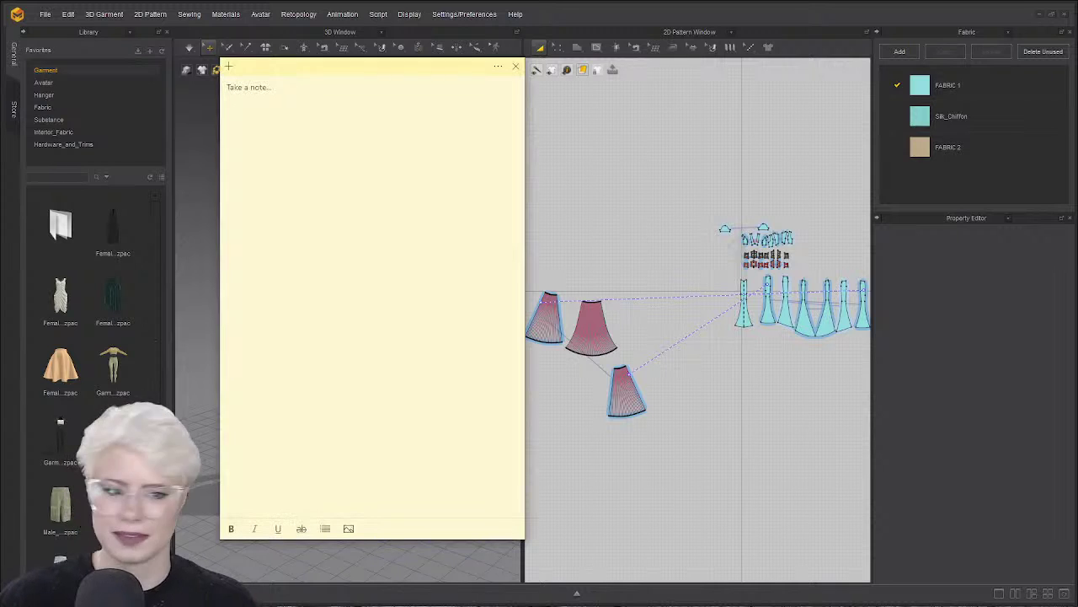
# Put the blank sticky note away and hide the garment library to widen the 3D and 2D workspaces.
pyautogui.moveTo(307, 65); pyautogui.dragTo(332, 97)
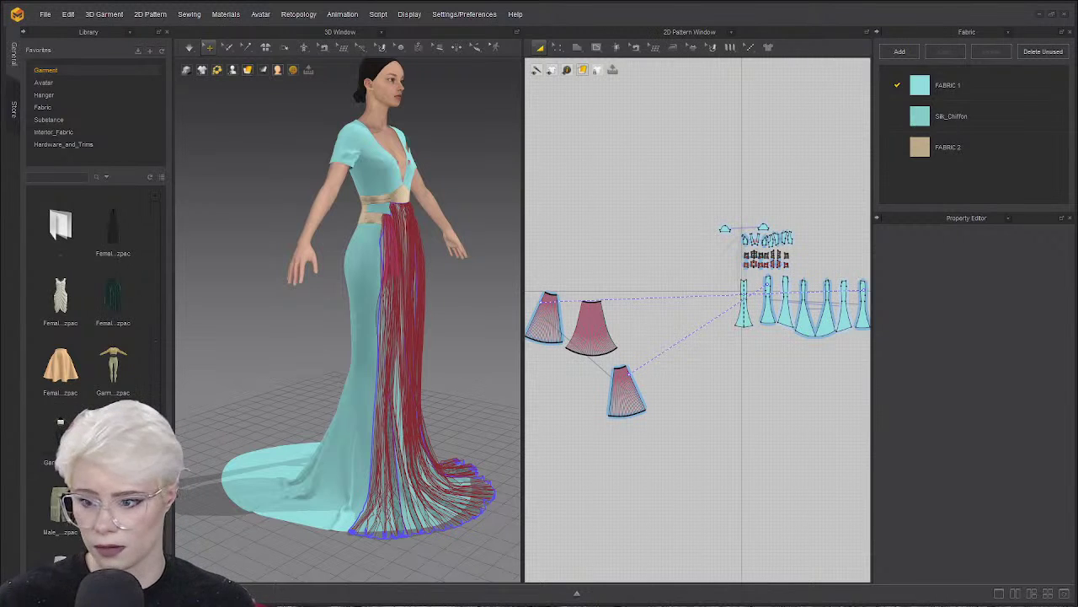
pyautogui.moveTo(455, 253); pyautogui.dragTo(362, 241, button='right')
pyautogui.scroll(-3, 361, 241)
pyautogui.moveTo(422, 313); pyautogui.dragTo(353, 239, button='middle')
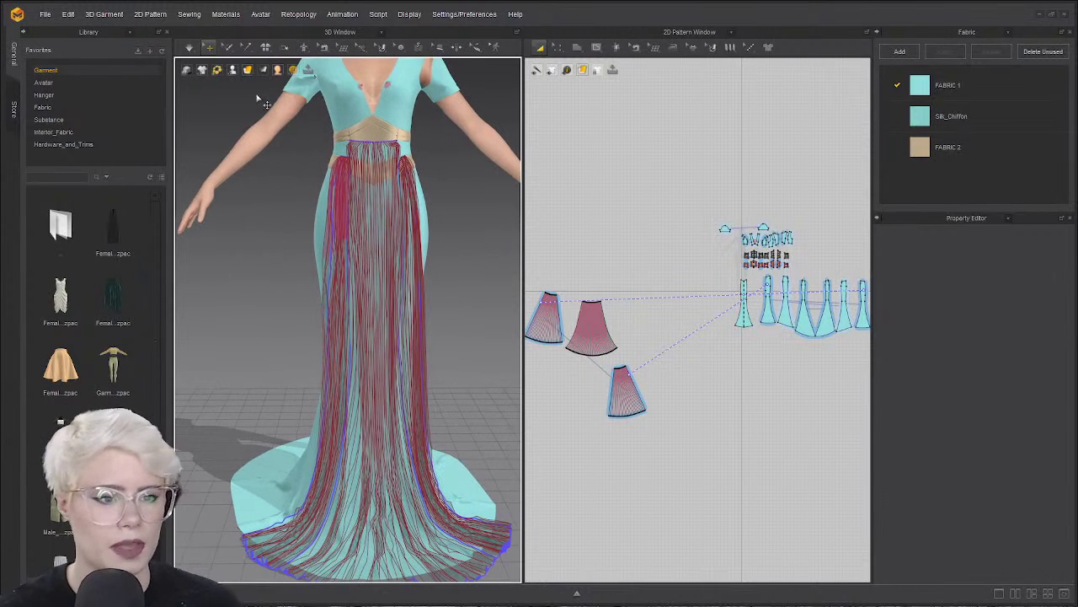
pyautogui.rightClick(197, 69)
pyautogui.click(617, 263)
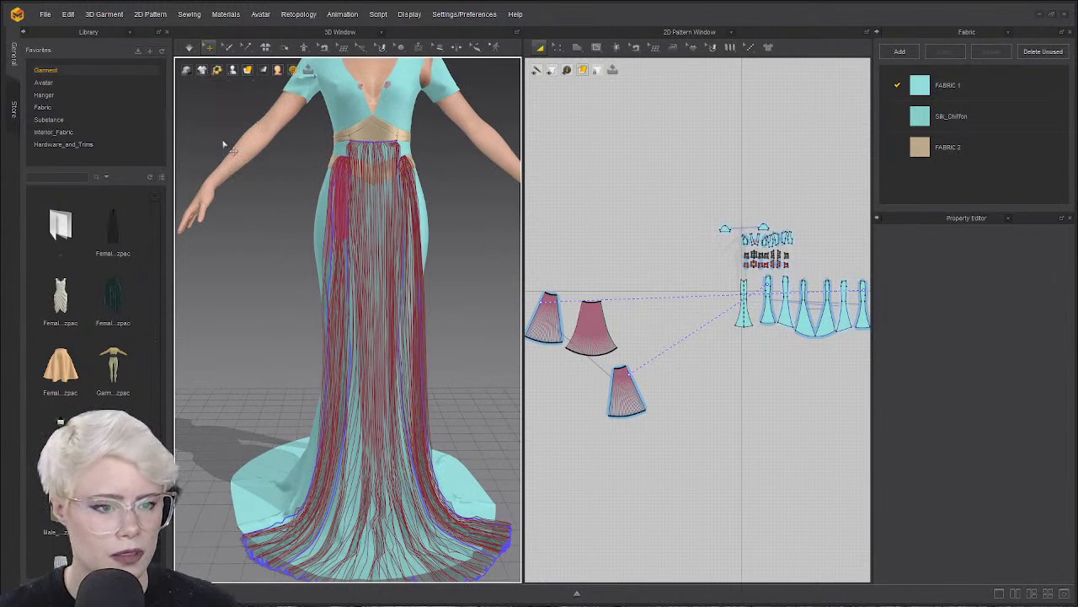
pyautogui.click(166, 33)
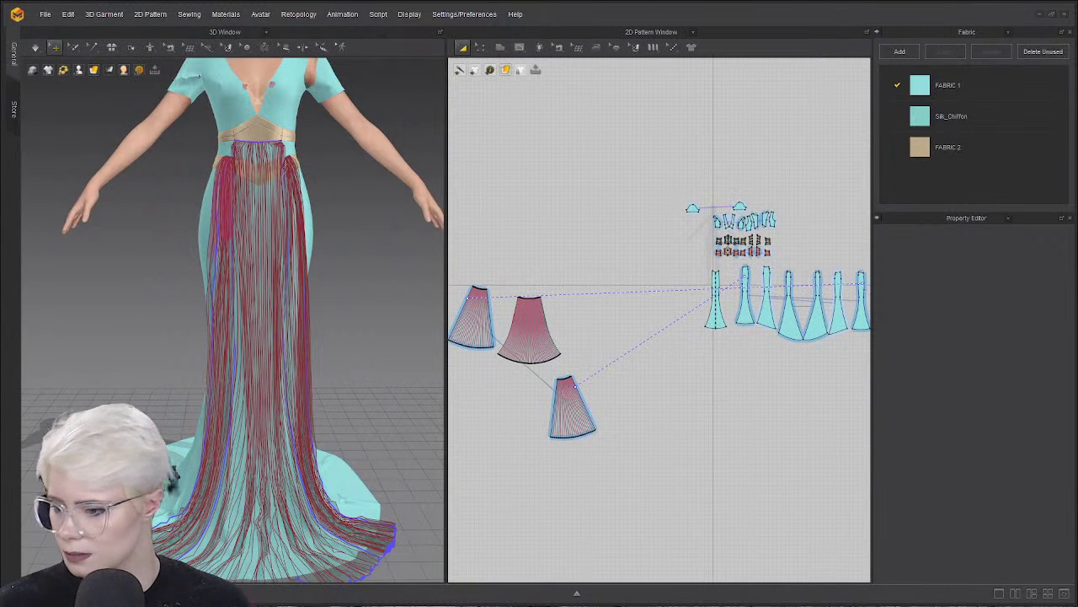
# Examine the 3D gown from the front and back, including the draped overskirt, waistband and train.
pyautogui.moveTo(198, 230); pyautogui.dragTo(190, 248, button='right')
pyautogui.moveTo(191, 248); pyautogui.dragTo(181, 135, button='middle')
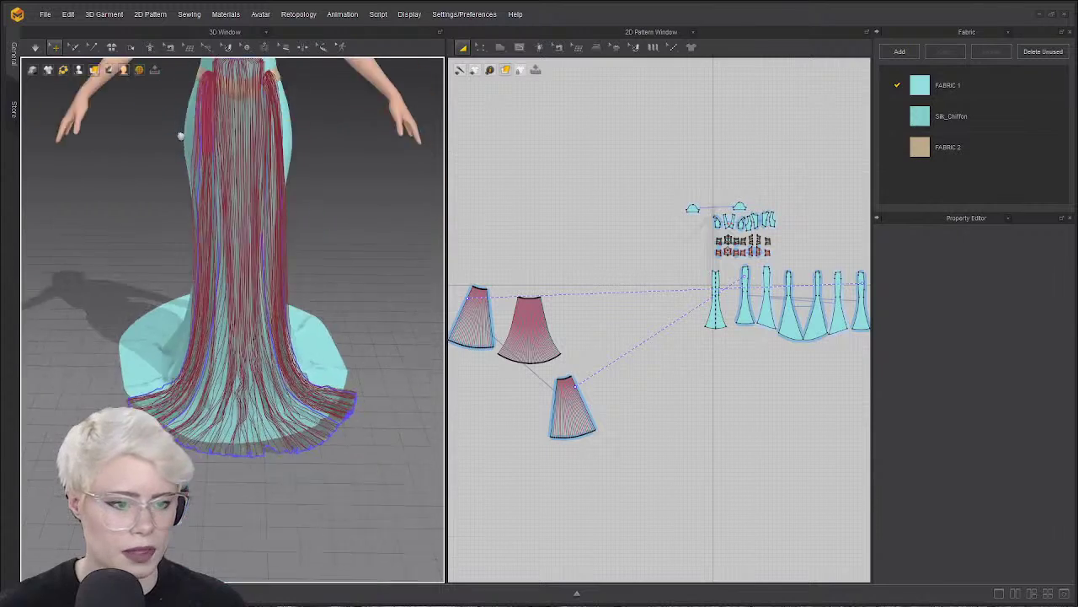
pyautogui.moveTo(181, 135); pyautogui.dragTo(252, 139, button='right')
pyautogui.moveTo(253, 140); pyautogui.dragTo(250, 240, button='middle')
pyautogui.moveTo(250, 241); pyautogui.dragTo(392, 214, button='right')
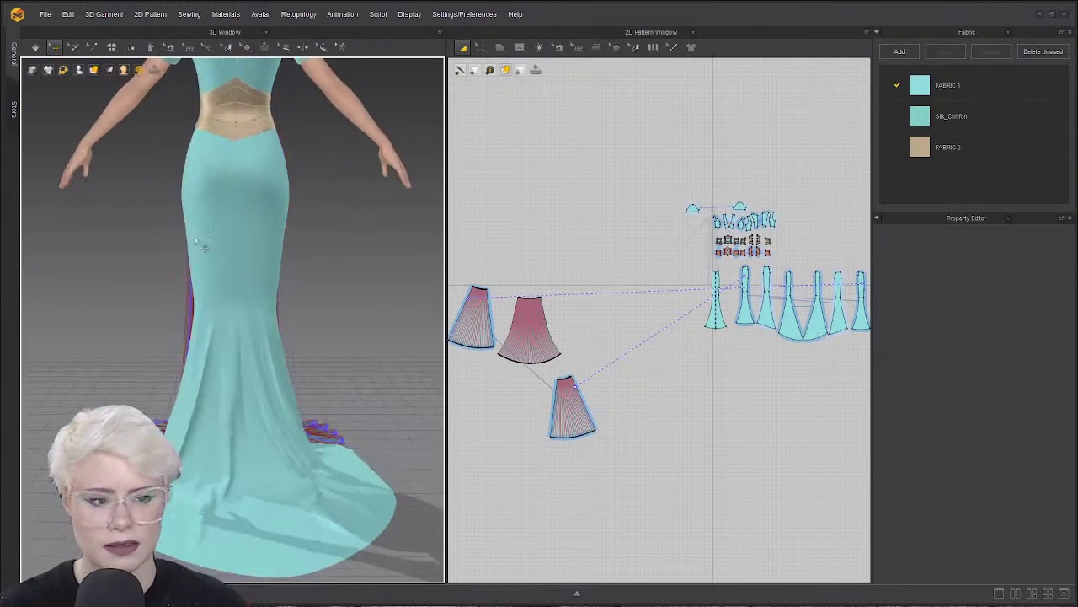
pyautogui.scroll(-2, 196, 223)
pyautogui.scroll(-3, 184, 251)
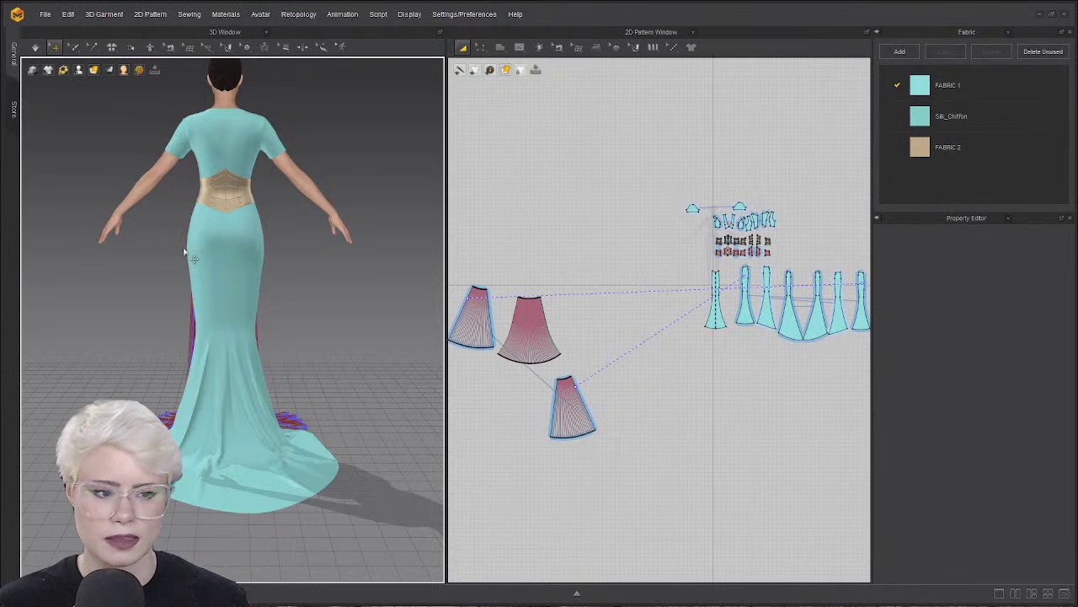
pyautogui.moveTo(253, 229); pyautogui.dragTo(207, 214, button='right')
pyautogui.scroll(3, 210, 212)
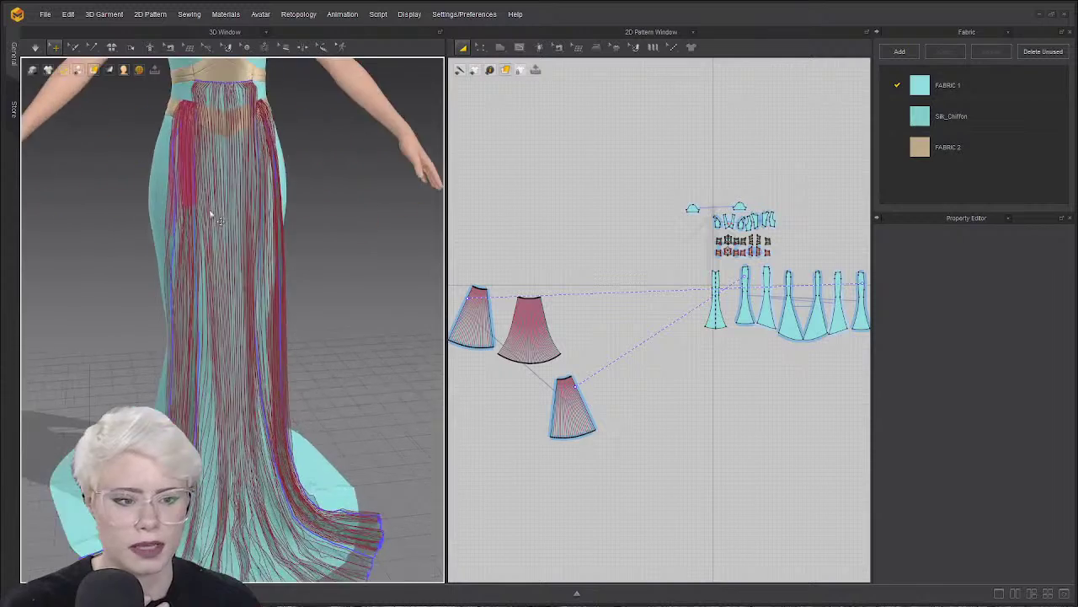
pyautogui.scroll(-1, 211, 212)
pyautogui.moveTo(212, 212); pyautogui.dragTo(251, 256, button='middle')
pyautogui.scroll(3, 236, 248)
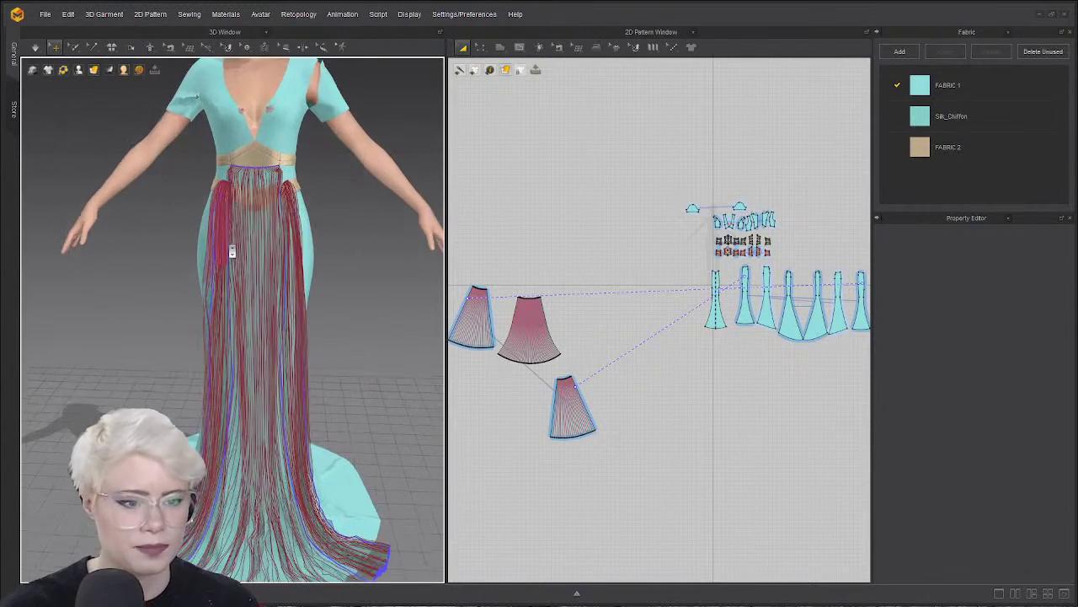
# Compare the gown's side and hem in 3D with the skirt and pleated overskirt pattern pieces in 2D.
pyautogui.moveTo(231, 245); pyautogui.dragTo(193, 212, button='right')
pyautogui.moveTo(192, 210); pyautogui.dragTo(169, 164, button='middle')
pyautogui.scroll(-1, 170, 164)
pyautogui.moveTo(721, 315); pyautogui.dragTo(592, 344, button='middle')
pyautogui.scroll(3, 587, 315)
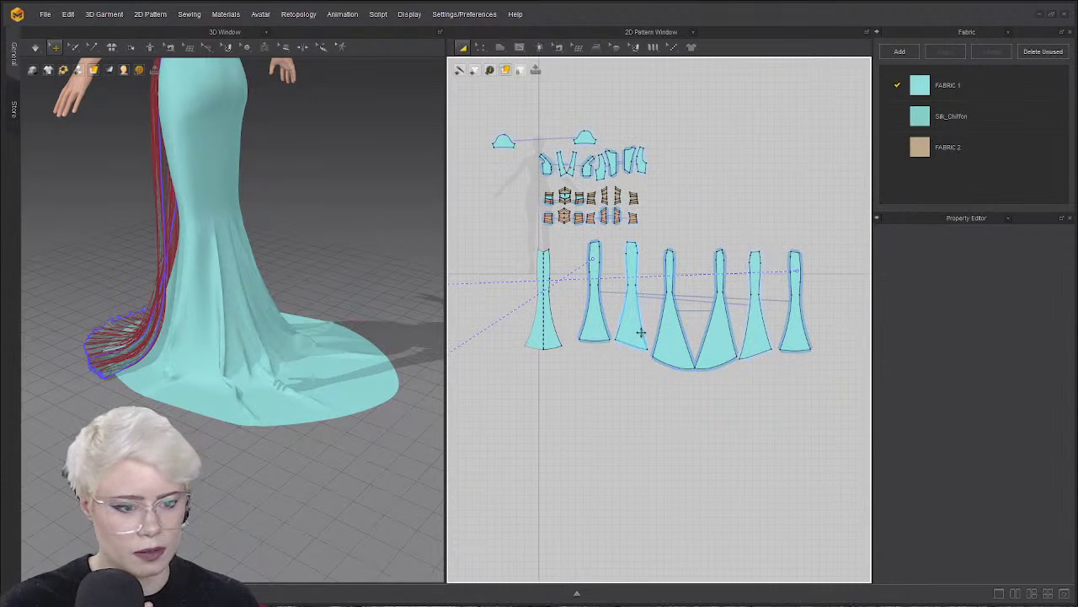
pyautogui.moveTo(252, 370); pyautogui.dragTo(179, 396, button='right')
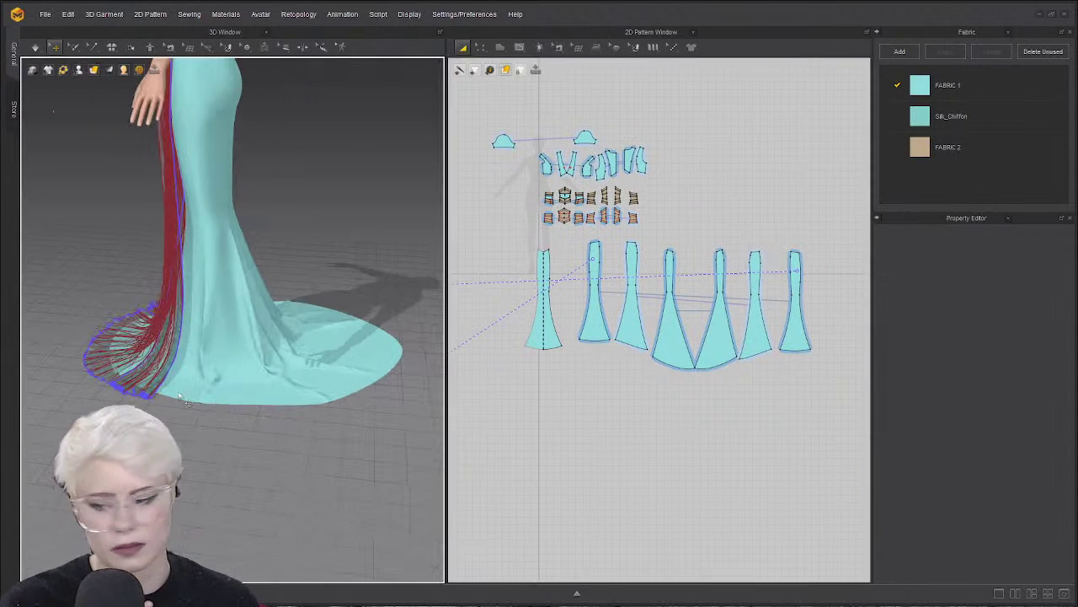
pyautogui.moveTo(135, 328); pyautogui.dragTo(315, 303, button='right')
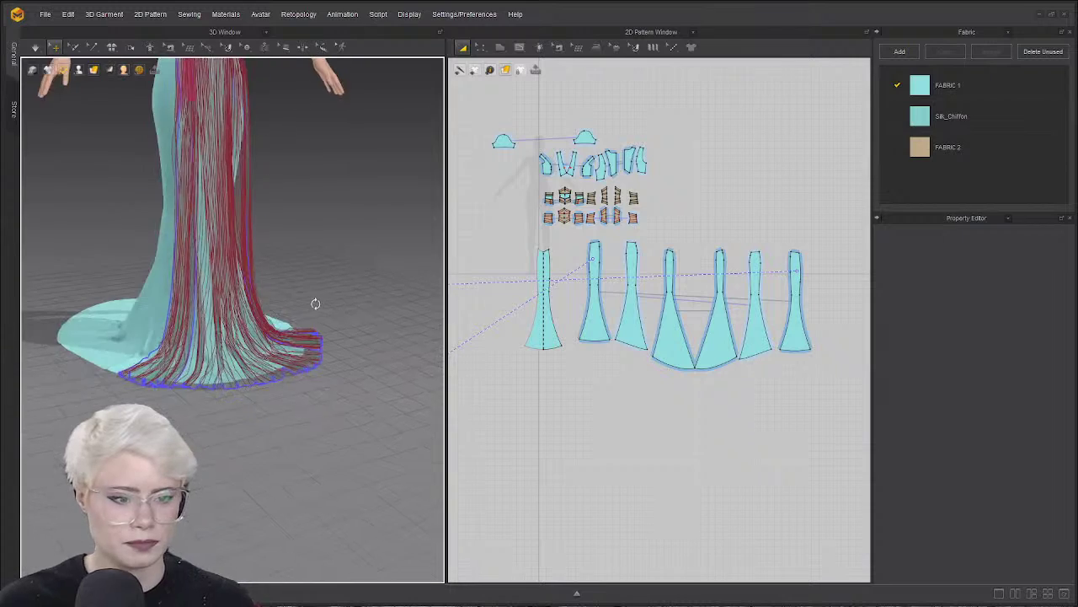
pyautogui.scroll(-2, 253, 253)
pyautogui.moveTo(194, 160); pyautogui.dragTo(179, 272, button='middle')
pyautogui.scroll(2, 178, 271)
pyautogui.scroll(1, 253, 411)
pyautogui.moveTo(255, 414); pyautogui.dragTo(252, 341, button='middle')
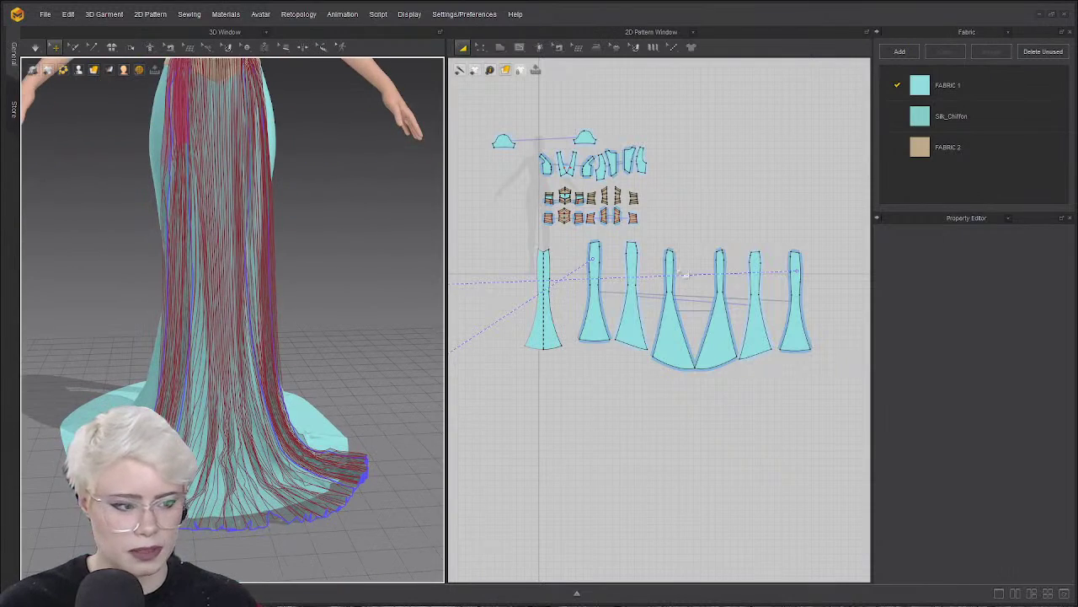
pyautogui.moveTo(472, 308); pyautogui.dragTo(751, 278, button='middle')
pyautogui.moveTo(169, 249); pyautogui.dragTo(192, 341, button='middle')
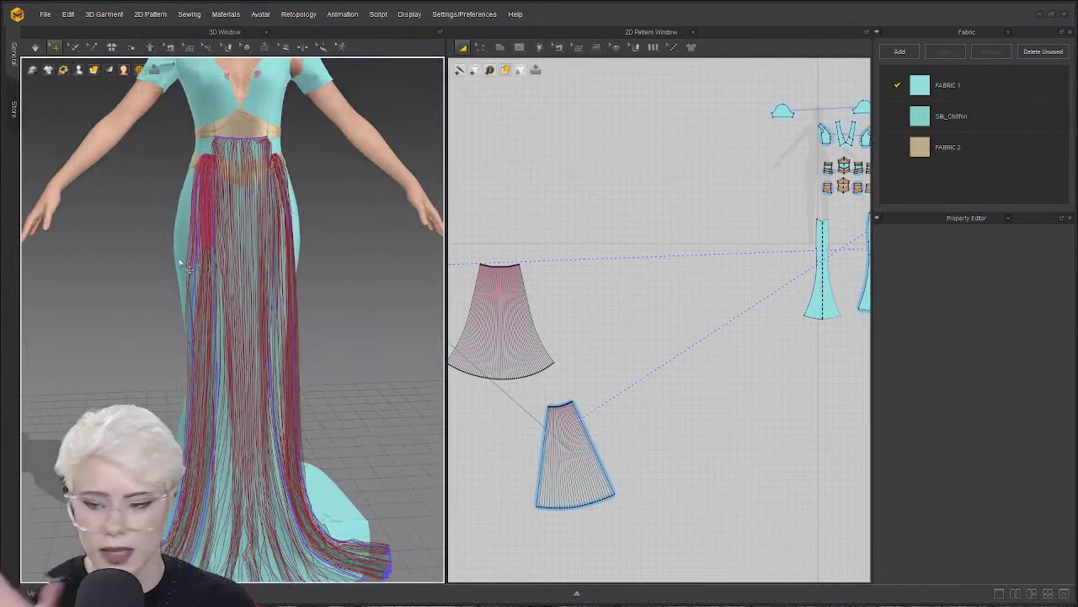
# Turn on high-quality rendering in the 3D view and hide the garment's internal lines.
pyautogui.click(32, 70)
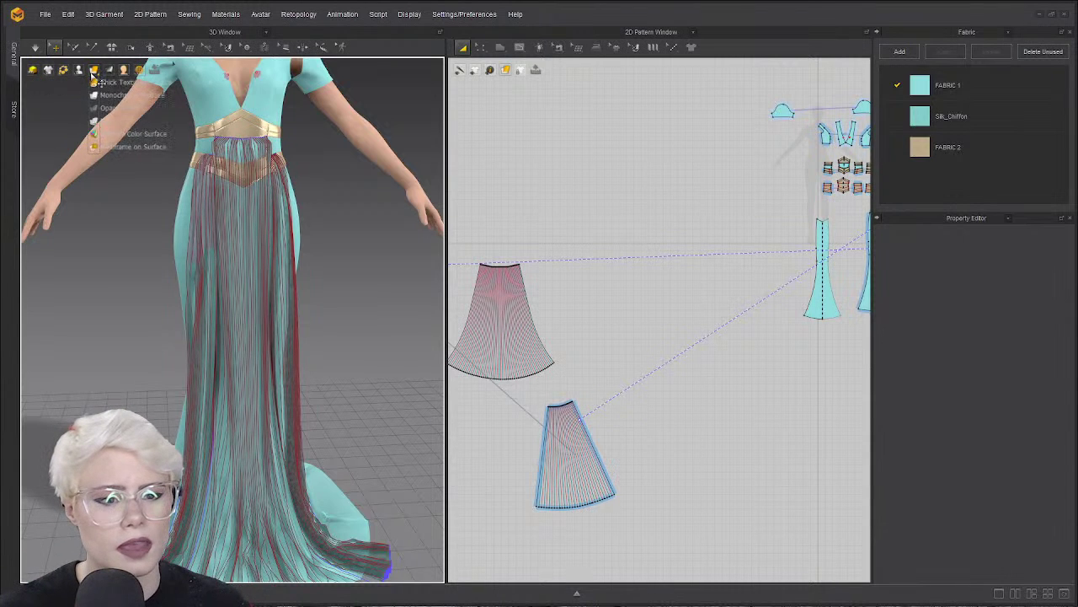
pyautogui.moveTo(53, 72)
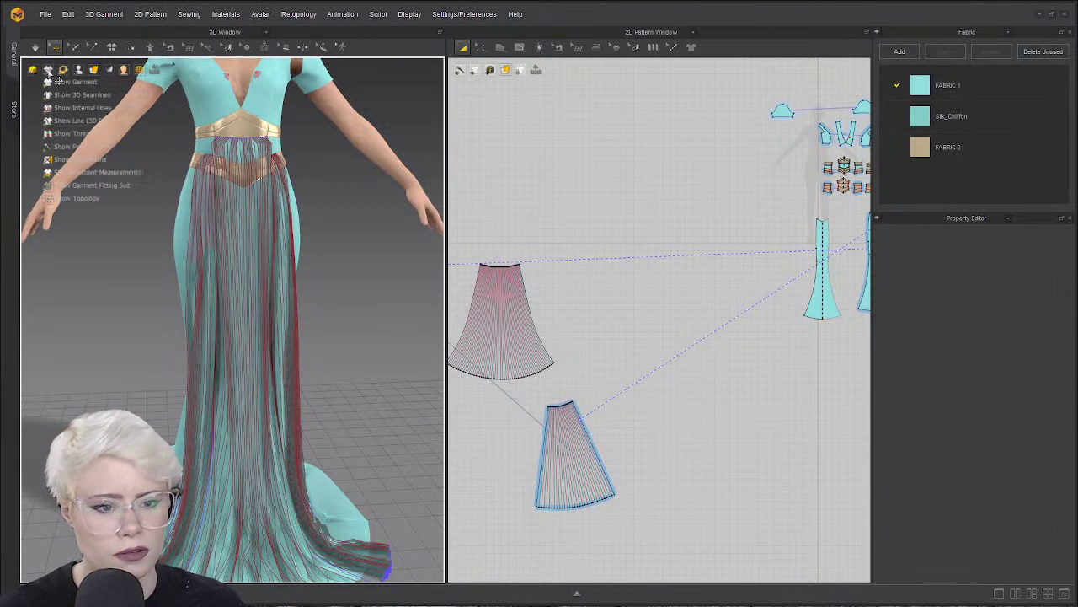
pyautogui.click(48, 108)
pyautogui.moveTo(307, 363); pyautogui.dragTo(292, 313, button='middle')
pyautogui.moveTo(292, 313)
pyautogui.mouseDown(button='right')
pyautogui.moveTo(308, 318)
pyautogui.moveTo(268, 303)
pyautogui.moveTo(308, 305)
pyautogui.mouseUp(button='right')
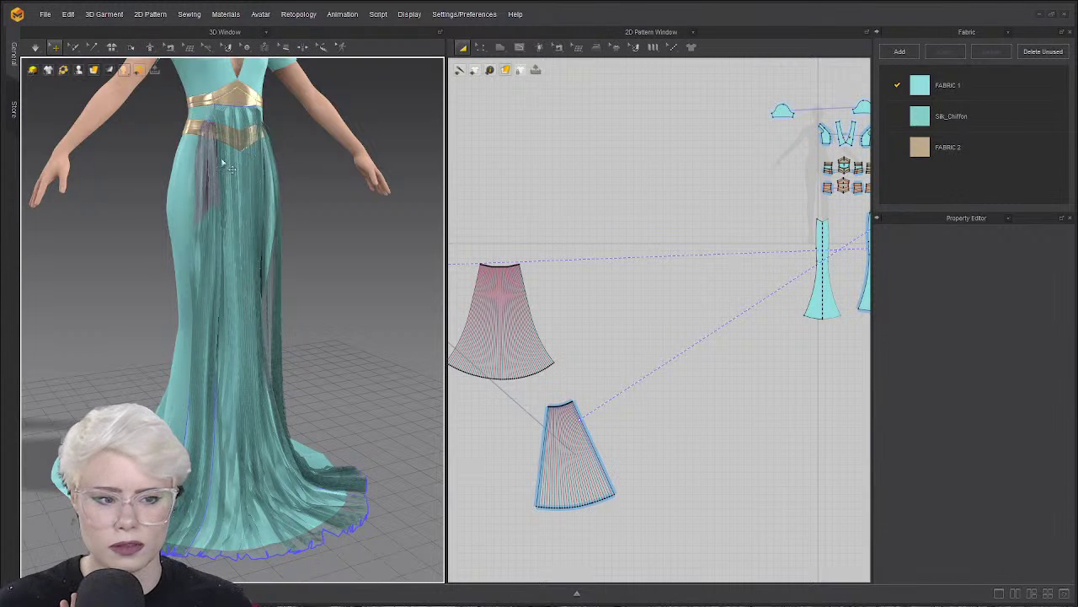
# Inspect the pleated overskirt up close, check the subdivision properties of the grey area on its side panel, and clear the selection.
pyautogui.moveTo(233, 177); pyautogui.dragTo(216, 180, button='right')
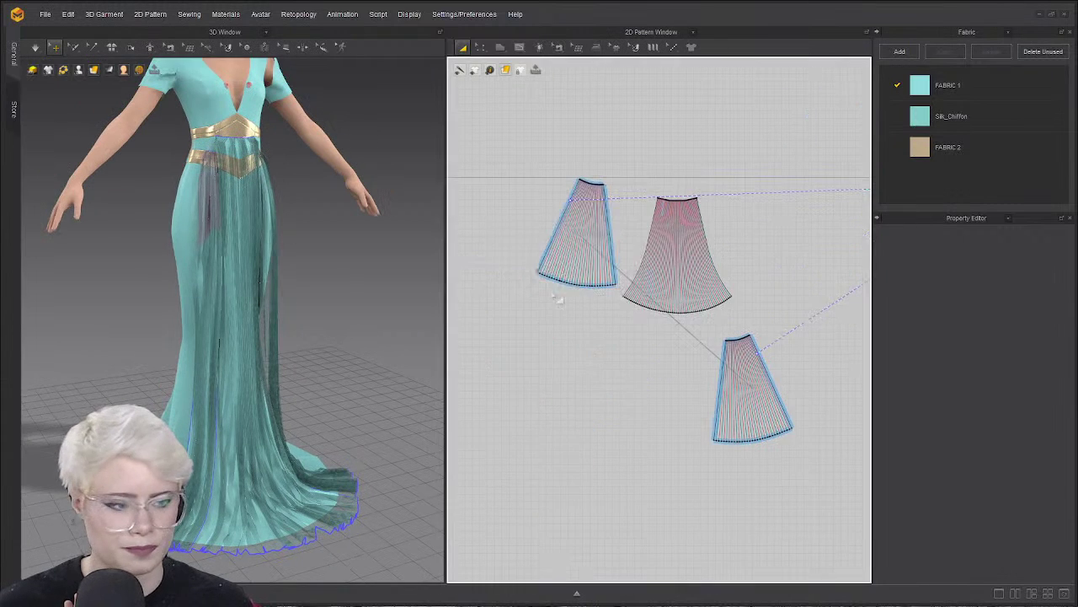
pyautogui.scroll(5, 223, 299)
pyautogui.scroll(3, 224, 299)
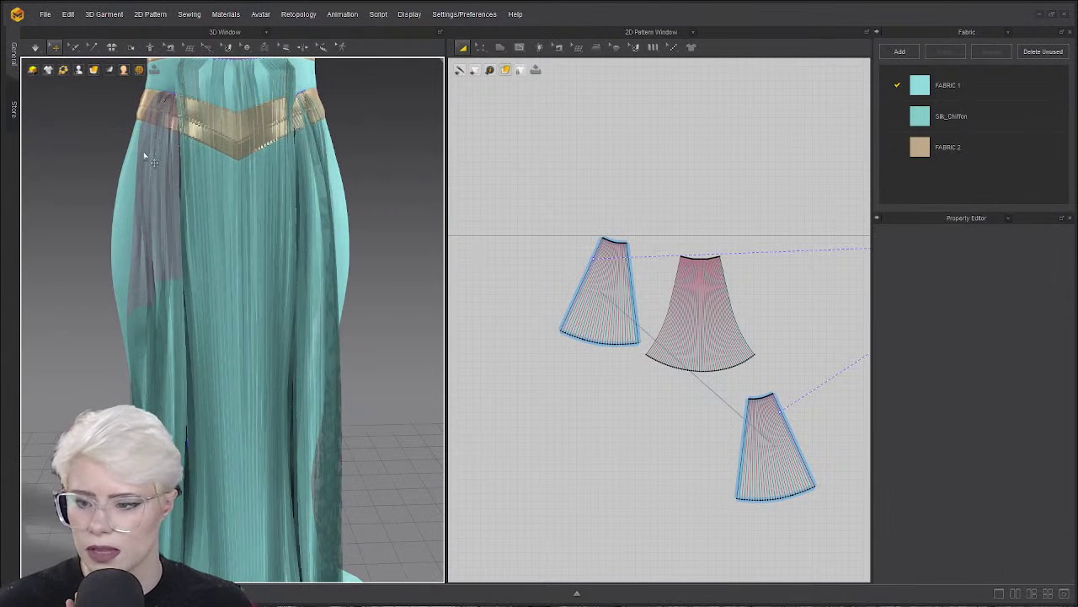
pyautogui.moveTo(160, 258); pyautogui.dragTo(158, 172, button='middle')
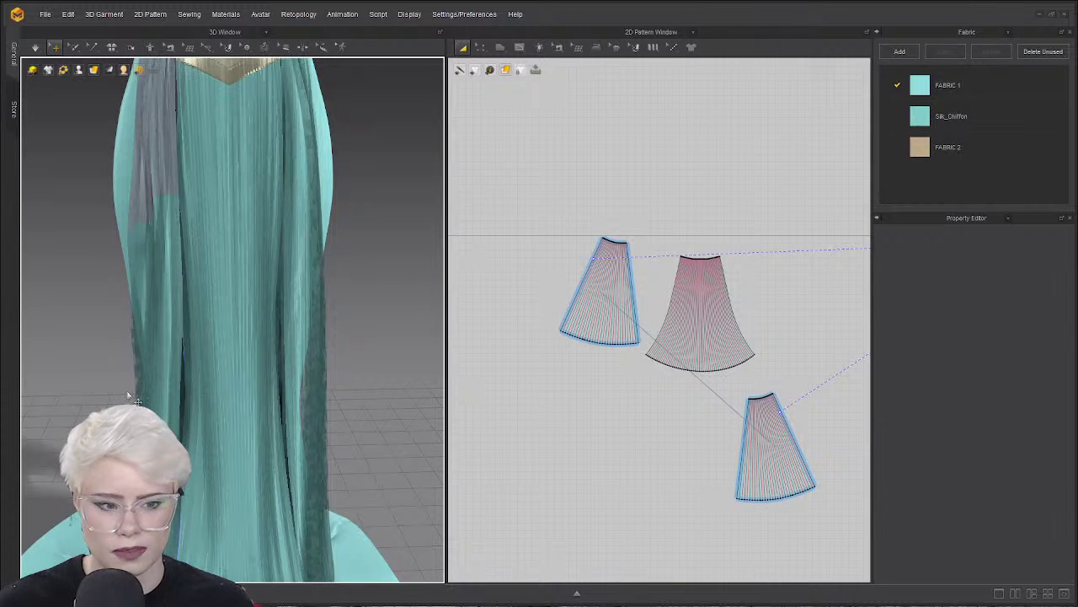
pyautogui.click(160, 173)
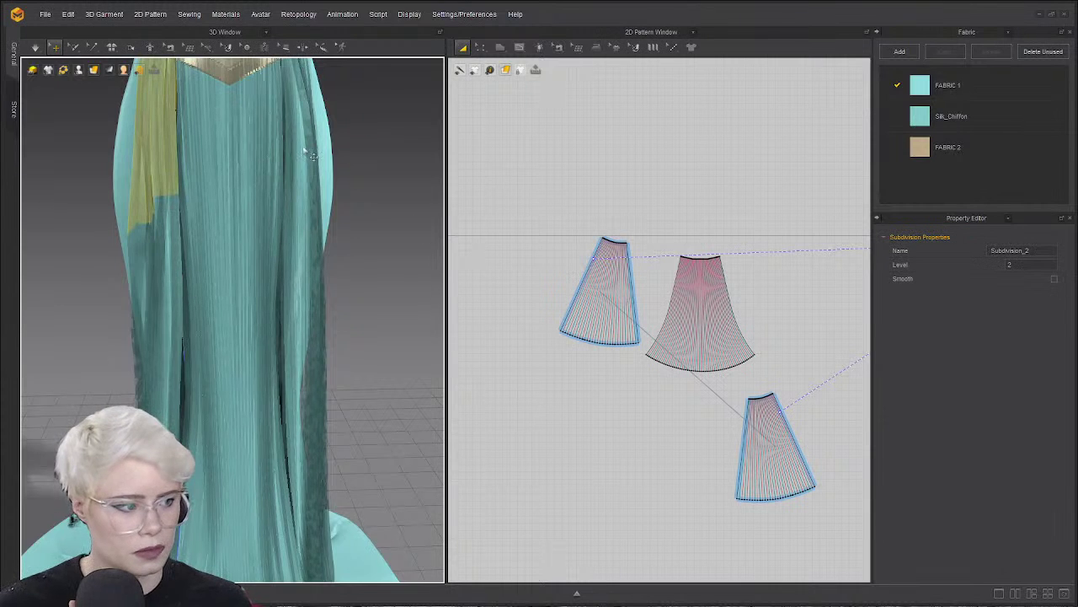
pyautogui.moveTo(305, 150); pyautogui.dragTo(295, 337, button='middle')
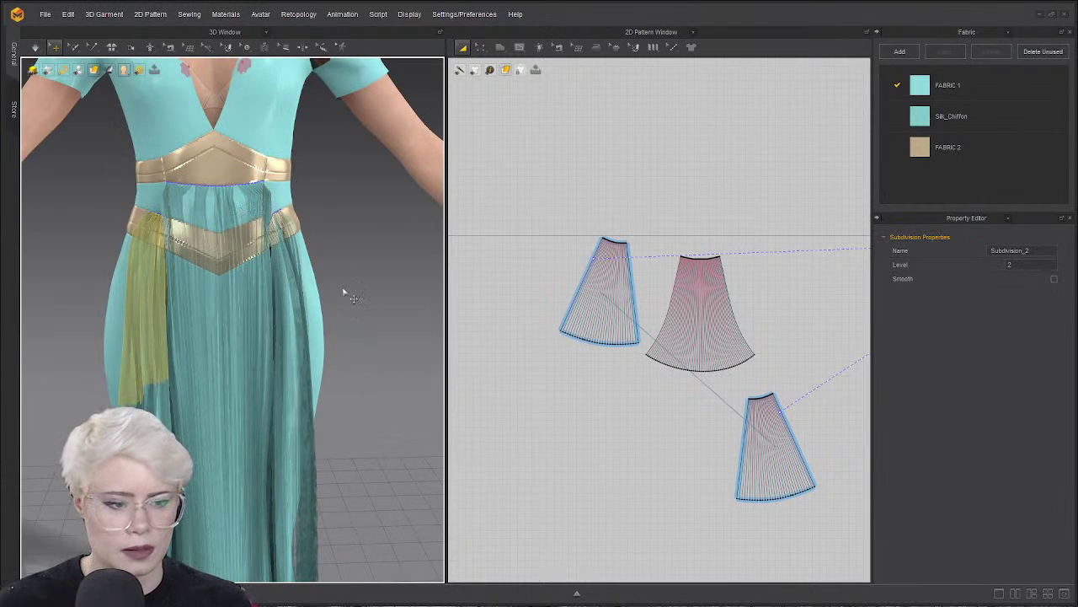
pyautogui.click(239, 211)
pyautogui.moveTo(343, 292); pyautogui.dragTo(295, 286, button='right')
pyautogui.click(371, 295)
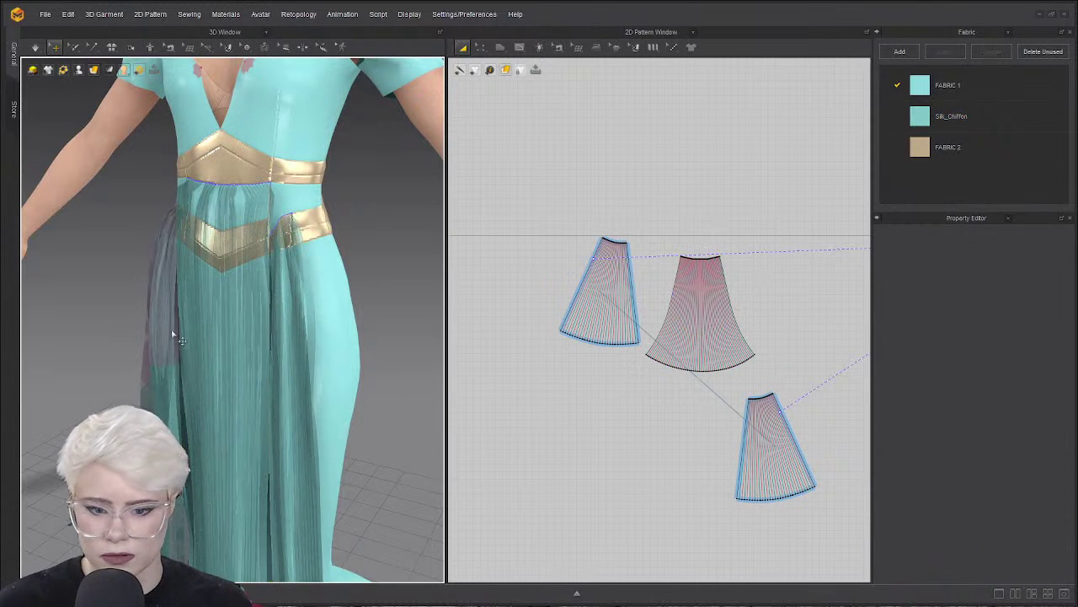
pyautogui.moveTo(183, 332); pyautogui.dragTo(193, 318, button='right')
pyautogui.scroll(-2, 258, 429)
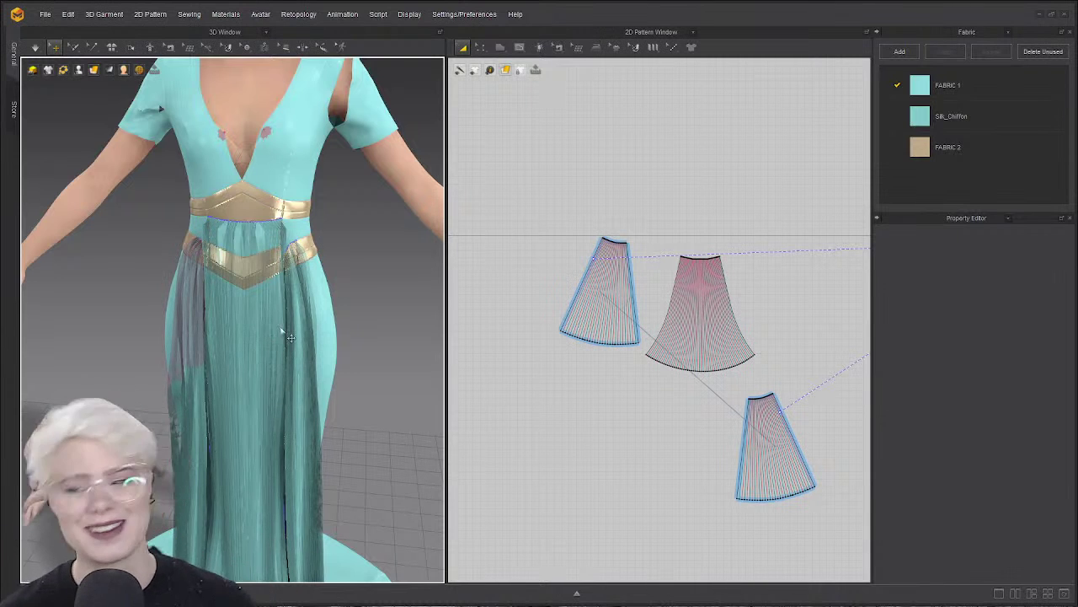
pyautogui.scroll(-5, 236, 308)
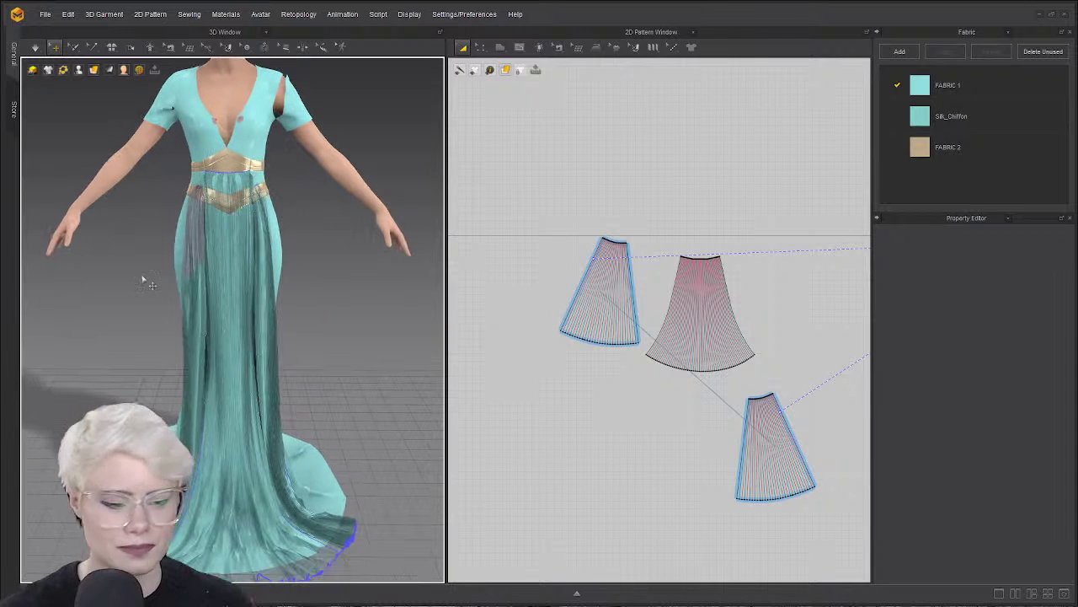
# Open FABRIC 1's properties, check its material type options, and examine the sleeve and bodice pattern pieces that use it.
pyautogui.click(210, 128)
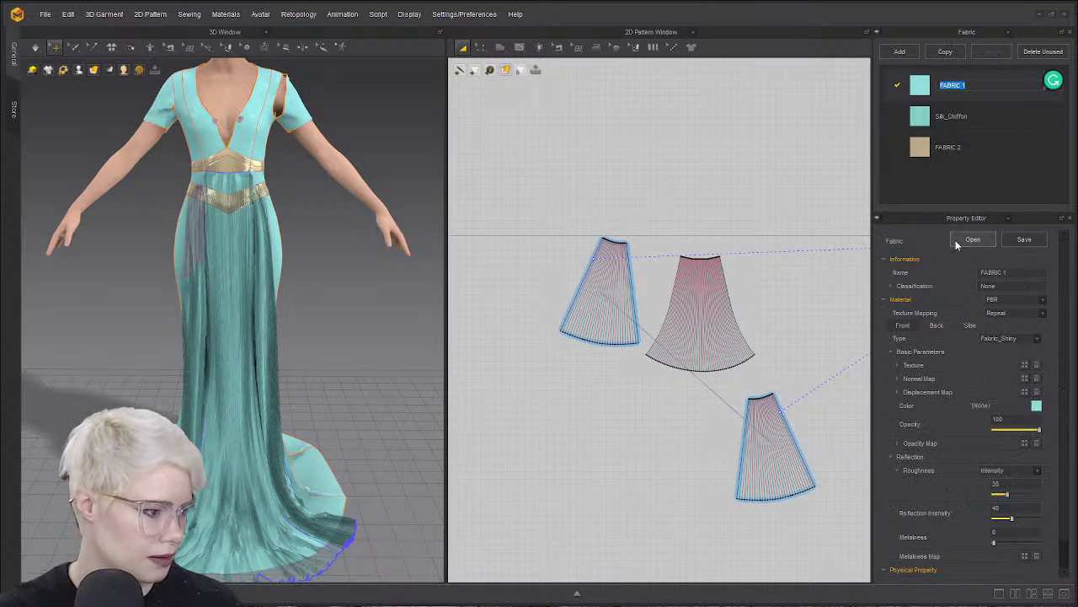
pyautogui.click(1038, 339)
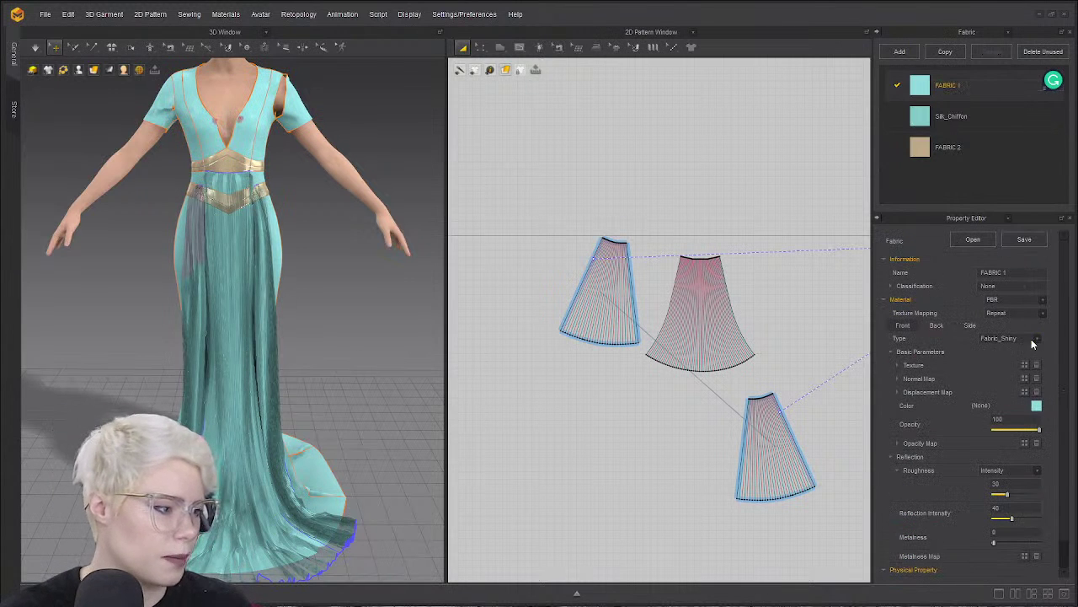
pyautogui.click(962, 323)
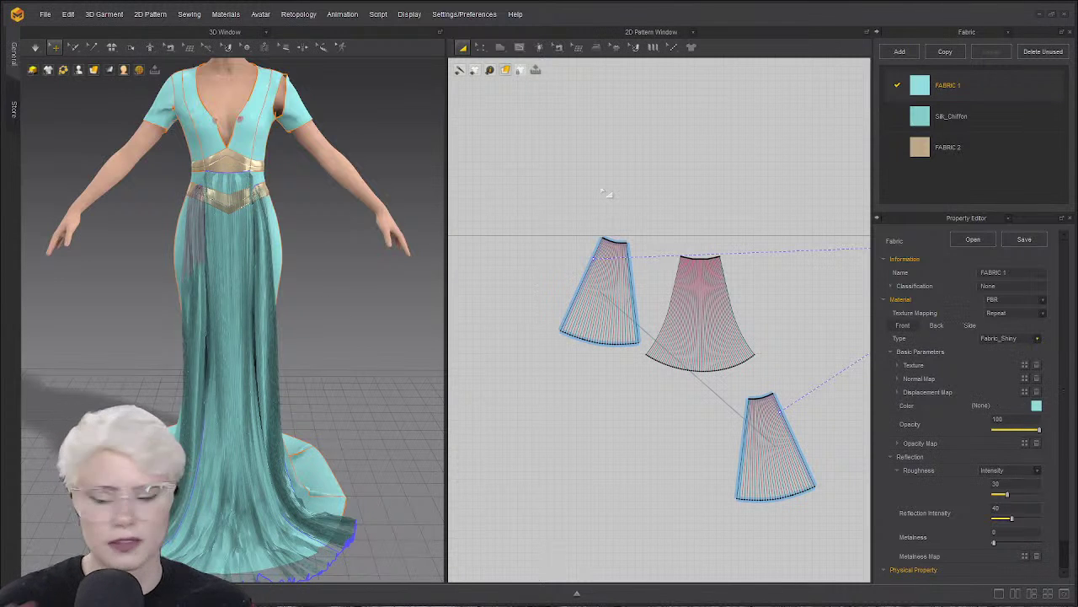
pyautogui.moveTo(156, 232)
pyautogui.mouseDown(button='right')
pyautogui.moveTo(287, 235)
pyautogui.moveTo(174, 244)
pyautogui.mouseUp(button='right')
pyautogui.moveTo(173, 243); pyautogui.dragTo(173, 278, button='middle')
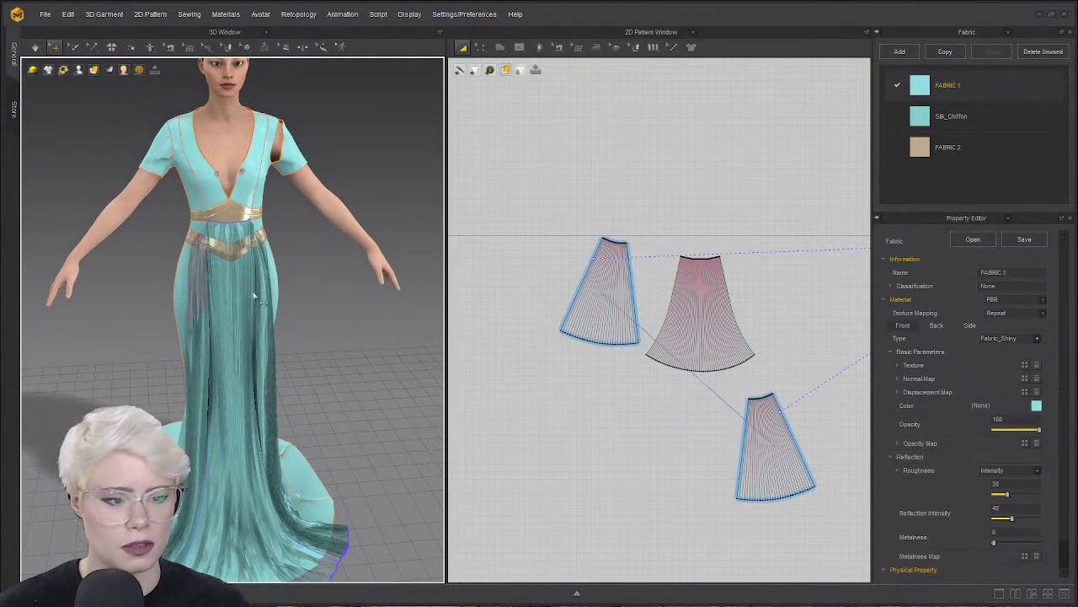
pyautogui.scroll(-4, 661, 268)
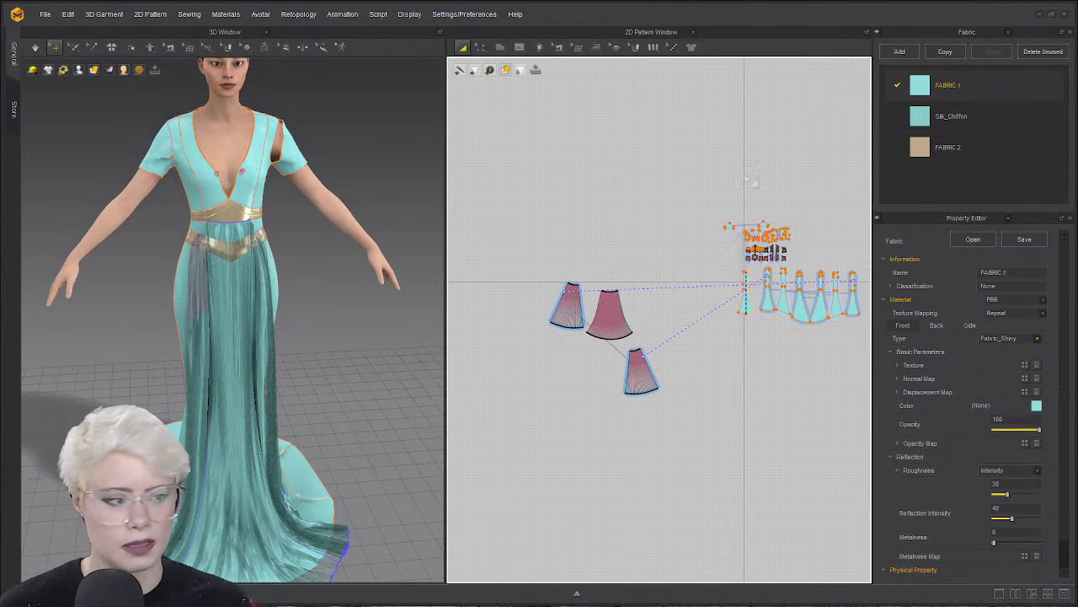
pyautogui.scroll(10, 750, 182)
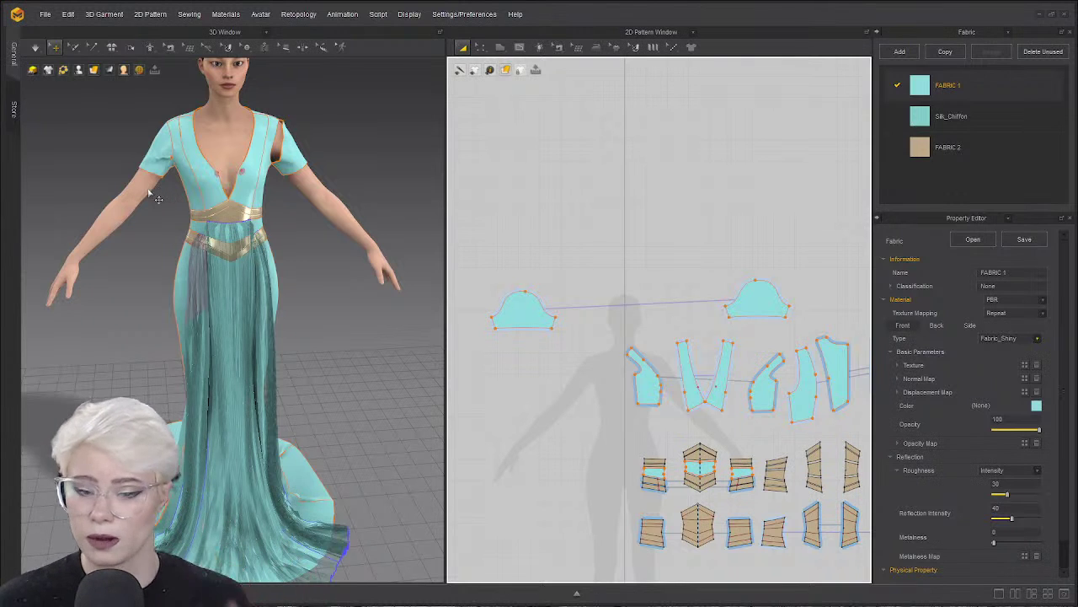
# Delete the seams joining the cap of the sleeve pattern beside the avatar's raised arm silhouette to the bodice armhole.
pyautogui.scroll(8, 177, 199)
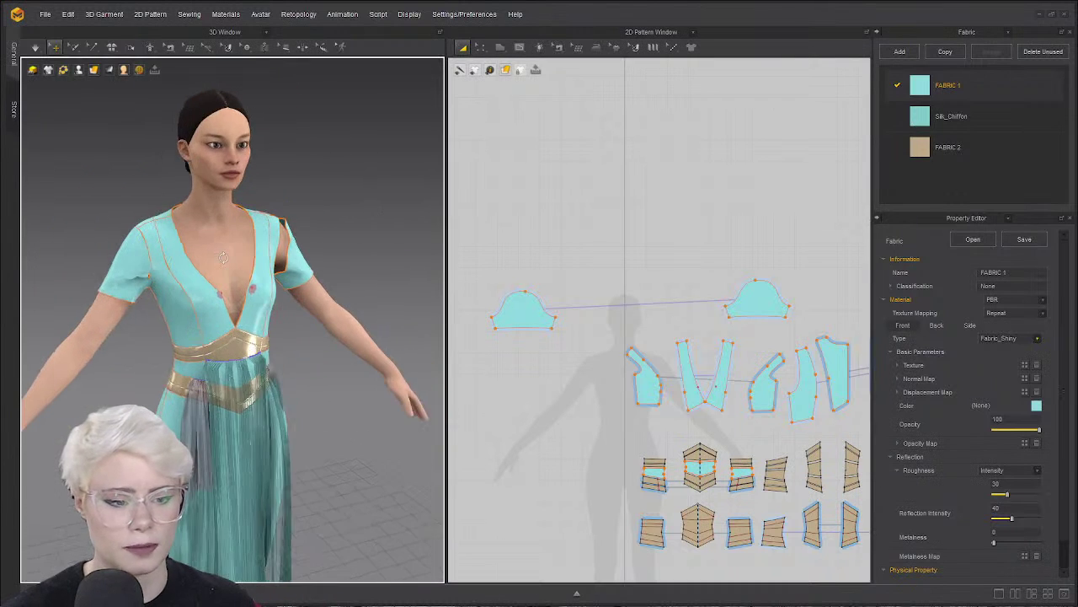
pyautogui.scroll(3, 202, 286)
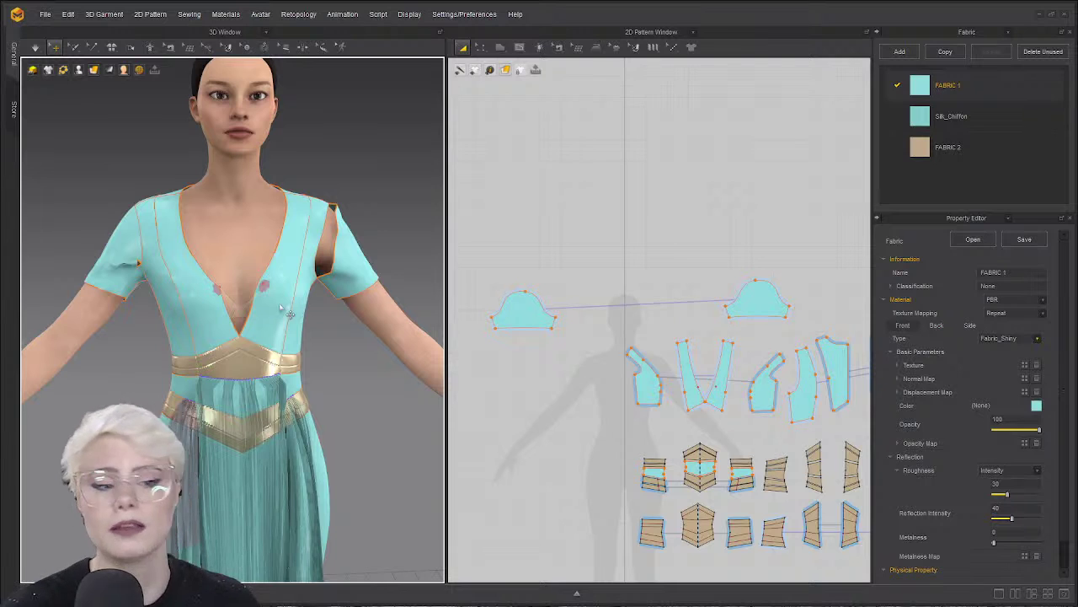
pyautogui.scroll(2, 156, 270)
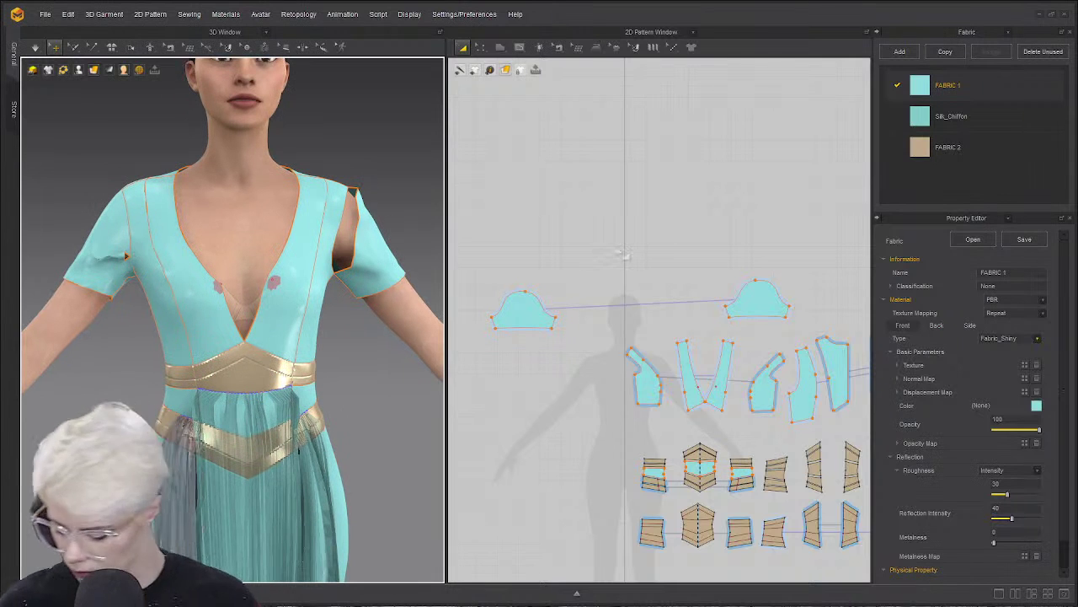
pyautogui.press('b')
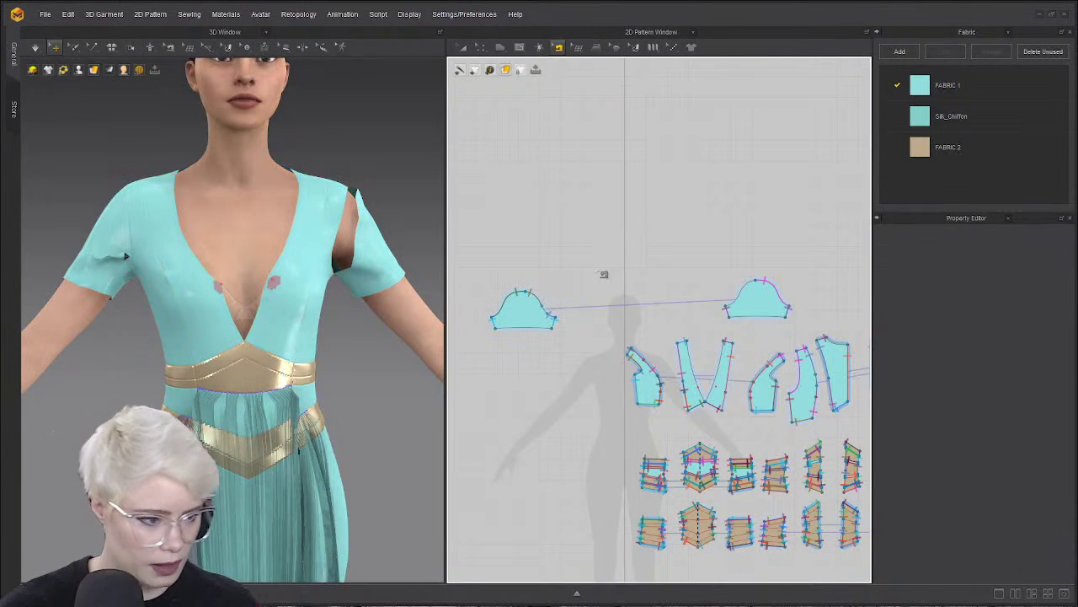
pyautogui.click(550, 303)
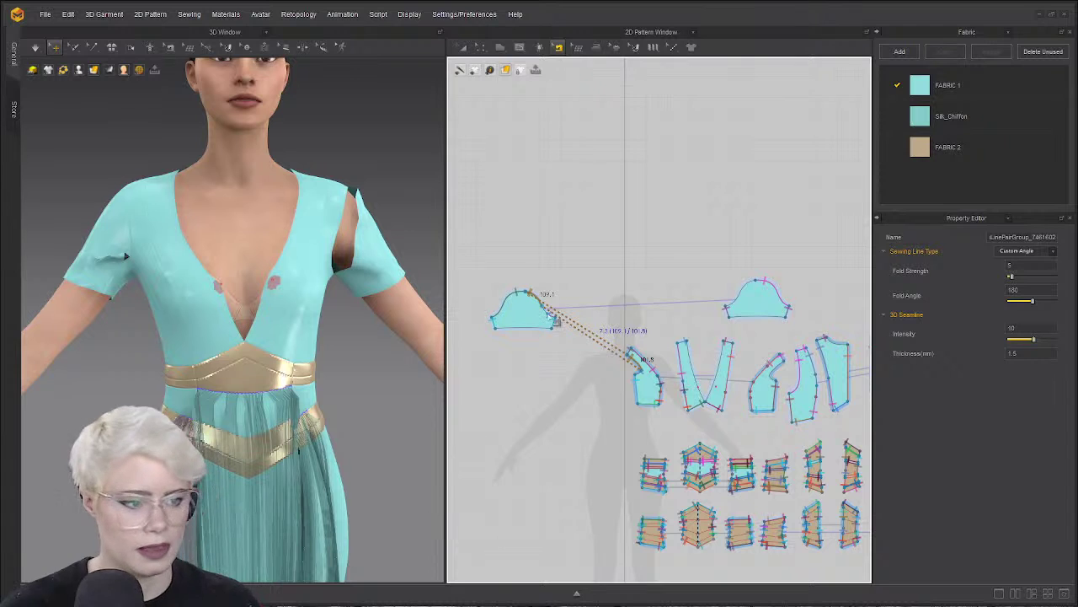
pyautogui.press('Delete')
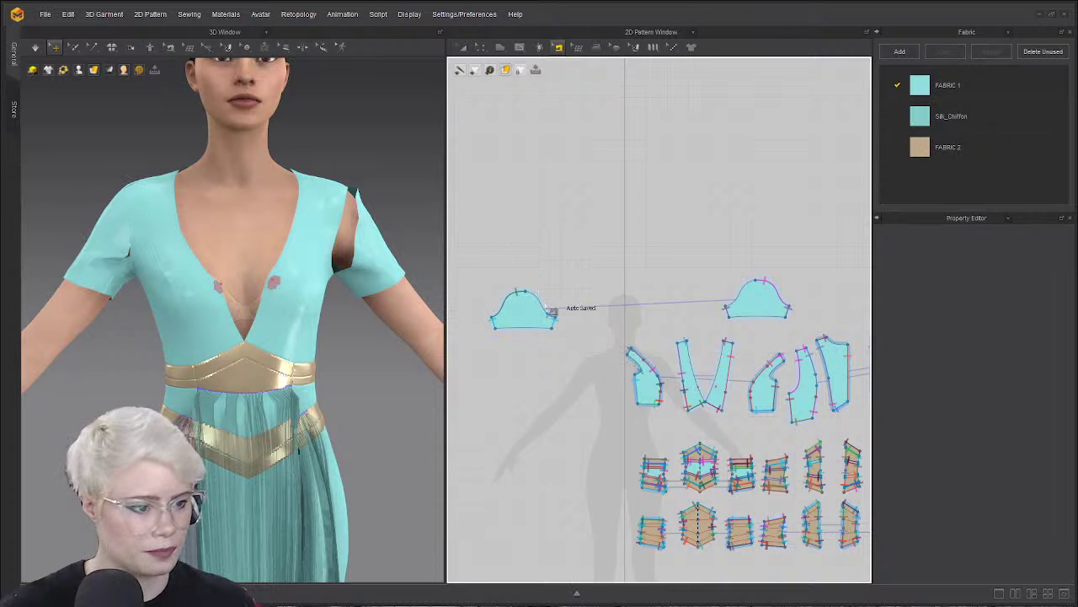
pyautogui.click(549, 312)
pyautogui.press('Delete')
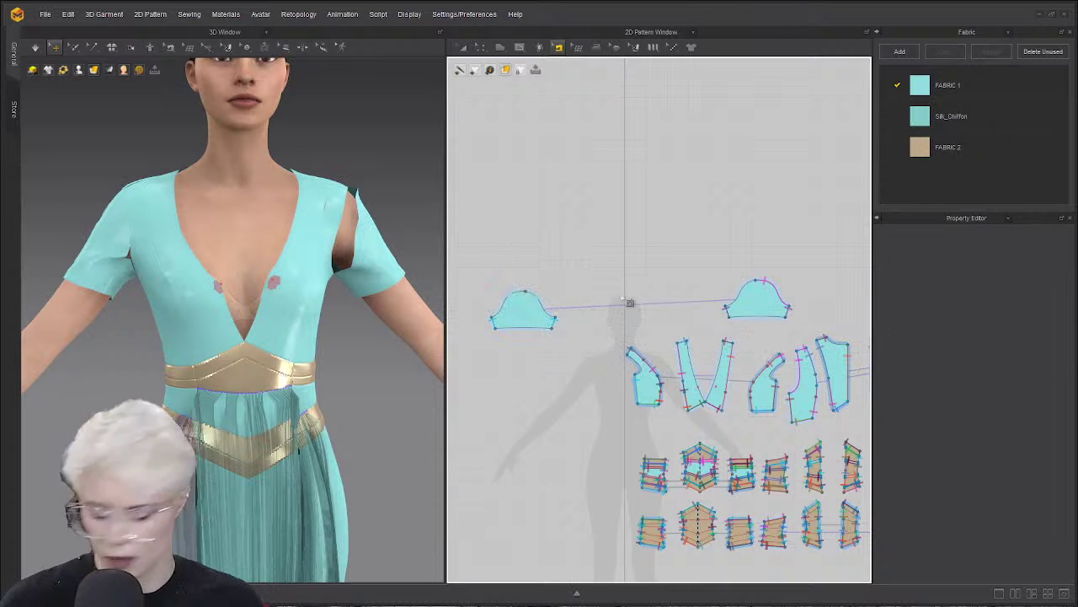
pyautogui.hotkey('ctrl', 'a')
pyautogui.click(690, 311)
pyautogui.scroll(-4, 688, 309)
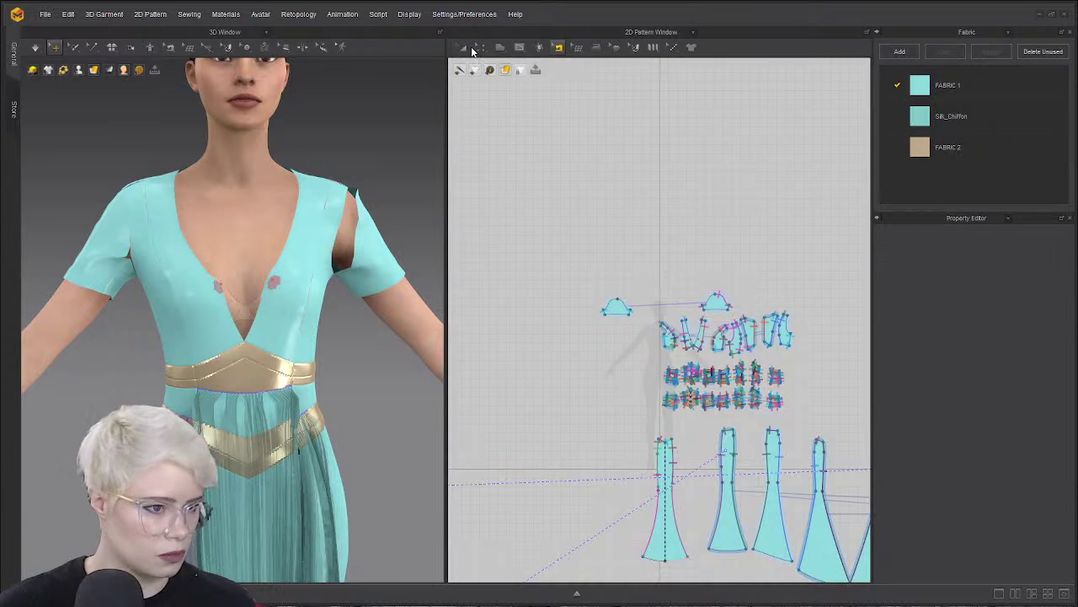
pyautogui.click(461, 48)
pyautogui.scroll(-3, 590, 169)
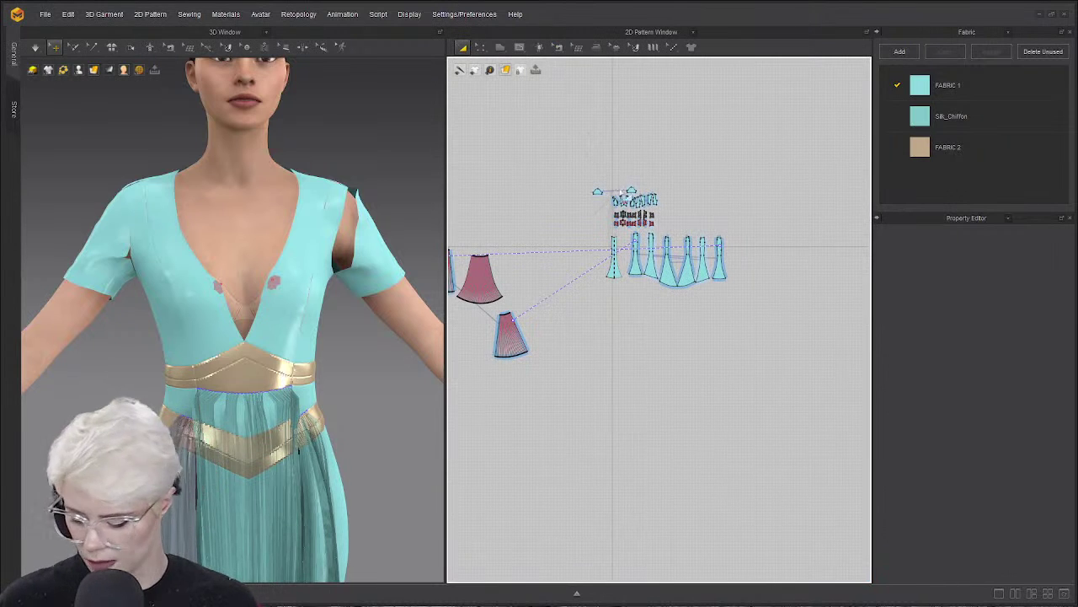
pyautogui.hotkey('ctrl', 'a')
pyautogui.click(545, 371)
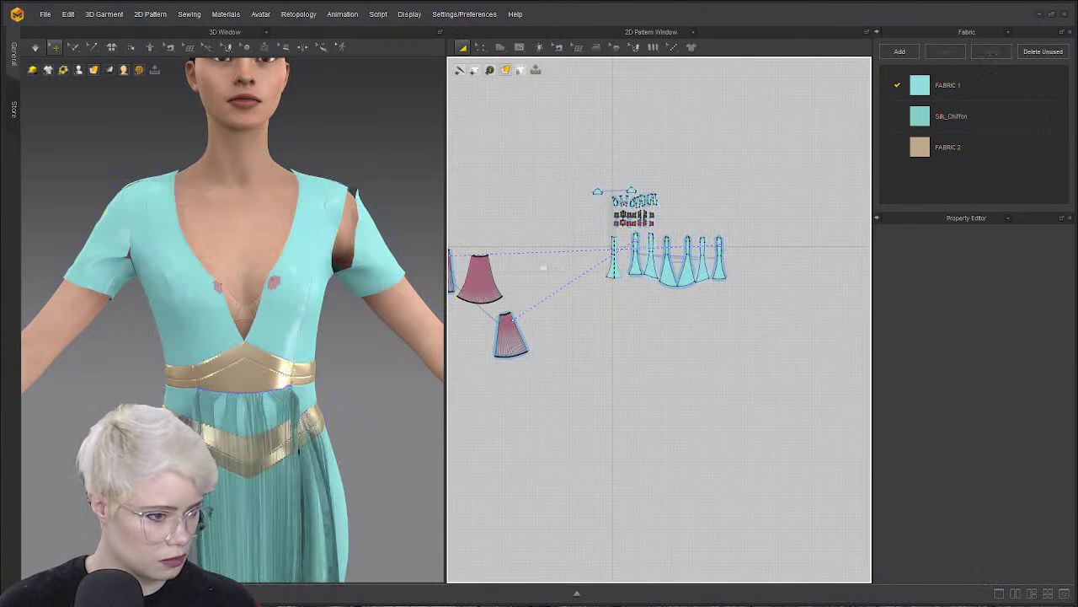
pyautogui.hotkey('ctrl', 'a')
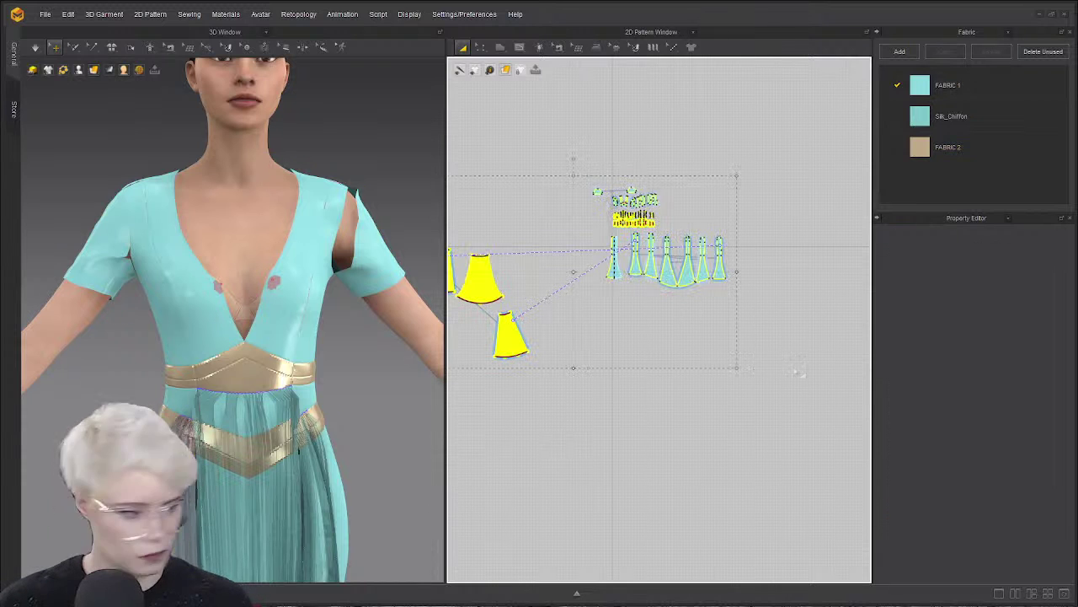
pyautogui.click(558, 243)
# Examine the waist and skirt pattern pieces in 2D, including the centre front waist panel's properties, and the bodice in 3D.
pyautogui.scroll(5, 625, 277)
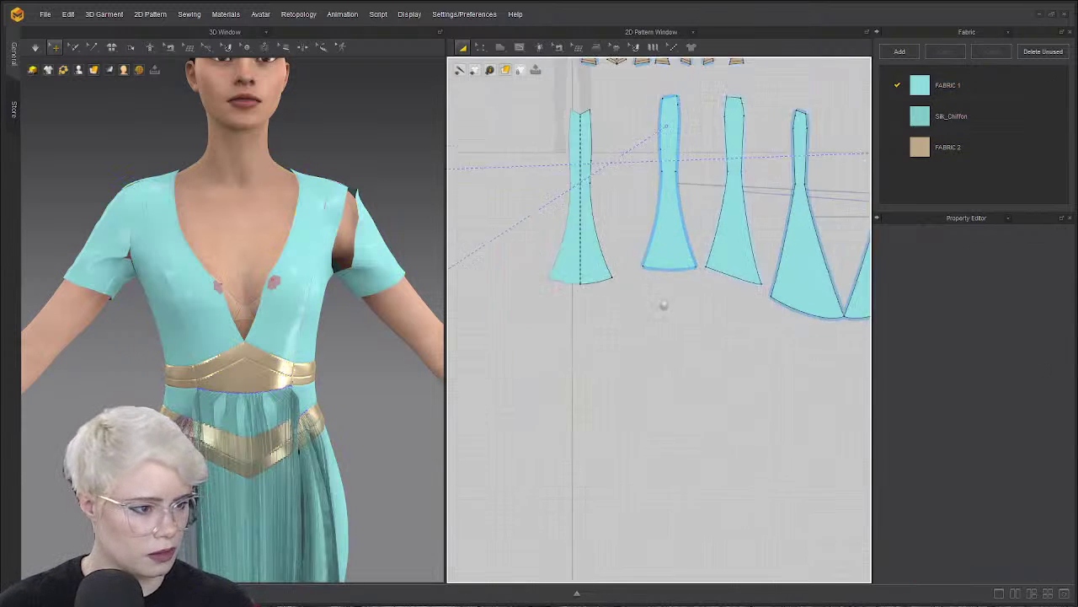
pyautogui.moveTo(662, 308); pyautogui.dragTo(659, 561, button='middle')
pyautogui.scroll(4, 621, 337)
pyautogui.click(624, 118)
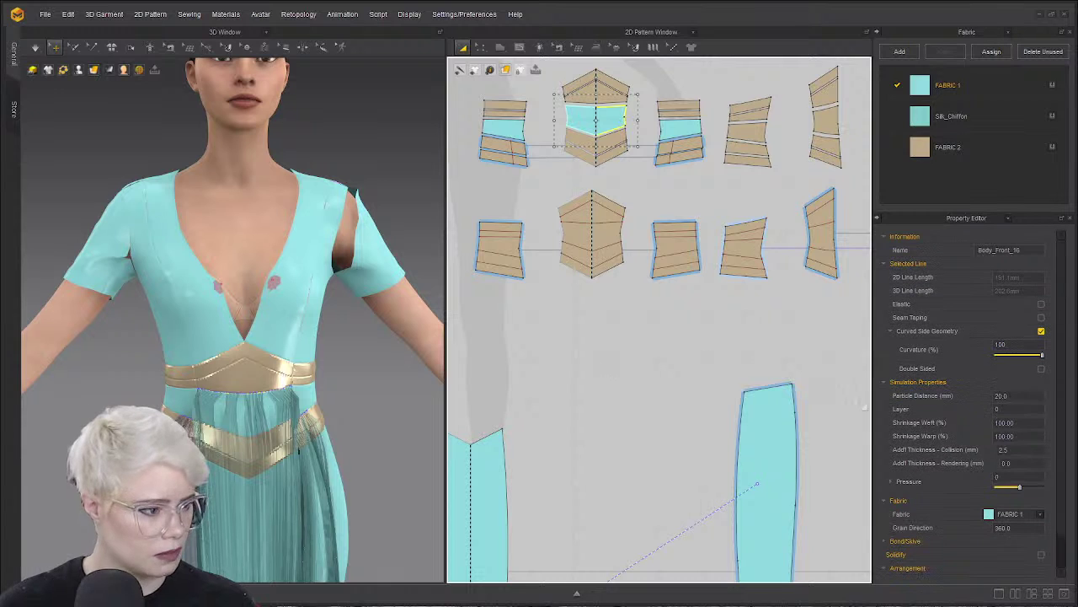
pyautogui.click(604, 366)
pyautogui.scroll(-6, 608, 366)
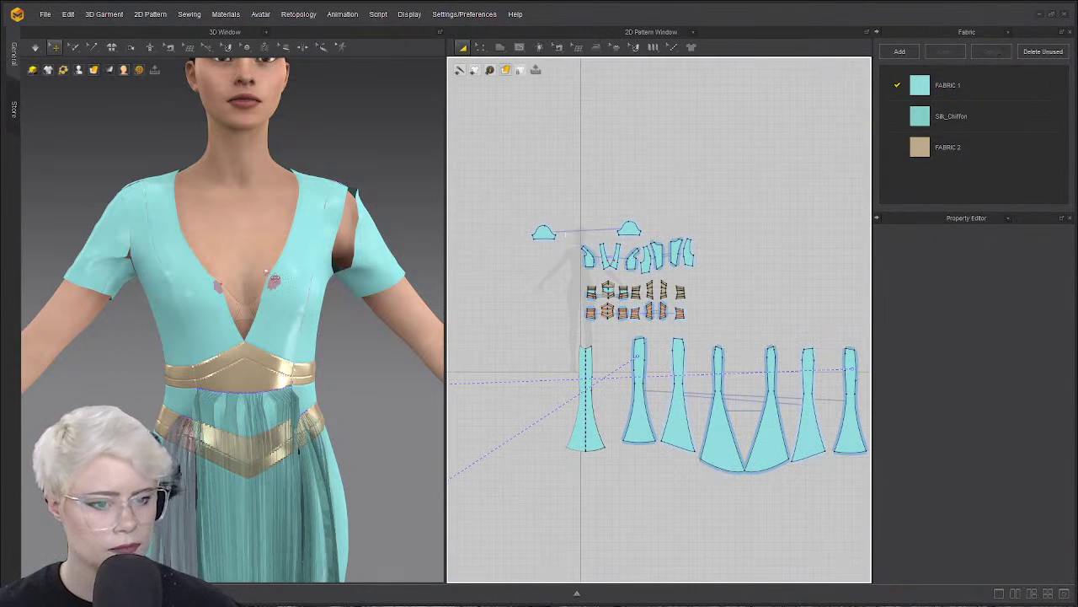
pyautogui.scroll(1, 266, 272)
pyautogui.moveTo(376, 246); pyautogui.dragTo(339, 243, button='right')
pyautogui.scroll(4, 556, 218)
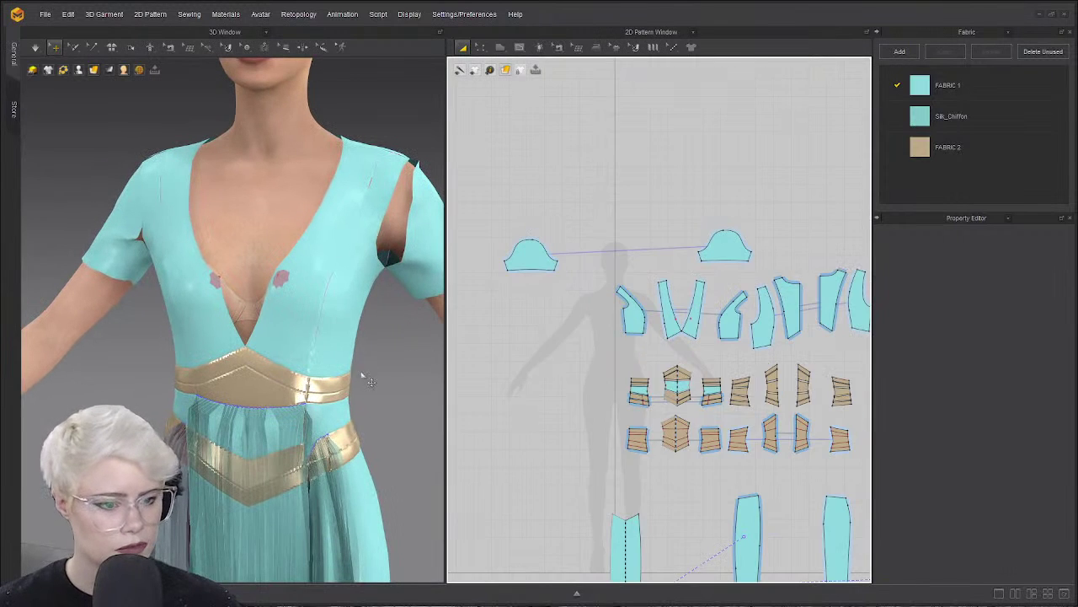
# Enlarge the 3D view and freeze the three pleated overskirt pattern pieces.
pyautogui.scroll(-10, 477, 354)
pyautogui.moveTo(577, 424); pyautogui.dragTo(705, 386, button='middle')
pyautogui.moveTo(447, 308); pyautogui.dragTo(466, 431)
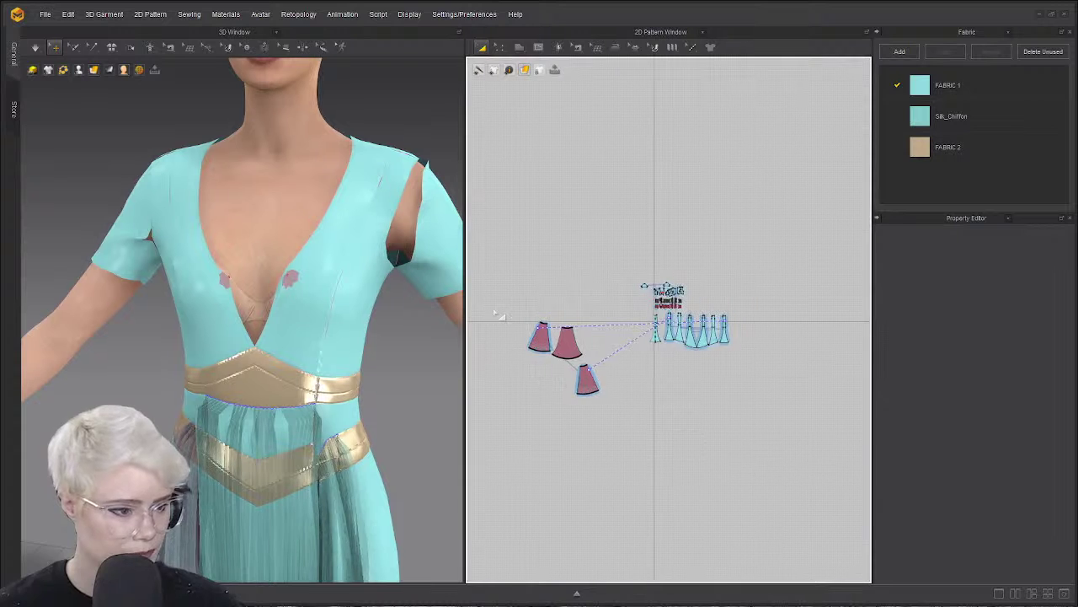
pyautogui.moveTo(619, 418); pyautogui.dragTo(614, 411)
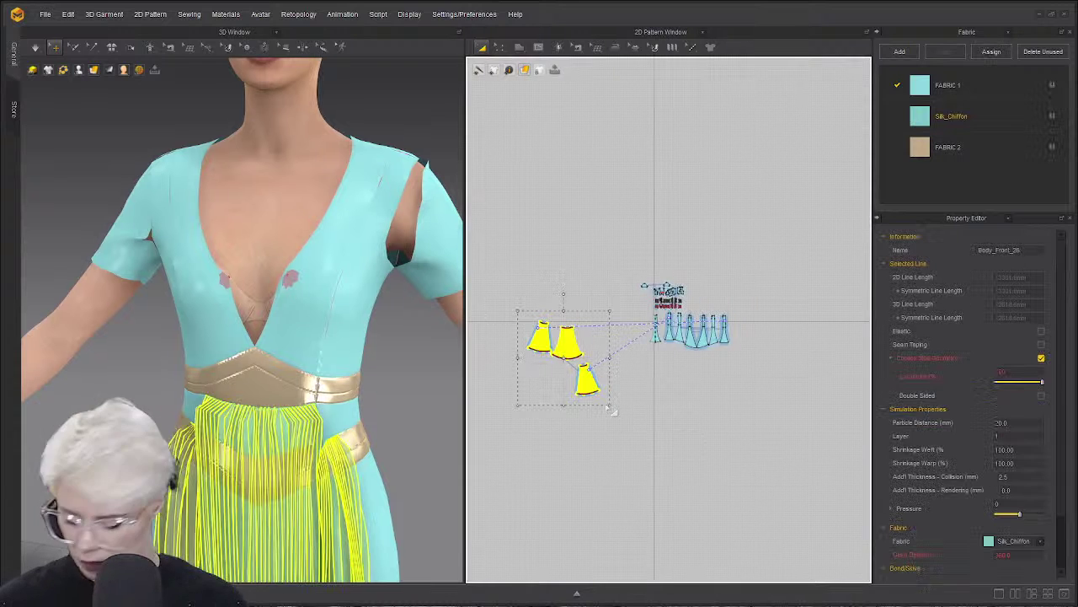
pyautogui.click(663, 435)
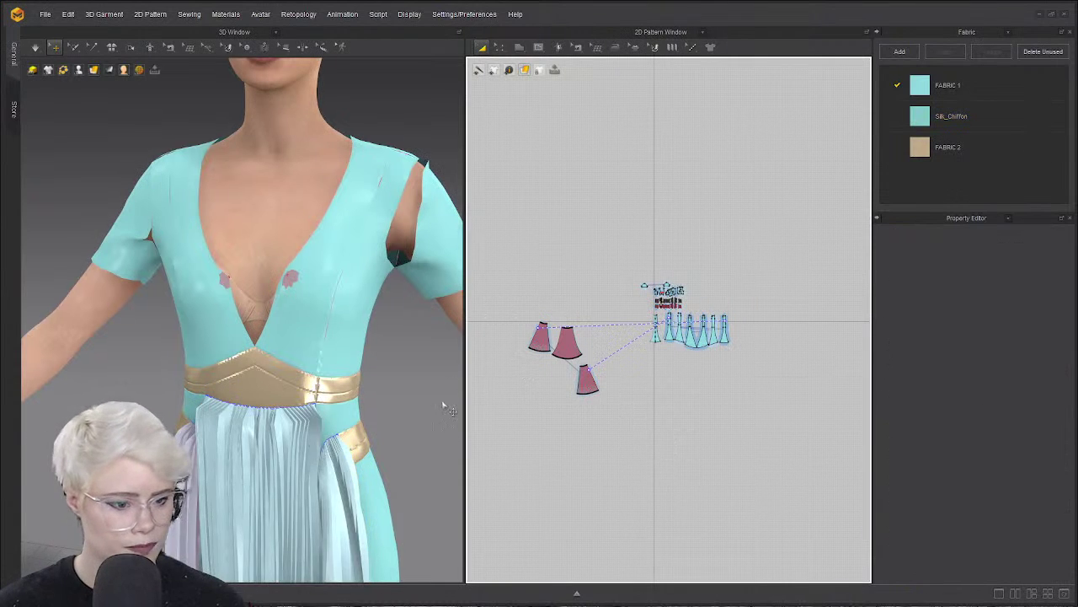
# Freeze all the flared skirt panels beneath the pleated overskirt.
pyautogui.moveTo(379, 497); pyautogui.dragTo(349, 285, button='middle')
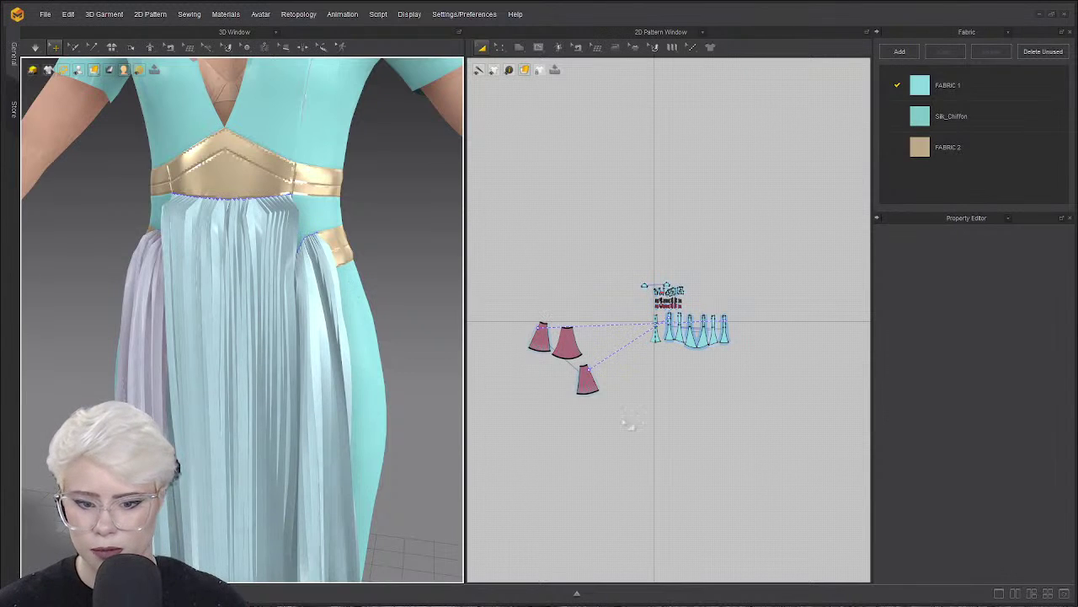
pyautogui.moveTo(740, 371); pyautogui.dragTo(699, 358)
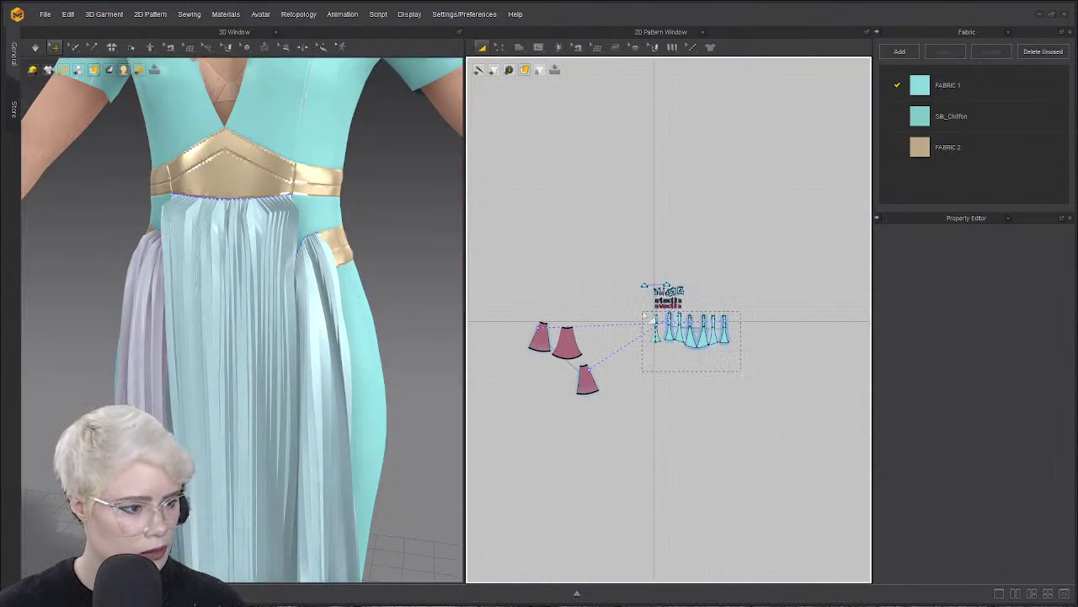
pyautogui.moveTo(646, 316); pyautogui.dragTo(644, 314)
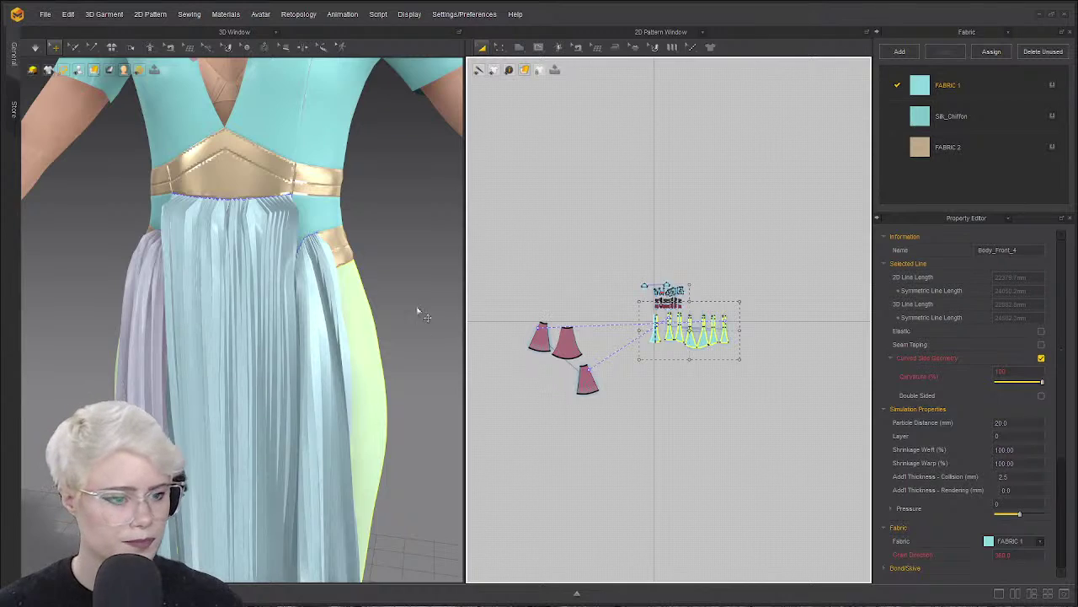
pyautogui.moveTo(419, 312); pyautogui.dragTo(405, 275, button='right')
pyautogui.click(405, 274)
# Inspect the gown's skirt, train and overall front in 3D from several angles.
pyautogui.scroll(-2, 358, 249)
pyautogui.moveTo(317, 528); pyautogui.dragTo(258, 347, button='middle')
pyautogui.moveTo(257, 370); pyautogui.dragTo(404, 434, button='right')
pyautogui.scroll(-1, 371, 396)
pyautogui.scroll(3, 630, 331)
pyautogui.scroll(-2, 705, 301)
pyautogui.moveTo(706, 301); pyautogui.dragTo(590, 416, button='middle')
pyautogui.moveTo(101, 169); pyautogui.dragTo(260, 140, button='right')
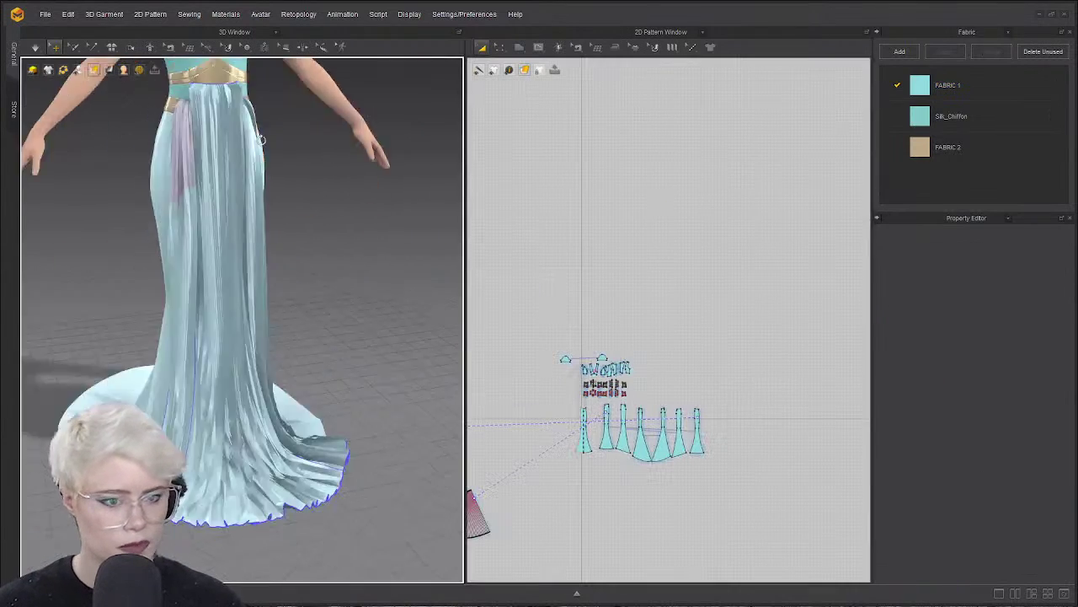
pyautogui.scroll(-5, 261, 139)
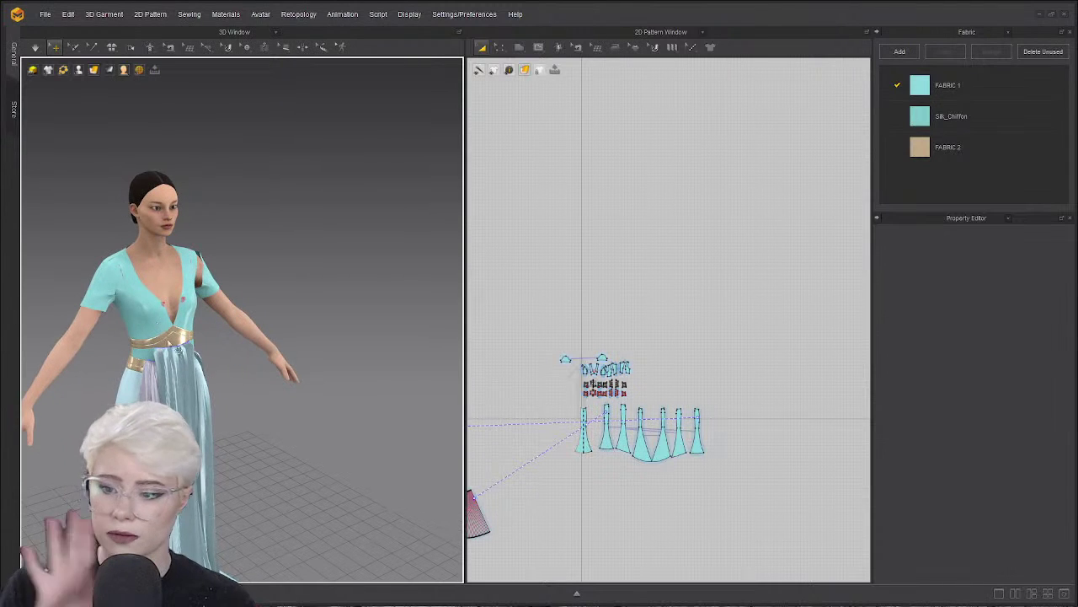
pyautogui.moveTo(145, 378); pyautogui.dragTo(80, 320, button='right')
pyautogui.scroll(2, 80, 316)
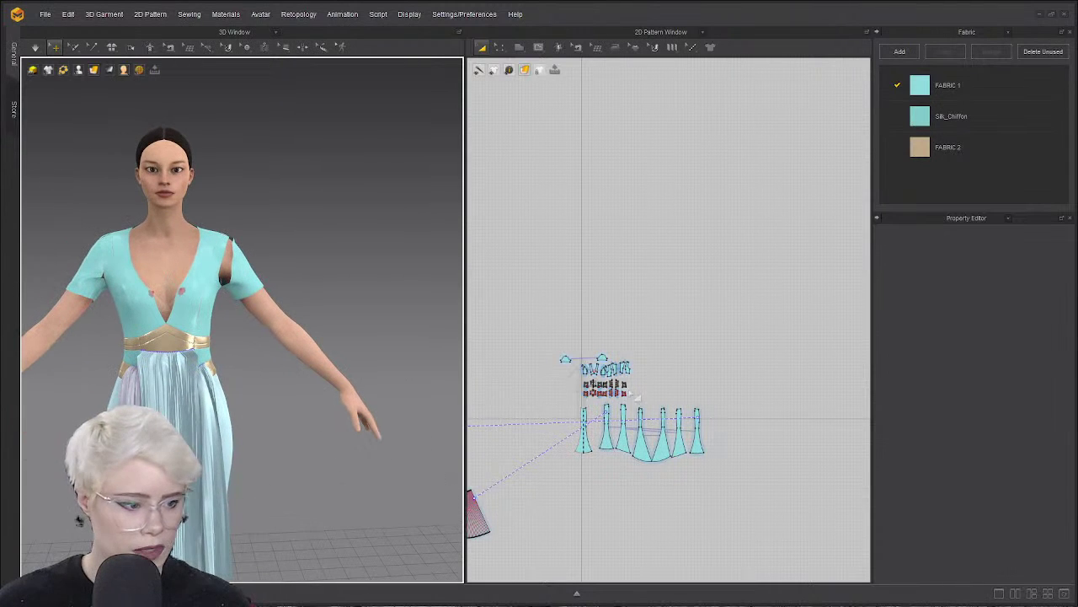
# Freeze the bodice and waist pattern pieces, leaving both sleeves unfrozen, and check the selection from the avatar's back.
pyautogui.scroll(4, 616, 393)
pyautogui.moveTo(714, 363); pyautogui.dragTo(735, 356, button='middle')
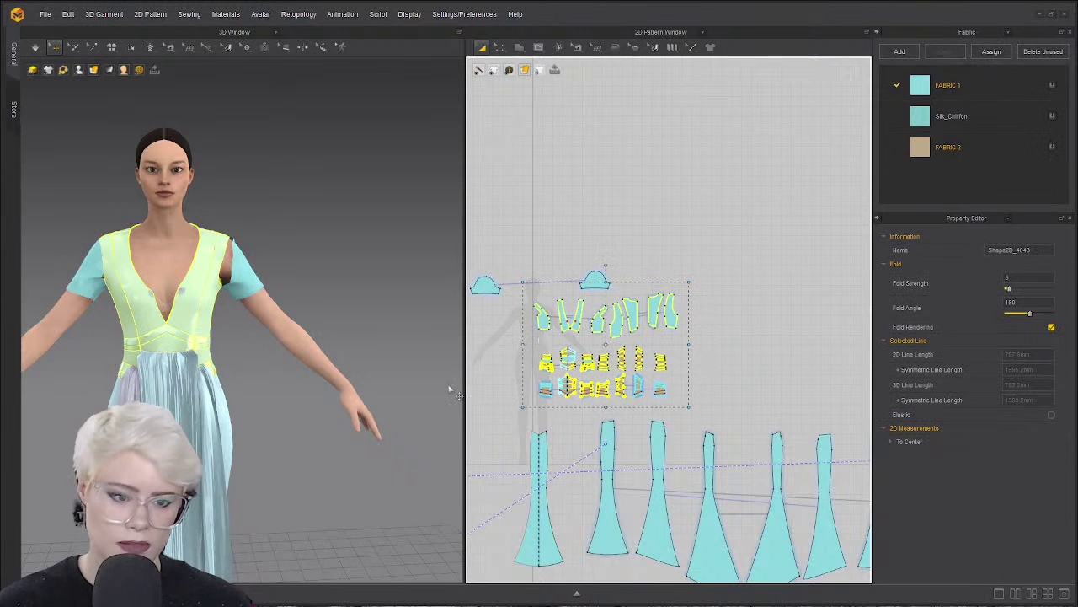
pyautogui.moveTo(204, 370); pyautogui.dragTo(249, 385, button='right')
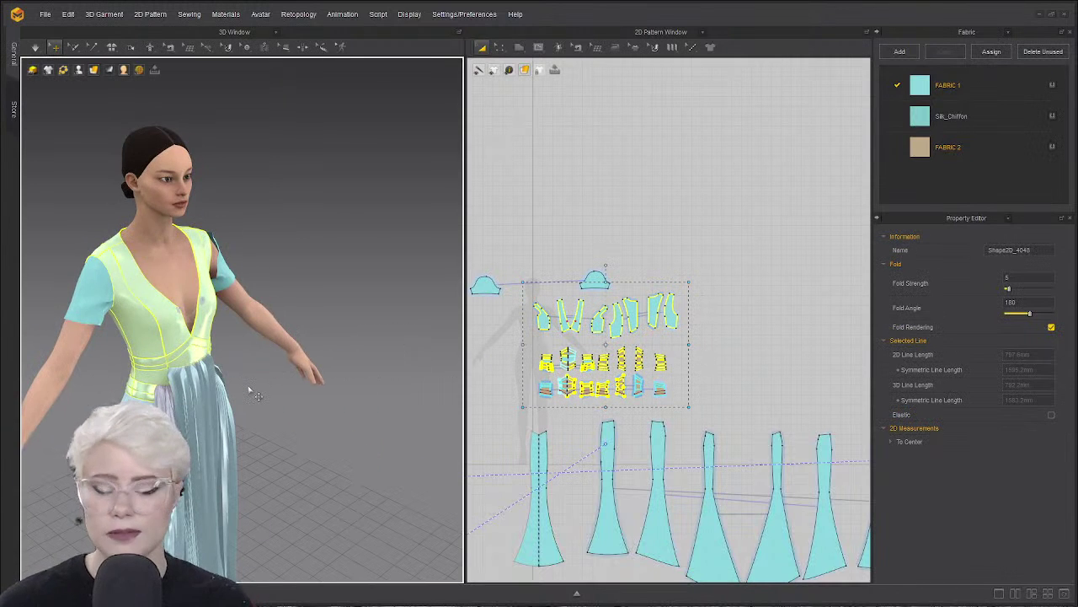
pyautogui.moveTo(308, 289); pyautogui.dragTo(33, 252, button='right')
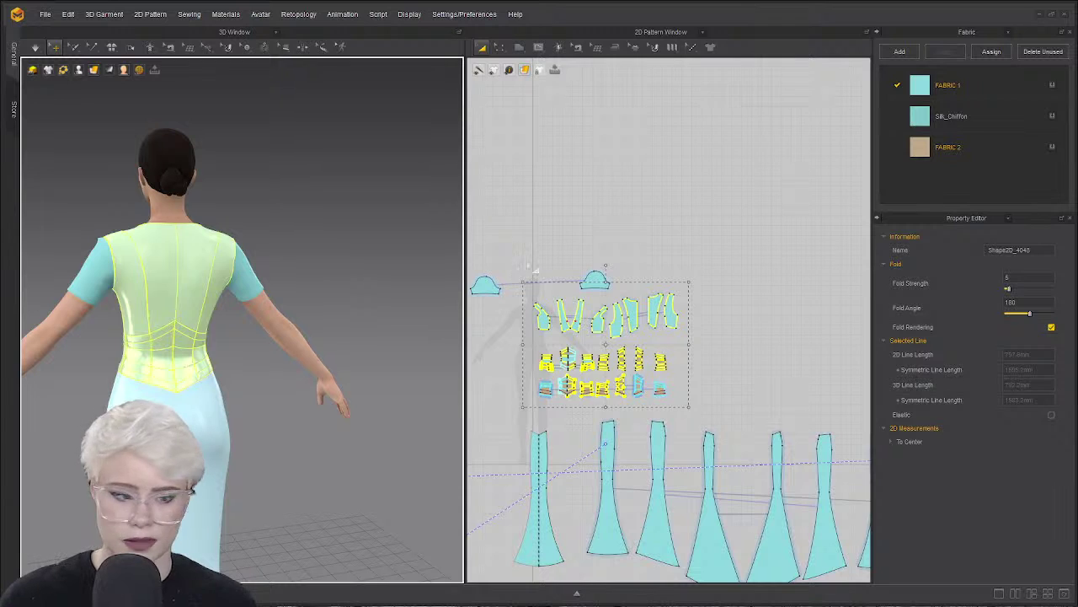
pyautogui.click(510, 289)
# Delete the seams joining the other sleeve pattern's cap to the bodice armhole.
pyautogui.scroll(-3, 531, 282)
pyautogui.moveTo(531, 282); pyautogui.dragTo(696, 241, button='middle')
pyautogui.press('b')
pyautogui.moveTo(566, 259); pyautogui.dragTo(592, 267, button='middle')
pyautogui.scroll(-2, 663, 245)
pyautogui.scroll(2, 725, 232)
pyautogui.moveTo(736, 231); pyautogui.dragTo(621, 248, button='middle')
pyautogui.scroll(-3, 706, 237)
pyautogui.scroll(1, 617, 247)
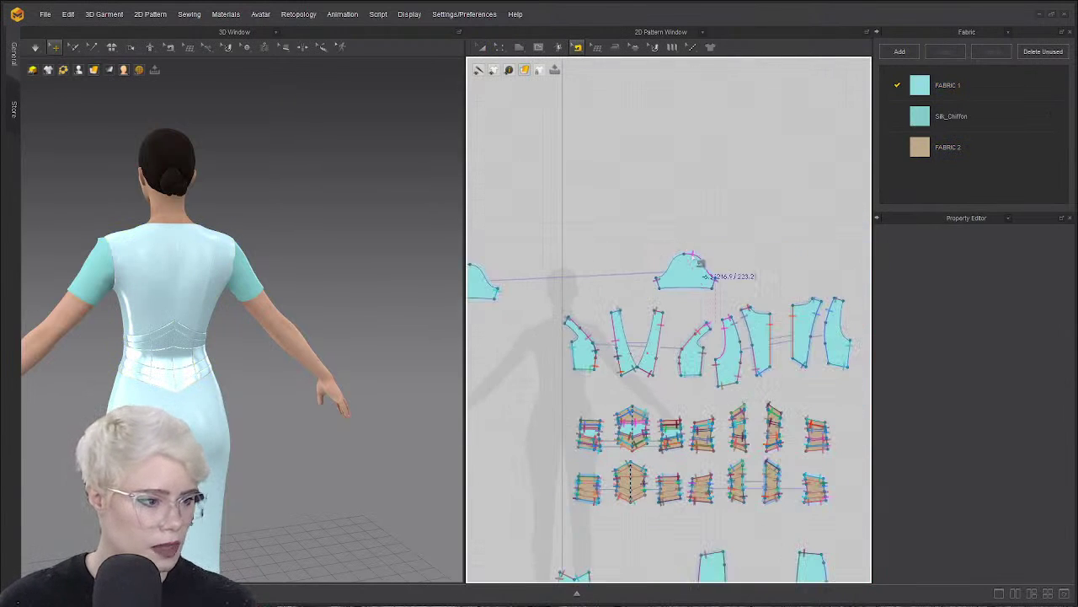
pyautogui.click(700, 263)
pyautogui.click(534, 301)
pyautogui.scroll(-2, 610, 257)
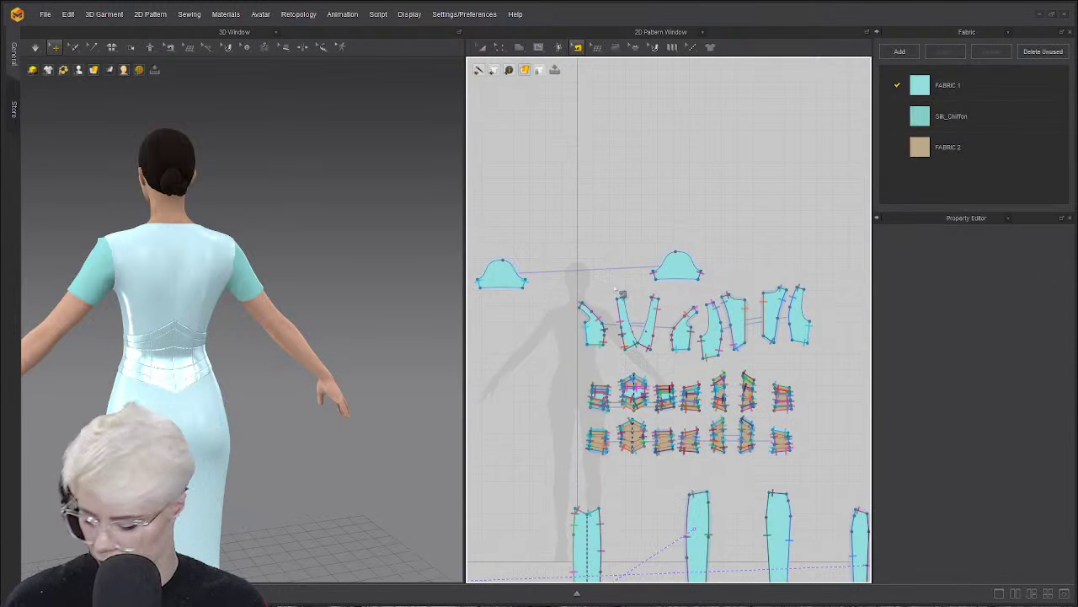
# Enlarge the 2D pattern view and move both sleeve patterns up, clear of the bodice pieces.
pyautogui.scroll(4, 622, 293)
pyautogui.scroll(-2, 724, 316)
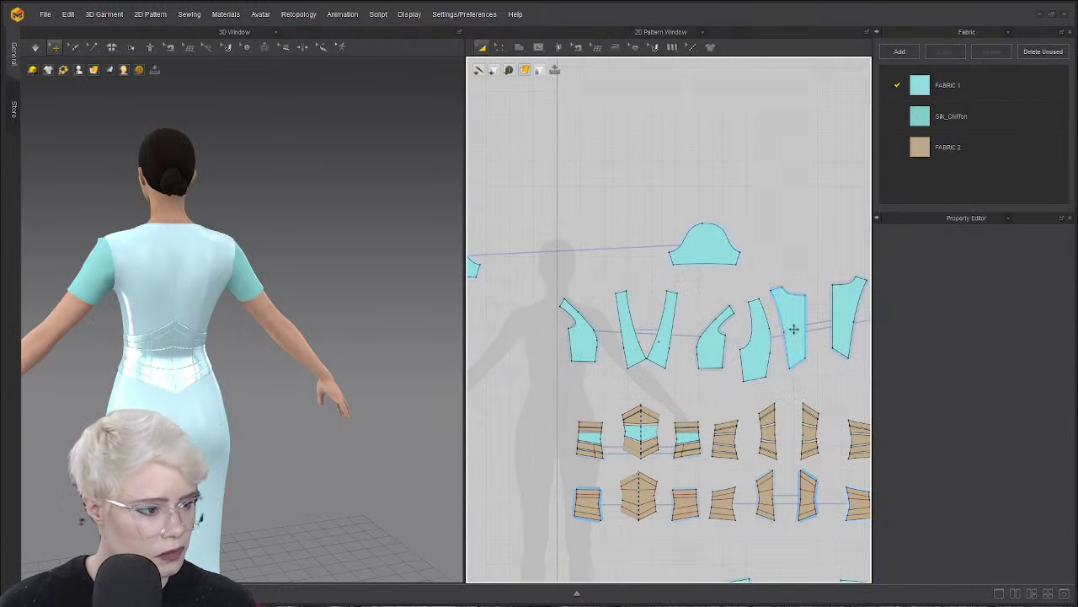
pyautogui.scroll(-3, 707, 316)
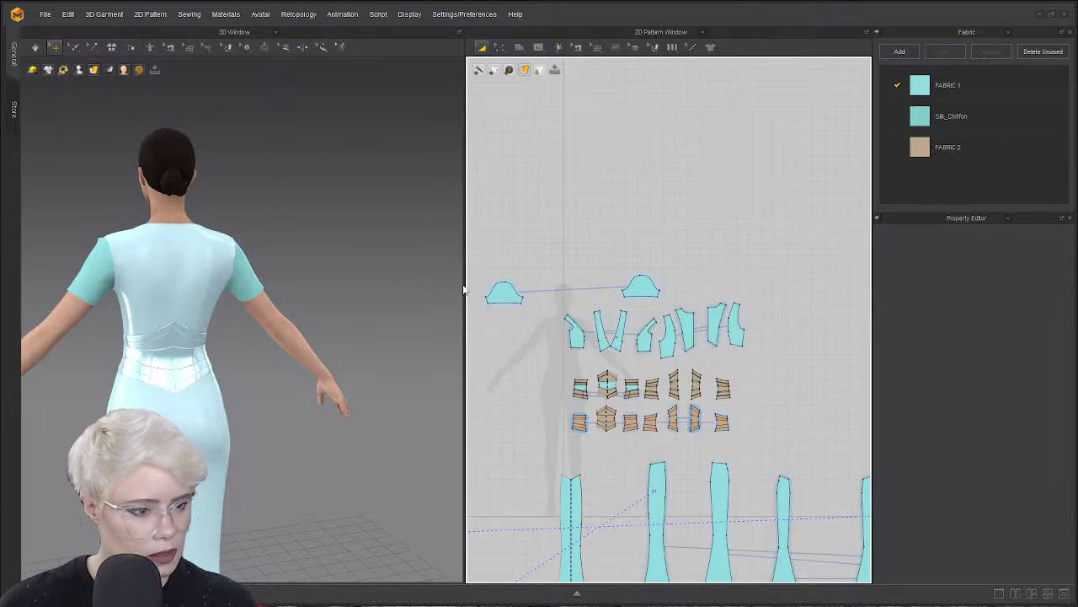
pyautogui.moveTo(465, 284); pyautogui.dragTo(406, 281)
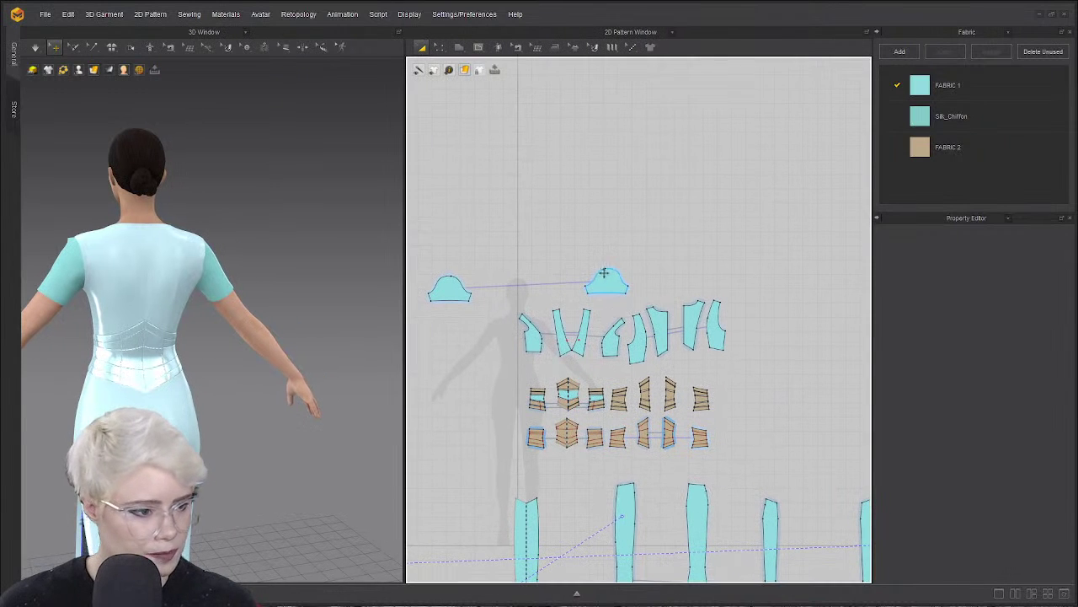
pyautogui.moveTo(604, 274); pyautogui.dragTo(714, 241)
pyautogui.click(449, 289)
pyautogui.scroll(2, 571, 303)
pyautogui.scroll(-1, 570, 303)
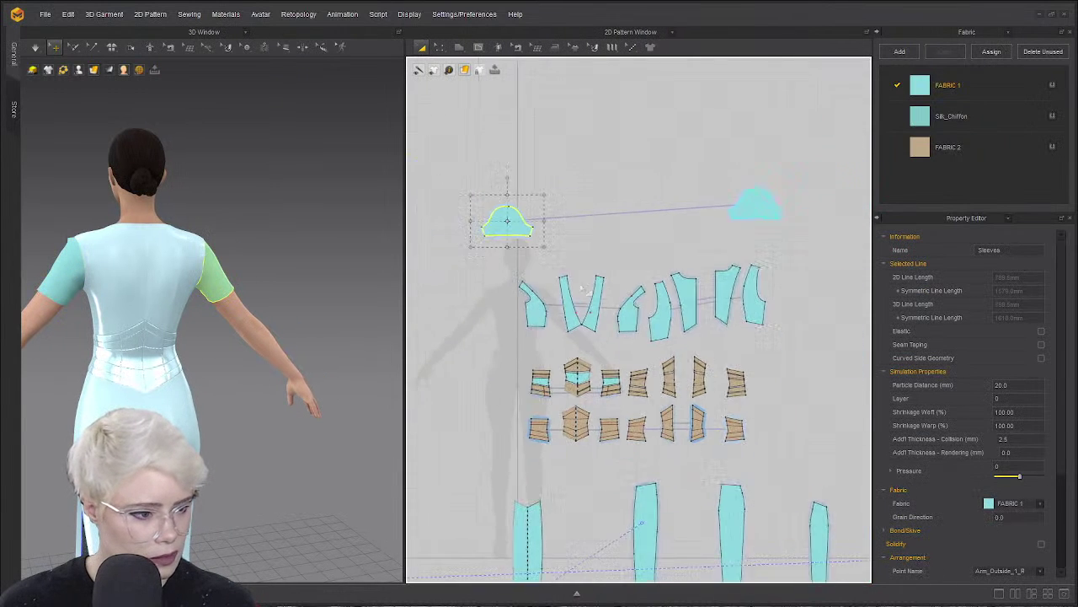
# Select the four front bodice pattern pieces and centre them over the avatar silhouette.
pyautogui.click(570, 304)
pyautogui.scroll(2, 594, 295)
pyautogui.moveTo(425, 329); pyautogui.dragTo(765, 275, button='middle')
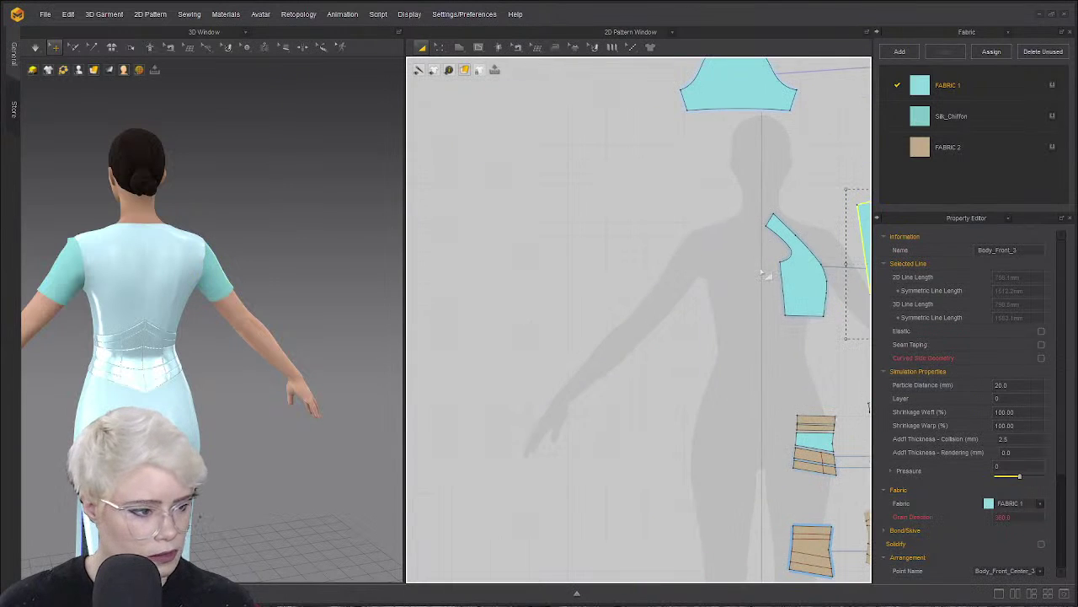
pyautogui.scroll(-1, 741, 279)
pyautogui.moveTo(717, 222); pyautogui.dragTo(858, 334)
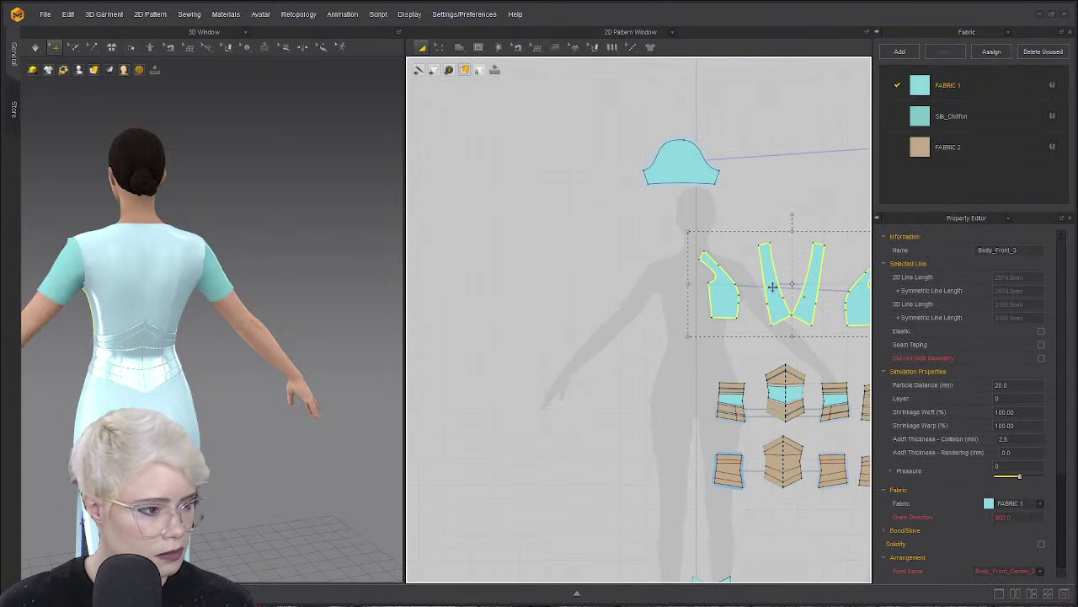
pyautogui.moveTo(768, 286); pyautogui.dragTo(679, 291)
pyautogui.moveTo(767, 293); pyautogui.dragTo(682, 289, button='middle')
pyautogui.scroll(-4, 573, 295)
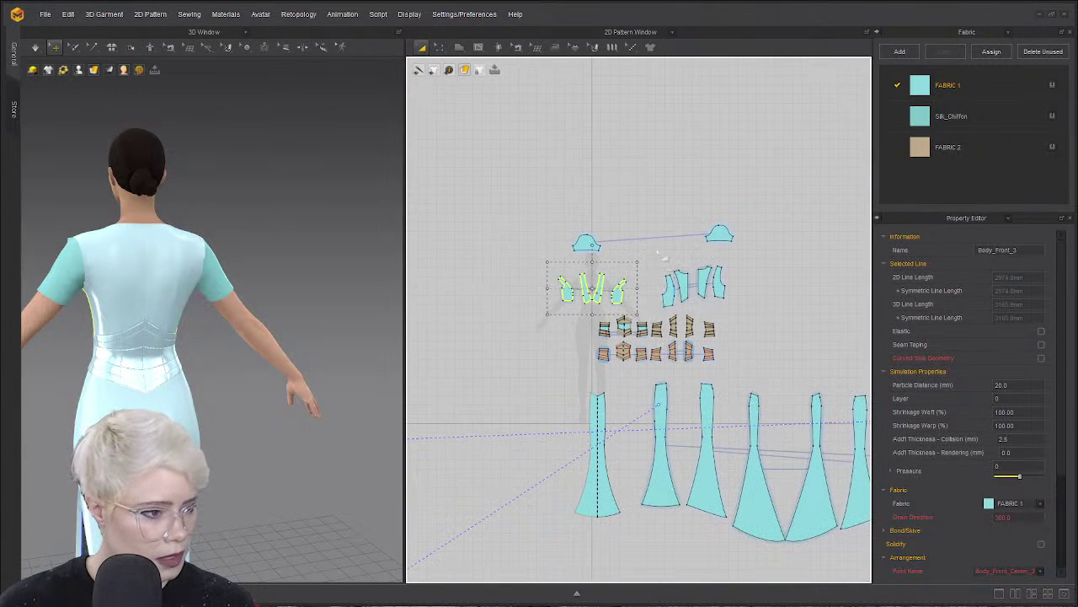
# Move one centre back and side back pair to the opposite side of the front bodice pieces.
pyautogui.moveTo(655, 249); pyautogui.dragTo(696, 280)
pyautogui.click(652, 239)
pyautogui.scroll(3, 671, 294)
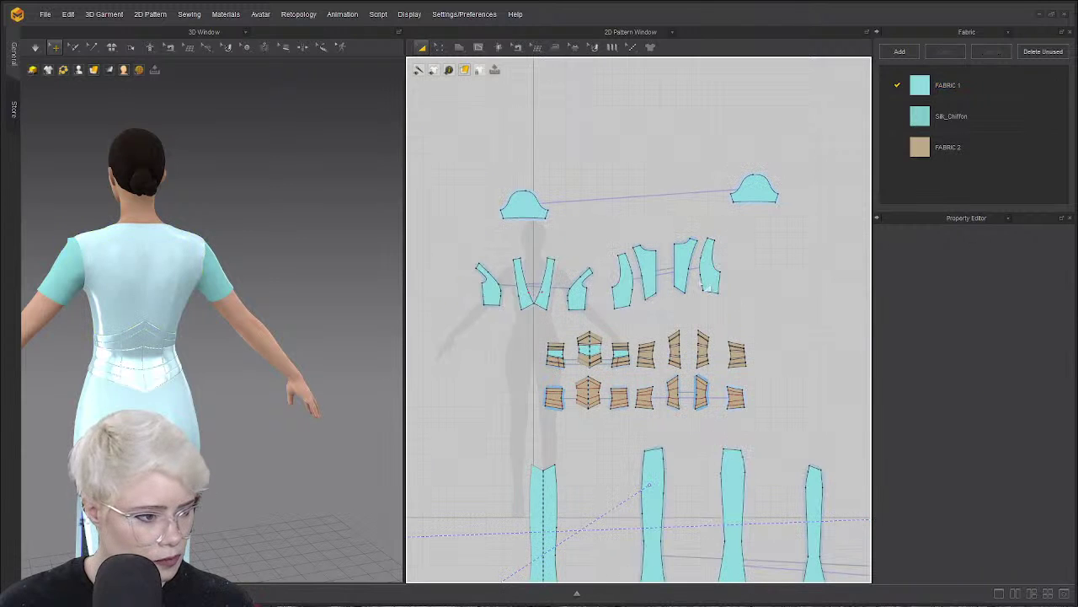
pyautogui.moveTo(666, 229); pyautogui.dragTo(665, 229)
pyautogui.moveTo(715, 293); pyautogui.dragTo(468, 301)
pyautogui.scroll(2, 571, 318)
pyautogui.moveTo(527, 272); pyautogui.dragTo(481, 274)
# Move both sleeve patterns inward so each sits above its own half of the bodice pieces.
pyautogui.moveTo(603, 150); pyautogui.dragTo(696, 173, button='middle')
pyautogui.moveTo(703, 161); pyautogui.dragTo(587, 193)
pyautogui.moveTo(742, 202); pyautogui.dragTo(587, 244, button='middle')
pyautogui.scroll(2, 588, 244)
pyautogui.moveTo(664, 246); pyautogui.dragTo(499, 249, button='middle')
pyautogui.scroll(-3, 499, 250)
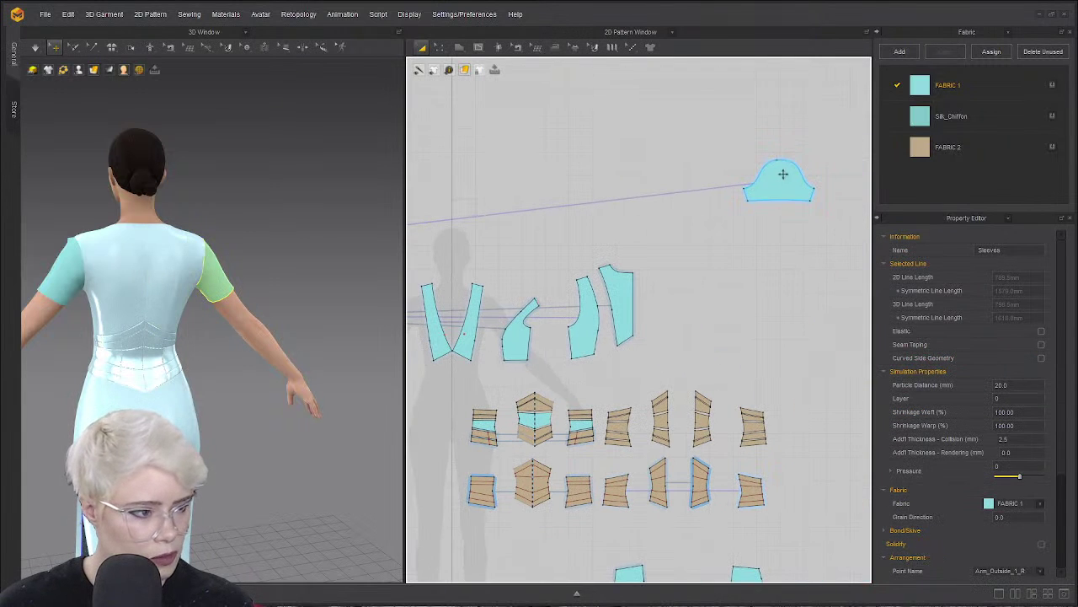
pyautogui.moveTo(781, 177); pyautogui.dragTo(550, 228)
pyautogui.moveTo(548, 268); pyautogui.dragTo(617, 265, button='middle')
pyautogui.scroll(3, 607, 262)
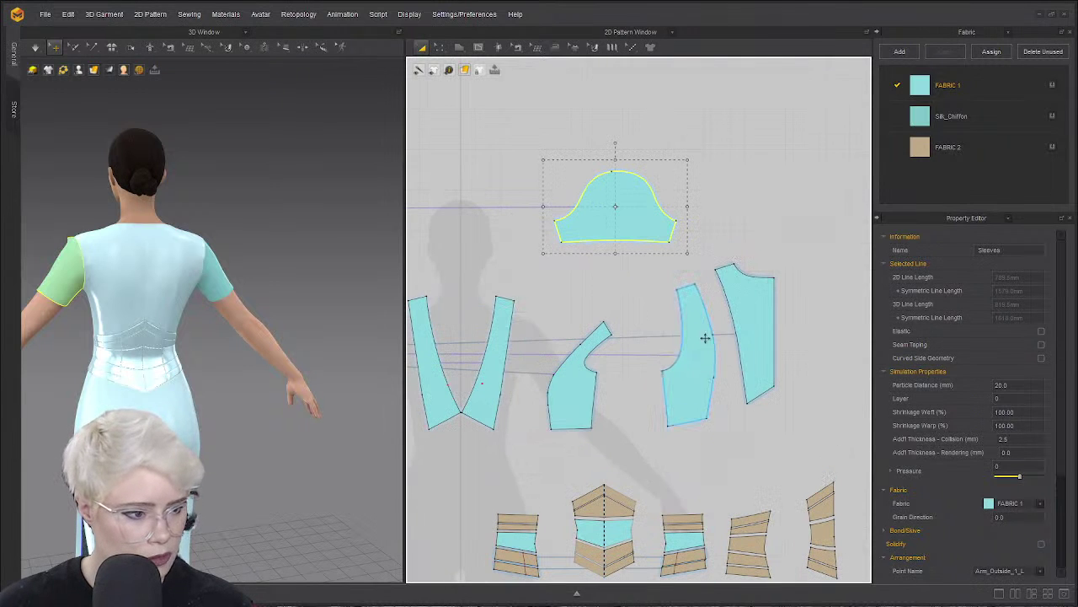
# Spread the back and side bodice pieces outward on both halves to open a gap beneath each sleeve.
pyautogui.moveTo(744, 305); pyautogui.dragTo(817, 303)
pyautogui.moveTo(698, 371); pyautogui.dragTo(752, 365)
pyautogui.moveTo(566, 384); pyautogui.dragTo(542, 372)
pyautogui.moveTo(465, 350); pyautogui.dragTo(770, 330, button='middle')
pyautogui.scroll(-3, 770, 330)
pyautogui.moveTo(556, 332); pyautogui.dragTo(465, 331)
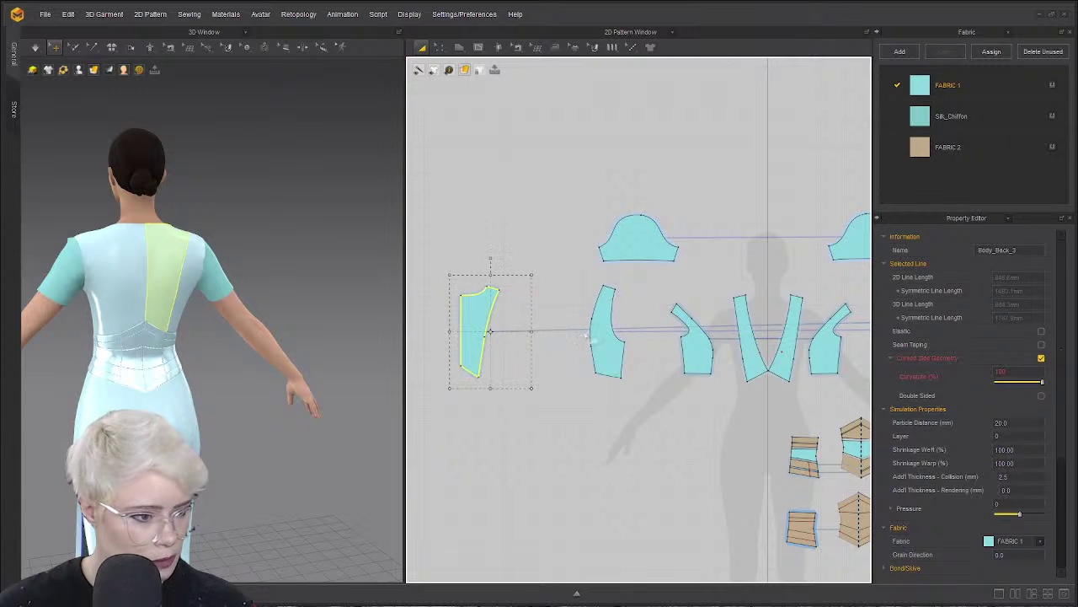
pyautogui.click(607, 335)
pyautogui.moveTo(608, 335); pyautogui.dragTo(546, 331)
pyautogui.moveTo(704, 351); pyautogui.dragTo(712, 356)
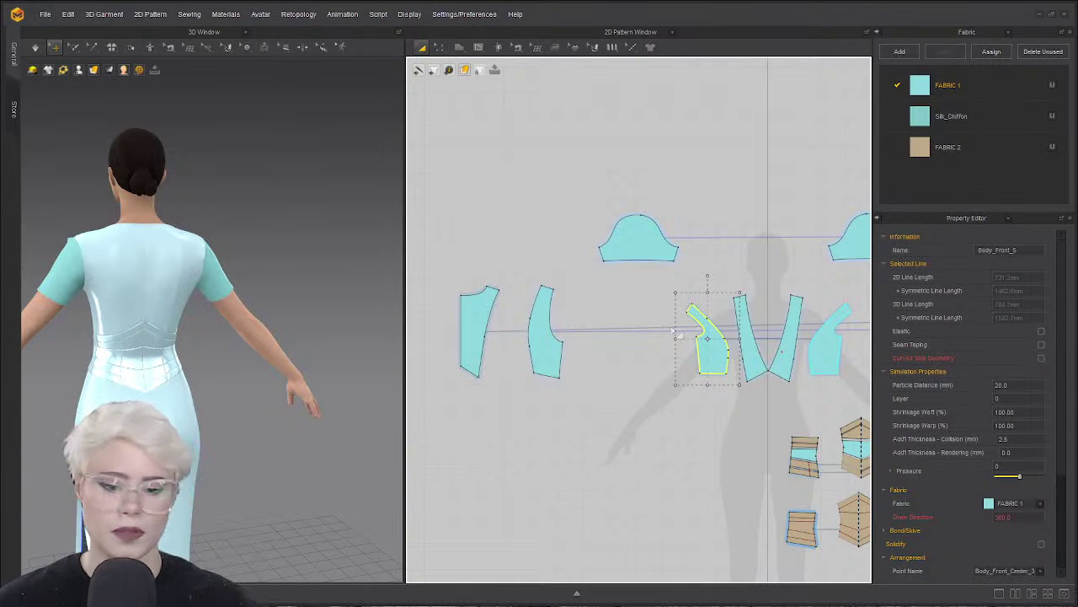
# Position both sleeve patterns above the gaps between the side front and side back bodice pieces.
pyautogui.moveTo(639, 240); pyautogui.dragTo(615, 271)
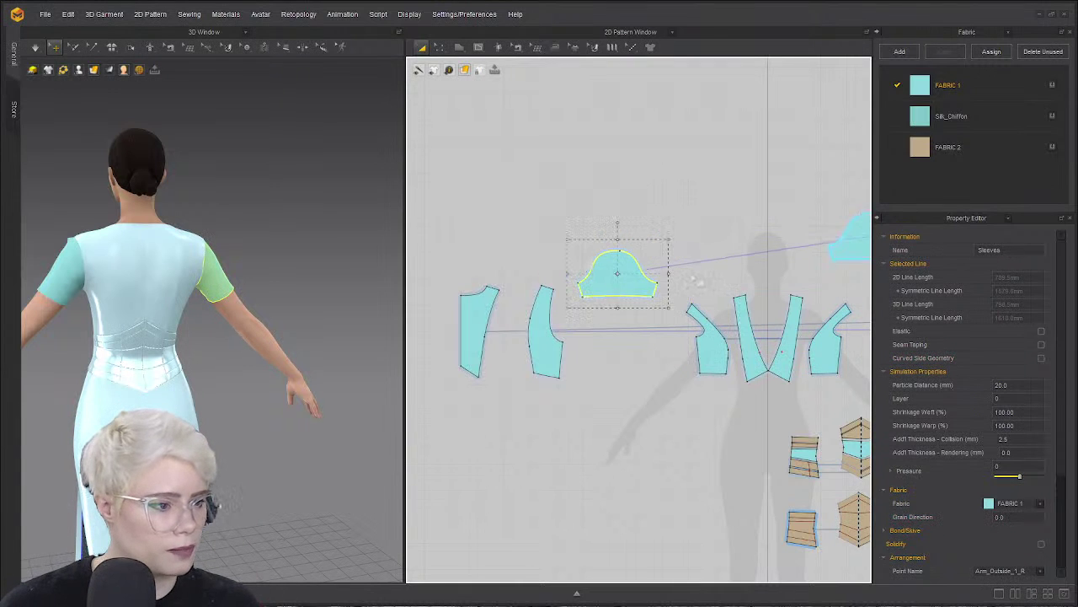
pyautogui.scroll(-3, 573, 281)
pyautogui.scroll(2, 573, 282)
pyautogui.click(638, 273)
pyautogui.scroll(2, 607, 291)
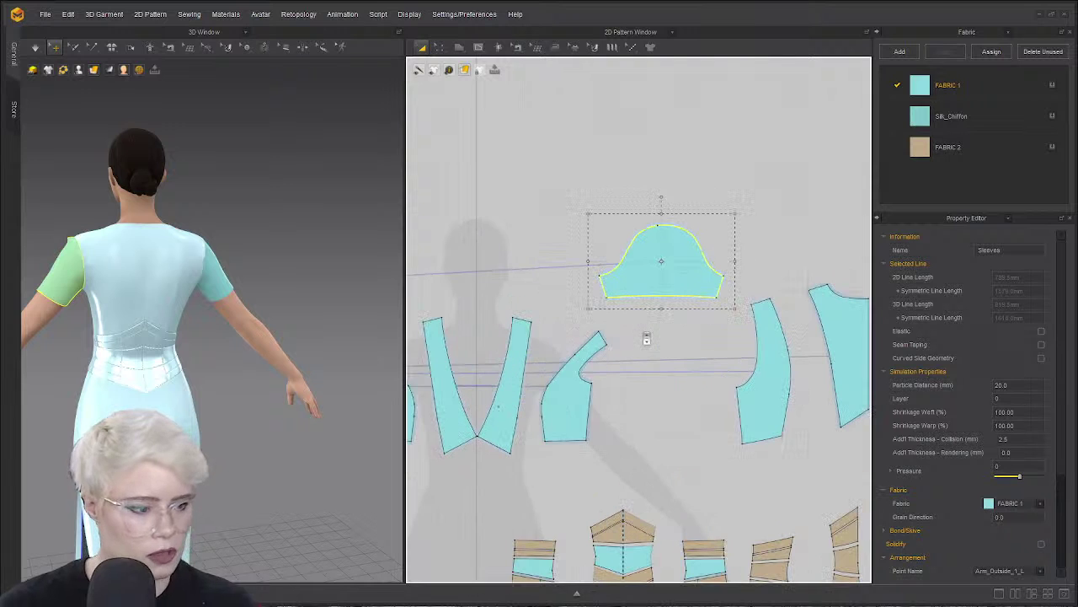
# Simulate the garment briefly to settle the detached sleeves and check the shoulder gap from the avatar's side.
pyautogui.moveTo(180, 312); pyautogui.dragTo(268, 301, button='right')
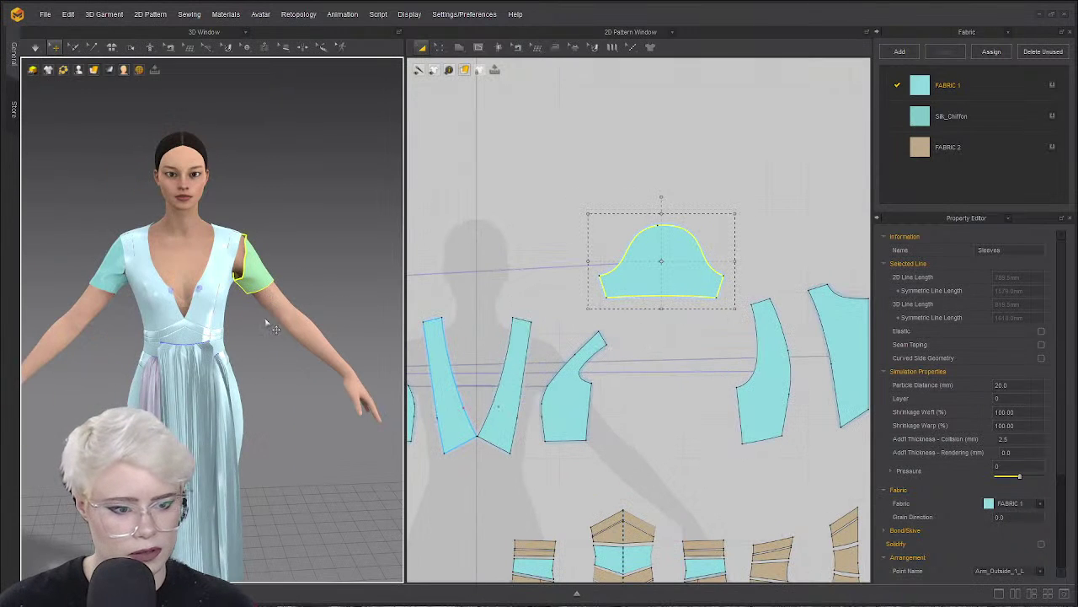
pyautogui.click(271, 324)
pyautogui.scroll(2, 307, 282)
pyautogui.moveTo(127, 291); pyautogui.dragTo(160, 335, button='middle')
pyautogui.scroll(2, 165, 330)
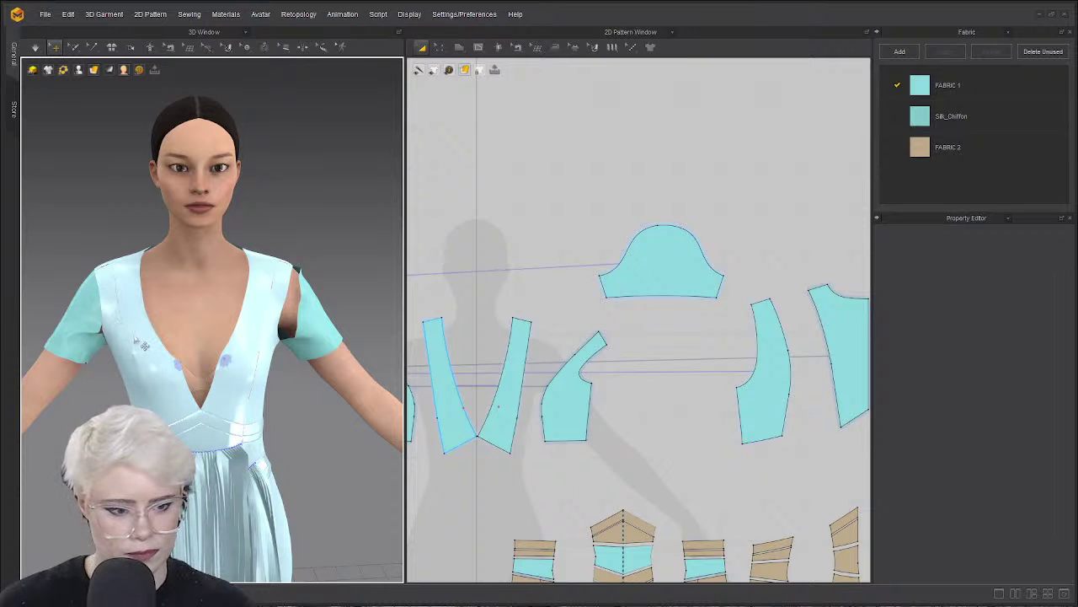
pyautogui.press('space')
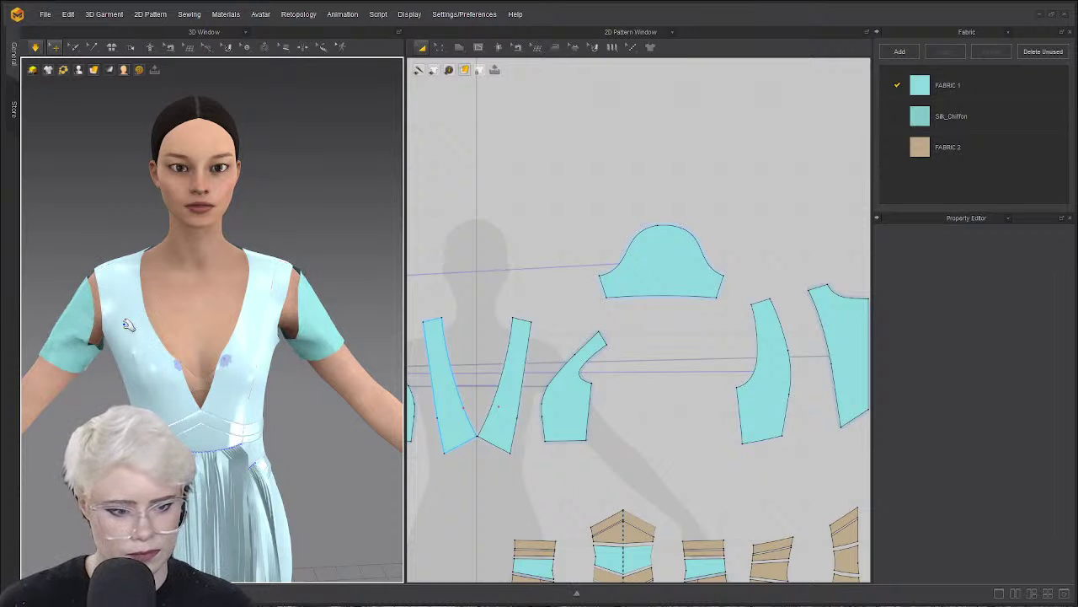
pyautogui.press('space')
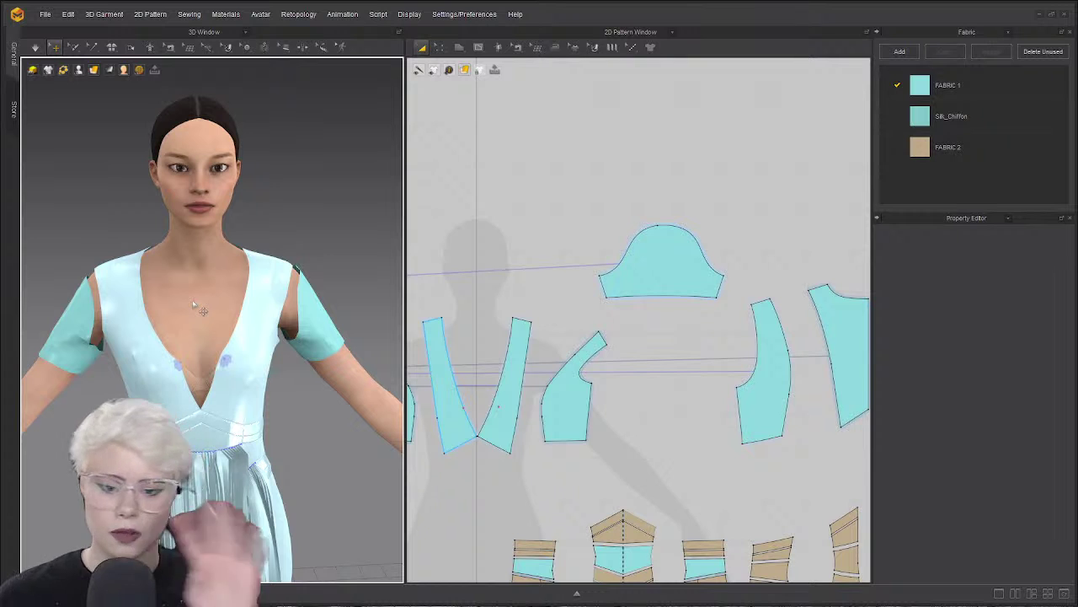
pyautogui.moveTo(160, 341); pyautogui.dragTo(291, 333, button='right')
pyautogui.moveTo(282, 295); pyautogui.dragTo(252, 268, button='right')
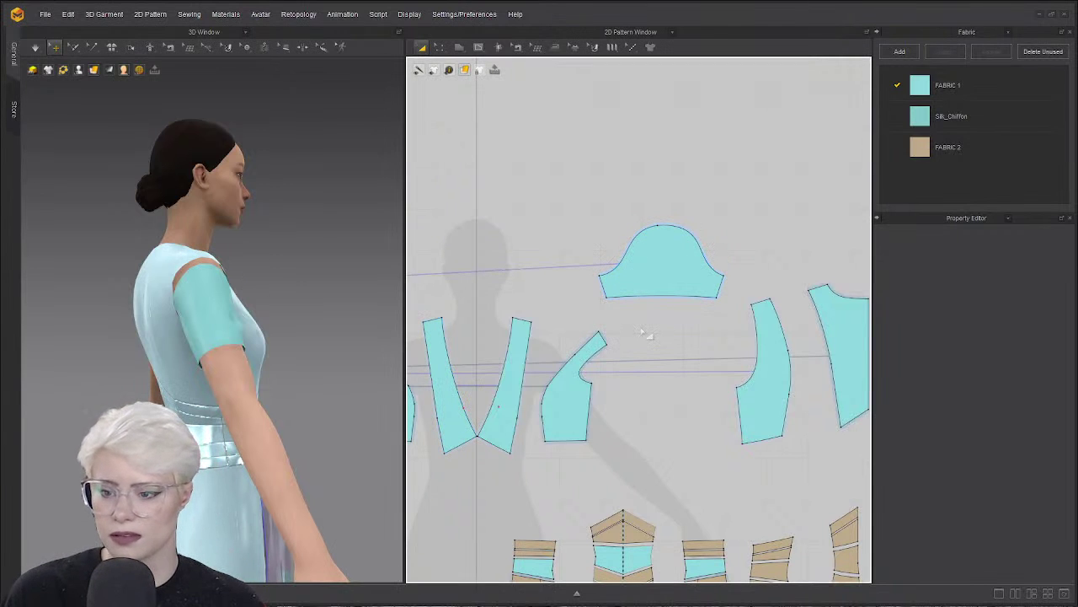
pyautogui.scroll(-3, 642, 334)
pyautogui.scroll(4, 640, 337)
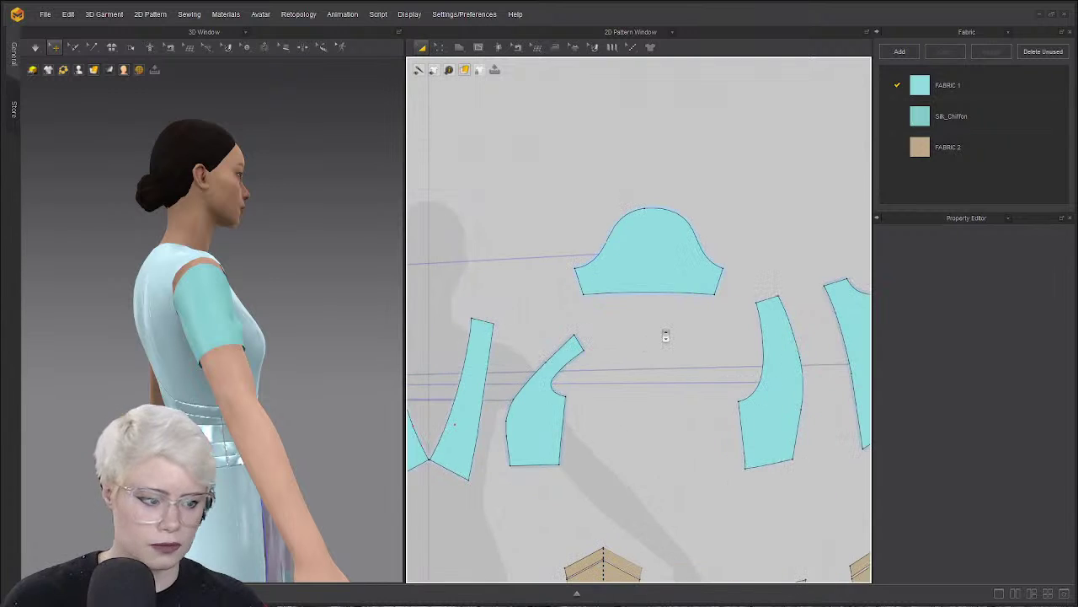
pyautogui.moveTo(658, 333); pyautogui.dragTo(634, 329, button='middle')
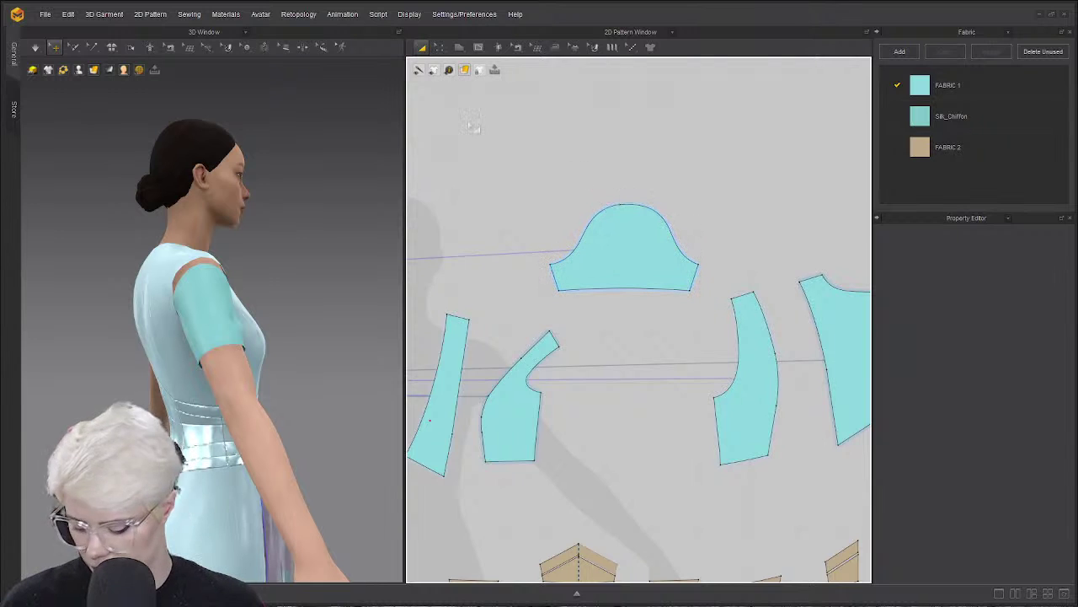
# Switch to the browser and examine the off-shoulder straps and long open sleeves in the reference gown photo.
pyautogui.press('z')
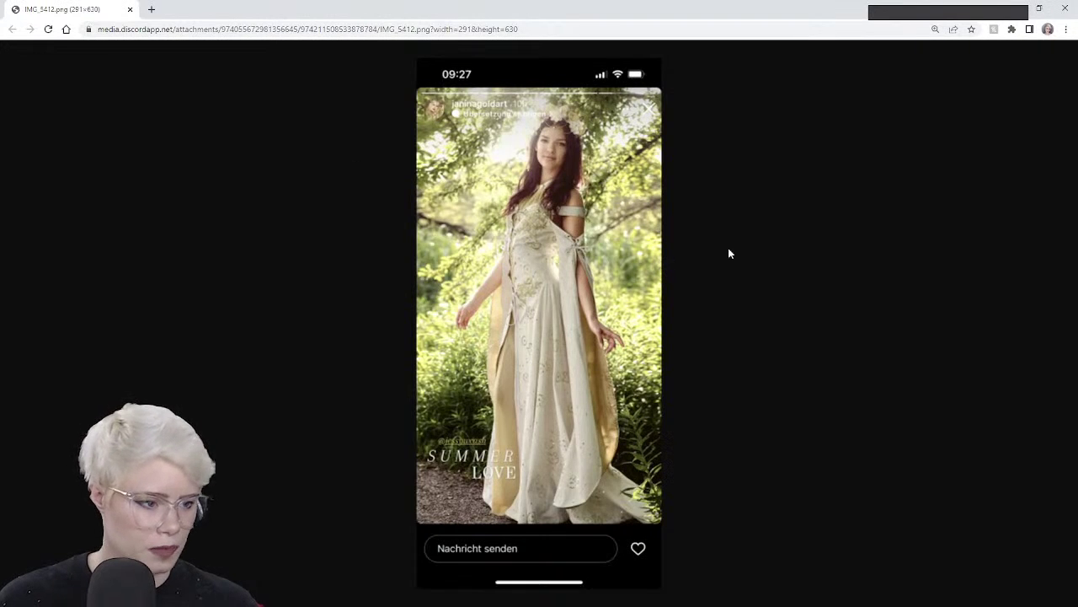
pyautogui.keyDown('ctrl'); pyautogui.scroll(5, 729, 246); pyautogui.keyUp('ctrl')
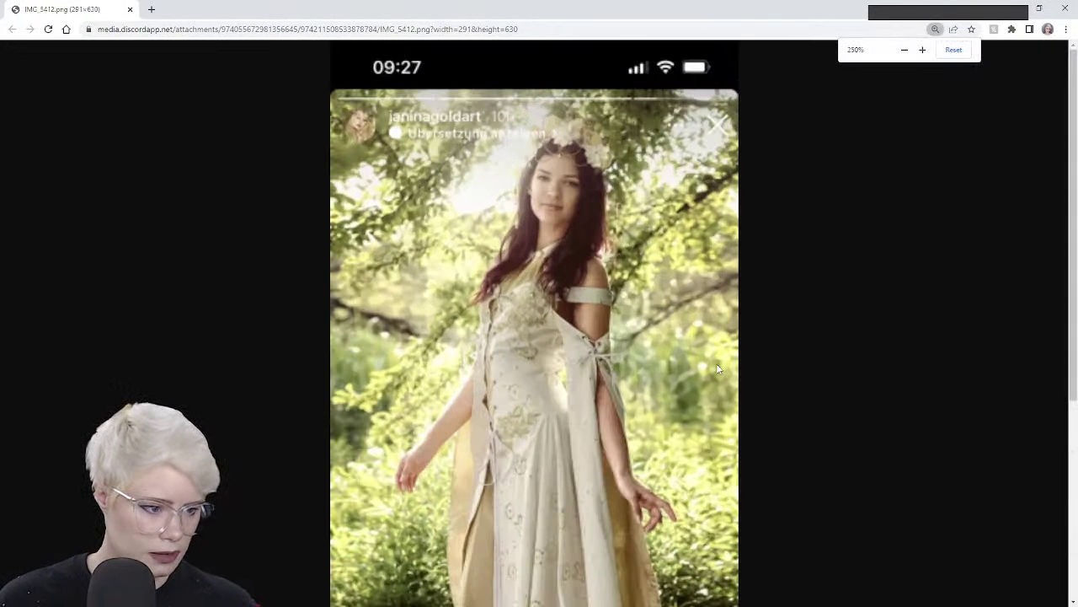
pyautogui.scroll(-3, 716, 363)
pyautogui.keyDown('ctrl'); pyautogui.scroll(1, 609, 259); pyautogui.keyUp('ctrl')
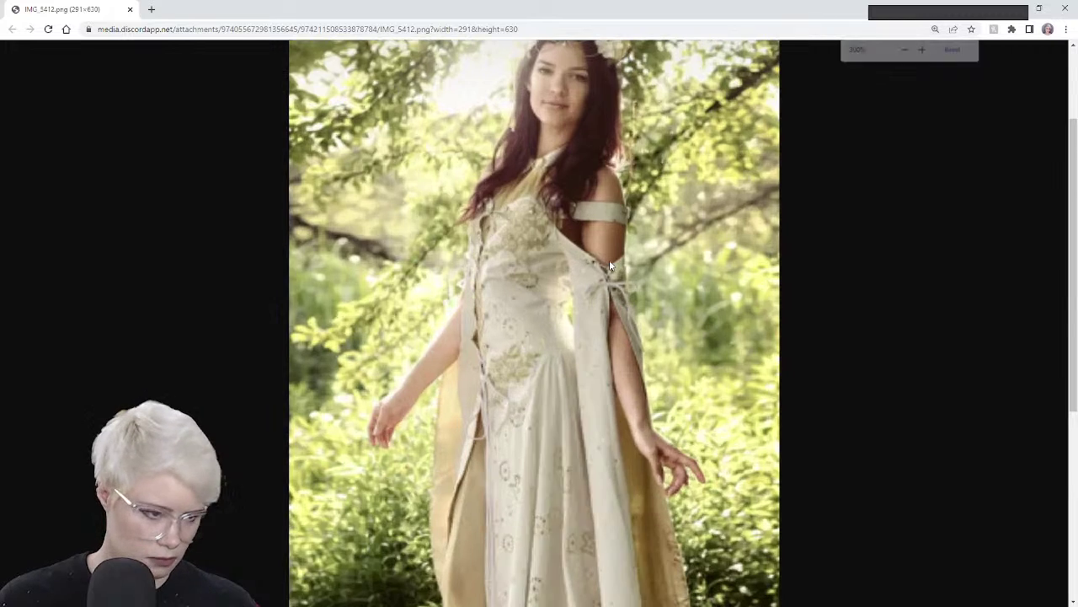
pyautogui.keyDown('ctrl'); pyautogui.scroll(1, 609, 260); pyautogui.keyUp('ctrl')
pyautogui.scroll(-1, 666, 379)
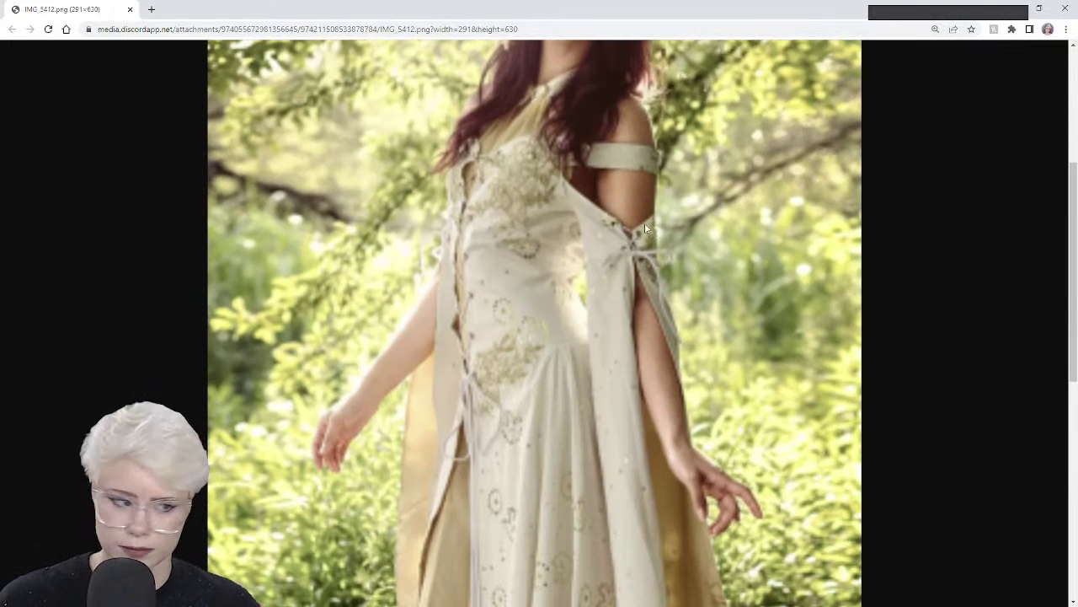
pyautogui.scroll(-2, 637, 253)
pyautogui.scroll(1, 631, 278)
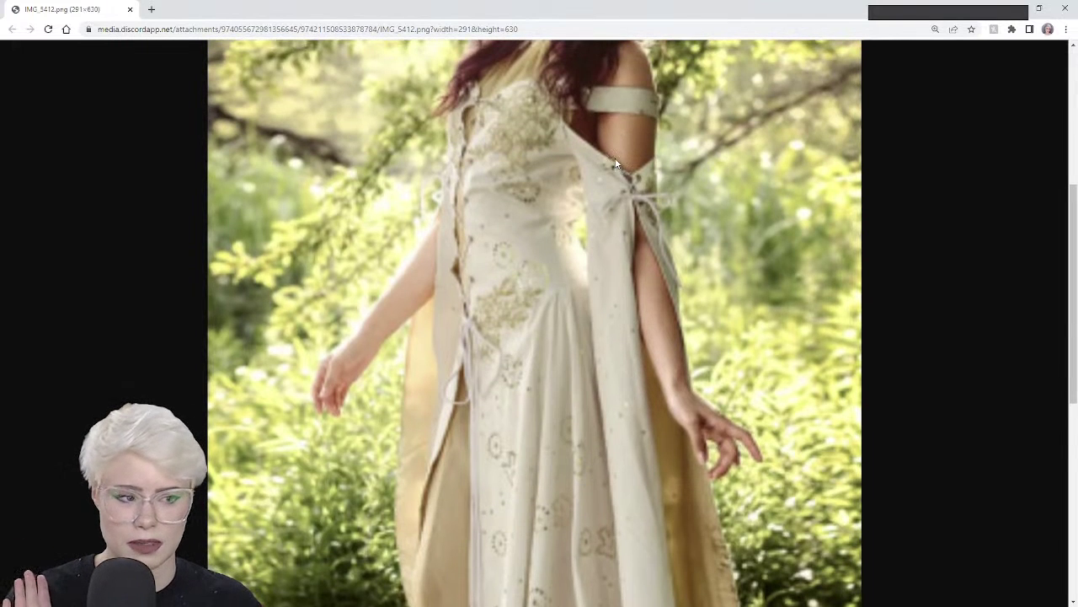
pyautogui.scroll(1, 669, 285)
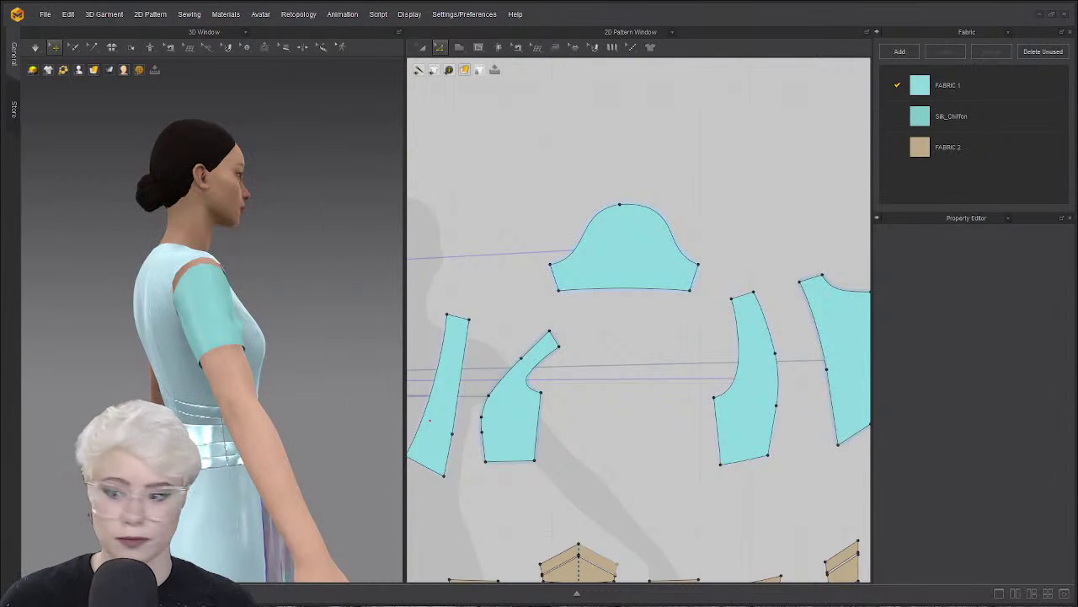
# Inspect the gown's shoulders and detached sleeves from several angles in 3D, comparing them with the reference photo in the browser.
pyautogui.moveTo(320, 337); pyautogui.dragTo(243, 329, button='right')
pyautogui.scroll(1, 140, 380)
pyautogui.moveTo(140, 380); pyautogui.dragTo(85, 421, button='right')
pyautogui.moveTo(209, 364); pyautogui.dragTo(207, 342, button='right')
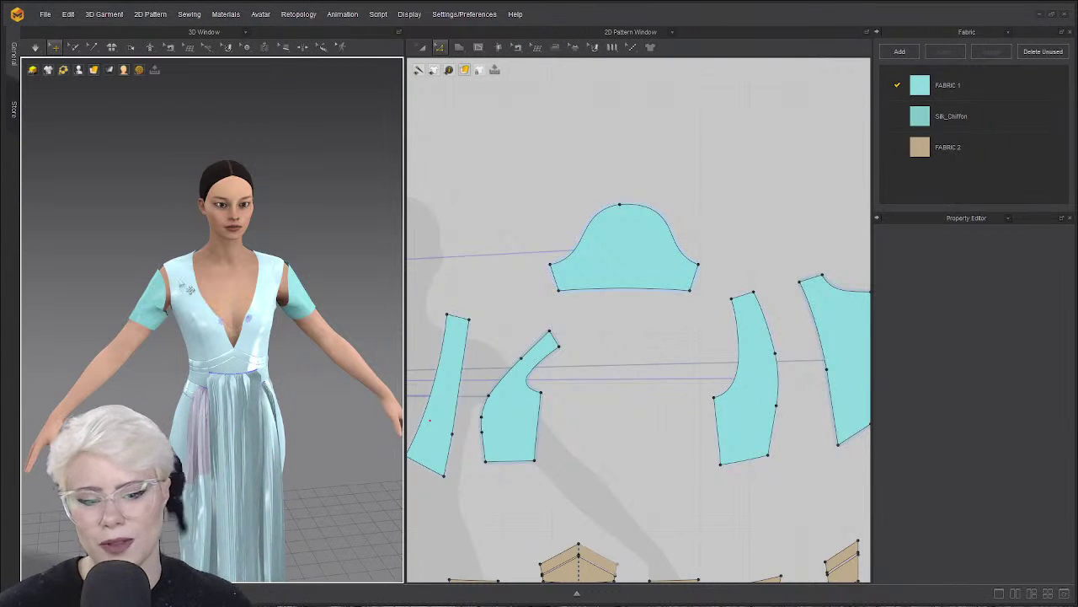
pyautogui.moveTo(194, 240); pyautogui.dragTo(166, 207, button='right')
pyautogui.scroll(3, 165, 207)
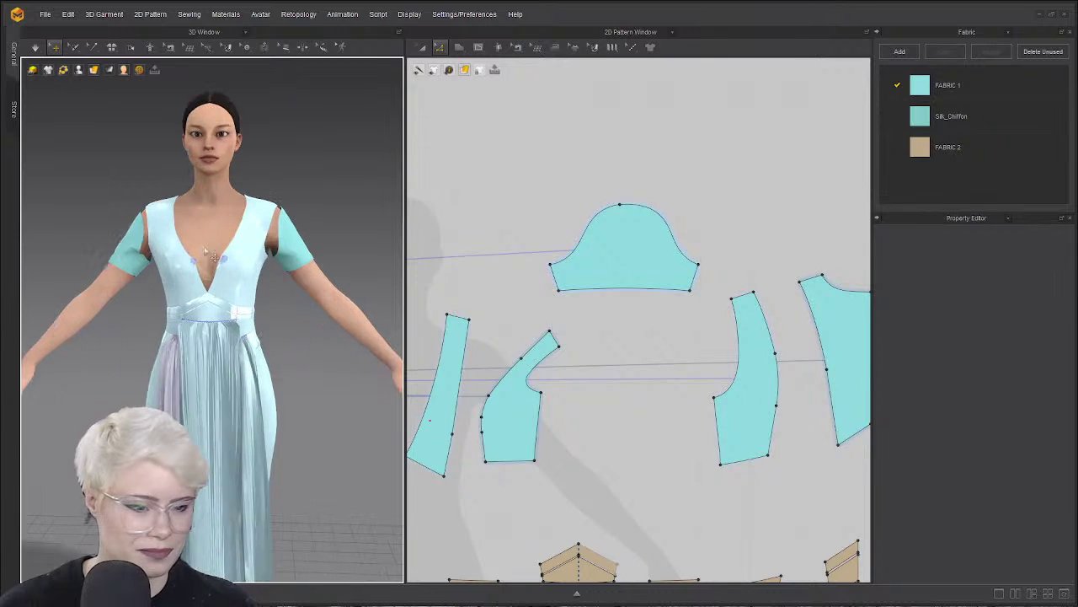
pyautogui.moveTo(126, 262); pyautogui.dragTo(89, 300, button='right')
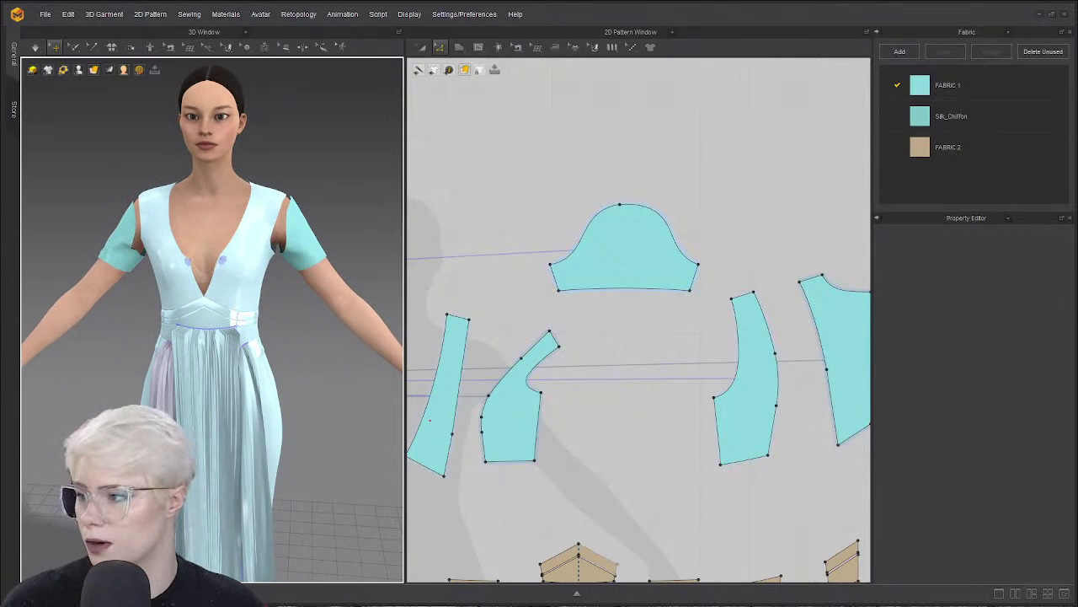
pyautogui.moveTo(0, 51); pyautogui.dragTo(313, 0)
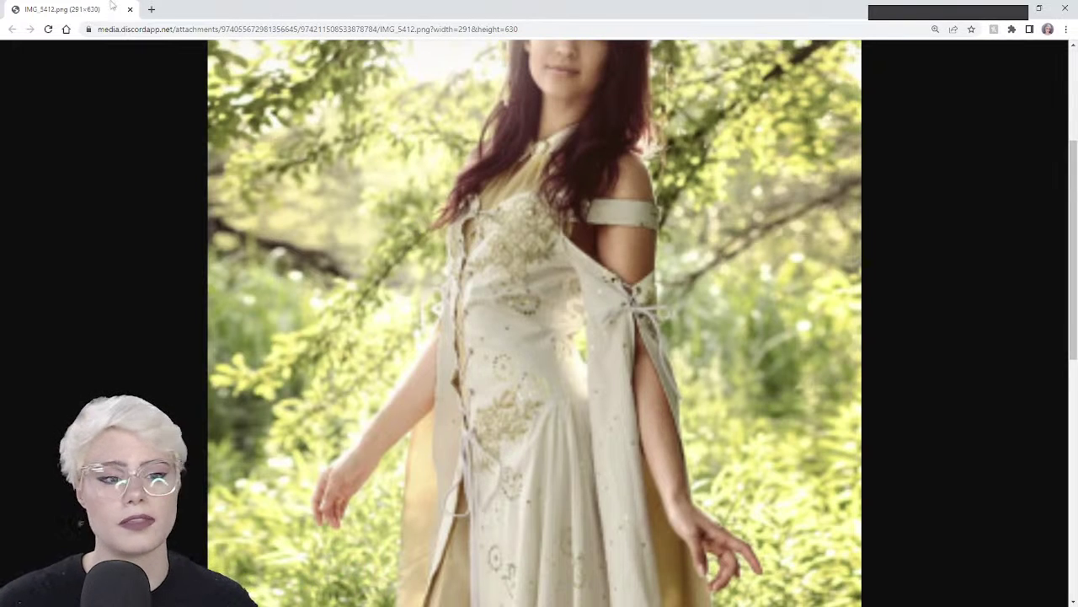
pyautogui.hotkey('alt', 'Tab')
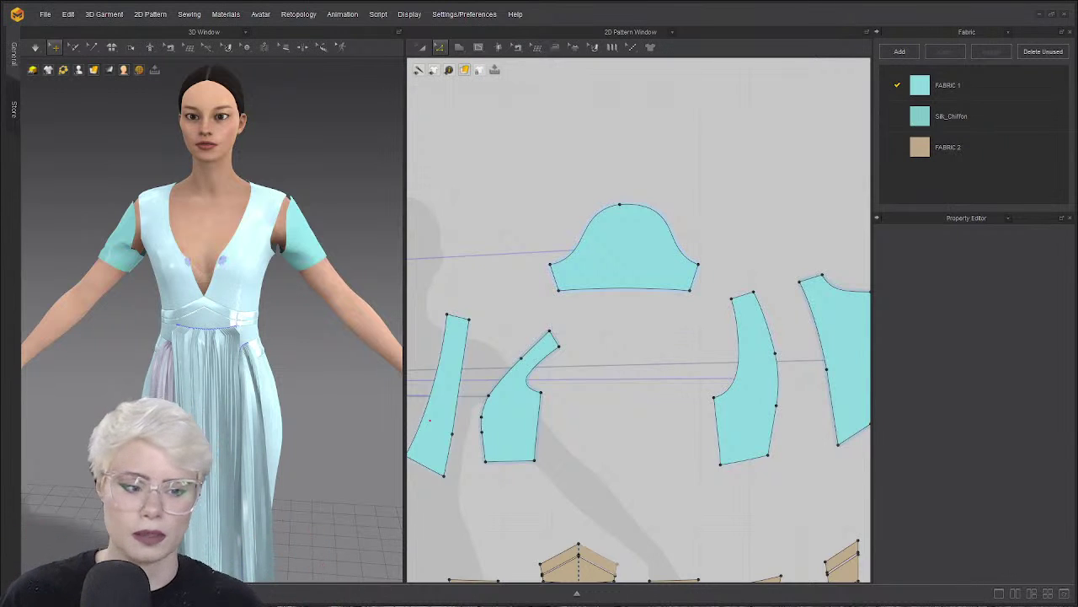
pyautogui.moveTo(312, 329); pyautogui.dragTo(90, 348, button='right')
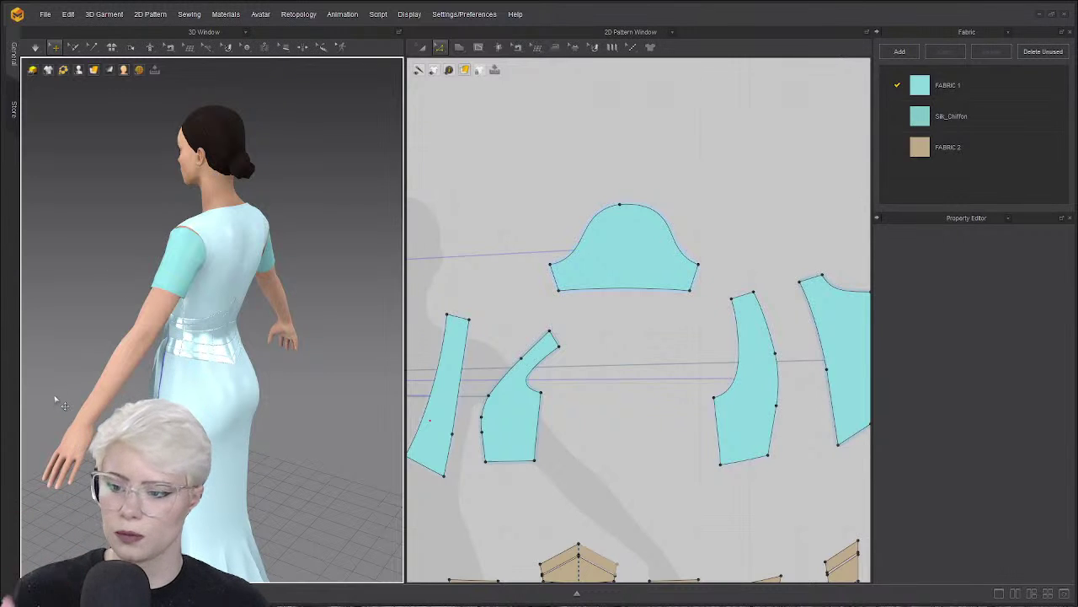
pyautogui.moveTo(71, 368); pyautogui.dragTo(282, 335, button='right')
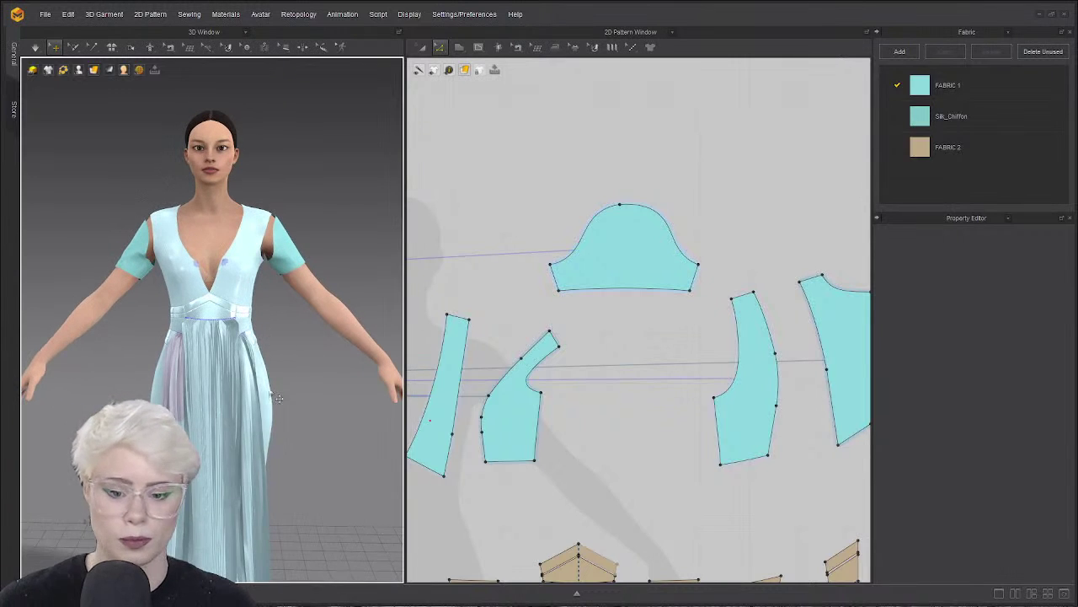
pyautogui.scroll(-1, 271, 391)
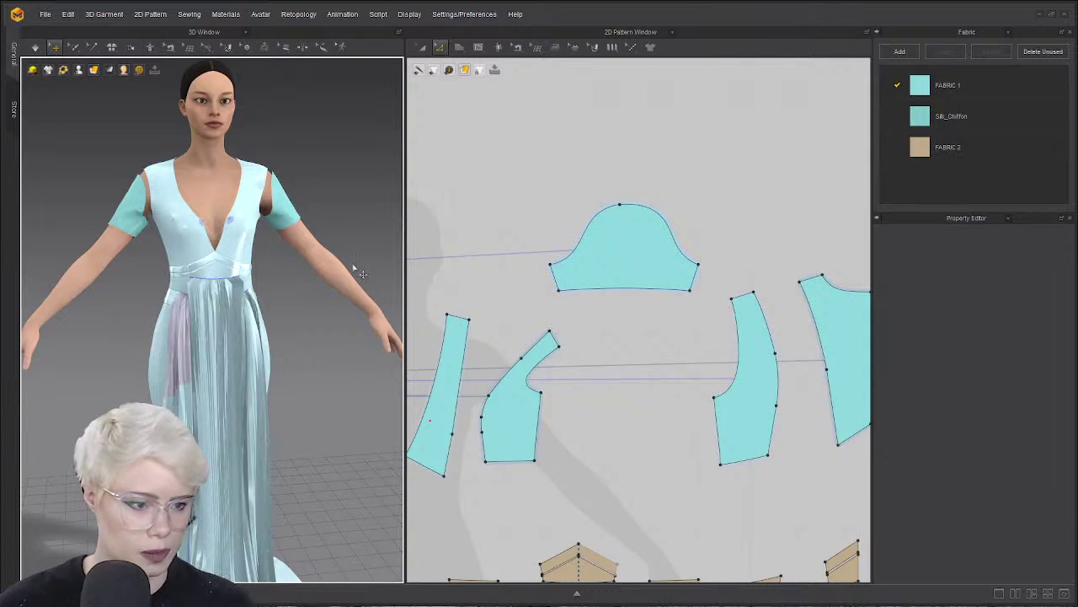
pyautogui.moveTo(310, 215); pyautogui.dragTo(270, 211, button='right')
pyautogui.scroll(3, 270, 211)
# Sew the avatar's left sleeve cap to the armholes of its side front and side back bodice pieces.
pyautogui.scroll(-2, 586, 422)
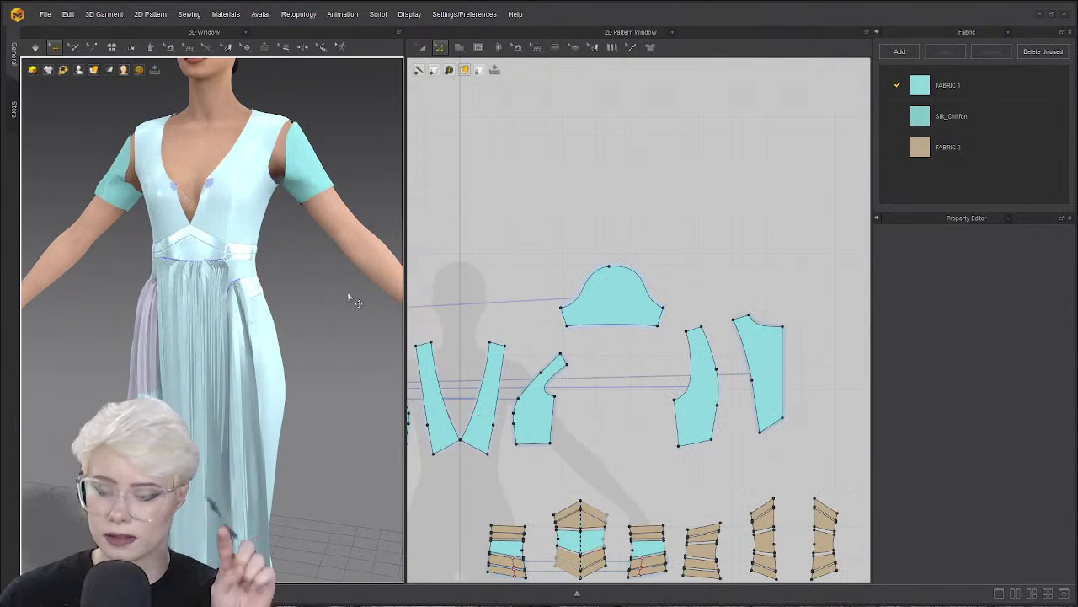
pyautogui.scroll(2, 631, 313)
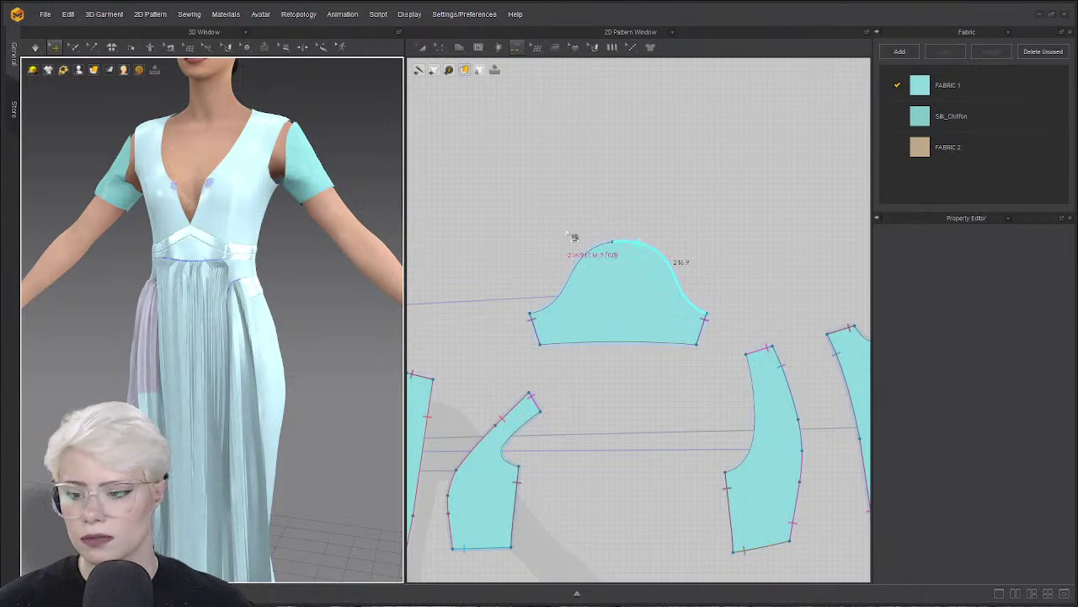
pyautogui.click(596, 262)
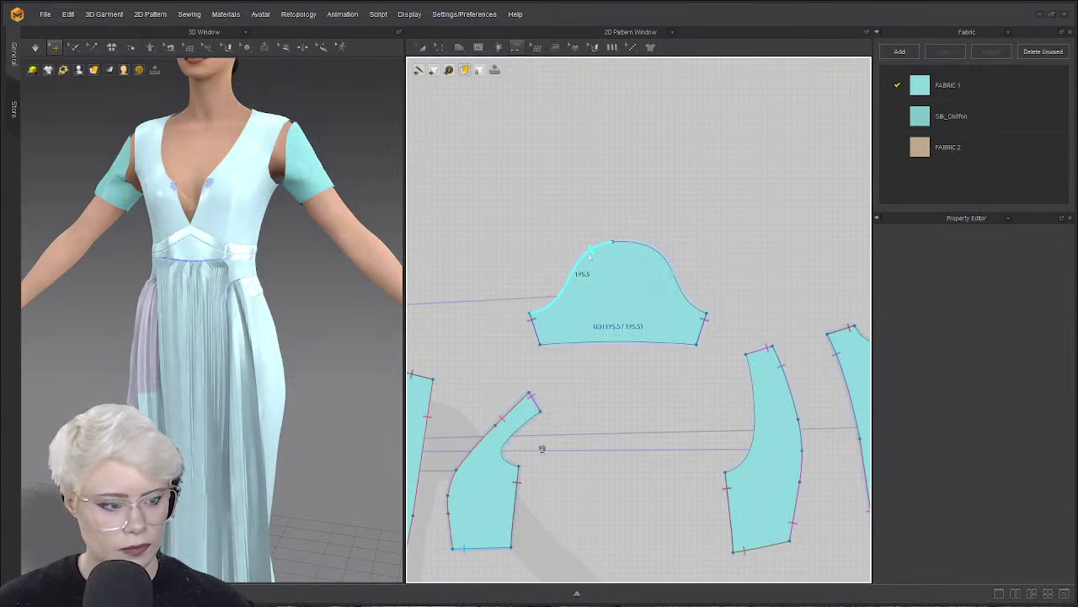
pyautogui.click(539, 424)
pyautogui.click(651, 253)
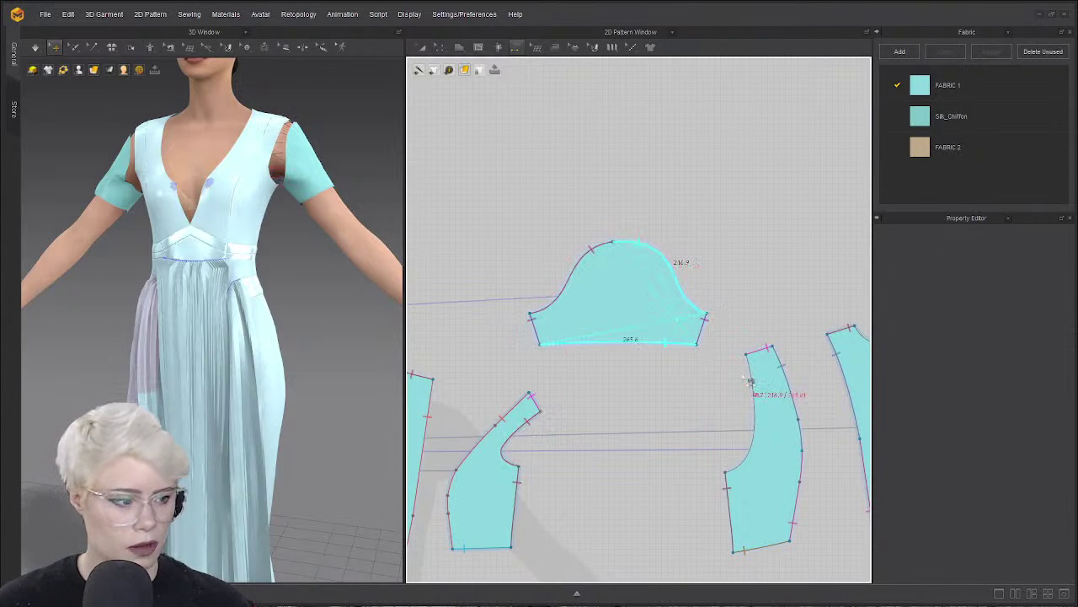
pyautogui.click(744, 375)
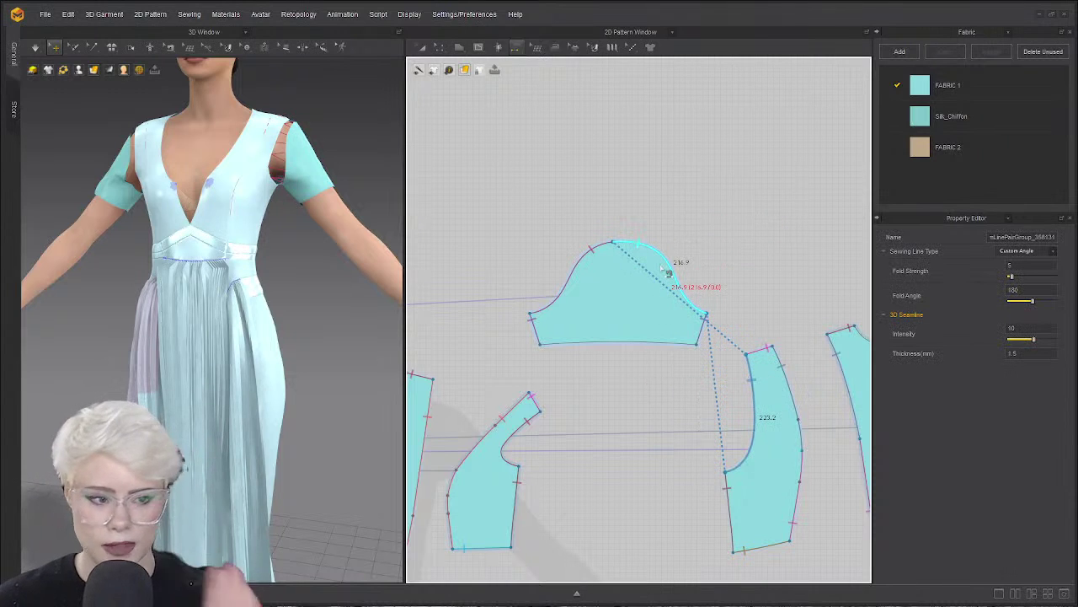
# Sew the opposite sleeve cap to the matching armhole edges of its side front and side back bodice pieces.
pyautogui.scroll(-5, 621, 269)
pyautogui.scroll(3, 485, 257)
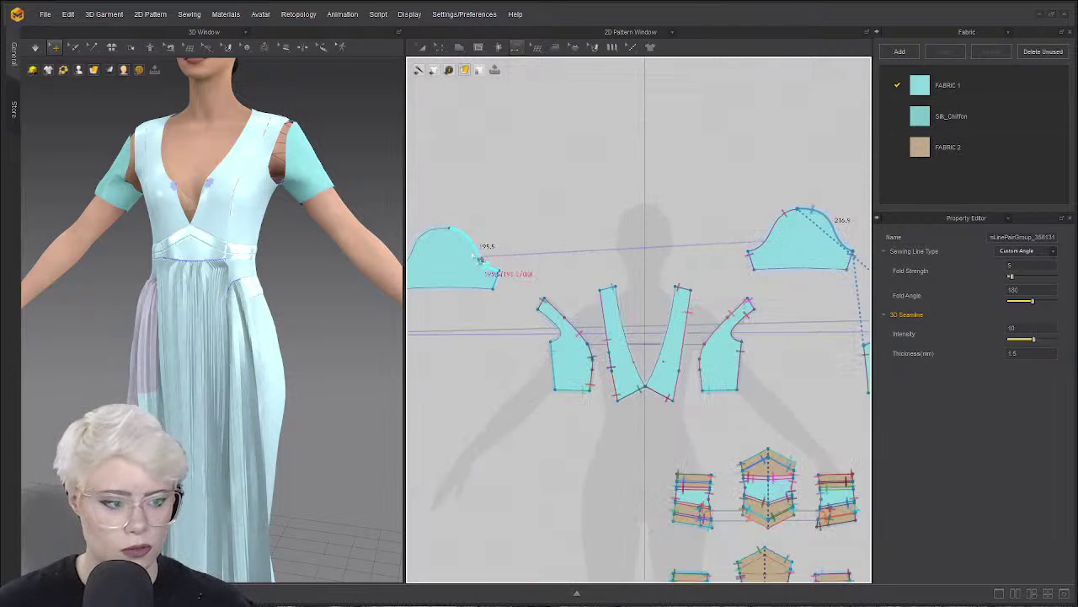
pyautogui.click(473, 254)
pyautogui.click(552, 322)
pyautogui.moveTo(462, 241); pyautogui.dragTo(586, 254, button='middle')
pyautogui.scroll(-2, 586, 254)
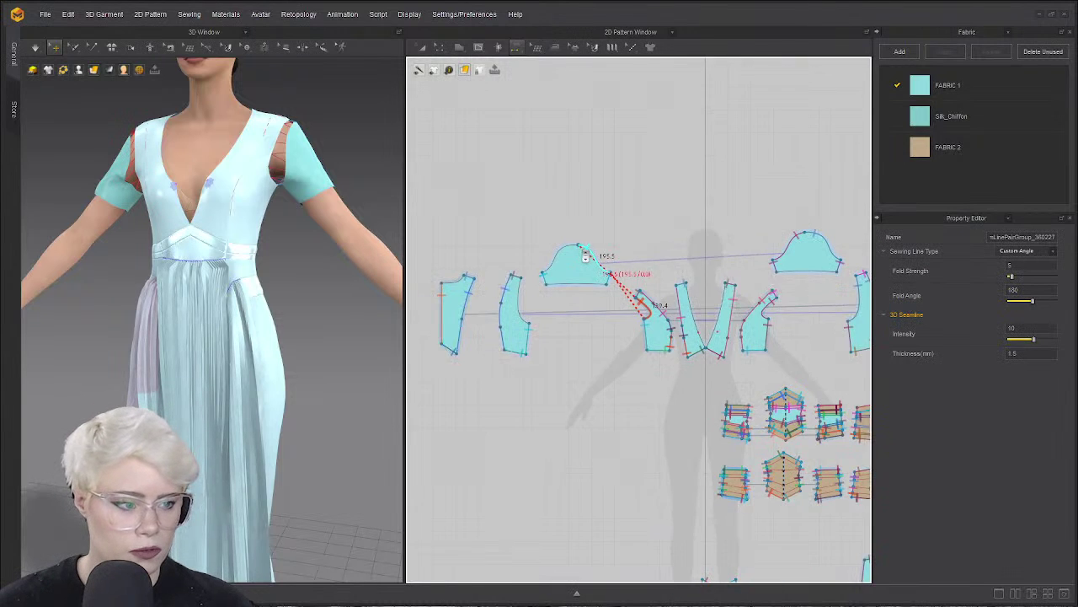
pyautogui.scroll(3, 586, 257)
pyautogui.scroll(1, 523, 351)
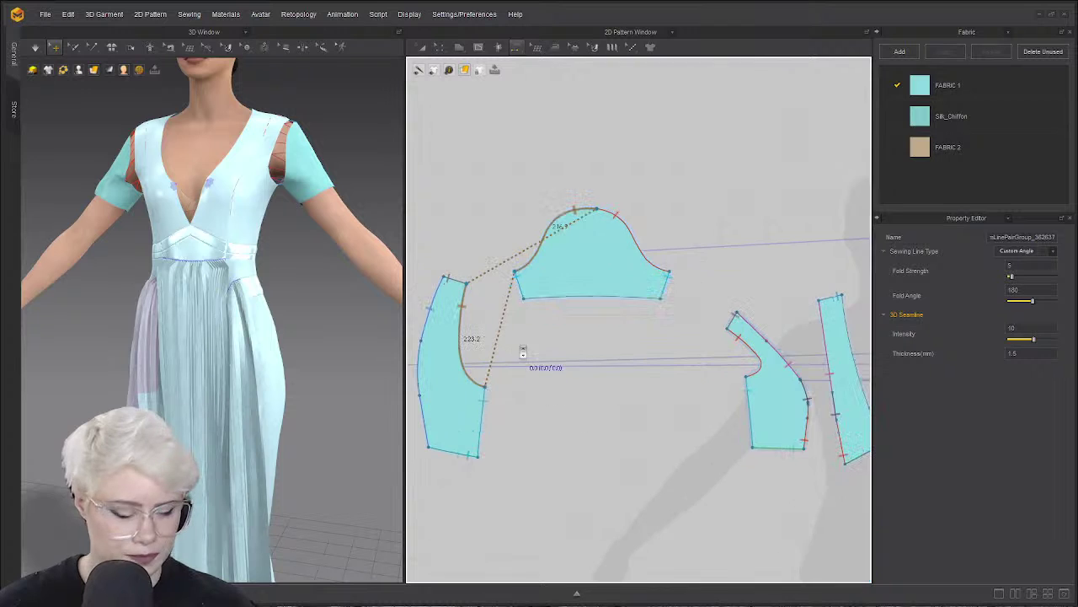
pyautogui.click(628, 228)
# Move both sleeve patterns down into the gaps between the side front and side back bodice pieces.
pyautogui.moveTo(595, 338); pyautogui.dragTo(578, 327, button='middle')
pyautogui.press('a')
pyautogui.moveTo(572, 263); pyautogui.dragTo(593, 421)
pyautogui.scroll(-2, 850, 344)
pyautogui.moveTo(849, 344); pyautogui.dragTo(406, 300, button='middle')
pyautogui.moveTo(549, 221); pyautogui.dragTo(548, 339)
pyautogui.scroll(5, 539, 323)
pyautogui.scroll(-1, 630, 292)
pyautogui.moveTo(619, 276); pyautogui.dragTo(659, 253, button='middle')
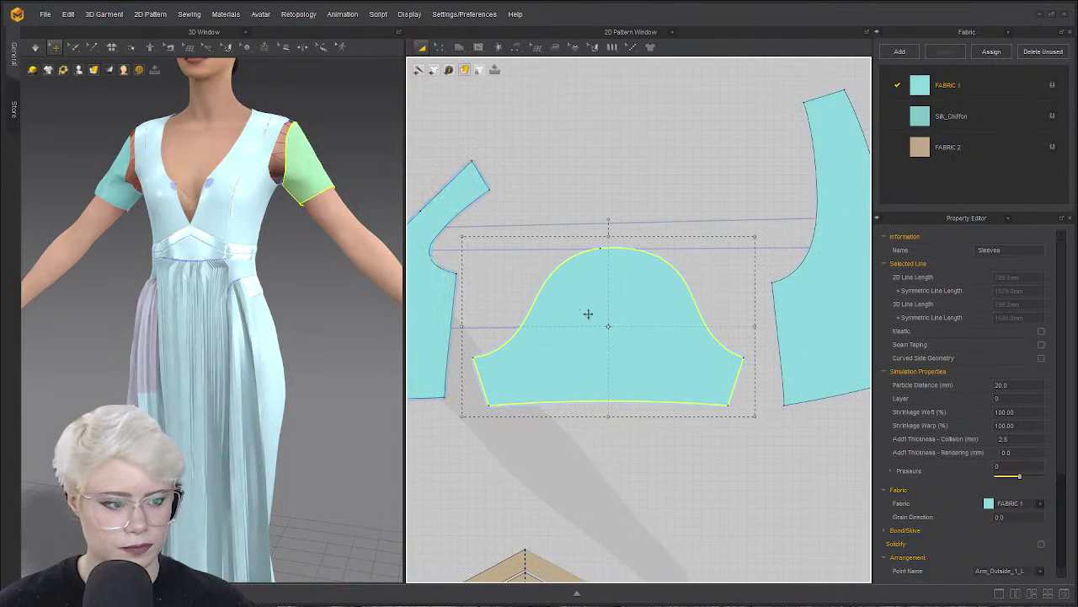
# Check which armhole edges the sleeve cap is sewn to, and look at the reference gown photo in the browser.
pyautogui.click(601, 144)
pyautogui.press('n')
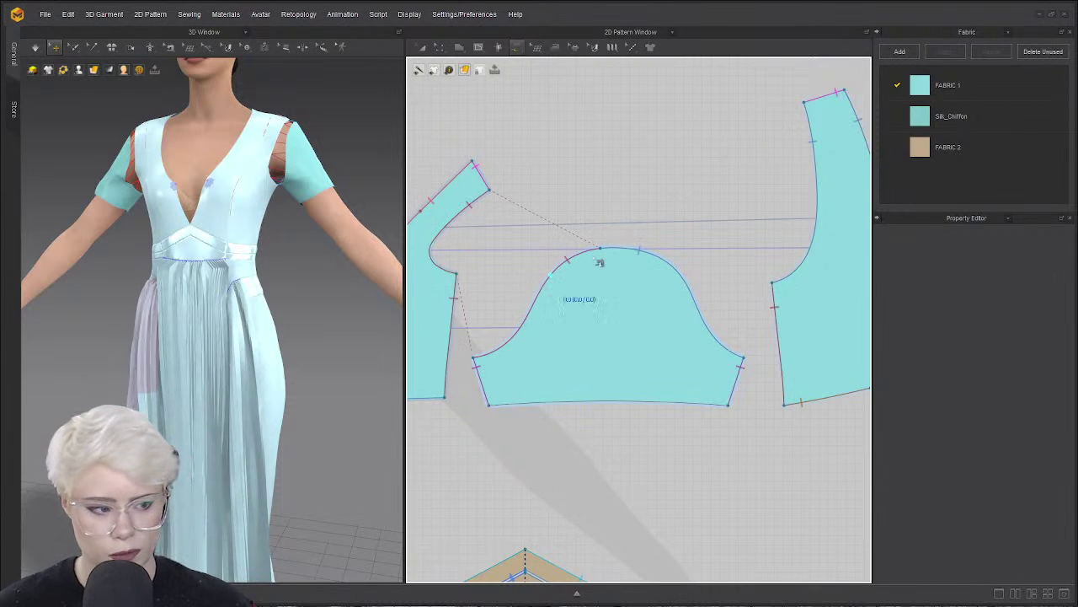
pyautogui.click(787, 270)
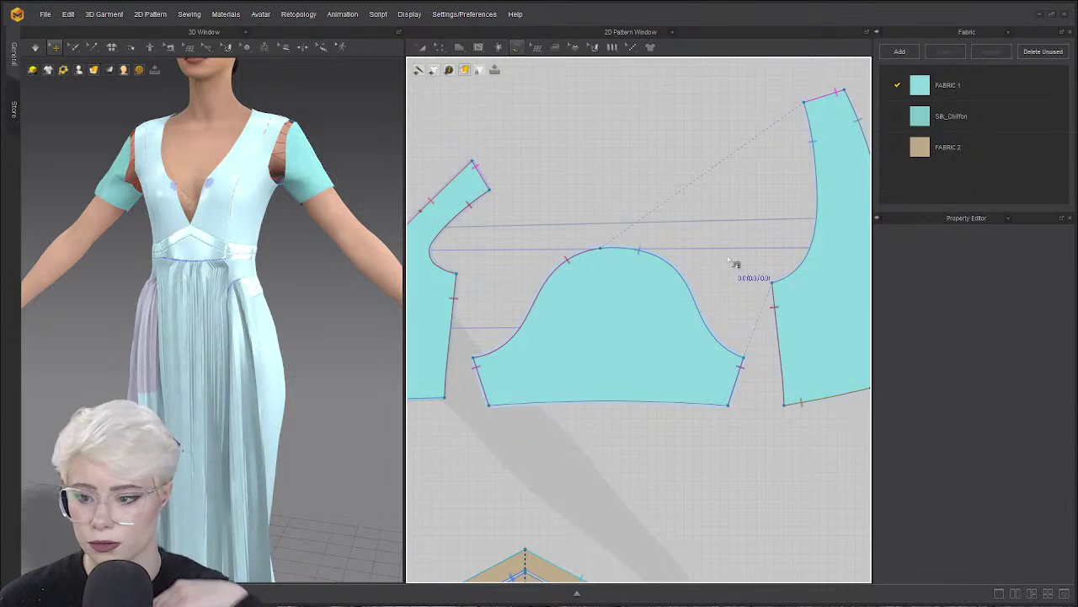
pyautogui.press('a')
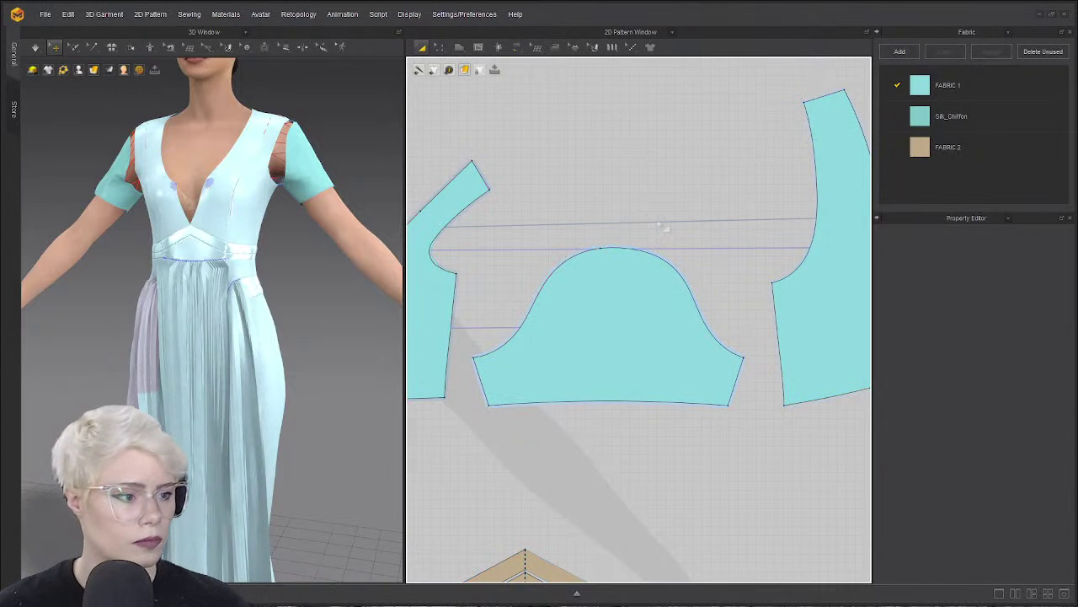
pyautogui.scroll(-2, 666, 226)
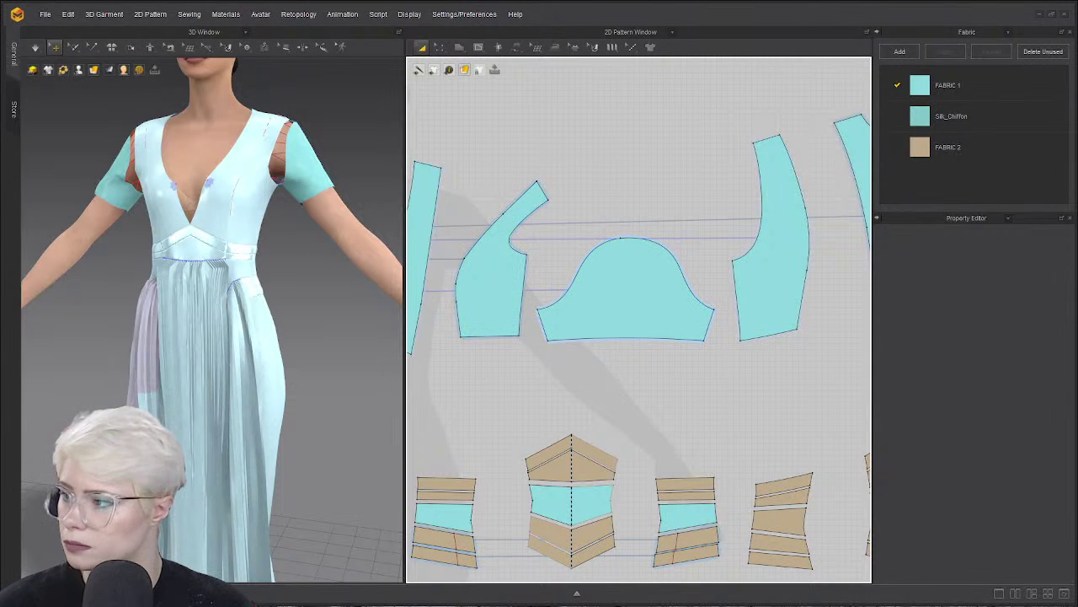
pyautogui.hotkey('alt', 'Tab')
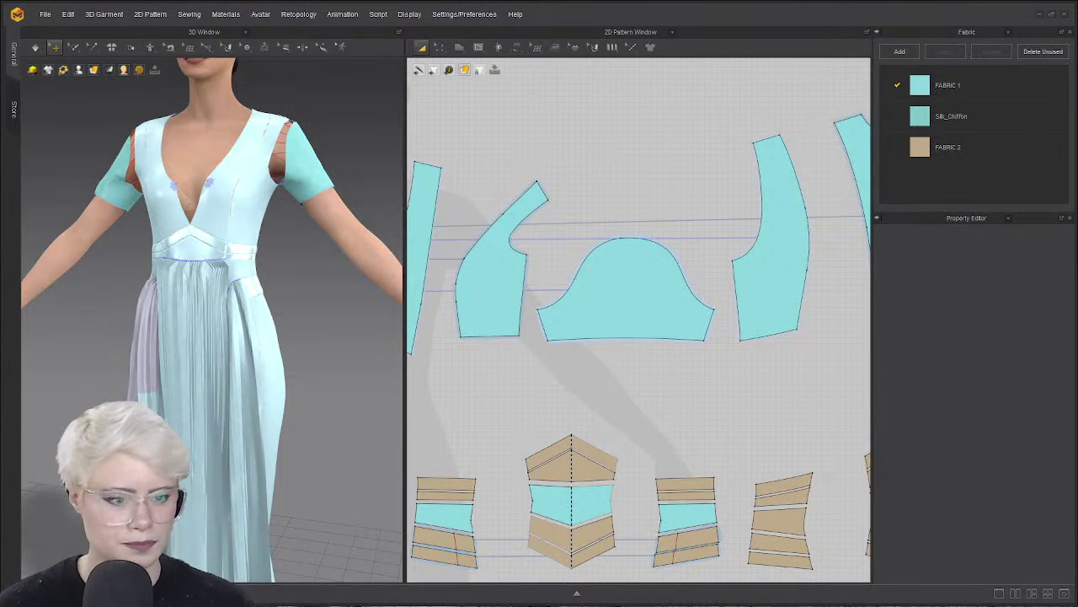
# Simulate the garment to pull the sewn sleeves onto the bodice armholes.
pyautogui.moveTo(150, 172); pyautogui.dragTo(177, 169, button='right')
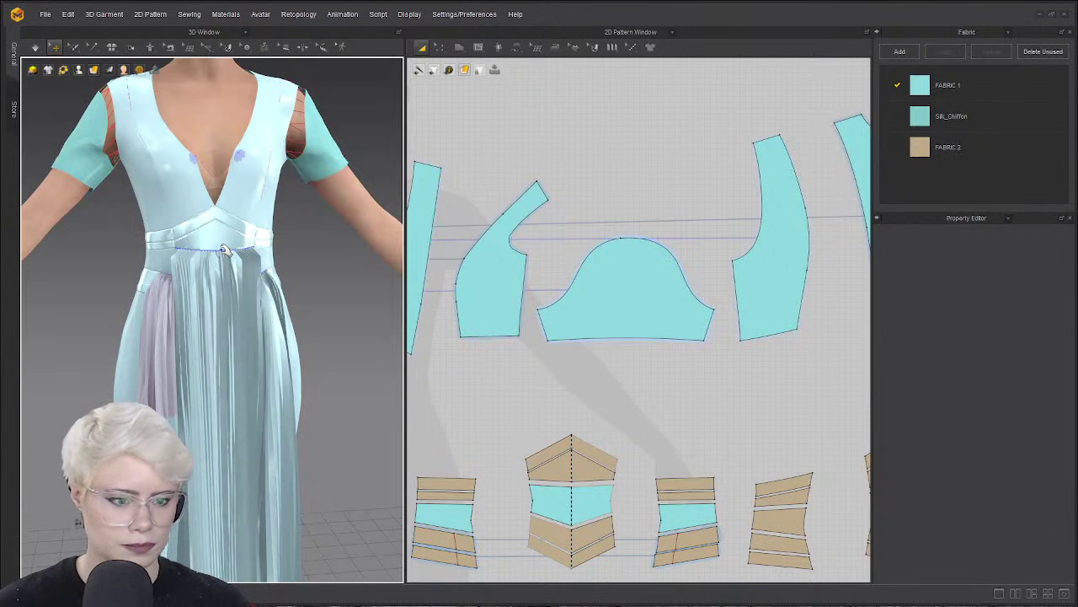
pyautogui.press('space')
pyautogui.moveTo(214, 226); pyautogui.dragTo(172, 247, button='right')
pyautogui.scroll(-3, 178, 253)
pyautogui.moveTo(223, 287); pyautogui.dragTo(241, 305, button='right')
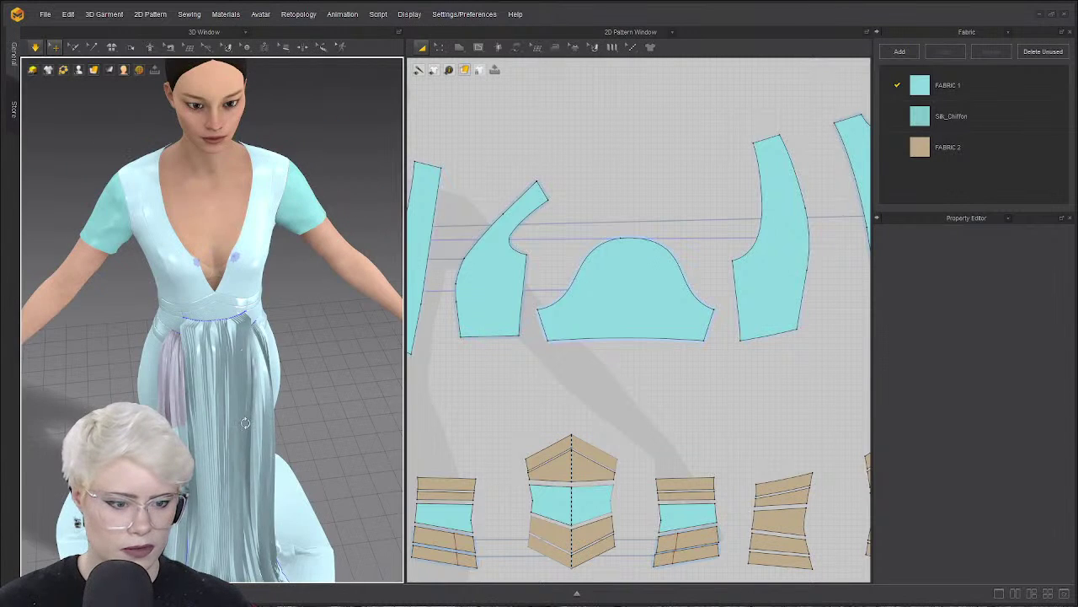
# Deactivate the three gathered chiffon overskirt panels.
pyautogui.scroll(-3, 240, 305)
pyautogui.moveTo(241, 305); pyautogui.dragTo(231, 245, button='middle')
pyautogui.scroll(3, 230, 244)
pyautogui.click(159, 192)
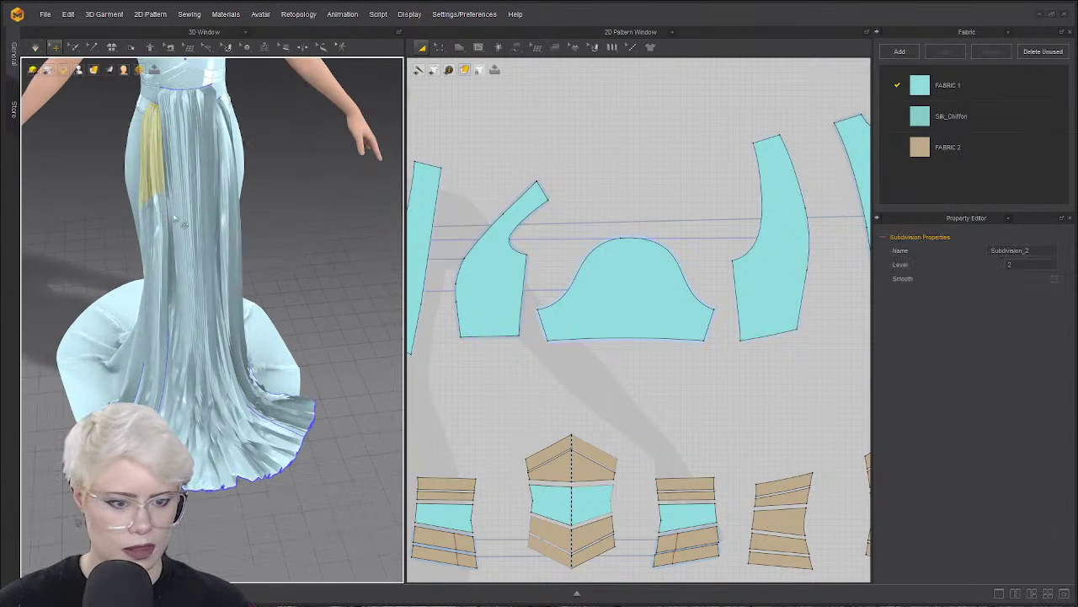
pyautogui.click(160, 222)
pyautogui.click(218, 202)
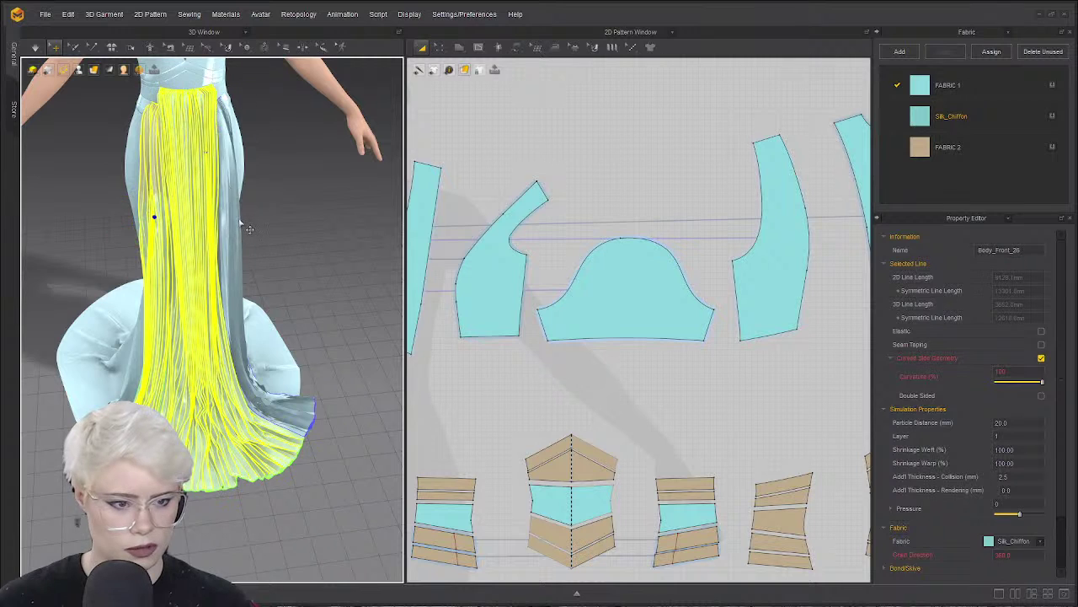
pyautogui.moveTo(302, 235); pyautogui.dragTo(217, 217, button='right')
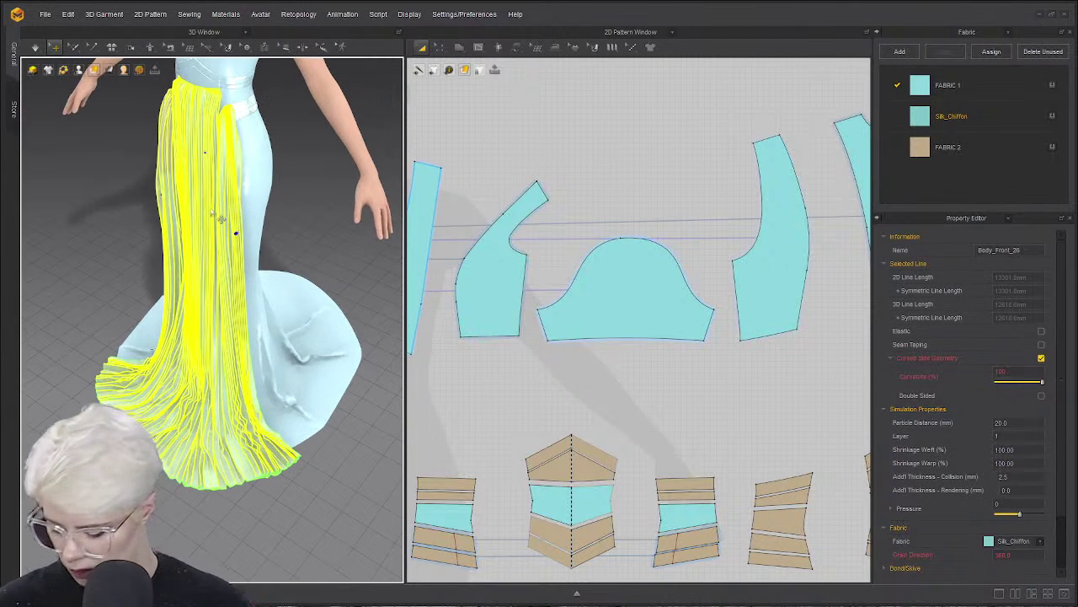
pyautogui.click(167, 213)
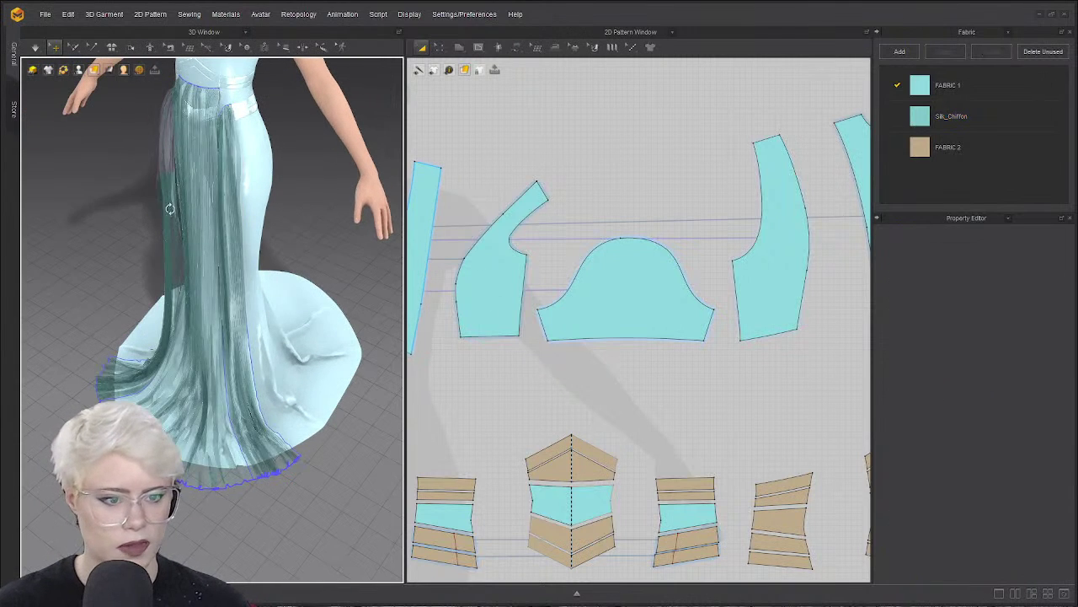
pyautogui.moveTo(168, 211); pyautogui.dragTo(226, 223, button='right')
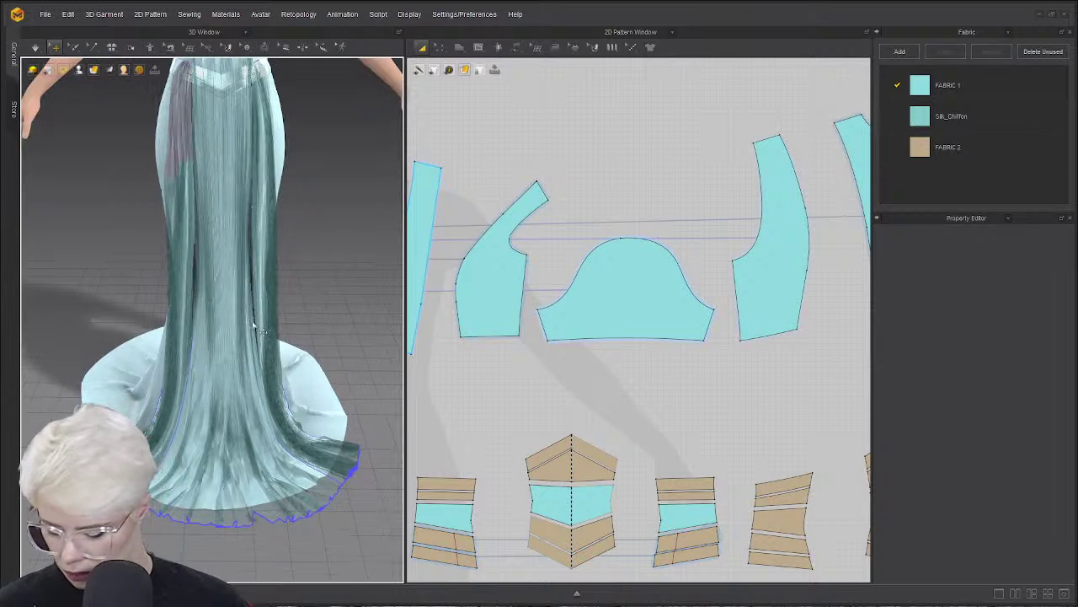
# Freeze the three gathered chiffon overskirt panels.
pyautogui.click(177, 294)
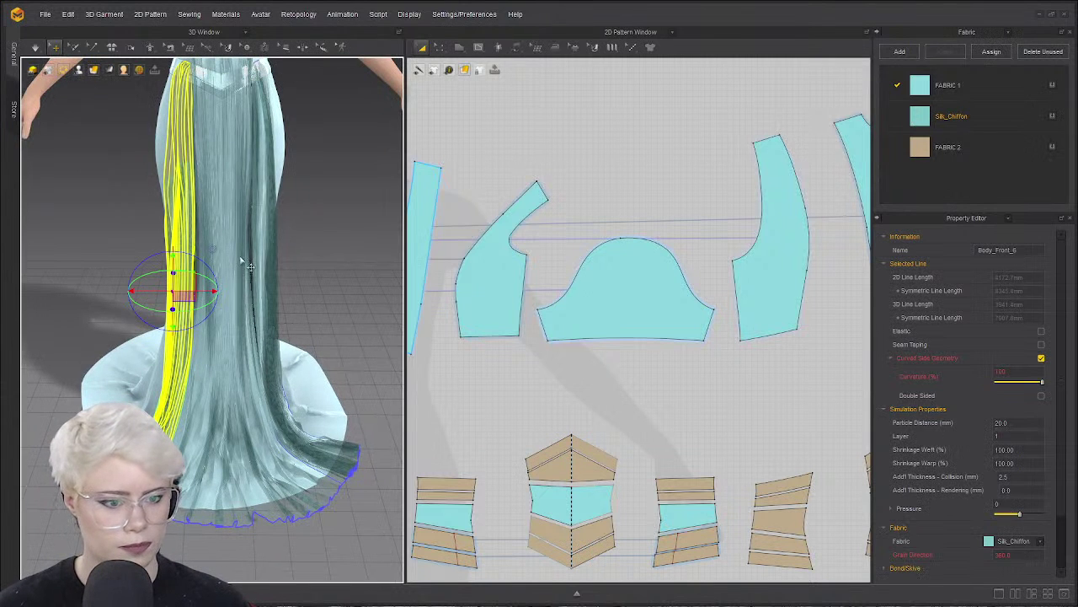
pyautogui.keyDown('shift'); pyautogui.click(268, 261); pyautogui.keyUp('shift')
pyautogui.hotkey('ctrl', 'k')
pyautogui.click(313, 278)
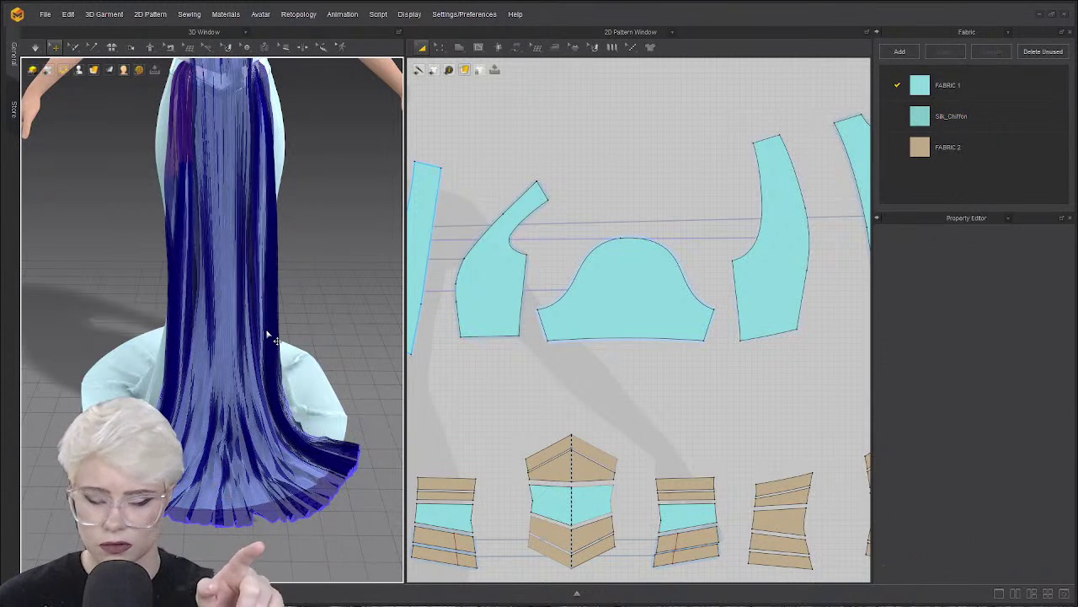
# Hide the three frozen chiffon overskirt panels in 3D so only the fitted skirt is displayed.
pyautogui.click(181, 244)
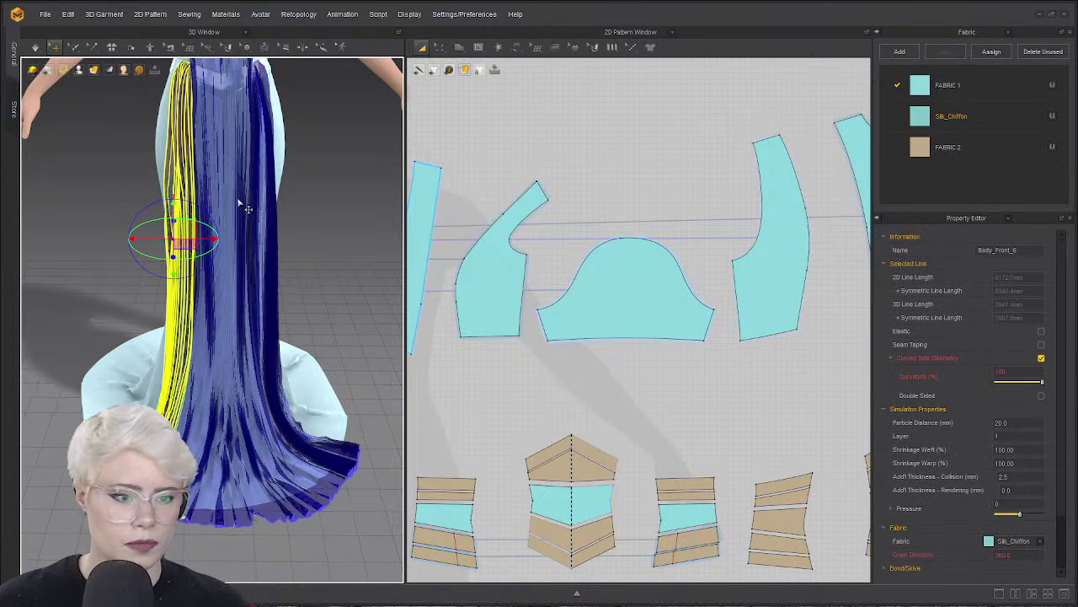
pyautogui.keyDown('shift'); pyautogui.click(266, 218); pyautogui.keyUp('shift')
pyautogui.keyDown('shift'); pyautogui.click(266, 218); pyautogui.keyUp('shift')
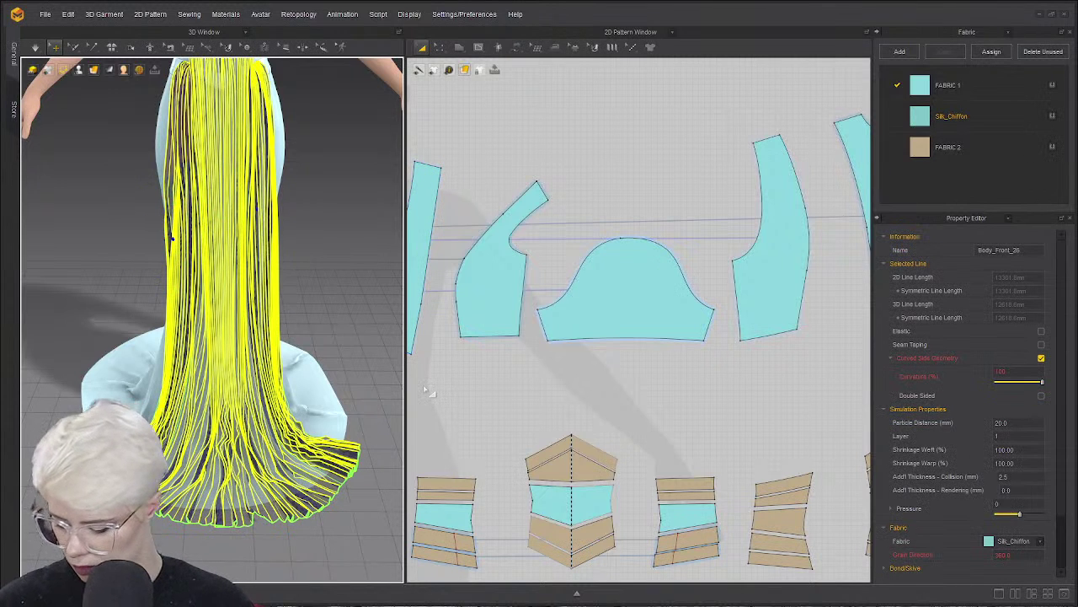
pyautogui.press('Delete')
pyautogui.click(343, 311)
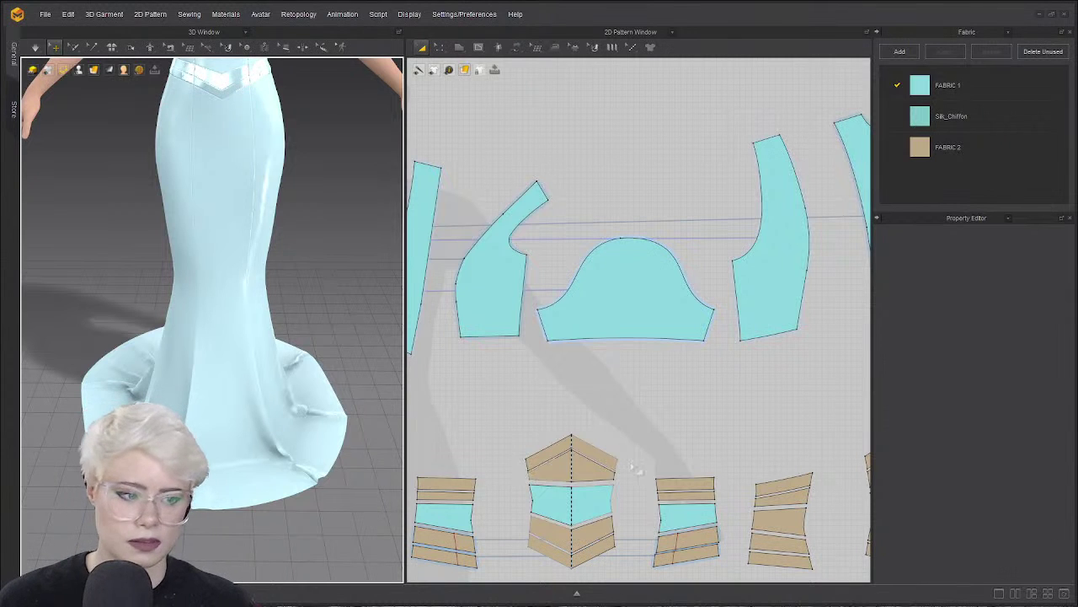
# Examine the overskirt patterns in 2D and the fitted mermaid skirt from several angles in 3D.
pyautogui.scroll(-9, 457, 360)
pyautogui.moveTo(457, 361); pyautogui.dragTo(765, 284, button='middle')
pyautogui.scroll(-3, 657, 360)
pyautogui.moveTo(658, 360); pyautogui.dragTo(732, 289, button='middle')
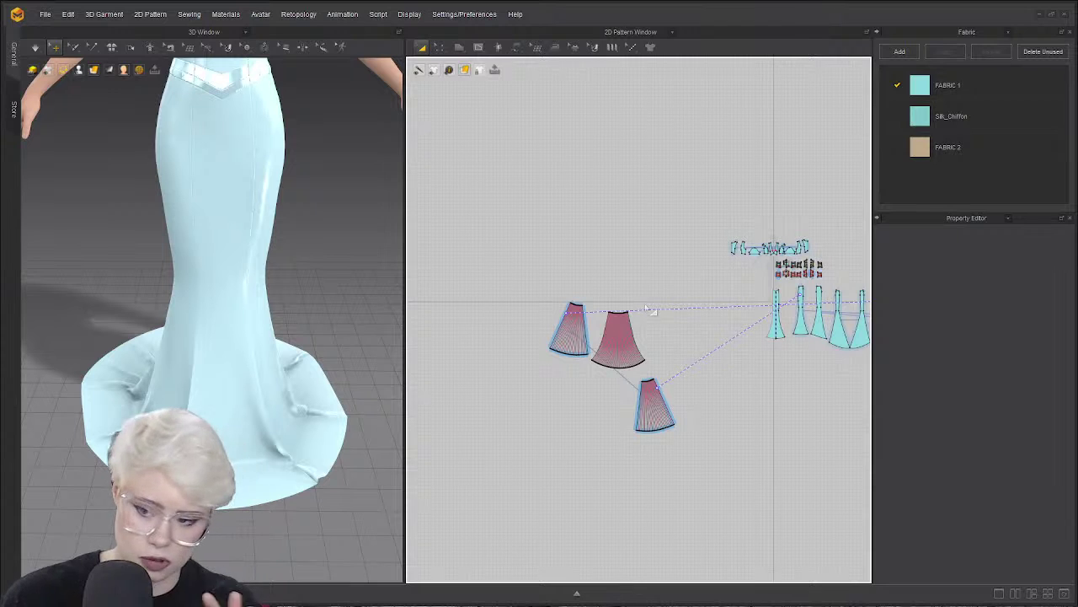
pyautogui.moveTo(255, 197); pyautogui.dragTo(252, 225, button='middle')
pyautogui.scroll(-1, 656, 307)
pyautogui.scroll(3, 554, 303)
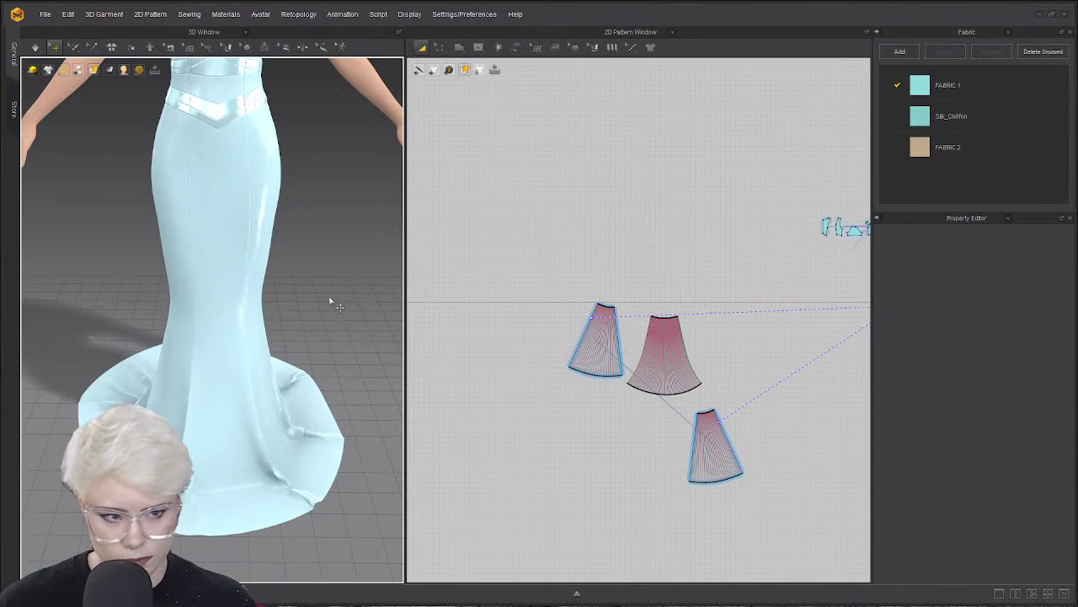
pyautogui.moveTo(210, 398); pyautogui.dragTo(266, 373, button='right')
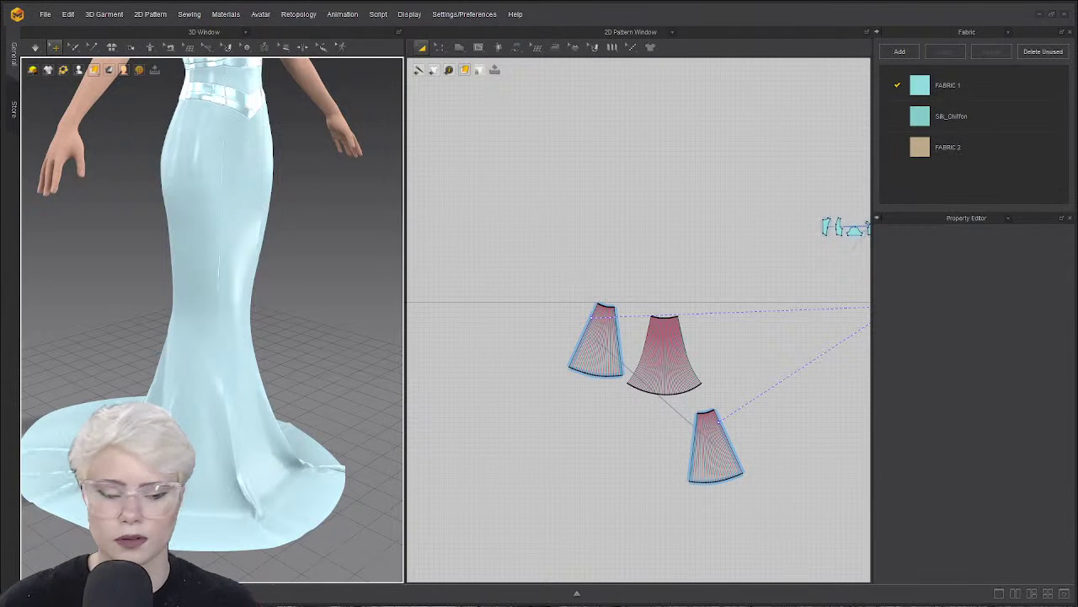
pyautogui.moveTo(275, 374); pyautogui.dragTo(202, 354, button='right')
pyautogui.scroll(-1, 224, 413)
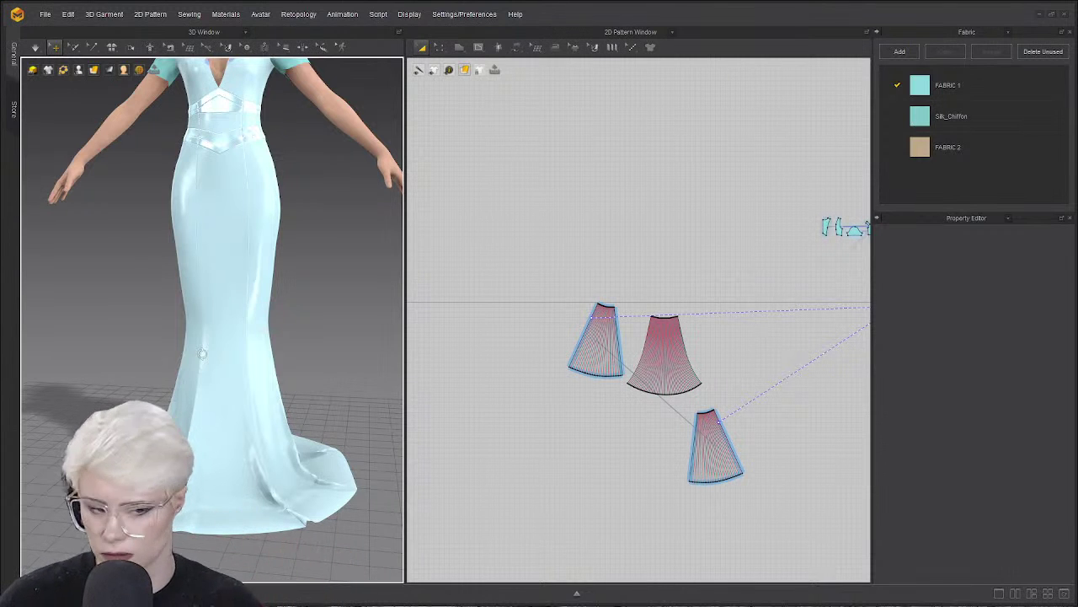
pyautogui.moveTo(216, 286); pyautogui.dragTo(206, 440, button='middle')
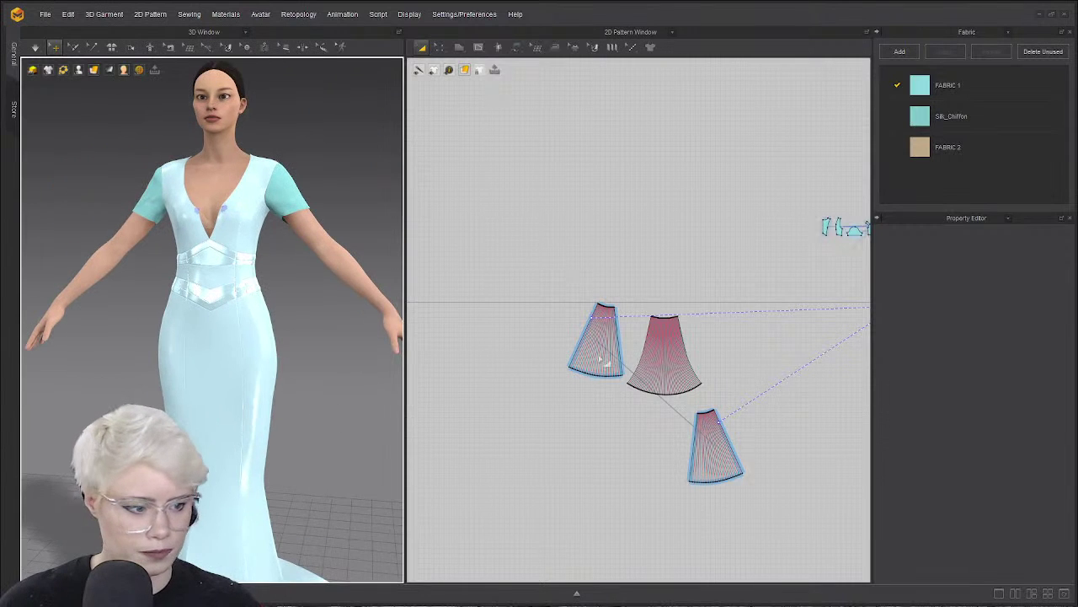
# Move both sleeve patterns together into the empty 2D area beside the avatar's right-hand bodice back piece.
pyautogui.scroll(2, 605, 366)
pyautogui.moveTo(750, 377); pyautogui.dragTo(528, 383, button='middle')
pyautogui.scroll(5, 531, 375)
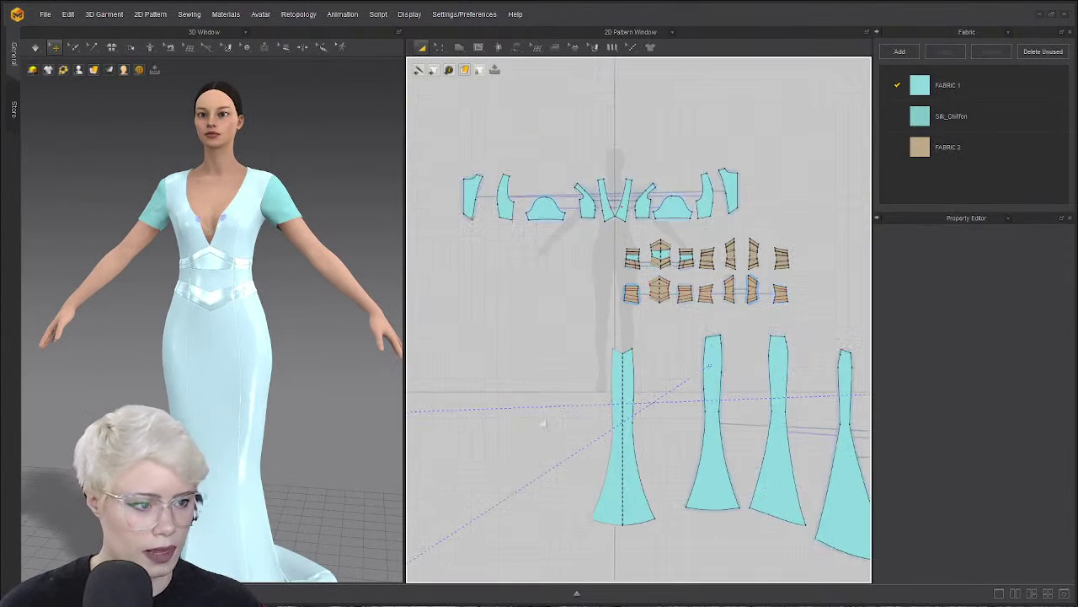
pyautogui.click(552, 203)
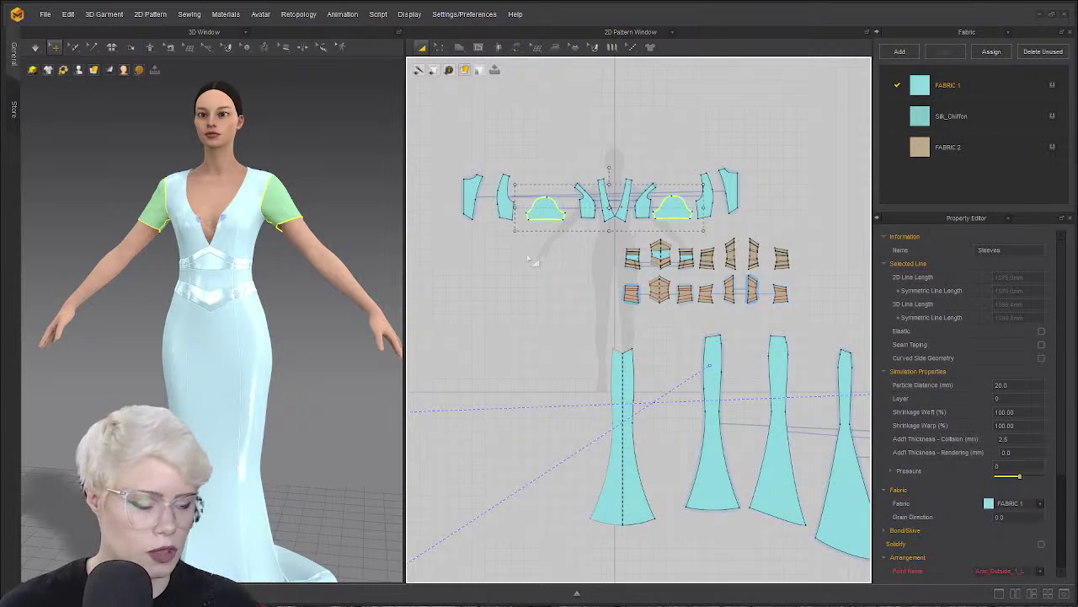
pyautogui.scroll(-3, 531, 260)
pyautogui.moveTo(530, 260); pyautogui.dragTo(609, 317, button='middle')
pyautogui.moveTo(620, 287); pyautogui.dragTo(456, 260)
pyautogui.scroll(2, 455, 260)
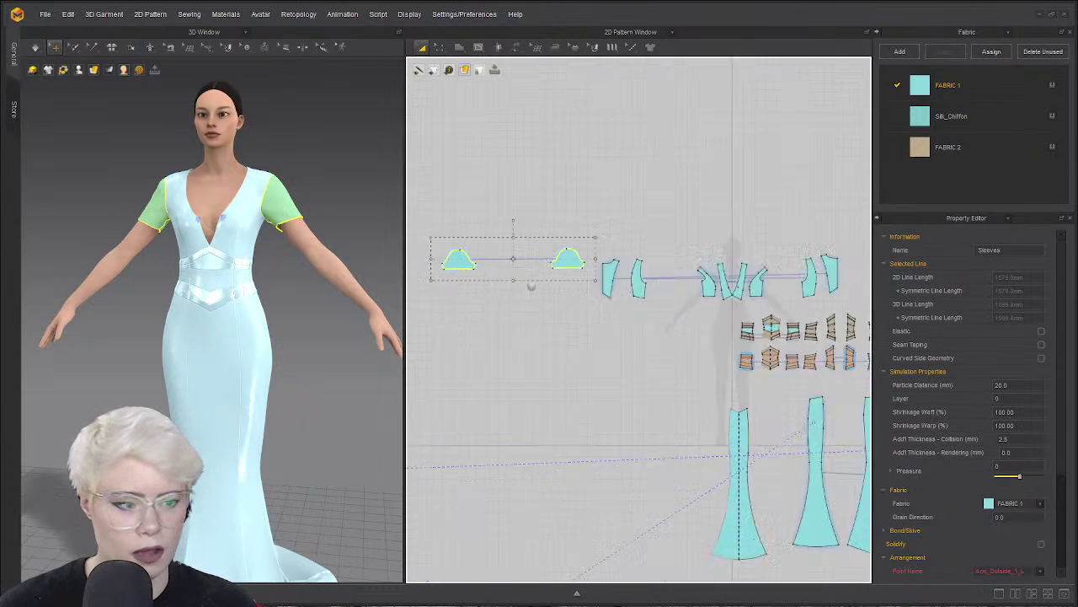
pyautogui.scroll(2, 531, 286)
pyautogui.click(482, 199)
pyautogui.moveTo(505, 224); pyautogui.dragTo(567, 198, button='middle')
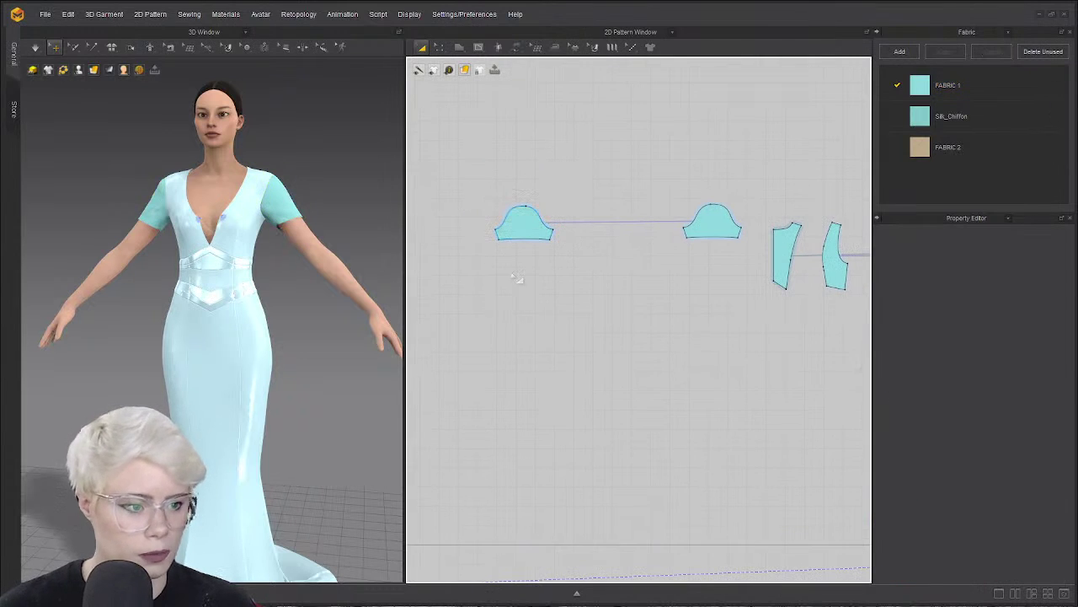
# Select the straight hem edge of the avatar's right sleeve pattern for point and line editing.
pyautogui.click(527, 237)
pyautogui.press('z')
pyautogui.click(728, 250)
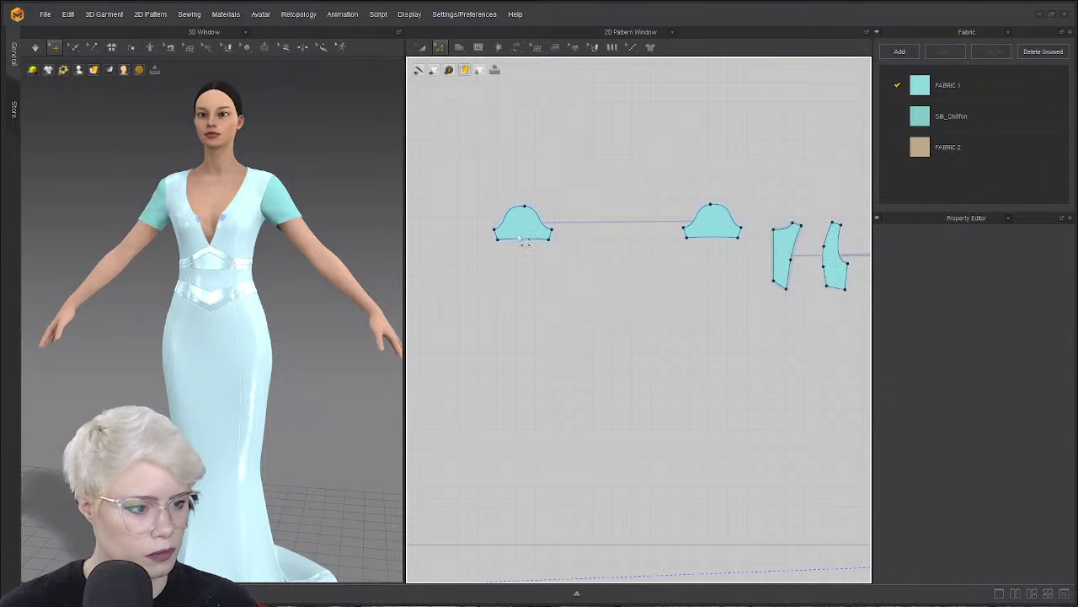
pyautogui.click(525, 239)
pyautogui.scroll(1, 221, 321)
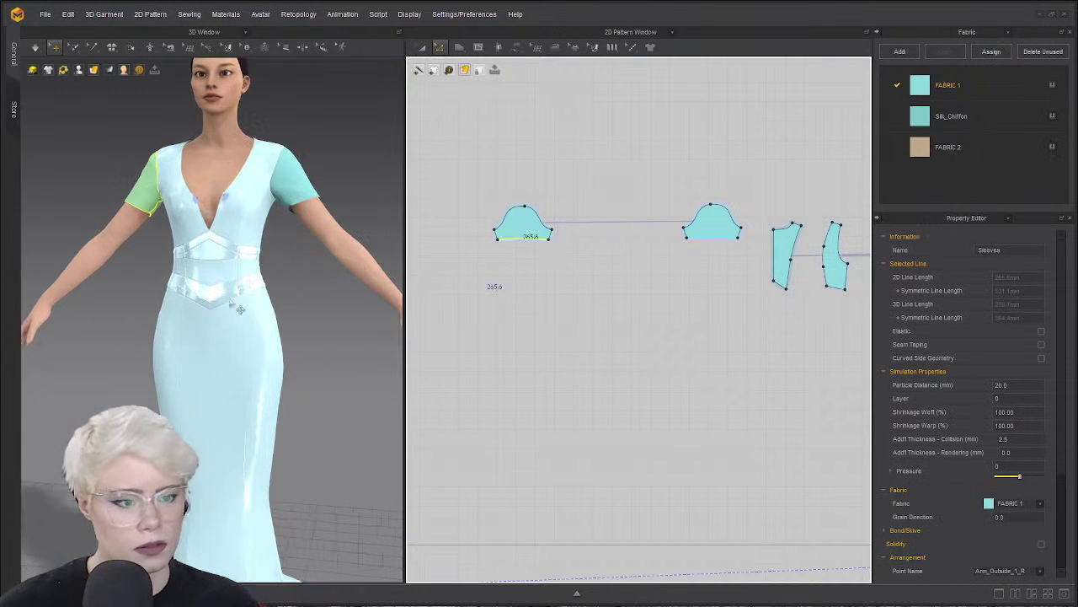
pyautogui.moveTo(257, 278); pyautogui.dragTo(220, 286, button='right')
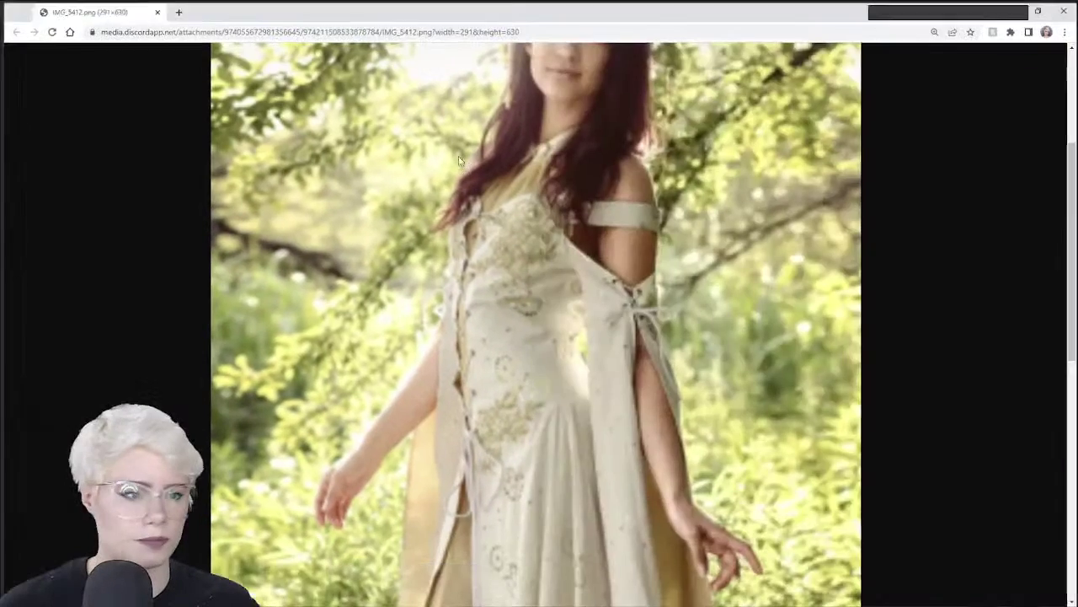
# Switch to the browser's reference gown photo and examine the long open sleeves from the shoulder bands down to the hem.
pyautogui.scroll(-3, 562, 401)
pyautogui.scroll(-3, 630, 391)
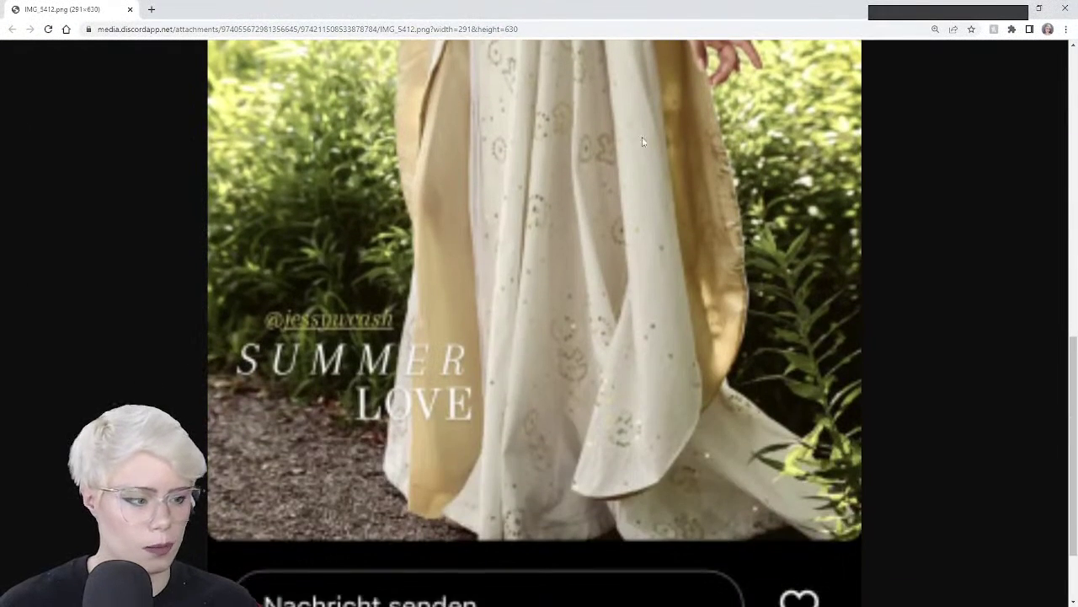
pyautogui.scroll(6, 735, 193)
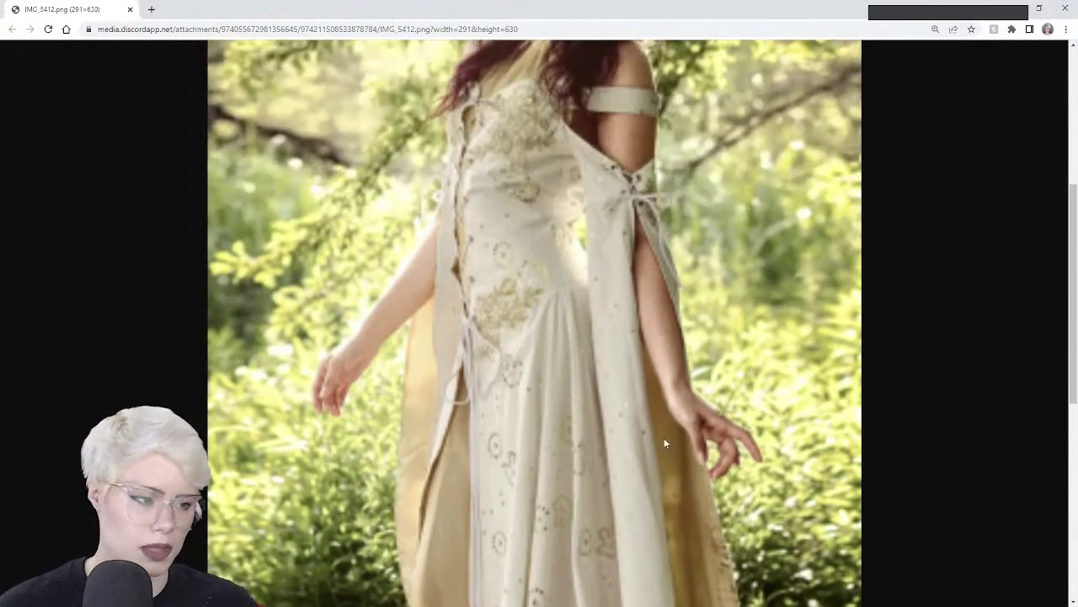
pyautogui.scroll(-2, 655, 239)
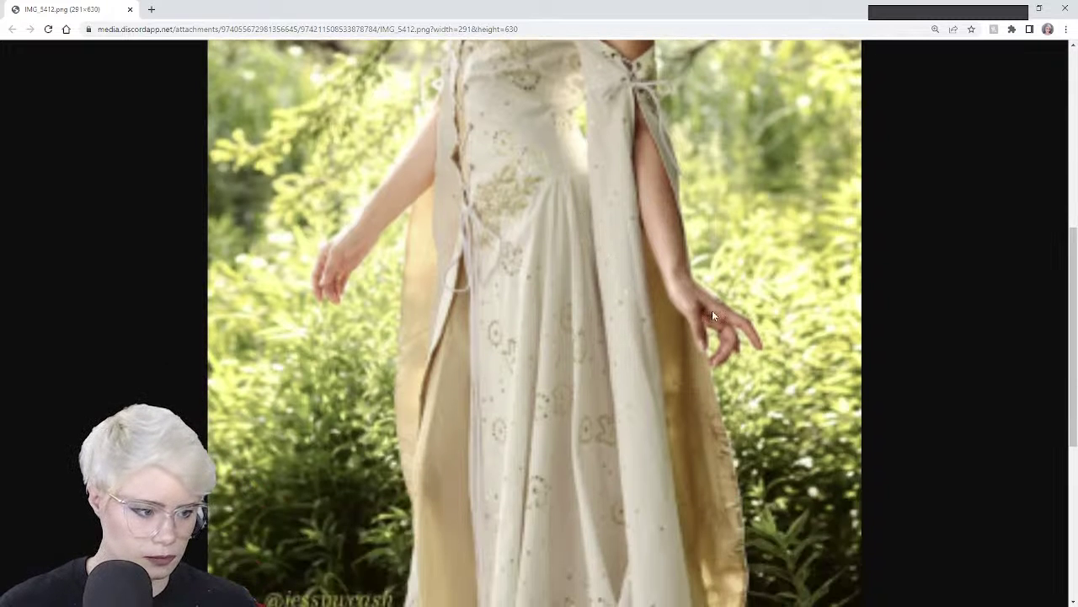
pyautogui.scroll(-3, 708, 329)
pyautogui.scroll(5, 636, 504)
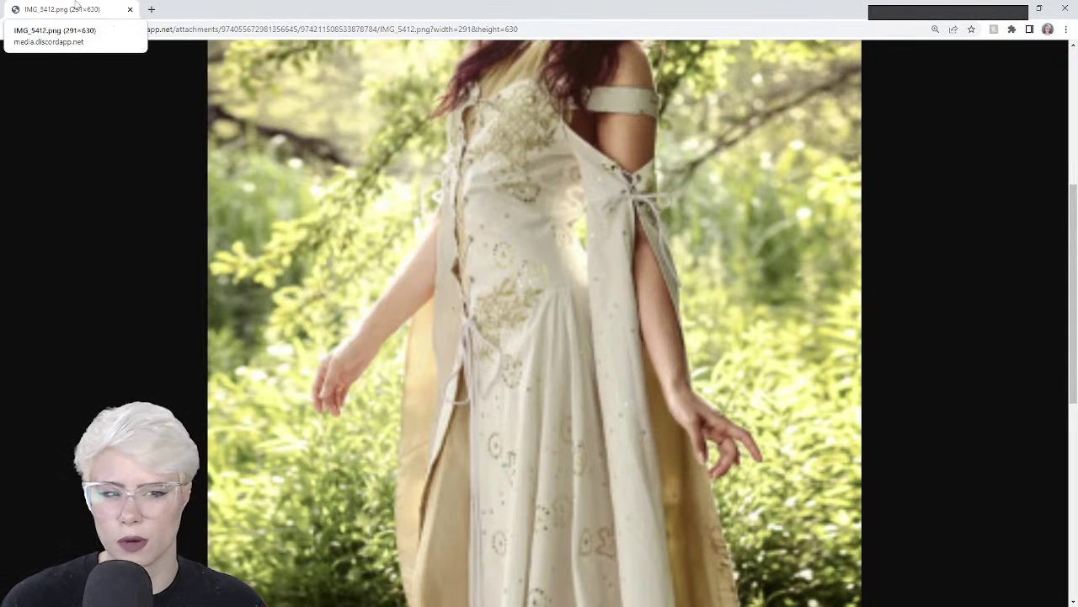
pyautogui.hotkey('alt', 'Tab')
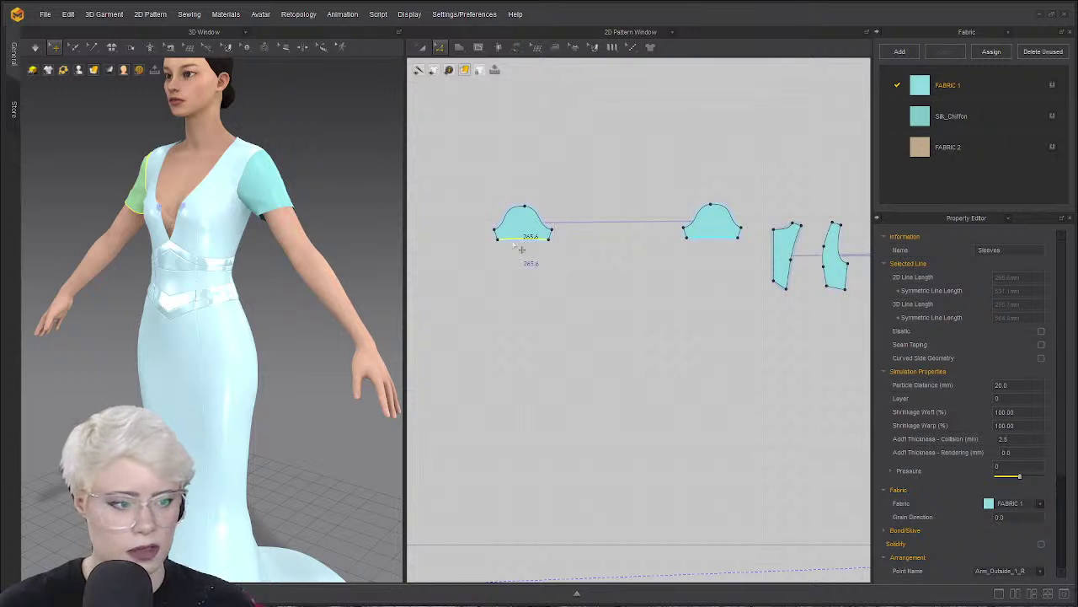
# Lengthen both symmetric sleeves to reach the avatar's hands by extending the selected hem edge straight down.
pyautogui.moveTo(516, 240); pyautogui.dragTo(528, 352)
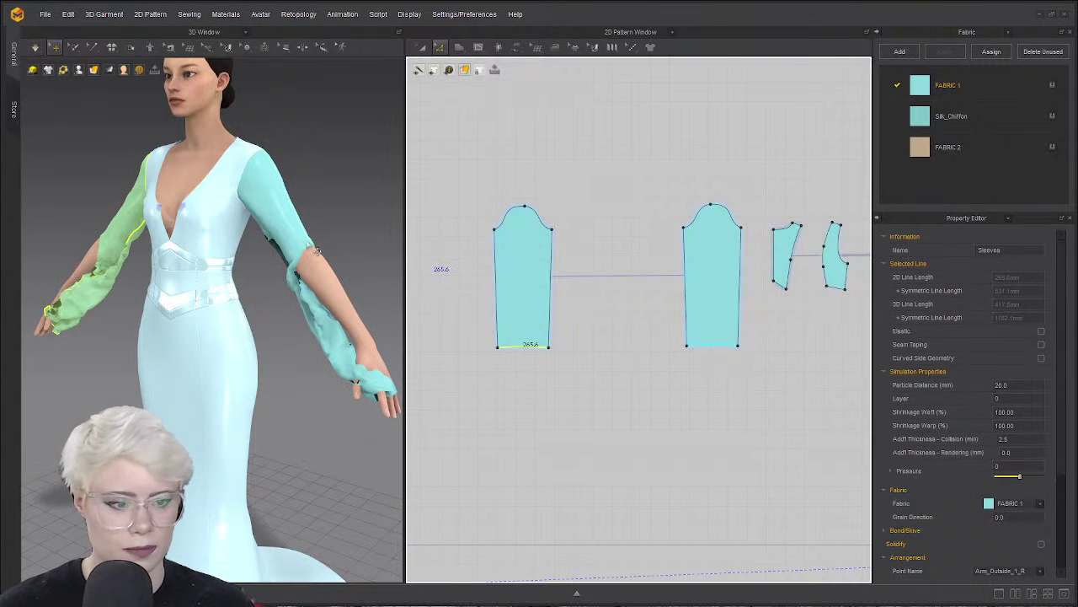
pyautogui.click(314, 249)
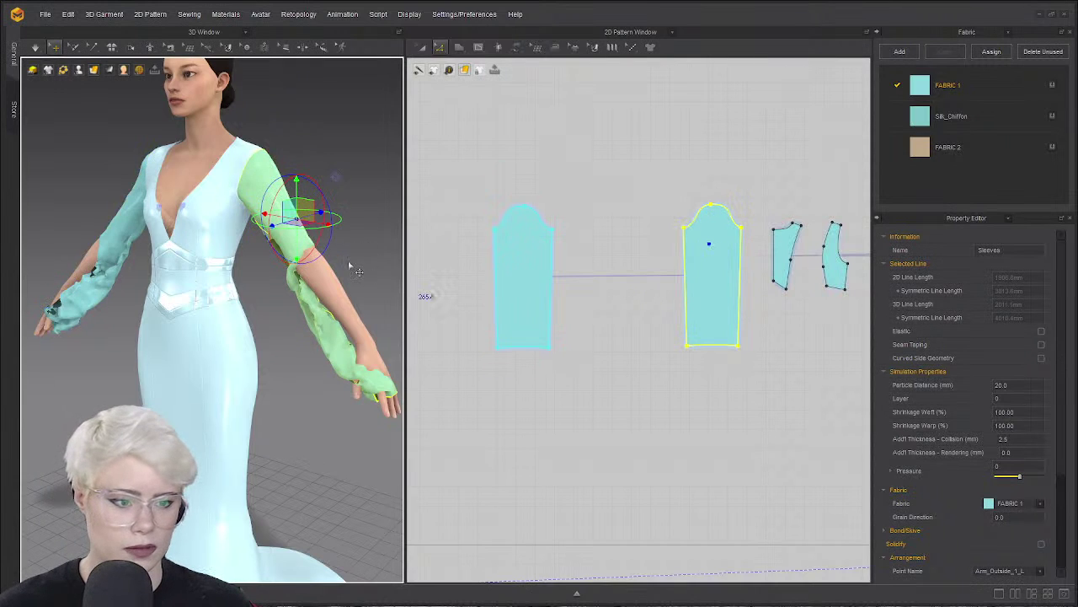
pyautogui.moveTo(349, 261); pyautogui.dragTo(203, 238, button='right')
pyautogui.scroll(2, 286, 235)
pyautogui.moveTo(287, 236); pyautogui.dragTo(250, 319, button='middle')
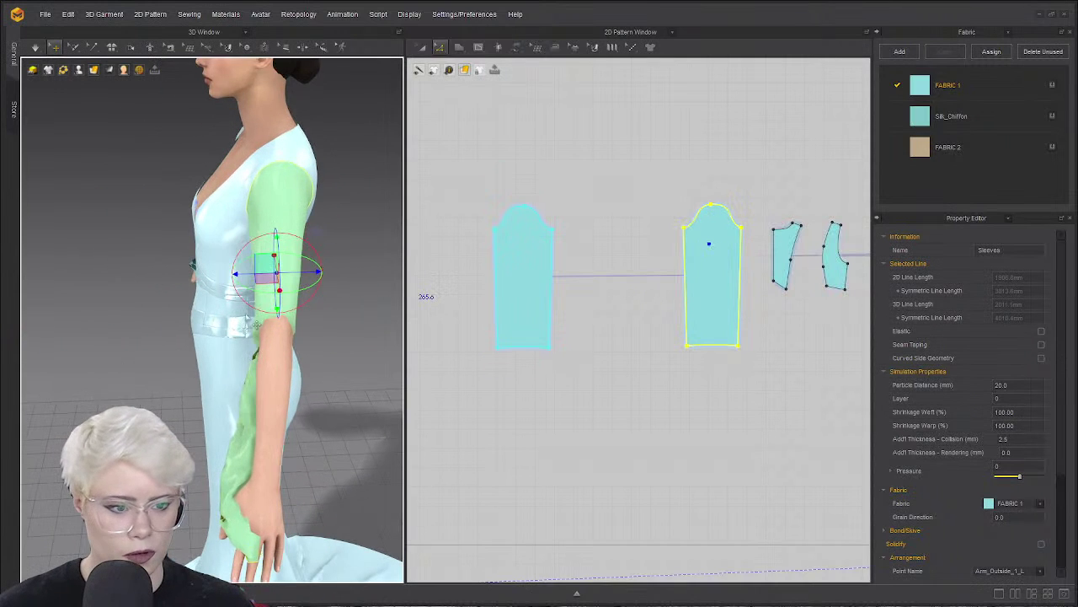
# Examine the lengthened left sleeve on the avatar from several angles and compare it with its 2D pattern.
pyautogui.click(351, 282)
pyautogui.click(288, 277)
pyautogui.click(368, 281)
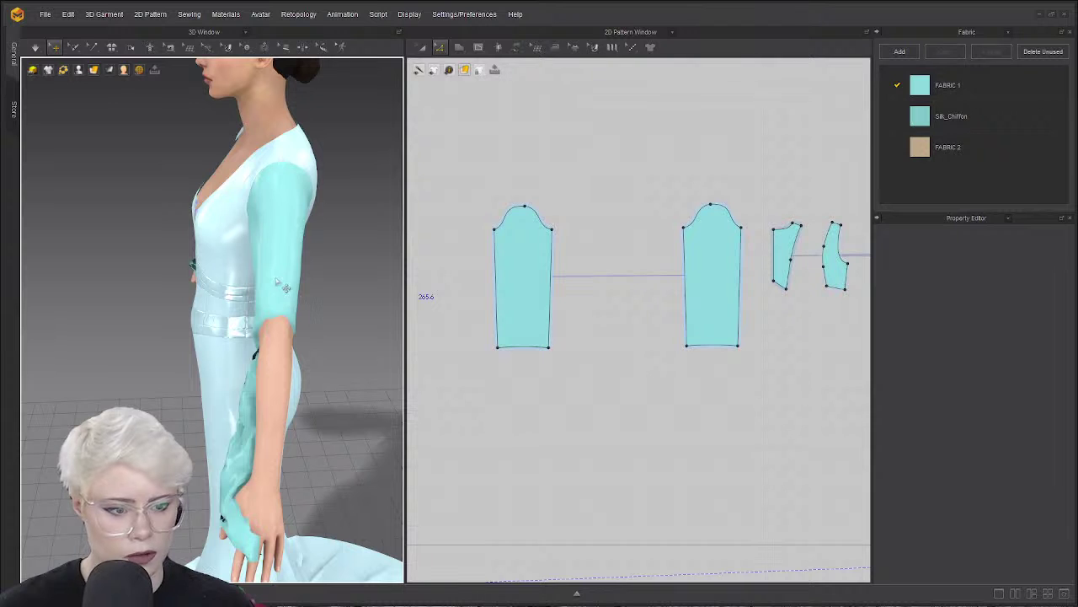
pyautogui.click(288, 288)
pyautogui.moveTo(377, 303); pyautogui.dragTo(385, 272, button='right')
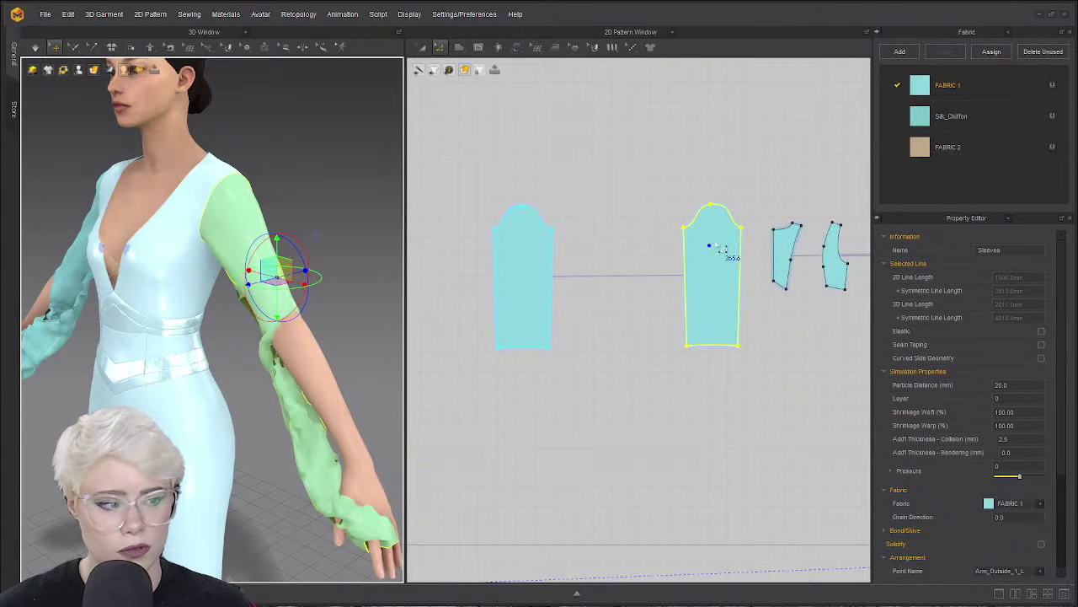
pyautogui.rightClick(536, 274)
pyautogui.click(614, 251)
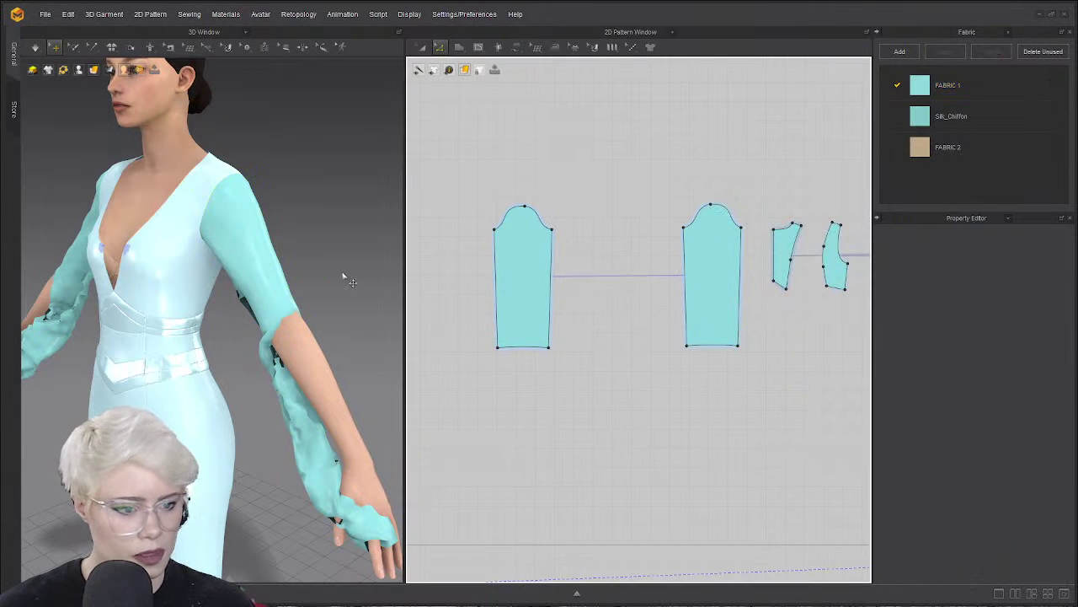
pyautogui.click(281, 286)
pyautogui.scroll(3, 635, 256)
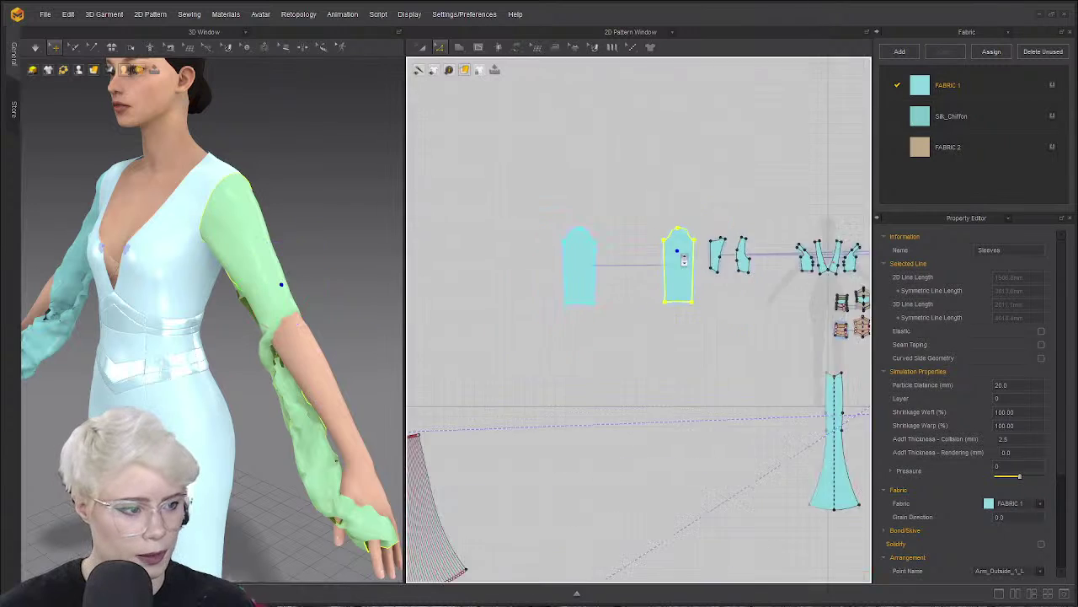
pyautogui.scroll(-7, 682, 253)
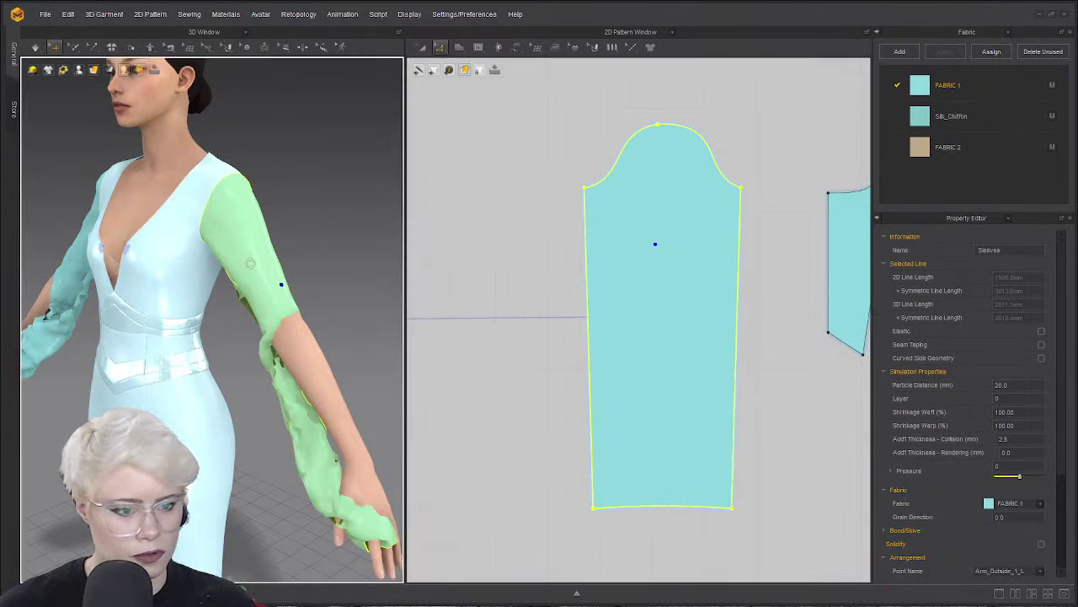
pyautogui.moveTo(361, 257); pyautogui.dragTo(301, 250, button='right')
pyautogui.moveTo(301, 250); pyautogui.dragTo(256, 322, button='middle')
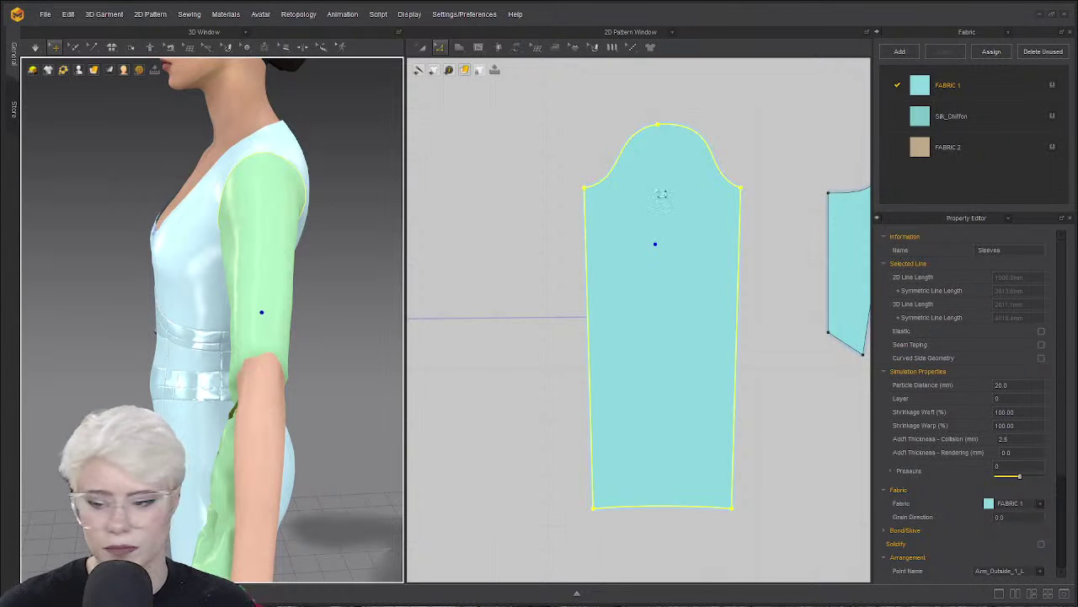
pyautogui.moveTo(265, 154); pyautogui.dragTo(324, 172, button='right')
pyautogui.moveTo(359, 241); pyautogui.dragTo(183, 234, button='right')
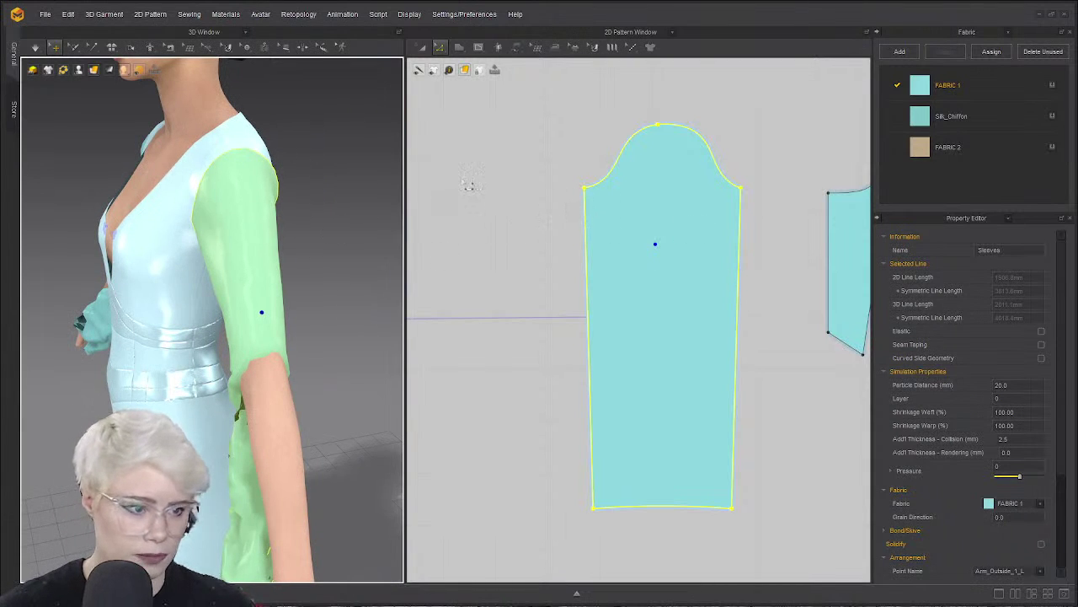
# Draw a vertical internal line about 730 mm long down the left sleeve's centre, from the cap's peak to the hem.
pyautogui.click(478, 46)
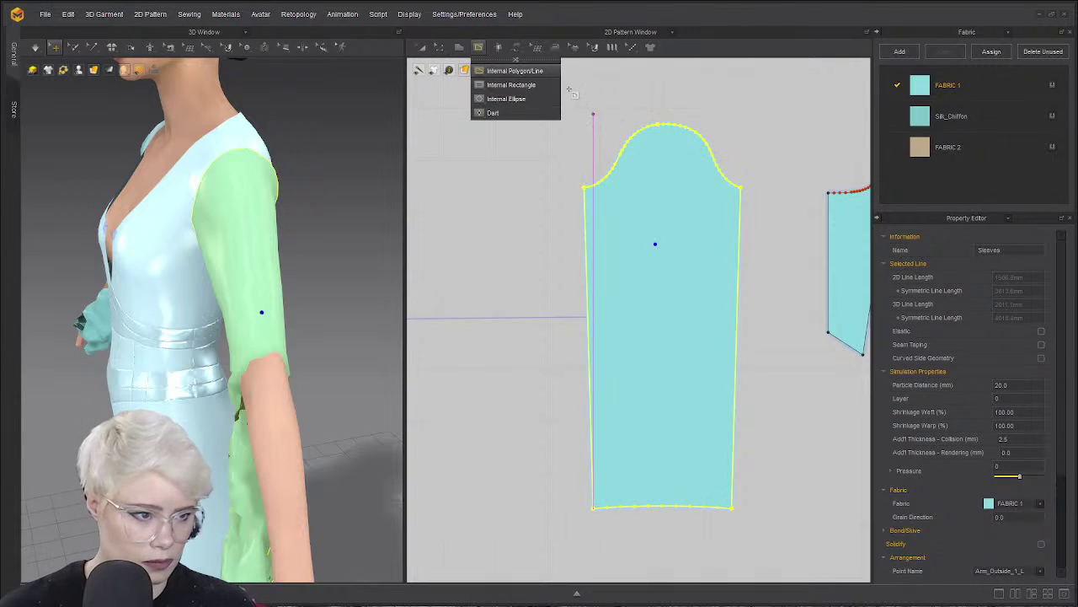
pyautogui.click(522, 84)
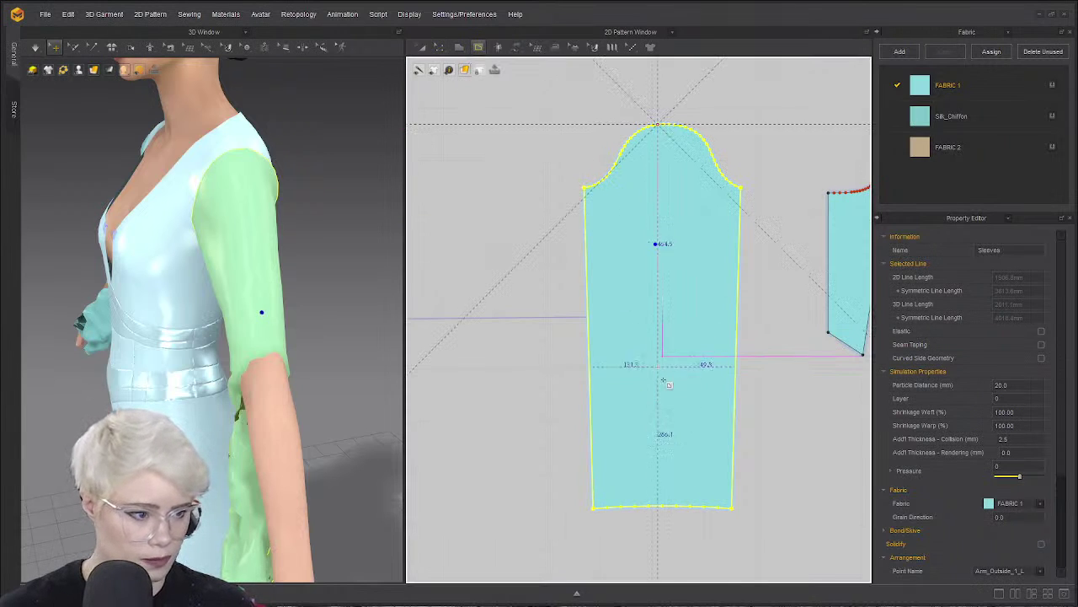
pyautogui.click(658, 505)
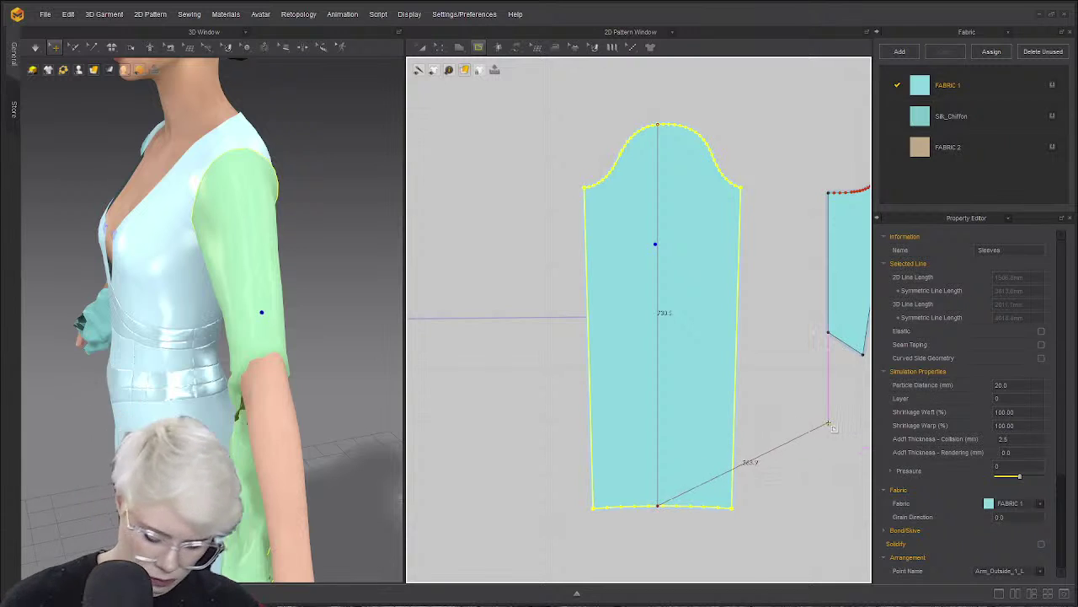
pyautogui.press('Return')
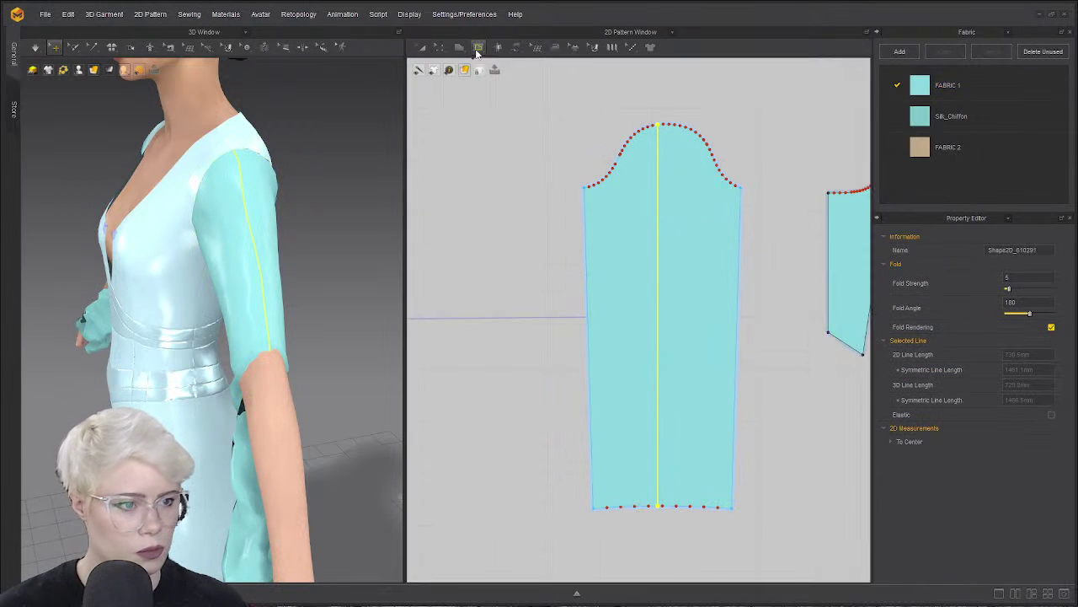
pyautogui.click(477, 53)
pyautogui.click(514, 68)
pyautogui.click(556, 355)
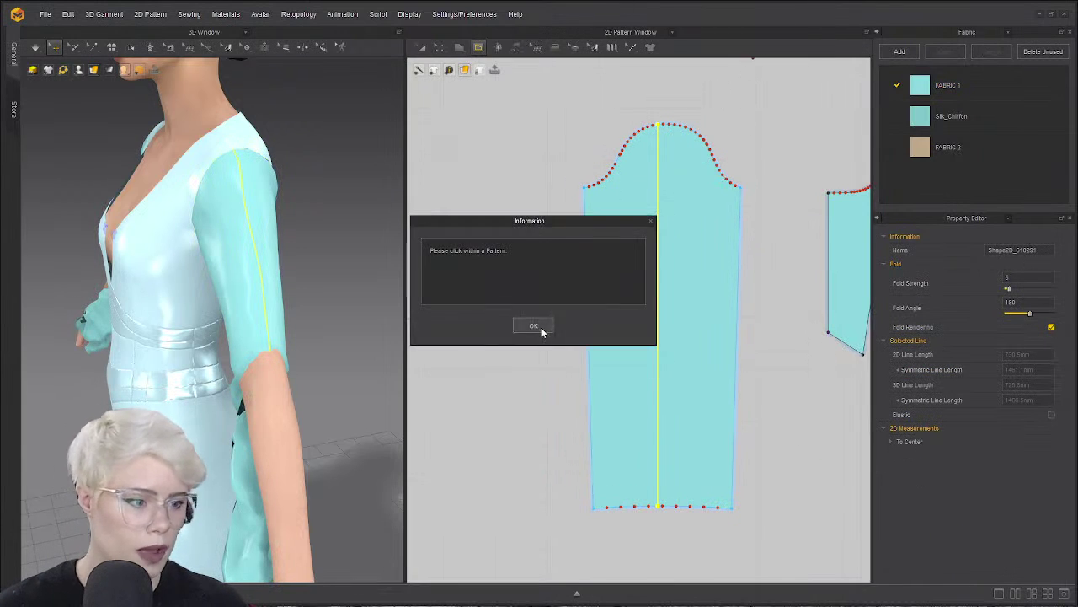
pyautogui.click(533, 326)
pyautogui.press('z')
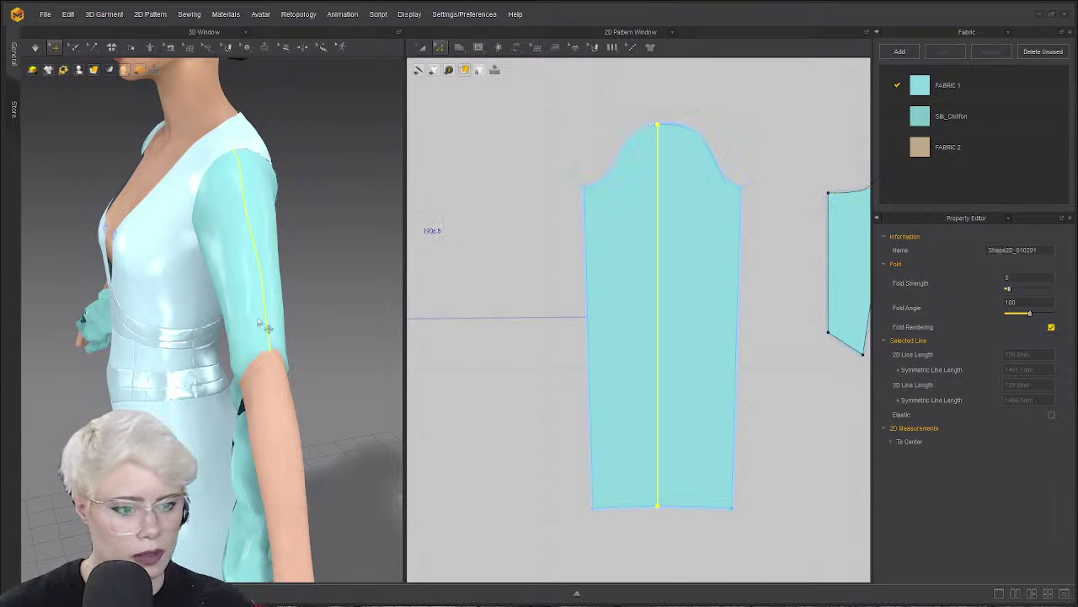
# Draw a horizontal internal line about 295 mm long across the left sleeve, a little below the underarm corners.
pyautogui.click(263, 326)
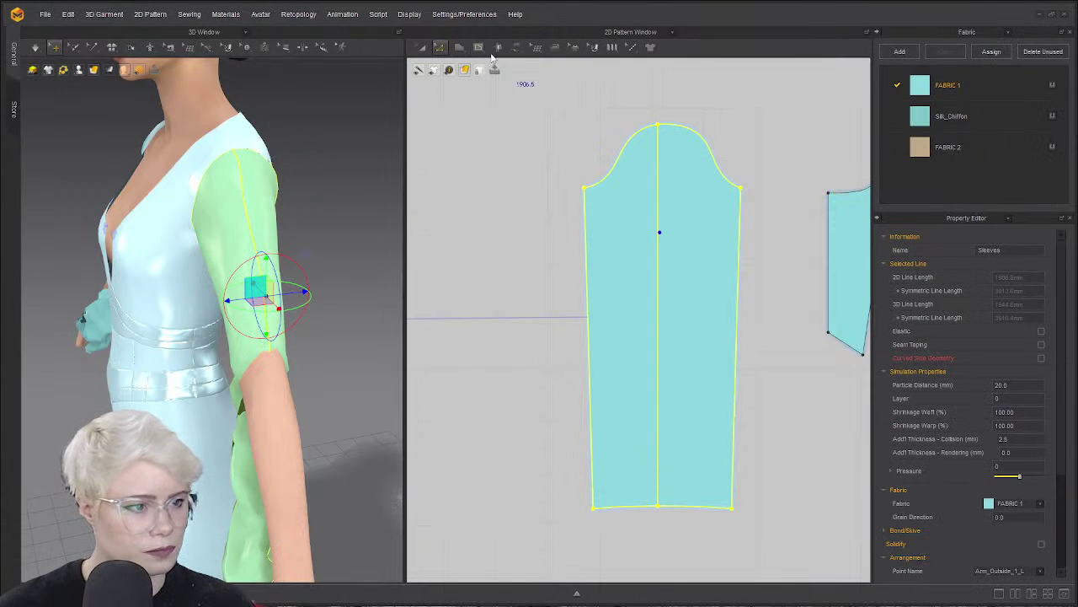
pyautogui.click(478, 49)
pyautogui.click(524, 97)
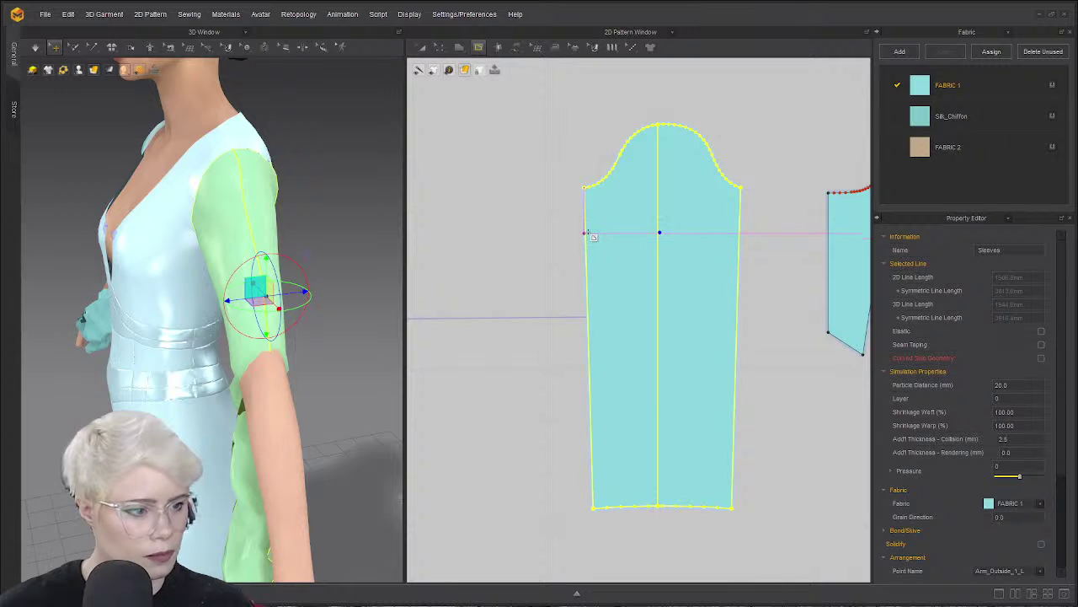
pyautogui.click(584, 233)
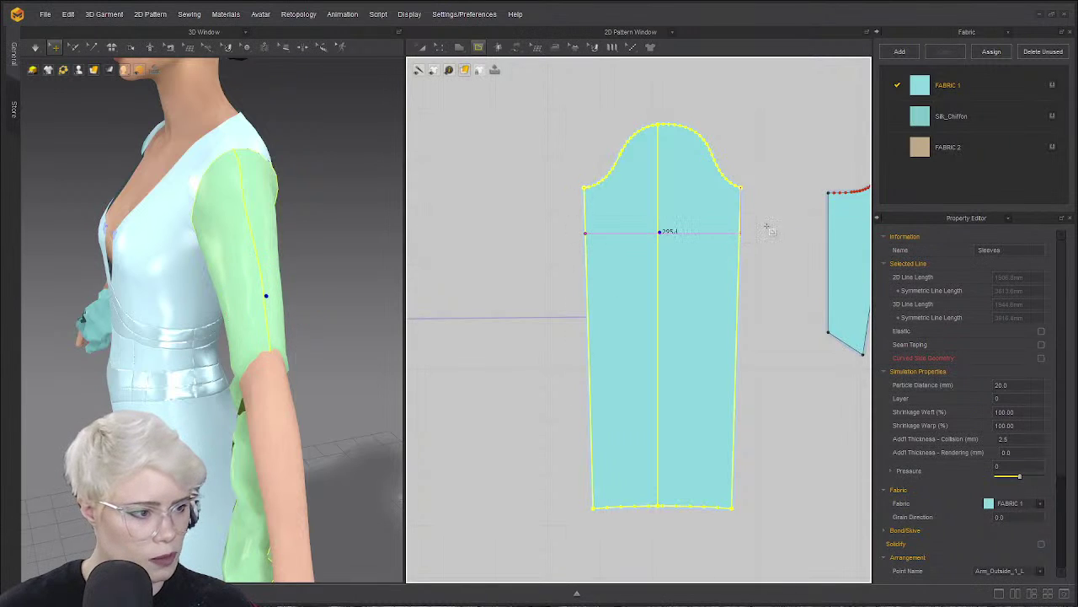
pyautogui.click(740, 233)
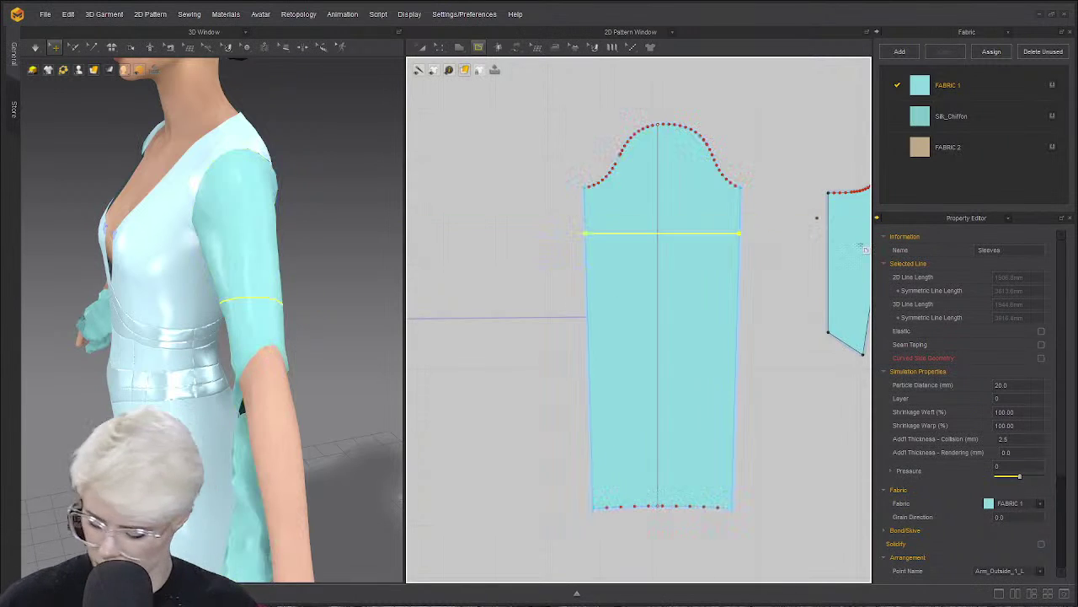
pyautogui.click(730, 138)
pyautogui.scroll(2, 175, 230)
pyautogui.moveTo(261, 226); pyautogui.dragTo(295, 230, button='right')
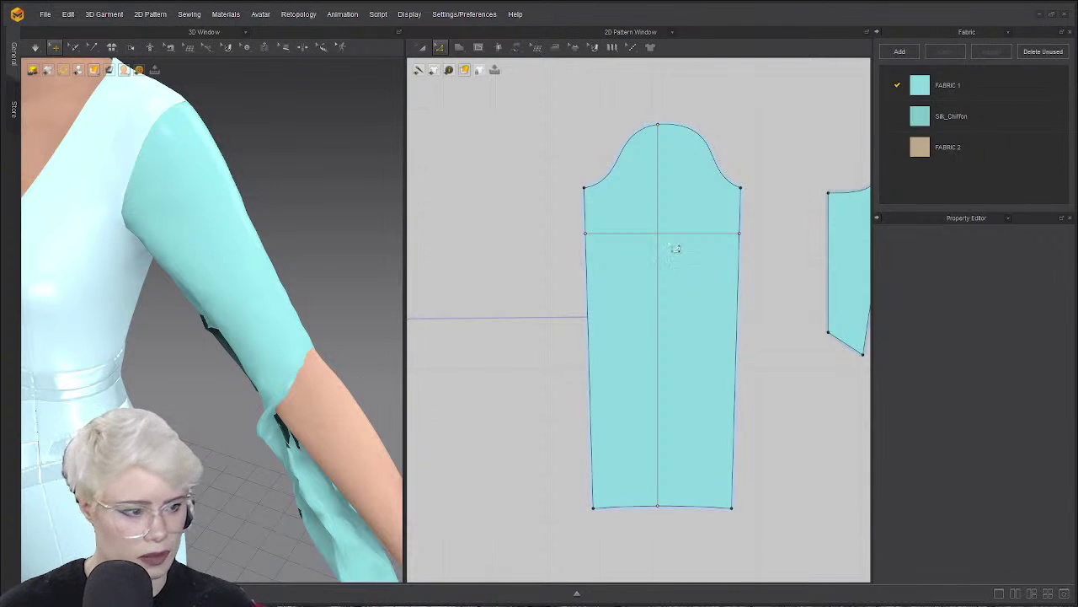
# Draw a curved internal line about 162 mm long on the left sleeve, from just past the centre line to the left underarm corner.
pyautogui.click(478, 47)
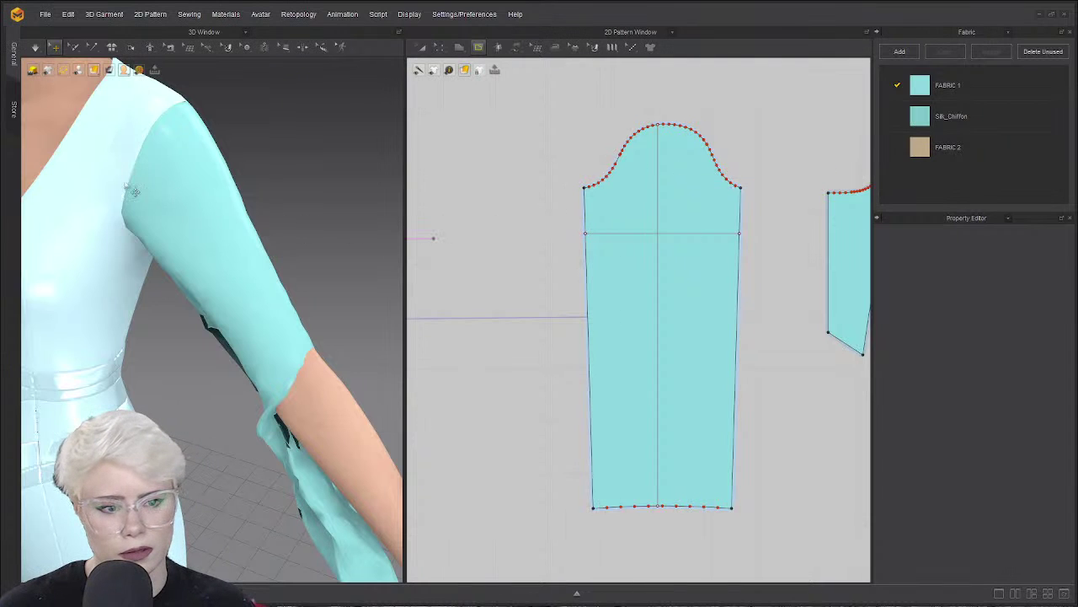
pyautogui.click(130, 193)
pyautogui.click(263, 207)
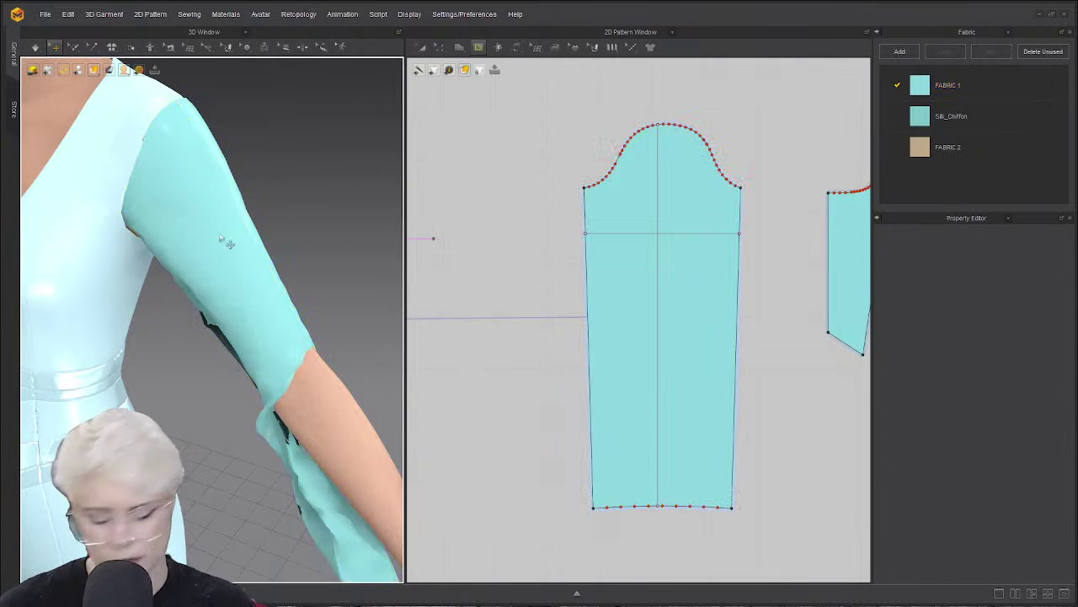
pyautogui.click(270, 252)
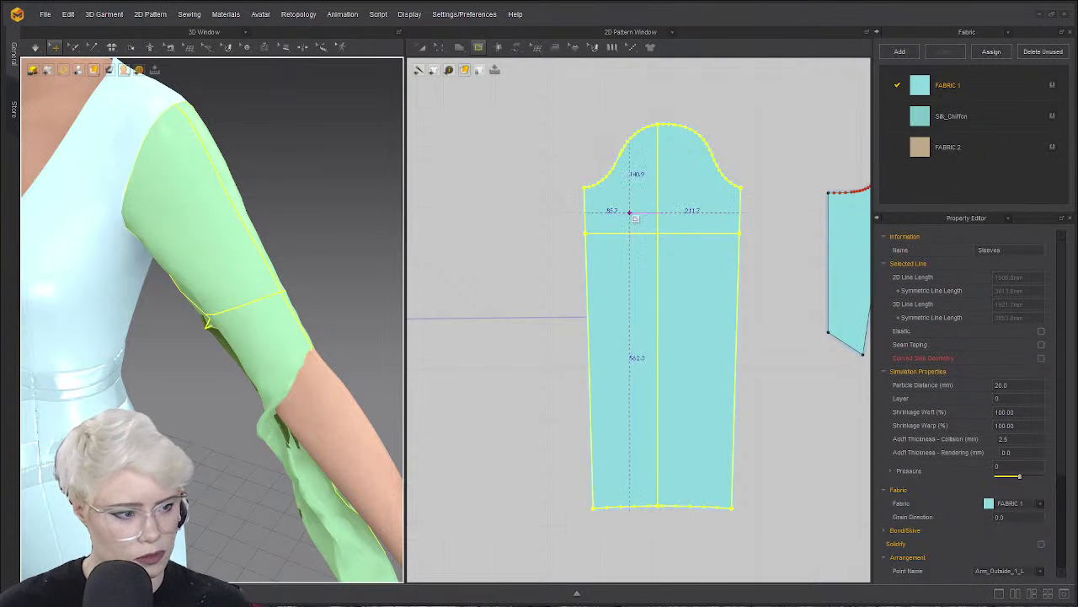
pyautogui.click(661, 213)
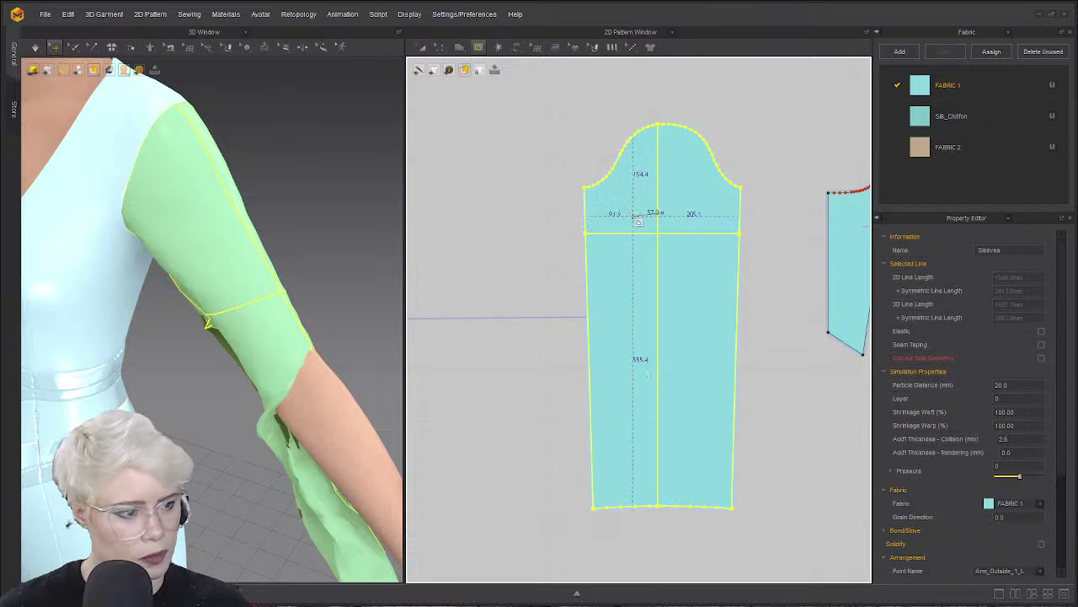
pyautogui.keyDown('ctrl'); pyautogui.click(636, 213); pyautogui.keyUp('ctrl')
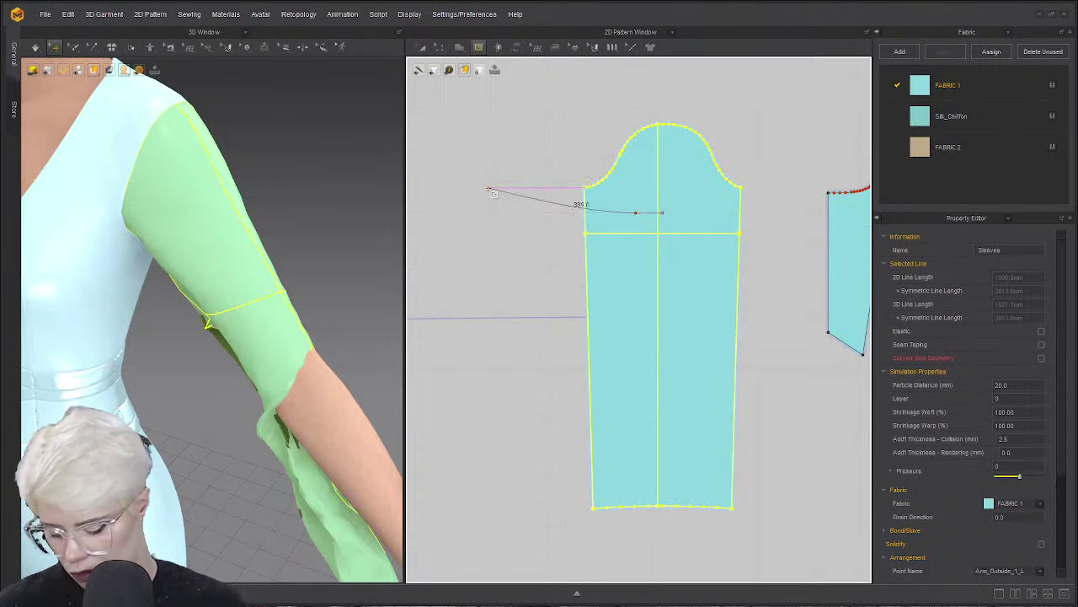
pyautogui.click(586, 188)
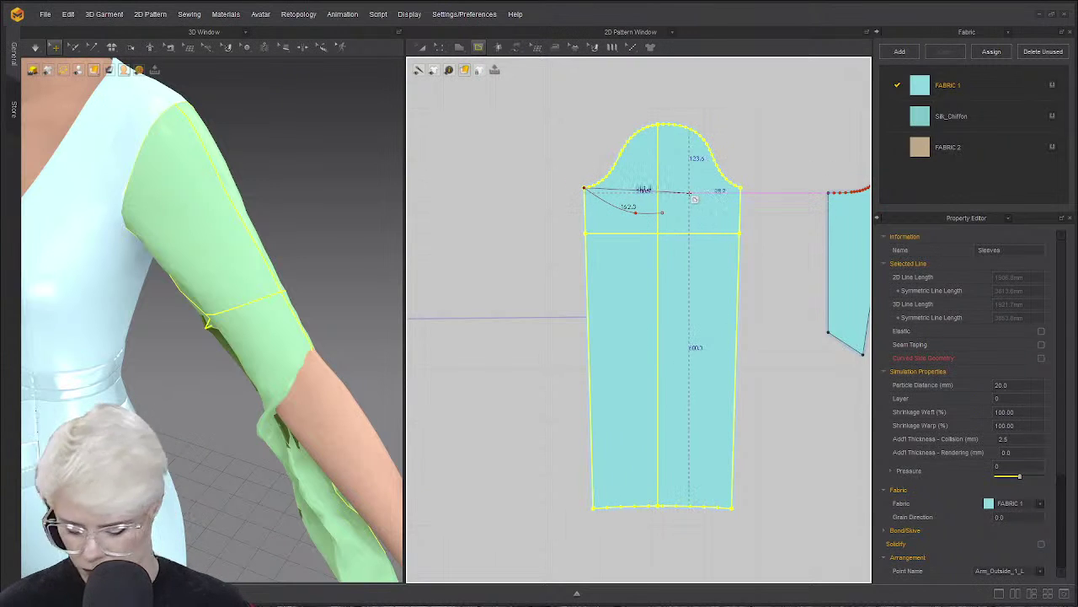
# Continue the arc with a second curved internal line about 155 mm long, from the first line's inner end to the opposite cap edge.
pyautogui.scroll(4, 663, 213)
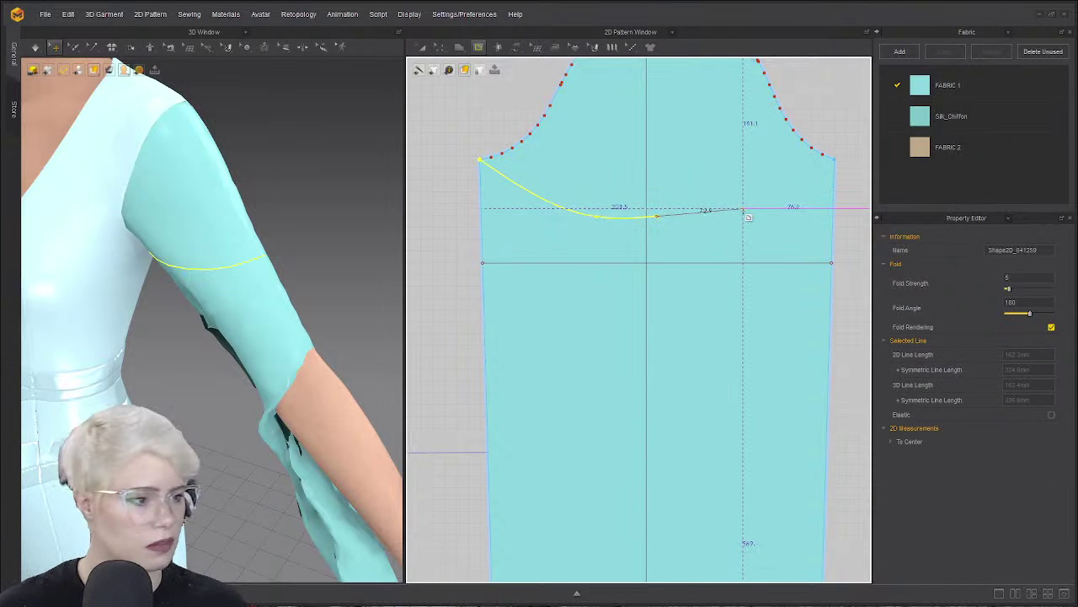
pyautogui.click(740, 215)
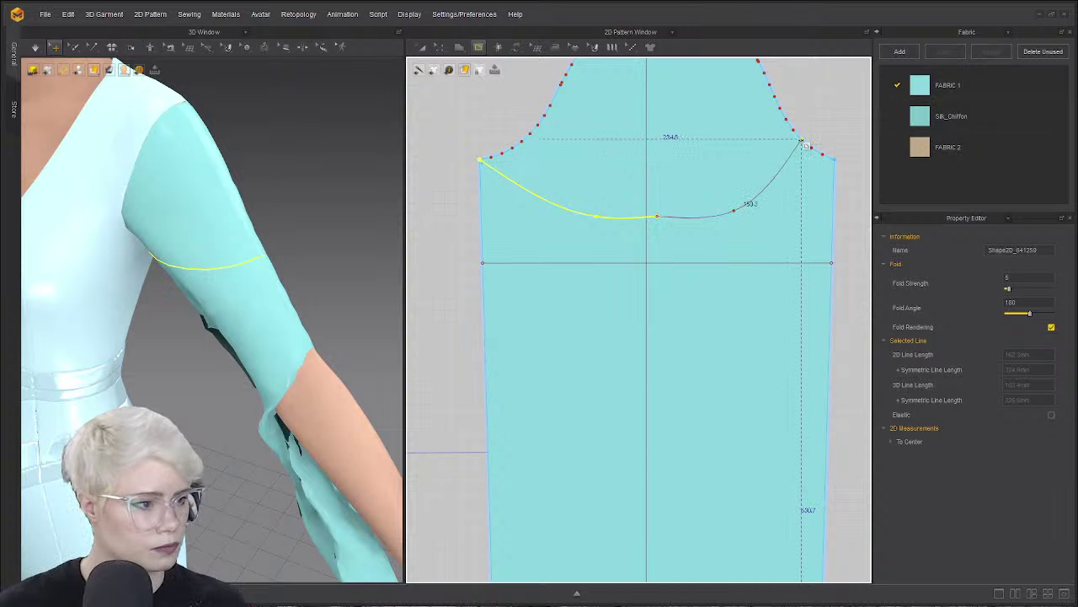
pyautogui.doubleClick(801, 140)
# Show internal lines on the 3D garment and inspect the curved line on the back of the left sleeve.
pyautogui.moveTo(266, 239); pyautogui.dragTo(42, 177, button='right')
pyautogui.moveTo(75, 72)
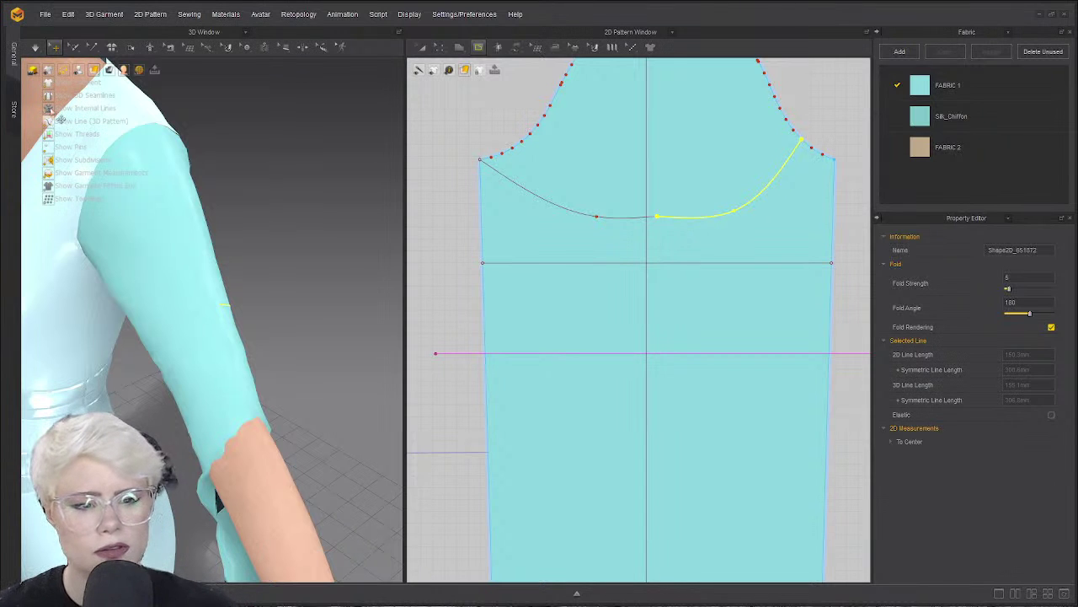
pyautogui.click(49, 108)
pyautogui.moveTo(115, 238); pyautogui.dragTo(150, 233, button='right')
pyautogui.moveTo(150, 232); pyautogui.dragTo(227, 298, button='middle')
pyautogui.scroll(3, 219, 258)
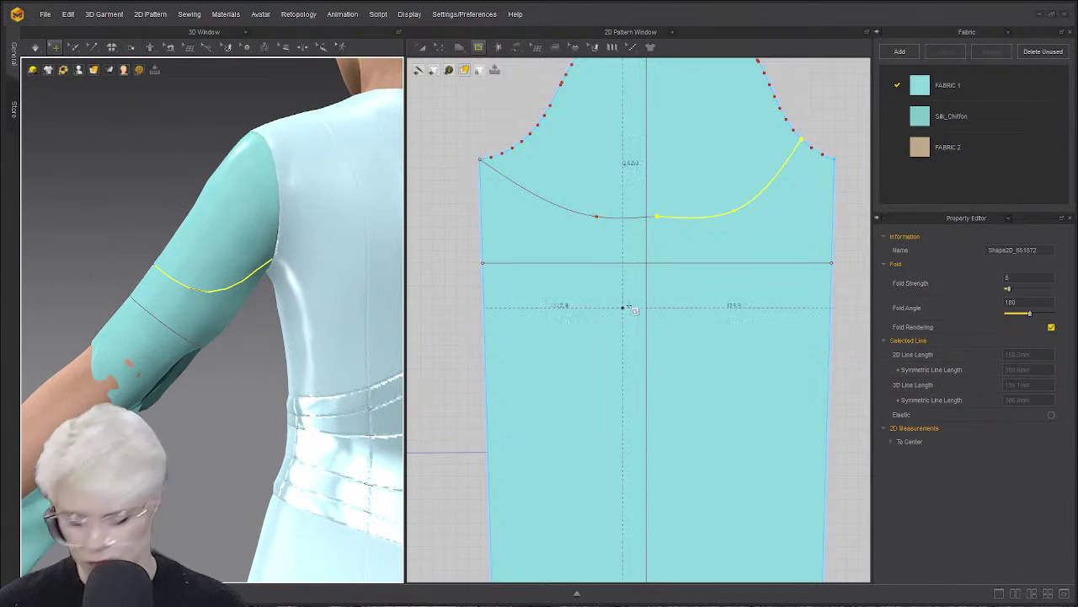
# Flatten both curved internal lines slightly by editing their curvature so they form a smoother, shallower arc.
pyautogui.press('z')
pyautogui.scroll(2, 715, 250)
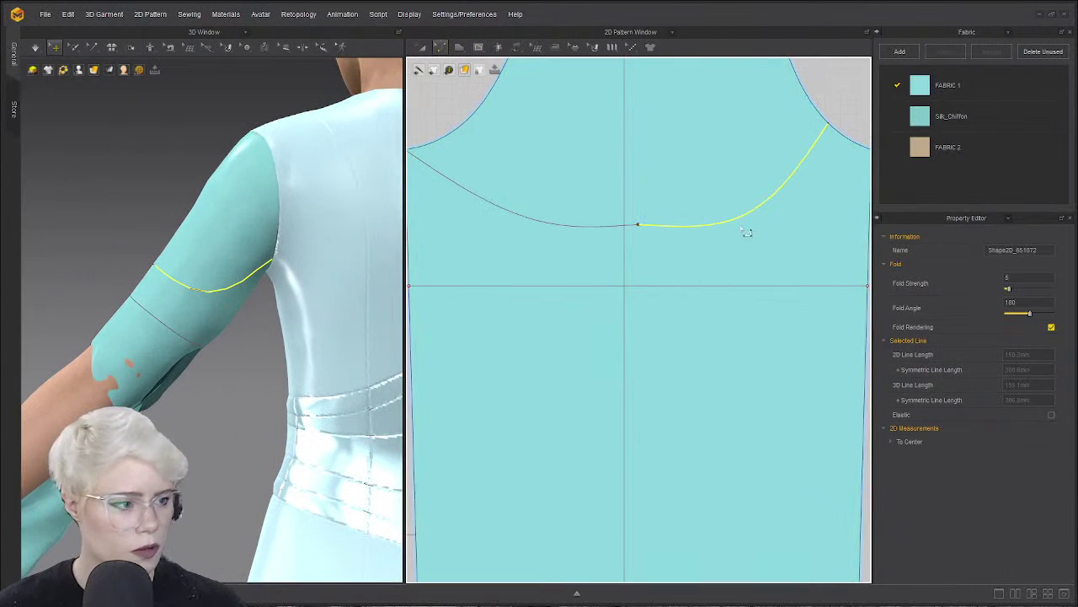
pyautogui.scroll(-3, 747, 233)
pyautogui.moveTo(720, 330); pyautogui.dragTo(724, 322)
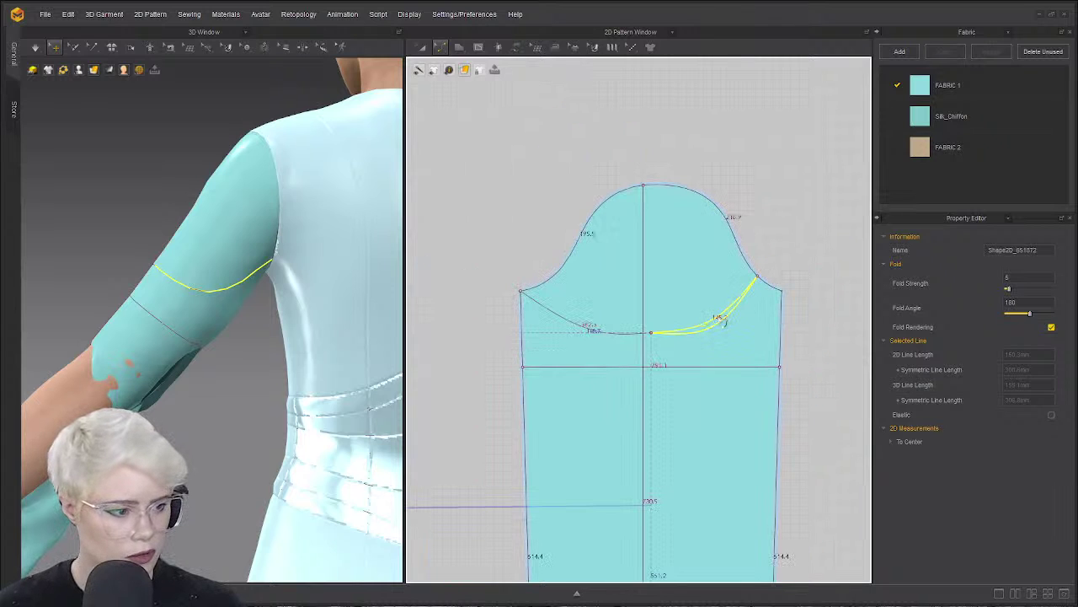
pyautogui.moveTo(597, 331); pyautogui.dragTo(596, 325)
pyautogui.click(523, 274)
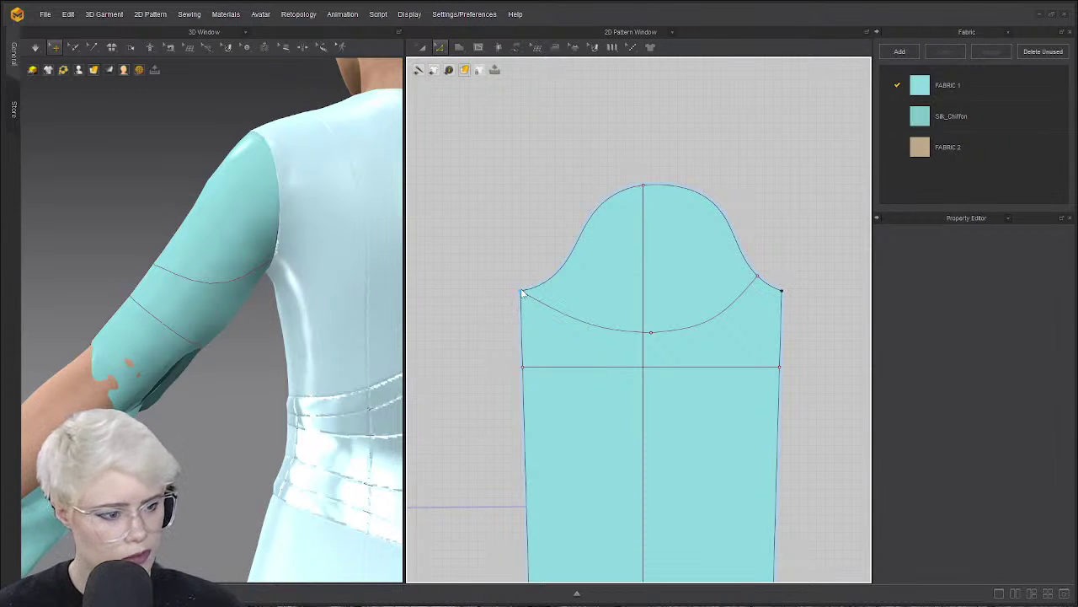
# Move the arc's left end onto the cap edge, align both outer ends to Bottom, and shift the right end outward onto the cap edge.
pyautogui.click(523, 292)
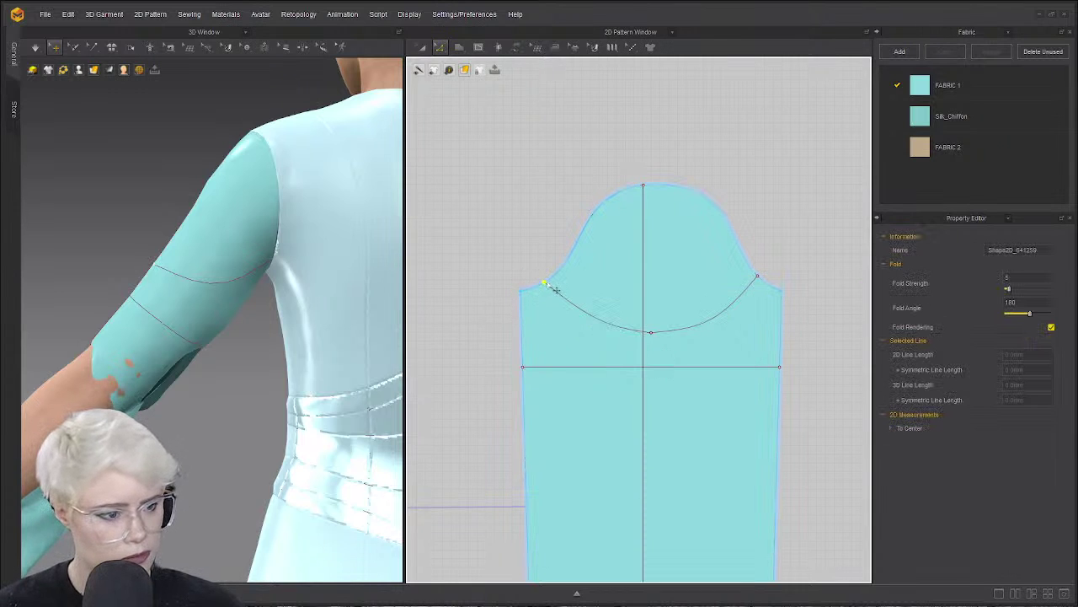
pyautogui.click(758, 278)
pyautogui.rightClick(759, 277)
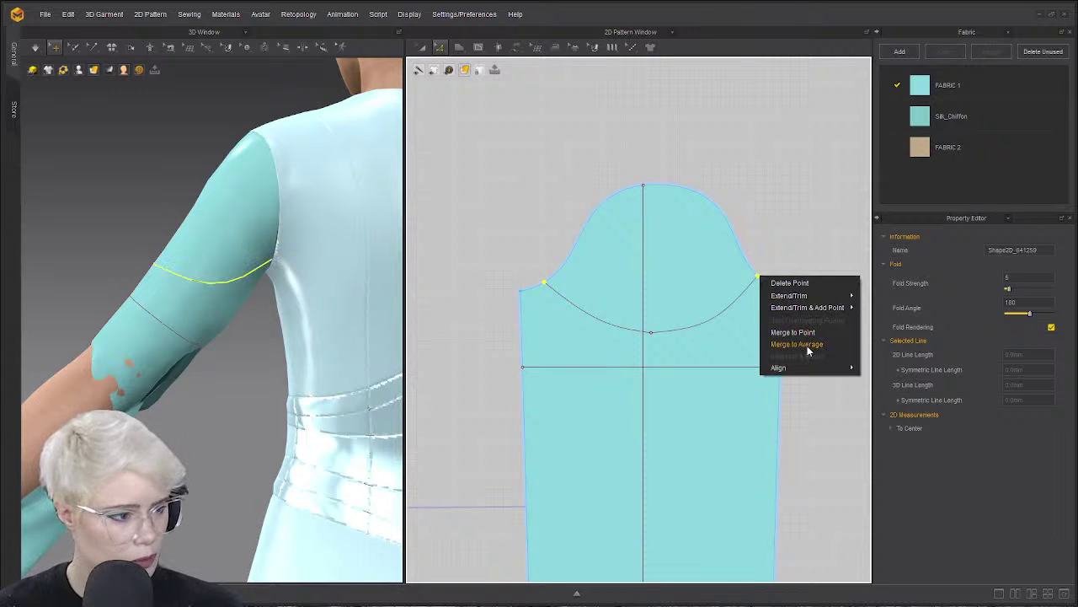
pyautogui.moveTo(804, 369)
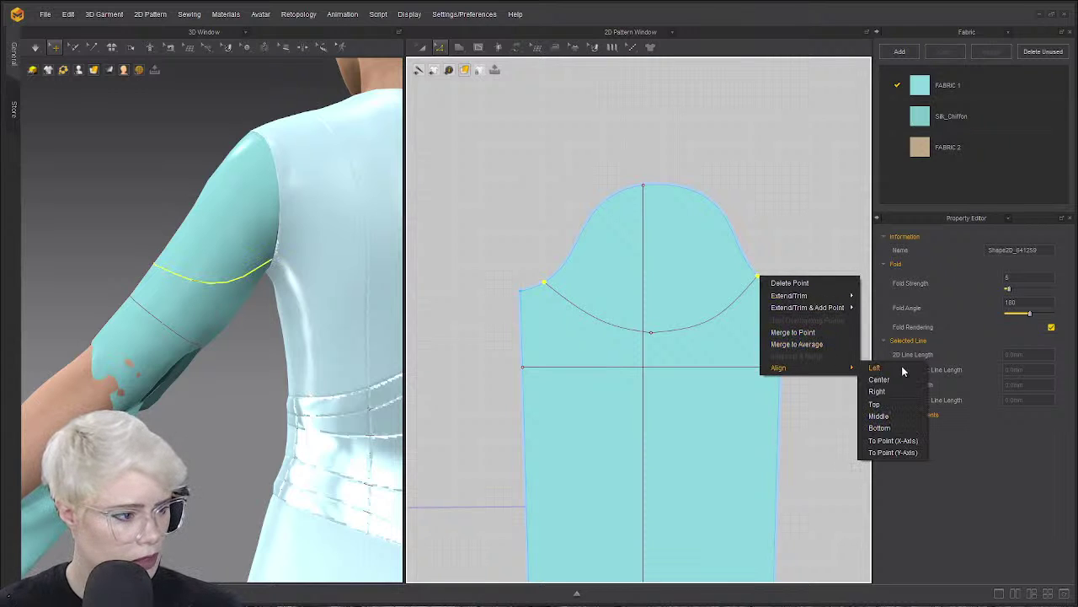
pyautogui.click(880, 428)
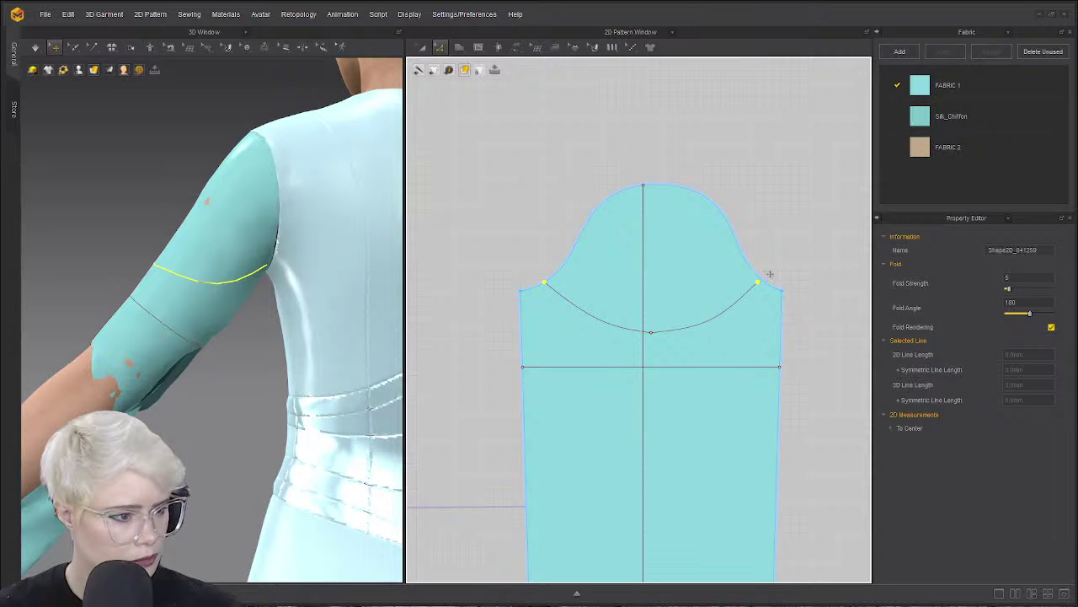
pyautogui.moveTo(758, 283); pyautogui.dragTo(765, 285)
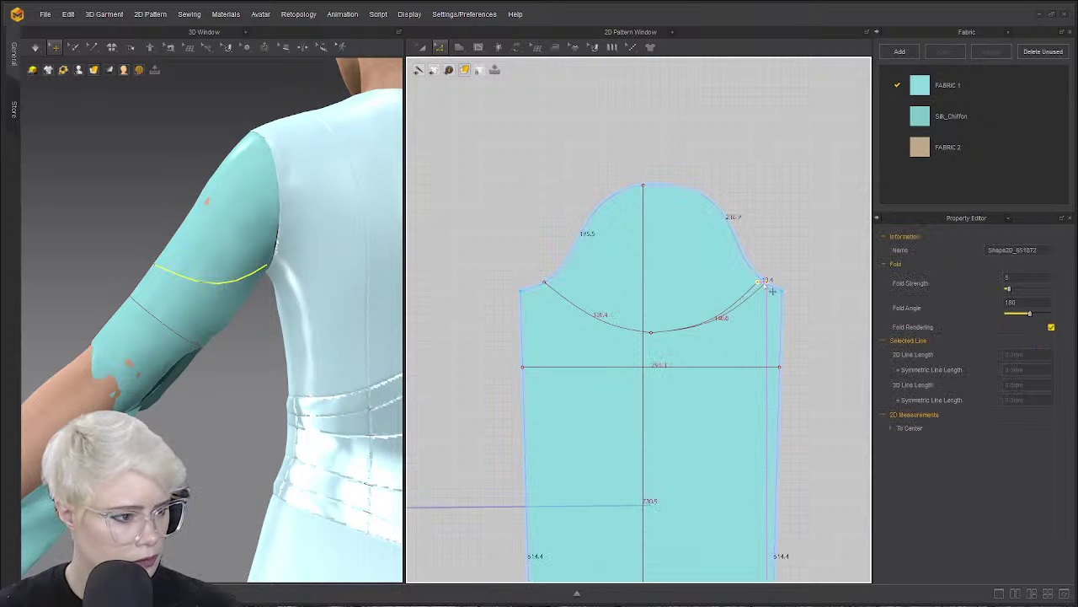
pyautogui.moveTo(762, 348); pyautogui.dragTo(767, 348)
# Examine the arc's position on the avatar's left sleeve from the back, side and front.
pyautogui.click(55, 225)
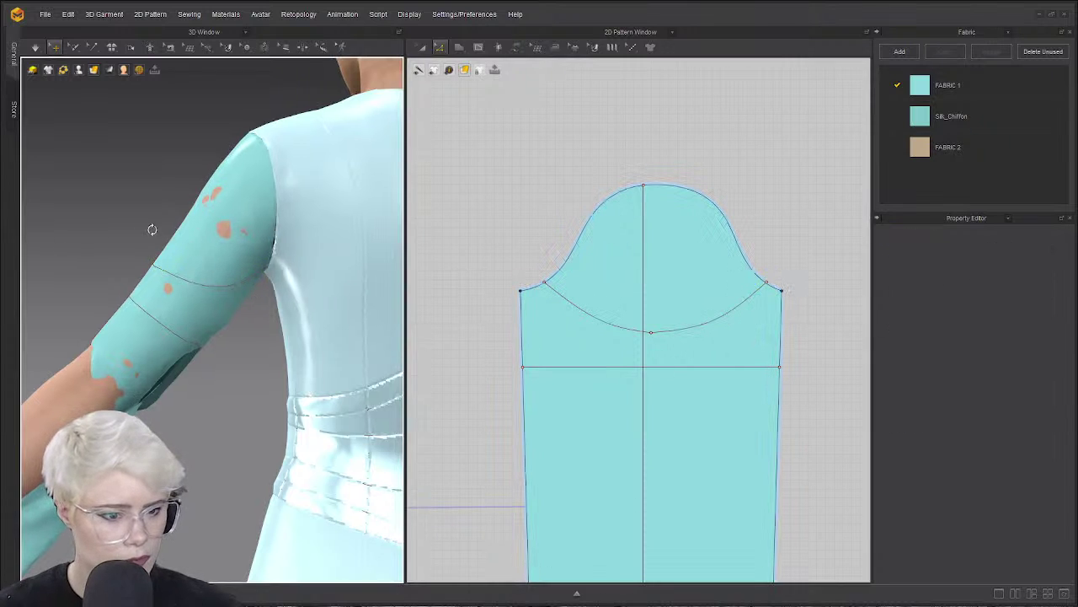
pyautogui.moveTo(152, 228); pyautogui.dragTo(68, 289, button='right')
pyautogui.click(161, 311)
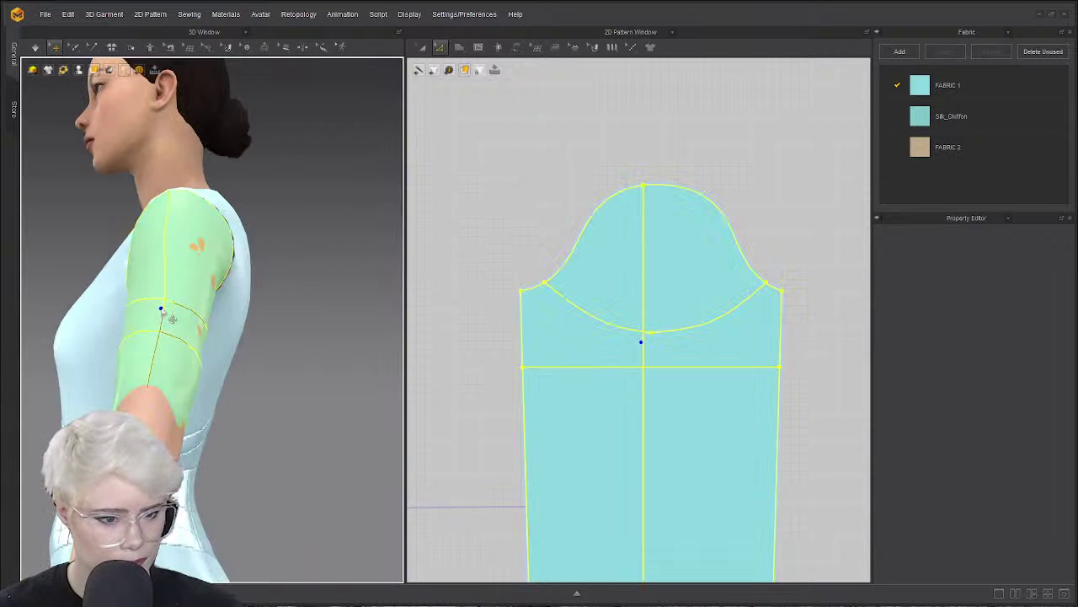
pyautogui.moveTo(161, 312); pyautogui.dragTo(237, 333, button='right')
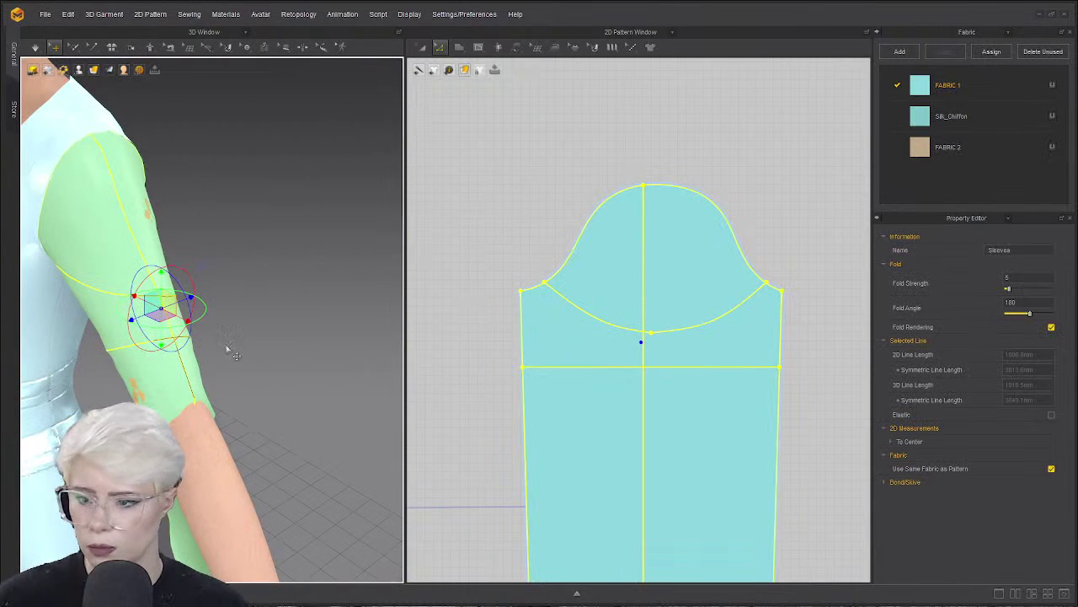
pyautogui.moveTo(152, 298); pyautogui.dragTo(244, 265, button='right')
pyautogui.moveTo(104, 298); pyautogui.dragTo(246, 309, button='middle')
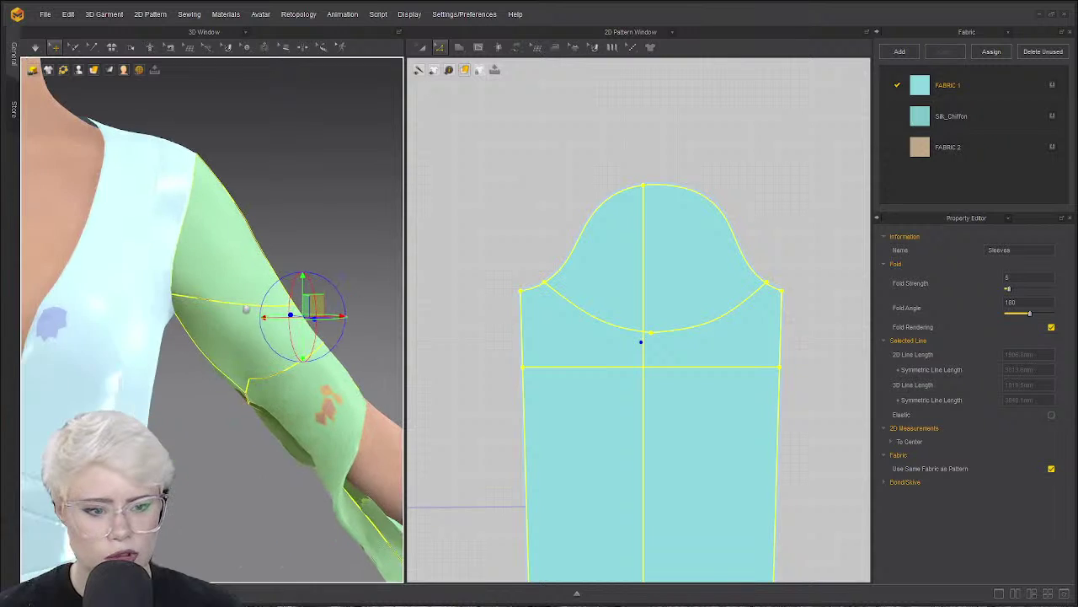
pyautogui.moveTo(246, 310); pyautogui.dragTo(132, 281, button='right')
# Raise both outer ends of the arc to matching heights along the sleeve cap edge.
pyautogui.click(536, 278)
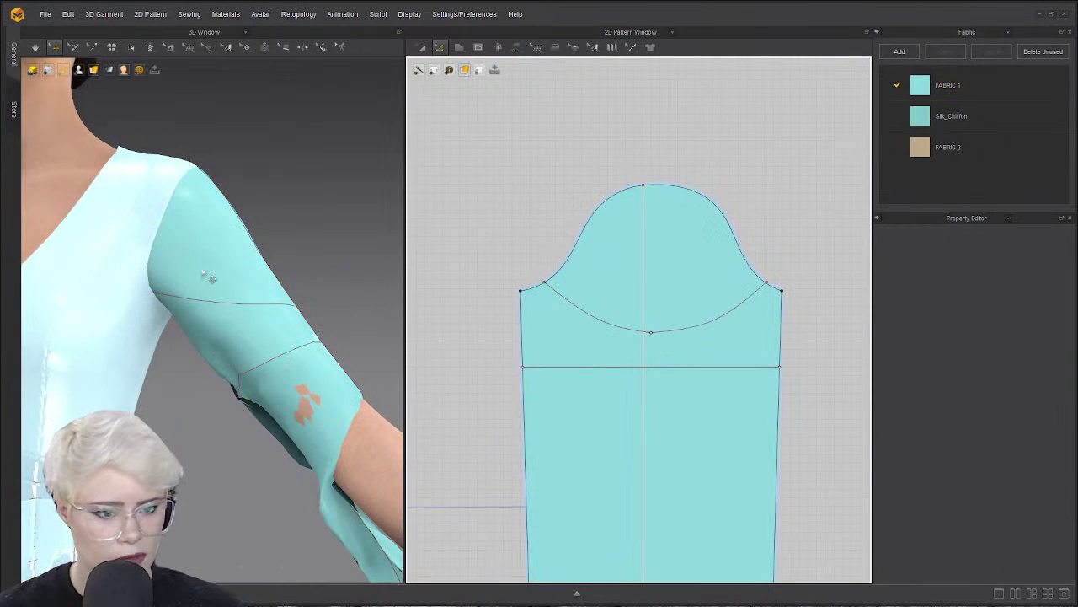
pyautogui.click(157, 267)
pyautogui.click(530, 232)
pyautogui.moveTo(545, 283); pyautogui.dragTo(569, 276)
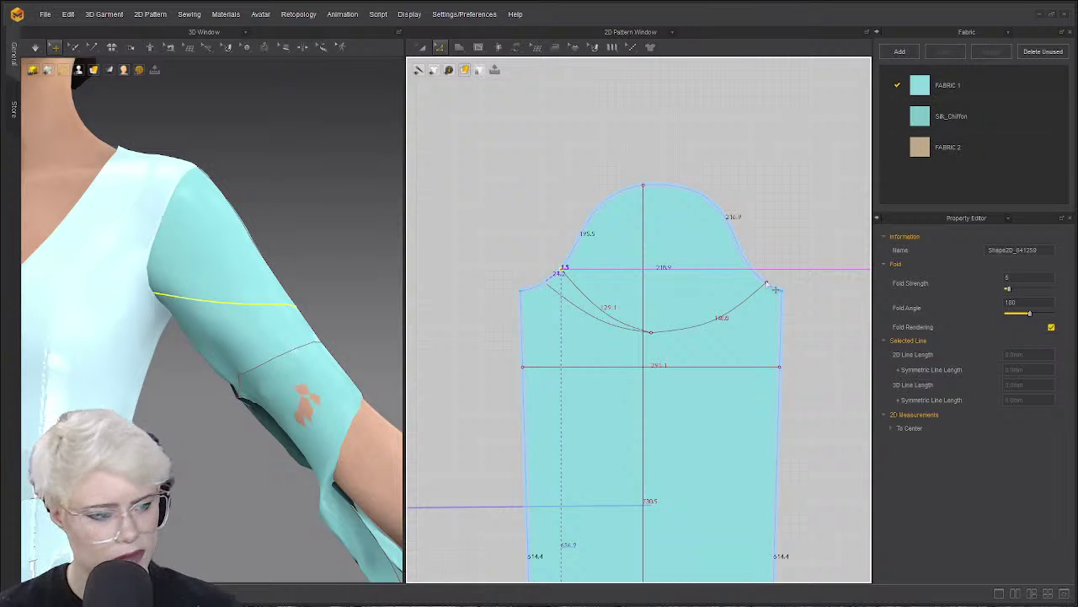
pyautogui.moveTo(773, 289); pyautogui.dragTo(758, 278)
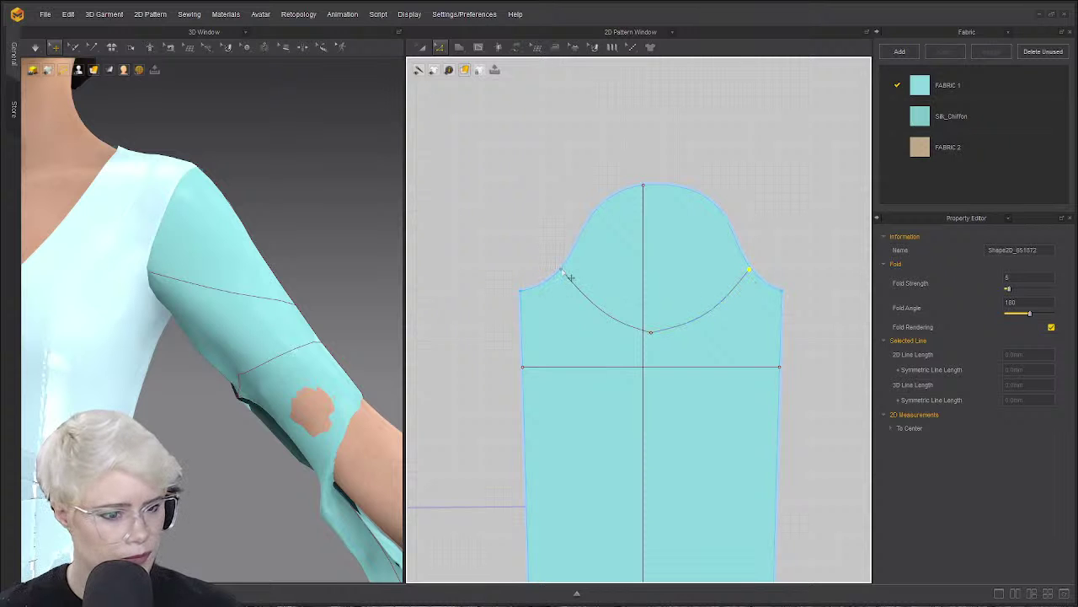
# Check the arc from behind the avatar and flatten the curvature of its right half.
pyautogui.moveTo(252, 278); pyautogui.dragTo(76, 268, button='right')
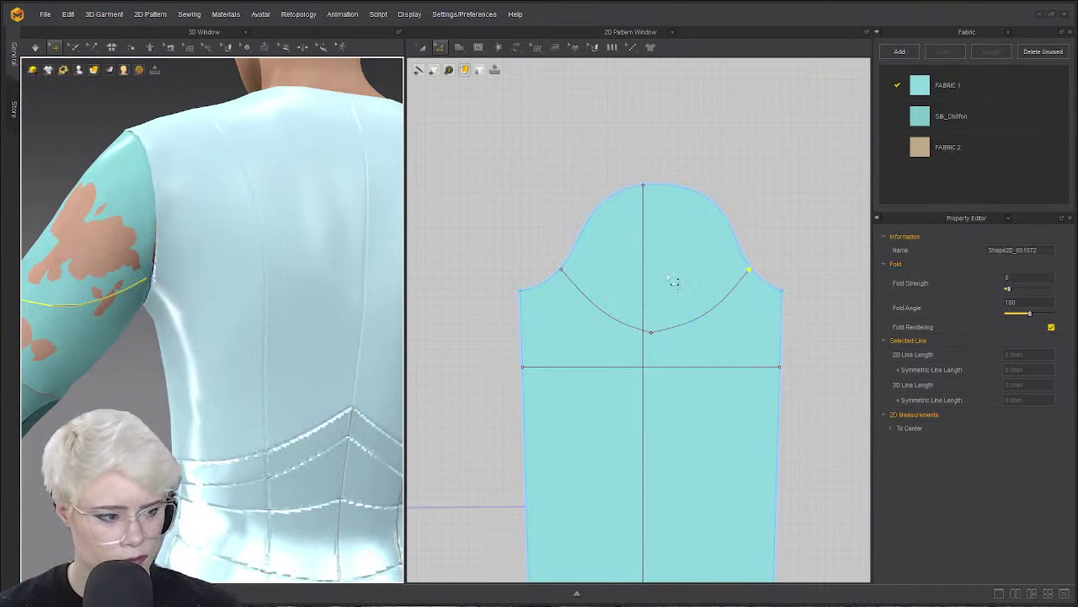
pyautogui.moveTo(83, 307); pyautogui.dragTo(110, 310, button='right')
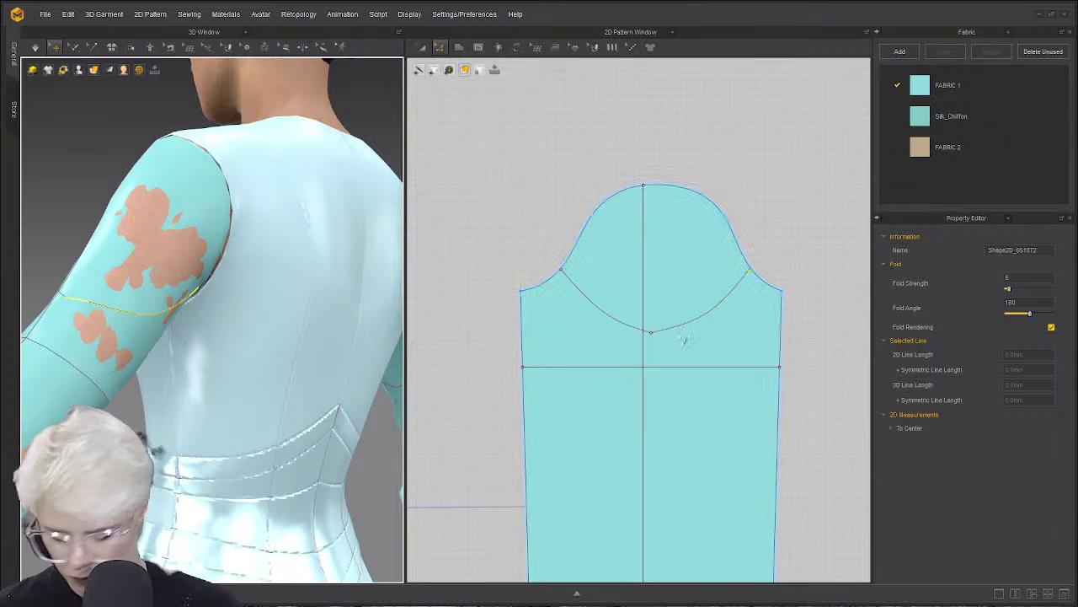
pyautogui.press('c')
pyautogui.click(708, 320)
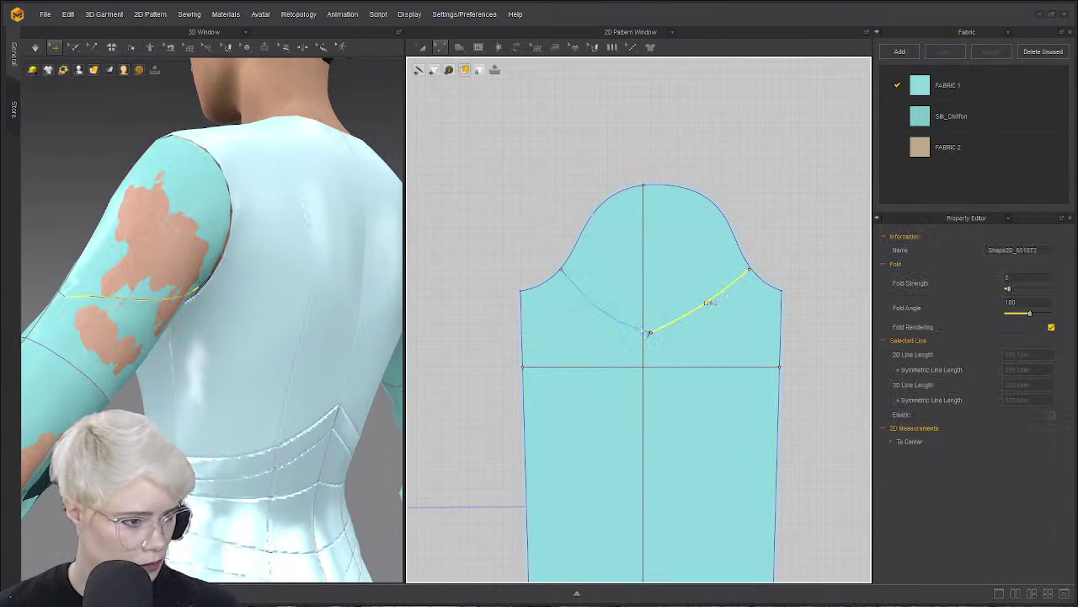
# Merge the arc's two overlapping middle end points with Merge to Average and convert the joined point to a curve point.
pyautogui.click(668, 338)
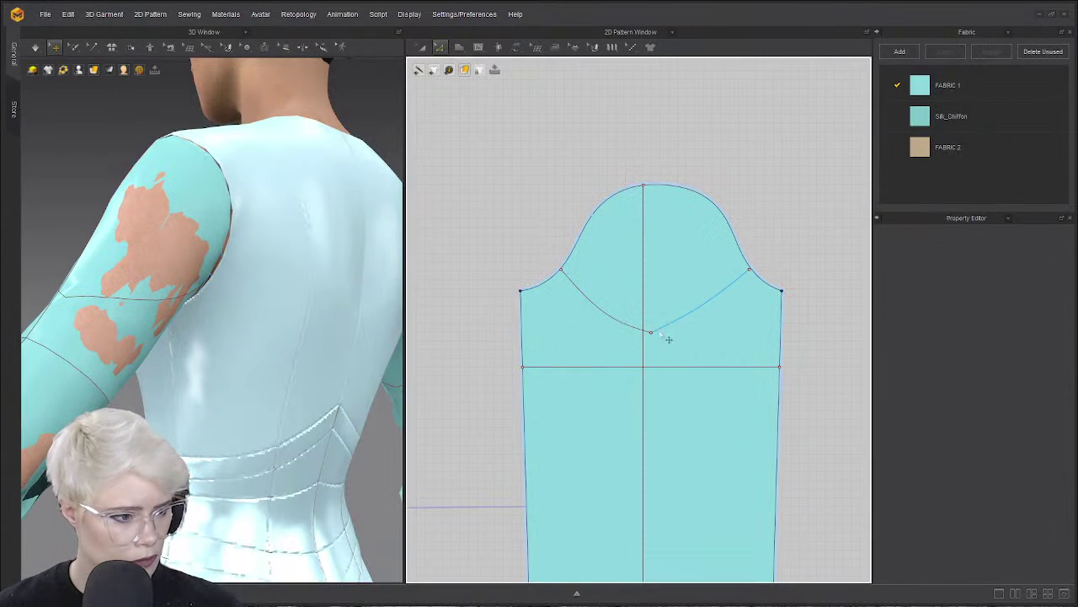
pyautogui.moveTo(650, 324)
pyautogui.mouseDown()
pyautogui.moveTo(666, 343)
pyautogui.moveTo(647, 326)
pyautogui.mouseUp()
pyautogui.rightClick(649, 332)
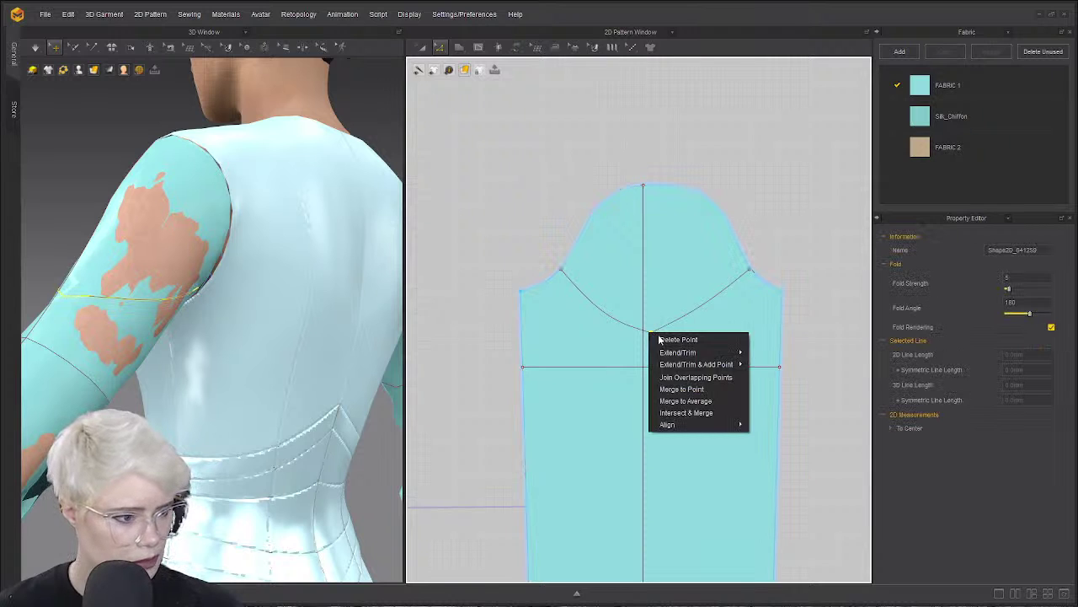
pyautogui.click(687, 402)
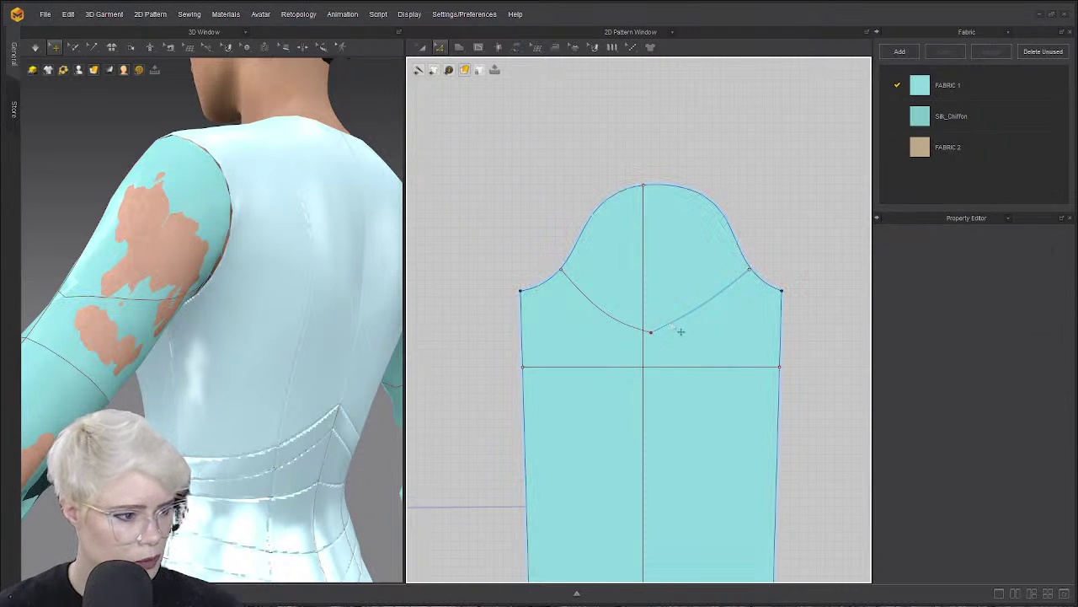
pyautogui.click(653, 335)
pyautogui.rightClick(652, 334)
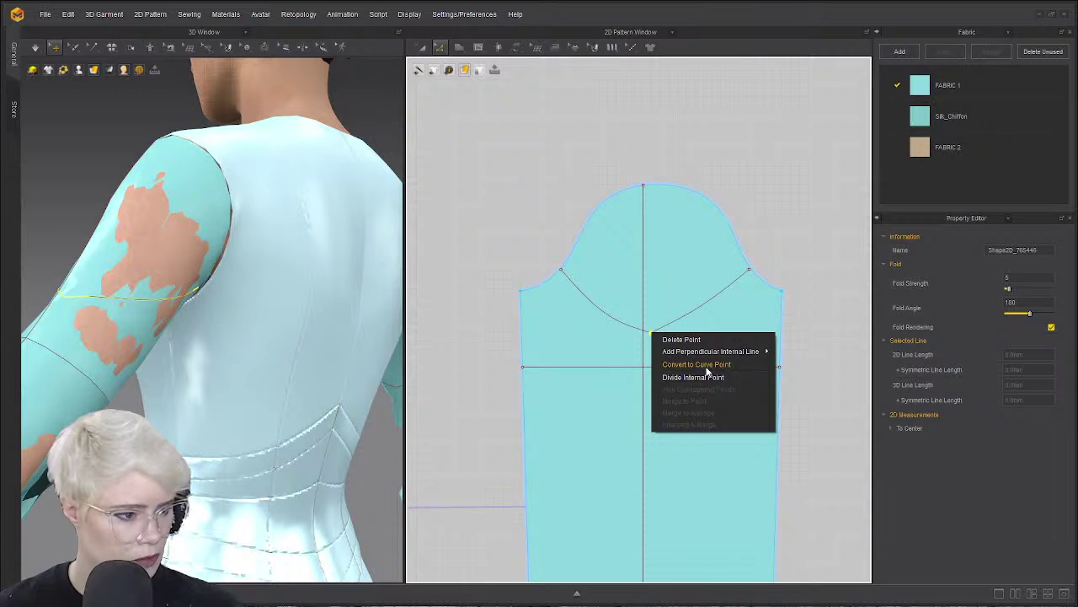
pyautogui.click(699, 365)
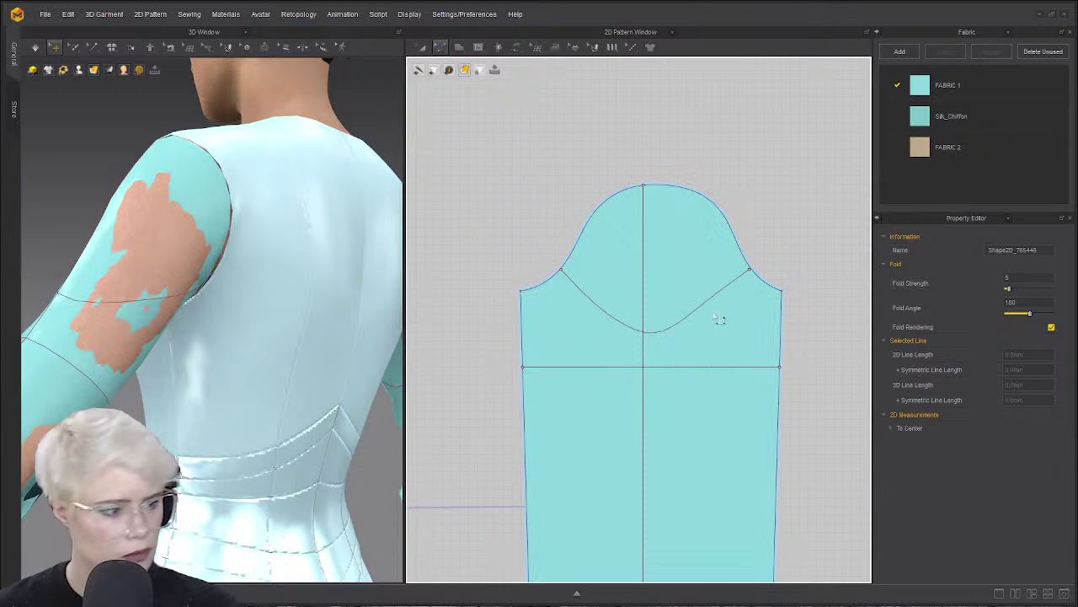
# Add a curve point on the arc's right half and raise the arc's middle point.
pyautogui.moveTo(699, 307)
pyautogui.mouseDown()
pyautogui.moveTo(706, 317)
pyautogui.moveTo(705, 306)
pyautogui.mouseUp()
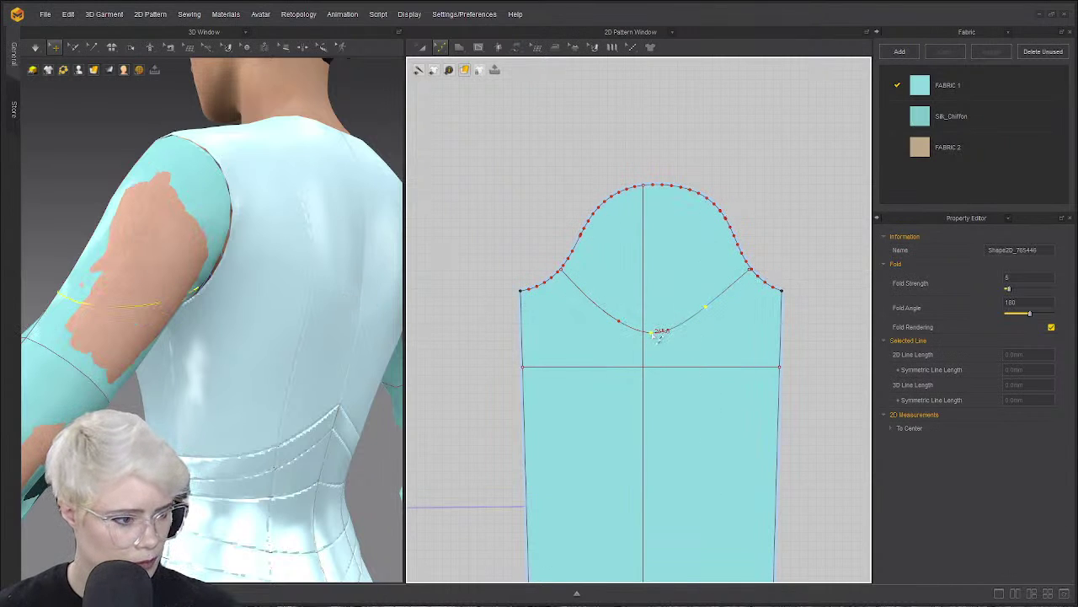
pyautogui.moveTo(659, 334); pyautogui.dragTo(657, 318)
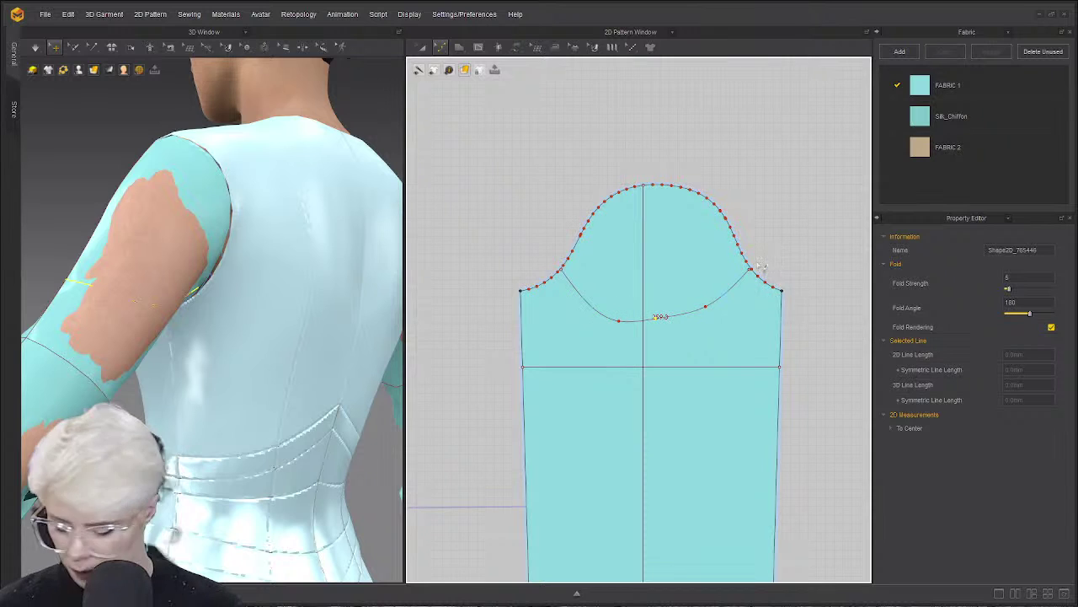
pyautogui.click(802, 257)
# Move the arc's right end up onto the sleeve cap edge and raise the curve point on its right half.
pyautogui.scroll(4, 762, 295)
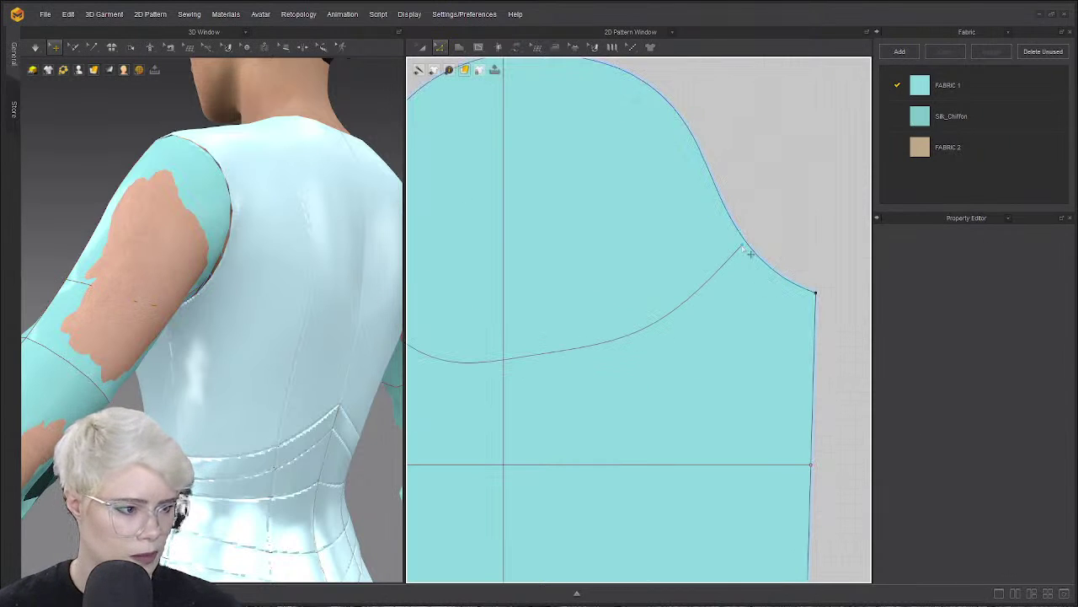
pyautogui.click(813, 221)
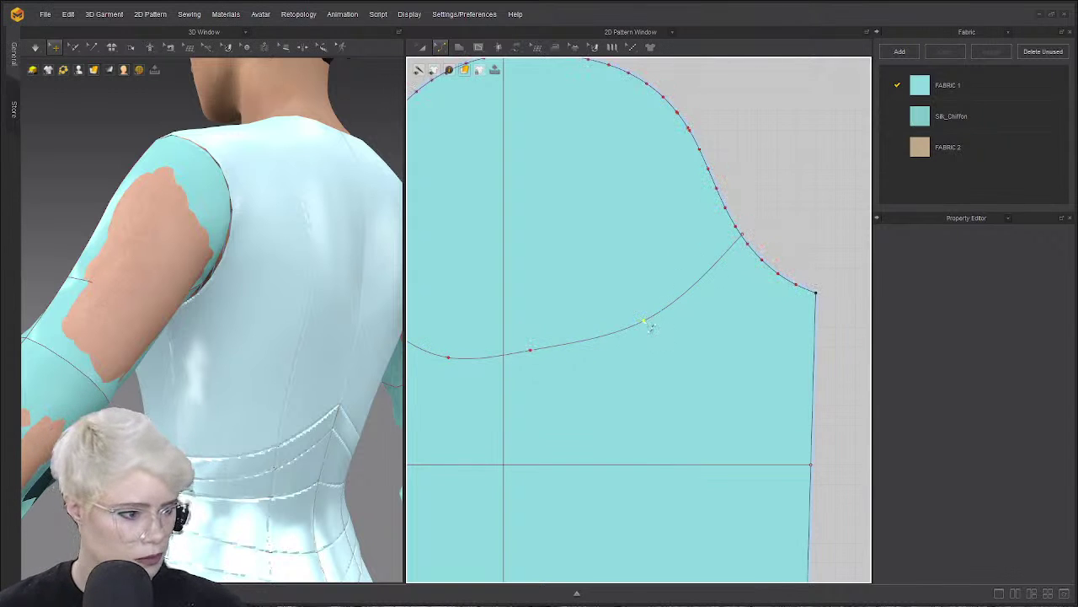
pyautogui.moveTo(645, 321); pyautogui.dragTo(646, 308)
pyautogui.moveTo(169, 228); pyautogui.dragTo(92, 228, button='right')
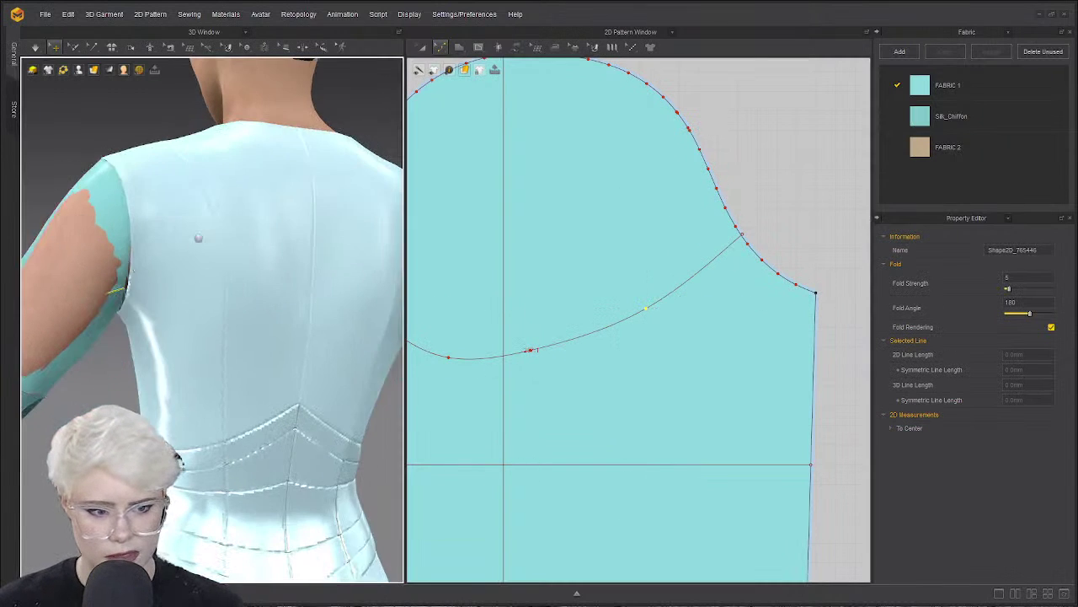
pyautogui.moveTo(198, 239); pyautogui.dragTo(118, 324, button='right')
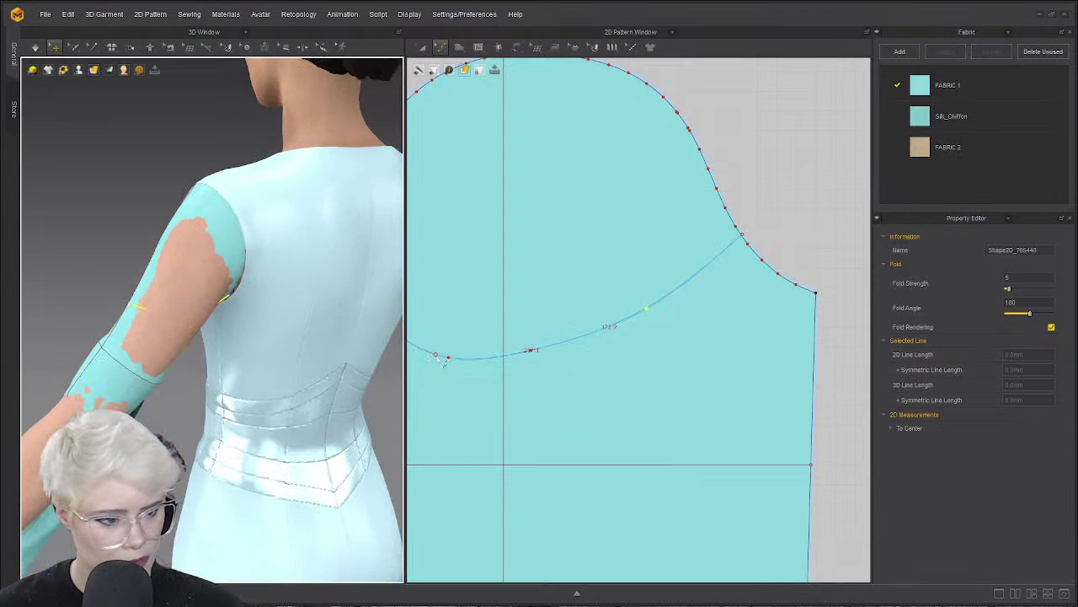
# Center the arc's middle point on the sleeve's vertical line and move its left curve point up and outward for an even curve.
pyautogui.moveTo(455, 363); pyautogui.dragTo(436, 340)
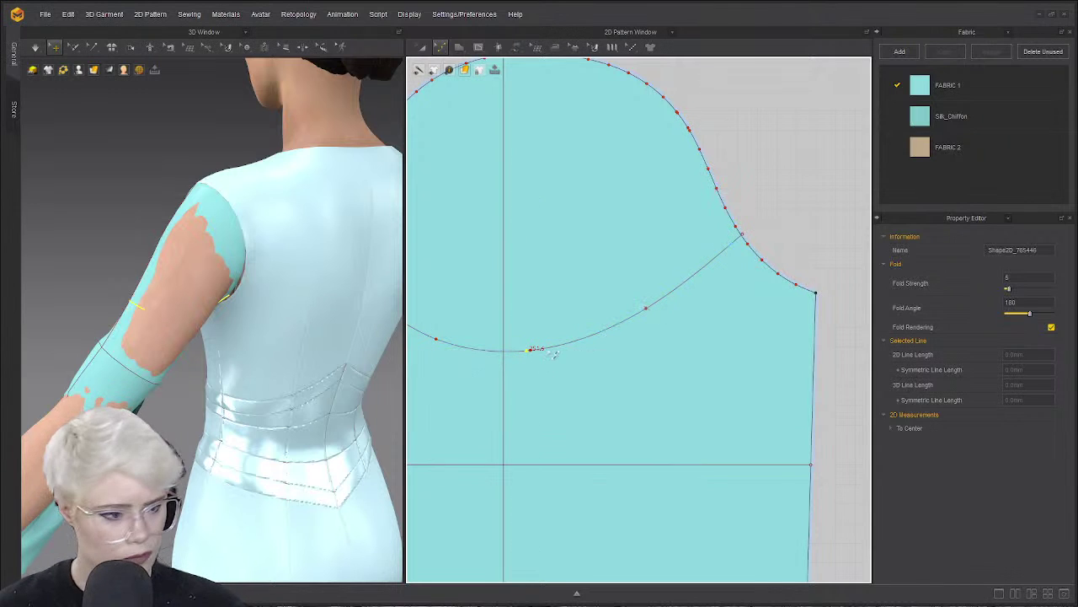
pyautogui.moveTo(533, 350); pyautogui.dragTo(498, 344)
pyautogui.moveTo(500, 344); pyautogui.dragTo(594, 365, button='middle')
pyautogui.moveTo(530, 360); pyautogui.dragTo(533, 348)
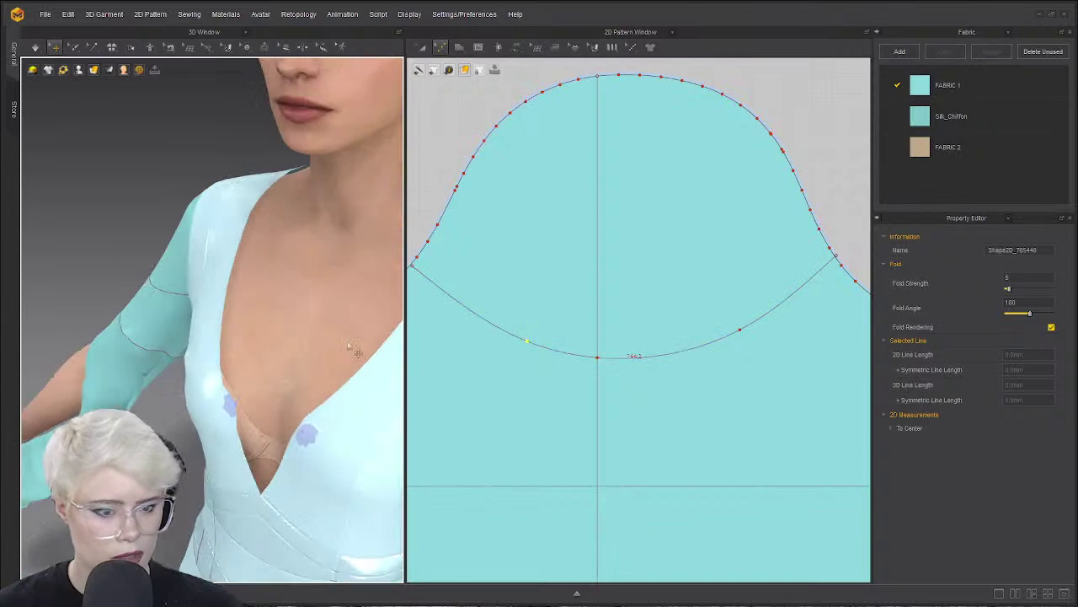
# Check the arc from the front and lower its left and middle curve points slightly to deepen the curve.
pyautogui.click(258, 306)
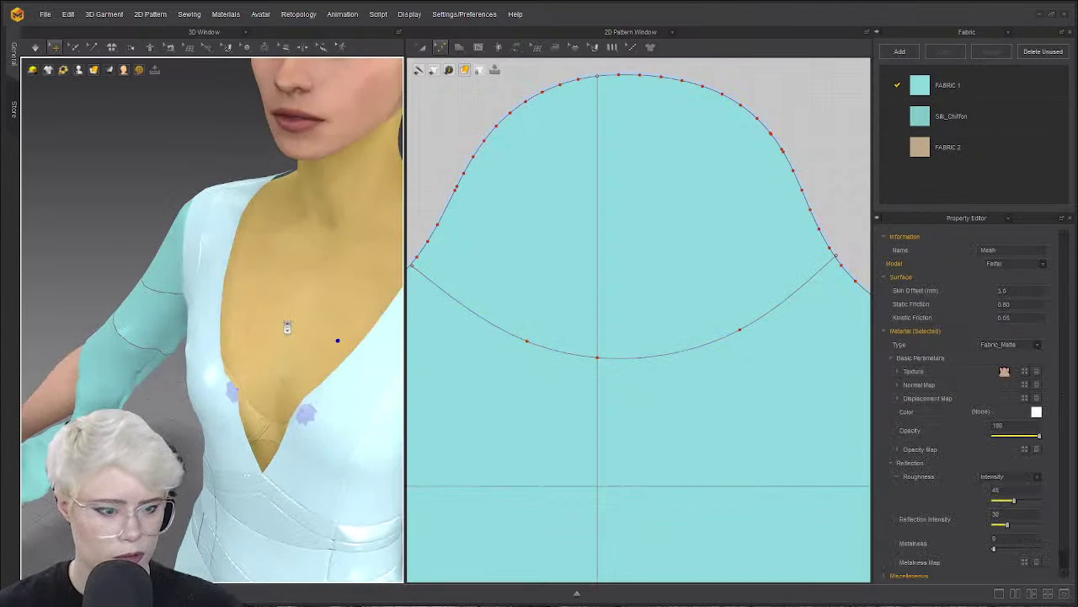
pyautogui.scroll(3, 309, 329)
pyautogui.moveTo(308, 329); pyautogui.dragTo(361, 294, button='right')
pyautogui.scroll(-3, 278, 316)
pyautogui.moveTo(526, 341); pyautogui.dragTo(515, 351)
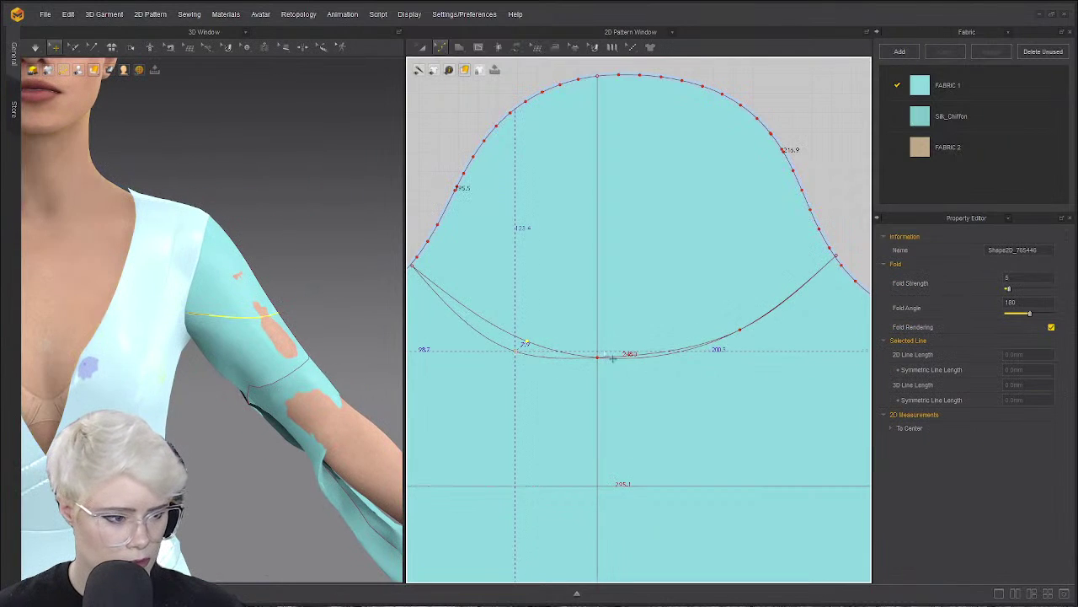
pyautogui.moveTo(597, 357); pyautogui.dragTo(597, 367)
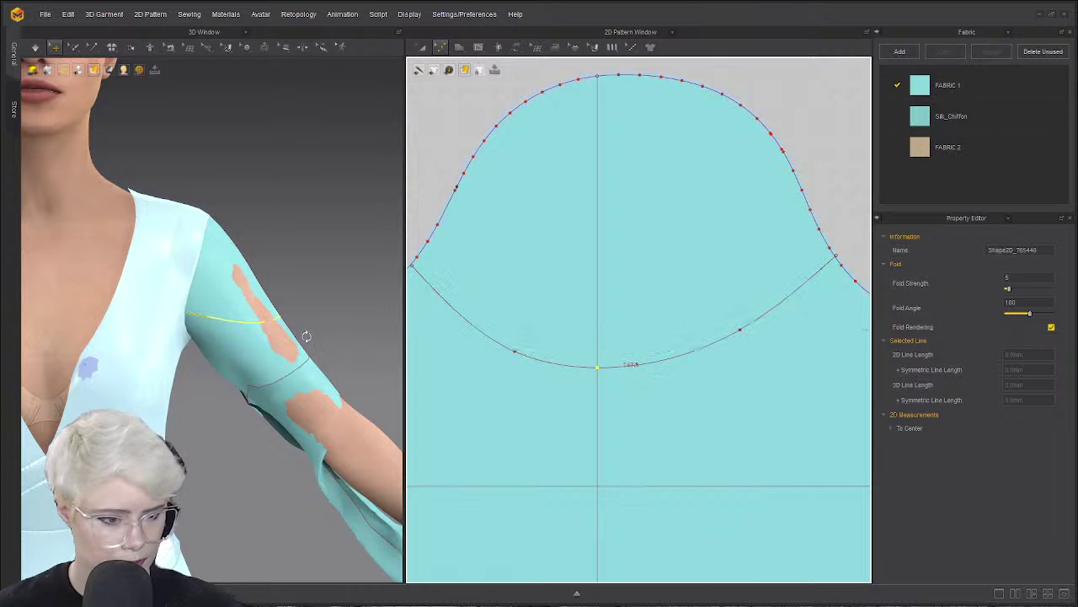
# Check the arc from behind and cut the sleeve pattern apart along it.
pyautogui.moveTo(306, 336); pyautogui.dragTo(118, 312, button='right')
pyautogui.moveTo(109, 295); pyautogui.dragTo(336, 294, button='middle')
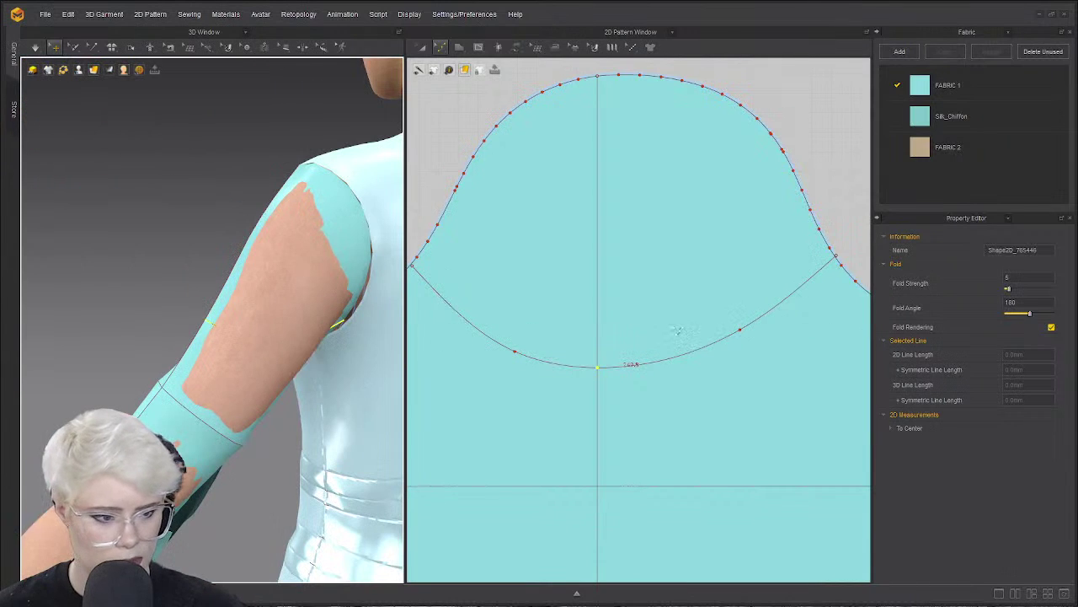
pyautogui.scroll(-4, 678, 331)
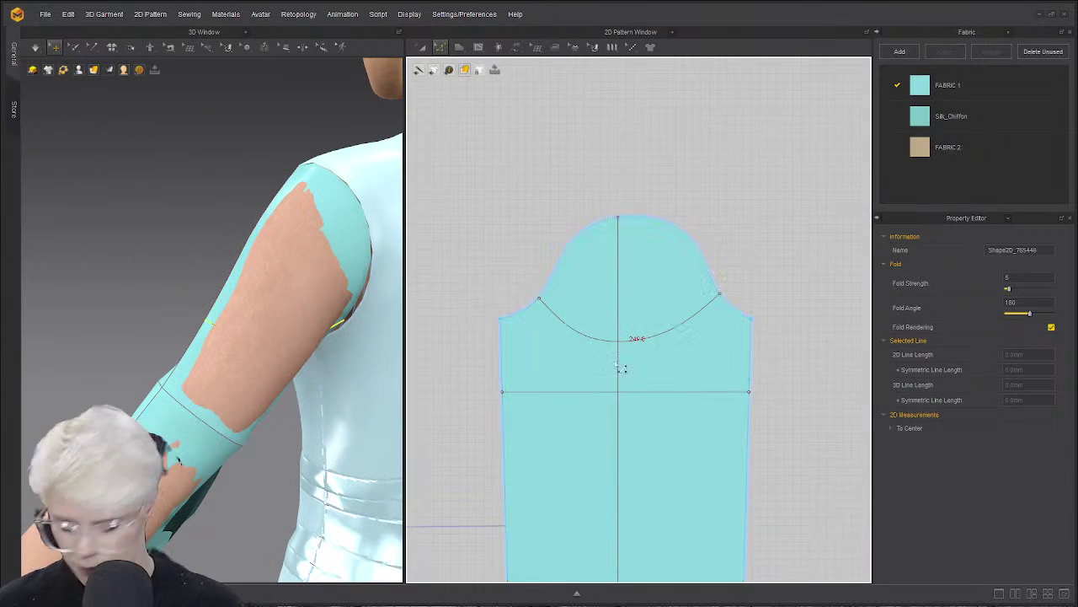
pyautogui.click(649, 345)
pyautogui.rightClick(643, 341)
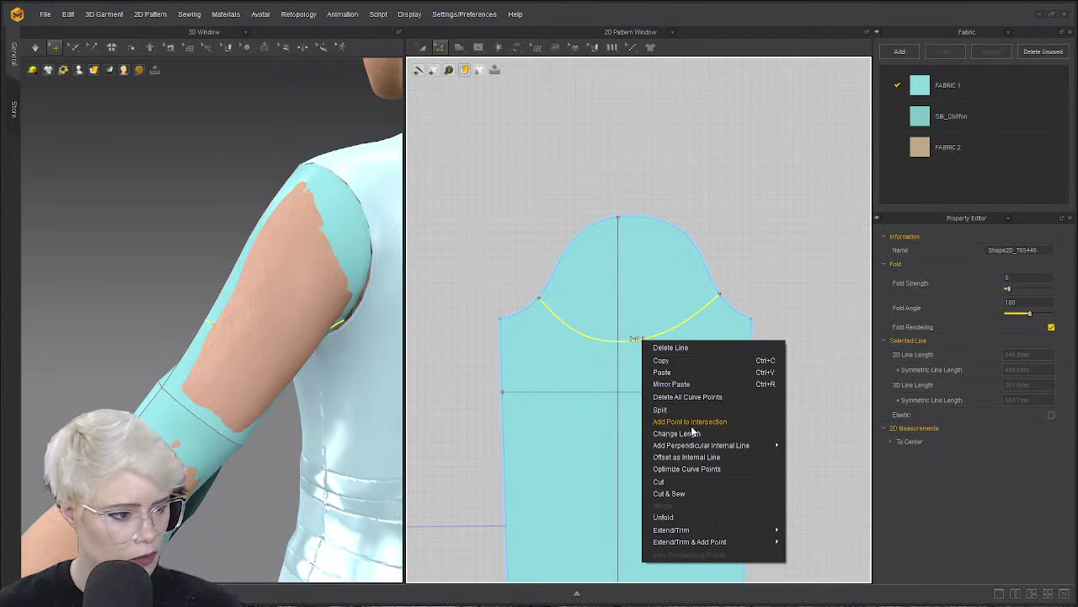
pyautogui.click(685, 485)
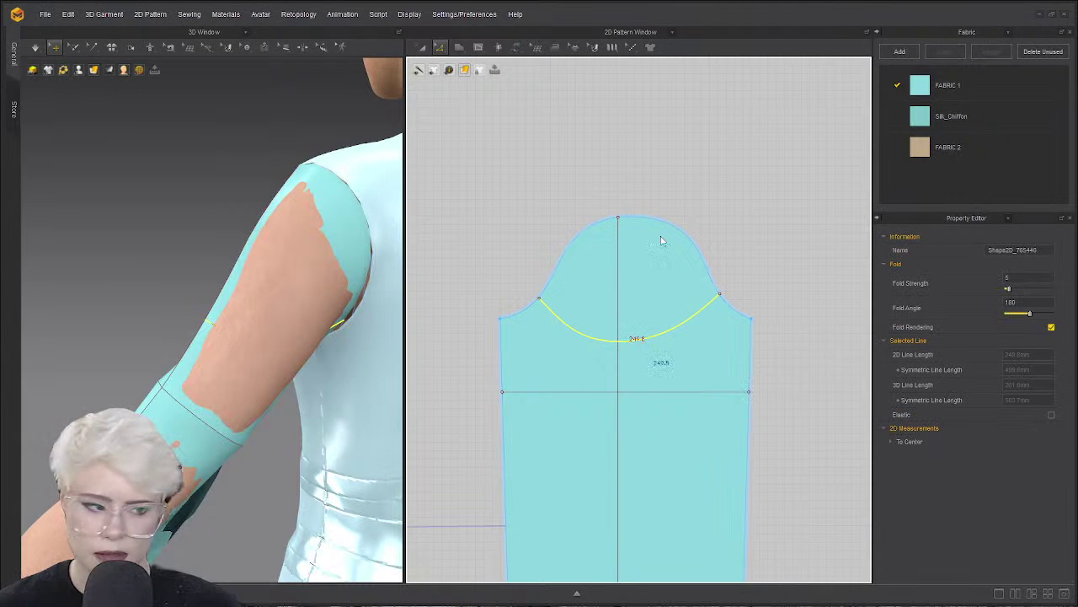
pyautogui.click(622, 234)
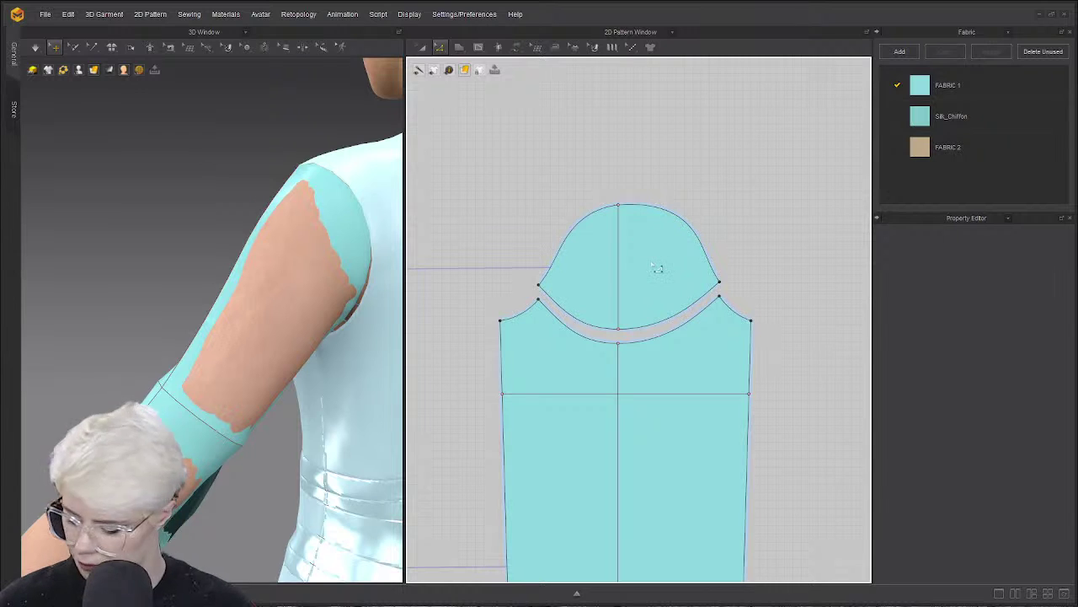
# Delete the separated cap piece above the arc on both sleeves.
pyautogui.press('a')
pyautogui.click(650, 261)
pyautogui.press('Delete')
pyautogui.scroll(-5, 581, 298)
pyautogui.moveTo(472, 312); pyautogui.dragTo(792, 328, button='middle')
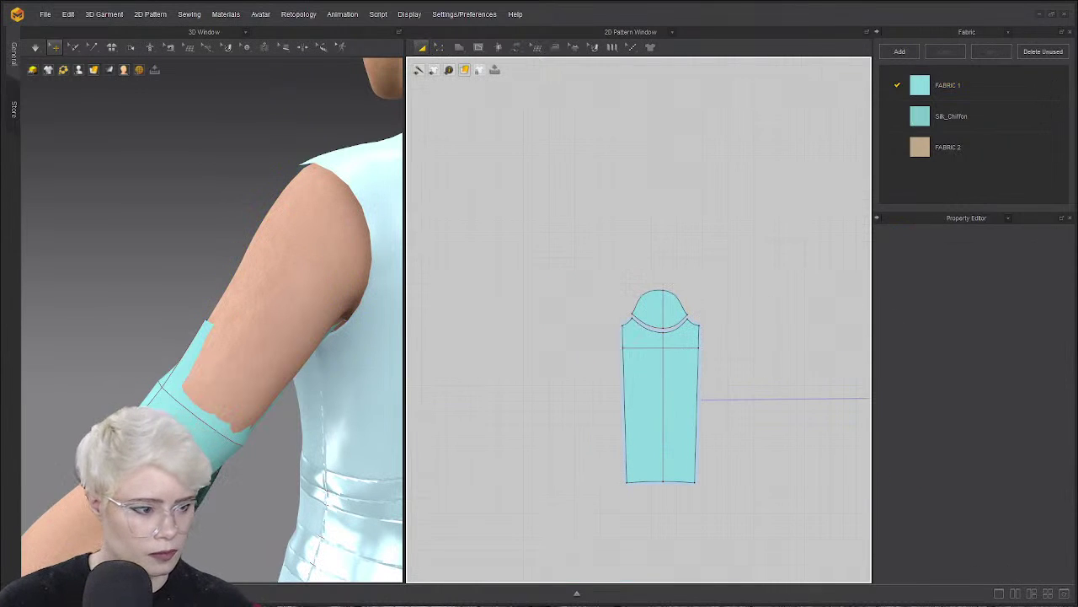
pyautogui.click(669, 312)
pyautogui.press('Delete')
# Cut & Sew the sleeve along the horizontal internal line below the curved opening.
pyautogui.scroll(-2, 669, 312)
pyautogui.moveTo(725, 329); pyautogui.dragTo(532, 320, button='middle')
pyautogui.scroll(4, 571, 311)
pyautogui.moveTo(737, 336); pyautogui.dragTo(652, 311, button='middle')
pyautogui.scroll(2, 652, 311)
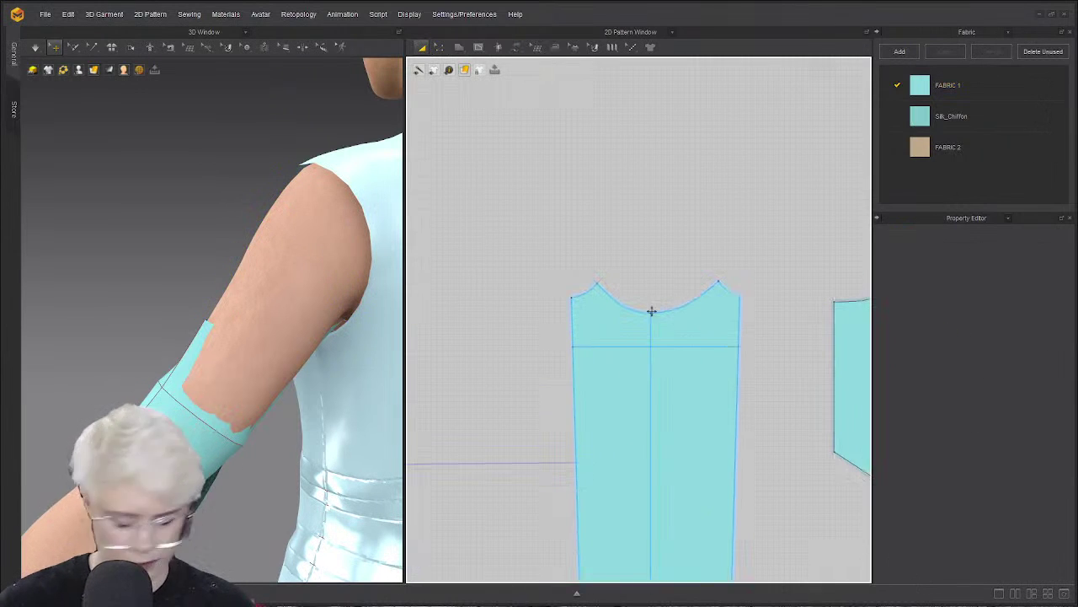
pyautogui.press('z')
pyautogui.scroll(3, 634, 344)
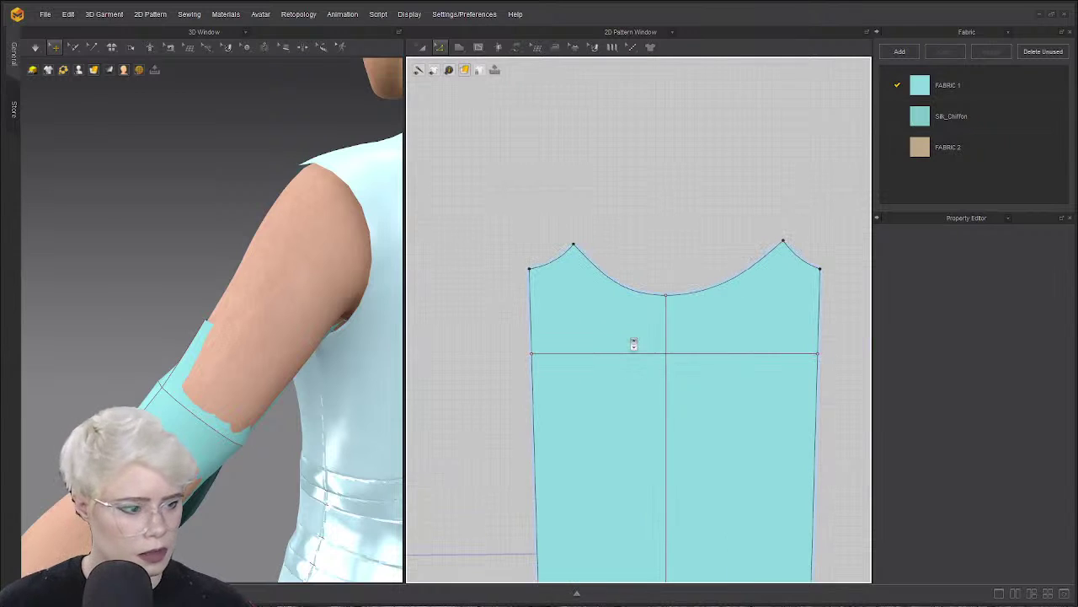
pyautogui.click(667, 372)
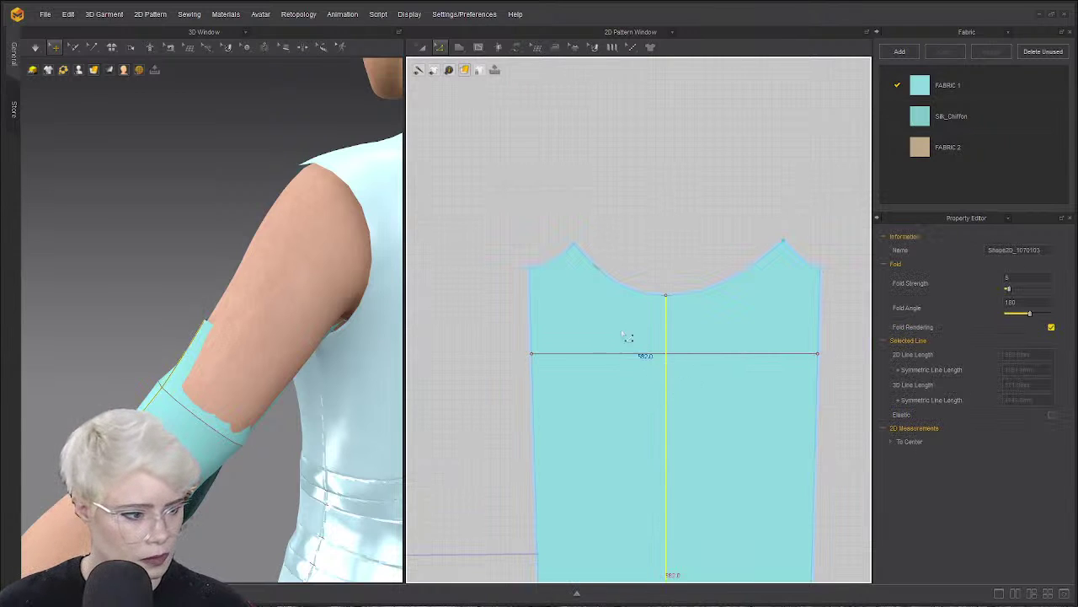
pyautogui.click(693, 356)
pyautogui.rightClick(687, 354)
pyautogui.click(767, 485)
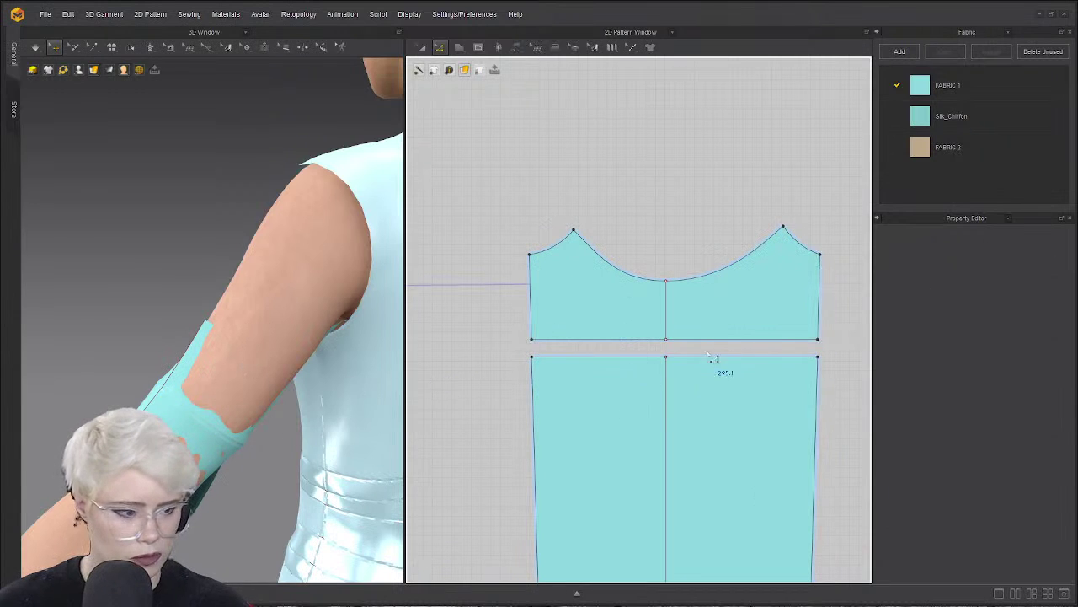
# Check the new horizontal seam and Cut & Sew the lower sleeve panel along its vertical center line.
pyautogui.press('n')
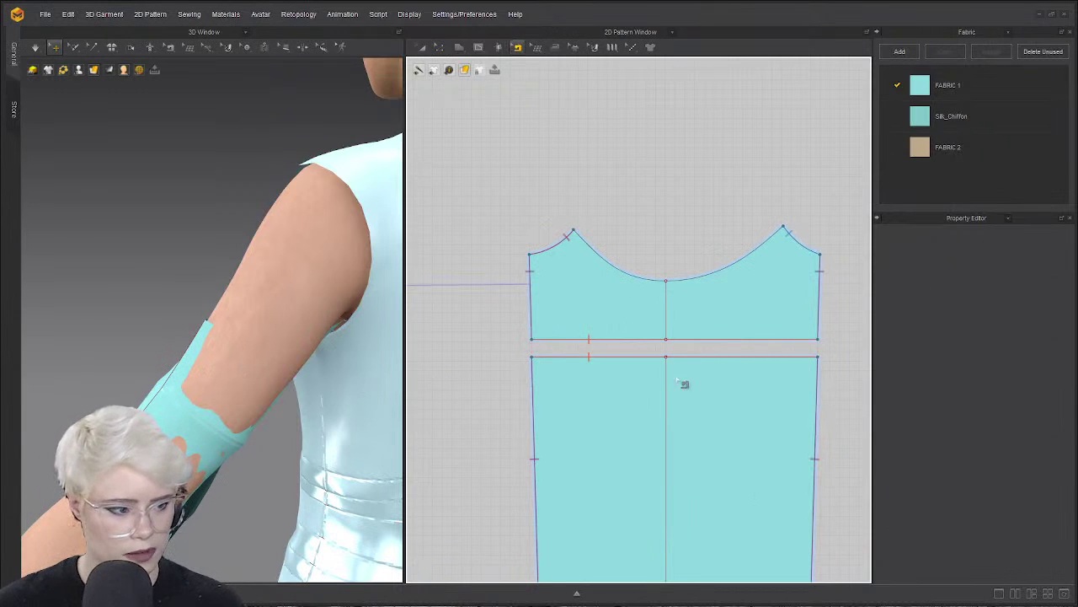
pyautogui.press('z')
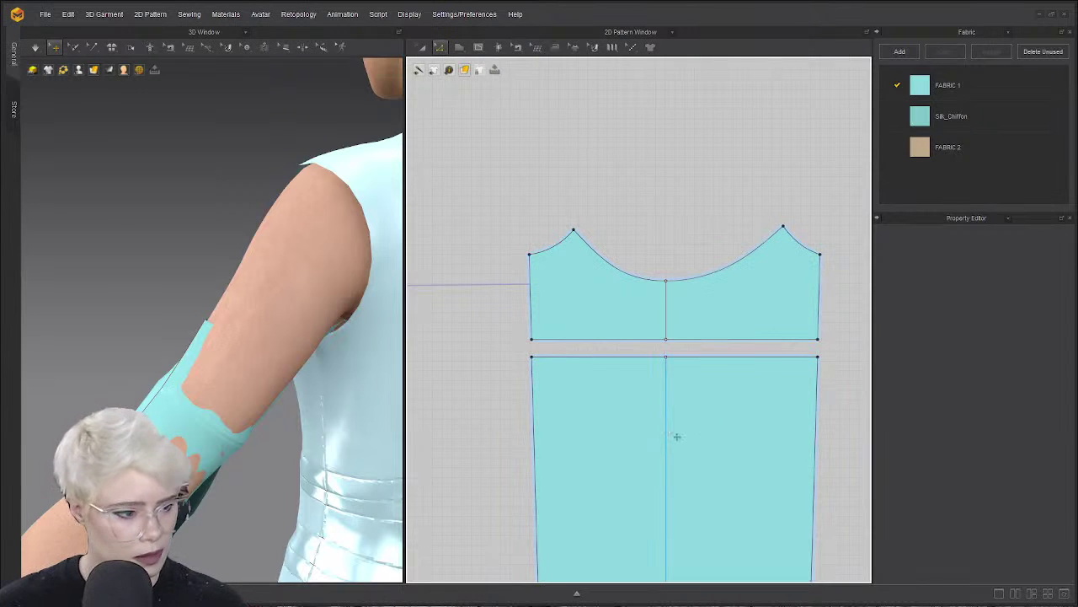
pyautogui.rightClick(667, 427)
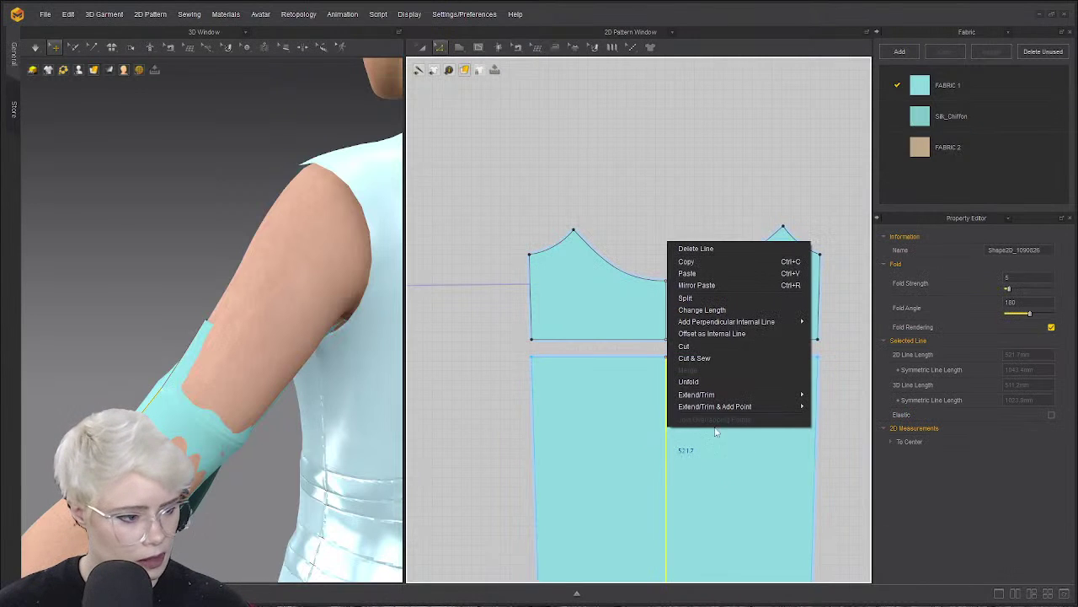
pyautogui.click(717, 360)
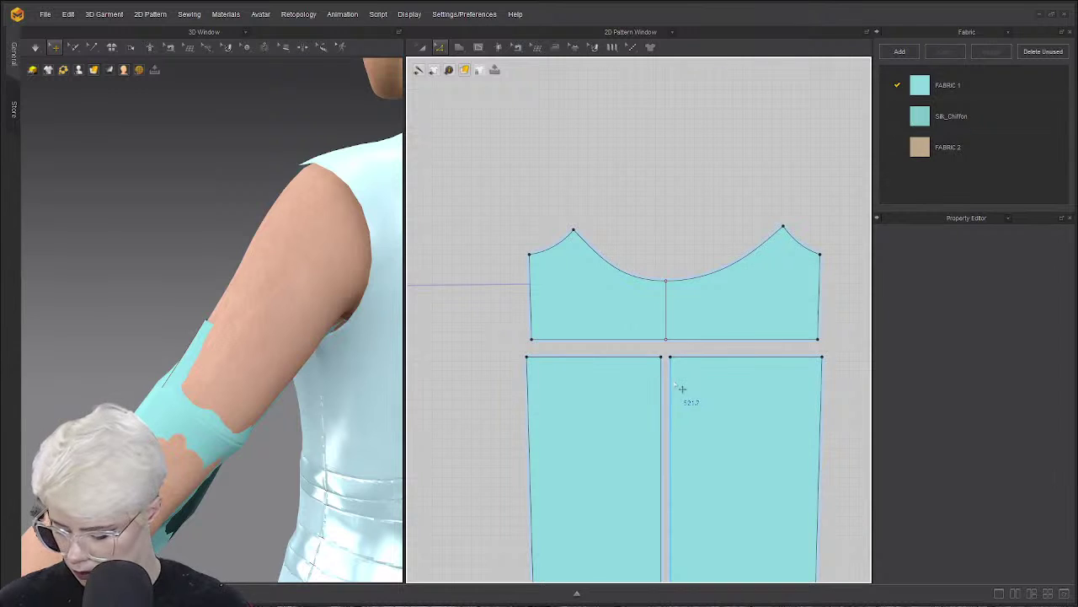
# Delete the vertical seam joining the two lower panel halves on both sleeves to leave them open.
pyautogui.press('b')
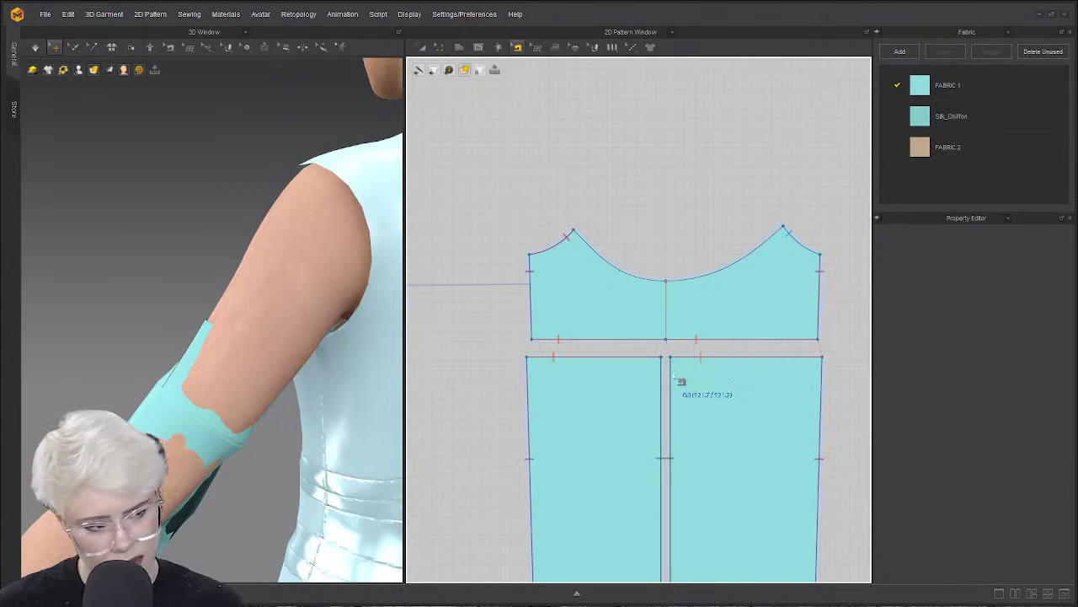
pyautogui.click(672, 375)
pyautogui.press('Delete')
pyautogui.scroll(-5, 666, 385)
pyautogui.moveTo(665, 385); pyautogui.dragTo(1045, 296, button='middle')
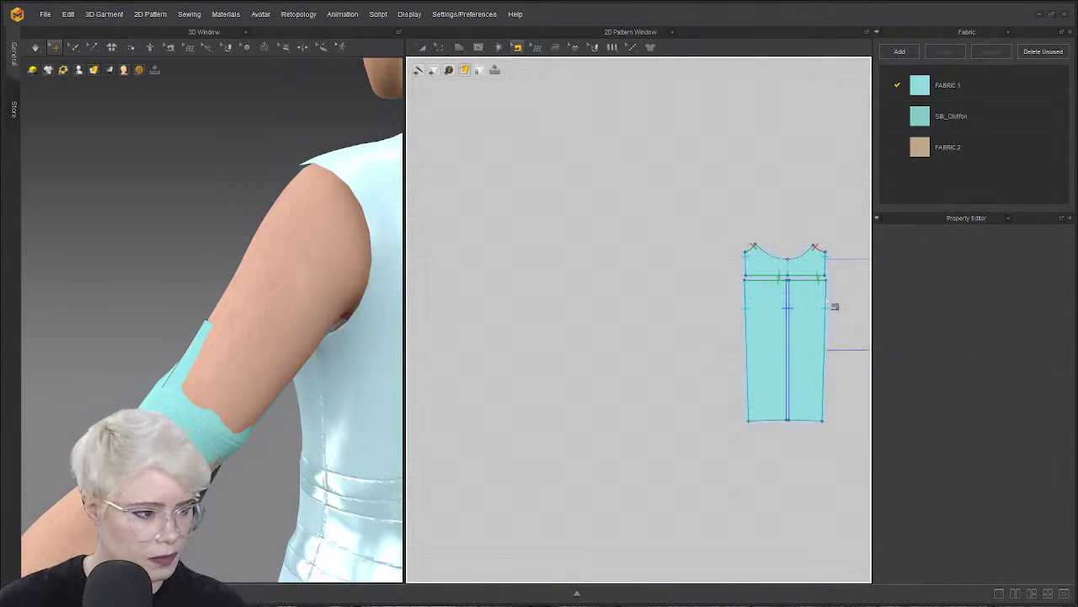
pyautogui.click(788, 308)
pyautogui.press('Delete')
pyautogui.scroll(-4, 799, 307)
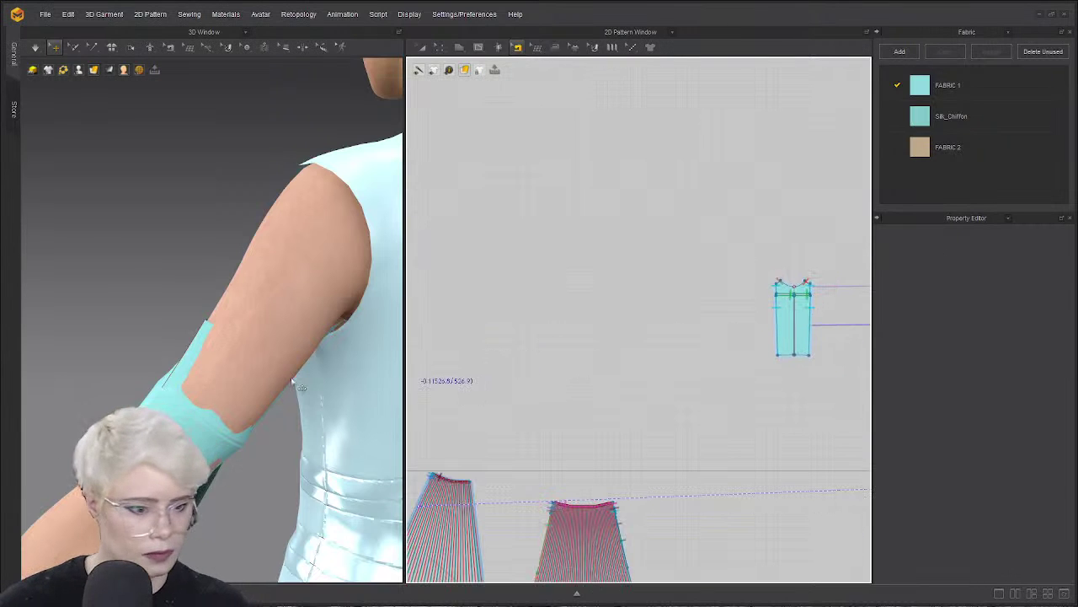
# Simulate the garment and pull the open lower sleeve panel off the avatar's left hand to hang freely.
pyautogui.moveTo(291, 381); pyautogui.dragTo(33, 292, button='right')
pyautogui.scroll(-2, 106, 292)
pyautogui.moveTo(152, 294); pyautogui.dragTo(202, 294, button='middle')
pyautogui.moveTo(246, 291); pyautogui.dragTo(259, 289, button='right')
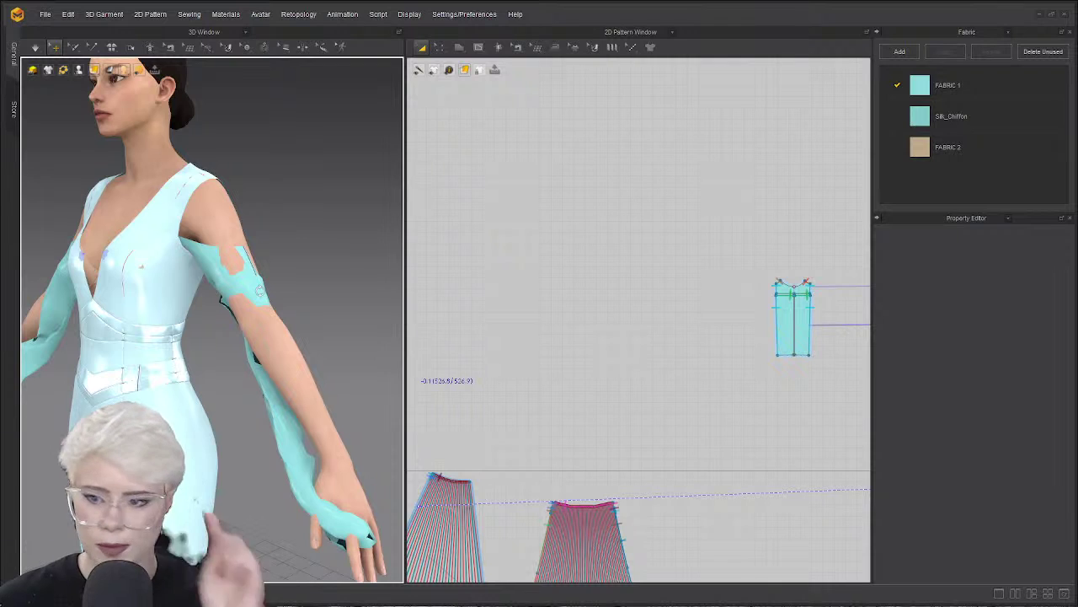
pyautogui.press('space')
pyautogui.moveTo(291, 486); pyautogui.dragTo(291, 377, button='middle')
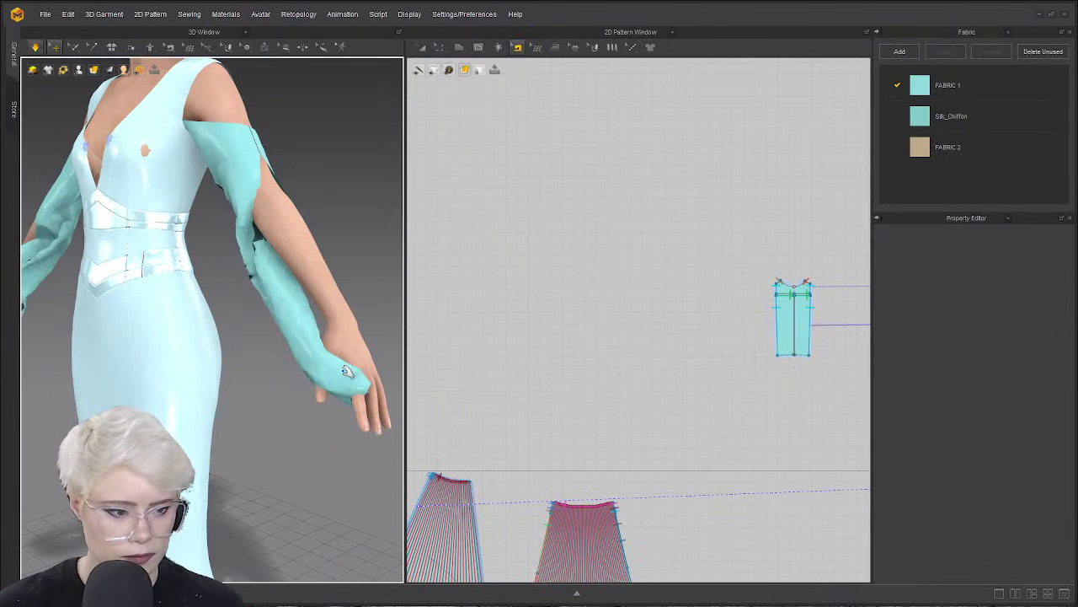
pyautogui.click(347, 386)
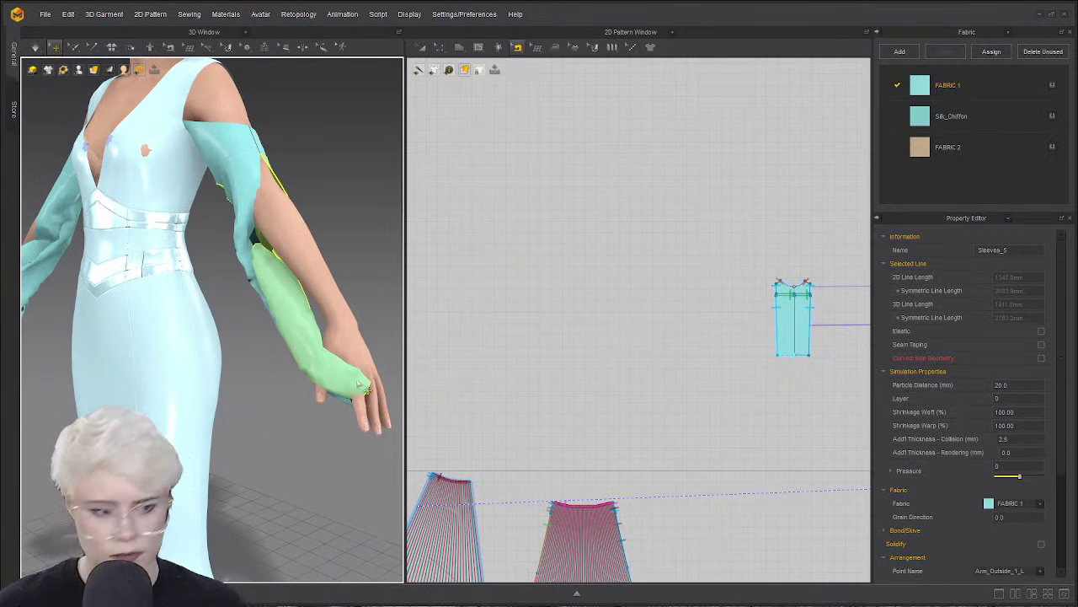
pyautogui.moveTo(351, 405); pyautogui.dragTo(232, 344)
pyautogui.press('b')
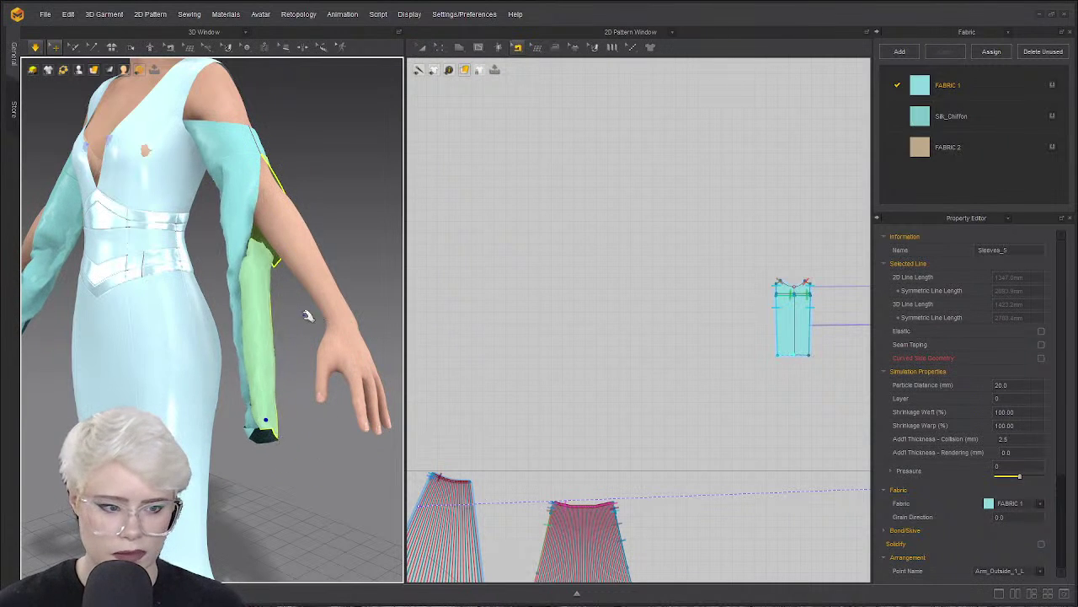
# Strengthen both lower sleeve panels on the avatar's left arm.
pyautogui.click(233, 235)
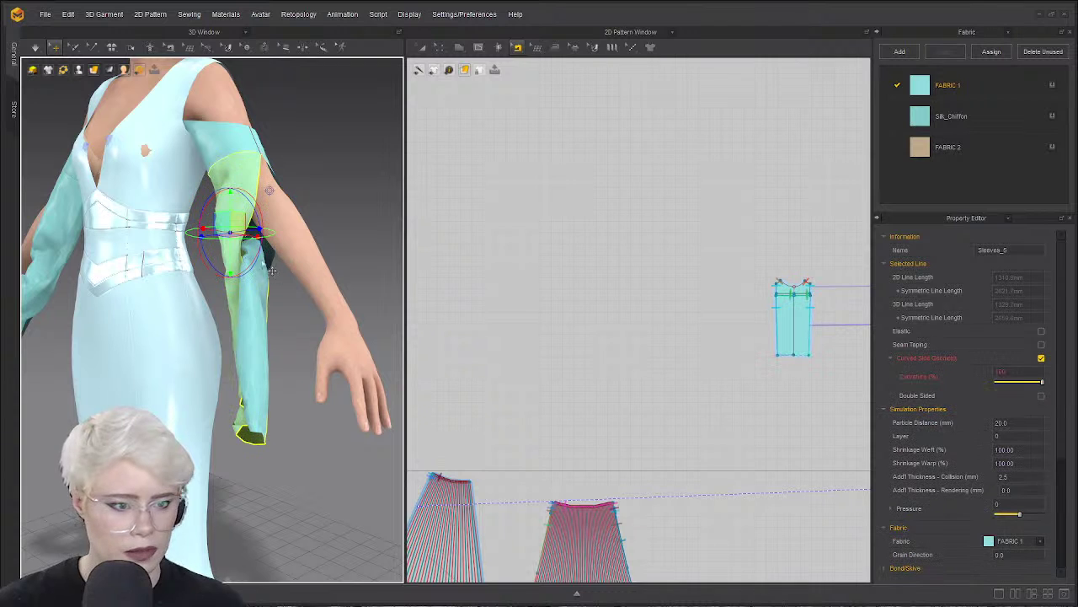
pyautogui.click(262, 300)
pyautogui.keyDown('shift'); pyautogui.click(221, 230); pyautogui.keyUp('shift')
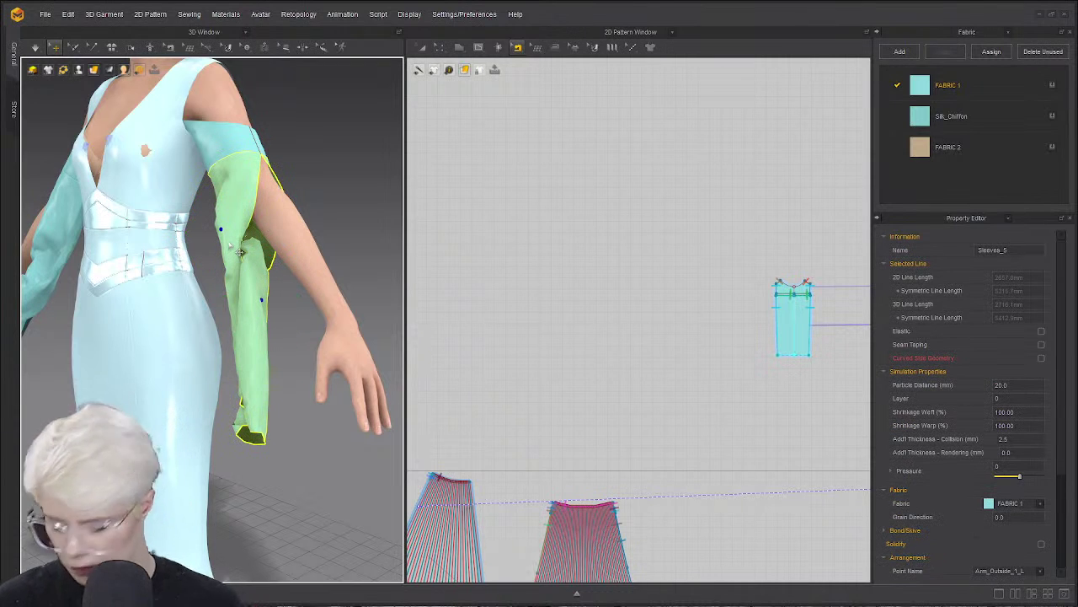
pyautogui.hotkey('ctrl', 'h')
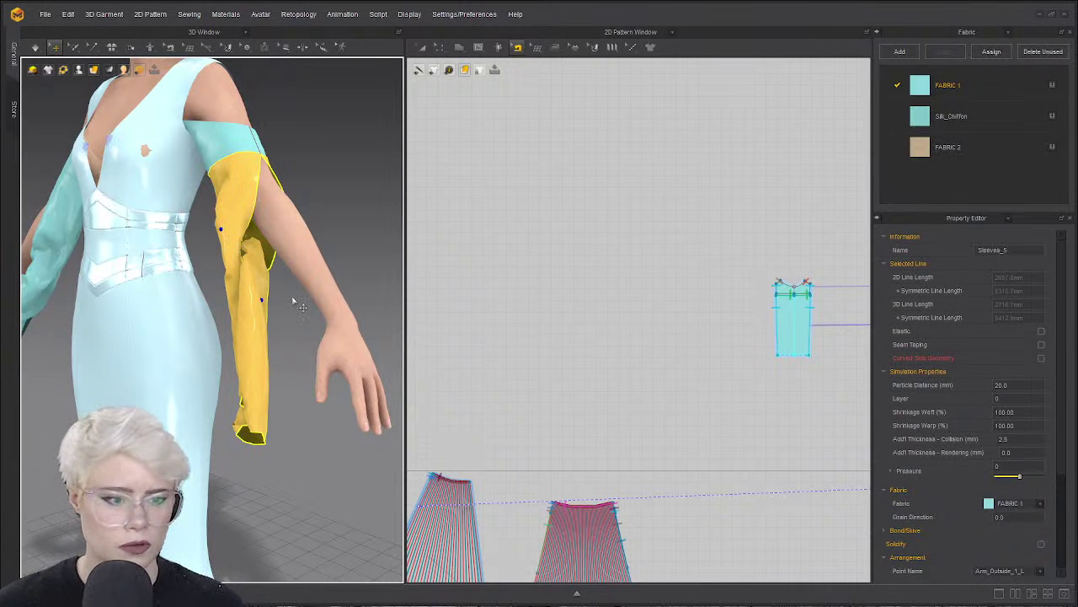
# Move the back lower sleeve panel on the avatar's left arm backward, clear of the arm, and start the simulation.
pyautogui.moveTo(268, 280); pyautogui.dragTo(328, 269, button='right')
pyautogui.hotkey('ctrl', 'z')
pyautogui.hotkey('ctrl', 'z')
pyautogui.hotkey('ctrl', 'y')
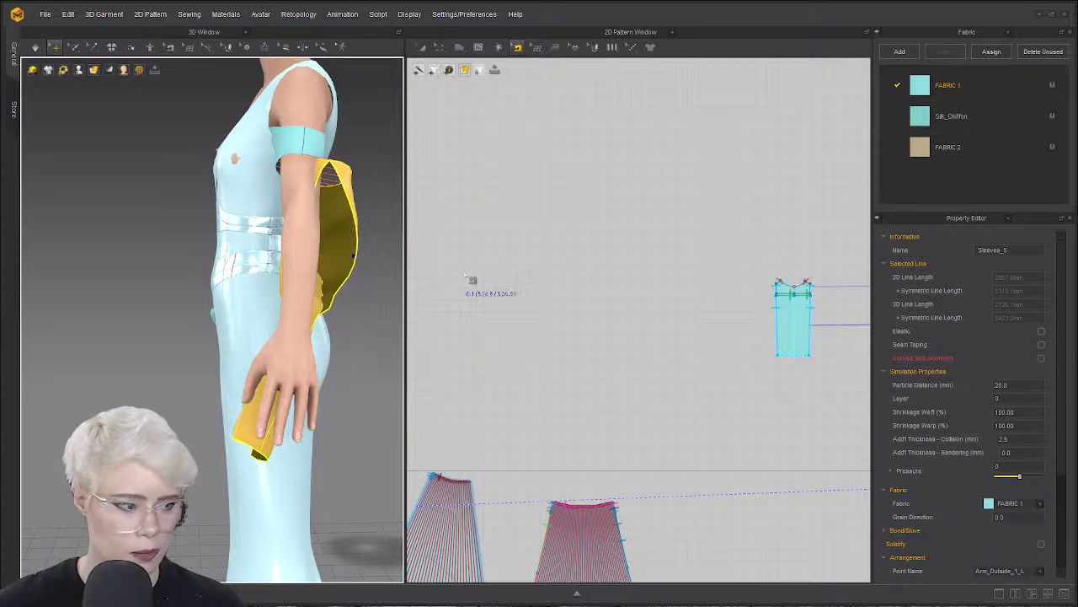
pyautogui.hotkey('ctrl', 'y')
pyautogui.click(357, 260)
pyautogui.moveTo(325, 207); pyautogui.dragTo(428, 202)
pyautogui.press('space')
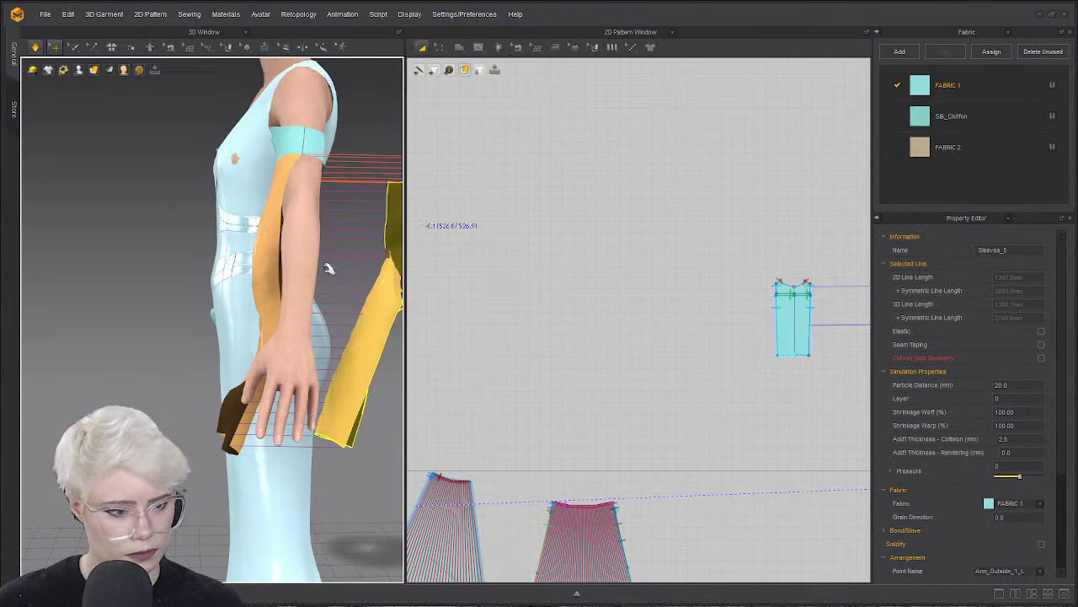
# Pull the front and back lower sleeve panels on the avatar's left arm outward and down so they hang open around the arm.
pyautogui.moveTo(377, 300); pyautogui.dragTo(306, 342, button='right')
pyautogui.moveTo(294, 369); pyautogui.dragTo(358, 451)
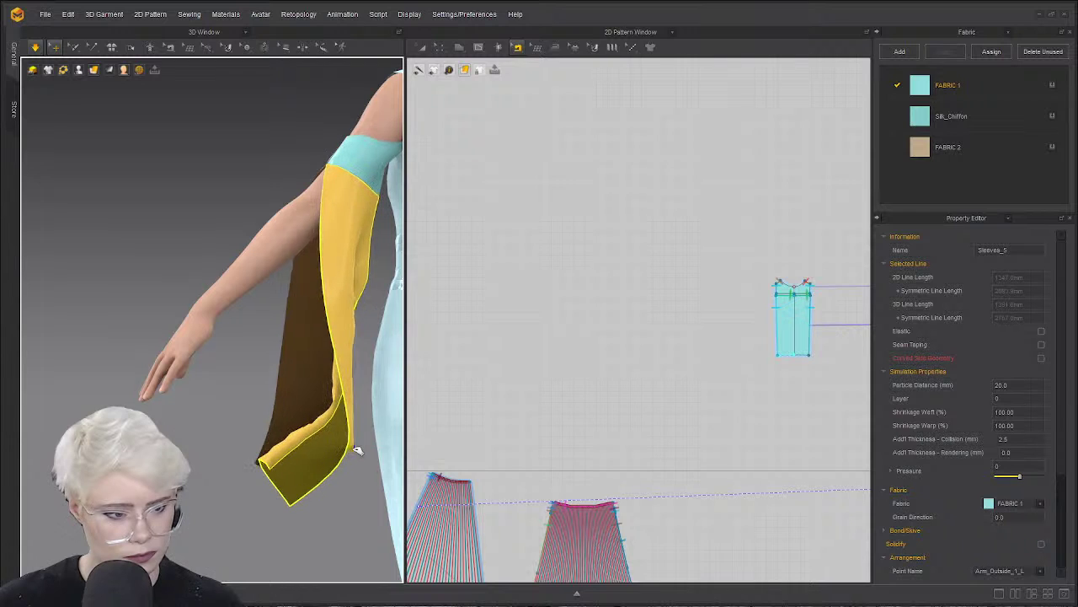
pyautogui.moveTo(393, 454); pyautogui.dragTo(288, 437, button='right')
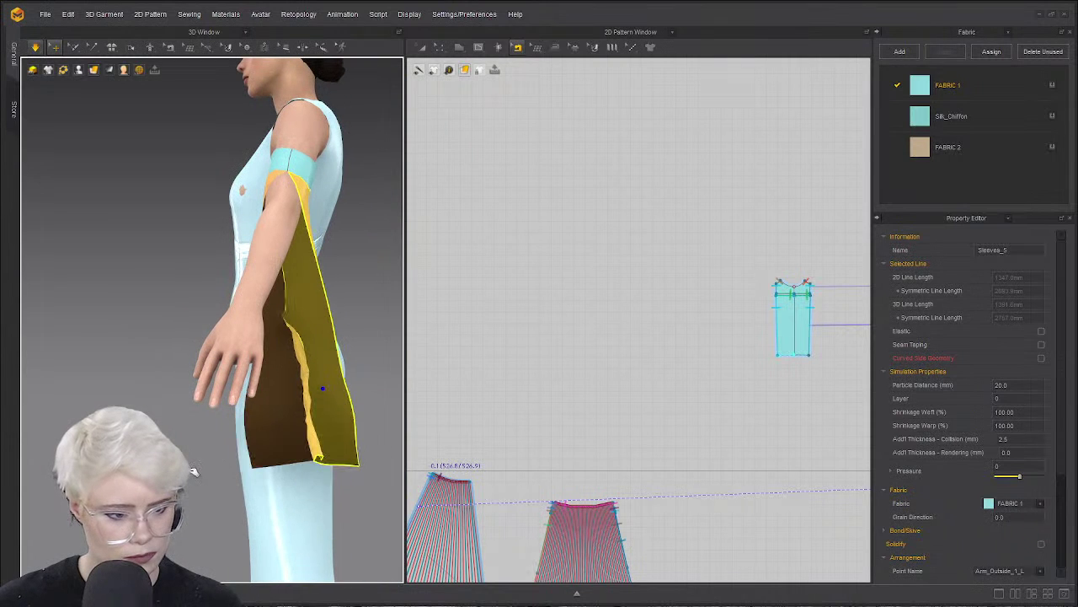
pyautogui.moveTo(264, 440); pyautogui.dragTo(200, 485)
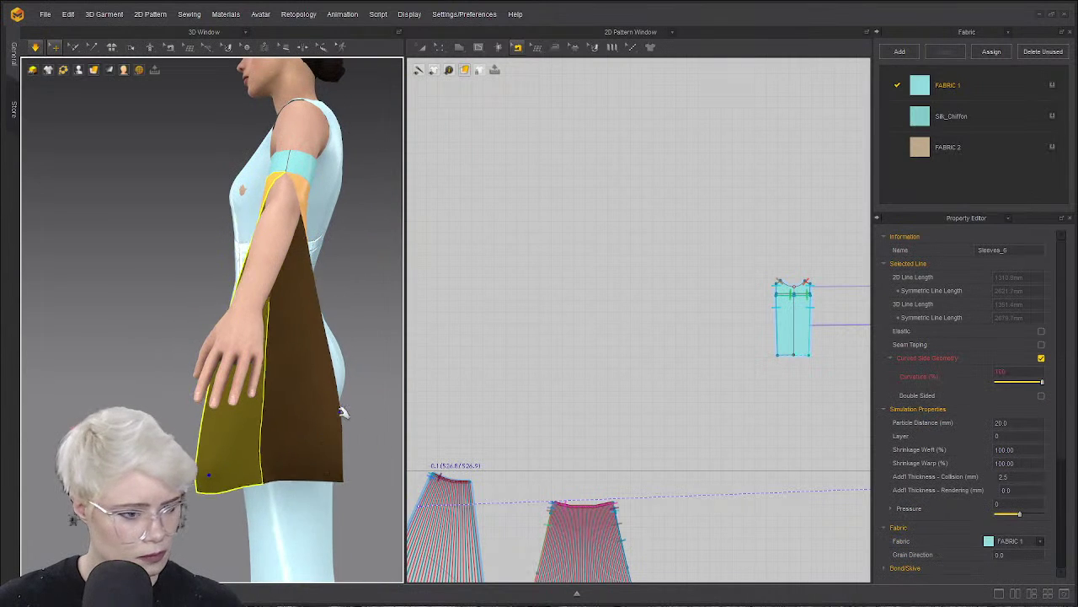
pyautogui.moveTo(344, 410); pyautogui.dragTo(160, 400, button='right')
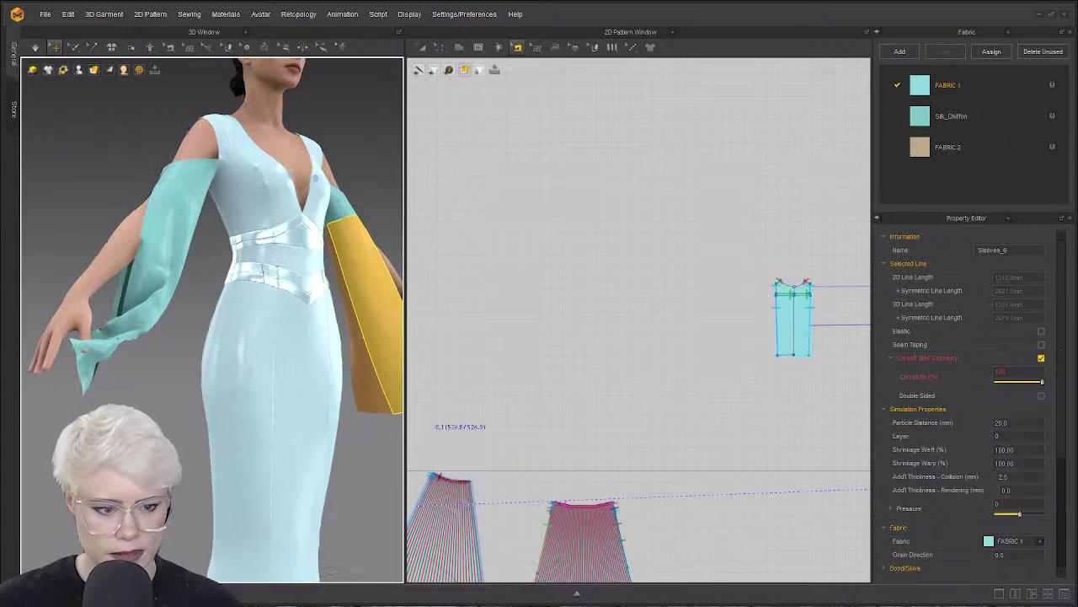
# Pull the lower sleeve panels off the avatar's right hand during simulation and strengthen both panels.
pyautogui.click(96, 366)
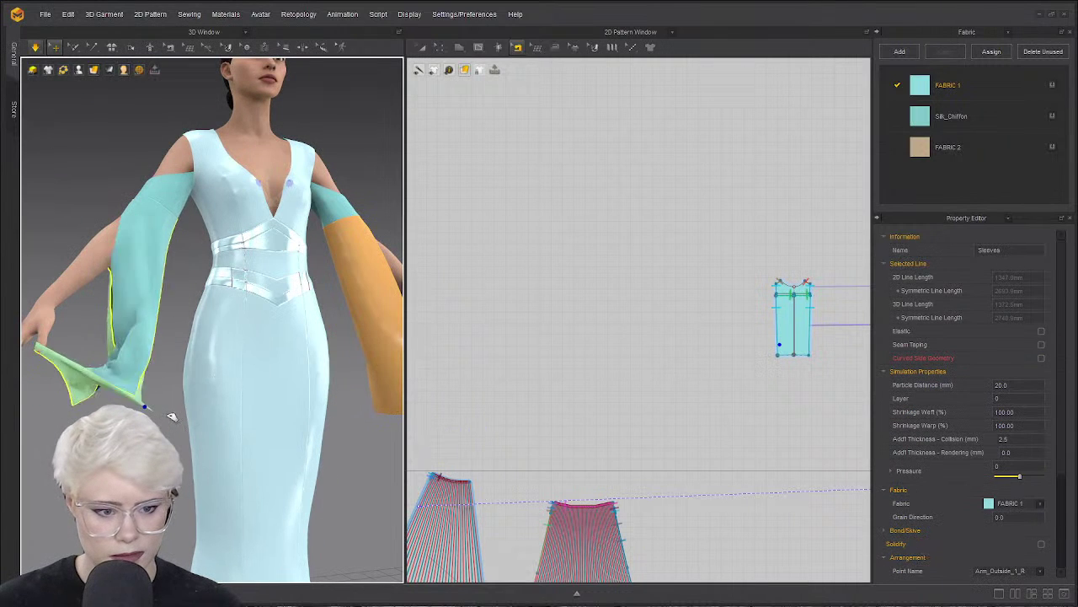
pyautogui.moveTo(161, 391); pyautogui.dragTo(197, 319, button='right')
pyautogui.moveTo(184, 325); pyautogui.dragTo(204, 373)
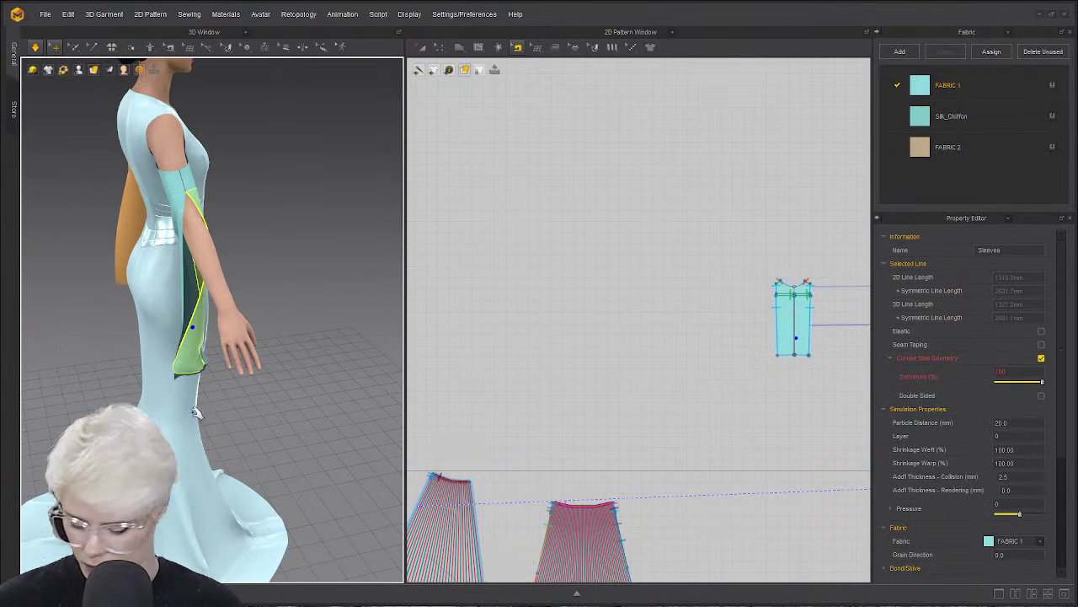
pyautogui.click(196, 297)
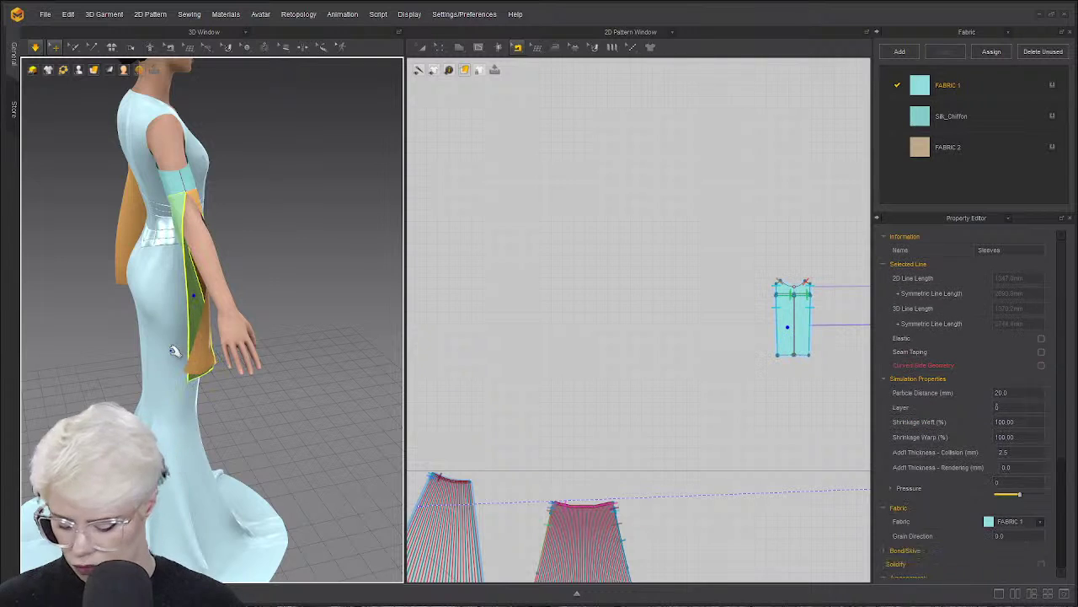
pyautogui.click(228, 365)
# Remove the strengthening from the front and back lower sleeve panels on both of the avatar's arms.
pyautogui.moveTo(260, 315); pyautogui.dragTo(211, 303, button='right')
pyautogui.click(189, 304)
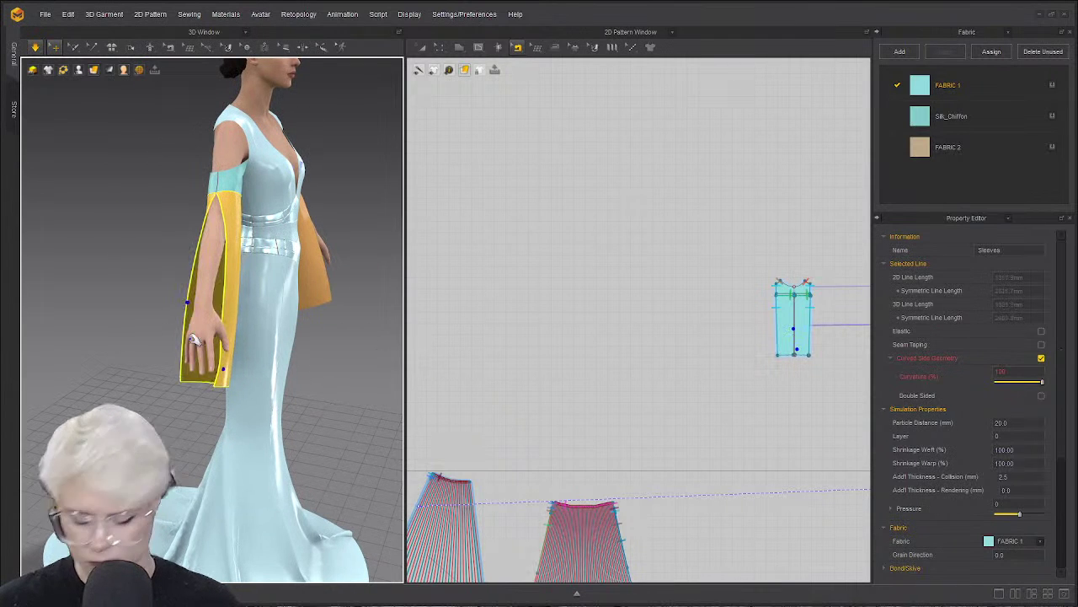
pyautogui.moveTo(236, 320); pyautogui.dragTo(71, 282, button='right')
pyautogui.scroll(-2, 67, 286)
pyautogui.click(138, 279)
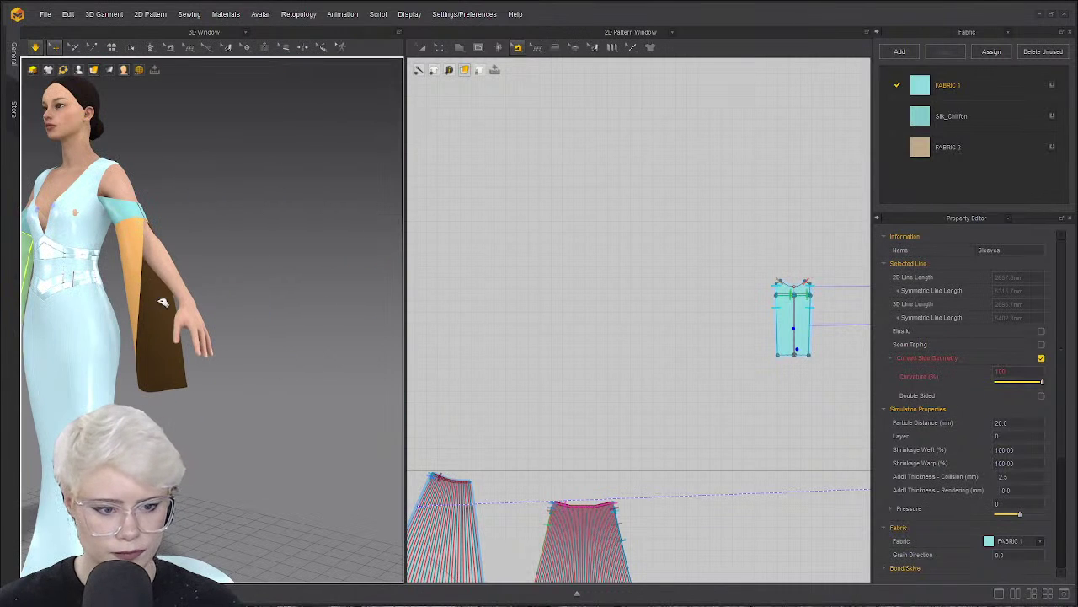
pyautogui.click(169, 340)
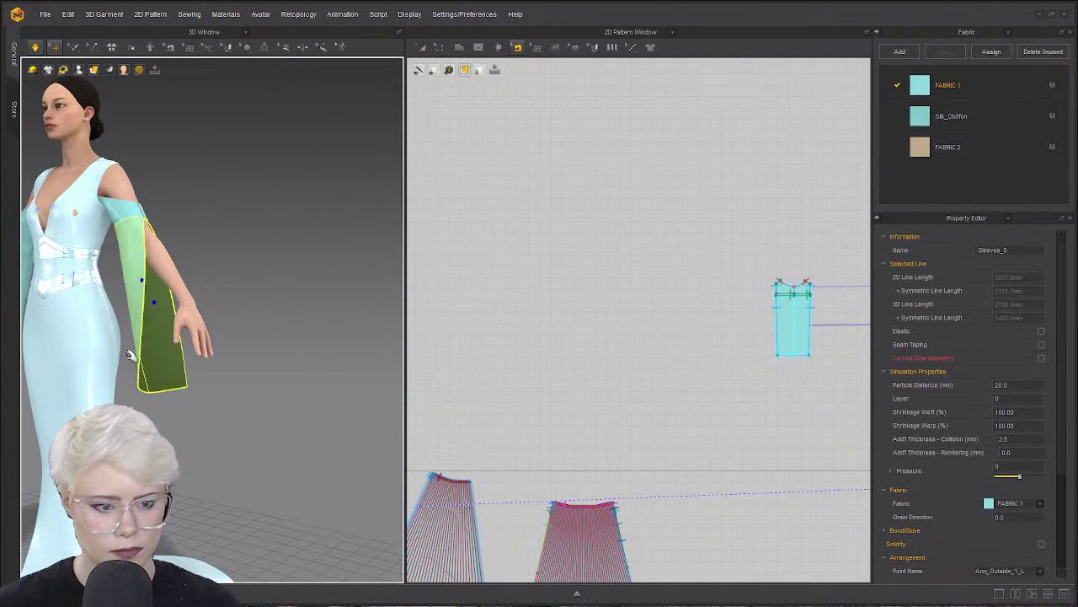
pyautogui.moveTo(135, 354); pyautogui.dragTo(253, 354, button='right')
pyautogui.press('space')
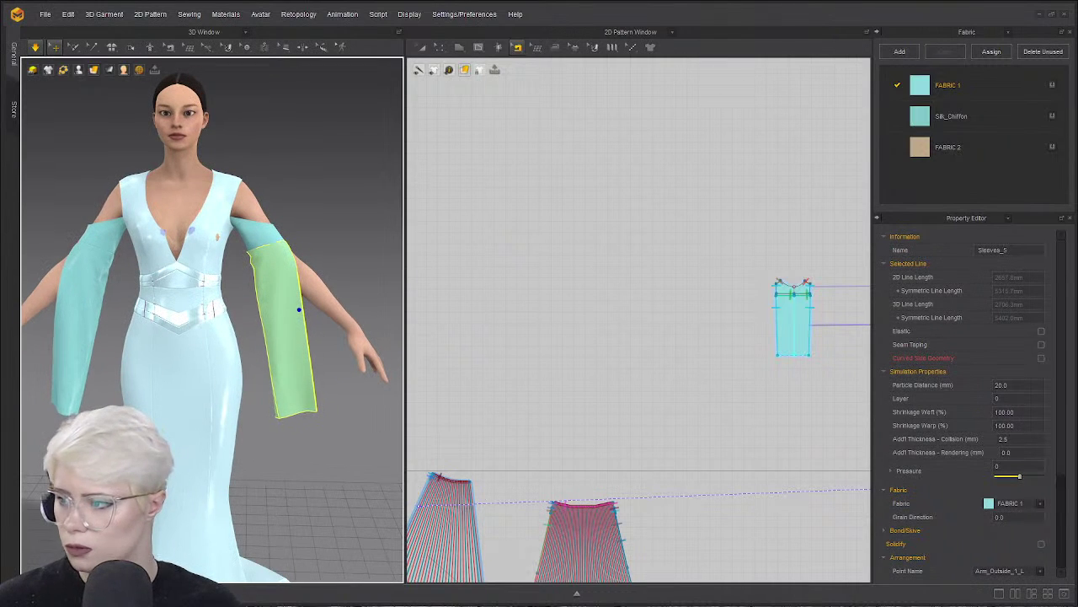
# Switch to the browser to examine the reference gown's hanging sleeves down to the hem, and compare them with the simulated sleeves in Marvelous Designer.
pyautogui.scroll(3, 212, 320)
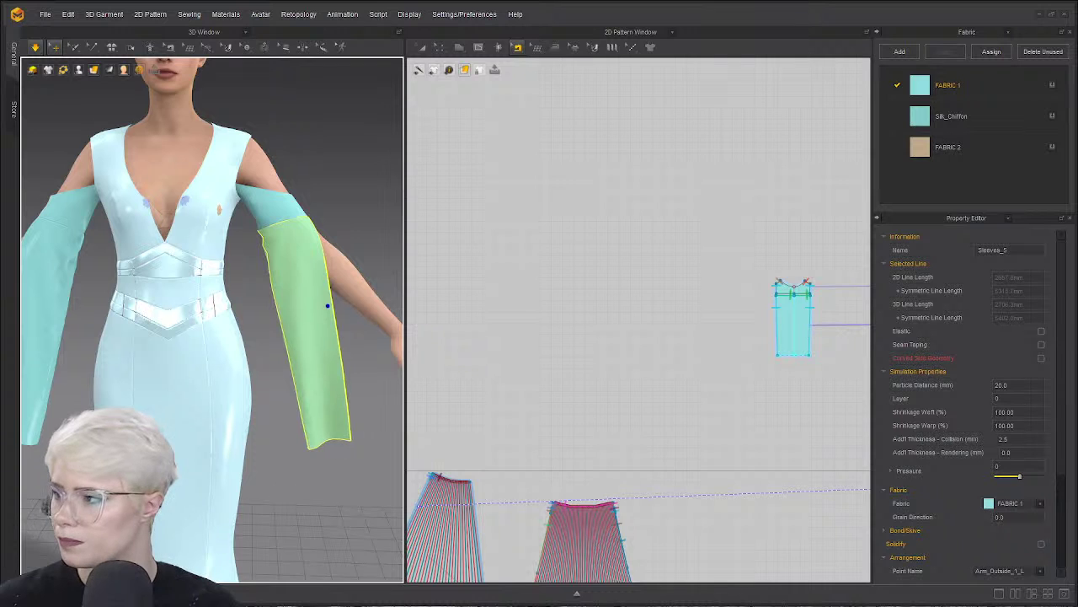
pyautogui.moveTo(0, 281); pyautogui.dragTo(282, 43)
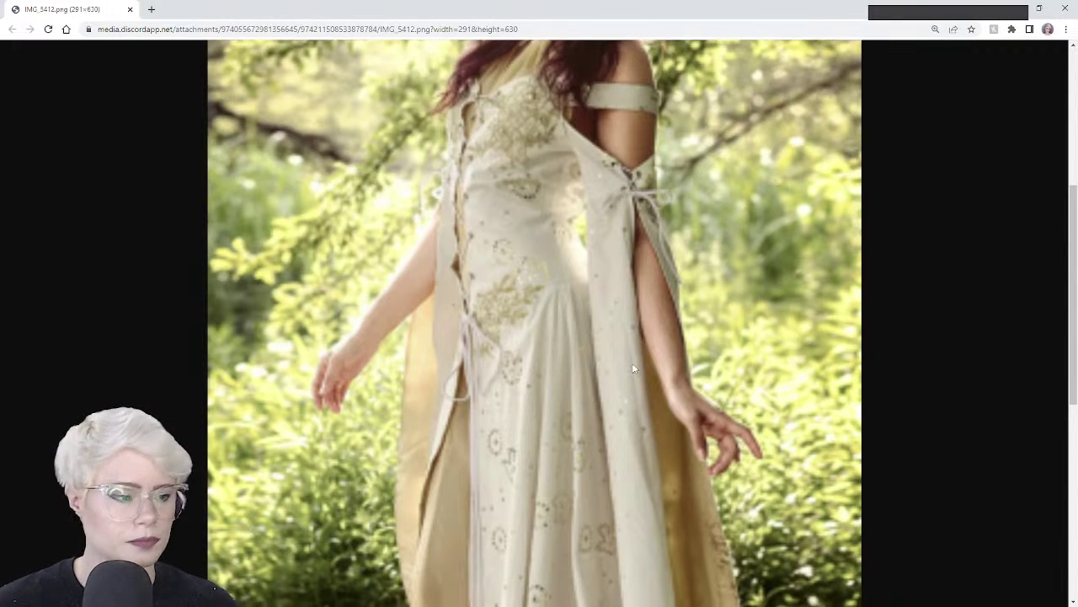
pyautogui.scroll(-4, 637, 363)
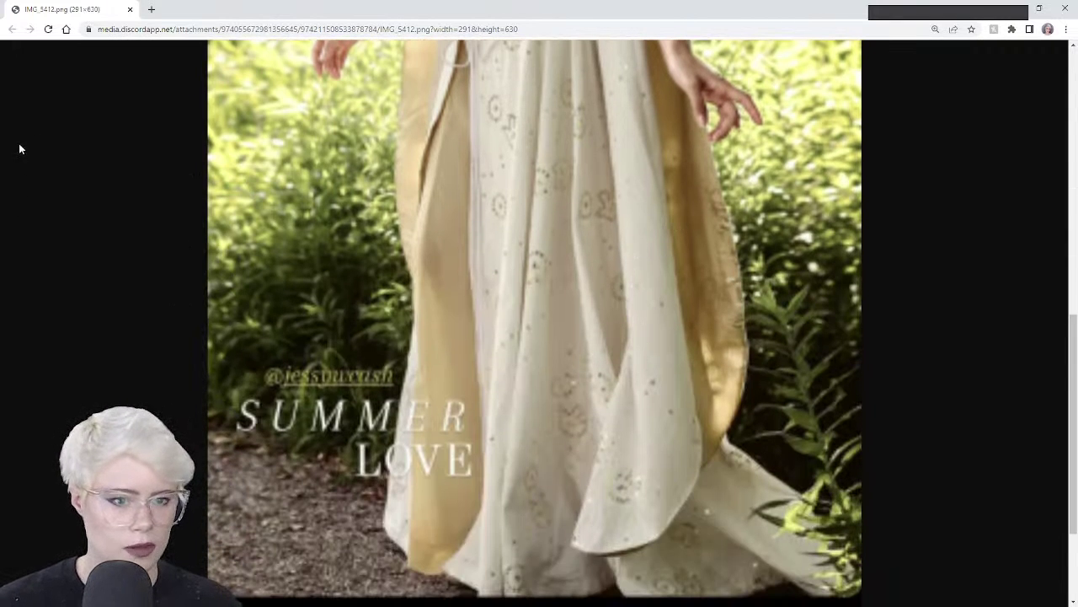
pyautogui.hotkey('alt', 'Tab')
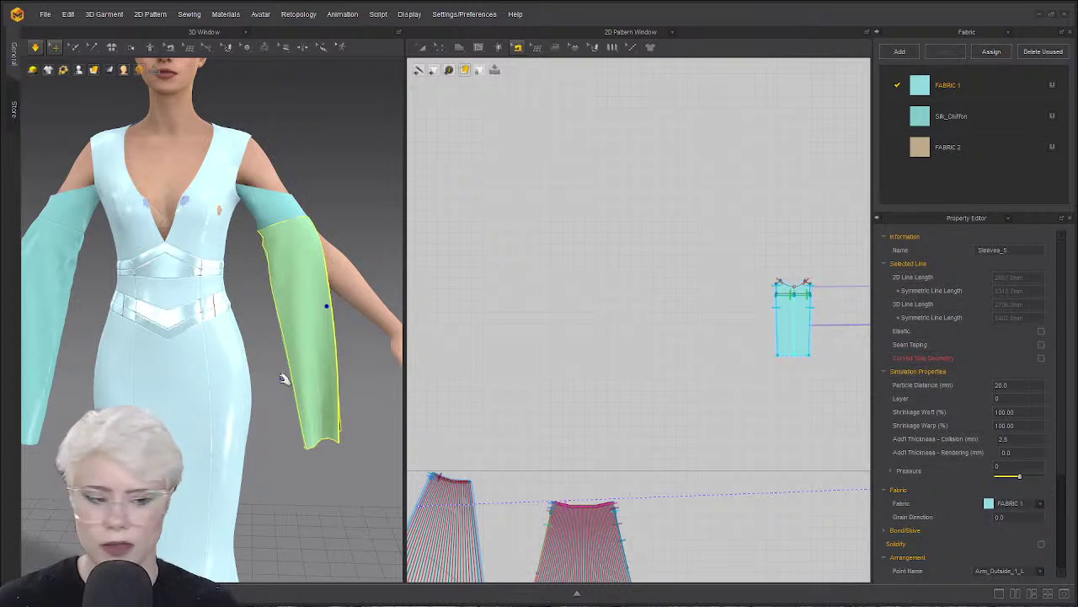
pyautogui.scroll(-3, 300, 383)
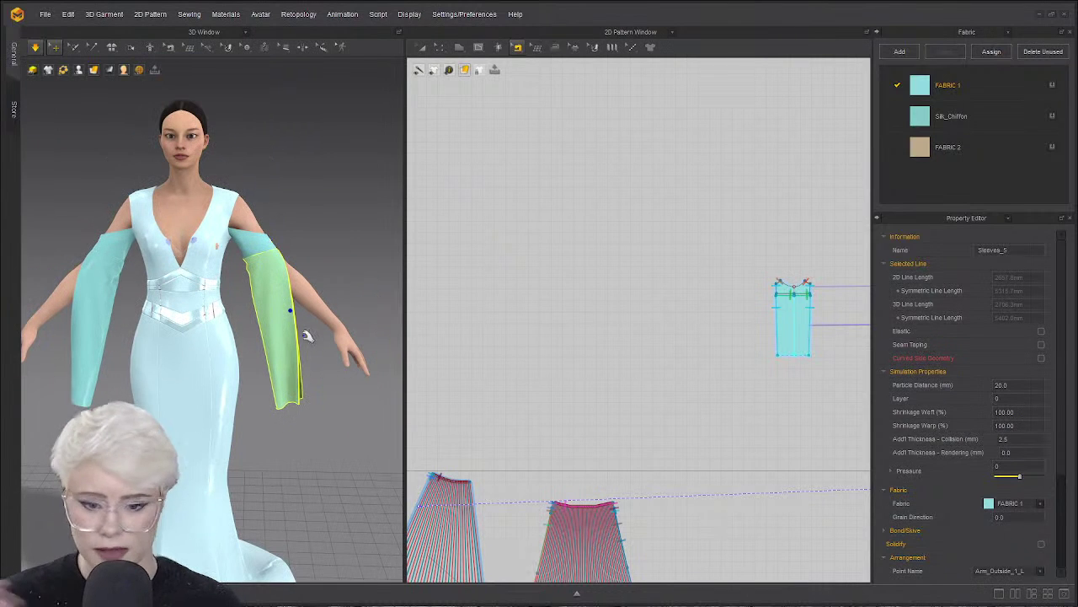
pyautogui.scroll(-3, 703, 287)
pyautogui.scroll(4, 712, 299)
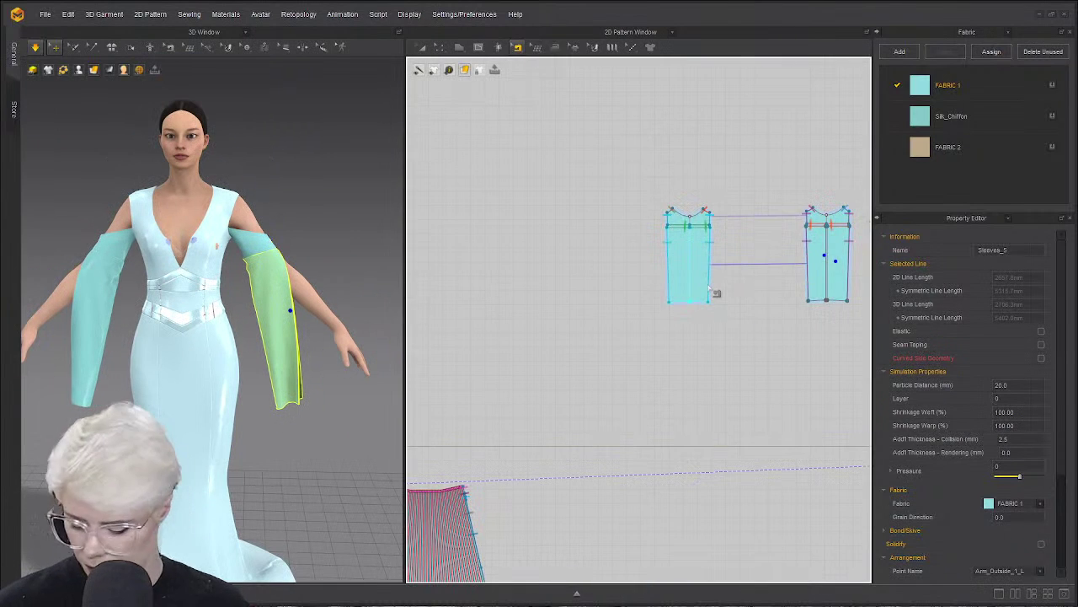
pyautogui.click(782, 274)
pyautogui.scroll(2, 782, 277)
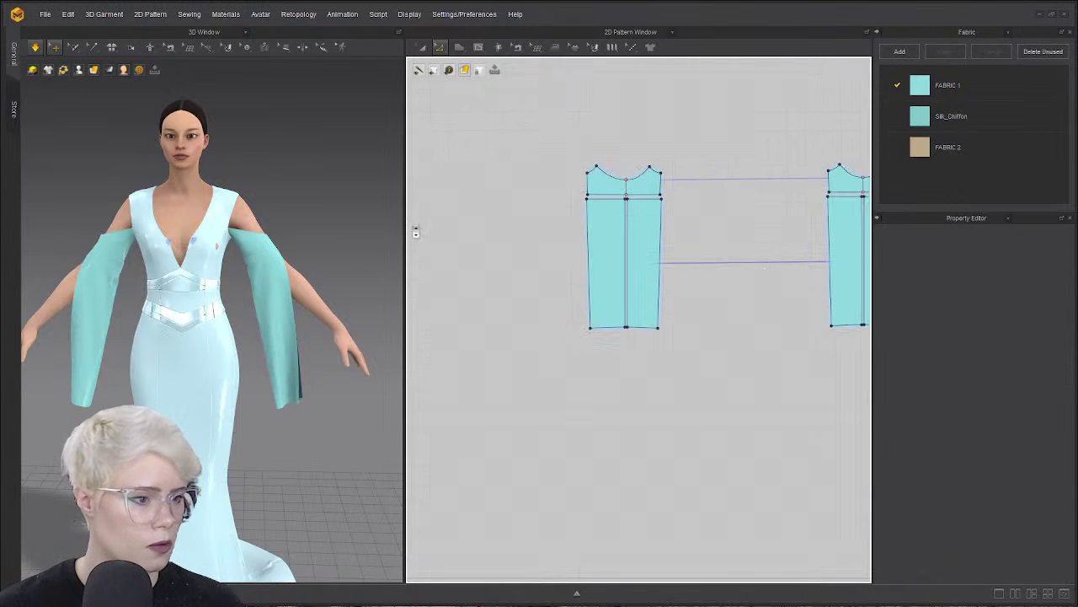
pyautogui.moveTo(358, 281); pyautogui.dragTo(270, 264, button='right')
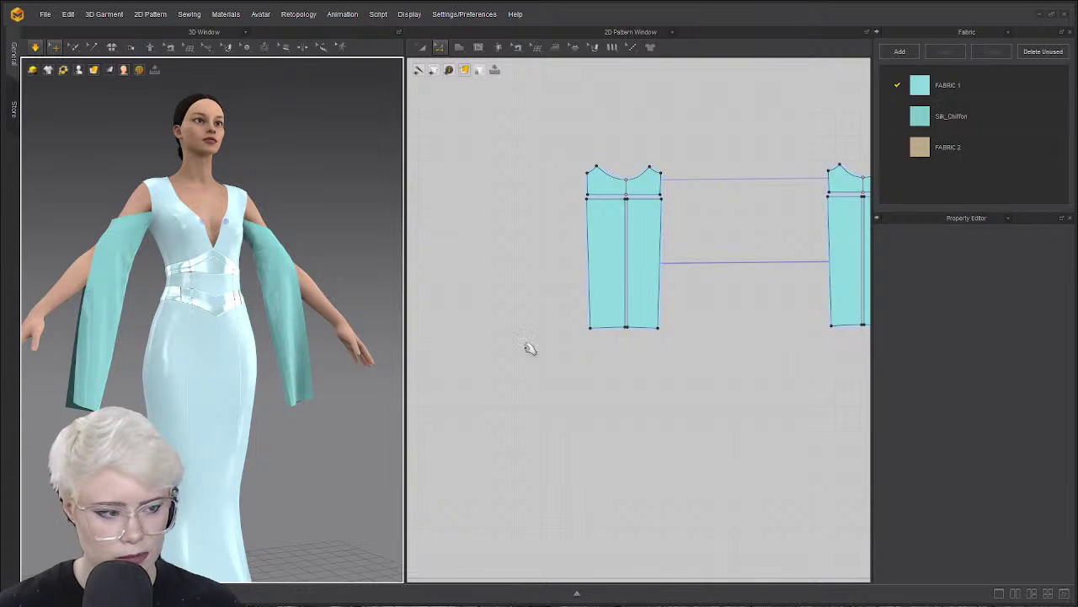
pyautogui.click(660, 287)
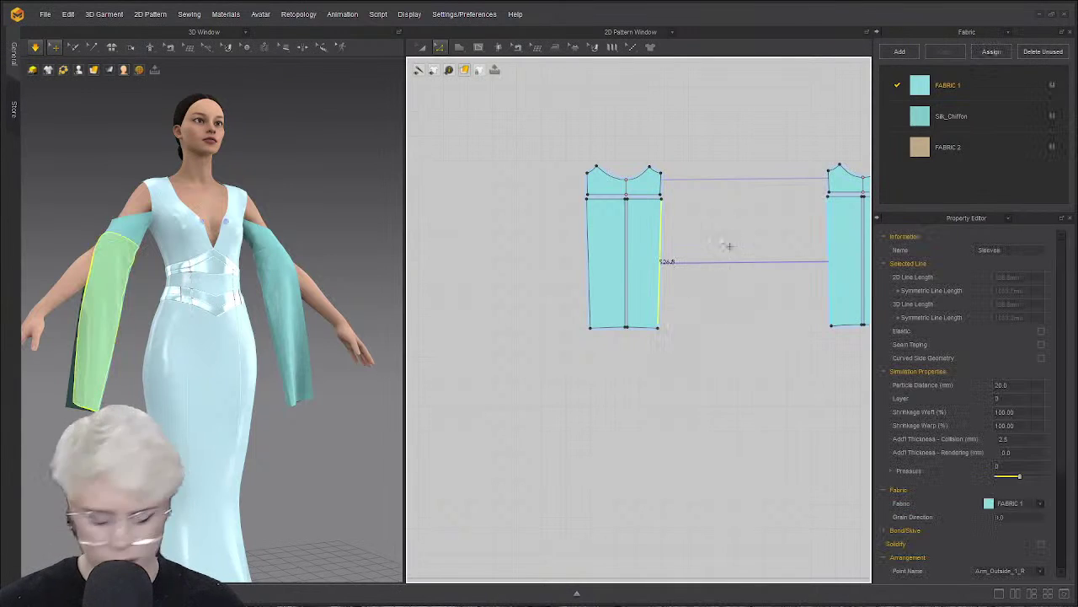
pyautogui.click(726, 228)
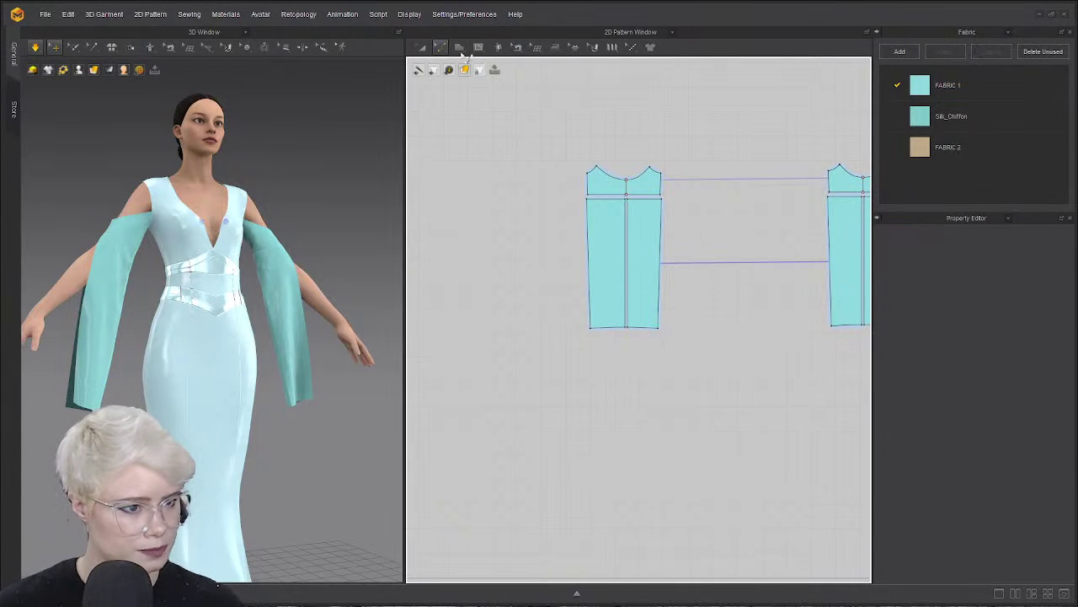
pyautogui.click(440, 47)
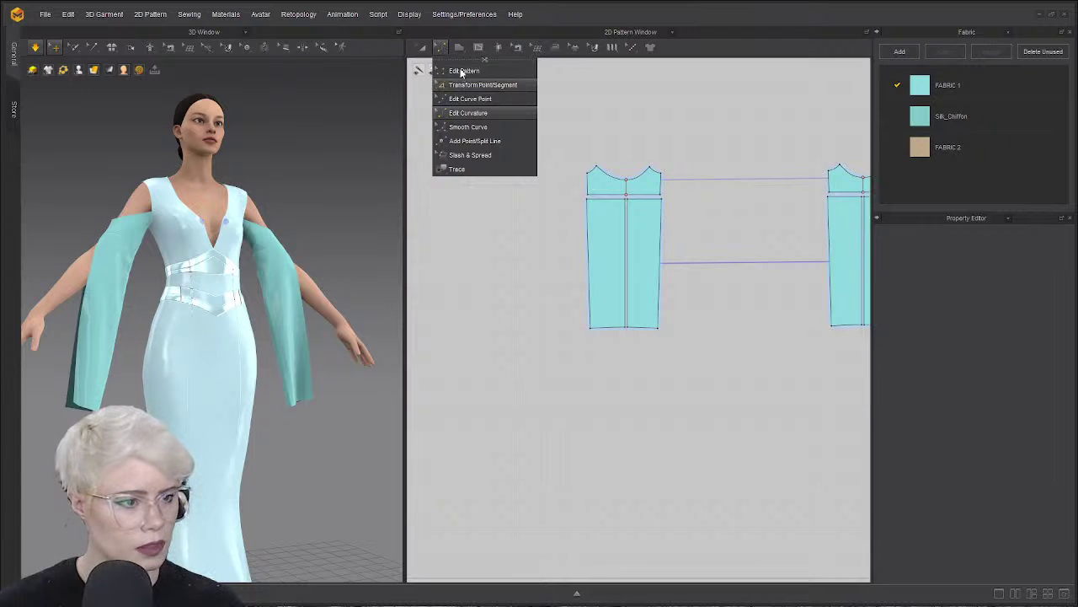
pyautogui.click(462, 72)
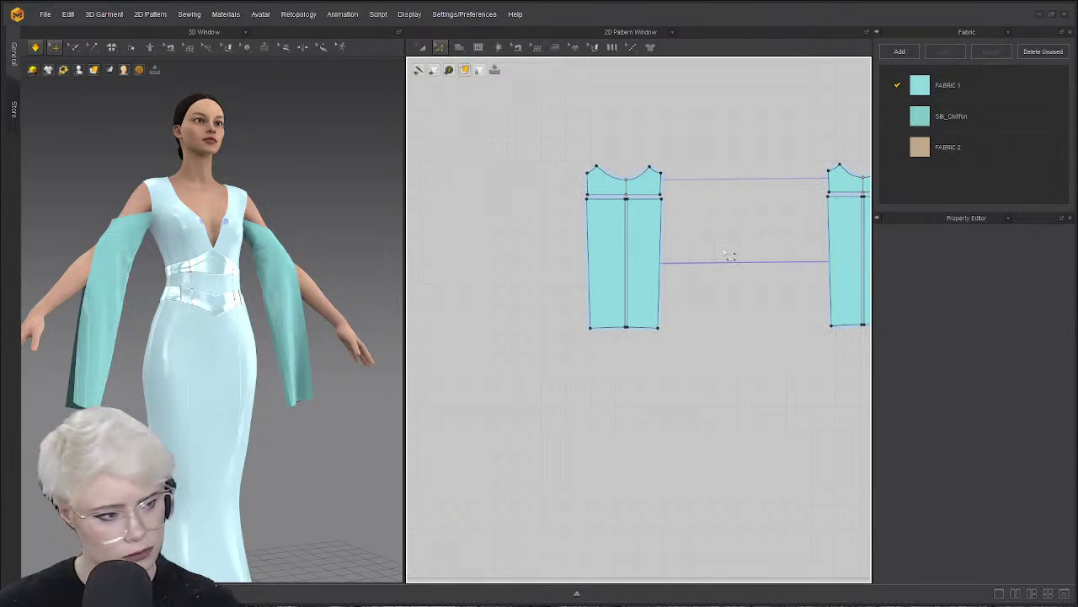
# Merge the two lower panels of the avatar's right sleeve into one pattern piece along their outer side seam.
pyautogui.press('v')
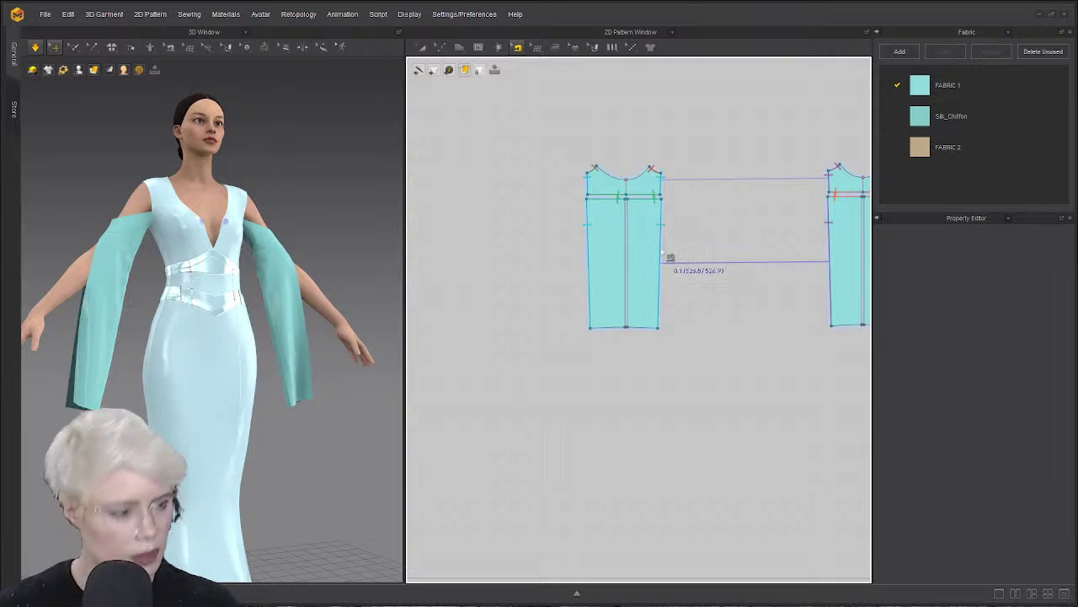
pyautogui.click(669, 257)
pyautogui.scroll(2, 667, 244)
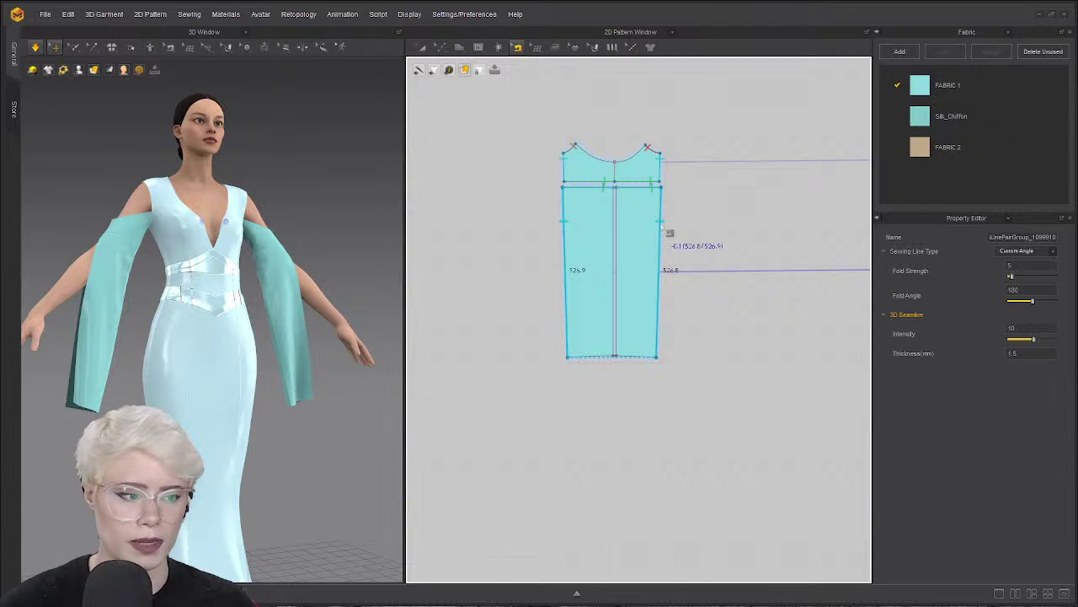
pyautogui.rightClick(662, 227)
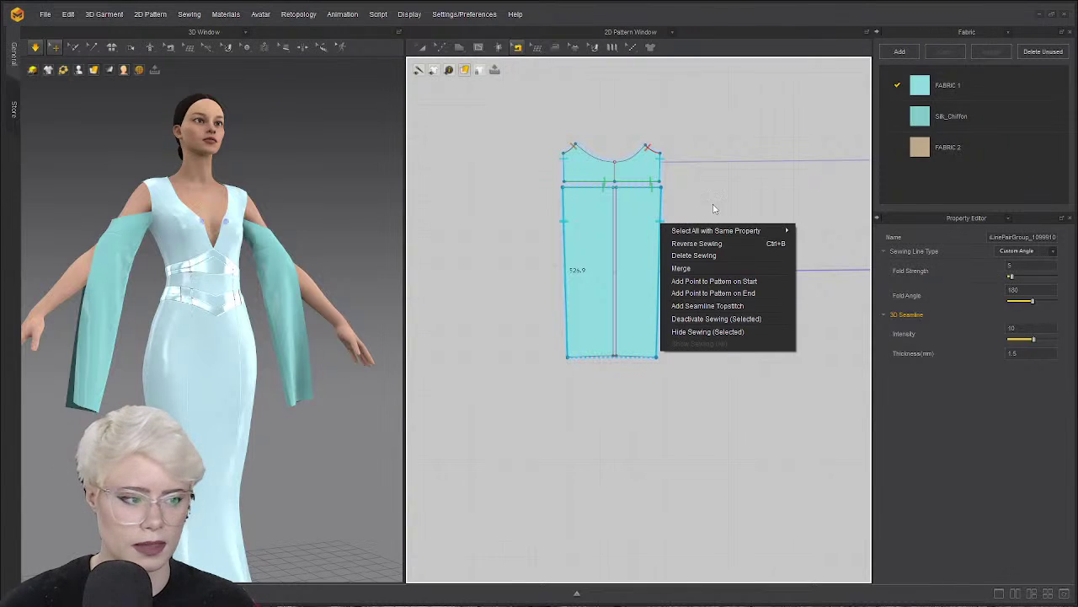
pyautogui.click(698, 268)
pyautogui.moveTo(605, 212); pyautogui.dragTo(655, 212)
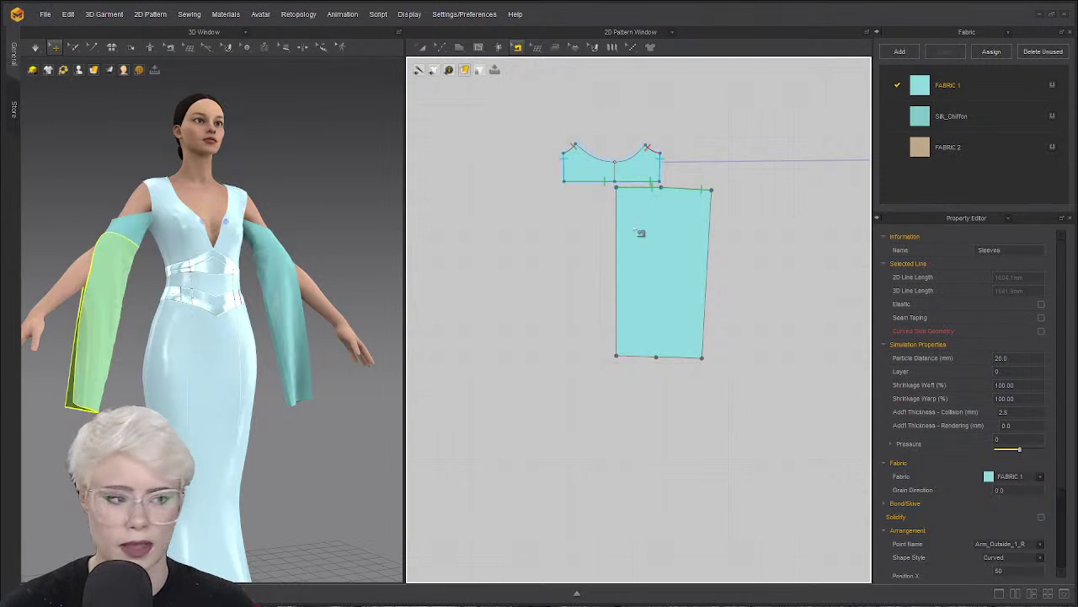
pyautogui.press('a')
pyautogui.click(672, 256)
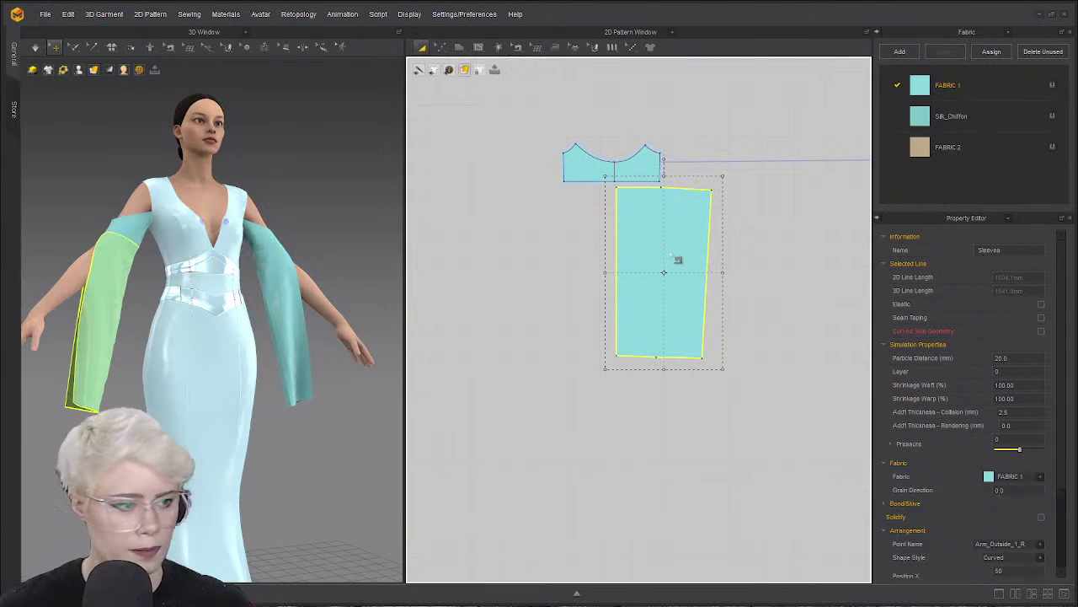
pyautogui.click(696, 434)
# Convert the top-edge midpoint of the merged right lower sleeve panel to a curve point and delete its bottom-edge midpoint.
pyautogui.scroll(2, 662, 321)
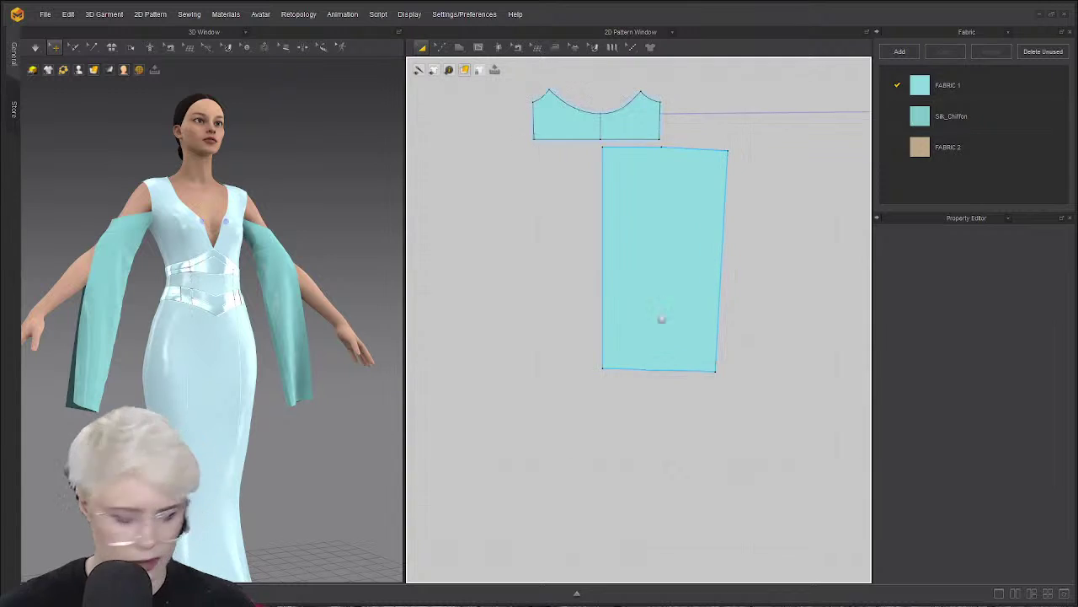
pyautogui.scroll(-2, 655, 474)
pyautogui.scroll(3, 698, 312)
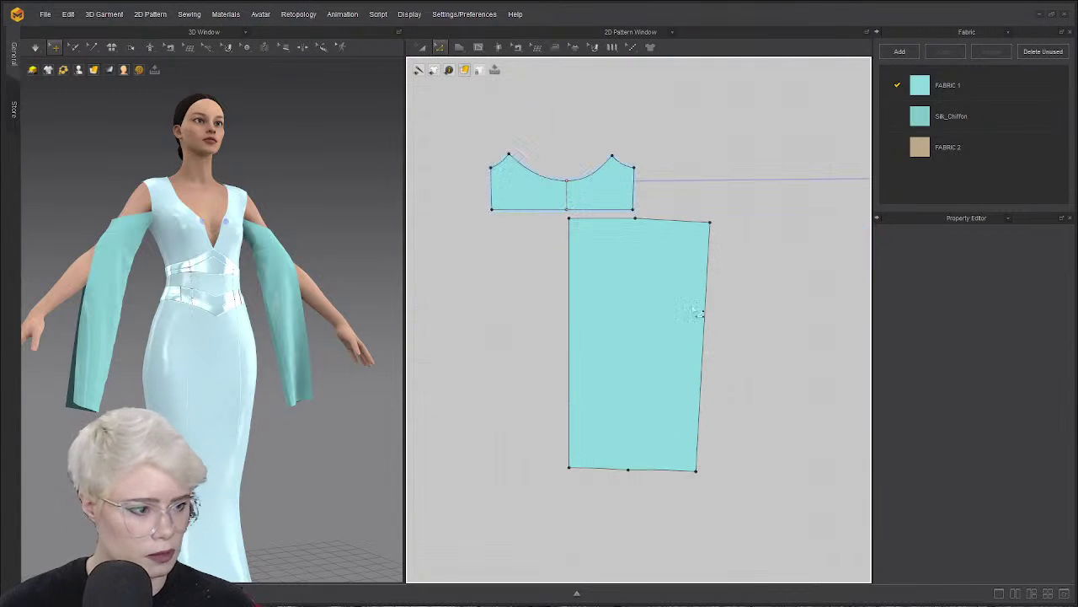
pyautogui.rightClick(639, 228)
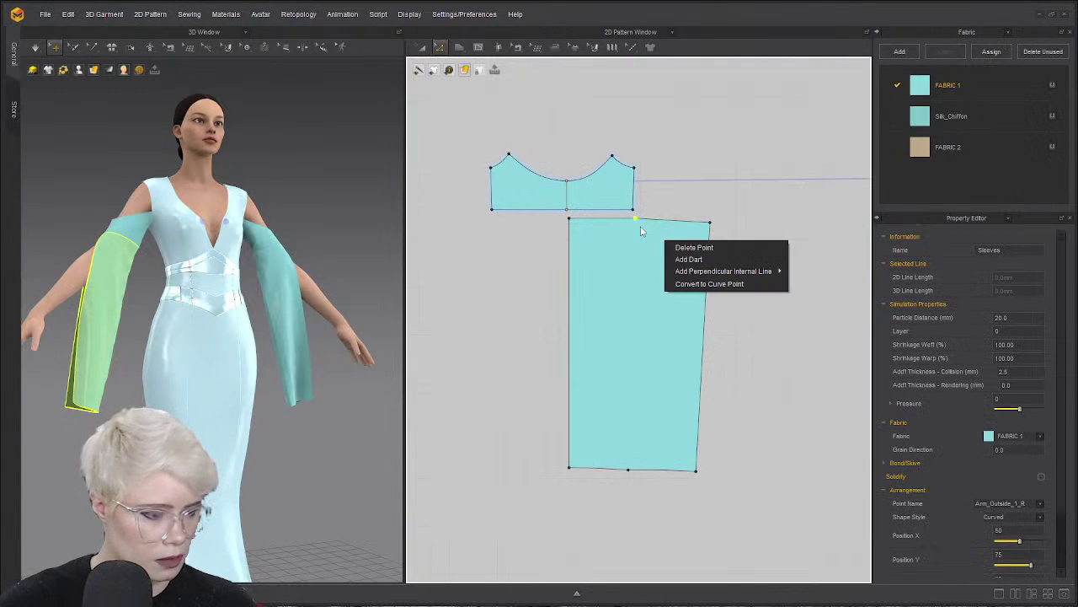
pyautogui.click(719, 284)
pyautogui.click(621, 495)
pyautogui.rightClick(628, 469)
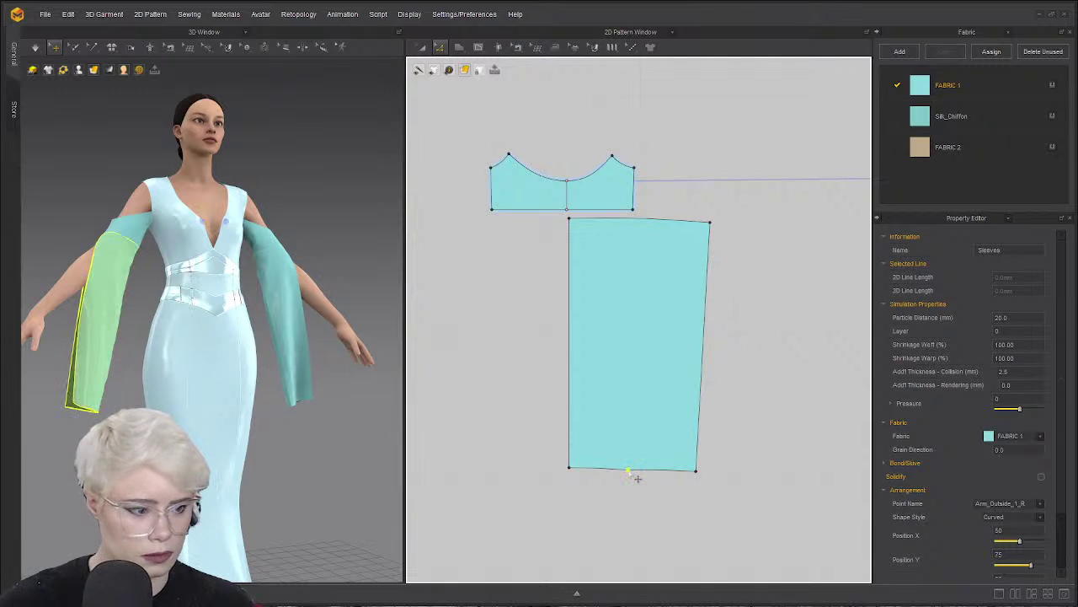
pyautogui.click(672, 478)
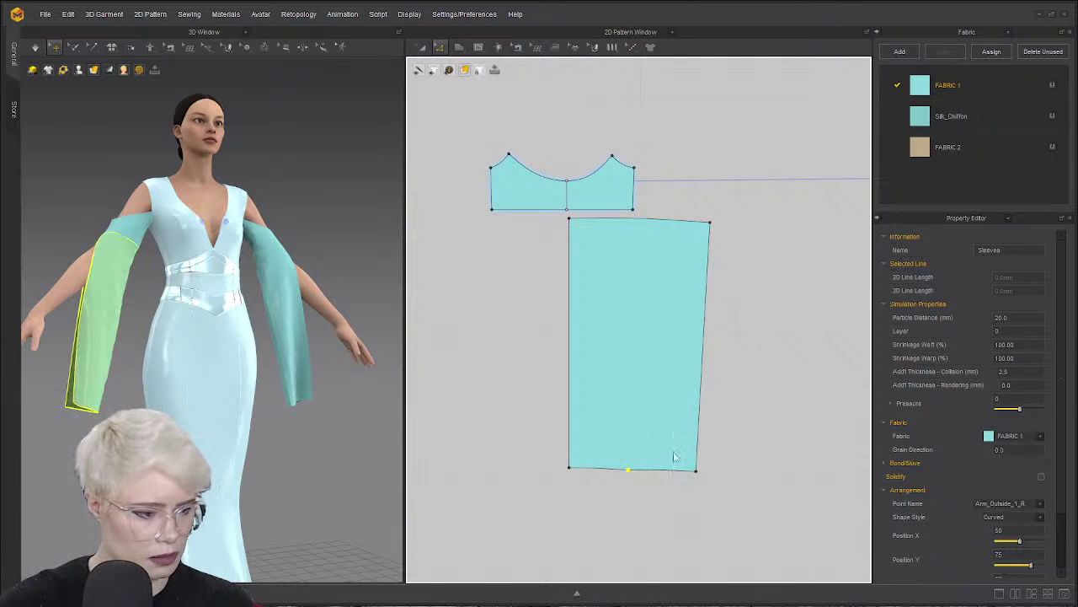
# Rotate the merged right lower sleeve panel so its bottom edge lies exactly horizontal in the pattern layout.
pyautogui.click(652, 331)
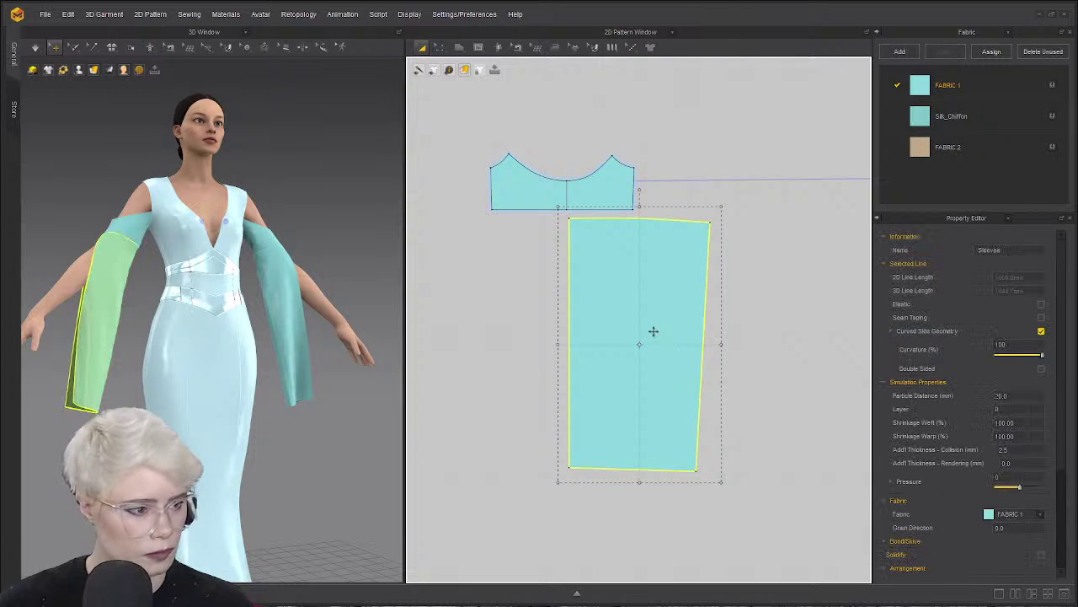
pyautogui.rightClick(653, 333)
pyautogui.moveTo(761, 311)
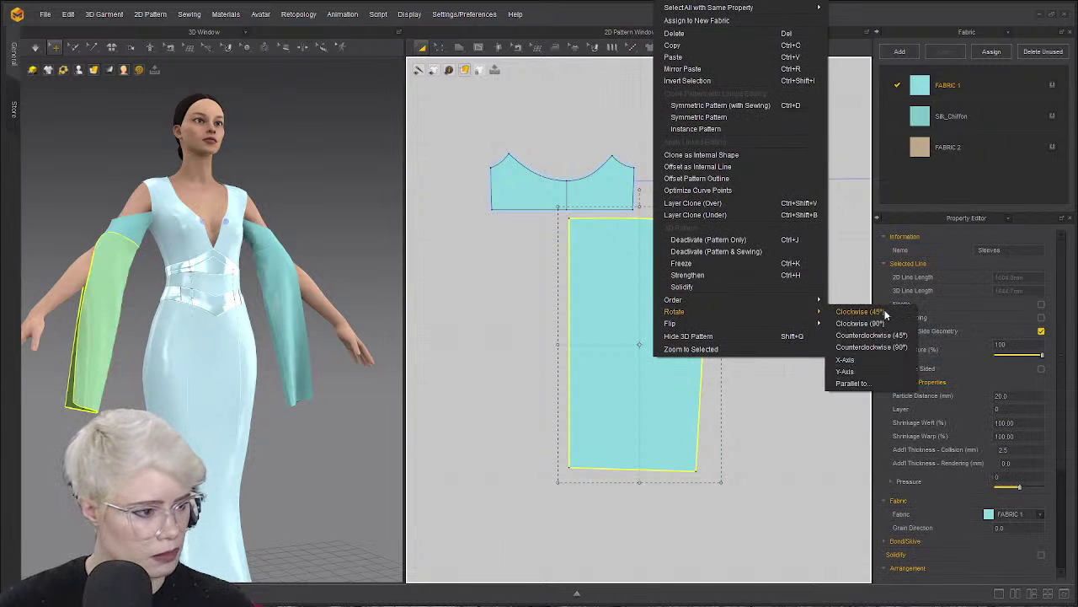
pyautogui.click(862, 371)
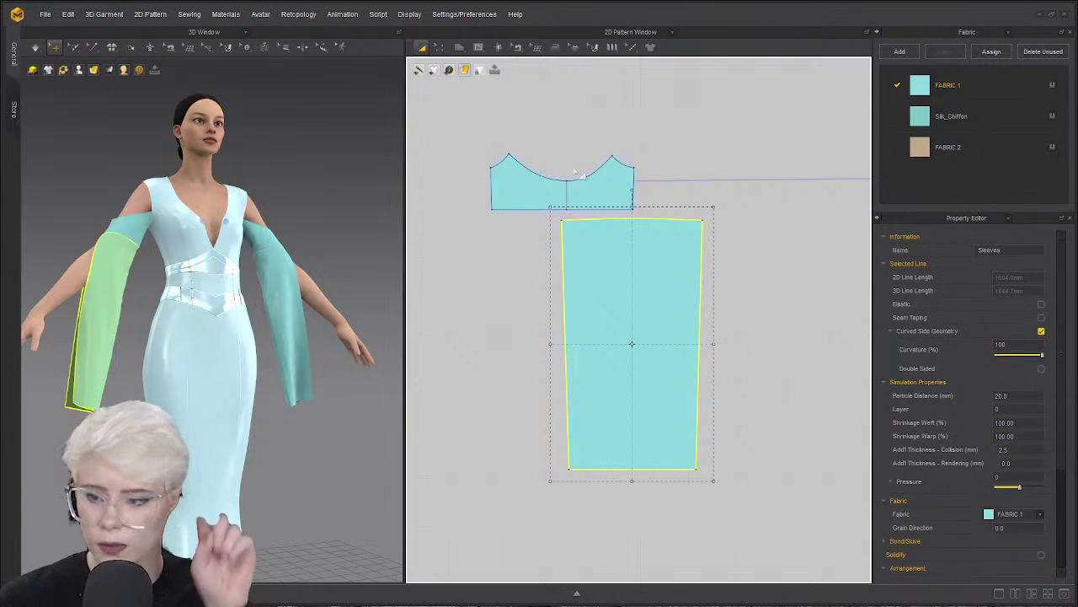
pyautogui.click(766, 252)
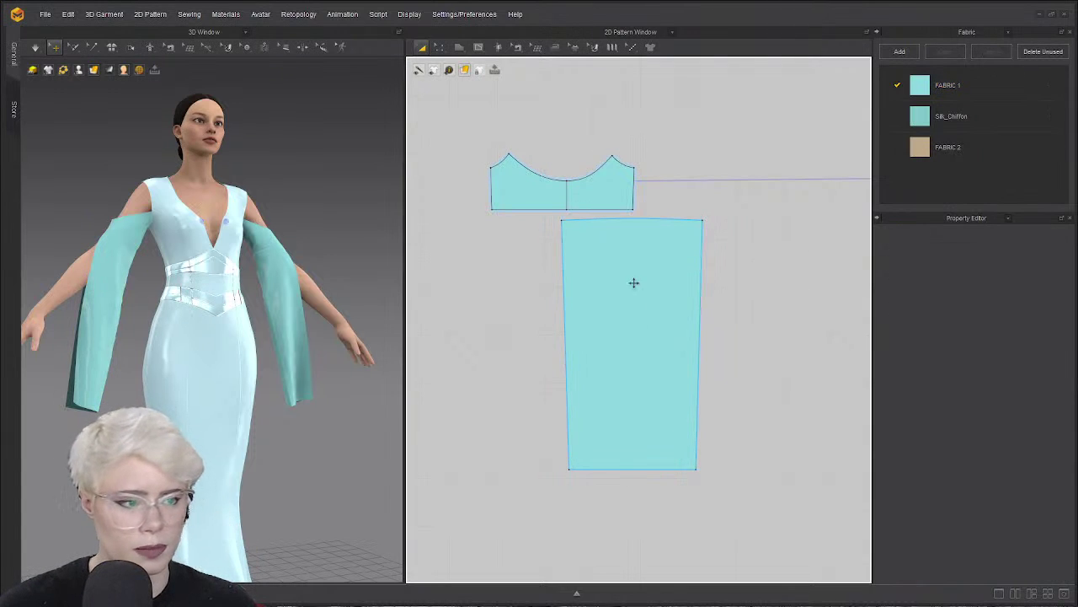
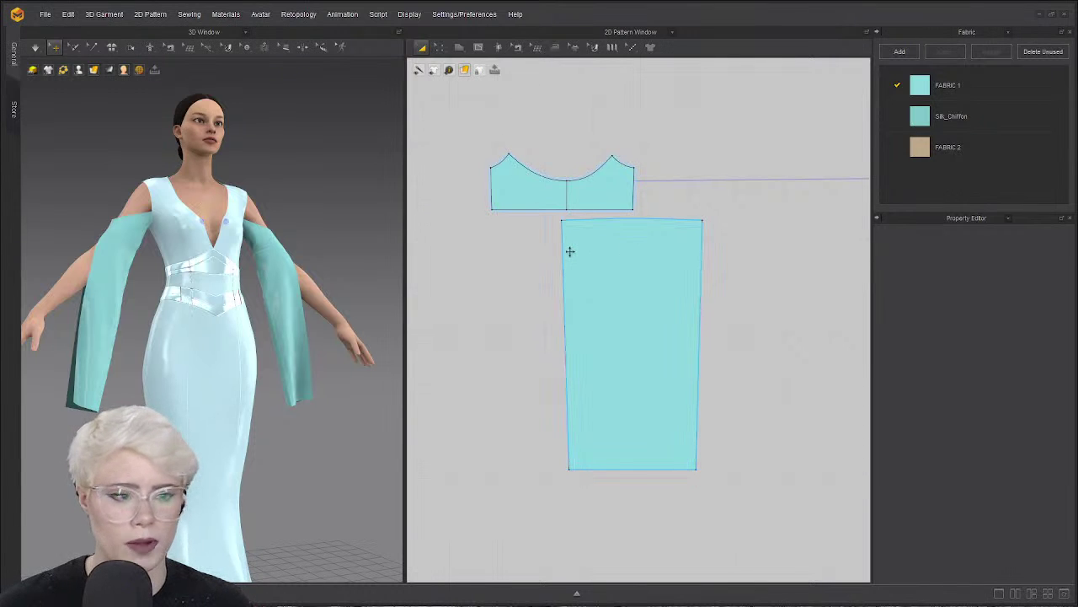
# Straighten the right lower sleeve panel's grainline to vertical with Edit Texture, at a grain direction of 358.2.
pyautogui.click(594, 47)
pyautogui.click(631, 322)
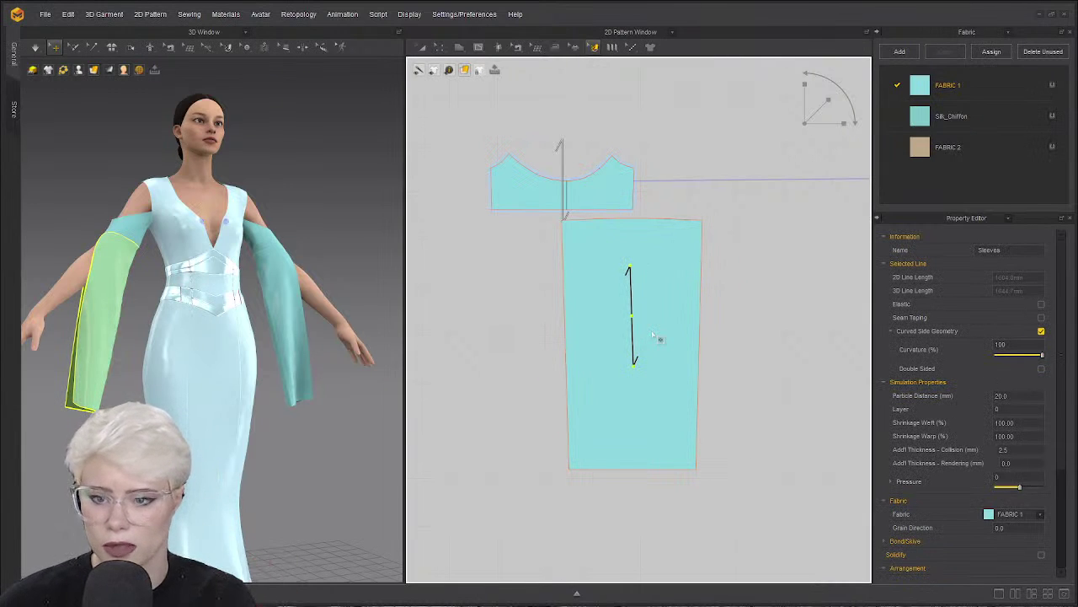
pyautogui.click(594, 49)
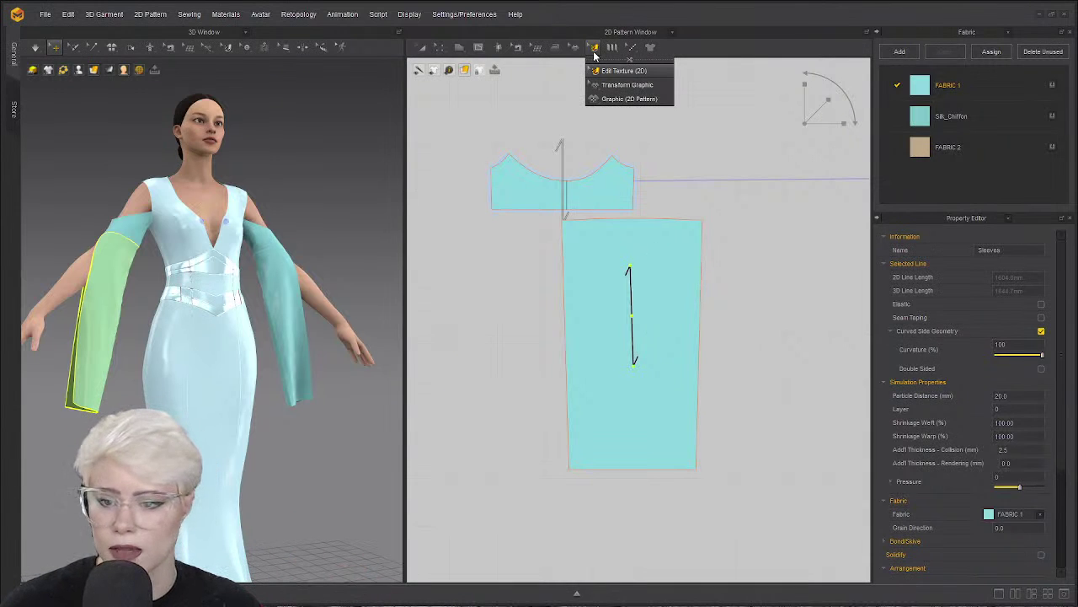
pyautogui.click(623, 71)
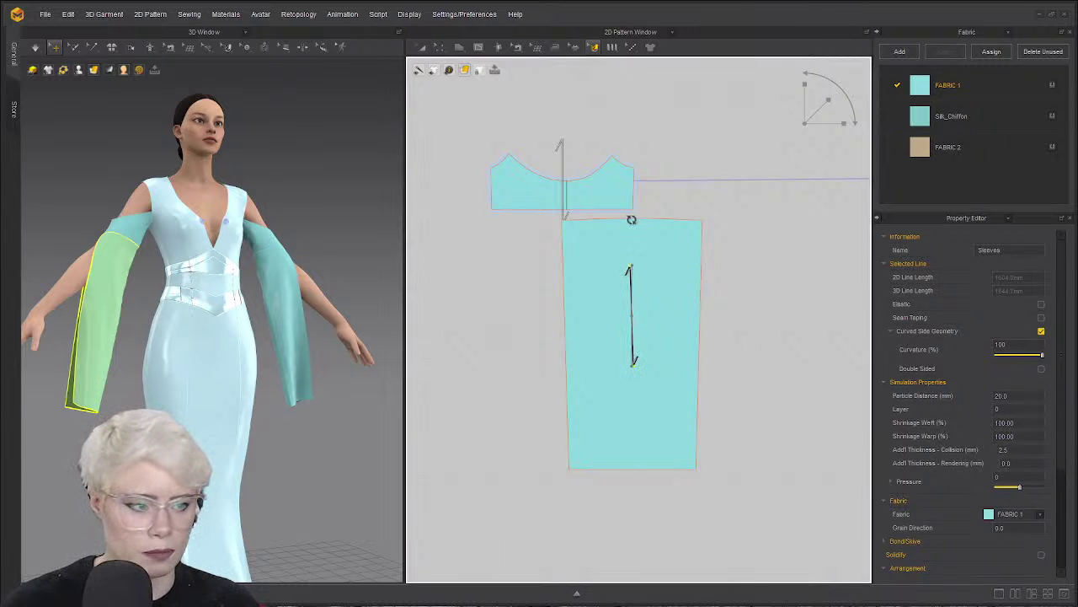
pyautogui.moveTo(632, 220); pyautogui.dragTo(634, 220)
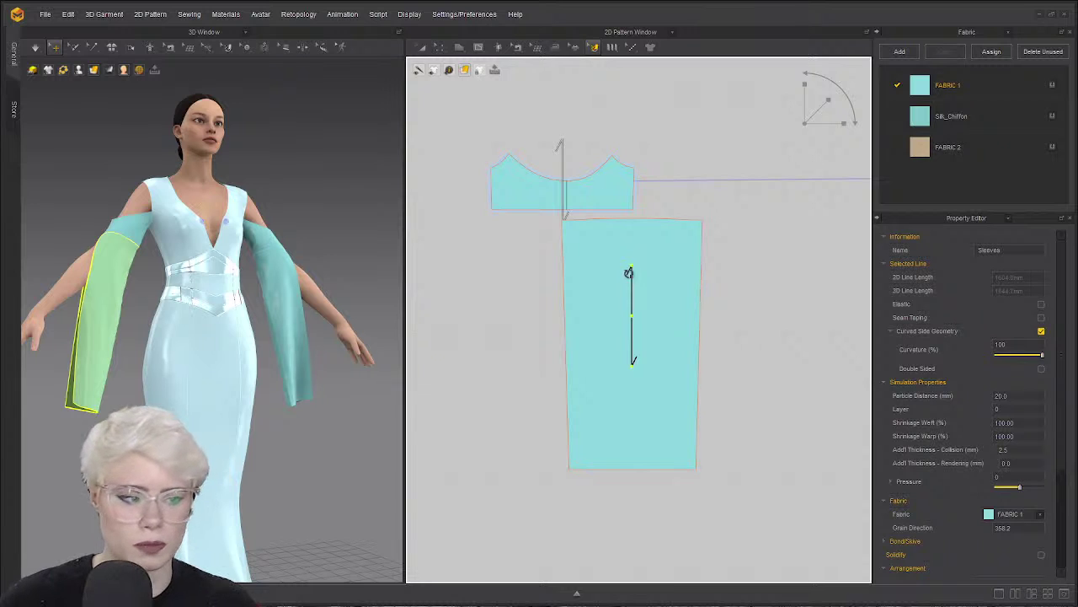
# Try a diagonal grainline of 309.5 on the right lower sleeve panel, then restore the vertical 358.2 direction.
pyautogui.moveTo(631, 266); pyautogui.dragTo(672, 281)
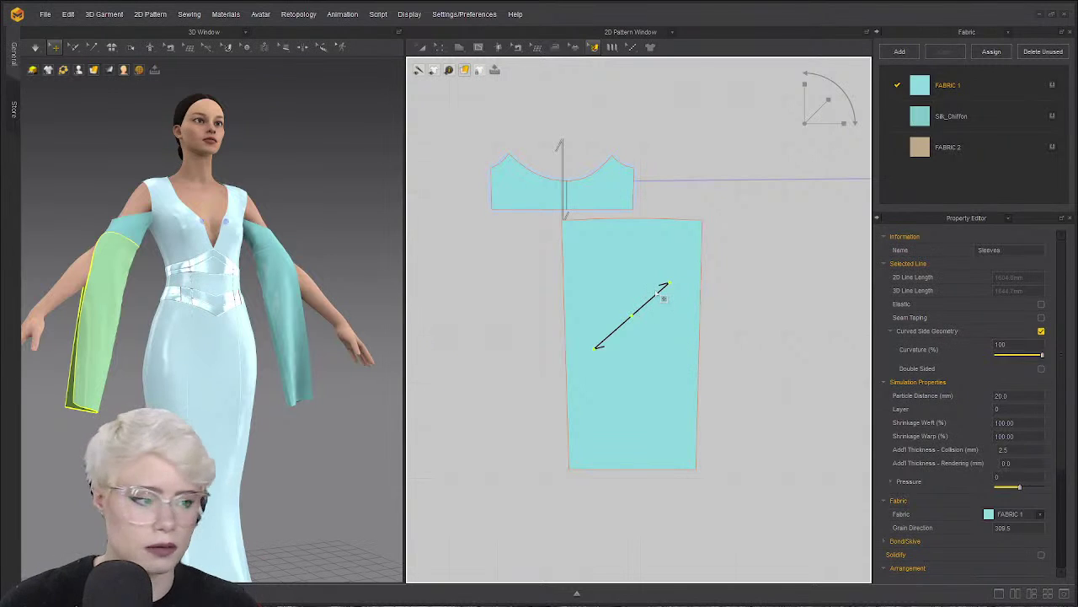
pyautogui.moveTo(668, 283); pyautogui.dragTo(630, 246)
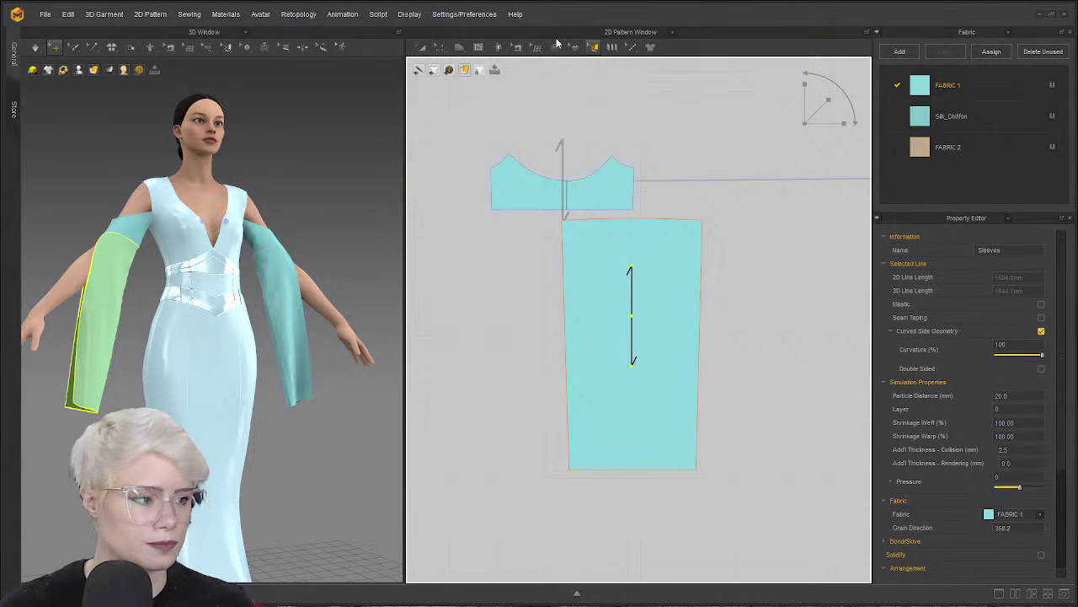
pyautogui.click(440, 48)
pyautogui.click(622, 98)
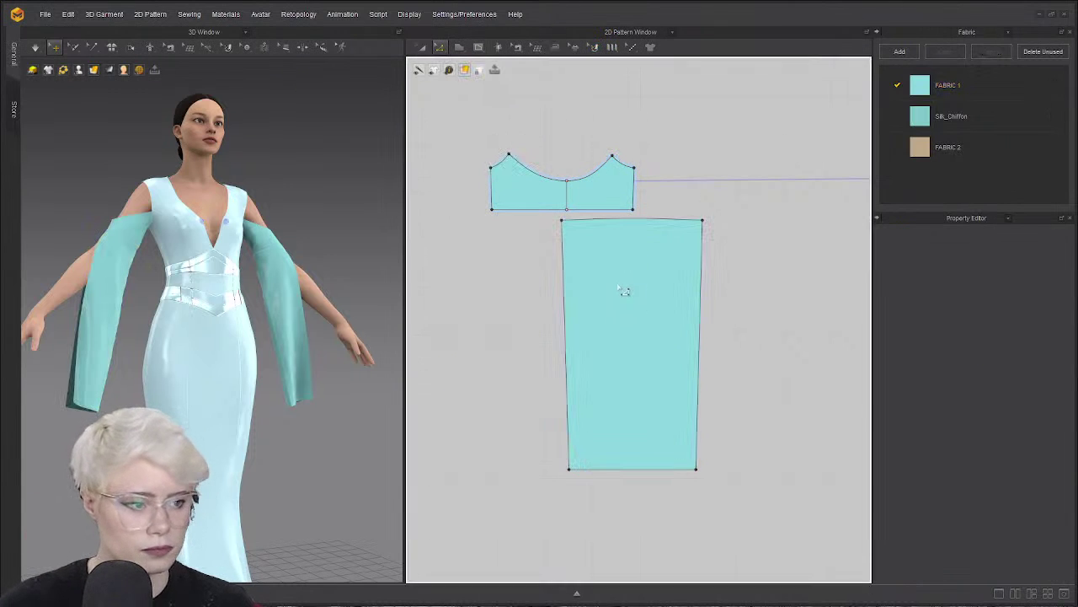
# Merge the two lower panels of the avatar's left sleeve into one pattern piece along their outer side seam.
pyautogui.scroll(-3, 623, 293)
pyautogui.press('a')
pyautogui.scroll(-4, 578, 292)
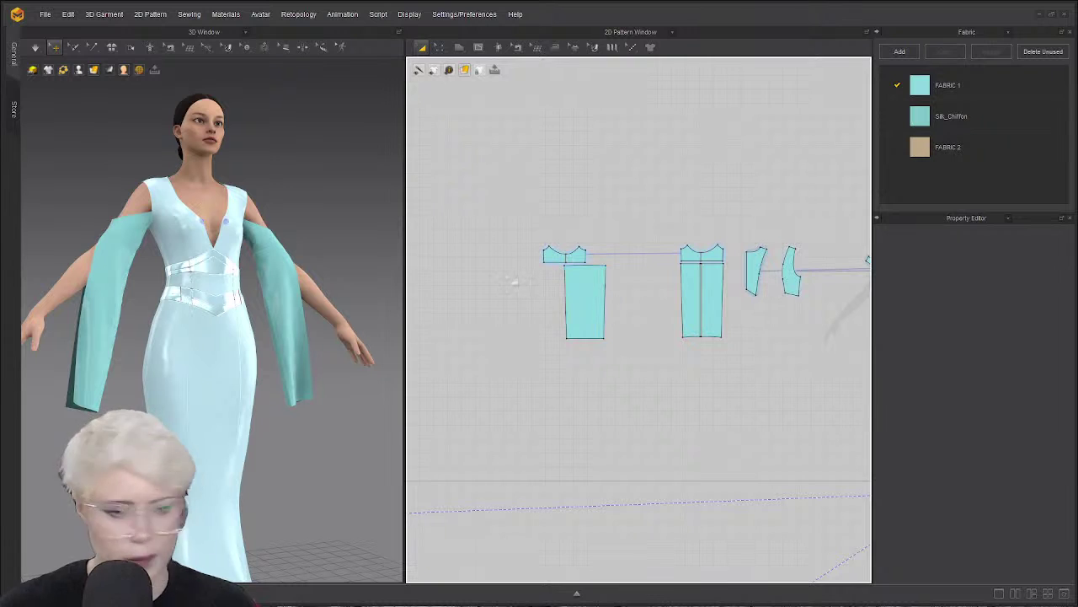
pyautogui.scroll(2, 664, 314)
pyautogui.press('z')
pyautogui.scroll(-1, 664, 314)
pyautogui.moveTo(664, 314); pyautogui.dragTo(560, 340, button='middle')
pyautogui.scroll(4, 560, 340)
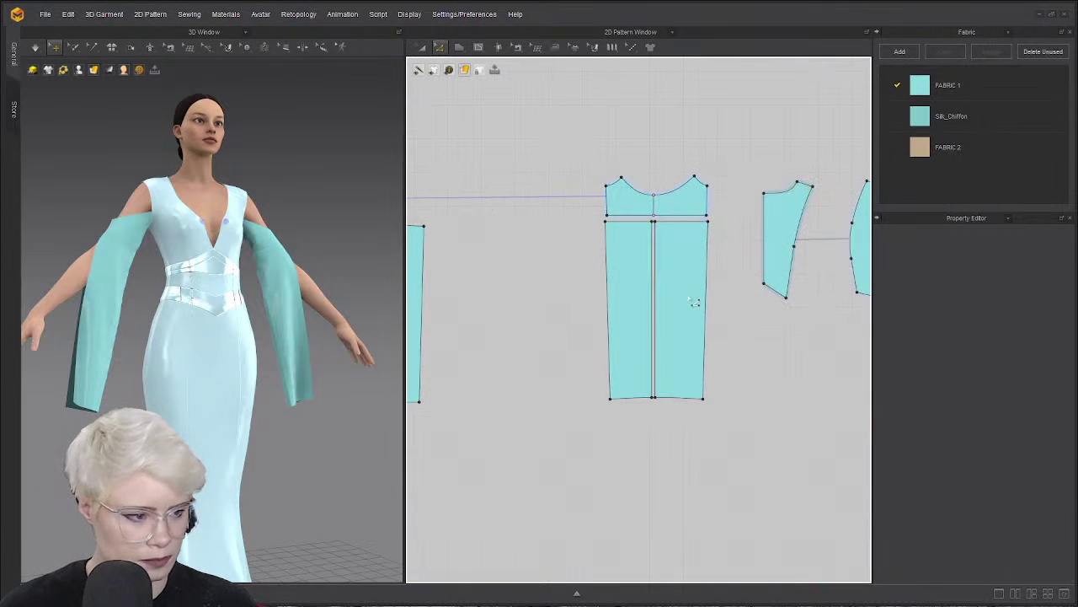
pyautogui.click(608, 299)
pyautogui.press('b')
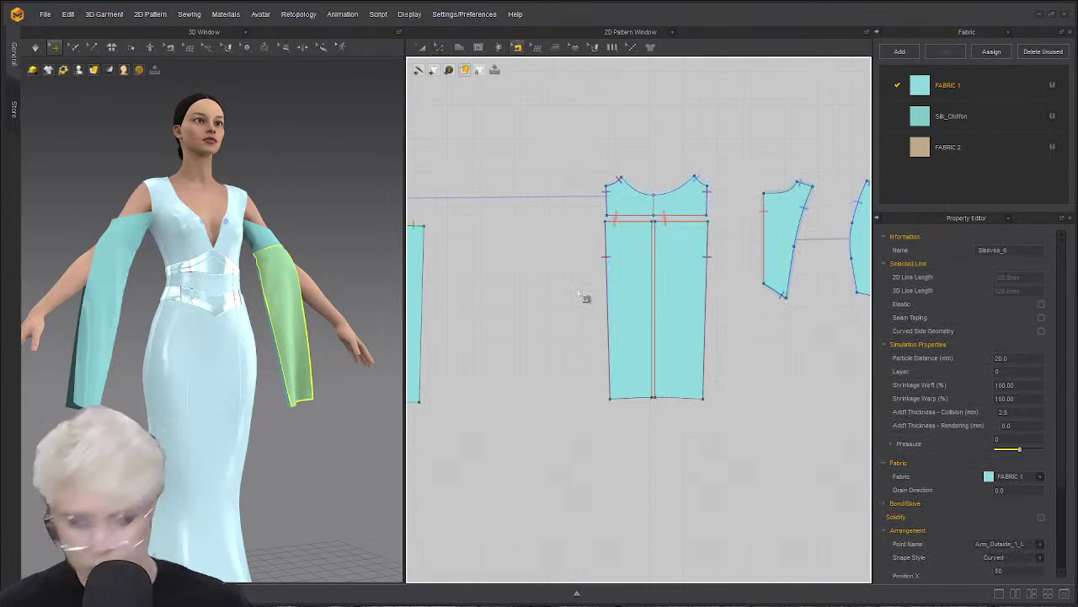
pyautogui.rightClick(608, 296)
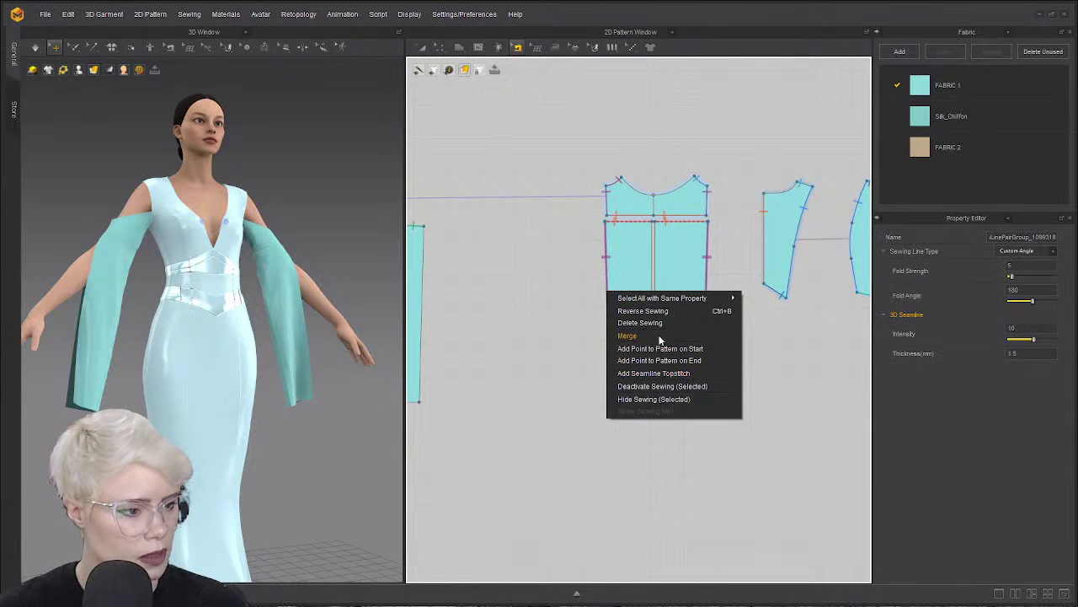
pyautogui.click(665, 340)
pyautogui.press('a')
pyautogui.click(743, 304)
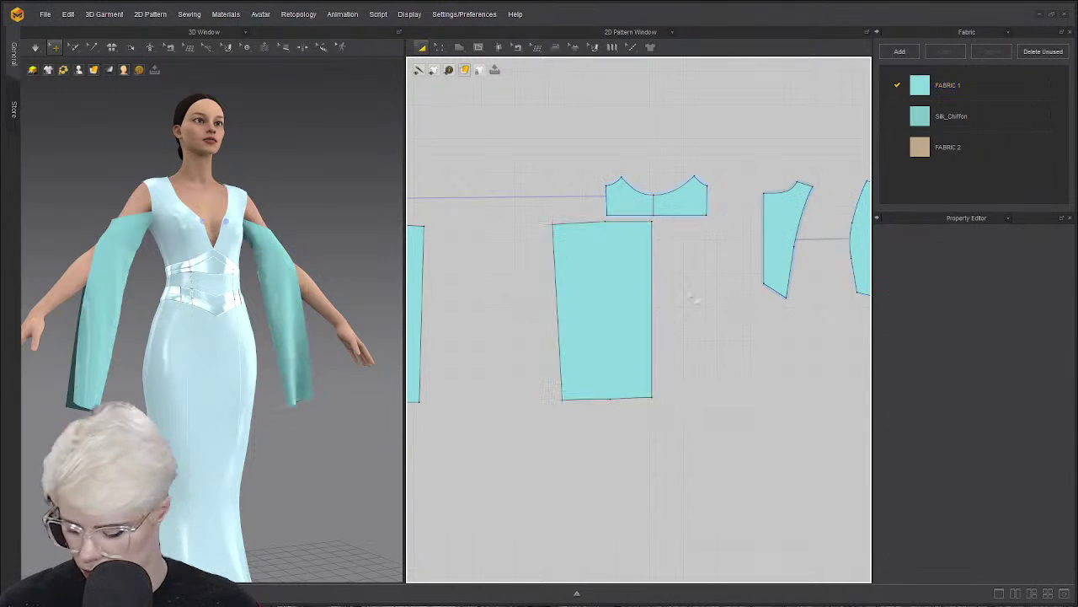
# Convert the top-edge midpoint of the merged left lower sleeve panel to a curve point and delete its bottom-edge midpoint.
pyautogui.press('z')
pyautogui.rightClick(610, 224)
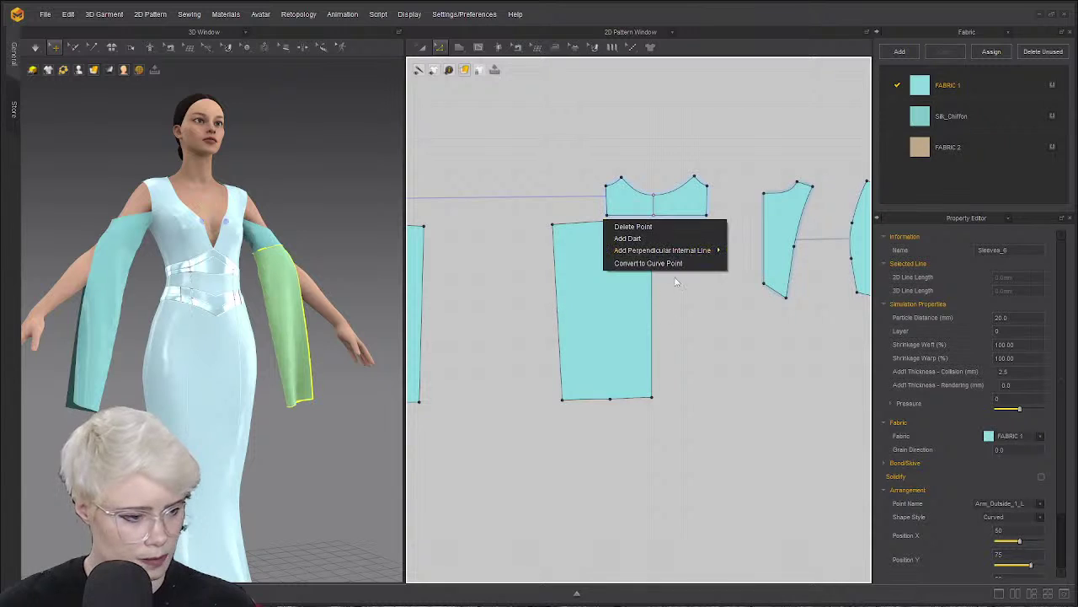
pyautogui.press('Escape')
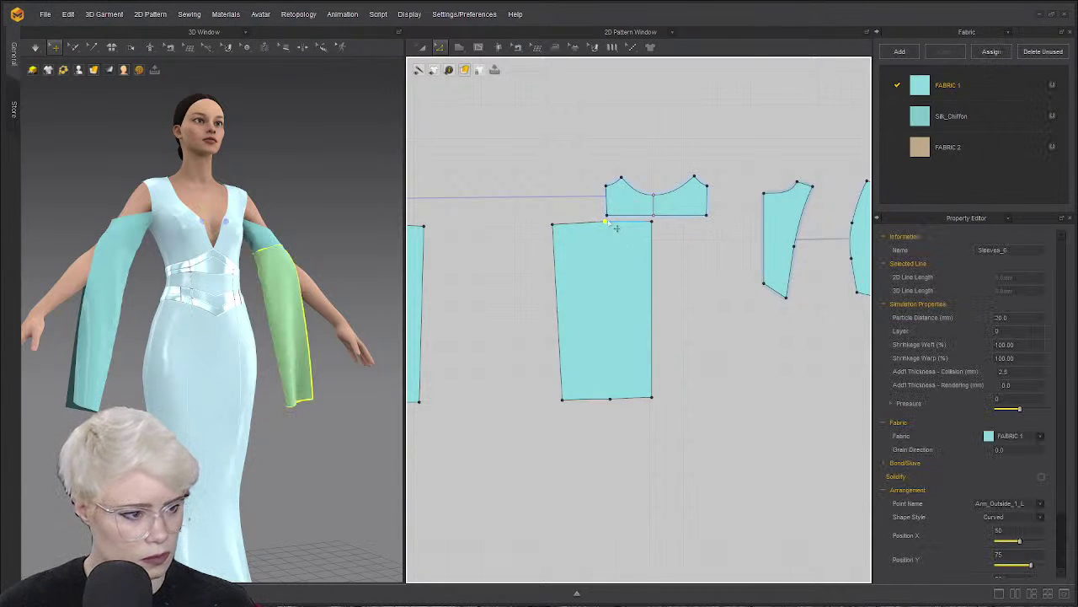
pyautogui.rightClick(607, 223)
pyautogui.click(665, 264)
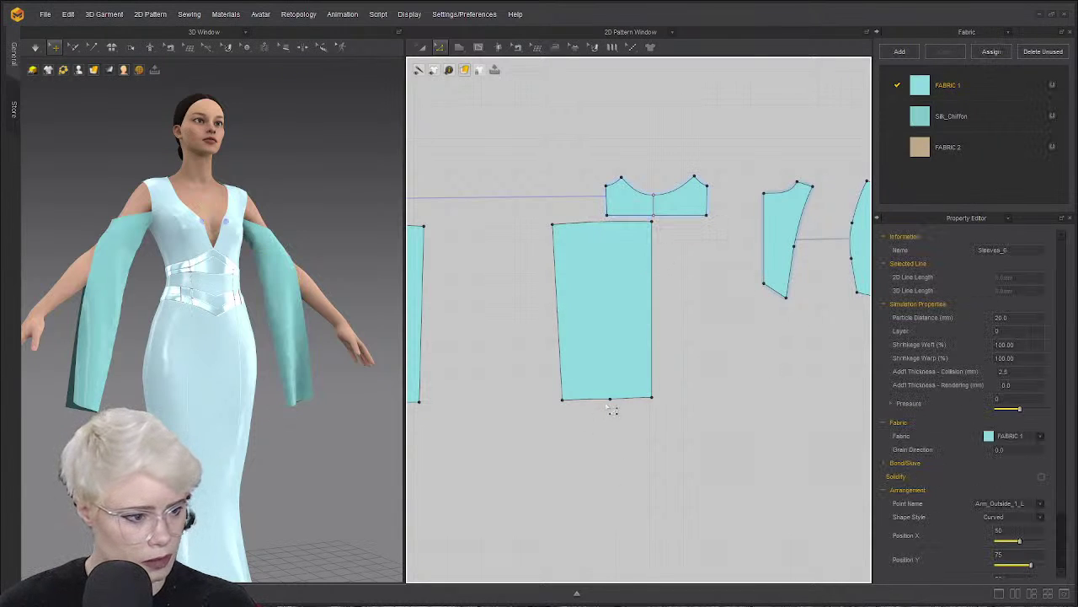
pyautogui.click(611, 401)
pyautogui.press('Delete')
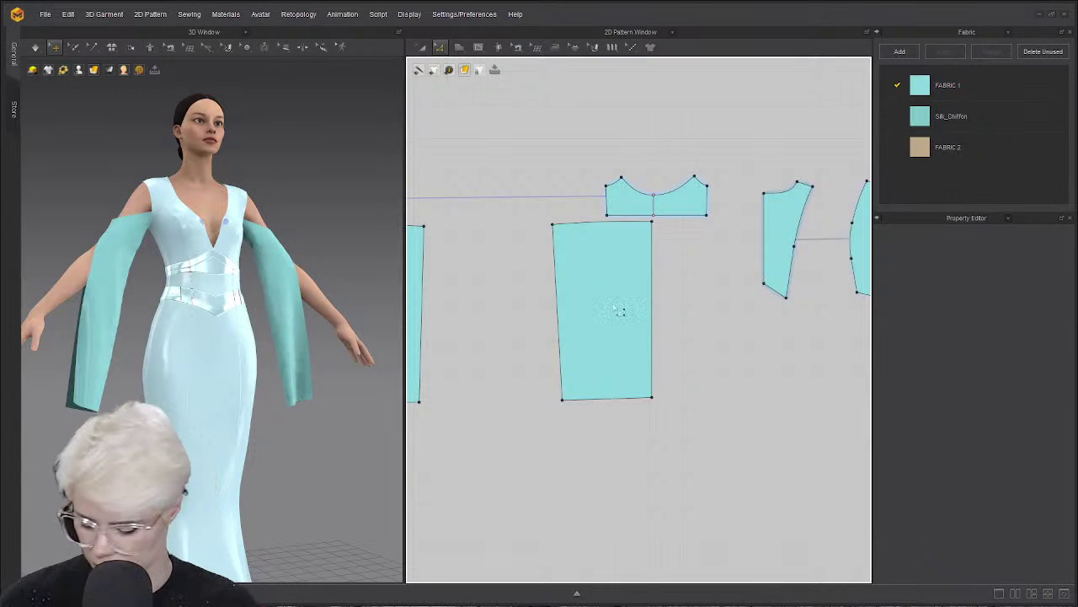
# Rotate the merged left lower sleeve panel to the X-Axis, using its bottom edge as the reference line.
pyautogui.press('a')
pyautogui.click(616, 308)
pyautogui.rightClick(616, 309)
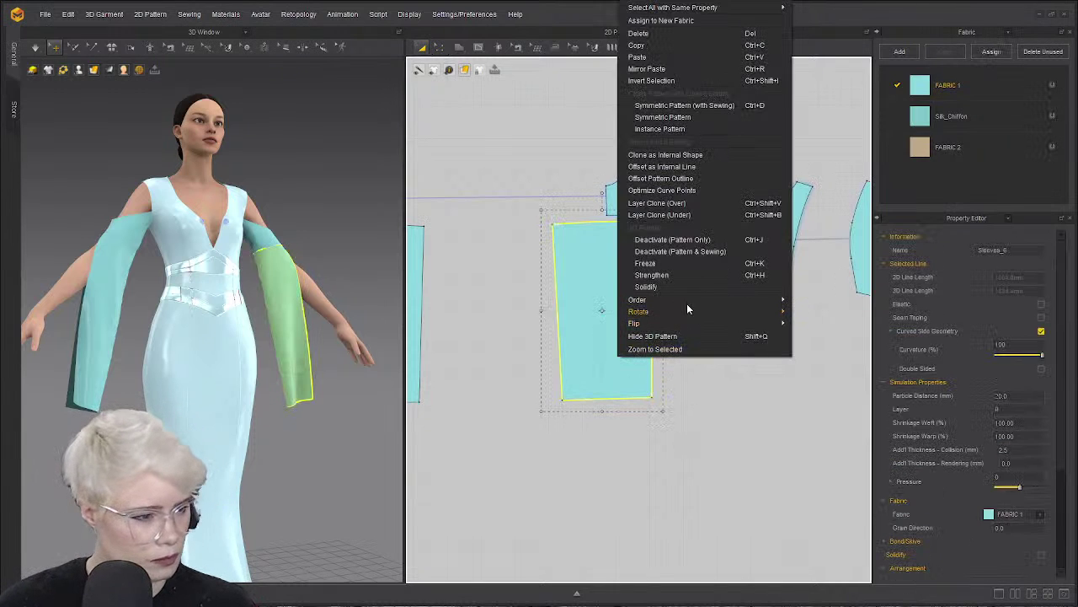
pyautogui.moveTo(683, 312)
pyautogui.click(842, 353)
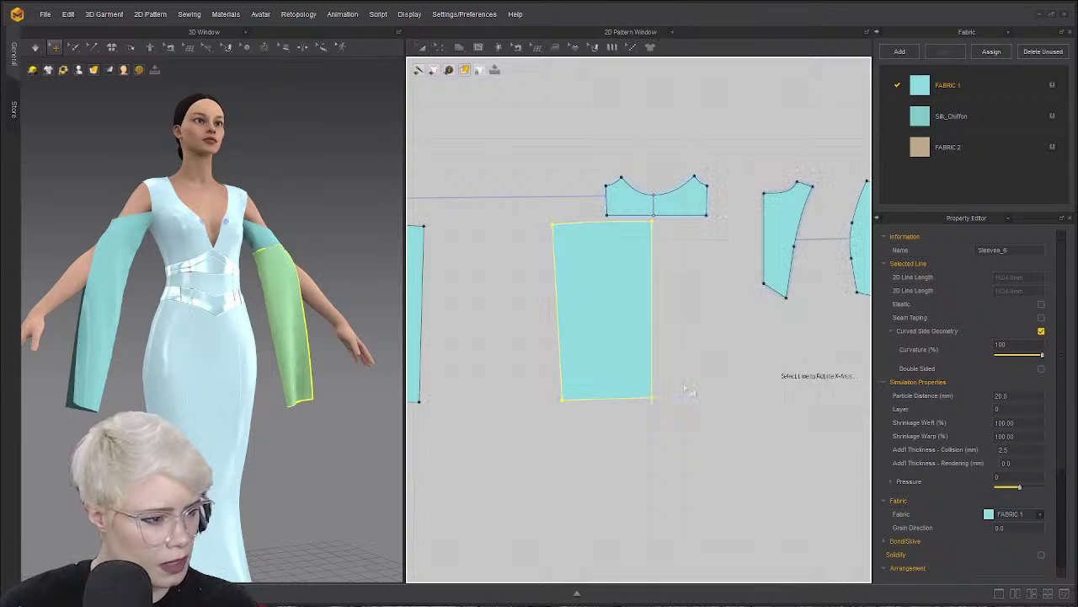
pyautogui.click(597, 398)
pyautogui.click(446, 310)
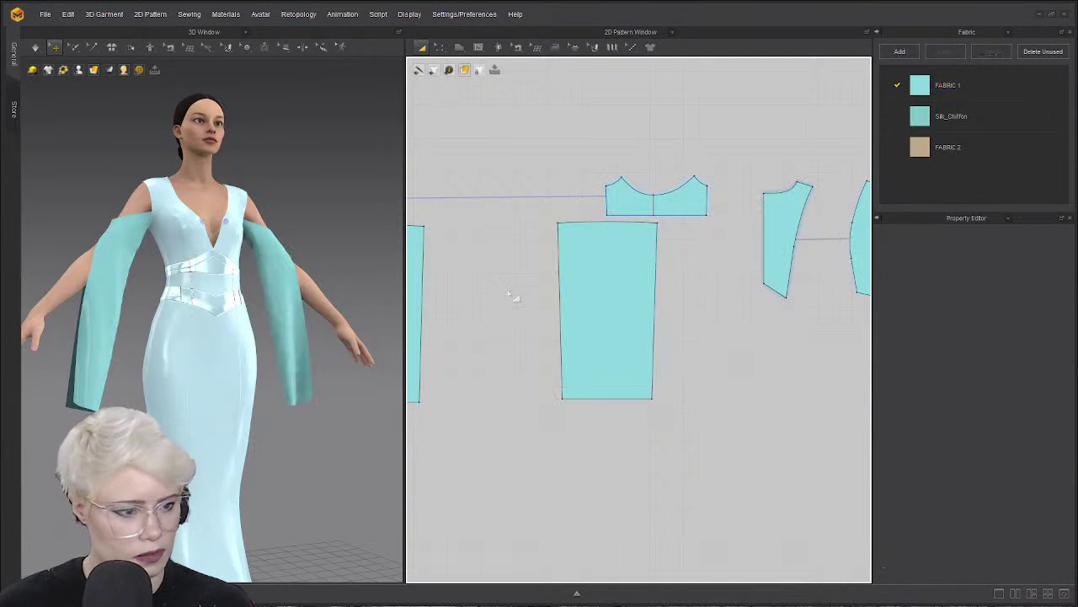
# Link both lower sleeve panels as Symmetric Pattern (with Sewing) and reposition the linked pair beneath the upper sleeve pieces.
pyautogui.scroll(-2, 515, 296)
pyautogui.moveTo(456, 299); pyautogui.dragTo(508, 304, button='middle')
pyautogui.click(477, 304)
pyautogui.keyDown('shift'); pyautogui.click(626, 284); pyautogui.keyUp('shift')
pyautogui.rightClick(626, 284)
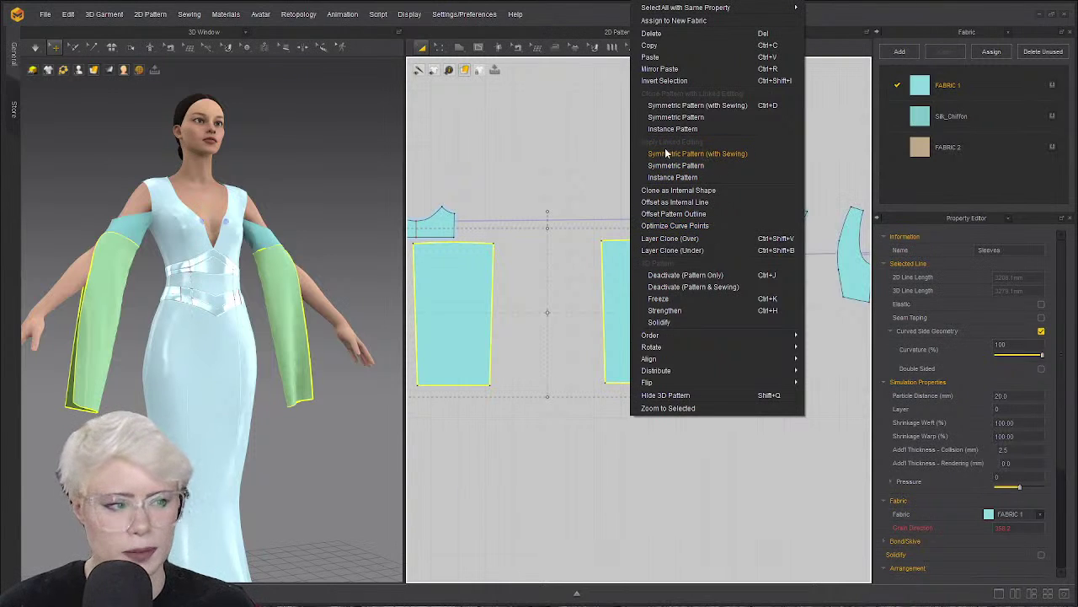
pyautogui.click(699, 153)
pyautogui.click(552, 259)
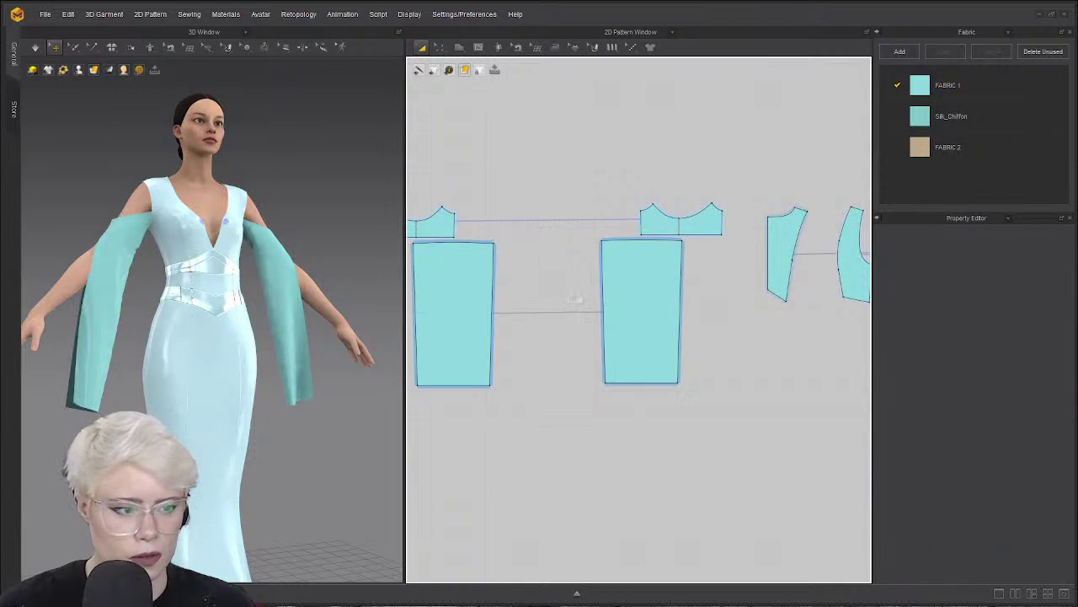
pyautogui.moveTo(453, 303); pyautogui.dragTo(671, 317)
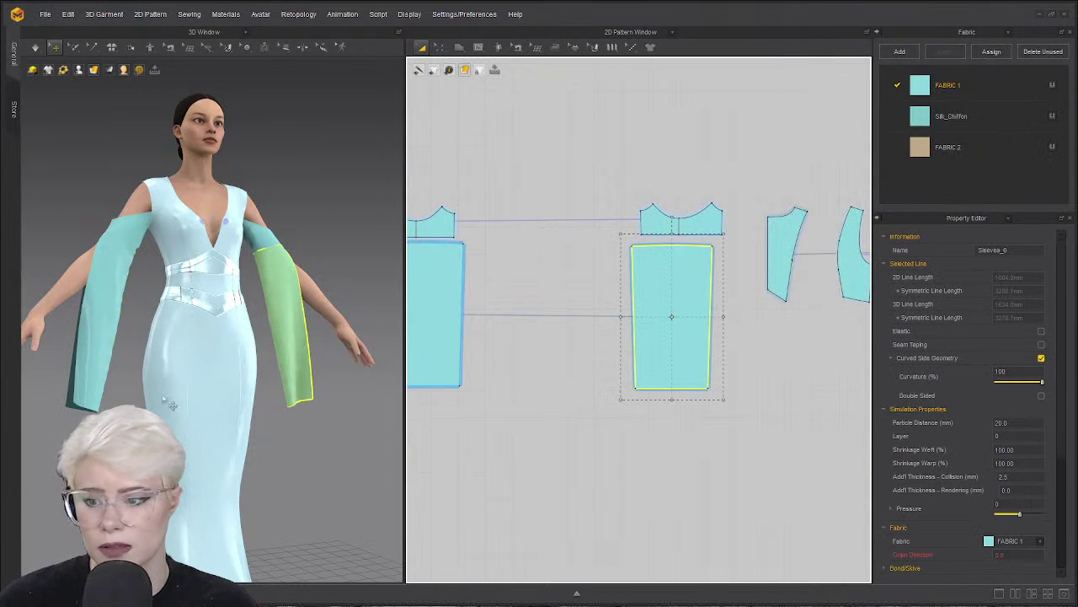
# Lengthen the linked lower sleeve panels by moving the hem edge straight down about 390 mm.
pyautogui.moveTo(72, 366); pyautogui.dragTo(191, 301, button='right')
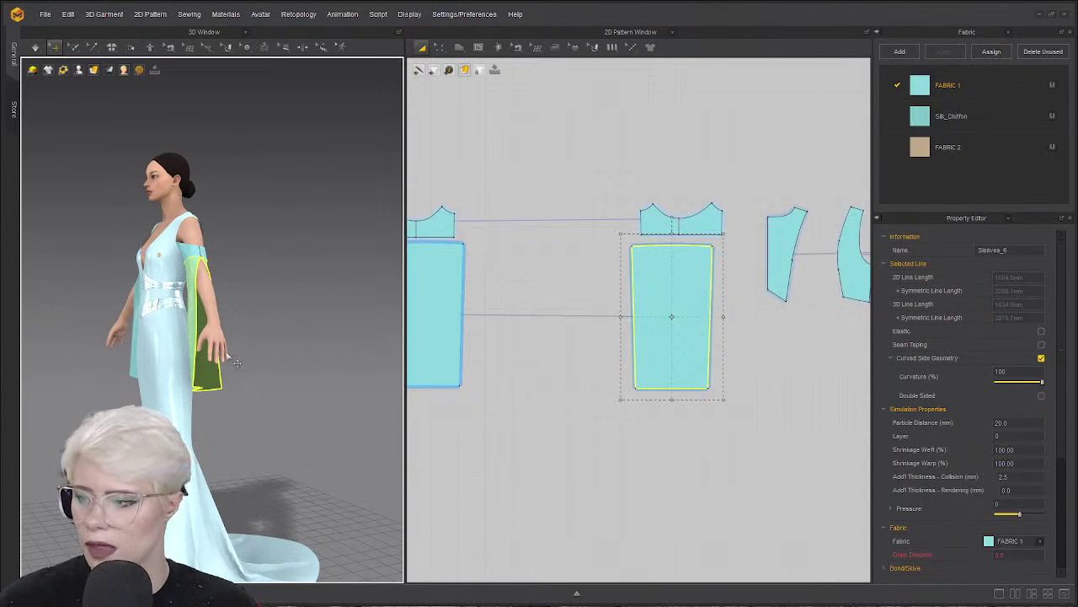
pyautogui.press('z')
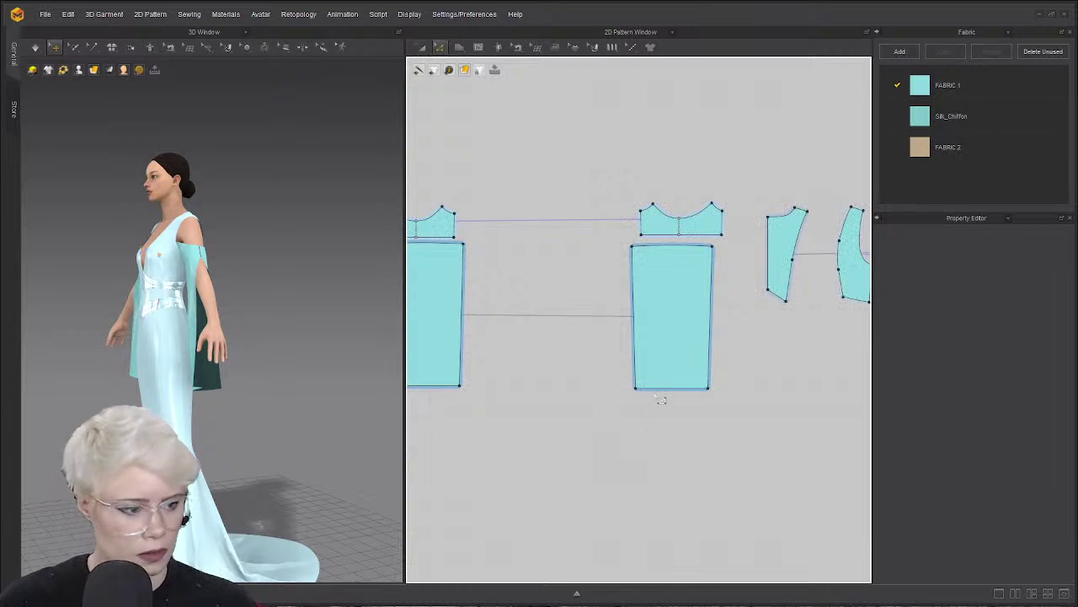
pyautogui.click(662, 390)
pyautogui.moveTo(676, 394); pyautogui.dragTo(669, 503)
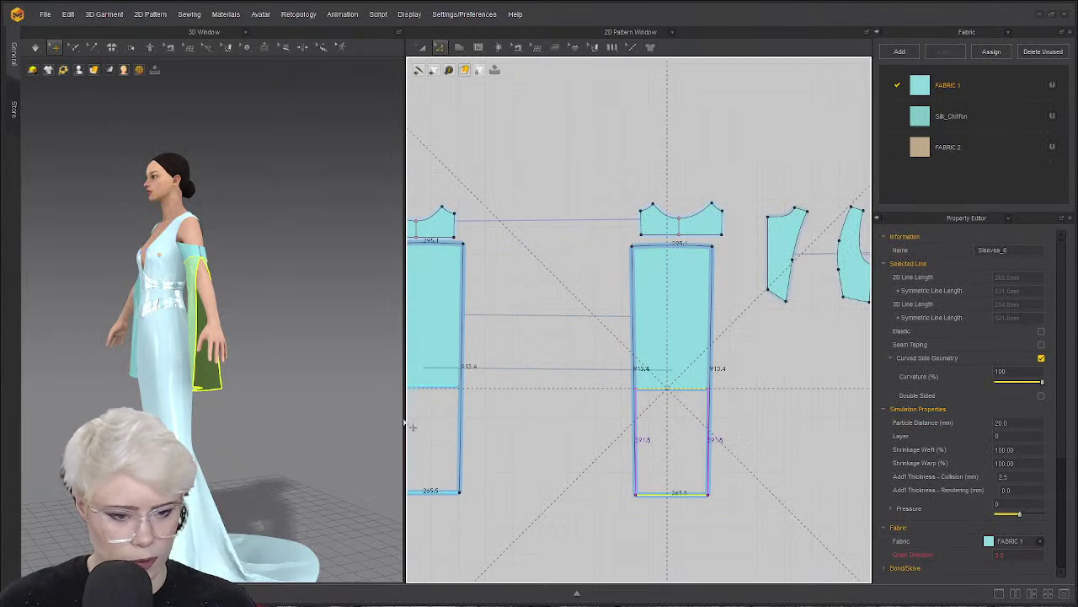
pyautogui.scroll(-2, 606, 345)
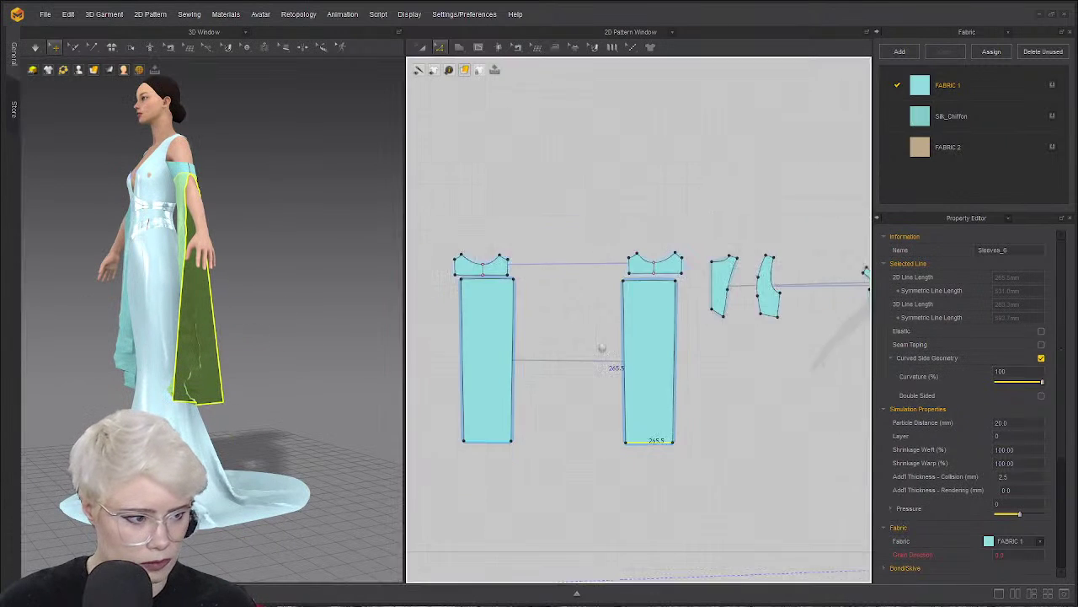
# Extend the lower sleeve panels further by moving the hem edge down until the sleeves reach the floor.
pyautogui.scroll(3, 602, 379)
pyautogui.scroll(-2, 615, 422)
pyautogui.moveTo(614, 422); pyautogui.dragTo(589, 289, button='middle')
pyautogui.click(669, 395)
pyautogui.scroll(2, 639, 315)
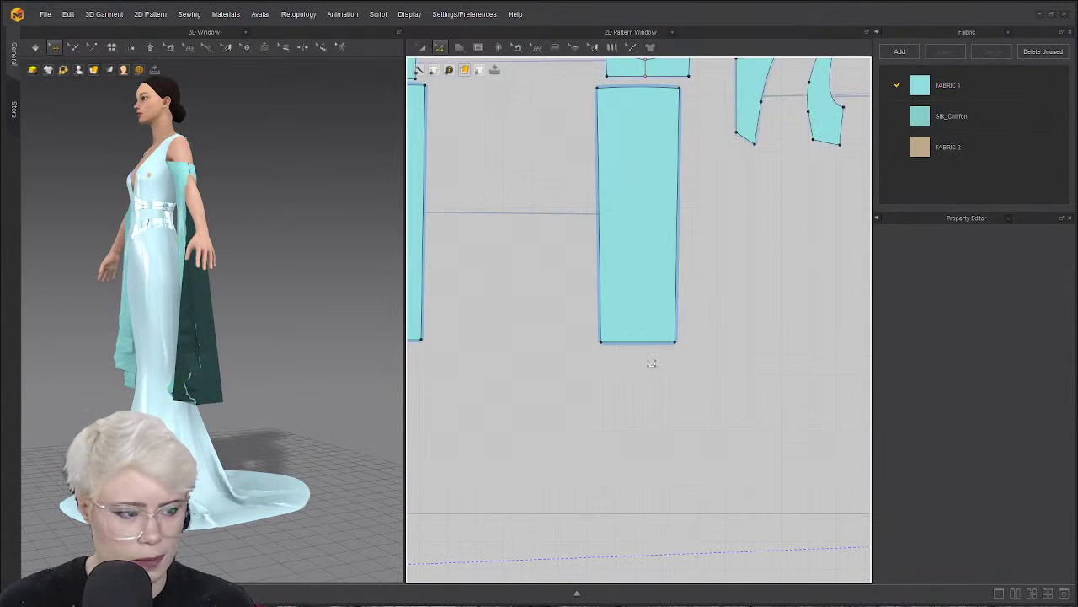
pyautogui.moveTo(649, 343); pyautogui.dragTo(653, 443)
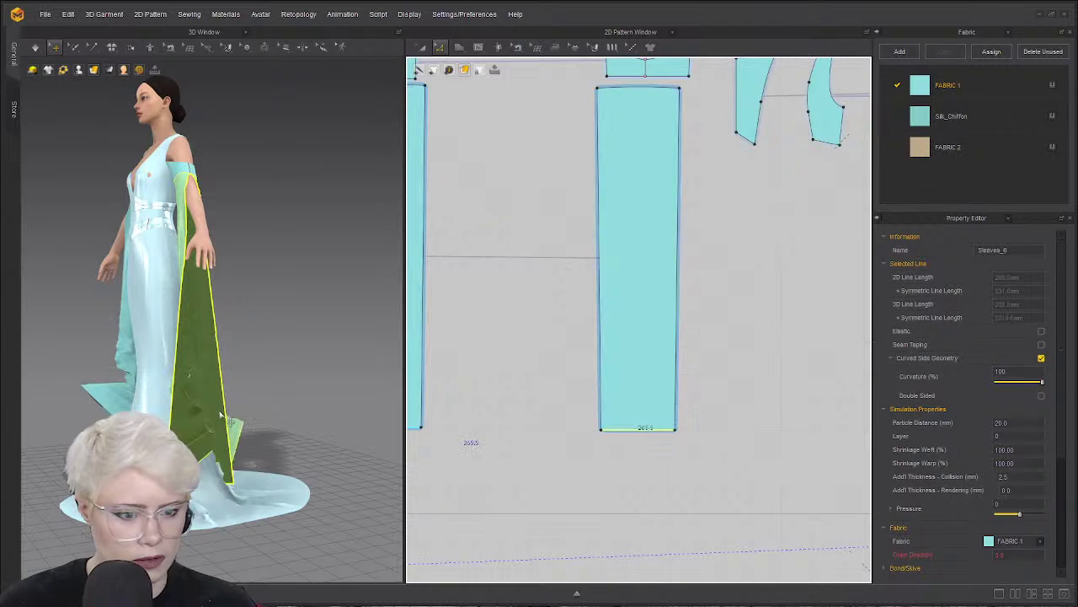
pyautogui.moveTo(266, 435); pyautogui.dragTo(320, 444, button='right')
pyautogui.click(704, 434)
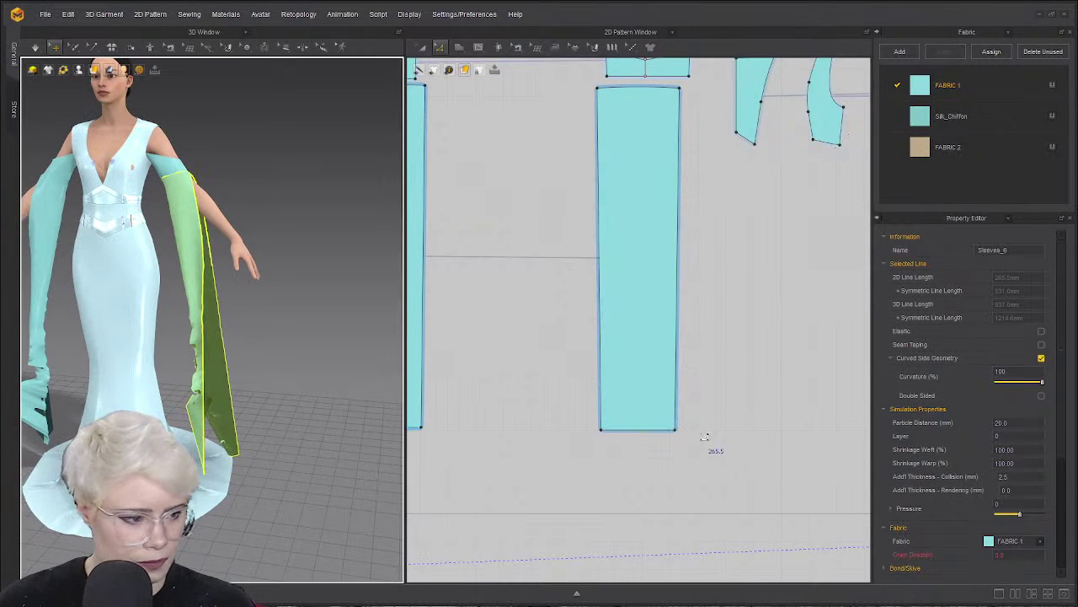
# Flare the lower sleeve panels by moving both hem corners outward symmetrically, and inspect the simulated drape from several angles.
pyautogui.moveTo(676, 429); pyautogui.dragTo(698, 431)
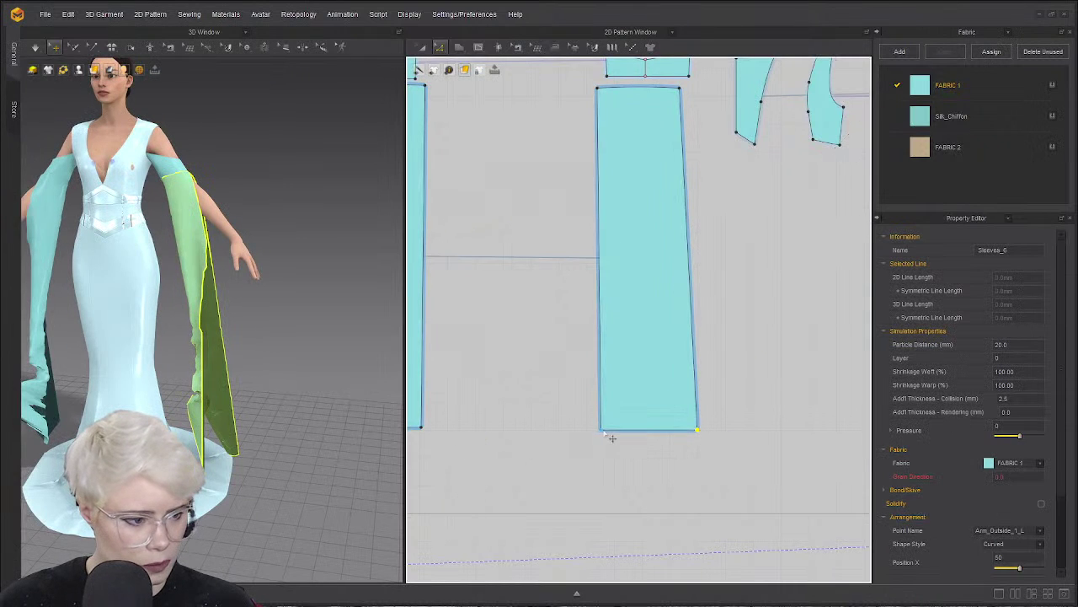
pyautogui.moveTo(600, 430); pyautogui.dragTo(621, 454)
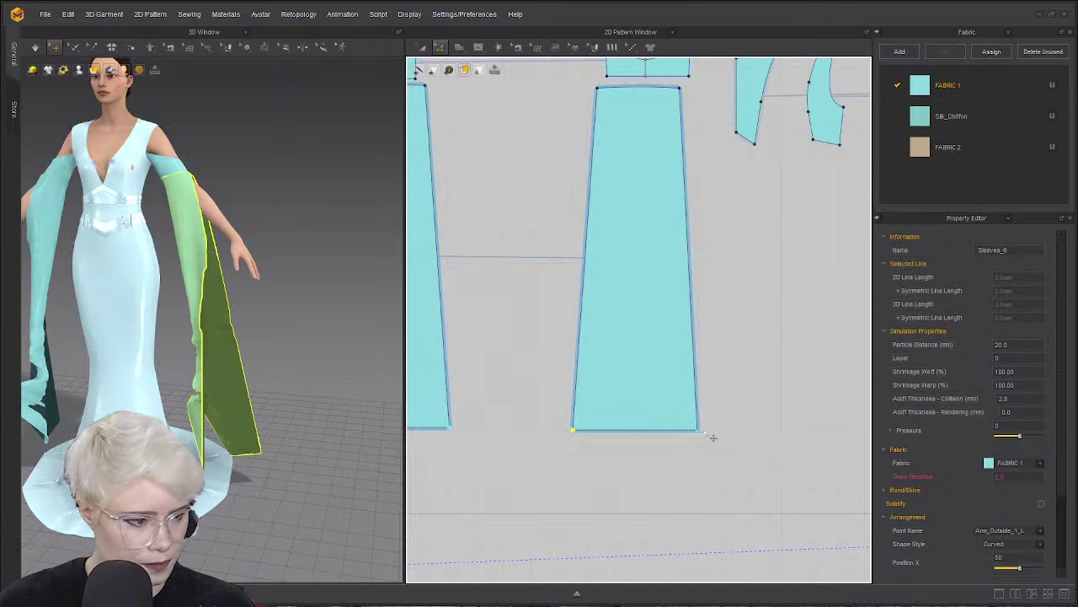
pyautogui.moveTo(713, 437); pyautogui.dragTo(724, 438)
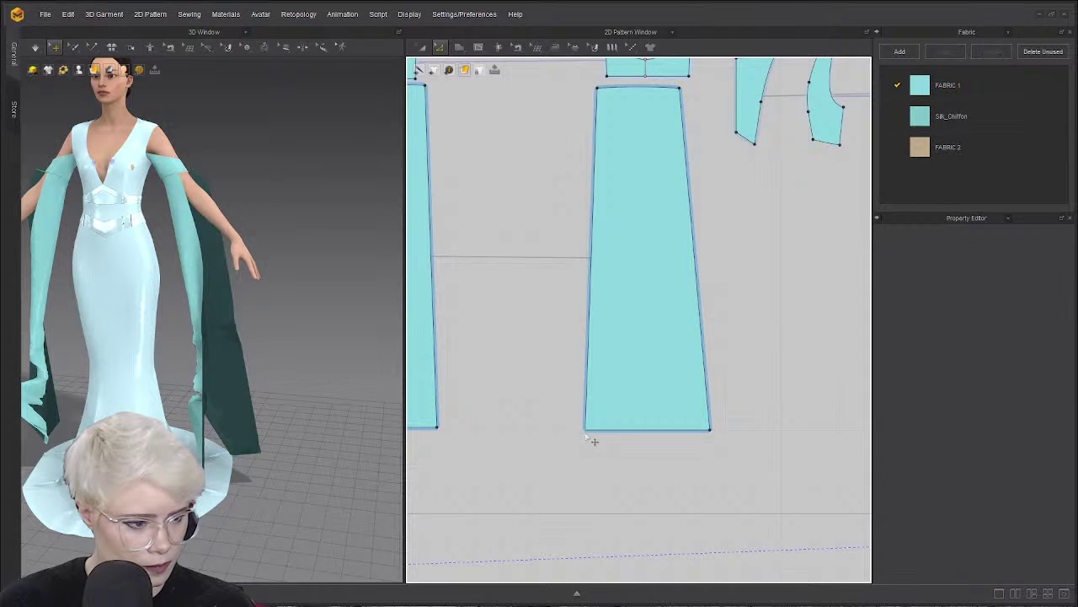
pyautogui.moveTo(595, 441); pyautogui.dragTo(569, 433)
pyautogui.click(611, 497)
pyautogui.moveTo(248, 464); pyautogui.dragTo(217, 495, button='right')
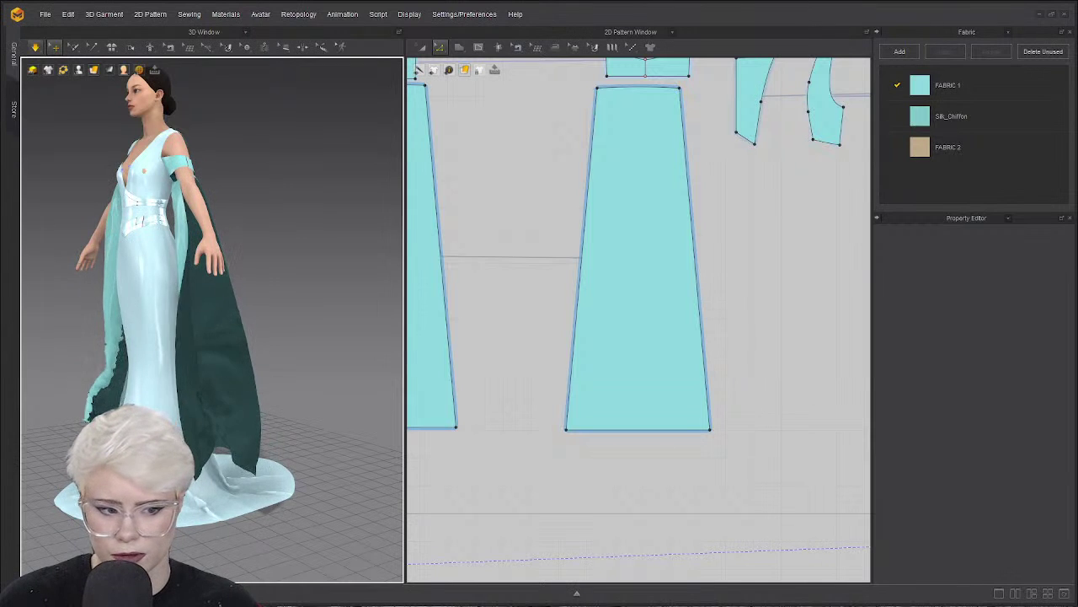
pyautogui.moveTo(221, 400); pyautogui.dragTo(275, 403, button='right')
pyautogui.moveTo(84, 380); pyautogui.dragTo(278, 363, button='middle')
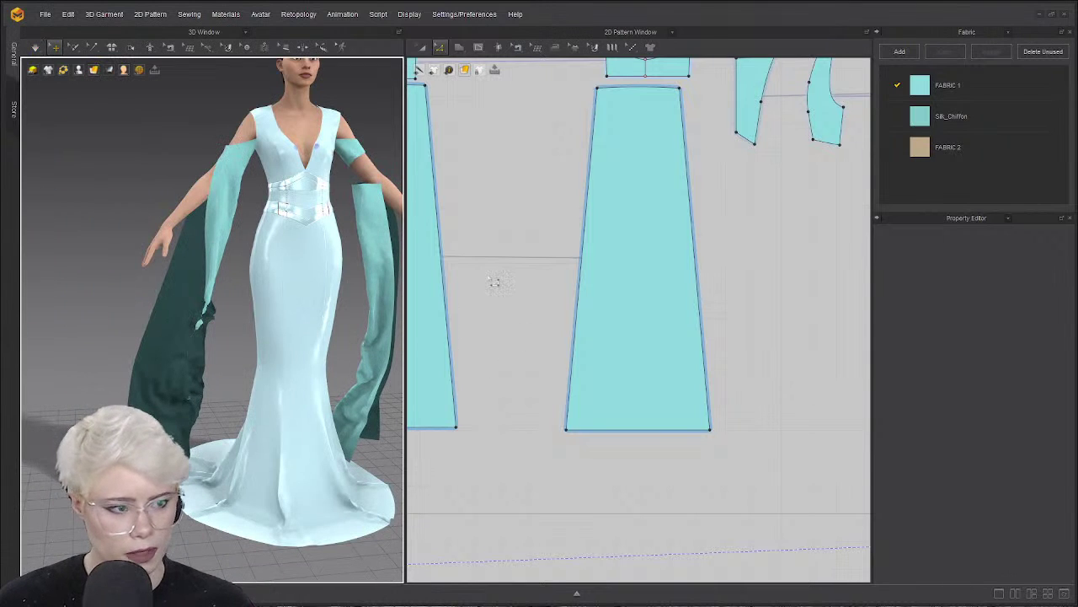
# Sew the top edge of the avatar's left lower sleeve panel to the bottom edge of the upper sleeve piece.
pyautogui.scroll(-3, 497, 371)
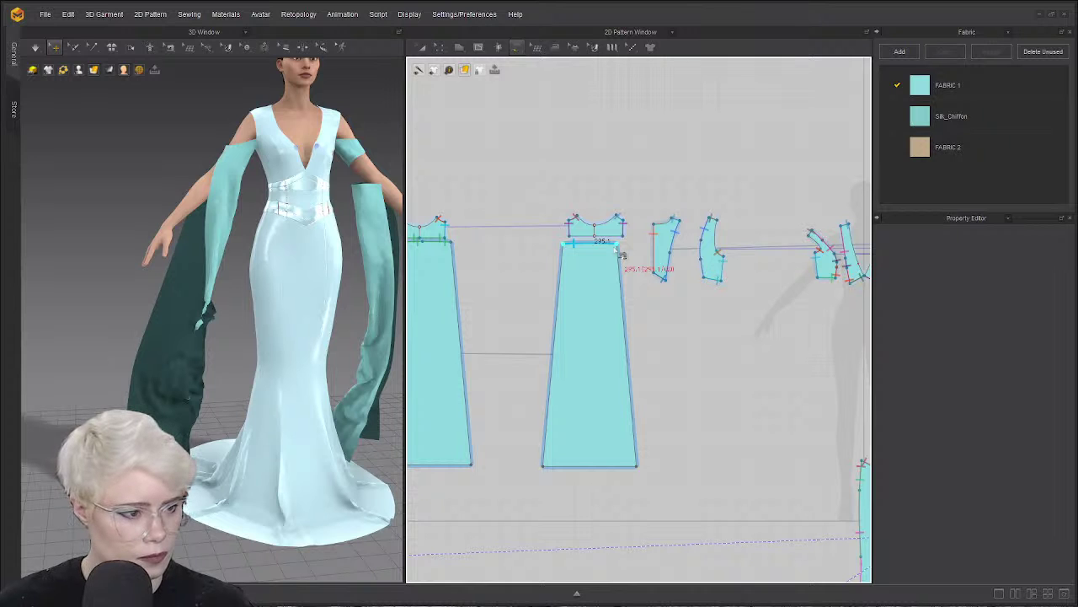
pyautogui.scroll(-2, 324, 215)
pyautogui.scroll(4, 325, 215)
pyautogui.moveTo(312, 227); pyautogui.dragTo(217, 299, button='middle')
pyautogui.scroll(2, 217, 299)
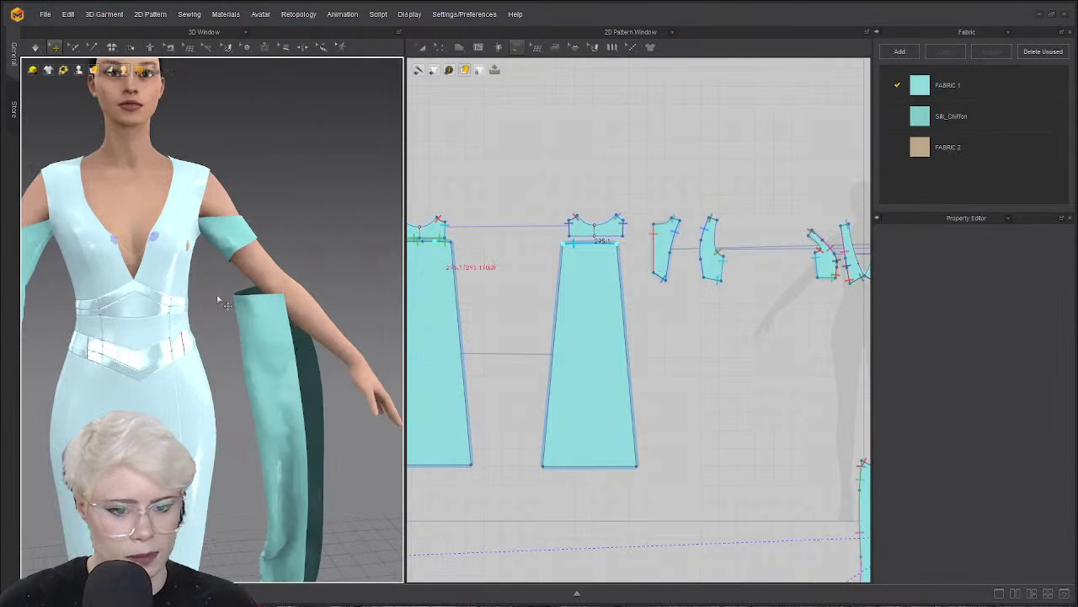
pyautogui.click(587, 236)
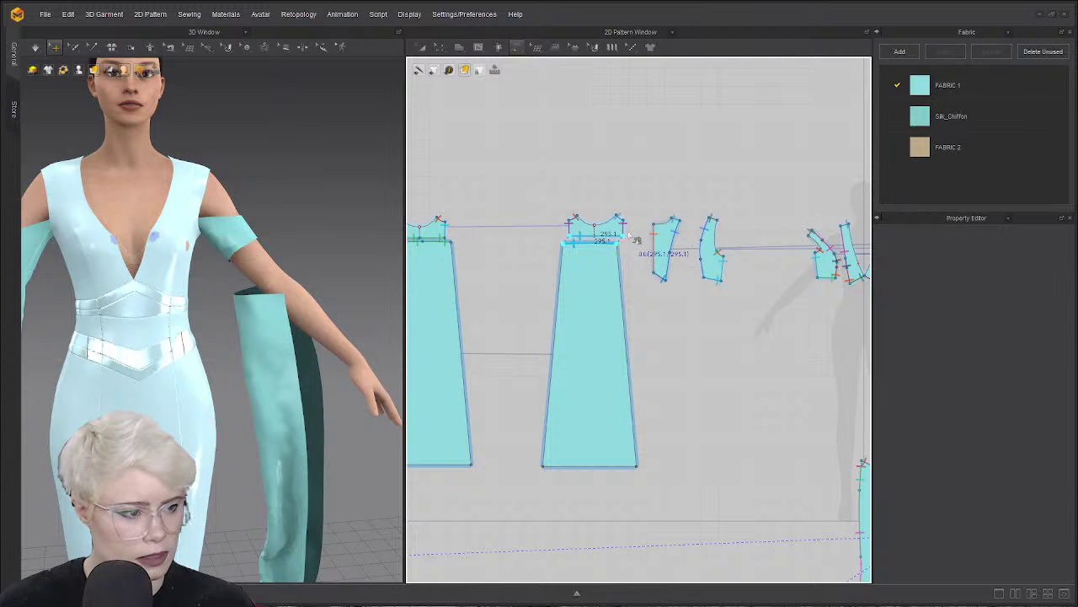
pyautogui.click(294, 290)
pyautogui.moveTo(217, 306); pyautogui.dragTo(271, 291, button='right')
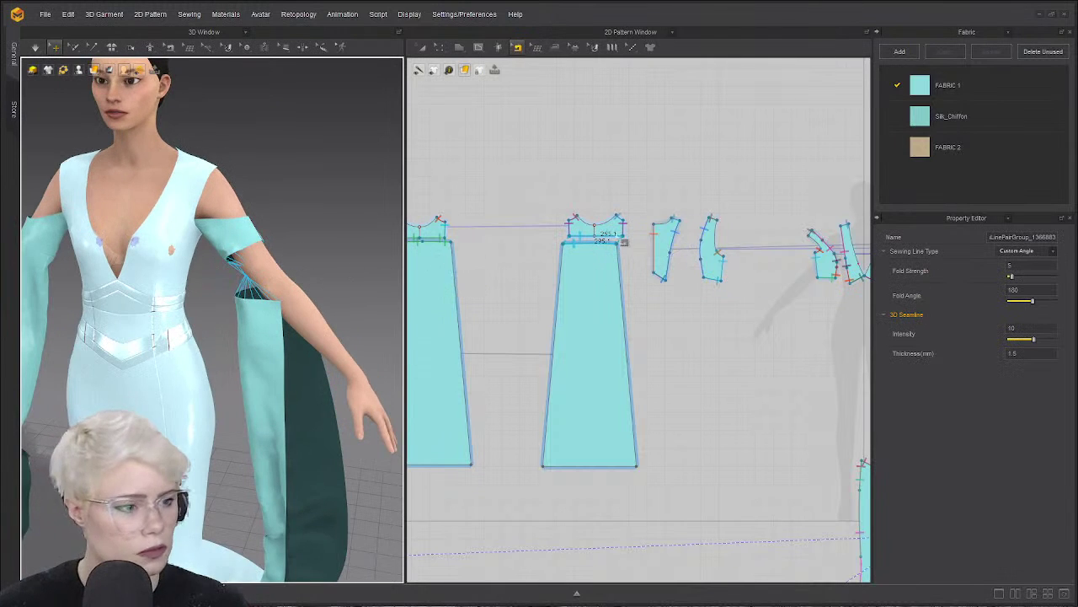
# Simulate the newly sewn left sleeve to test how its lower panel hangs, then undo the simulation.
pyautogui.rightClick(601, 239)
pyautogui.click(649, 285)
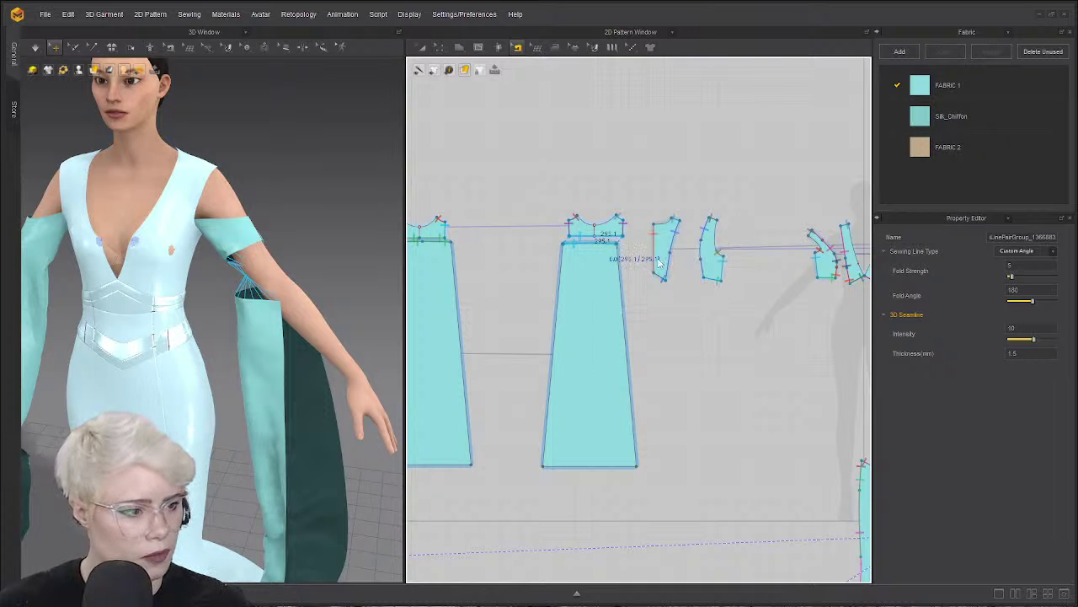
pyautogui.press('a')
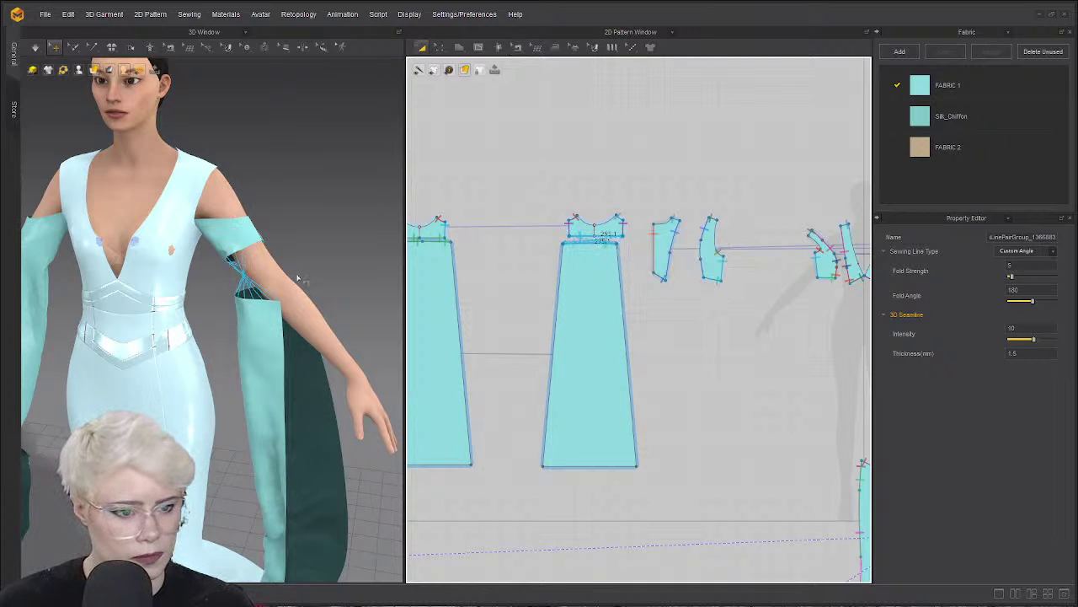
pyautogui.press('space')
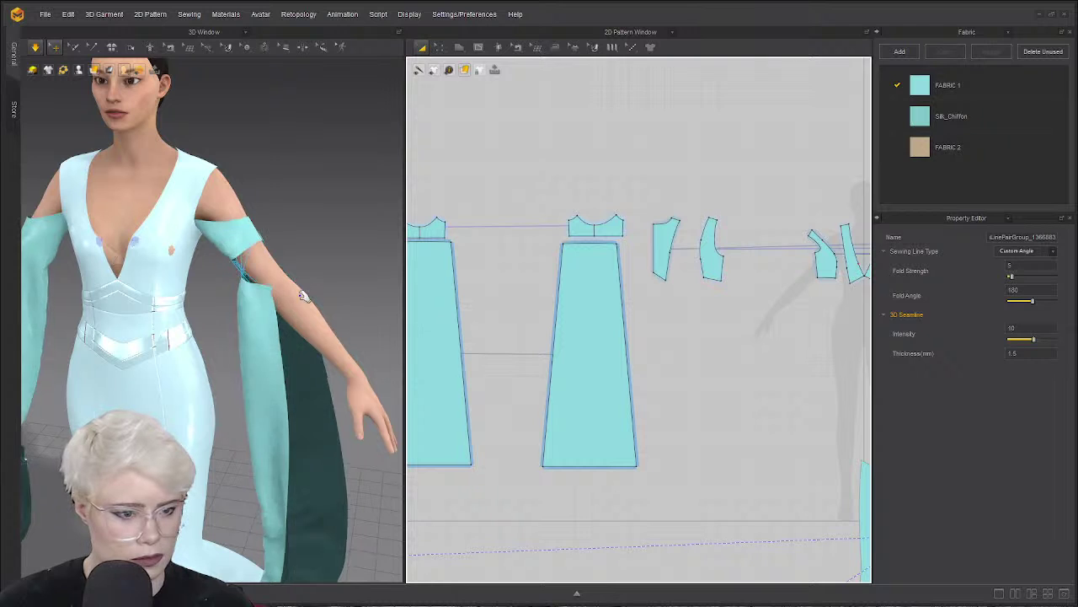
pyautogui.press('space')
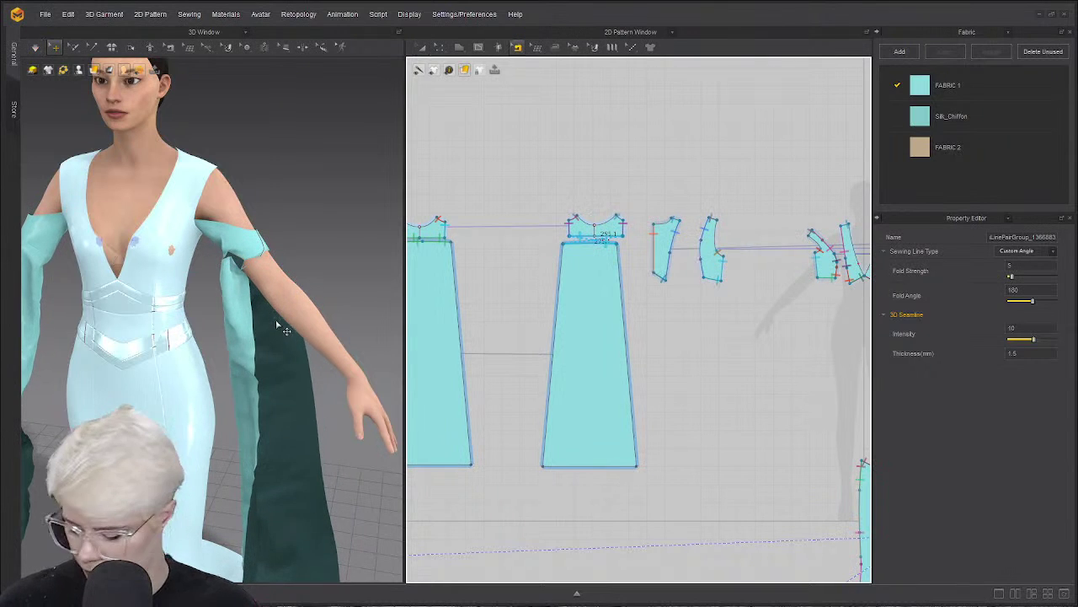
pyautogui.hotkey('ctrl', 'z')
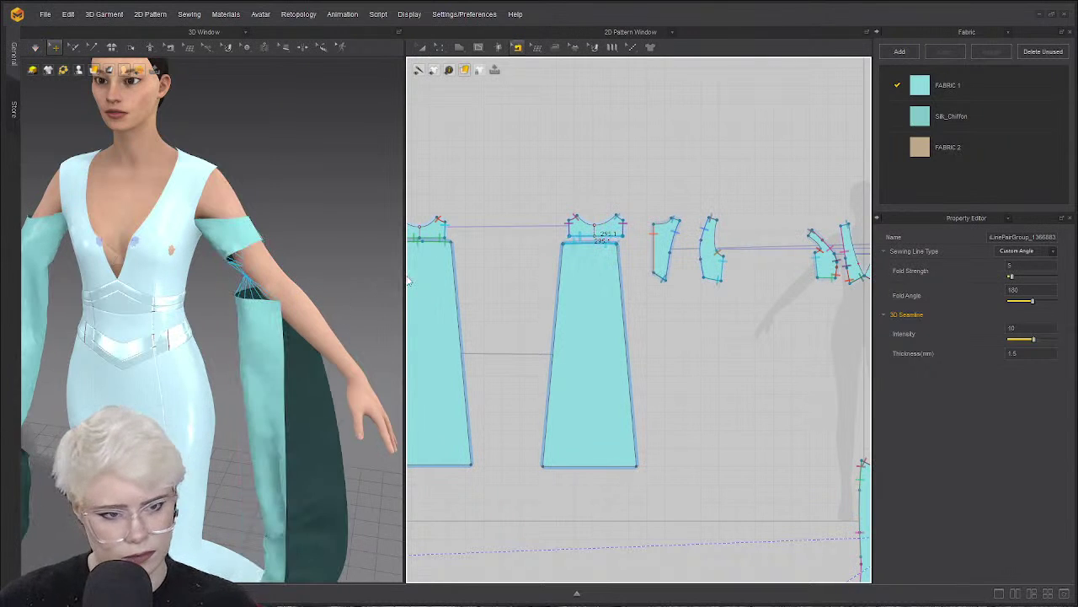
# Delete the sewing between the left upper sleeve piece and the lower panel.
pyautogui.rightClick(596, 245)
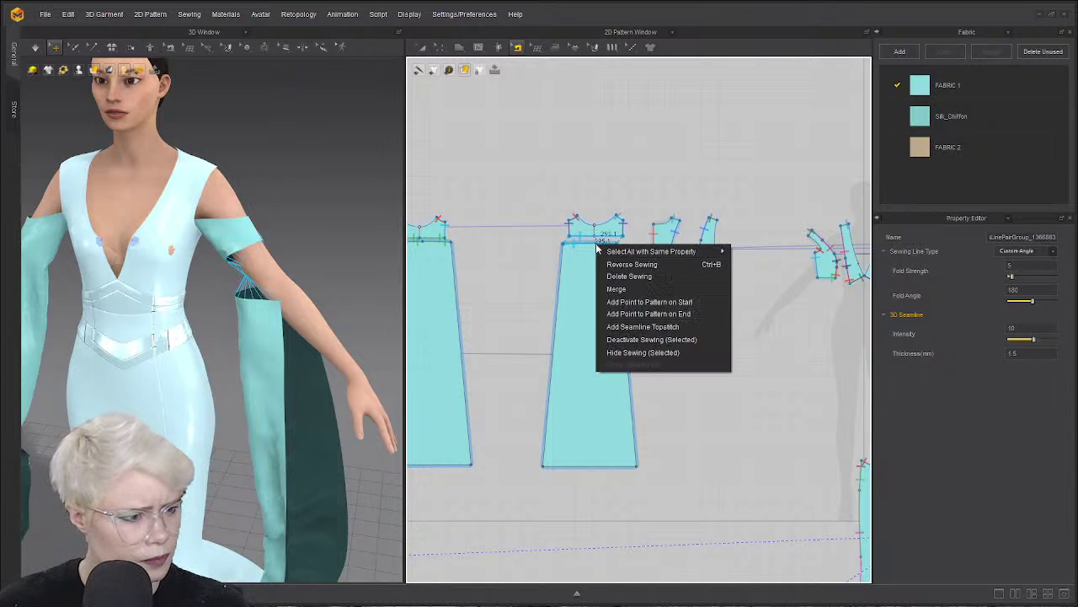
pyautogui.click(645, 277)
pyautogui.scroll(5, 281, 281)
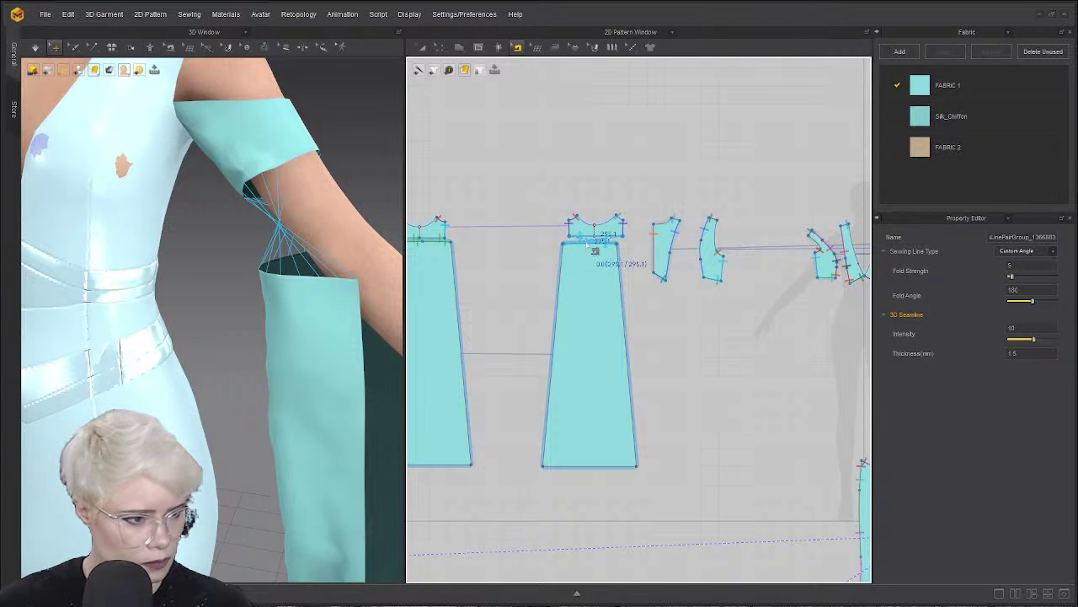
pyautogui.press('Delete')
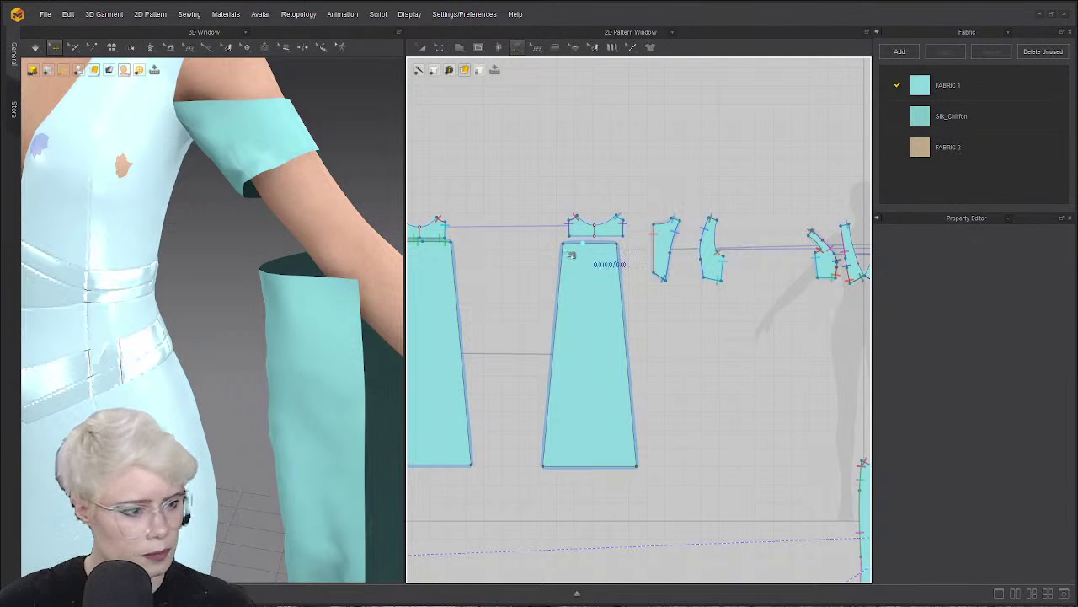
# Try re-sewing the left lower panel to the upper sleeve piece with Free Sewing, then remove the seam.
pyautogui.click(618, 244)
pyautogui.click(623, 236)
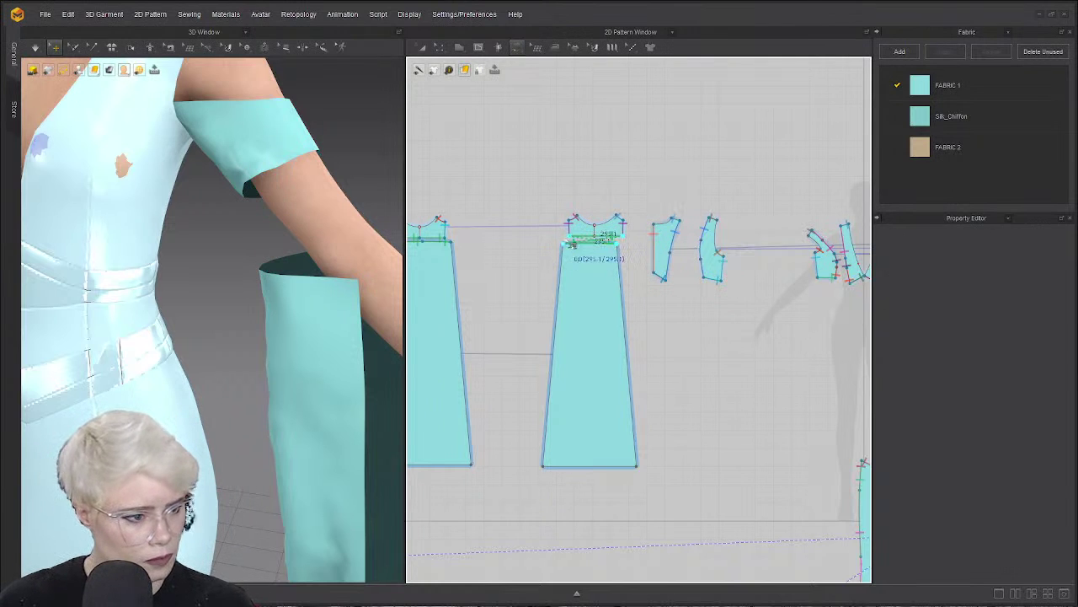
pyautogui.click(571, 239)
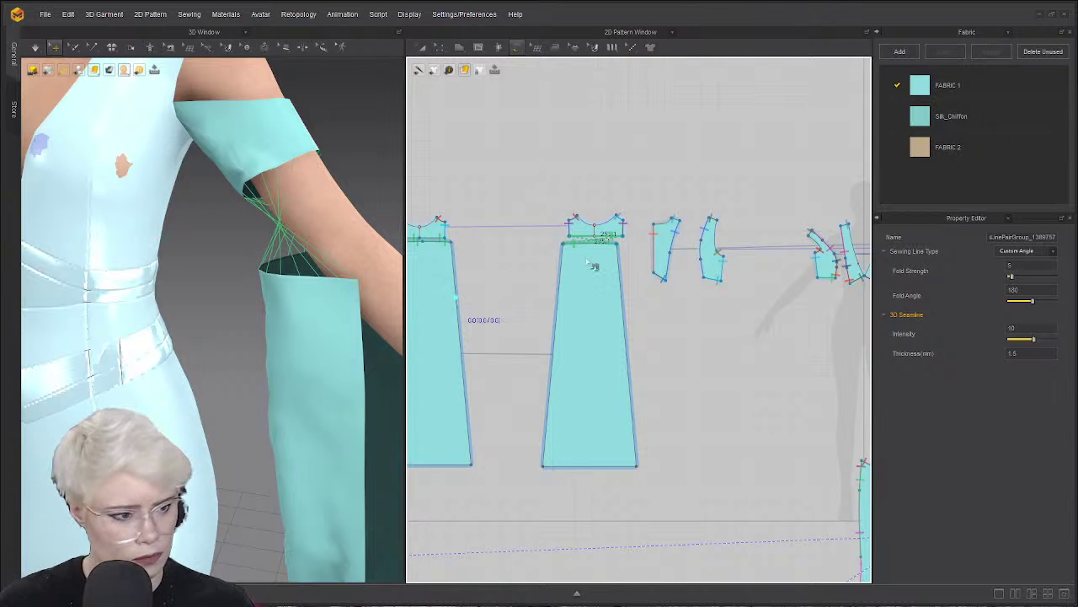
pyautogui.press('Delete')
# Delete the avatar's left lower sleeve panel.
pyautogui.scroll(3, 583, 250)
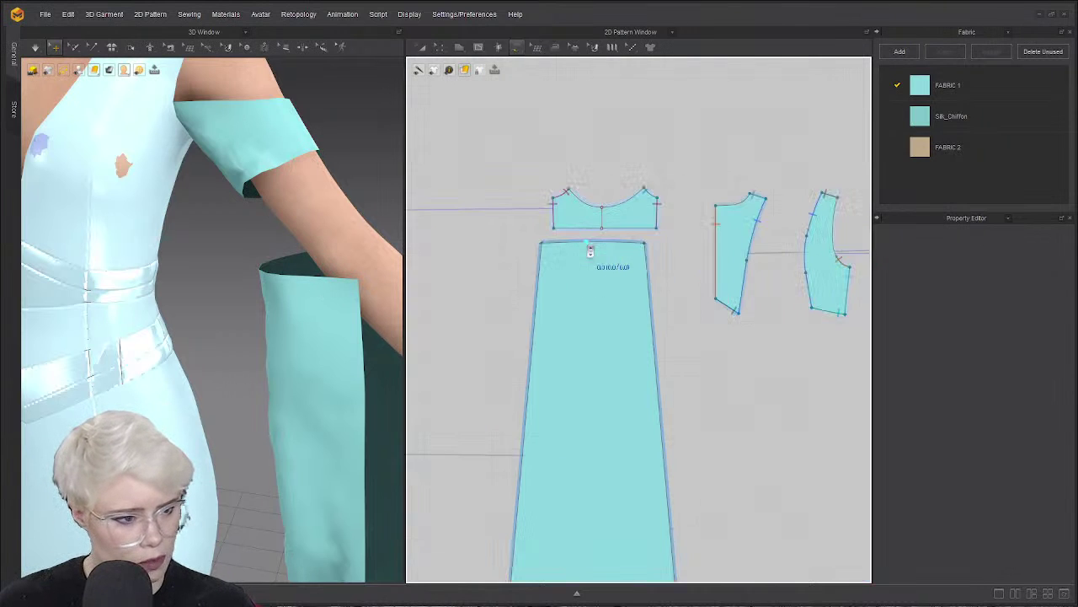
pyautogui.scroll(-2, 648, 287)
pyautogui.scroll(1, 648, 286)
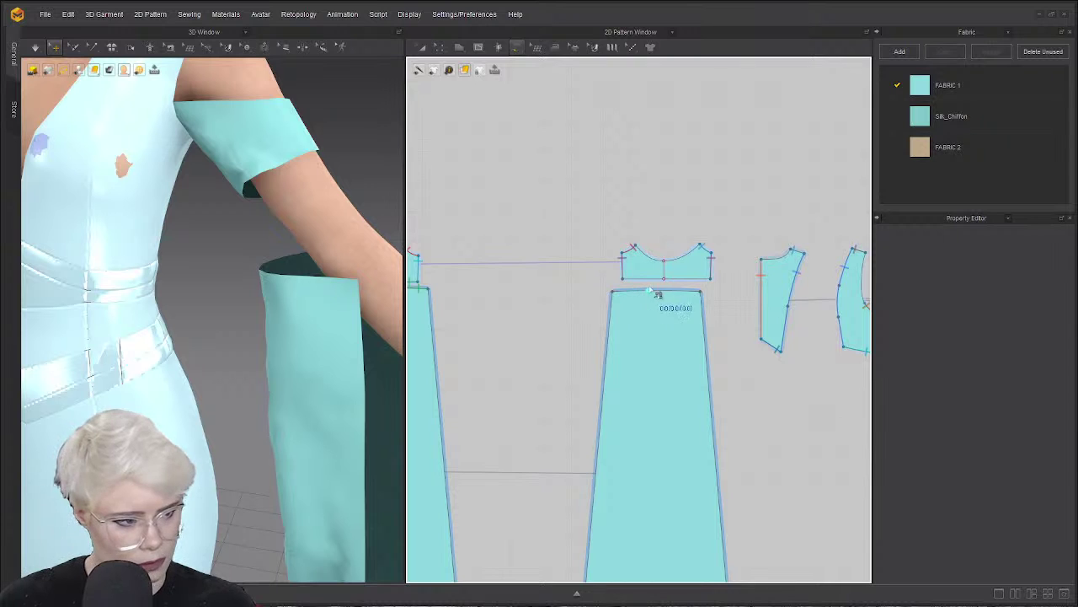
pyautogui.press('a')
pyautogui.click(617, 348)
pyautogui.press('Delete')
# Create a linked symmetric copy of the remaining lower sleeve panel and place it beneath the other upper sleeve piece.
pyautogui.scroll(-3, 636, 342)
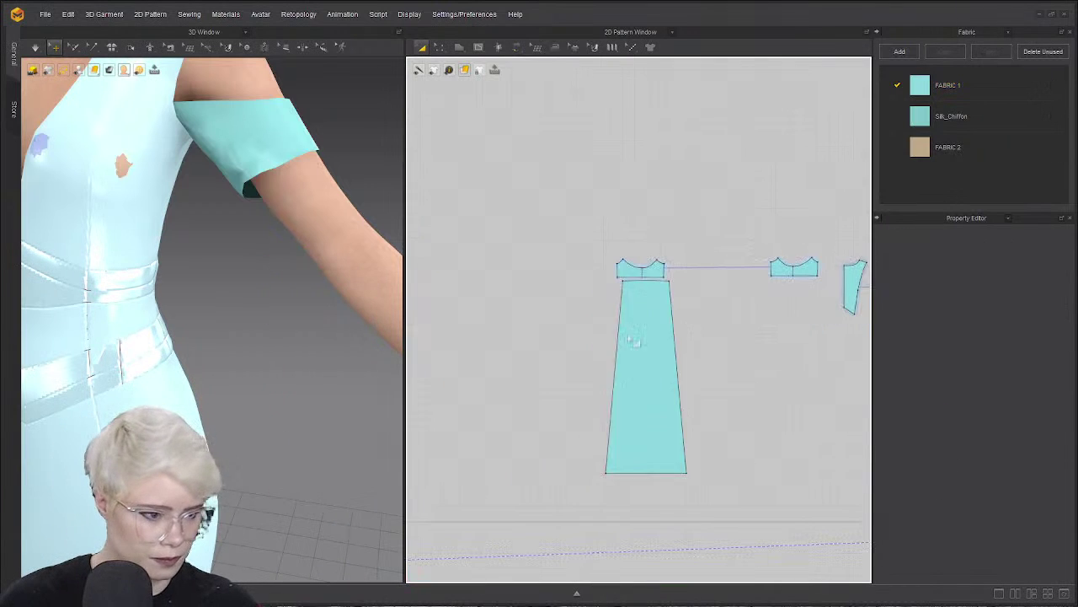
pyautogui.click(647, 321)
pyautogui.rightClick(673, 331)
pyautogui.click(739, 355)
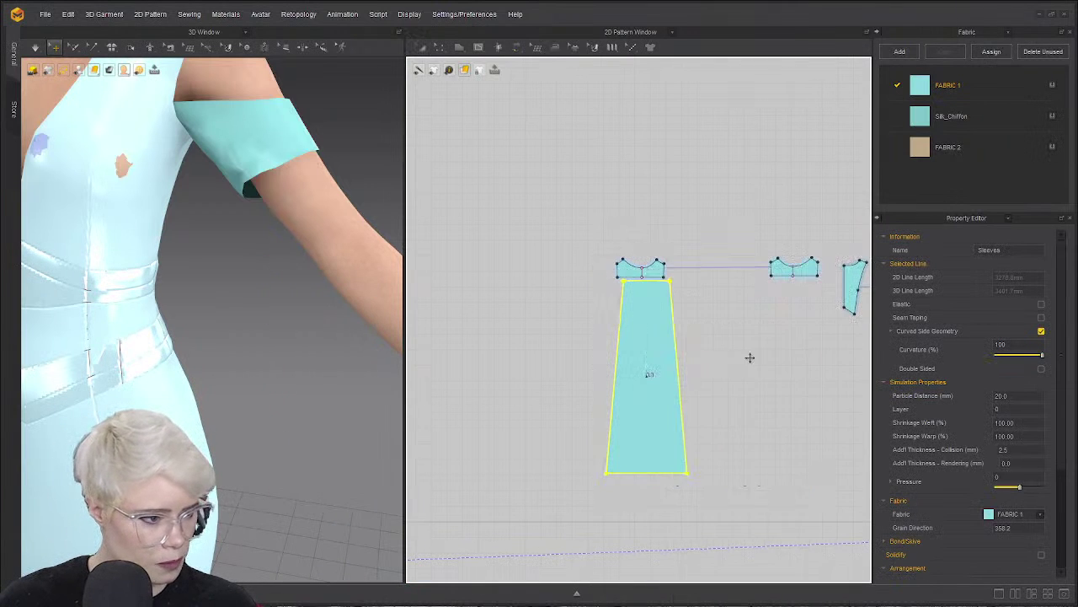
pyautogui.click(699, 375)
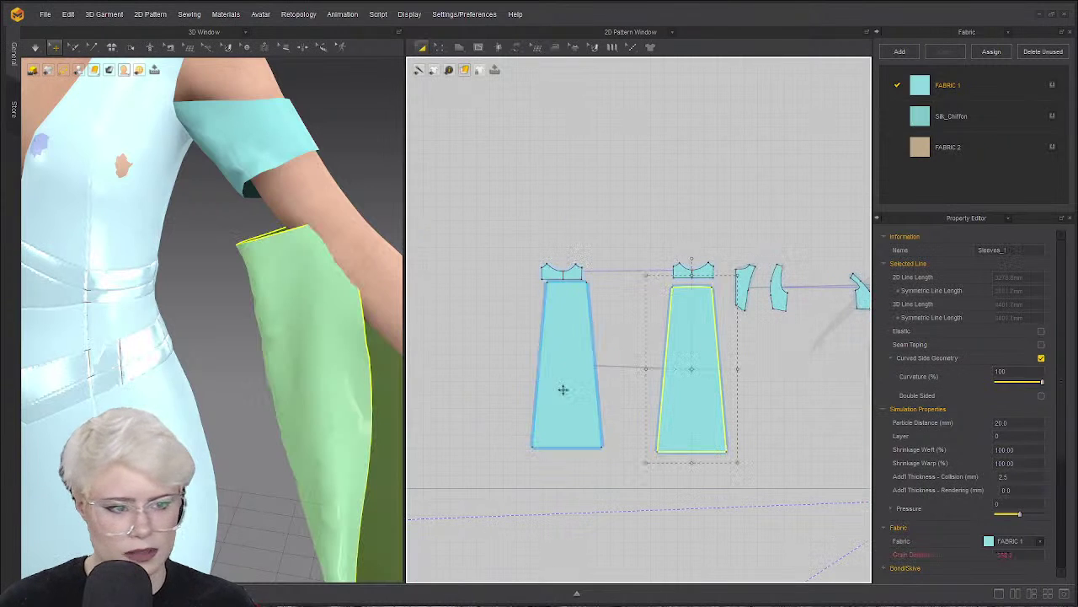
# Split the copied lower sleeve panel's top edge uniformly into 2 segments.
pyautogui.press('n')
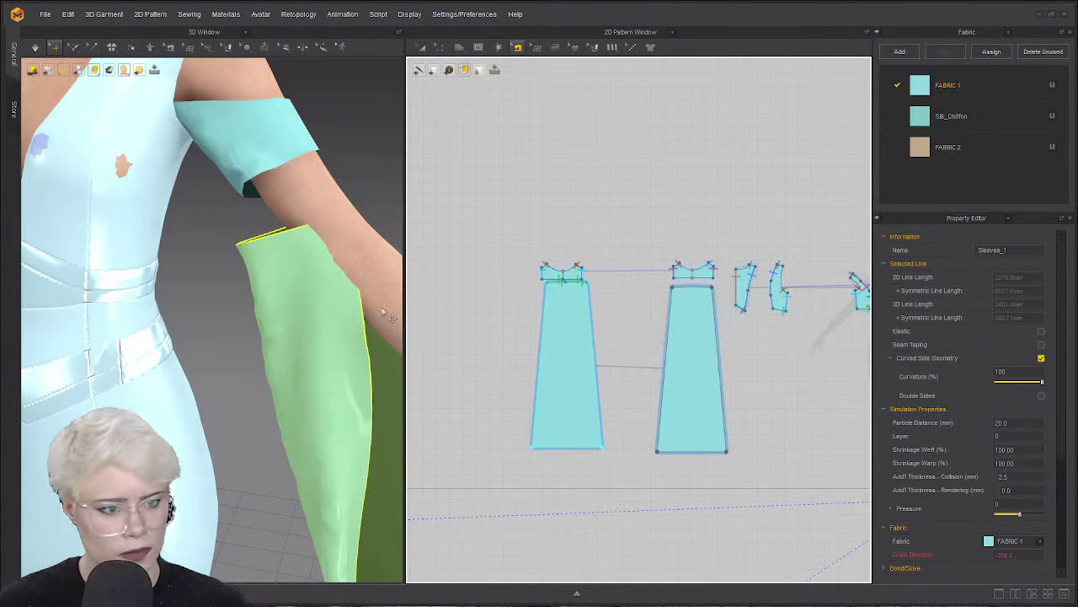
pyautogui.scroll(3, 722, 291)
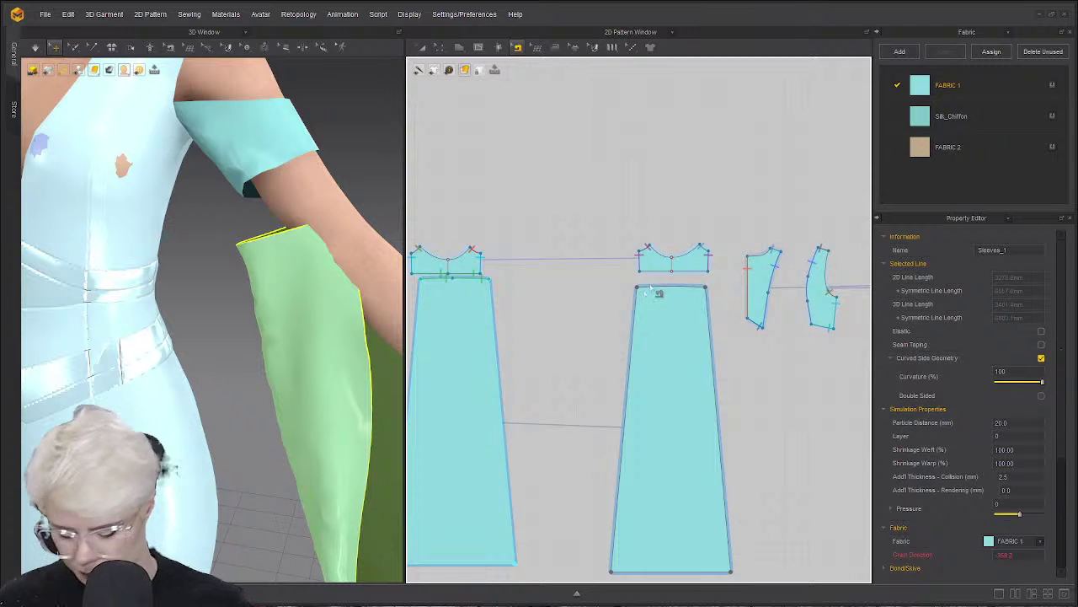
pyautogui.scroll(3, 640, 290)
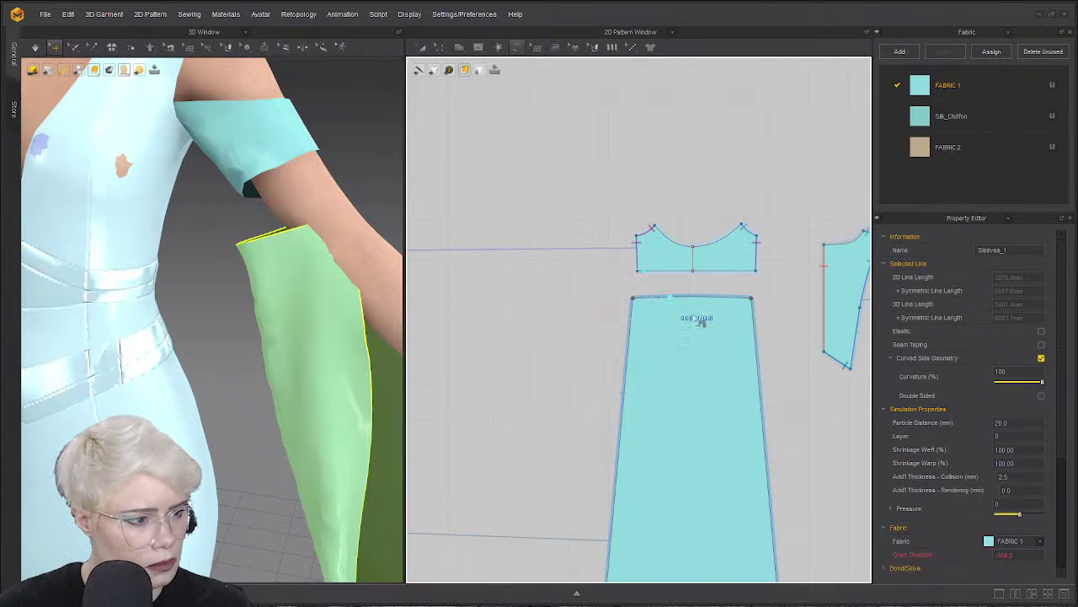
pyautogui.click(693, 296)
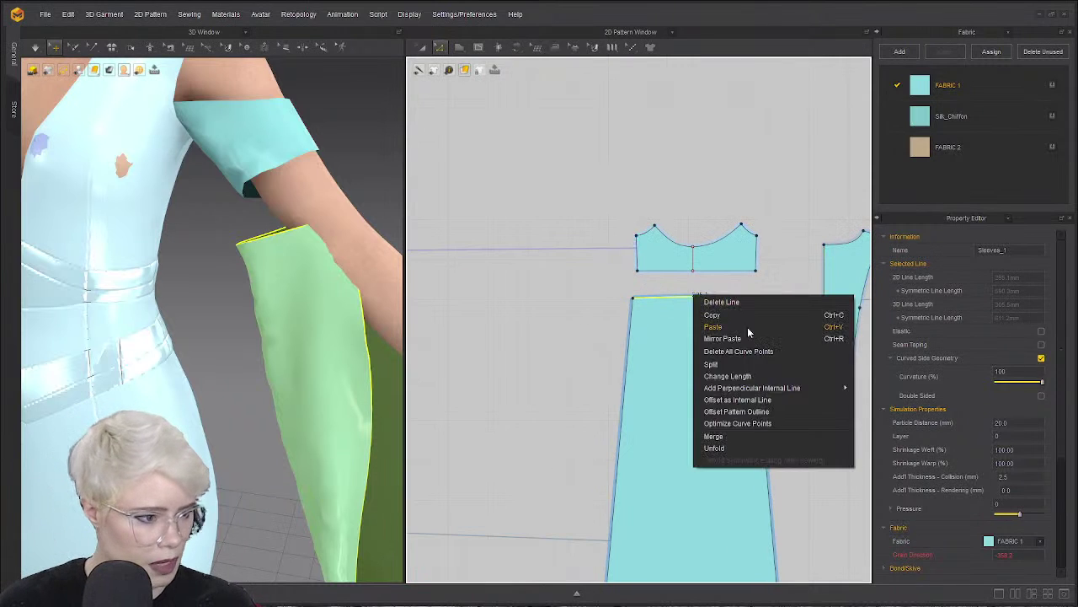
pyautogui.rightClick(693, 294)
pyautogui.click(710, 363)
pyautogui.click(493, 325)
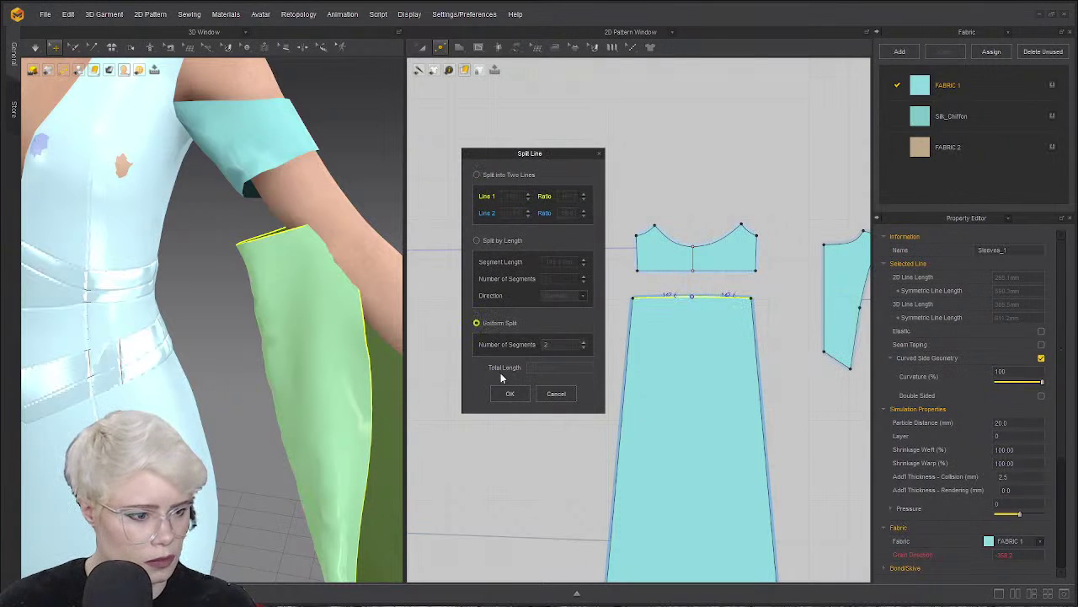
pyautogui.click(510, 394)
pyautogui.click(578, 340)
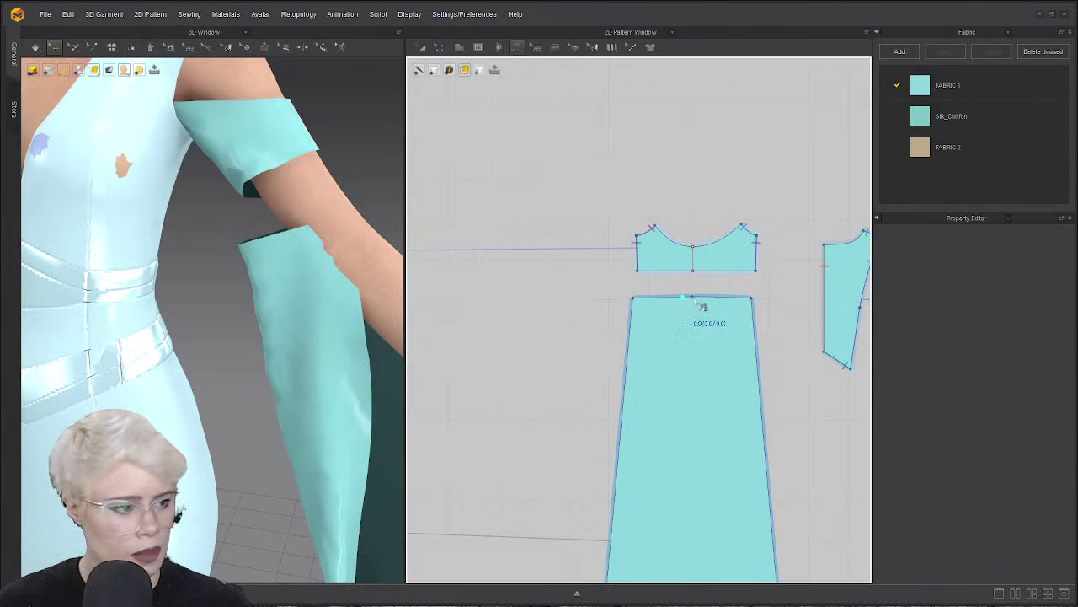
pyautogui.scroll(-5, 623, 295)
pyautogui.scroll(-2, 619, 291)
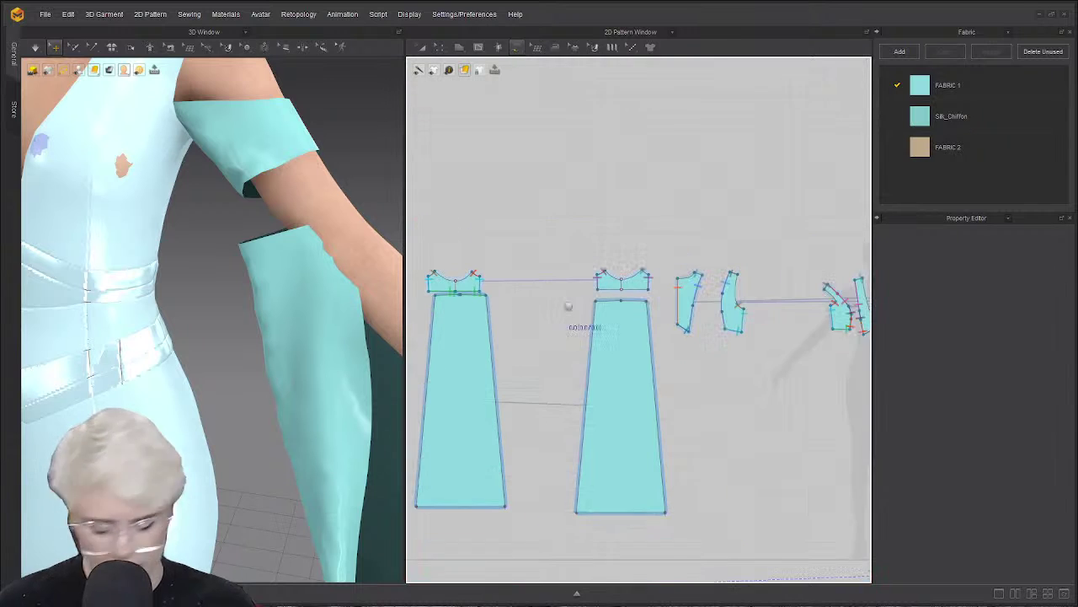
pyautogui.scroll(-2, 621, 309)
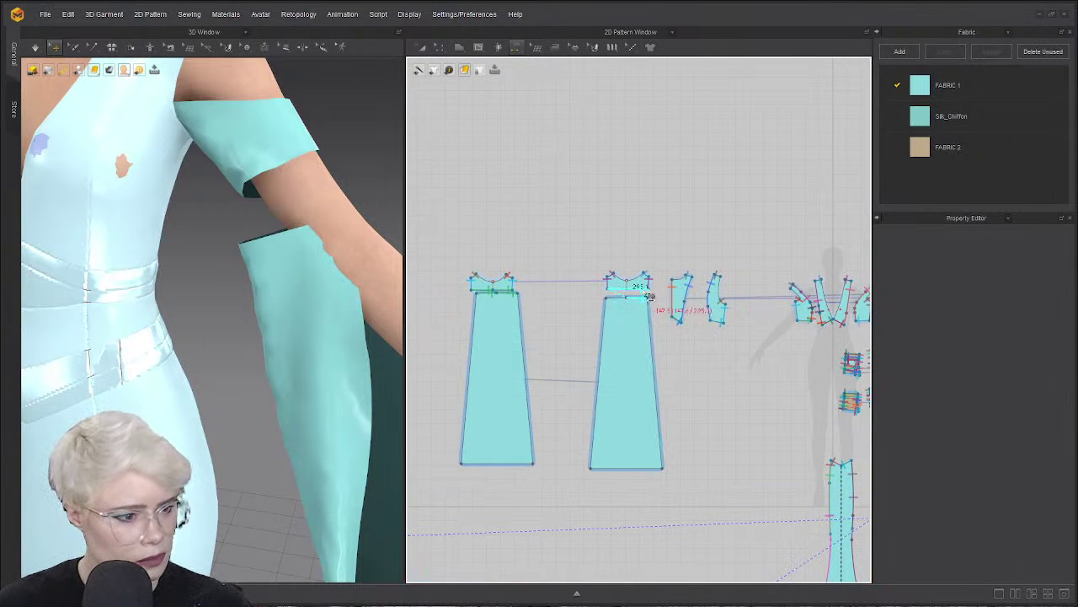
pyautogui.scroll(3, 650, 297)
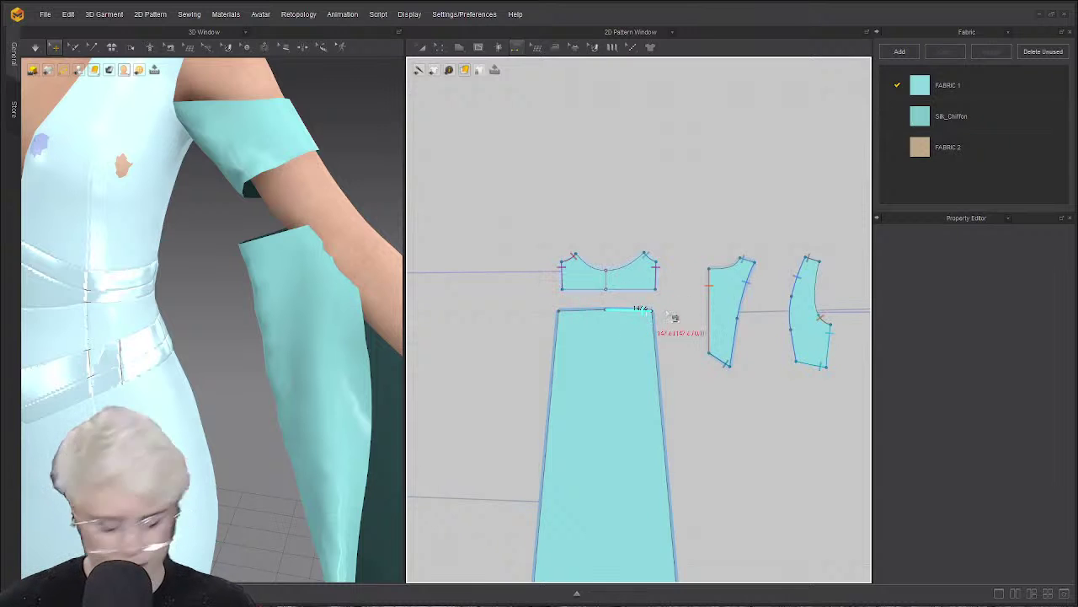
pyautogui.scroll(-2, 690, 309)
pyautogui.scroll(1, 732, 287)
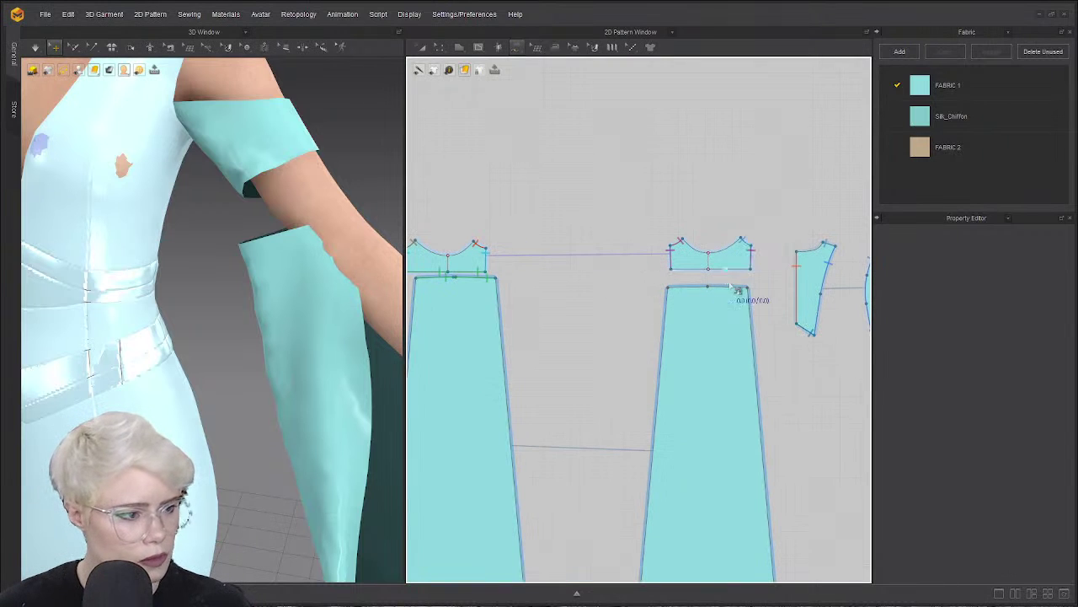
pyautogui.click(747, 288)
pyautogui.click(708, 286)
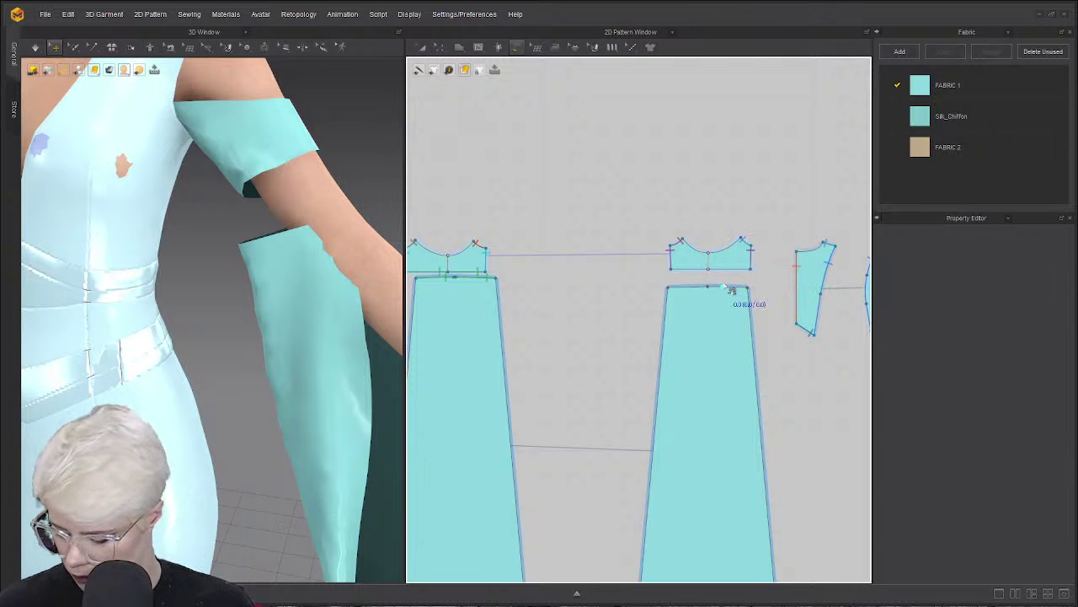
pyautogui.press('b')
pyautogui.click(506, 285)
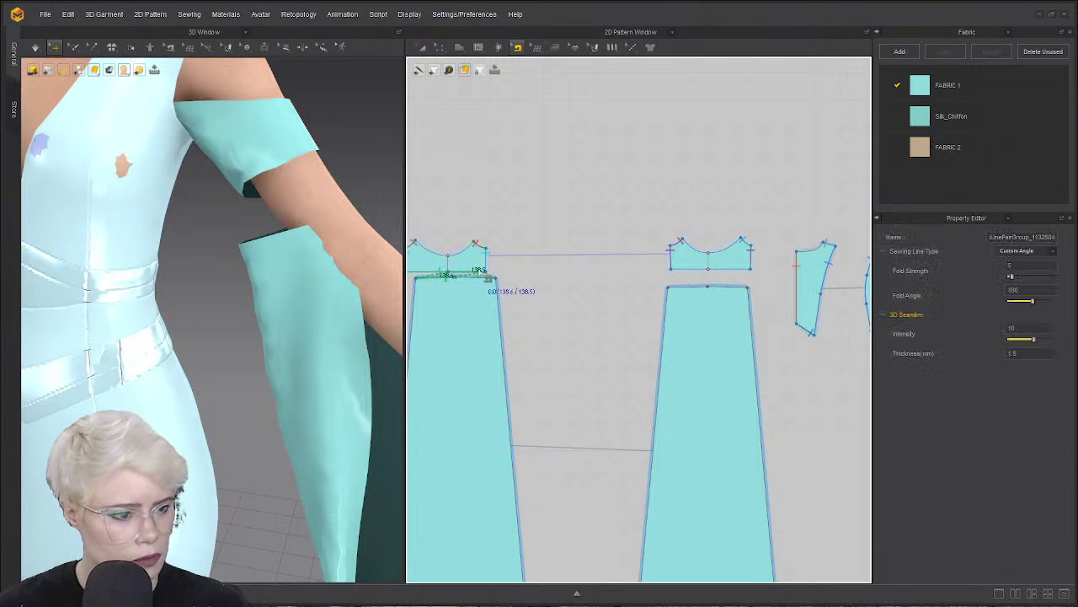
# Use Free Sewing to join each half of the split panel's top edge to the opposite half of the upper sleeve piece's bottom edge.
pyautogui.press('n')
pyautogui.click(700, 287)
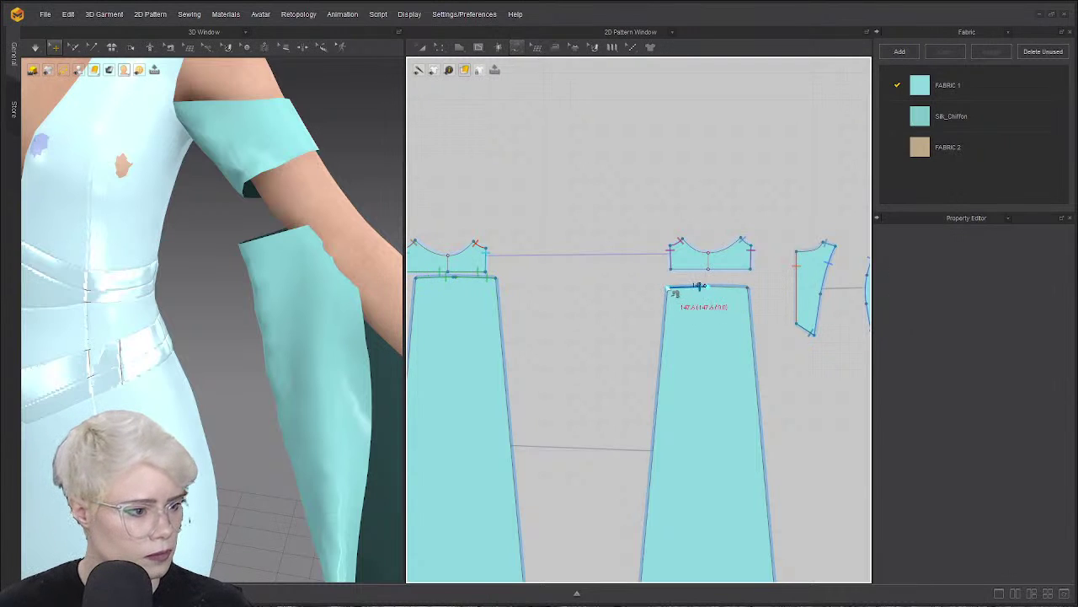
pyautogui.click(750, 293)
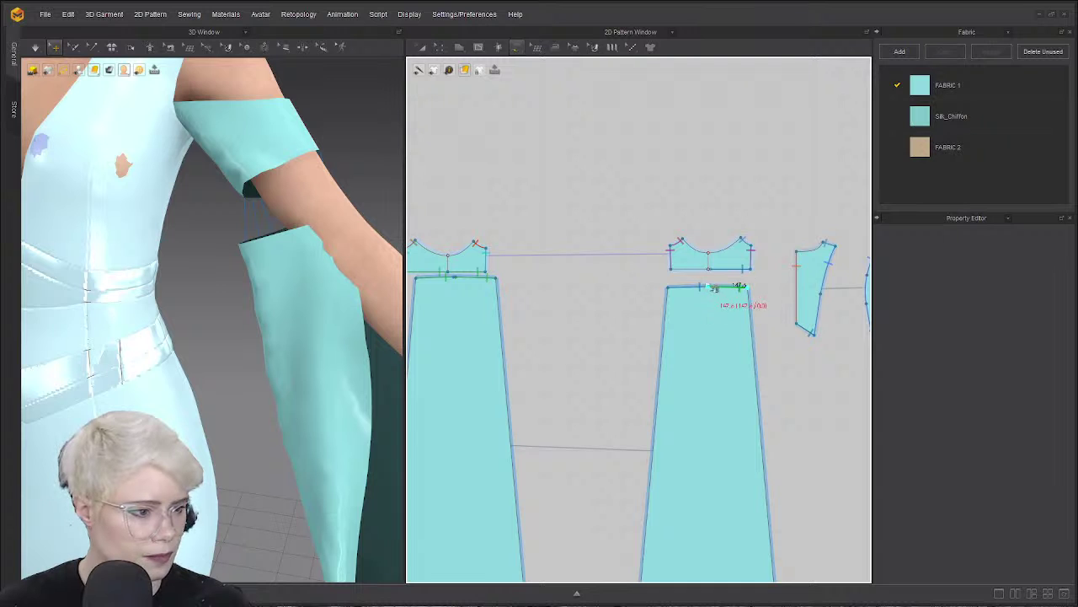
pyautogui.click(717, 277)
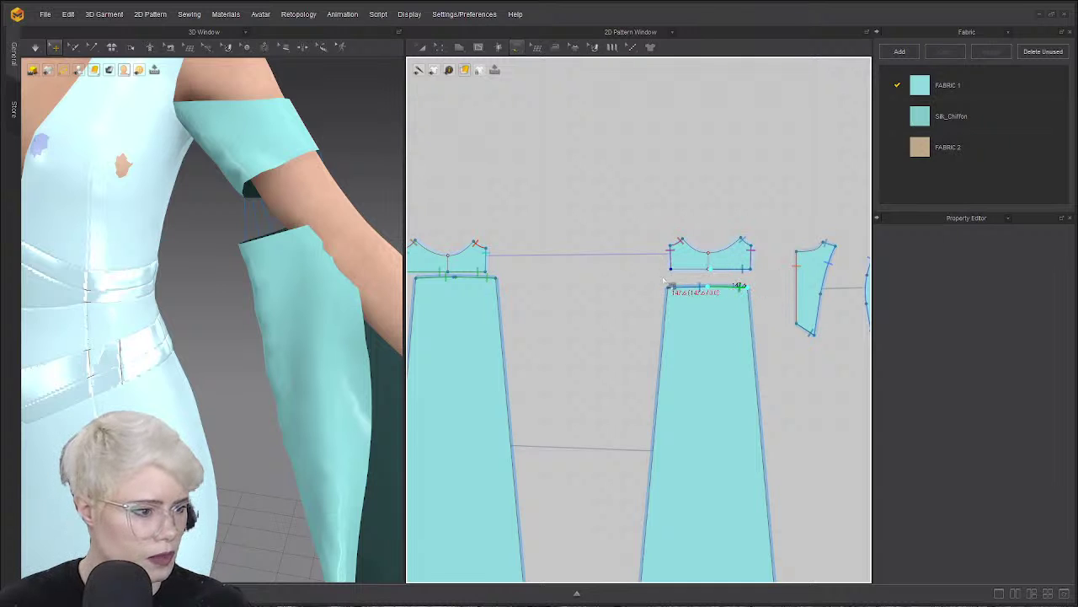
pyautogui.click(683, 279)
pyautogui.scroll(-3, 441, 322)
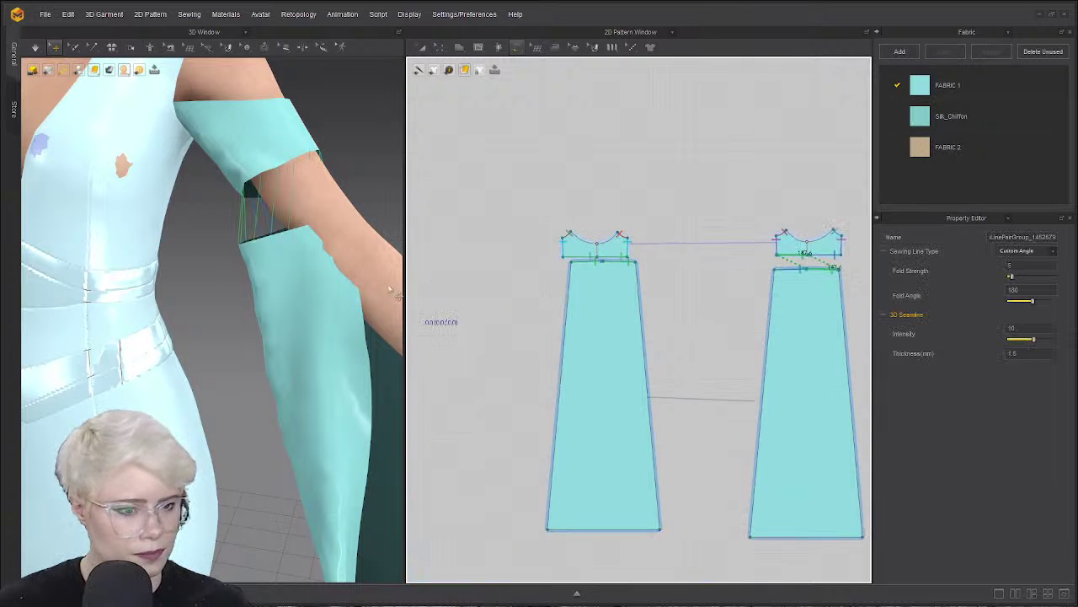
# Simulate the garment to pull the lower sleeve panels up to the upper sleeve pieces, and stop the simulation.
pyautogui.moveTo(294, 279); pyautogui.dragTo(302, 303, button='right')
pyautogui.press('a')
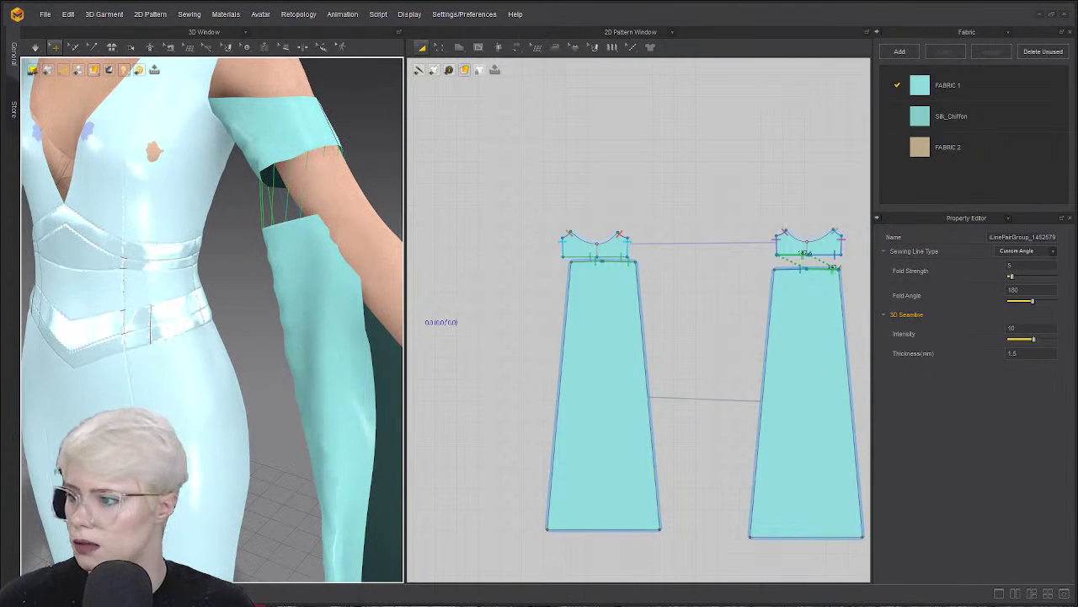
pyautogui.press('space')
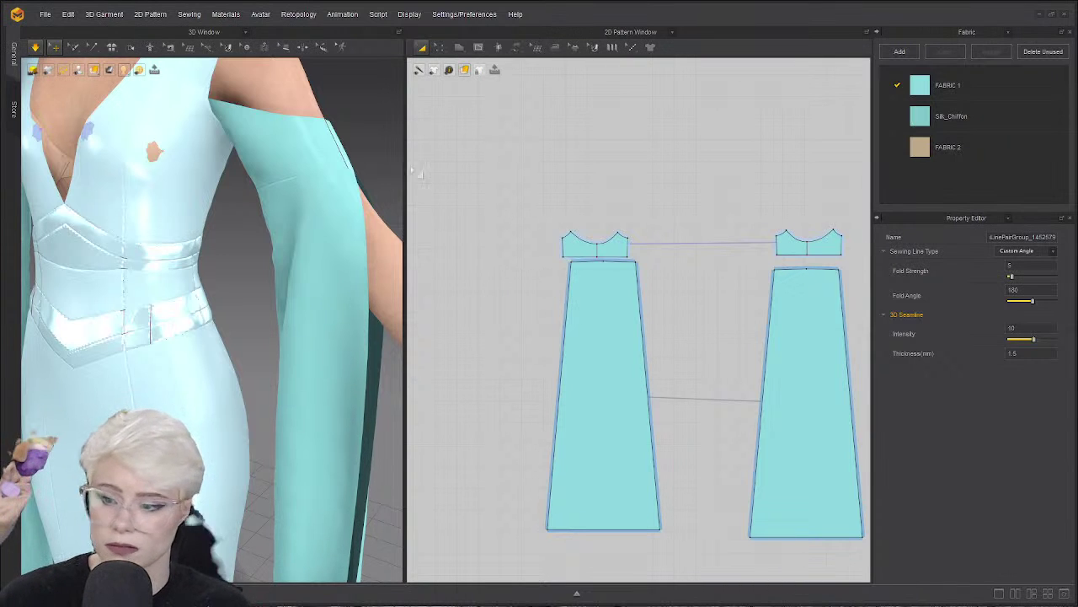
pyautogui.scroll(2, 680, 267)
pyautogui.scroll(-9, 641, 252)
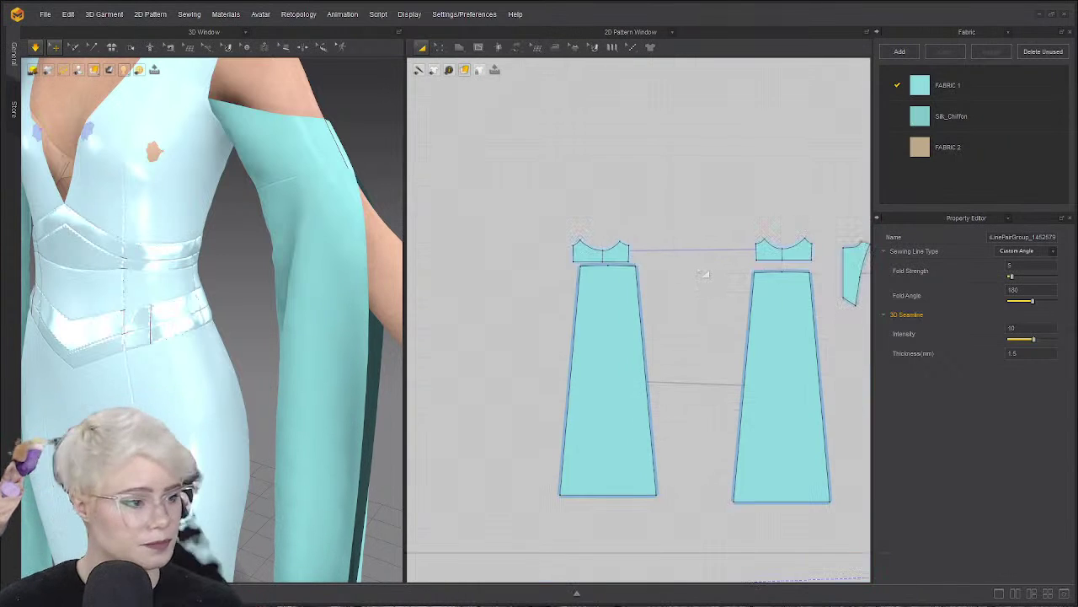
pyautogui.press('n')
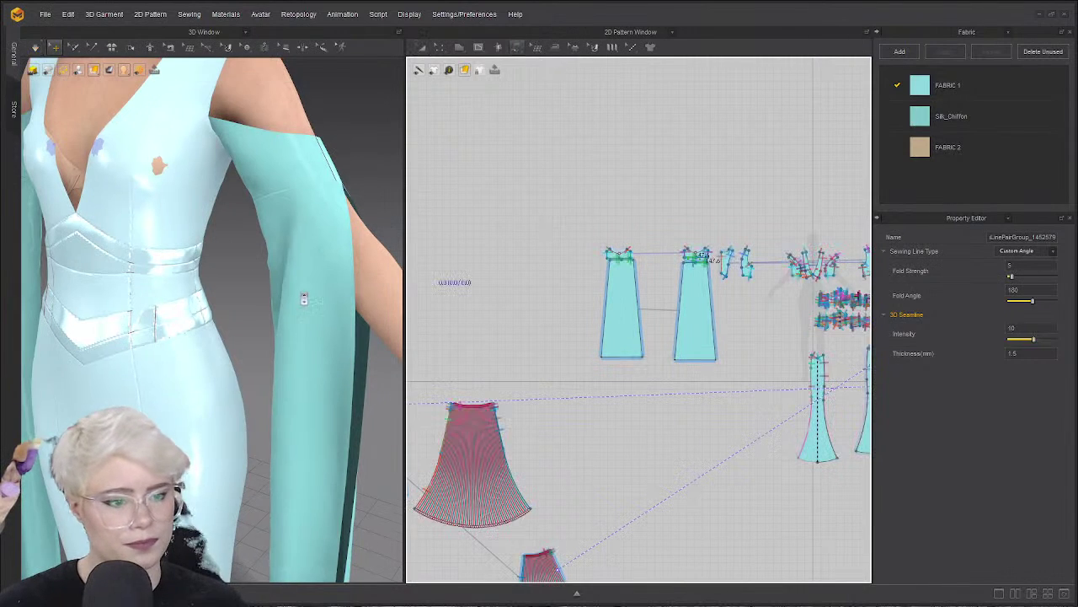
pyautogui.scroll(-2, 303, 294)
pyautogui.click(342, 143)
# Round the bottom edge of the lower sleeve panel into a curved hem, shaping it with one curve point near each corner.
pyautogui.scroll(-1, 310, 253)
pyautogui.moveTo(295, 255); pyautogui.dragTo(313, 332, button='right')
pyautogui.moveTo(313, 332); pyautogui.dragTo(299, 156, button='middle')
pyautogui.moveTo(299, 156); pyautogui.dragTo(288, 142, button='right')
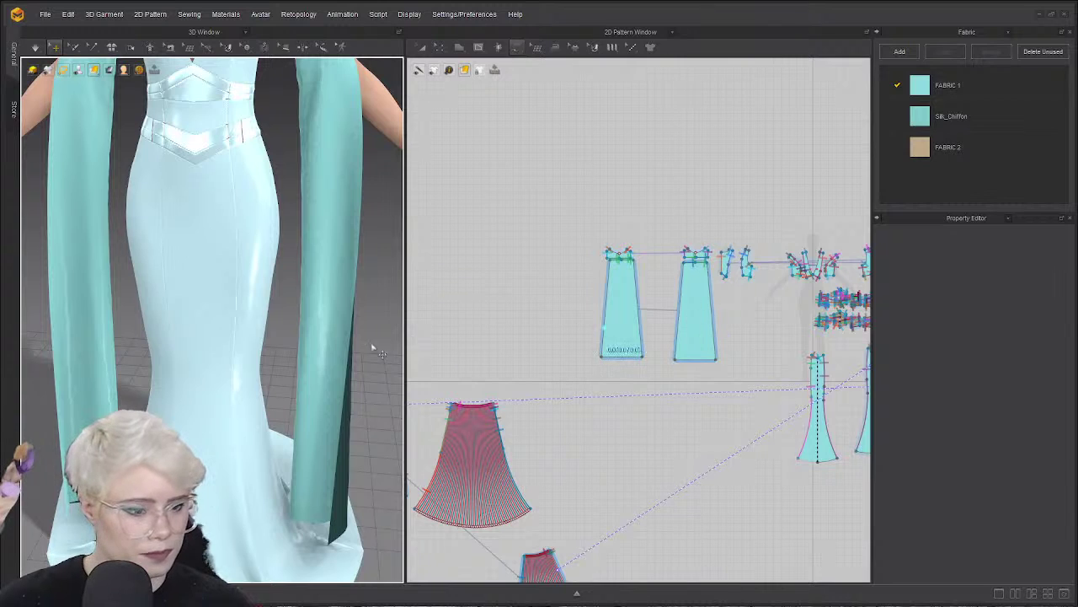
pyautogui.moveTo(373, 344); pyautogui.dragTo(357, 311, button='right')
pyautogui.click(677, 364)
pyautogui.scroll(5, 670, 392)
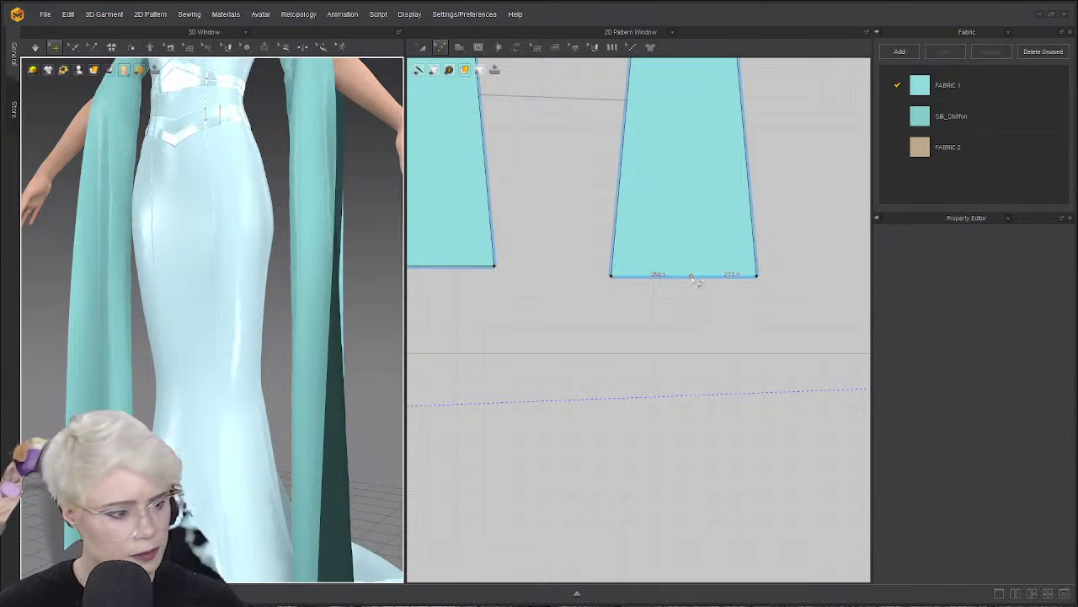
pyautogui.moveTo(687, 281); pyautogui.dragTo(637, 321)
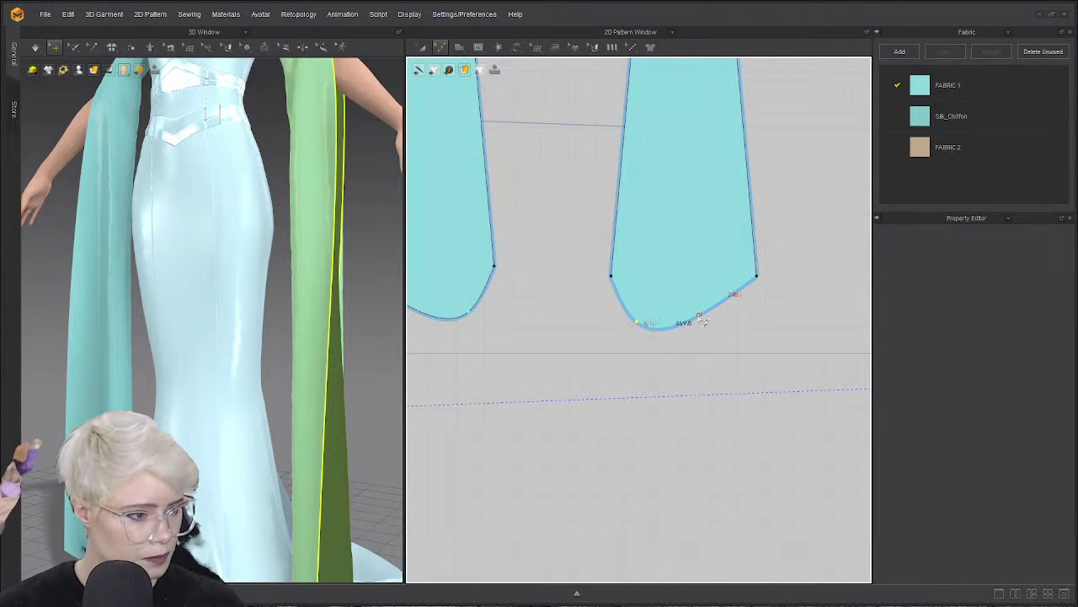
pyautogui.click(698, 316)
pyautogui.moveTo(731, 342)
pyautogui.mouseDown()
pyautogui.moveTo(718, 334)
pyautogui.moveTo(735, 319)
pyautogui.moveTo(728, 343)
pyautogui.mouseUp()
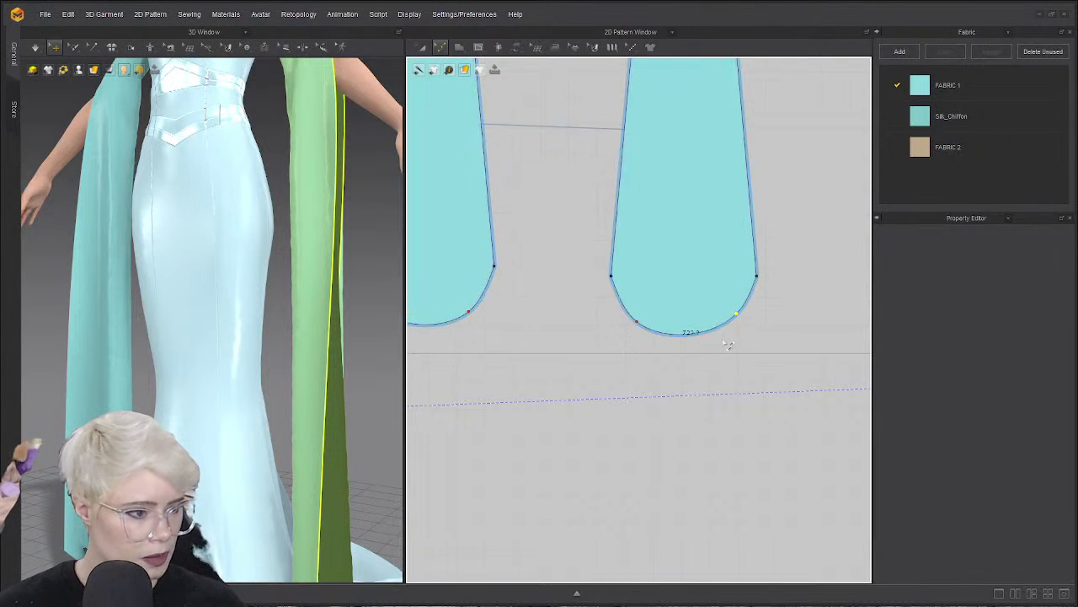
pyautogui.click(634, 320)
# Simulate the garment to drape the lower sleeve panels with their rounded hems.
pyautogui.scroll(-4, 210, 453)
pyautogui.moveTo(209, 452); pyautogui.dragTo(200, 351, button='middle')
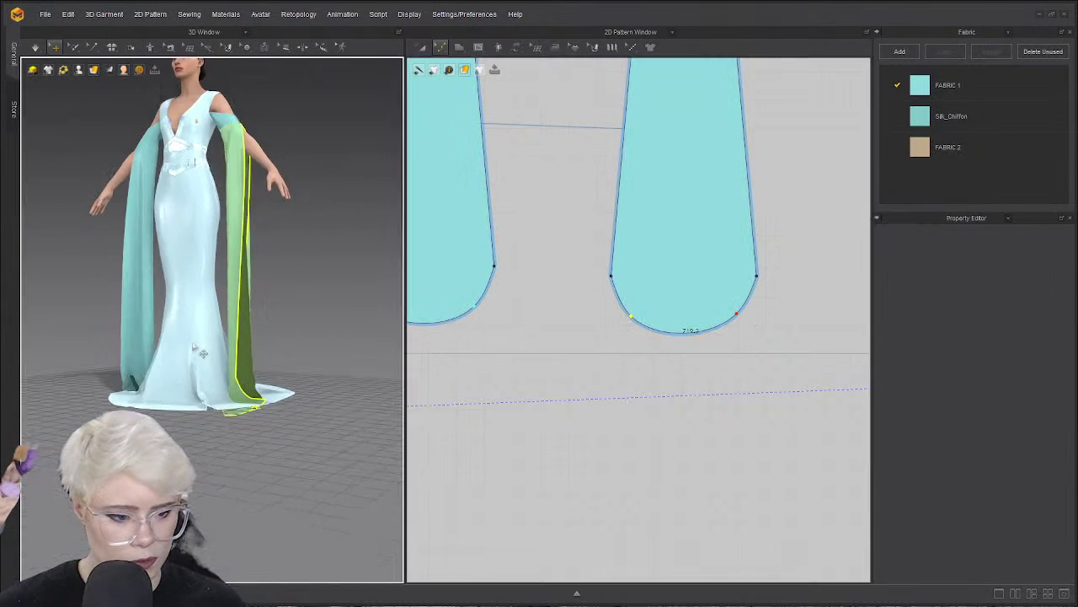
pyautogui.moveTo(200, 352); pyautogui.dragTo(25, 342, button='right')
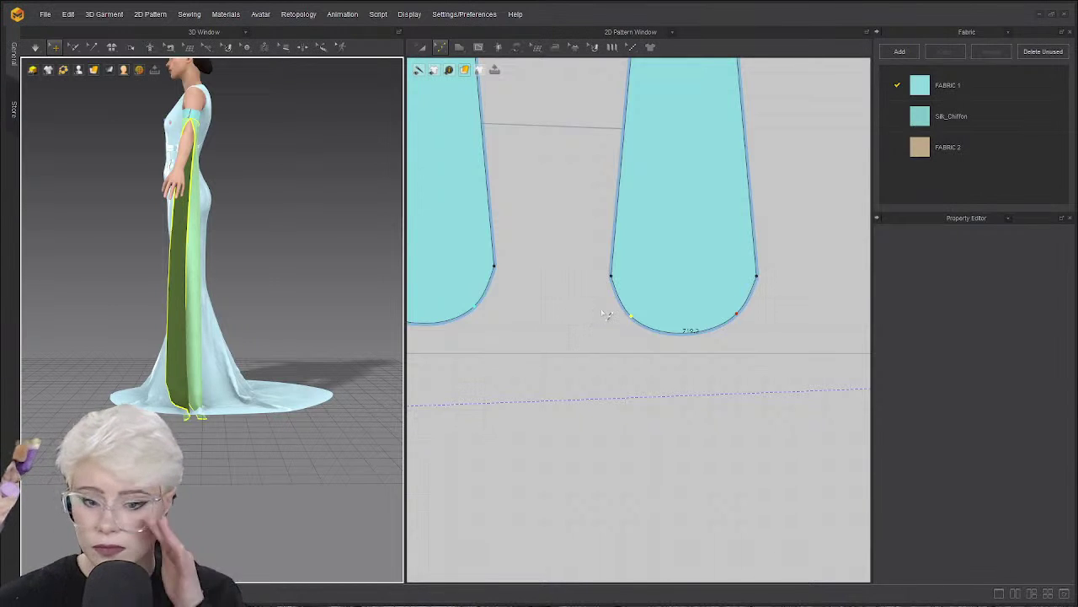
pyautogui.press('a')
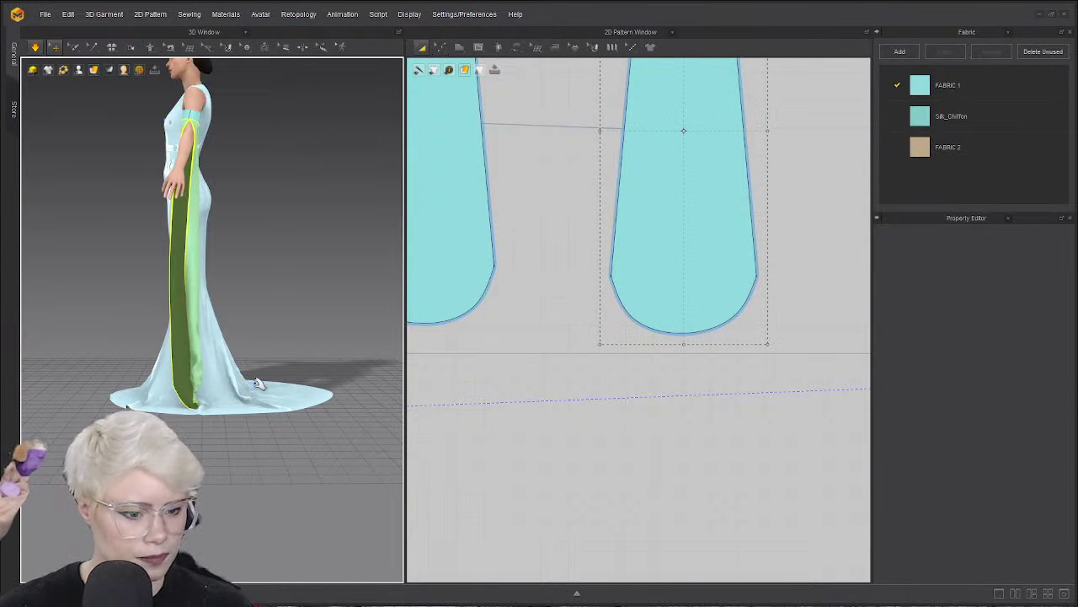
# Select both lower sleeve panels and set their Layer to 1.
pyautogui.click(192, 374)
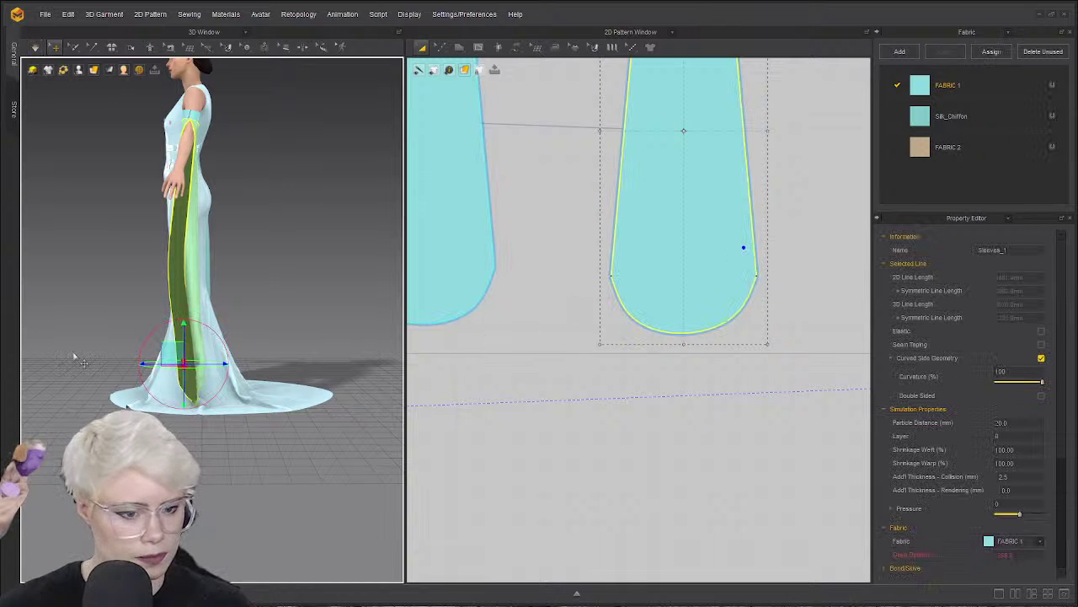
pyautogui.moveTo(192, 373); pyautogui.dragTo(53, 362, button='right')
pyautogui.keyDown('shift'); pyautogui.click(49, 356); pyautogui.keyUp('shift')
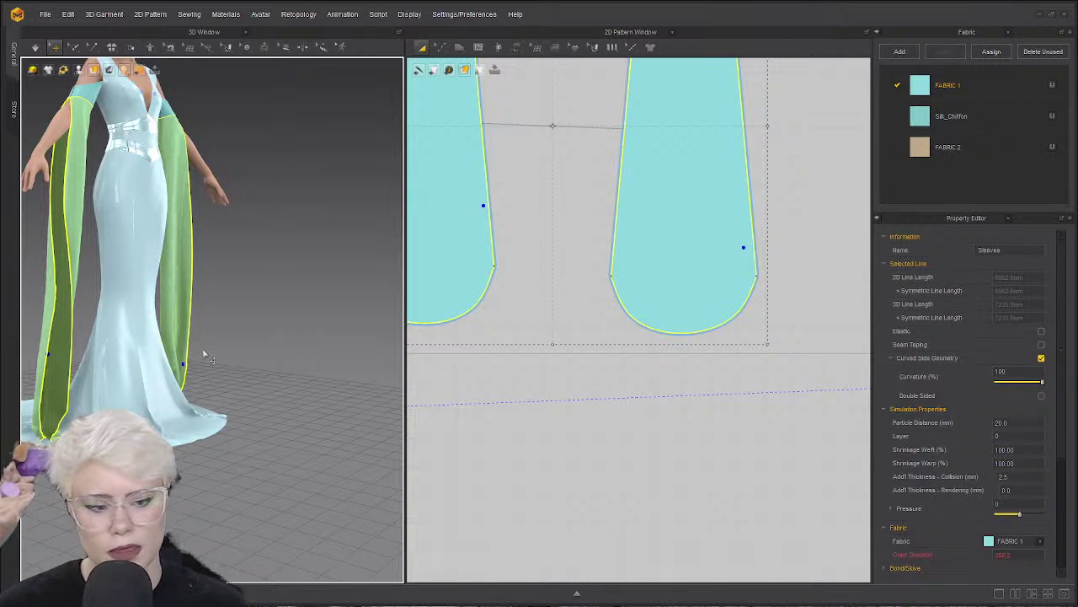
pyautogui.scroll(3, 202, 355)
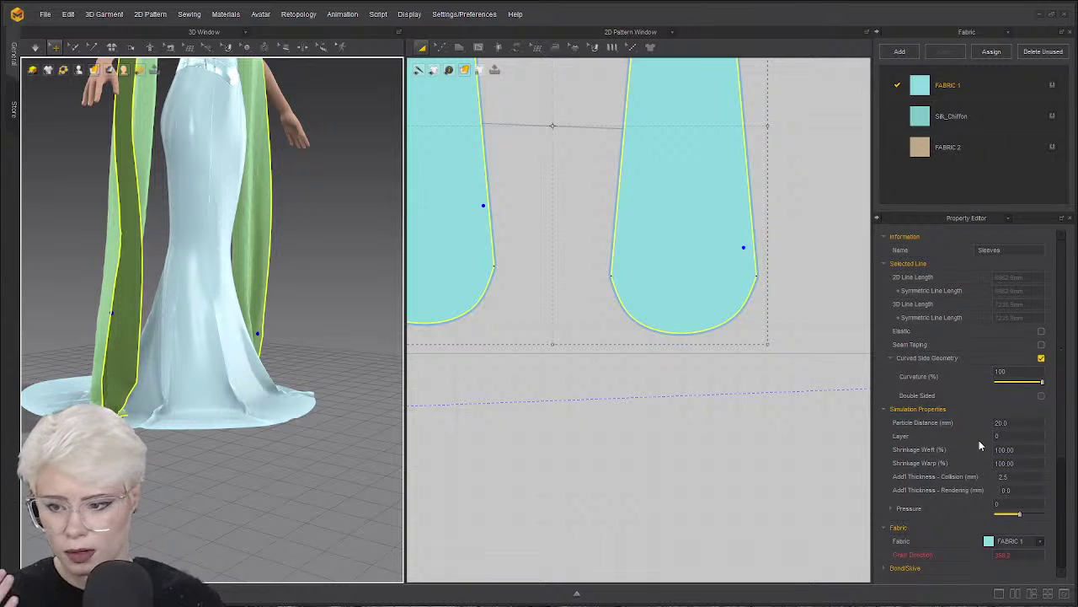
pyautogui.click(1001, 436)
pyautogui.write('1')
pyautogui.press('Return')
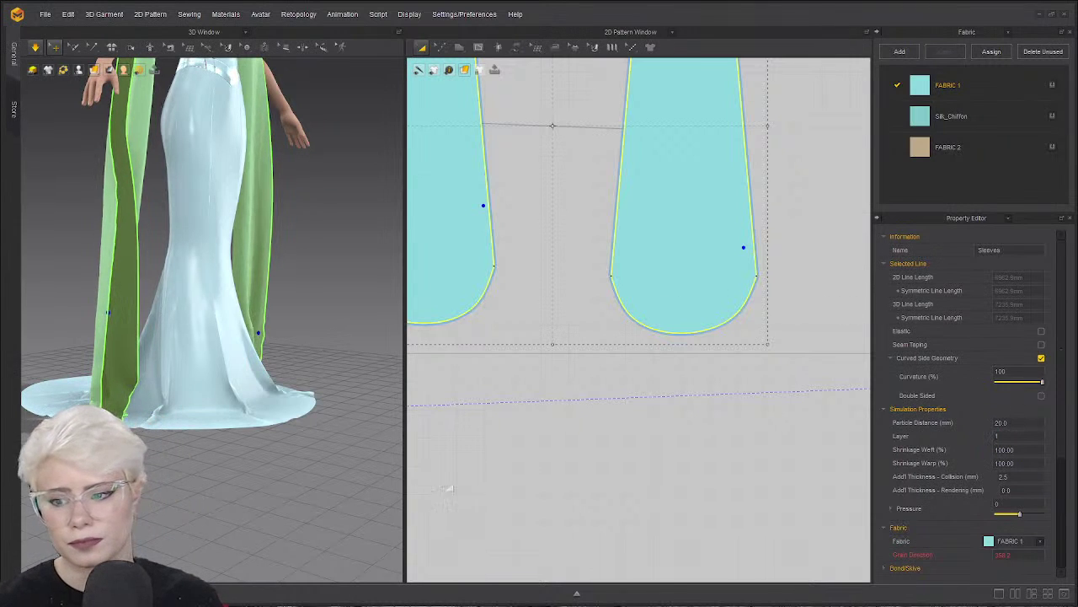
# Simulate the sleeves and pull the sleeve's lower end outward, away from the skirt.
pyautogui.press('space')
pyautogui.moveTo(169, 421); pyautogui.dragTo(84, 421, button='right')
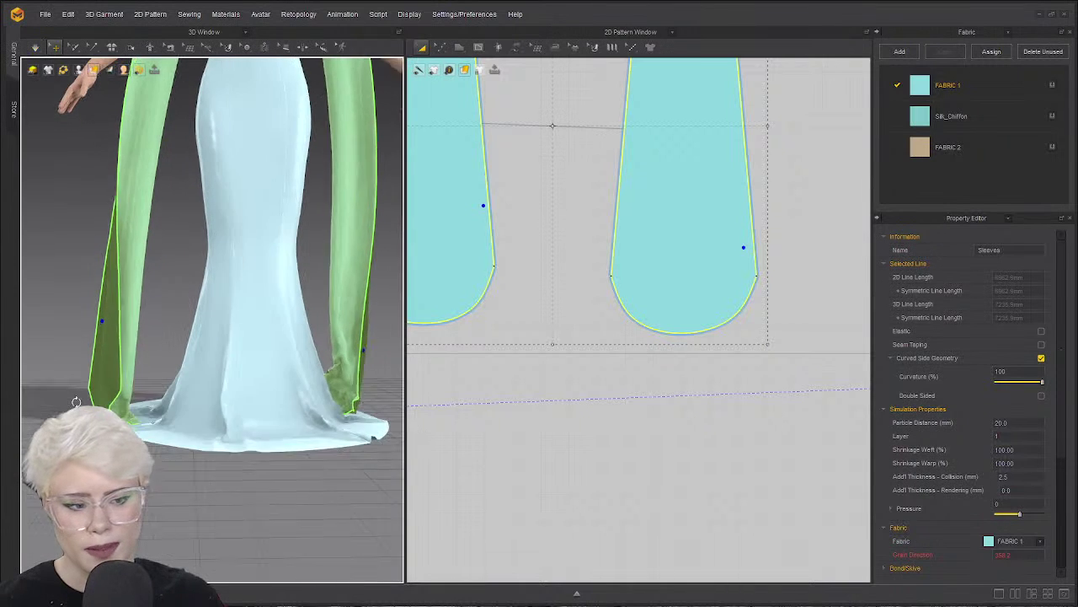
pyautogui.press('space')
pyautogui.moveTo(366, 381); pyautogui.dragTo(442, 341)
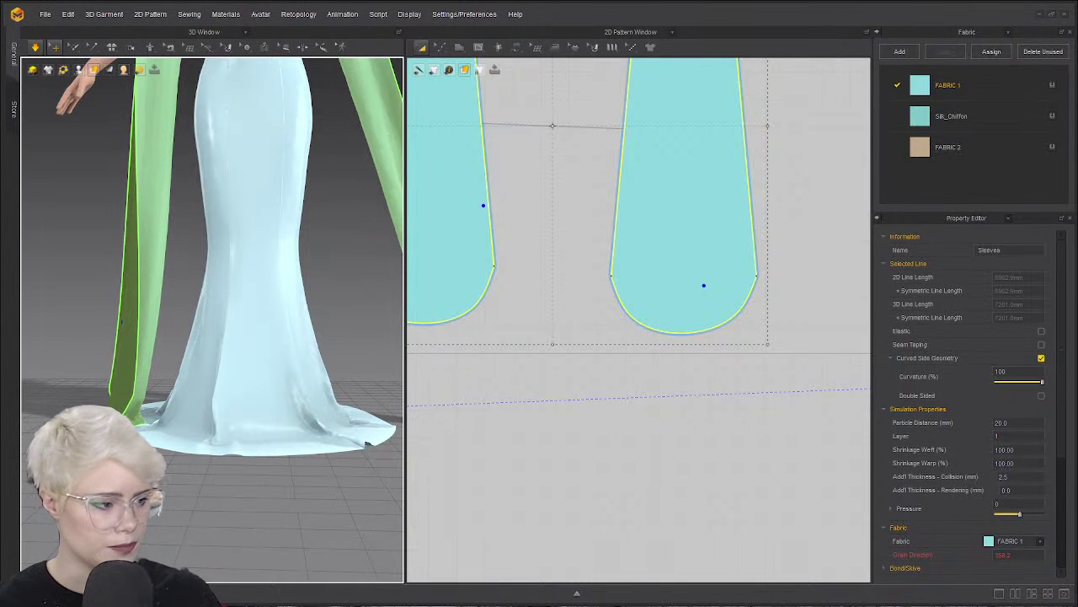
pyautogui.press('space')
# Set the Layer of both lower sleeve panels to 0, and select only the copied lower panel.
pyautogui.click(1008, 435)
pyautogui.write('0')
pyautogui.press('Return')
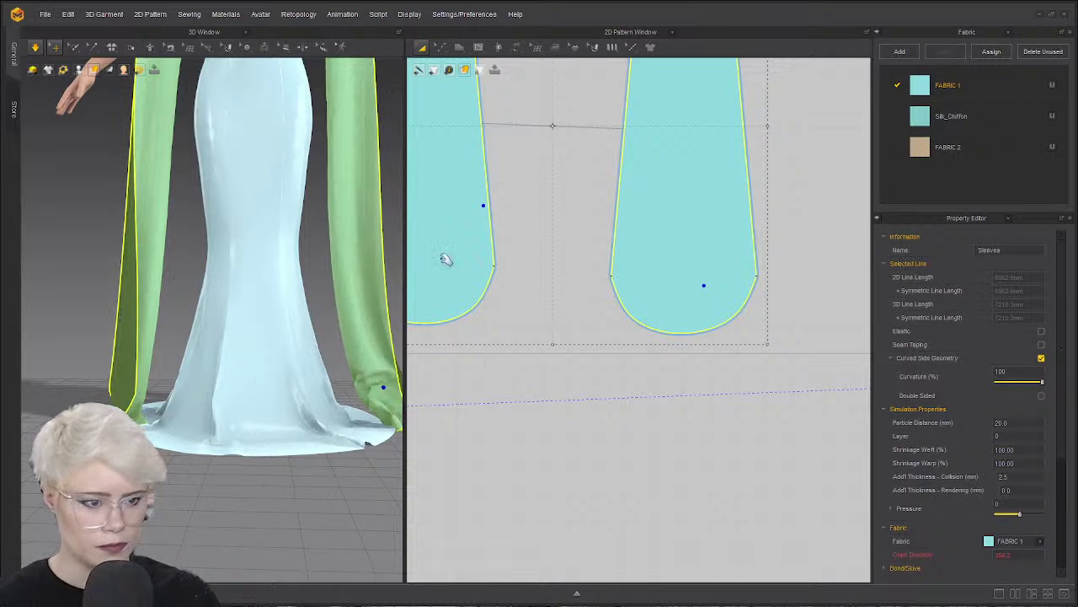
pyautogui.press('Escape')
pyautogui.click(684, 270)
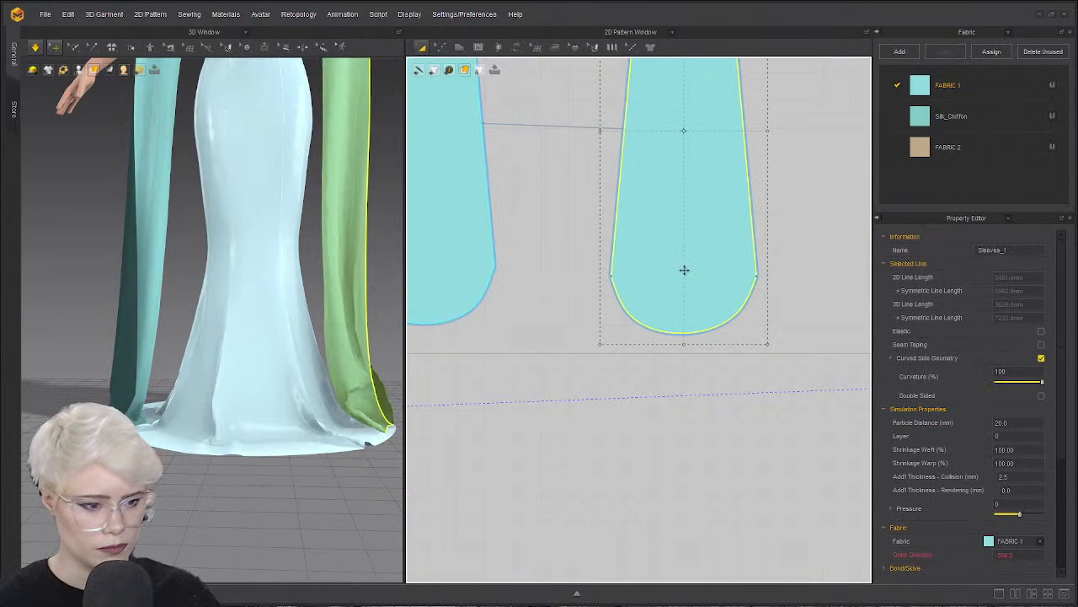
# Shorten the two linked lower sleeve panels by moving the rounded hem edge of the copied panel upward.
pyautogui.click(652, 447)
pyautogui.moveTo(309, 385); pyautogui.dragTo(223, 398, button='right')
pyautogui.press('space')
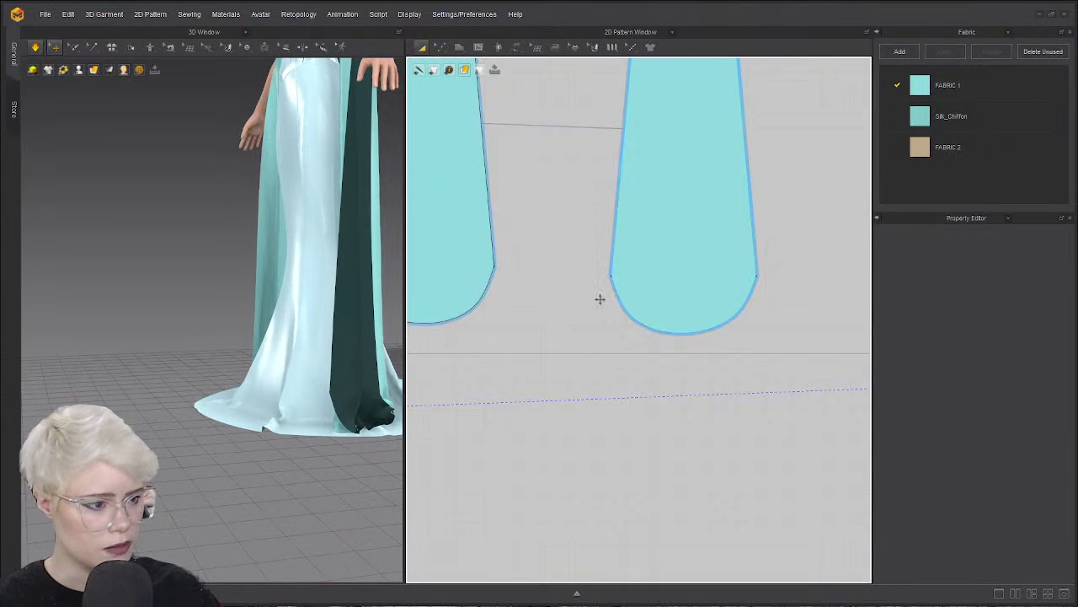
pyautogui.scroll(-2, 636, 332)
pyautogui.moveTo(634, 305); pyautogui.dragTo(644, 340, button='middle')
pyautogui.moveTo(588, 385); pyautogui.dragTo(753, 300)
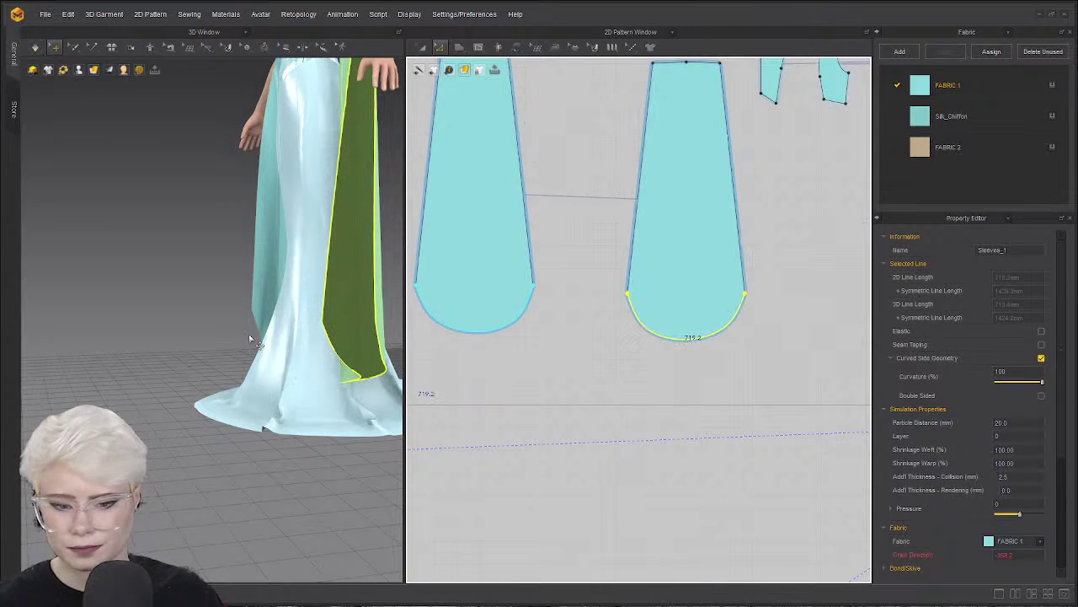
# Simulate the shortened sleeves and pull the lower end of the original sleeve outward, away from the skirt.
pyautogui.scroll(-1, 347, 301)
pyautogui.press('space')
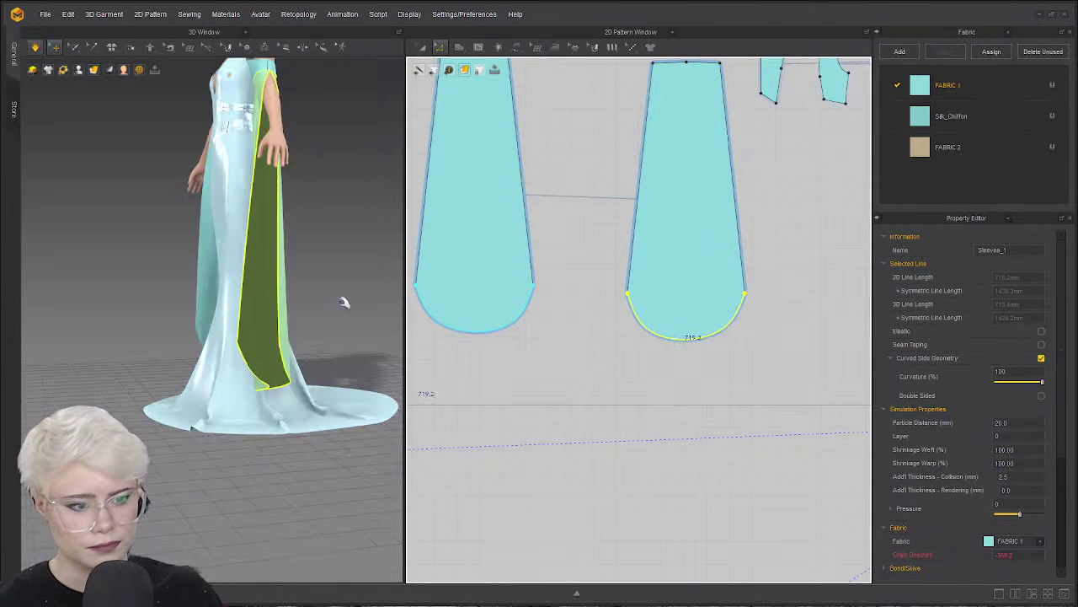
pyautogui.moveTo(261, 313); pyautogui.dragTo(334, 312, button='right')
pyautogui.click(152, 327)
pyautogui.moveTo(152, 327); pyautogui.dragTo(271, 311, button='right')
pyautogui.moveTo(132, 360); pyautogui.dragTo(80, 360)
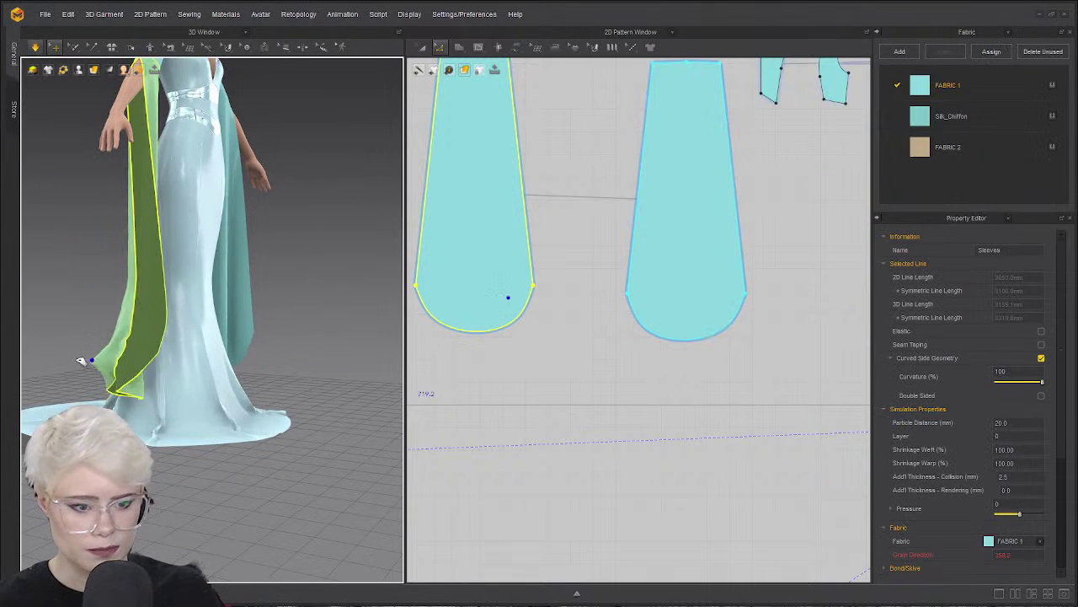
pyautogui.click(126, 339)
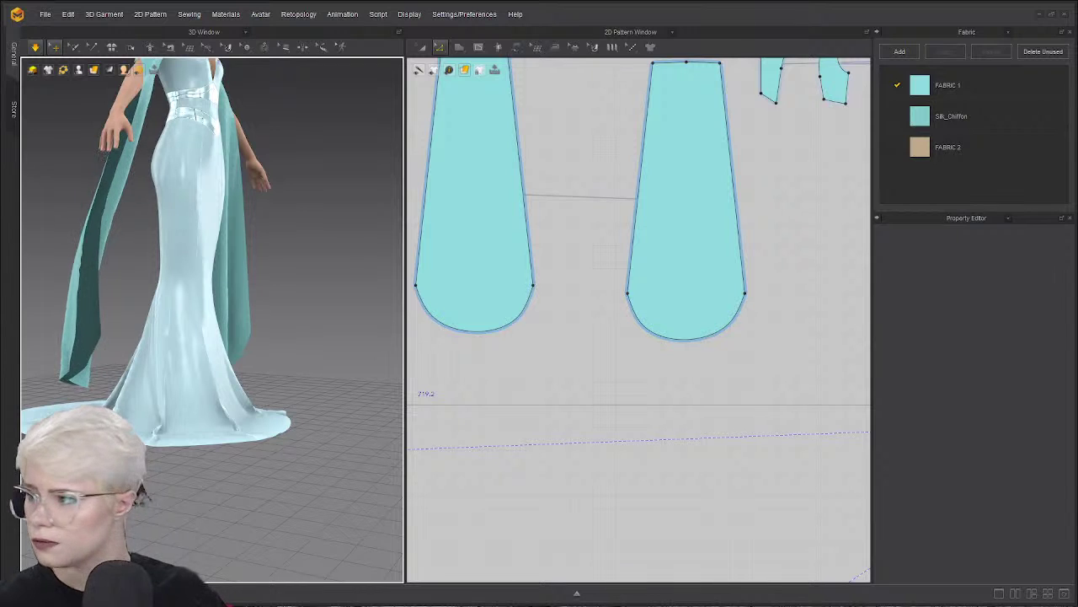
# Examine the sleeve drape on the full gown, the sleeve pattern pieces and the fit of the upper bands around the arms.
pyautogui.scroll(-2, 139, 180)
pyautogui.moveTo(139, 180); pyautogui.dragTo(152, 291, button='middle')
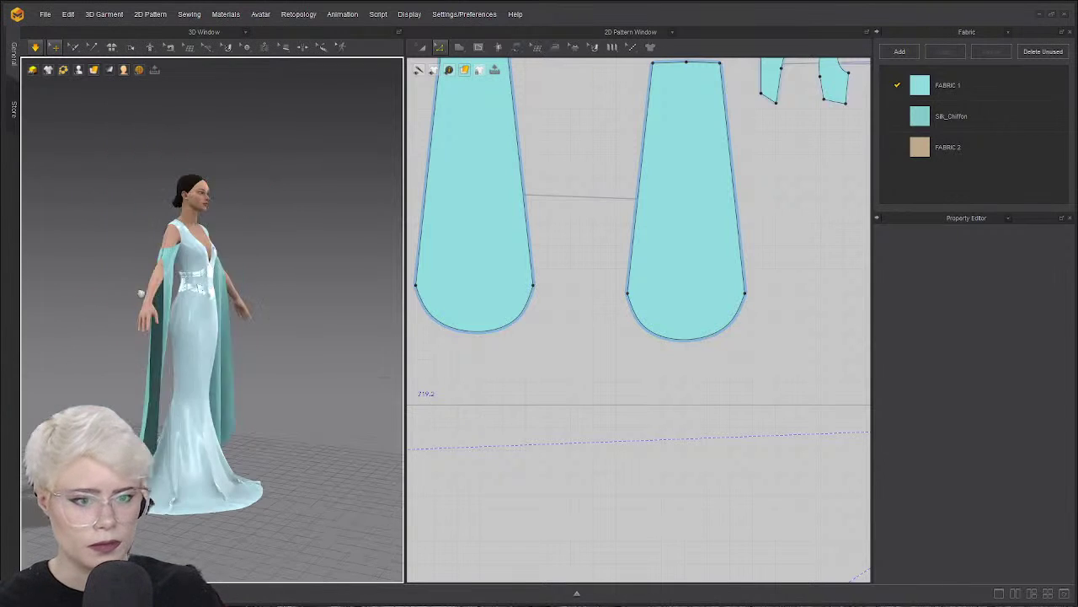
pyautogui.moveTo(152, 291); pyautogui.dragTo(253, 246, button='right')
pyautogui.scroll(4, 218, 289)
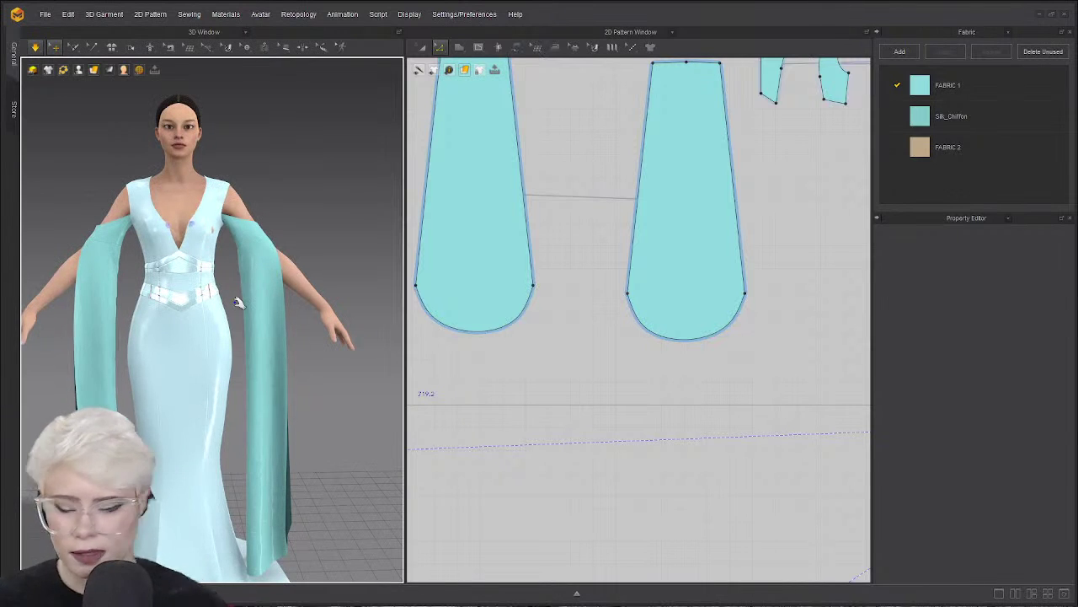
pyautogui.scroll(-1, 370, 270)
pyautogui.scroll(2, 592, 227)
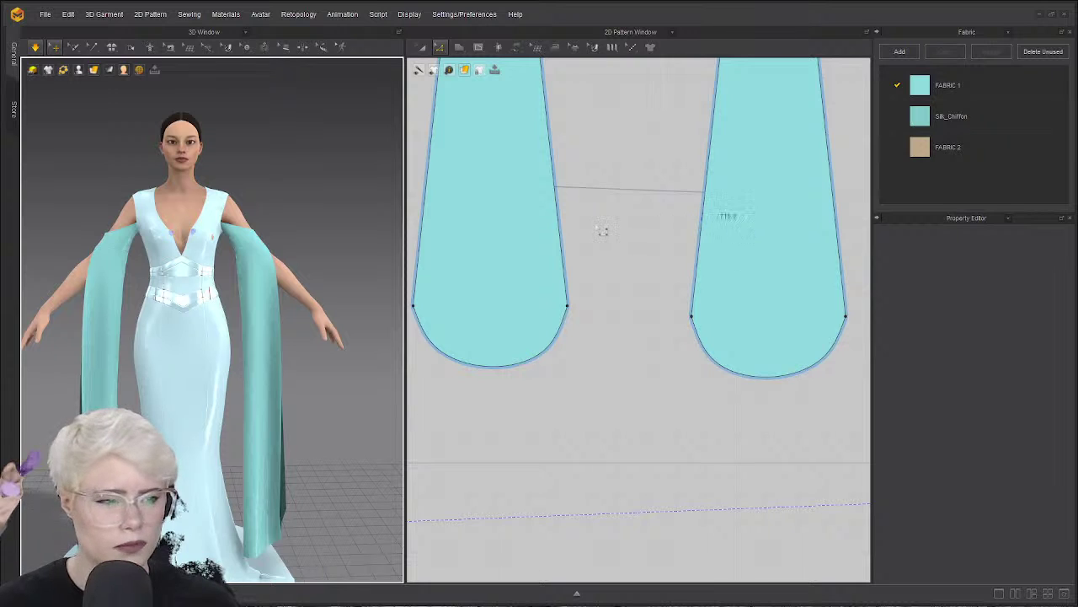
pyautogui.scroll(-3, 602, 229)
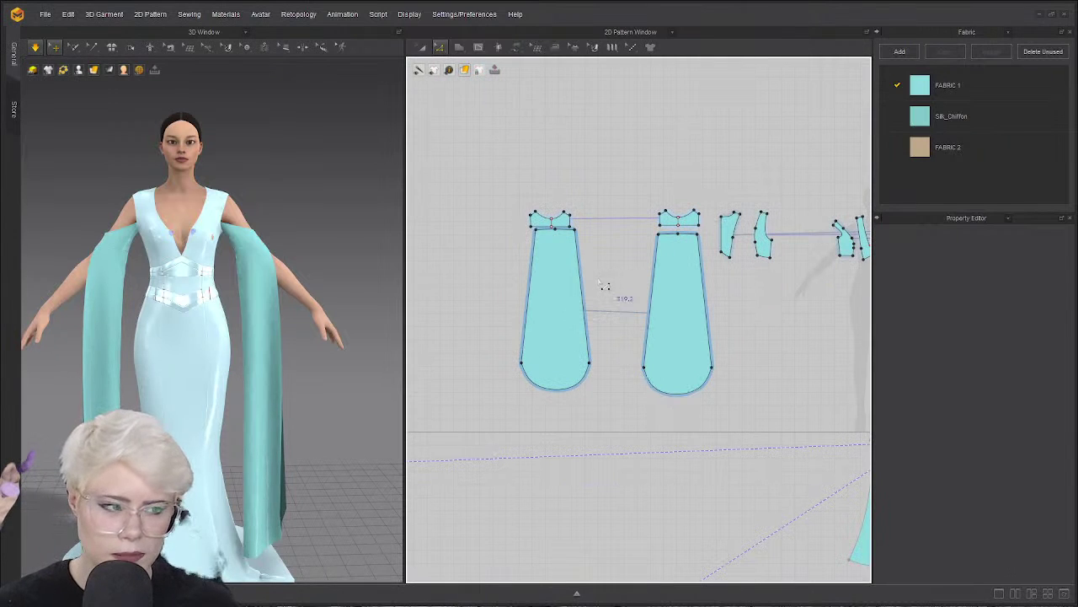
pyautogui.scroll(1, 598, 228)
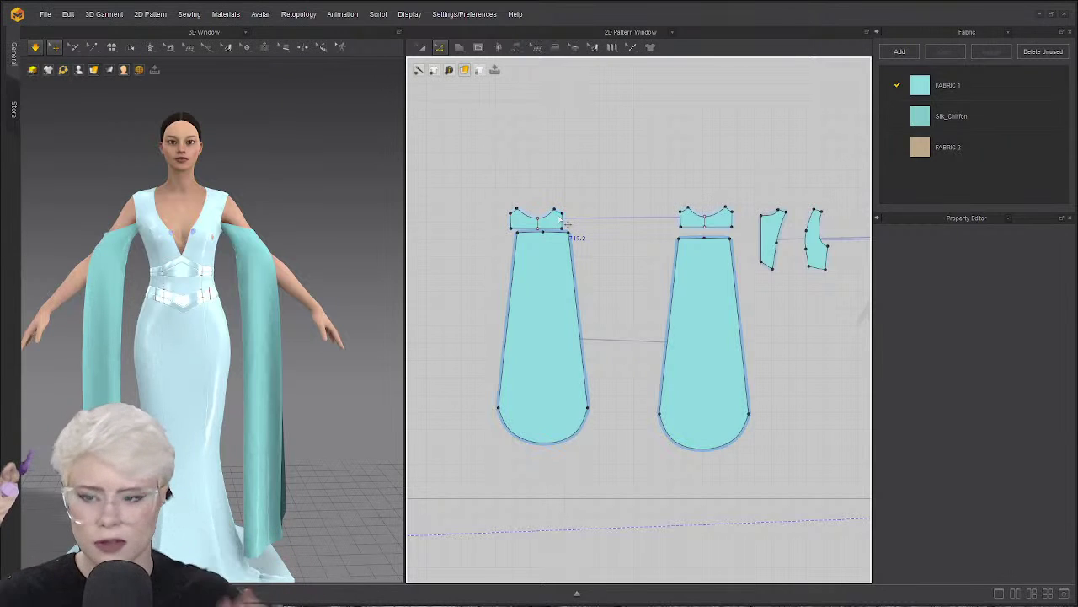
pyautogui.scroll(1, 579, 211)
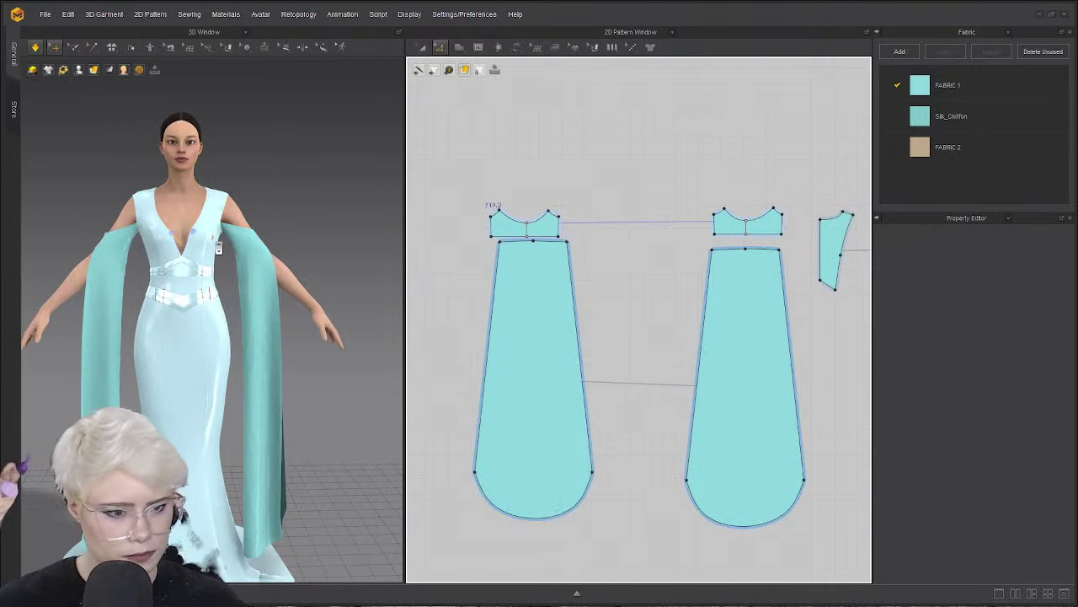
pyautogui.moveTo(217, 248); pyautogui.dragTo(163, 249, button='right')
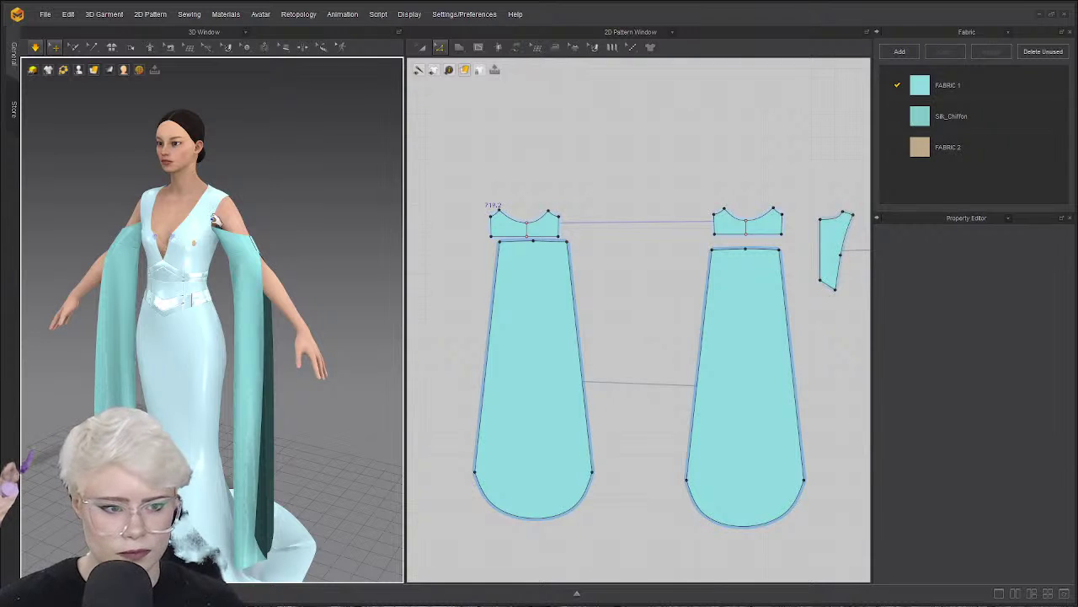
pyautogui.scroll(3, 225, 233)
pyautogui.scroll(2, 215, 202)
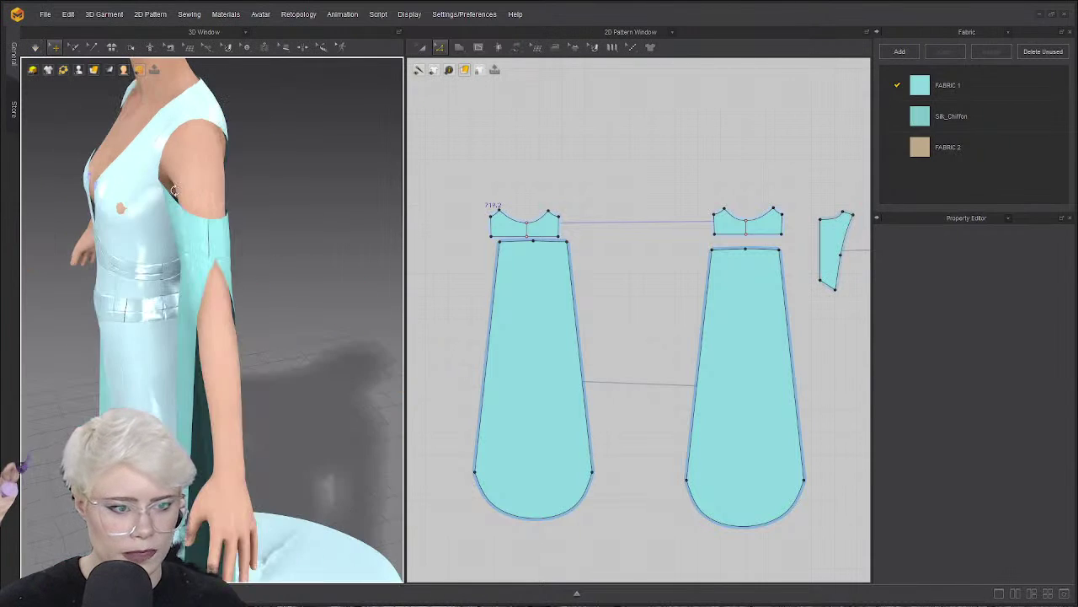
pyautogui.scroll(3, 213, 203)
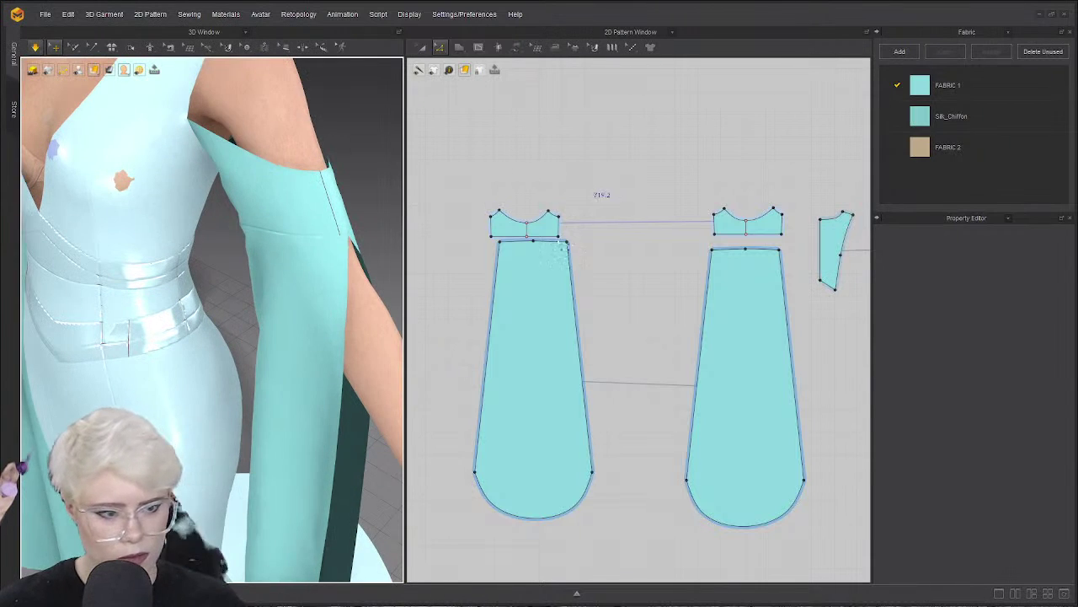
# Apply Seam Taping, 10 mm wide with the Fusible (Common) preset, to the curved top edge of the linked upper sleeve bands.
pyautogui.click(425, 221)
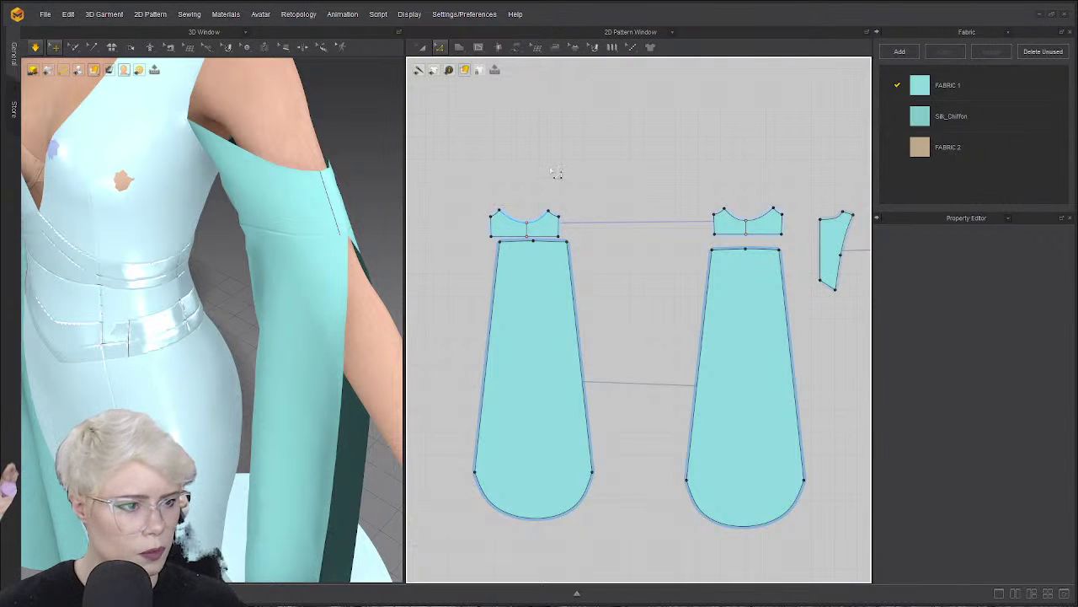
pyautogui.scroll(3, 554, 173)
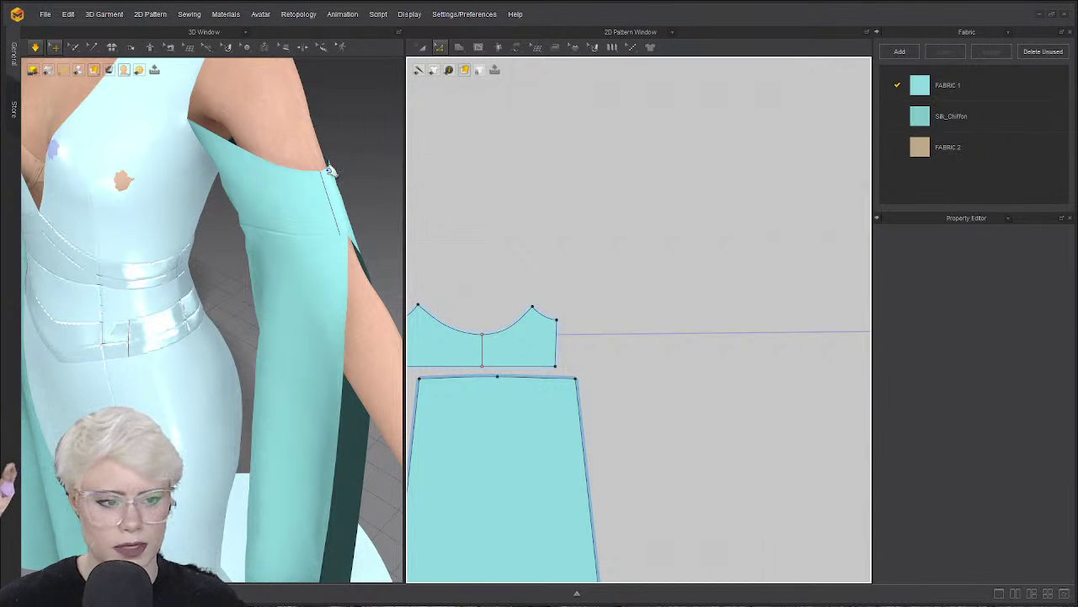
pyautogui.moveTo(526, 130); pyautogui.dragTo(599, 103, button='middle')
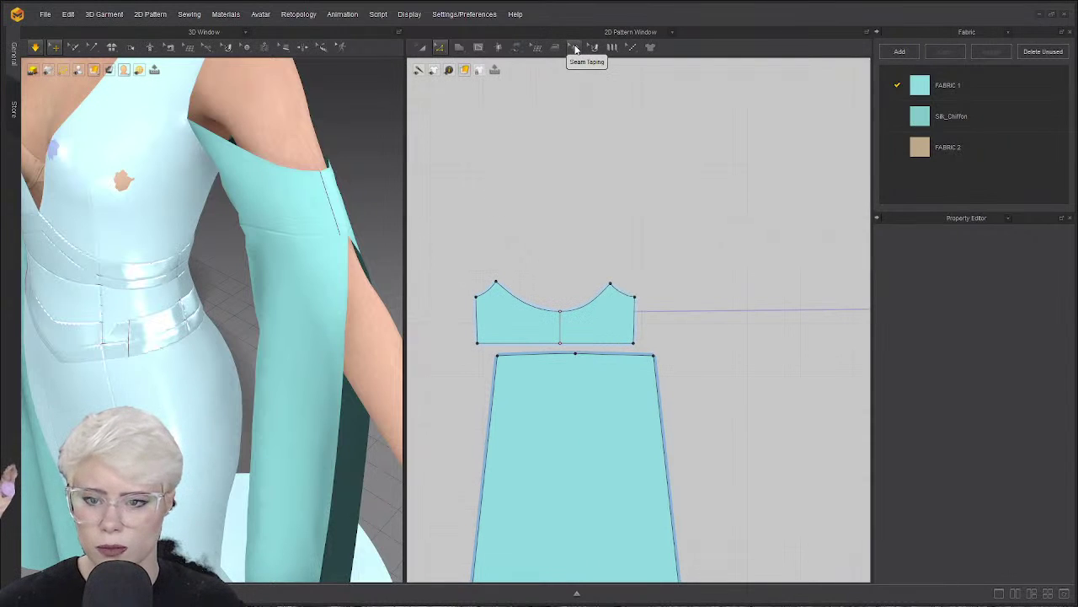
pyautogui.click(574, 48)
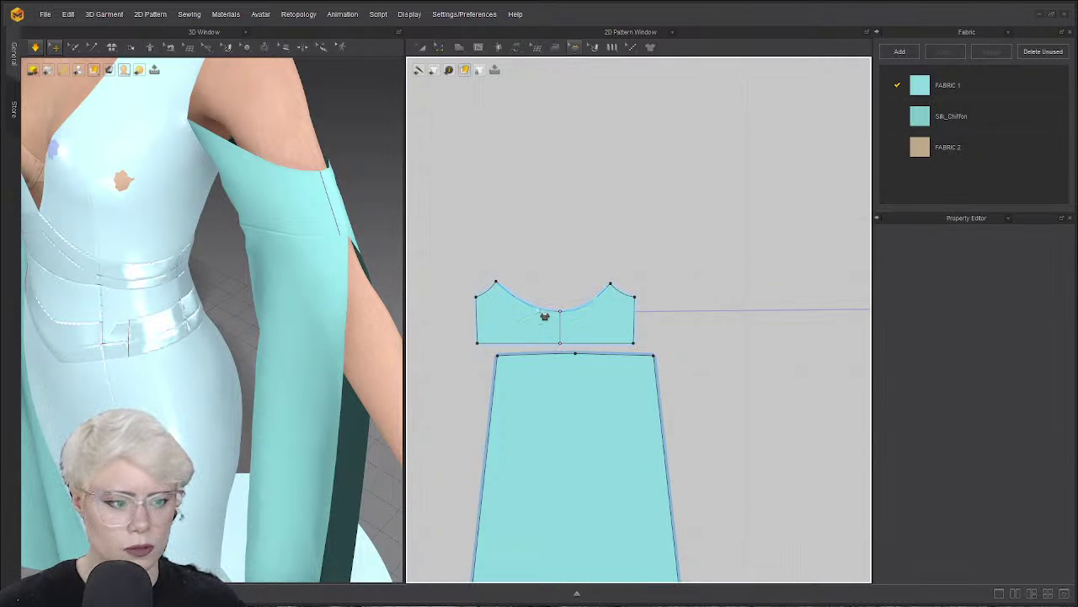
pyautogui.click(544, 314)
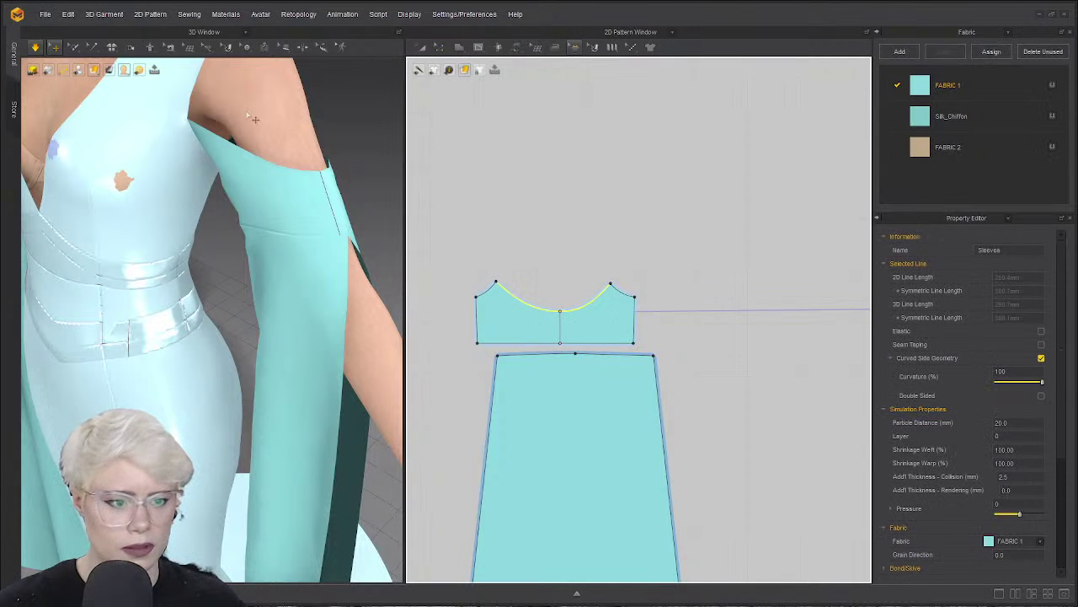
pyautogui.click(637, 289)
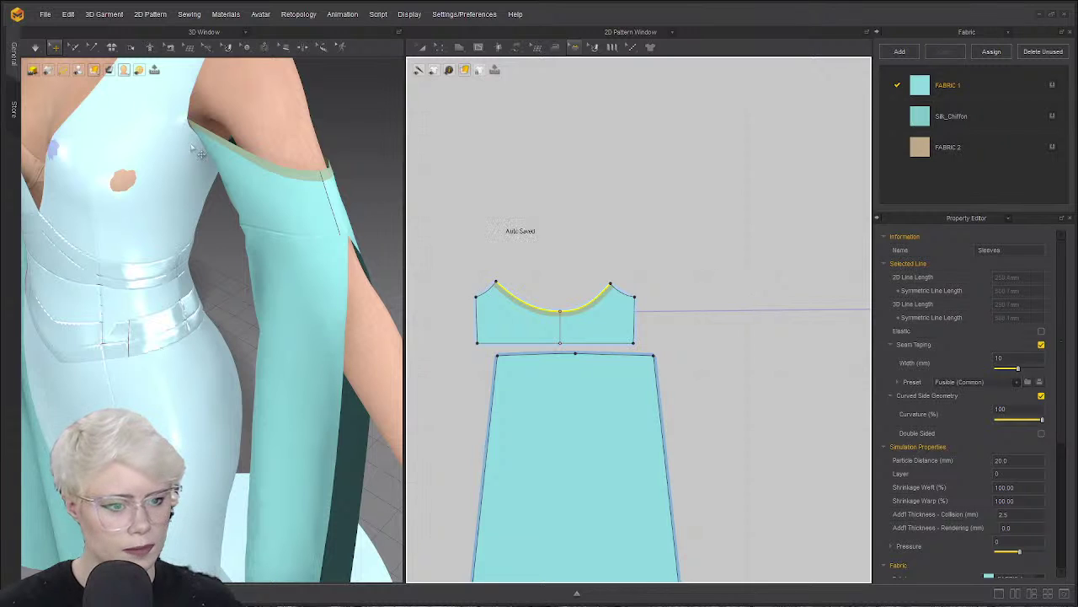
# Examine the taped top edges of the upper sleeve bands on both arms.
pyautogui.scroll(-5, 589, 257)
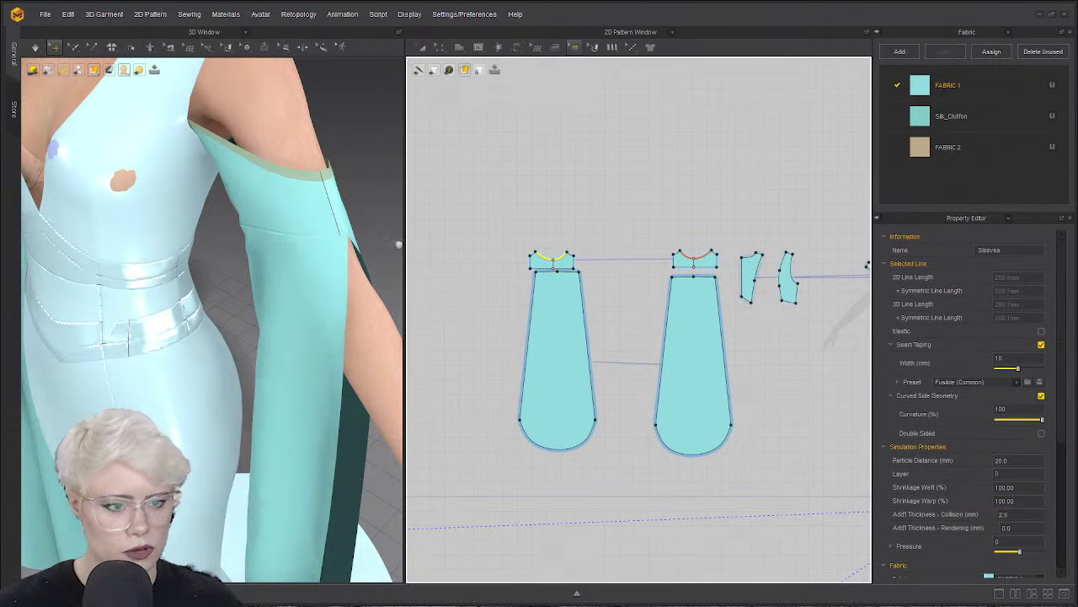
pyautogui.moveTo(135, 240); pyautogui.dragTo(259, 209, button='right')
pyautogui.click(55, 117)
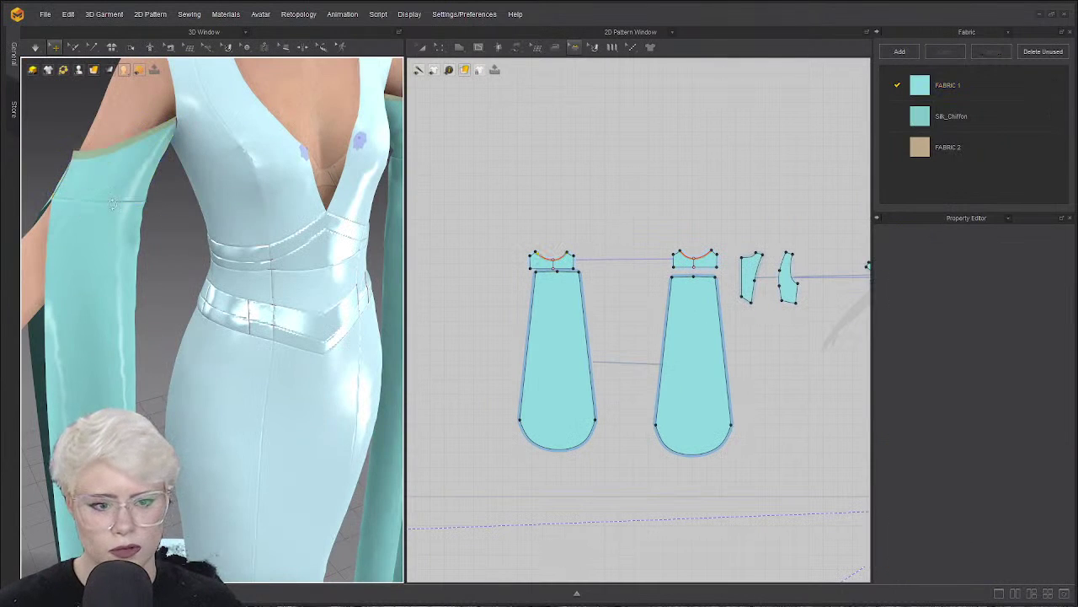
pyautogui.moveTo(59, 203)
pyautogui.mouseDown(button='right')
pyautogui.moveTo(106, 210)
pyautogui.moveTo(43, 210)
pyautogui.mouseUp(button='right')
pyautogui.moveTo(126, 177); pyautogui.dragTo(64, 237, button='middle')
pyautogui.scroll(-2, 64, 238)
pyautogui.scroll(-1, 64, 238)
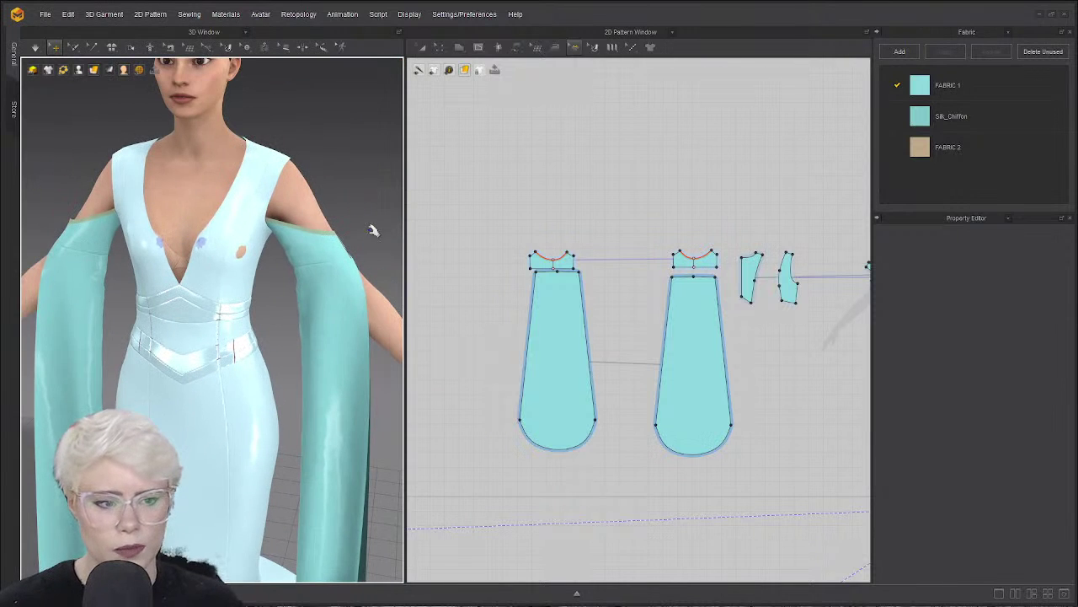
pyautogui.scroll(3, 347, 228)
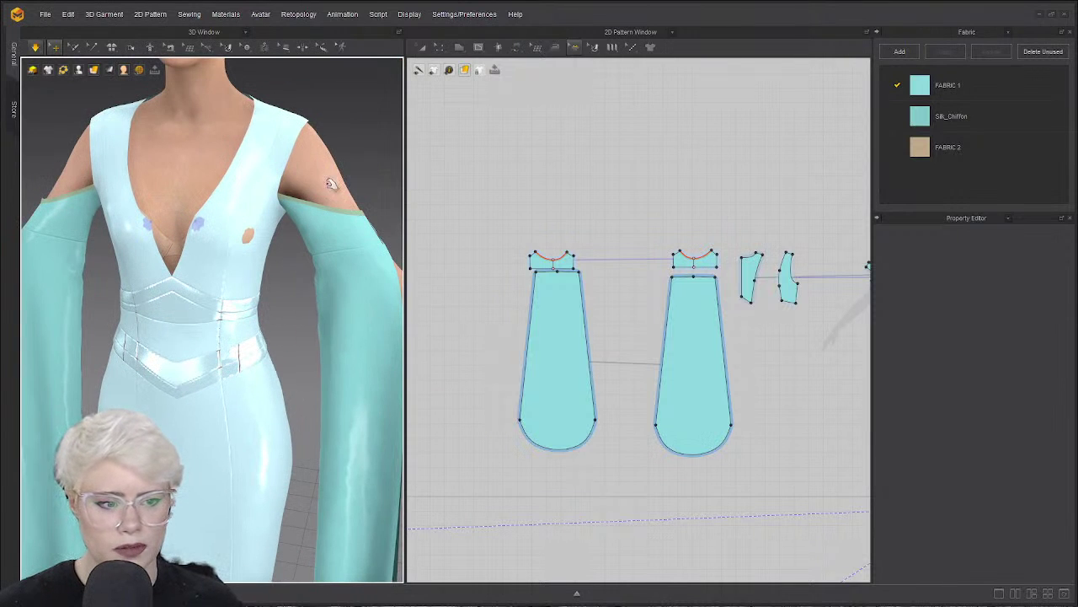
# Simulate the garment and pull the upper sleeve bands on both arms to settle them into place.
pyautogui.click(383, 197)
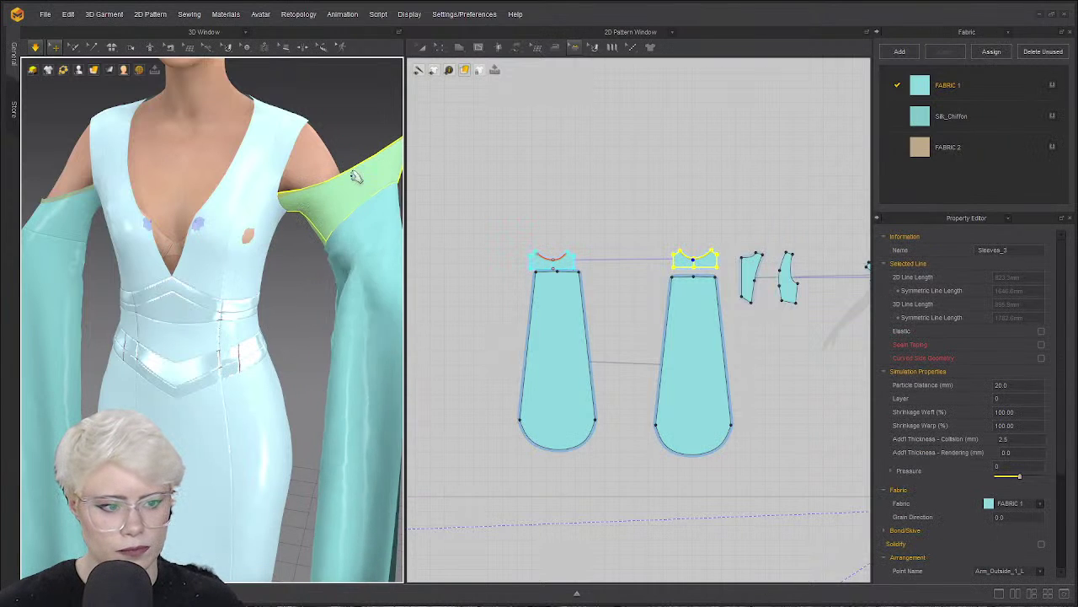
pyautogui.click(43, 189)
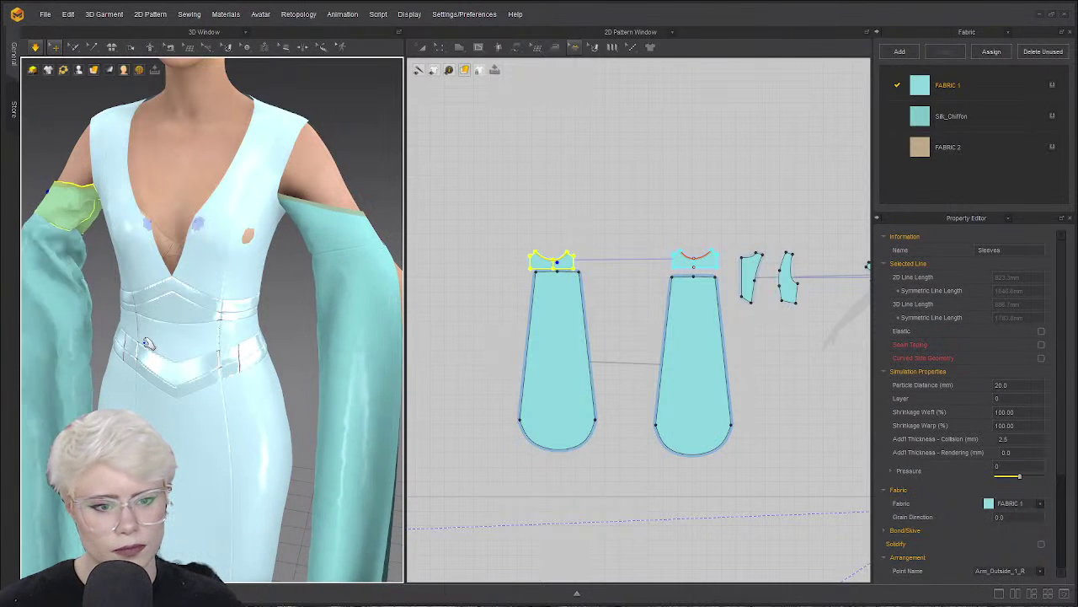
pyautogui.moveTo(302, 237); pyautogui.dragTo(340, 210, button='right')
pyautogui.click(160, 279)
pyautogui.moveTo(158, 241); pyautogui.dragTo(61, 304, button='right')
pyautogui.press('space')
pyautogui.scroll(-2, 273, 228)
pyautogui.scroll(-1, 271, 228)
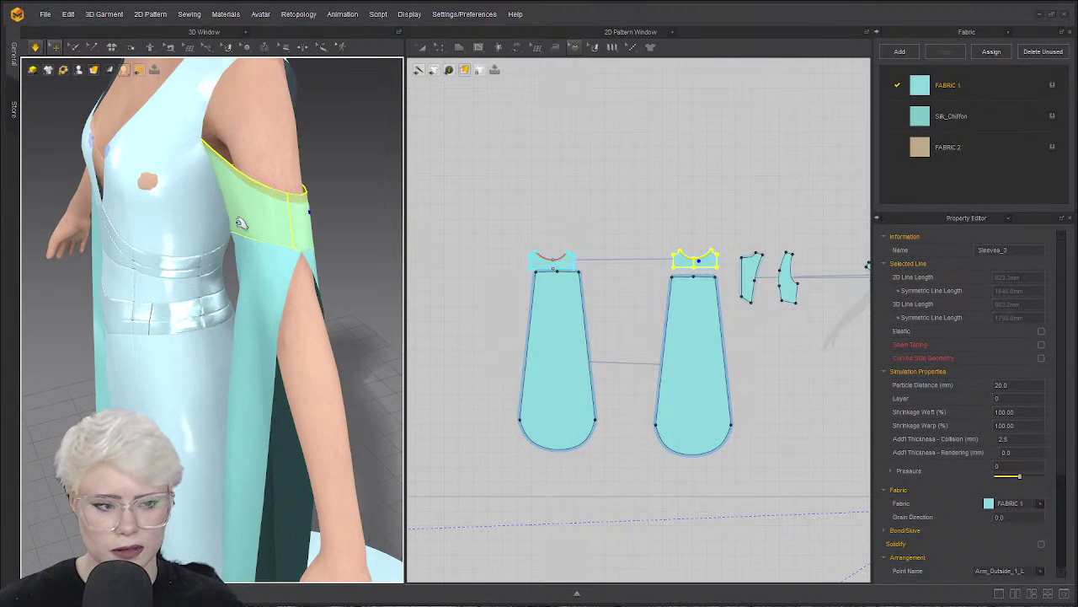
# Inspect the seam between the upper sleeve band and the lower sleeve panel around the arm, comparing it with the pattern pieces.
pyautogui.moveTo(241, 223); pyautogui.dragTo(192, 211, button='right')
pyautogui.scroll(-2, 302, 222)
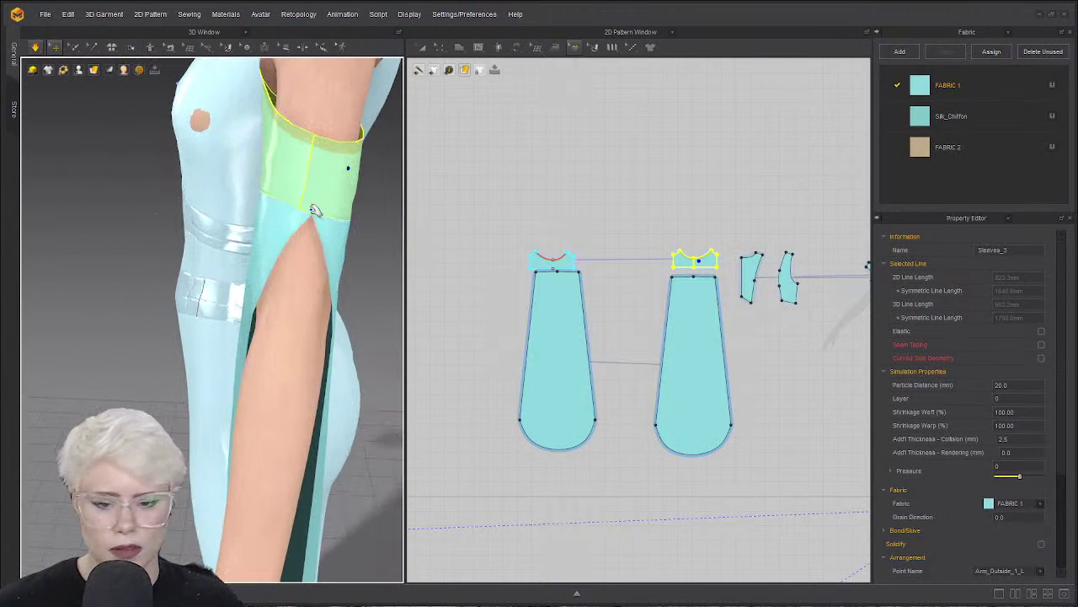
pyautogui.scroll(2, 268, 217)
pyautogui.moveTo(268, 217); pyautogui.dragTo(221, 225, button='right')
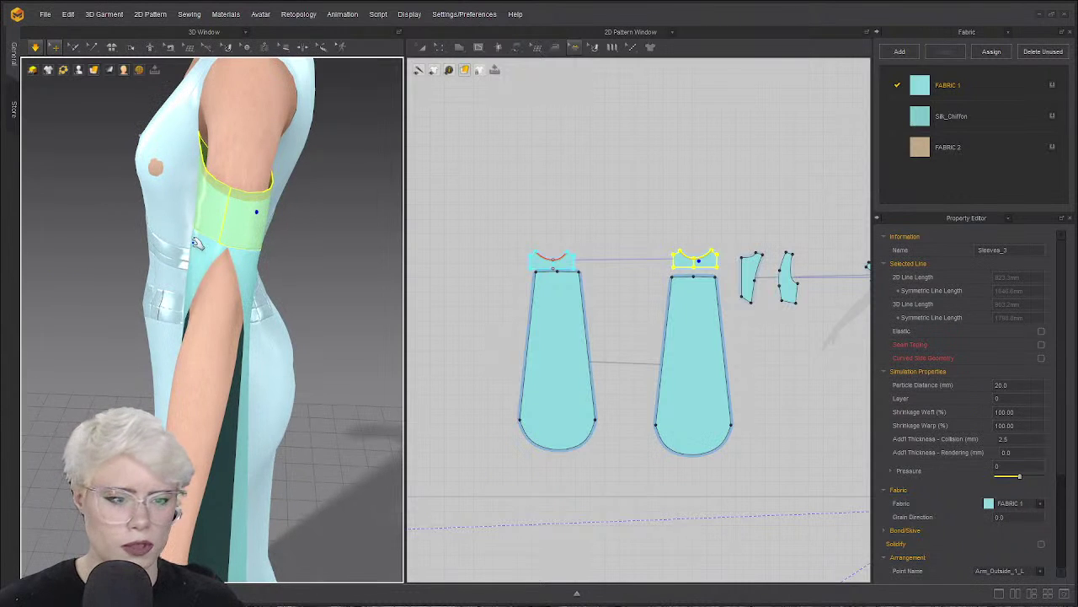
pyautogui.scroll(-3, 233, 218)
pyautogui.scroll(2, 239, 203)
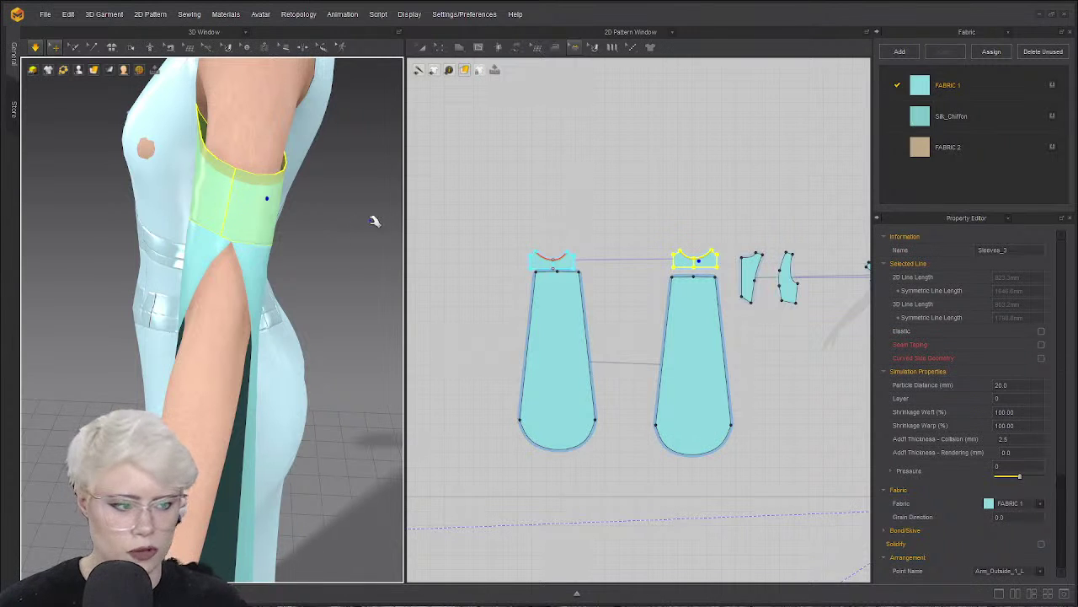
pyautogui.scroll(2, 374, 220)
pyautogui.scroll(1, 669, 240)
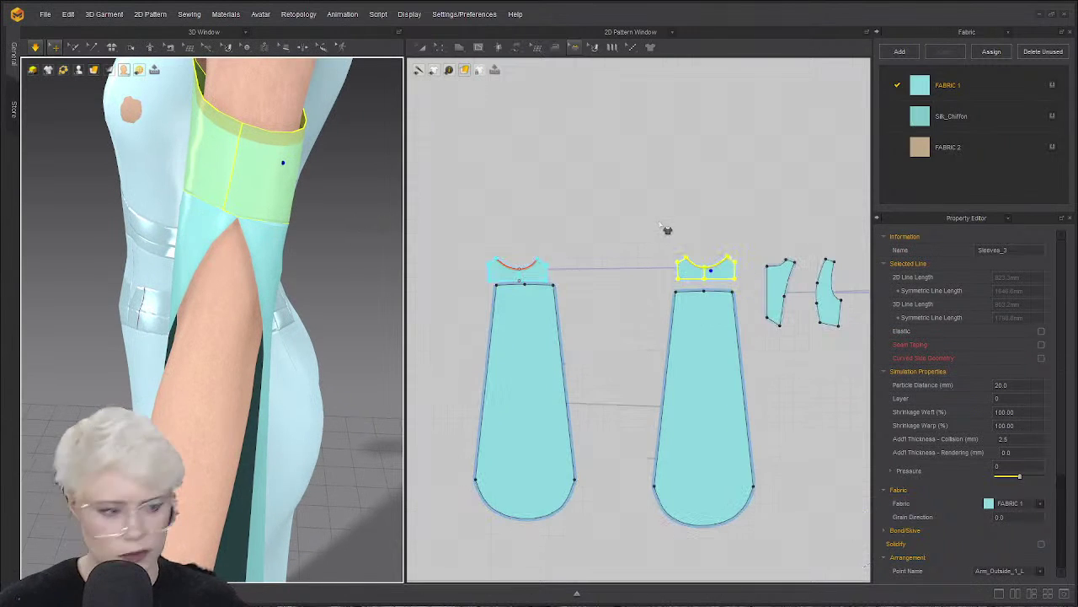
pyautogui.scroll(3, 590, 282)
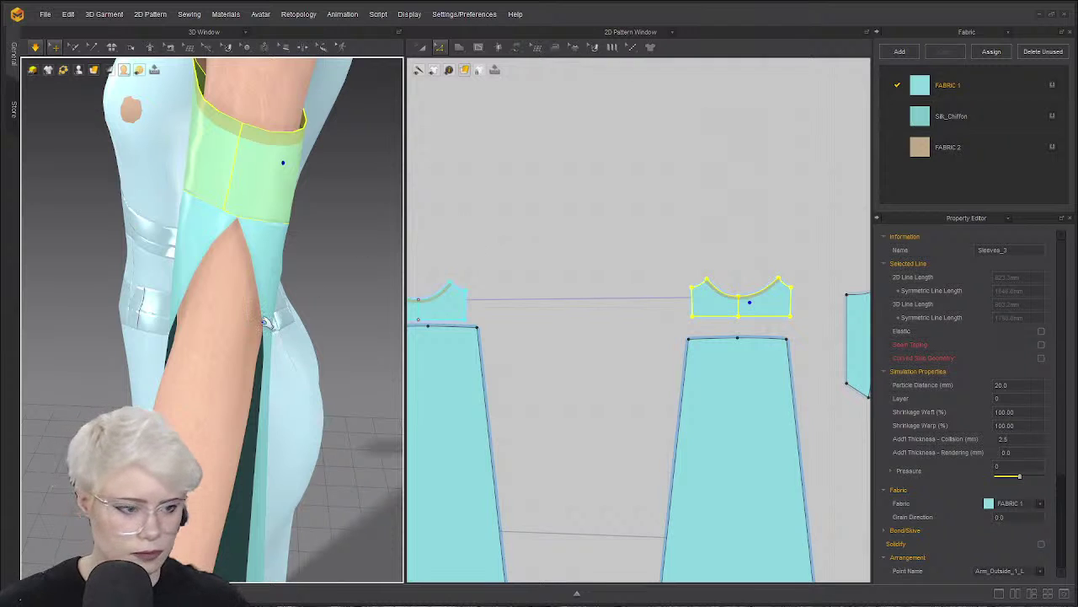
pyautogui.scroll(-2, 266, 328)
pyautogui.moveTo(297, 247); pyautogui.dragTo(349, 250, button='right')
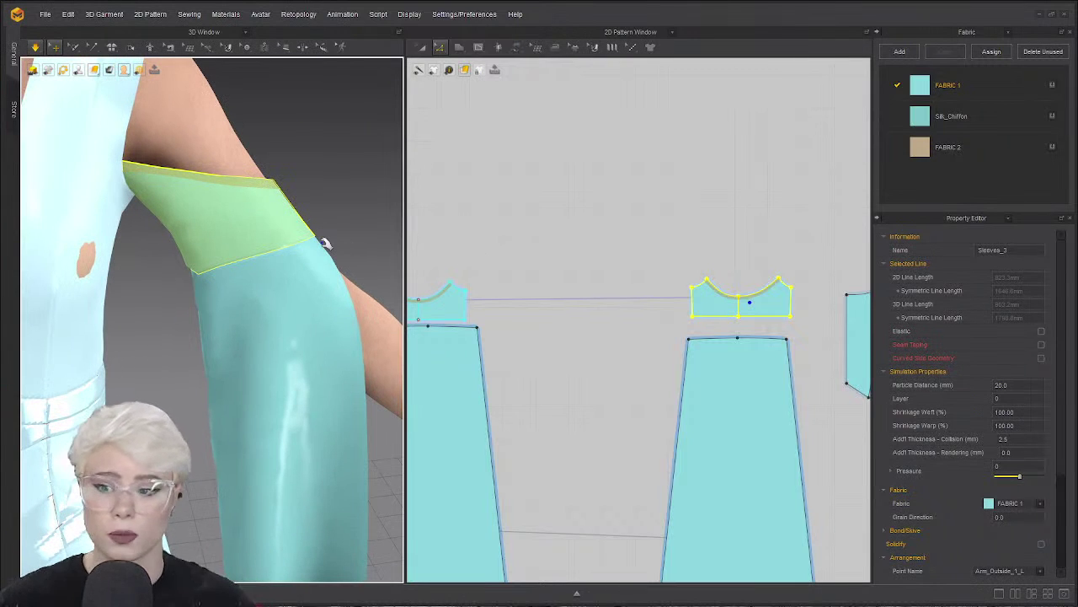
# Examine the drape of the long split sleeves on the gown from the front, side and back.
pyautogui.scroll(-10, 270, 253)
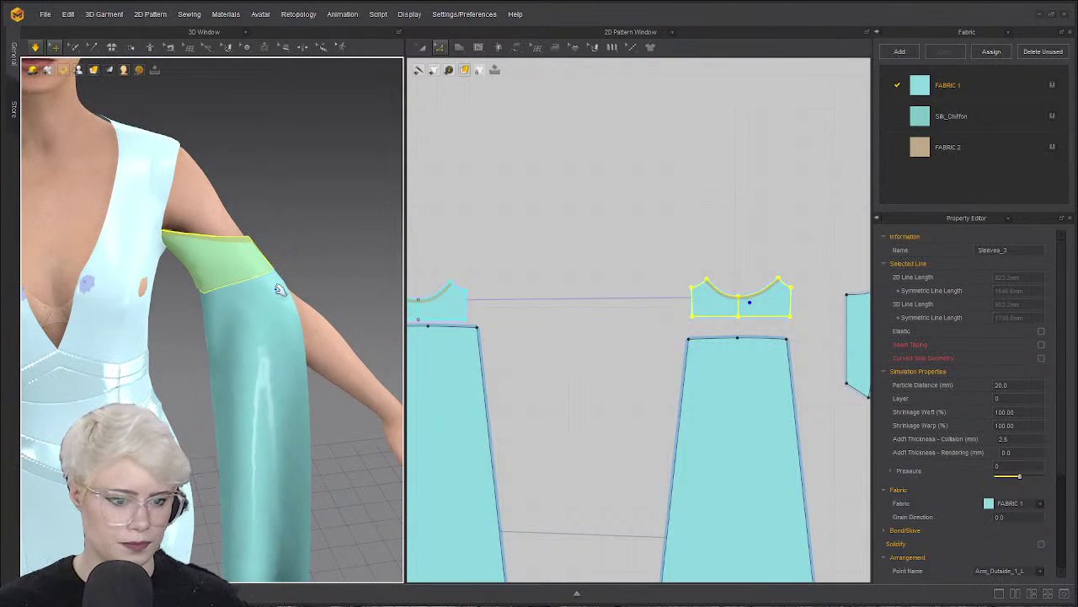
pyautogui.moveTo(189, 353); pyautogui.dragTo(192, 327, button='right')
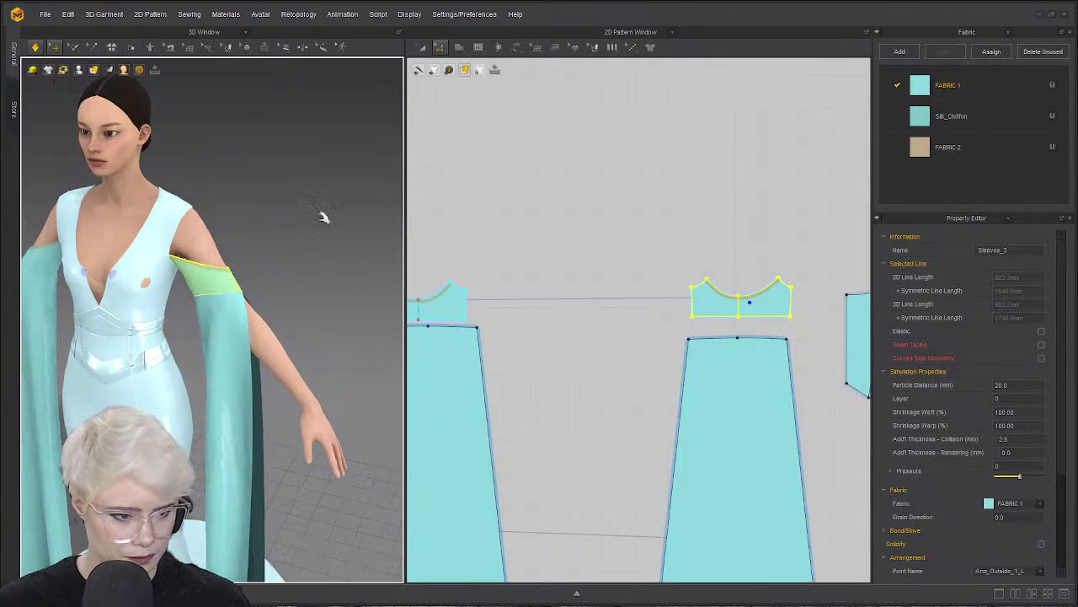
pyautogui.moveTo(324, 218); pyautogui.dragTo(301, 270, button='right')
pyautogui.moveTo(261, 306); pyautogui.dragTo(114, 300, button='right')
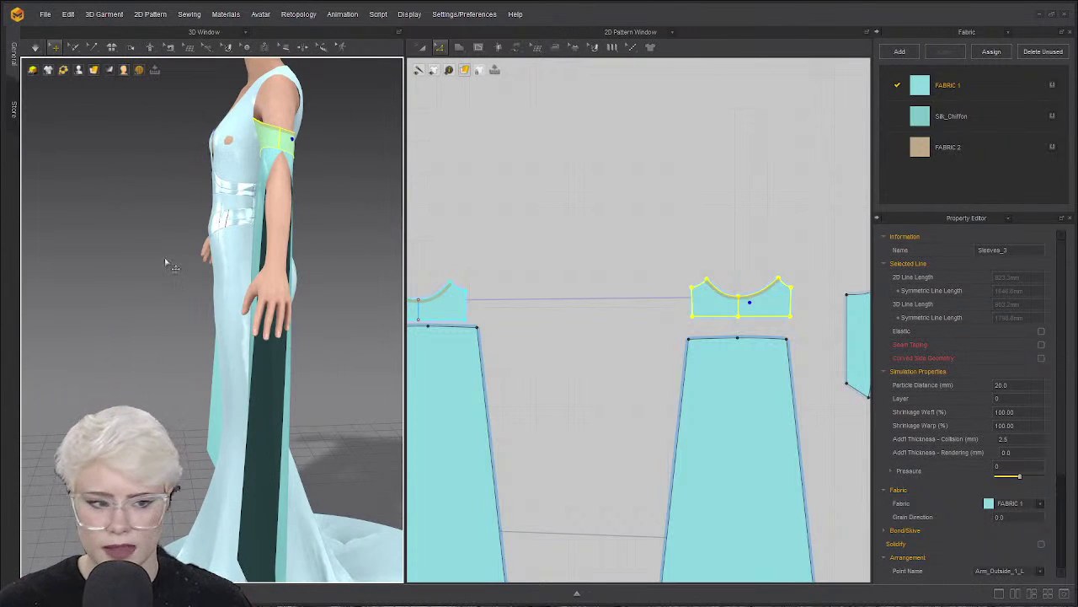
pyautogui.moveTo(283, 196); pyautogui.dragTo(313, 202, button='right')
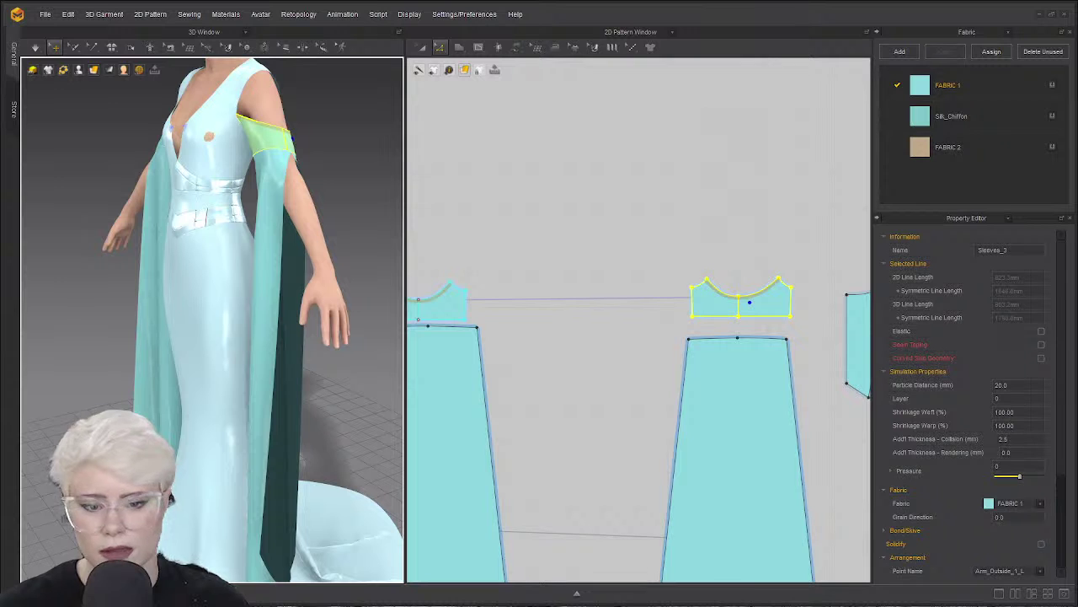
pyautogui.moveTo(237, 258); pyautogui.dragTo(263, 171, button='right')
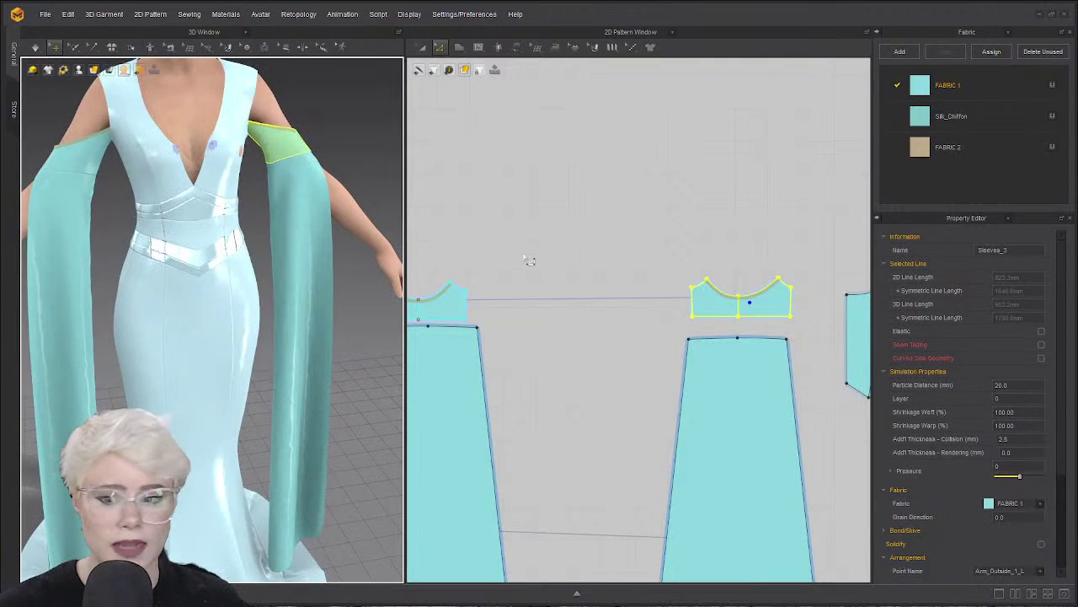
pyautogui.moveTo(651, 236); pyautogui.dragTo(584, 193, button='middle')
pyautogui.scroll(3, 635, 211)
pyautogui.scroll(-4, 583, 192)
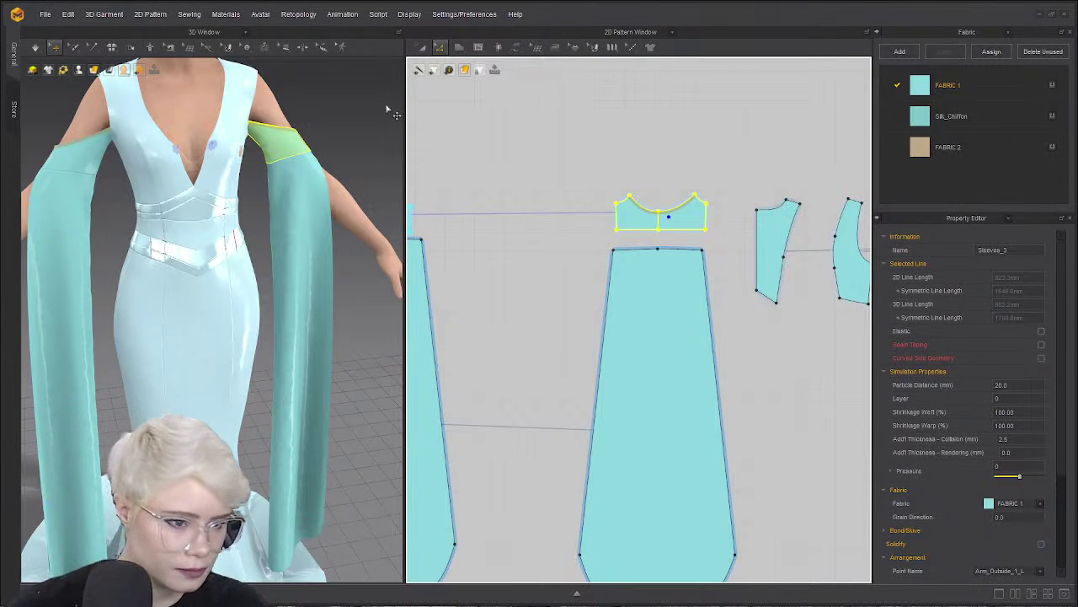
pyautogui.moveTo(356, 108); pyautogui.dragTo(342, 153, button='right')
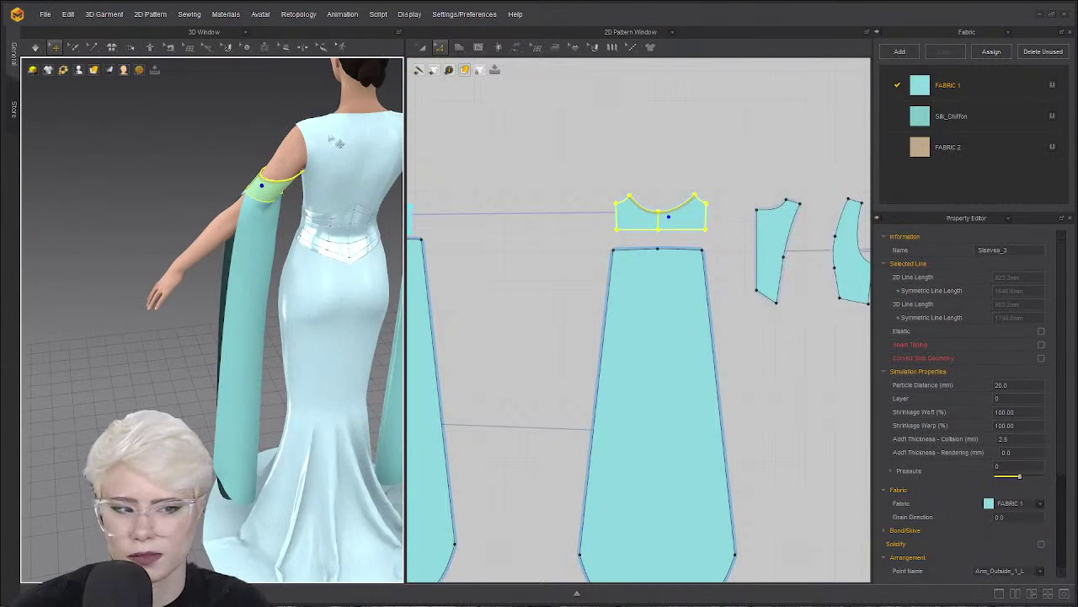
pyautogui.scroll(-2, 317, 126)
pyautogui.moveTo(322, 119); pyautogui.dragTo(265, 179, button='middle')
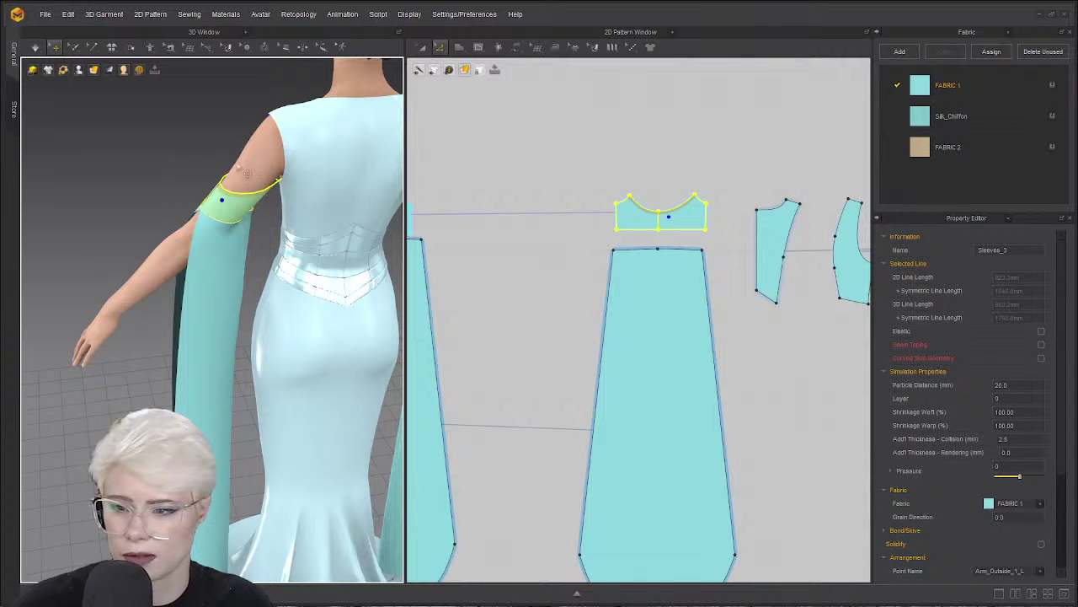
pyautogui.moveTo(194, 165); pyautogui.dragTo(96, 91, button='right')
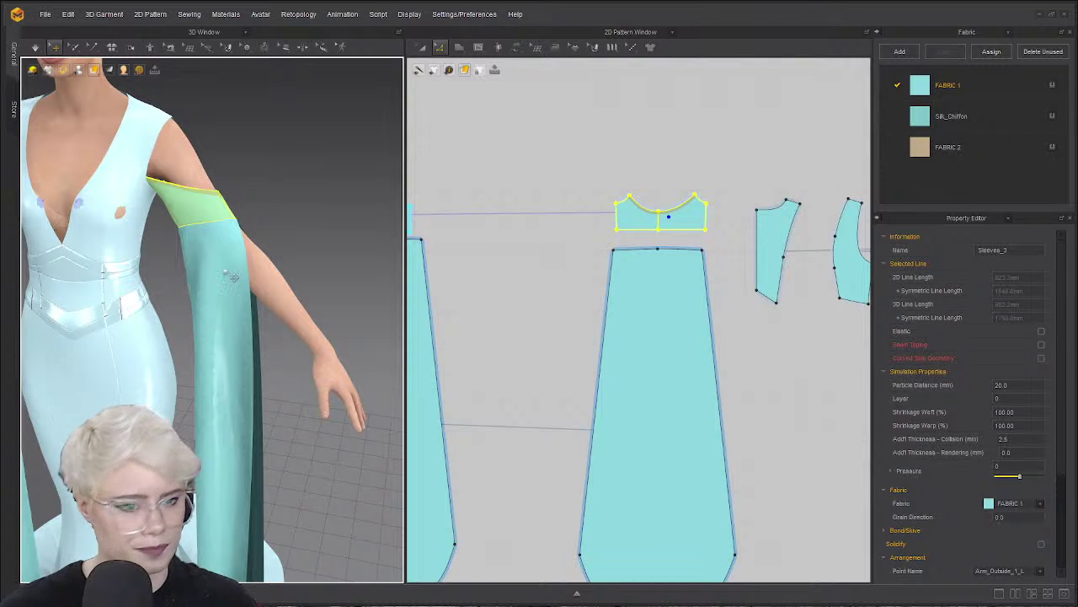
pyautogui.moveTo(204, 232); pyautogui.dragTo(231, 229, button='right')
pyautogui.scroll(-2, 409, 310)
pyautogui.moveTo(229, 264); pyautogui.dragTo(257, 204, button='middle')
pyautogui.scroll(-2, 257, 204)
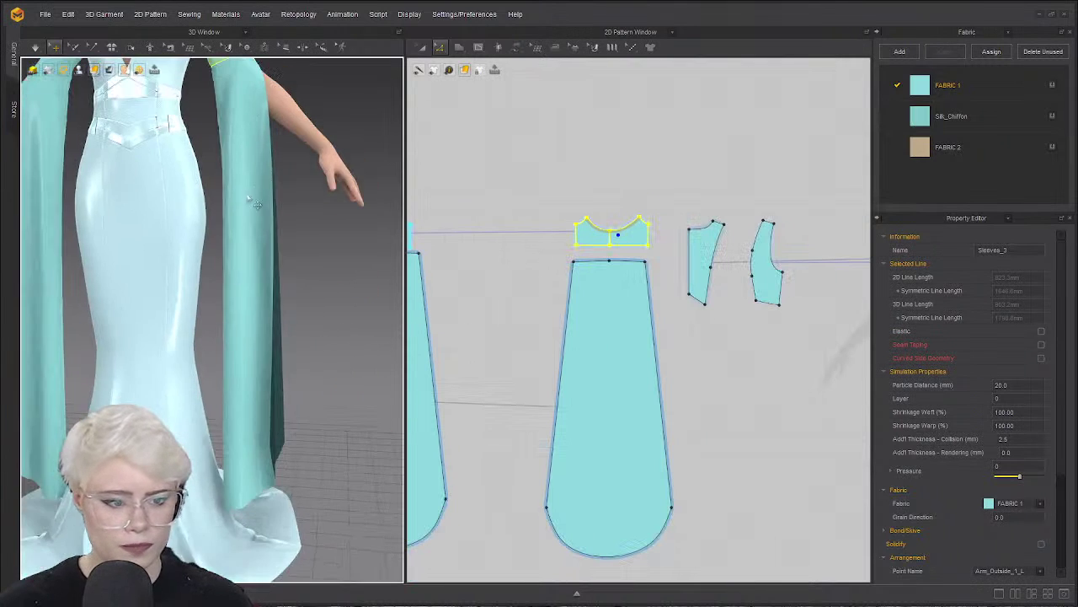
pyautogui.moveTo(257, 204); pyautogui.dragTo(193, 189, button='right')
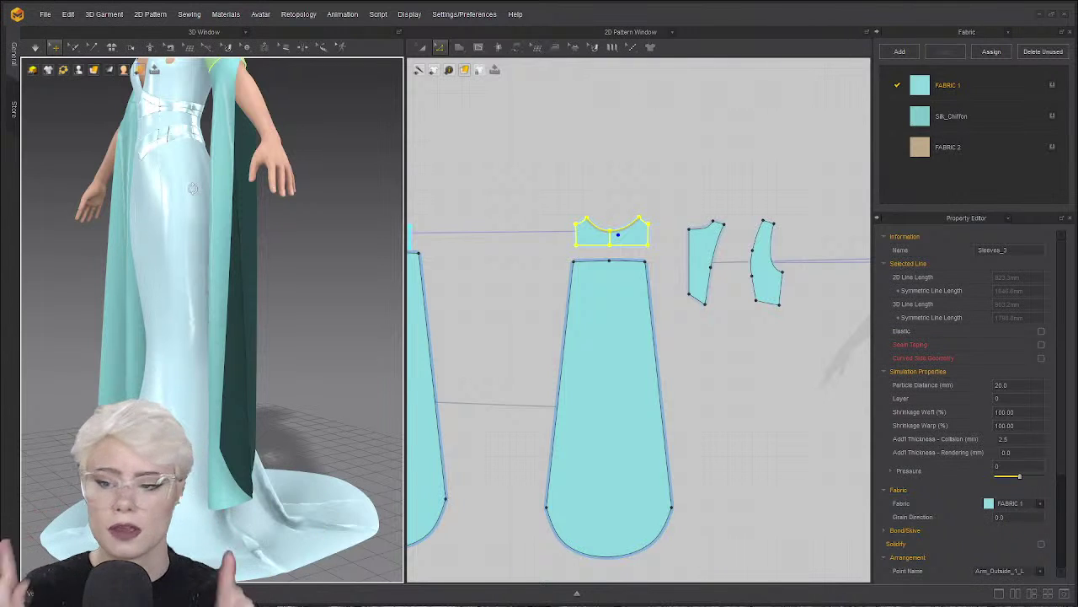
# Move the leftmost long sleeve panel farther out from the other sleeve panel in the 2D pattern layout.
pyautogui.press('a')
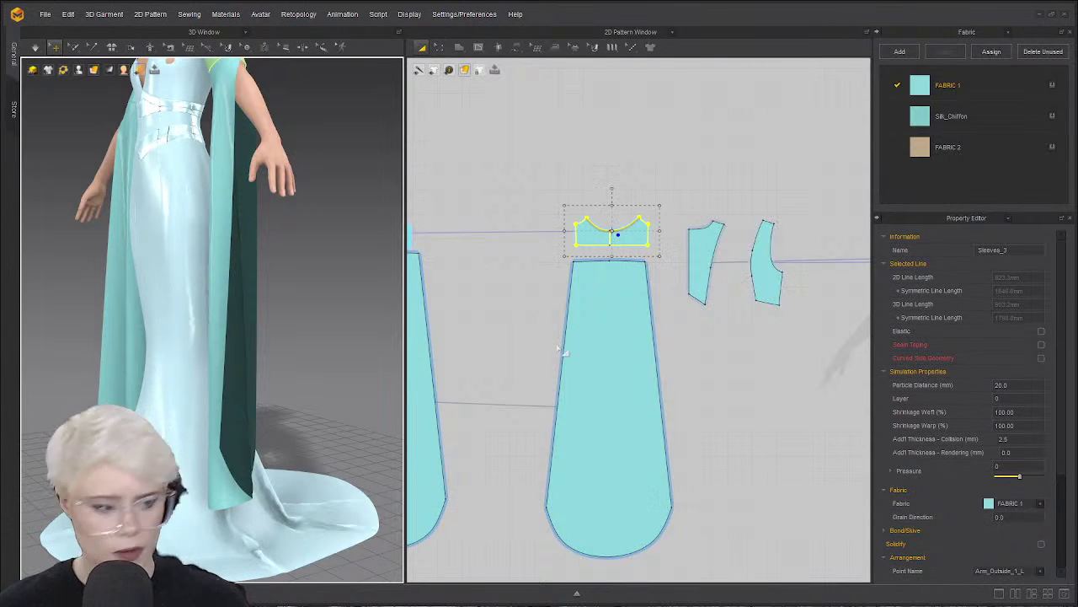
pyautogui.scroll(-5, 548, 320)
pyautogui.click(503, 283)
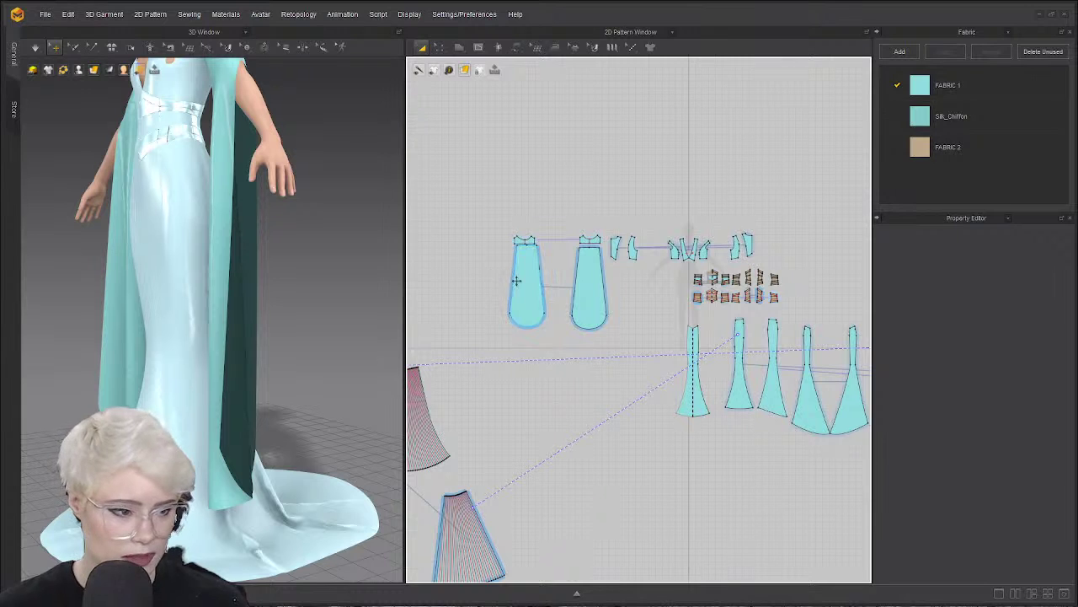
pyautogui.moveTo(514, 283); pyautogui.dragTo(461, 282)
pyautogui.scroll(4, 554, 248)
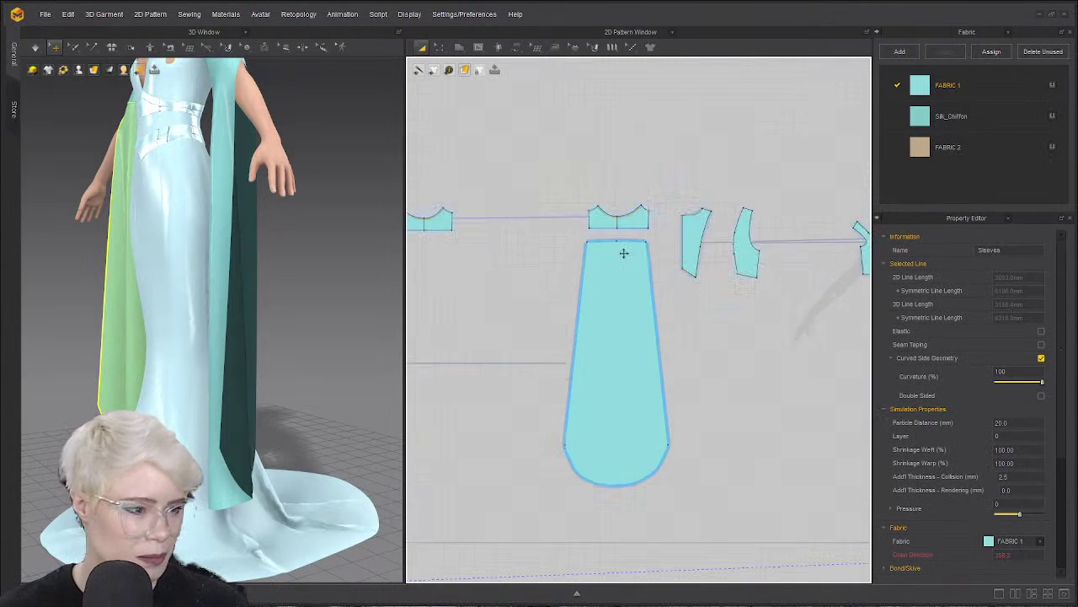
# Move both upper-sleeve band pieces off the long sleeve panels and place them above the bodice pieces.
pyautogui.scroll(-2, 519, 262)
pyautogui.moveTo(508, 243); pyautogui.dragTo(755, 227)
pyautogui.moveTo(506, 241); pyautogui.dragTo(664, 220, button='middle')
pyautogui.scroll(-2, 664, 220)
pyautogui.moveTo(580, 225); pyautogui.dragTo(741, 206)
pyautogui.moveTo(692, 260); pyautogui.dragTo(580, 245, button='middle')
pyautogui.scroll(4, 579, 245)
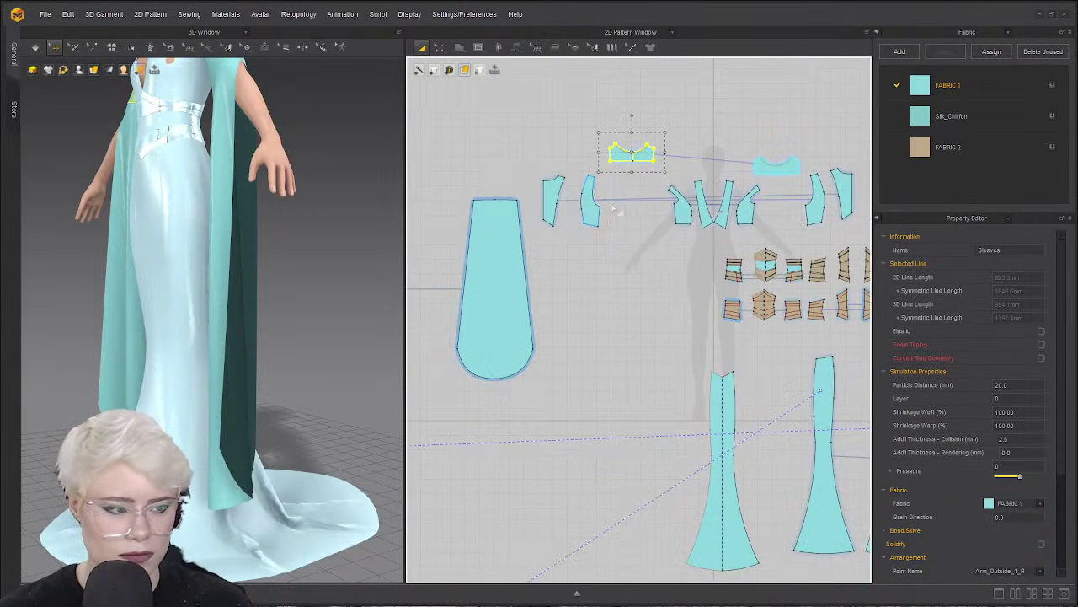
# Bring the back bodice pieces in beside the front bodice pieces and shift the left upper-sleeve band toward the centre.
pyautogui.moveTo(529, 239); pyautogui.dragTo(623, 239)
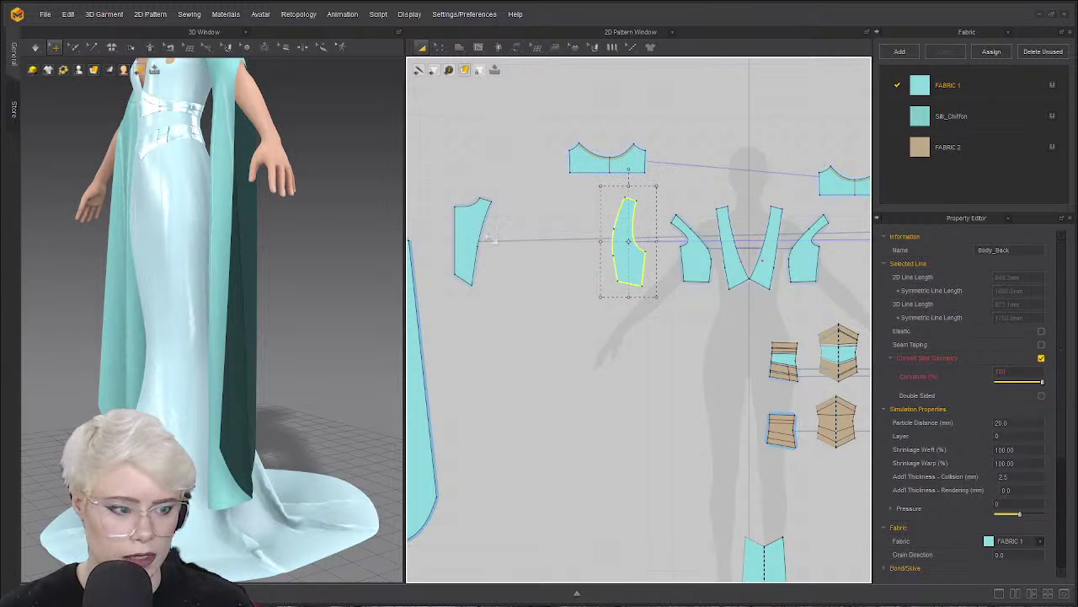
pyautogui.moveTo(475, 228); pyautogui.dragTo(588, 227)
pyautogui.moveTo(652, 223); pyautogui.dragTo(517, 251, button='middle')
pyautogui.scroll(-2, 518, 252)
pyautogui.scroll(1, 523, 251)
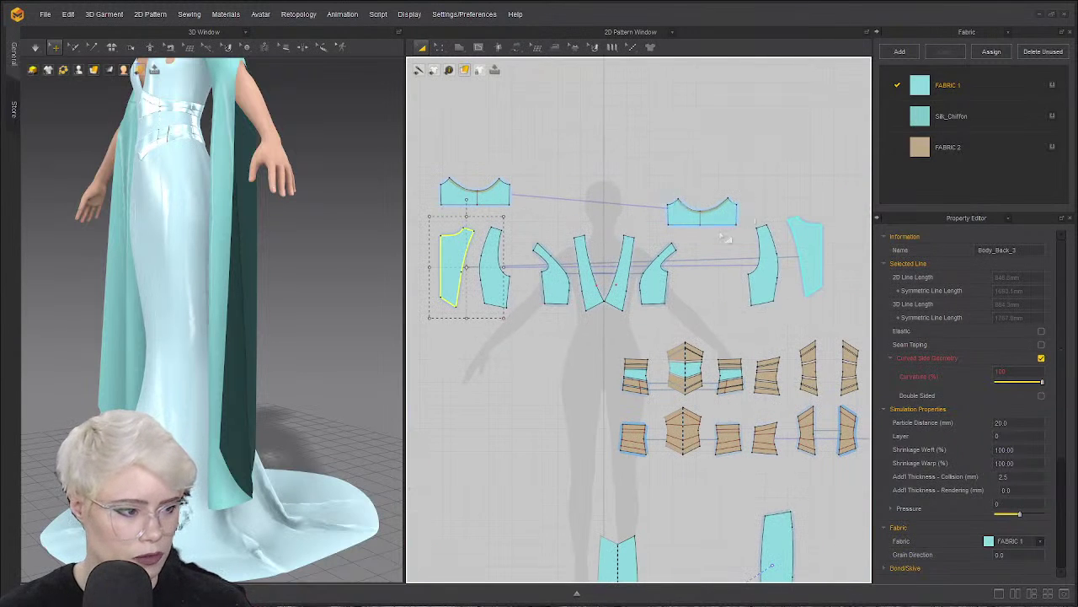
pyautogui.moveTo(763, 267); pyautogui.dragTo(713, 273)
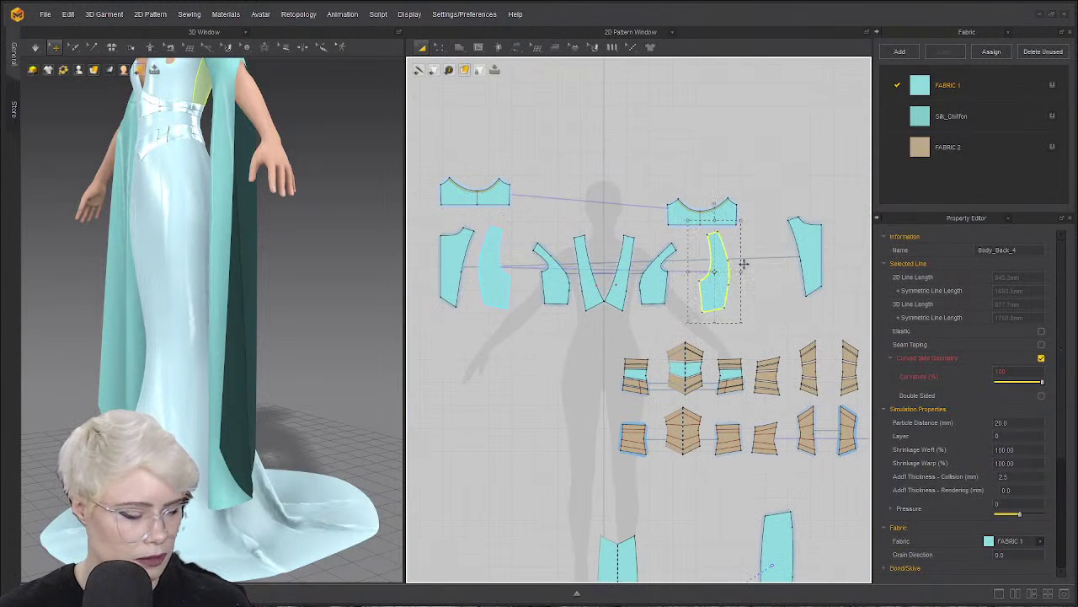
pyautogui.moveTo(813, 245); pyautogui.dragTo(767, 245)
pyautogui.moveTo(509, 204); pyautogui.dragTo(562, 205)
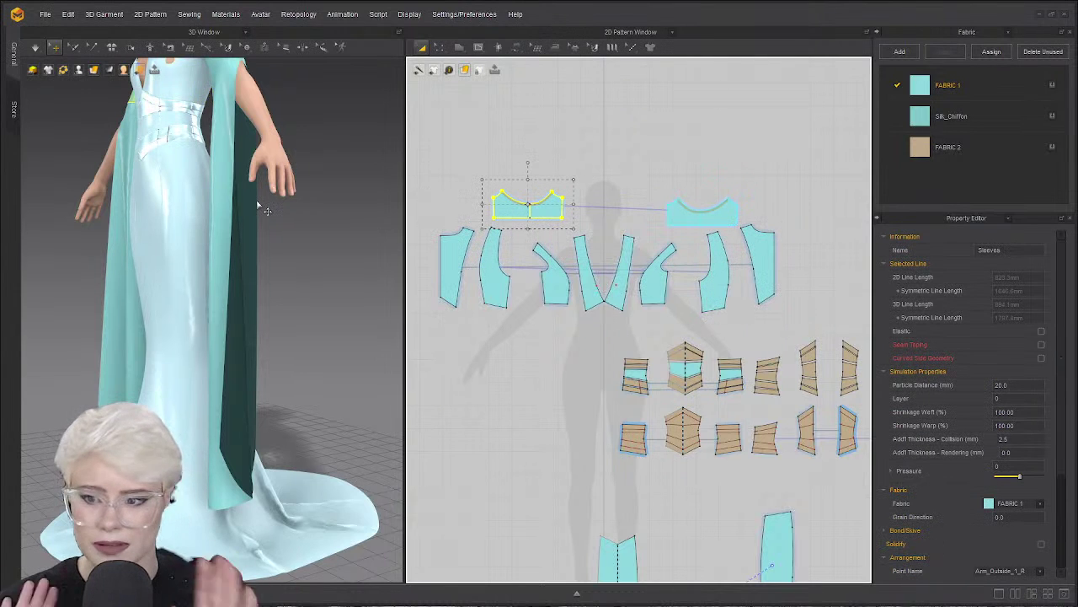
# Move the two long sleeve panels up and line them up roughly level with each other in the pattern layout.
pyautogui.scroll(-3, 601, 226)
pyautogui.moveTo(602, 226); pyautogui.dragTo(776, 209, button='middle')
pyautogui.scroll(-2, 777, 209)
pyautogui.scroll(1, 628, 251)
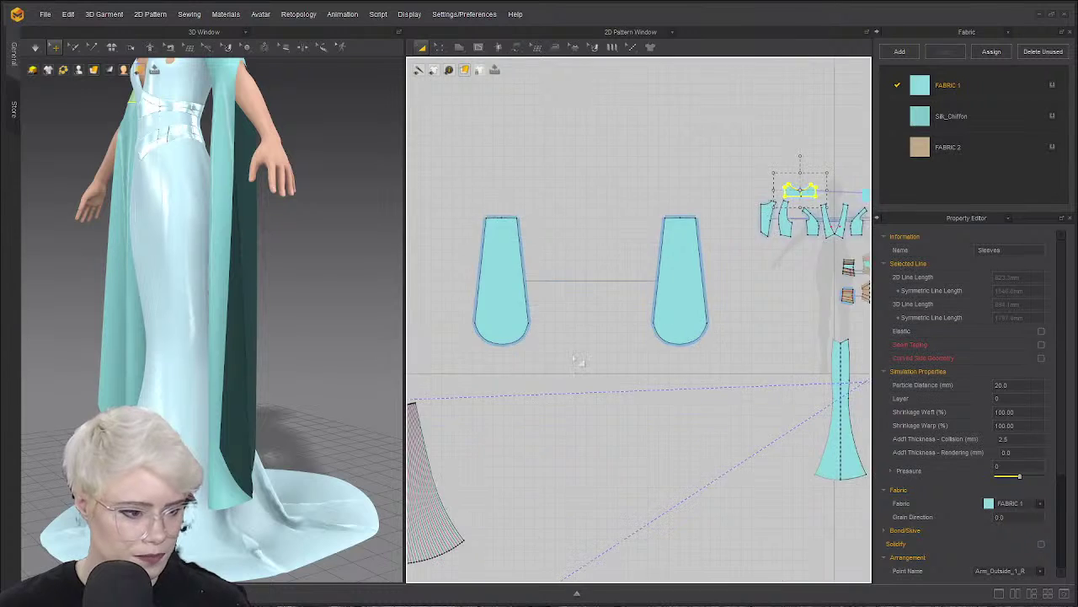
pyautogui.scroll(-4, 731, 194)
pyautogui.moveTo(581, 362); pyautogui.dragTo(674, 292, button='middle')
pyautogui.scroll(5, 664, 202)
pyautogui.moveTo(508, 273); pyautogui.dragTo(491, 180)
pyautogui.moveTo(768, 322); pyautogui.dragTo(764, 219)
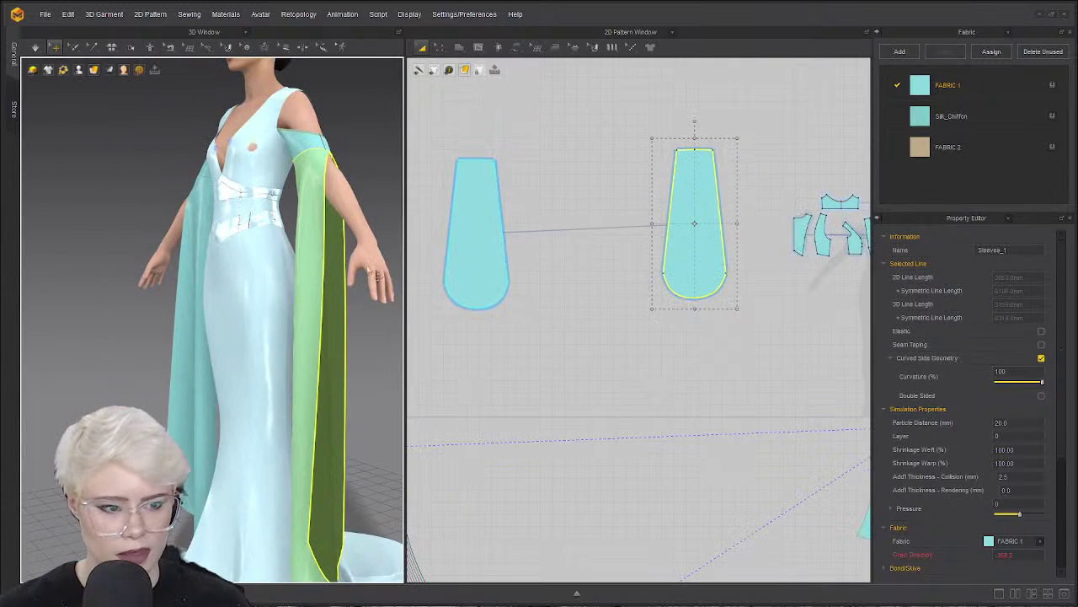
pyautogui.moveTo(376, 275); pyautogui.dragTo(271, 289, button='middle')
pyautogui.moveTo(528, 234); pyautogui.dragTo(585, 256, button='middle')
pyautogui.scroll(1, 584, 255)
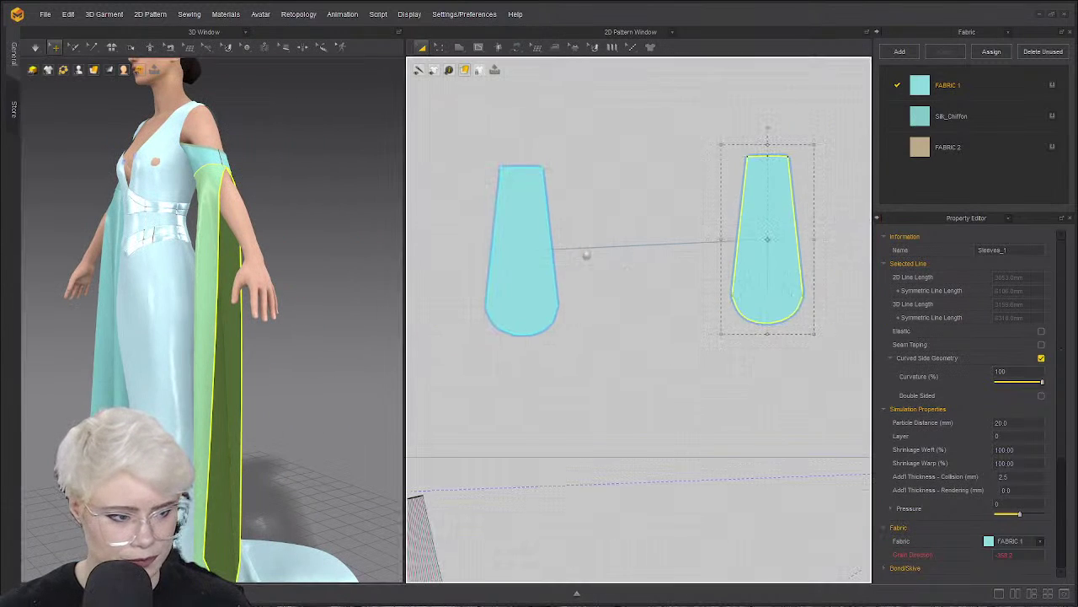
pyautogui.moveTo(547, 224); pyautogui.dragTo(553, 208)
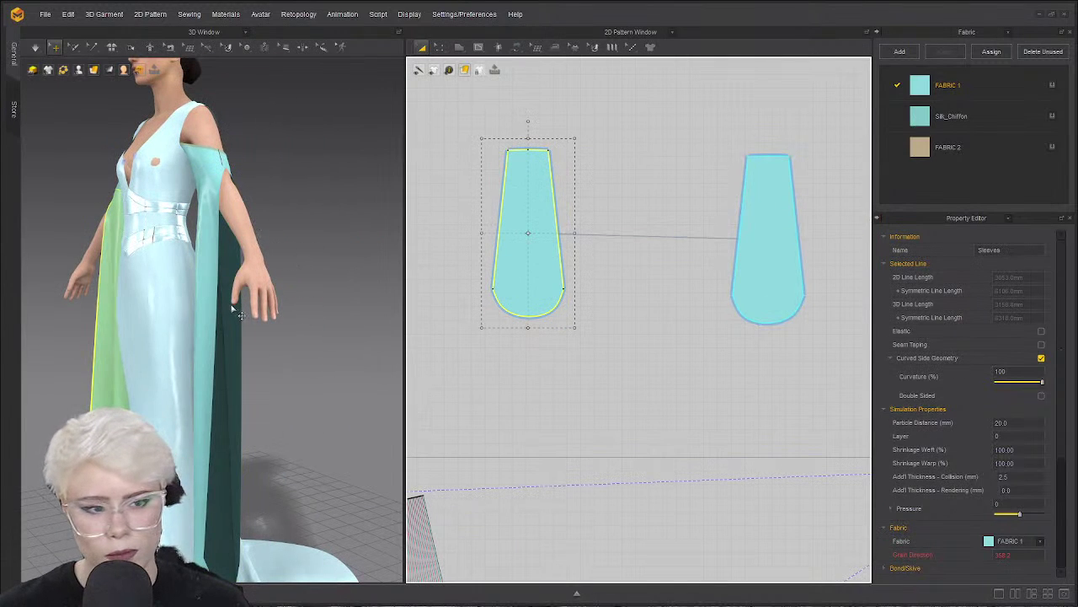
pyautogui.moveTo(233, 310); pyautogui.dragTo(240, 181, button='right')
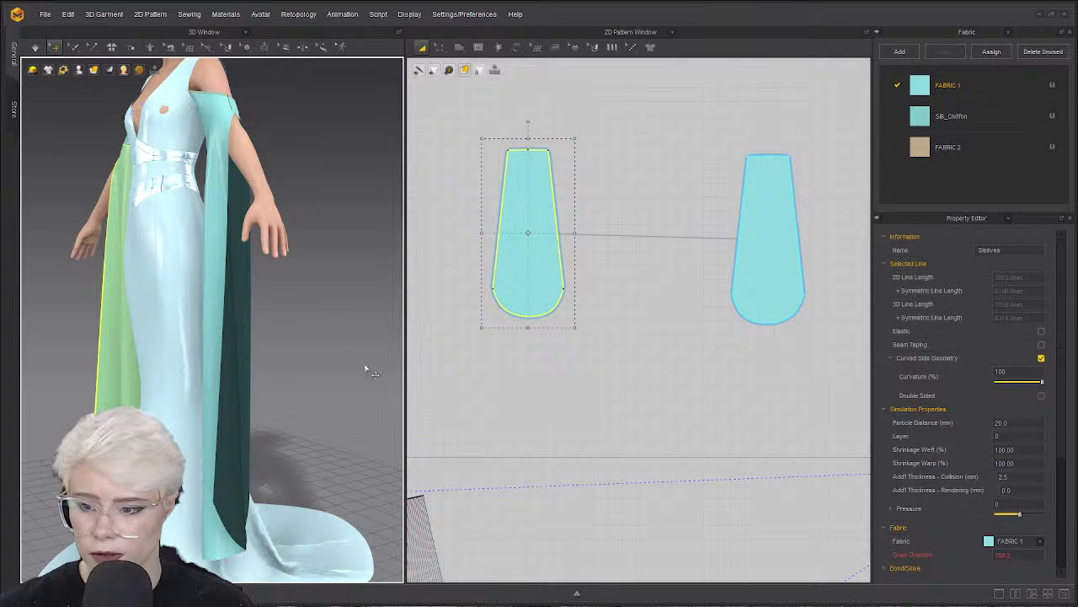
pyautogui.click(598, 163)
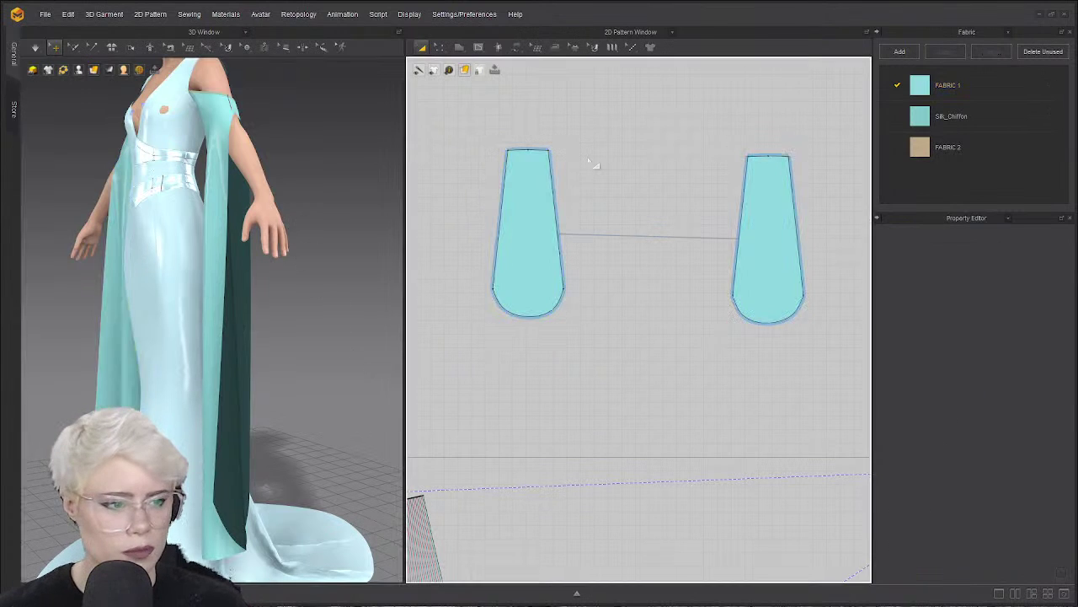
# Slash & Spread the left long sleeve panel along a line from near its top-edge midpoint to the hem, swinging the left side outward.
pyautogui.scroll(3, 584, 144)
pyautogui.click(444, 53)
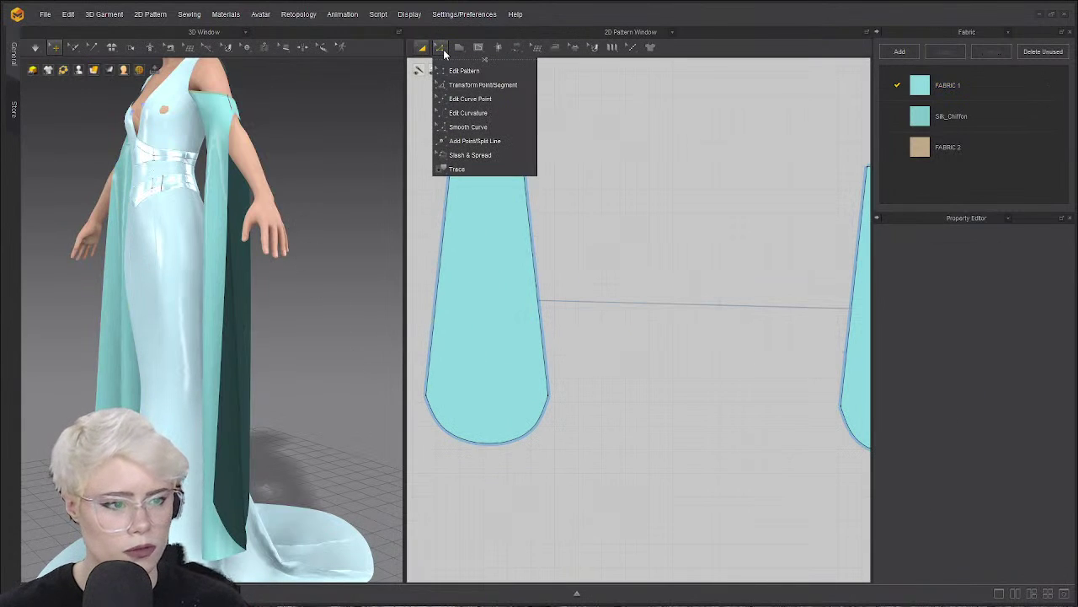
pyautogui.click(462, 157)
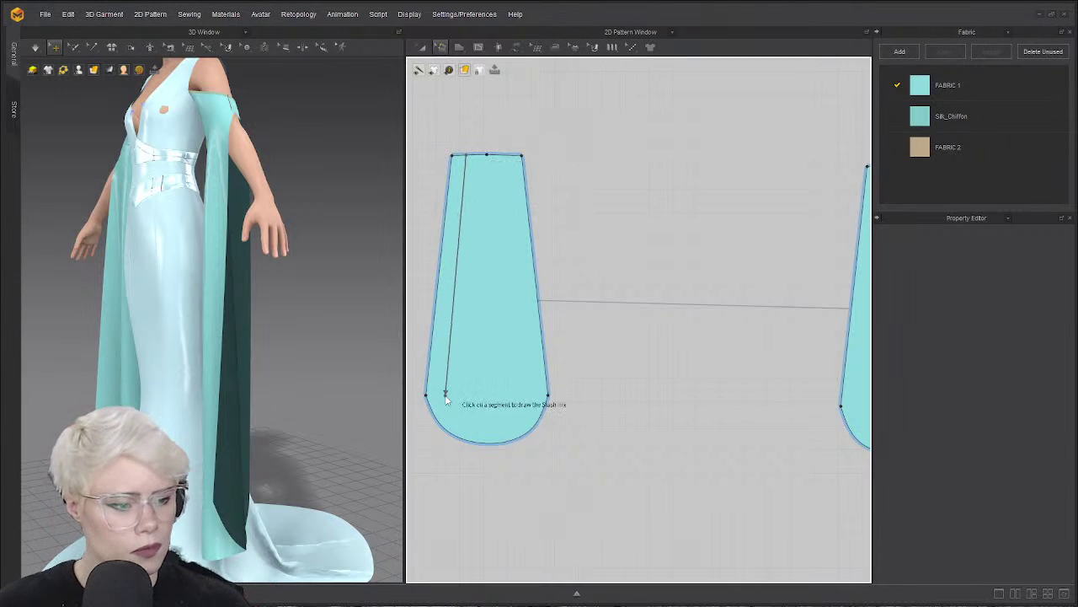
pyautogui.click(479, 157)
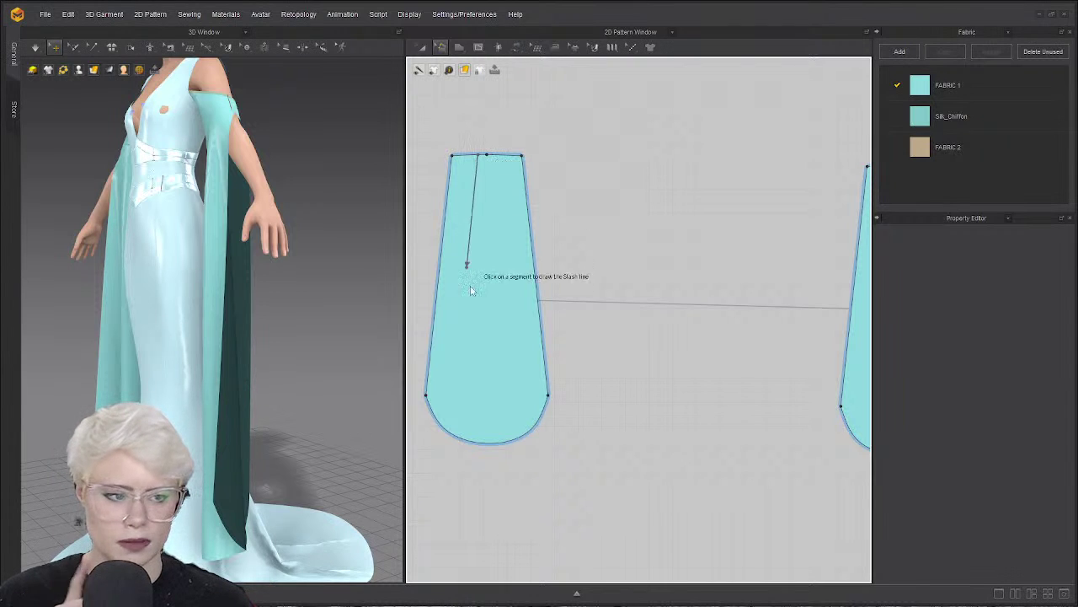
pyautogui.click(476, 439)
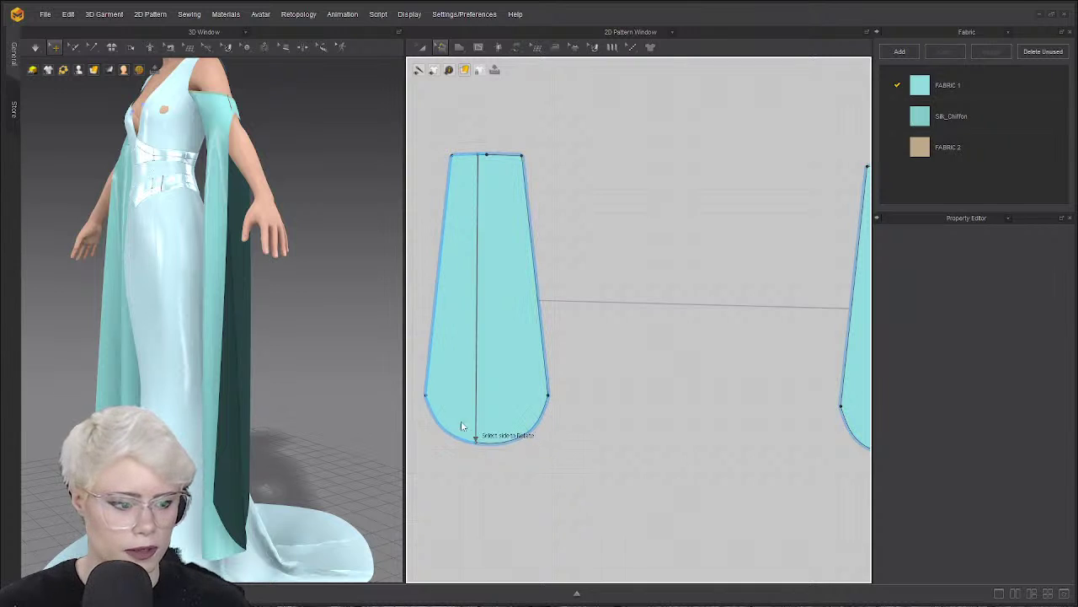
pyautogui.moveTo(456, 420); pyautogui.dragTo(545, 440)
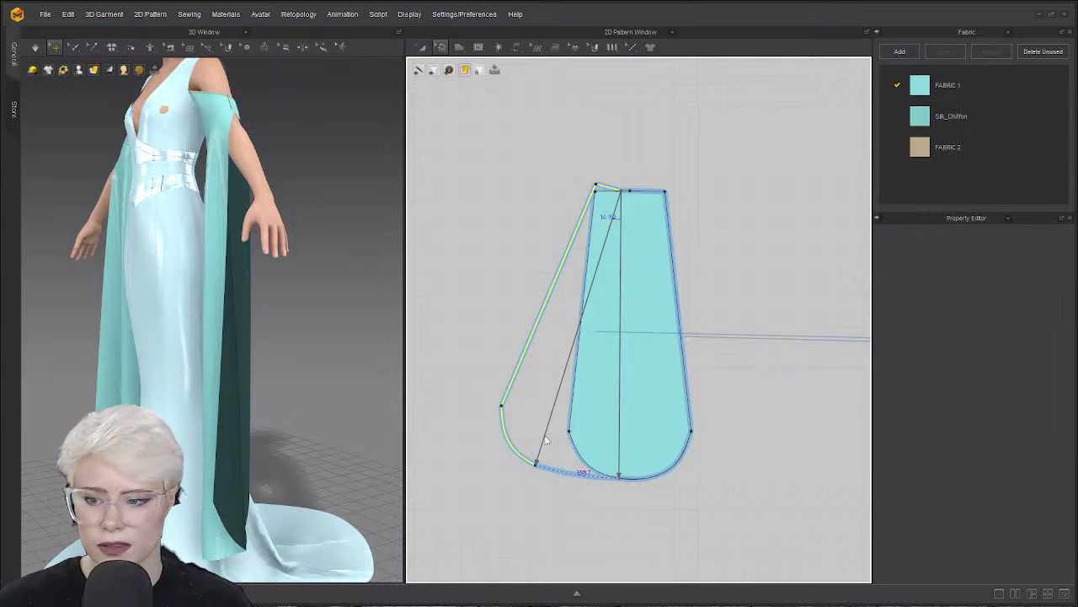
pyautogui.moveTo(545, 439); pyautogui.dragTo(580, 505)
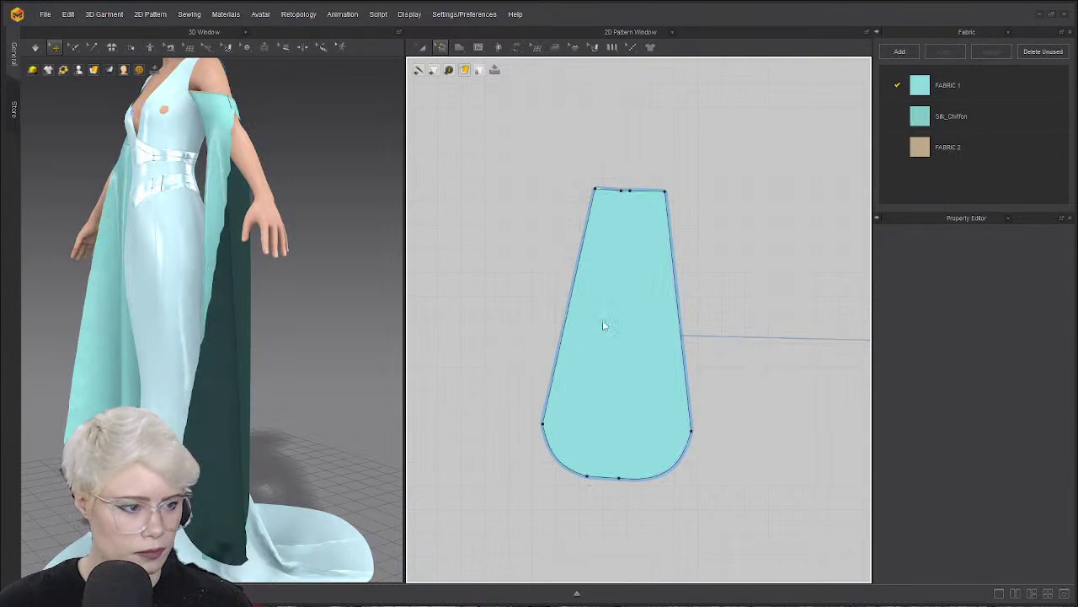
# Slash & Spread the same sleeve panel again along a second line left of the first, rotating its left side outward.
pyautogui.click(609, 192)
pyautogui.click(569, 466)
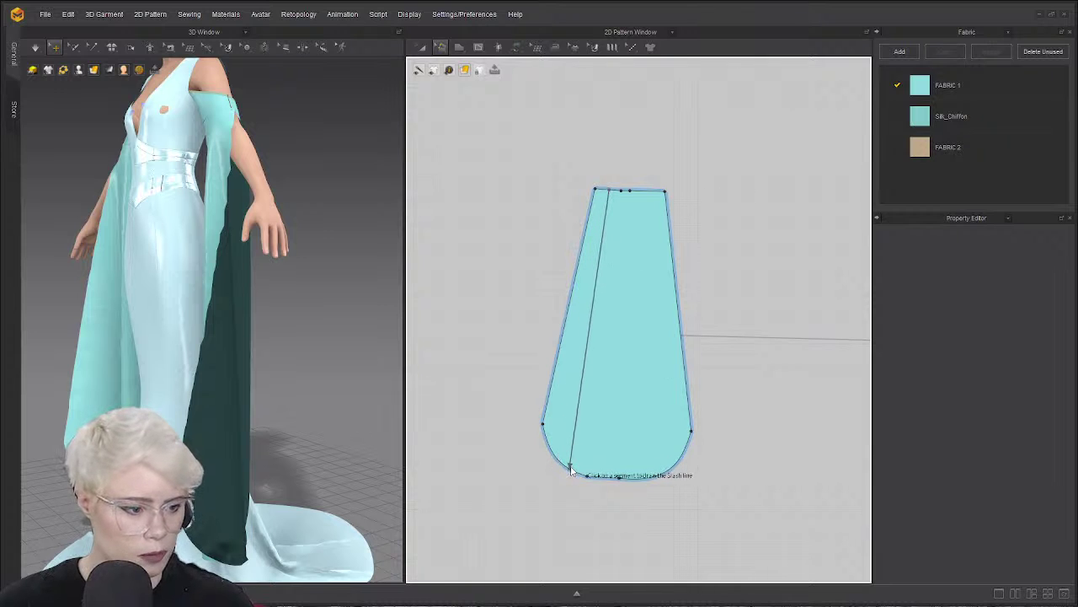
pyautogui.click(555, 457)
pyautogui.click(556, 433)
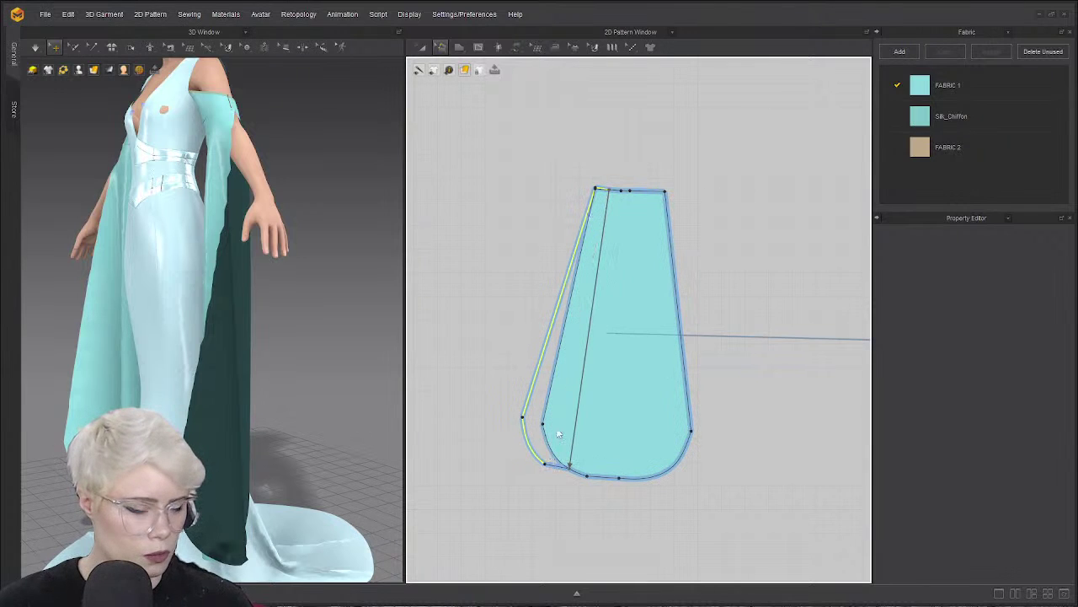
# Slash & Spread the left long sleeve panel along a third line close to its left edge, rotating the narrow left side outward.
pyautogui.click(599, 191)
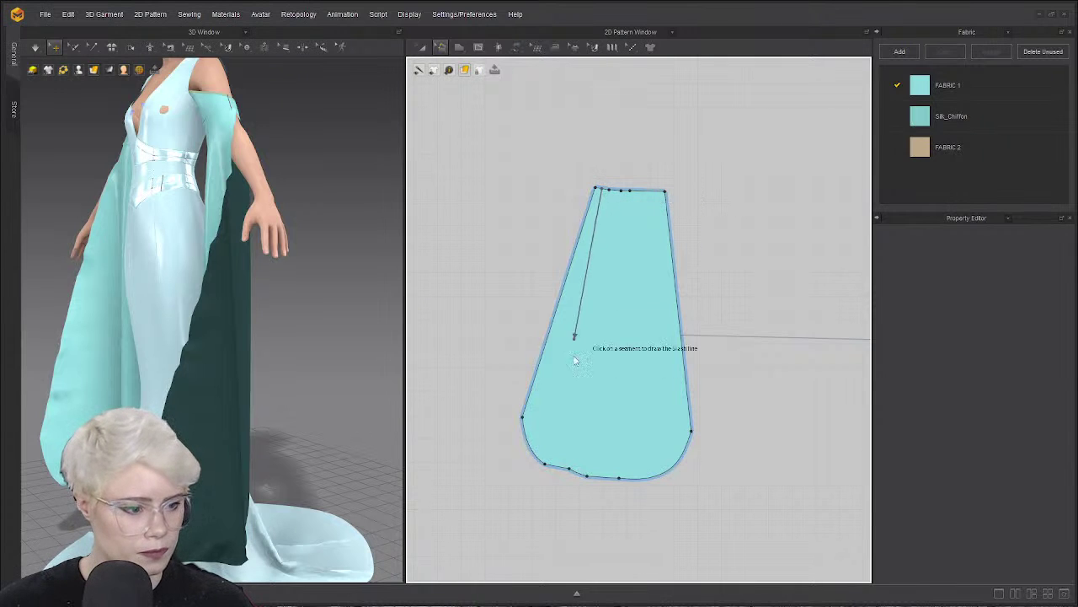
pyautogui.click(528, 440)
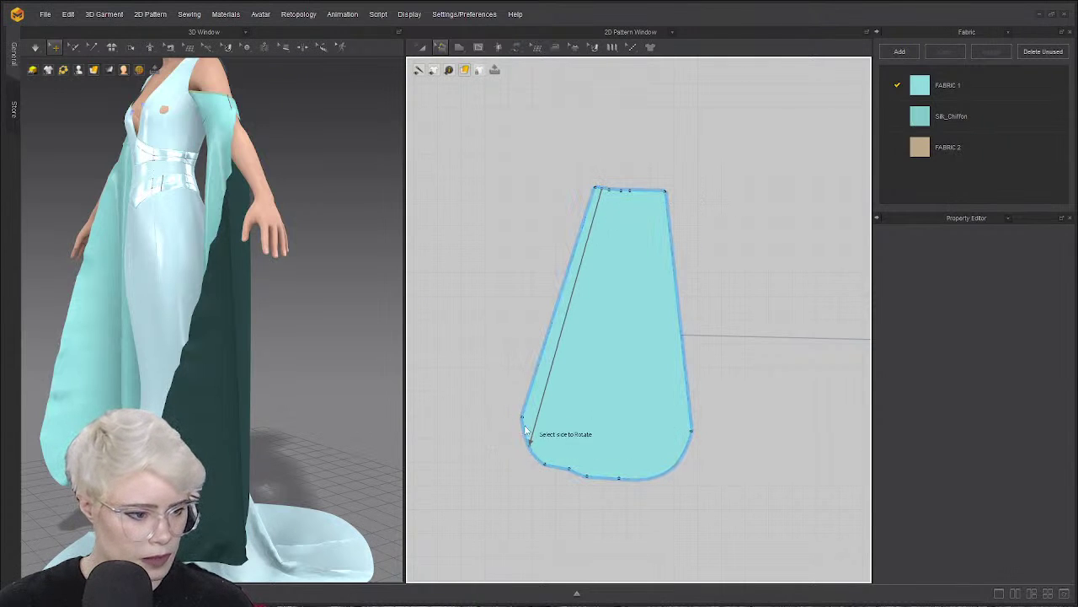
pyautogui.moveTo(525, 438); pyautogui.dragTo(509, 416)
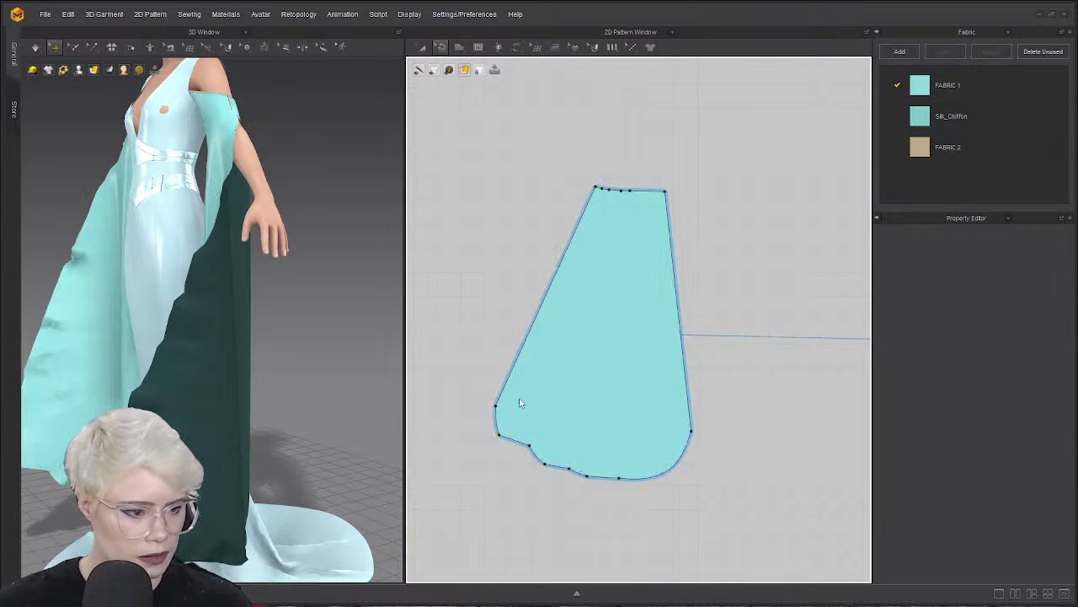
# Slash & Spread the same panel along a near-vertical line right of the top-edge midpoint, swinging the right side outward.
pyautogui.scroll(-3, 573, 387)
pyautogui.scroll(4, 581, 295)
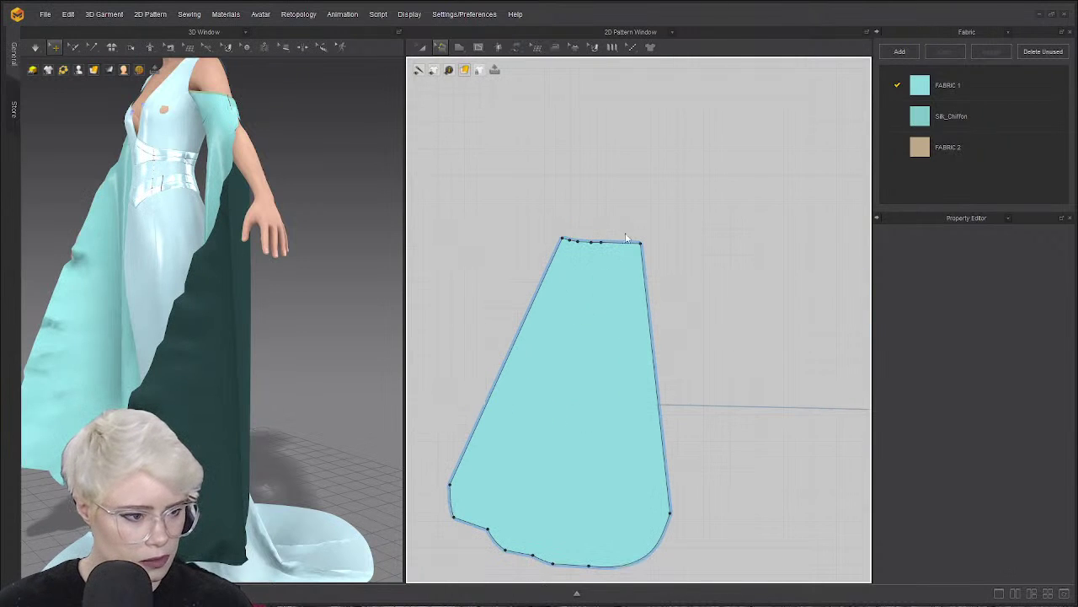
pyautogui.click(611, 244)
pyautogui.click(604, 565)
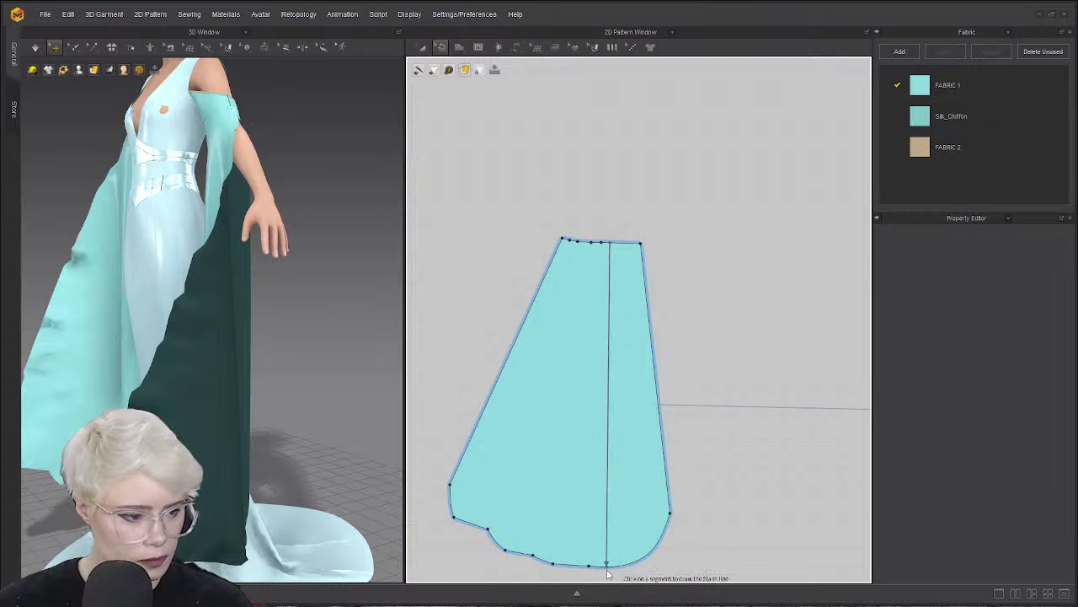
pyautogui.click(617, 564)
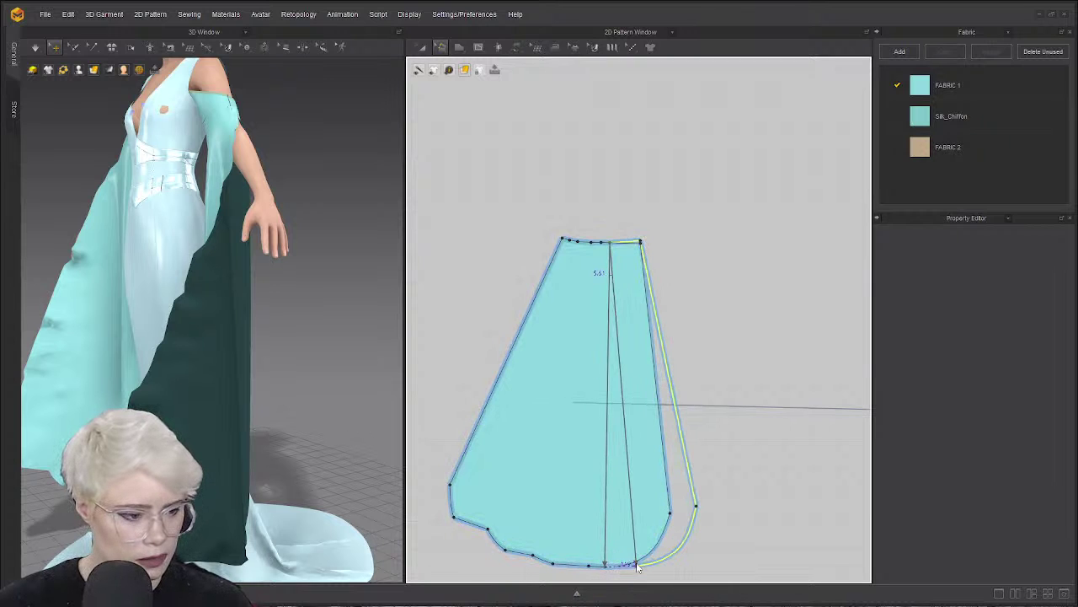
pyautogui.click(629, 564)
# Slash & Spread the panel along a second right-hand line, between the previous slash and the right edge, rotating its right side outward.
pyautogui.click(625, 267)
pyautogui.click(622, 242)
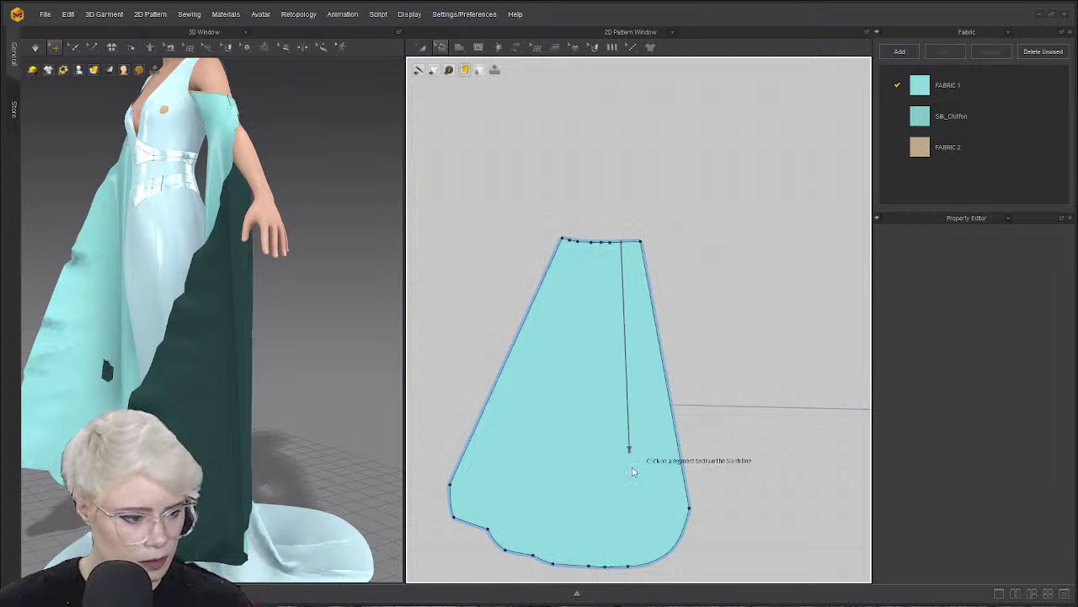
pyautogui.click(643, 565)
pyautogui.click(662, 558)
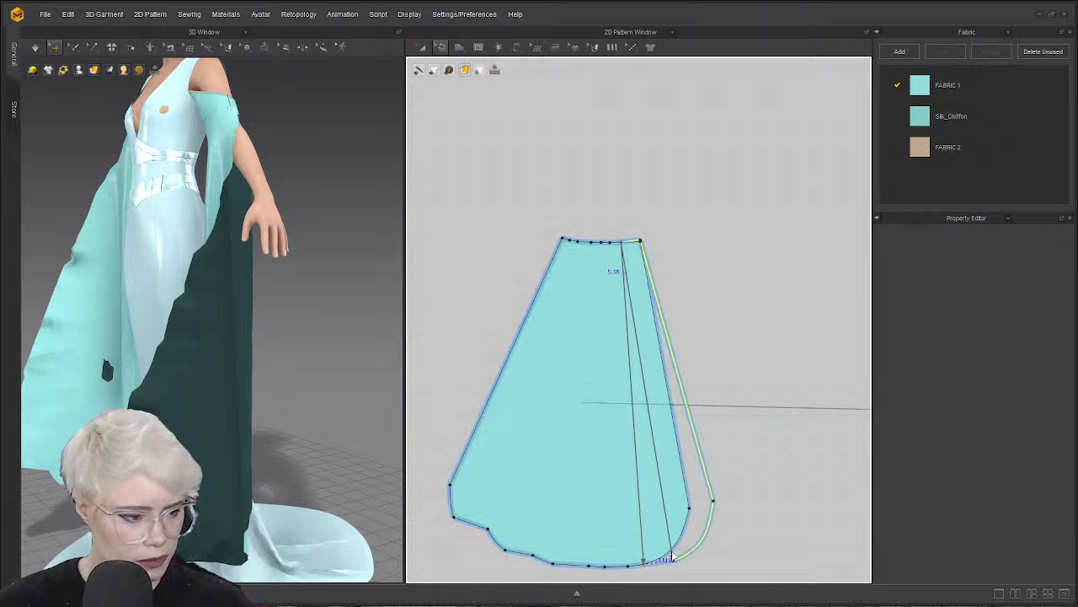
pyautogui.click(669, 560)
# Slash & Spread the panel along a third right-hand line ending at the start of the rounded hem corner, spreading the right side outward.
pyautogui.click(632, 268)
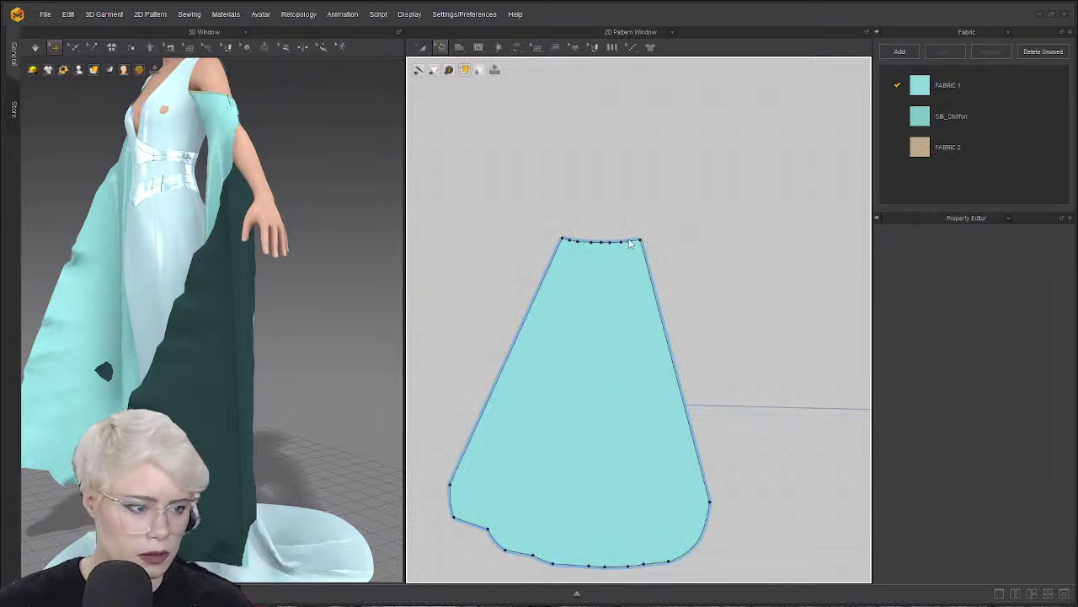
pyautogui.click(629, 242)
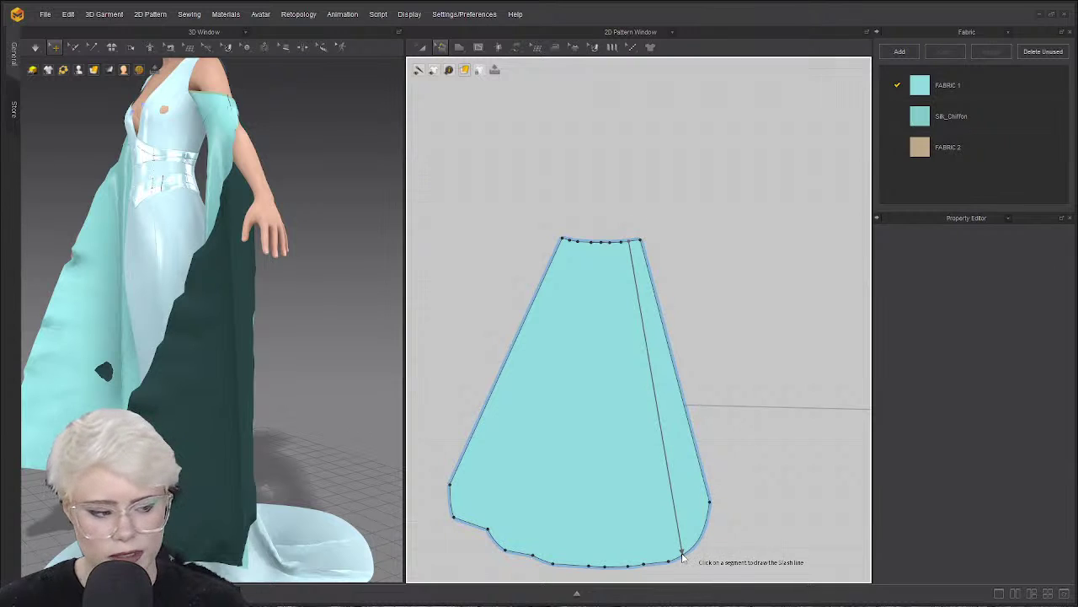
pyautogui.click(683, 555)
pyautogui.click(697, 540)
pyautogui.click(705, 549)
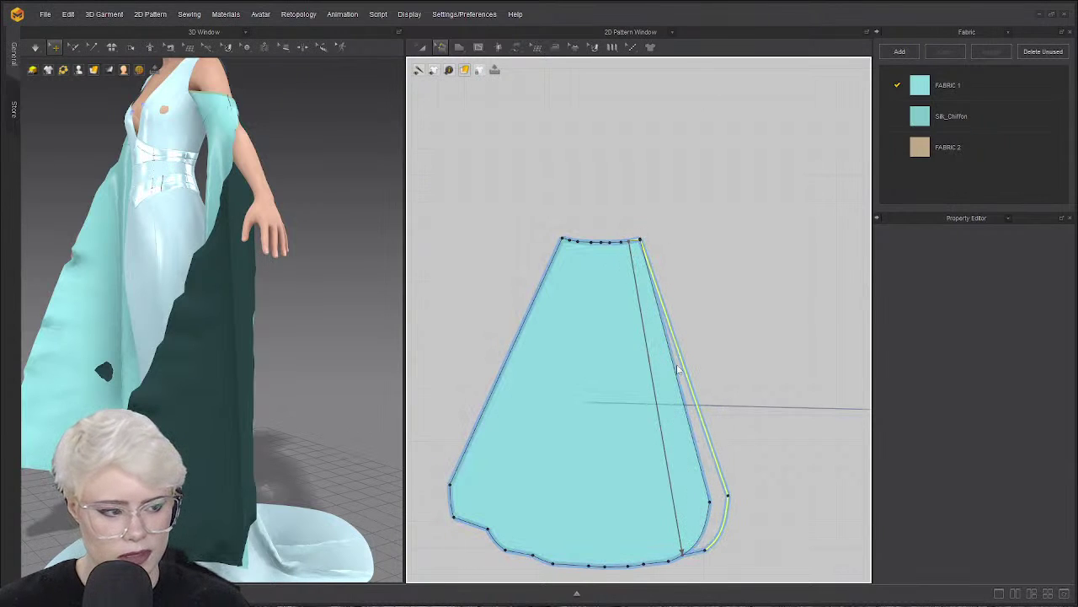
pyautogui.click(644, 259)
pyautogui.click(639, 242)
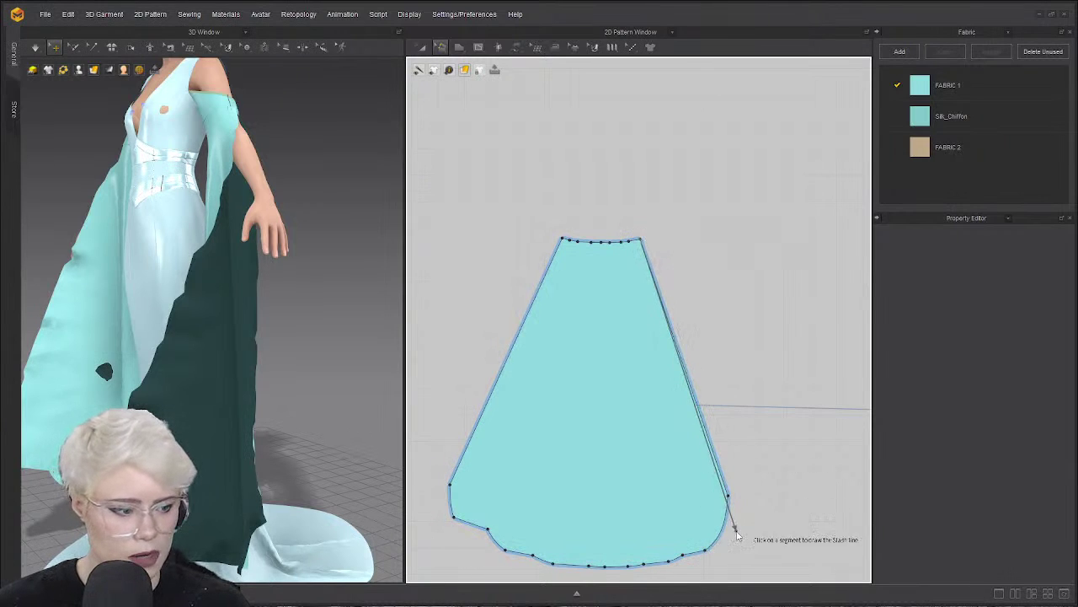
pyautogui.click(723, 524)
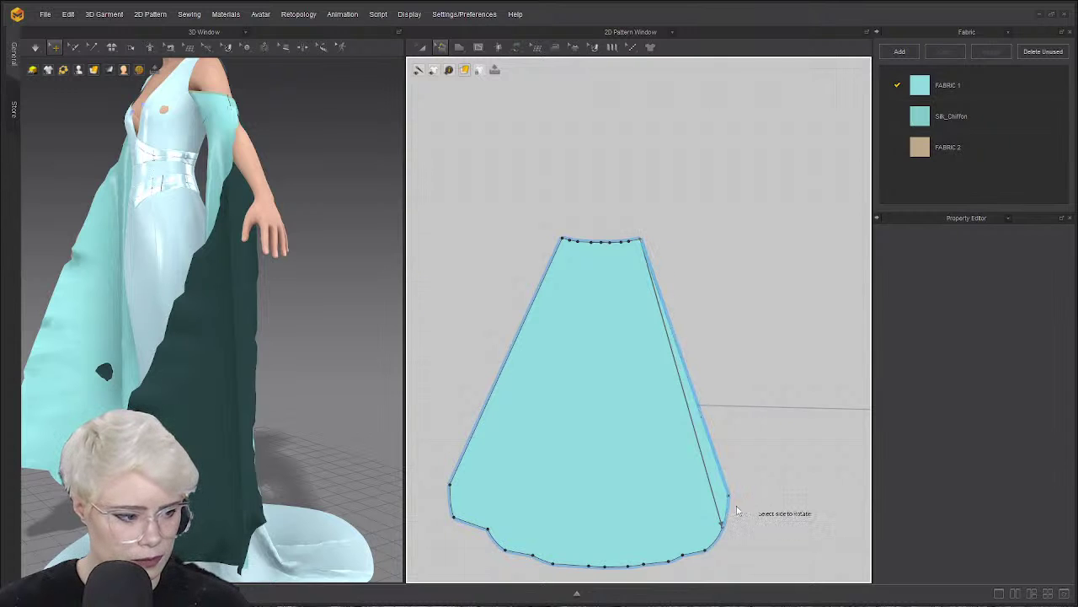
pyautogui.click(729, 509)
pyautogui.click(728, 507)
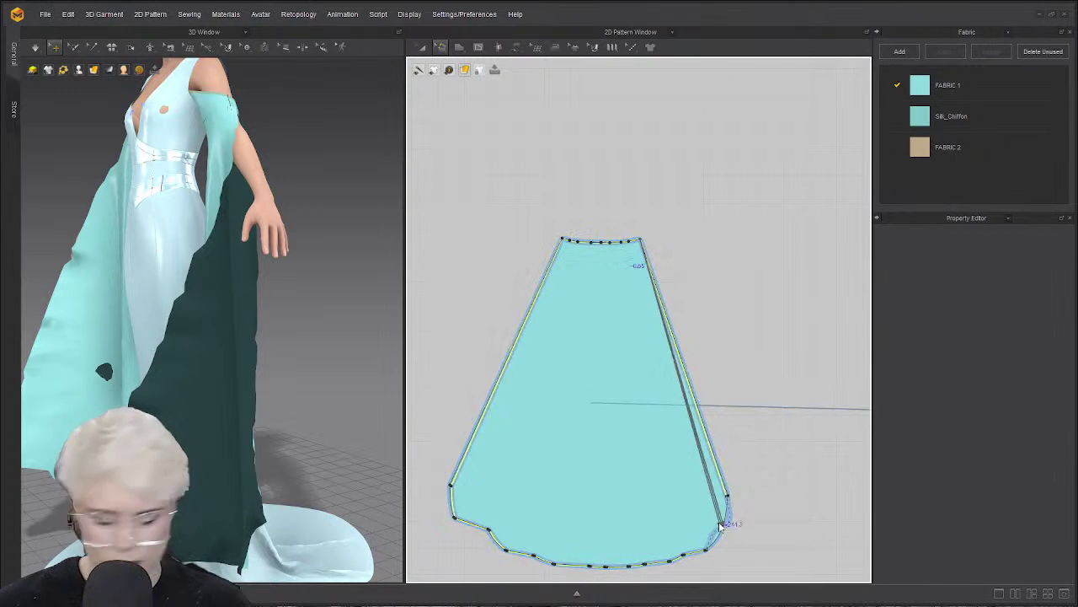
pyautogui.click(631, 242)
pyautogui.press('Escape')
# Slash & Spread the panel along a final line just inside its right edge, rotating the narrow right strip outward to balance the left flare.
pyautogui.scroll(-2, 636, 367)
pyautogui.scroll(4, 626, 285)
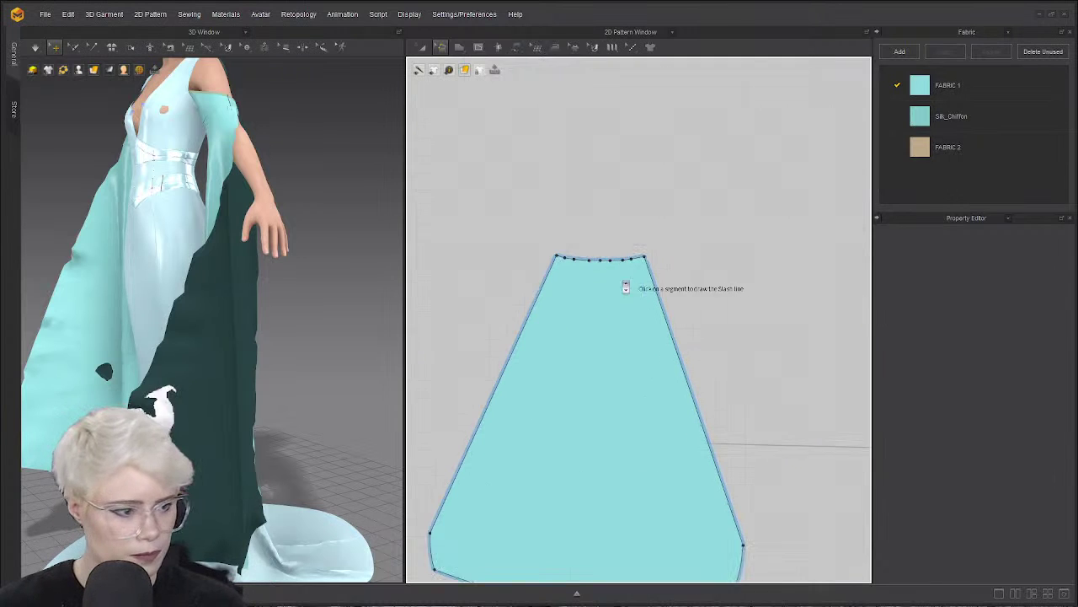
pyautogui.click(642, 254)
pyautogui.scroll(-6, 633, 263)
pyautogui.scroll(3, 674, 396)
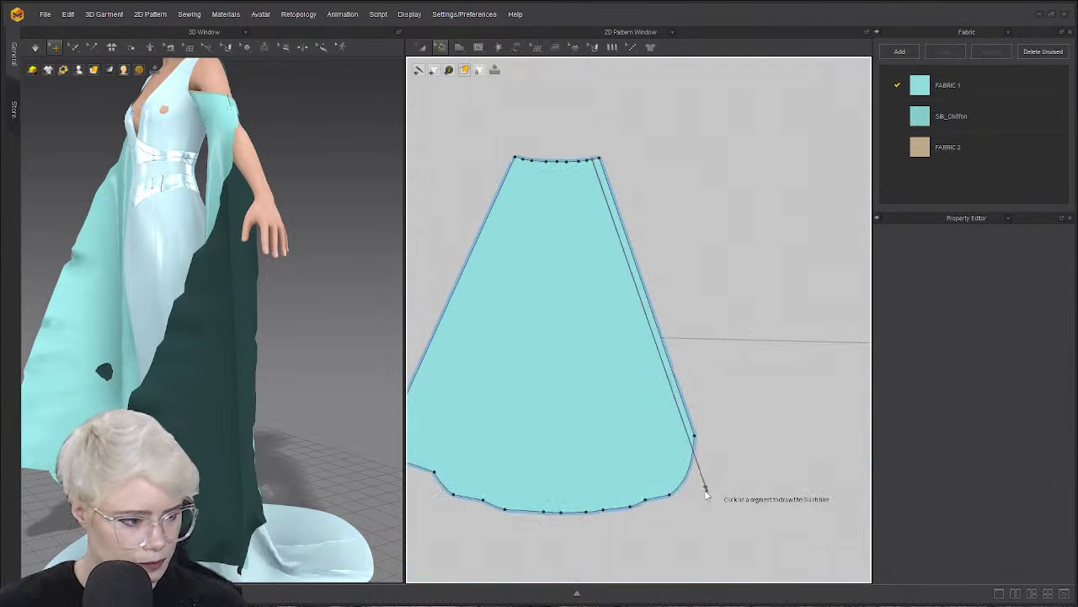
pyautogui.click(686, 470)
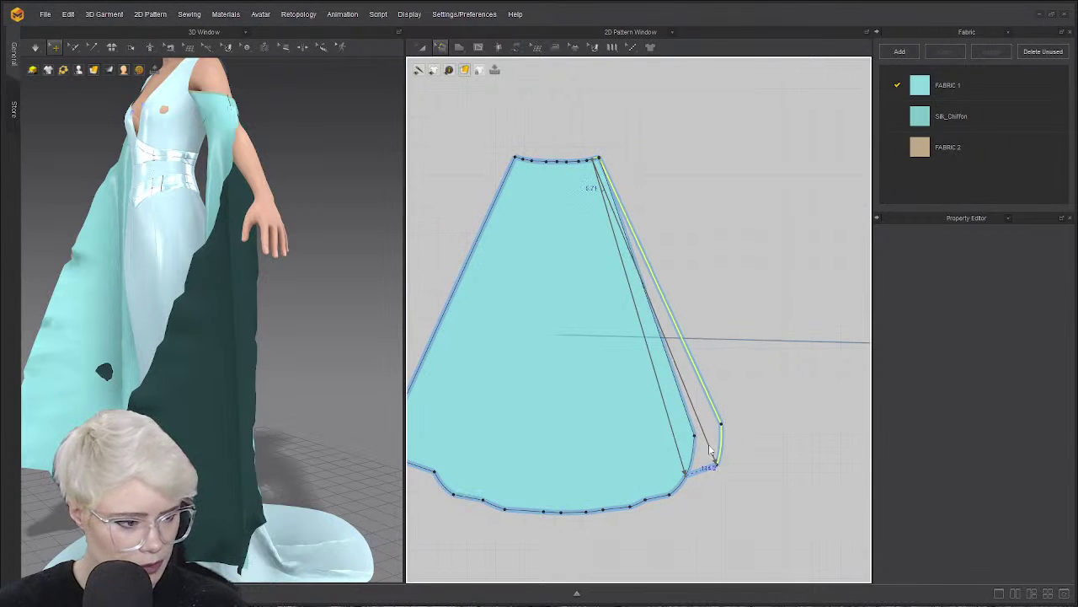
pyautogui.click(707, 449)
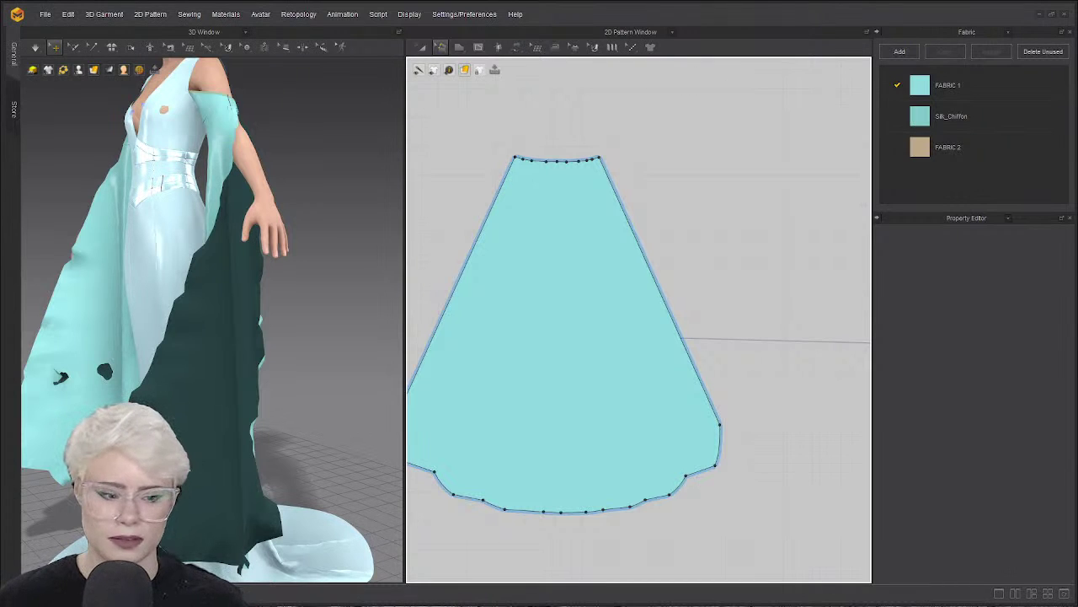
# Simulate the garment so the widened sleeve panels drape, and check them from the front and the side.
pyautogui.press('space')
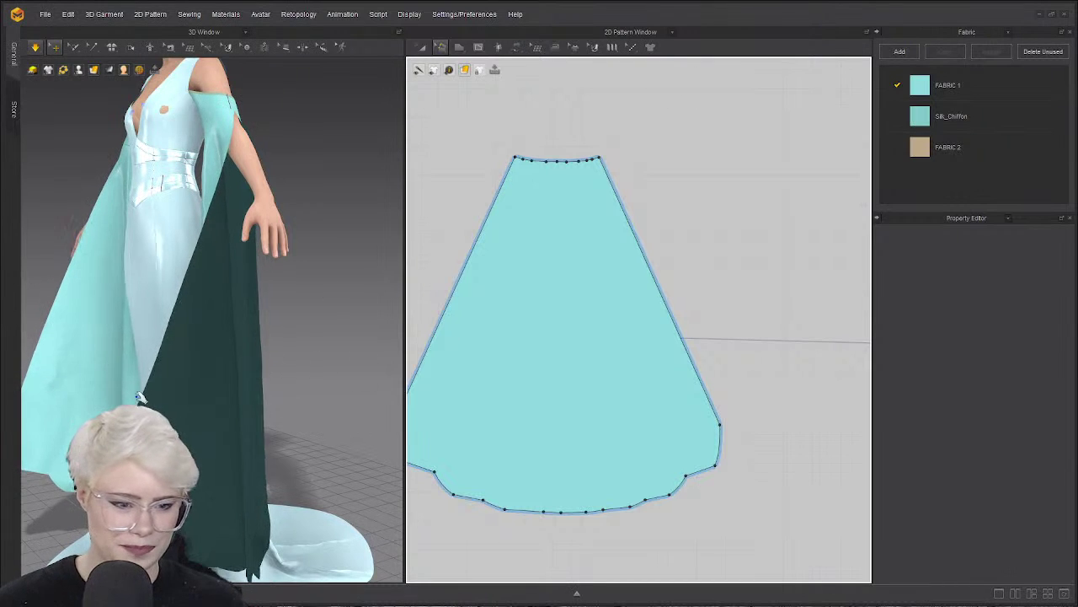
pyautogui.moveTo(206, 374); pyautogui.dragTo(212, 405, button='right')
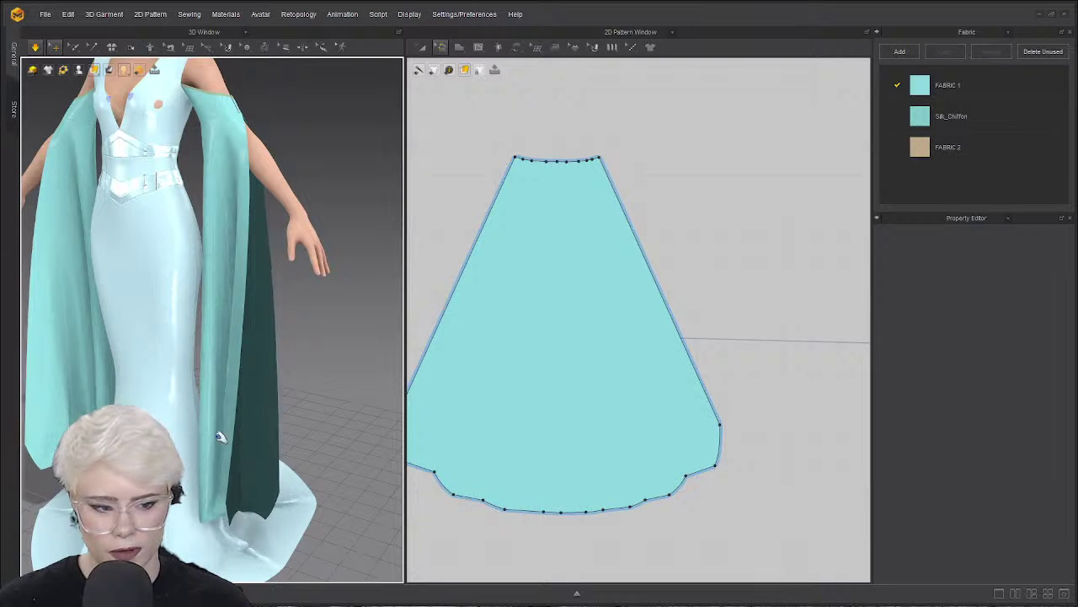
pyautogui.press('space')
pyautogui.moveTo(221, 451); pyautogui.dragTo(185, 468, button='right')
pyautogui.press('space')
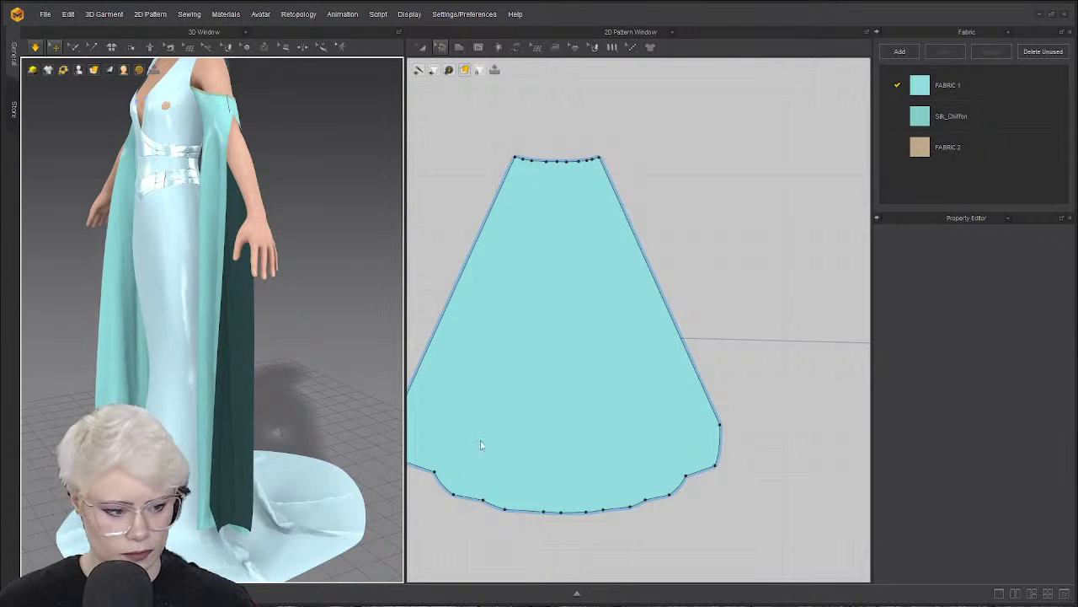
# Delete the jagged segments along the lower middle of the left long sleeve panel's hem.
pyautogui.scroll(-2, 571, 468)
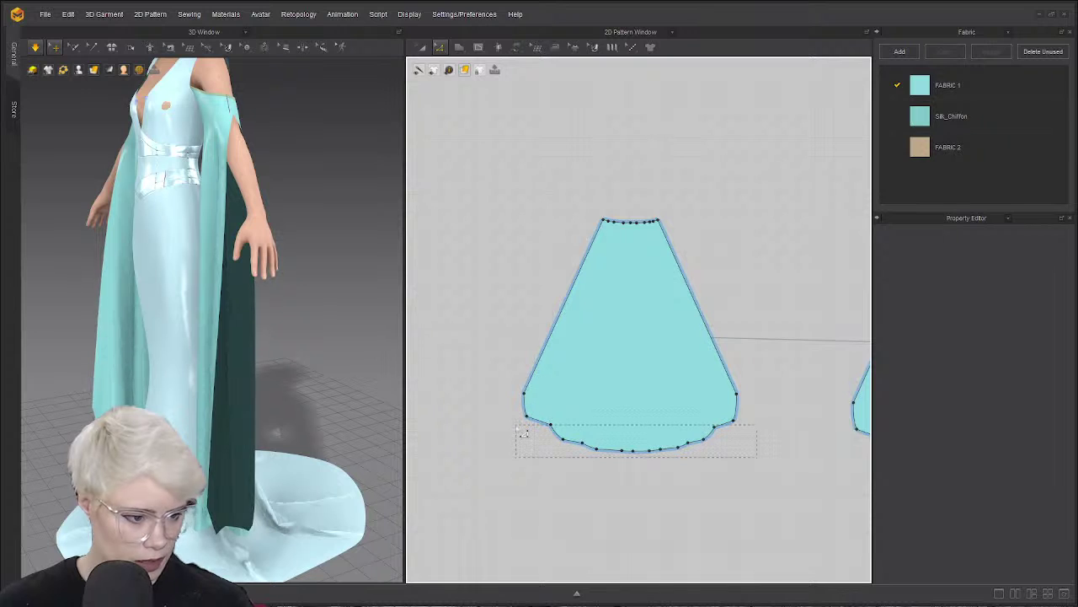
pyautogui.moveTo(522, 432); pyautogui.dragTo(522, 432)
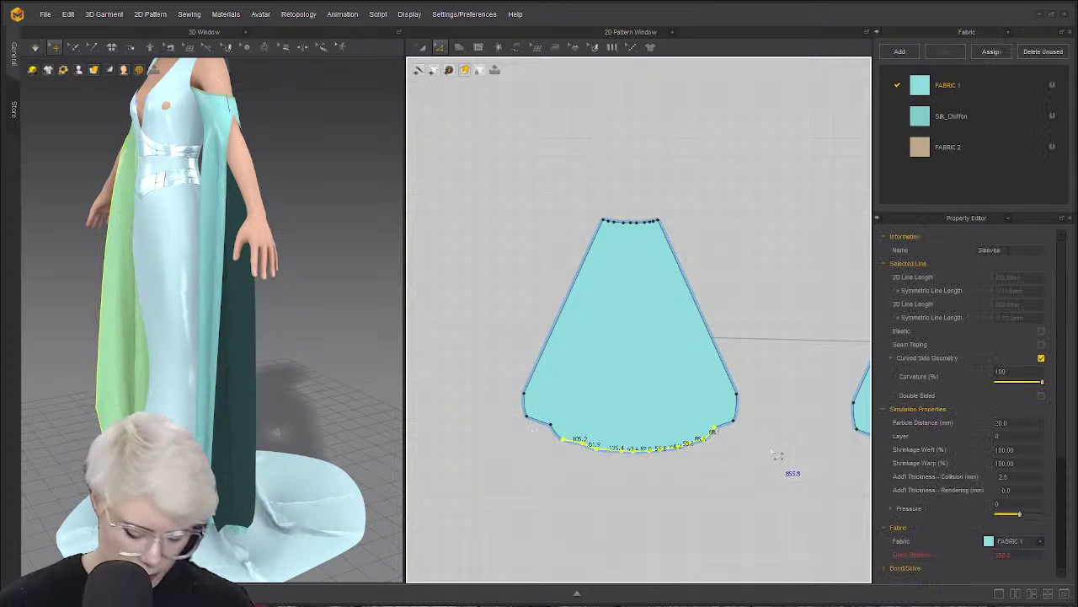
pyautogui.press('Delete')
pyautogui.click(738, 417)
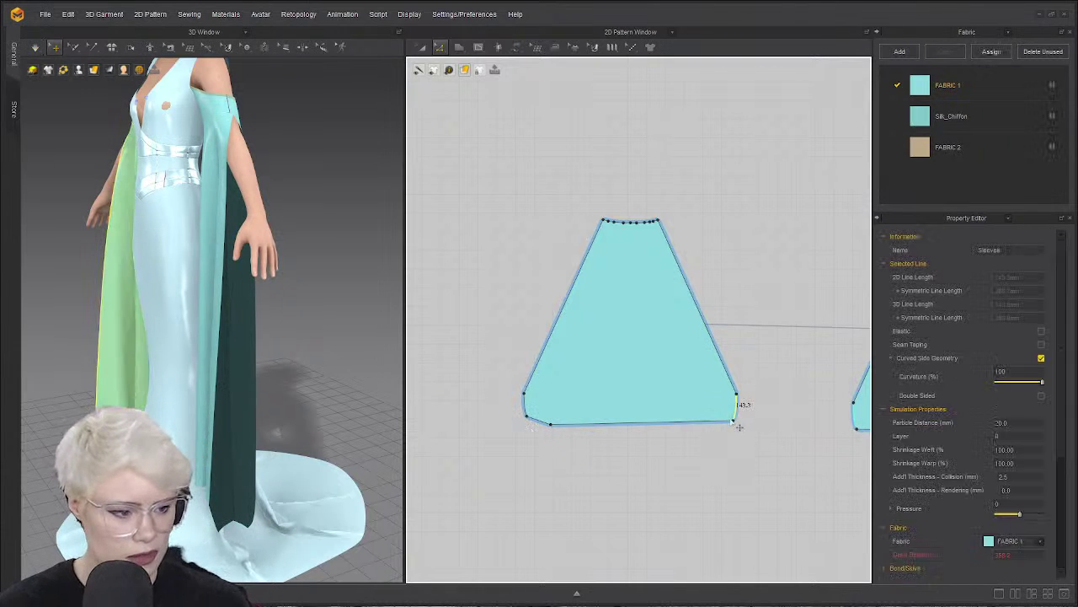
pyautogui.press('Delete')
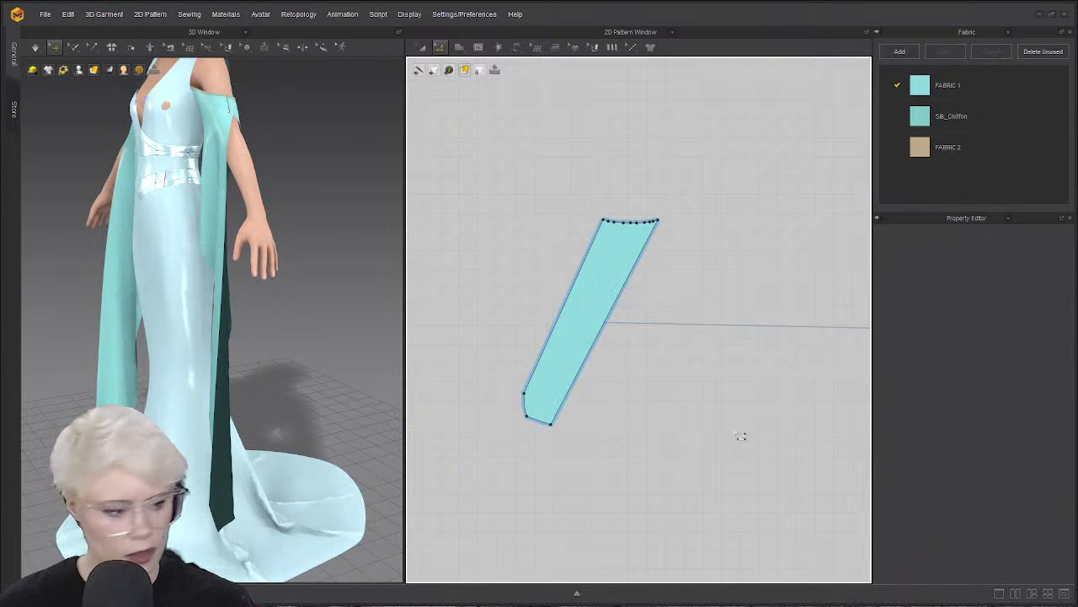
pyautogui.hotkey('ctrl', 'z')
# Delete the leftover points at both lower corners of the sleeve panel, leaving one straight hem between the two side edges.
pyautogui.click(734, 421)
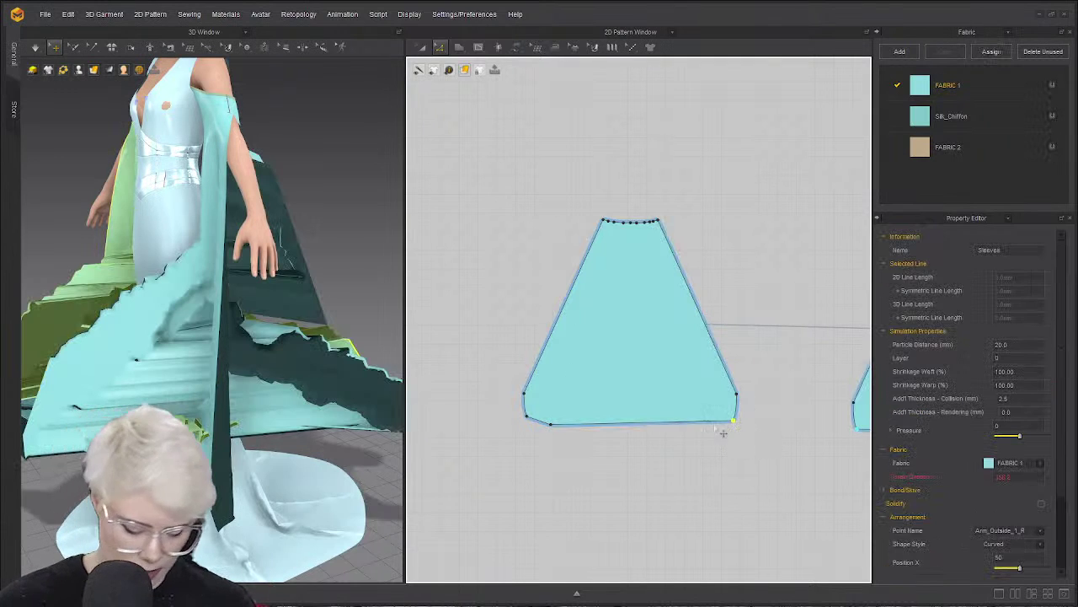
pyautogui.press('Delete')
pyautogui.press('Delete')
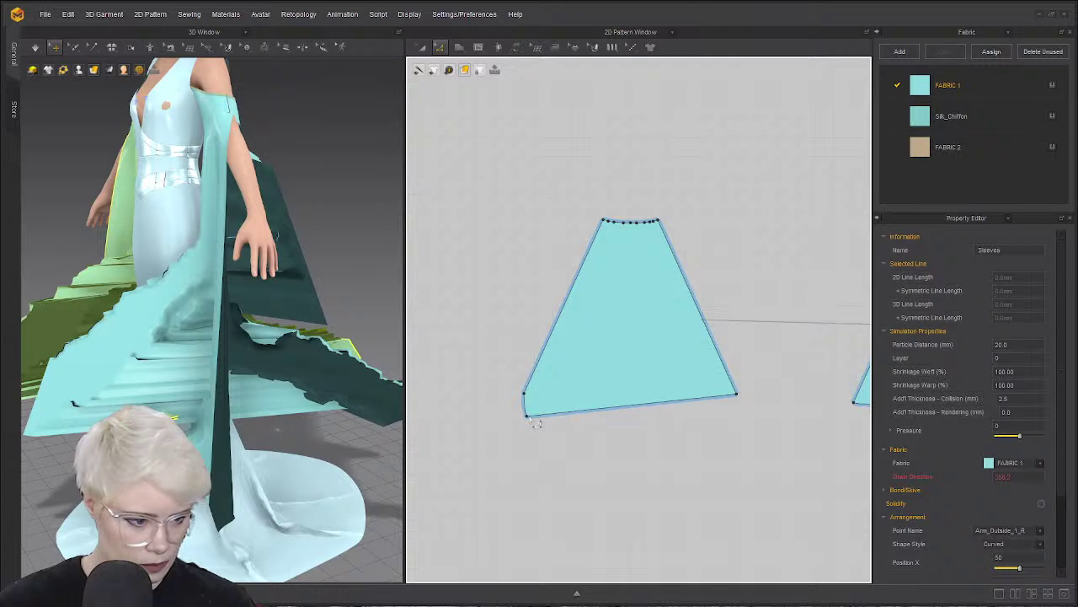
pyautogui.click(527, 416)
pyautogui.press('Delete')
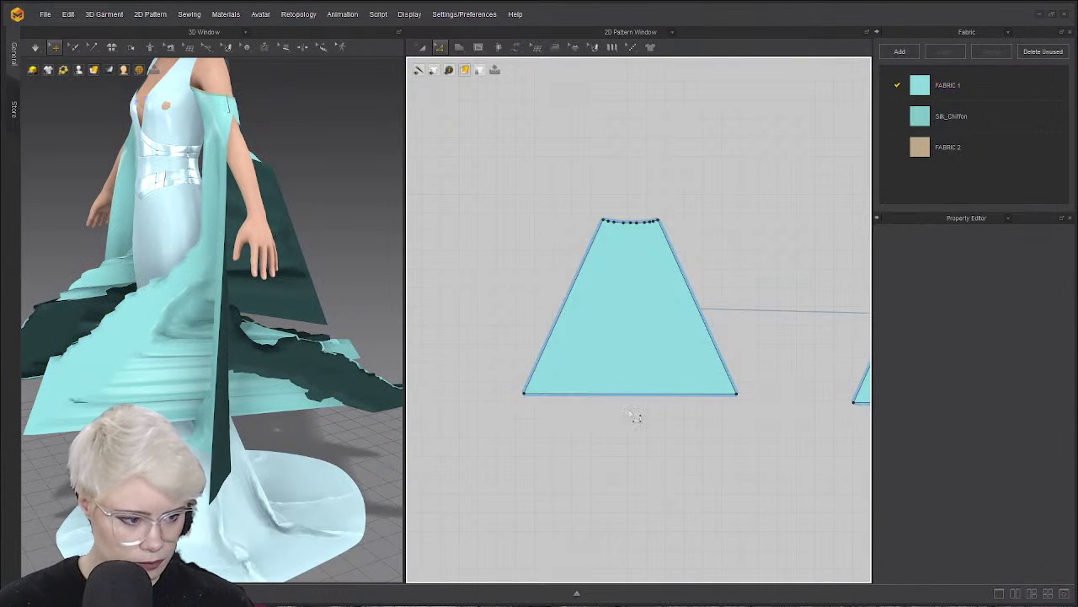
# Reshape the panel's straight hem into an even downward arc using two curve points, one toward each side.
pyautogui.moveTo(630, 395); pyautogui.dragTo(626, 455)
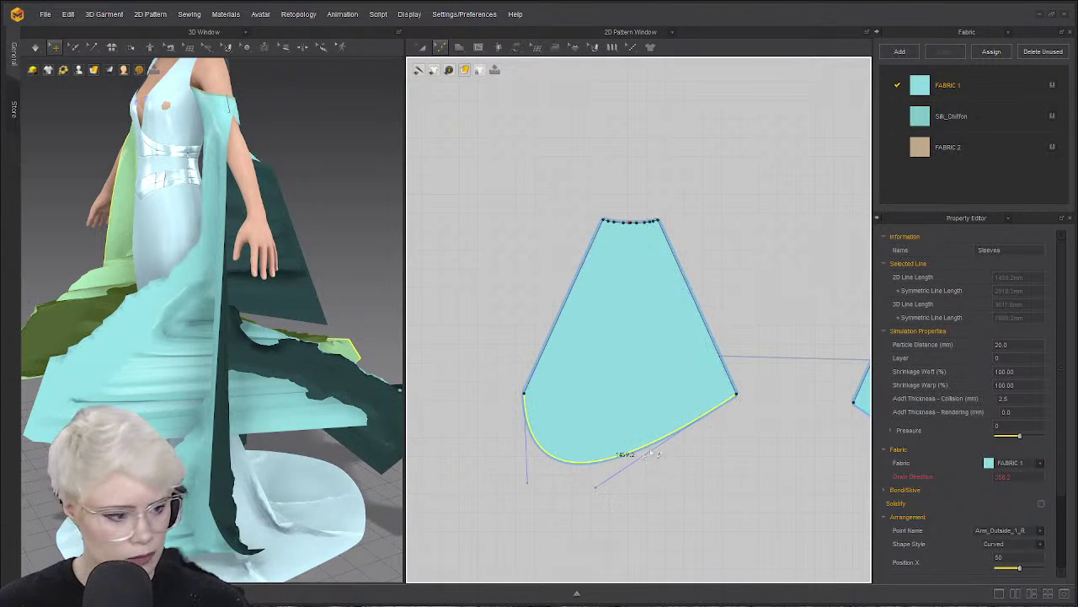
pyautogui.hotkey('ctrl', 'z')
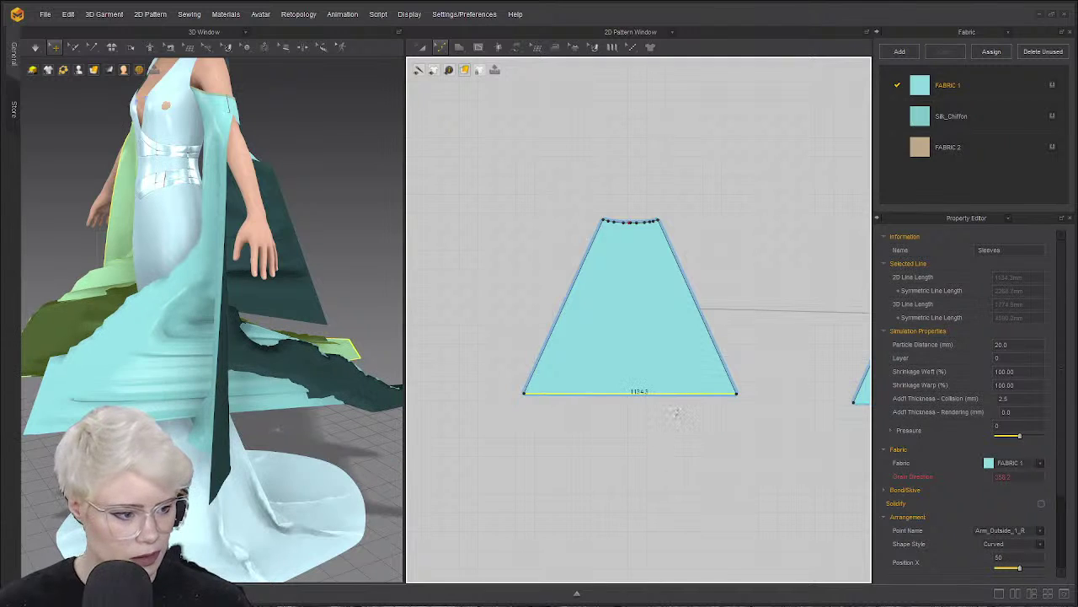
pyautogui.moveTo(674, 393); pyautogui.dragTo(702, 459)
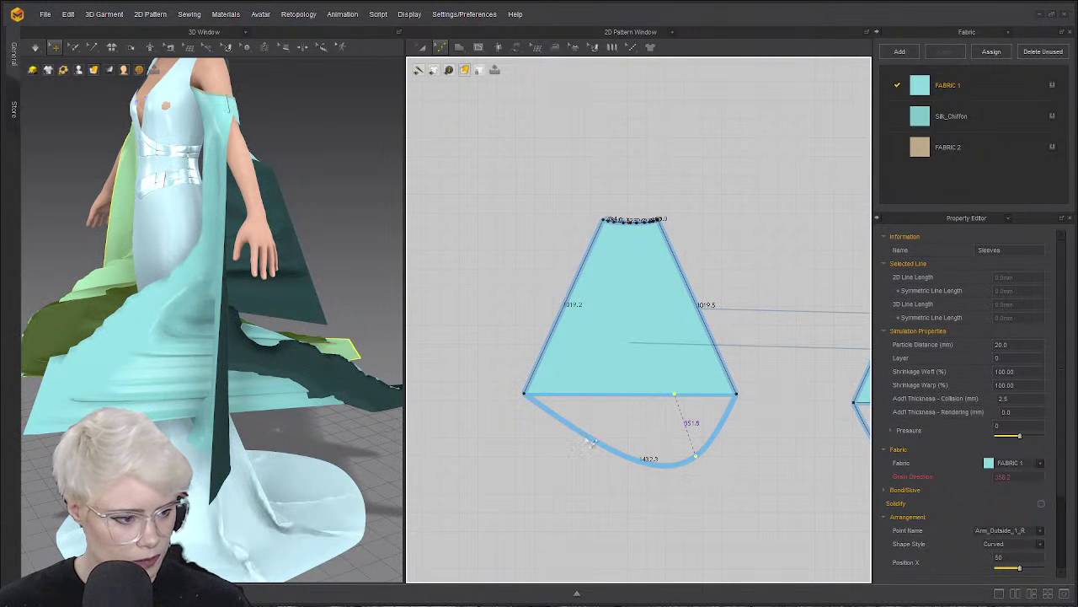
pyautogui.moveTo(593, 442); pyautogui.dragTo(561, 452)
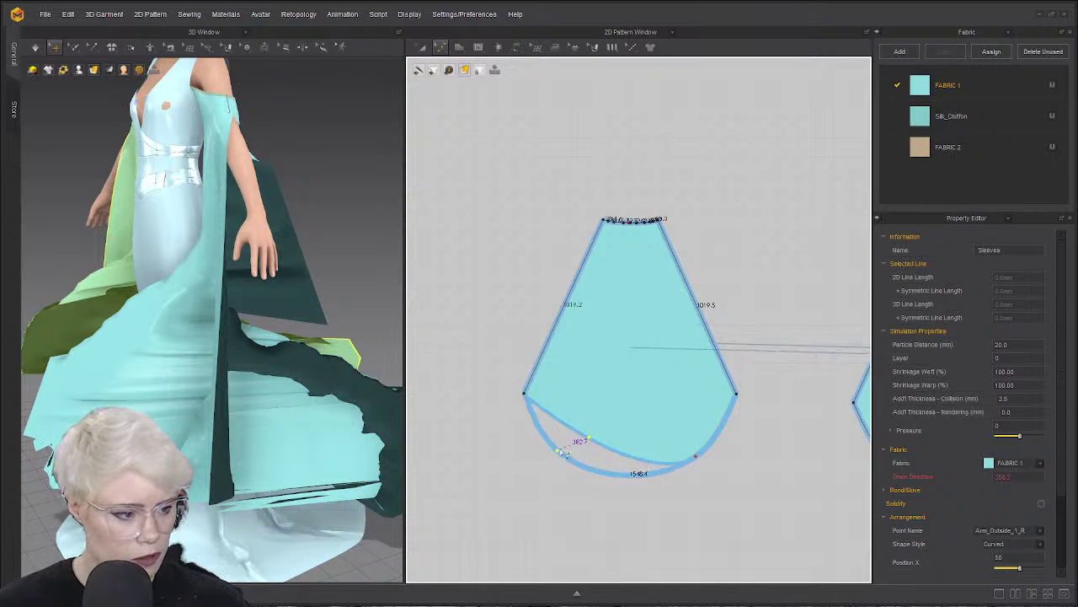
pyautogui.moveTo(741, 503); pyautogui.dragTo(735, 500)
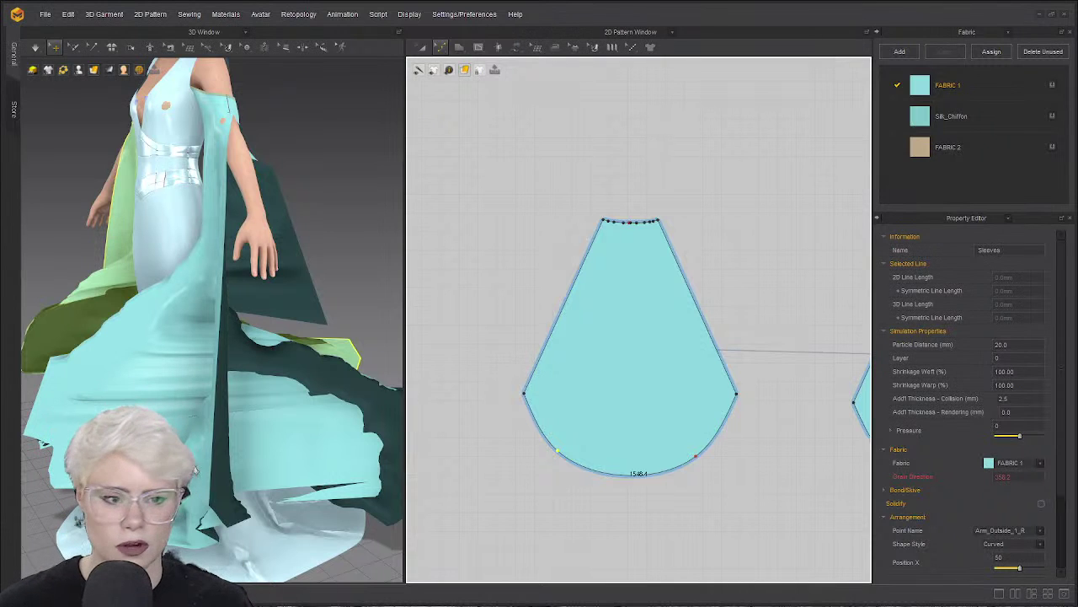
# Simulate the garment with the rounded-hem sleeve panels and view the drape from the front.
pyautogui.press('space')
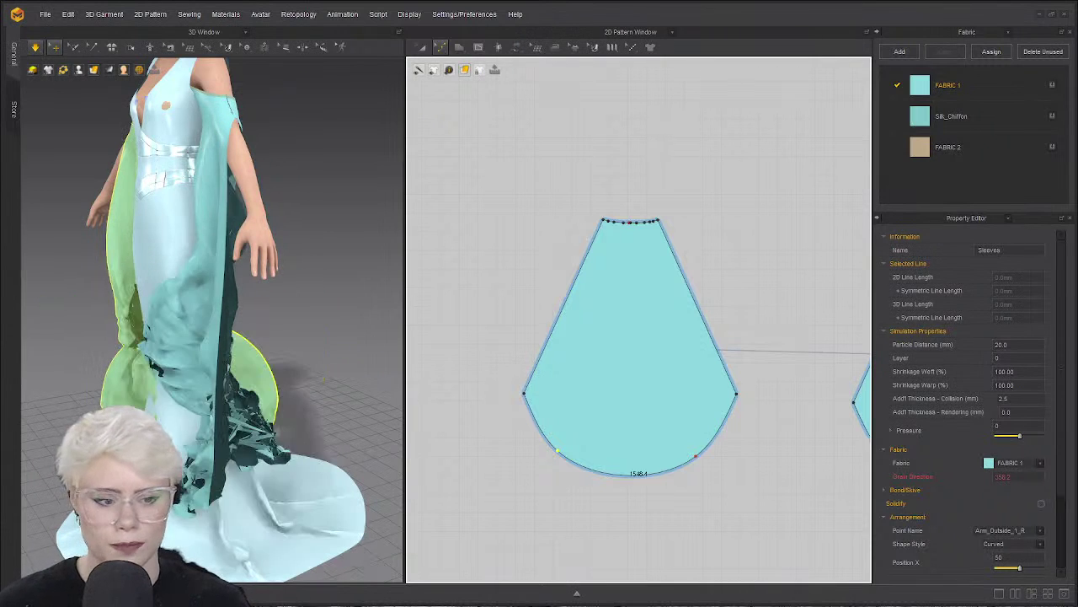
pyautogui.press('space')
pyautogui.moveTo(207, 389); pyautogui.dragTo(287, 400, button='right')
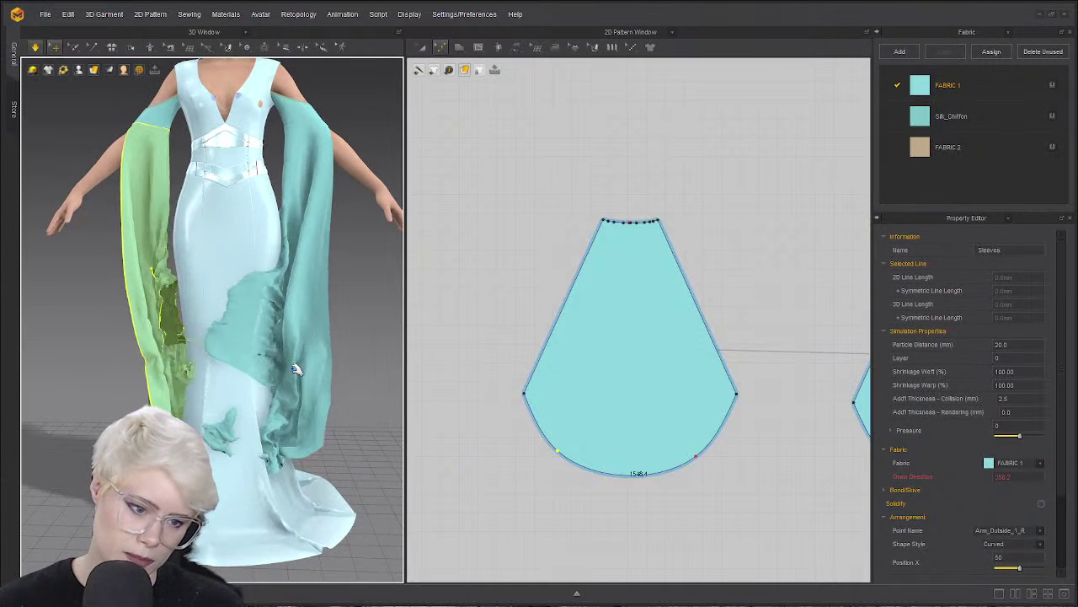
# Put both long sleeve panels on layer 5 and strengthen them while the garment simulates.
pyautogui.click(300, 371)
pyautogui.click(139, 316)
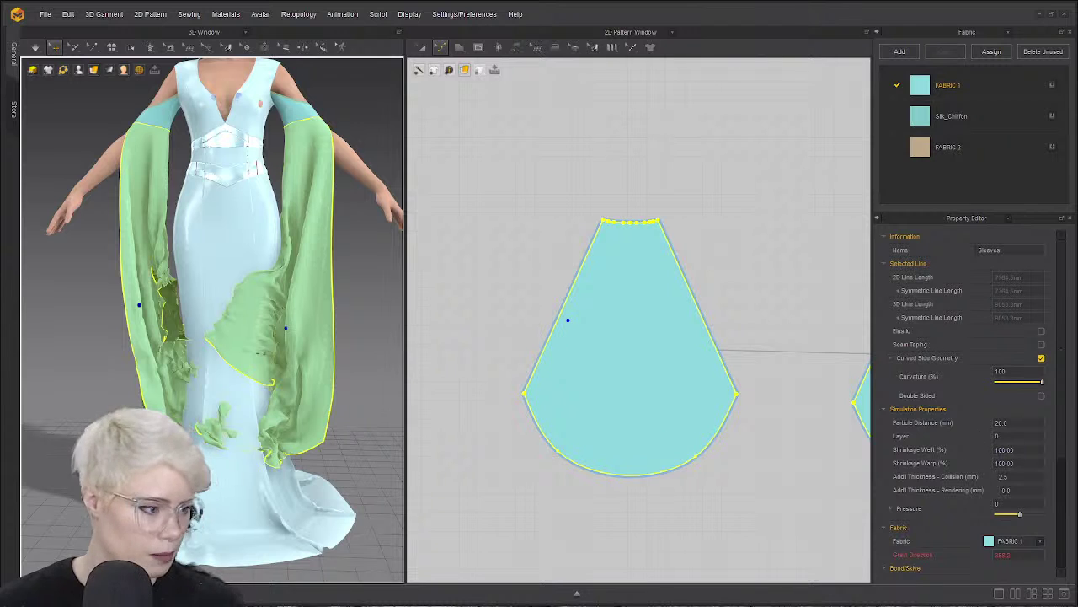
pyautogui.click(999, 436)
pyautogui.write('5')
pyautogui.press('Return')
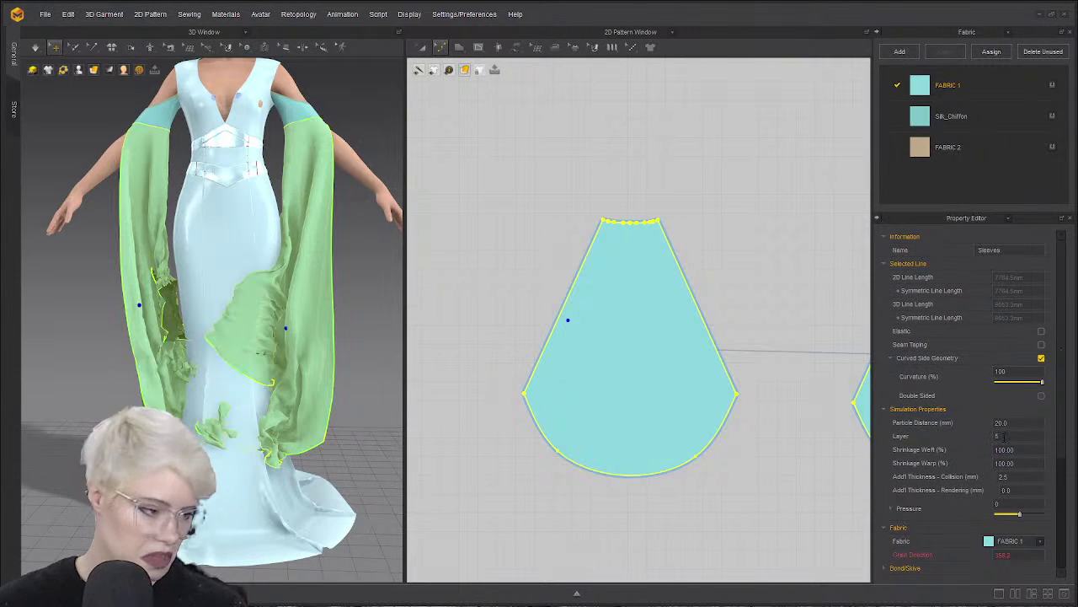
pyautogui.press('space')
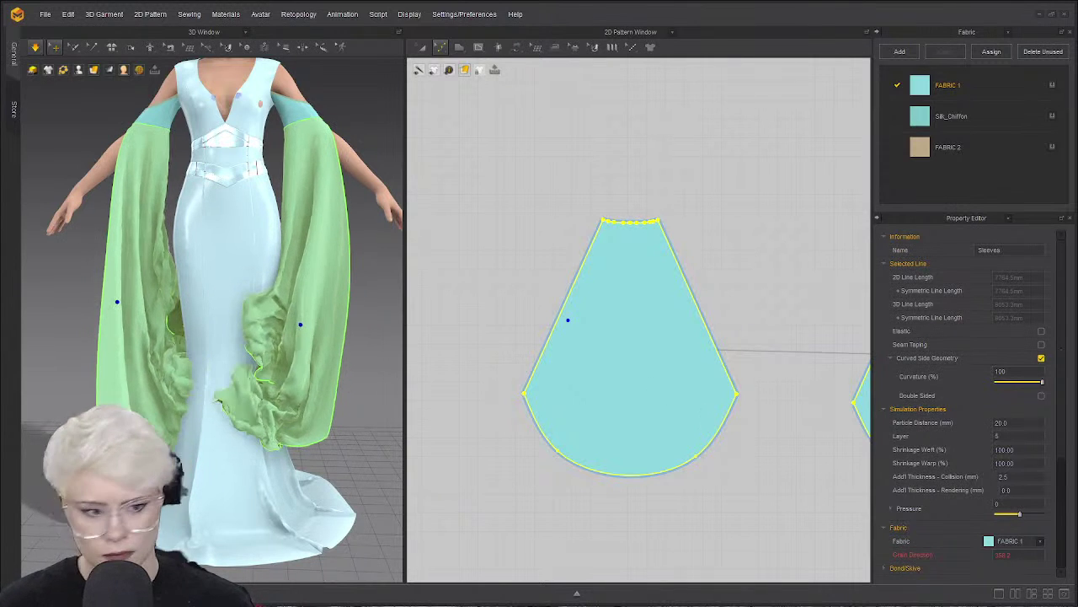
pyautogui.hotkey('ctrl', 'h')
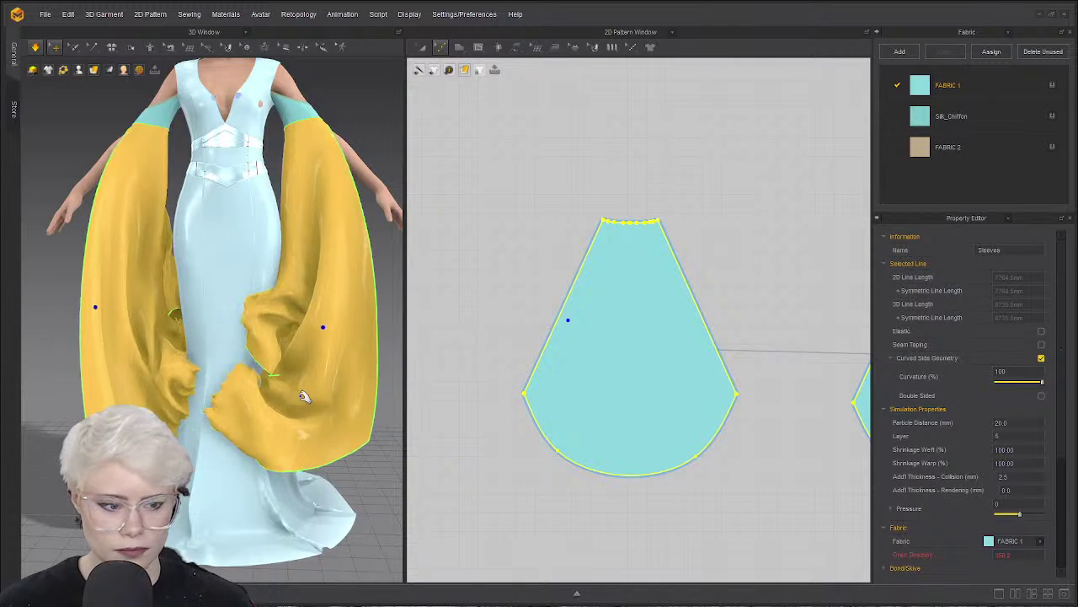
# Box-select the mesh of the skirt-facing half of the Sleeves_1 panel and move it outward, away from the gown's skirt.
pyautogui.click(74, 47)
pyautogui.click(107, 84)
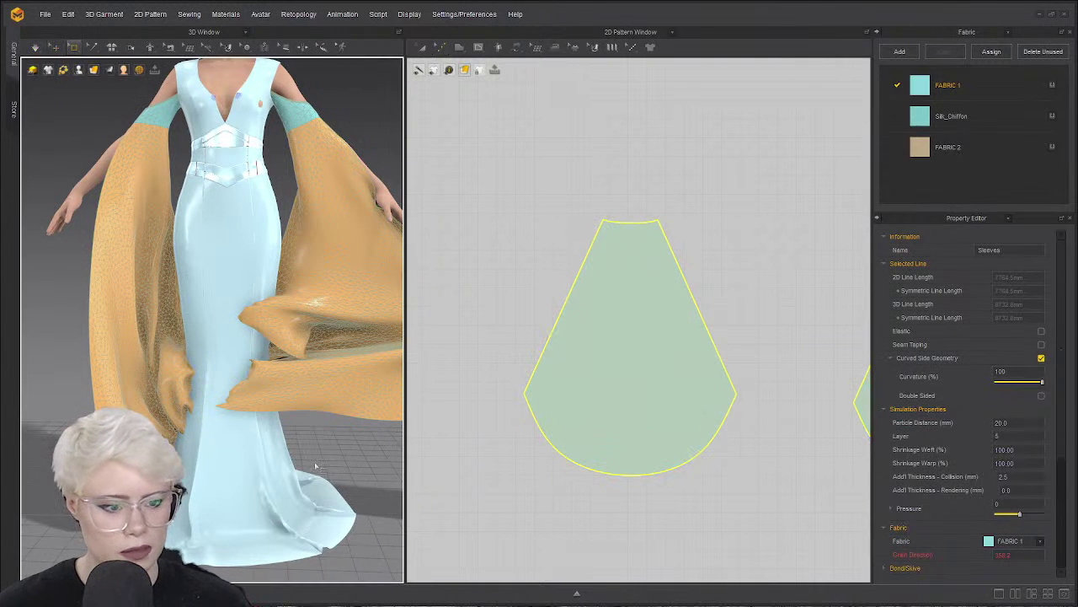
pyautogui.moveTo(234, 270); pyautogui.dragTo(312, 411)
pyautogui.scroll(-5, 741, 364)
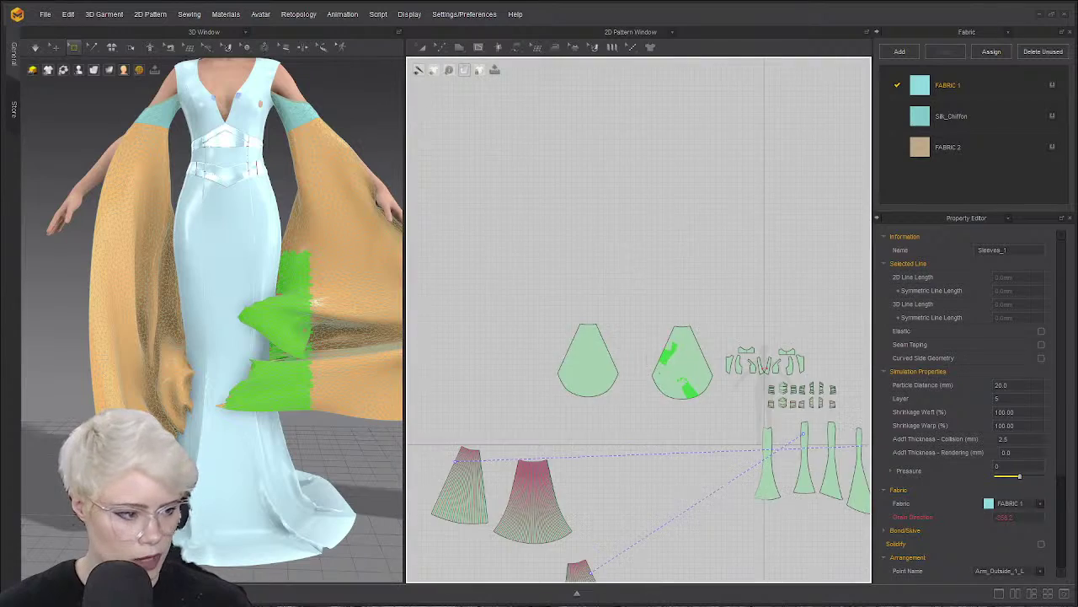
pyautogui.scroll(4, 687, 350)
pyautogui.moveTo(380, 320); pyautogui.dragTo(118, 339, button='right')
pyautogui.click(227, 404)
pyautogui.moveTo(227, 403); pyautogui.dragTo(250, 442)
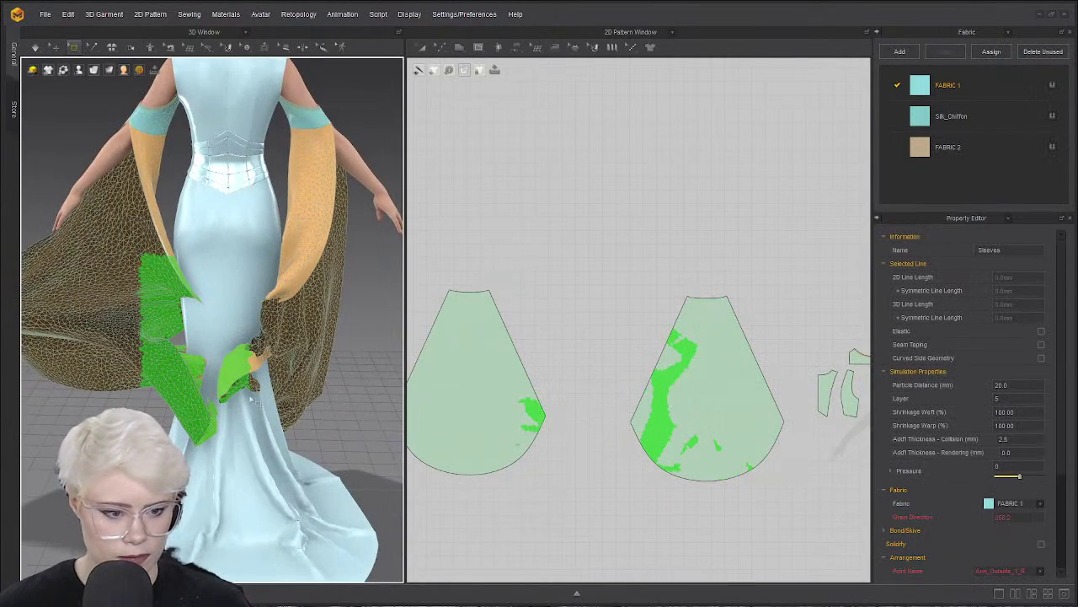
pyautogui.moveTo(636, 309); pyautogui.dragTo(703, 505)
pyautogui.click(628, 350)
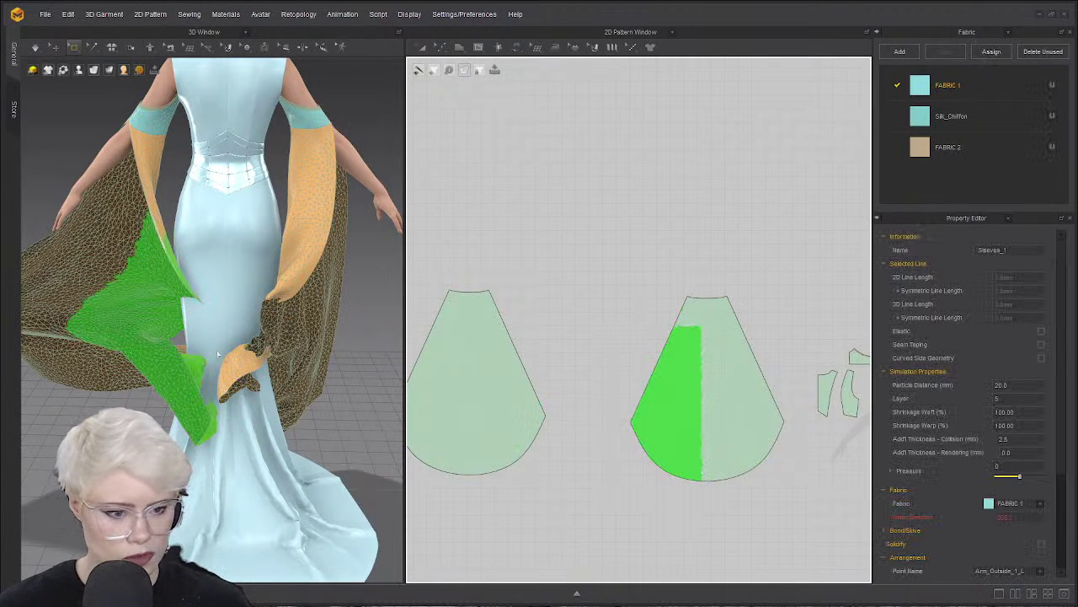
pyautogui.moveTo(136, 377); pyautogui.dragTo(77, 381)
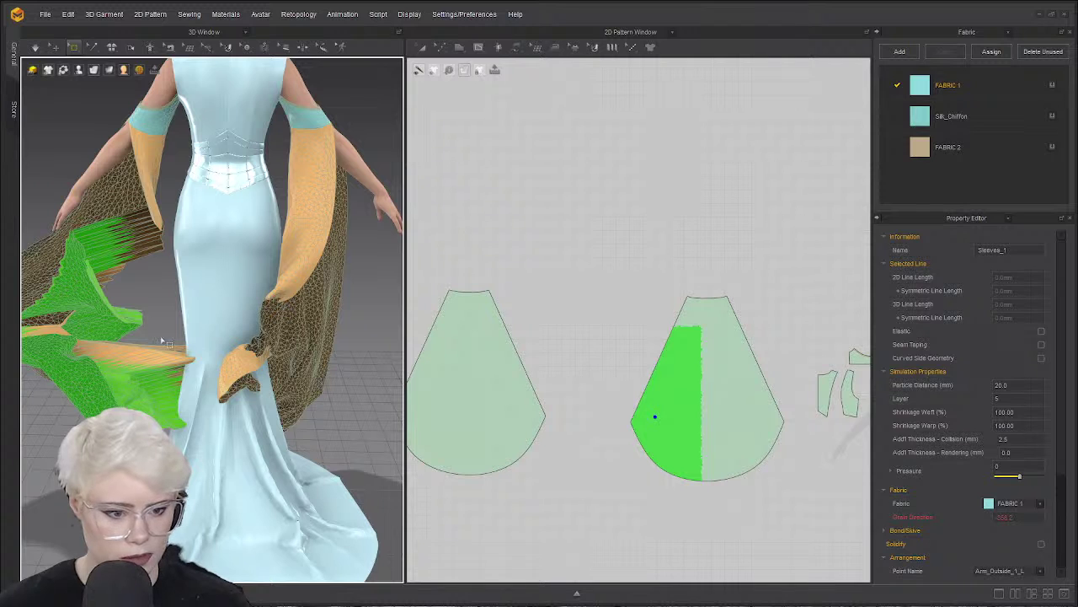
# Select more of the lower mesh on the Sleeves_1 panel and move it farther outward from the skirt.
pyautogui.moveTo(157, 340); pyautogui.dragTo(192, 428)
pyautogui.moveTo(737, 518); pyautogui.dragTo(688, 403)
pyautogui.moveTo(118, 389); pyautogui.dragTo(18, 395)
# Select the lower mesh of the other long sleeve panel, move it clear of the skirt, and simulate both sleeves.
pyautogui.moveTo(193, 287); pyautogui.dragTo(349, 445)
pyautogui.scroll(-2, 661, 364)
pyautogui.moveTo(477, 358); pyautogui.dragTo(606, 449)
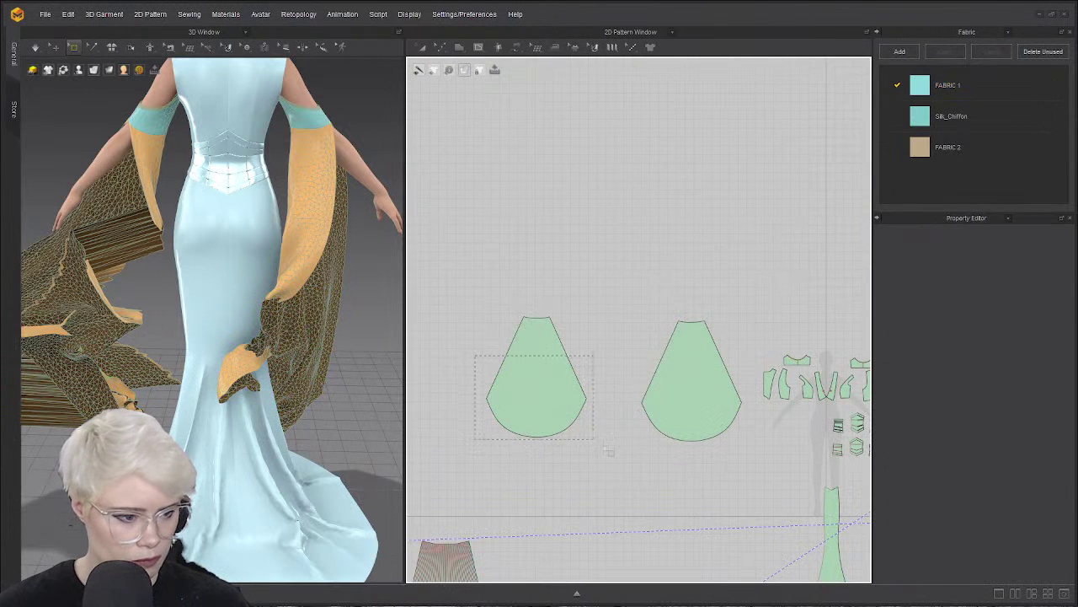
pyautogui.moveTo(303, 358); pyautogui.dragTo(477, 341)
pyautogui.press('a')
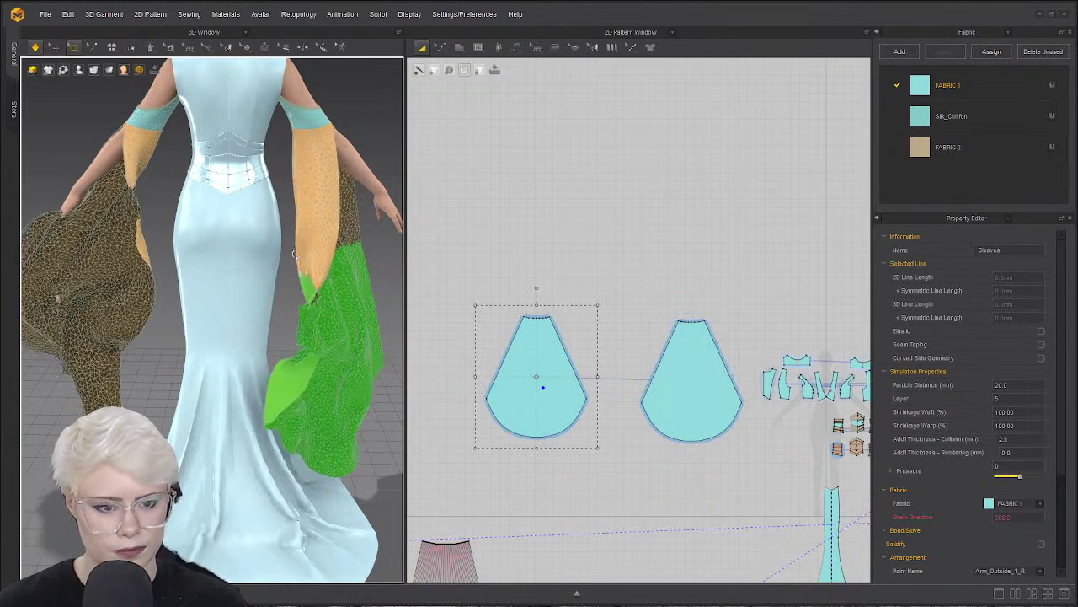
pyautogui.press('space')
pyautogui.moveTo(354, 253); pyautogui.dragTo(216, 250, button='right')
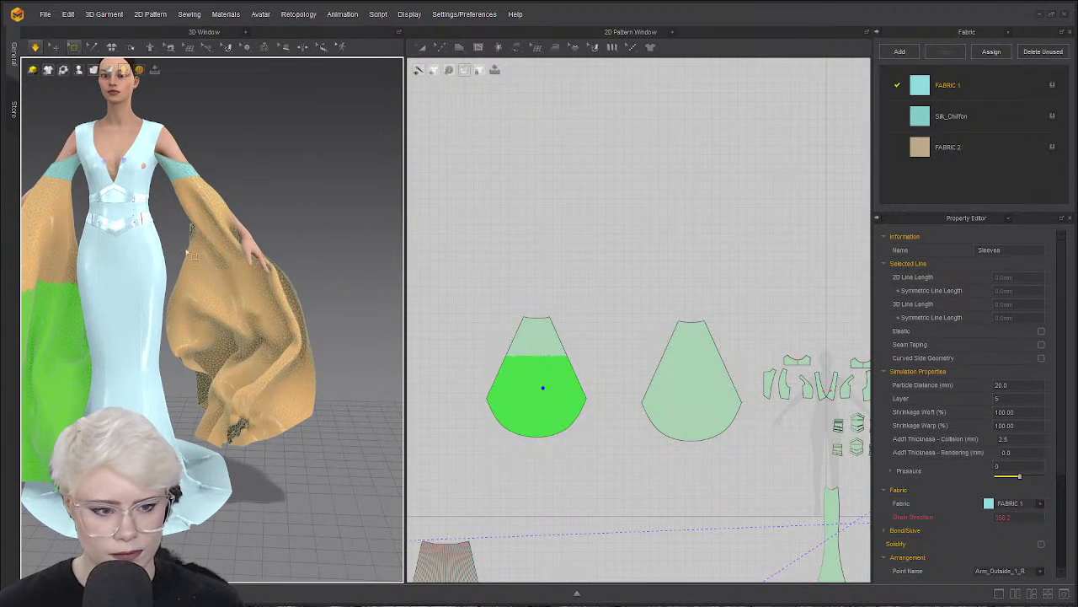
pyautogui.moveTo(208, 246); pyautogui.dragTo(278, 256, button='middle')
pyautogui.scroll(1, 278, 256)
pyautogui.scroll(2, 278, 257)
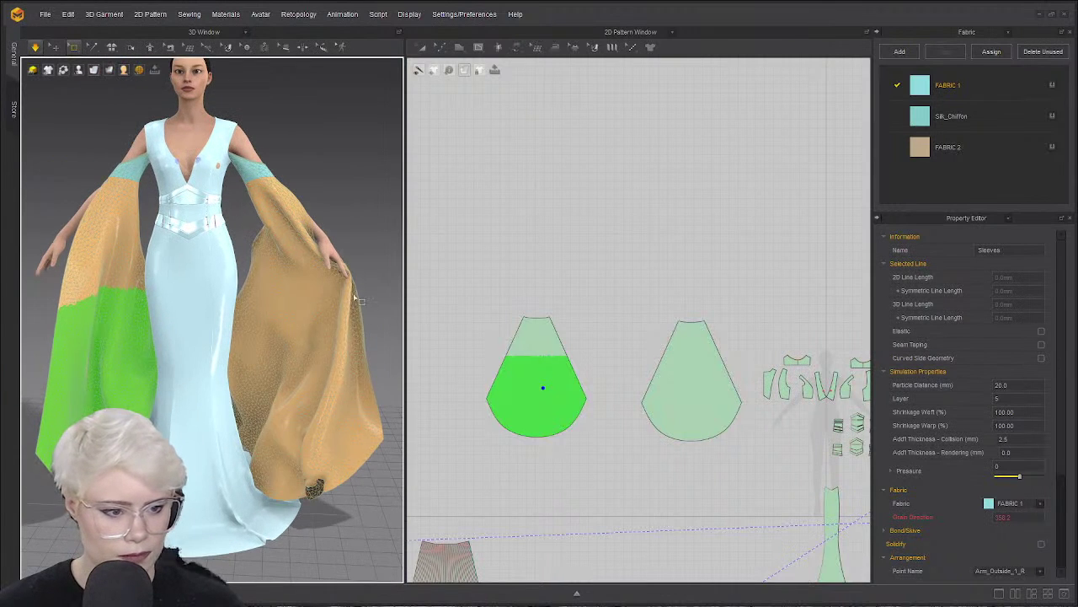
# Pull the strengthened Sleeves_1 panel into a cleaner drape during simulation and check both sleeves around the gown before stopping it.
pyautogui.click(55, 47)
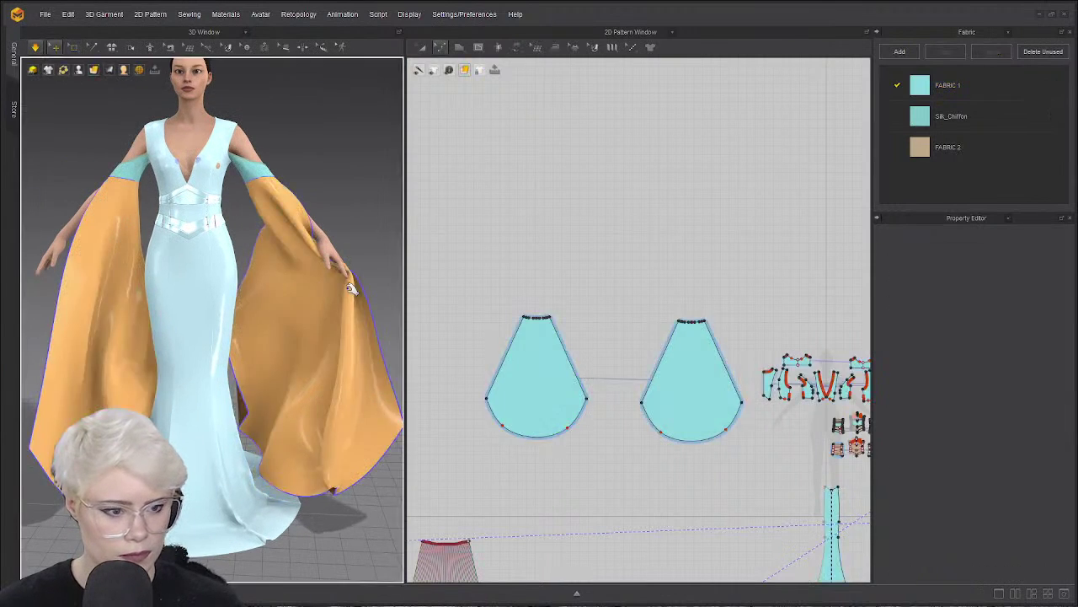
pyautogui.click(296, 332)
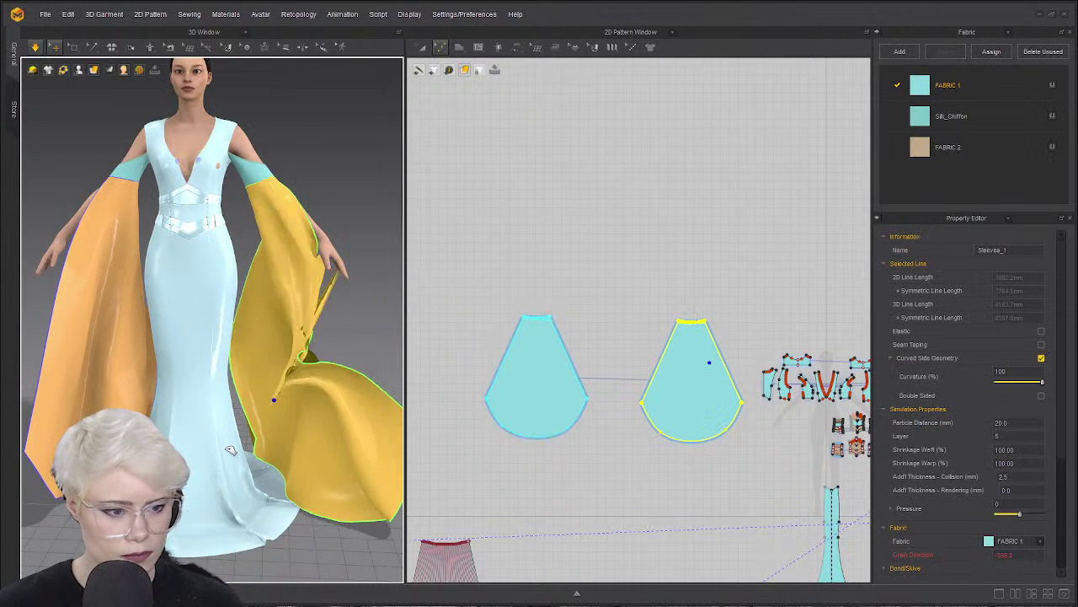
pyautogui.moveTo(296, 337); pyautogui.dragTo(286, 294)
pyautogui.press('space')
pyautogui.press('6')
pyautogui.moveTo(250, 332)
pyautogui.mouseDown(button='right')
pyautogui.moveTo(212, 320)
pyautogui.moveTo(309, 342)
pyautogui.moveTo(122, 343)
pyautogui.moveTo(253, 337)
pyautogui.mouseUp(button='right')
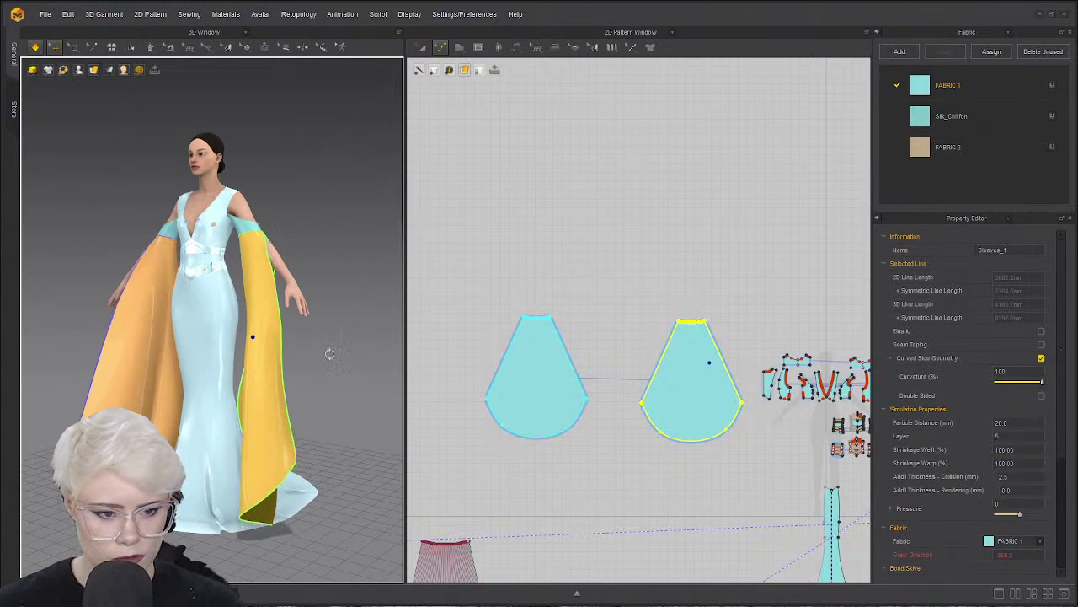
pyautogui.moveTo(329, 354)
pyautogui.mouseDown(button='right')
pyautogui.moveTo(354, 352)
pyautogui.moveTo(313, 345)
pyautogui.mouseUp(button='right')
pyautogui.moveTo(232, 320); pyautogui.dragTo(122, 344, button='right')
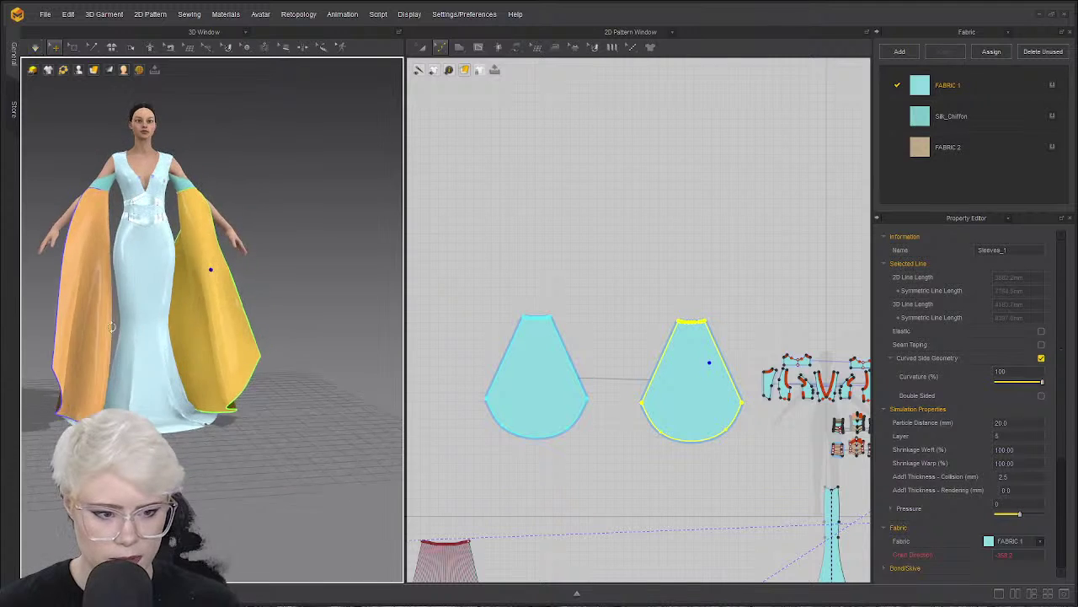
pyautogui.scroll(-2, 138, 337)
pyautogui.scroll(2, 81, 175)
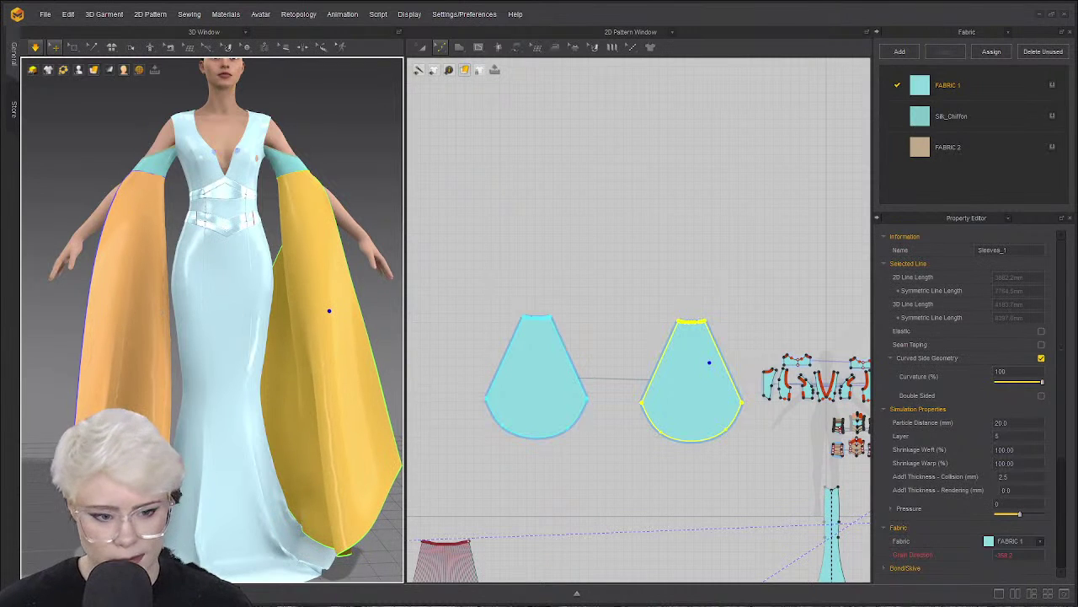
pyautogui.press('space')
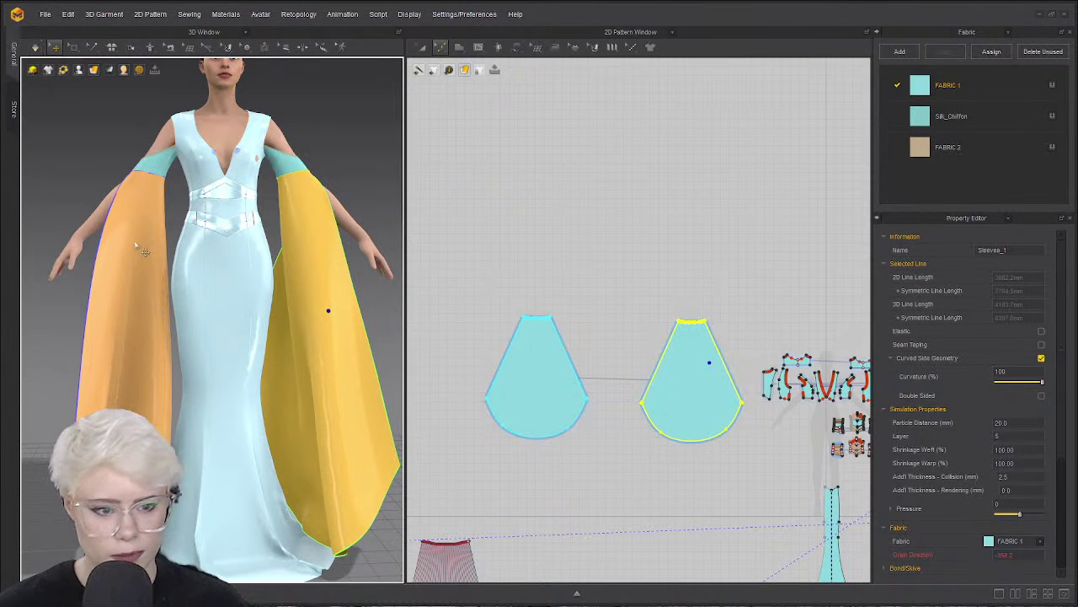
# Remove the strengthening from both long sleeve panels and simulate them into softer folds.
pyautogui.click(134, 246)
pyautogui.keyDown('shift'); pyautogui.click(338, 291); pyautogui.keyUp('shift')
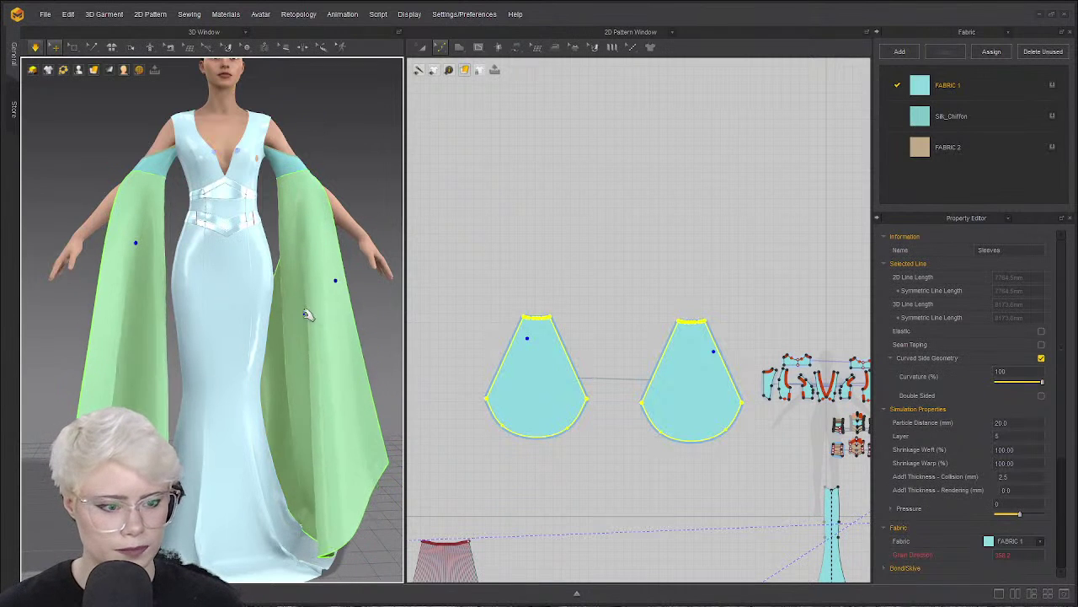
pyautogui.moveTo(308, 313); pyautogui.dragTo(244, 337, button='right')
pyautogui.scroll(2, 244, 337)
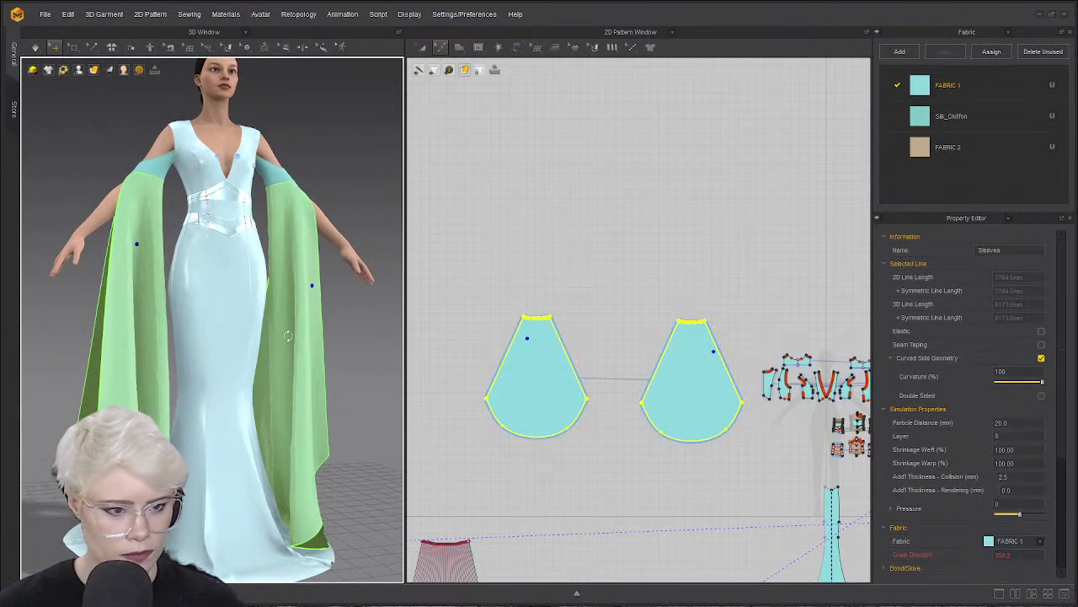
# Try the Fabric_Velvet material type on FABRIC 1 and inspect the gown.
pyautogui.click(948, 85)
pyautogui.click(948, 86)
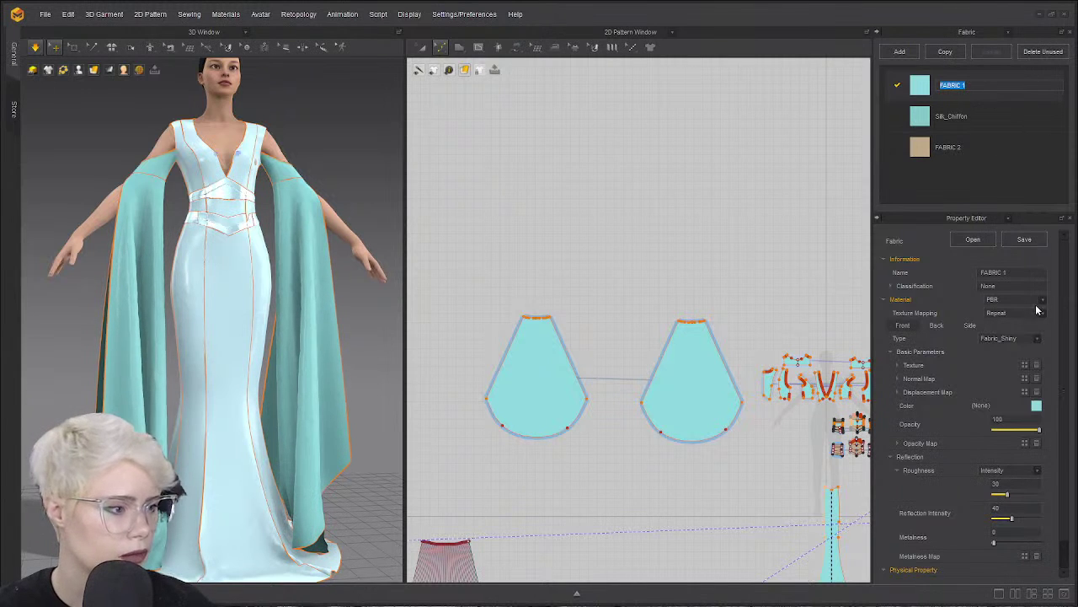
pyautogui.click(1036, 340)
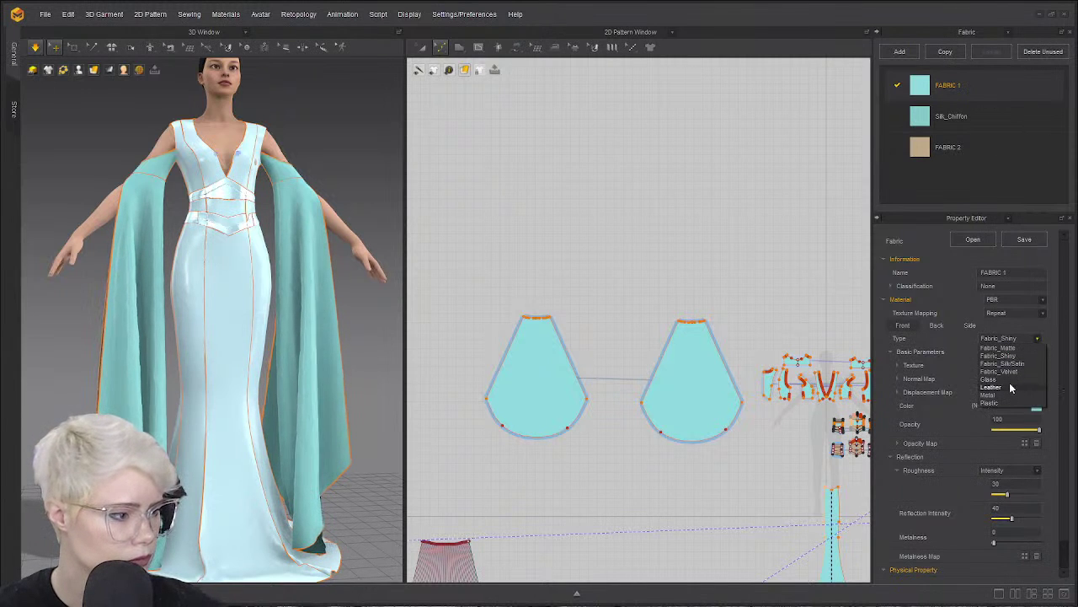
pyautogui.click(1018, 373)
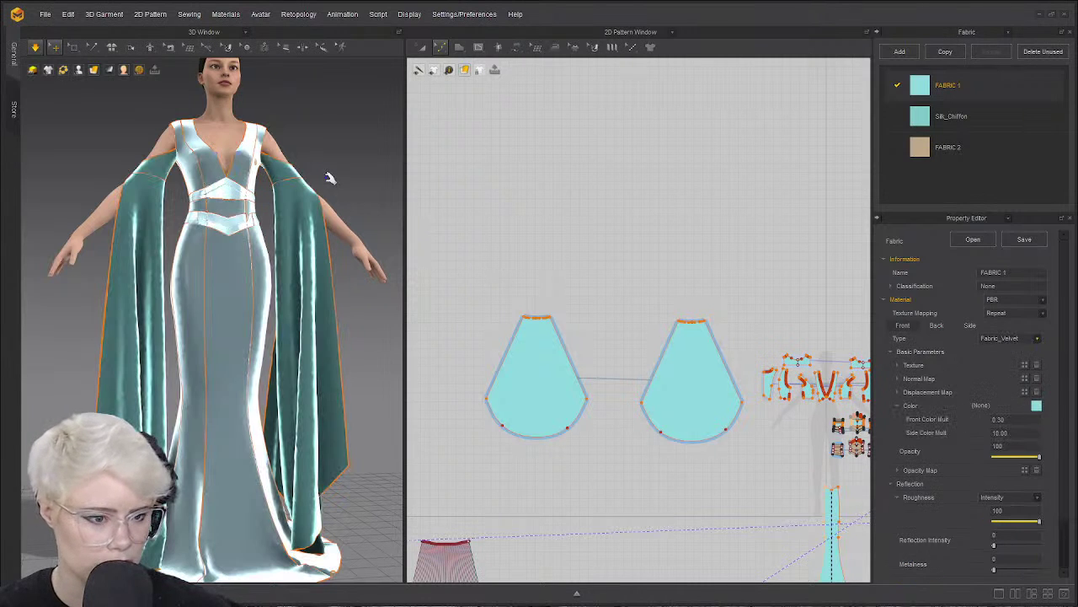
pyautogui.click(228, 256)
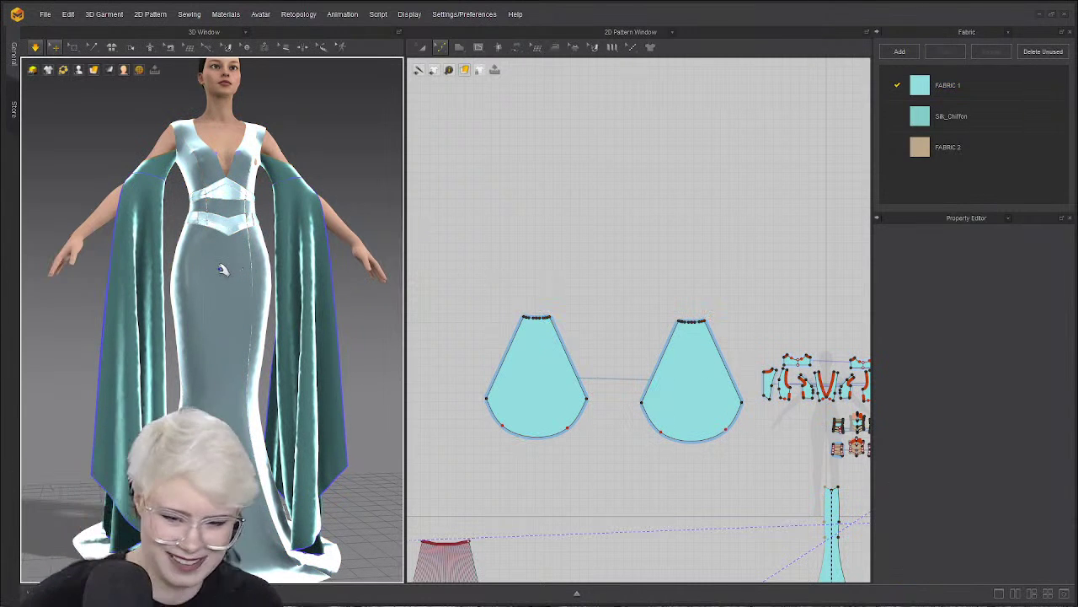
pyautogui.moveTo(212, 270); pyautogui.dragTo(172, 274, button='right')
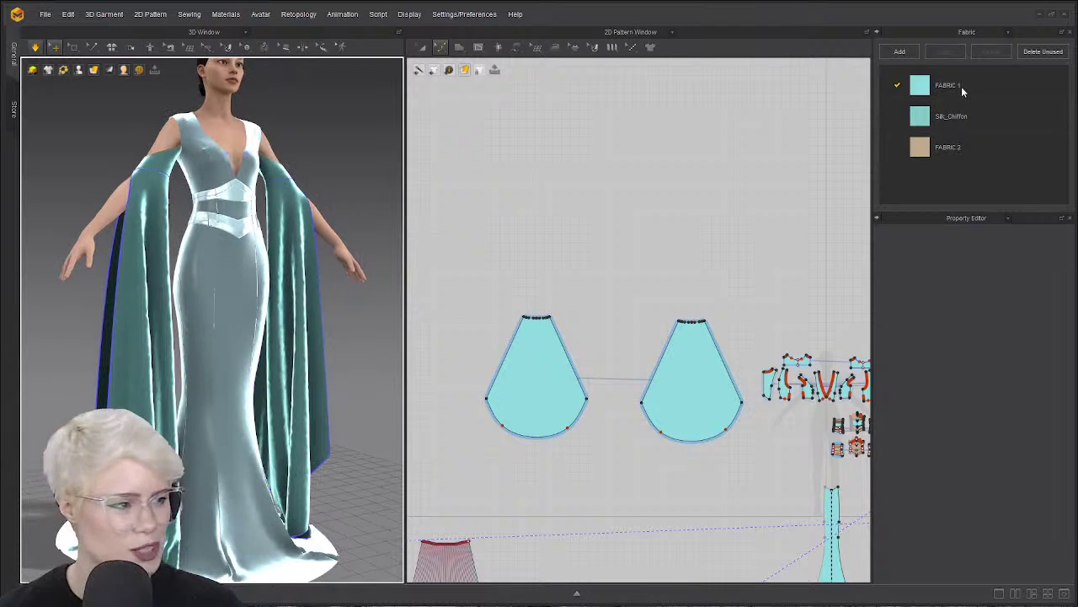
# Return FABRIC 1's material type to Fabric_Shiny and inspect the gown and sleeve drape.
pyautogui.click(959, 84)
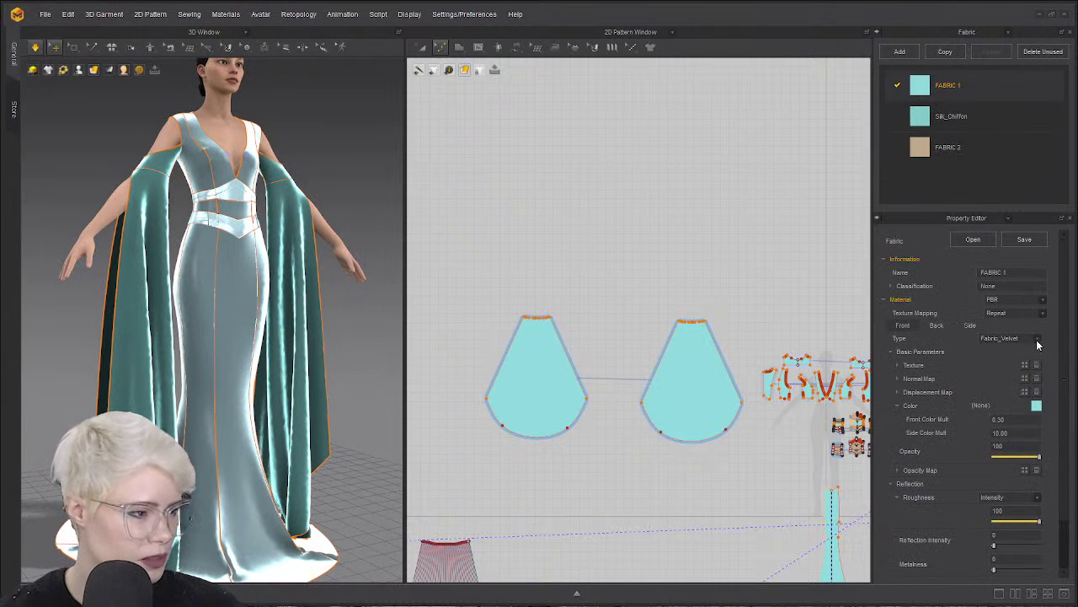
pyautogui.click(1038, 338)
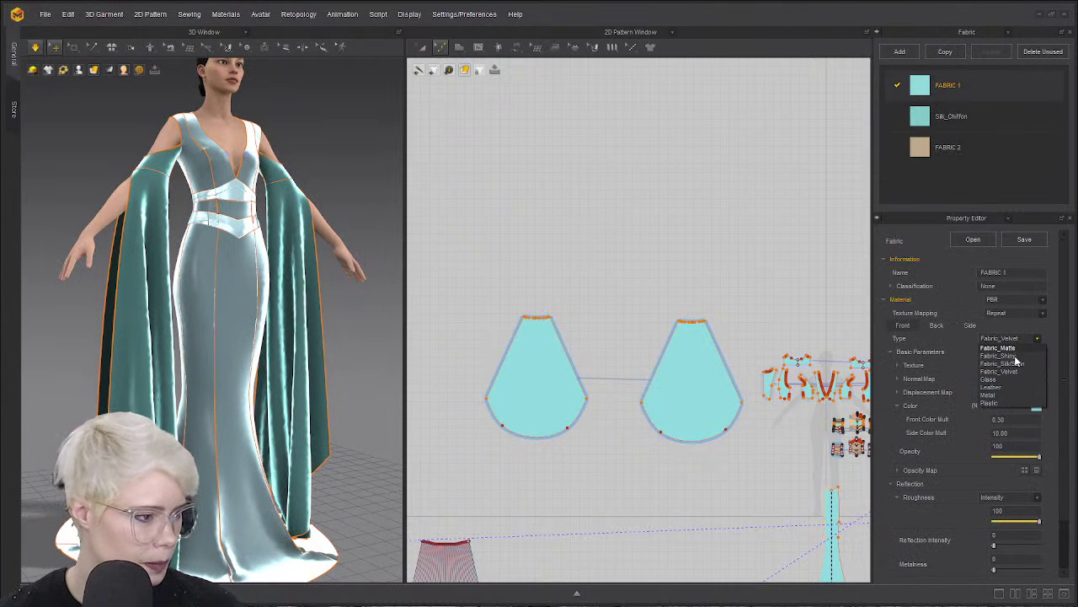
pyautogui.click(1018, 355)
pyautogui.click(381, 219)
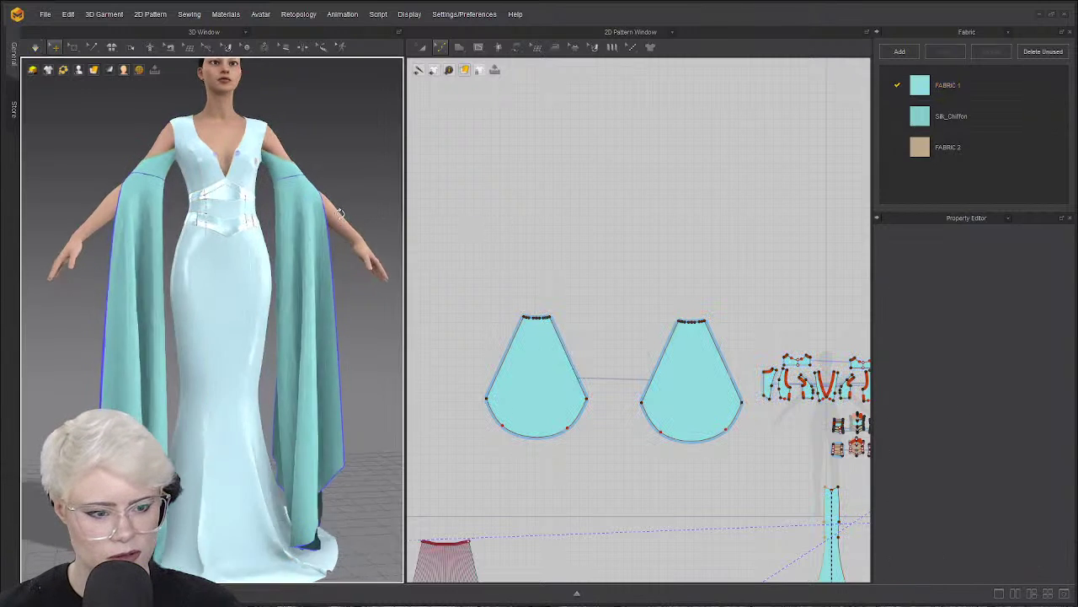
pyautogui.moveTo(381, 219); pyautogui.dragTo(357, 231, button='right')
pyautogui.moveTo(167, 375); pyautogui.dragTo(147, 346, button='right')
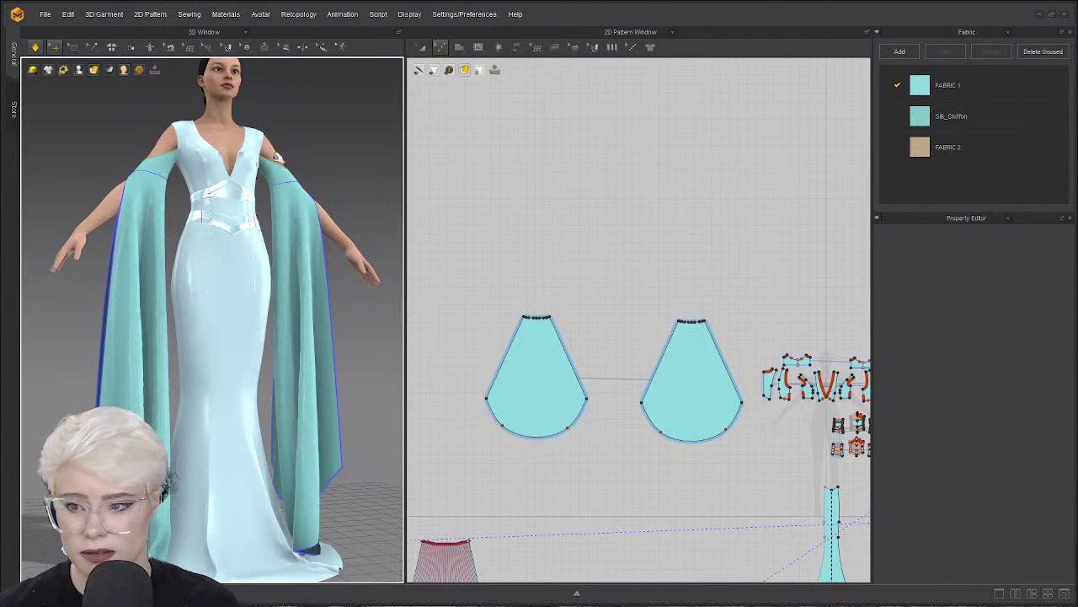
pyautogui.moveTo(293, 194); pyautogui.dragTo(261, 216, button='right')
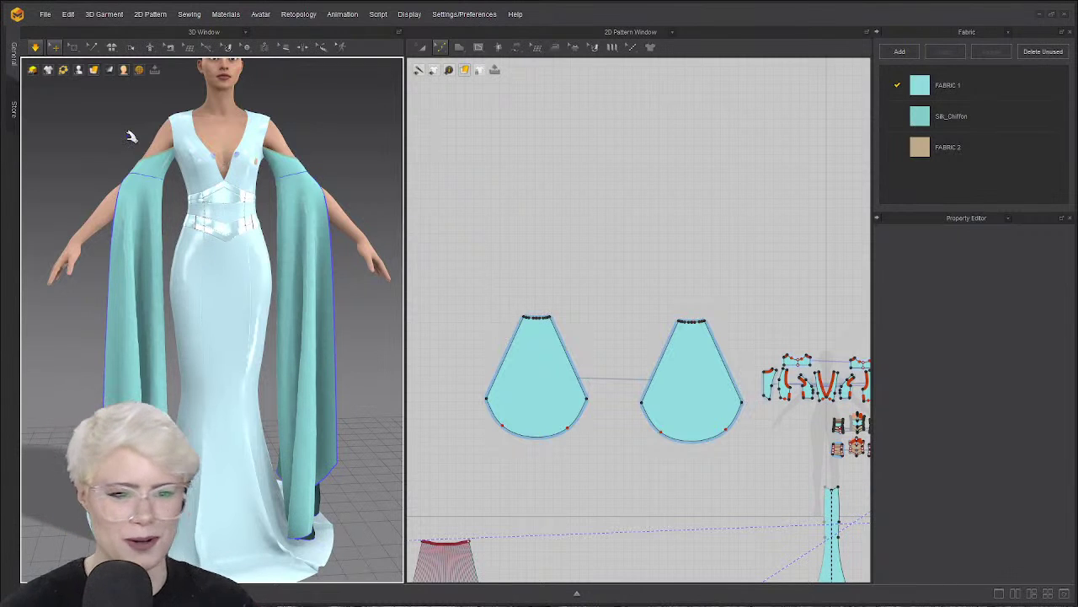
# Convert the intermediate points along the Sleeves panel's top edge to curve points, leaving out the centre and corner points.
pyautogui.scroll(-6, 506, 249)
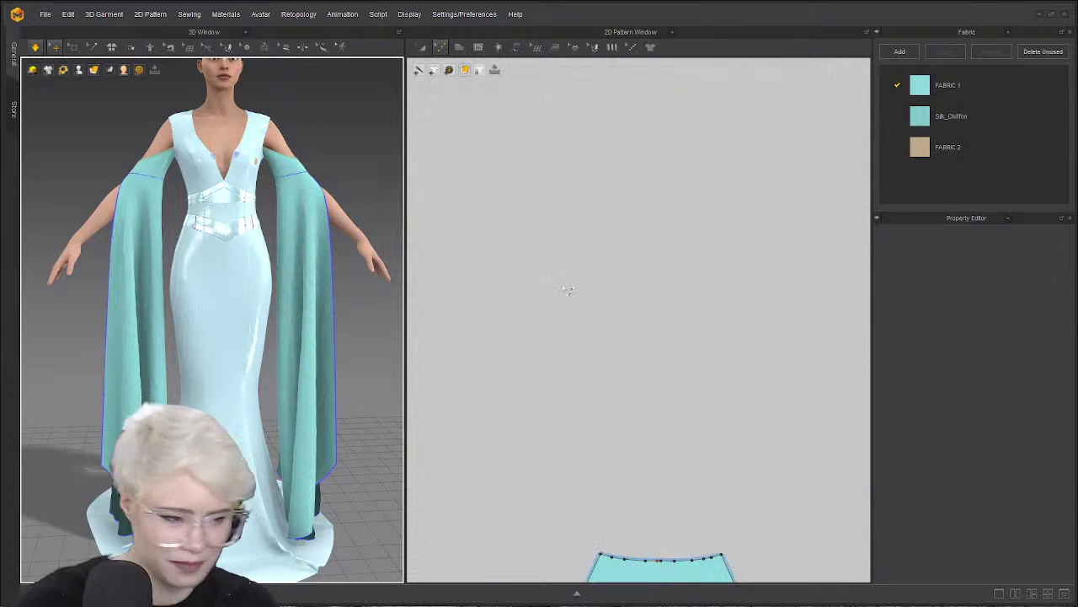
pyautogui.scroll(-1, 556, 295)
pyautogui.scroll(-2, 612, 373)
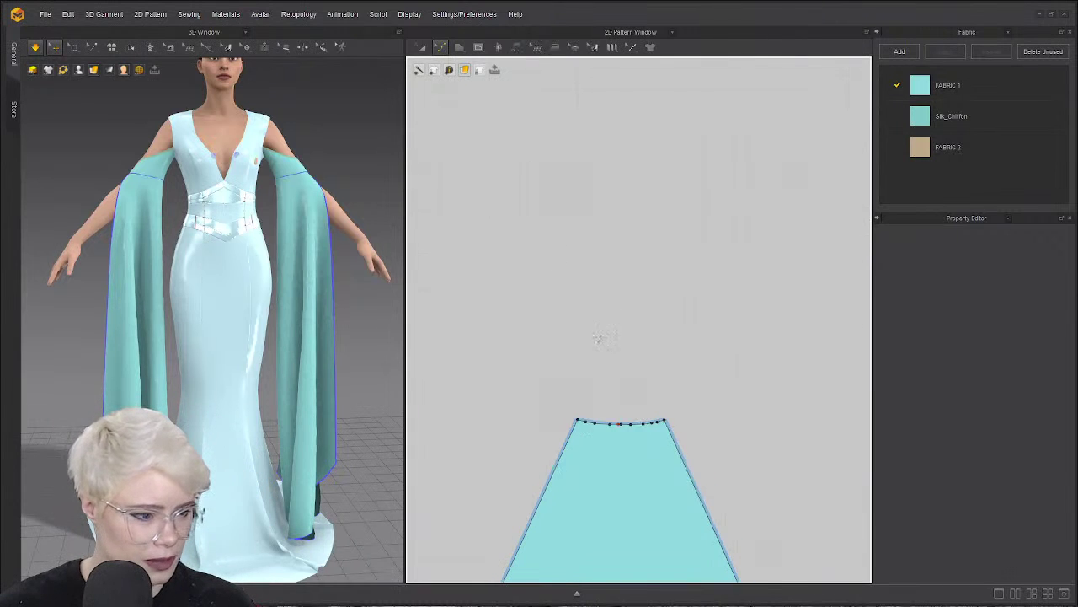
pyautogui.scroll(3, 631, 395)
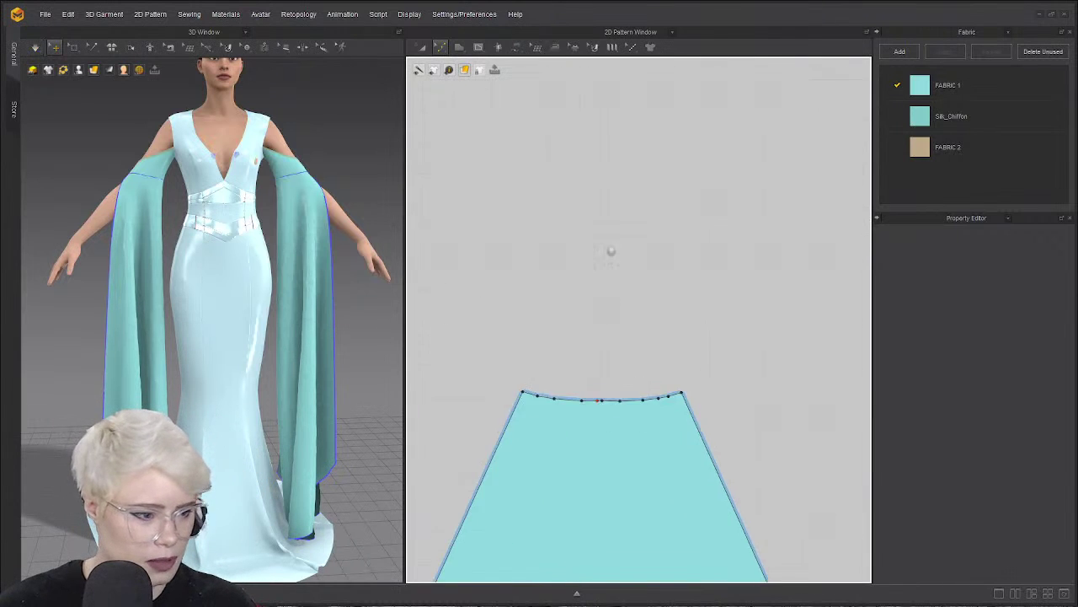
pyautogui.click(440, 46)
pyautogui.click(460, 71)
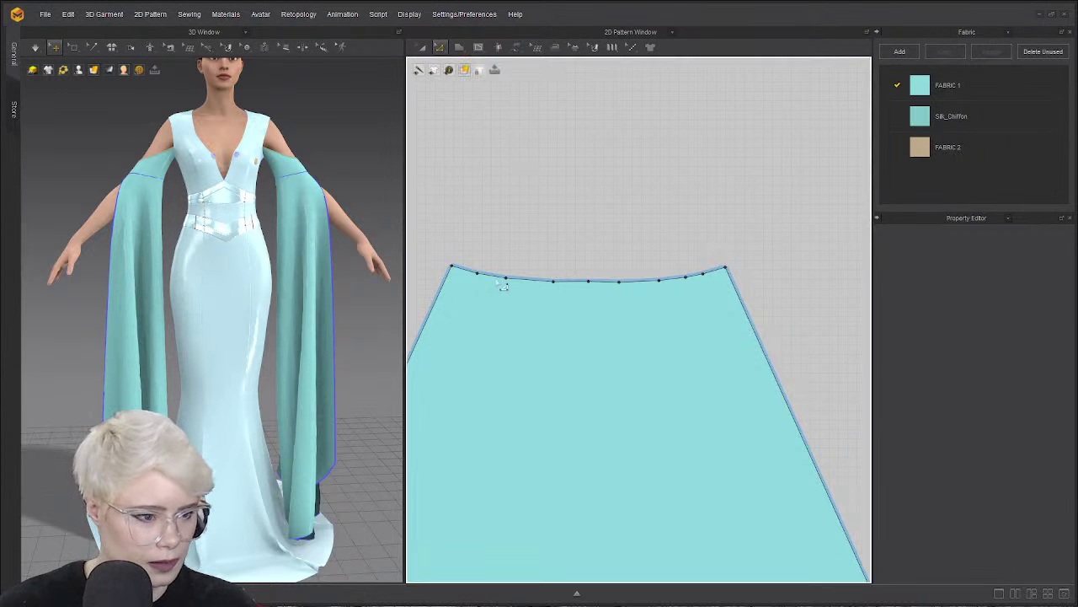
pyautogui.click(484, 276)
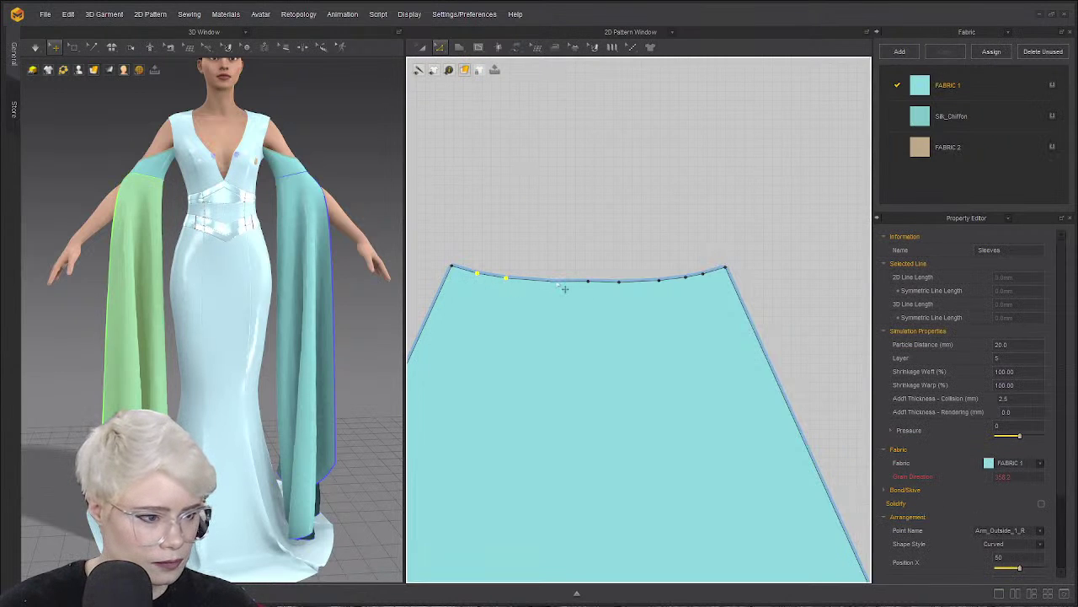
pyautogui.keyDown('shift'); pyautogui.click(702, 275); pyautogui.keyUp('shift')
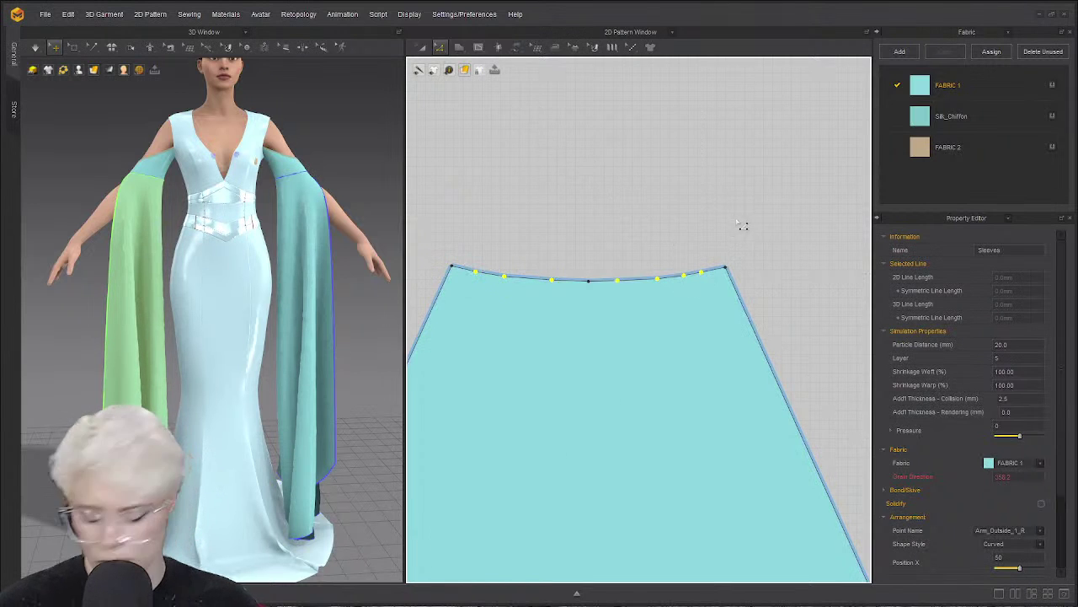
pyautogui.rightClick(708, 280)
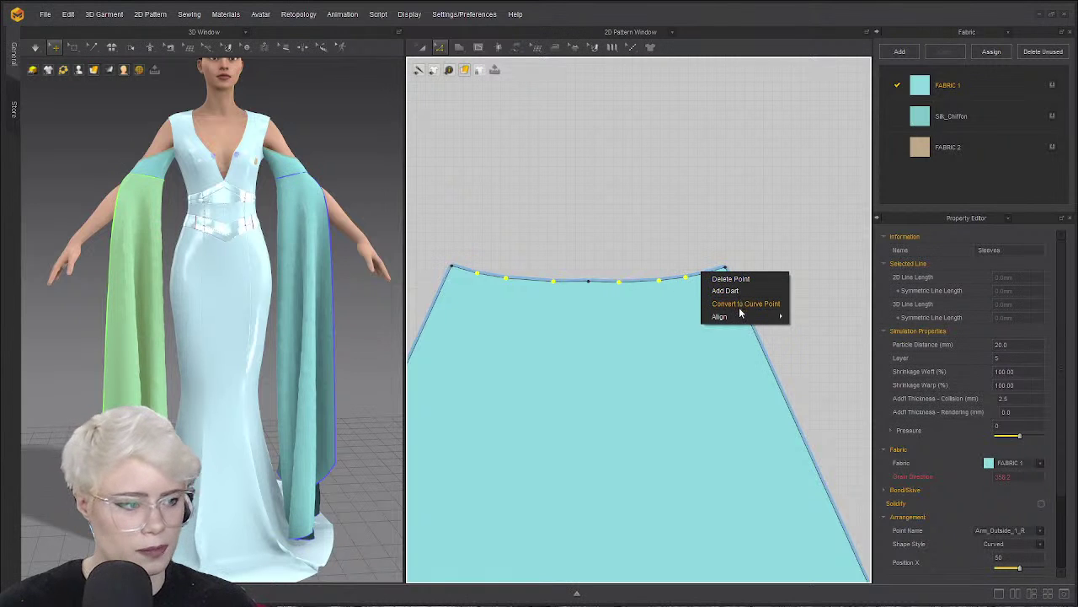
pyautogui.click(739, 306)
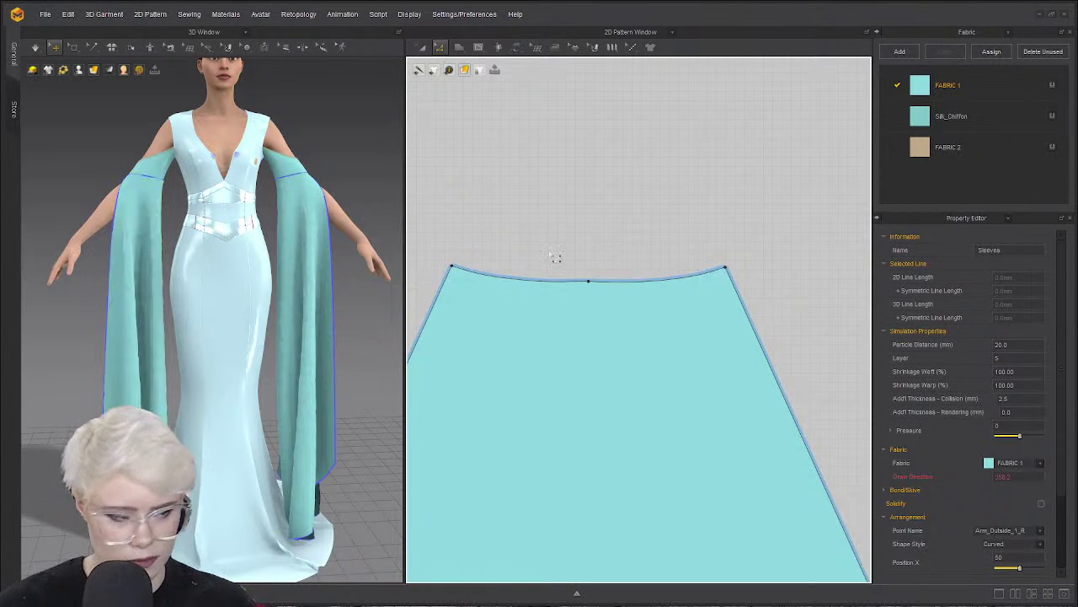
# Delete all curve points from both halves of the Sleeves panel's top edge.
pyautogui.click(531, 285)
pyautogui.rightClick(667, 283)
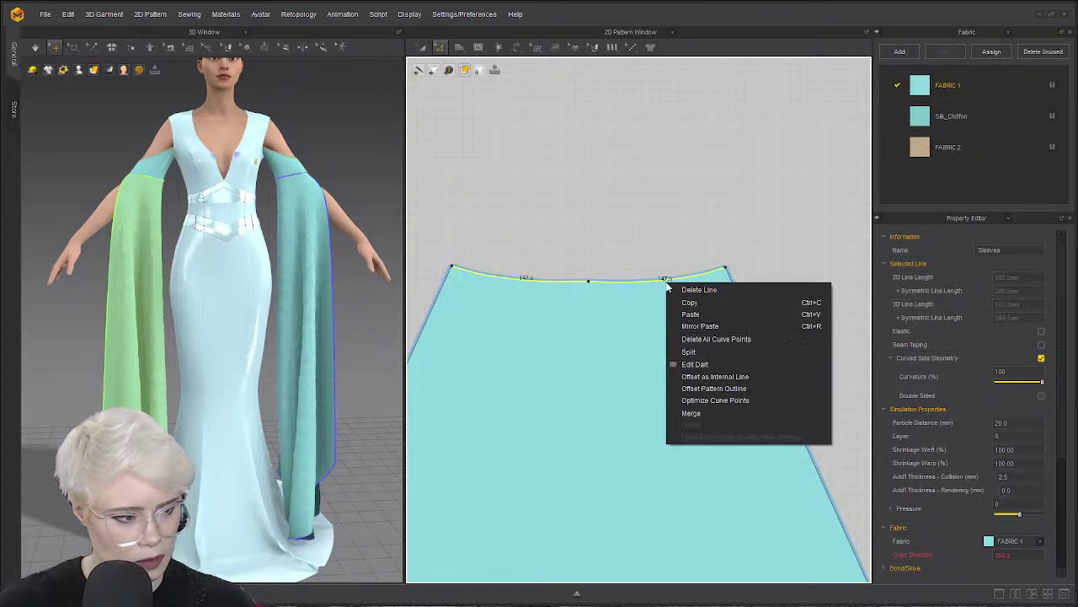
pyautogui.click(733, 338)
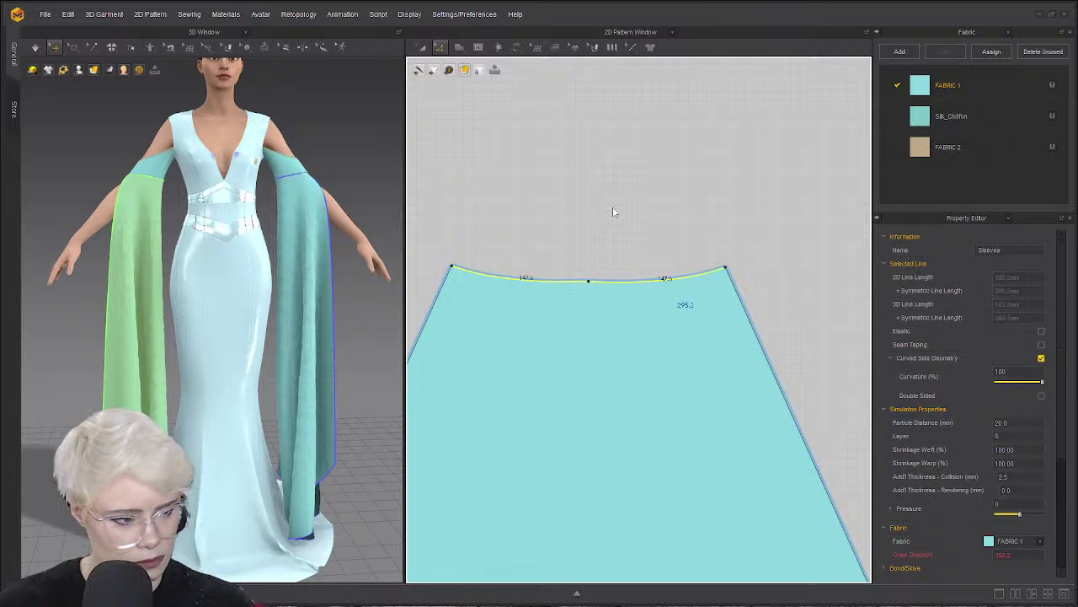
pyautogui.click(570, 234)
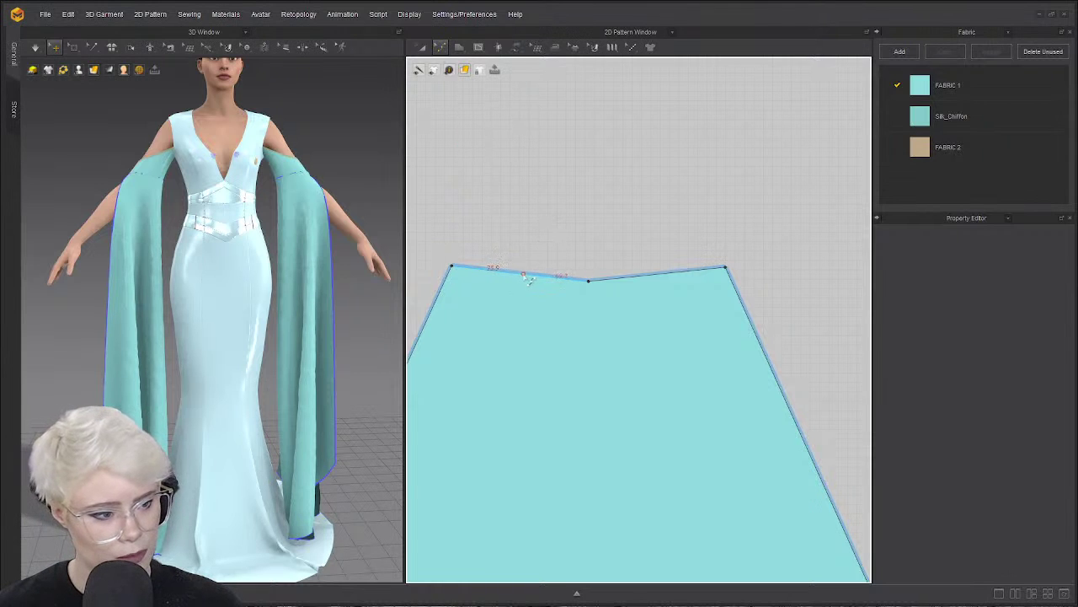
# Try a slash and spread on the Sleeves panel from near its top centre to the hem, and undo it.
pyautogui.scroll(-5, 578, 212)
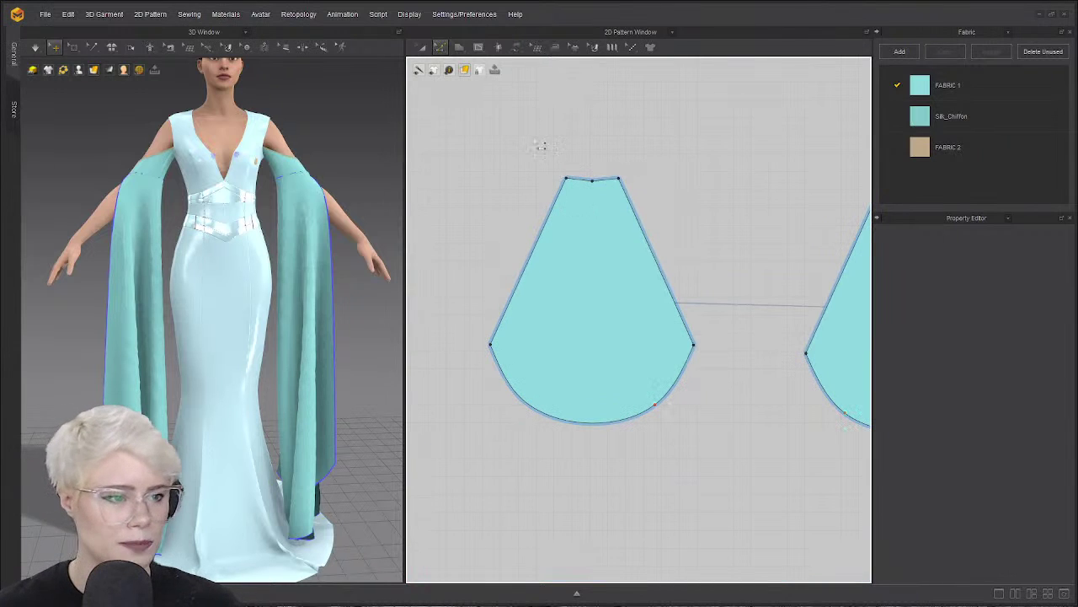
pyautogui.click(440, 47)
pyautogui.click(461, 155)
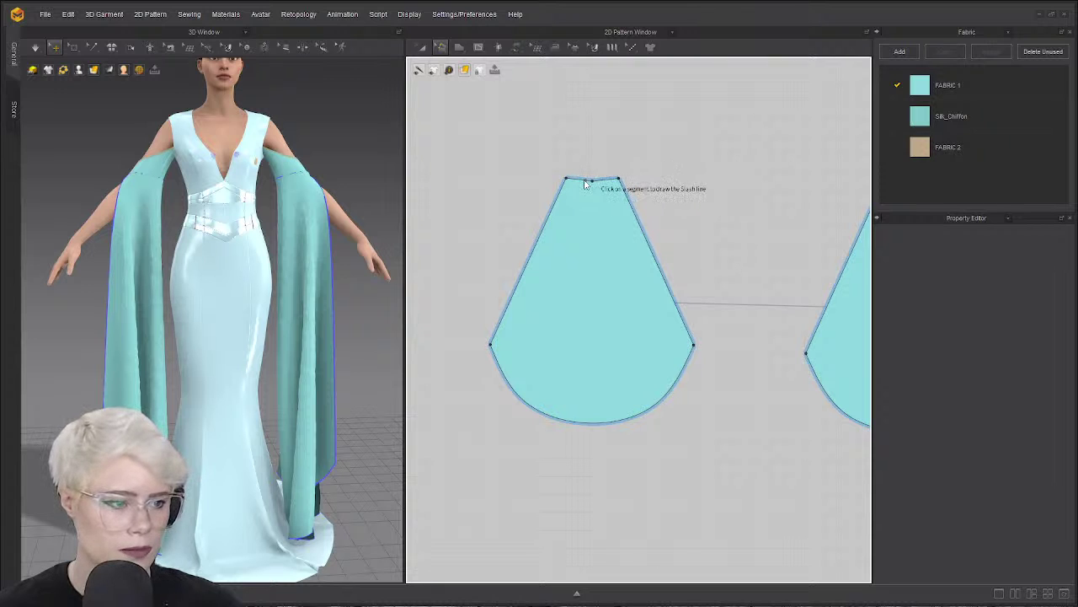
pyautogui.click(585, 180)
pyautogui.click(556, 413)
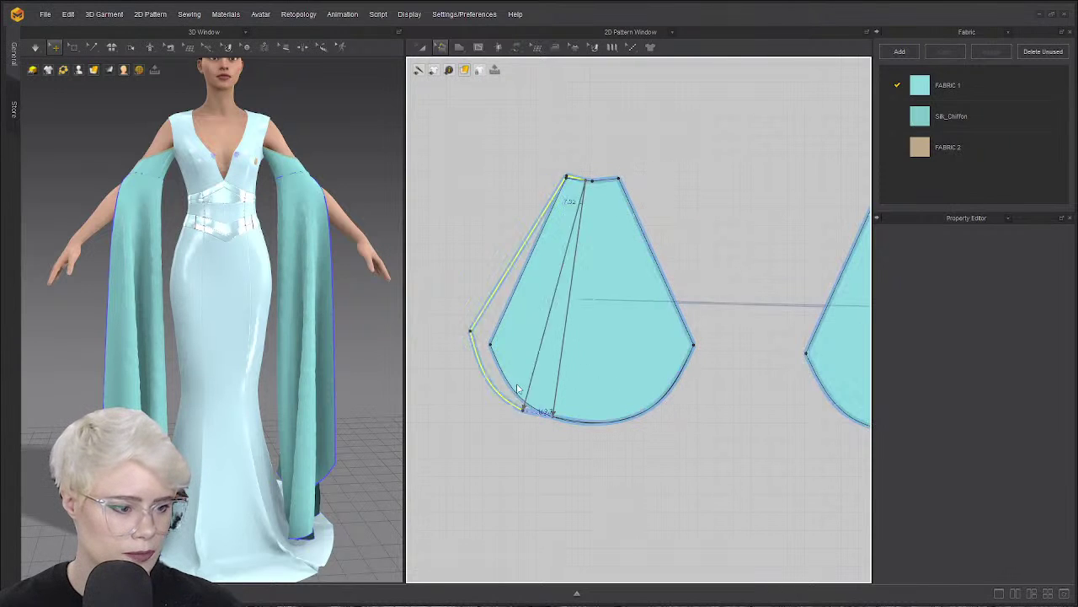
pyautogui.click(586, 174)
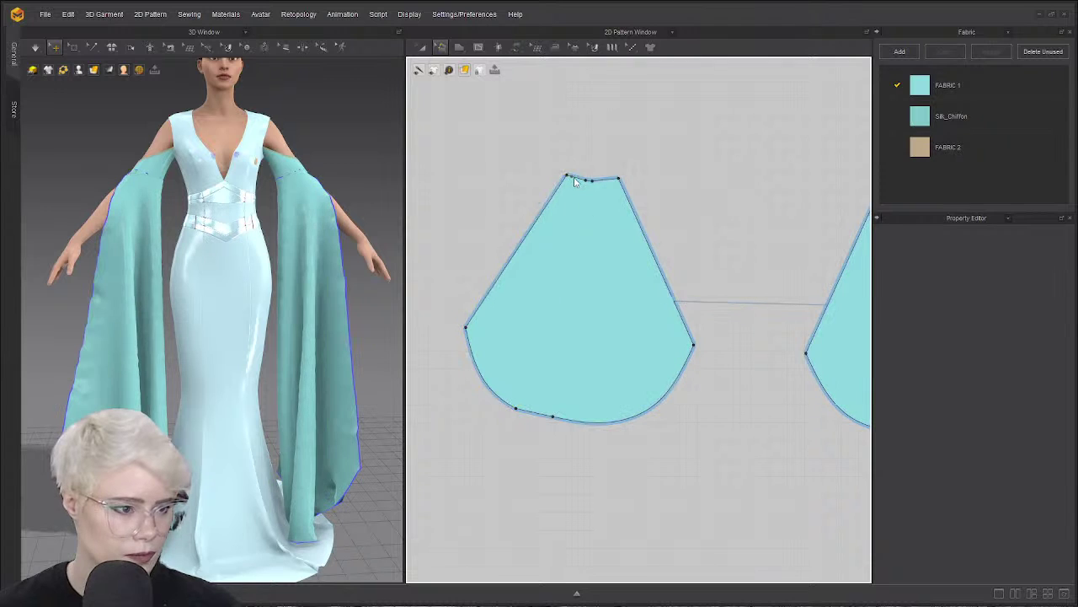
pyautogui.click(577, 179)
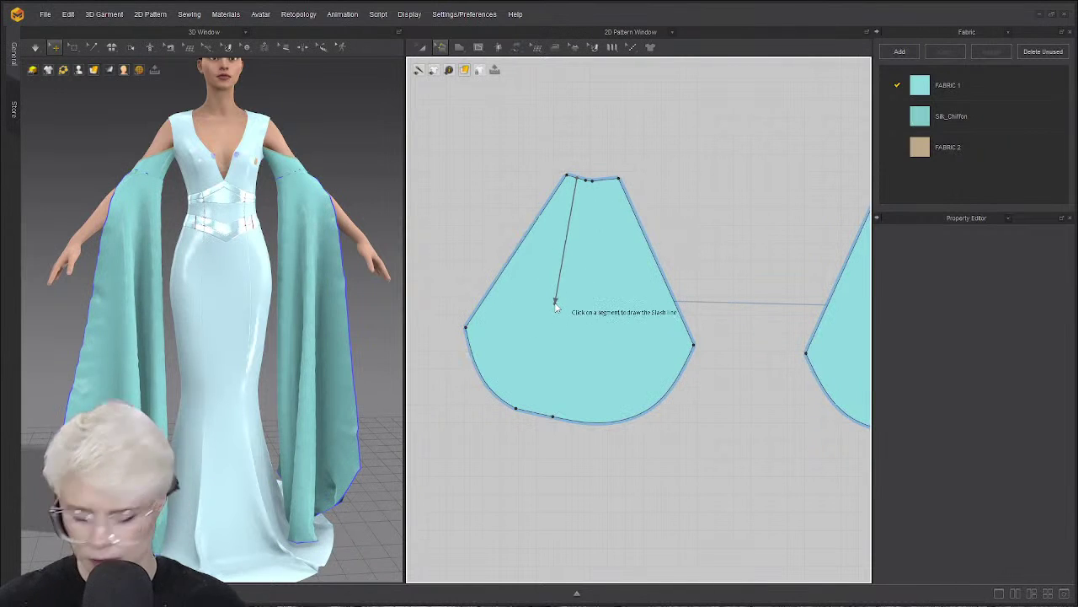
pyautogui.press('Escape')
pyautogui.hotkey('ctrl', 'z')
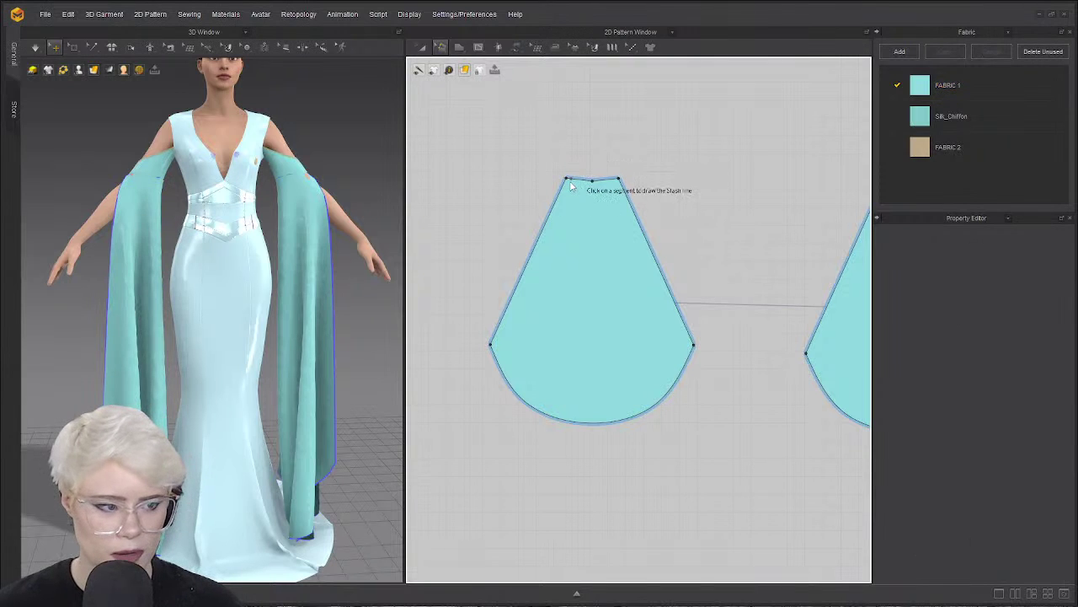
# Slash the left side of the Sleeves panel from top edge to hem in two places, rotating each outer part outward.
pyautogui.click(496, 354)
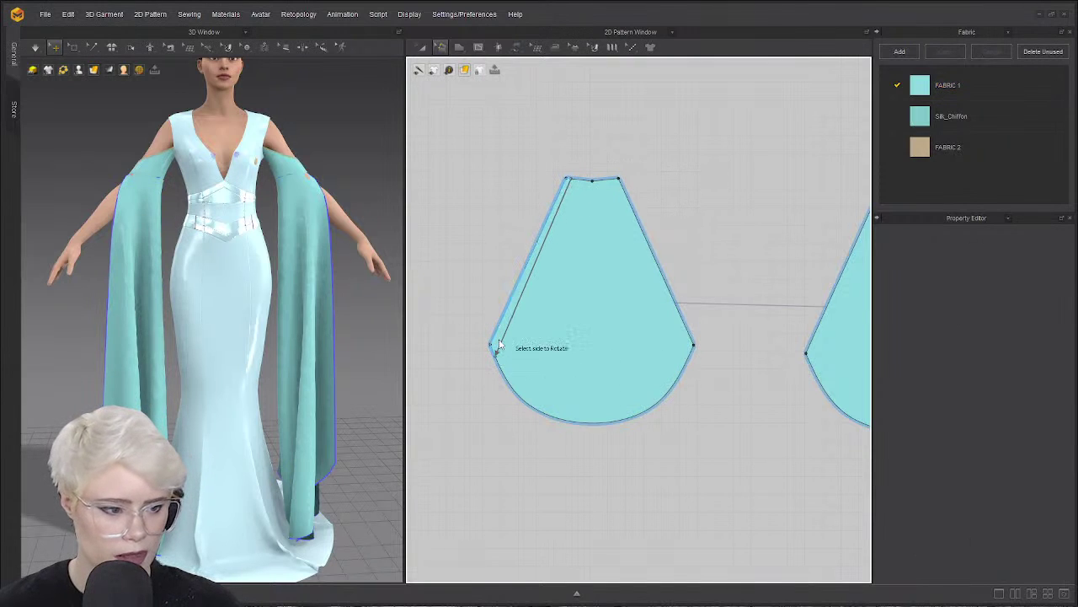
pyautogui.click(496, 343)
pyautogui.moveTo(477, 333); pyautogui.dragTo(470, 326)
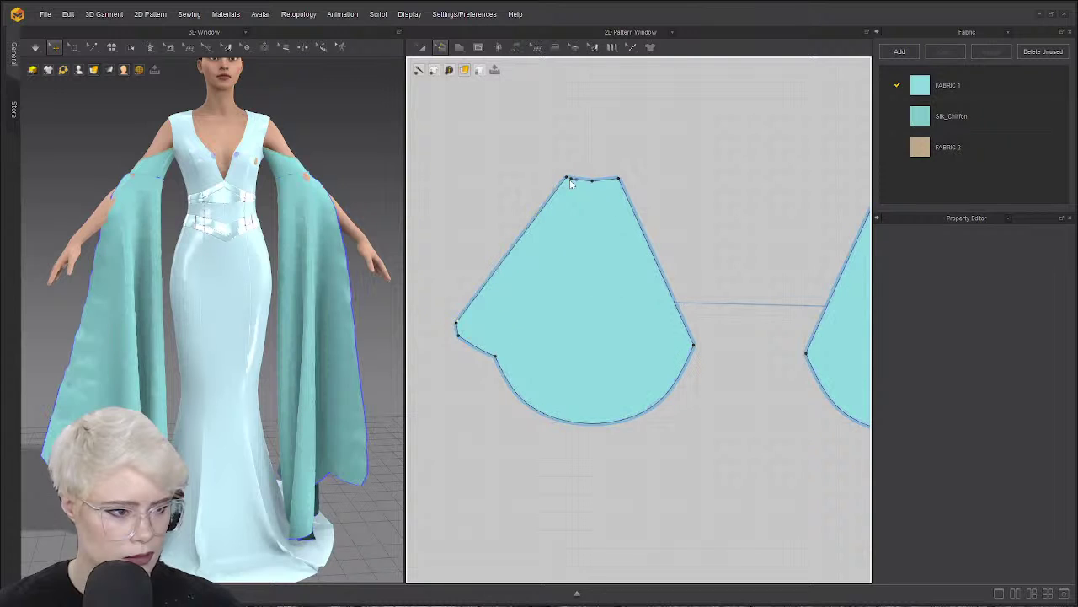
pyautogui.scroll(2, 581, 184)
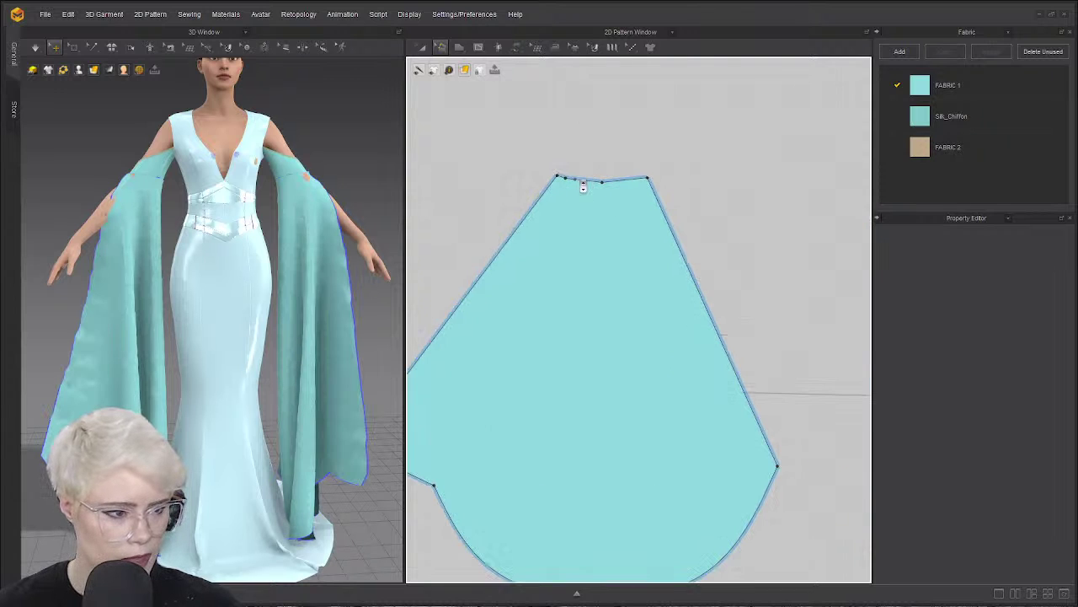
pyautogui.click(574, 182)
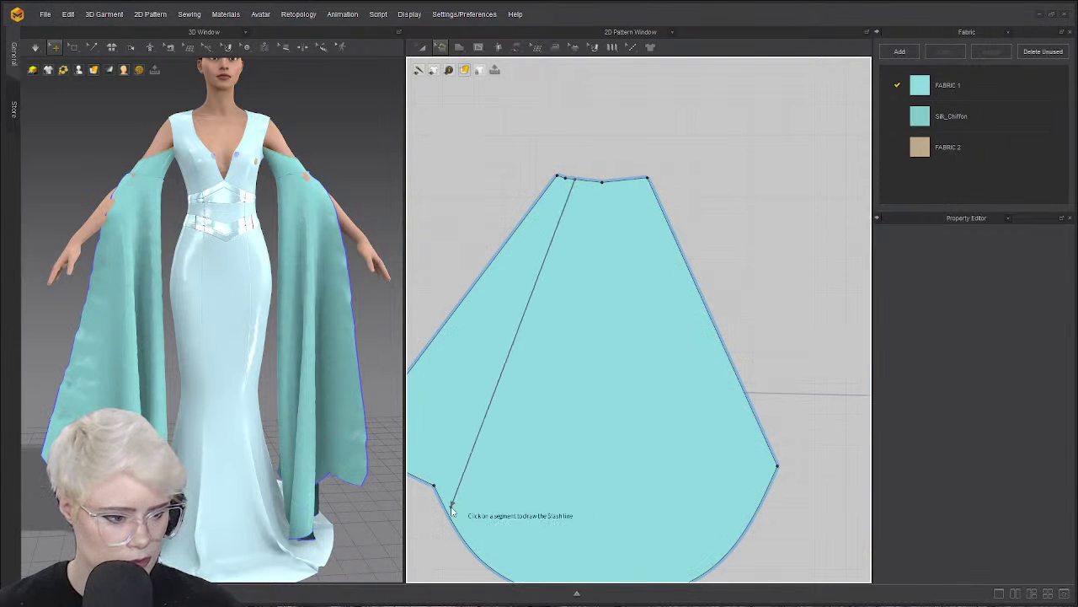
pyautogui.click(448, 506)
pyautogui.click(440, 499)
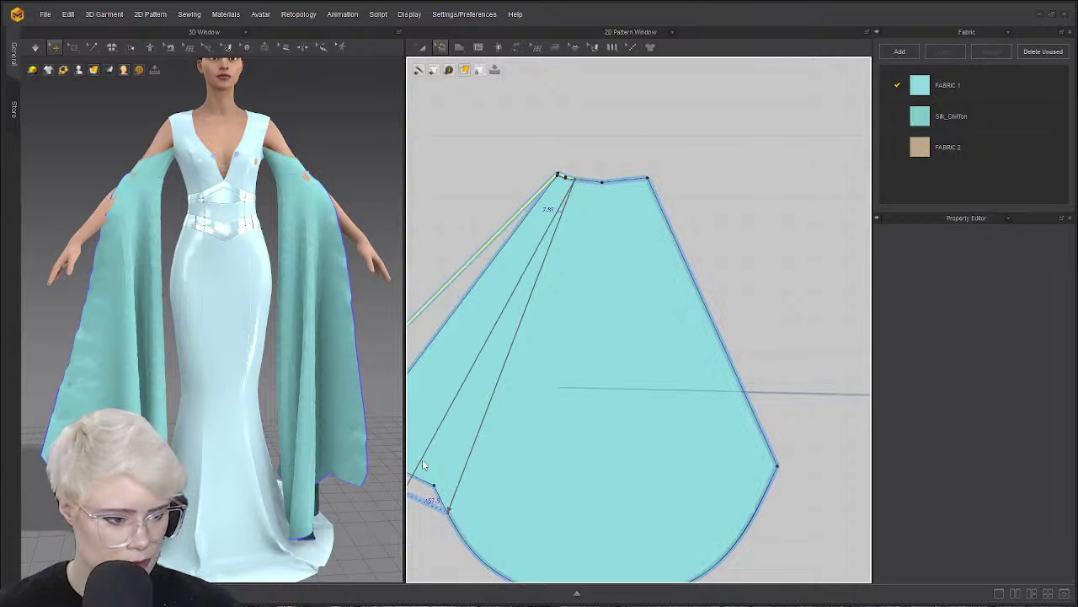
# Slash the Sleeves panel a third time between the second left cut and the top centre, and spread the left part outward.
pyautogui.click(588, 181)
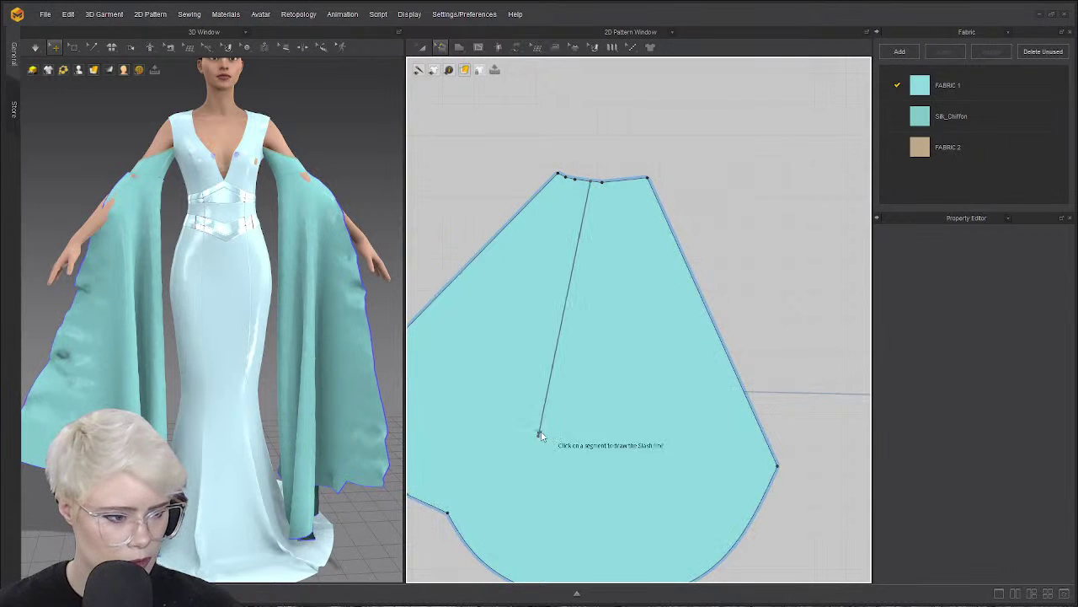
pyautogui.scroll(-2, 539, 433)
pyautogui.moveTo(540, 433); pyautogui.dragTo(661, 223, button='middle')
pyautogui.scroll(2, 675, 126)
pyautogui.scroll(-2, 649, 219)
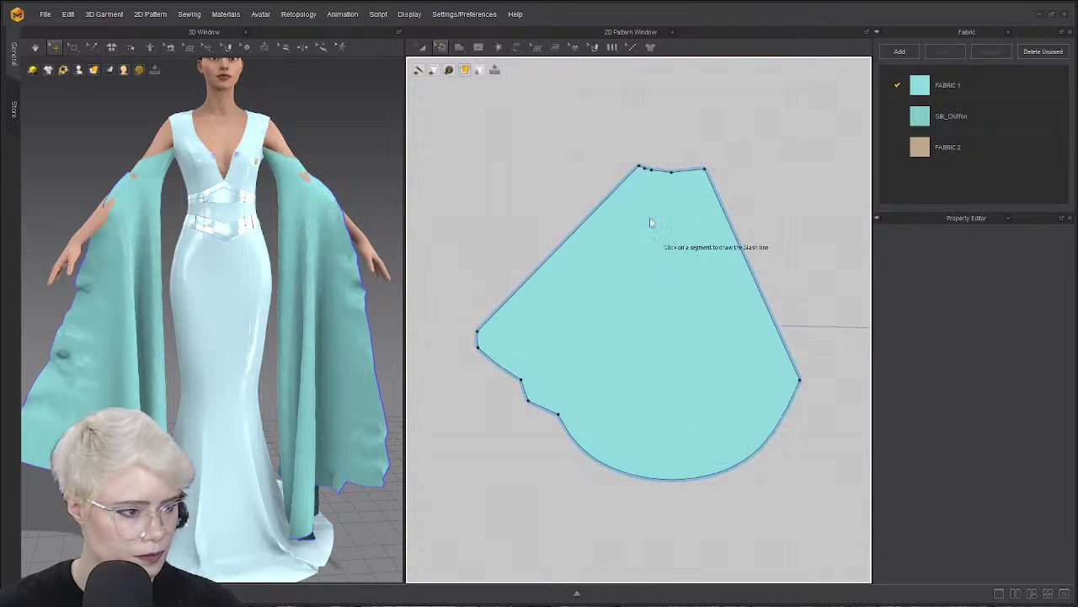
pyautogui.scroll(4, 649, 217)
pyautogui.click(654, 161)
pyautogui.scroll(-2, 638, 354)
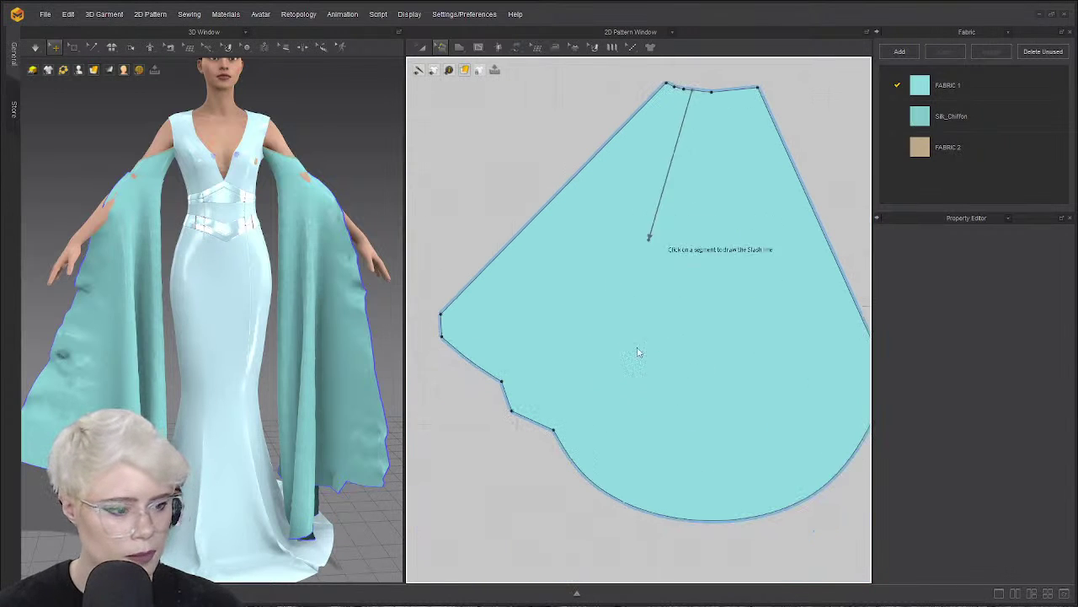
pyautogui.click(573, 459)
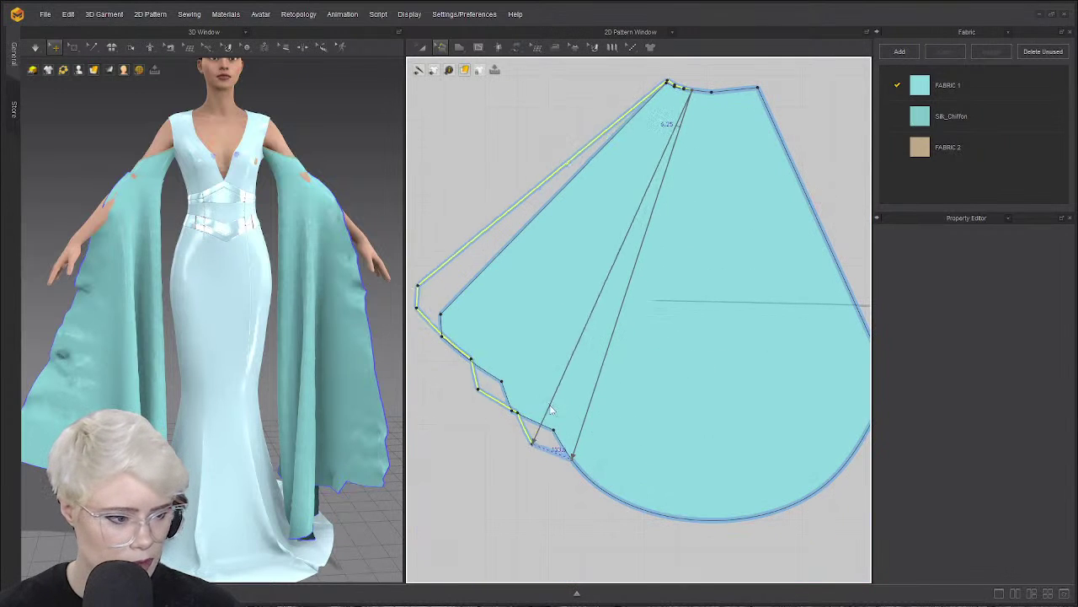
pyautogui.click(658, 348)
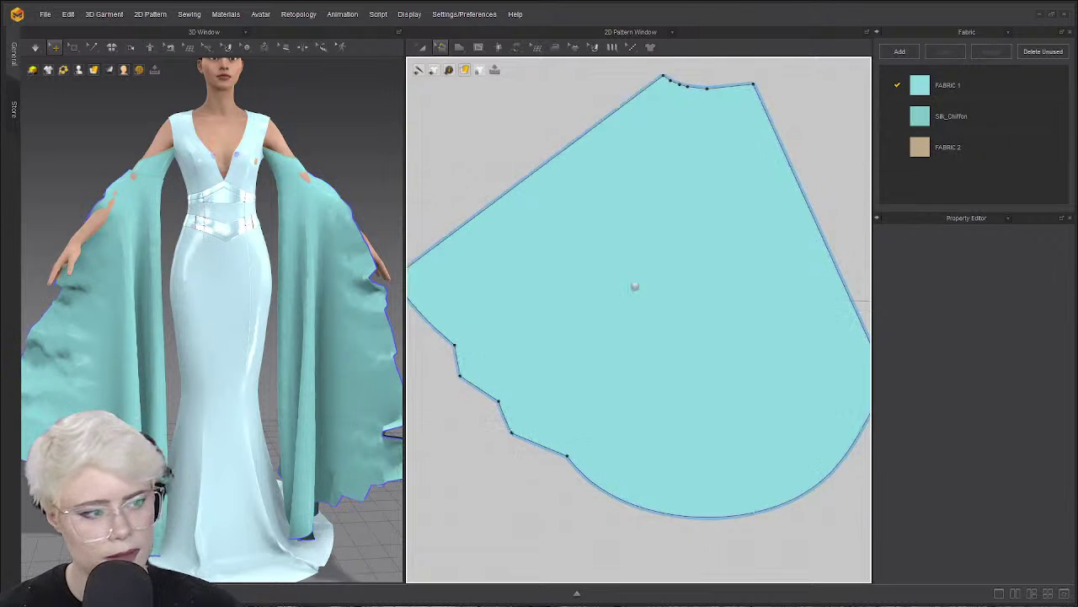
# Slash the right side of the Sleeves panel from top edge to hem in two places, rotating each outer part outward.
pyautogui.scroll(3, 607, 275)
pyautogui.click(634, 137)
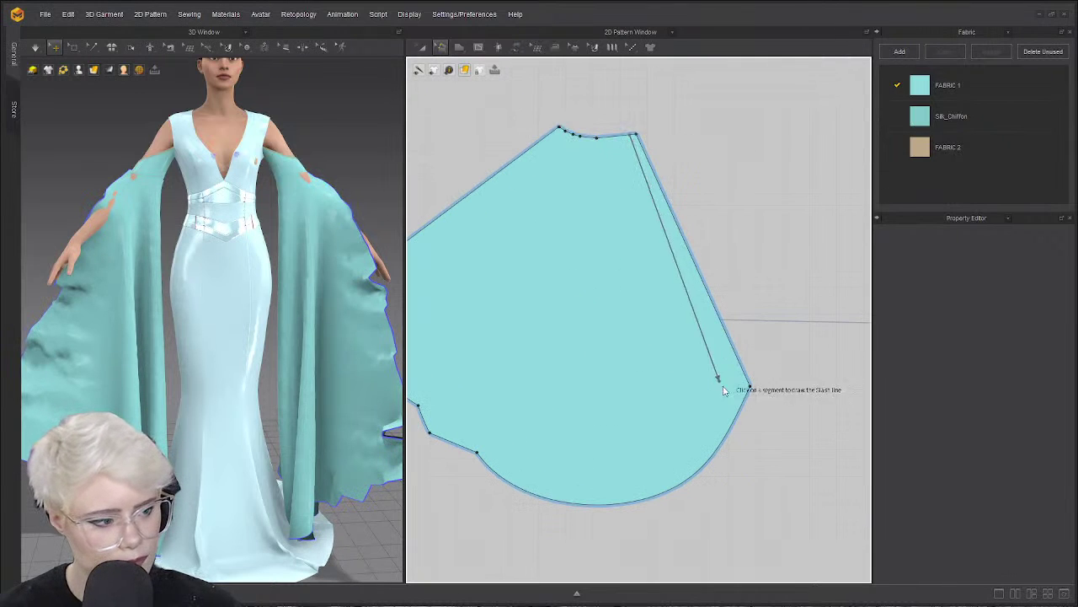
pyautogui.click(722, 346)
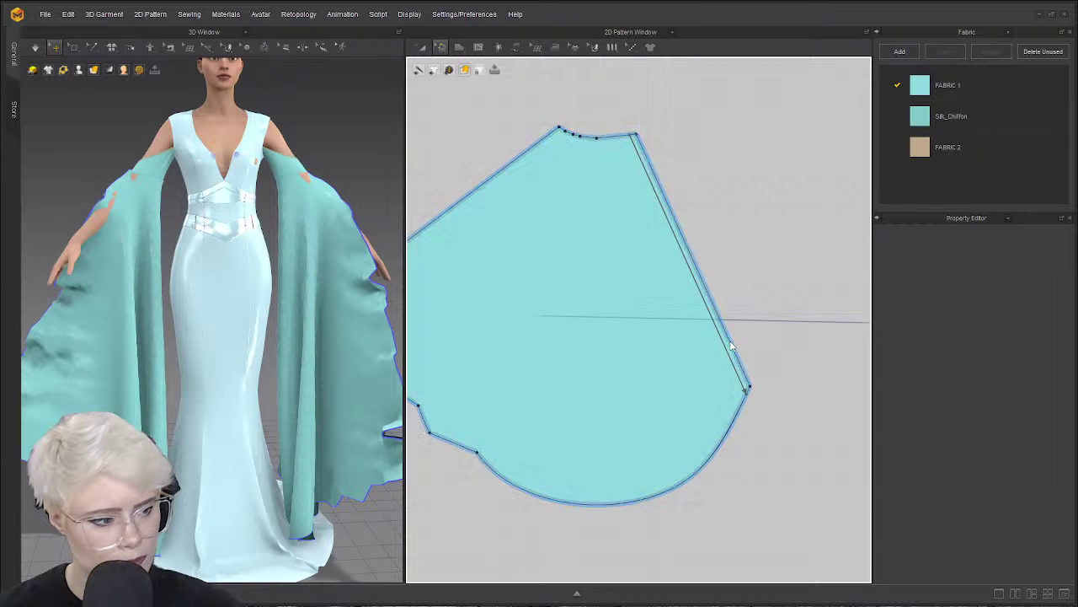
pyautogui.click(660, 171)
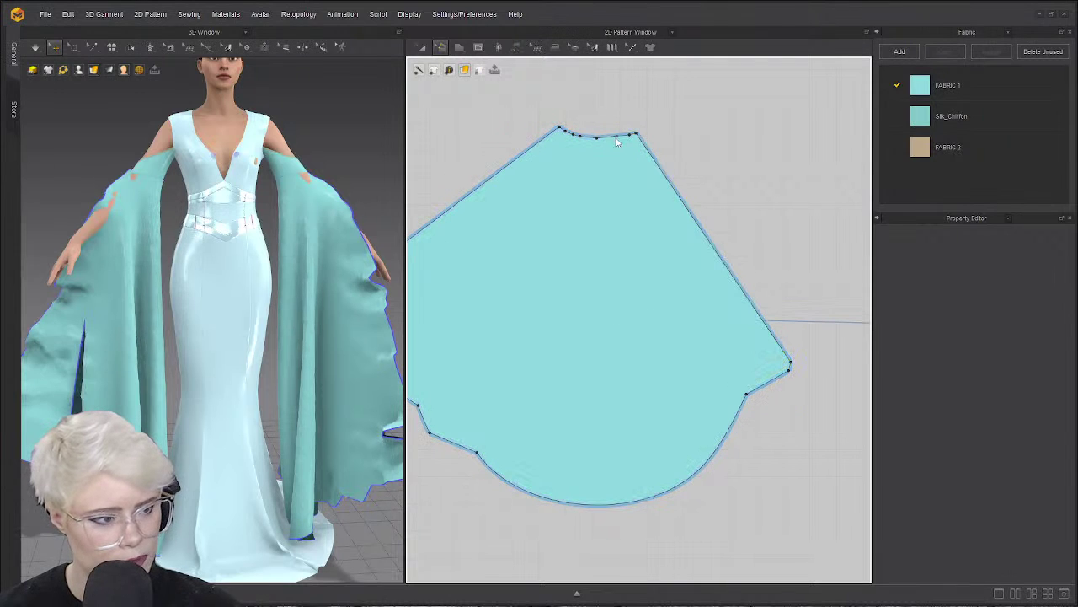
pyautogui.click(616, 137)
pyautogui.click(733, 421)
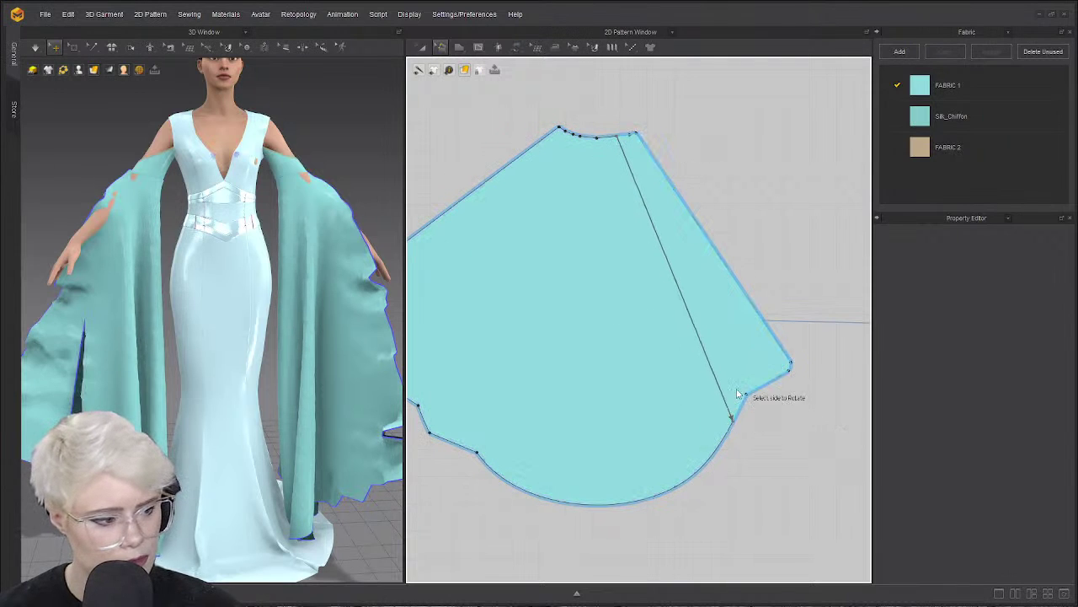
pyautogui.click(736, 389)
pyautogui.click(763, 364)
# Slash the Sleeves panel once more just right of the top centre, and spread the right part outward.
pyautogui.click(612, 142)
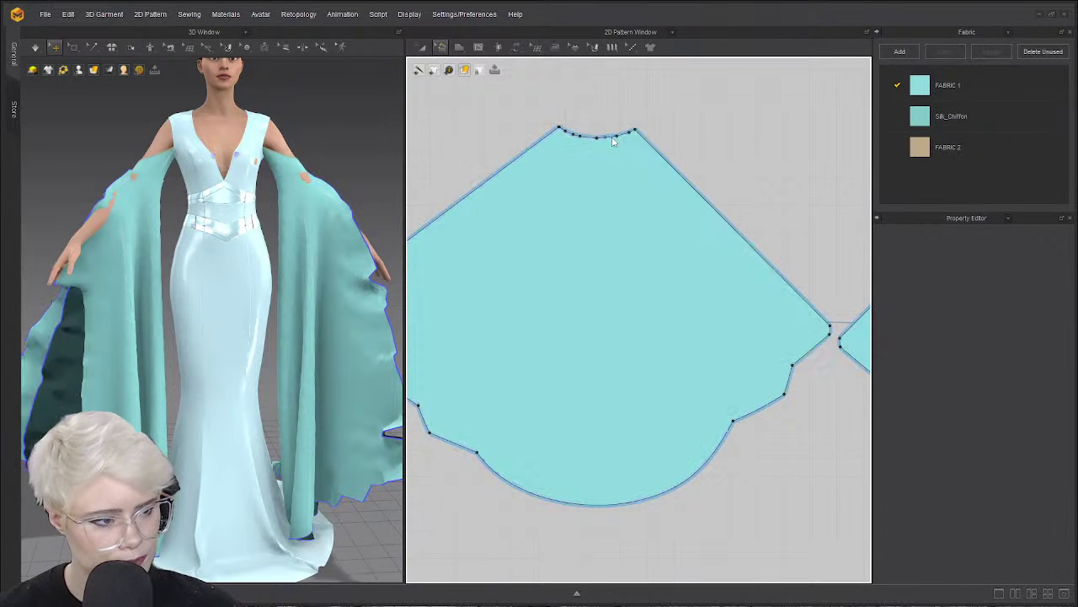
pyautogui.click(706, 460)
pyautogui.click(732, 420)
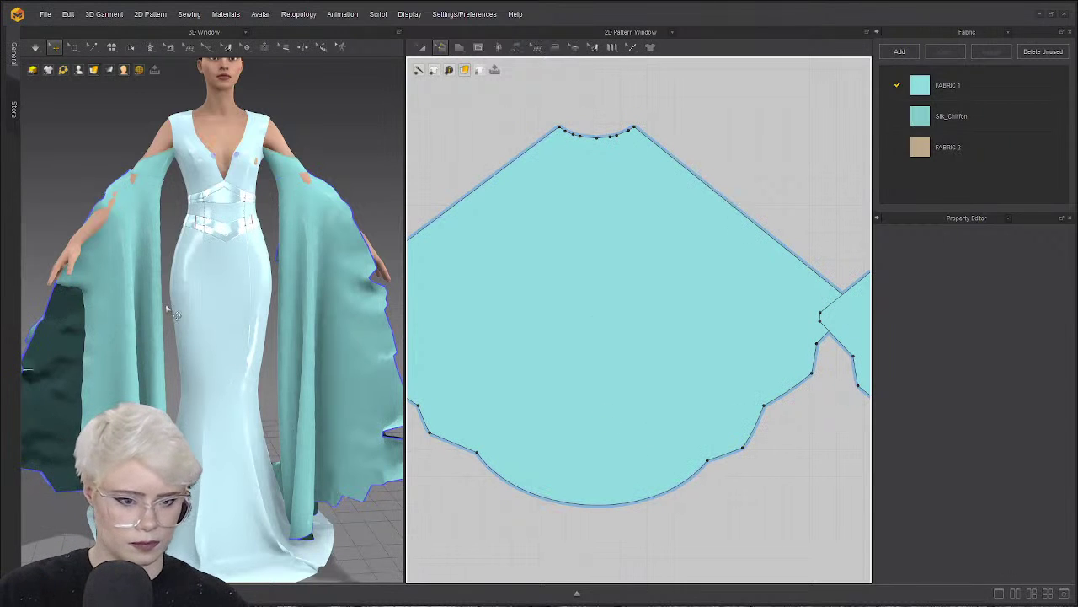
# Move the two widened sleeve panels apart in the 2D layout so they overlap neither each other nor the bodice pieces.
pyautogui.scroll(-5, 648, 374)
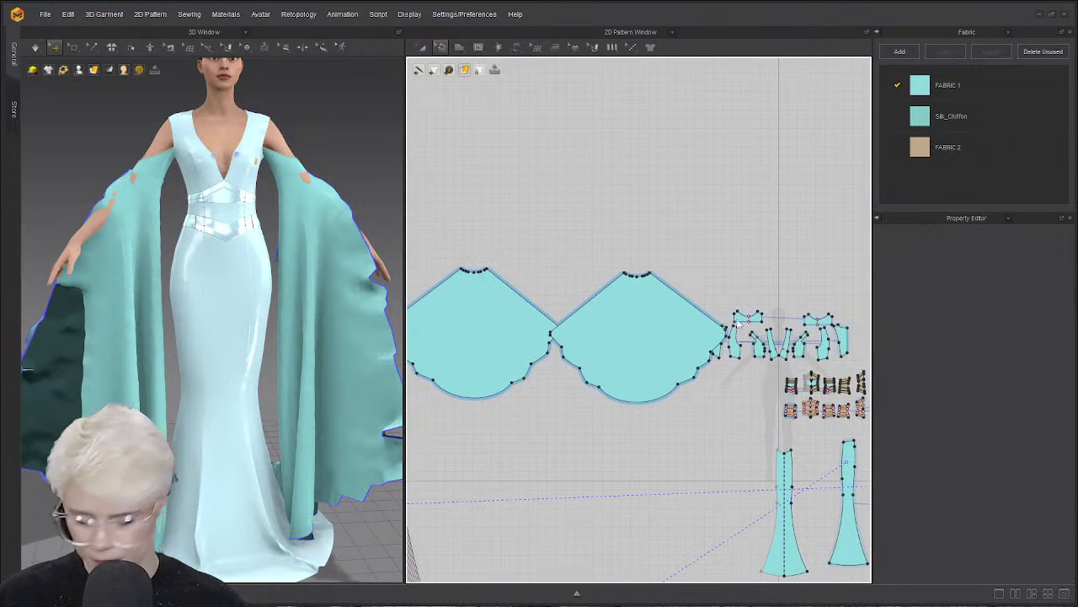
pyautogui.moveTo(515, 329); pyautogui.dragTo(452, 312)
pyautogui.moveTo(610, 292); pyautogui.dragTo(471, 292)
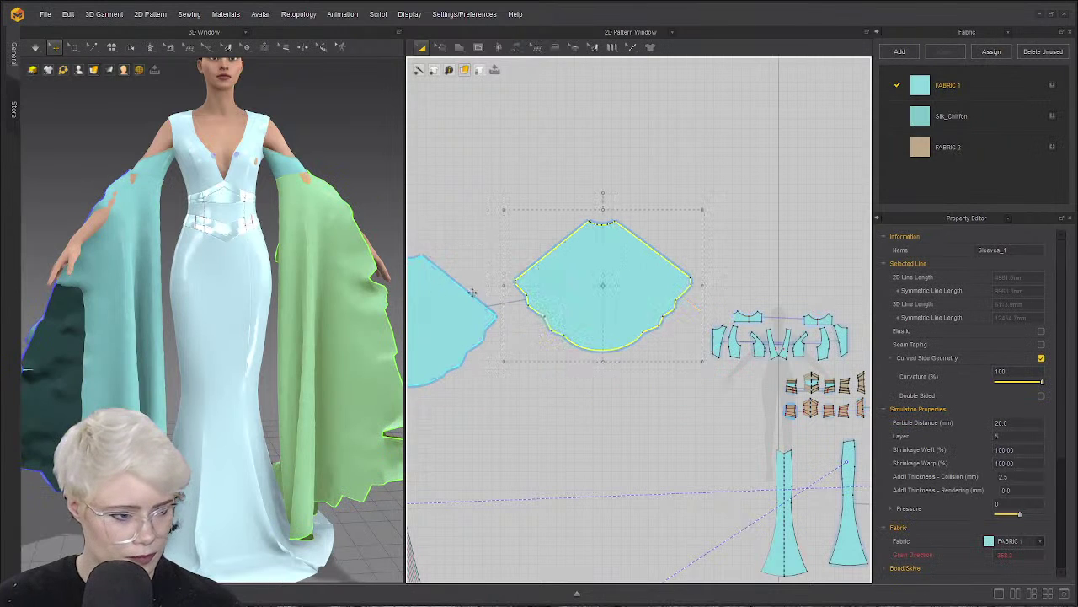
# Simulate the garment so the widened sleeve panels drape, and check the gown from both sides.
pyautogui.moveTo(100, 261); pyautogui.dragTo(155, 264, button='right')
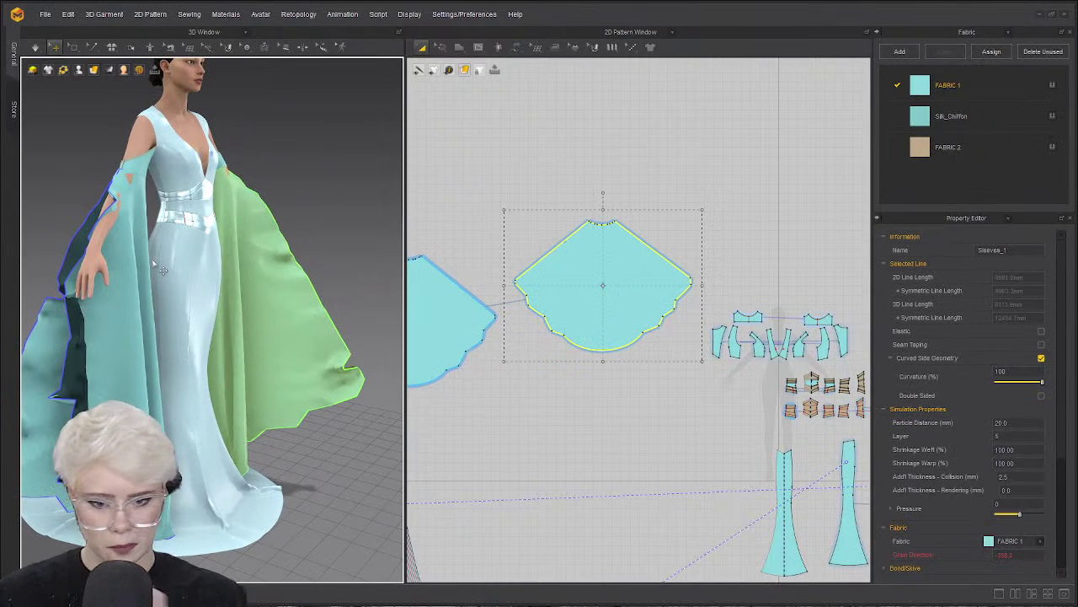
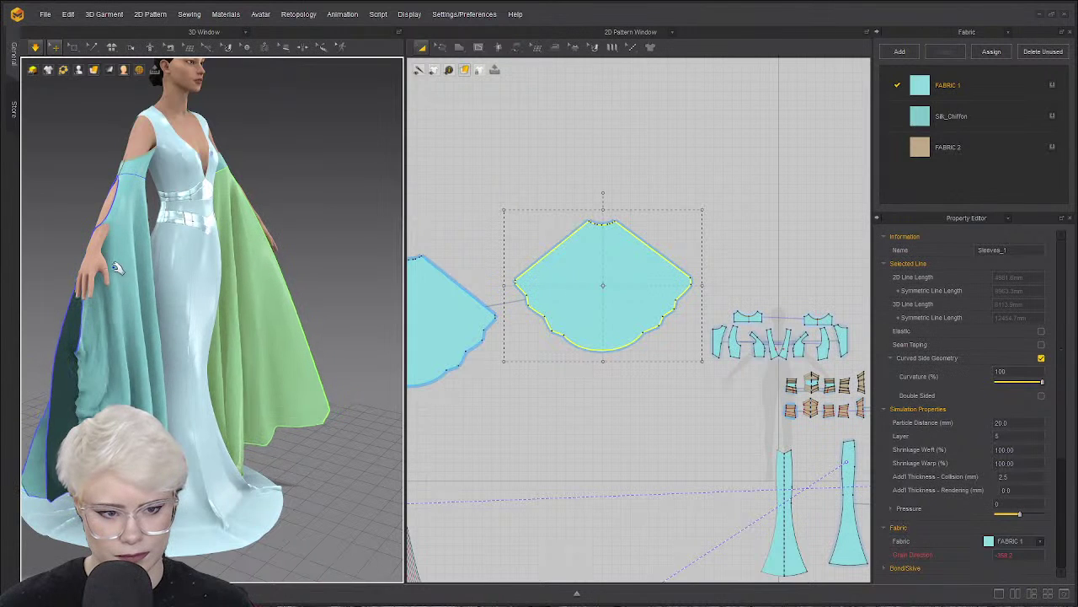
pyautogui.press('space')
pyautogui.moveTo(53, 278); pyautogui.dragTo(21, 278, button='right')
pyautogui.press('space')
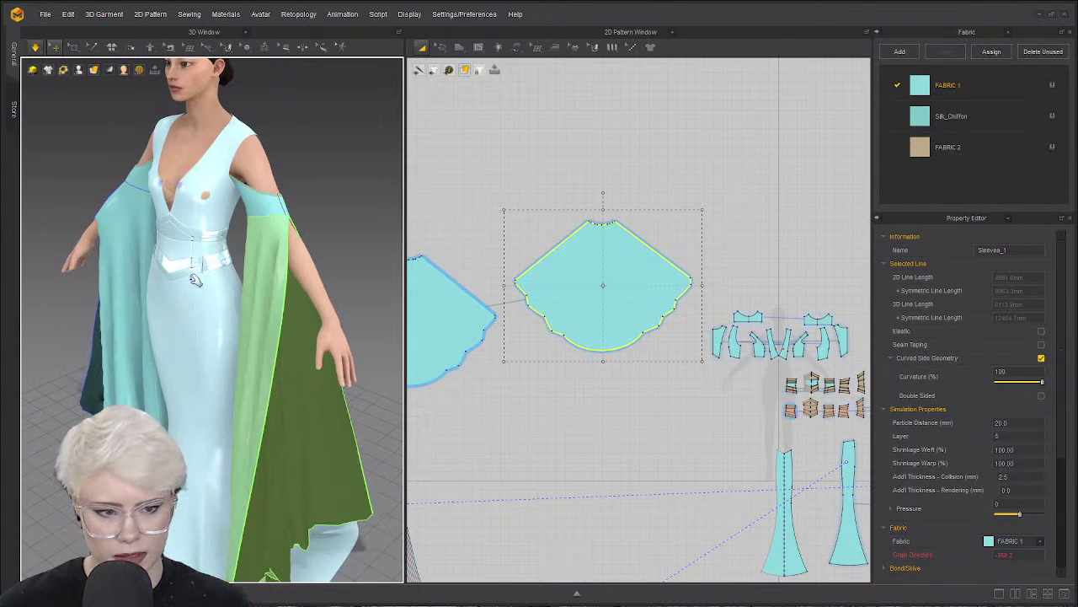
pyautogui.moveTo(101, 283); pyautogui.dragTo(146, 250, button='right')
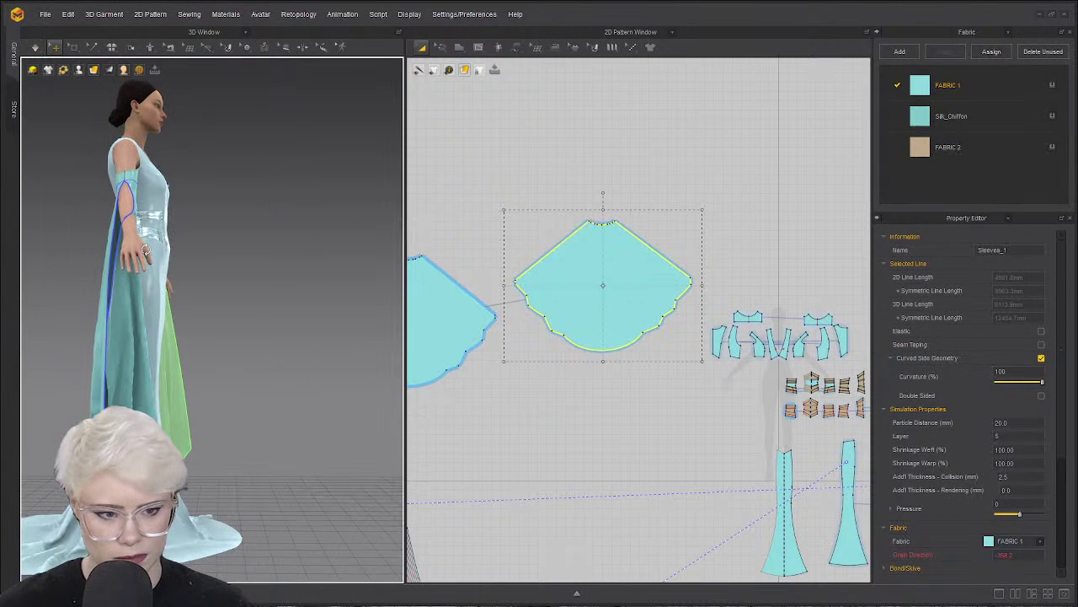
# Box-select a mesh area along the upper slanted edge of the Sleeves panel and pull it inward from the arm during simulation.
pyautogui.click(74, 47)
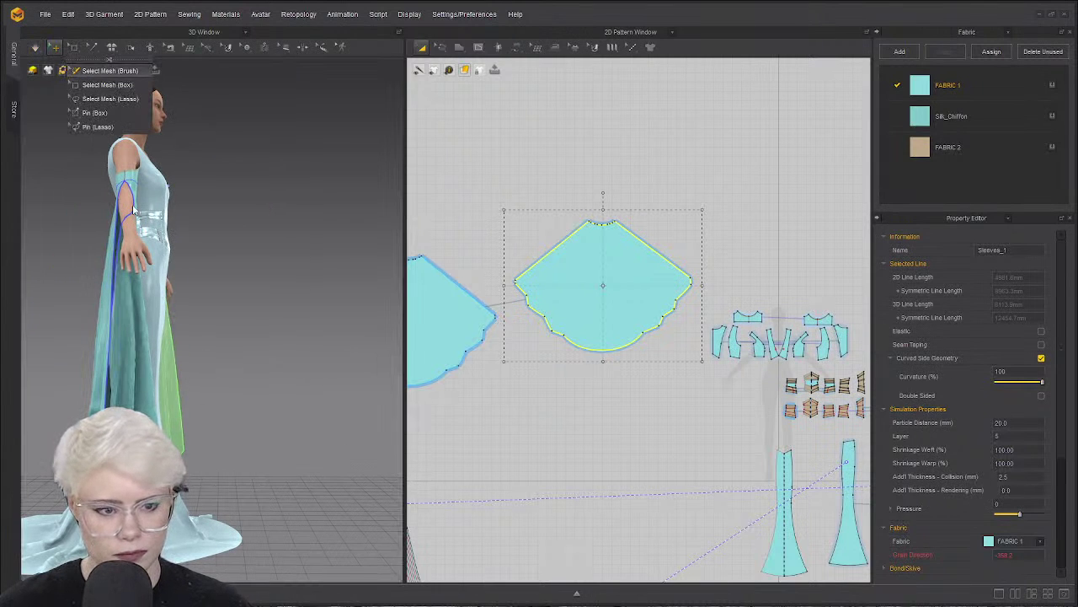
pyautogui.click(96, 69)
pyautogui.moveTo(139, 198); pyautogui.dragTo(108, 217, button='right')
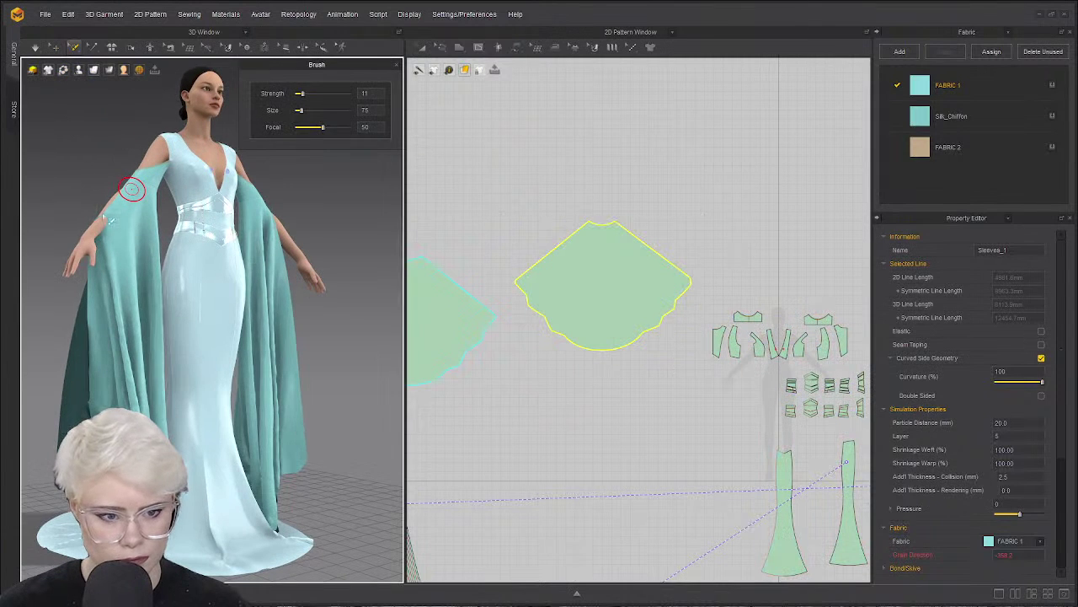
pyautogui.click(75, 47)
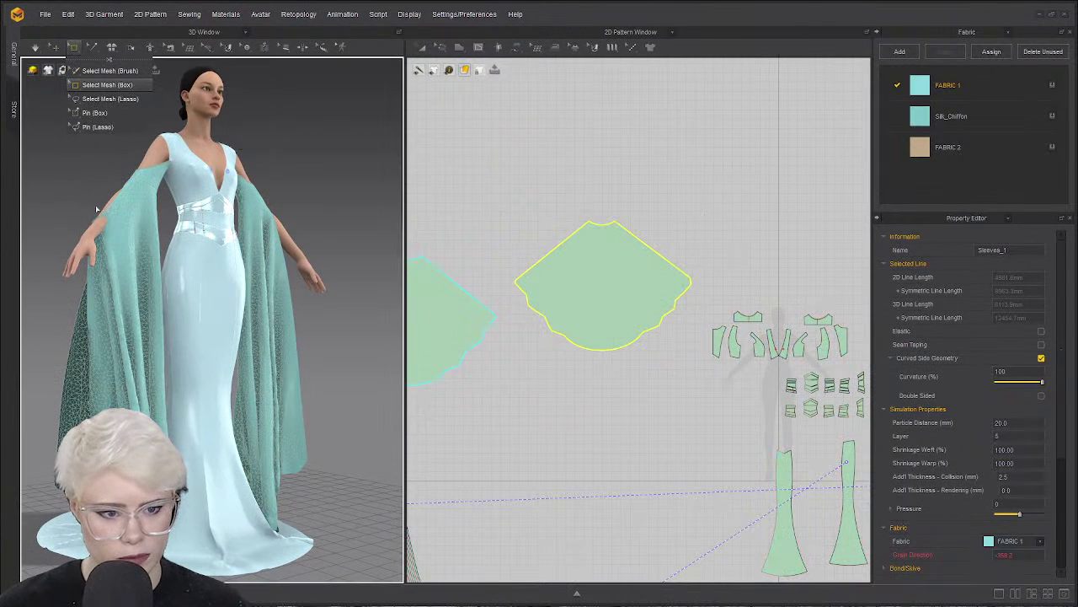
pyautogui.click(97, 82)
pyautogui.moveTo(87, 209); pyautogui.dragTo(119, 251)
pyautogui.scroll(3, 509, 209)
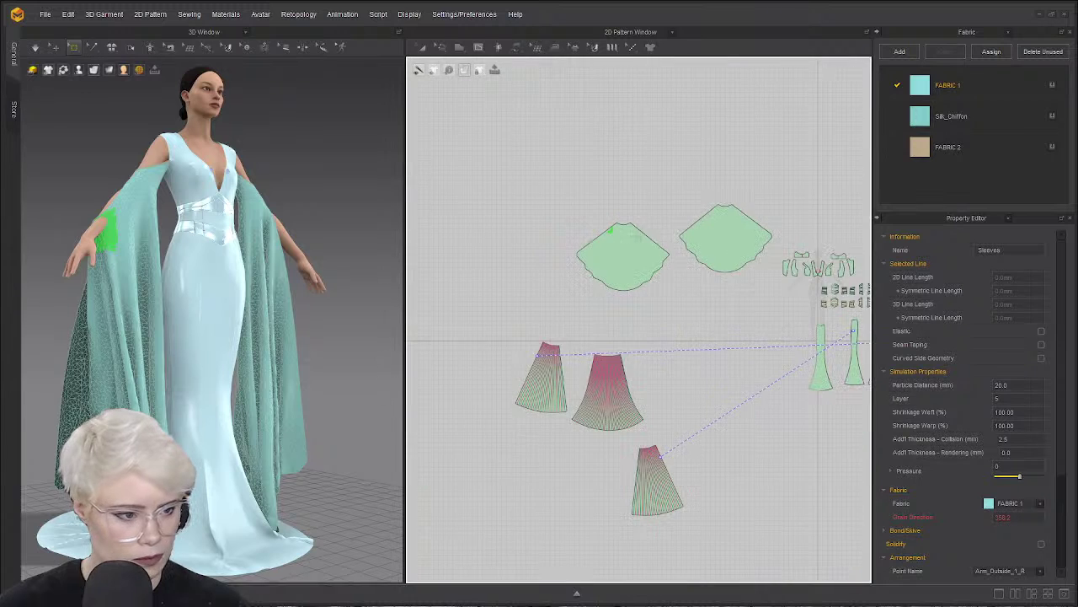
pyautogui.scroll(-10, 573, 235)
pyautogui.moveTo(620, 194); pyautogui.dragTo(824, 360)
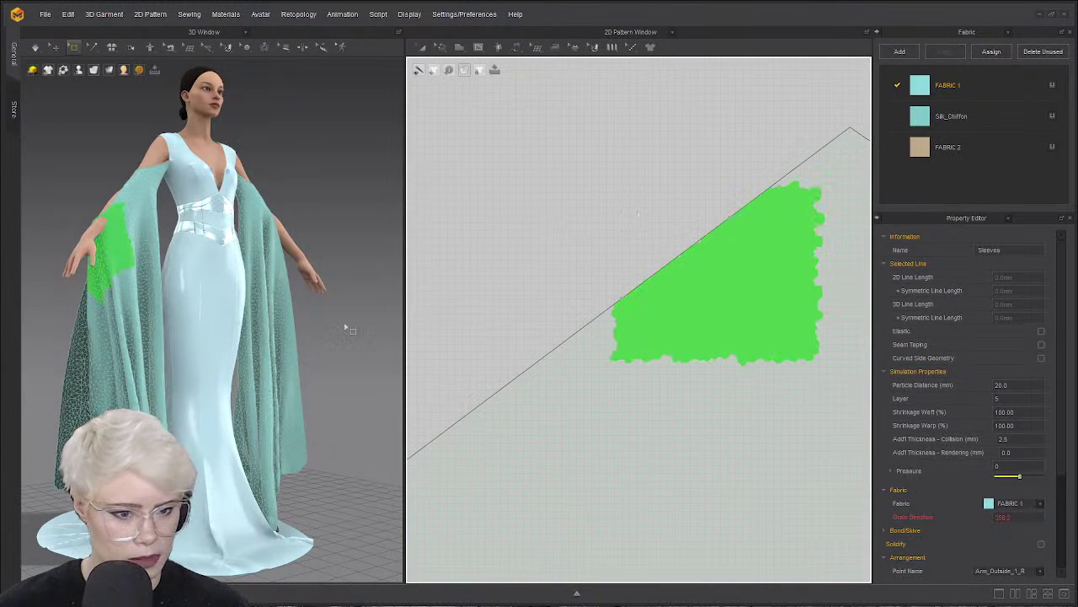
pyautogui.moveTo(126, 257); pyautogui.dragTo(157, 248)
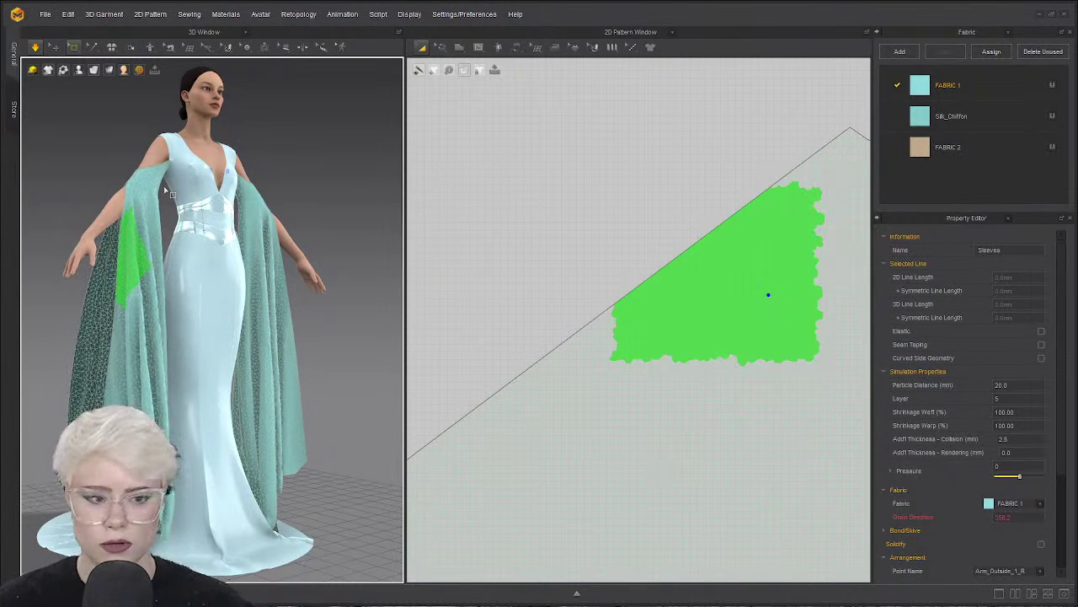
# Clear the mesh selection and select both upper-arm sleeve bands on the simulating garment.
pyautogui.scroll(-2, 165, 189)
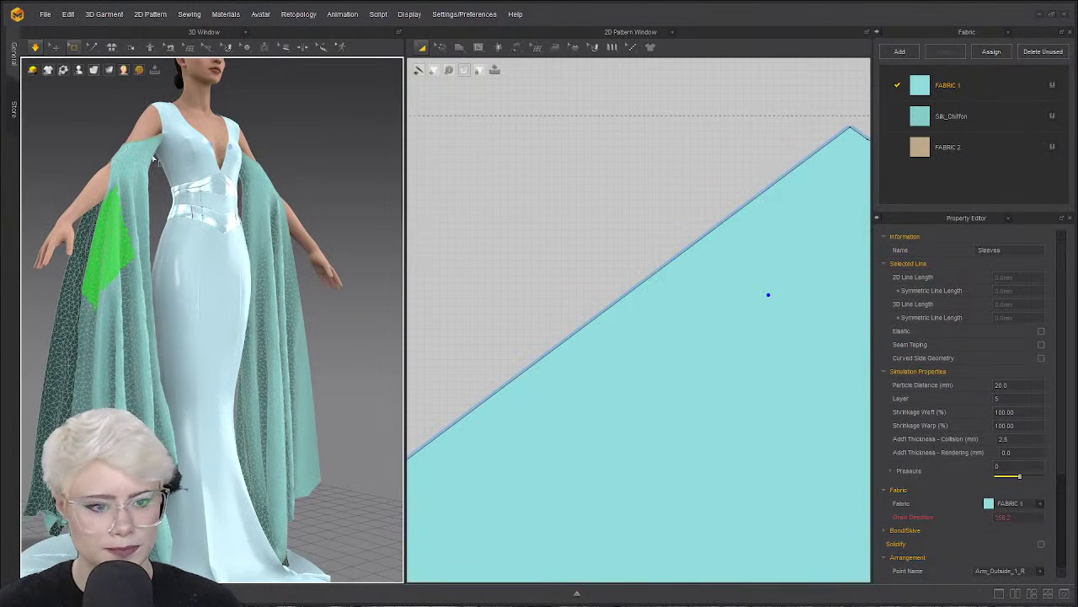
pyautogui.click(107, 115)
pyautogui.click(72, 47)
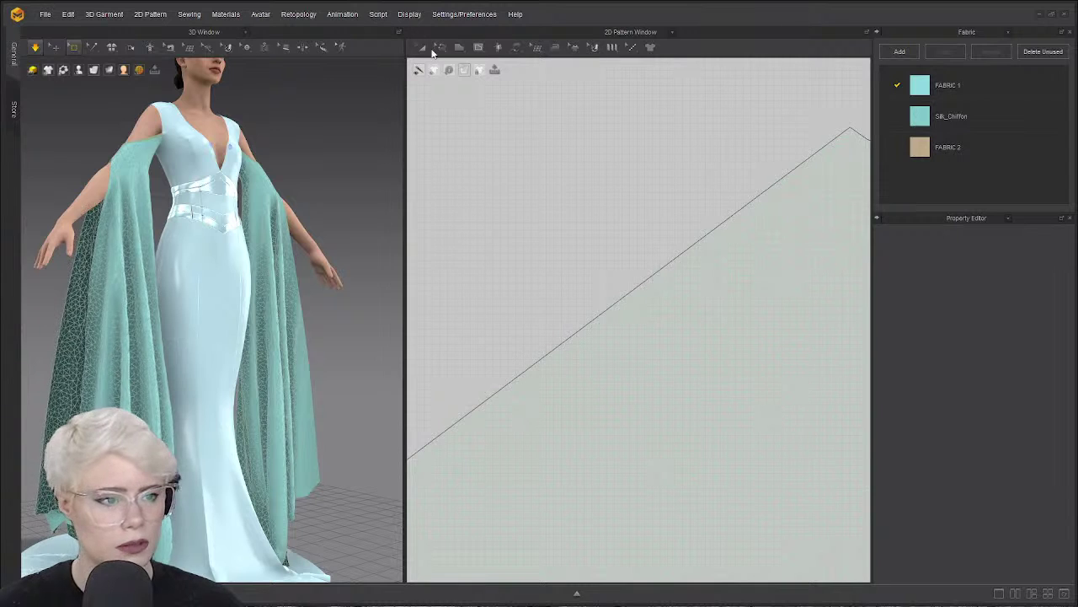
pyautogui.click(152, 165)
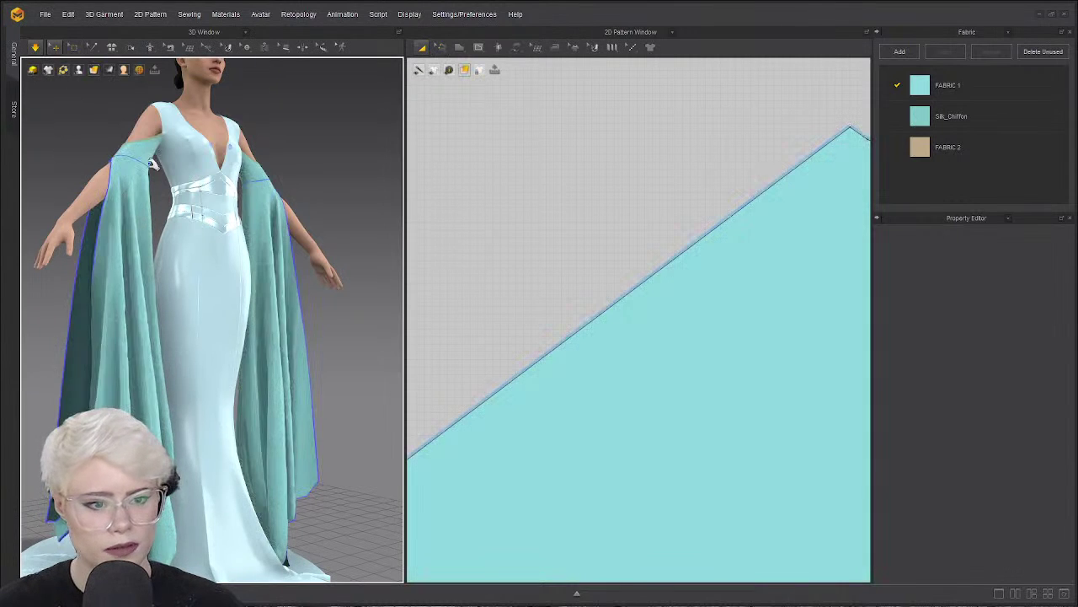
pyautogui.click(245, 173)
pyautogui.keyDown('shift'); pyautogui.click(242, 175); pyautogui.keyUp('shift')
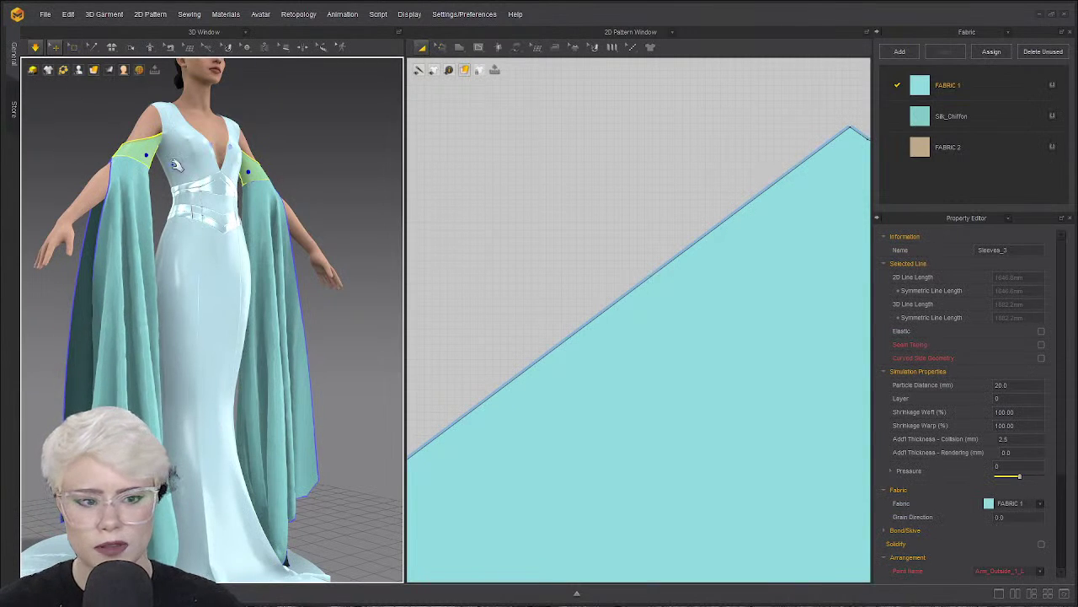
pyautogui.moveTo(133, 204); pyautogui.dragTo(118, 174, button='right')
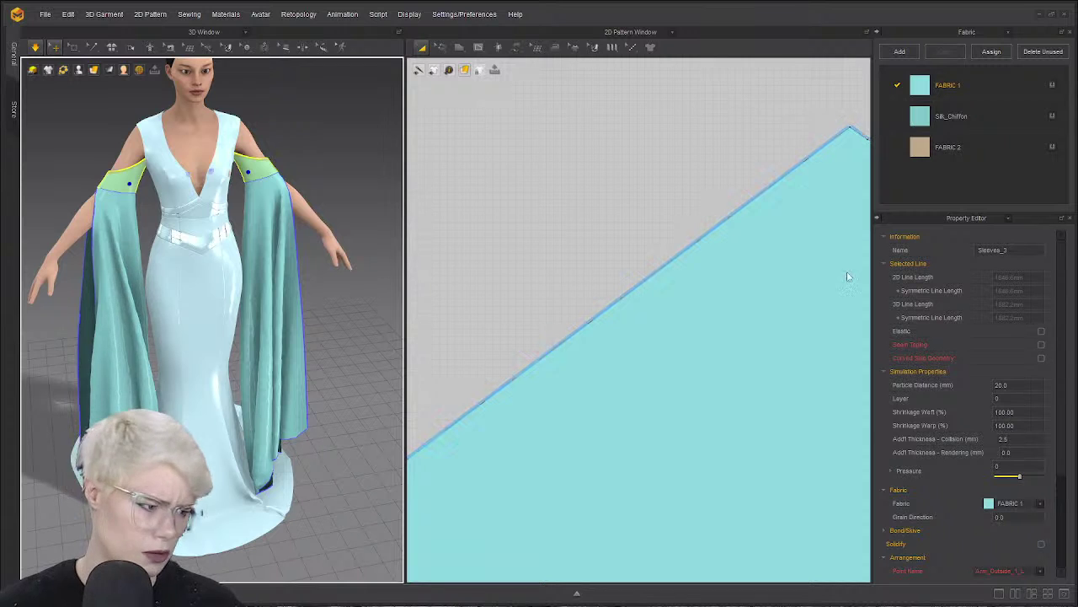
pyautogui.click(182, 143)
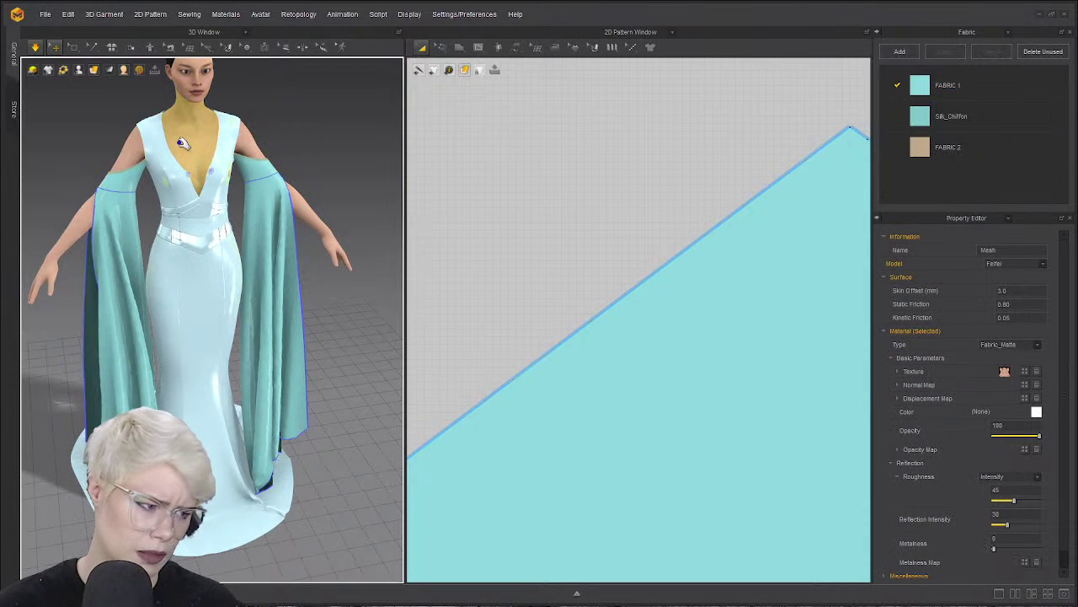
pyautogui.click(268, 173)
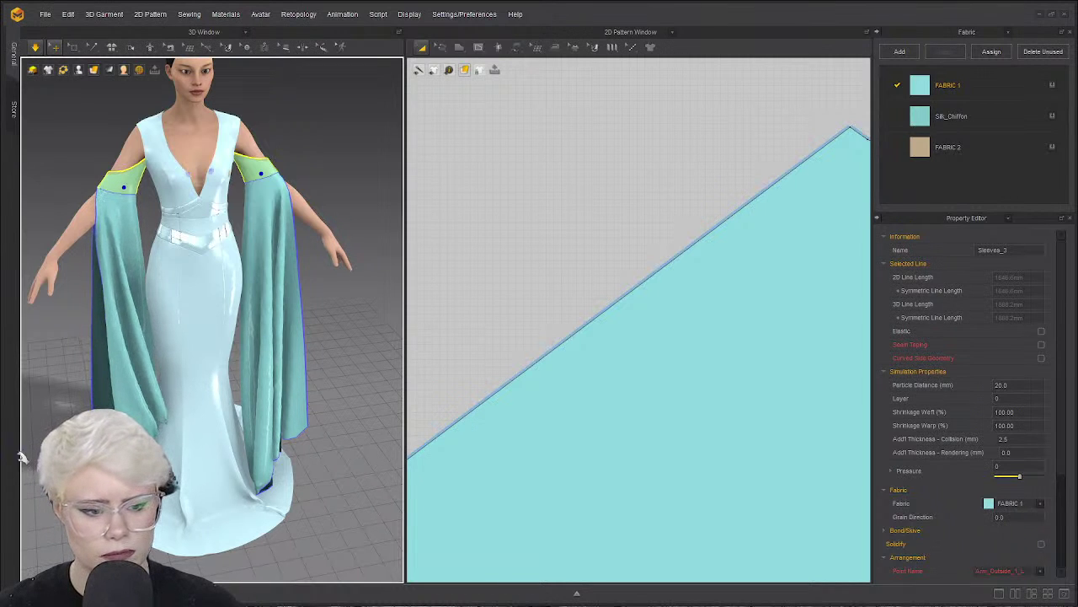
# Pull the Sleeves panel outward from the body, box-select the lower middle of its mesh, and simulate it briefly.
pyautogui.click(118, 337)
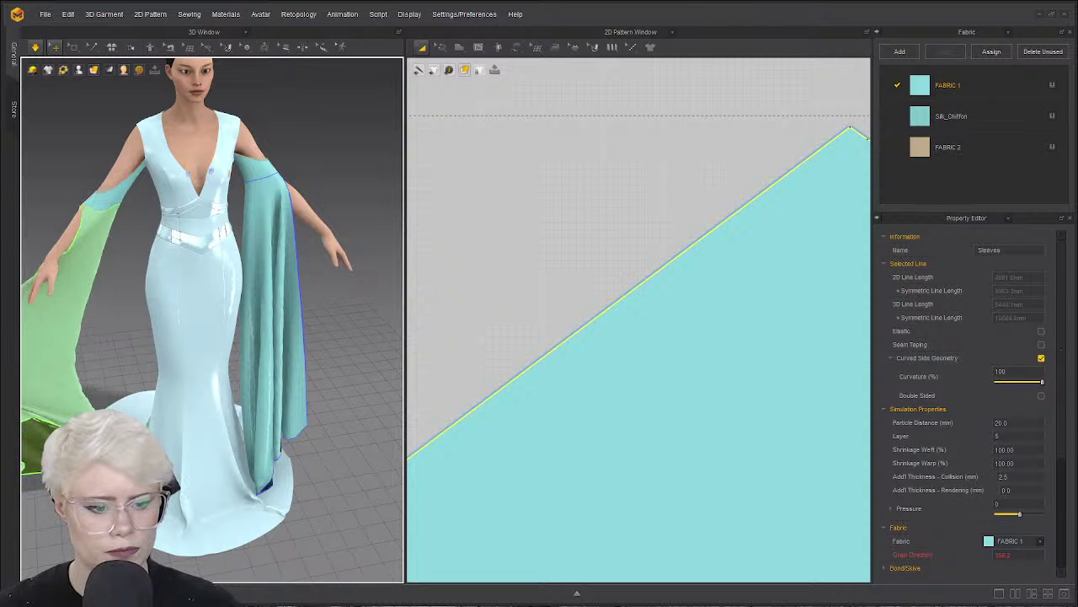
pyautogui.scroll(-6, 460, 314)
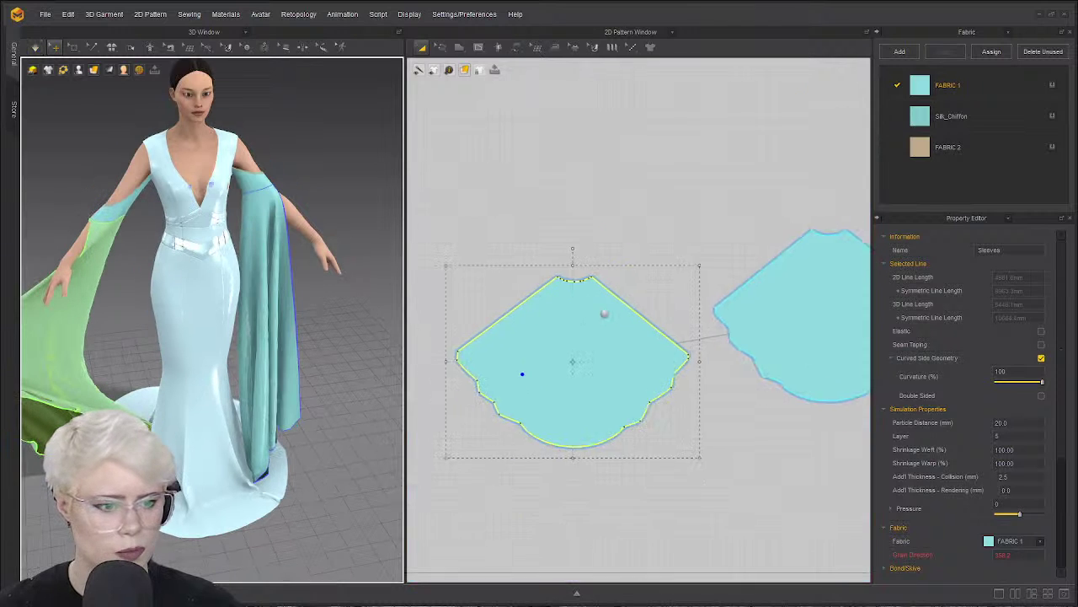
pyautogui.scroll(2, 604, 314)
pyautogui.scroll(-1, 604, 313)
pyautogui.click(72, 48)
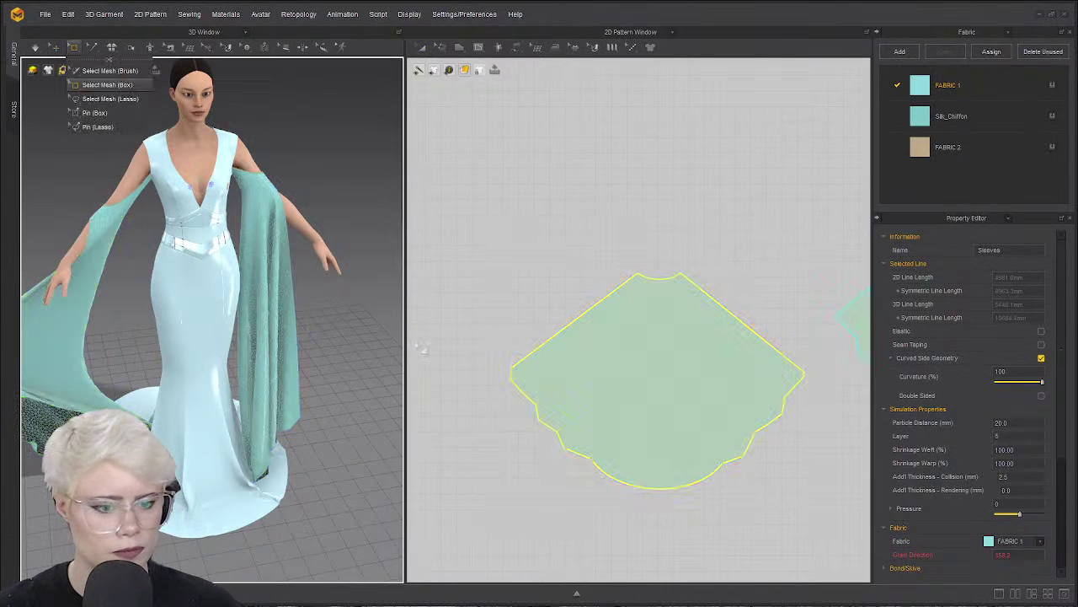
pyautogui.moveTo(747, 510); pyautogui.dragTo(590, 406)
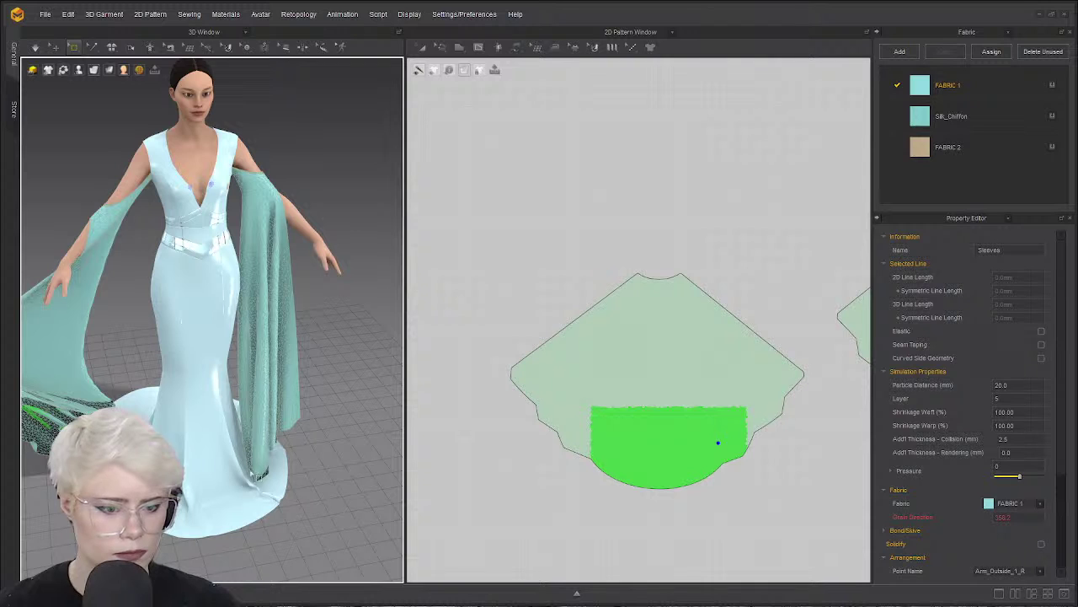
pyautogui.press('space')
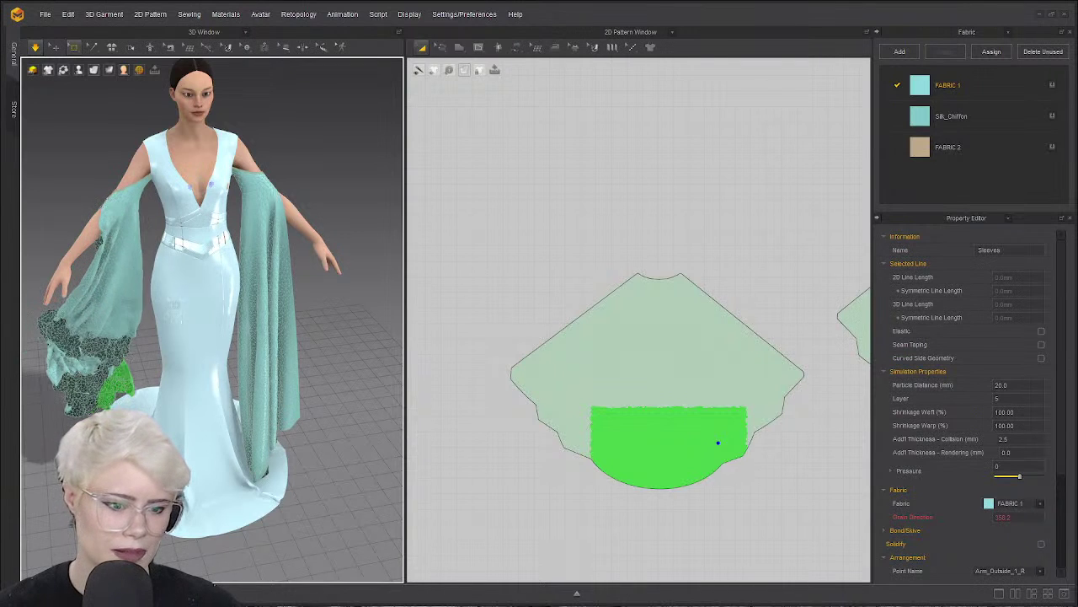
pyautogui.press('space')
# Select the whole Sleeves panel and pull its bunched lower part upward during simulation to untangle it.
pyautogui.click(55, 47)
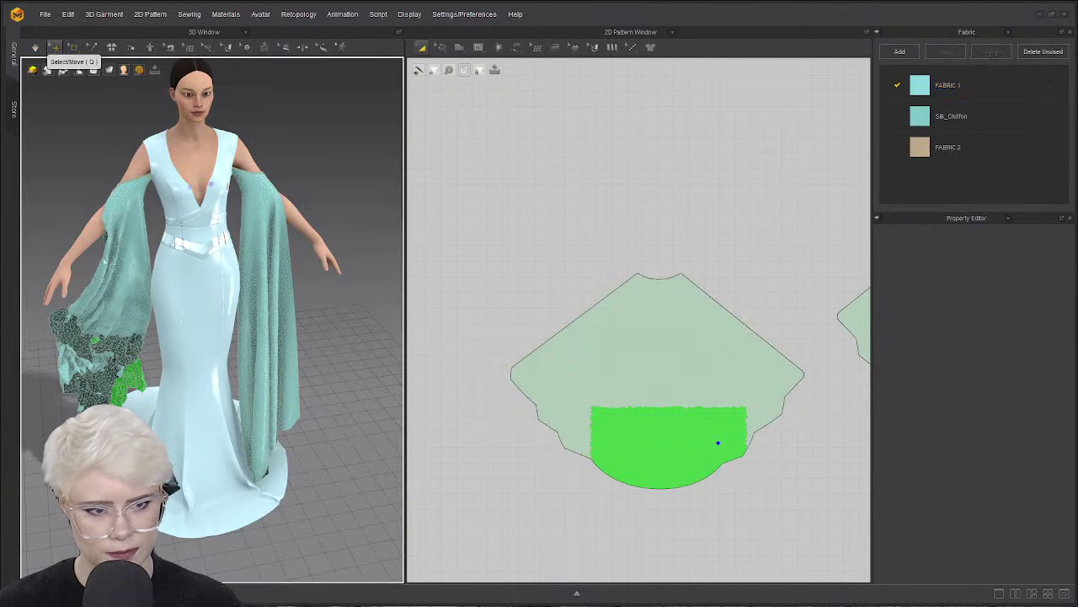
pyautogui.click(115, 284)
pyautogui.press('space')
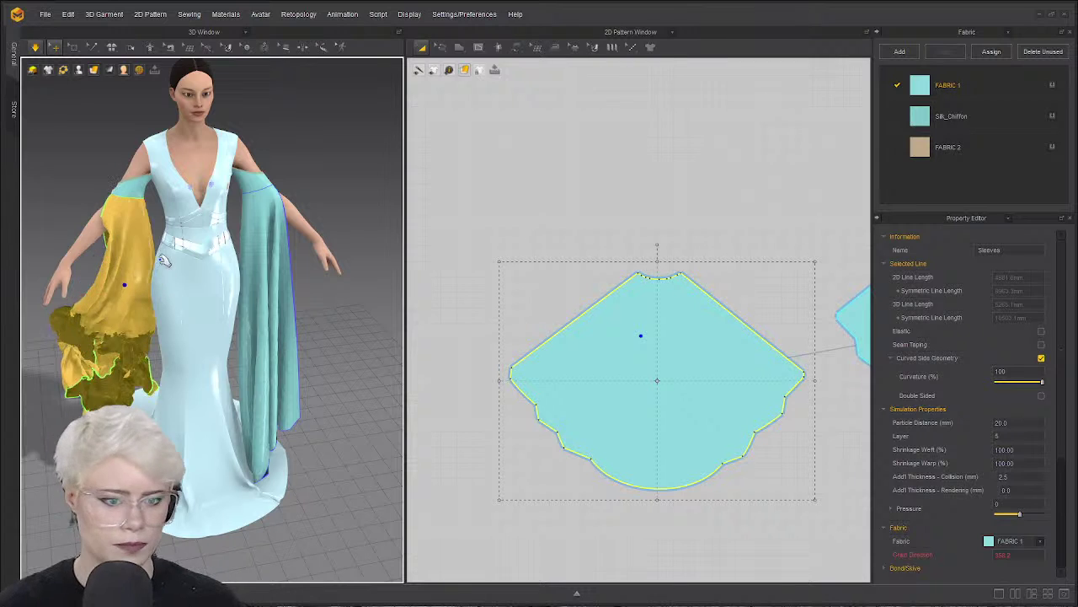
pyautogui.moveTo(124, 387); pyautogui.dragTo(125, 354)
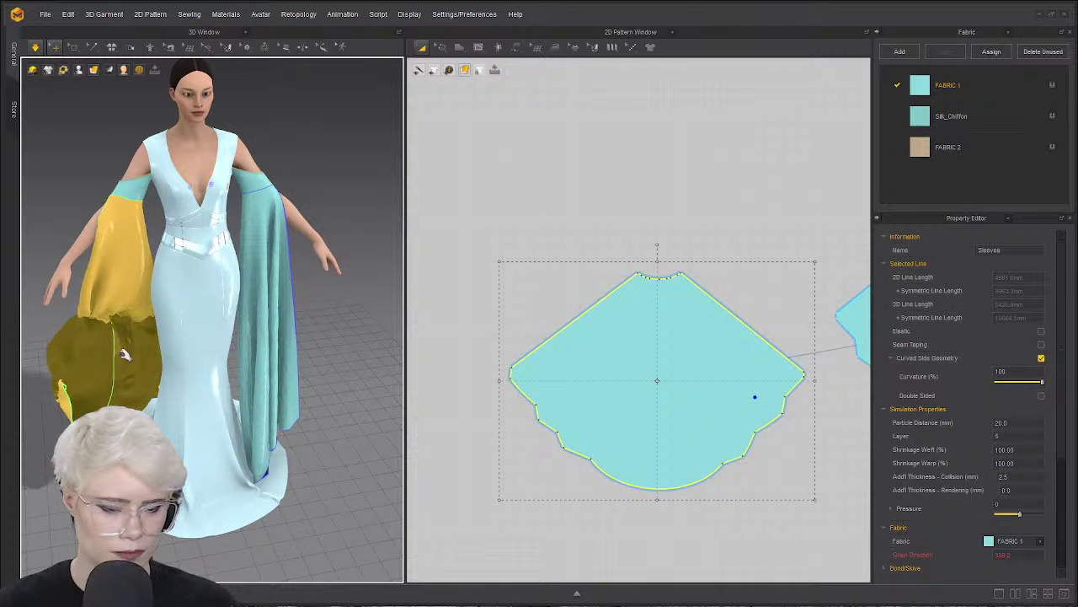
# Try resetting the Sleeves panel's 3D arrangement around the arm, and undo it.
pyautogui.moveTo(125, 354); pyautogui.dragTo(260, 356, button='right')
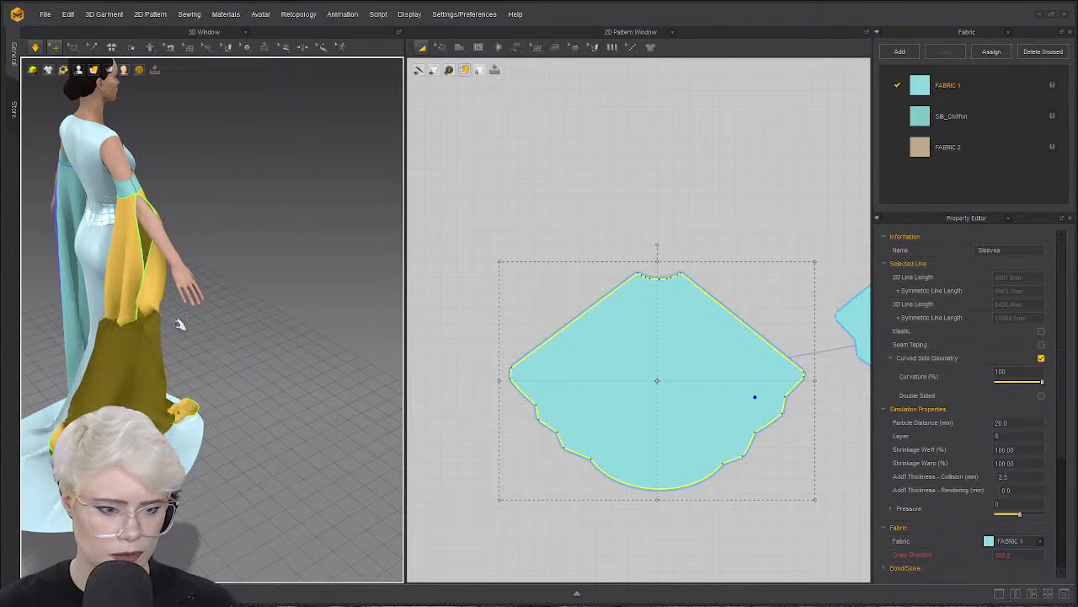
pyautogui.rightClick(146, 308)
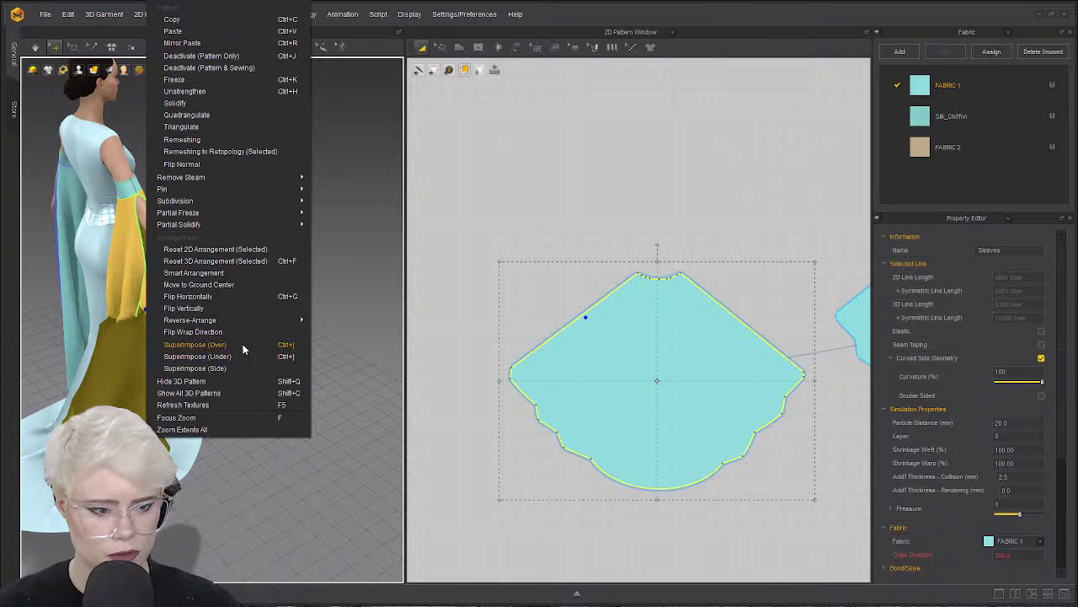
pyautogui.click(257, 251)
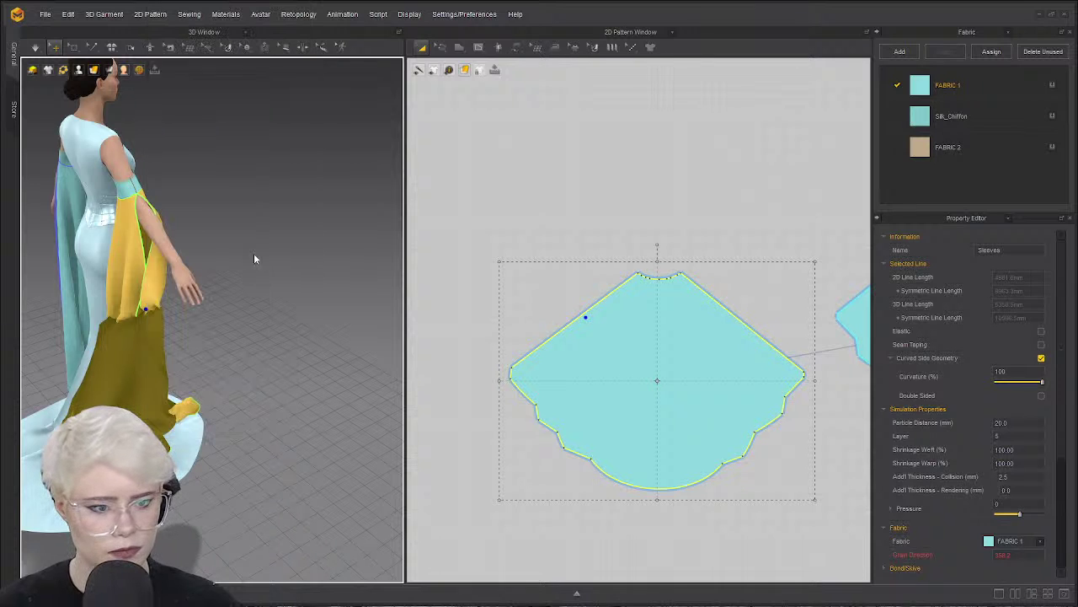
pyautogui.rightClick(135, 315)
pyautogui.click(204, 263)
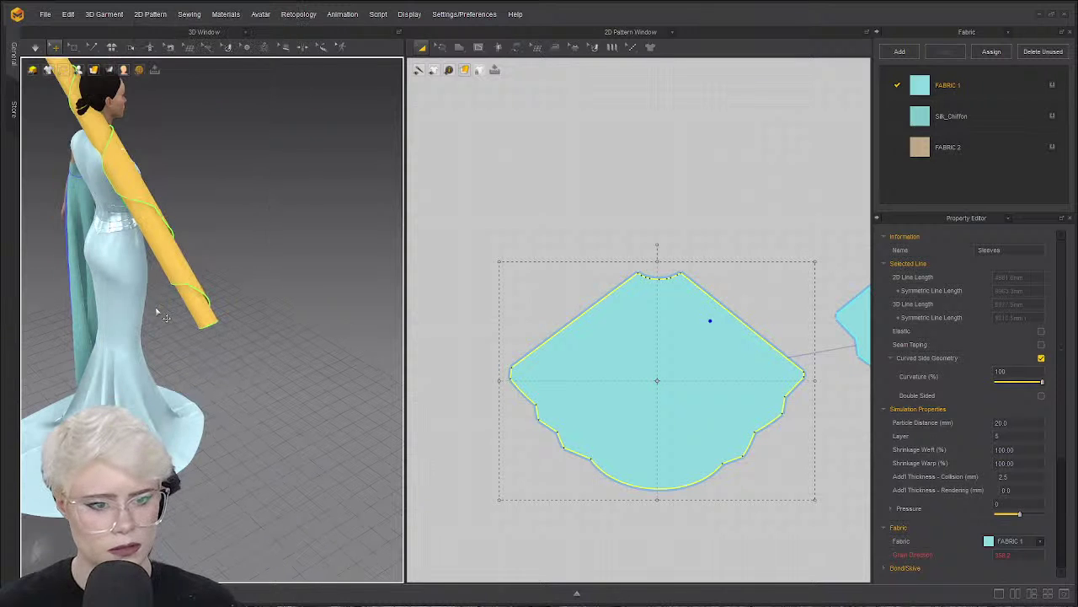
pyautogui.press('space')
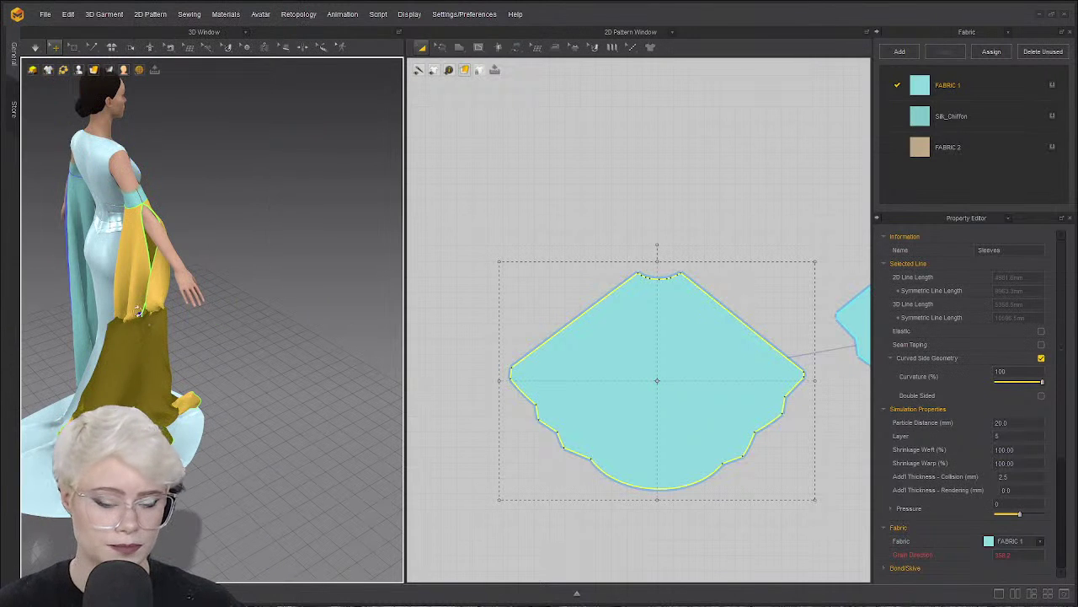
# Reset the Sleeves panel to its flat 2D arrangement in the 3D scene.
pyautogui.rightClick(139, 313)
pyautogui.click(216, 252)
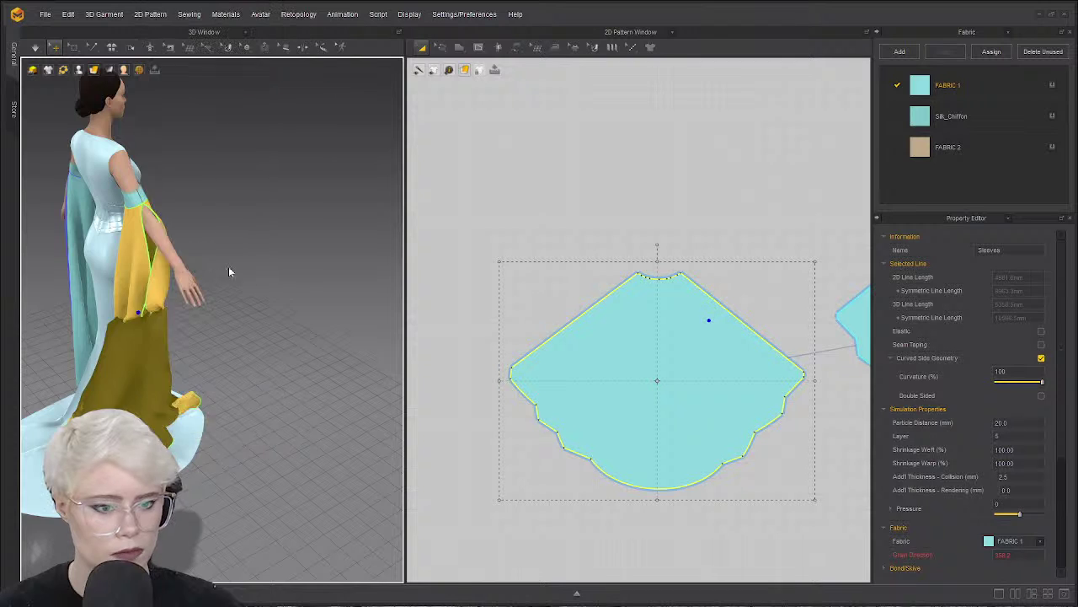
pyautogui.scroll(-3, 231, 270)
pyautogui.moveTo(231, 269); pyautogui.dragTo(370, 271, button='right')
pyautogui.scroll(-2, 284, 349)
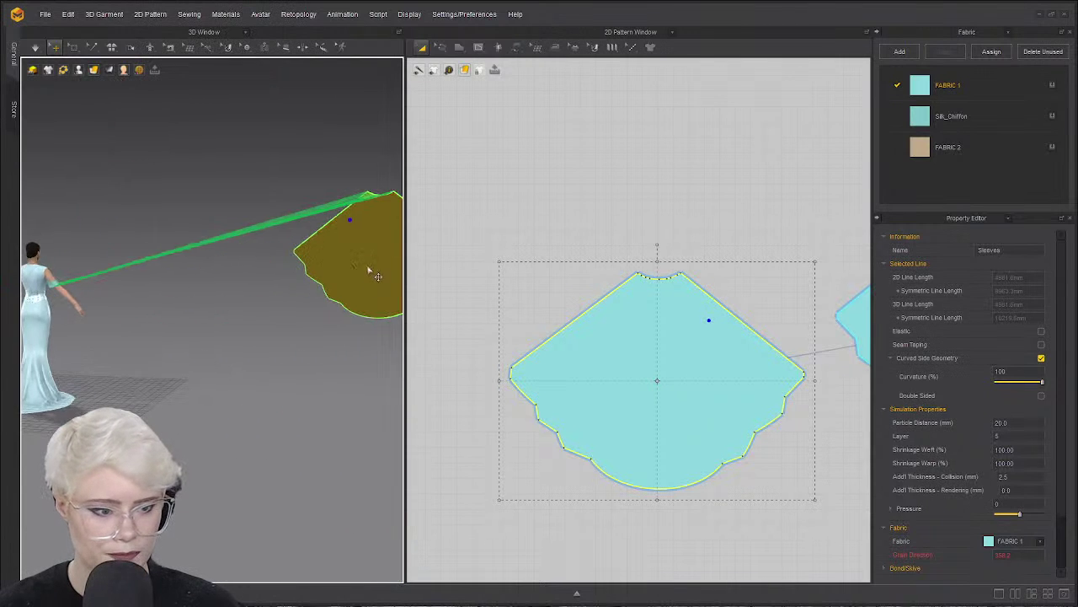
# Move the flat Sleeves panel across the 3D scene to beside the avatar's right arm.
pyautogui.click(368, 262)
pyautogui.moveTo(354, 260); pyautogui.dragTo(97, 331)
pyautogui.moveTo(253, 337); pyautogui.dragTo(118, 346, button='right')
pyautogui.moveTo(253, 332); pyautogui.dragTo(92, 368, button='middle')
pyautogui.scroll(3, 133, 345)
pyautogui.scroll(1, 133, 345)
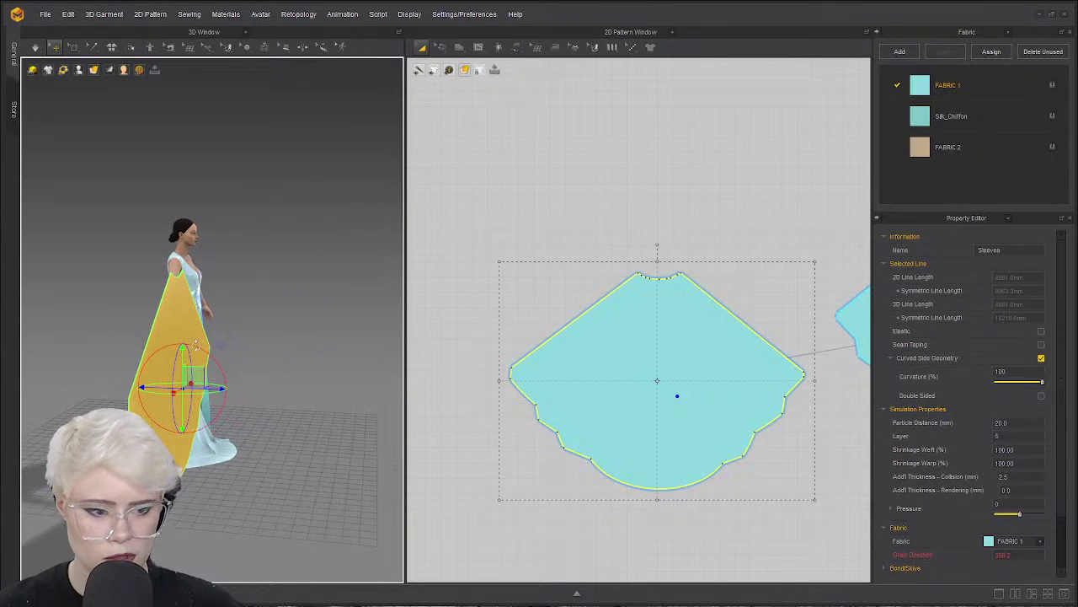
pyautogui.moveTo(139, 346); pyautogui.dragTo(319, 330, button='right')
pyautogui.scroll(-8, 320, 330)
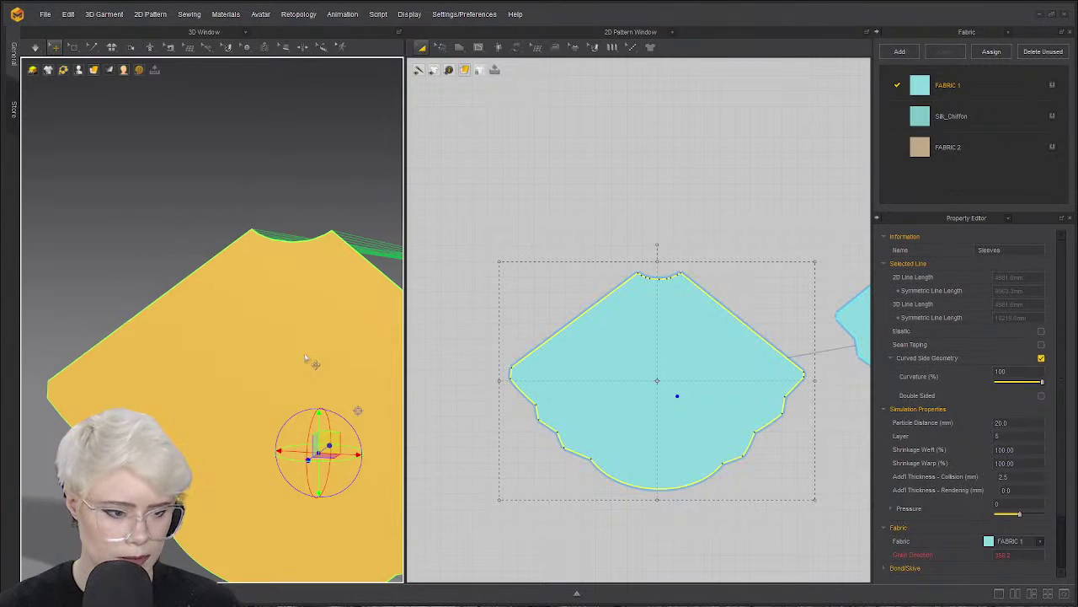
pyautogui.click(179, 327)
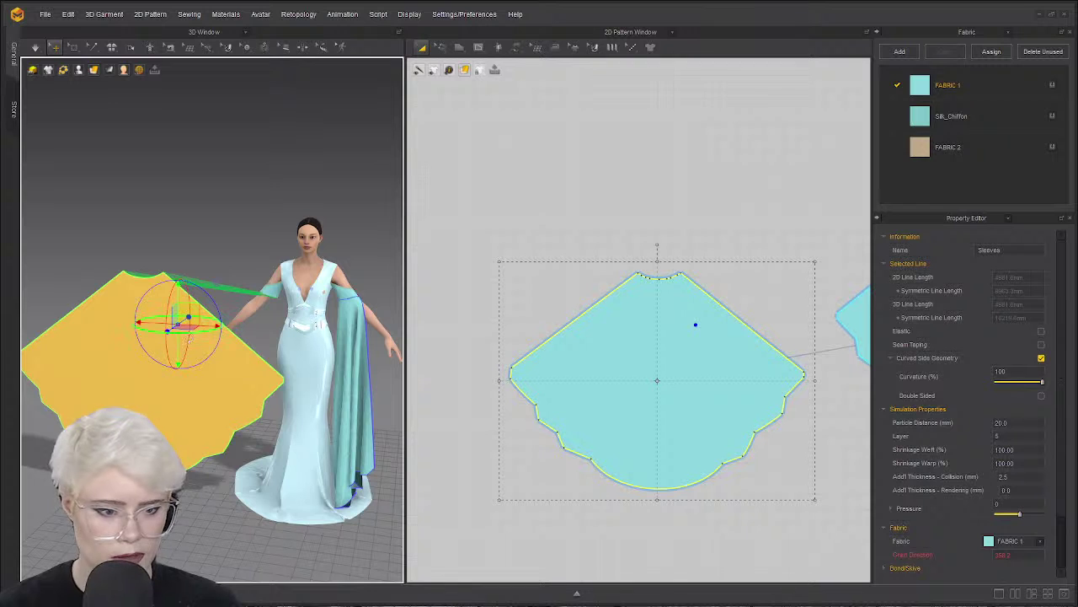
# Rotate the flat Sleeves panel alongside the avatar and position its short curved top edge just below the right armband.
pyautogui.moveTo(179, 333); pyautogui.dragTo(235, 341)
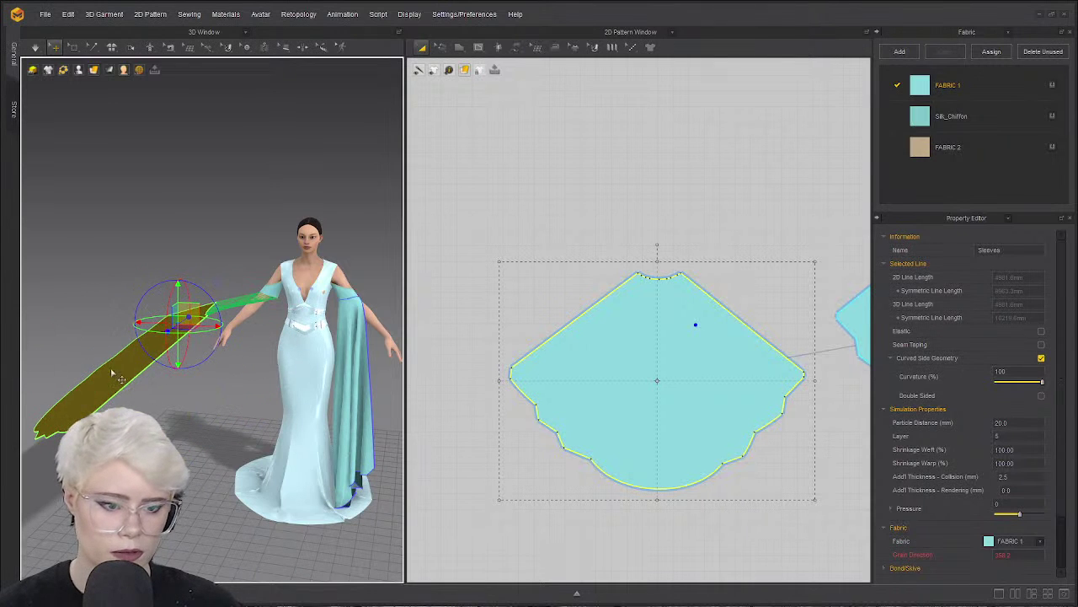
pyautogui.moveTo(111, 373); pyautogui.dragTo(181, 368)
pyautogui.moveTo(181, 368); pyautogui.dragTo(137, 360, button='right')
pyautogui.moveTo(156, 332); pyautogui.dragTo(183, 359)
pyautogui.moveTo(181, 361); pyautogui.dragTo(253, 371, button='right')
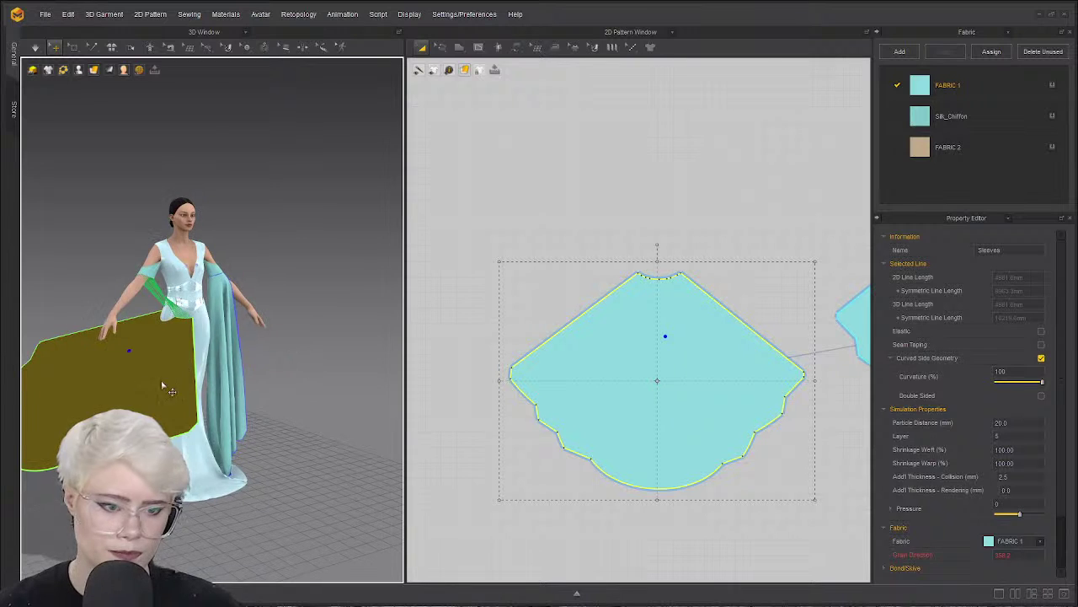
pyautogui.moveTo(118, 376); pyautogui.dragTo(192, 306, button='right')
pyautogui.scroll(3, 204, 312)
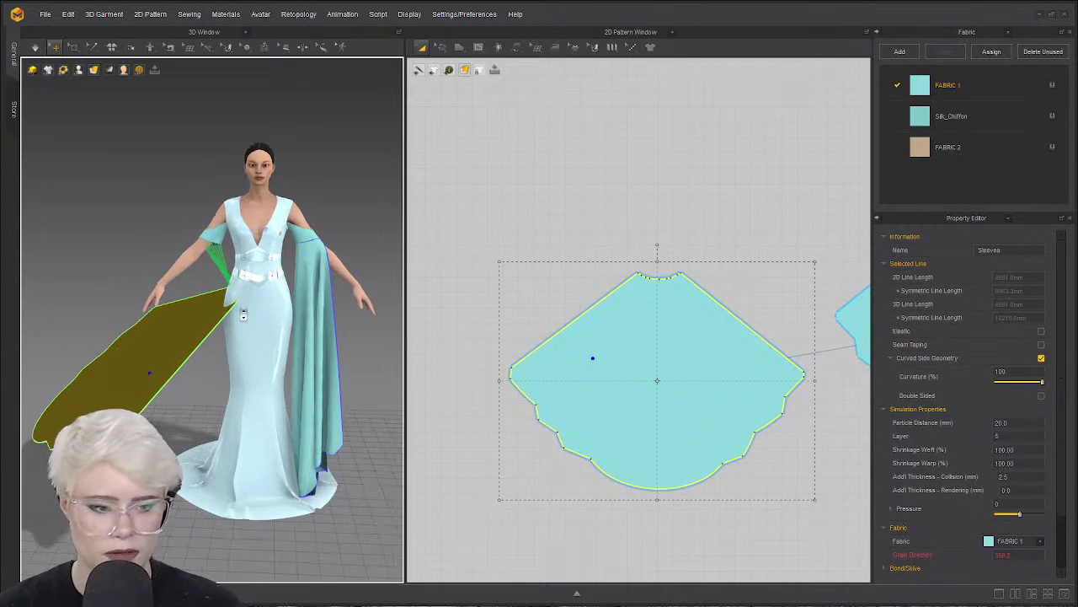
pyautogui.moveTo(205, 311); pyautogui.dragTo(191, 292)
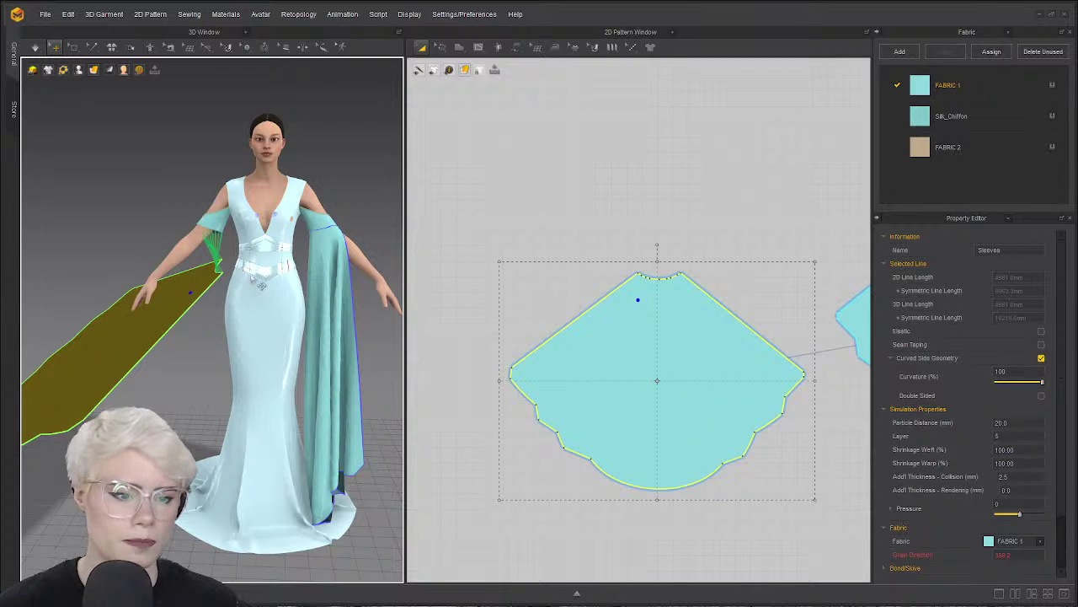
# Simulate the garment so the Sleeves panel is drawn to its seam on the right armband.
pyautogui.moveTo(261, 285); pyautogui.dragTo(194, 305, button='right')
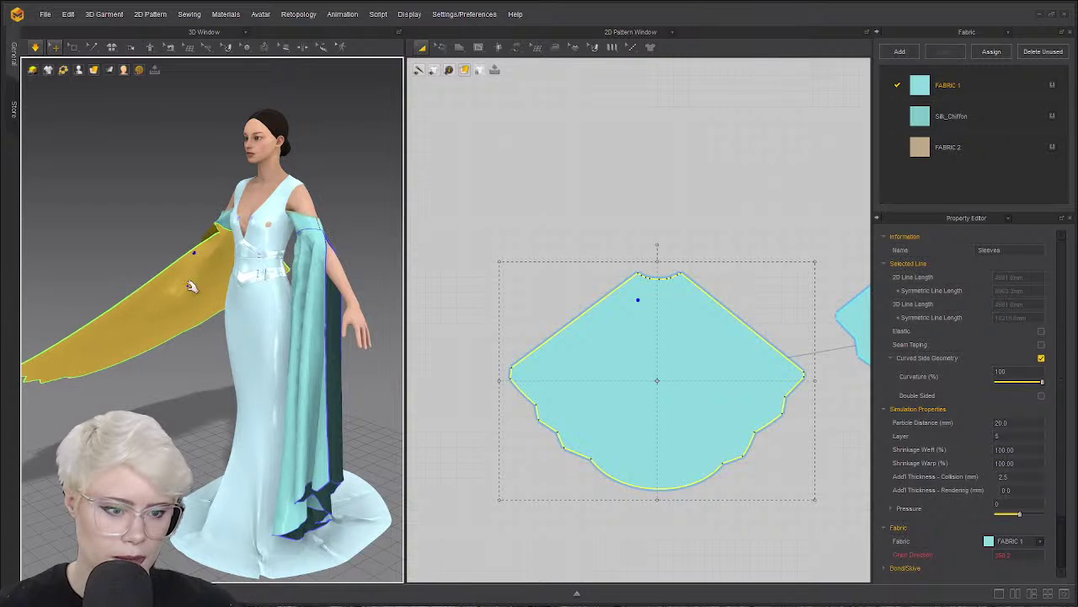
pyautogui.moveTo(210, 270); pyautogui.dragTo(278, 272, button='right')
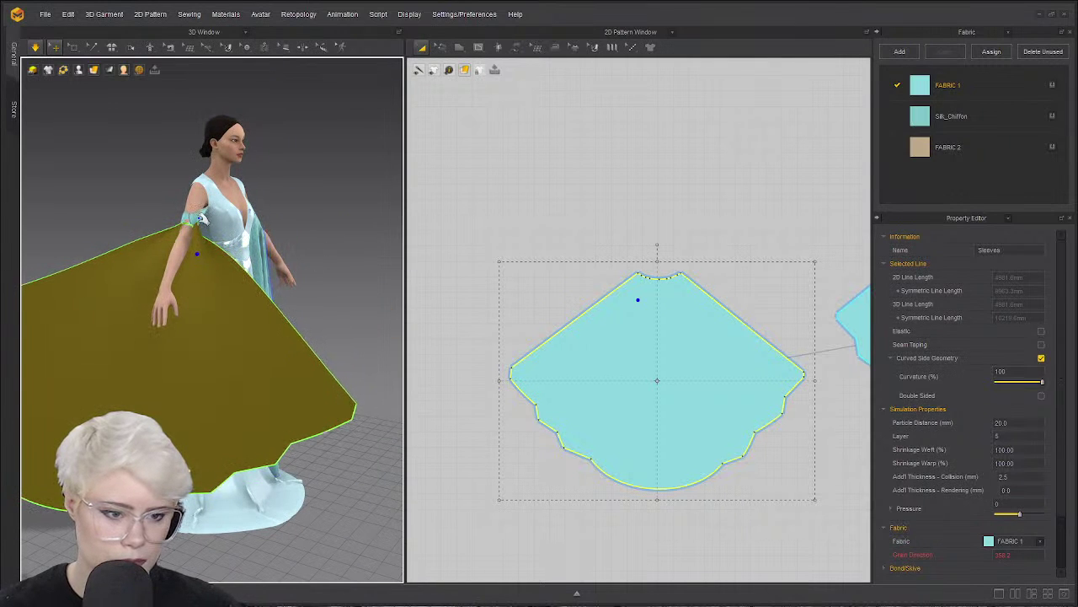
pyautogui.moveTo(200, 220); pyautogui.dragTo(180, 221, button='right')
pyautogui.scroll(-2, 190, 220)
# Strengthen the right armband, pull it up the arm, and pull the Sleeves panel outward from the body during simulation.
pyautogui.moveTo(213, 182); pyautogui.dragTo(221, 204)
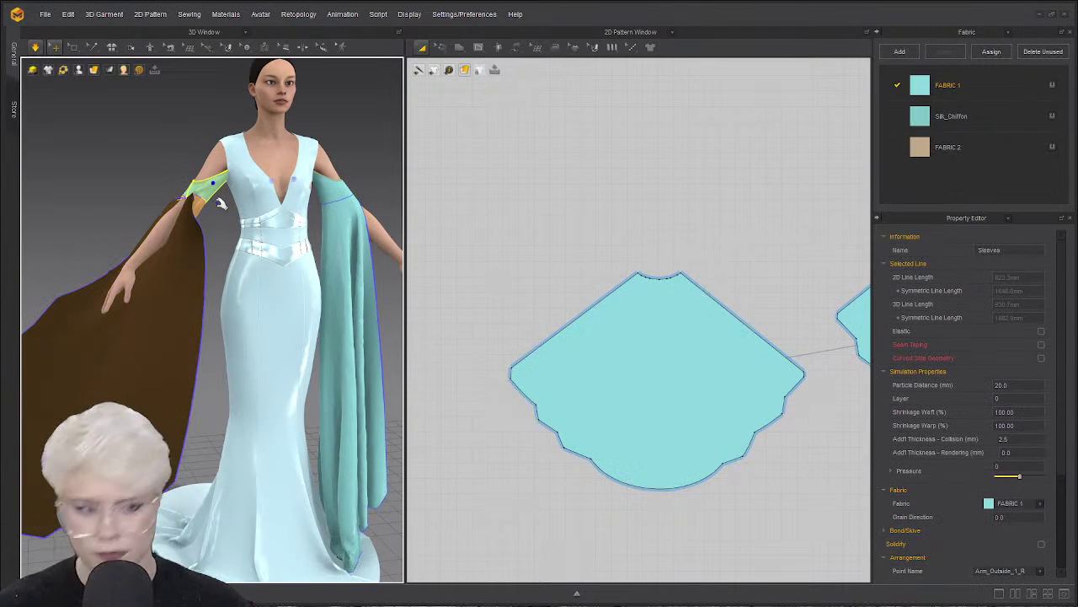
pyautogui.click(216, 181)
pyautogui.moveTo(194, 185); pyautogui.dragTo(182, 134)
pyautogui.moveTo(258, 417); pyautogui.dragTo(180, 429)
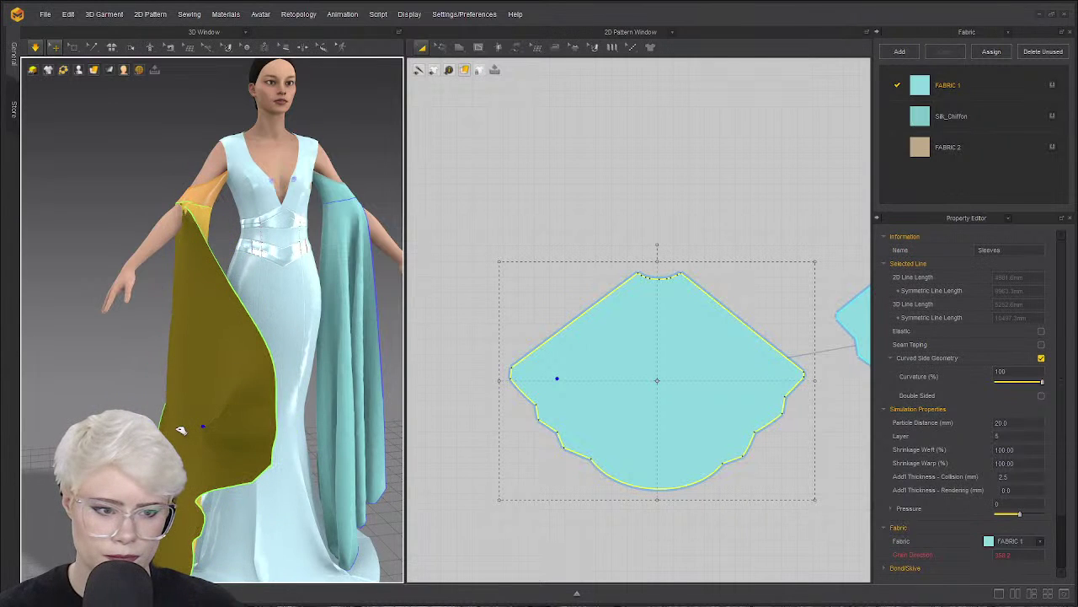
pyautogui.moveTo(177, 424); pyautogui.dragTo(105, 408)
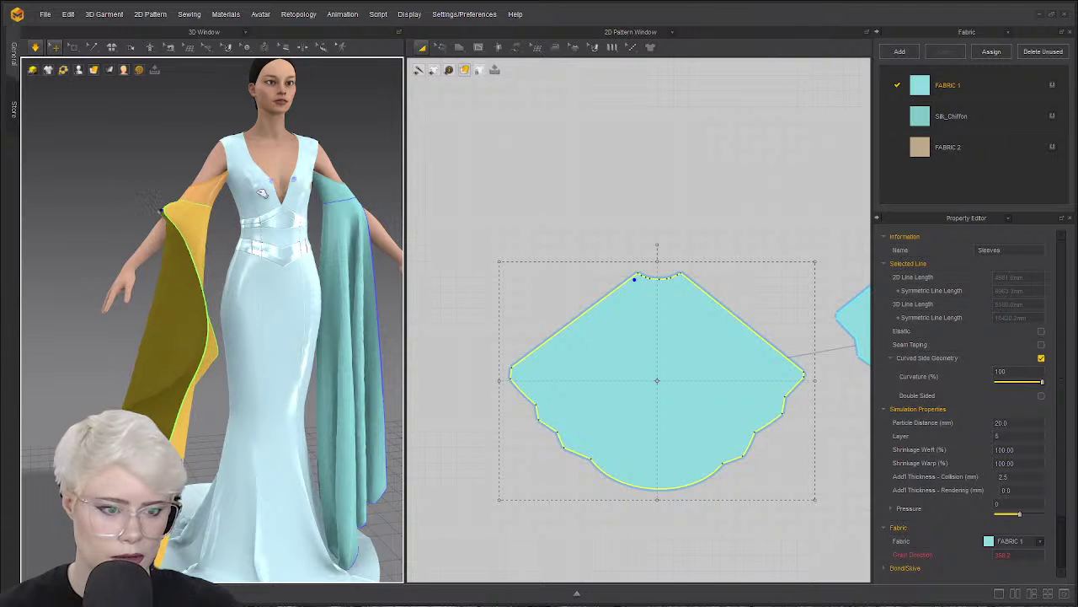
# Strengthen the left armband and remove the strengthening from the Sleeves panel while the drape settles.
pyautogui.click(325, 194)
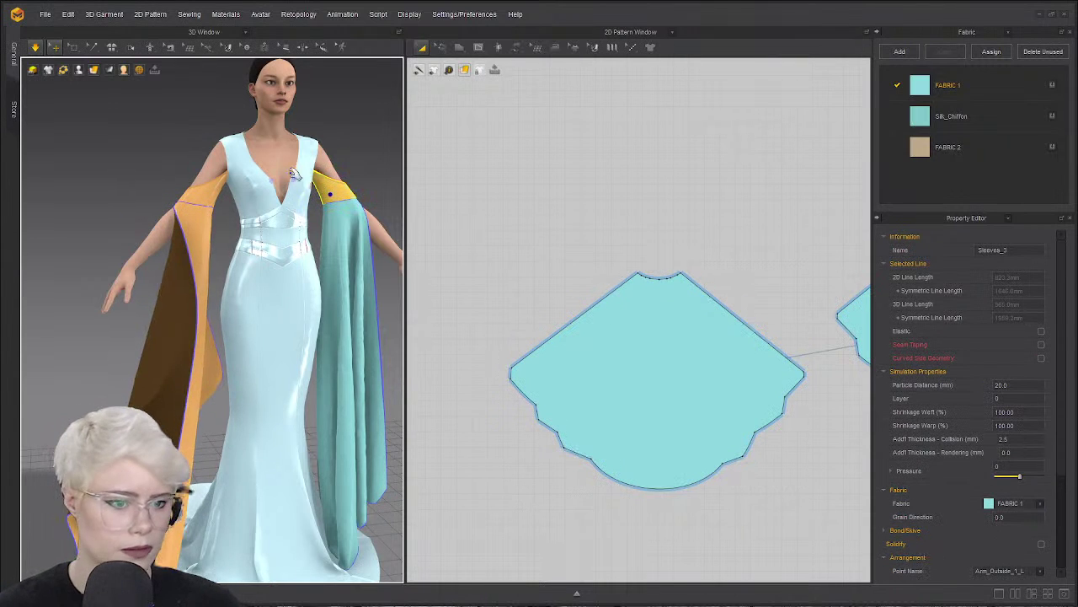
pyautogui.click(186, 237)
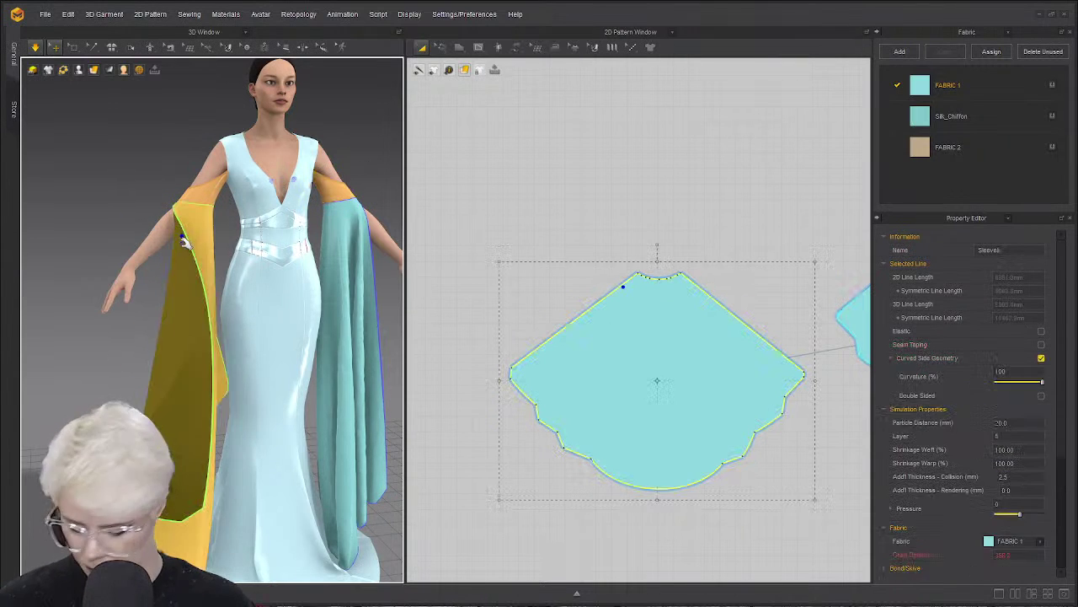
pyautogui.click(212, 194)
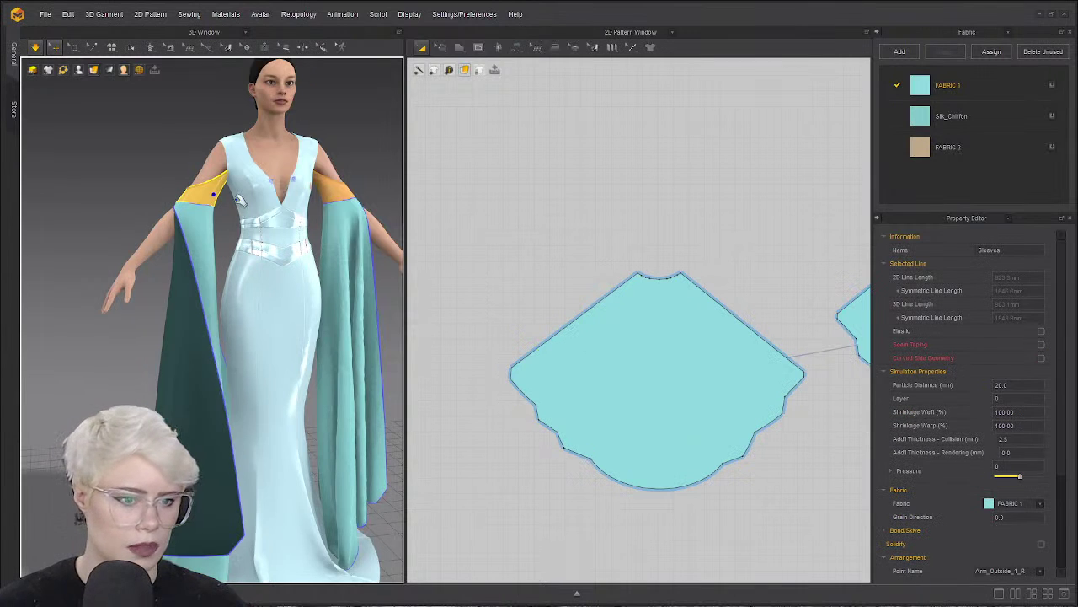
pyautogui.moveTo(190, 221); pyautogui.dragTo(260, 226, button='right')
pyautogui.moveTo(260, 226); pyautogui.dragTo(219, 262, button='middle')
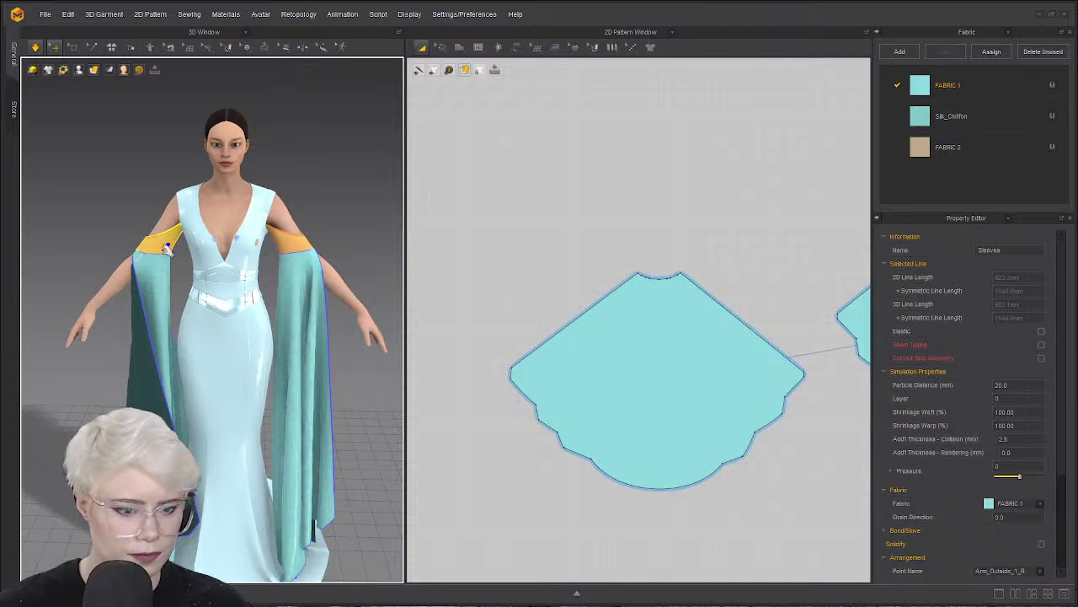
# Stop the simulation and turn on Bond for both armbands with the Fusible (Common) preset.
pyautogui.press('space')
pyautogui.click(110, 185)
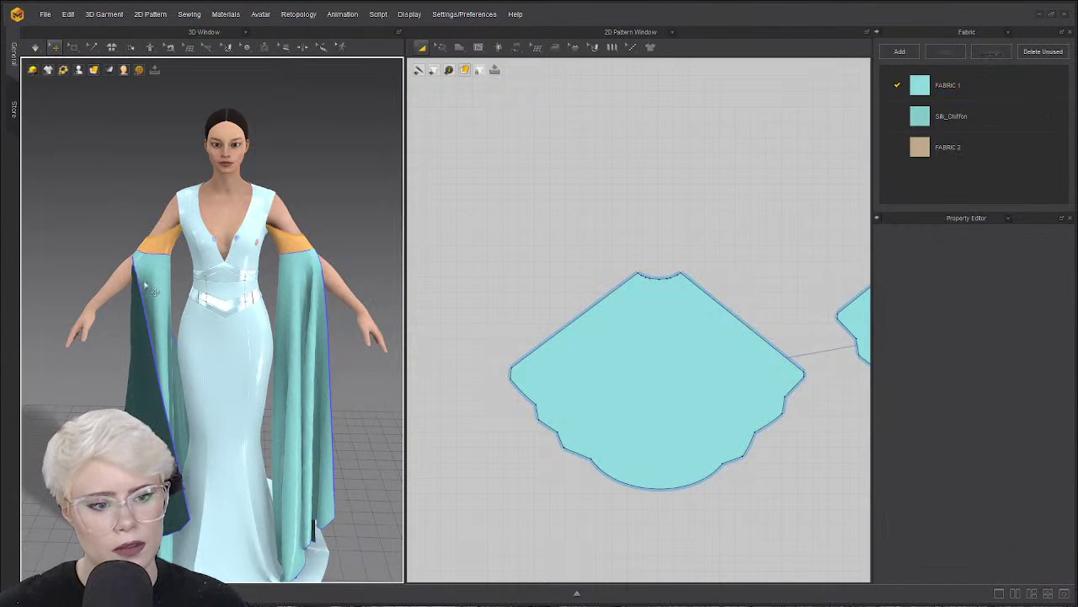
pyautogui.click(165, 244)
pyautogui.click(310, 252)
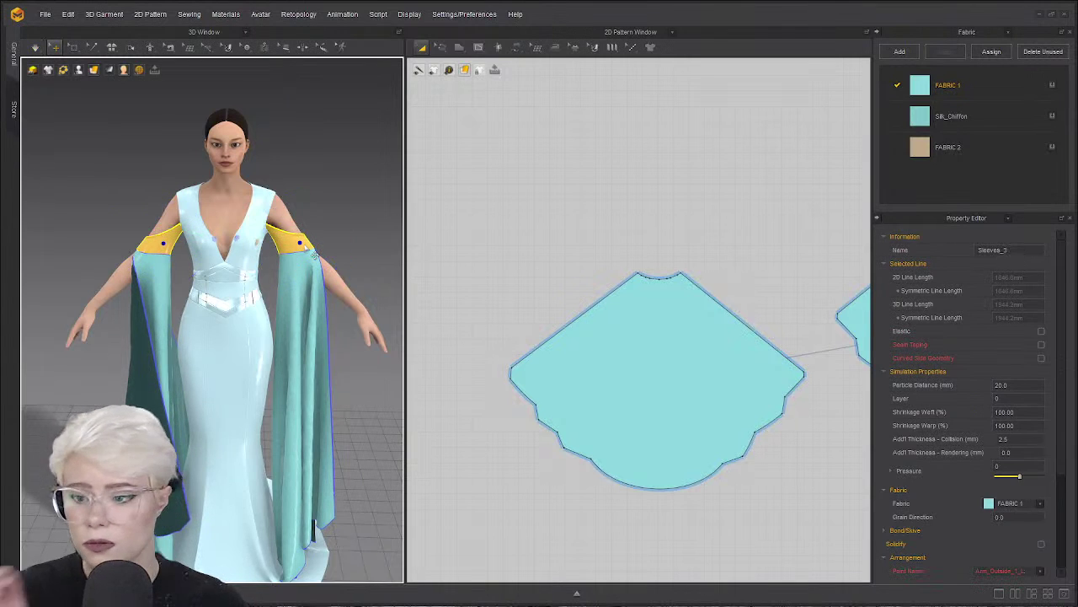
pyautogui.scroll(-2, 927, 468)
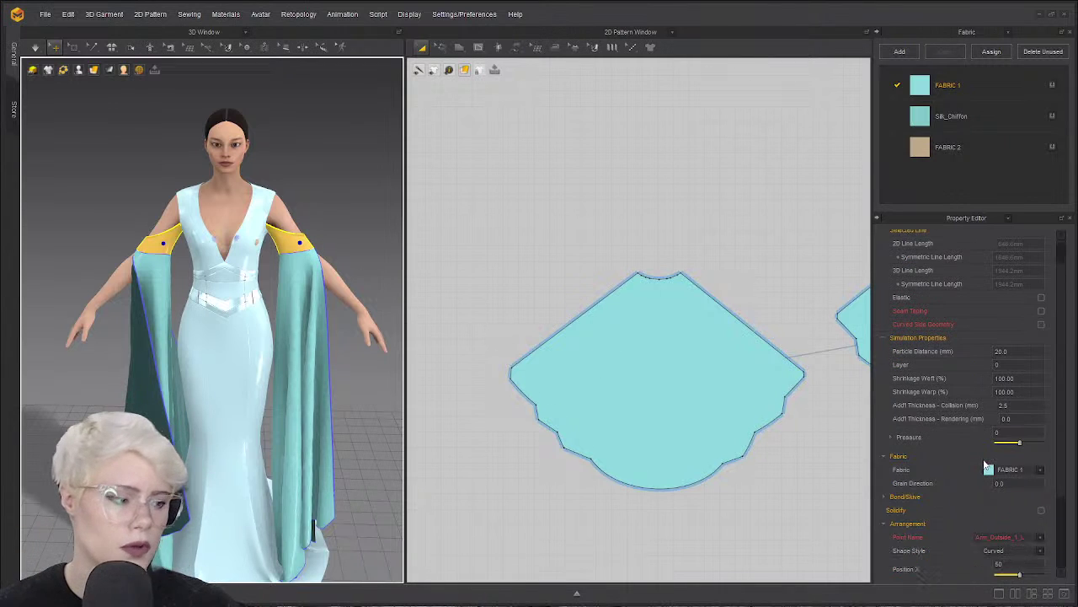
pyautogui.click(886, 464)
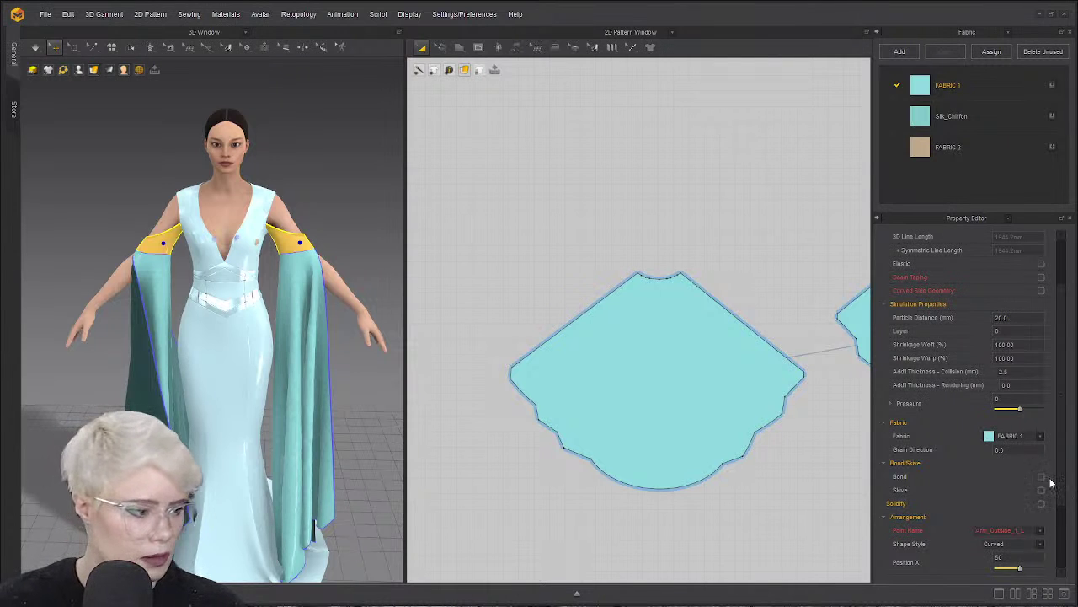
pyautogui.click(1043, 476)
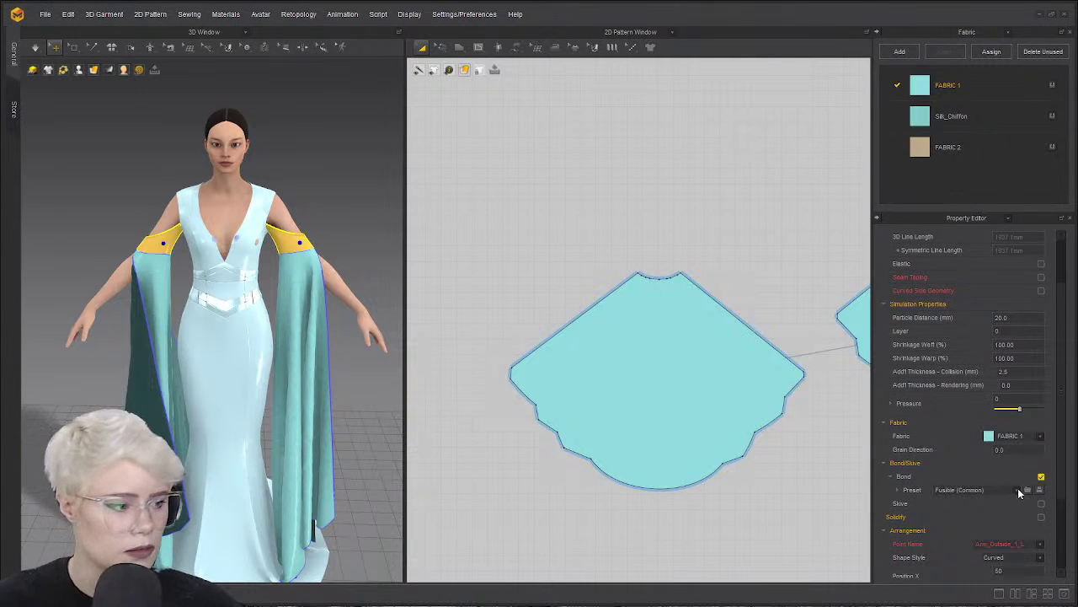
pyautogui.scroll(-2, 1017, 495)
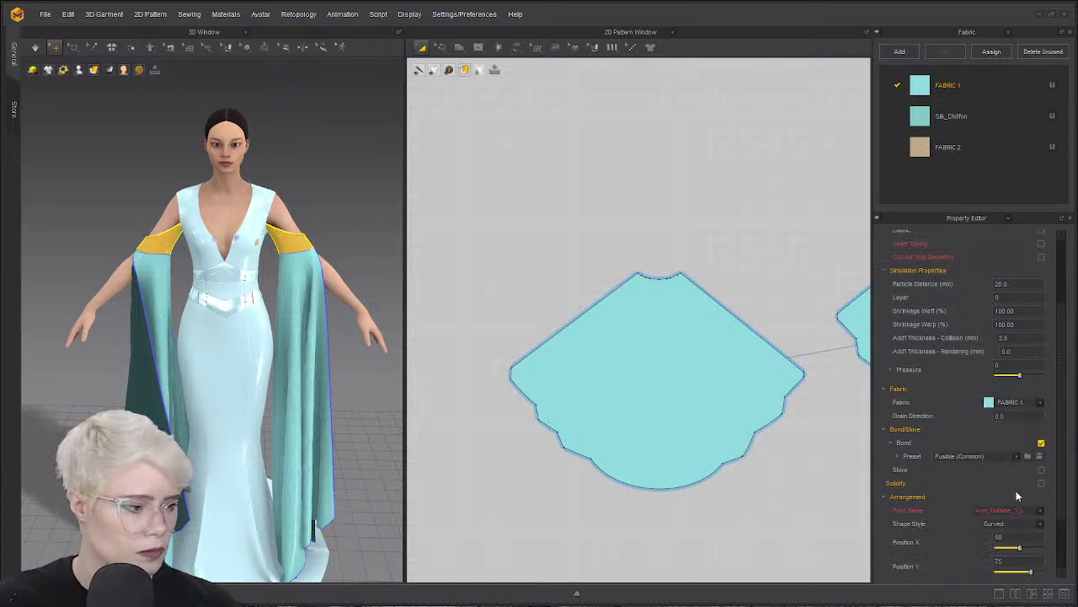
pyautogui.click(1016, 457)
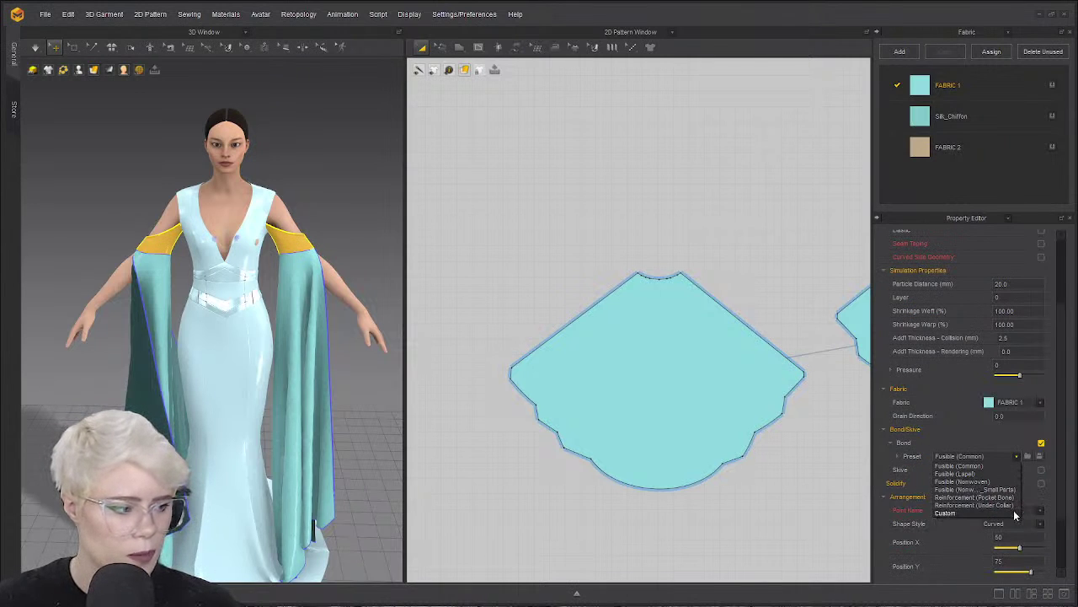
pyautogui.click(999, 466)
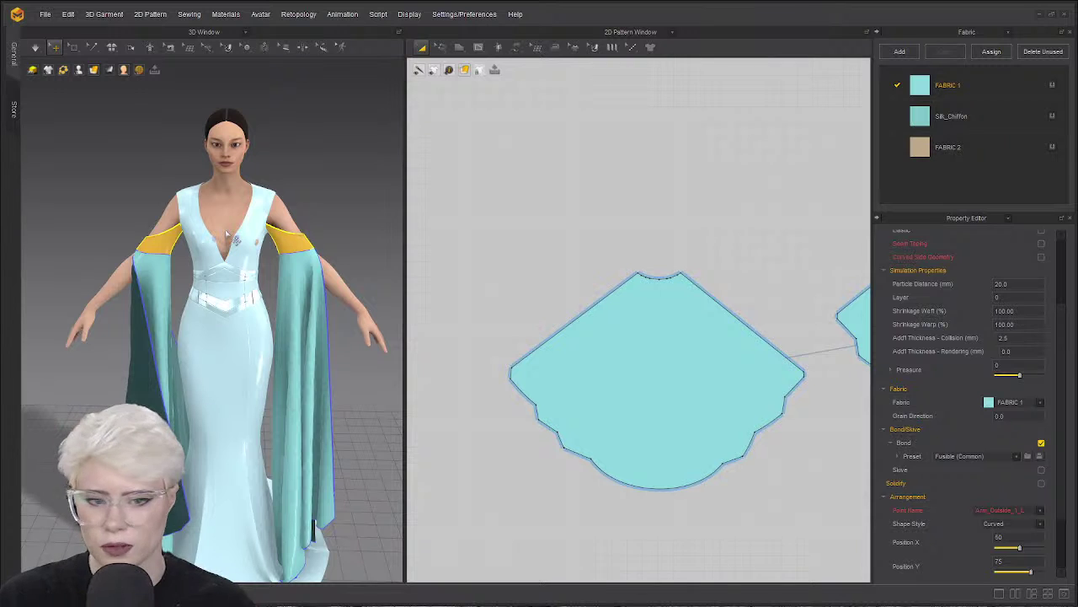
# Simulate the bonded armbands, adjust the right one on the arm, and remove the strengthening from both.
pyautogui.press('space')
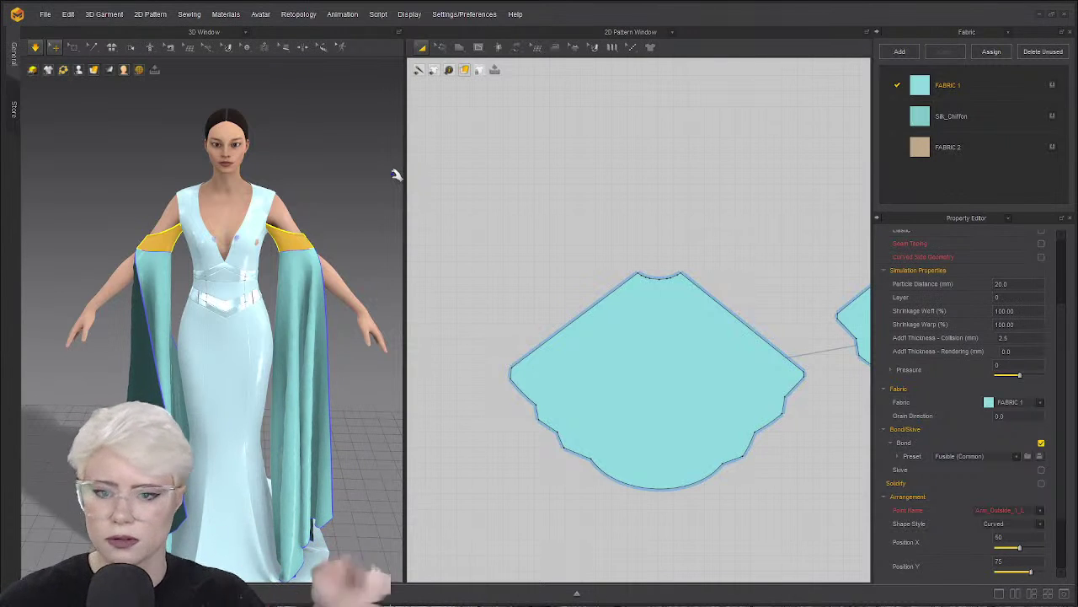
pyautogui.scroll(3, 173, 213)
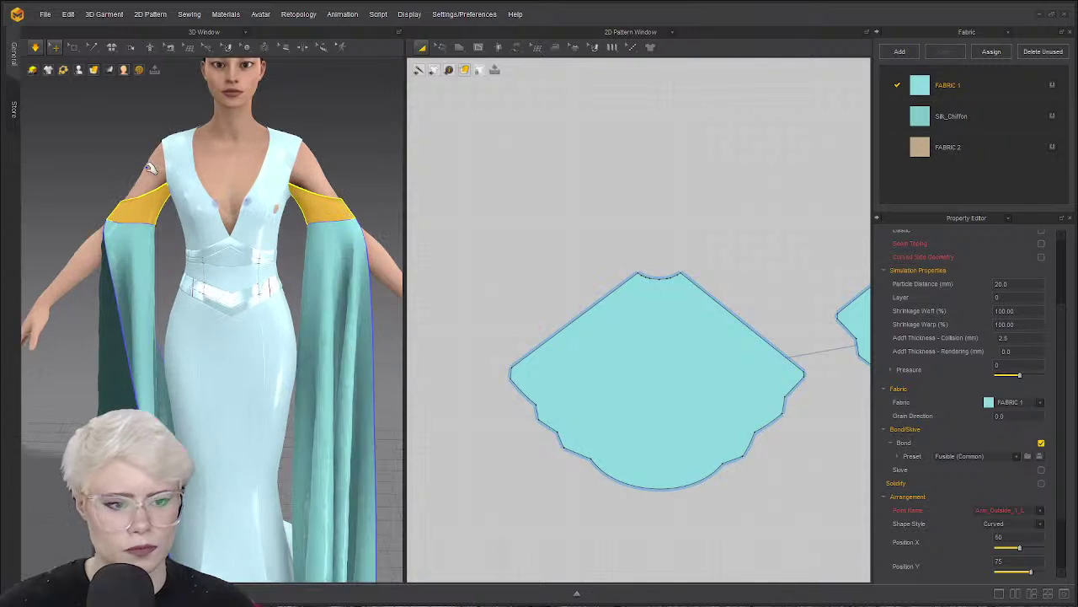
pyautogui.click(129, 149)
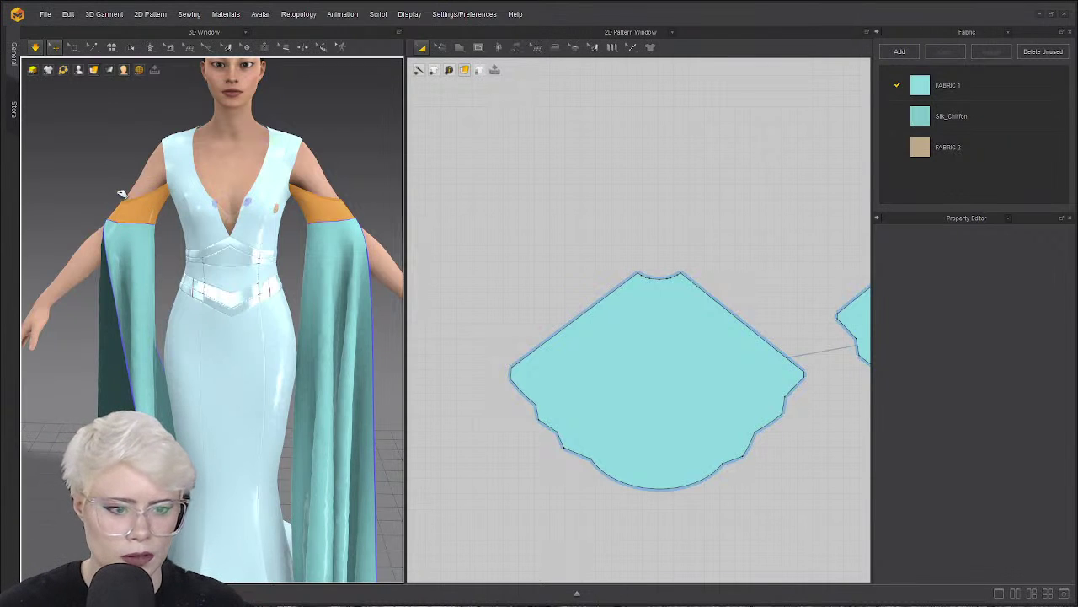
pyautogui.click(121, 195)
pyautogui.moveTo(116, 145); pyautogui.dragTo(139, 190)
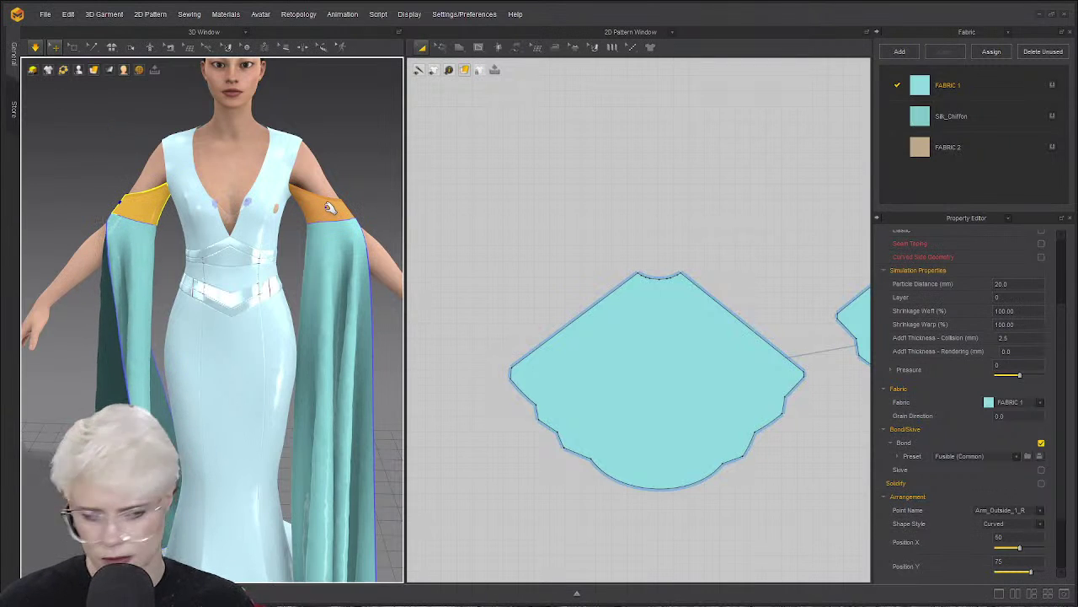
pyautogui.keyDown('shift'); pyautogui.click(324, 206); pyautogui.keyUp('shift')
pyautogui.press('space')
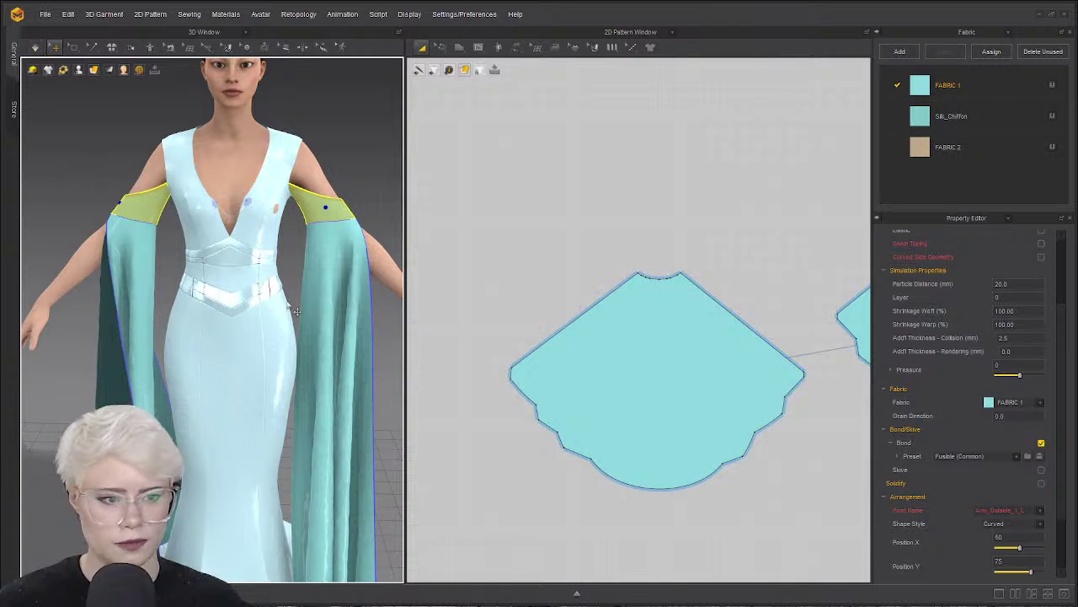
pyautogui.moveTo(129, 216); pyautogui.dragTo(173, 222, button='right')
pyautogui.click(123, 169)
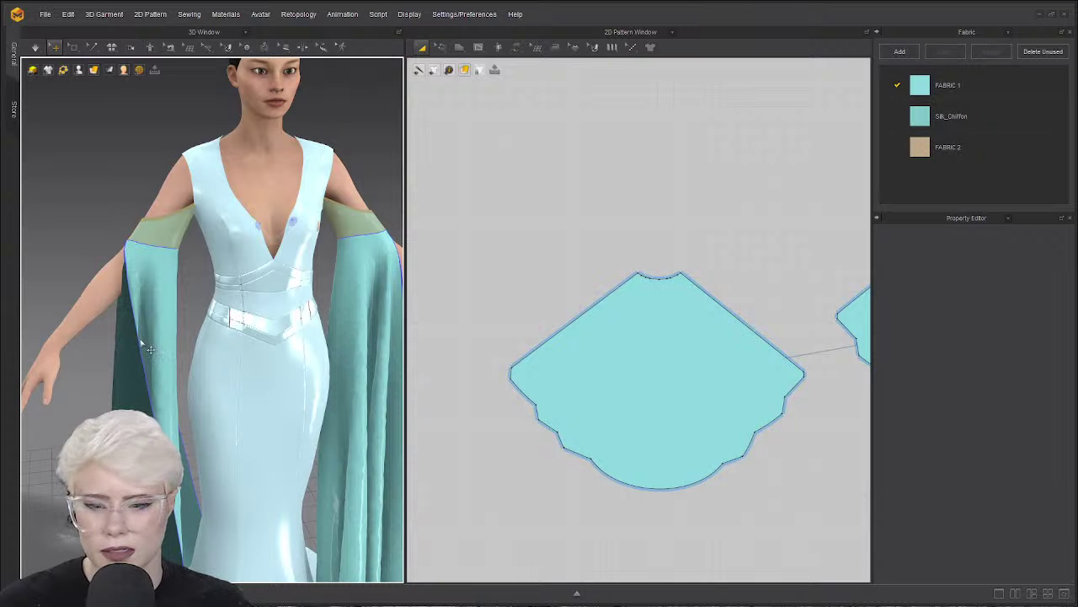
pyautogui.scroll(-2, 213, 328)
pyautogui.scroll(-6, 556, 376)
pyautogui.scroll(1, 558, 373)
pyautogui.moveTo(573, 383); pyautogui.dragTo(553, 310, button='middle')
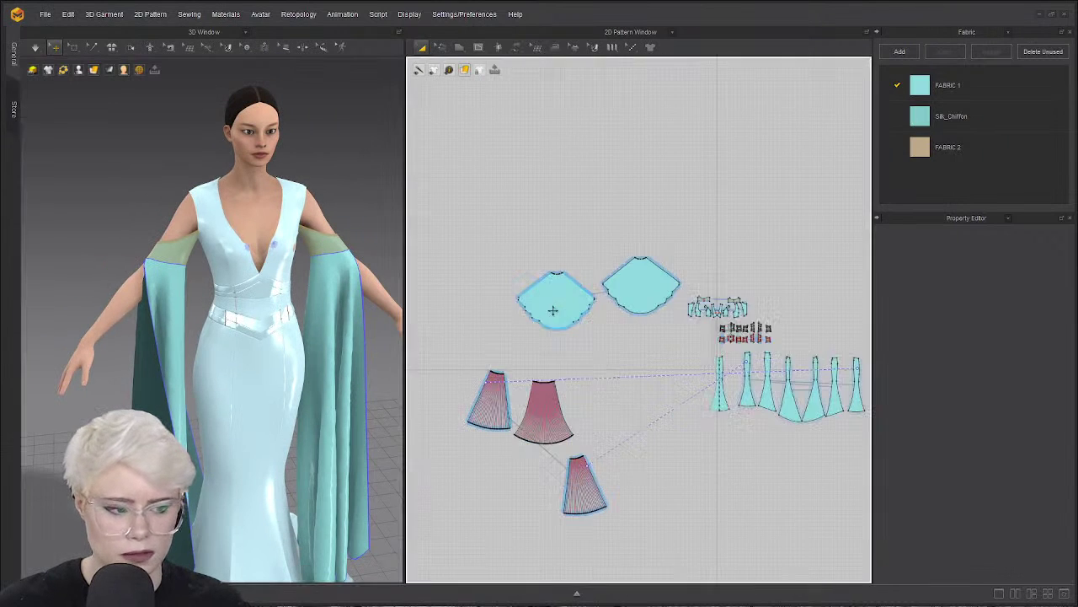
pyautogui.scroll(3, 553, 310)
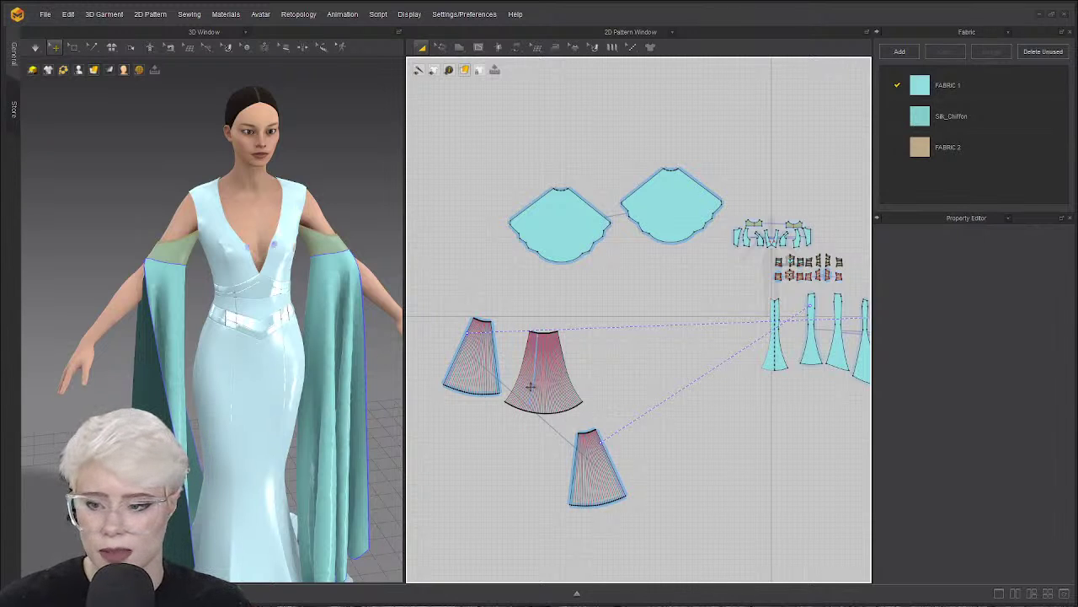
pyautogui.scroll(3, 540, 381)
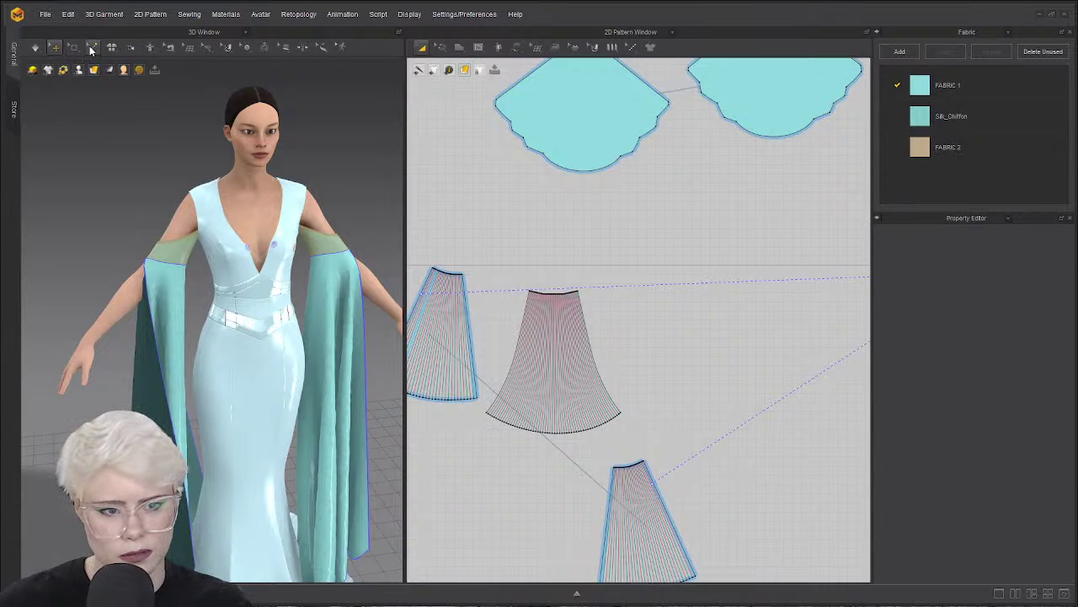
pyautogui.click(75, 48)
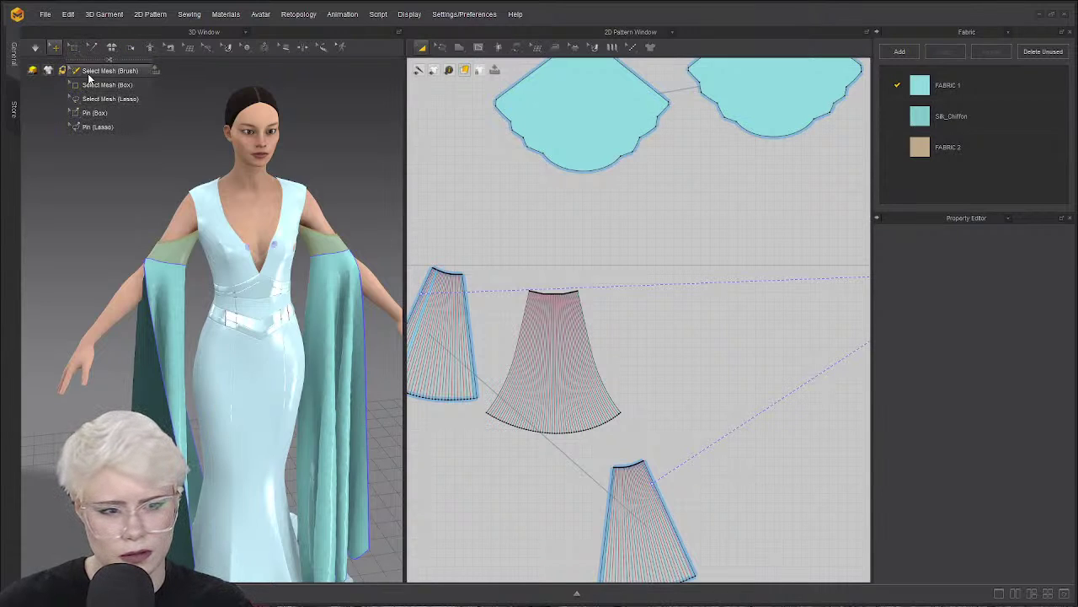
pyautogui.click(85, 85)
pyautogui.rightClick(229, 371)
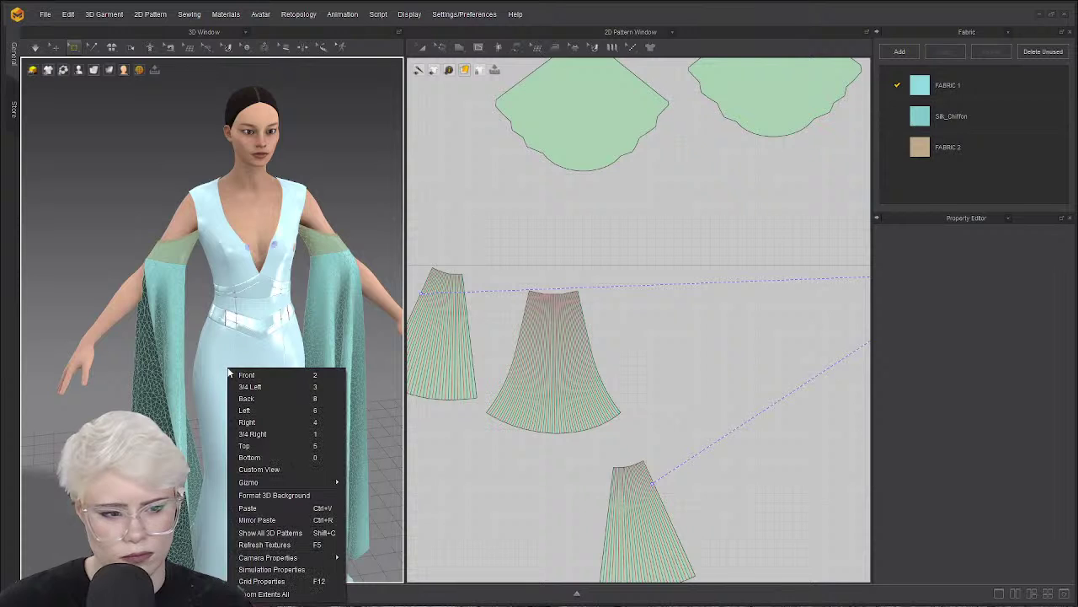
pyautogui.moveTo(145, 327); pyautogui.dragTo(199, 428)
pyautogui.rightClick(157, 371)
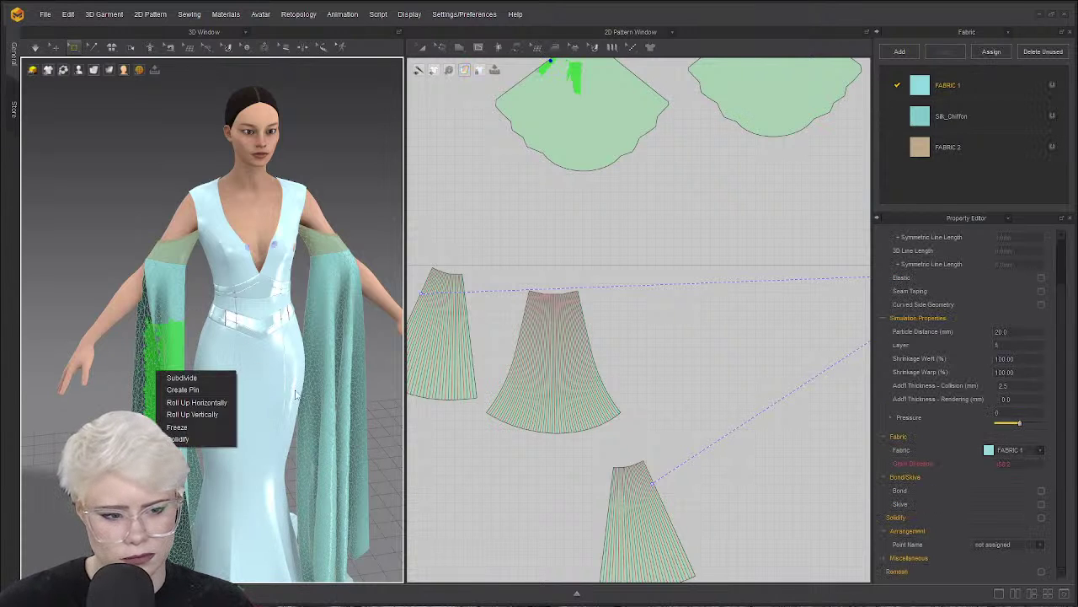
pyautogui.click(91, 278)
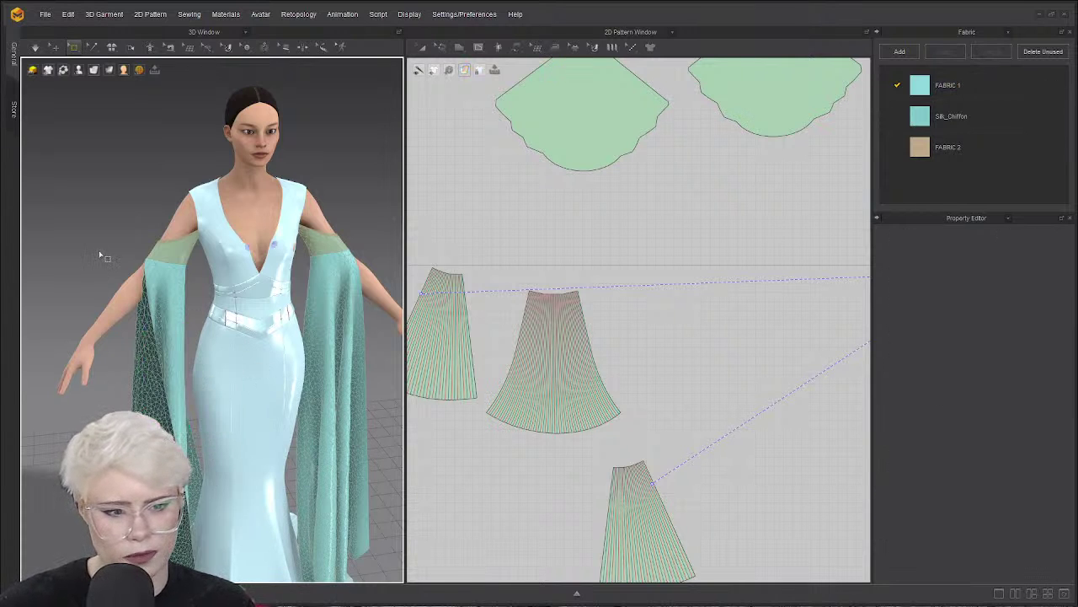
pyautogui.click(54, 48)
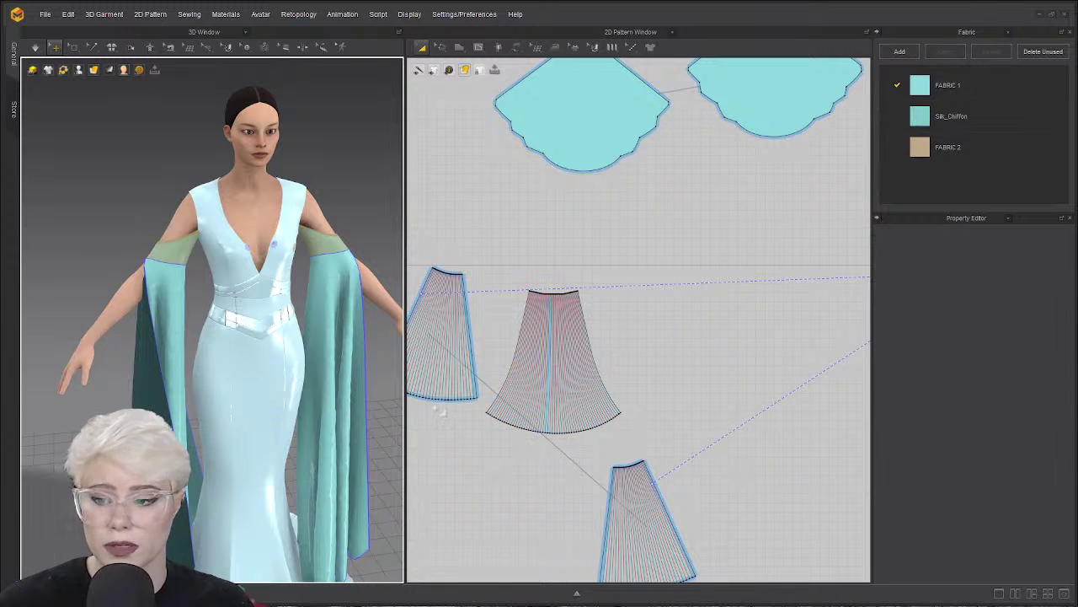
# Examine the closely spaced internal lines of the flared Silk_Chiffon panel in the 2D pattern and the operations available for it.
pyautogui.scroll(3, 607, 323)
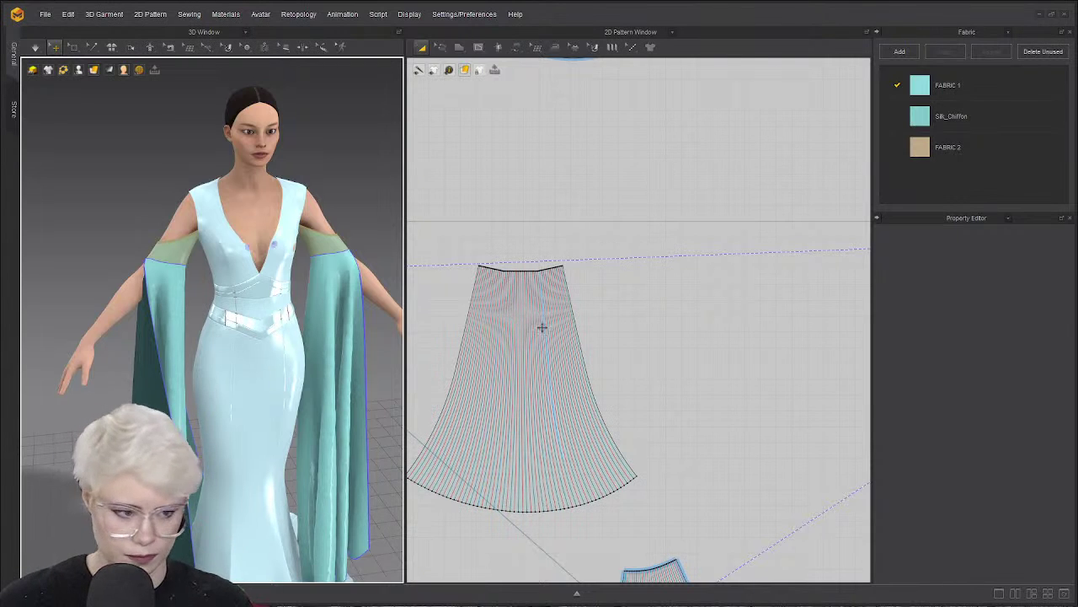
pyautogui.scroll(4, 543, 329)
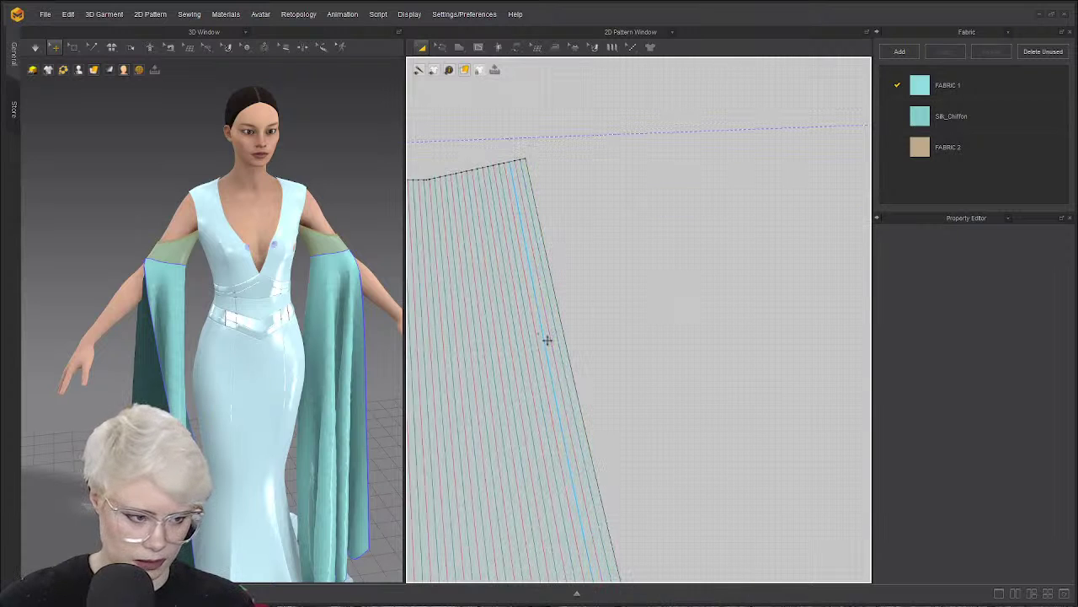
pyautogui.click(548, 340)
pyautogui.click(642, 306)
pyautogui.scroll(4, 597, 303)
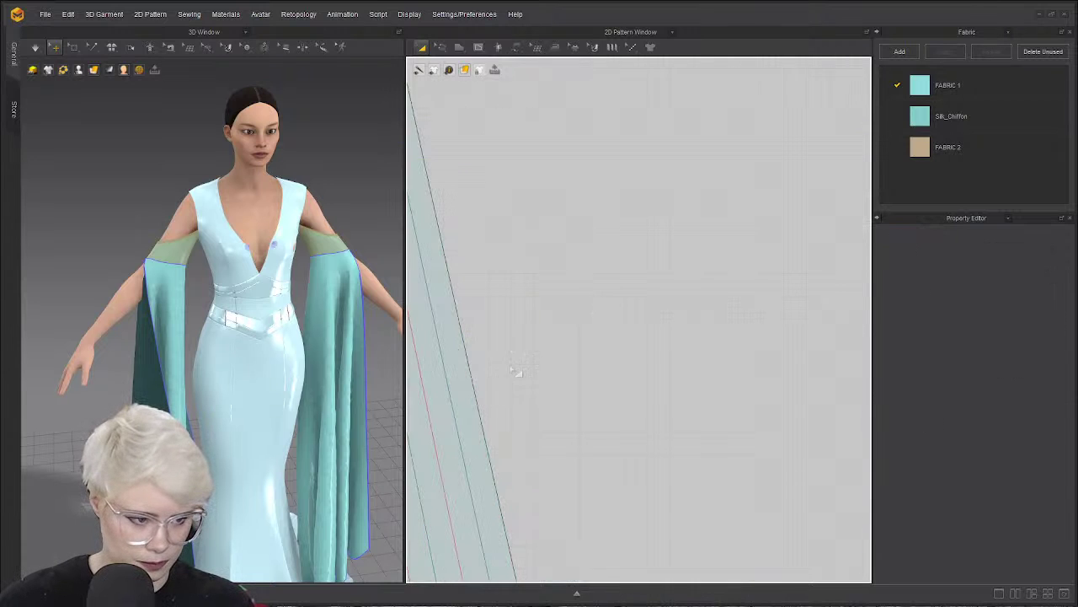
pyautogui.click(469, 395)
pyautogui.scroll(-3, 522, 354)
pyautogui.rightClick(599, 297)
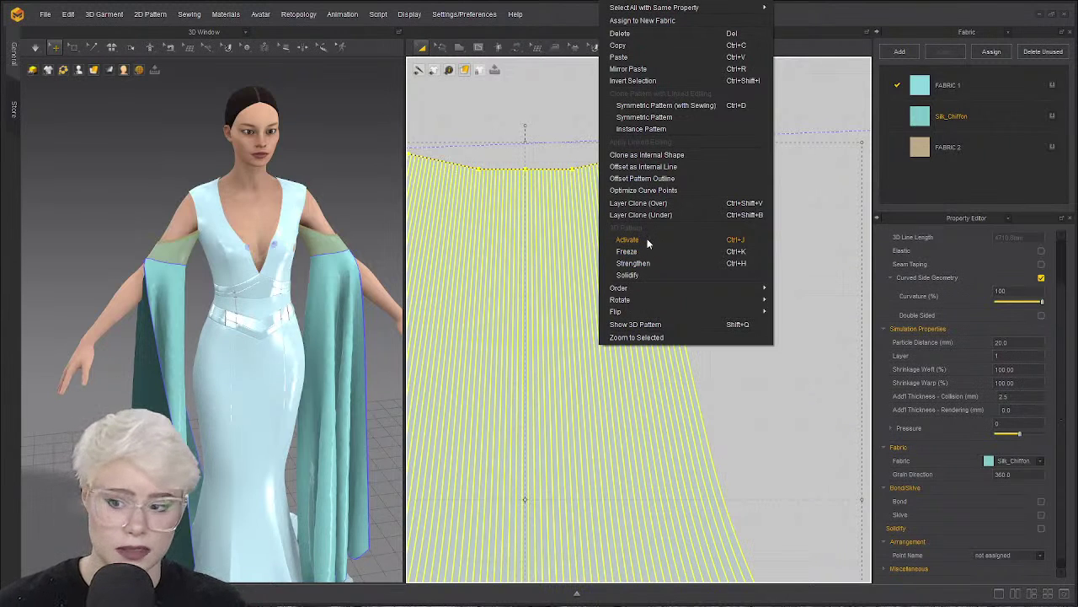
pyautogui.click(794, 390)
# Simulate the garment, pull the right arm's Sleeves panel outward from the body, and stop the simulation.
pyautogui.scroll(-3, 278, 442)
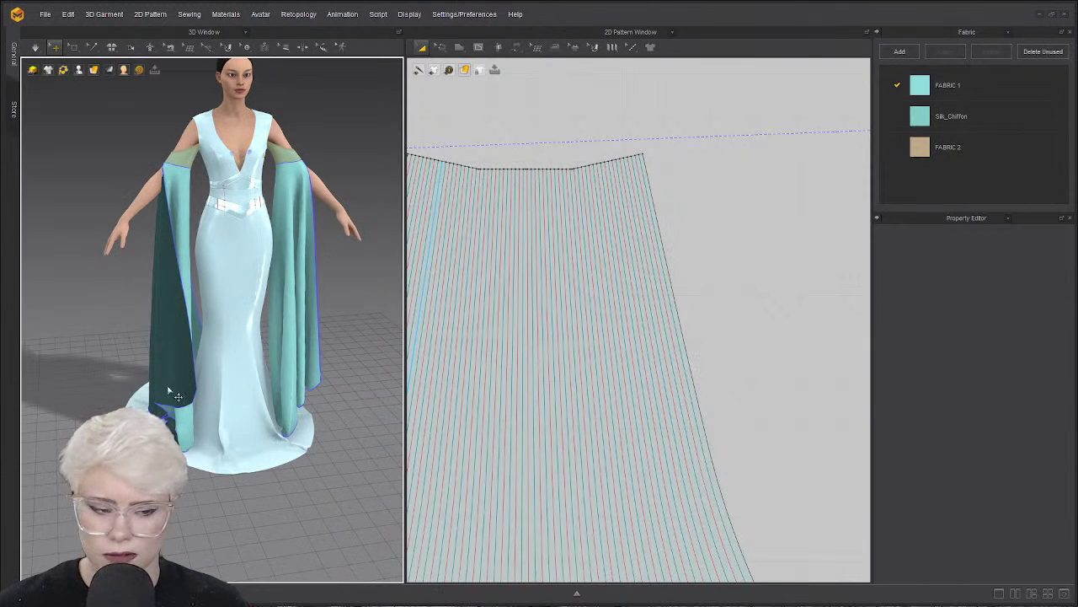
pyautogui.scroll(2, 242, 358)
pyautogui.scroll(-3, 241, 358)
pyautogui.scroll(4, 241, 358)
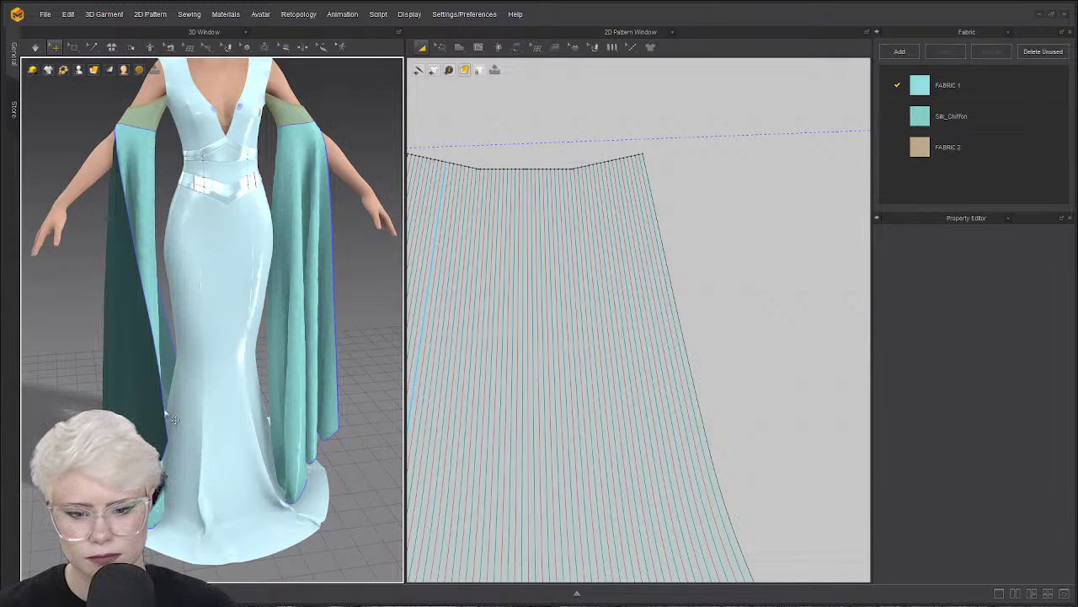
pyautogui.scroll(-1, 165, 396)
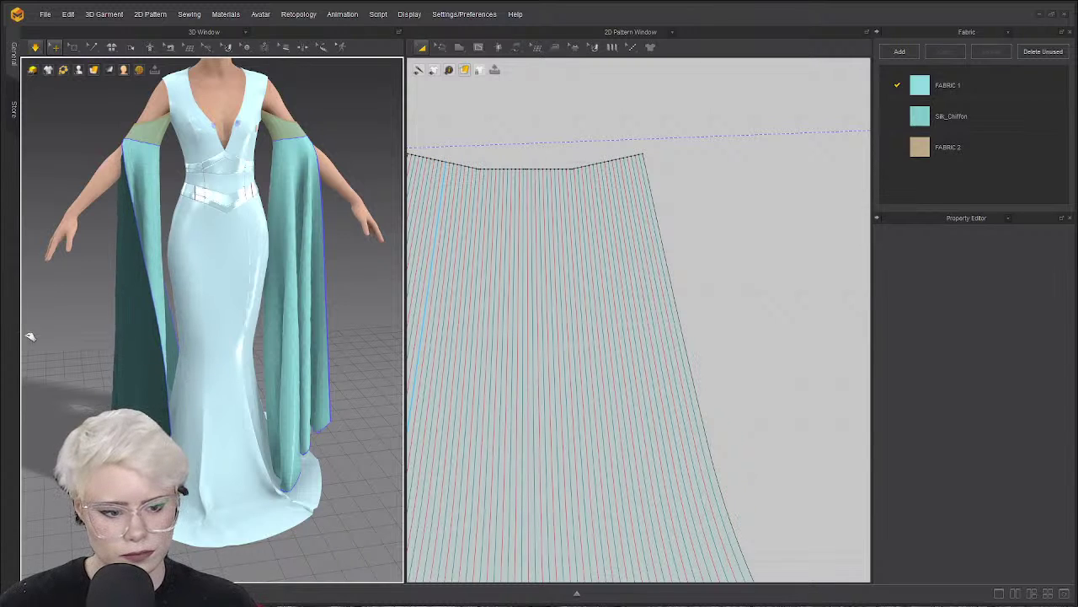
pyautogui.press('q')
pyautogui.click(133, 393)
pyautogui.moveTo(133, 392); pyautogui.dragTo(46, 328)
pyautogui.moveTo(208, 421); pyautogui.dragTo(239, 405, button='right')
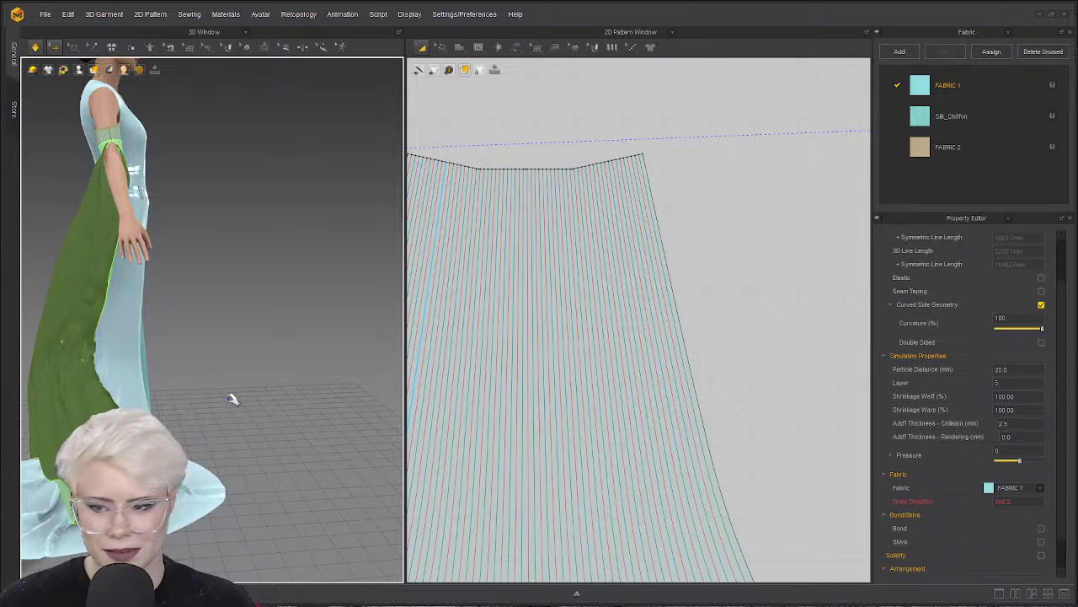
pyautogui.press('2')
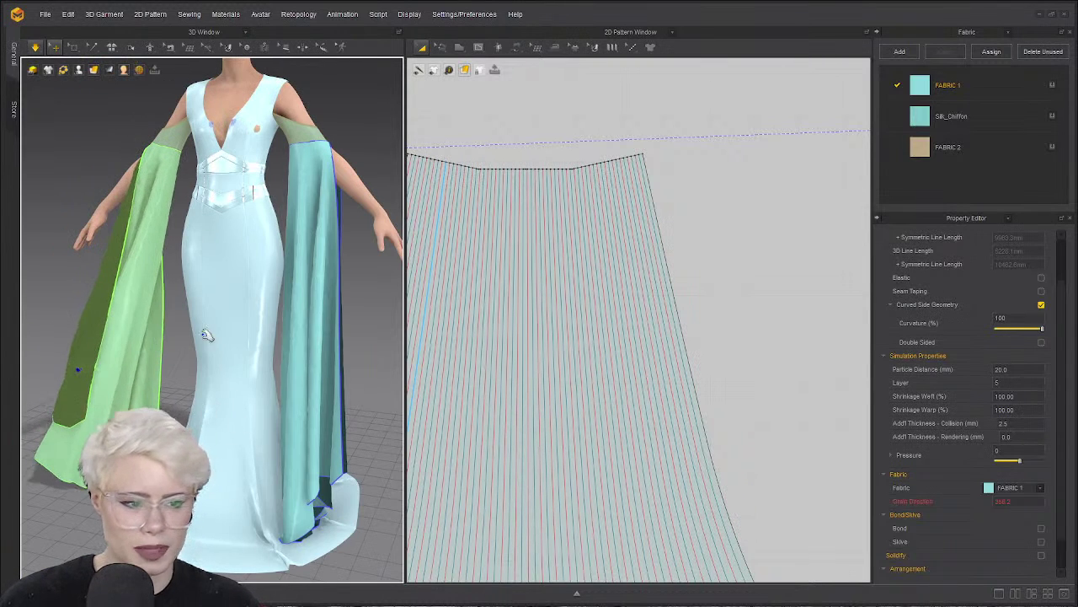
pyautogui.scroll(-5, 641, 392)
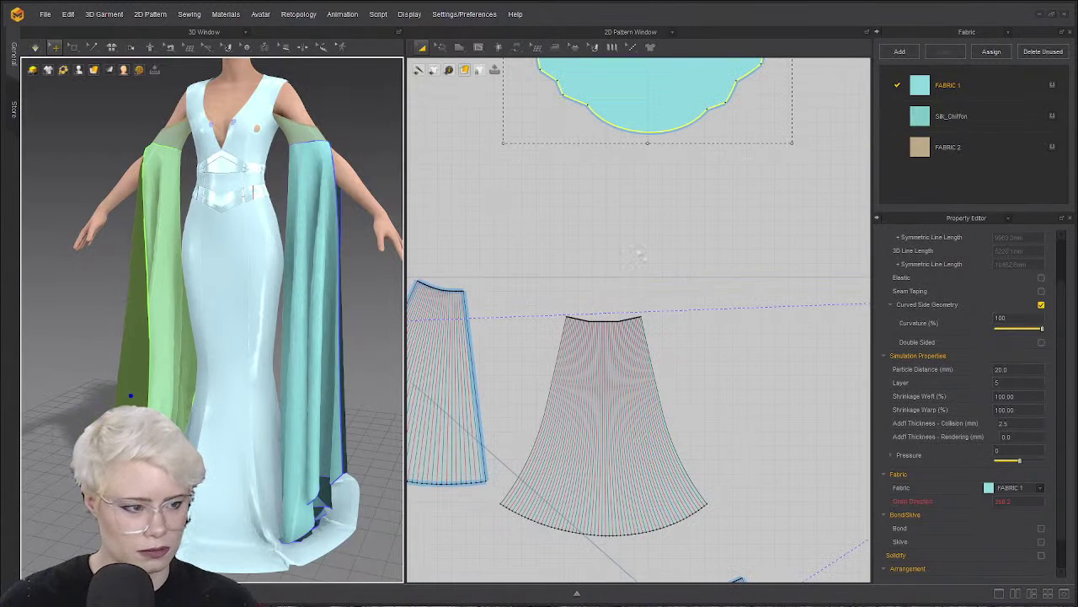
# Convert the three protruding hem points on the left half of the Sleeves pattern to curve points.
pyautogui.scroll(-2, 648, 247)
pyautogui.moveTo(648, 232); pyautogui.dragTo(616, 294, button='middle')
pyautogui.click(616, 294)
pyautogui.scroll(4, 619, 261)
pyautogui.scroll(1, 588, 232)
pyautogui.moveTo(588, 232); pyautogui.dragTo(578, 296, button='middle')
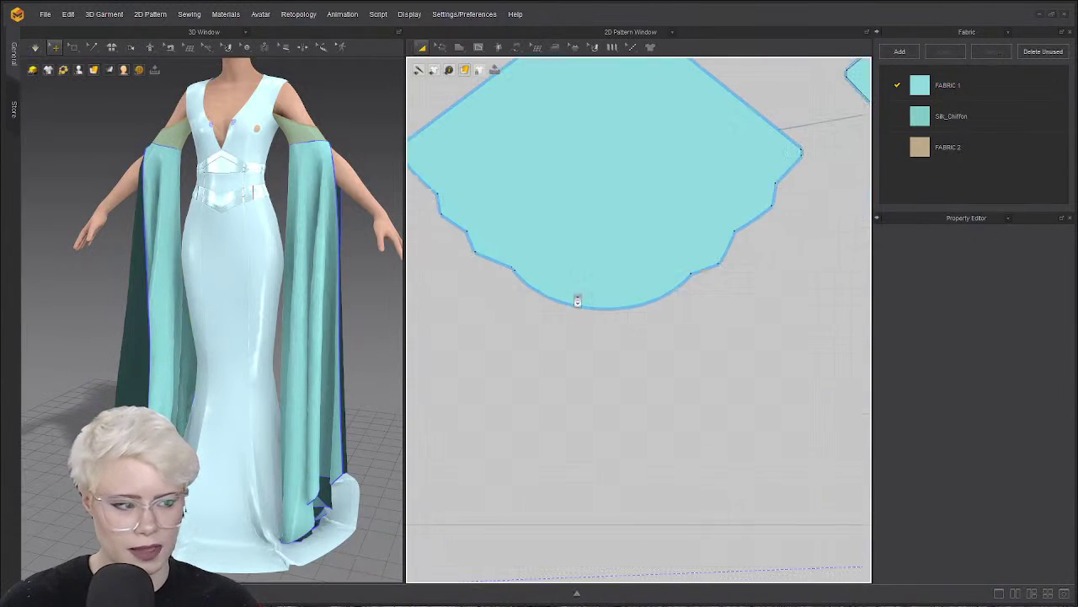
pyautogui.scroll(1, 489, 380)
pyautogui.press('z')
pyautogui.scroll(3, 432, 184)
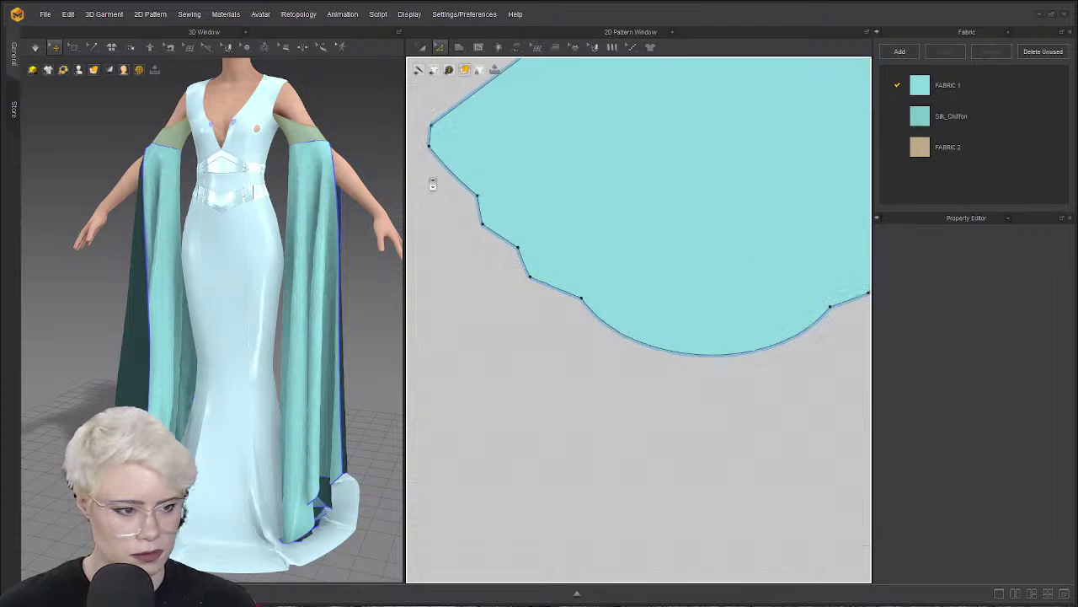
pyautogui.moveTo(457, 252); pyautogui.dragTo(467, 289, button='middle')
pyautogui.click(440, 184)
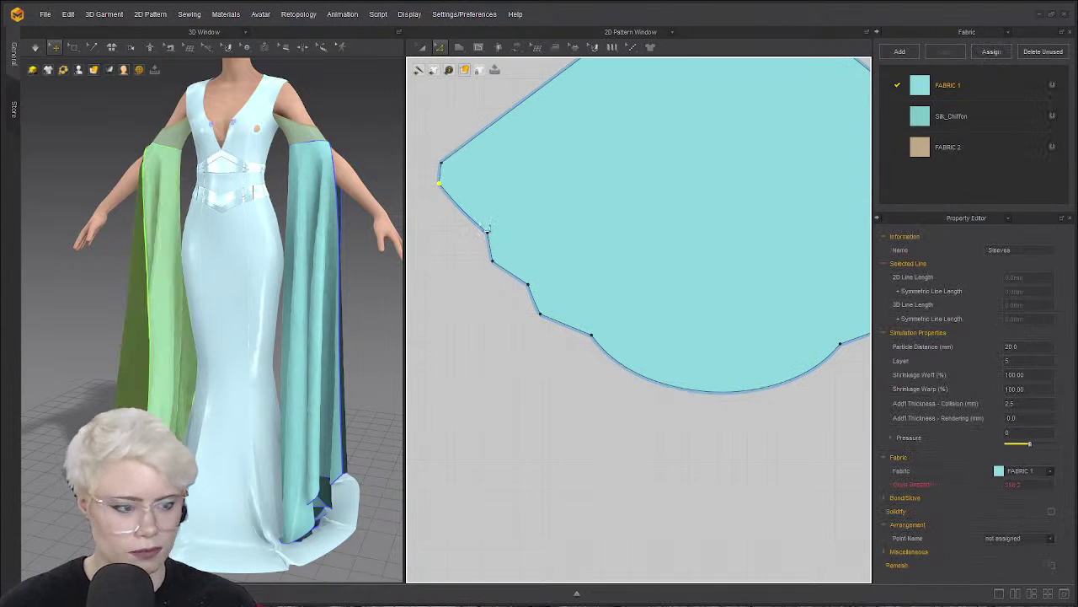
pyautogui.click(490, 244)
pyautogui.click(481, 302)
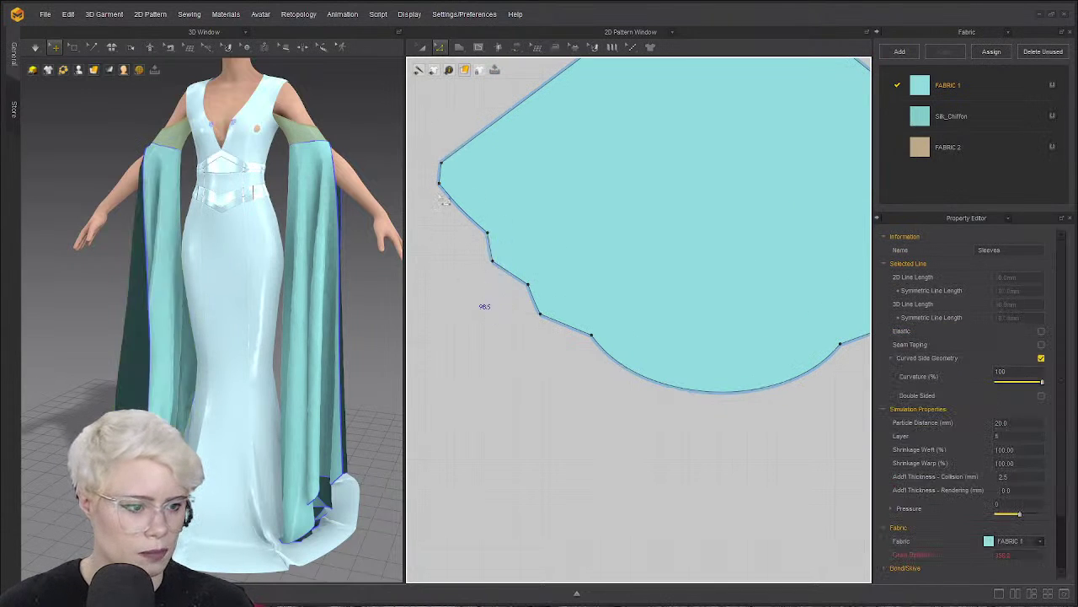
pyautogui.click(440, 184)
pyautogui.click(494, 262)
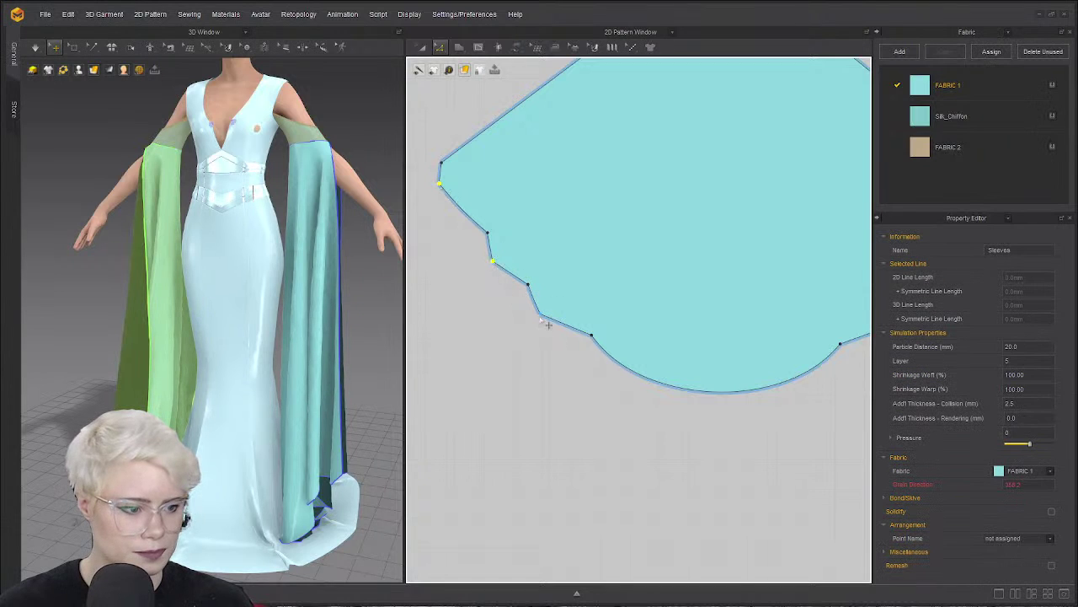
pyautogui.rightClick(541, 318)
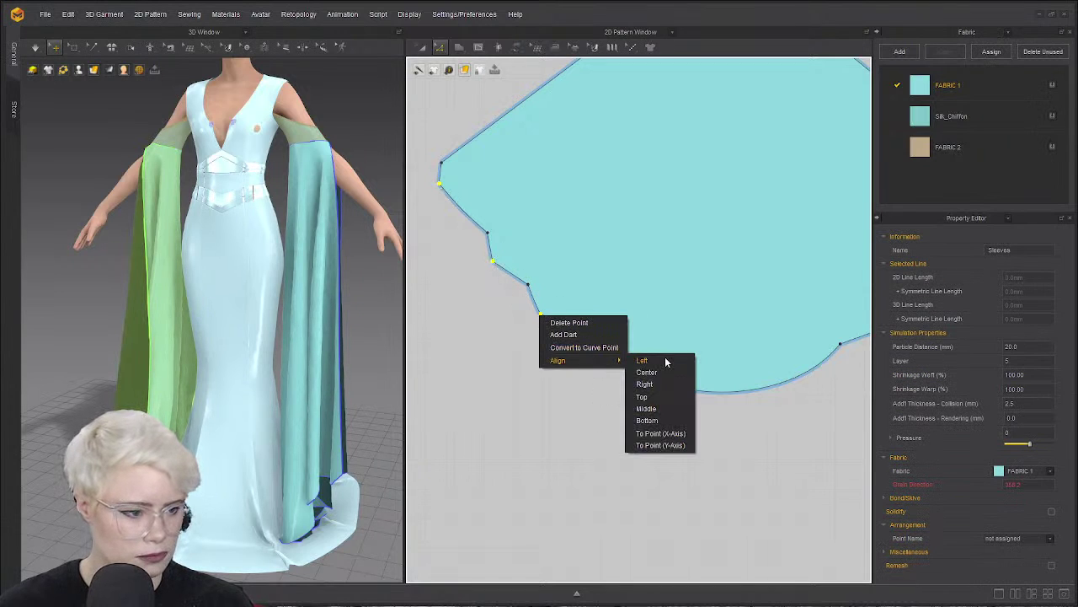
pyautogui.click(569, 371)
# Round out the outermost left scallop of the Sleeves hem and remove the extra curve points from the three left scallops.
pyautogui.click(439, 196)
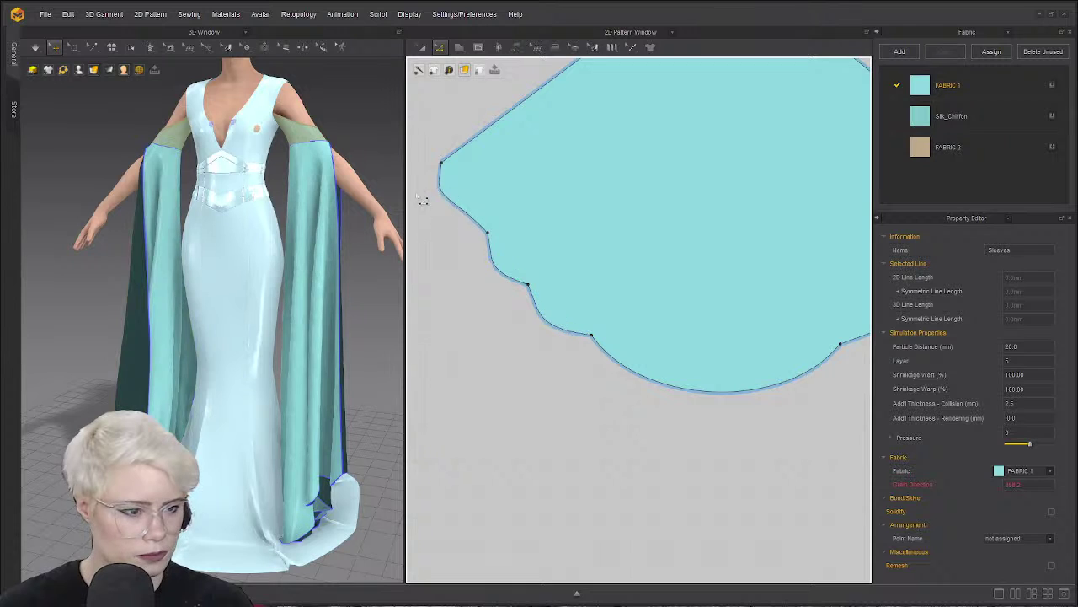
pyautogui.click(440, 228)
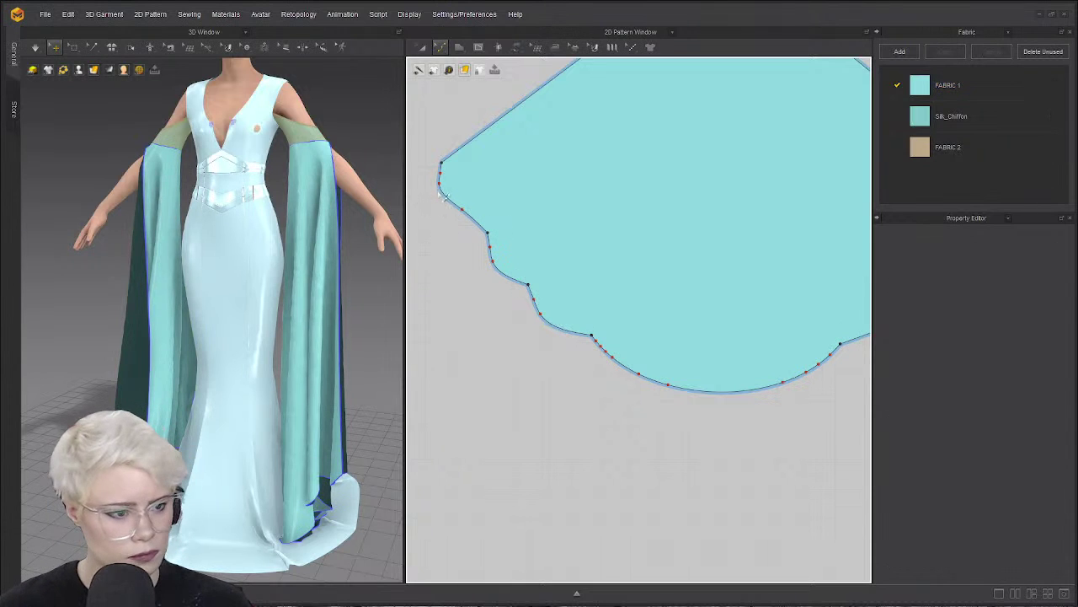
pyautogui.click(452, 190)
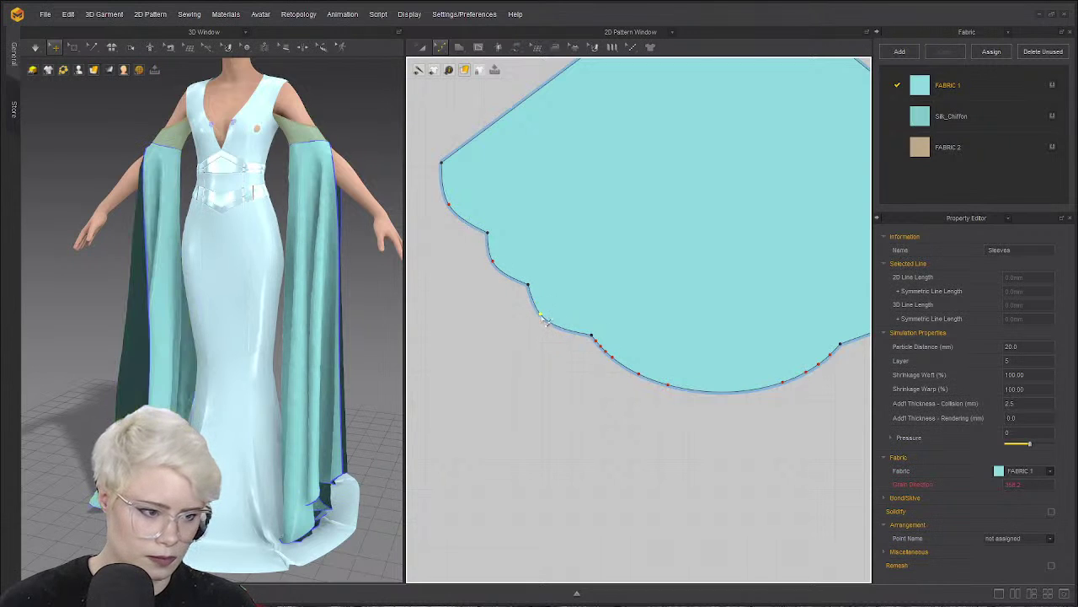
# Convert the three protruding hem points on the Sleeves pattern's right half to curve points and smooth their scallops.
pyautogui.scroll(-3, 549, 421)
pyautogui.scroll(3, 662, 386)
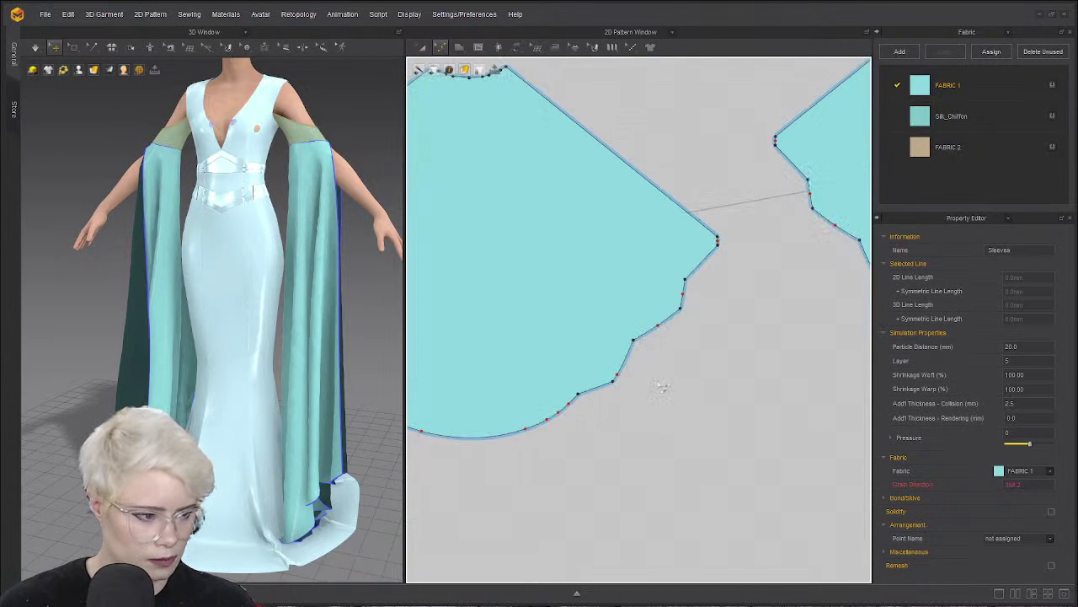
pyautogui.rightClick(616, 387)
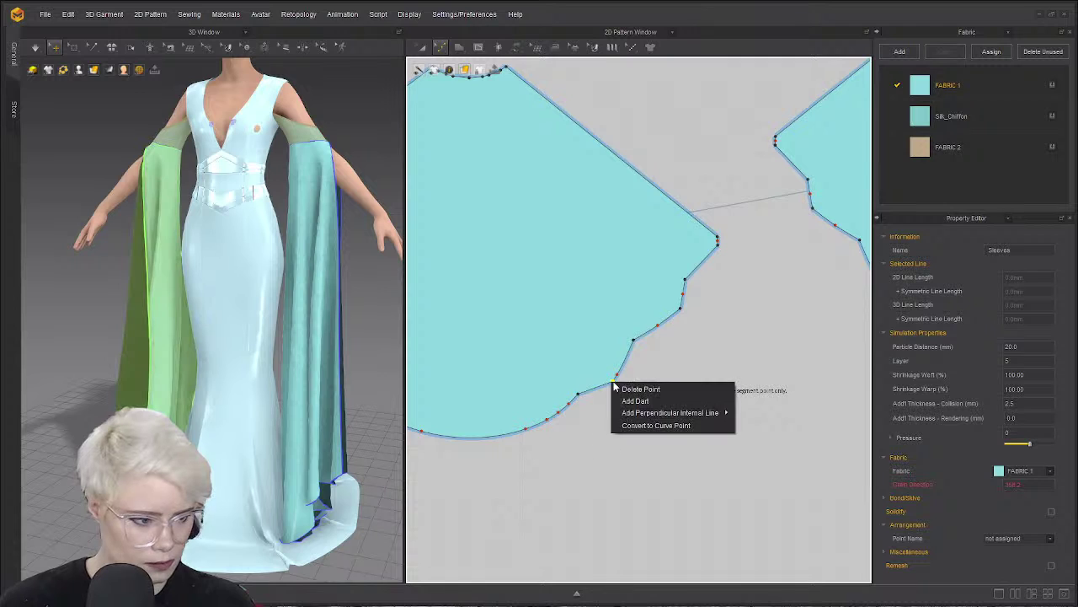
pyautogui.click(666, 428)
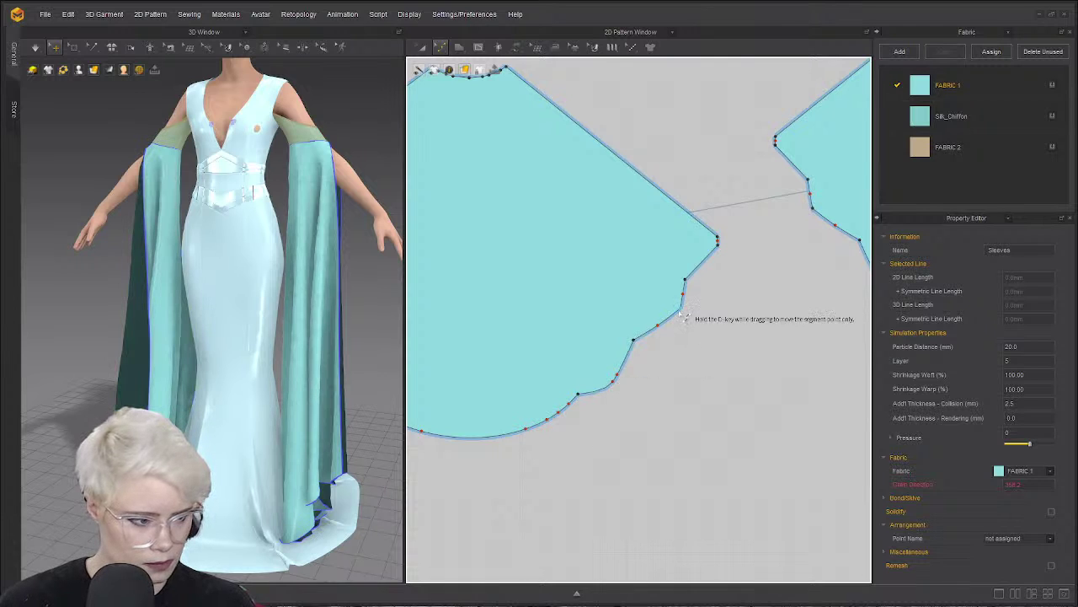
pyautogui.rightClick(681, 311)
pyautogui.click(718, 354)
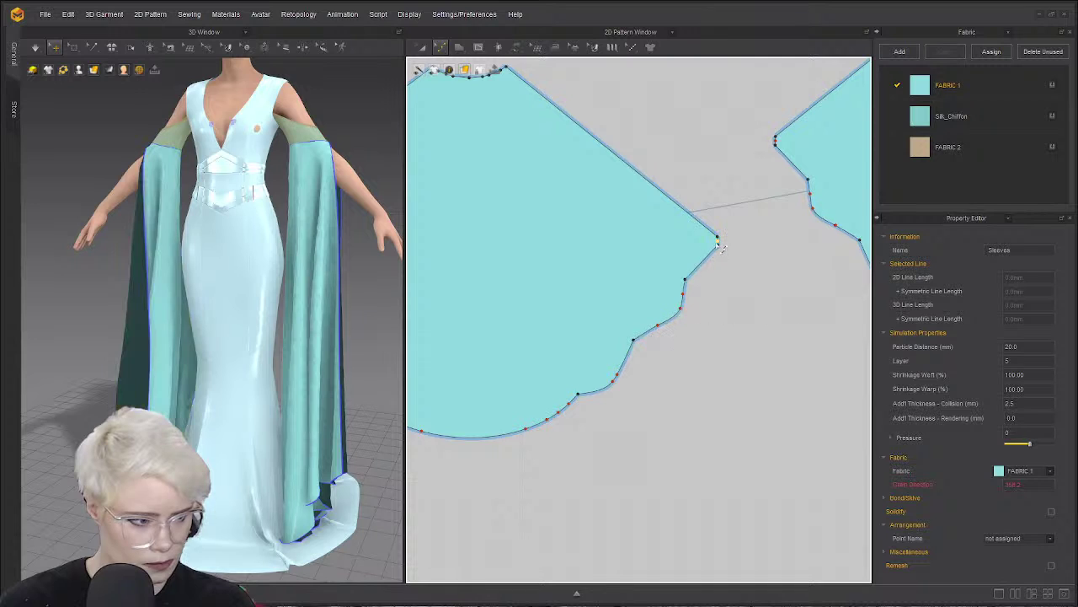
pyautogui.rightClick(722, 249)
pyautogui.click(762, 308)
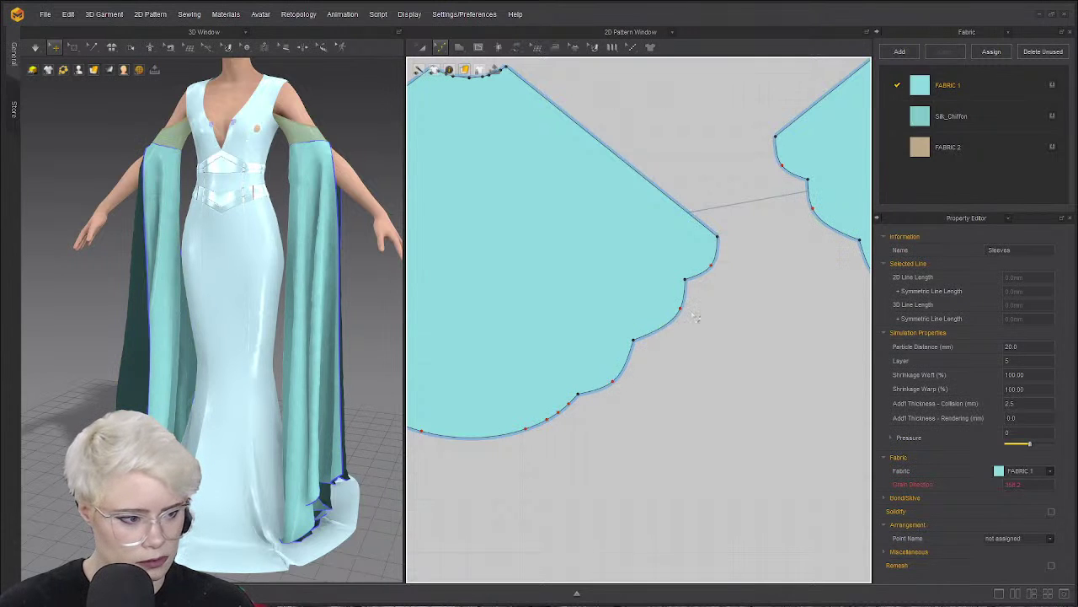
# Apply seam taping to the three left scallops of the Sleeves pattern's hem.
pyautogui.moveTo(288, 390); pyautogui.dragTo(197, 393, button='right')
pyautogui.scroll(2, 197, 393)
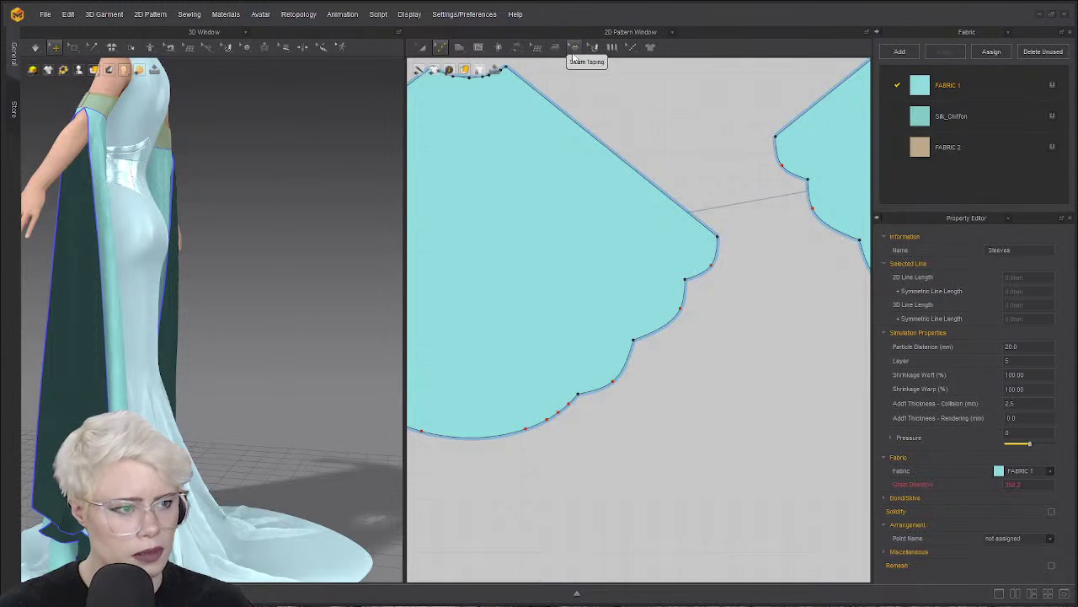
pyautogui.click(574, 47)
pyautogui.scroll(-2, 146, 161)
pyautogui.moveTo(194, 298); pyautogui.dragTo(224, 127, button='middle')
pyautogui.scroll(-2, 589, 383)
pyautogui.moveTo(589, 383); pyautogui.dragTo(715, 313, button='middle')
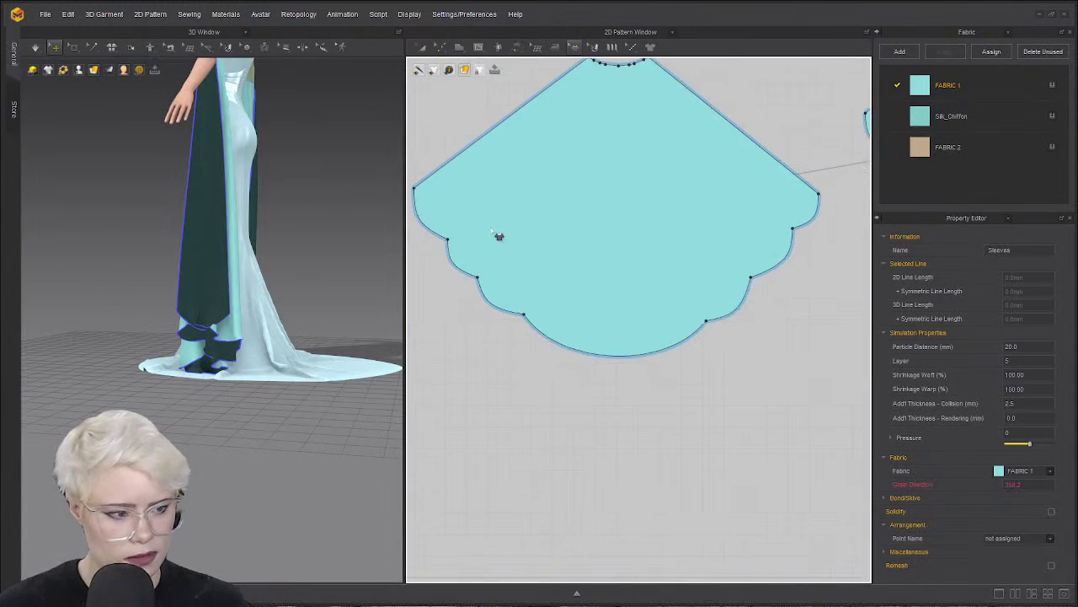
pyautogui.click(427, 228)
pyautogui.keyDown('shift'); pyautogui.click(463, 263); pyautogui.keyUp('shift')
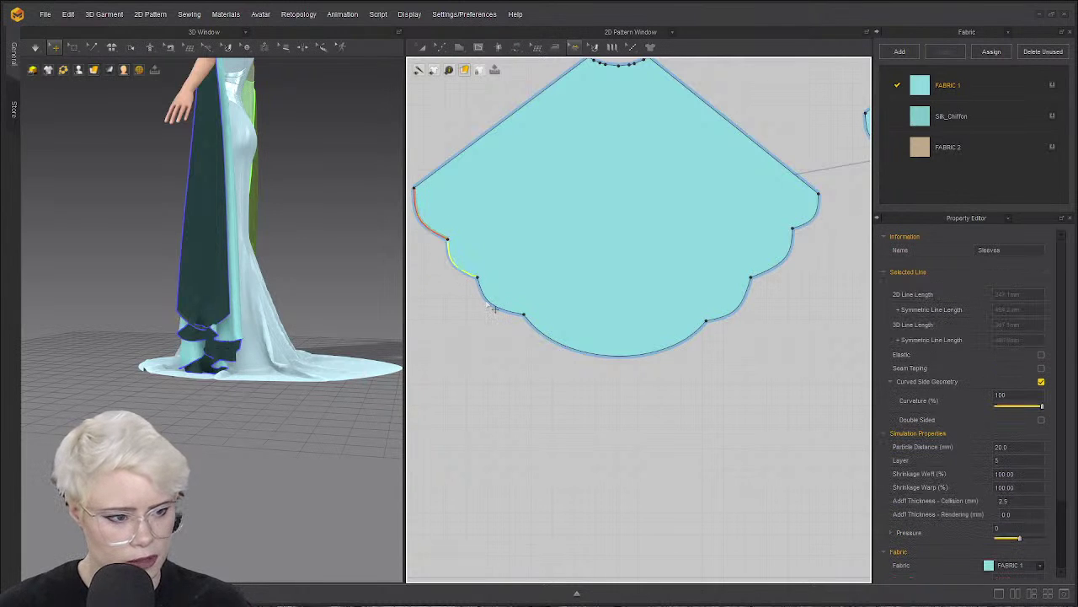
pyautogui.keyDown('shift'); pyautogui.click(496, 309); pyautogui.keyUp('shift')
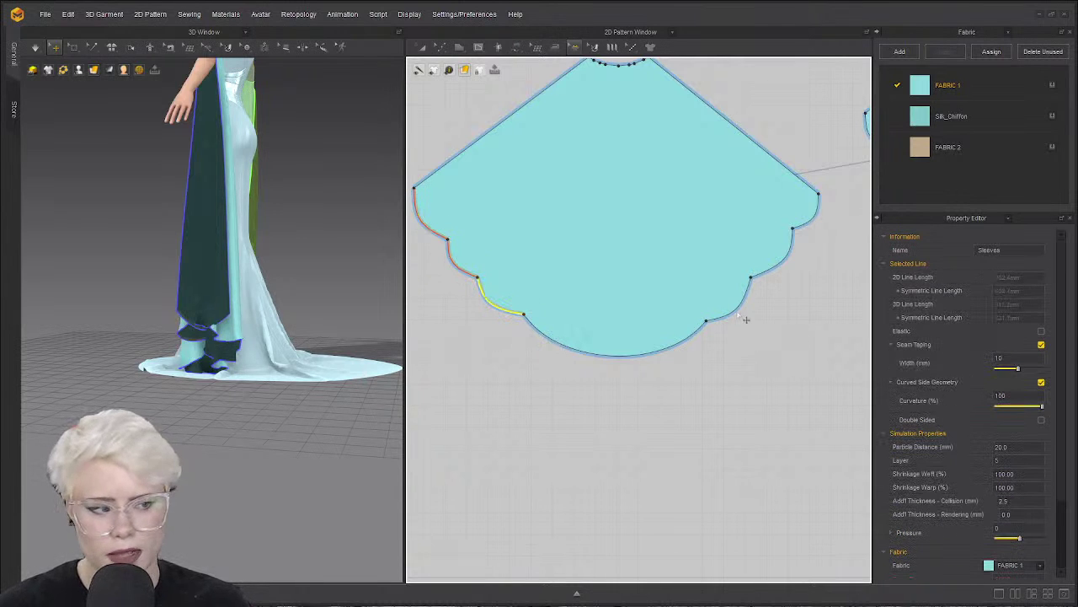
# Extend the seam taping along the bottom curve and the three right scallops of the Sleeves hem.
pyautogui.keyDown('shift'); pyautogui.click(674, 355); pyautogui.keyUp('shift')
pyautogui.keyDown('shift'); pyautogui.click(734, 312); pyautogui.keyUp('shift')
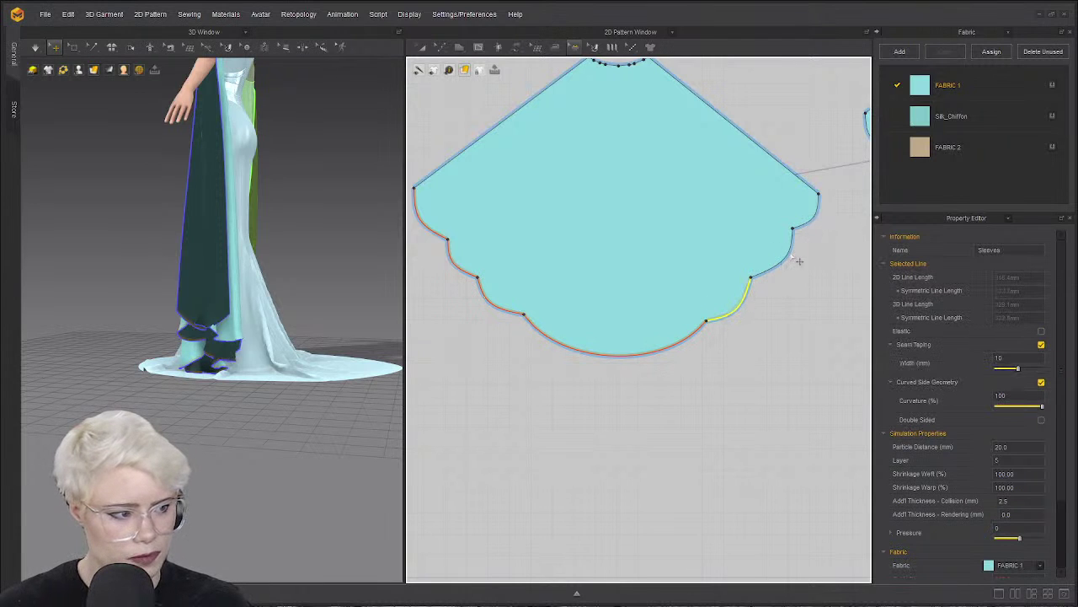
pyautogui.keyDown('shift'); pyautogui.click(794, 264); pyautogui.keyUp('shift')
pyautogui.keyDown('shift'); pyautogui.click(810, 221); pyautogui.keyUp('shift')
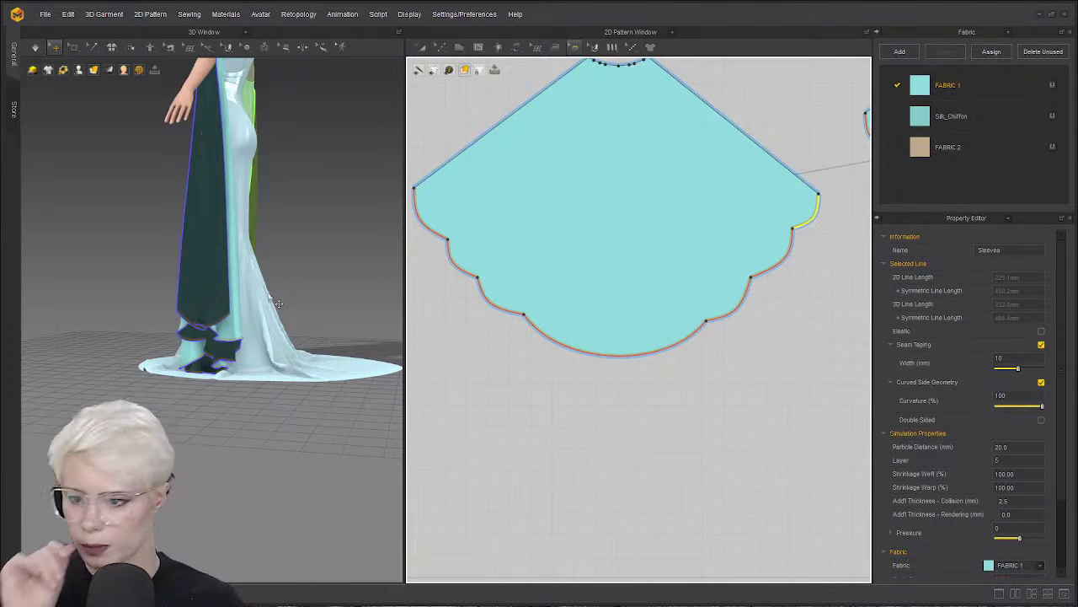
# Simulate the garment and pull the left arm's Sleeves_1 panel backward and then forward to spread its drape.
pyautogui.press('space')
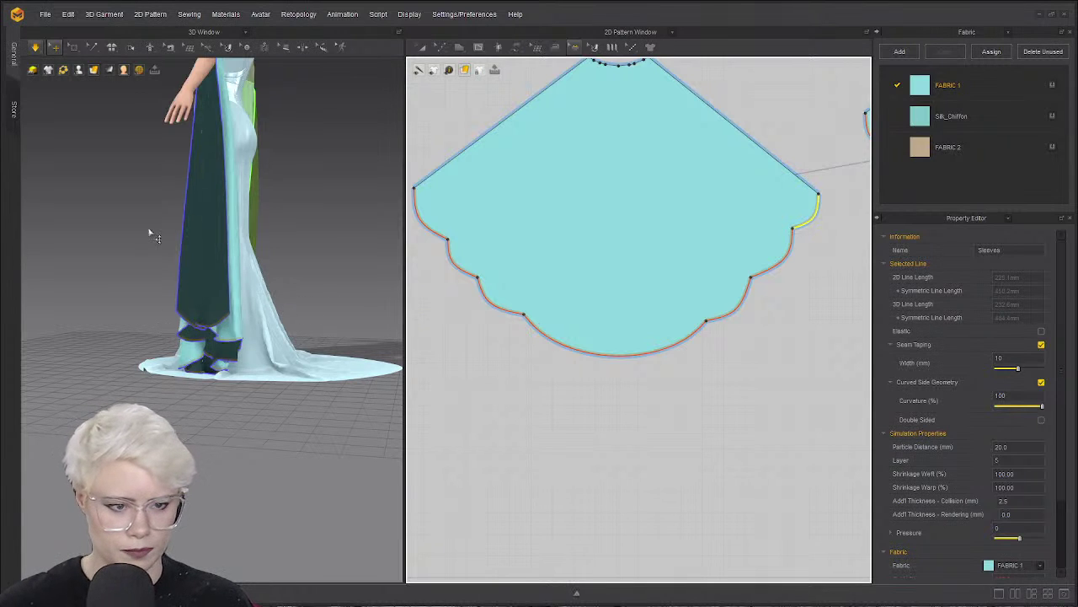
pyautogui.click(234, 310)
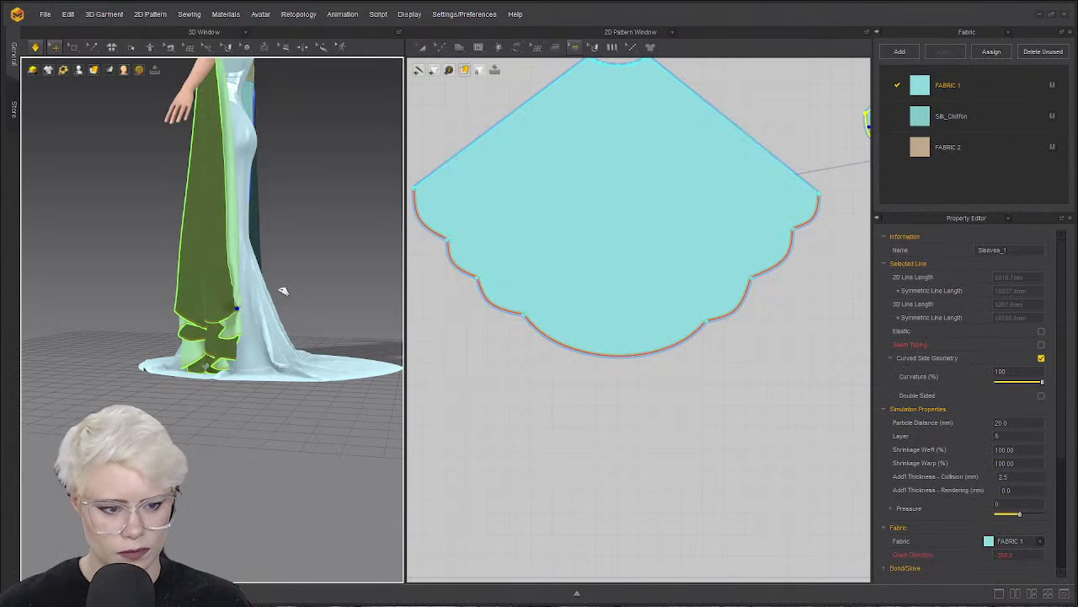
pyautogui.moveTo(277, 293); pyautogui.dragTo(385, 277)
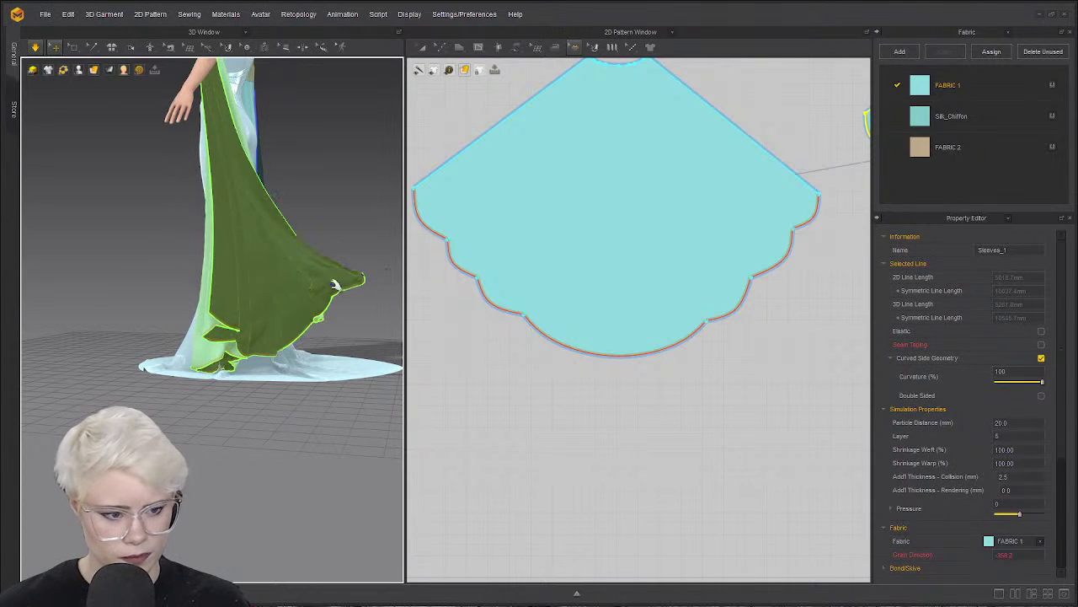
pyautogui.click(136, 304)
pyautogui.moveTo(137, 304); pyautogui.dragTo(96, 289)
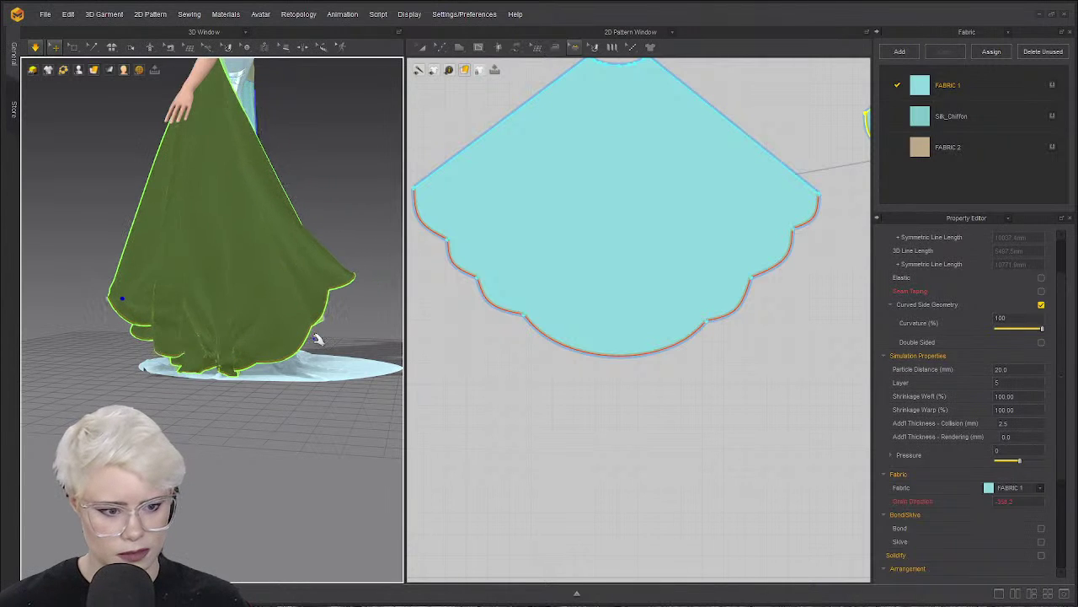
pyautogui.moveTo(169, 328); pyautogui.dragTo(173, 351, button='right')
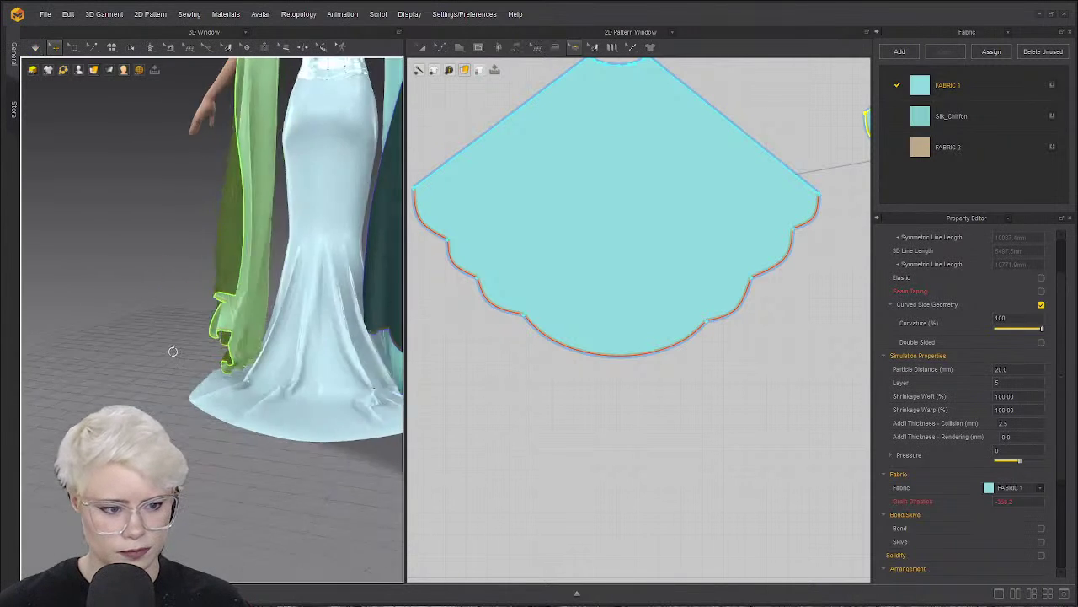
pyautogui.moveTo(339, 343); pyautogui.dragTo(373, 337, button='right')
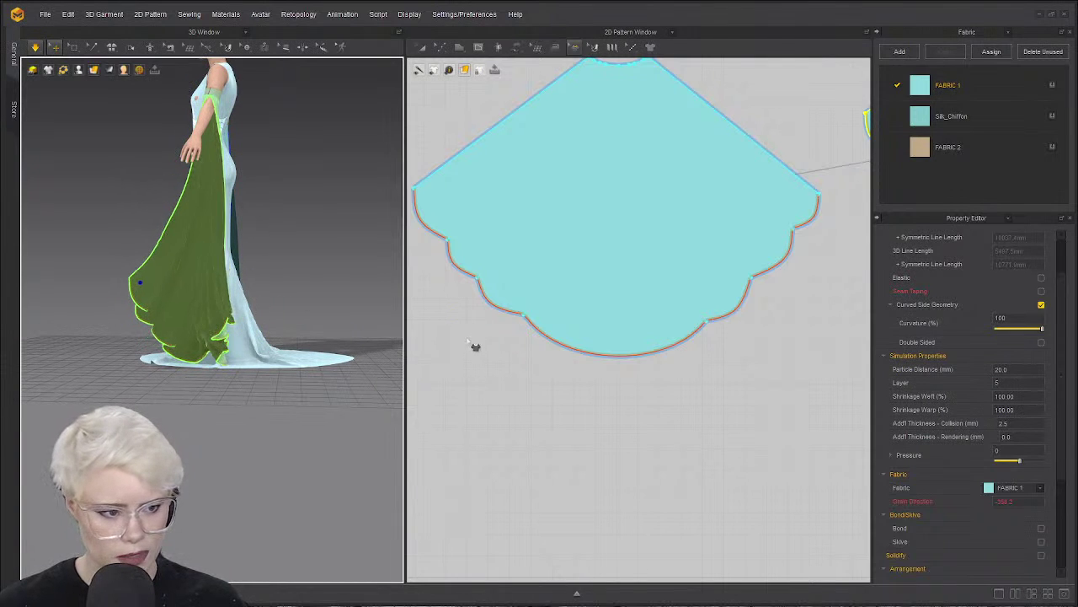
# Move both outer corner points of the Sleeves pattern up along the slanted edges and pull the adjacent scallop points inward.
pyautogui.press('z')
pyautogui.scroll(-2, 467, 340)
pyautogui.moveTo(468, 340); pyautogui.dragTo(471, 363, button='middle')
pyautogui.scroll(3, 470, 323)
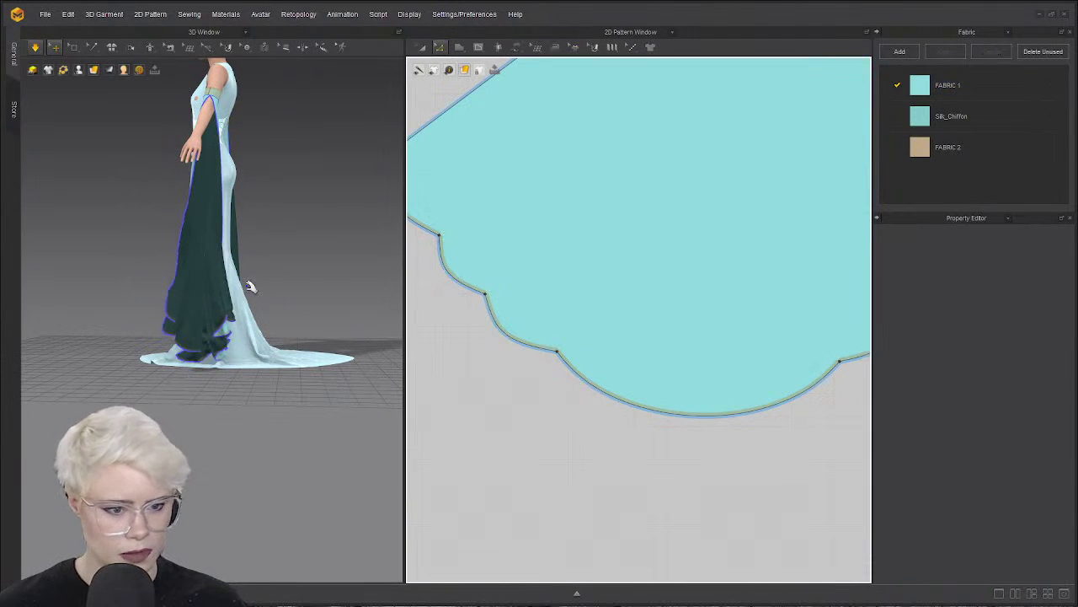
pyautogui.moveTo(247, 284)
pyautogui.mouseDown(button='right')
pyautogui.moveTo(174, 281)
pyautogui.moveTo(119, 310)
pyautogui.moveTo(278, 290)
pyautogui.moveTo(250, 267)
pyautogui.mouseUp(button='right')
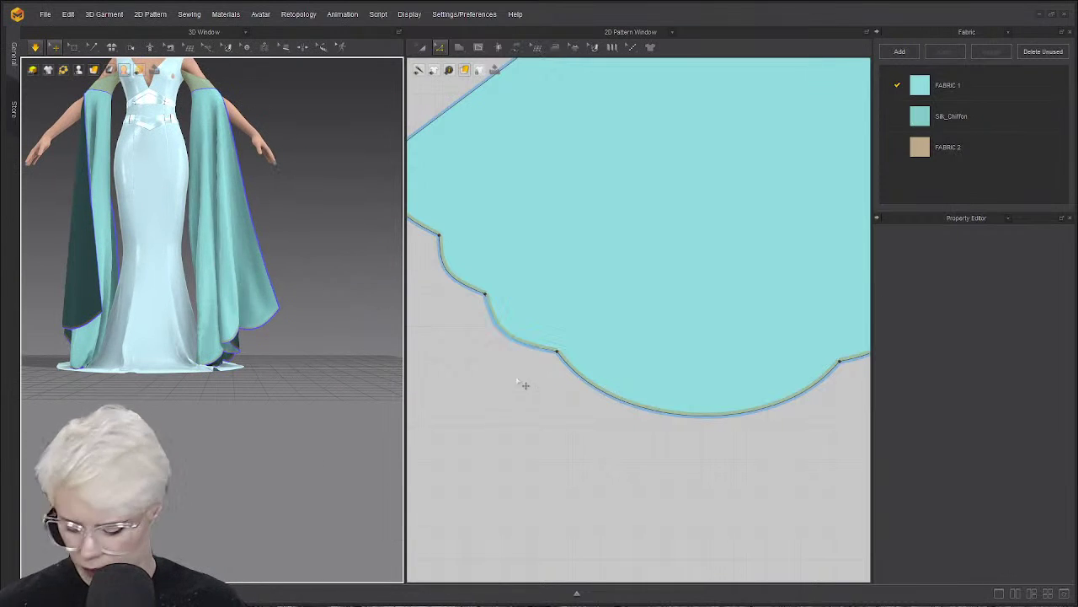
pyautogui.scroll(-1, 497, 375)
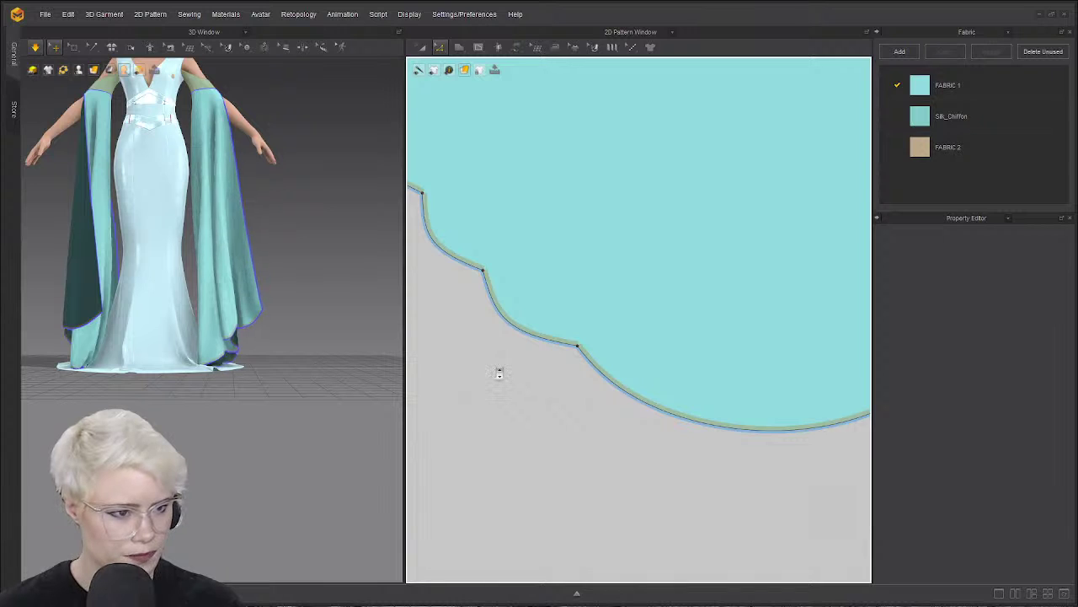
pyautogui.scroll(-2, 502, 368)
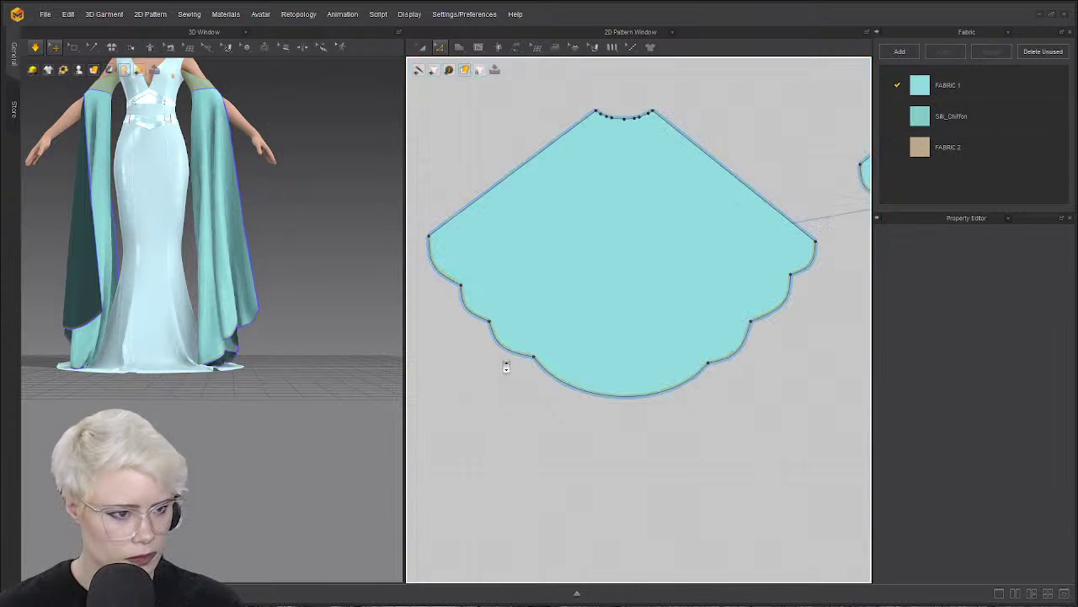
pyautogui.click(467, 217)
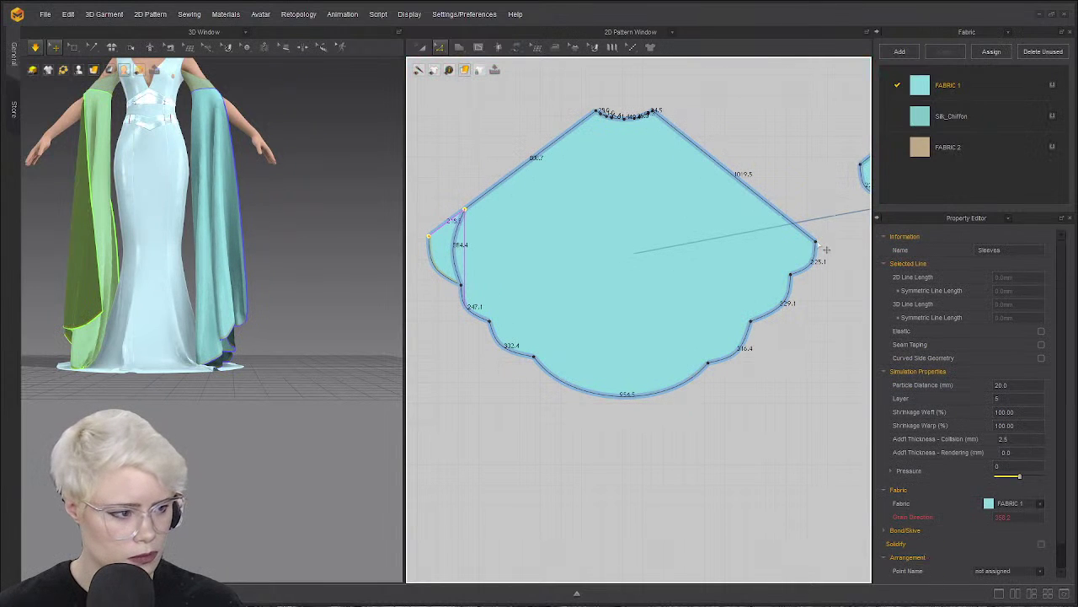
pyautogui.moveTo(815, 242); pyautogui.dragTo(769, 204)
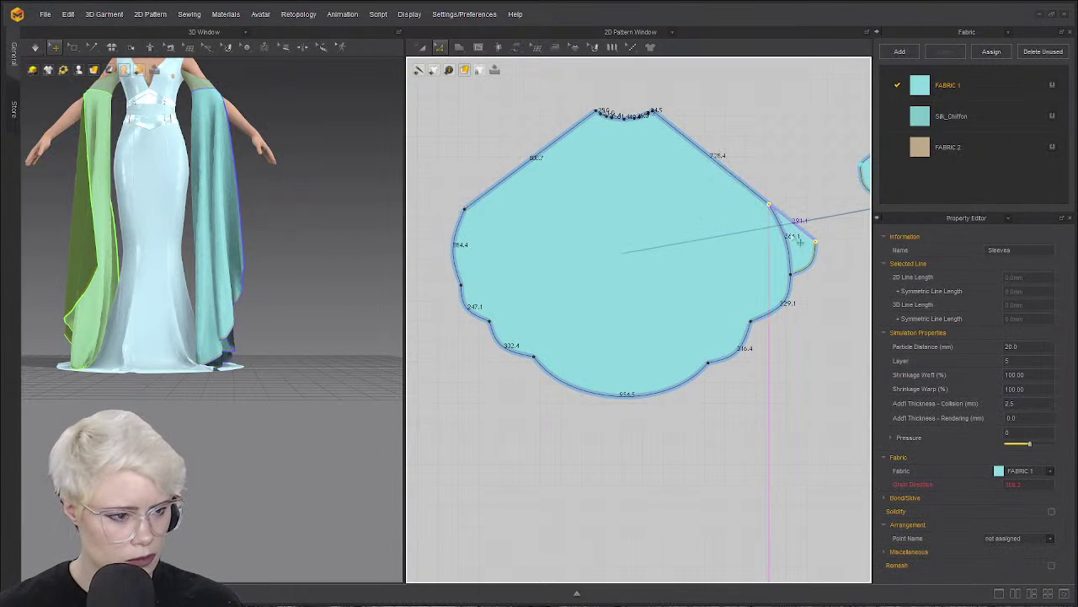
pyautogui.moveTo(461, 285); pyautogui.dragTo(474, 266)
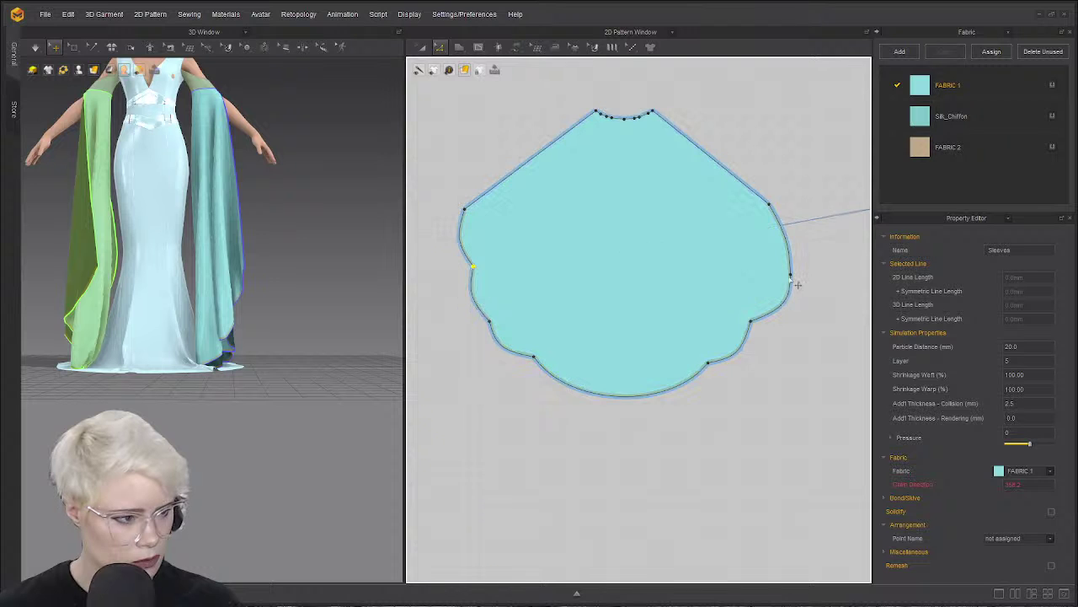
pyautogui.moveTo(791, 274); pyautogui.dragTo(770, 259)
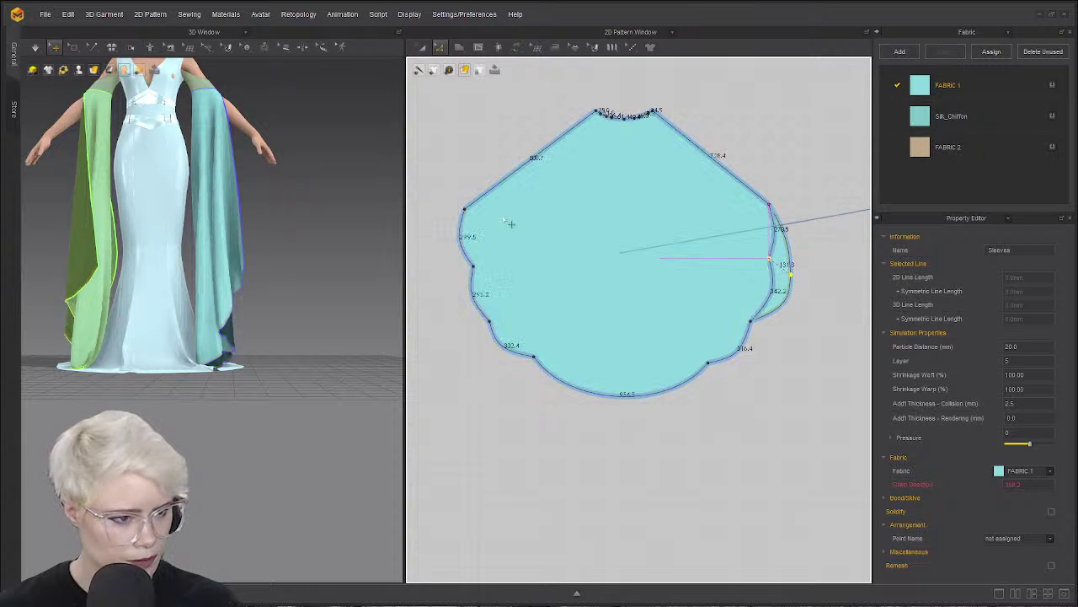
# Raise the Sleeves pattern's outer corner points further and pull the side scallop points inward to narrow the panel.
pyautogui.moveTo(272, 202); pyautogui.dragTo(300, 244, button='right')
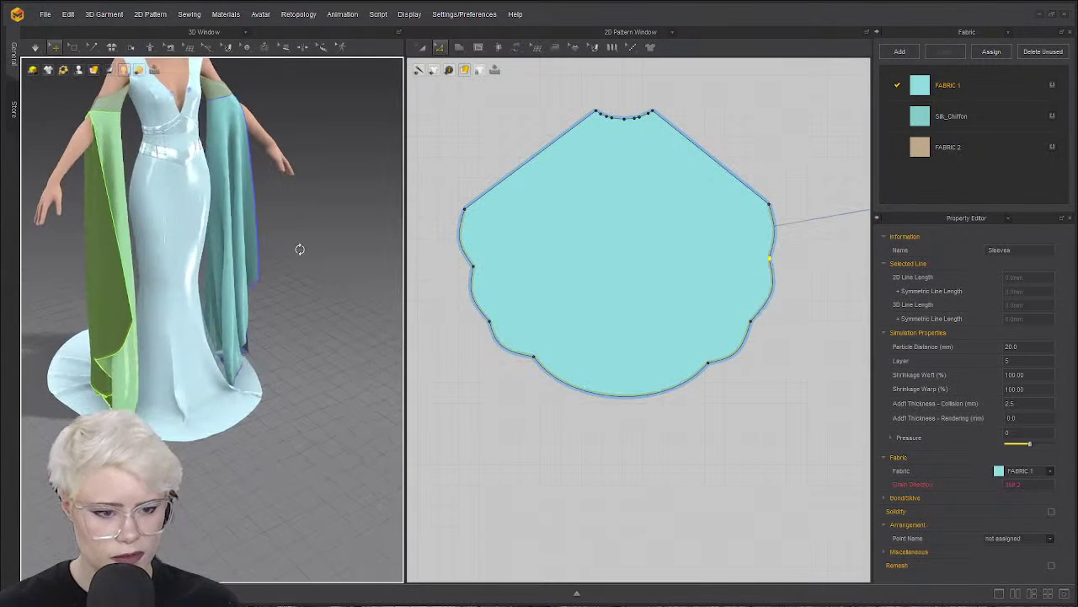
pyautogui.click(472, 219)
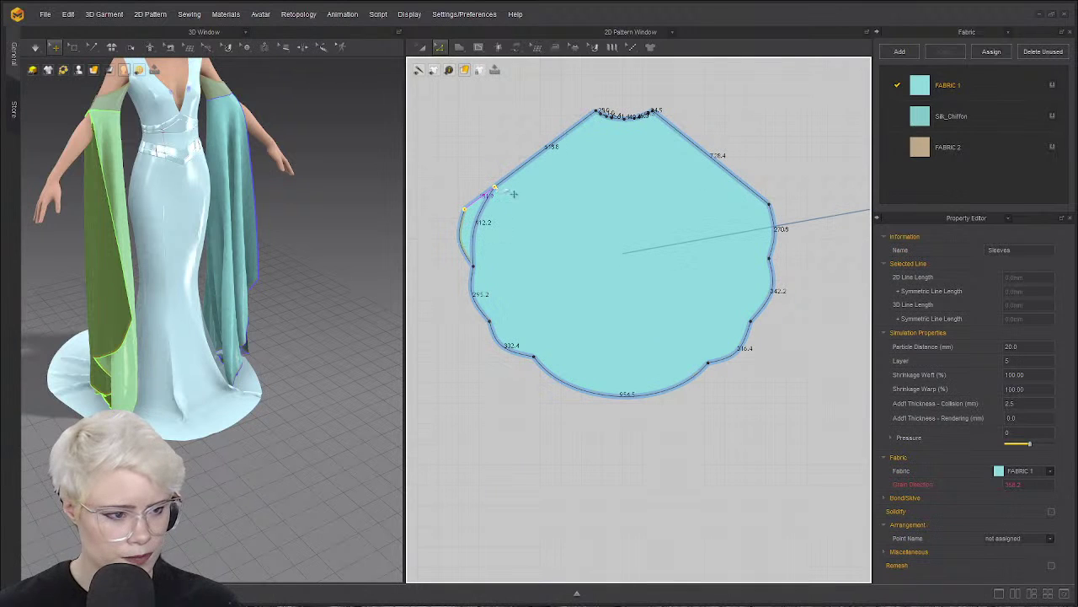
pyautogui.moveTo(769, 205); pyautogui.dragTo(727, 171)
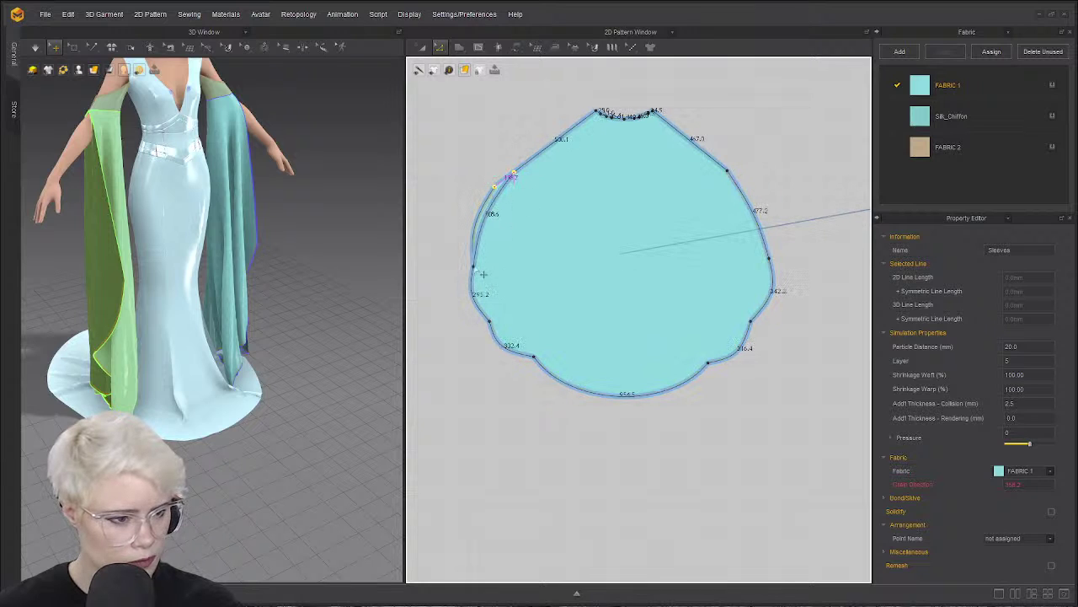
pyautogui.moveTo(474, 266); pyautogui.dragTo(513, 238)
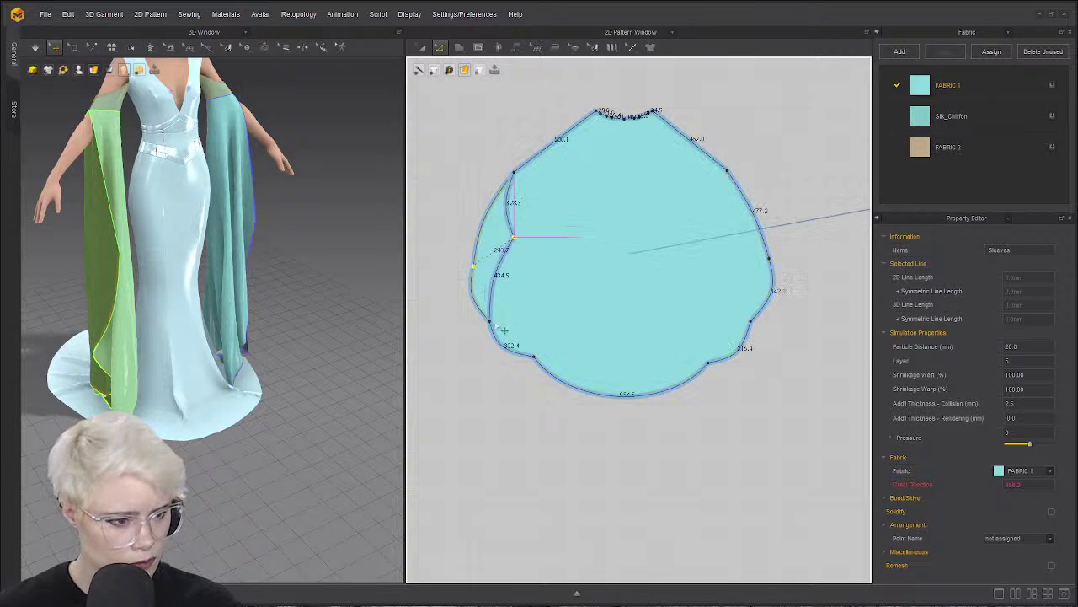
pyautogui.moveTo(490, 323); pyautogui.dragTo(523, 298)
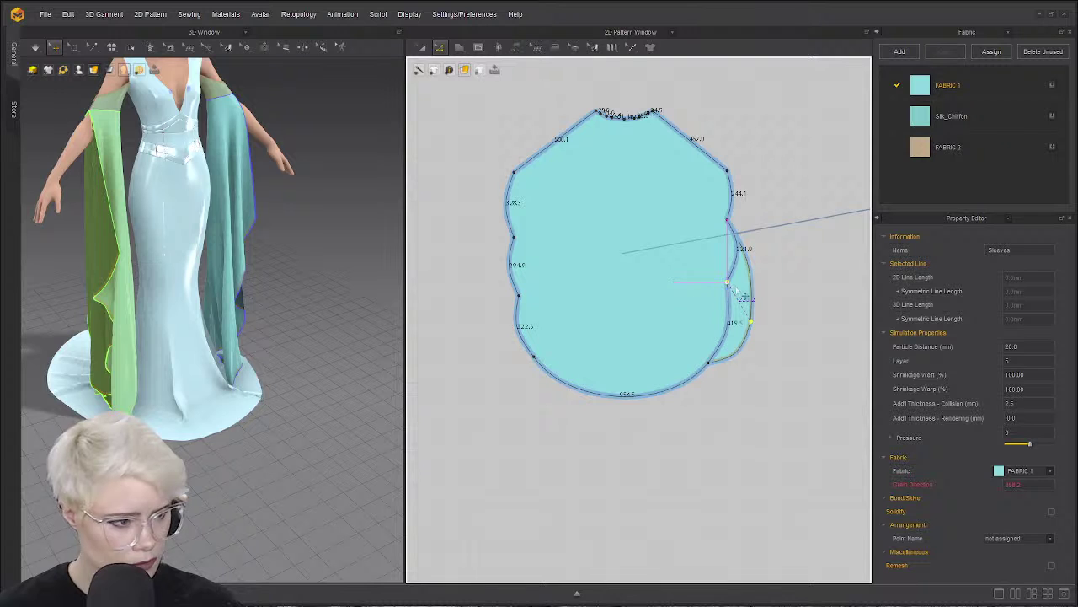
# Simulate the reshaped sleeves and check their cascading drape from the side and front.
pyautogui.moveTo(332, 337); pyautogui.dragTo(157, 294, button='right')
pyautogui.moveTo(157, 294); pyautogui.dragTo(220, 369, button='middle')
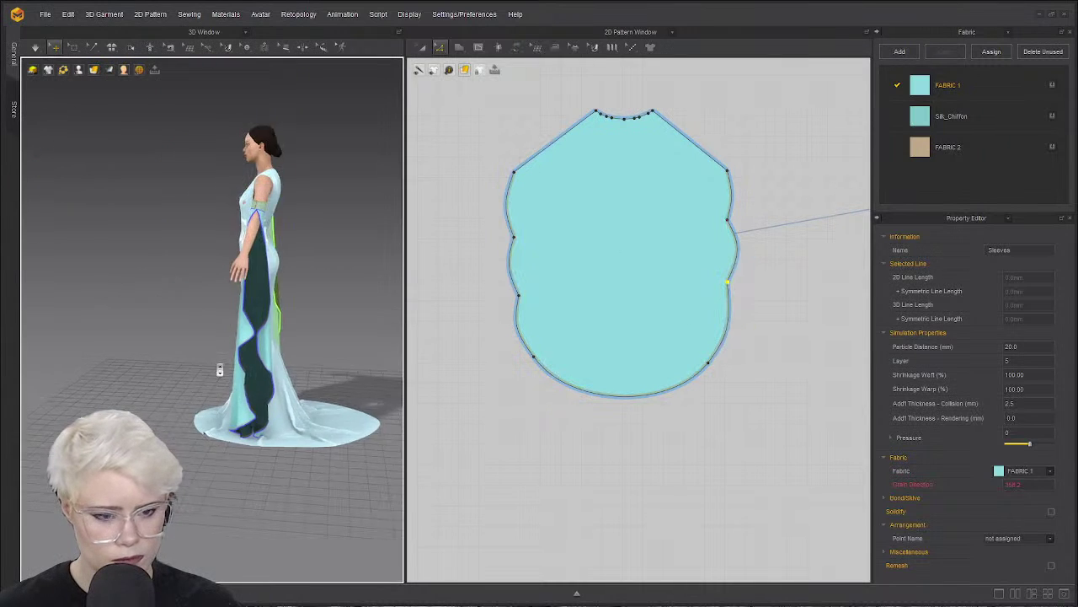
pyautogui.moveTo(219, 368); pyautogui.dragTo(285, 346, button='right')
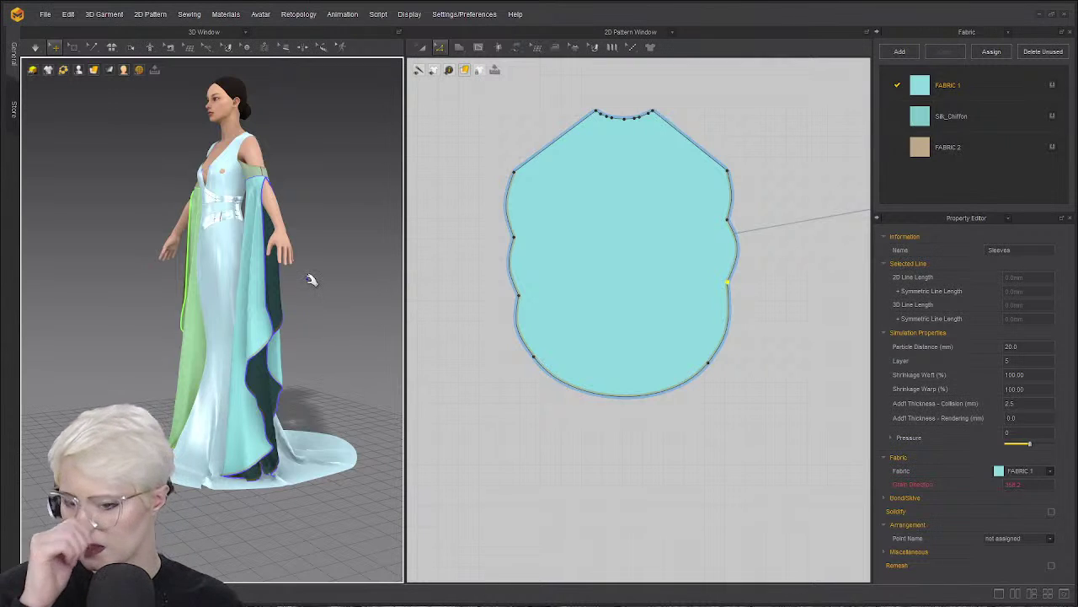
pyautogui.press('space')
pyautogui.rightClick(279, 316)
pyautogui.moveTo(489, 223); pyautogui.dragTo(833, 251)
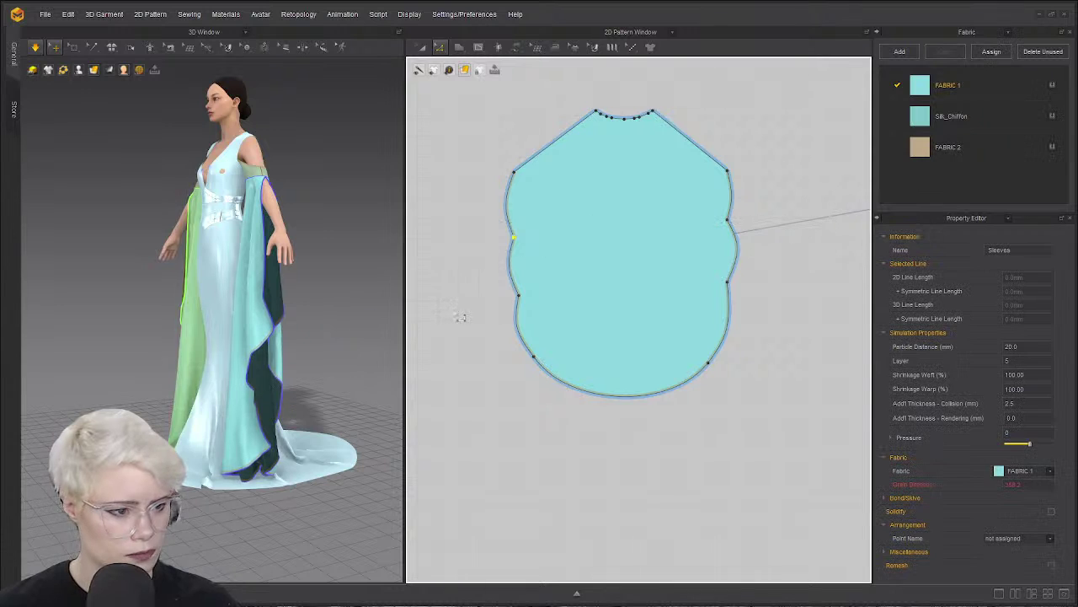
pyautogui.press('space')
pyautogui.moveTo(300, 322); pyautogui.dragTo(374, 320, button='right')
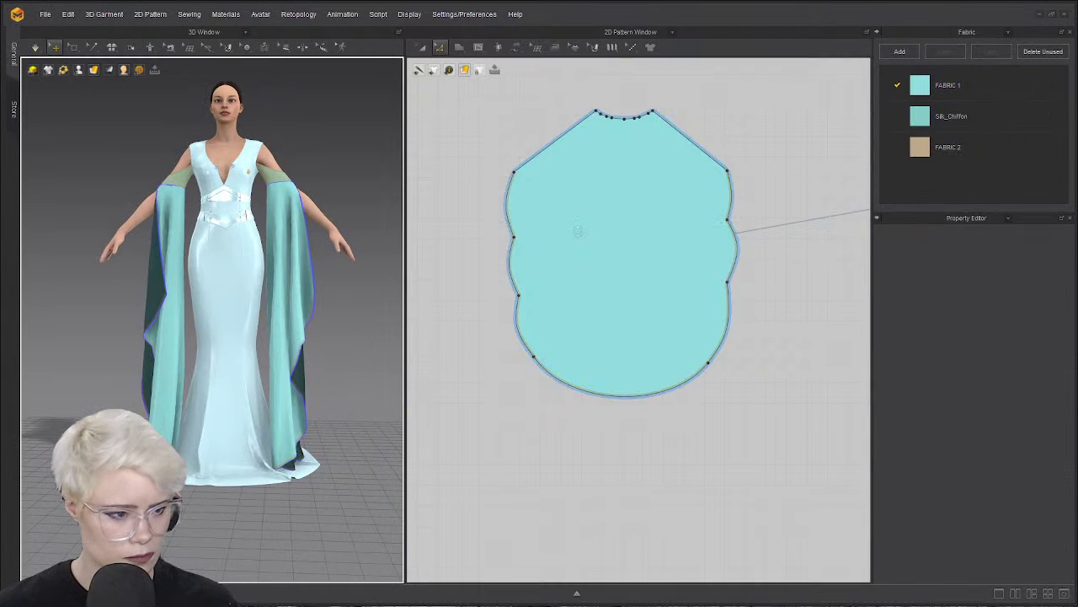
pyautogui.moveTo(339, 207); pyautogui.dragTo(374, 224, button='right')
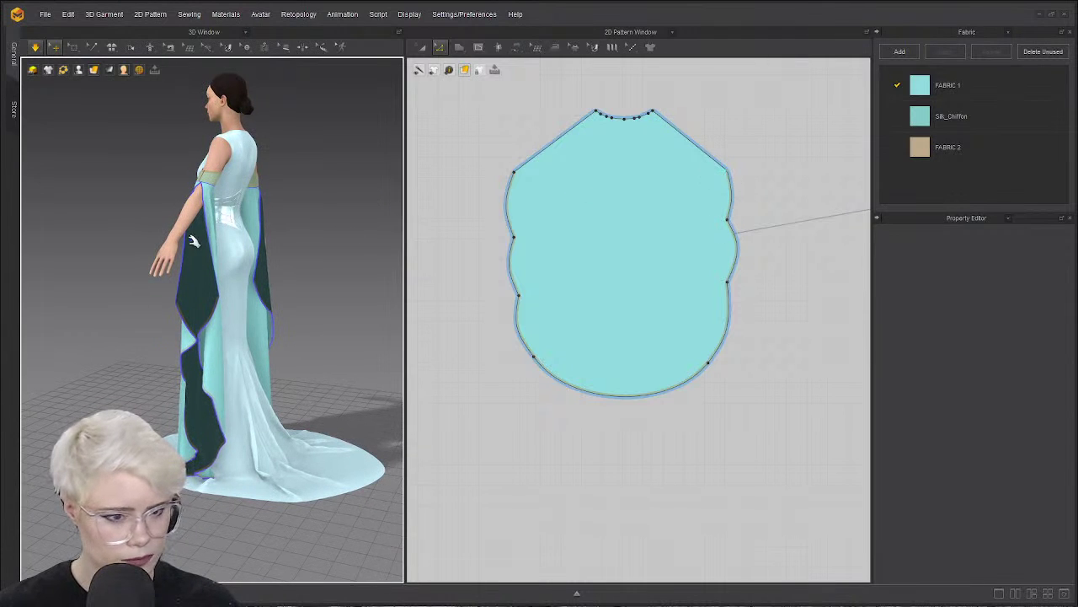
# Examine the scalloped outlines of both Sleeves patterns in the 2D pattern layout.
pyautogui.click(731, 190)
pyautogui.click(752, 153)
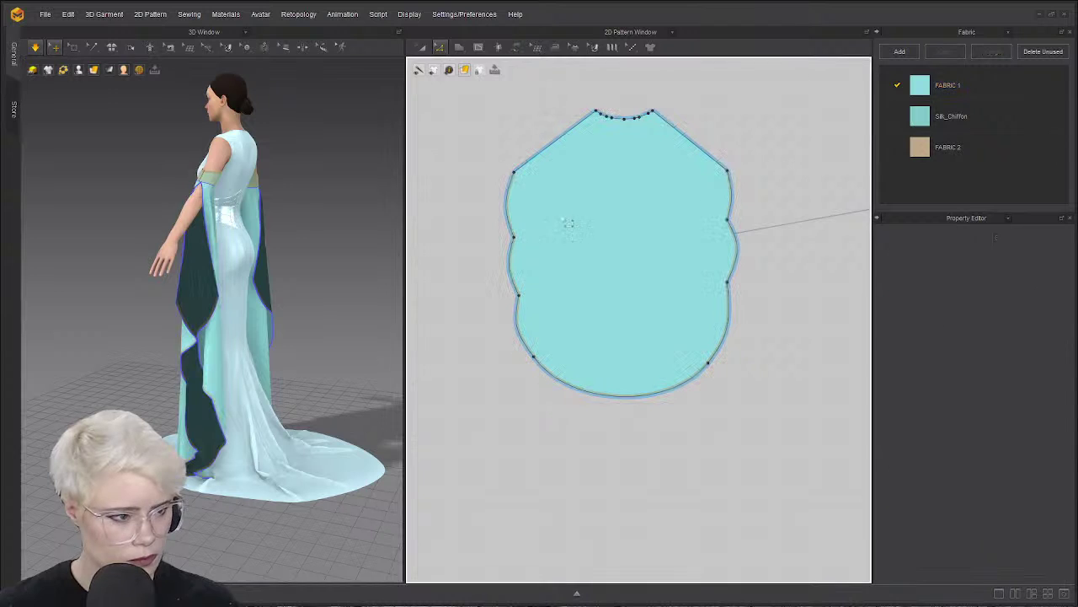
pyautogui.scroll(-3, 745, 213)
pyautogui.scroll(3, 502, 215)
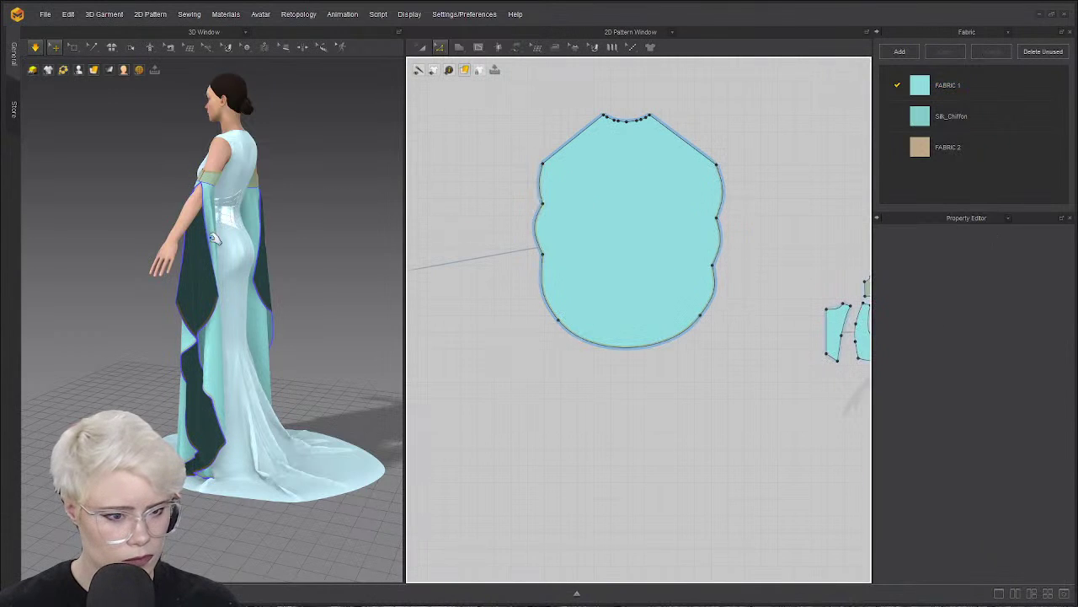
pyautogui.click(680, 210)
pyautogui.scroll(2, 544, 157)
pyautogui.click(719, 157)
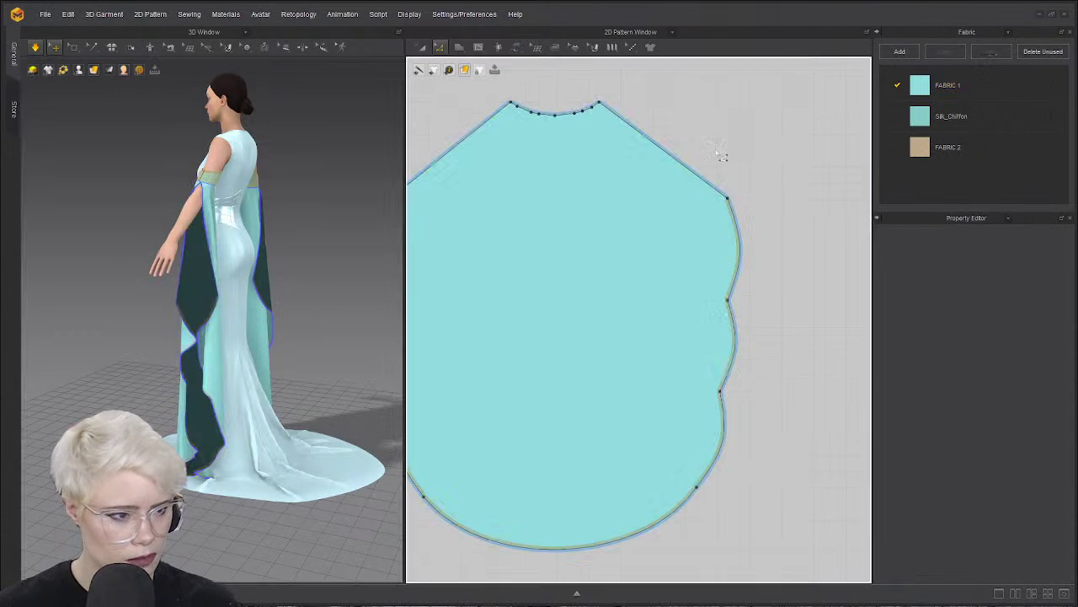
pyautogui.scroll(-3, 582, 143)
pyautogui.scroll(2, 614, 149)
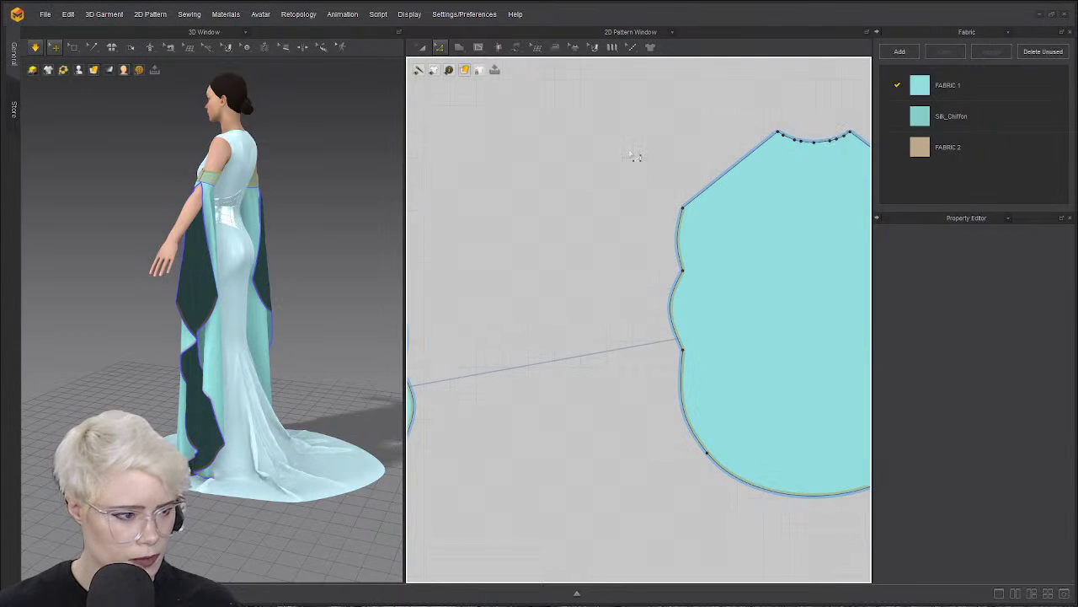
pyautogui.scroll(-3, 636, 157)
pyautogui.scroll(2, 574, 178)
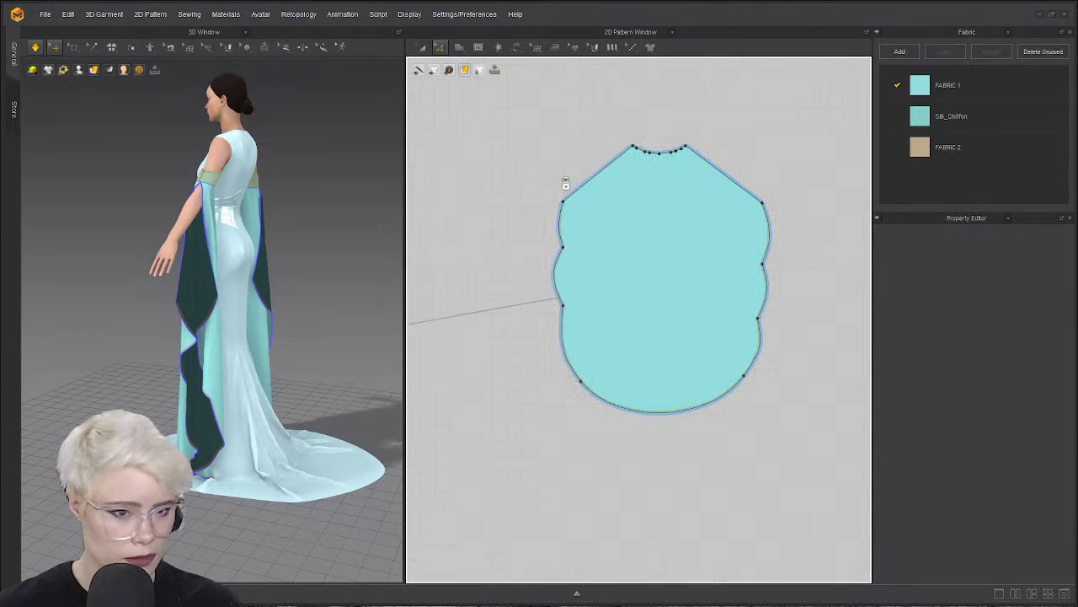
# Try to move the Sleeves pattern's left corner point inward along the slanted edge and shift the left scallop points upward.
pyautogui.scroll(1, 569, 203)
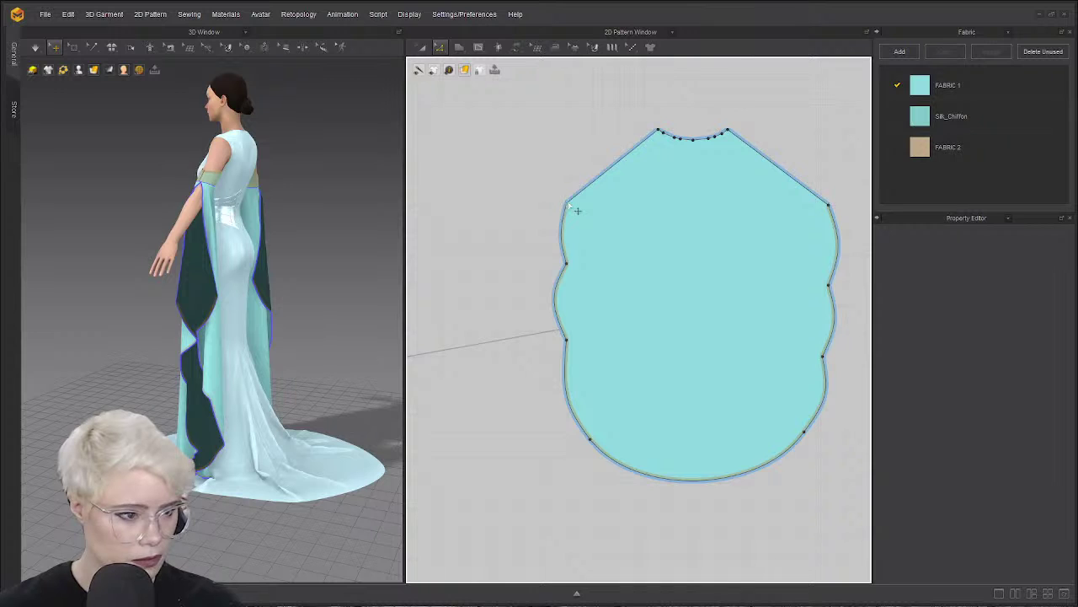
pyautogui.moveTo(568, 205); pyautogui.dragTo(588, 218)
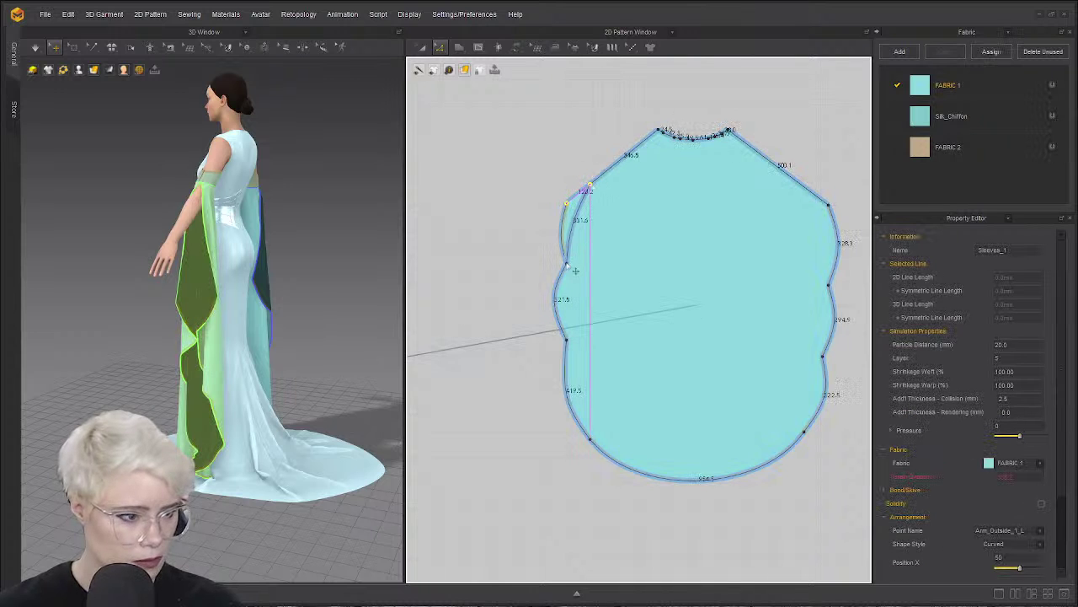
pyautogui.moveTo(574, 269); pyautogui.dragTo(581, 243)
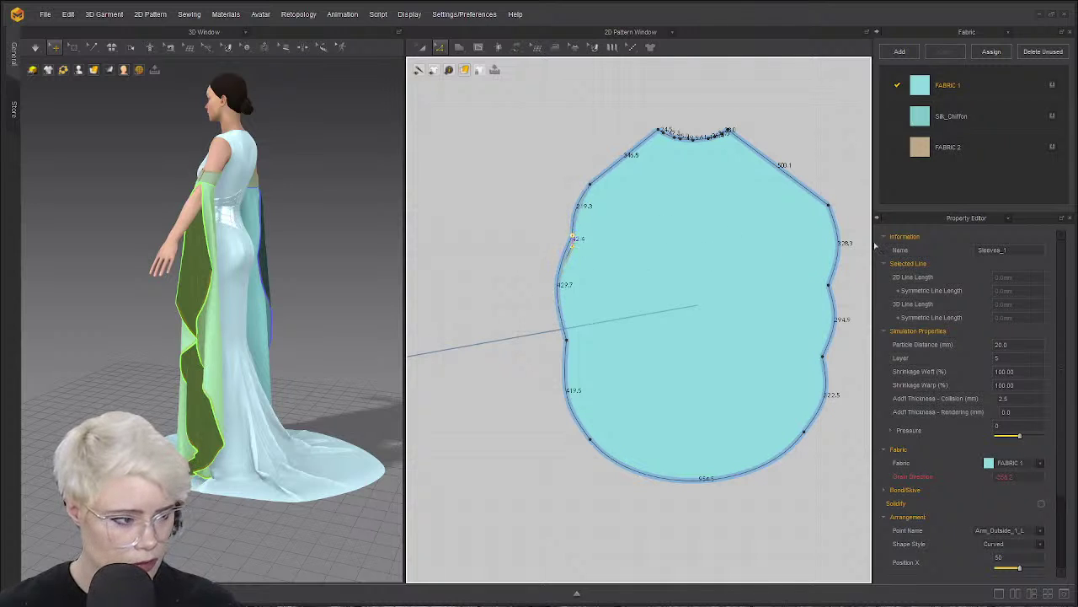
pyautogui.moveTo(573, 345); pyautogui.dragTo(574, 328)
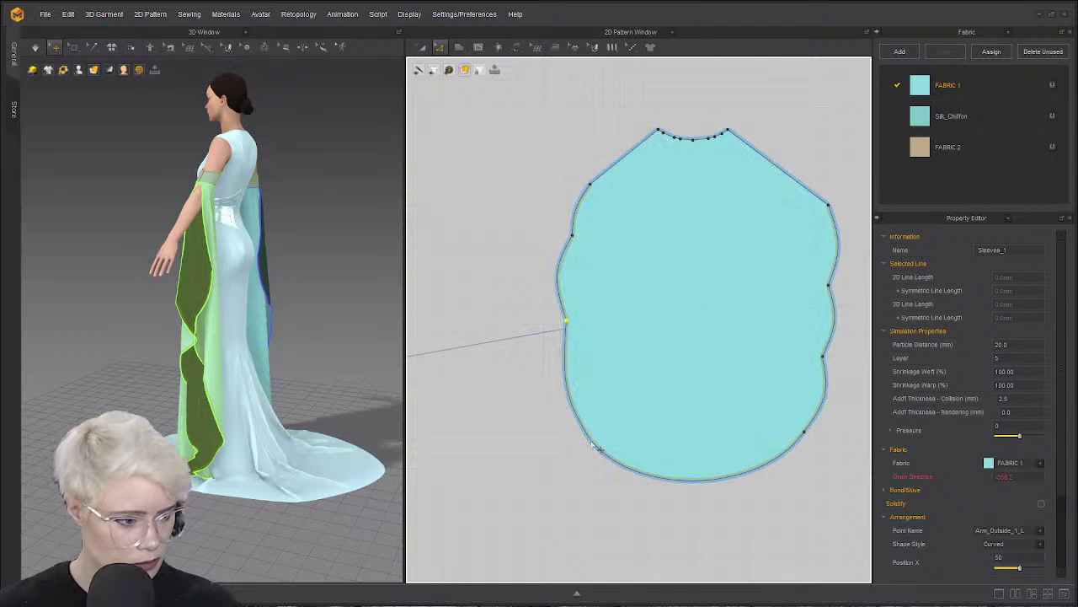
pyautogui.moveTo(593, 434); pyautogui.dragTo(591, 410)
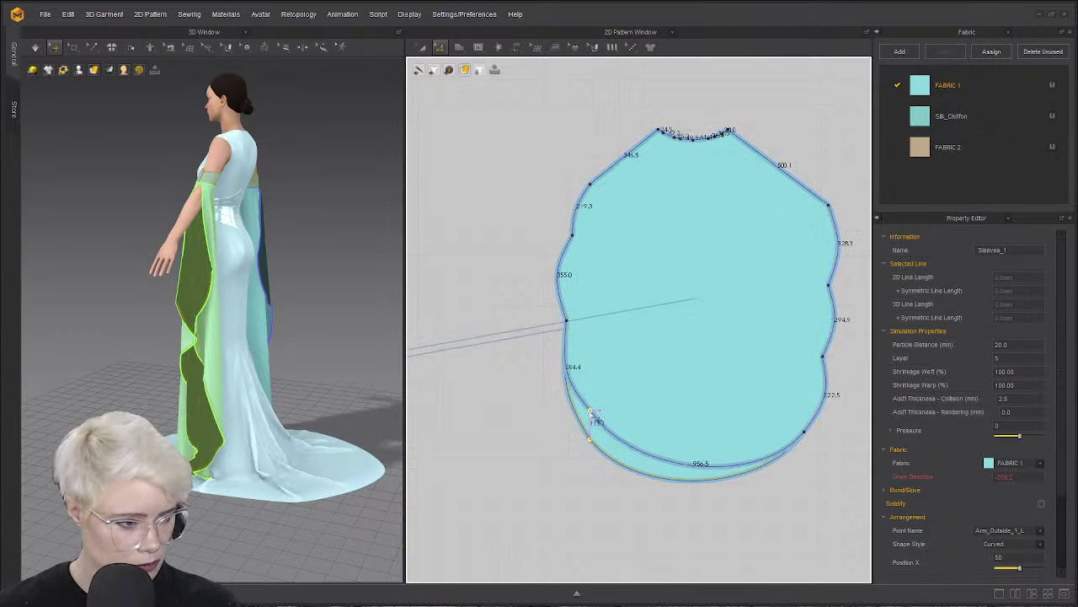
pyautogui.click(511, 382)
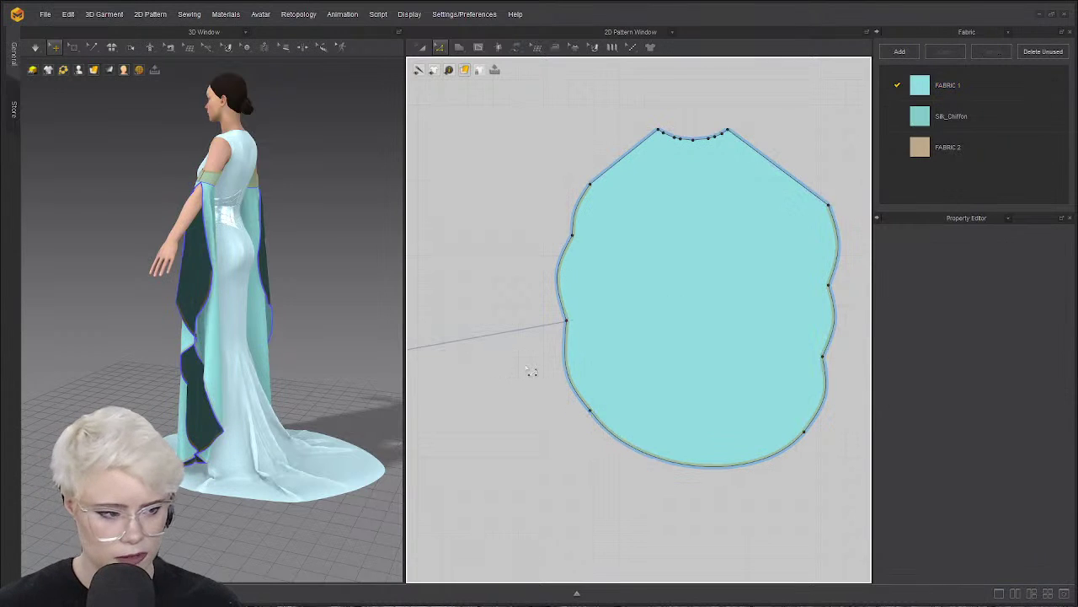
# Undo the last corner and scallop point moves on the left side of the Sleeves pattern.
pyautogui.hotkey('ctrl', 'z')
pyautogui.hotkey('ctrl', 'z')
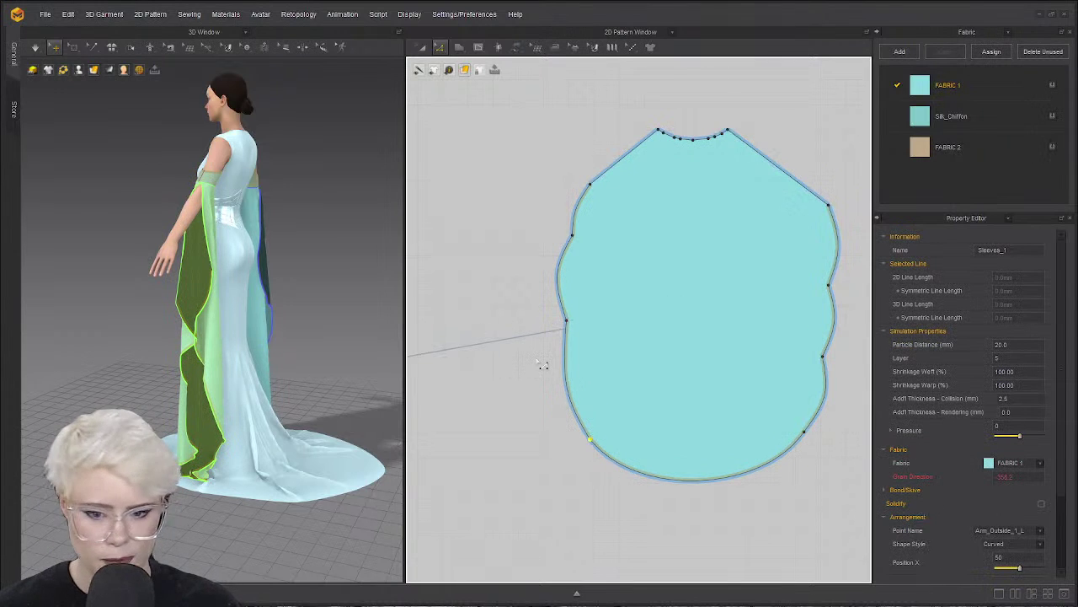
pyautogui.hotkey('ctrl', 'z')
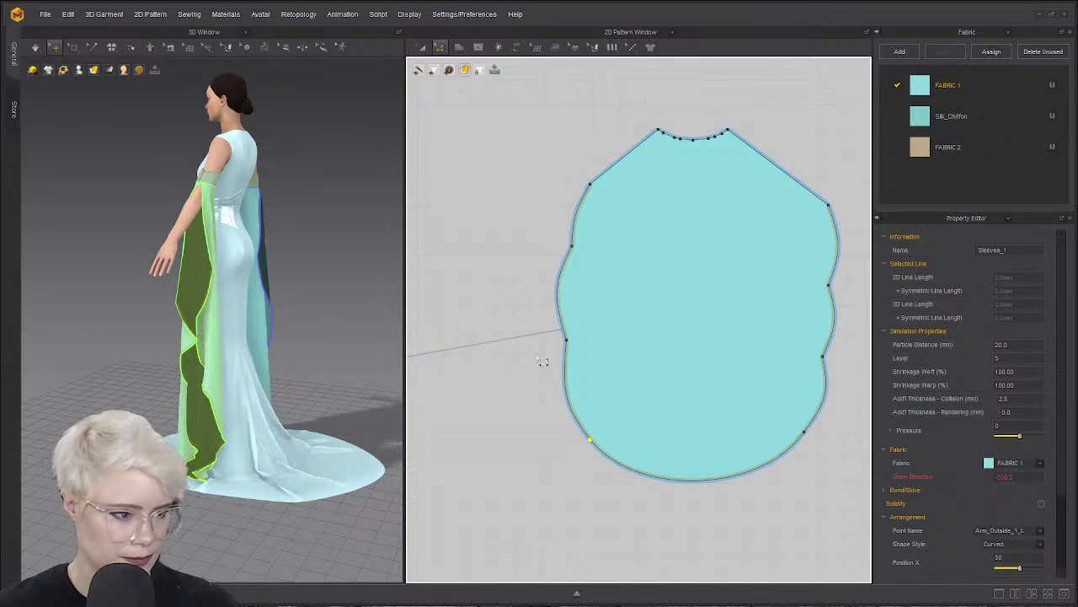
pyautogui.hotkey('ctrl', 'z')
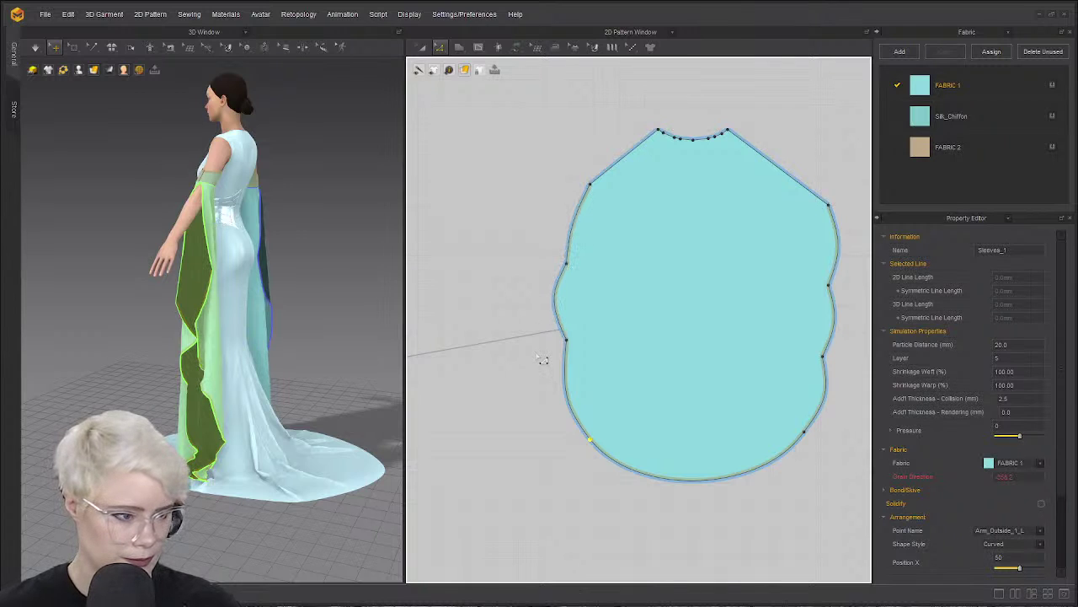
pyautogui.hotkey('ctrl', 'z')
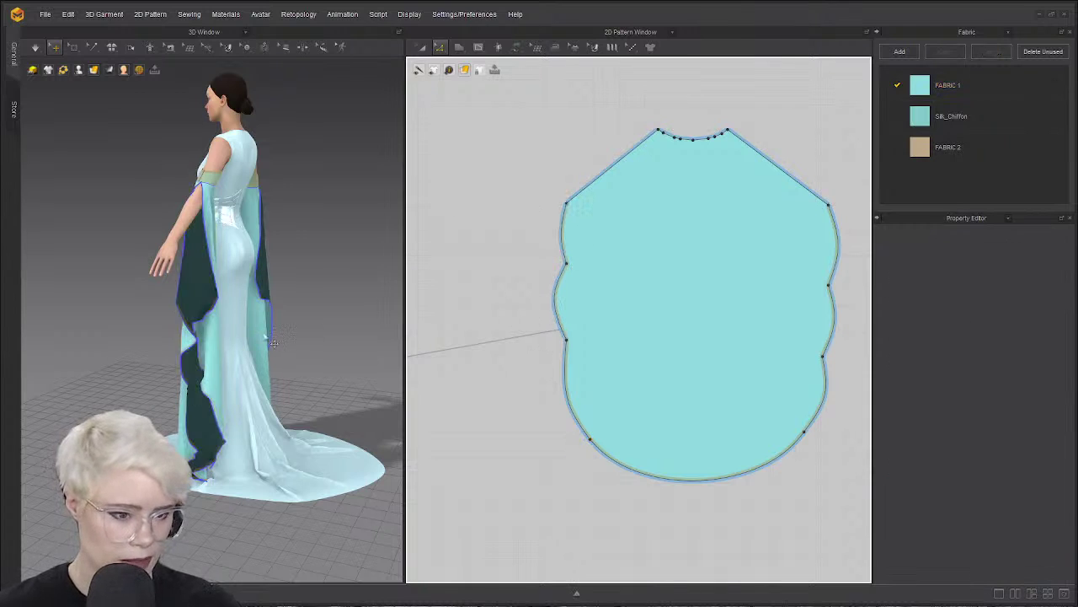
# Widen the seam taping on the three left scallop edges of the Sleeves pattern to 20 mm.
pyautogui.moveTo(181, 389); pyautogui.dragTo(254, 359, button='right')
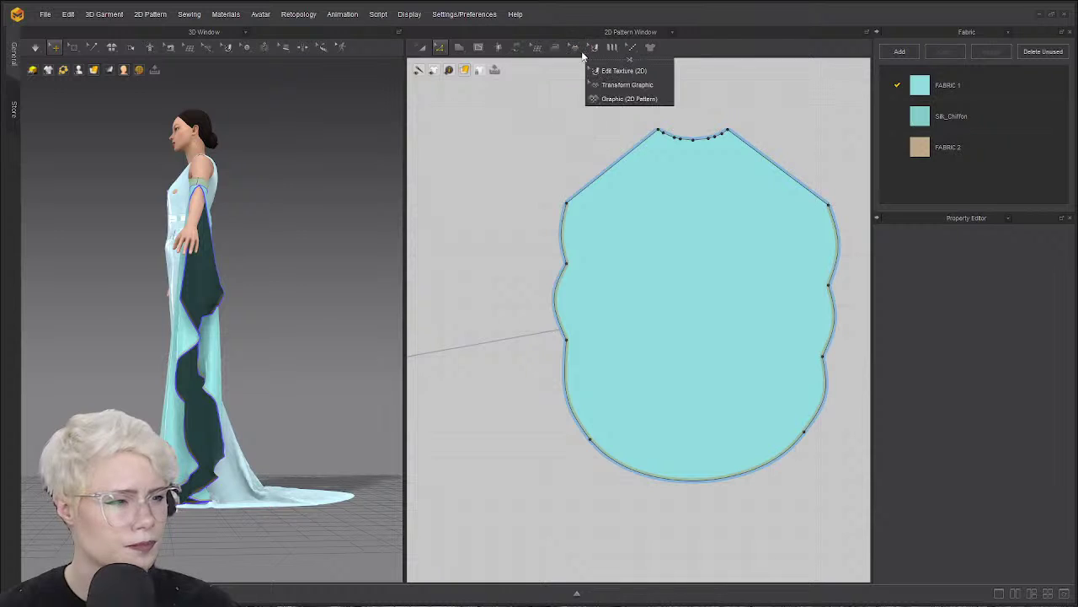
pyautogui.click(575, 48)
pyautogui.click(566, 244)
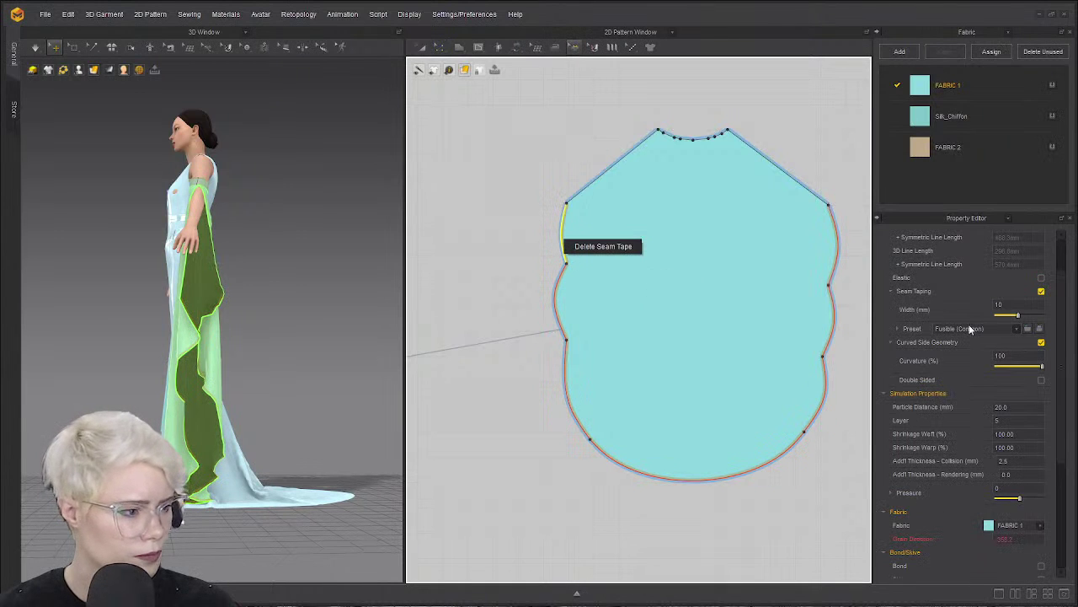
pyautogui.moveTo(1013, 317); pyautogui.dragTo(1055, 315)
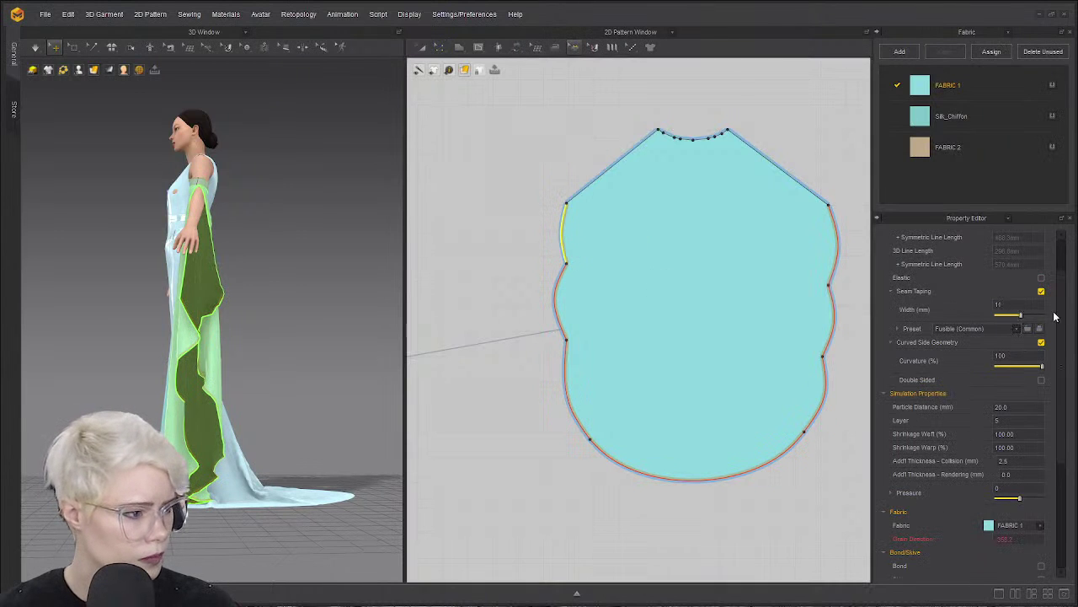
pyautogui.click(569, 284)
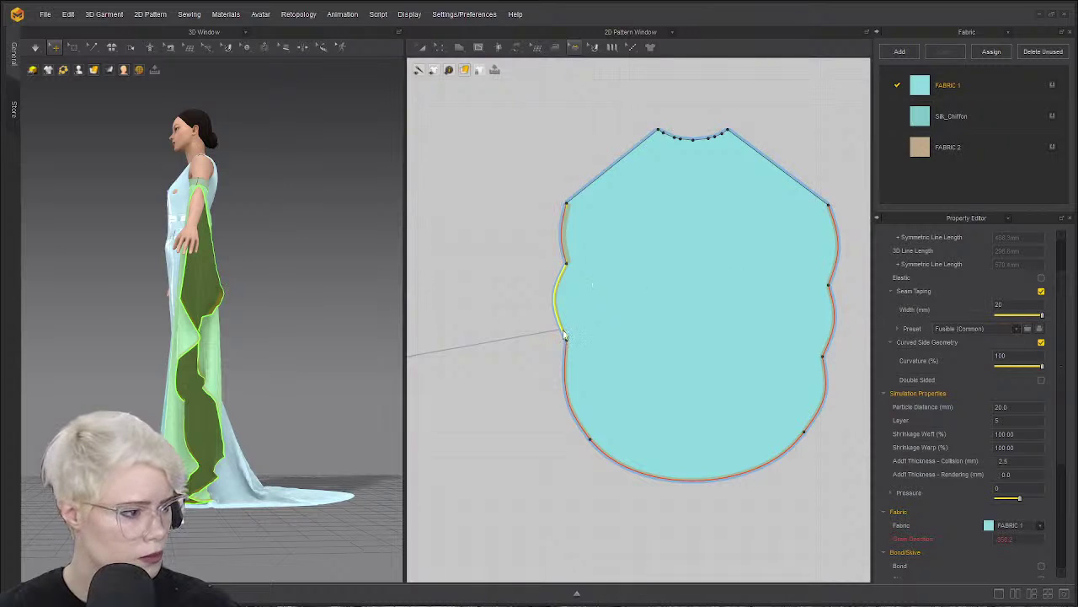
pyautogui.click(566, 361)
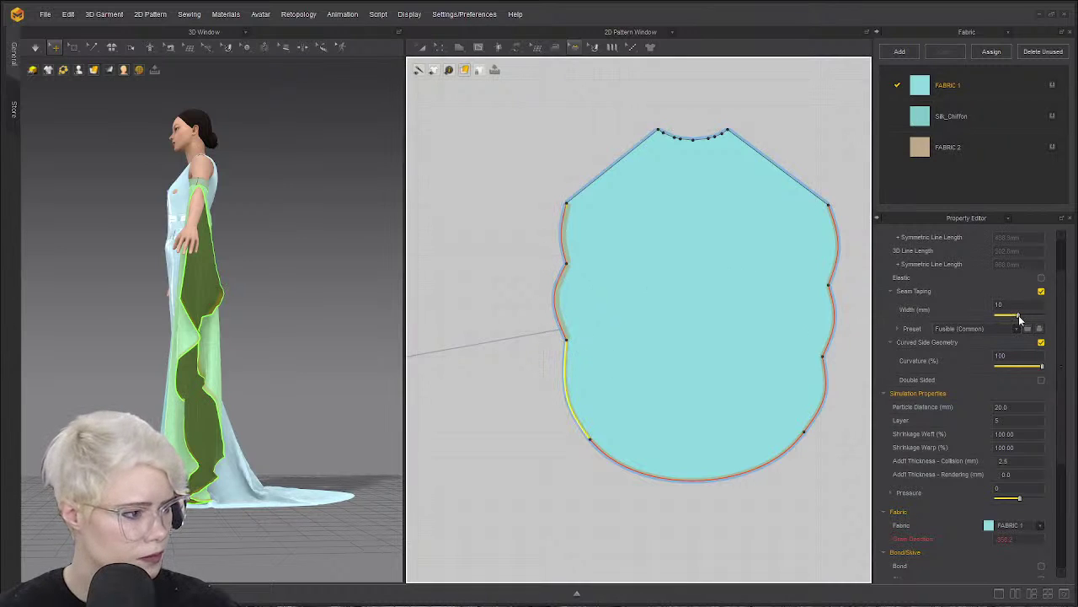
pyautogui.moveTo(1020, 317); pyautogui.dragTo(1045, 317)
# Set the seam taping width to 20 mm on the Sleeves pattern's bottom hem and right scallop edges.
pyautogui.click(805, 441)
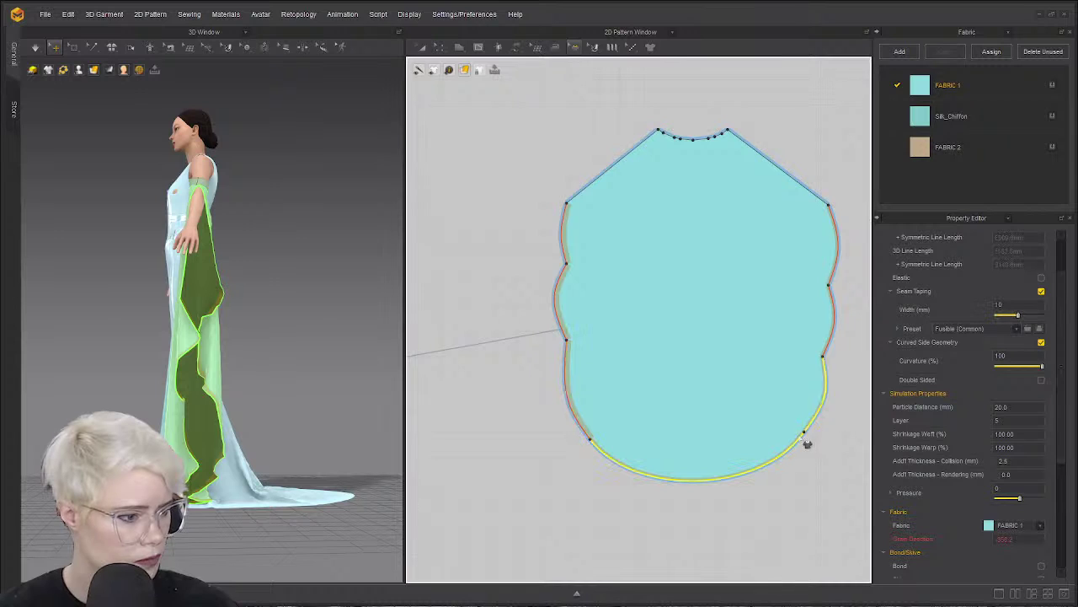
pyautogui.keyDown('shift'); pyautogui.click(840, 279); pyautogui.keyUp('shift')
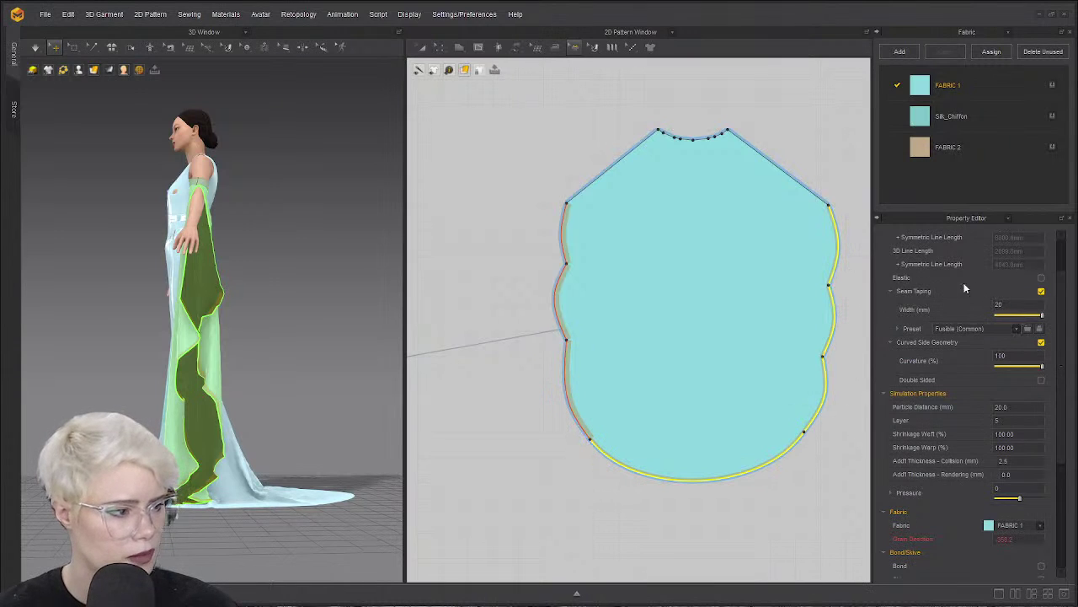
pyautogui.click(783, 152)
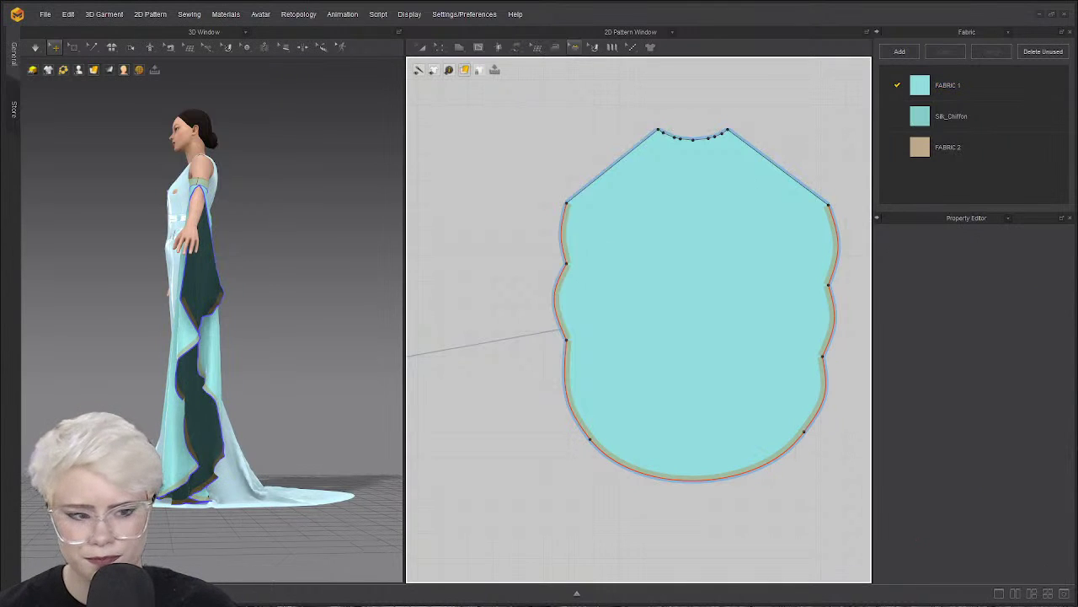
# Simulate the sleeves with the wider seam taping and check their drape from the front and the side.
pyautogui.moveTo(110, 371); pyautogui.dragTo(196, 399, button='right')
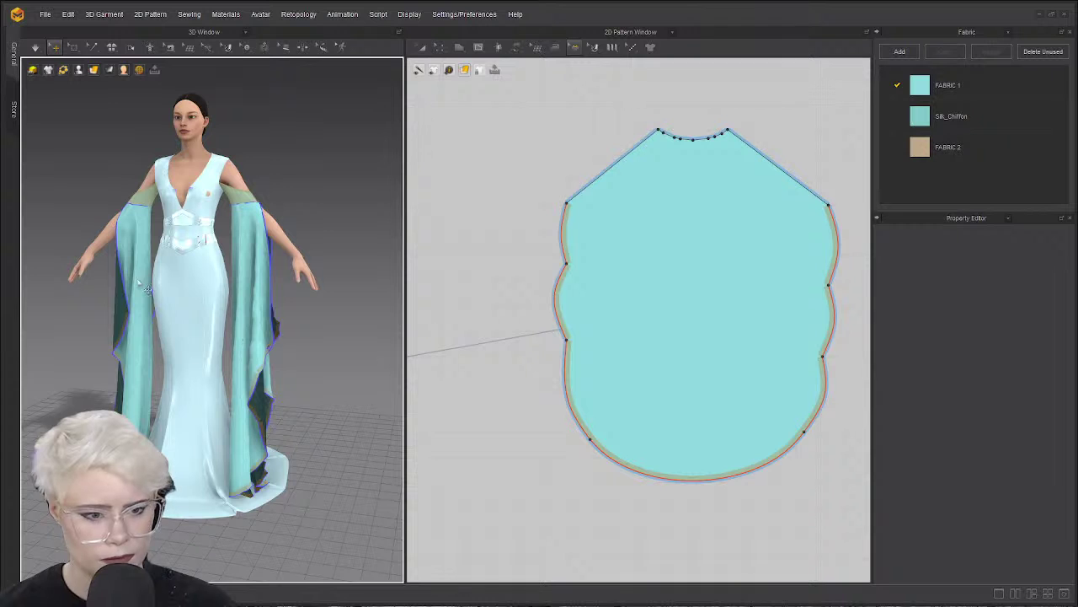
pyautogui.press('space')
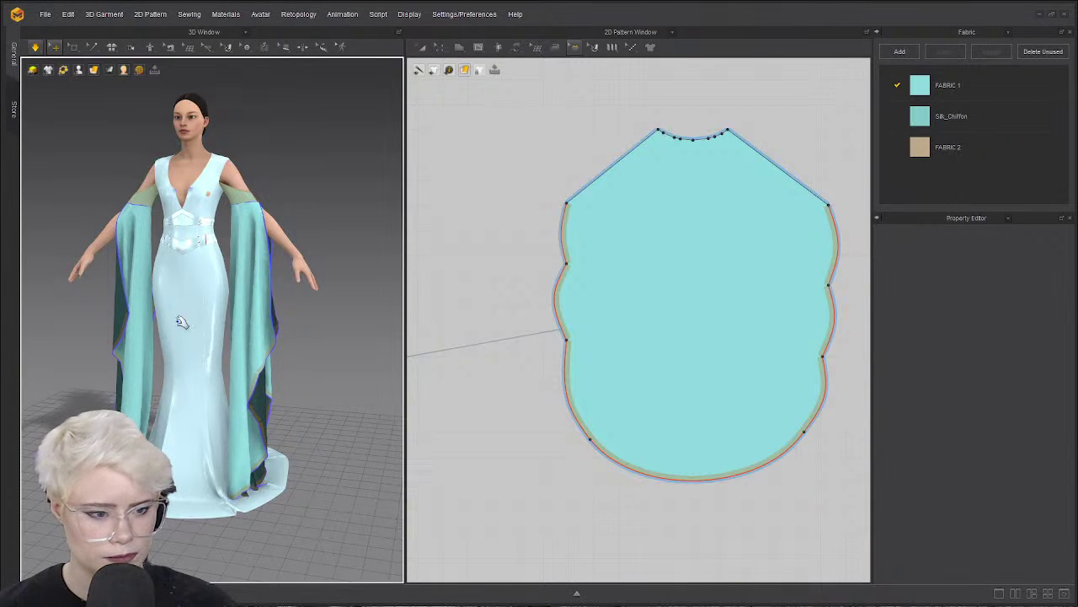
pyautogui.moveTo(179, 322); pyautogui.dragTo(49, 325, button='right')
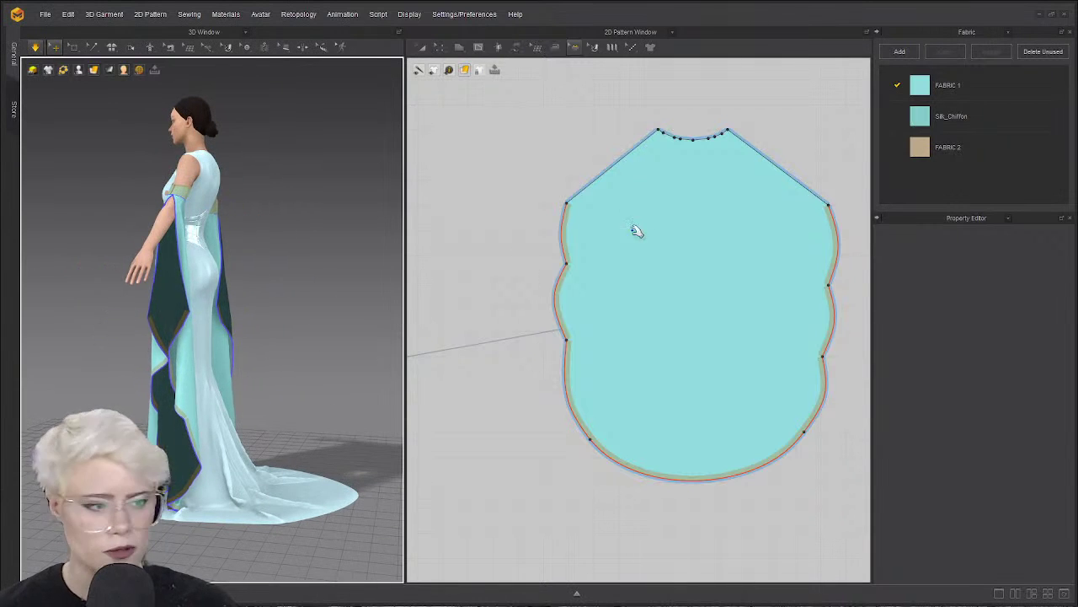
# Add 10 mm seam taping to both slanted upper edges of the Sleeves pattern.
pyautogui.click(620, 167)
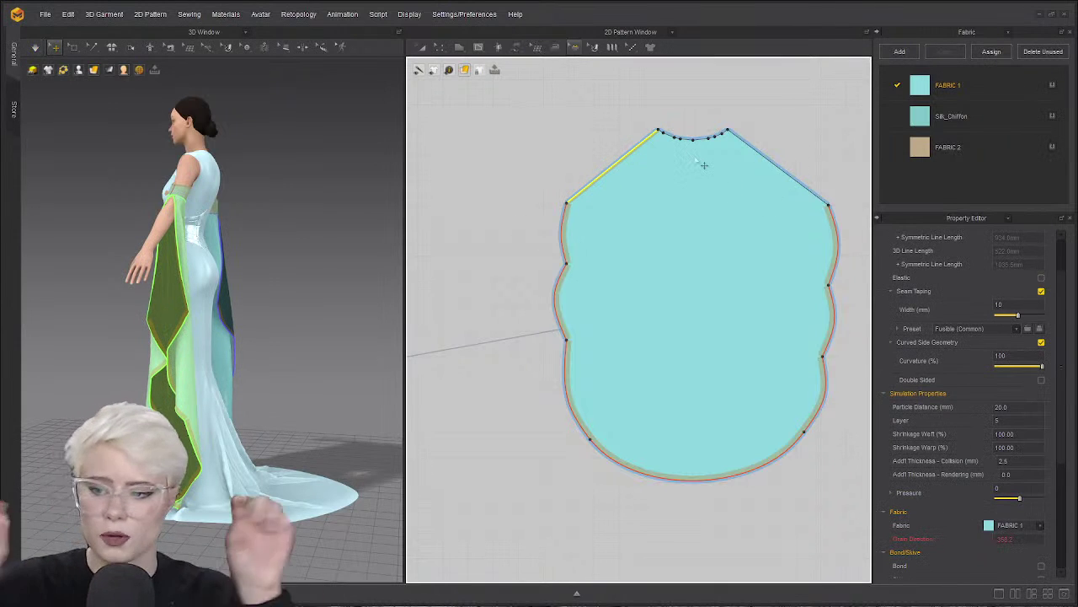
pyautogui.click(632, 131)
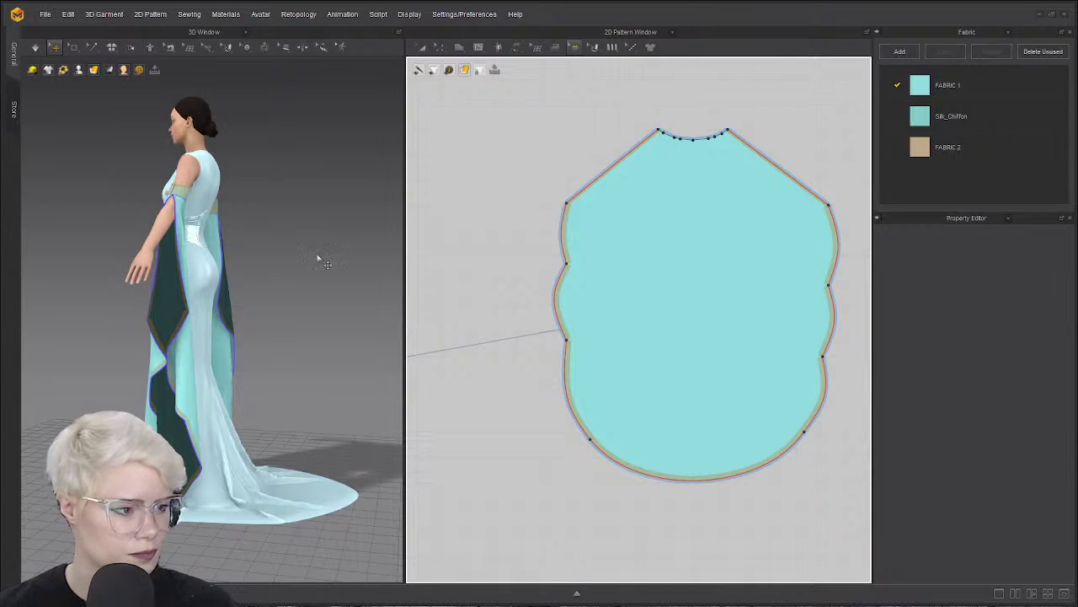
pyautogui.moveTo(317, 258)
pyautogui.mouseDown(button='right')
pyautogui.moveTo(275, 279)
pyautogui.moveTo(311, 268)
pyautogui.mouseUp(button='right')
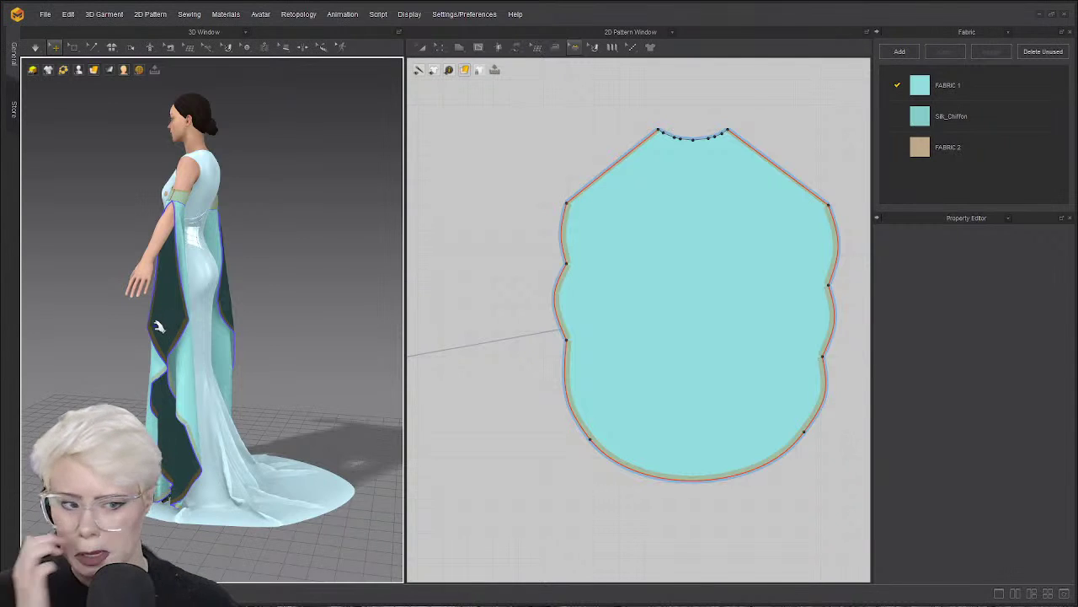
# Simulate the garment while pulling the sleeve's hem outward and back, and check the sleeves' drape from behind.
pyautogui.moveTo(123, 330); pyautogui.dragTo(96, 305)
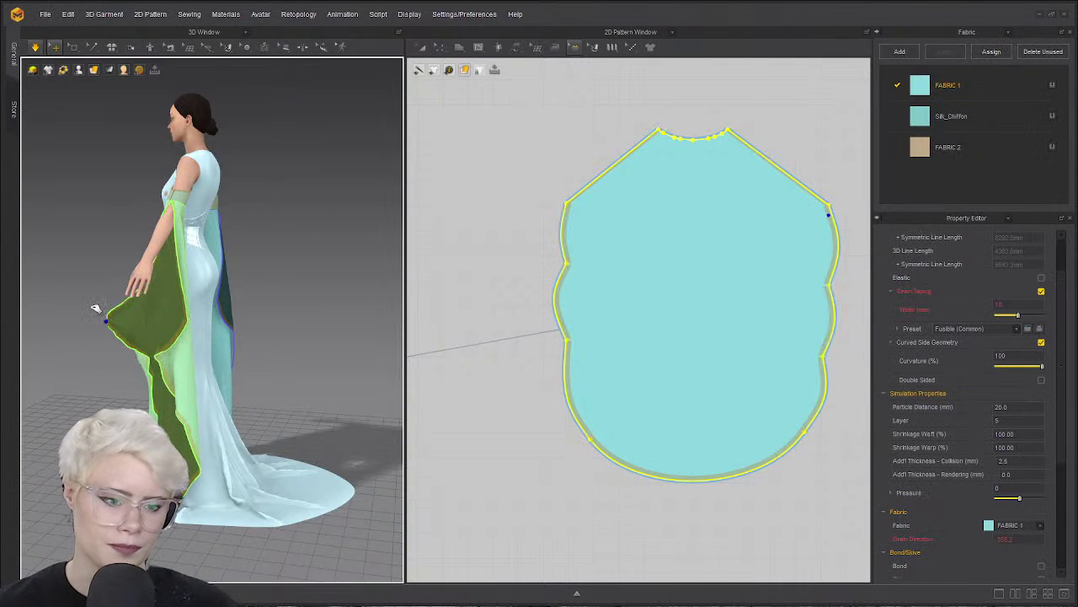
pyautogui.moveTo(197, 313); pyautogui.dragTo(223, 305)
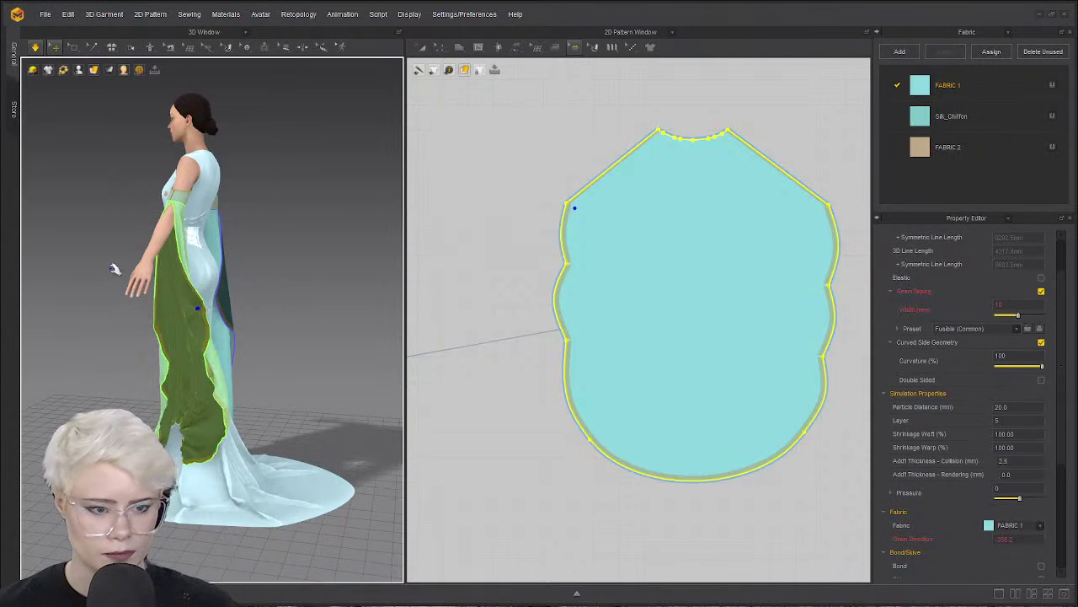
pyautogui.moveTo(116, 270); pyautogui.dragTo(153, 272, button='right')
pyautogui.press('space')
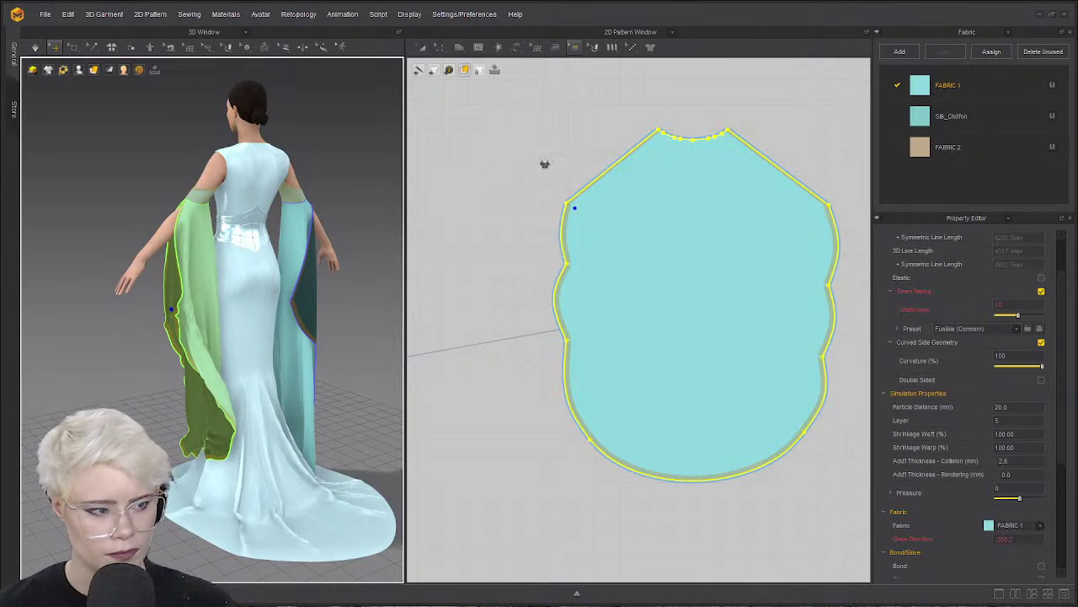
pyautogui.click(544, 164)
pyautogui.scroll(3, 253, 290)
pyautogui.scroll(-3, 357, 295)
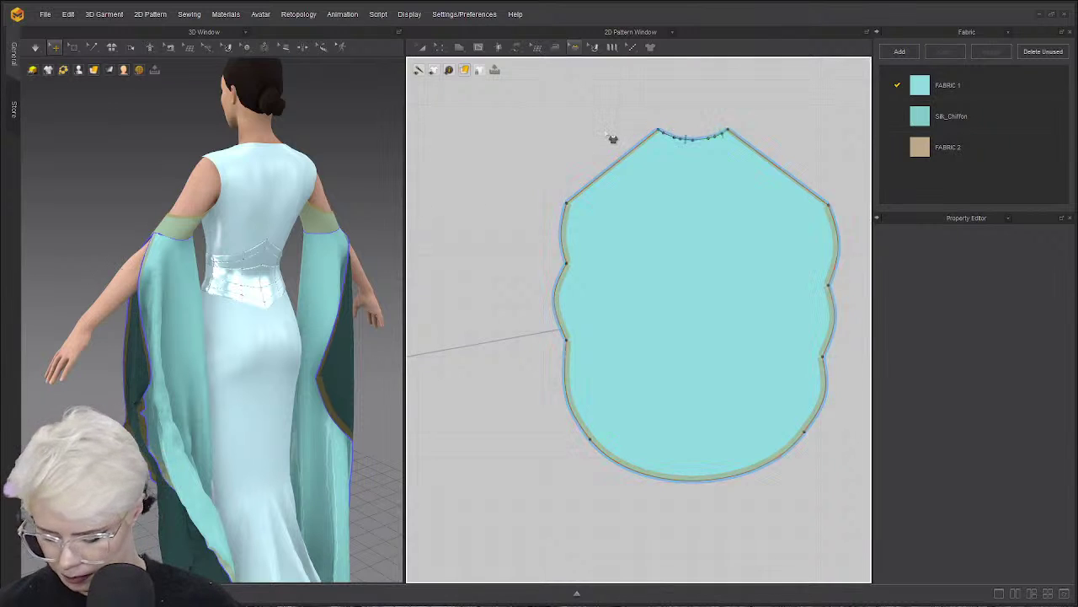
# Try to split the Sleeves pattern's left slanted edge near its upper end with the Split Line command.
pyautogui.press('z')
pyautogui.scroll(3, 613, 140)
pyautogui.press('a')
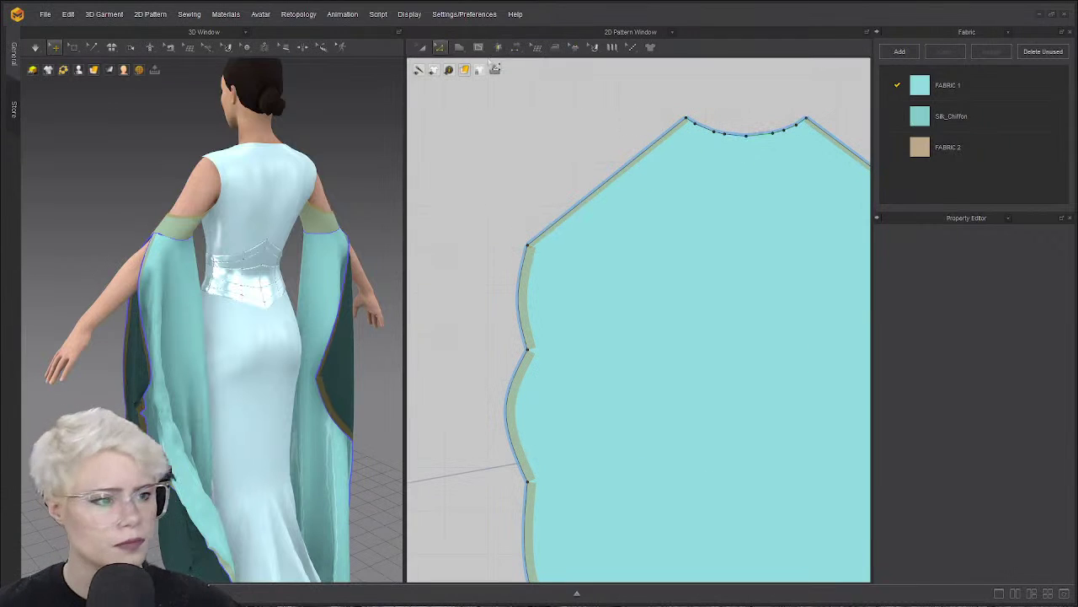
pyautogui.click(614, 175)
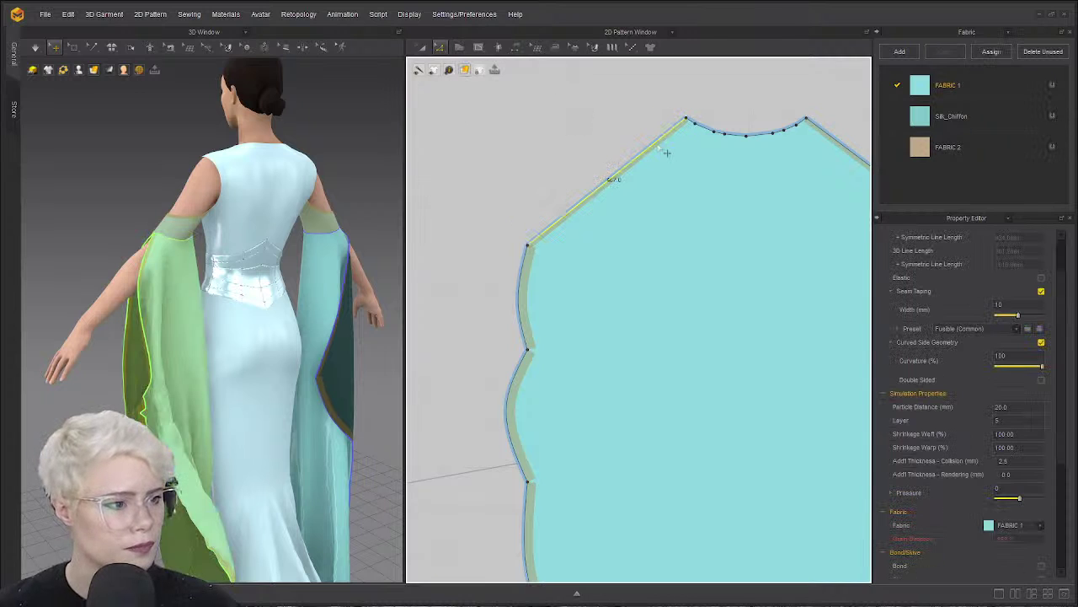
pyautogui.rightClick(667, 156)
pyautogui.click(724, 214)
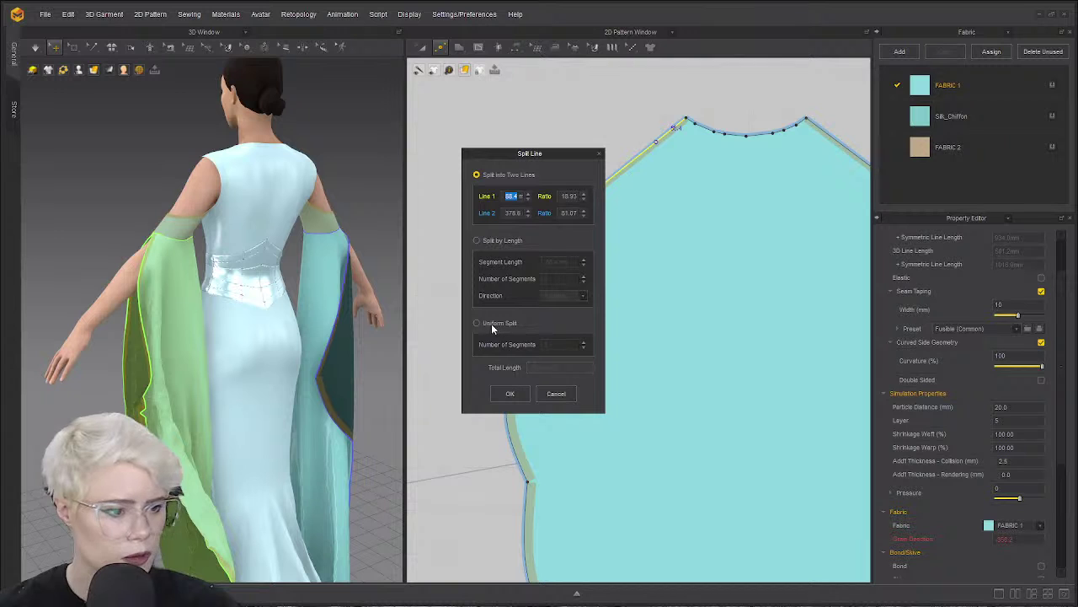
pyautogui.click(509, 393)
pyautogui.click(522, 324)
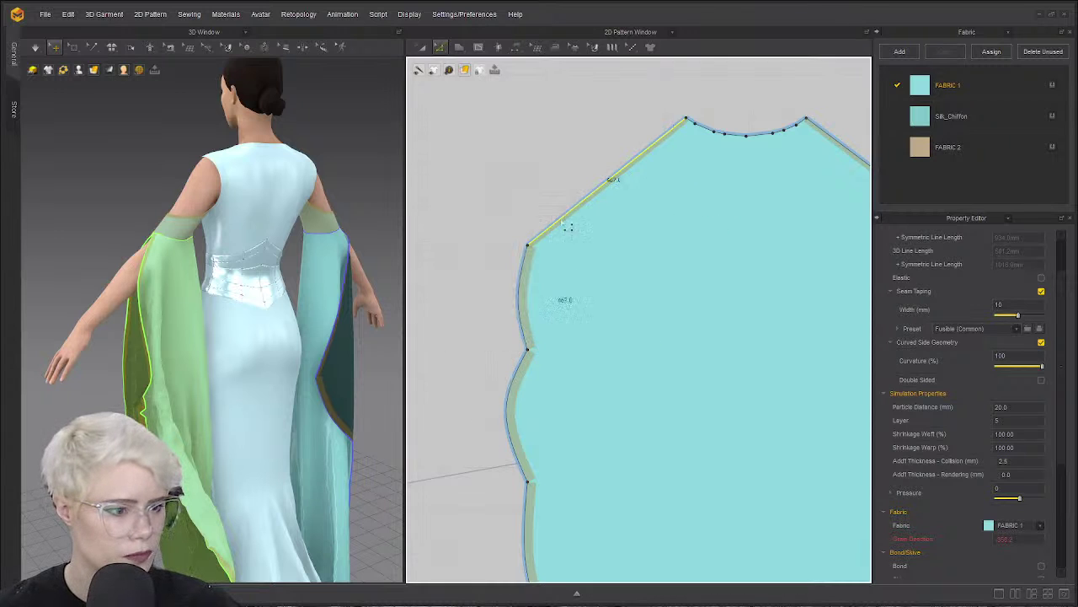
# Split the Sleeves pattern's left slanted edge into two lines with Line 1 at 88 mm from its upper end.
pyautogui.scroll(3, 609, 150)
pyautogui.rightClick(666, 194)
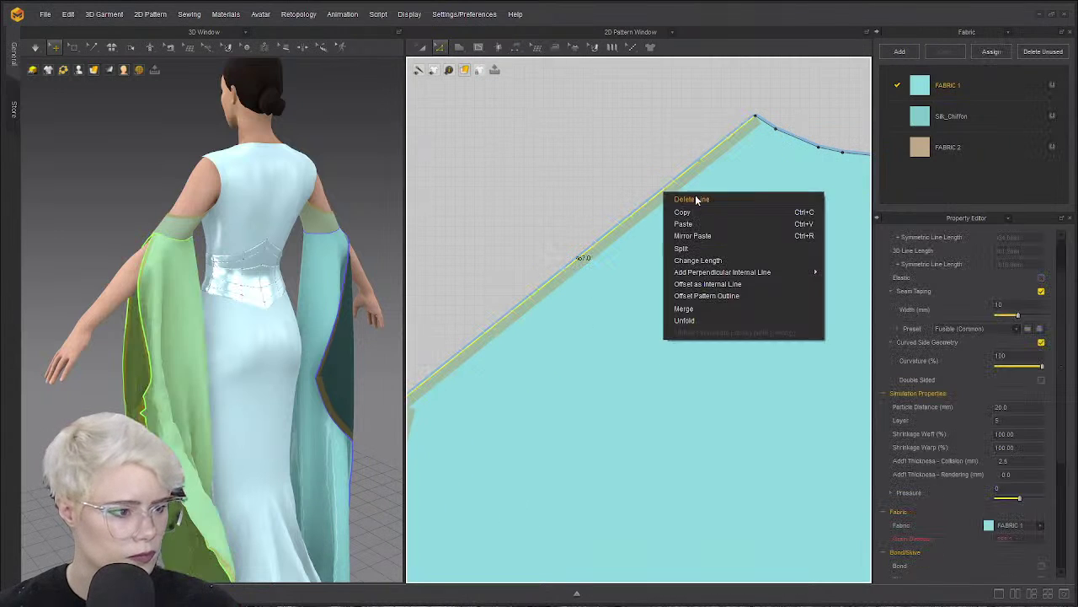
pyautogui.click(692, 249)
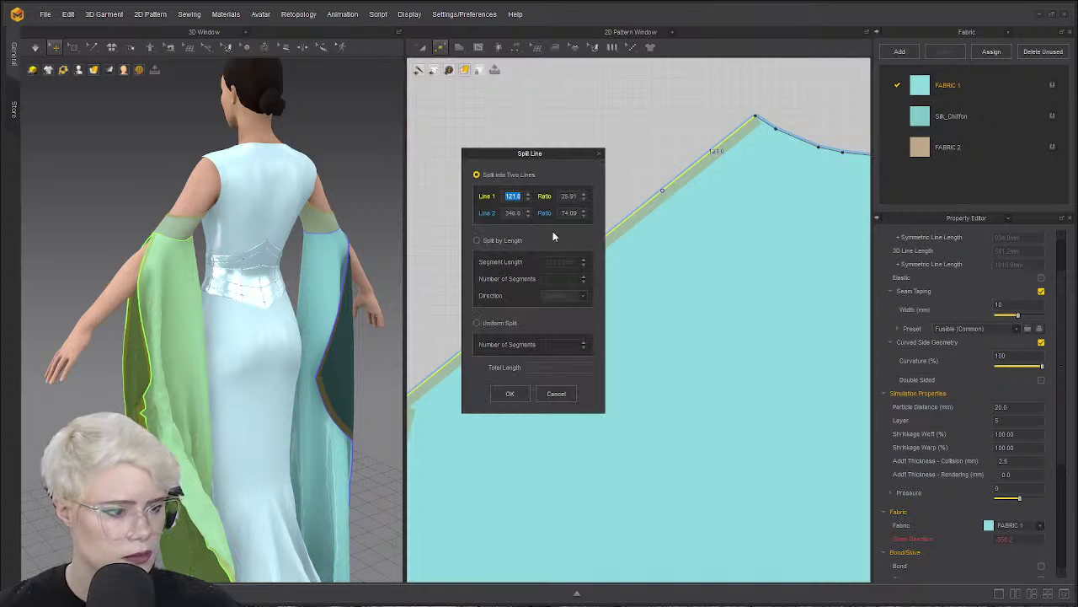
pyautogui.write('88')
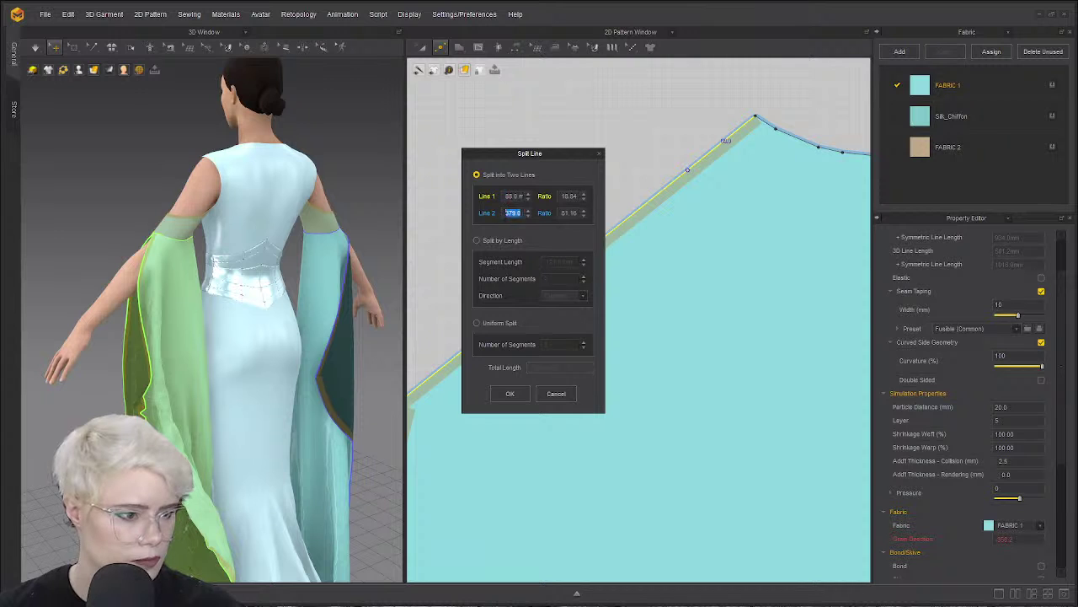
pyautogui.click(510, 393)
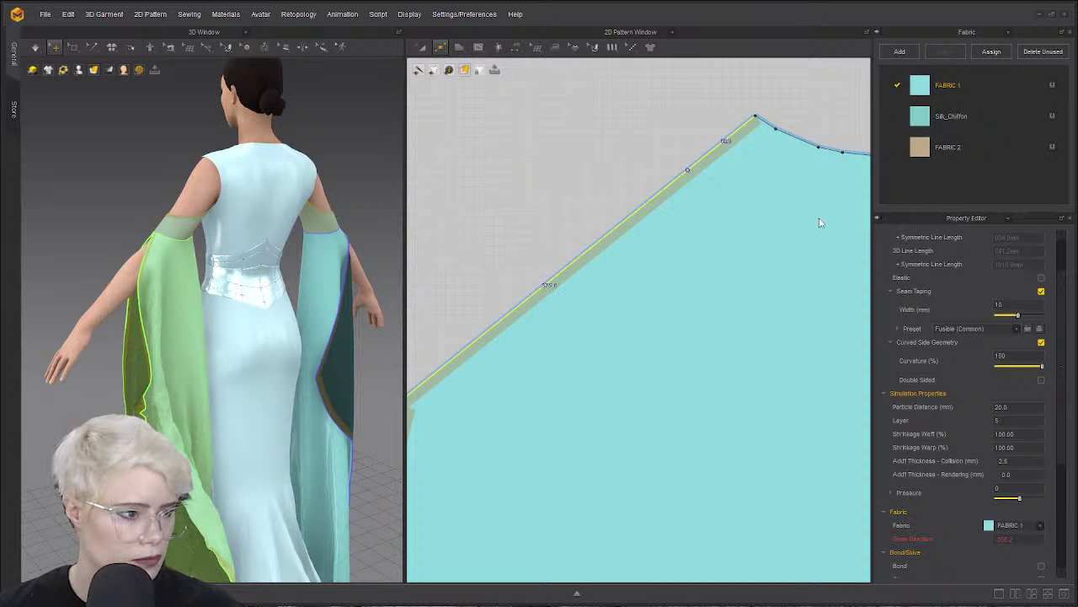
# Split the Sleeves pattern's right slanted edge into two lines with Line 1 at 88 mm to match the other side.
pyautogui.scroll(-5, 822, 222)
pyautogui.moveTo(839, 196); pyautogui.dragTo(652, 188, button='middle')
pyautogui.scroll(2, 718, 189)
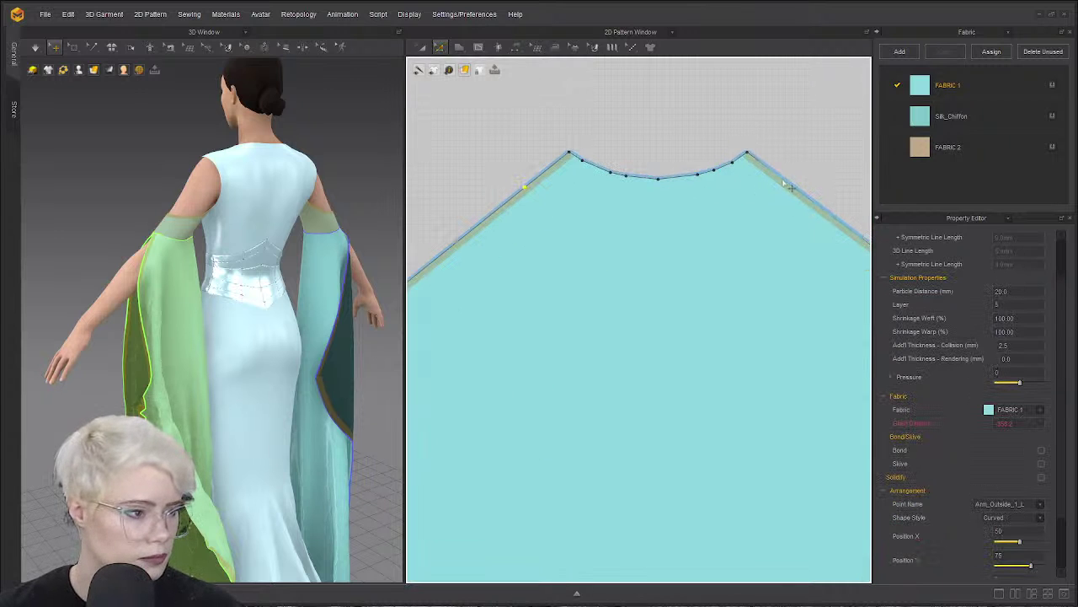
pyautogui.click(790, 188)
pyautogui.rightClick(797, 194)
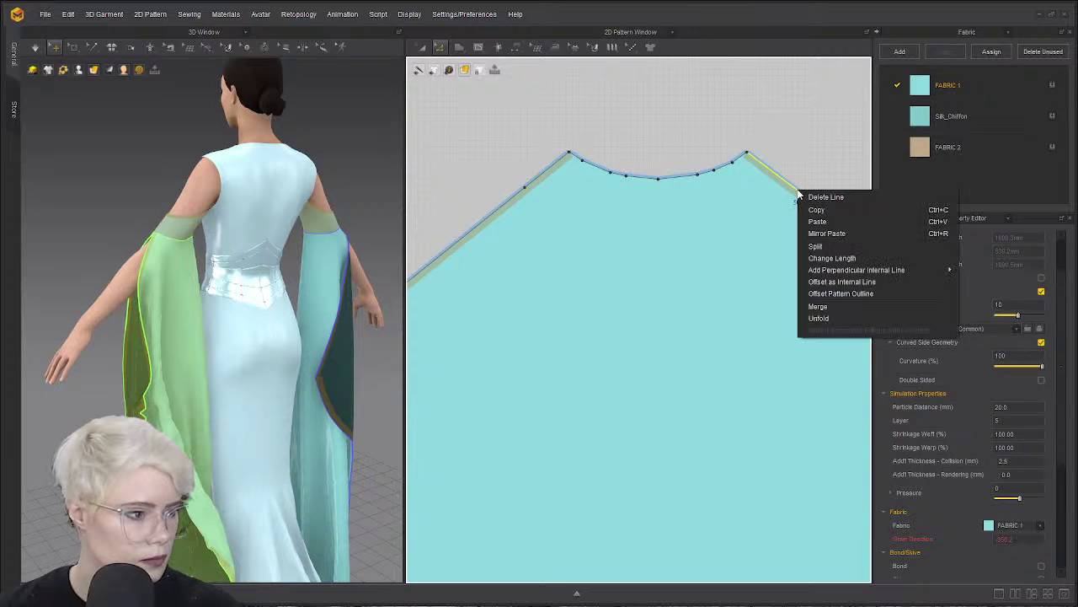
pyautogui.click(817, 246)
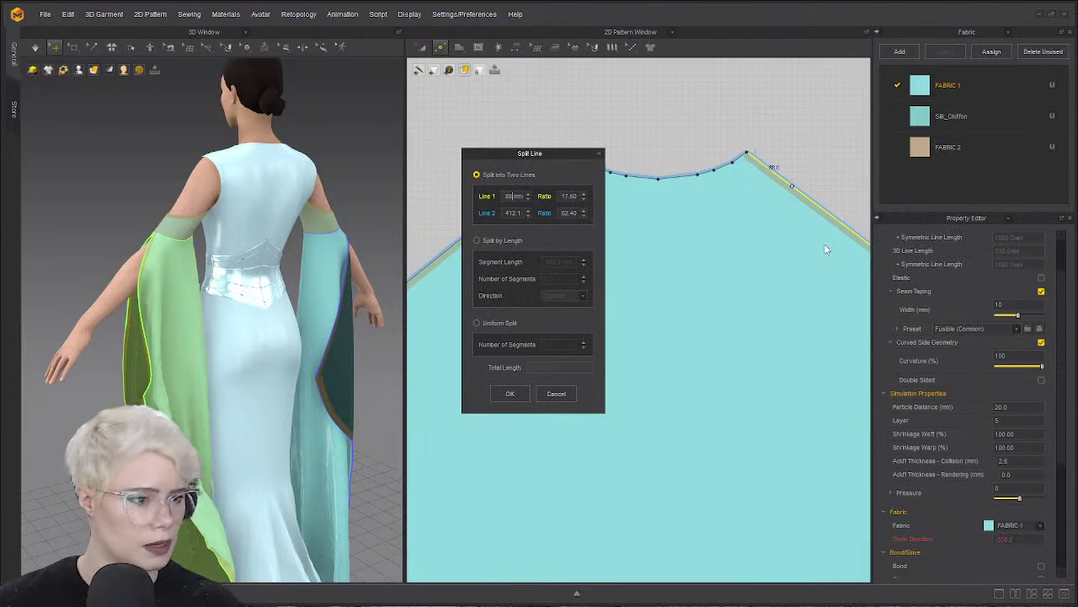
pyautogui.click(503, 395)
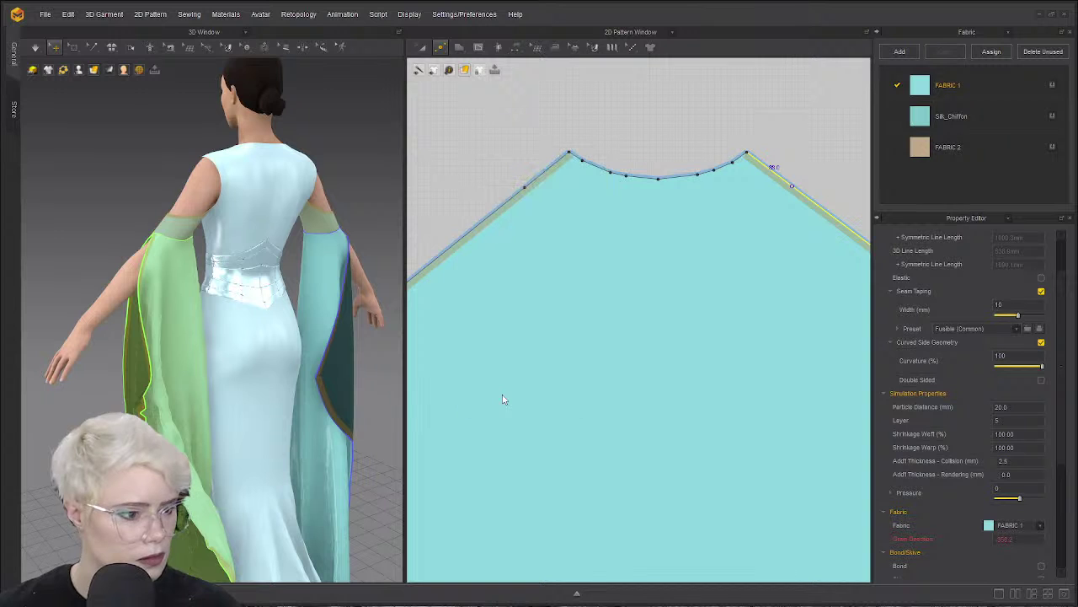
# Sew a short seam of about 21 mm between the two slanted edges, starting just below their split points.
pyautogui.click(526, 208)
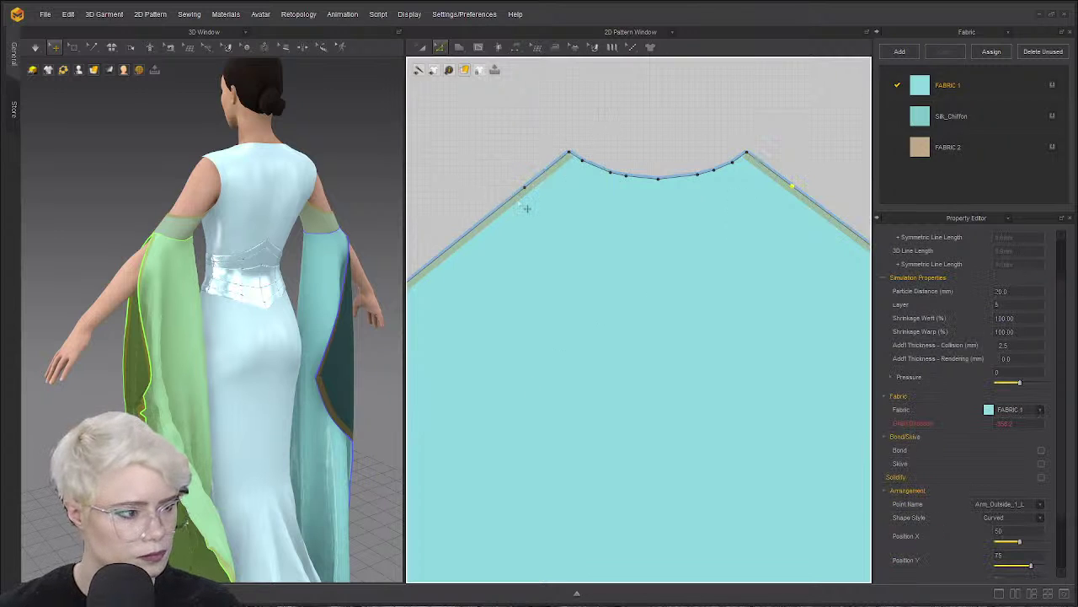
pyautogui.click(520, 133)
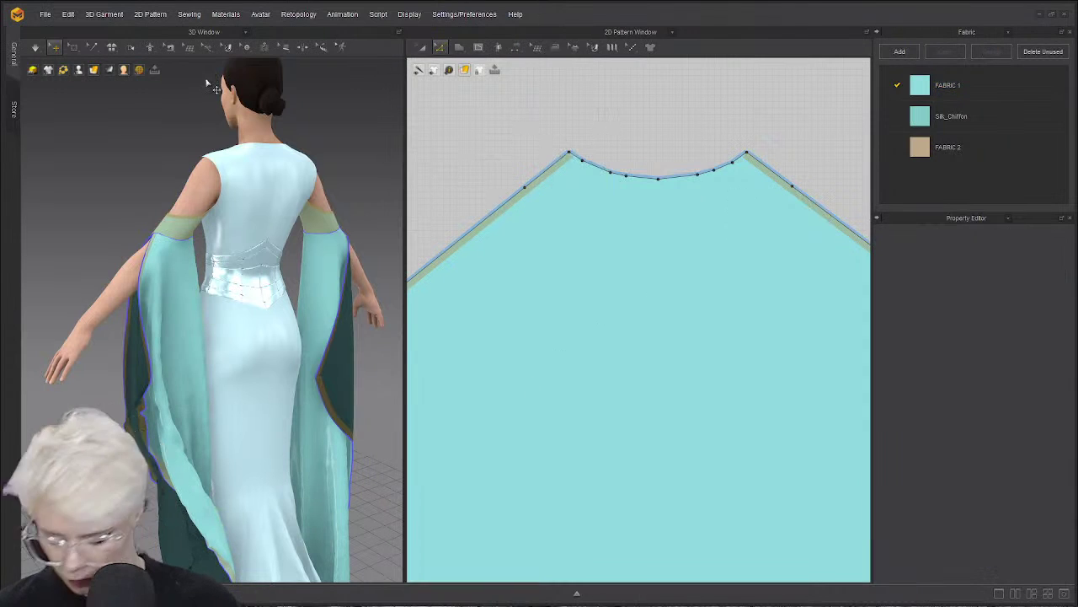
pyautogui.press('m')
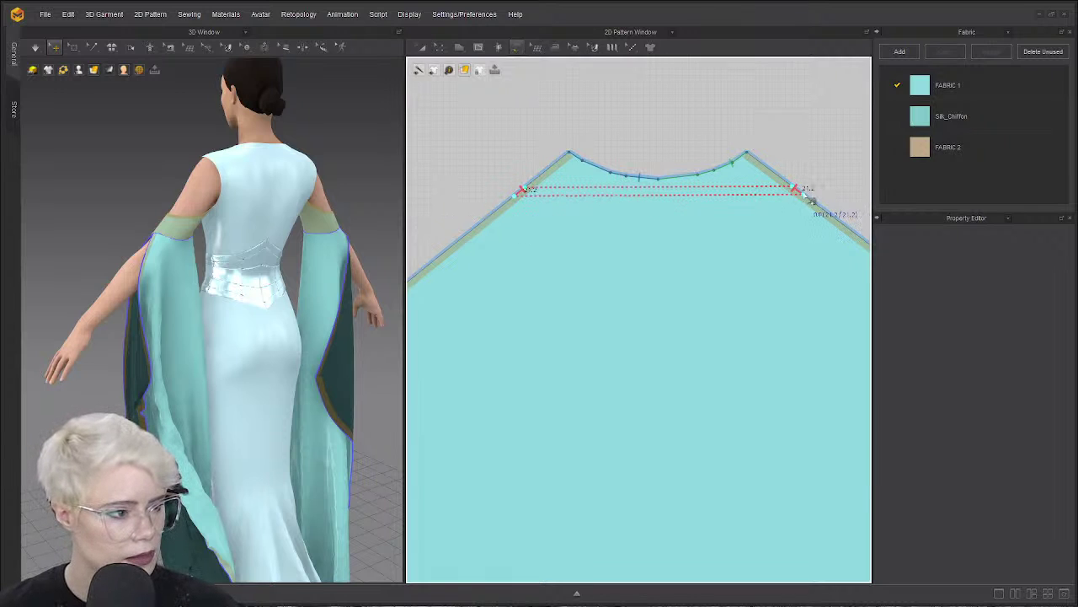
pyautogui.moveTo(137, 277); pyautogui.dragTo(325, 266, button='right')
# Box-select the sleeve mesh around the new seam's front end and move it up to the outside of the arm.
pyautogui.click(74, 47)
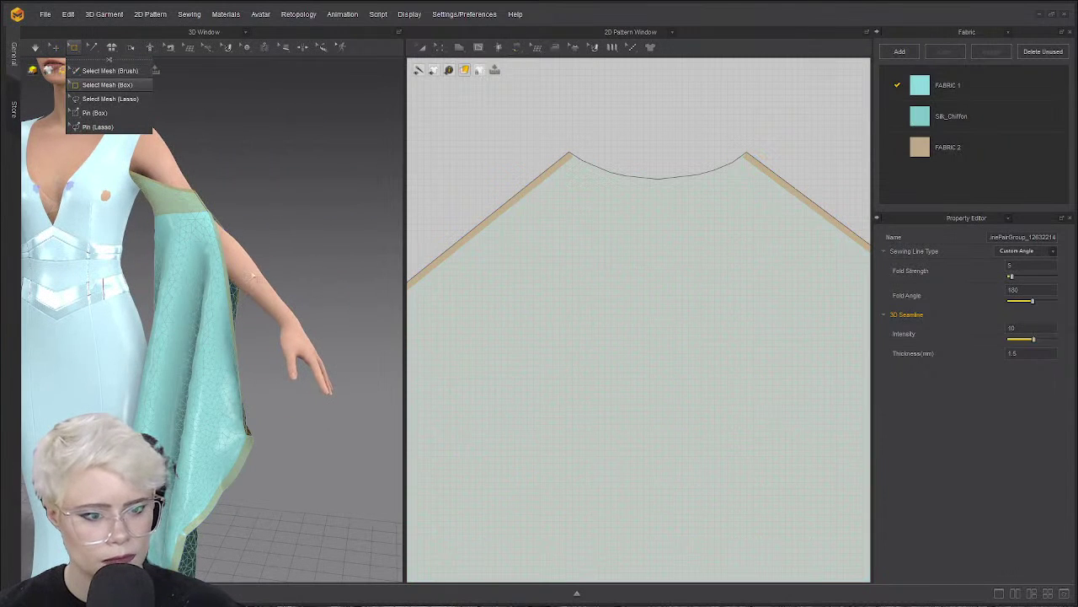
pyautogui.click(101, 84)
pyautogui.moveTo(207, 234); pyautogui.dragTo(231, 260)
pyautogui.click(215, 252)
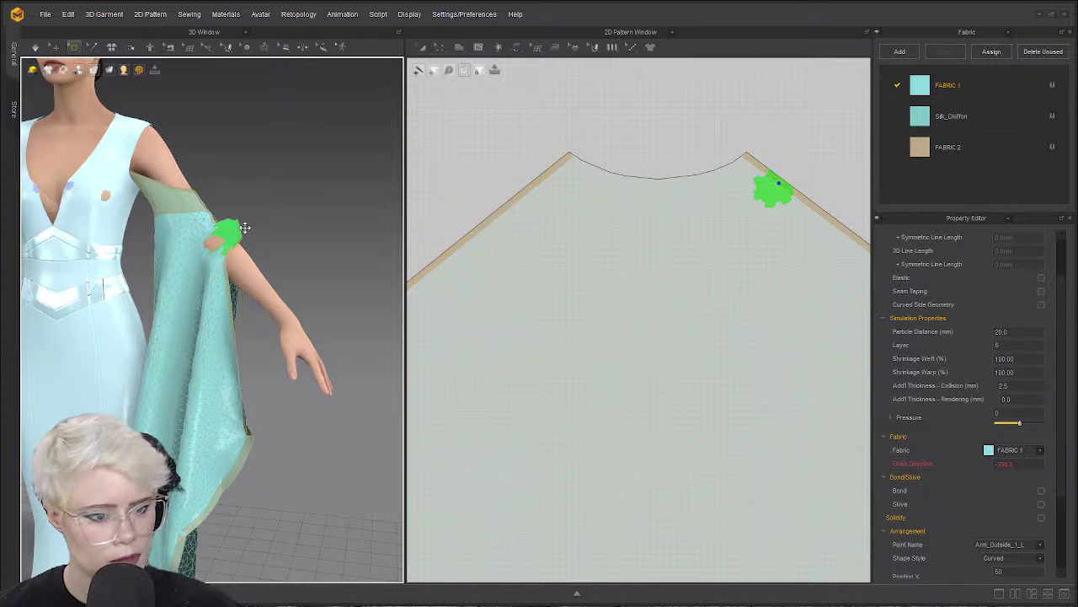
# Box-select the sleeve mesh around the seam's back end and move it out over the arm.
pyautogui.moveTo(244, 228); pyautogui.dragTo(226, 259, button='right')
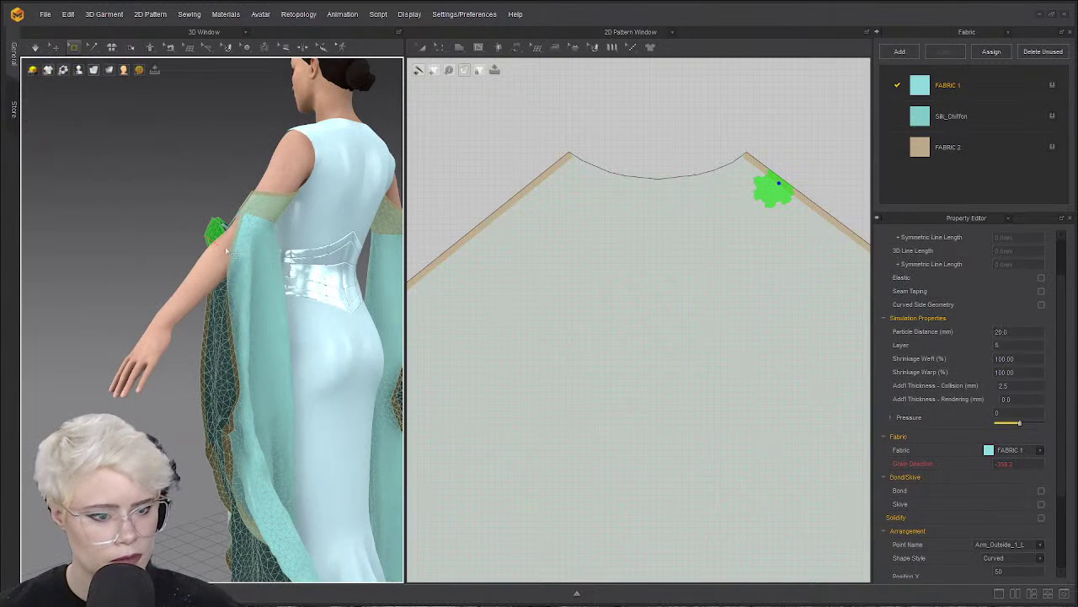
pyautogui.moveTo(226, 251); pyautogui.dragTo(245, 274)
pyautogui.moveTo(245, 274); pyautogui.dragTo(204, 257, button='right')
pyautogui.moveTo(202, 258); pyautogui.dragTo(171, 234)
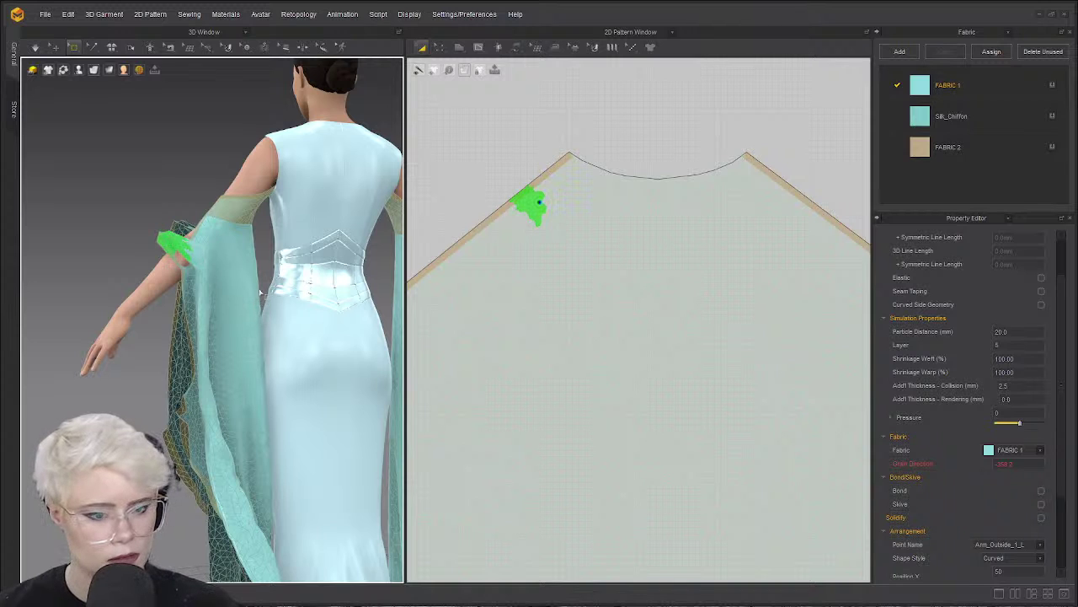
# Deselect the mesh and simulate the garment so the short seam closes the sleeve over the arm.
pyautogui.click(177, 300)
pyautogui.moveTo(177, 299); pyautogui.dragTo(362, 320, button='right')
pyautogui.click(217, 224)
pyautogui.press('space')
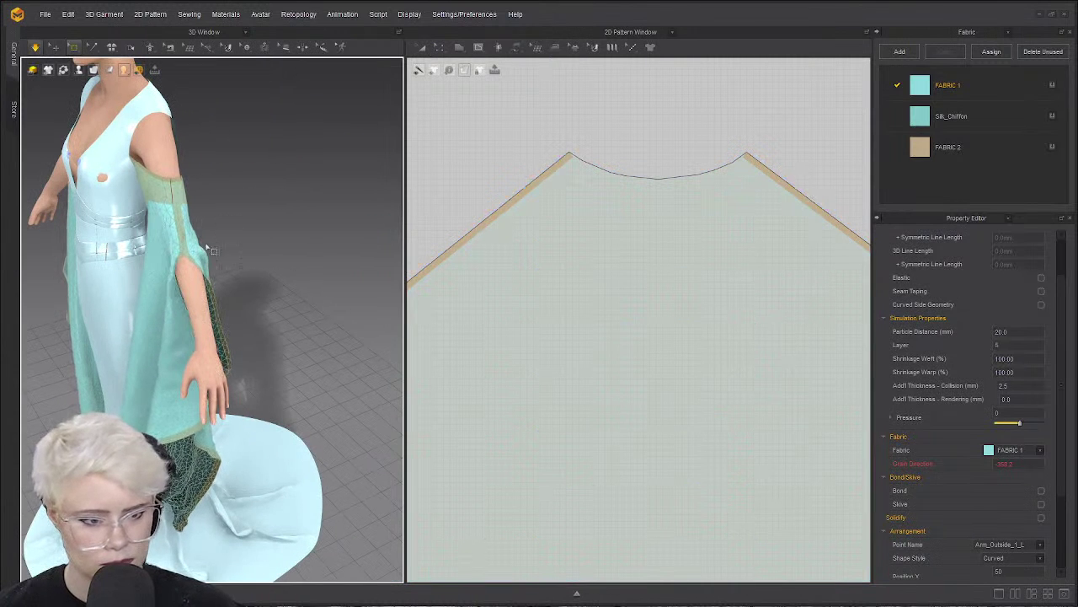
# Move both ends of the short seam further down the Sleeves pattern's slanted edges, keeping them level with each other.
pyautogui.click(598, 175)
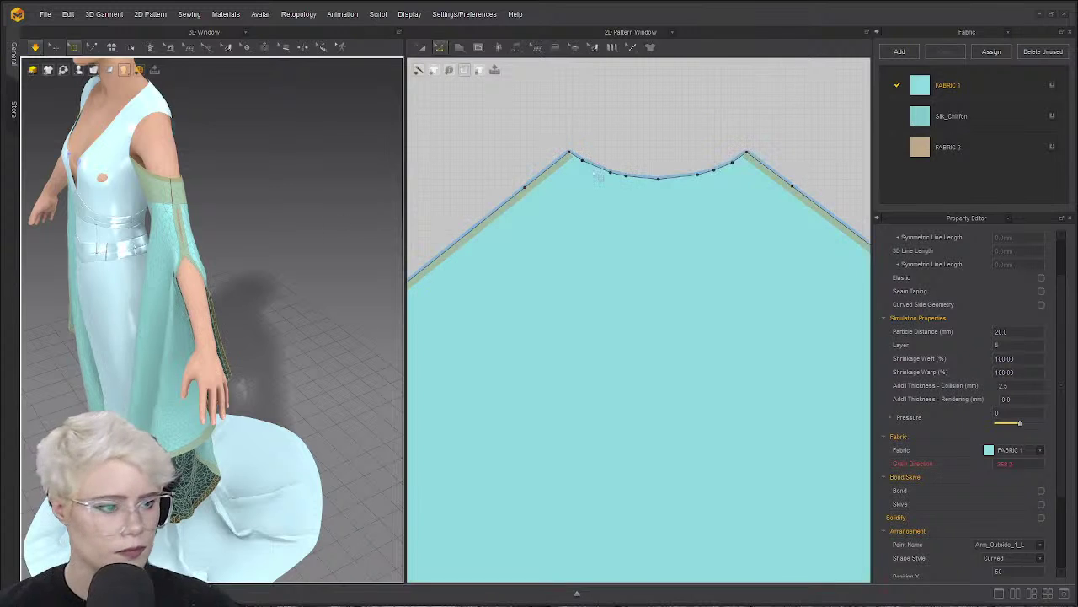
pyautogui.click(517, 154)
pyautogui.click(518, 215)
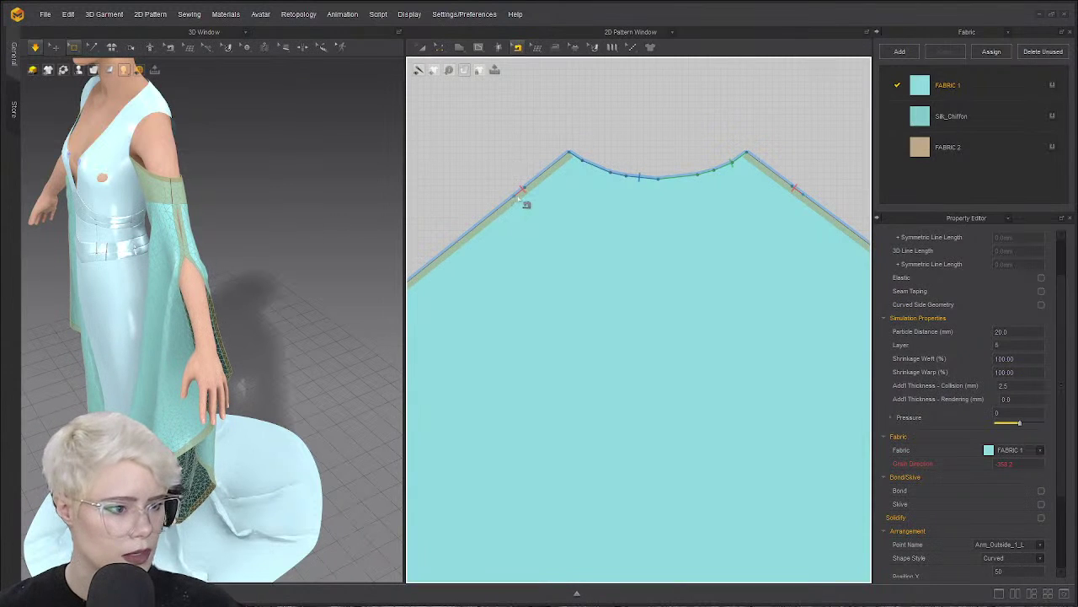
pyautogui.click(501, 215)
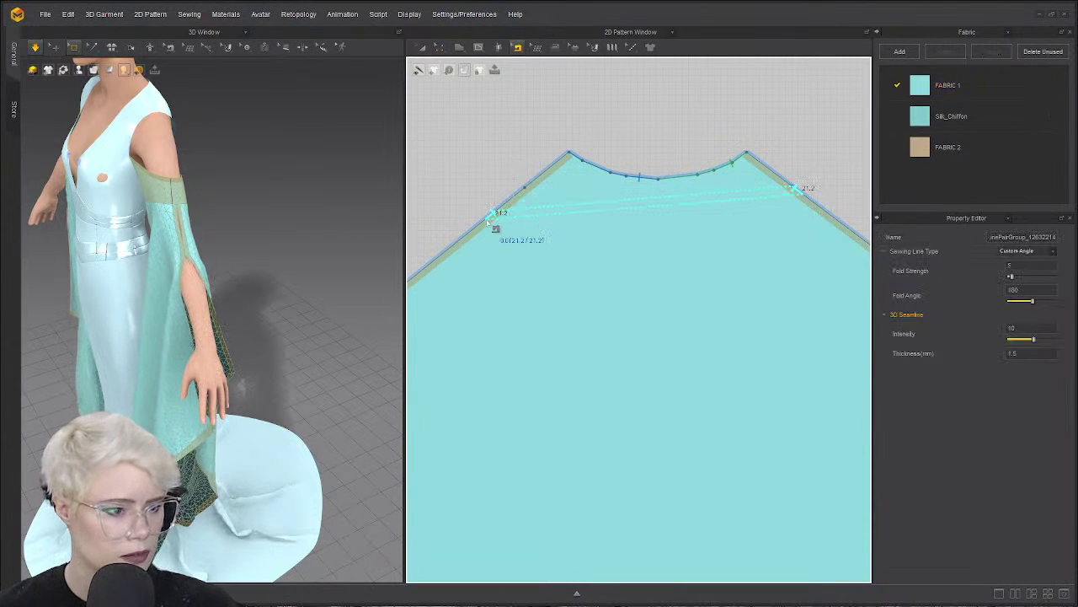
pyautogui.moveTo(843, 221); pyautogui.dragTo(848, 224)
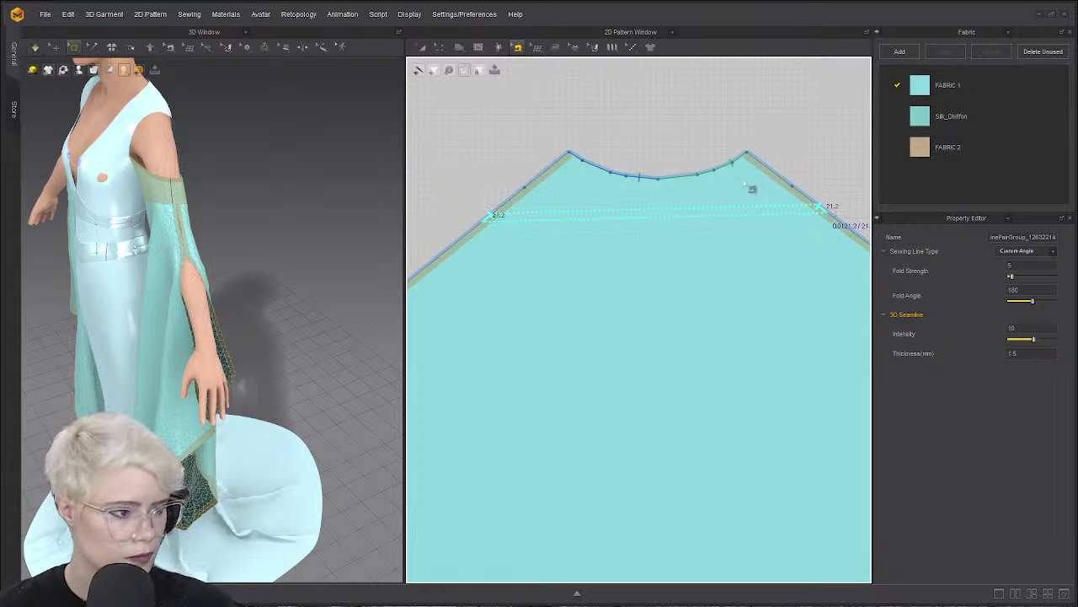
pyautogui.moveTo(833, 208); pyautogui.dragTo(832, 220)
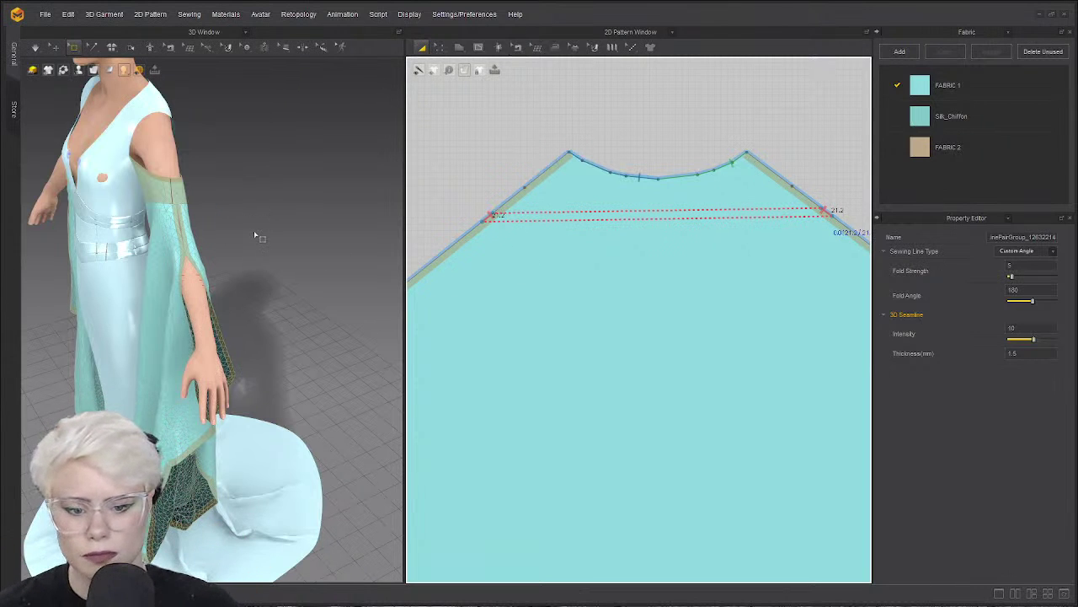
# Simulate the garment with the lowered seam and check the sleeves' drape from the front.
pyautogui.press('space')
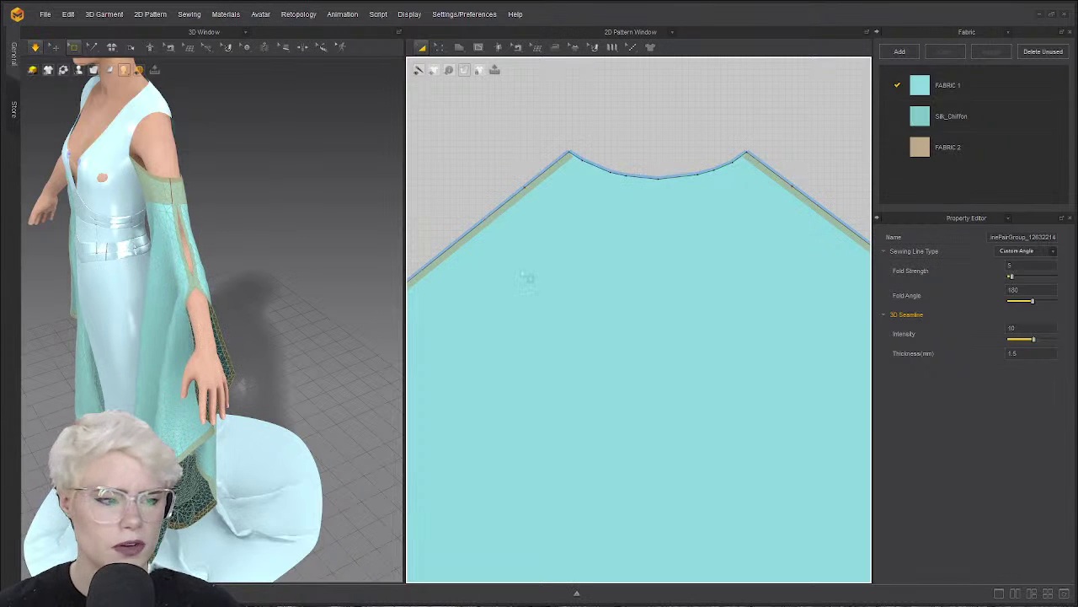
pyautogui.moveTo(299, 209); pyautogui.dragTo(332, 416, button='right')
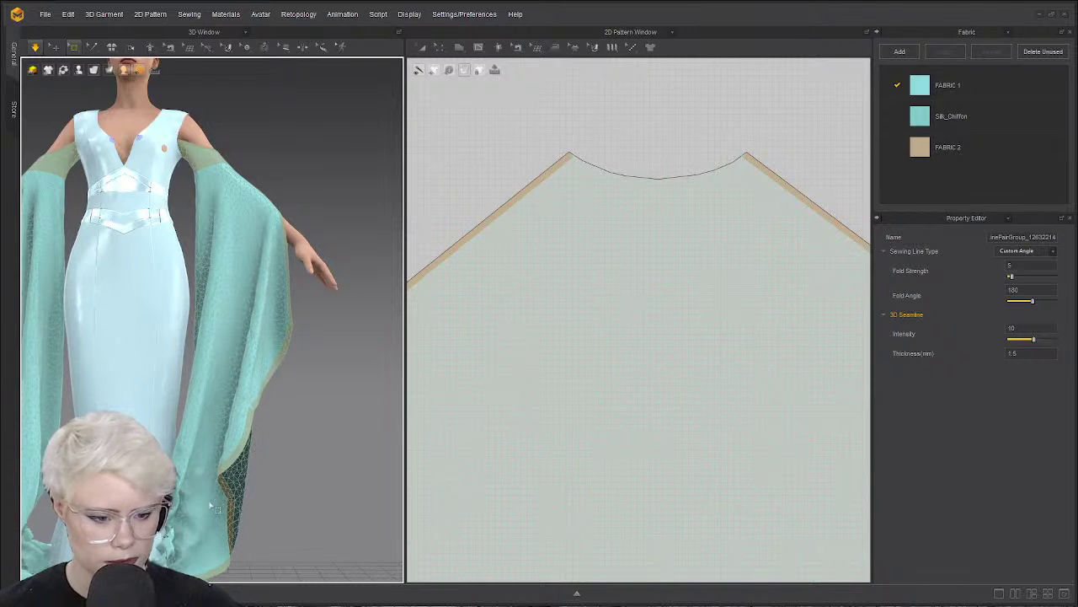
pyautogui.scroll(-1, 123, 323)
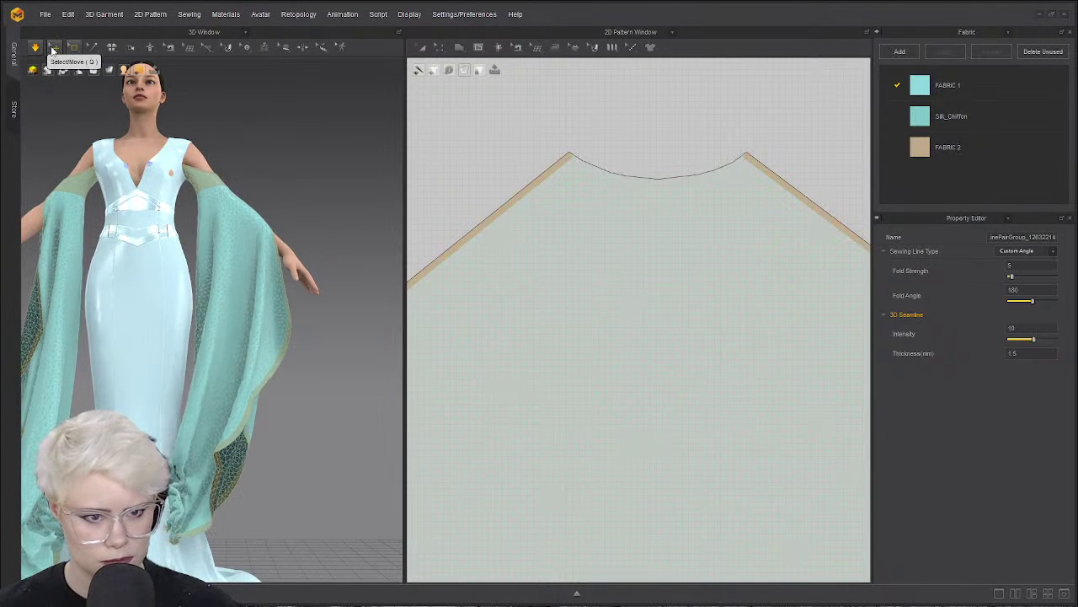
# Pull the lower part of the sleeve outward and up past the hand during simulation to free it around the arm.
pyautogui.click(53, 48)
pyautogui.moveTo(282, 445); pyautogui.dragTo(722, 388)
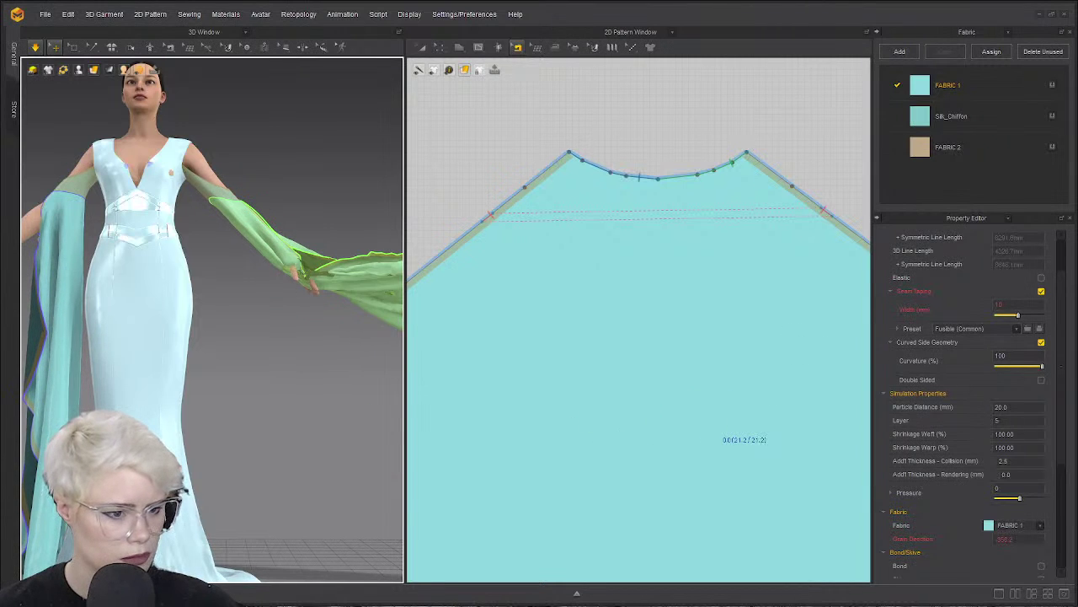
pyautogui.moveTo(387, 302); pyautogui.dragTo(388, 262)
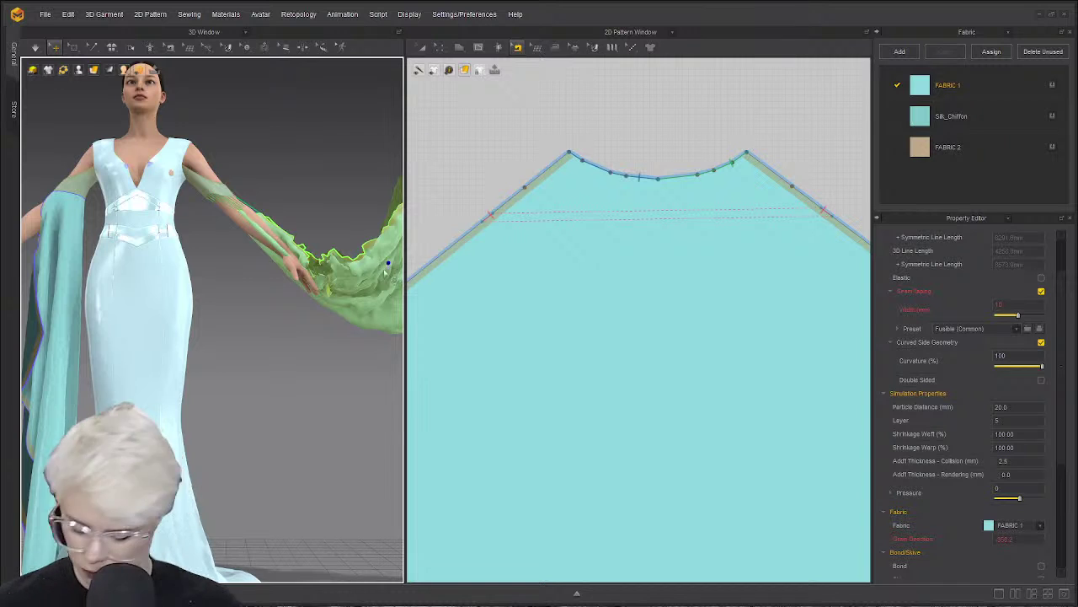
pyautogui.click(364, 262)
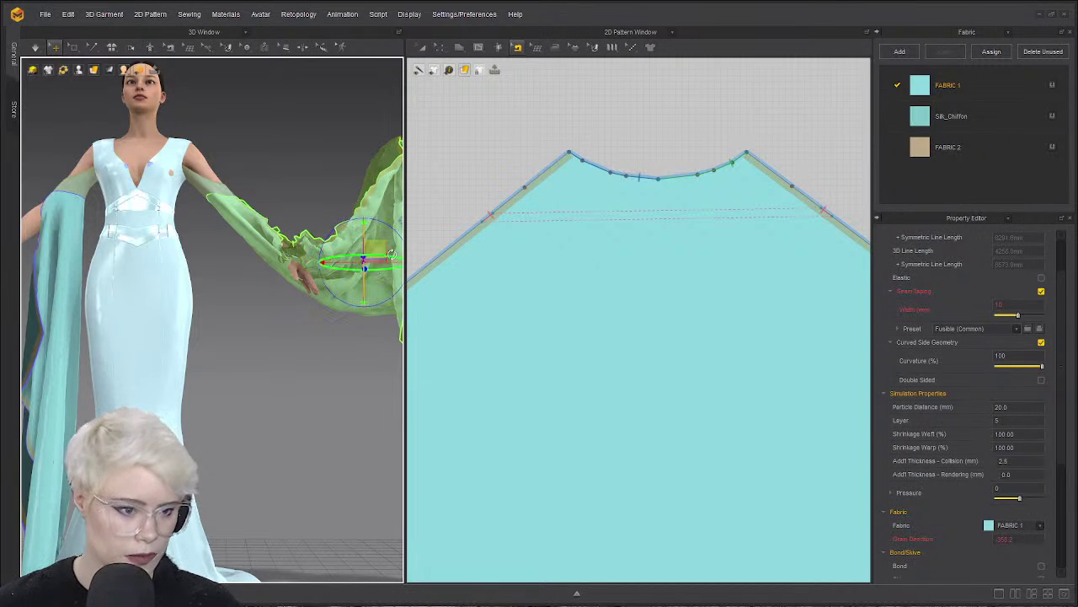
pyautogui.press('space')
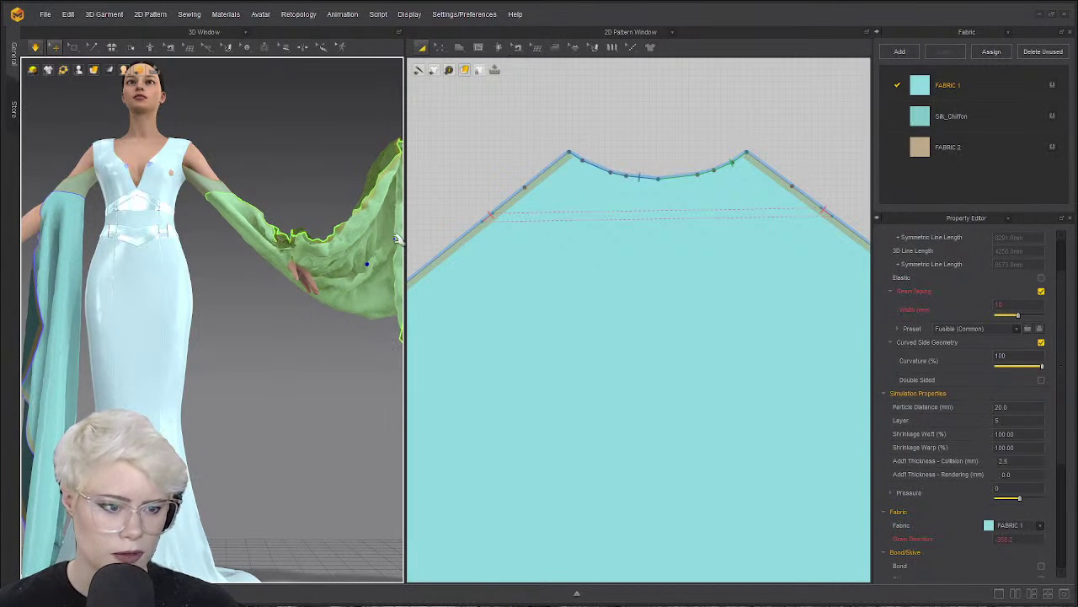
# Set the simulation layer of both Sleeves patterns to 0.
pyautogui.keyDown('shift'); pyautogui.click(61, 299); pyautogui.keyUp('shift')
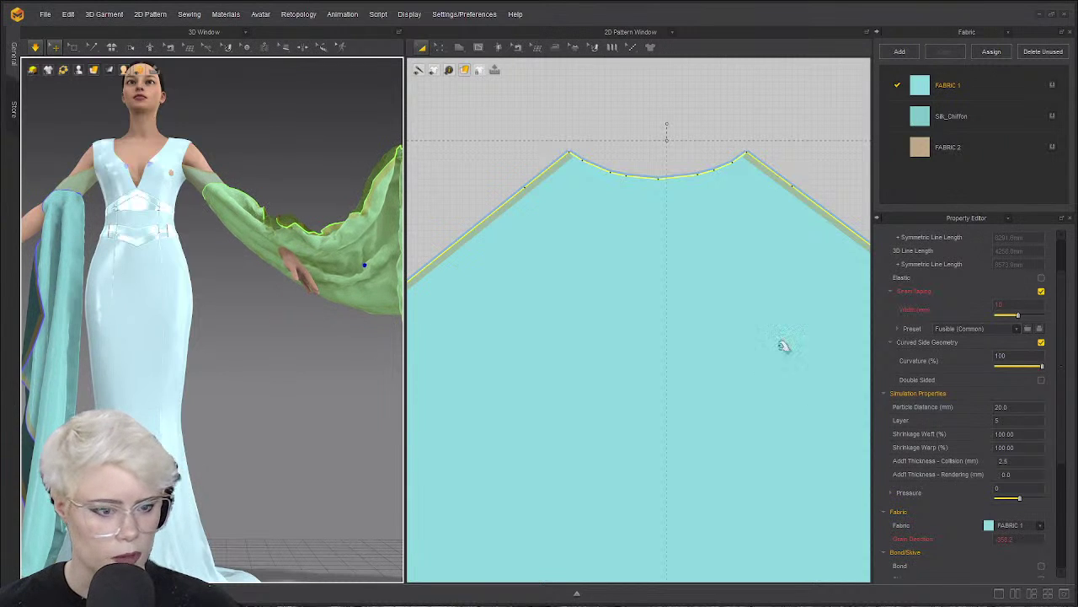
pyautogui.click(1019, 423)
pyautogui.write('0')
pyautogui.press('Return')
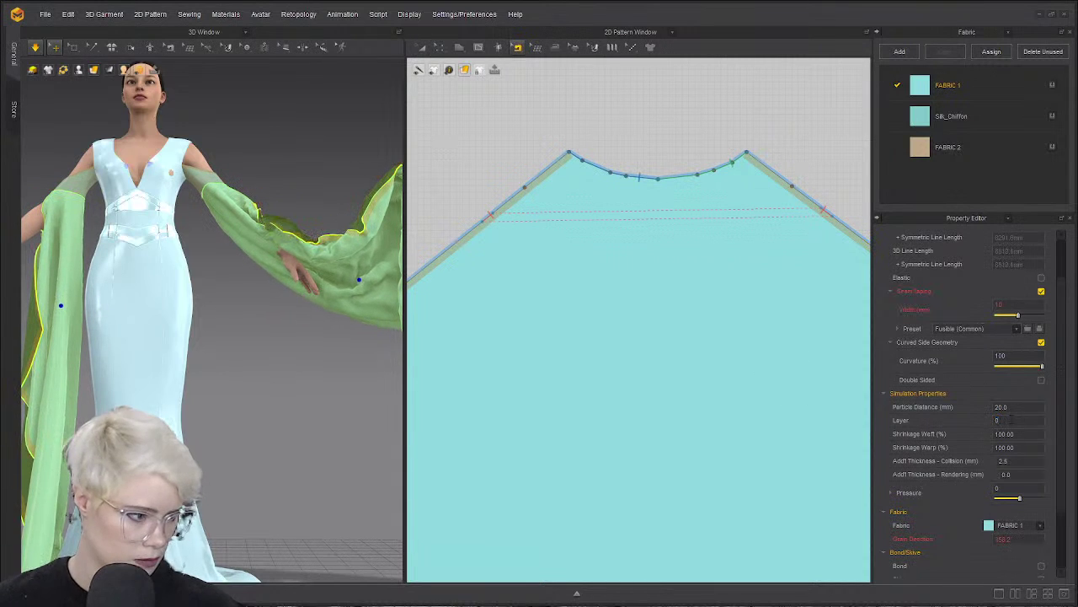
# Check the simulated sleeve from the side and front, and pull its upper-arm band up the arm.
pyautogui.moveTo(261, 207); pyautogui.dragTo(245, 301, button='right')
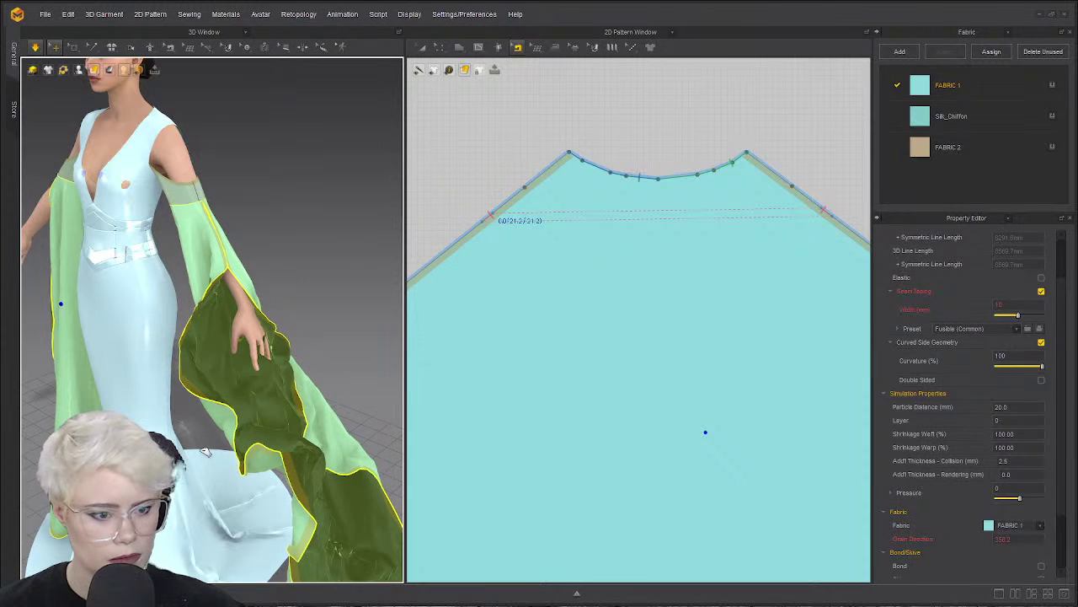
pyautogui.scroll(3, 130, 362)
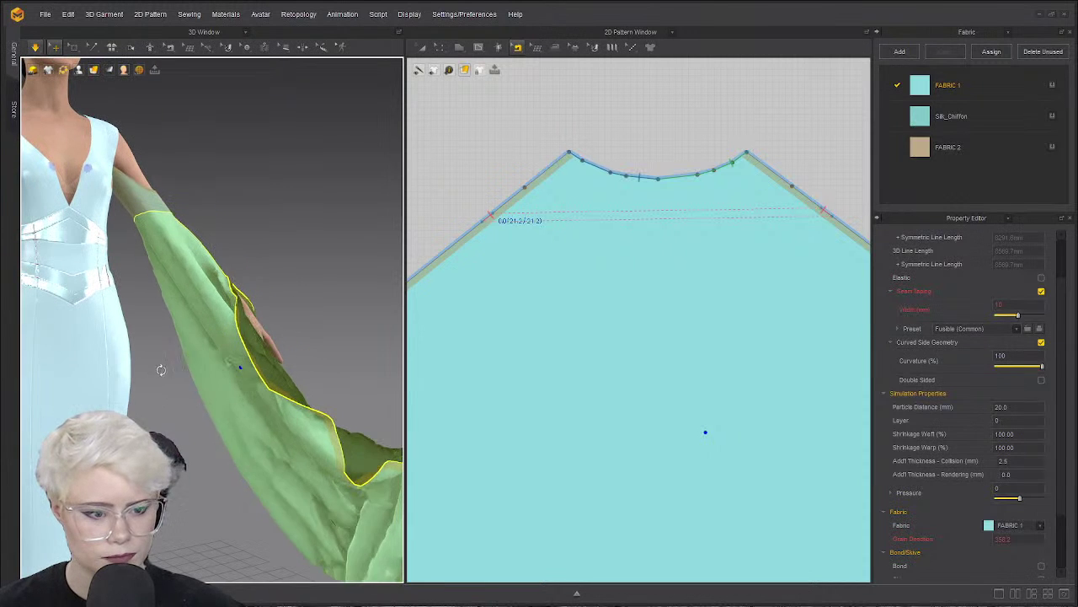
pyautogui.moveTo(259, 320); pyautogui.dragTo(210, 317, button='right')
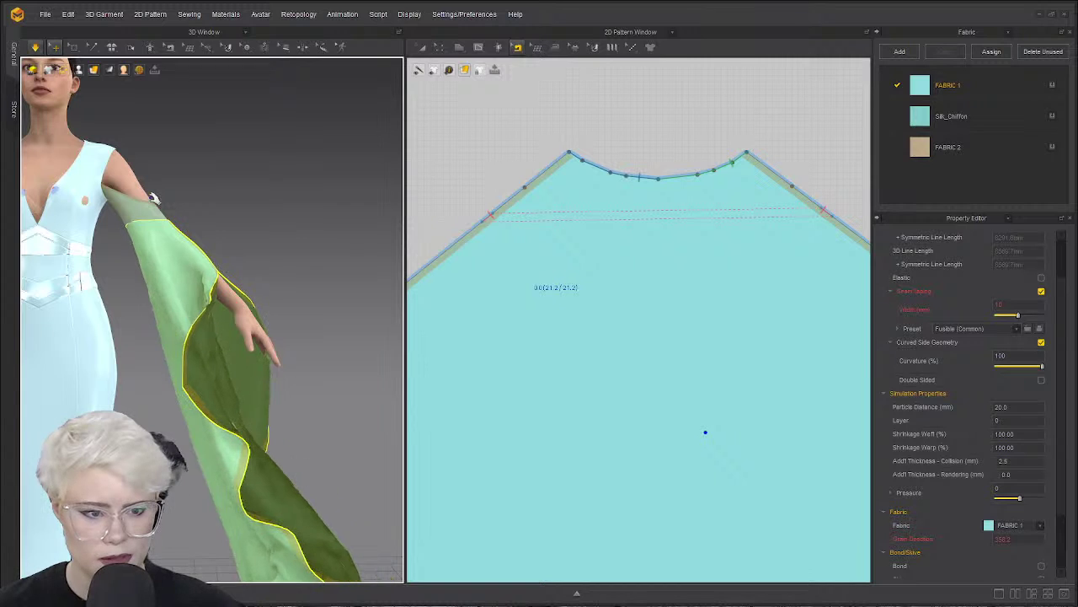
pyautogui.moveTo(156, 167); pyautogui.dragTo(180, 111)
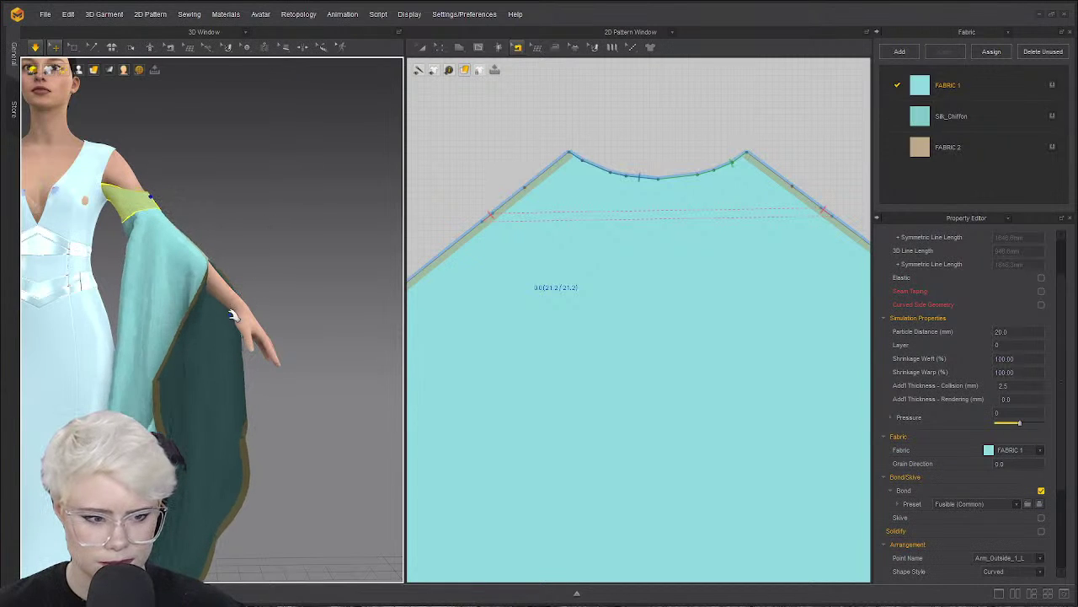
pyautogui.scroll(-1, 295, 173)
pyautogui.moveTo(278, 345); pyautogui.dragTo(350, 223, button='middle')
pyautogui.scroll(-5, 484, 390)
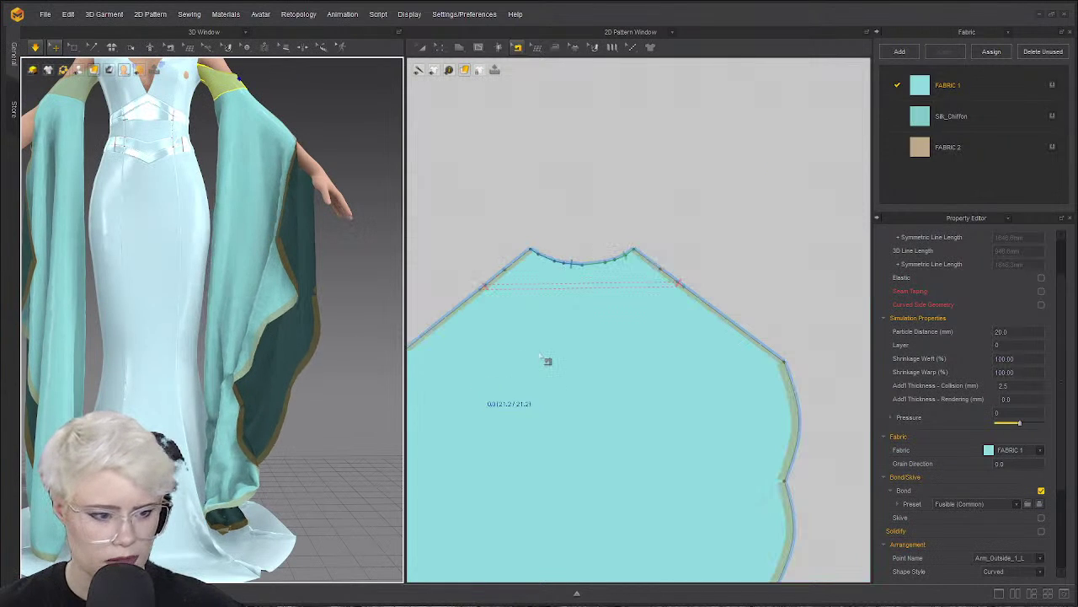
# Pull the upper notch point on the Sleeves pattern's left edge inward and bulge the curves above and below it outward.
pyautogui.scroll(5, 488, 390)
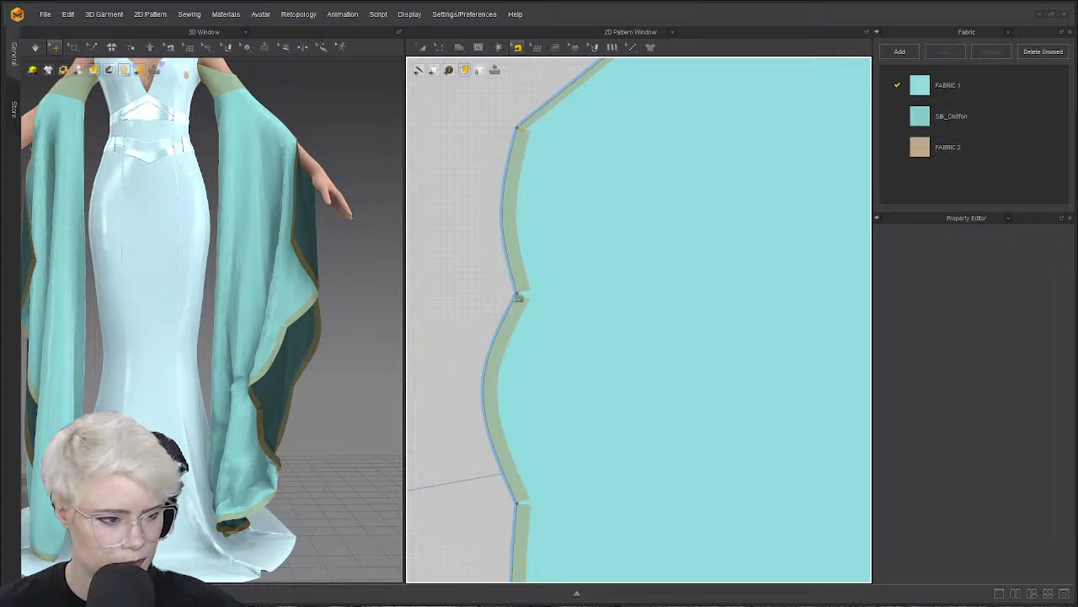
pyautogui.scroll(-2, 474, 307)
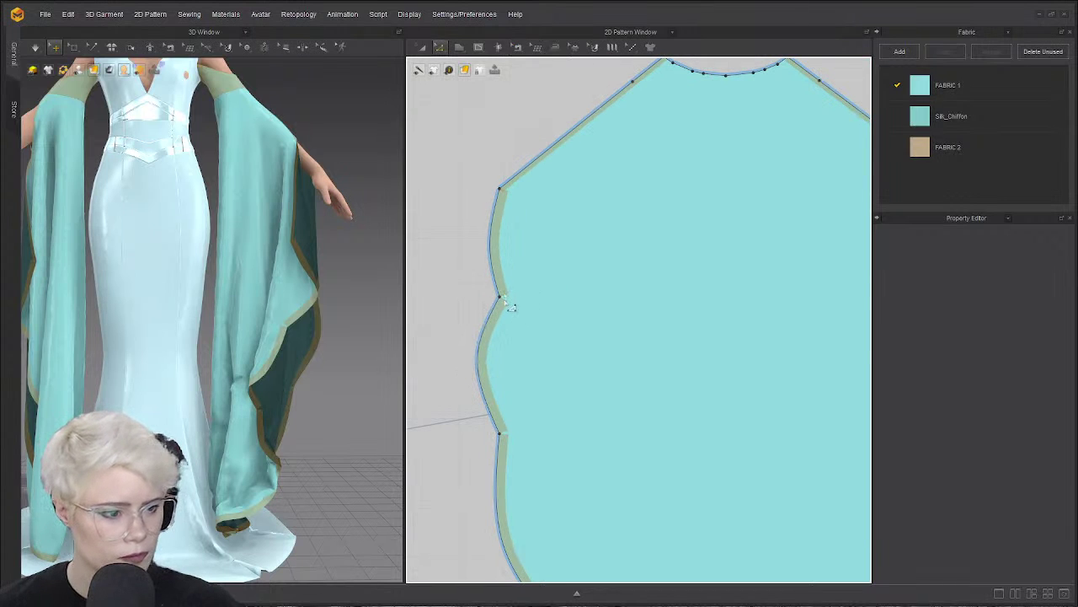
pyautogui.moveTo(503, 297); pyautogui.dragTo(546, 300)
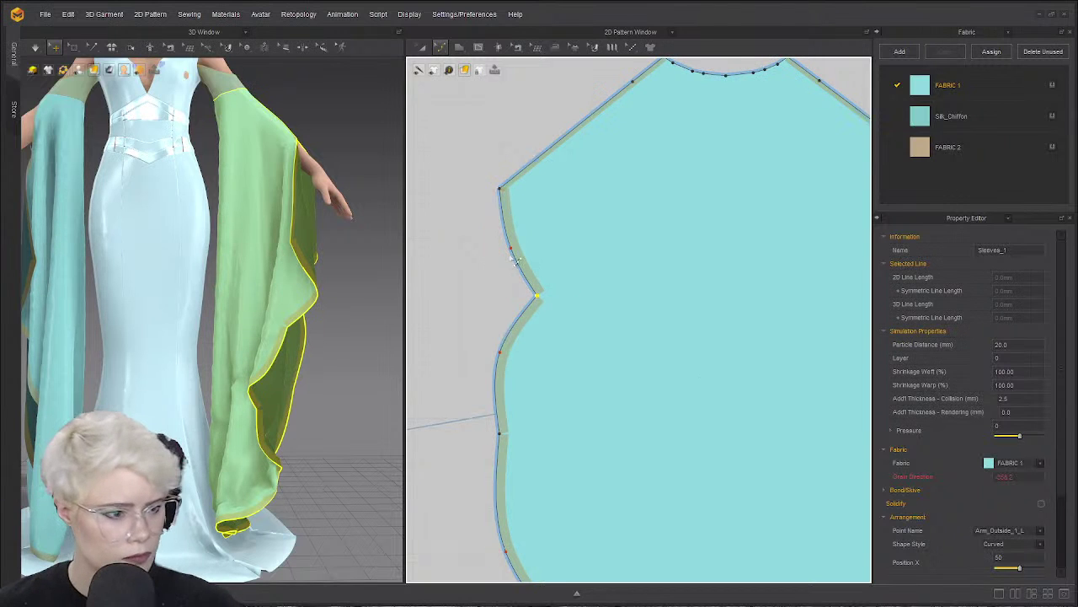
pyautogui.moveTo(512, 250); pyautogui.dragTo(478, 269)
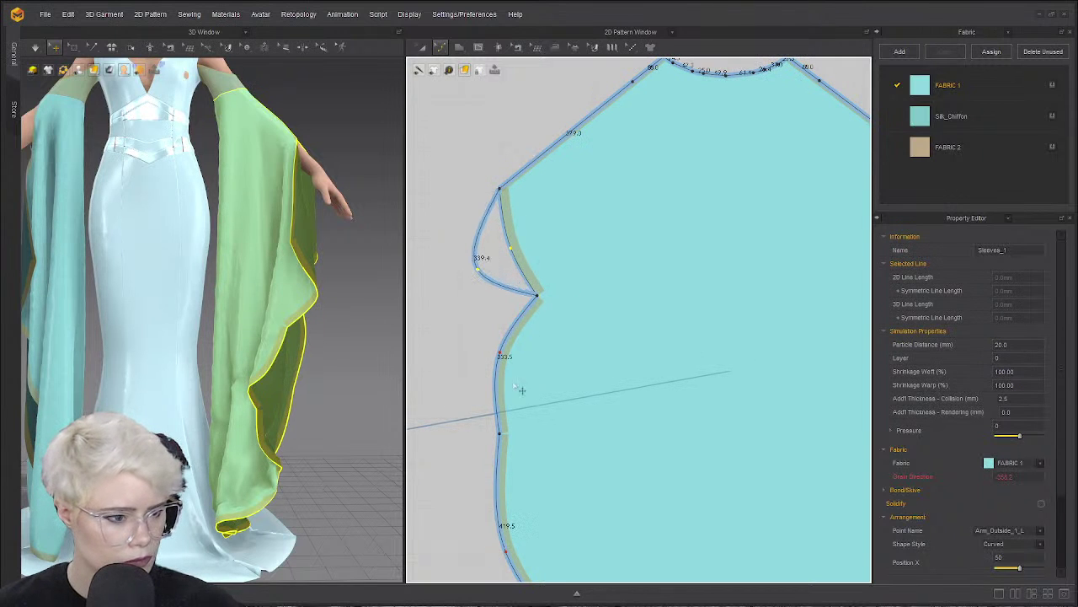
pyautogui.moveTo(500, 353); pyautogui.dragTo(480, 355)
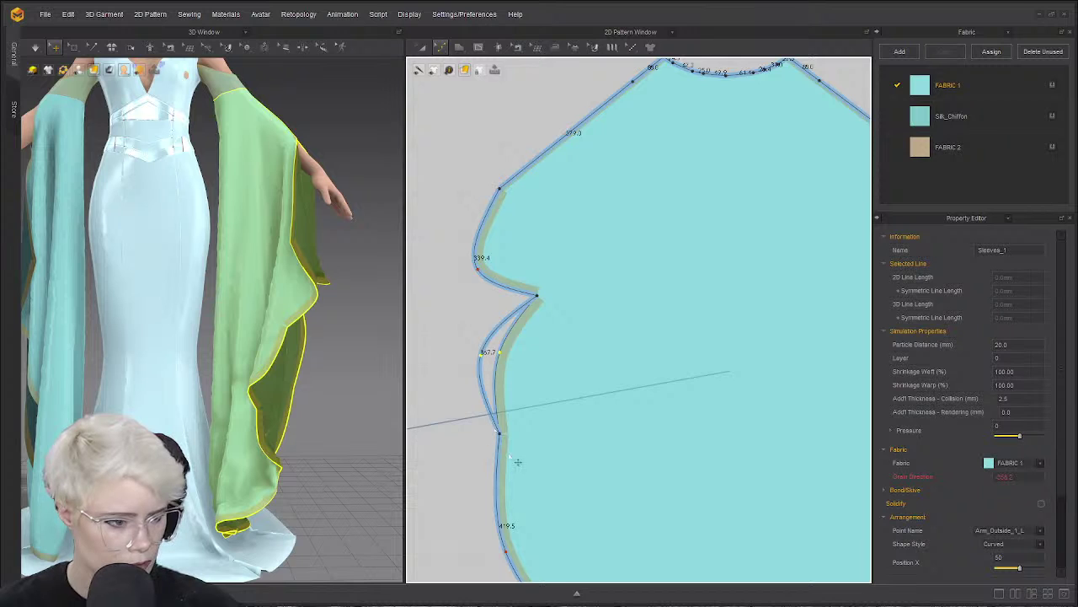
pyautogui.moveTo(510, 456); pyautogui.dragTo(504, 441)
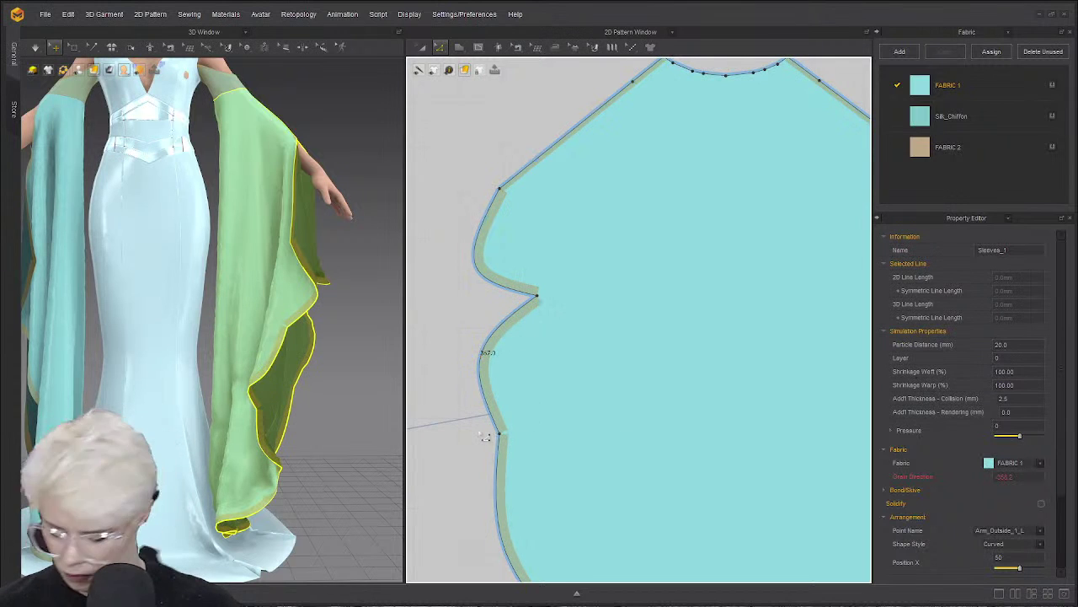
# Move the second notch on the Sleeves pattern's left edge inward and pull the adjoining curves into drooping scallops.
pyautogui.scroll(-5, 477, 437)
pyautogui.scroll(4, 468, 407)
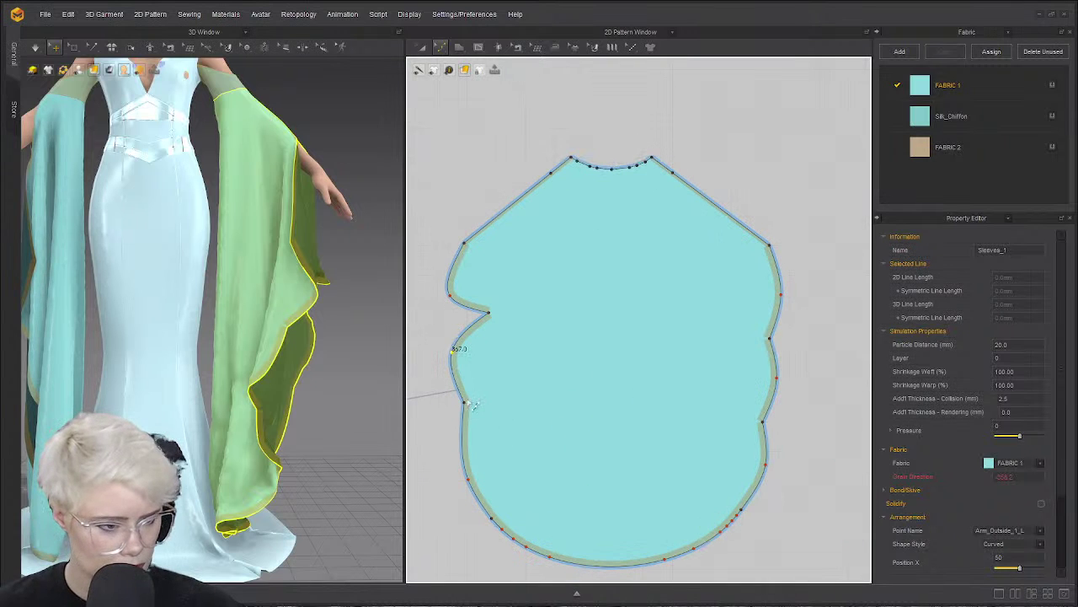
pyautogui.moveTo(474, 414); pyautogui.dragTo(504, 403)
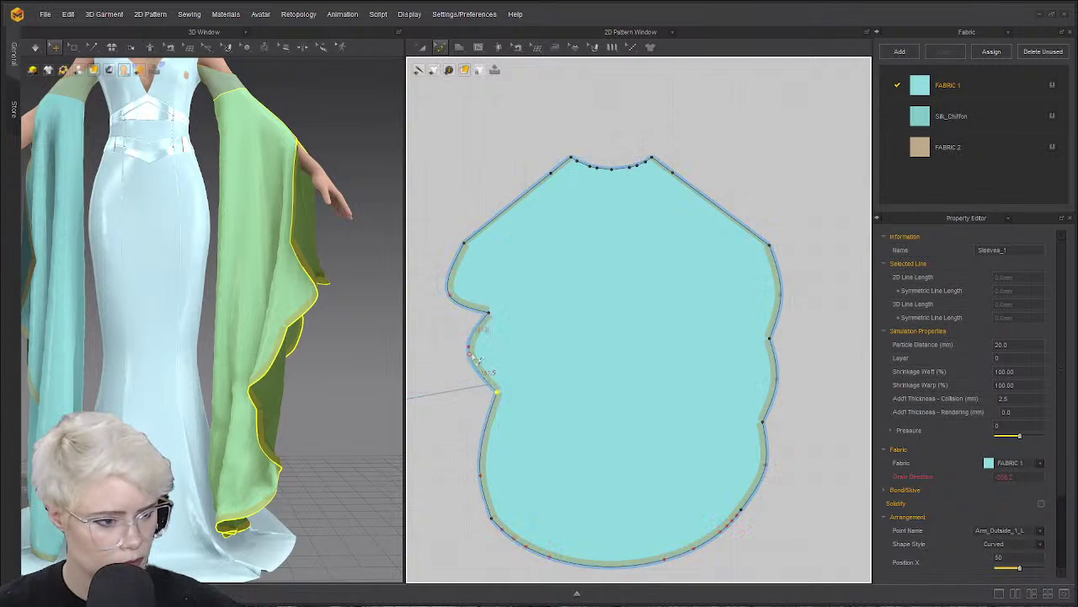
pyautogui.press('v')
pyautogui.moveTo(468, 347); pyautogui.dragTo(452, 375)
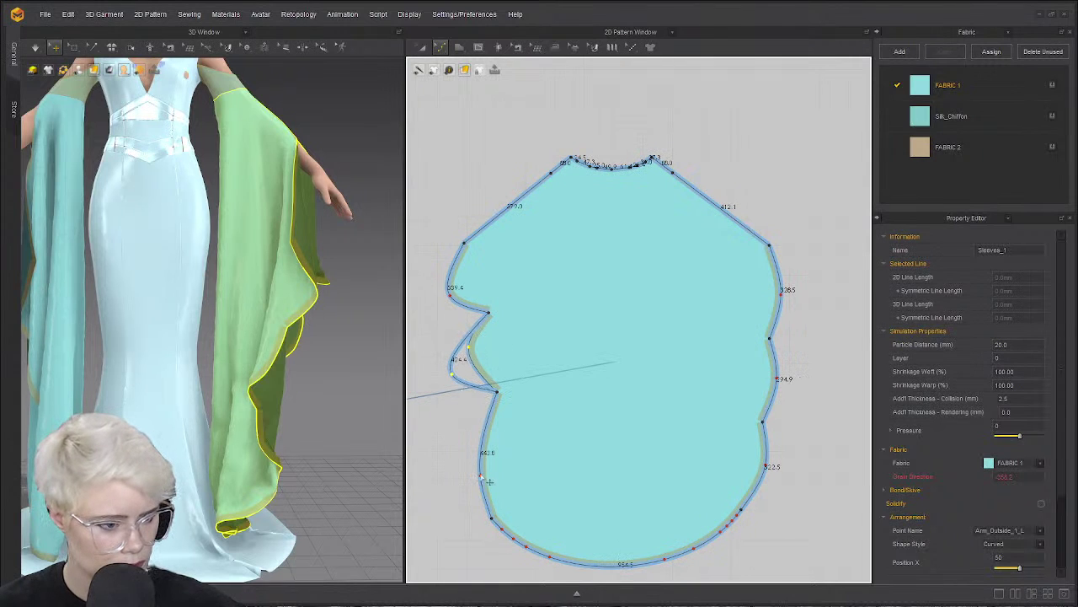
pyautogui.moveTo(488, 481); pyautogui.dragTo(464, 441)
pyautogui.moveTo(329, 338); pyautogui.dragTo(291, 337, button='right')
pyautogui.scroll(2, 600, 297)
pyautogui.scroll(3, 681, 332)
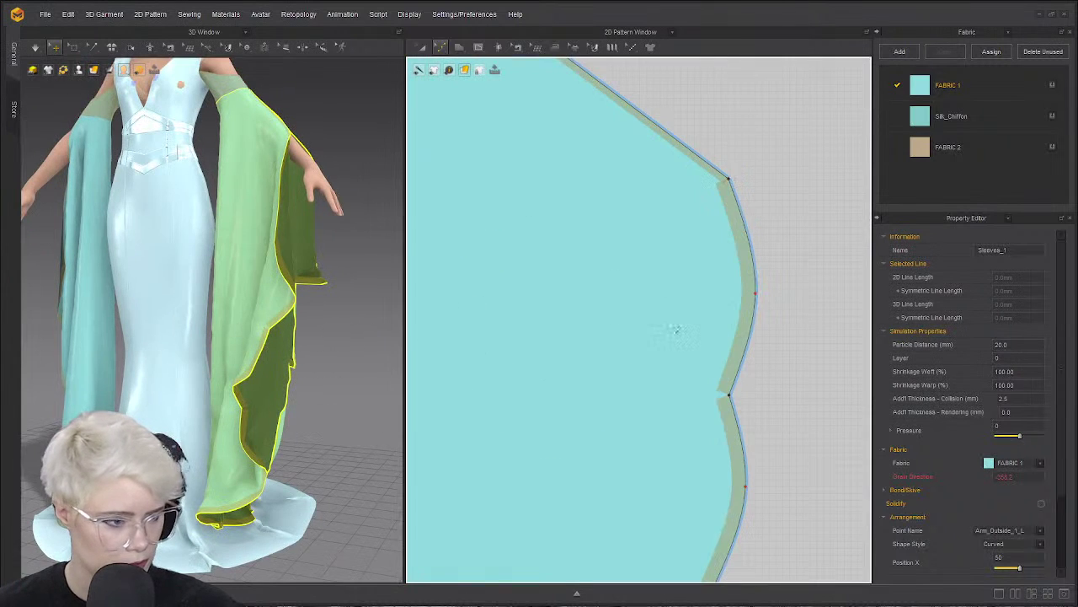
pyautogui.scroll(-2, 706, 361)
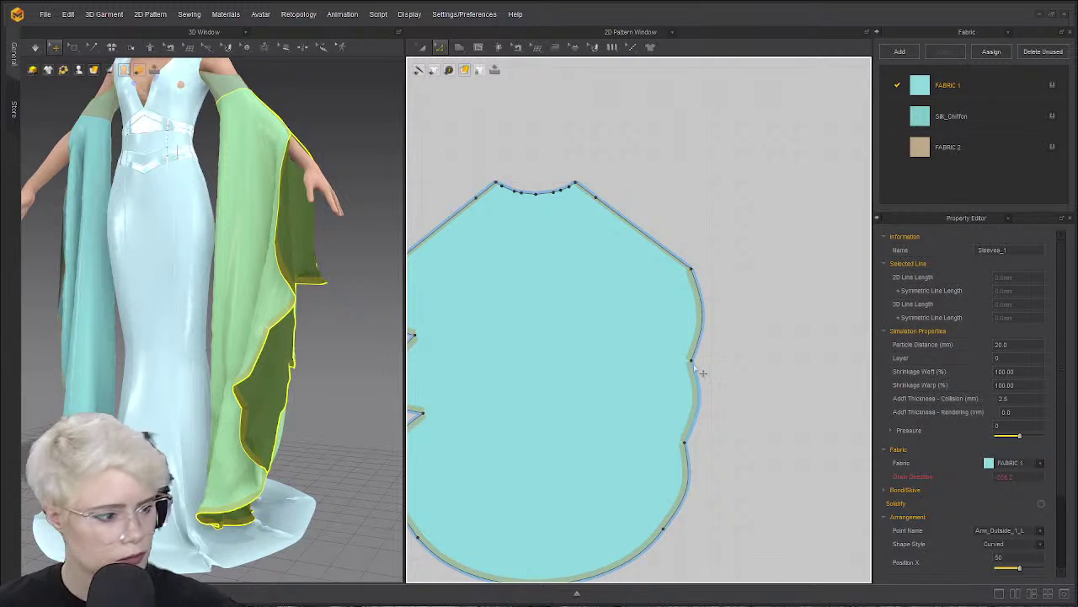
pyautogui.moveTo(695, 362); pyautogui.dragTo(672, 335)
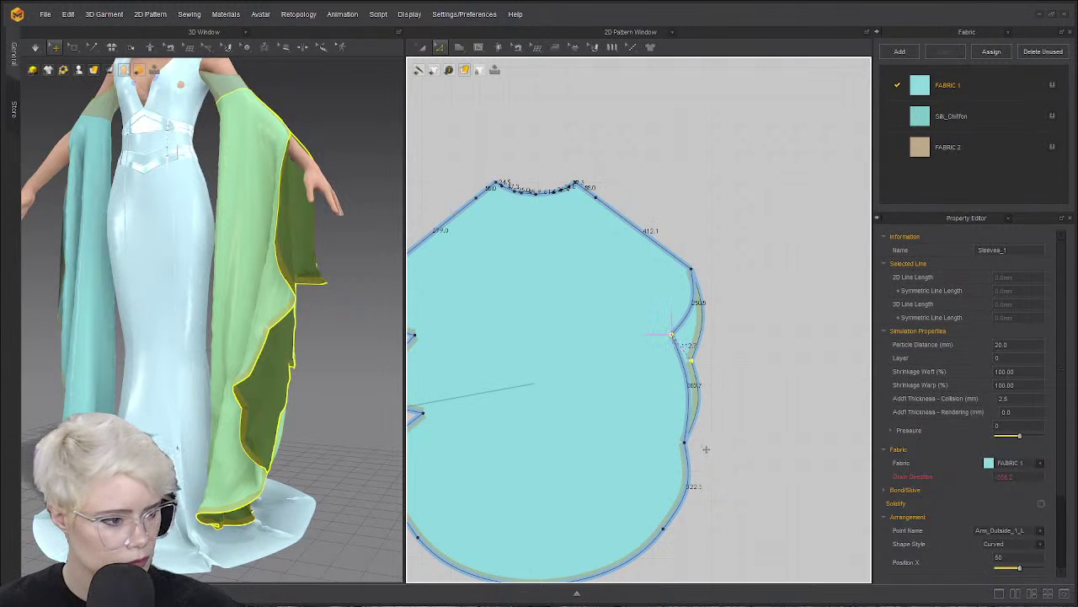
pyautogui.moveTo(686, 442); pyautogui.dragTo(658, 417)
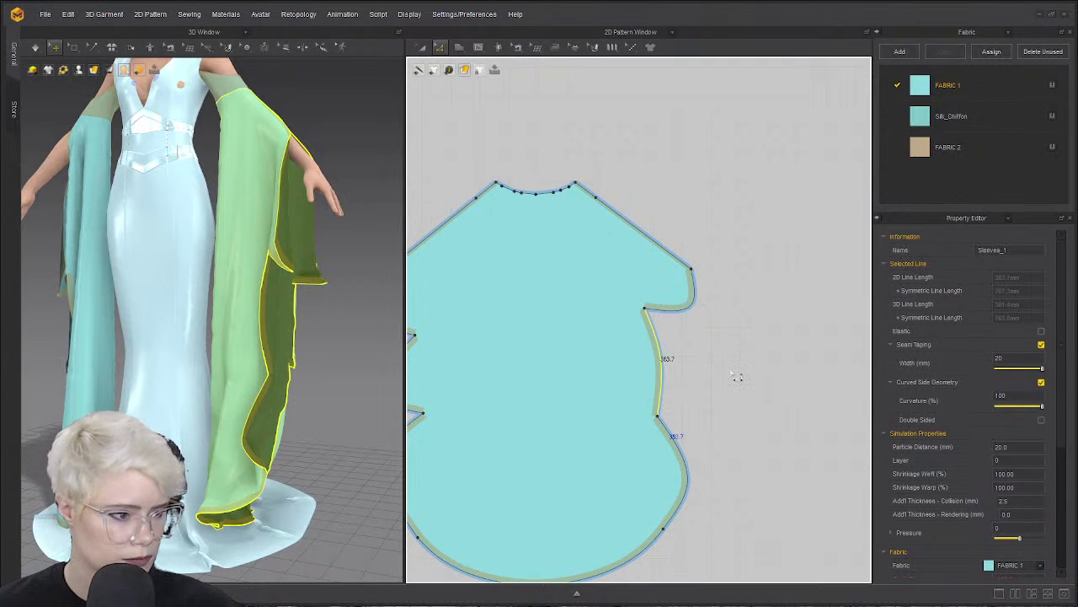
pyautogui.hotkey('ctrl', 'z')
pyautogui.hotkey('ctrl', 'z')
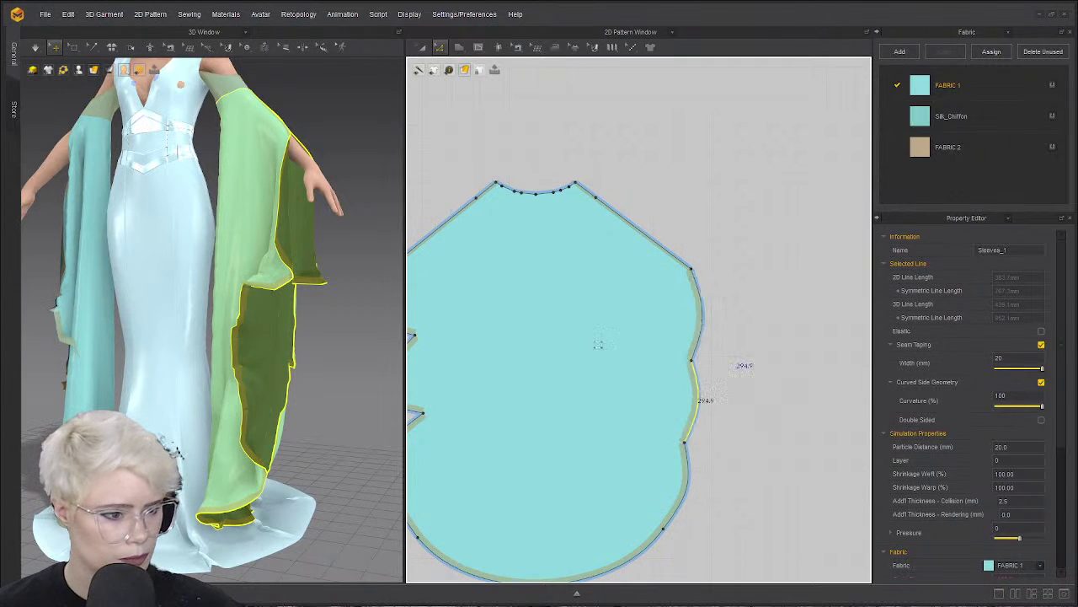
# Move the two notch points on the Sleeves pattern's right edge inward and upward, level with the left notches.
pyautogui.moveTo(505, 337); pyautogui.dragTo(605, 337, button='middle')
pyautogui.scroll(-1, 605, 337)
pyautogui.moveTo(773, 358); pyautogui.dragTo(754, 336)
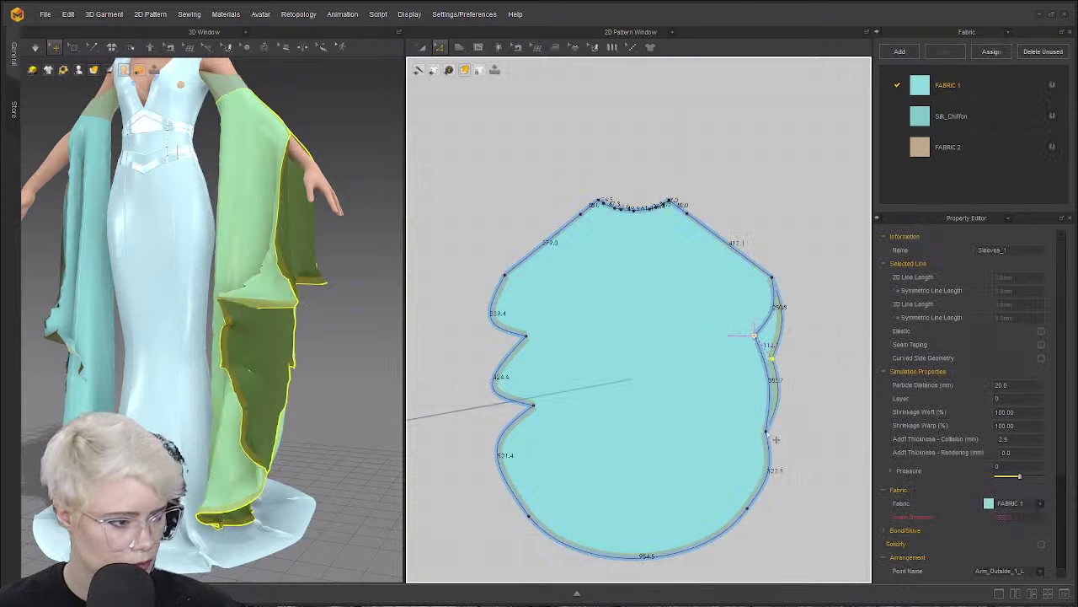
pyautogui.moveTo(766, 432); pyautogui.dragTo(751, 405)
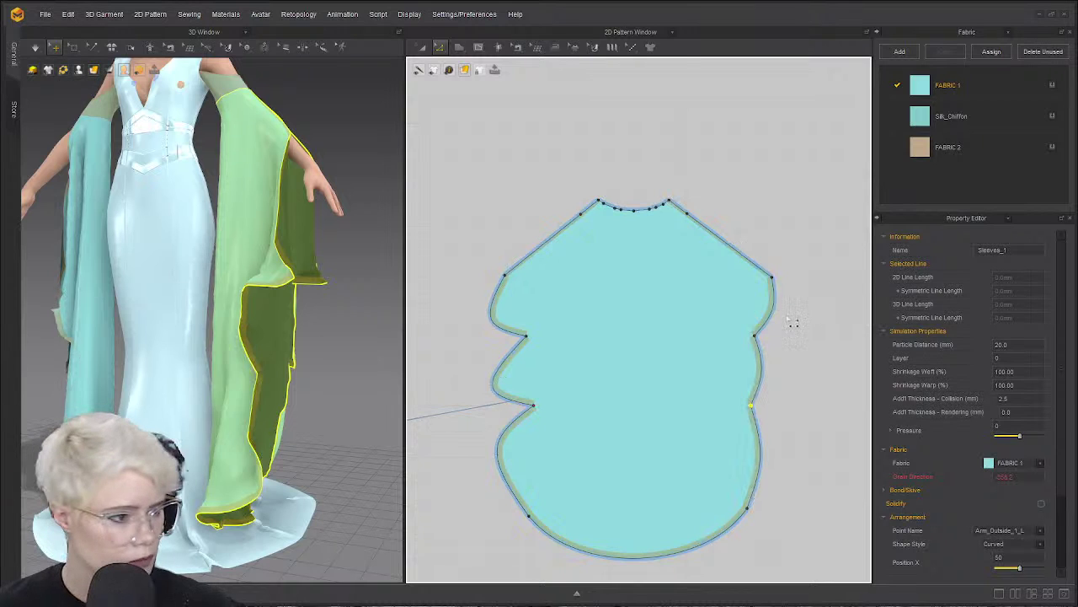
# Pull the upper and middle curves of the right edge outward and down to form two pointed, drooping scallops.
pyautogui.press('v')
pyautogui.moveTo(773, 309); pyautogui.dragTo(801, 328)
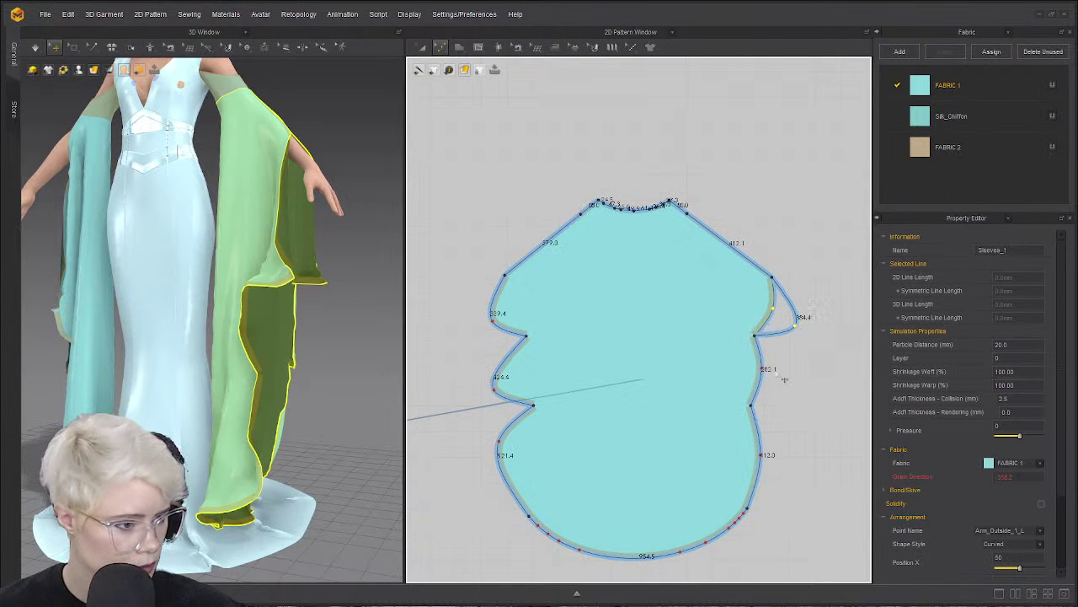
pyautogui.moveTo(770, 374); pyautogui.dragTo(805, 399)
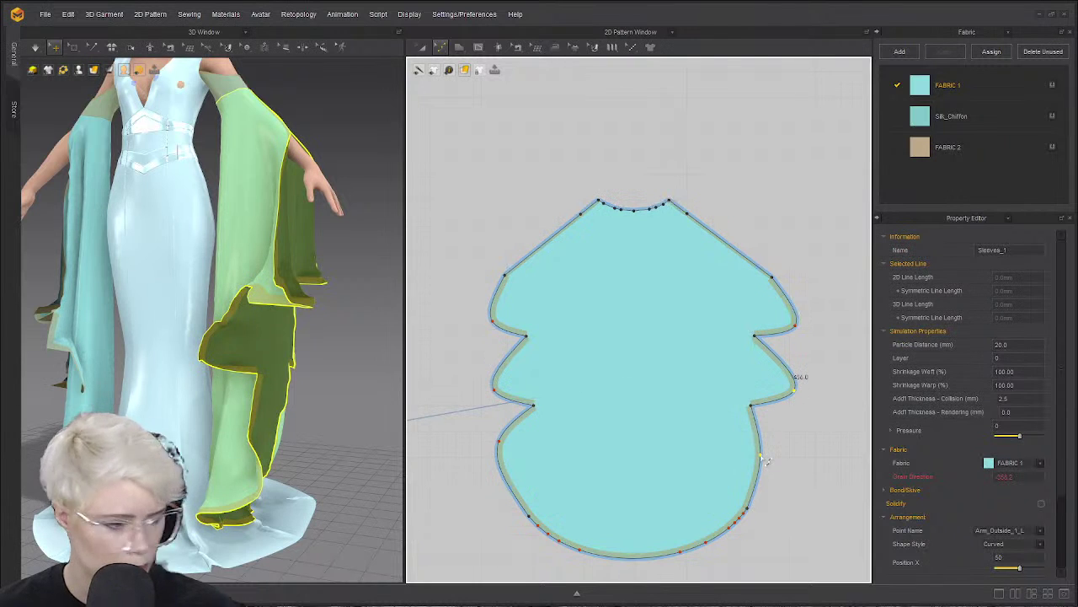
pyautogui.click(761, 455)
pyautogui.click(761, 453)
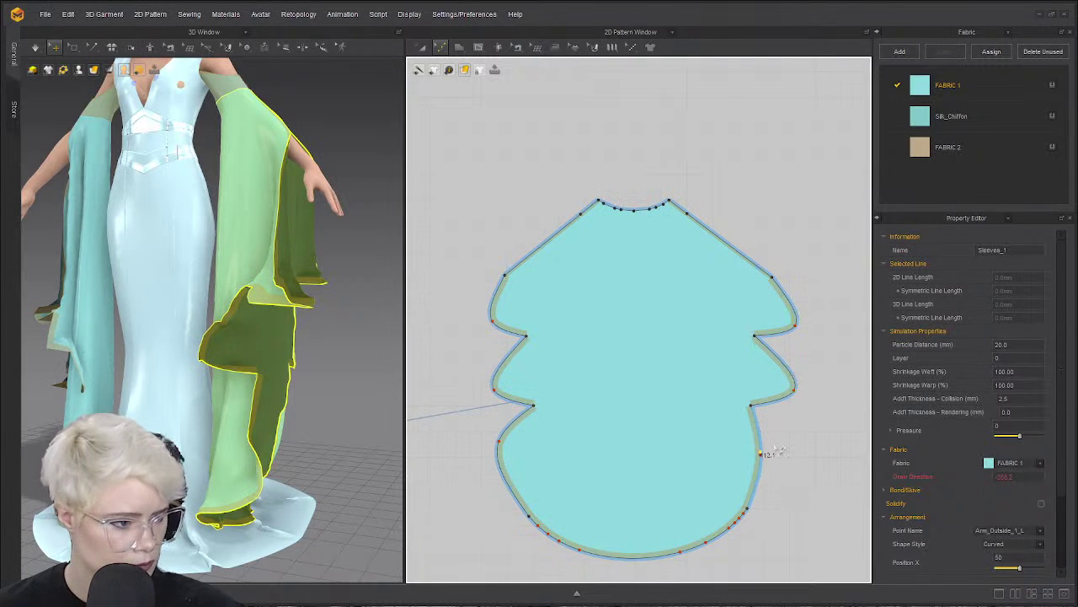
pyautogui.moveTo(774, 461); pyautogui.dragTo(792, 468)
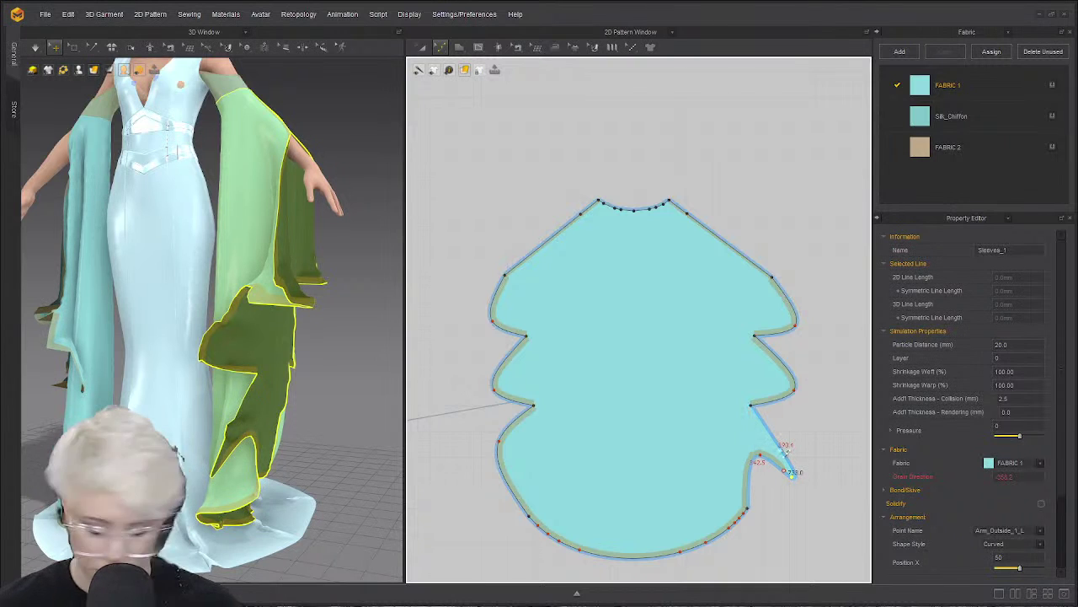
pyautogui.hotkey('ctrl', 'z')
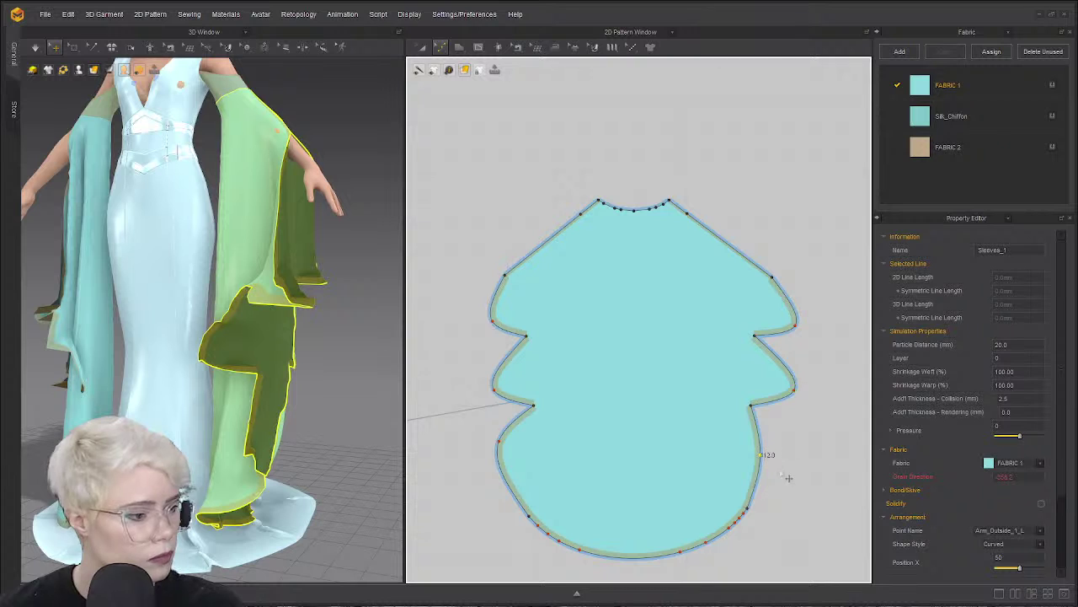
# Bulge the lowest curve on the pattern's right edge outward and lower the curve point on the opposite left edge.
pyautogui.moveTo(763, 456); pyautogui.dragTo(804, 487)
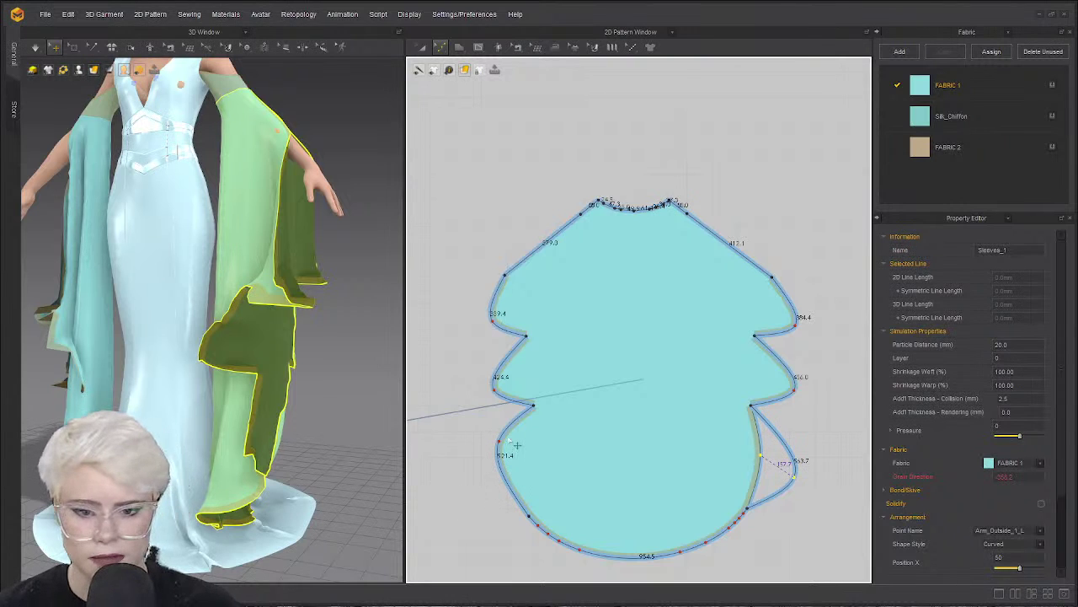
pyautogui.moveTo(792, 477); pyautogui.dragTo(793, 478)
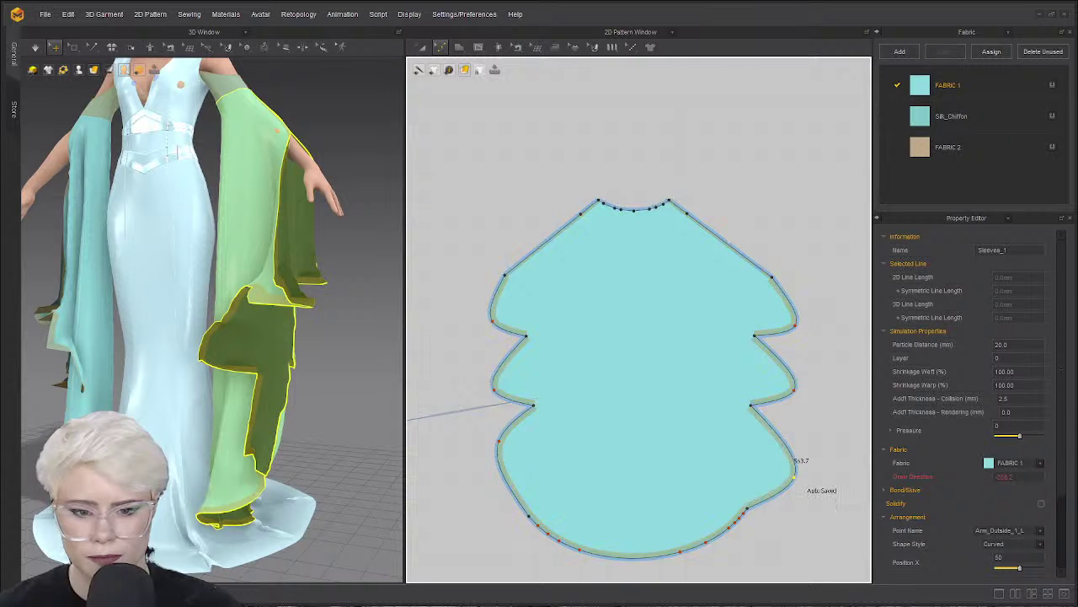
pyautogui.moveTo(499, 440); pyautogui.dragTo(495, 478)
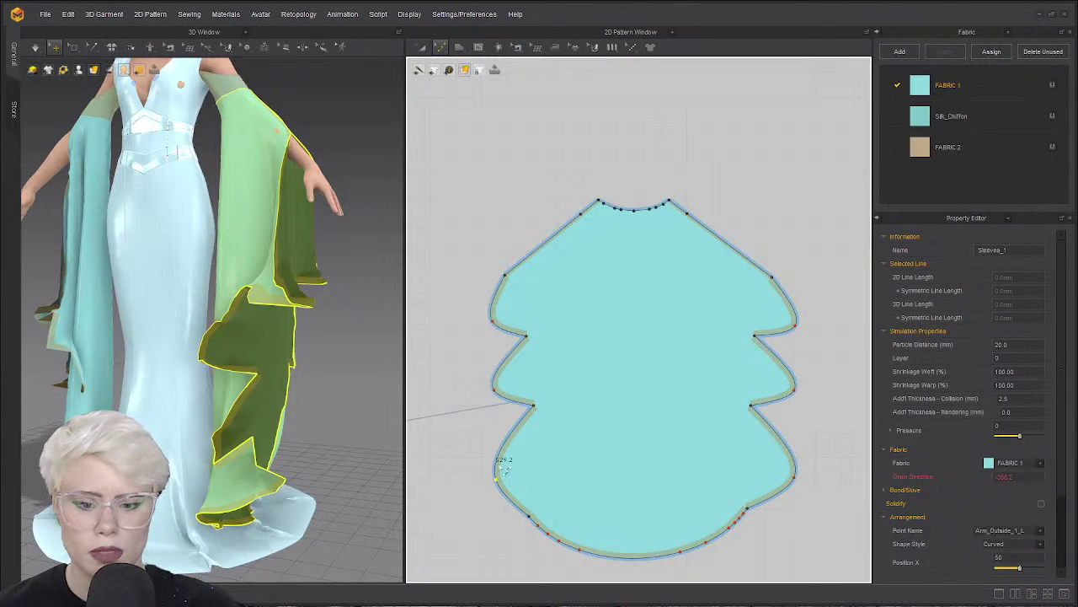
pyautogui.hotkey('ctrl', 'z')
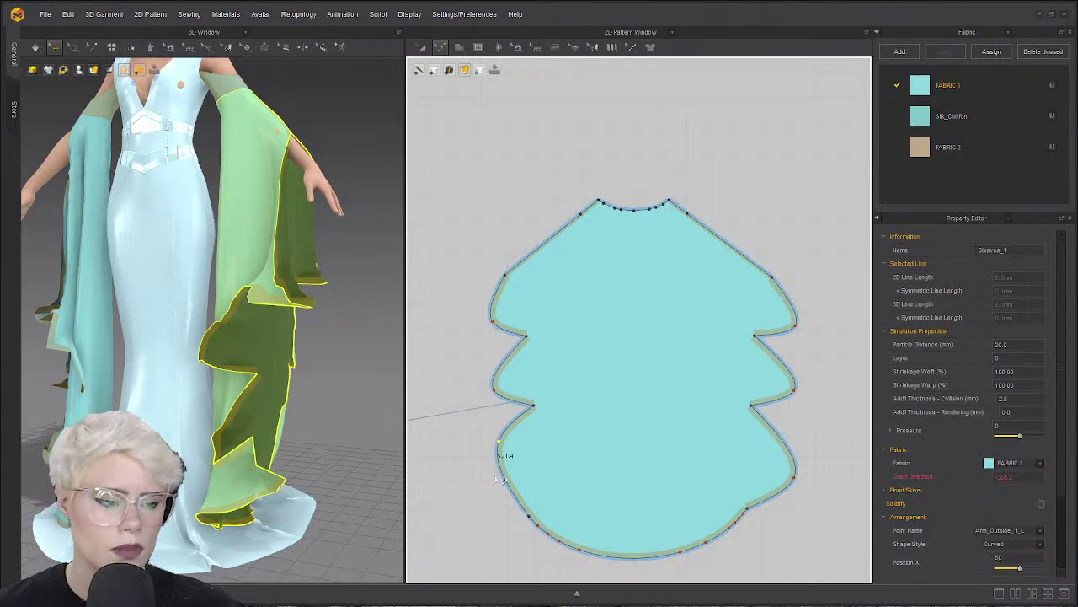
pyautogui.click(497, 443)
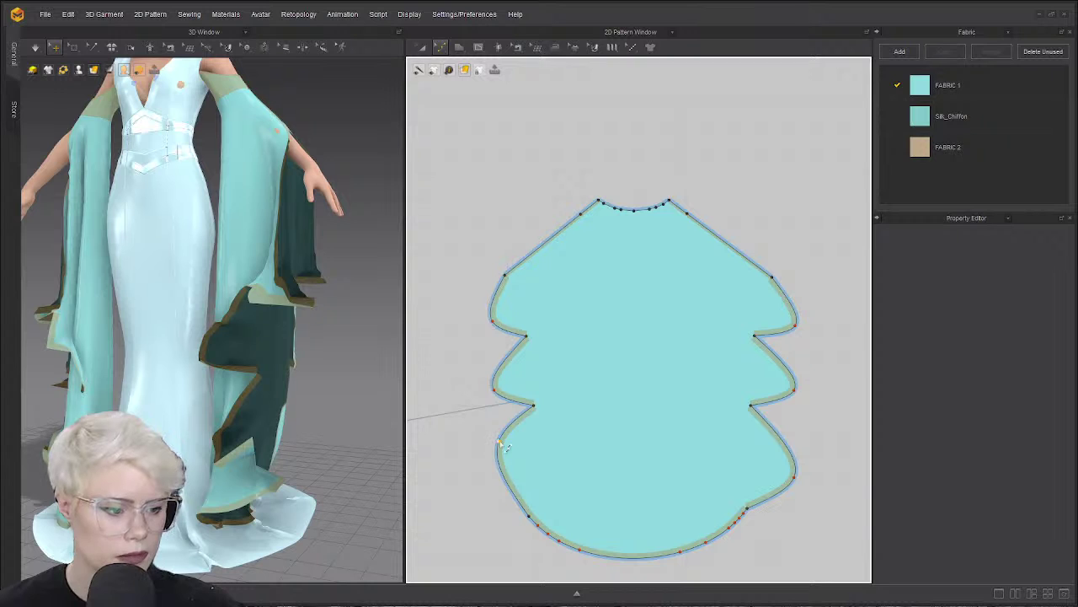
pyautogui.click(503, 445)
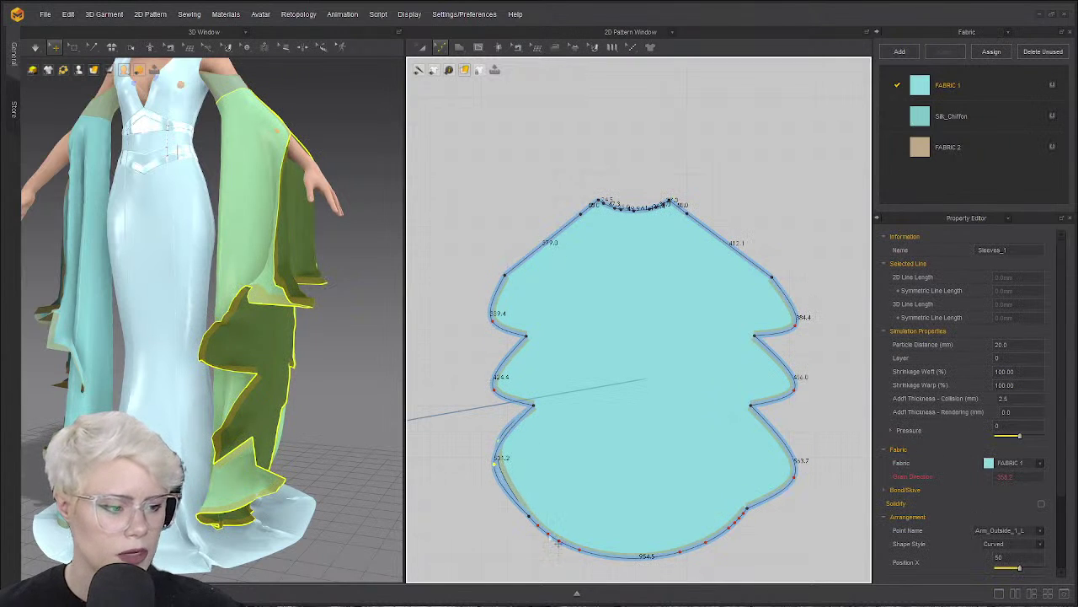
# Soften the right edge by drawing its lowest curve inward and raising the middle scallop's curve point slightly.
pyautogui.scroll(-2, 648, 480)
pyautogui.scroll(4, 621, 449)
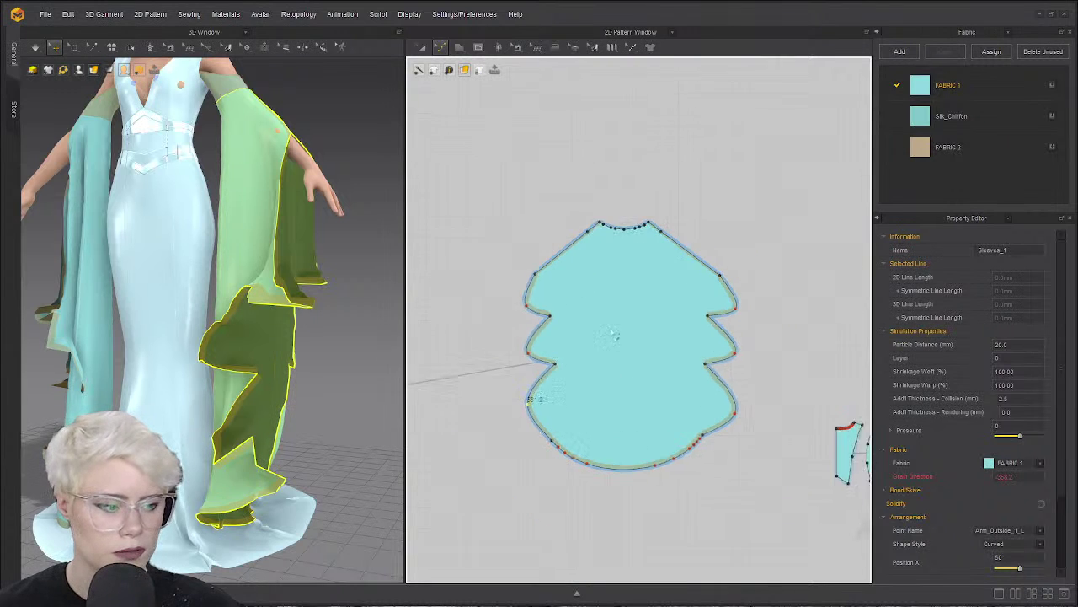
pyautogui.scroll(-5, 776, 437)
pyautogui.scroll(4, 776, 436)
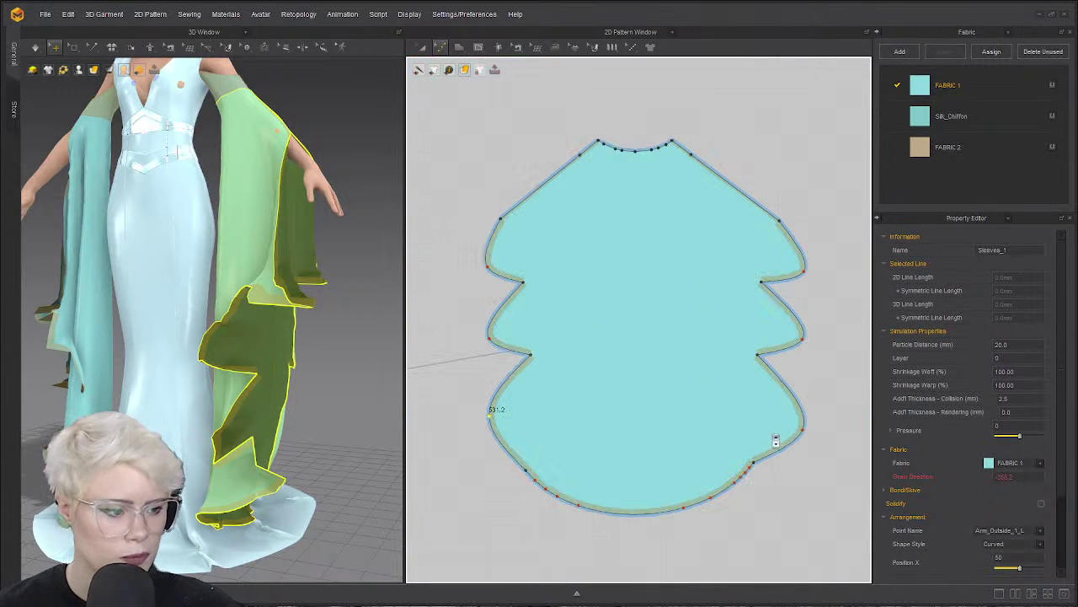
pyautogui.moveTo(807, 435); pyautogui.dragTo(800, 423)
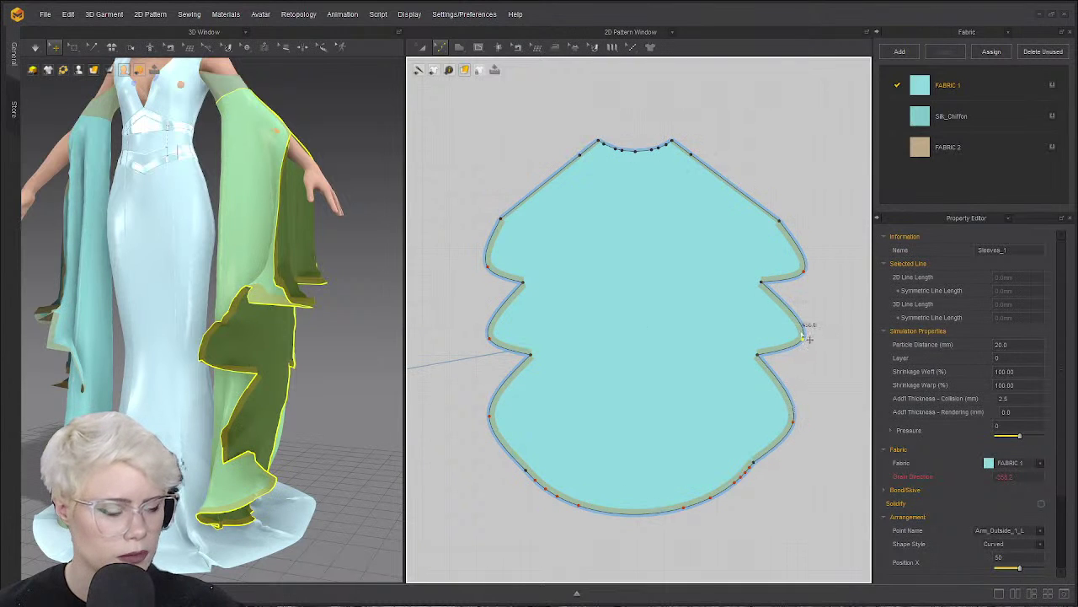
pyautogui.moveTo(805, 341); pyautogui.dragTo(807, 337)
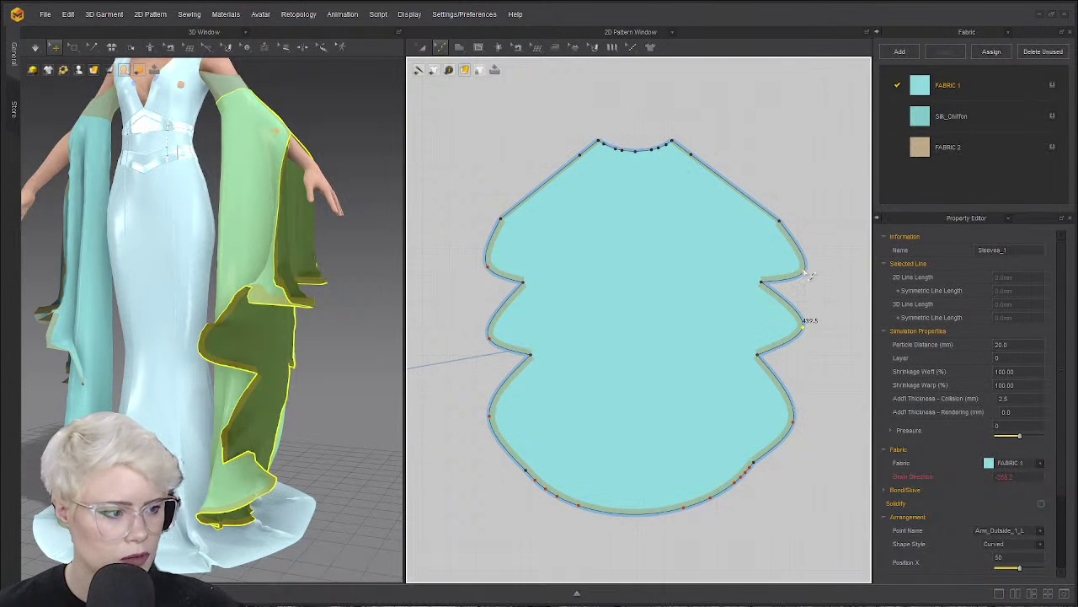
# Pull the left edge's top scallop and both edges' bottom scallops further outward, and simulate the sleeve to check its drape.
pyautogui.moveTo(487, 267); pyautogui.dragTo(477, 264)
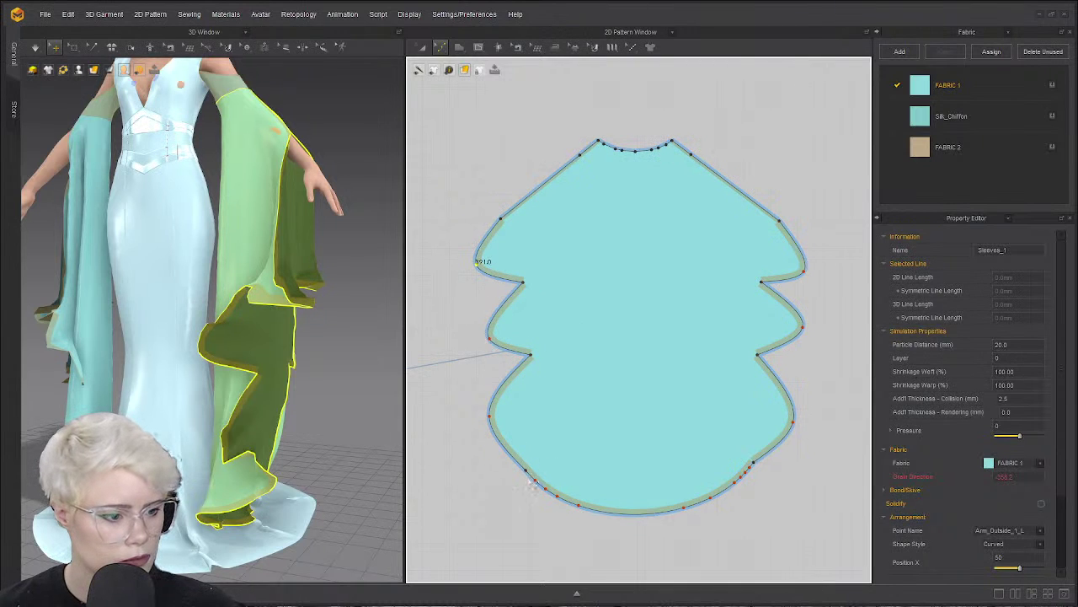
pyautogui.moveTo(529, 474); pyautogui.dragTo(528, 470)
pyautogui.moveTo(490, 417); pyautogui.dragTo(482, 438)
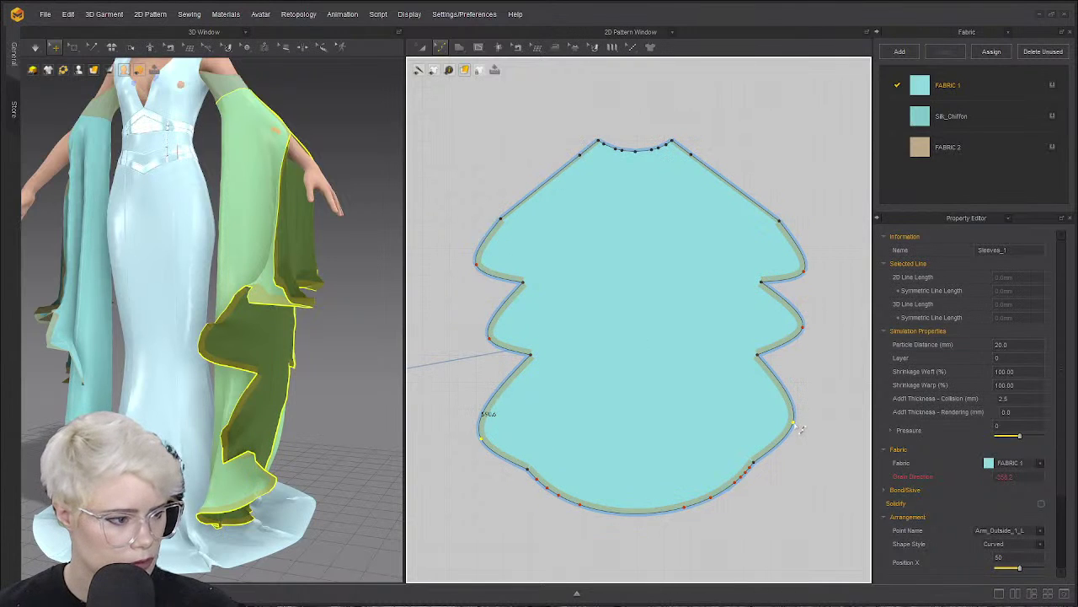
pyautogui.moveTo(801, 433)
pyautogui.mouseDown()
pyautogui.moveTo(807, 457)
pyautogui.moveTo(798, 449)
pyautogui.mouseUp()
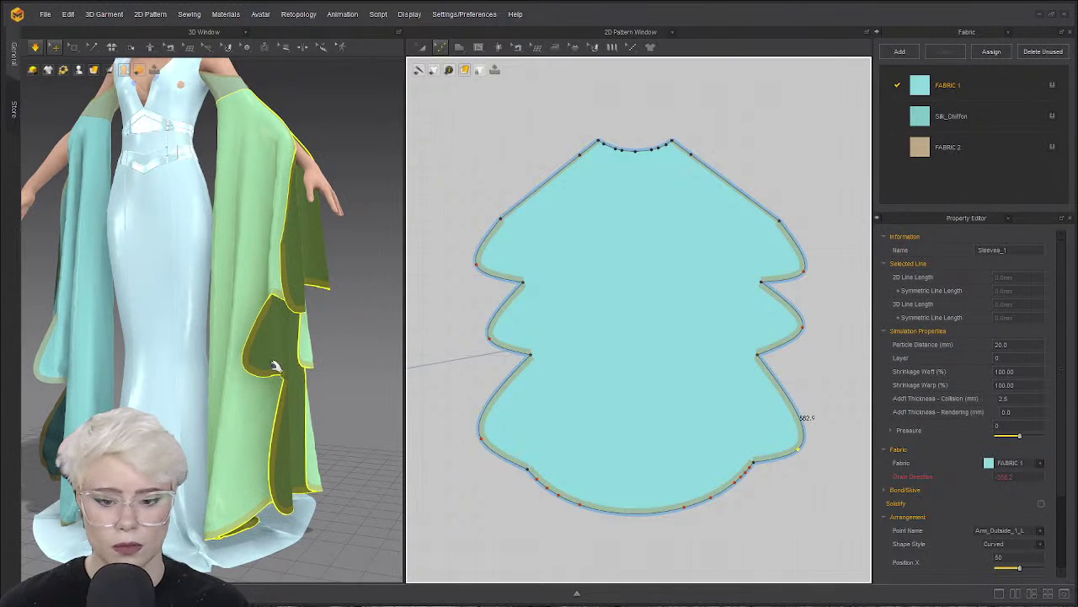
pyautogui.moveTo(346, 373); pyautogui.dragTo(330, 387, button='right')
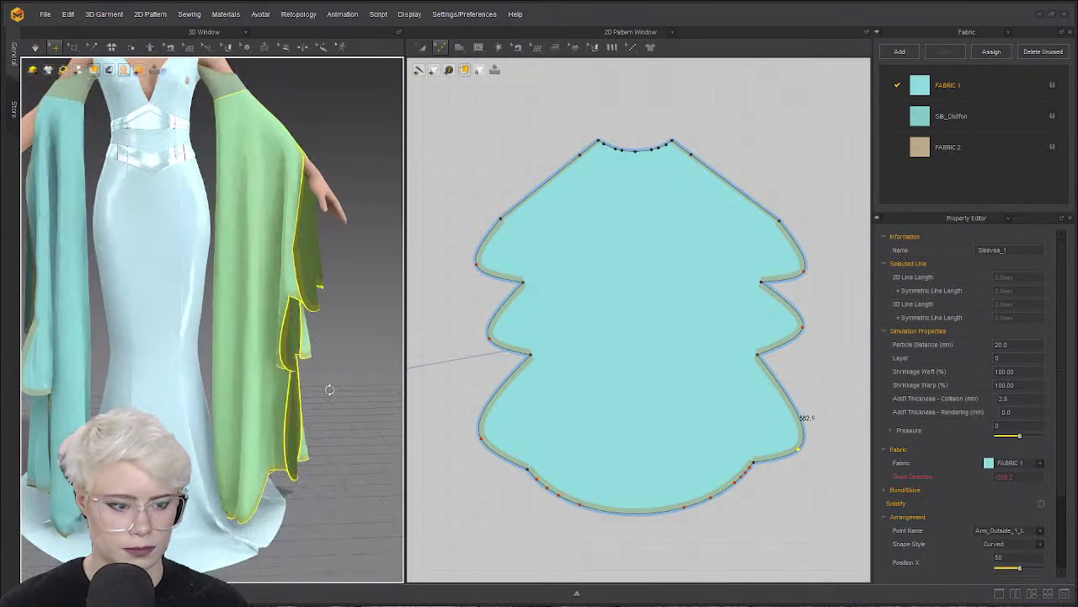
# Simulate the sleeve to check its drape and pull the middle scallop on both side edges further outward.
pyautogui.click(200, 338)
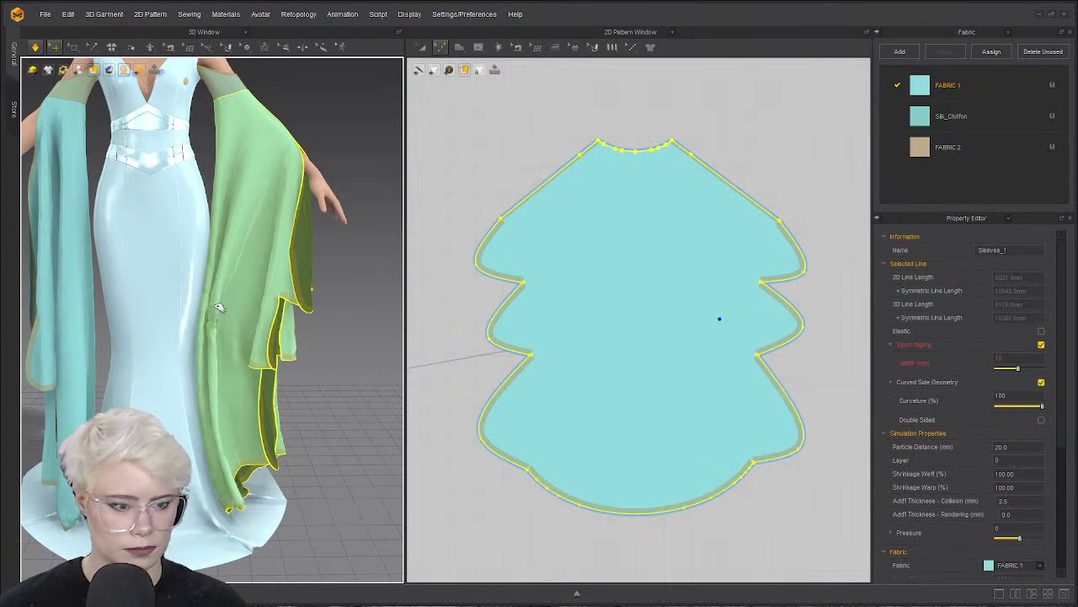
pyautogui.moveTo(218, 307); pyautogui.dragTo(190, 337, button='right')
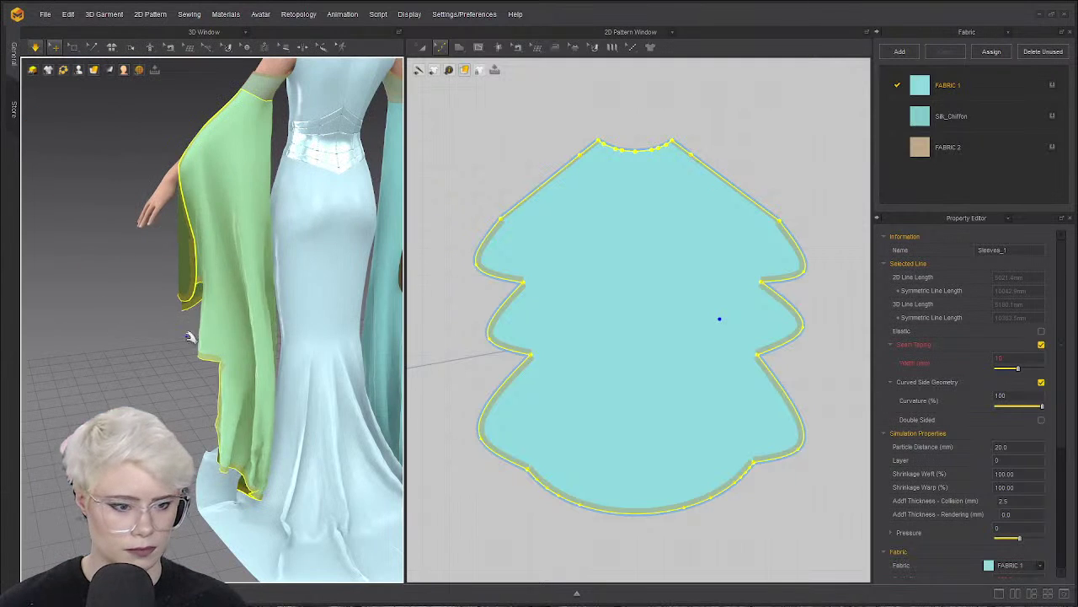
pyautogui.moveTo(210, 272); pyautogui.dragTo(283, 348, button='right')
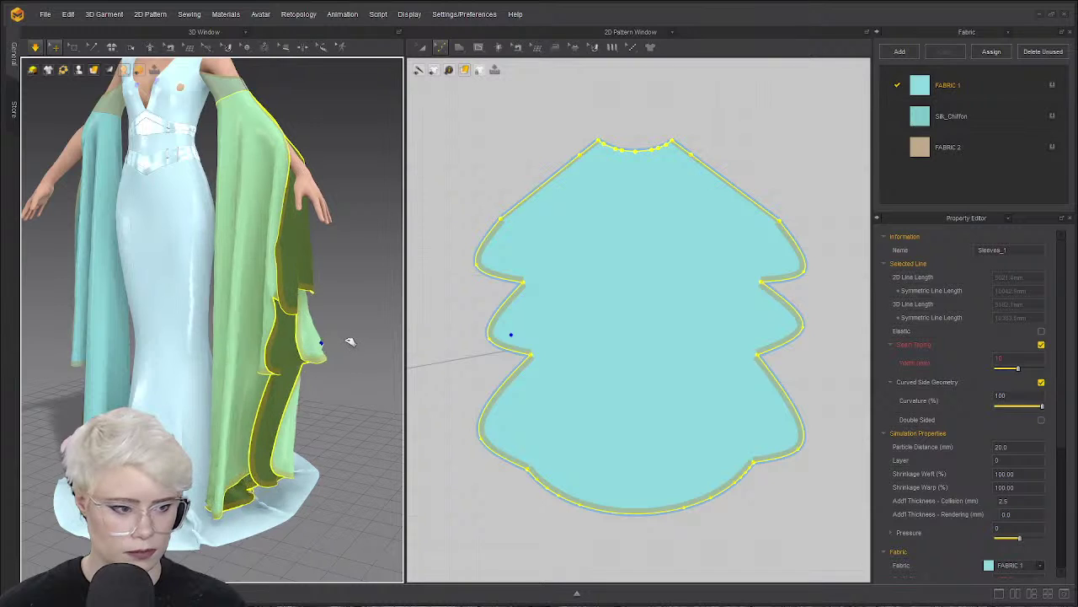
pyautogui.click(486, 304)
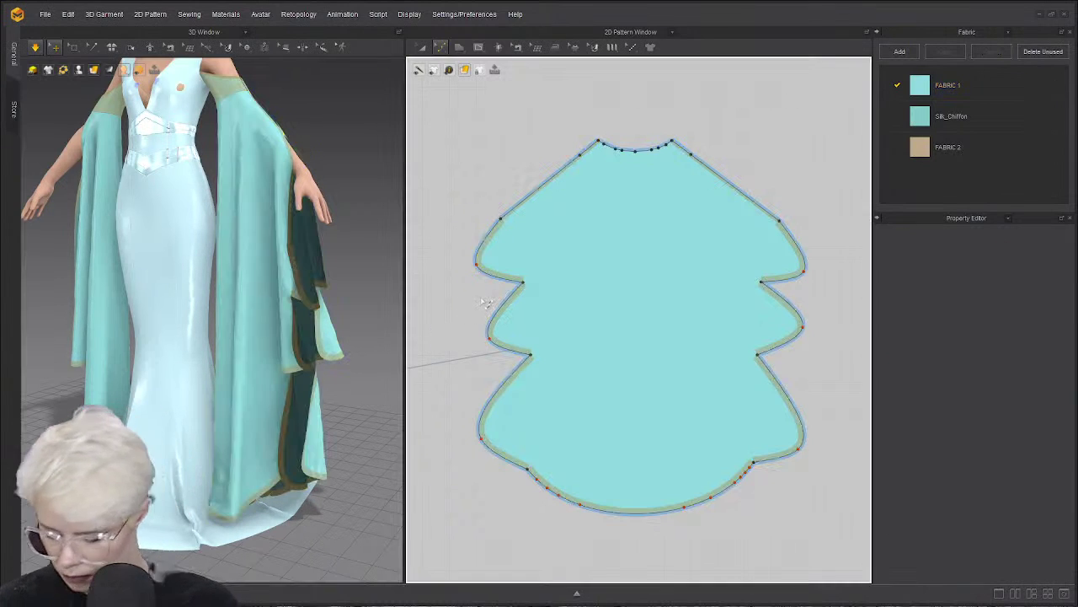
pyautogui.click(490, 344)
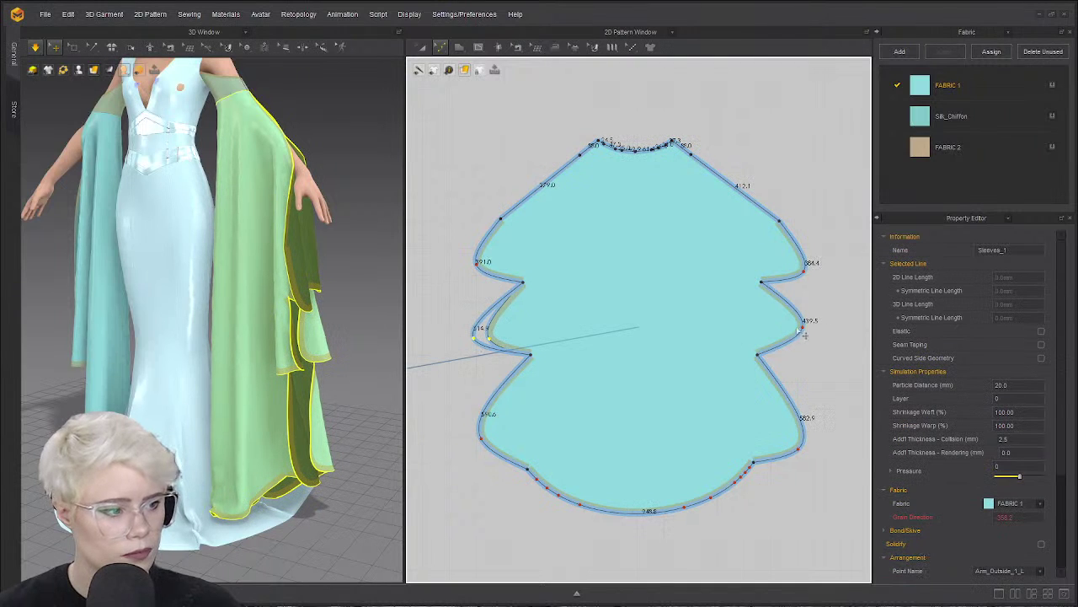
pyautogui.moveTo(801, 329); pyautogui.dragTo(814, 337)
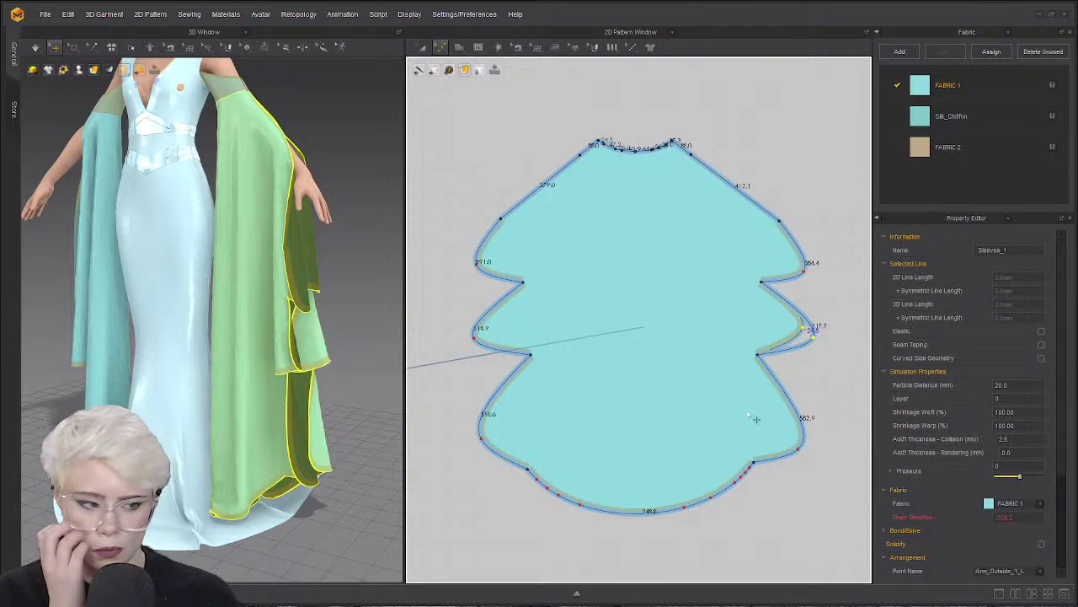
# Pull the centre of the sleeve's hem curve downward into a rounded point.
pyautogui.scroll(-4, 632, 490)
pyautogui.moveTo(628, 378); pyautogui.dragTo(628, 295, button='middle')
pyautogui.scroll(5, 630, 418)
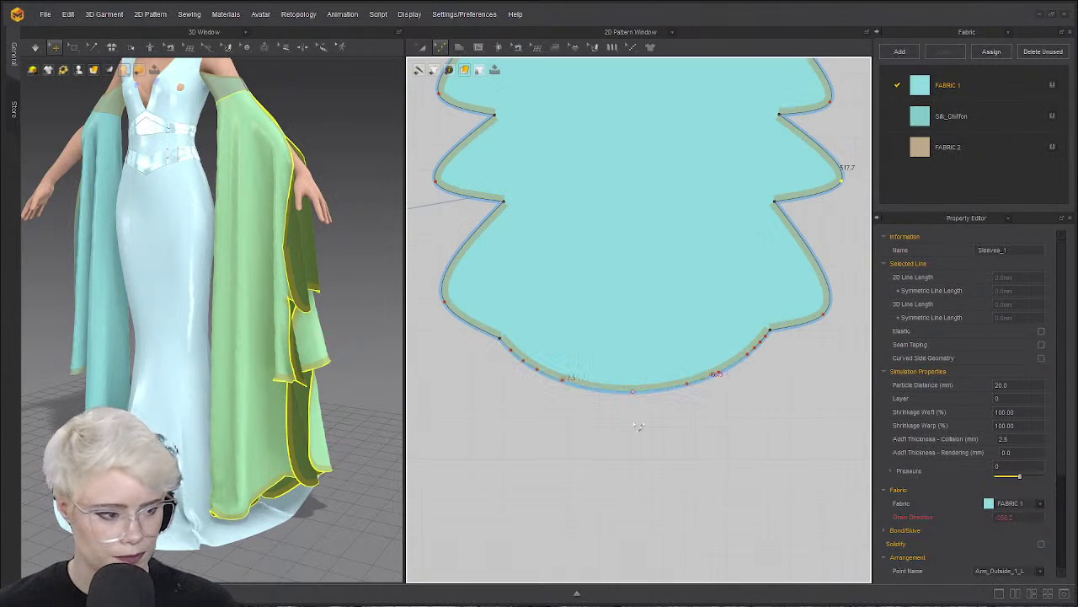
pyautogui.moveTo(639, 393); pyautogui.dragTo(638, 409)
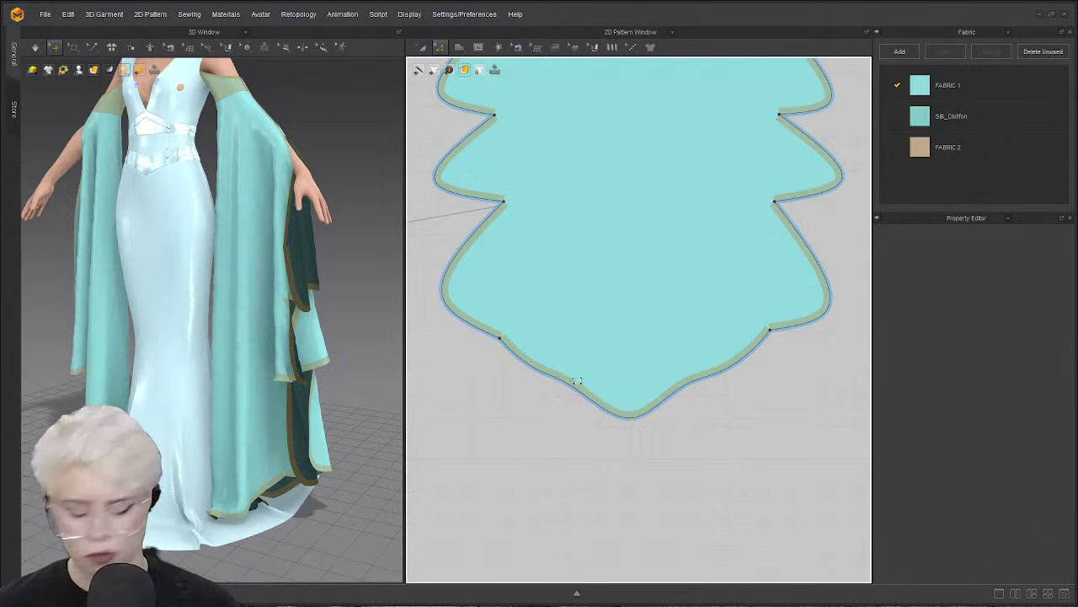
# Delete the surplus curve points on both sides of the hem and pull its centre point further down.
pyautogui.moveTo(500, 342); pyautogui.dragTo(498, 341)
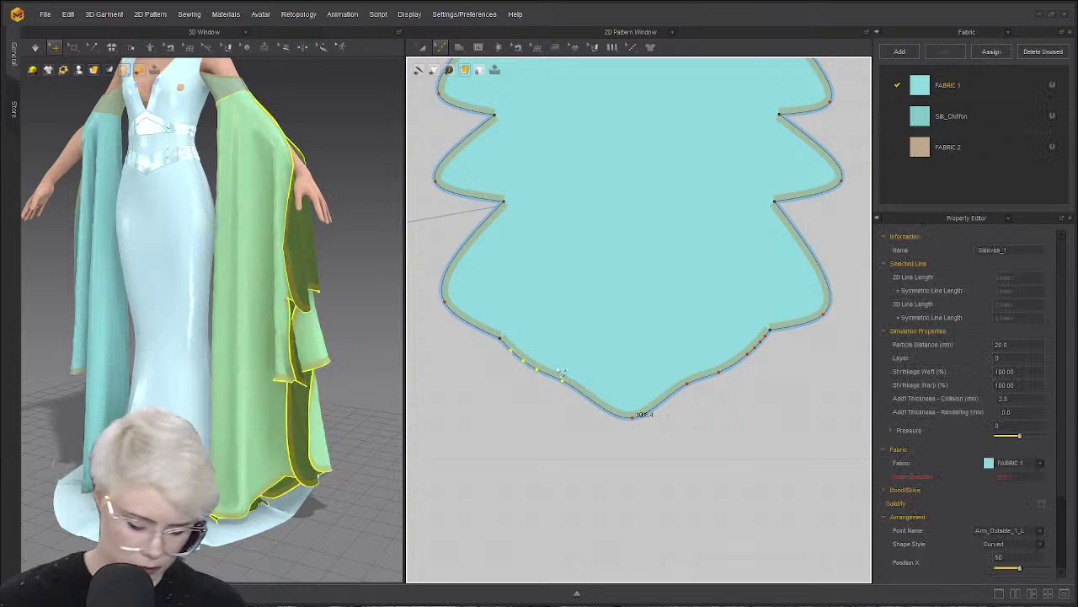
pyautogui.click(788, 408)
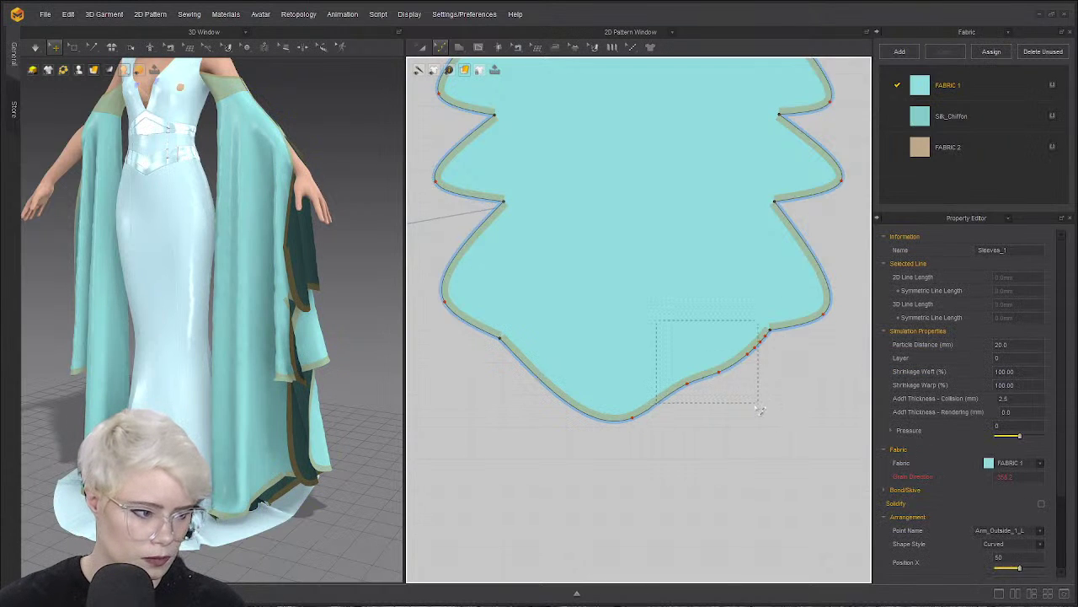
pyautogui.moveTo(773, 413); pyautogui.dragTo(770, 411)
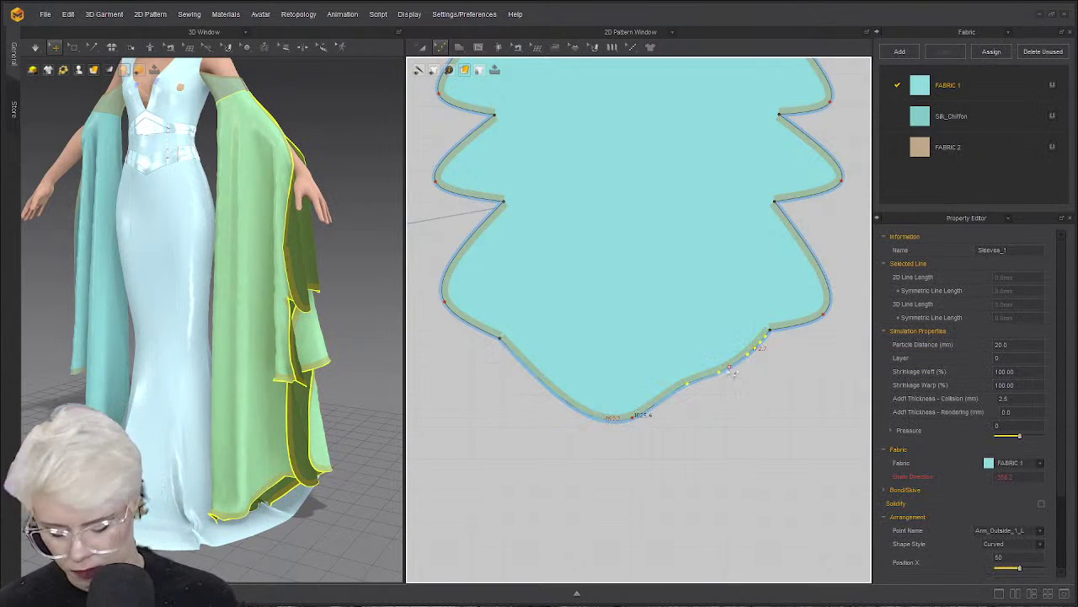
pyautogui.click(656, 436)
pyautogui.moveTo(632, 417); pyautogui.dragTo(631, 446)
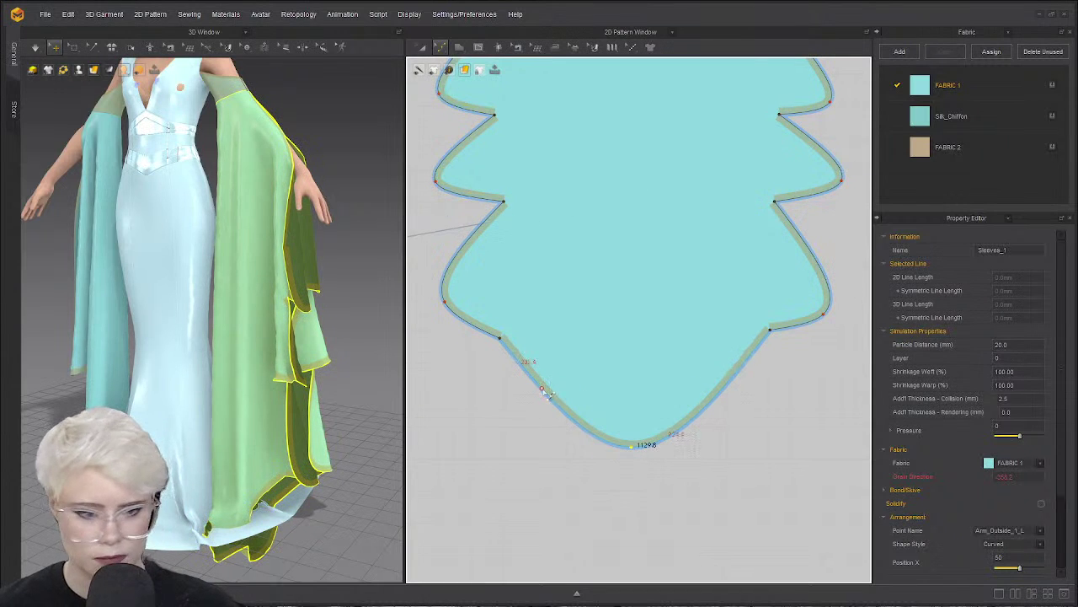
# Bulge both sides of the hem outward and lower its centre to form one broad, rounded bottom scallop.
pyautogui.moveTo(542, 389); pyautogui.dragTo(524, 411)
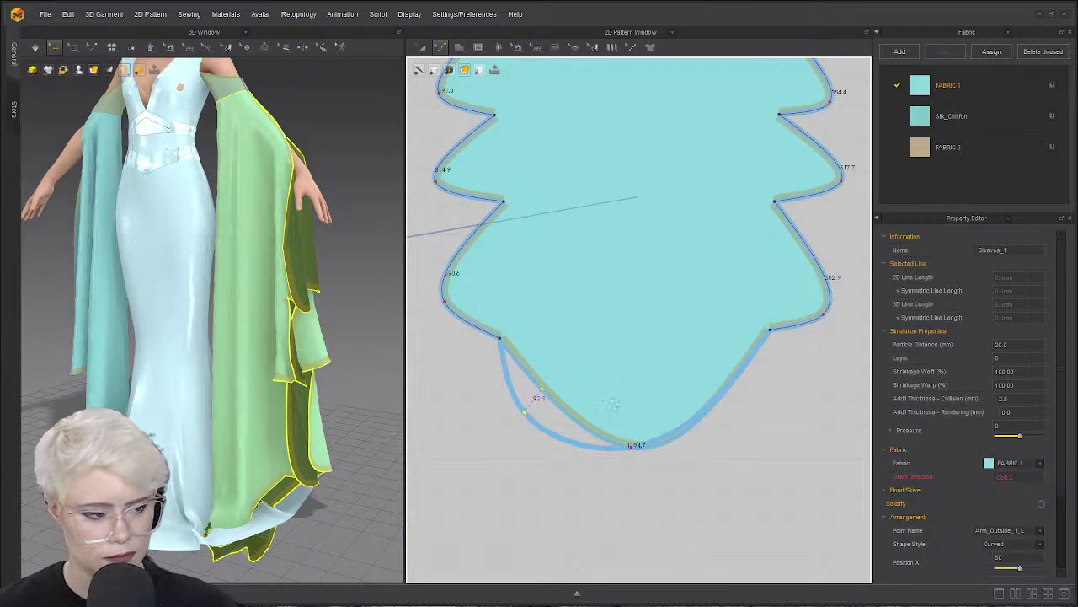
pyautogui.click(732, 382)
pyautogui.moveTo(731, 382); pyautogui.dragTo(742, 413)
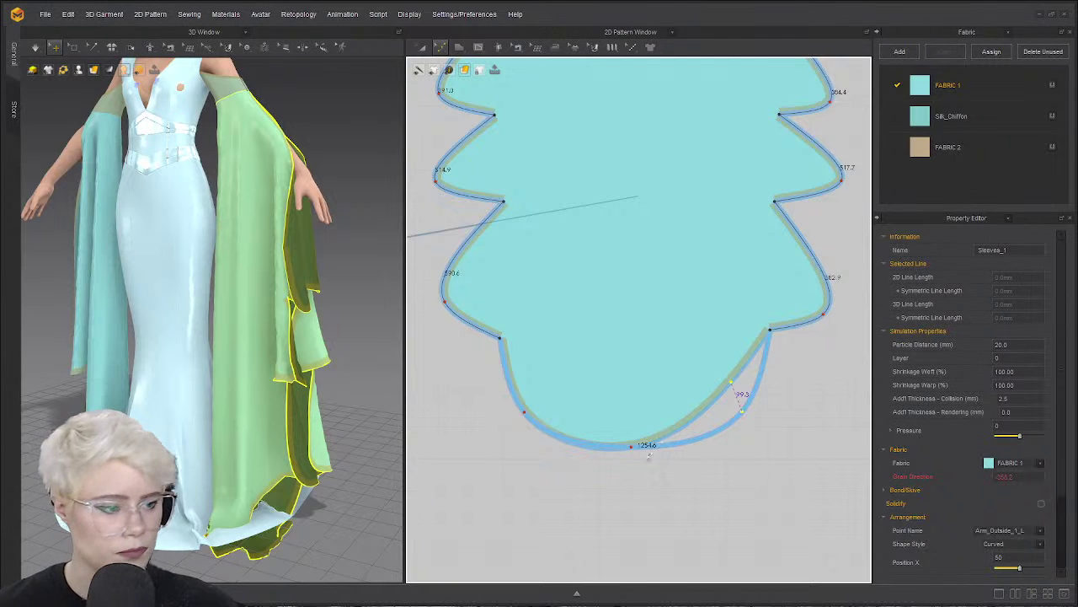
pyautogui.moveTo(629, 448); pyautogui.dragTo(641, 462)
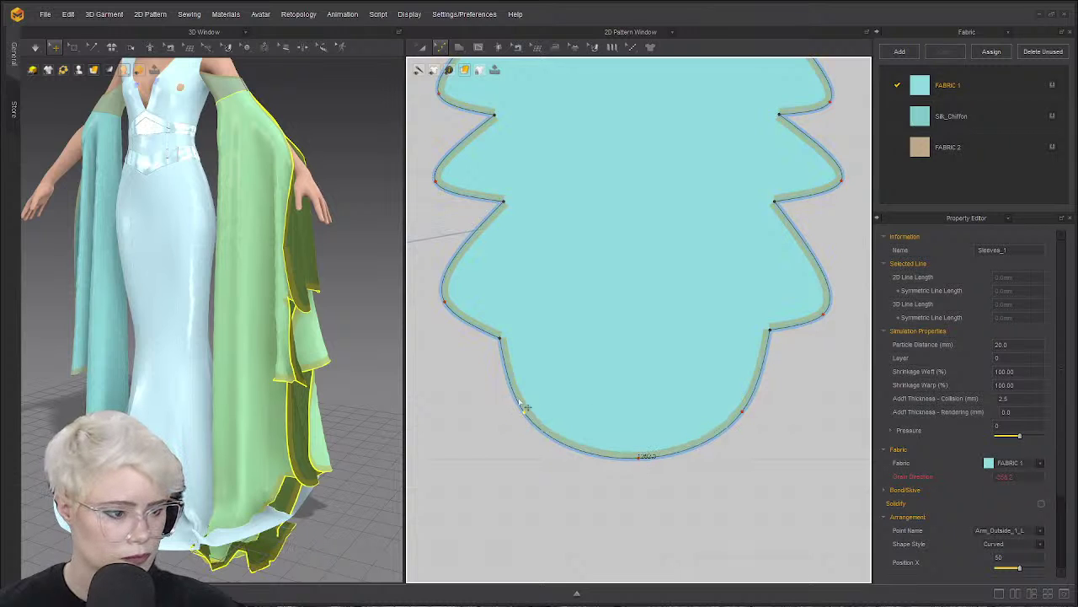
pyautogui.moveTo(524, 408); pyautogui.dragTo(523, 396)
# Move the notch points between the middle and lower scallops outward on both side edges.
pyautogui.scroll(-3, 552, 468)
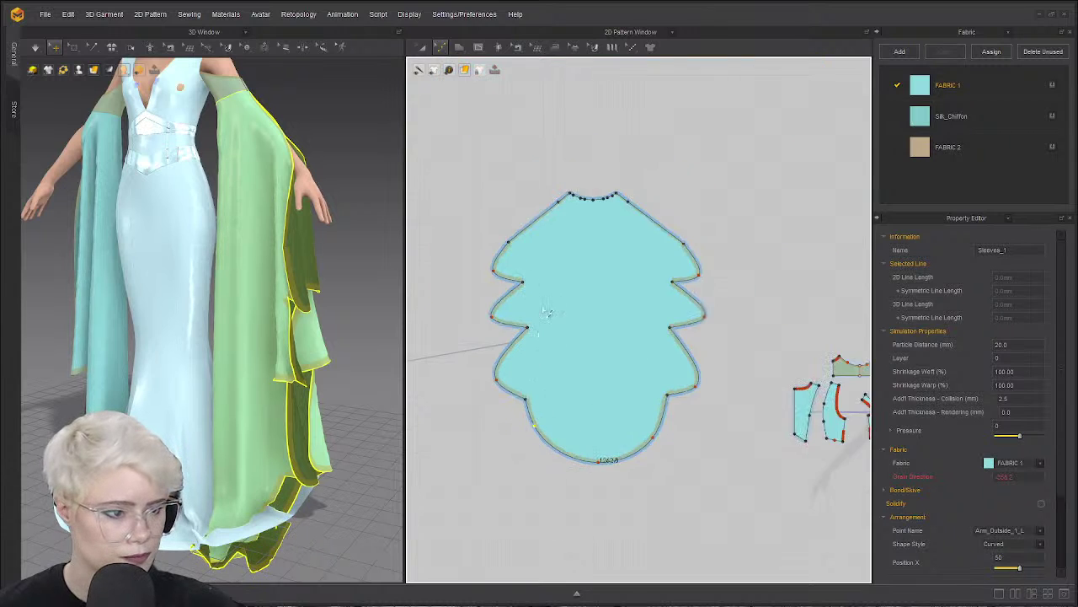
pyautogui.scroll(3, 540, 307)
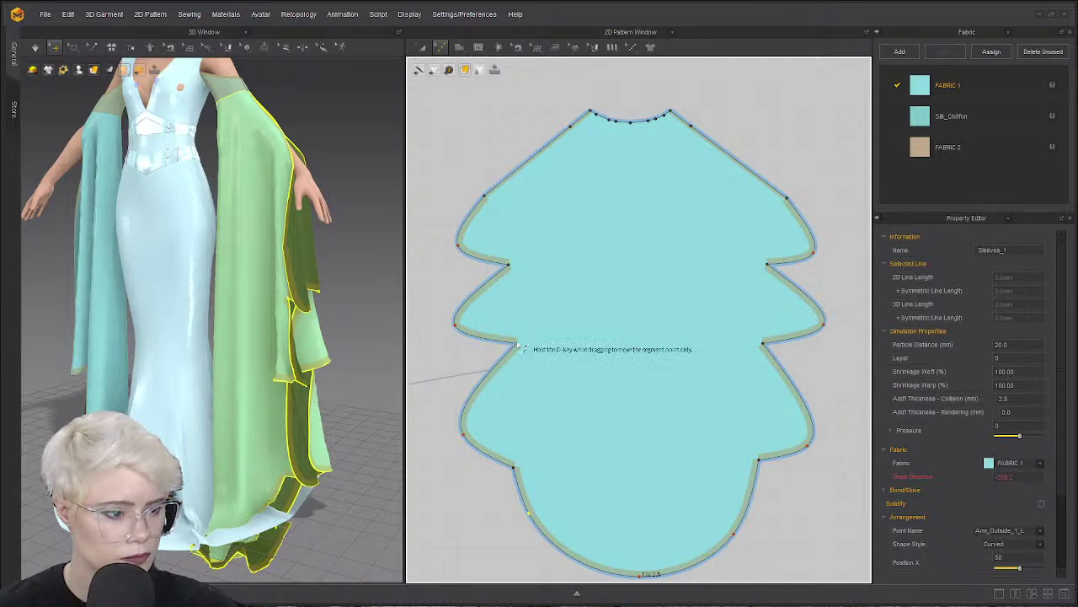
pyautogui.moveTo(517, 345); pyautogui.dragTo(508, 356)
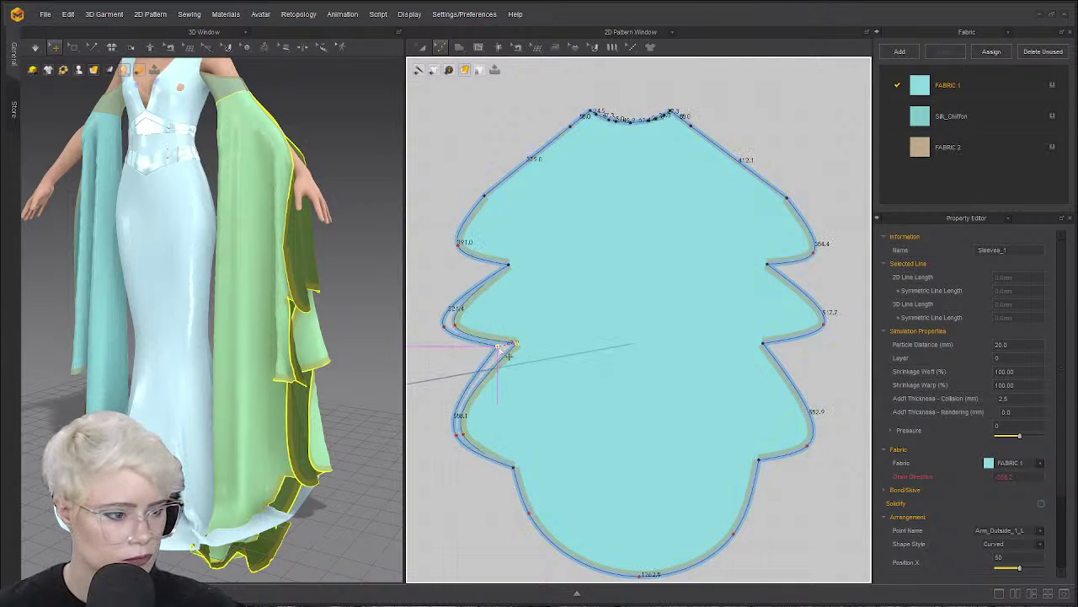
pyautogui.moveTo(763, 344)
pyautogui.mouseDown()
pyautogui.moveTo(775, 361)
pyautogui.moveTo(775, 347)
pyautogui.moveTo(771, 367)
pyautogui.moveTo(774, 346)
pyautogui.mouseUp()
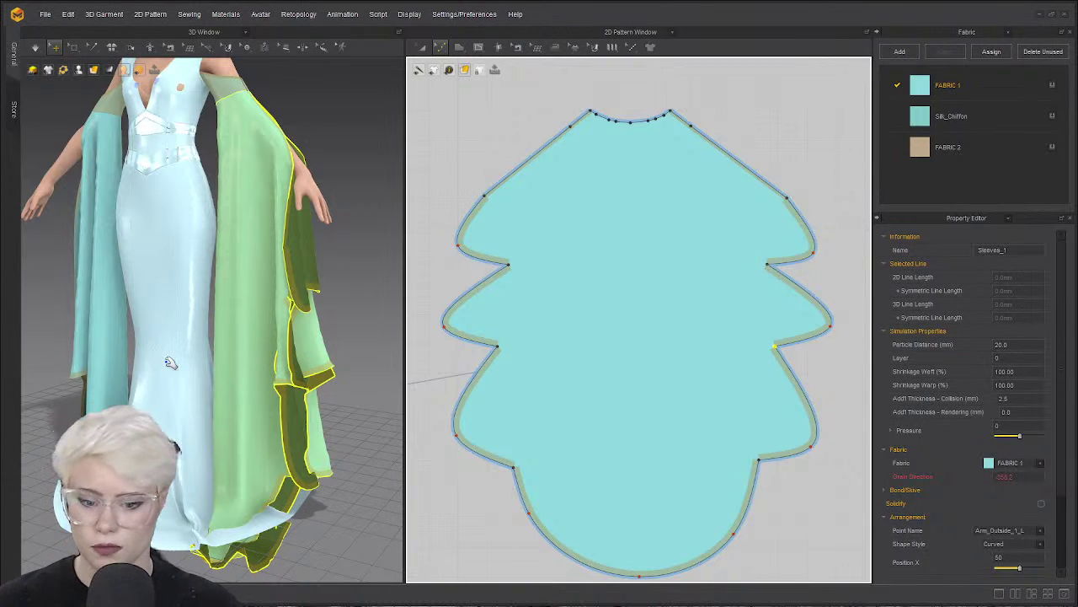
# Simulate the reshaped sleeve and pull its lower end away from the gown in 3D.
pyautogui.scroll(3, 169, 350)
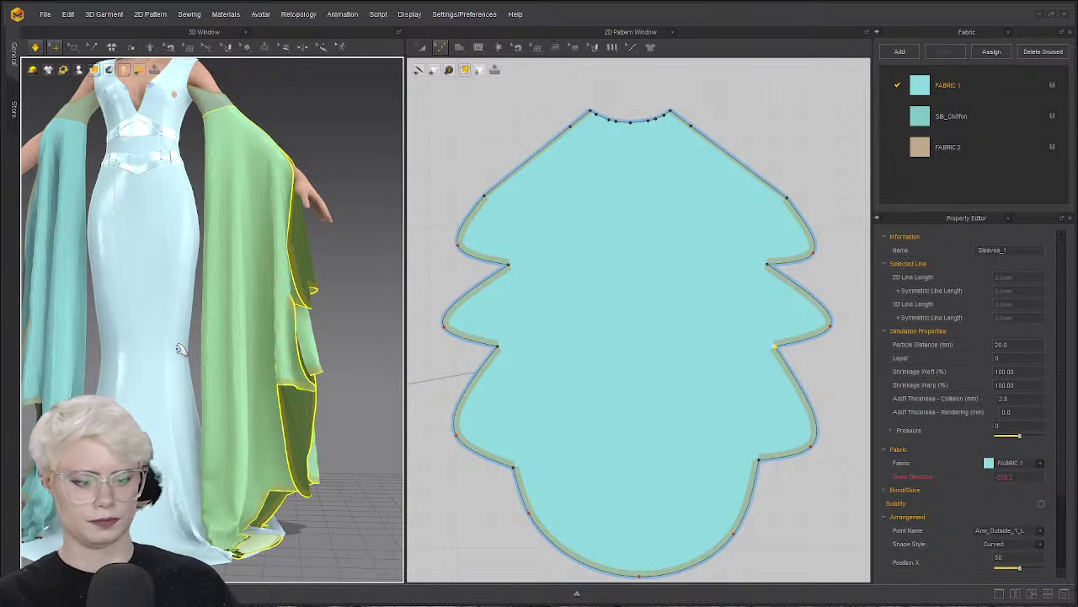
pyautogui.click(263, 467)
pyautogui.moveTo(387, 294); pyautogui.dragTo(514, 176)
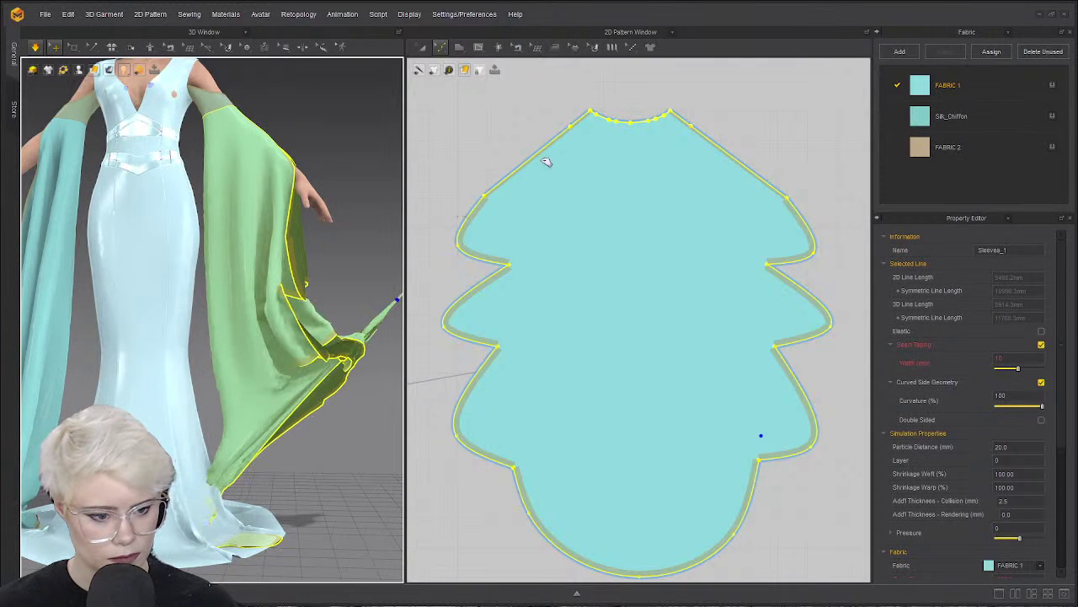
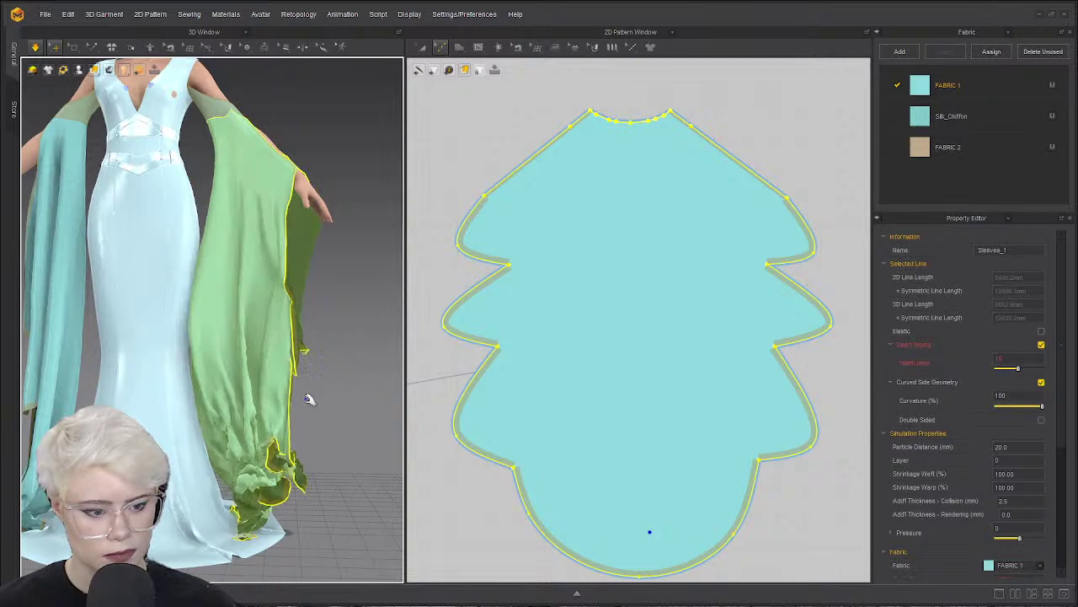
# Strengthen the sleeve panel and pull its crumpled hem outward during simulation until the scallops unfold, checking the whole gown.
pyautogui.click(264, 394)
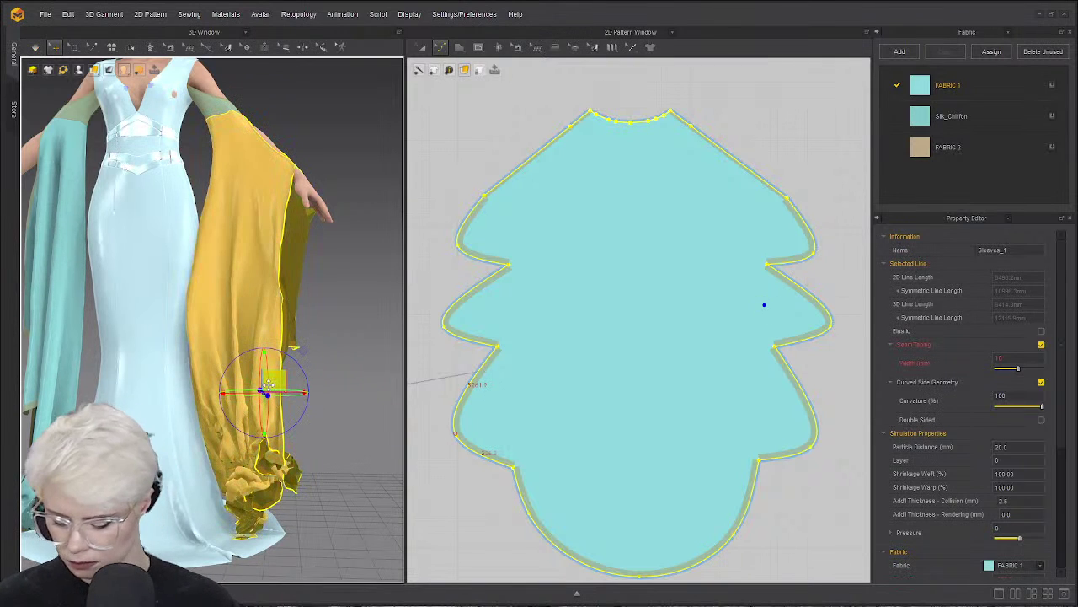
pyautogui.press('space')
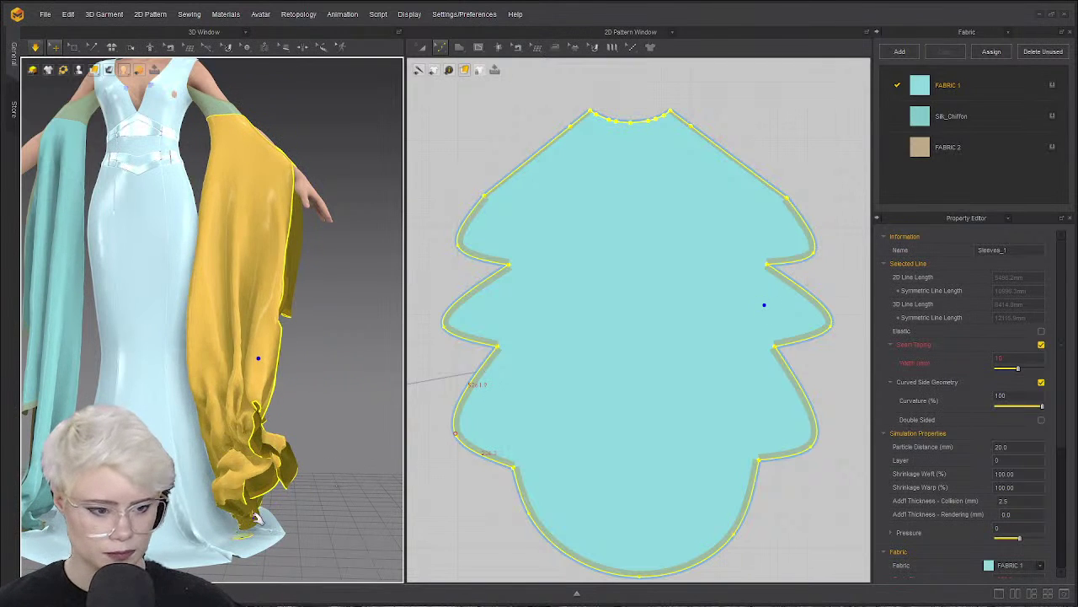
pyautogui.moveTo(257, 517); pyautogui.dragTo(322, 462)
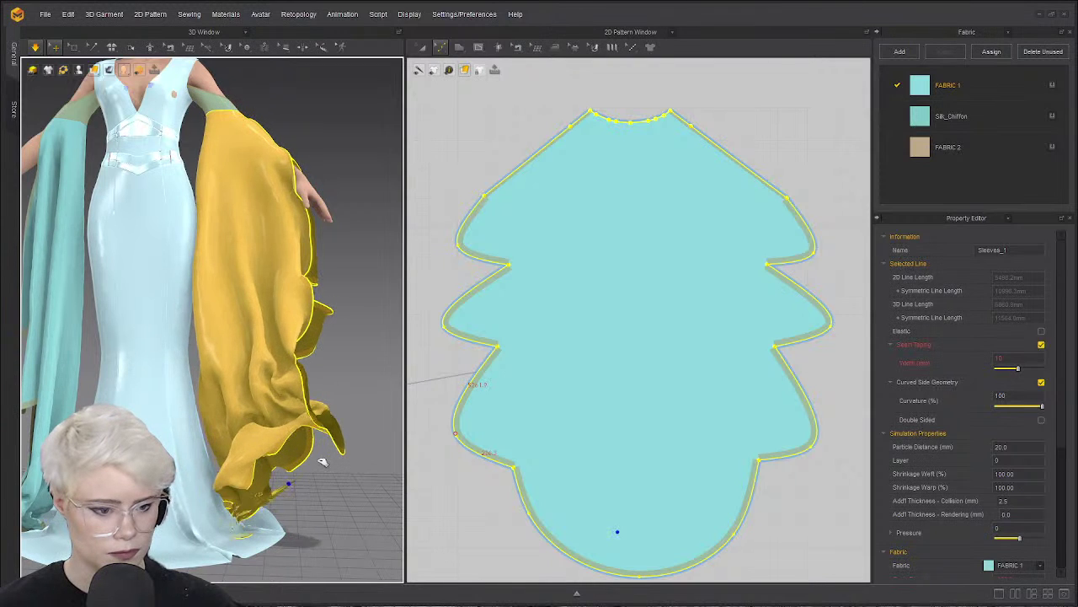
pyautogui.scroll(3, 322, 461)
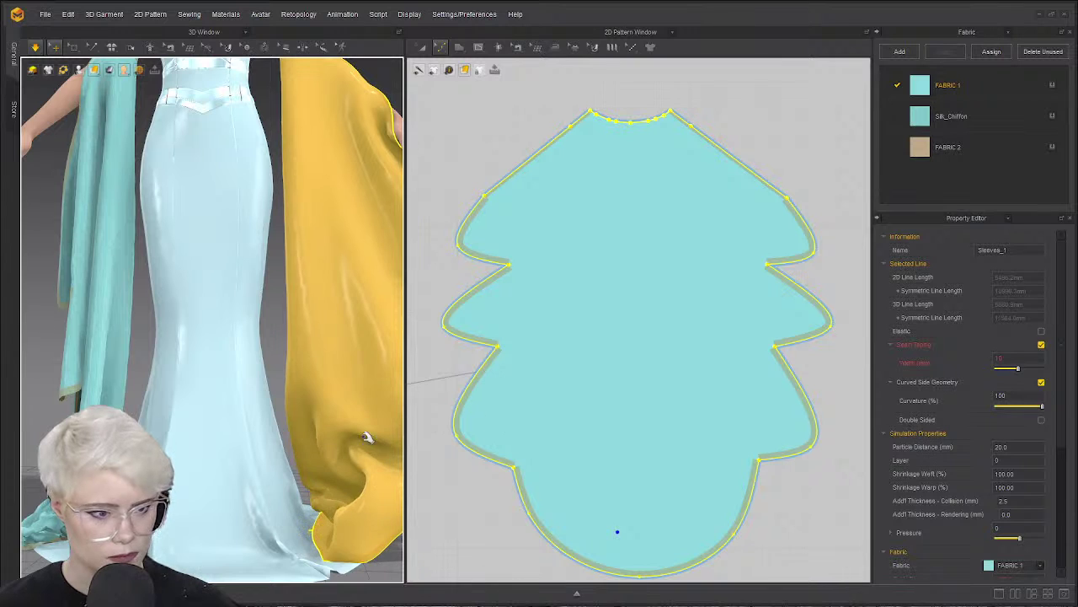
pyautogui.press('space')
pyautogui.moveTo(212, 303); pyautogui.dragTo(173, 236, button='right')
pyautogui.scroll(-3, 211, 320)
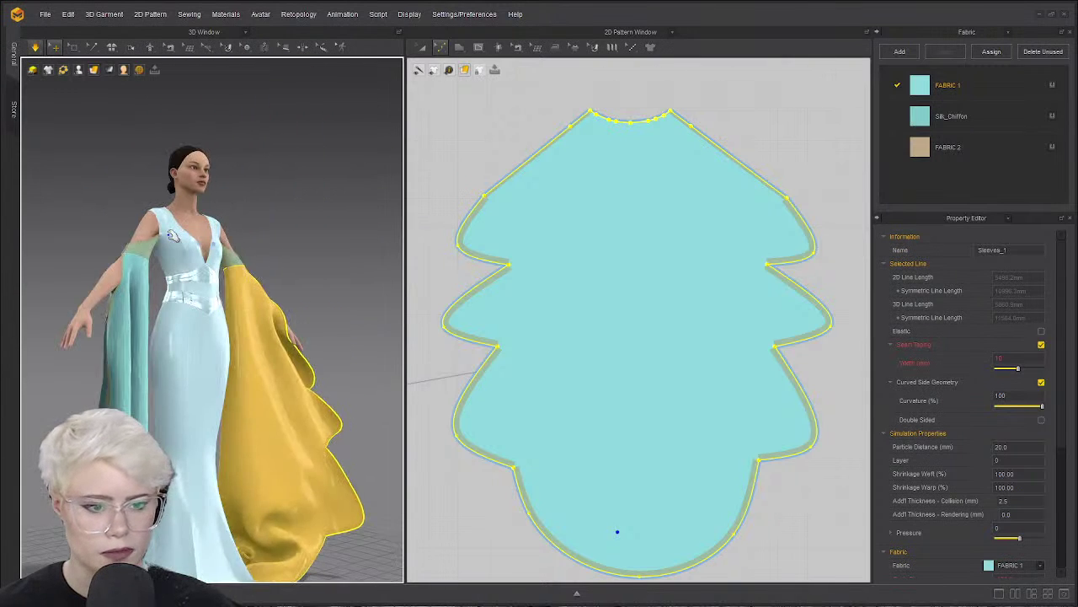
# Select a small mesh patch on the avatar's right sleeve beside the forearm, pull it outward past the arm, and simulate the drape.
pyautogui.scroll(5, 173, 236)
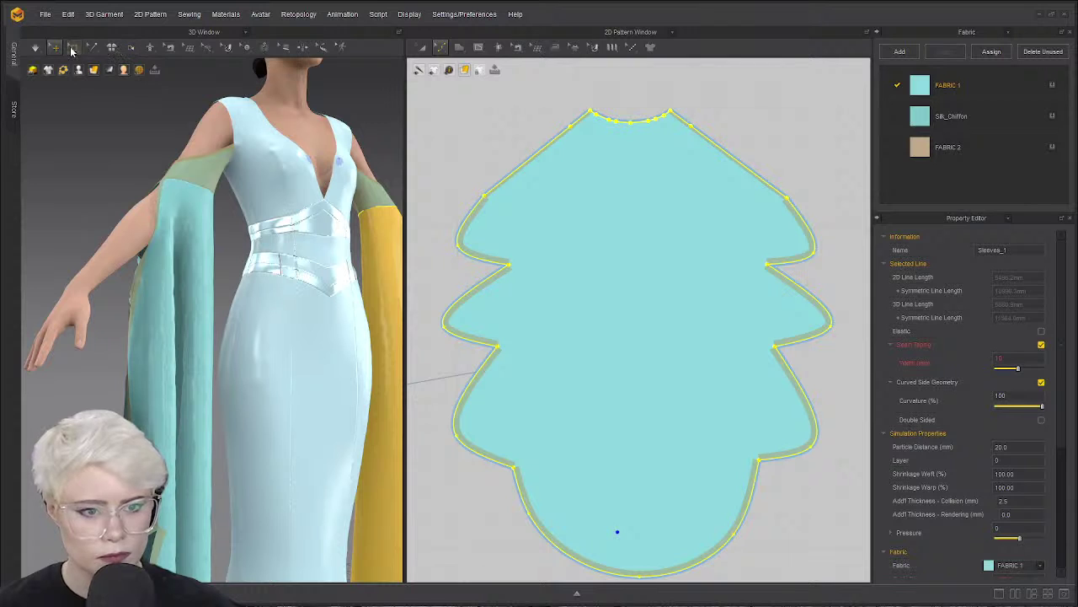
pyautogui.click(73, 47)
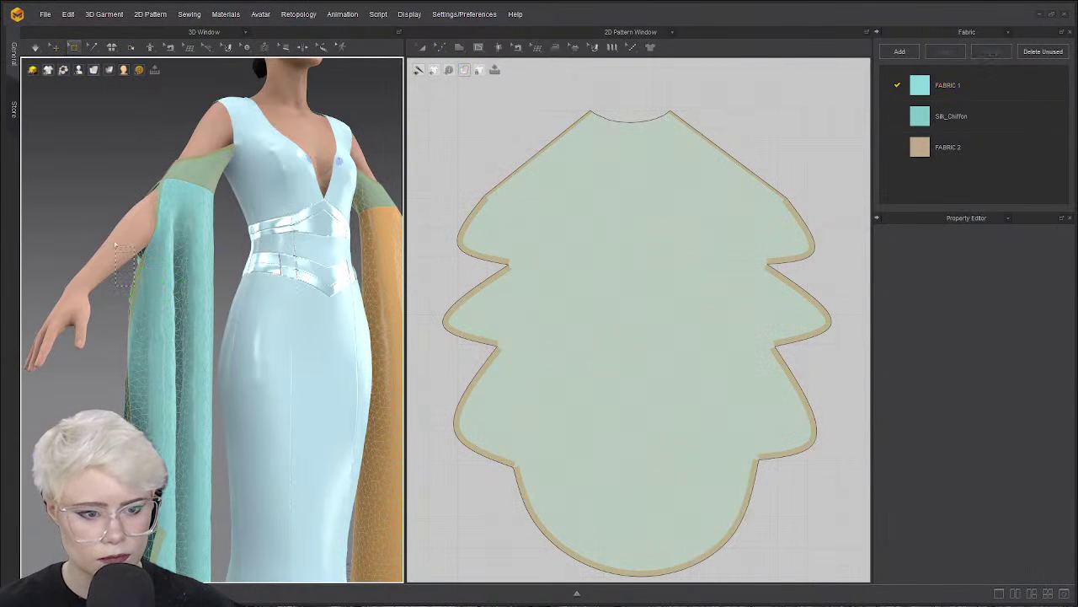
pyautogui.moveTo(134, 261); pyautogui.dragTo(177, 319)
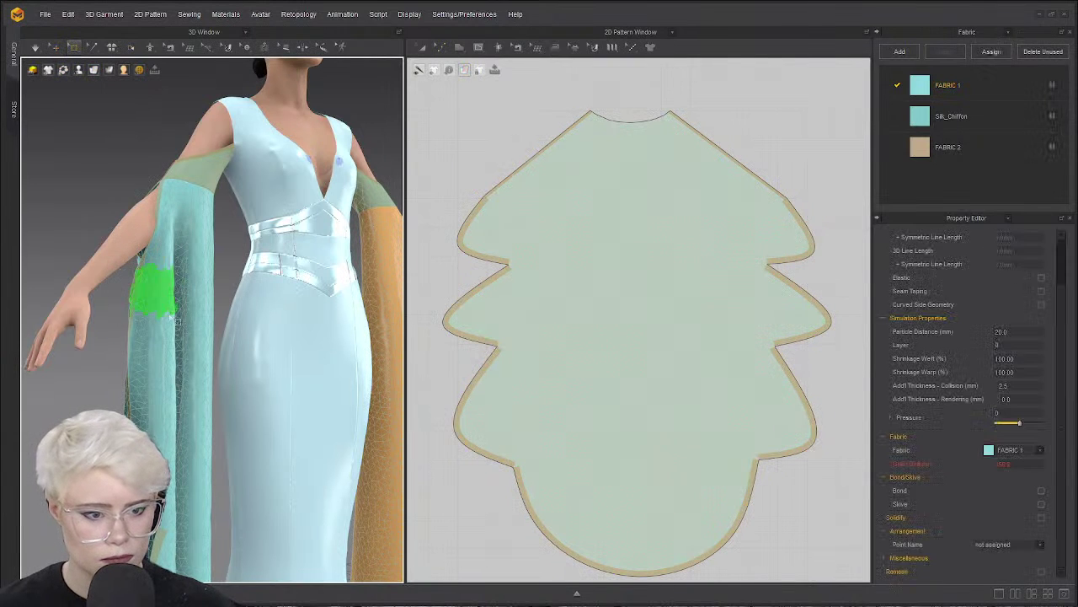
pyautogui.moveTo(143, 291); pyautogui.dragTo(122, 310, button='right')
pyautogui.moveTo(112, 303); pyautogui.dragTo(44, 260)
pyautogui.moveTo(43, 259); pyautogui.dragTo(95, 291, button='right')
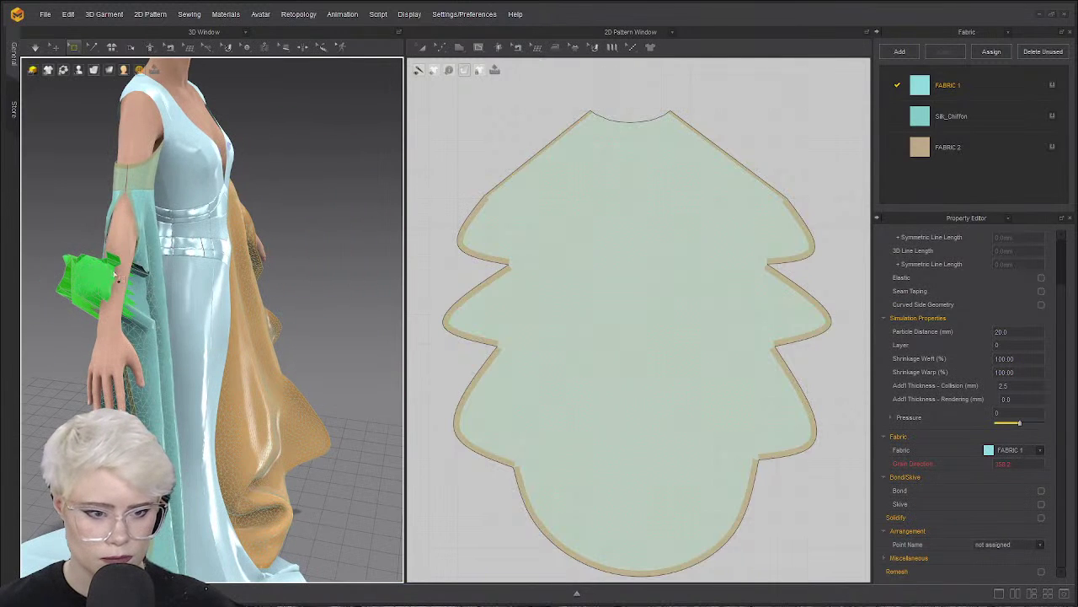
pyautogui.press('space')
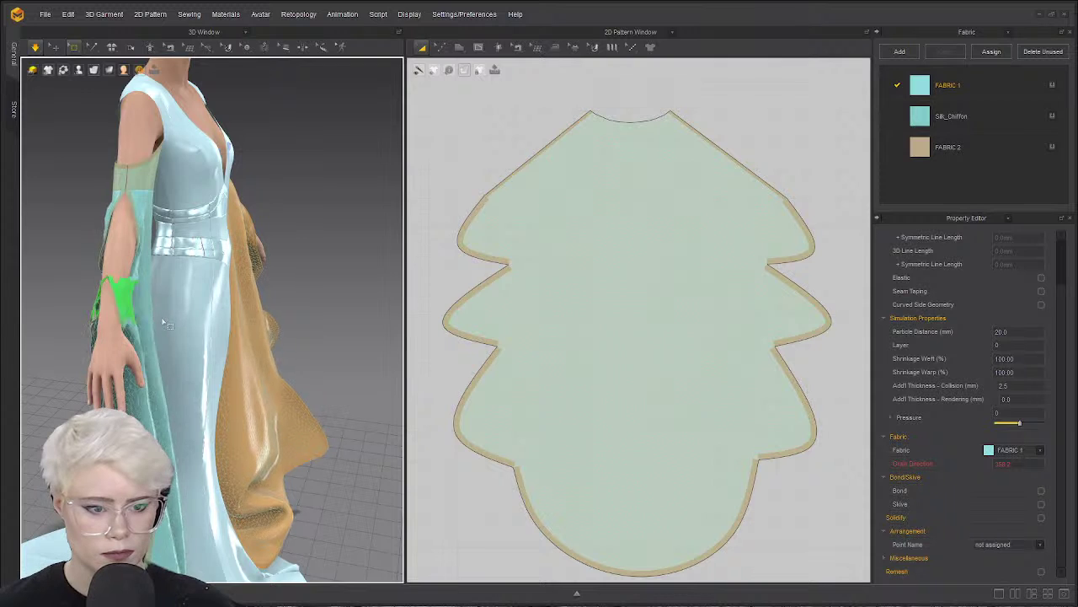
pyautogui.moveTo(81, 258); pyautogui.dragTo(47, 263, button='right')
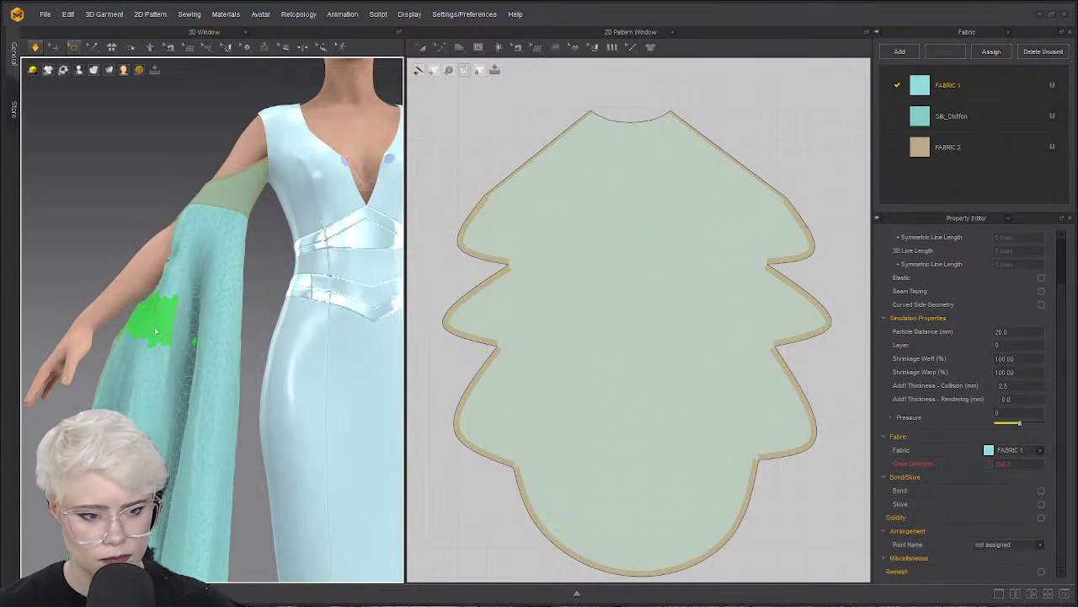
pyautogui.scroll(2, 193, 324)
pyautogui.moveTo(193, 324); pyautogui.dragTo(238, 327, button='right')
pyautogui.press('space')
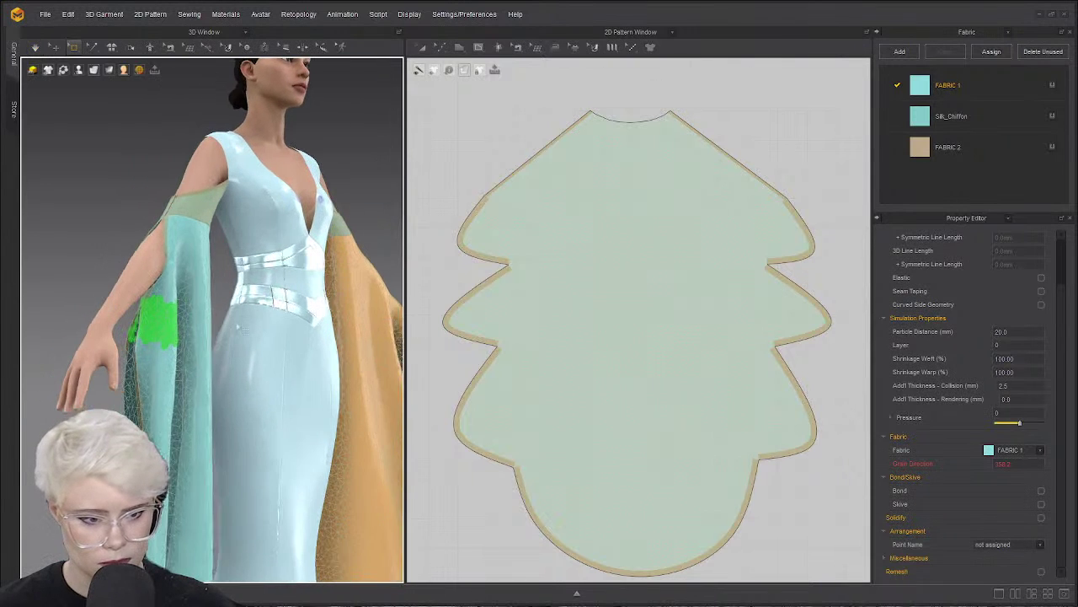
# Select mesh patches along both upper slanted edges of the sleeve pattern in the 2D pattern view.
pyautogui.scroll(-4, 556, 258)
pyautogui.scroll(4, 581, 256)
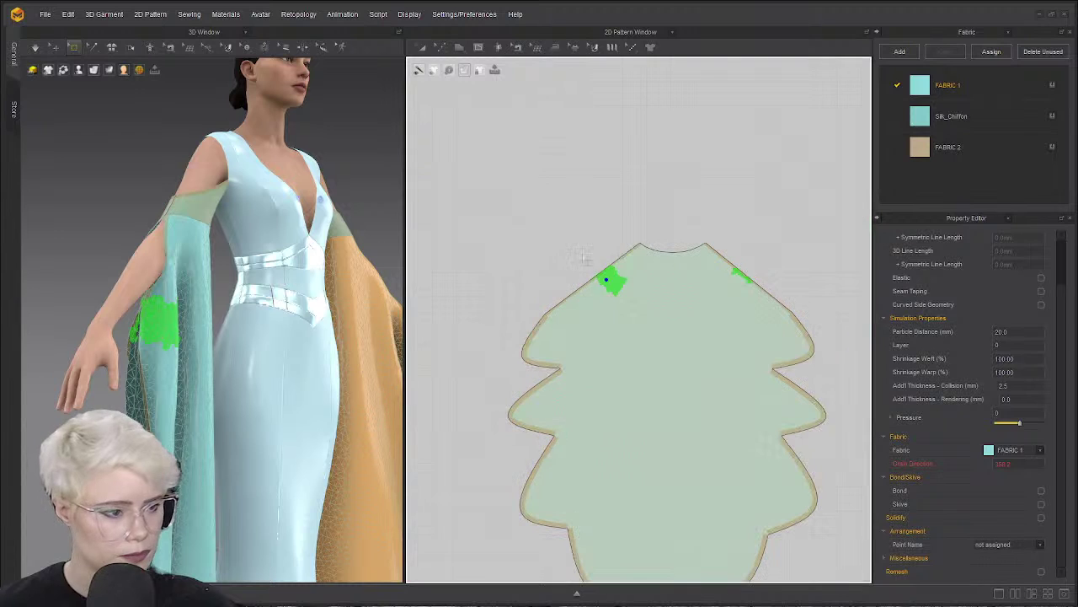
pyautogui.moveTo(582, 252); pyautogui.dragTo(625, 291)
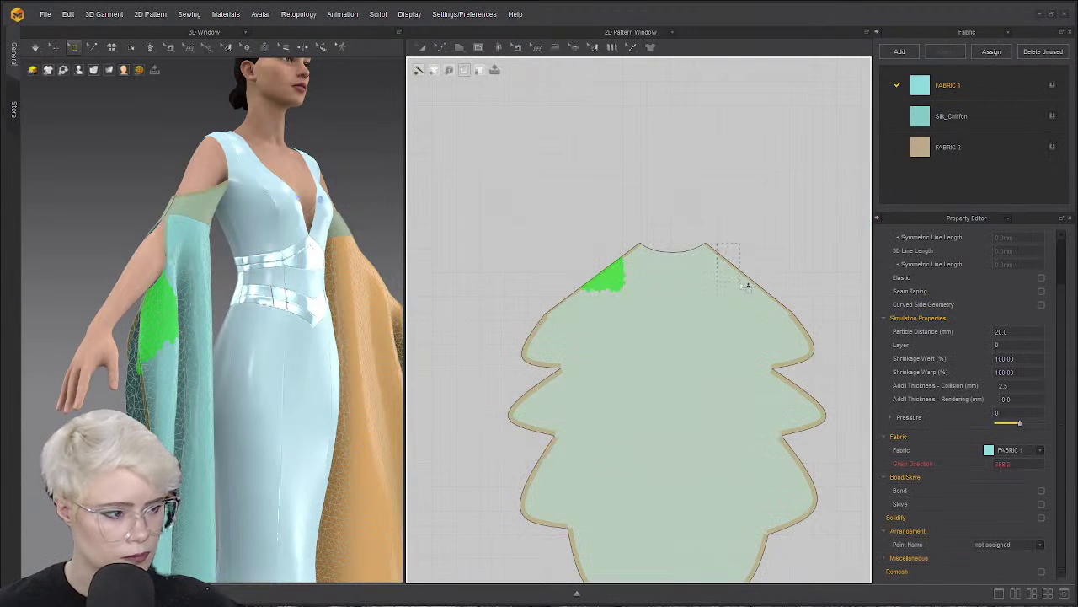
pyautogui.moveTo(746, 286); pyautogui.dragTo(757, 301)
# Pull the two selected sleeve mesh patches up and outward over the avatar's right forearm, and run the simulation.
pyautogui.moveTo(223, 319); pyautogui.dragTo(166, 320, button='right')
pyautogui.moveTo(146, 309); pyautogui.dragTo(93, 250)
pyautogui.moveTo(93, 251); pyautogui.dragTo(154, 278, button='right')
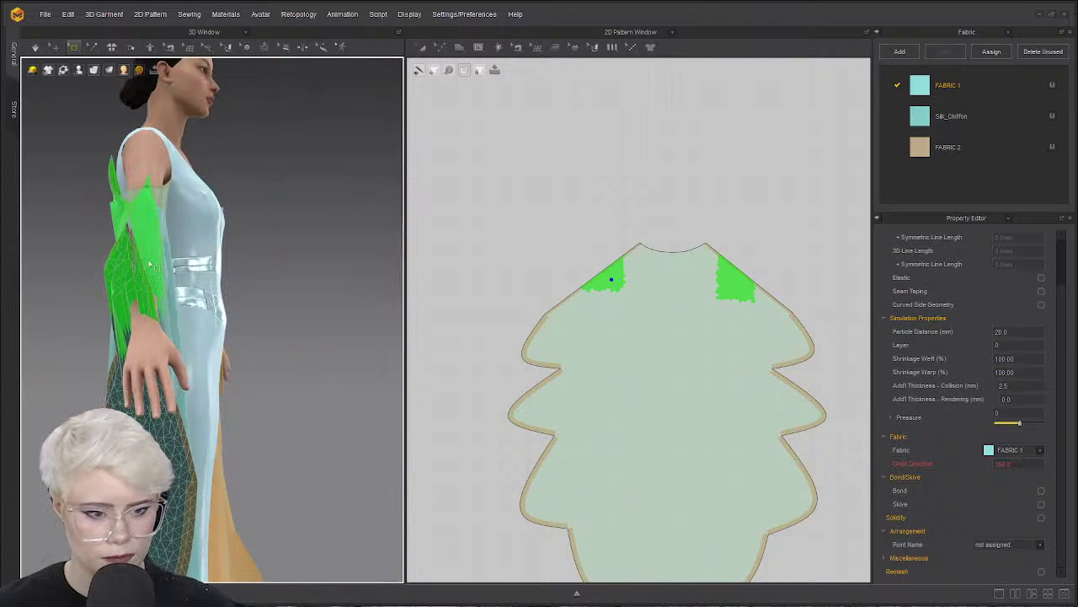
pyautogui.moveTo(166, 247); pyautogui.dragTo(161, 234)
pyautogui.press('space')
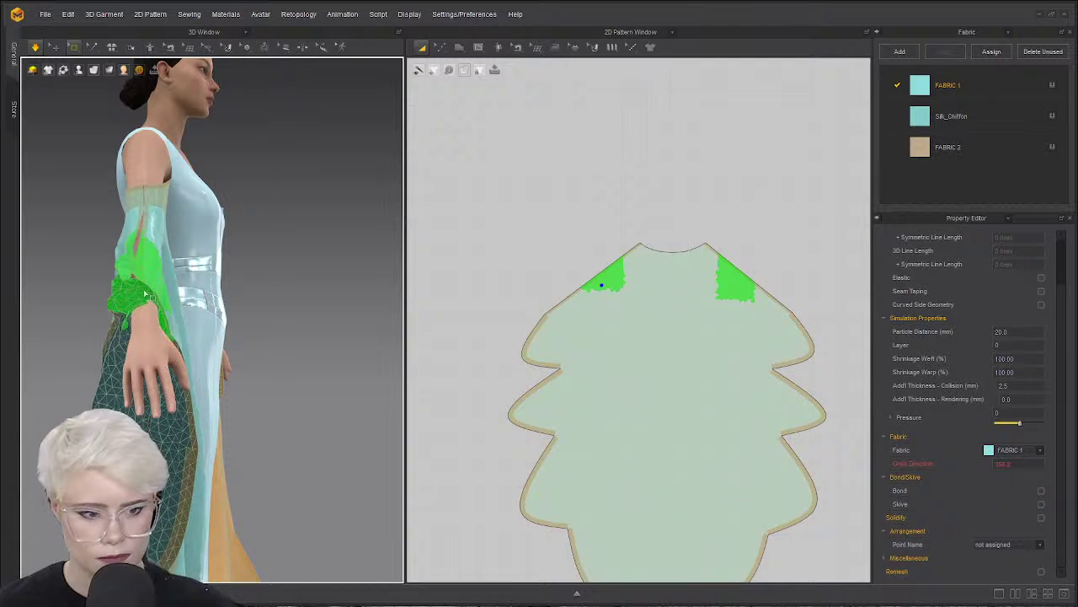
# Use Select/Move during simulation to tug the bunched right sleeve off the wrist so it hangs behind the forearm.
pyautogui.click(54, 48)
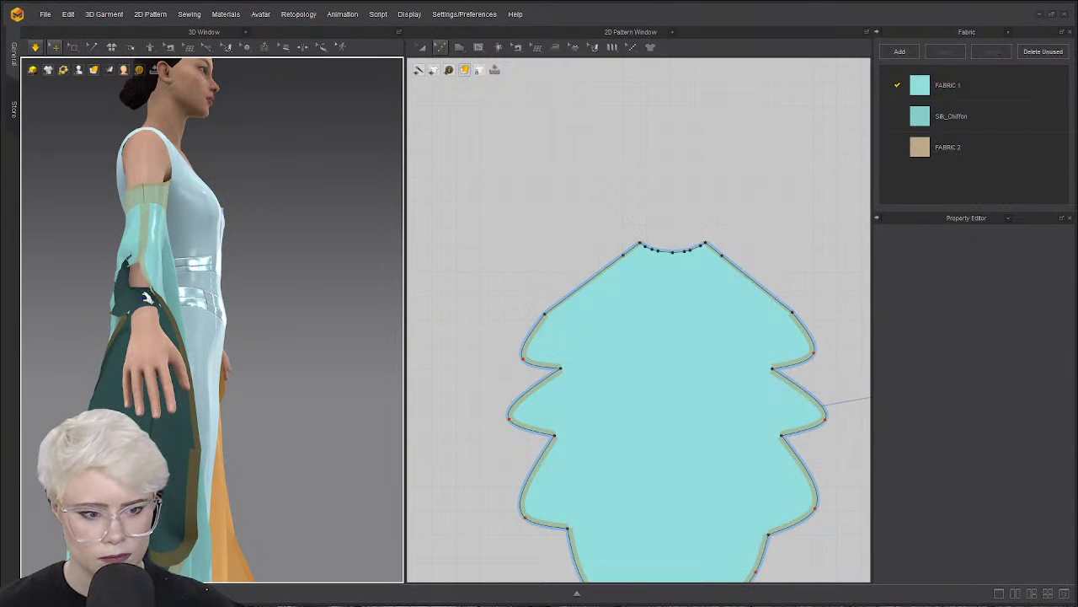
pyautogui.click(138, 294)
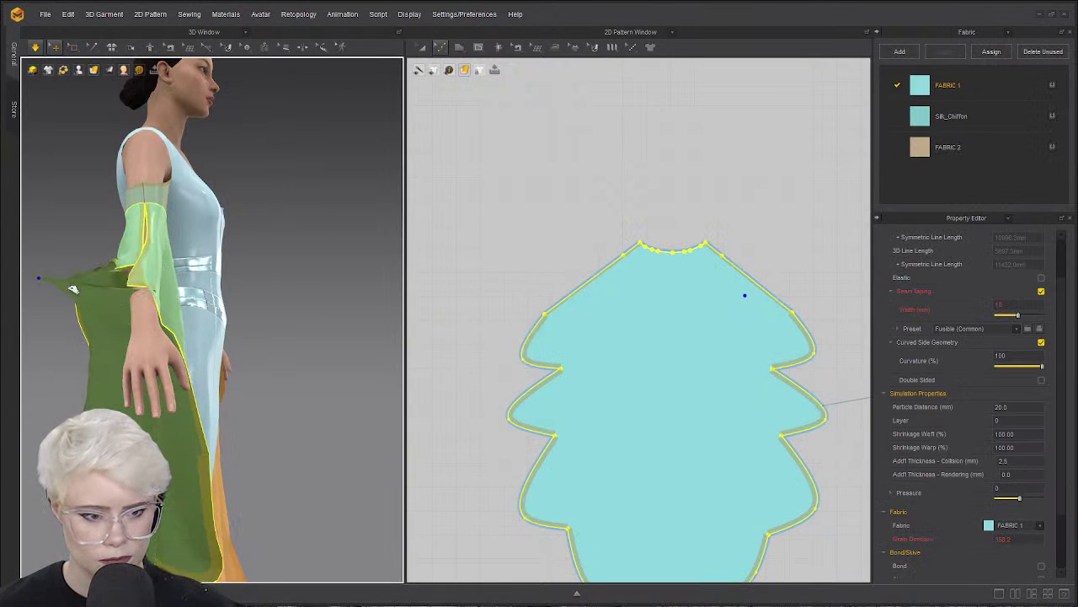
pyautogui.moveTo(125, 340)
pyautogui.mouseDown(button='right')
pyautogui.moveTo(176, 294)
pyautogui.moveTo(124, 331)
pyautogui.mouseUp(button='right')
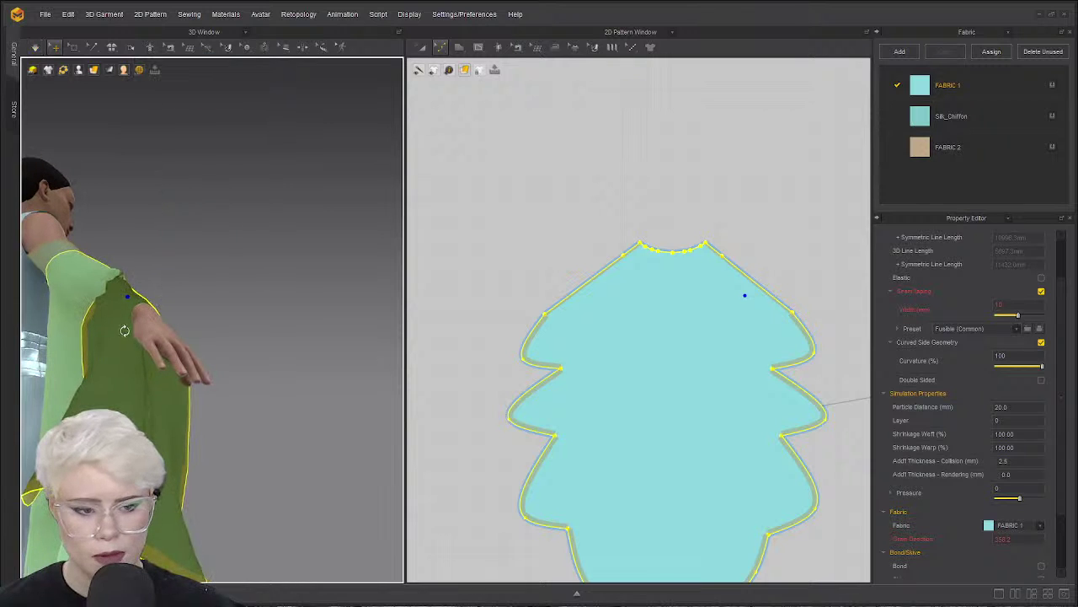
pyautogui.moveTo(103, 327); pyautogui.dragTo(34, 311)
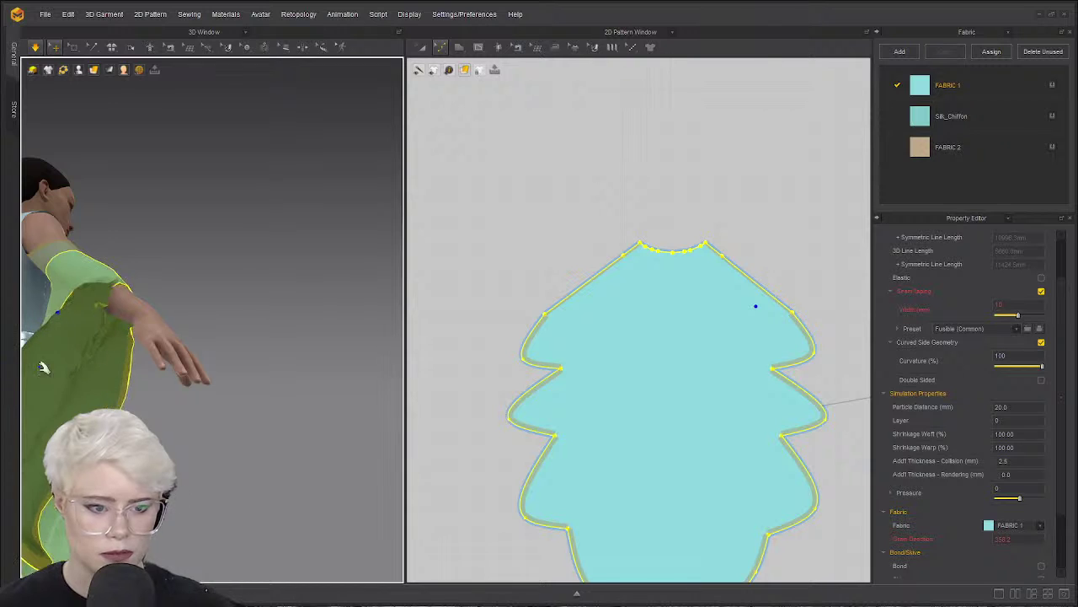
pyautogui.moveTo(42, 366); pyautogui.dragTo(125, 333, button='right')
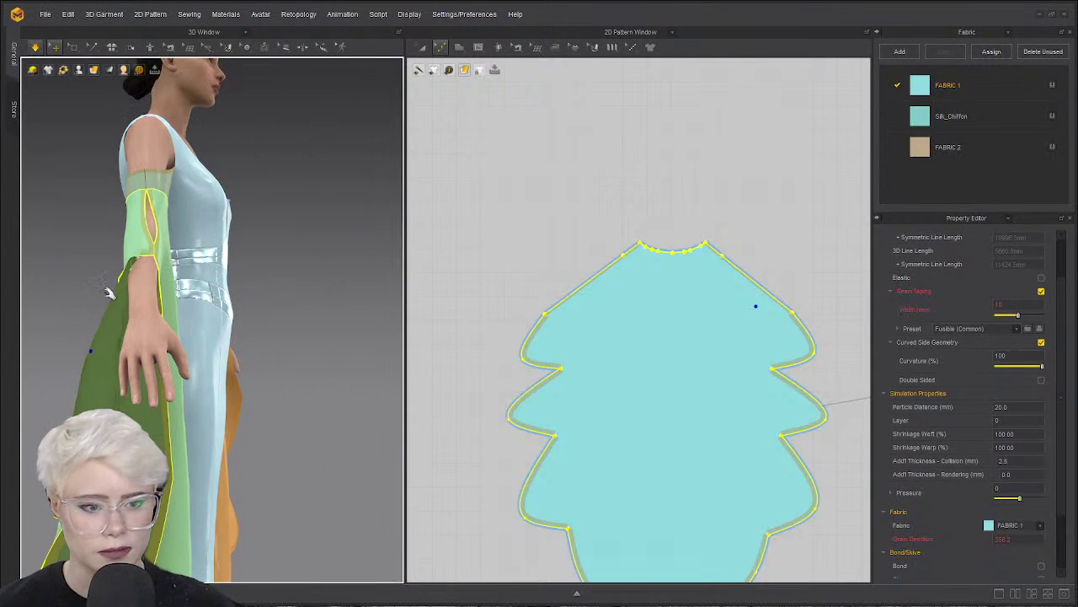
# Pull the right sleeve's open edge up over the forearm and inspect the drape from the side and front.
pyautogui.moveTo(107, 293); pyautogui.dragTo(177, 233, button='right')
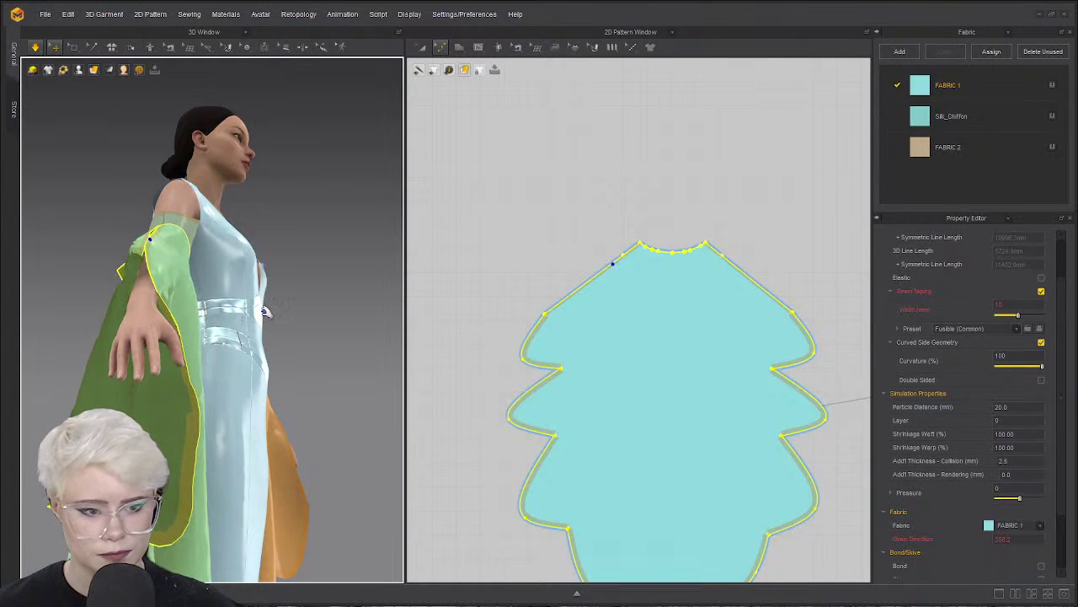
pyautogui.moveTo(268, 309); pyautogui.dragTo(299, 302, button='right')
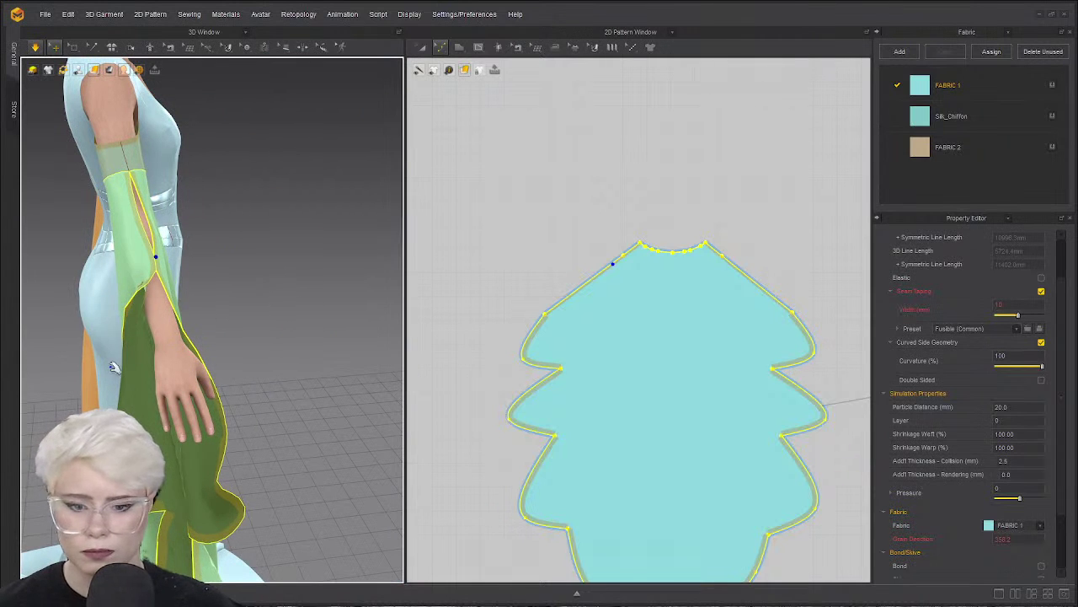
pyautogui.moveTo(172, 240); pyautogui.dragTo(111, 243, button='right')
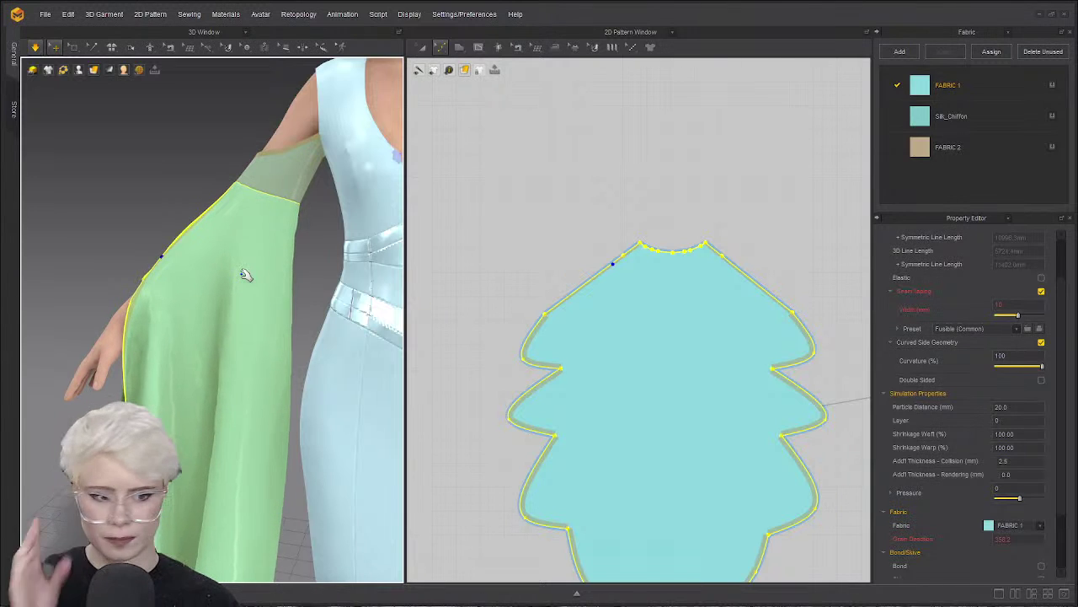
pyautogui.scroll(-2, 245, 277)
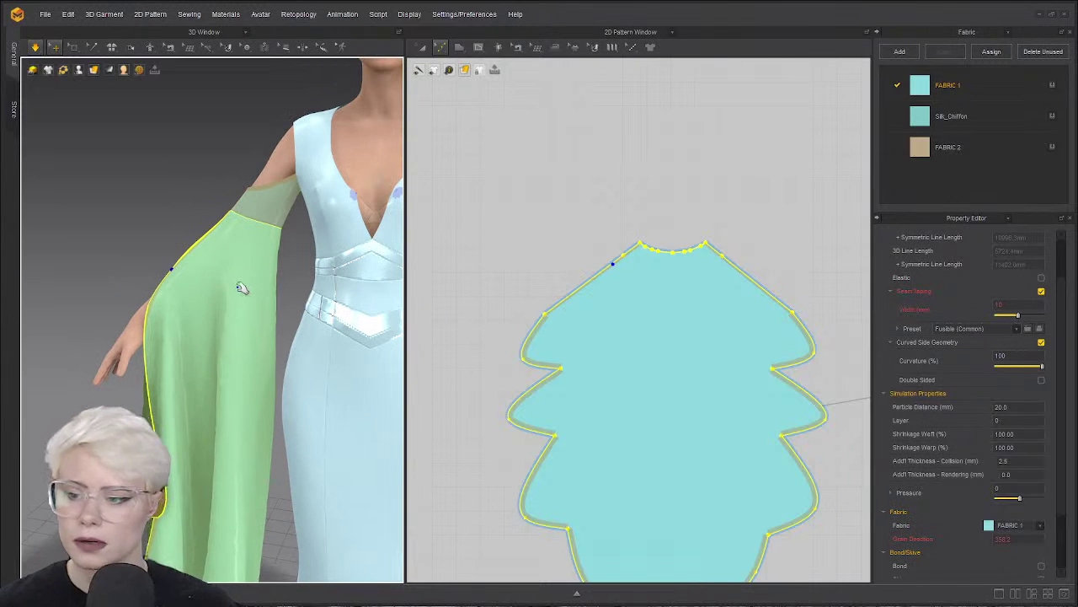
pyautogui.moveTo(187, 261); pyautogui.dragTo(203, 228, button='right')
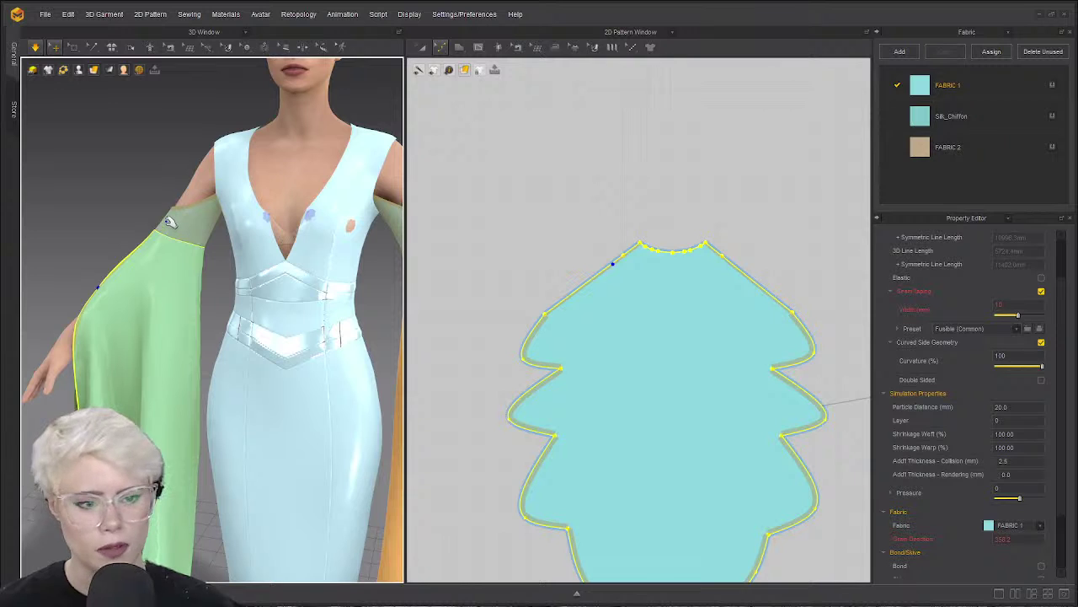
# Pull the avatar's right upper-arm band upward during simulation and check both sleeves down to the hem.
pyautogui.moveTo(172, 207); pyautogui.dragTo(157, 146)
pyautogui.scroll(-2, 284, 231)
pyautogui.moveTo(284, 230); pyautogui.dragTo(249, 244, button='middle')
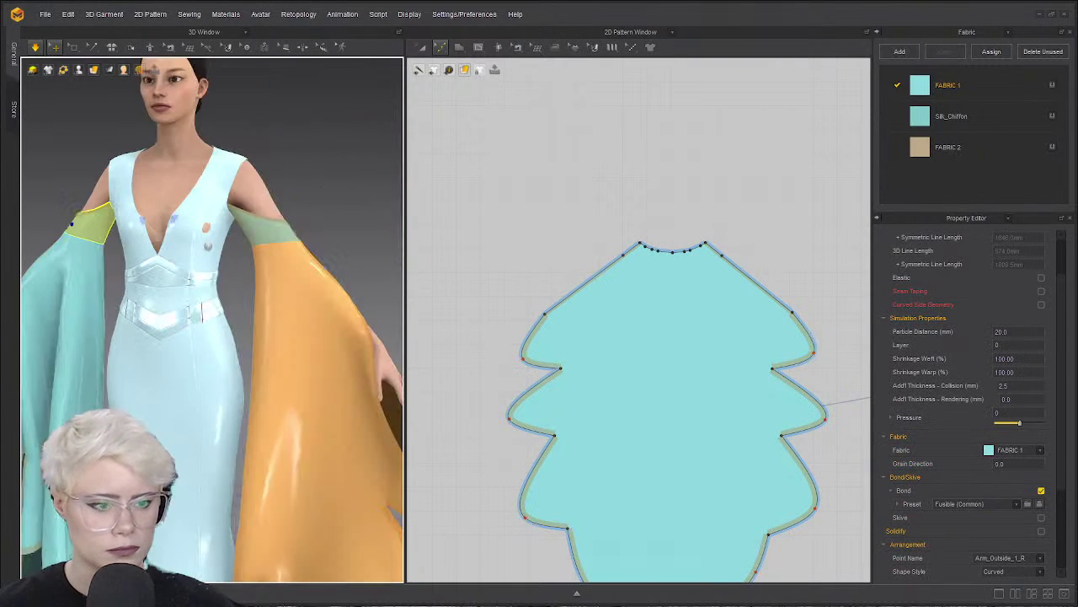
pyautogui.moveTo(250, 244); pyautogui.dragTo(240, 278, button='right')
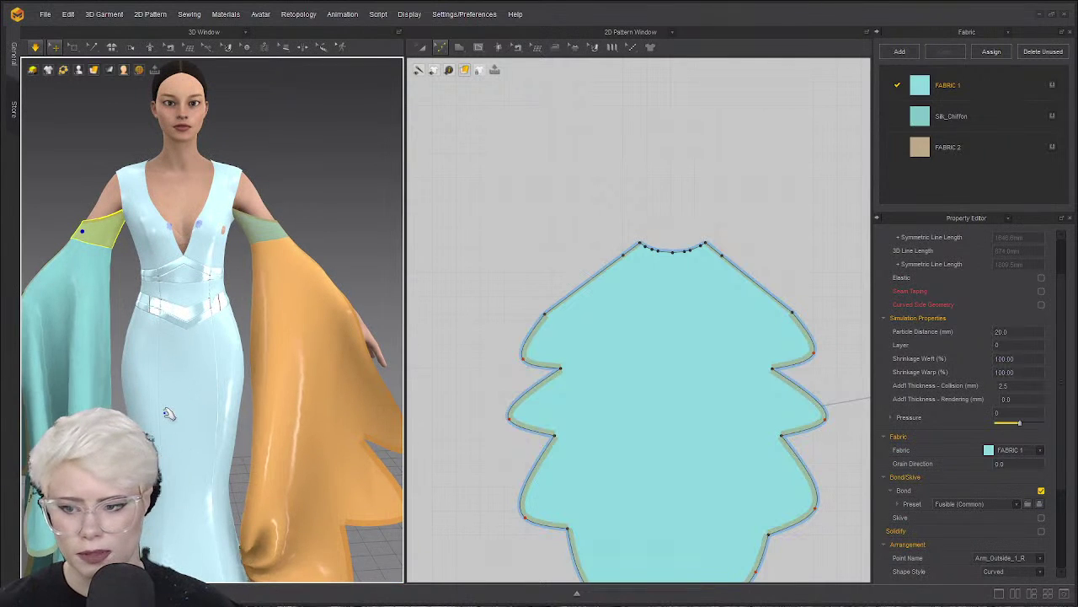
pyautogui.scroll(-2, 212, 464)
pyautogui.moveTo(253, 497); pyautogui.dragTo(268, 369, button='middle')
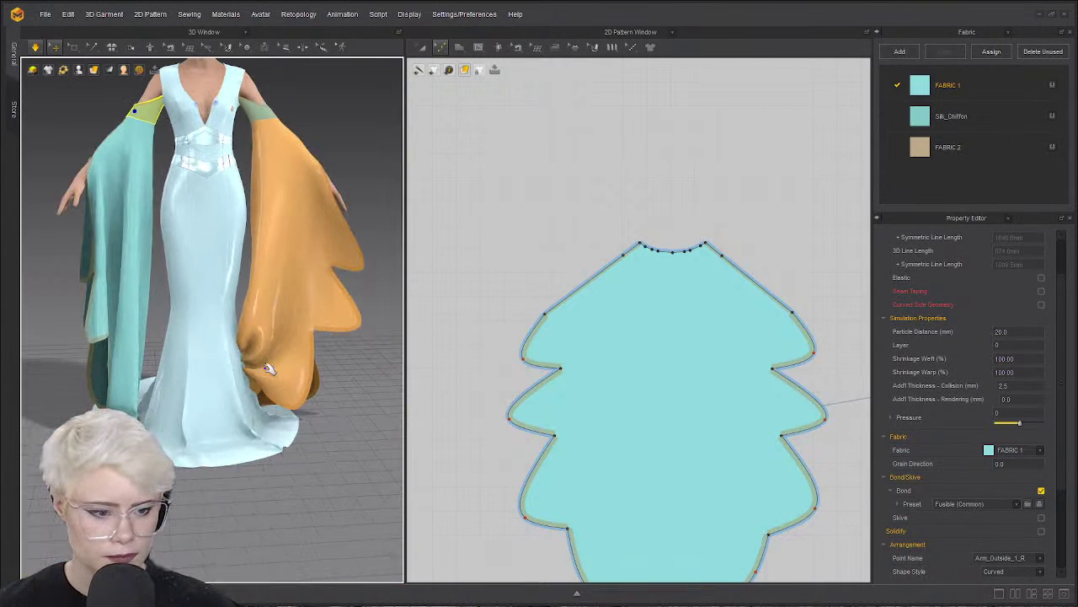
# Select all front and back skirt panels, activate them, and apply Deactivate (Pattern Only) to them.
pyautogui.click(195, 359)
pyautogui.click(238, 316)
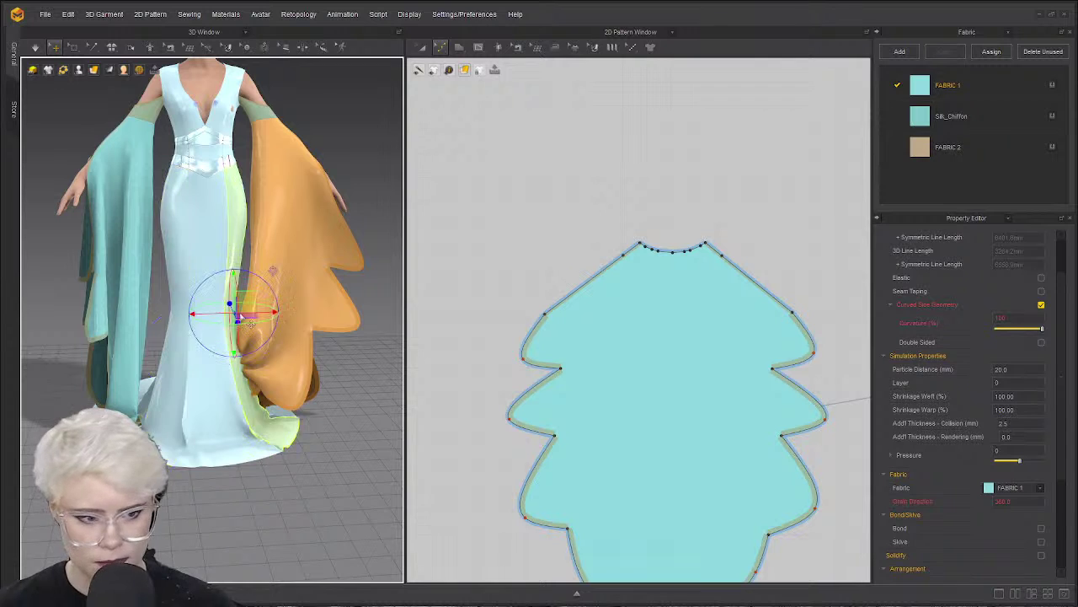
pyautogui.moveTo(380, 298); pyautogui.dragTo(211, 388, button='right')
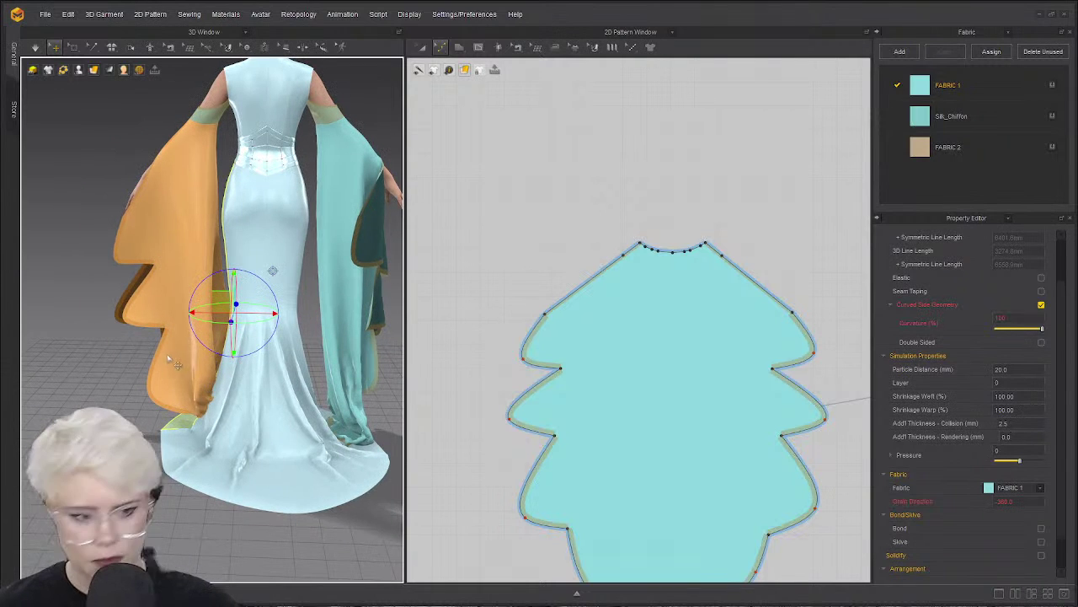
pyautogui.keyDown('shift'); pyautogui.click(217, 392); pyautogui.keyUp('shift')
pyautogui.keyDown('shift'); pyautogui.click(268, 407); pyautogui.keyUp('shift')
pyautogui.keyDown('shift'); pyautogui.click(296, 439); pyautogui.keyUp('shift')
pyautogui.moveTo(296, 439); pyautogui.dragTo(193, 393, button='right')
pyautogui.click(283, 426)
pyautogui.moveTo(282, 425); pyautogui.dragTo(295, 280, button='right')
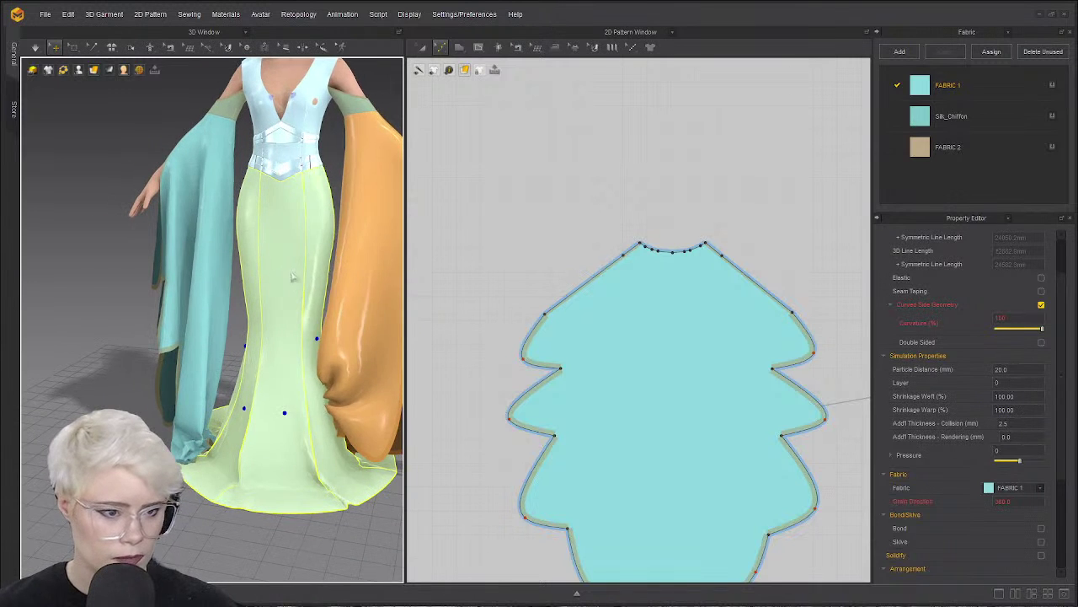
pyautogui.rightClick(295, 280)
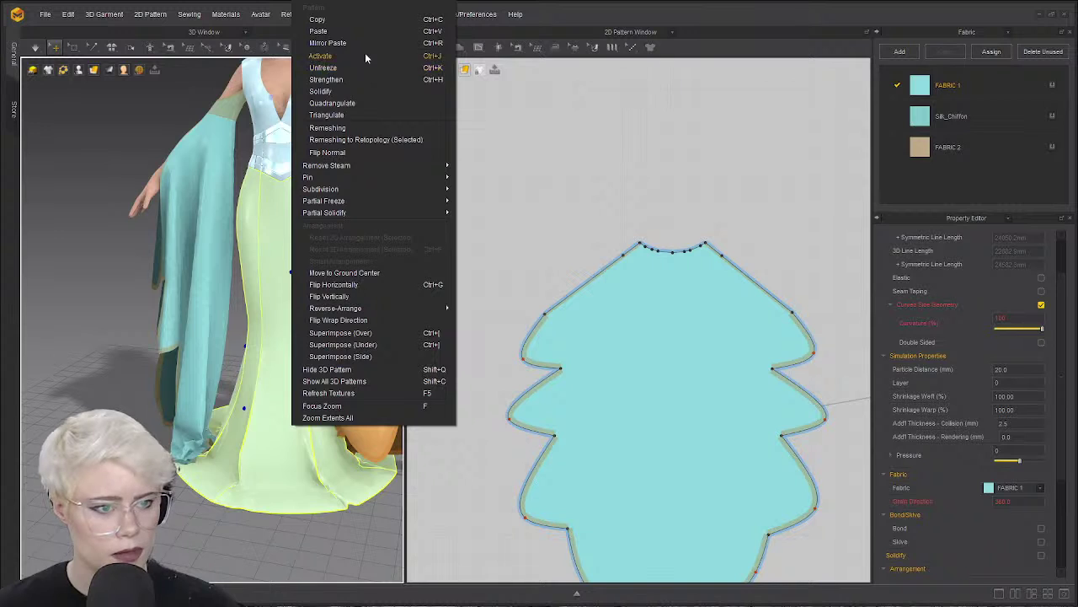
pyautogui.click(365, 54)
pyautogui.rightClick(258, 236)
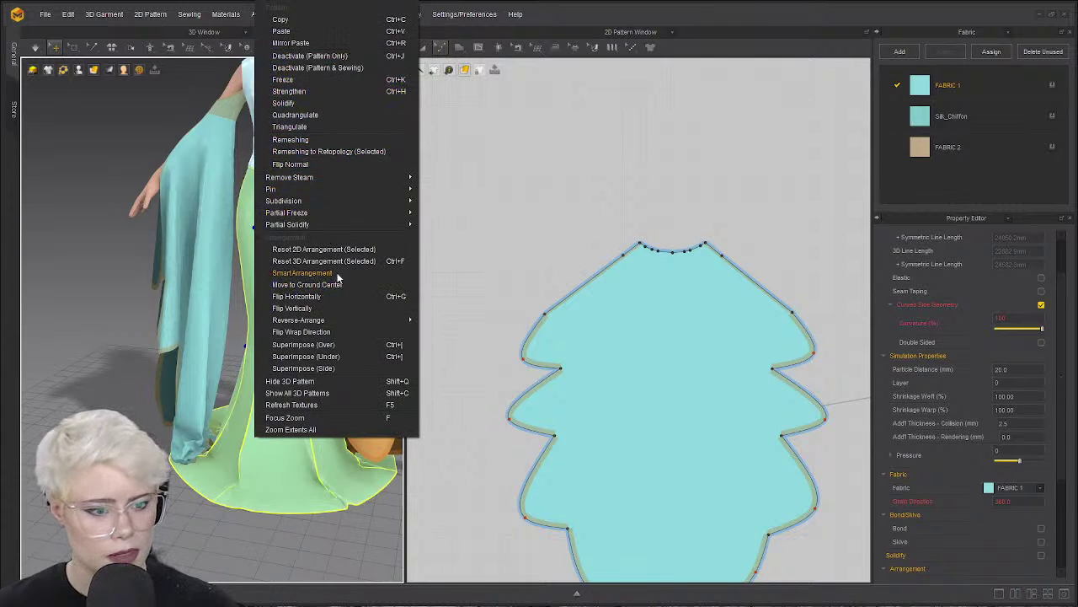
pyautogui.click(327, 57)
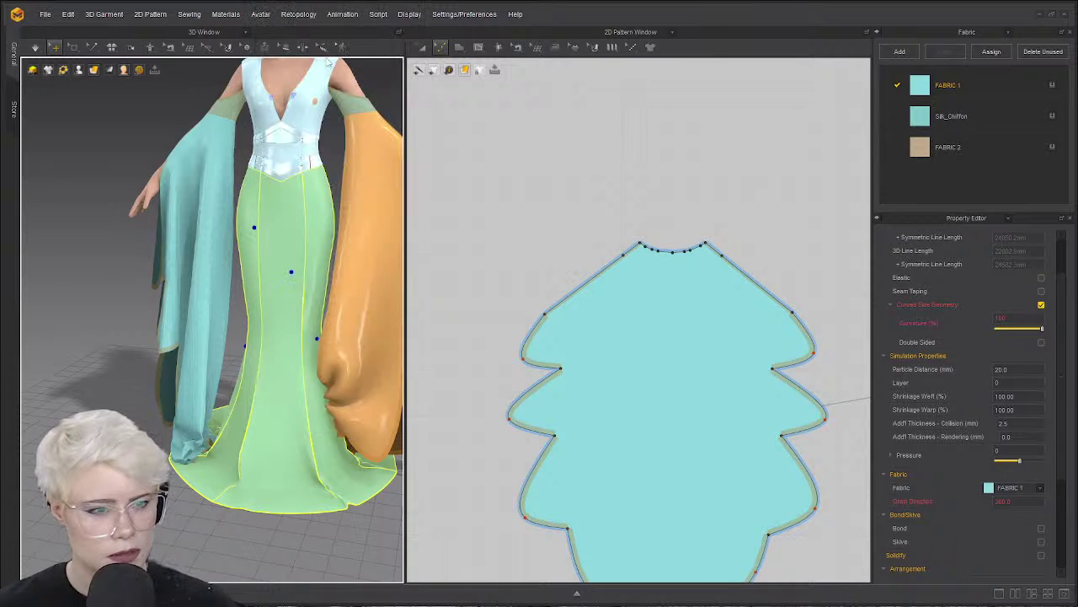
# Run the simulation and pull the lower parts of both sleeves outward, away from the skirt.
pyautogui.press('space')
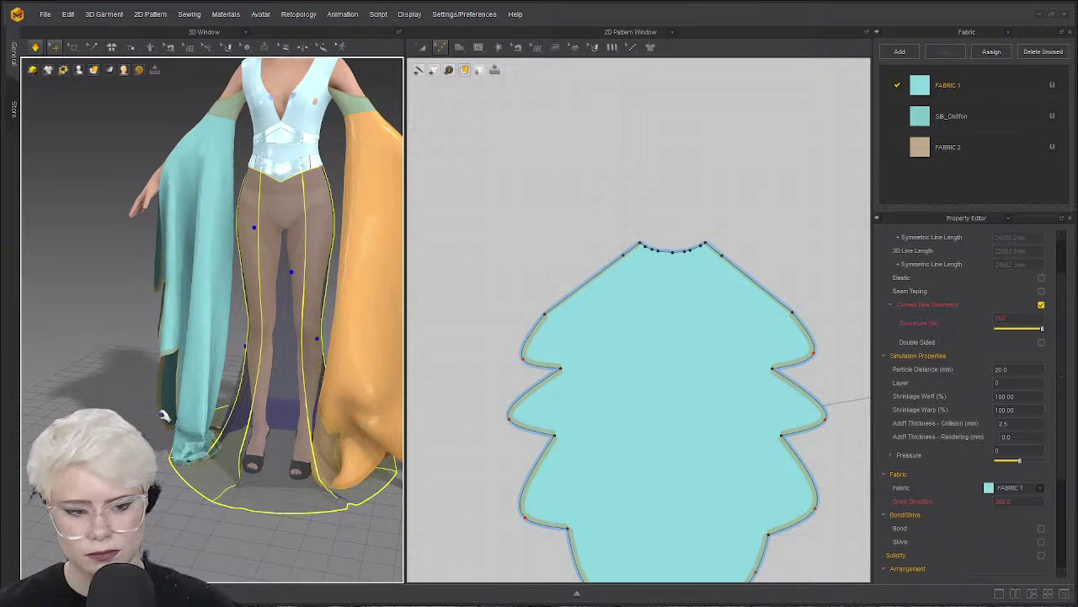
pyautogui.moveTo(163, 414); pyautogui.dragTo(116, 272)
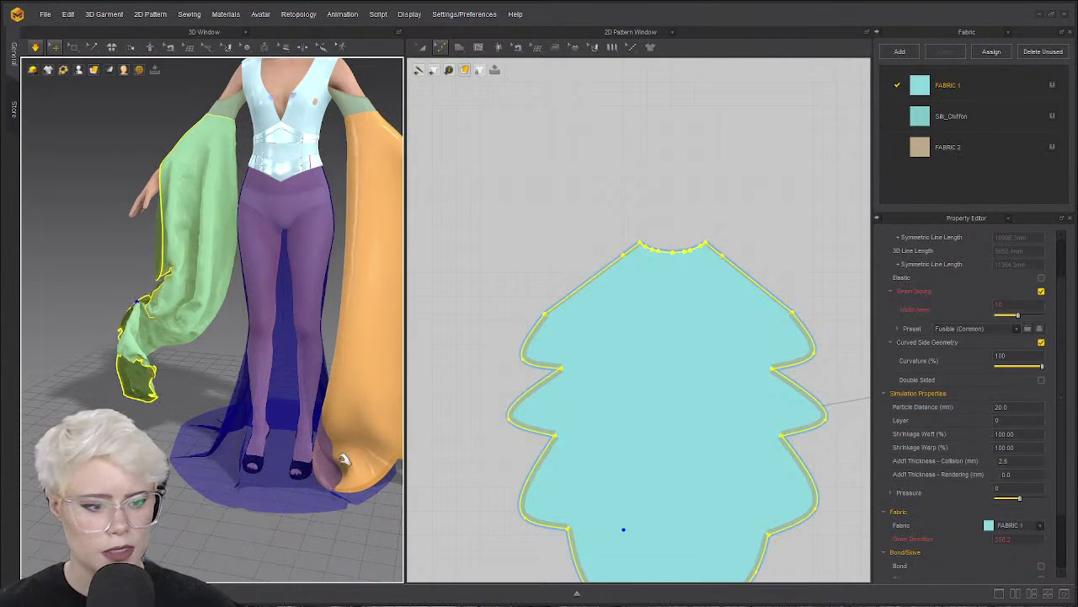
pyautogui.moveTo(396, 405); pyautogui.dragTo(566, 318)
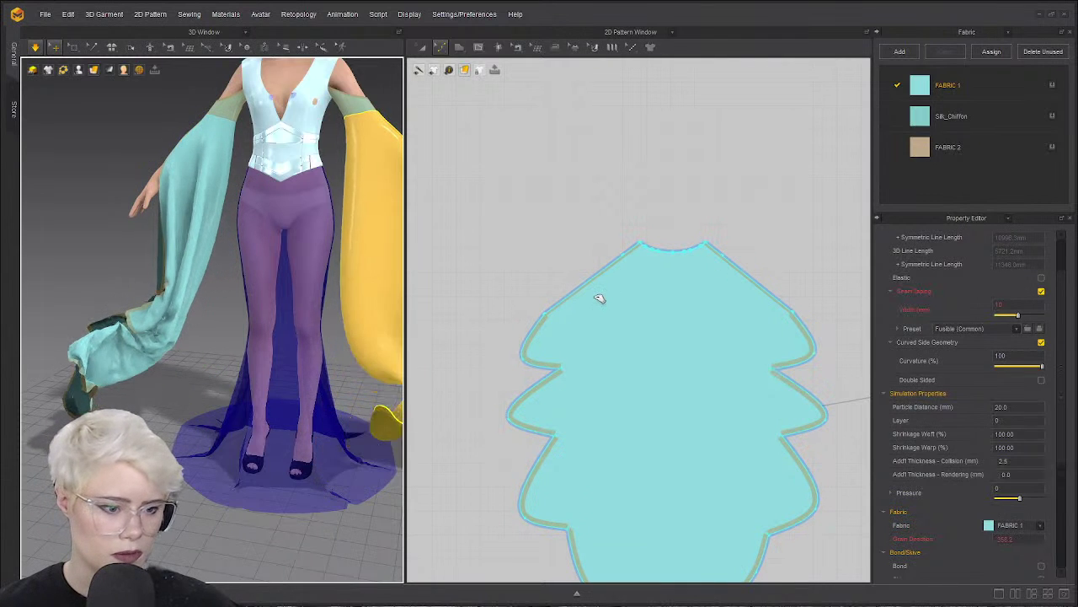
pyautogui.click(137, 383)
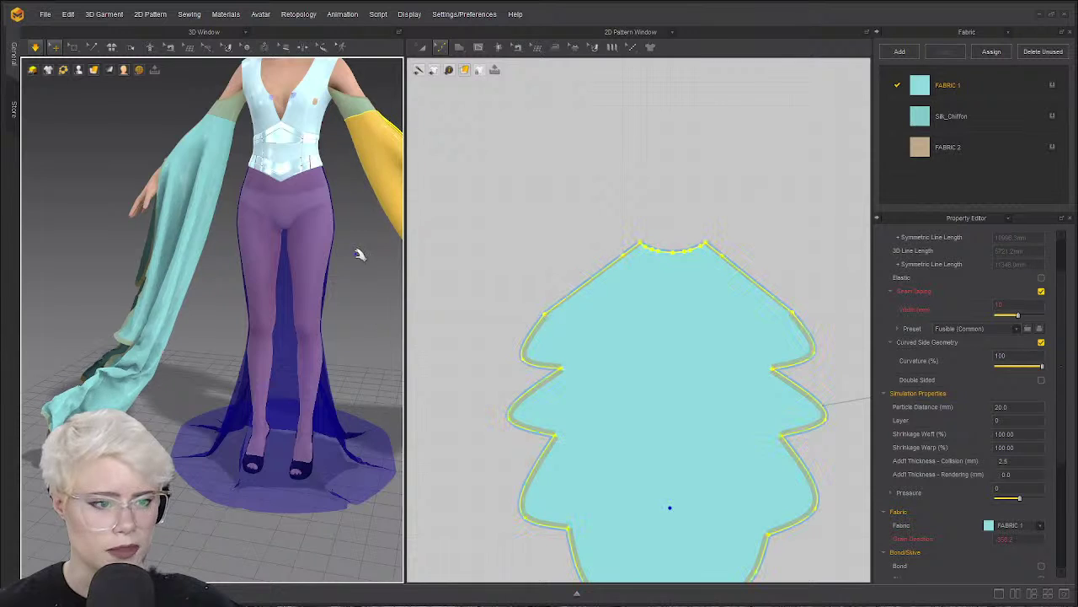
pyautogui.scroll(-3, 323, 245)
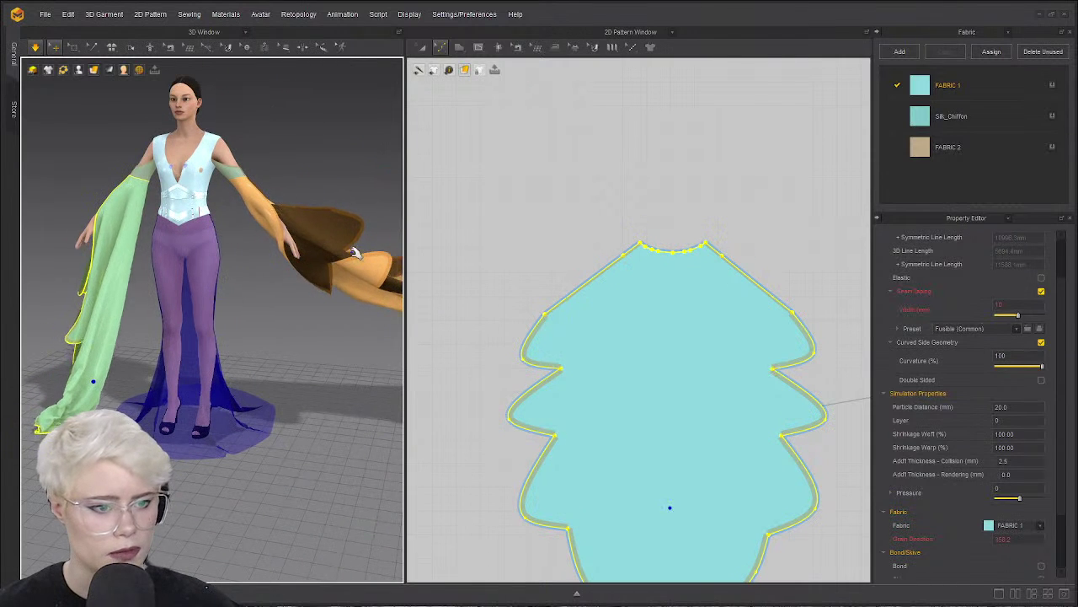
# Pull the avatar's left sleeve downward and tug both sleeve hems outward until the scalloped edges hang open during simulation.
pyautogui.click(355, 286)
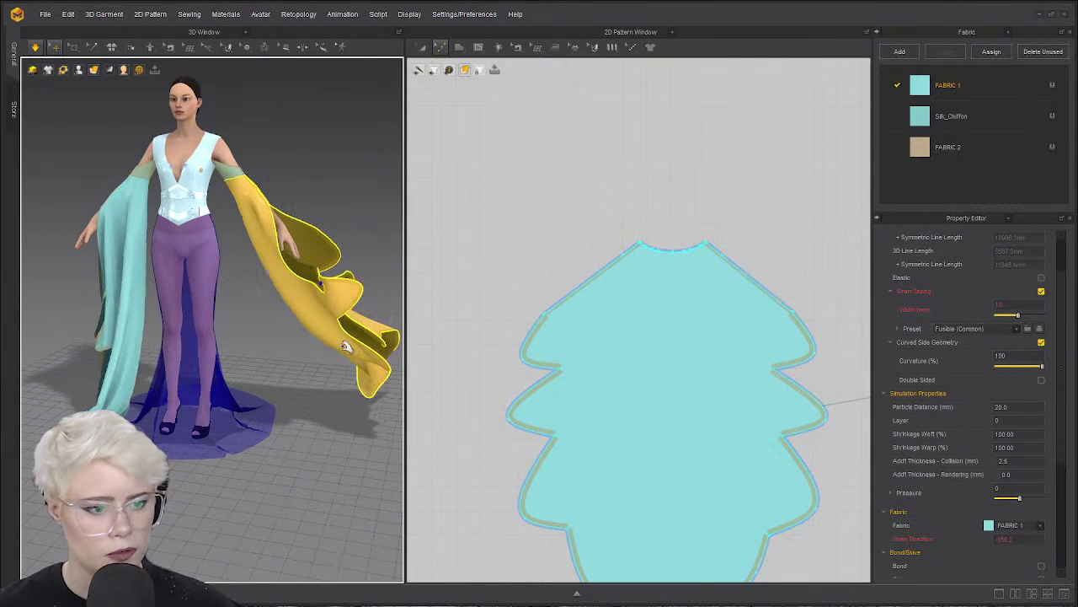
pyautogui.moveTo(354, 286); pyautogui.dragTo(348, 368)
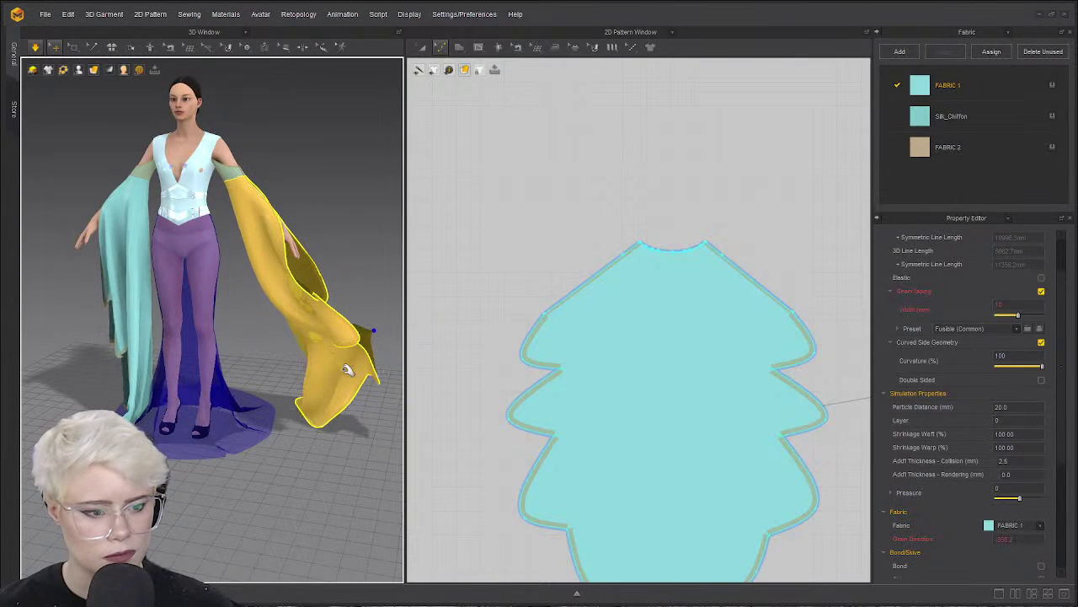
pyautogui.click(94, 405)
pyautogui.moveTo(63, 390); pyautogui.dragTo(65, 385)
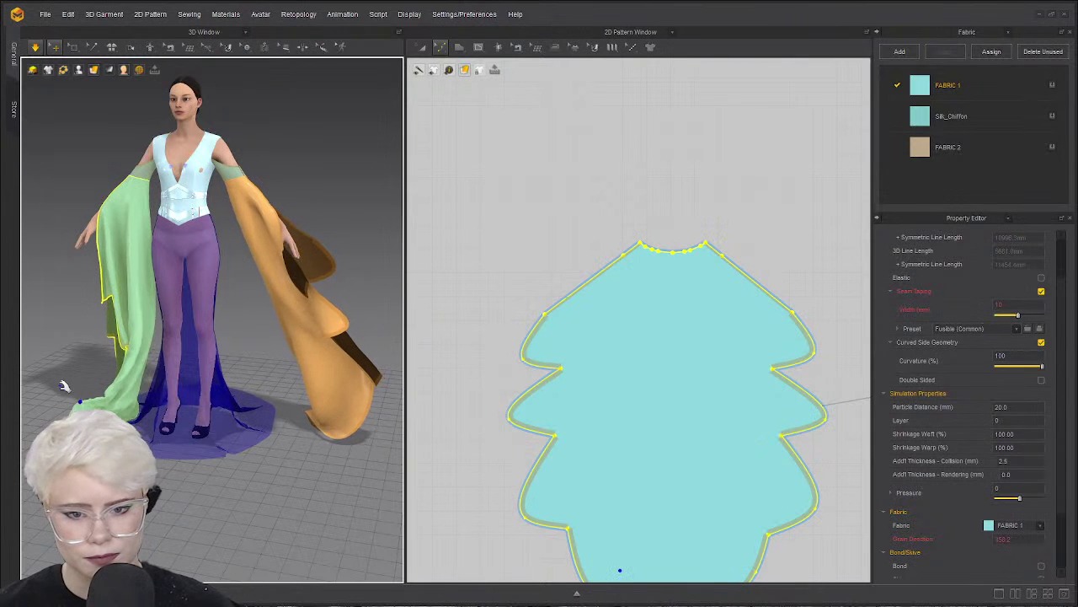
pyautogui.click(311, 416)
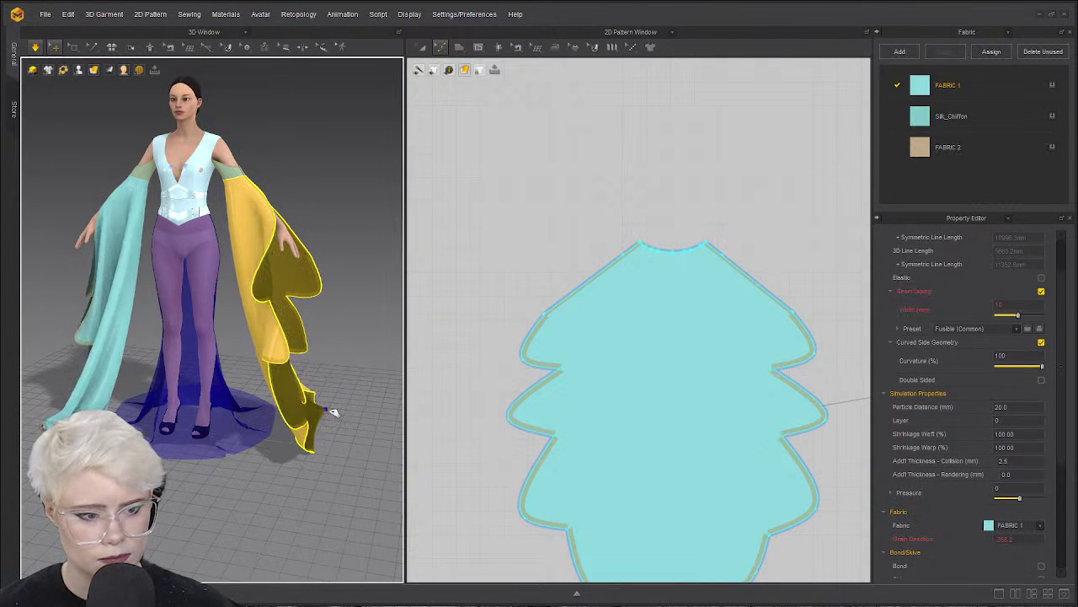
pyautogui.click(109, 348)
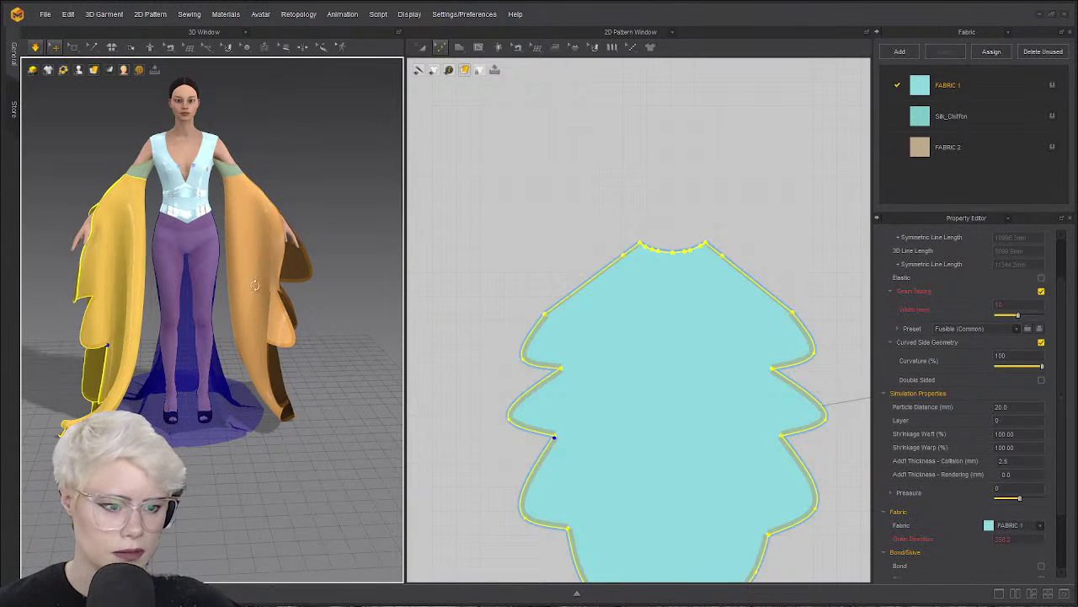
# Adjust the lower edge of the avatar's left sleeve from the side, then stop the simulation.
pyautogui.moveTo(255, 285); pyautogui.dragTo(250, 362, button='right')
pyautogui.click(256, 366)
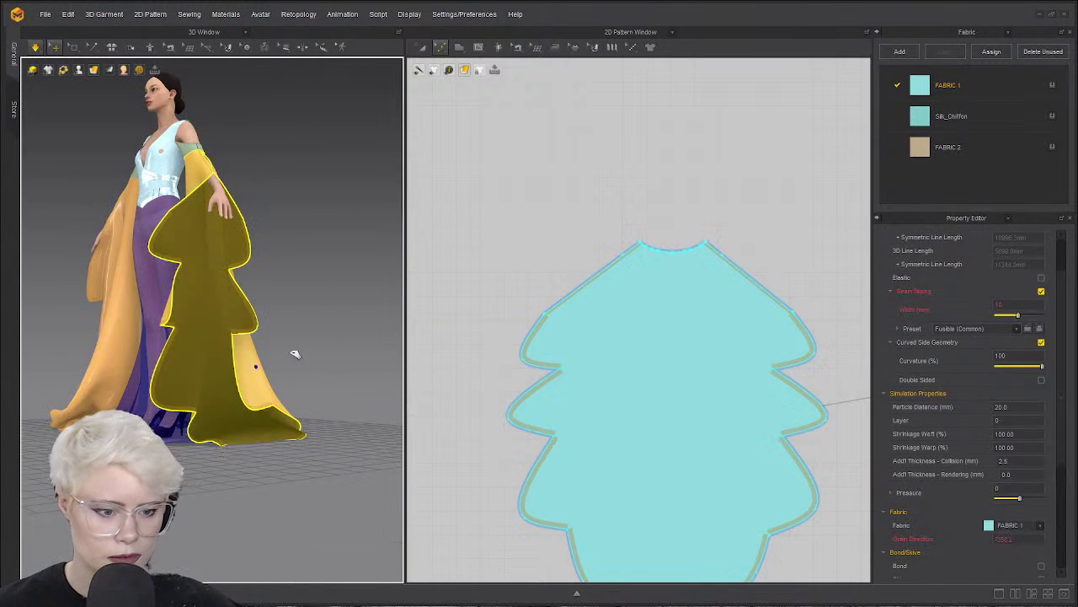
pyautogui.moveTo(262, 400); pyautogui.dragTo(342, 404, button='right')
pyautogui.press('2')
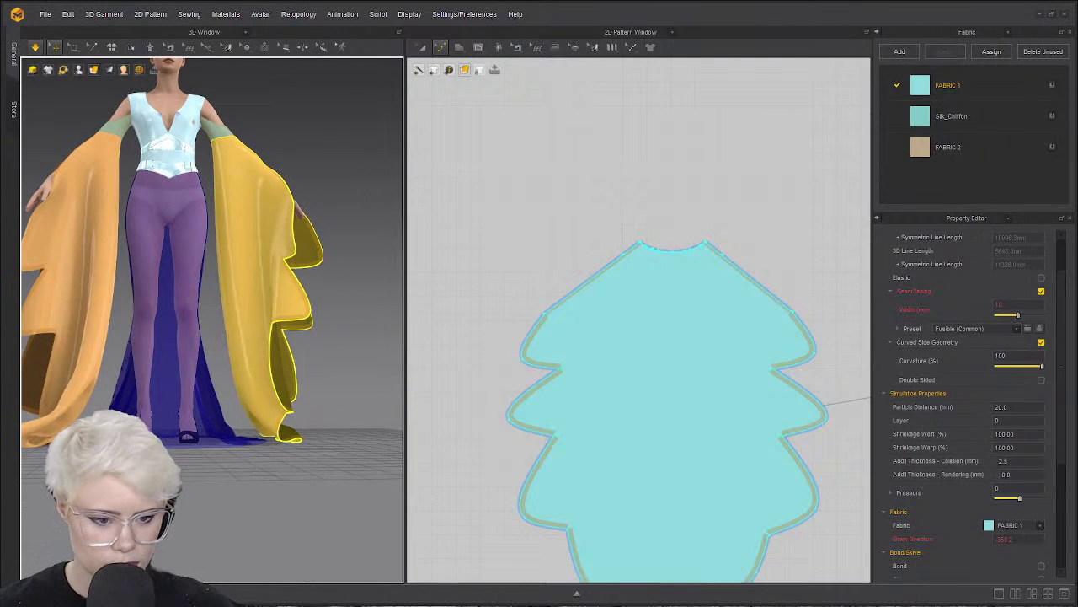
pyautogui.press('space')
pyautogui.press('1')
# Select both scalloped sleeve panels and turn off their strengthening.
pyautogui.click(749, 553)
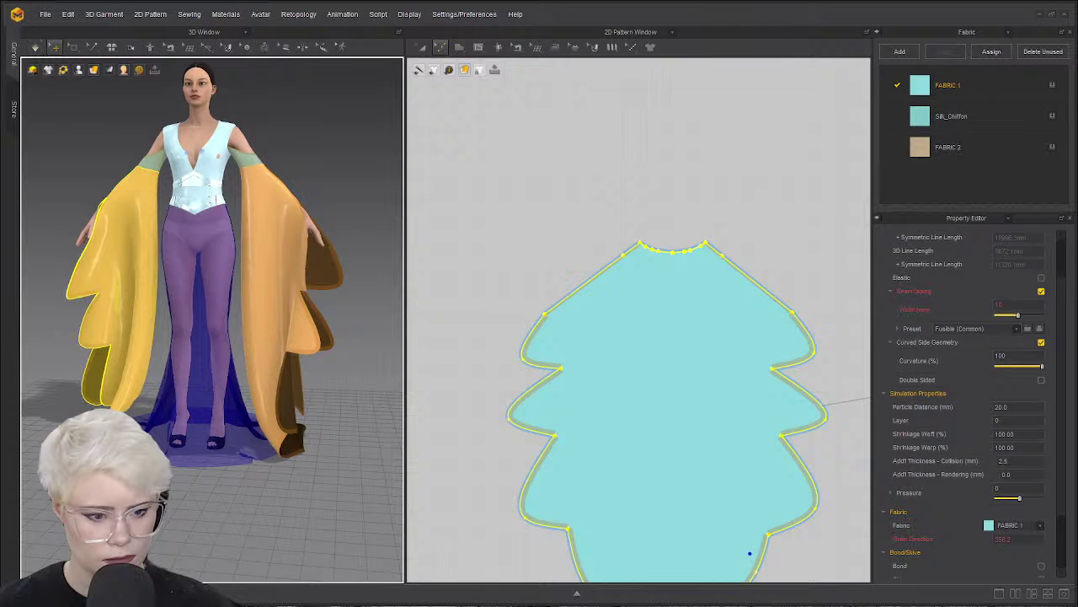
pyautogui.click(263, 326)
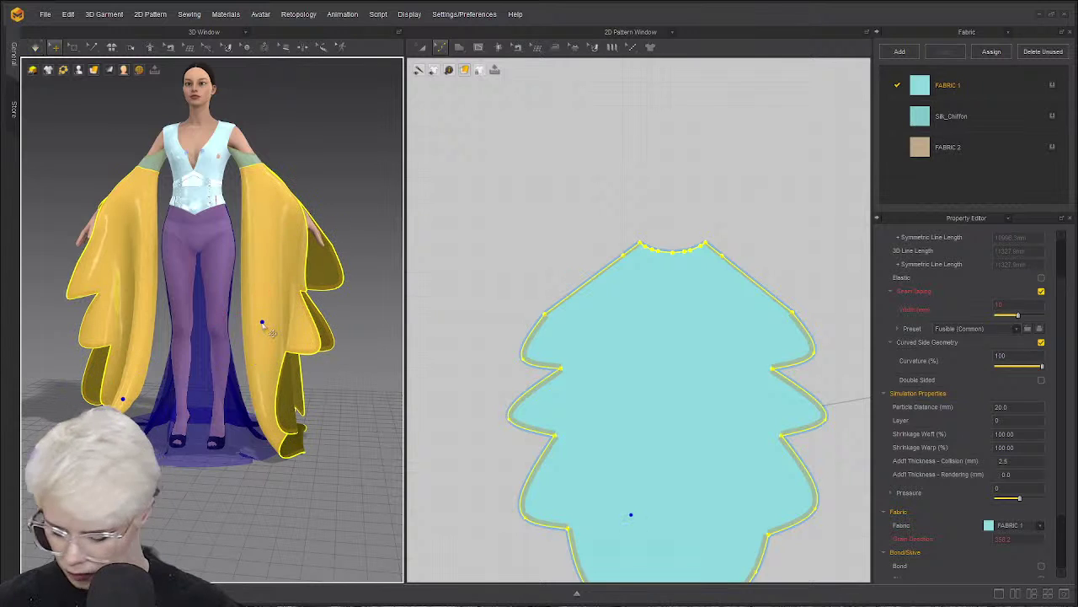
pyautogui.click(236, 424)
pyautogui.scroll(-4, 233, 318)
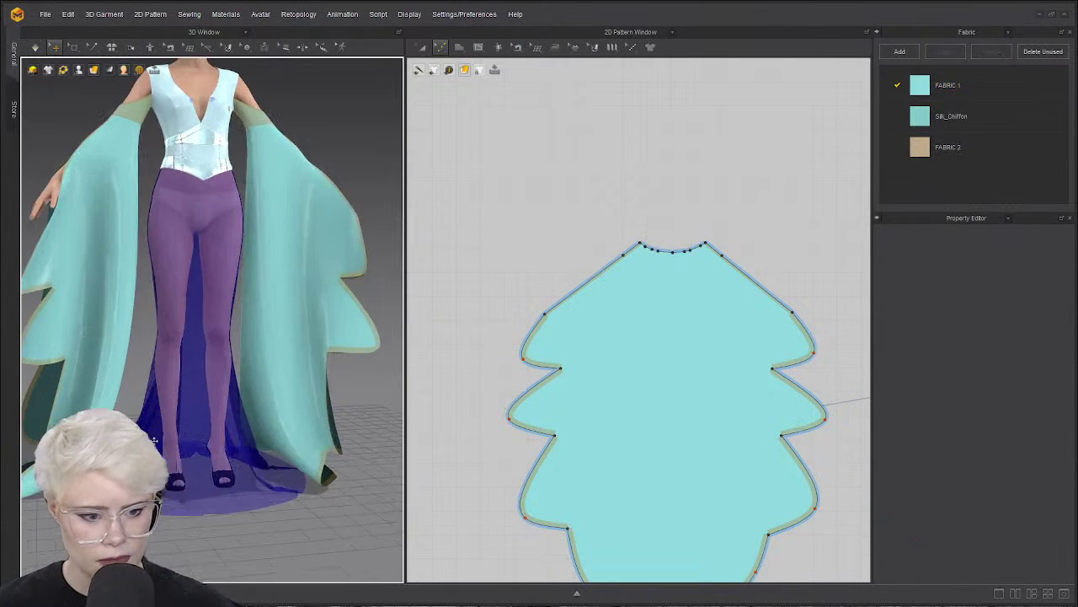
pyautogui.moveTo(234, 317); pyautogui.dragTo(309, 225, button='middle')
pyautogui.moveTo(159, 192); pyautogui.dragTo(228, 363, button='right')
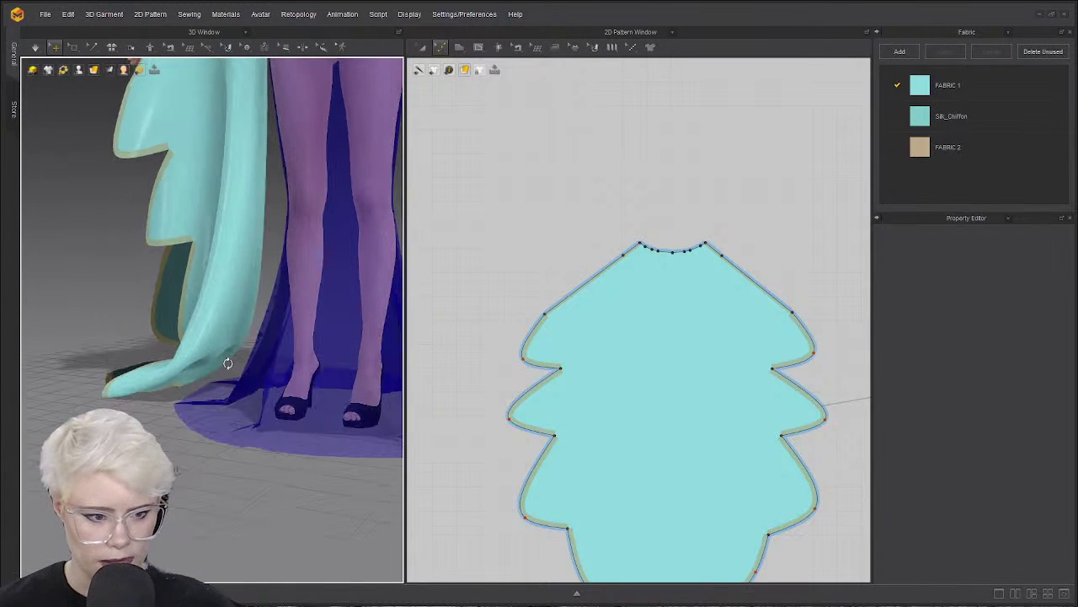
pyautogui.click(78, 51)
pyautogui.click(101, 81)
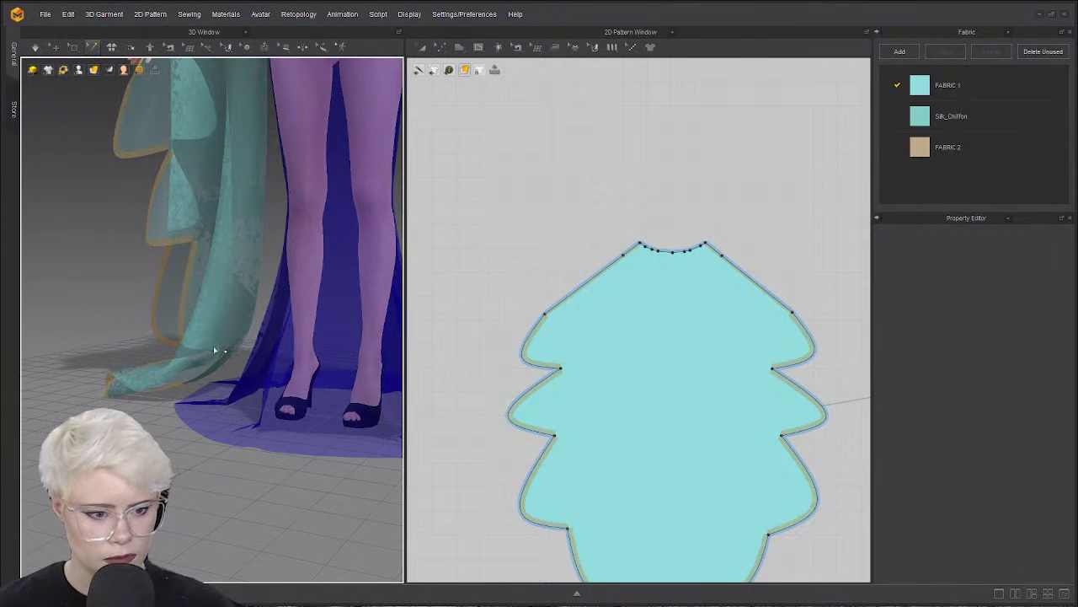
pyautogui.click(74, 47)
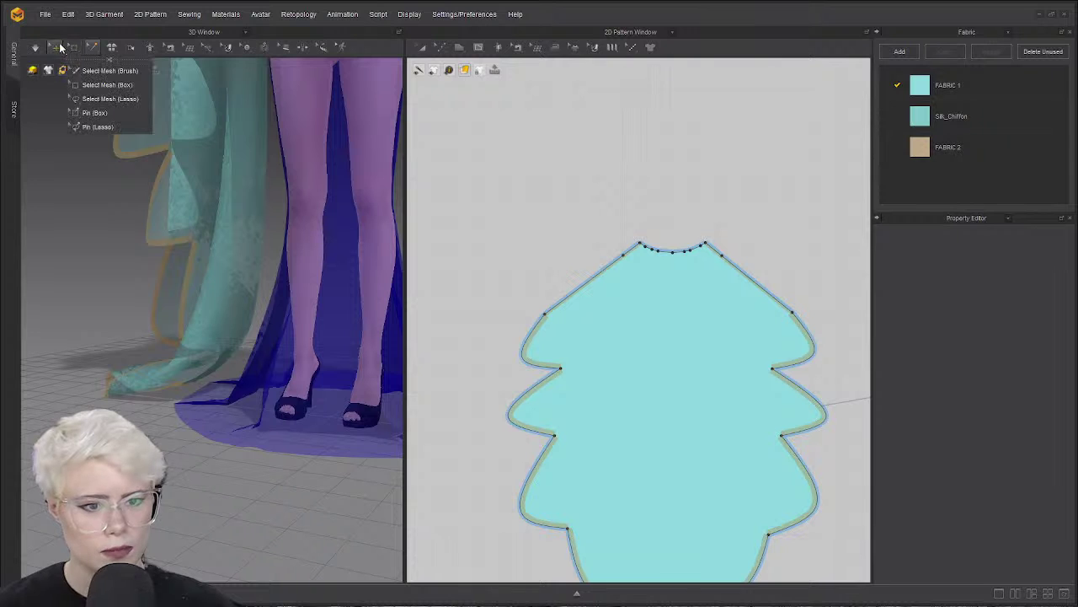
pyautogui.click(93, 67)
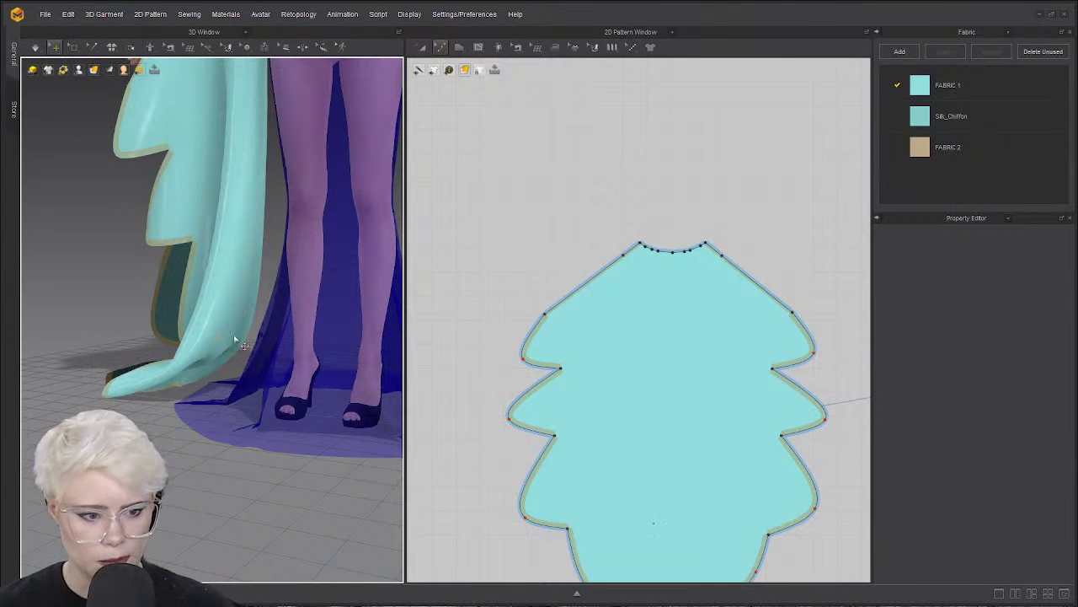
# Run the simulation and pull the trailing hem of the avatar's left sleeve outward over the floor, away from the skirt.
pyautogui.moveTo(296, 358); pyautogui.dragTo(190, 337, button='right')
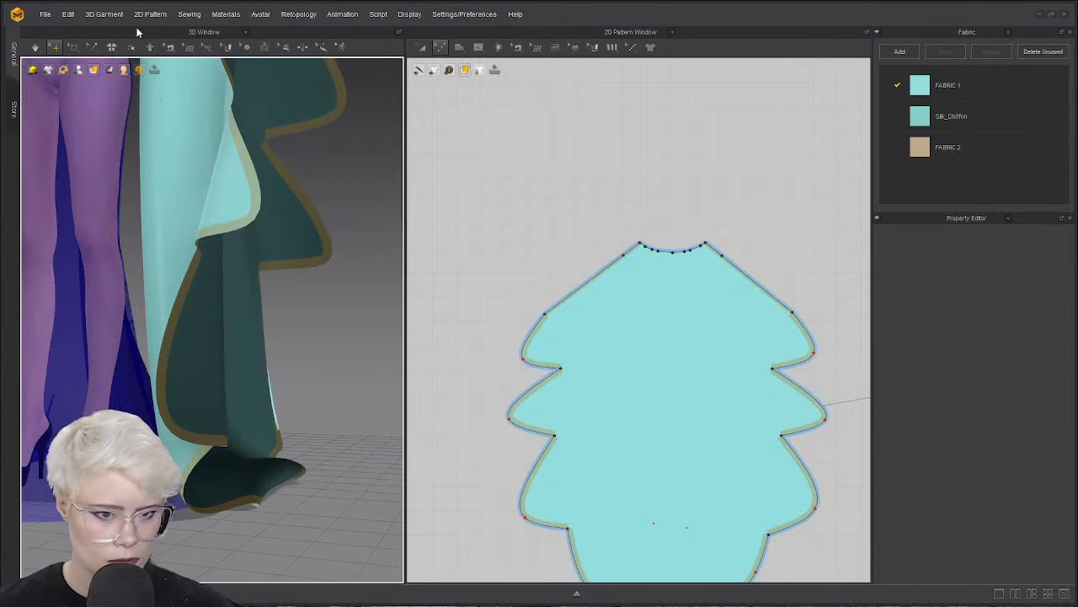
pyautogui.click(36, 47)
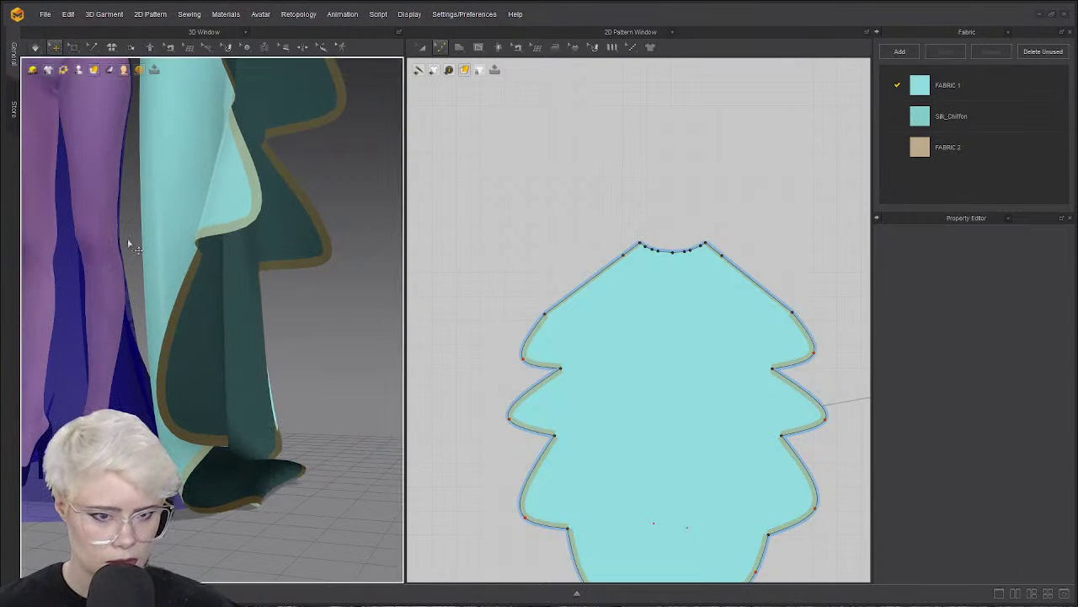
pyautogui.moveTo(287, 465); pyautogui.dragTo(391, 422)
pyautogui.press('space')
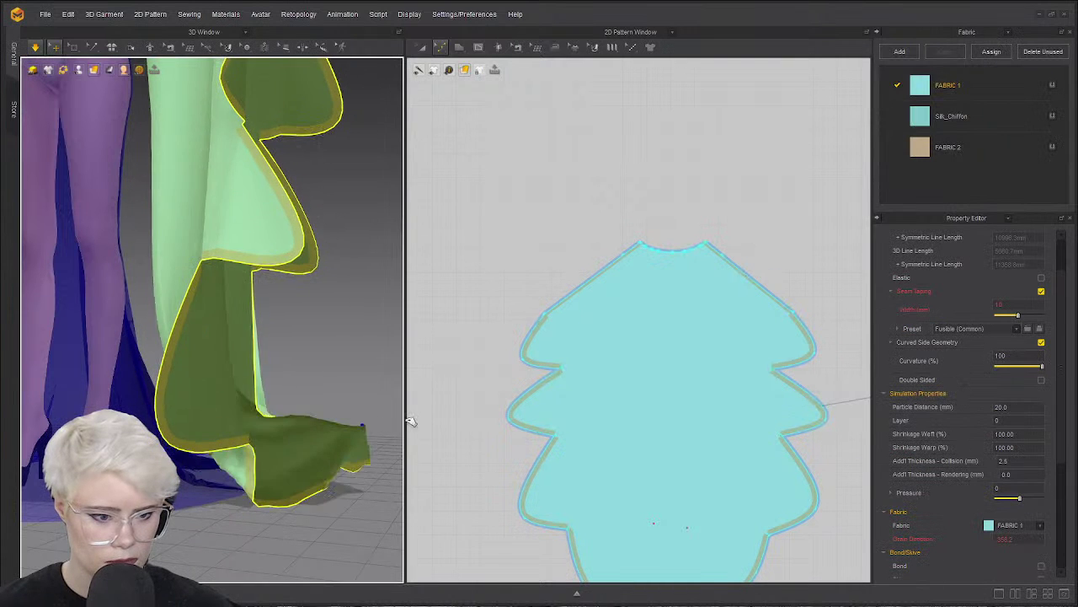
pyautogui.moveTo(396, 421); pyautogui.dragTo(221, 396, button='right')
pyautogui.press('Escape')
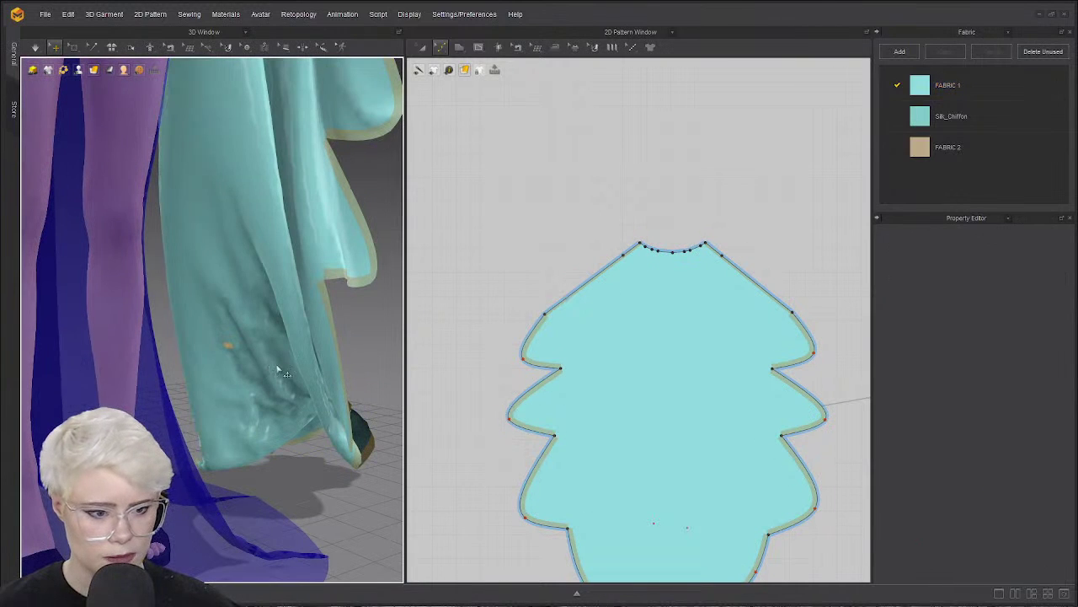
# Pull the lower end of the avatar's right sleeve outward from the skirt during simulation, then stop simulating.
pyautogui.moveTo(237, 438); pyautogui.dragTo(163, 366, button='right')
pyautogui.click(133, 340)
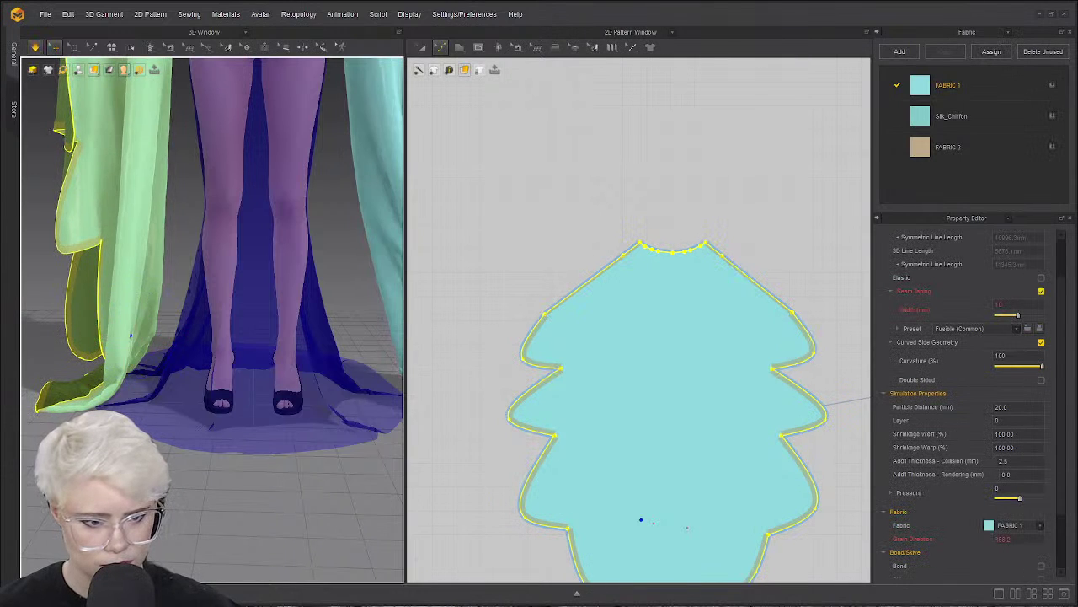
pyautogui.press('Escape')
pyautogui.click(78, 372)
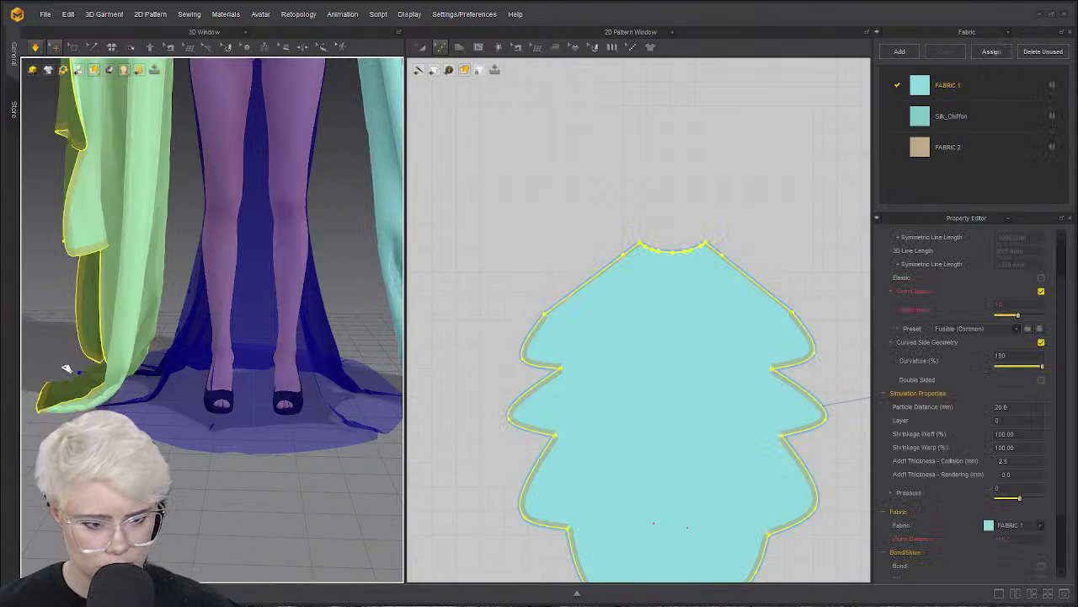
pyautogui.scroll(3, 194, 397)
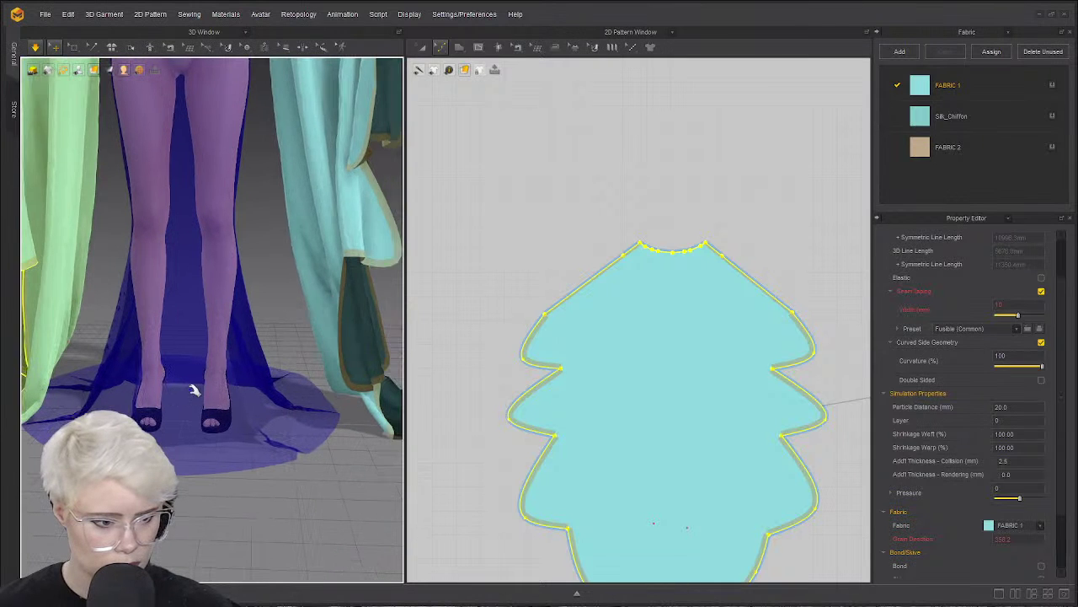
pyautogui.scroll(-4, 242, 390)
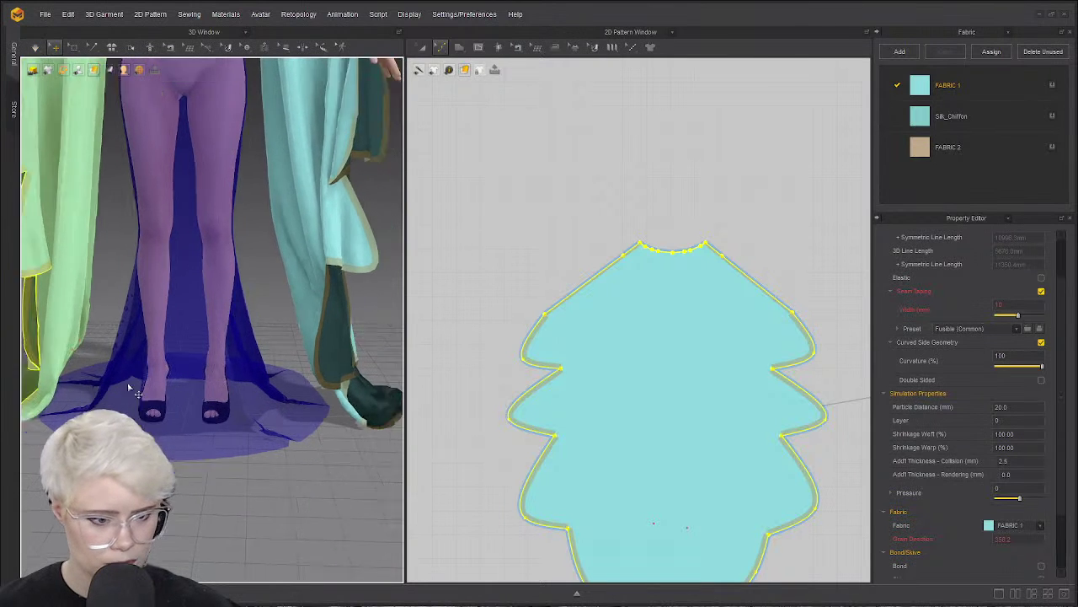
# Select all pattern pieces and show the hidden pleated skirt panels on the avatar again.
pyautogui.scroll(-5, 608, 373)
pyautogui.scroll(4, 608, 374)
pyautogui.scroll(-4, 607, 373)
pyautogui.moveTo(608, 373); pyautogui.dragTo(712, 262, button='middle')
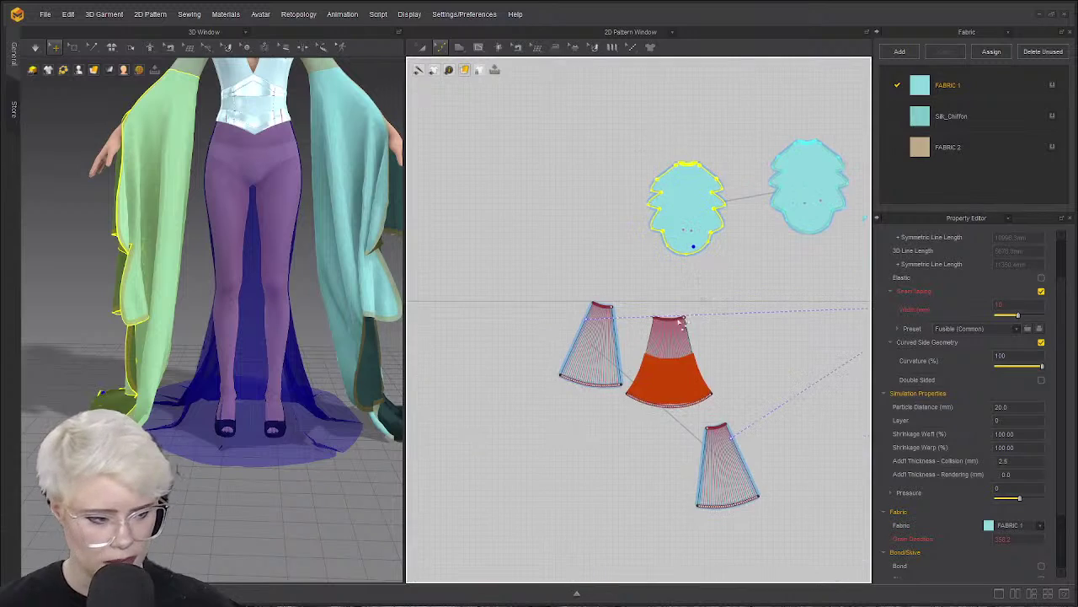
pyautogui.press('a')
pyautogui.scroll(4, 590, 261)
pyautogui.moveTo(569, 480); pyautogui.dragTo(544, 275, button='middle')
pyautogui.scroll(-2, 544, 274)
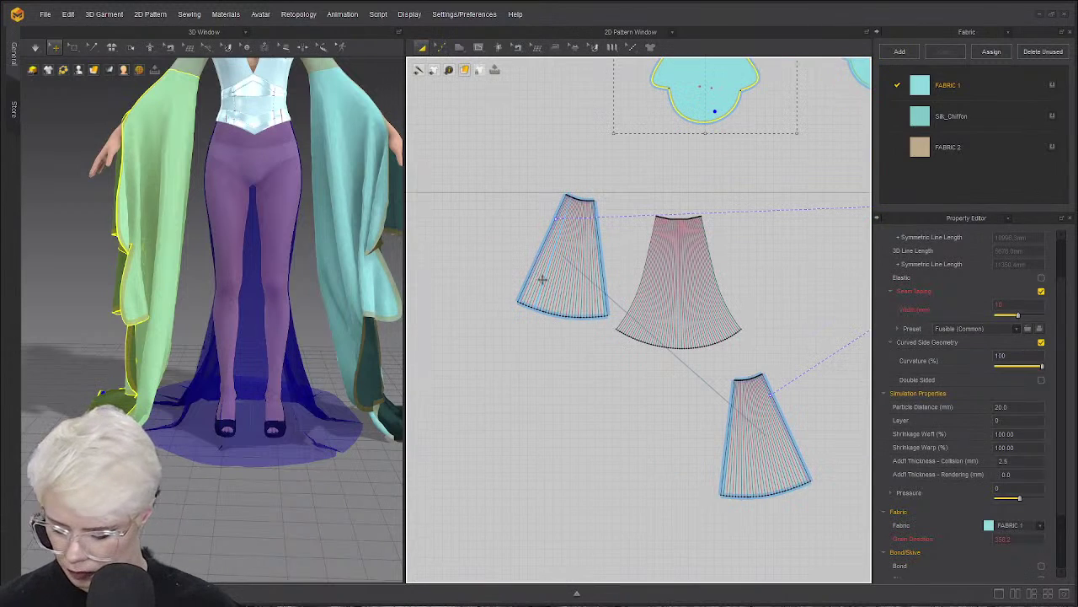
pyautogui.hotkey('ctrl', 'a')
pyautogui.hotkey('shift', 'q')
pyautogui.hotkey('shift', 'q')
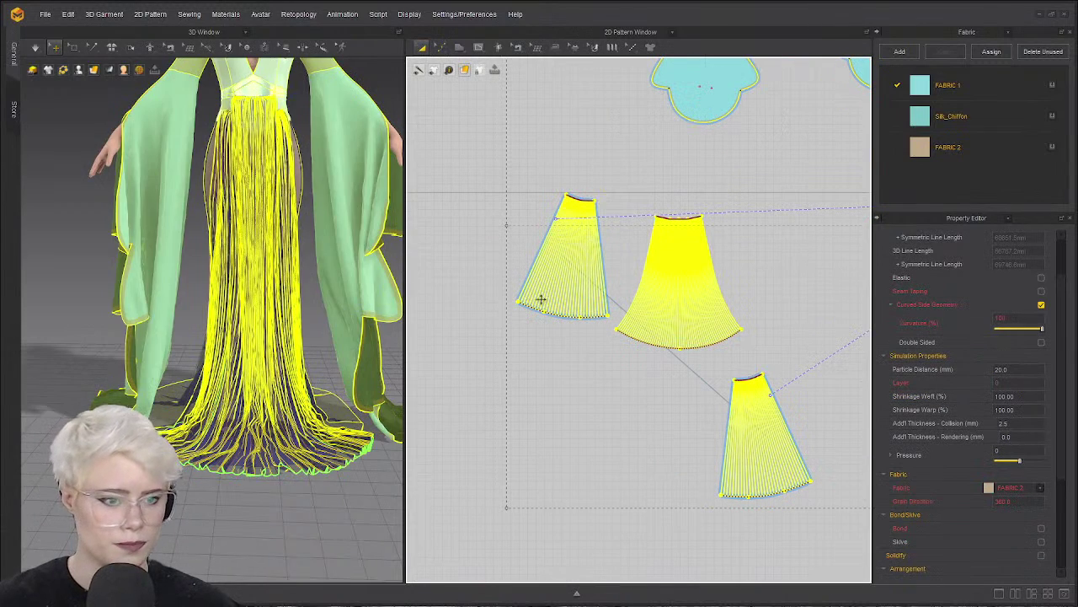
pyautogui.click(472, 308)
pyautogui.hotkey('ctrl', 'a')
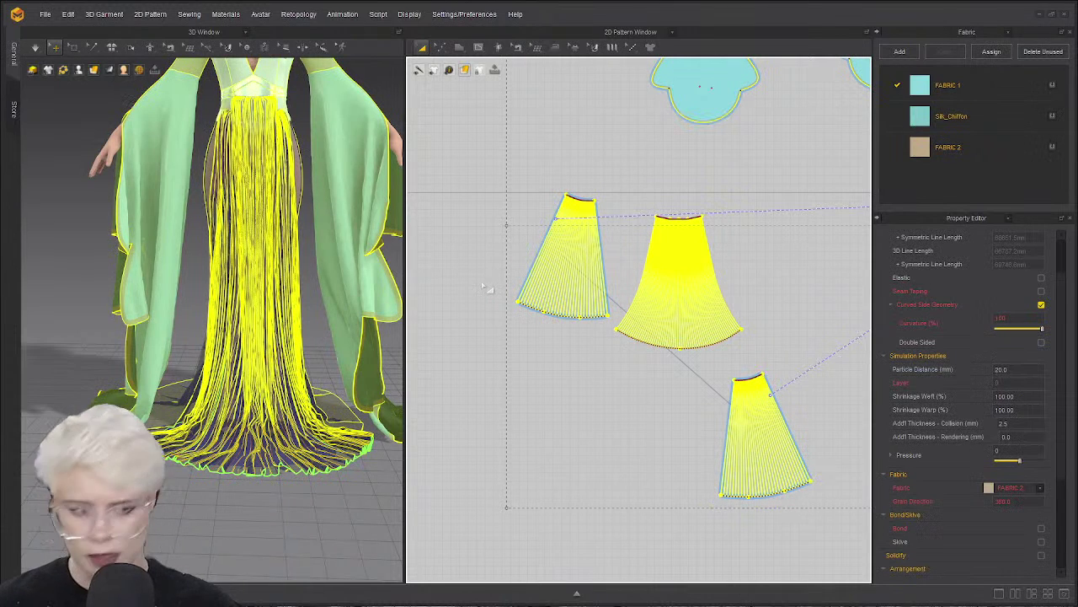
pyautogui.click(503, 174)
pyautogui.scroll(1, 532, 223)
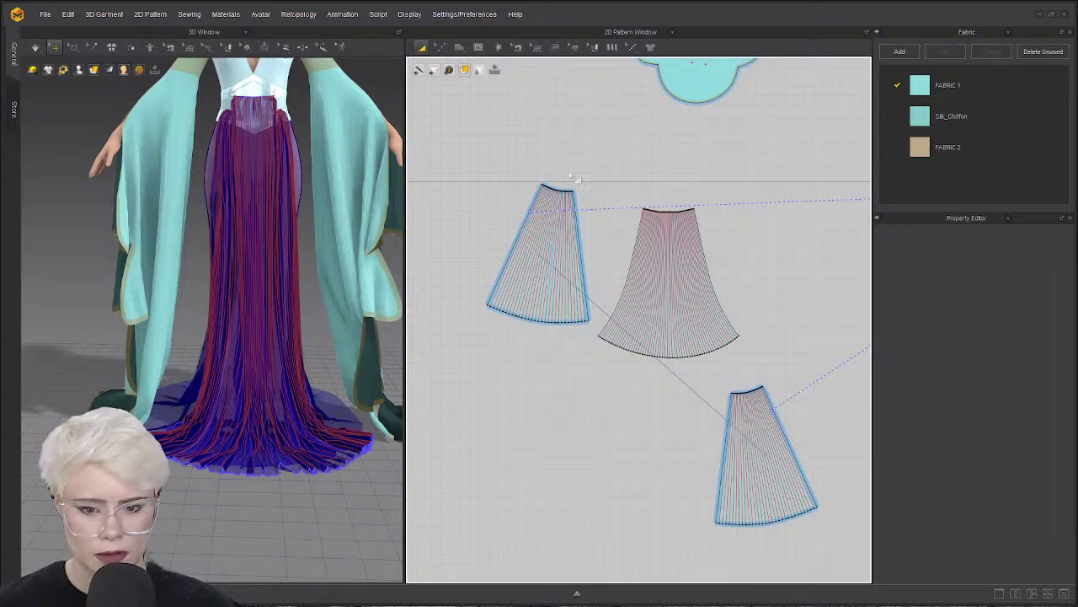
pyautogui.scroll(2, 573, 176)
pyautogui.scroll(2, 554, 211)
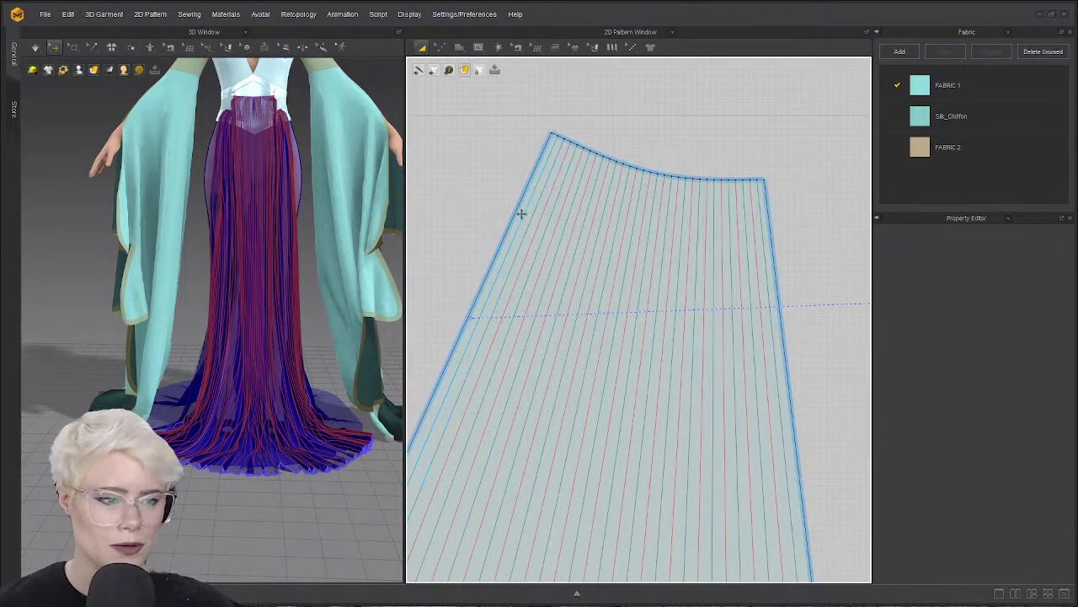
pyautogui.click(519, 211)
pyautogui.scroll(-3, 553, 199)
pyautogui.scroll(2, 599, 205)
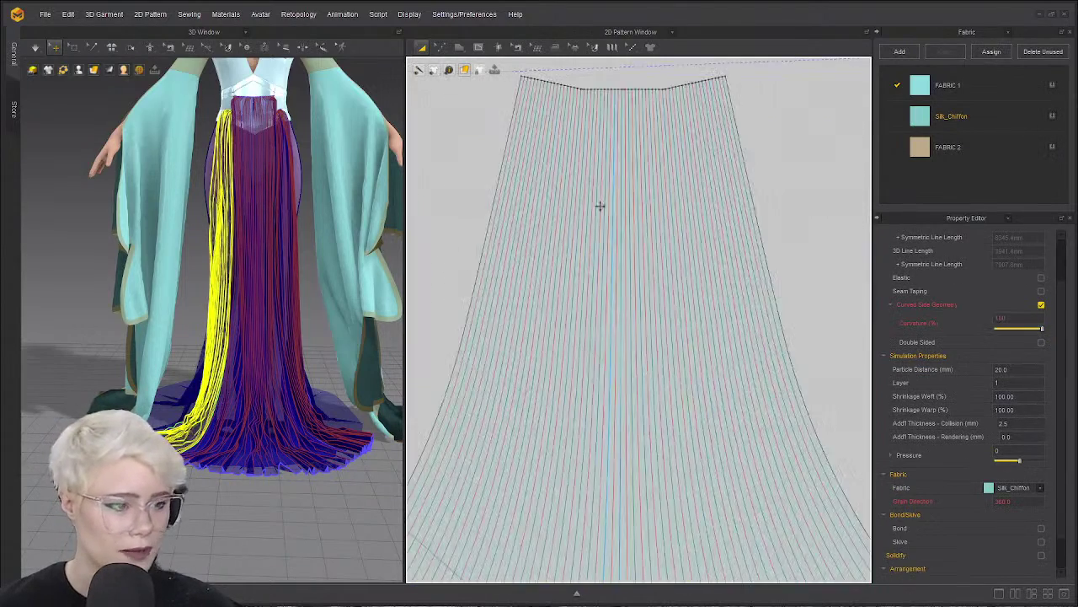
pyautogui.click(491, 209)
pyautogui.scroll(-1, 516, 141)
pyautogui.moveTo(719, 343); pyautogui.dragTo(556, 219, button='middle')
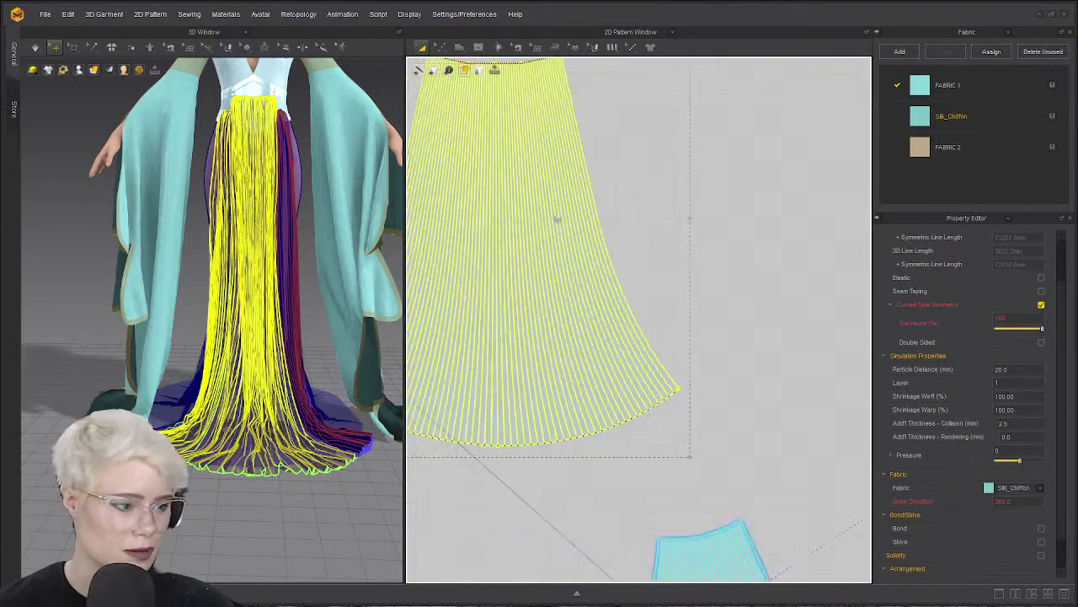
pyautogui.scroll(-5, 635, 243)
pyautogui.moveTo(675, 481); pyautogui.dragTo(784, 330, button='middle')
pyautogui.scroll(3, 784, 330)
pyautogui.scroll(3, 751, 294)
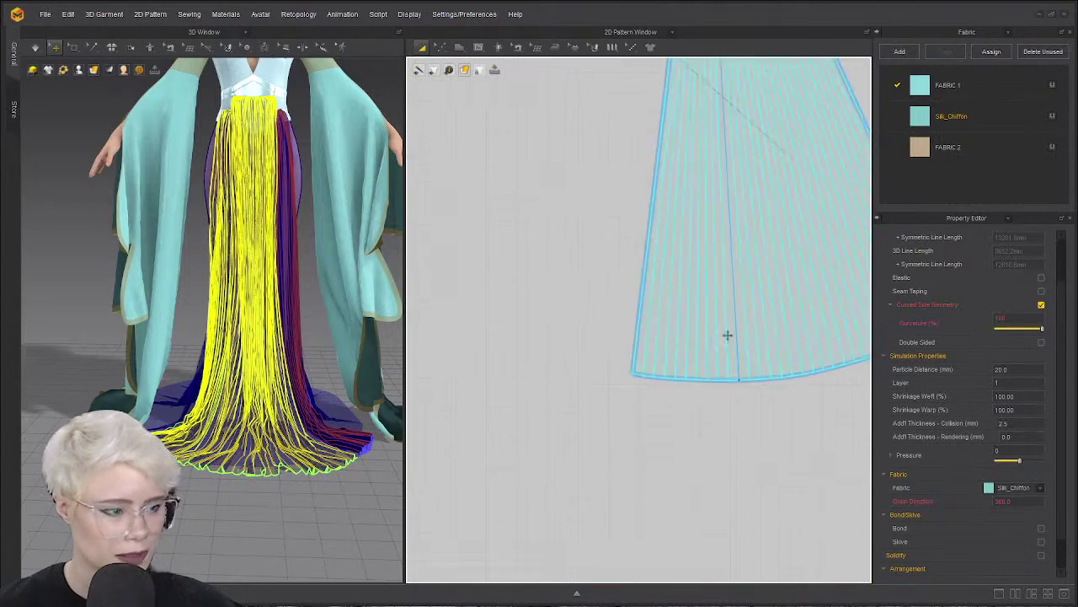
pyautogui.keyDown('shift'); pyautogui.click(643, 310); pyautogui.keyUp('shift')
pyautogui.scroll(-5, 589, 358)
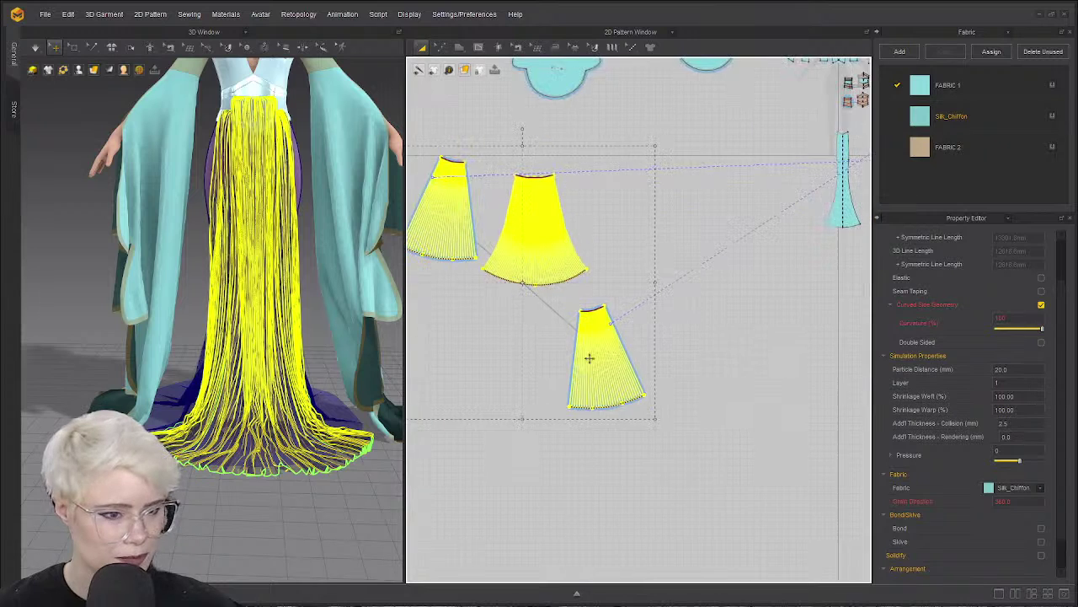
# Select the row of underskirt panels together with the three pleated skirt panels and activate them all.
pyautogui.scroll(-3, 722, 365)
pyautogui.moveTo(703, 349); pyautogui.dragTo(588, 305)
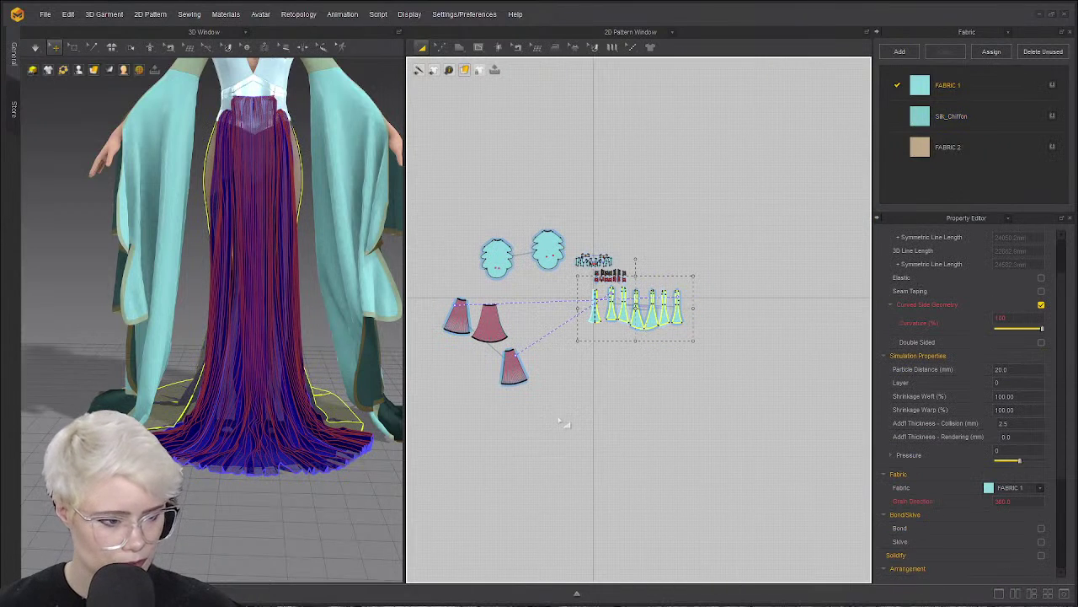
pyautogui.moveTo(557, 415); pyautogui.dragTo(431, 290)
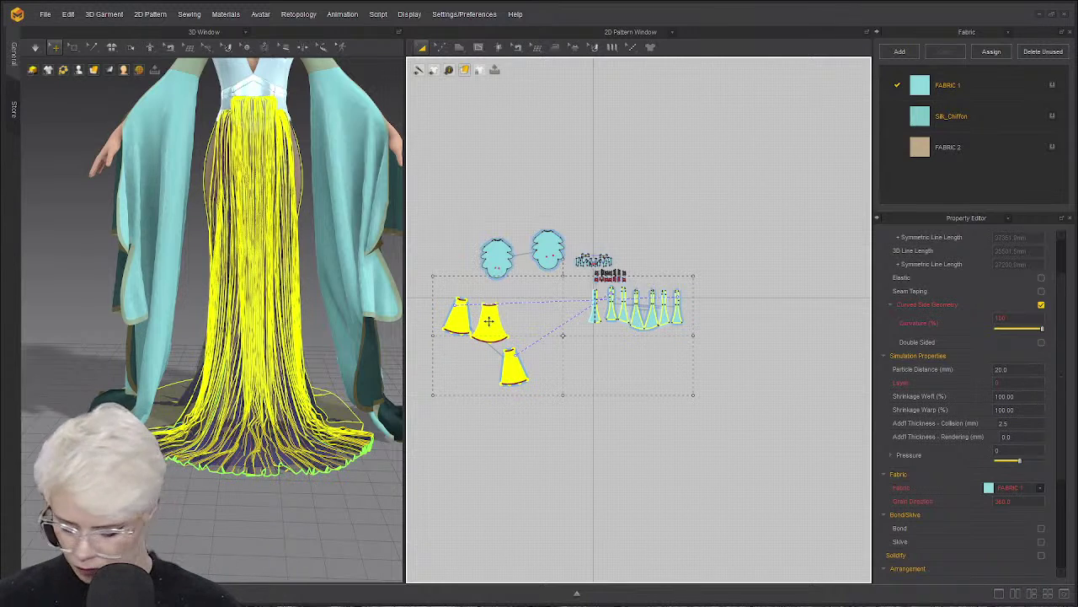
pyautogui.click(279, 513)
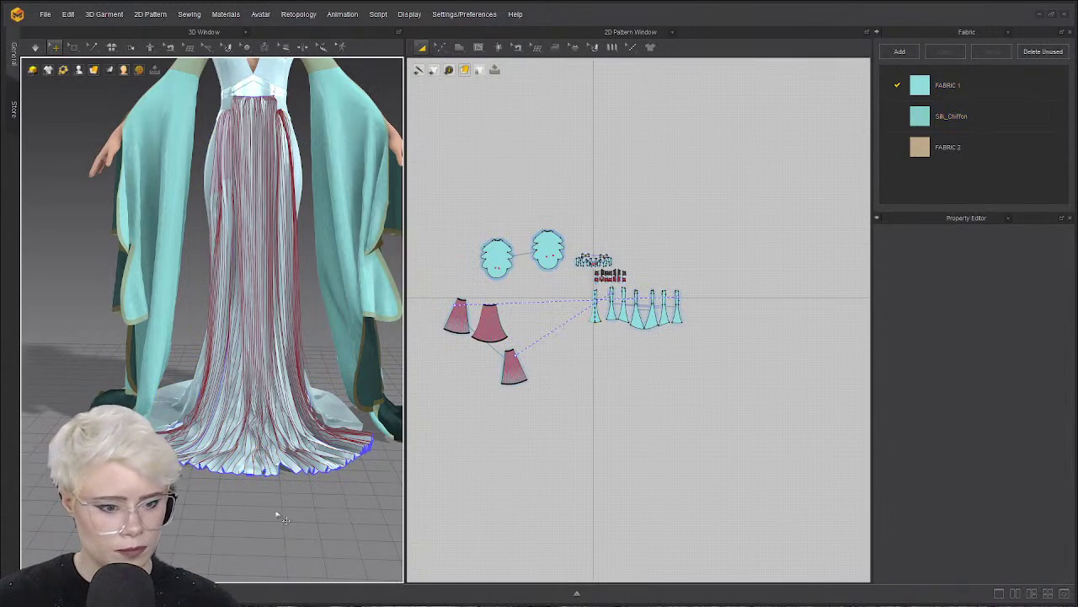
# Remove individual pins from the lower end of the avatar's right sleeve, beside the pleated skirt.
pyautogui.scroll(2, 227, 464)
pyautogui.moveTo(227, 463); pyautogui.dragTo(206, 424, button='right')
pyautogui.click(205, 424)
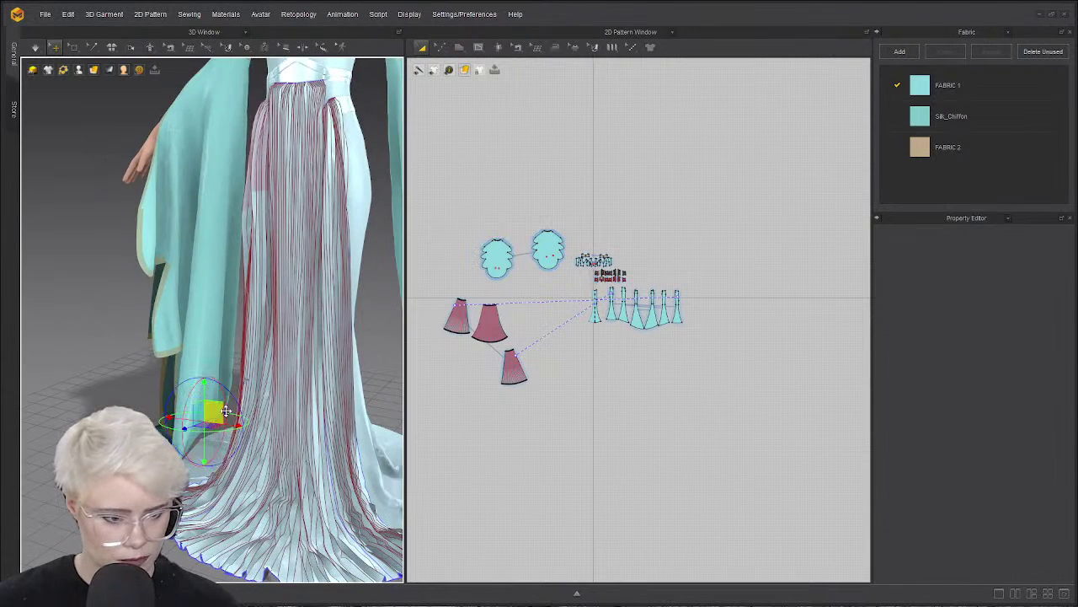
pyautogui.click(121, 378)
pyautogui.scroll(2, 121, 378)
pyautogui.moveTo(121, 378); pyautogui.dragTo(205, 371, button='right')
pyautogui.click(210, 441)
pyautogui.click(200, 371)
pyautogui.click(199, 371)
pyautogui.click(111, 379)
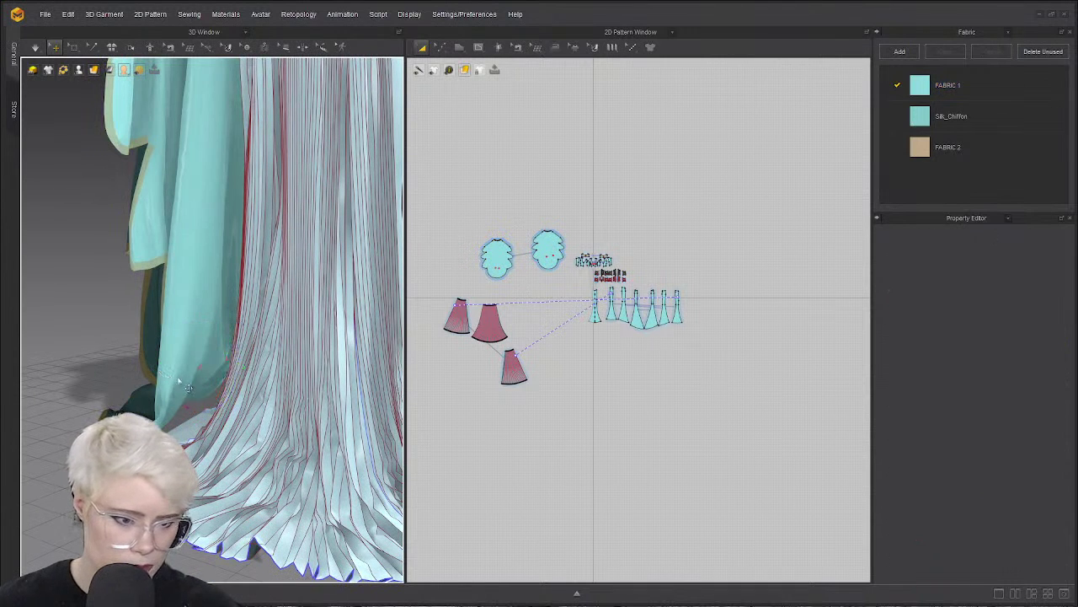
pyautogui.click(199, 369)
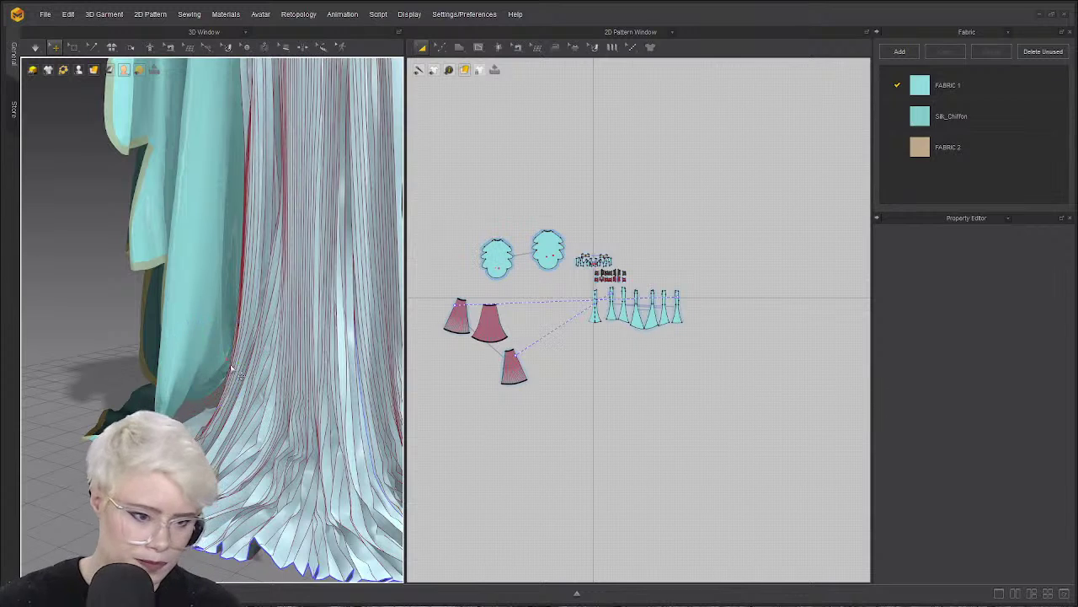
pyautogui.click(247, 401)
pyautogui.press('Delete')
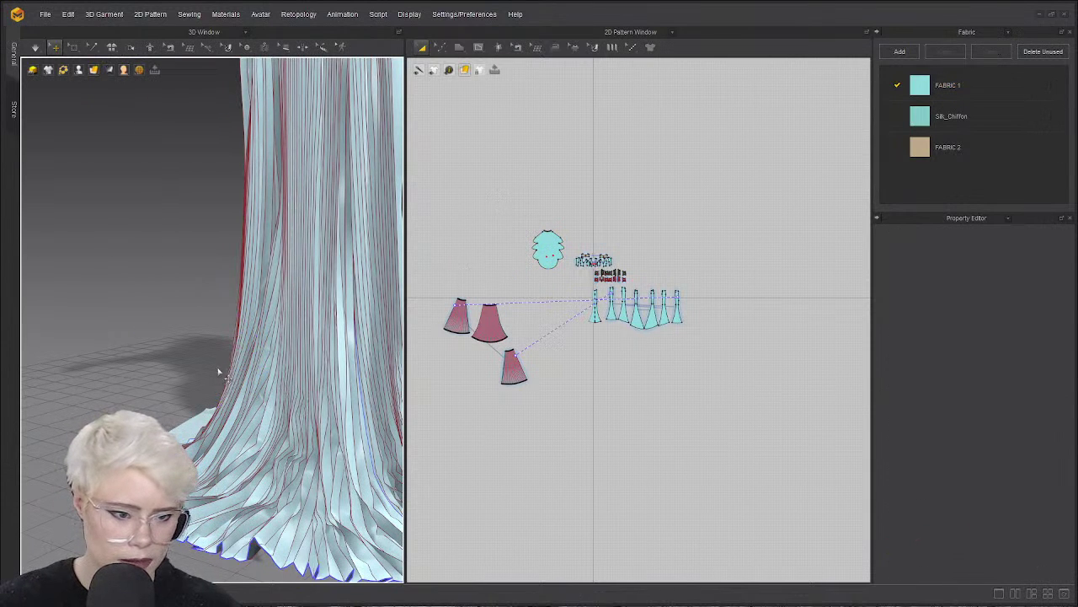
pyautogui.hotkey('ctrl', 'z')
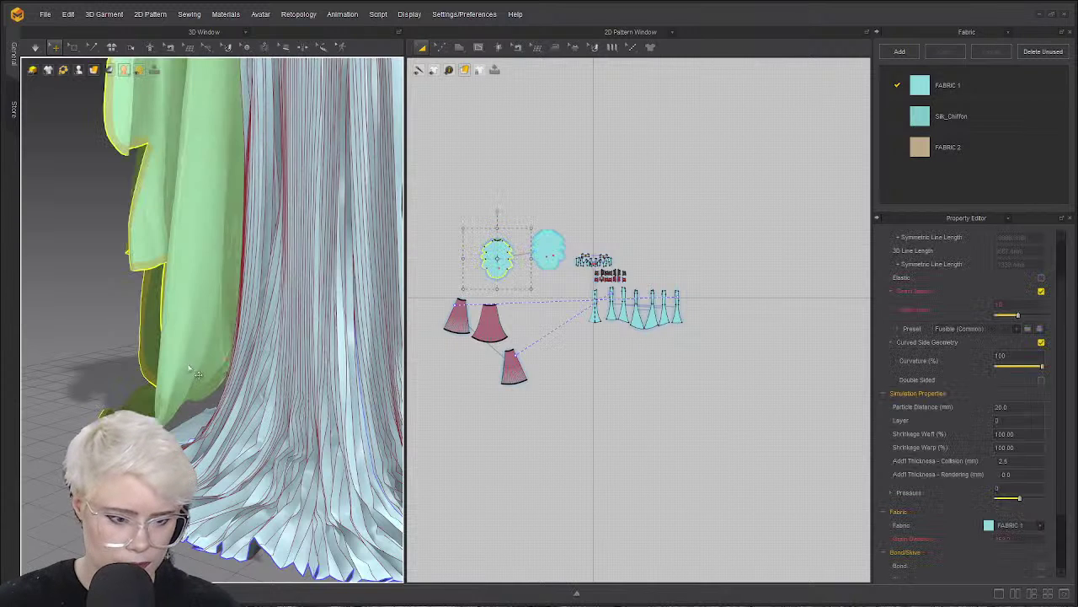
pyautogui.click(59, 329)
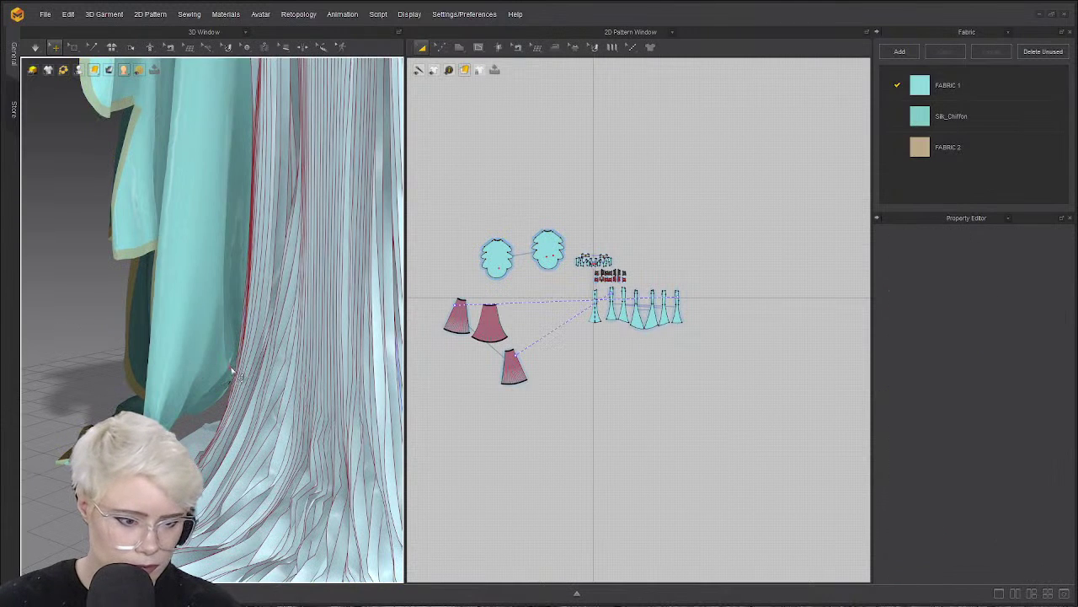
# Remove the remaining pin from the avatar's right sleeve and delete all pins on the left sleeve.
pyautogui.click(233, 370)
pyautogui.scroll(-6, 352, 428)
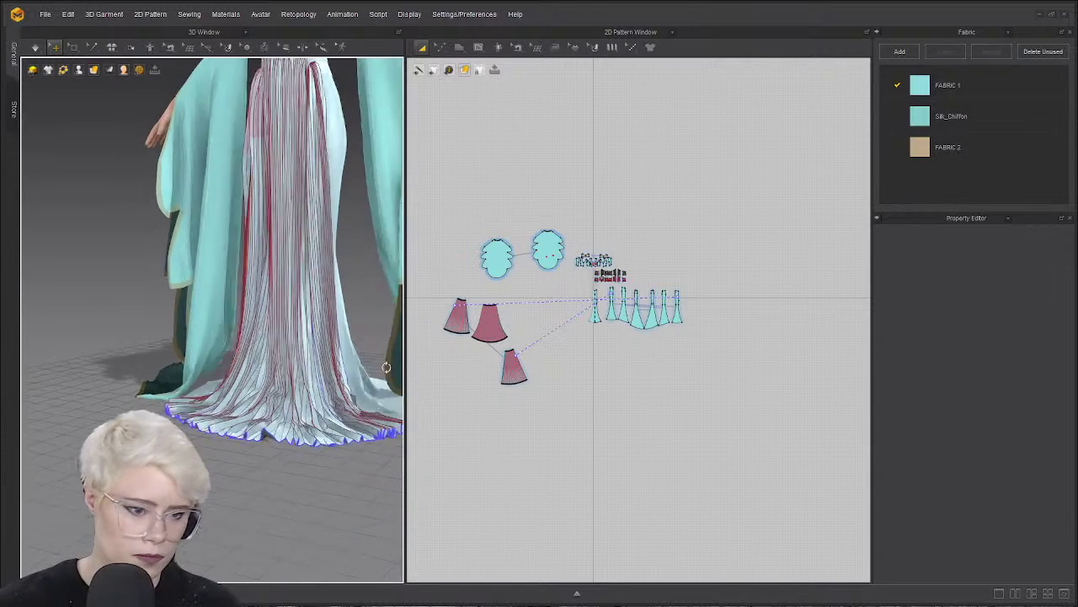
pyautogui.scroll(3, 220, 354)
pyautogui.moveTo(160, 428); pyautogui.dragTo(207, 434, button='right')
pyautogui.rightClick(205, 436)
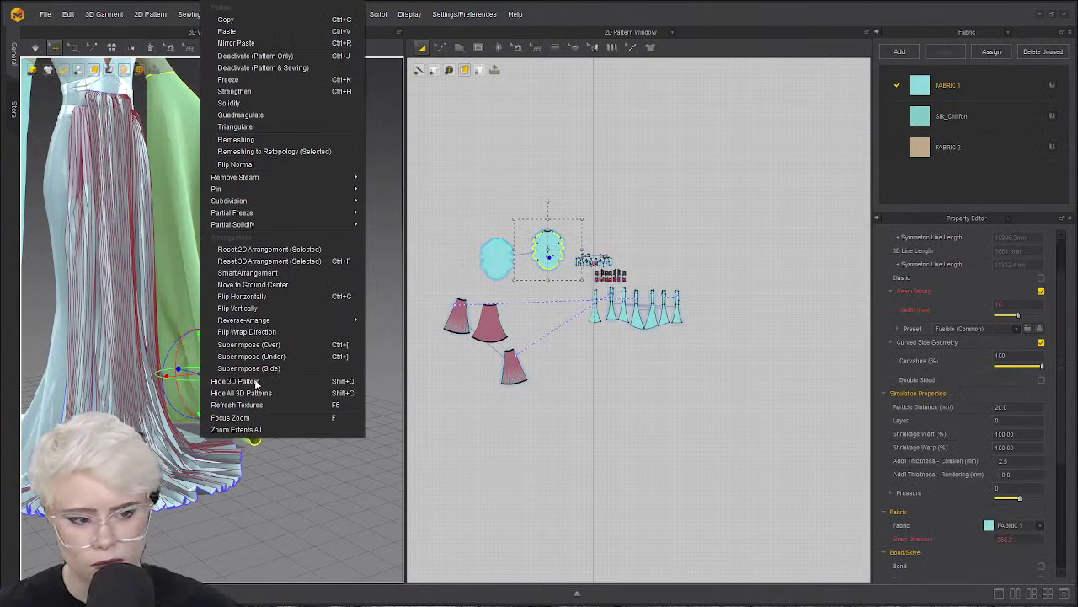
pyautogui.moveTo(293, 196)
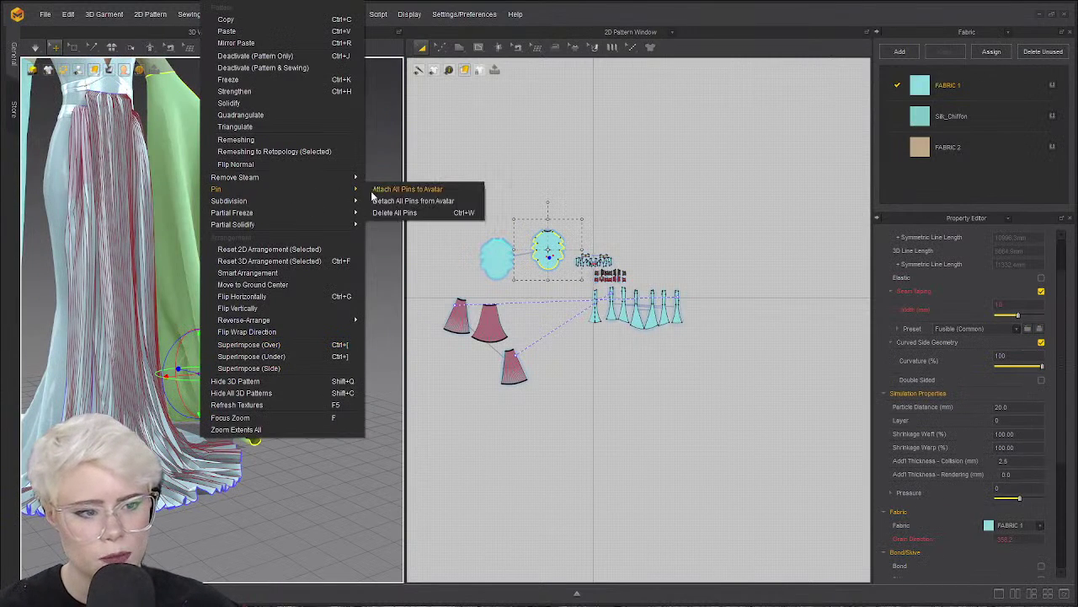
pyautogui.click(410, 215)
pyautogui.click(321, 368)
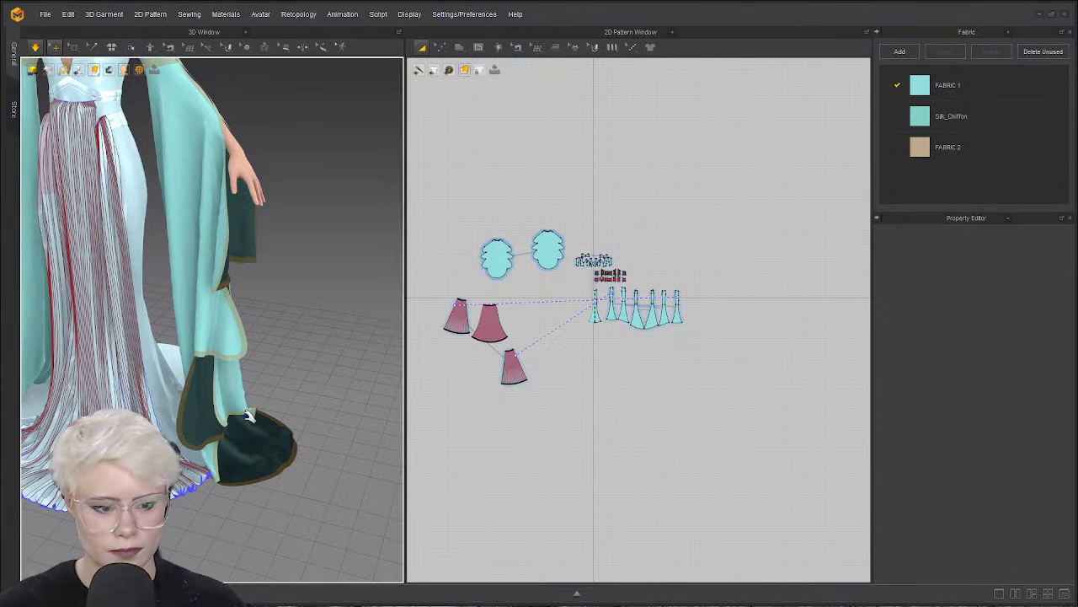
# Simulate the garment so both unpinned sleeves settle over the arms and floor.
pyautogui.moveTo(301, 399); pyautogui.dragTo(313, 393, button='right')
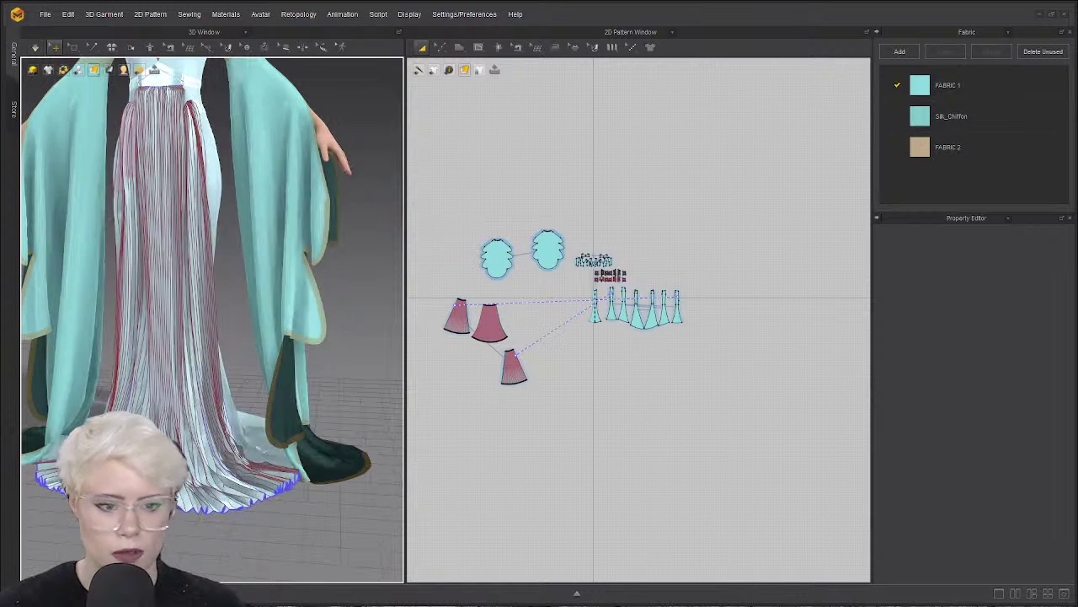
pyautogui.scroll(-5, 173, 407)
pyautogui.scroll(-2, 173, 407)
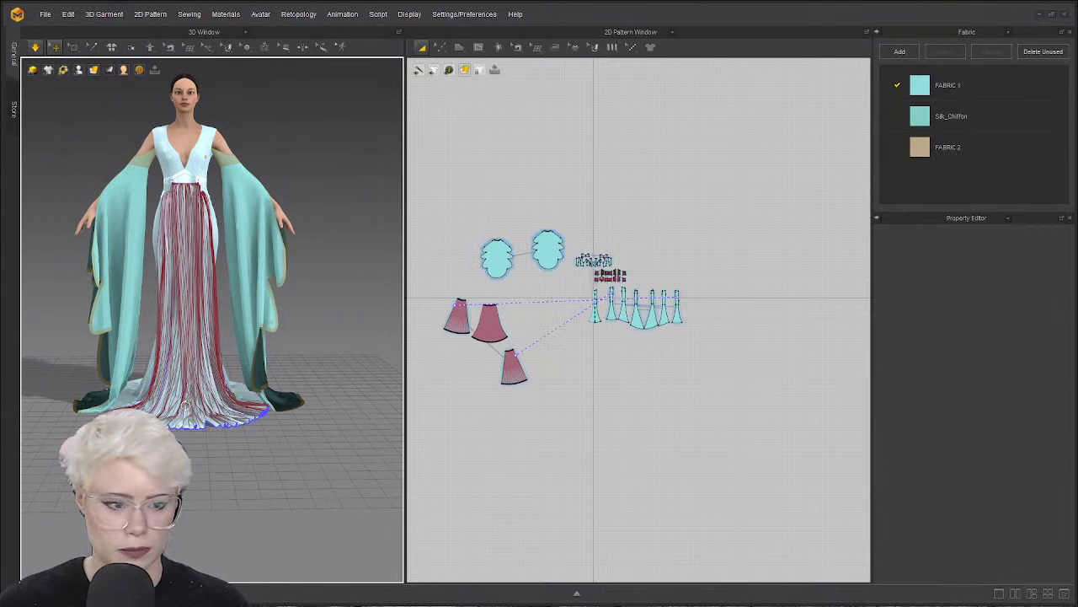
pyautogui.scroll(2, 185, 405)
pyautogui.scroll(2, 191, 414)
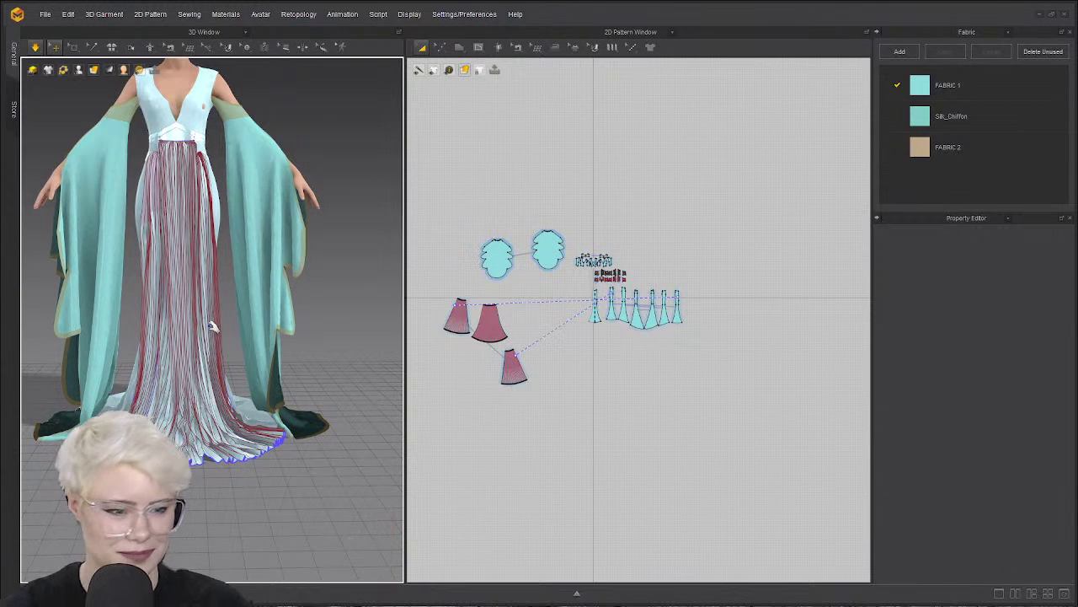
pyautogui.moveTo(114, 310)
pyautogui.mouseDown(button='right')
pyautogui.moveTo(155, 311)
pyautogui.moveTo(126, 312)
pyautogui.mouseUp(button='right')
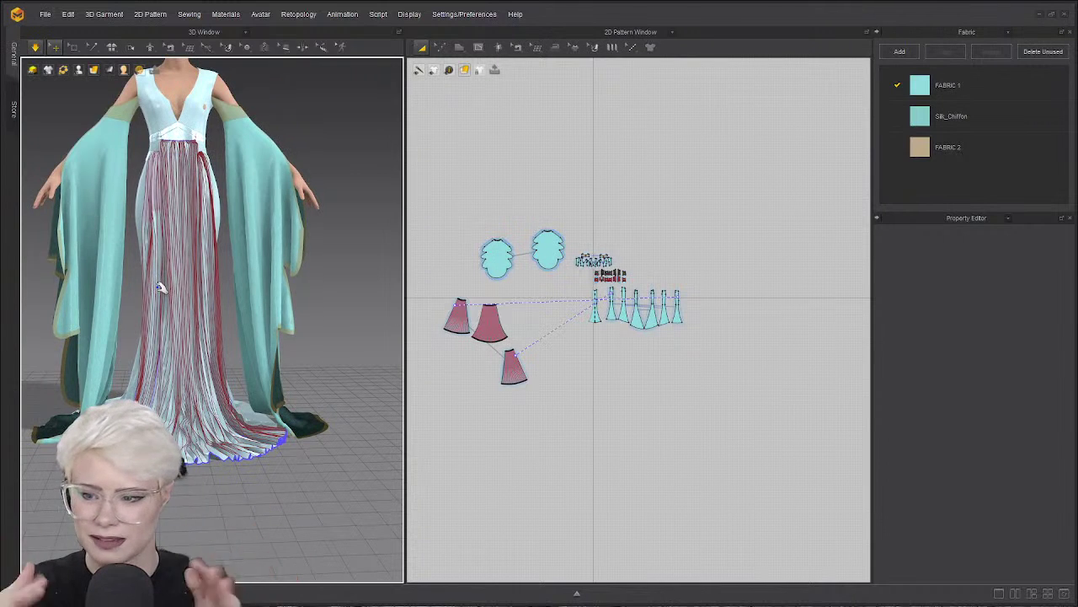
# Turn off strengthening on both scalloped sleeves and their upper-arm bands, and stop the simulation.
pyautogui.click(258, 218)
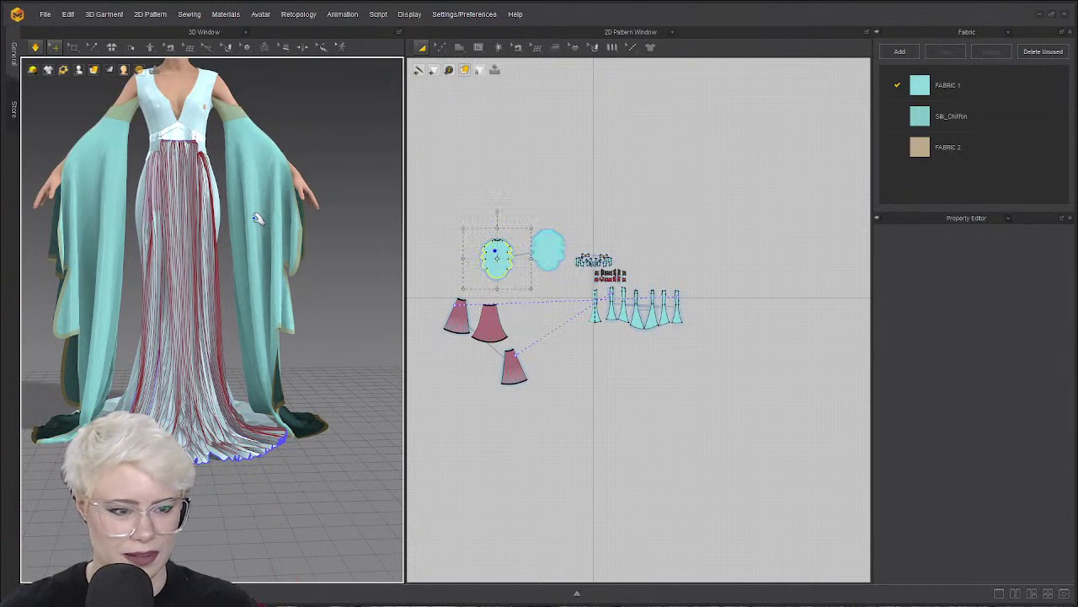
pyautogui.keyDown('shift'); pyautogui.click(253, 305); pyautogui.keyUp('shift')
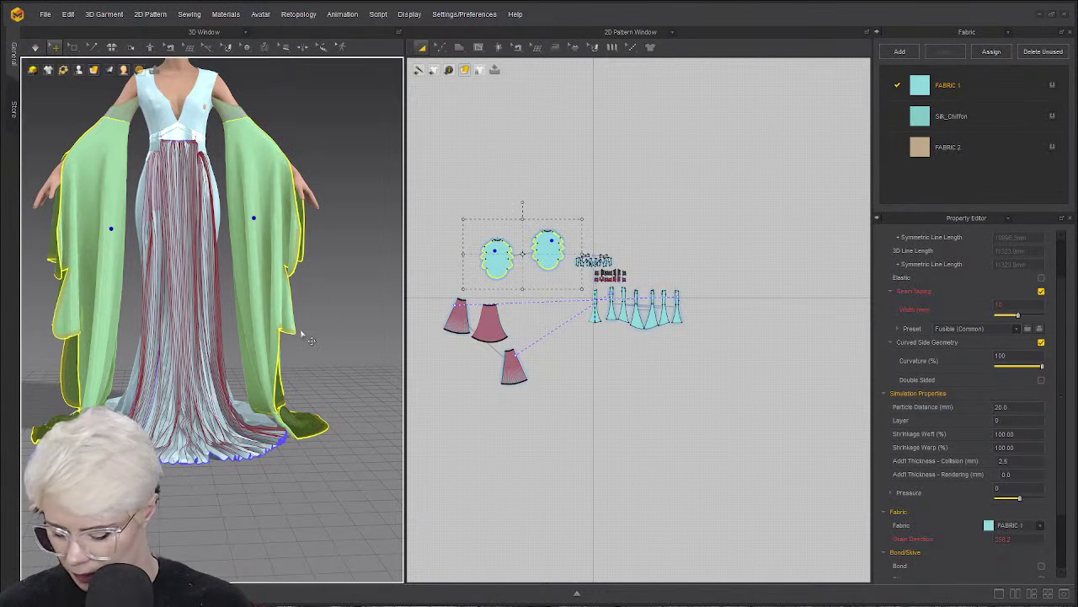
pyautogui.click(91, 109)
pyautogui.click(125, 113)
pyautogui.keyDown('shift'); pyautogui.click(229, 112); pyautogui.keyUp('shift')
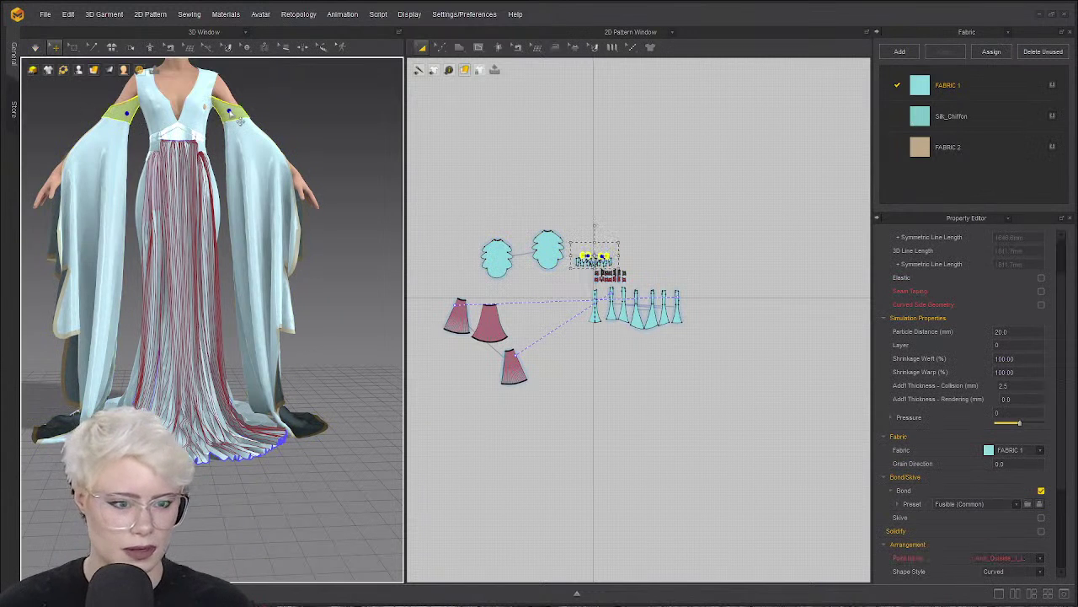
pyautogui.click(284, 111)
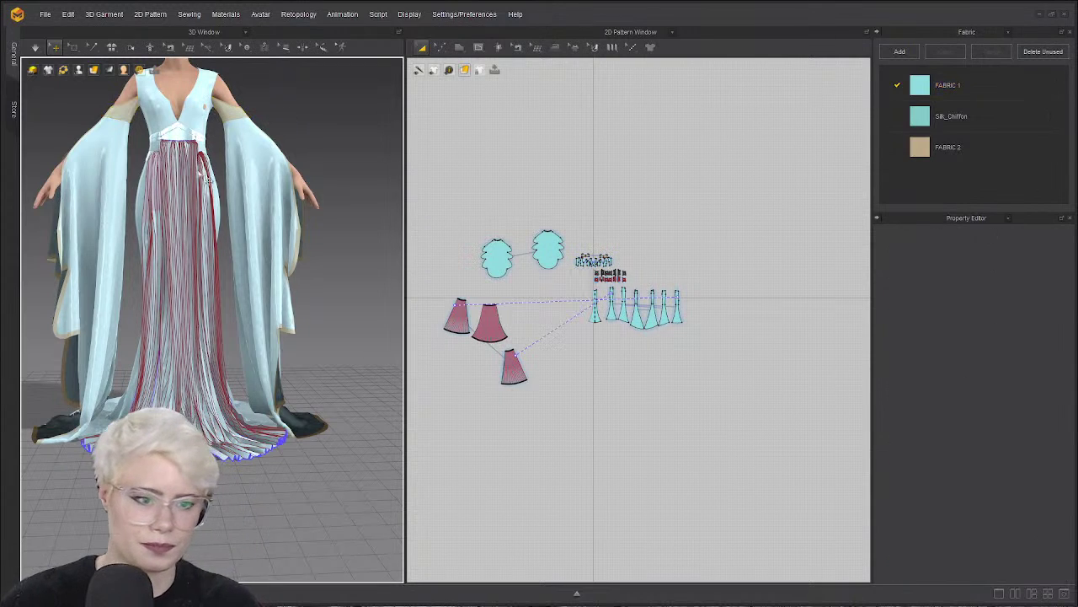
# Examine the drape of the sleeves, pleated skirt and train from the front and both sides.
pyautogui.moveTo(260, 225); pyautogui.dragTo(205, 292, button='right')
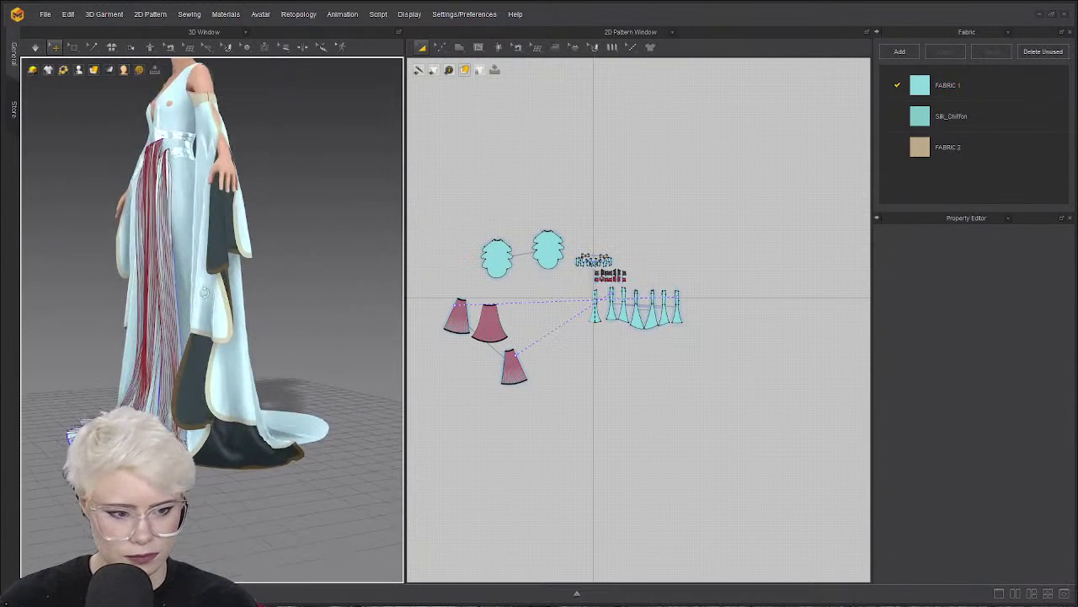
pyautogui.moveTo(145, 390); pyautogui.dragTo(362, 417, button='right')
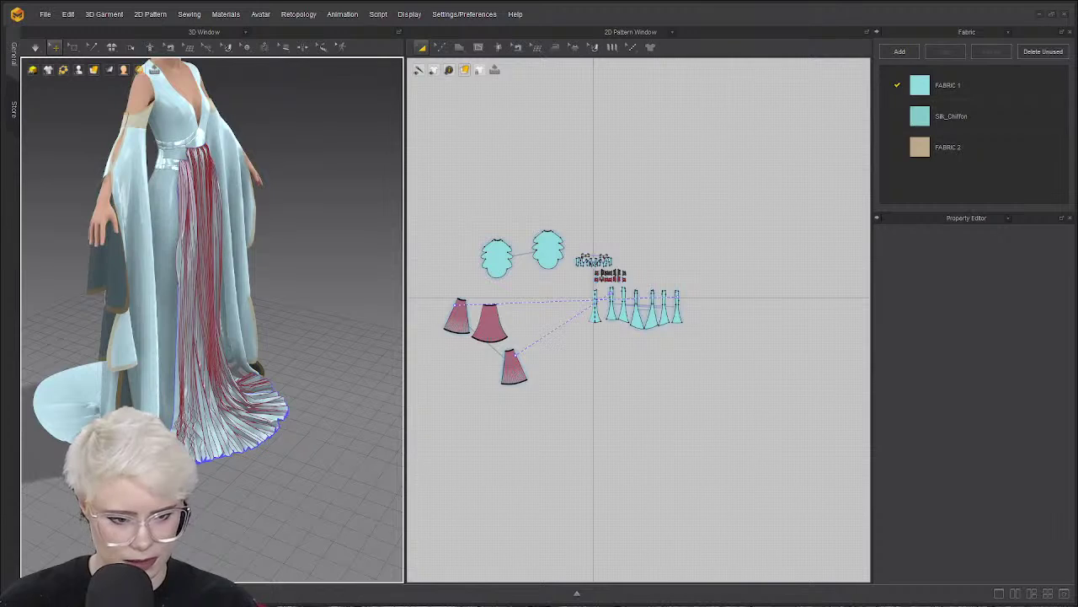
pyautogui.moveTo(194, 481); pyautogui.dragTo(186, 338, button='right')
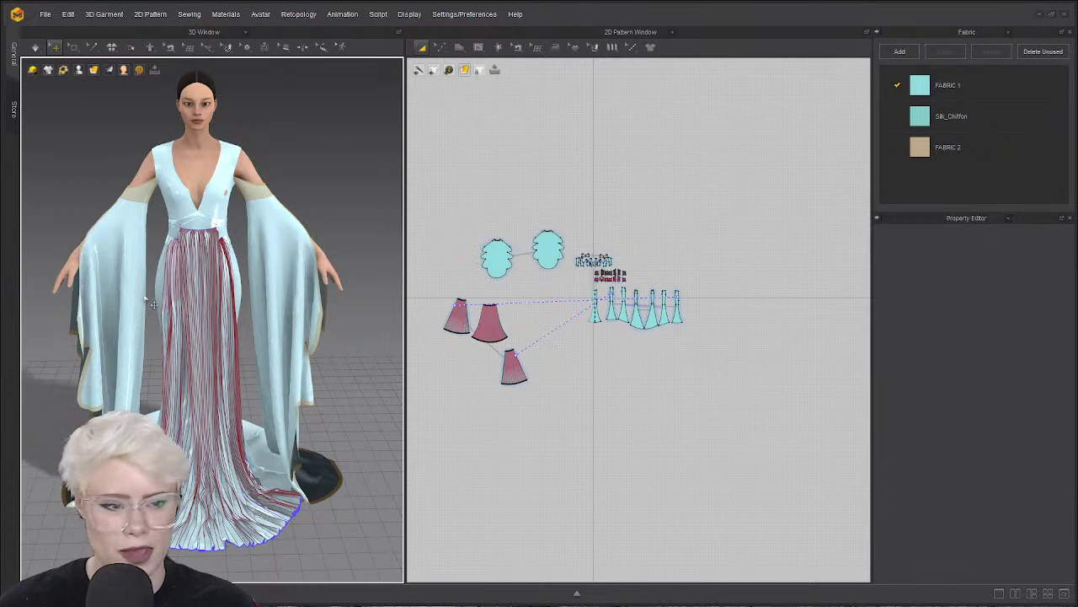
pyautogui.moveTo(153, 303); pyautogui.dragTo(176, 294, button='right')
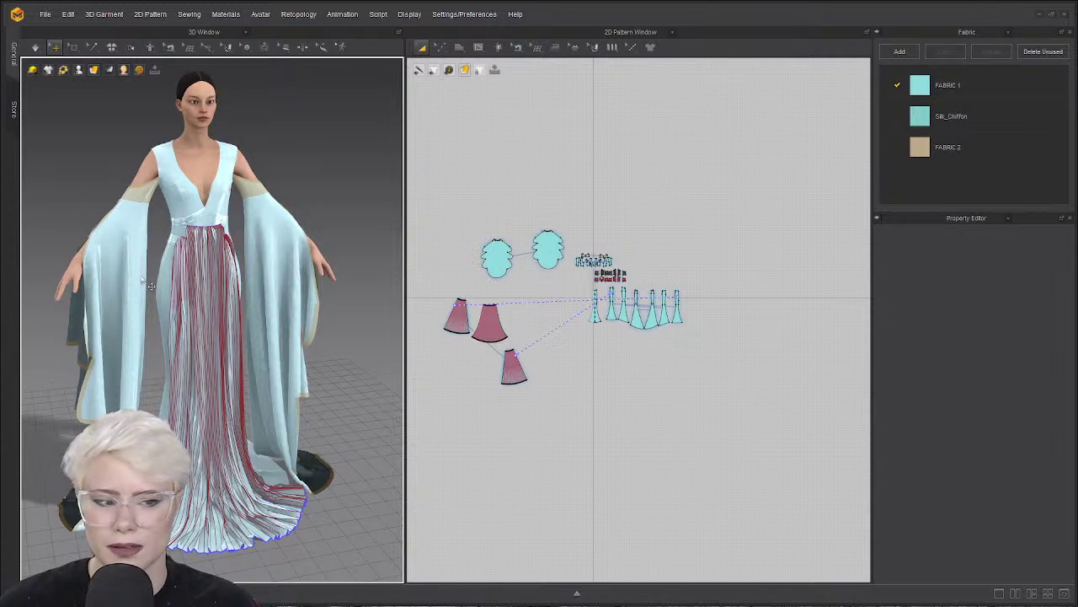
pyautogui.moveTo(153, 287)
pyautogui.mouseDown(button='right')
pyautogui.moveTo(284, 281)
pyautogui.moveTo(153, 268)
pyautogui.mouseUp(button='right')
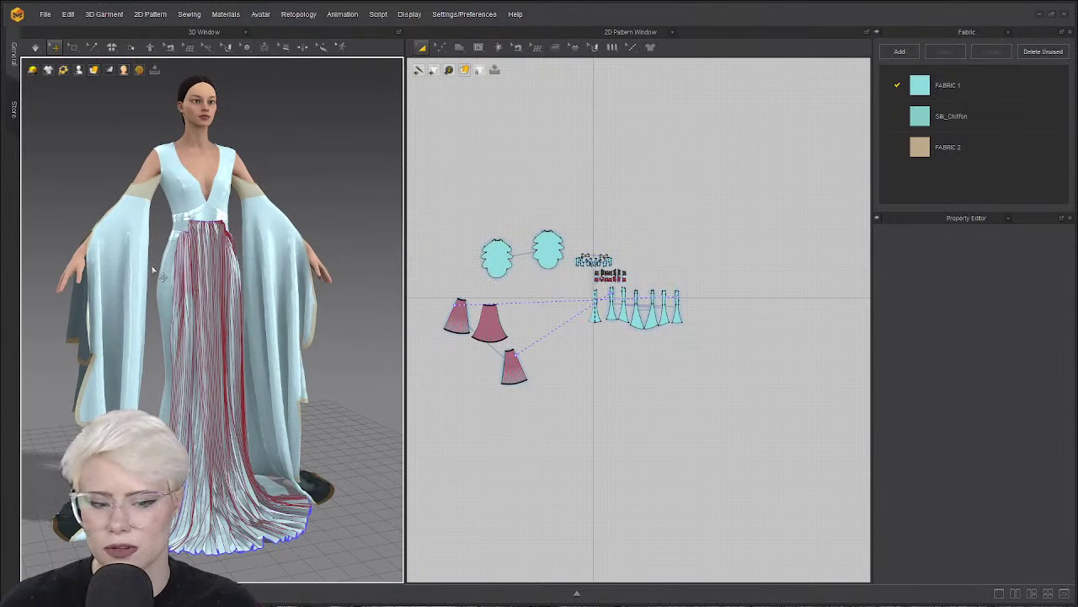
pyautogui.moveTo(217, 289); pyautogui.dragTo(179, 291, button='right')
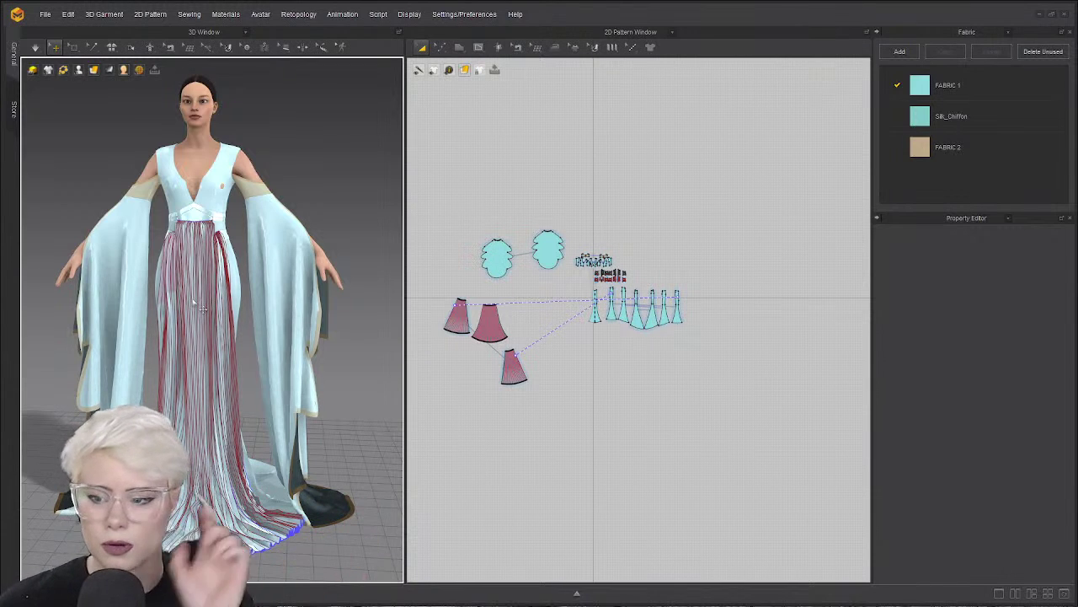
pyautogui.moveTo(159, 217); pyautogui.dragTo(167, 216, button='right')
pyautogui.scroll(-1, 194, 241)
pyautogui.scroll(1, 195, 264)
pyautogui.scroll(-3, 196, 263)
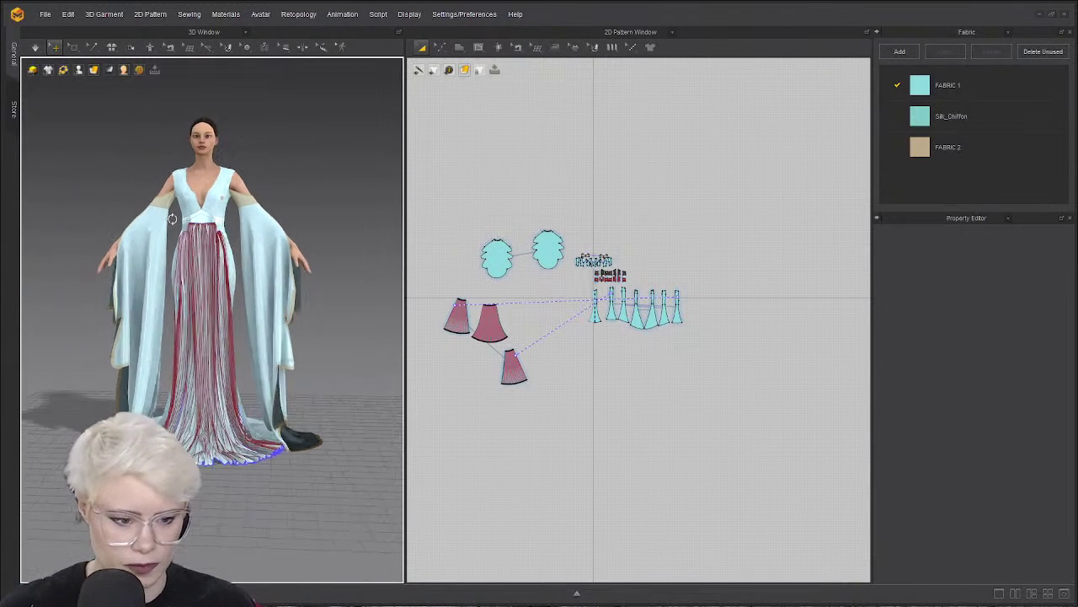
pyautogui.scroll(3, 196, 226)
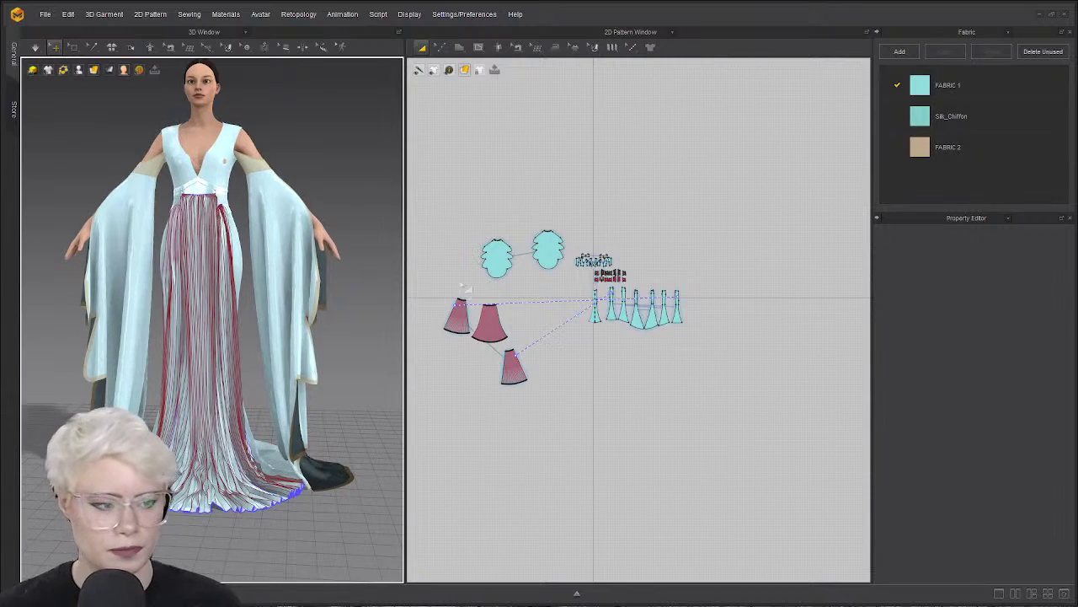
# Widen the 3D view and inspect the front of the gown at closer range.
pyautogui.moveTo(404, 262); pyautogui.dragTo(455, 268)
pyautogui.scroll(2, 246, 312)
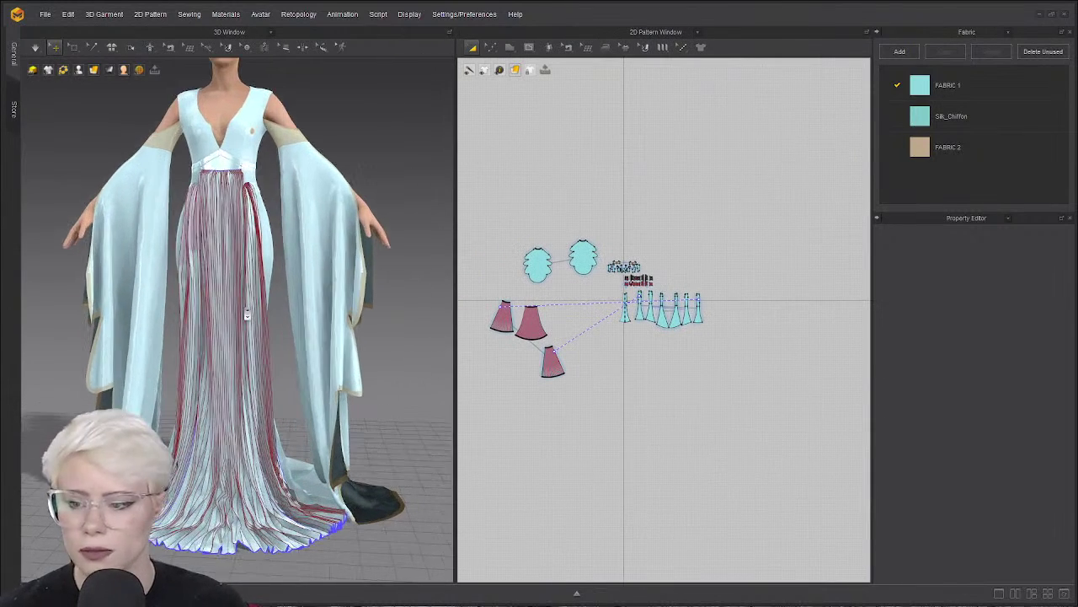
pyautogui.moveTo(246, 315); pyautogui.dragTo(287, 383, button='middle')
pyautogui.scroll(3, 286, 383)
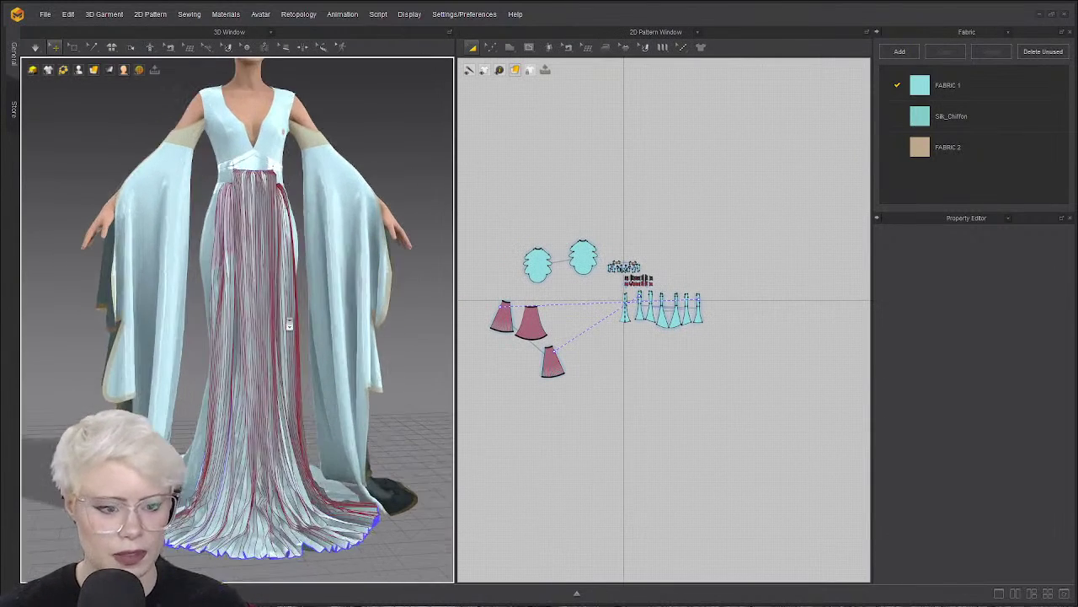
pyautogui.moveTo(249, 341); pyautogui.dragTo(205, 334, button='right')
pyautogui.scroll(5, 157, 371)
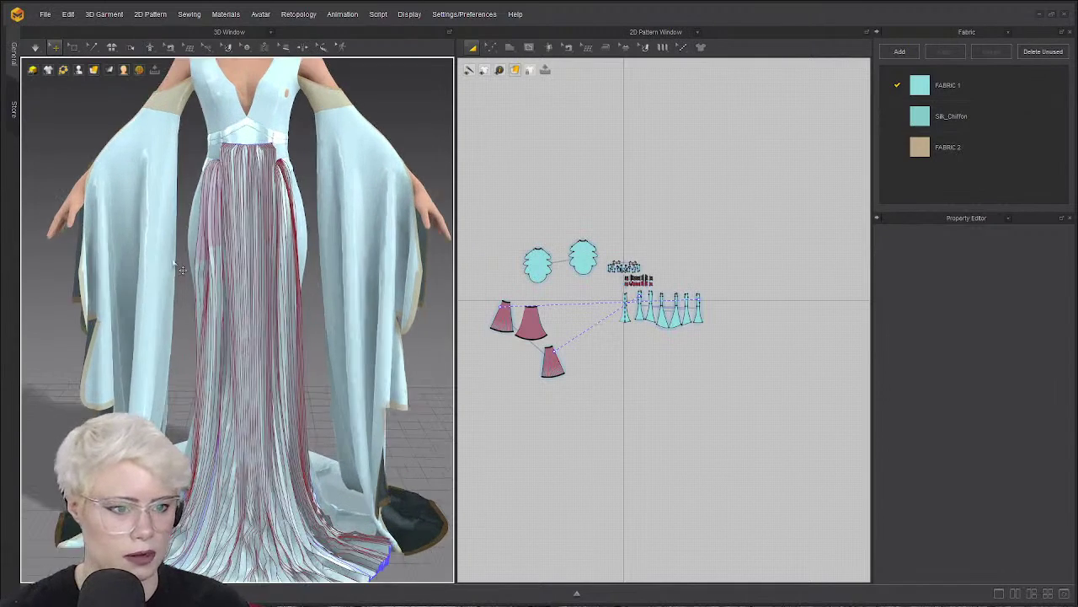
# Strengthen the bodice side panel on the avatar's left, run the simulation, and remove the panel's strengthening again.
pyautogui.moveTo(242, 278); pyautogui.dragTo(215, 173, button='right')
pyautogui.click(335, 156)
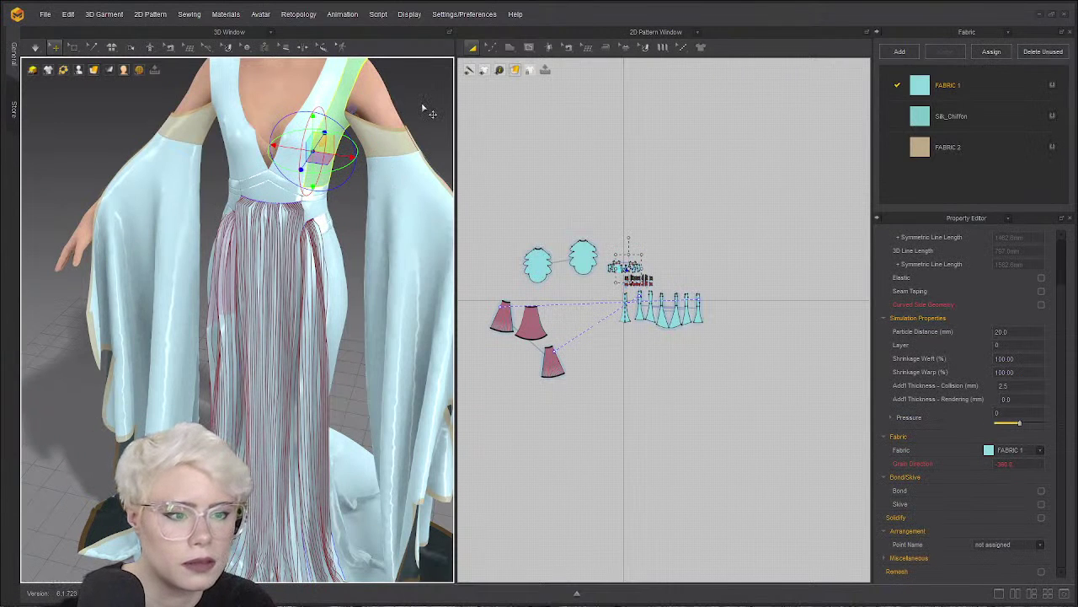
pyautogui.press('space')
pyautogui.click(347, 160)
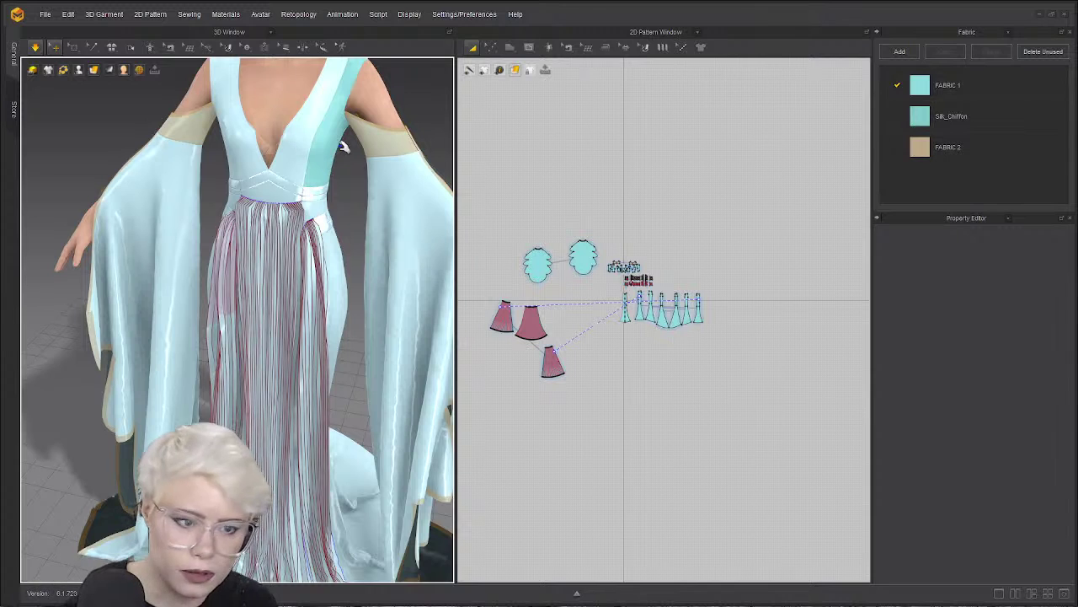
pyautogui.click(335, 141)
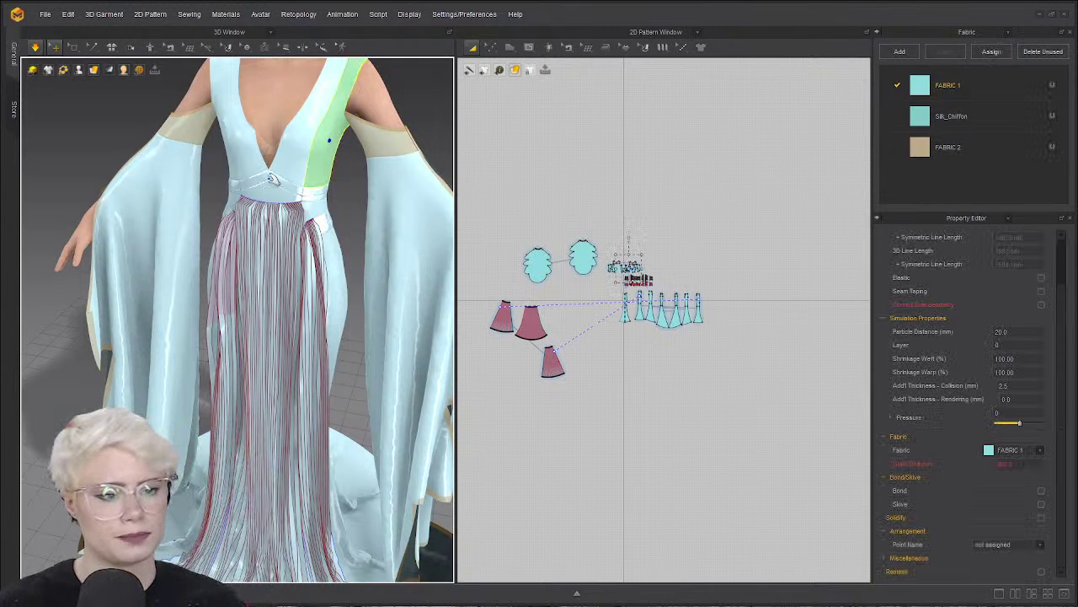
pyautogui.click(246, 133)
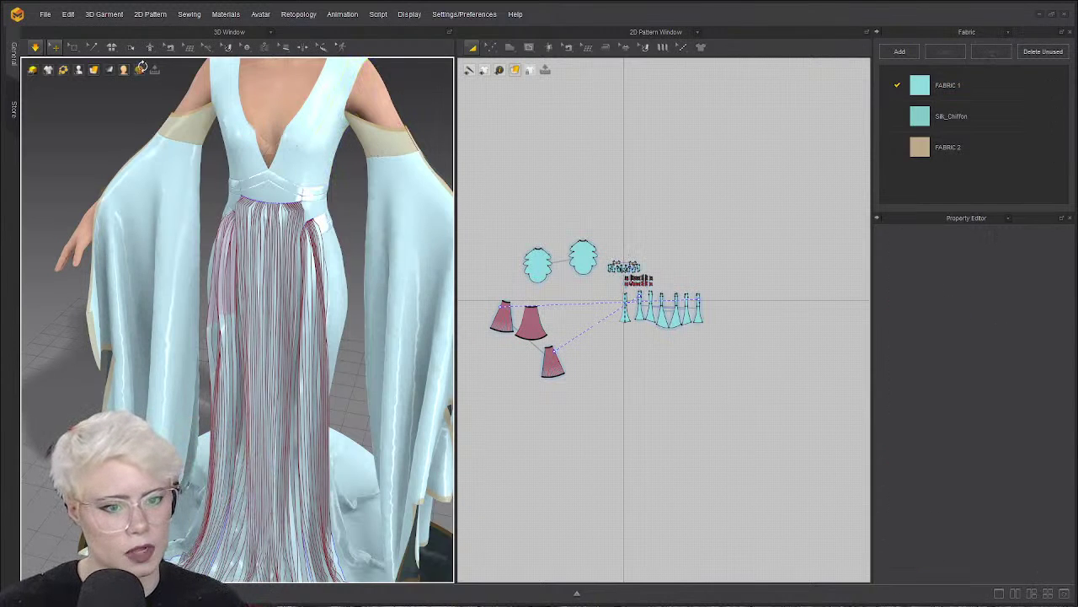
# Stop the simulation and examine the bodice, neckline and upper-arm bands up close.
pyautogui.moveTo(140, 69); pyautogui.dragTo(266, 150, button='right')
pyautogui.scroll(2, 276, 123)
pyautogui.moveTo(276, 123); pyautogui.dragTo(214, 241, button='middle')
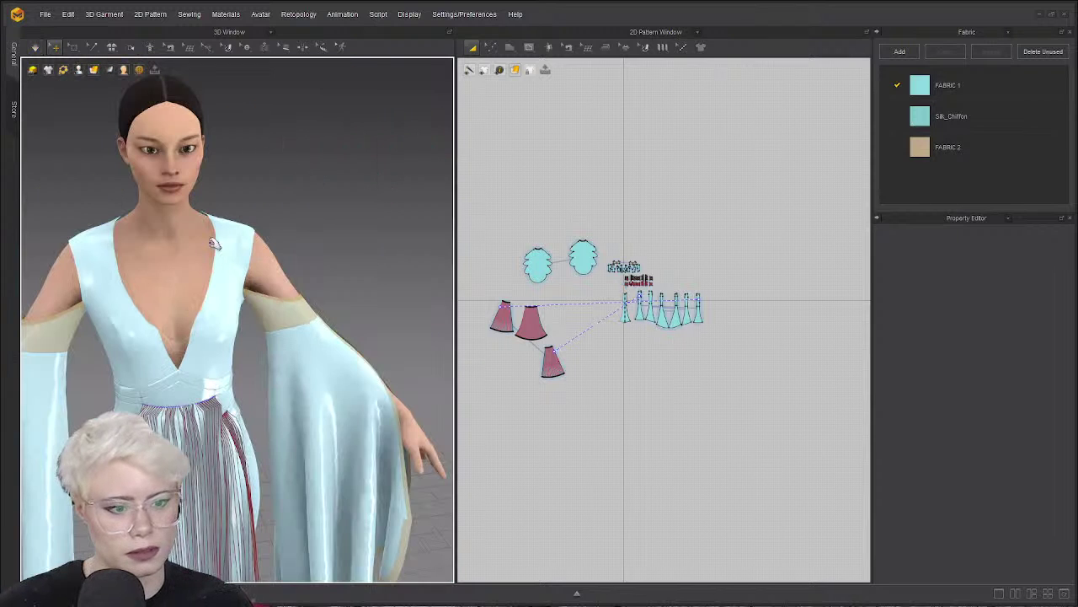
pyautogui.scroll(1, 108, 180)
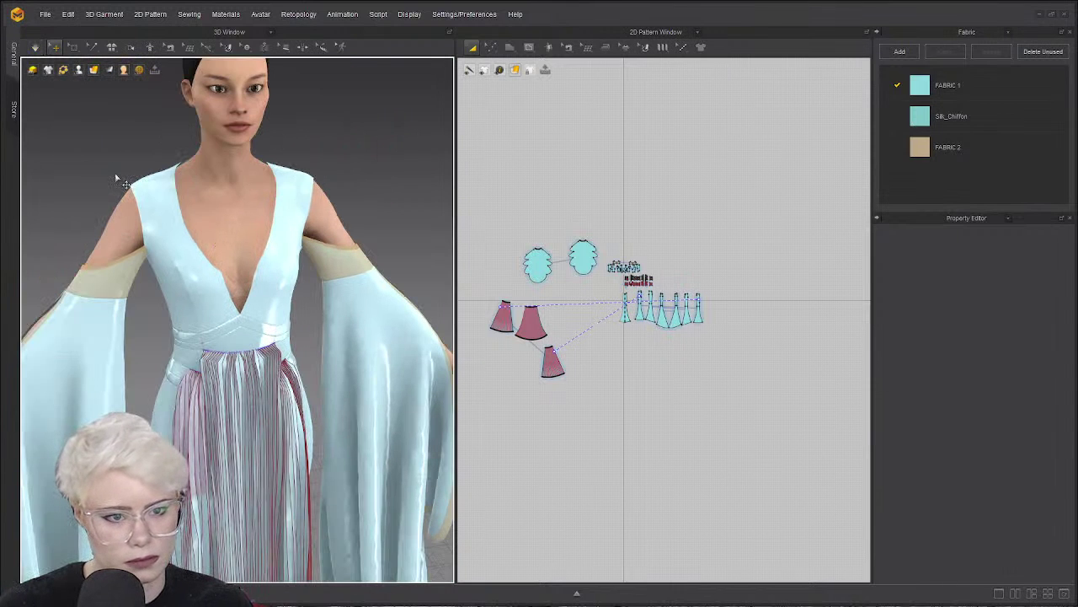
# Strengthen both front bodice panels along the V-neckline and check them up close.
pyautogui.scroll(3, 118, 182)
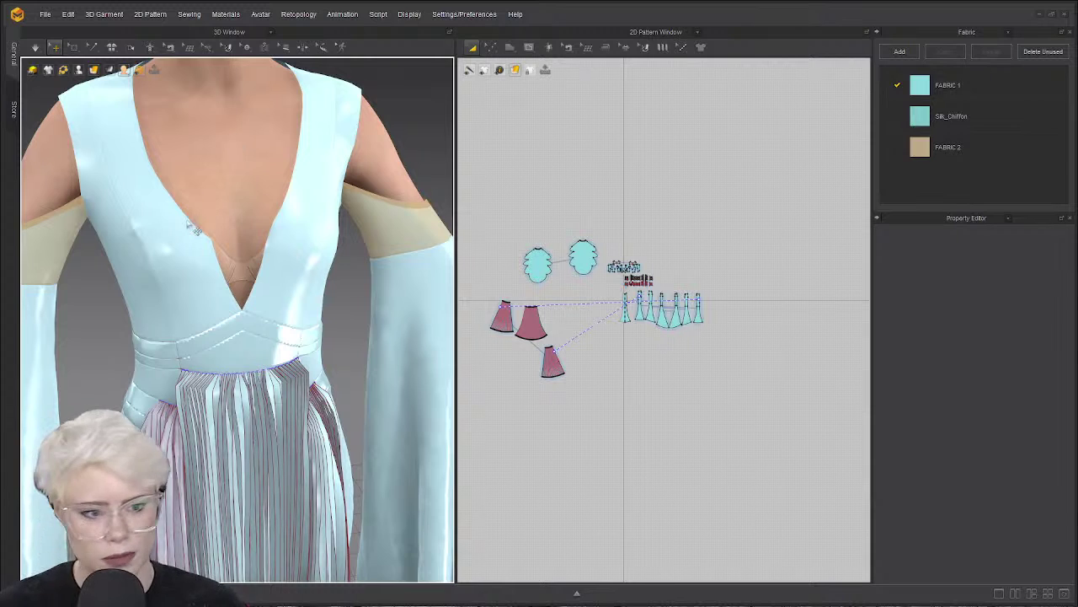
pyautogui.click(193, 226)
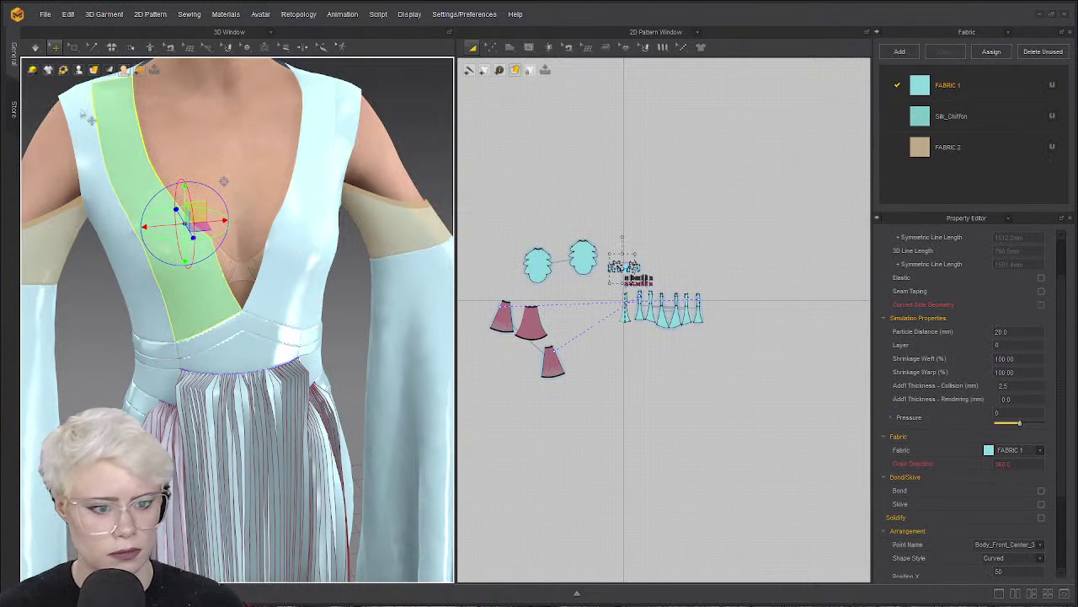
pyautogui.press('Escape')
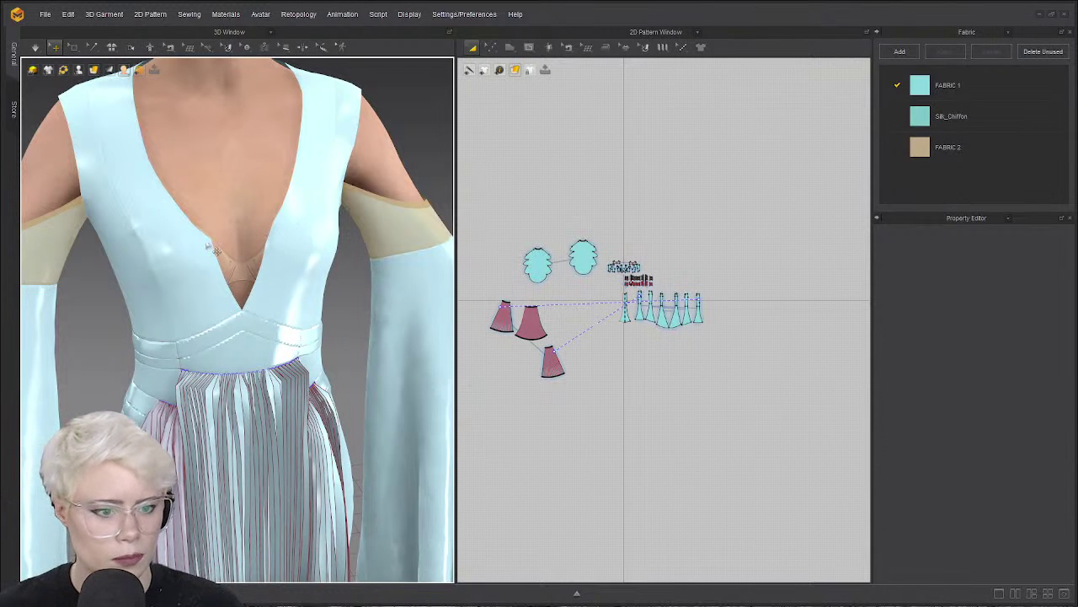
pyautogui.click(128, 191)
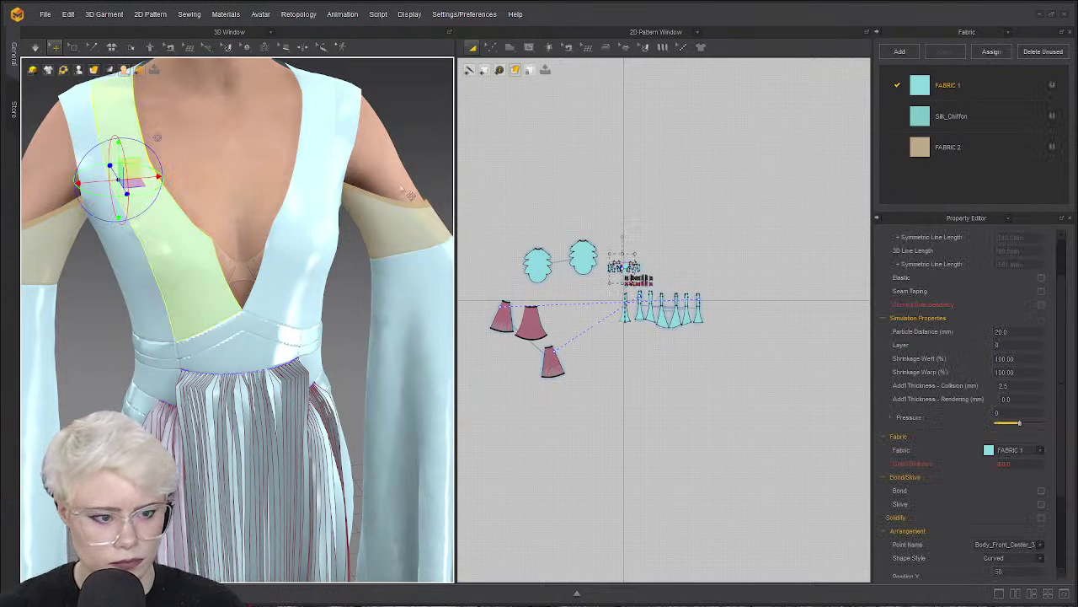
pyautogui.keyDown('shift'); pyautogui.click(319, 207); pyautogui.keyUp('shift')
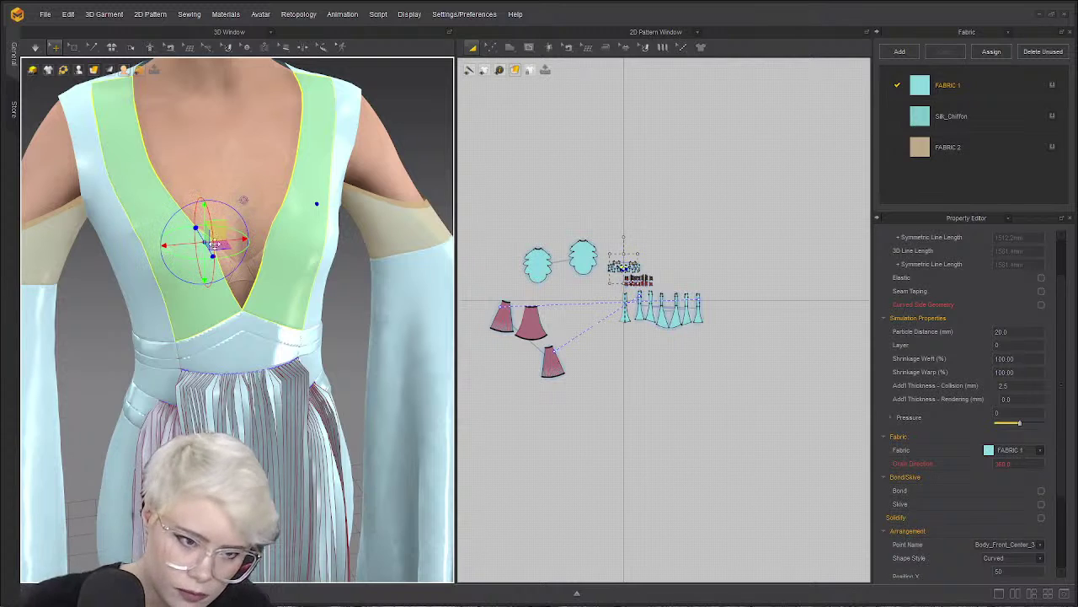
pyautogui.press('Escape')
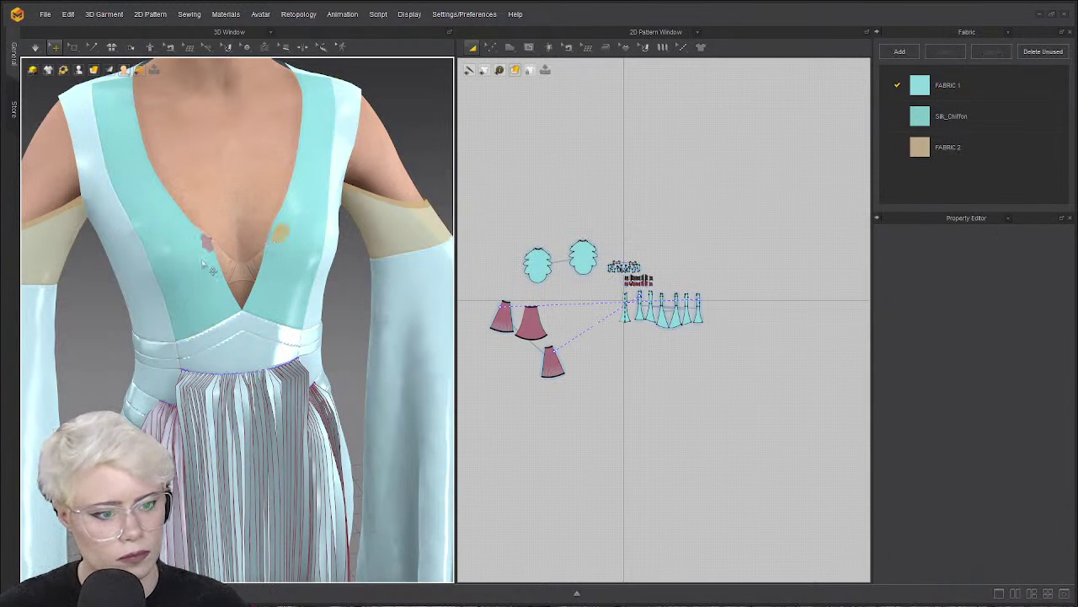
pyautogui.moveTo(263, 233); pyautogui.dragTo(198, 190, button='right')
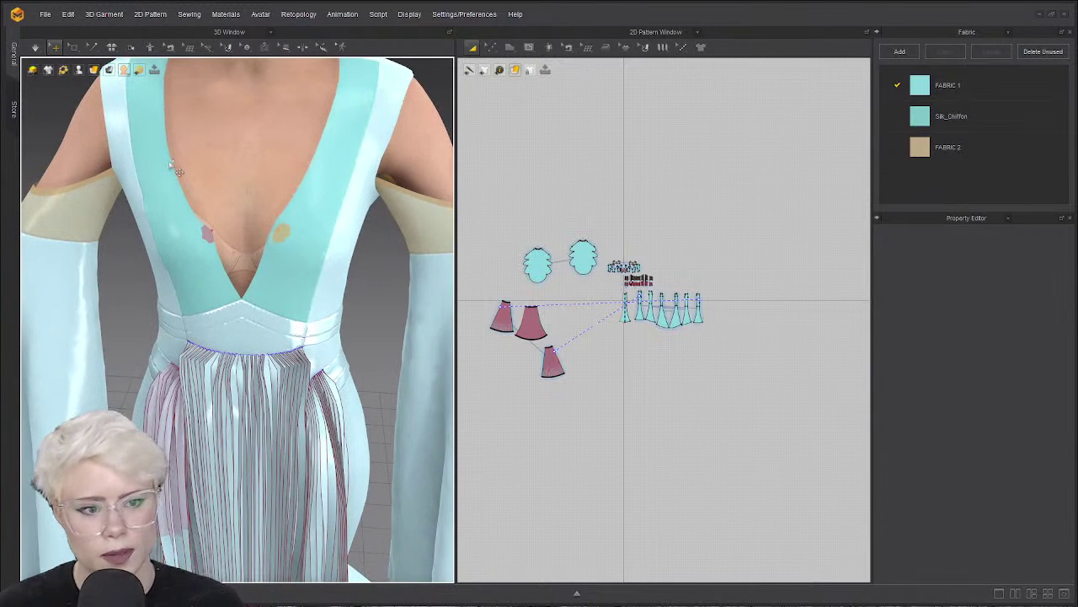
# Remove the strengthening from both front neckline panels and check the full gown from the front.
pyautogui.click(178, 171)
pyautogui.keyDown('shift'); pyautogui.click(305, 167); pyautogui.keyUp('shift')
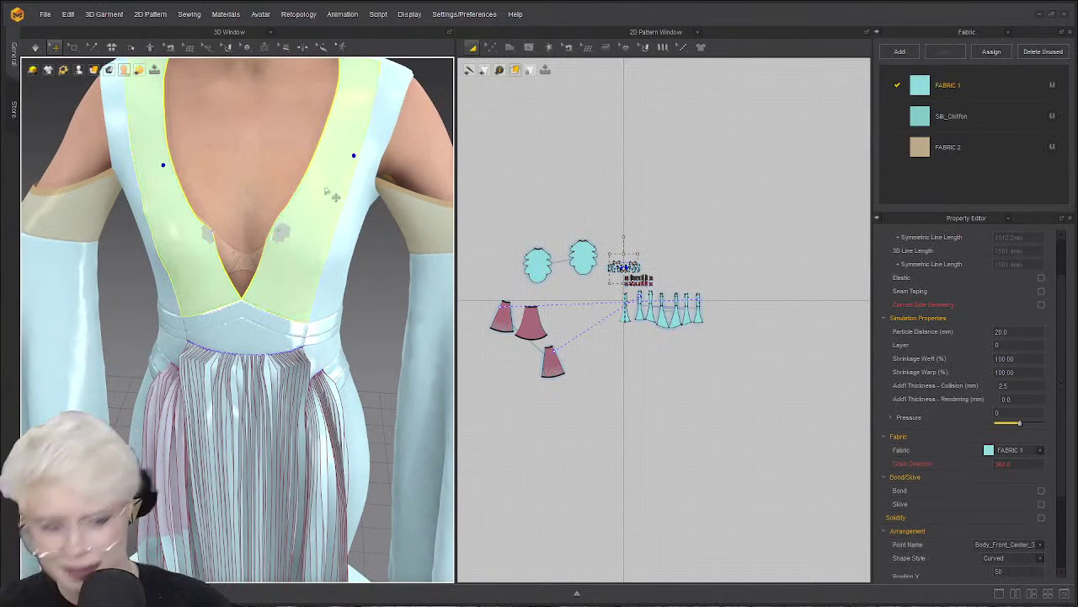
pyautogui.press('Escape')
pyautogui.scroll(-5, 47, 141)
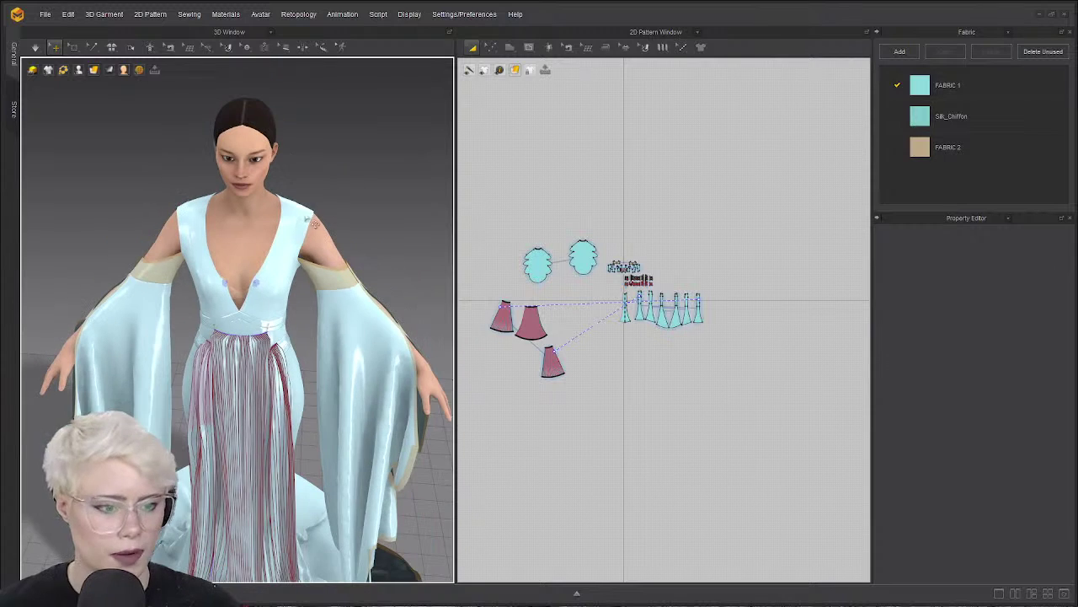
pyautogui.scroll(-4, 199, 335)
pyautogui.moveTo(199, 334); pyautogui.dragTo(245, 246, button='right')
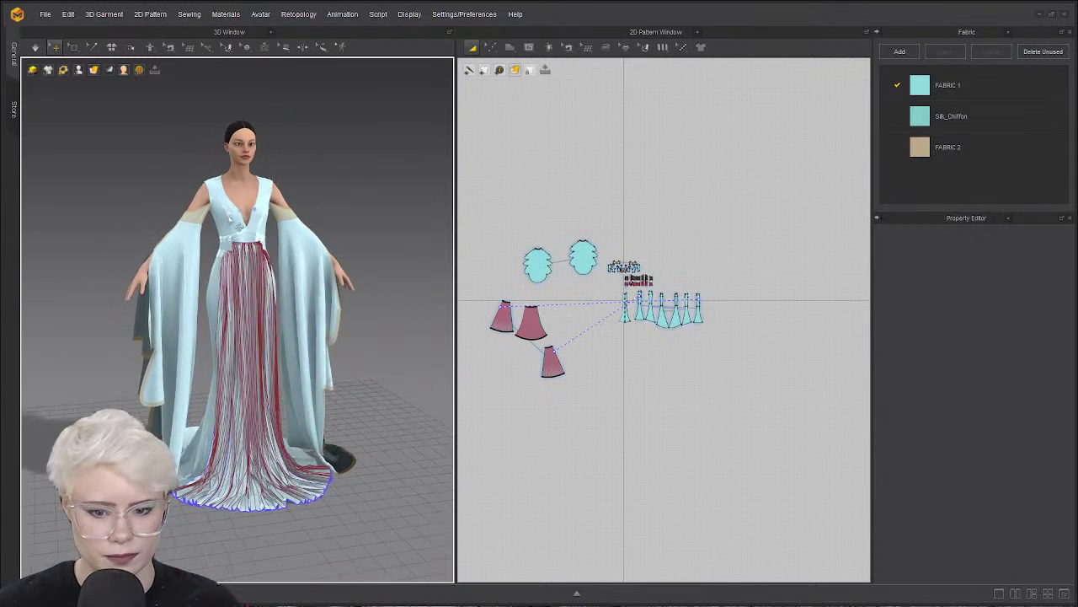
pyautogui.scroll(2, 245, 246)
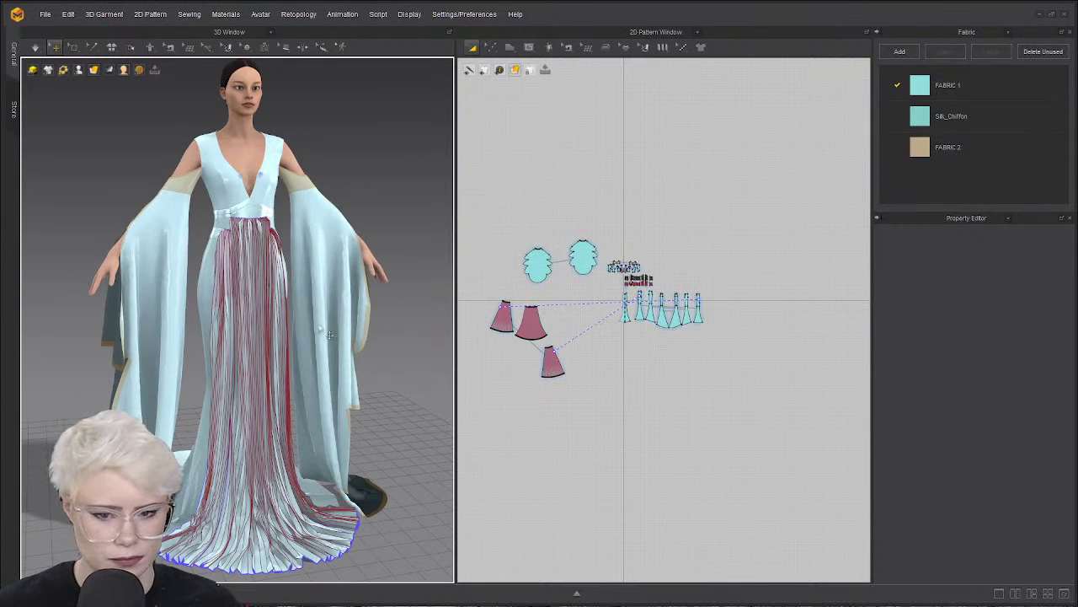
pyautogui.scroll(3, 329, 335)
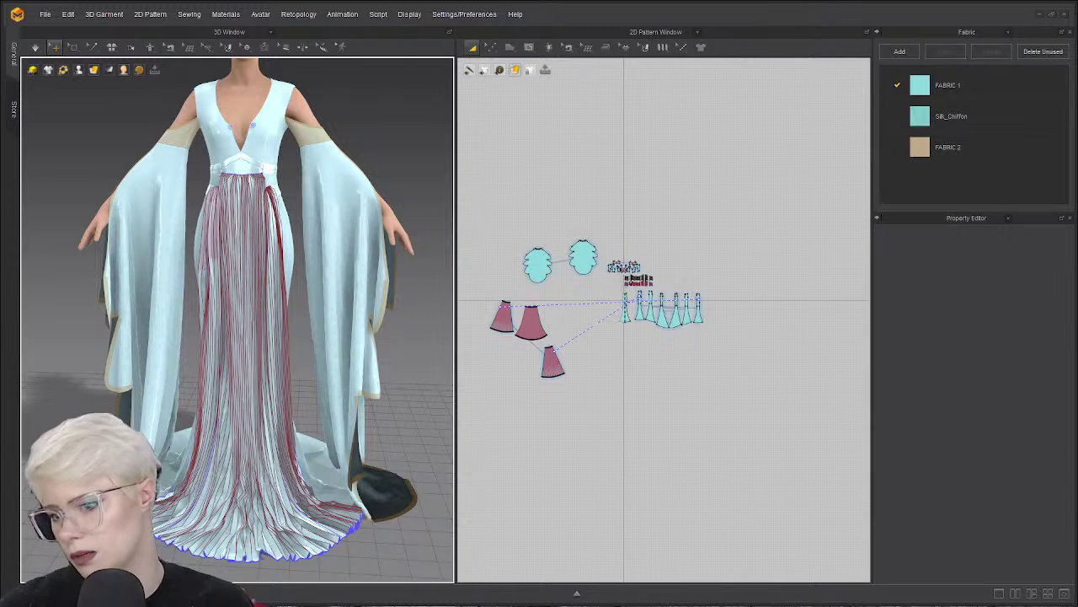
# Restore the layout that includes the library and open the pose files for the Female V2 avatar.
pyautogui.click(1064, 595)
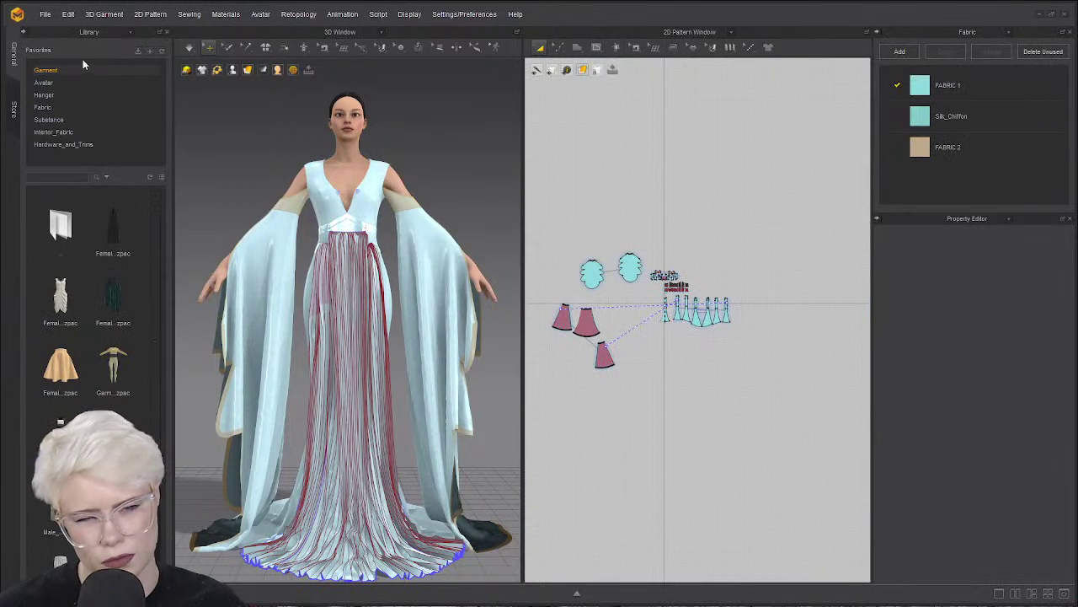
pyautogui.click(81, 83)
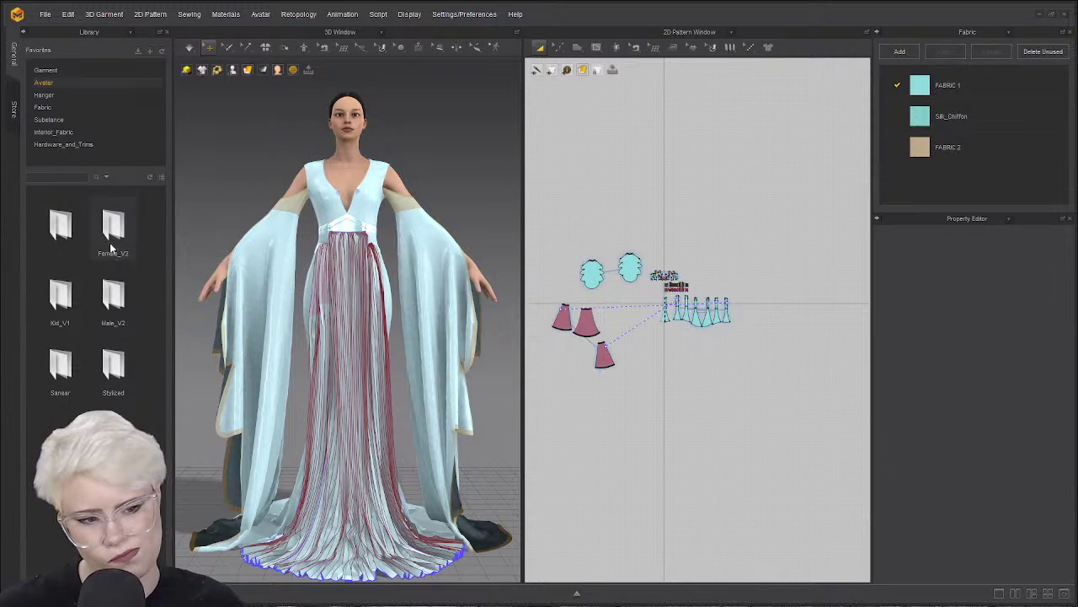
pyautogui.doubleClick(81, 323)
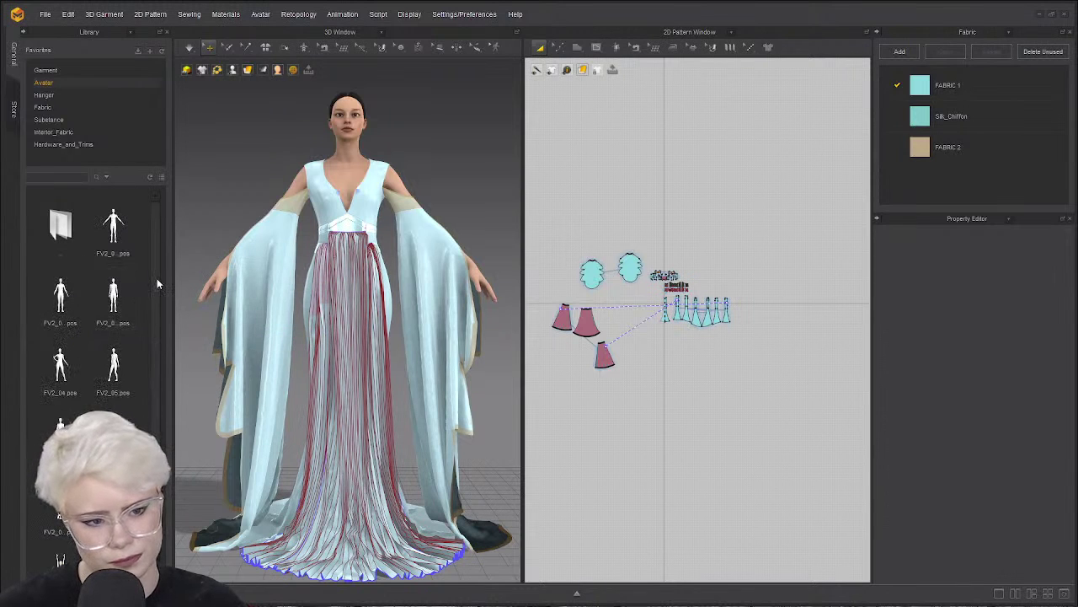
pyautogui.scroll(-2, 157, 278)
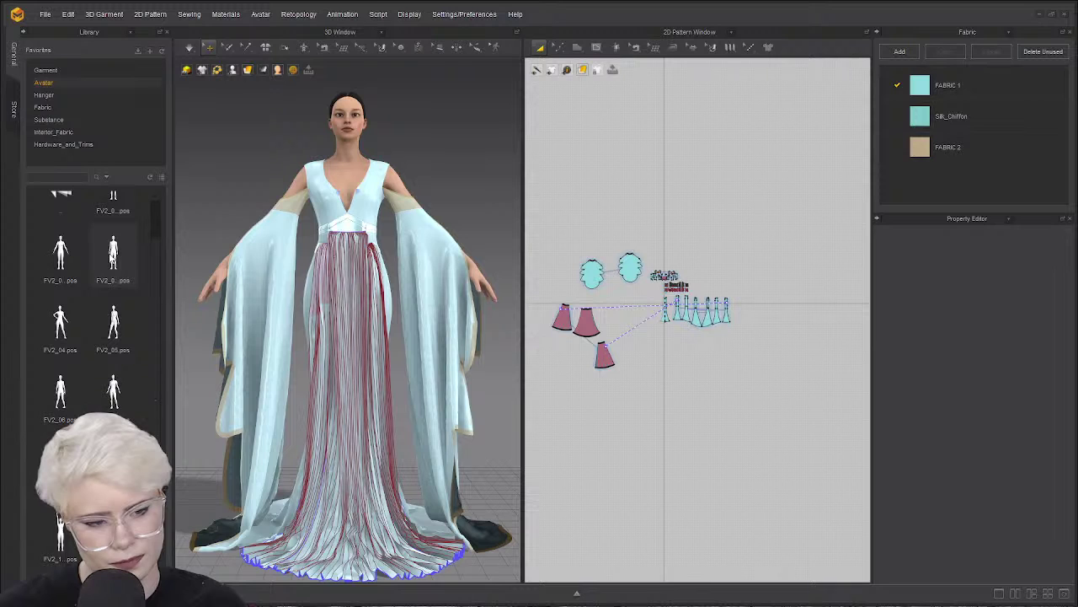
pyautogui.scroll(1, 99, 263)
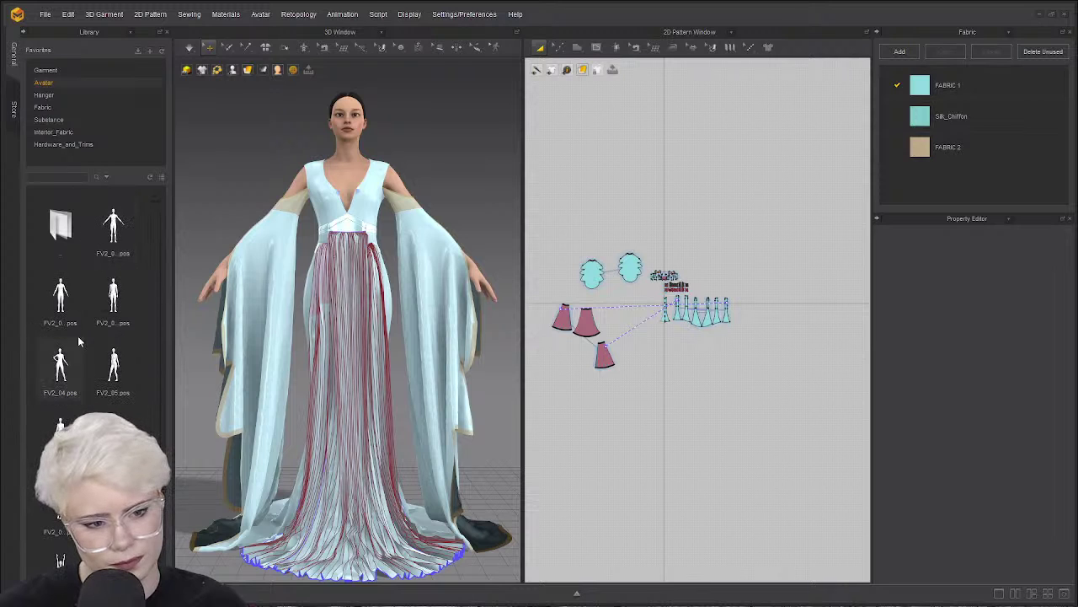
pyautogui.click(302, 215)
pyautogui.keyDown('shift'); pyautogui.click(415, 201); pyautogui.keyUp('shift')
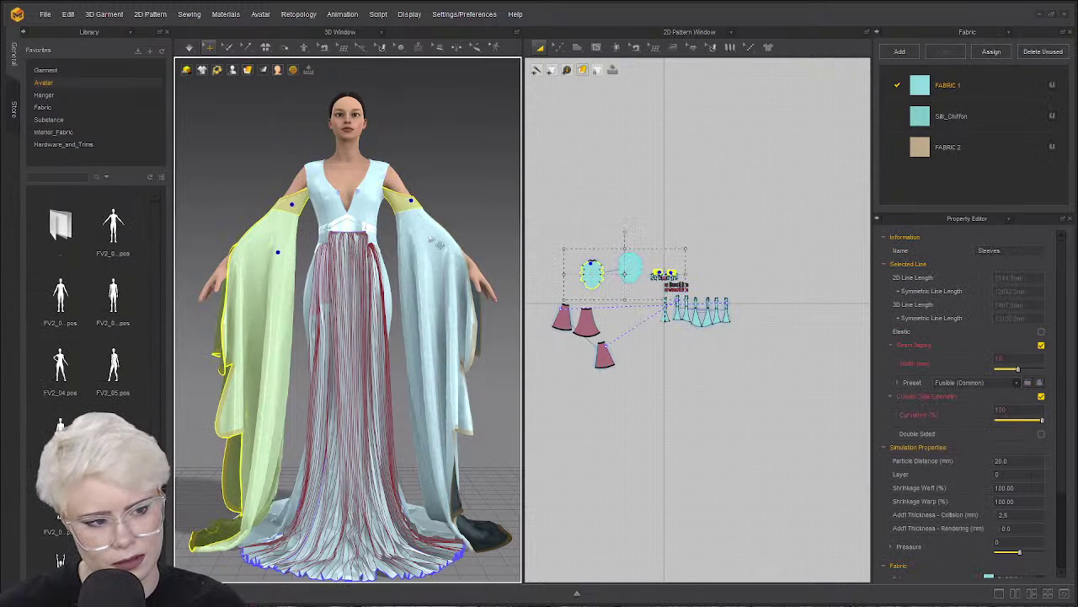
pyautogui.keyDown('shift'); pyautogui.click(434, 231); pyautogui.keyUp('shift')
# Select all garment pieces and remove the pins along the hem of the pleated front skirt.
pyautogui.moveTo(411, 533); pyautogui.dragTo(421, 383, button='right')
pyautogui.scroll(6, 421, 371)
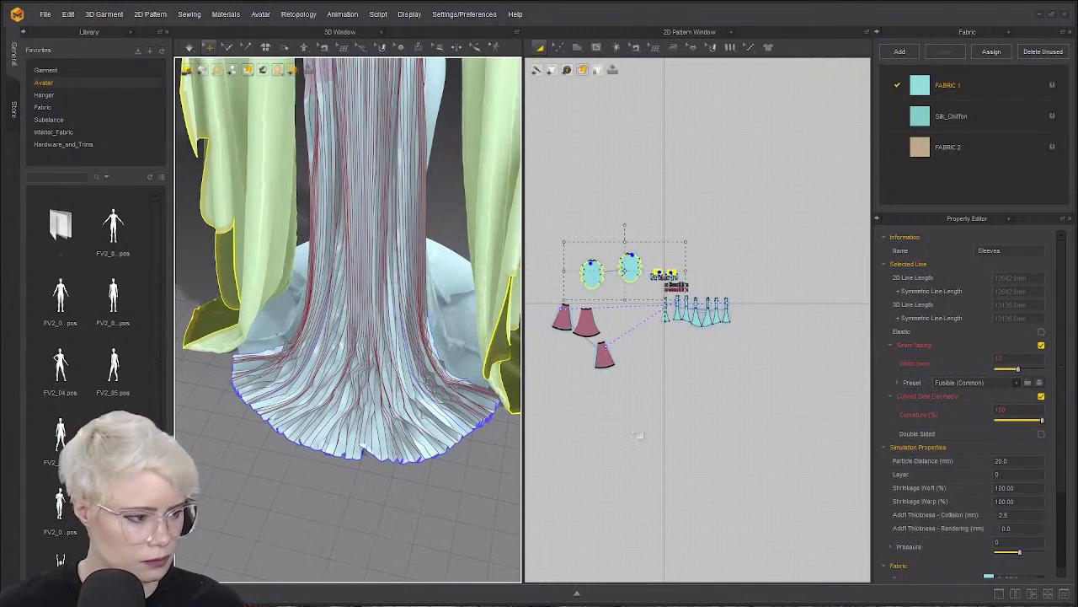
pyautogui.click(451, 375)
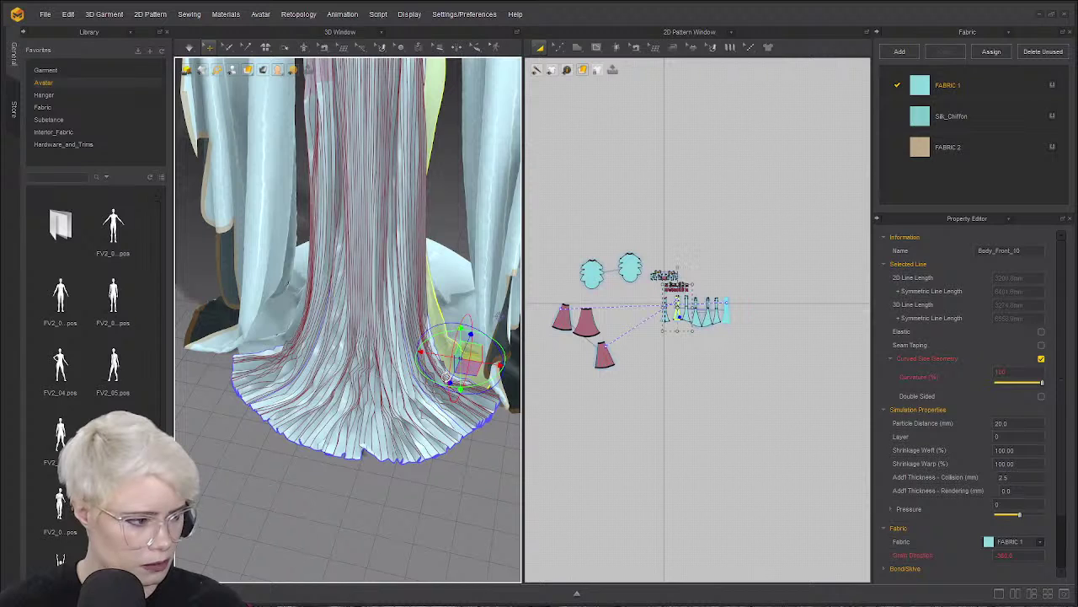
pyautogui.click(488, 498)
pyautogui.hotkey('ctrl', 'a')
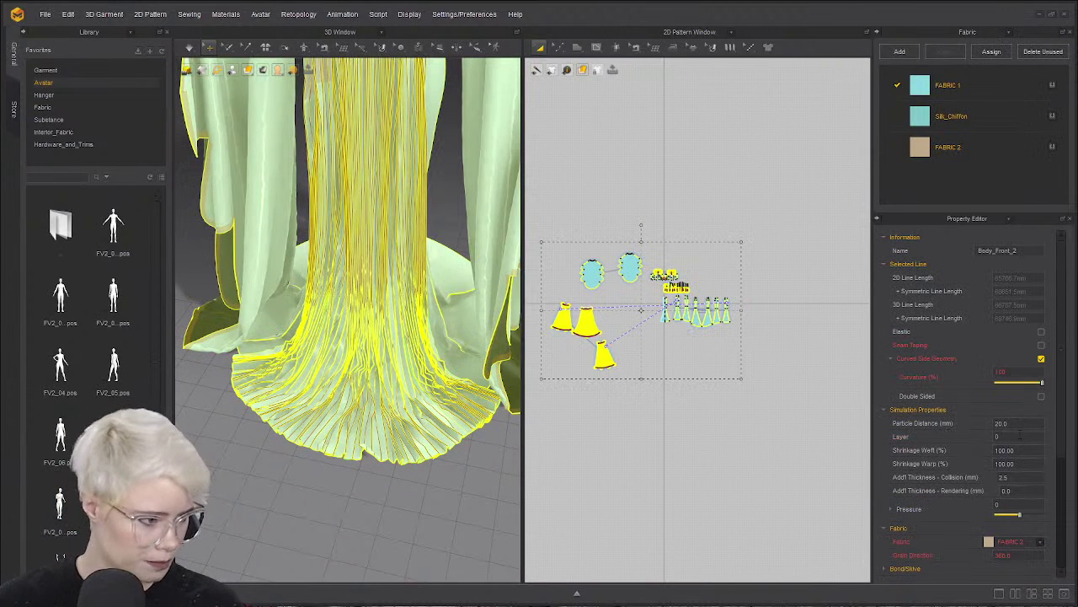
pyautogui.click(264, 457)
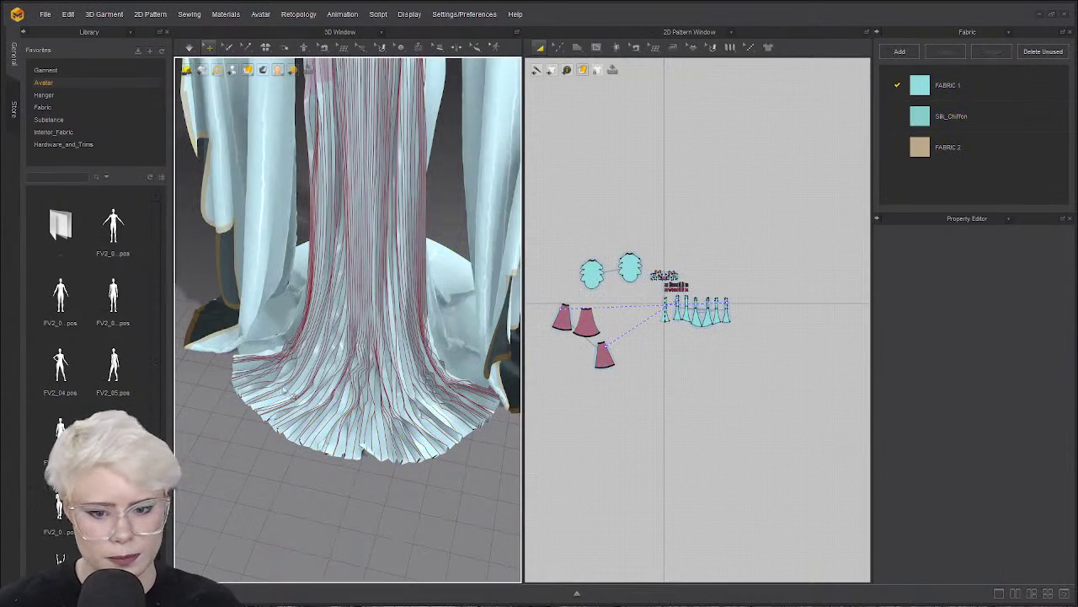
# Strengthen both scalloped sleeves together with their upper-arm bands.
pyautogui.moveTo(294, 396); pyautogui.dragTo(333, 337, button='right')
pyautogui.scroll(-3, 333, 337)
pyautogui.moveTo(333, 337); pyautogui.dragTo(332, 414, button='middle')
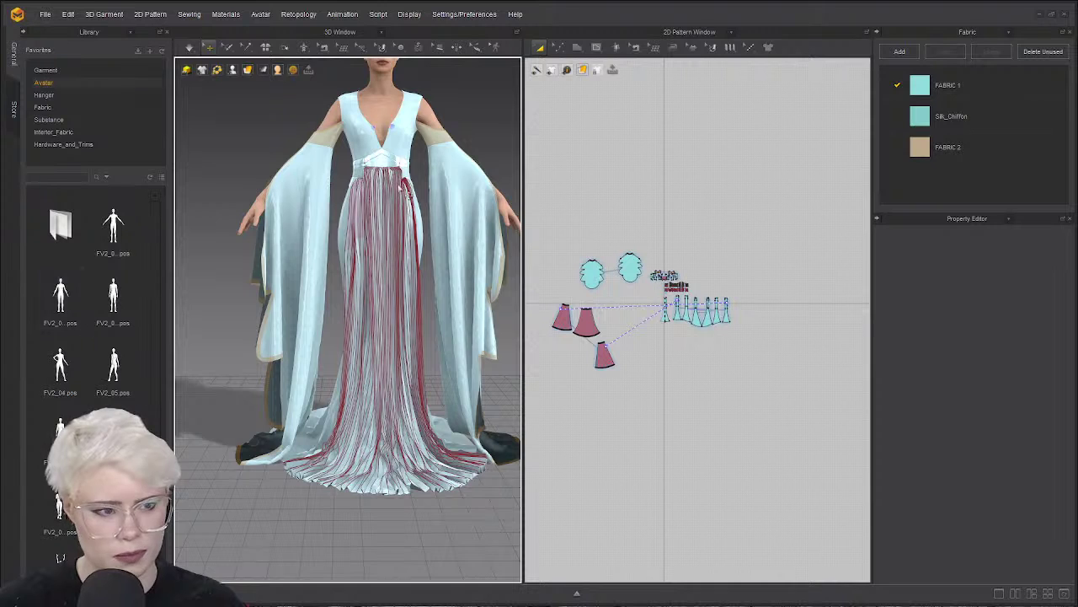
pyautogui.scroll(-3, 410, 195)
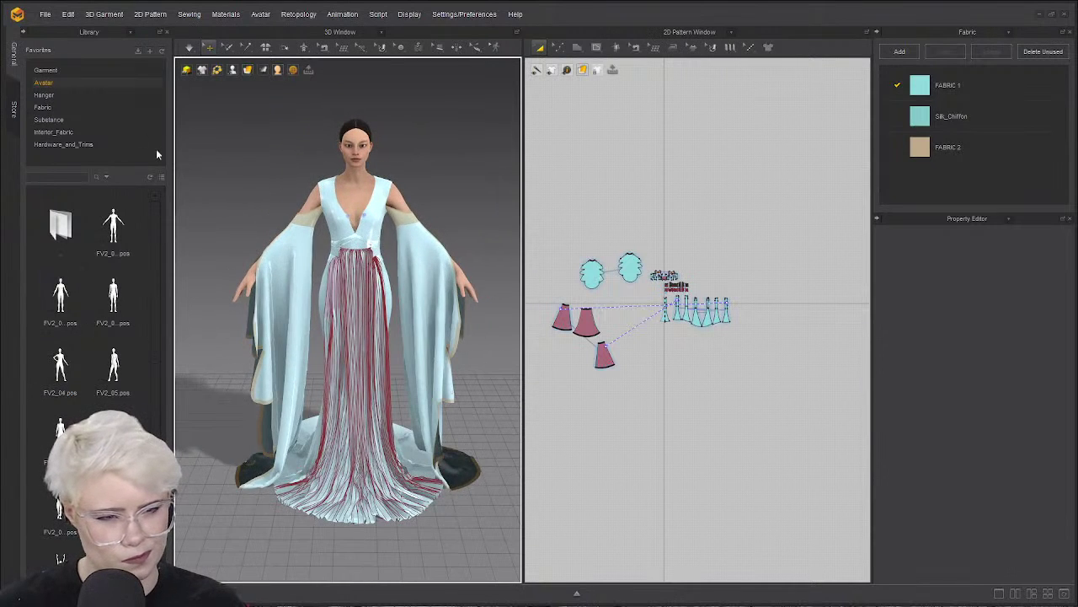
pyautogui.scroll(-1, 120, 313)
pyautogui.scroll(1, 121, 319)
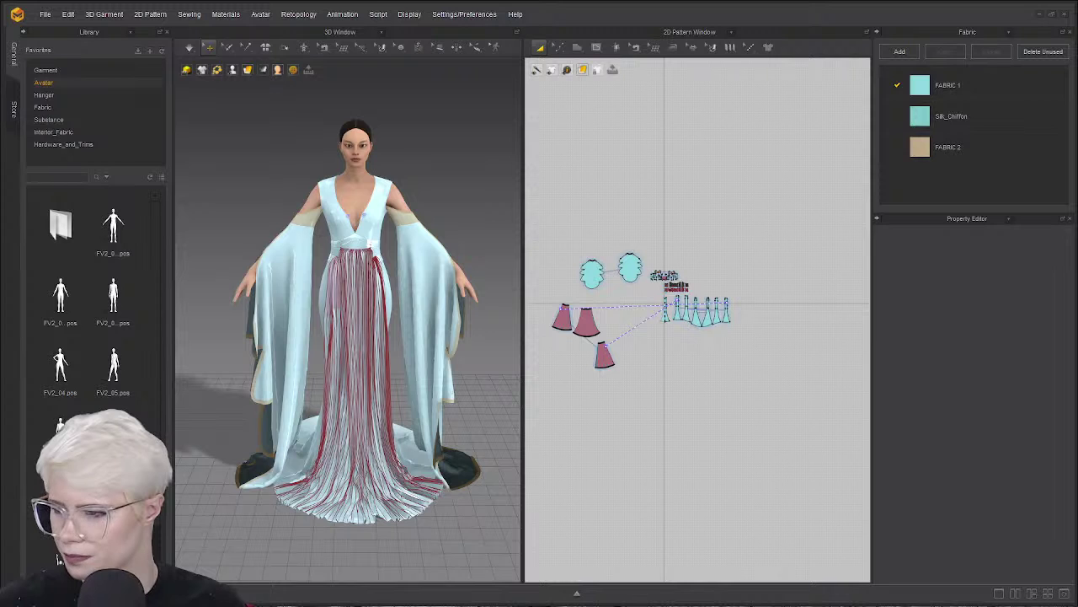
pyautogui.scroll(2, 333, 300)
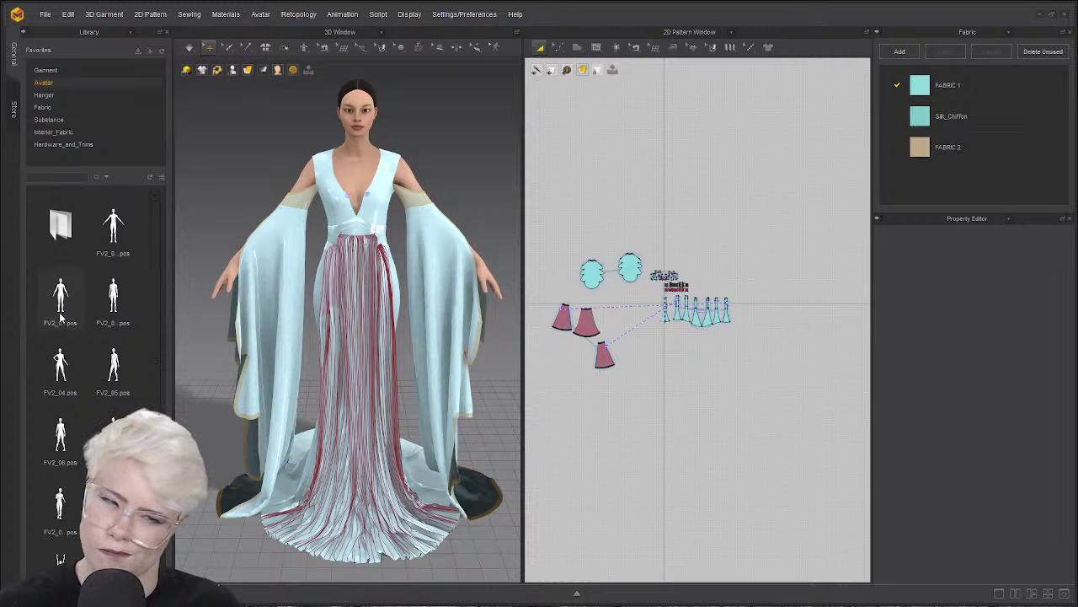
pyautogui.click(270, 275)
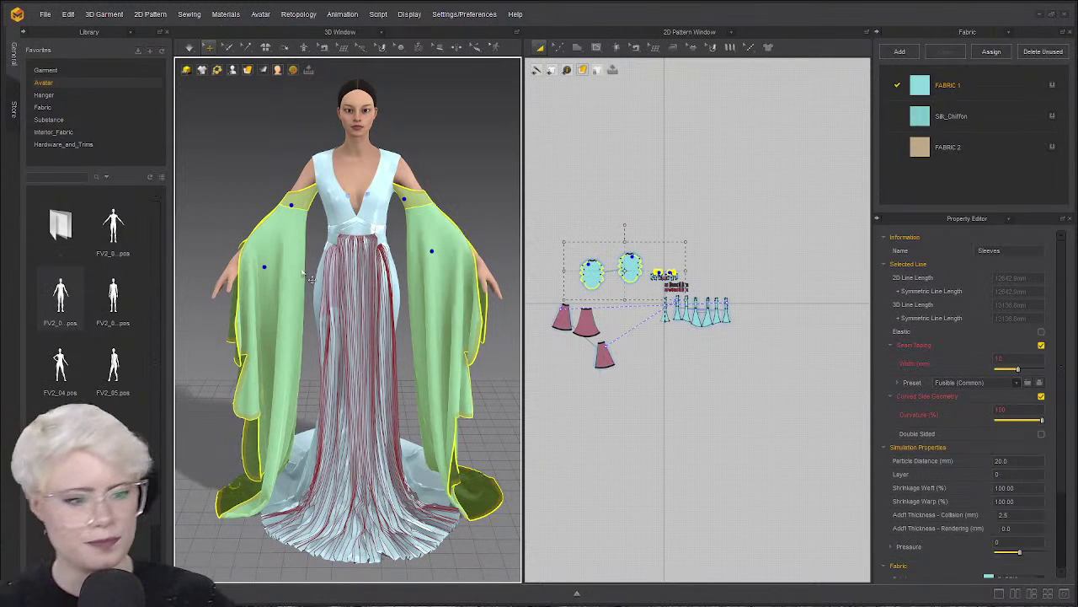
pyautogui.click(265, 124)
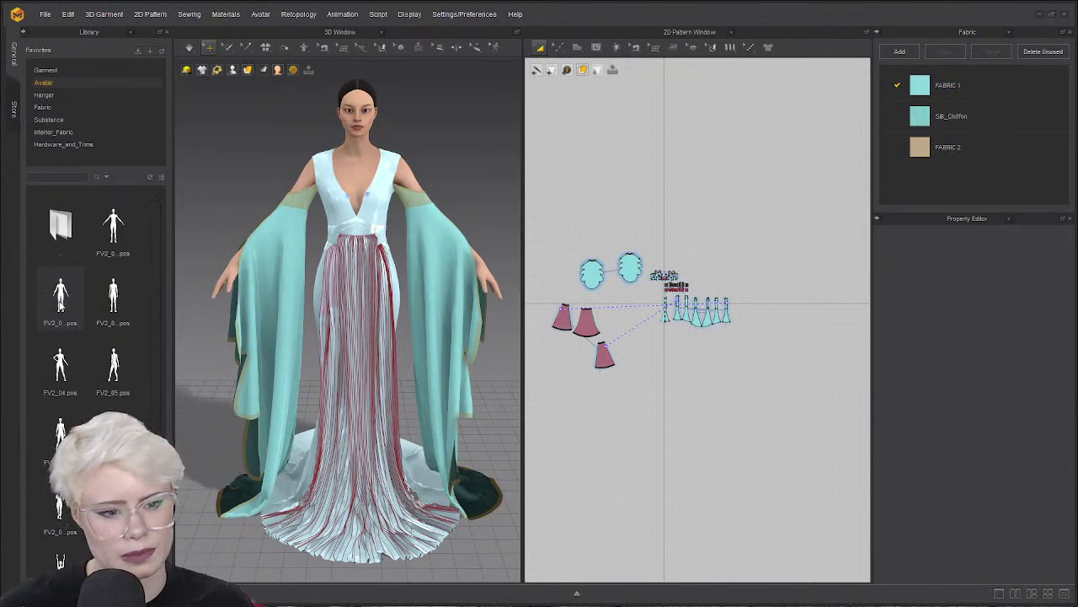
# Load the standing pose with lowered arms as Pose Only, keeping the shoe pose and ground alignment, and simulate the gown's drape.
pyautogui.doubleClick(59, 307)
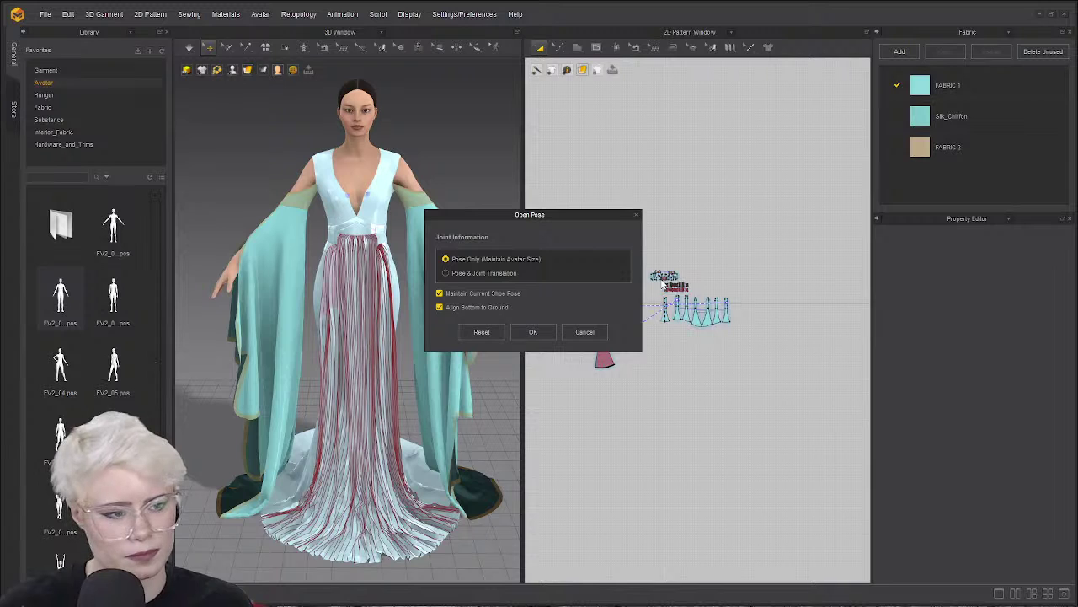
pyautogui.click(538, 336)
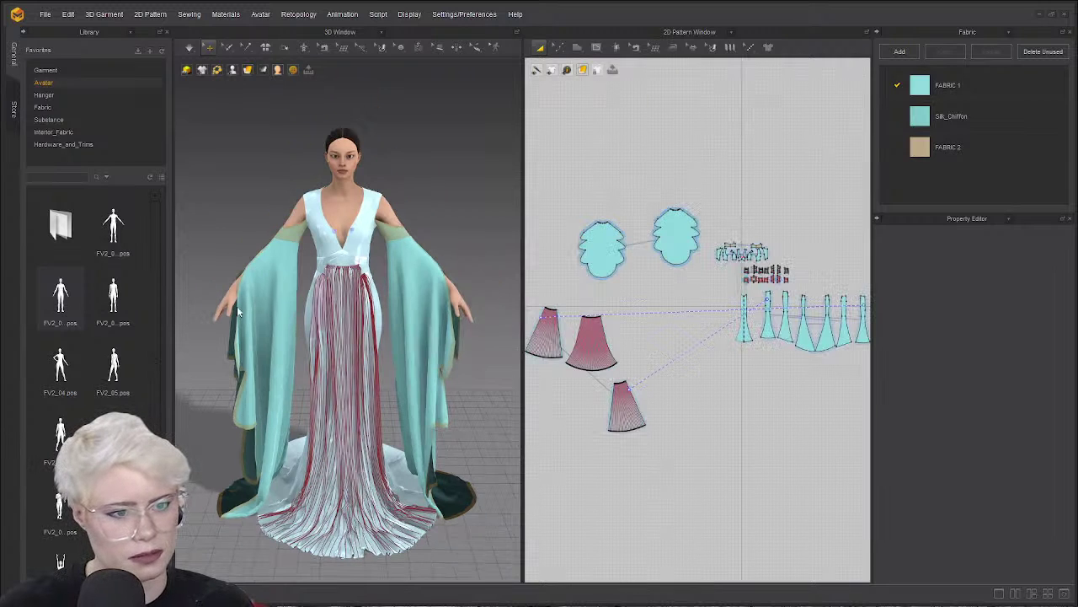
pyautogui.press('space')
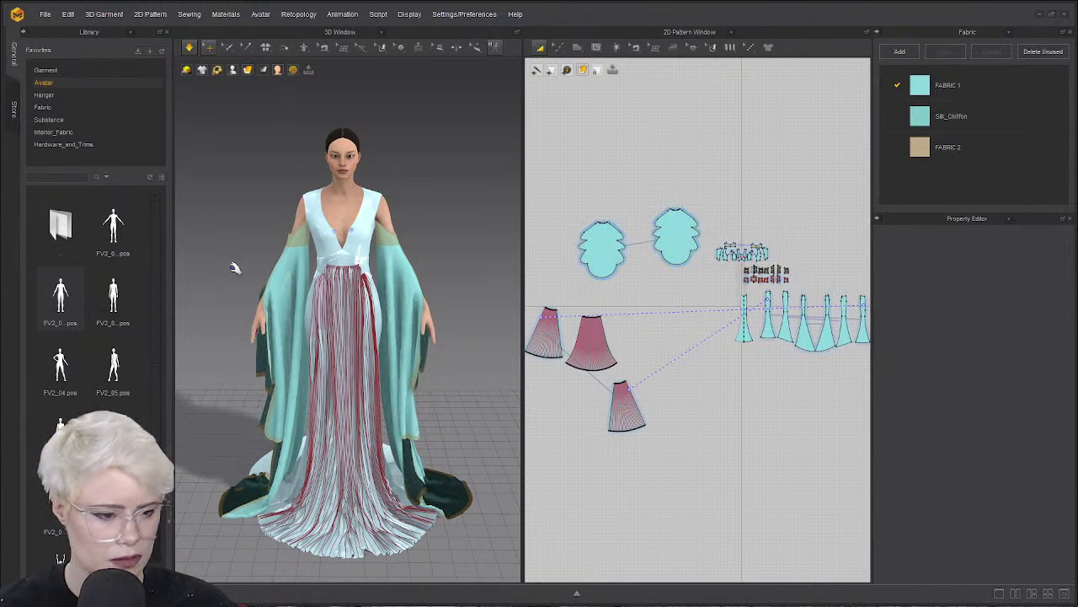
pyautogui.moveTo(398, 353); pyautogui.dragTo(312, 373, button='right')
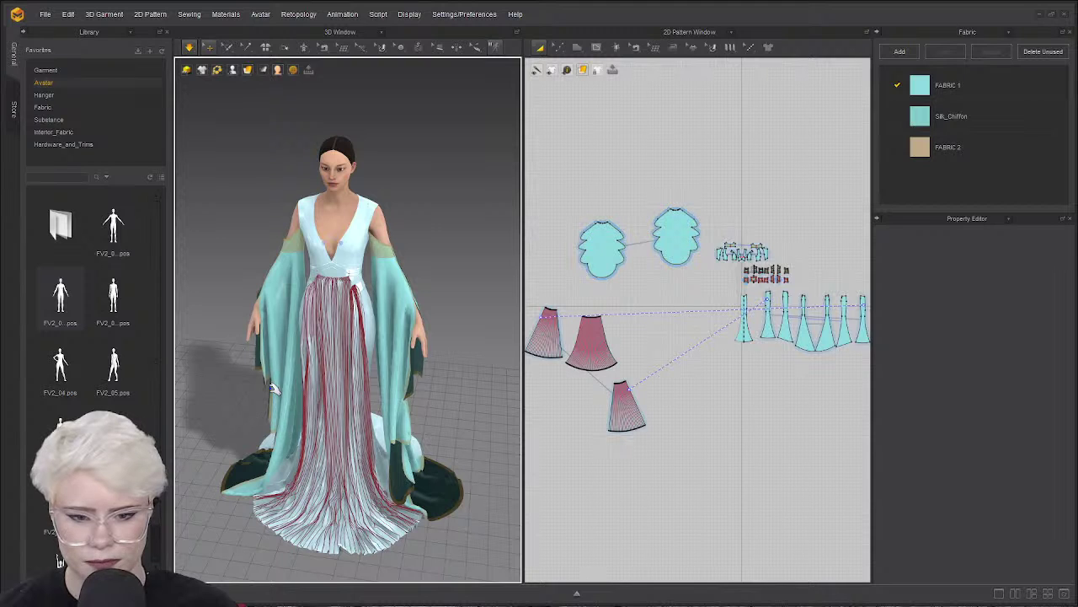
pyautogui.scroll(1, 277, 312)
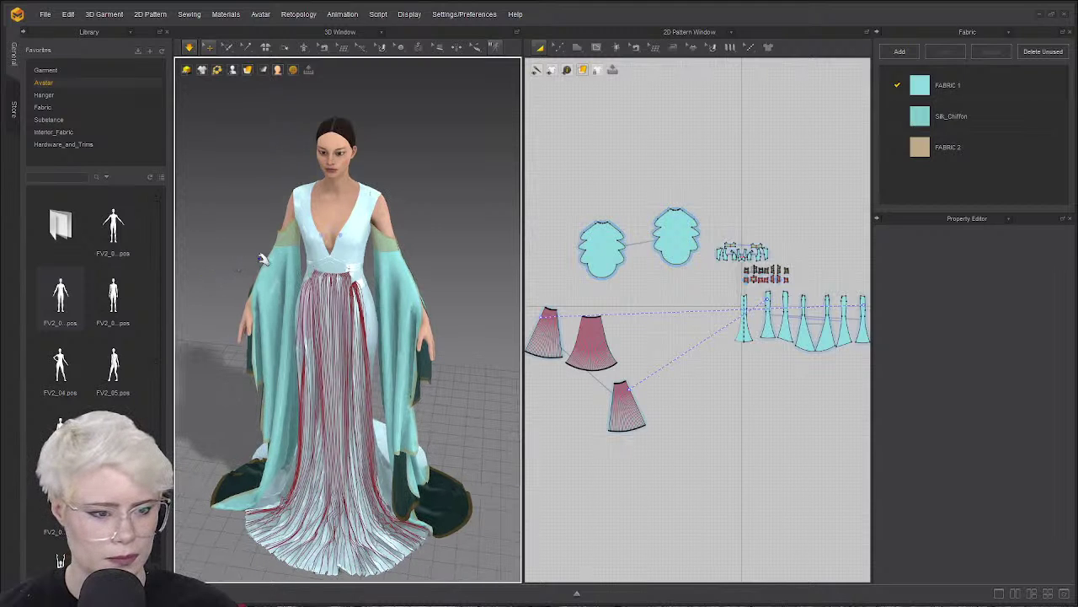
# Remove the strengthening from both sleeves and upper-arm bands while the simulation runs.
pyautogui.click(287, 237)
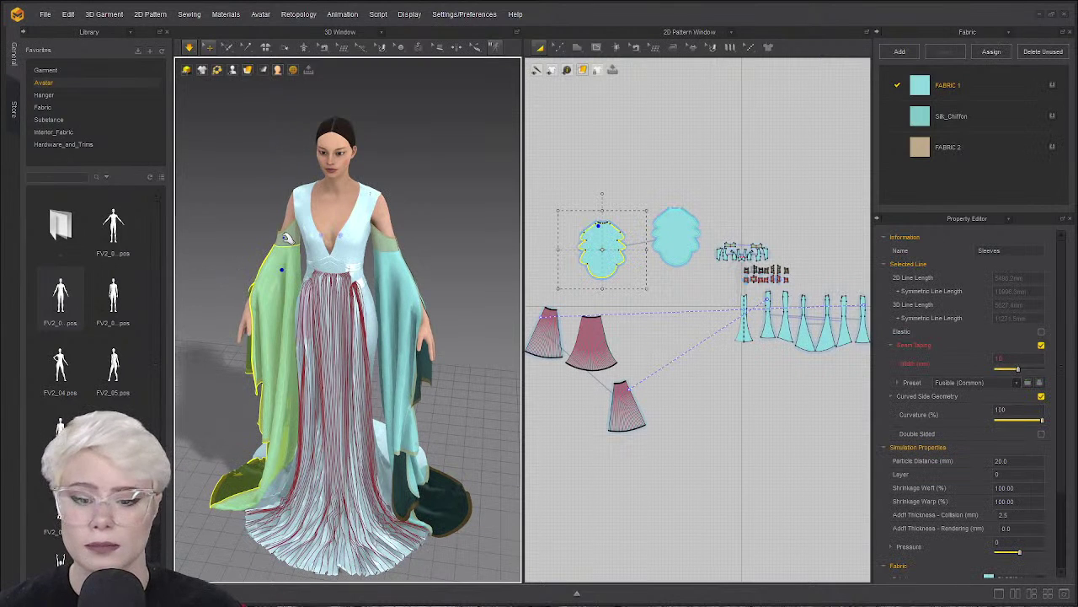
pyautogui.keyDown('shift'); pyautogui.click(396, 254); pyautogui.keyUp('shift')
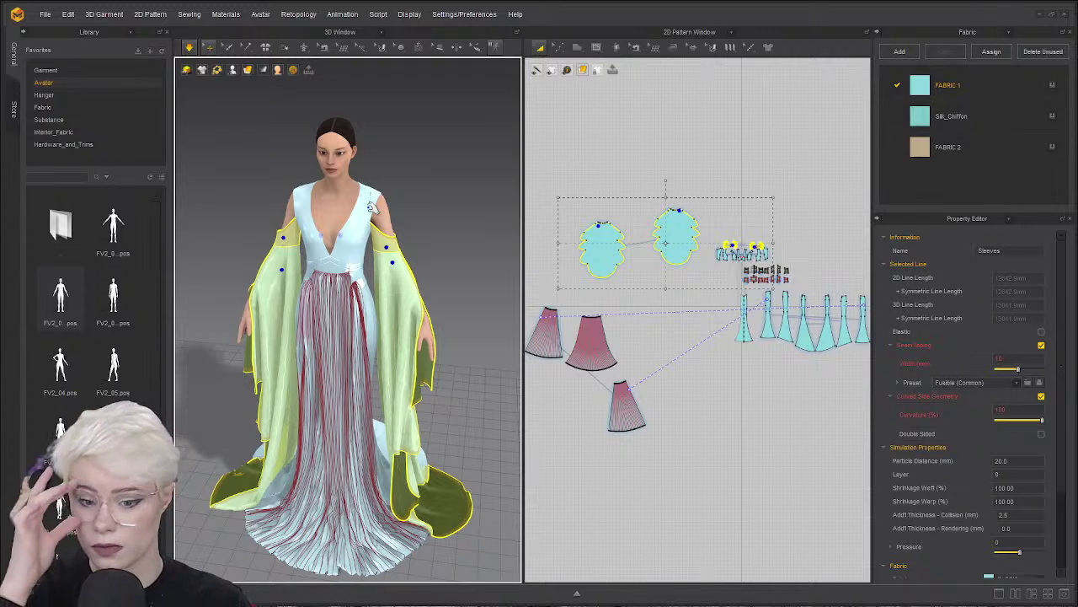
# Deselect the sleeves, resume the simulation and tug the upper-arm band on the avatar's right arm into place.
pyautogui.click(432, 255)
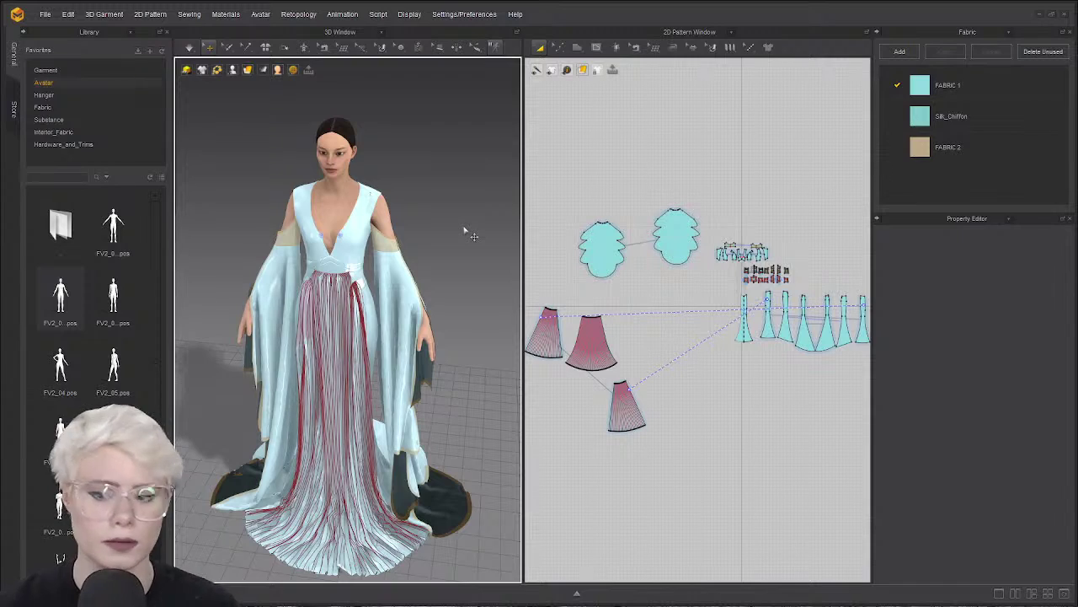
pyautogui.scroll(5, 418, 236)
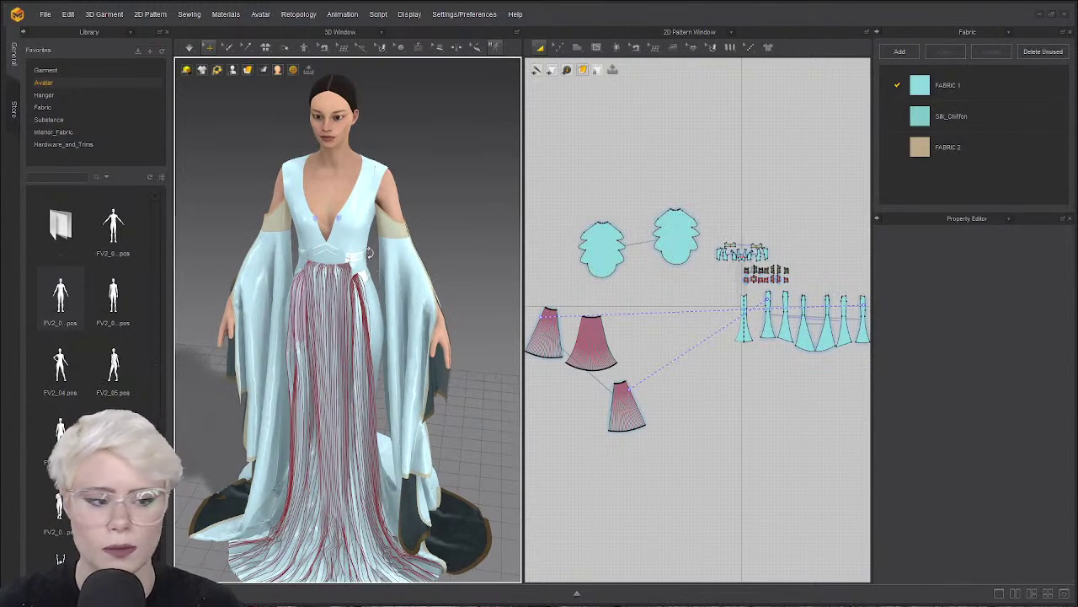
pyautogui.moveTo(414, 210); pyautogui.dragTo(407, 235, button='middle')
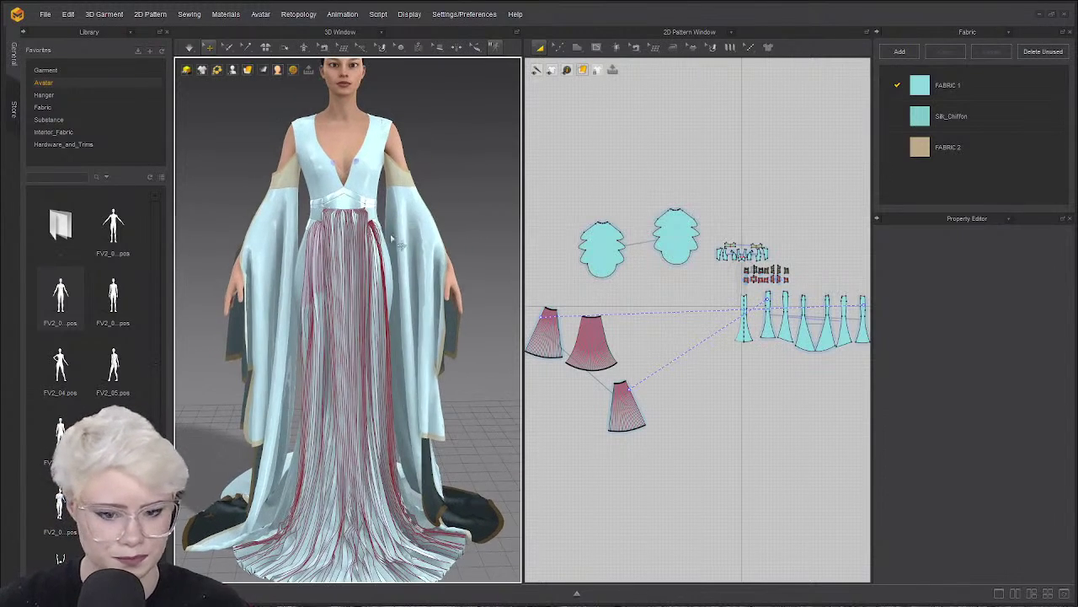
pyautogui.moveTo(390, 237)
pyautogui.mouseDown(button='right')
pyautogui.moveTo(421, 241)
pyautogui.moveTo(383, 243)
pyautogui.mouseUp(button='right')
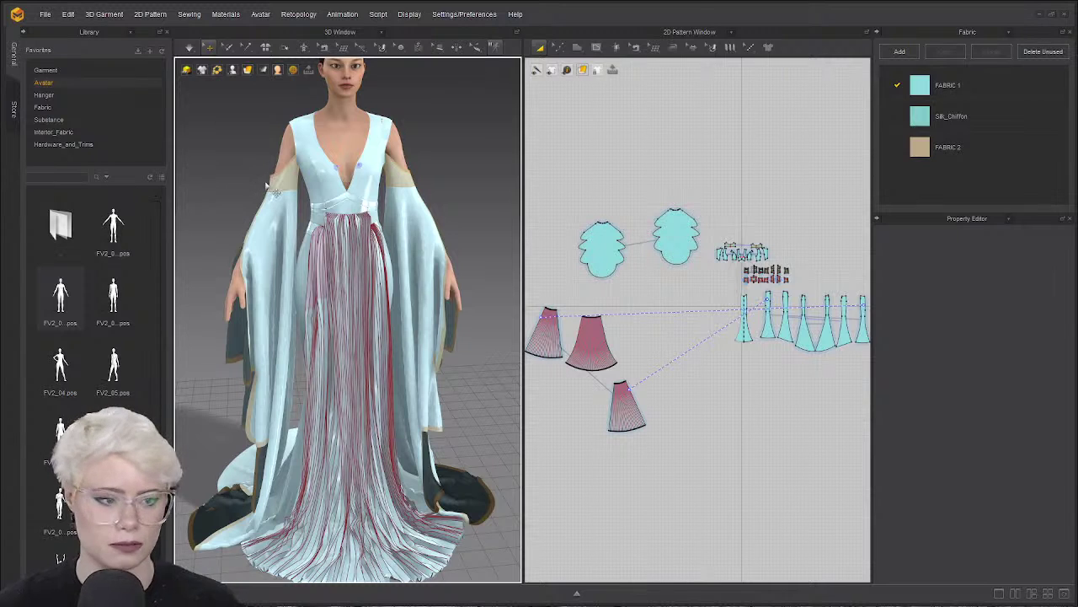
pyautogui.press('space')
pyautogui.press('b')
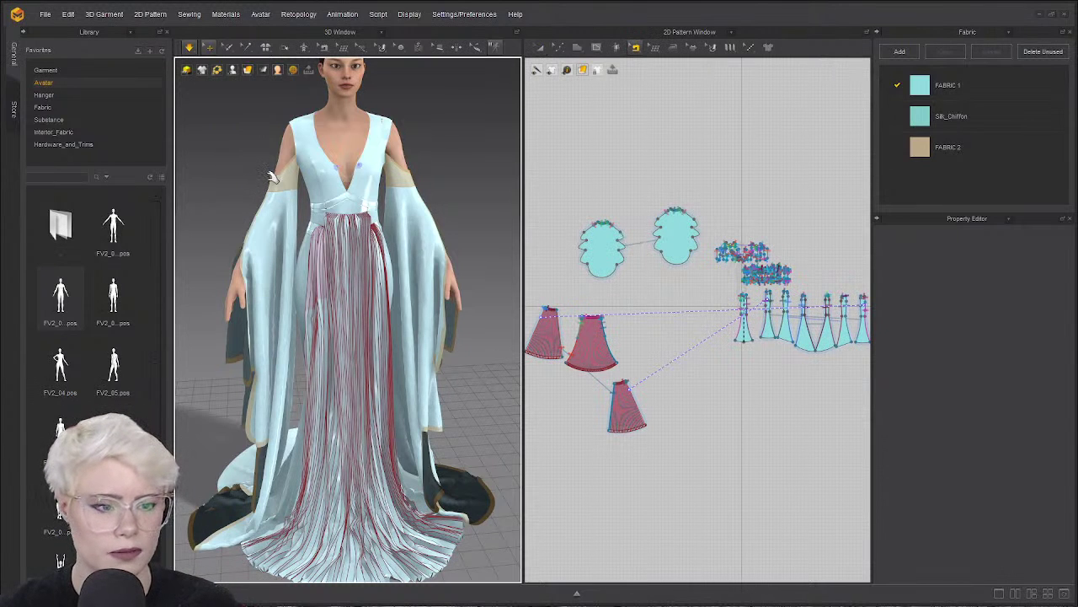
pyautogui.scroll(3, 288, 172)
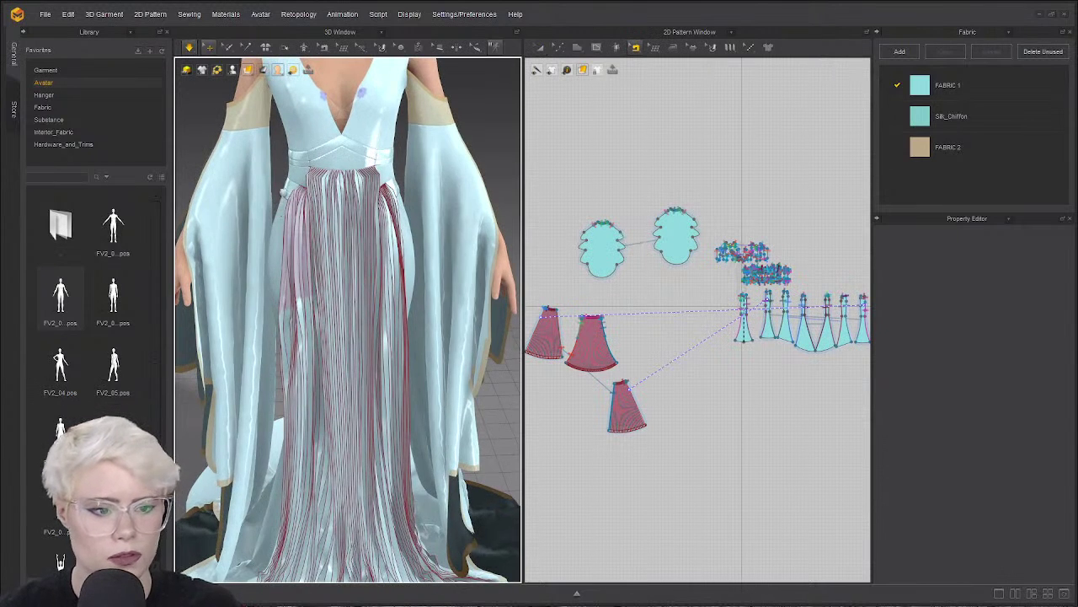
pyautogui.scroll(-1, 249, 175)
pyautogui.click(251, 148)
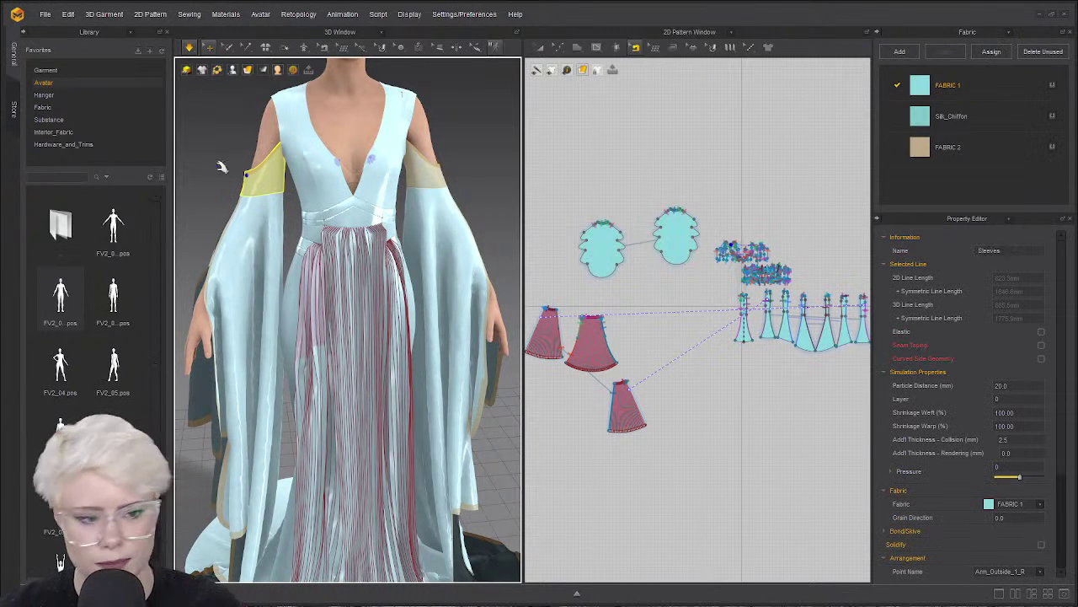
pyautogui.click(222, 206)
# Examine the drape of the bodice, sleeves and pleated skirt from the front and side.
pyautogui.moveTo(412, 158); pyautogui.dragTo(371, 145, button='right')
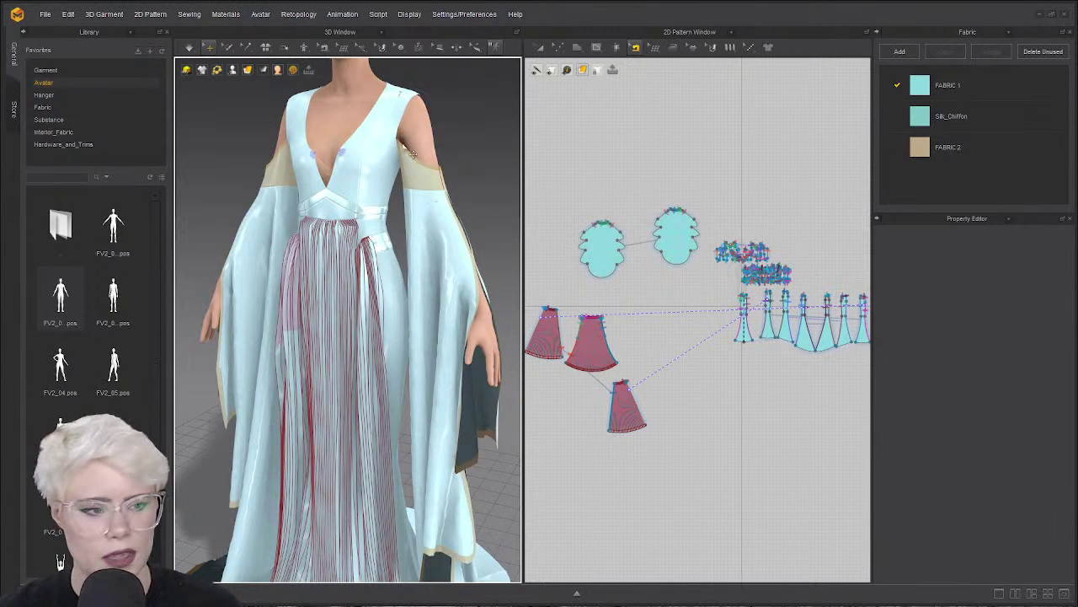
pyautogui.scroll(2, 426, 147)
pyautogui.moveTo(401, 121); pyautogui.dragTo(479, 105, button='right')
pyautogui.moveTo(479, 105); pyautogui.dragTo(428, 148, button='middle')
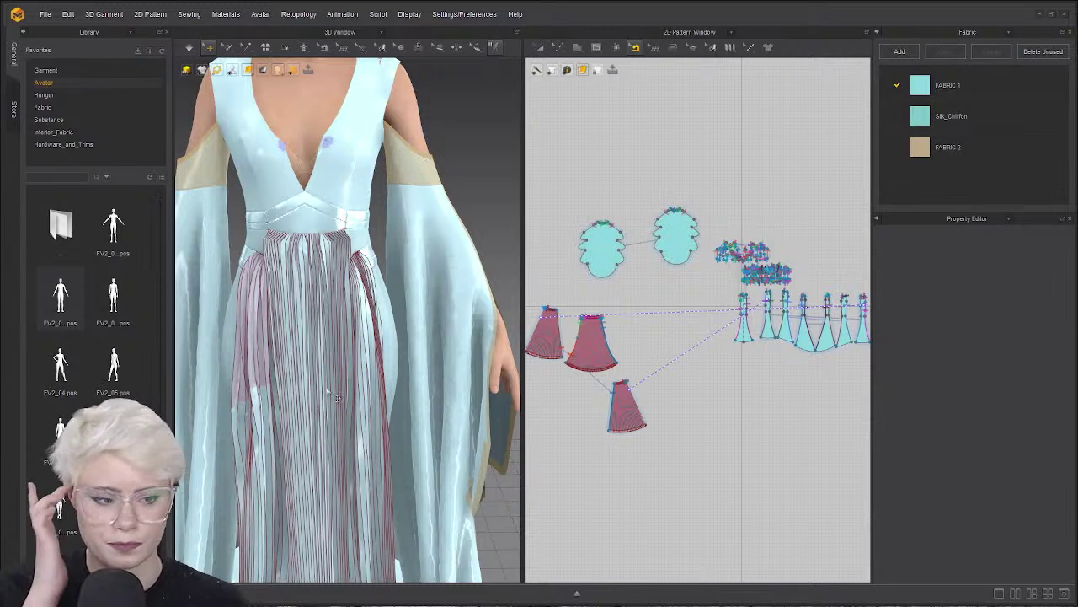
pyautogui.scroll(-5, 352, 365)
pyautogui.scroll(3, 353, 365)
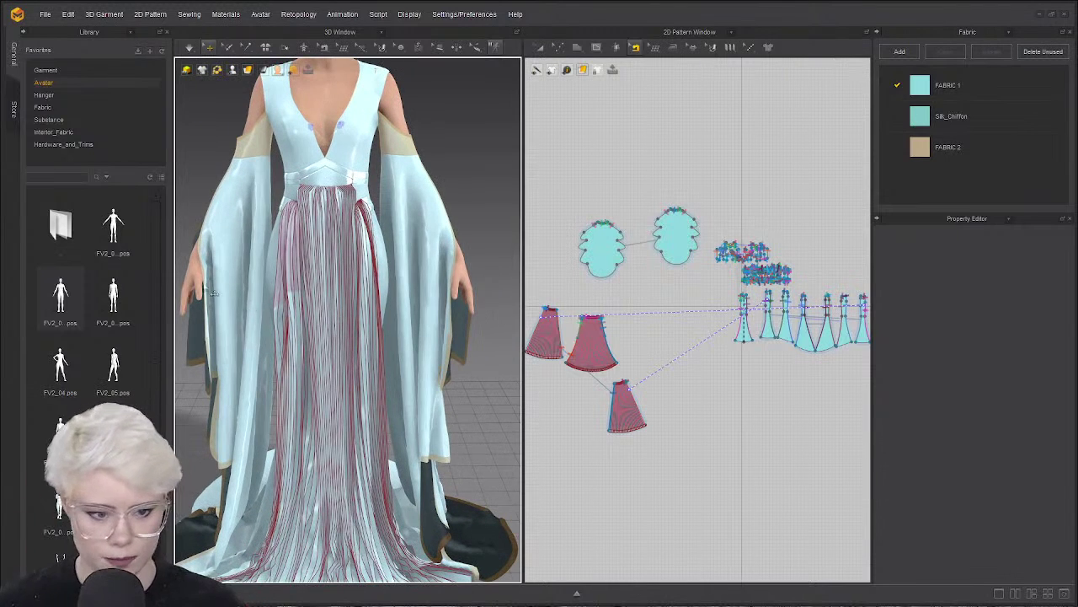
pyautogui.scroll(-1, 310, 308)
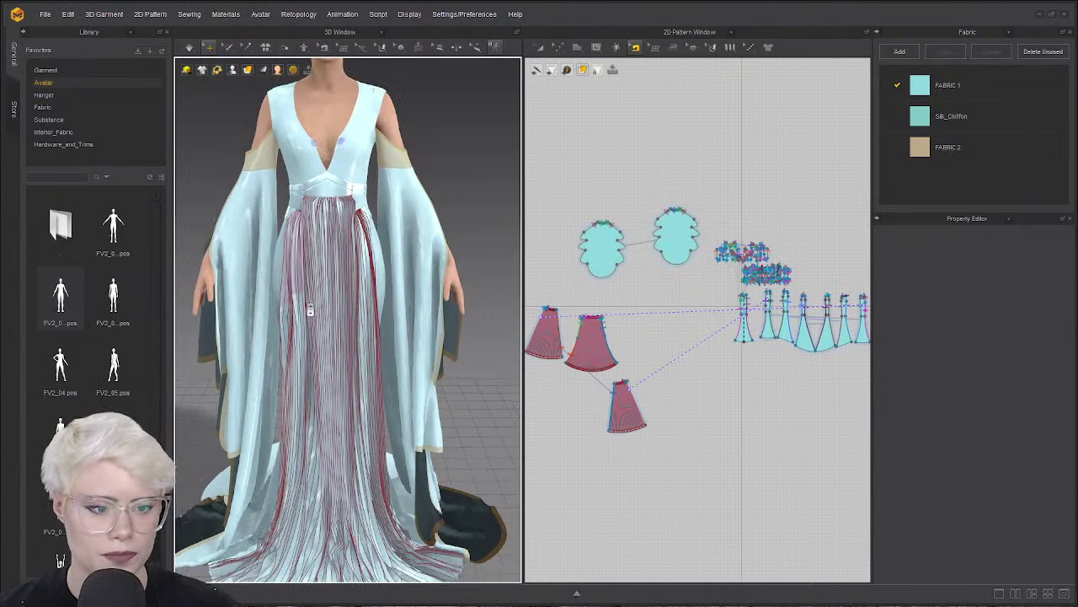
pyautogui.moveTo(284, 114); pyautogui.dragTo(271, 205, button='middle')
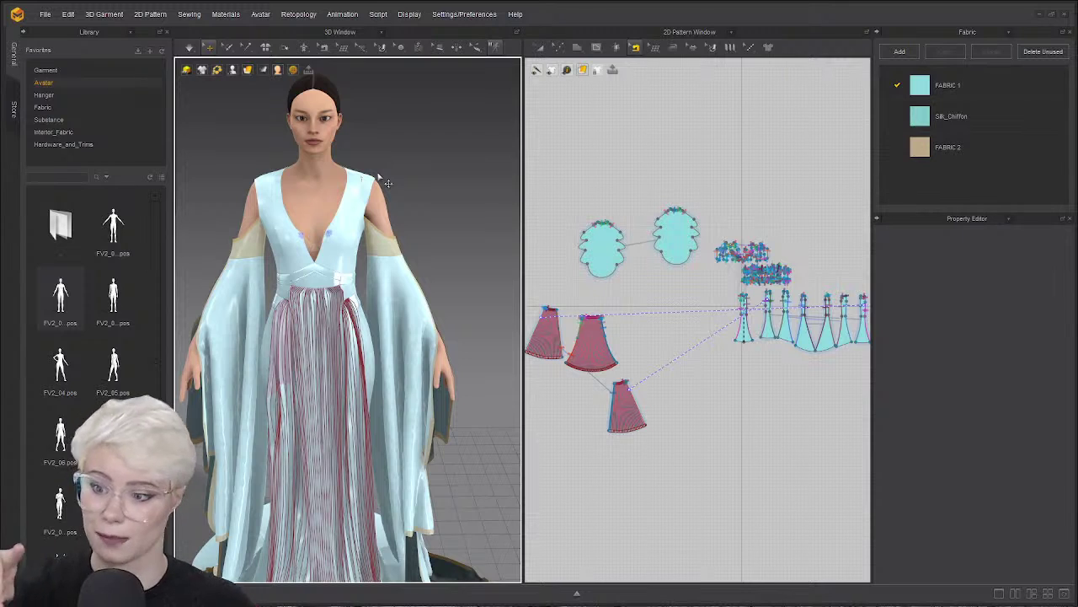
# Hide the Library and open the Modular Configurator's Women T-Shirts blocks in place of the fabric list.
pyautogui.click(167, 32)
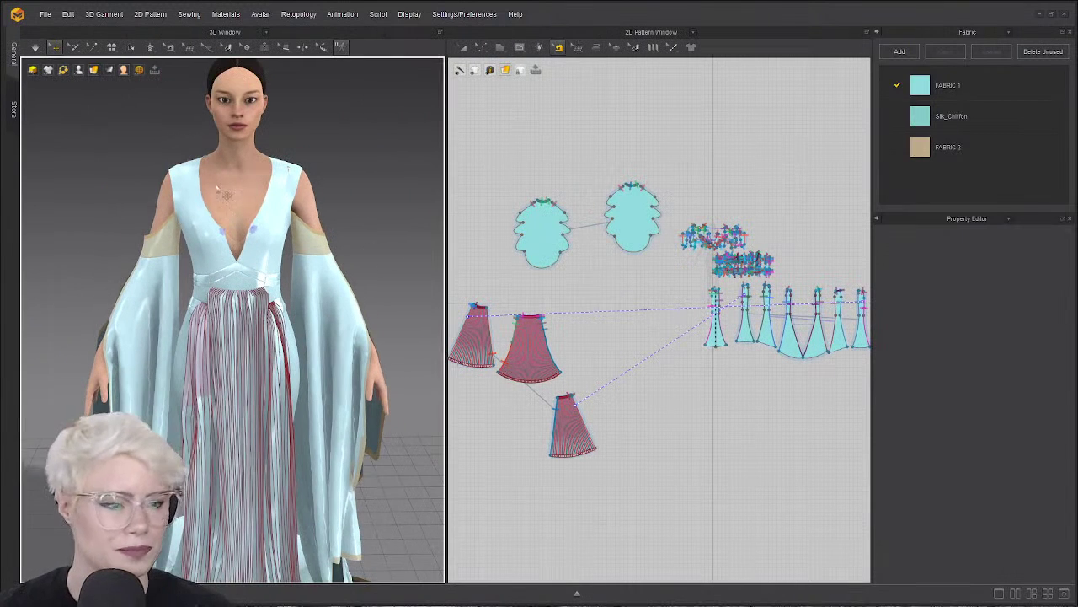
pyautogui.click(1009, 34)
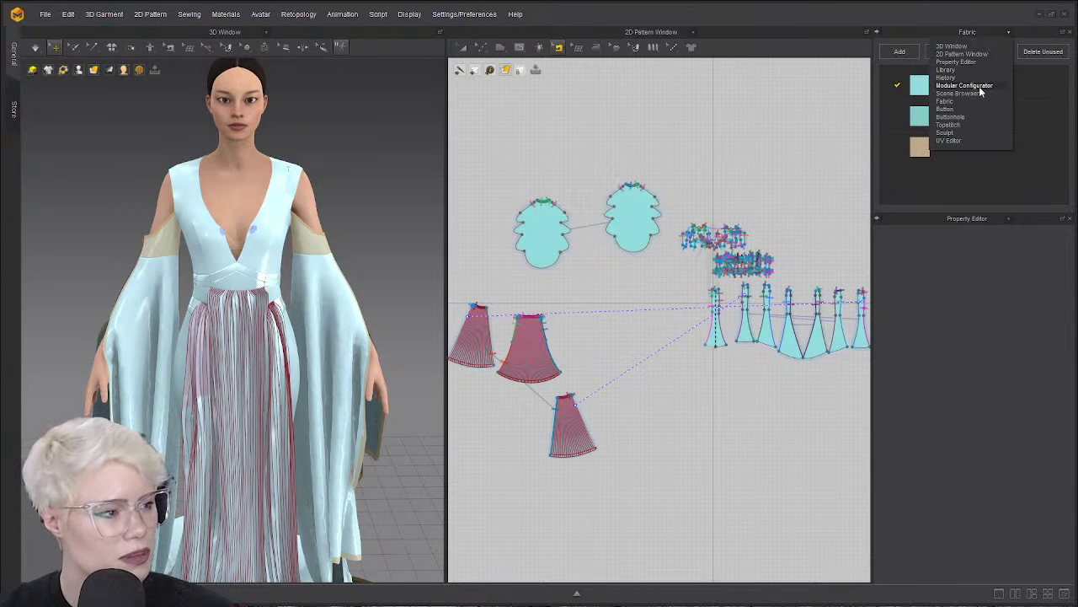
pyautogui.click(977, 85)
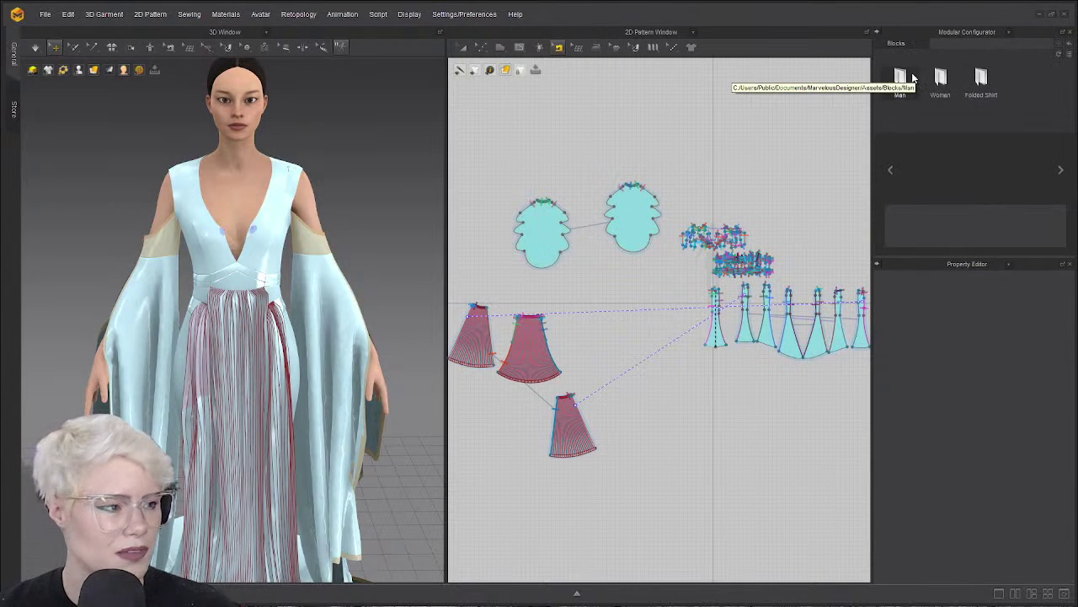
pyautogui.click(940, 80)
pyautogui.moveTo(982, 129); pyautogui.dragTo(997, 128)
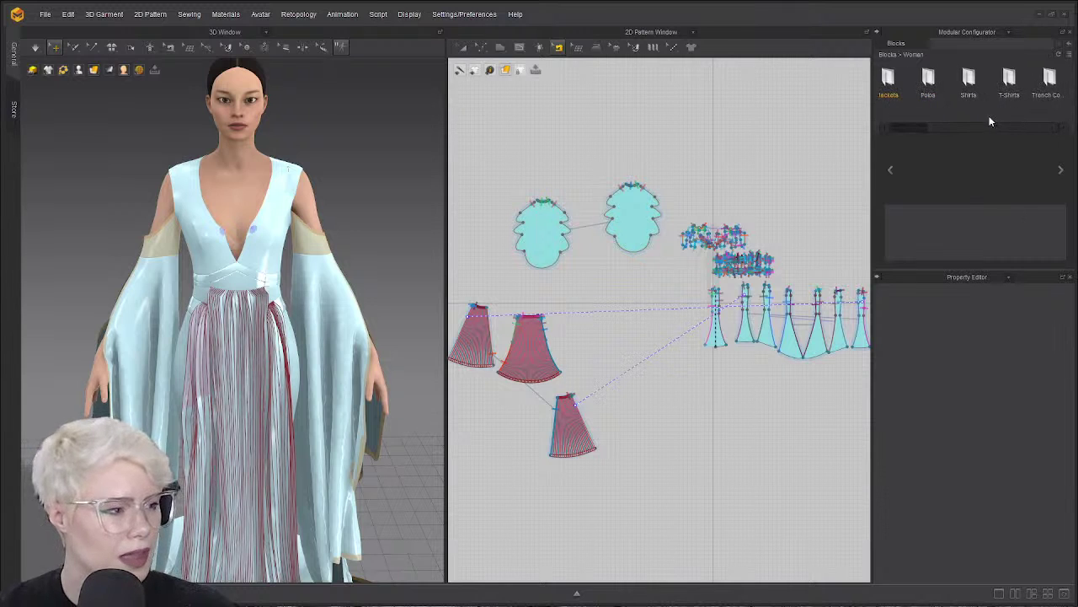
pyautogui.click(1011, 94)
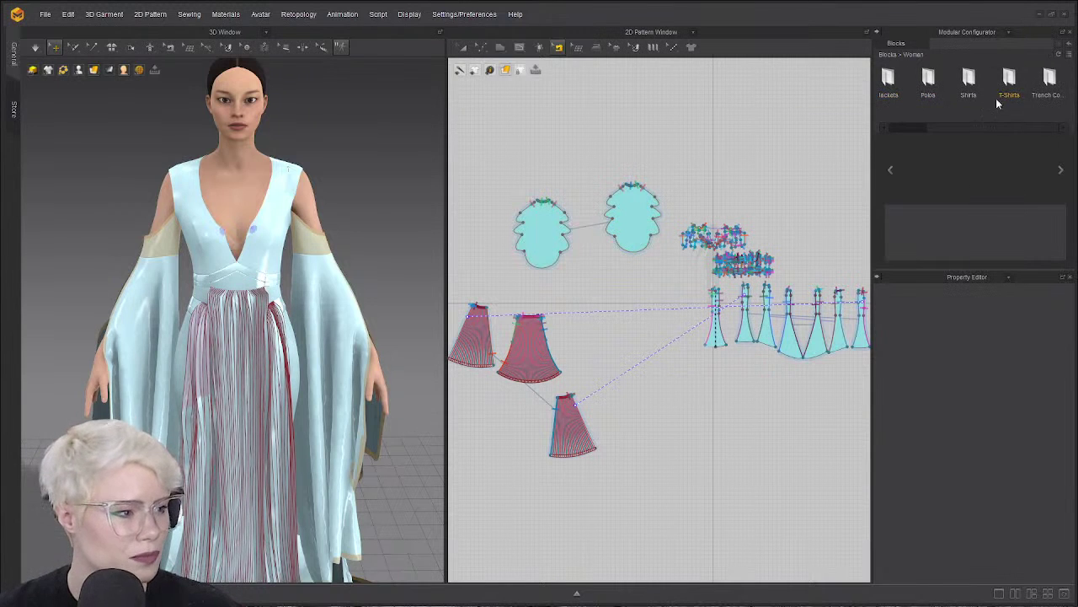
pyautogui.doubleClick(1020, 103)
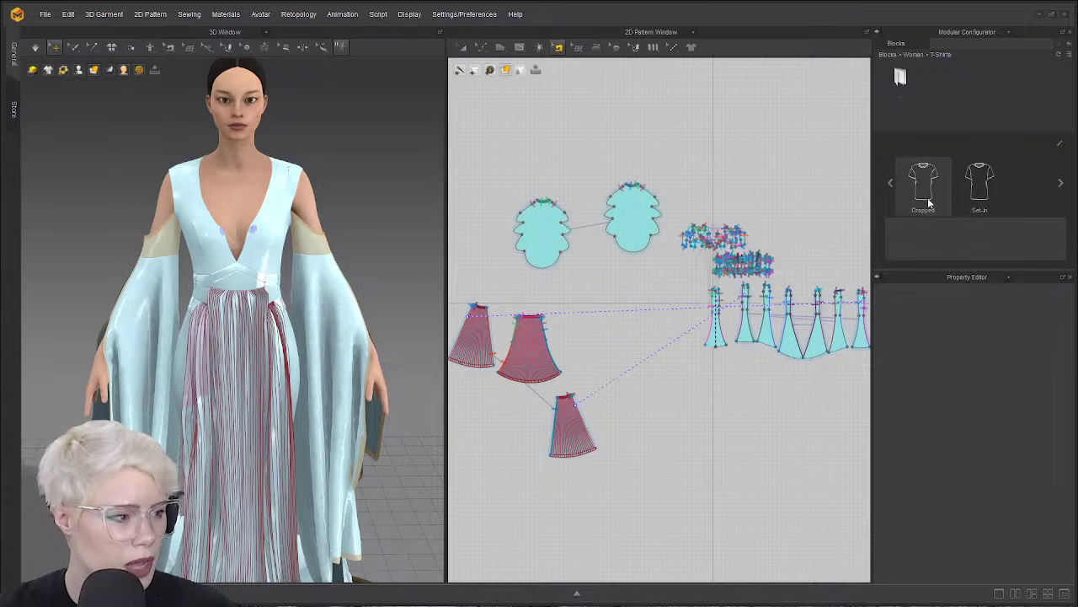
# Choose the Set-in T-shirt block and add its short set-in sleeves to the garment.
pyautogui.scroll(3, 741, 279)
pyautogui.scroll(2, 698, 262)
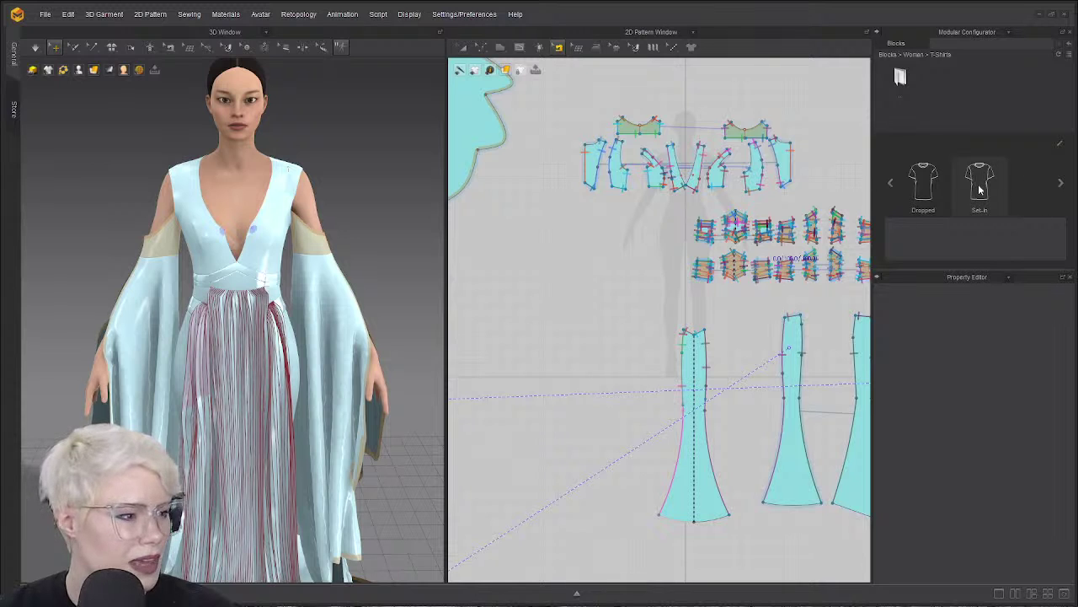
pyautogui.click(979, 190)
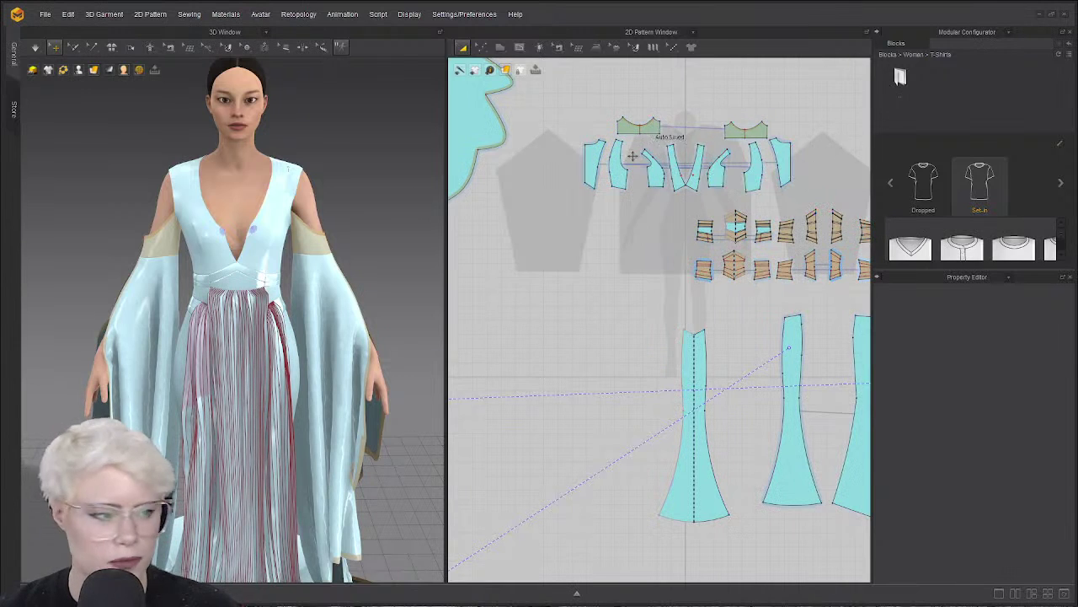
pyautogui.scroll(-2, 981, 248)
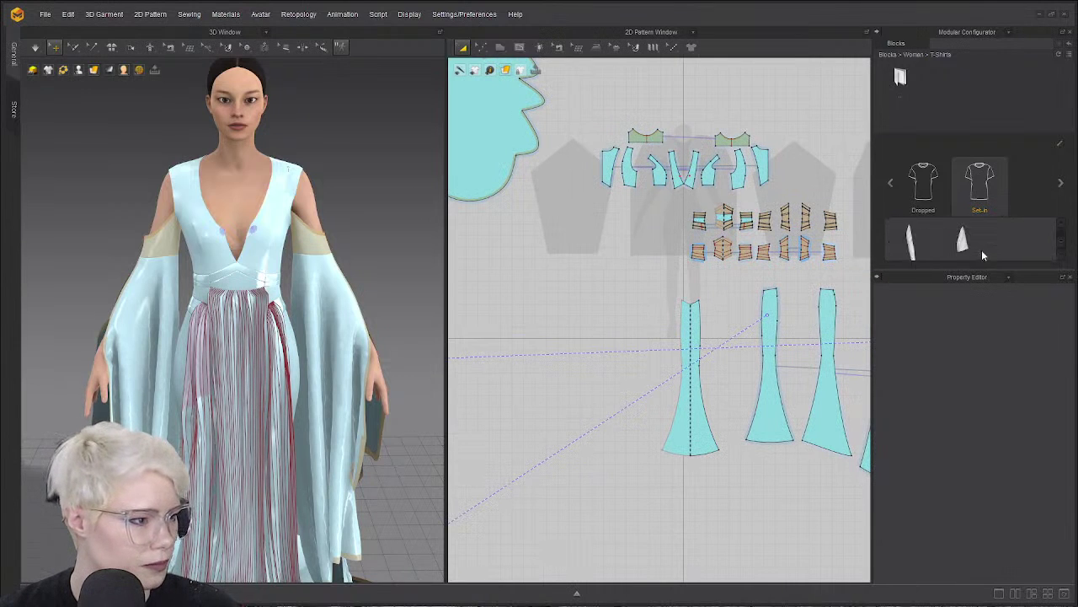
pyautogui.scroll(1, 947, 242)
pyautogui.scroll(-1, 960, 252)
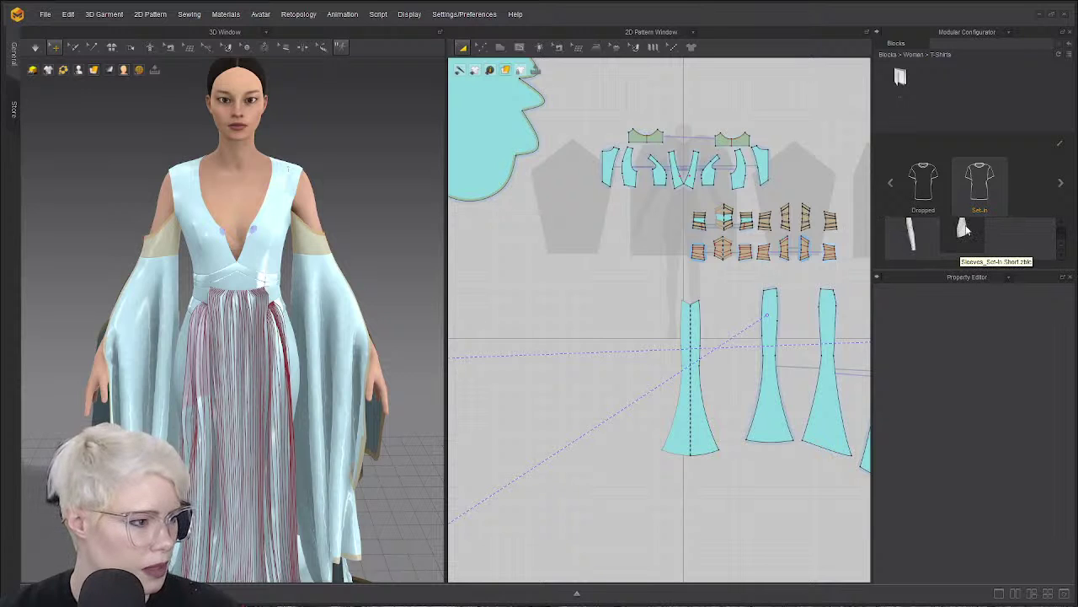
pyautogui.click(962, 235)
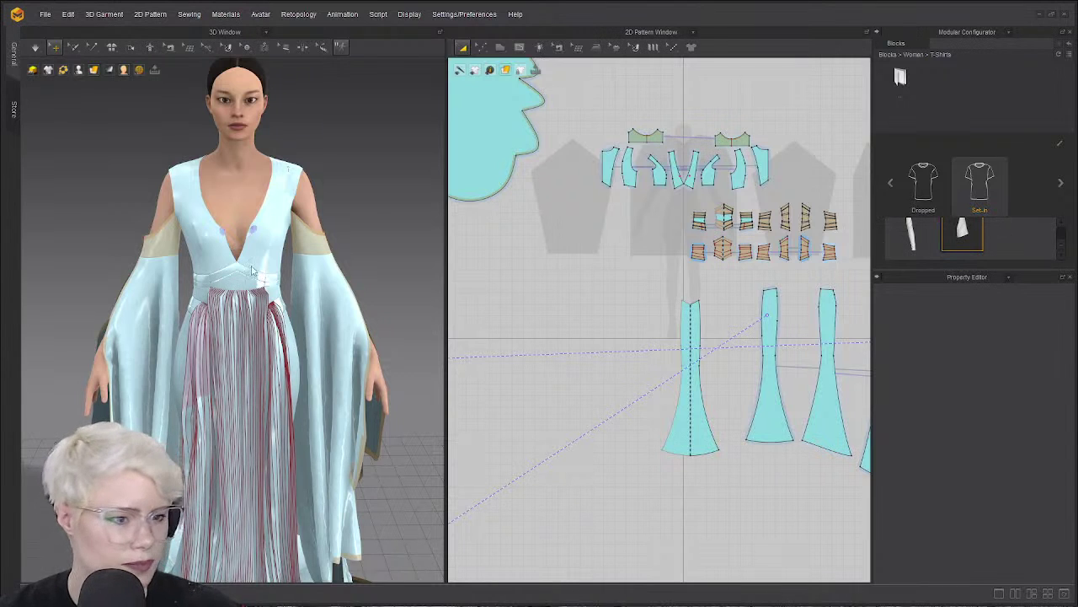
# Move both short sleeve patterns above the bodice pieces in the 2D pattern layout, one on each side.
pyautogui.moveTo(571, 180); pyautogui.dragTo(607, 81)
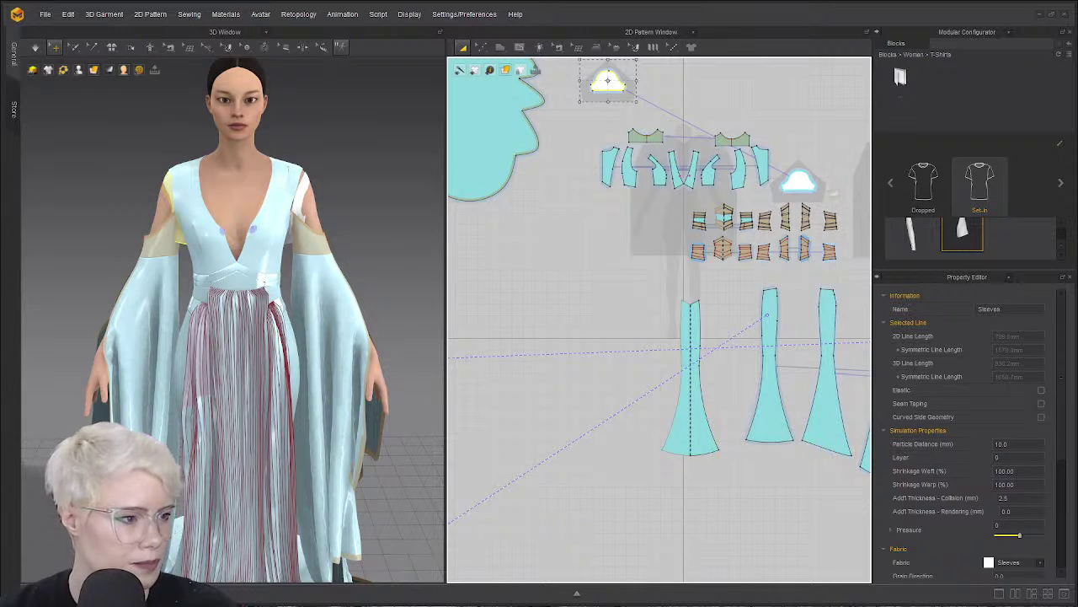
pyautogui.moveTo(799, 180); pyautogui.dragTo(793, 95)
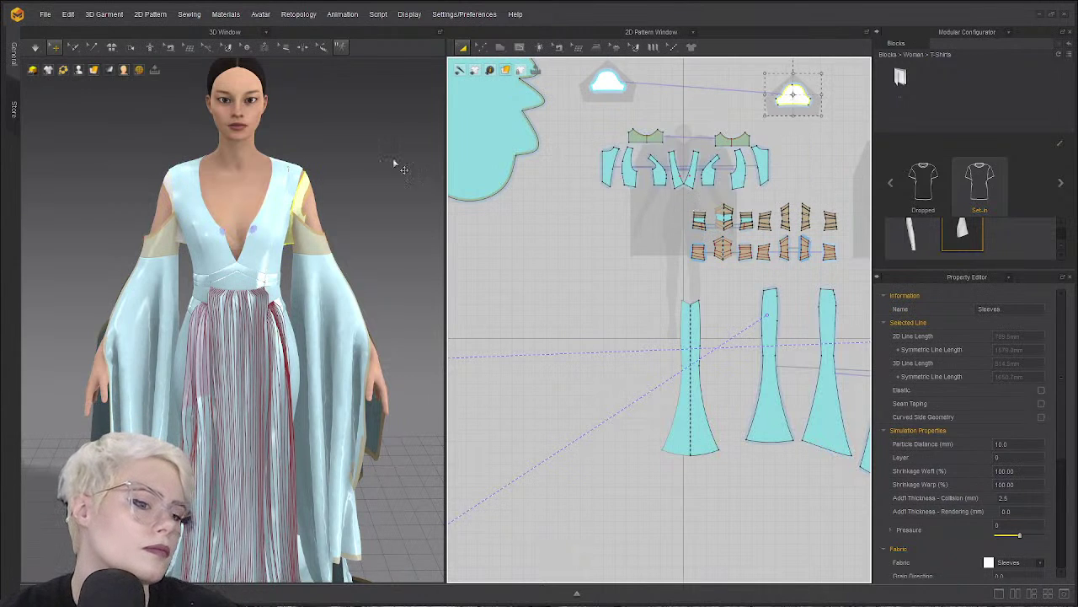
pyautogui.moveTo(588, 168); pyautogui.dragTo(570, 248, button='middle')
pyautogui.scroll(2, 570, 248)
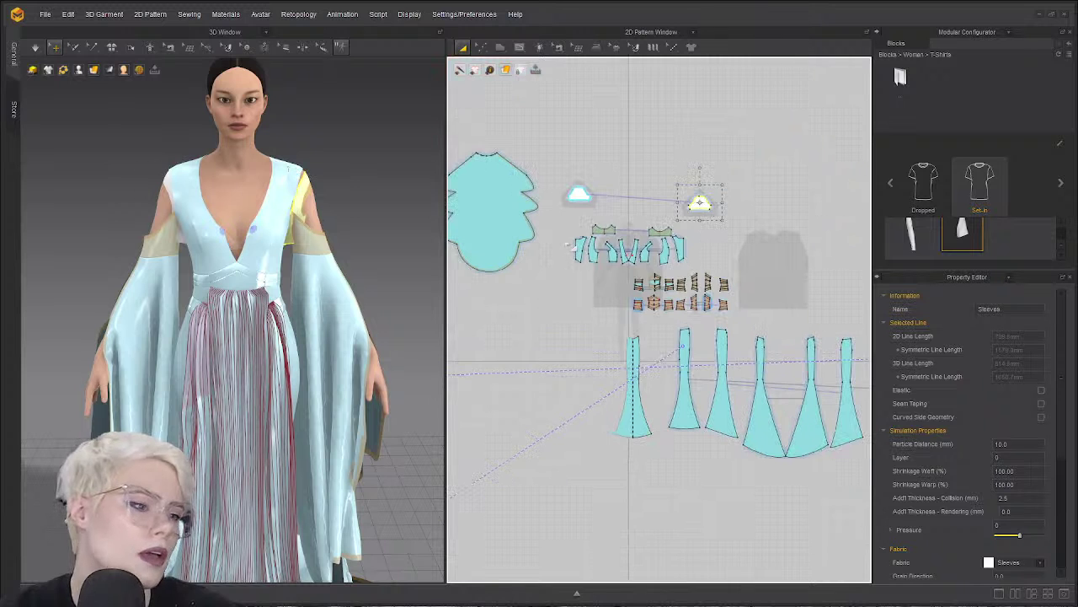
pyautogui.scroll(-3, 570, 245)
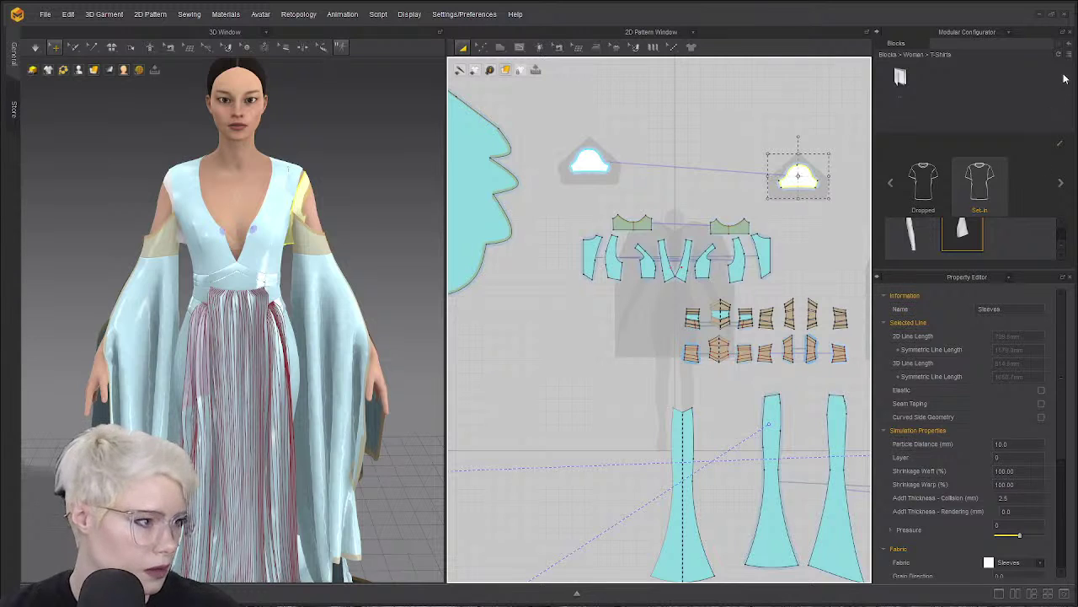
pyautogui.scroll(2, 998, 232)
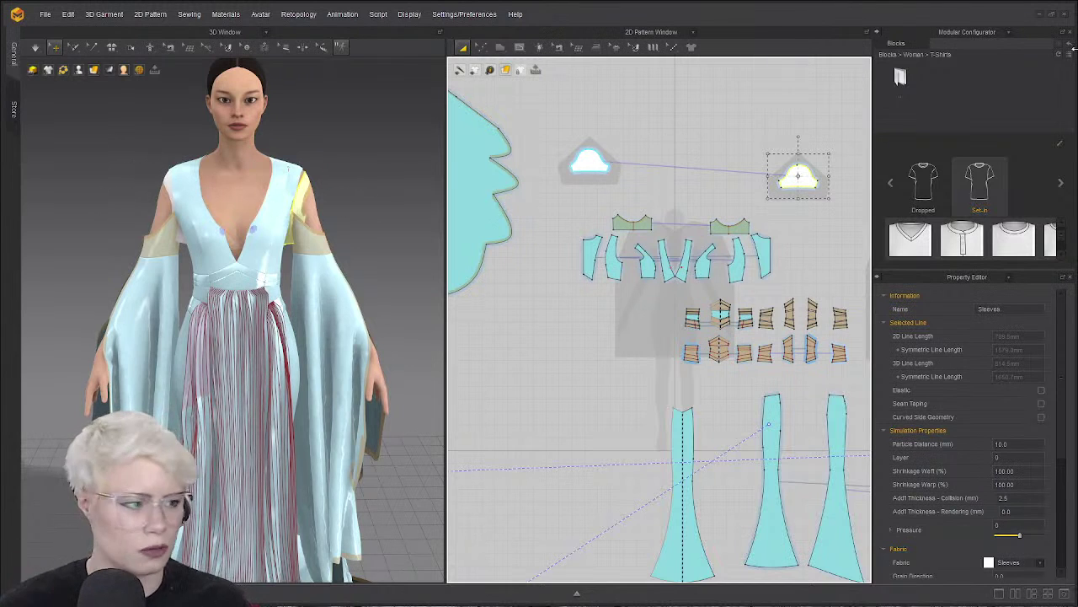
# Bring back the fabric list and remove the modular relationship from the patterns, accepting deletion of the modular frame.
pyautogui.click(1010, 32)
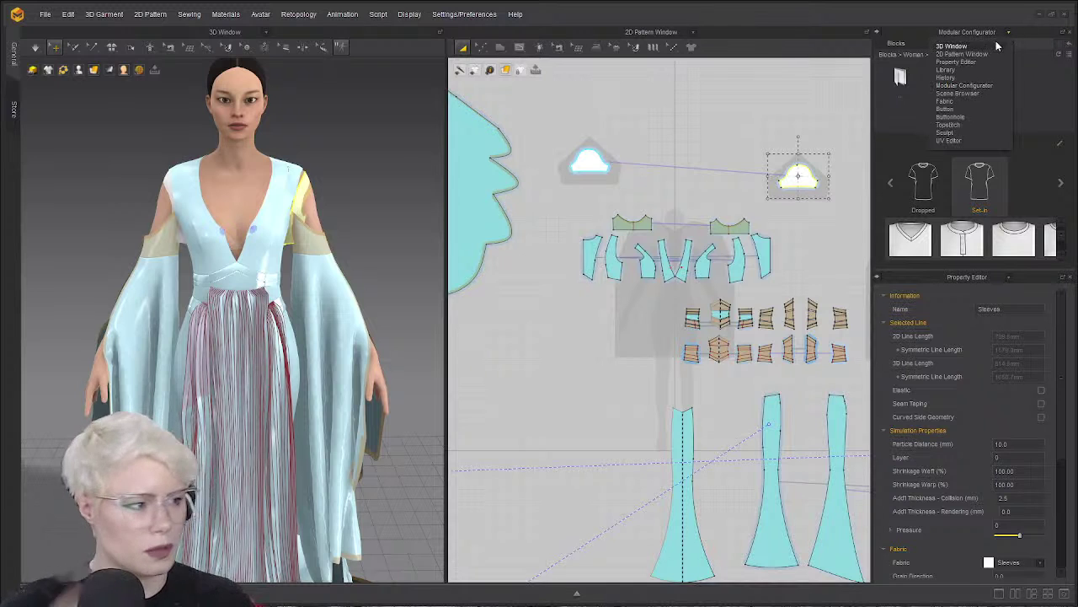
pyautogui.click(970, 101)
pyautogui.rightClick(729, 105)
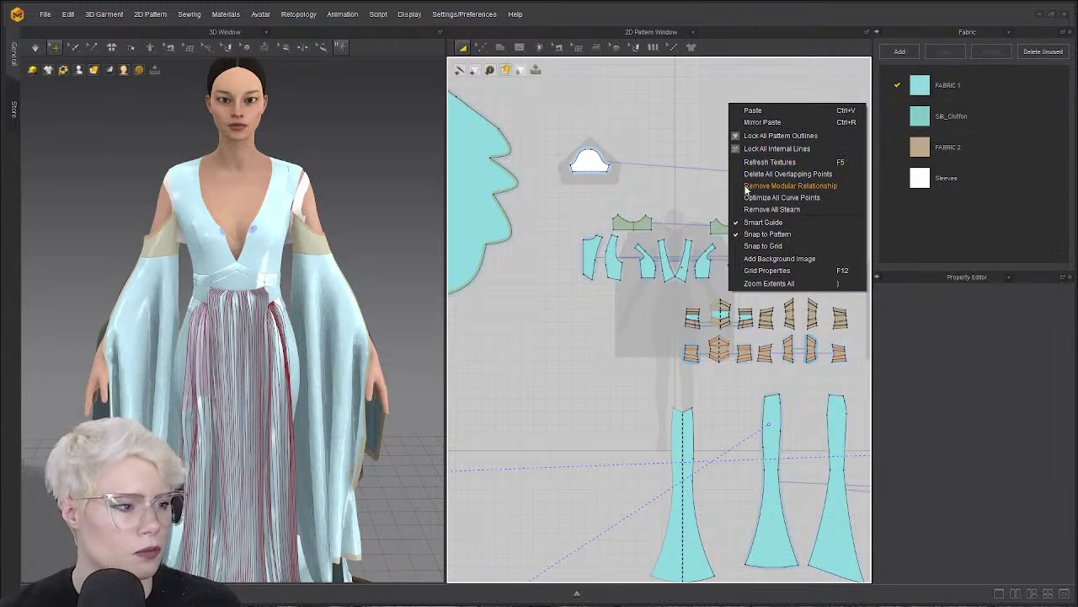
pyautogui.click(641, 145)
pyautogui.rightClick(672, 146)
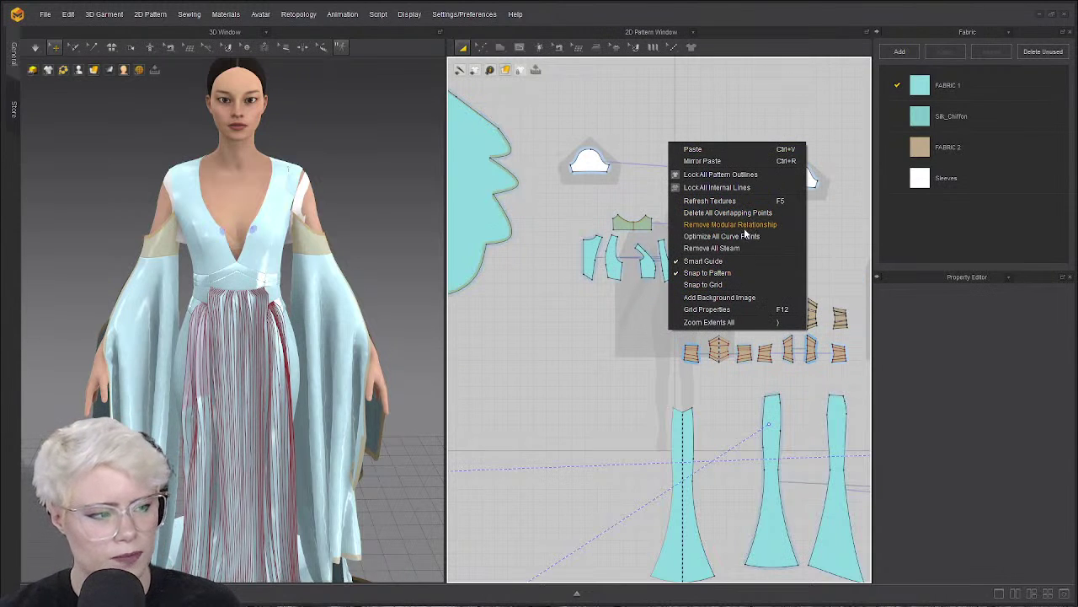
pyautogui.click(730, 225)
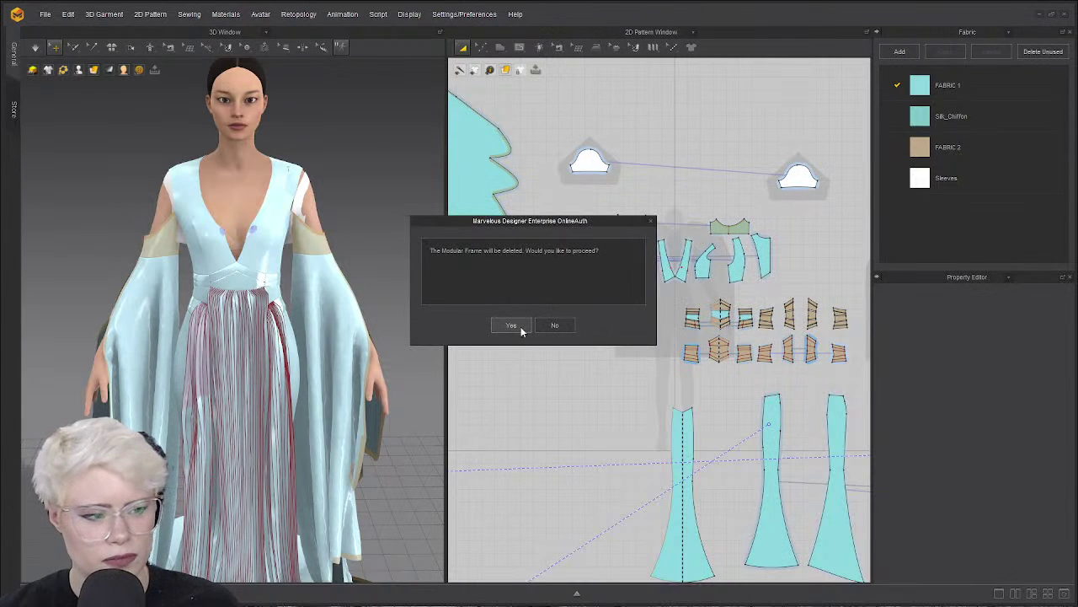
pyautogui.click(512, 327)
# Pull both new short sleeves outward, away from the avatar's shoulders, in the 3D view.
pyautogui.scroll(3, 699, 140)
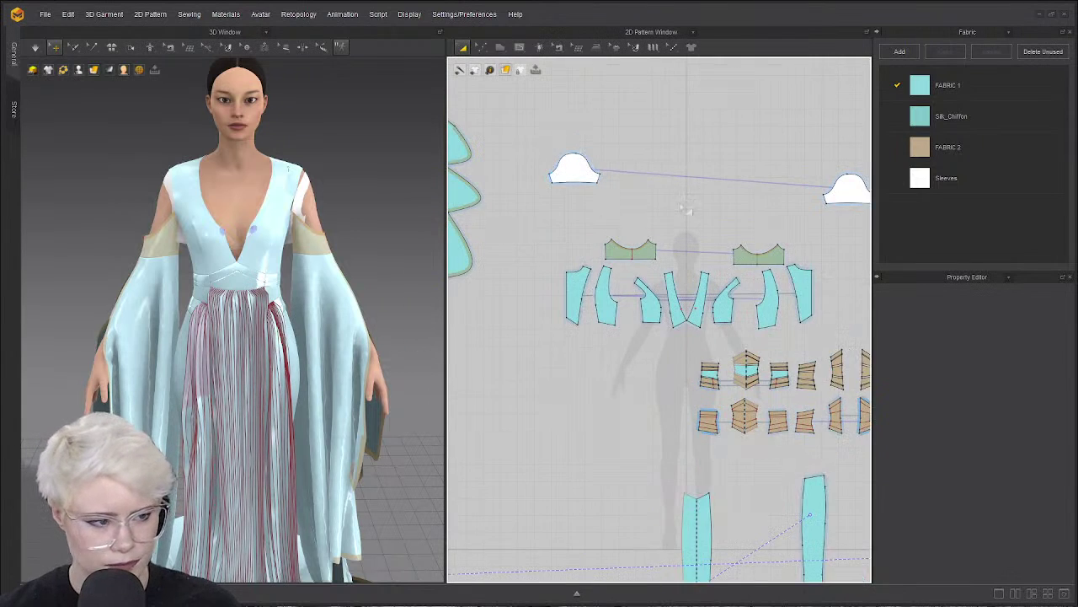
pyautogui.moveTo(310, 201); pyautogui.dragTo(349, 147)
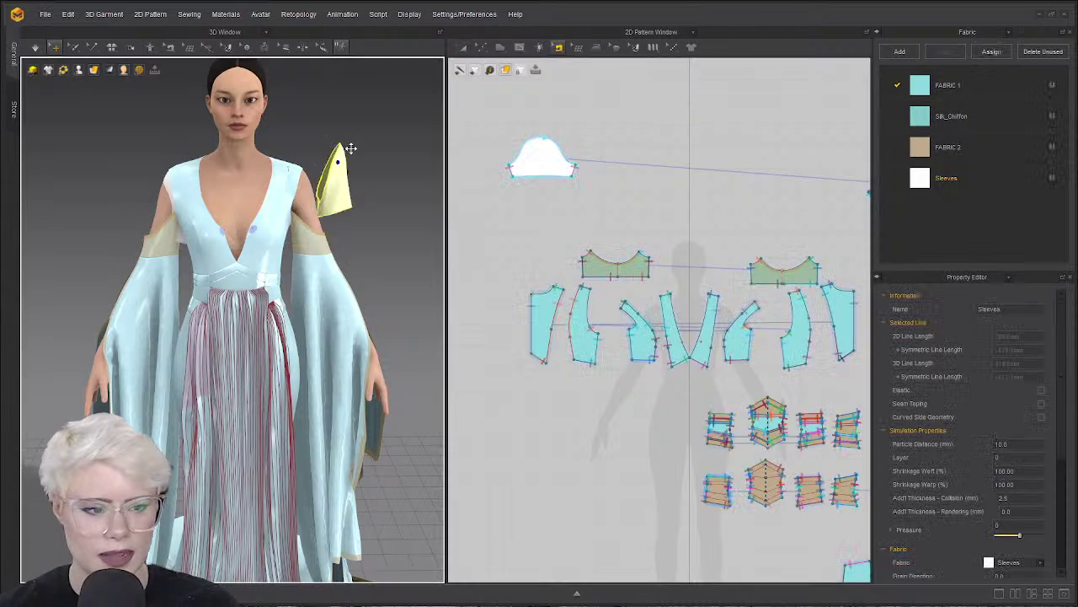
pyautogui.moveTo(169, 190); pyautogui.dragTo(136, 164)
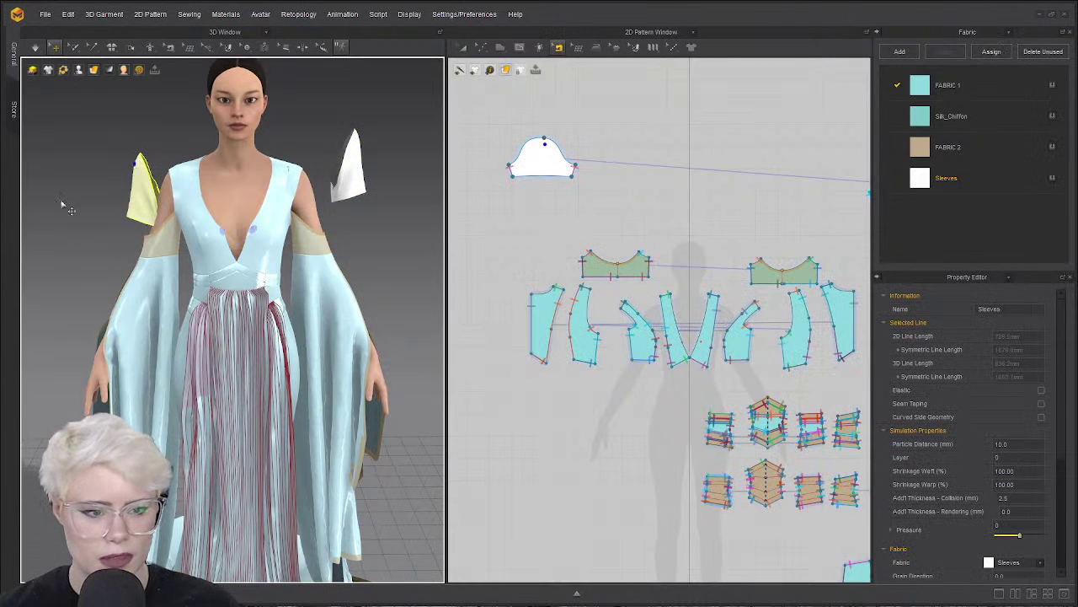
# Delete the underarm sewing between the side edges of both short sleeve patterns.
pyautogui.moveTo(178, 231); pyautogui.dragTo(291, 262, button='right')
pyautogui.scroll(3, 464, 162)
pyautogui.click(571, 253)
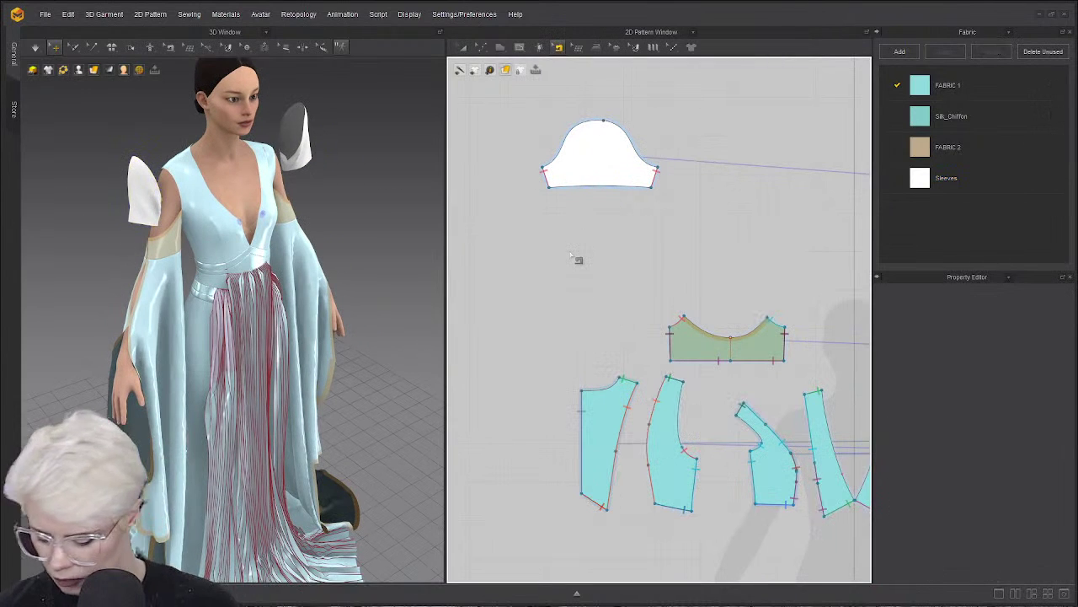
pyautogui.click(552, 186)
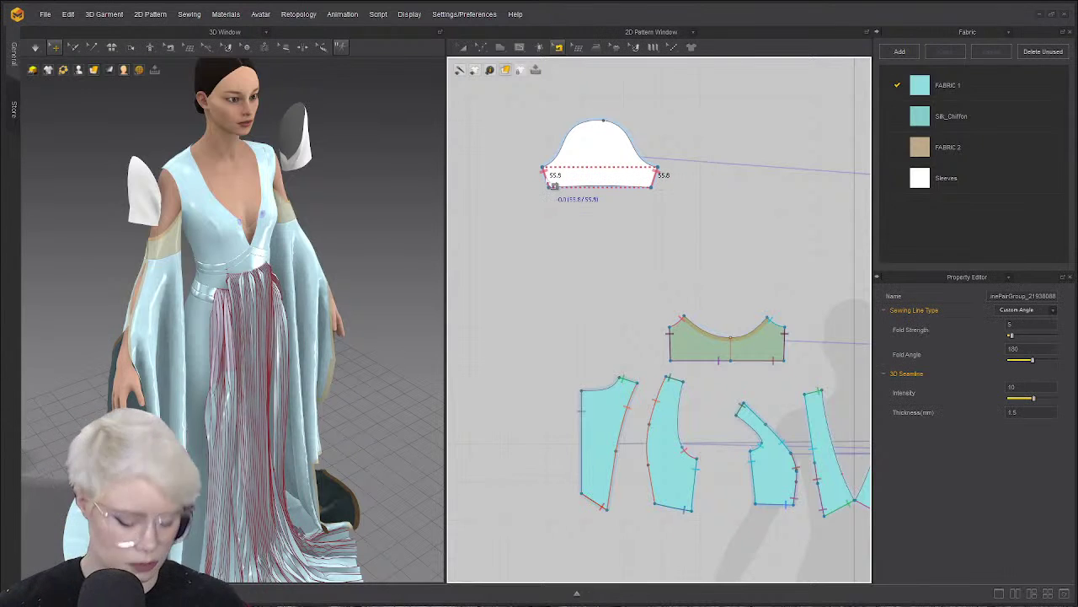
pyautogui.click(674, 215)
pyautogui.moveTo(742, 212); pyautogui.dragTo(519, 194, button='middle')
pyautogui.scroll(-3, 519, 194)
pyautogui.scroll(2, 681, 199)
pyautogui.click(644, 195)
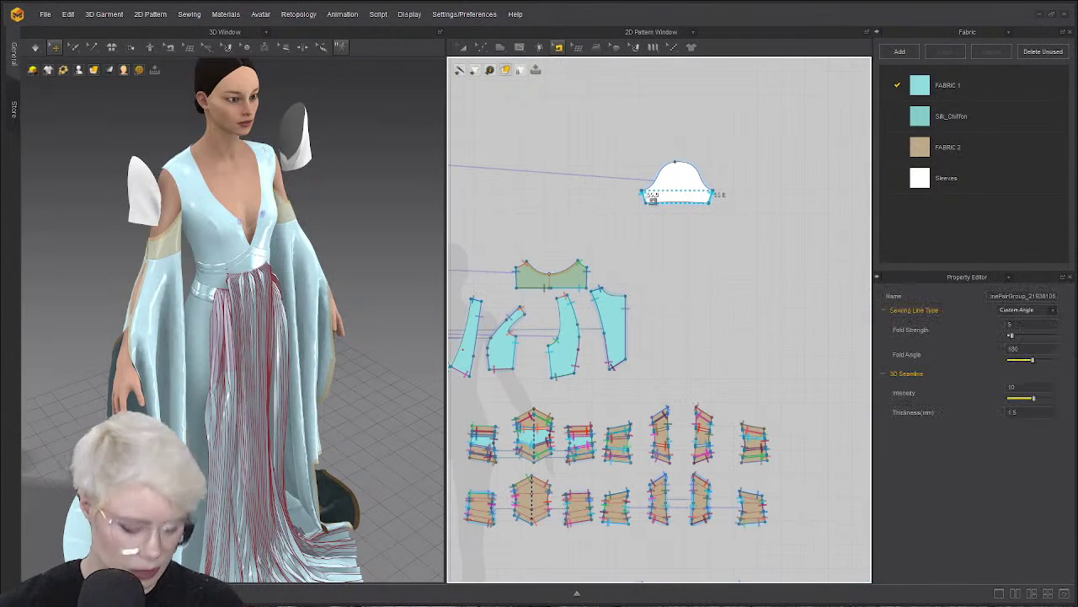
pyautogui.press('Delete')
# Sew the front half of the first sleeve's cap to the armhole edge of the adjacent front side bodice panel.
pyautogui.moveTo(316, 190); pyautogui.dragTo(244, 162, button='right')
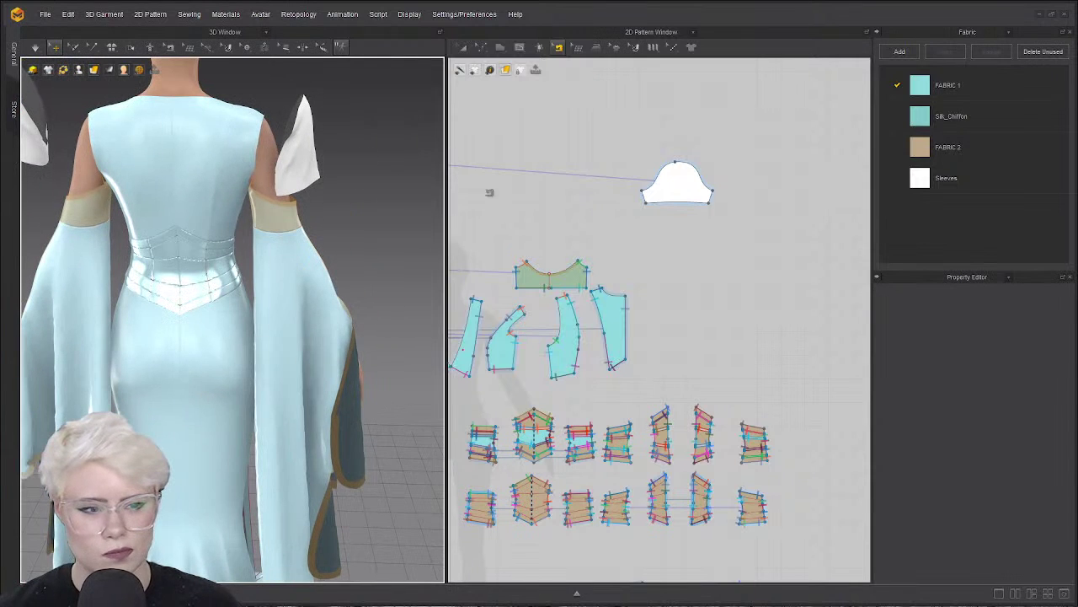
pyautogui.moveTo(323, 128); pyautogui.dragTo(325, 135, button='middle')
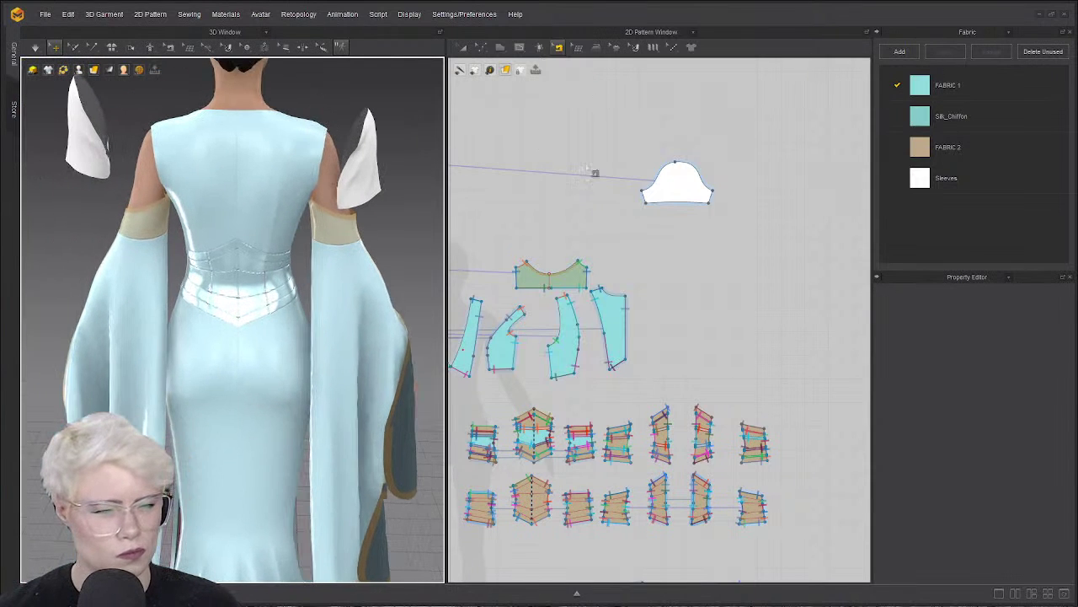
pyautogui.scroll(-5, 628, 214)
pyautogui.scroll(1, 640, 222)
pyautogui.moveTo(641, 221); pyautogui.dragTo(821, 149, button='middle')
pyautogui.scroll(1, 141, 139)
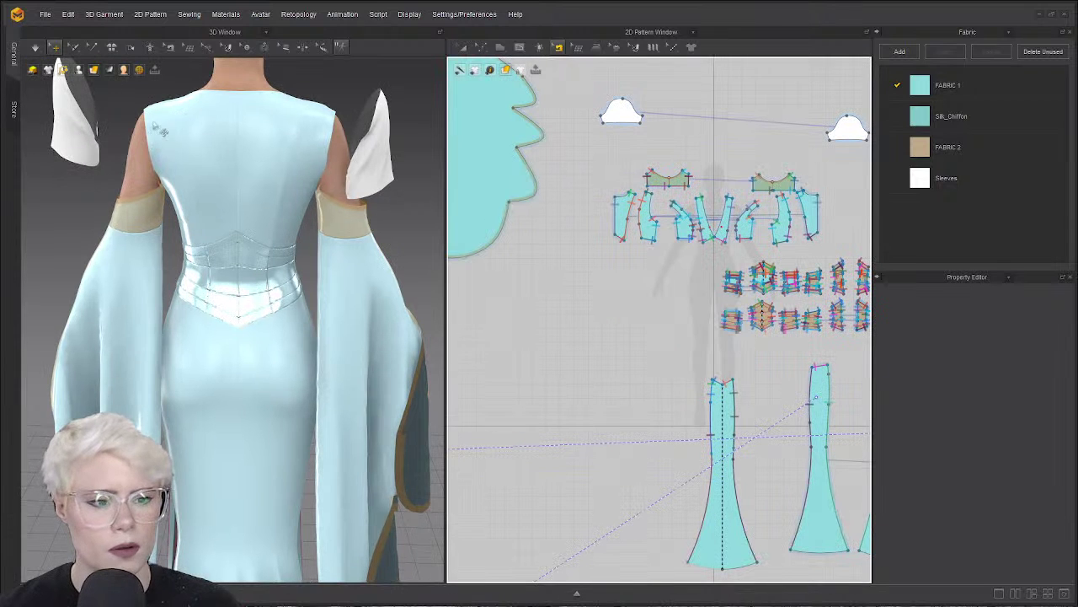
pyautogui.scroll(1, 212, 108)
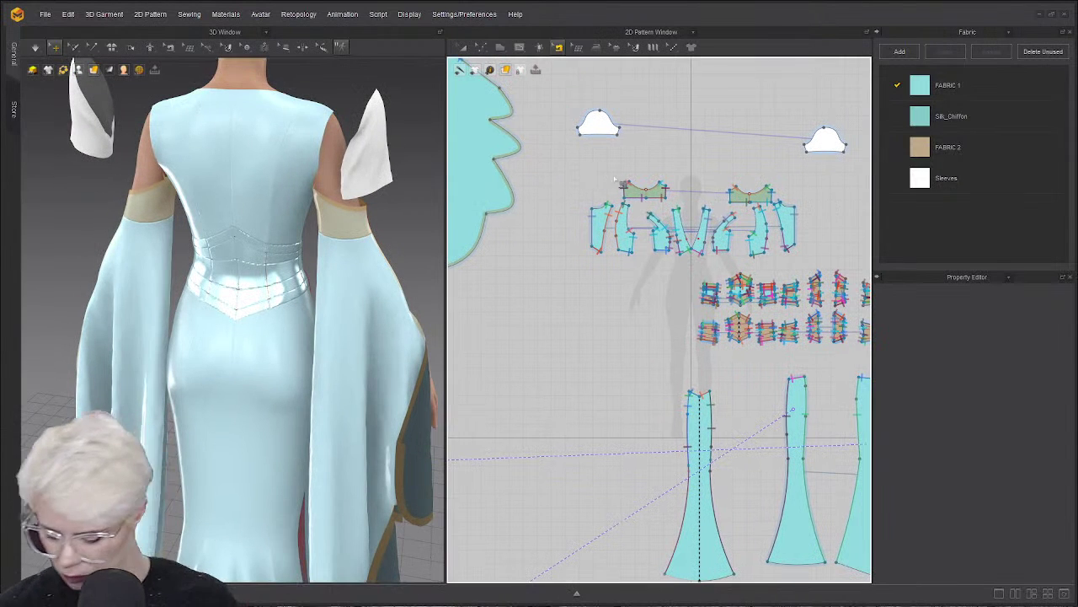
pyautogui.scroll(2, 605, 136)
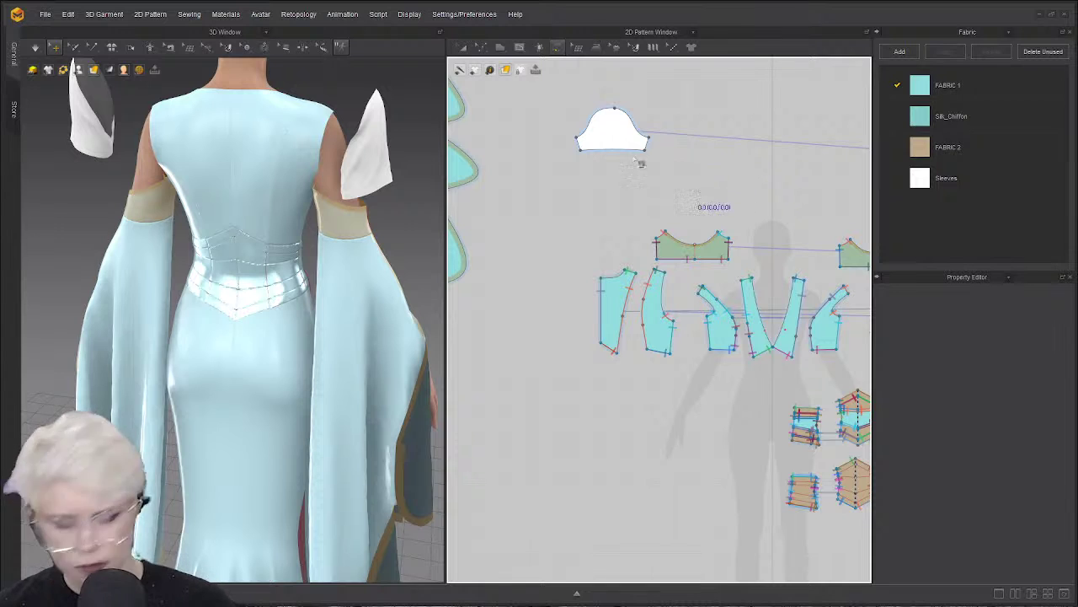
pyautogui.click(594, 112)
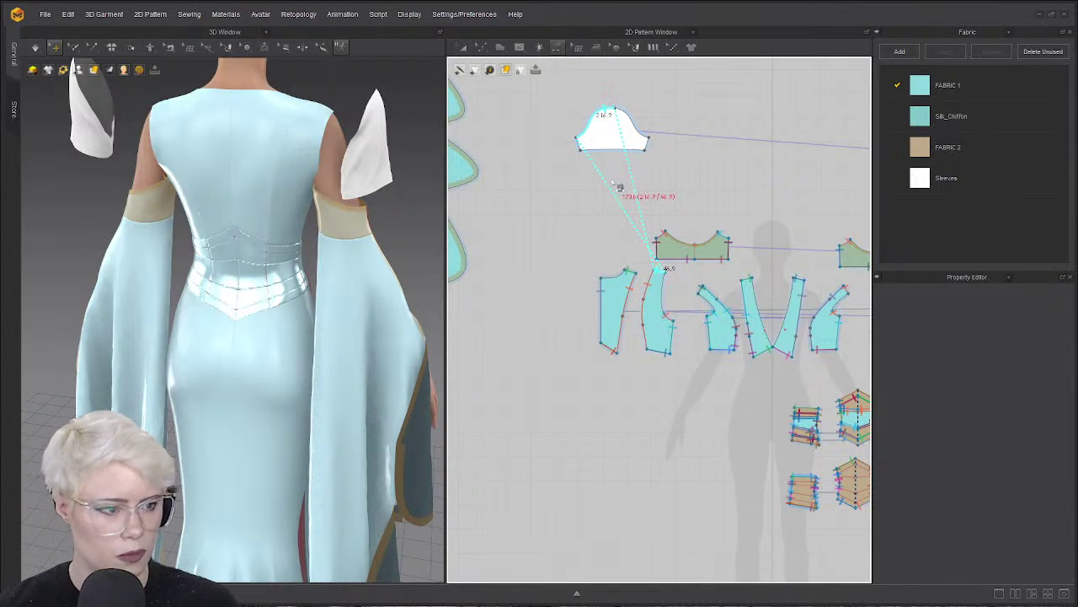
pyautogui.press('Escape')
pyautogui.click(630, 114)
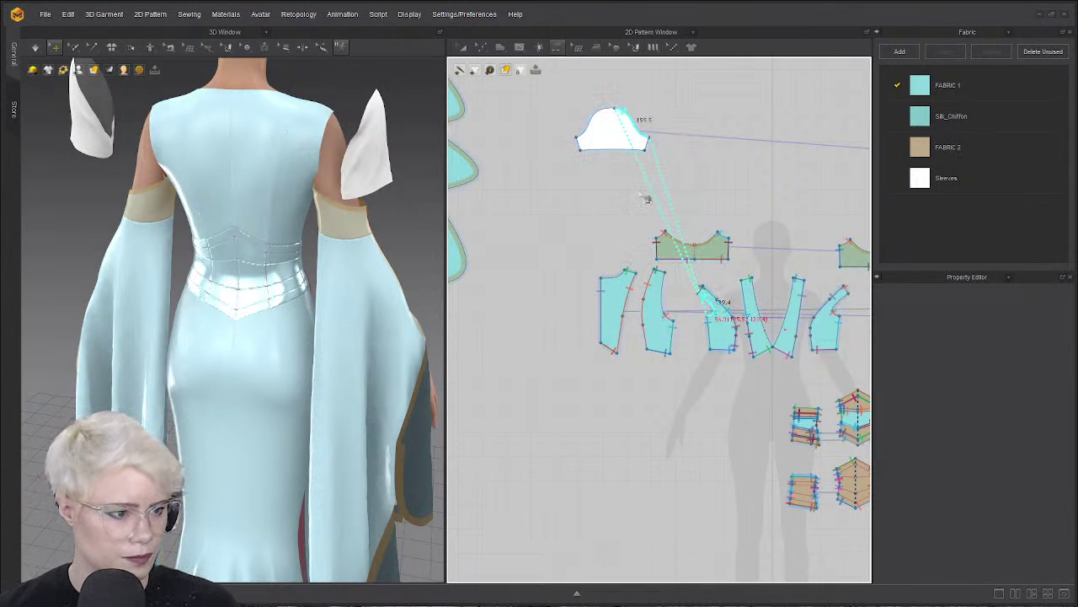
pyautogui.click(706, 298)
# Sew the back half of that sleeve cap to the back armhole, and the opposite sleeve's cap to its front and back armholes.
pyautogui.click(603, 113)
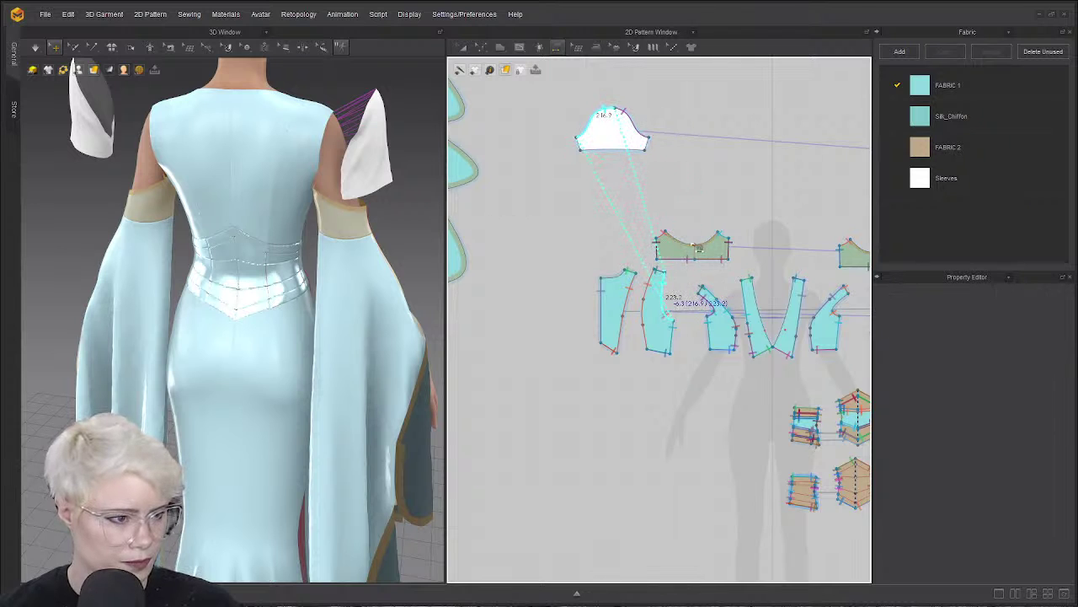
pyautogui.scroll(-3, 699, 249)
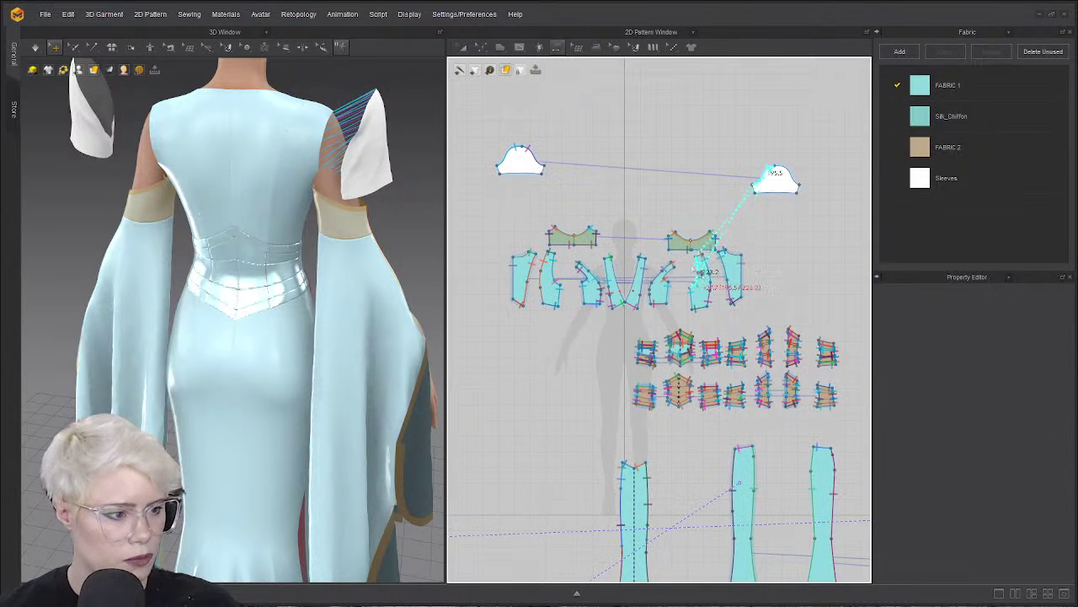
pyautogui.click(777, 222)
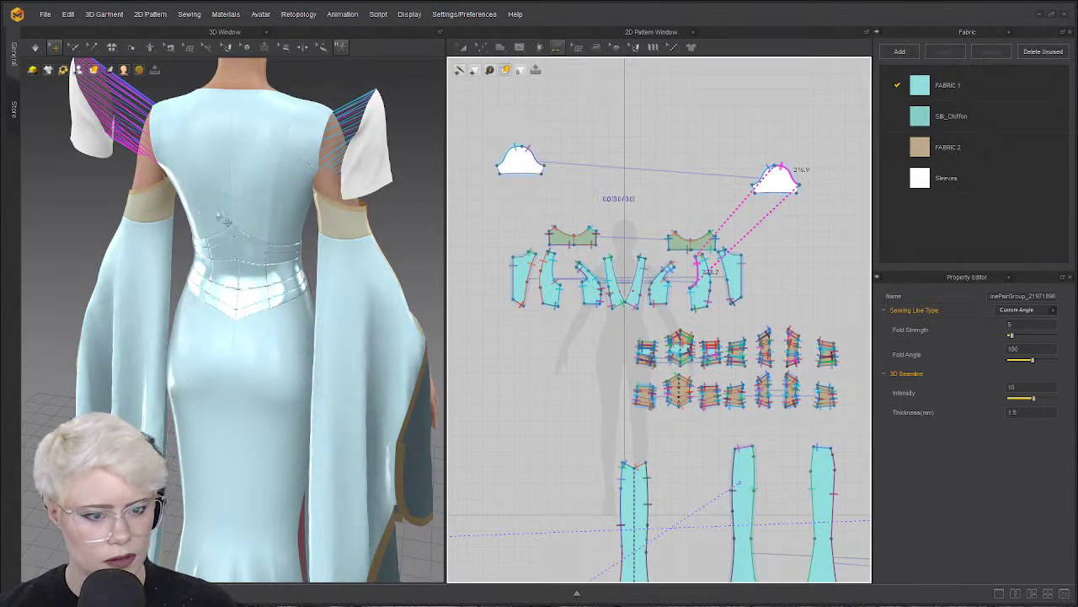
# Set the layer of both short sleeve patterns to 5 and simulate them onto the avatar's shoulders.
pyautogui.press('a')
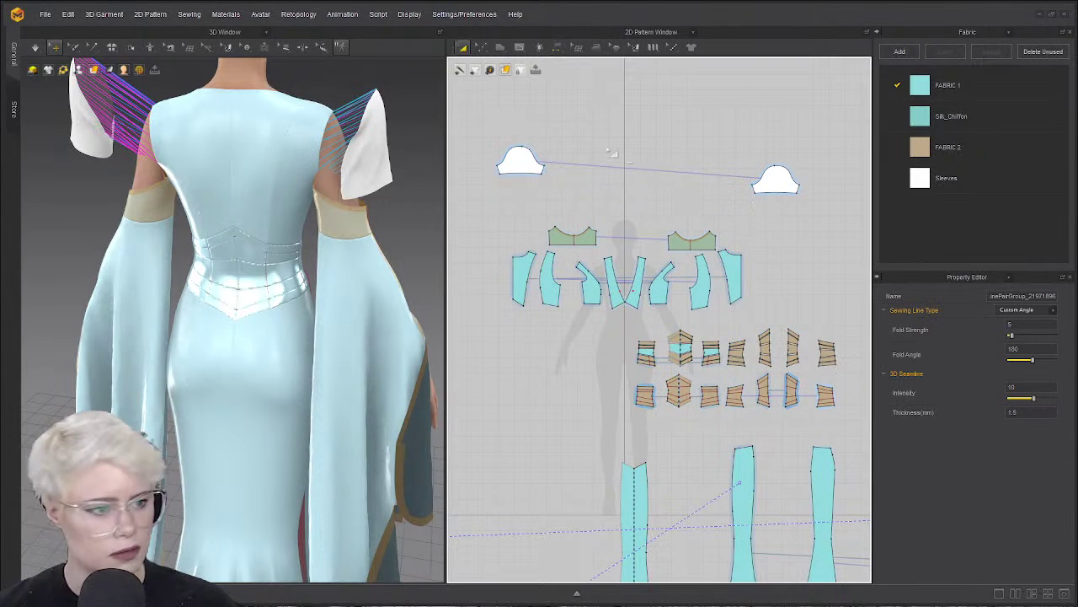
pyautogui.click(521, 162)
pyautogui.keyDown('shift'); pyautogui.click(775, 178); pyautogui.keyUp('shift')
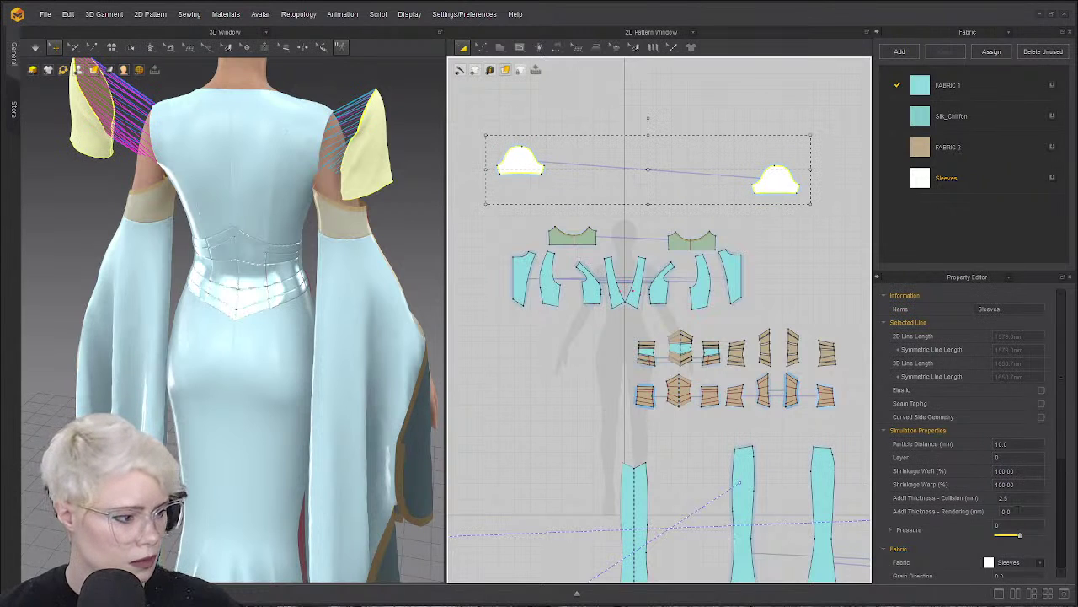
pyautogui.click(1014, 457)
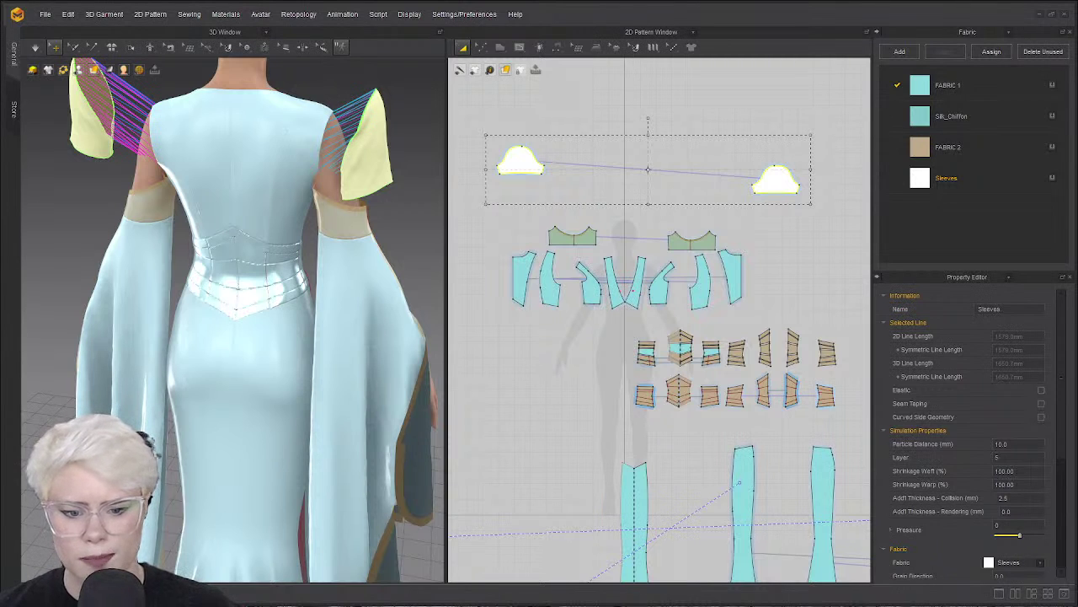
pyautogui.press('space')
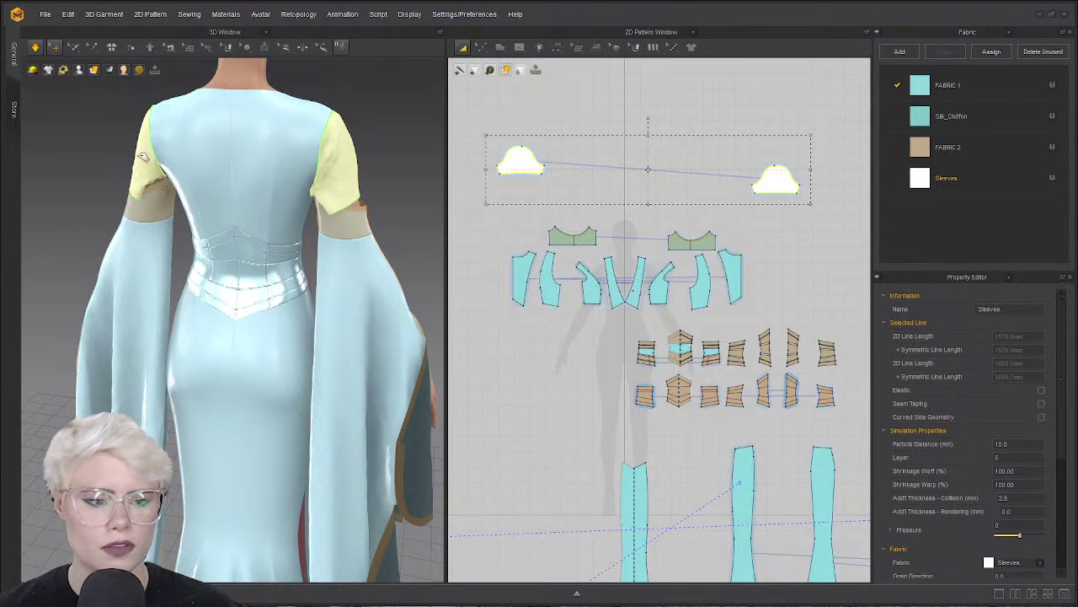
# Tug the short sleeves while simulating so they settle around the upper arms, checking them from the back and front.
pyautogui.click(126, 113)
pyautogui.moveTo(144, 176); pyautogui.dragTo(51, 15)
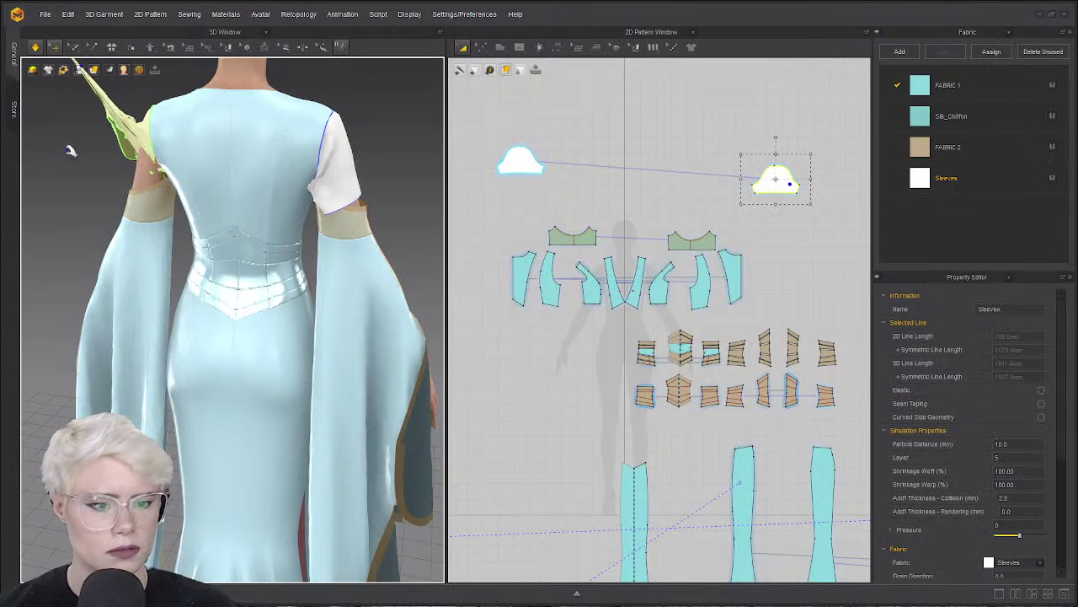
pyautogui.moveTo(111, 178); pyautogui.dragTo(285, 157, button='right')
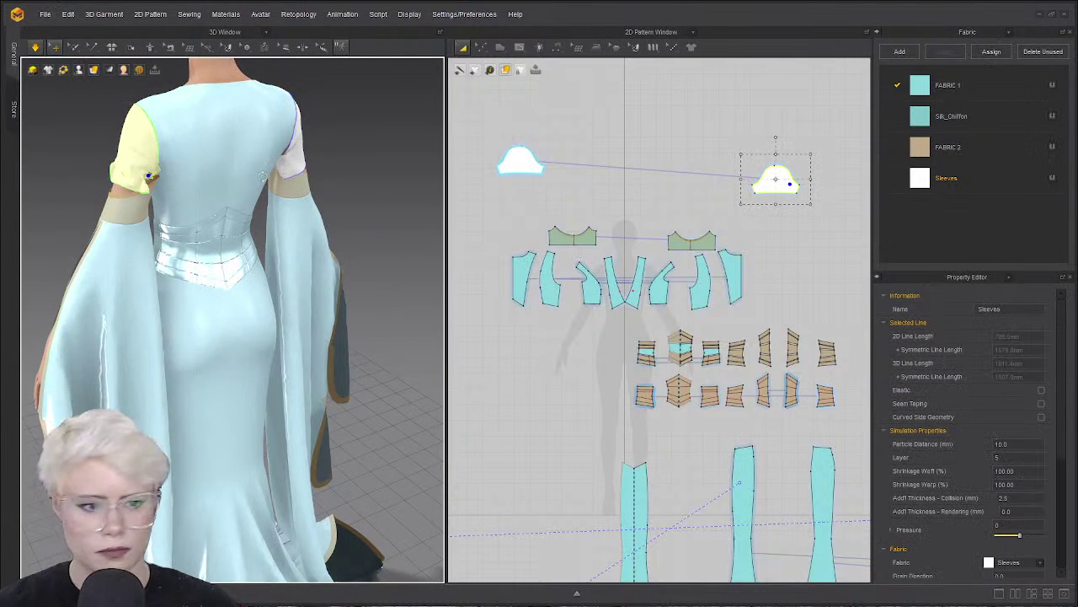
pyautogui.click(299, 156)
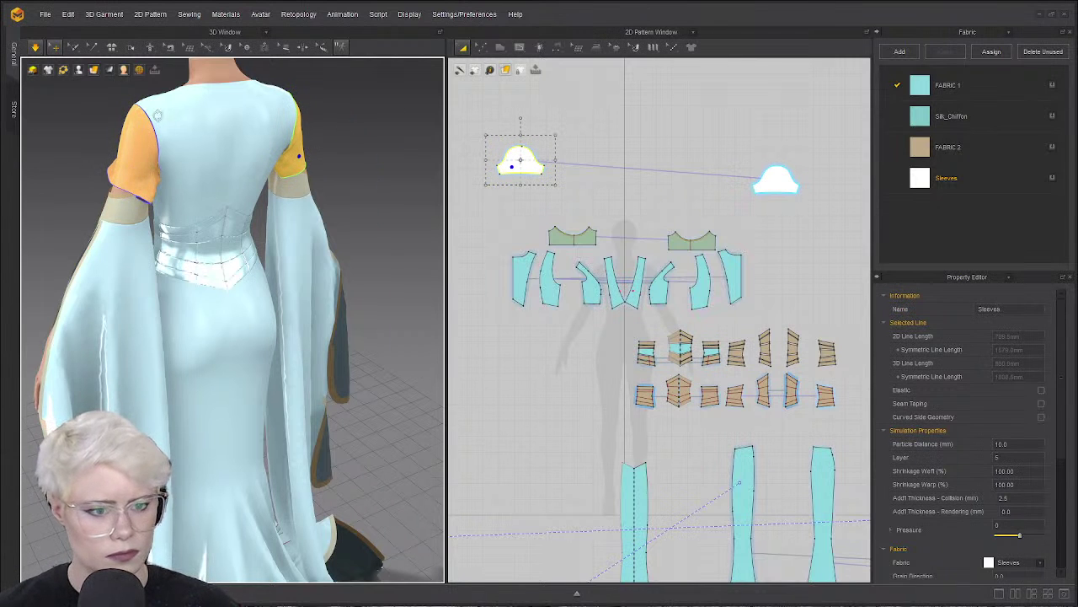
pyautogui.moveTo(156, 115); pyautogui.dragTo(13, 126, button='right')
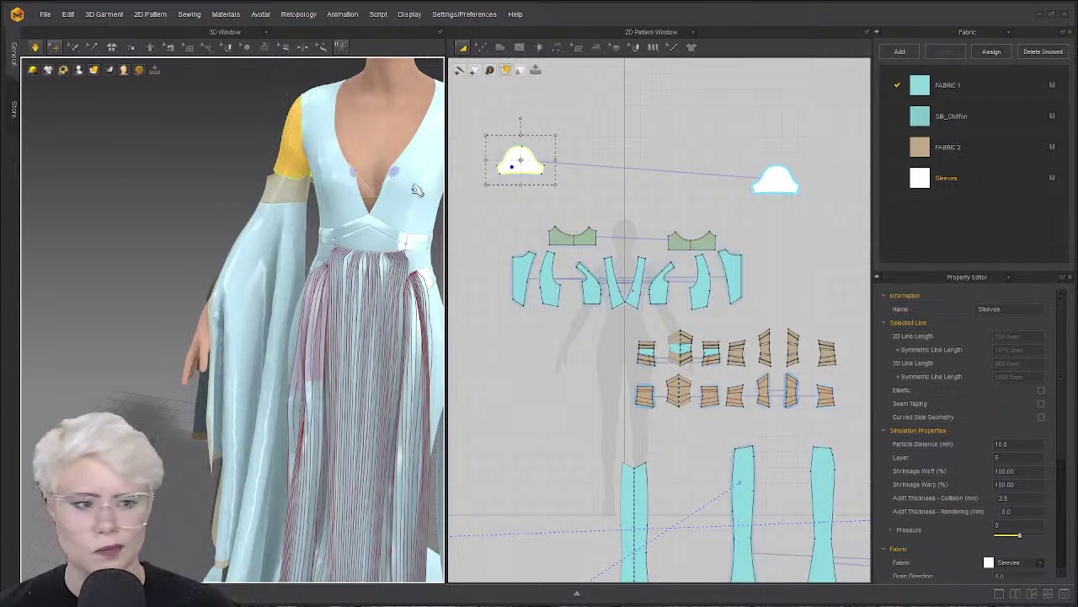
pyautogui.moveTo(320, 112); pyautogui.dragTo(321, 113, button='right')
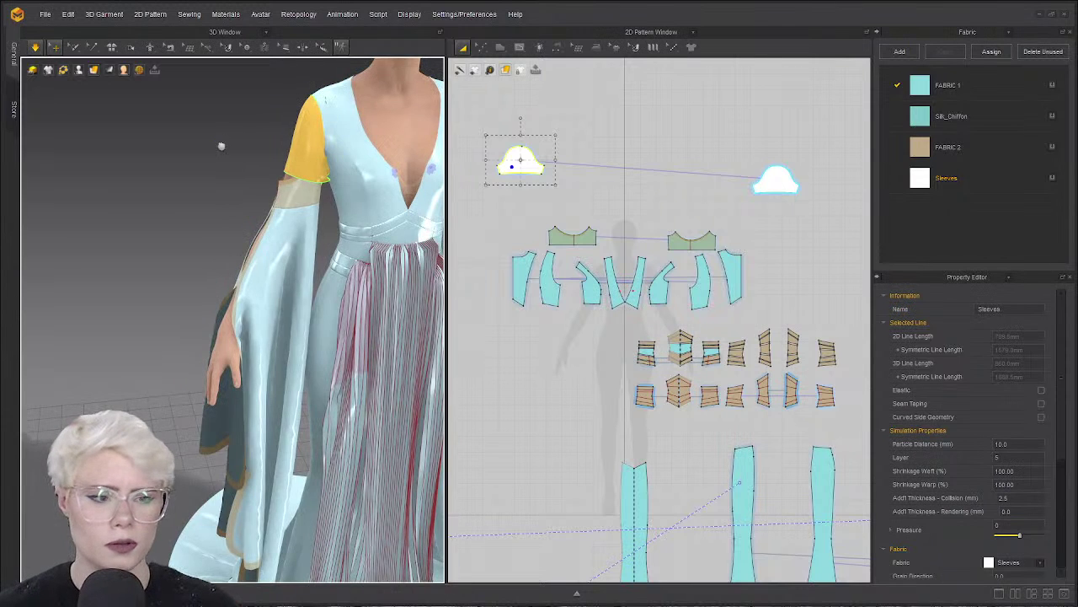
pyautogui.press('2')
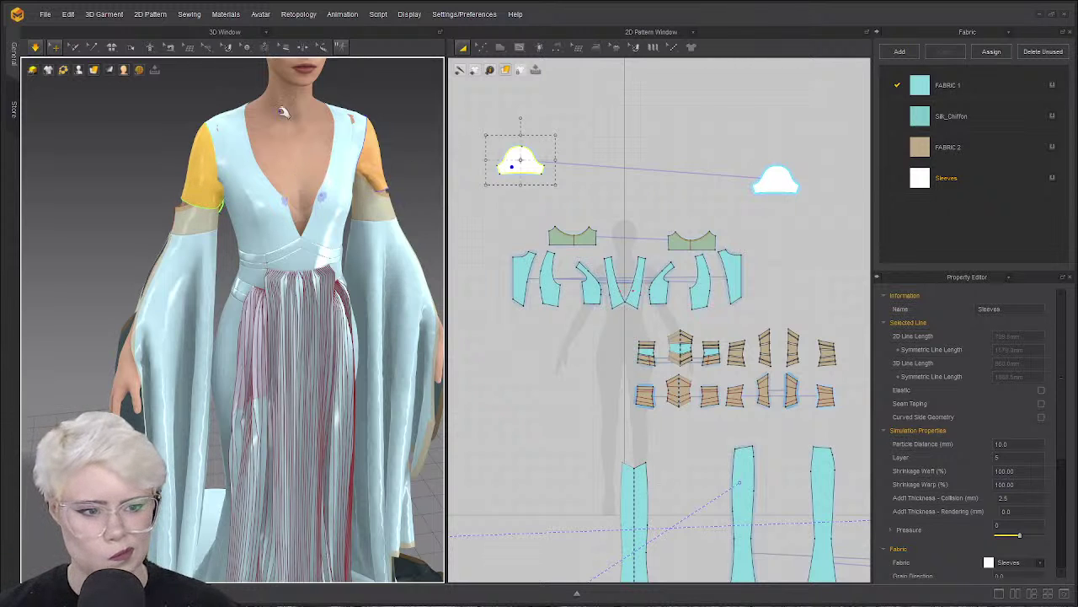
pyautogui.scroll(-2, 272, 144)
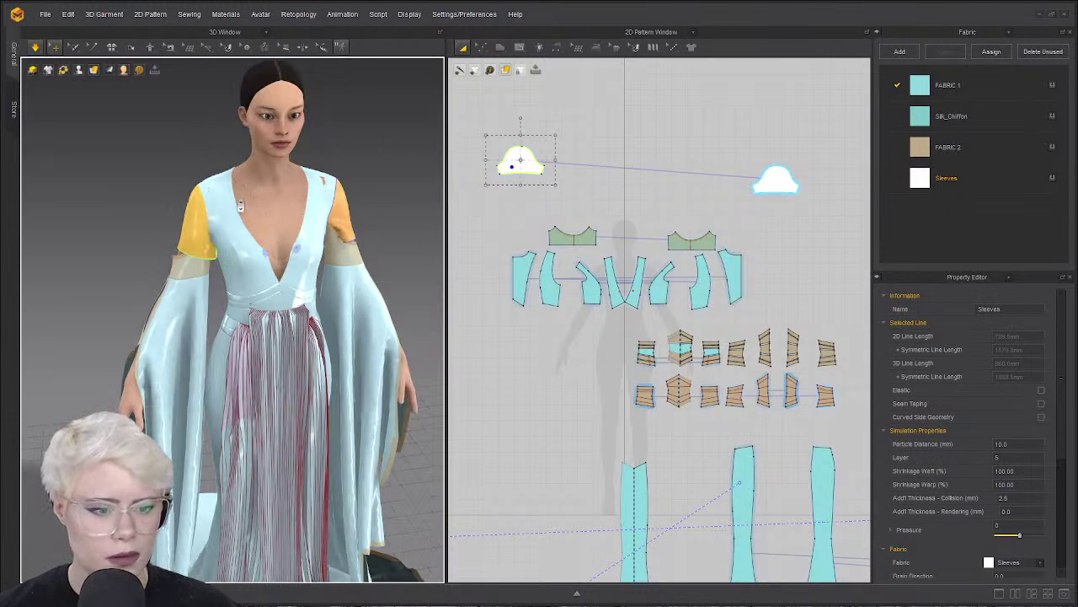
pyautogui.scroll(2, 241, 207)
pyautogui.scroll(3, 321, 229)
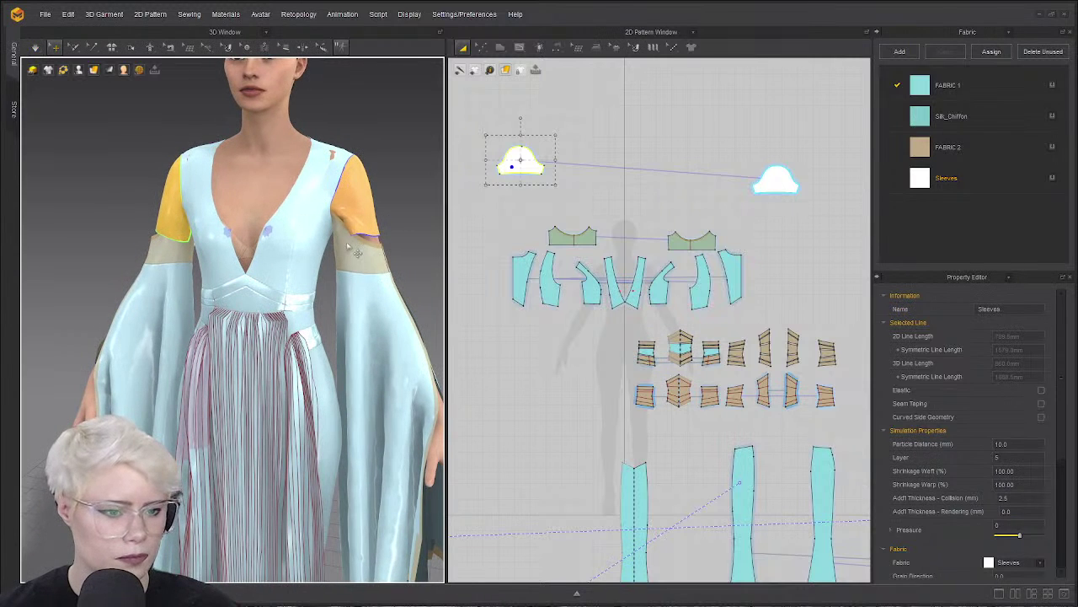
# Simulate again and pull the hem of the short sleeve on the avatar's left arm upward, then stop the simulation.
pyautogui.click(348, 246)
pyautogui.click(392, 162)
pyautogui.press('space')
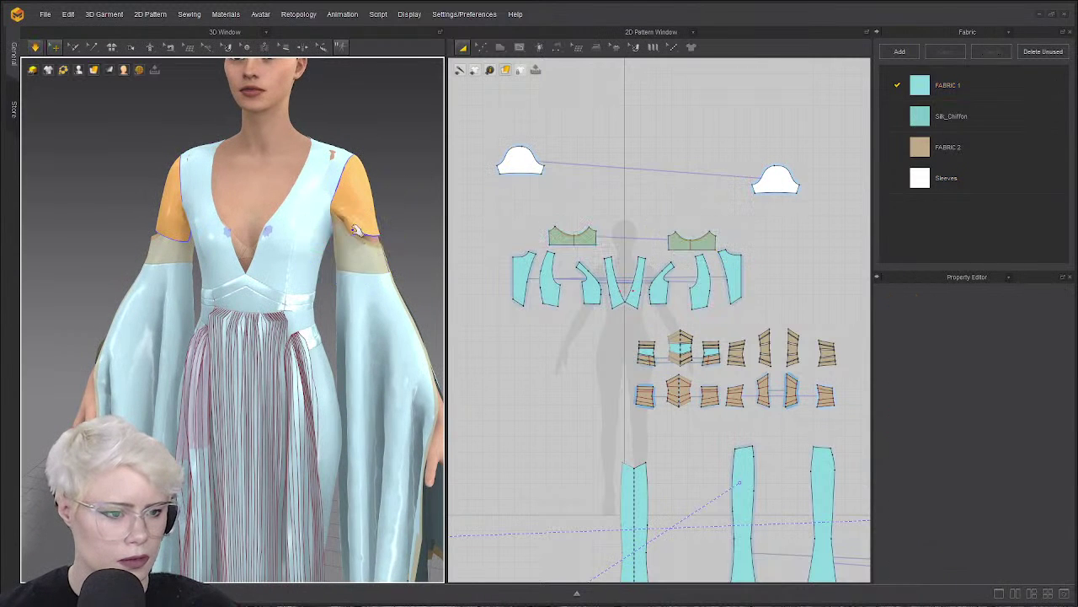
pyautogui.click(324, 114)
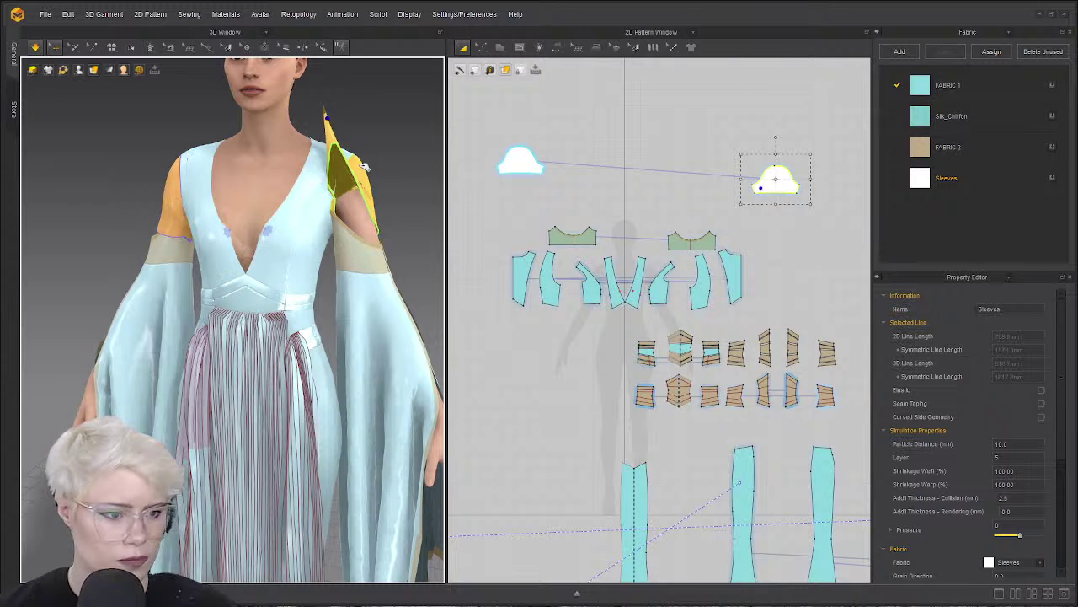
pyautogui.press('space')
pyautogui.moveTo(177, 214); pyautogui.dragTo(210, 201, button='right')
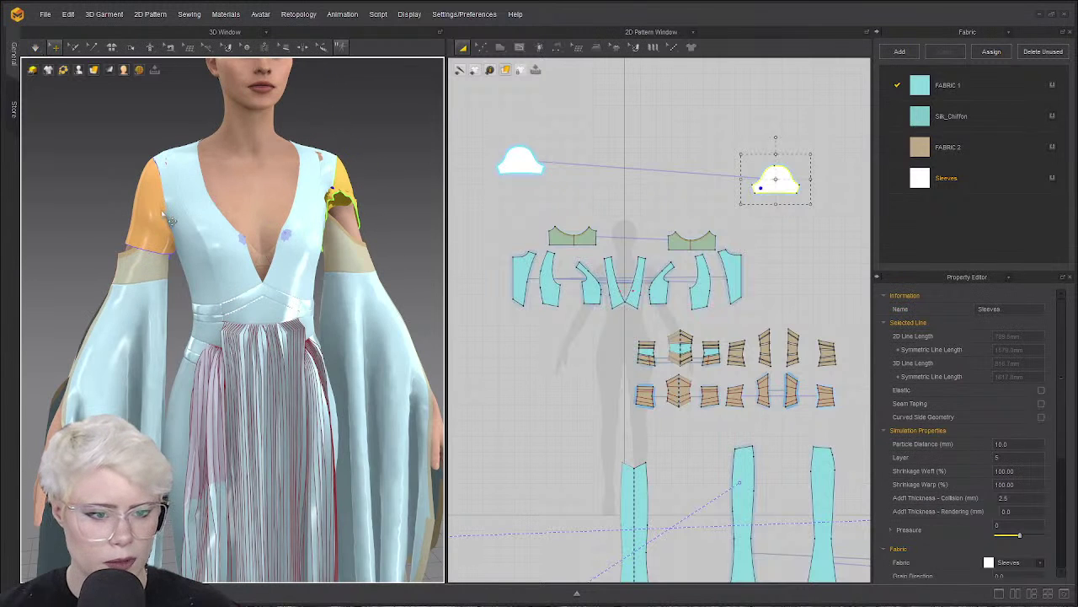
# Draw a vertical internal line on the short sleeve pattern from the cap curve down to the hem, near the underarm edge.
pyautogui.click(171, 221)
pyautogui.scroll(5, 590, 173)
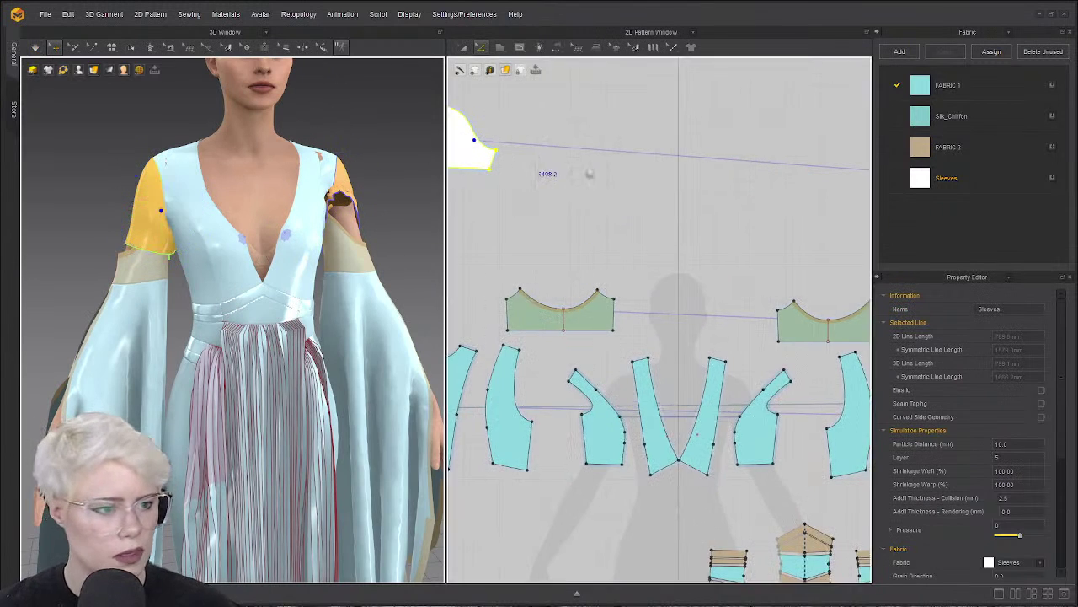
pyautogui.scroll(5, 590, 173)
pyautogui.click(484, 47)
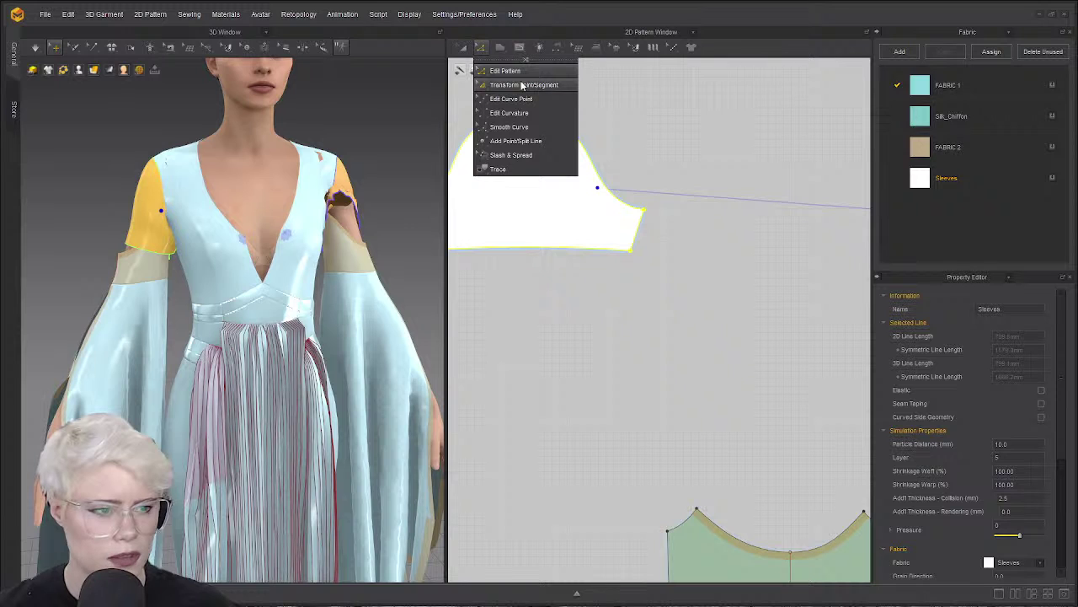
pyautogui.click(520, 49)
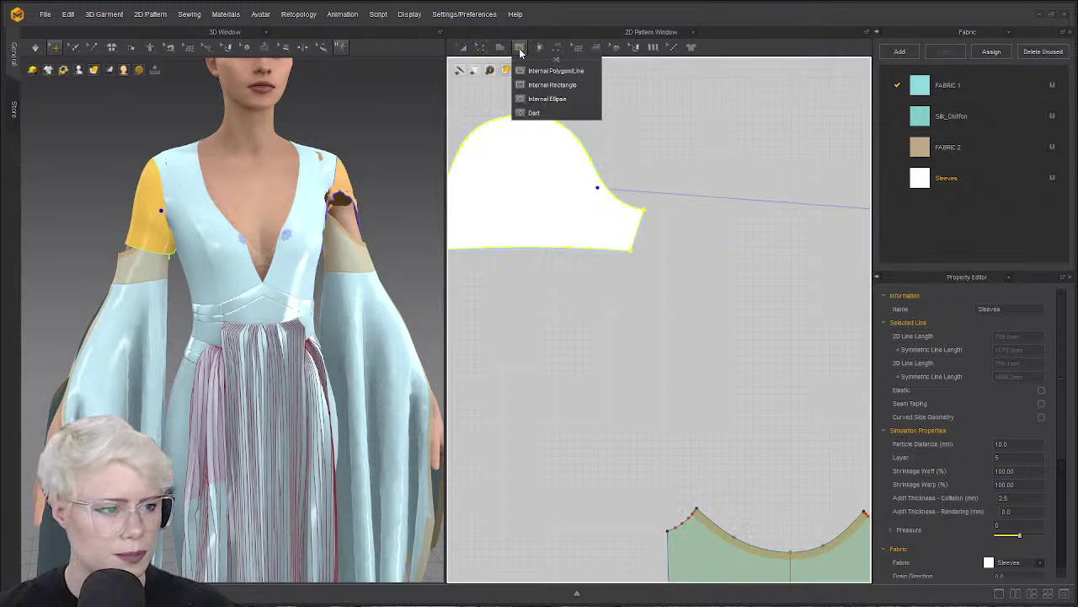
pyautogui.click(554, 71)
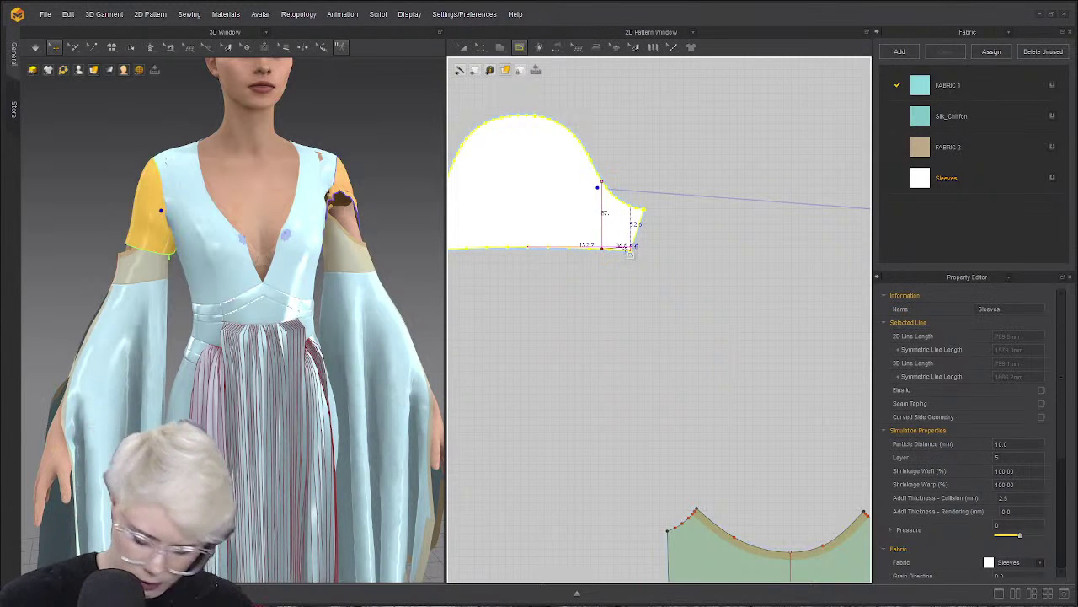
pyautogui.press('Return')
pyautogui.press('z')
pyautogui.moveTo(539, 191); pyautogui.dragTo(810, 174, button='middle')
pyautogui.scroll(-1, 558, 173)
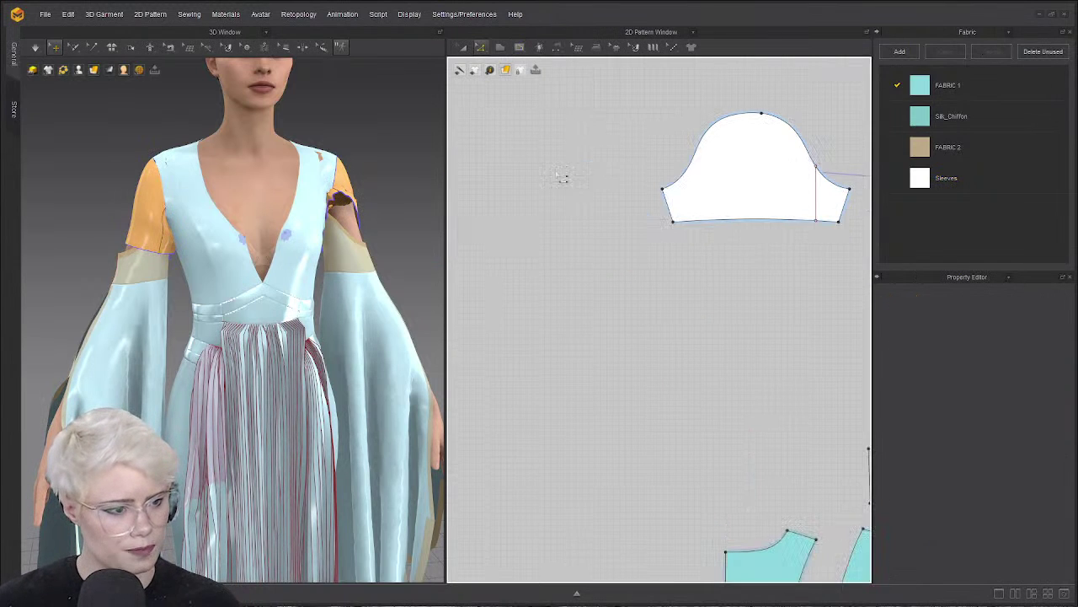
# From behind, examine where the short sleeve on the avatar's right arm meets the back bodice panel and compare the matching 2D patterns.
pyautogui.moveTo(135, 204); pyautogui.dragTo(366, 188, button='right')
pyautogui.click(161, 216)
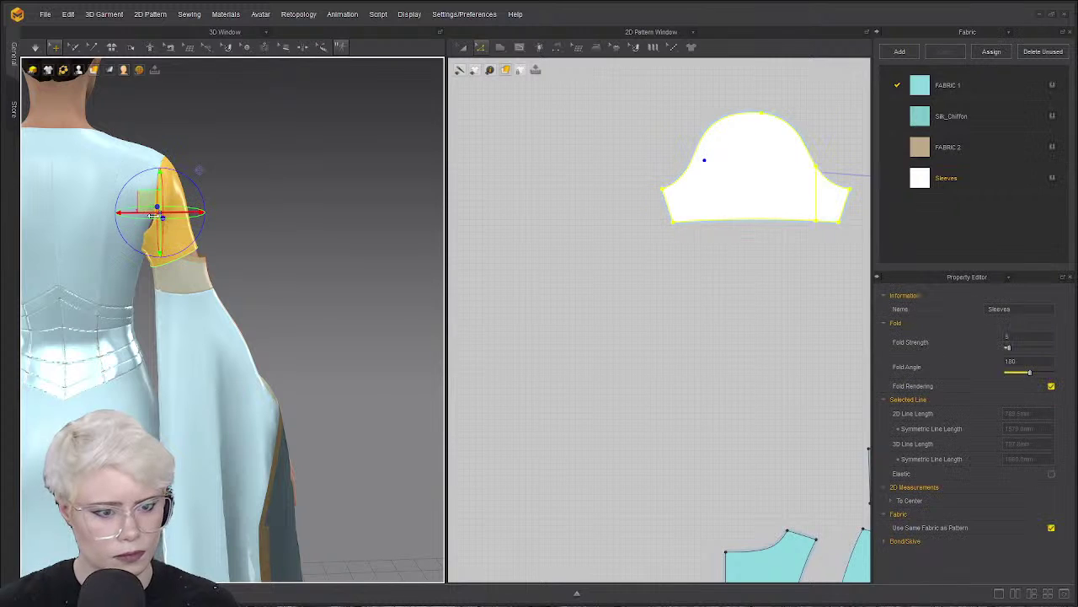
pyautogui.click(141, 204)
pyautogui.click(162, 205)
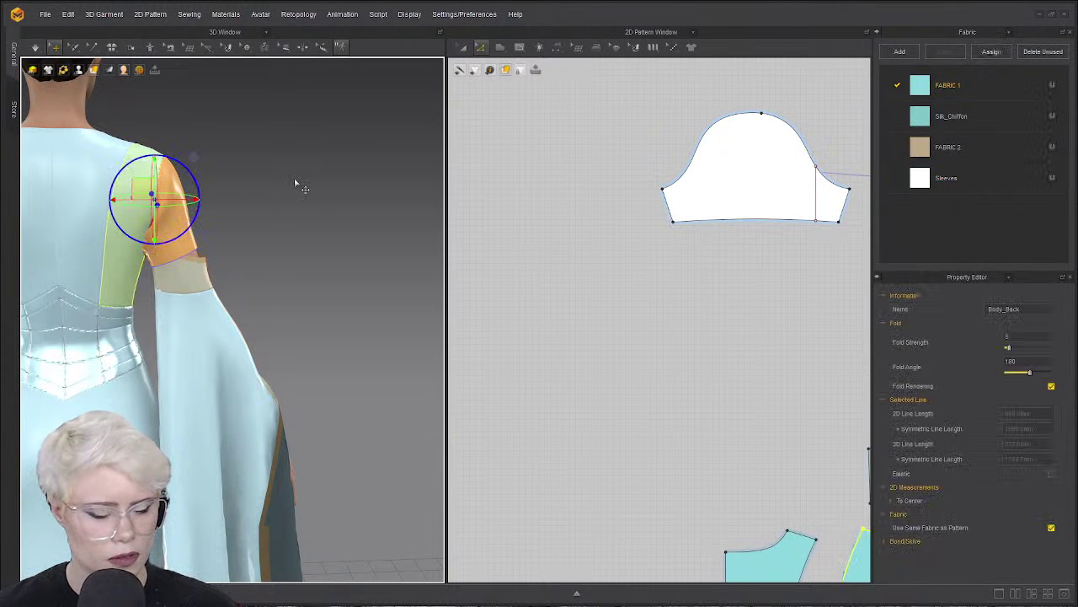
pyautogui.click(294, 178)
pyautogui.click(166, 221)
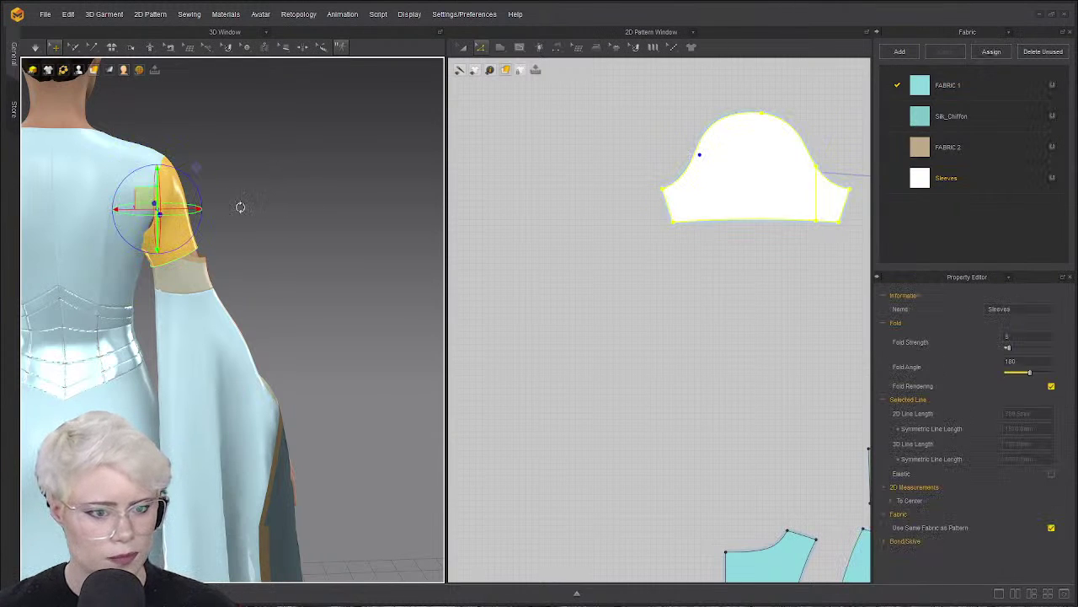
pyautogui.press('Escape')
pyautogui.click(153, 197)
pyautogui.scroll(-4, 713, 188)
pyautogui.moveTo(834, 172); pyautogui.dragTo(652, 205, button='middle')
pyautogui.scroll(1, 652, 205)
pyautogui.scroll(-2, 493, 270)
pyautogui.moveTo(493, 270); pyautogui.dragTo(843, 228, button='middle')
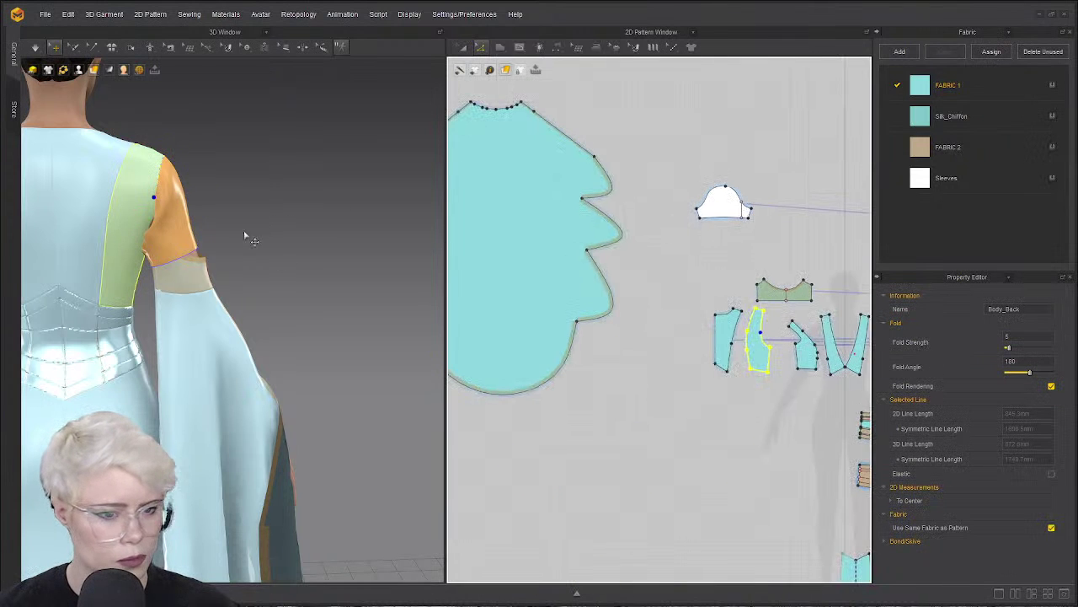
# Draw a second vertical internal line about 122.7 mm long on the short sleeve, from the cap curve to the hem near the opposite underarm edge.
pyautogui.click(166, 211)
pyautogui.scroll(3, 699, 206)
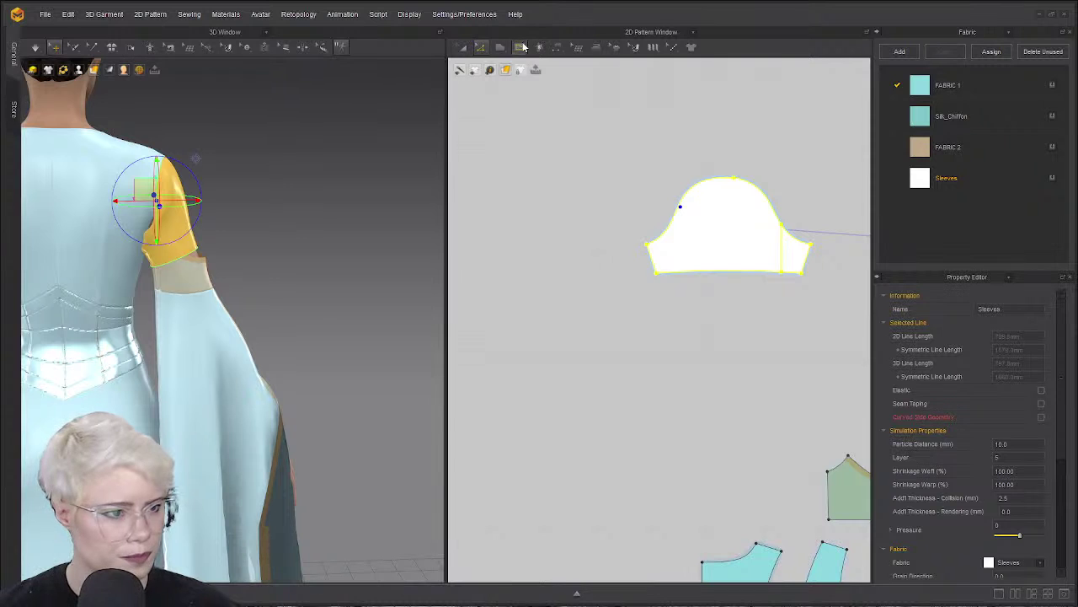
pyautogui.click(520, 48)
pyautogui.click(680, 206)
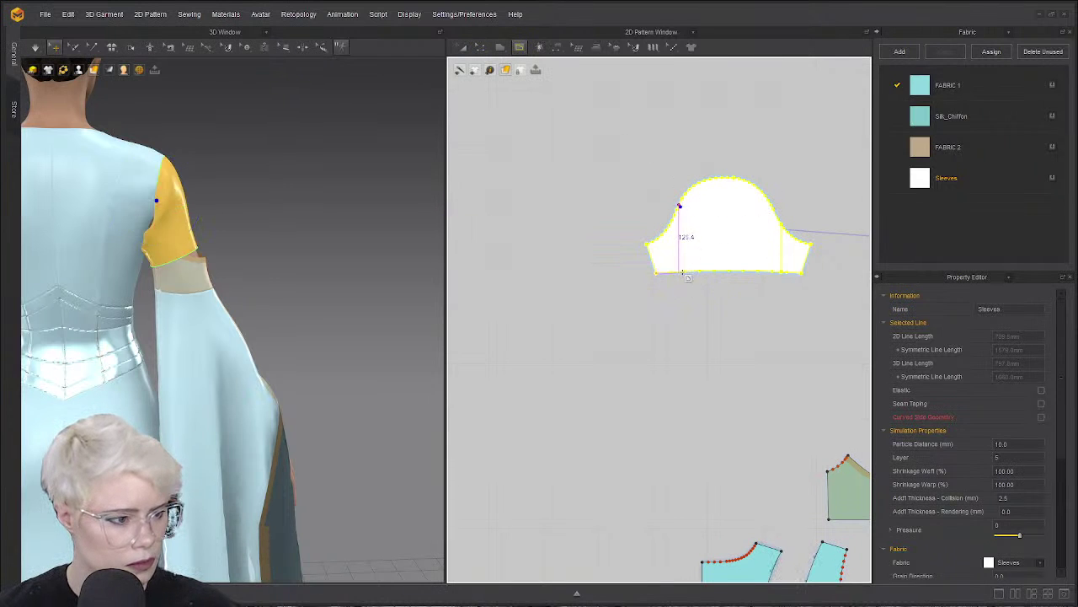
pyautogui.click(679, 271)
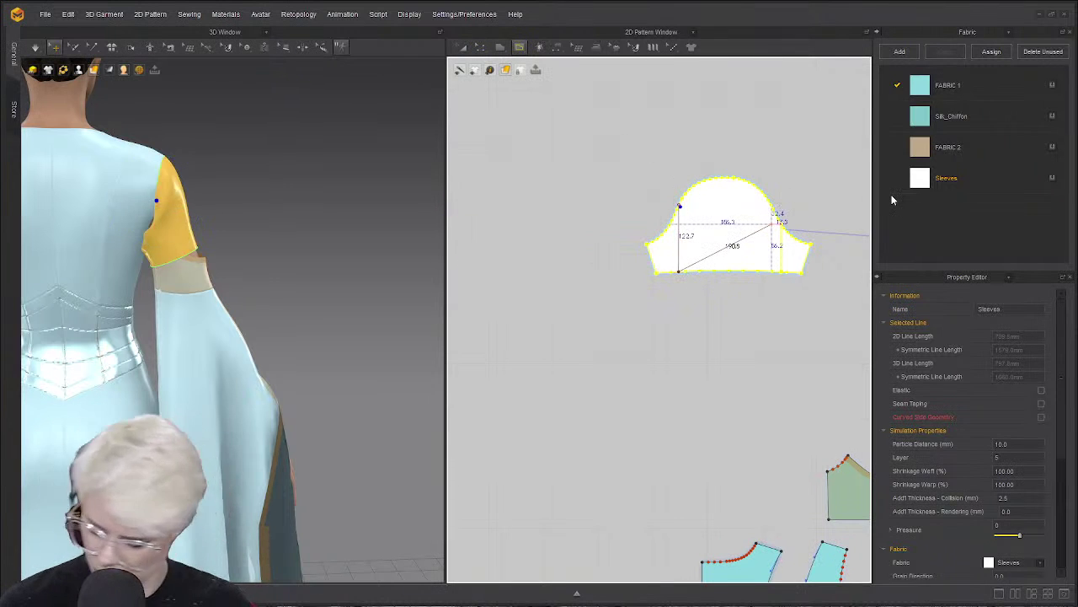
pyautogui.press('Return')
pyautogui.press('z')
pyautogui.moveTo(873, 167); pyautogui.dragTo(872, 168)
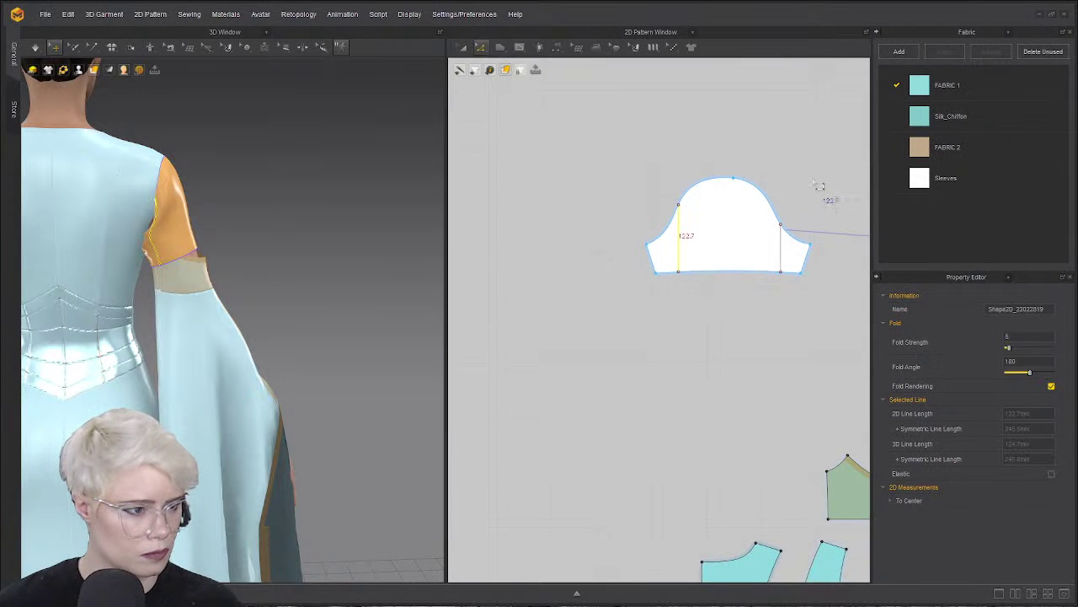
pyautogui.click(814, 185)
# Align the upper end points of the short sleeve's two internal lines using the Top alignment.
pyautogui.moveTo(297, 236); pyautogui.dragTo(691, 221, button='right')
pyautogui.scroll(-3, 778, 190)
pyautogui.scroll(2, 737, 171)
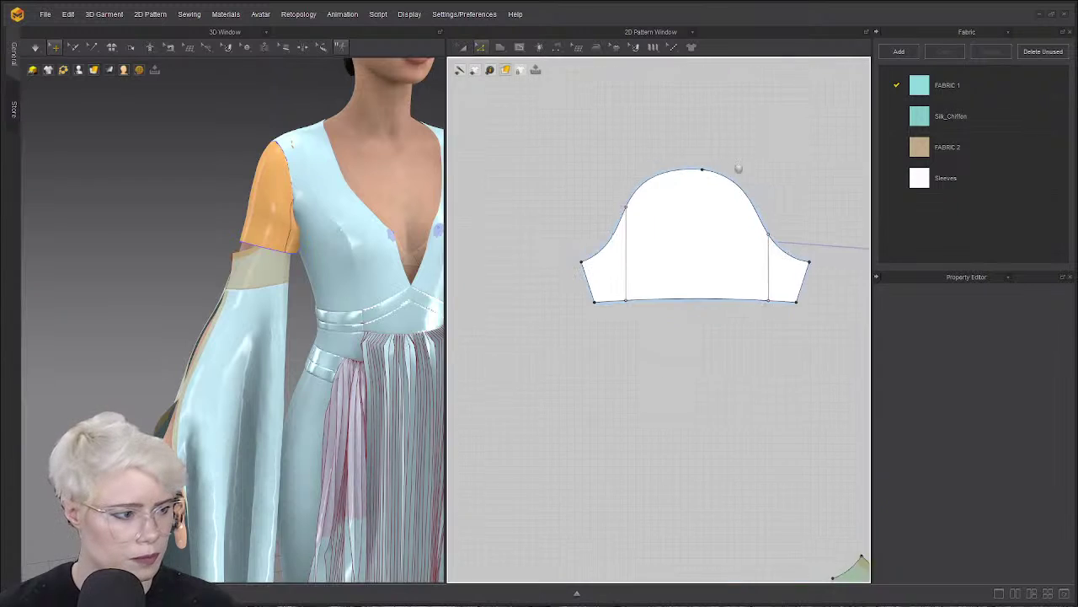
pyautogui.moveTo(746, 234); pyautogui.dragTo(735, 237)
pyautogui.click(631, 192)
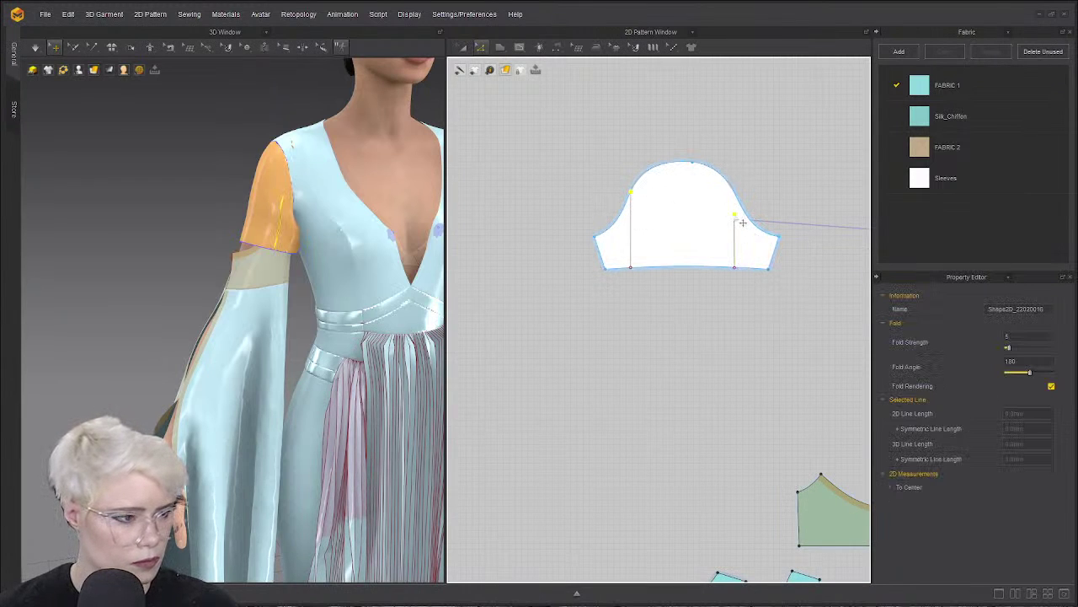
pyautogui.rightClick(735, 215)
pyautogui.moveTo(792, 305)
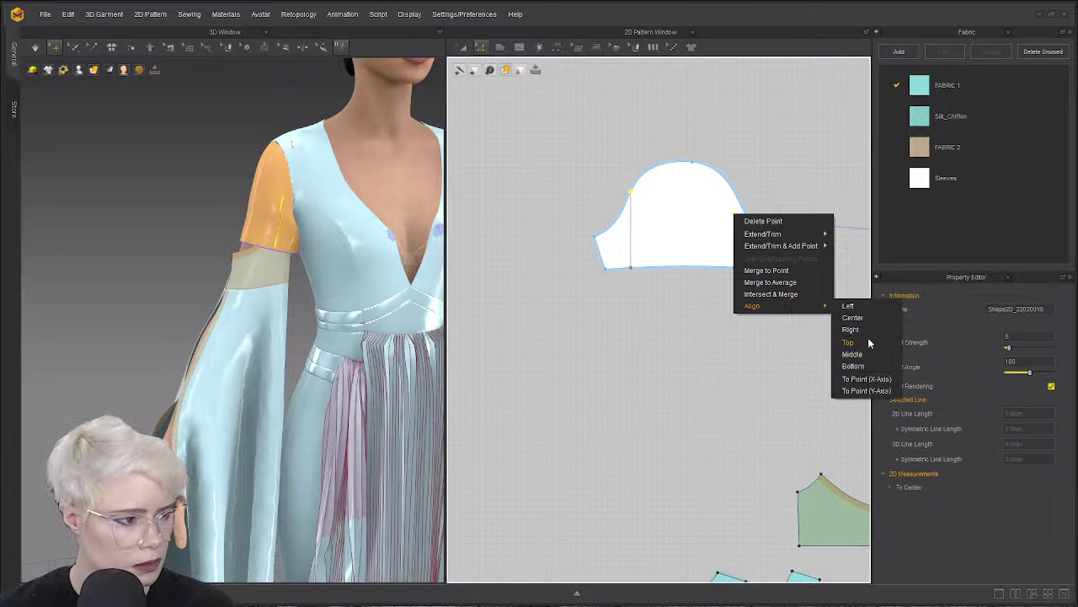
pyautogui.click(848, 342)
pyautogui.scroll(3, 744, 183)
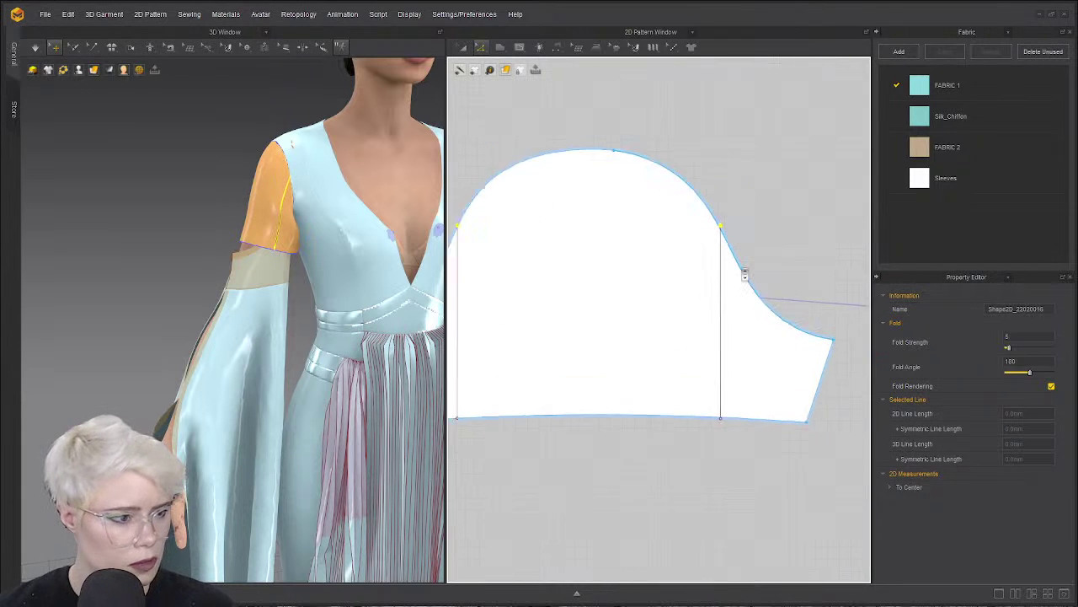
# Move the earlier-drawn internal line sideways, retrying the placement, so that its upper end meets the sleeve cap curve.
pyautogui.click(750, 267)
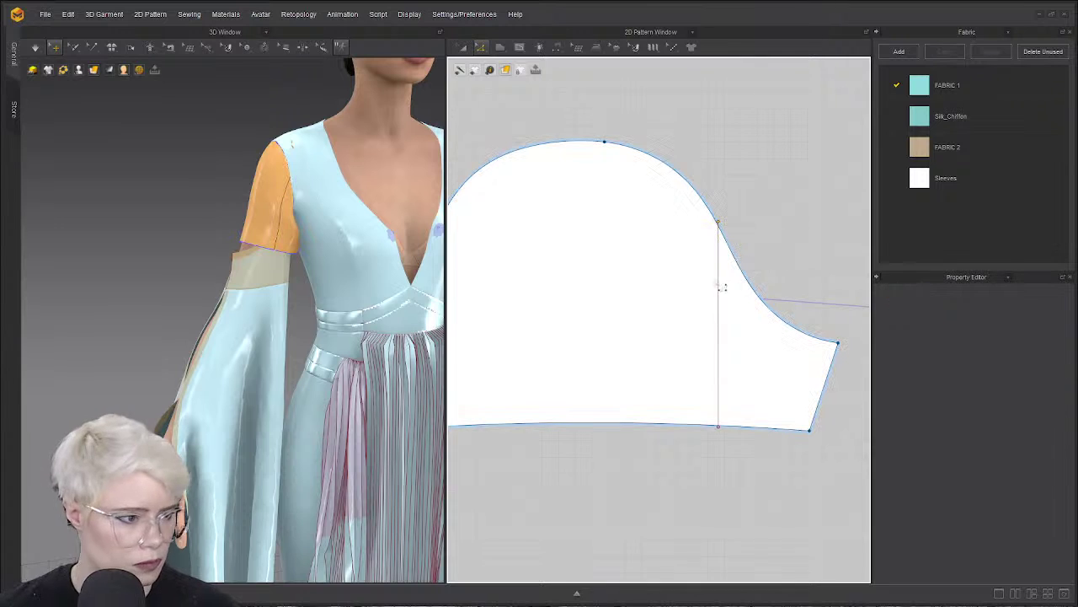
pyautogui.click(720, 291)
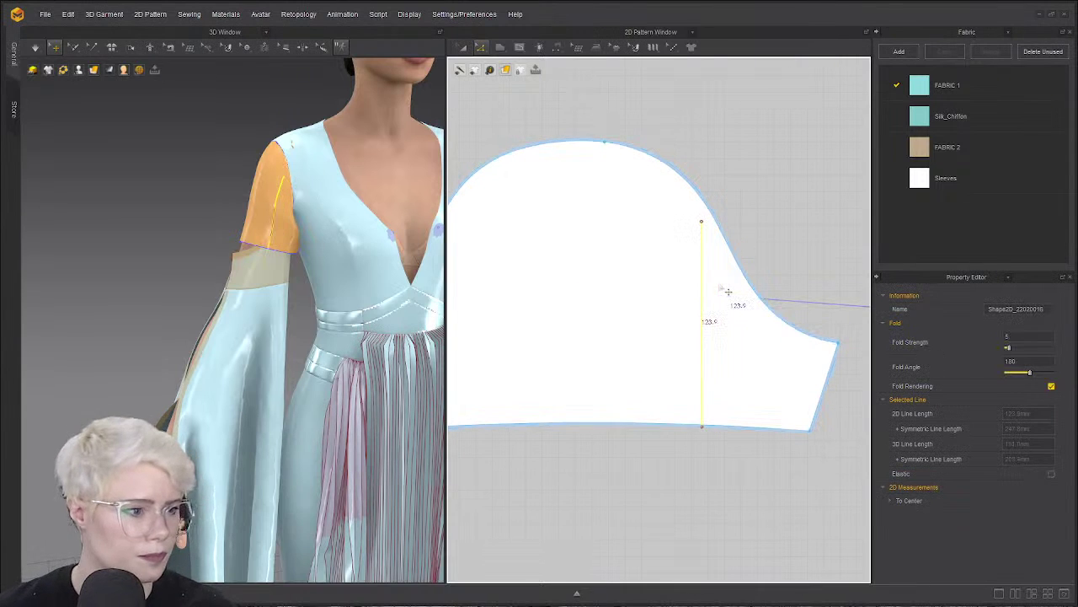
pyautogui.scroll(5, 728, 290)
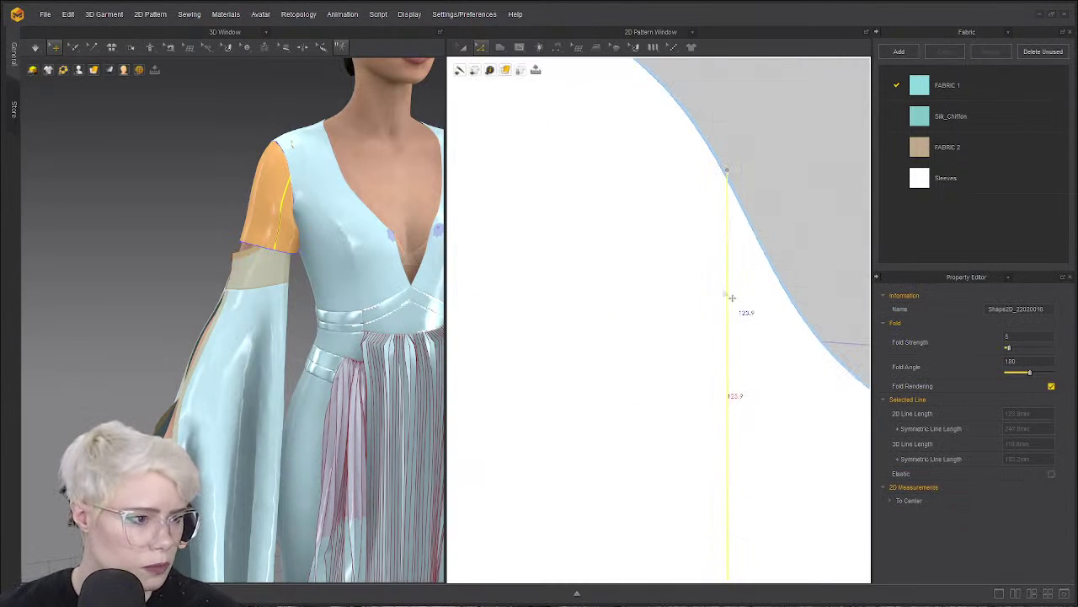
pyautogui.moveTo(733, 297); pyautogui.dragTo(723, 297)
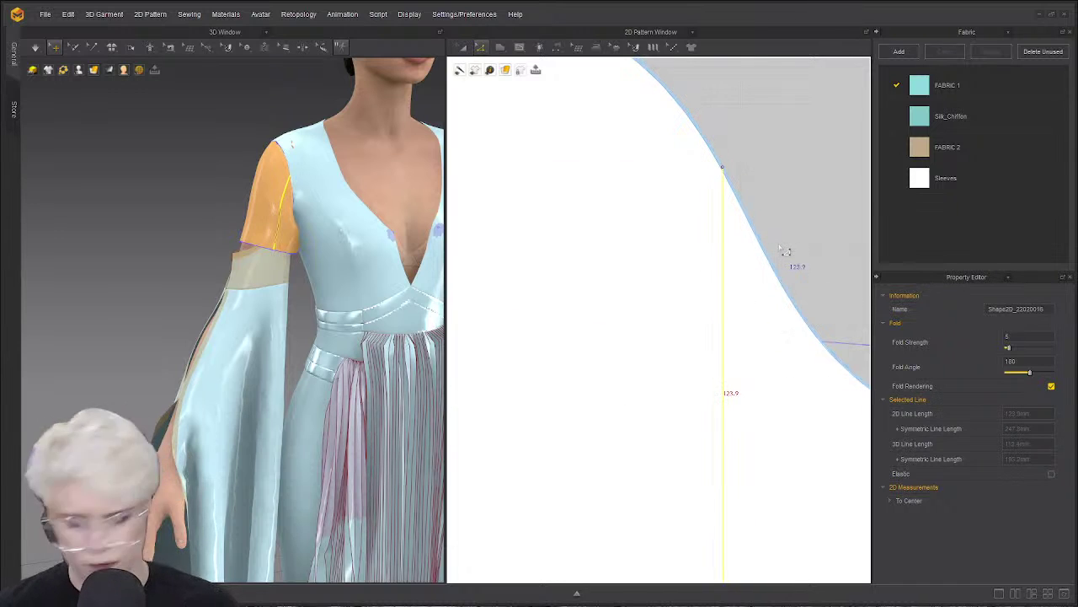
pyautogui.hotkey('ctrl', 'z')
pyautogui.click(781, 234)
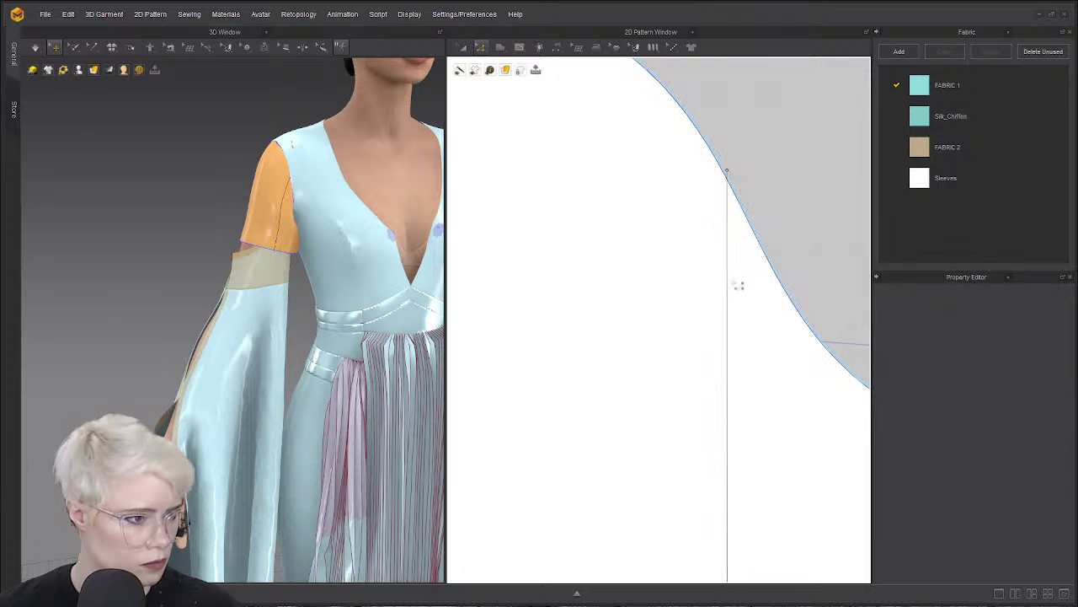
pyautogui.moveTo(736, 287); pyautogui.dragTo(731, 286)
pyautogui.scroll(-6, 762, 241)
pyautogui.scroll(1, 762, 244)
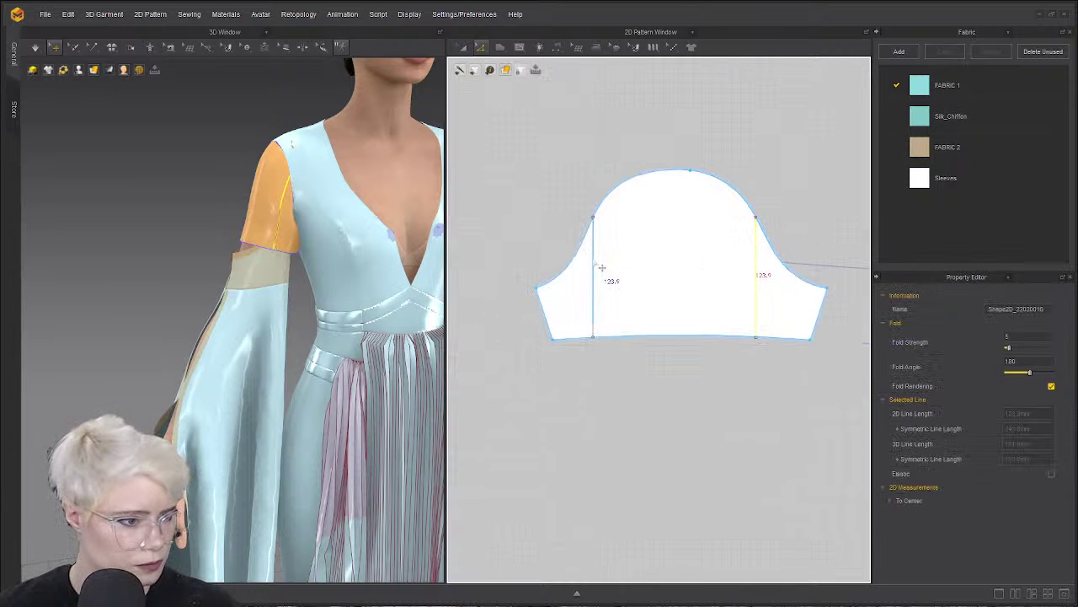
# Extend/Trim both vertical internal lines of the short sleeve to the pattern outline.
pyautogui.rightClick(595, 261)
pyautogui.moveTo(665, 413)
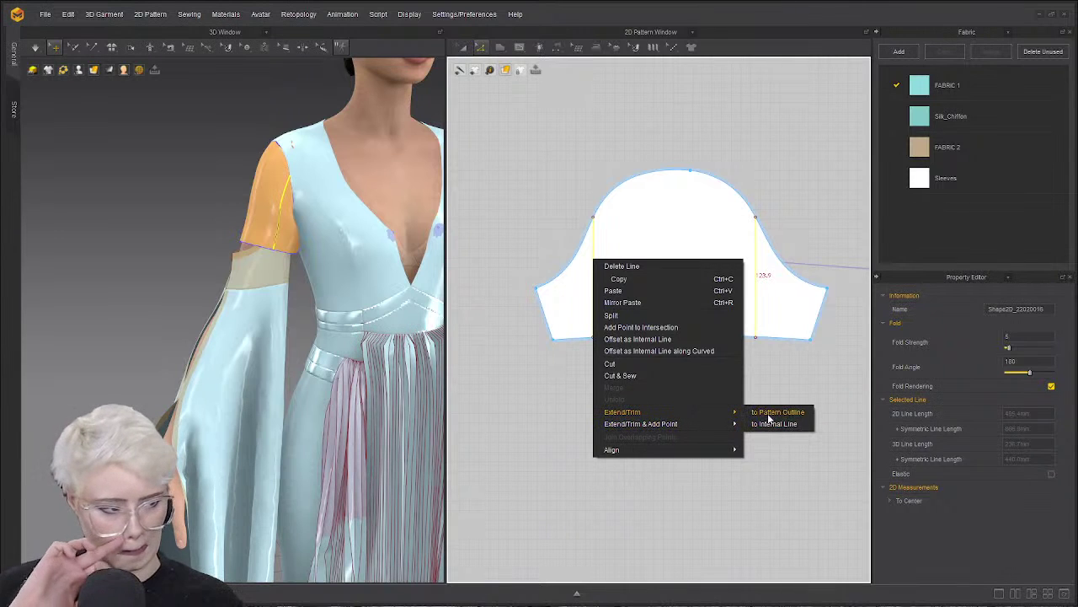
pyautogui.click(769, 414)
pyautogui.rightClick(755, 246)
pyautogui.click(570, 203)
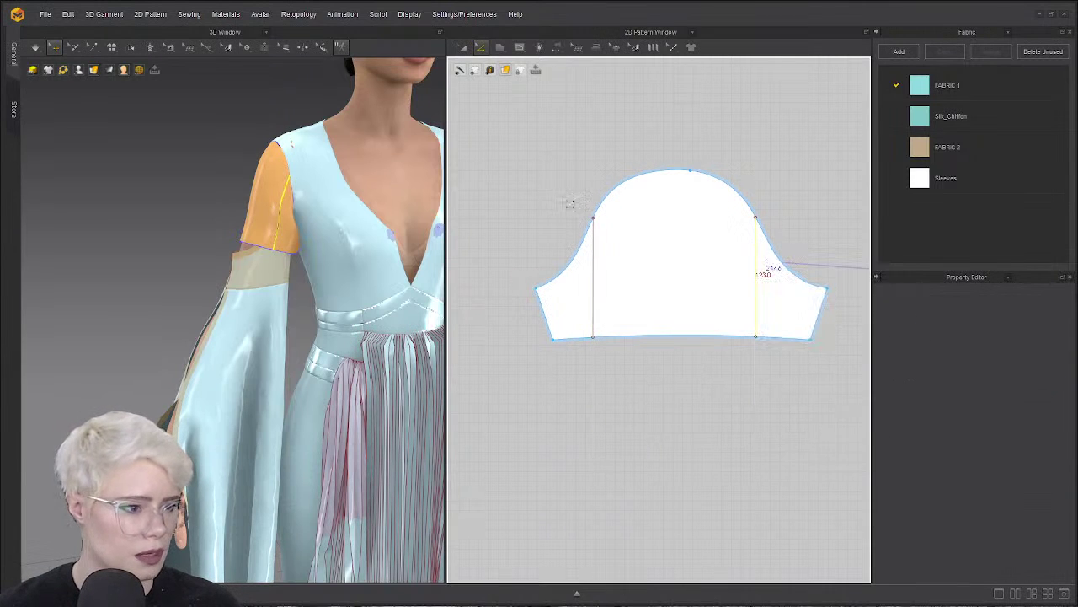
# Cut and sew the short sleeve along both vertical internal lines.
pyautogui.click(594, 247)
pyautogui.keyDown('shift'); pyautogui.click(756, 254); pyautogui.keyUp('shift')
pyautogui.rightClick(755, 252)
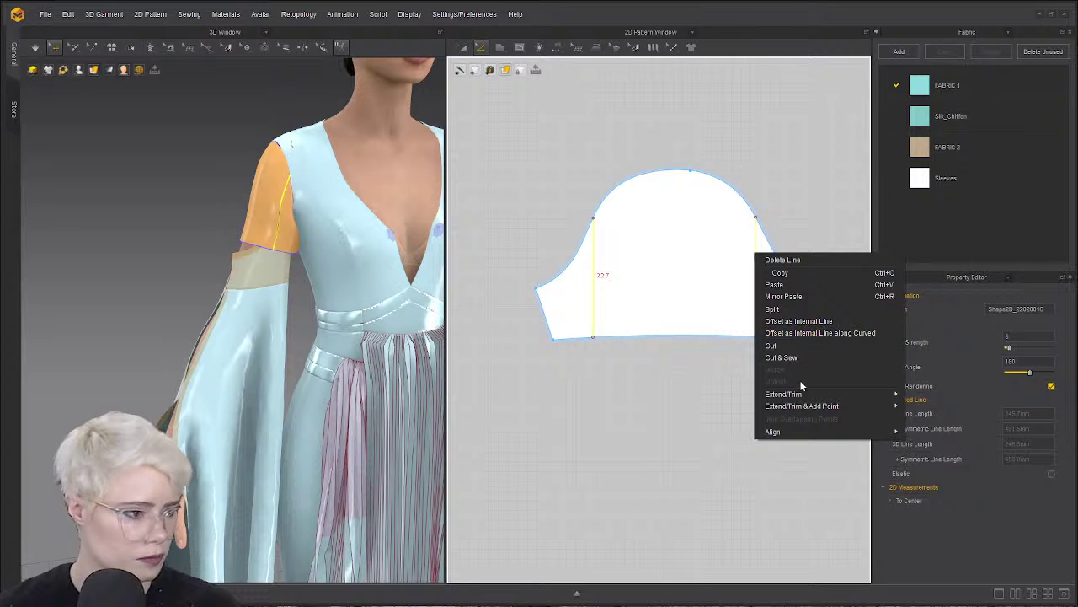
pyautogui.click(789, 356)
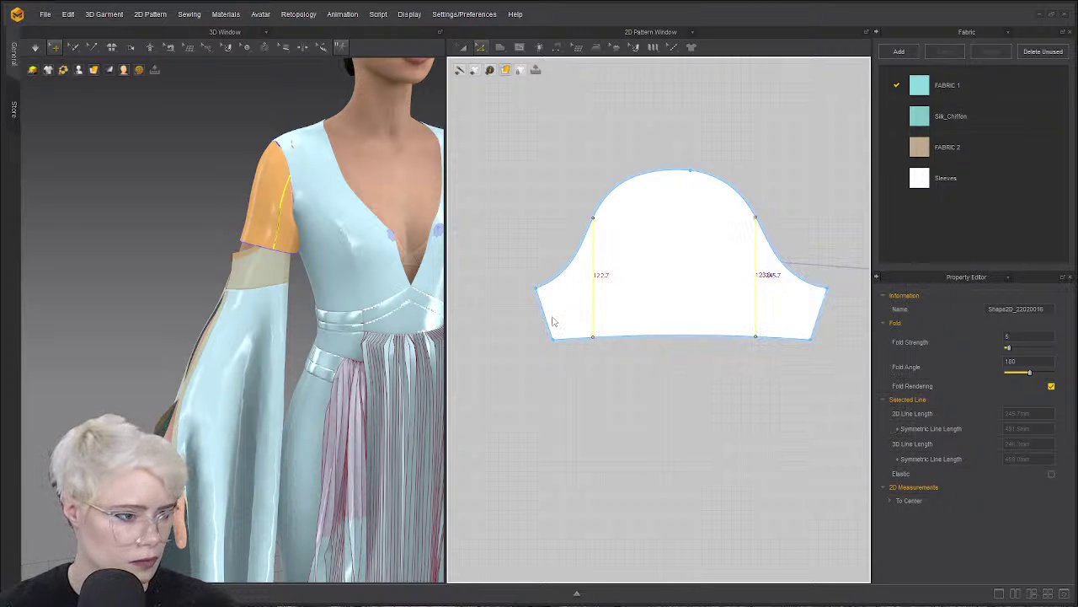
# Delete the two cut-off underarm pieces of both short sleeves, keeping only the rounded centre panels.
pyautogui.click(578, 299)
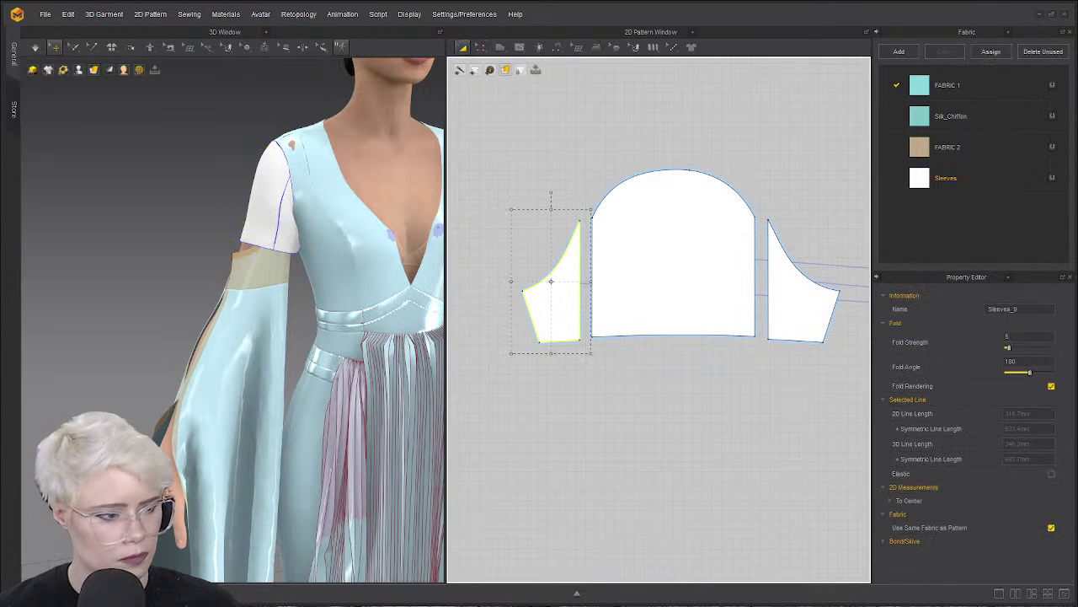
pyautogui.keyDown('shift'); pyautogui.click(797, 303); pyautogui.keyUp('shift')
pyautogui.press('Delete')
pyautogui.scroll(-6, 837, 304)
pyautogui.scroll(3, 691, 294)
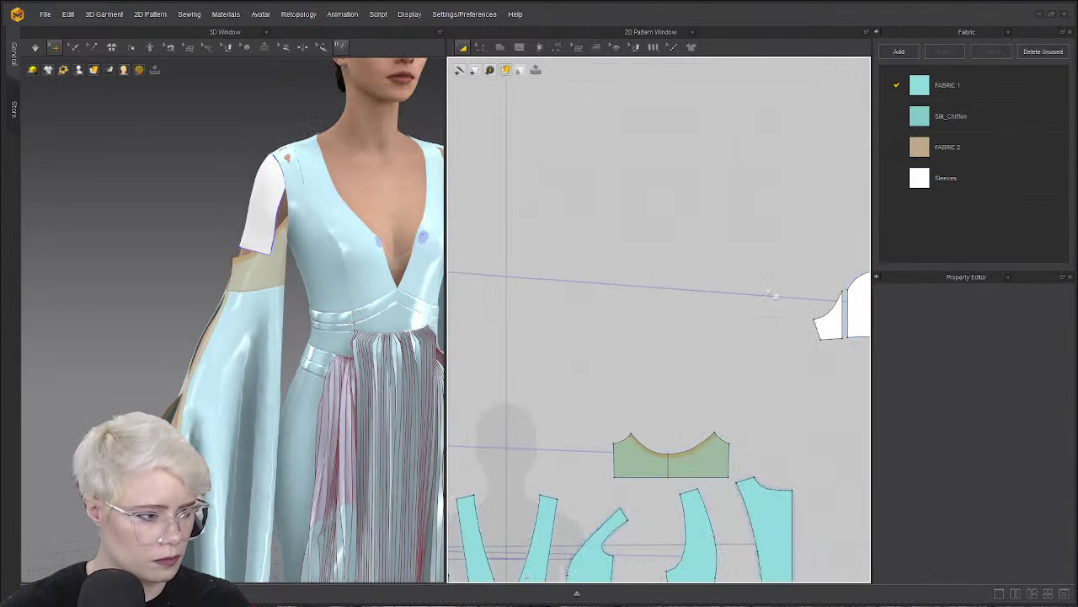
pyautogui.moveTo(775, 295); pyautogui.dragTo(563, 278, button='middle')
pyautogui.scroll(-2, 563, 278)
pyautogui.click(605, 307)
pyautogui.press('Delete')
pyautogui.click(677, 313)
pyautogui.press('Delete')
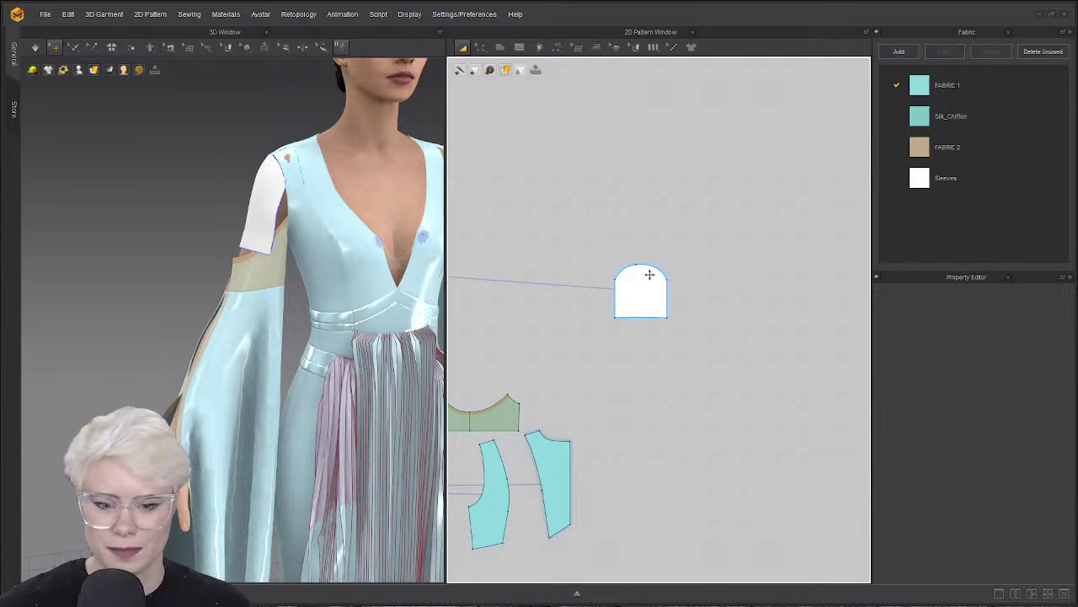
# Simulate the trimmed cap sleeves on the avatar, check them from the back and front, and stop the simulation.
pyautogui.moveTo(600, 298); pyautogui.dragTo(724, 295, button='middle')
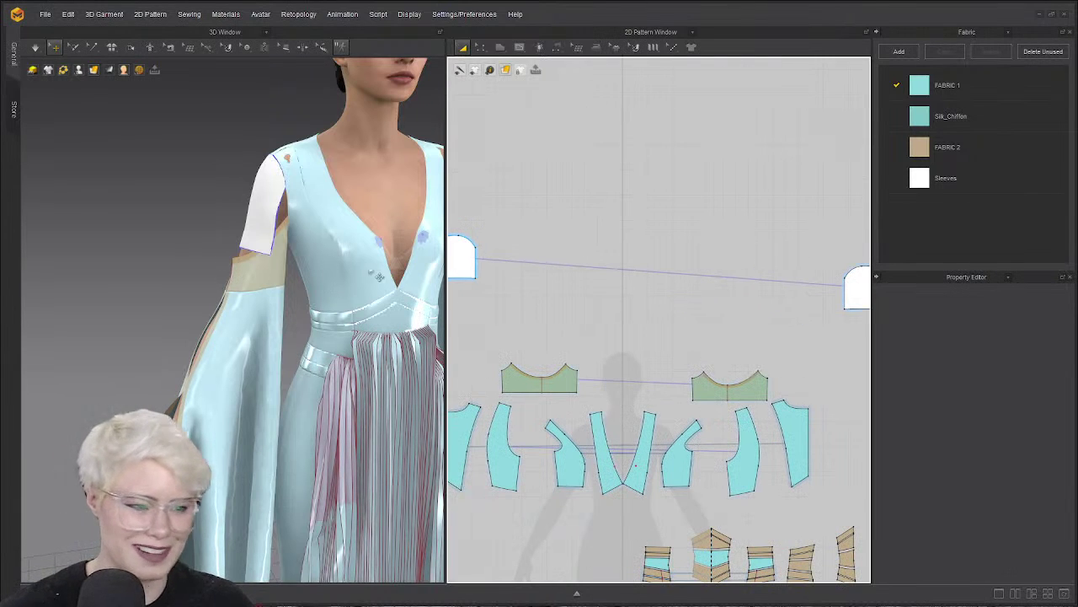
pyautogui.moveTo(210, 198); pyautogui.dragTo(251, 244, button='right')
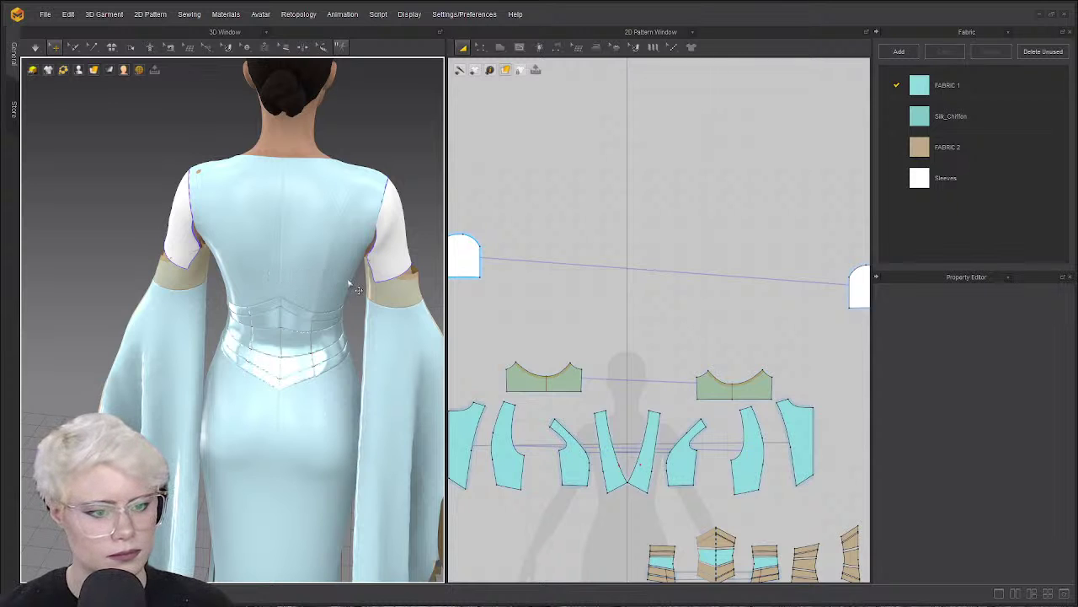
pyautogui.press('space')
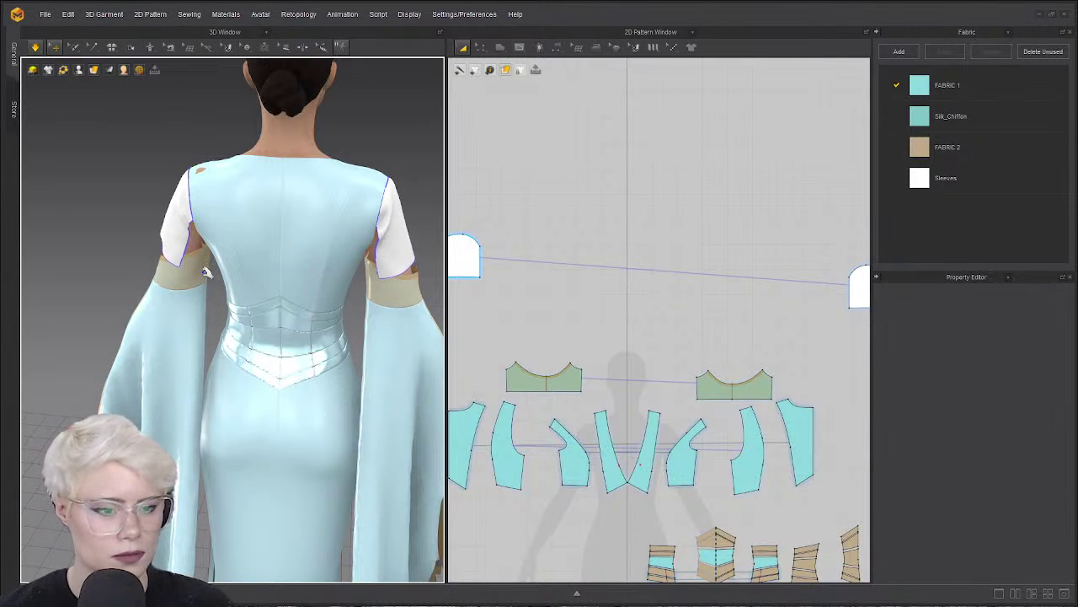
pyautogui.moveTo(315, 243); pyautogui.dragTo(203, 227, button='right')
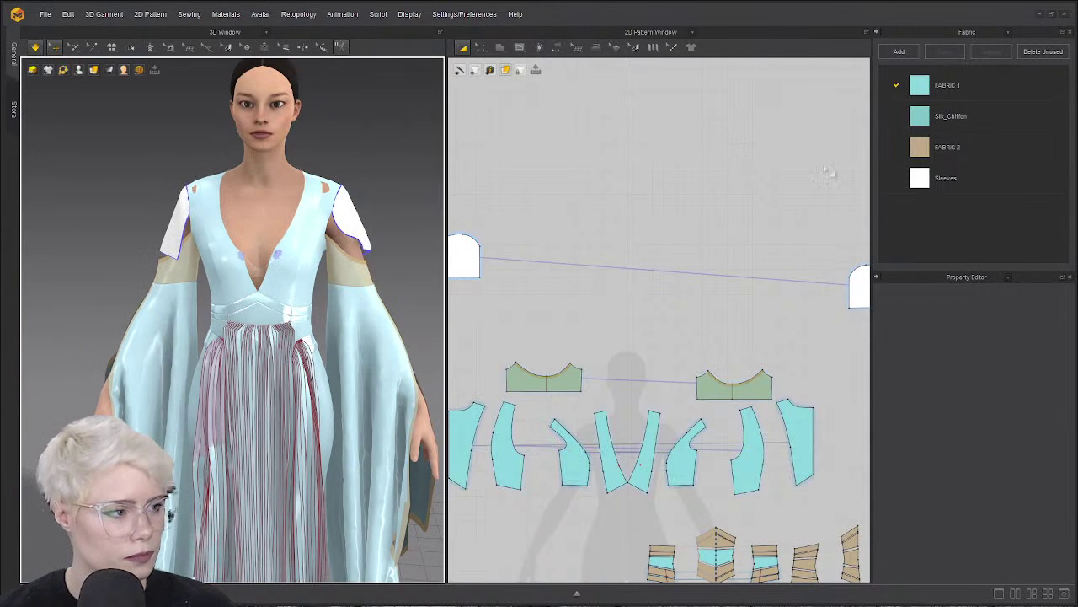
pyautogui.moveTo(333, 244); pyautogui.dragTo(225, 265, button='right')
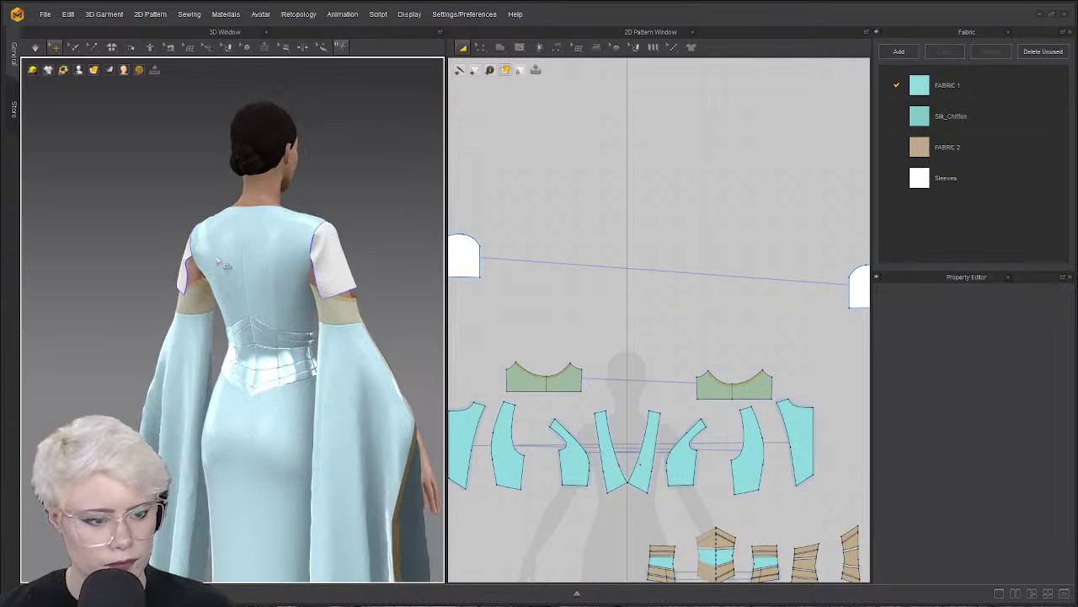
# Select both long draped sleeves together with their upper-arm bands on the avatar.
pyautogui.click(197, 303)
pyautogui.click(196, 199)
pyautogui.click(183, 310)
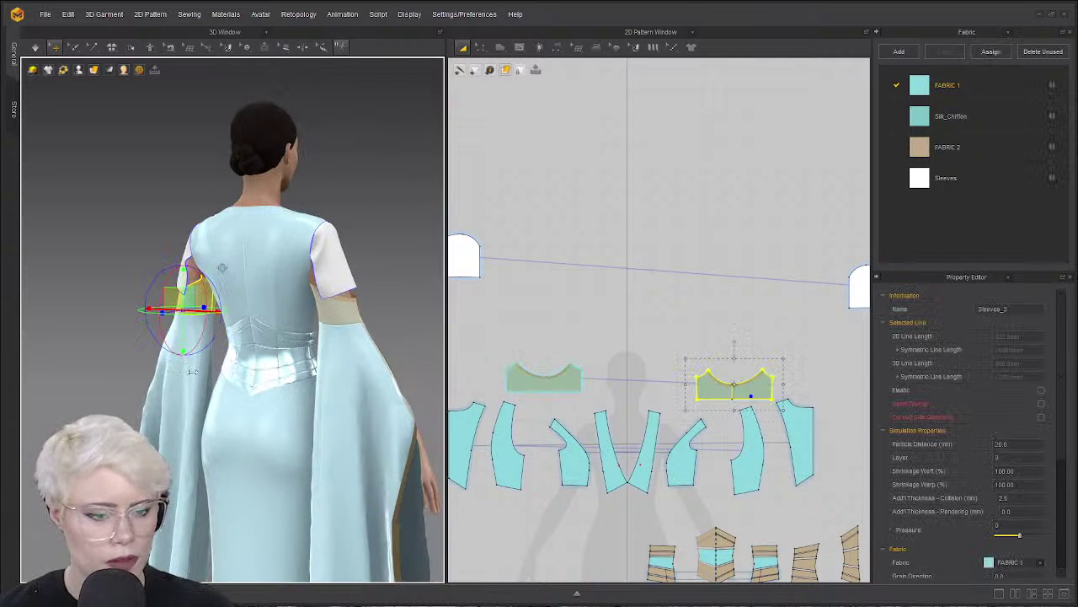
pyautogui.keyDown('shift'); pyautogui.click(190, 371); pyautogui.keyUp('shift')
pyautogui.keyDown('shift'); pyautogui.click(347, 305); pyautogui.keyUp('shift')
pyautogui.keyDown('shift'); pyautogui.click(351, 389); pyautogui.keyUp('shift')
pyautogui.moveTo(294, 452); pyautogui.dragTo(231, 300, button='middle')
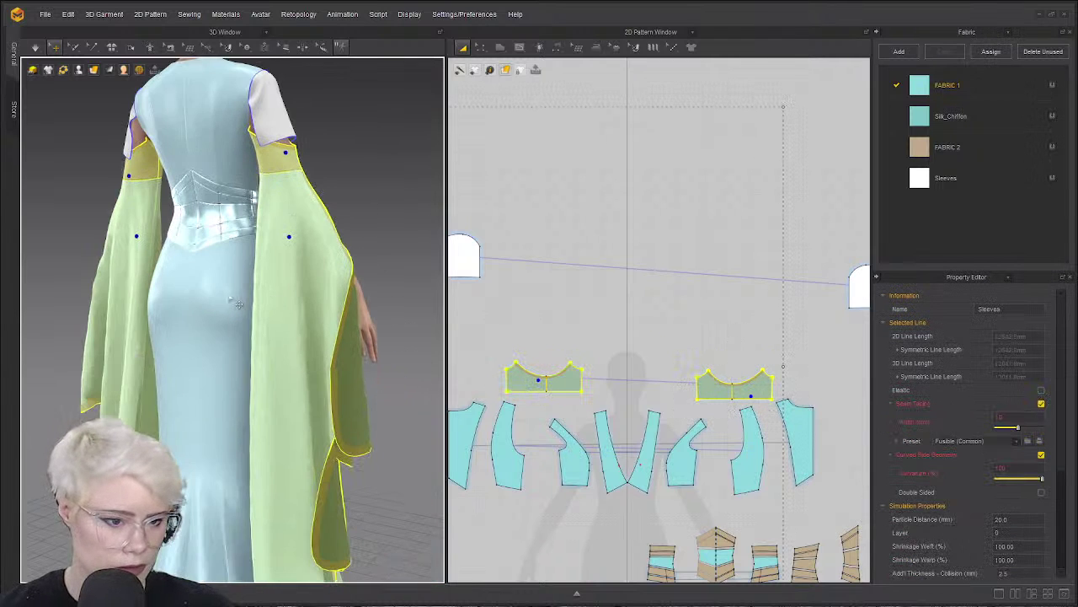
# Add the gown's back skirt panels to the current selection of long sleeves and upper-arm bands.
pyautogui.scroll(-4, 218, 338)
pyautogui.moveTo(265, 558); pyautogui.dragTo(274, 468, button='middle')
pyautogui.moveTo(272, 472); pyautogui.dragTo(168, 413, button='right')
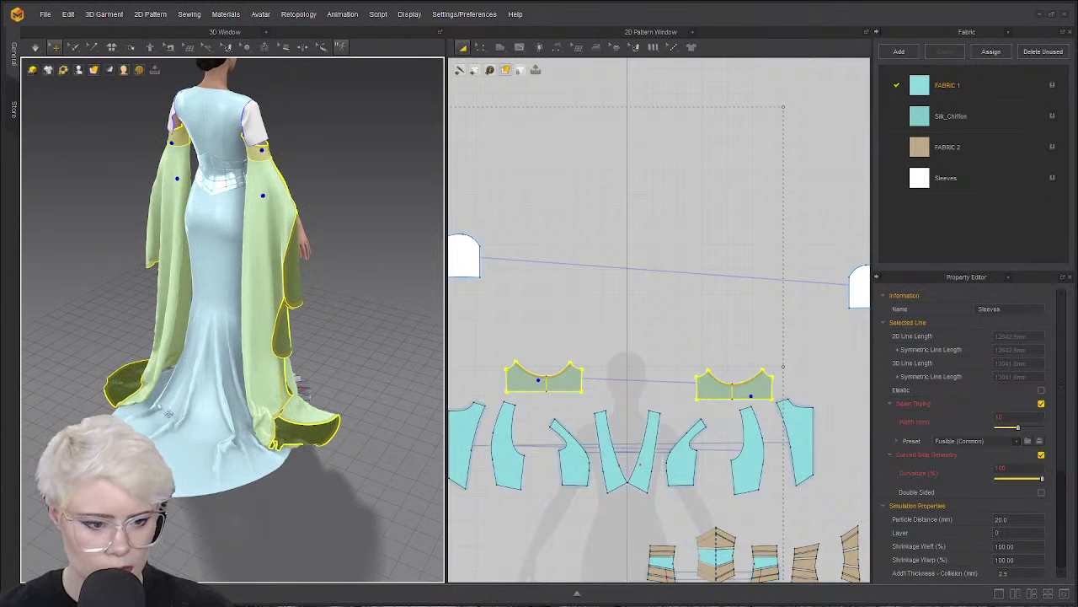
pyautogui.keyDown('shift'); pyautogui.click(255, 476); pyautogui.keyUp('shift')
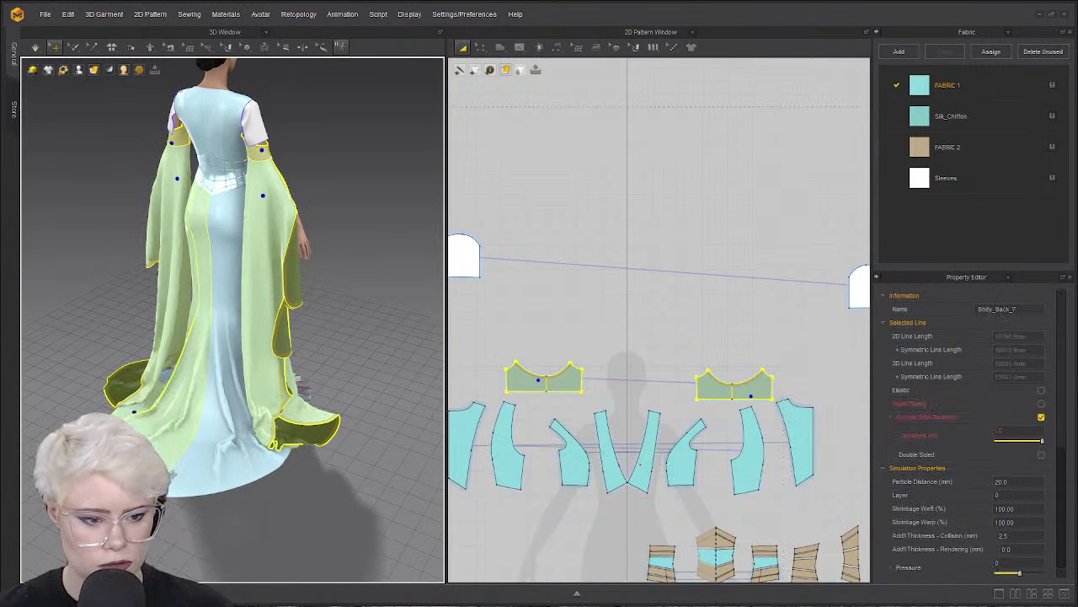
pyautogui.keyDown('shift'); pyautogui.click(281, 467); pyautogui.keyUp('shift')
pyautogui.keyDown('shift'); pyautogui.click(265, 326); pyautogui.keyUp('shift')
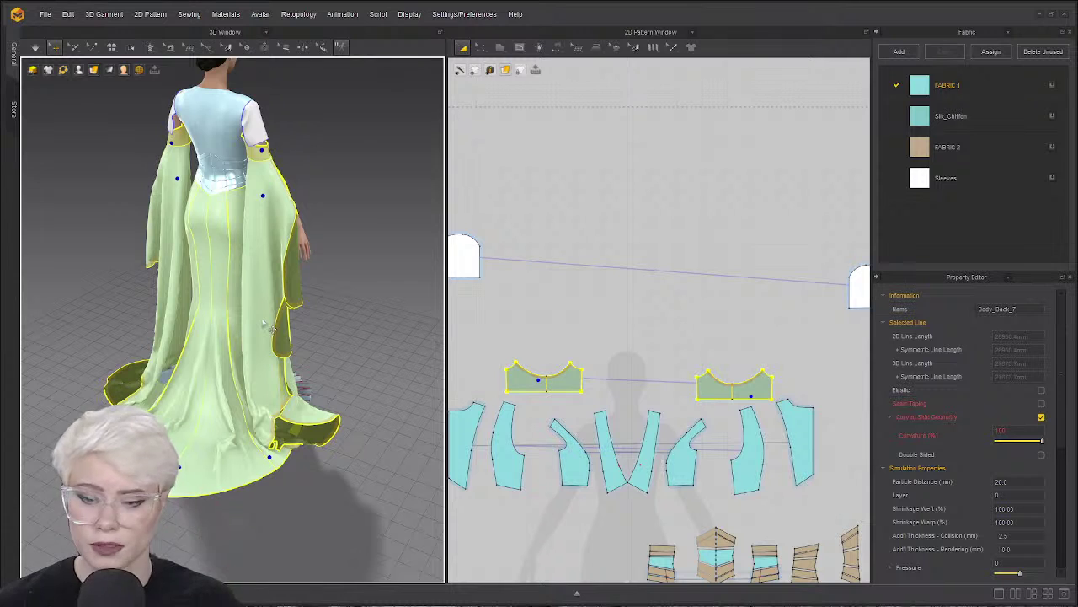
# Set the collision thickness of the selected sleeves, bands and skirt panels to 5 mm, and clear the selection.
pyautogui.scroll(-2, 952, 524)
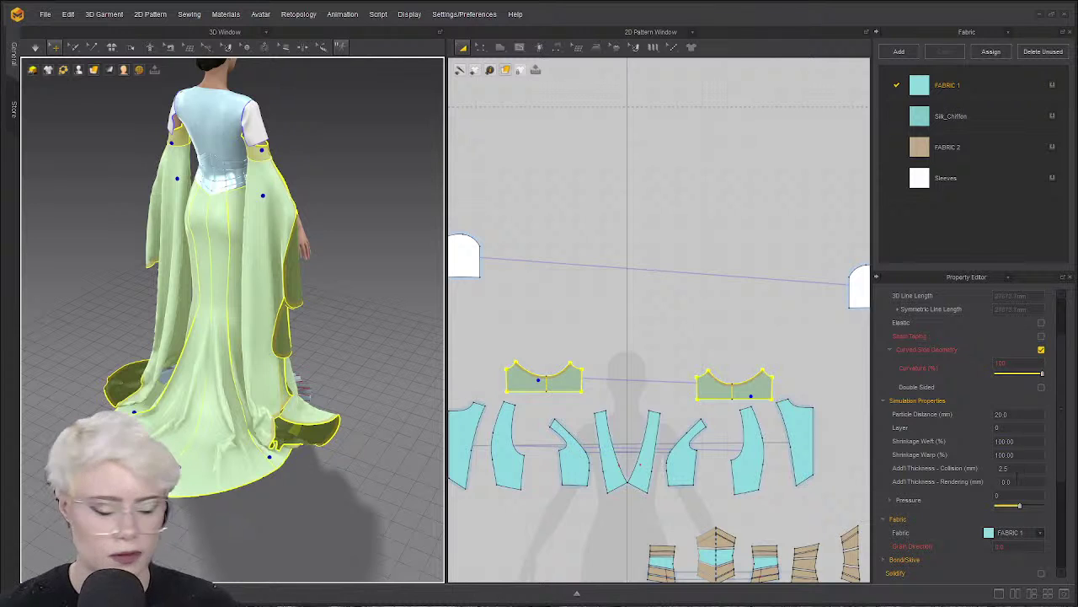
pyautogui.doubleClick(1024, 469)
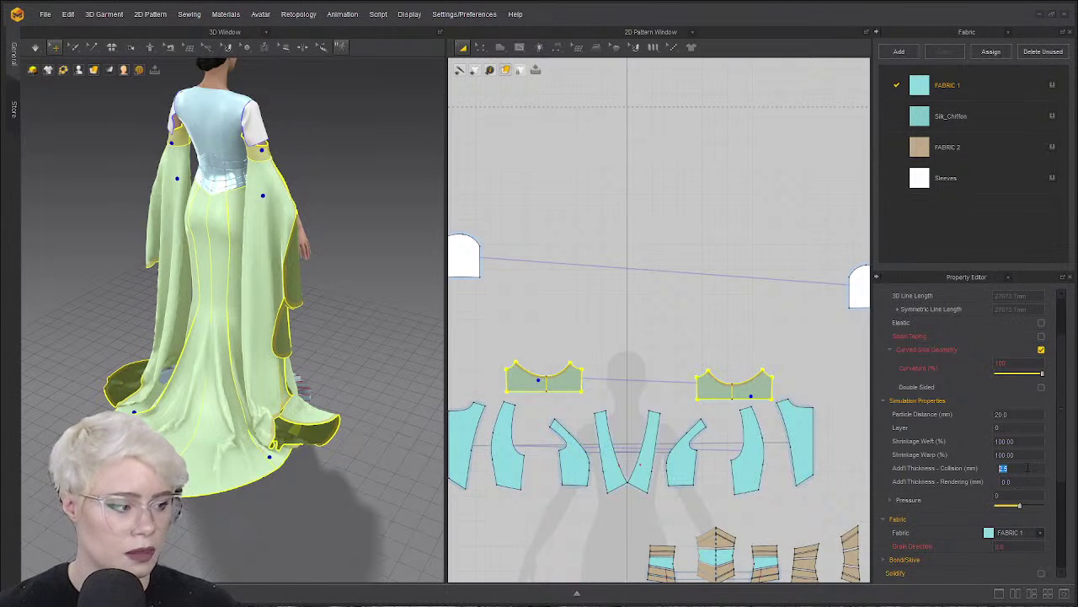
pyautogui.write('5')
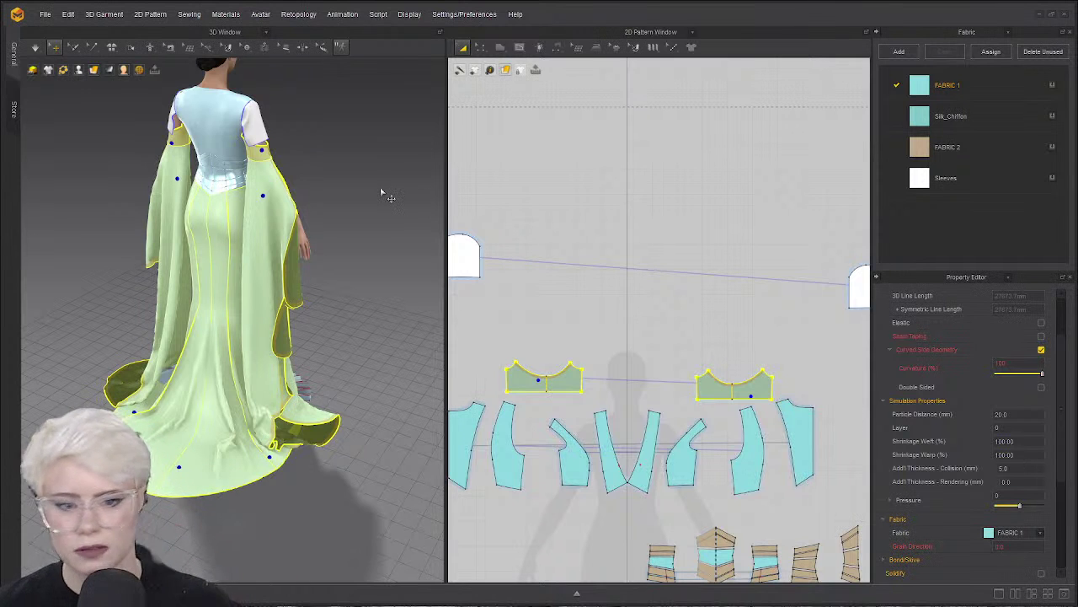
pyautogui.moveTo(192, 187); pyautogui.dragTo(242, 171, button='right')
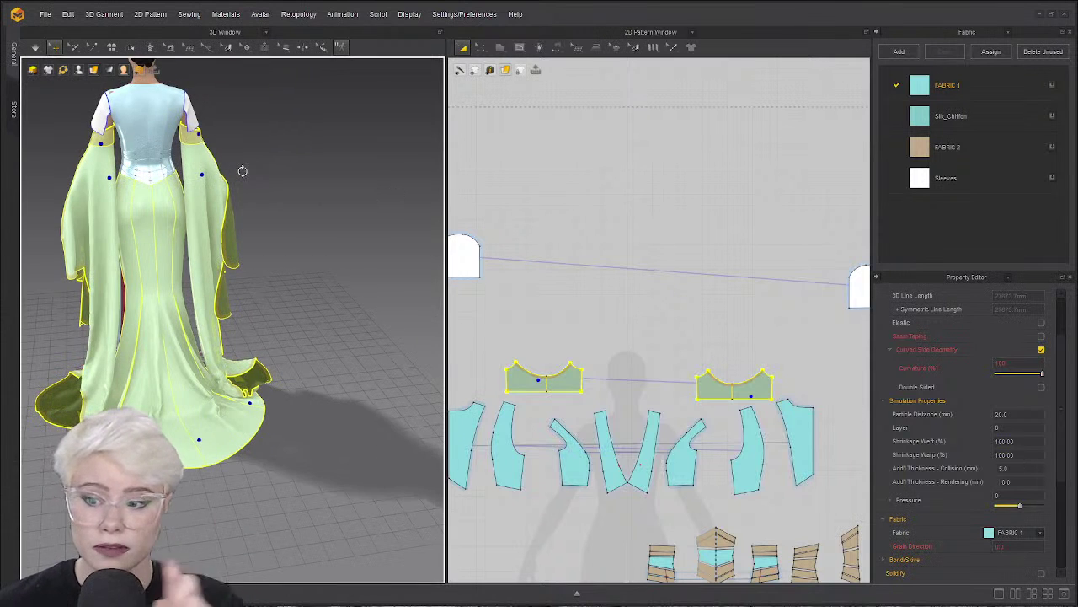
pyautogui.scroll(2, 243, 181)
pyautogui.moveTo(180, 171); pyautogui.dragTo(274, 226, button='middle')
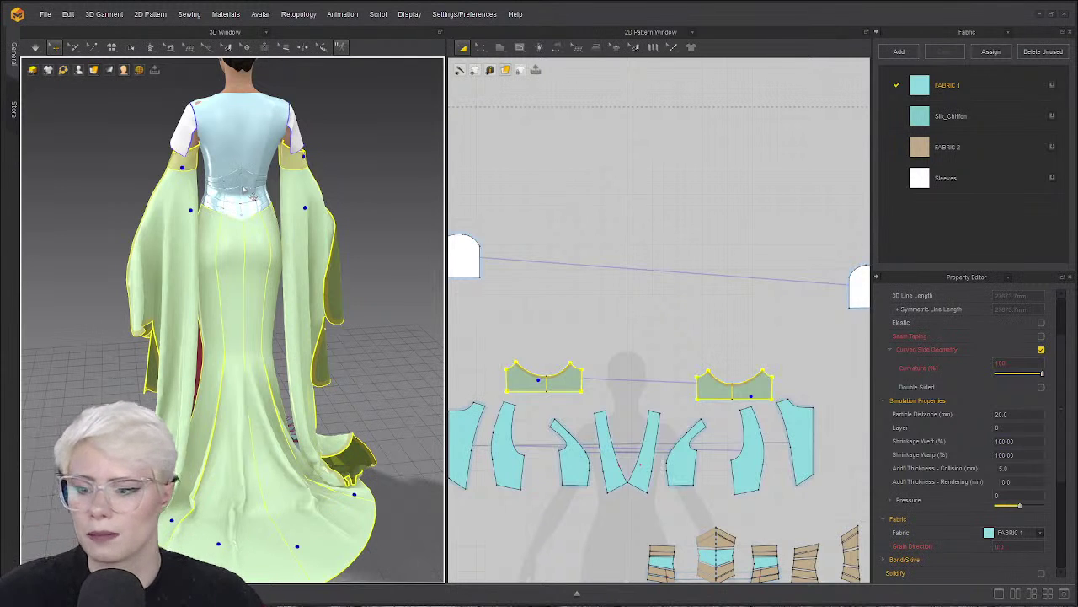
pyautogui.click(358, 124)
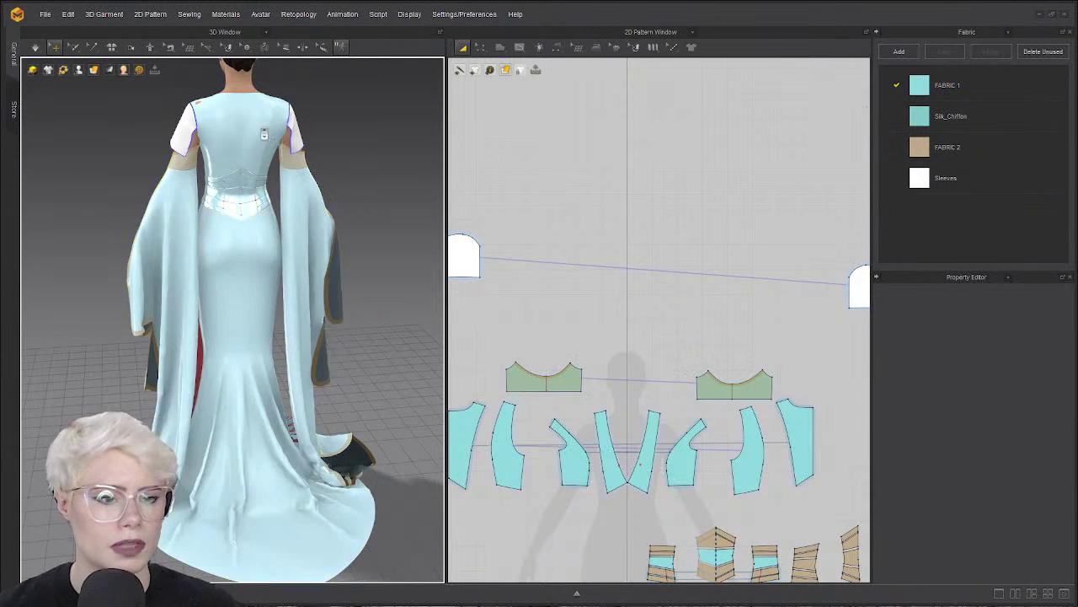
# Examine the gown's shoulders and bodice from the back and front, then the full drape down to the train.
pyautogui.scroll(3, 227, 68)
pyautogui.moveTo(227, 71); pyautogui.dragTo(231, 158, button='middle')
pyautogui.scroll(-3, 231, 160)
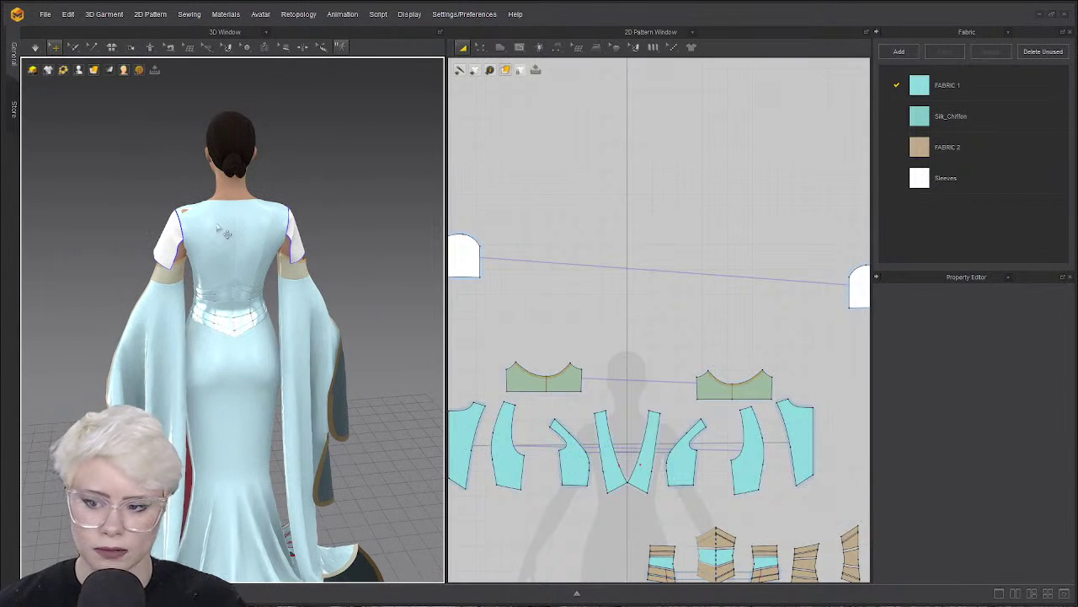
pyautogui.scroll(2, 268, 226)
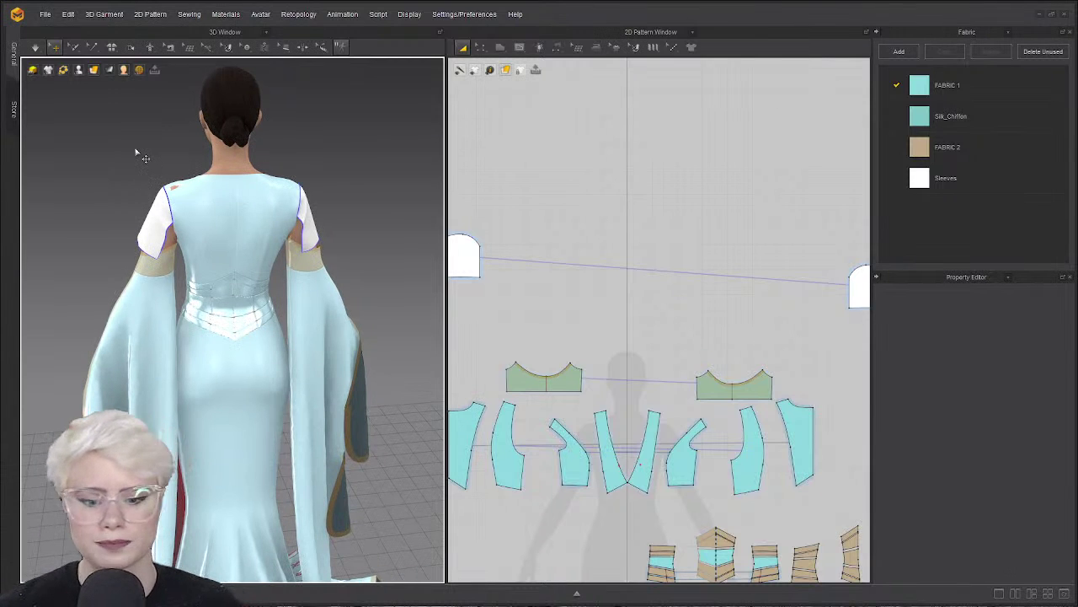
pyautogui.scroll(2, 177, 150)
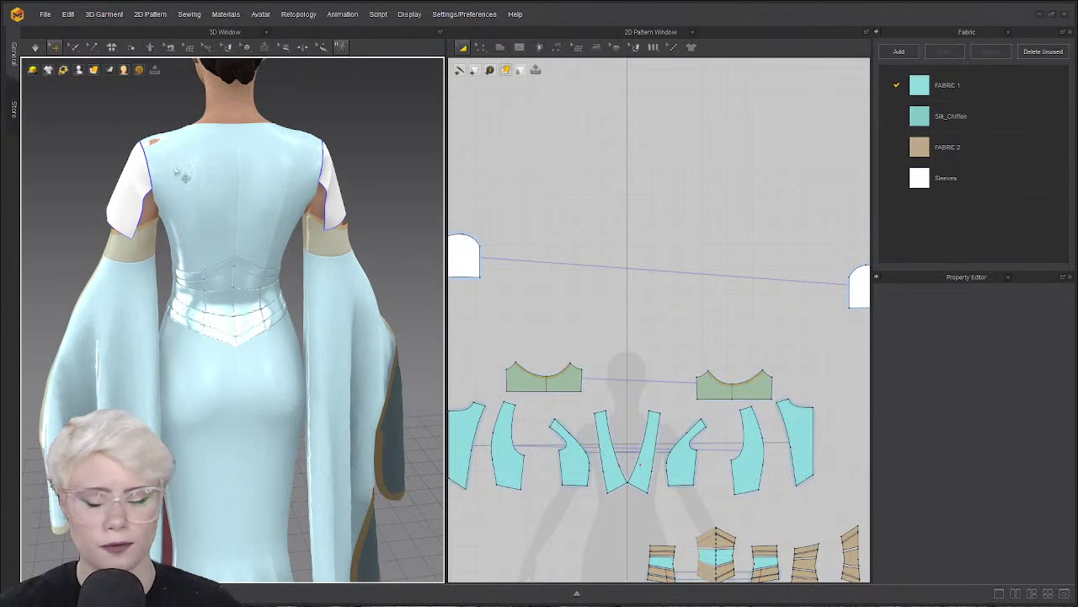
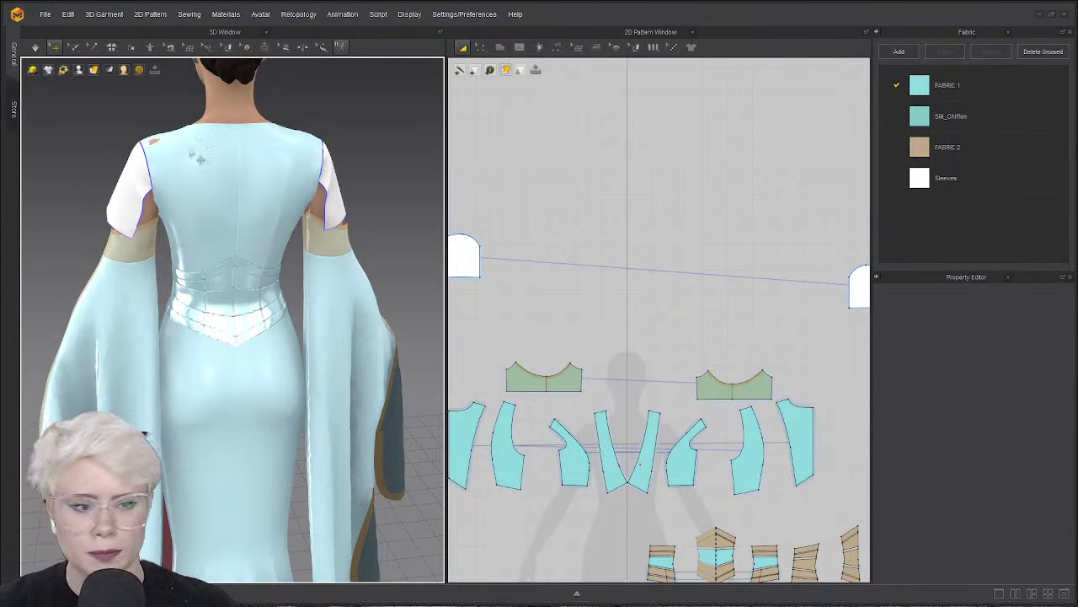
pyautogui.moveTo(221, 194); pyautogui.dragTo(241, 245, button='right')
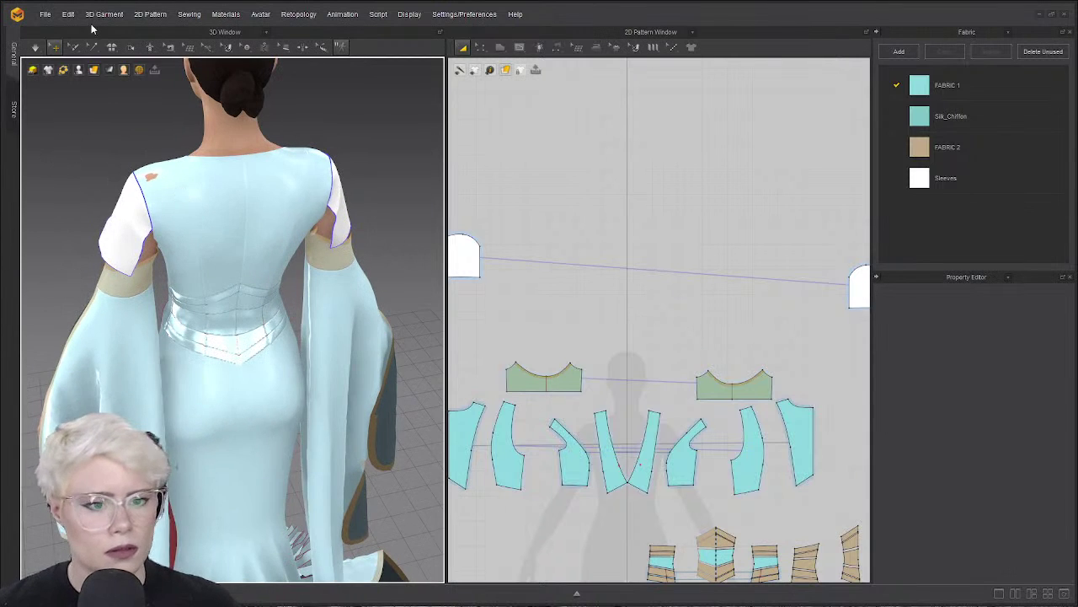
pyautogui.moveTo(131, 203); pyautogui.dragTo(222, 184, button='right')
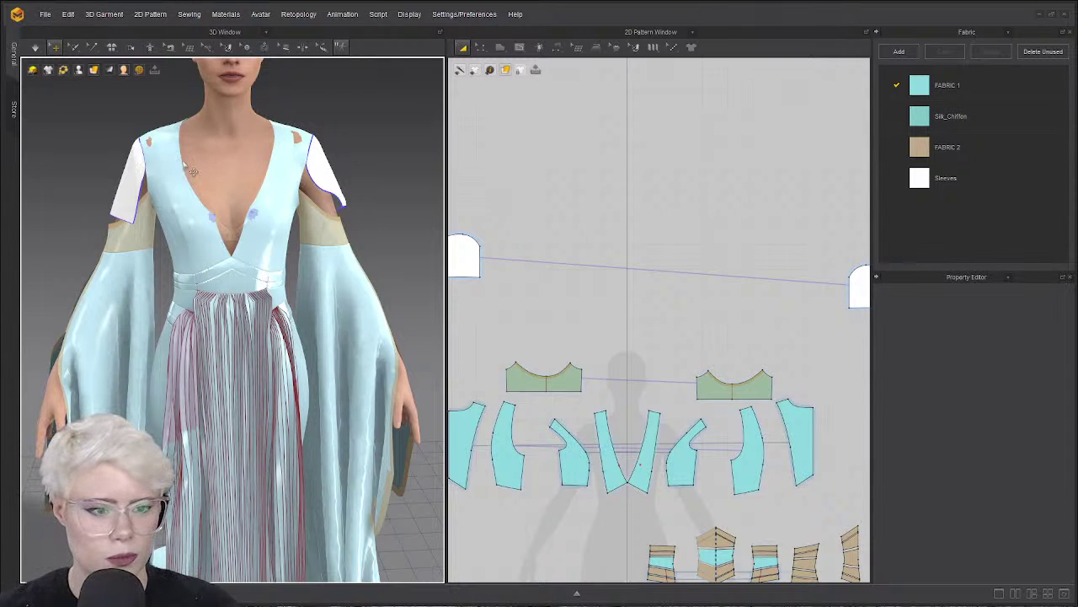
pyautogui.moveTo(144, 177); pyautogui.dragTo(245, 154, button='right')
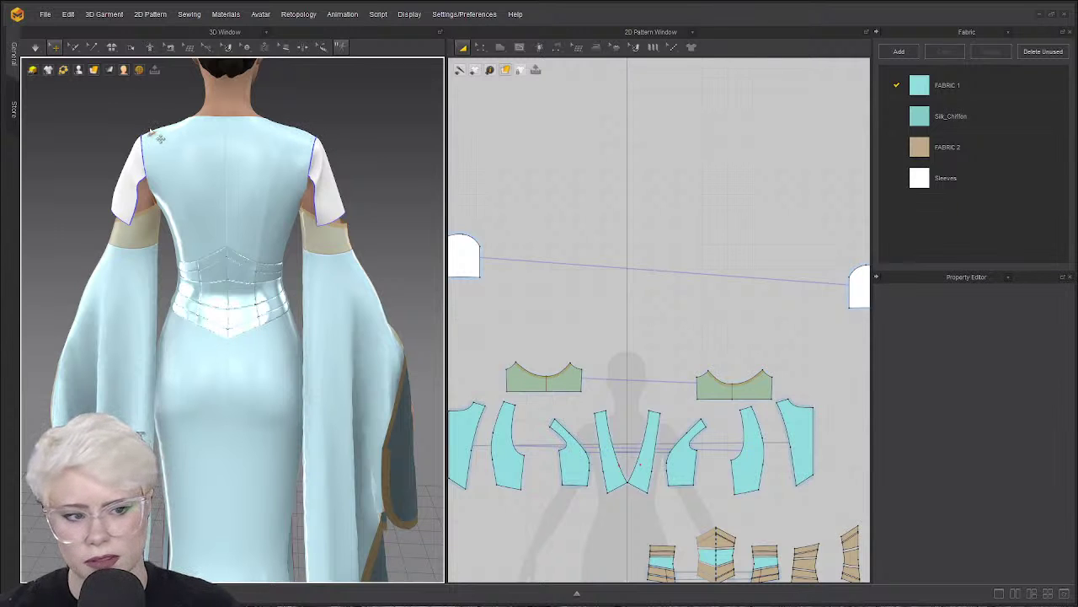
pyautogui.moveTo(152, 137); pyautogui.dragTo(289, 229, button='right')
pyautogui.scroll(-3, 278, 215)
pyautogui.scroll(-2, 289, 230)
pyautogui.moveTo(289, 229); pyautogui.dragTo(232, 152, button='middle')
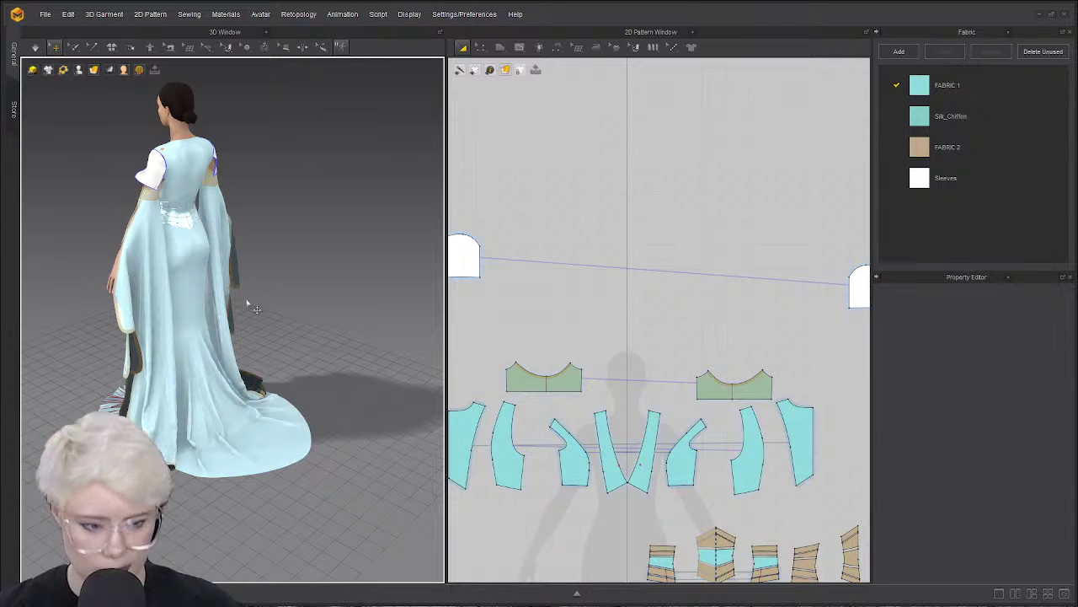
# Examine the short cap sleeves, upper-arm bands and neckline from the side and front of the avatar.
pyautogui.moveTo(214, 226); pyautogui.dragTo(180, 212, button='right')
pyautogui.scroll(3, 181, 211)
pyautogui.scroll(-3, 180, 211)
pyautogui.moveTo(180, 212); pyautogui.dragTo(237, 275, button='middle')
pyautogui.scroll(1, 238, 275)
pyautogui.scroll(2, 238, 275)
pyautogui.moveTo(220, 262); pyautogui.dragTo(176, 299, button='right')
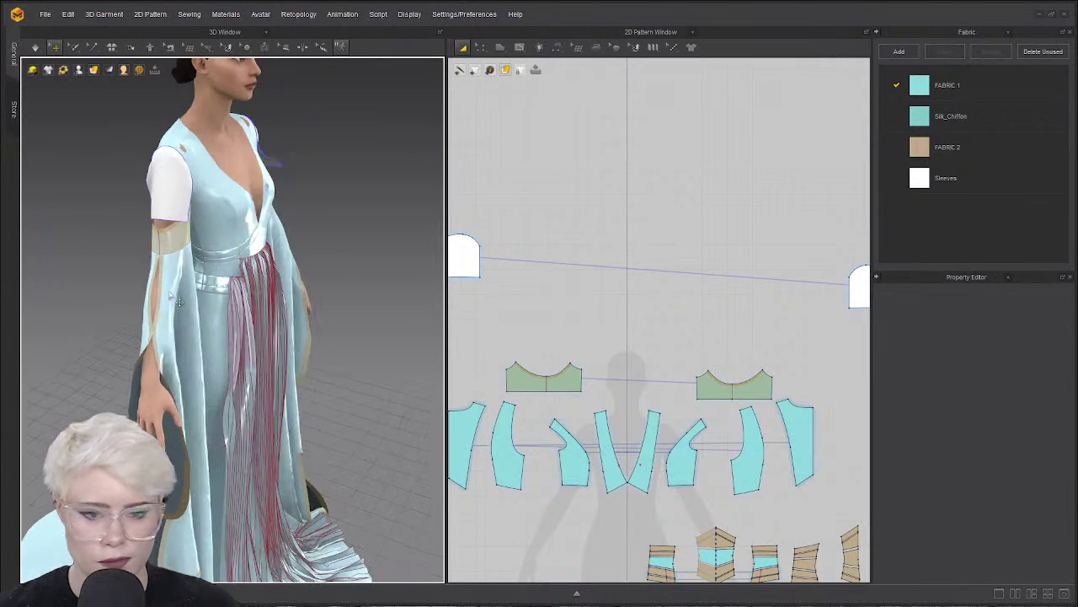
pyautogui.moveTo(155, 236); pyautogui.dragTo(190, 219, button='right')
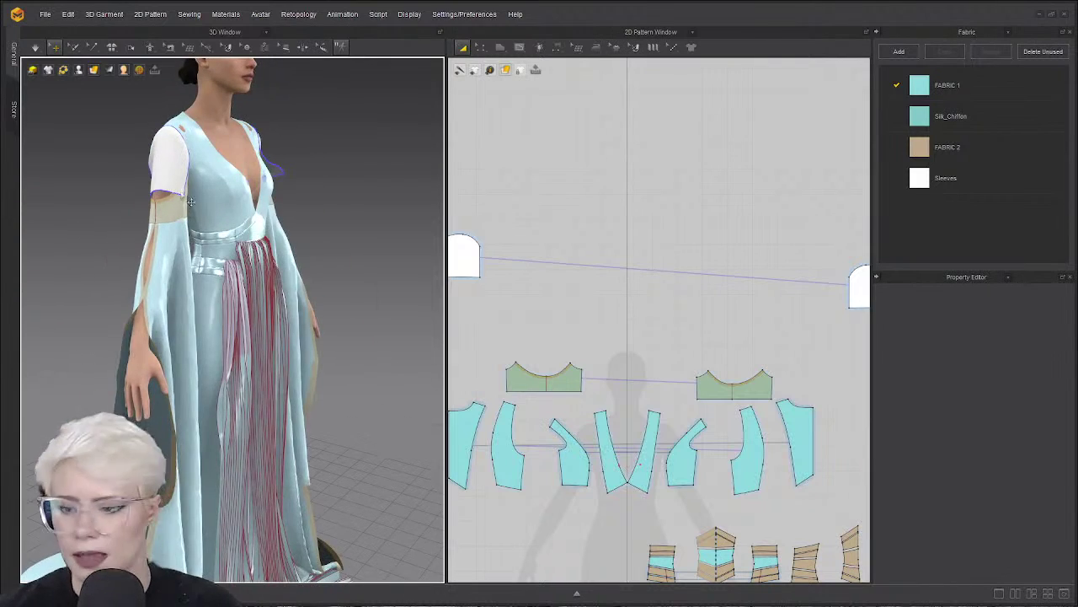
pyautogui.scroll(5, 191, 219)
pyautogui.moveTo(149, 147); pyautogui.dragTo(165, 157, button='right')
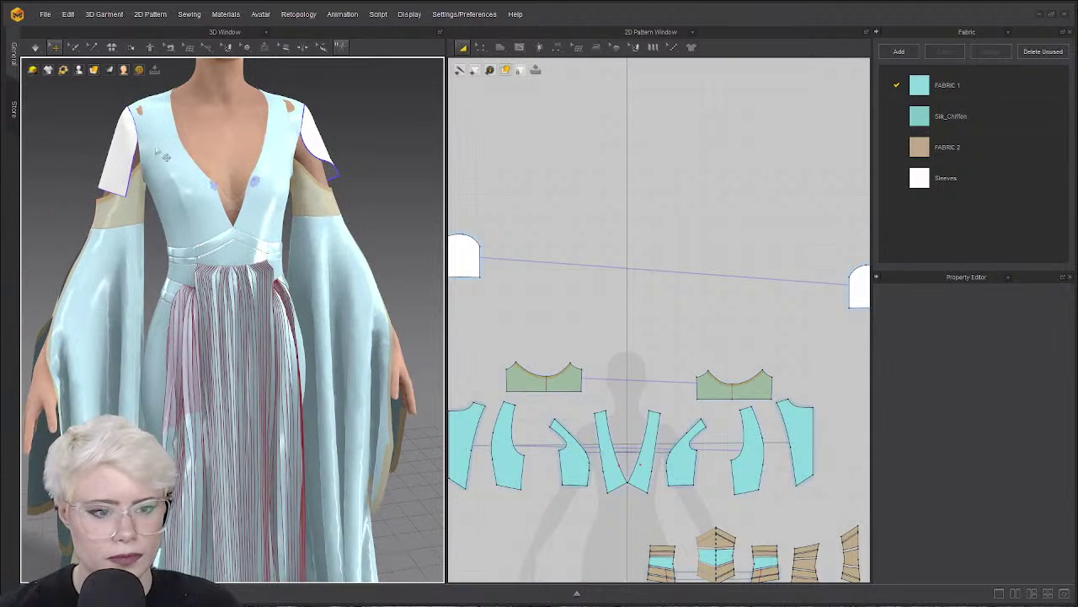
pyautogui.scroll(2, 174, 129)
pyautogui.moveTo(174, 119); pyautogui.dragTo(183, 223, button='middle')
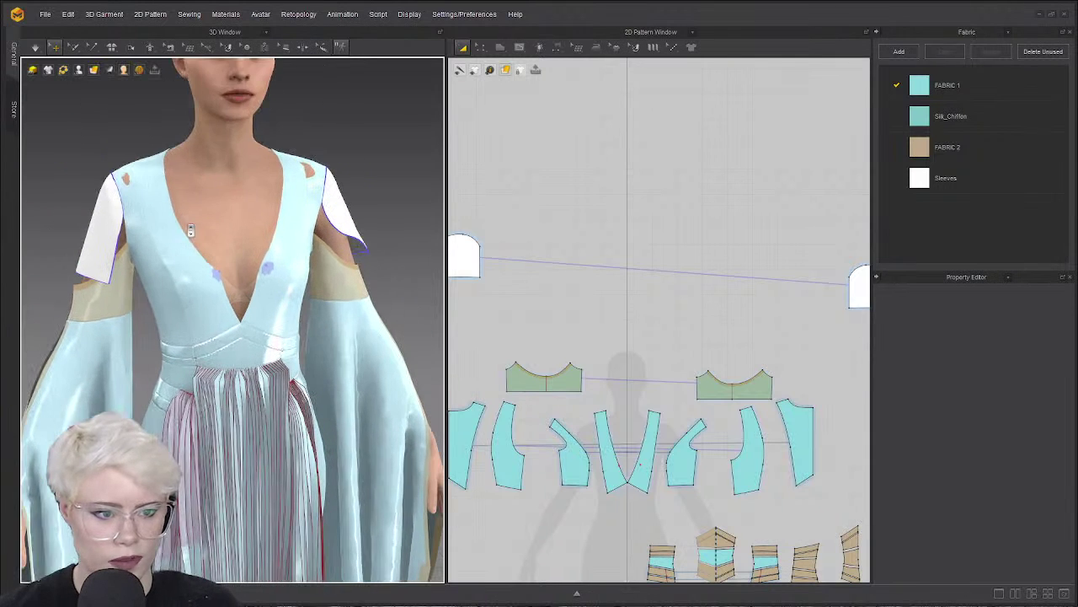
pyautogui.scroll(-2, 168, 215)
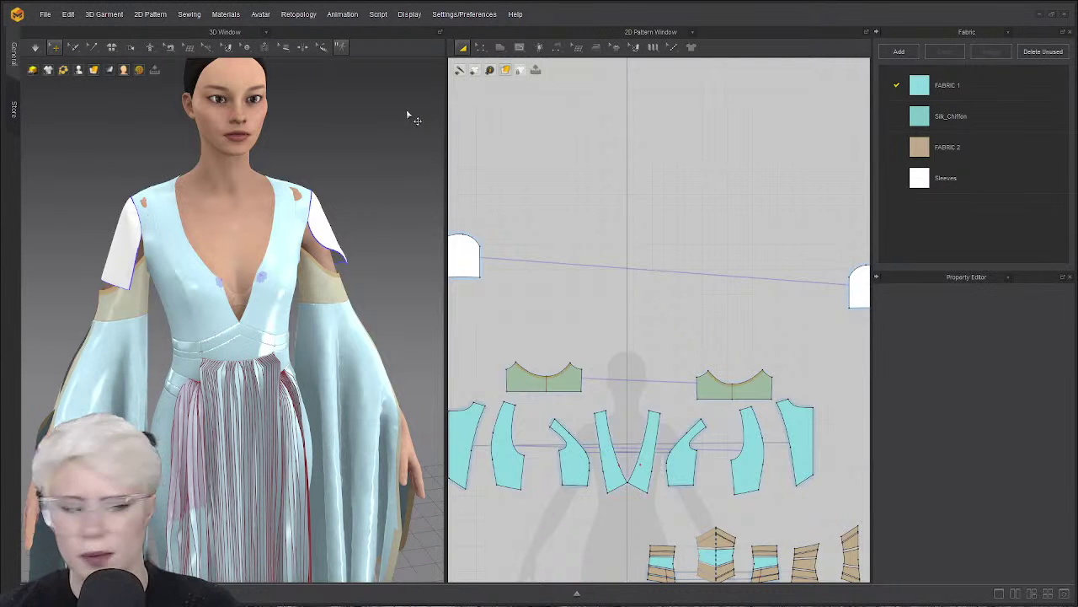
# Move the bodice and upper-arm band patterns up together to clear the area over the avatar silhouette.
pyautogui.moveTo(500, 47); pyautogui.dragTo(521, 84)
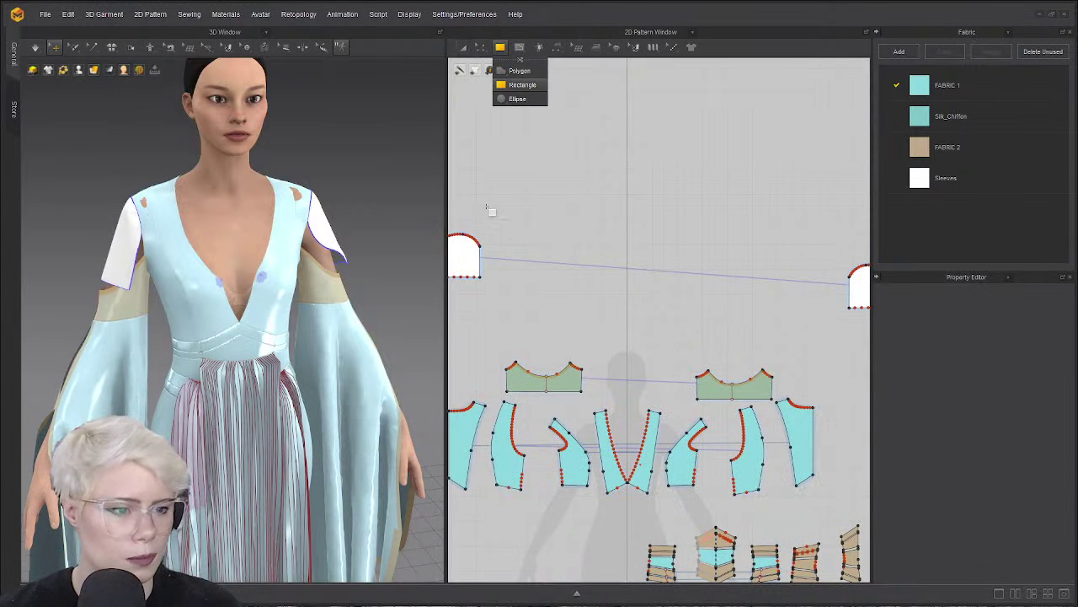
pyautogui.scroll(-3, 487, 208)
pyautogui.scroll(3, 530, 449)
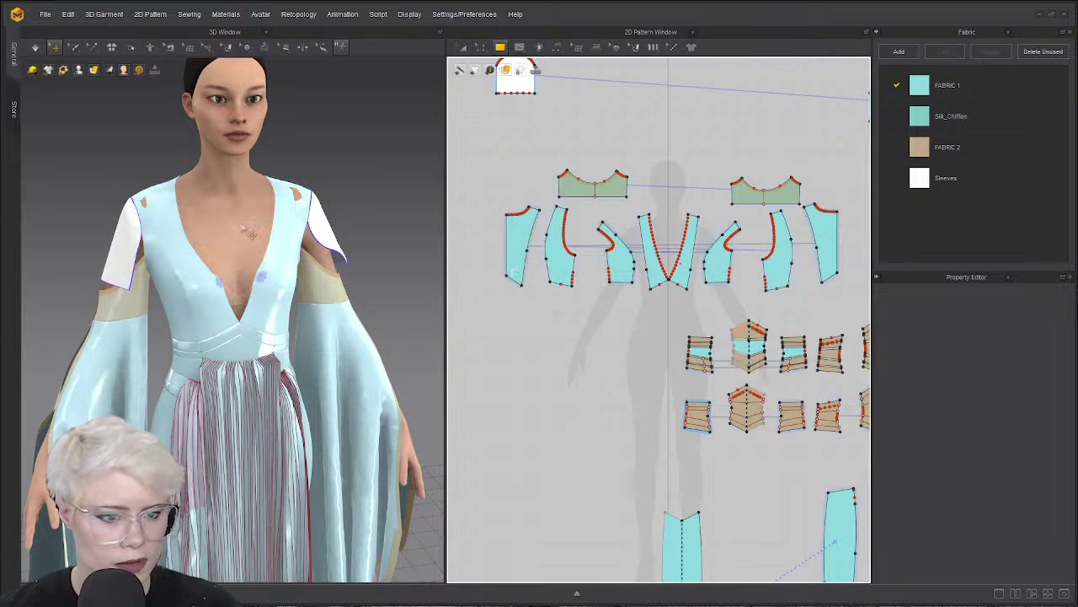
pyautogui.press('a')
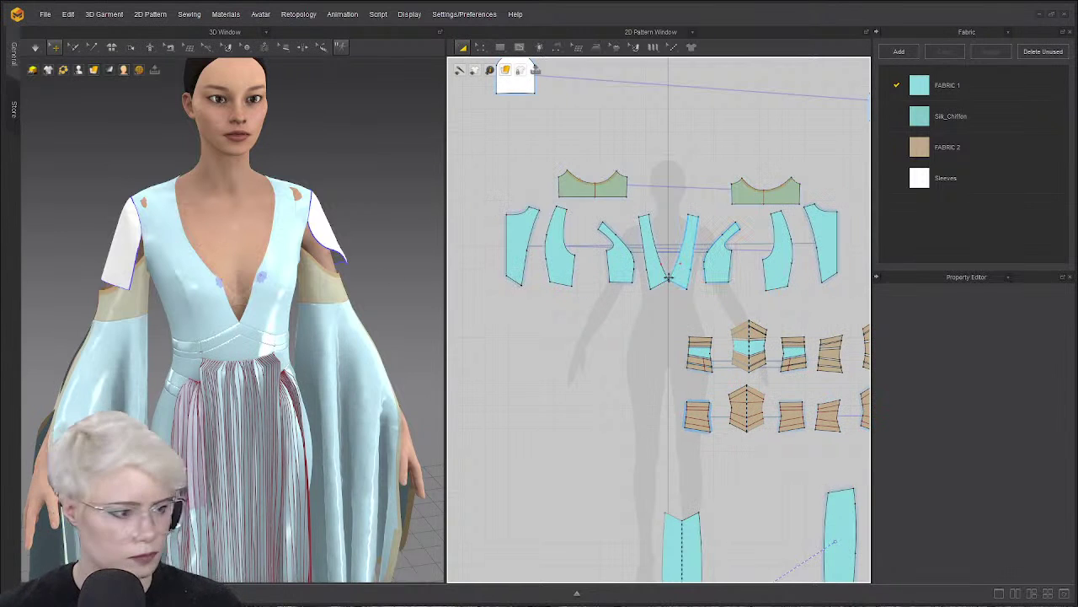
pyautogui.moveTo(923, 317); pyautogui.dragTo(885, 301)
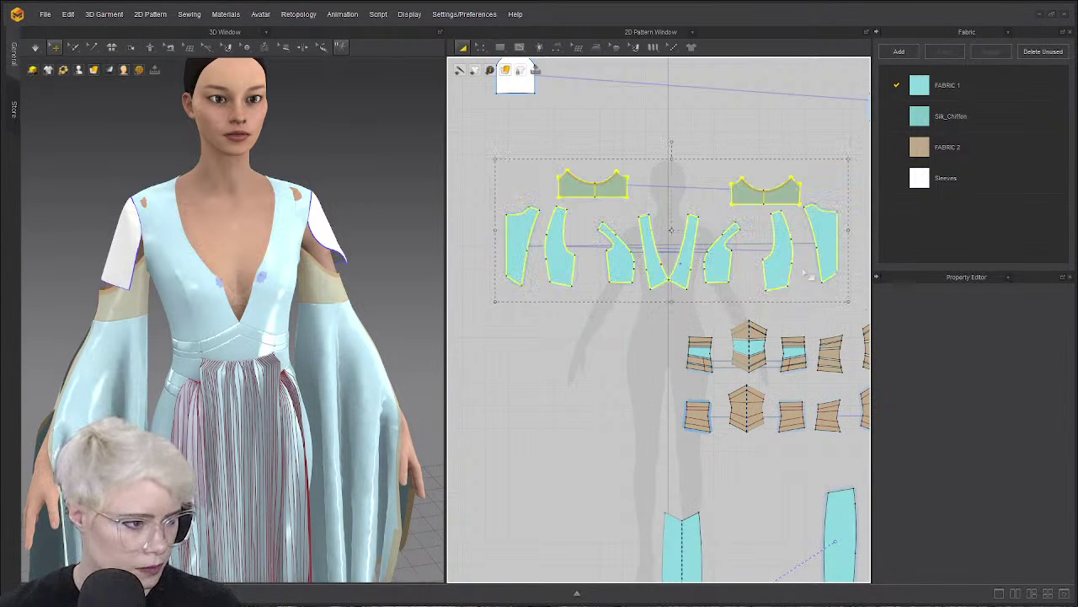
pyautogui.moveTo(780, 261); pyautogui.dragTo(867, 142)
# Draw a long, narrow horizontal rectangle pattern across the avatar silhouette's chest, just below the shoulders.
pyautogui.click(500, 48)
pyautogui.click(530, 85)
pyautogui.scroll(4, 671, 238)
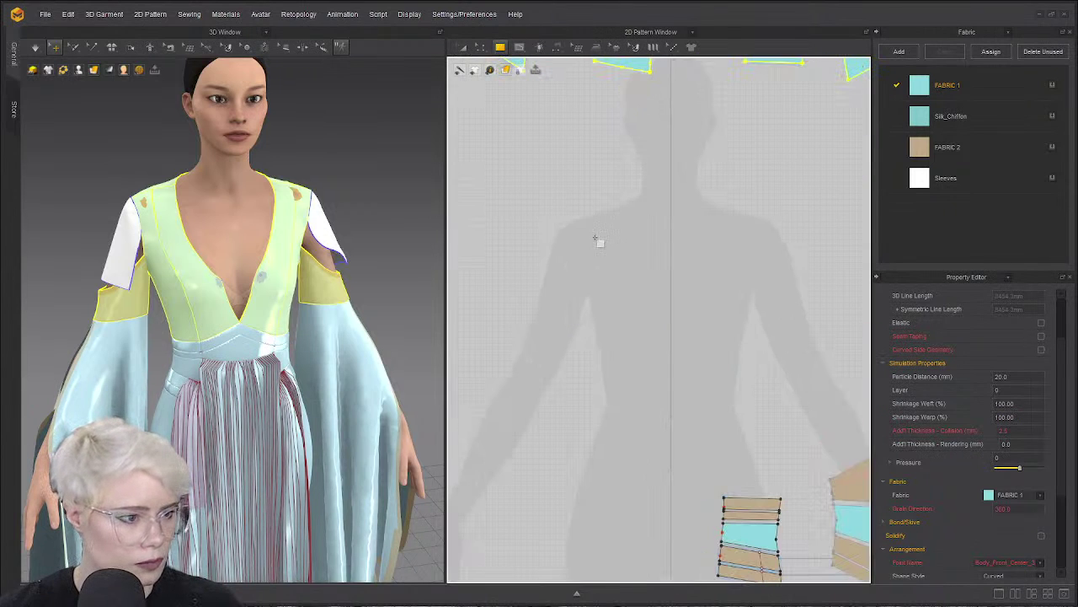
pyautogui.moveTo(587, 234); pyautogui.dragTo(756, 243)
pyautogui.press('a')
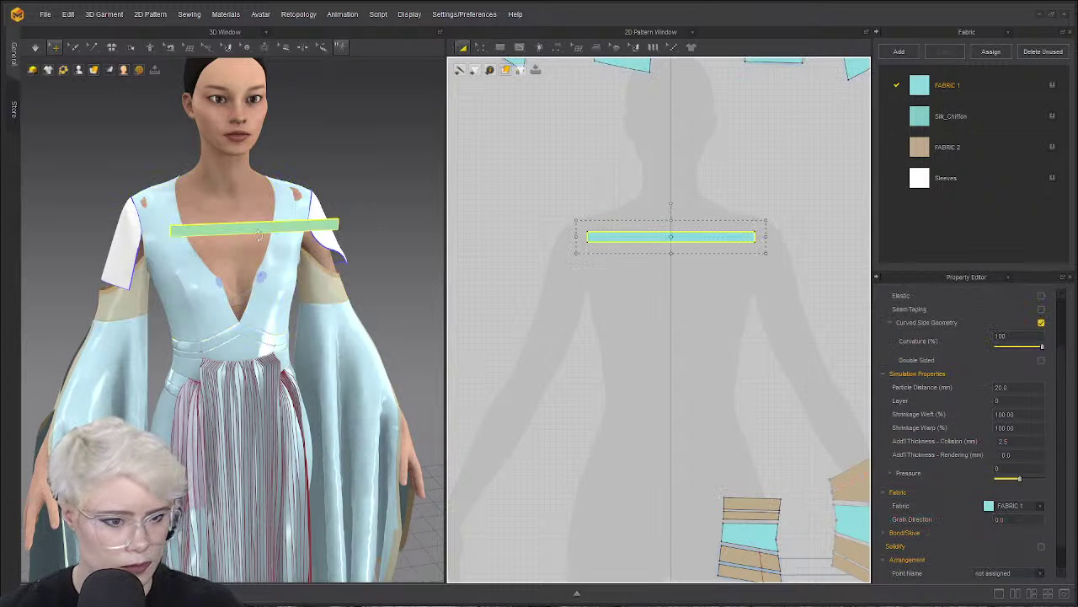
pyautogui.moveTo(259, 235); pyautogui.dragTo(298, 253, button='right')
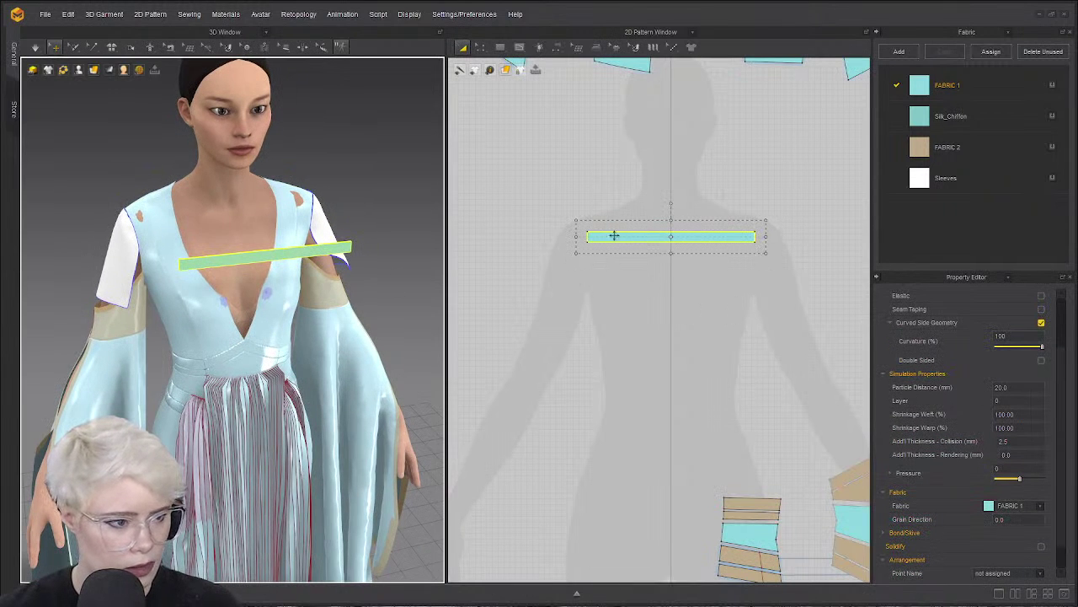
pyautogui.moveTo(230, 248); pyautogui.dragTo(228, 234, button='right')
# Sew one short end of the chest strip to the lower front end of the facing white sleeve's cap curve.
pyautogui.press('m')
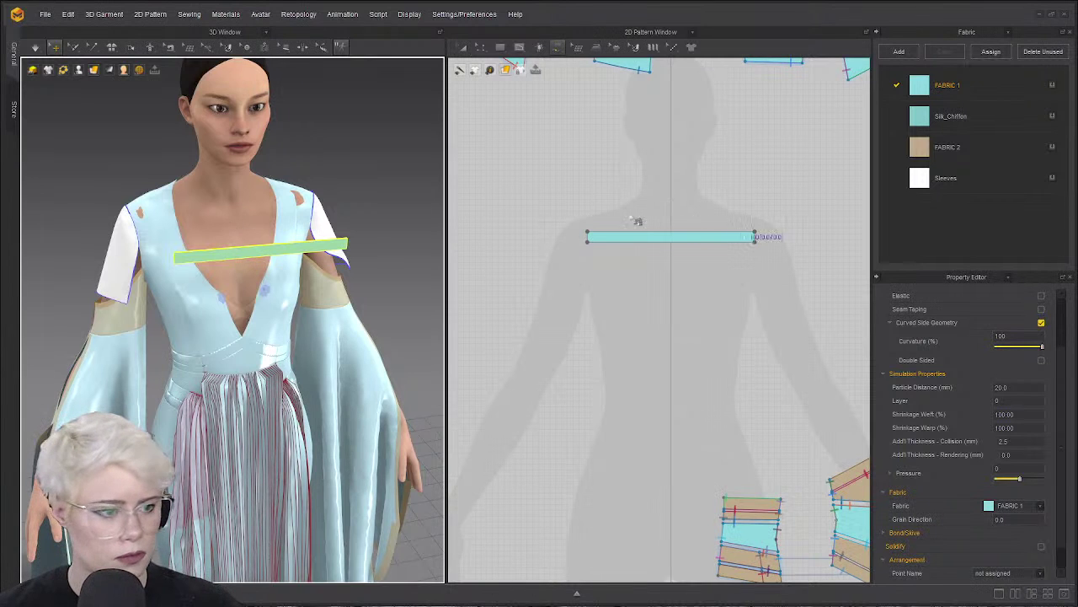
pyautogui.click(588, 237)
pyautogui.scroll(-5, 594, 241)
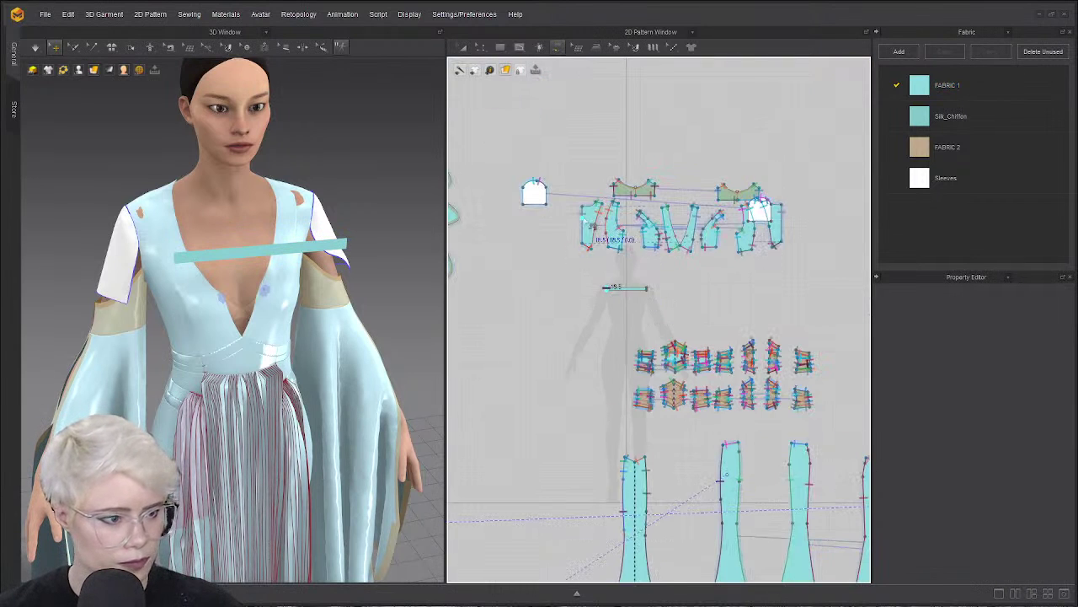
pyautogui.scroll(2, 539, 179)
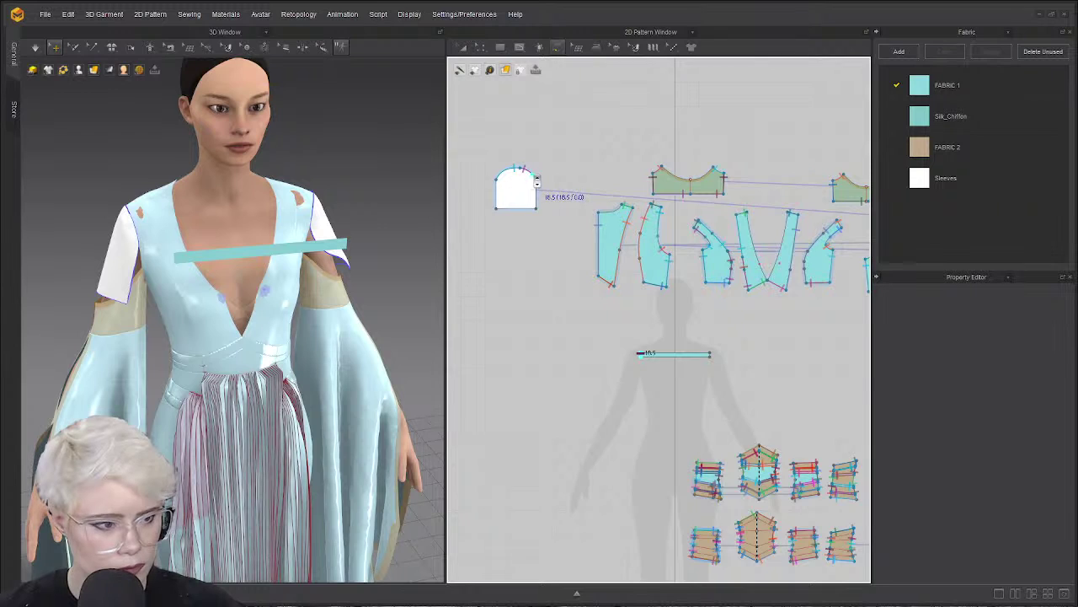
pyautogui.scroll(3, 544, 185)
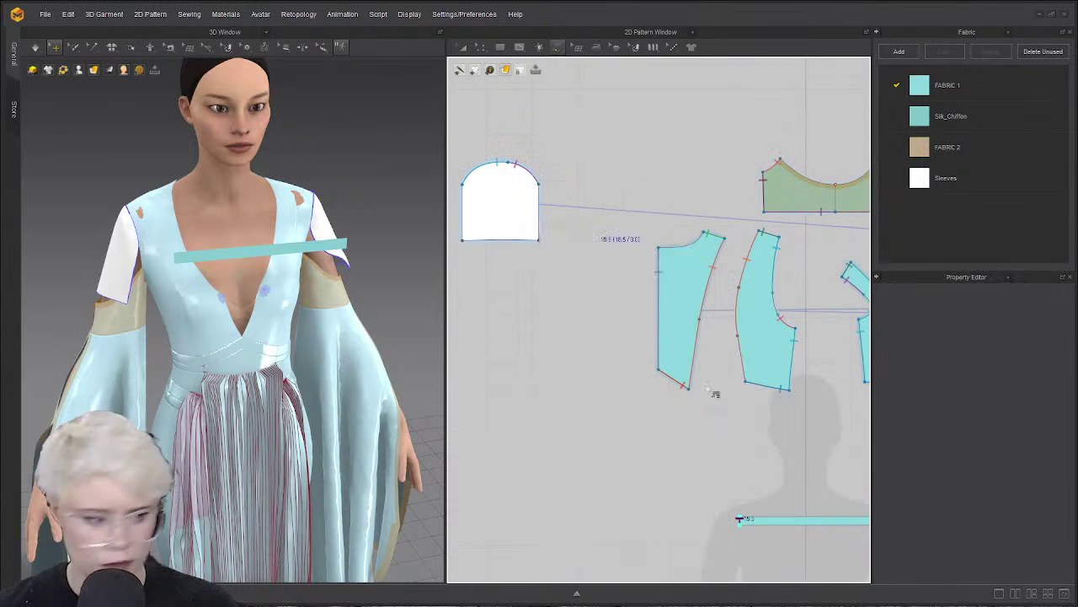
pyautogui.click(739, 525)
pyautogui.click(740, 517)
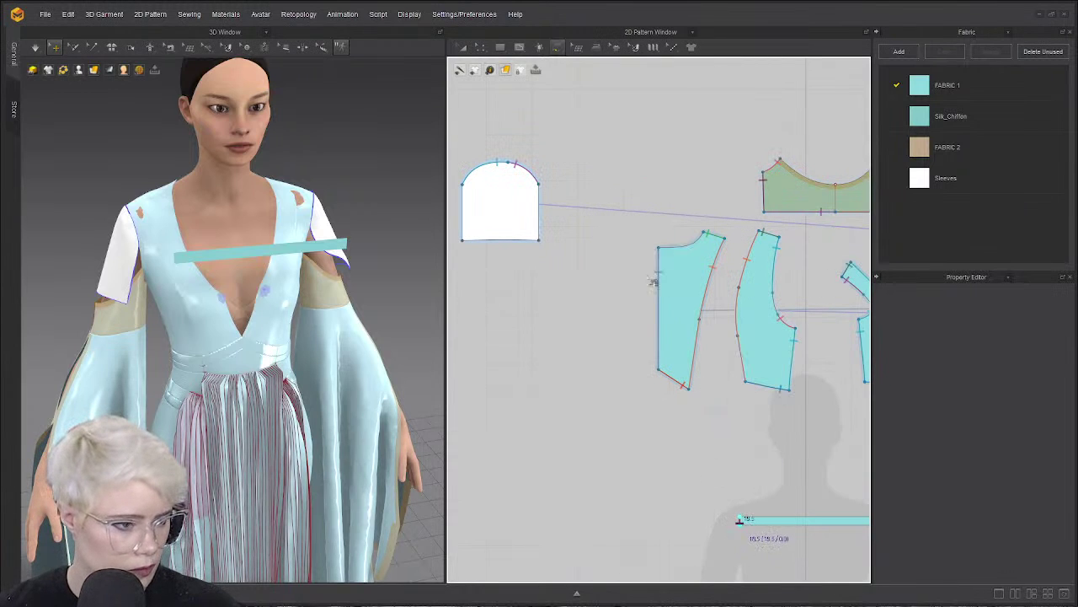
pyautogui.scroll(5, 549, 196)
pyautogui.scroll(-3, 552, 254)
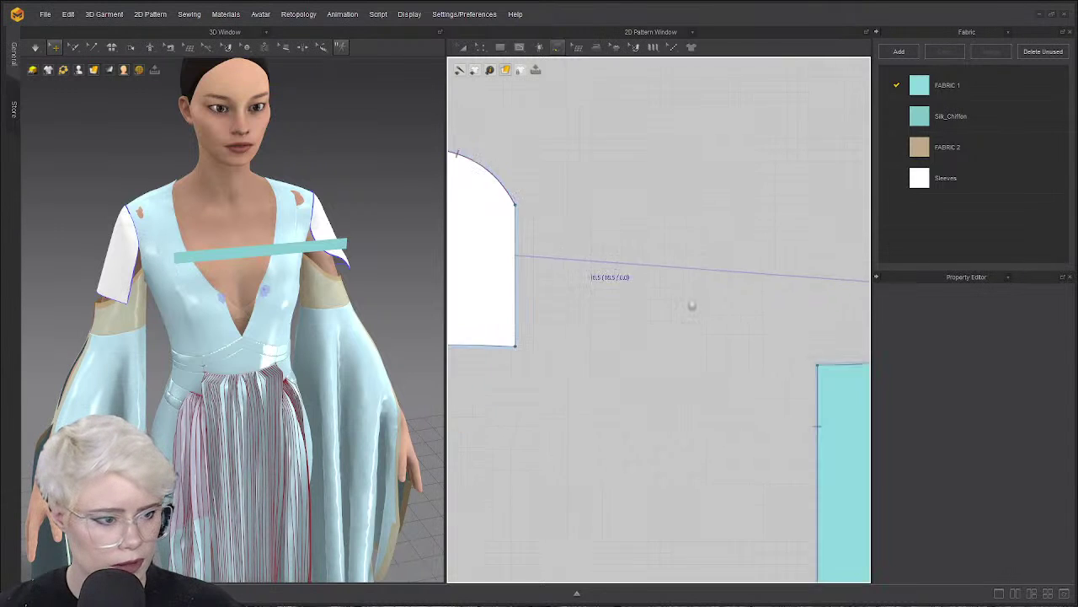
pyautogui.moveTo(691, 306); pyautogui.dragTo(814, 361, button='middle')
pyautogui.scroll(1, 634, 259)
pyautogui.click(637, 261)
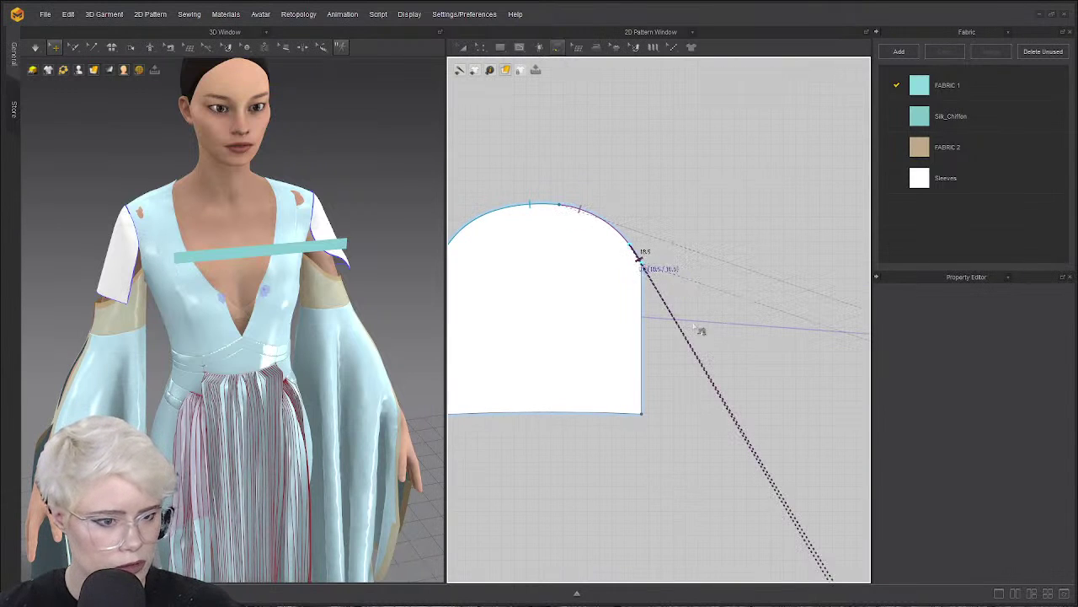
pyautogui.scroll(-3, 699, 331)
pyautogui.scroll(-1, 589, 263)
pyautogui.moveTo(590, 264); pyautogui.dragTo(450, 157, button='middle')
pyautogui.moveTo(823, 471); pyautogui.dragTo(647, 320, button='middle')
pyautogui.scroll(1, 647, 320)
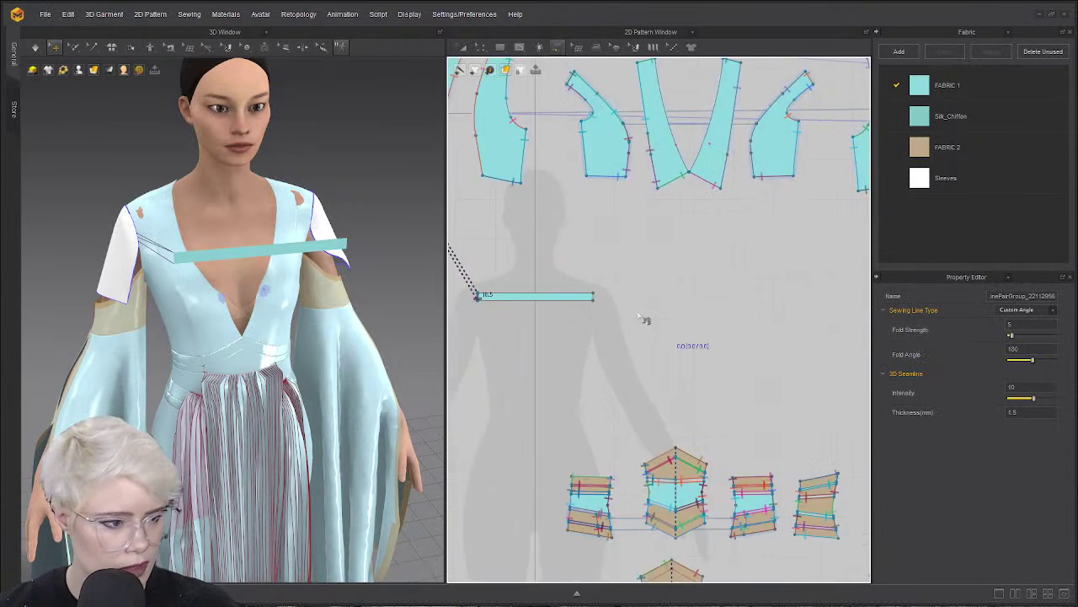
pyautogui.click(593, 299)
pyautogui.click(593, 292)
pyautogui.scroll(-1, 757, 207)
pyautogui.moveTo(756, 207); pyautogui.dragTo(688, 298, button='middle')
pyautogui.scroll(4, 733, 243)
pyautogui.scroll(-2, 796, 183)
pyautogui.moveTo(796, 183); pyautogui.dragTo(696, 271, button='middle')
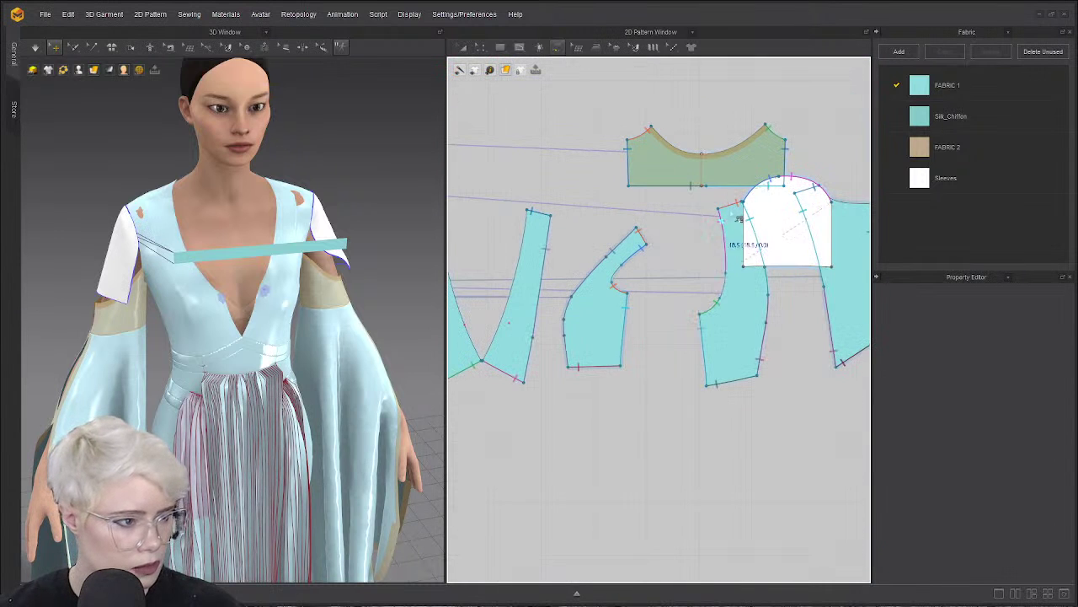
# Move the two white cap sleeve patterns down so they flank the chest strip on either side of the avatar silhouette.
pyautogui.press('a')
pyautogui.moveTo(804, 195); pyautogui.dragTo(572, 475)
pyautogui.moveTo(573, 472); pyautogui.dragTo(843, 315, button='middle')
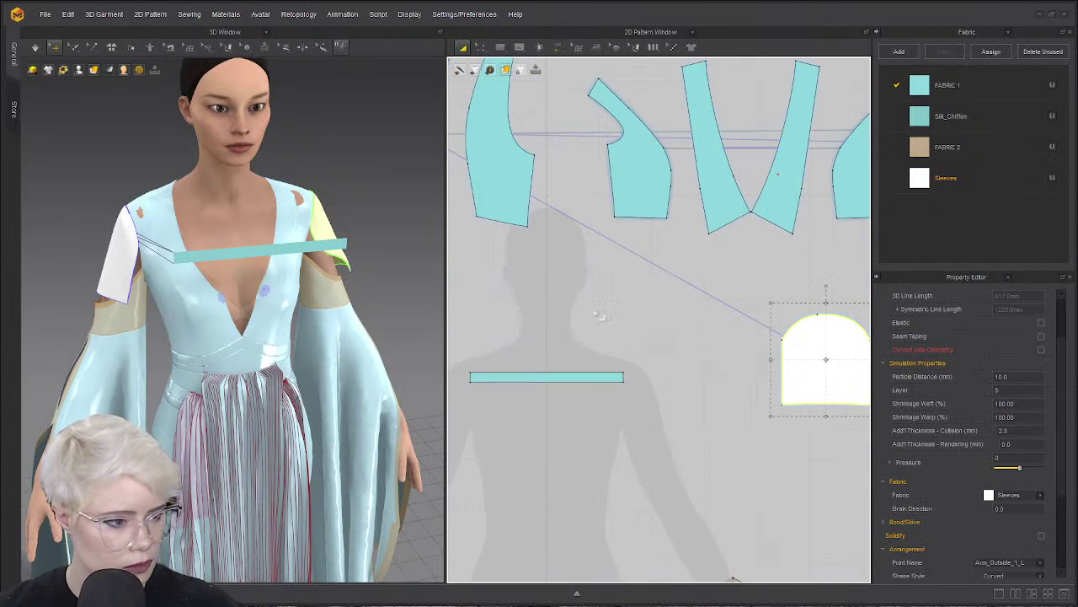
pyautogui.moveTo(599, 315); pyautogui.dragTo(804, 401, button='middle')
pyautogui.scroll(-2, 684, 176)
pyautogui.moveTo(501, 126); pyautogui.dragTo(560, 347)
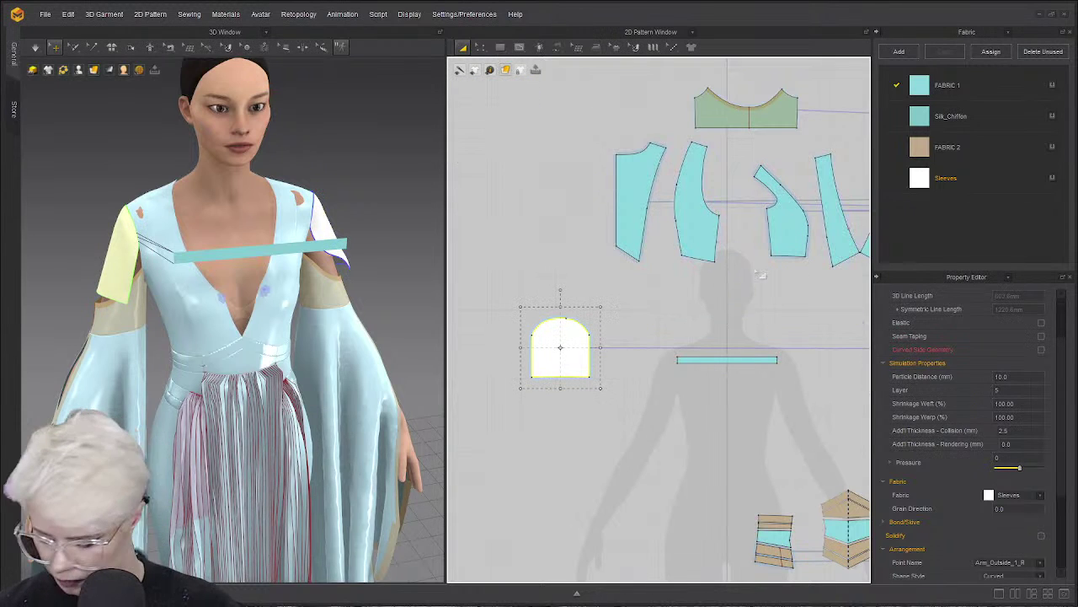
# Sew the strip's free short end to the lower front end of the other white sleeve's cap curve.
pyautogui.press('n')
pyautogui.moveTo(692, 320); pyautogui.dragTo(597, 303, button='middle')
pyautogui.scroll(3, 583, 296)
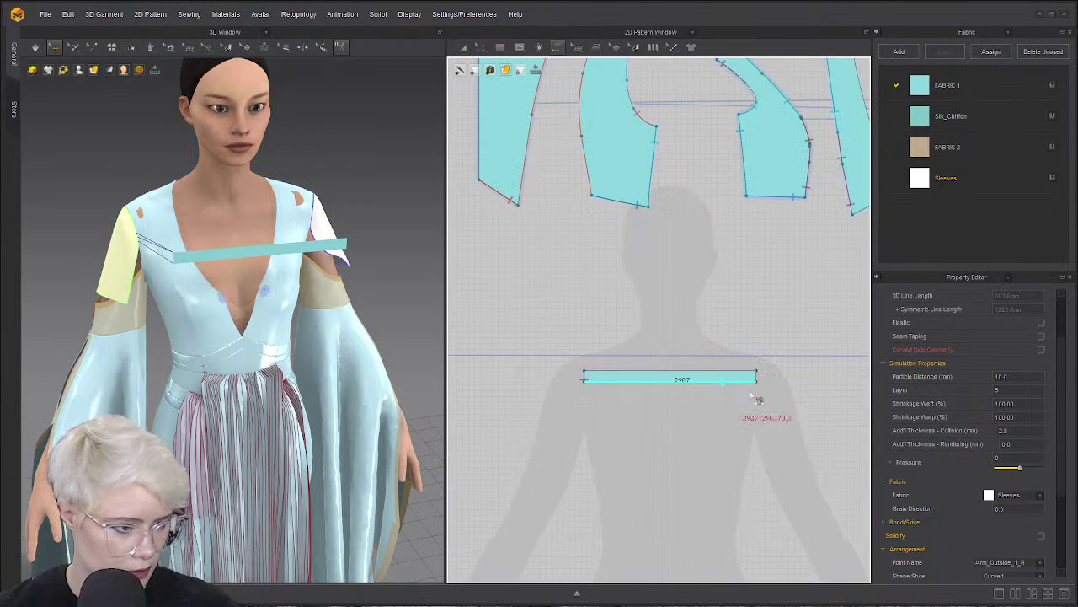
pyautogui.click(757, 378)
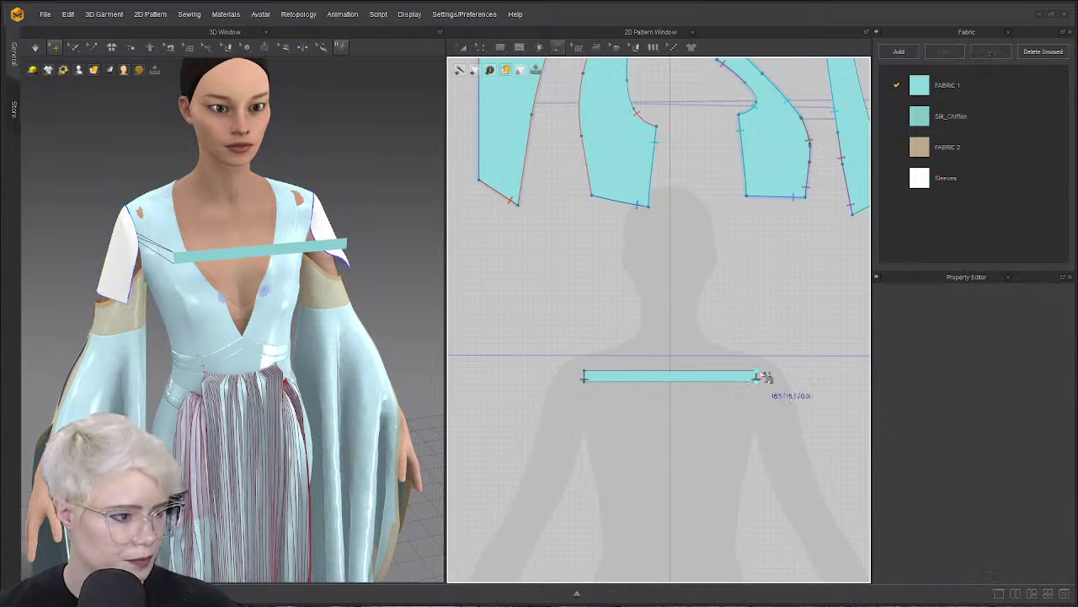
pyautogui.scroll(-2, 698, 344)
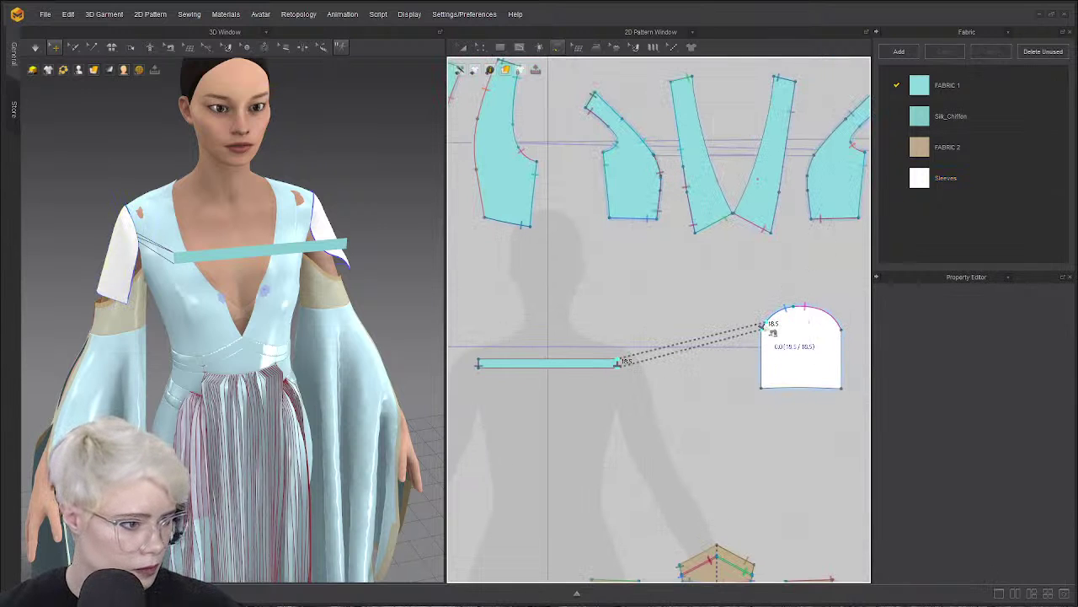
# Simulate the garment and pull the sewn strip upward so it lies straight across the upper chest.
pyautogui.moveTo(342, 251); pyautogui.dragTo(291, 234, button='right')
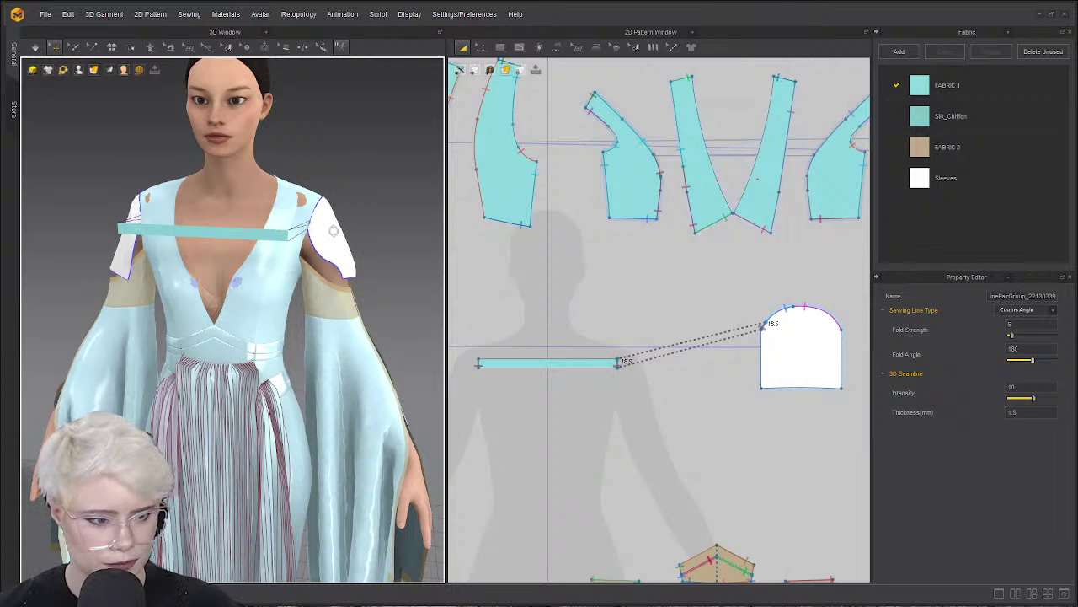
pyautogui.press('space')
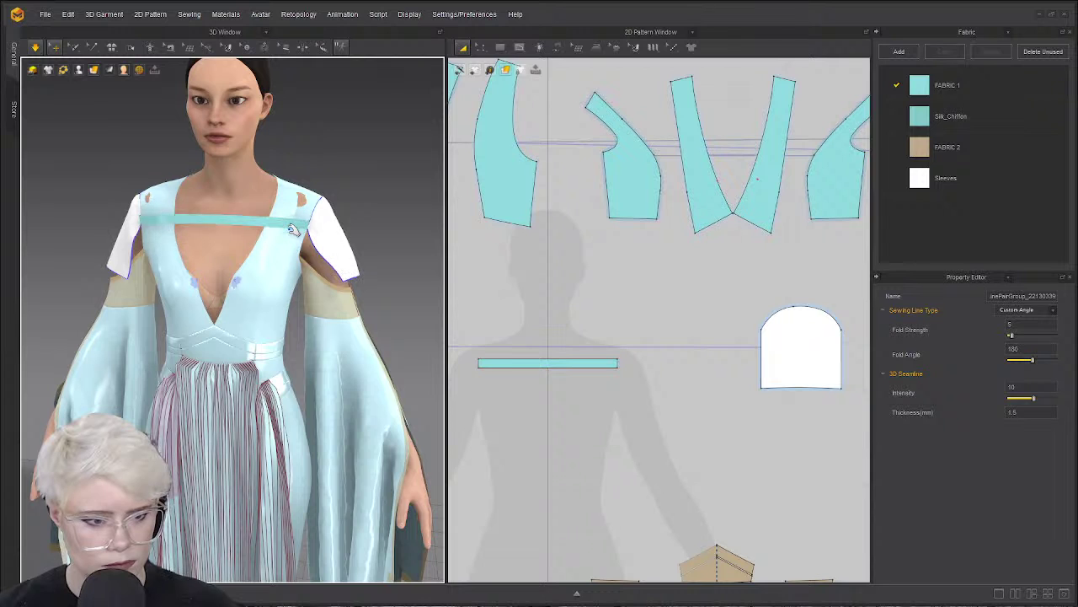
pyautogui.click(220, 216)
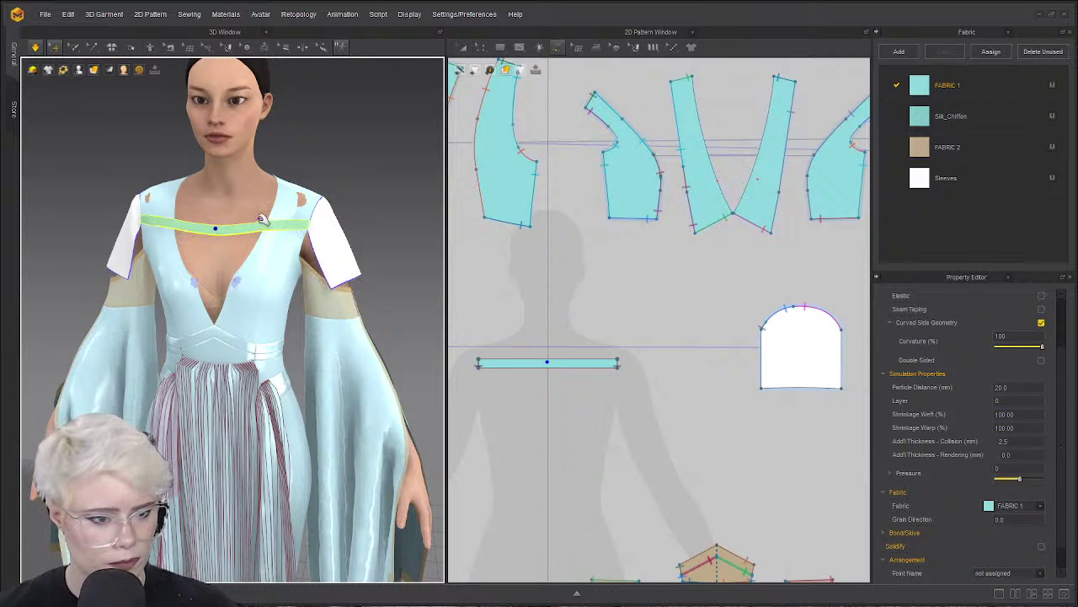
pyautogui.moveTo(260, 217); pyautogui.dragTo(254, 210)
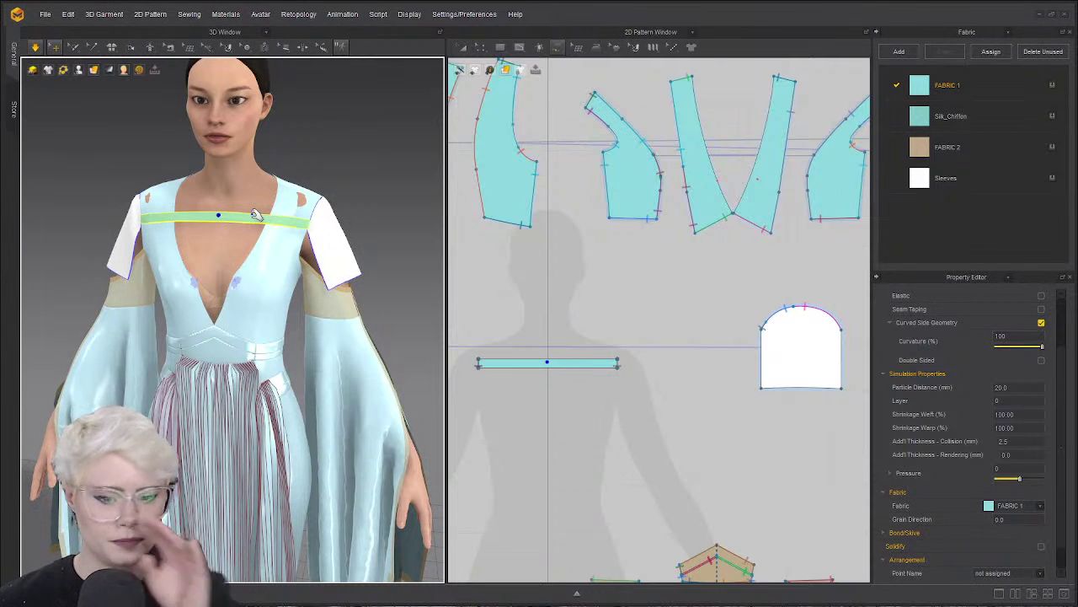
pyautogui.moveTo(327, 240); pyautogui.dragTo(360, 248, button='right')
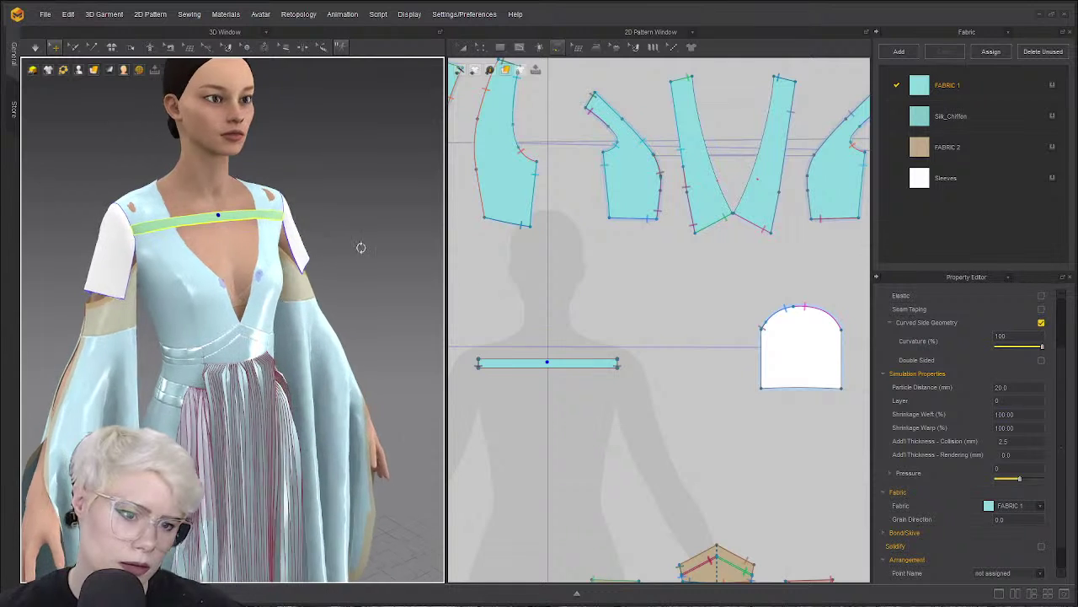
pyautogui.press('space')
pyautogui.press('space')
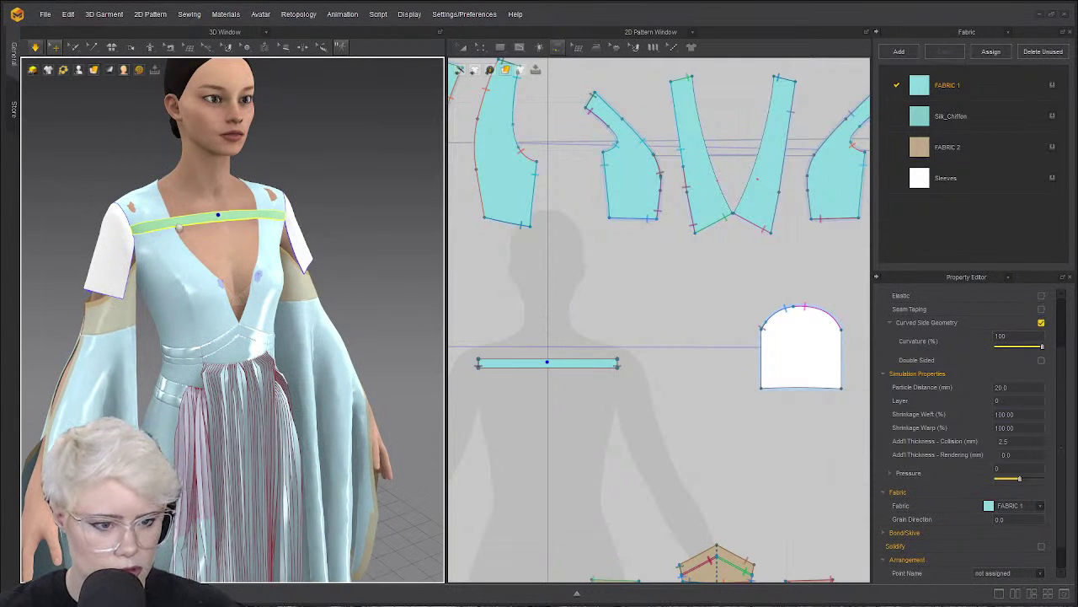
# Stop the simulation and strengthen the narrow strip across the avatar's chest.
pyautogui.moveTo(180, 228); pyautogui.dragTo(294, 323, button='middle')
pyautogui.scroll(-1, 294, 323)
pyautogui.scroll(-1, 275, 301)
pyautogui.scroll(-2, 265, 298)
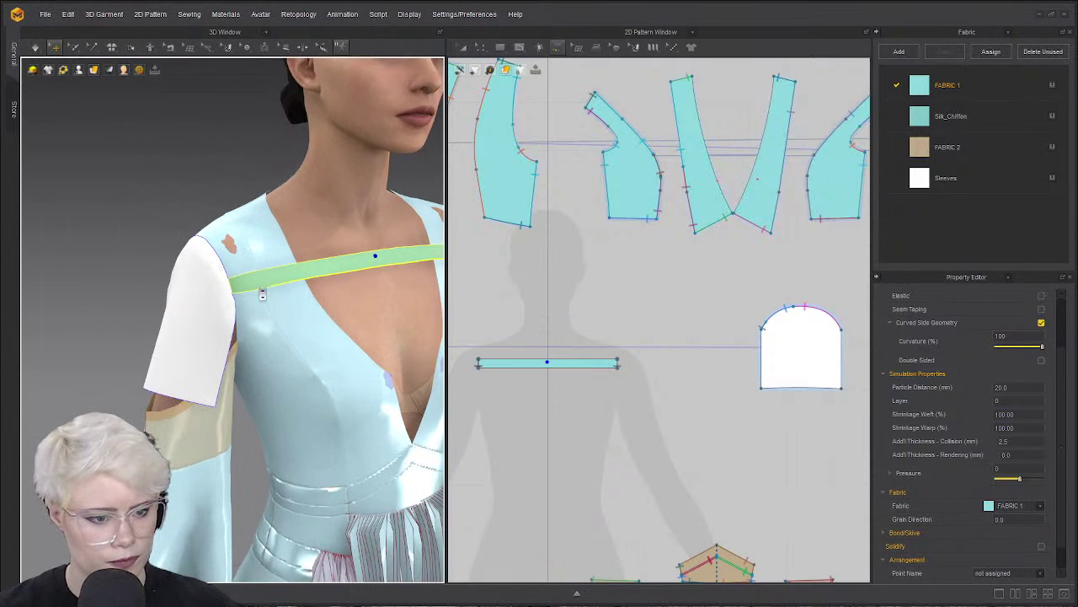
pyautogui.press('space')
pyautogui.click(264, 269)
pyautogui.click(366, 253)
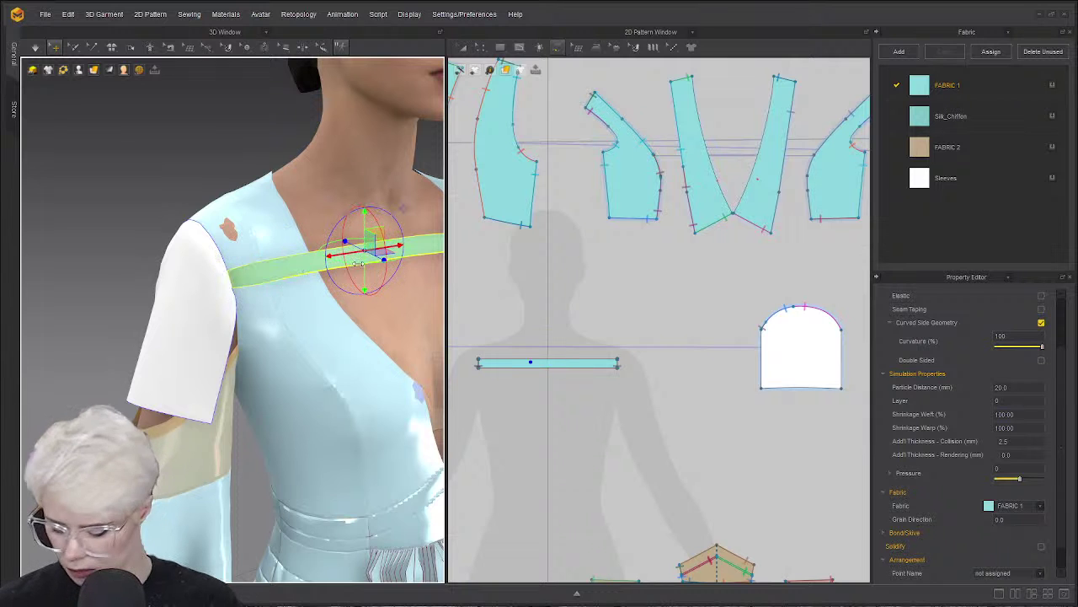
pyautogui.scroll(-2, 492, 266)
pyautogui.scroll(1, 277, 326)
pyautogui.press('2')
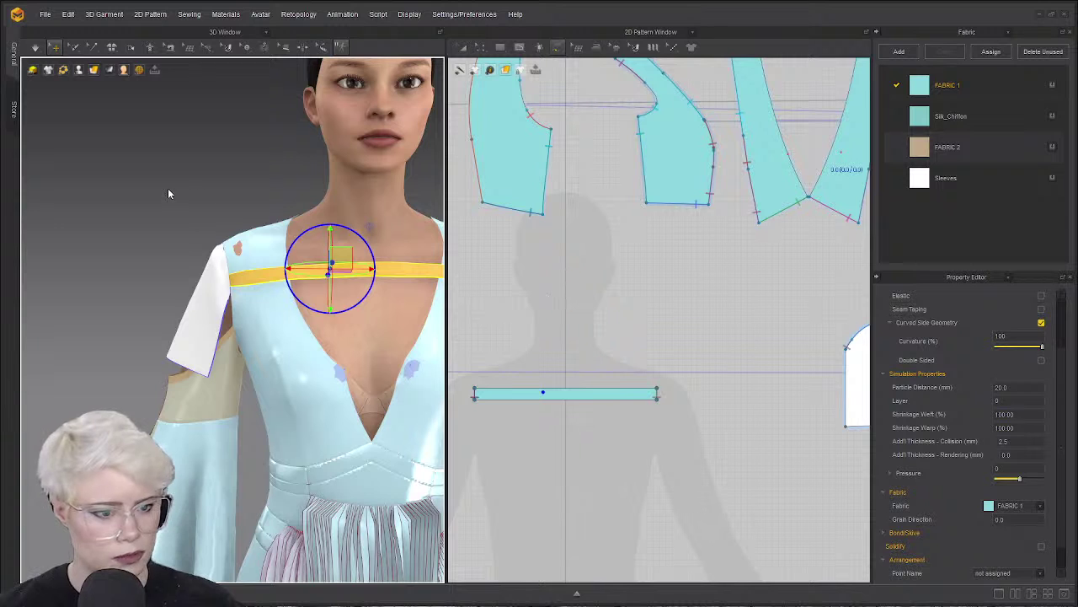
# Remove the strengthening from the chest strip and assign FABRIC 2 to it.
pyautogui.scroll(1, 270, 283)
pyautogui.click(285, 260)
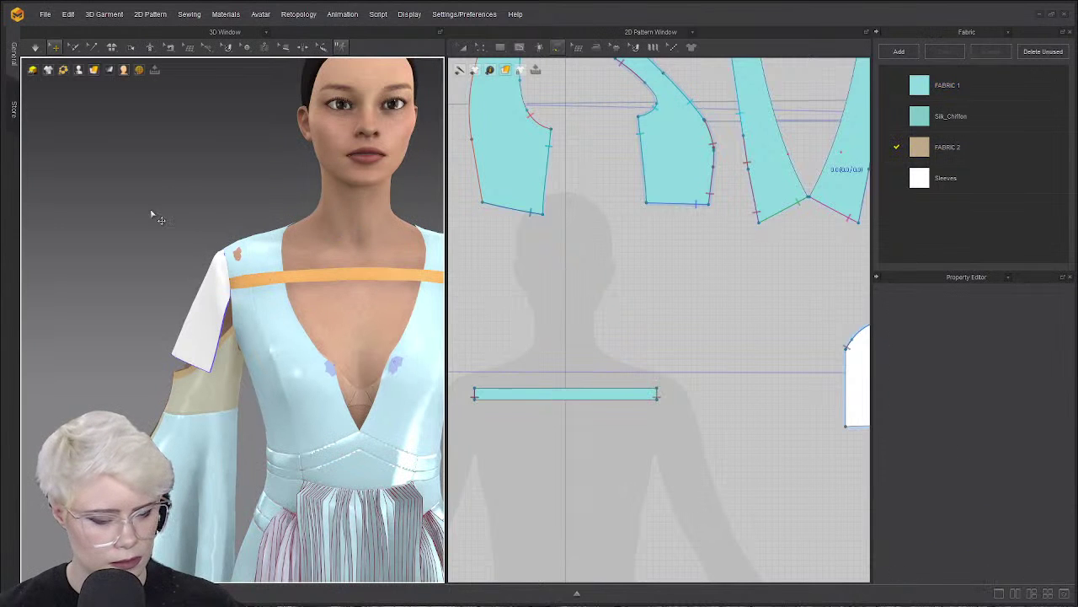
pyautogui.click(246, 275)
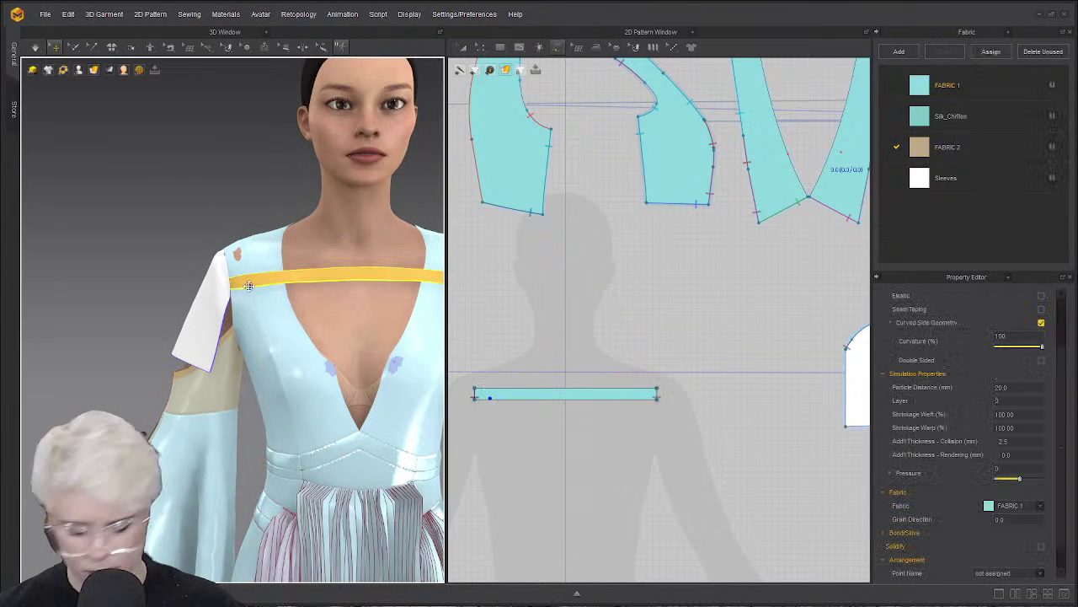
pyautogui.click(218, 187)
pyautogui.click(300, 278)
pyautogui.moveTo(917, 147); pyautogui.dragTo(455, 261)
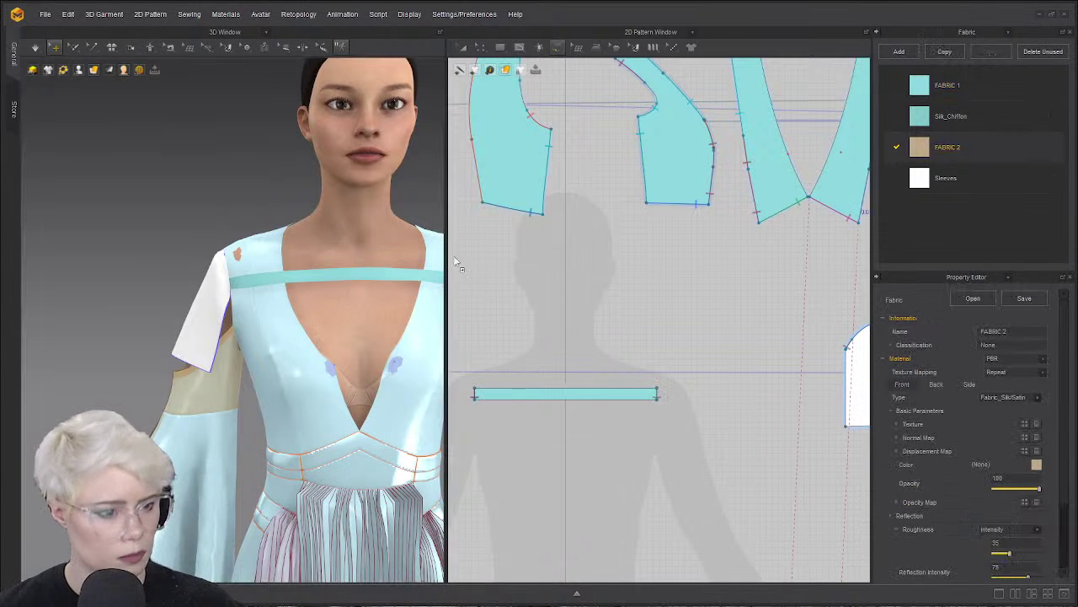
pyautogui.moveTo(393, 281); pyautogui.dragTo(391, 276)
# Examine the chest strip, cap sleeves and shoulders on the avatar from the front, side and back.
pyautogui.moveTo(300, 280); pyautogui.dragTo(237, 250, button='middle')
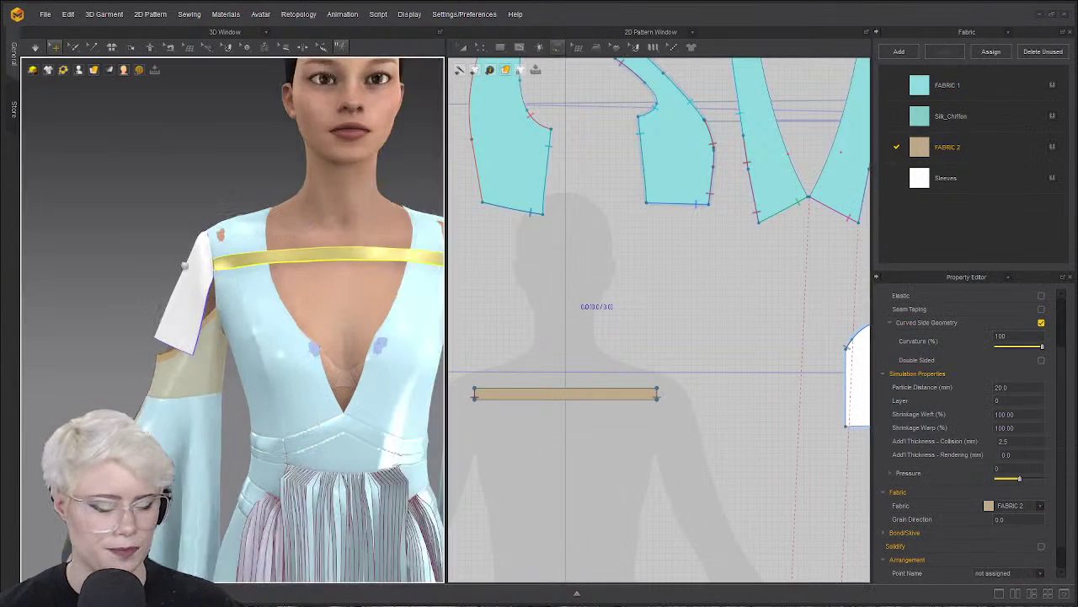
pyautogui.scroll(3, 237, 249)
pyautogui.scroll(2, 352, 258)
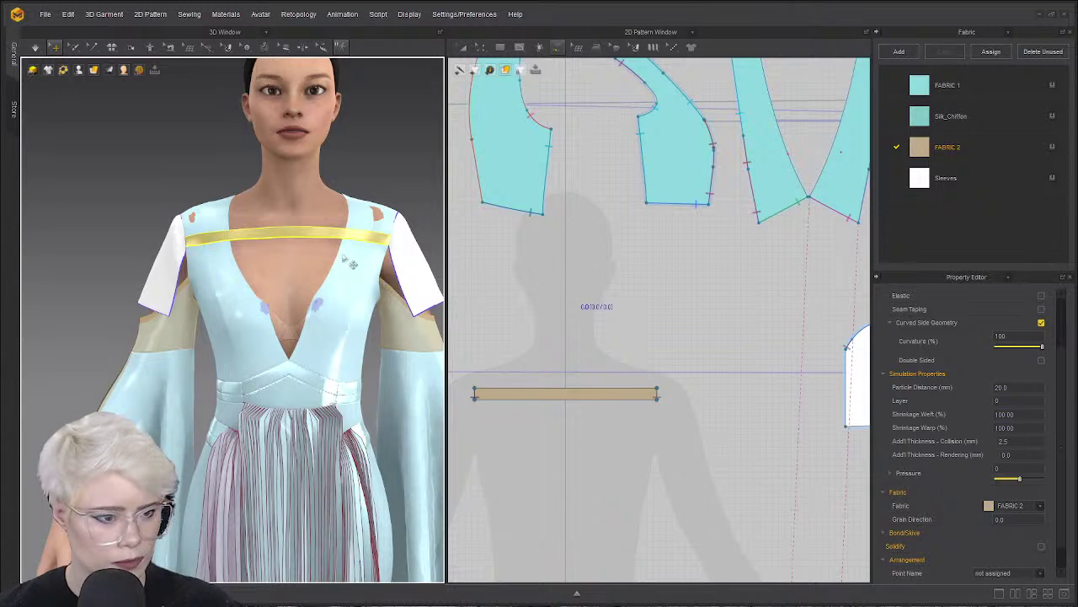
pyautogui.scroll(2, 350, 266)
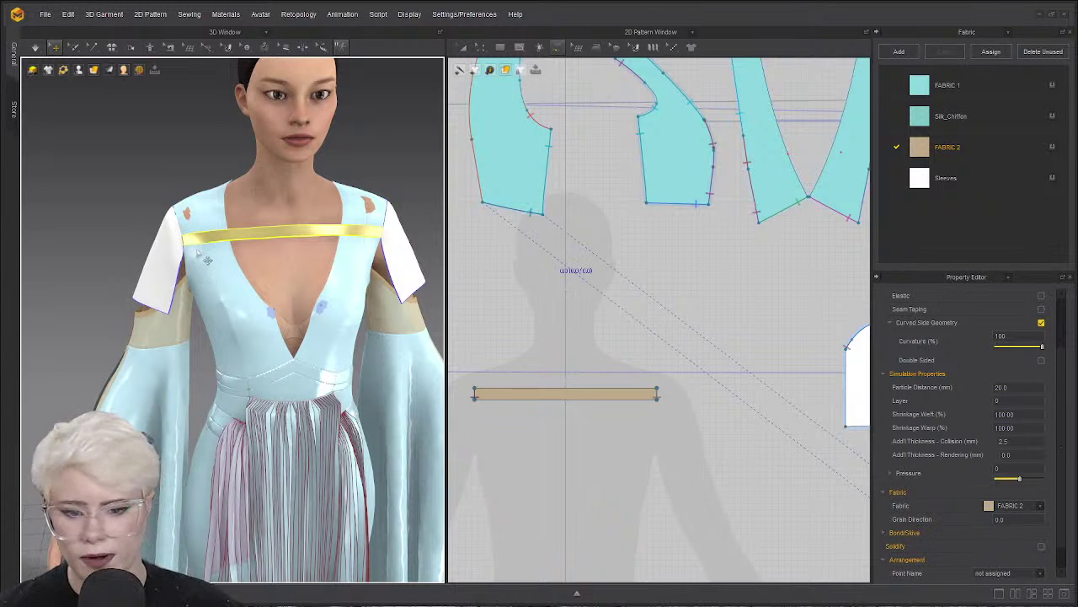
pyautogui.moveTo(221, 232); pyautogui.dragTo(413, 224, button='right')
pyautogui.moveTo(197, 278); pyautogui.dragTo(227, 299, button='right')
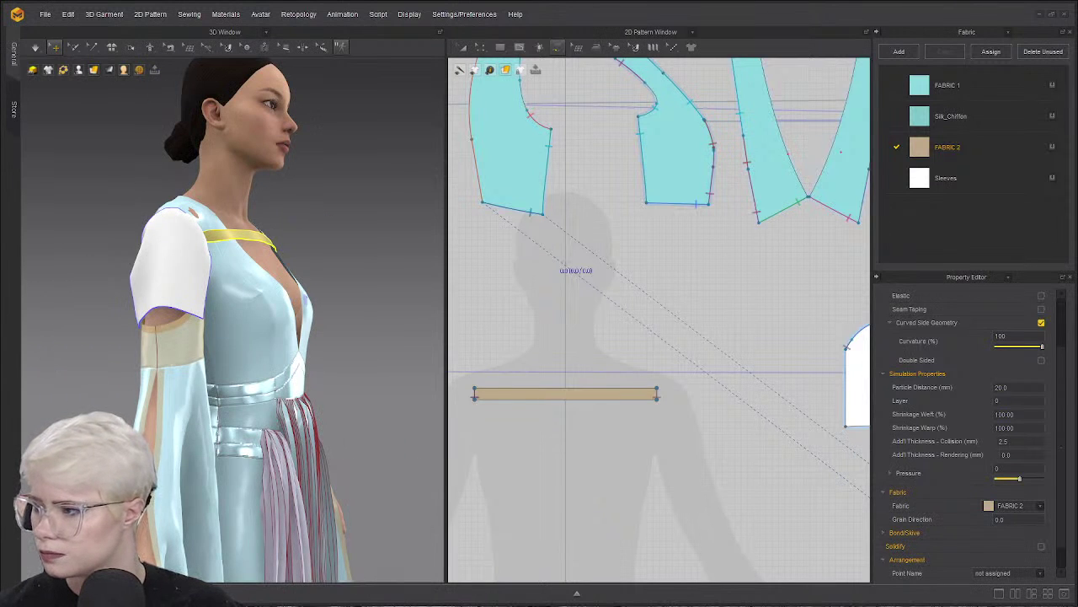
pyautogui.moveTo(267, 293); pyautogui.dragTo(199, 272, button='right')
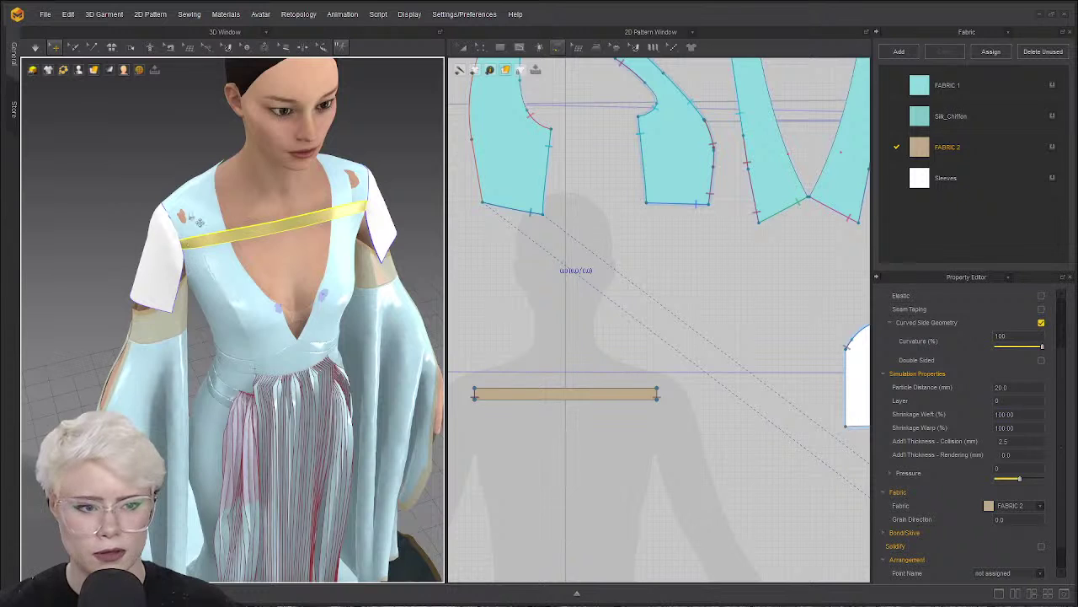
pyautogui.moveTo(243, 169); pyautogui.dragTo(172, 233, button='right')
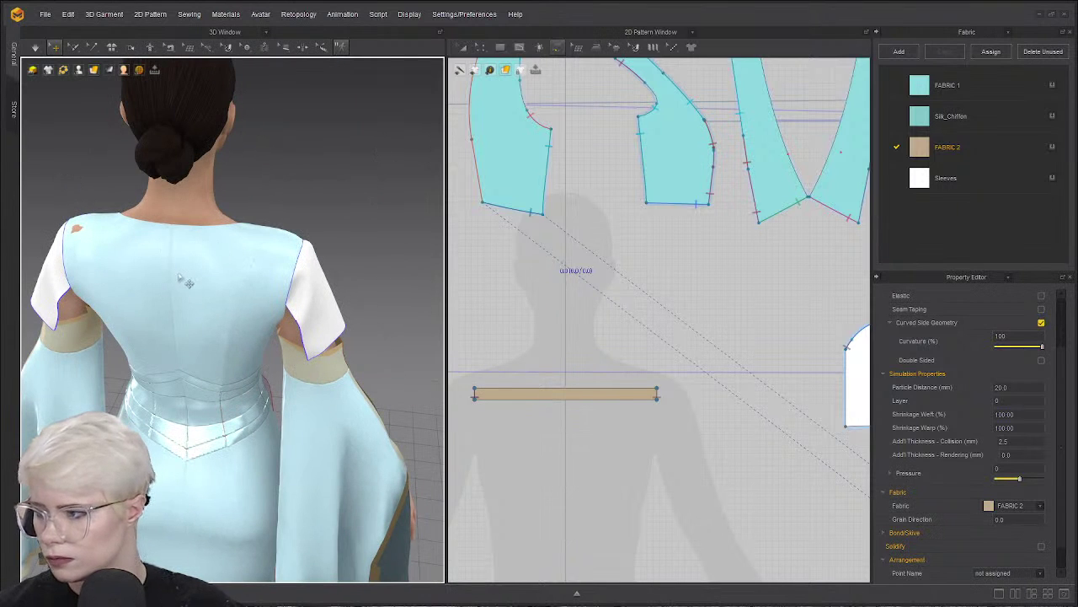
pyautogui.moveTo(168, 254); pyautogui.dragTo(606, 286, button='right')
pyautogui.scroll(-5, 646, 366)
pyautogui.moveTo(422, 337); pyautogui.dragTo(236, 366, button='right')
pyautogui.moveTo(185, 330); pyautogui.dragTo(244, 337, button='right')
pyautogui.scroll(-2, 550, 368)
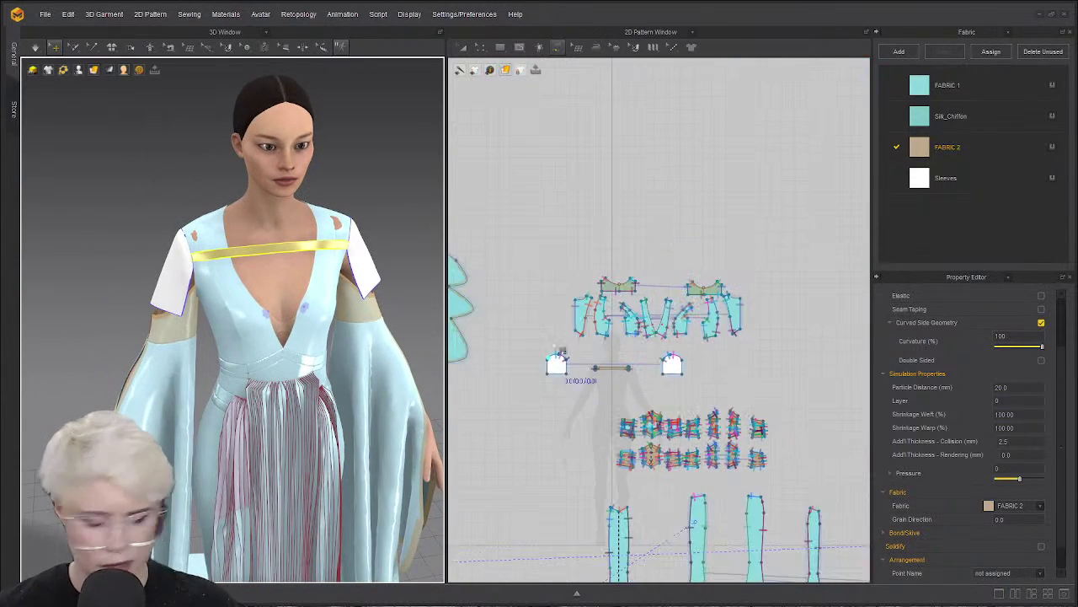
# Simulate the garment with both V-neck front panels selected and tug at the neckline across the chest.
pyautogui.moveTo(586, 371); pyautogui.dragTo(590, 314, button='middle')
pyautogui.press('a')
pyautogui.scroll(4, 549, 314)
pyautogui.moveTo(226, 289); pyautogui.dragTo(252, 292, button='right')
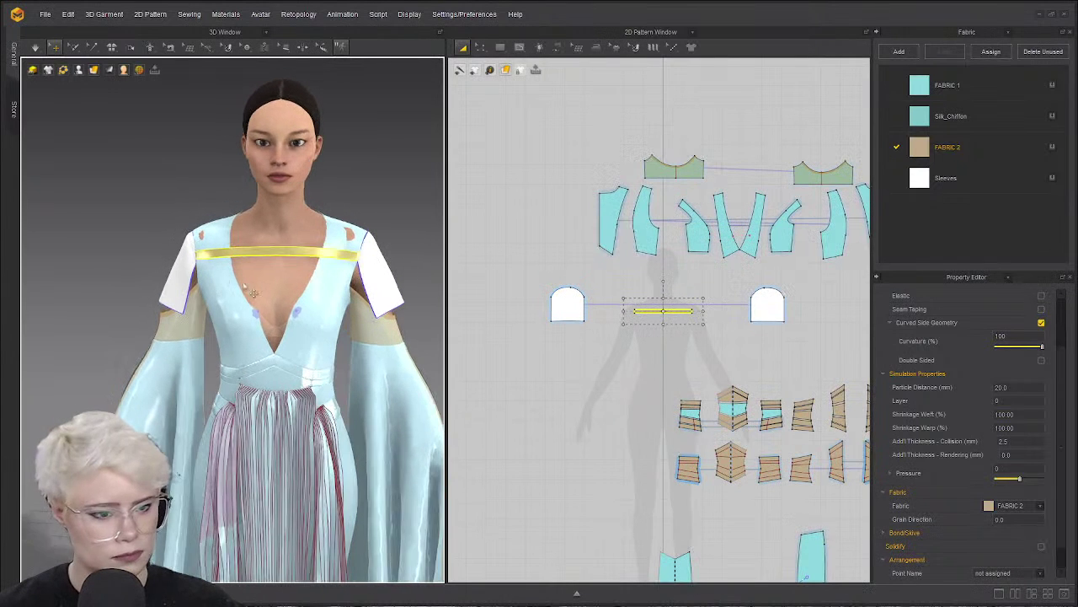
pyautogui.click(221, 273)
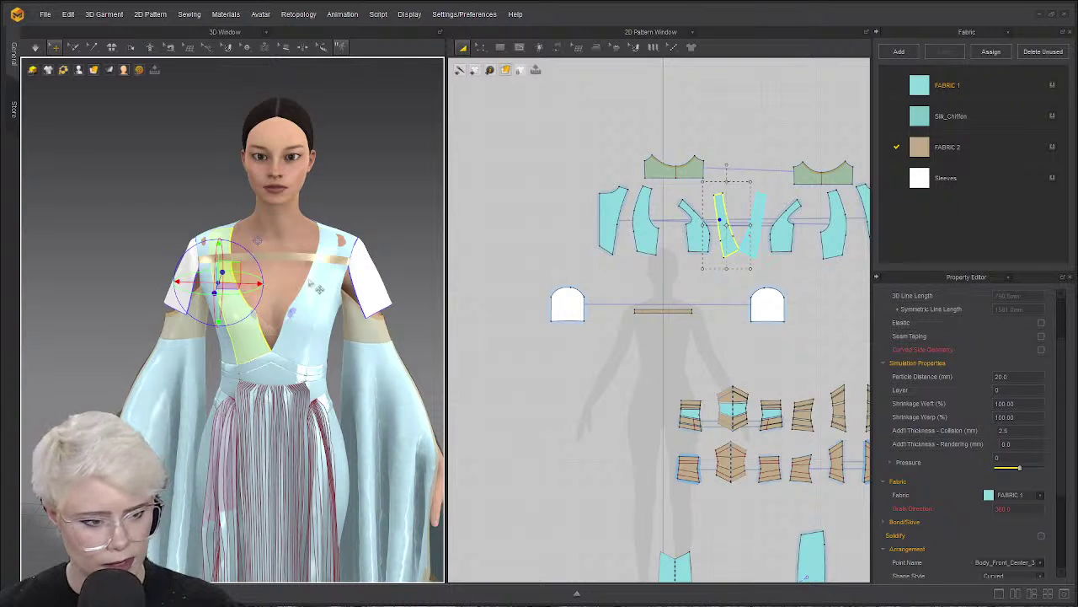
pyautogui.keyDown('shift'); pyautogui.click(321, 288); pyautogui.keyUp('shift')
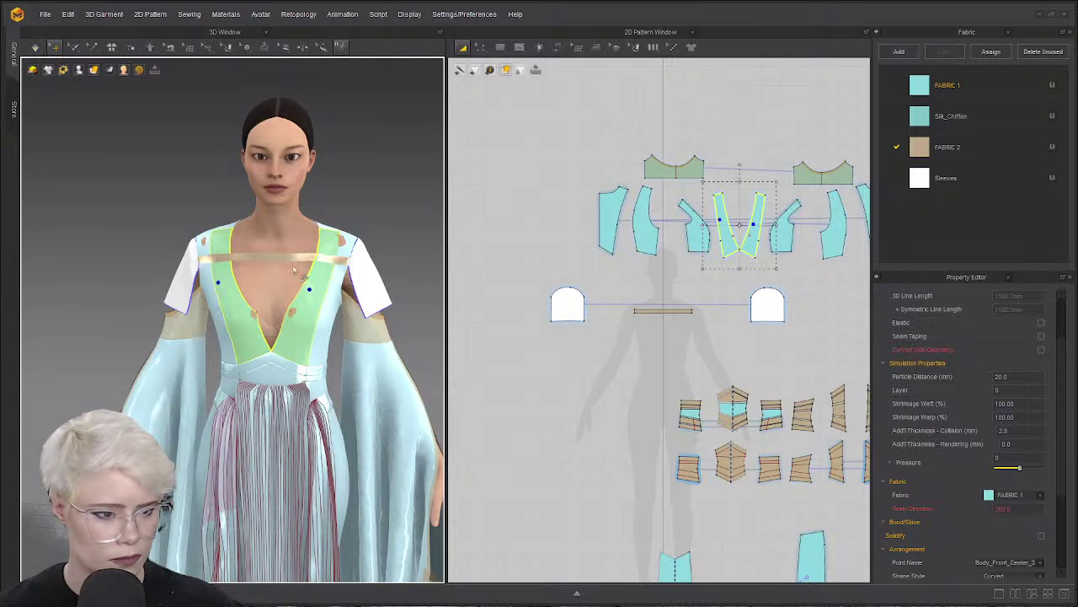
pyautogui.moveTo(320, 259); pyautogui.dragTo(282, 260, button='right')
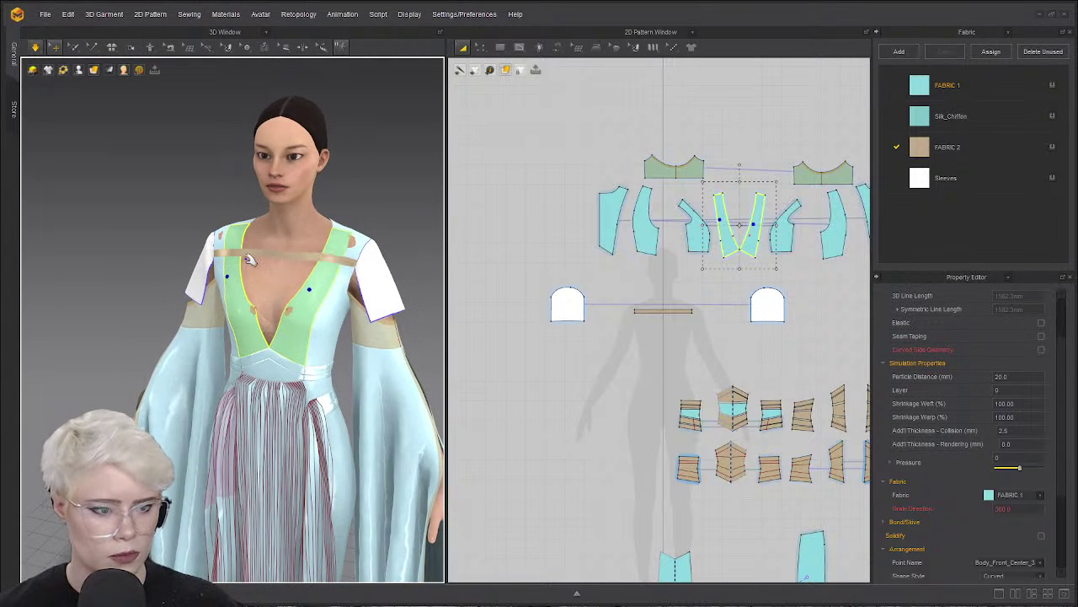
pyautogui.press('space')
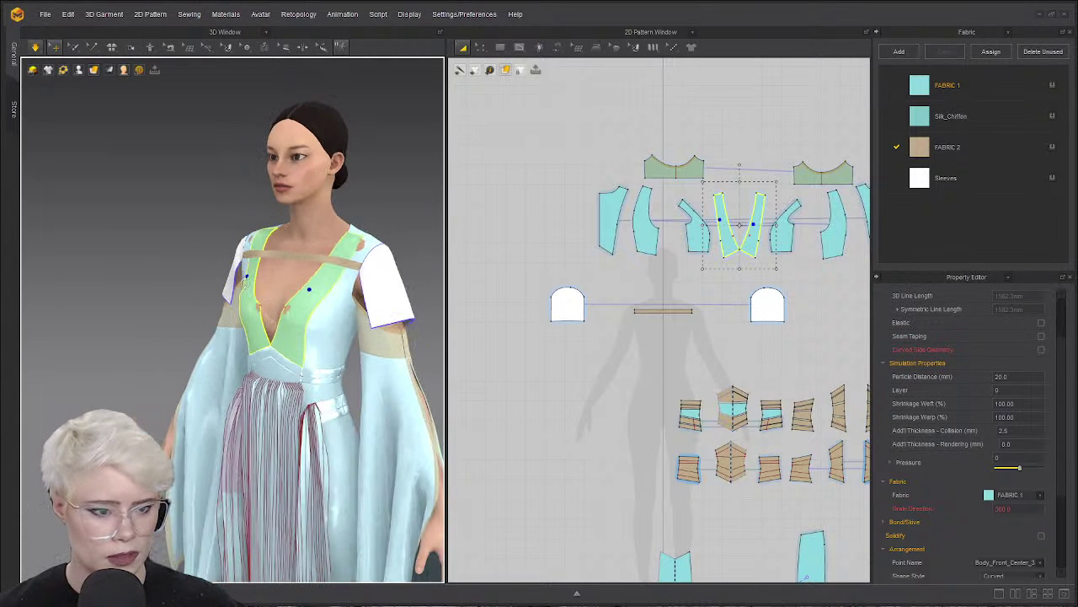
pyautogui.keyDown('shift'); pyautogui.click(307, 270); pyautogui.keyUp('shift')
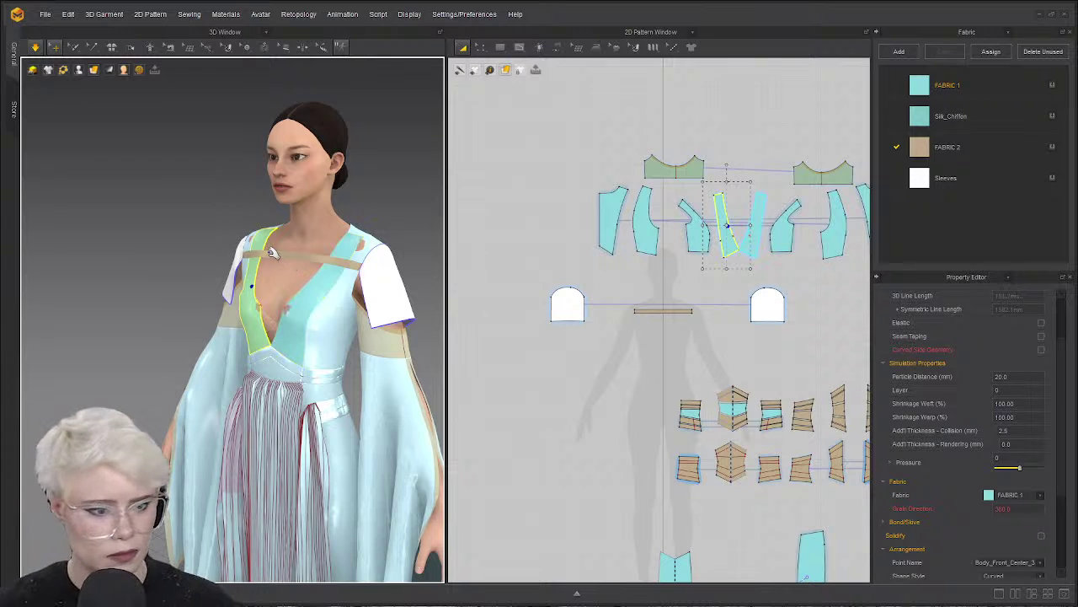
# Strengthen the two V-neck front panels, pull at the neckline edge during simulation, and stop the simulation.
pyautogui.click(316, 303)
pyautogui.press('space')
pyautogui.press('2')
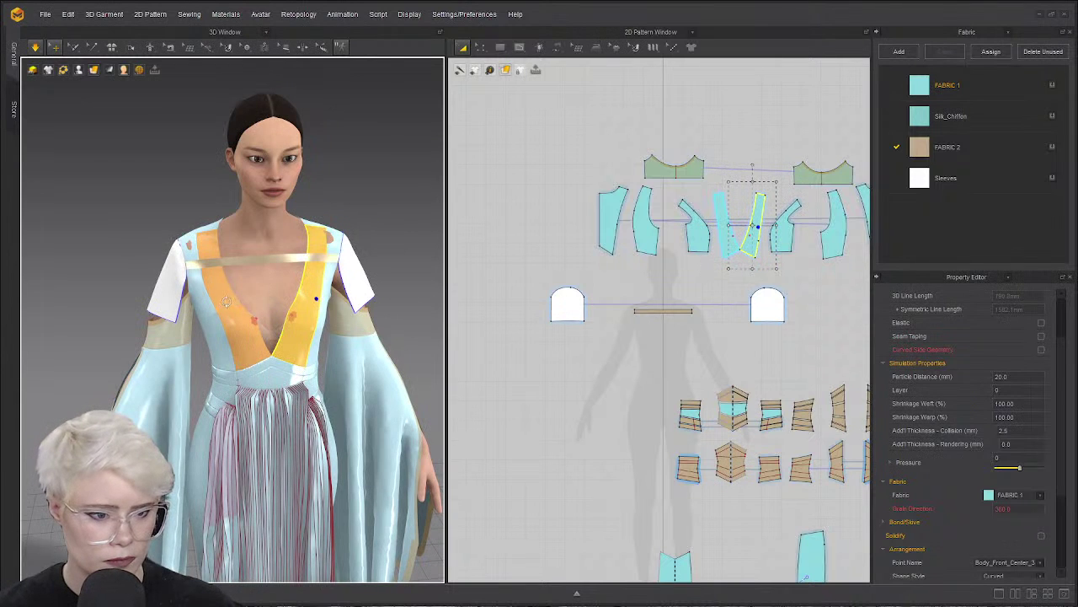
pyautogui.click(252, 293)
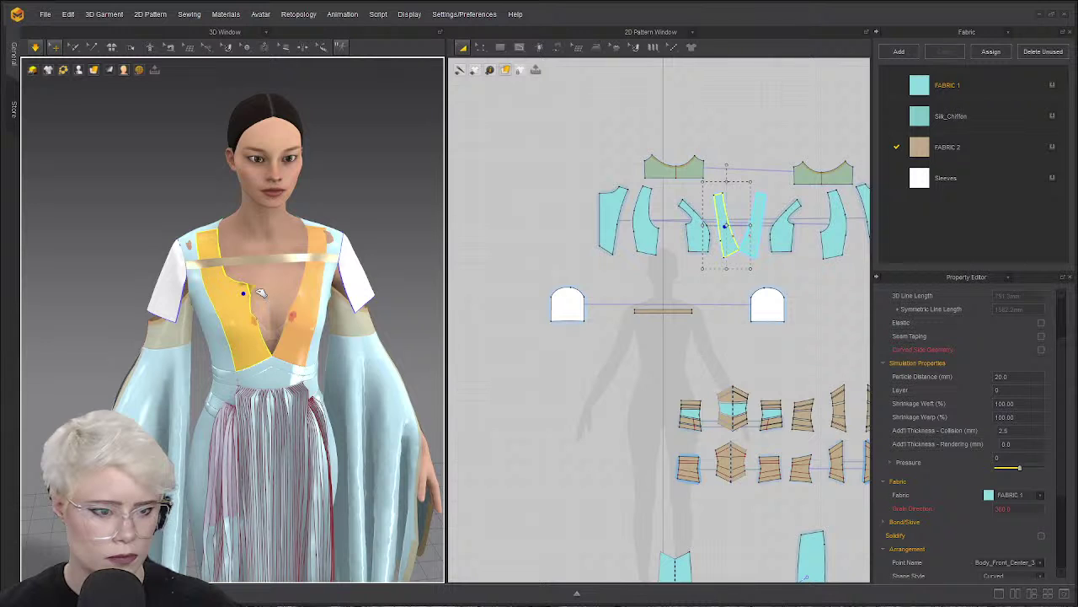
pyautogui.scroll(3, 402, 271)
pyautogui.scroll(4, 545, 286)
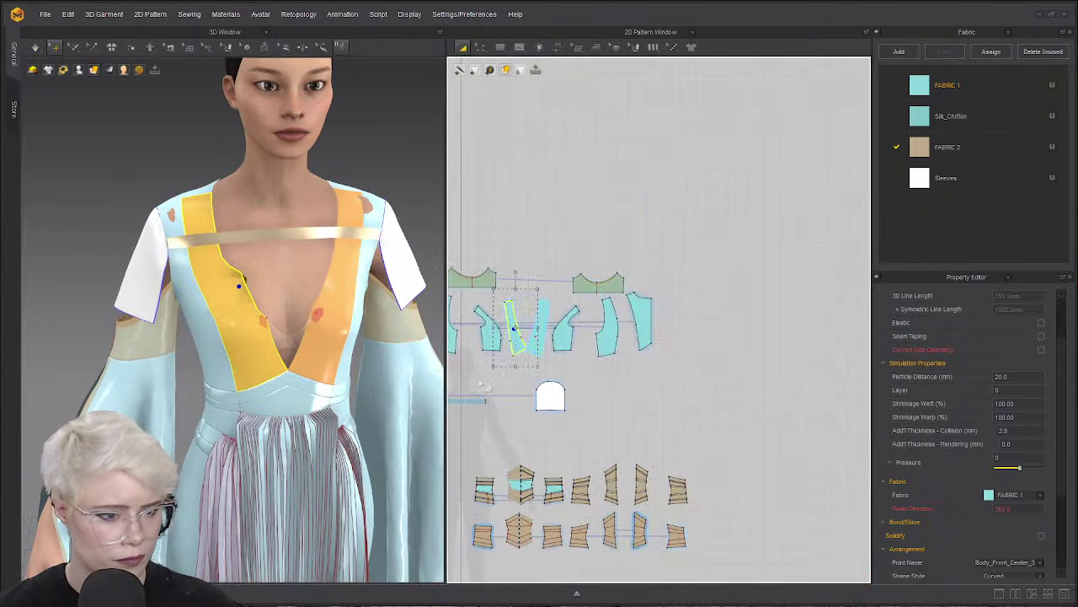
# Draw a rectangular strip about 105 mm wide and 19 mm high between the two V-neck front patterns.
pyautogui.scroll(-2, 530, 341)
pyautogui.moveTo(584, 136); pyautogui.dragTo(629, 229, button='middle')
pyautogui.click(625, 224)
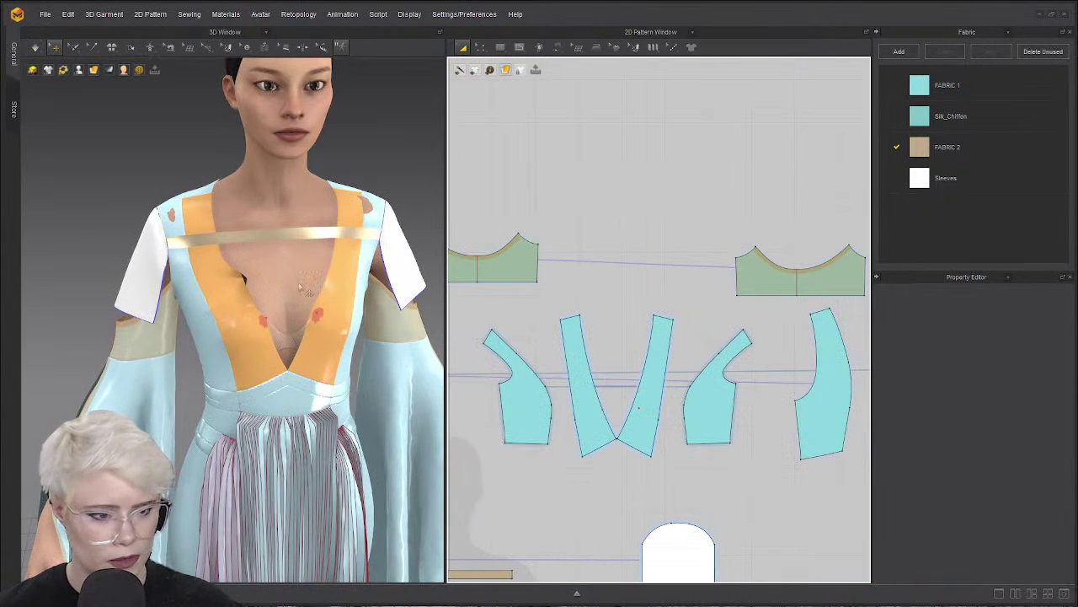
pyautogui.scroll(2, 640, 321)
pyautogui.scroll(-2, 638, 223)
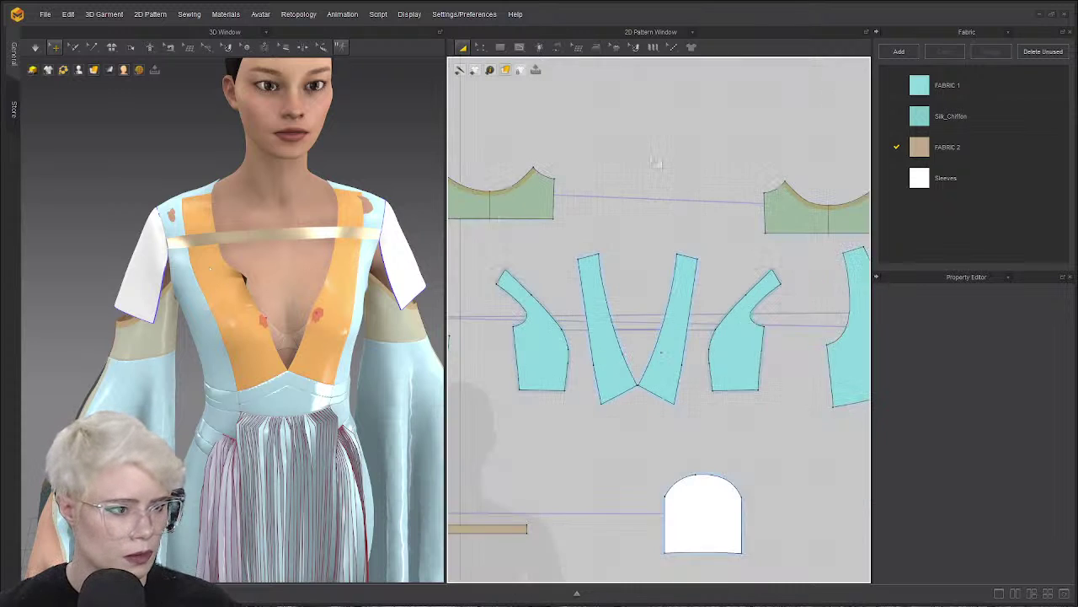
pyautogui.click(499, 47)
pyautogui.scroll(3, 613, 233)
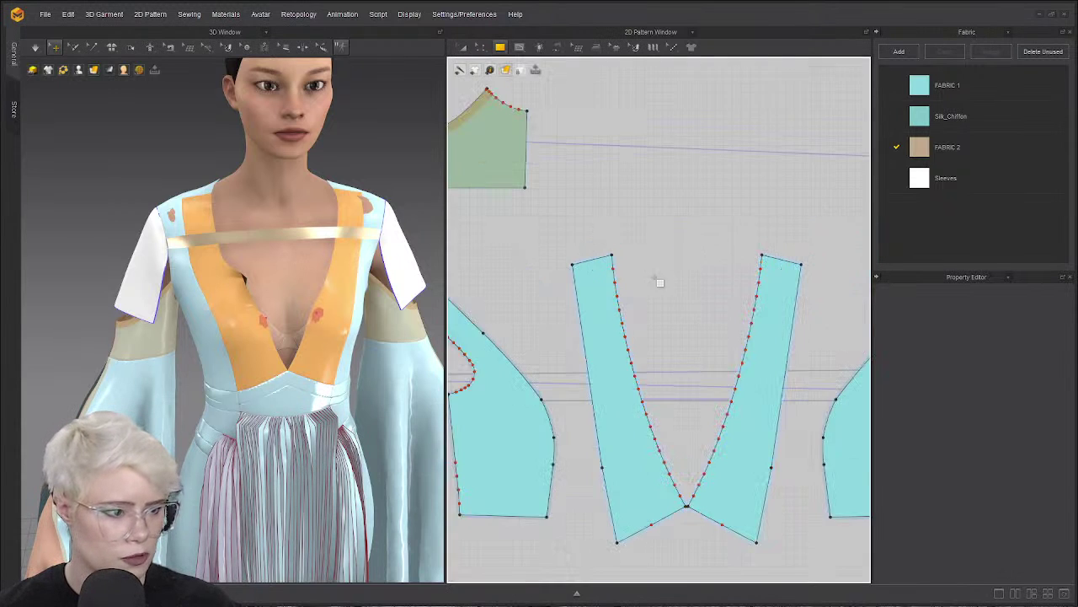
pyautogui.scroll(-2, 657, 278)
pyautogui.moveTo(642, 254)
pyautogui.mouseDown()
pyautogui.moveTo(690, 255)
pyautogui.moveTo(706, 268)
pyautogui.mouseUp()
pyautogui.scroll(2, 641, 247)
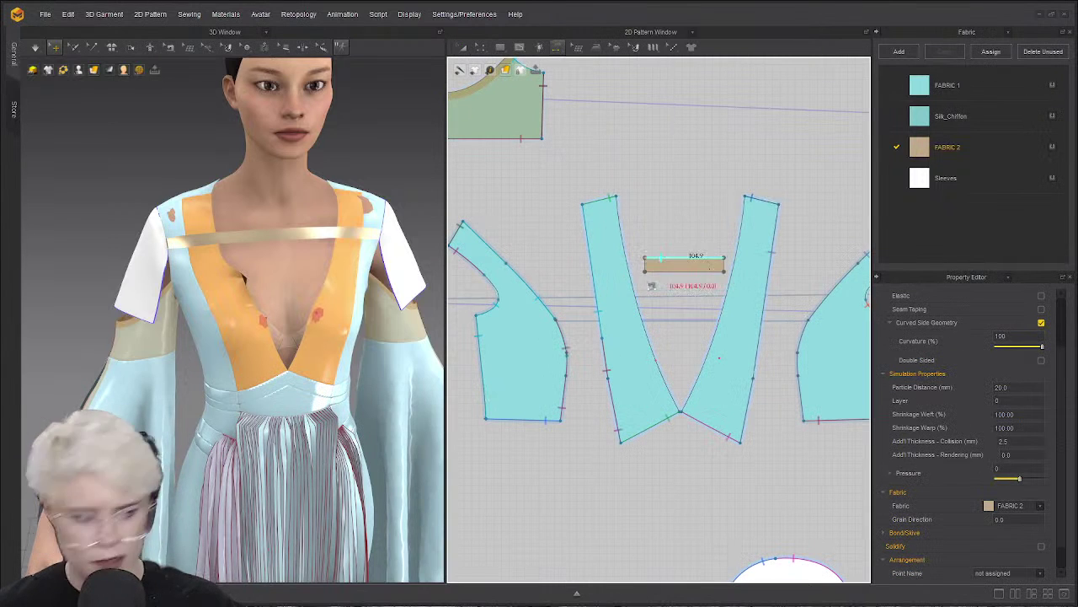
# Try to split the V-neck pattern's inner neckline edge into lines of 102.4 and 197.9 mm.
pyautogui.click(670, 343)
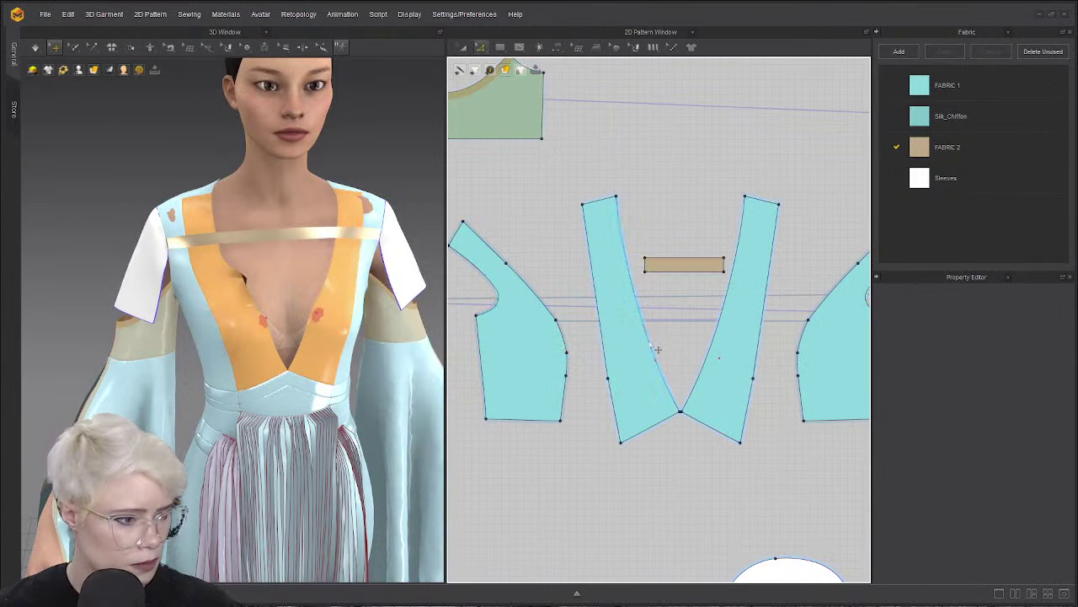
pyautogui.scroll(2, 652, 347)
pyautogui.rightClick(651, 343)
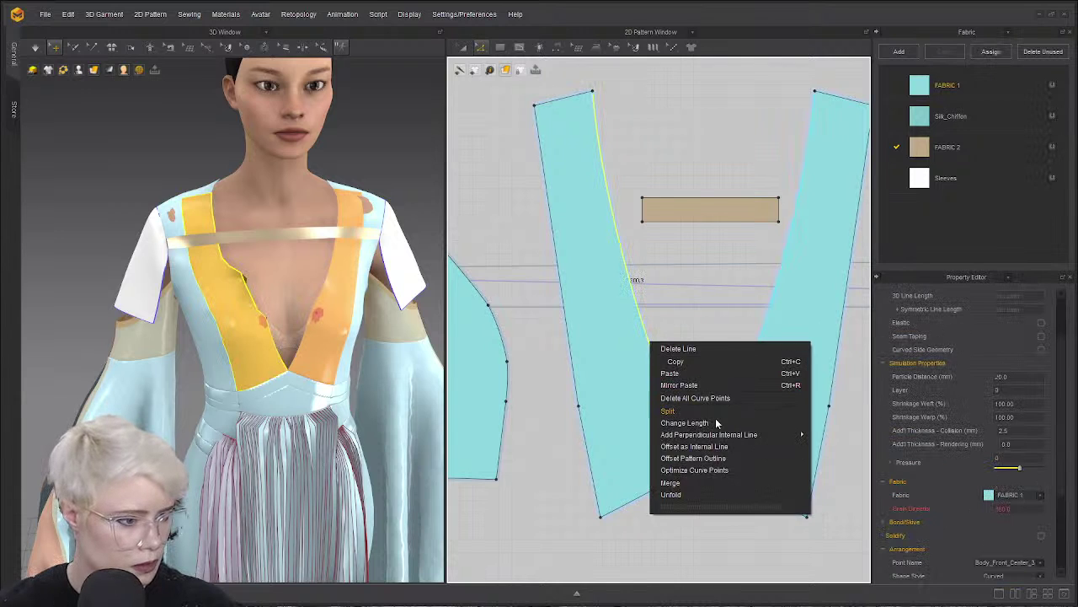
pyautogui.click(670, 410)
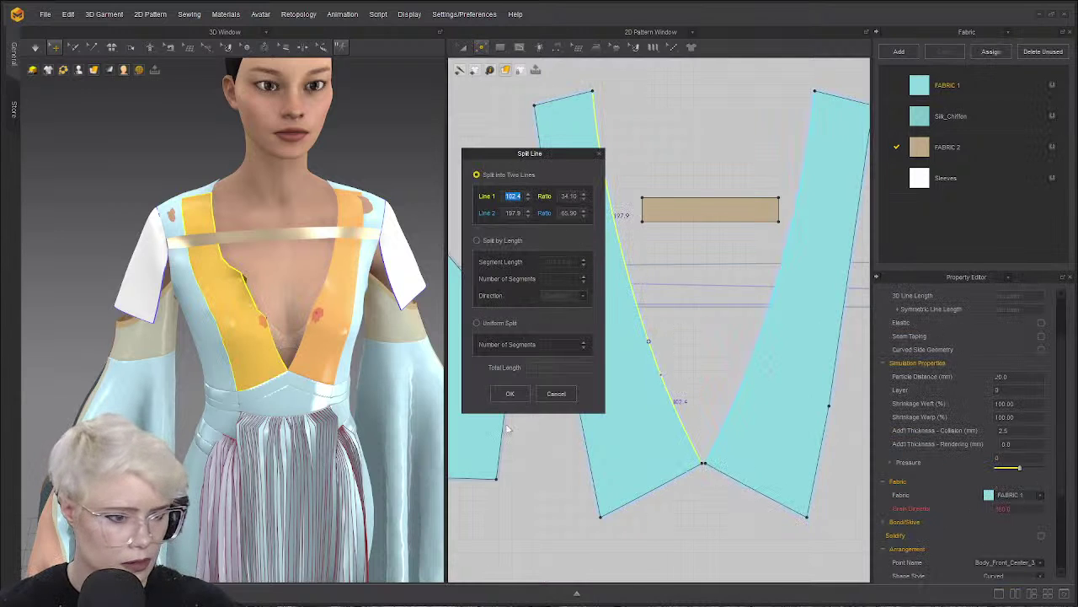
pyautogui.click(509, 393)
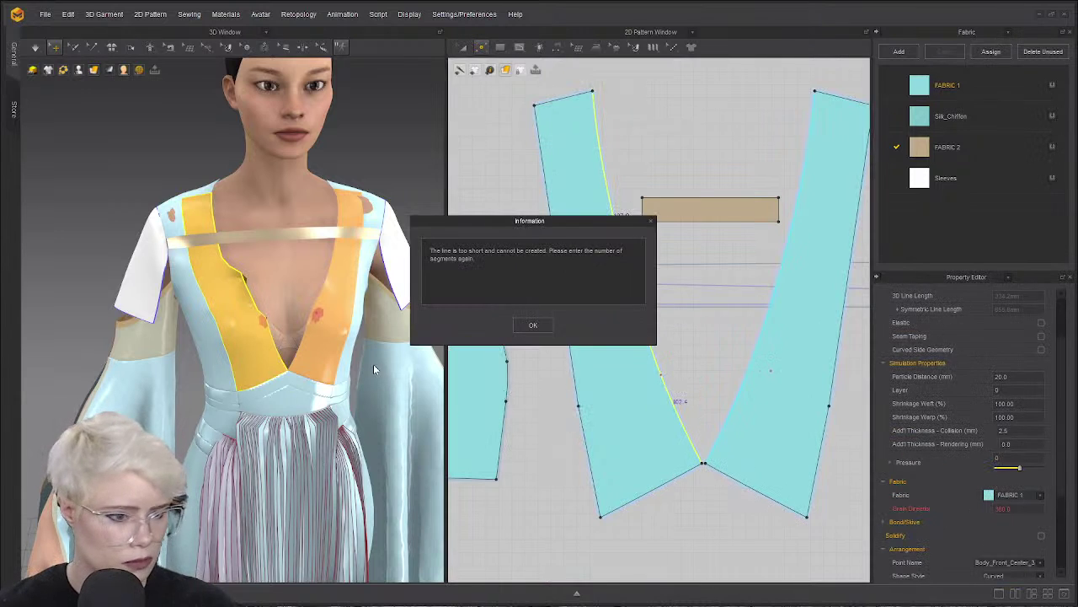
pyautogui.click(533, 326)
# Split the V-neck pattern's inner neckline edge into two lines with Line 1 set to 100 mm.
pyautogui.rightClick(657, 351)
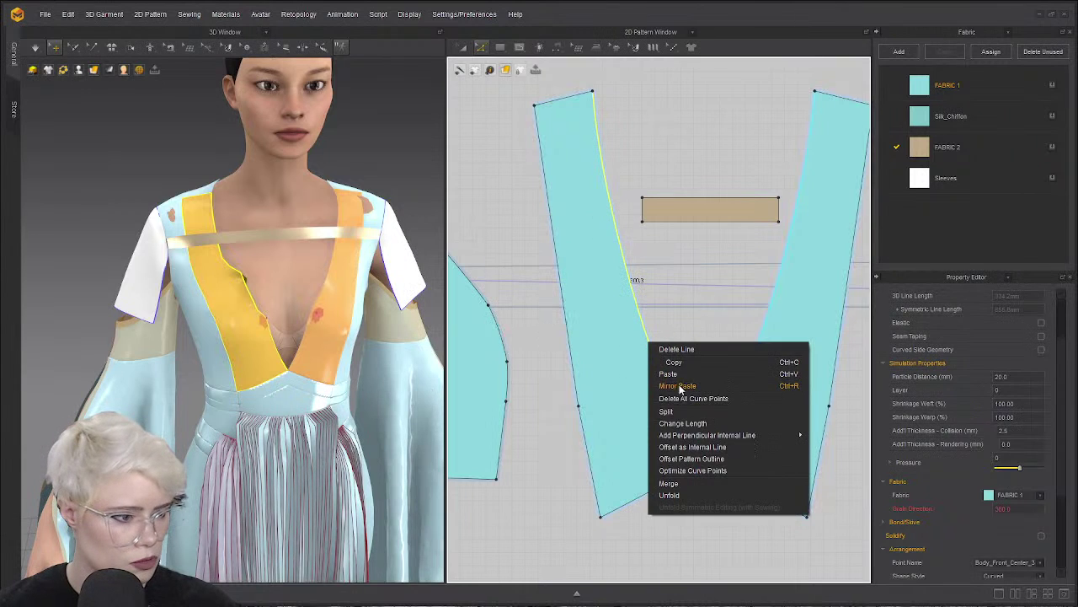
pyautogui.click(682, 411)
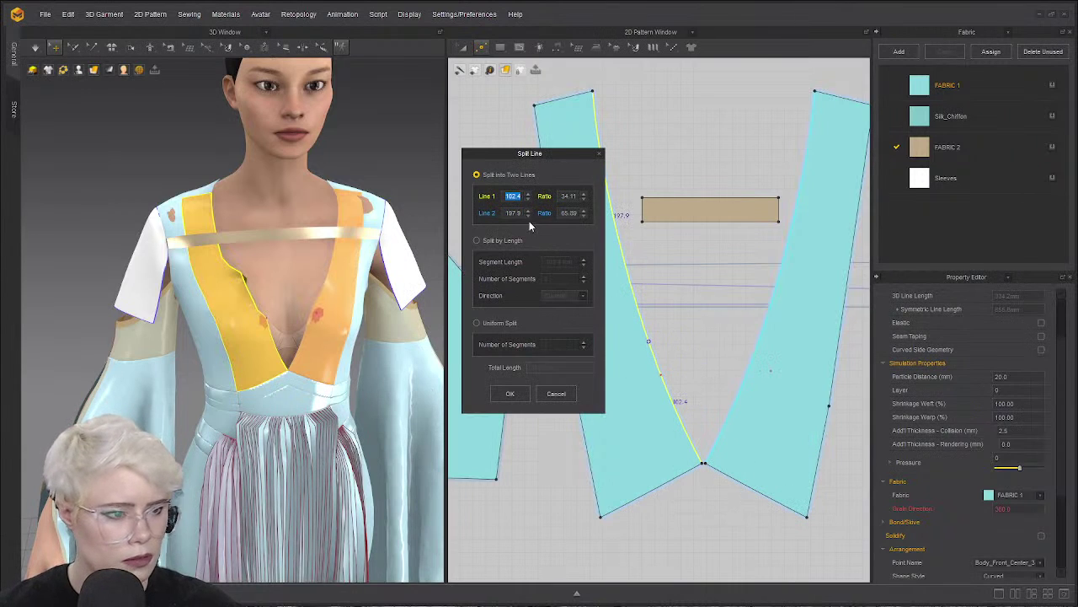
pyautogui.write('100')
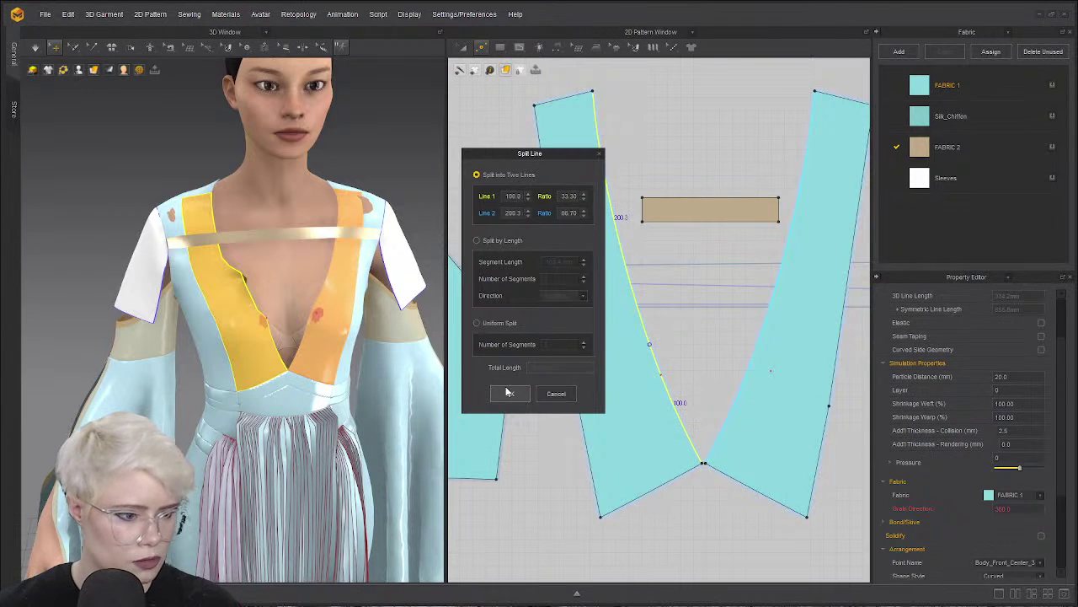
pyautogui.click(509, 393)
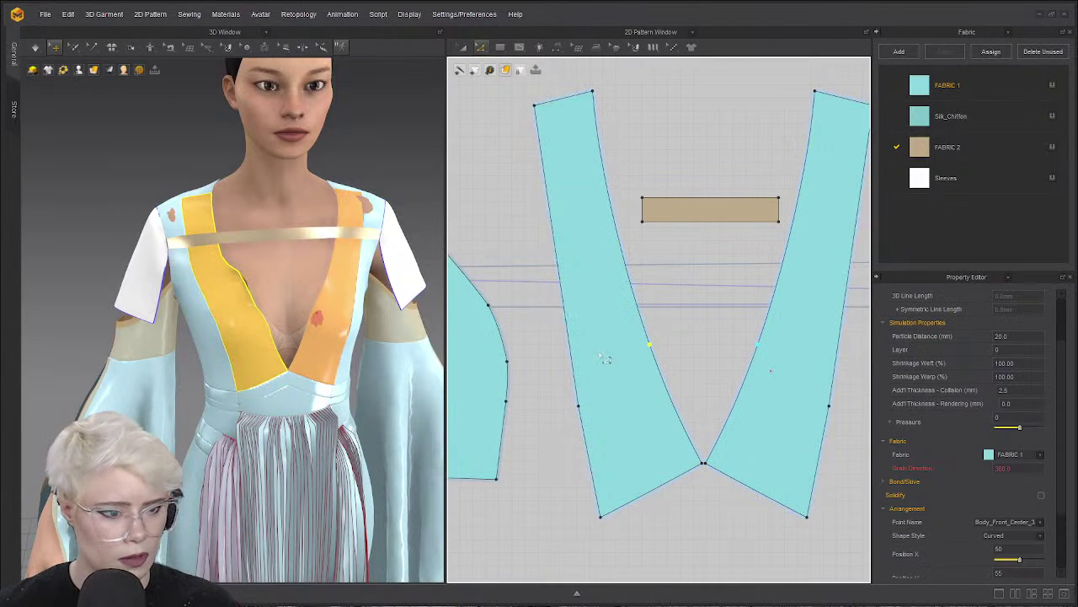
pyautogui.click(733, 283)
# Sew both short ends of the new strip to the inner neckline edges just above the split points.
pyautogui.press('m')
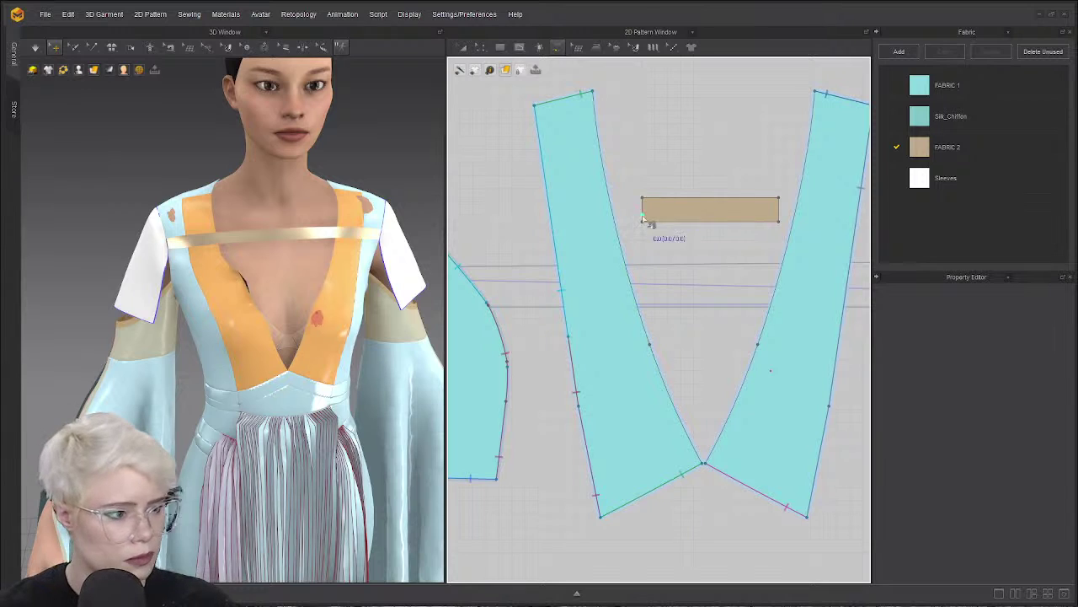
pyautogui.click(642, 198)
pyautogui.click(651, 242)
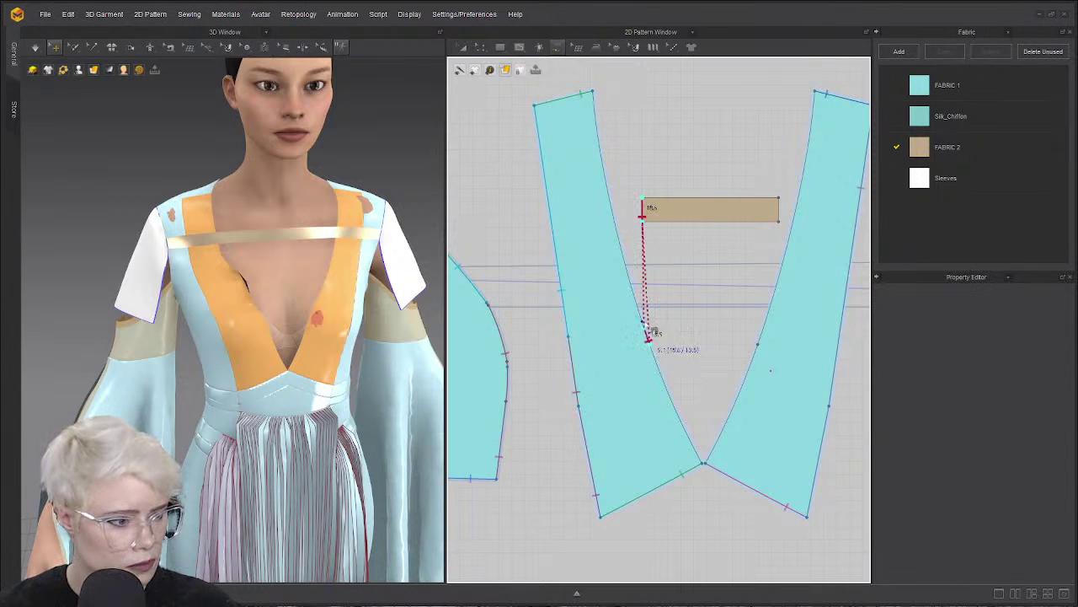
pyautogui.click(650, 335)
pyautogui.click(780, 212)
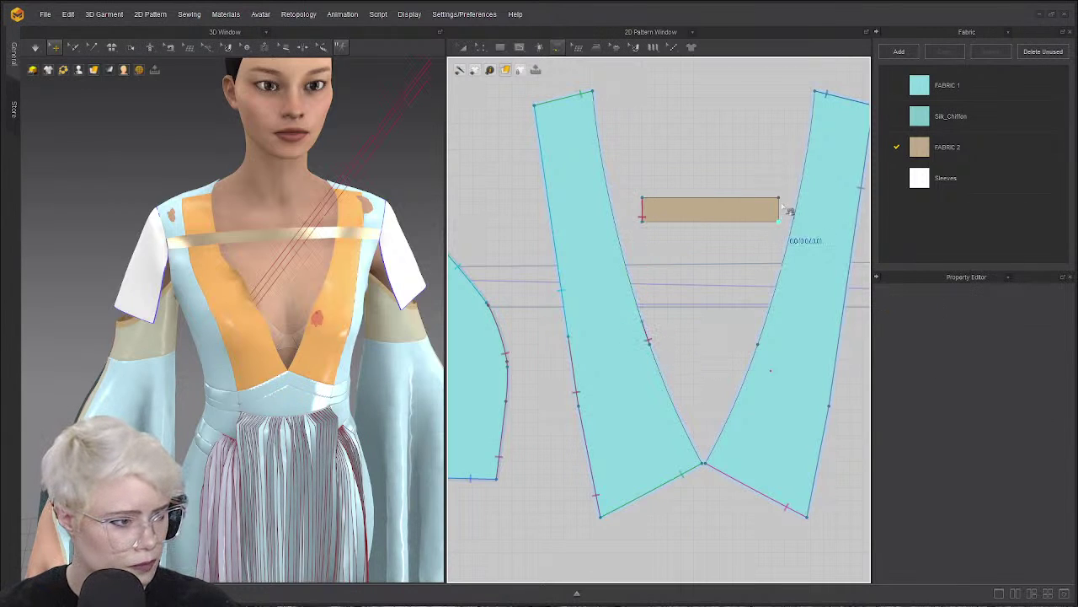
pyautogui.click(771, 331)
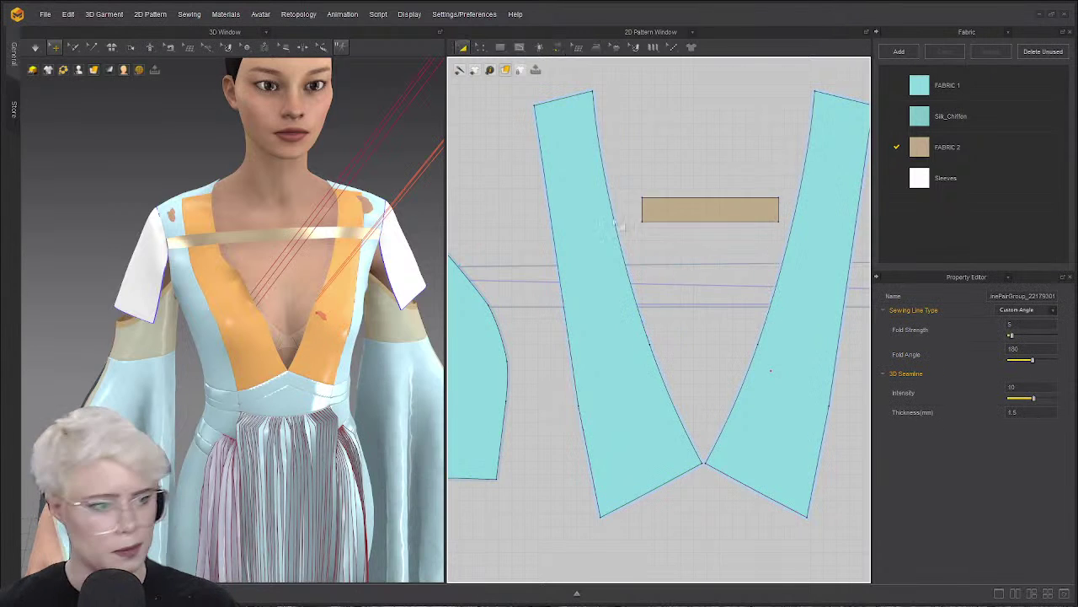
# Place the new strip against the bodice in 3D with Superimpose (Side).
pyautogui.scroll(-3, 548, 219)
pyautogui.scroll(-4, 375, 240)
pyautogui.rightClick(312, 216)
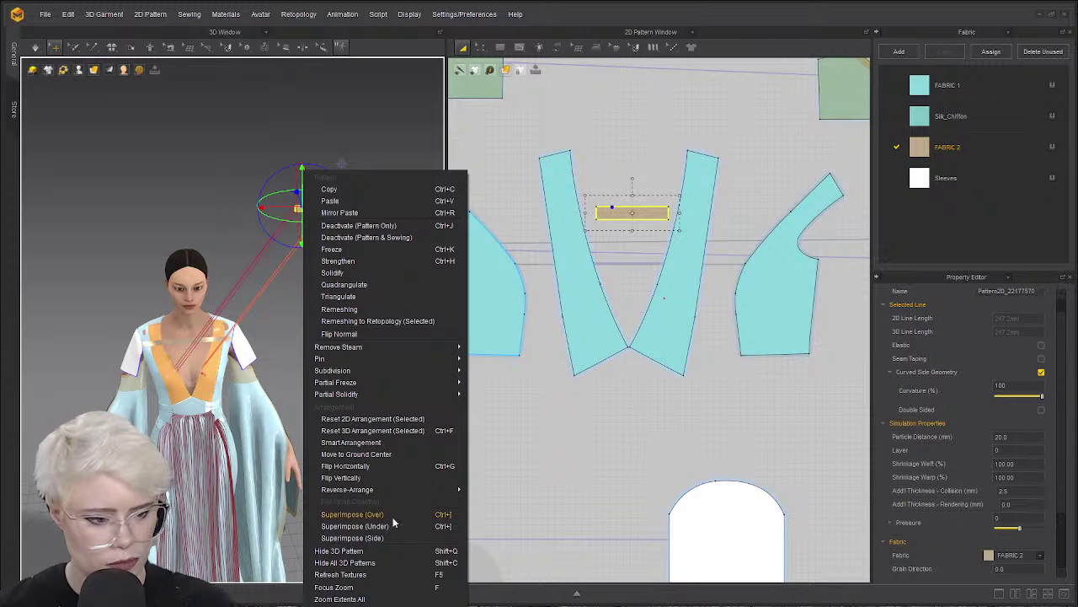
pyautogui.click(397, 537)
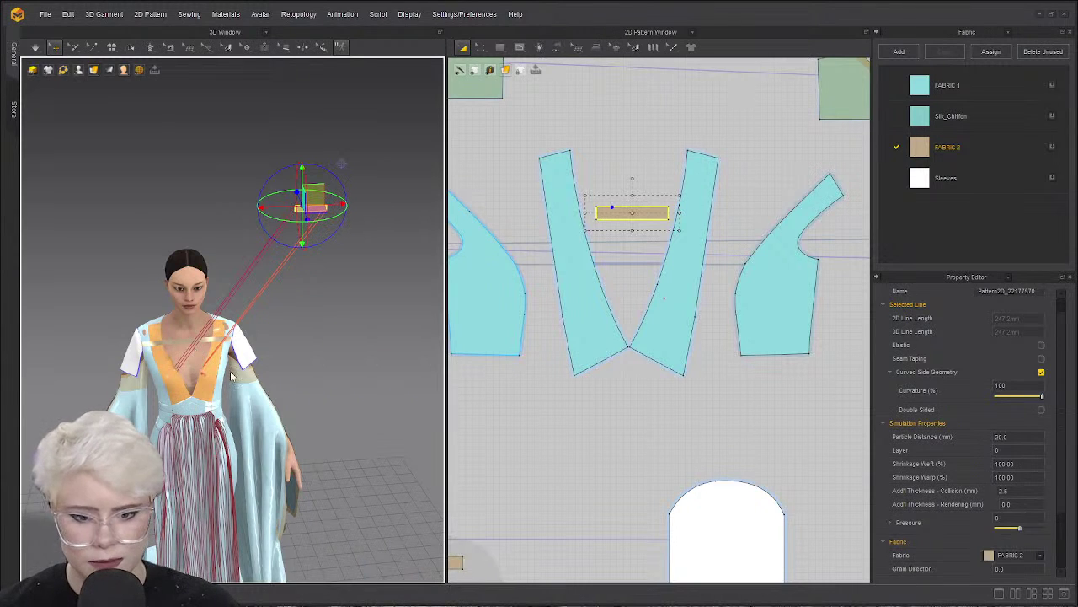
pyautogui.scroll(8, 232, 377)
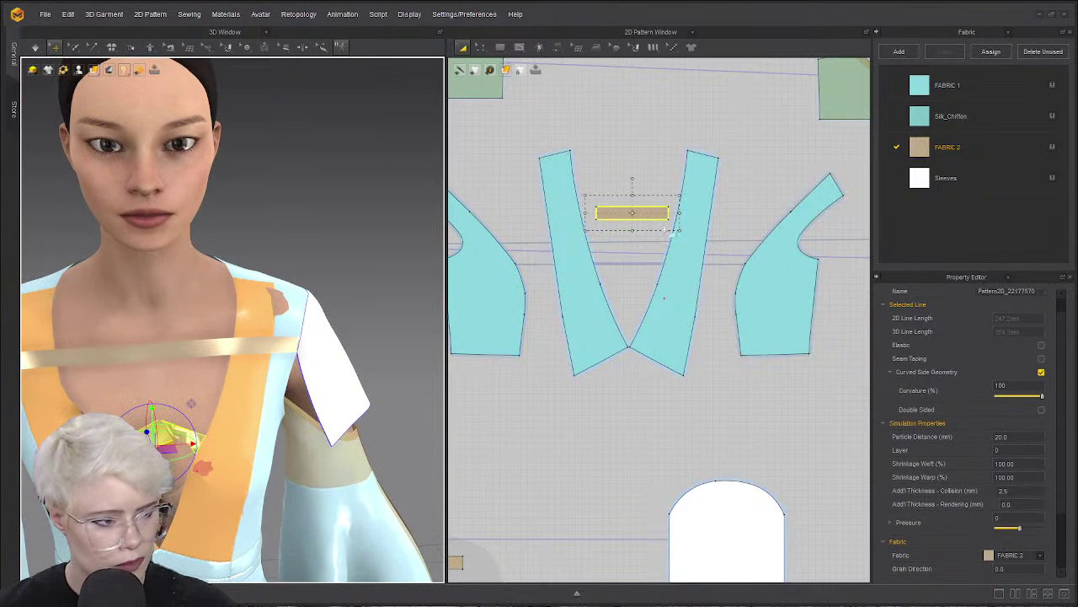
# Shorten the new strip's 2D pattern to about two thirds of its drawn length so it bridges the neckline.
pyautogui.moveTo(681, 213); pyautogui.dragTo(654, 212)
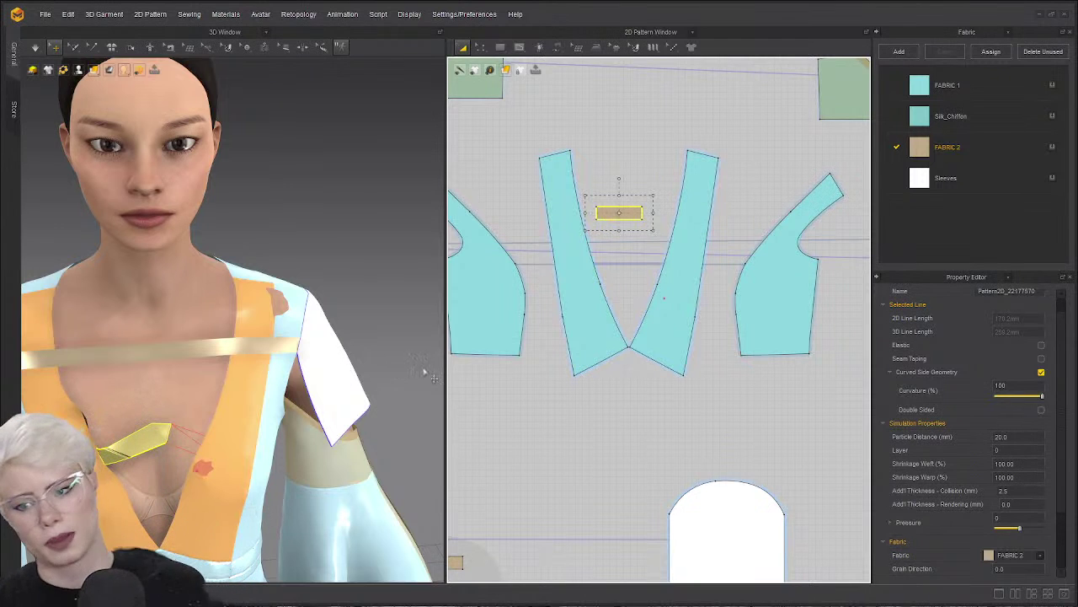
pyautogui.moveTo(273, 154); pyautogui.dragTo(285, 141, button='right')
pyautogui.moveTo(284, 141); pyautogui.dragTo(327, 115, button='middle')
pyautogui.scroll(-2, 328, 115)
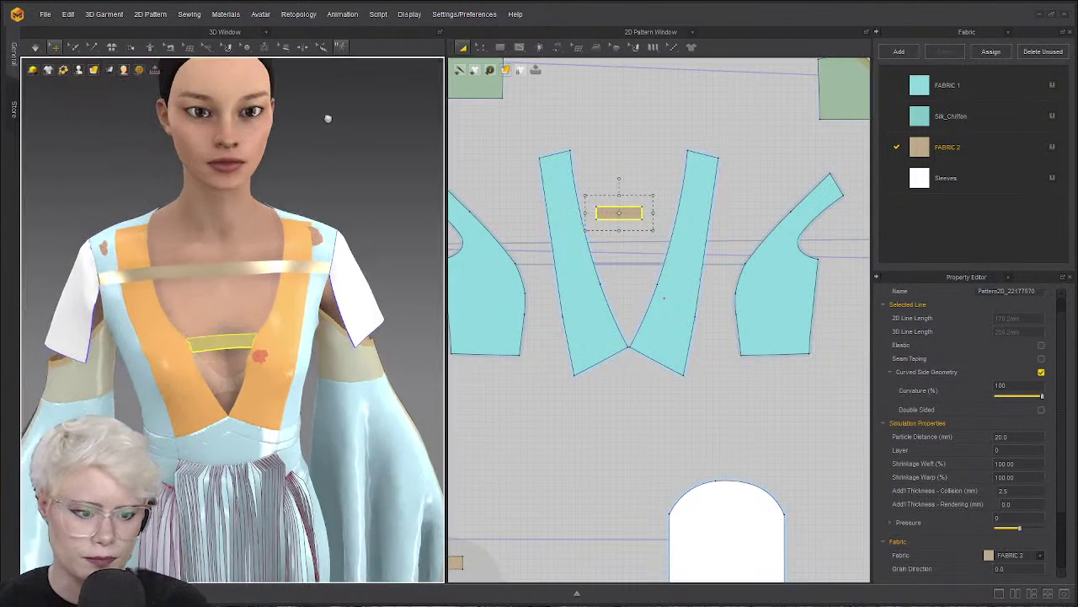
# Simulate the garment and pull both V-neck front panels into place around the lower strip.
pyautogui.scroll(2, 281, 363)
pyautogui.click(283, 364)
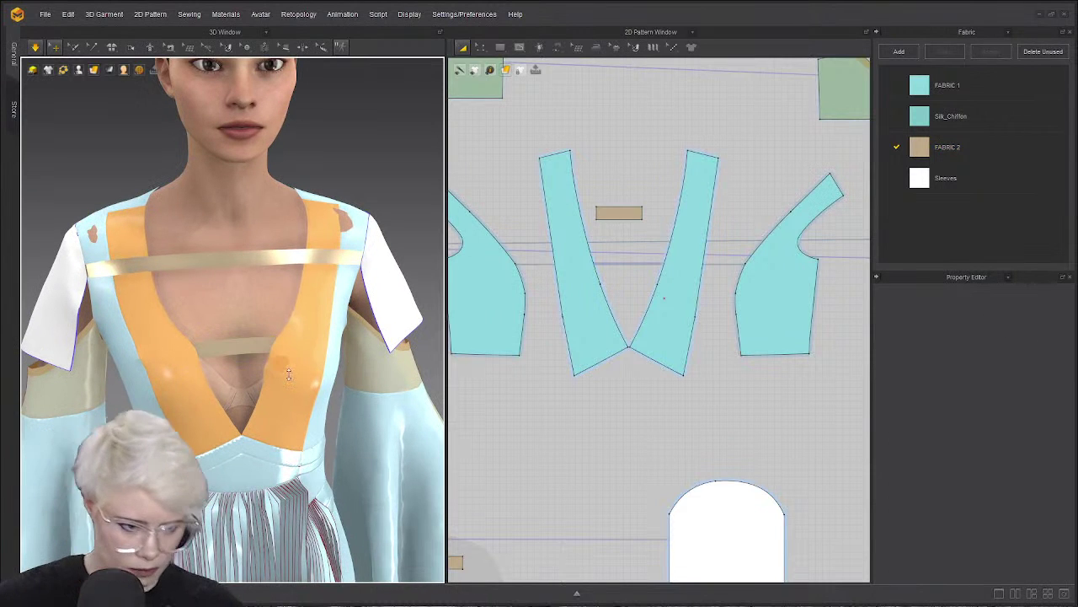
pyautogui.click(165, 317)
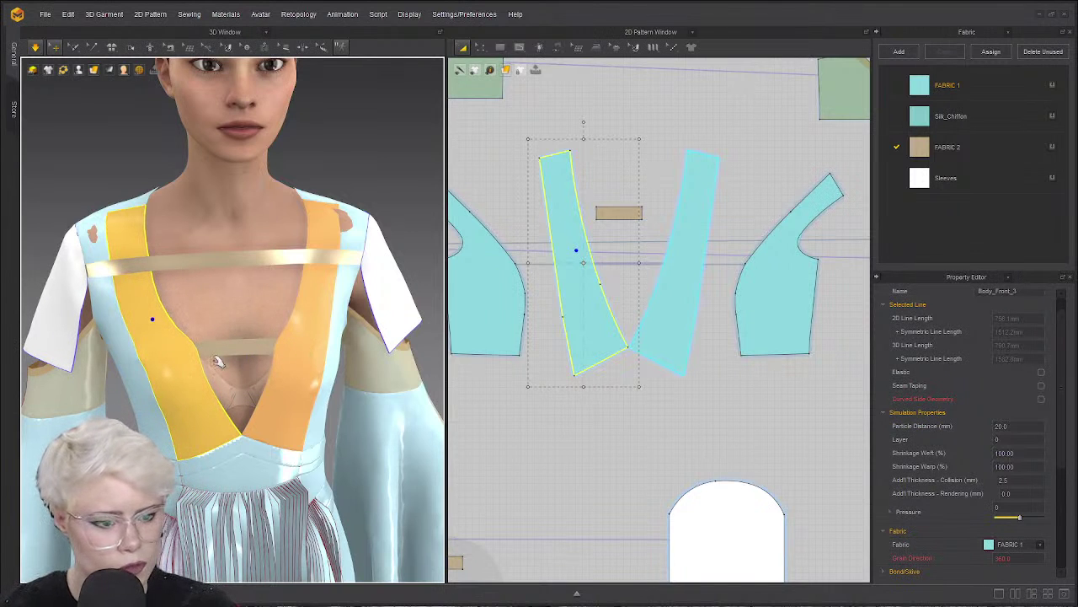
pyautogui.scroll(3, 217, 361)
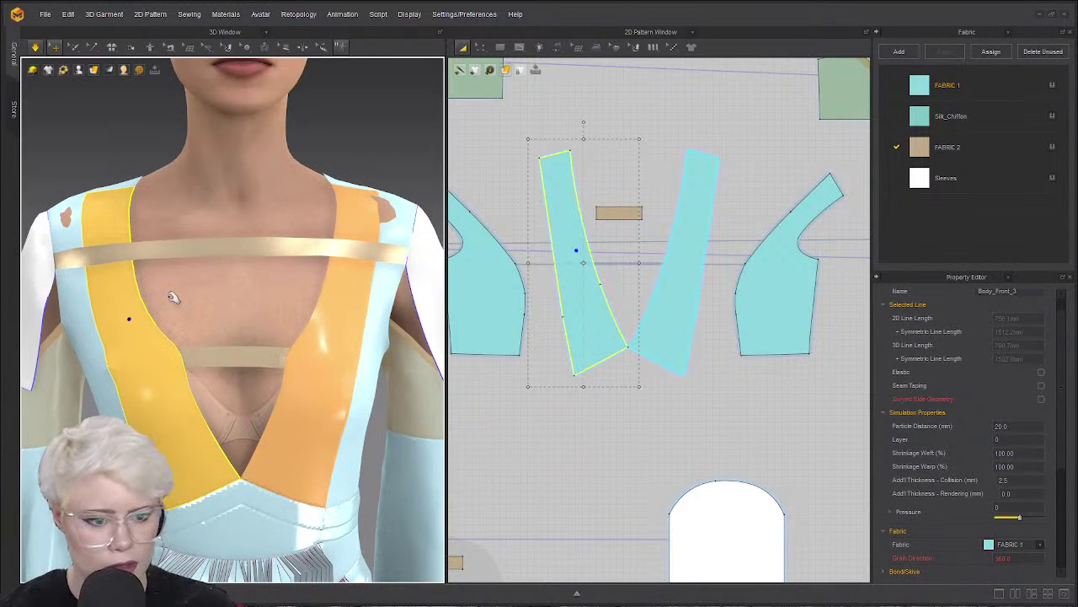
# Apply seam taping to the upper inner neckline edges of the two V-neck front patterns.
pyautogui.click(390, 100)
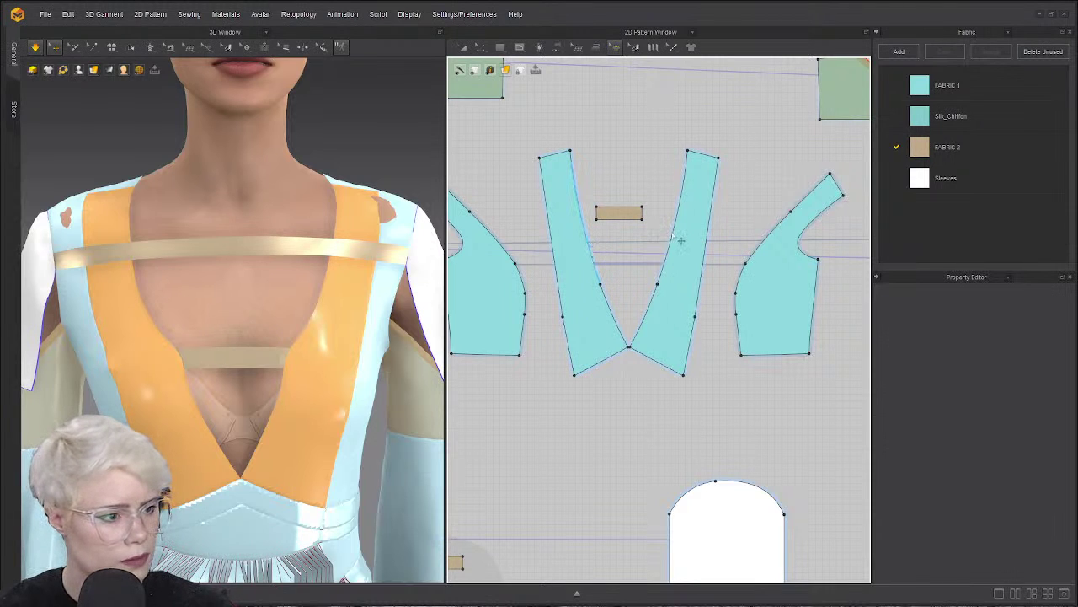
pyautogui.click(679, 241)
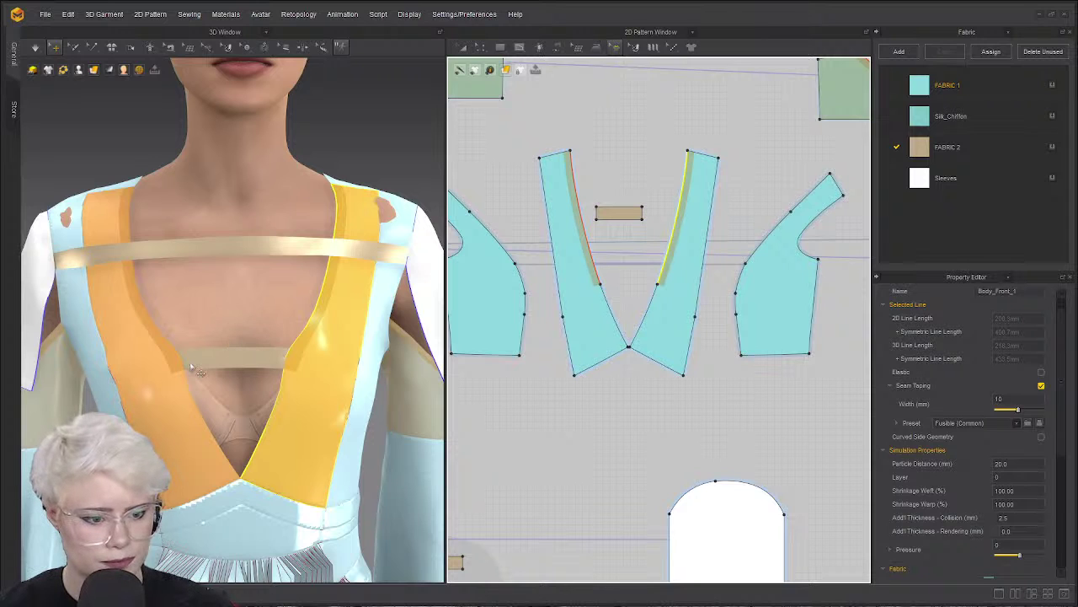
# Simulate the garment and pull the V-neck front panel on the avatar's right side into place.
pyautogui.press('space')
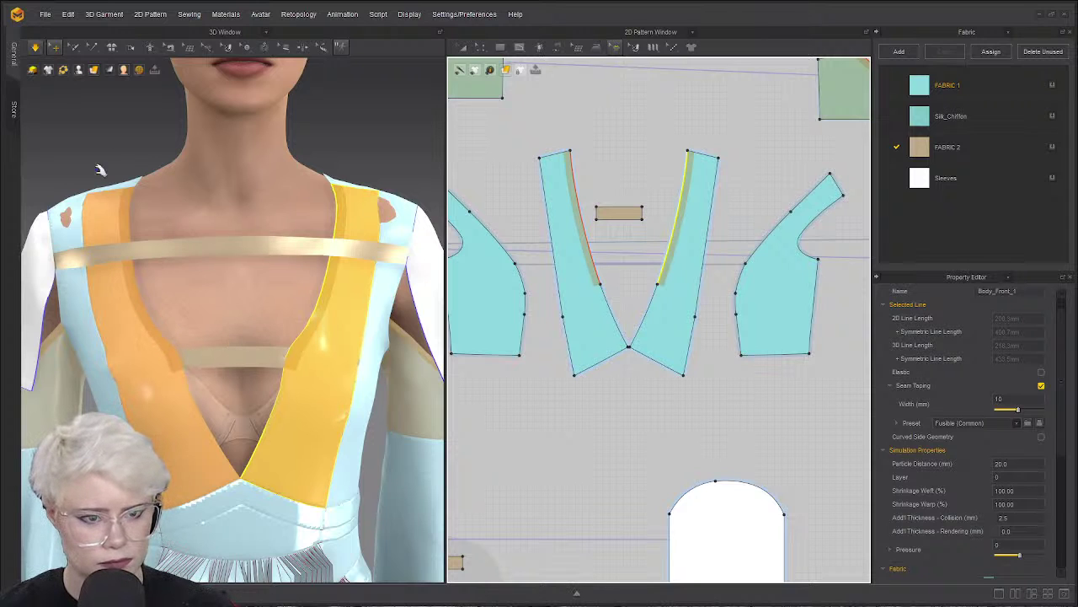
pyautogui.moveTo(145, 288); pyautogui.dragTo(239, 342)
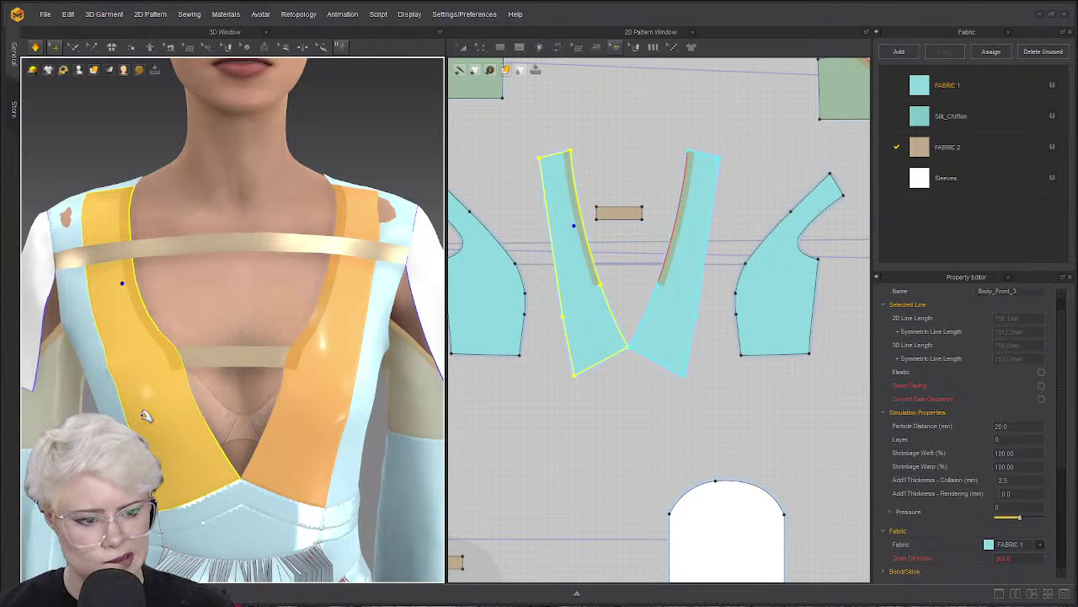
pyautogui.scroll(-3, 160, 428)
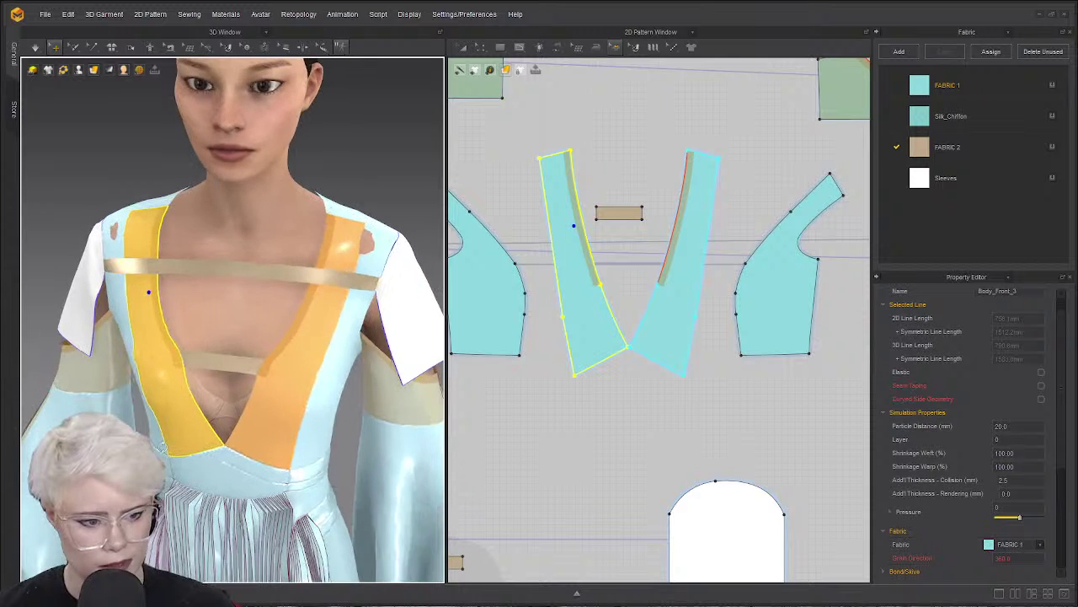
# Remove the strengthening from both V-neck front panels so they return to their normal simulation state.
pyautogui.keyDown('shift'); pyautogui.click(275, 384); pyautogui.keyUp('shift')
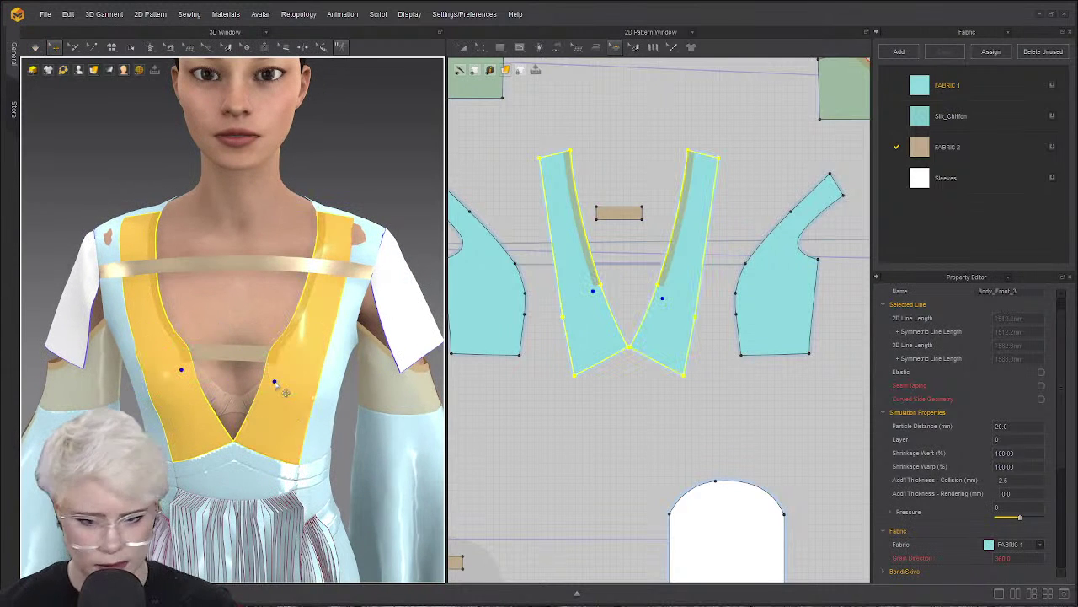
pyautogui.scroll(-3, 140, 345)
pyautogui.click(98, 188)
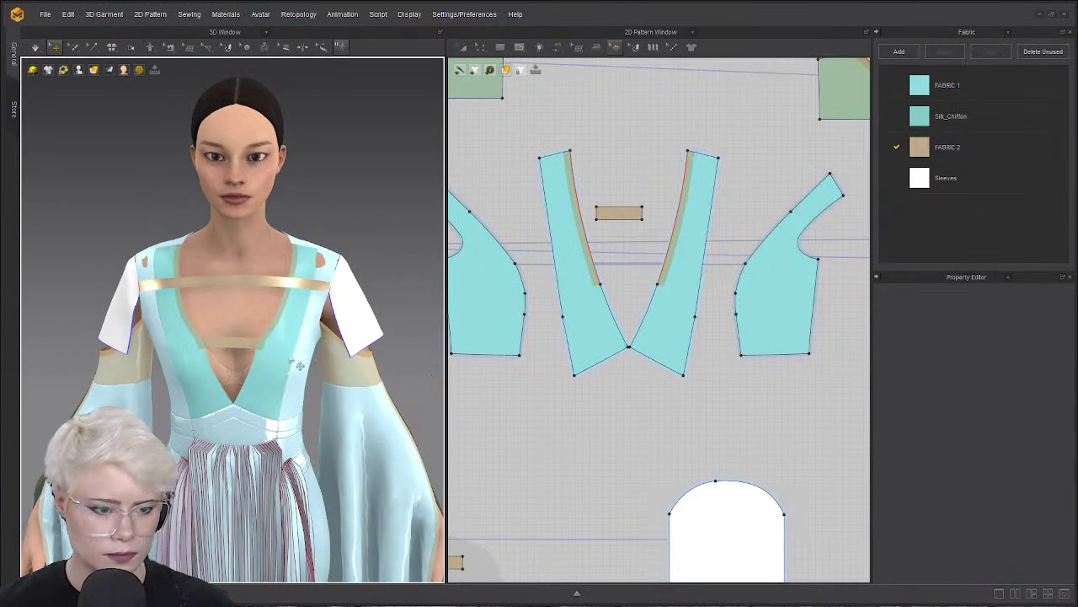
pyautogui.click(288, 355)
pyautogui.keyDown('shift'); pyautogui.click(175, 362); pyautogui.keyUp('shift')
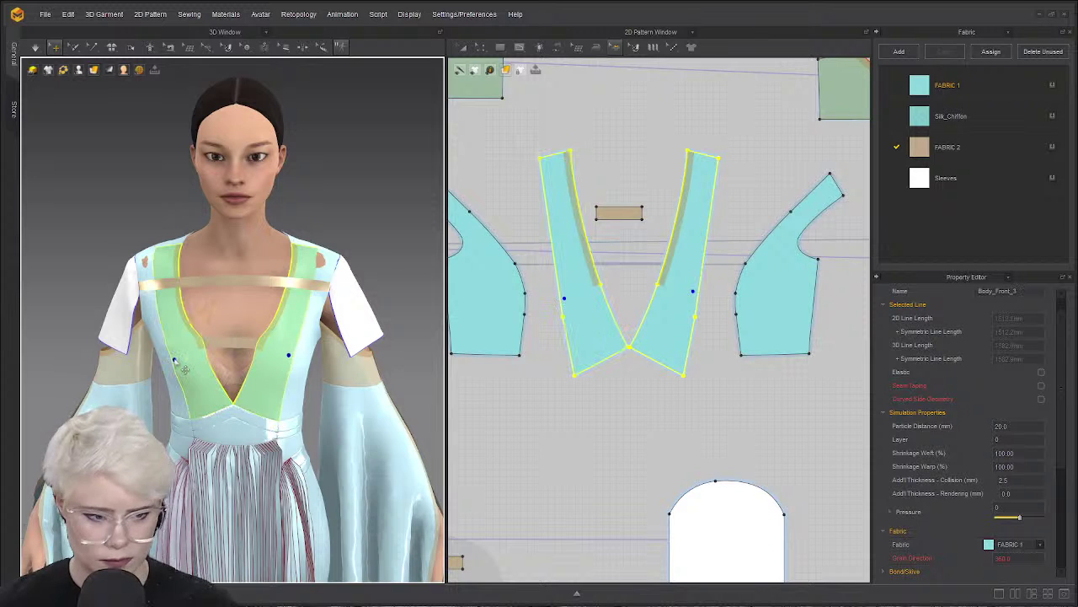
pyautogui.click(109, 224)
# Examine the draped bodice, neckline strips and shoulders from the front, side and back.
pyautogui.moveTo(204, 341)
pyautogui.mouseDown(button='right')
pyautogui.moveTo(204, 371)
pyautogui.moveTo(205, 333)
pyautogui.mouseUp(button='right')
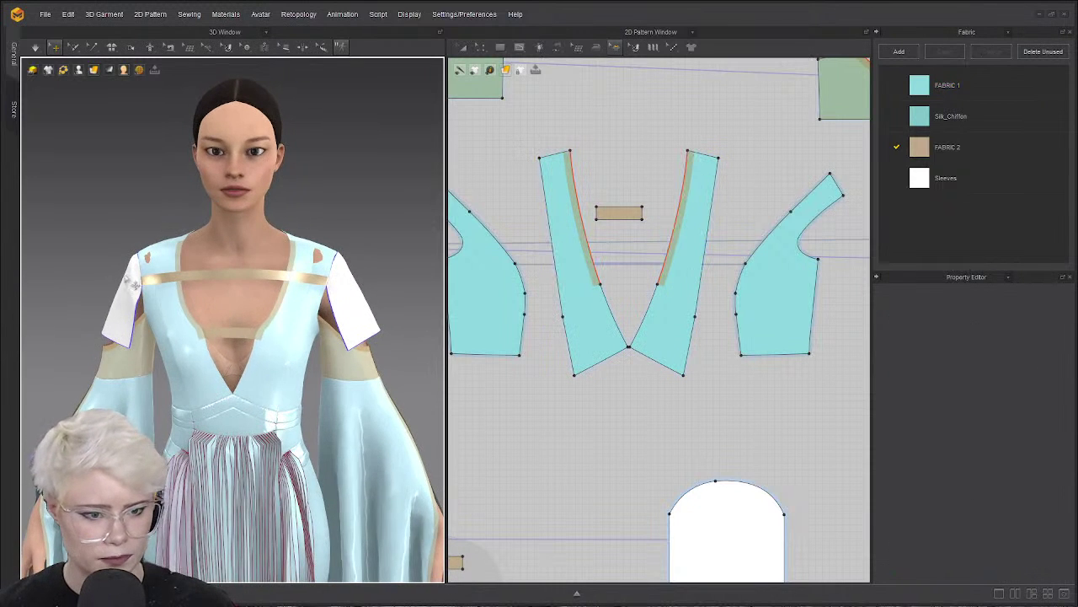
pyautogui.moveTo(132, 283)
pyautogui.mouseDown(button='right')
pyautogui.moveTo(396, 257)
pyautogui.moveTo(144, 258)
pyautogui.moveTo(111, 275)
pyautogui.moveTo(135, 281)
pyautogui.mouseUp(button='right')
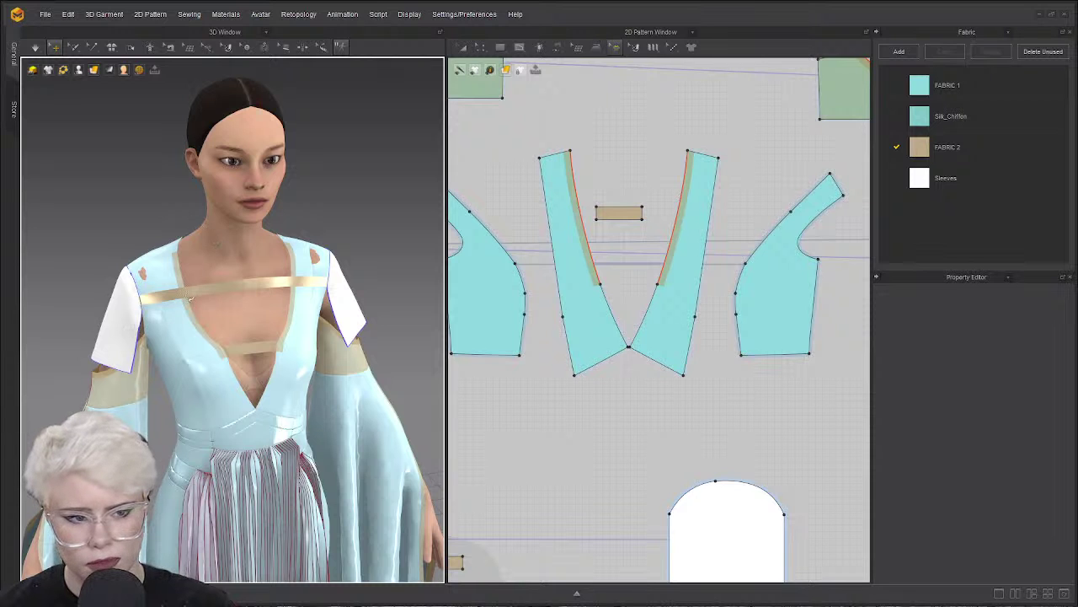
pyautogui.moveTo(191, 299); pyautogui.dragTo(368, 297, button='right')
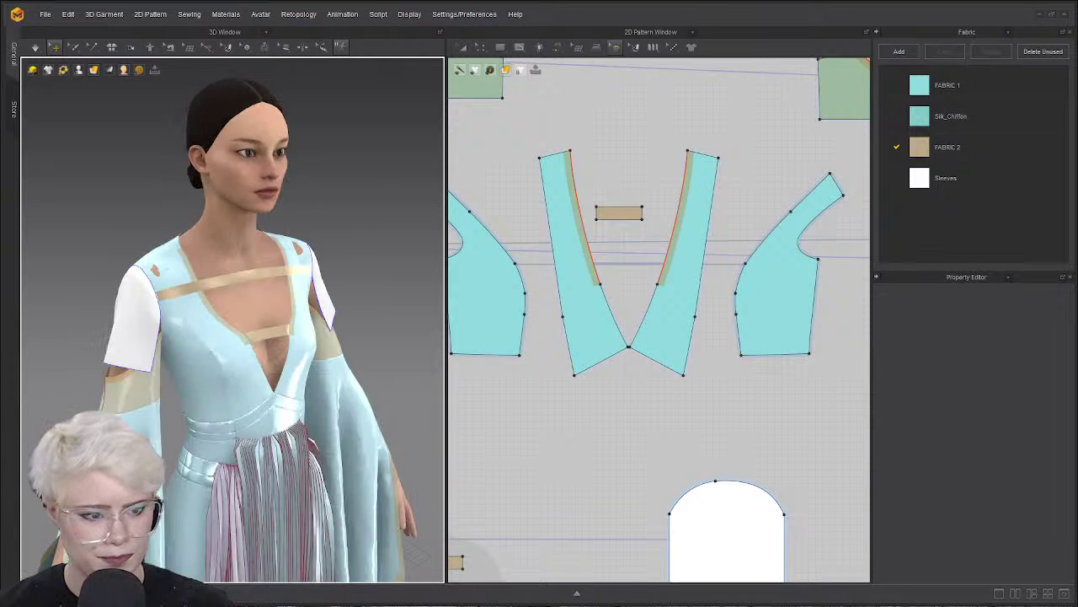
pyautogui.scroll(-5, 659, 320)
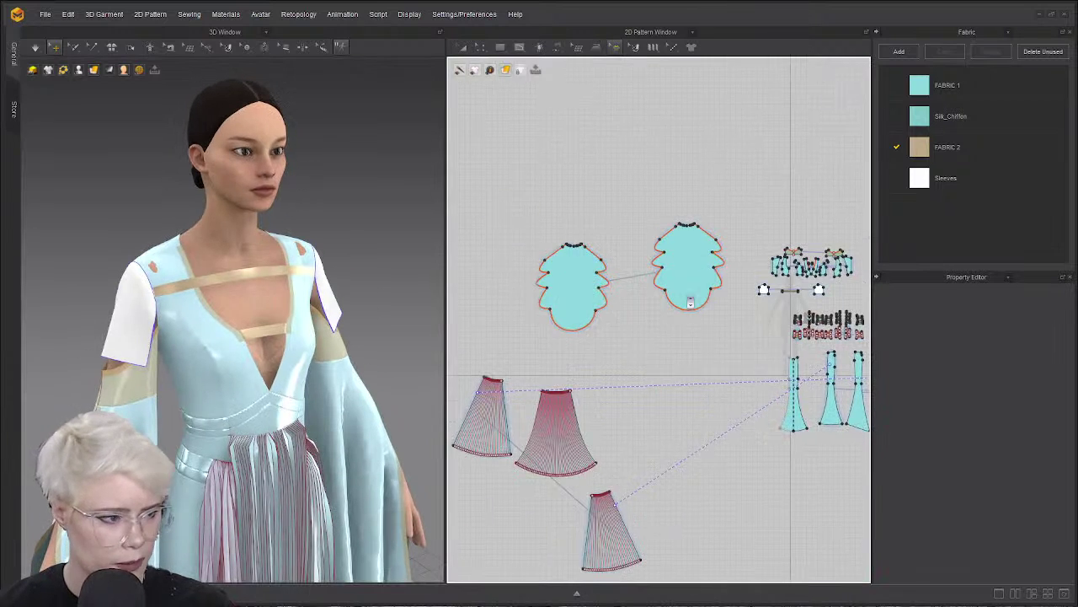
pyautogui.scroll(2, 690, 301)
pyautogui.moveTo(329, 316); pyautogui.dragTo(466, 316, button='right')
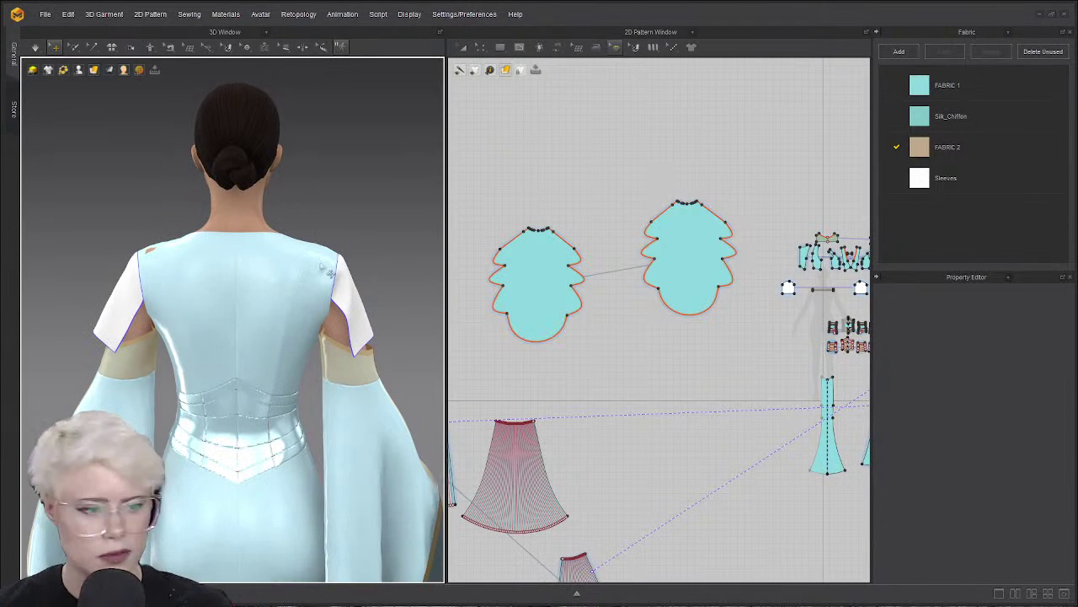
pyautogui.scroll(-3, 337, 268)
pyautogui.scroll(-3, 527, 249)
# Move the two Sleeves patterns away from the bodice pieces into empty 2D space above the skirt panels.
pyautogui.press('a')
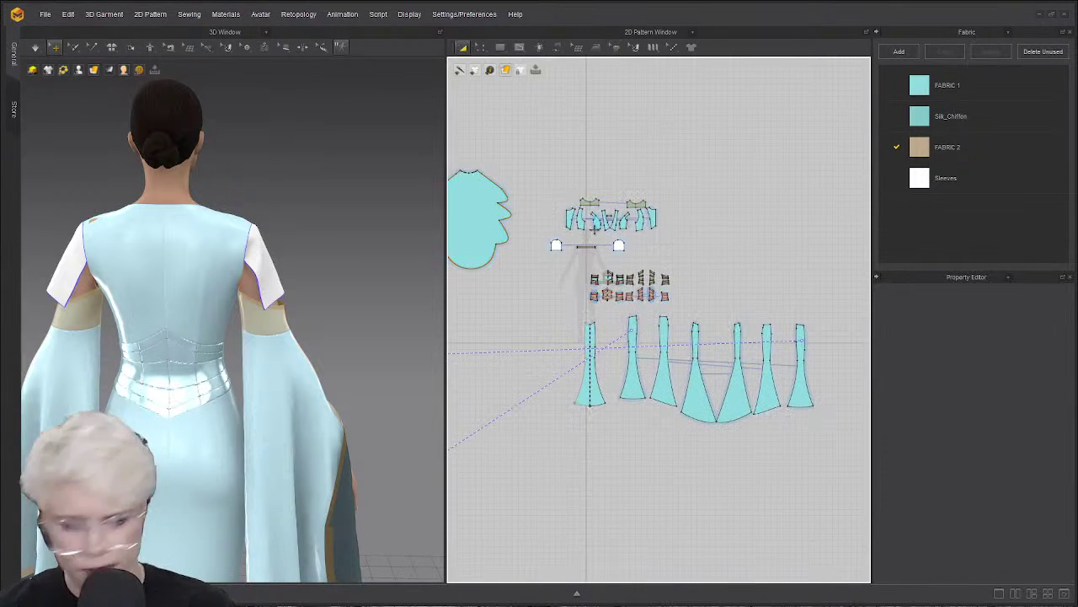
pyautogui.click(557, 245)
pyautogui.keyDown('shift'); pyautogui.click(620, 246); pyautogui.keyUp('shift')
pyautogui.moveTo(625, 245); pyautogui.dragTo(794, 191)
pyautogui.scroll(-2, 767, 209)
pyautogui.scroll(3, 730, 217)
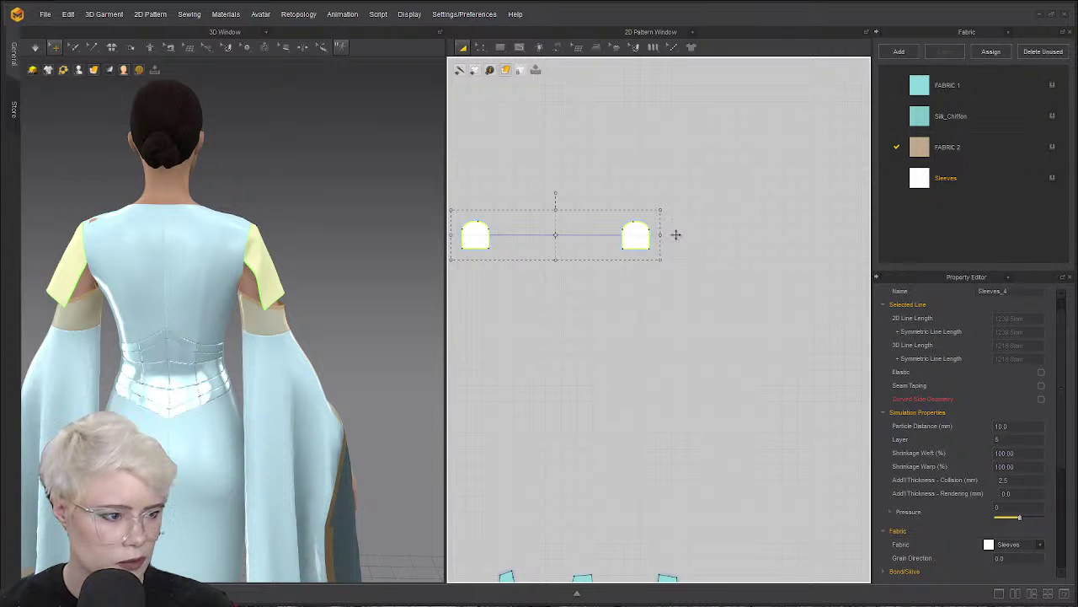
pyautogui.moveTo(637, 235); pyautogui.dragTo(706, 218)
pyautogui.click(604, 309)
# Spread the two Sleeves patterns apart and extend their lower edges downward until the sides are about 1843 mm long.
pyautogui.scroll(-3, 564, 261)
pyautogui.scroll(1, 610, 240)
pyautogui.moveTo(610, 240); pyautogui.dragTo(683, 251, button='middle')
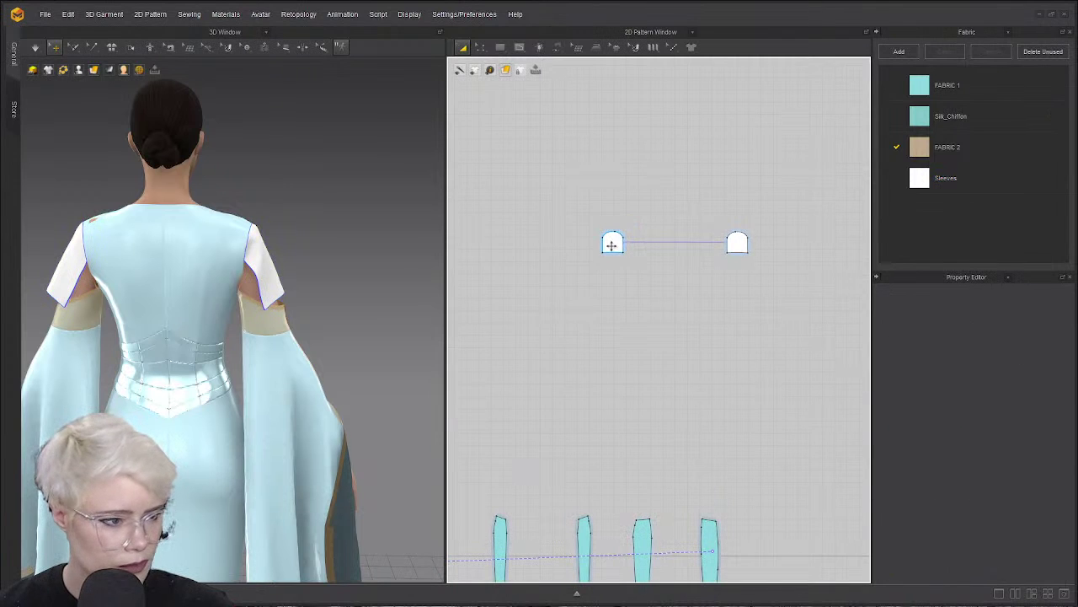
pyautogui.moveTo(612, 245); pyautogui.dragTo(565, 469)
pyautogui.click(590, 316)
pyautogui.press('z')
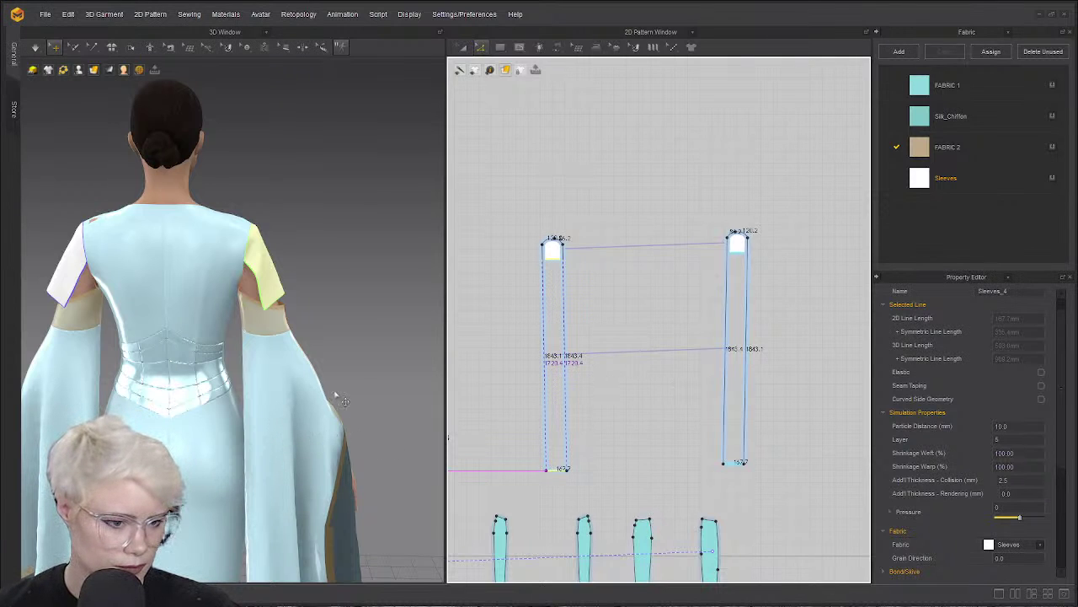
# Shift the lower edge of the lengthened sleeves sideways so the long sides run vertically, about 1842 mm each.
pyautogui.scroll(-3, 335, 395)
pyautogui.moveTo(303, 396); pyautogui.dragTo(296, 308, button='middle')
pyautogui.moveTo(296, 309); pyautogui.dragTo(371, 371, button='right')
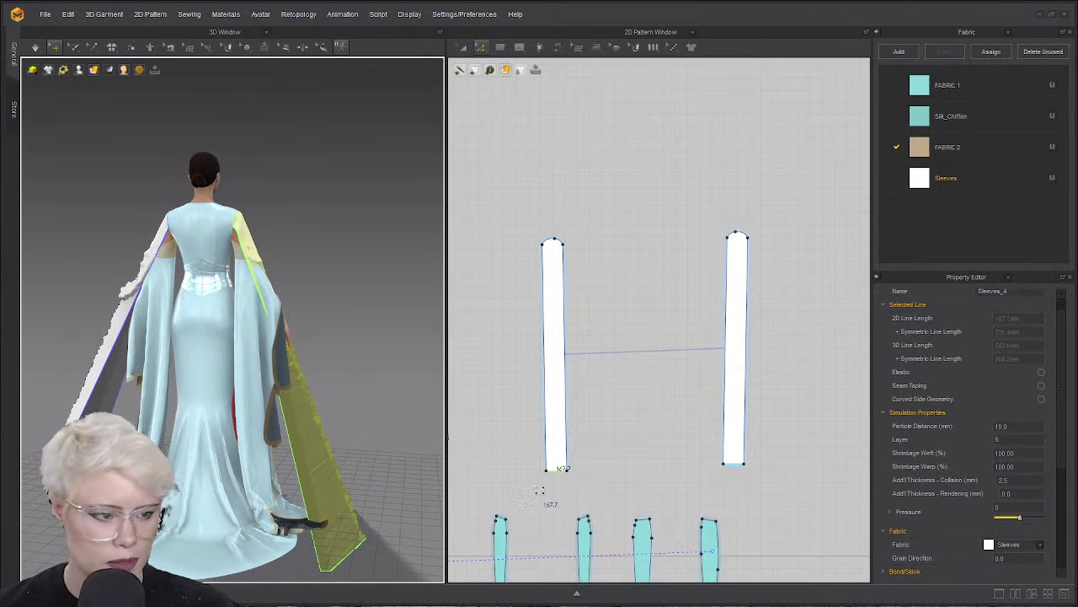
pyautogui.click(539, 491)
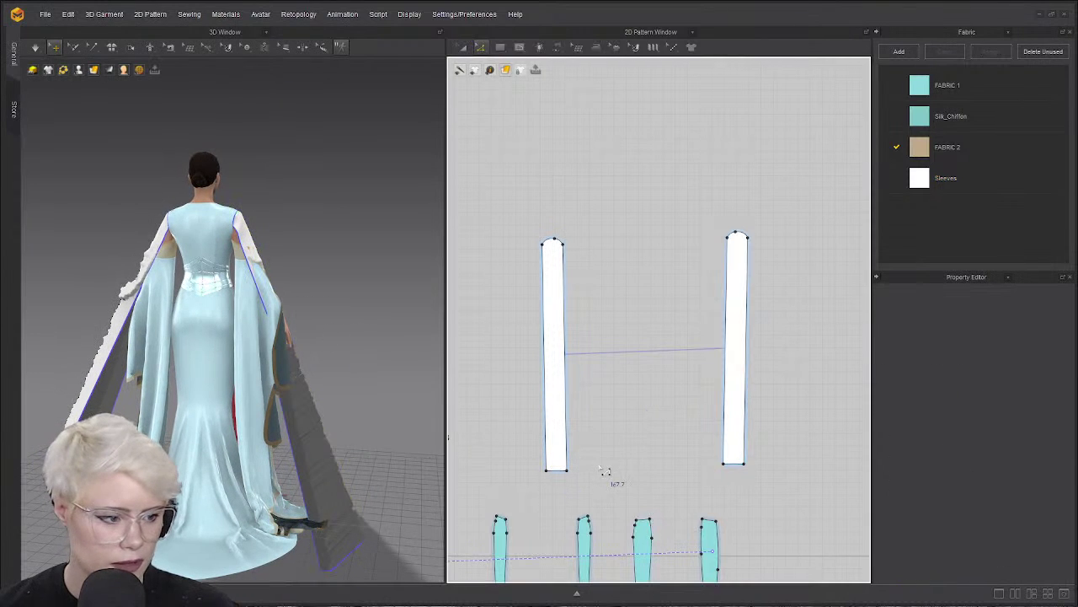
pyautogui.click(561, 477)
pyautogui.click(618, 453)
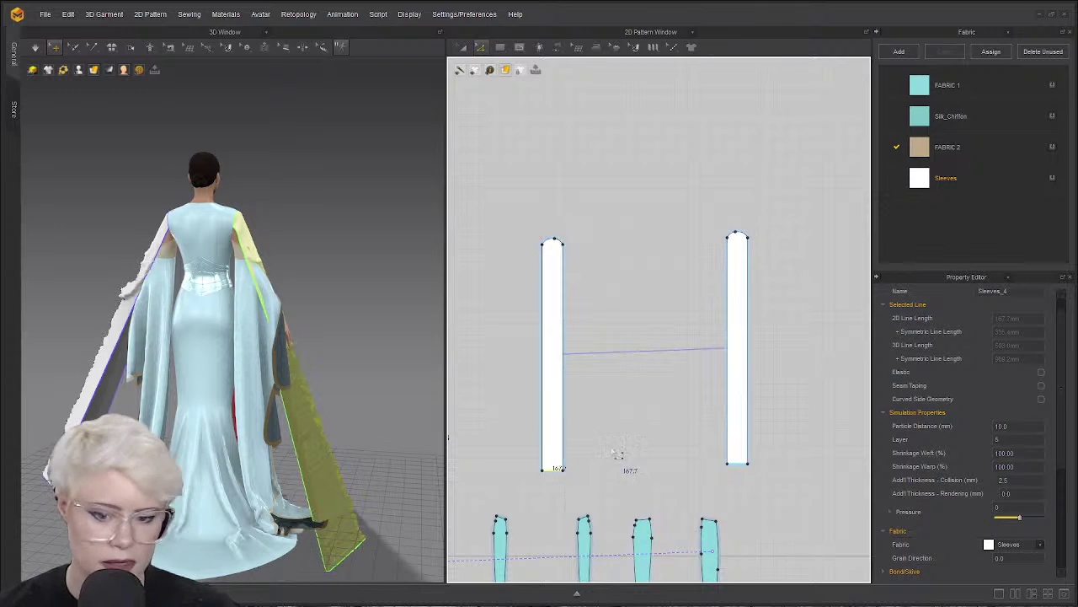
# Move the long sleeve on the avatar's right side outward in 3D, clear of the gown.
pyautogui.moveTo(327, 416); pyautogui.dragTo(83, 380, button='right')
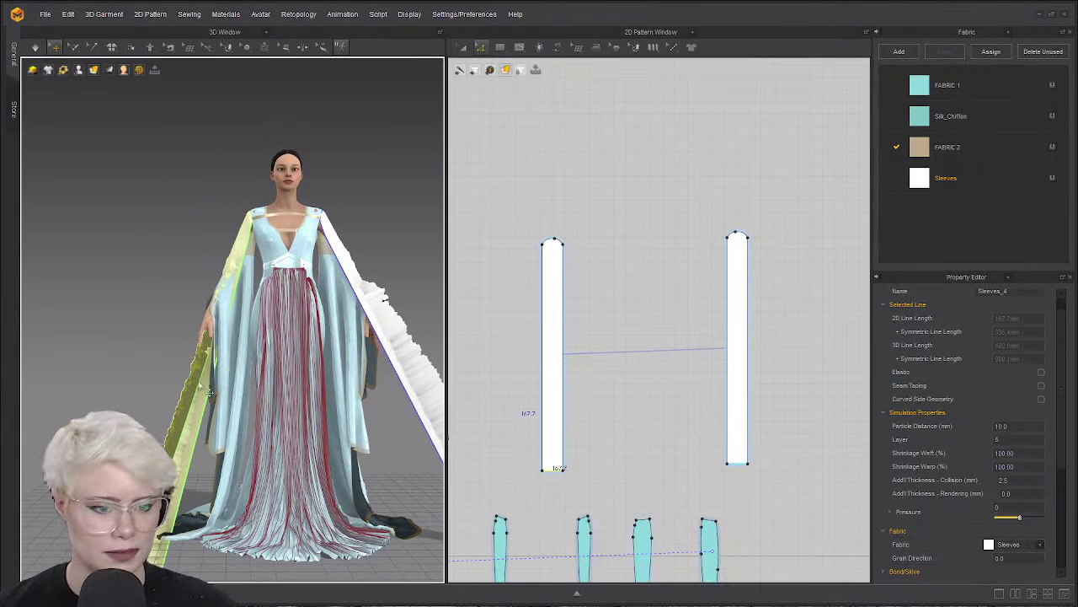
pyautogui.moveTo(210, 393); pyautogui.dragTo(158, 372)
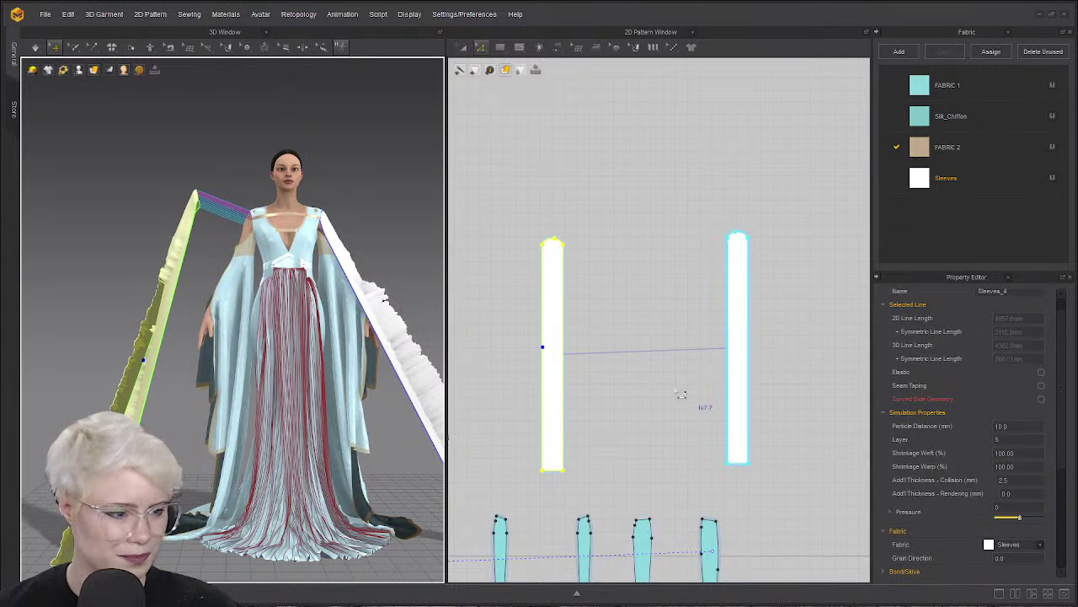
pyautogui.click(557, 482)
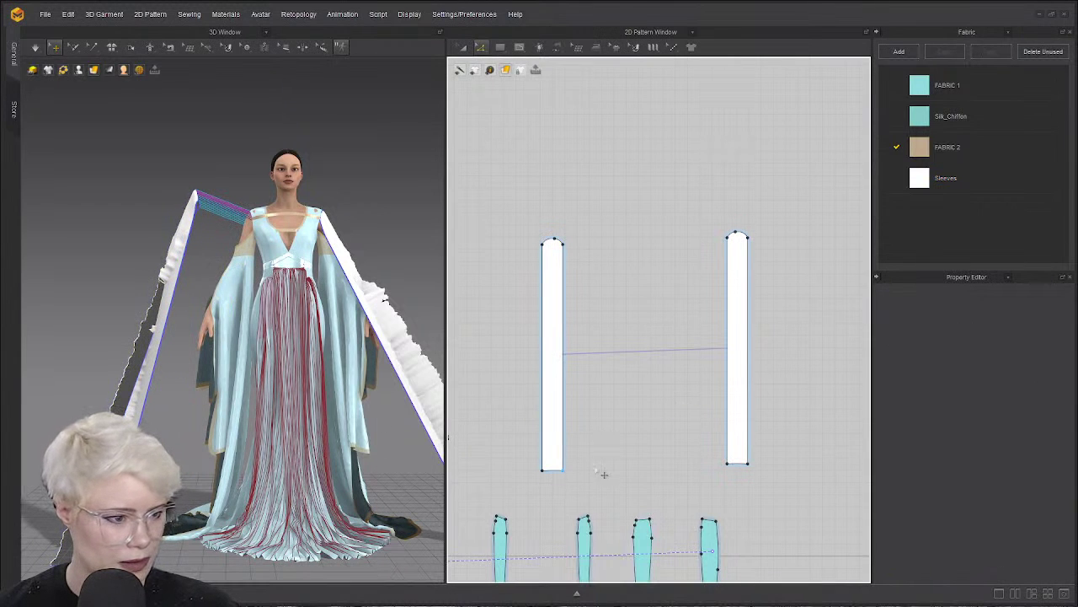
# Spread the lower corners of the symmetric sleeve patterns outward into a triangular flare with a lower edge about 1230 mm wide.
pyautogui.moveTo(639, 462)
pyautogui.mouseDown()
pyautogui.moveTo(644, 478)
pyautogui.moveTo(639, 471)
pyautogui.mouseUp()
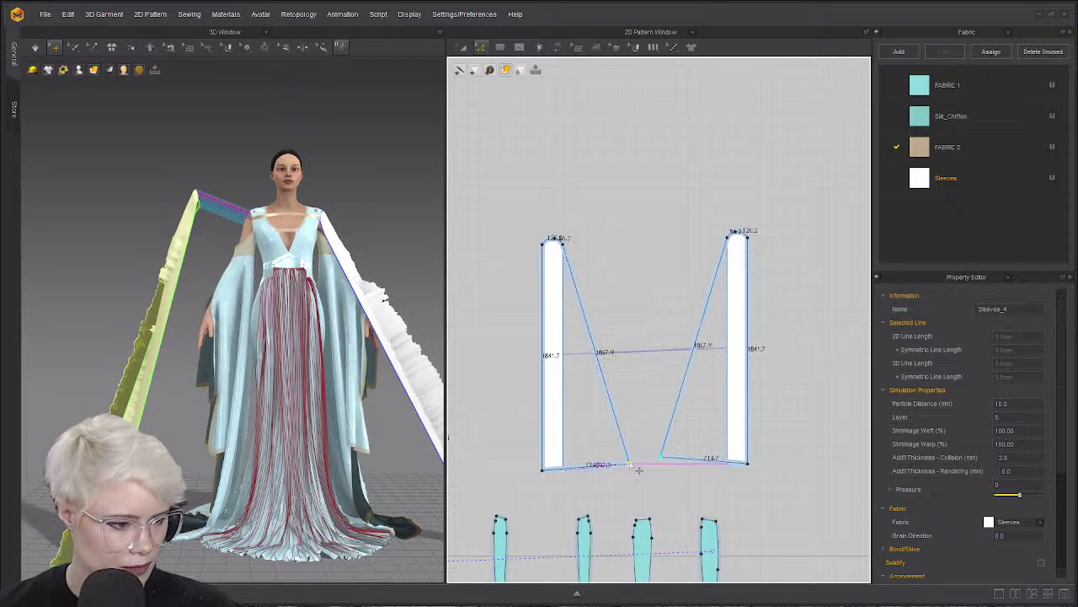
pyautogui.moveTo(549, 479); pyautogui.dragTo(491, 475)
pyautogui.click(579, 489)
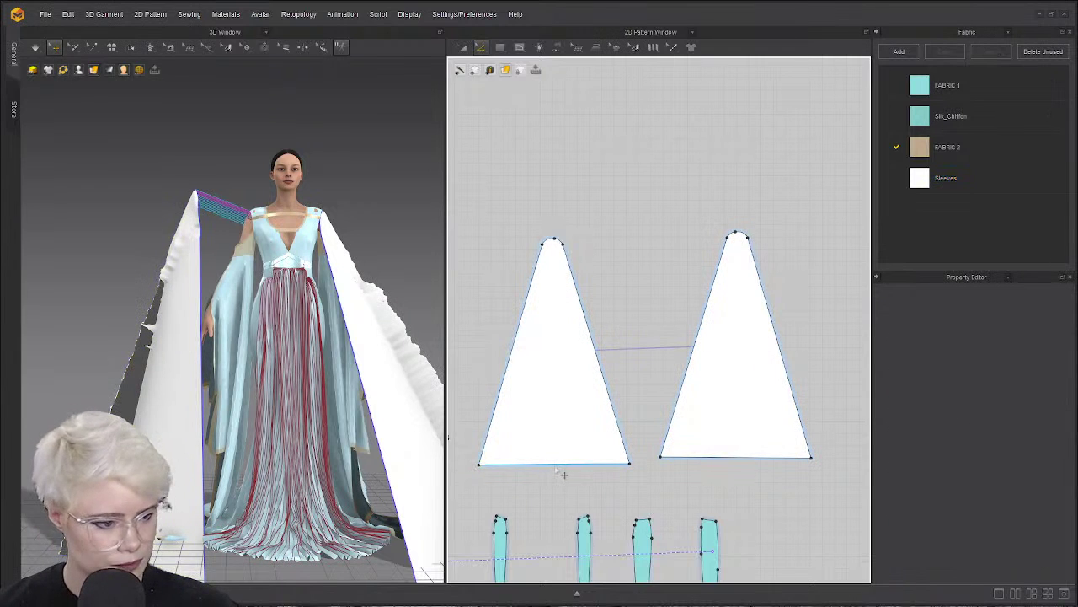
pyautogui.moveTo(563, 472); pyautogui.dragTo(558, 489)
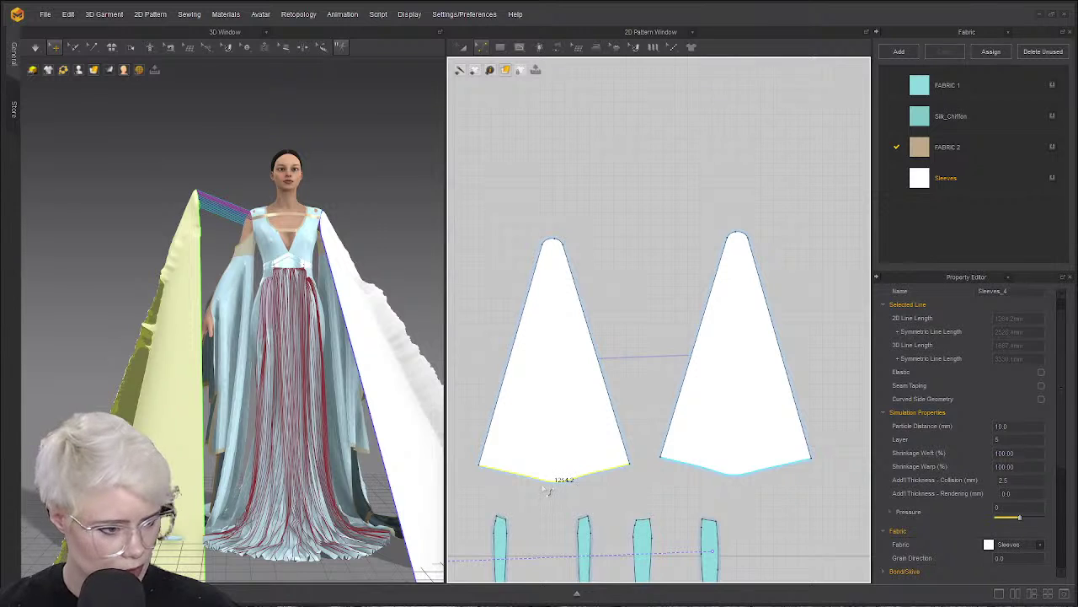
pyautogui.hotkey('ctrl', 'z')
pyautogui.rightClick(561, 467)
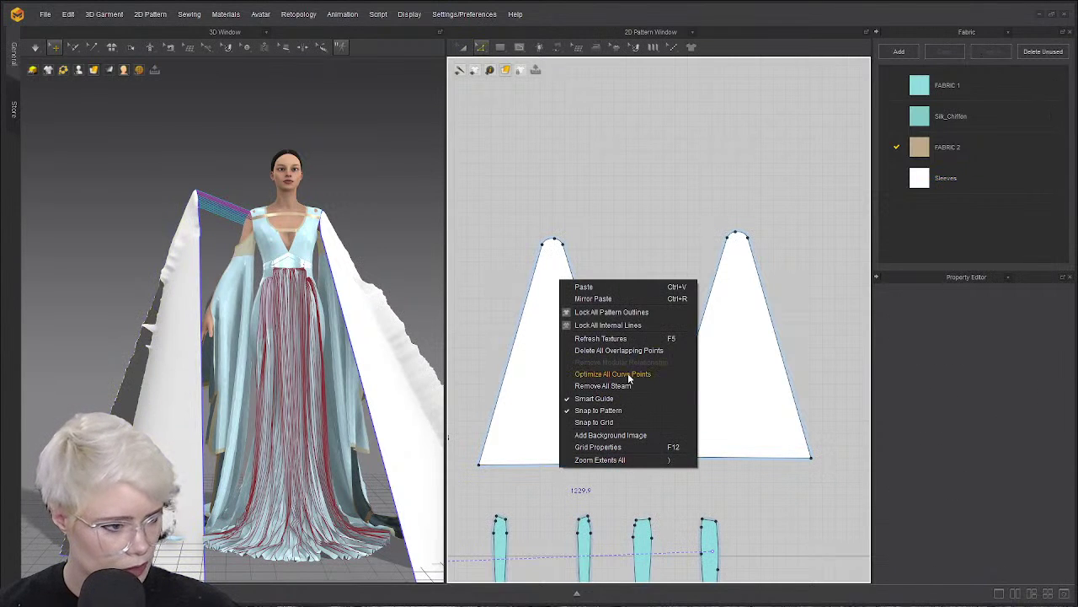
pyautogui.click(512, 542)
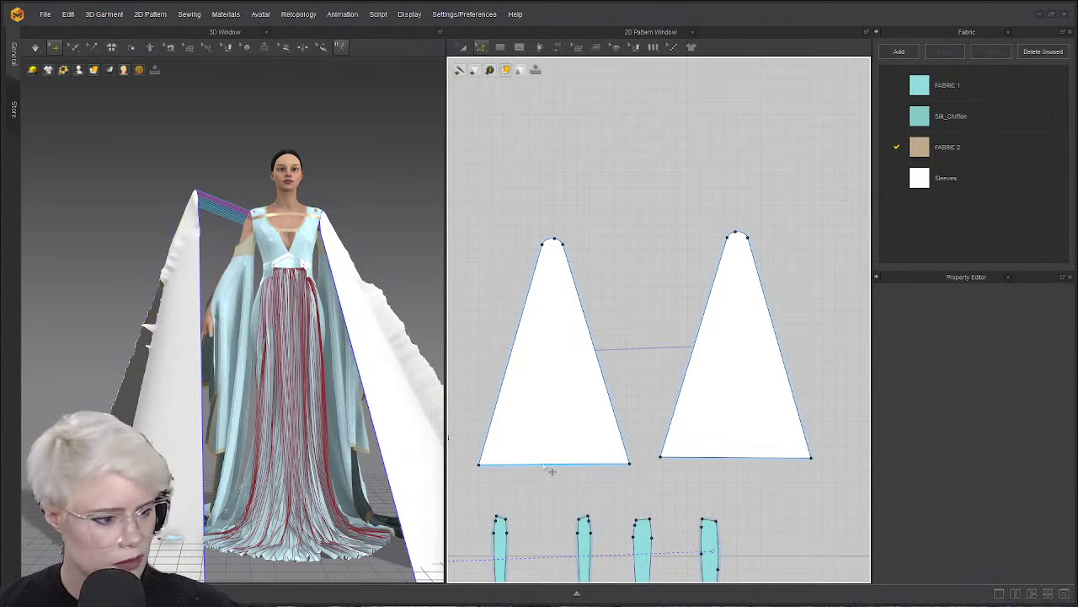
# Curve the sleeves' lower edges downward into a rounded hem about 1430 mm long.
pyautogui.rightClick(544, 465)
pyautogui.click(650, 458)
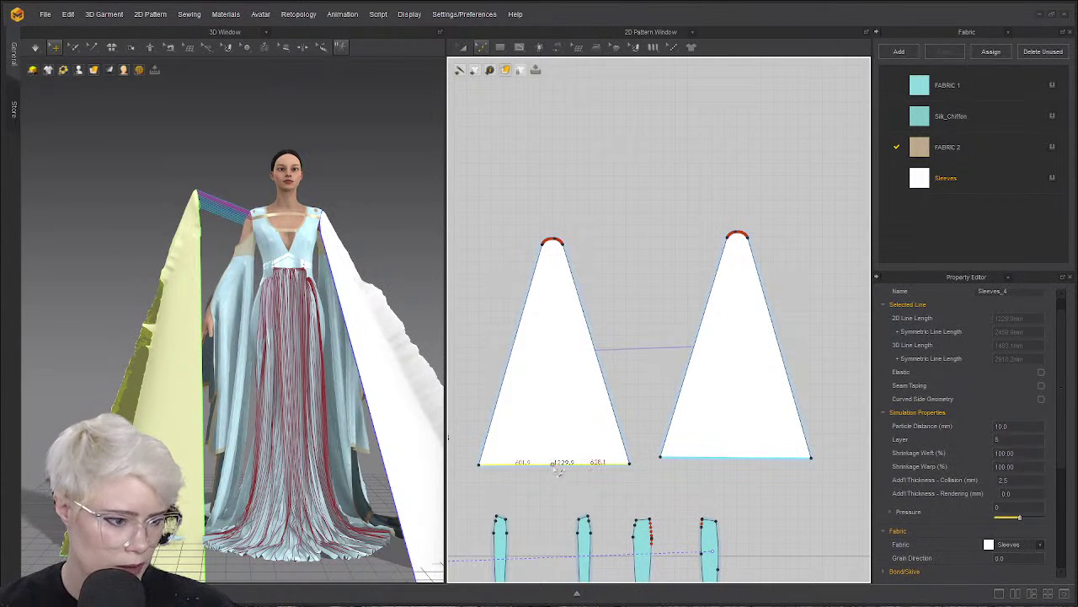
pyautogui.moveTo(559, 509); pyautogui.dragTo(556, 503)
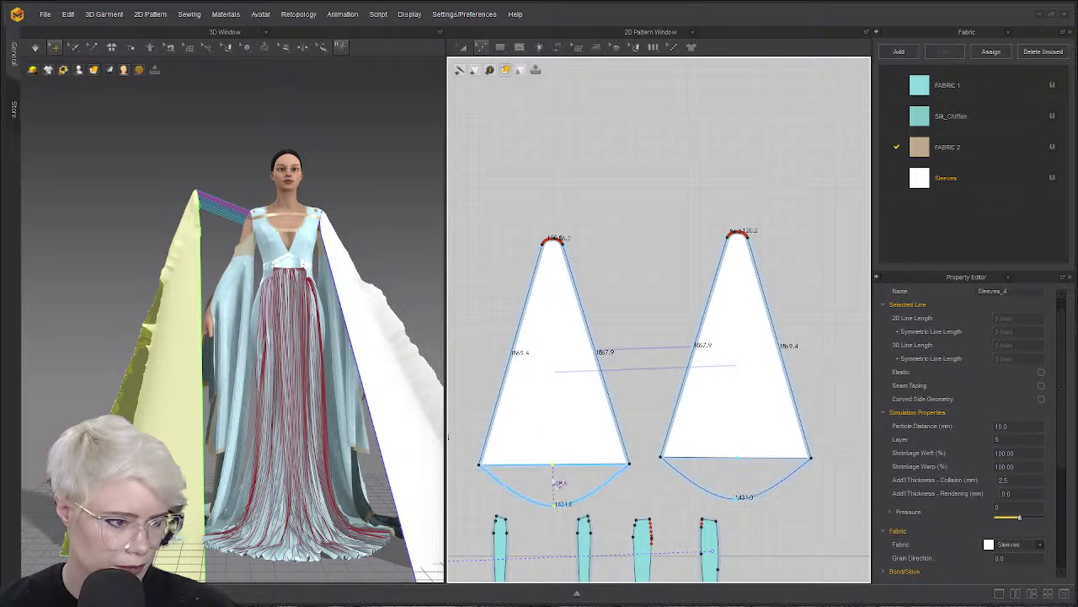
# Move both flared sleeves outward from the shoulders in 3D and tilt the one on the avatar's right away from the body.
pyautogui.click(408, 321)
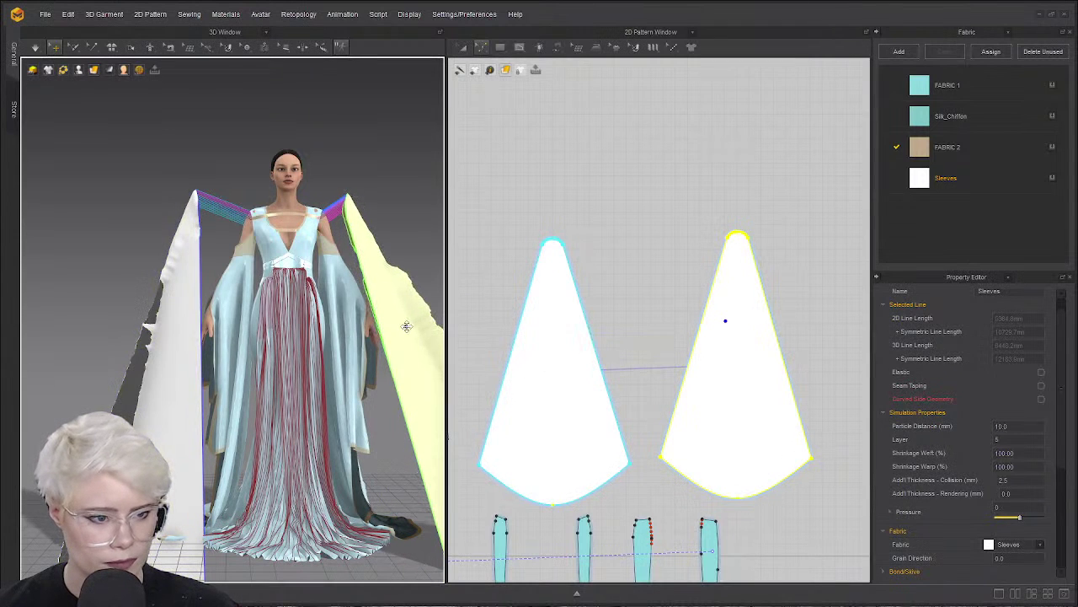
pyautogui.click(151, 413)
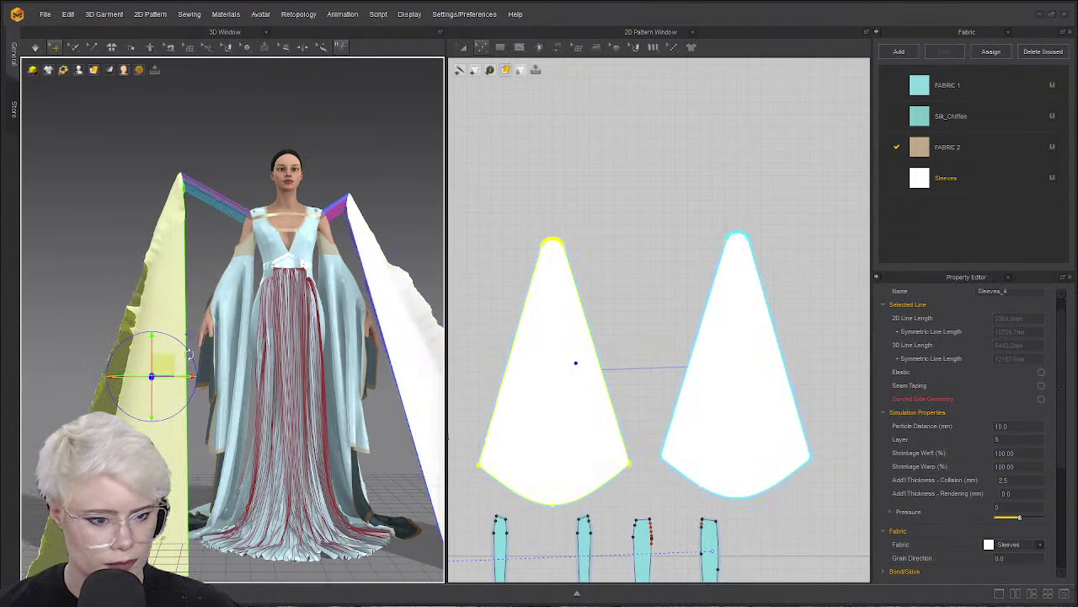
pyautogui.moveTo(185, 347); pyautogui.dragTo(162, 356)
pyautogui.click(161, 353)
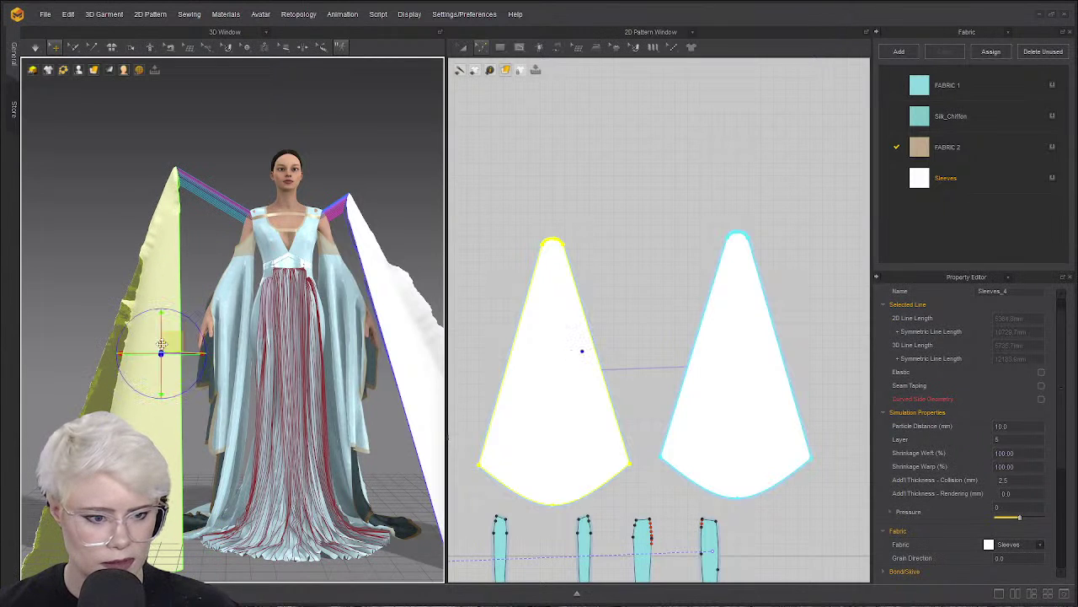
pyautogui.moveTo(171, 309)
pyautogui.mouseDown()
pyautogui.moveTo(201, 311)
pyautogui.moveTo(185, 305)
pyautogui.mouseUp()
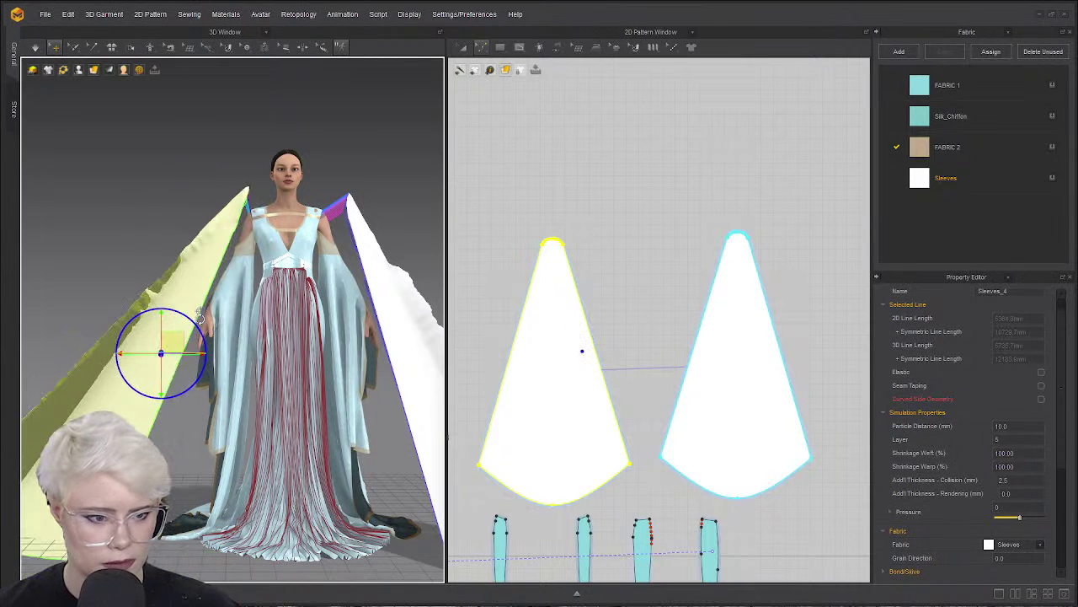
pyautogui.moveTo(110, 419); pyautogui.dragTo(81, 384)
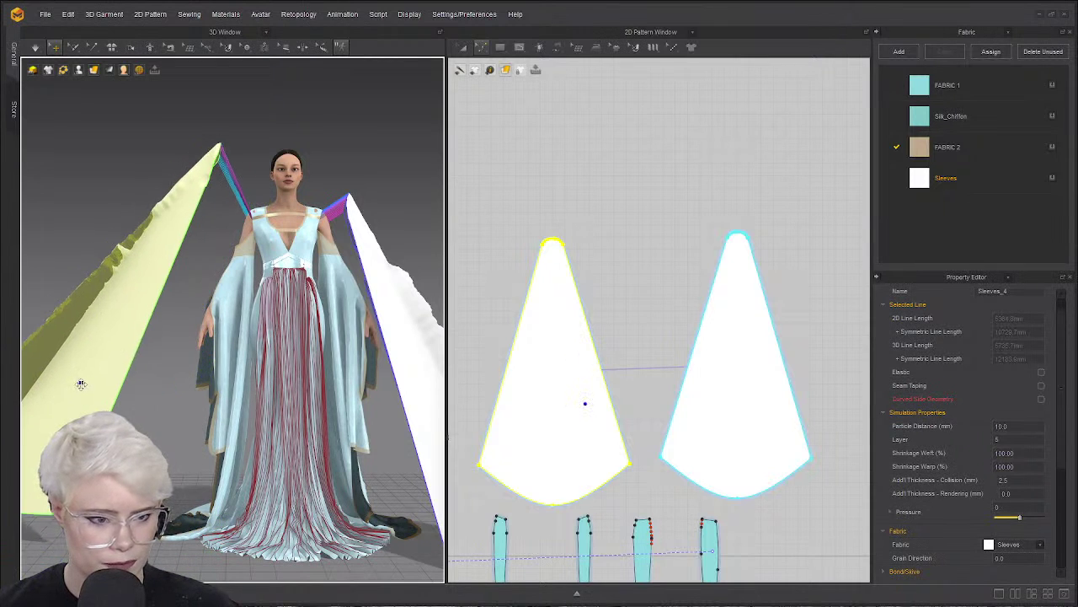
# Apply Strengthen to both flared Sleeves patterns in 3D.
pyautogui.click(394, 307)
pyautogui.moveTo(192, 344); pyautogui.dragTo(160, 333, button='right')
pyautogui.click(300, 360)
pyautogui.moveTo(314, 353); pyautogui.dragTo(261, 310, button='middle')
pyautogui.click(311, 319)
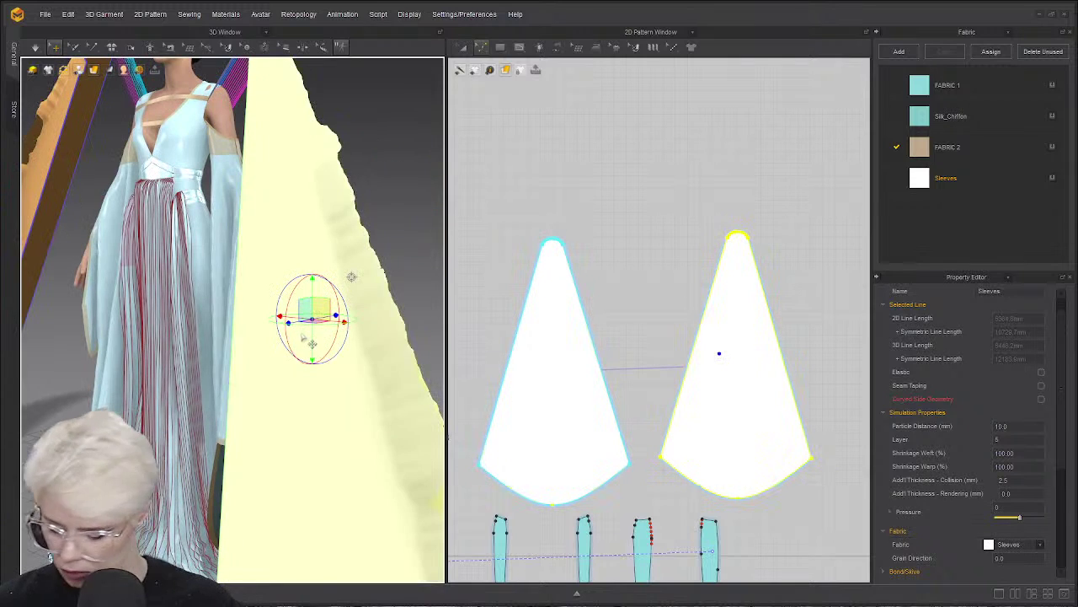
pyautogui.hotkey('ctrl', 'h')
pyautogui.scroll(-3, 277, 268)
pyautogui.moveTo(277, 268); pyautogui.dragTo(358, 201, button='right')
pyautogui.click(358, 201)
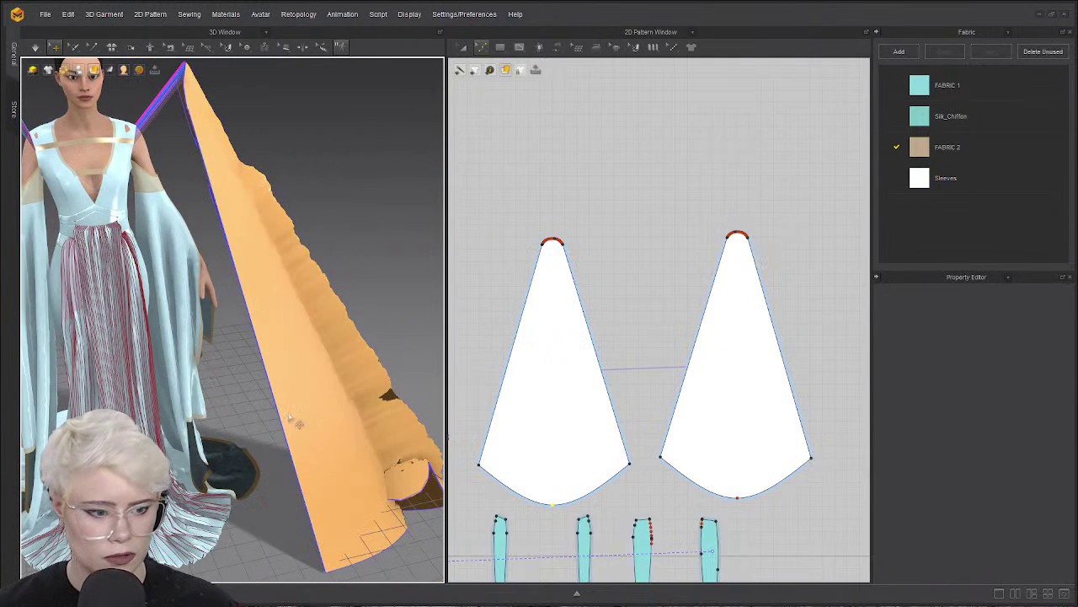
# Tilt the flared sleeve on the avatar's left outward from the body in 3D and clear the selection.
pyautogui.moveTo(331, 393); pyautogui.dragTo(329, 285)
pyautogui.click(352, 322)
pyautogui.moveTo(349, 230); pyautogui.dragTo(367, 247)
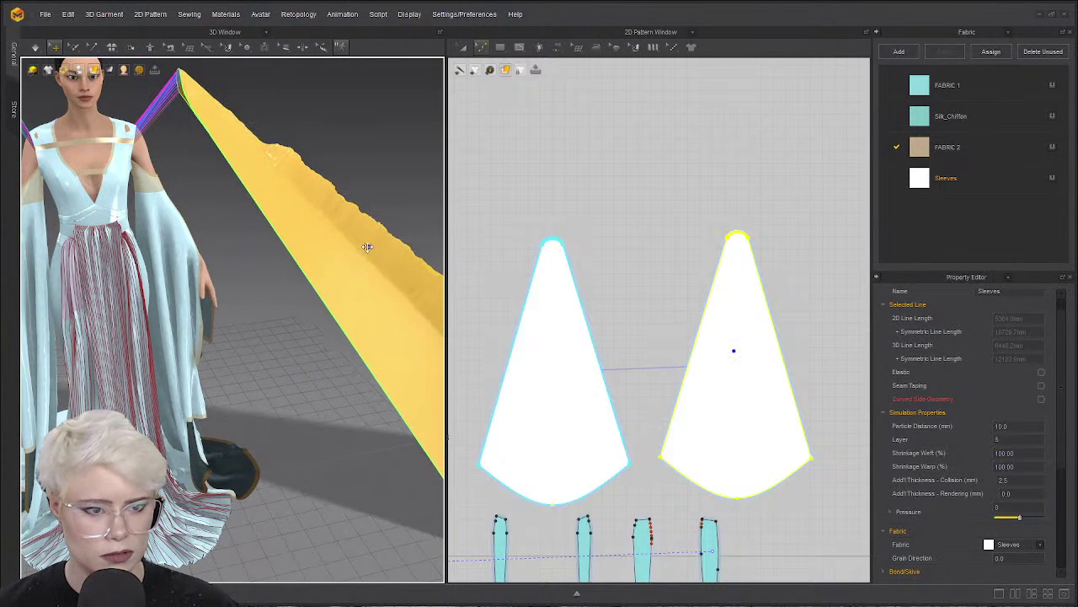
pyautogui.scroll(-5, 368, 244)
pyautogui.moveTo(320, 272); pyautogui.dragTo(358, 312, button='right')
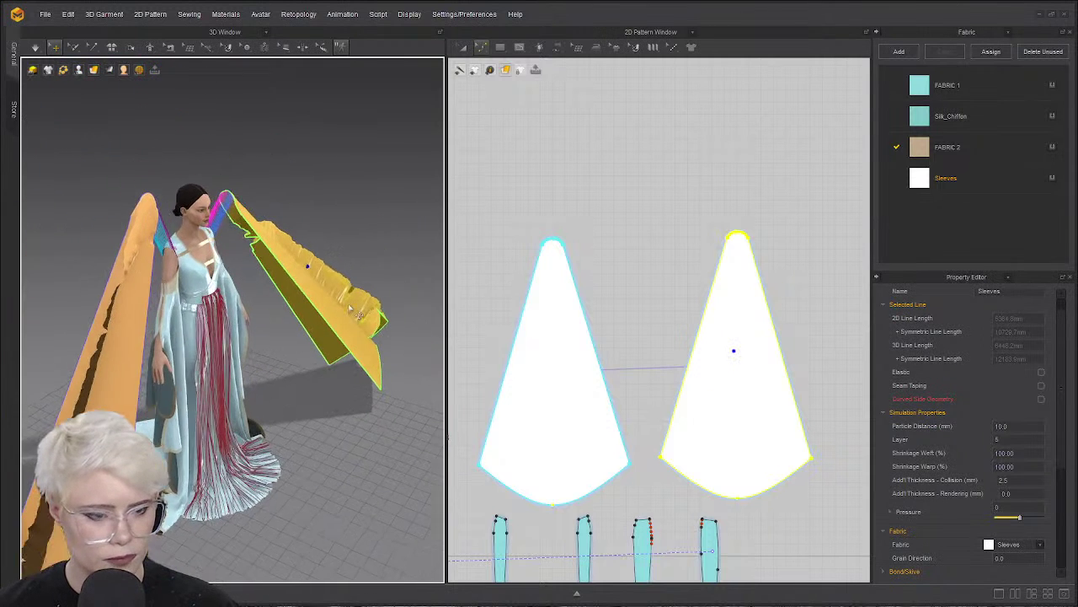
pyautogui.scroll(-1, 350, 309)
pyautogui.click(573, 155)
pyautogui.moveTo(221, 389); pyautogui.dragTo(94, 360, button='right')
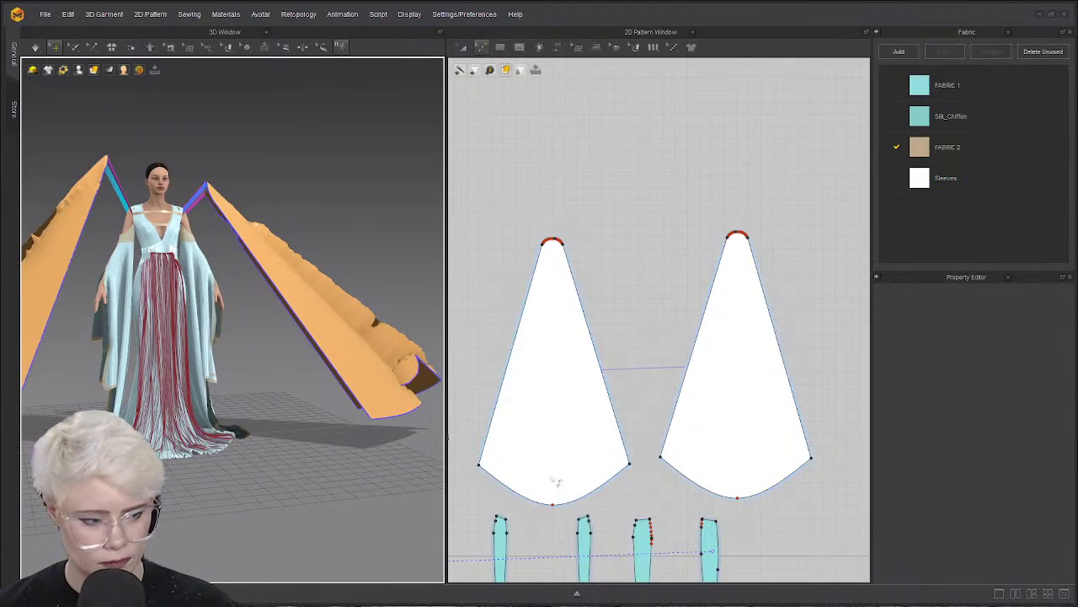
# Shorten both symmetric sleeve patterns by moving their curved lower edges upward, and briefly simulate the garment.
pyautogui.click(559, 503)
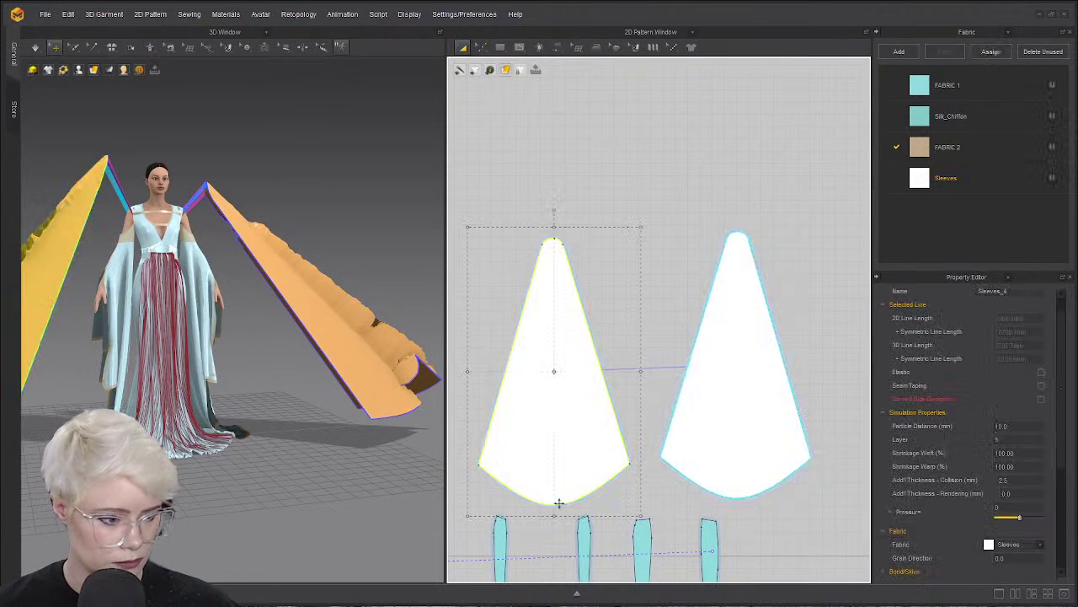
pyautogui.click(563, 512)
pyautogui.moveTo(557, 506); pyautogui.dragTo(558, 470)
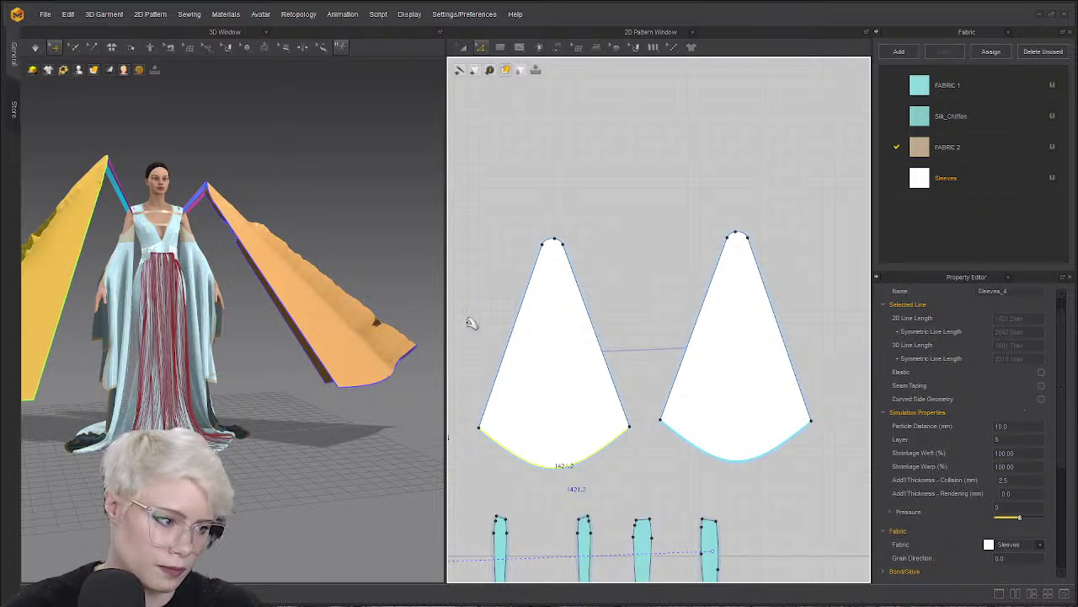
pyautogui.press('space')
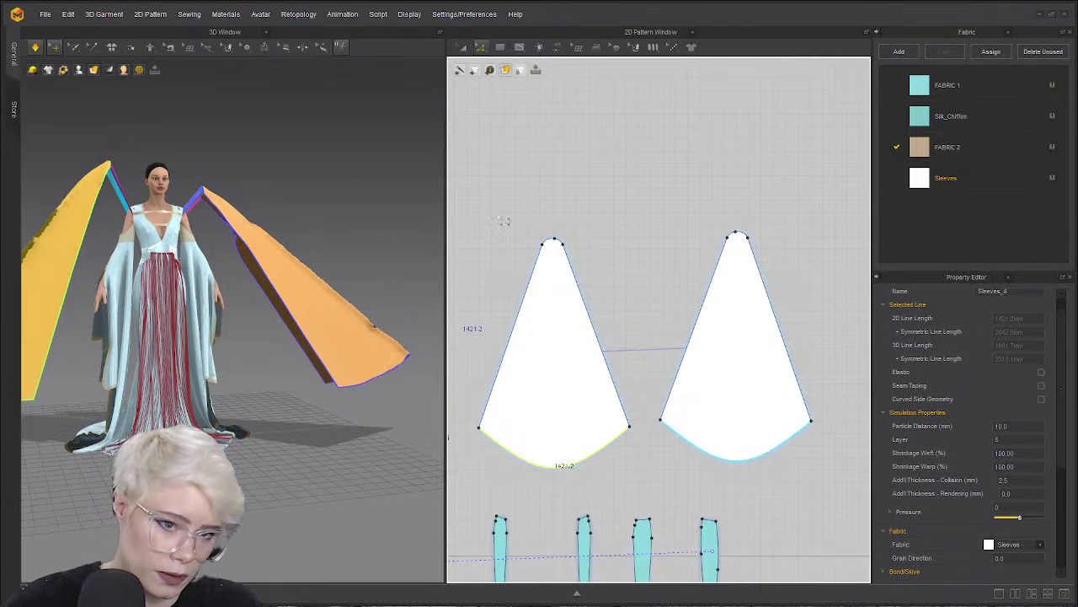
# Set the particle distance of both Sleeves patterns to 20 mm.
pyautogui.press('a')
pyautogui.click(546, 357)
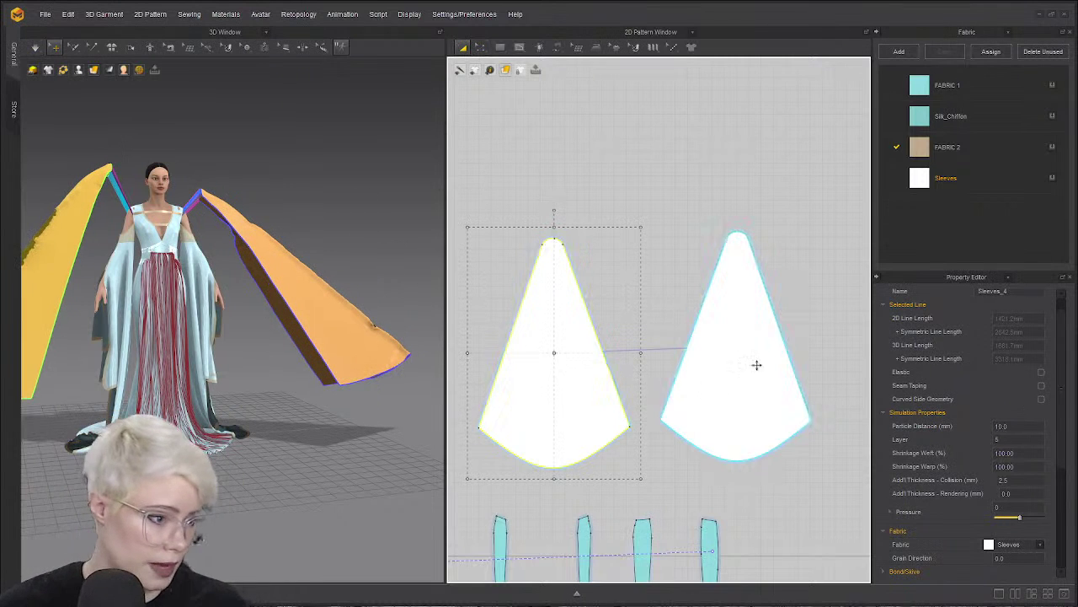
pyautogui.keyDown('shift'); pyautogui.click(754, 363); pyautogui.keyUp('shift')
pyautogui.doubleClick(1003, 426)
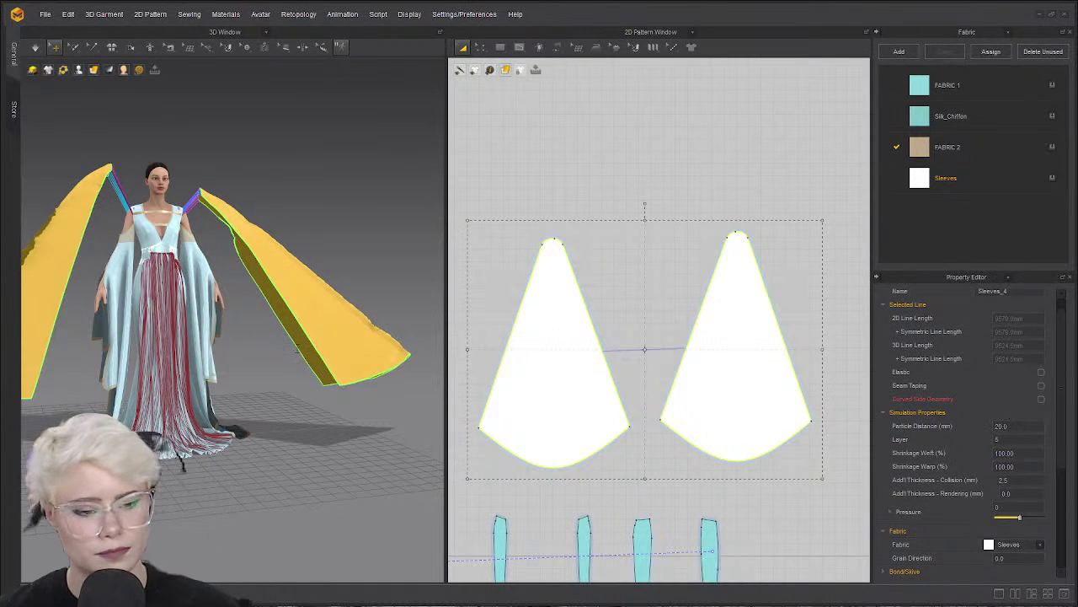
# Simulate the garment so both flared sleeves pull in to the shoulders and drape toward the floor.
pyautogui.click(35, 47)
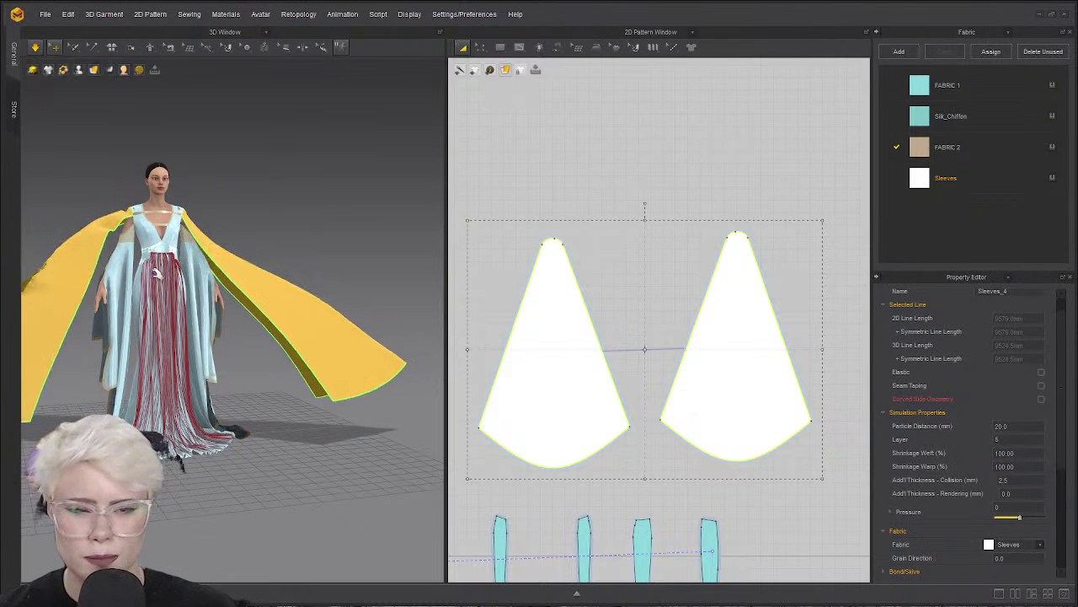
pyautogui.press('2')
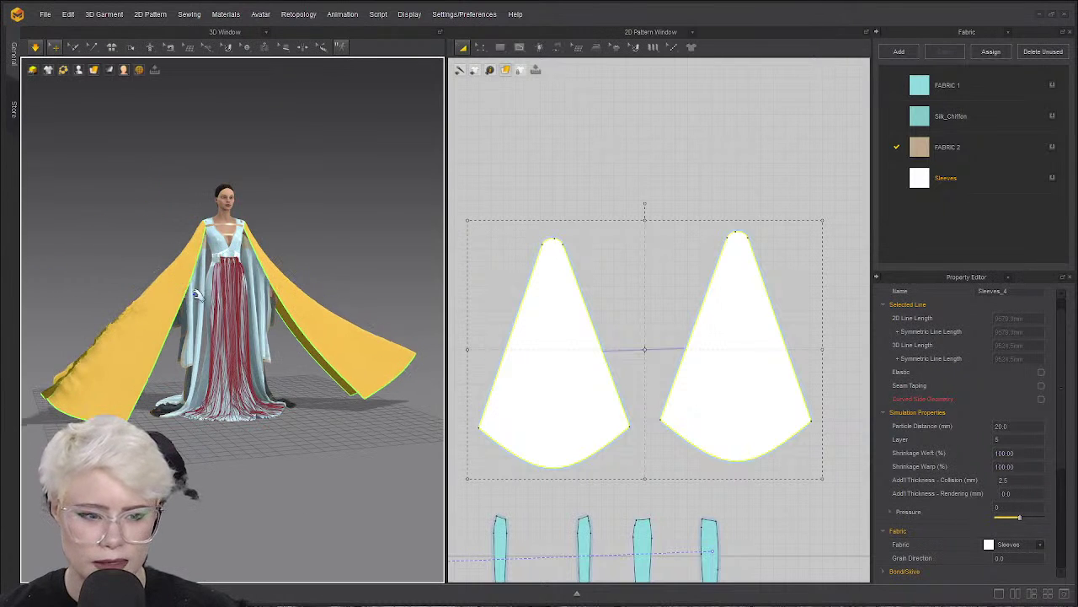
pyautogui.moveTo(196, 295); pyautogui.dragTo(223, 291, button='right')
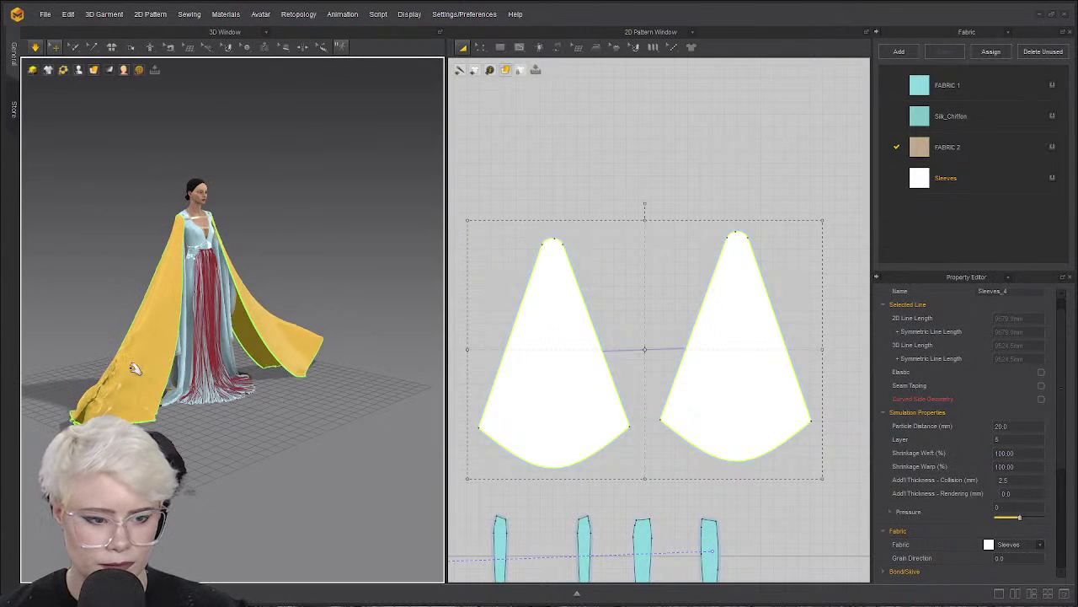
pyautogui.press('2')
pyautogui.scroll(2, 193, 328)
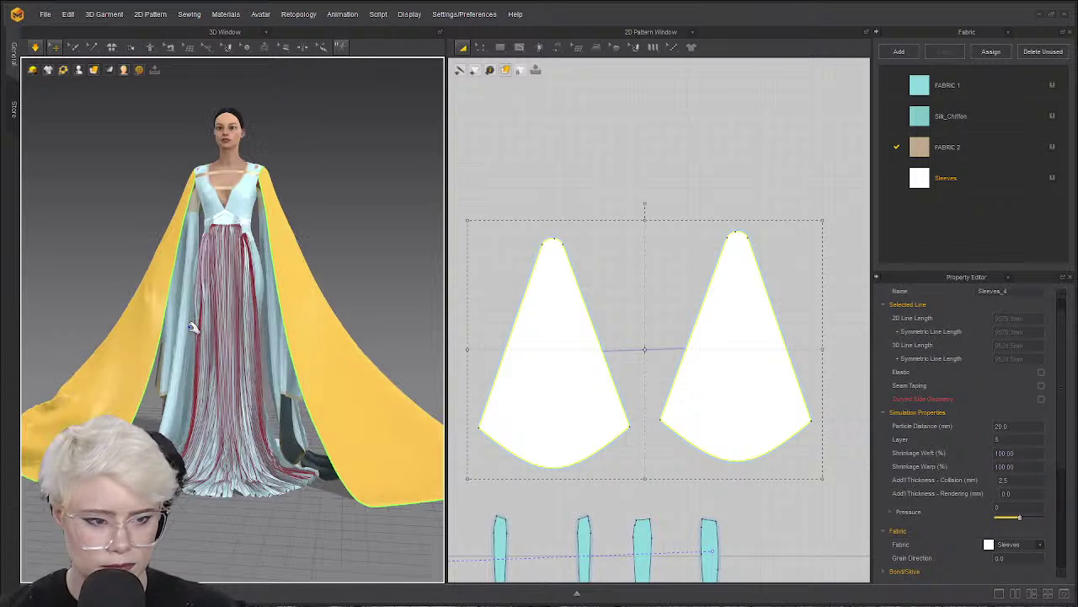
# Examine the sleeves' drape from the front and side, stop the simulation and deselect the patterns.
pyautogui.moveTo(193, 328); pyautogui.dragTo(174, 314, button='right')
pyautogui.scroll(3, 172, 314)
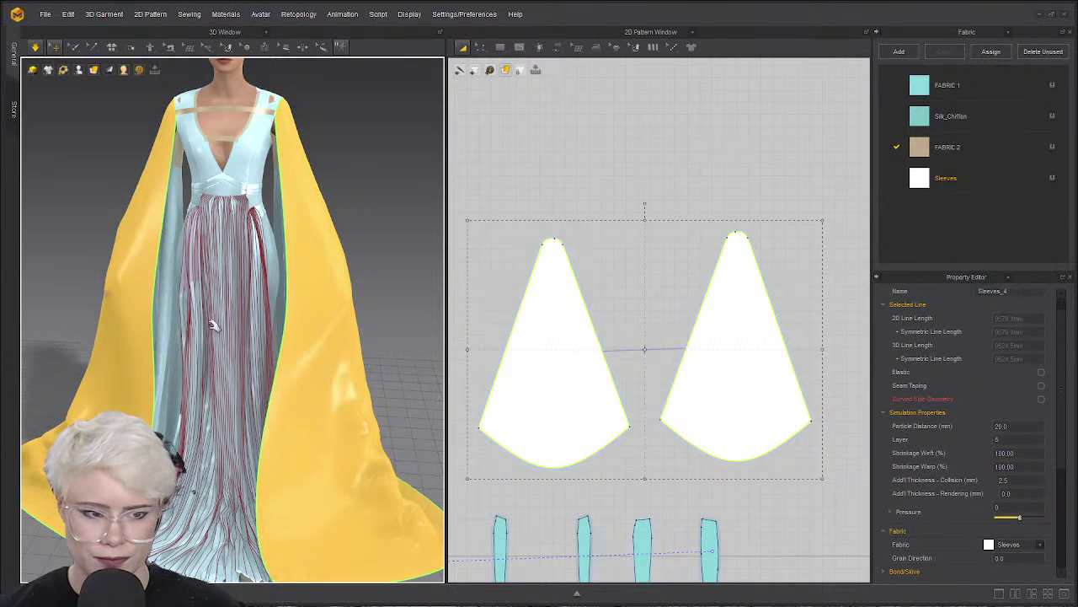
pyautogui.scroll(-3, 287, 325)
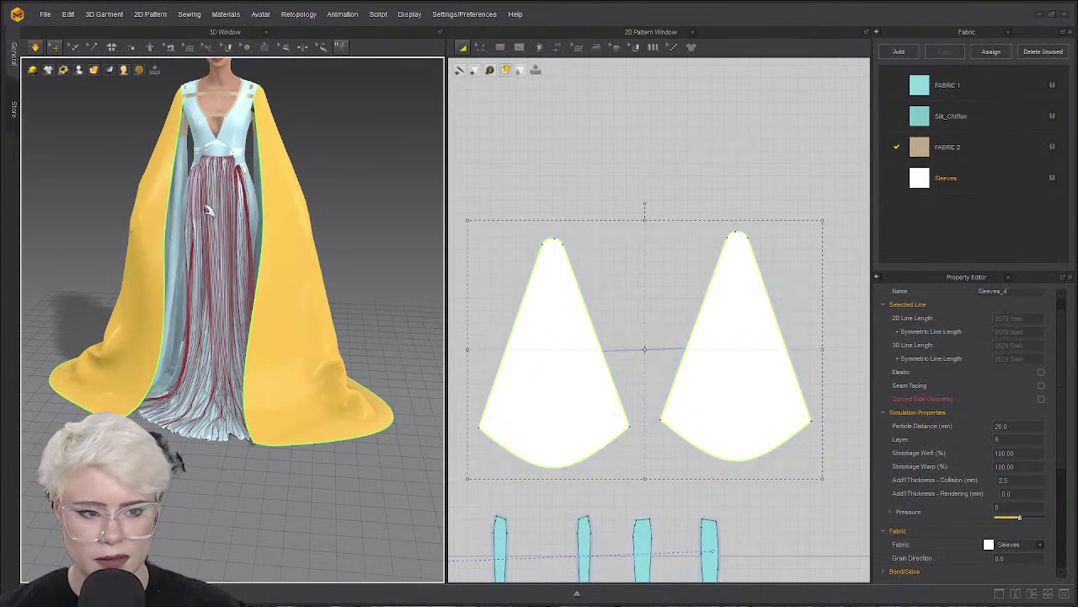
pyautogui.scroll(4, 173, 143)
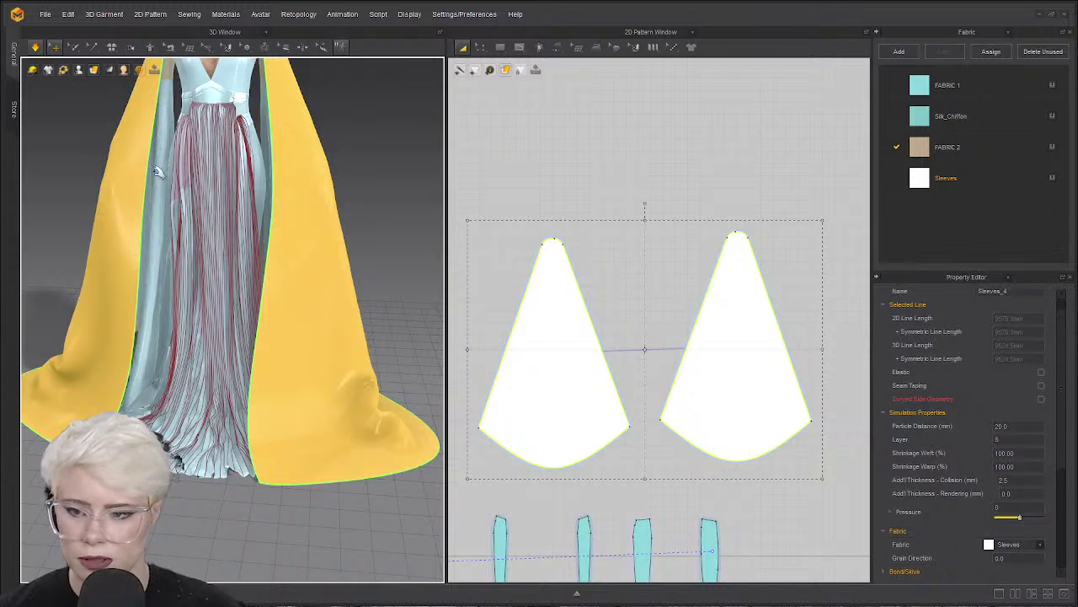
pyautogui.scroll(-2, 142, 184)
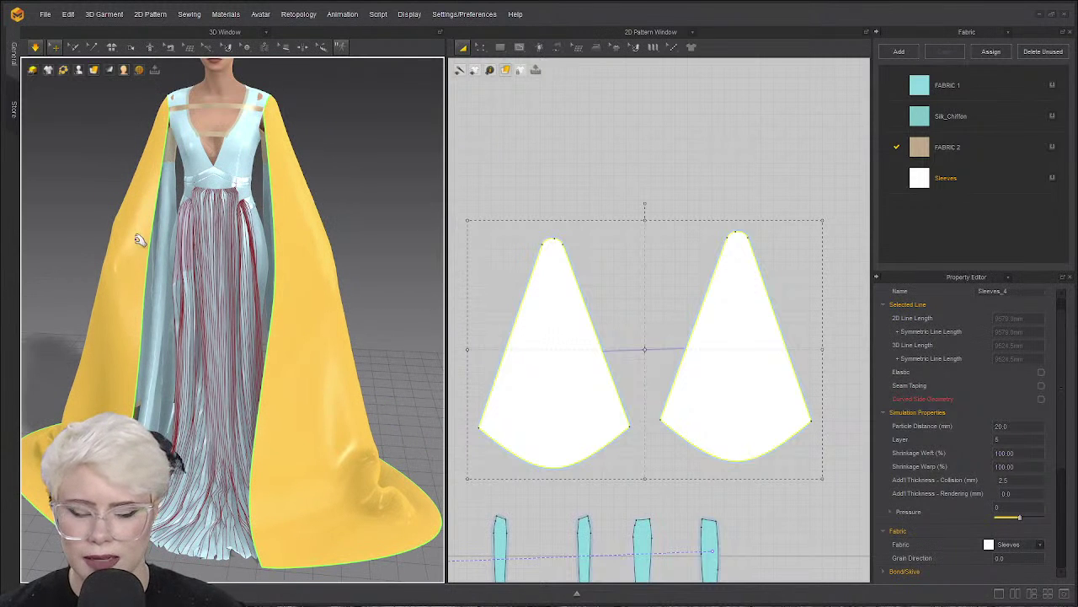
pyautogui.moveTo(274, 441); pyautogui.dragTo(160, 389, button='right')
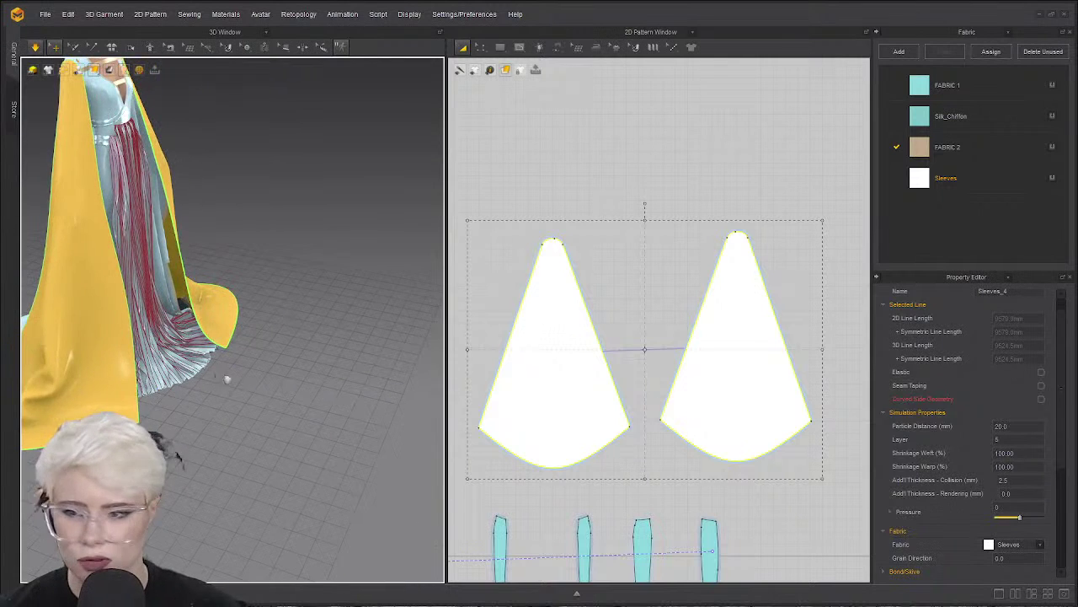
pyautogui.scroll(-4, 244, 379)
pyautogui.moveTo(279, 365); pyautogui.dragTo(253, 332, button='right')
pyautogui.scroll(2, 277, 346)
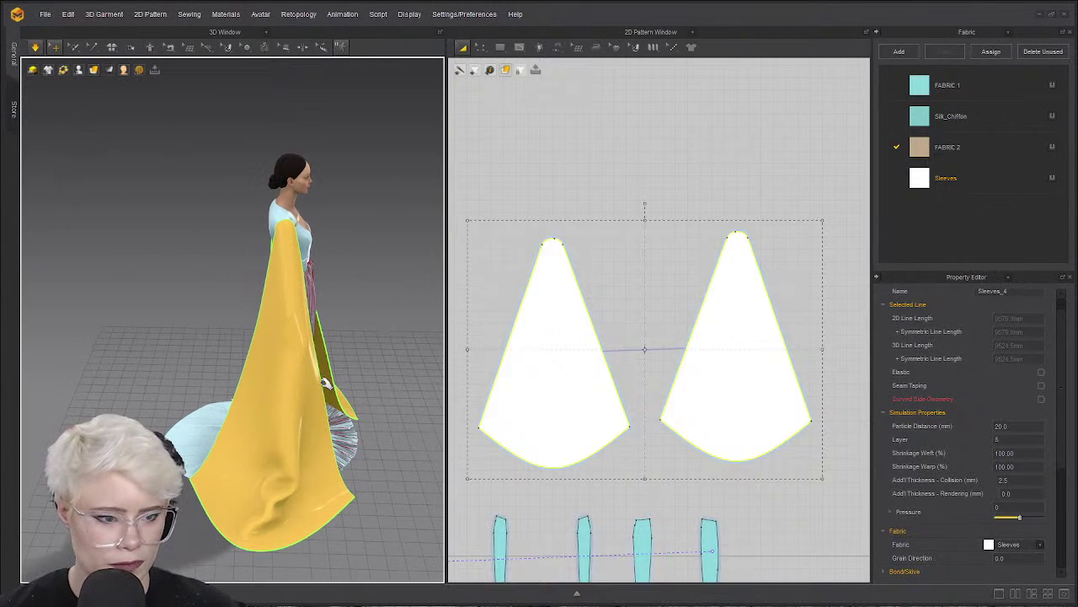
pyautogui.moveTo(324, 382); pyautogui.dragTo(400, 318, button='right')
pyautogui.click(552, 191)
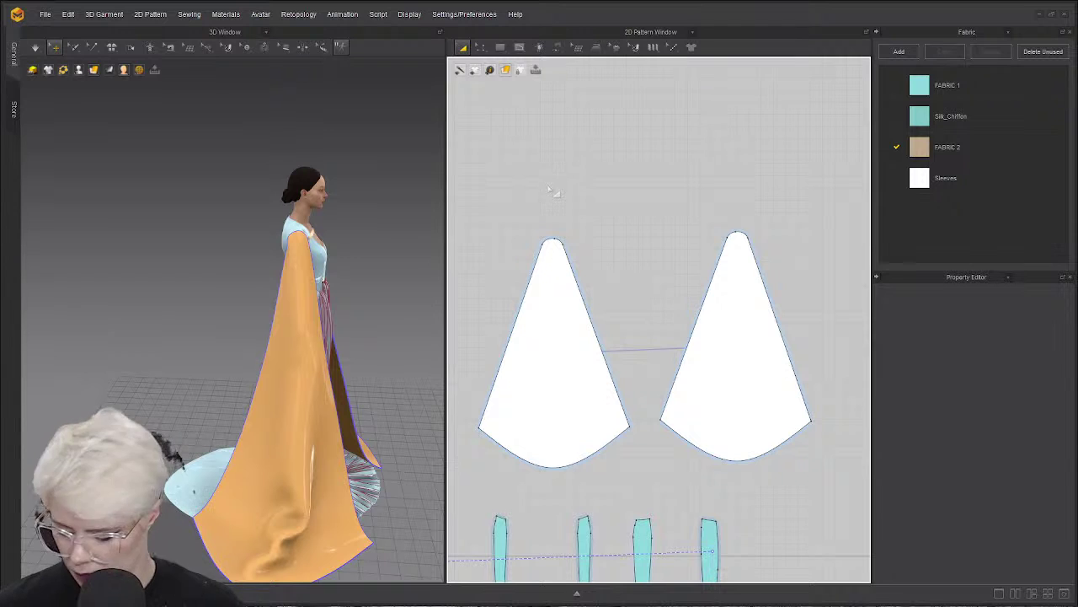
# Move the two sleeve patterns farther apart to leave a wide gap between them.
pyautogui.moveTo(756, 307); pyautogui.dragTo(851, 305)
pyautogui.moveTo(495, 364); pyautogui.dragTo(457, 363)
pyautogui.click(749, 223)
pyautogui.moveTo(524, 309); pyautogui.dragTo(516, 302)
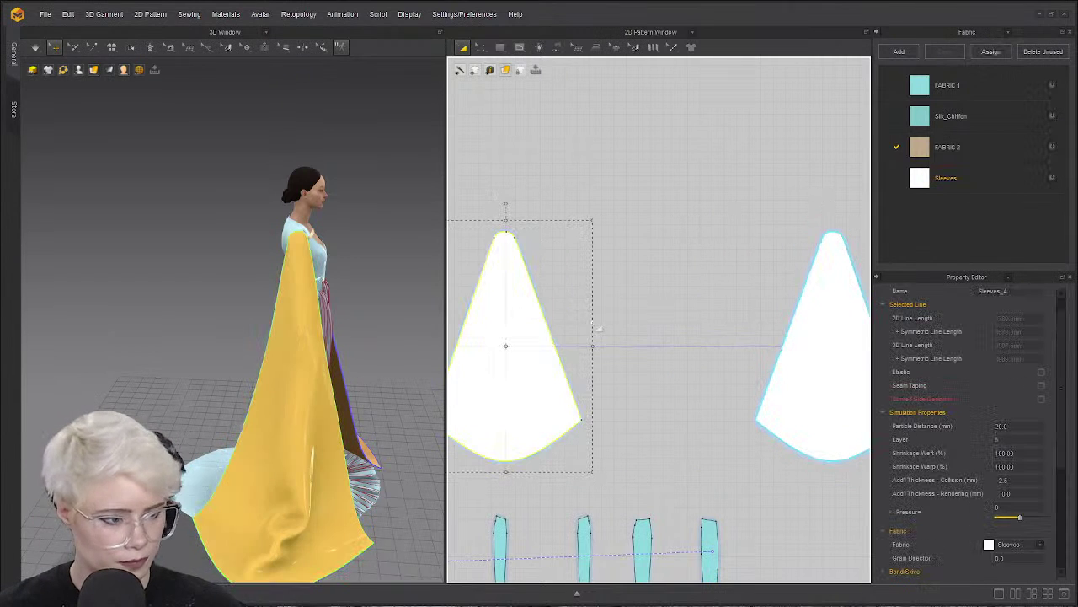
pyautogui.moveTo(618, 348); pyautogui.dragTo(647, 346)
pyautogui.press('Escape')
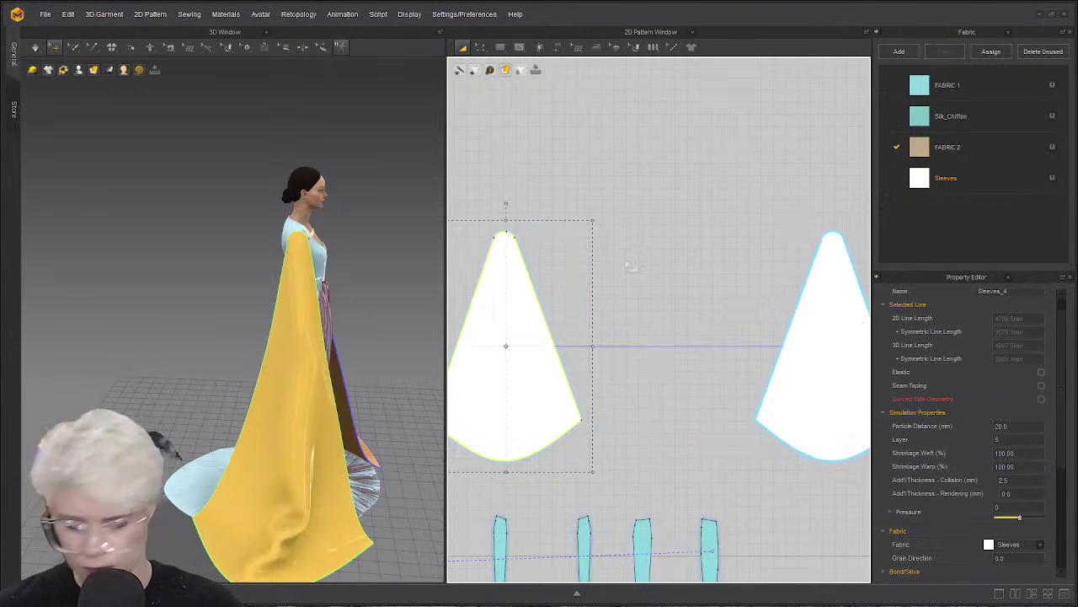
# Try to shift the inner side edge of the first sleeve pattern outward with Edit Pattern.
pyautogui.click(545, 180)
pyautogui.click(480, 47)
pyautogui.click(540, 344)
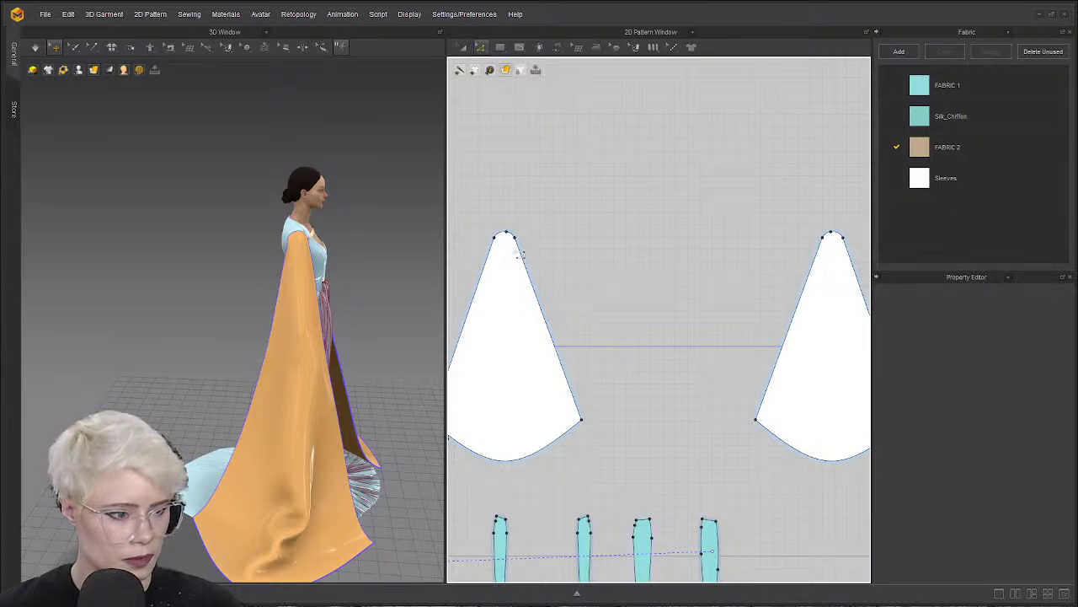
pyautogui.click(523, 249)
pyautogui.click(548, 288)
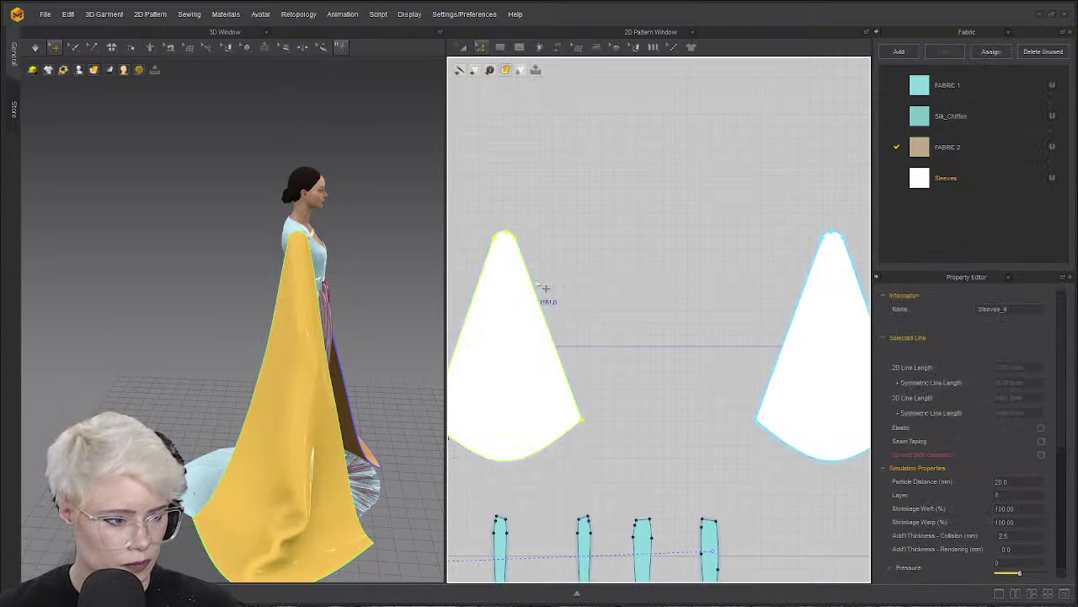
pyautogui.click(577, 286)
pyautogui.click(553, 294)
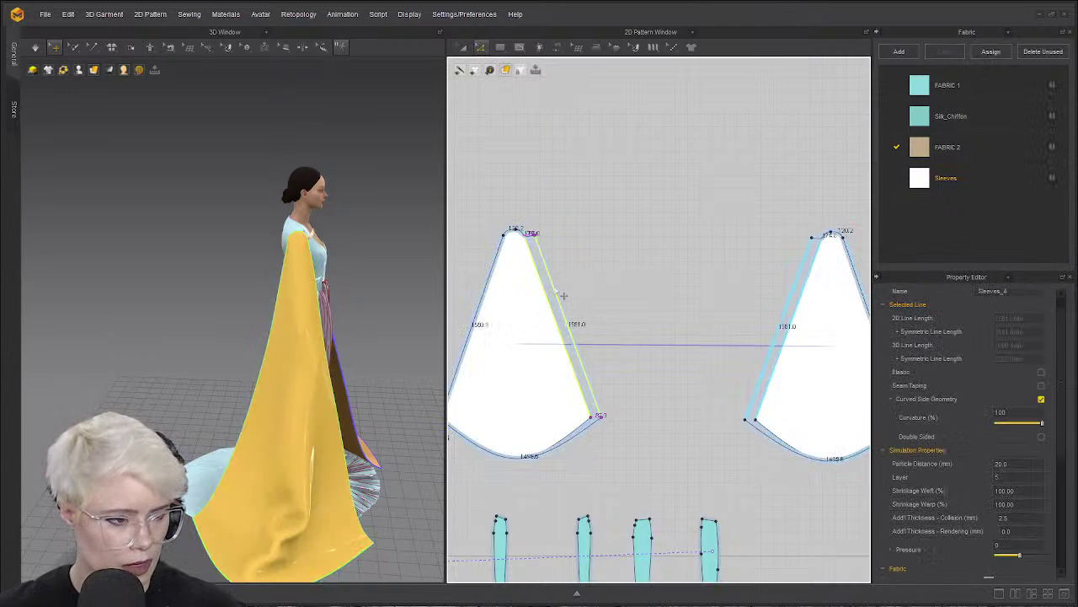
pyautogui.click(583, 253)
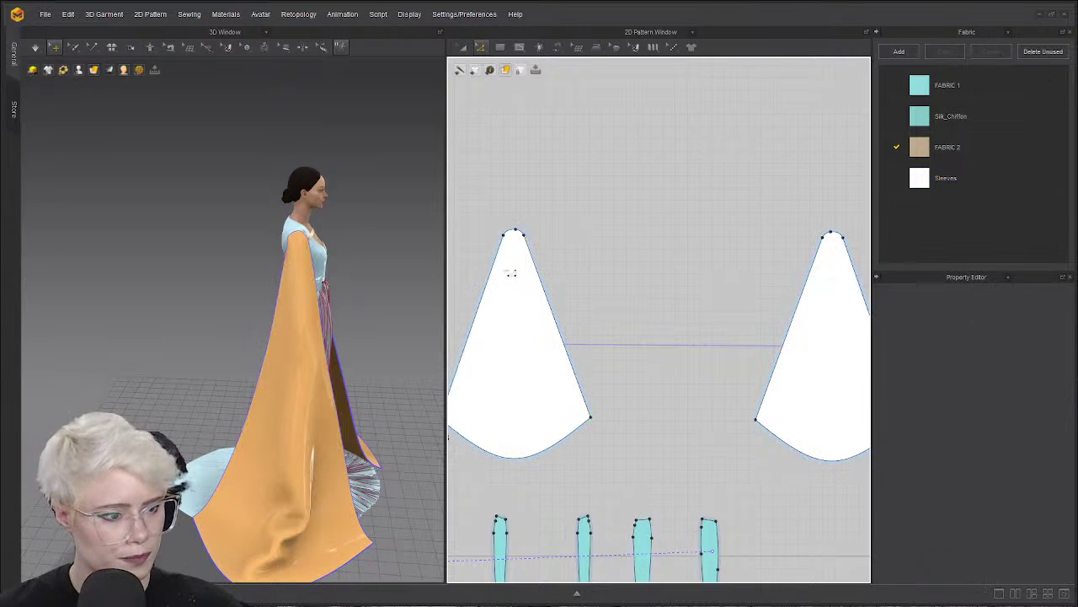
# Widen the top of the mirrored sleeve patterns by pulling both upper corner points outward with Edit Pattern.
pyautogui.press('a')
pyautogui.moveTo(354, 323); pyautogui.dragTo(311, 393, button='right')
pyautogui.moveTo(314, 373); pyautogui.dragTo(283, 341, button='middle')
pyautogui.scroll(1, 284, 341)
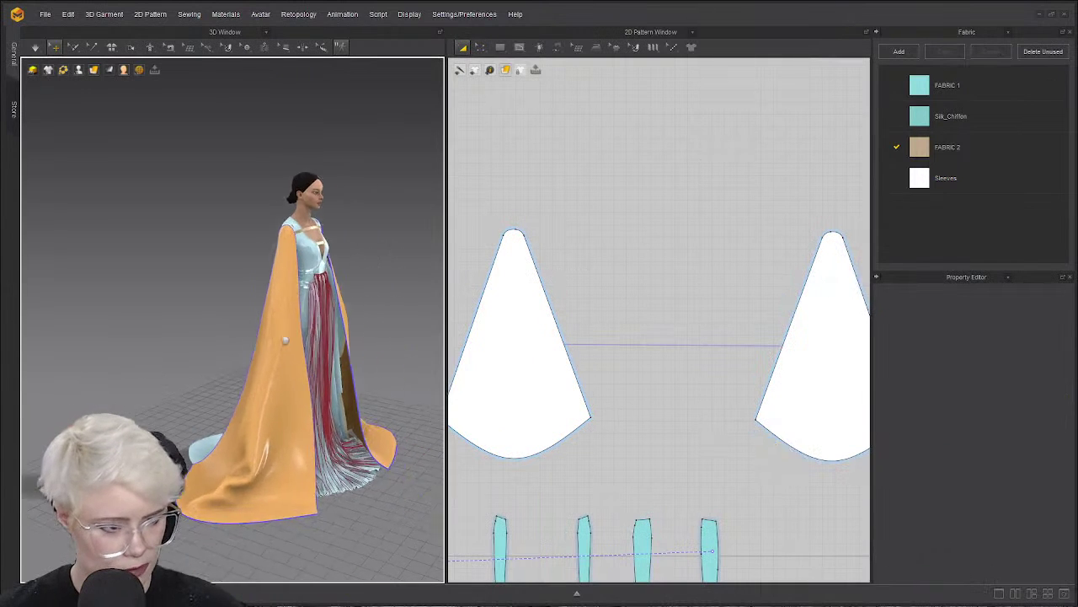
pyautogui.scroll(-2, 283, 341)
pyautogui.press('z')
pyautogui.press('z')
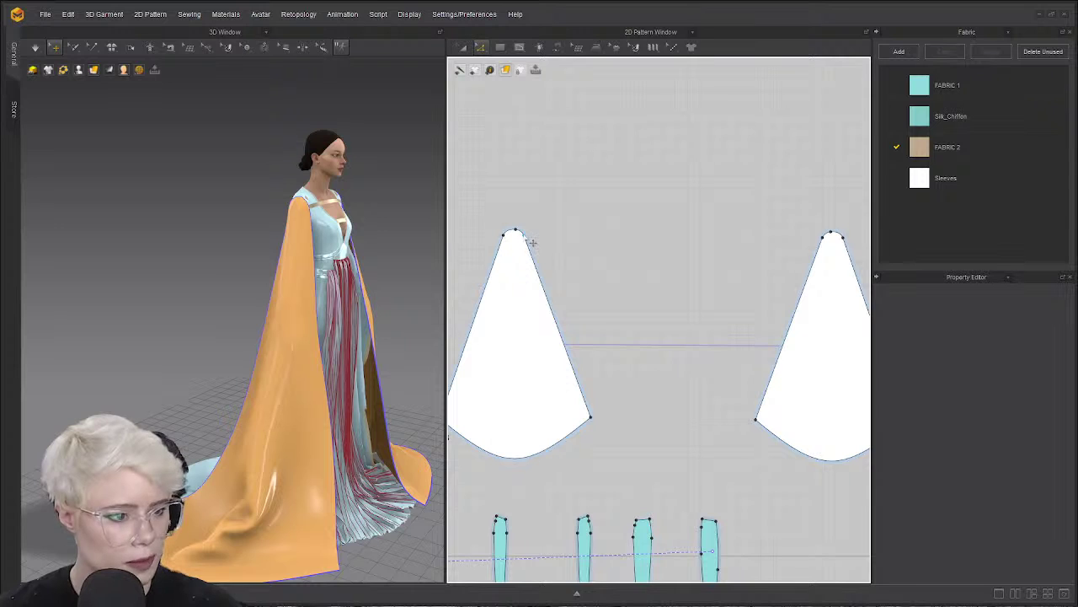
pyautogui.moveTo(531, 242); pyautogui.dragTo(469, 243)
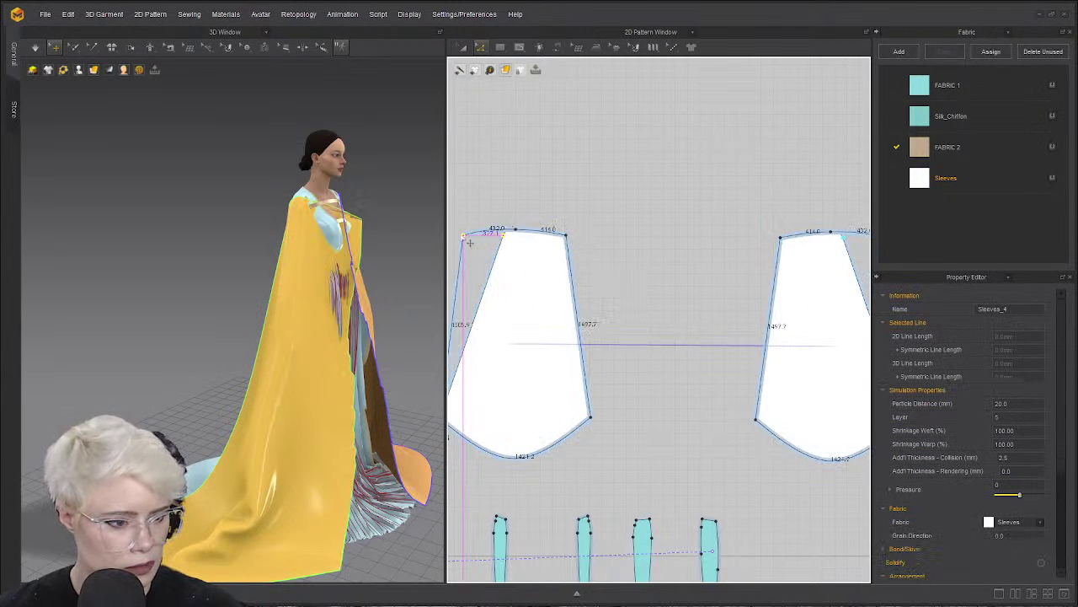
# Pull both widened sleeves outward away from the avatar's body and simulate so they drape from the shoulders.
pyautogui.moveTo(332, 279); pyautogui.dragTo(335, 325, button='right')
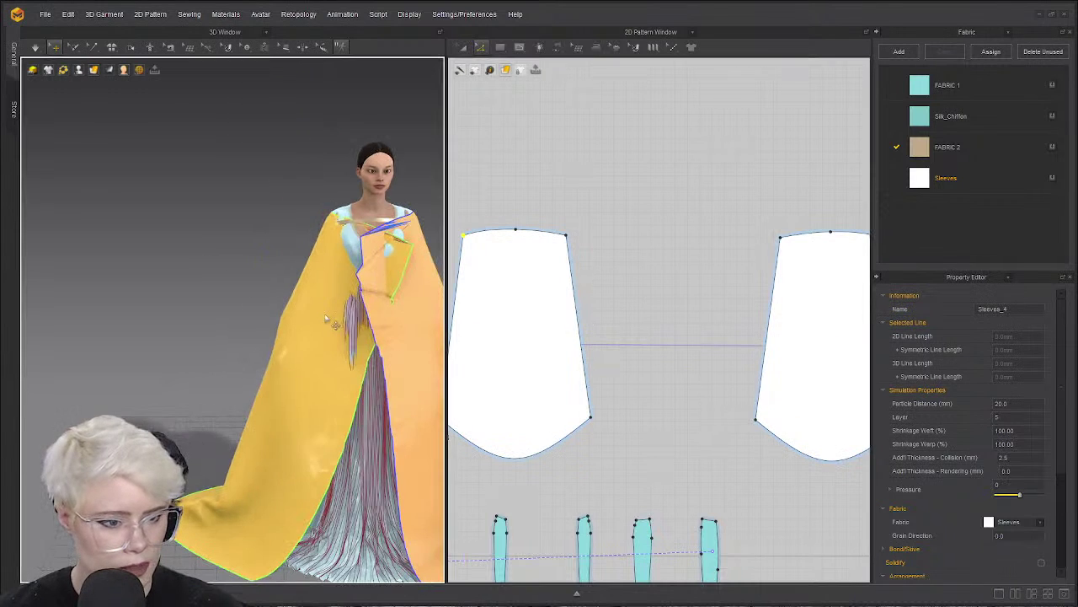
pyautogui.moveTo(289, 306); pyautogui.dragTo(261, 293)
pyautogui.moveTo(404, 296); pyautogui.dragTo(464, 290)
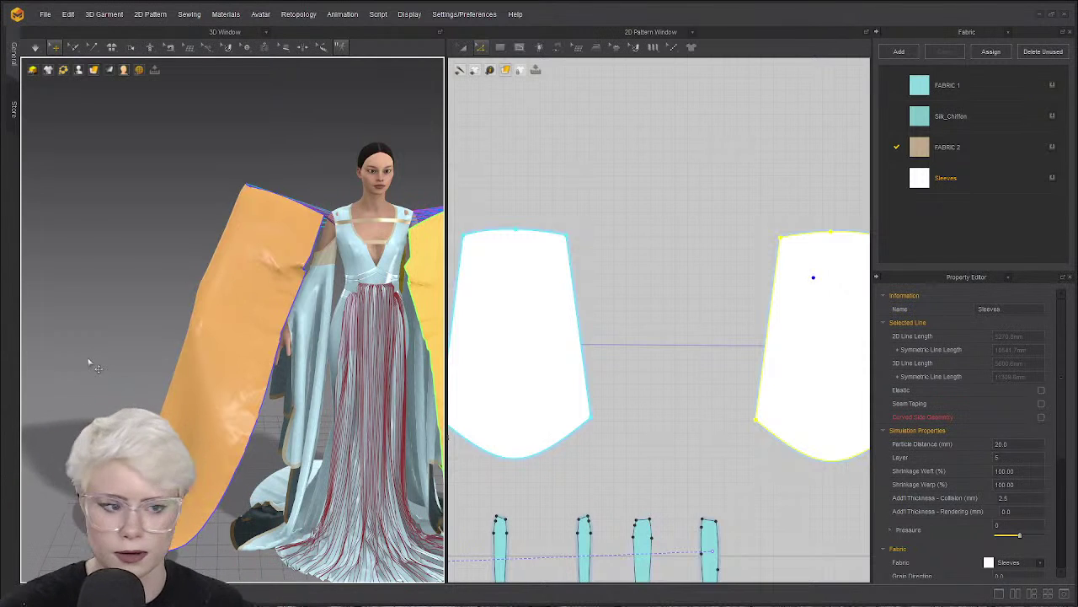
pyautogui.press('space')
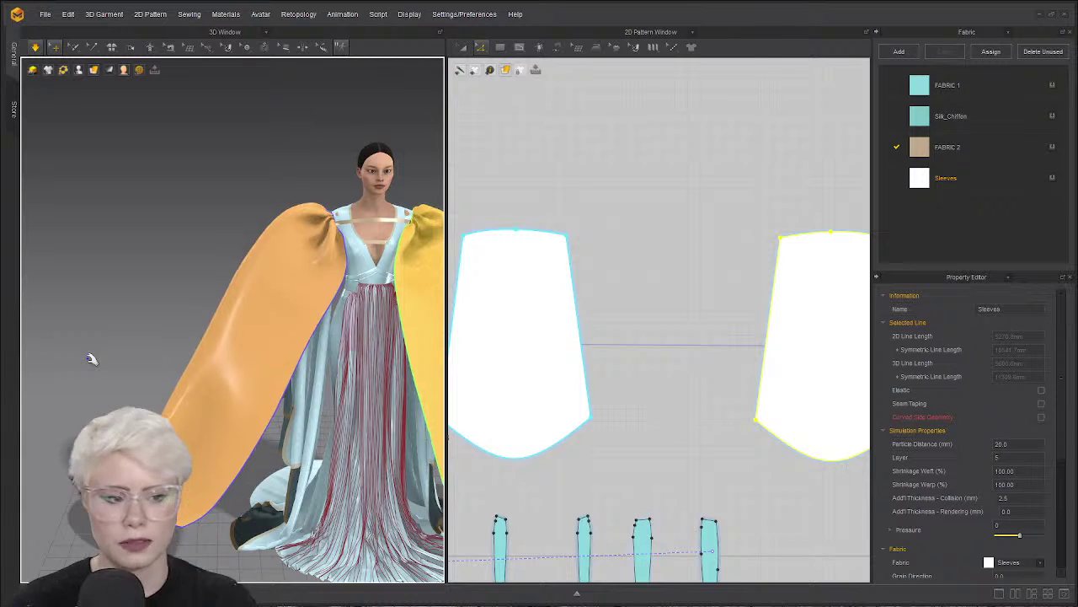
pyautogui.scroll(-1, 416, 277)
pyautogui.moveTo(417, 278); pyautogui.dragTo(373, 270, button='middle')
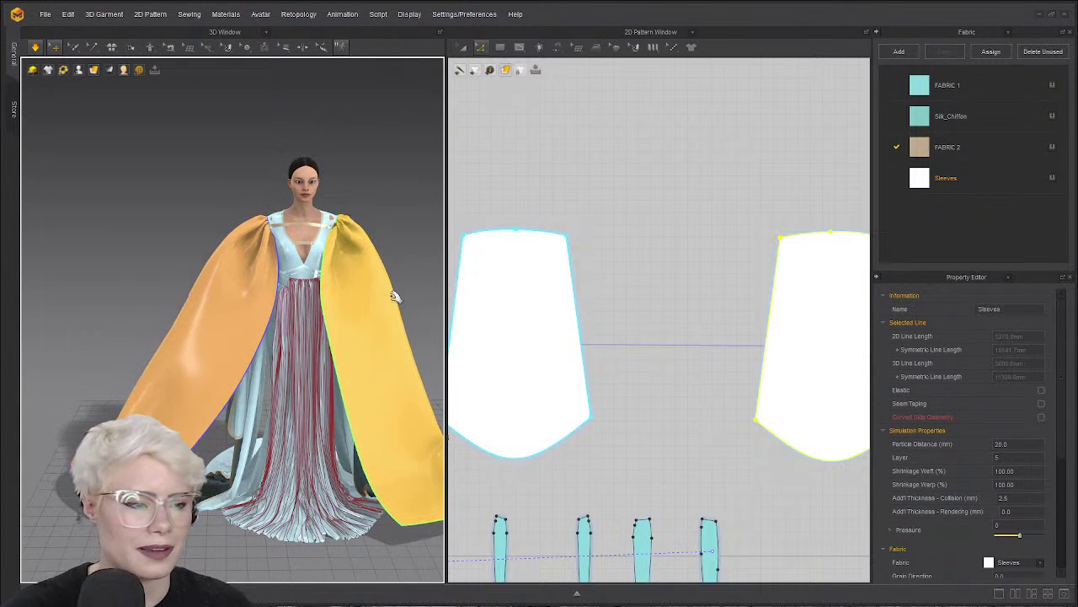
# Select both sleeves and turn off Strengthen on them while the simulation runs.
pyautogui.keyDown('shift'); pyautogui.click(230, 324); pyautogui.keyUp('shift')
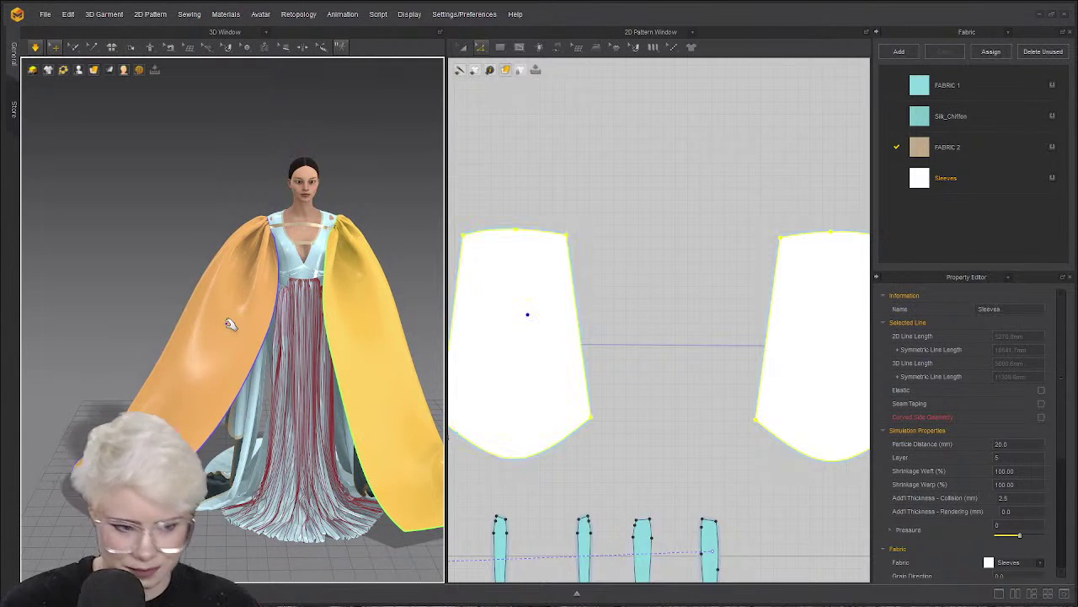
pyautogui.click(223, 311)
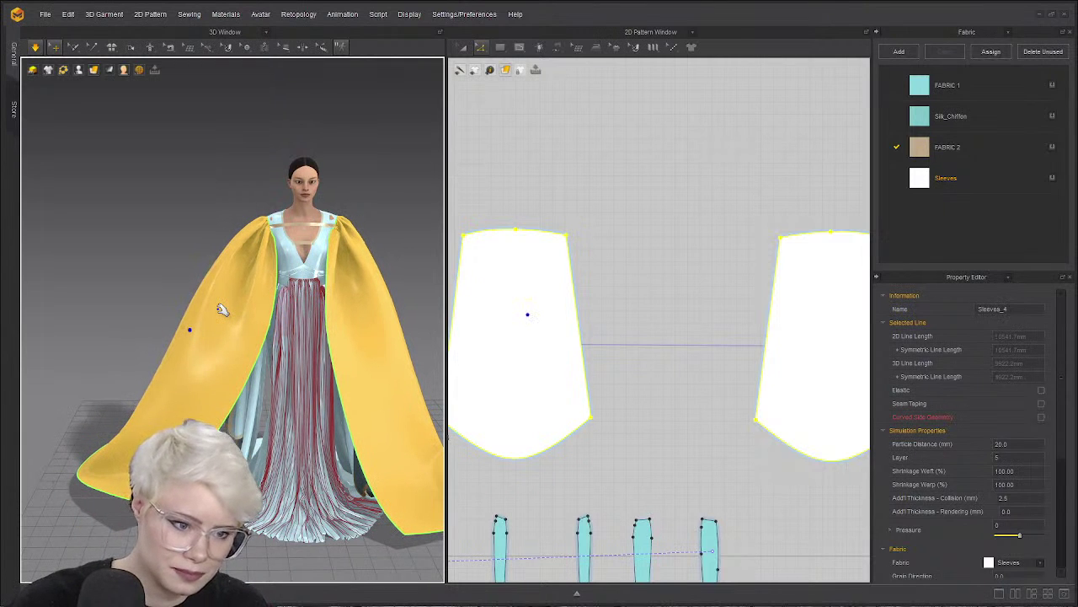
pyautogui.hotkey('ctrl', 'h')
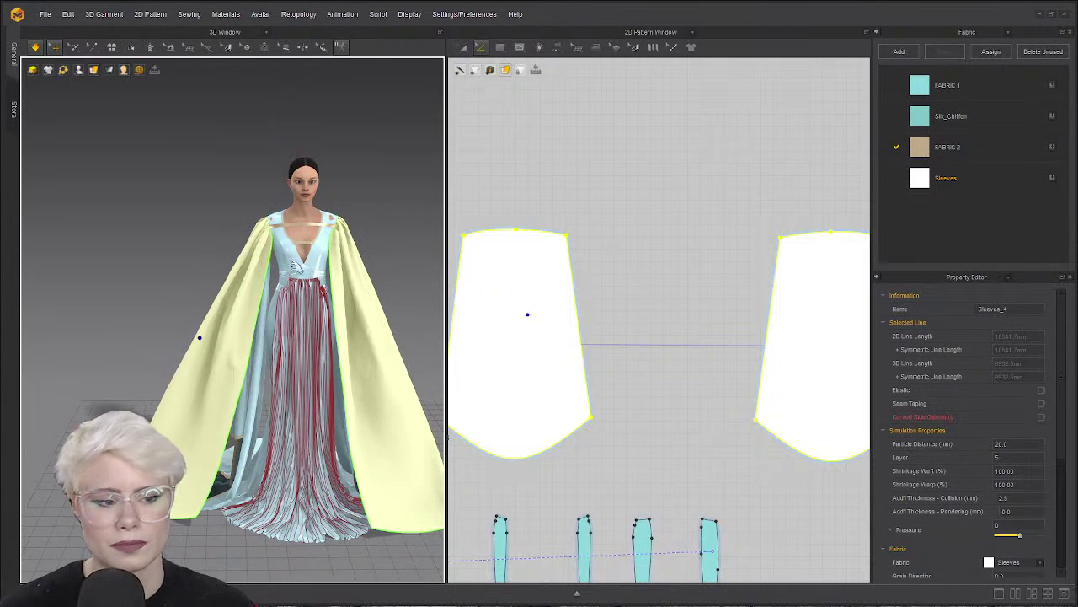
# Examine the shoulder seams and sleeve drape from the back and front, pausing and resuming the simulation.
pyautogui.moveTo(200, 339); pyautogui.dragTo(228, 308, button='right')
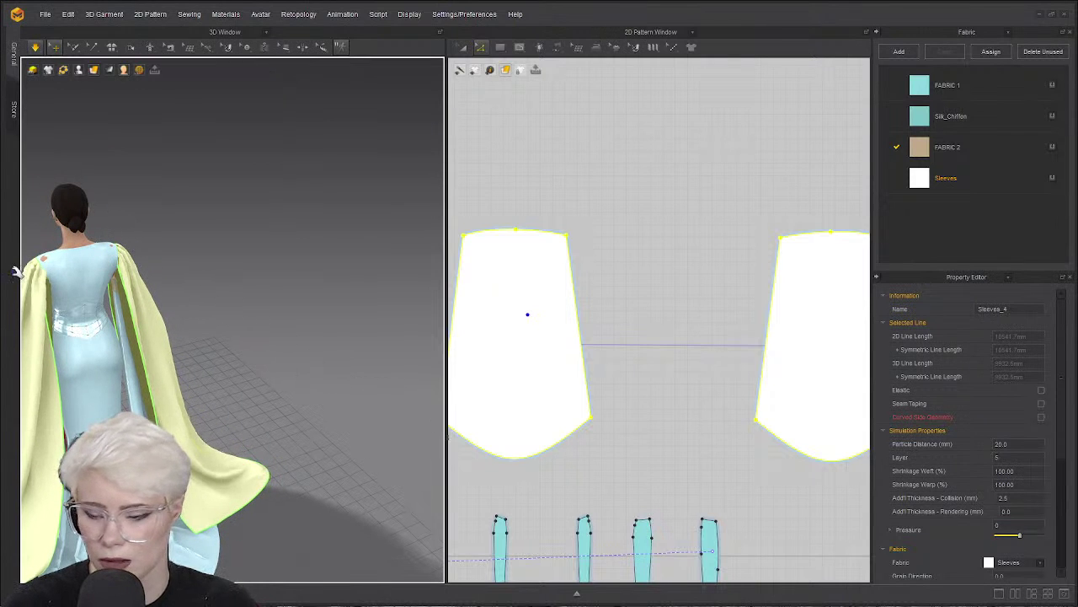
pyautogui.press('space')
pyautogui.moveTo(144, 287); pyautogui.dragTo(193, 304, button='right')
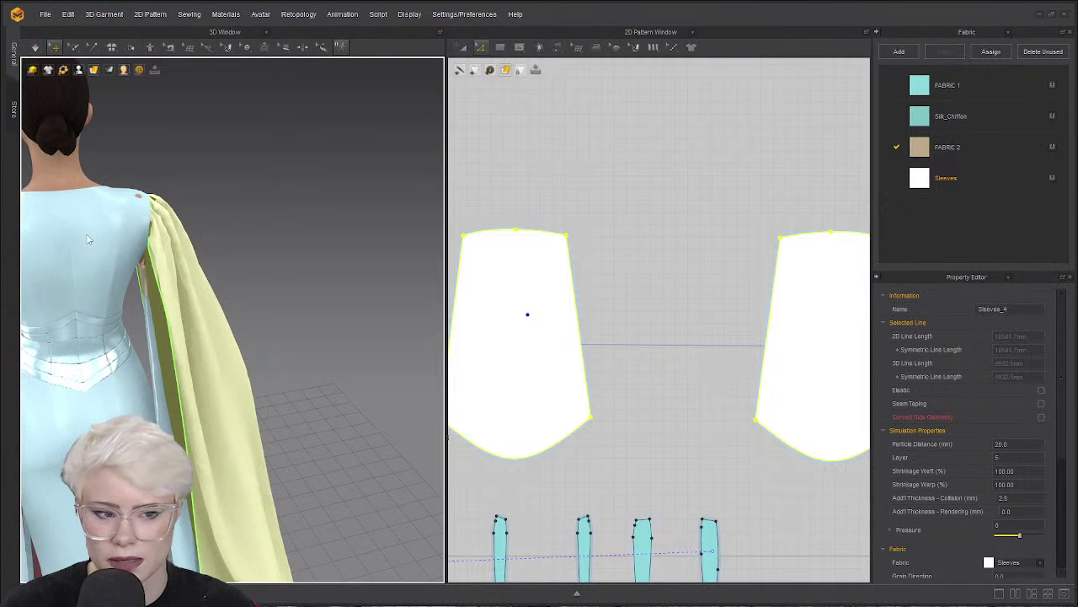
pyautogui.press('8')
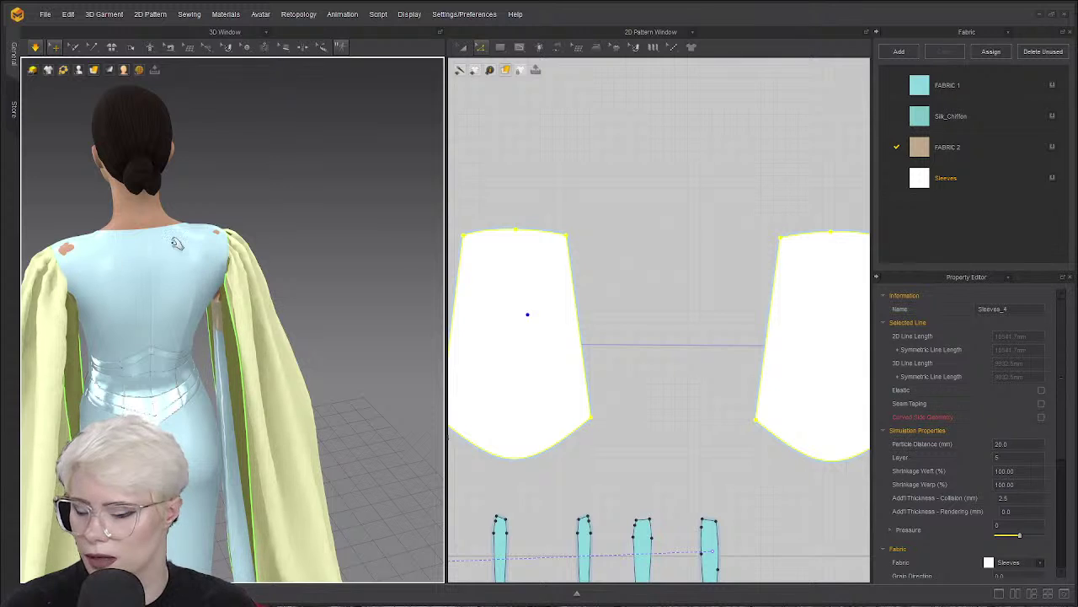
pyautogui.press('space')
pyautogui.moveTo(271, 257)
pyautogui.mouseDown(button='right')
pyautogui.moveTo(310, 256)
pyautogui.moveTo(257, 265)
pyautogui.mouseUp(button='right')
pyautogui.press('2')
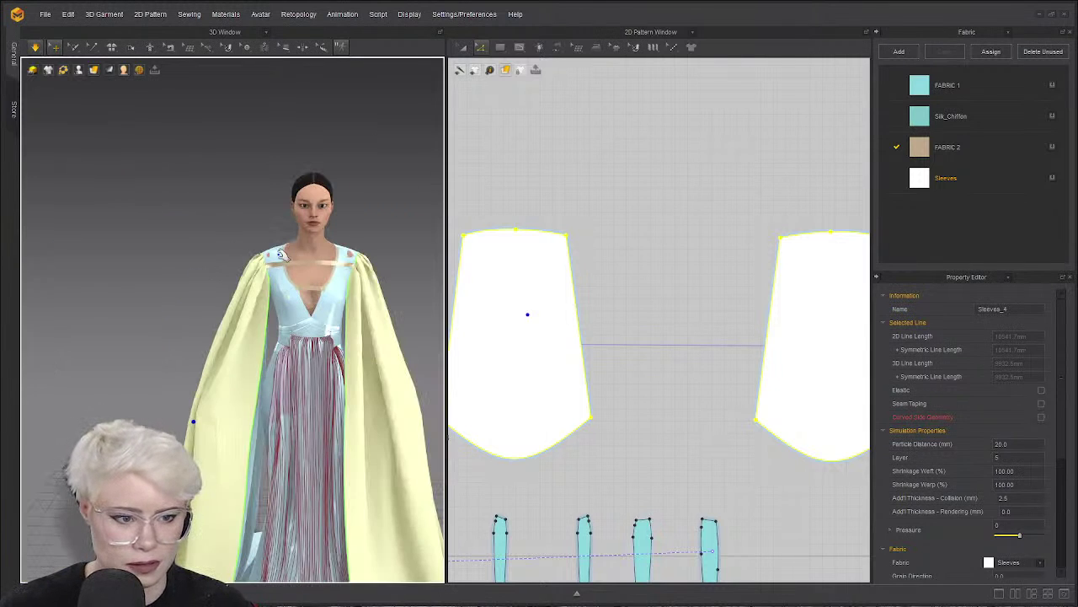
pyautogui.scroll(3, 278, 254)
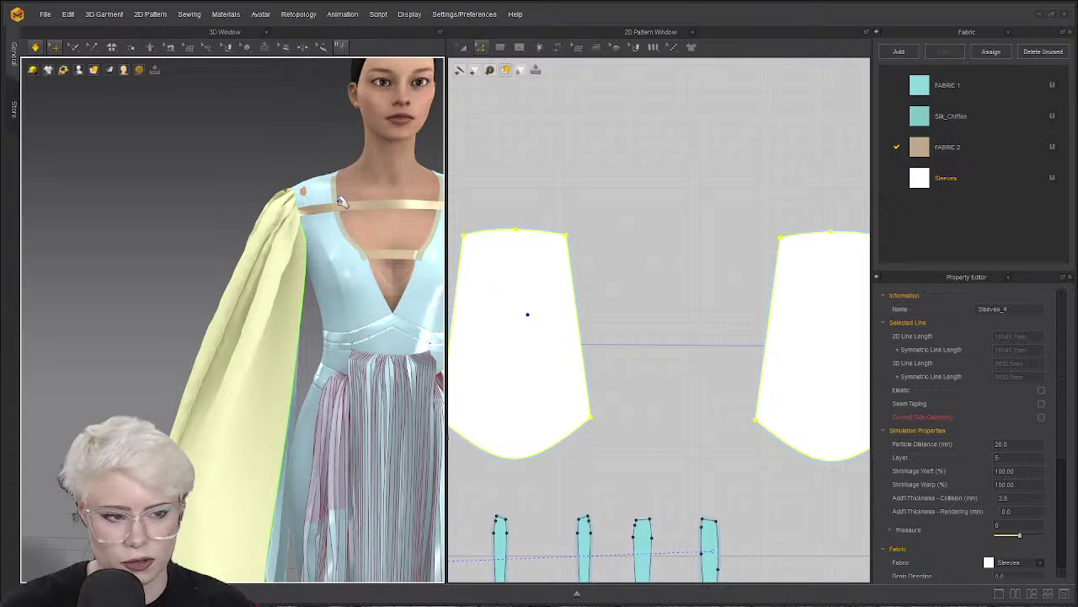
pyautogui.press('2')
pyautogui.moveTo(409, 203); pyautogui.dragTo(215, 227, button='right')
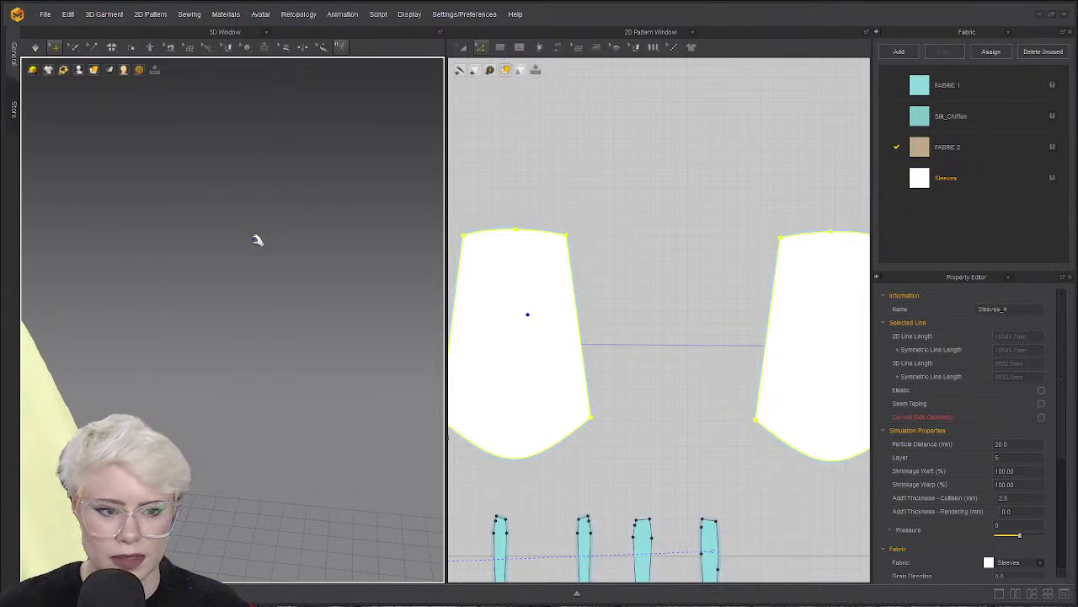
pyautogui.press('8')
pyautogui.scroll(-1, 264, 241)
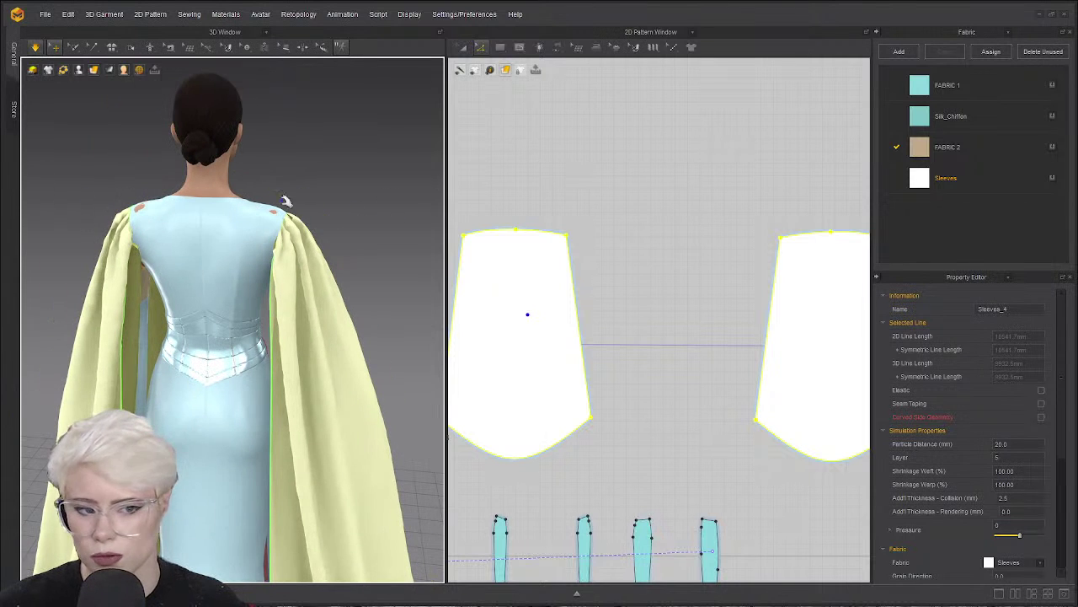
pyautogui.moveTo(156, 222); pyautogui.dragTo(193, 225, button='right')
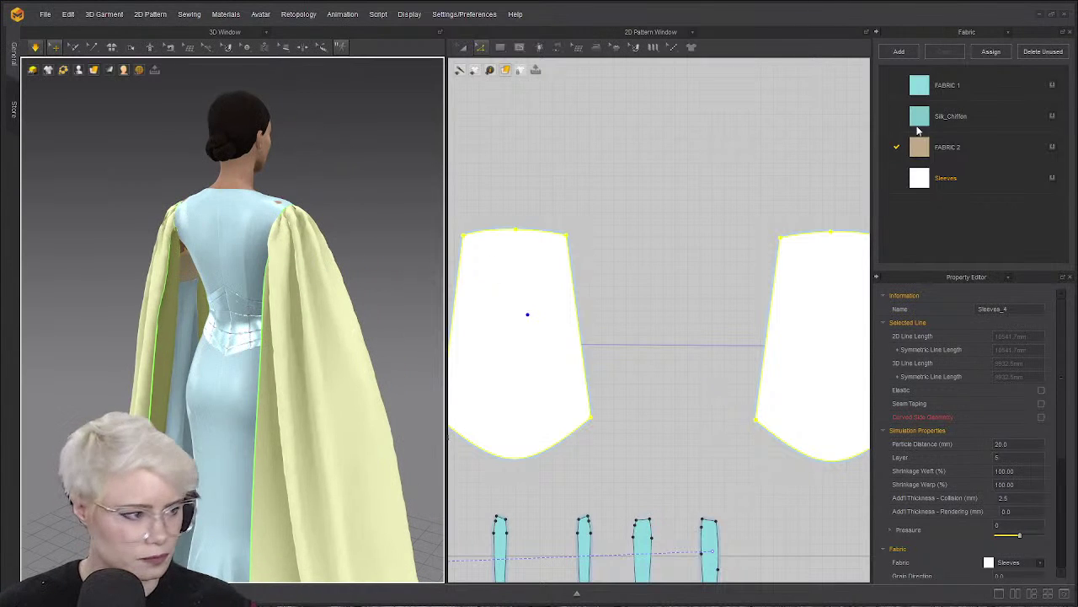
# Assign the Silk_Chiffon fabric to both sleeves.
pyautogui.click(926, 117)
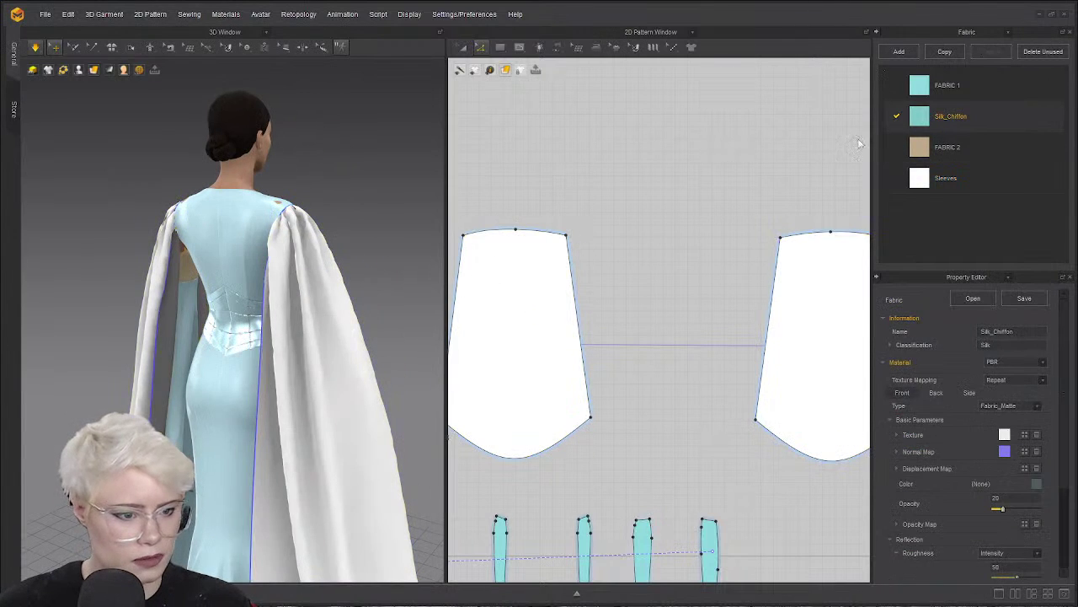
pyautogui.click(152, 329)
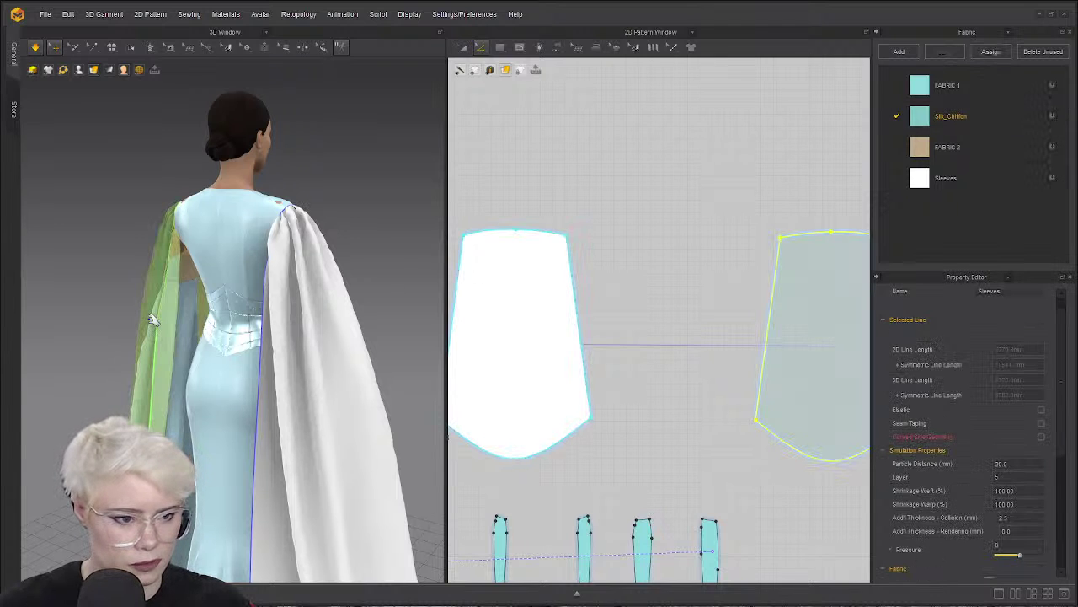
pyautogui.click(760, 209)
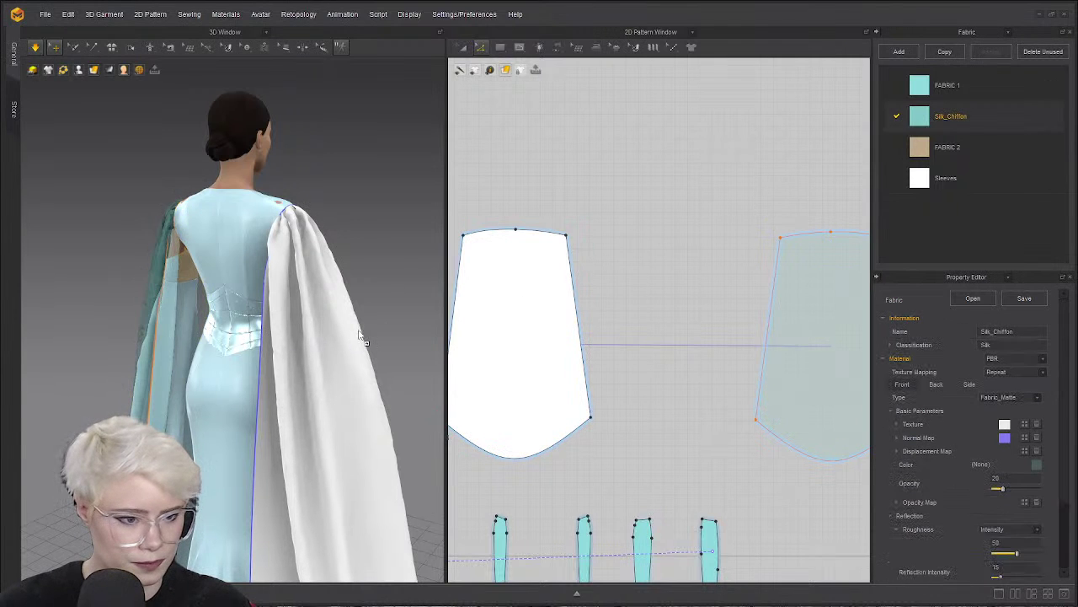
pyautogui.hotkey('ctrl', 'z')
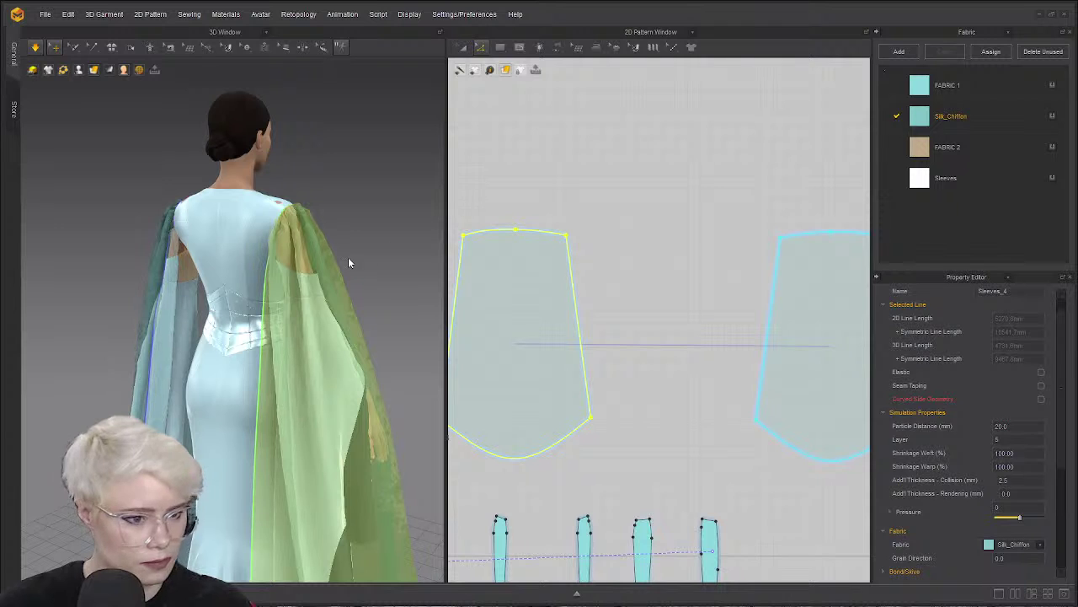
pyautogui.click(357, 226)
# Examine the sheer sleeves from the front down to the floor-length hem, and stop the simulation.
pyautogui.moveTo(272, 226); pyautogui.dragTo(214, 225, button='right')
pyautogui.moveTo(189, 340); pyautogui.dragTo(180, 333, button='right')
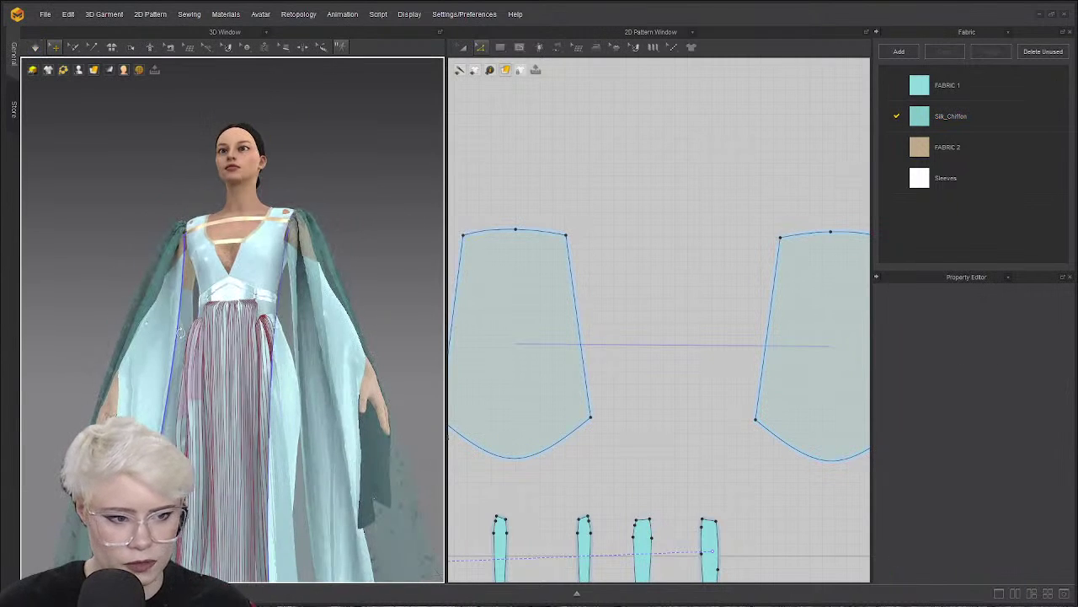
pyautogui.moveTo(238, 311); pyautogui.dragTo(253, 339, button='right')
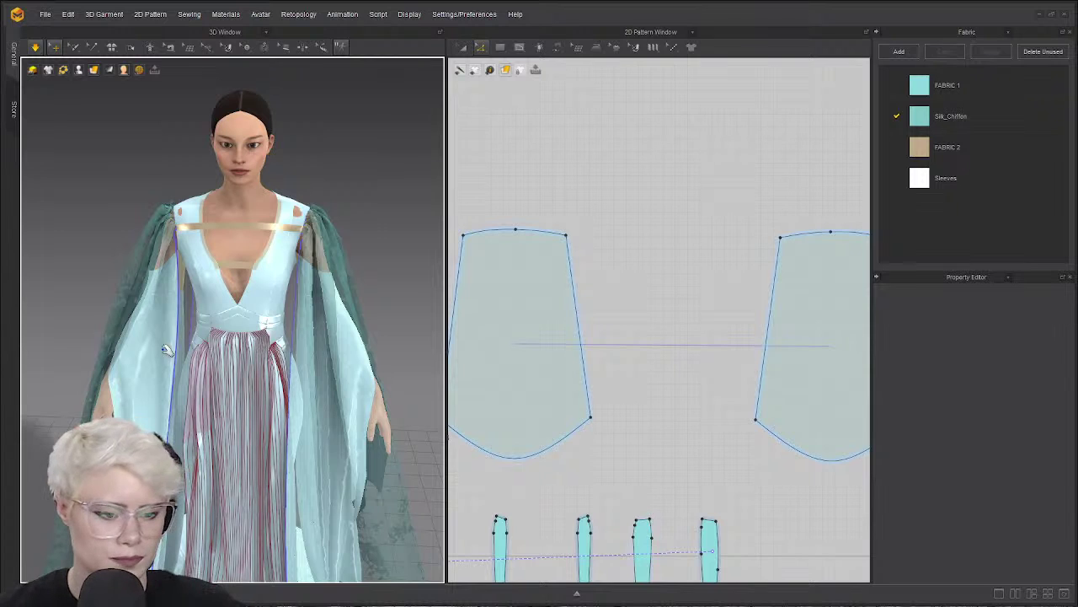
pyautogui.moveTo(191, 331); pyautogui.dragTo(183, 373, button='right')
pyautogui.scroll(-4, 190, 318)
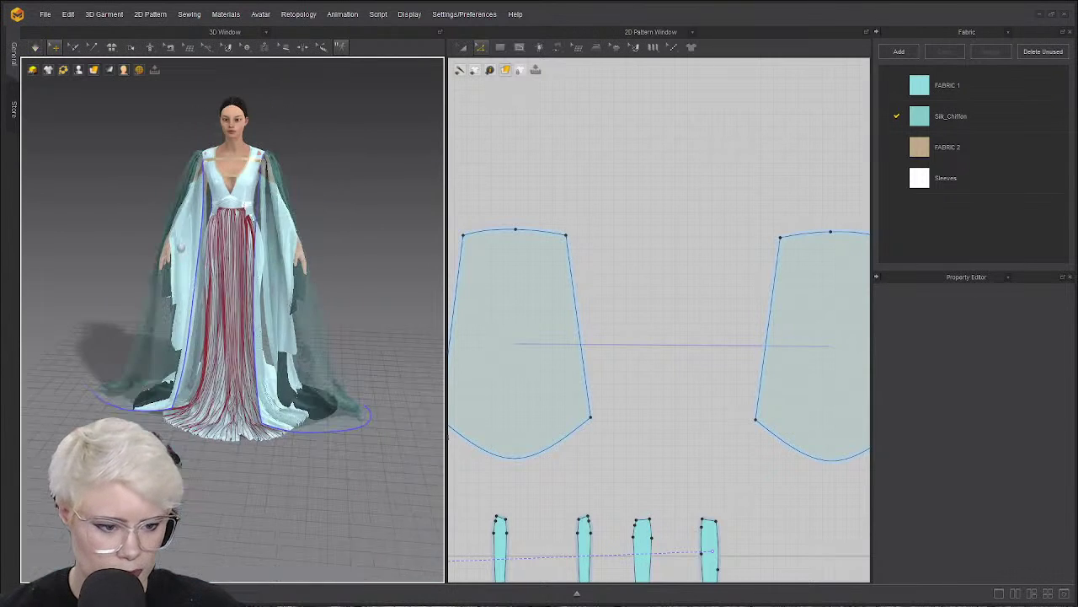
pyautogui.moveTo(217, 257); pyautogui.dragTo(216, 240, button='middle')
pyautogui.moveTo(216, 240); pyautogui.dragTo(213, 239, button='right')
pyautogui.scroll(5, 192, 268)
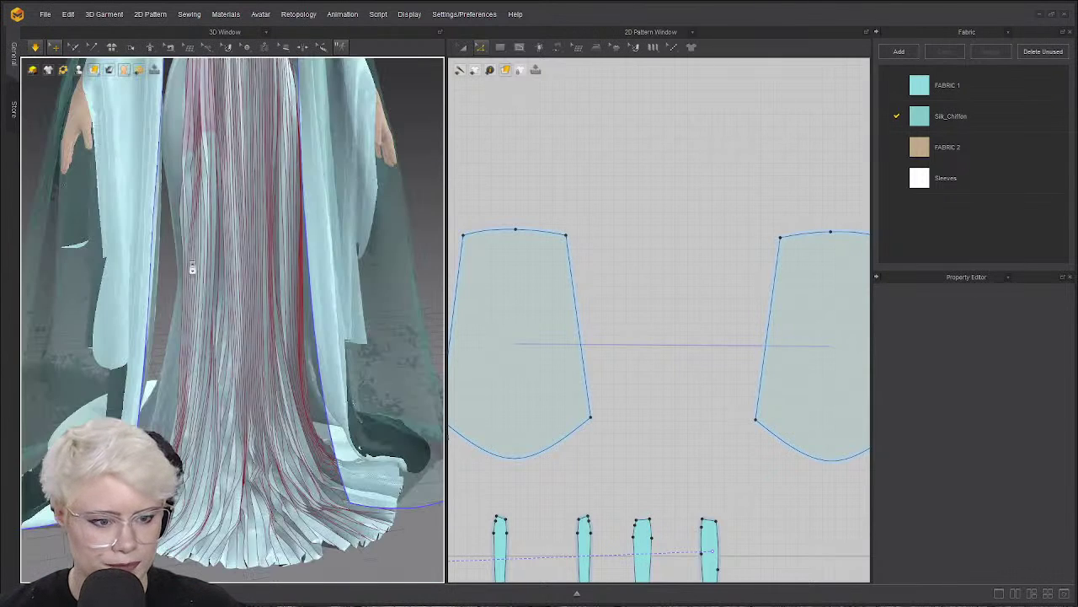
pyautogui.moveTo(151, 362)
pyautogui.mouseDown(button='right')
pyautogui.moveTo(253, 362)
pyautogui.moveTo(156, 361)
pyautogui.mouseUp(button='right')
pyautogui.press('space')
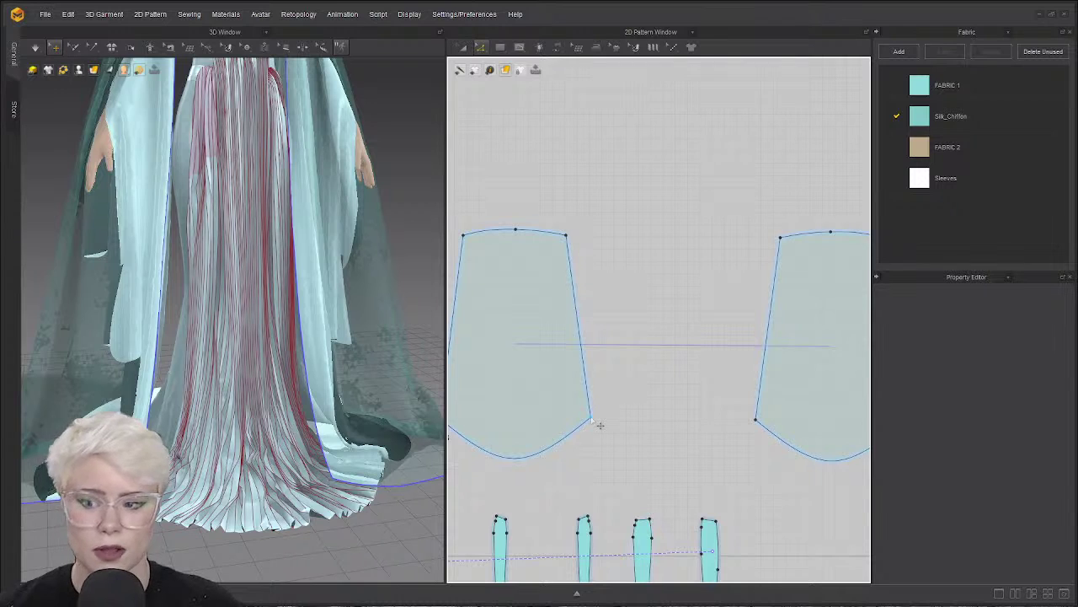
# Try to pull the sleeve pattern's lower inner corner point outward, and undo the move.
pyautogui.moveTo(599, 425); pyautogui.dragTo(627, 394)
pyautogui.hotkey('ctrl', 'z')
pyautogui.click(635, 288)
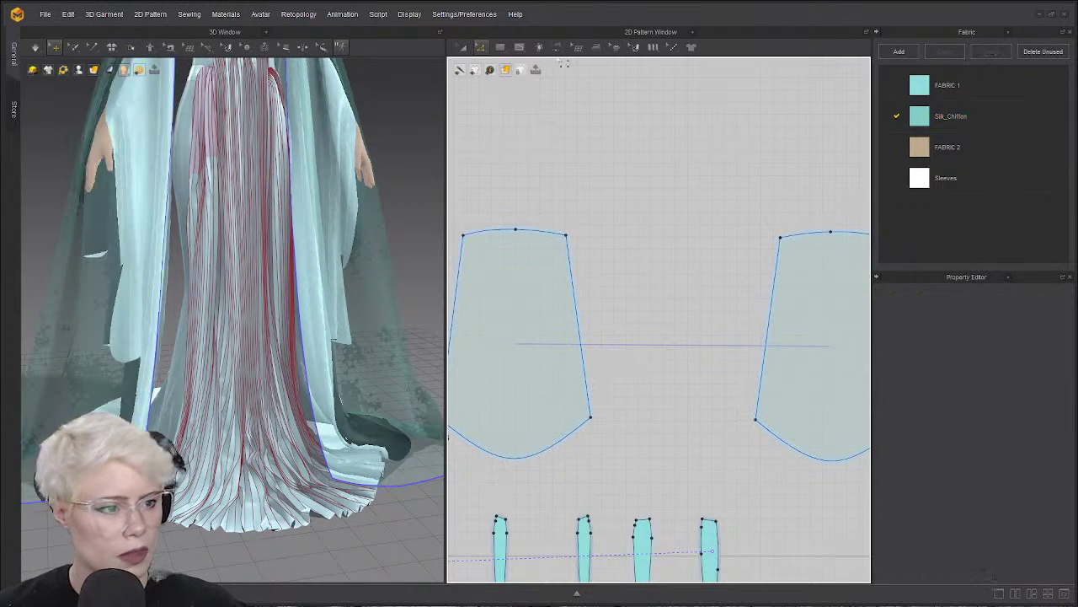
# Move the two sleeve patterns into free space above the skirt panels and set them closer together.
pyautogui.click(480, 48)
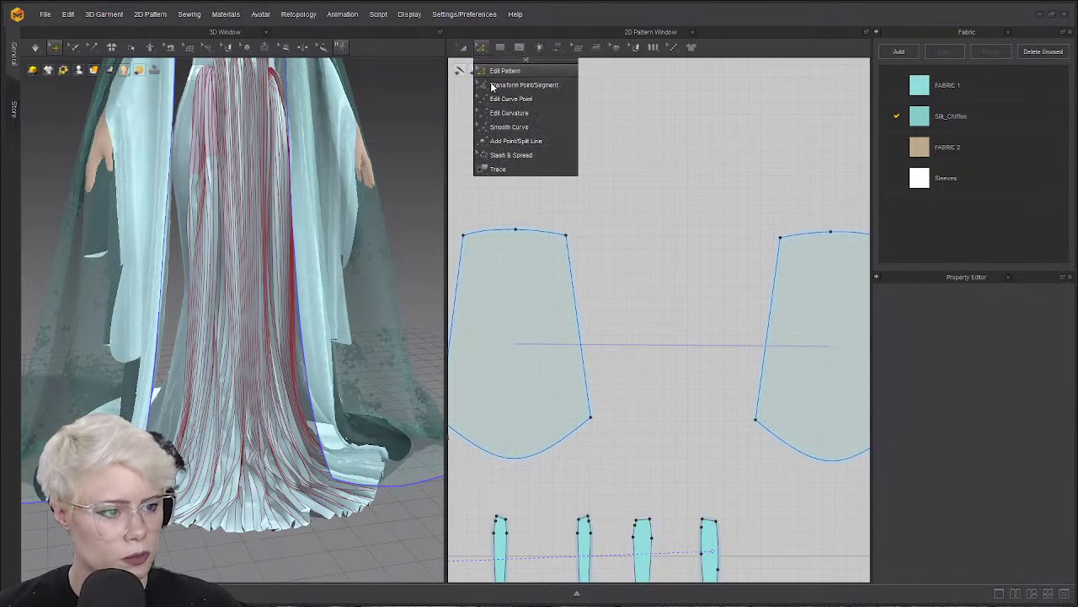
pyautogui.click(504, 156)
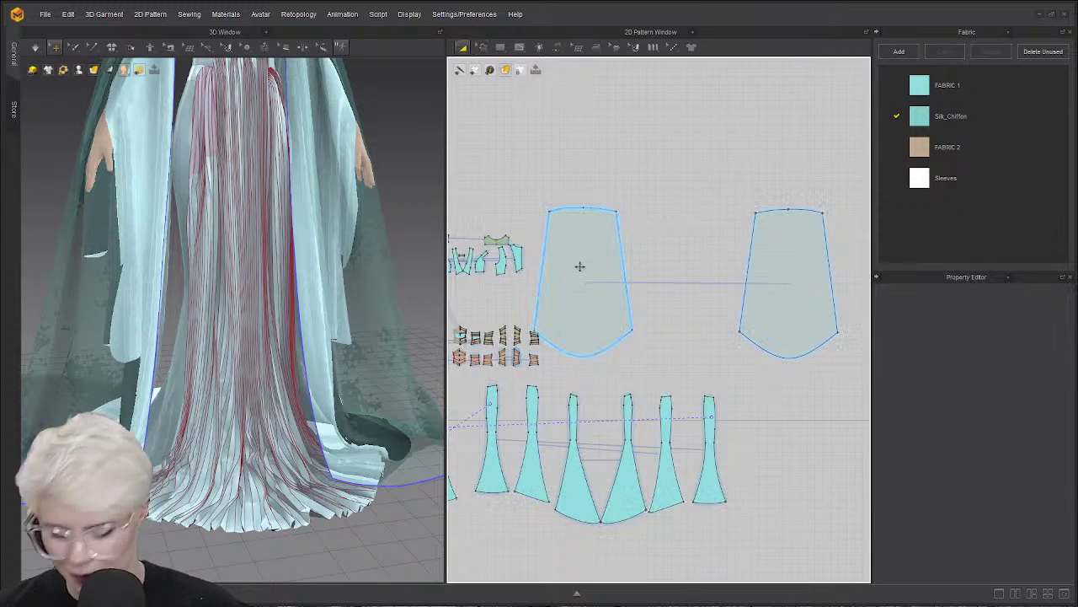
pyautogui.press('a')
pyautogui.moveTo(578, 267); pyautogui.dragTo(661, 175)
pyautogui.moveTo(804, 275); pyautogui.dragTo(801, 181)
pyautogui.scroll(3, 779, 200)
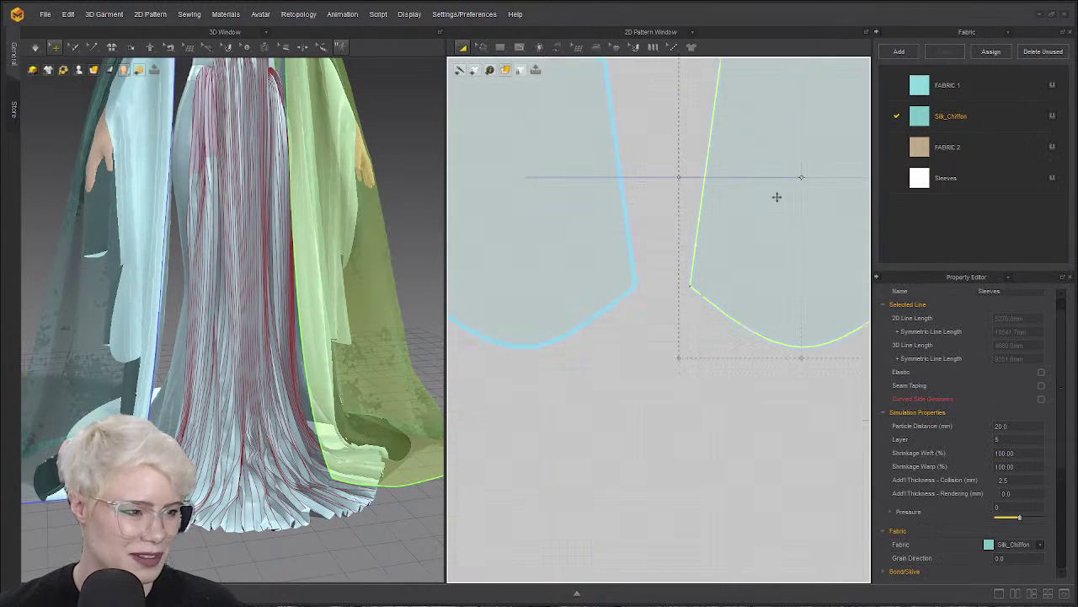
pyautogui.moveTo(778, 201); pyautogui.dragTo(842, 261, button='middle')
pyautogui.scroll(-5, 842, 261)
# Slash the left-hand sleeve pattern from top edge to hem just outside its centre, and spread the hem outward.
pyautogui.click(479, 48)
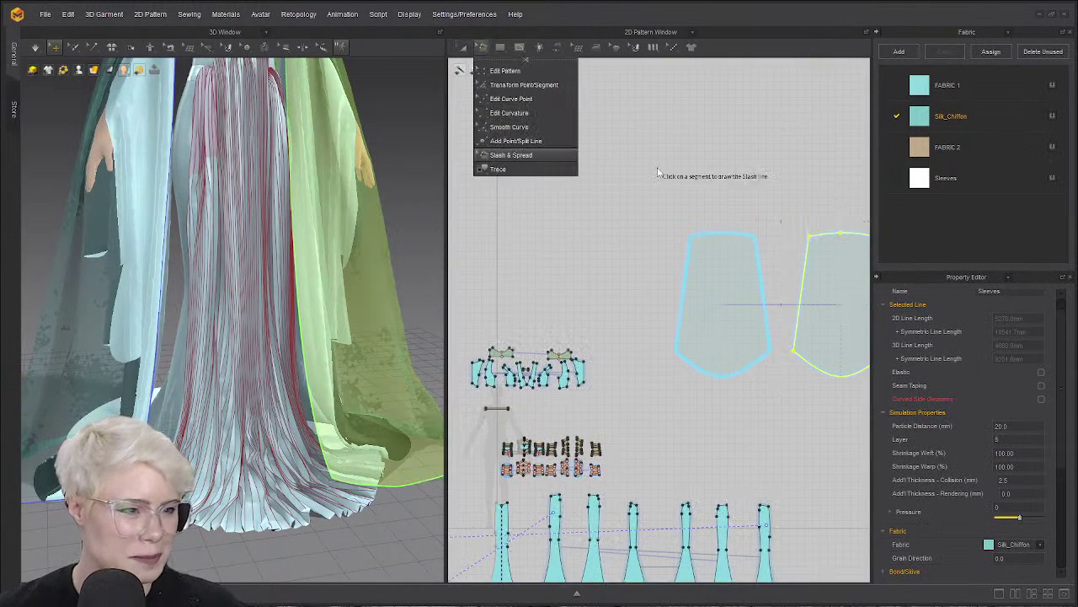
pyautogui.click(508, 158)
pyautogui.click(554, 236)
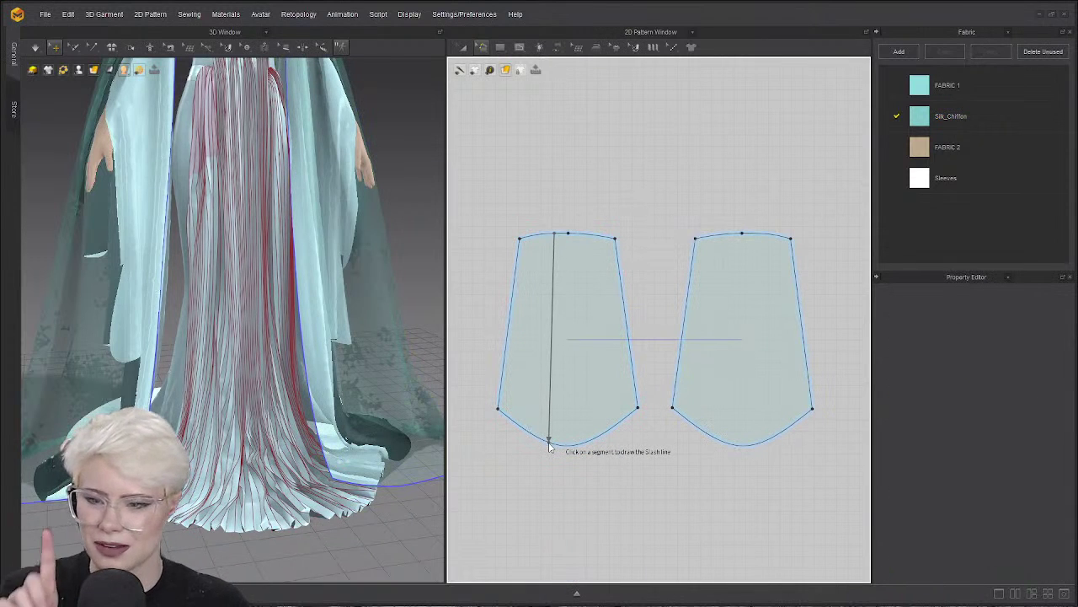
pyautogui.click(548, 442)
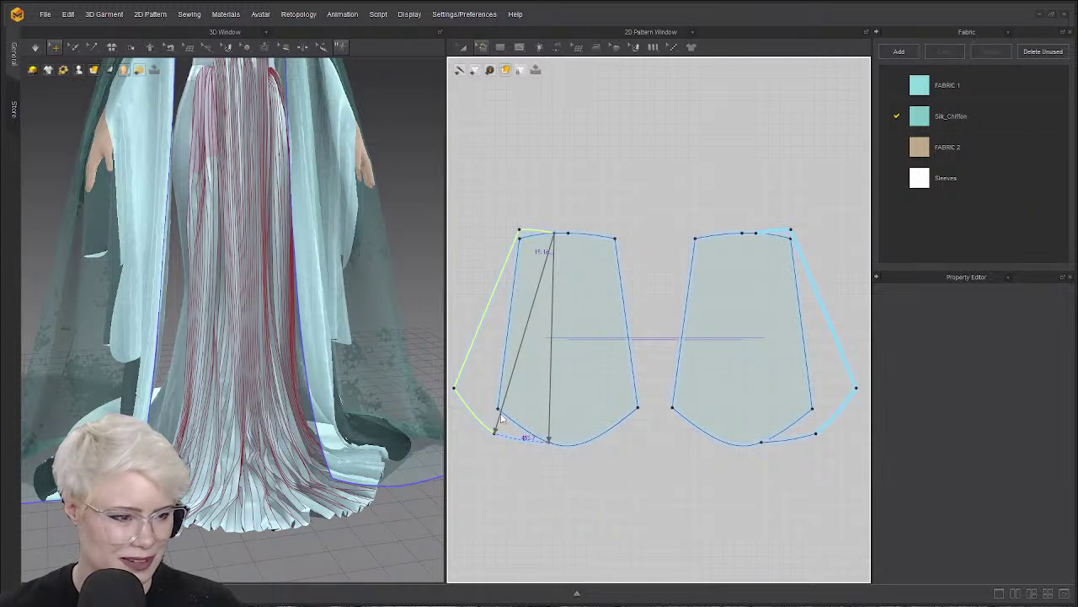
pyautogui.click(542, 233)
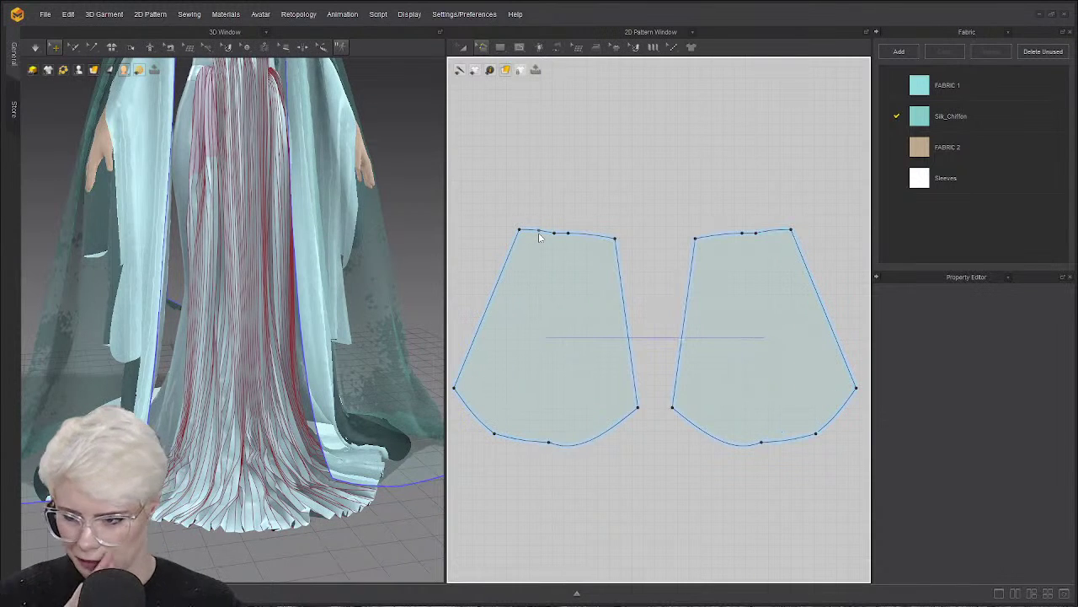
# Slash the widened sleeve again nearer its outer side edge, and spread the lower outer corner further out.
pyautogui.click(534, 233)
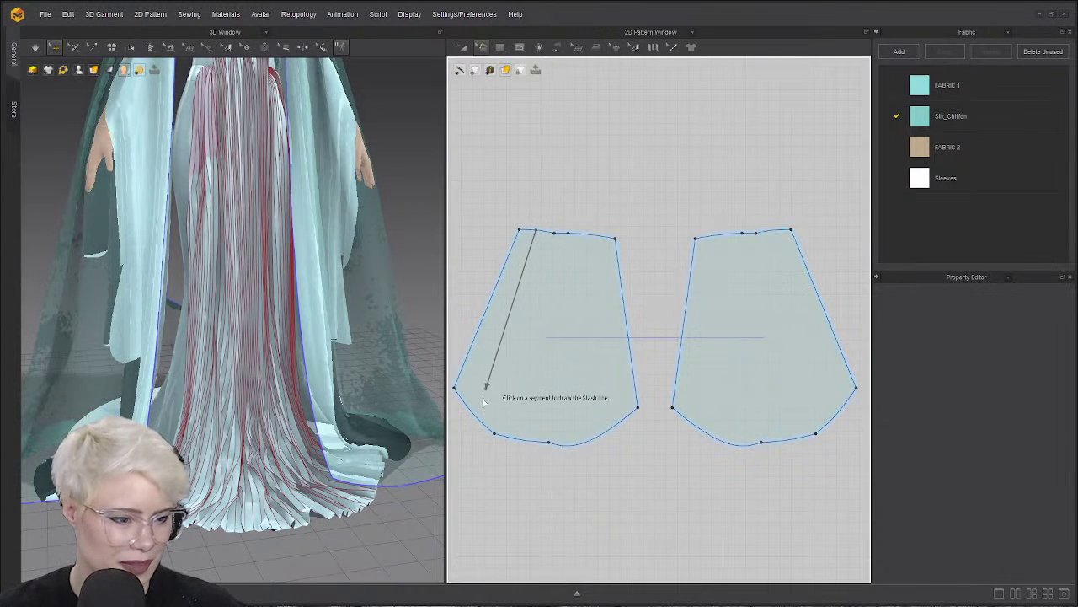
pyautogui.click(476, 411)
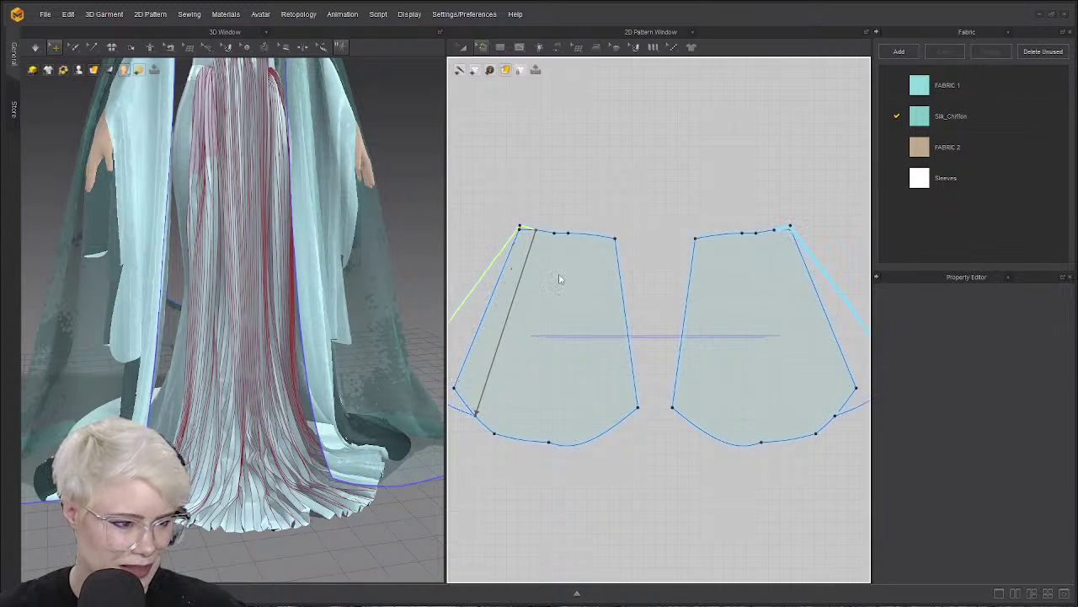
pyautogui.click(583, 237)
# Slash the inner half of the sleeve from top edge to hem, and spread the hem toward the mirrored sleeve.
pyautogui.click(579, 234)
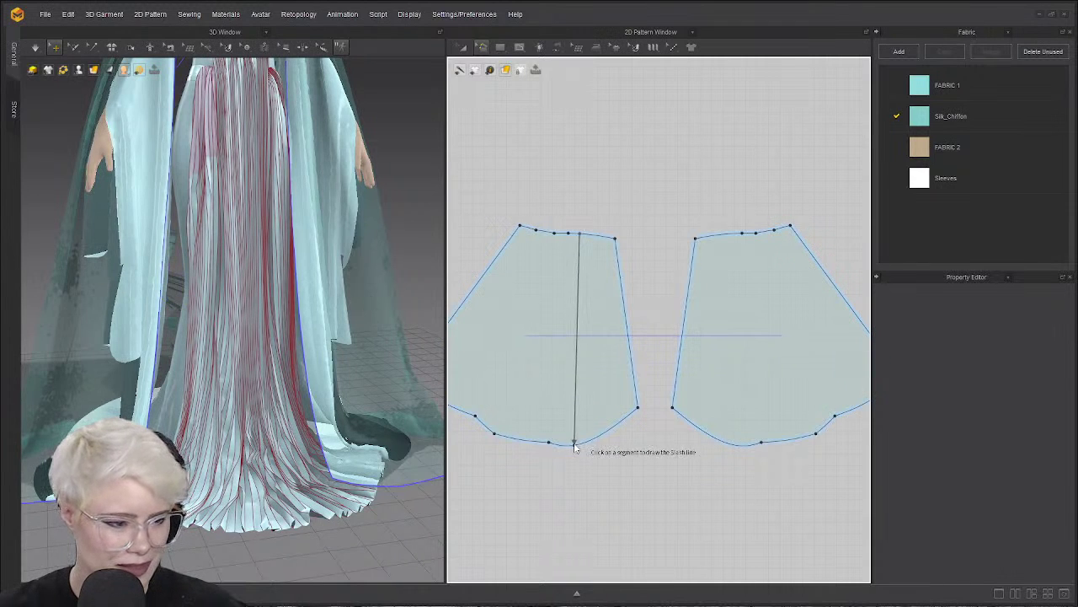
pyautogui.click(575, 442)
pyautogui.click(584, 441)
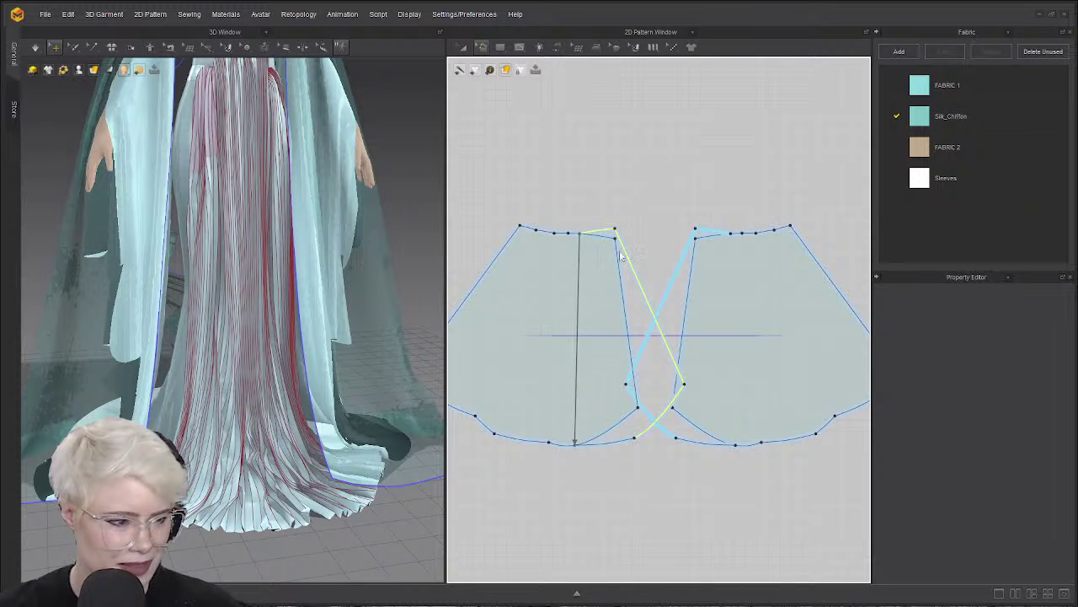
pyautogui.click(582, 264)
# Move the sleeve patterns apart, and slash and spread the hem once more near the sleeve's inner side edge.
pyautogui.press('a')
pyautogui.moveTo(539, 281); pyautogui.dragTo(465, 277)
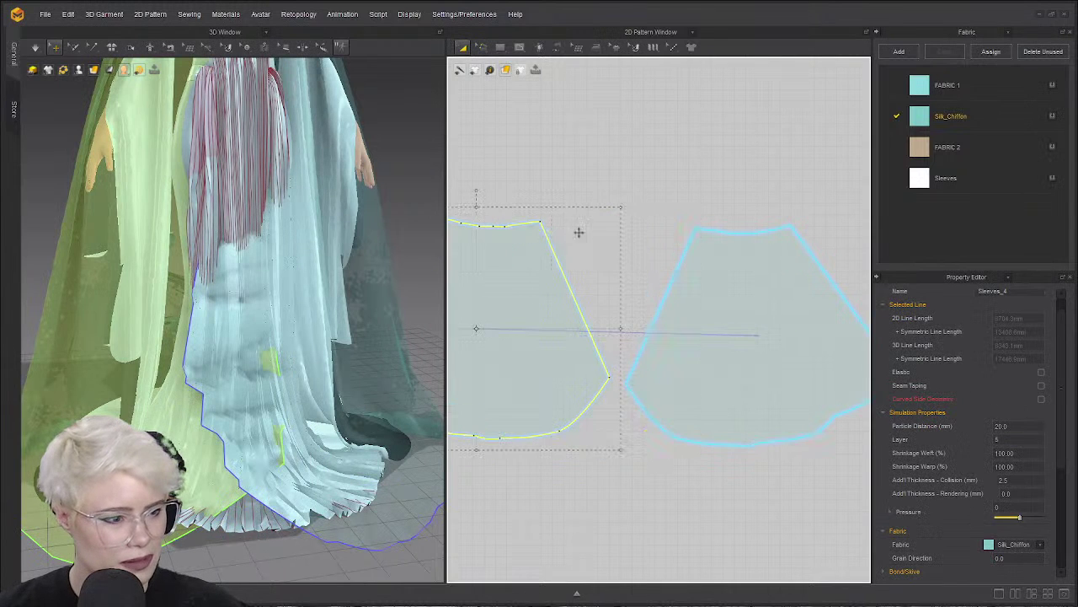
pyautogui.click(570, 147)
pyautogui.click(481, 48)
pyautogui.click(511, 154)
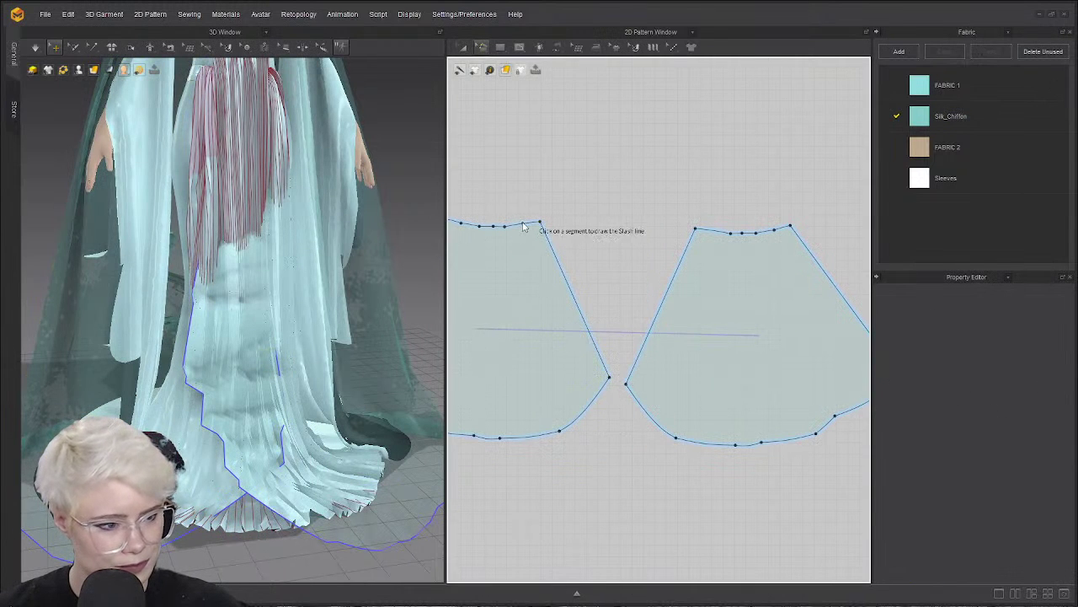
pyautogui.click(522, 224)
pyautogui.click(589, 404)
pyautogui.click(607, 352)
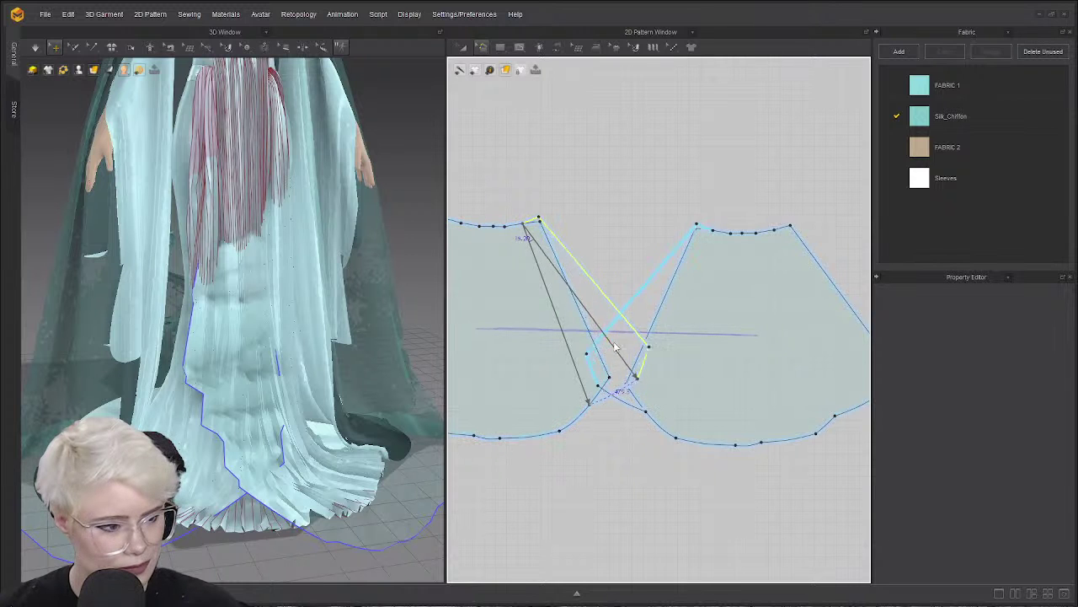
pyautogui.click(611, 354)
# Move the overlapping sleeve patterns apart so a gap separates them.
pyautogui.press('a')
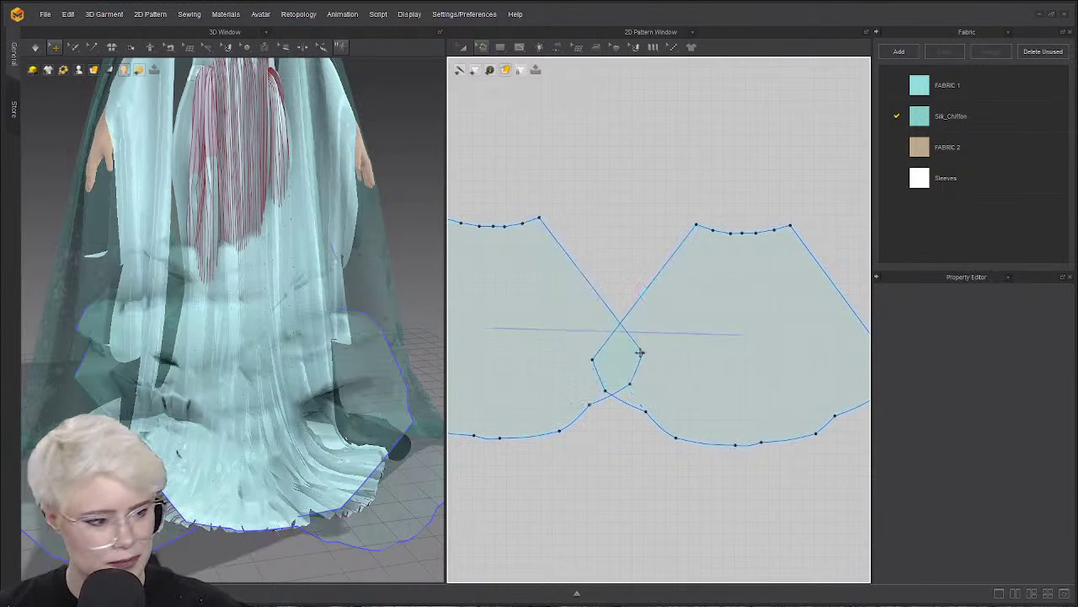
pyautogui.scroll(-3, 568, 350)
pyautogui.moveTo(650, 344); pyautogui.dragTo(703, 342)
pyautogui.click(666, 226)
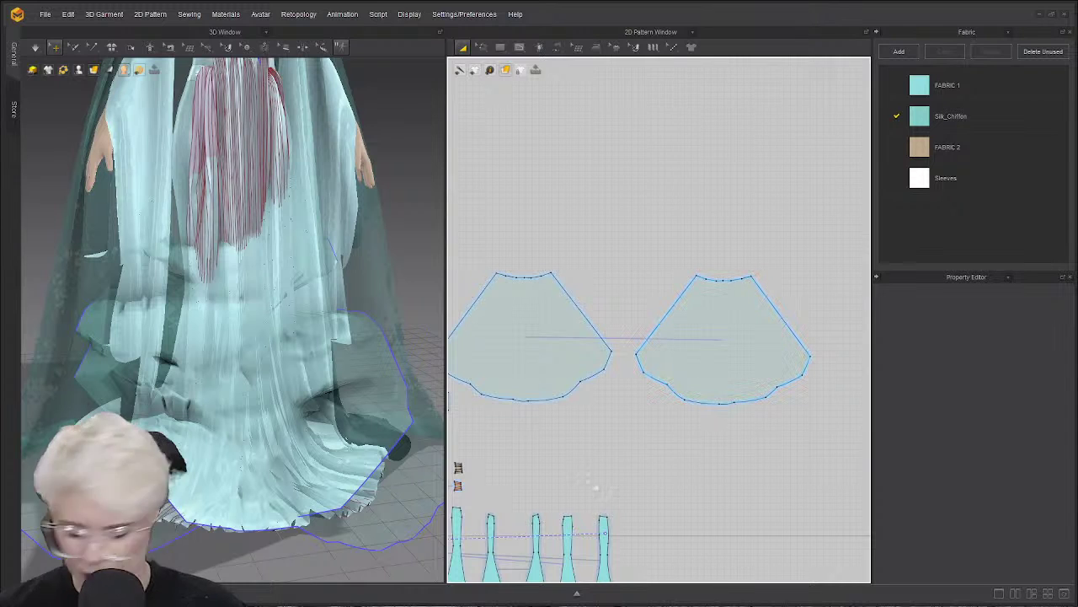
# Select the uneven hem points on the right-hand sleeve pattern and straighten the segments between them.
pyautogui.press('z')
pyautogui.click(647, 380)
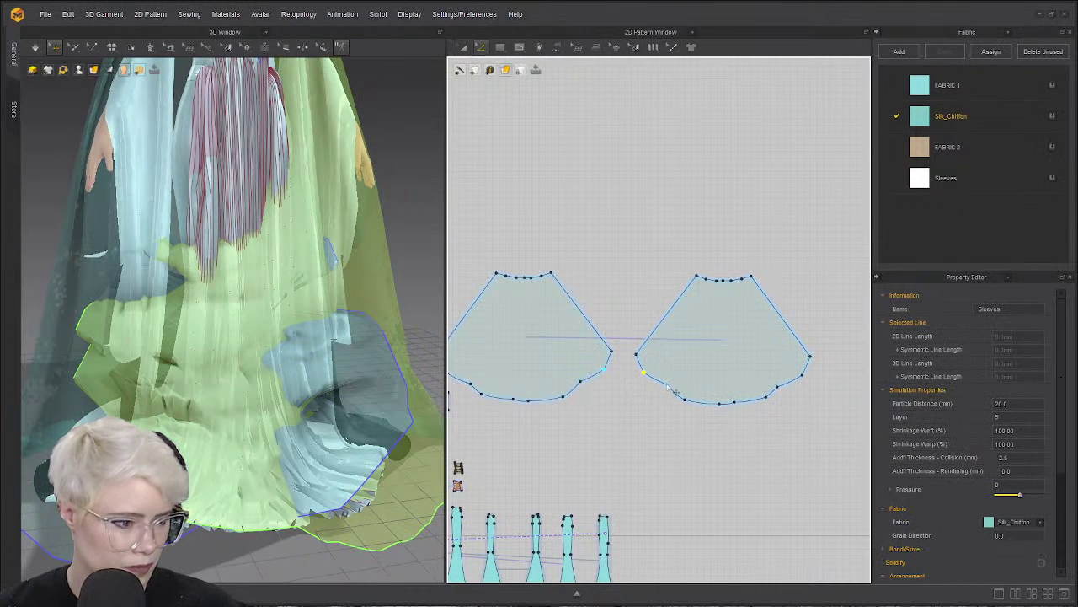
pyautogui.click(776, 435)
pyautogui.moveTo(645, 380); pyautogui.dragTo(634, 371)
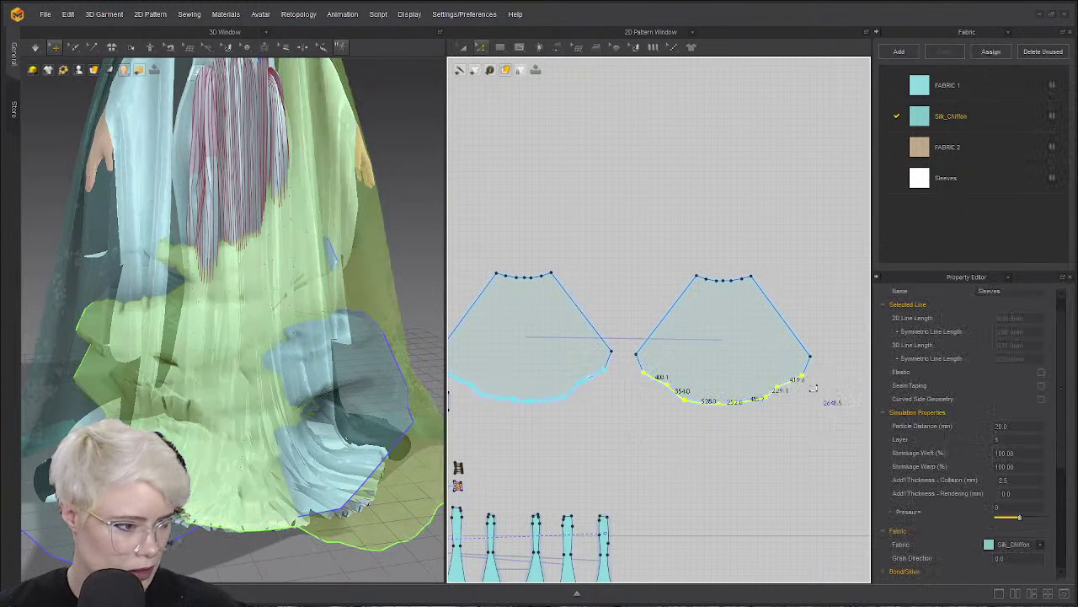
pyautogui.rightClick(810, 382)
pyautogui.click(855, 405)
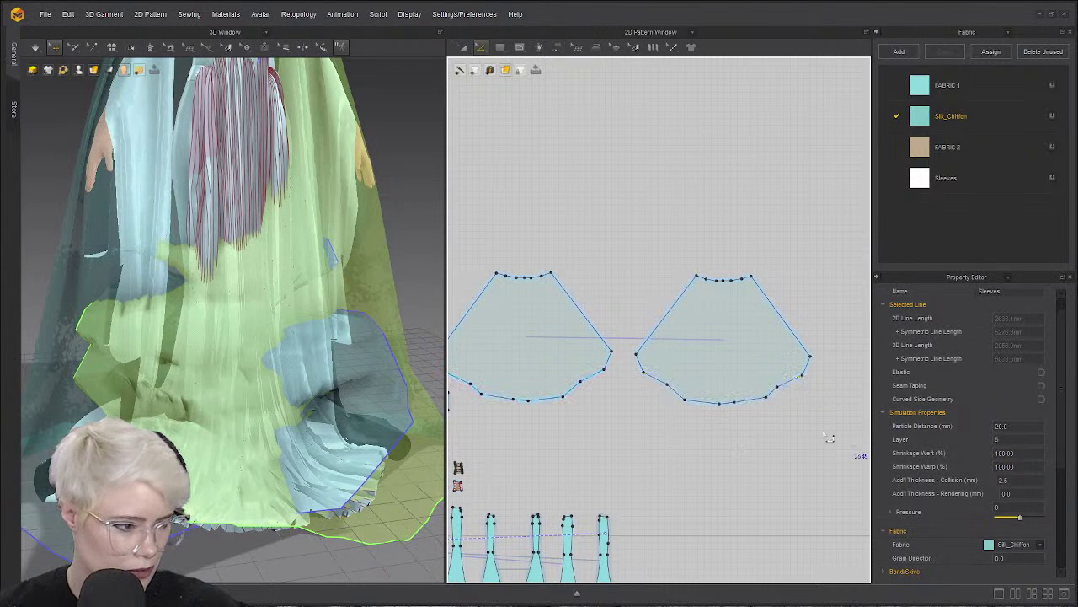
# Delete all intermediate hem points of the right-hand sleeve pattern, leaving a single straight edge between its lower corners.
pyautogui.moveTo(815, 431); pyautogui.dragTo(660, 385)
pyautogui.moveTo(738, 384); pyautogui.dragTo(632, 364)
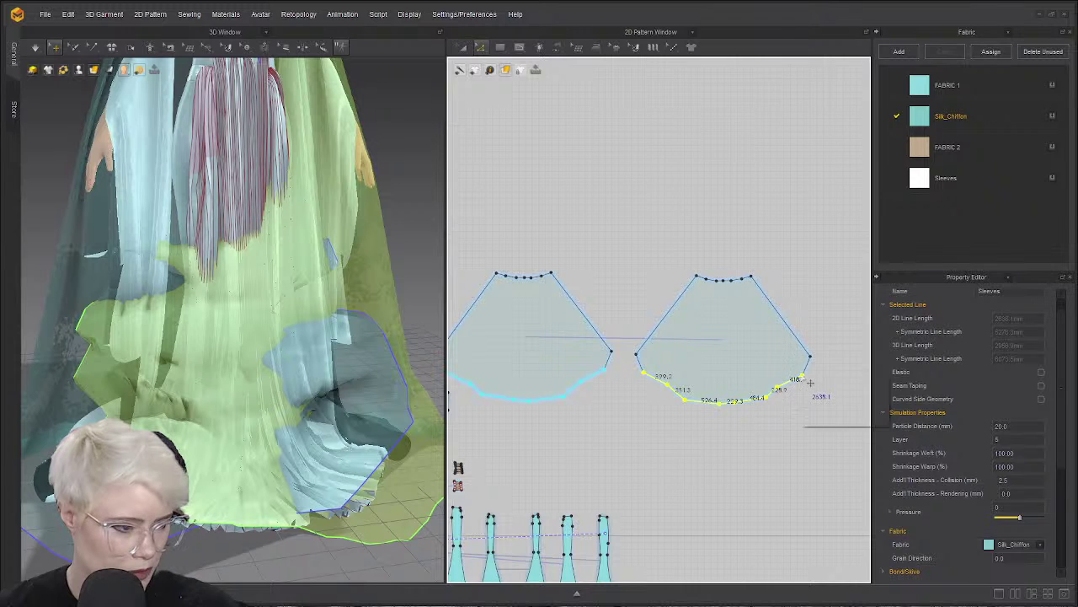
pyautogui.rightClick(801, 376)
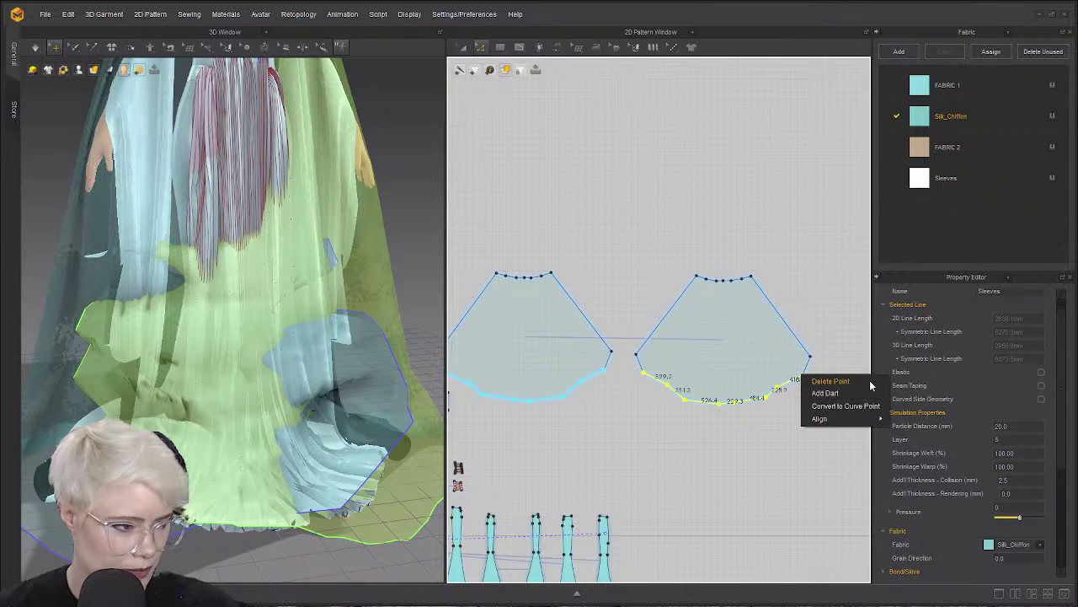
pyautogui.click(809, 394)
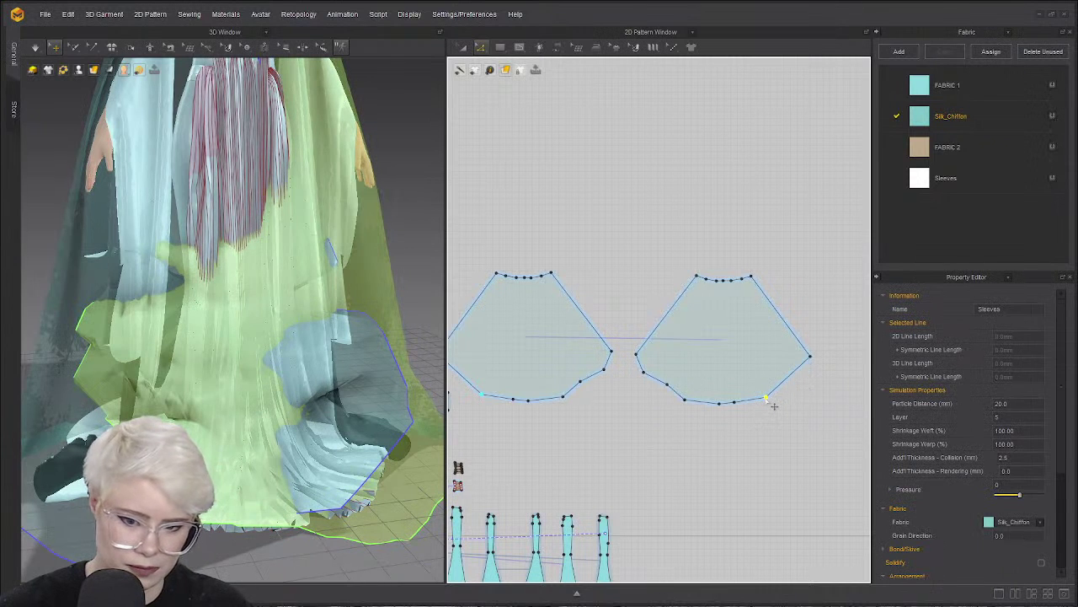
pyautogui.click(713, 415)
pyautogui.click(723, 408)
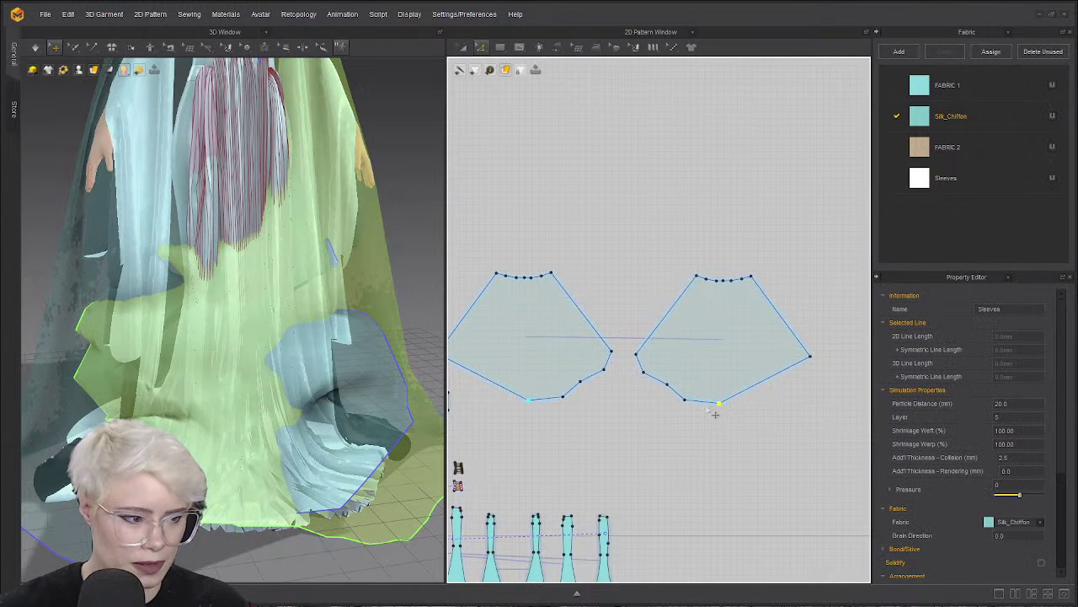
pyautogui.click(669, 410)
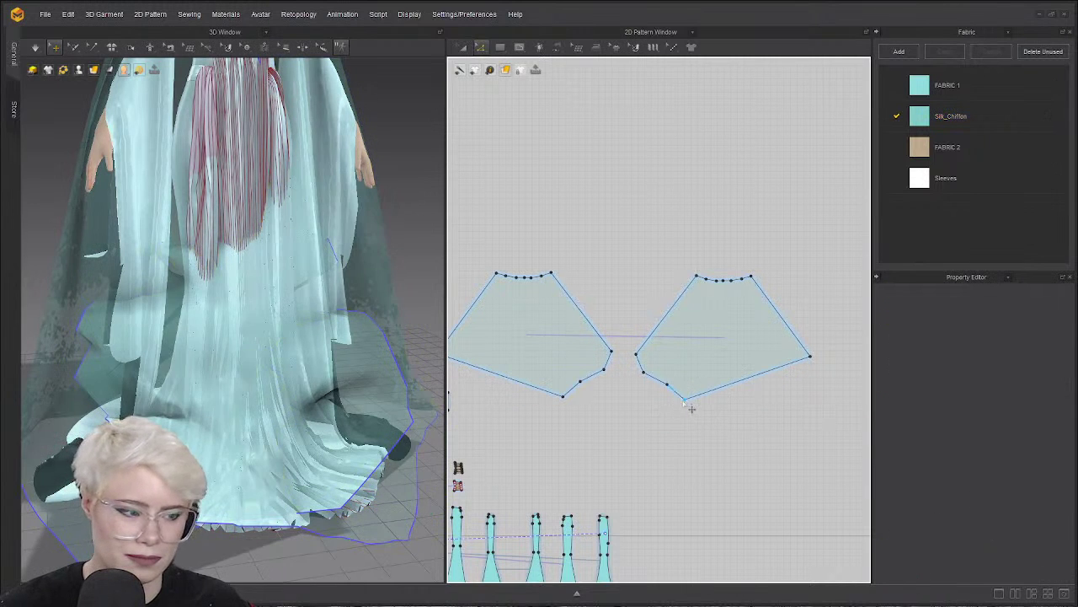
pyautogui.click(685, 400)
pyautogui.moveTo(668, 387); pyautogui.dragTo(656, 381)
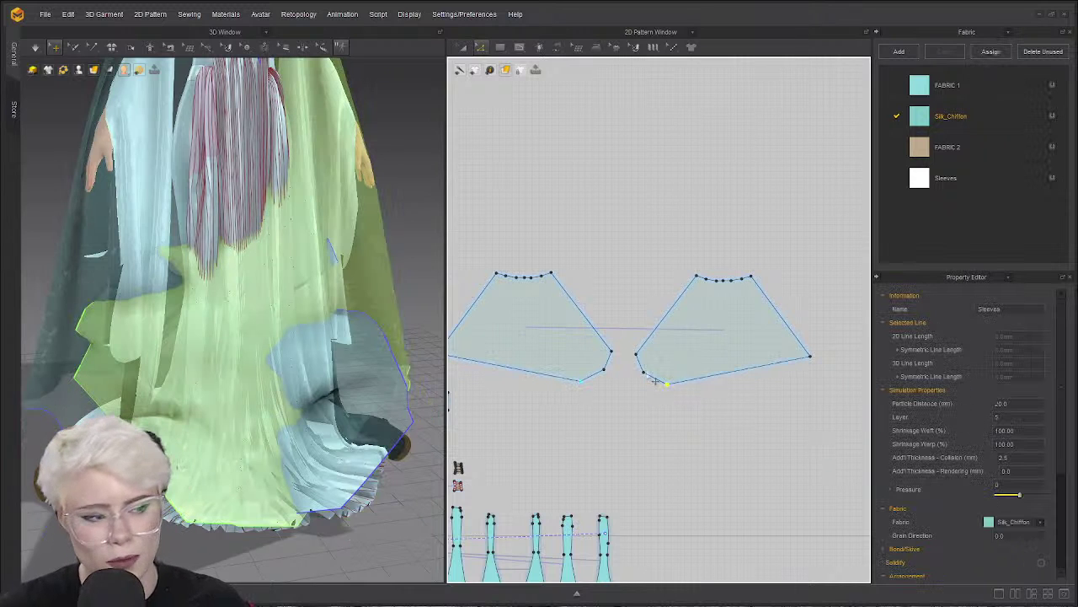
pyautogui.press('Delete')
pyautogui.click(643, 374)
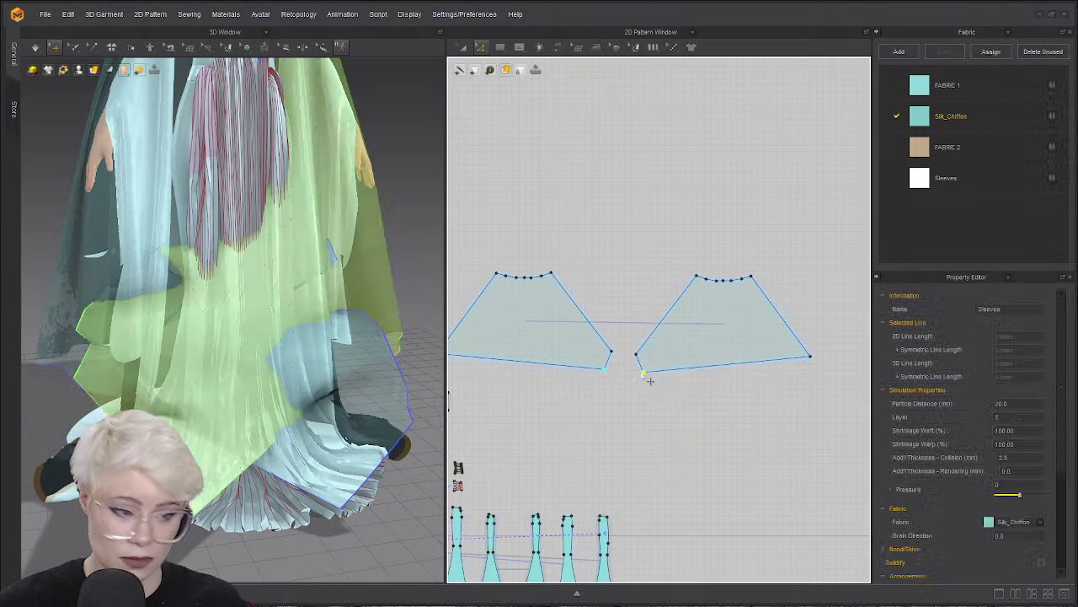
pyautogui.press('Delete')
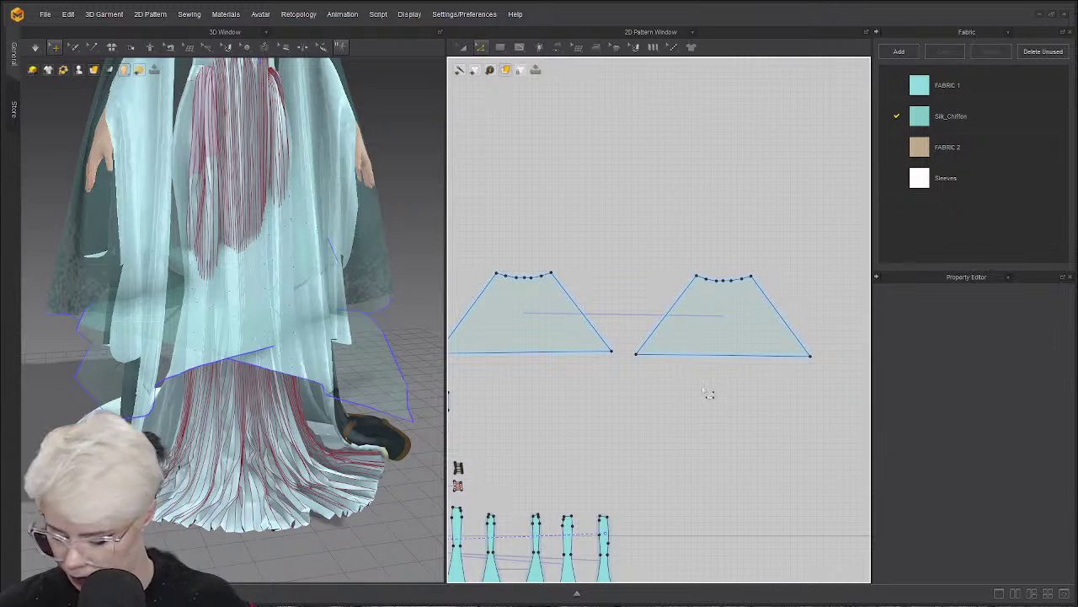
# Try to pull the straight sleeve hem downward into one lopsided curve, and undo the curvature change.
pyautogui.moveTo(728, 358); pyautogui.dragTo(675, 415)
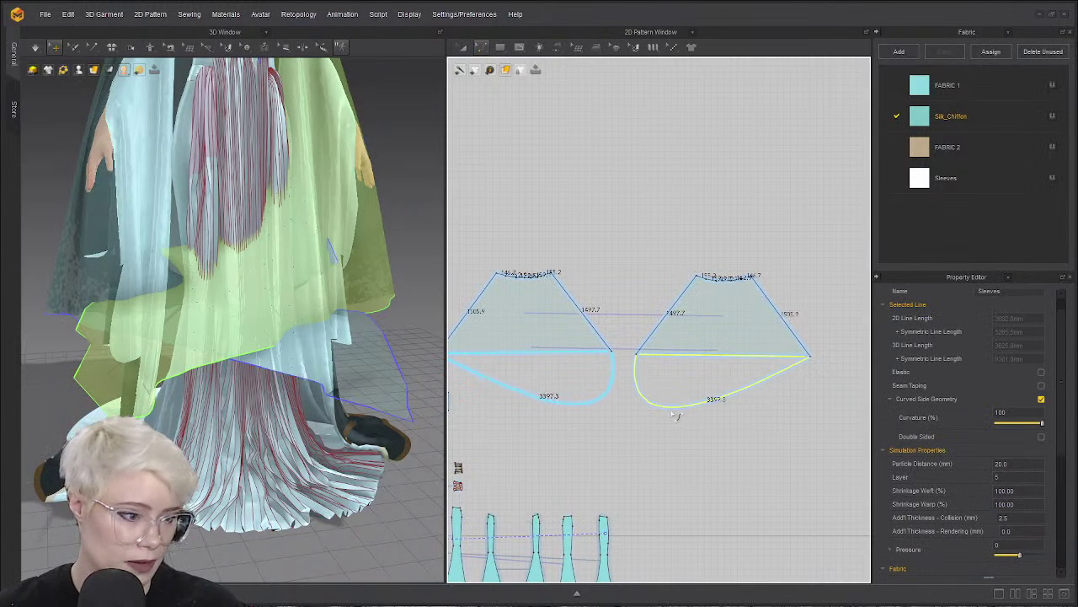
pyautogui.click(752, 397)
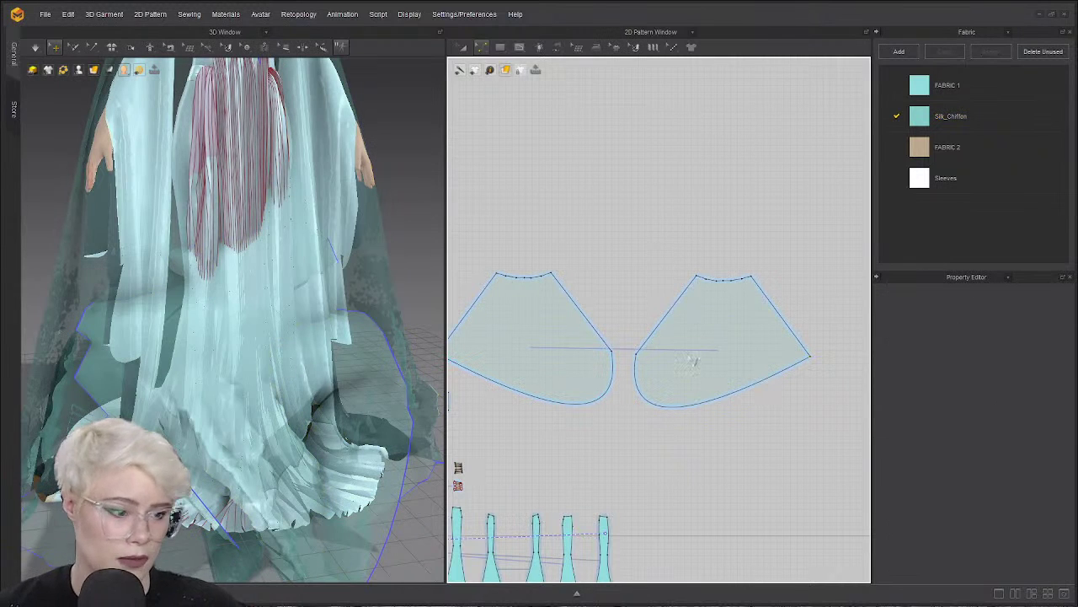
pyautogui.press('v')
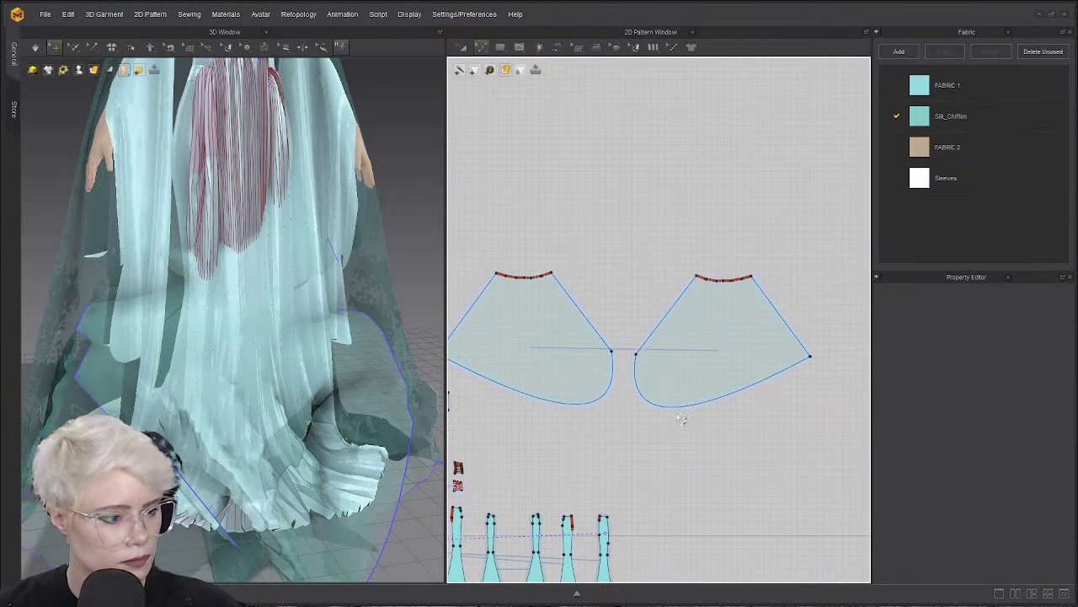
pyautogui.click(704, 404)
pyautogui.hotkey('ctrl', 'z')
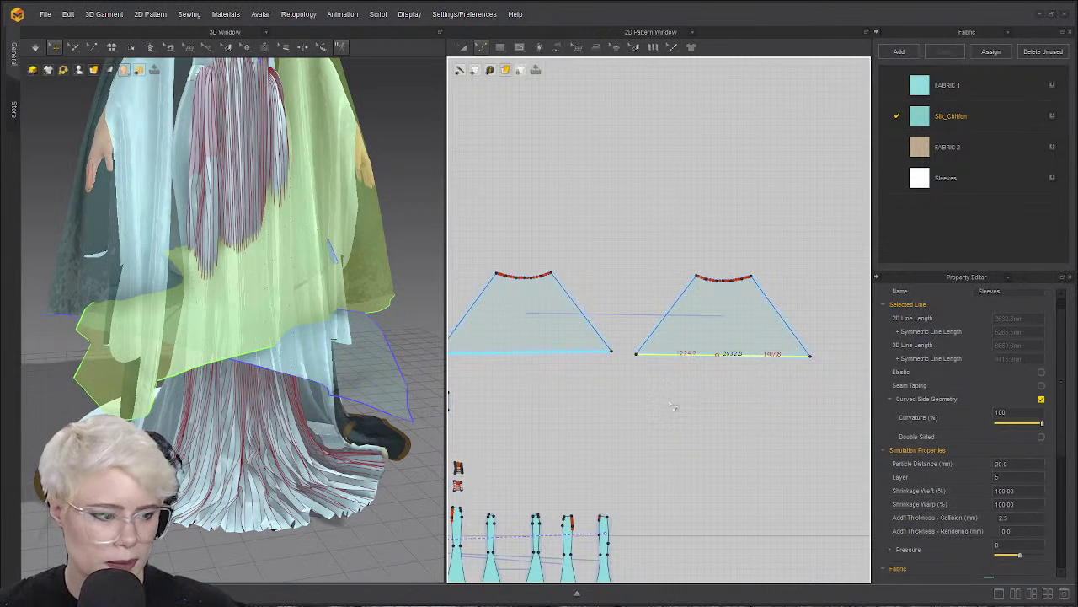
# Round the sleeve hem downward with two curve points near its lower corners, and adjust both points to even the curve.
pyautogui.hotkey('ctrl', 'y')
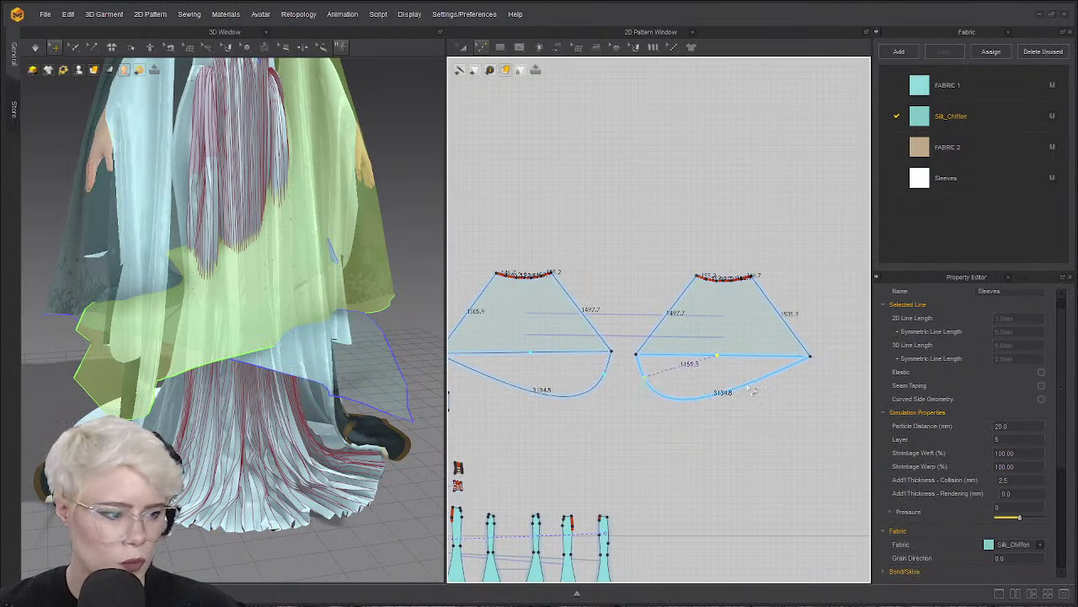
pyautogui.moveTo(809, 393); pyautogui.dragTo(808, 378)
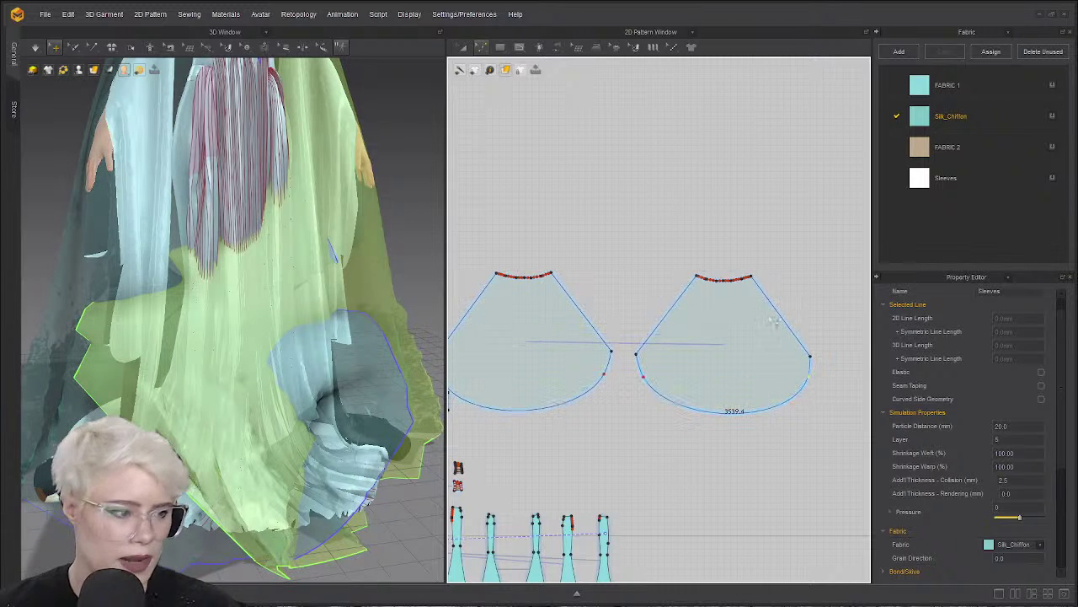
pyautogui.moveTo(813, 385); pyautogui.dragTo(807, 380)
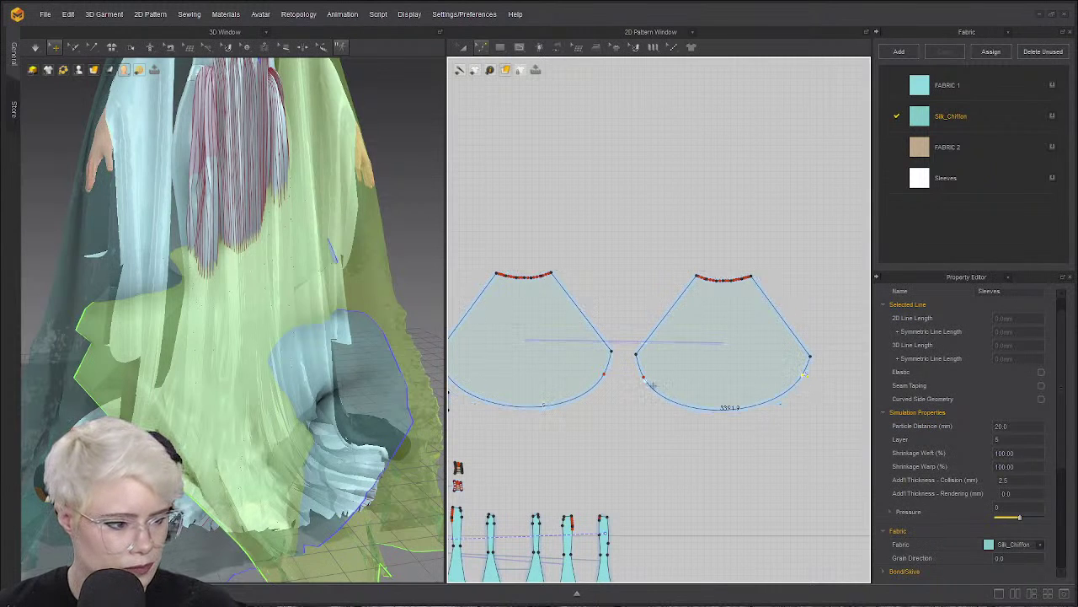
pyautogui.moveTo(643, 377); pyautogui.dragTo(656, 374)
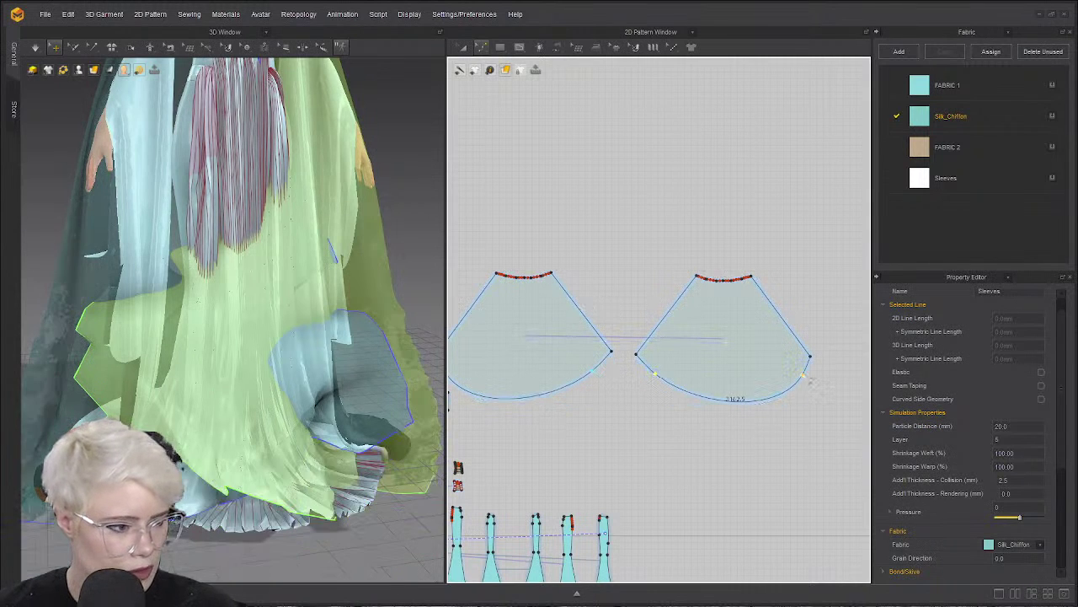
# Fine-tune the two curve points near the lower corners of the right-hand sleeve pattern into a shallower, more even rounded hem.
pyautogui.moveTo(805, 379); pyautogui.dragTo(798, 383)
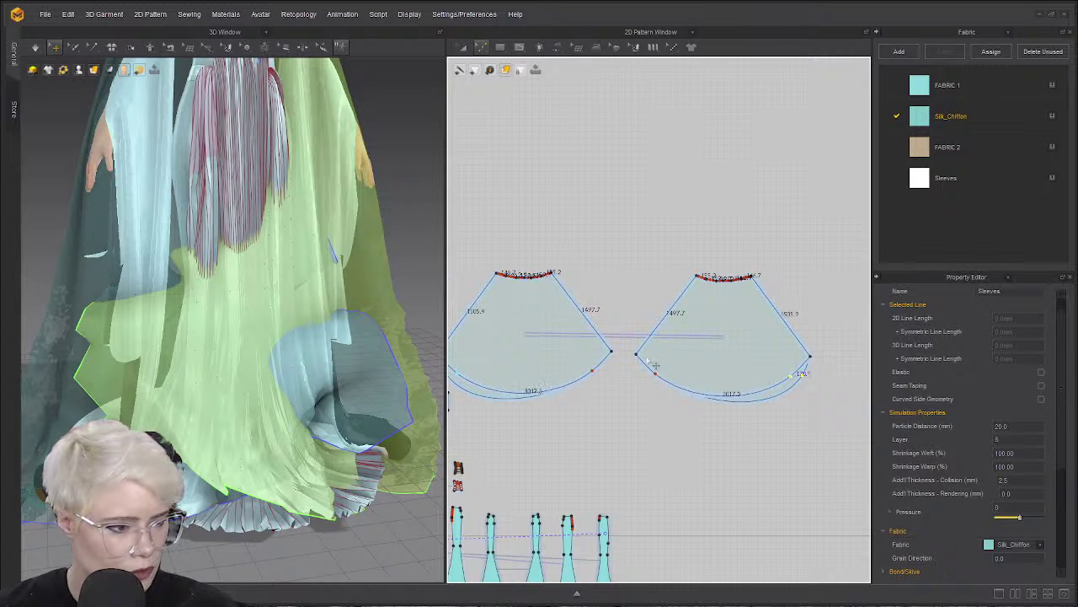
pyautogui.scroll(5, 655, 364)
pyautogui.scroll(-6, 599, 345)
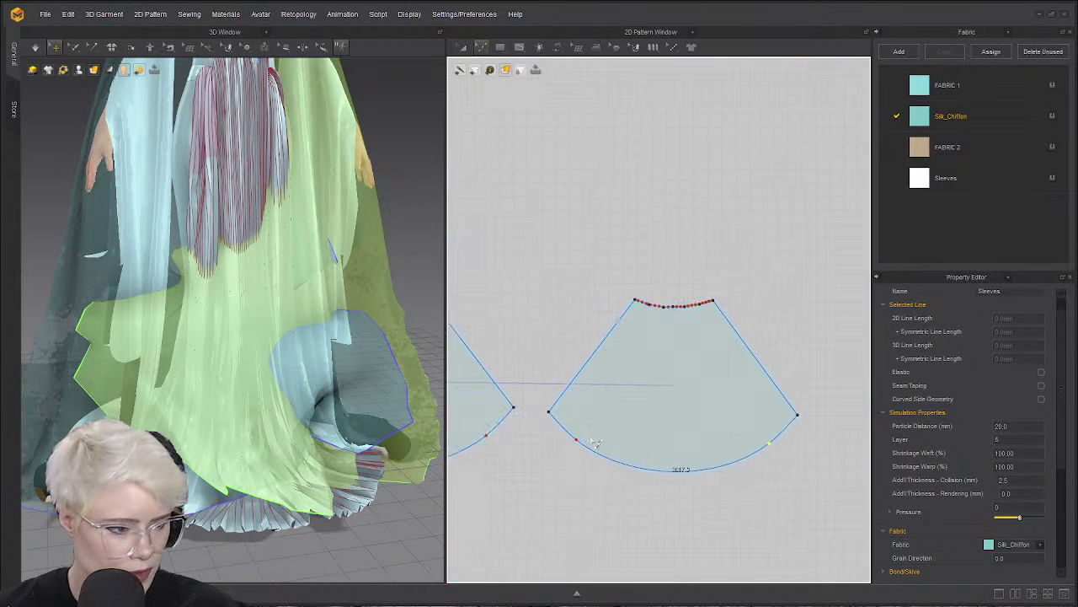
pyautogui.moveTo(577, 440); pyautogui.dragTo(580, 437)
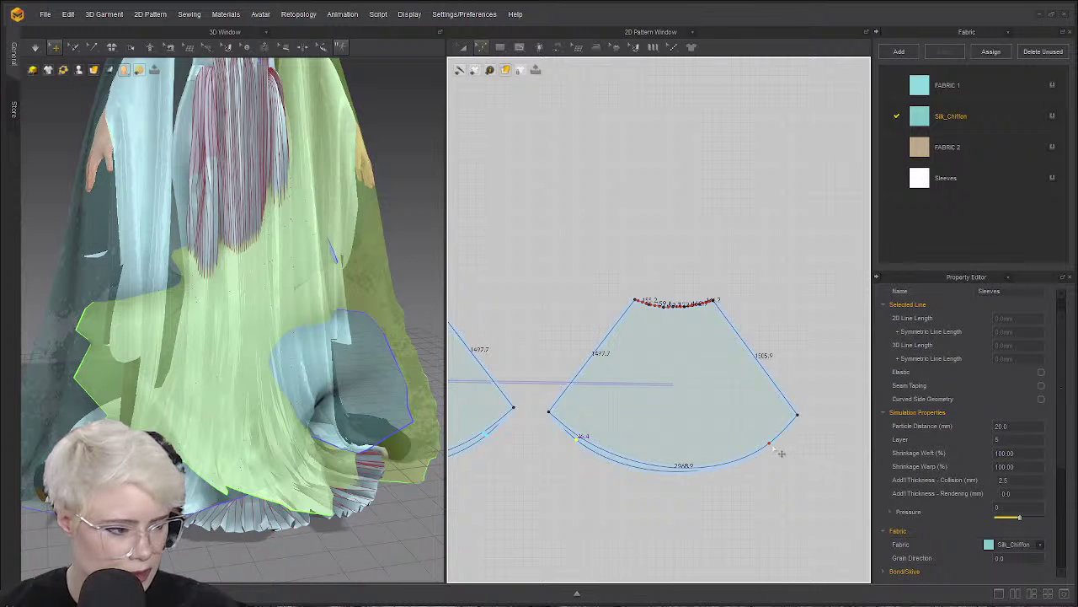
pyautogui.moveTo(772, 446); pyautogui.dragTo(770, 443)
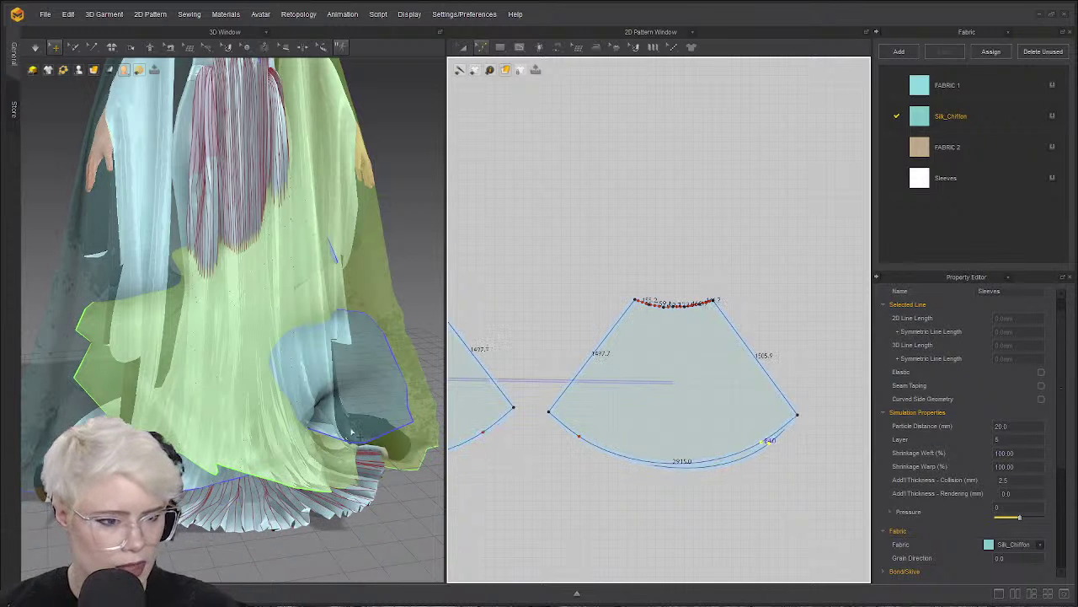
# Select both cape sleeves on the avatar and reset their 3D arrangement.
pyautogui.scroll(-5, 352, 433)
pyautogui.click(195, 361)
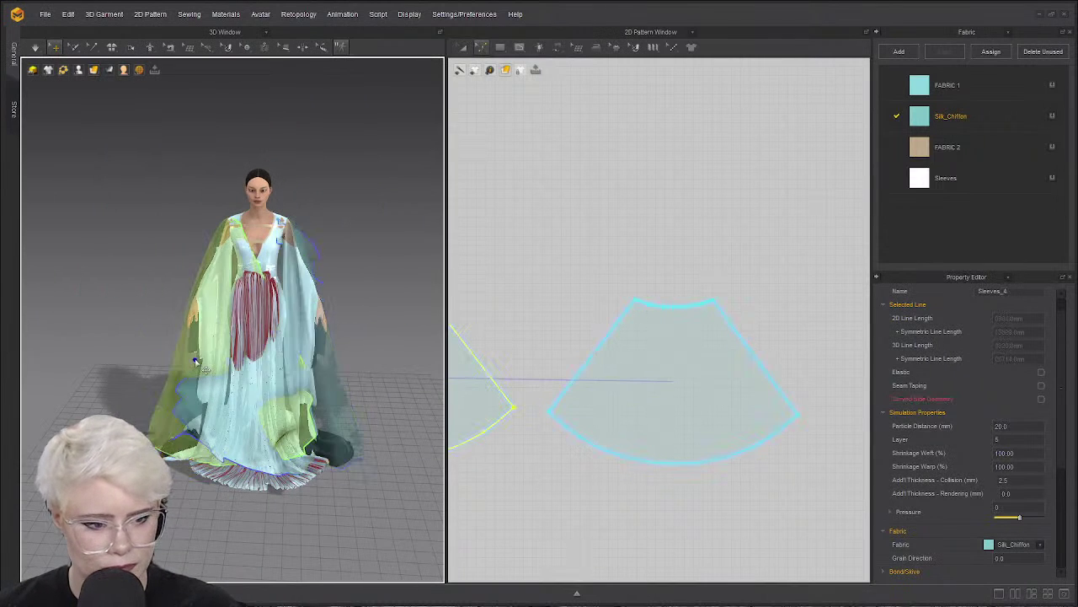
pyautogui.keyDown('shift'); pyautogui.click(303, 386); pyautogui.keyUp('shift')
pyautogui.rightClick(309, 372)
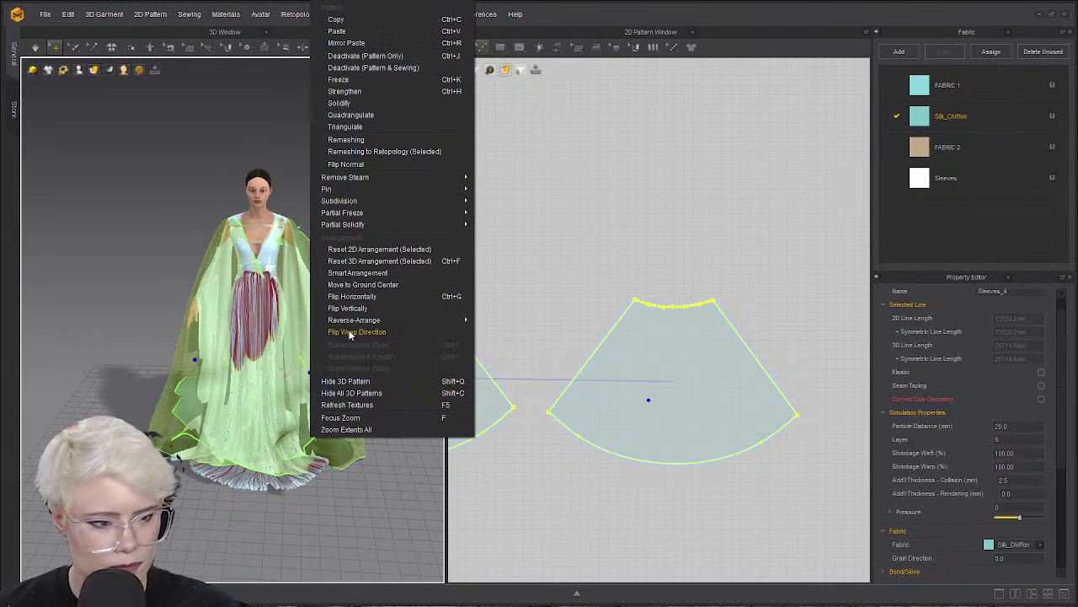
pyautogui.click(404, 260)
pyautogui.scroll(-5, 366, 231)
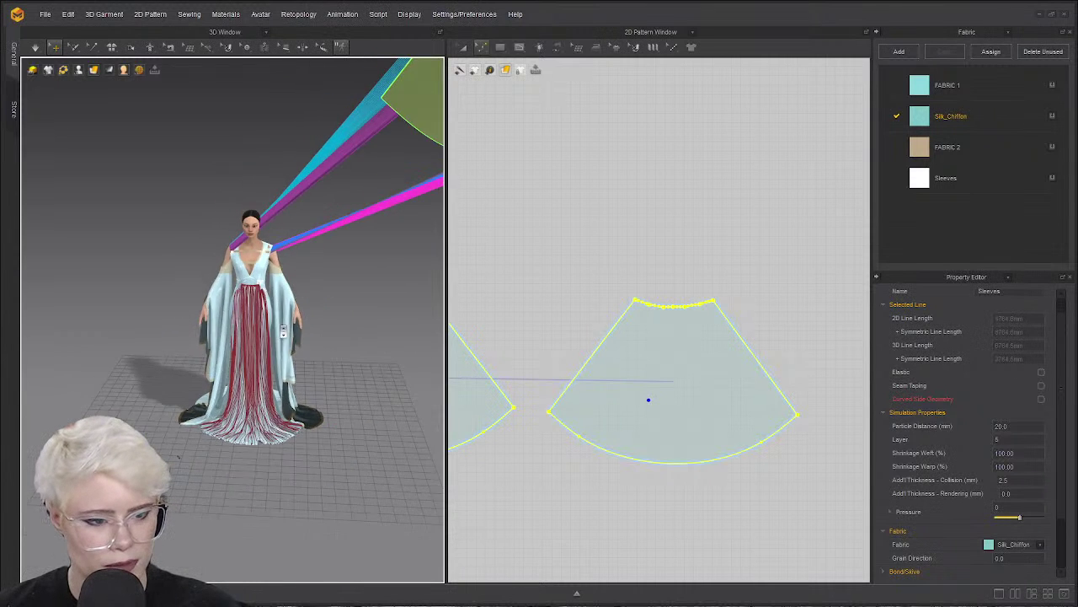
# Bring the flat cape sleeves back near the avatar and place the right sleeve alongside her right side.
pyautogui.moveTo(366, 231); pyautogui.dragTo(59, 323)
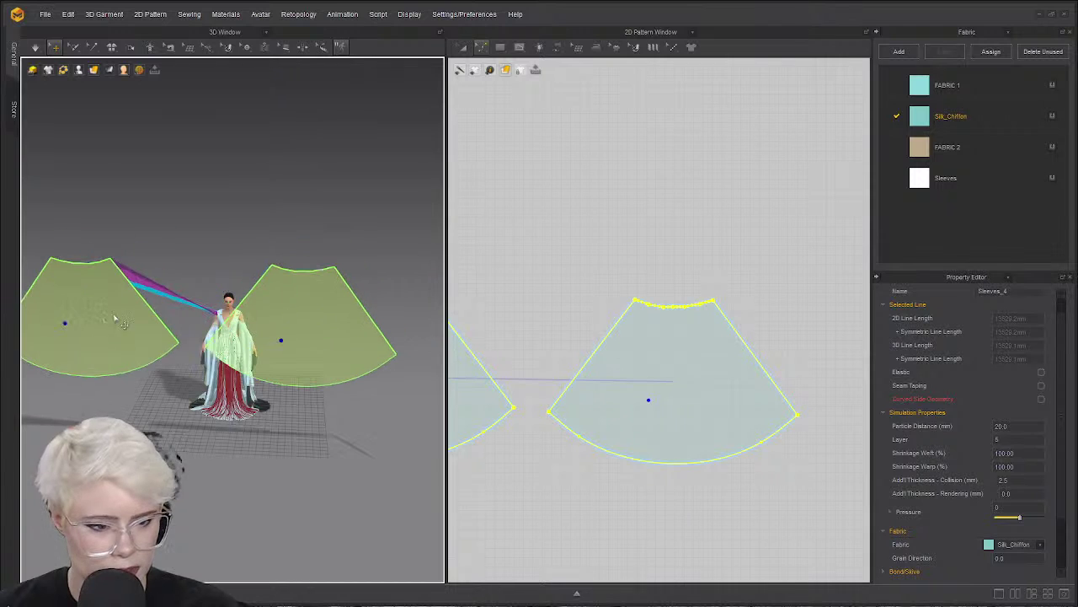
pyautogui.moveTo(314, 336); pyautogui.dragTo(352, 428, button='right')
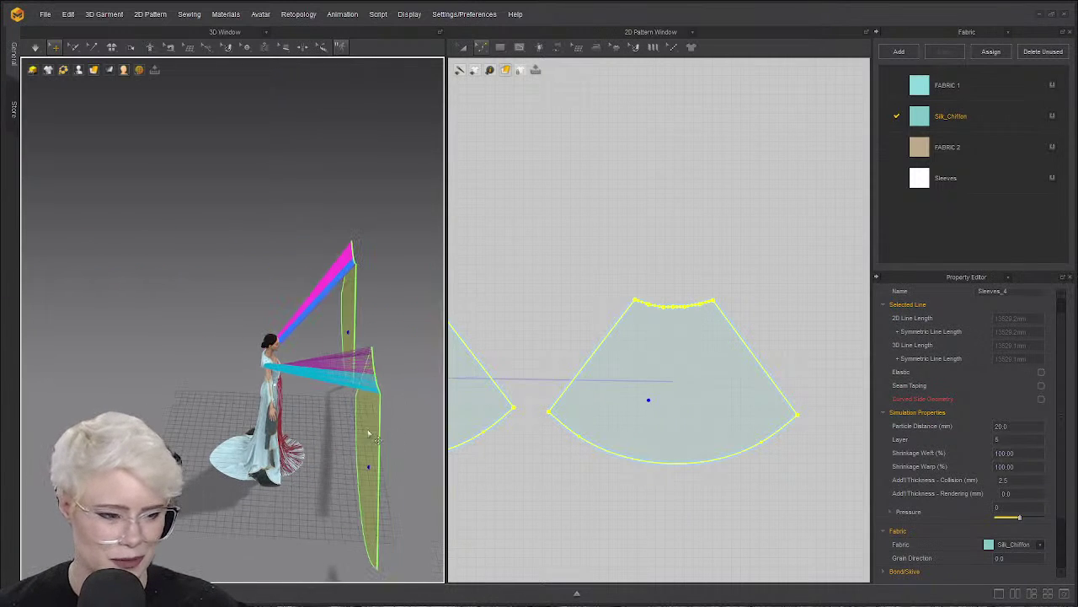
pyautogui.click(369, 433)
pyautogui.click(350, 453)
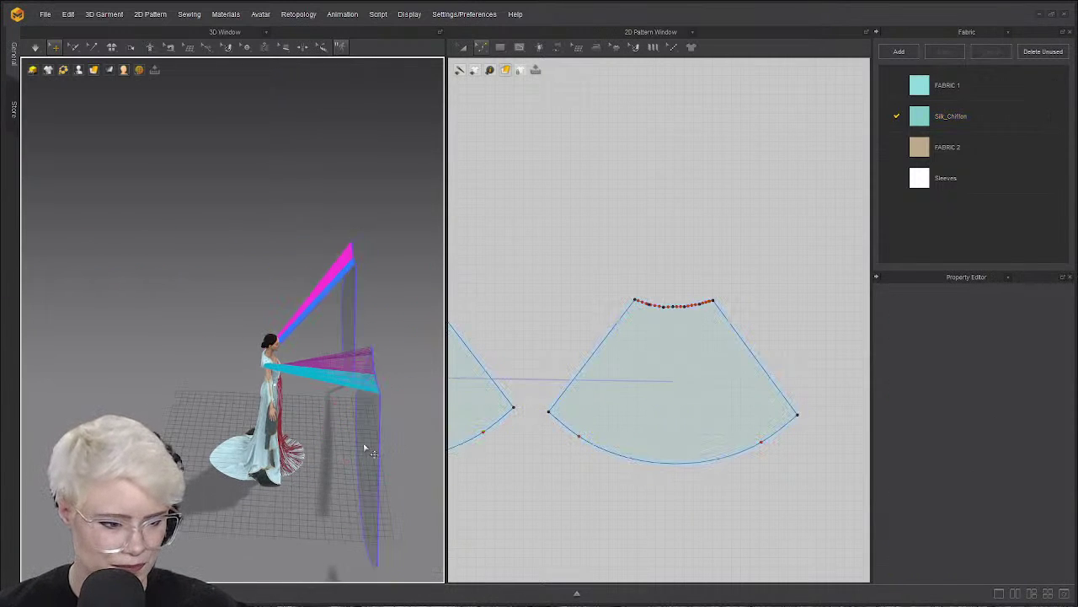
pyautogui.click(368, 451)
pyautogui.moveTo(332, 462); pyautogui.dragTo(287, 479)
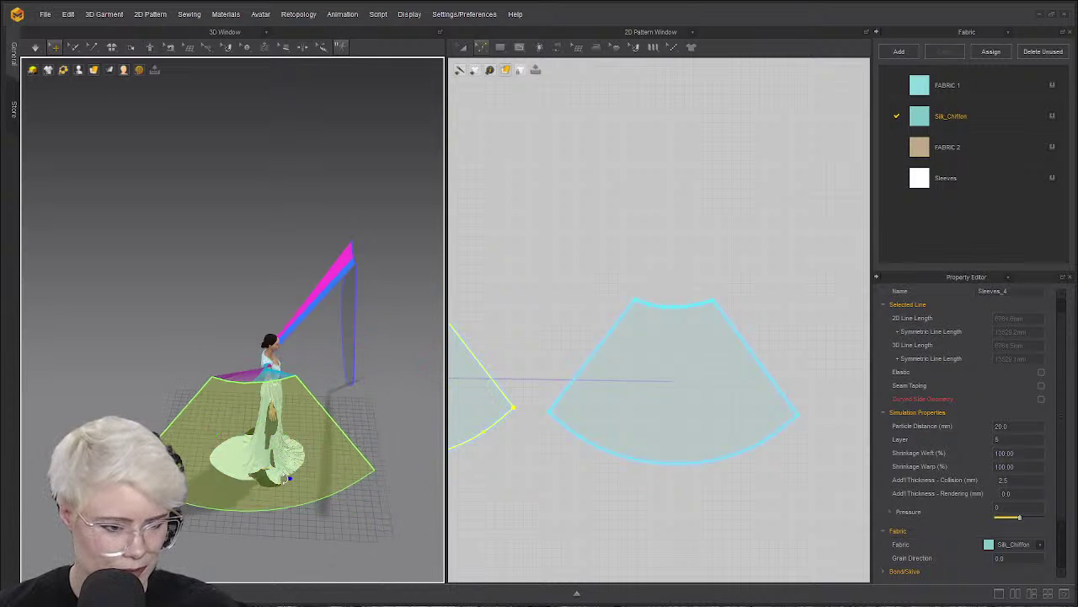
# Rotate the right sleeve around in 3D until its seam lines to the shoulder no longer cross, and reposition it beside the avatar.
pyautogui.moveTo(289, 477)
pyautogui.mouseDown(button='right')
pyautogui.moveTo(337, 486)
pyautogui.moveTo(287, 499)
pyautogui.mouseUp(button='right')
pyautogui.click(295, 504)
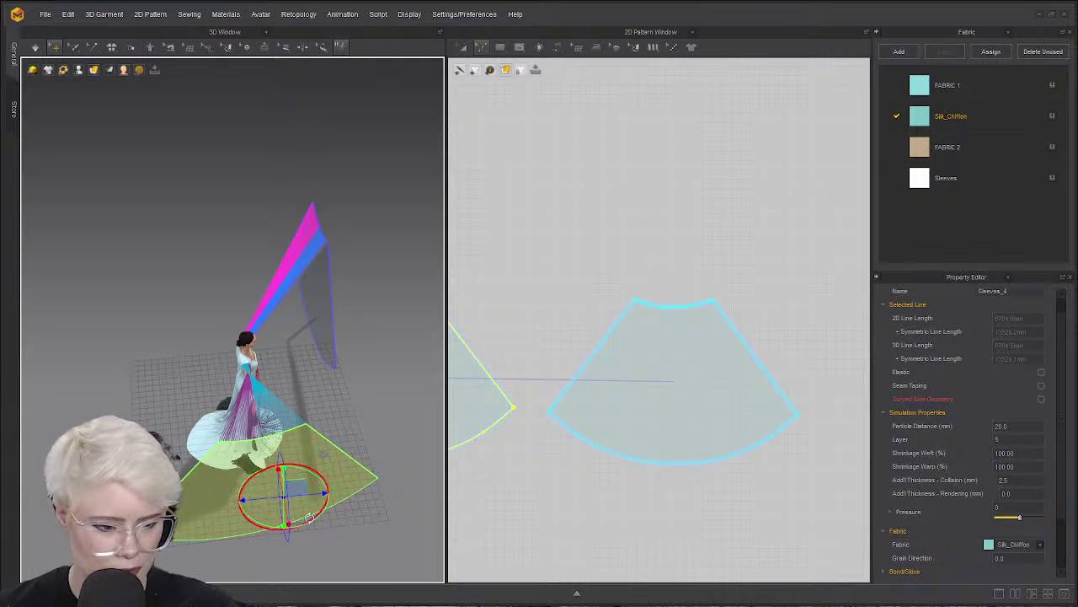
pyautogui.moveTo(270, 525); pyautogui.dragTo(305, 466)
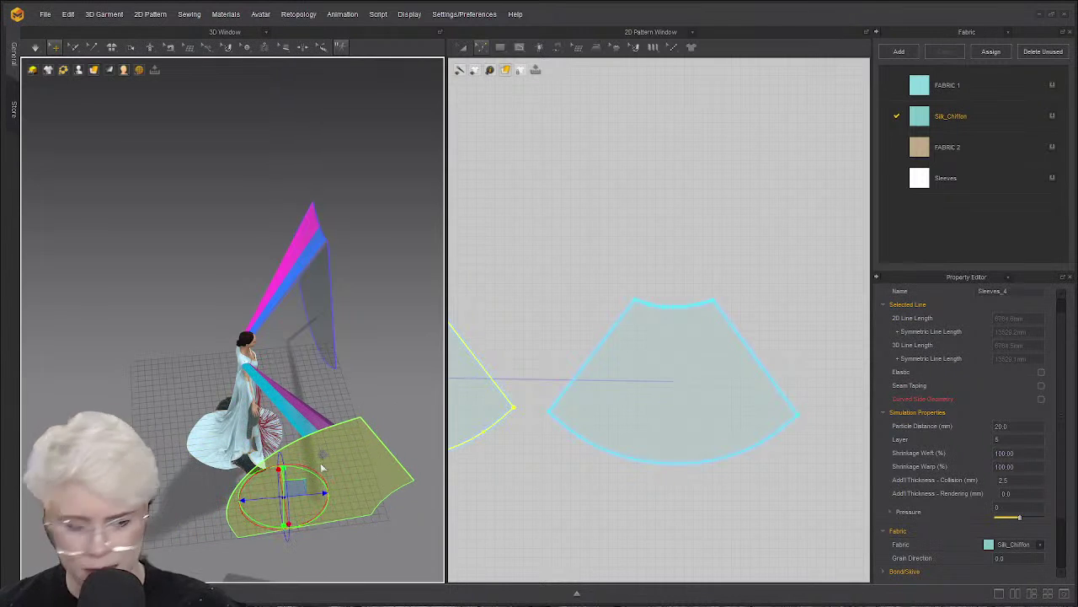
pyautogui.hotkey('ctrl', 'z')
pyautogui.click(310, 503)
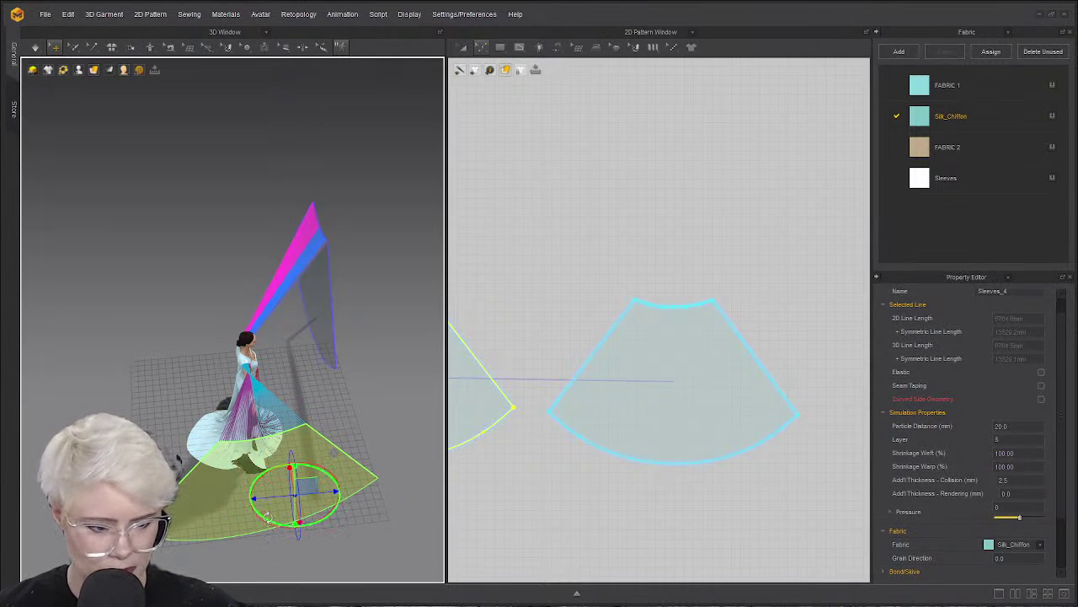
pyautogui.moveTo(283, 523); pyautogui.dragTo(321, 496)
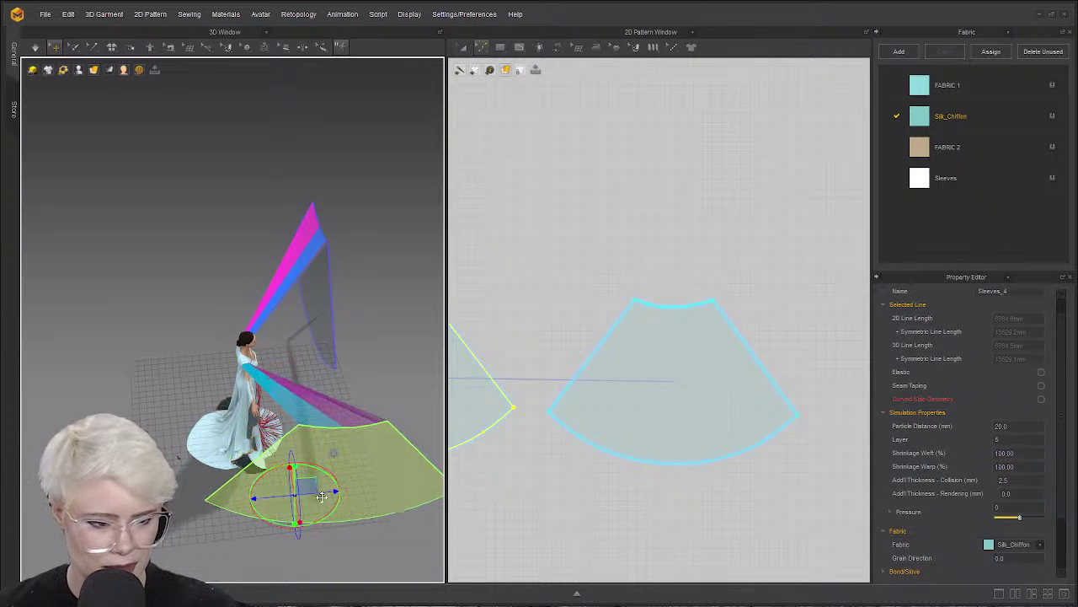
pyautogui.moveTo(399, 500); pyautogui.dragTo(318, 490)
pyautogui.moveTo(318, 491); pyautogui.dragTo(283, 442, button='right')
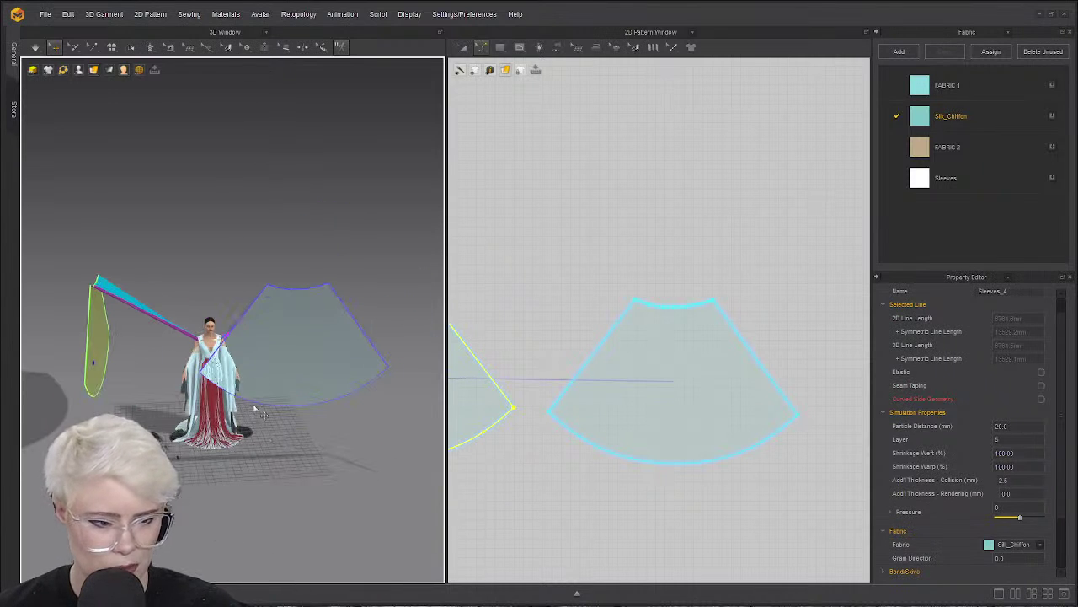
# Turn the left sleeve to face sideways and place it alongside the avatar's left side.
pyautogui.click(260, 401)
pyautogui.click(279, 354)
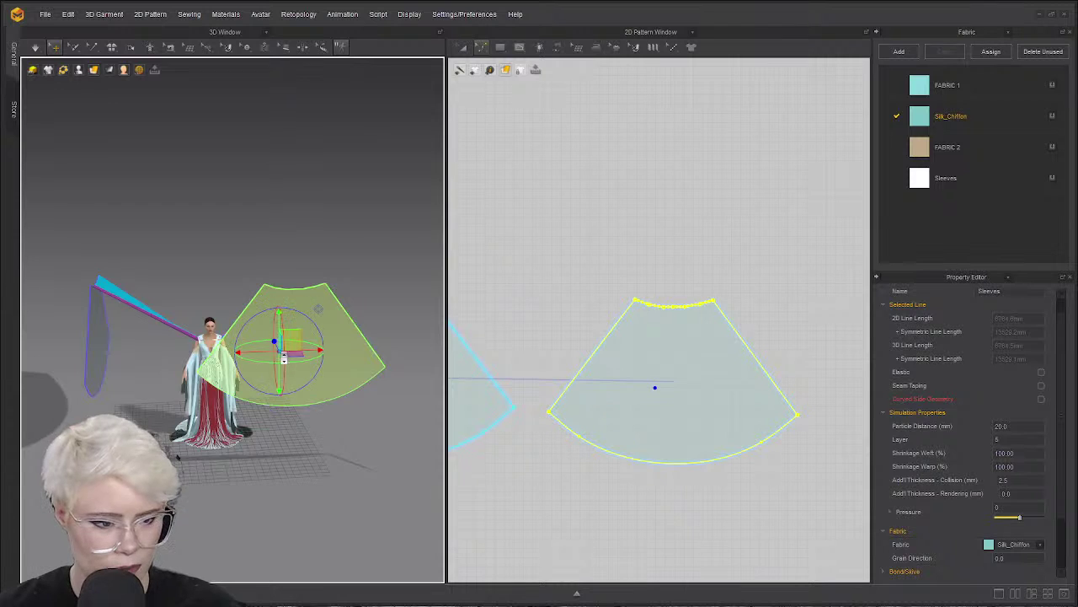
pyautogui.scroll(-2, 279, 354)
pyautogui.moveTo(371, 368); pyautogui.dragTo(168, 396, button='right')
pyautogui.click(105, 410)
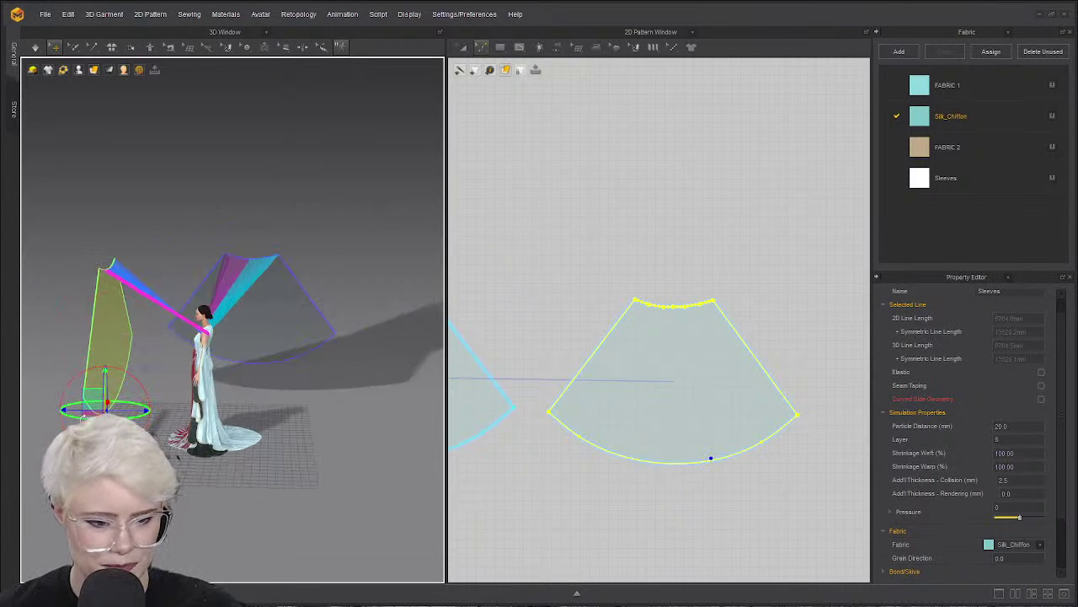
pyautogui.moveTo(174, 415); pyautogui.dragTo(184, 414)
pyautogui.moveTo(95, 321); pyautogui.dragTo(222, 383)
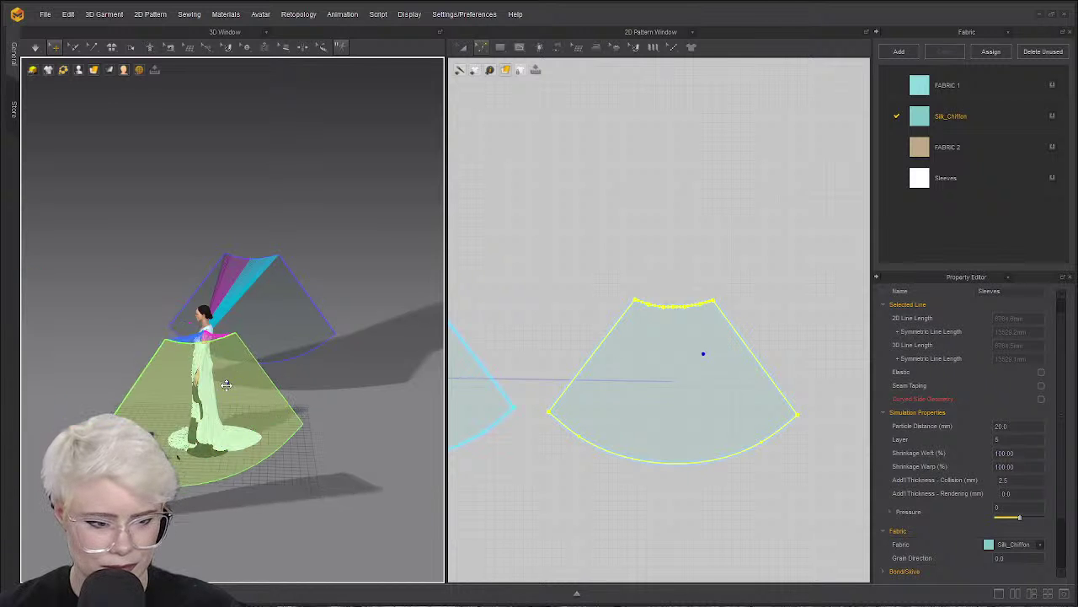
# Bring the gathered top of the left sleeve close to the avatar's left shoulder, with the panel angled outward.
pyautogui.moveTo(221, 382); pyautogui.dragTo(310, 335, button='right')
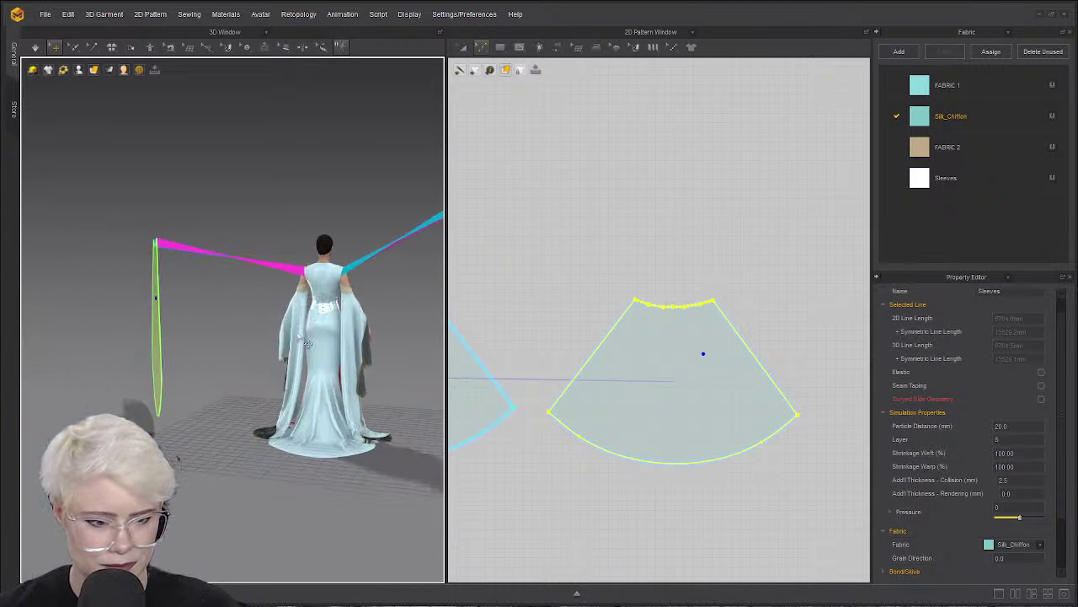
pyautogui.scroll(2, 226, 330)
pyautogui.click(141, 311)
pyautogui.moveTo(177, 290); pyautogui.dragTo(209, 299)
pyautogui.moveTo(210, 300); pyautogui.dragTo(345, 282, button='right')
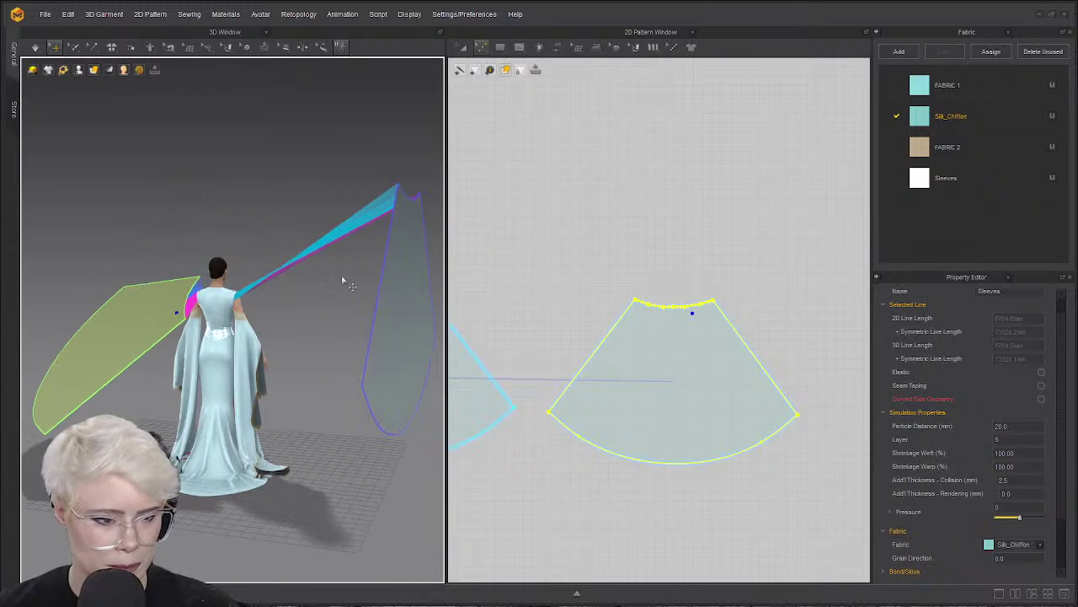
# Move the right sleeve's gathered top close to the right shoulder and tilt the panel diagonally down and away from the body.
pyautogui.click(407, 237)
pyautogui.moveTo(426, 197); pyautogui.dragTo(293, 294)
pyautogui.moveTo(294, 295); pyautogui.dragTo(128, 191, button='right')
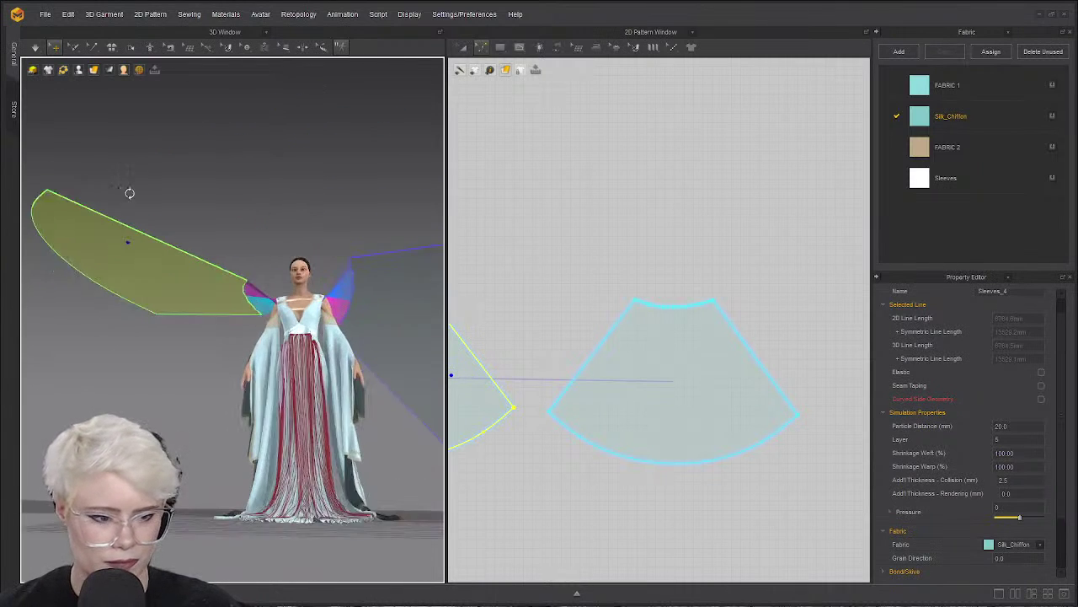
pyautogui.click(208, 294)
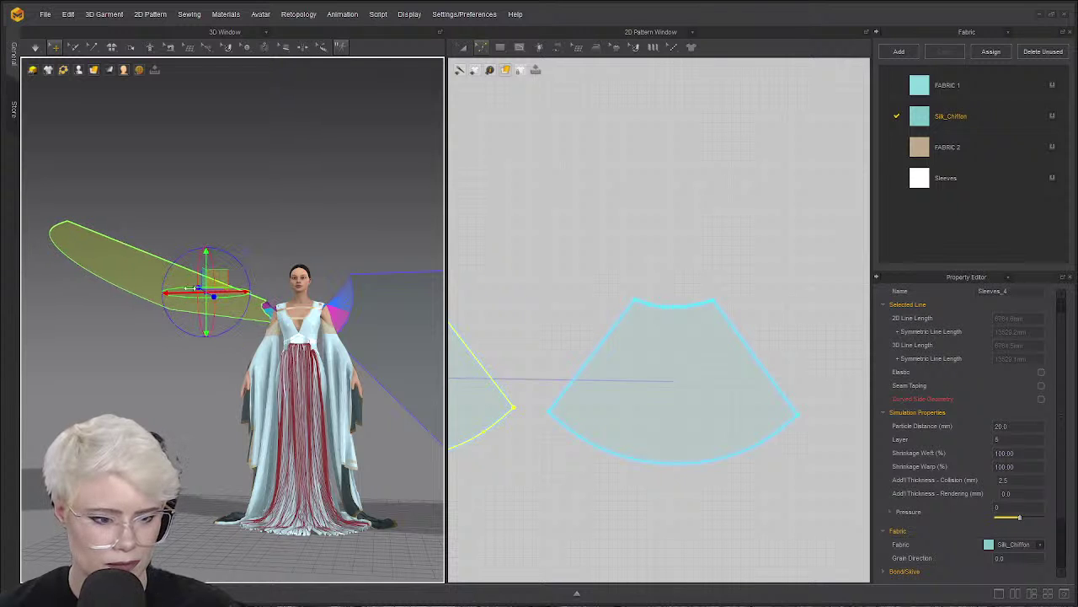
pyautogui.moveTo(189, 274)
pyautogui.mouseDown()
pyautogui.moveTo(188, 295)
pyautogui.moveTo(182, 286)
pyautogui.mouseUp()
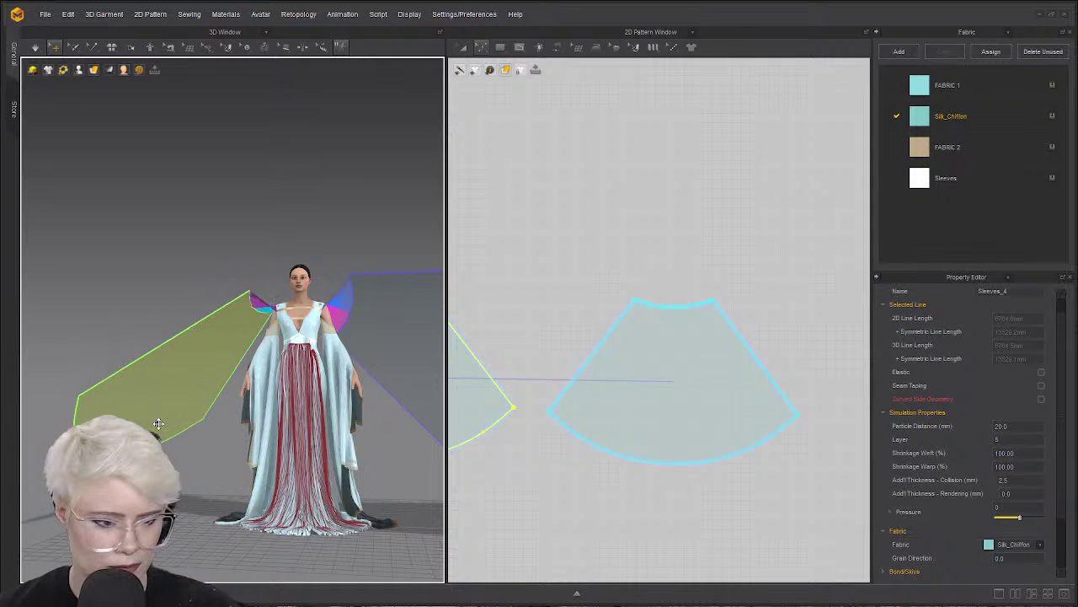
# Check the left sleeve's placement from the side and front, and start the garment simulation.
pyautogui.click(368, 335)
pyautogui.moveTo(358, 330); pyautogui.dragTo(253, 350, button='right')
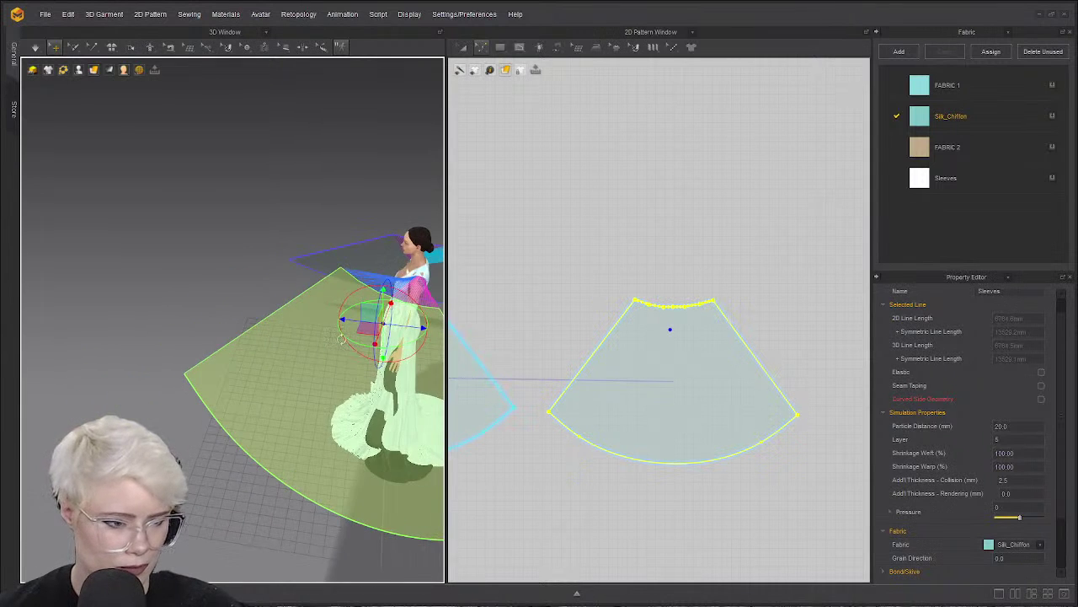
pyautogui.moveTo(360, 345); pyautogui.dragTo(210, 351, button='middle')
pyautogui.moveTo(269, 390); pyautogui.dragTo(404, 345, button='right')
pyautogui.moveTo(237, 302); pyautogui.dragTo(270, 265, button='middle')
pyautogui.scroll(1, 270, 264)
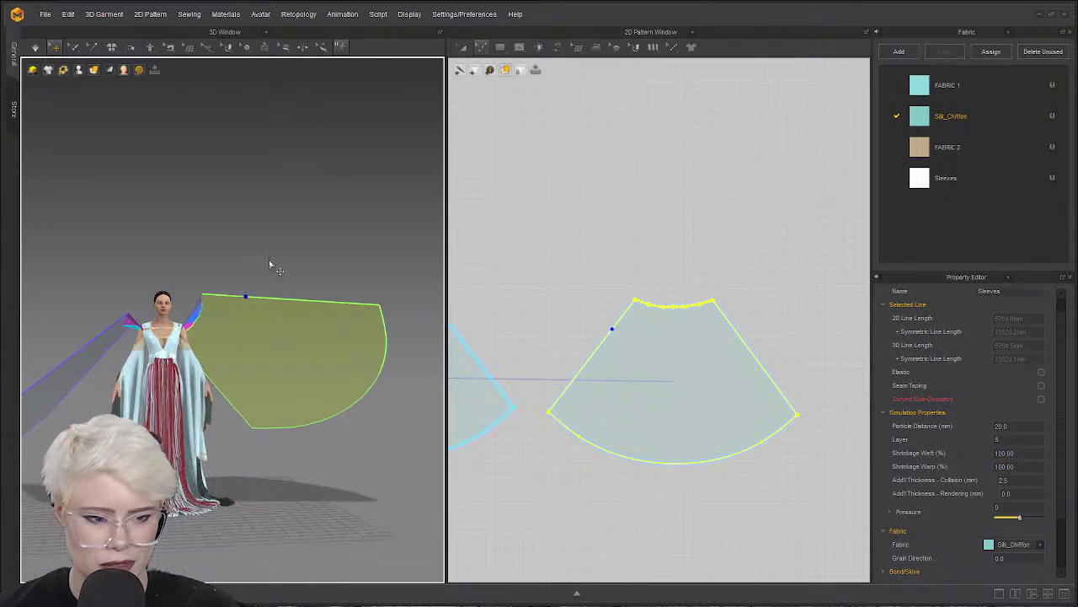
pyautogui.scroll(-1, 209, 360)
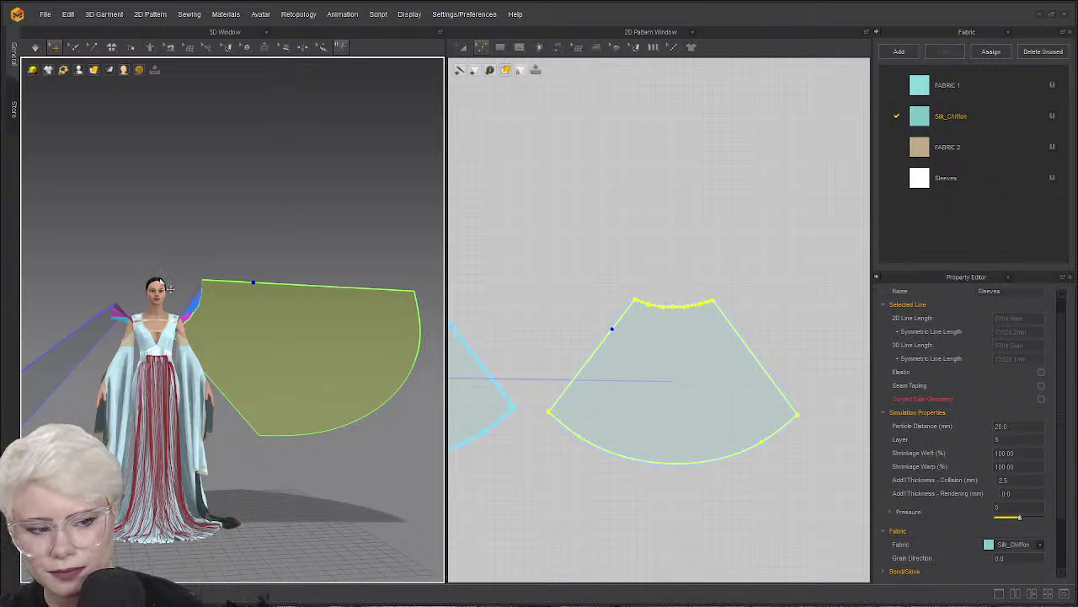
pyautogui.press('2')
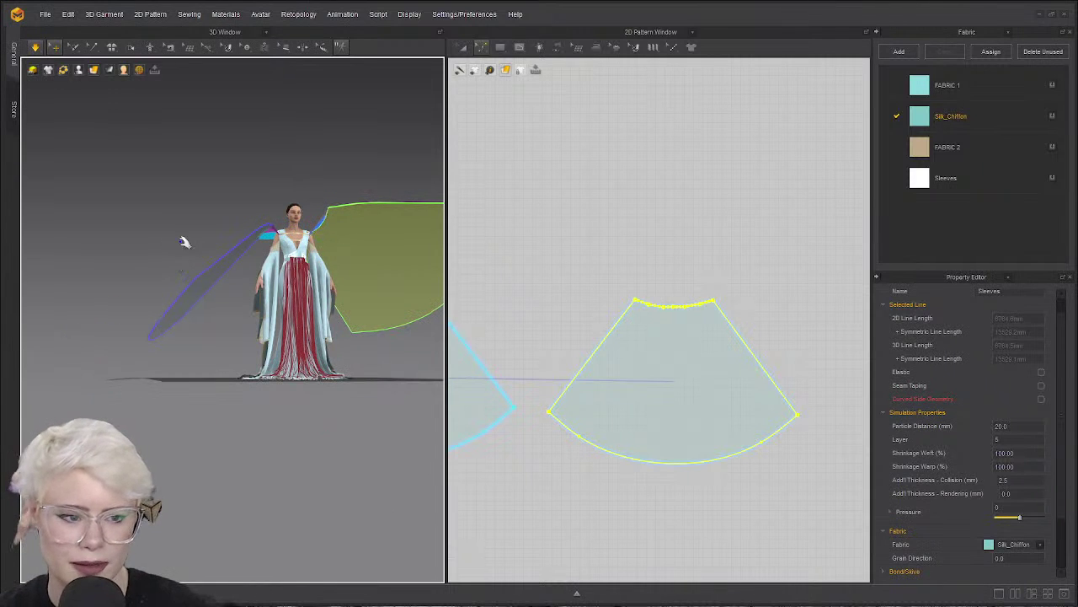
# Let both cape sleeves gather at the shoulders and drape in simulation, pulling the right sleeve outward from the body.
pyautogui.moveTo(279, 238); pyautogui.dragTo(285, 217, button='right')
pyautogui.scroll(-3, 311, 240)
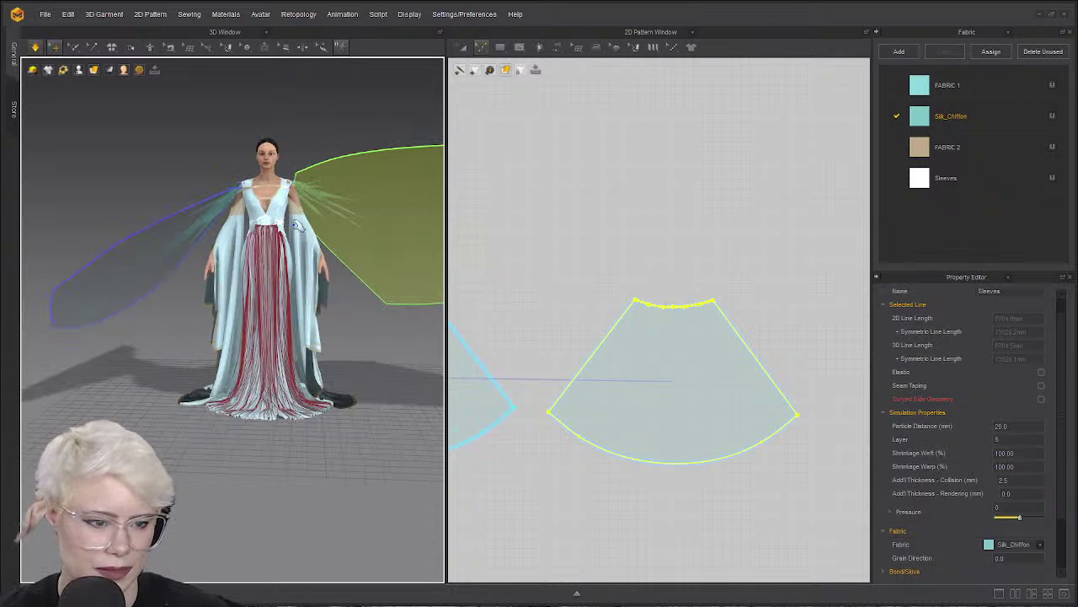
pyautogui.moveTo(294, 245); pyautogui.dragTo(297, 259, button='right')
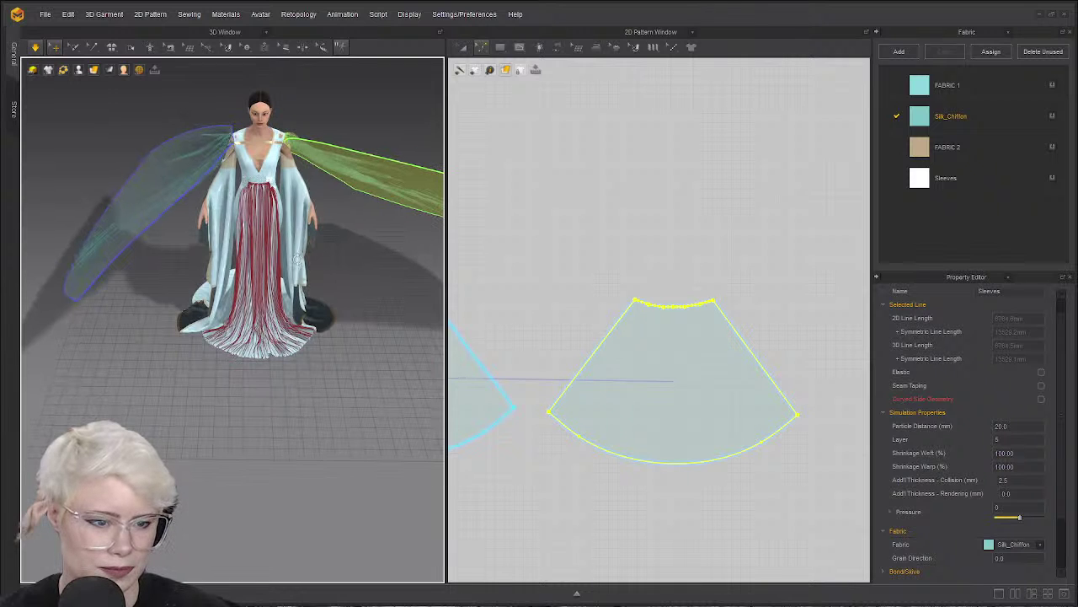
pyautogui.scroll(-2, 335, 173)
pyautogui.moveTo(334, 145); pyautogui.dragTo(298, 158, button='right')
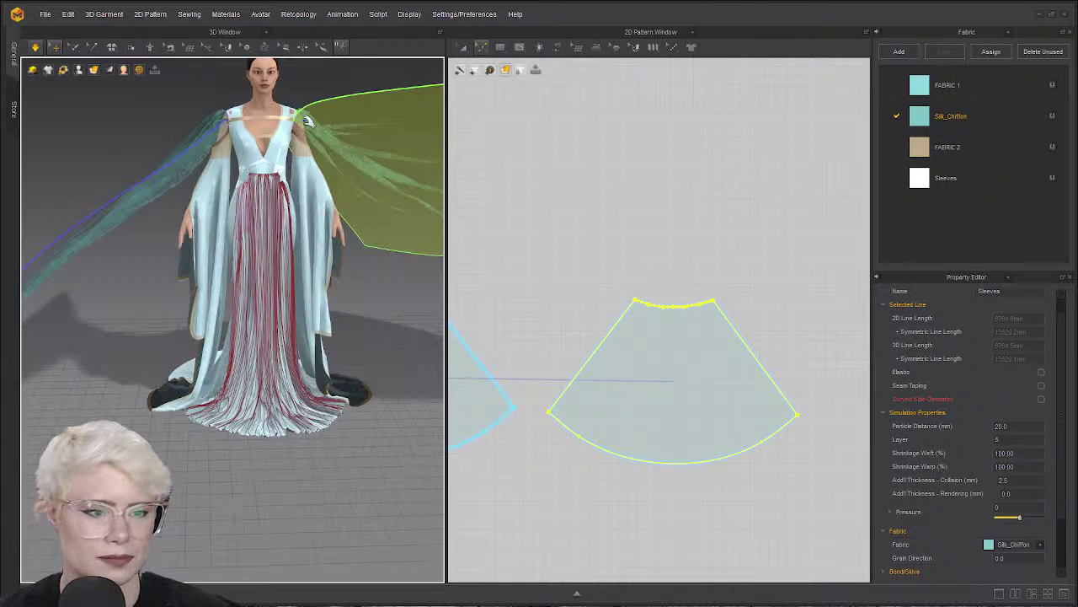
pyautogui.scroll(-3, 370, 160)
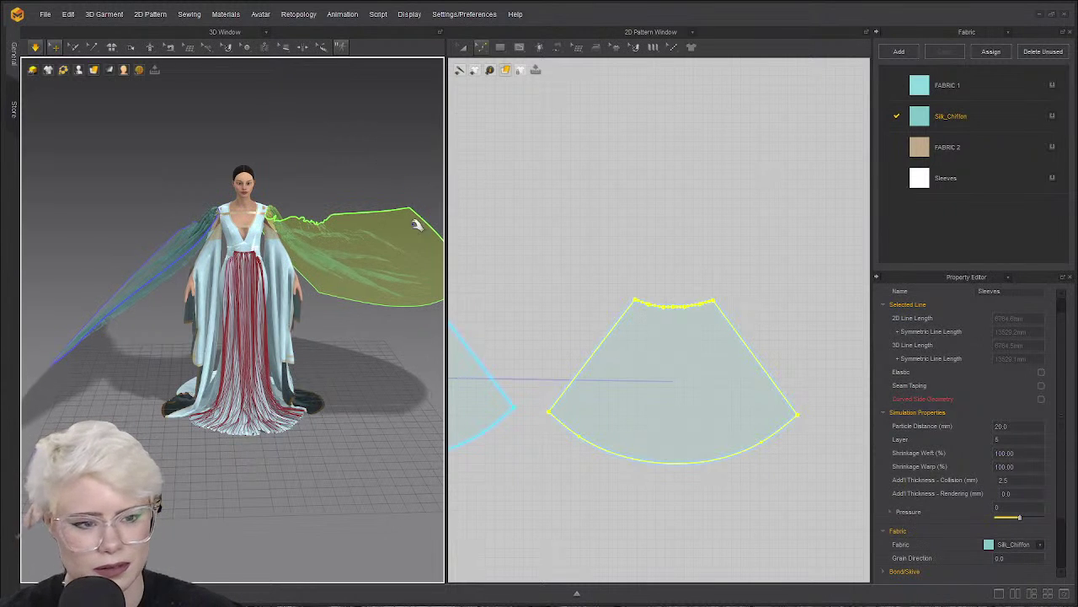
pyautogui.scroll(2, 295, 205)
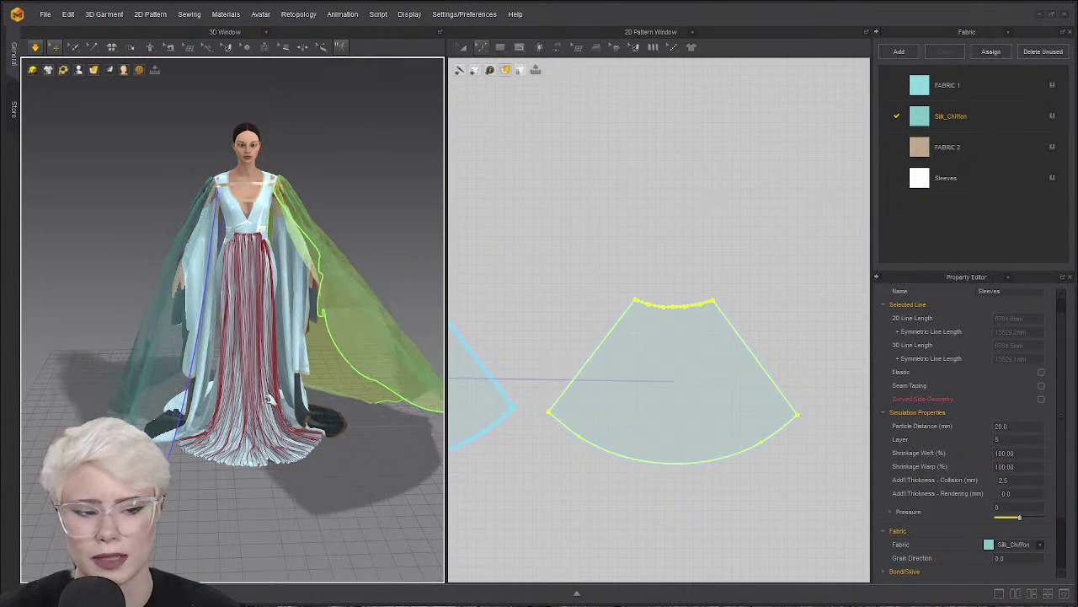
pyautogui.moveTo(141, 357); pyautogui.dragTo(58, 338)
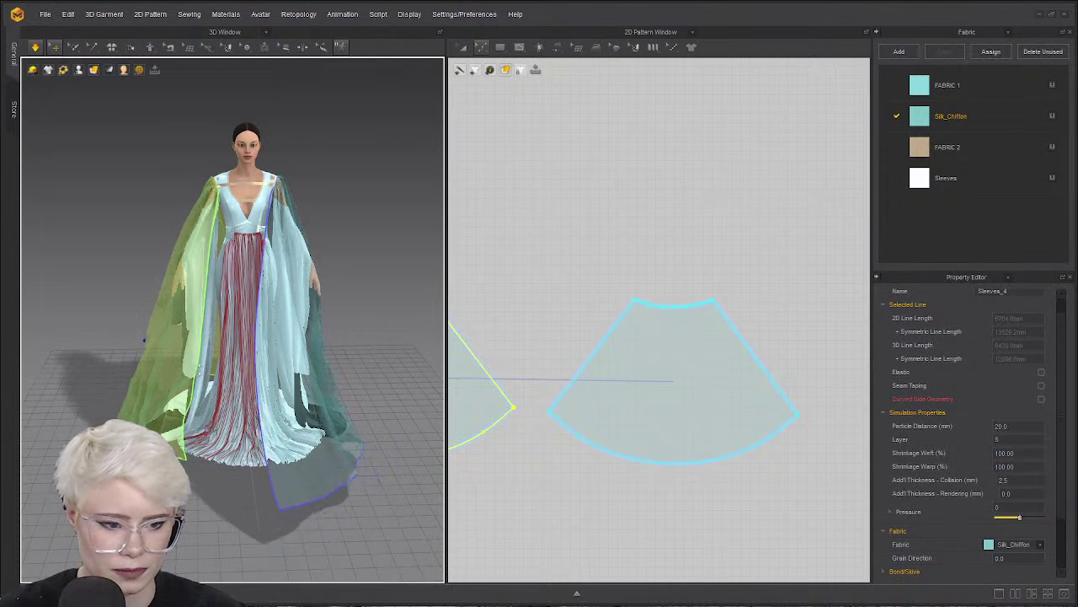
pyautogui.press('space')
pyautogui.moveTo(199, 370); pyautogui.dragTo(182, 413, button='right')
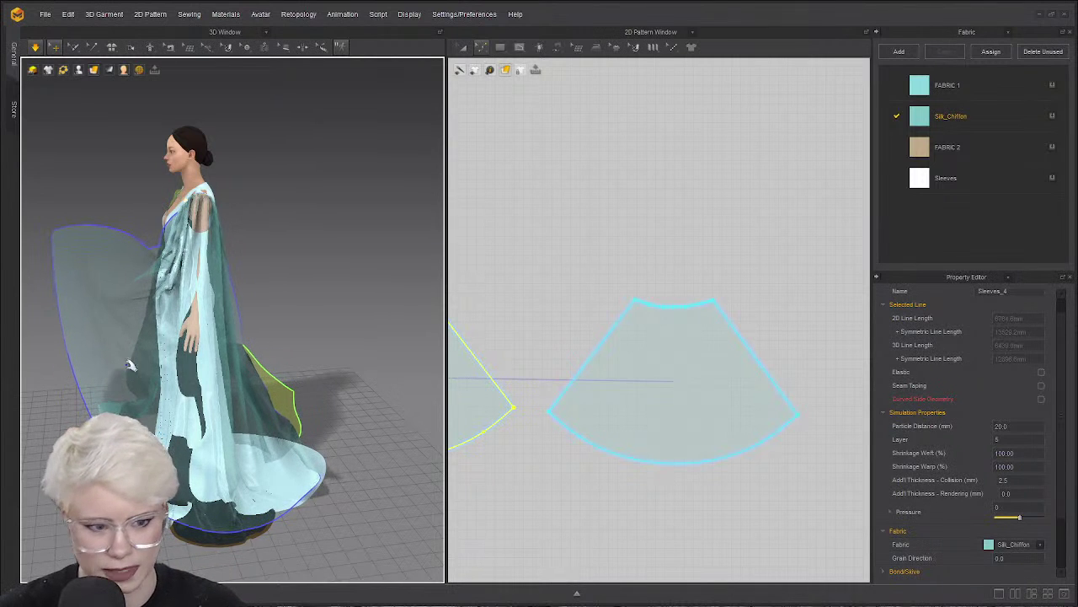
# Pull the left cape sleeve off the front of the skirt and out to the avatar's left side in simulation.
pyautogui.press('space')
pyautogui.press('2')
pyautogui.moveTo(297, 321); pyautogui.dragTo(299, 325, button='right')
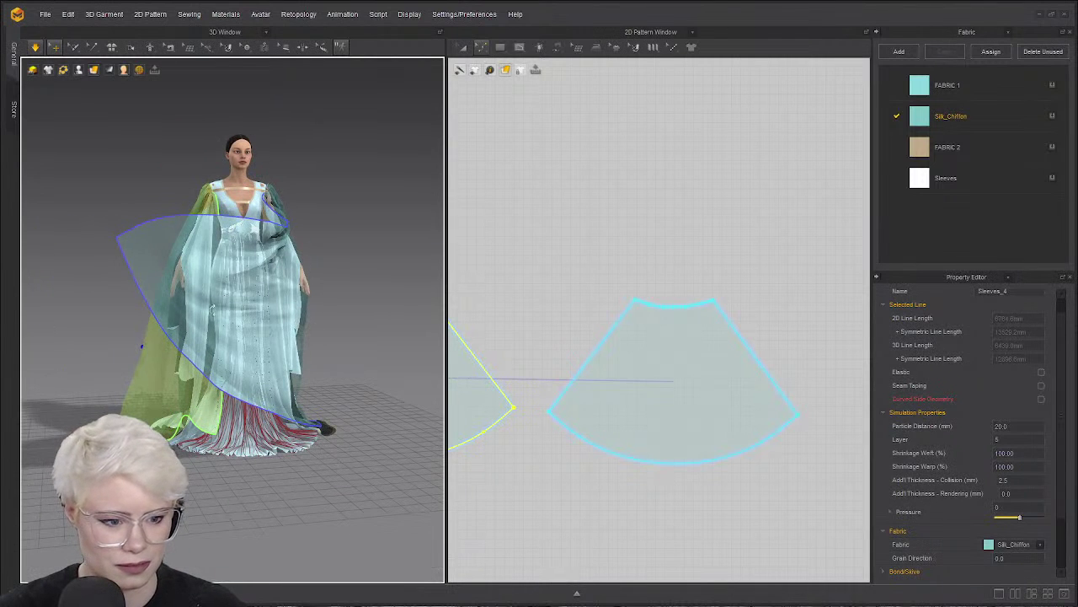
pyautogui.click(229, 332)
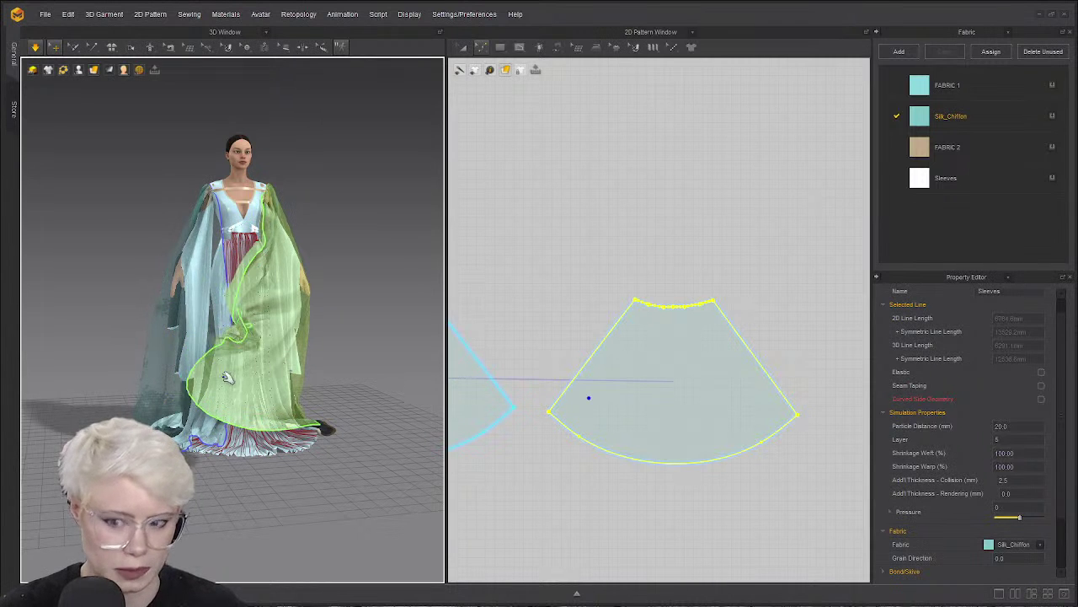
pyautogui.moveTo(227, 378); pyautogui.dragTo(384, 381)
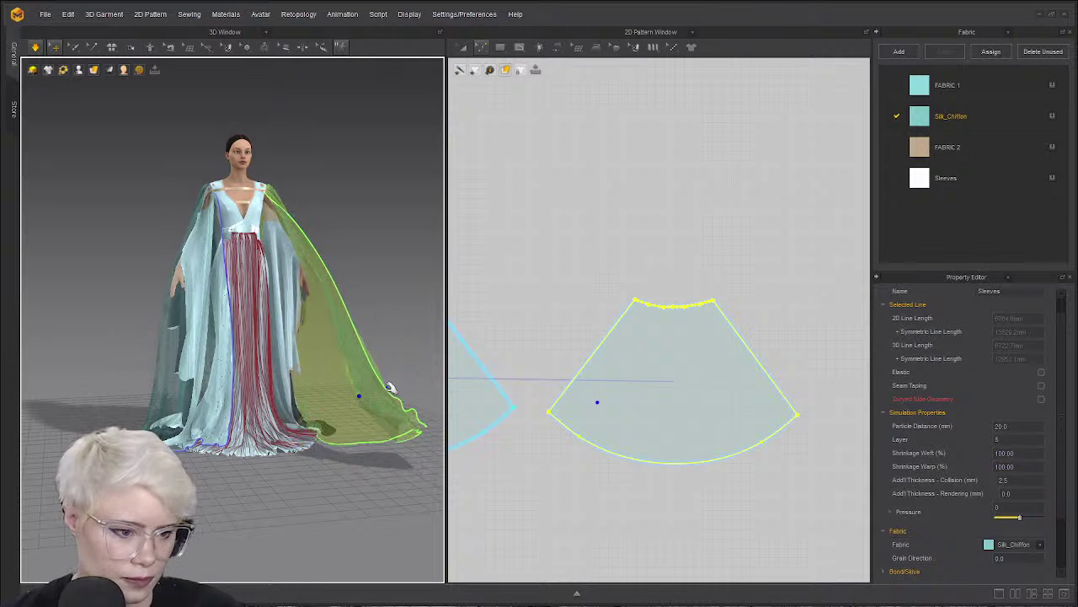
# Examine how both cape sleeves drape from the side, at an angle and from the front as the simulation runs.
pyautogui.moveTo(359, 392); pyautogui.dragTo(323, 379, button='right')
pyautogui.scroll(2, 321, 378)
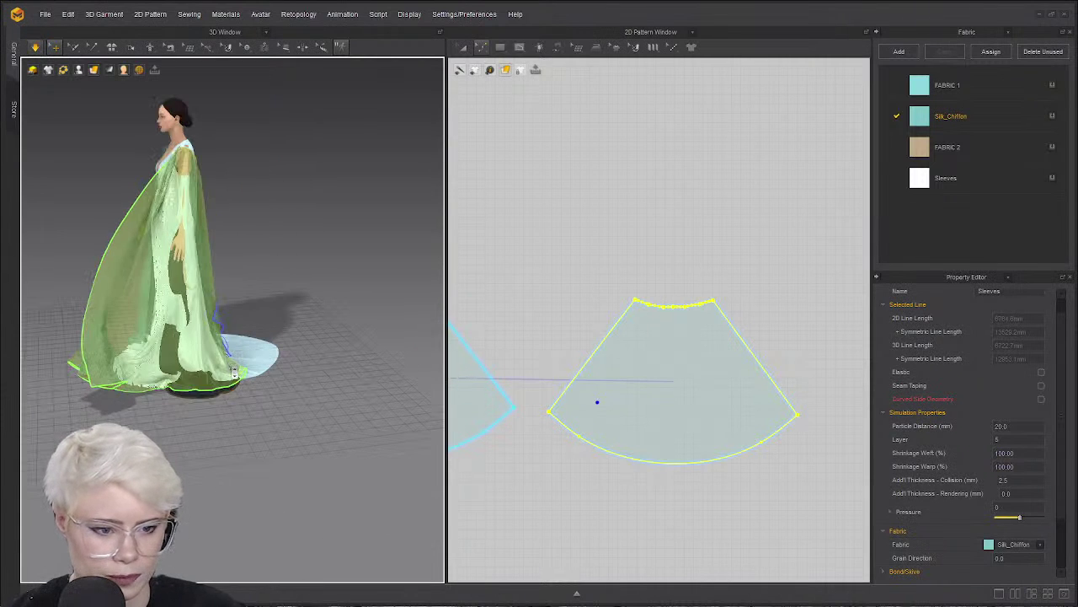
pyautogui.moveTo(199, 368); pyautogui.dragTo(233, 364, button='right')
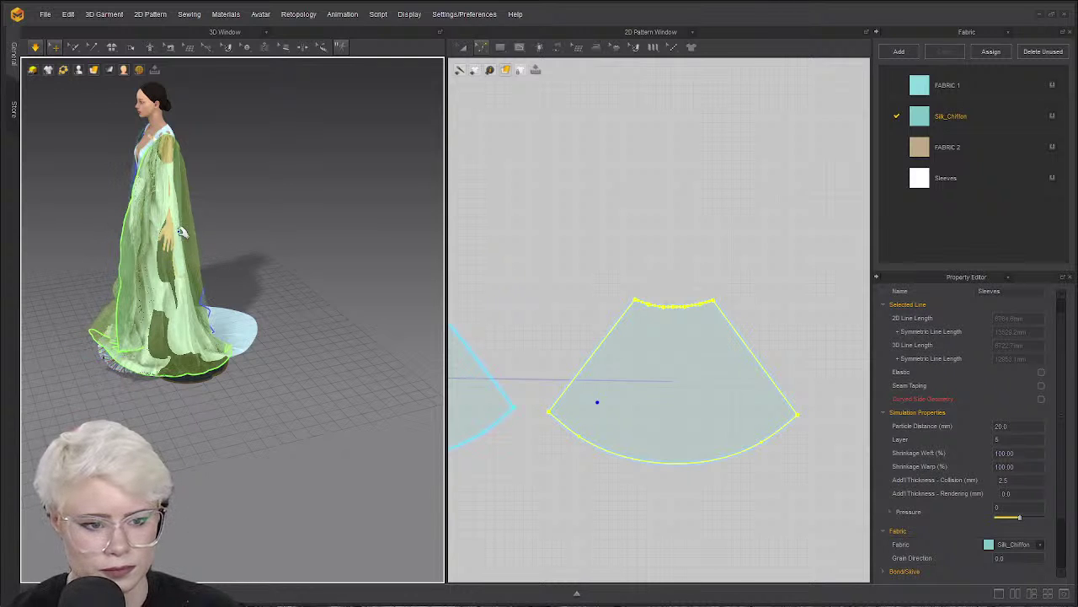
pyautogui.moveTo(161, 237); pyautogui.dragTo(132, 222, button='right')
pyautogui.scroll(2, 236, 233)
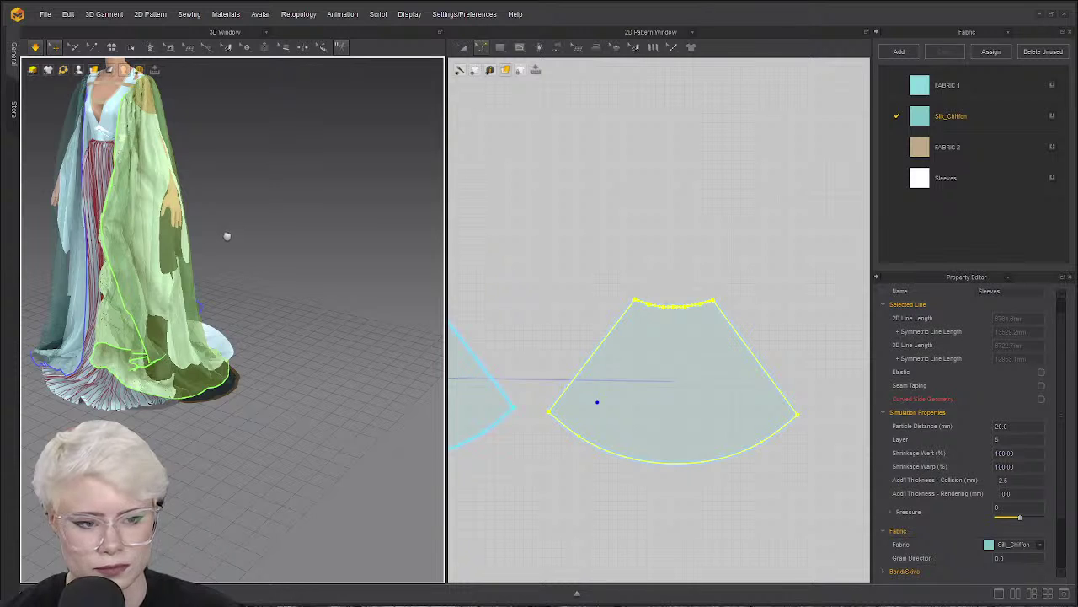
pyautogui.scroll(2, 226, 244)
pyautogui.scroll(-3, 277, 261)
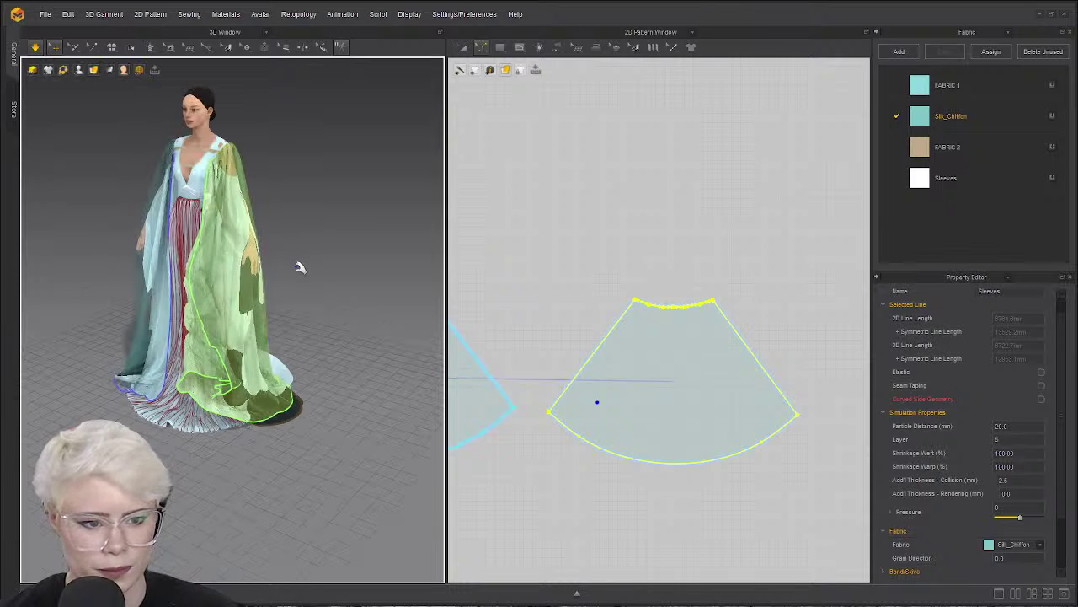
pyautogui.scroll(2, 296, 265)
pyautogui.scroll(2, 217, 257)
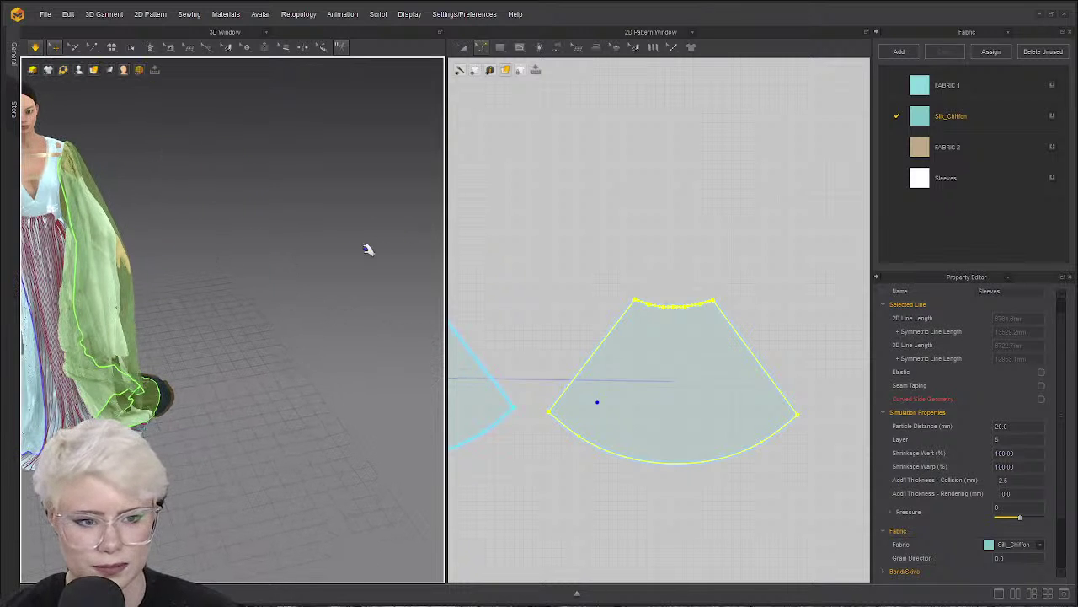
pyautogui.scroll(-3, 257, 258)
pyautogui.scroll(4, 328, 256)
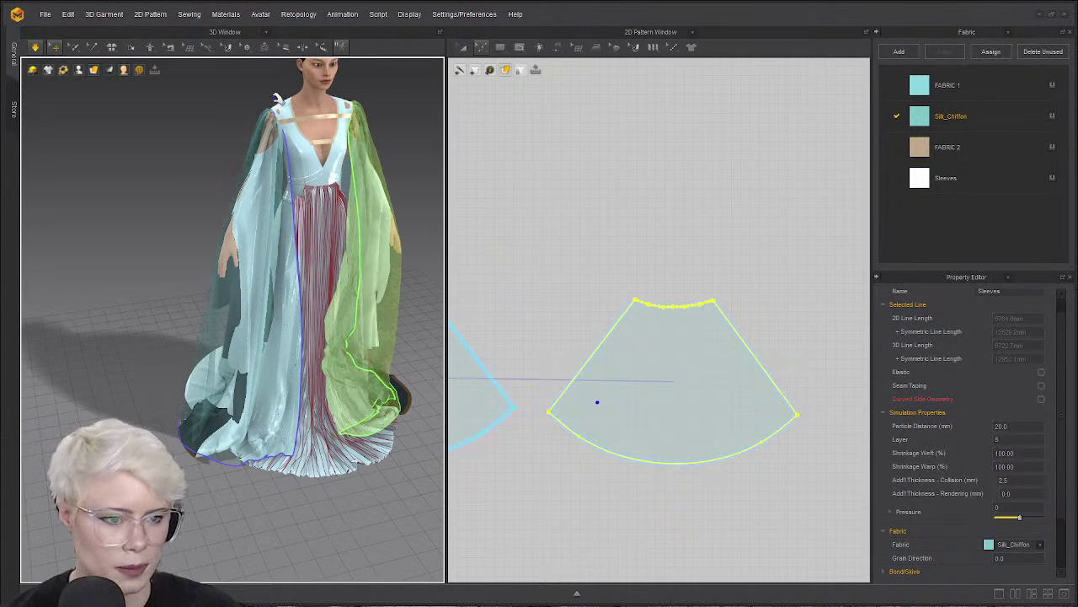
pyautogui.scroll(1, 371, 91)
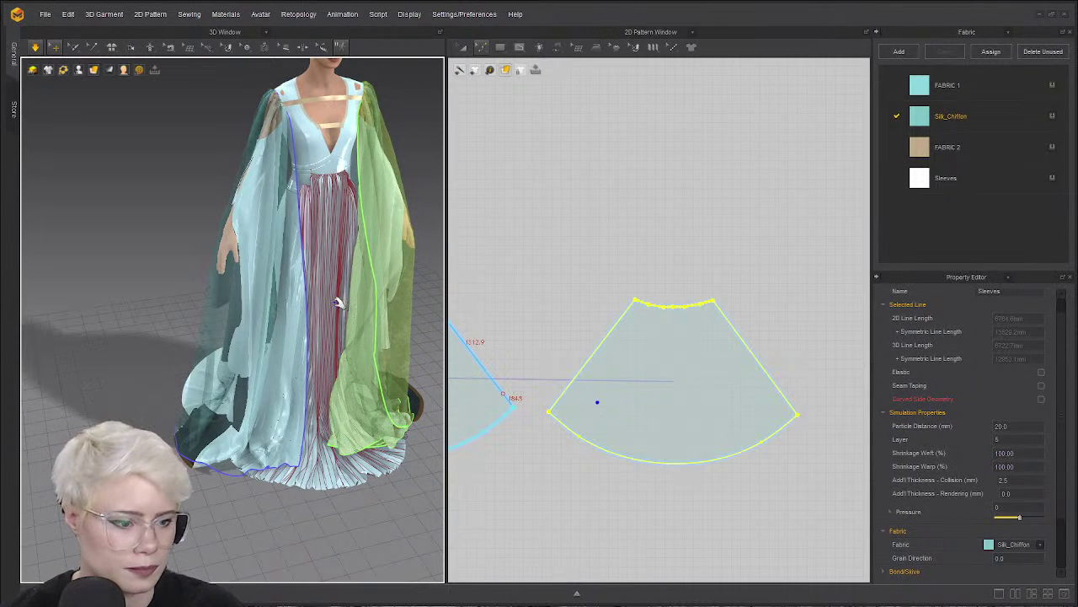
# Pull the left sleeve's front edge outward from the skirt in simulation so the pleated front panel is uncovered.
pyautogui.moveTo(337, 301); pyautogui.dragTo(367, 299, button='right')
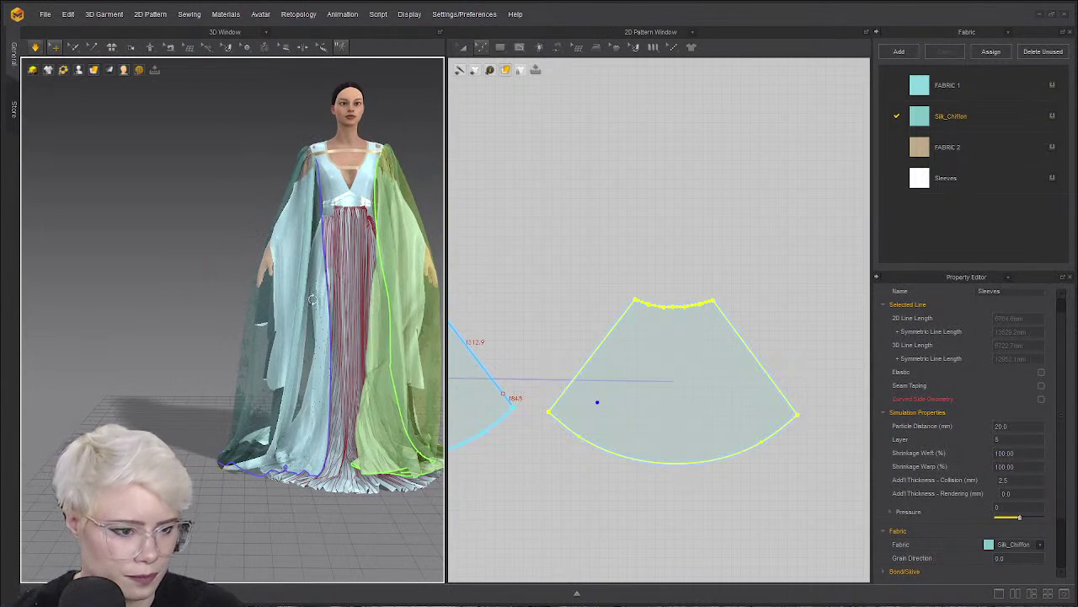
pyautogui.moveTo(366, 298); pyautogui.dragTo(317, 304, button='middle')
pyautogui.scroll(2, 404, 286)
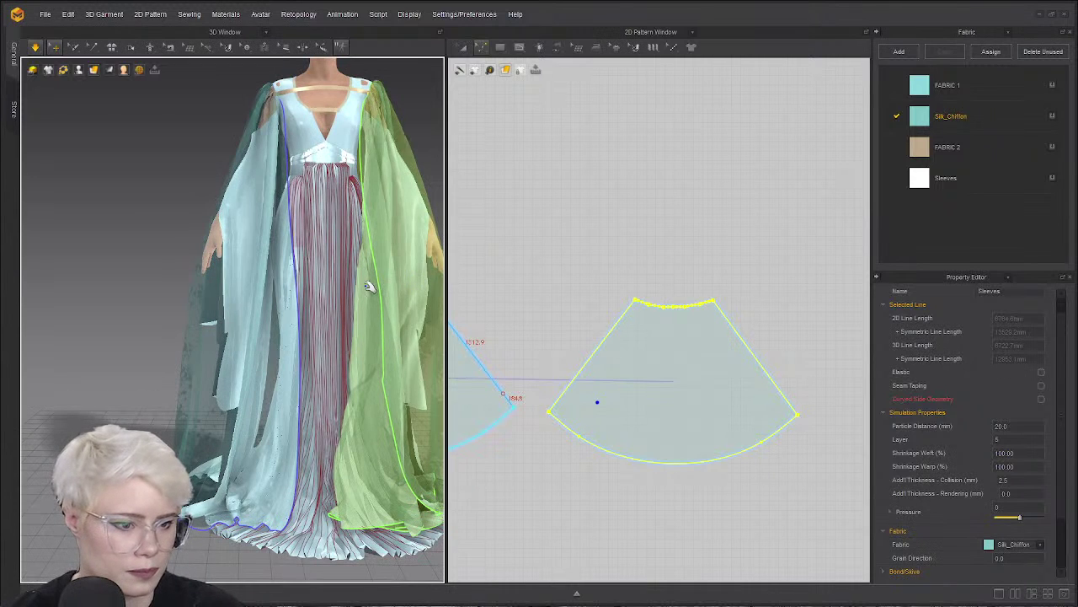
pyautogui.press('space')
pyautogui.moveTo(357, 290); pyautogui.dragTo(314, 351, button='middle')
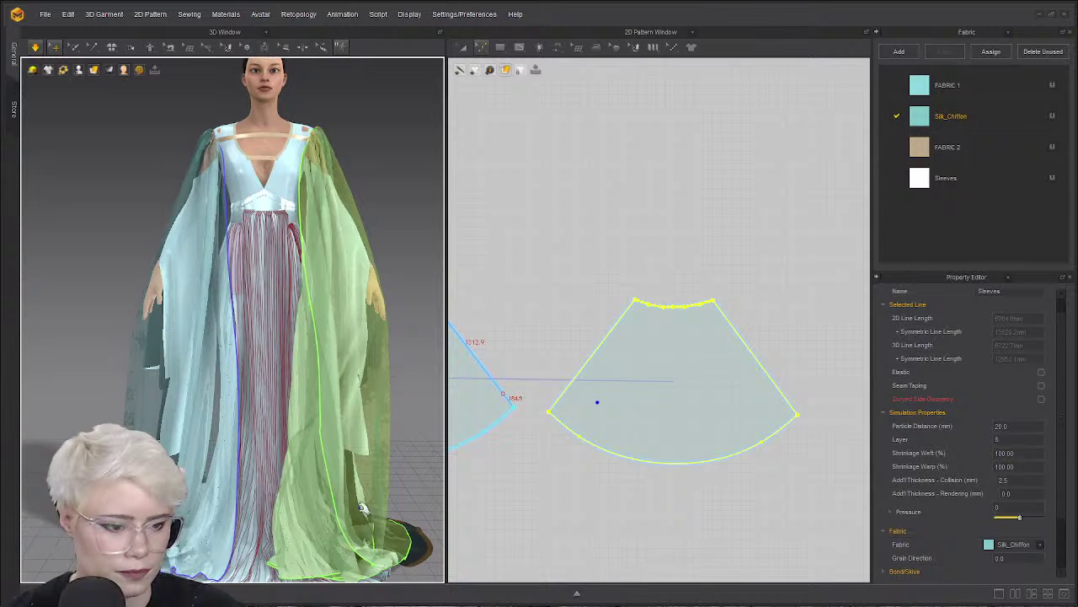
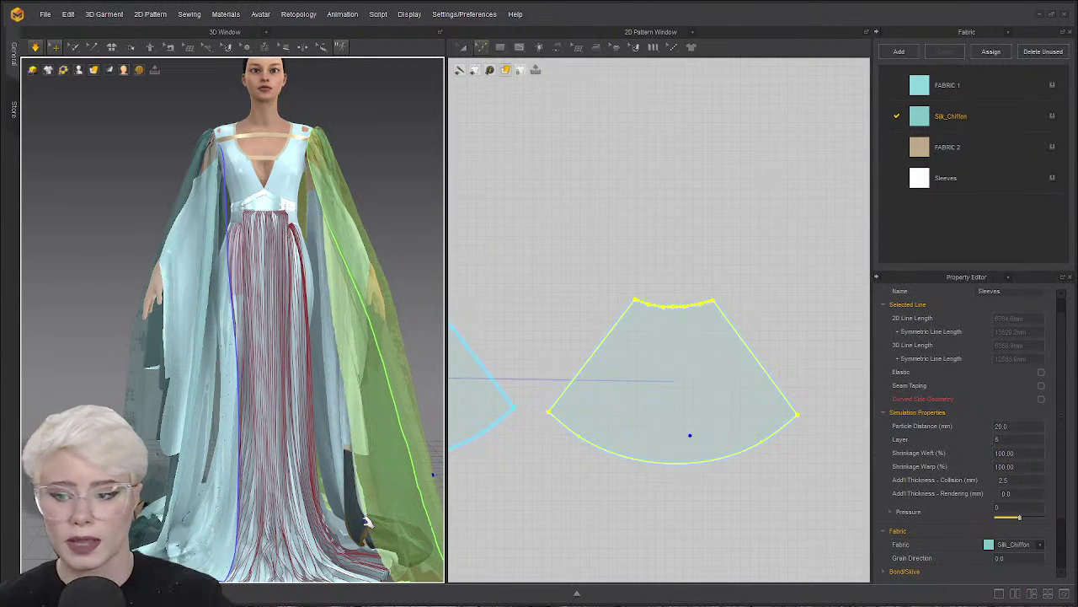
# Pull the right sleeve off the train at the back and out to the avatar's right side in simulation.
pyautogui.moveTo(337, 465); pyautogui.dragTo(171, 354, button='right')
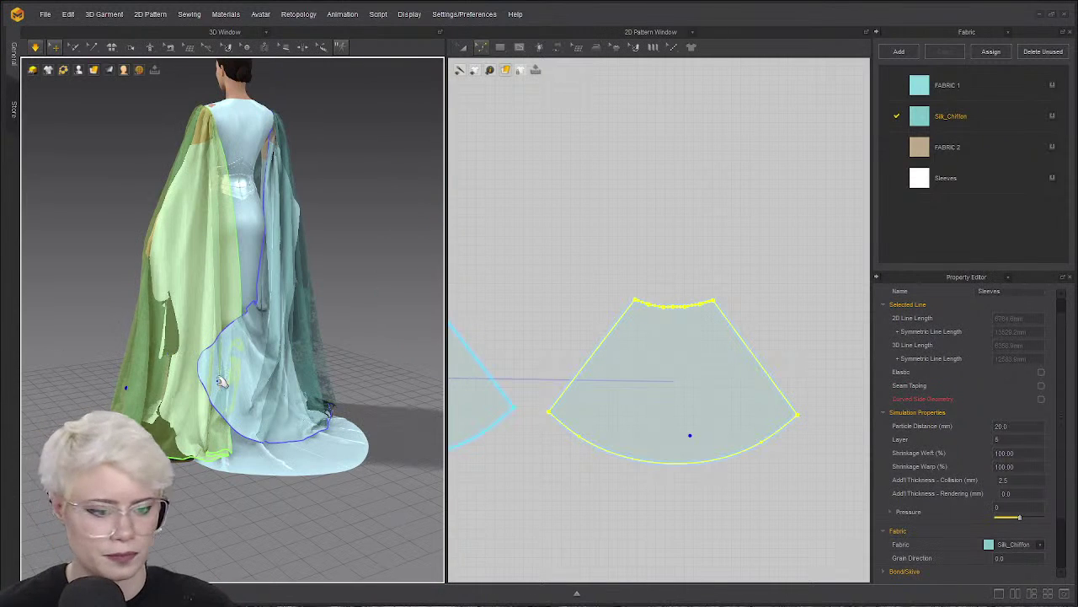
pyautogui.scroll(10, 219, 381)
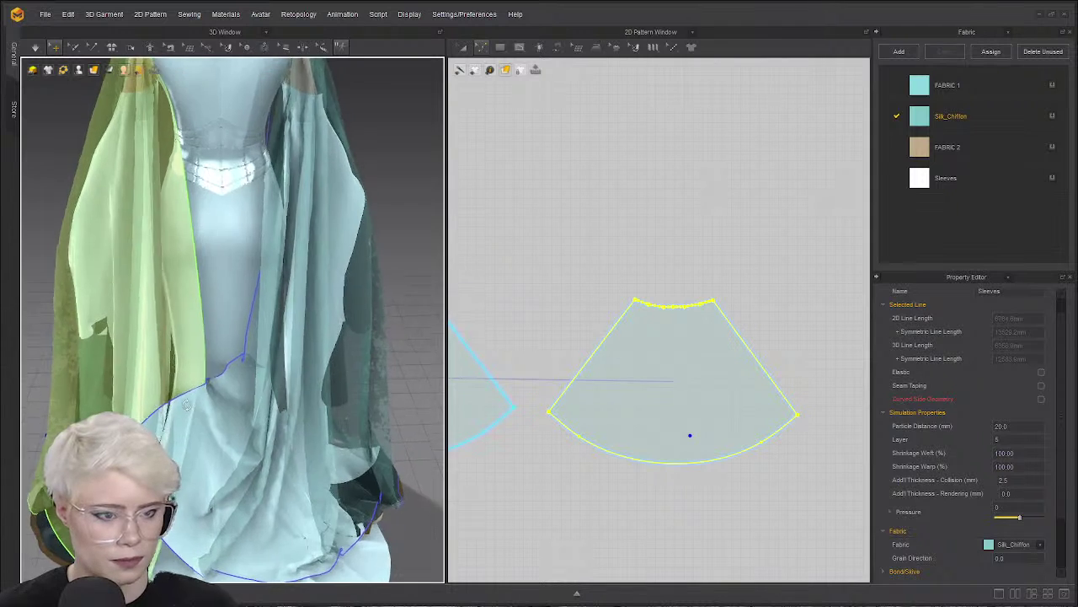
pyautogui.moveTo(189, 384); pyautogui.dragTo(205, 416, button='right')
pyautogui.press('space')
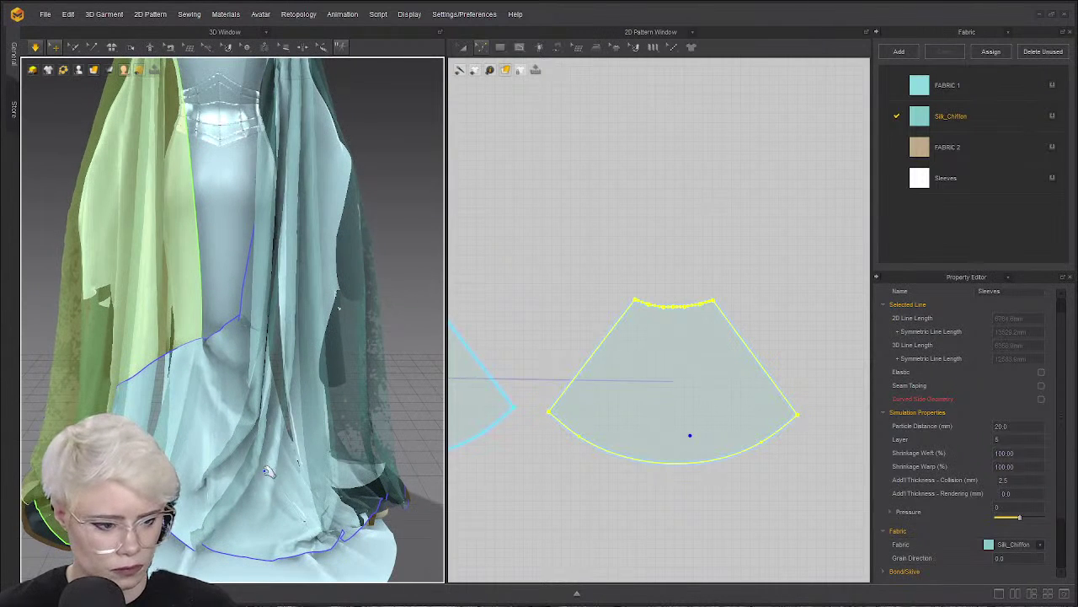
pyautogui.moveTo(268, 472); pyautogui.dragTo(274, 458, button='right')
pyautogui.click(341, 469)
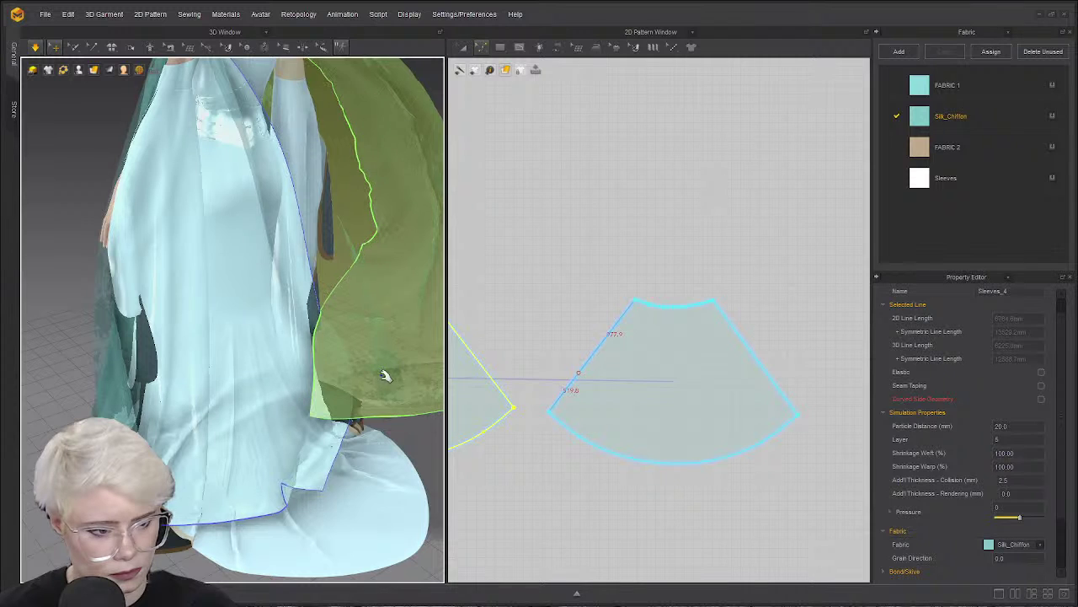
# Pull the left sleeve off the back of the skirt toward the avatar's left side and pause the simulation.
pyautogui.press('space')
pyautogui.scroll(-2, 281, 383)
pyautogui.moveTo(282, 383); pyautogui.dragTo(285, 413, button='right')
pyautogui.press('space')
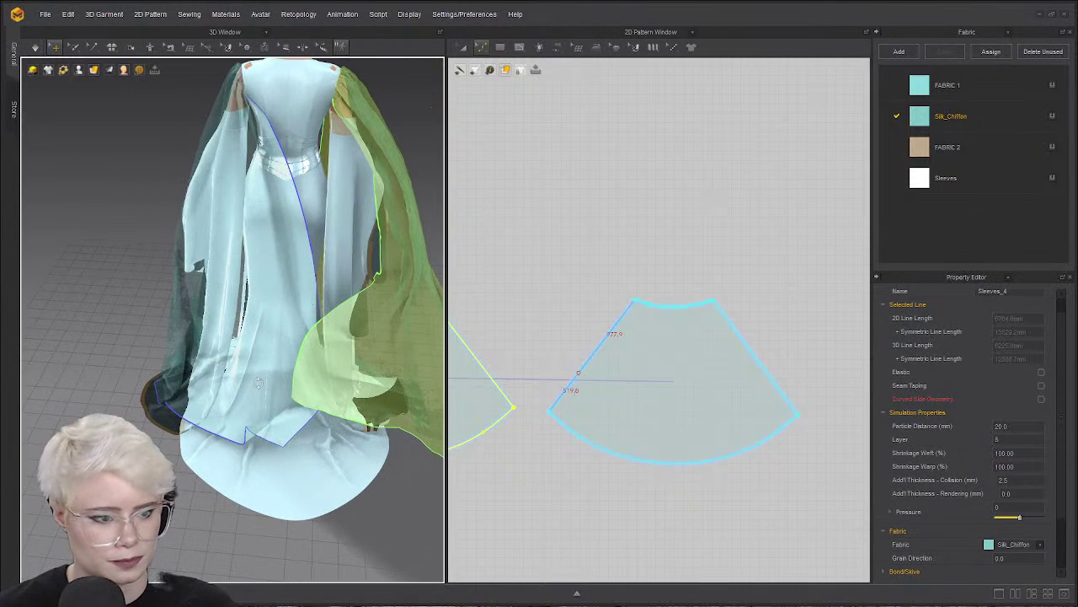
pyautogui.click(218, 392)
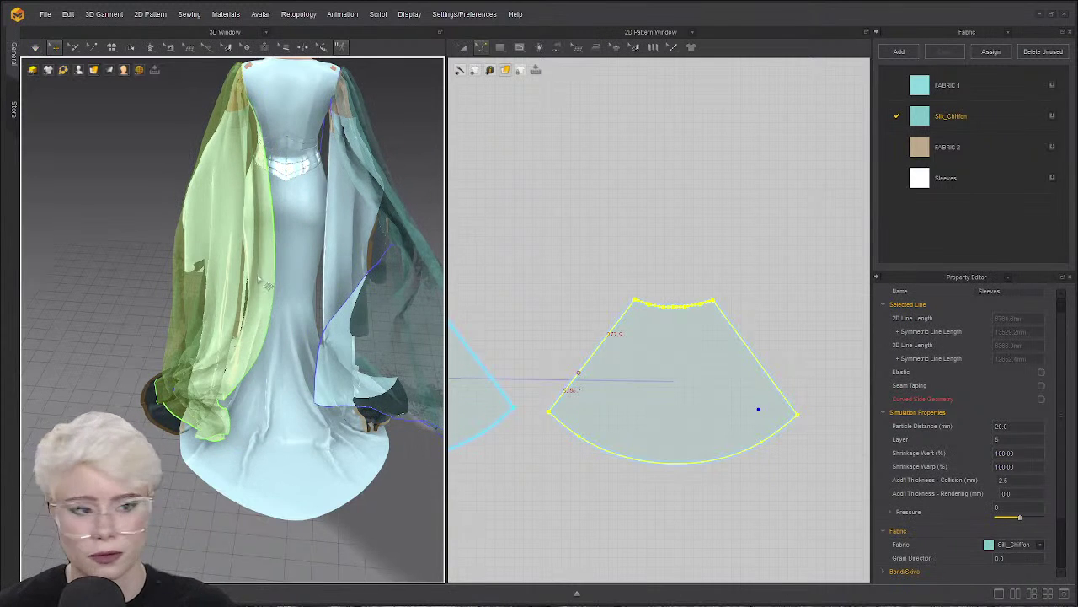
# Tug the left sleeve farther from the back bodice in simulation and stop the simulation.
pyautogui.moveTo(258, 278); pyautogui.dragTo(278, 390, button='middle')
pyautogui.scroll(2, 287, 348)
pyautogui.press('space')
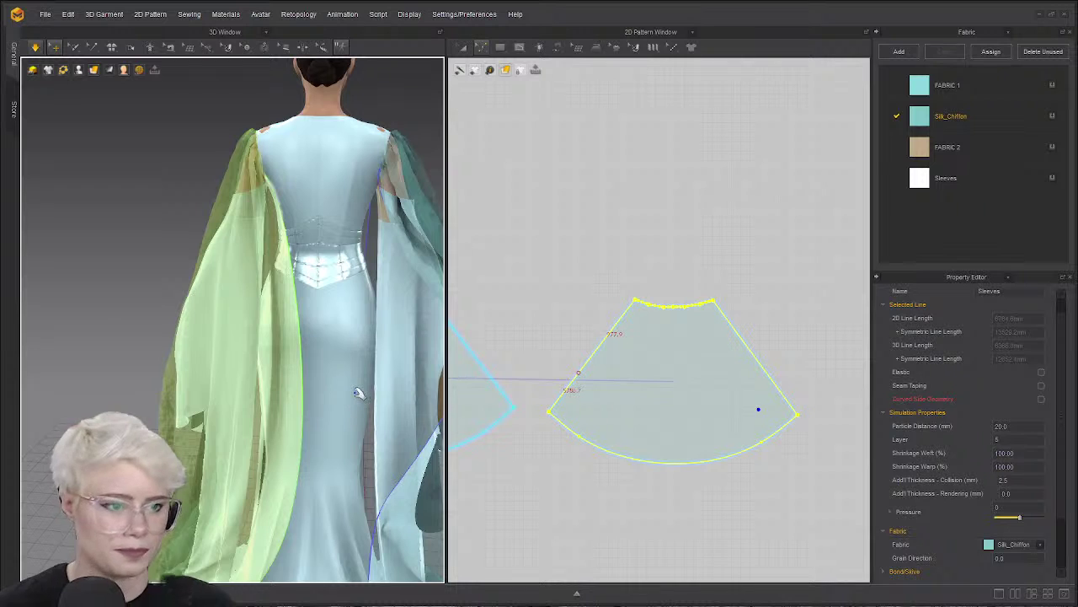
pyautogui.click(216, 442)
pyautogui.press('space')
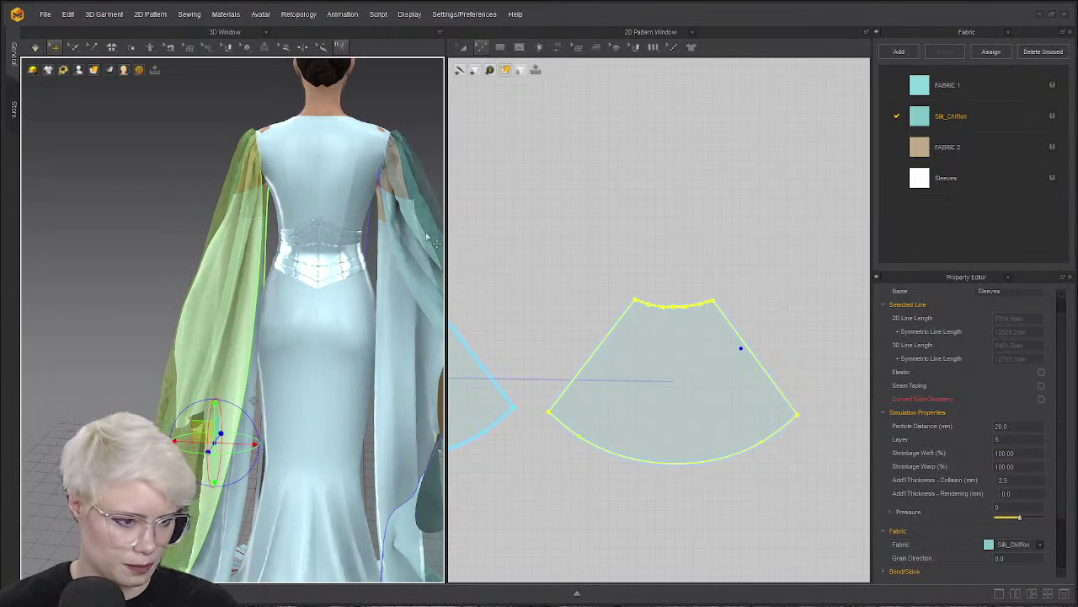
# Select both cape sleeves together and freeze them.
pyautogui.click(431, 238)
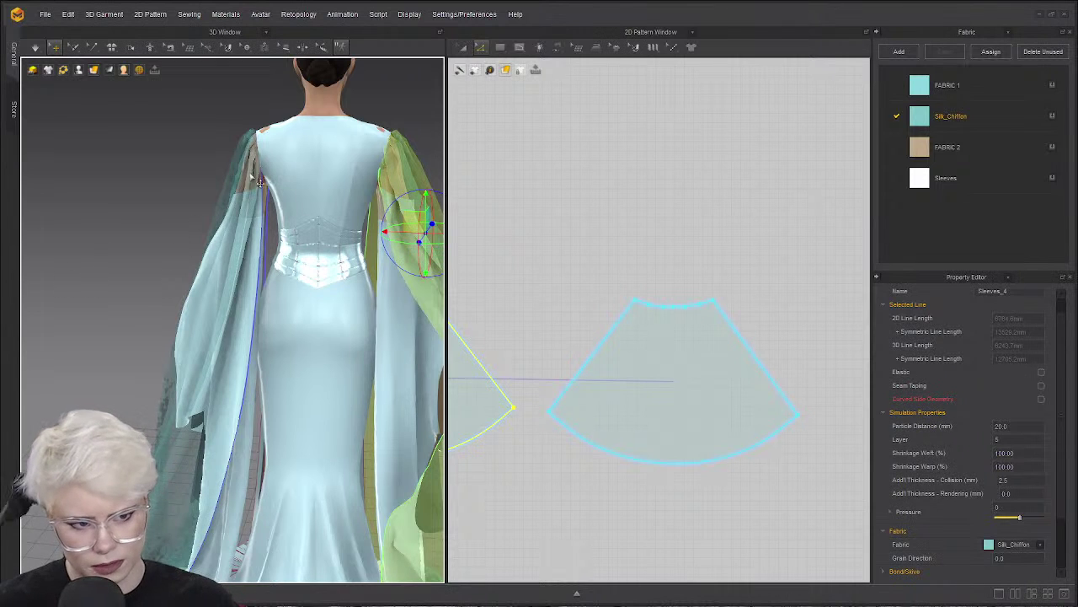
pyautogui.click(260, 180)
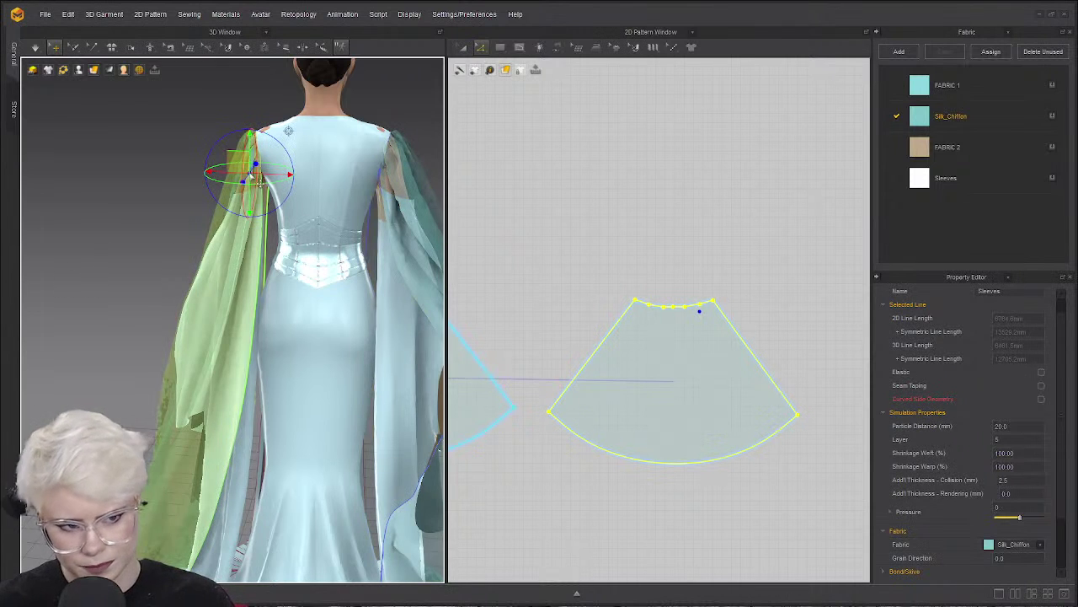
pyautogui.keyDown('shift'); pyautogui.click(427, 195); pyautogui.keyUp('shift')
pyautogui.hotkey('ctrl', 'k')
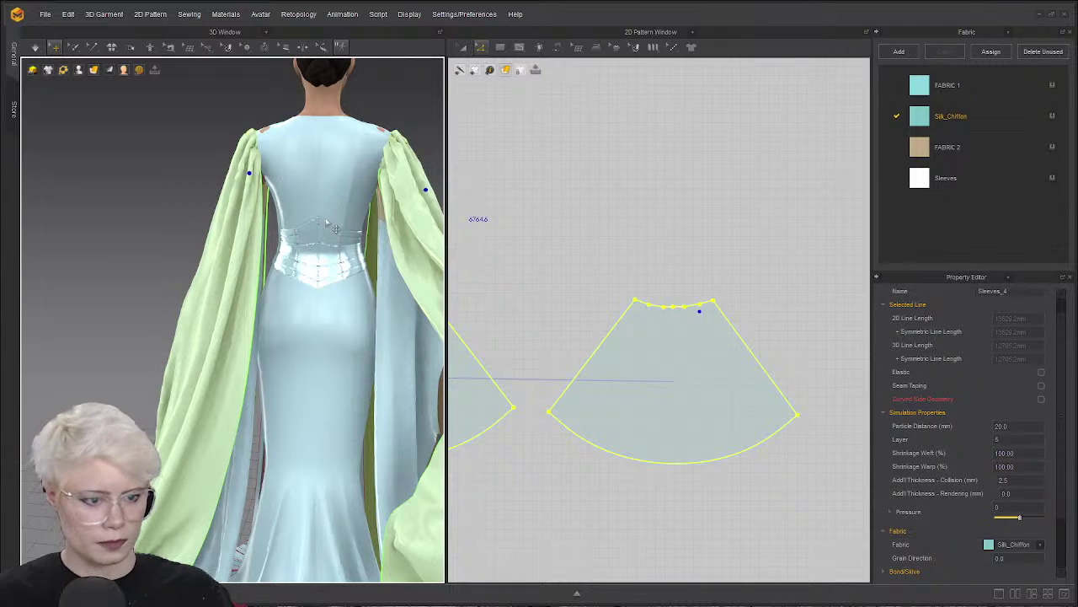
# Assign FABRIC 1 to both the right and left cape sleeves in place of the chiffon.
pyautogui.scroll(-3, 228, 272)
pyautogui.moveTo(246, 278); pyautogui.dragTo(148, 316, button='middle')
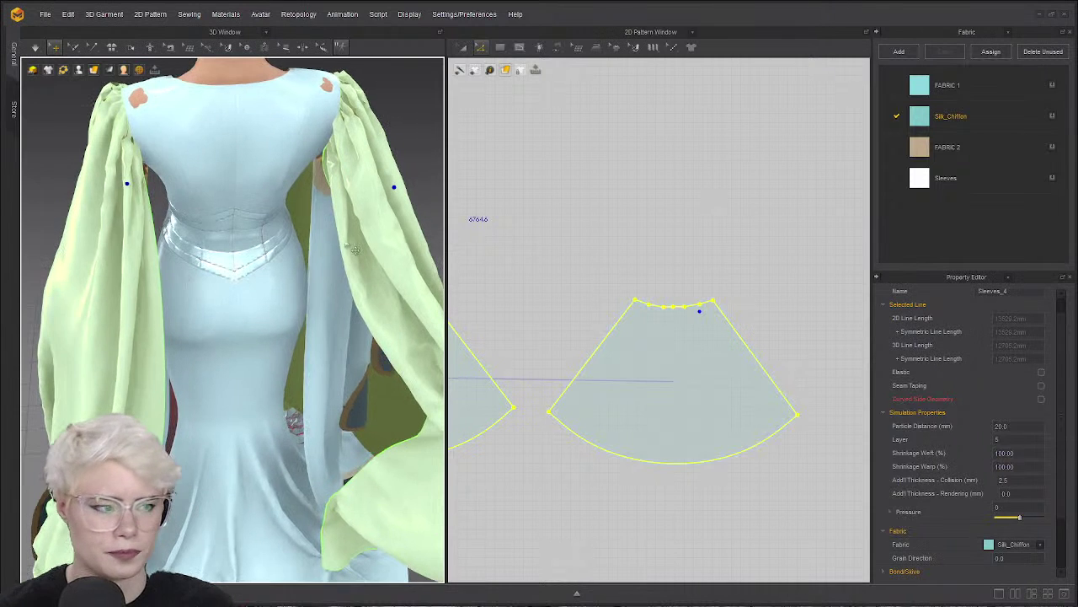
pyautogui.moveTo(433, 206); pyautogui.dragTo(365, 236)
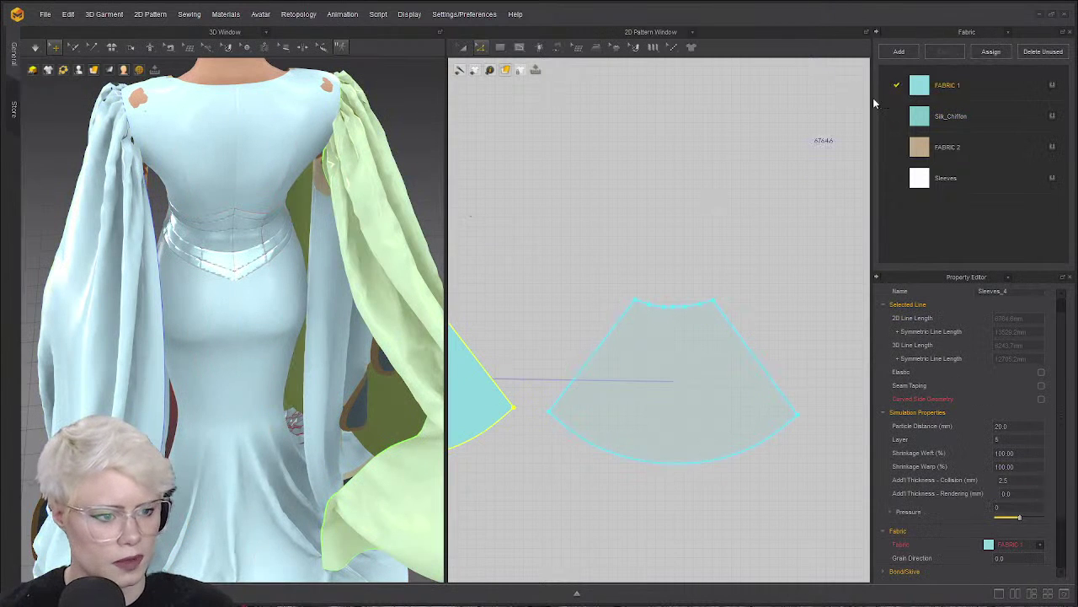
pyautogui.moveTo(927, 84); pyautogui.dragTo(153, 272)
pyautogui.click(164, 278)
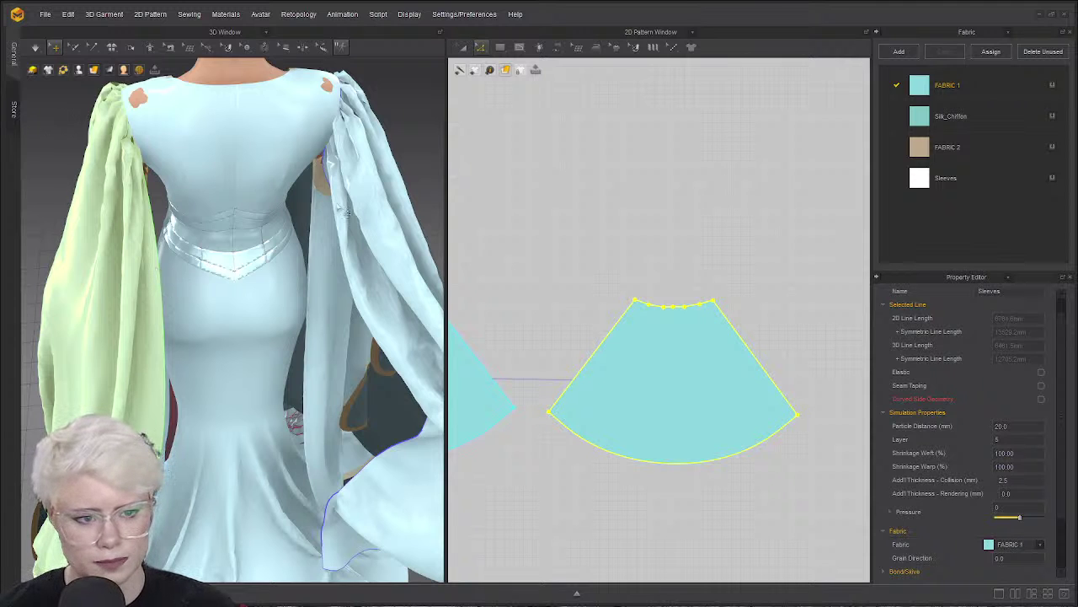
# Select both cape sleeves, unfreeze them and simulate their drape in the new fabric.
pyautogui.click(113, 292)
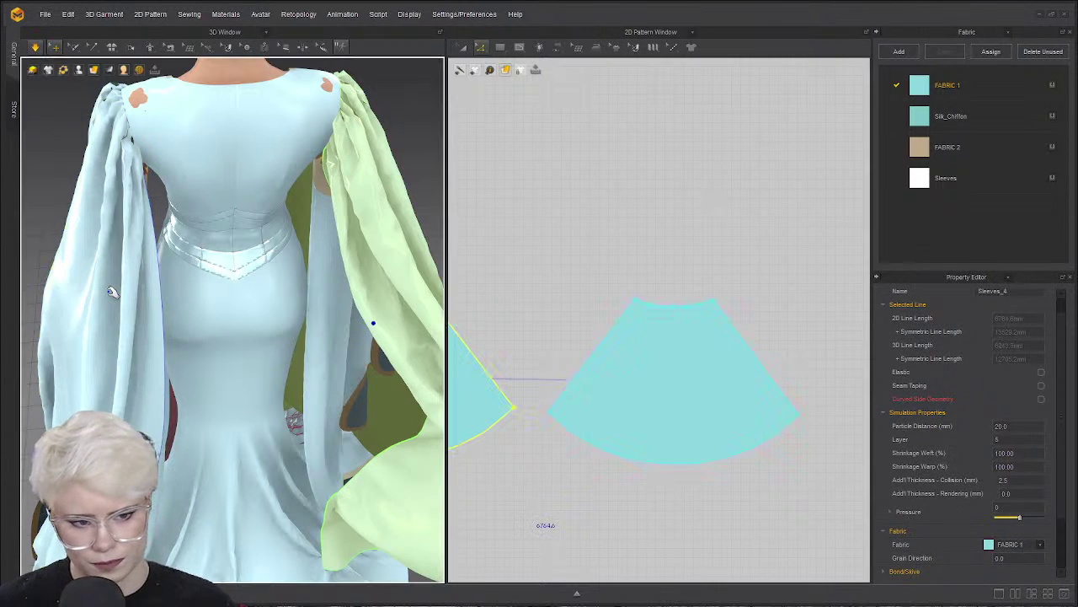
pyautogui.keyDown('shift'); pyautogui.click(114, 293); pyautogui.keyUp('shift')
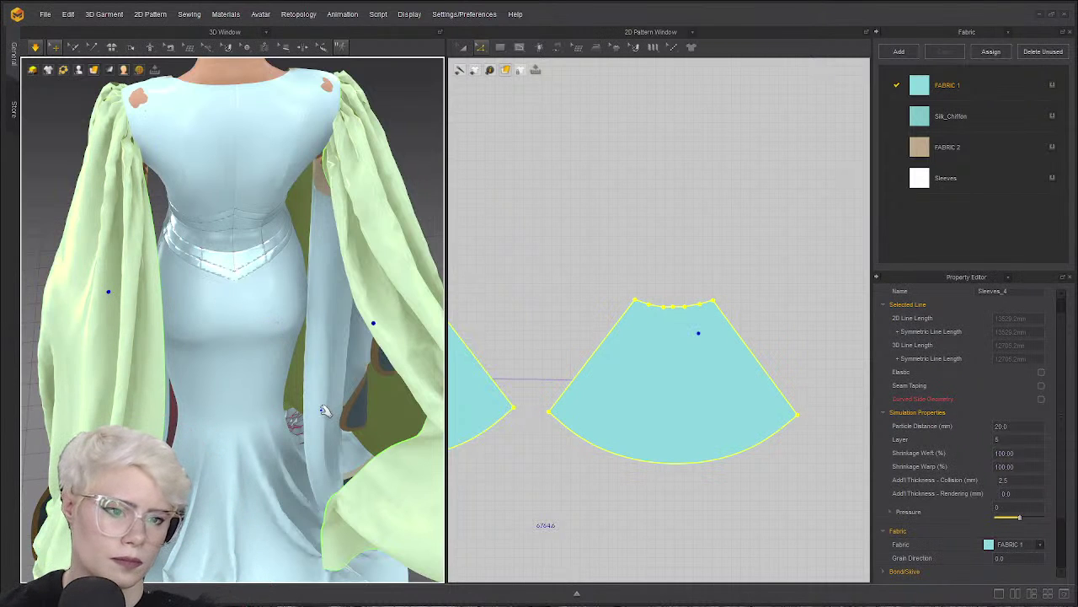
pyautogui.hotkey('ctrl', 'k')
pyautogui.press('space')
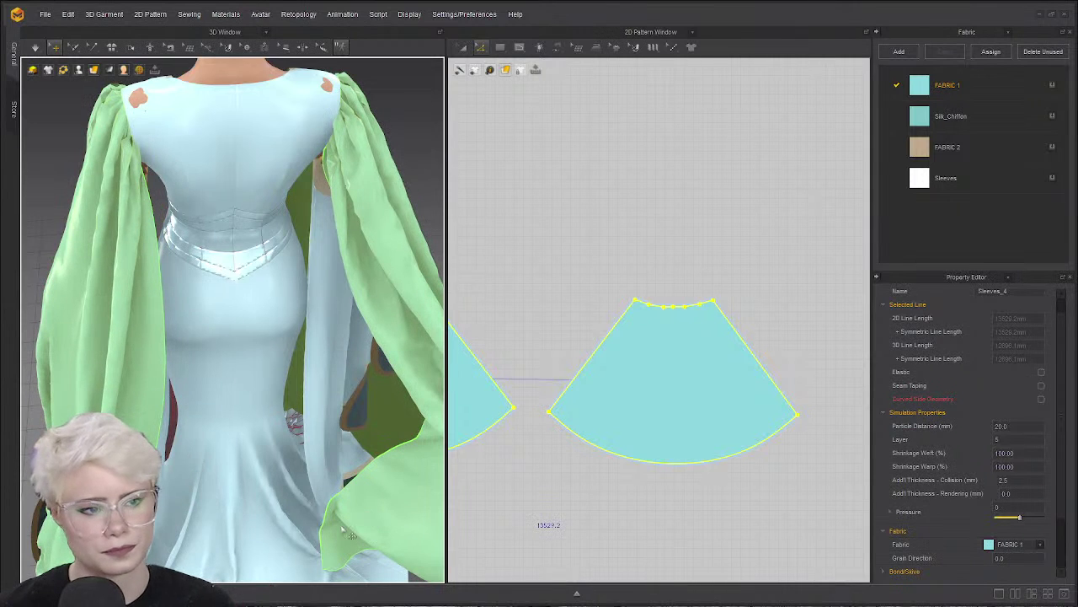
pyautogui.press('space')
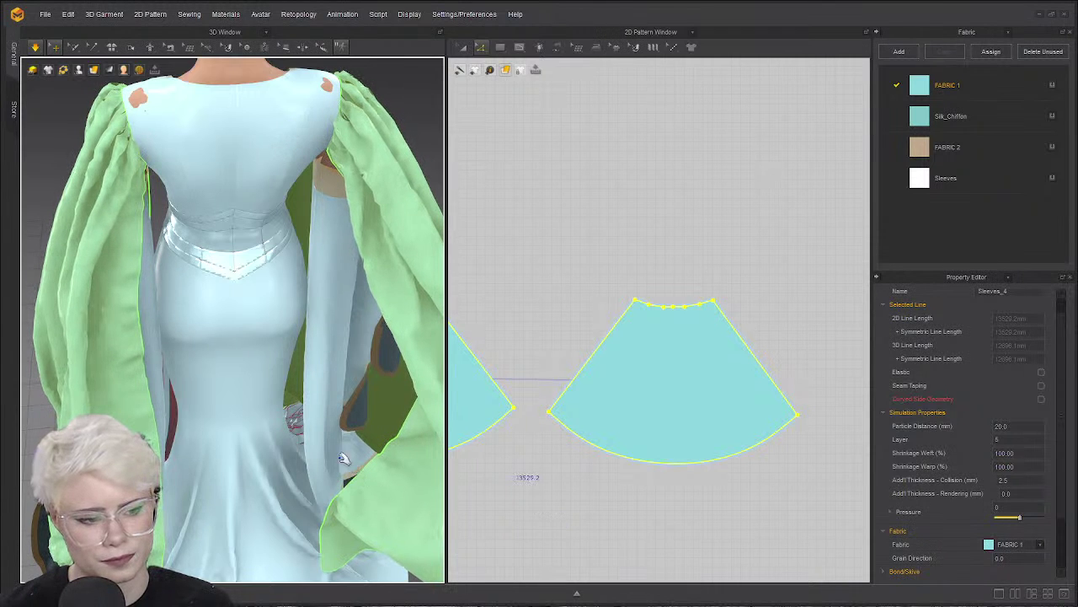
# Inspect the draped sleeves and their gathered tops at the shoulders from the back.
pyautogui.scroll(-6, 291, 407)
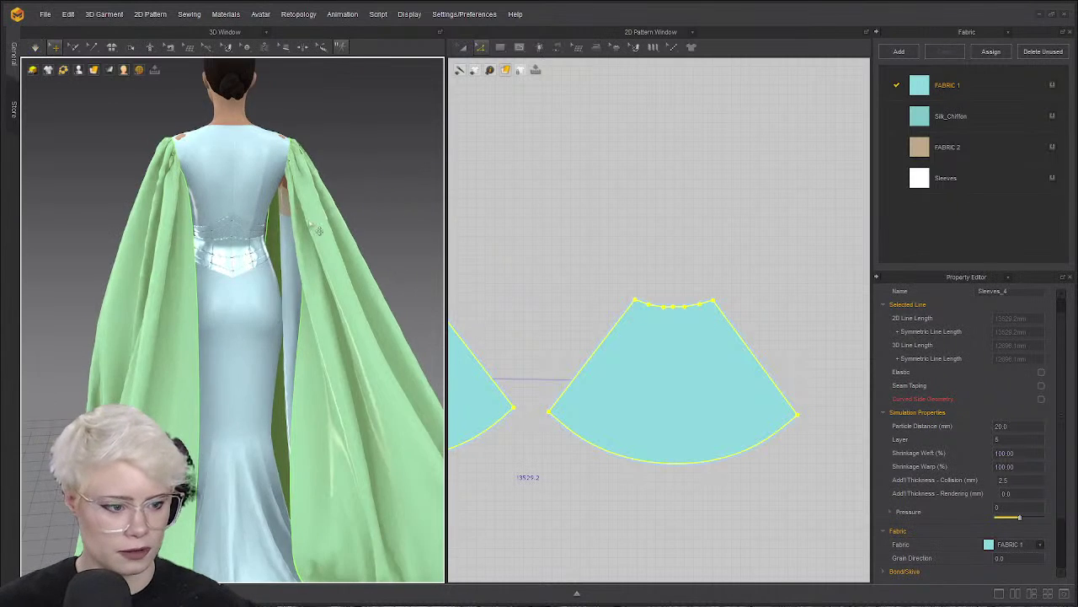
pyautogui.scroll(5, 328, 286)
pyautogui.scroll(2, 278, 291)
pyautogui.moveTo(278, 291); pyautogui.dragTo(244, 299, button='right')
pyautogui.moveTo(244, 299); pyautogui.dragTo(232, 299, button='middle')
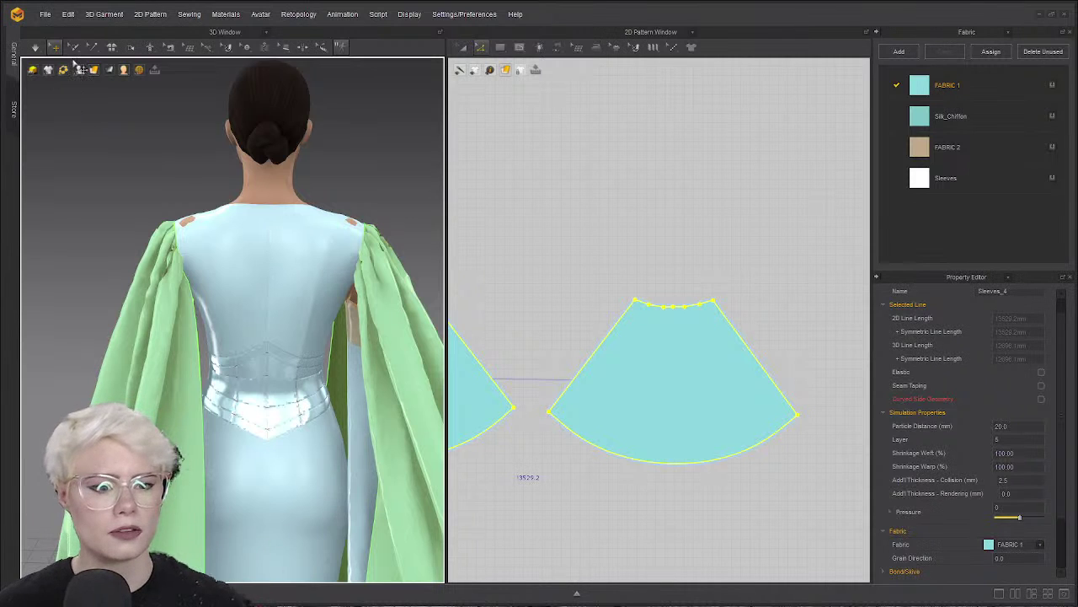
pyautogui.scroll(2, 123, 192)
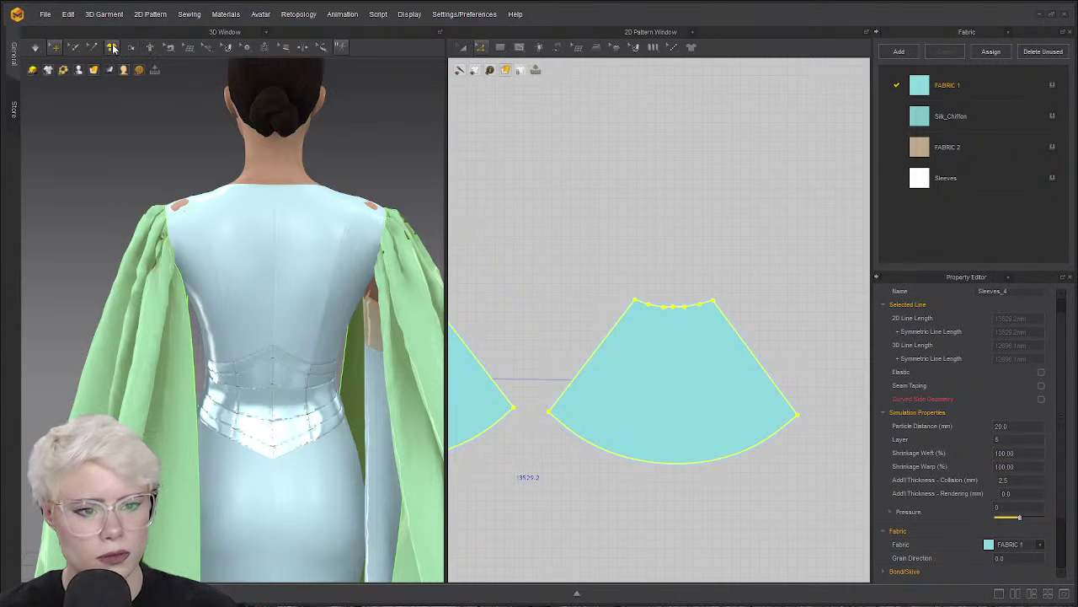
# Detach the 3D line tools into a floating palette and activate Line (3D Pattern).
pyautogui.moveTo(152, 50)
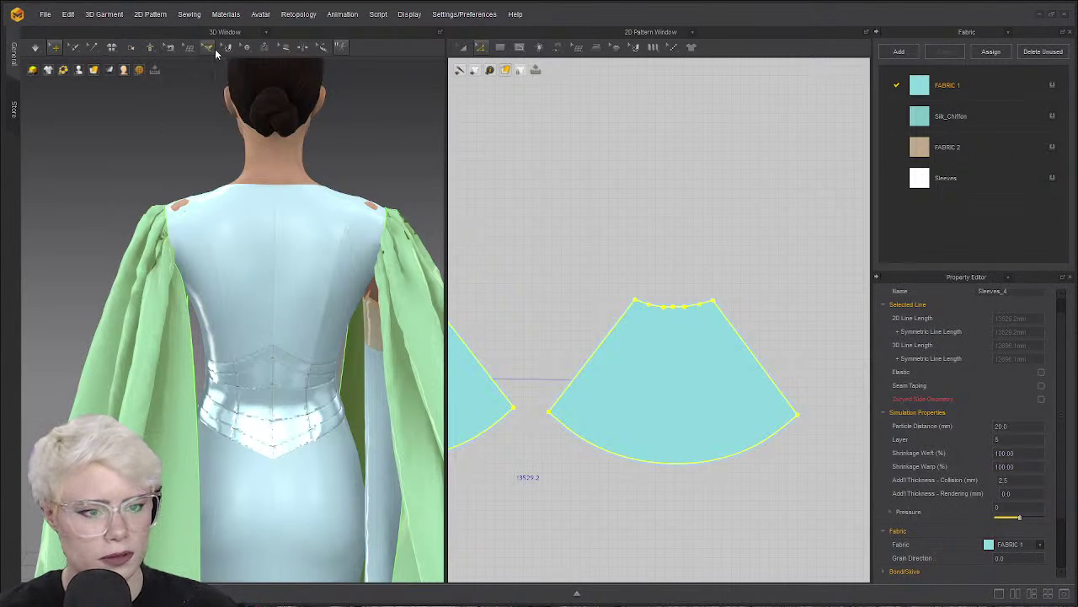
pyautogui.moveTo(209, 48)
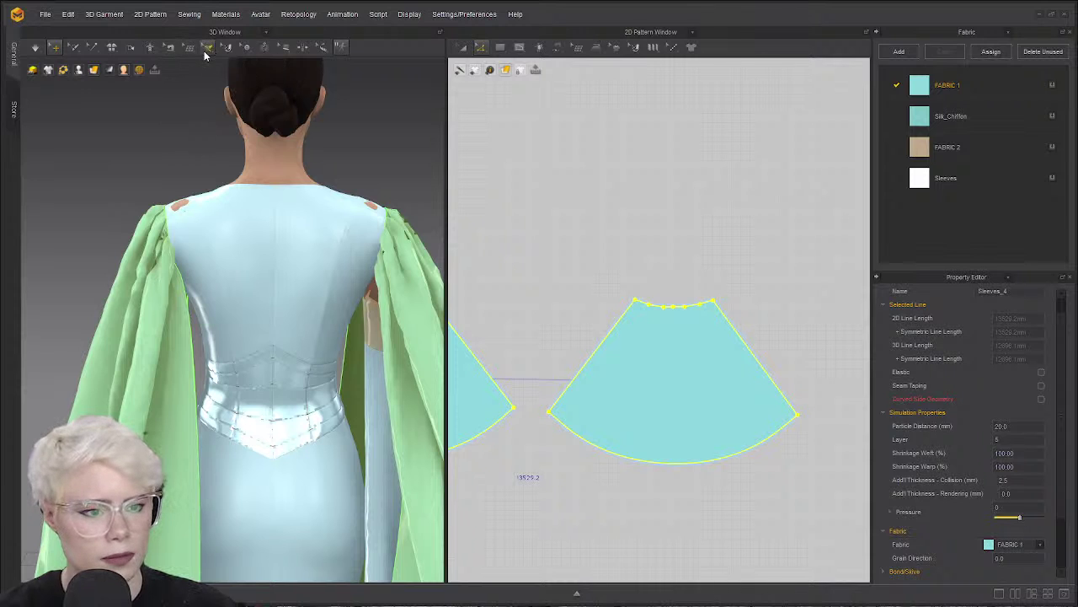
pyautogui.click(245, 69)
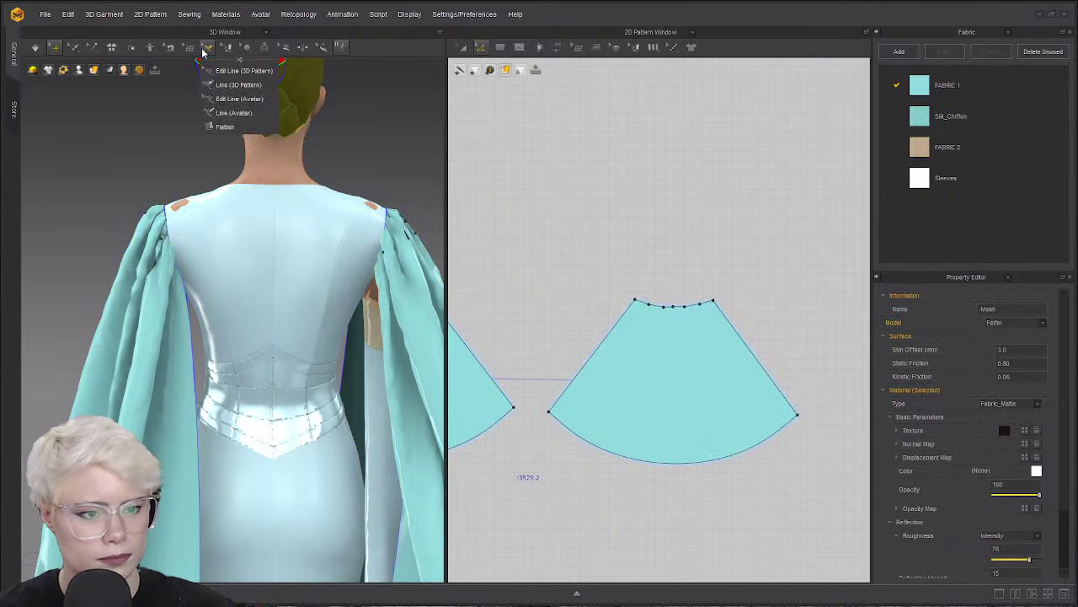
pyautogui.click(221, 61)
pyautogui.moveTo(251, 65); pyautogui.dragTo(509, 98)
pyautogui.scroll(-2, 325, 151)
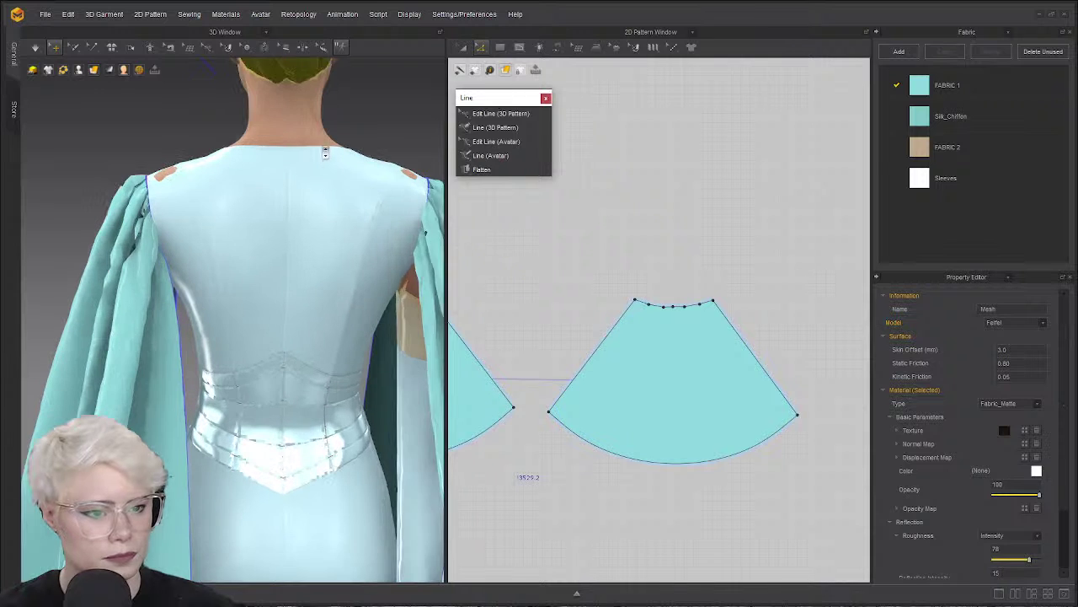
pyautogui.scroll(5, 374, 139)
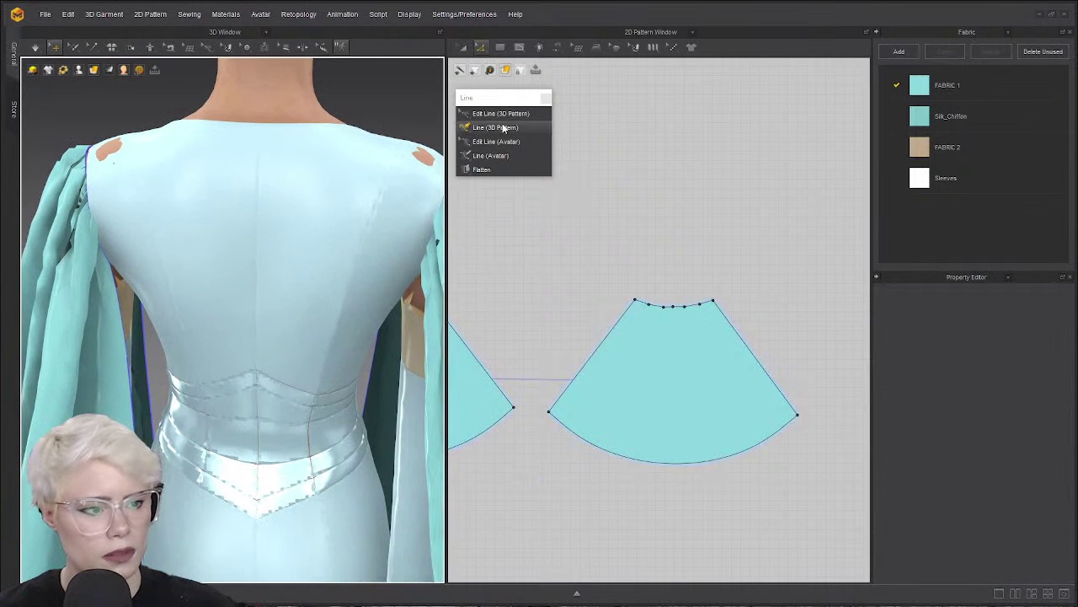
pyautogui.click(504, 127)
pyautogui.scroll(-3, 202, 177)
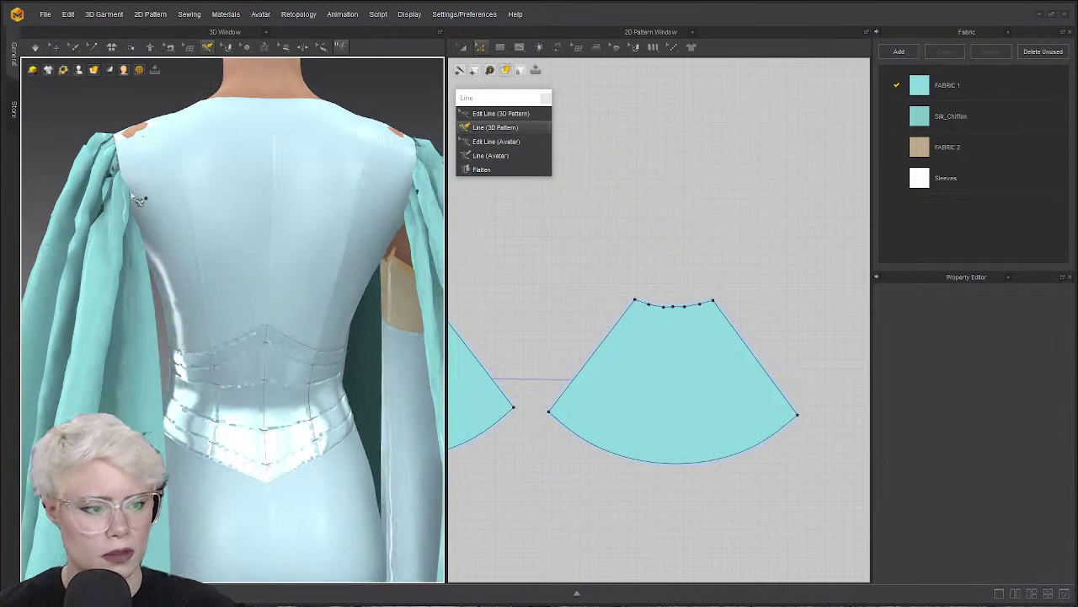
pyautogui.moveTo(132, 195)
pyautogui.mouseDown(button='right')
pyautogui.moveTo(93, 189)
pyautogui.moveTo(119, 192)
pyautogui.moveTo(96, 180)
pyautogui.moveTo(90, 188)
pyautogui.moveTo(135, 206)
pyautogui.mouseUp(button='right')
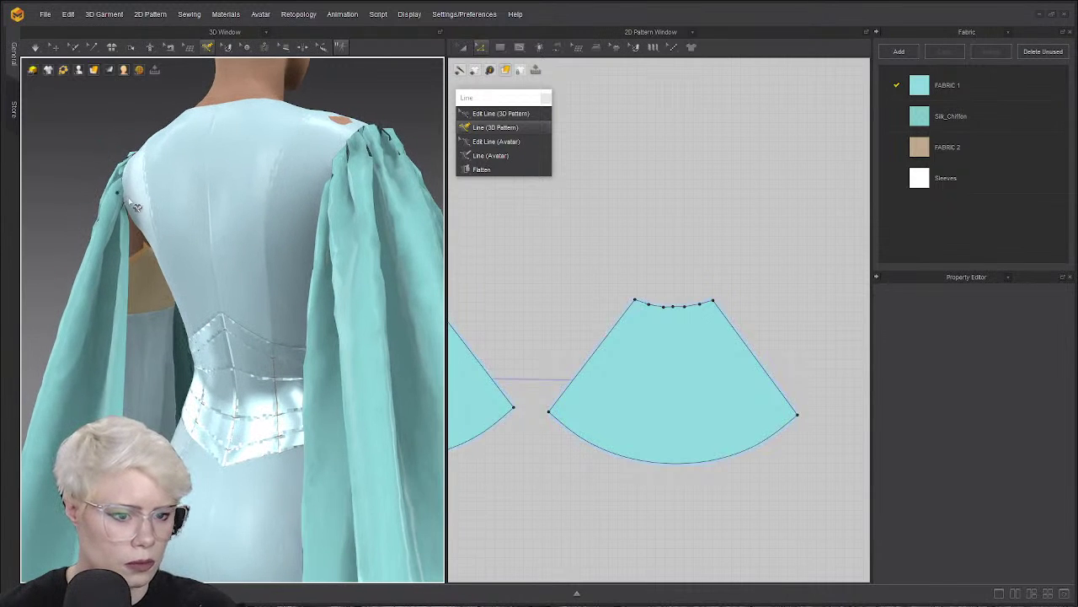
pyautogui.scroll(-5, 666, 286)
pyautogui.scroll(5, 674, 284)
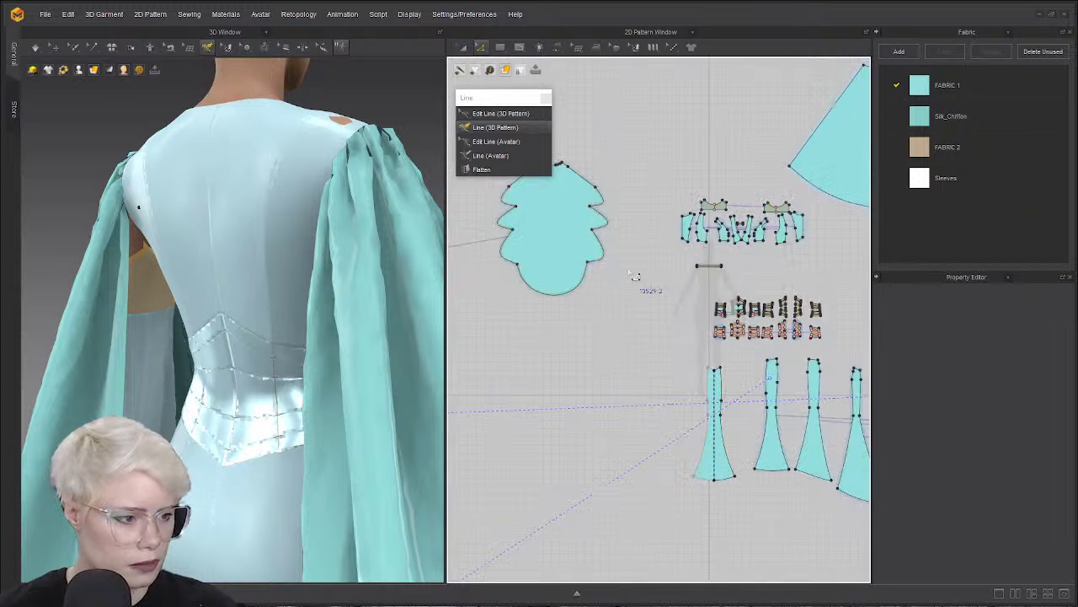
pyautogui.scroll(4, 674, 285)
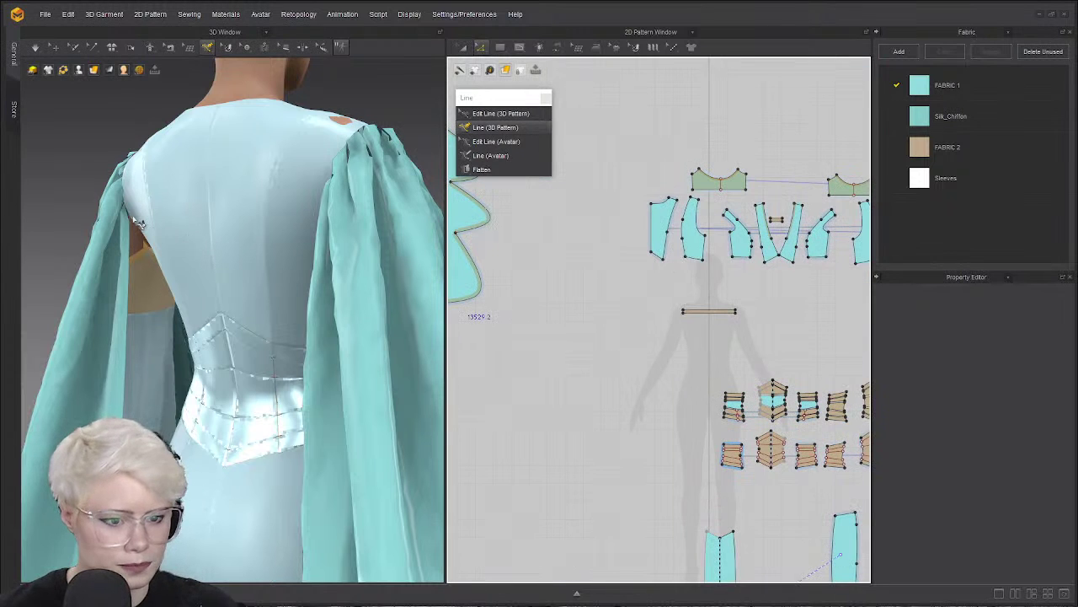
pyautogui.click(126, 206)
pyautogui.moveTo(175, 201); pyautogui.dragTo(230, 205, button='right')
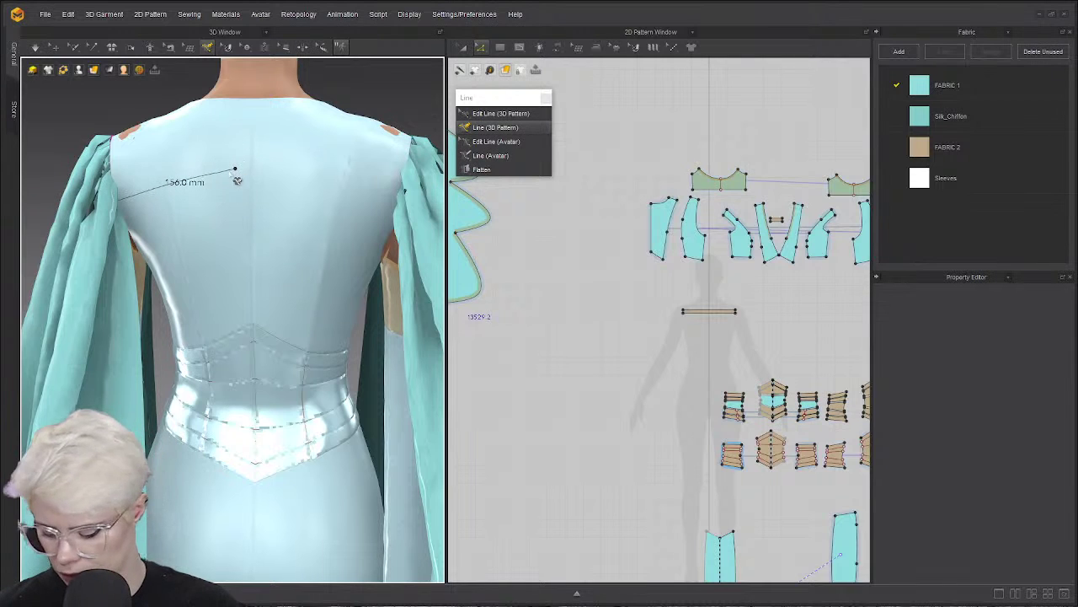
pyautogui.click(168, 194)
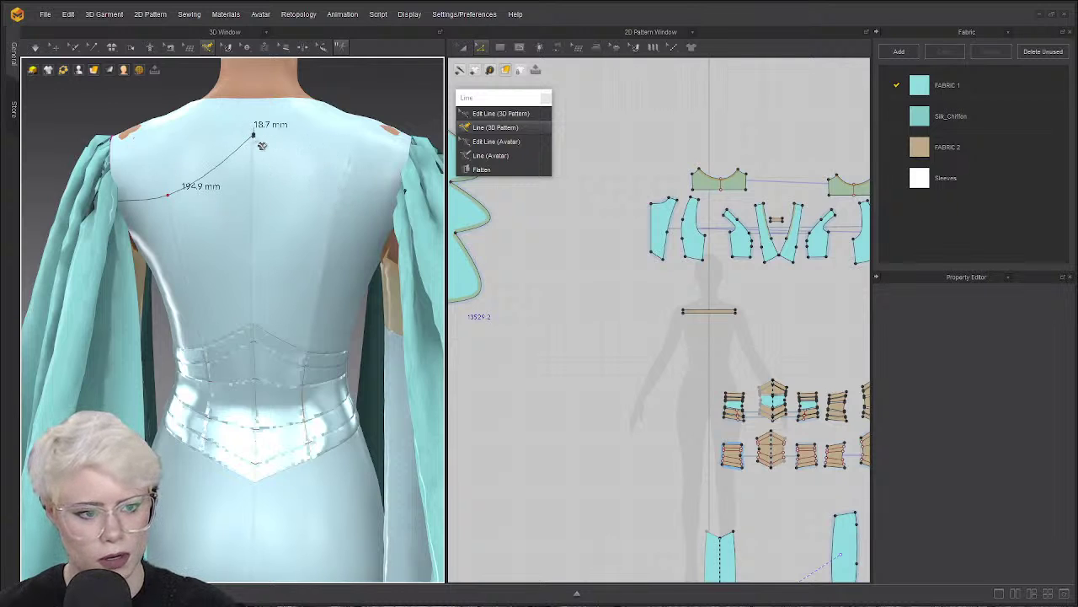
pyautogui.press('Escape')
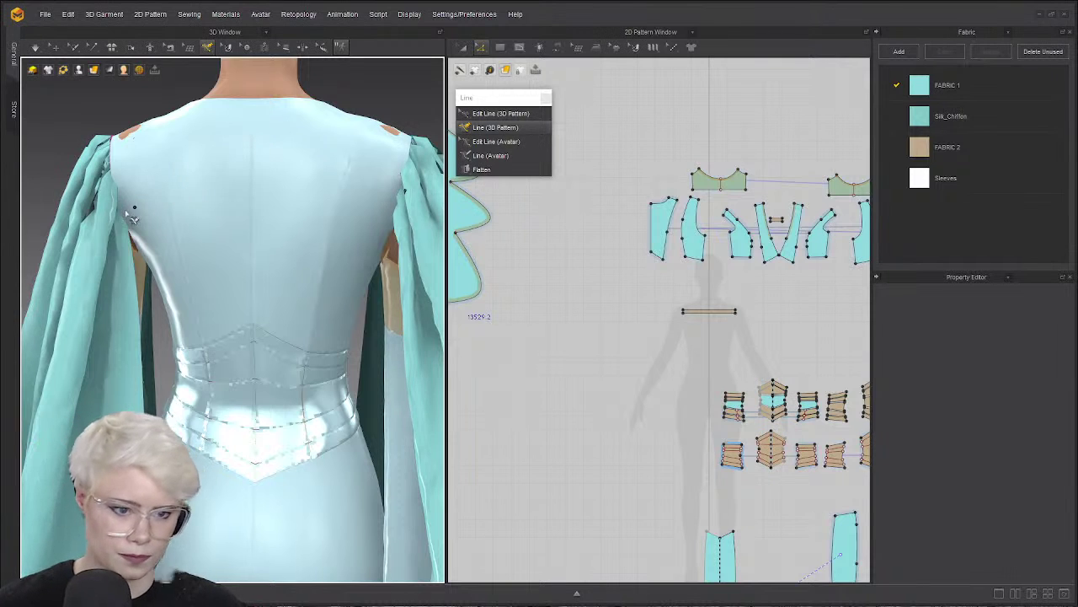
# Draw a 3D pattern line about 183 mm long across the upper back from the armhole seam to the centre back.
pyautogui.moveTo(133, 217); pyautogui.dragTo(118, 211, button='right')
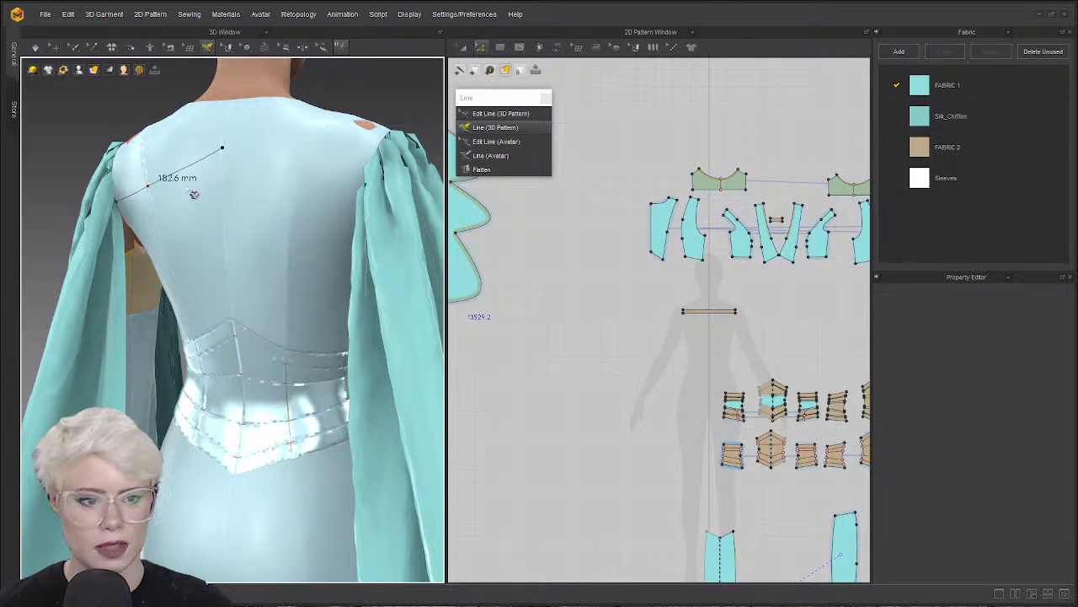
pyautogui.moveTo(189, 174); pyautogui.dragTo(309, 144, button='right')
pyautogui.scroll(3, 186, 174)
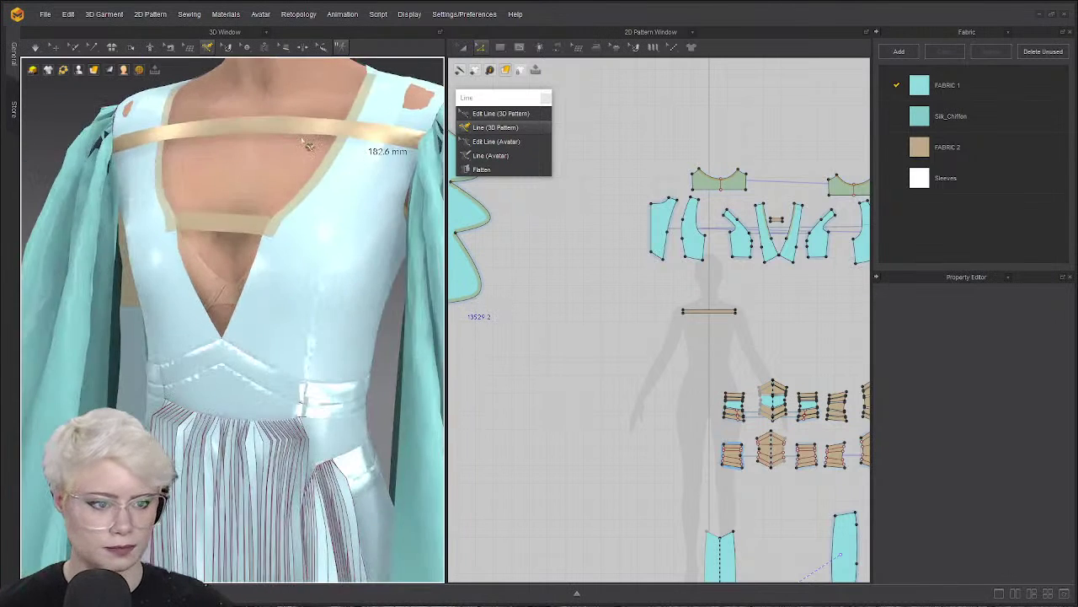
pyautogui.scroll(2, 308, 144)
pyautogui.moveTo(308, 144); pyautogui.dragTo(247, 223, button='middle')
pyautogui.moveTo(247, 223); pyautogui.dragTo(316, 223, button='right')
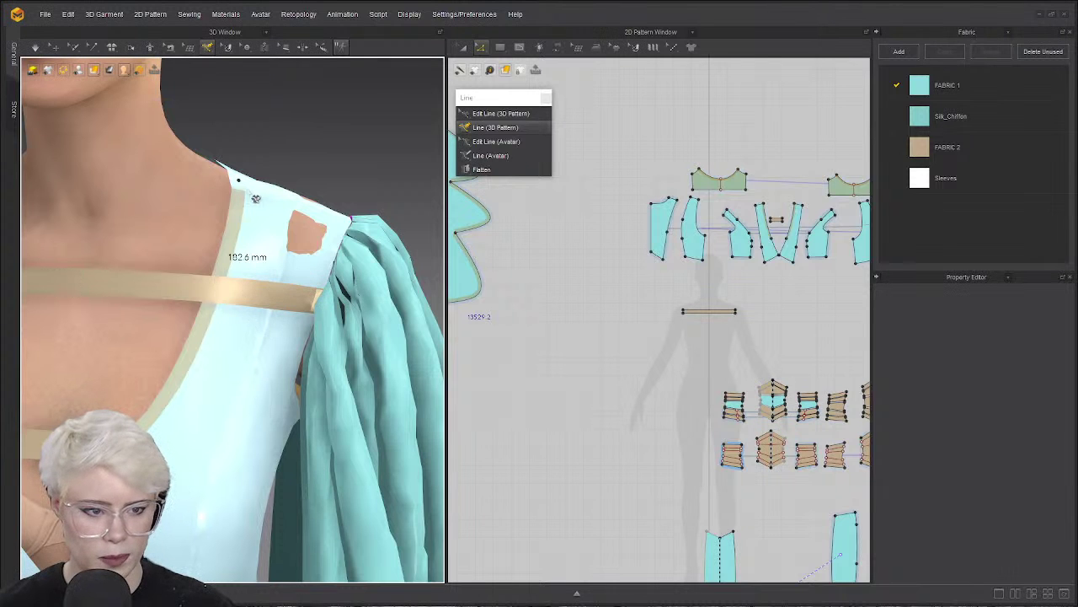
pyautogui.moveTo(290, 266); pyautogui.dragTo(322, 258, button='right')
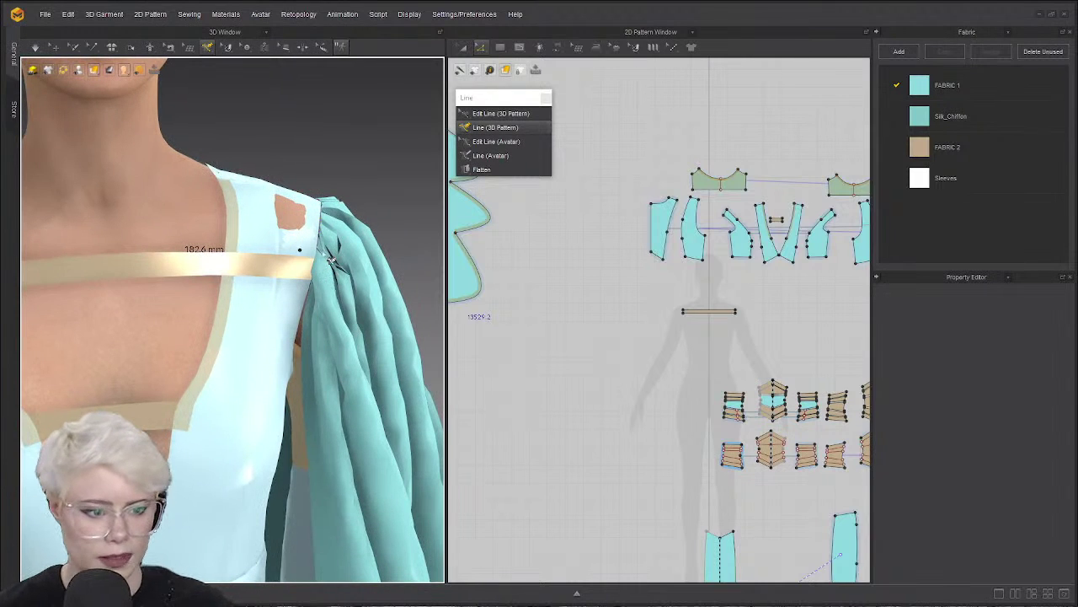
pyautogui.click(313, 259)
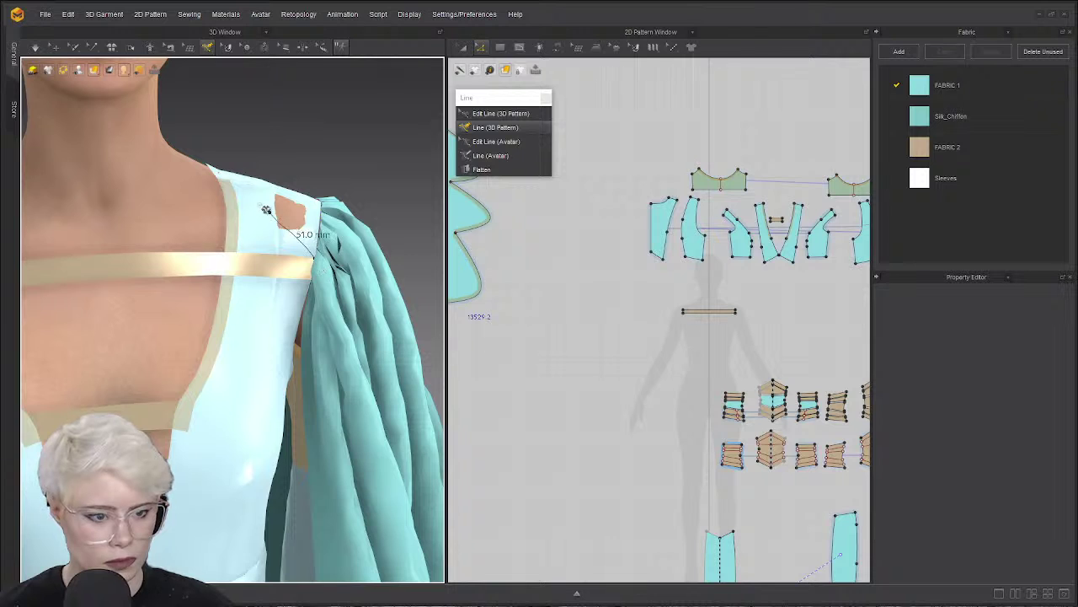
pyautogui.moveTo(258, 202); pyautogui.dragTo(214, 186, button='right')
pyautogui.scroll(2, 214, 191)
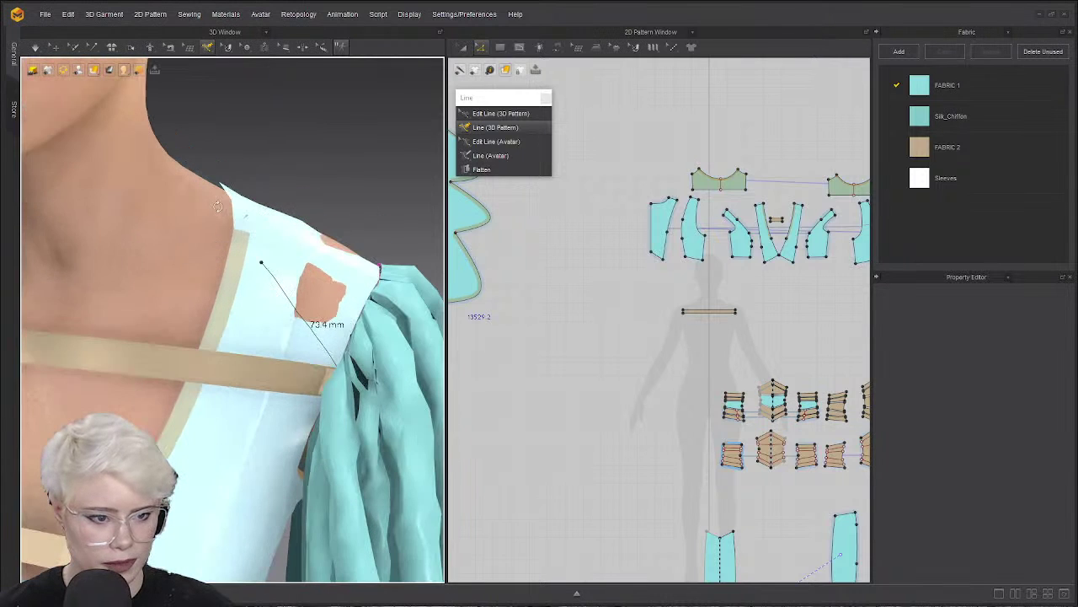
pyautogui.click(292, 324)
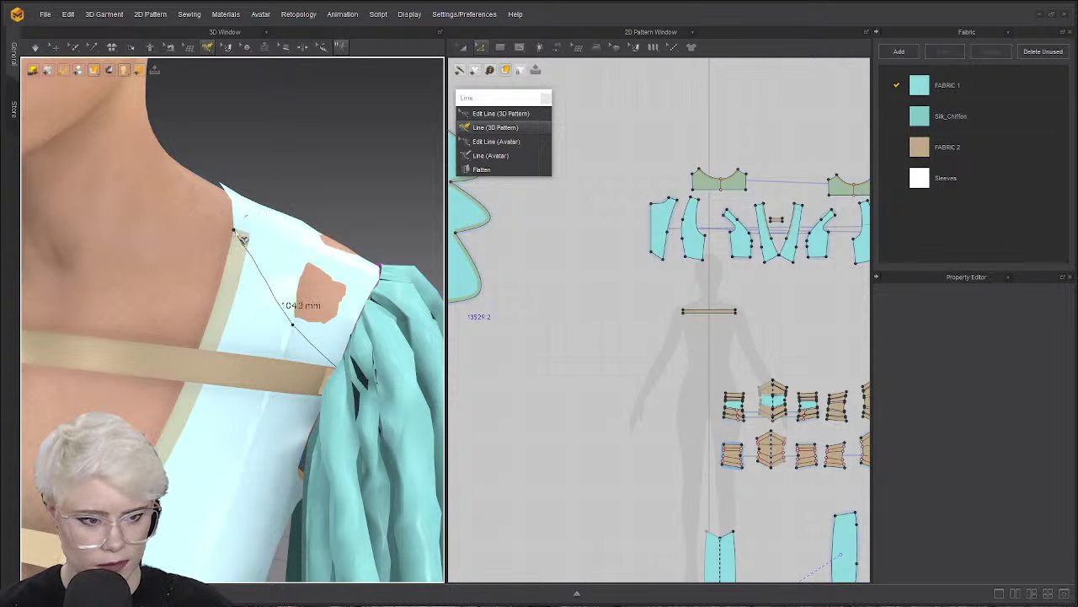
pyautogui.doubleClick(243, 240)
pyautogui.press('Escape')
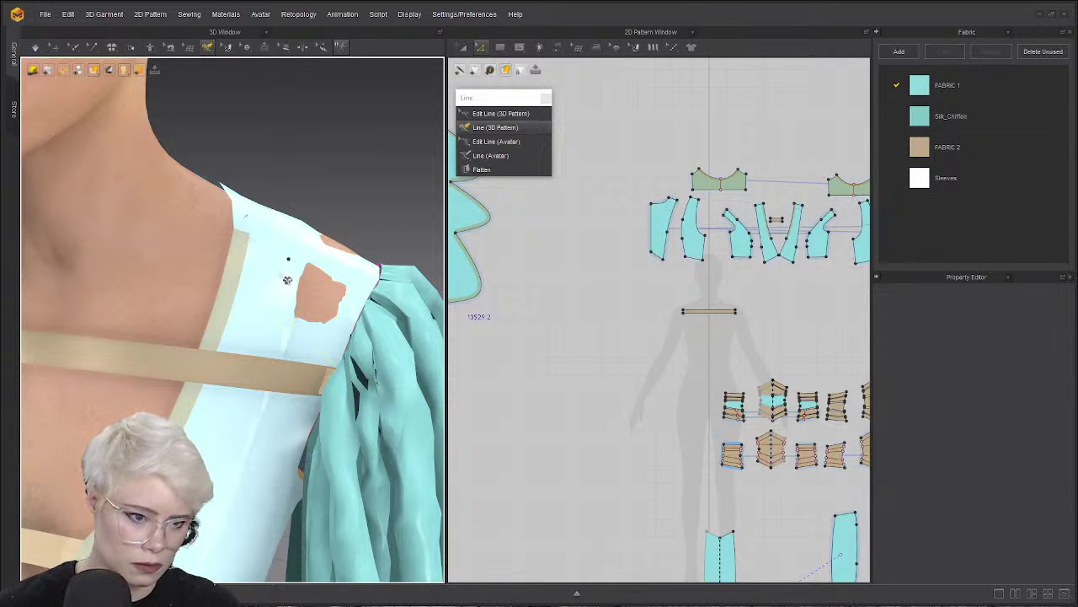
pyautogui.click(338, 364)
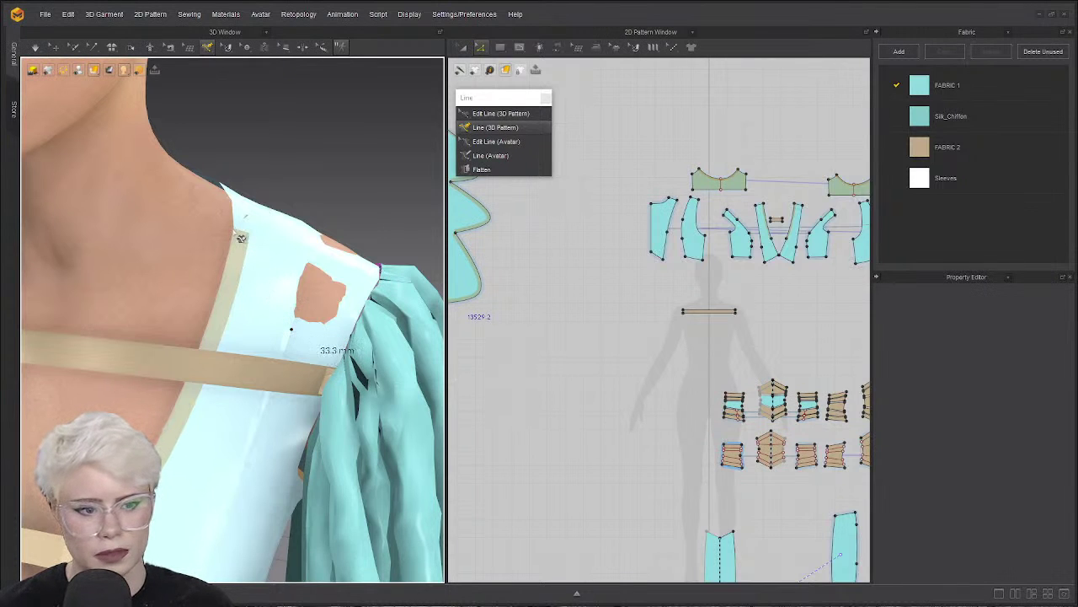
pyautogui.press('Escape')
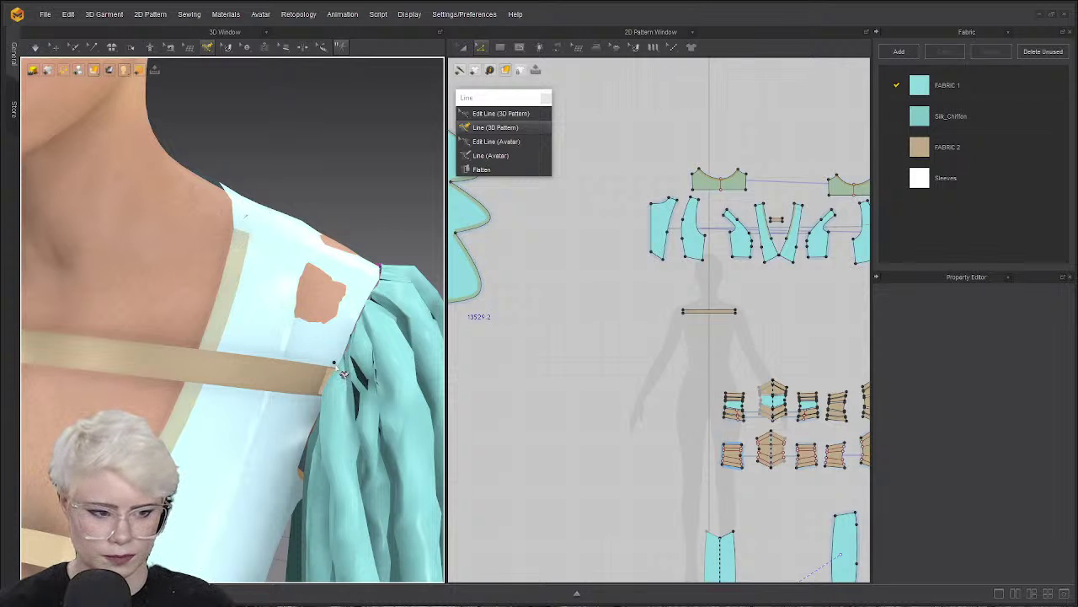
# Draw a 3D pattern line about 98 mm long across the front shoulder from the armhole seam to the neckline edge.
pyautogui.click(339, 364)
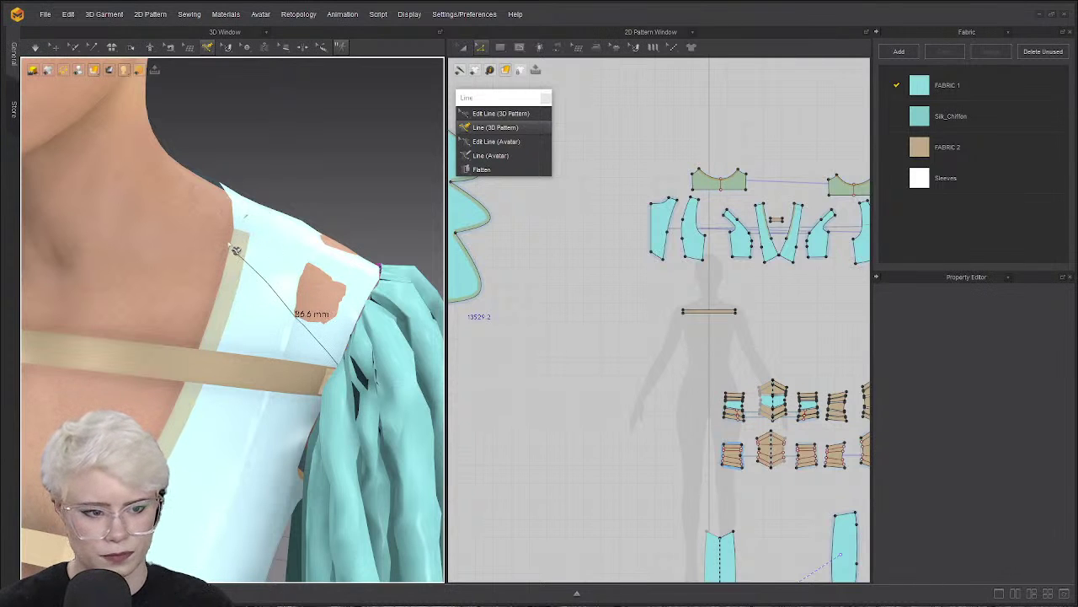
pyautogui.doubleClick(242, 245)
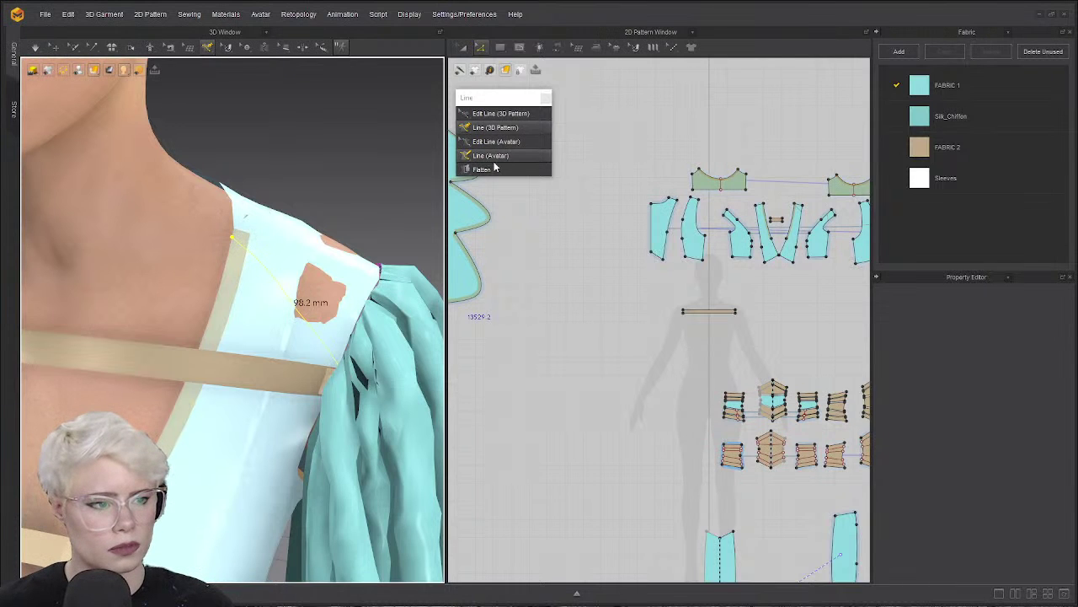
# Convert the 3D lines drawn on the bodice's back and front shoulder to internal shapes.
pyautogui.click(510, 114)
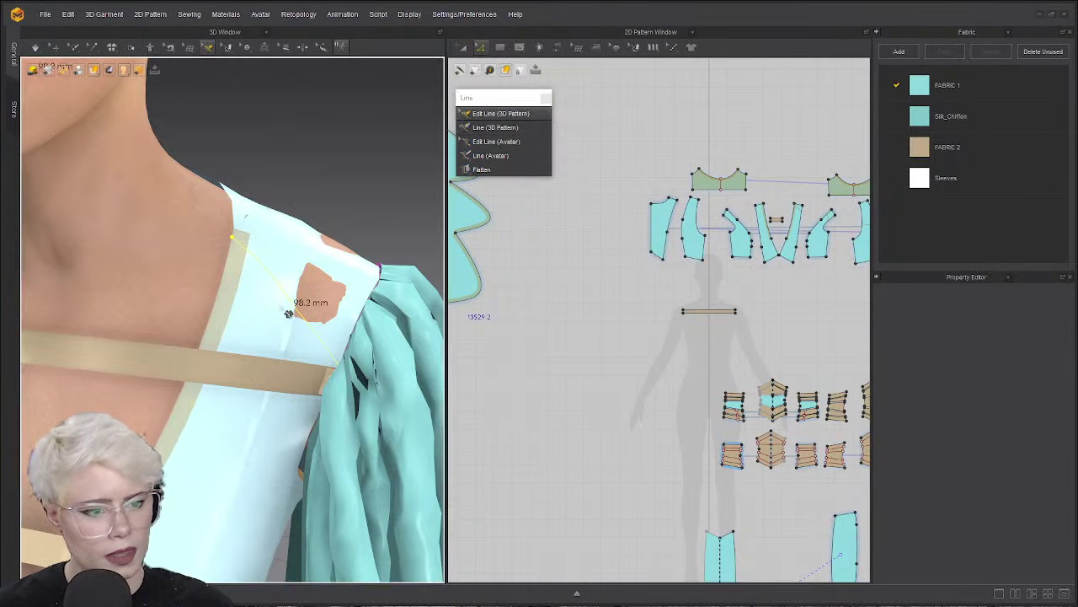
pyautogui.moveTo(308, 284); pyautogui.dragTo(74, 262, button='right')
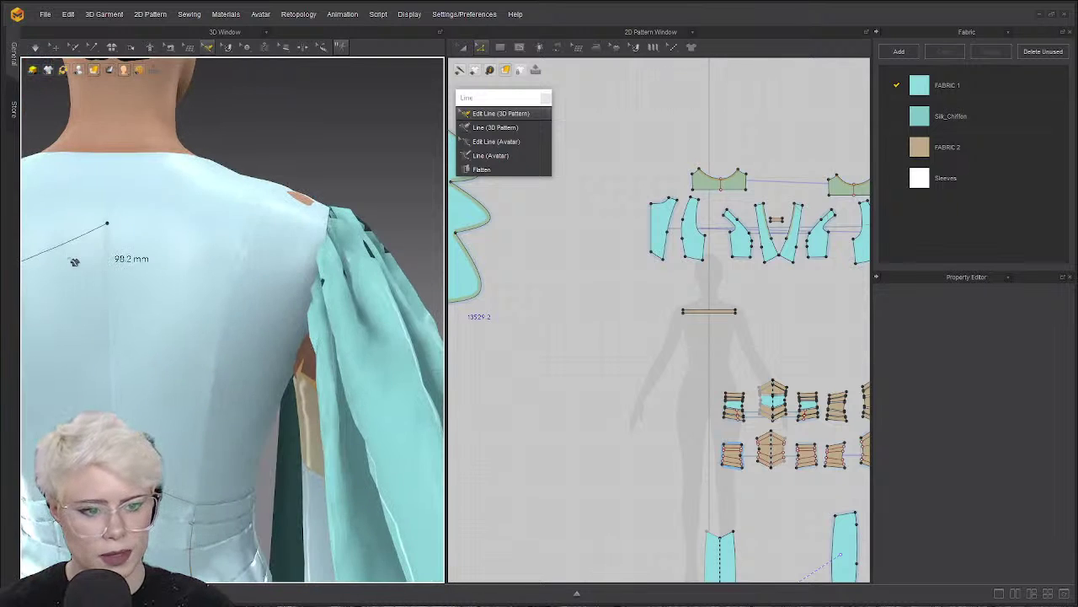
pyautogui.scroll(1, 75, 236)
pyautogui.moveTo(76, 231); pyautogui.dragTo(239, 222, button='middle')
pyautogui.click(261, 278)
pyautogui.rightClick(251, 271)
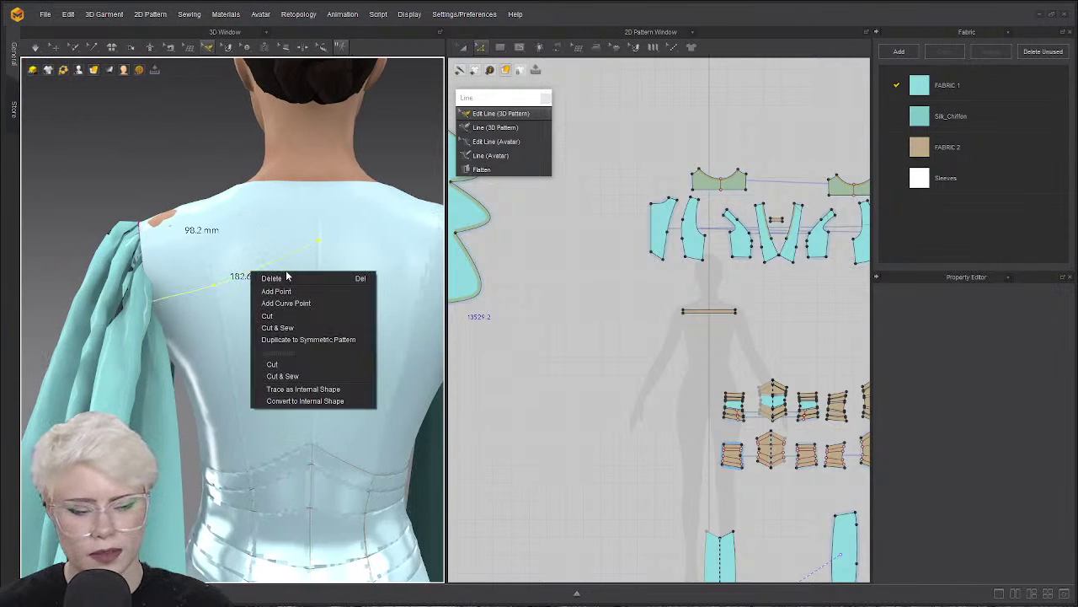
pyautogui.click(320, 402)
pyautogui.scroll(5, 725, 278)
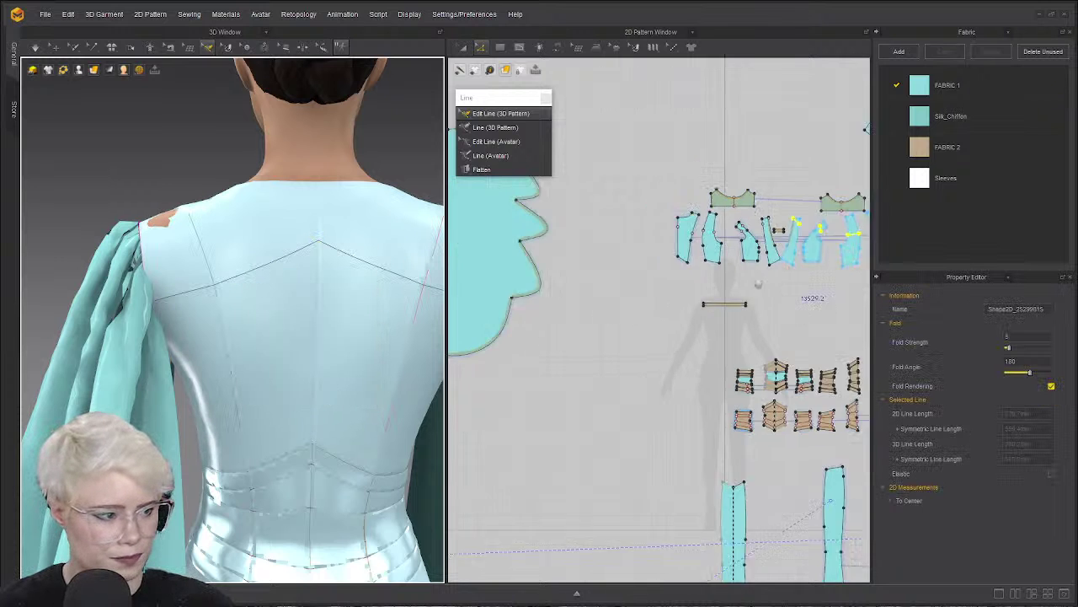
# Select all eight front and back bodice pattern pieces one after another in the 2D pattern layout.
pyautogui.press('a')
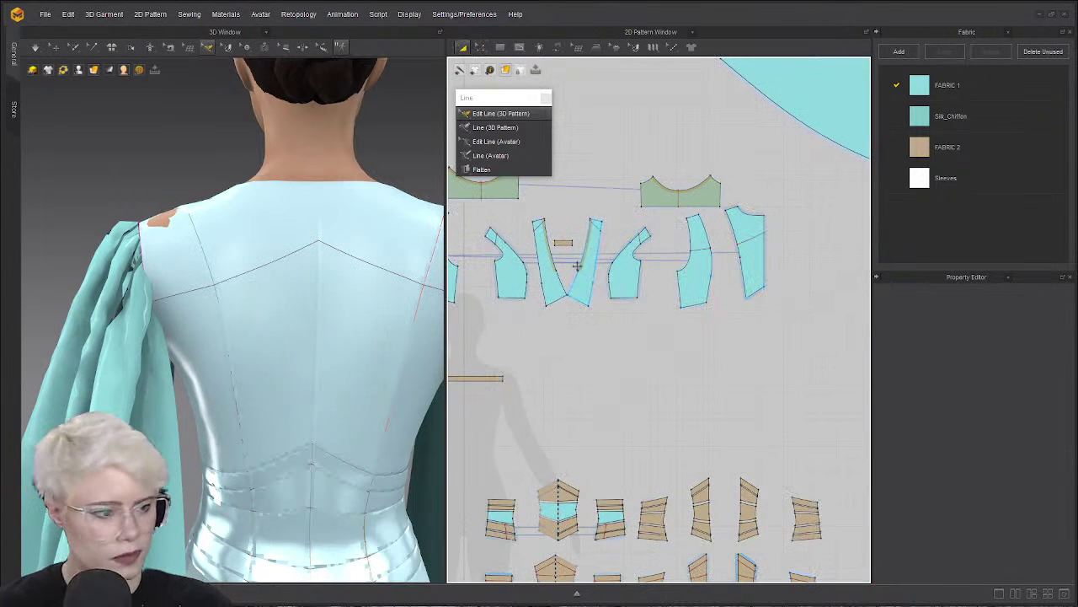
pyautogui.click(591, 256)
pyautogui.keyDown('shift'); pyautogui.click(622, 272); pyautogui.keyUp('shift')
pyautogui.keyDown('shift'); pyautogui.click(700, 264); pyautogui.keyUp('shift')
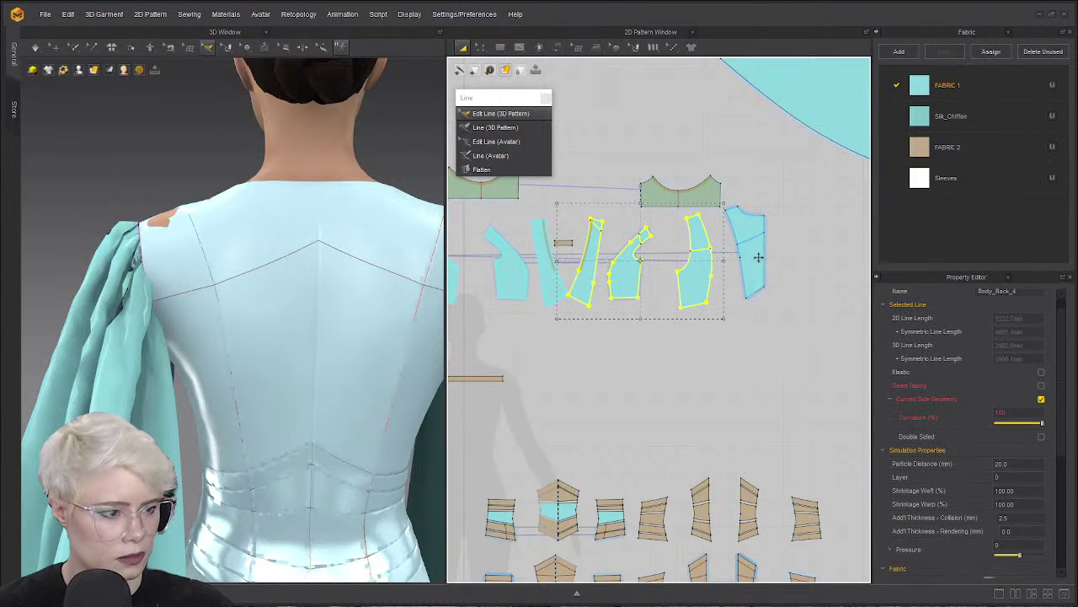
pyautogui.keyDown('shift'); pyautogui.click(757, 257); pyautogui.keyUp('shift')
pyautogui.moveTo(682, 398); pyautogui.dragTo(756, 417, button='middle')
pyautogui.scroll(-3, 756, 416)
pyautogui.scroll(2, 680, 363)
pyautogui.keyDown('shift'); pyautogui.click(654, 315); pyautogui.keyUp('shift')
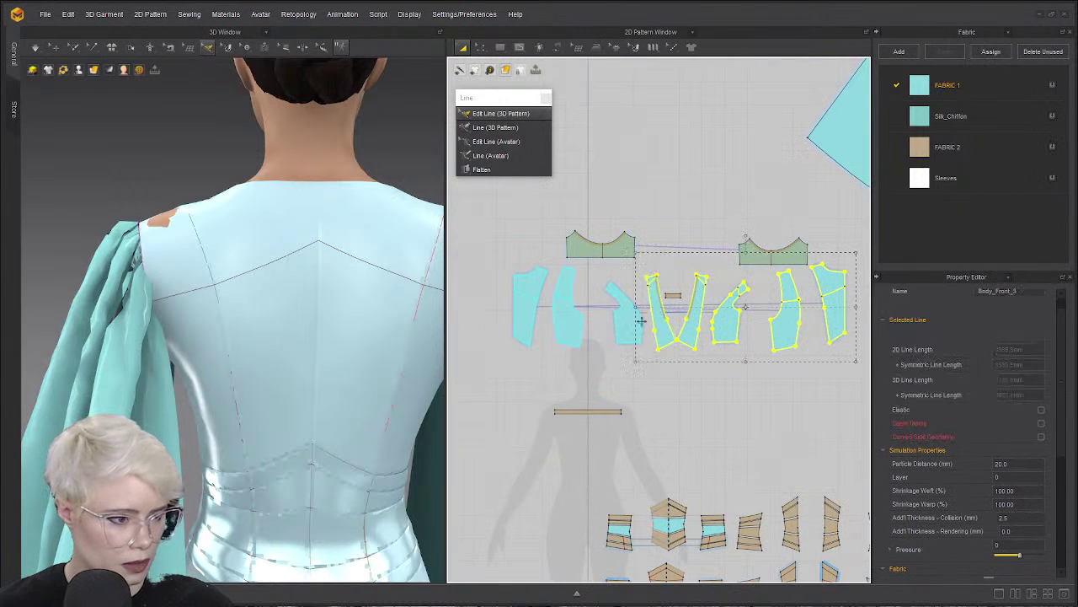
pyautogui.keyDown('shift'); pyautogui.click(626, 328); pyautogui.keyUp('shift')
pyautogui.keyDown('shift'); pyautogui.click(575, 323); pyautogui.keyUp('shift')
pyautogui.keyDown('shift'); pyautogui.click(528, 324); pyautogui.keyUp('shift')
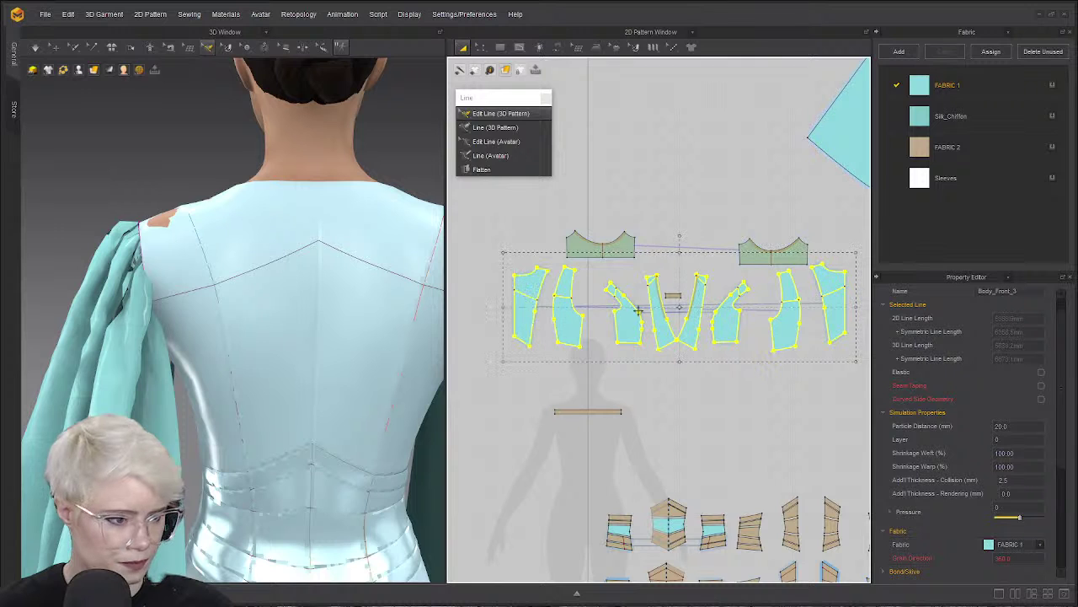
# Move the two green pattern pieces and the small strap piece below the row of bodice panels.
pyautogui.scroll(-2, 653, 305)
pyautogui.click(635, 265)
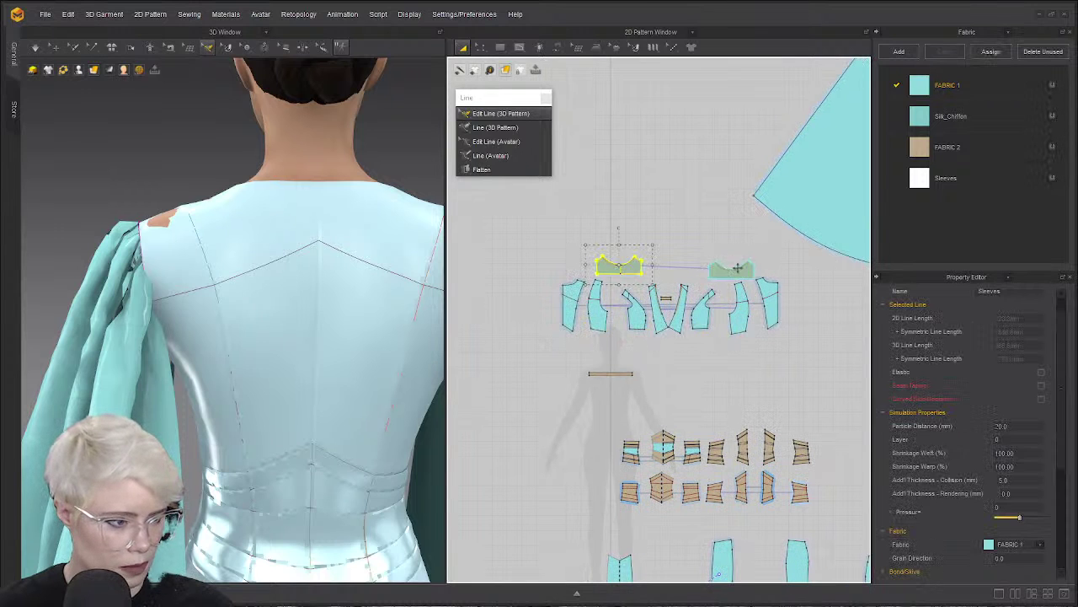
pyautogui.keyDown('shift'); pyautogui.moveTo(734, 269); pyautogui.dragTo(732, 394); pyautogui.keyUp('shift')
pyautogui.moveTo(520, 249); pyautogui.dragTo(805, 369)
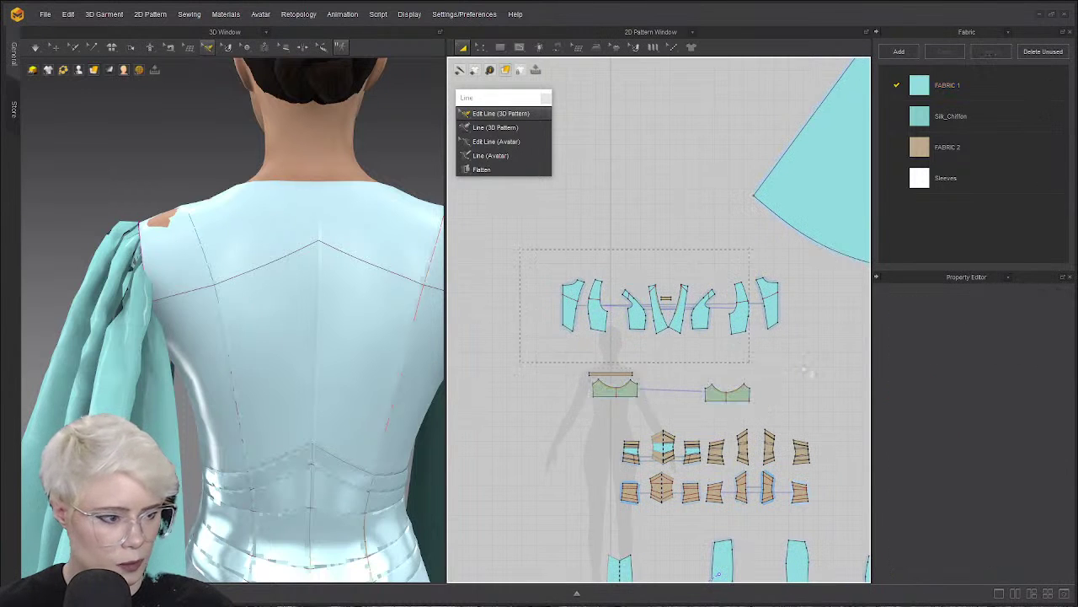
pyautogui.click(662, 305)
pyautogui.moveTo(664, 298); pyautogui.dragTo(676, 371)
# Make a Layer Clone (Over) of all eight bodice pieces and place the copies above the original row.
pyautogui.moveTo(529, 246); pyautogui.dragTo(805, 347)
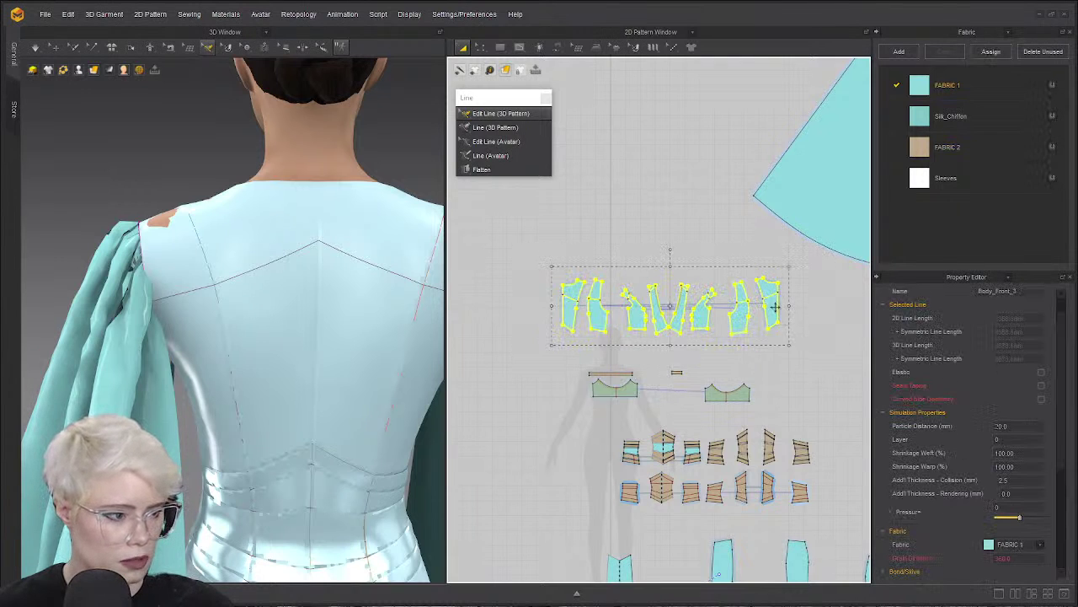
pyautogui.rightClick(777, 339)
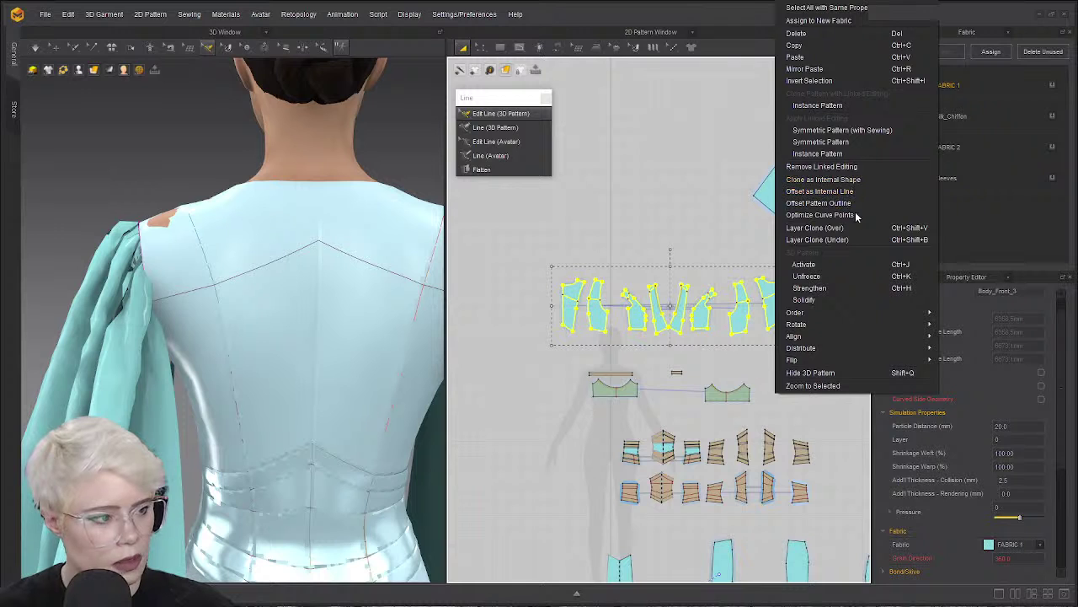
pyautogui.click(815, 227)
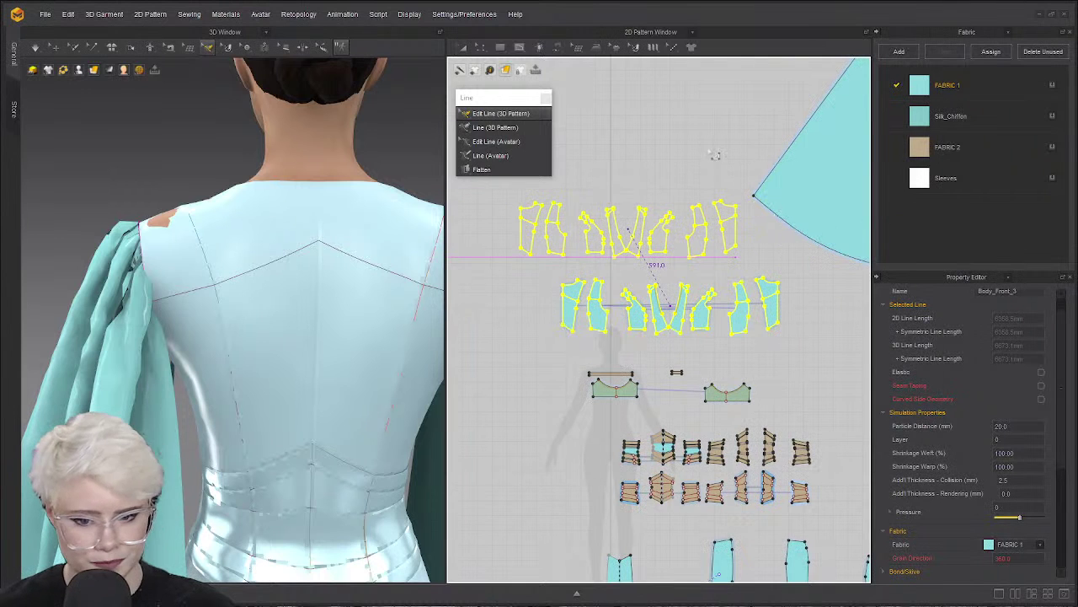
pyautogui.click(679, 202)
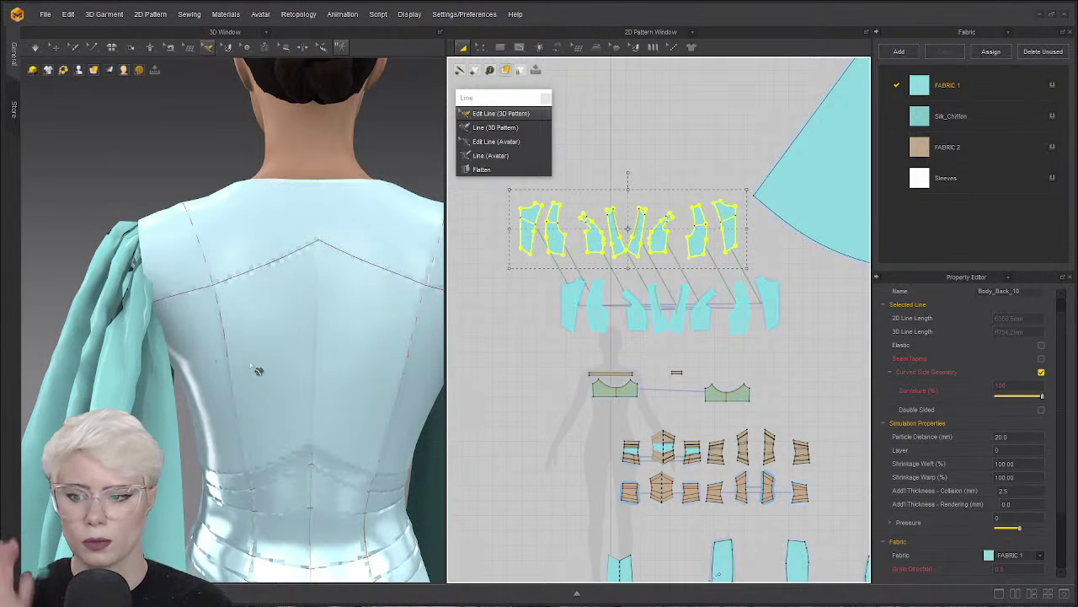
# Remove the linked editing from all eight cloned bodice pieces in the upper row.
pyautogui.click(682, 232)
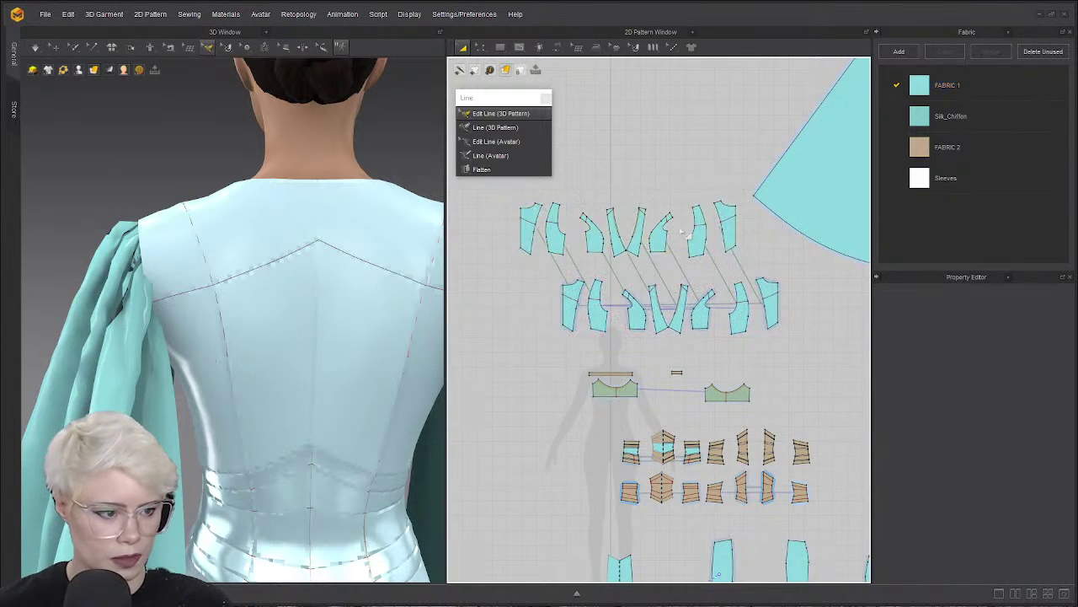
pyautogui.click(730, 233)
pyautogui.keyDown('shift'); pyautogui.click(700, 241); pyautogui.keyUp('shift')
pyautogui.keyDown('shift'); pyautogui.click(654, 241); pyautogui.keyUp('shift')
pyautogui.keyDown('shift'); pyautogui.click(634, 246); pyautogui.keyUp('shift')
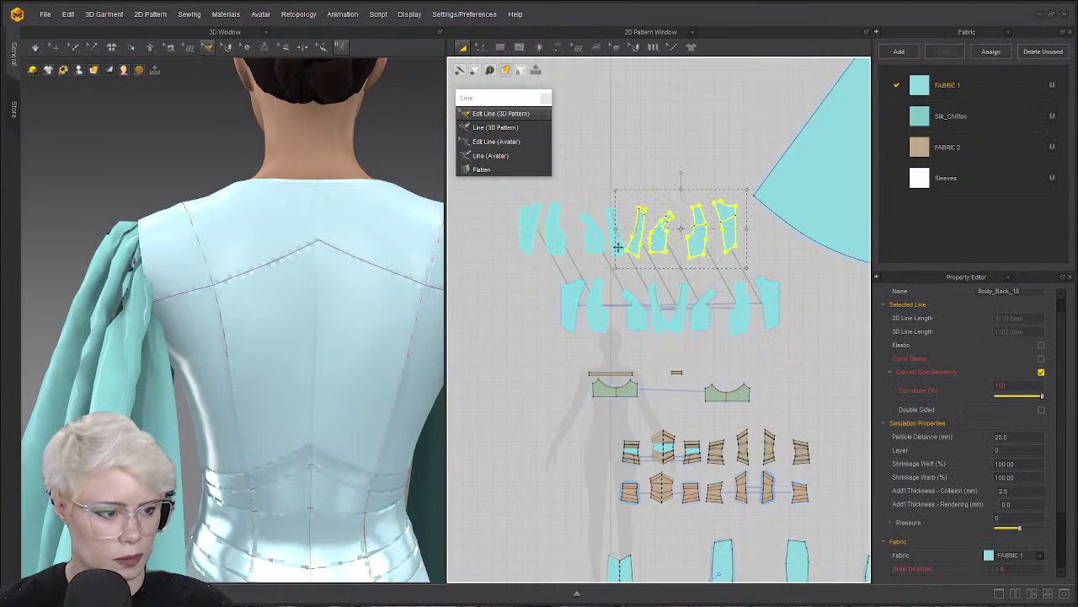
pyautogui.keyDown('shift'); pyautogui.click(617, 244); pyautogui.keyUp('shift')
pyautogui.keyDown('shift'); pyautogui.click(594, 232); pyautogui.keyUp('shift')
pyautogui.keyDown('shift'); pyautogui.click(552, 230); pyautogui.keyUp('shift')
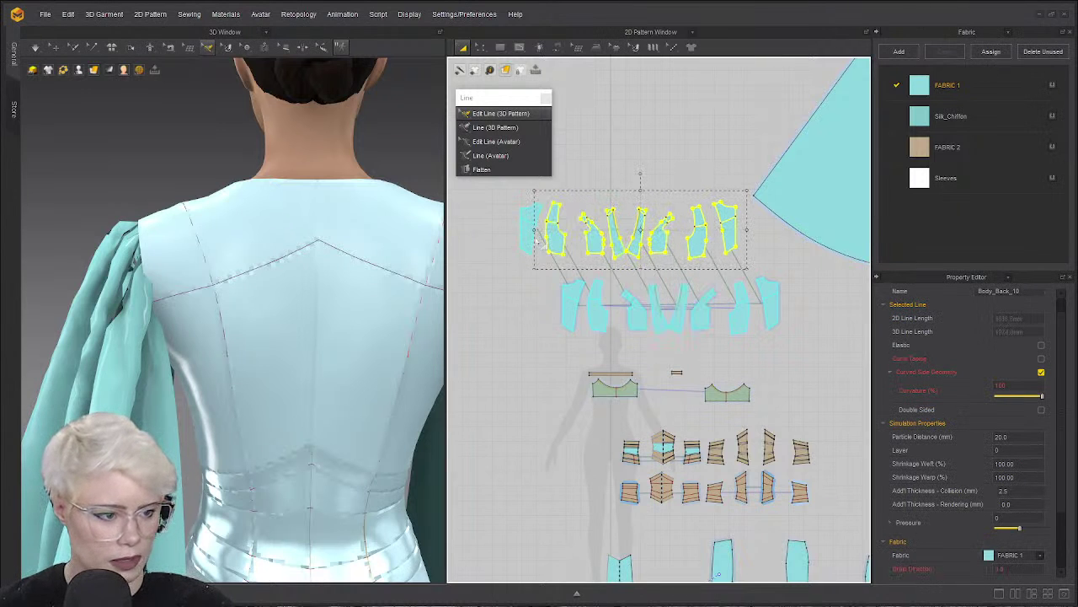
pyautogui.keyDown('shift'); pyautogui.click(532, 238); pyautogui.keyUp('shift')
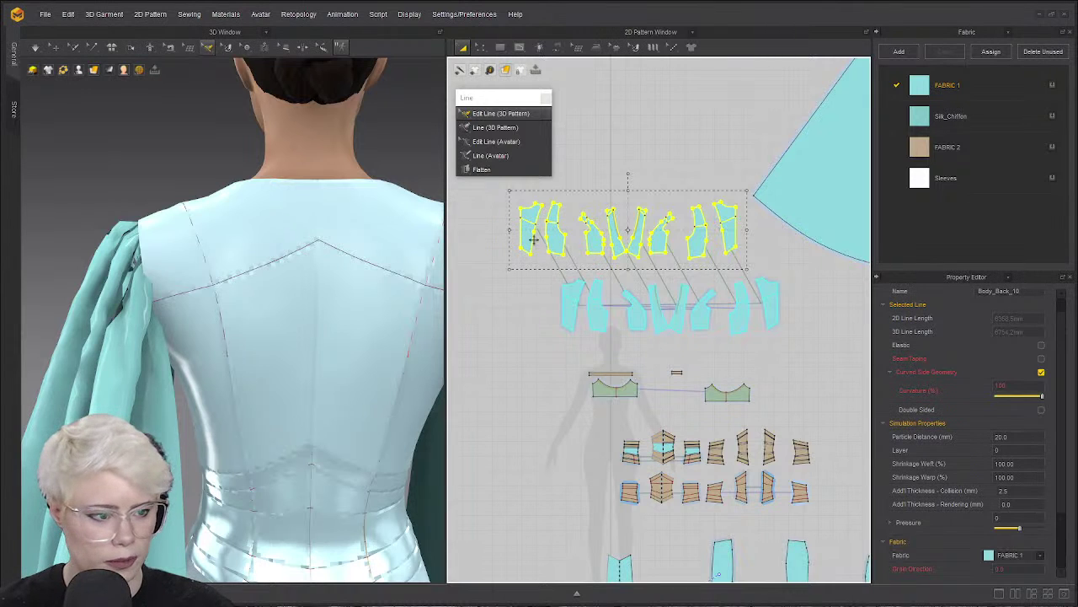
pyautogui.rightClick(533, 239)
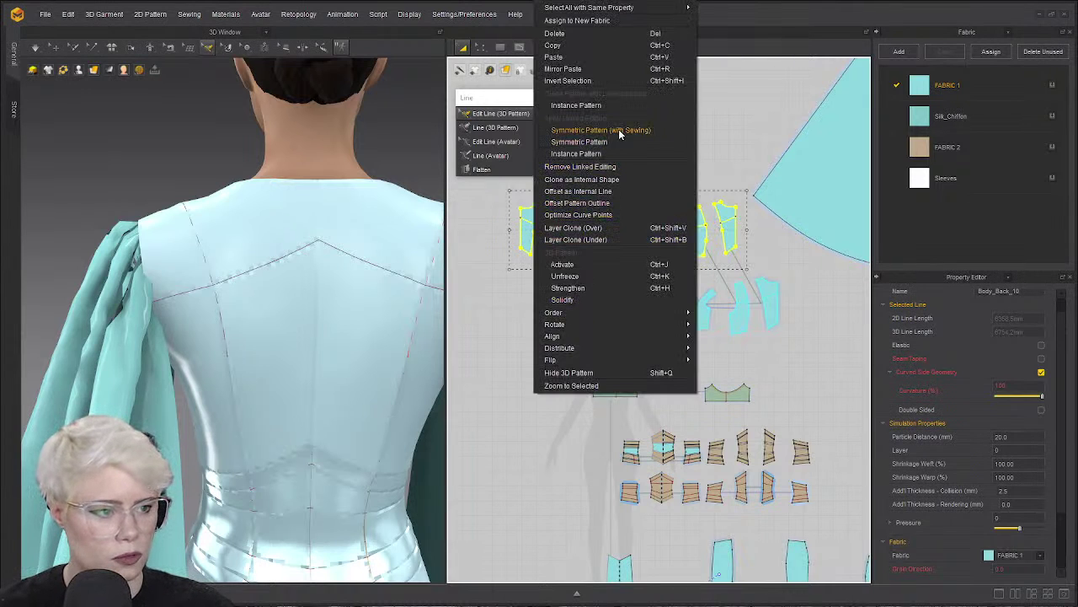
pyautogui.click(607, 167)
pyautogui.click(710, 141)
# Apply symmetric linked editing to the two cloned center-front pieces.
pyautogui.scroll(4, 706, 211)
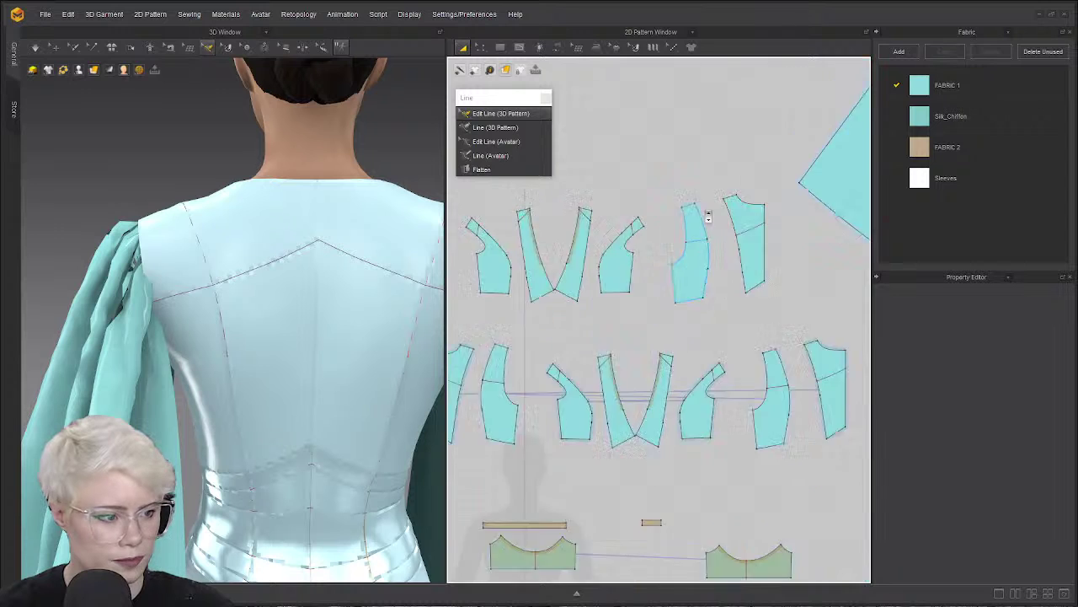
pyautogui.scroll(-2, 587, 262)
pyautogui.moveTo(553, 262); pyautogui.dragTo(603, 265, button='middle')
pyautogui.click(574, 289)
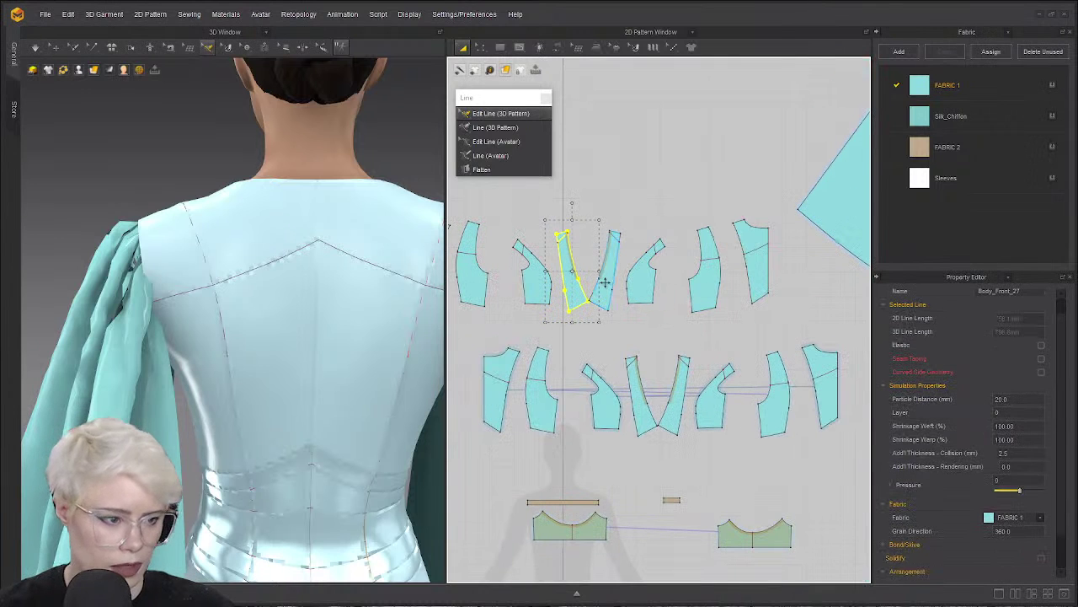
pyautogui.keyDown('shift'); pyautogui.click(599, 268); pyautogui.keyUp('shift')
pyautogui.rightClick(603, 268)
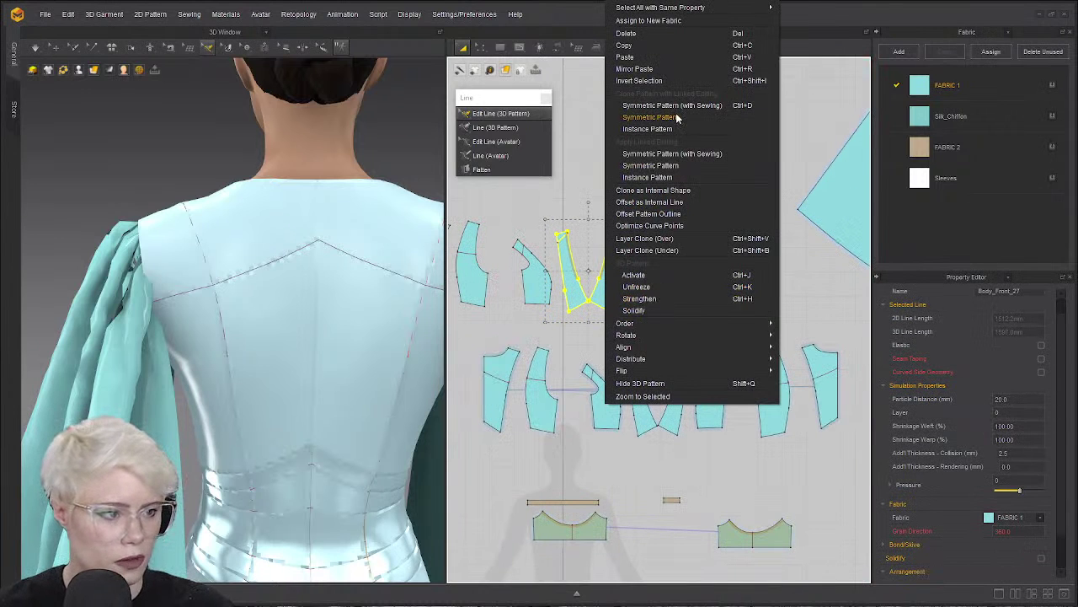
pyautogui.click(681, 163)
pyautogui.click(634, 285)
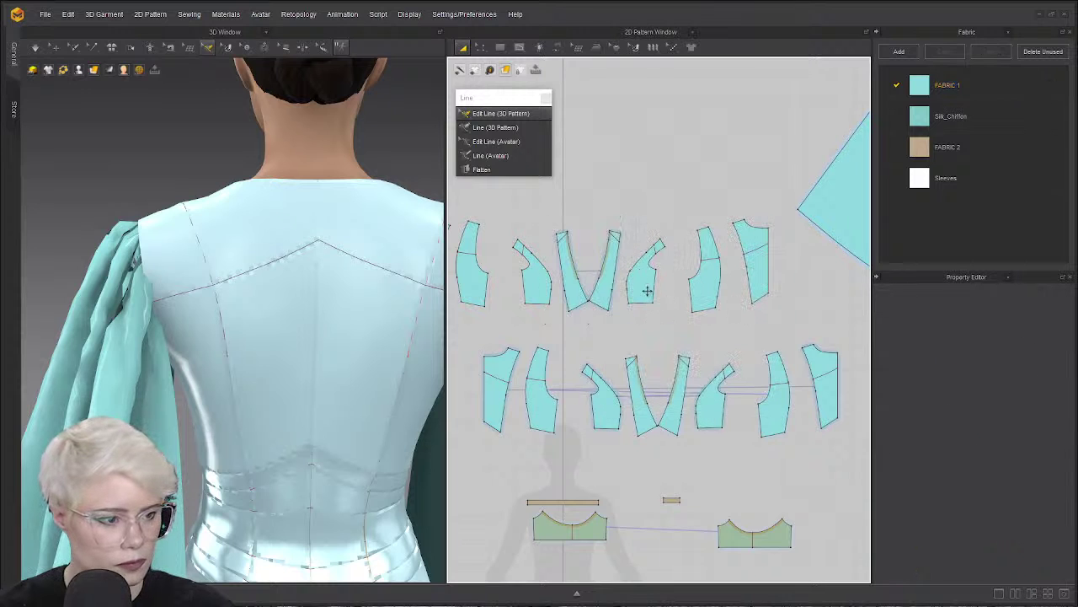
# Apply Symmetric Pattern (with Sewing) linked editing to the two cloned side-front pieces.
pyautogui.click(645, 271)
pyautogui.keyDown('shift'); pyautogui.click(533, 278); pyautogui.keyUp('shift')
pyautogui.rightClick(534, 284)
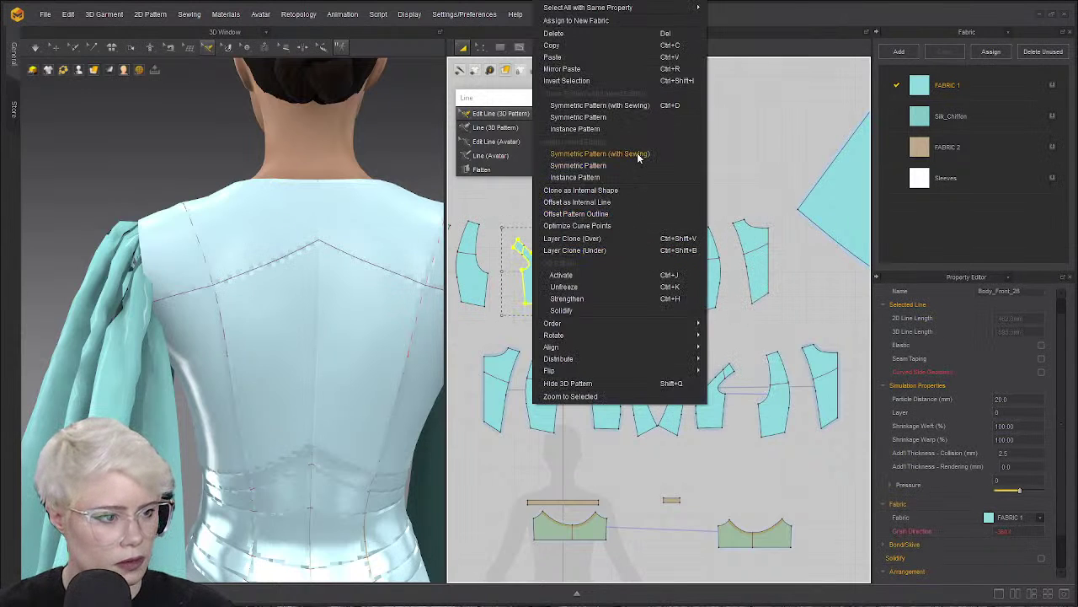
pyautogui.click(638, 153)
pyautogui.click(627, 272)
# Apply Symmetric Pattern (with Sewing) linked editing to the two cloned side-back pieces.
pyautogui.click(481, 274)
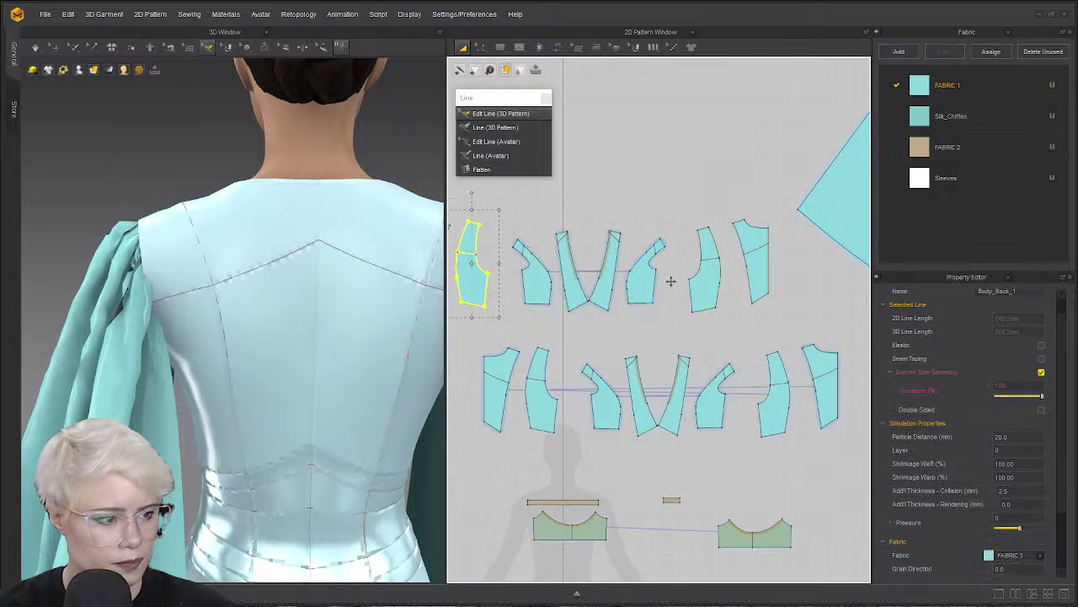
pyautogui.keyDown('shift'); pyautogui.click(699, 275); pyautogui.keyUp('shift')
pyautogui.scroll(-2, 674, 278)
pyautogui.moveTo(671, 279); pyautogui.dragTo(745, 273, button='middle')
pyautogui.rightClick(775, 271)
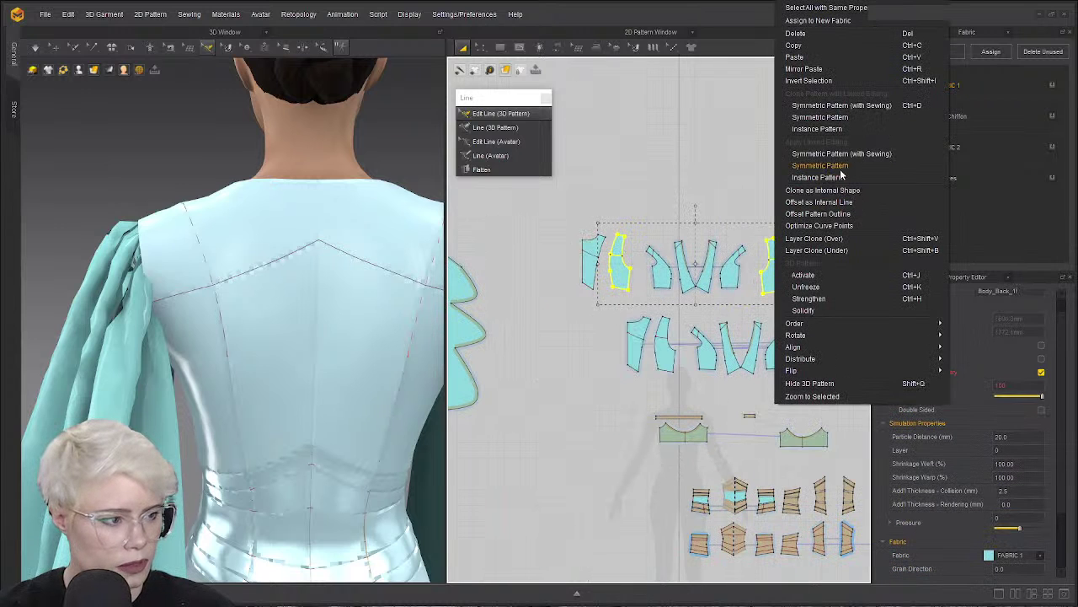
pyautogui.click(847, 154)
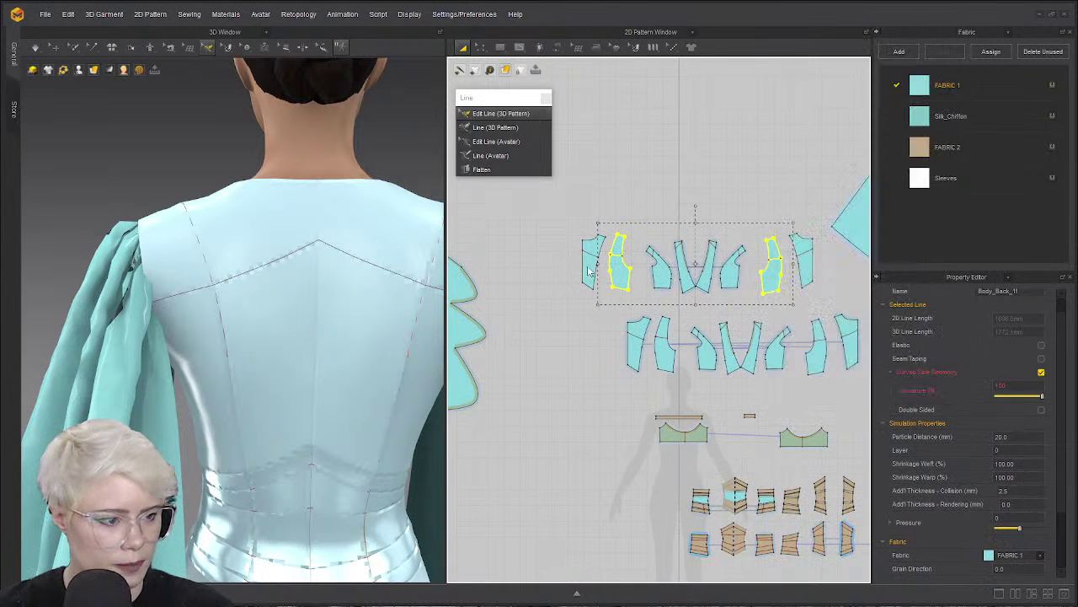
# Apply Symmetric Pattern (with Sewing) linked editing to the two cloned center-back pieces.
pyautogui.click(588, 271)
pyautogui.click(594, 265)
pyautogui.keyDown('shift'); pyautogui.click(797, 261); pyautogui.keyUp('shift')
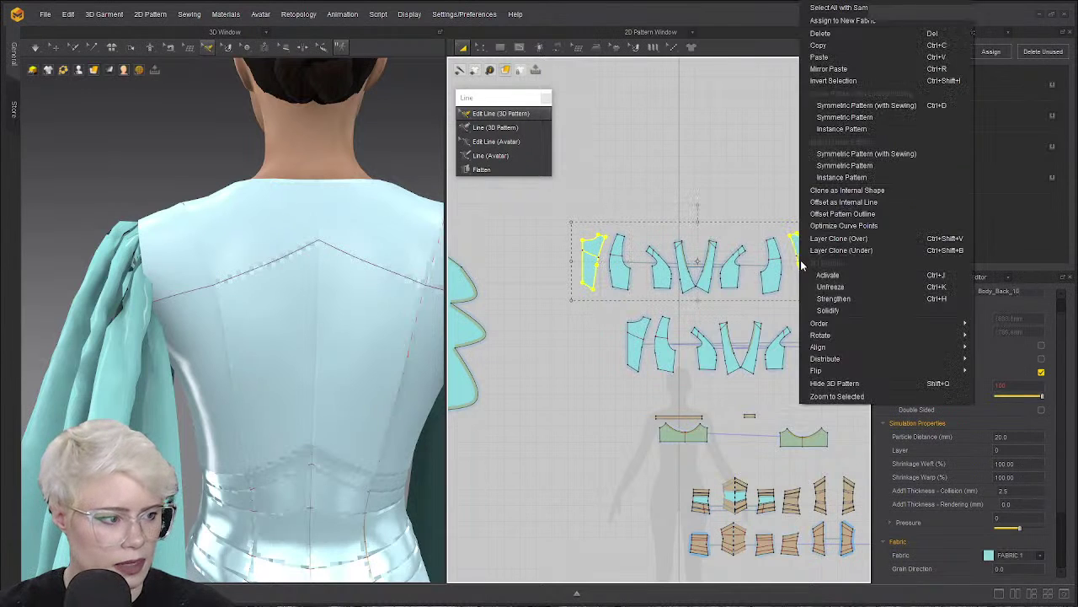
pyautogui.rightClick(797, 262)
pyautogui.click(871, 158)
pyautogui.click(815, 132)
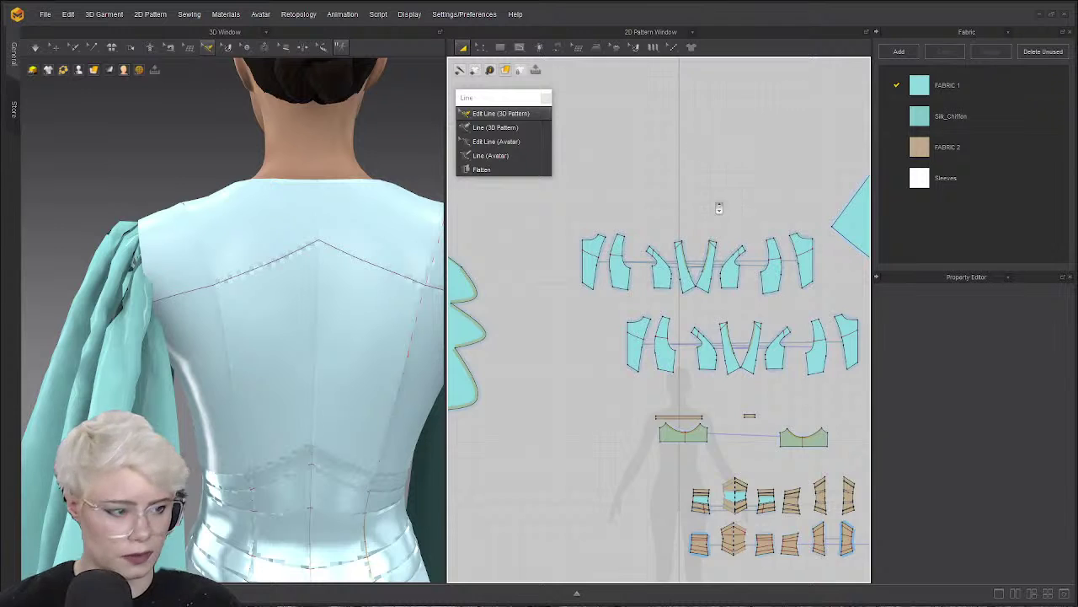
pyautogui.scroll(-3, 718, 209)
pyautogui.moveTo(719, 208); pyautogui.dragTo(677, 268, button='middle')
pyautogui.press('b')
pyautogui.scroll(5, 642, 226)
pyautogui.scroll(-2, 638, 227)
pyautogui.scroll(3, 674, 277)
pyautogui.click(714, 217)
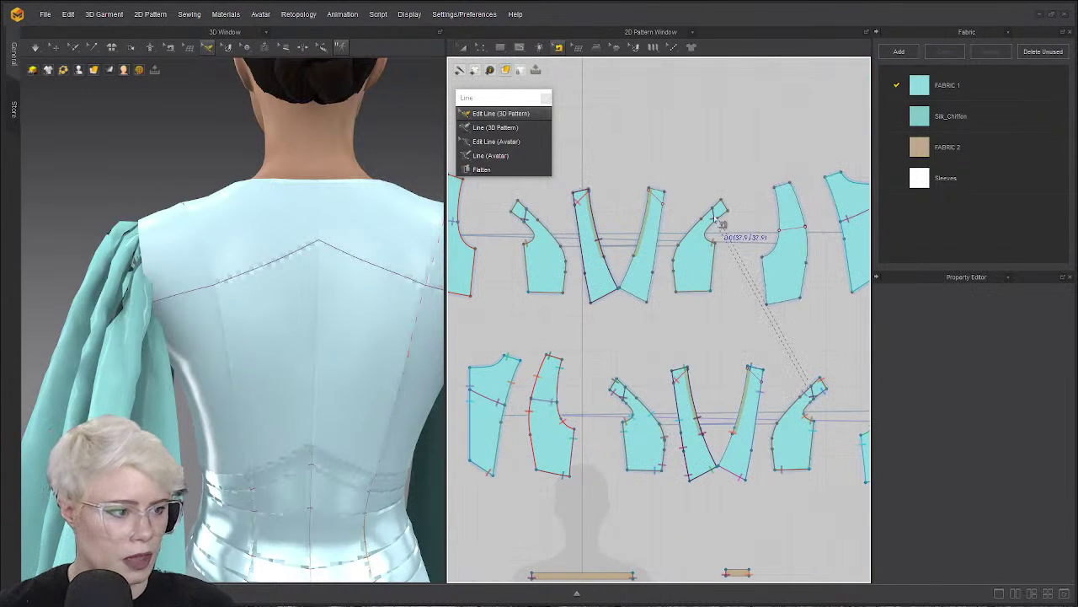
pyautogui.scroll(-2, 720, 224)
pyautogui.scroll(1, 699, 228)
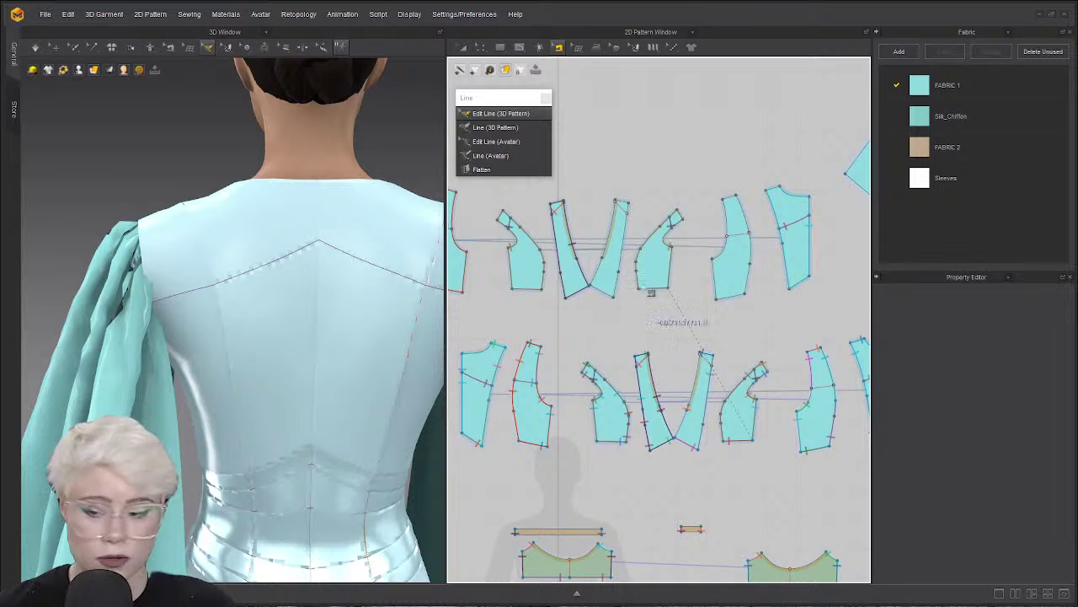
pyautogui.click(671, 223)
pyautogui.press('z')
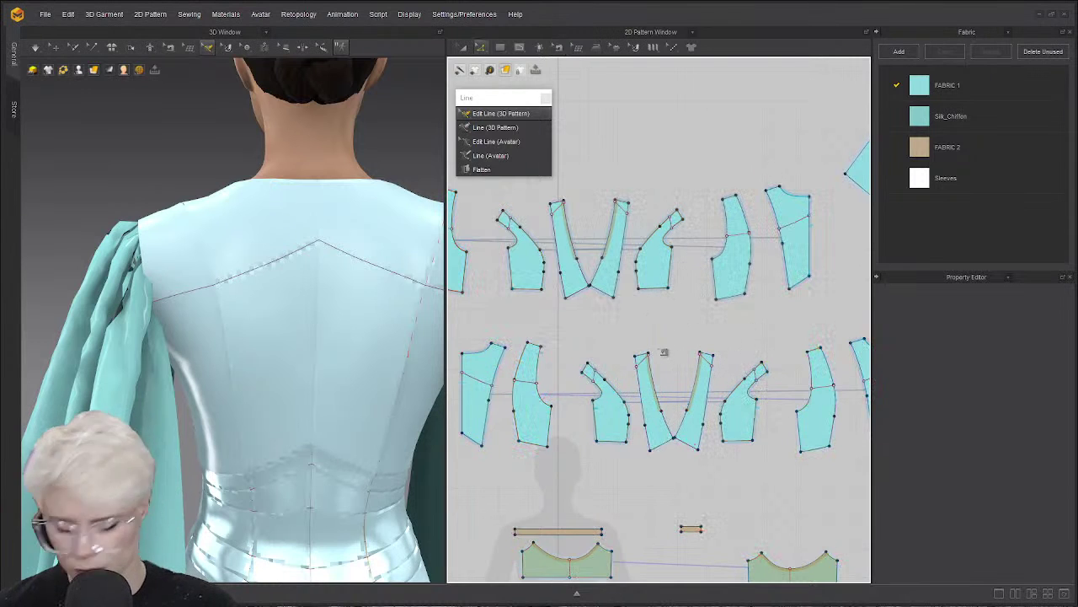
# Try to delete the lower outline of the cloned side-front pieces, and undo the deletion.
pyautogui.click(677, 226)
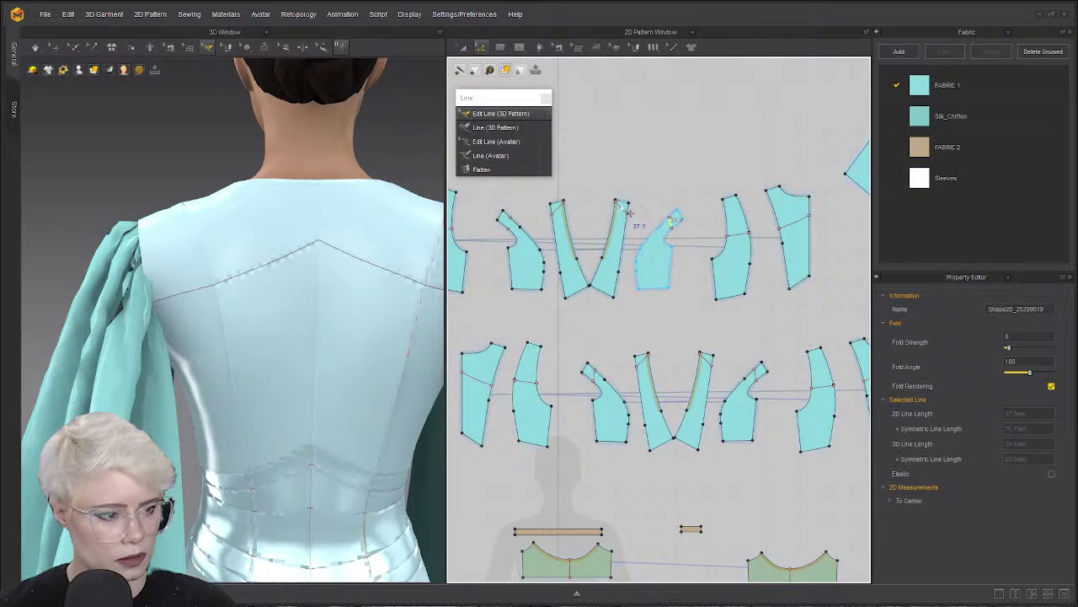
pyautogui.click(735, 244)
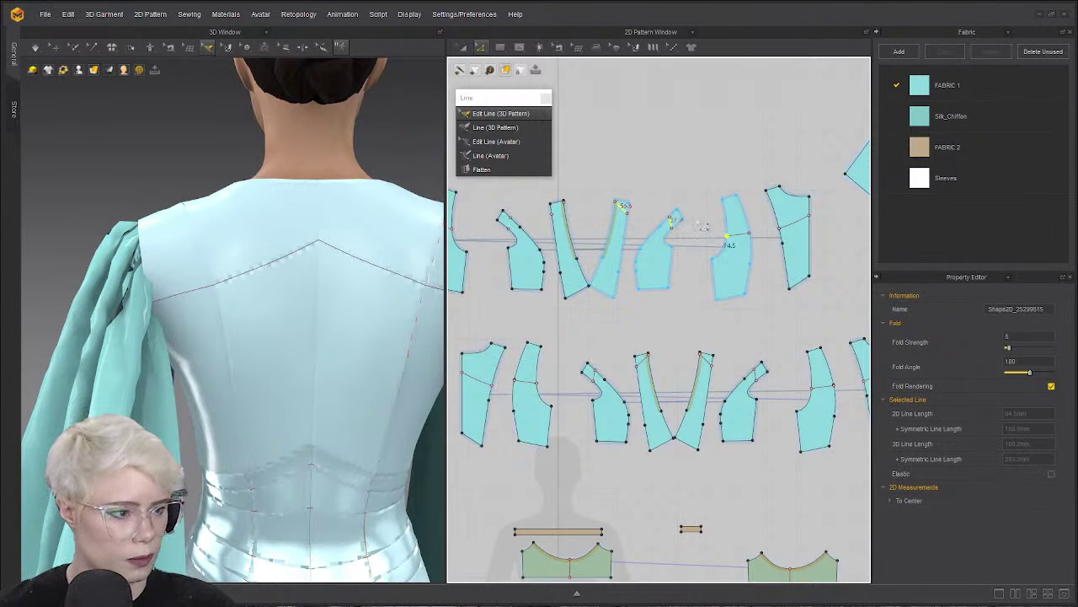
pyautogui.click(699, 224)
pyautogui.click(733, 235)
pyautogui.click(672, 222)
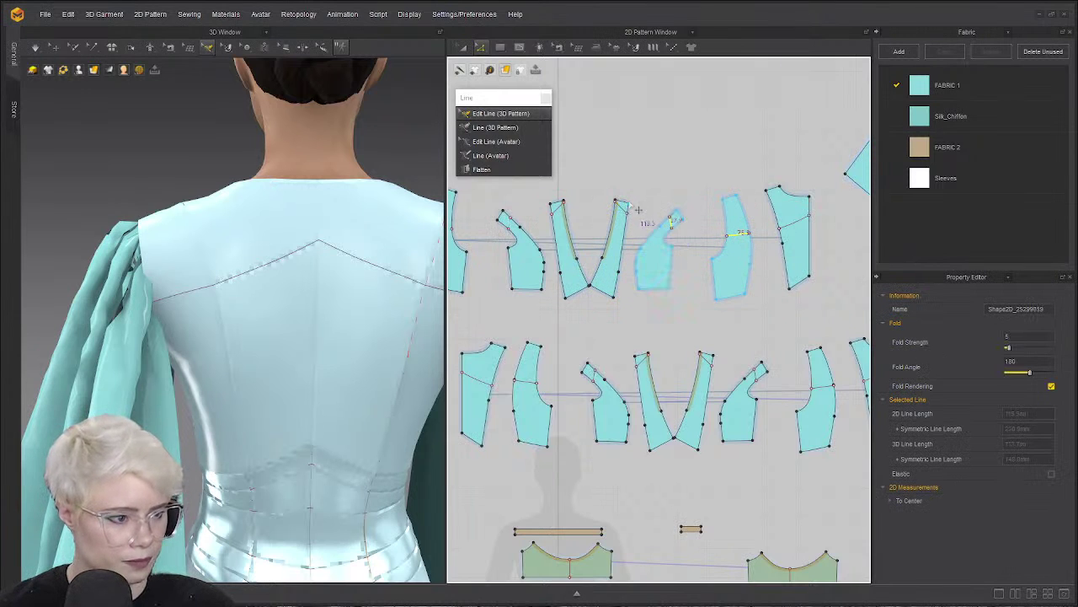
pyautogui.moveTo(673, 305); pyautogui.dragTo(632, 243)
pyautogui.press('Delete')
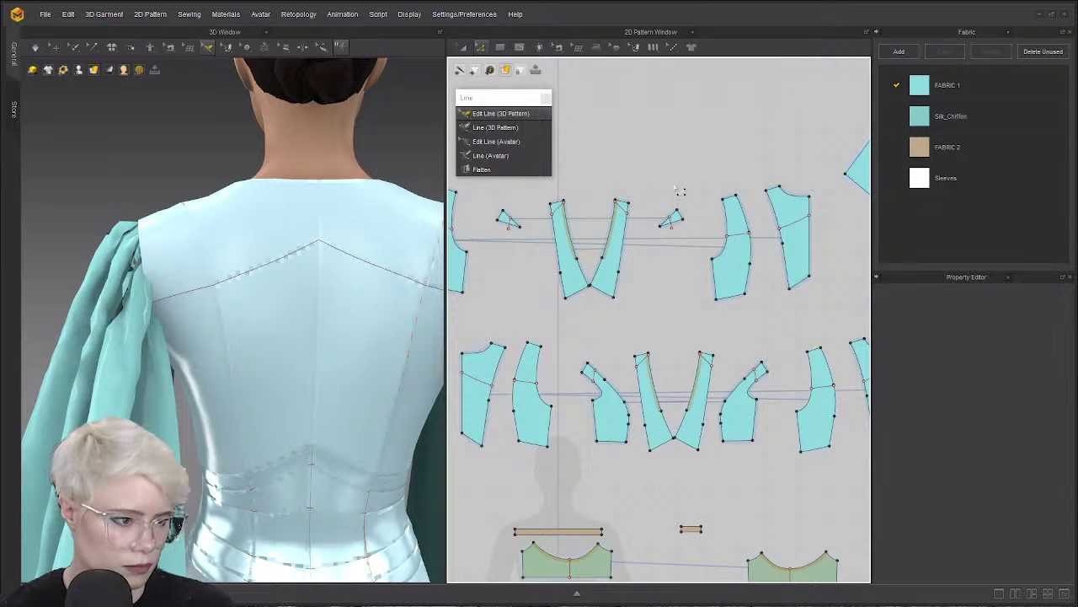
pyautogui.hotkey('ctrl', 'z')
# Cut the cloned center-front, side-front, side-back and center-back pieces along their internal yoke lines.
pyautogui.click(622, 205)
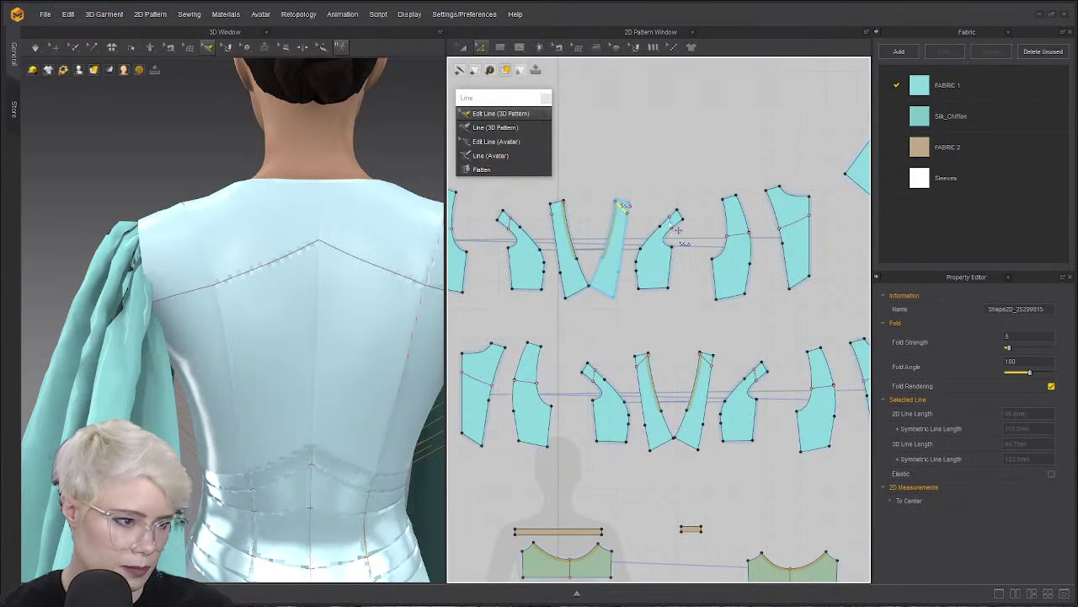
pyautogui.keyDown('shift'); pyautogui.click(672, 224); pyautogui.keyUp('shift')
pyautogui.click(680, 200)
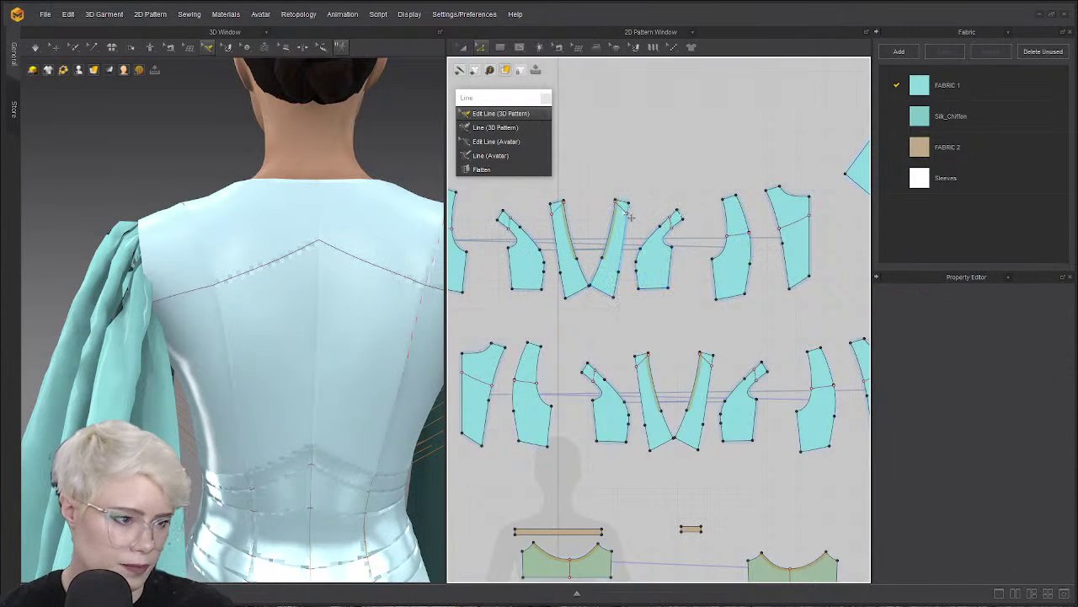
pyautogui.click(622, 209)
pyautogui.keyDown('shift'); pyautogui.click(674, 222); pyautogui.keyUp('shift')
pyautogui.keyDown('shift'); pyautogui.click(738, 233); pyautogui.keyUp('shift')
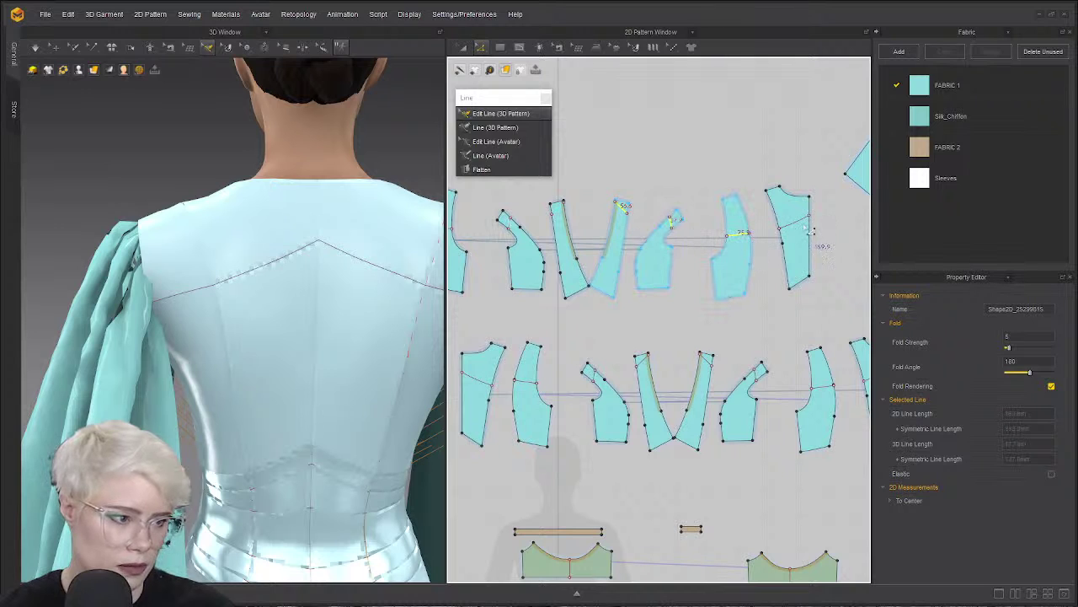
pyautogui.keyDown('shift'); pyautogui.click(809, 227); pyautogui.keyUp('shift')
pyautogui.rightClick(808, 228)
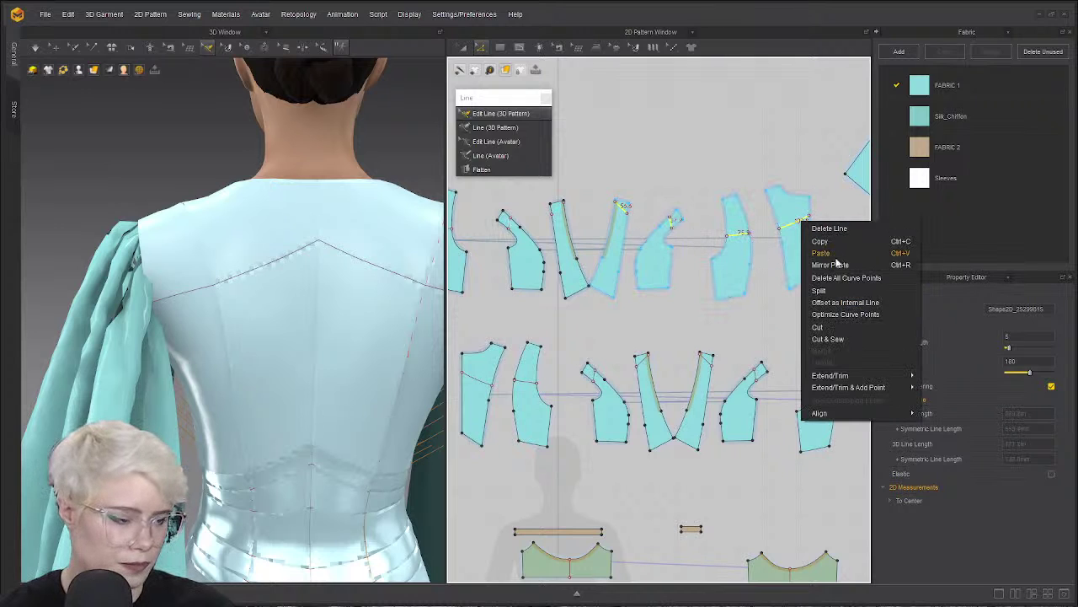
pyautogui.click(829, 328)
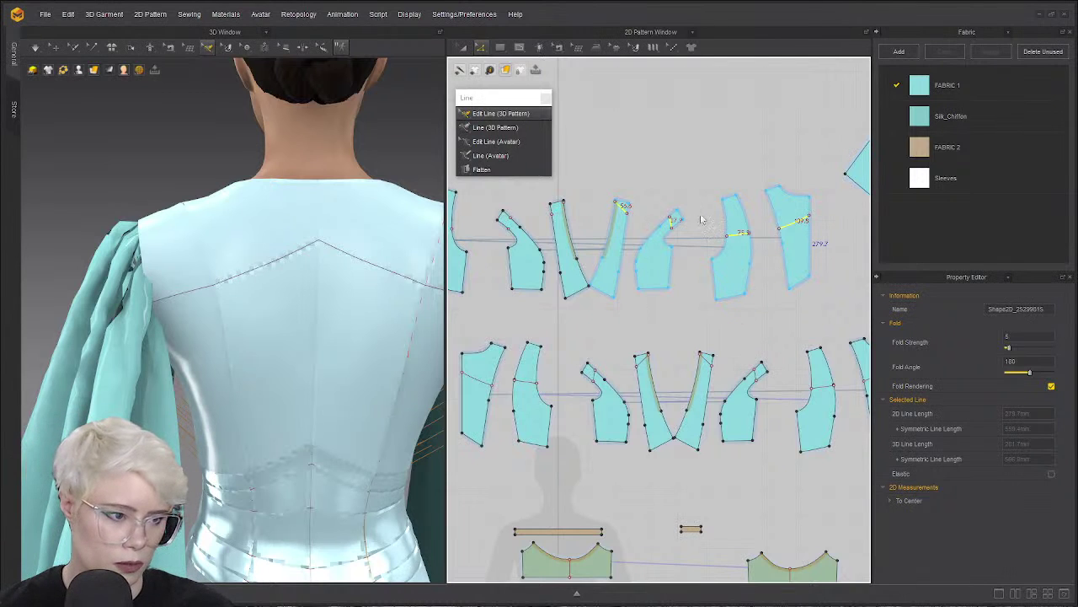
# Delete the cut-off lower parts of the cloned center-front, side-front, side-back and center-back pieces on one side of the garment.
pyautogui.press('b')
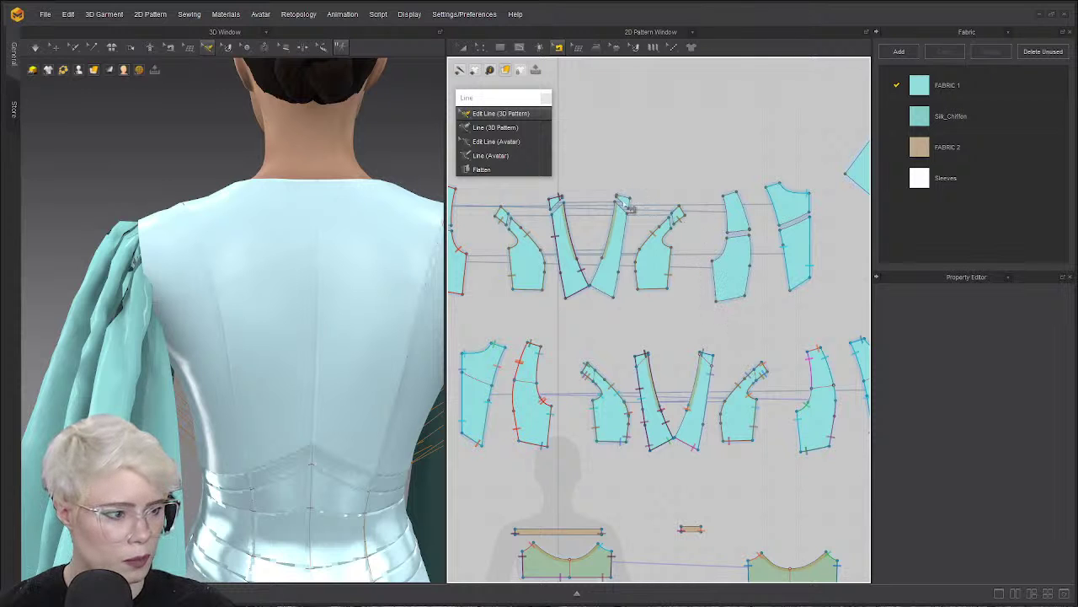
pyautogui.scroll(2, 626, 154)
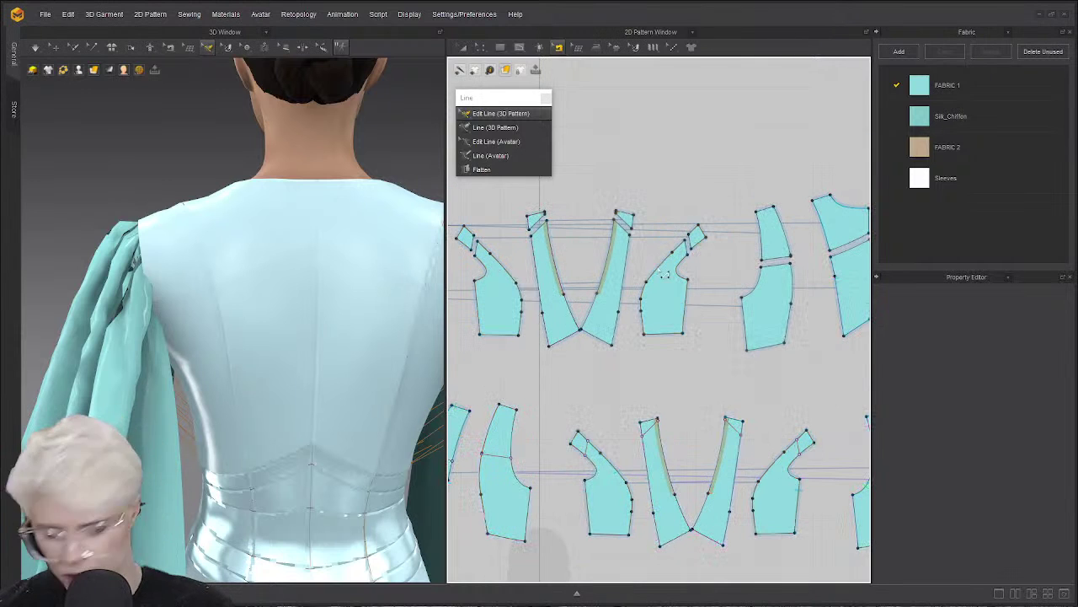
pyautogui.press('a')
pyautogui.click(659, 270)
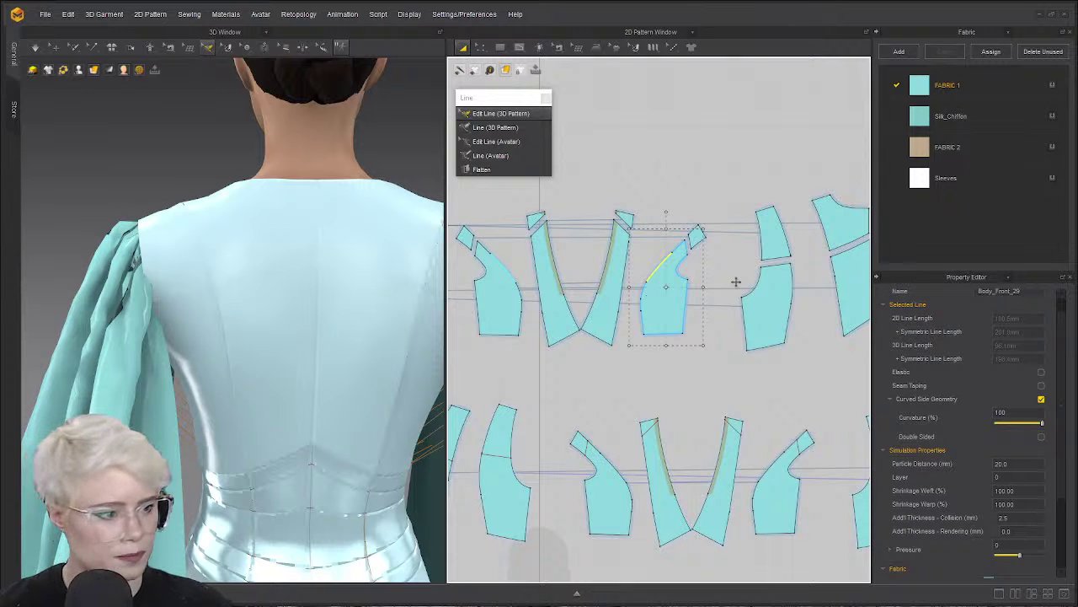
pyautogui.keyDown('shift'); pyautogui.click(758, 308); pyautogui.keyUp('shift')
pyautogui.keyDown('shift'); pyautogui.click(852, 281); pyautogui.keyUp('shift')
pyautogui.scroll(-2, 615, 307)
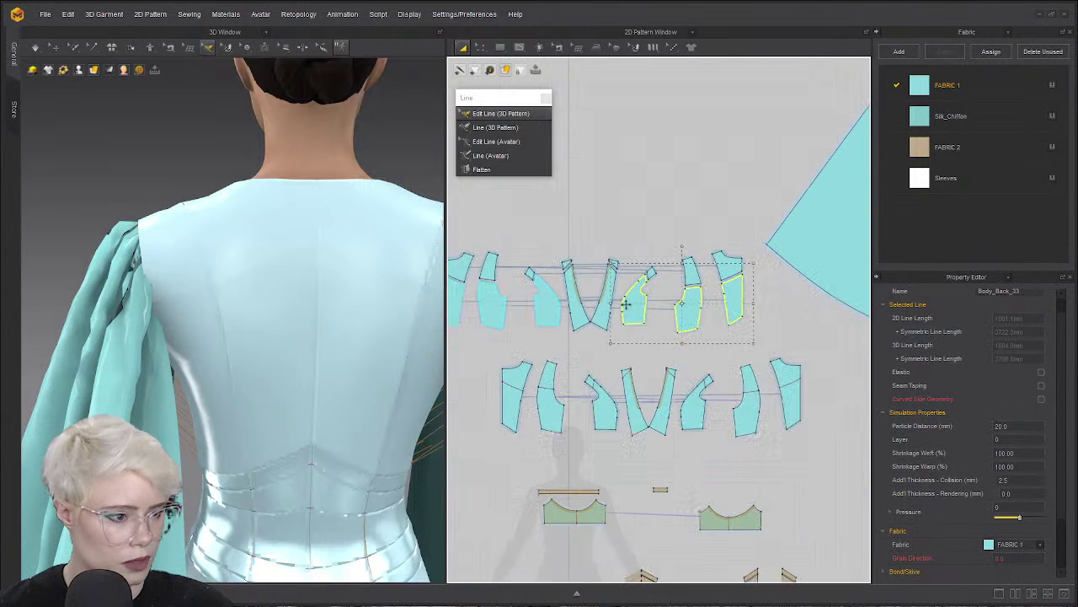
pyautogui.keyDown('shift'); pyautogui.click(605, 302); pyautogui.keyUp('shift')
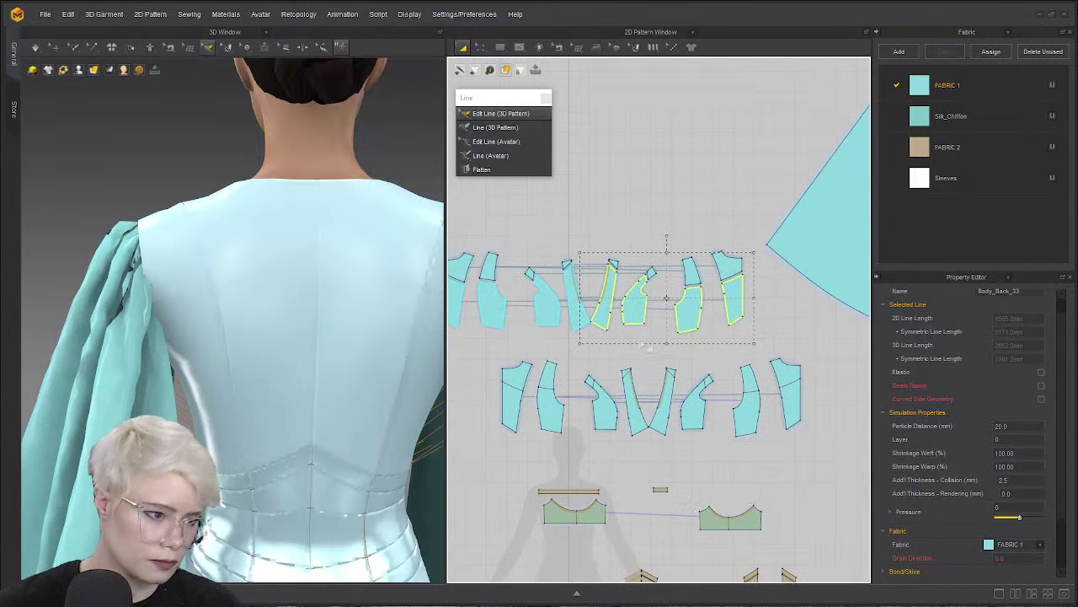
pyautogui.press('Delete')
# Delete the matching lower parts of the cloned front and back pieces on the opposite side.
pyautogui.click(569, 315)
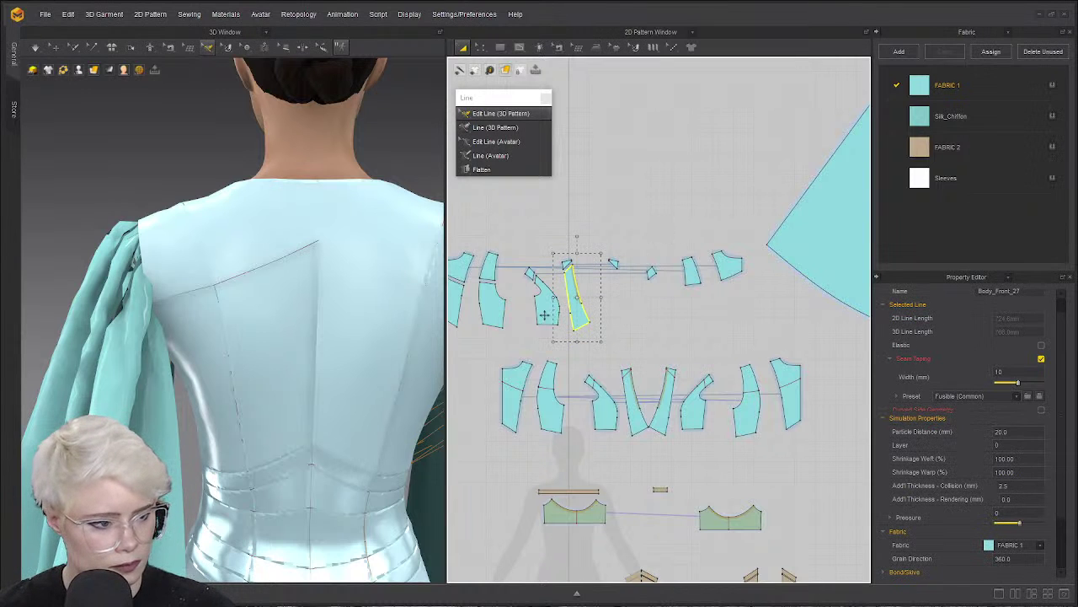
pyautogui.keyDown('shift'); pyautogui.click(548, 314); pyautogui.keyUp('shift')
pyautogui.keyDown('shift'); pyautogui.click(494, 313); pyautogui.keyUp('shift')
pyautogui.keyDown('shift'); pyautogui.click(456, 310); pyautogui.keyUp('shift')
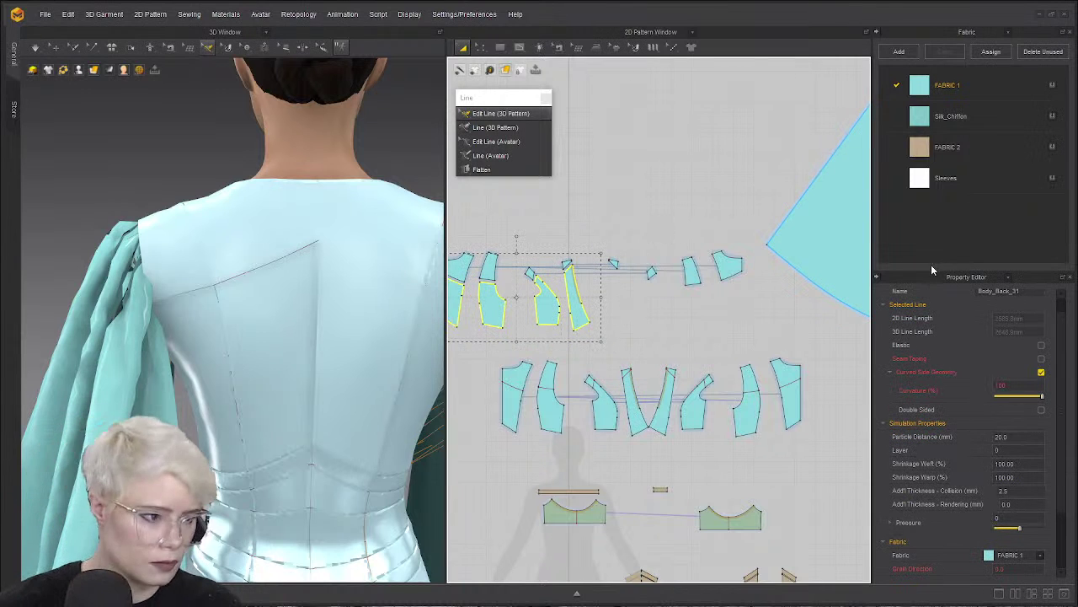
pyautogui.press('Delete')
# Sew the cut lower edge of one center-front yoke piece to the internal yoke line on its bodice piece.
pyautogui.scroll(2, 674, 288)
pyautogui.press('z')
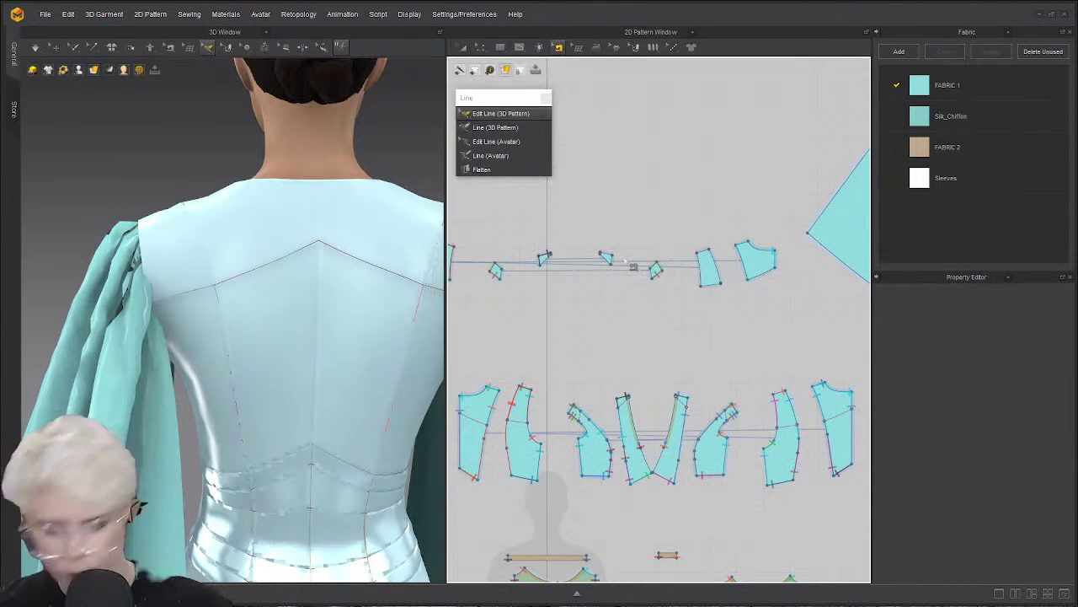
pyautogui.click(607, 258)
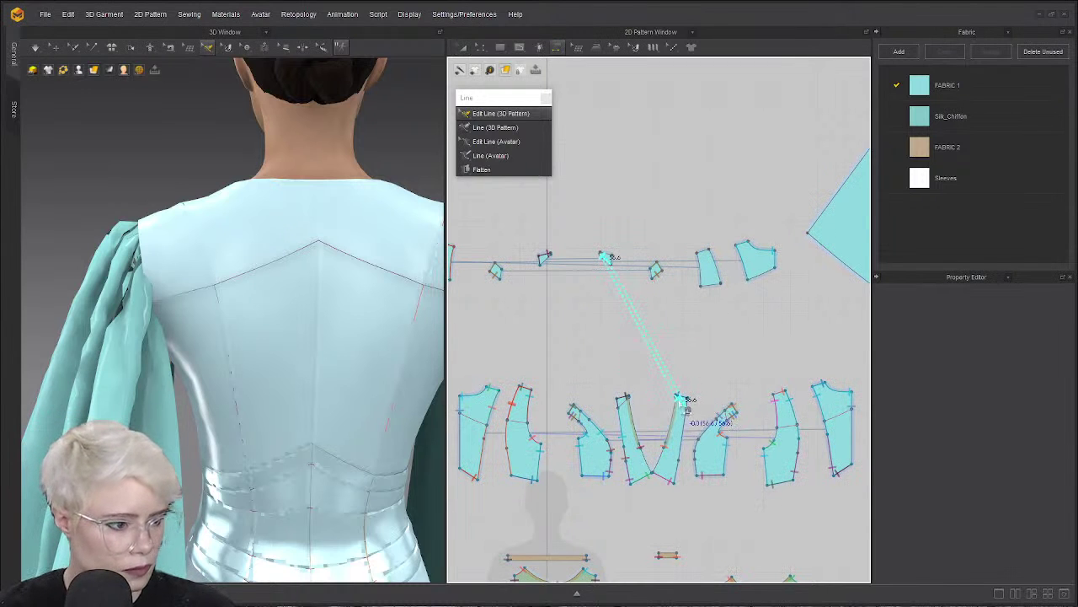
pyautogui.click(682, 396)
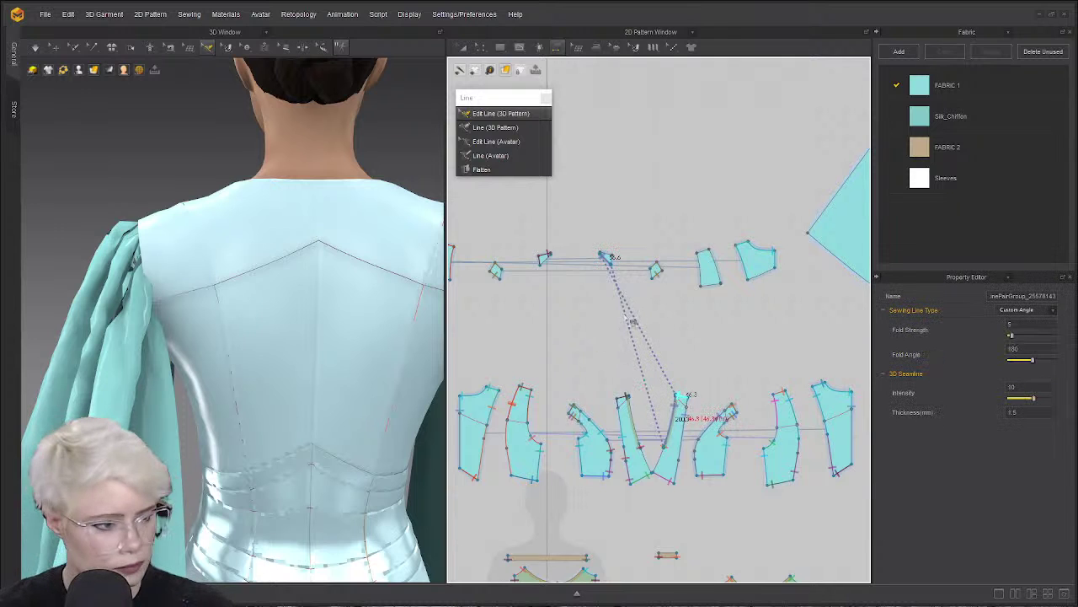
pyautogui.click(603, 260)
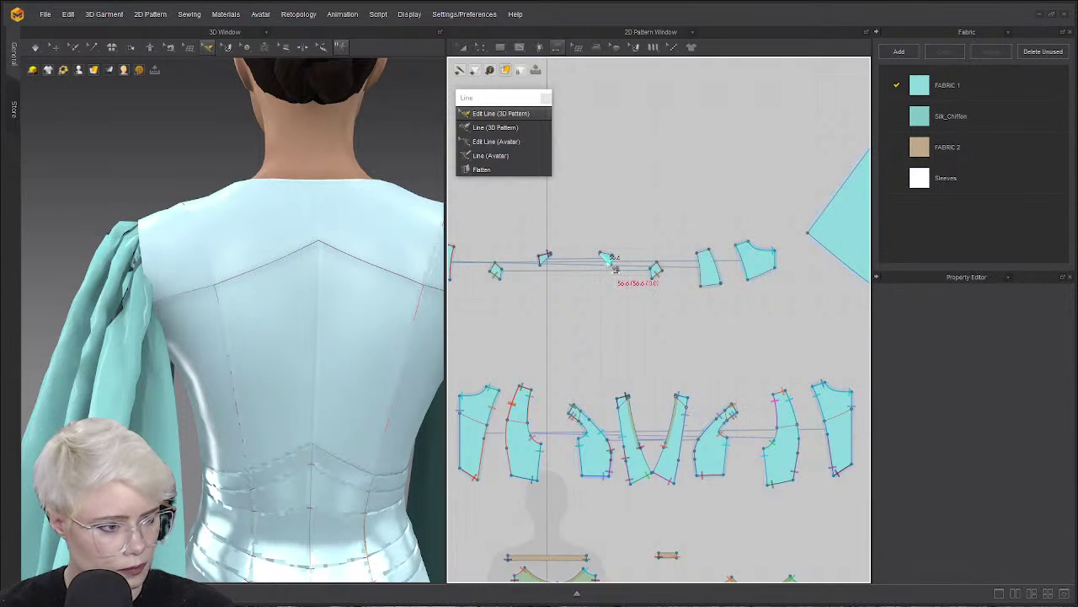
pyautogui.click(688, 398)
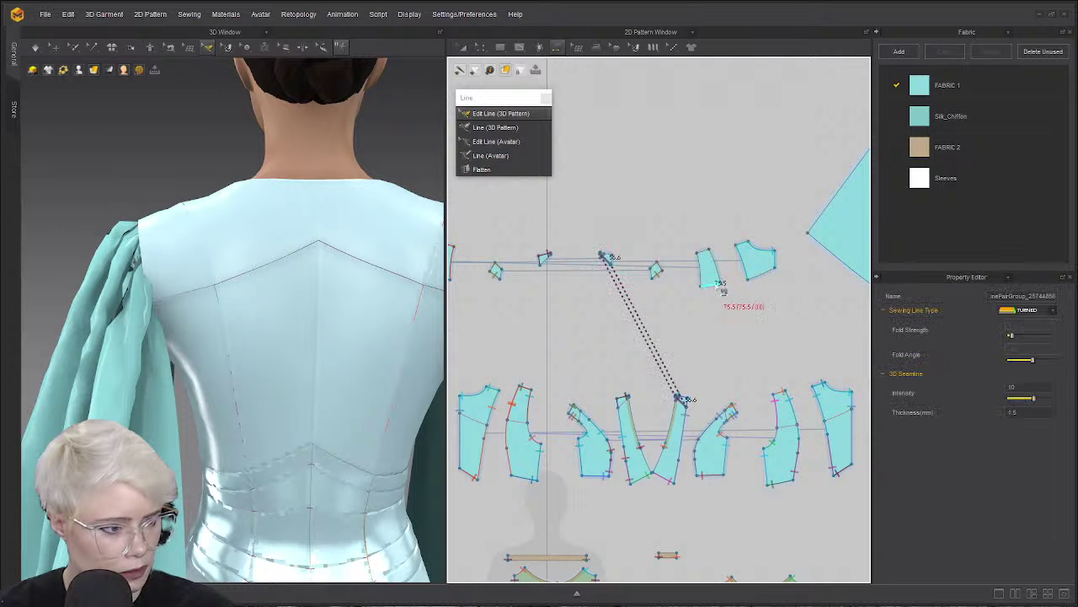
pyautogui.press('Delete')
# Sew the cut lower edges of the side-back and center-back yoke pieces to the matching yoke lines on the bodice.
pyautogui.click(708, 283)
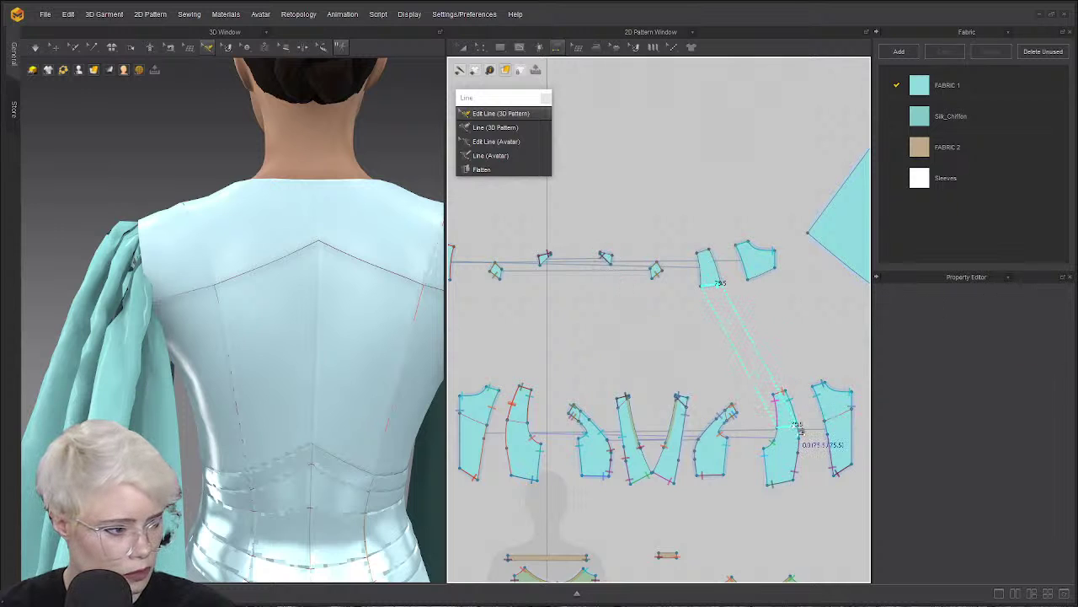
pyautogui.click(772, 274)
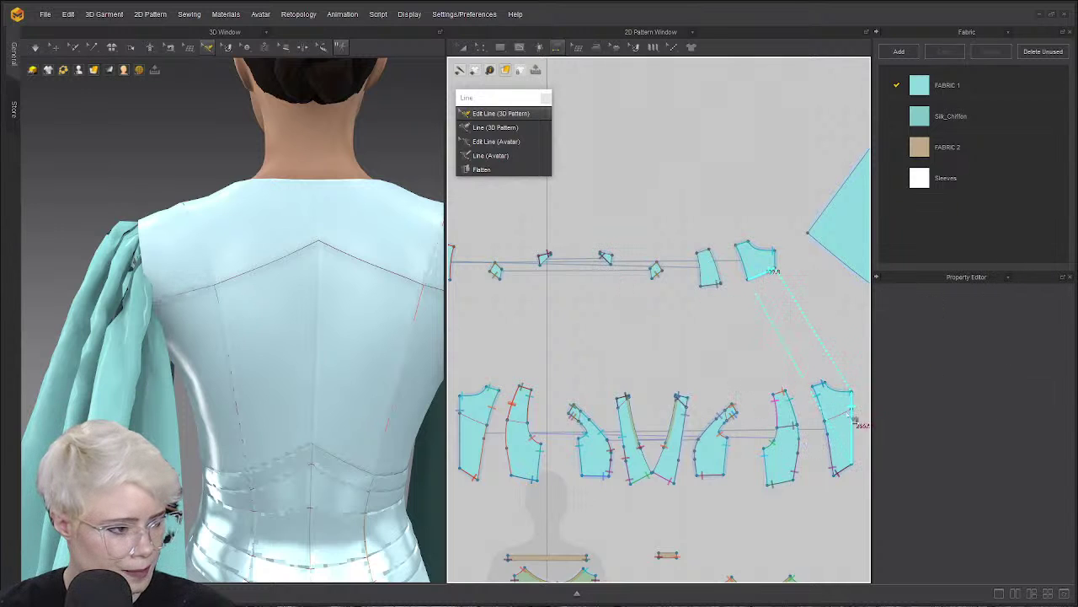
pyautogui.click(780, 267)
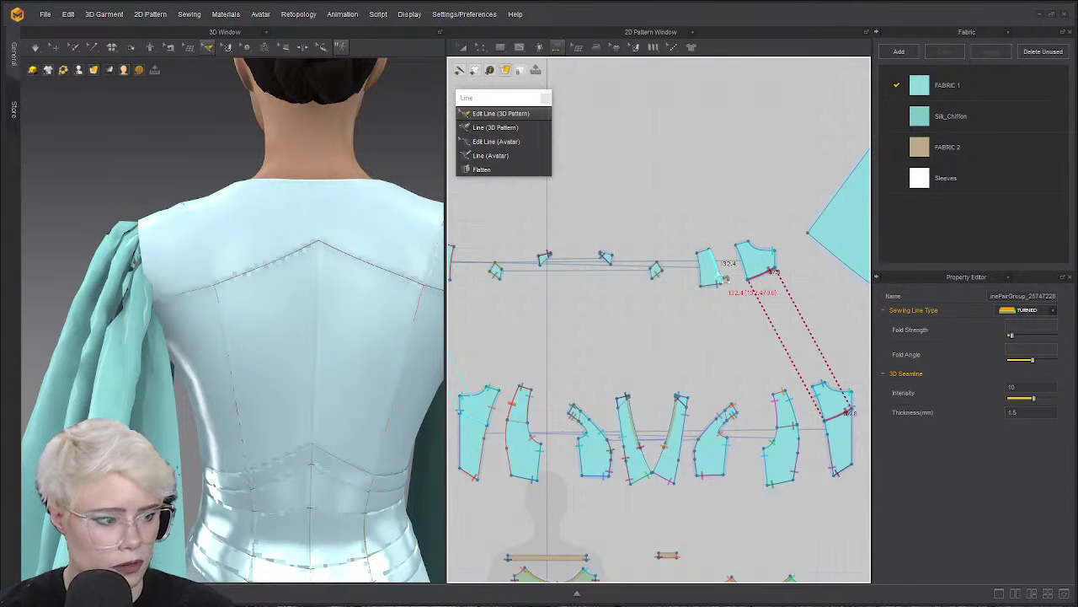
# Try to sew the side-back yoke piece to the center-back yoke piece along their adjoining side edges.
pyautogui.click(719, 276)
pyautogui.click(743, 276)
pyautogui.click(537, 330)
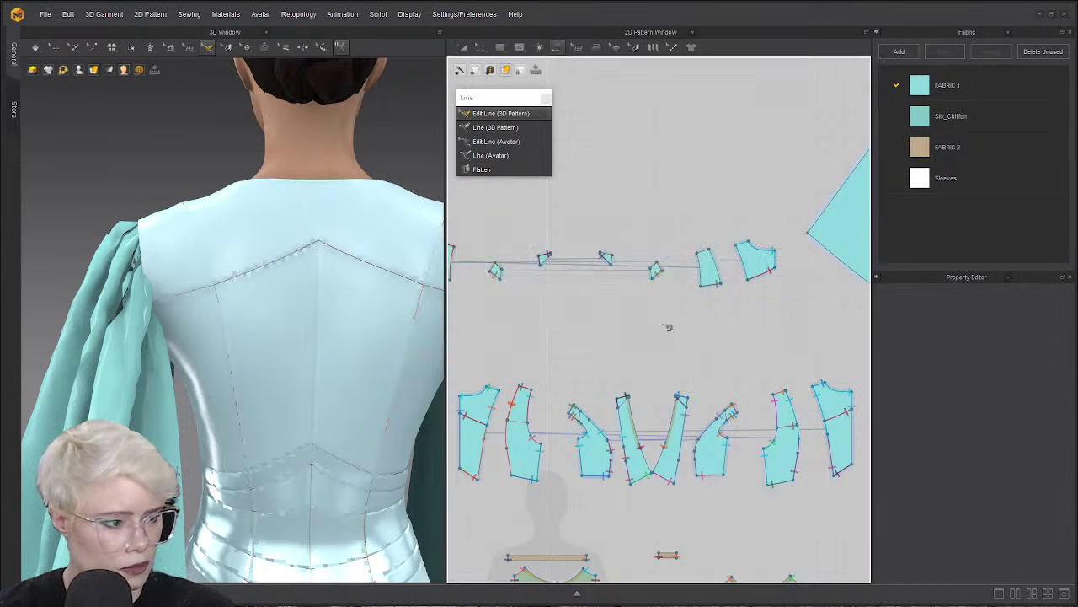
pyautogui.scroll(4, 750, 261)
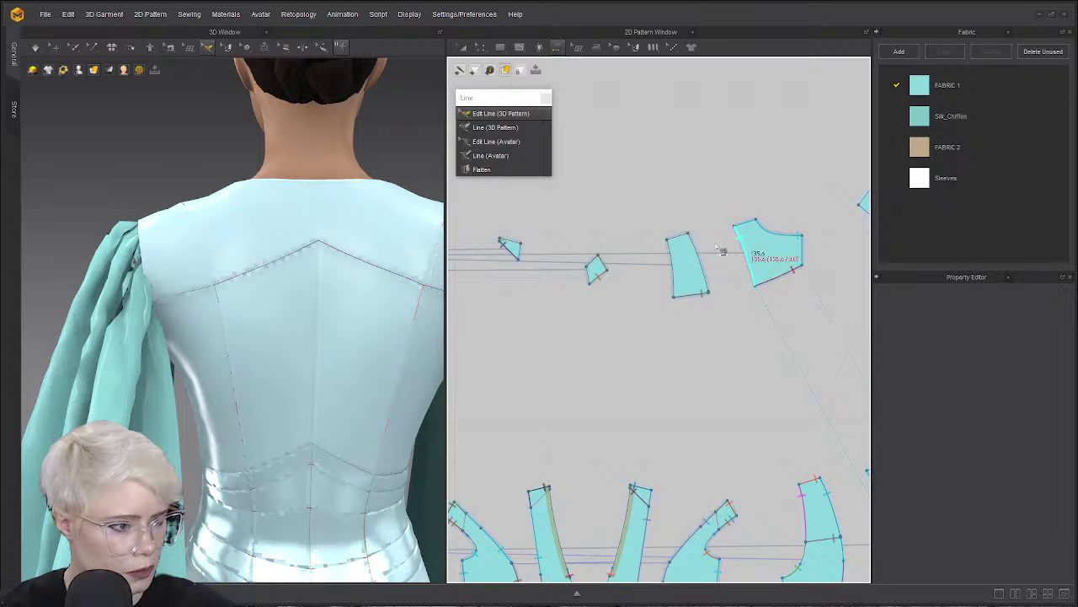
pyautogui.click(701, 252)
pyautogui.click(538, 330)
# Sew the opposite center-front and side-back yoke pieces along their cut edges to the matching yoke lines on the bodice.
pyautogui.scroll(-6, 594, 301)
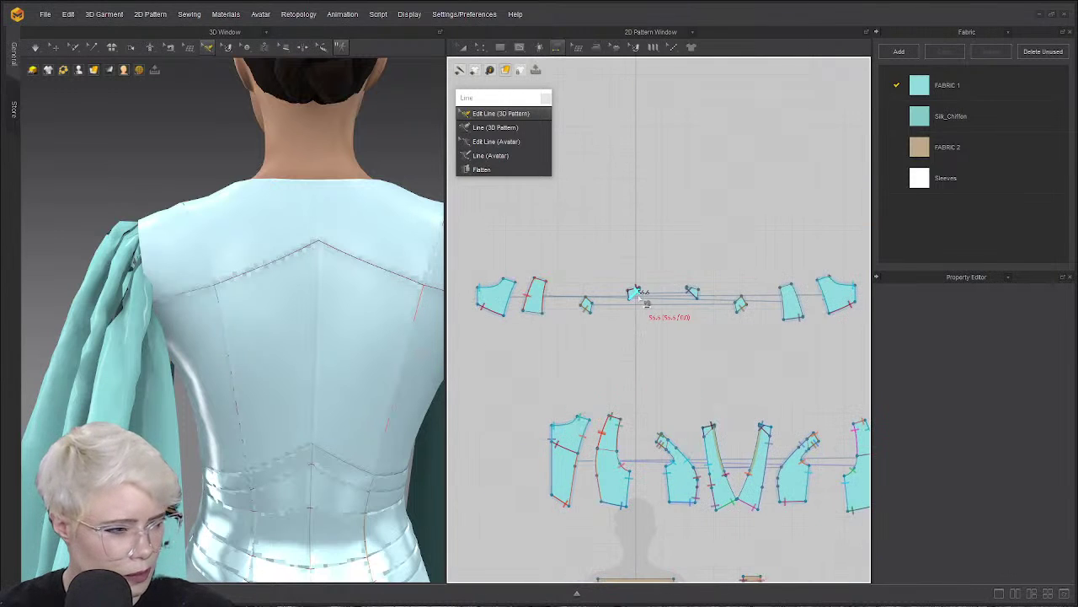
pyautogui.click(638, 296)
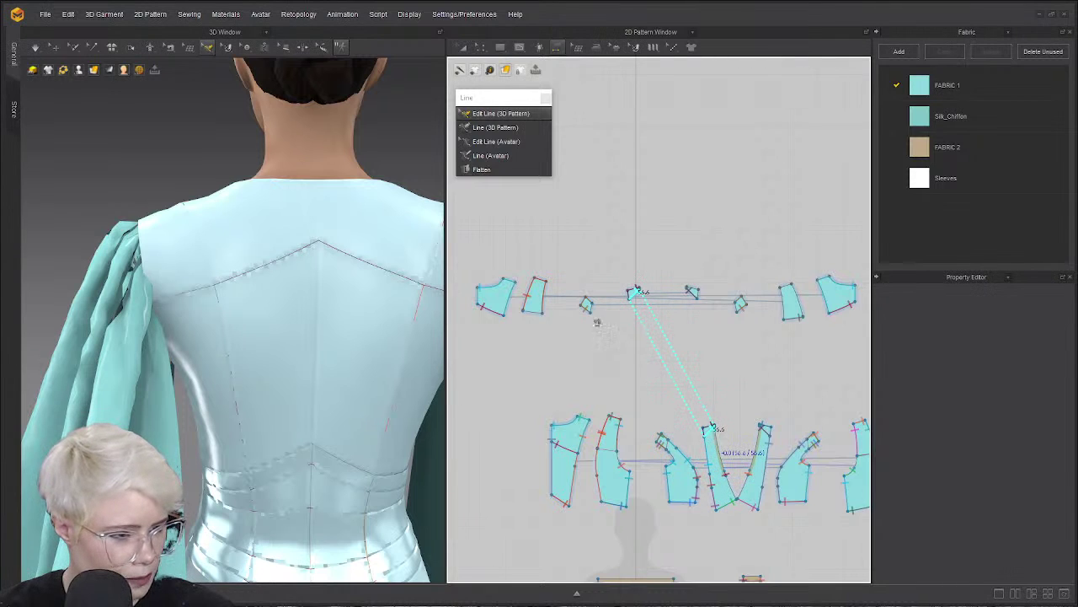
pyautogui.click(531, 312)
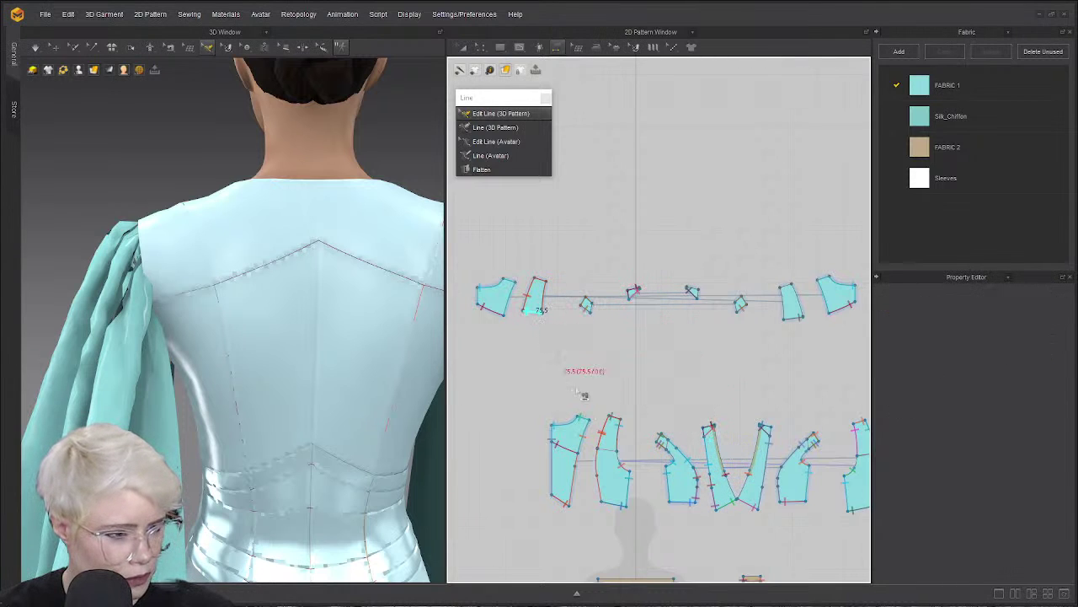
pyautogui.click(610, 451)
pyautogui.click(710, 425)
pyautogui.scroll(-1, 708, 421)
pyautogui.scroll(2, 649, 375)
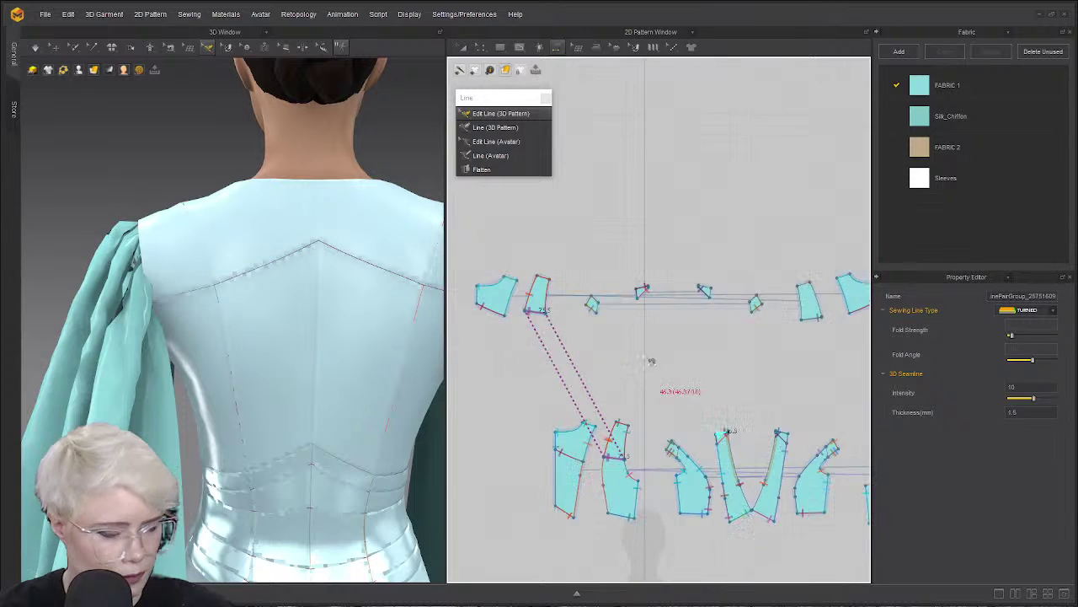
# Freeze all the front and back yoke pieces.
pyautogui.scroll(-2, 643, 349)
pyautogui.scroll(-2, 376, 362)
pyautogui.press('a')
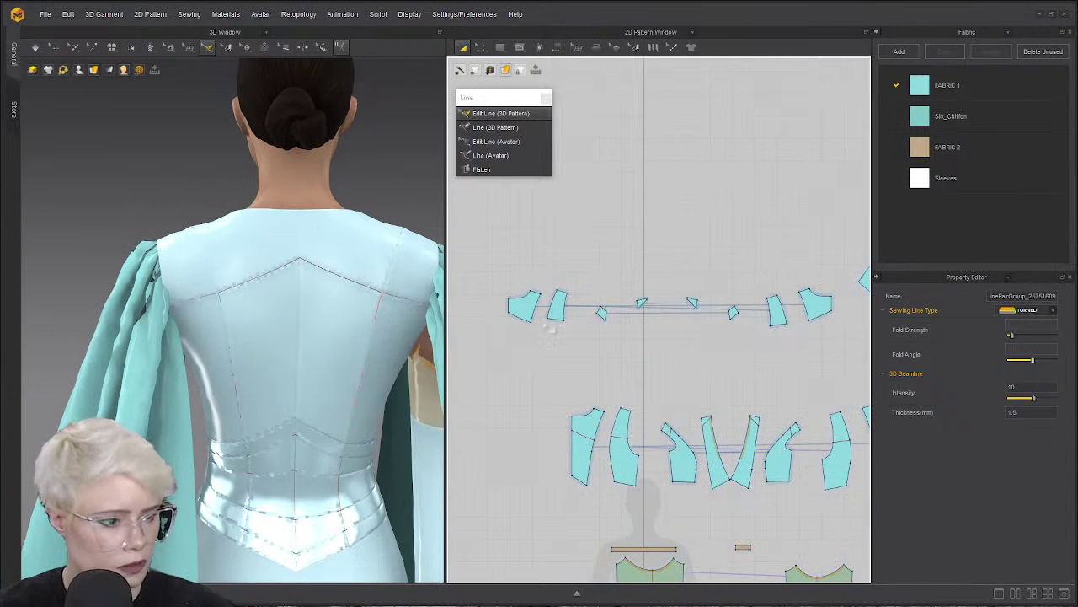
pyautogui.moveTo(462, 272); pyautogui.dragTo(835, 379)
pyautogui.hotkey('ctrl', 'k')
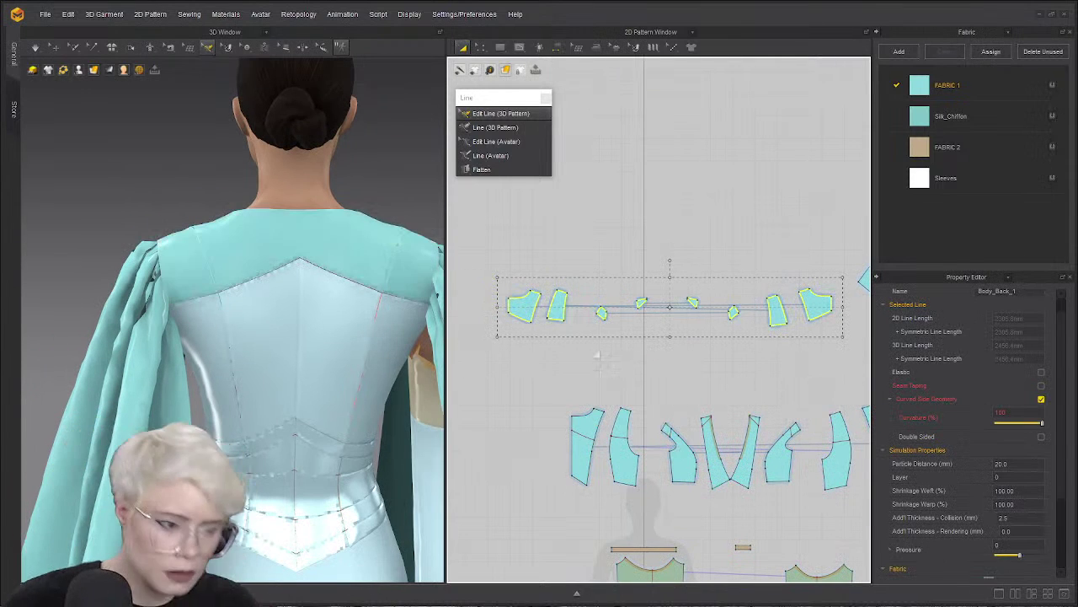
# Assign FABRIC 2 to all the front and back yoke pieces.
pyautogui.moveTo(337, 326); pyautogui.dragTo(310, 278, button='right')
pyautogui.click(922, 146)
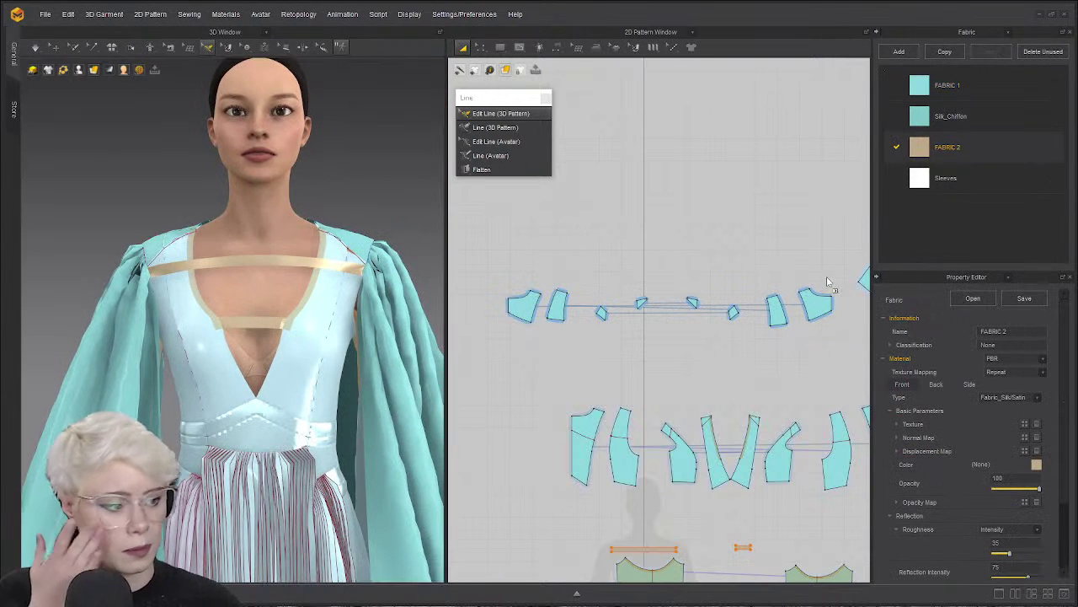
pyautogui.moveTo(817, 309); pyautogui.dragTo(816, 309)
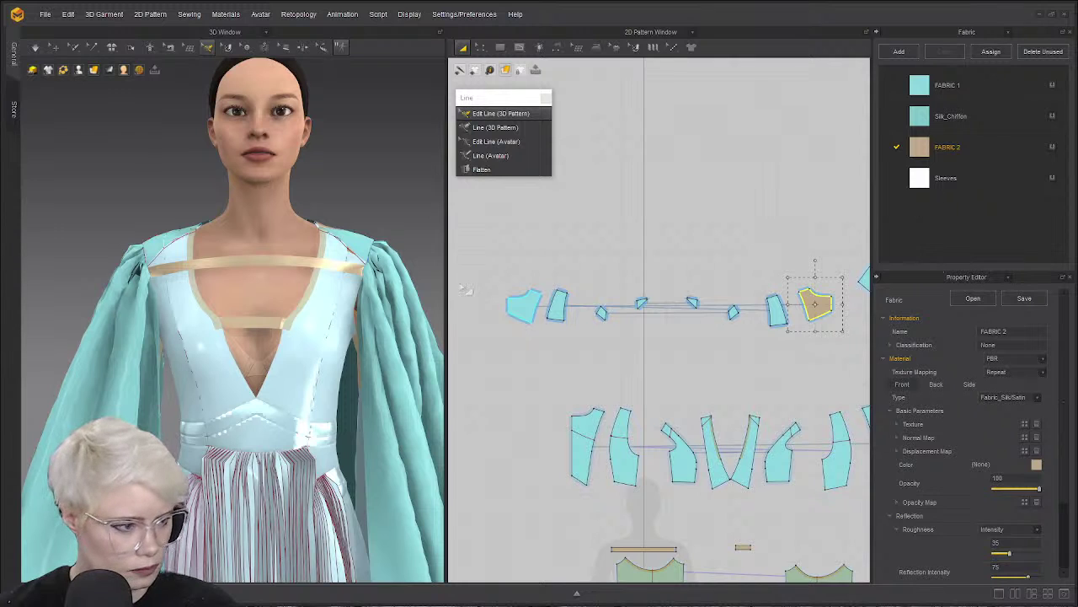
pyautogui.moveTo(469, 265); pyautogui.dragTo(799, 375)
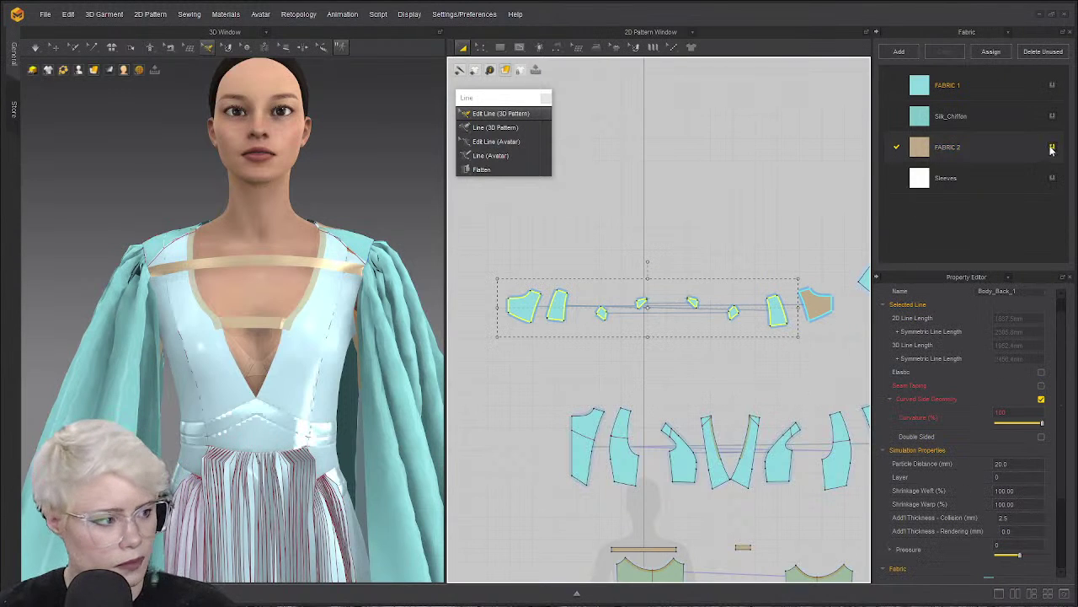
pyautogui.click(1051, 147)
pyautogui.click(406, 213)
pyautogui.moveTo(407, 213); pyautogui.dragTo(360, 279, button='right')
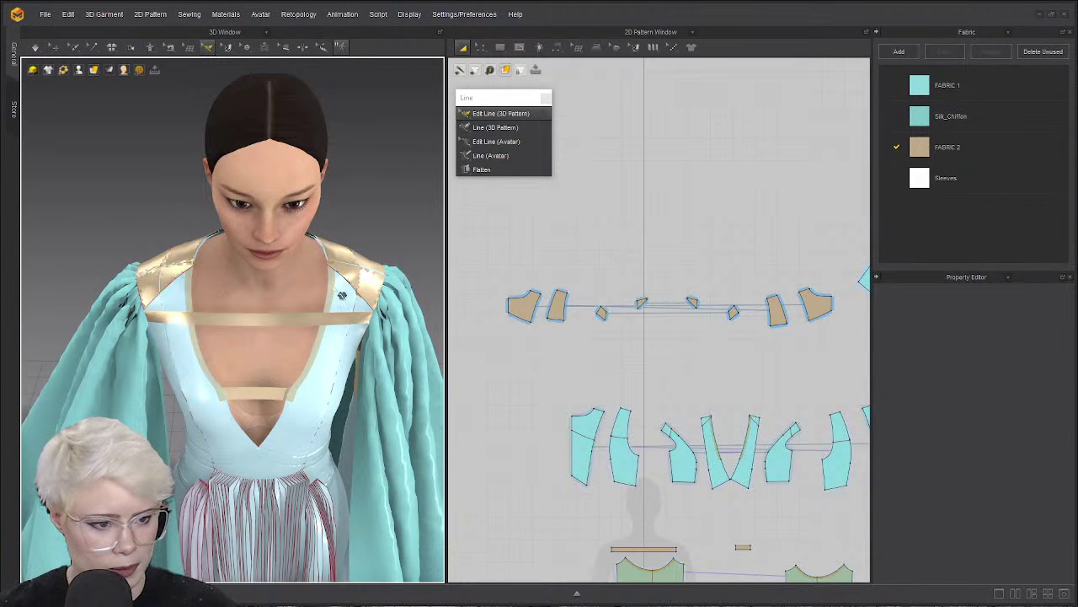
# Check the yoke layer from the front and back of the garment, and run the simulation.
pyautogui.scroll(5, 557, 298)
pyautogui.scroll(-3, 573, 265)
pyautogui.moveTo(621, 422); pyautogui.dragTo(609, 287, button='middle')
pyautogui.scroll(1, 608, 288)
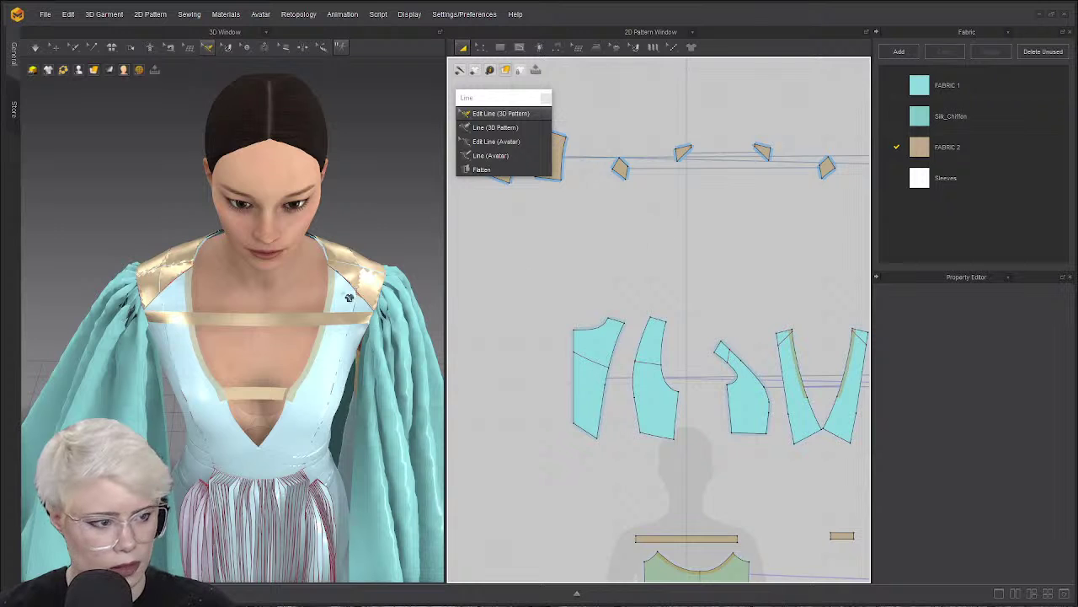
pyautogui.moveTo(312, 262); pyautogui.dragTo(186, 245, button='right')
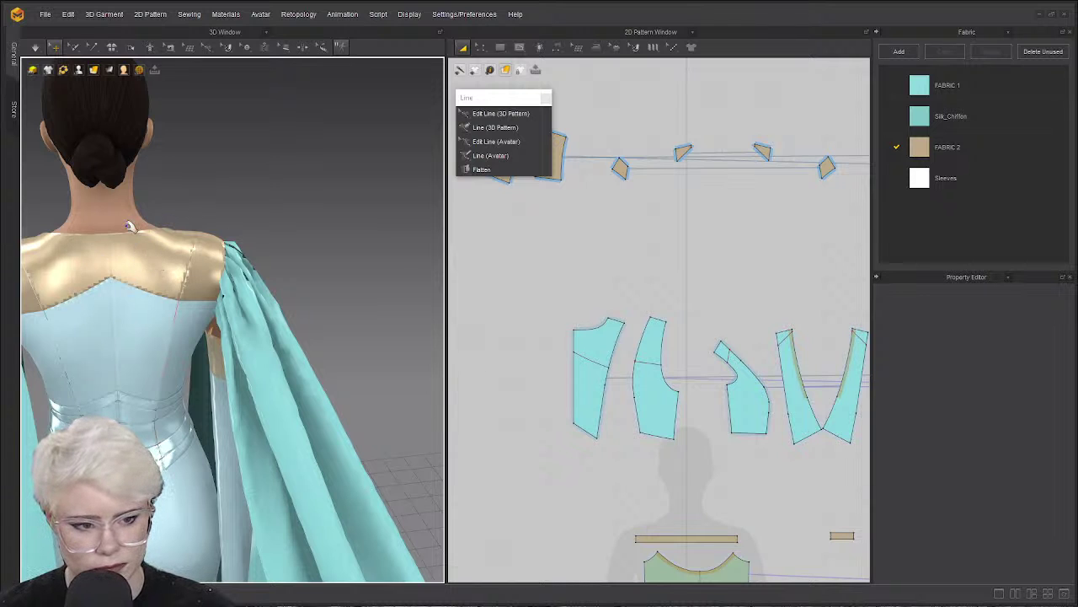
pyautogui.moveTo(91, 273); pyautogui.dragTo(147, 269, button='middle')
pyautogui.press('space')
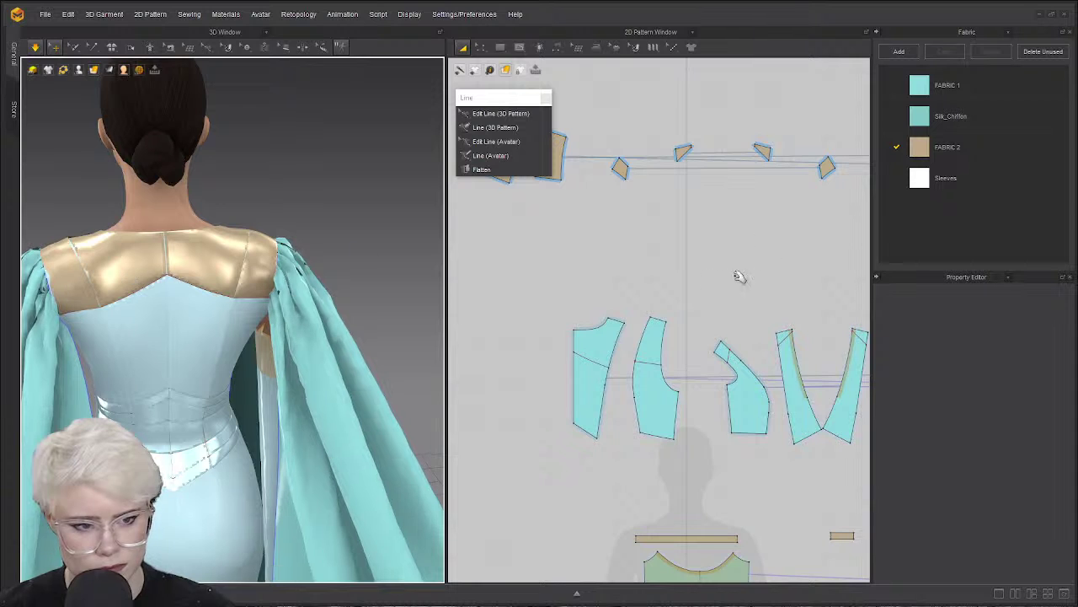
# Try to apply the Sleeves fabric near the side-back yoke piece.
pyautogui.scroll(-3, 722, 269)
pyautogui.scroll(3, 702, 248)
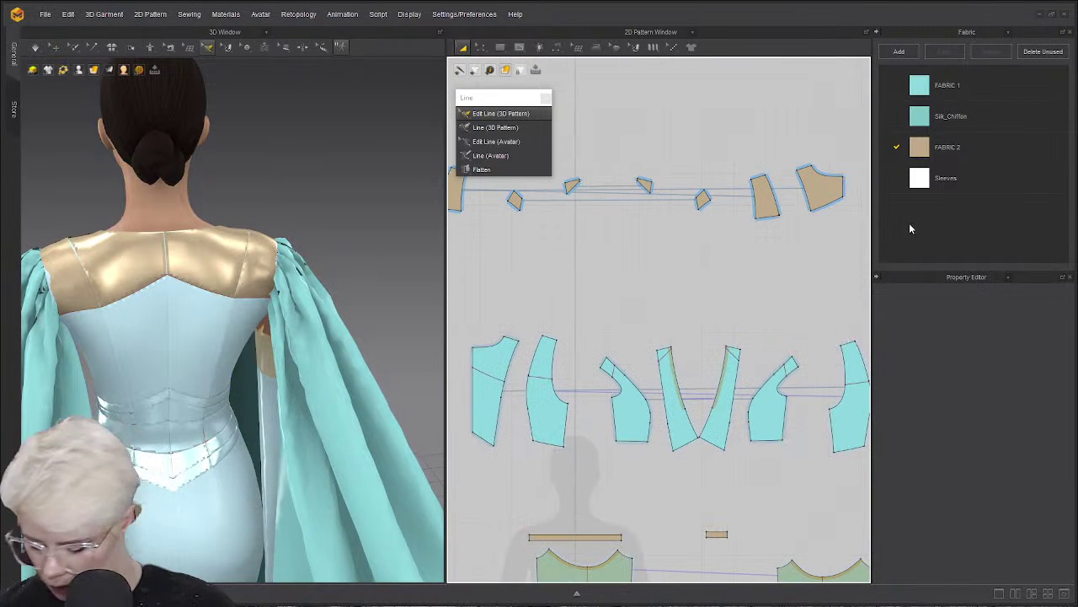
pyautogui.moveTo(908, 181); pyautogui.dragTo(734, 228)
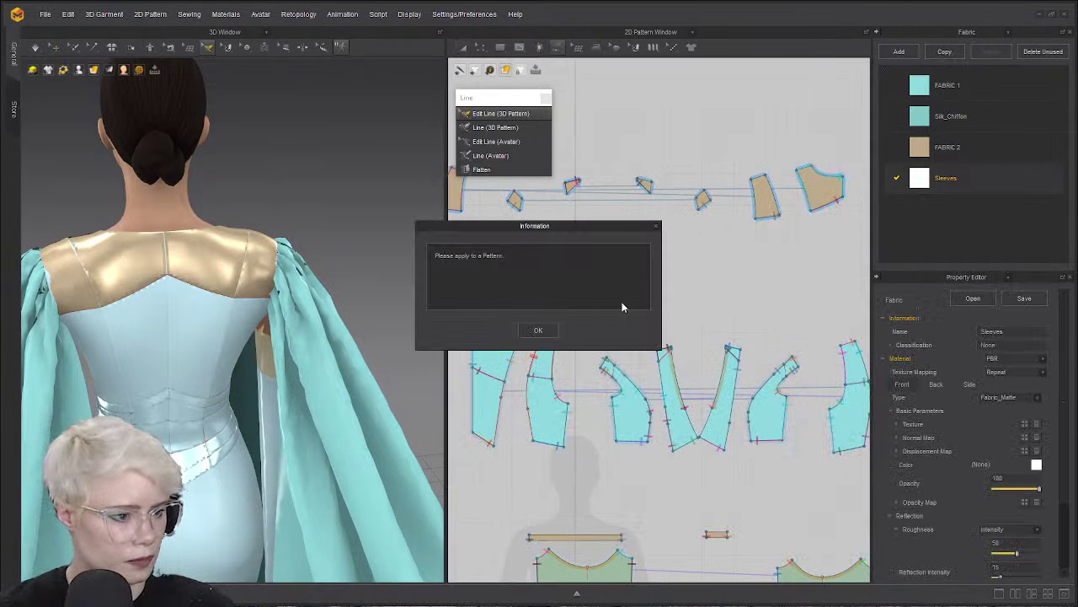
pyautogui.click(537, 329)
# Try again to sew the adjoining side edges of the side-back and center-back yoke pieces together.
pyautogui.scroll(-3, 712, 289)
pyautogui.scroll(3, 725, 283)
pyautogui.click(731, 204)
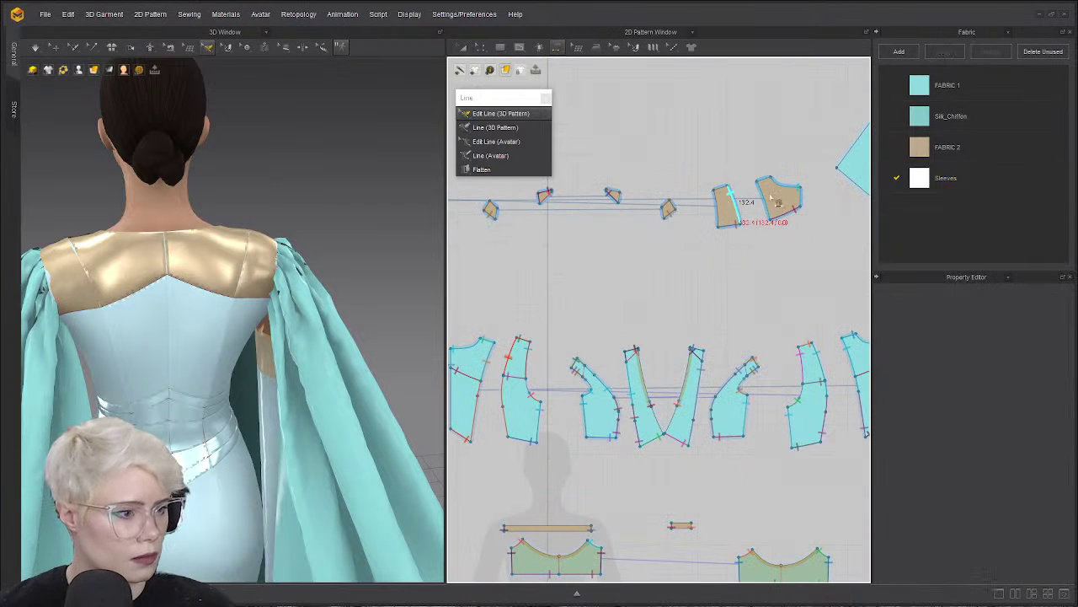
pyautogui.click(764, 202)
pyautogui.click(538, 331)
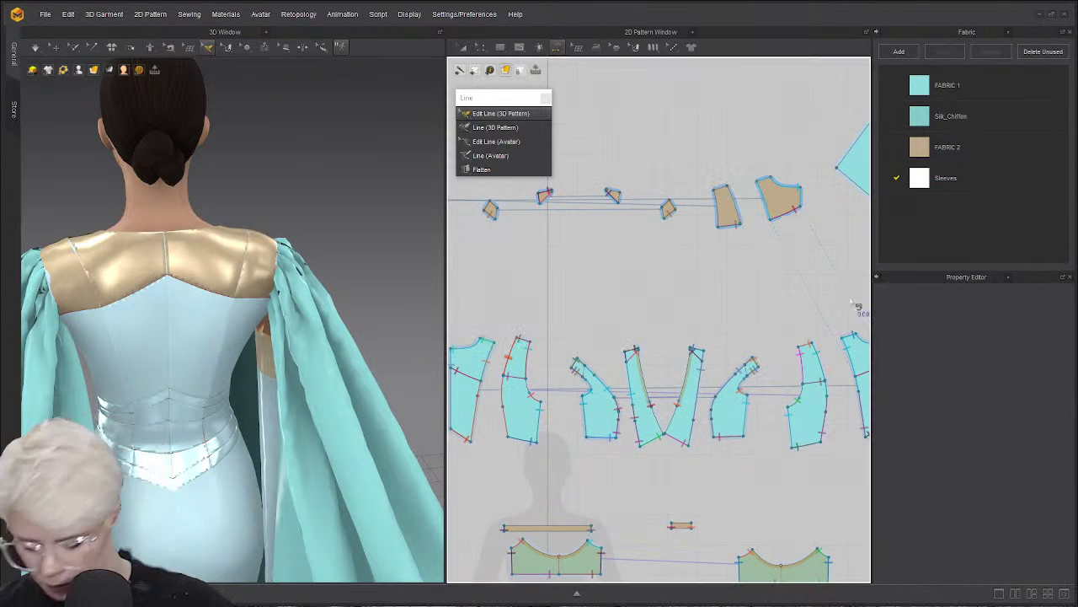
pyautogui.press('n')
pyautogui.scroll(3, 168, 246)
pyautogui.moveTo(123, 247); pyautogui.dragTo(256, 315, button='middle')
pyautogui.scroll(-2, 211, 318)
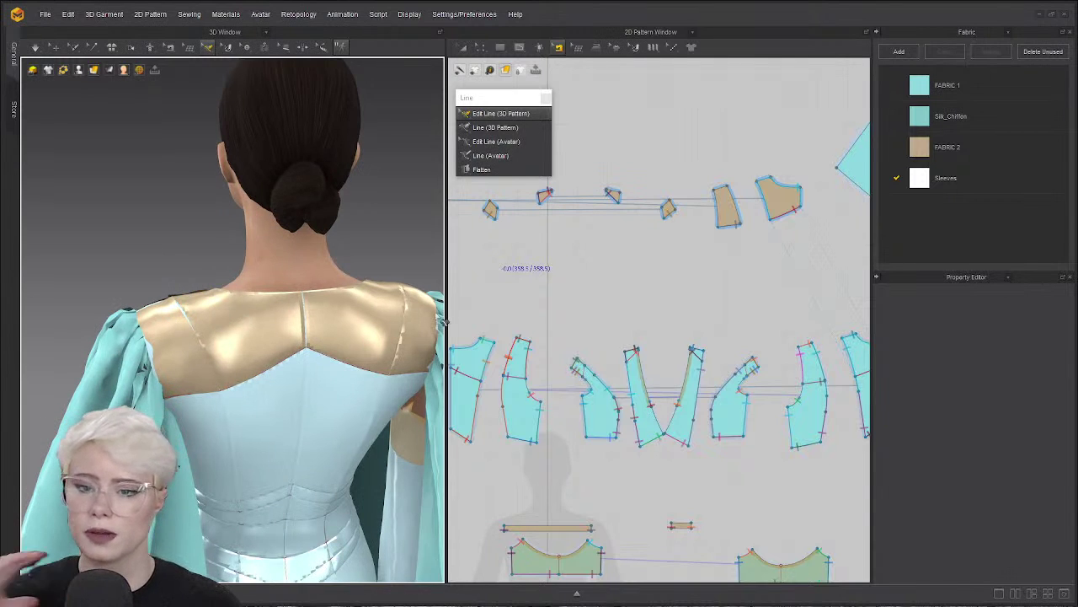
# Delete the turned sewing that joins the center-back yoke piece to the center-back bodice piece beneath it.
pyautogui.scroll(-2, 720, 285)
pyautogui.scroll(1, 722, 282)
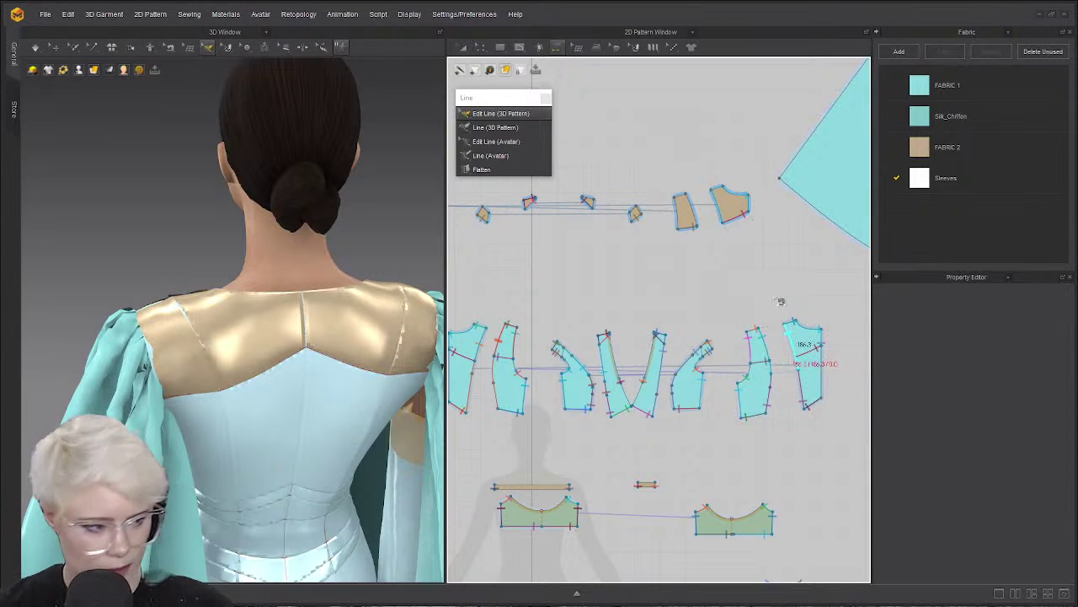
pyautogui.press('b')
pyautogui.click(791, 336)
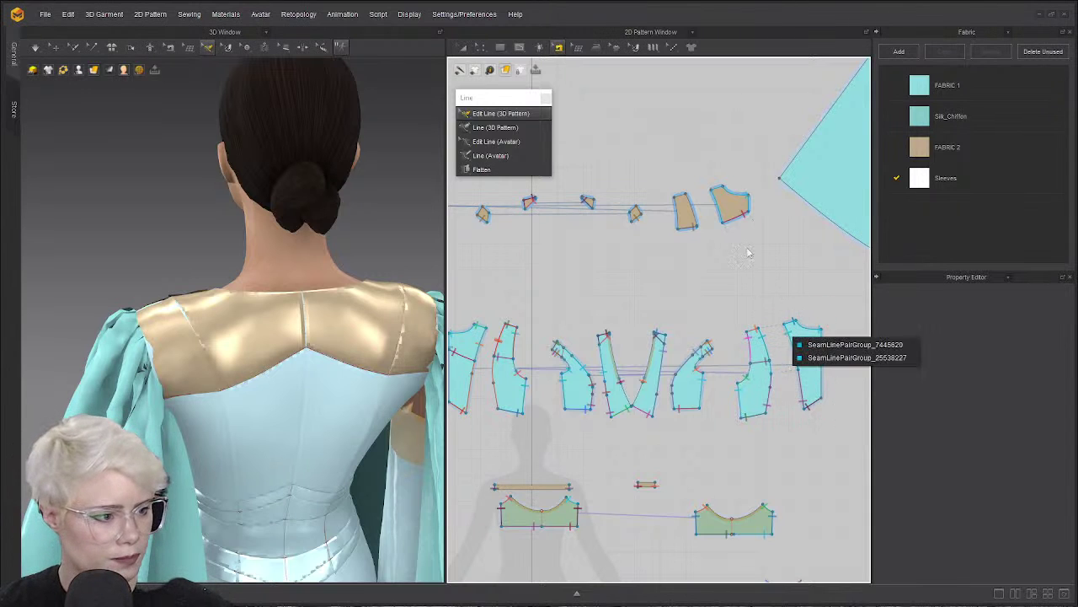
pyautogui.click(720, 203)
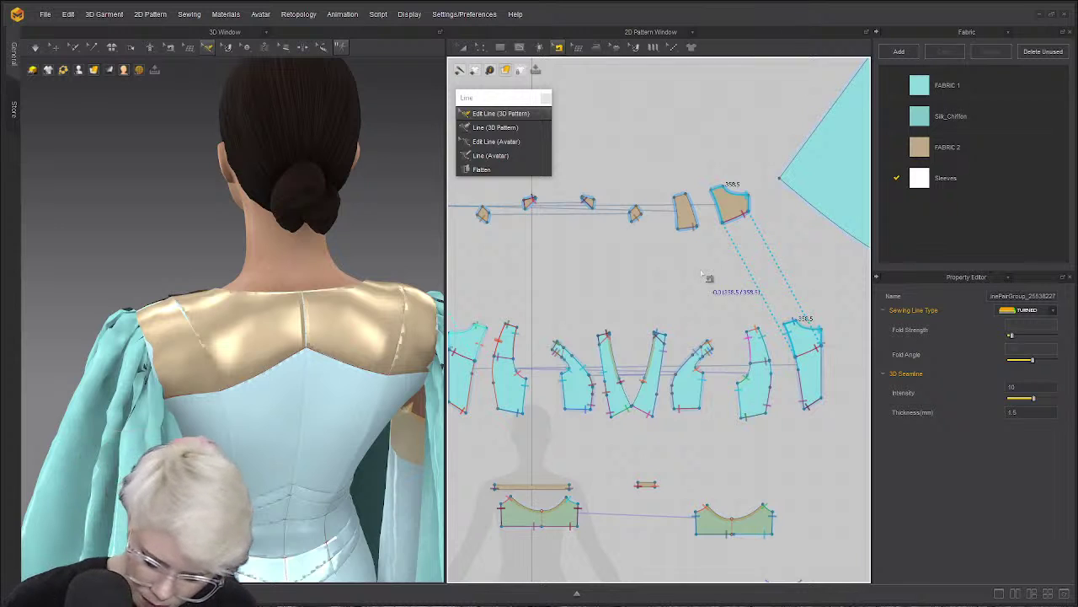
pyautogui.press('Delete')
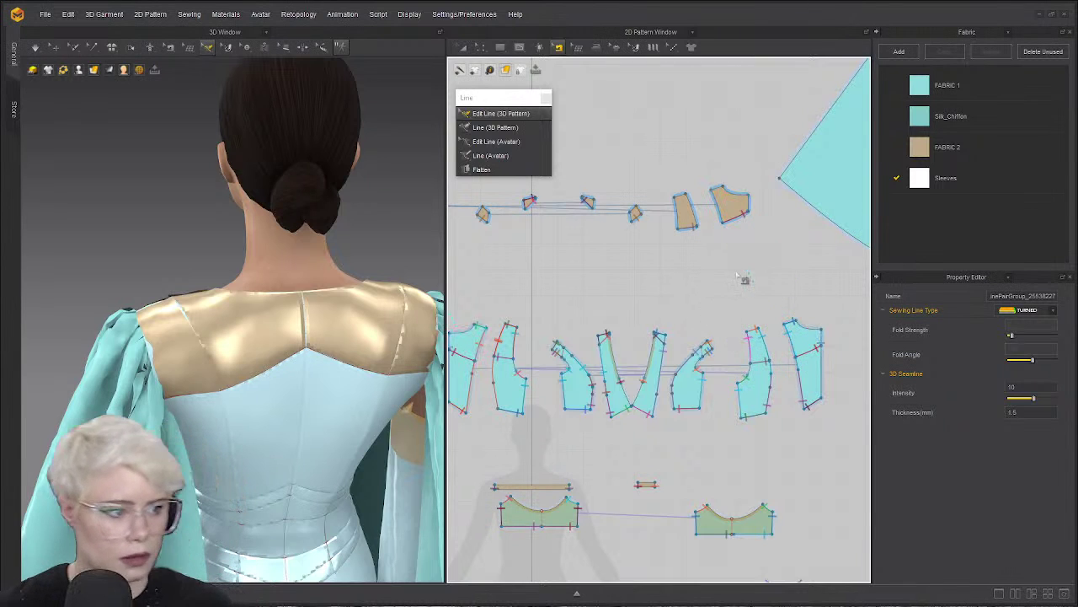
# Sew the adjoining side edges of the side-back and center-back yoke pieces together.
pyautogui.press('m')
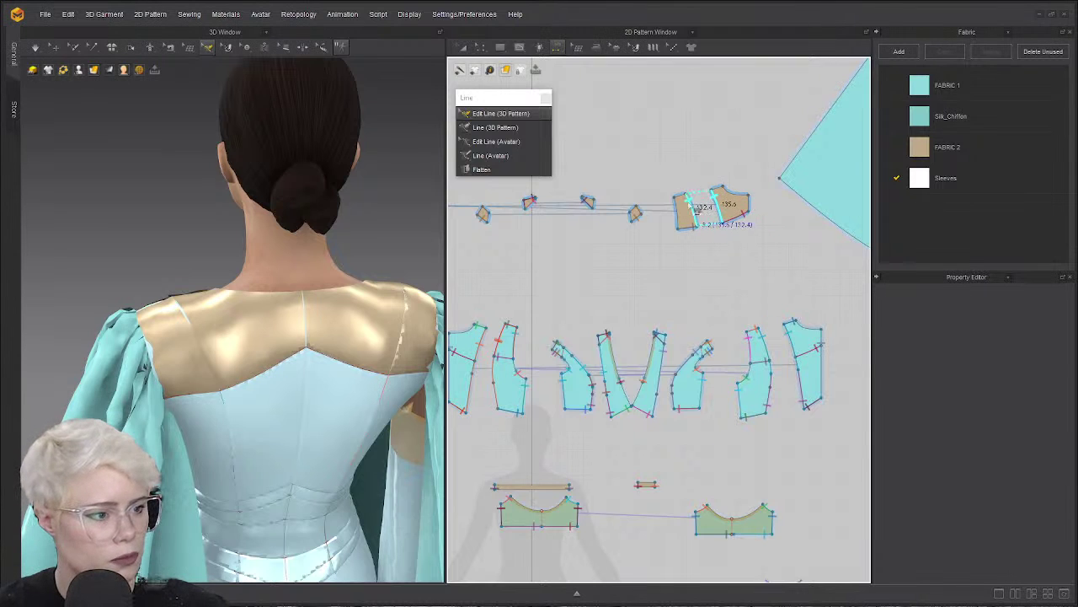
pyautogui.click(684, 216)
pyautogui.scroll(3, 657, 228)
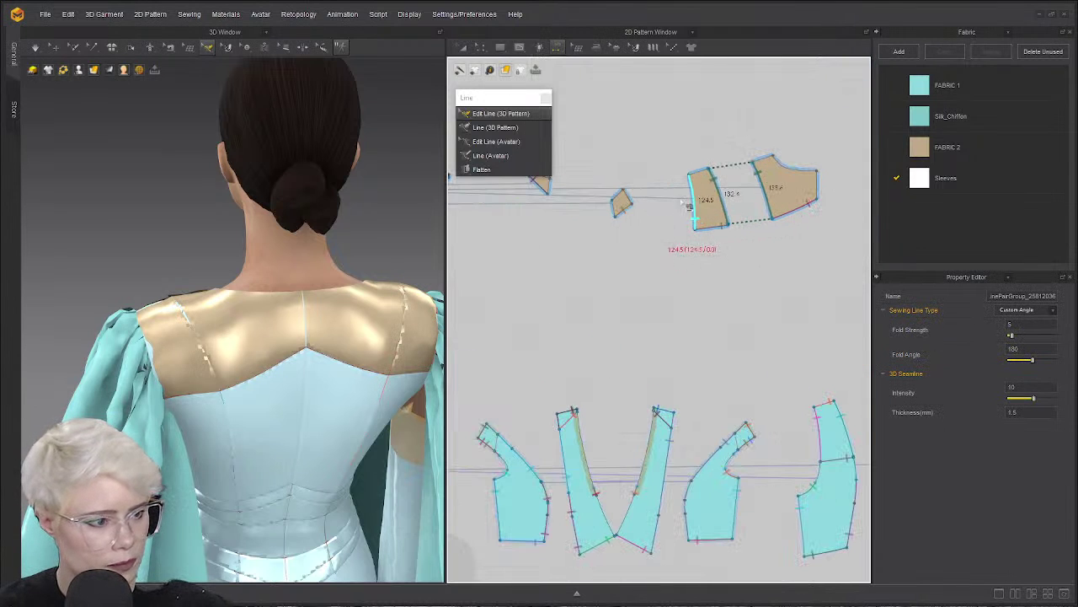
# Examine the shoulder gap on the garment and compare the front and back yoke pieces in the pattern layout.
pyautogui.moveTo(236, 407); pyautogui.dragTo(340, 382, button='right')
pyautogui.scroll(3, 621, 229)
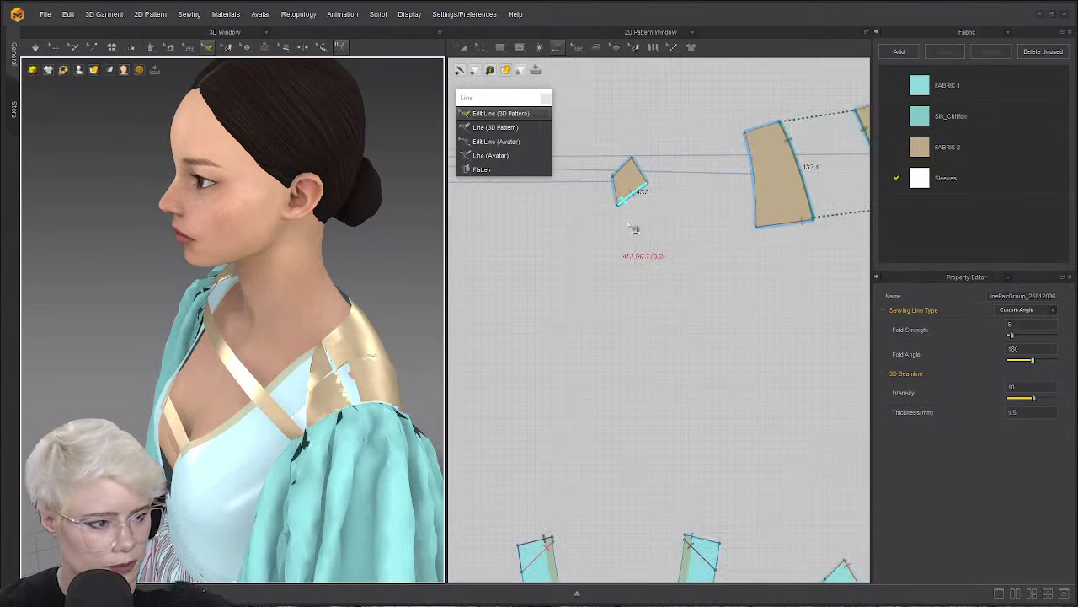
pyautogui.scroll(-1, 637, 228)
pyautogui.moveTo(636, 228); pyautogui.dragTo(658, 297, button='middle')
pyautogui.scroll(-3, 584, 391)
pyautogui.moveTo(584, 391); pyautogui.dragTo(624, 211, button='middle')
pyautogui.scroll(2, 614, 281)
pyautogui.scroll(-2, 627, 282)
pyautogui.moveTo(632, 282); pyautogui.dragTo(627, 317, button='middle')
pyautogui.scroll(1, 646, 270)
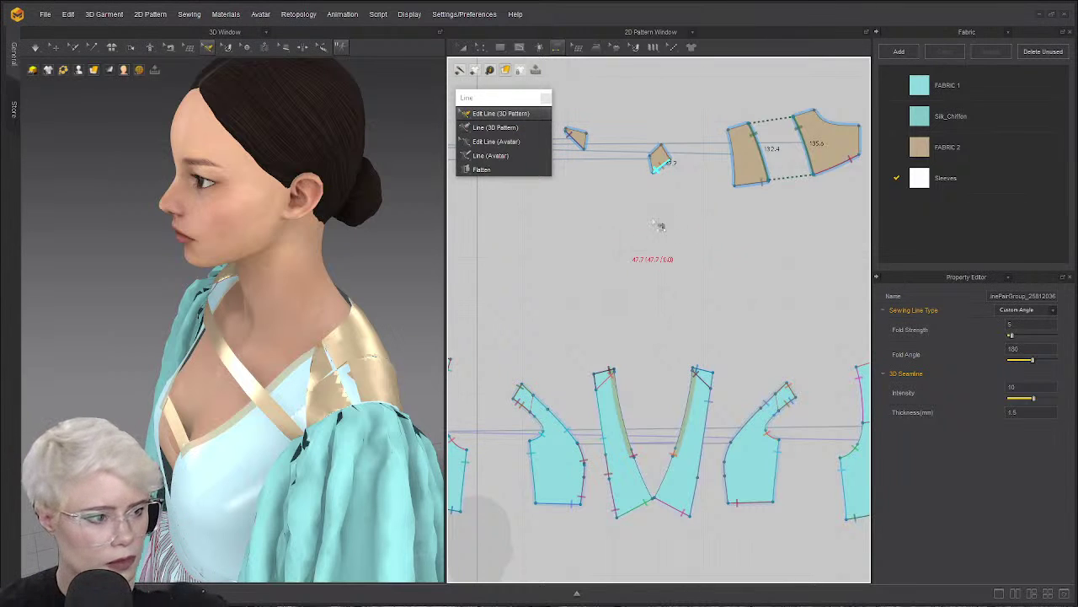
pyautogui.scroll(-3, 623, 270)
pyautogui.scroll(4, 640, 280)
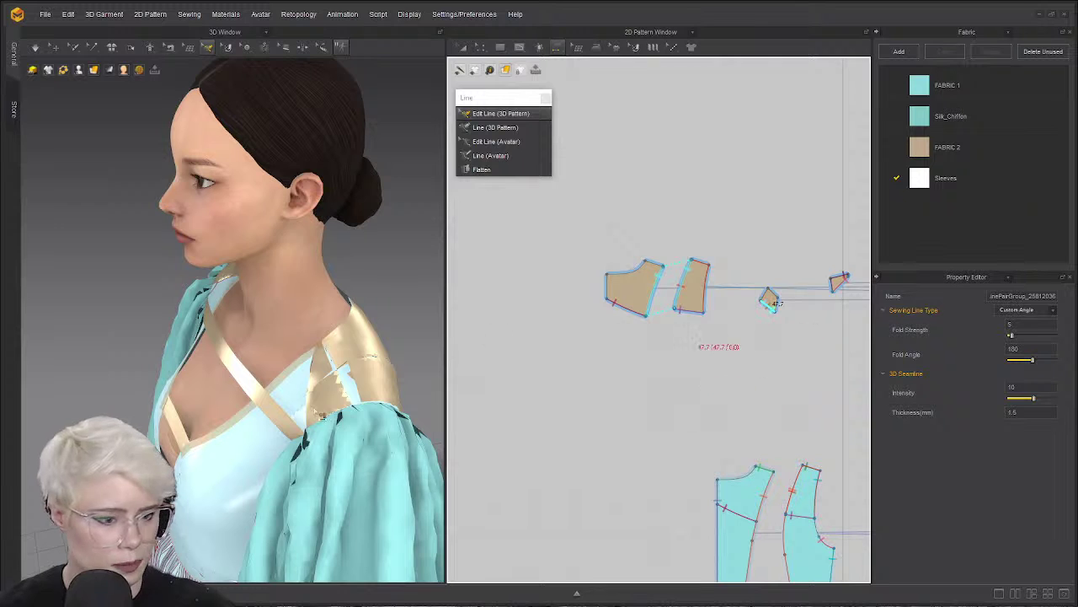
pyautogui.moveTo(314, 409); pyautogui.dragTo(316, 402, button='right')
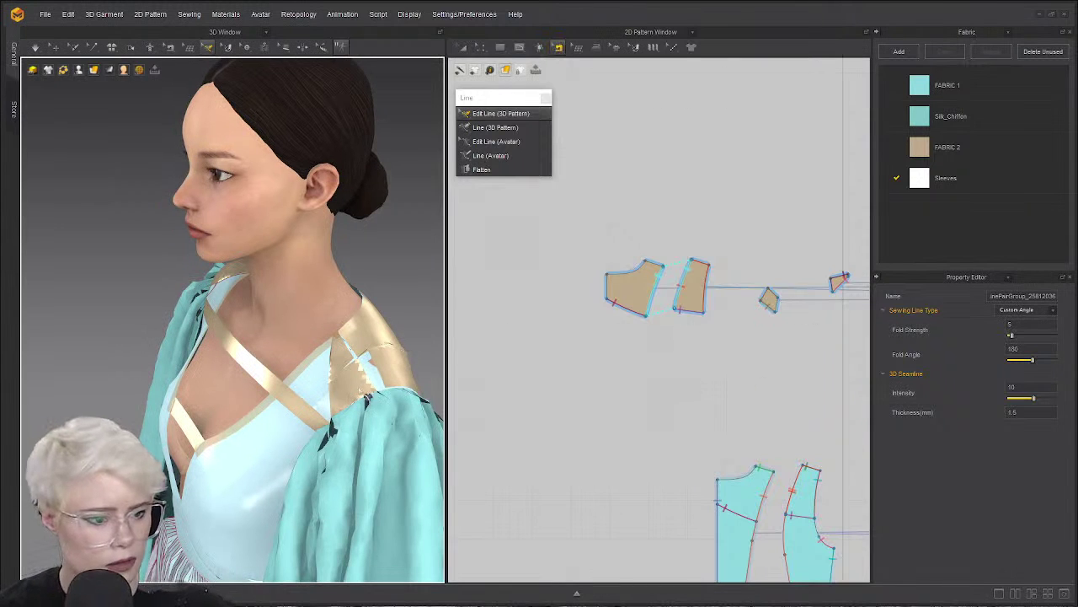
# Try to sew the front yoke's shoulder edge to the back yoke directly on the 3D garment.
pyautogui.click(169, 47)
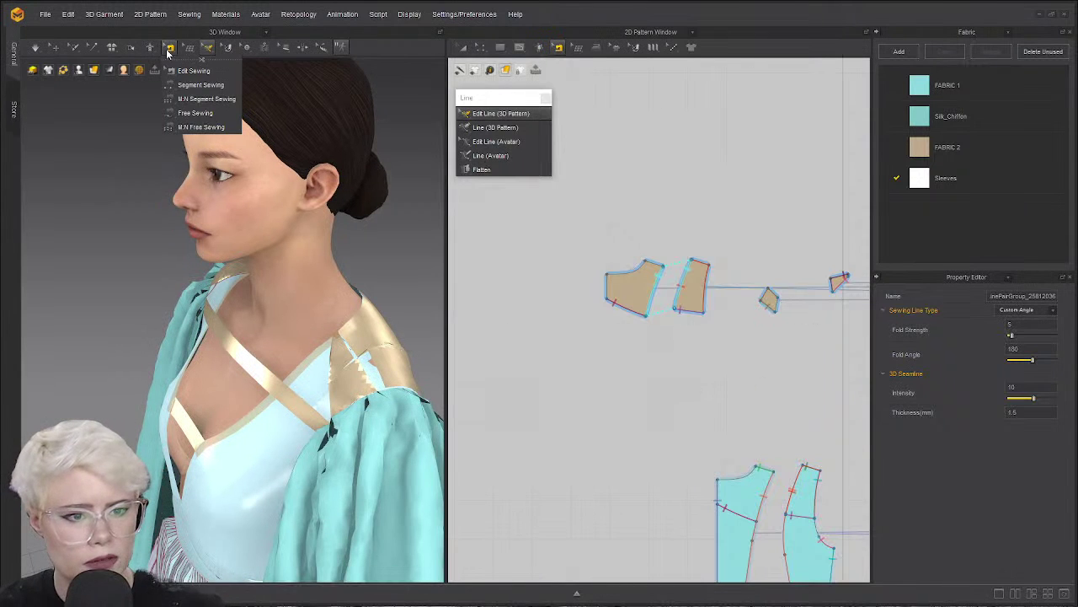
pyautogui.click(192, 110)
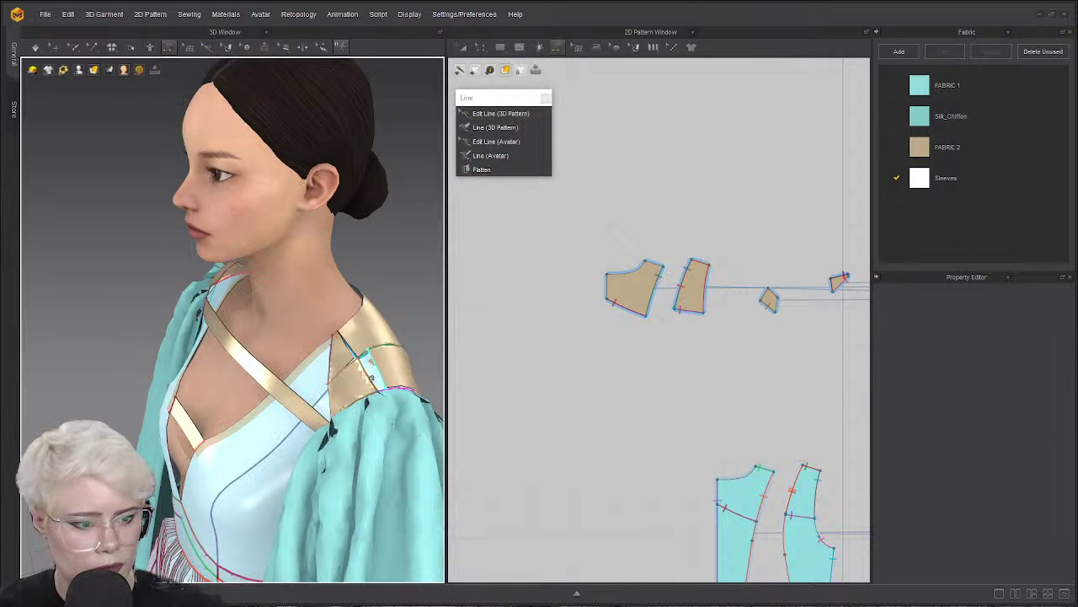
pyautogui.click(351, 346)
pyautogui.click(534, 331)
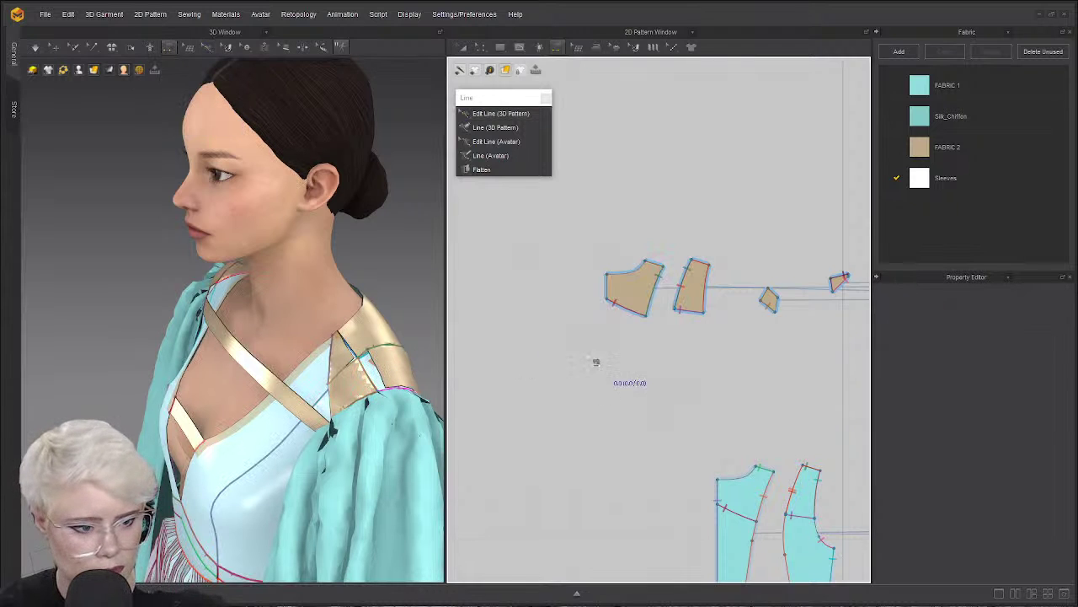
# Check the center-front yoke sewing and delete the turned sewing between the side-front yoke pieces and the front bodice pieces.
pyautogui.scroll(-2, 690, 385)
pyautogui.scroll(1, 691, 385)
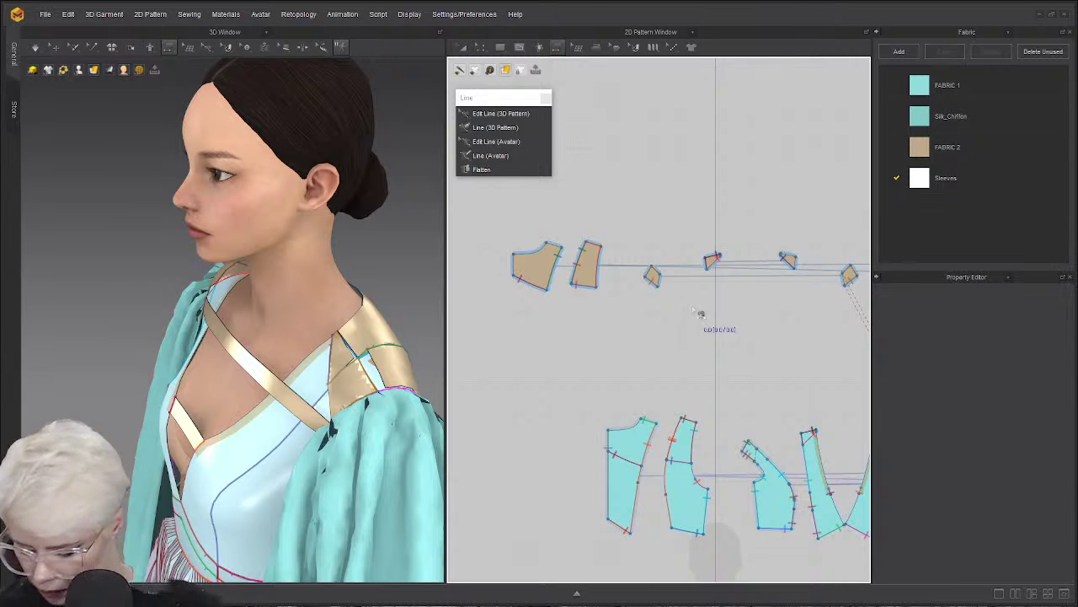
pyautogui.press('b')
pyautogui.click(714, 258)
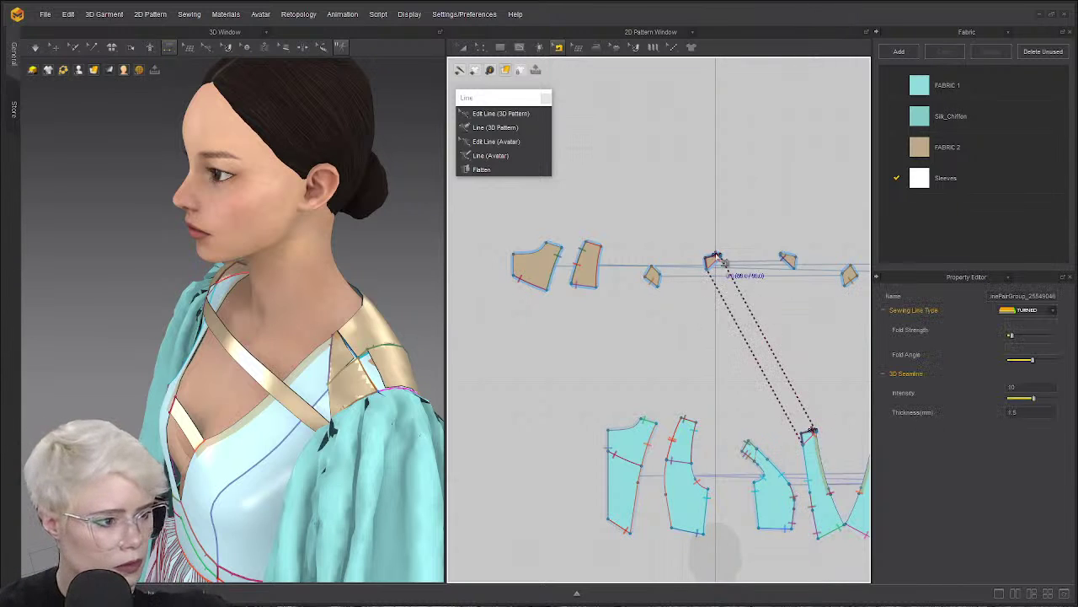
pyautogui.click(795, 257)
pyautogui.moveTo(791, 288); pyautogui.dragTo(700, 308, button='middle')
pyautogui.click(763, 296)
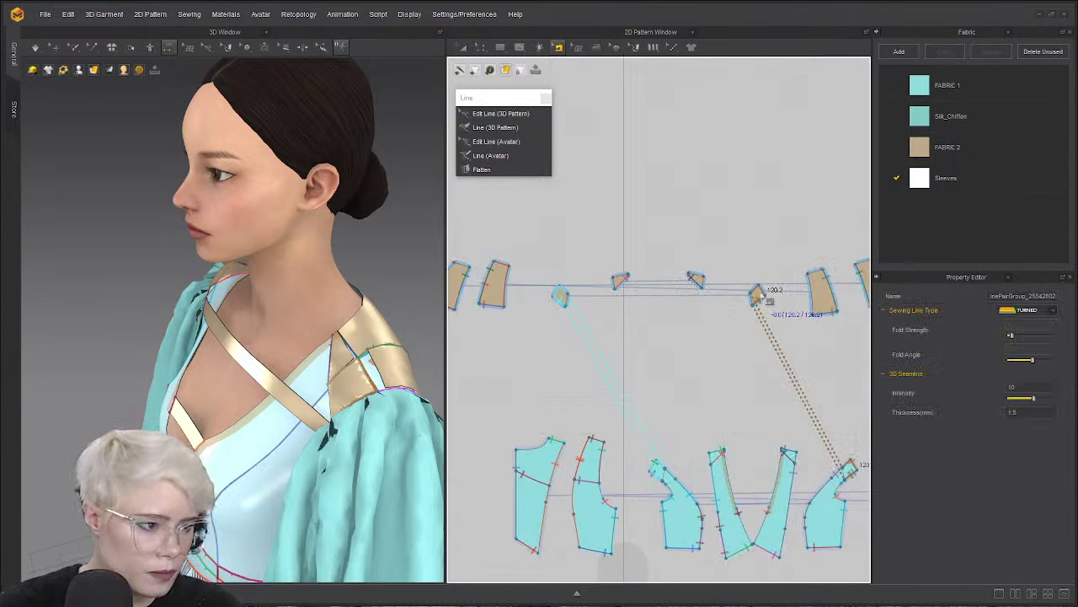
pyautogui.click(791, 299)
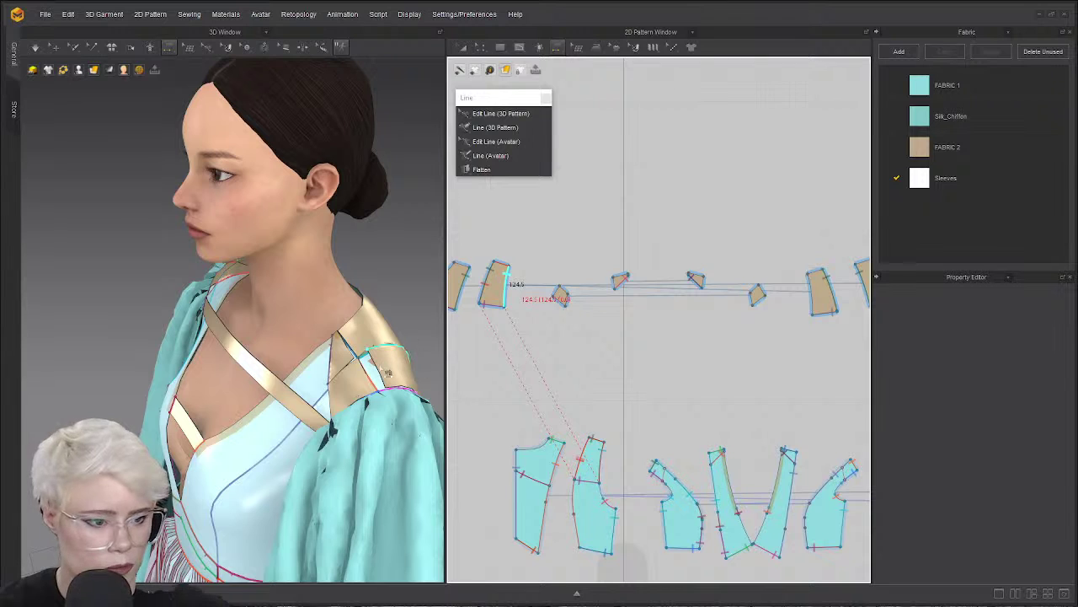
# Try to sew the side-back yoke piece to the side-front yoke piece, and undo that sewing.
pyautogui.click(506, 284)
pyautogui.click(823, 271)
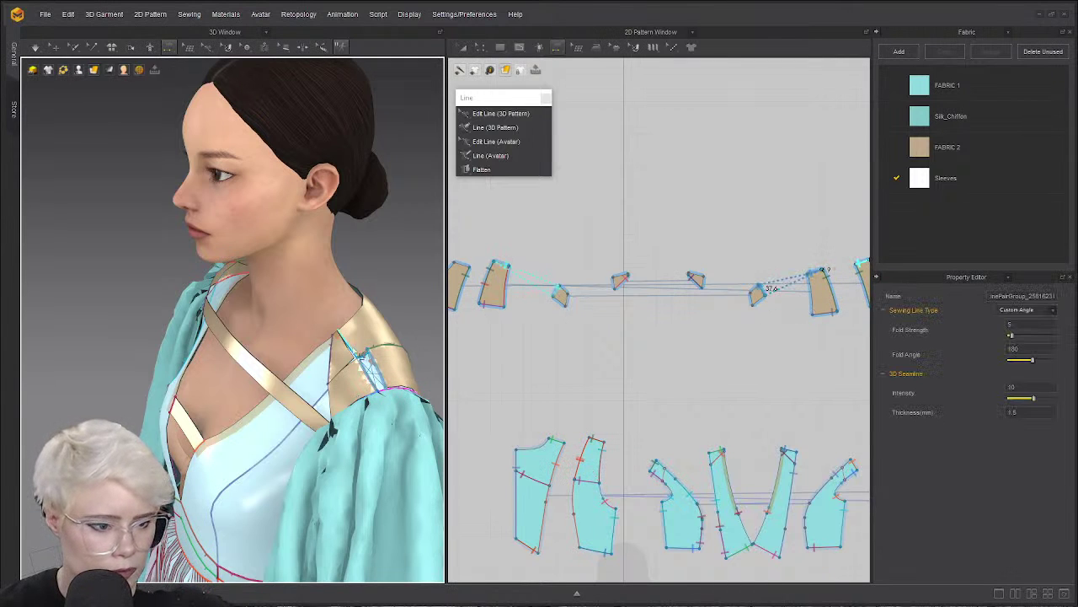
pyautogui.hotkey('ctrl', 'z')
# Sew the shoulder edges on the 3D garment, joining the side-front yoke to the side-back and the center-front yoke to the center-back.
pyautogui.scroll(4, 380, 389)
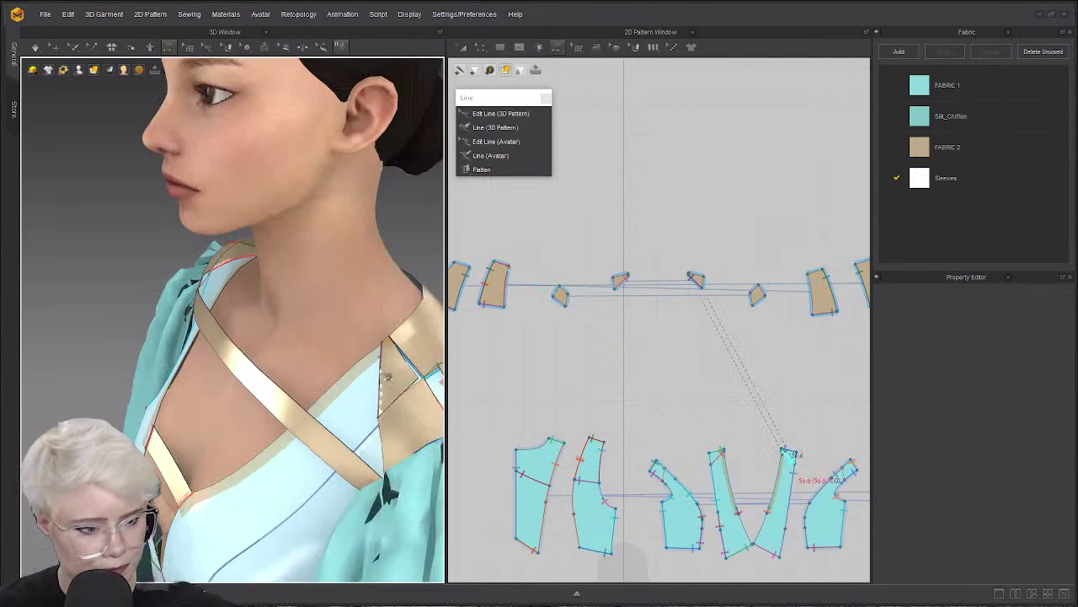
pyautogui.scroll(-3, 363, 378)
pyautogui.scroll(2, 349, 373)
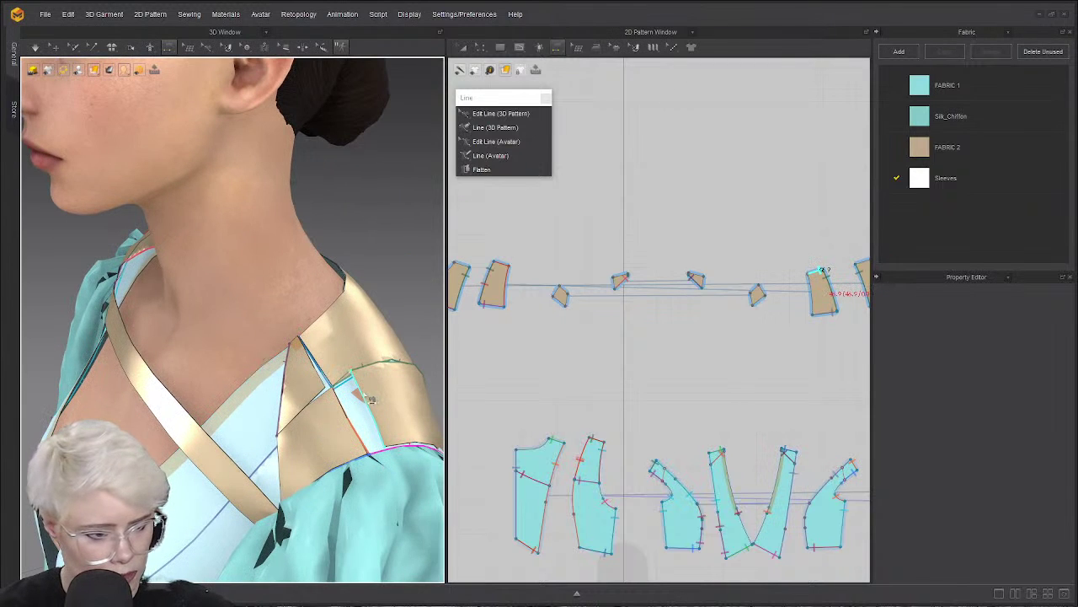
pyautogui.click(339, 385)
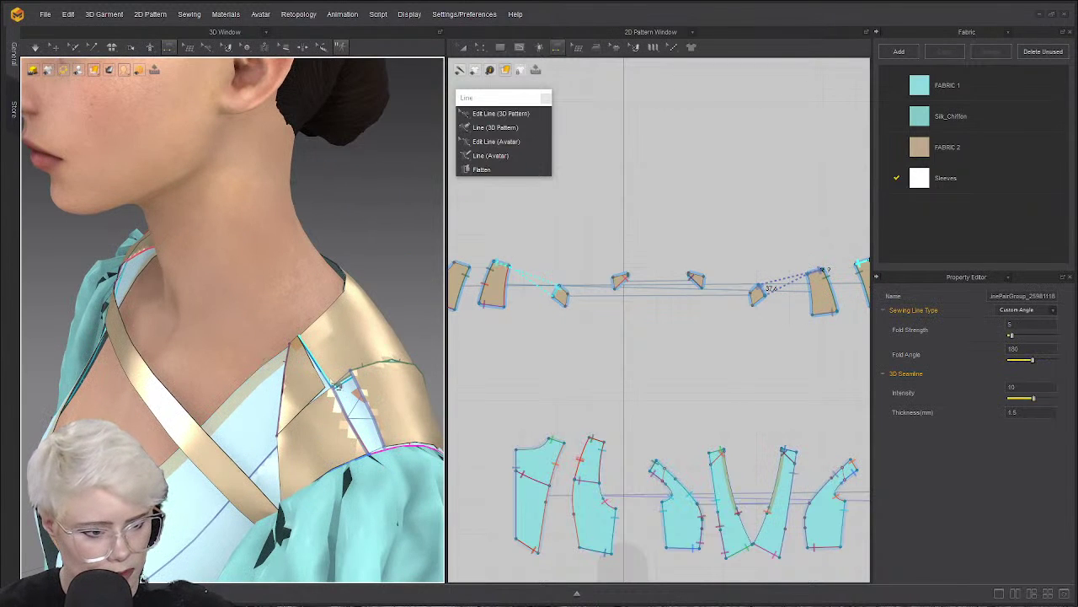
pyautogui.click(324, 388)
pyautogui.click(345, 394)
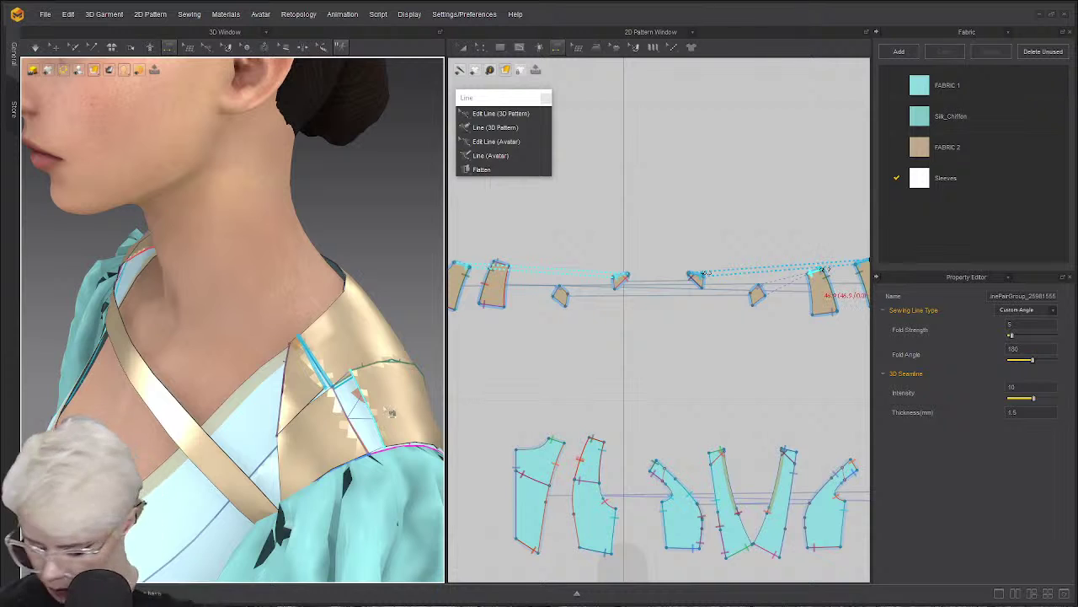
pyautogui.click(348, 424)
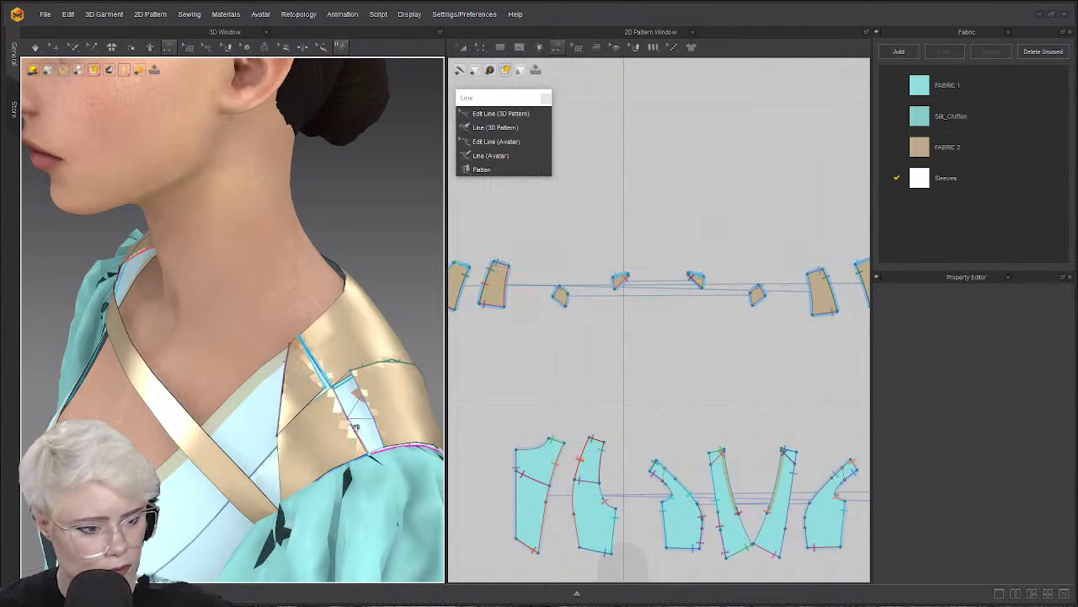
pyautogui.rightClick(348, 424)
pyautogui.click(679, 367)
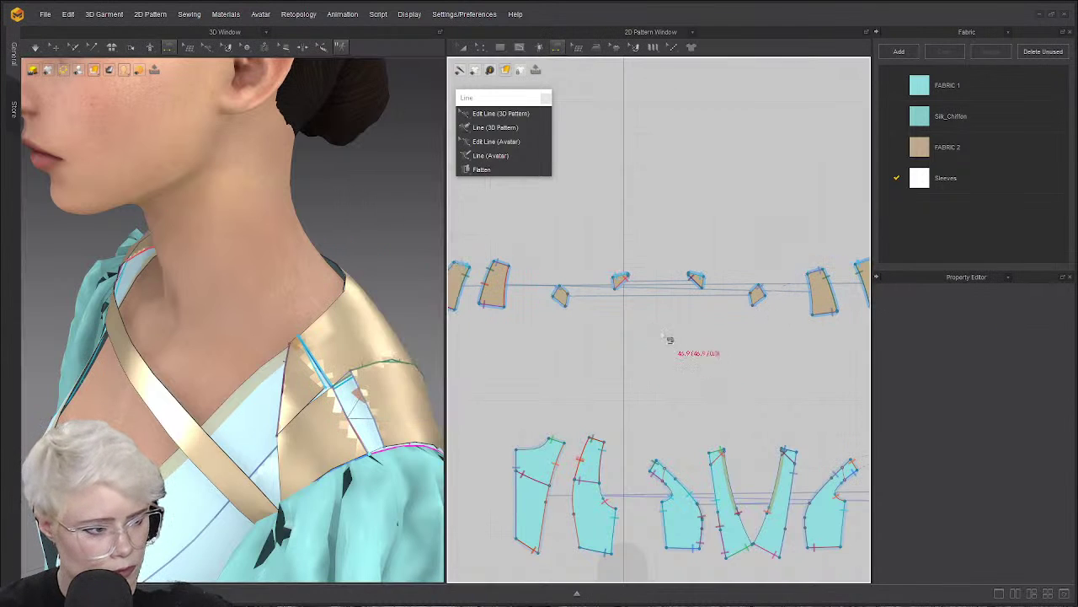
pyautogui.scroll(2, 678, 318)
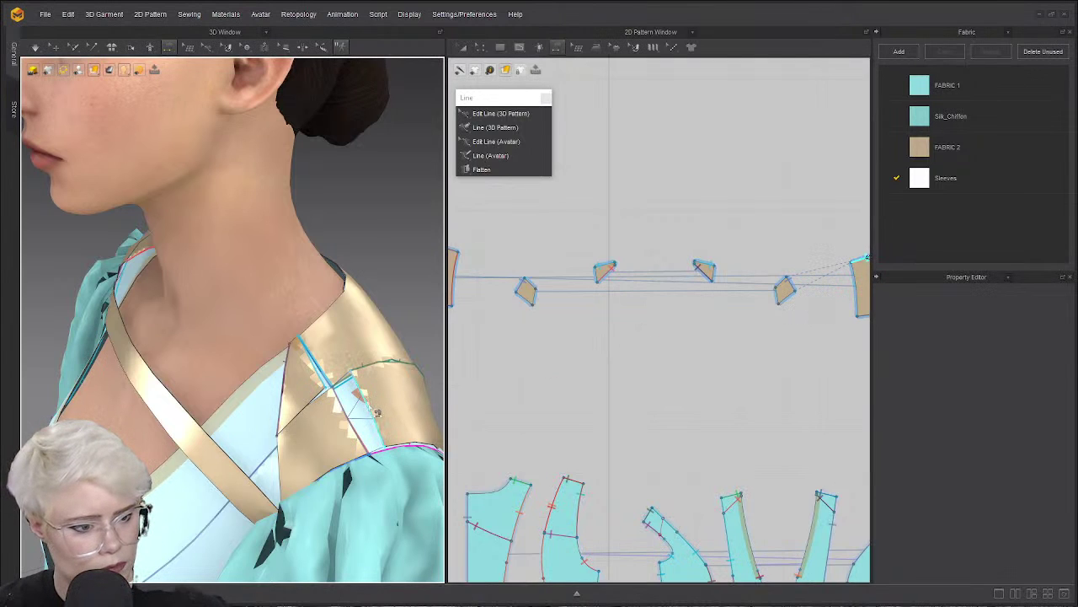
pyautogui.rightClick(377, 412)
pyautogui.click(405, 296)
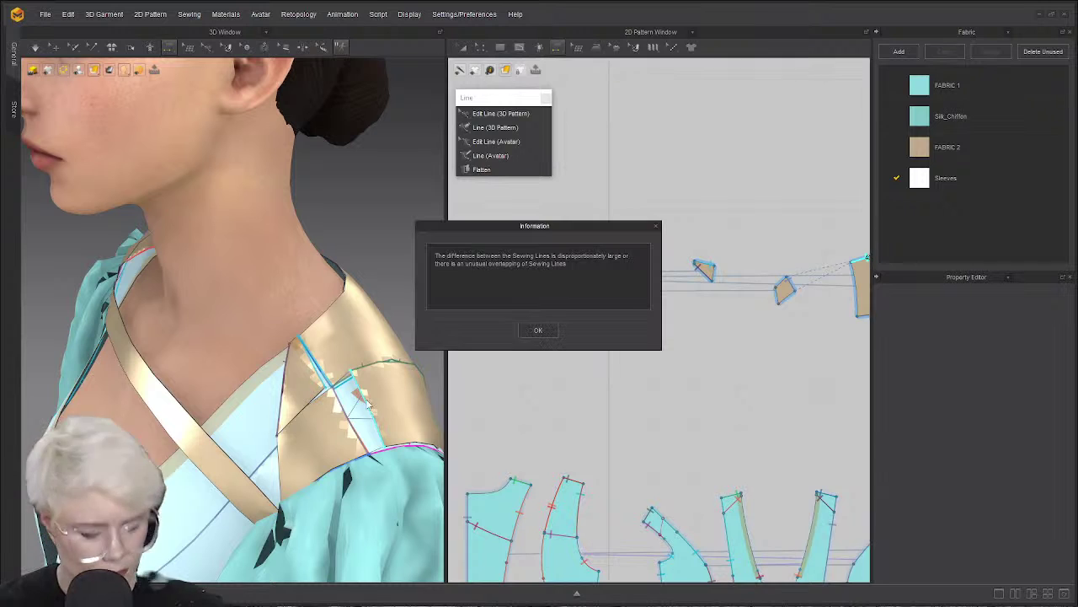
pyautogui.click(531, 331)
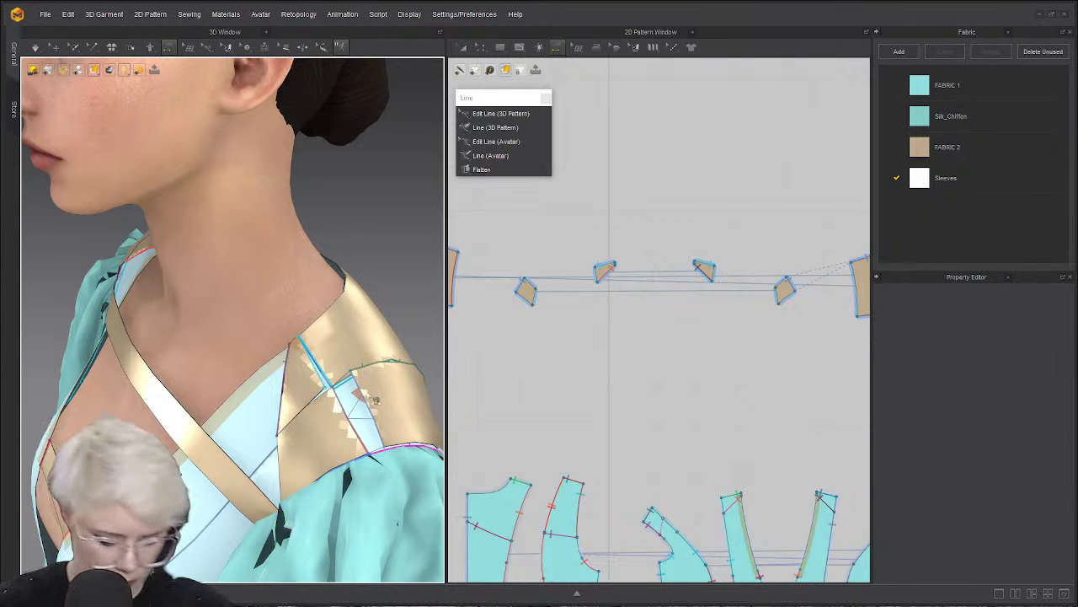
pyautogui.scroll(-3, 670, 363)
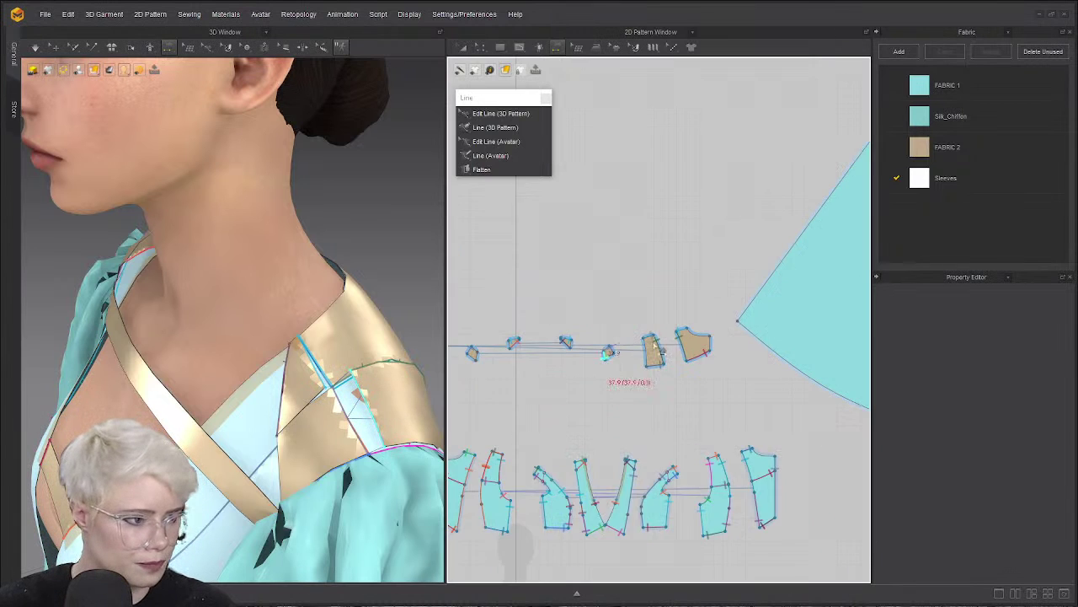
pyautogui.scroll(6, 665, 354)
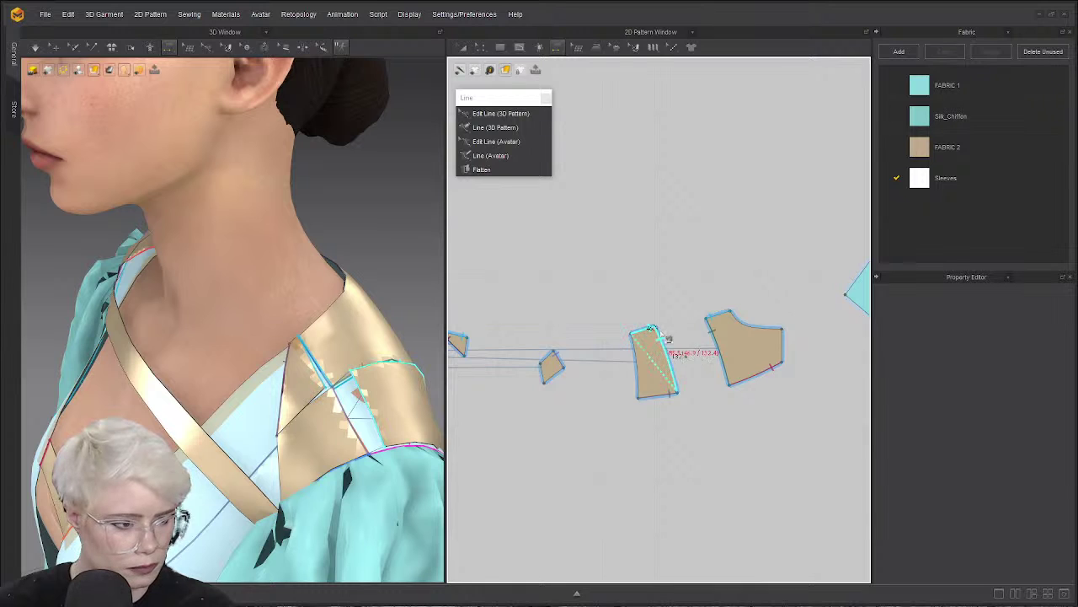
pyautogui.click(664, 336)
pyautogui.press('Escape')
# Reverse the shoulder sewing between the side-front and side-back yoke pieces, and reverse it back.
pyautogui.press('b')
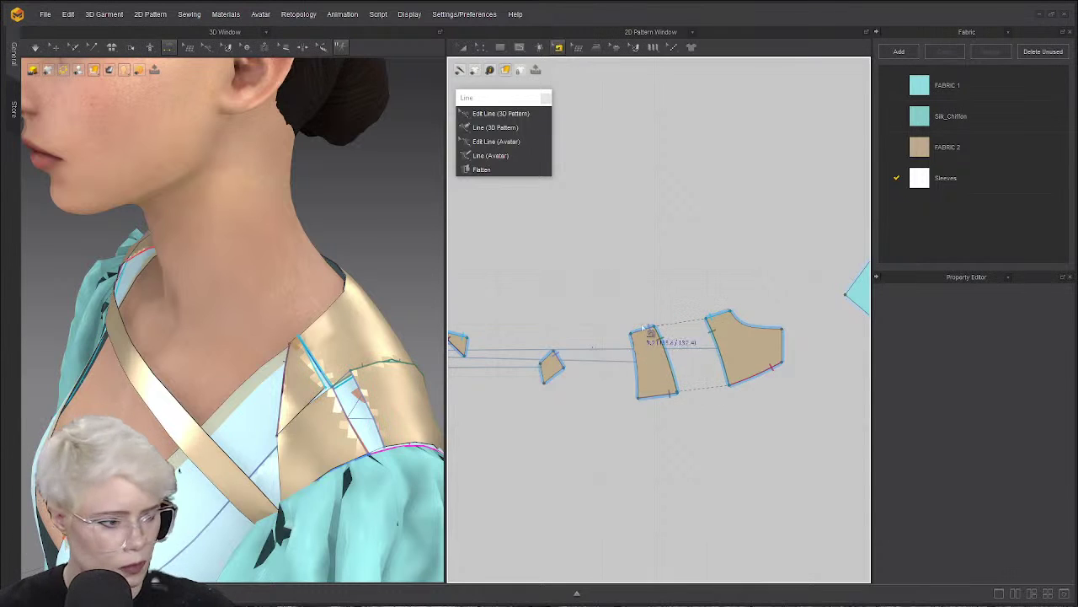
pyautogui.click(648, 329)
pyautogui.rightClick(651, 329)
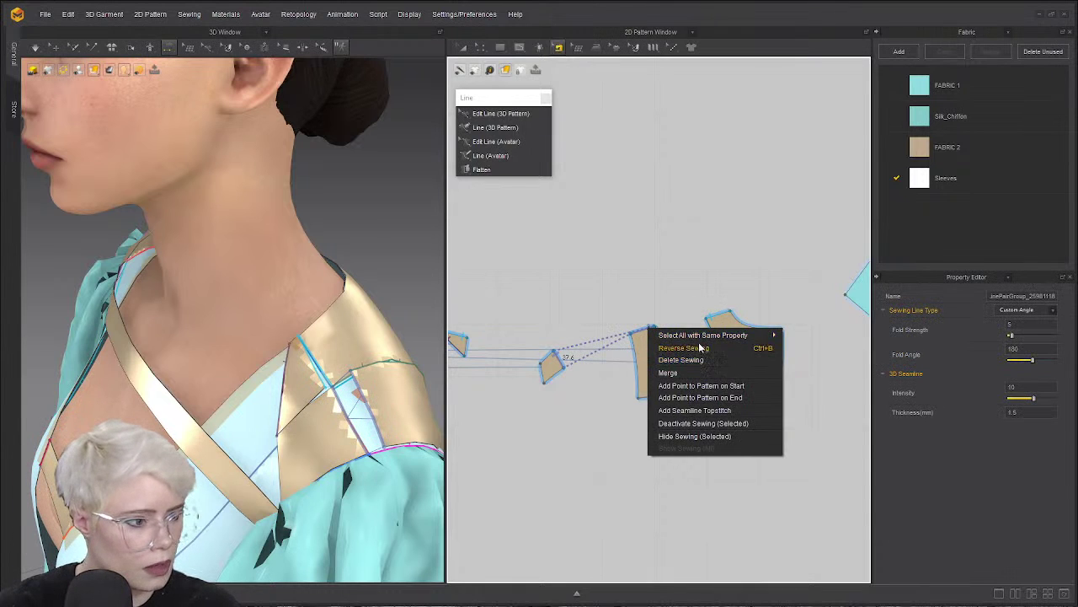
pyautogui.click(699, 349)
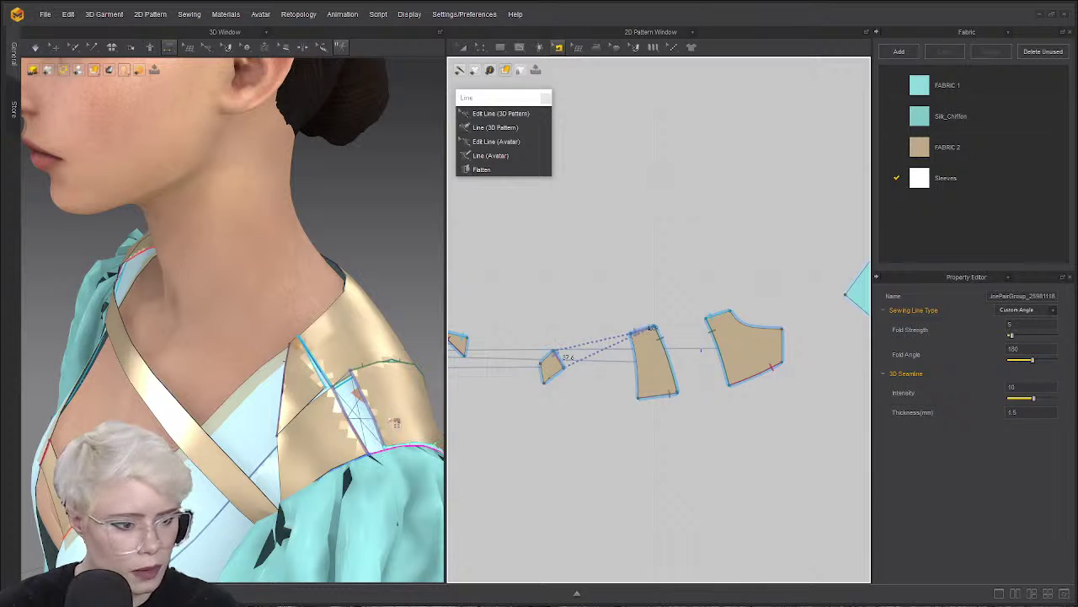
pyautogui.rightClick(654, 337)
pyautogui.click(689, 352)
pyautogui.click(476, 334)
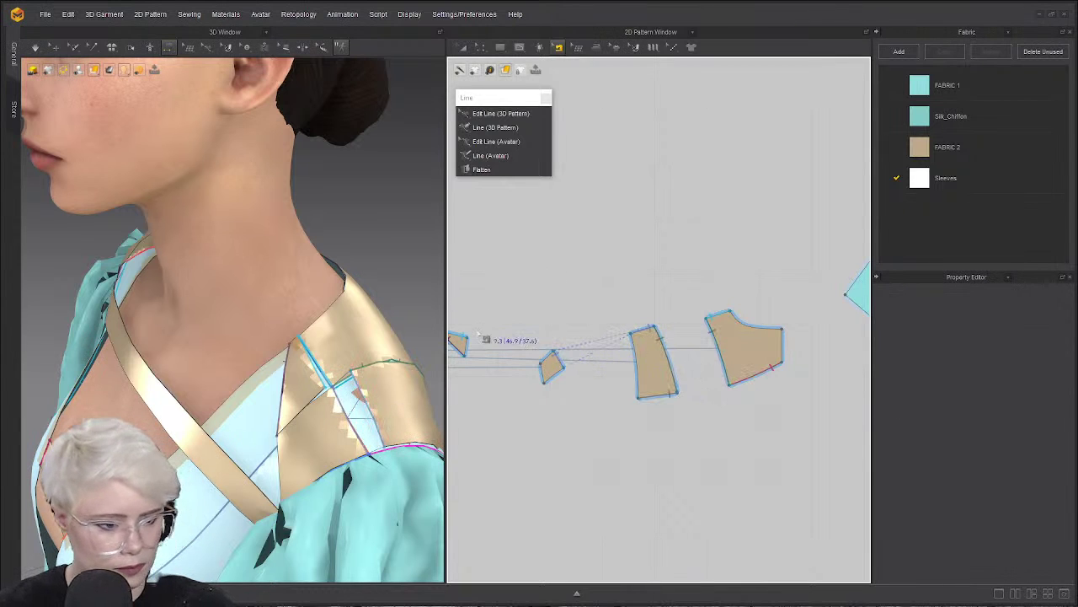
# Run the simulation to pull the sewn shoulder edges of the front and back yoke pieces together.
pyautogui.press('a')
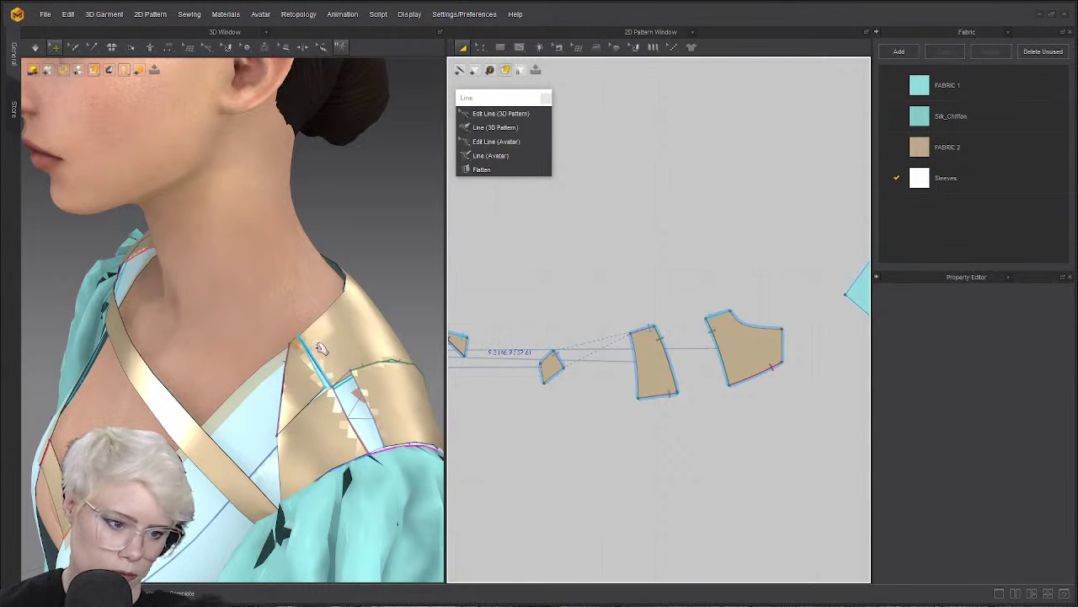
pyautogui.press('space')
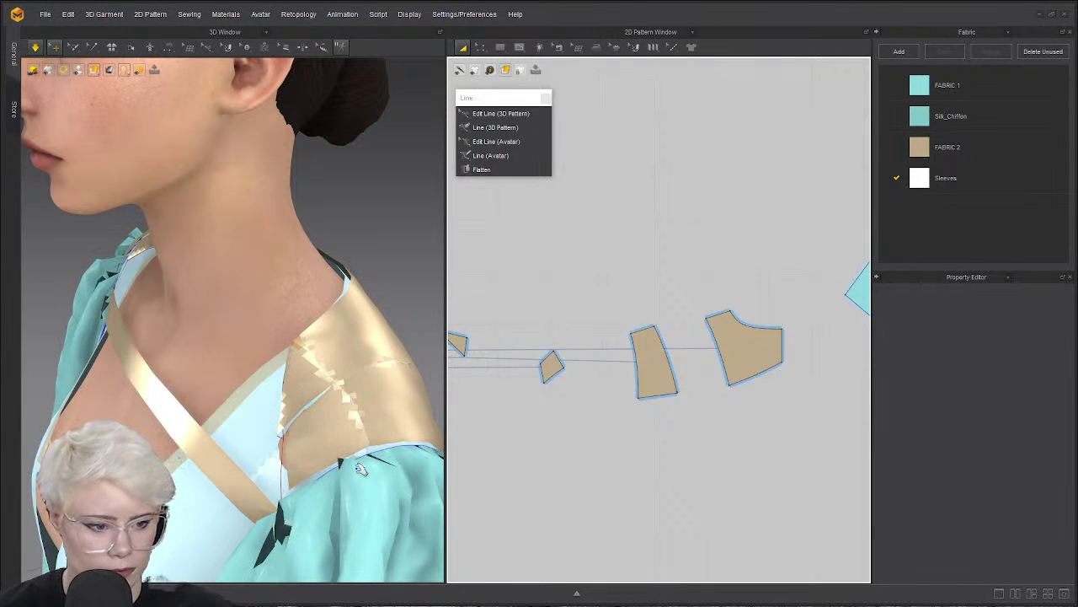
# Try to sew the center-front yoke piece to the side-front yoke piece on the 3D garment and simulate the seam.
pyautogui.press('b')
pyautogui.scroll(-3, 605, 336)
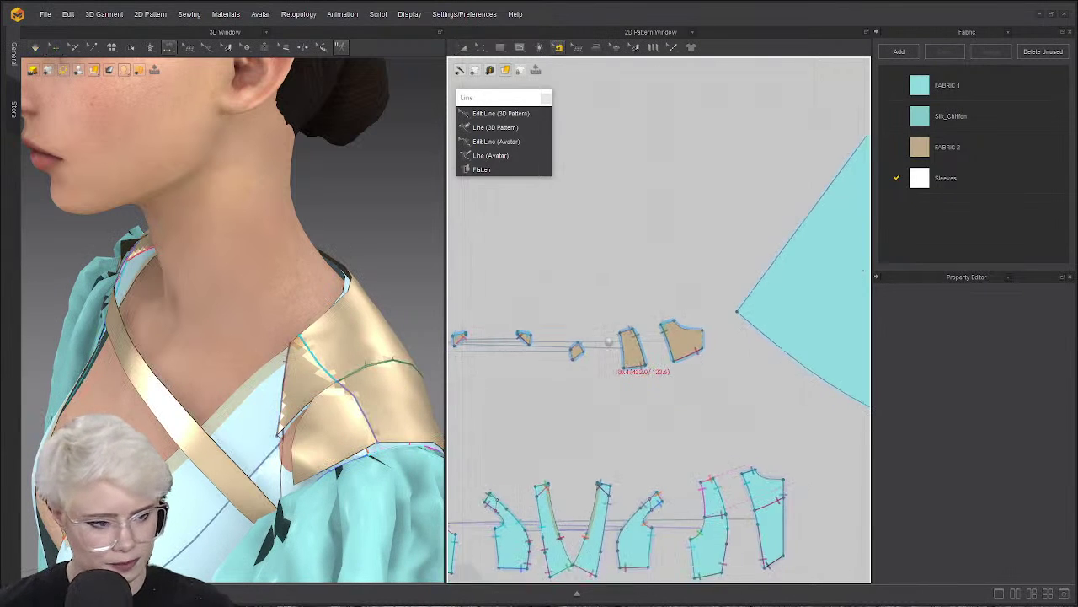
pyautogui.moveTo(608, 342); pyautogui.dragTo(611, 325, button='middle')
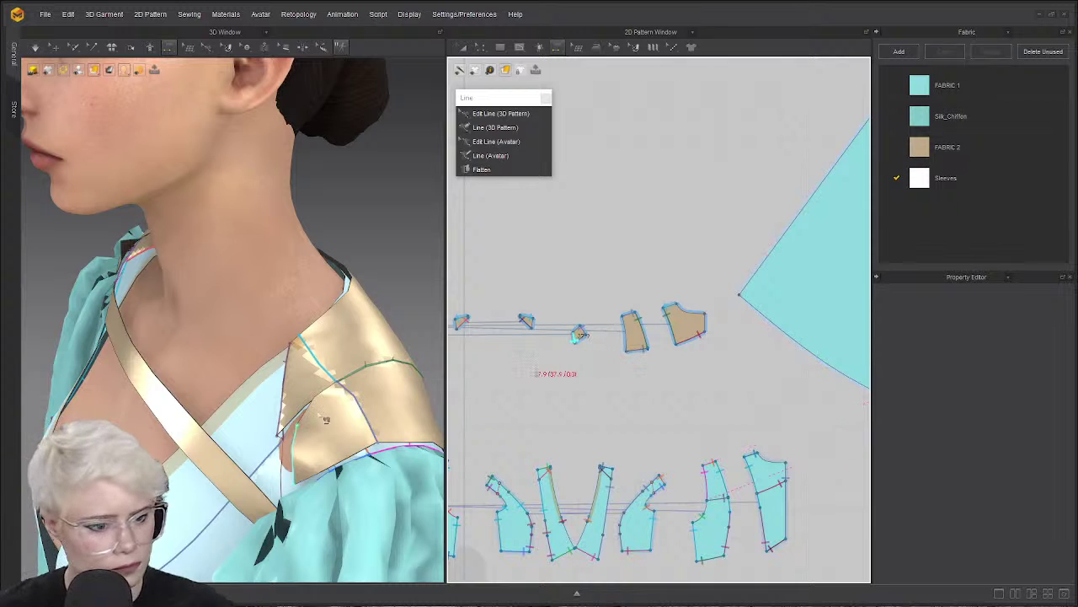
pyautogui.scroll(1, 324, 409)
pyautogui.moveTo(101, 370); pyautogui.dragTo(183, 371, button='right')
pyautogui.moveTo(354, 337); pyautogui.dragTo(187, 288, button='middle')
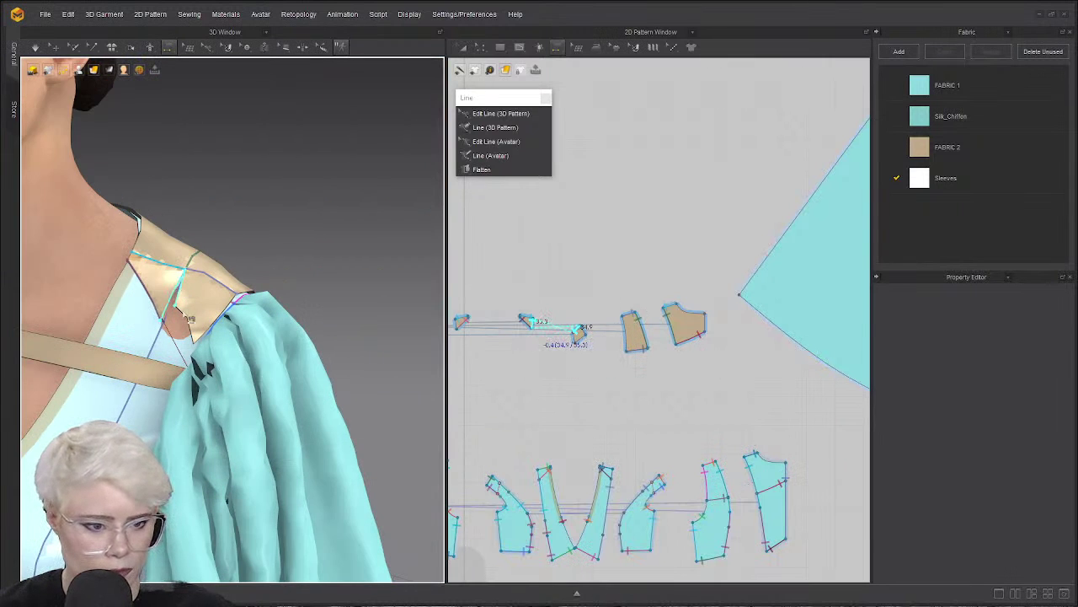
pyautogui.click(189, 319)
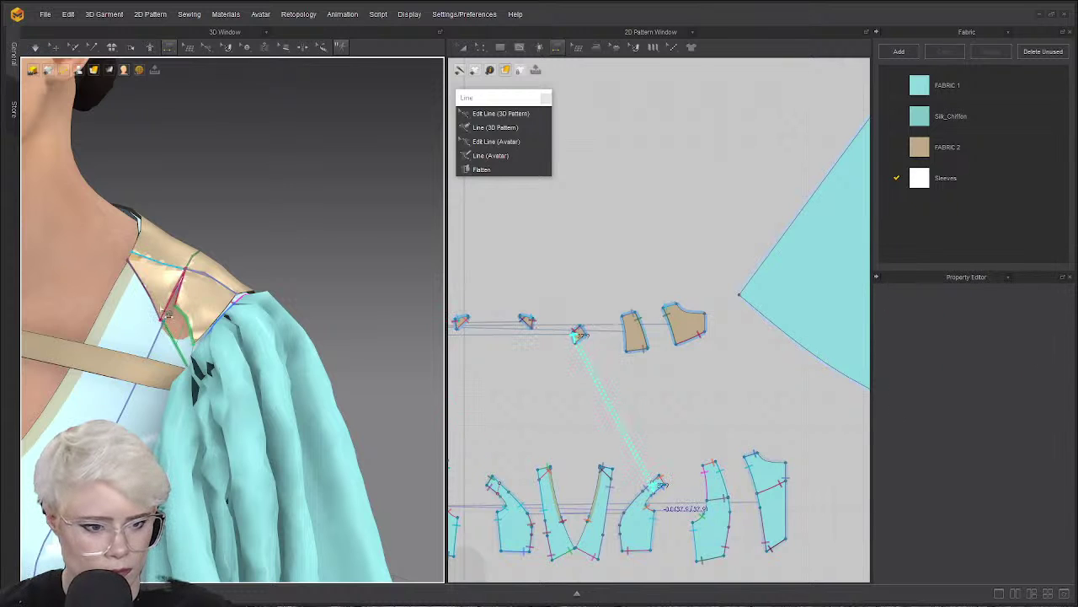
pyautogui.click(161, 308)
pyautogui.scroll(-1, 241, 342)
pyautogui.press('q')
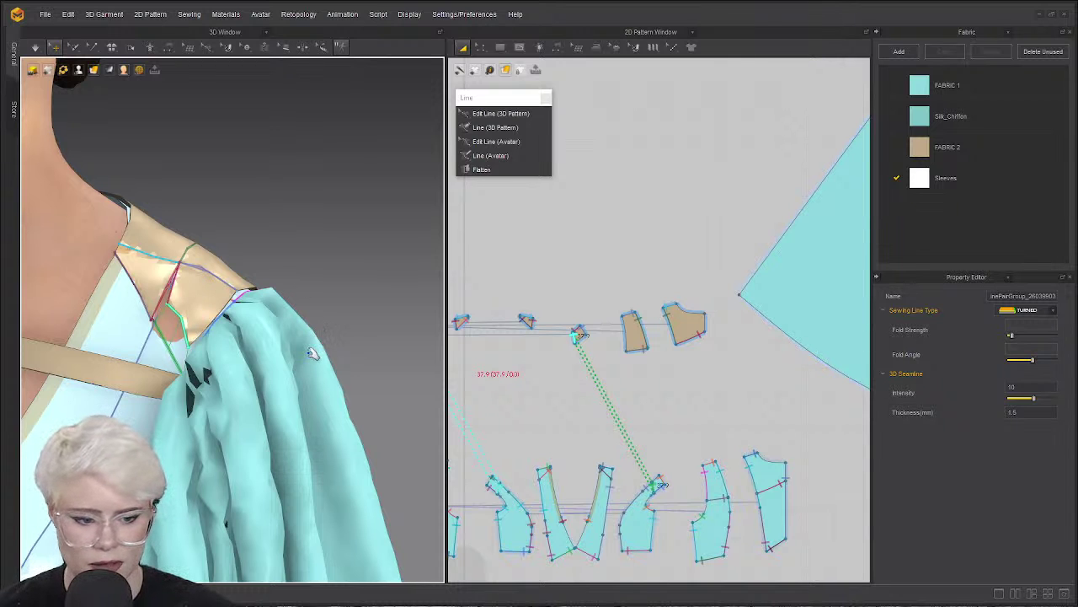
pyautogui.press('space')
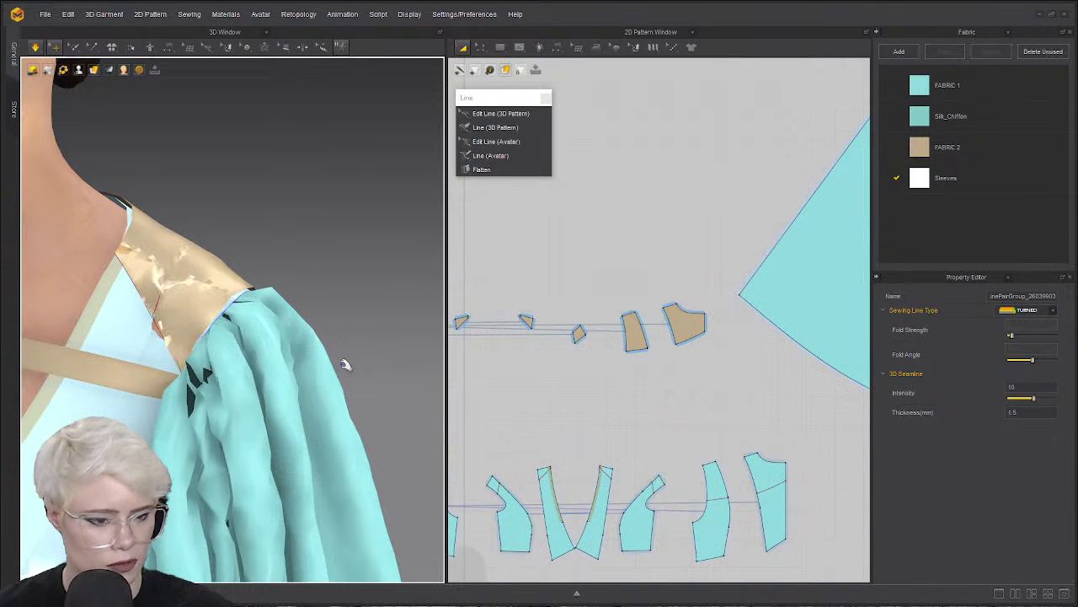
# Delete the twisted sewing between the center-front and side-front yoke pieces.
pyautogui.press('n')
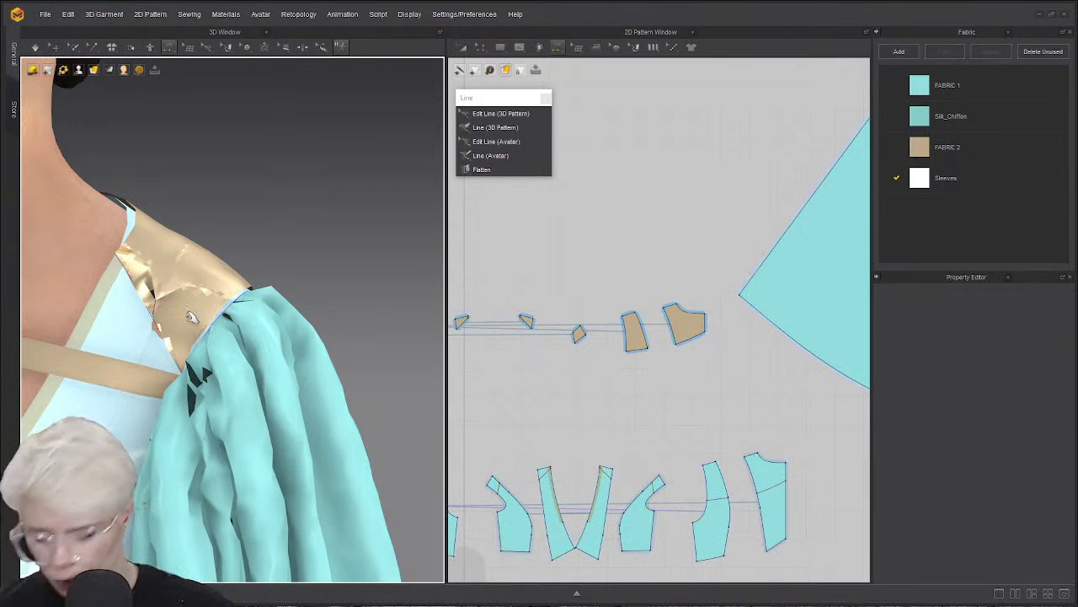
pyautogui.scroll(-4, 576, 307)
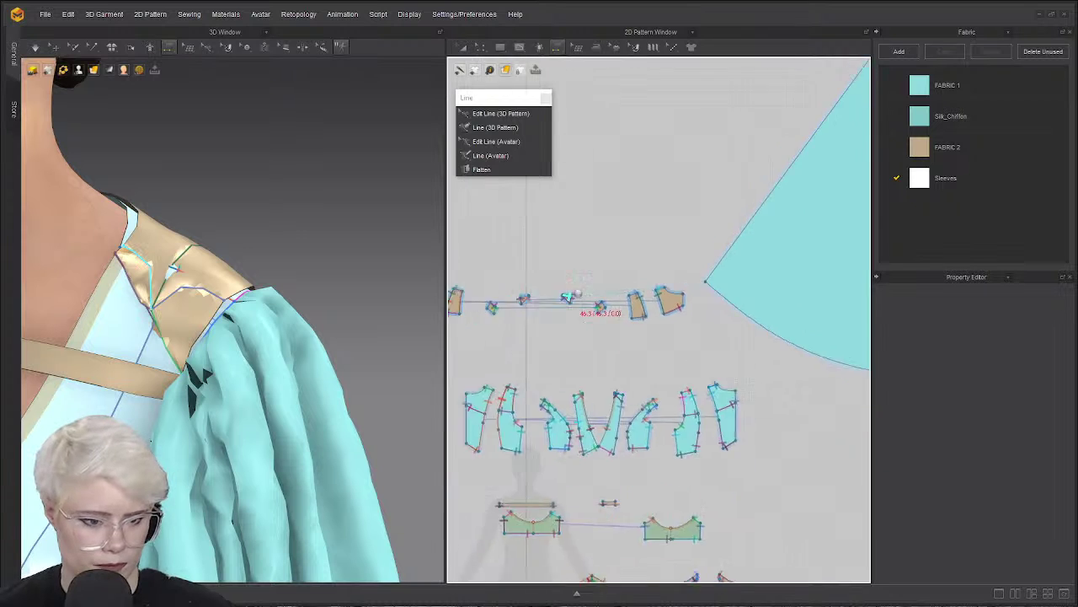
pyautogui.scroll(3, 573, 337)
pyautogui.scroll(5, 607, 303)
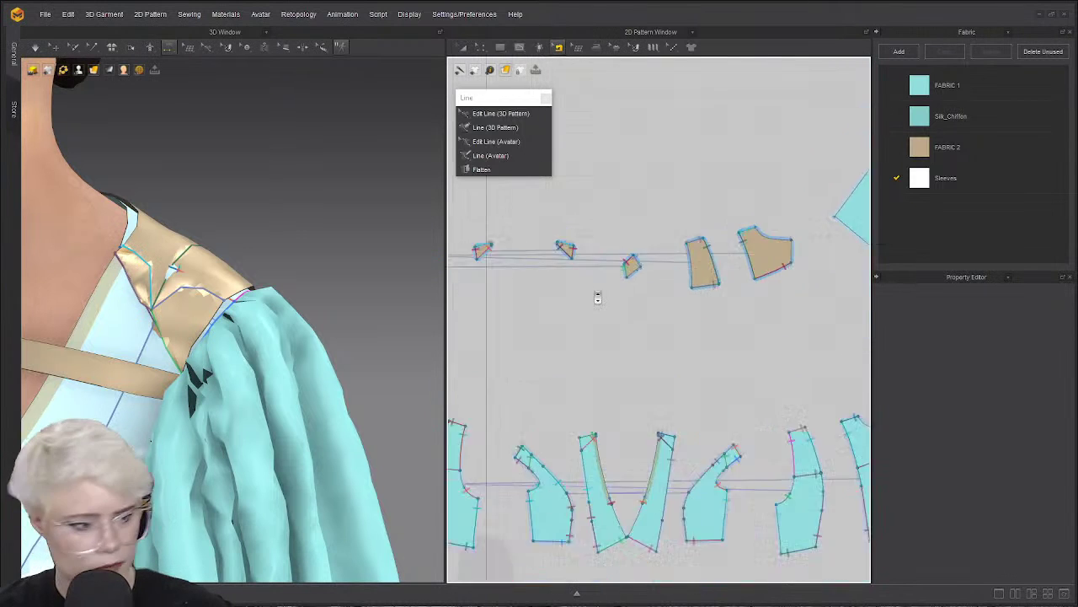
pyautogui.click(562, 231)
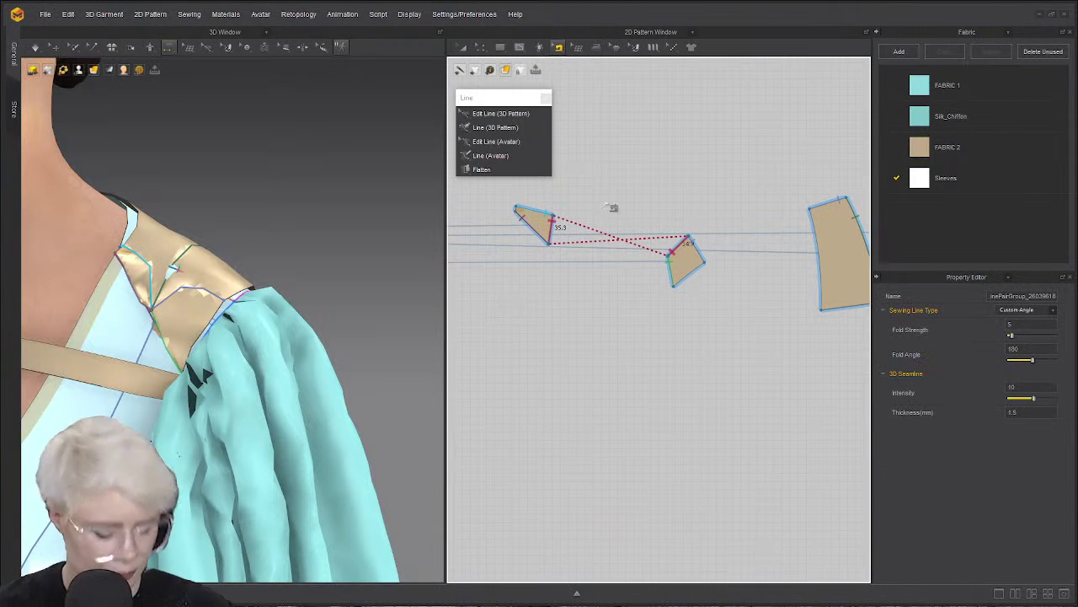
pyautogui.press('Delete')
pyautogui.press('a')
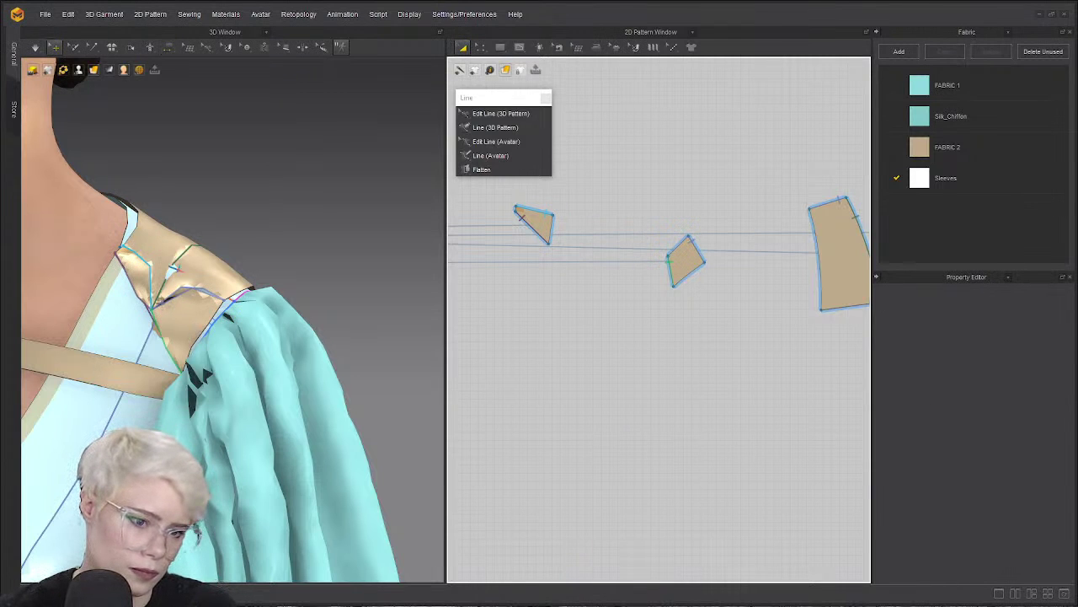
# Select both sleeves on the 3D garment and freeze them.
pyautogui.click(264, 328)
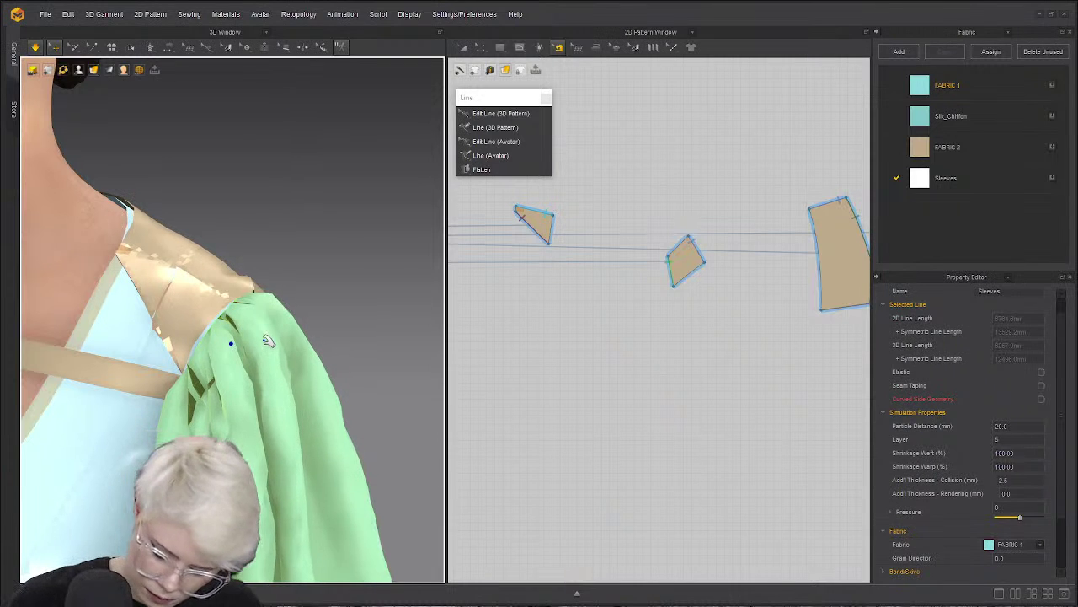
pyautogui.press('n')
pyautogui.scroll(-2, 263, 344)
pyautogui.scroll(-1, 248, 359)
pyautogui.moveTo(248, 359); pyautogui.dragTo(328, 363, button='middle')
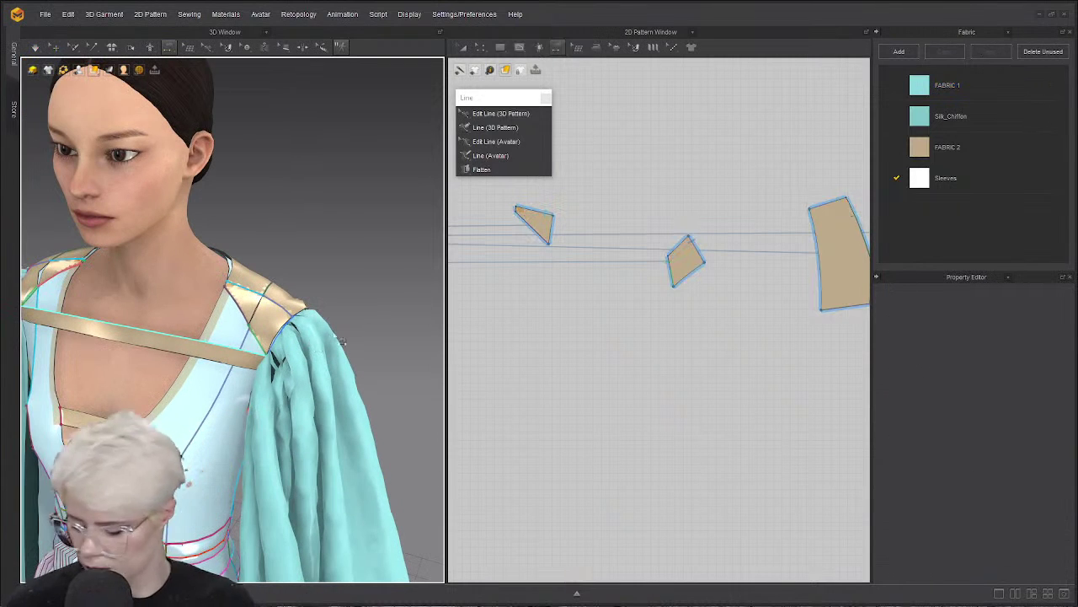
pyautogui.click(56, 48)
pyautogui.click(309, 445)
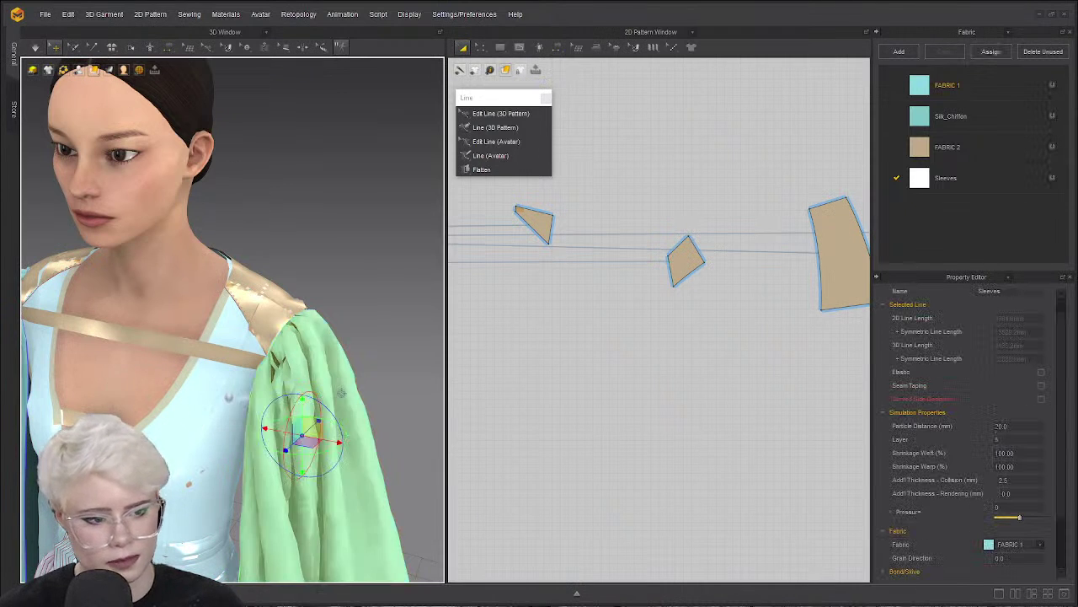
pyautogui.moveTo(310, 445); pyautogui.dragTo(176, 374, button='right')
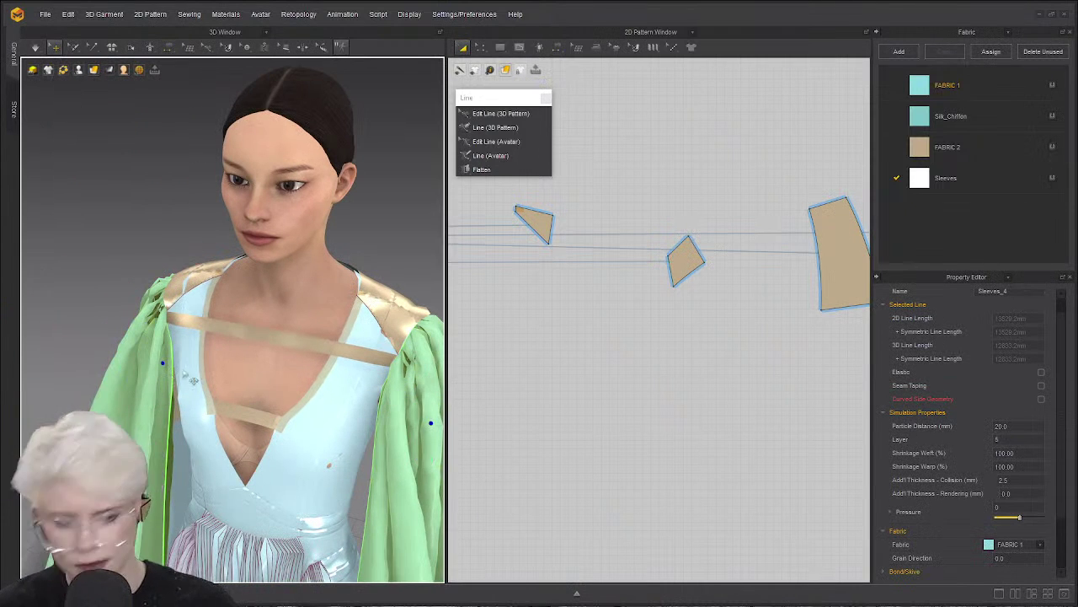
pyautogui.click(371, 244)
# Run the simulation to settle the gold yoke pieces over the shoulder.
pyautogui.scroll(3, 310, 269)
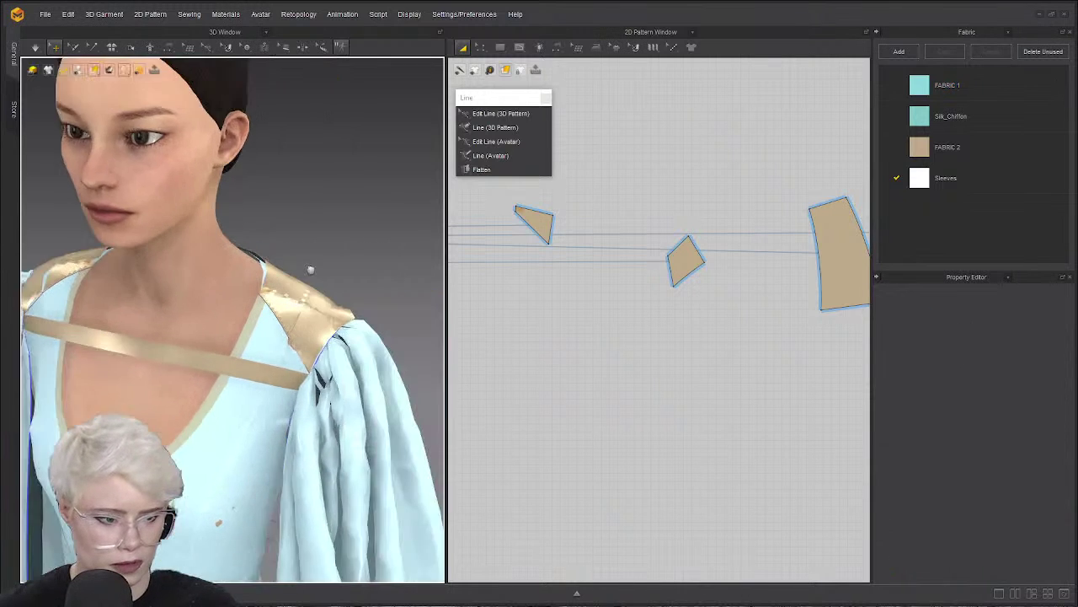
pyautogui.scroll(2, 310, 270)
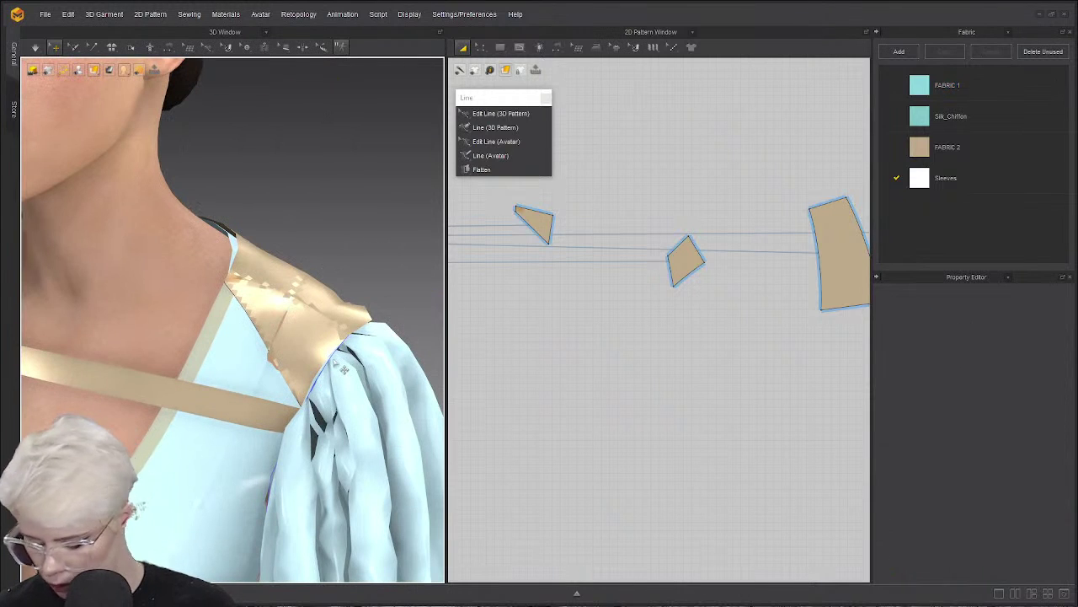
pyautogui.press('space')
pyautogui.scroll(1, 281, 316)
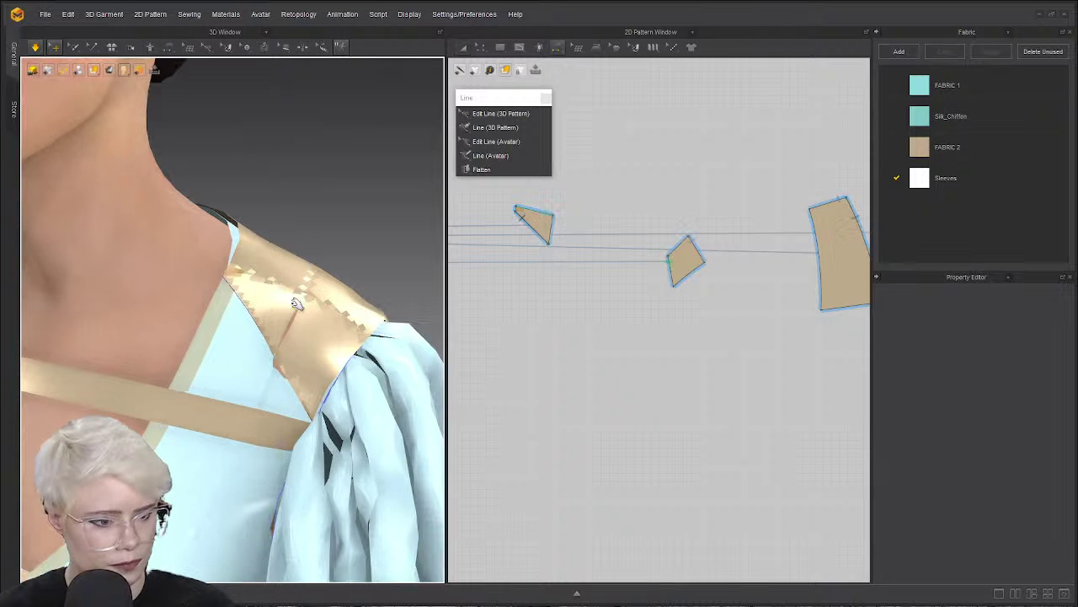
# Sew the center-front yoke piece to the side-front yoke piece along their shared edge, without twisting the seam.
pyautogui.press('b')
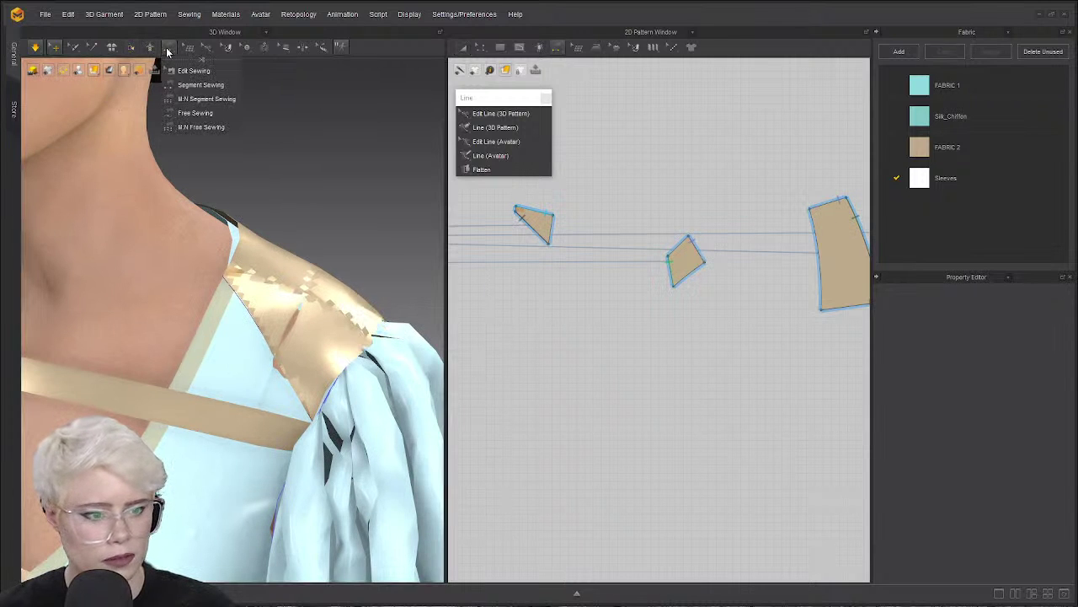
pyautogui.press('n')
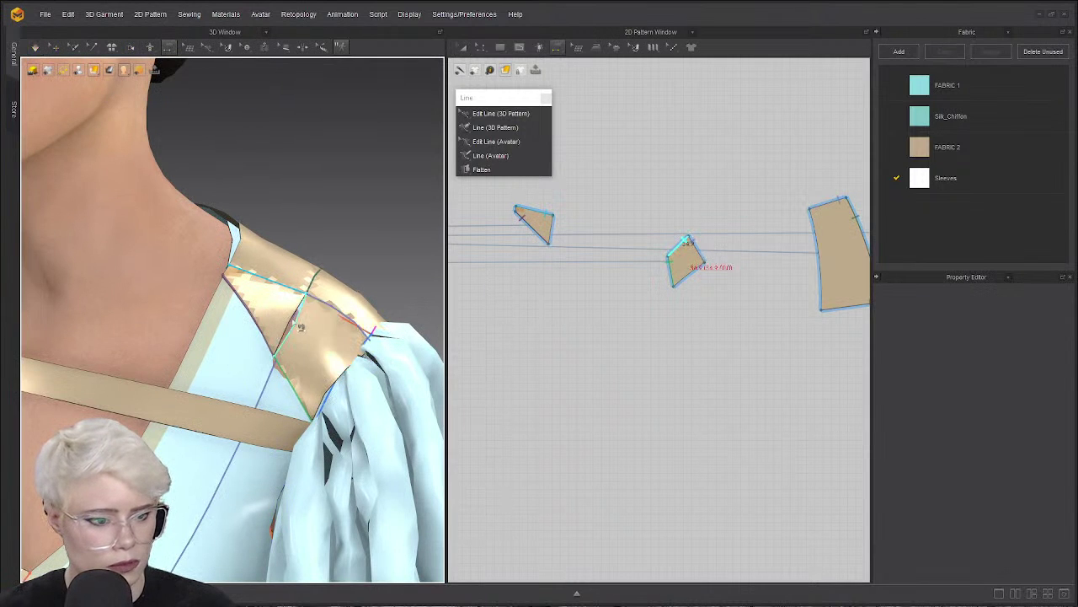
pyautogui.click(307, 326)
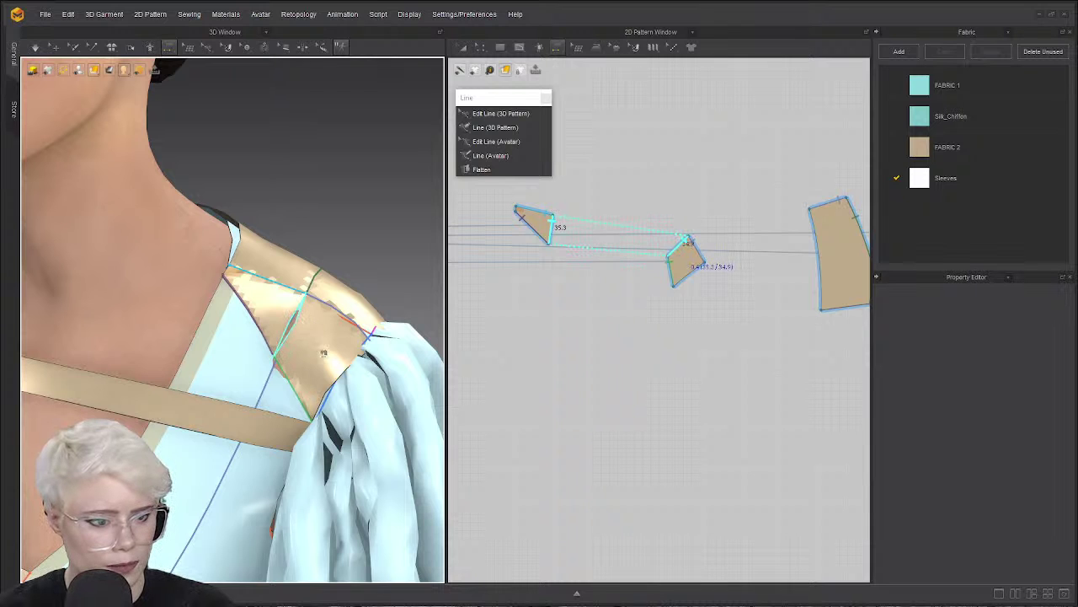
pyautogui.click(323, 353)
pyautogui.moveTo(324, 352); pyautogui.dragTo(268, 330, button='right')
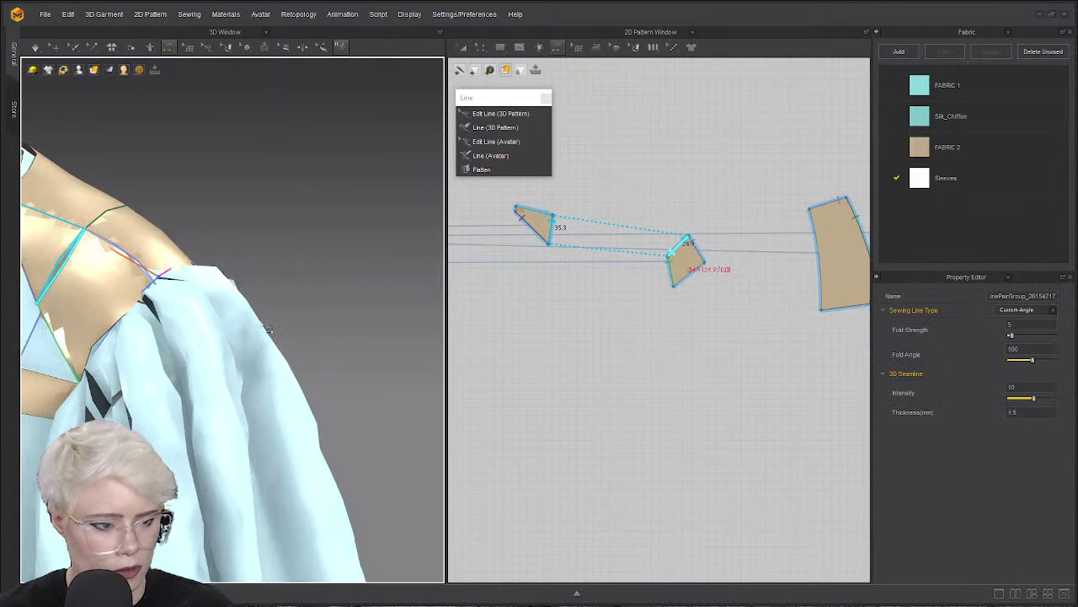
# Arrange the gold front and back yoke pieces in the 2D pattern directly above their matching bodice pieces.
pyautogui.scroll(-5, 736, 365)
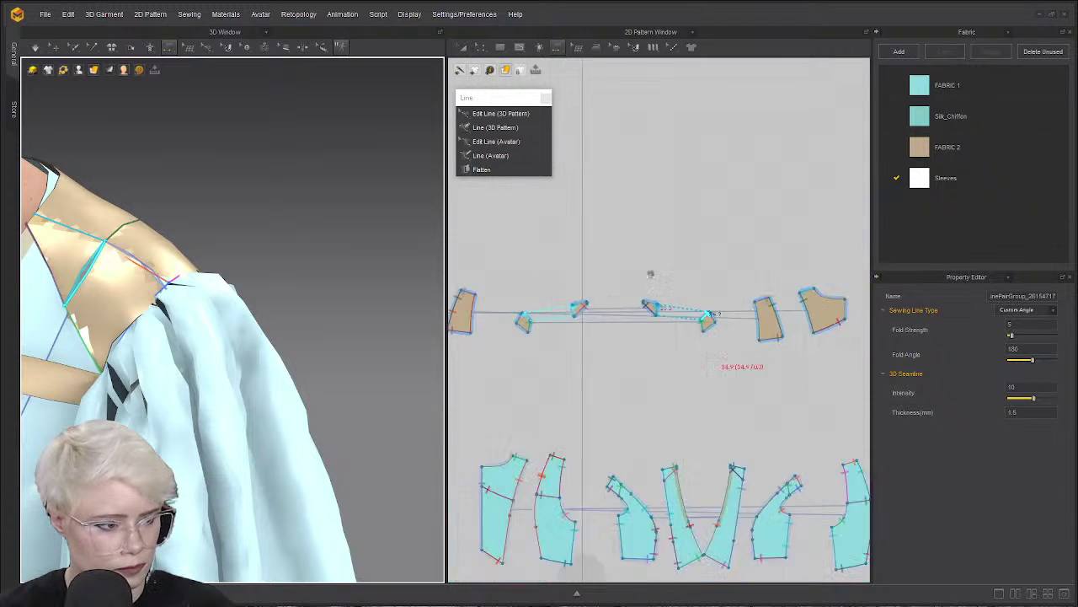
pyautogui.scroll(2, 654, 287)
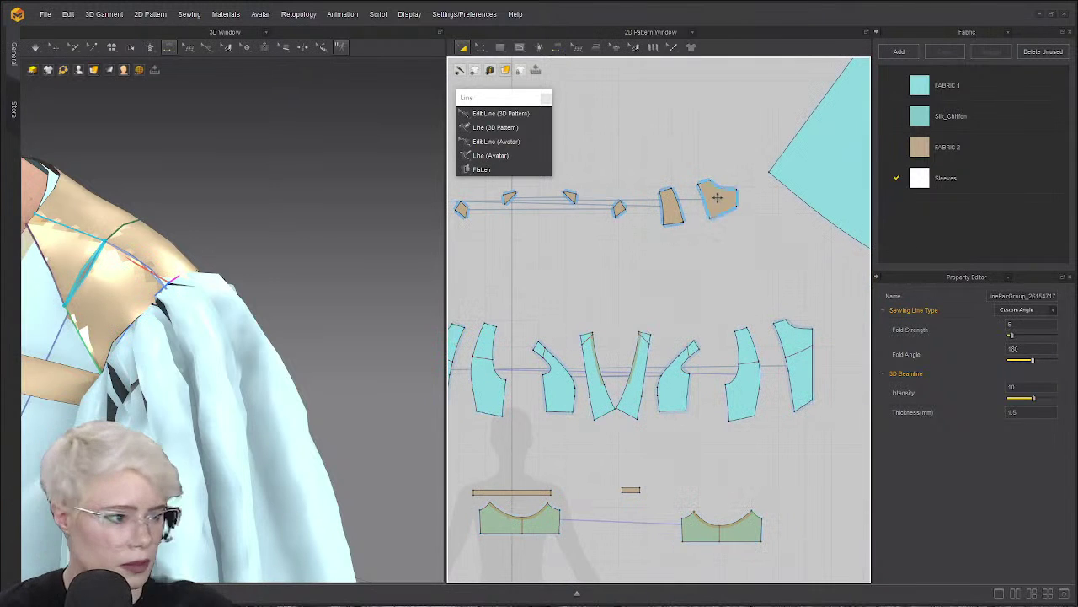
pyautogui.moveTo(716, 197); pyautogui.dragTo(774, 281)
pyautogui.moveTo(671, 206); pyautogui.dragTo(734, 299)
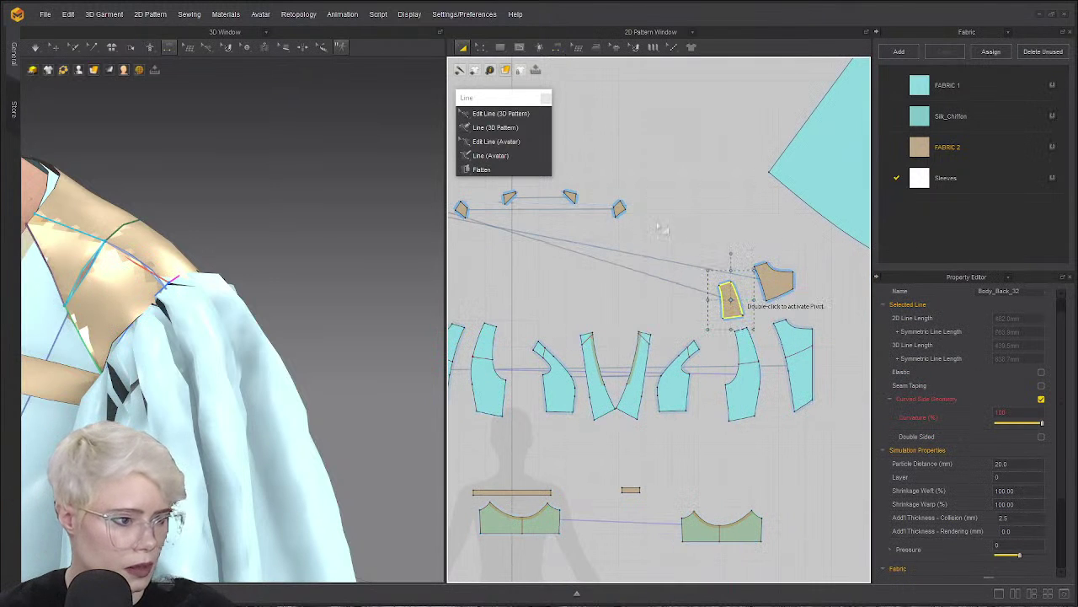
pyautogui.moveTo(619, 209); pyautogui.dragTo(687, 308)
pyautogui.moveTo(570, 197); pyautogui.dragTo(650, 306)
pyautogui.moveTo(510, 196); pyautogui.dragTo(581, 301)
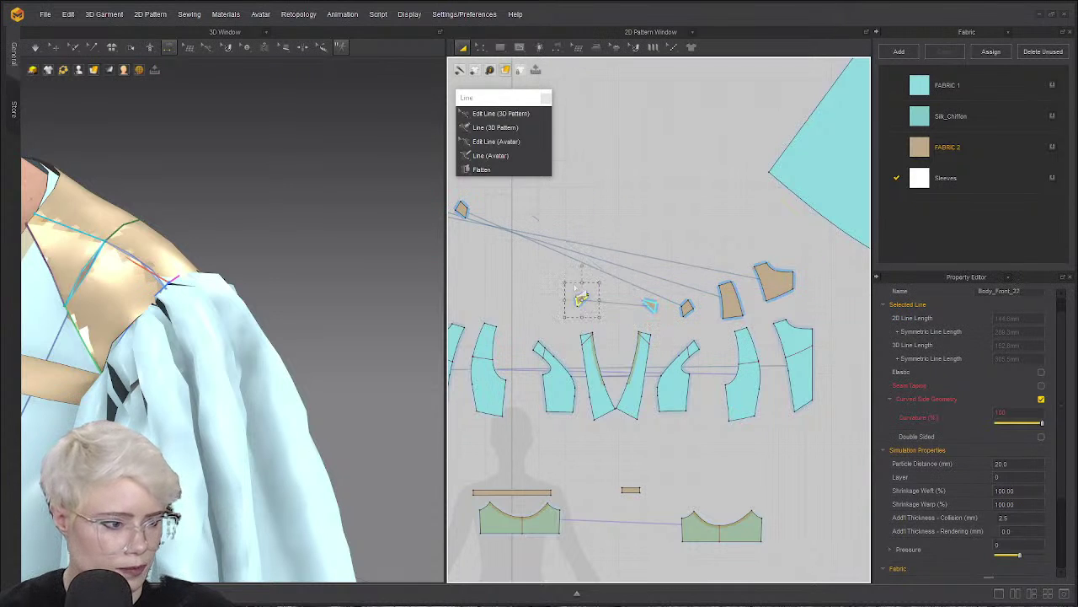
pyautogui.scroll(-2, 590, 253)
pyautogui.moveTo(625, 194); pyautogui.dragTo(683, 256)
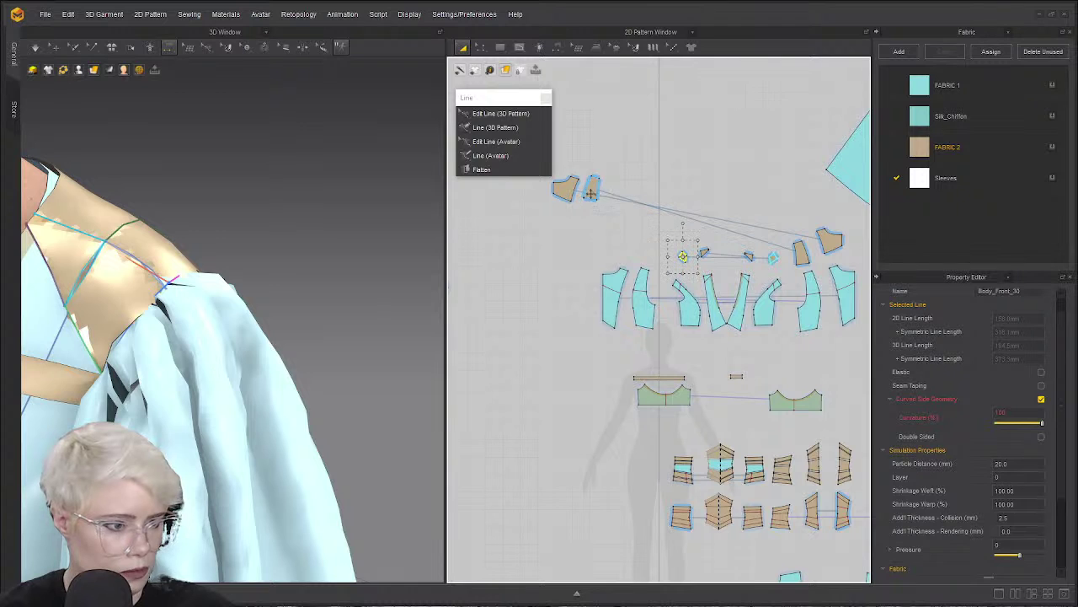
pyautogui.moveTo(591, 193); pyautogui.dragTo(614, 246)
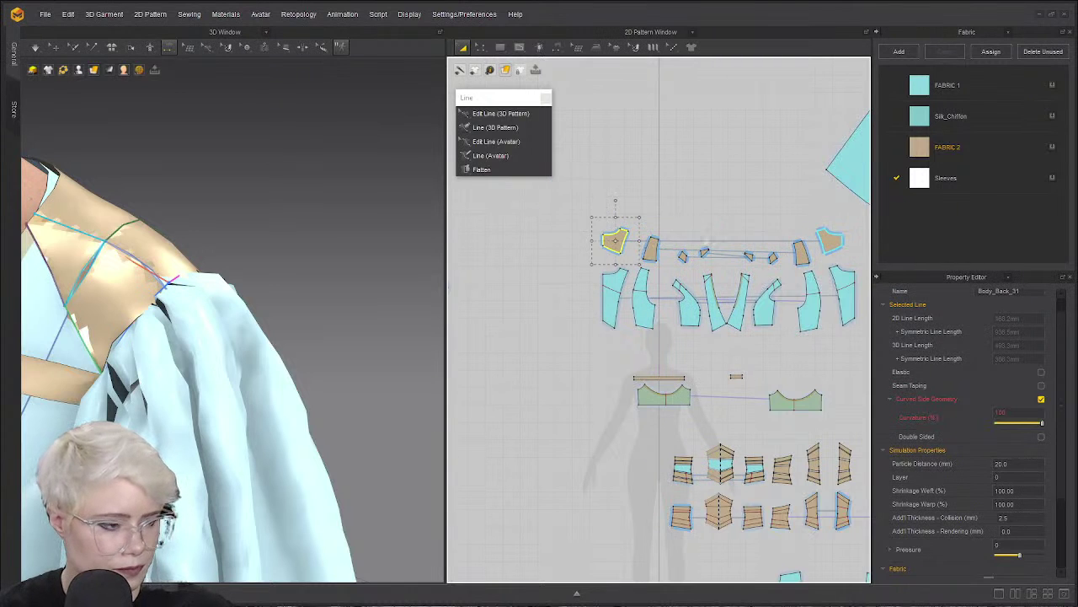
# Free-sew the shoulder and neckline edge of the center-back yoke to the matching edge of the center-back bodice.
pyautogui.scroll(4, 646, 193)
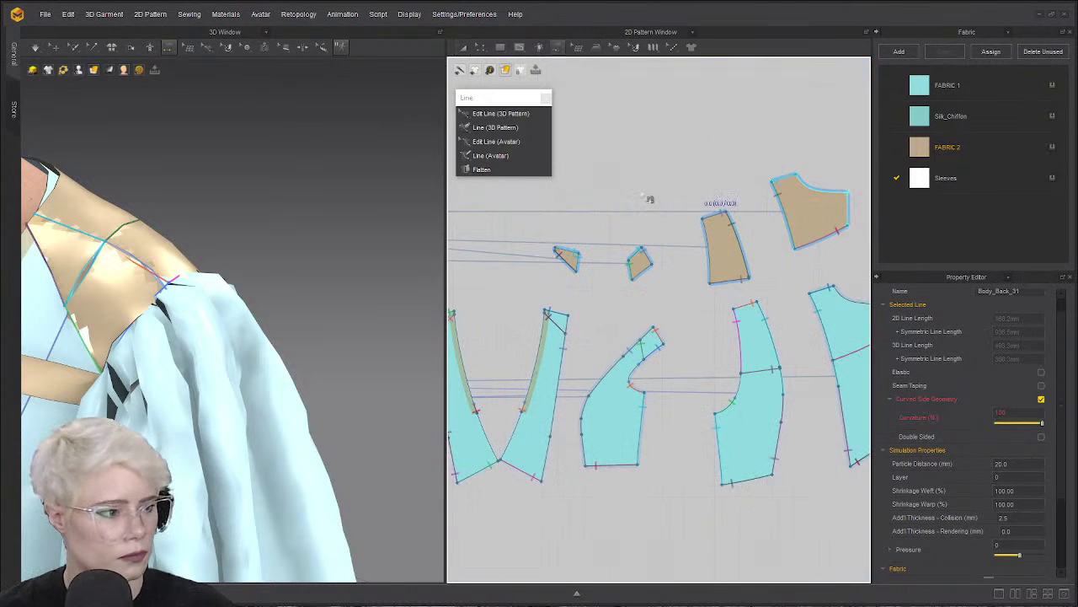
pyautogui.scroll(-3, 661, 196)
pyautogui.scroll(2, 717, 208)
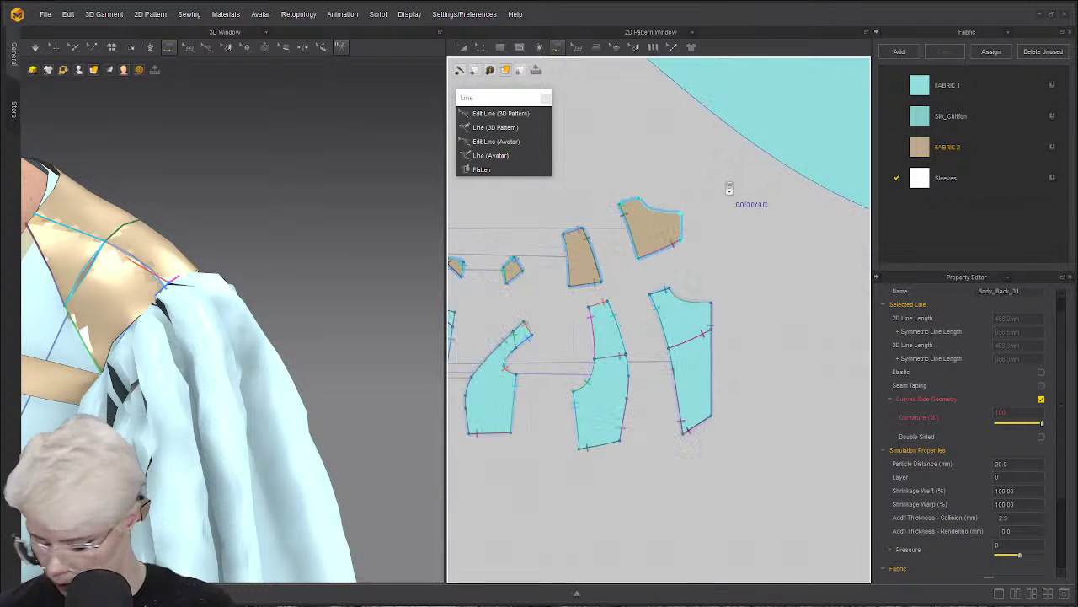
pyautogui.click(620, 205)
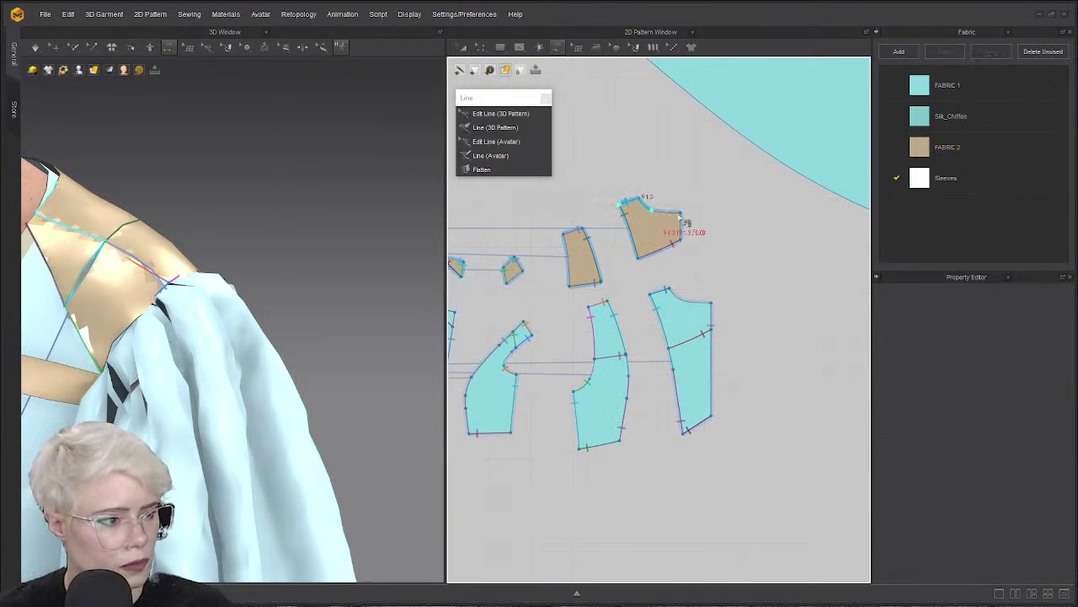
pyautogui.click(652, 294)
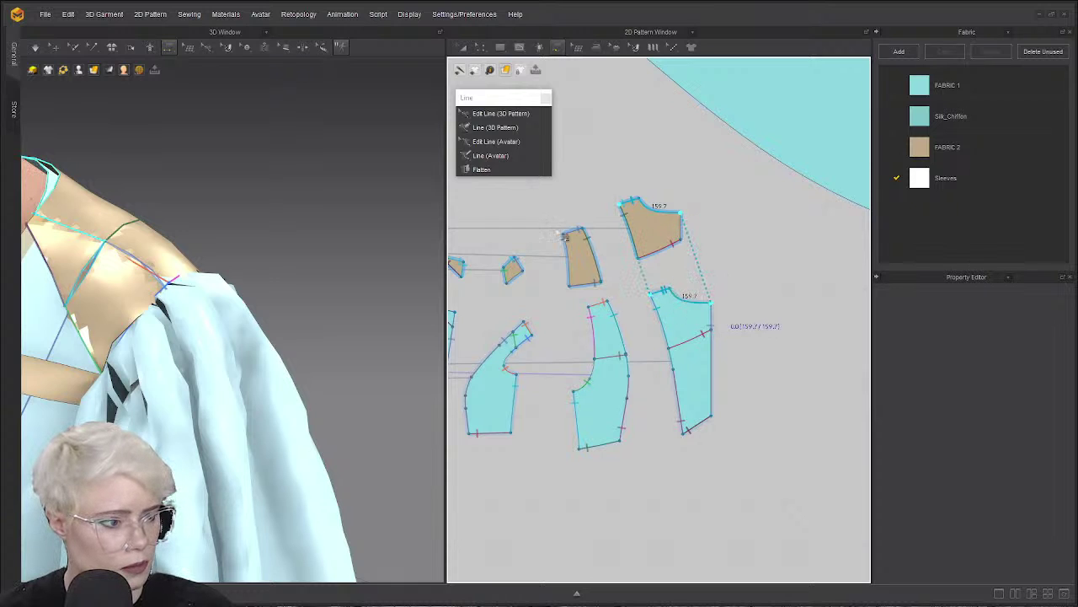
# Free-sew the shoulder edge of the side-back yoke to the shoulder edge of the side-back bodice piece.
pyautogui.click(577, 236)
pyautogui.click(582, 228)
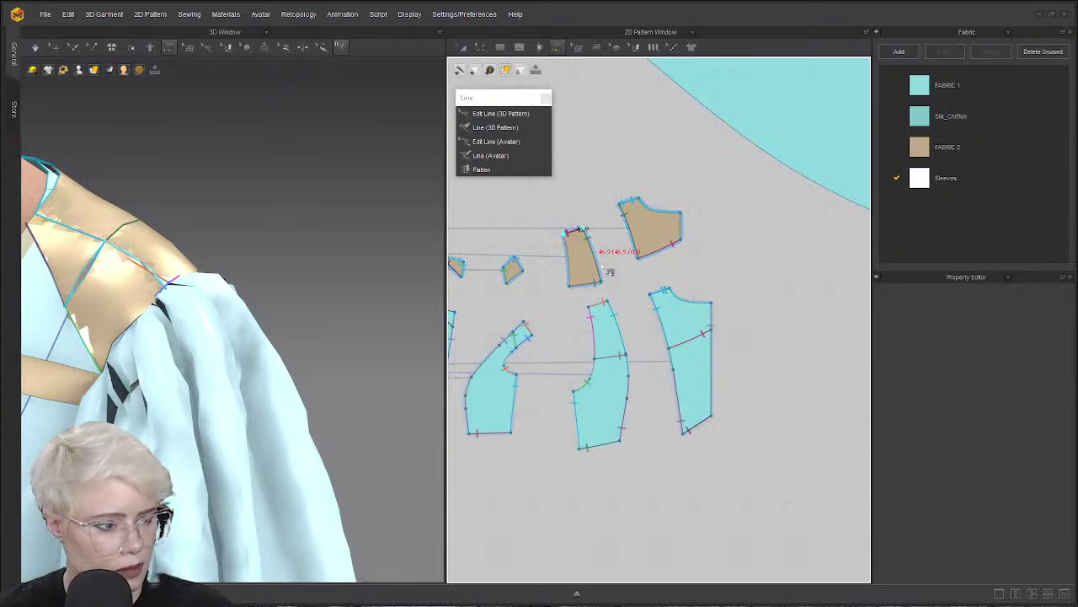
pyautogui.click(590, 307)
pyautogui.click(608, 303)
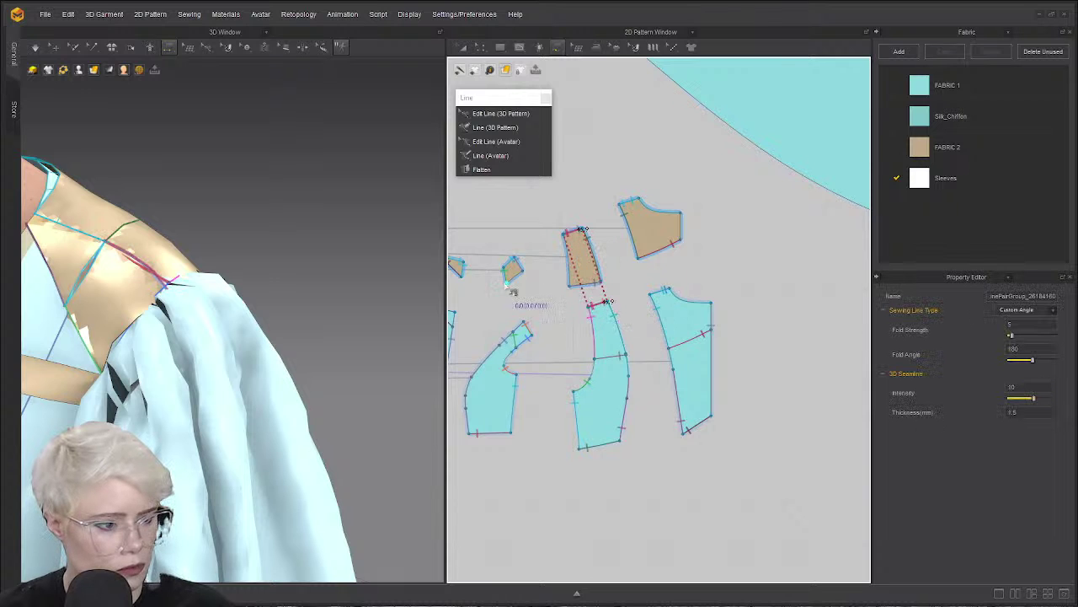
pyautogui.scroll(2, 506, 282)
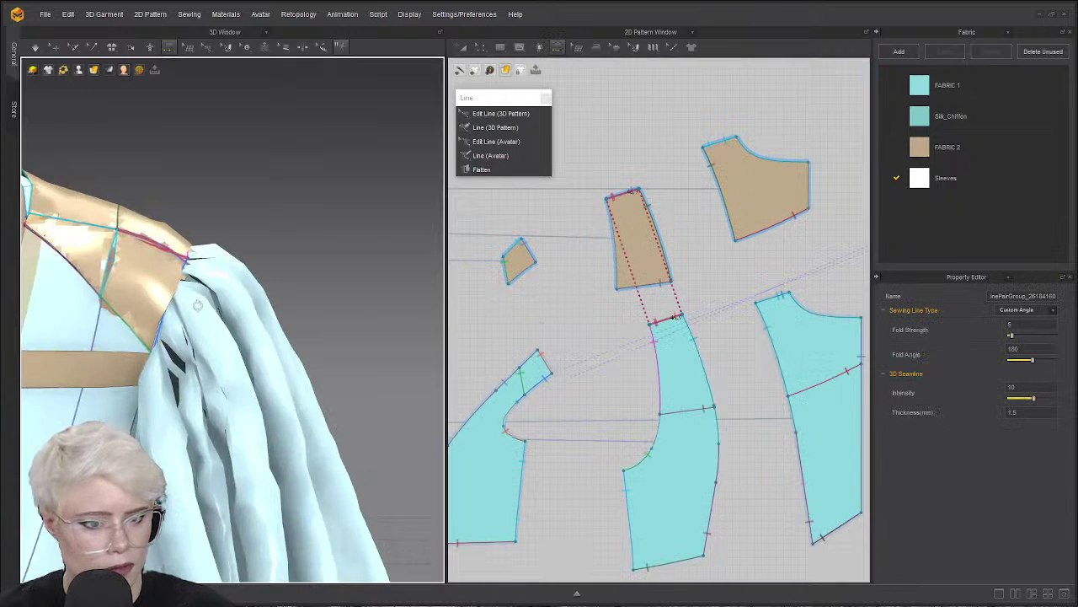
# Free-sew the short outer edge of the center-front yoke piece to the matching top edge of the center-front bodice.
pyautogui.scroll(-3, 539, 269)
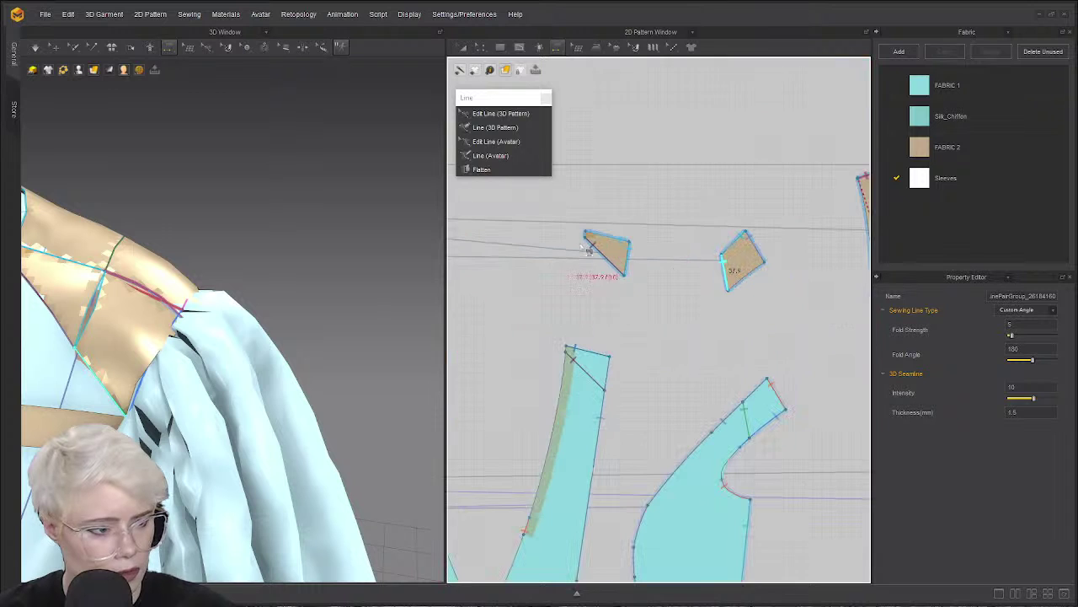
pyautogui.scroll(3, 577, 278)
pyautogui.click(590, 235)
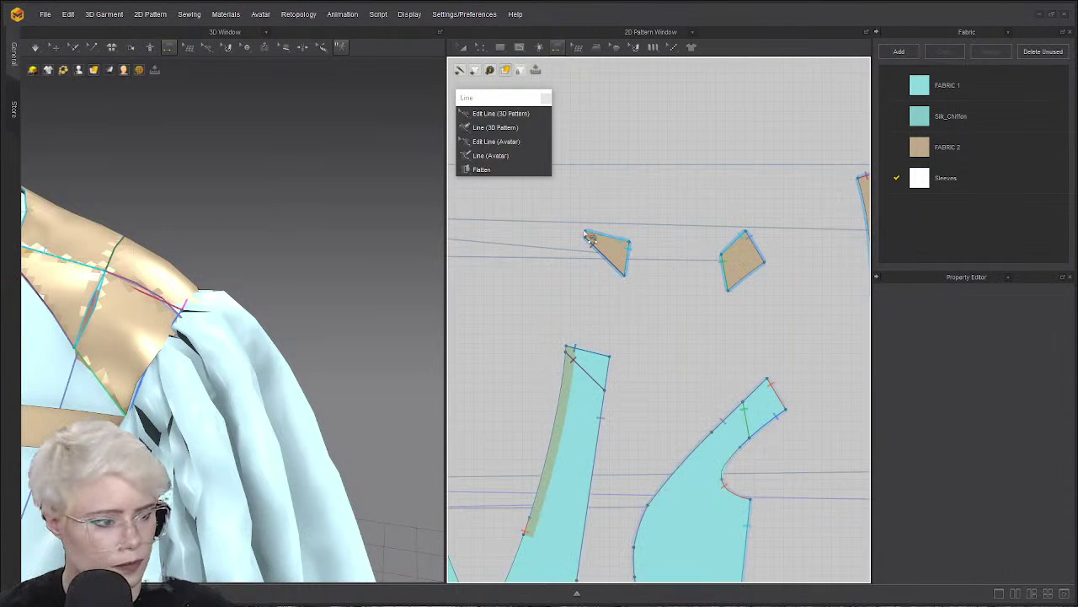
pyautogui.scroll(2, 590, 237)
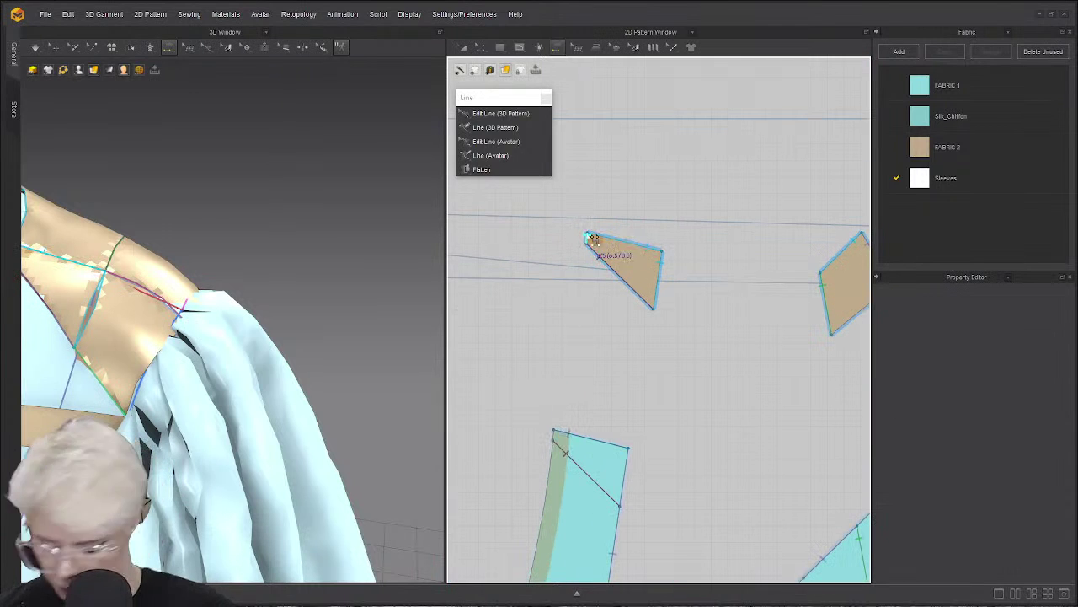
pyautogui.scroll(2, 593, 239)
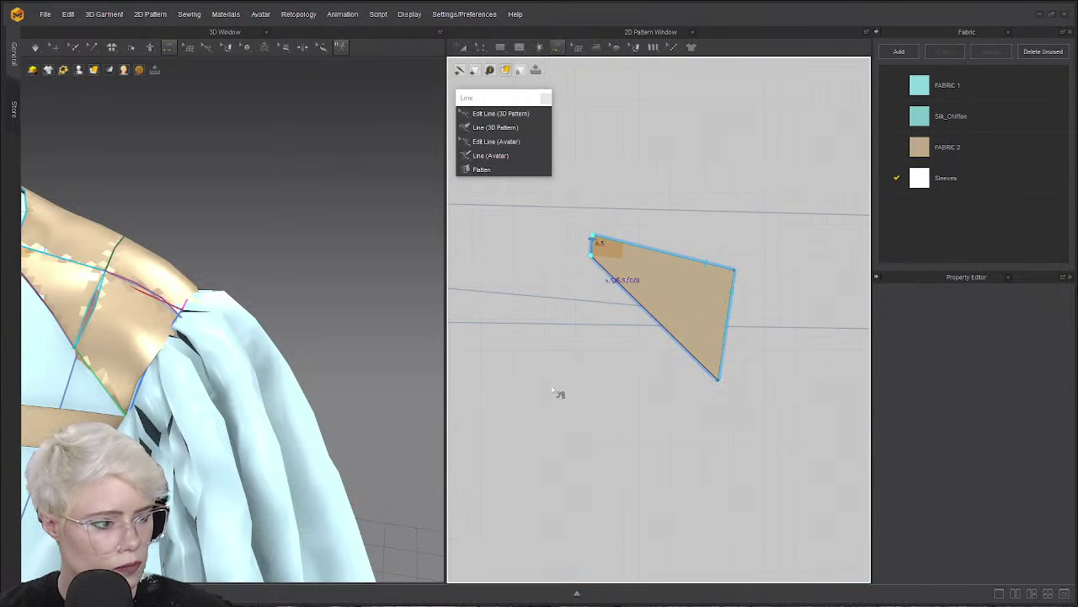
pyautogui.scroll(-4, 556, 391)
pyautogui.scroll(2, 630, 261)
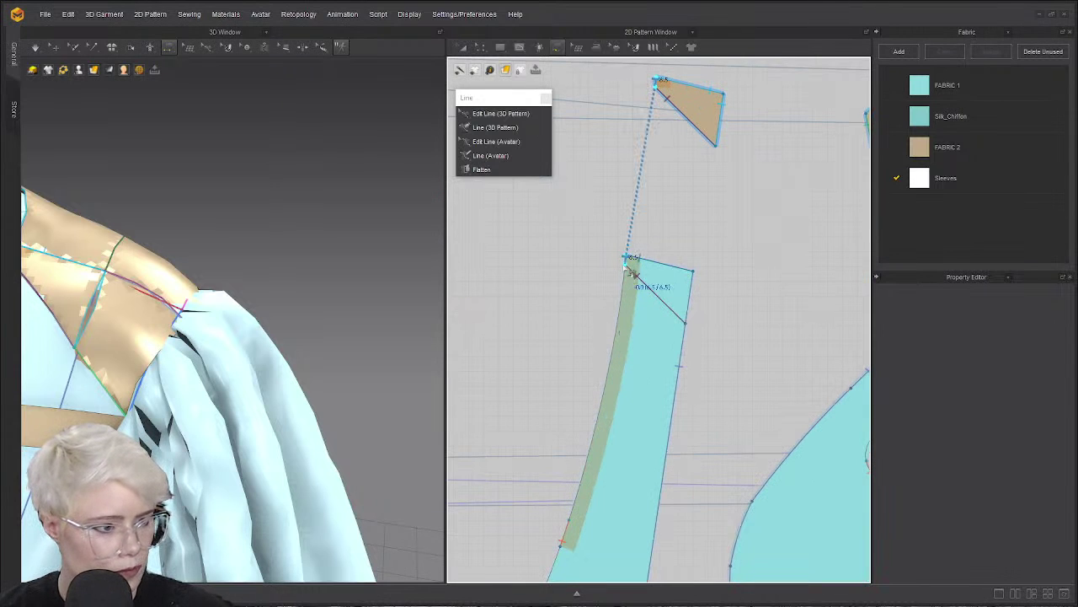
pyautogui.click(628, 266)
pyautogui.scroll(-4, 708, 276)
pyautogui.moveTo(708, 275); pyautogui.dragTo(614, 275, button='middle')
pyautogui.scroll(-4, 615, 274)
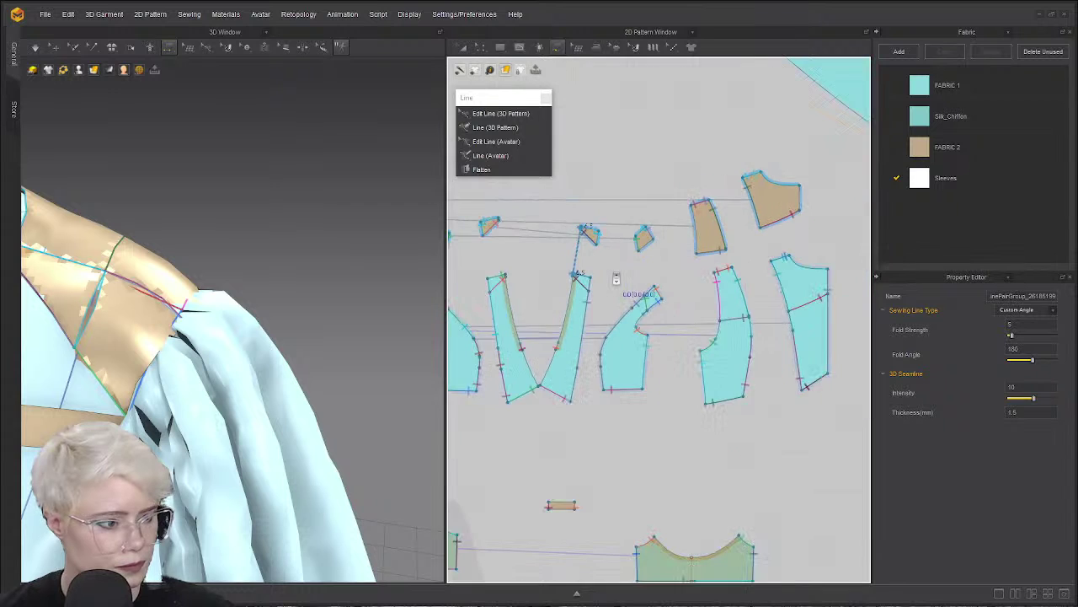
pyautogui.scroll(4, 573, 303)
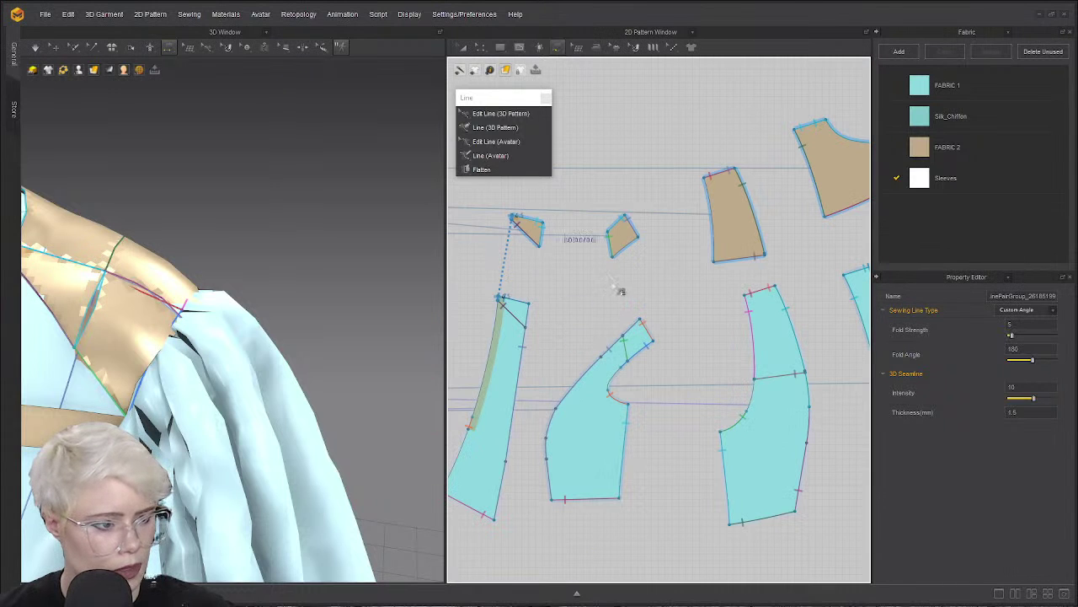
pyautogui.scroll(-2, 540, 295)
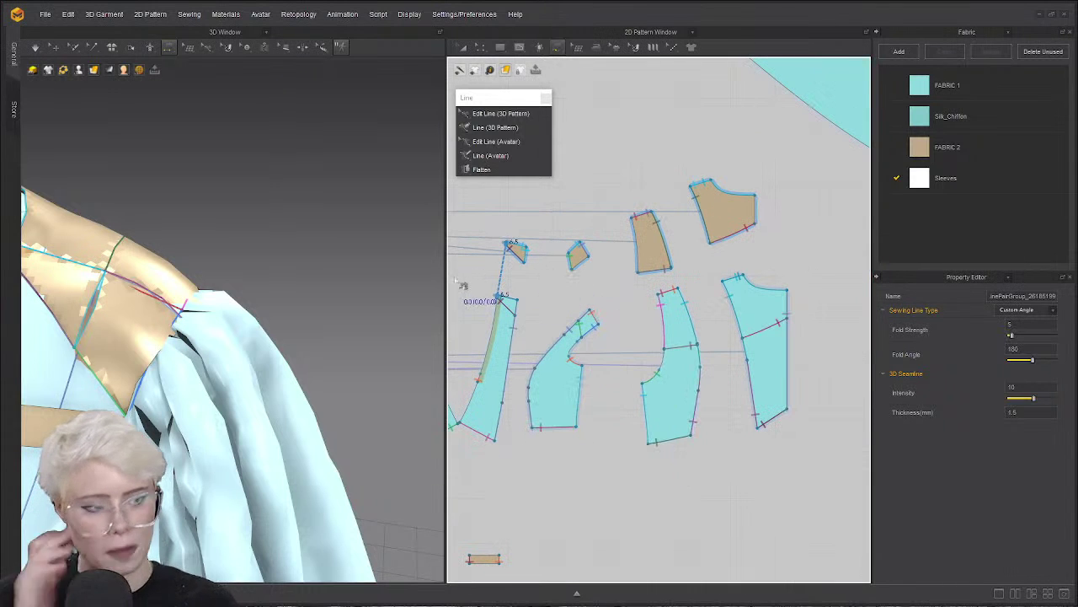
# Simulate the garment and pull the side-back yoke at the shoulder to test how it is attached.
pyautogui.press('Escape')
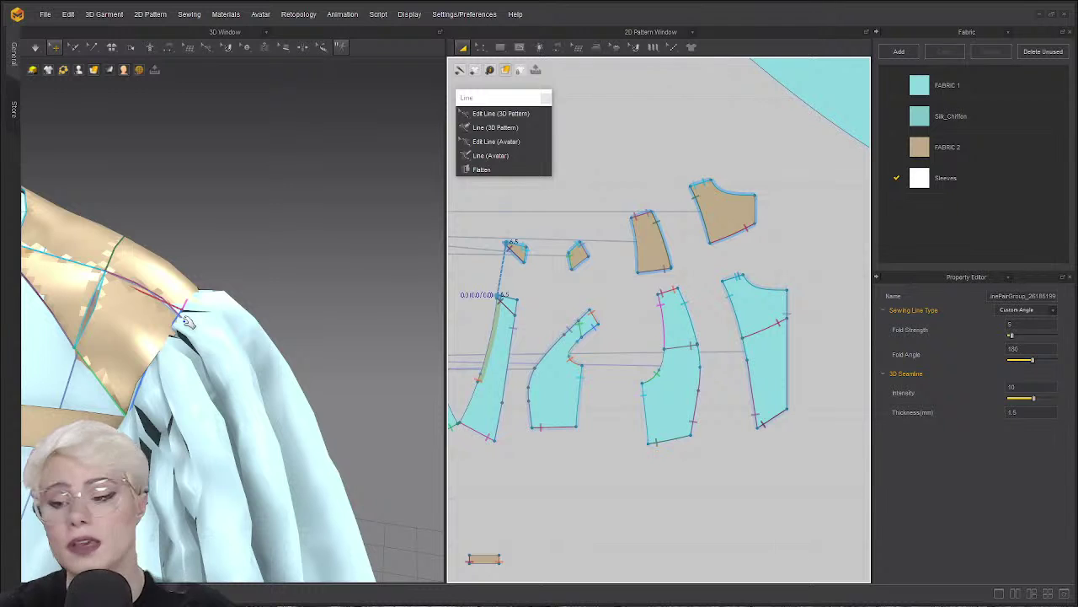
pyautogui.press('space')
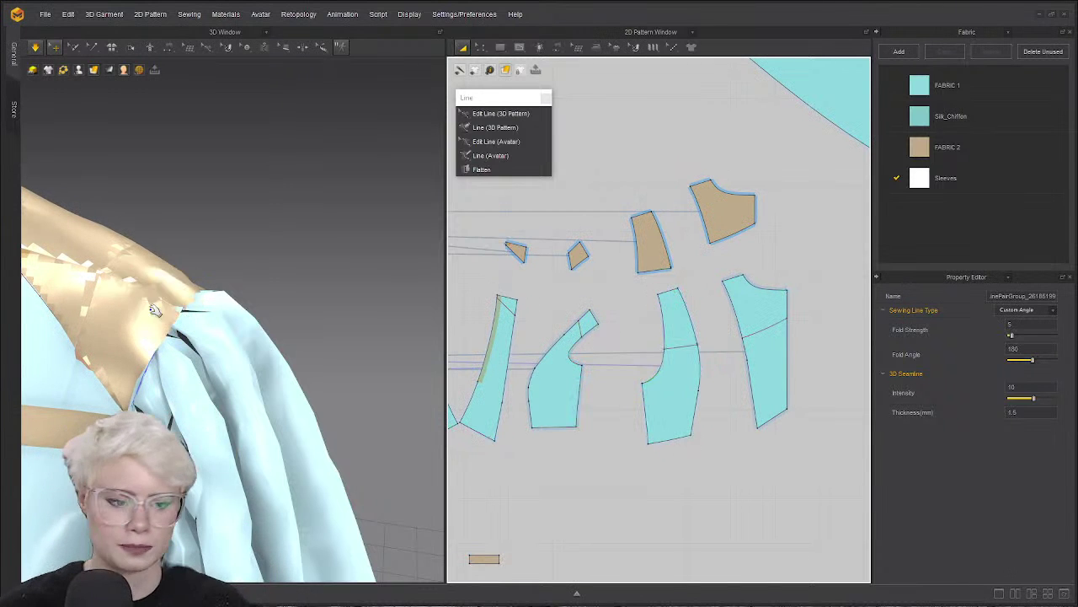
pyautogui.moveTo(167, 280); pyautogui.dragTo(245, 299)
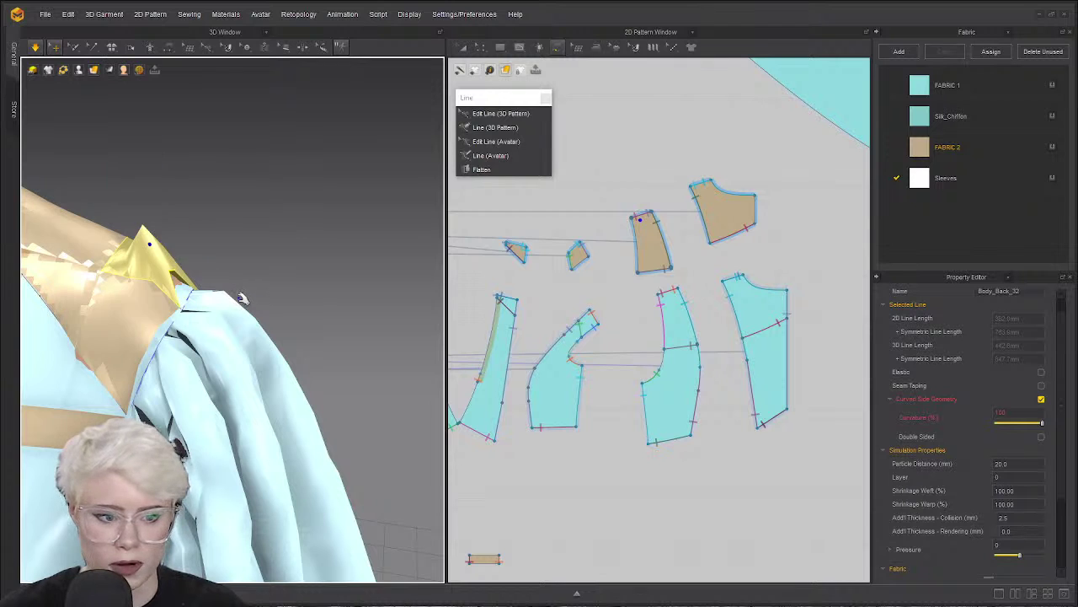
pyautogui.click(383, 394)
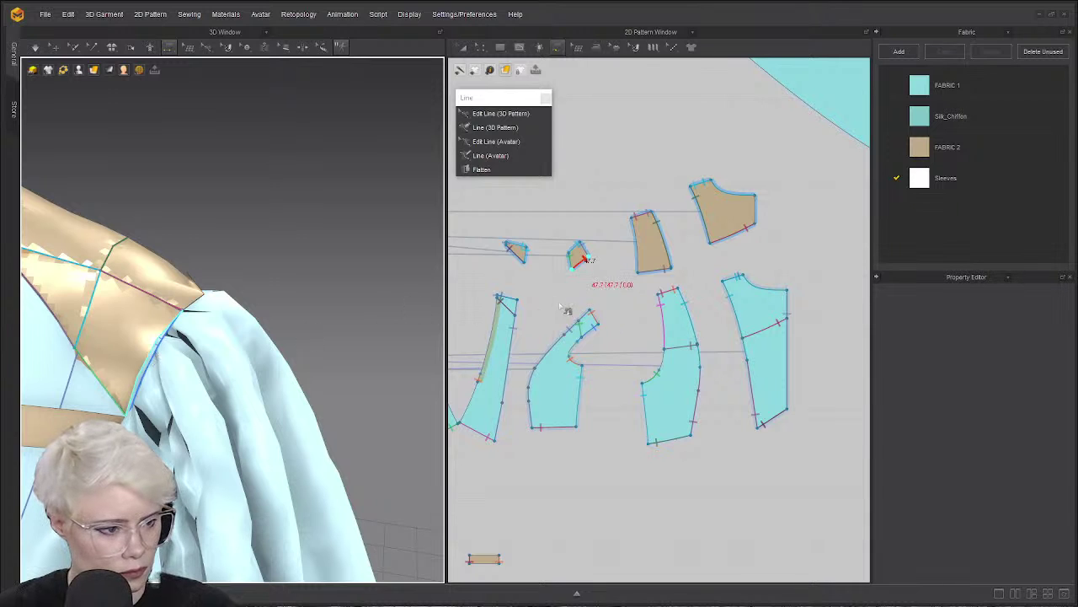
# Free-sew the armhole edge of the side-front yoke to the matching armhole edge of the side-front bodice.
pyautogui.scroll(3, 561, 306)
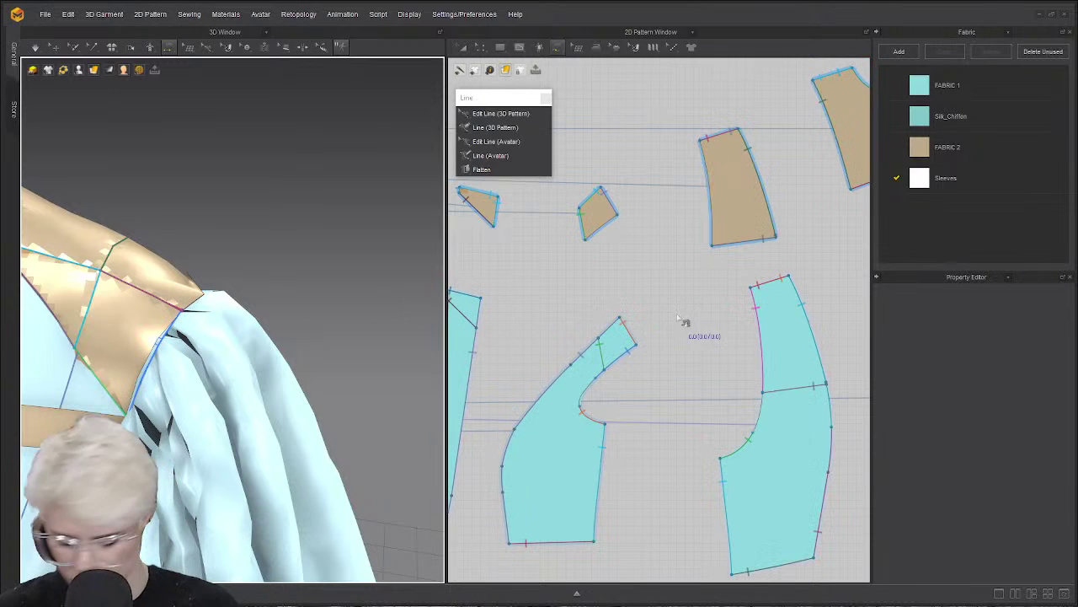
pyautogui.click(601, 227)
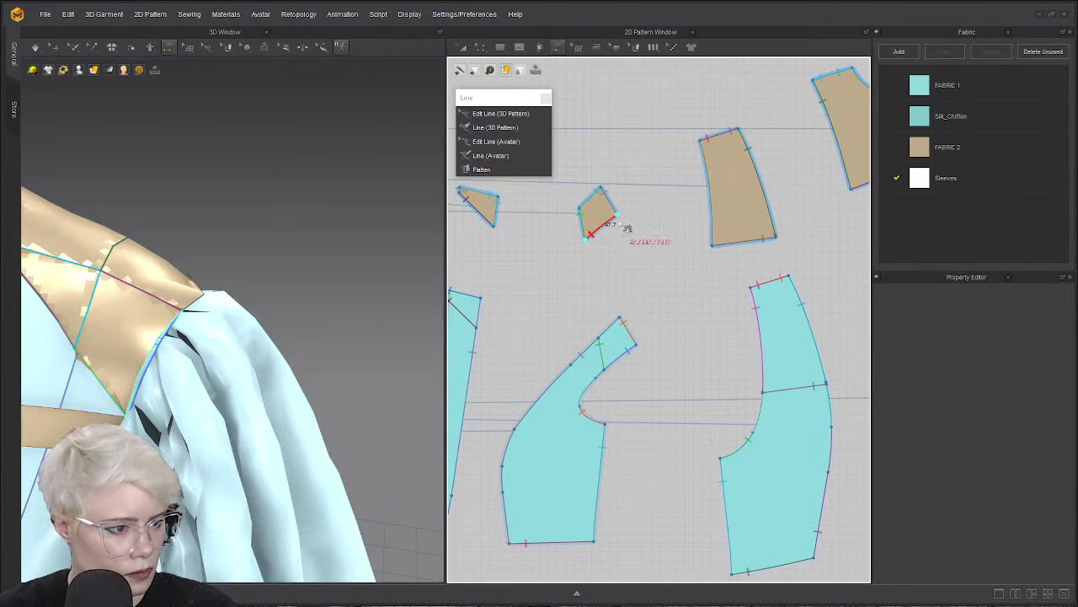
pyautogui.click(603, 359)
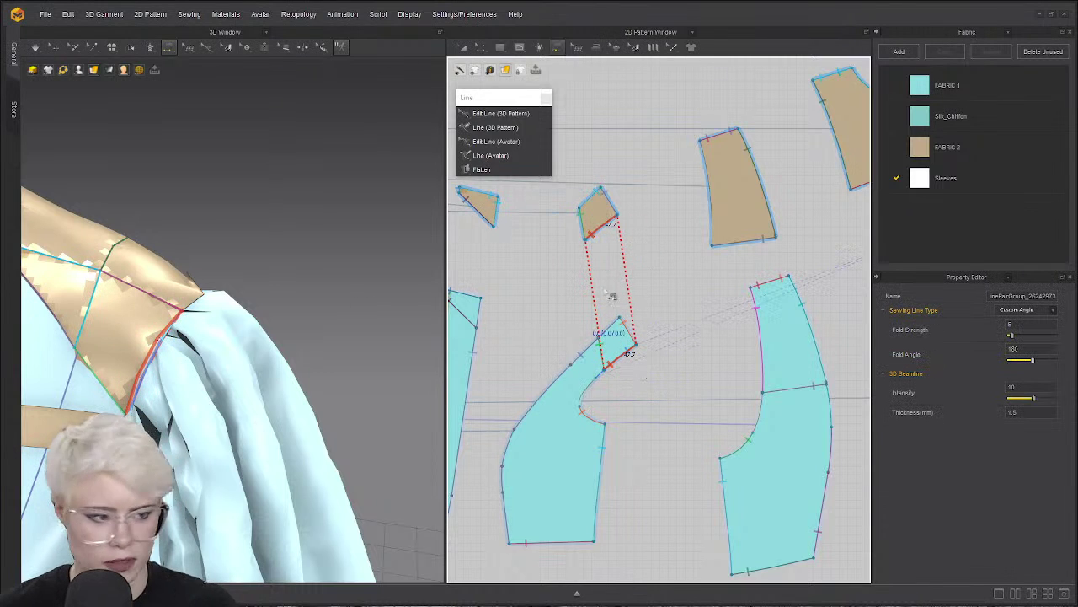
# Free-sew the full armhole edge of the side-back yoke to the upper armhole edge of the side-back bodice, down to the yoke line.
pyautogui.scroll(-1, 582, 249)
pyautogui.scroll(-1, 582, 249)
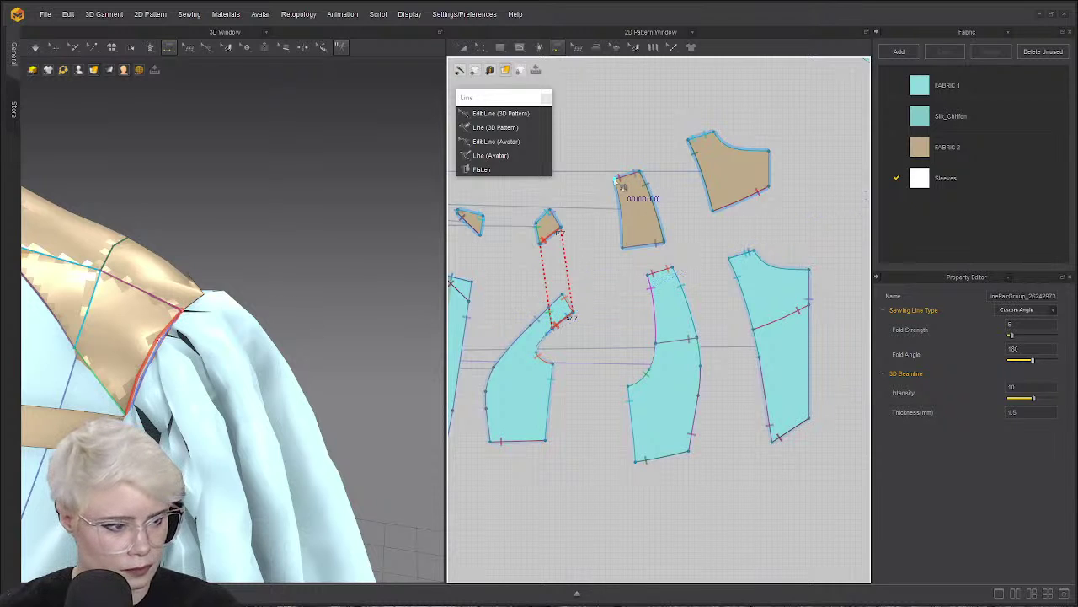
pyautogui.click(623, 246)
pyautogui.click(622, 248)
pyautogui.click(648, 274)
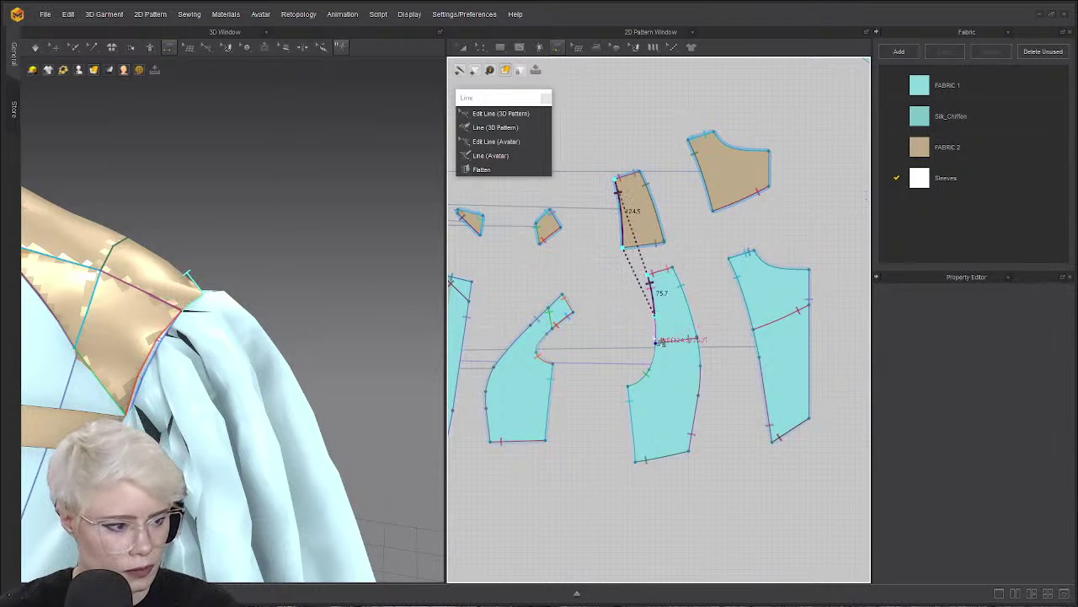
pyautogui.click(556, 305)
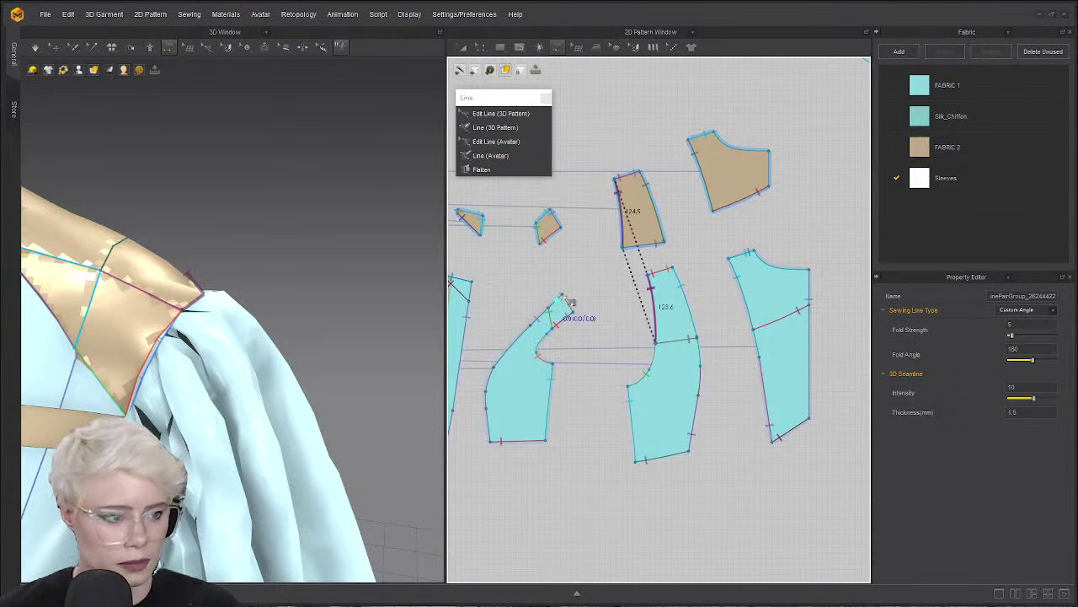
# Simulate the garment from the back to settle the newly sewn yoke over the shoulder.
pyautogui.moveTo(266, 302); pyautogui.dragTo(233, 318, button='right')
pyautogui.press('a')
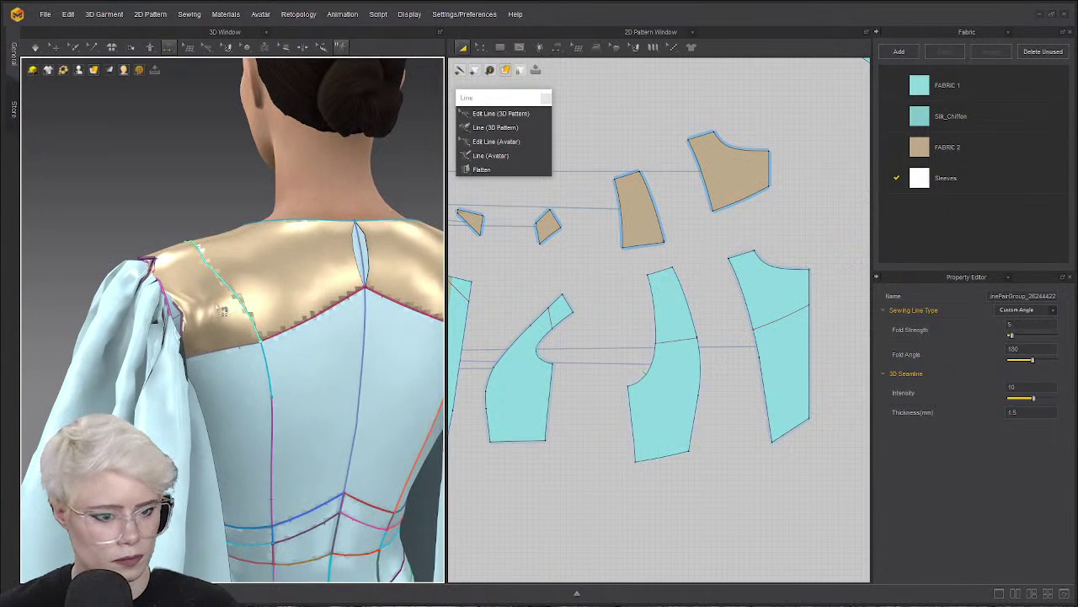
pyautogui.press('q')
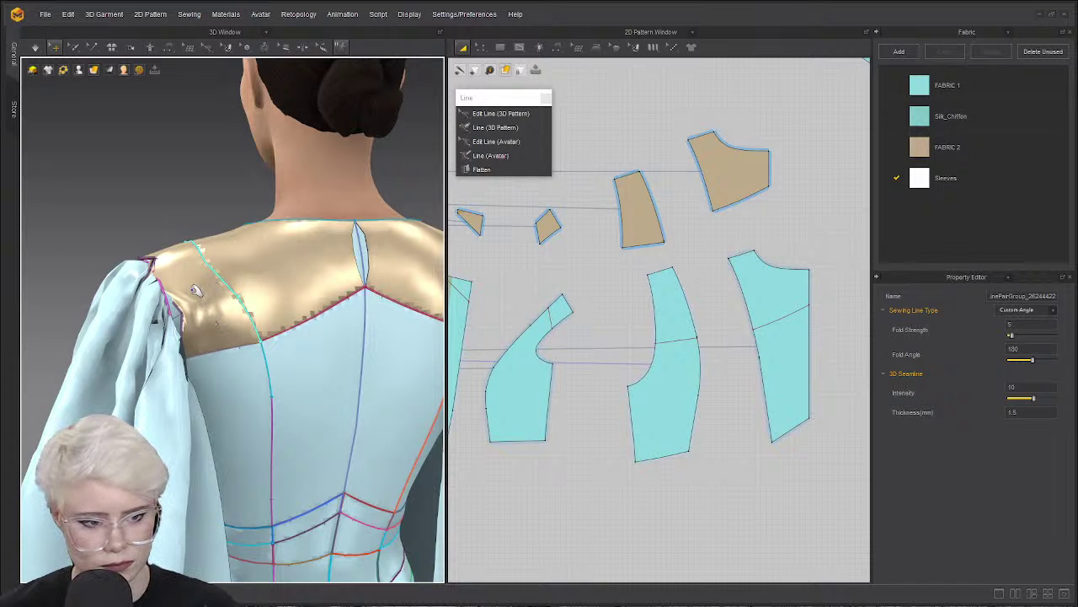
pyautogui.press('space')
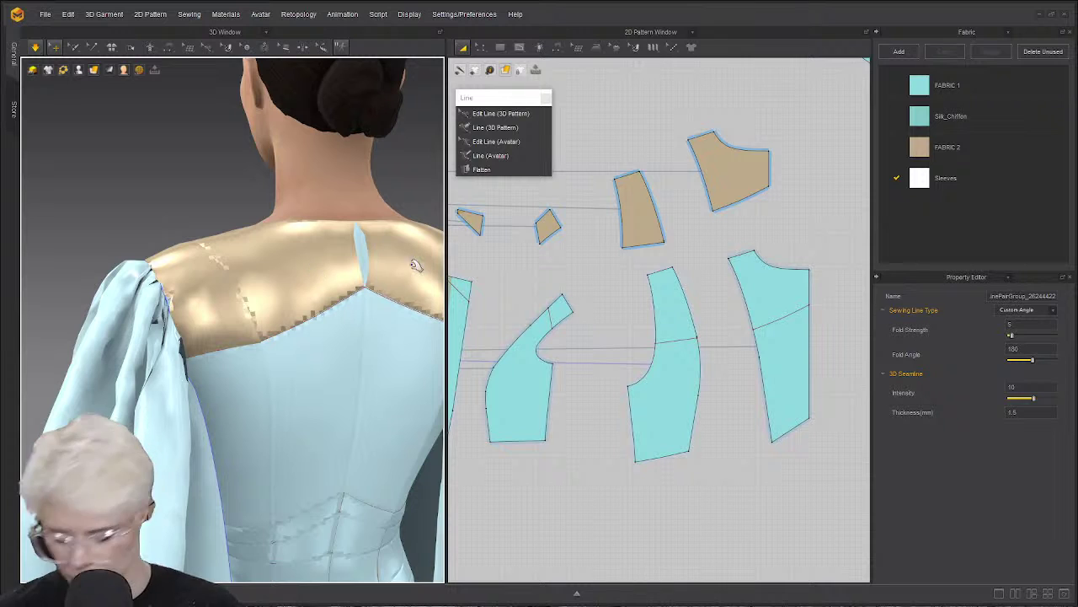
pyautogui.press('space')
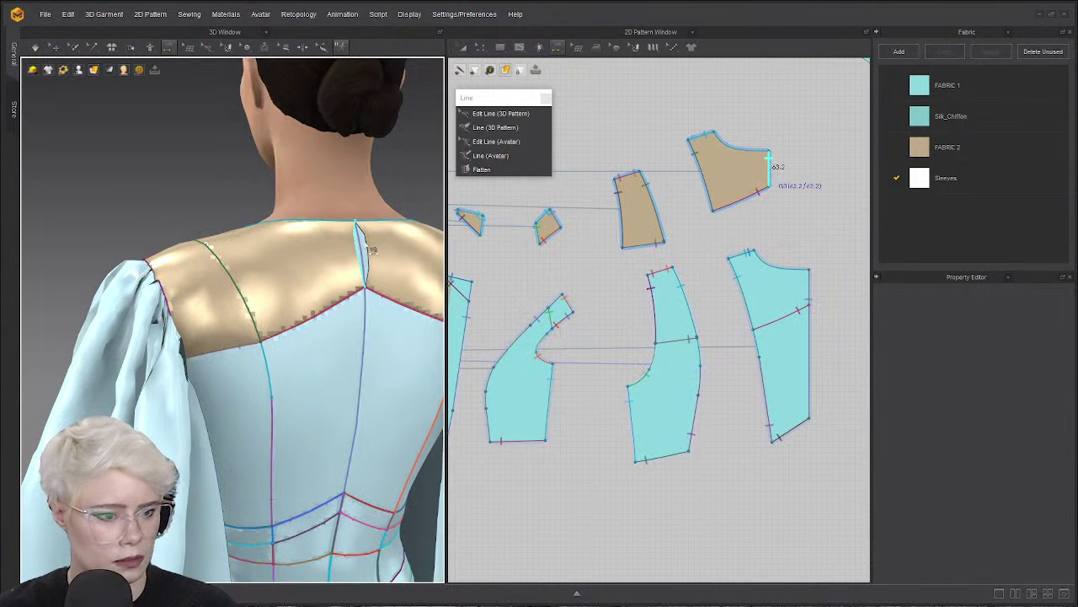
# Sew the two center-back yoke edges together and simulate the garment to close the gap between them.
pyautogui.click(365, 396)
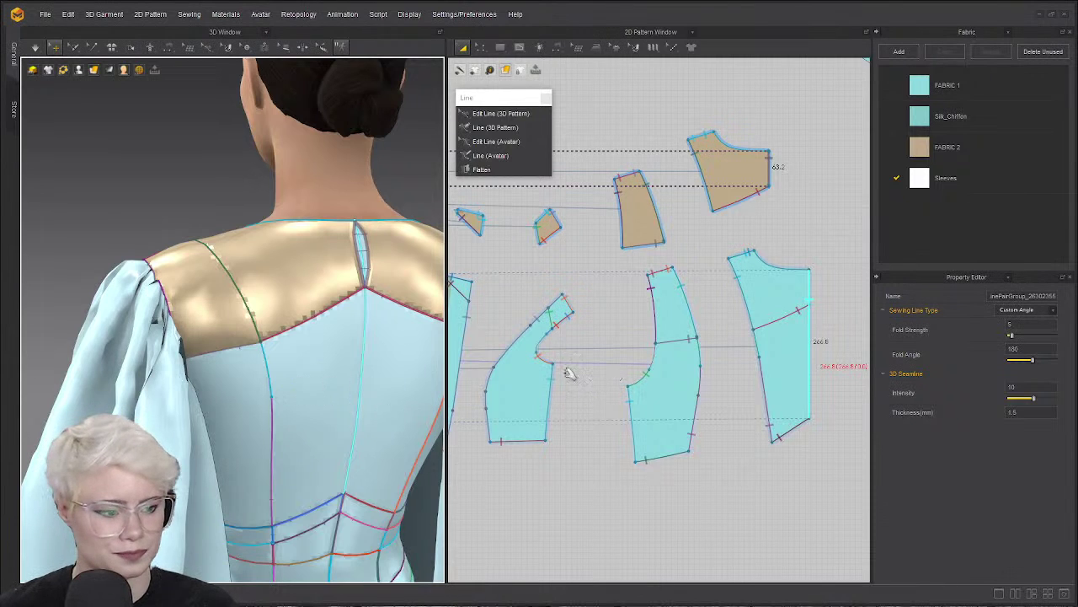
pyautogui.press('space')
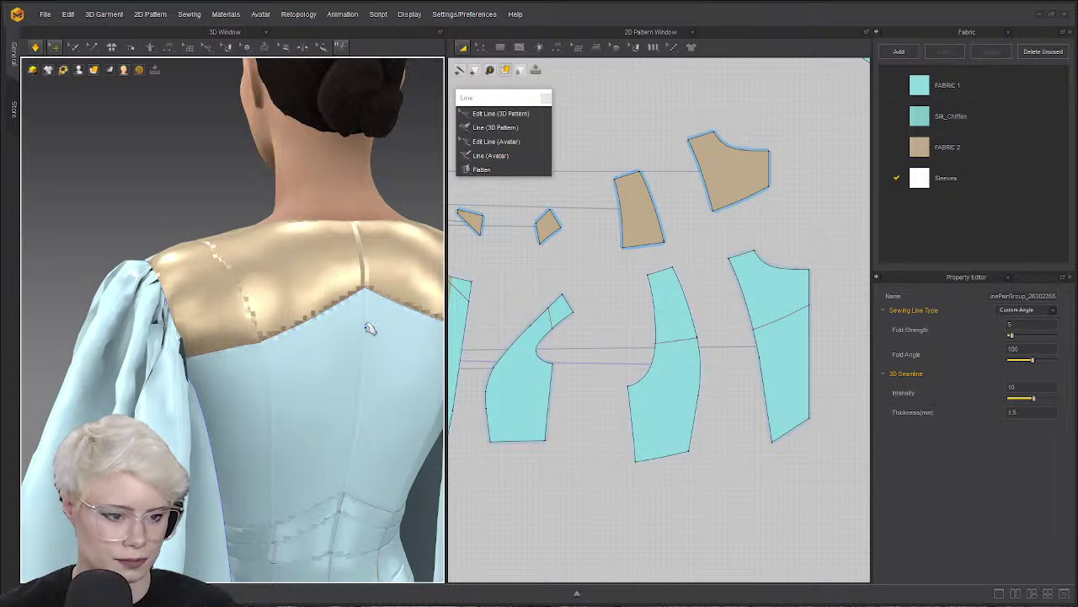
pyautogui.moveTo(333, 339); pyautogui.dragTo(295, 338, button='right')
pyautogui.scroll(-1, 295, 339)
pyautogui.press('b')
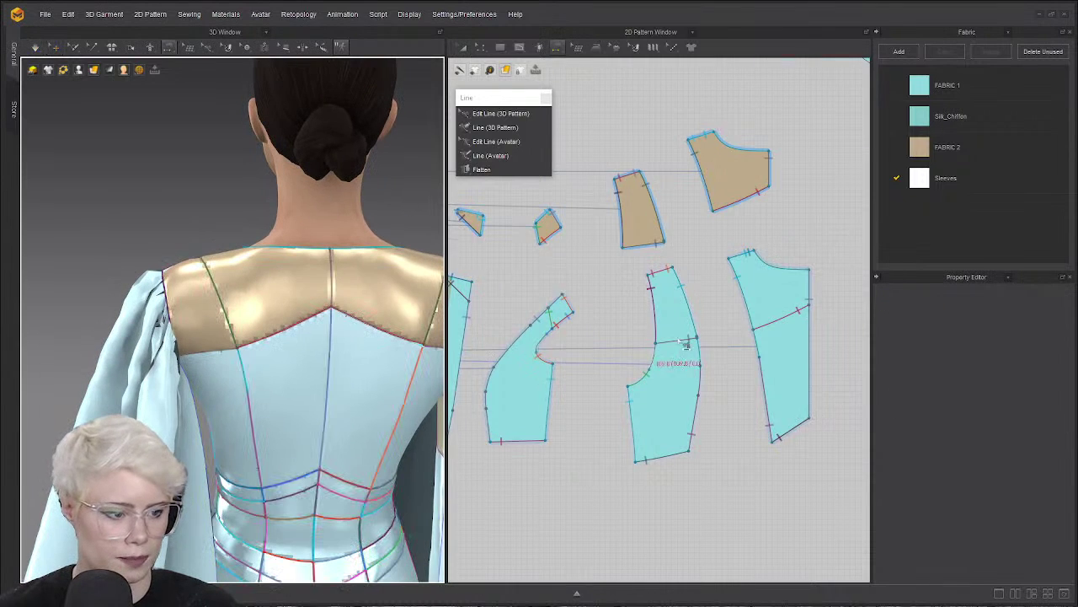
pyautogui.scroll(-6, 762, 254)
pyautogui.scroll(4, 692, 323)
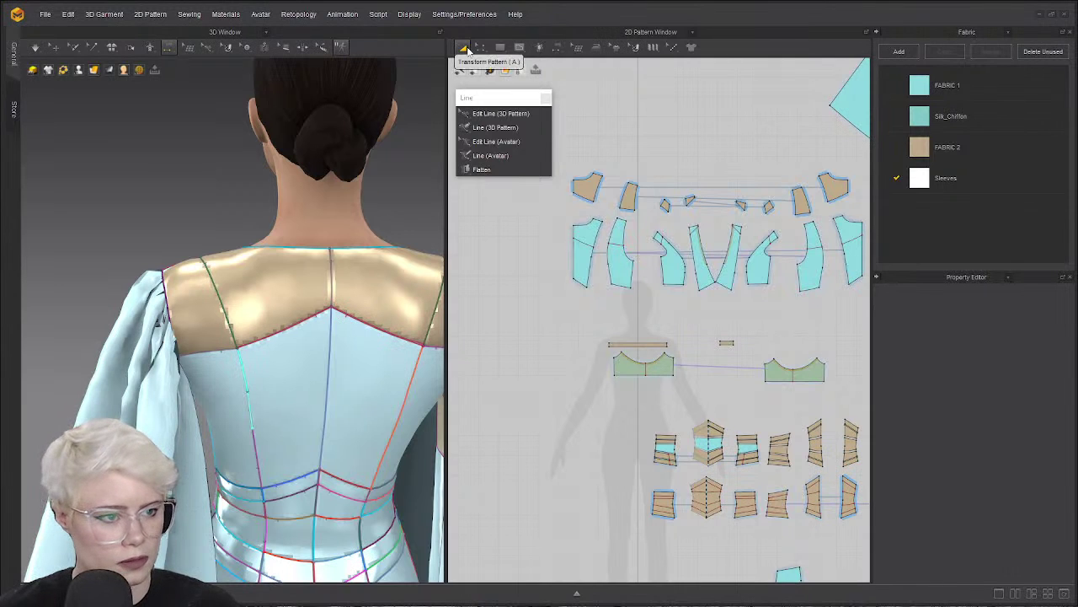
pyautogui.click(53, 46)
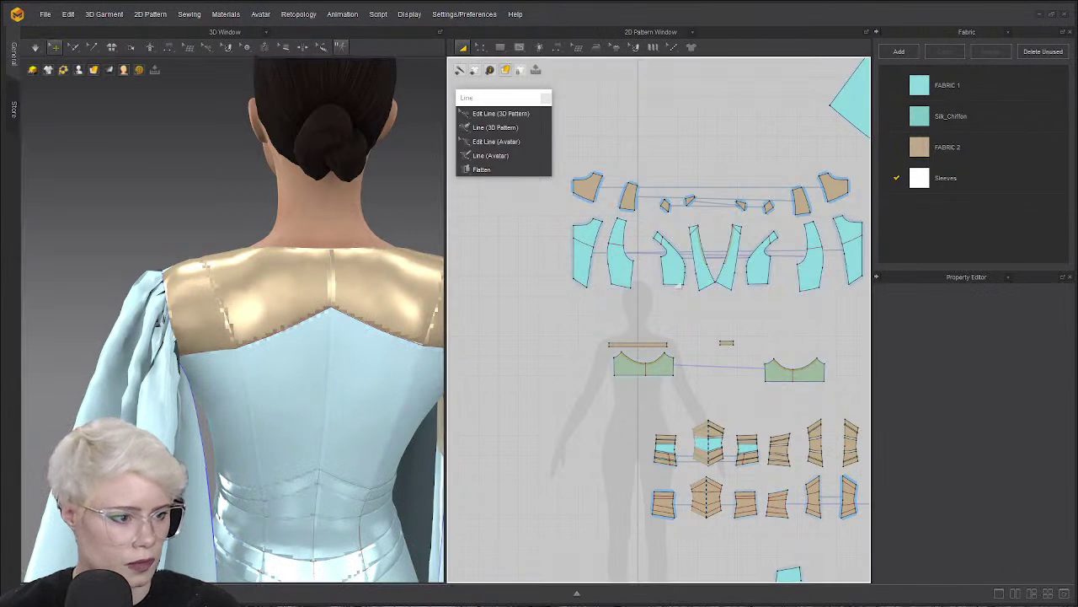
pyautogui.scroll(3, 666, 278)
pyautogui.moveTo(552, 249); pyautogui.dragTo(653, 289, button='middle')
pyautogui.click(653, 290)
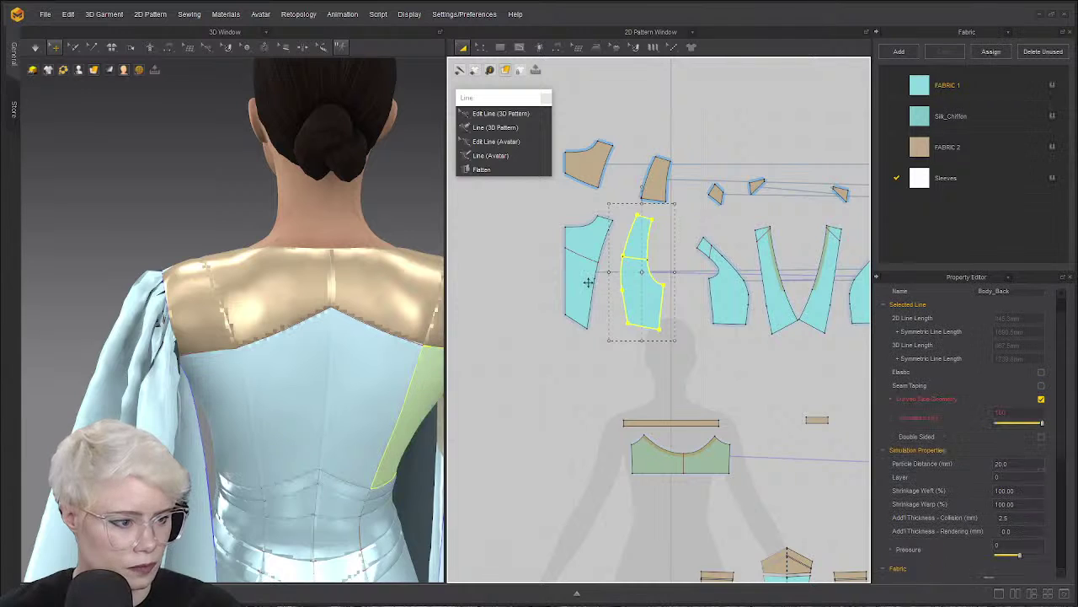
pyautogui.click(496, 273)
pyautogui.press('z')
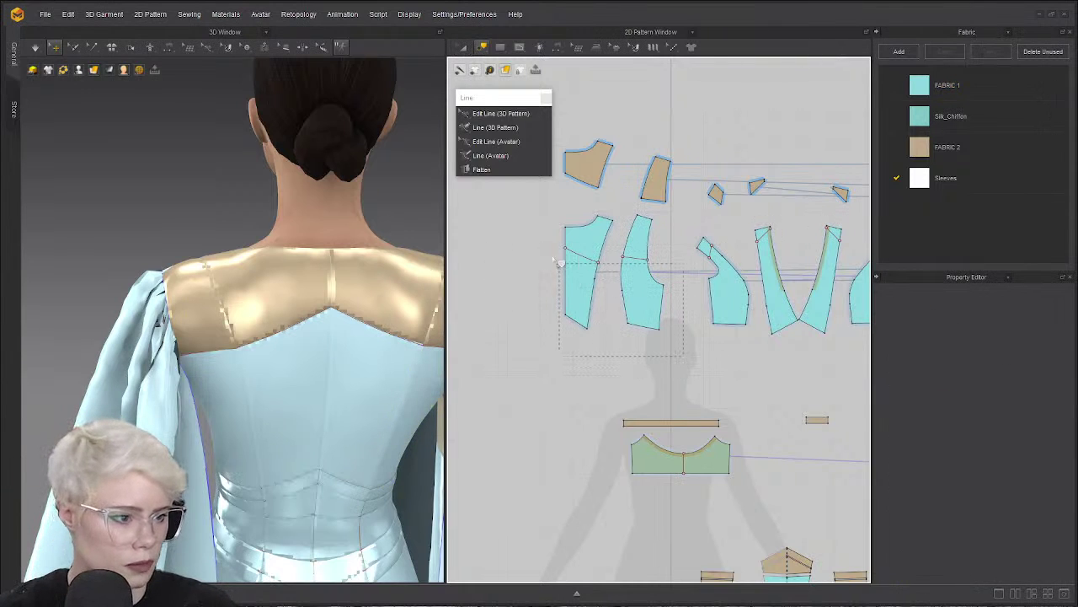
pyautogui.moveTo(549, 247); pyautogui.dragTo(549, 247)
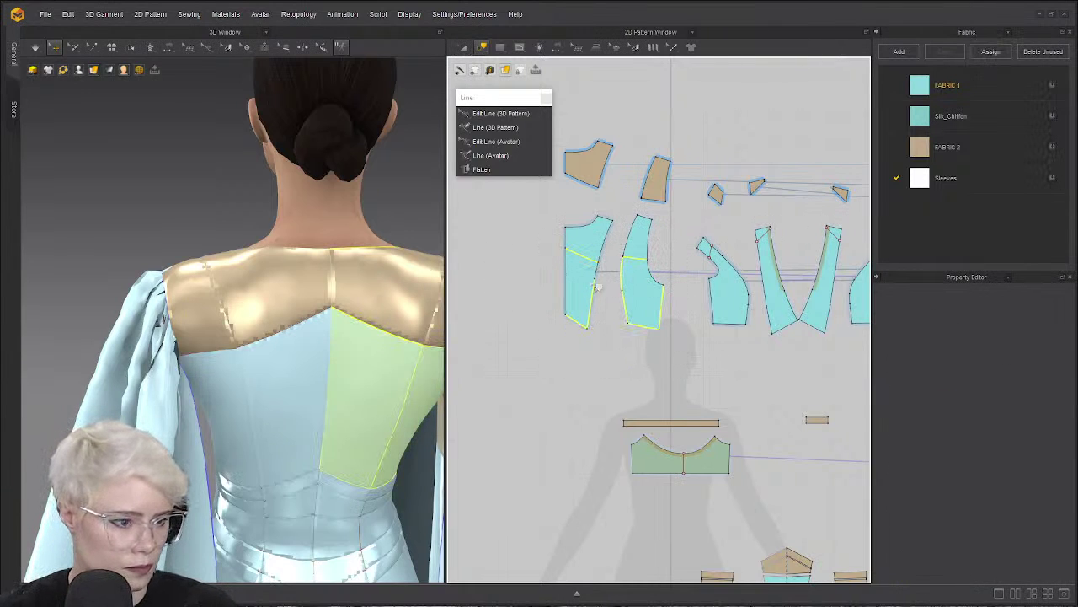
pyautogui.click(597, 346)
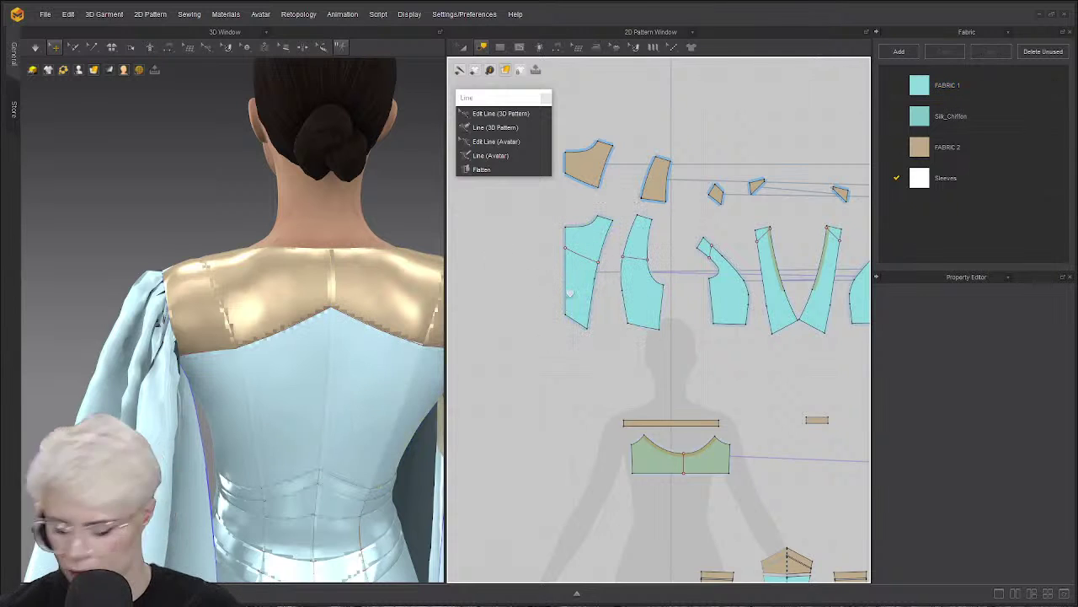
# Copy the side-back and center-back bodice pieces and paste them in the empty area beside the avatar silhouette.
pyautogui.press('a')
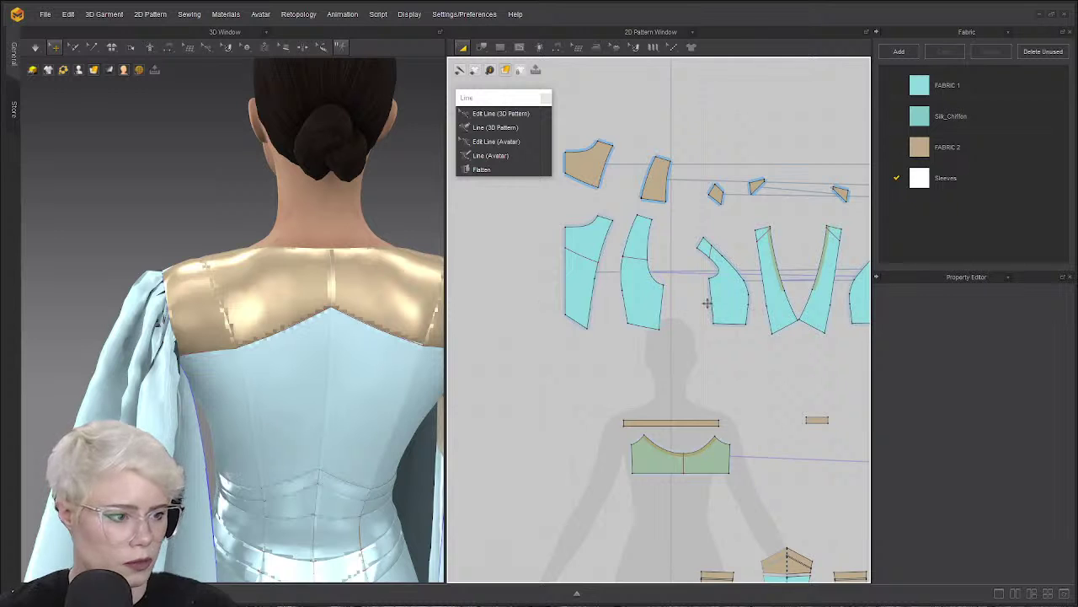
pyautogui.click(644, 291)
pyautogui.keyDown('shift'); pyautogui.click(586, 280); pyautogui.keyUp('shift')
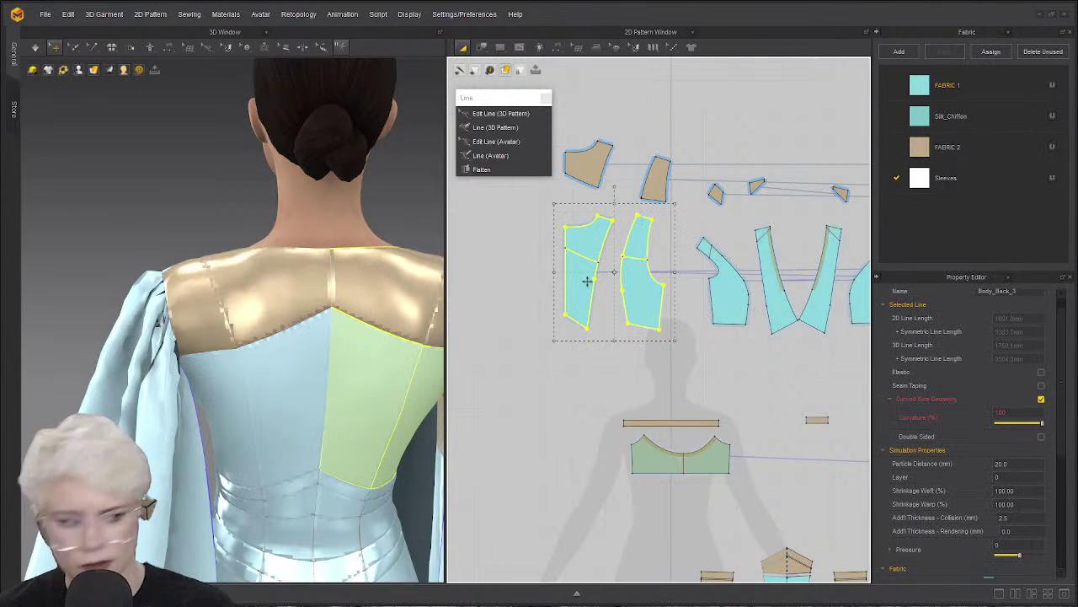
pyautogui.scroll(-5, 587, 282)
pyautogui.moveTo(592, 274); pyautogui.dragTo(695, 240, button='middle')
pyautogui.hotkey('ctrl', 'c')
pyautogui.hotkey('ctrl', 'v')
pyautogui.click(592, 369)
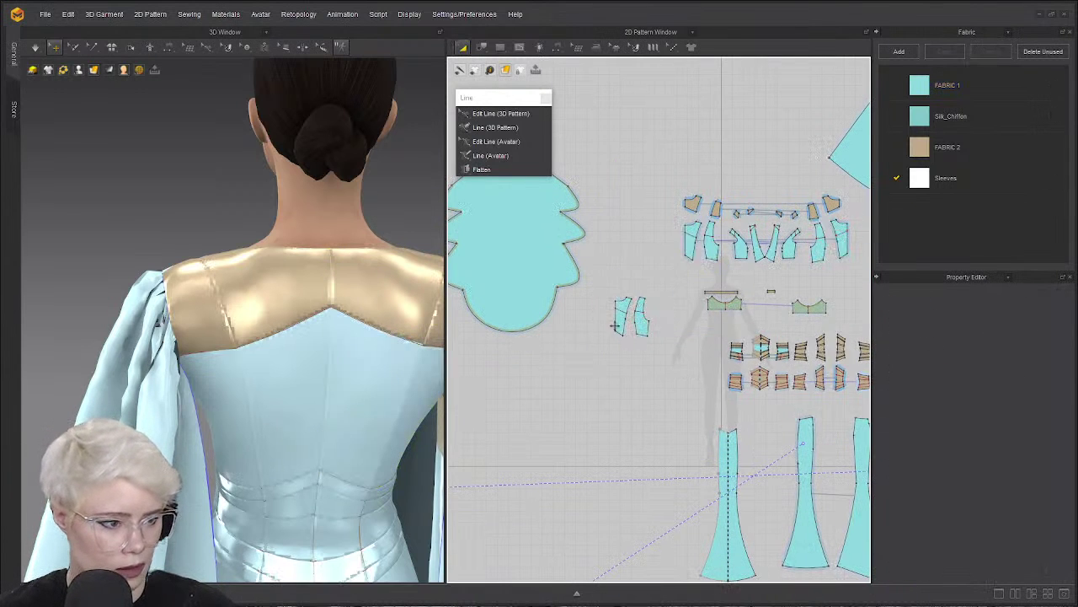
pyautogui.scroll(4, 615, 321)
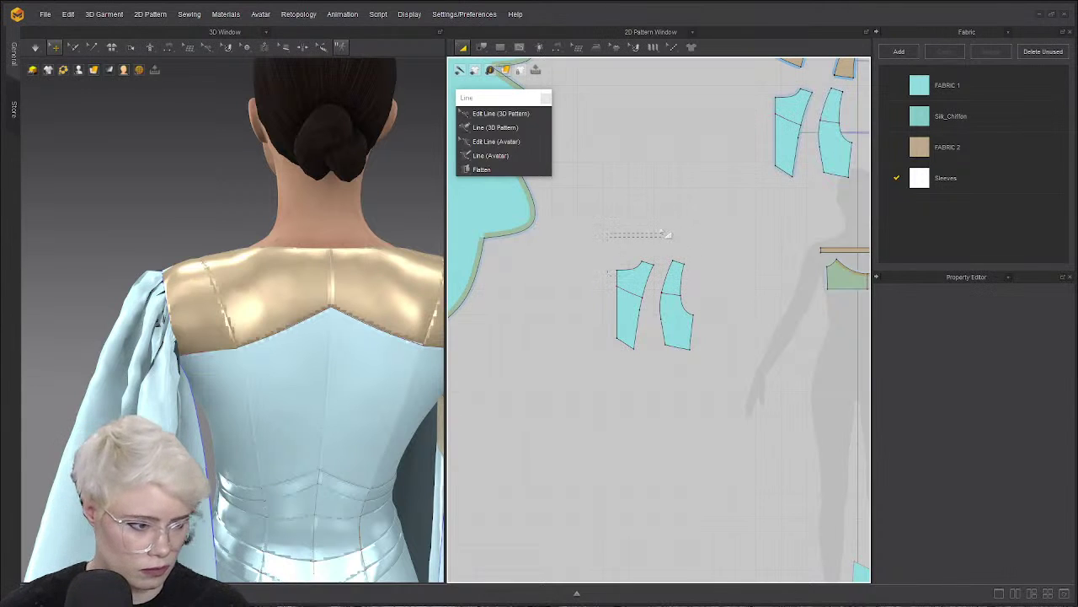
# Cut & Sew the two copied back pieces along their internal yoke lines.
pyautogui.press('z')
pyautogui.scroll(3, 674, 202)
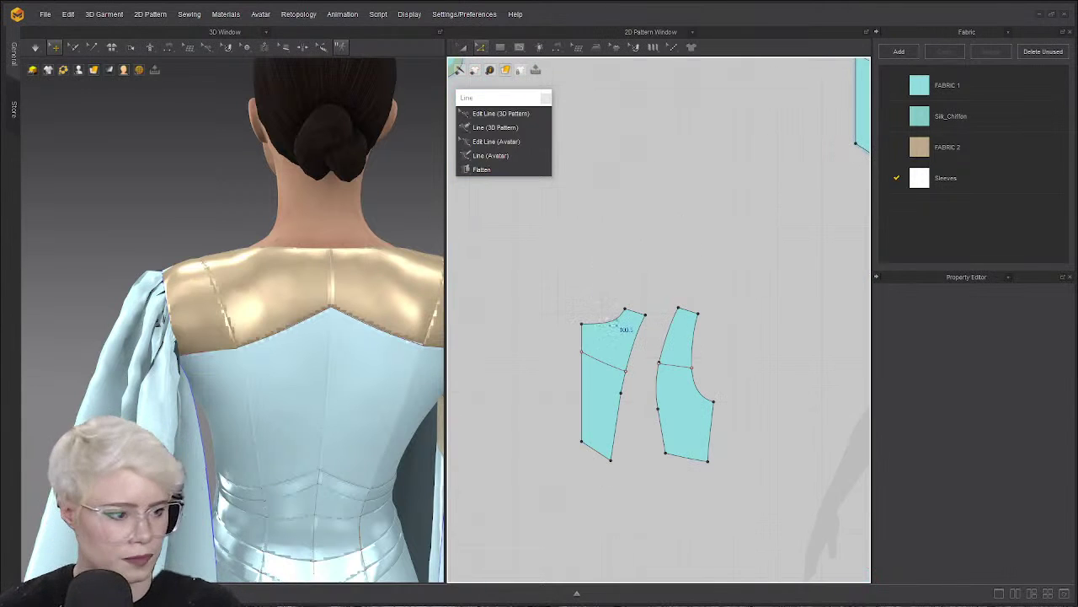
pyautogui.click(621, 368)
pyautogui.keyDown('shift'); pyautogui.click(675, 367); pyautogui.keyUp('shift')
pyautogui.rightClick(674, 366)
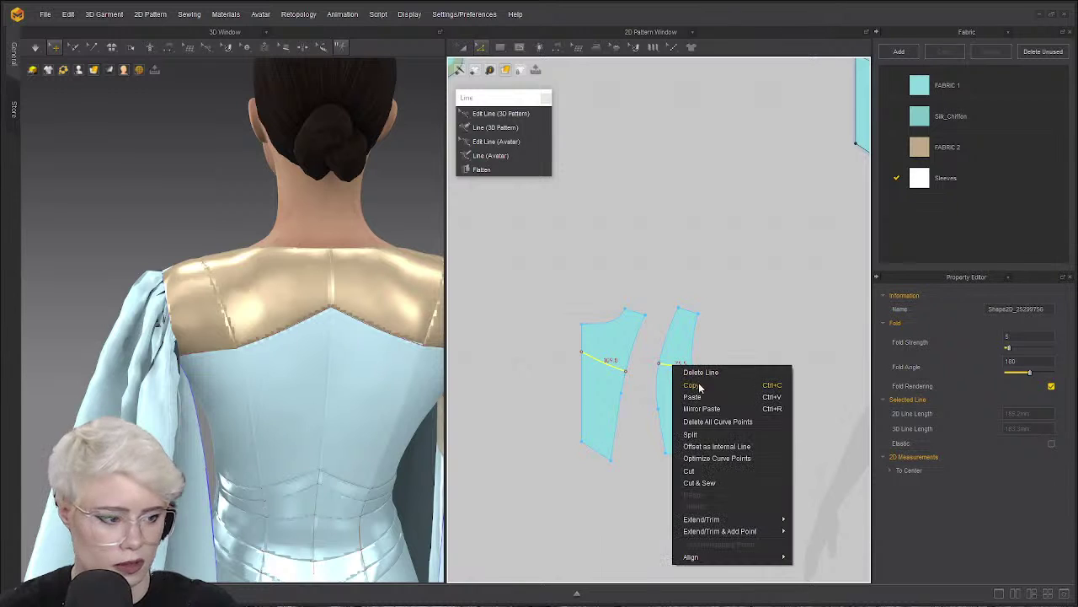
pyautogui.click(713, 481)
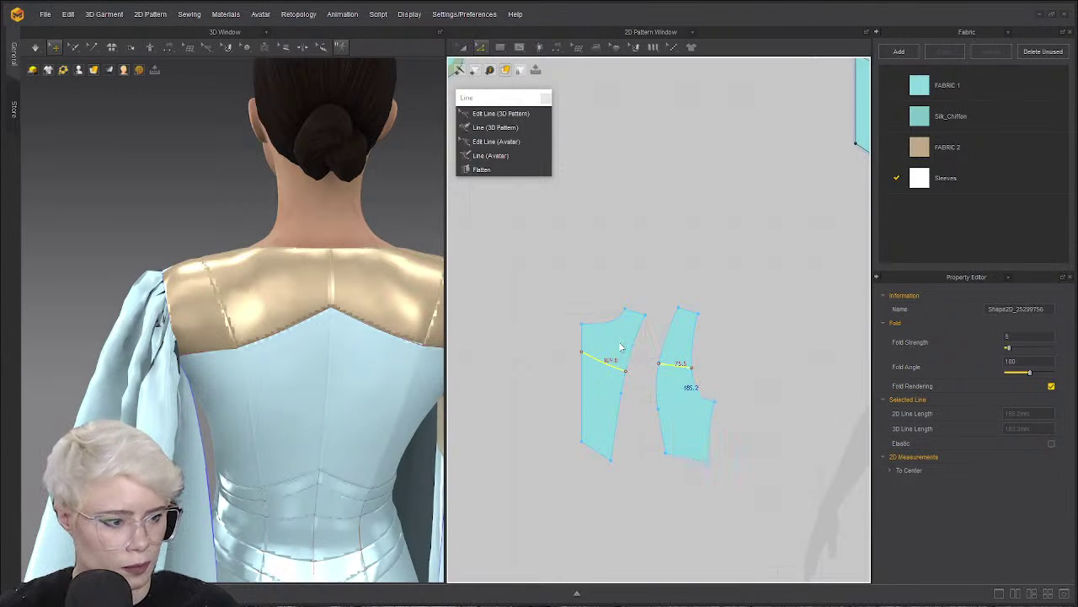
# Delete the upper yoke parts of the two cut back pieces.
pyautogui.press('a')
pyautogui.click(621, 337)
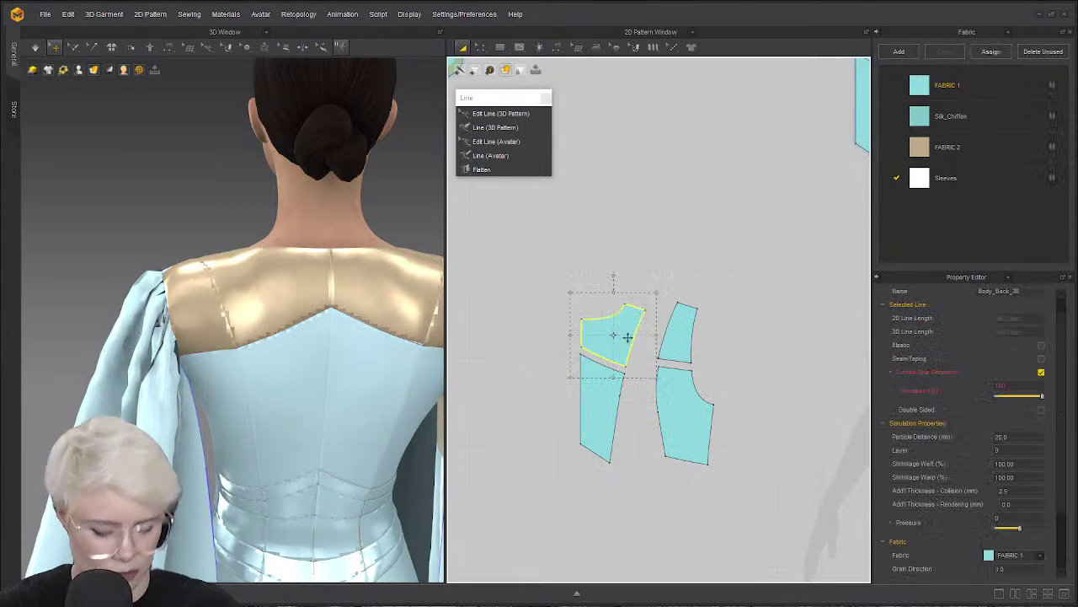
pyautogui.keyDown('shift'); pyautogui.click(680, 325); pyautogui.keyUp('shift')
pyautogui.press('Delete')
# Move the side-back piece against the center-back piece so their upper corners meet at the princess seam.
pyautogui.click(679, 417)
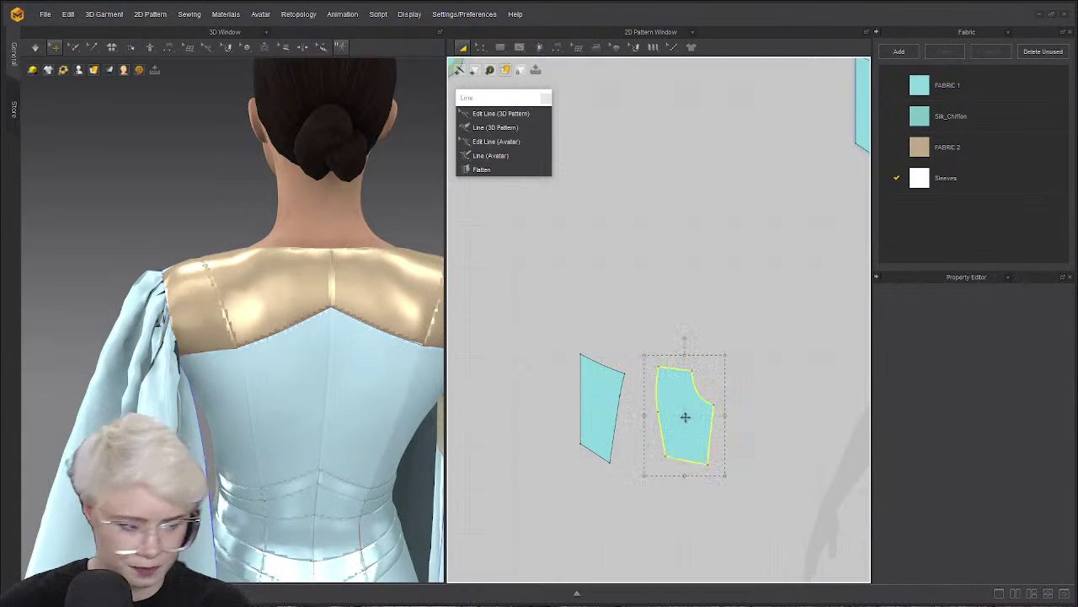
pyautogui.moveTo(691, 422); pyautogui.dragTo(657, 430)
pyautogui.scroll(5, 645, 392)
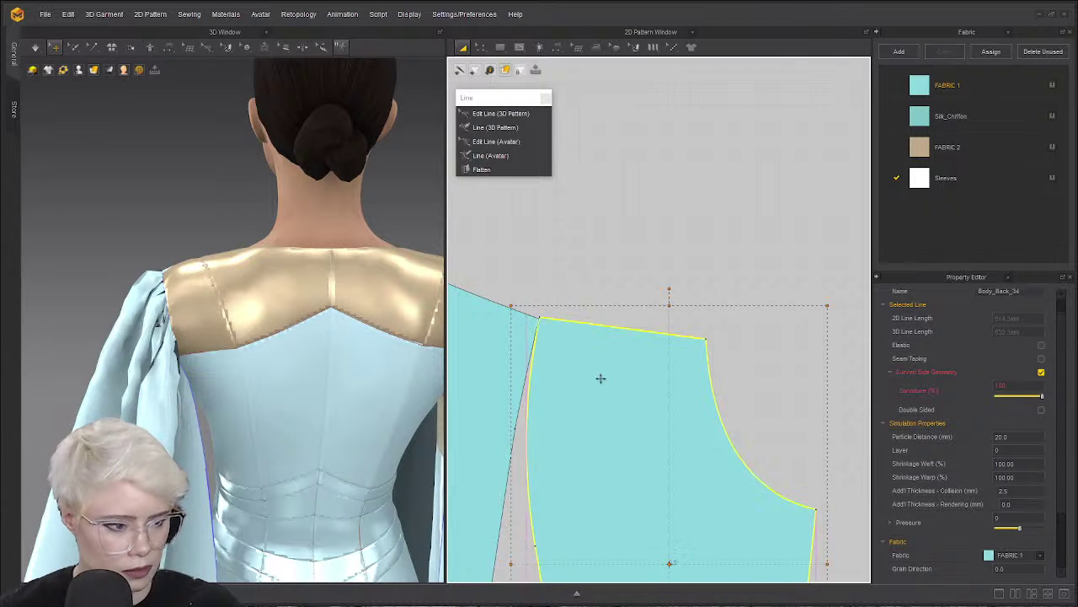
pyautogui.moveTo(600, 378); pyautogui.dragTo(600, 372)
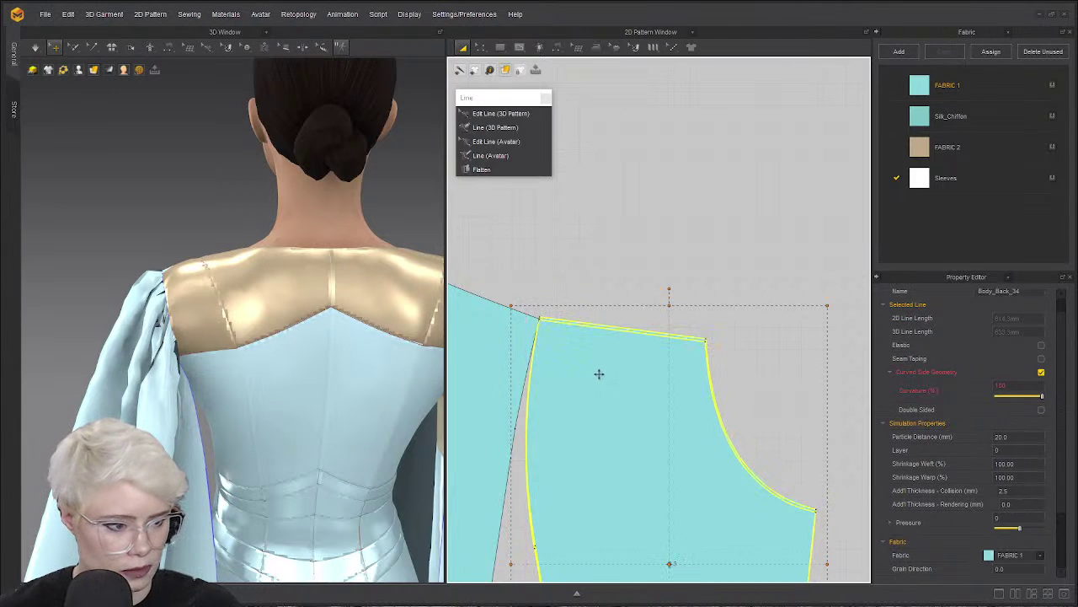
pyautogui.press('Escape')
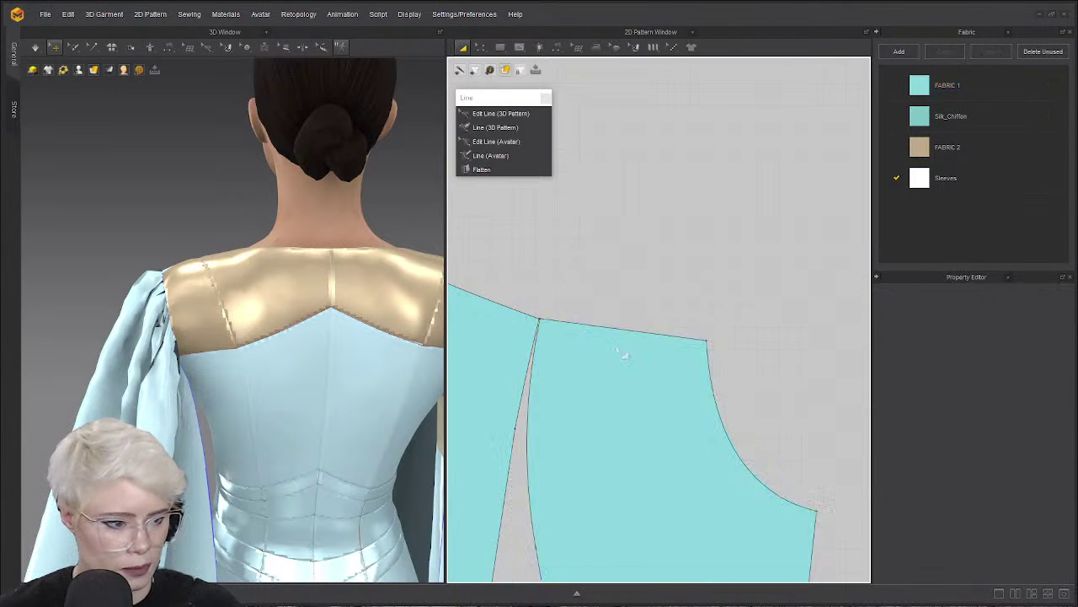
pyautogui.scroll(-5, 649, 320)
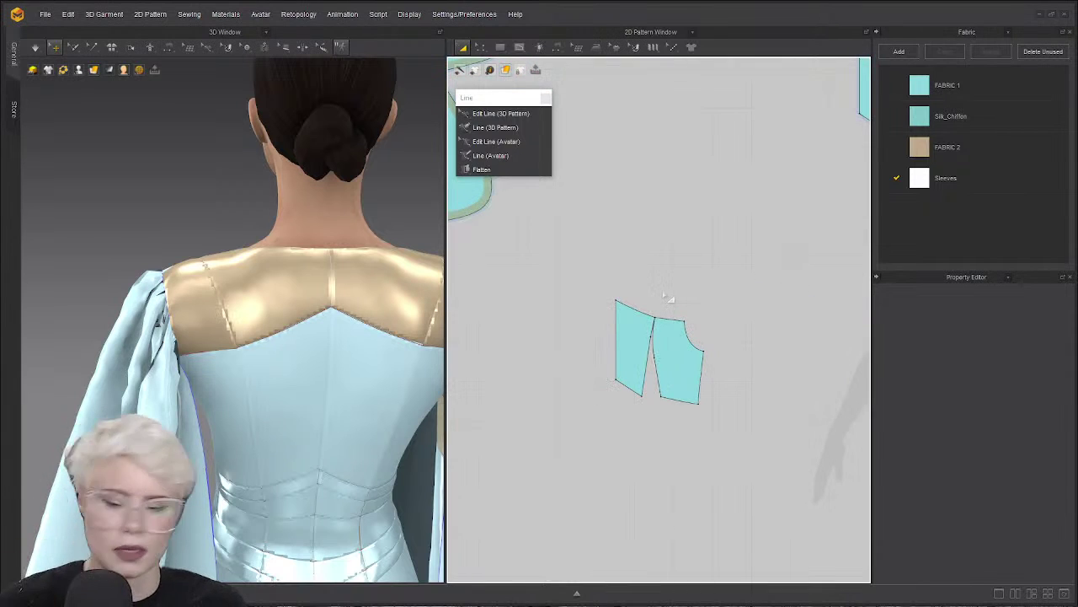
# Examine up close how the upper corners of the two back pieces meet at the princess seam.
pyautogui.scroll(5, 666, 329)
pyautogui.click(650, 374)
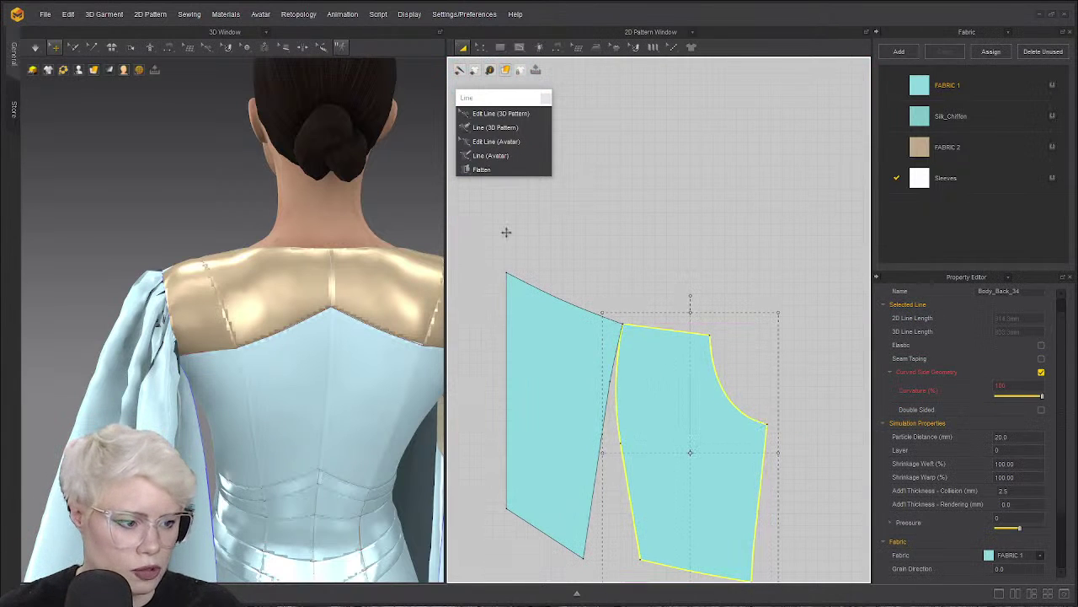
pyautogui.press('Escape')
pyautogui.scroll(-4, 636, 325)
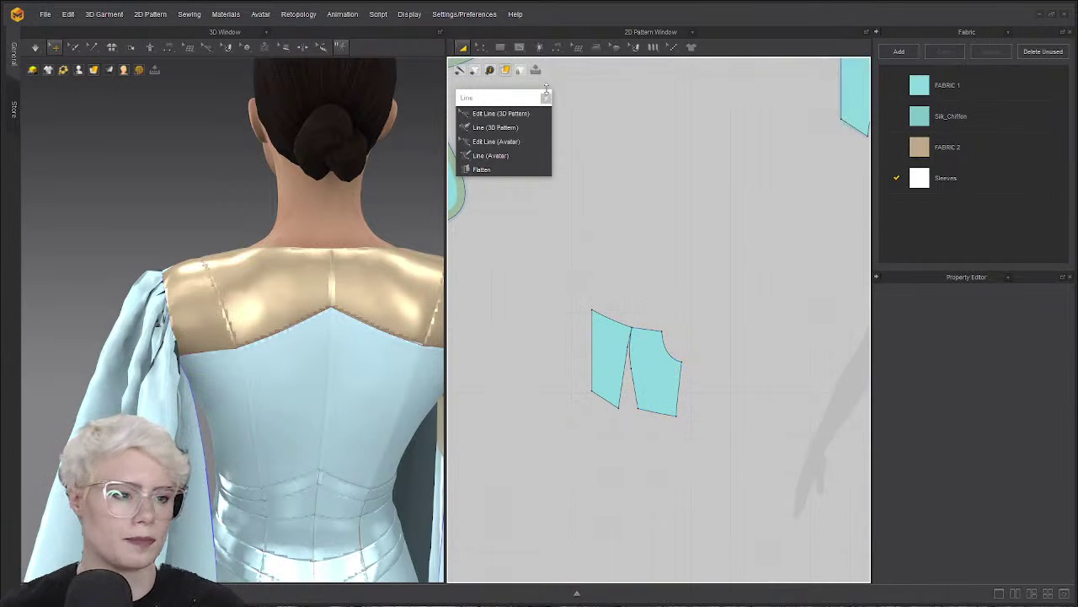
pyautogui.scroll(4, 637, 337)
pyautogui.scroll(4, 637, 346)
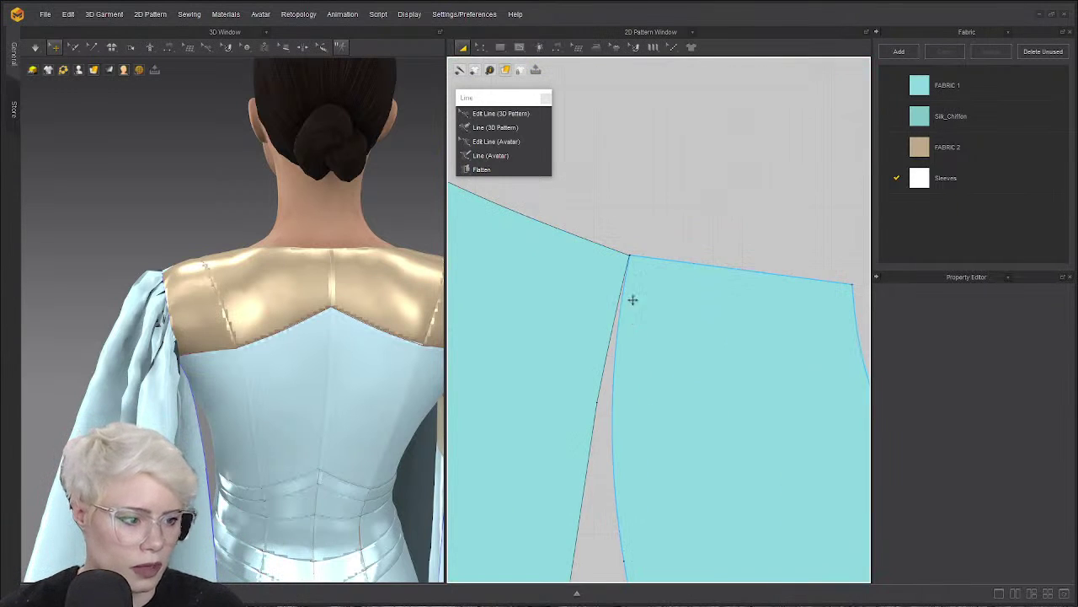
pyautogui.click(659, 308)
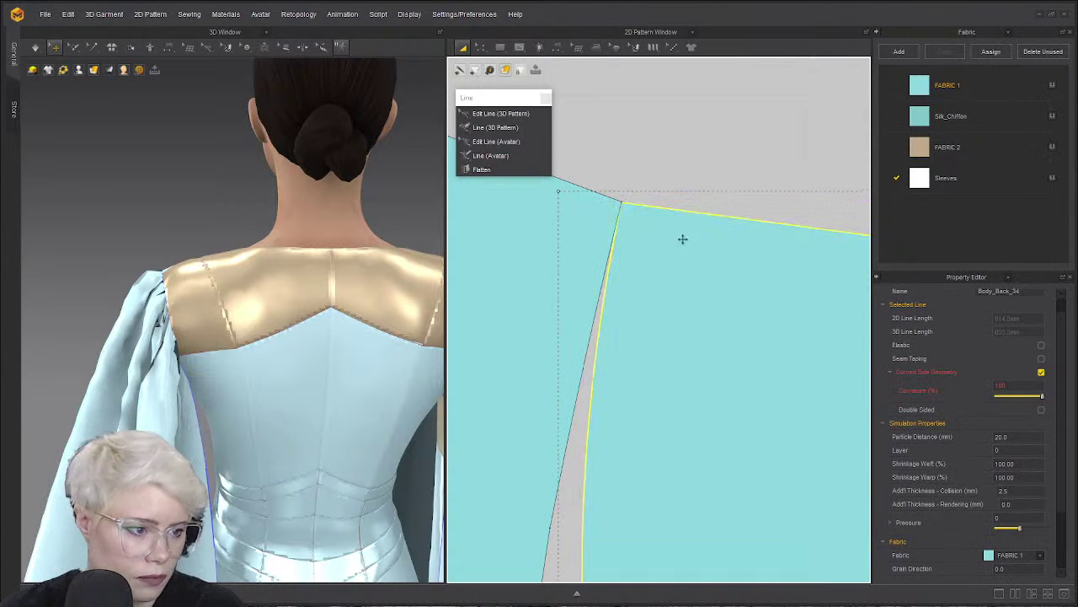
pyautogui.scroll(-4, 683, 178)
pyautogui.click(683, 176)
pyautogui.scroll(-4, 678, 191)
pyautogui.scroll(-1, 626, 311)
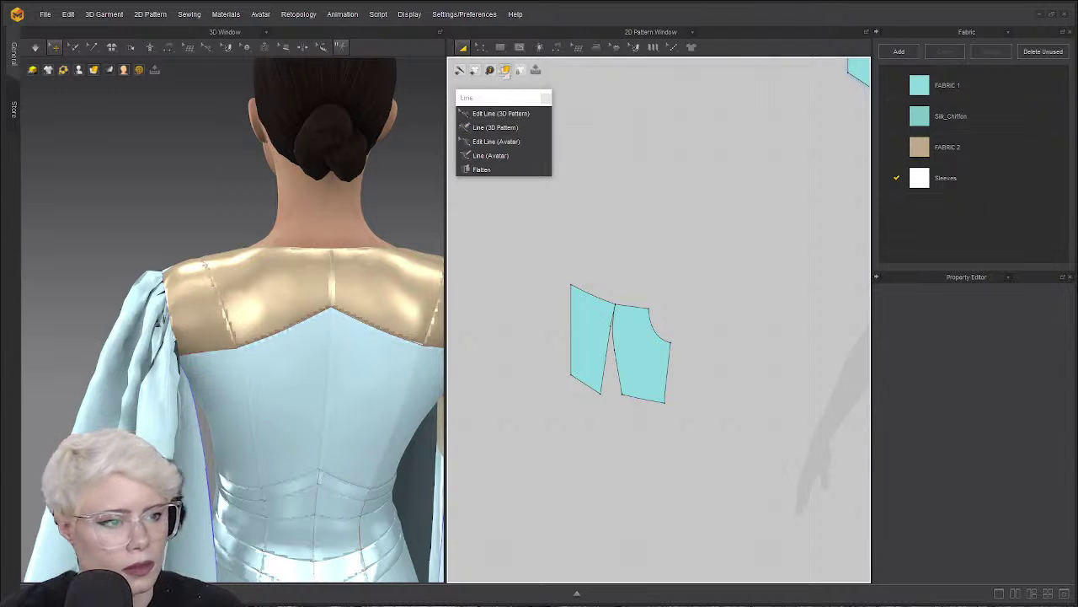
# Draw a polygon panel tracing both pieces' top edges, about 382 mm long at center back and about 237 mm wide at the bottom.
pyautogui.moveTo(501, 47)
pyautogui.click(518, 73)
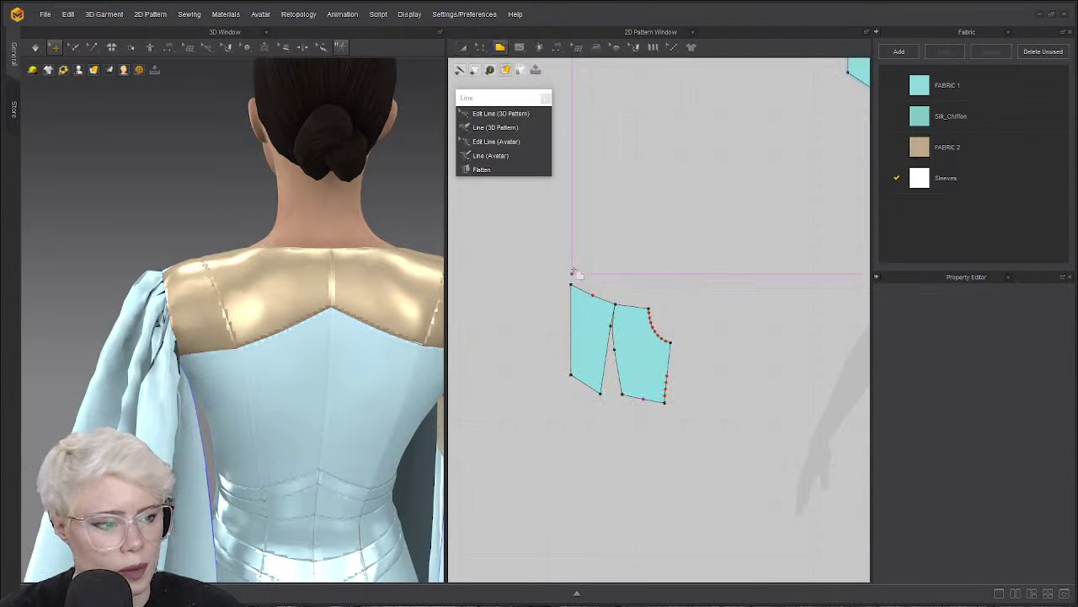
pyautogui.scroll(5, 577, 287)
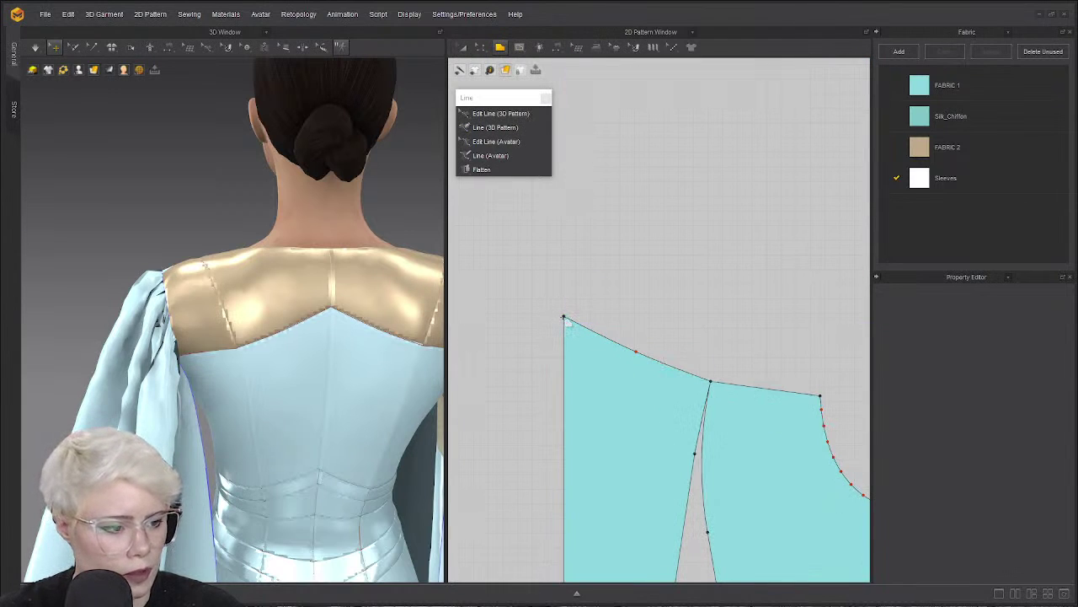
pyautogui.click(564, 319)
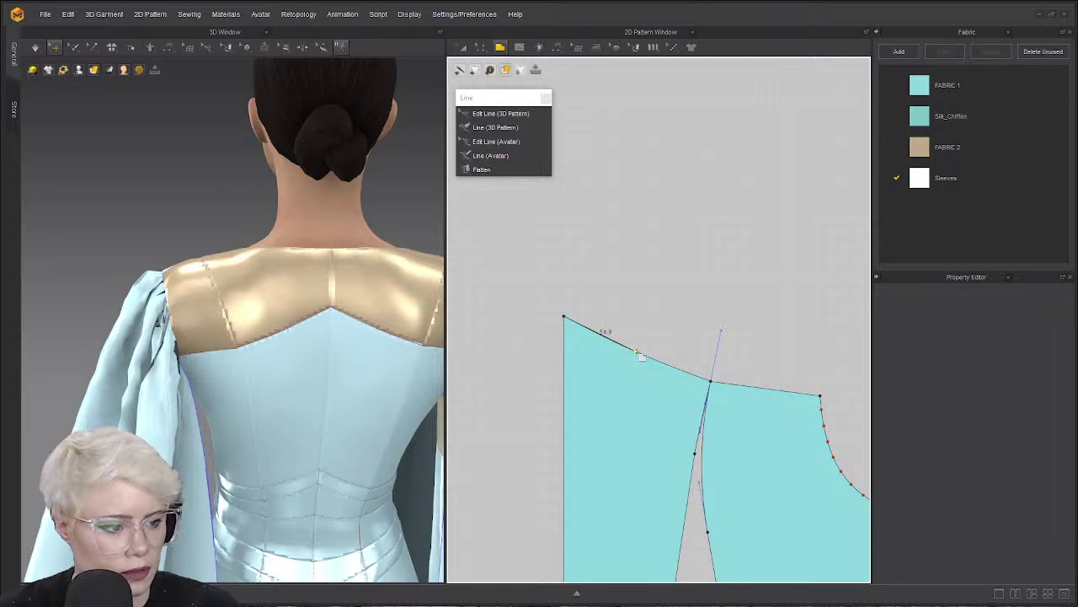
pyautogui.click(712, 383)
pyautogui.scroll(3, 741, 393)
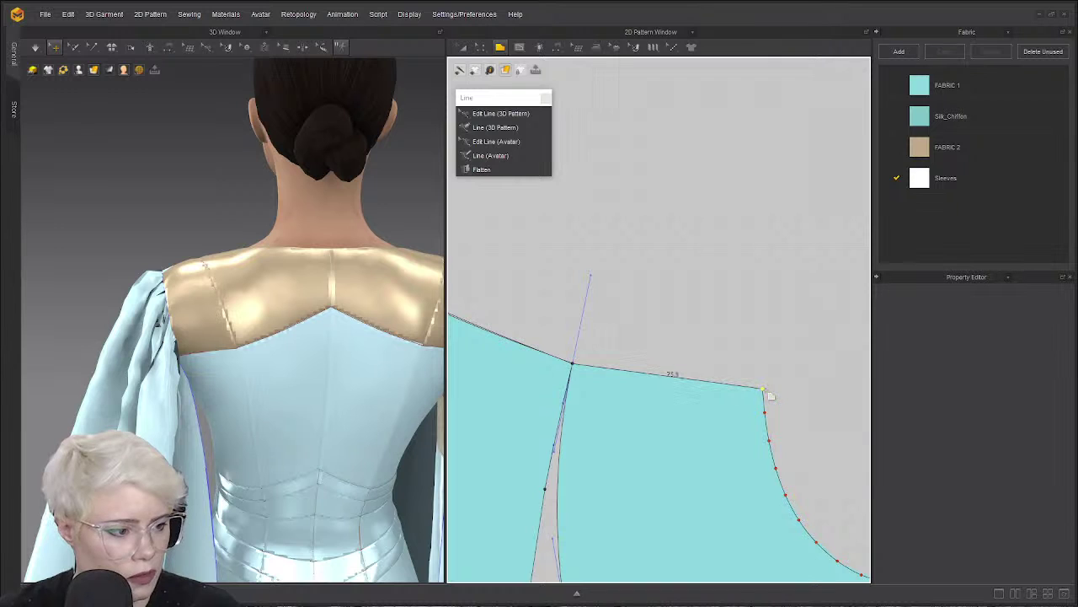
pyautogui.click(763, 392)
pyautogui.scroll(-3, 710, 318)
pyautogui.scroll(-2, 693, 365)
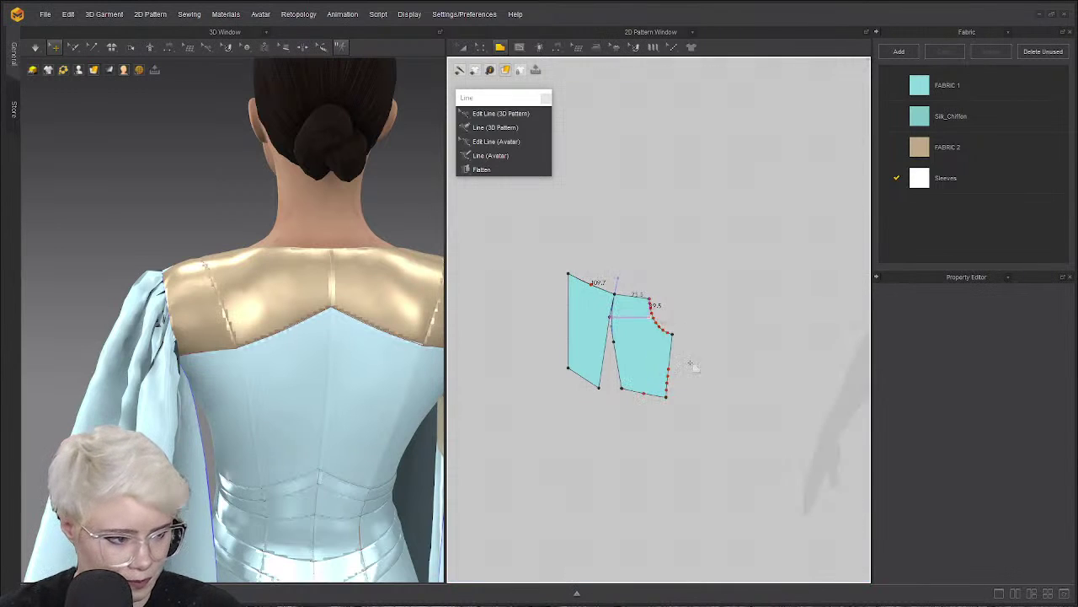
pyautogui.click(677, 450)
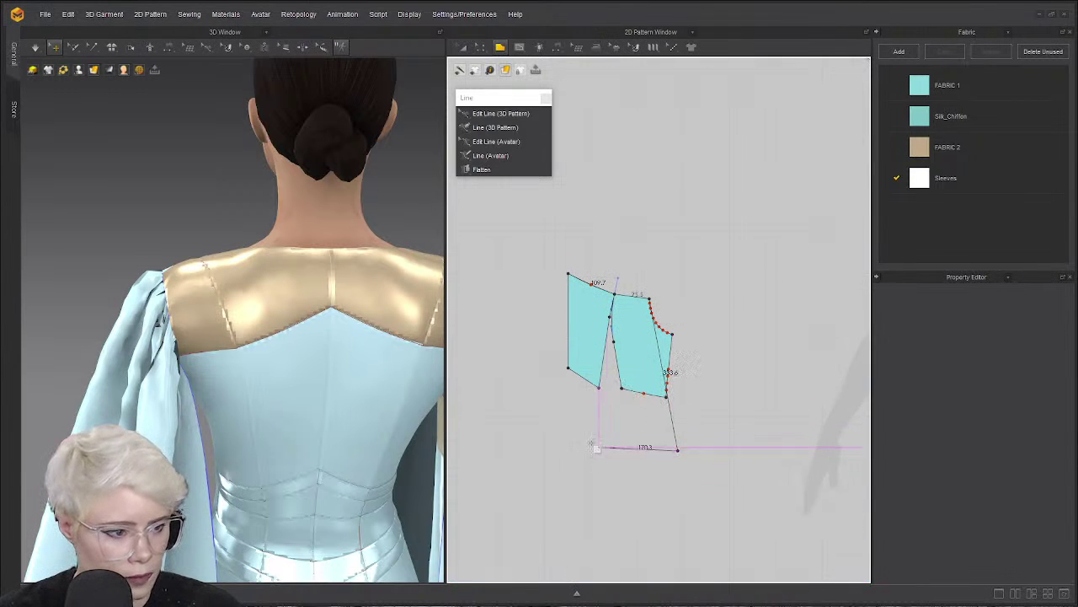
pyautogui.click(568, 450)
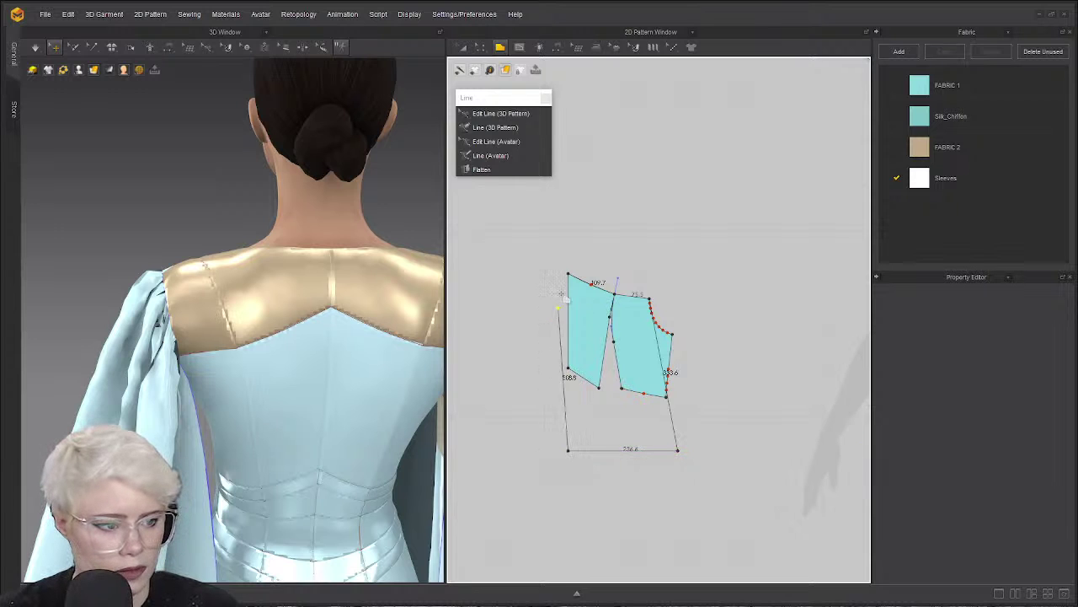
pyautogui.click(569, 275)
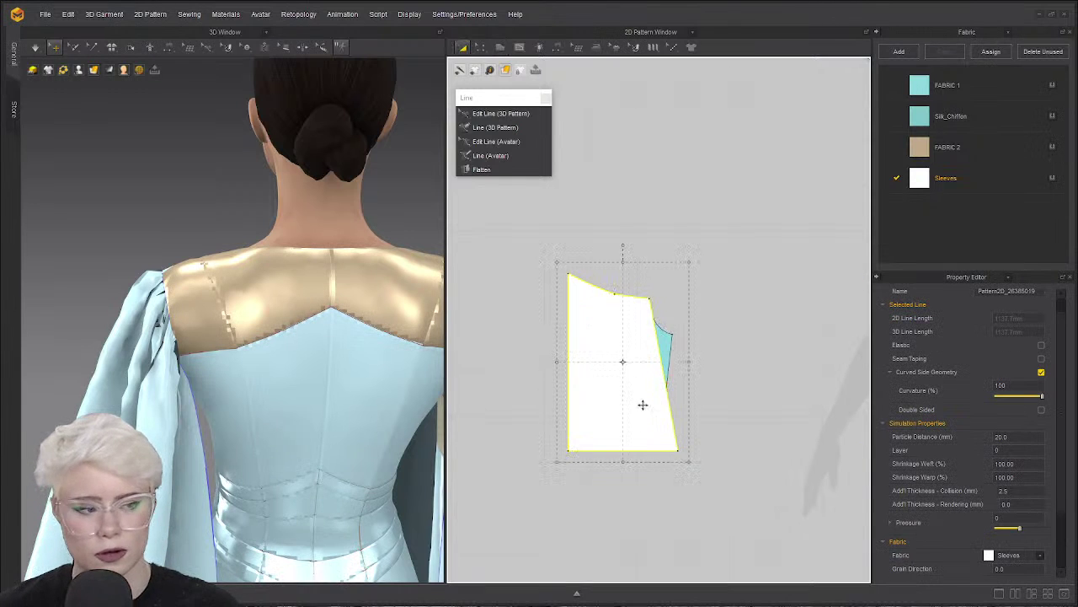
# Move the new panel aside, delete the two blue reference pieces, and place the panel in the cleared area.
pyautogui.moveTo(622, 392); pyautogui.dragTo(518, 367)
pyautogui.click(658, 359)
pyautogui.keyDown('shift'); pyautogui.click(590, 306); pyautogui.keyUp('shift')
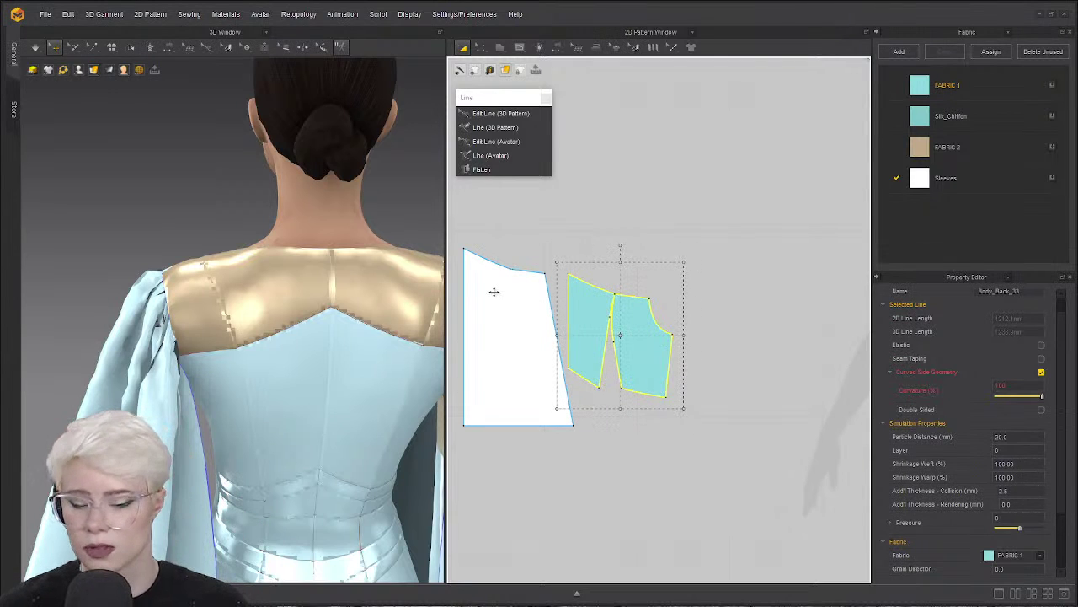
pyautogui.press('Delete')
pyautogui.moveTo(534, 345); pyautogui.dragTo(619, 367)
pyautogui.scroll(-2, 644, 328)
pyautogui.scroll(-2, 580, 317)
pyautogui.scroll(1, 634, 329)
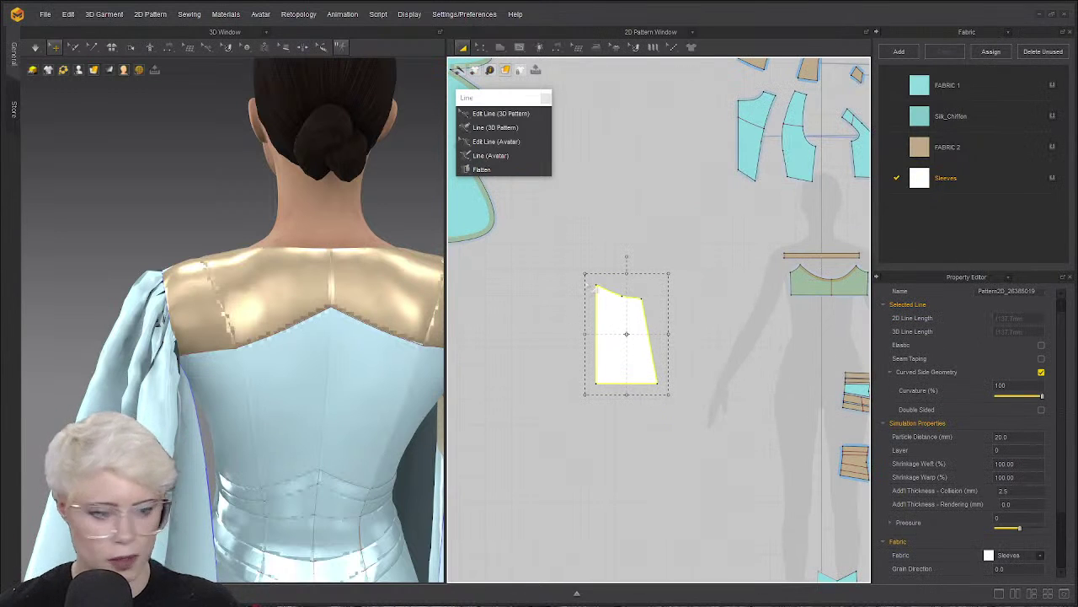
# Unfold the white panel symmetrically about its straight center-back edge.
pyautogui.click(546, 309)
pyautogui.press('z')
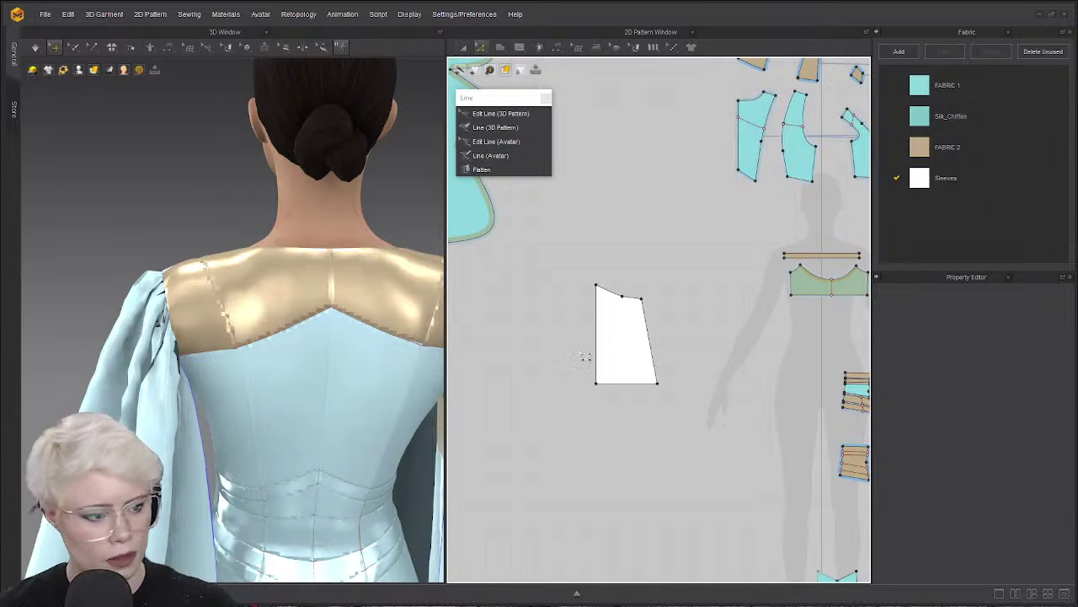
pyautogui.click(599, 347)
pyautogui.rightClick(603, 347)
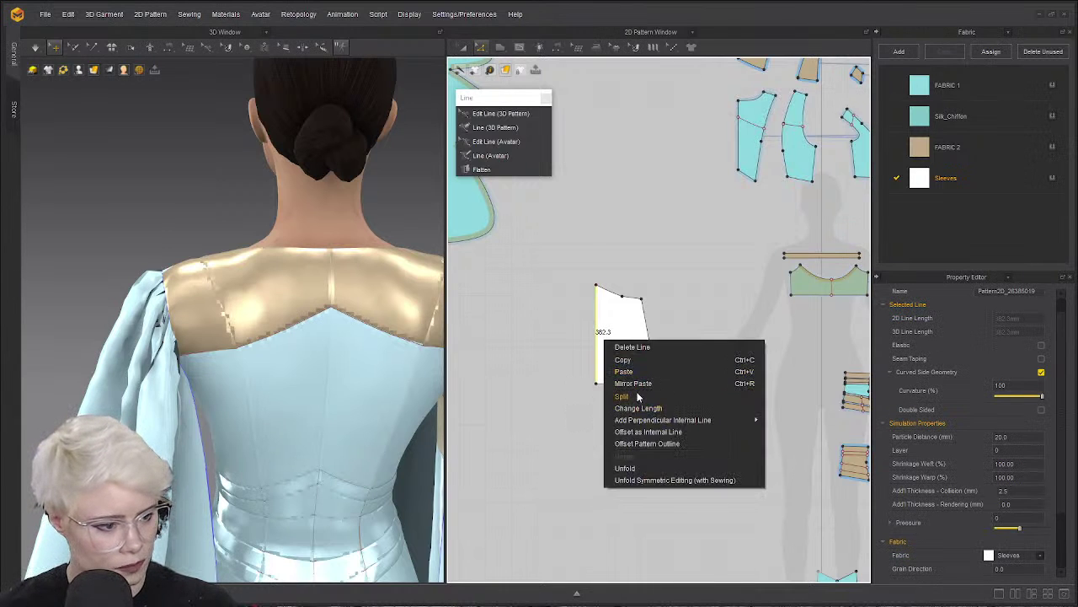
pyautogui.click(542, 403)
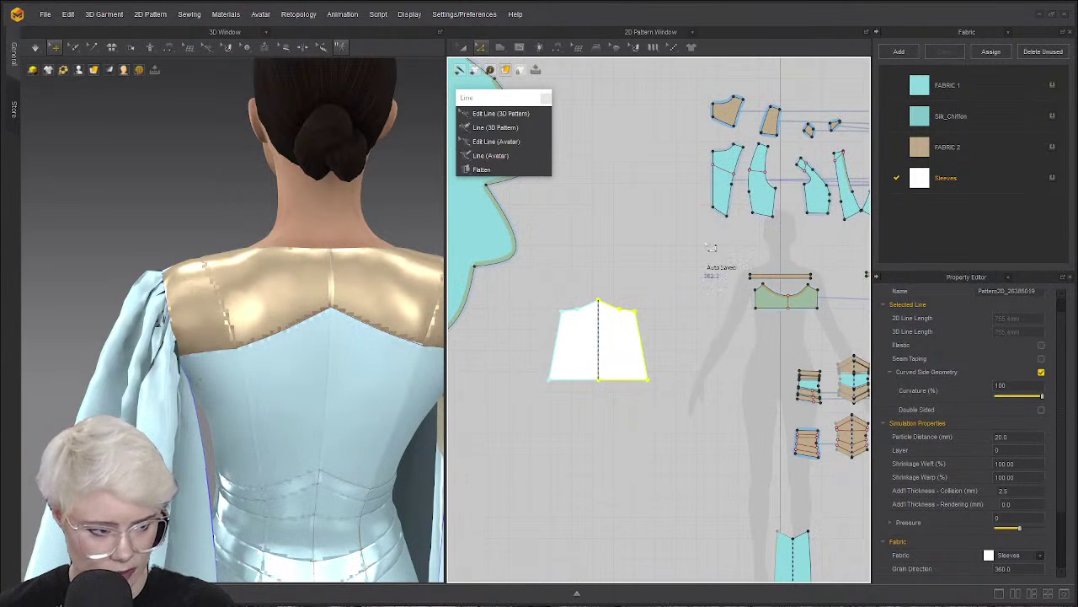
# Sew half of the white panel's top edge to the lower edges of the center-back and side-back gold yoke pieces.
pyautogui.click(655, 236)
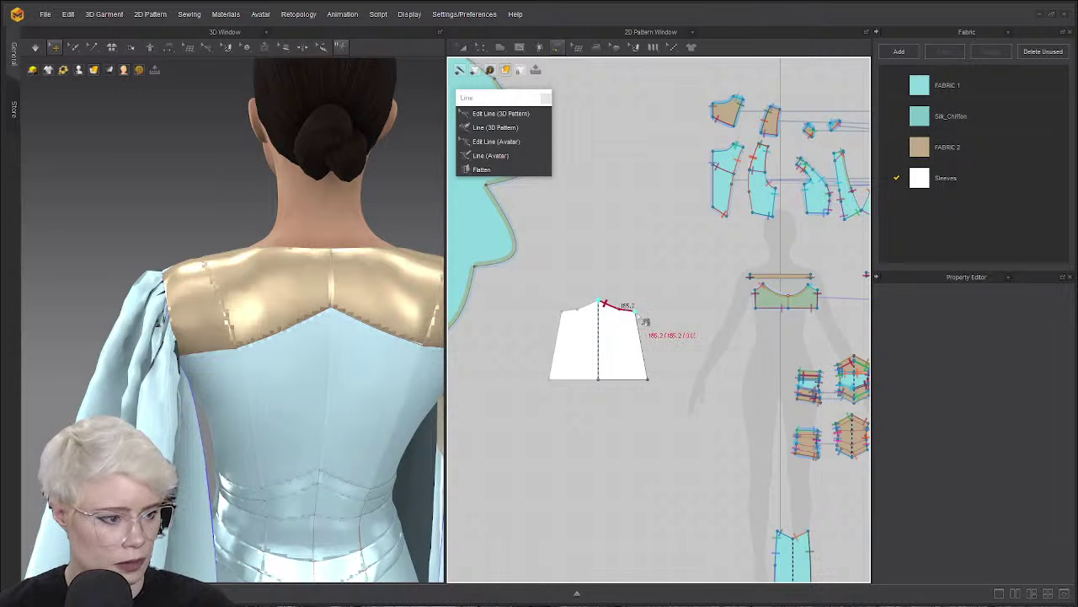
pyautogui.scroll(-3, 666, 287)
pyautogui.scroll(5, 684, 266)
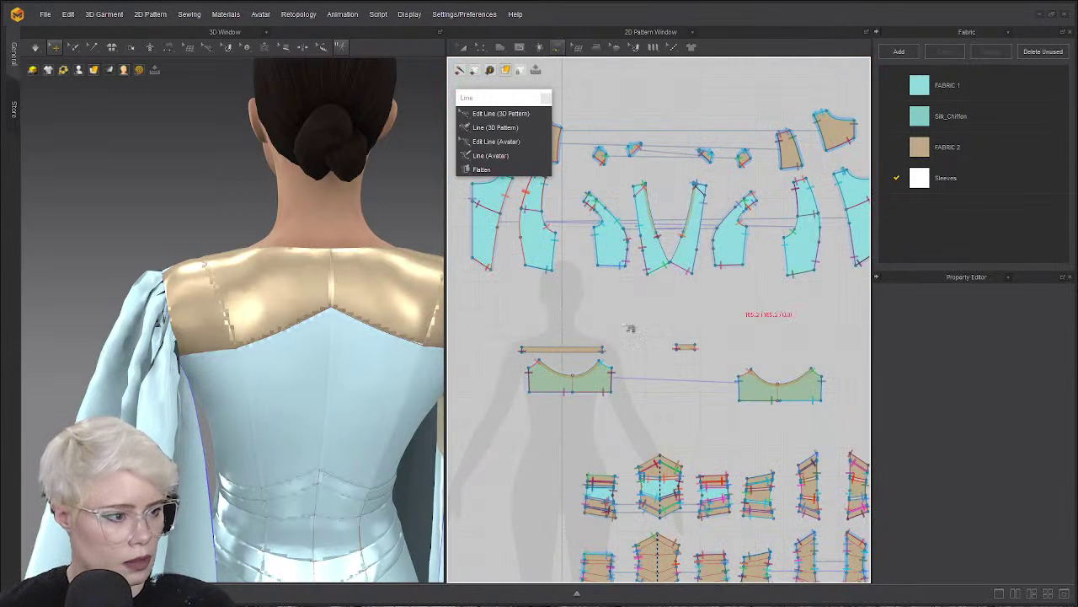
pyautogui.scroll(-2, 624, 325)
pyautogui.scroll(3, 603, 307)
pyautogui.scroll(-4, 654, 235)
pyautogui.scroll(3, 600, 285)
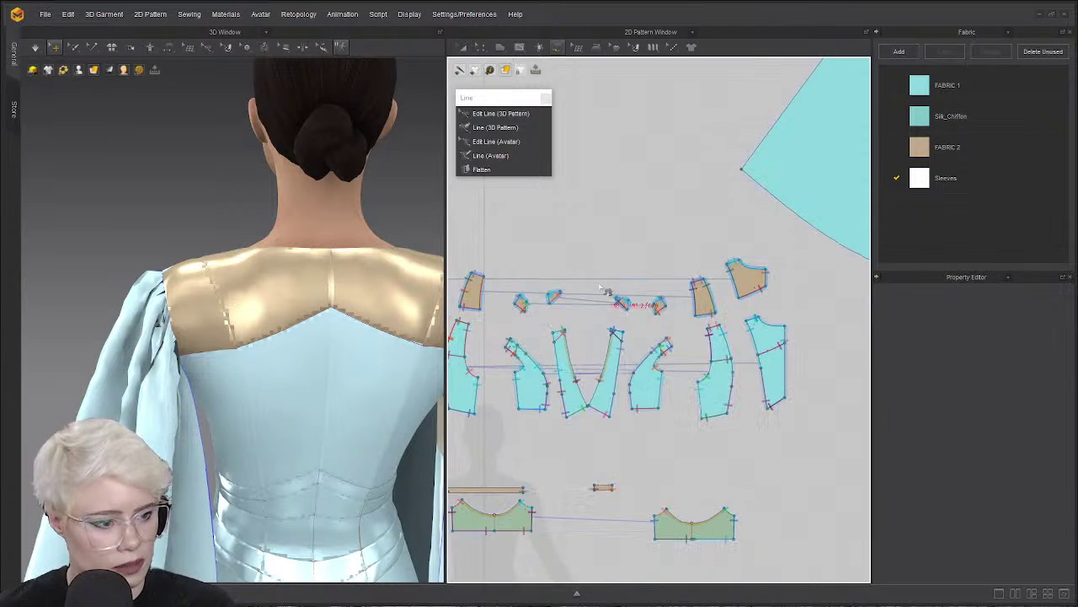
pyautogui.scroll(2, 692, 281)
pyautogui.moveTo(657, 311); pyautogui.dragTo(849, 258, button='middle')
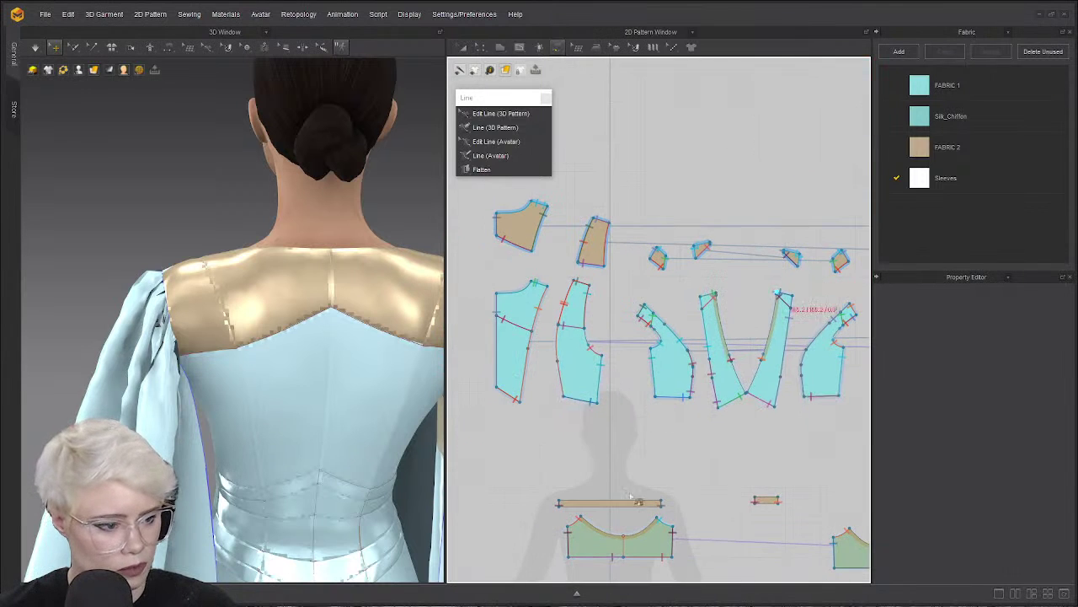
pyautogui.scroll(-2, 630, 497)
pyautogui.scroll(4, 652, 264)
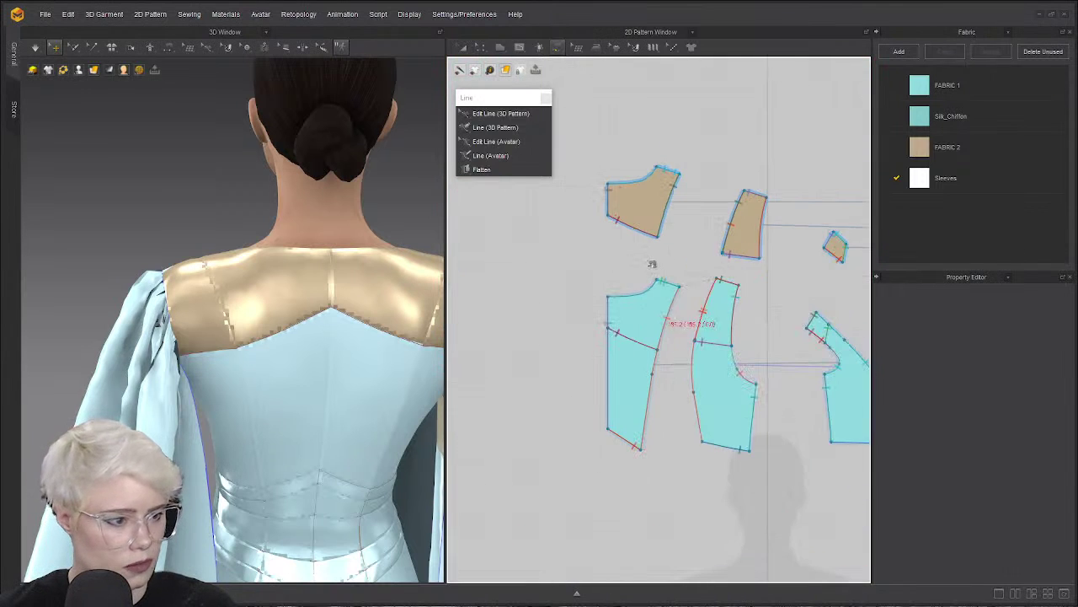
pyautogui.click(608, 215)
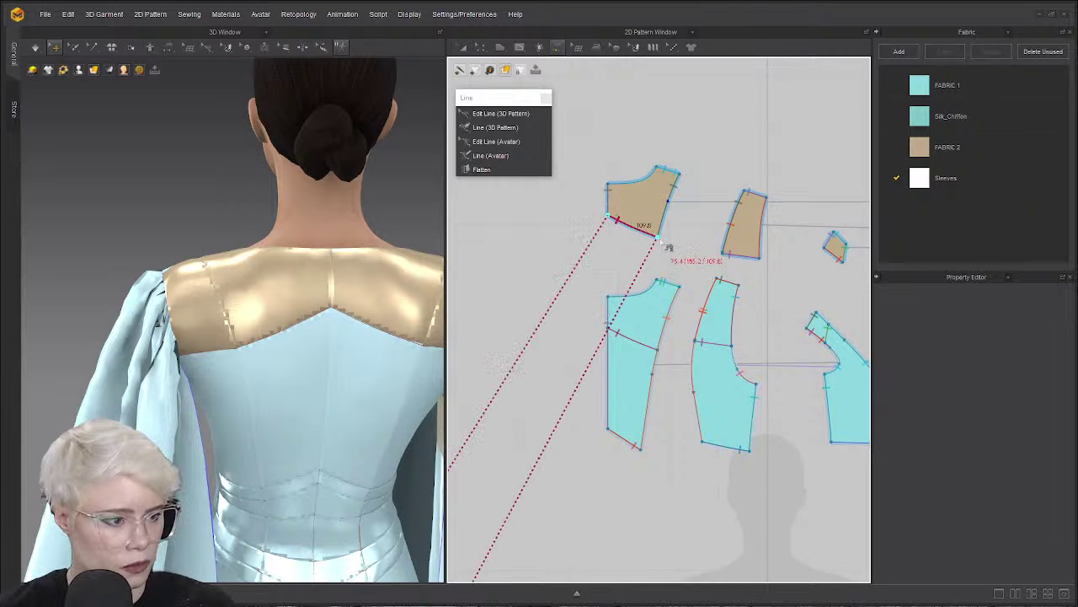
pyautogui.click(739, 255)
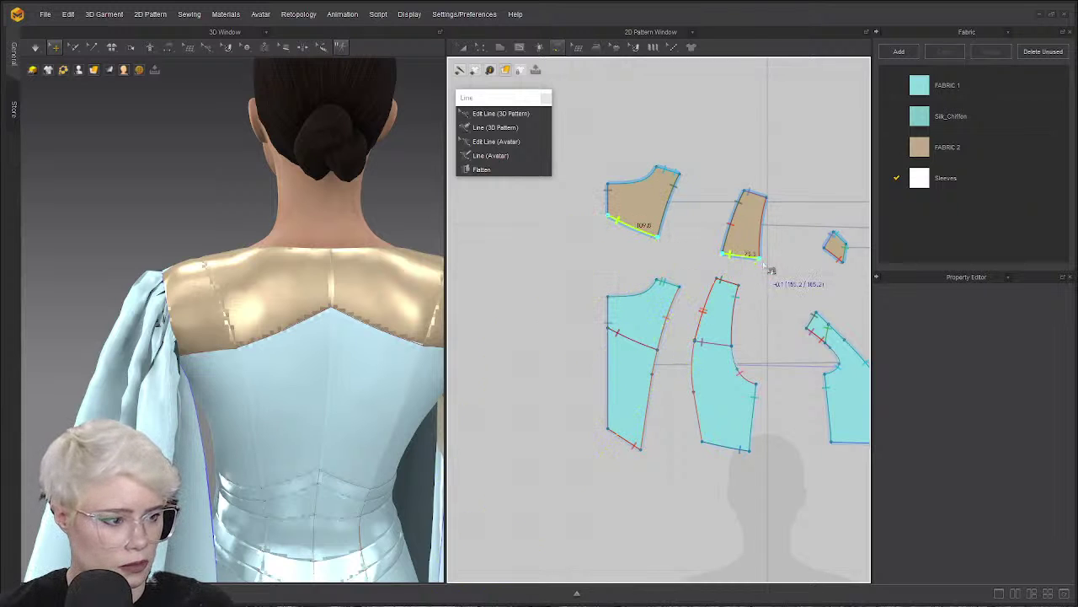
pyautogui.press('Return')
pyautogui.scroll(-5, 336, 445)
pyautogui.moveTo(335, 444); pyautogui.dragTo(316, 278, button='middle')
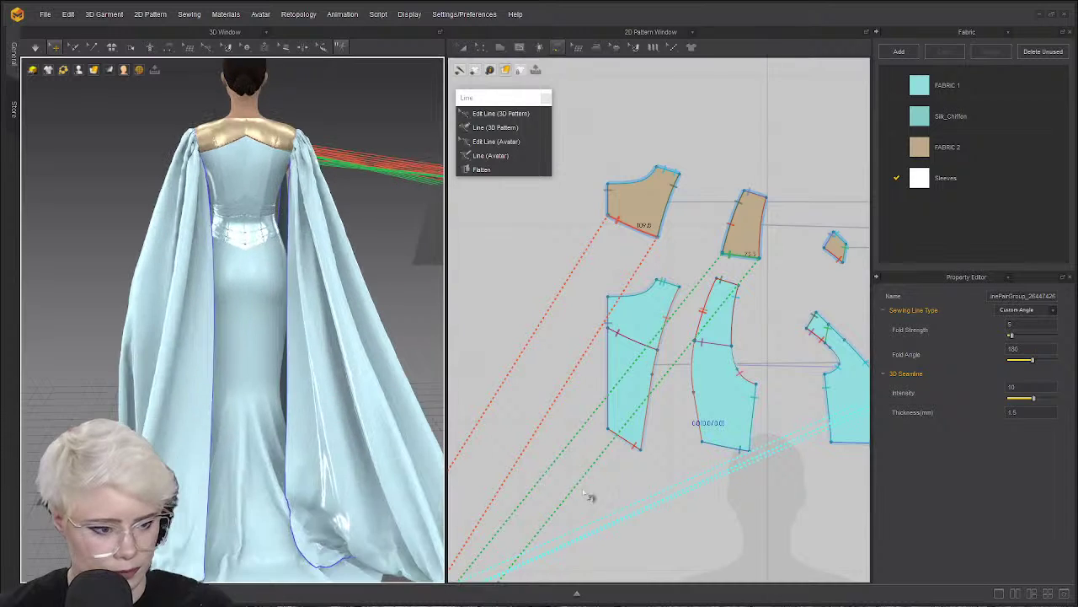
# Try to superimpose the white back panel onto the gown, and pull the panel out well behind the avatar.
pyautogui.click(269, 289)
pyautogui.rightClick(267, 287)
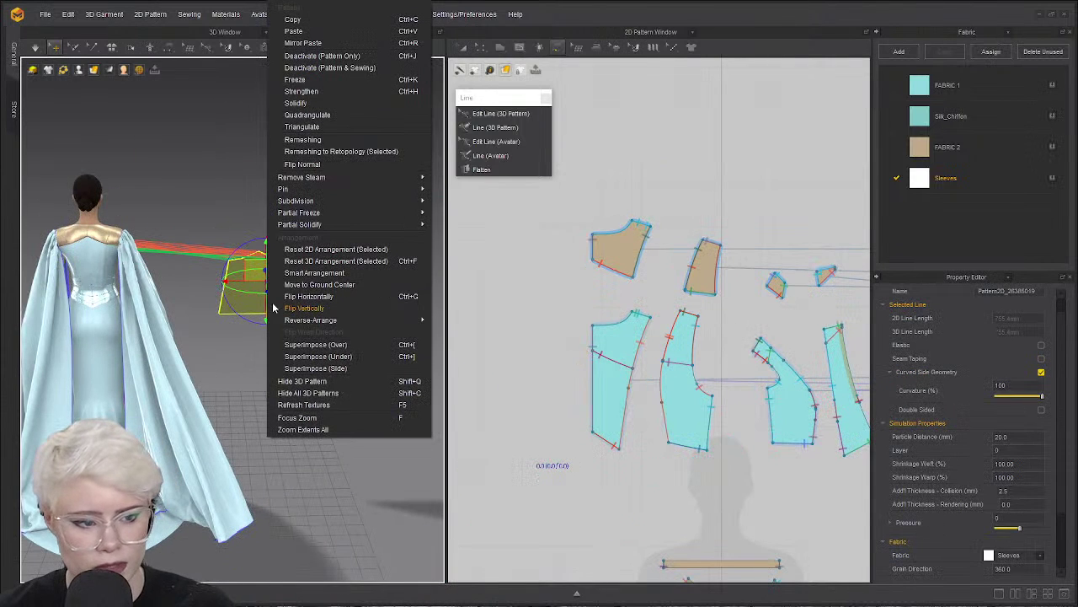
pyautogui.click(352, 353)
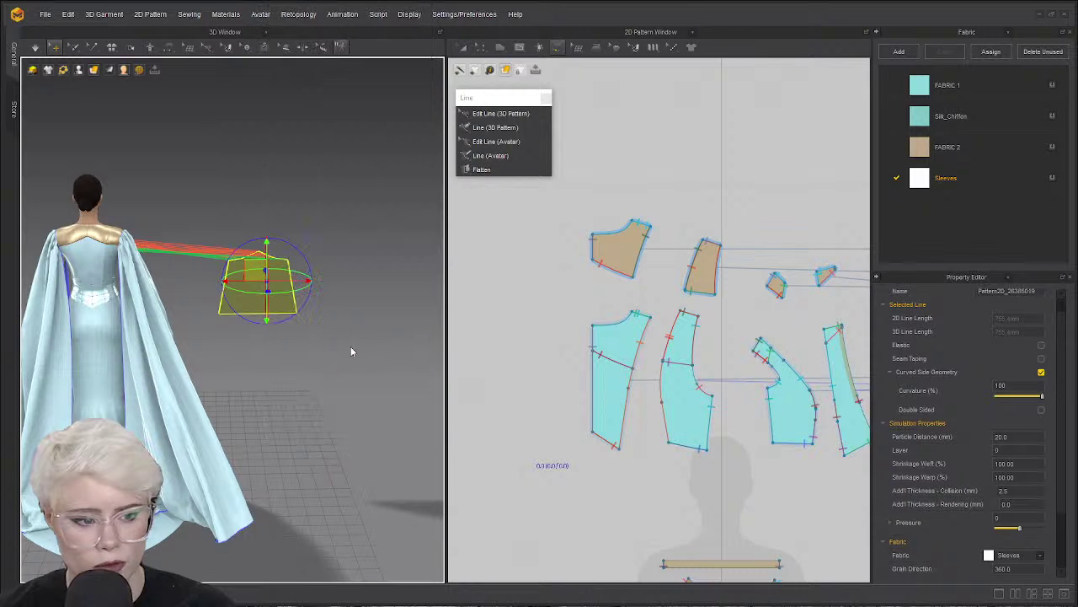
pyautogui.click(103, 272)
pyautogui.moveTo(104, 272)
pyautogui.mouseDown(button='right')
pyautogui.moveTo(70, 216)
pyautogui.moveTo(115, 278)
pyautogui.mouseUp(button='right')
pyautogui.moveTo(143, 287); pyautogui.dragTo(192, 361, button='middle')
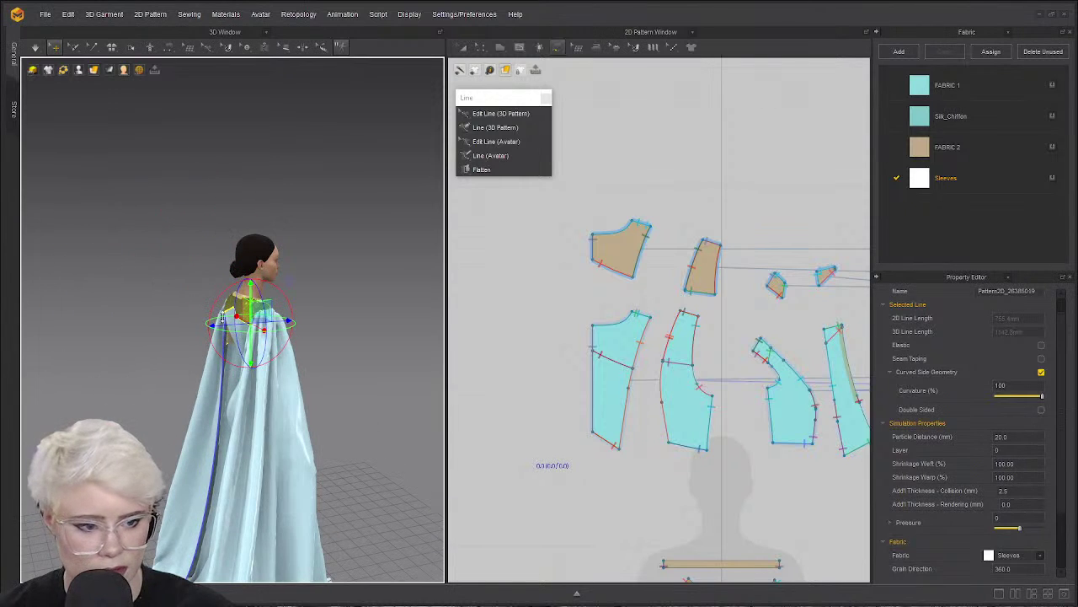
pyautogui.moveTo(251, 286); pyautogui.dragTo(171, 323)
pyautogui.moveTo(238, 335); pyautogui.dragTo(93, 336)
# Superimpose the white panel onto the gown's back again and move it a short distance out behind the avatar.
pyautogui.rightClick(92, 336)
pyautogui.click(181, 372)
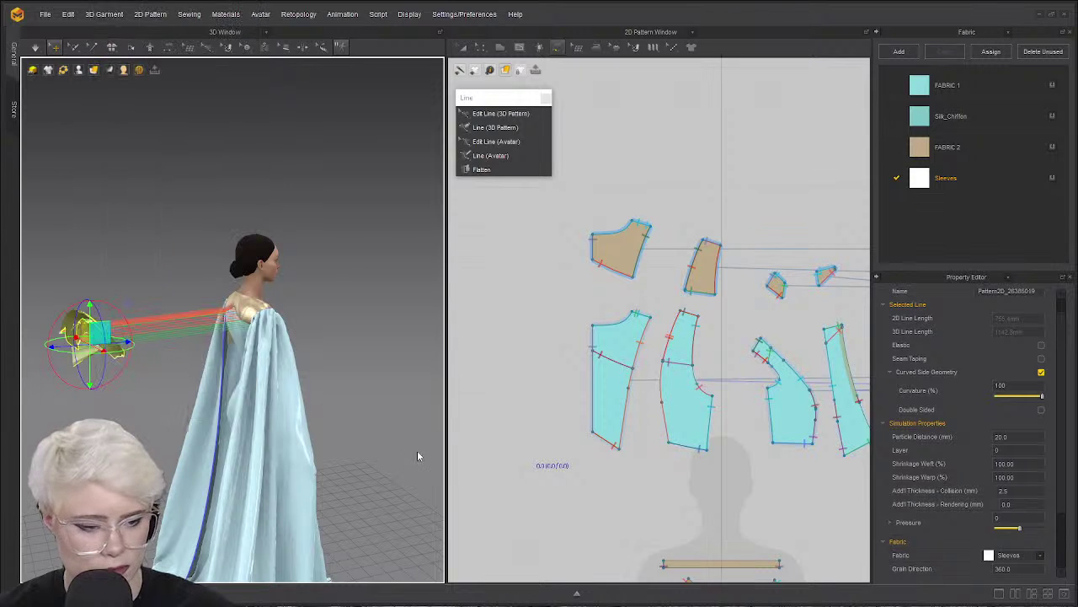
pyautogui.moveTo(278, 384); pyautogui.dragTo(249, 370, button='right')
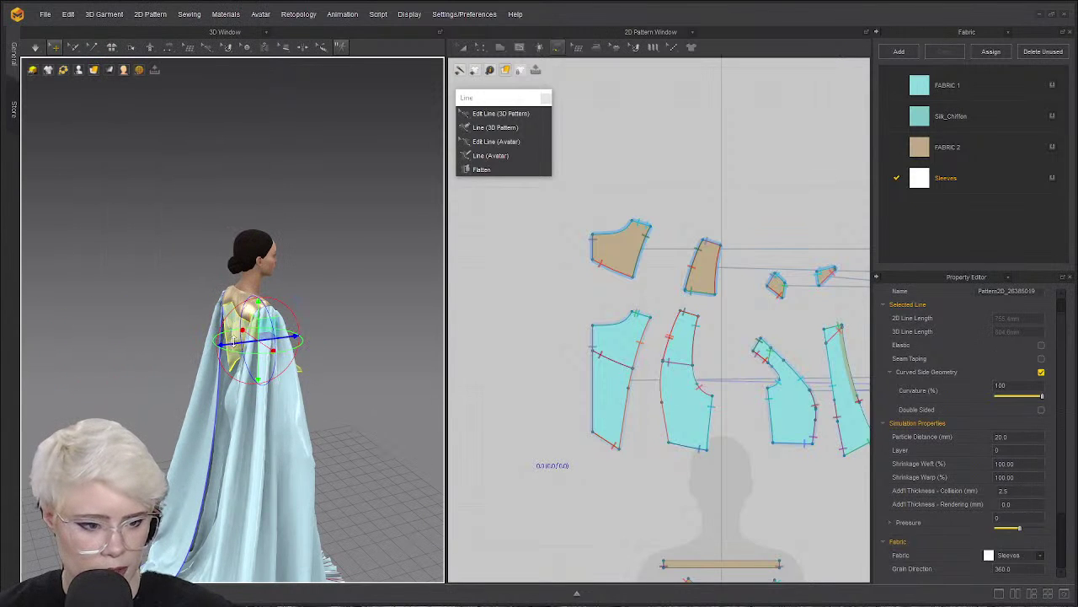
pyautogui.moveTo(204, 340); pyautogui.dragTo(143, 346)
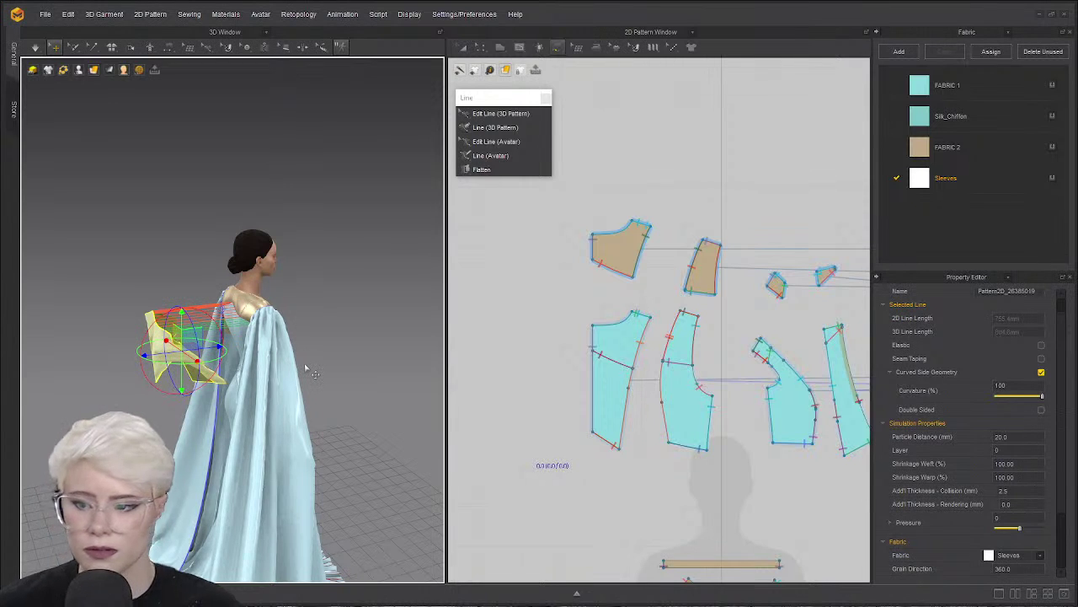
# Simulate the garment to pull the white panel up to the gold yoke's lower edge, and stop the simulation.
pyautogui.press('space')
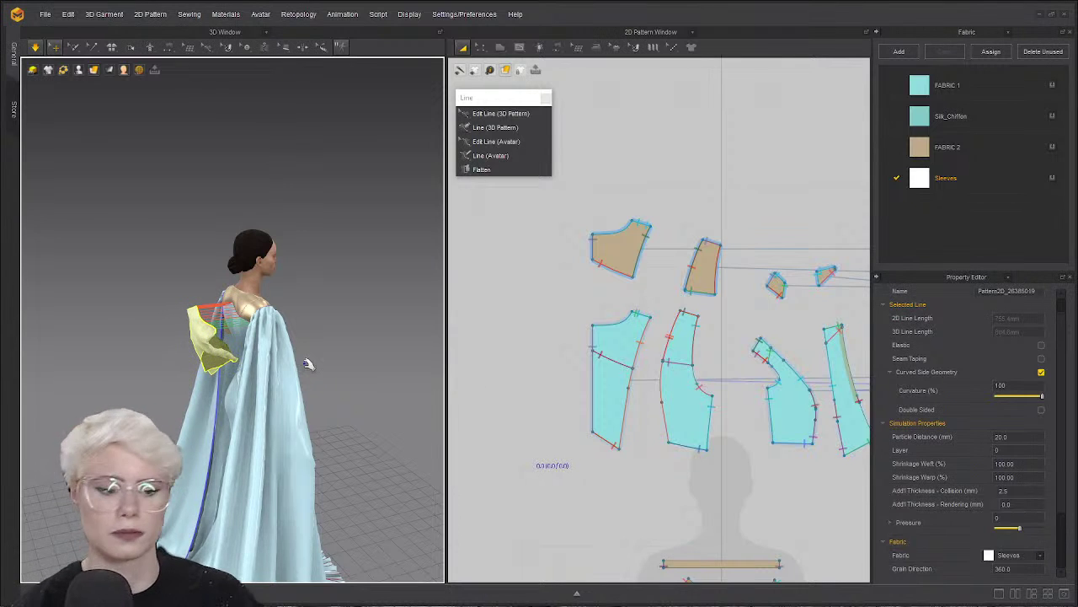
pyautogui.moveTo(276, 339); pyautogui.dragTo(337, 320, button='right')
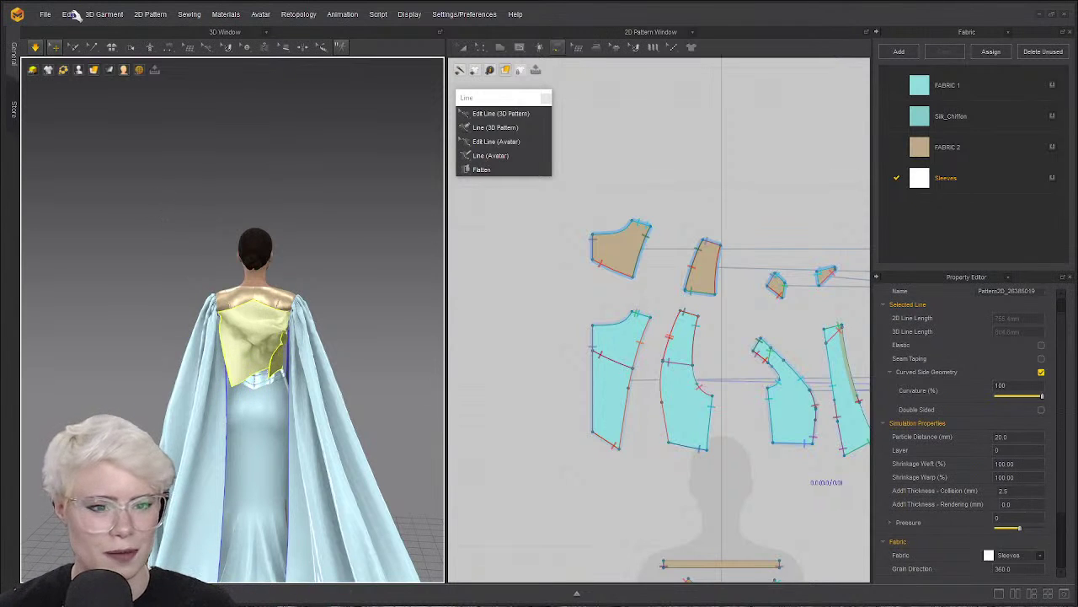
pyautogui.click(36, 46)
# Save the project under a new name, SLEEVES AND CAP, in the fantasy dress folder.
pyautogui.click(46, 15)
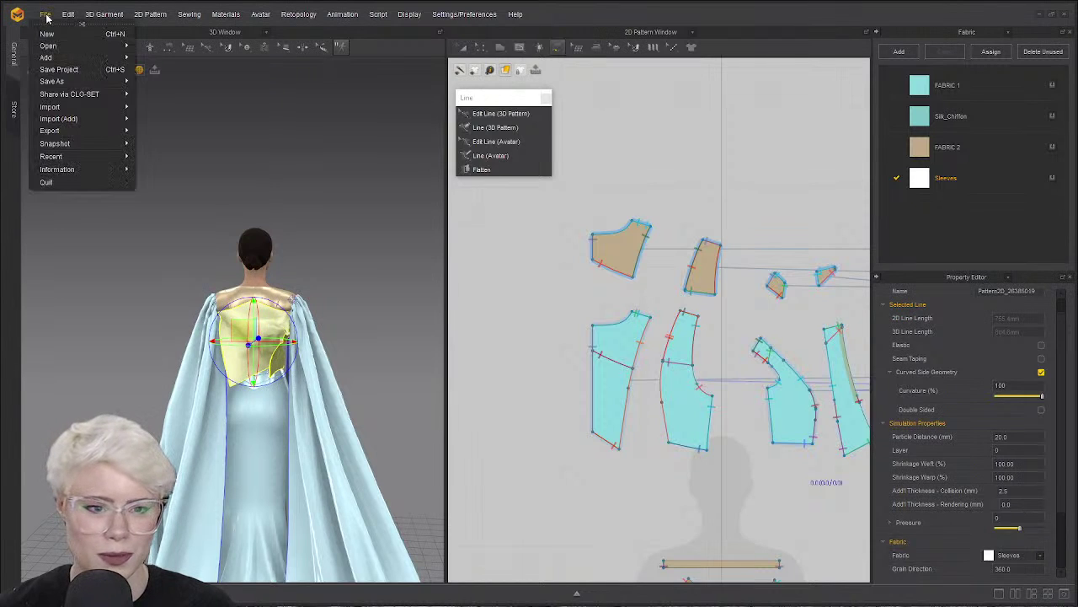
pyautogui.moveTo(72, 84)
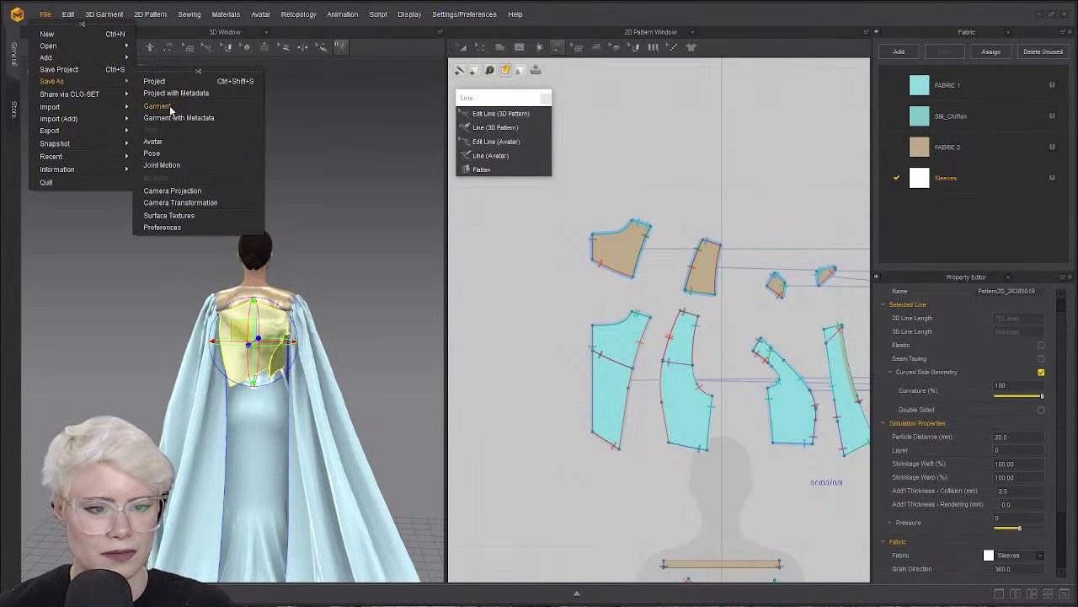
pyautogui.click(160, 84)
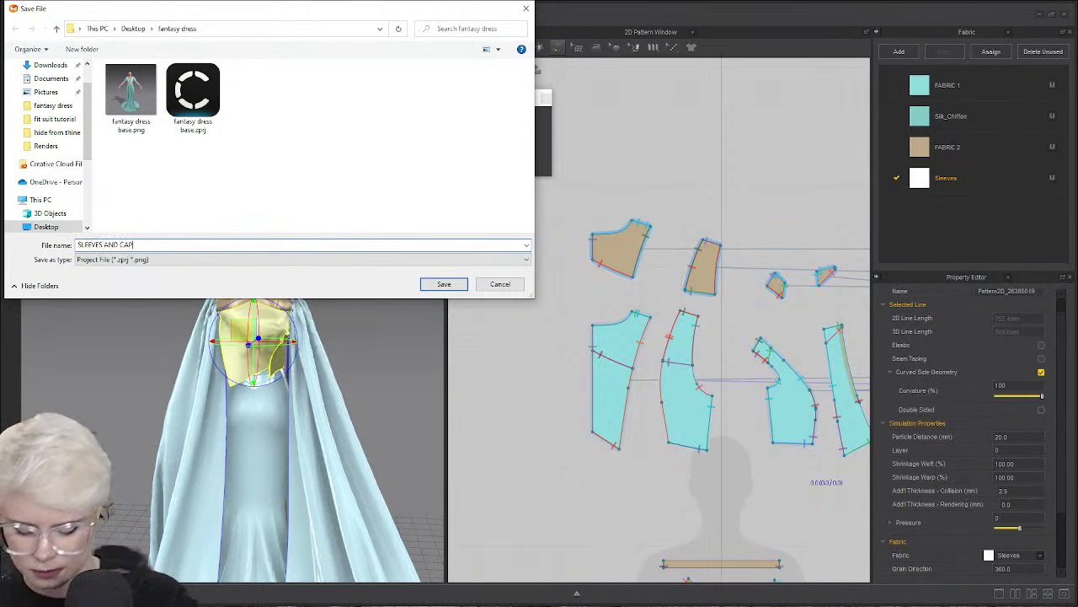
pyautogui.press('Return')
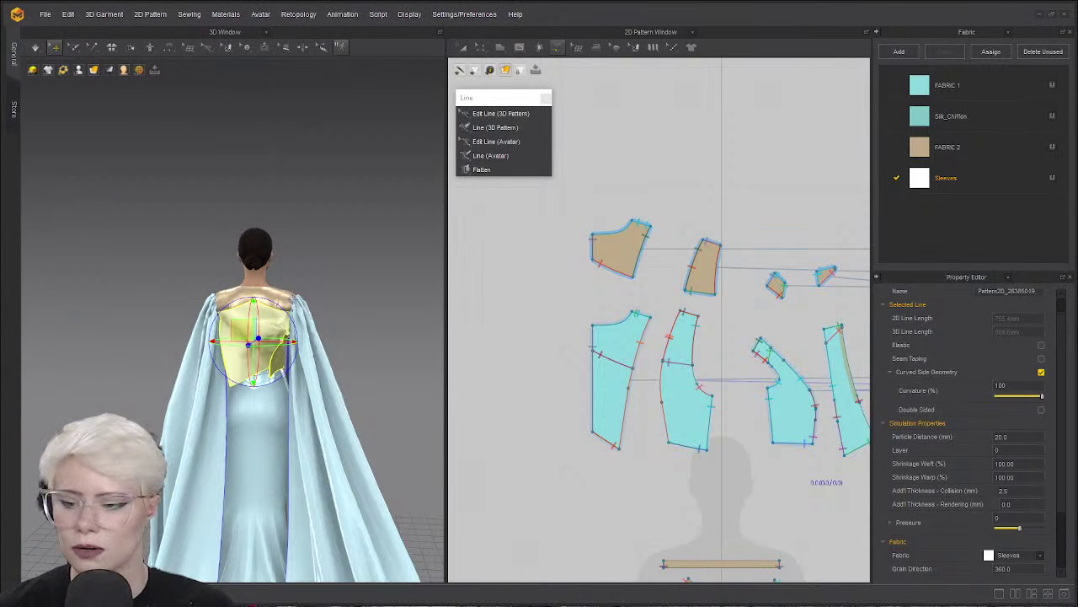
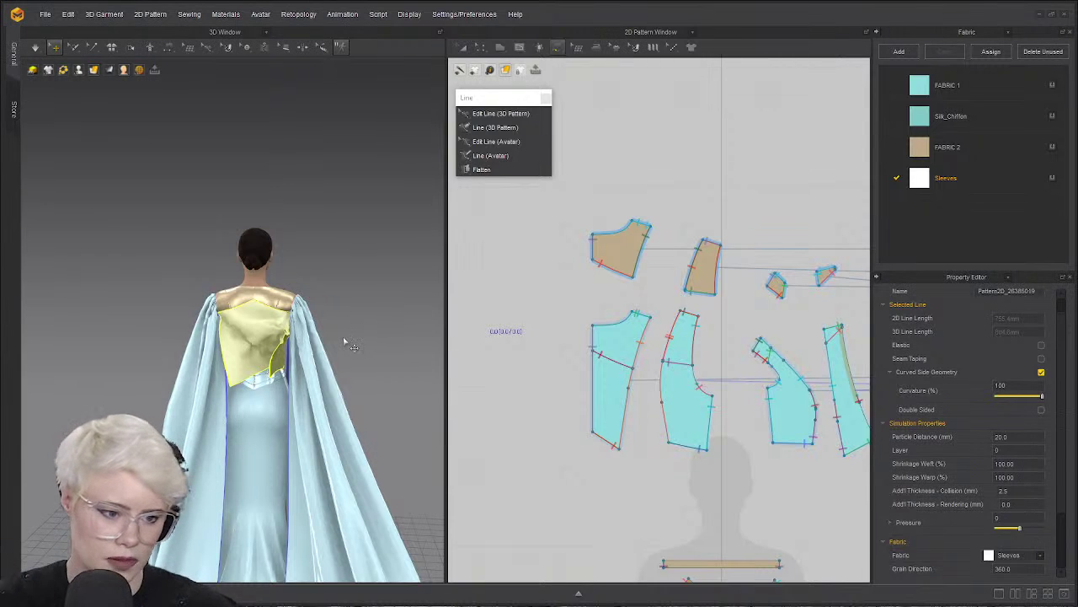
# Simulate the garment so the back panel below the gold shoulder yoke drapes, and stop the simulation.
pyautogui.moveTo(345, 341); pyautogui.dragTo(336, 350, button='right')
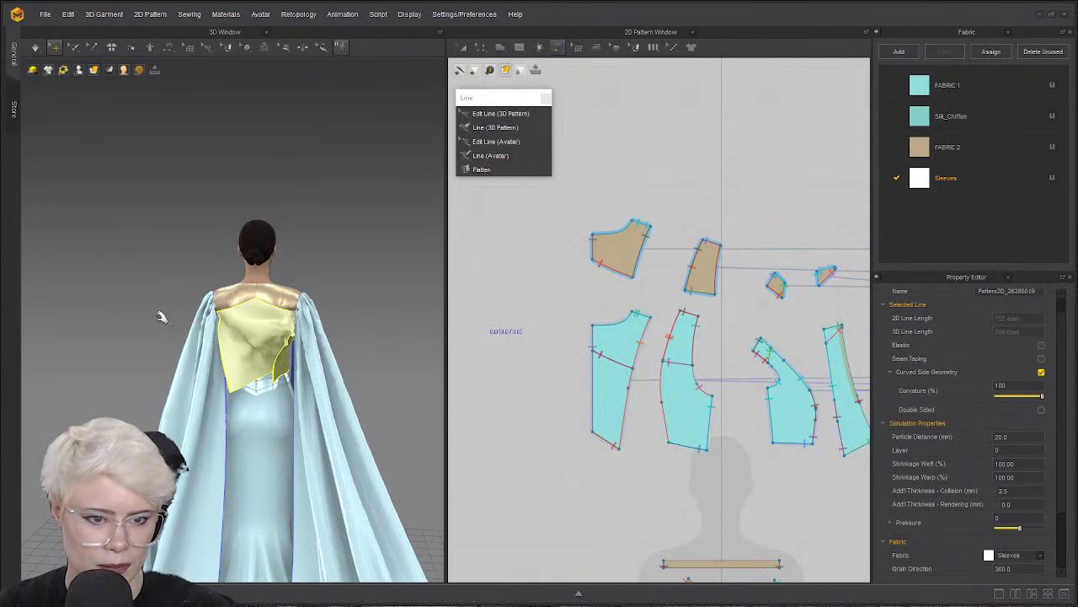
pyautogui.click(35, 48)
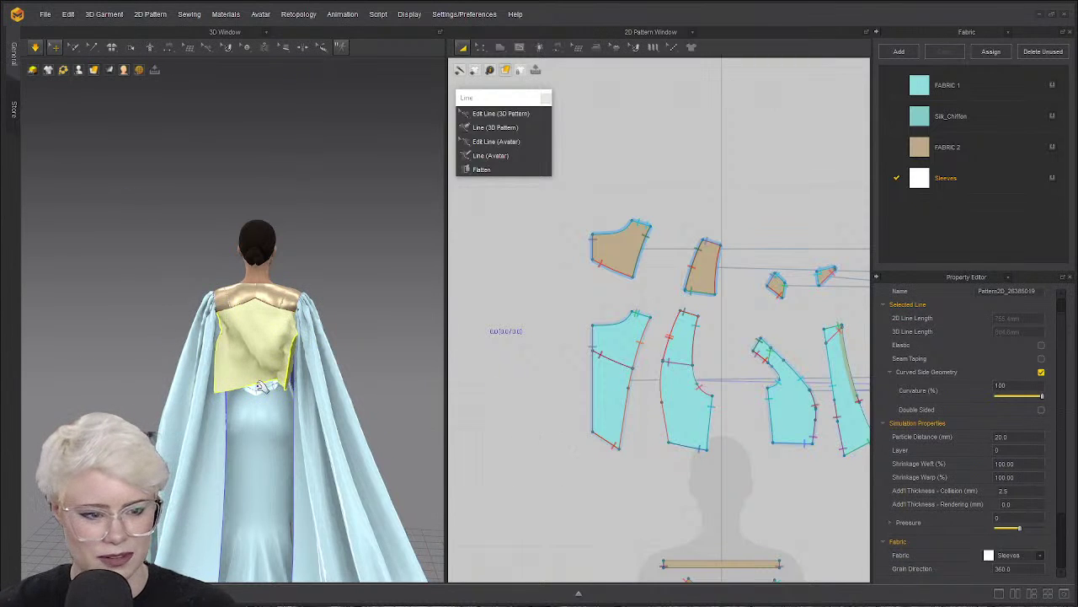
pyautogui.press('space')
pyautogui.moveTo(216, 375); pyautogui.dragTo(162, 350, button='right')
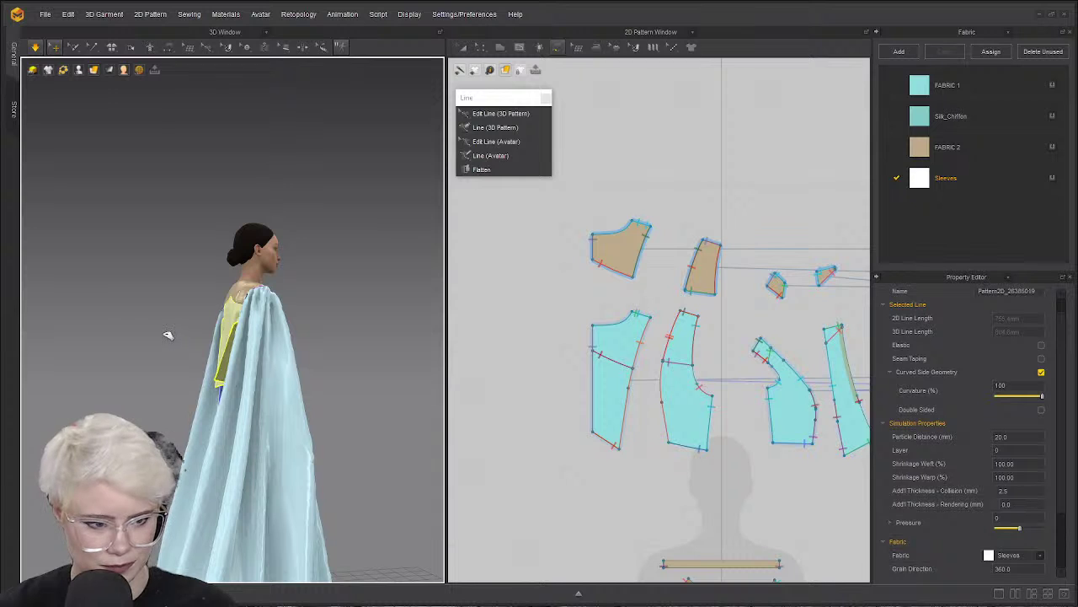
pyautogui.scroll(-5, 556, 409)
pyautogui.click(458, 474)
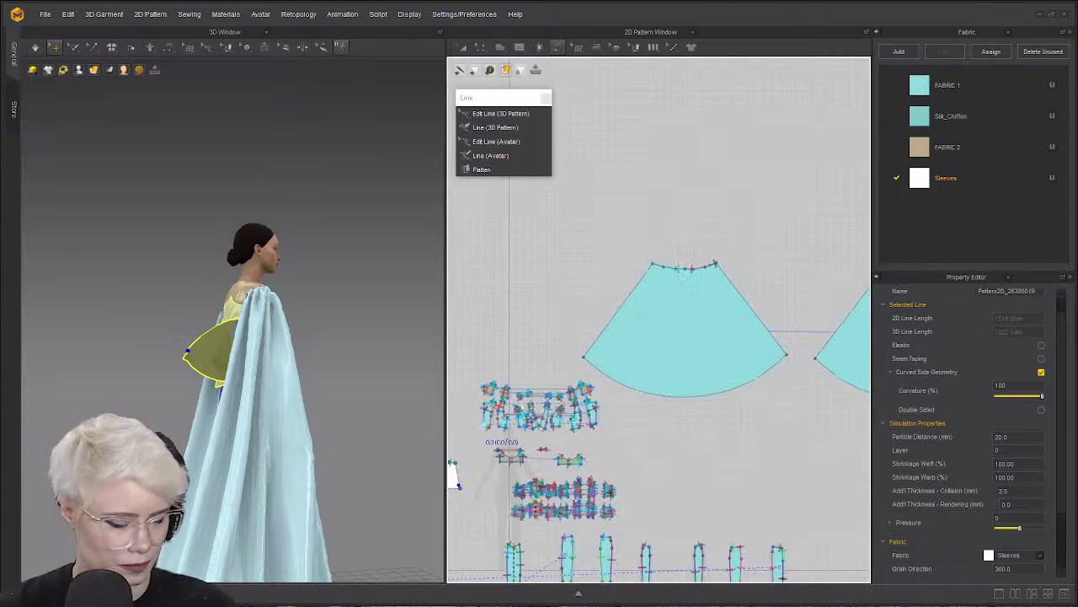
# Check the length of the slanted side edge on the large fan-shaped sleeve pattern.
pyautogui.scroll(5, 501, 440)
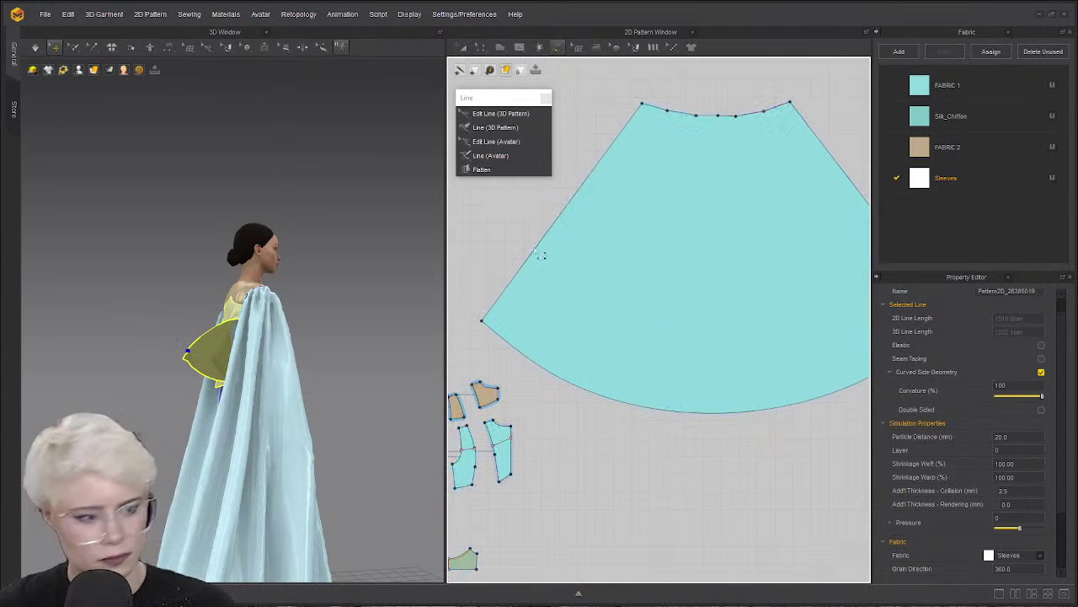
pyautogui.press('a')
pyautogui.click(598, 303)
pyautogui.scroll(-2, 207, 413)
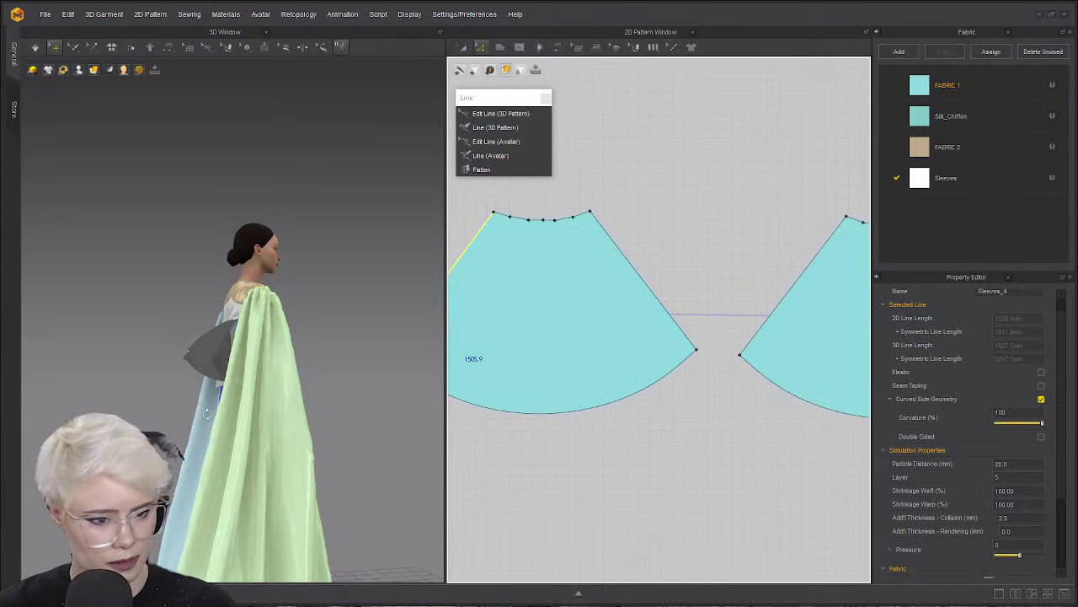
pyautogui.moveTo(206, 413); pyautogui.dragTo(97, 403, button='right')
pyautogui.moveTo(616, 239); pyautogui.dragTo(852, 251, button='middle')
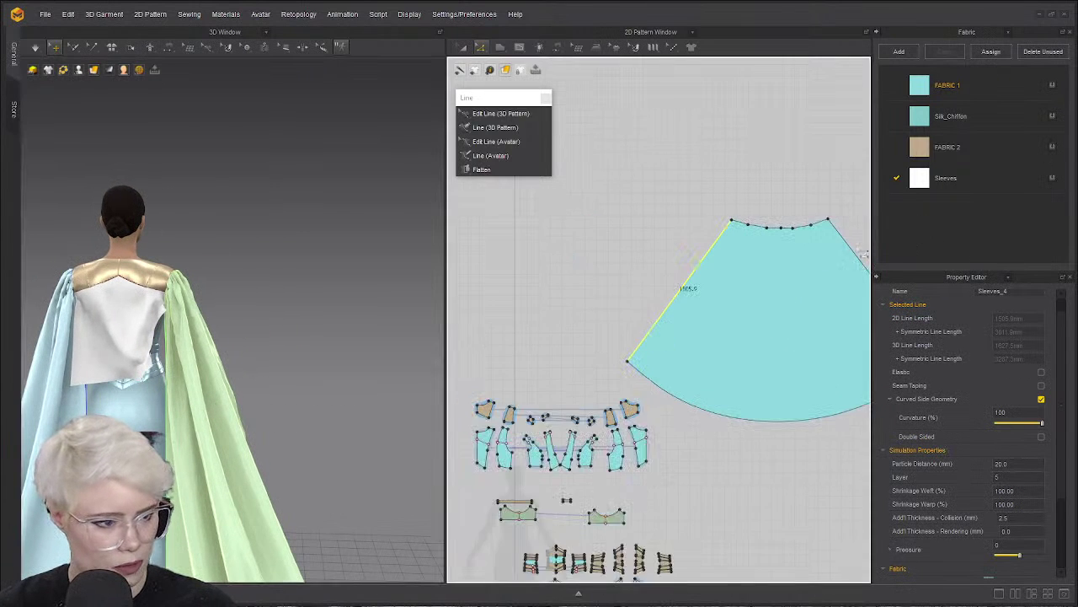
pyautogui.scroll(4, 852, 251)
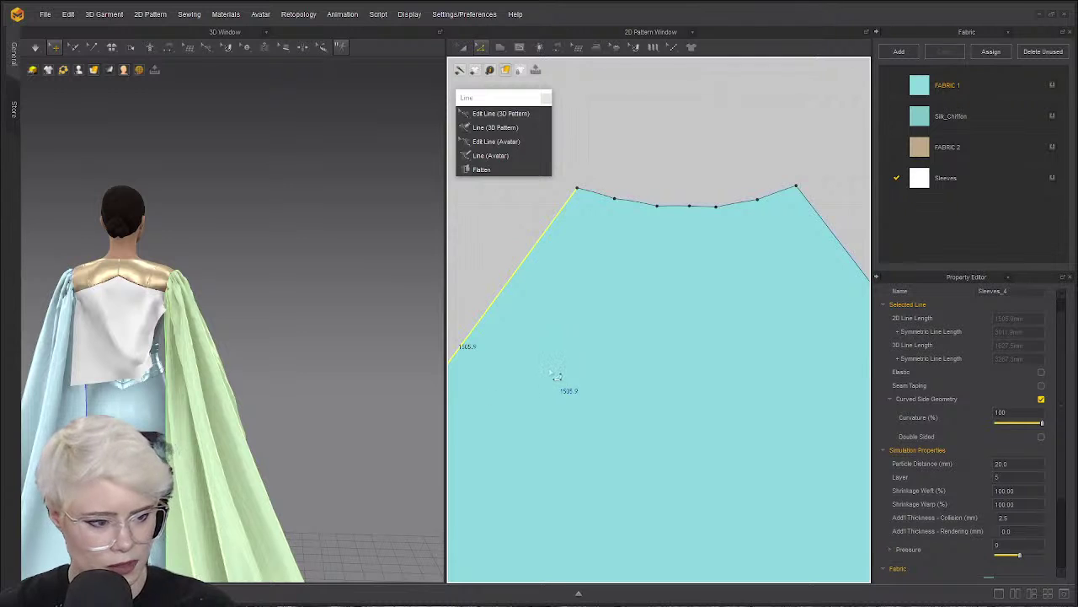
# Set the length of the white back panel's side edges to 1509.9 mm from the start direction.
pyautogui.scroll(-5, 556, 376)
pyautogui.scroll(3, 662, 360)
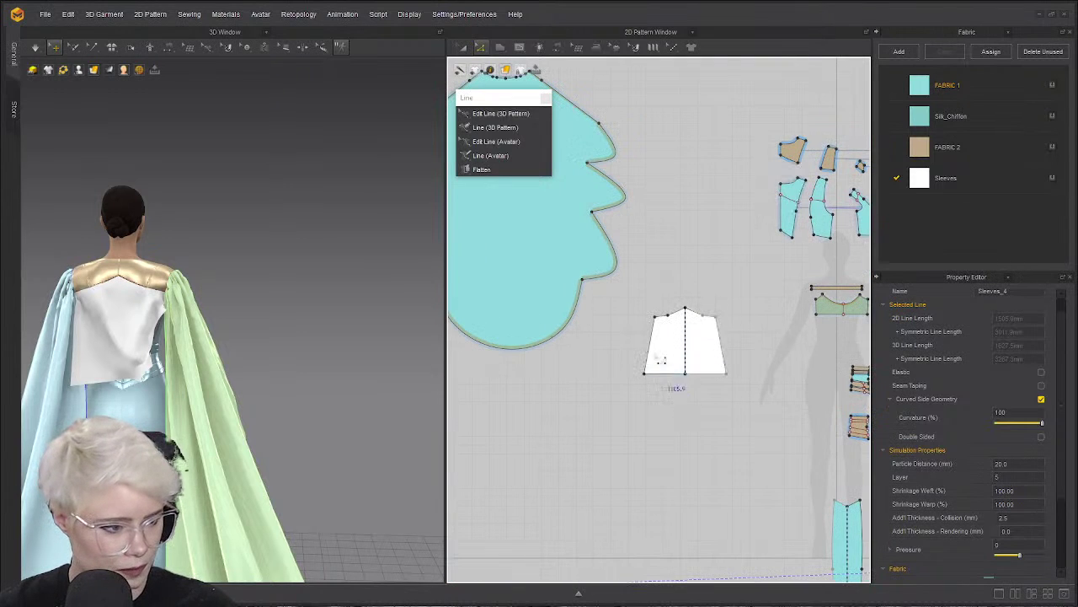
pyautogui.click(651, 354)
pyautogui.rightClick(653, 348)
pyautogui.click(703, 417)
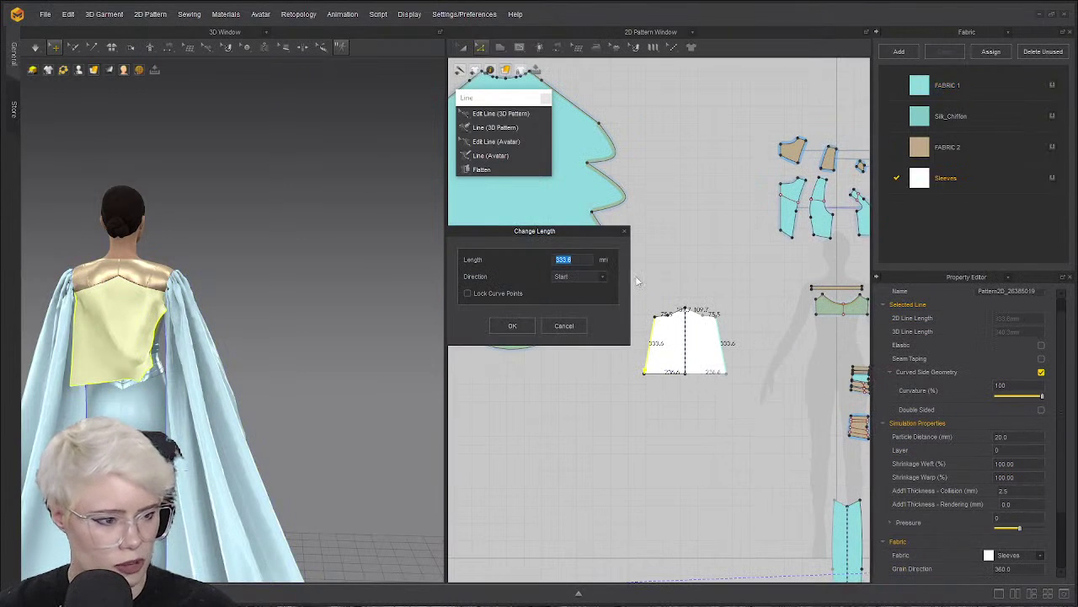
pyautogui.write('1500.9')
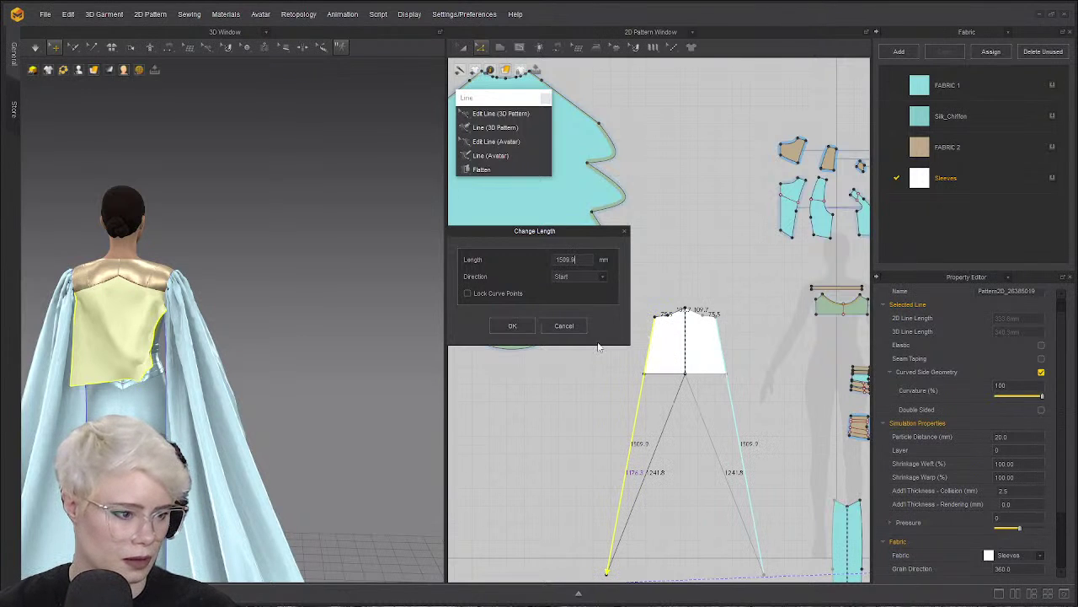
pyautogui.click(512, 326)
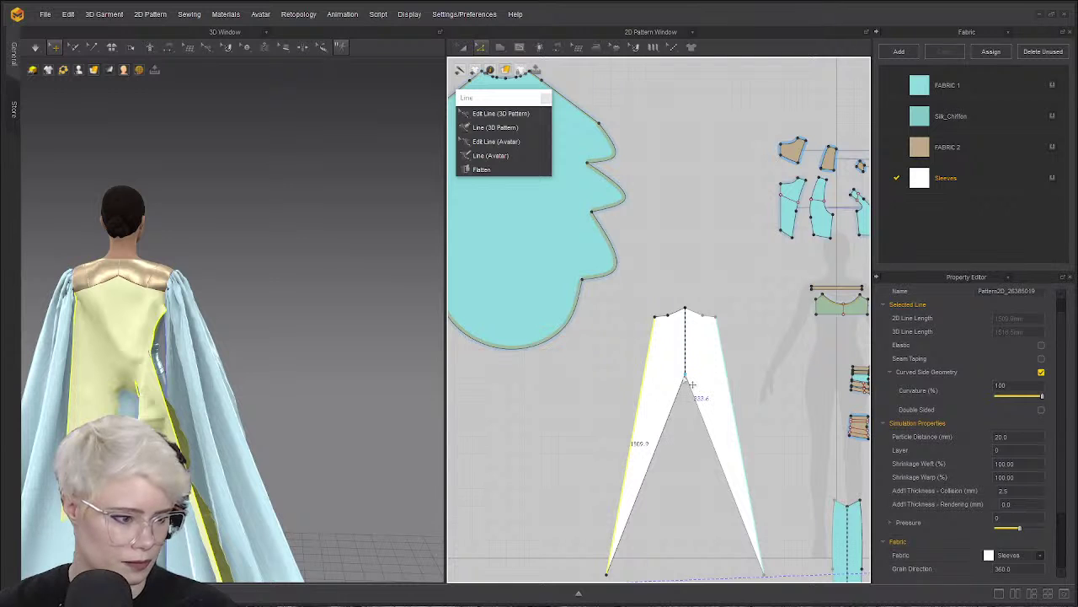
# Try to straighten the back panel's hem by deleting the lower end point of its centre line.
pyautogui.click(689, 381)
pyautogui.press('Delete')
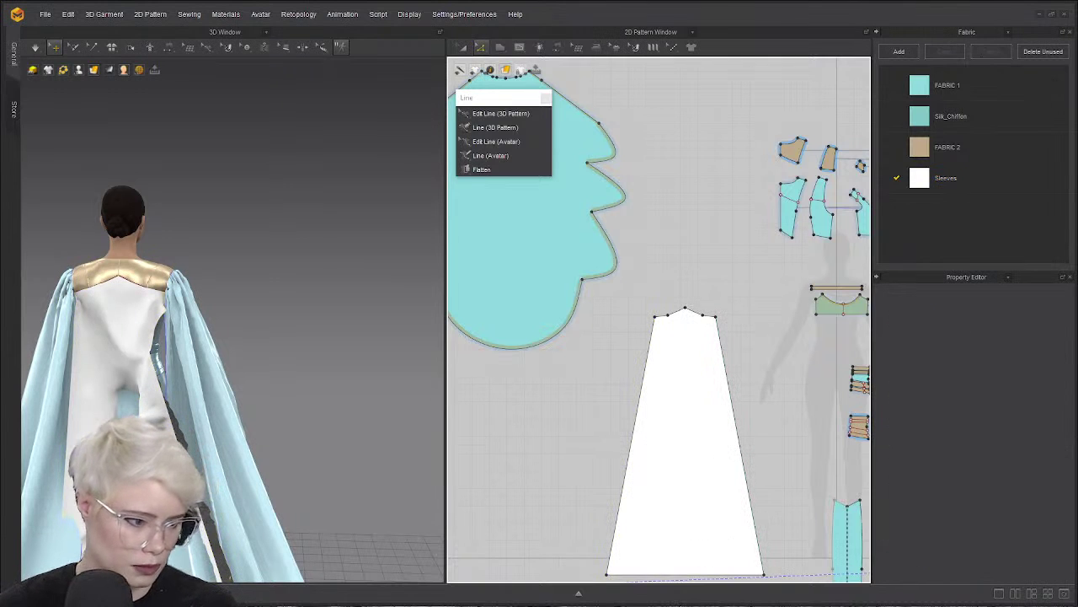
pyautogui.scroll(-3, 640, 455)
pyautogui.scroll(8, 629, 313)
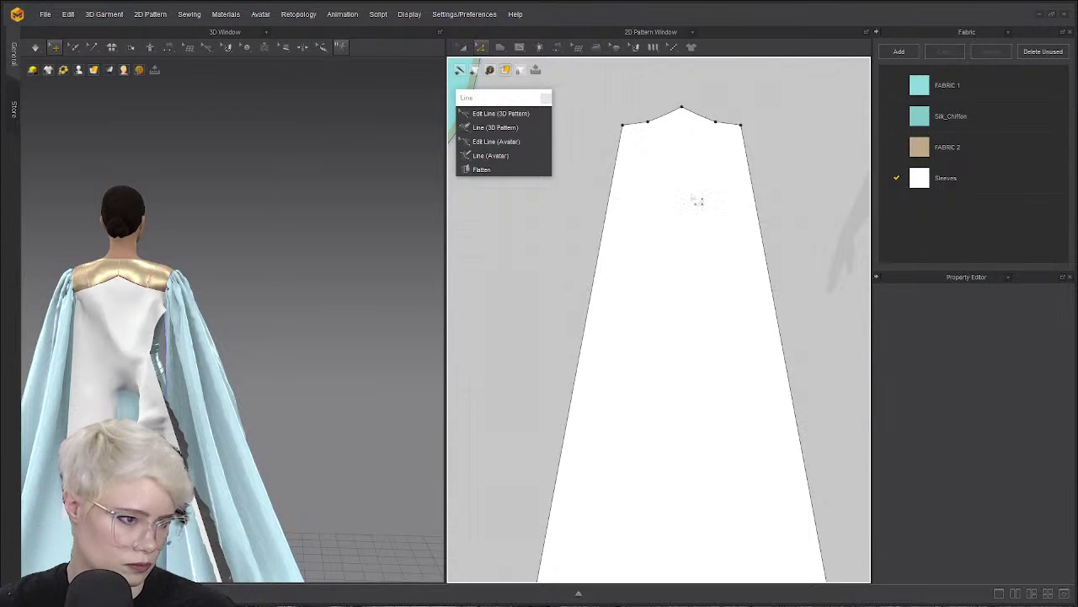
pyautogui.hotkey('ctrl', 'z')
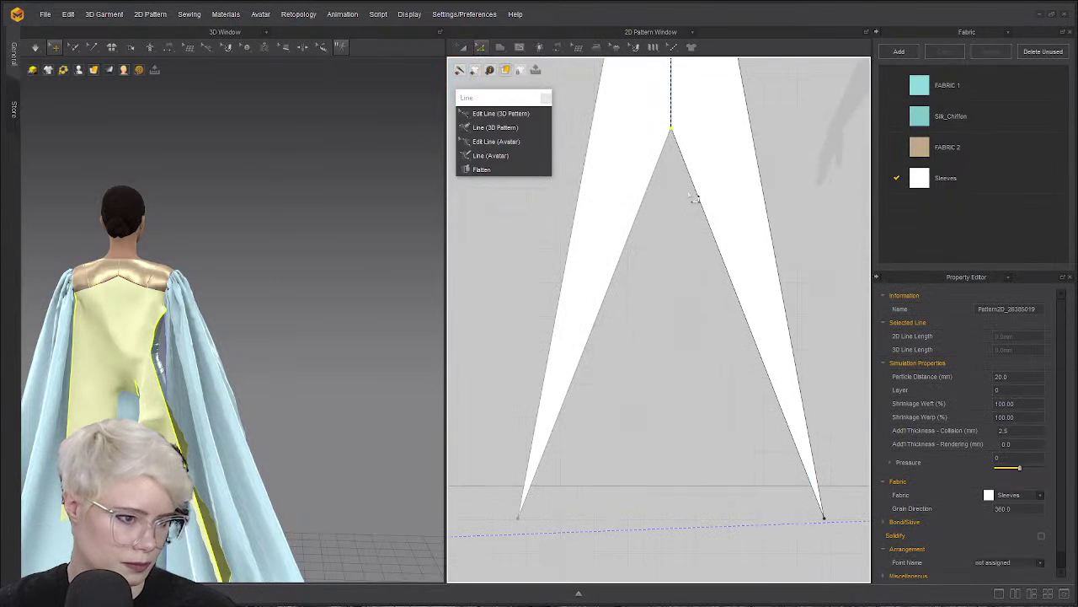
# Move the lower end point of the back panel's centre line level with its bottom corners to form a straight hem.
pyautogui.rightClick(518, 522)
pyautogui.moveTo(579, 561)
pyautogui.click(628, 575)
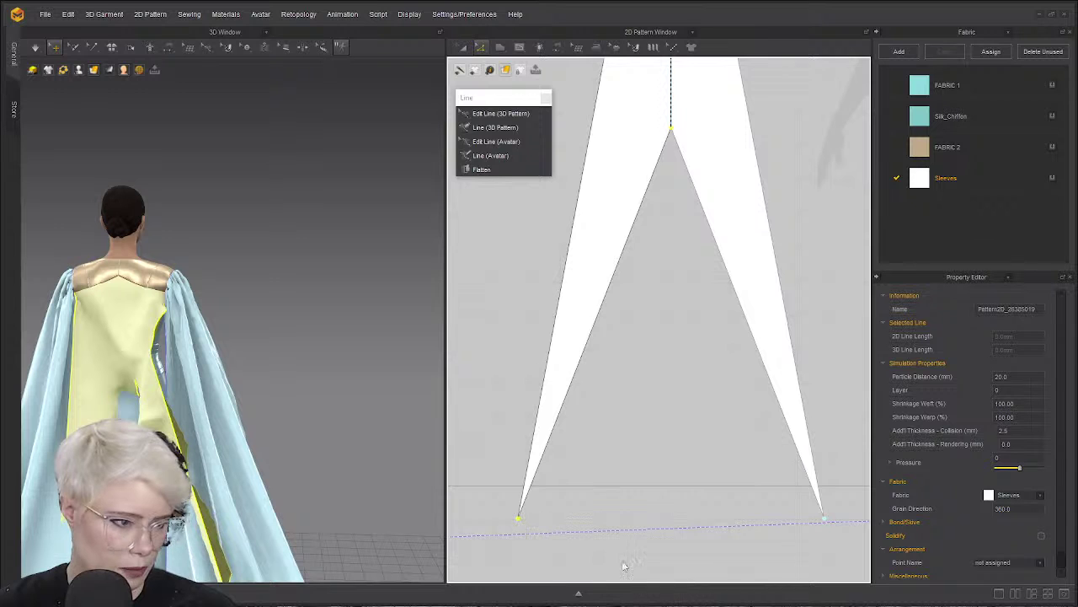
pyautogui.click(523, 412)
pyautogui.scroll(-4, 523, 412)
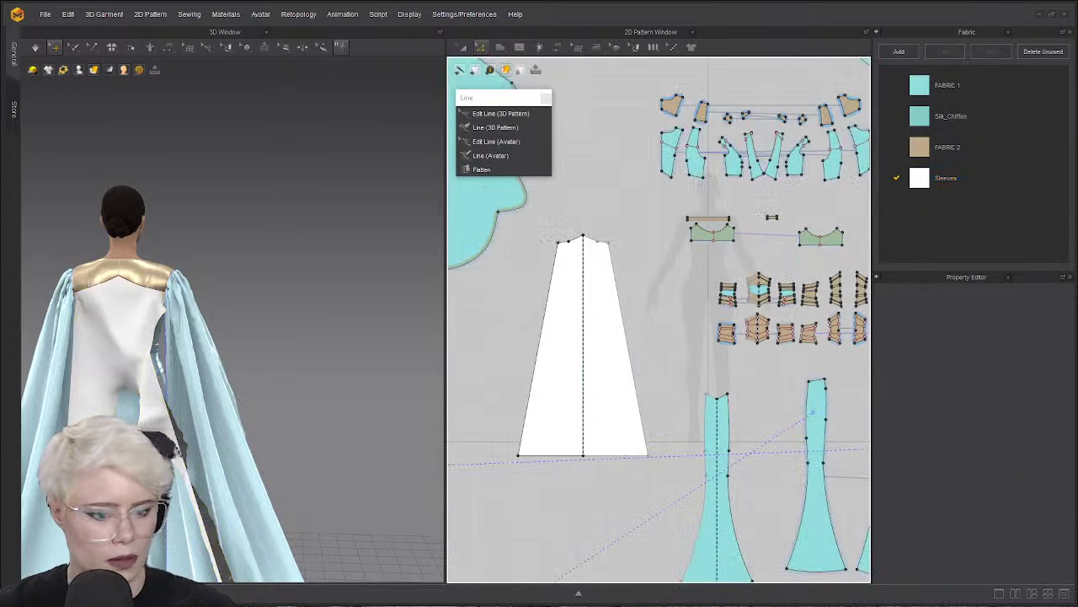
# Move the long back panel pattern between the two sleeve patterns and spread the sleeves apart to make room.
pyautogui.moveTo(354, 337); pyautogui.dragTo(337, 207, button='right')
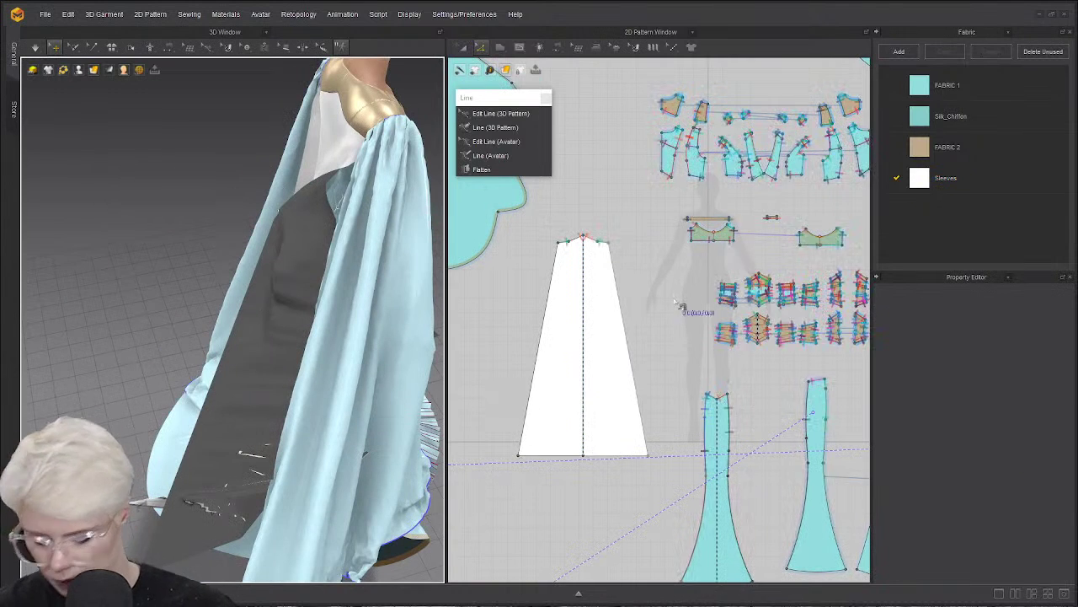
pyautogui.scroll(-5, 623, 297)
pyautogui.press('a')
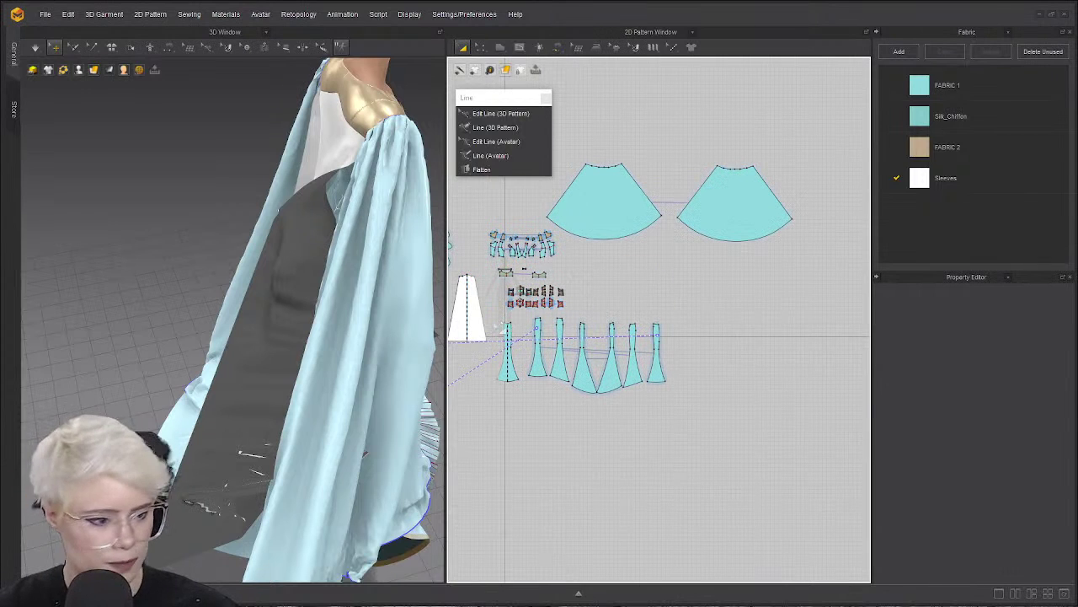
pyautogui.moveTo(481, 326); pyautogui.dragTo(696, 174)
pyautogui.scroll(5, 751, 217)
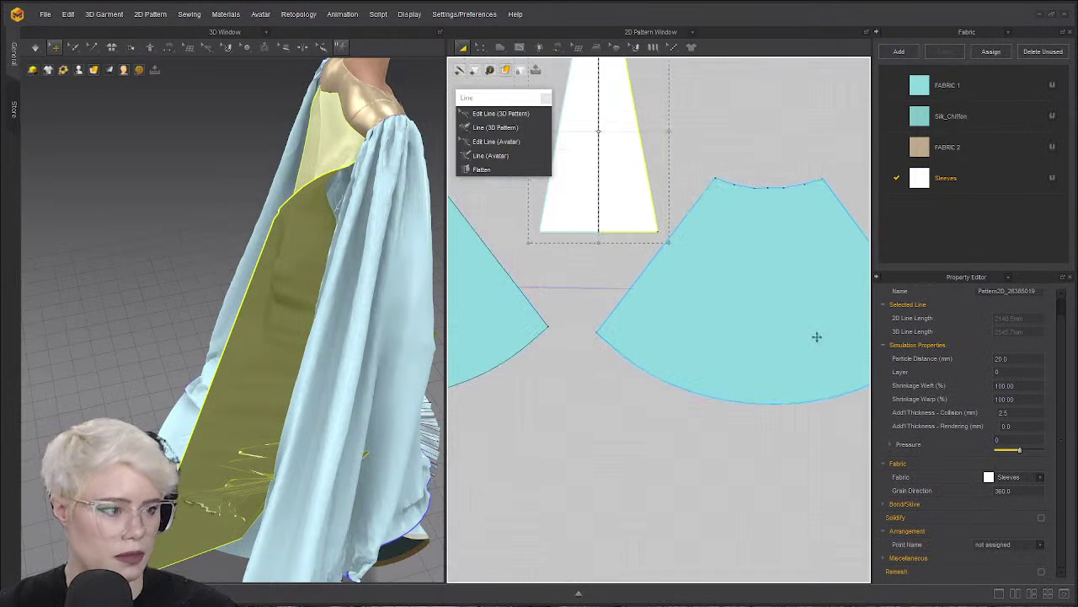
pyautogui.moveTo(698, 282); pyautogui.dragTo(759, 258)
pyautogui.moveTo(578, 237); pyautogui.dragTo(722, 279, button='middle')
pyautogui.moveTo(534, 224); pyautogui.dragTo(492, 129)
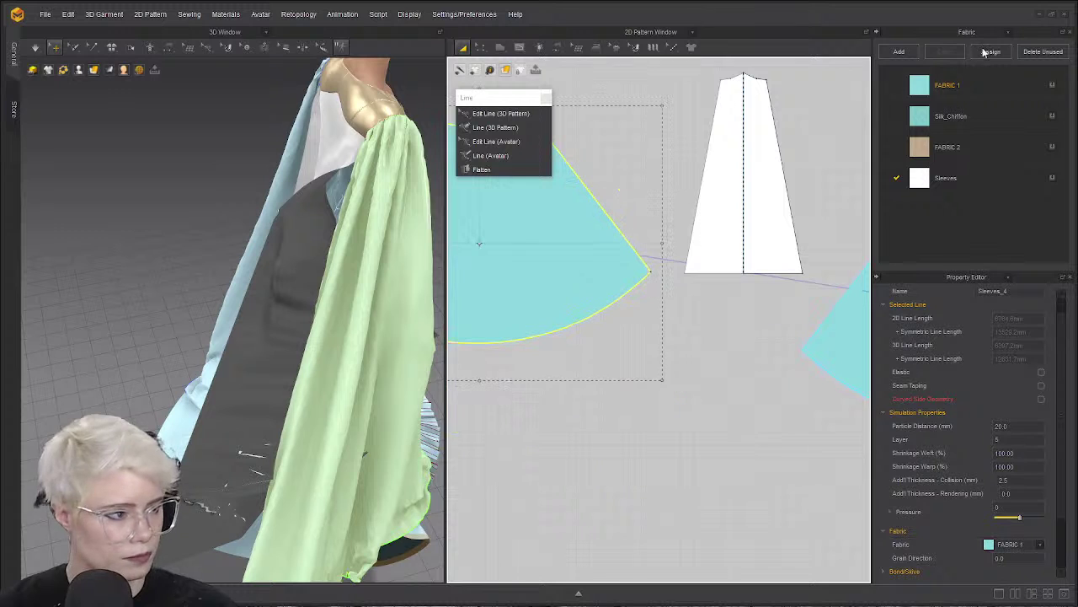
# Assign FABRIC 1 to the back panel and move both sleeve patterns higher, clear of it.
pyautogui.moveTo(925, 95); pyautogui.dragTo(795, 179)
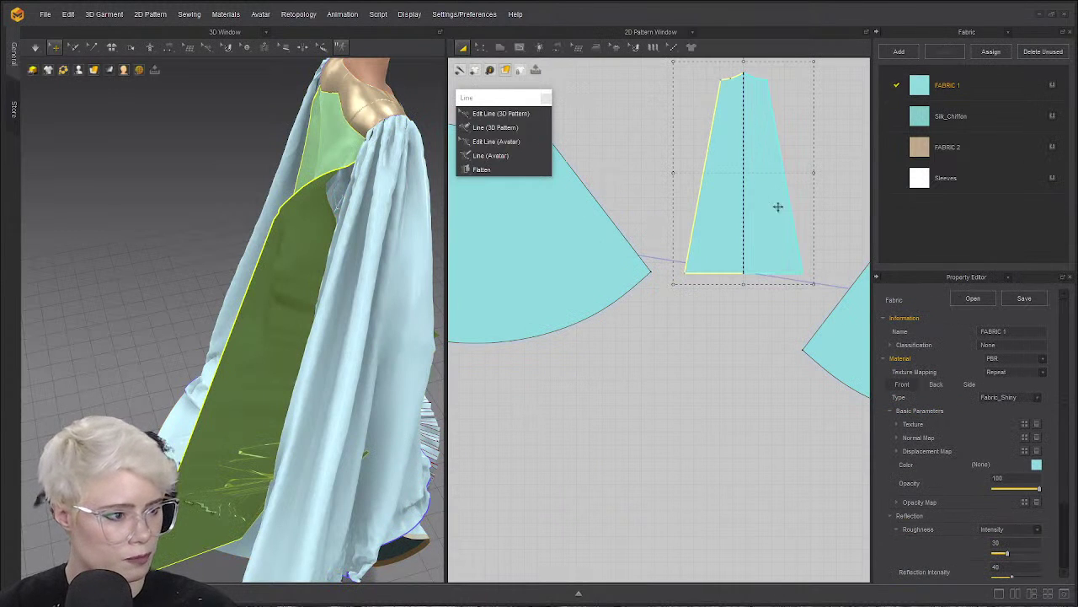
pyautogui.scroll(-4, 669, 385)
pyautogui.click(826, 365)
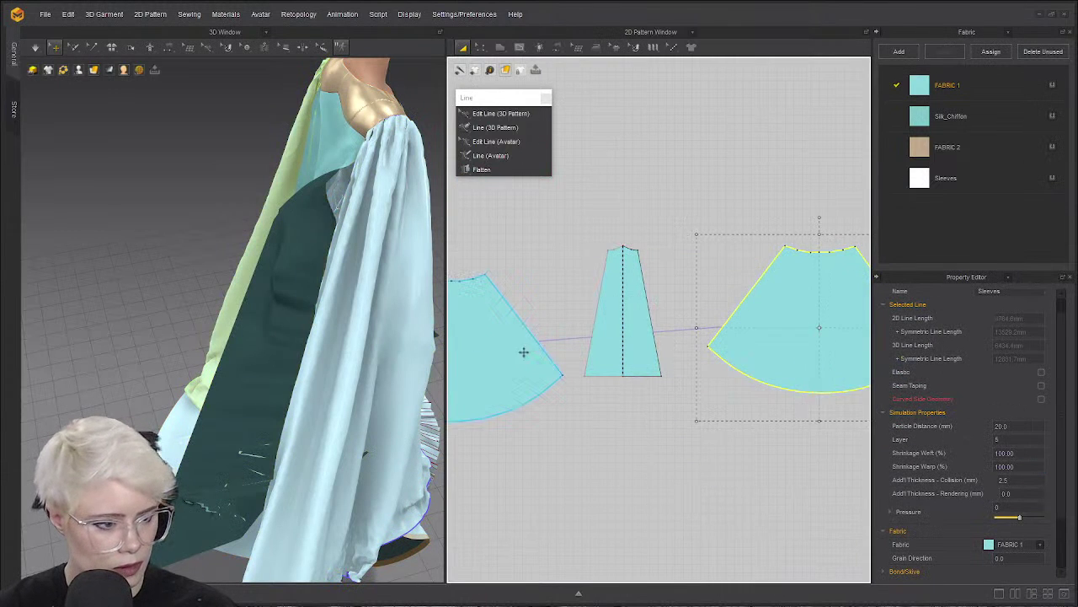
pyautogui.moveTo(523, 352); pyautogui.dragTo(528, 216)
pyautogui.moveTo(825, 323); pyautogui.dragTo(810, 153)
# Stretch the back panel pattern horizontally to nearly three times its width and place it below the sleeve patterns.
pyautogui.click(634, 329)
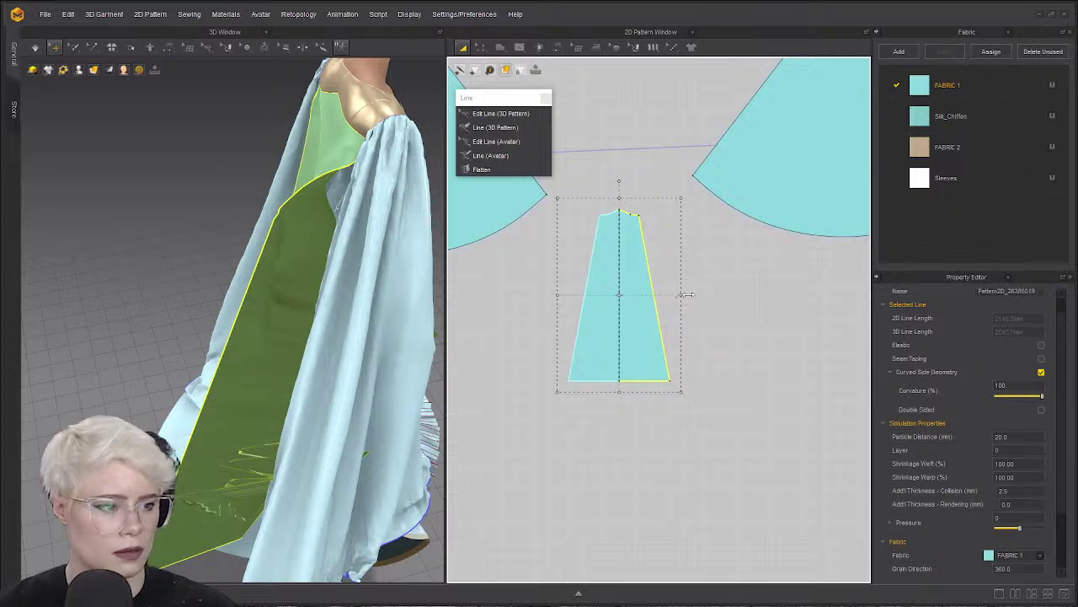
pyautogui.moveTo(688, 294); pyautogui.dragTo(872, 298)
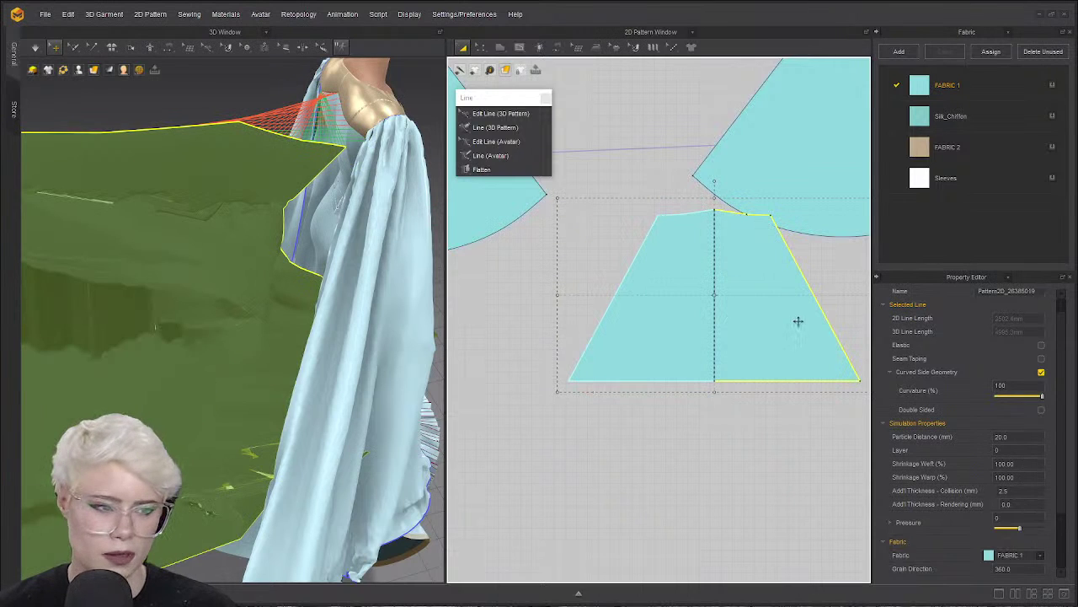
pyautogui.moveTo(768, 329); pyautogui.dragTo(702, 356)
pyautogui.click(706, 203)
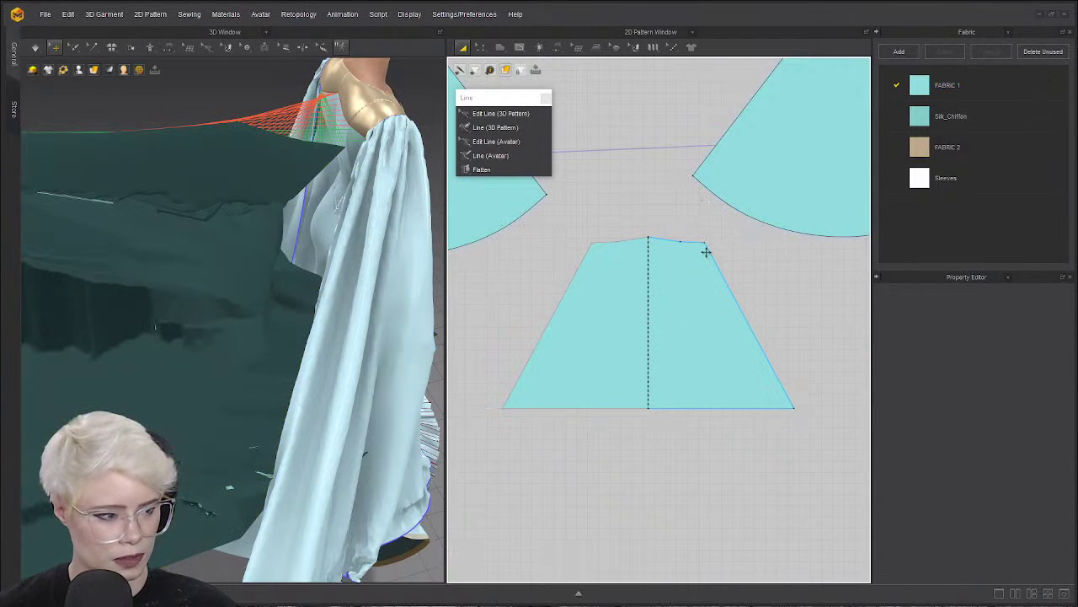
# Move the back panel's top corner points outward symmetrically, and shift the intermediate points on its top edge outward too.
pyautogui.moveTo(706, 245); pyautogui.dragTo(763, 242)
pyautogui.moveTo(701, 227); pyautogui.dragTo(686, 245)
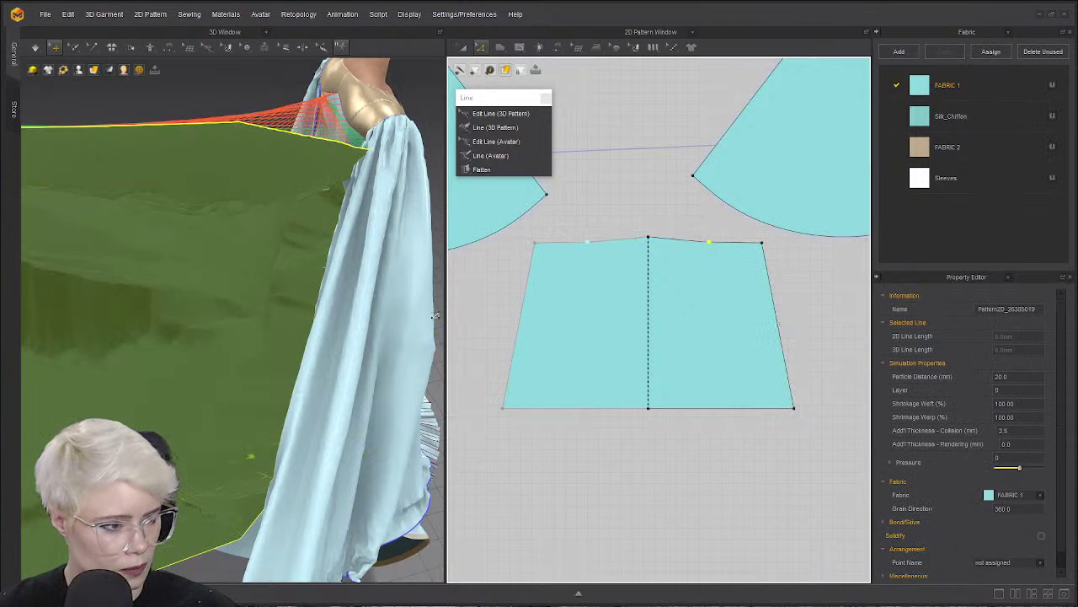
pyautogui.click(702, 212)
# Try to rearrange the widened back panel on the avatar with Superimpose (Side).
pyautogui.scroll(-3, 145, 342)
pyautogui.click(144, 342)
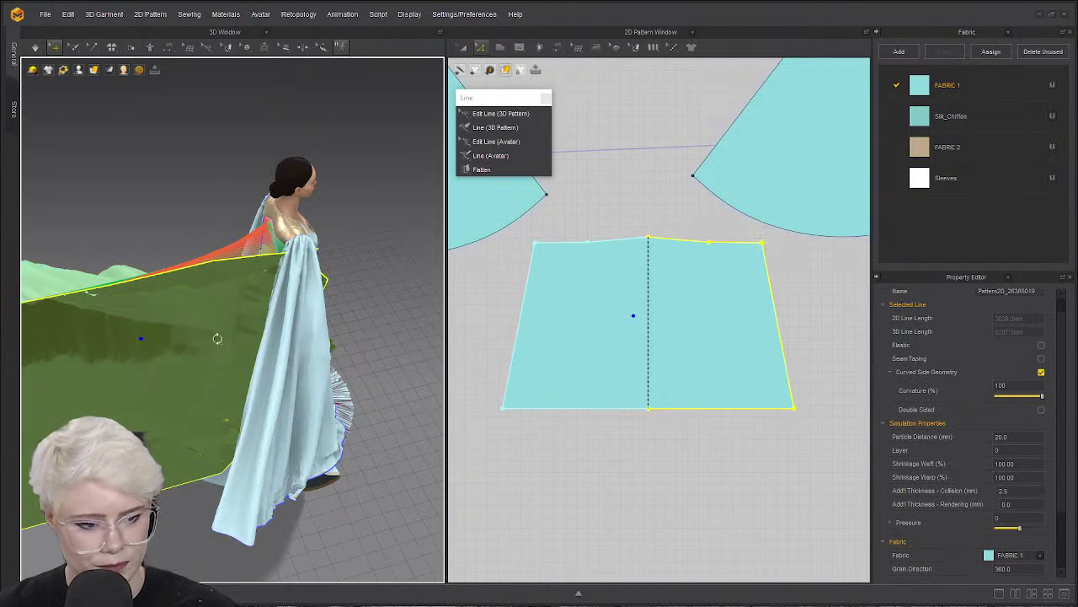
pyautogui.moveTo(217, 338); pyautogui.dragTo(232, 353, button='right')
pyautogui.rightClick(196, 339)
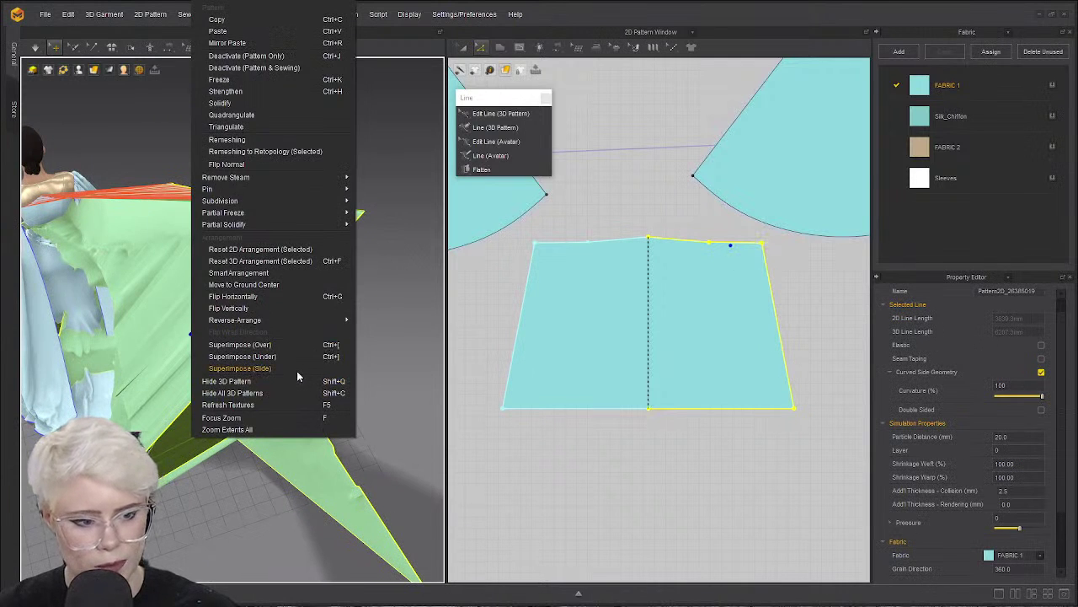
pyautogui.click(296, 371)
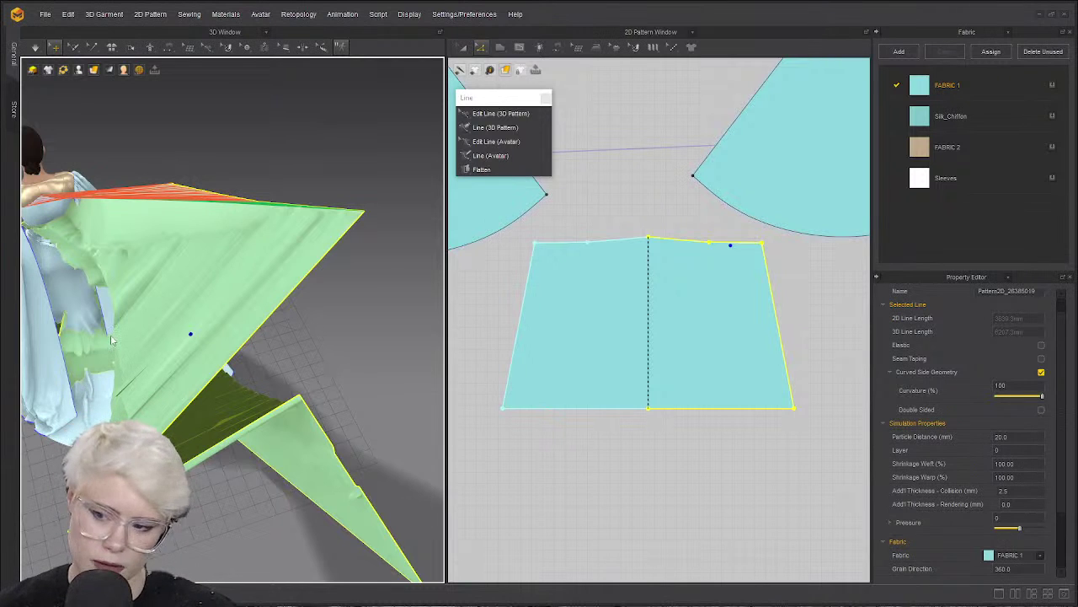
pyautogui.hotkey('ctrl', 'z')
# Move the back panel away from the avatar in 3D, clear of the cape sleeves, and deselect it.
pyautogui.moveTo(110, 235); pyautogui.dragTo(87, 238, button='right')
pyautogui.moveTo(87, 239); pyautogui.dragTo(102, 368, button='middle')
pyautogui.moveTo(102, 368); pyautogui.dragTo(433, 347)
pyautogui.moveTo(340, 349); pyautogui.dragTo(216, 360, button='middle')
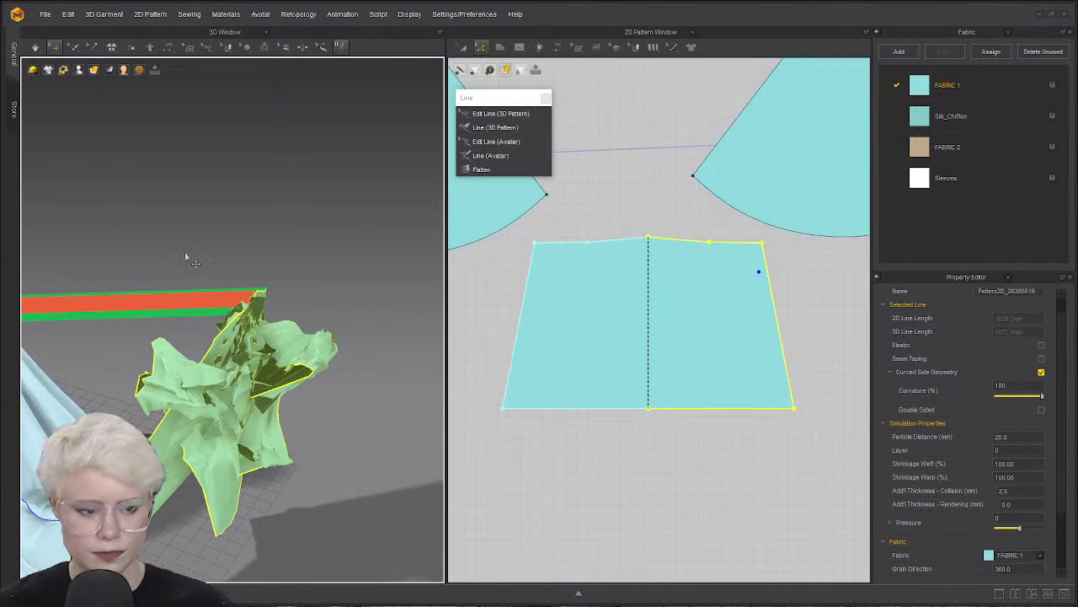
pyautogui.click(665, 193)
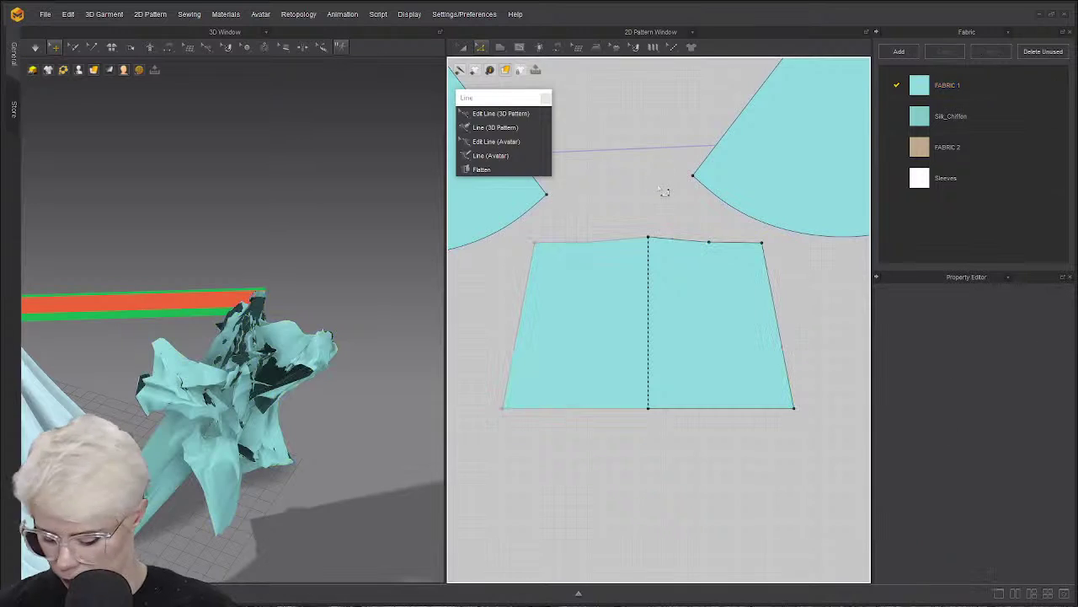
# Examine the detached back panel in 3D and compare its pattern's top edge with the sleeve patterns.
pyautogui.press('a')
pyautogui.scroll(-3, 488, 287)
pyautogui.moveTo(513, 249); pyautogui.dragTo(723, 267, button='middle')
pyautogui.scroll(-5, 335, 292)
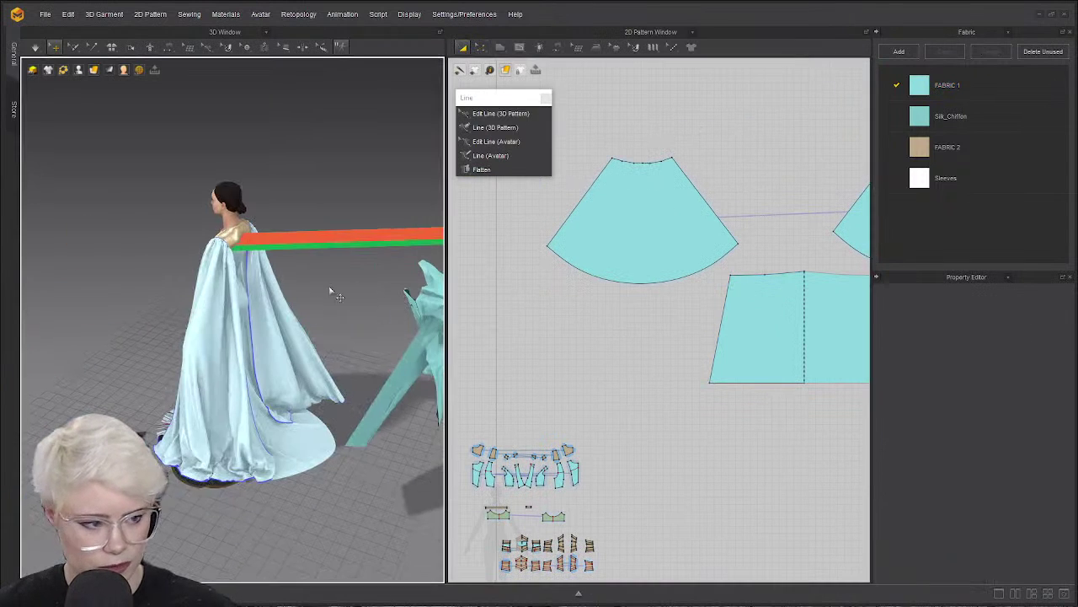
pyautogui.scroll(3, 589, 290)
pyautogui.scroll(-2, 554, 260)
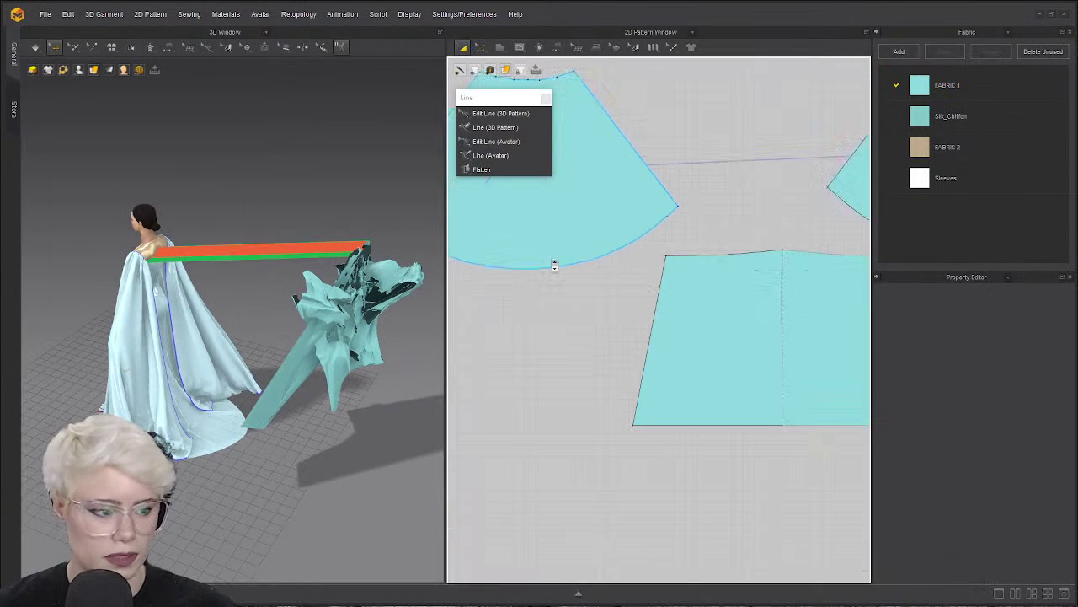
pyautogui.scroll(-2, 502, 249)
pyautogui.scroll(4, 503, 248)
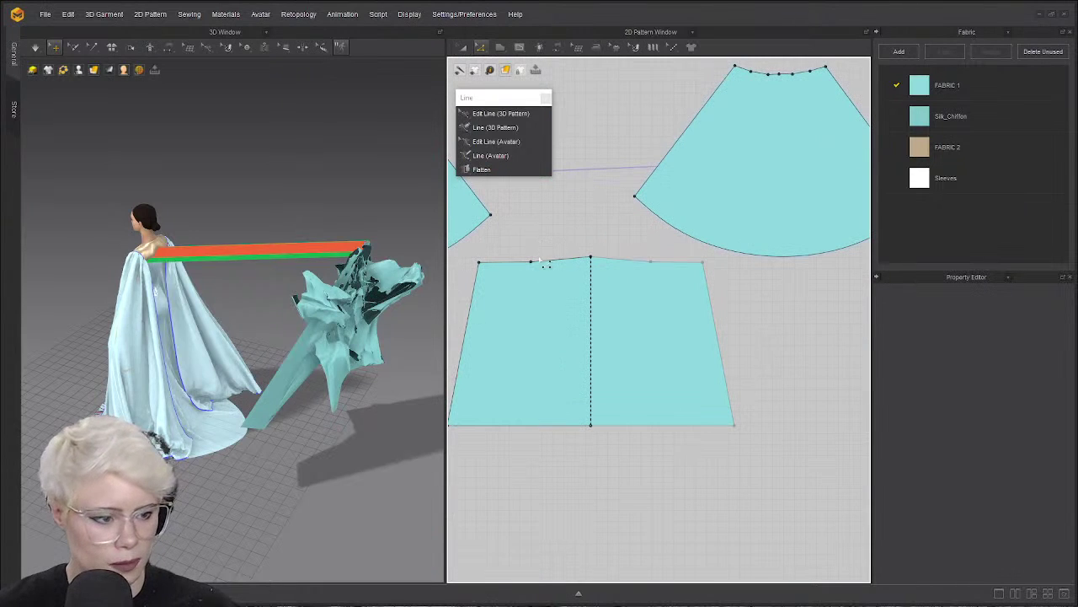
# Convert the intermediate points on the back panel's top edge to curve points on both halves.
pyautogui.click(533, 264)
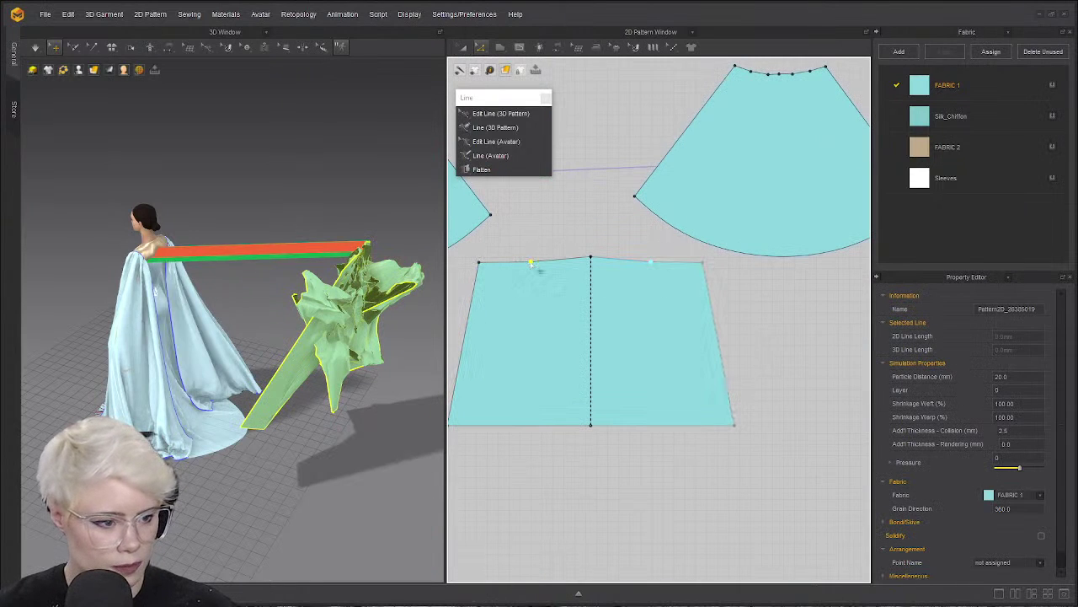
pyautogui.rightClick(531, 262)
pyautogui.click(572, 303)
pyautogui.click(474, 303)
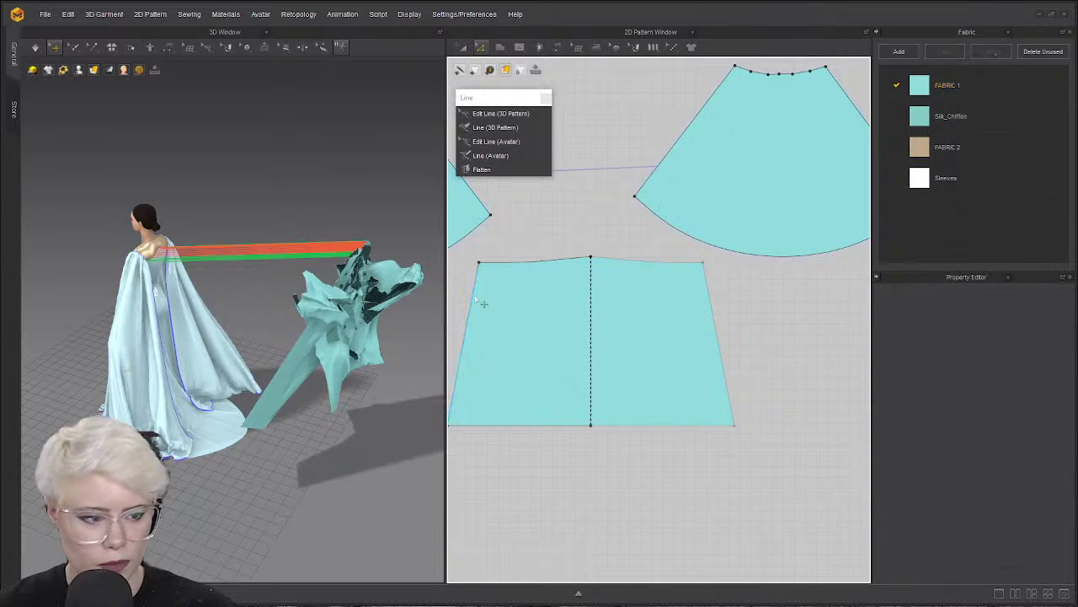
# Remove the linked editing between the two halves of the back panel.
pyautogui.press('a')
pyautogui.rightClick(556, 301)
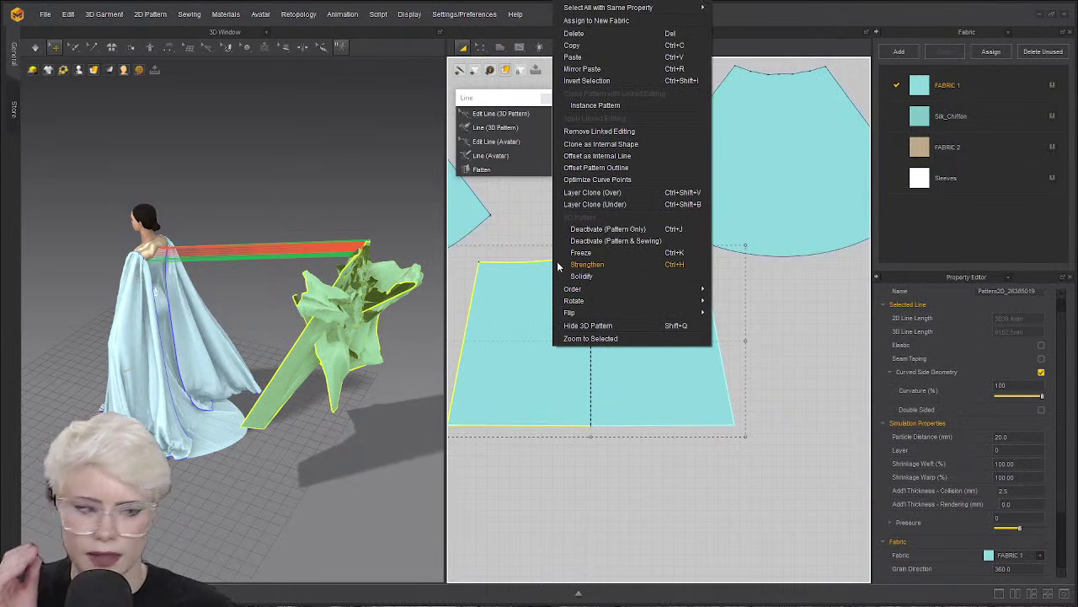
pyautogui.click(626, 133)
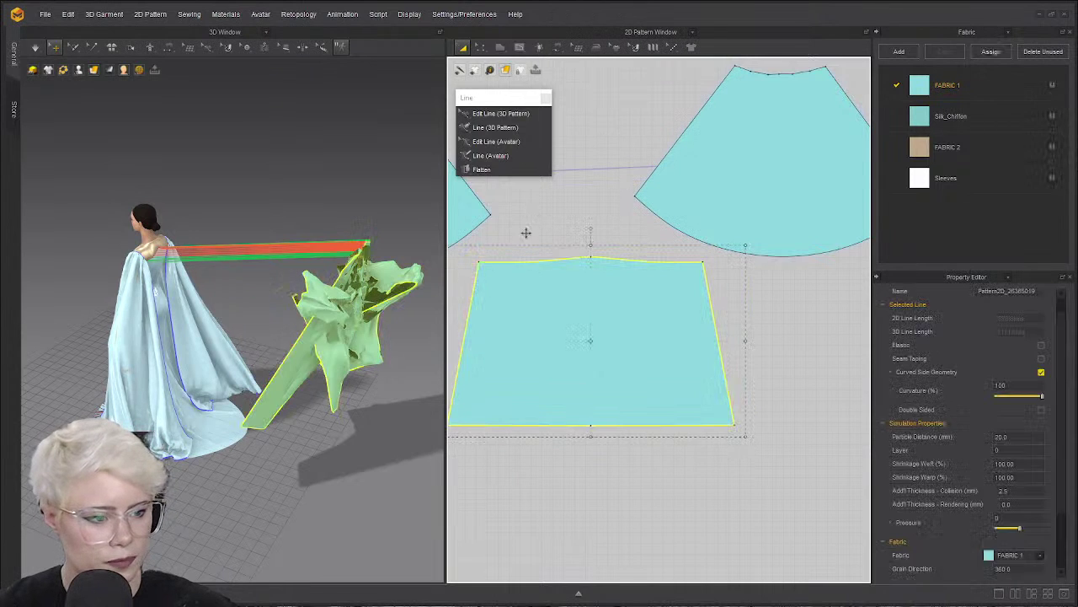
# Offset the back panel's two side edges as 90 internal lines along the curved top and bottom edges.
pyautogui.press('z')
pyautogui.click(469, 329)
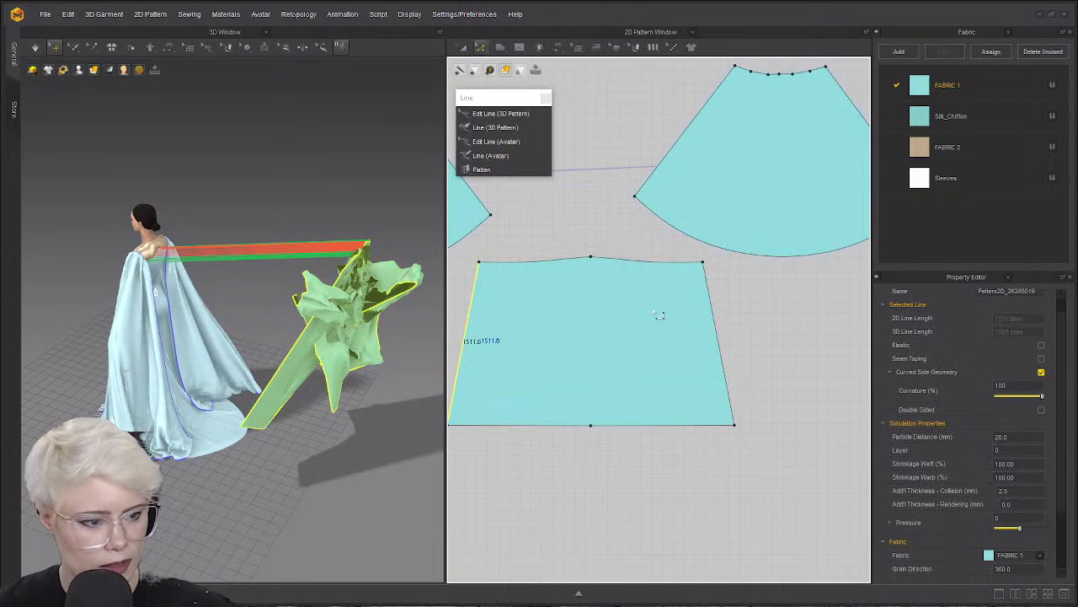
pyautogui.rightClick(719, 316)
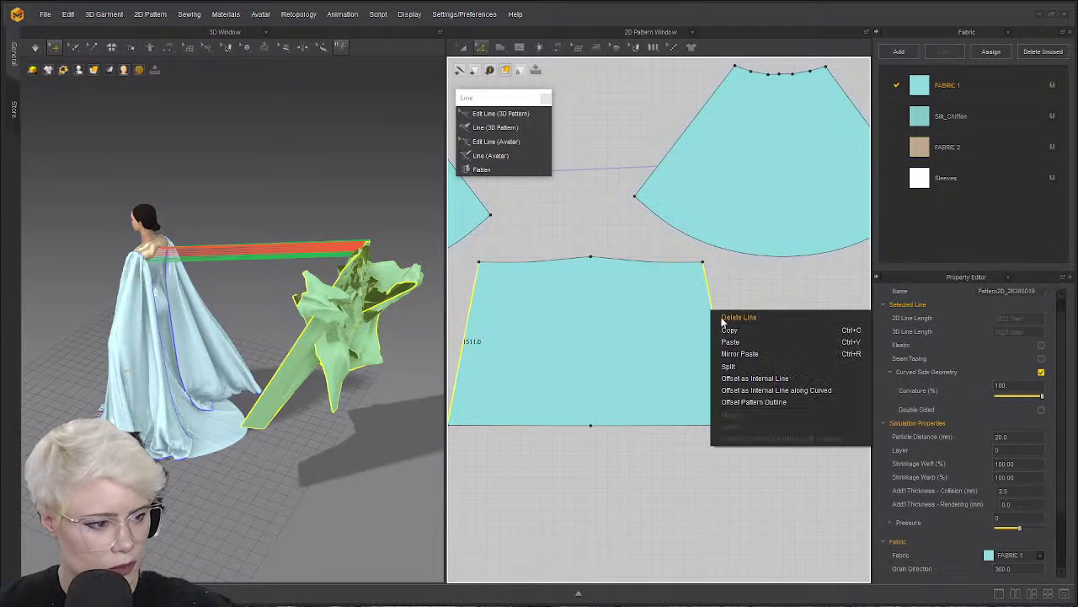
pyautogui.click(768, 392)
pyautogui.moveTo(592, 208); pyautogui.dragTo(384, 165)
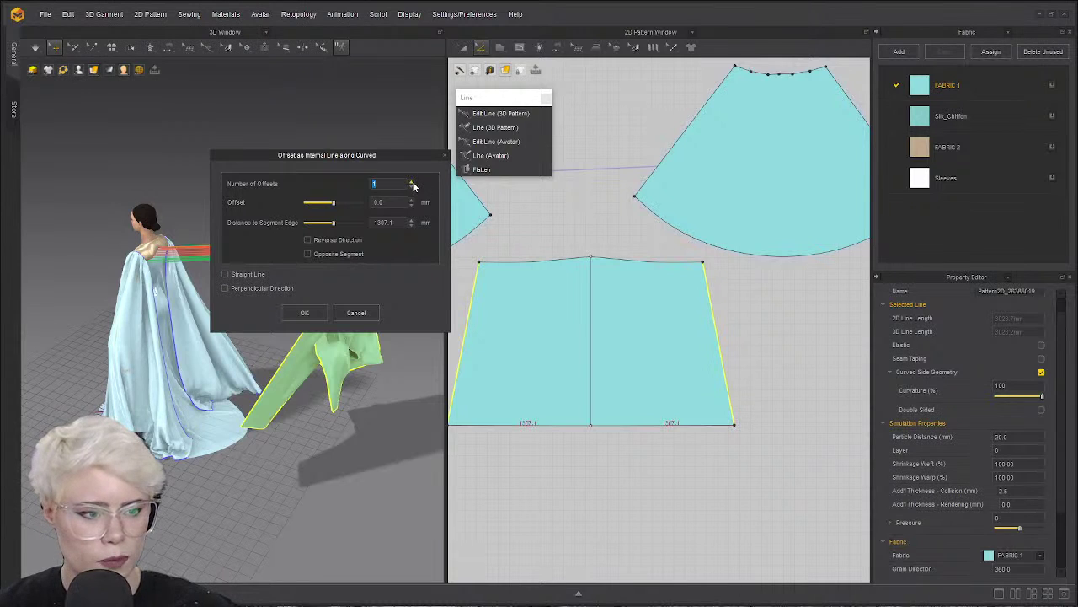
pyautogui.write('60')
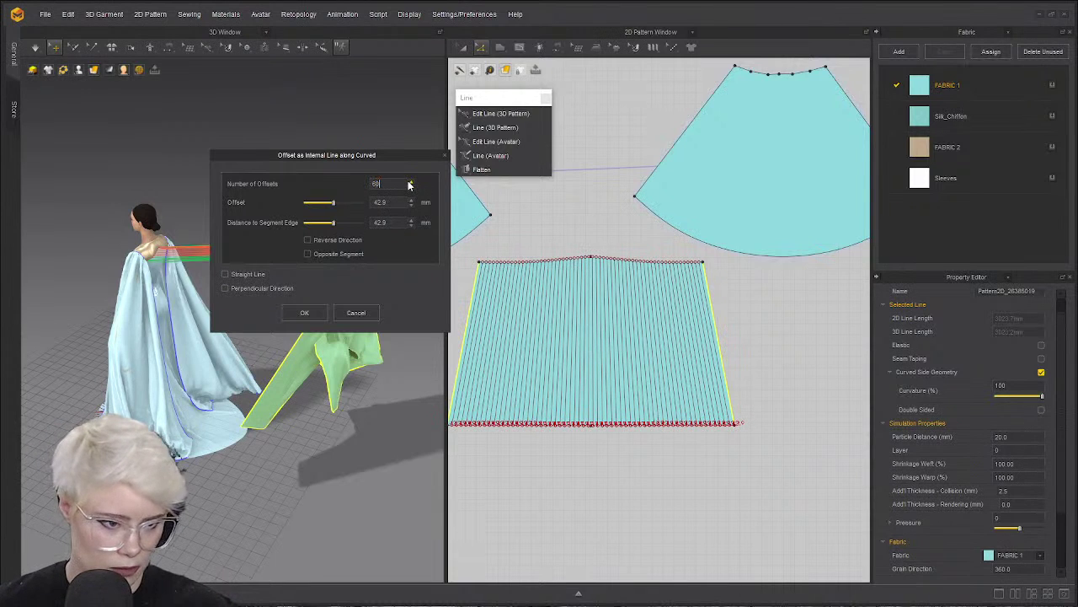
pyautogui.press('BackSpace')
pyautogui.press('BackSpace')
pyautogui.write('90')
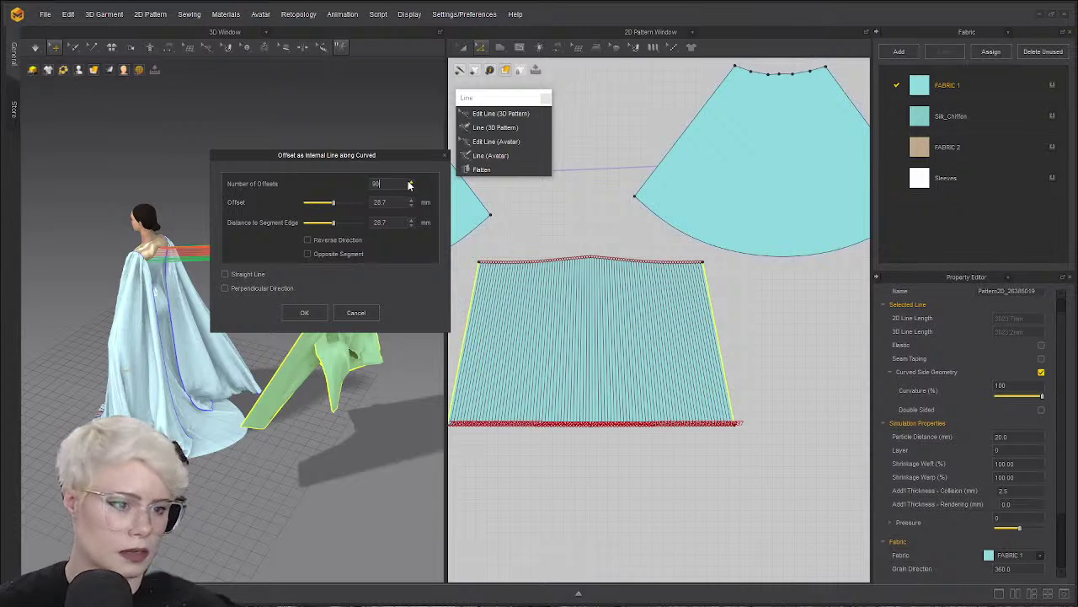
pyautogui.click(305, 313)
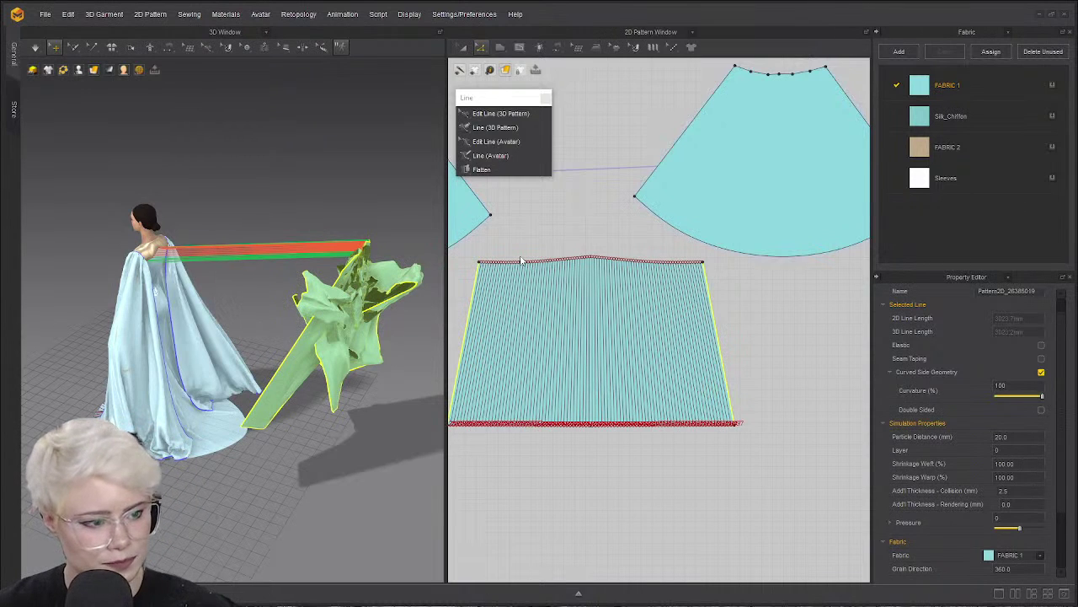
# Apply Pleats Fold to the internal lines across the full width of the back panel, from one side edge to the other.
pyautogui.click(653, 47)
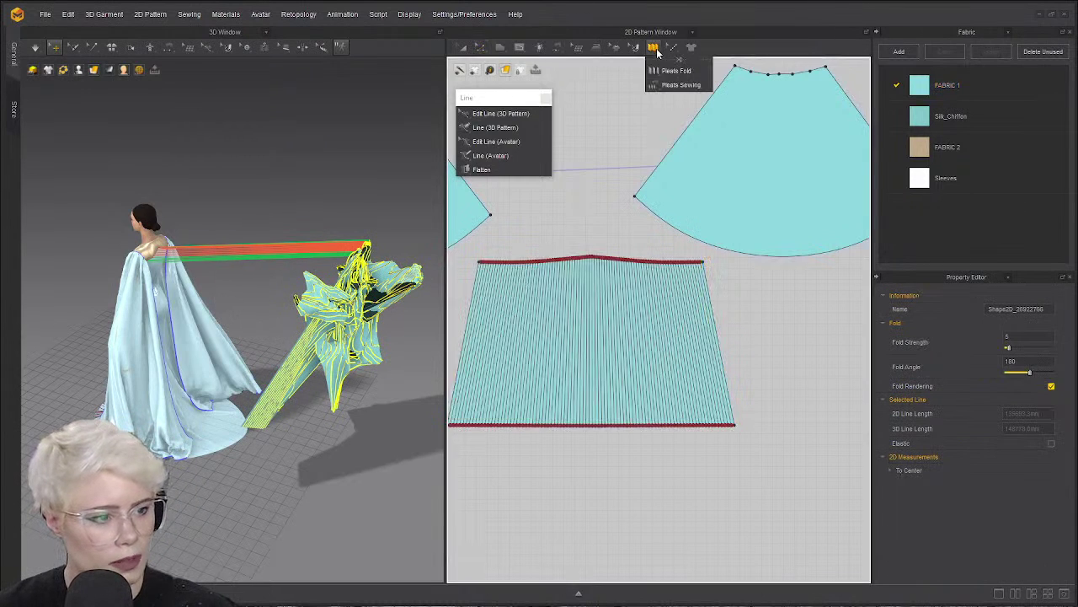
pyautogui.click(666, 80)
pyautogui.click(466, 305)
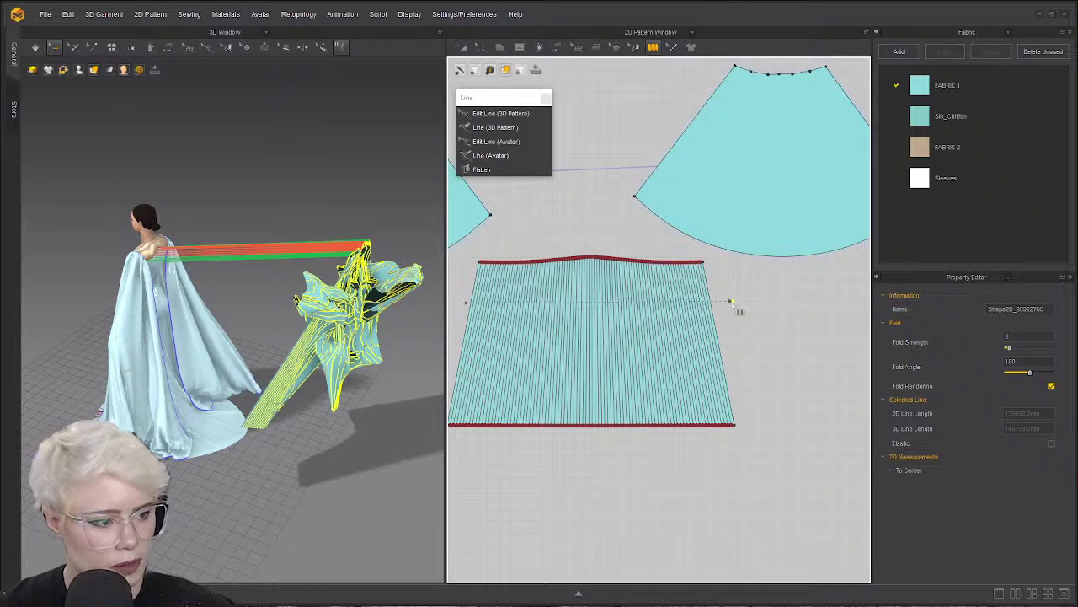
pyautogui.click(730, 301)
pyautogui.click(516, 372)
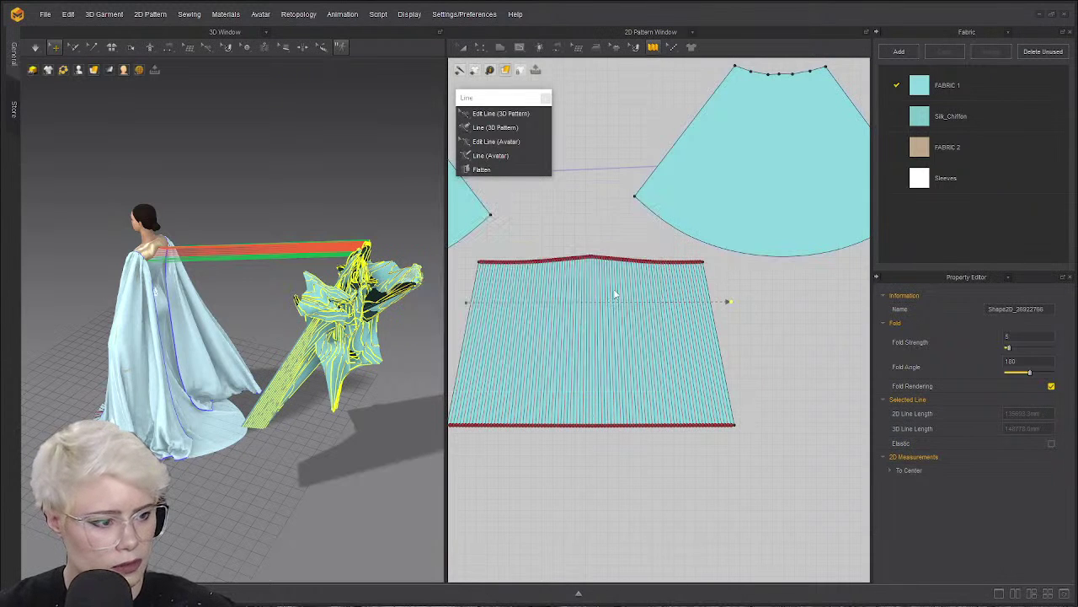
pyautogui.click(654, 48)
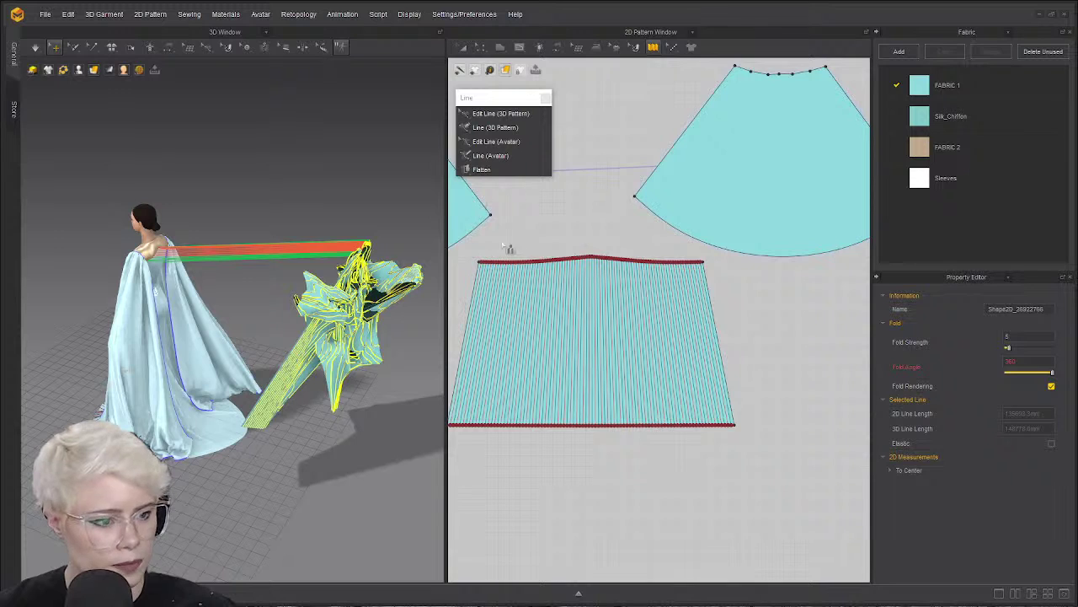
# Reset the 3D arrangement of the crumpled pleated back panel.
pyautogui.scroll(3, 508, 248)
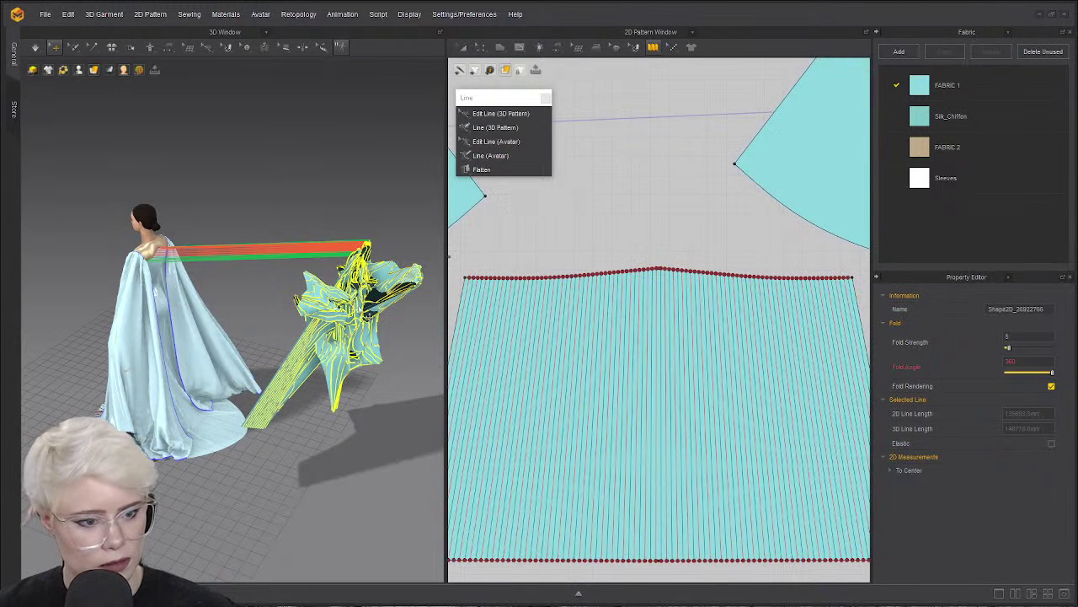
pyautogui.click(358, 306)
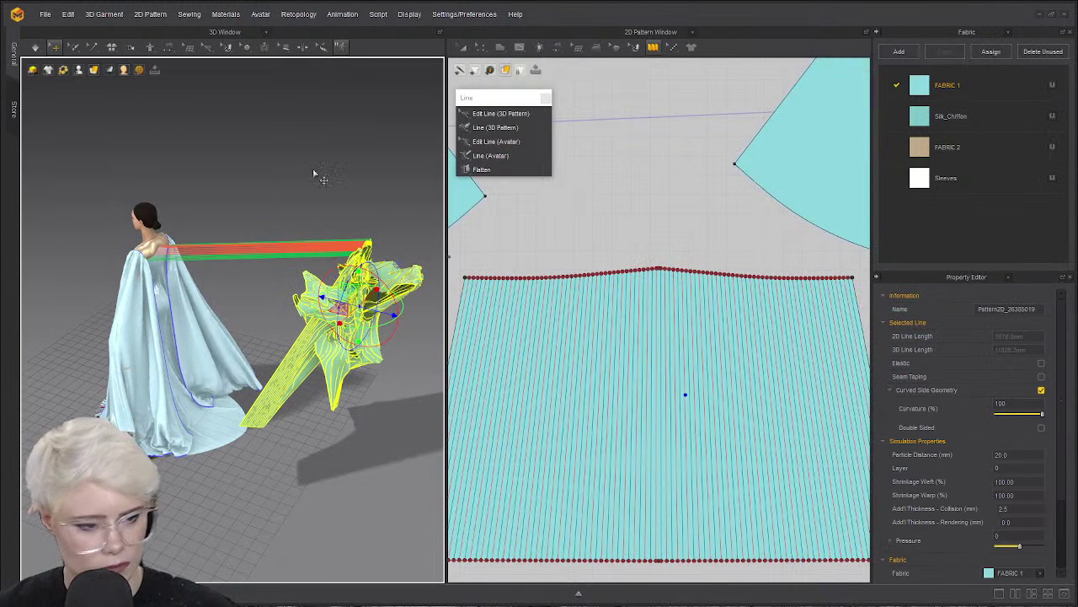
pyautogui.click(320, 177)
pyautogui.click(57, 47)
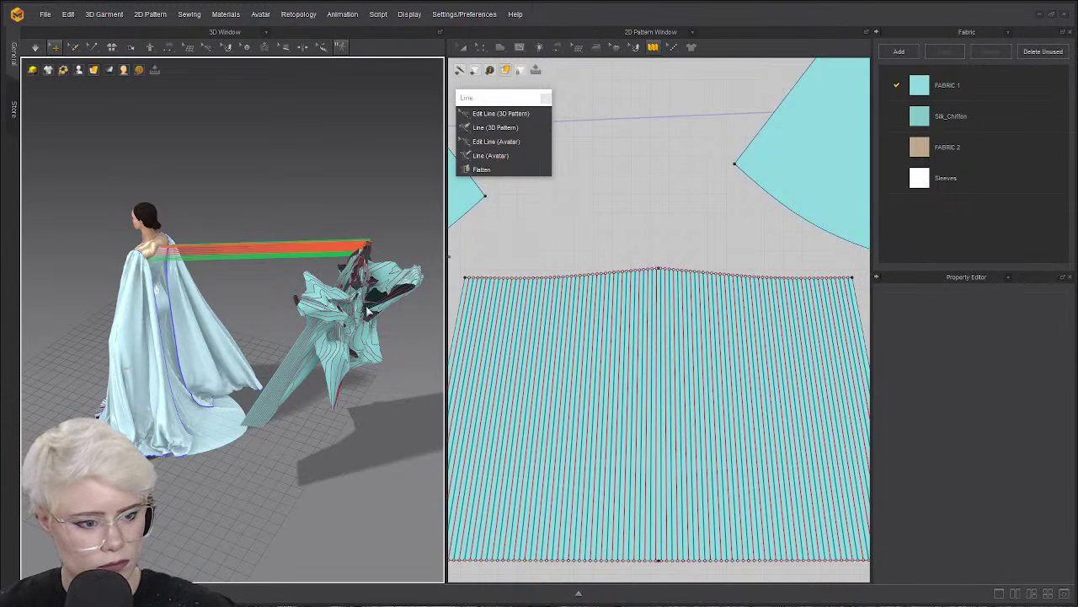
pyautogui.rightClick(367, 312)
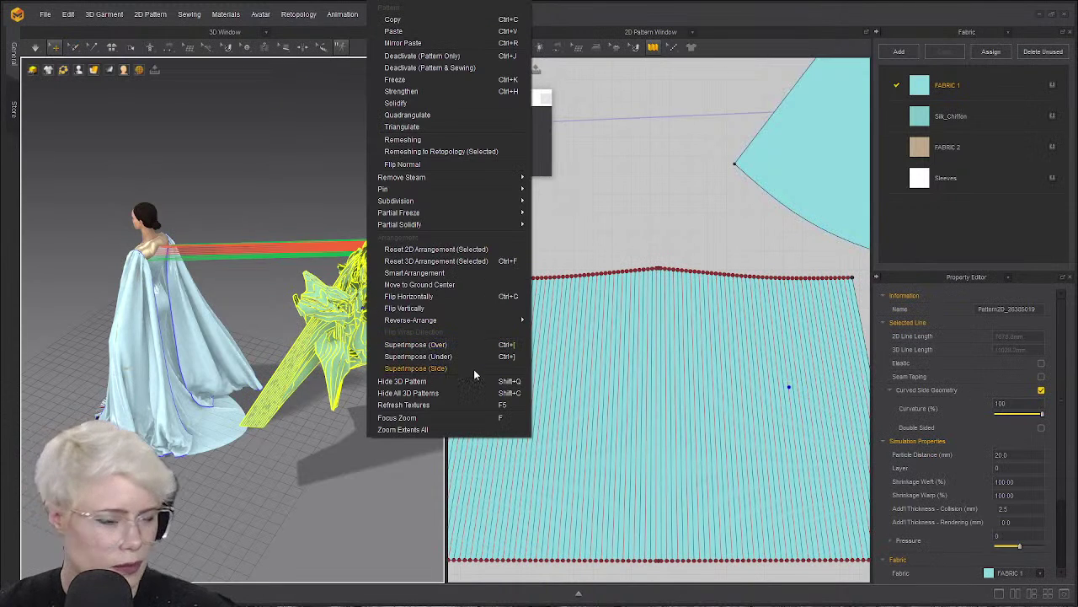
pyautogui.click(439, 263)
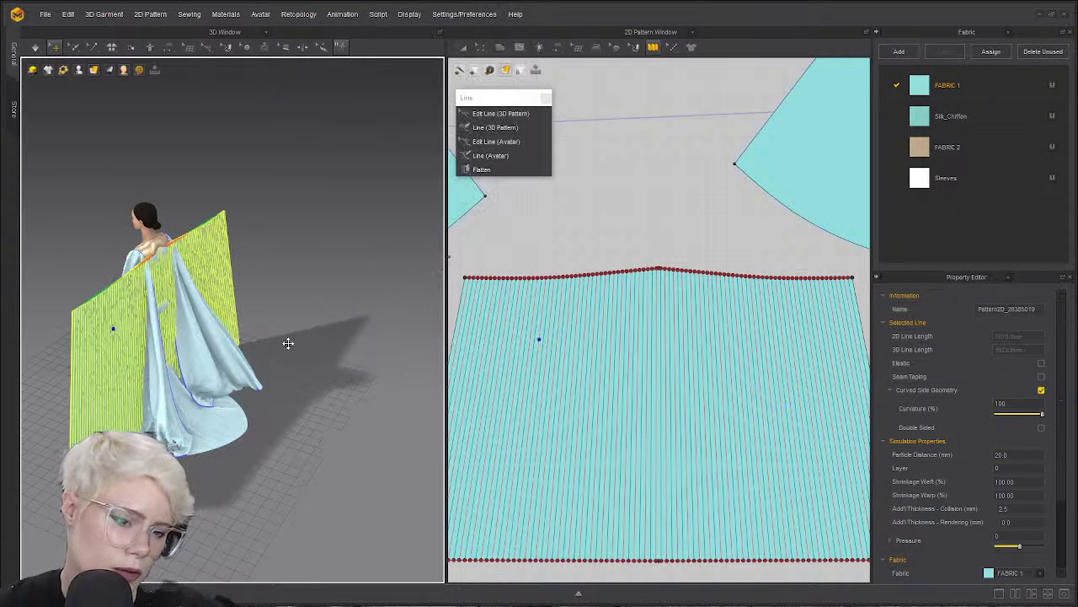
# Move the flat back panel out behind the avatar and rotate it so its hem tilts outward.
pyautogui.click(308, 314)
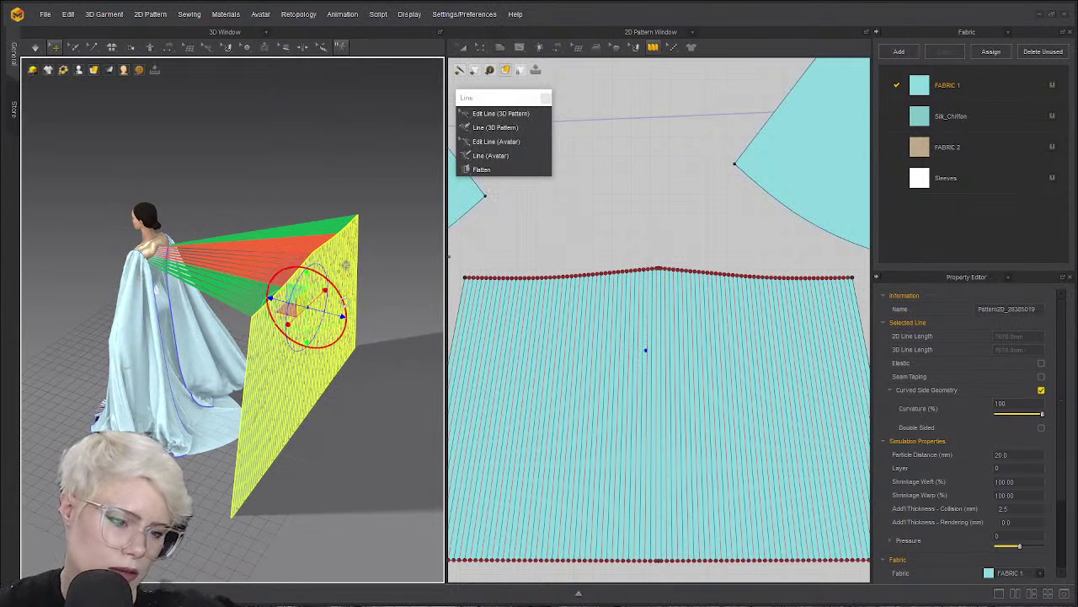
pyautogui.moveTo(342, 302); pyautogui.dragTo(323, 187)
pyautogui.click(323, 186)
pyautogui.click(328, 309)
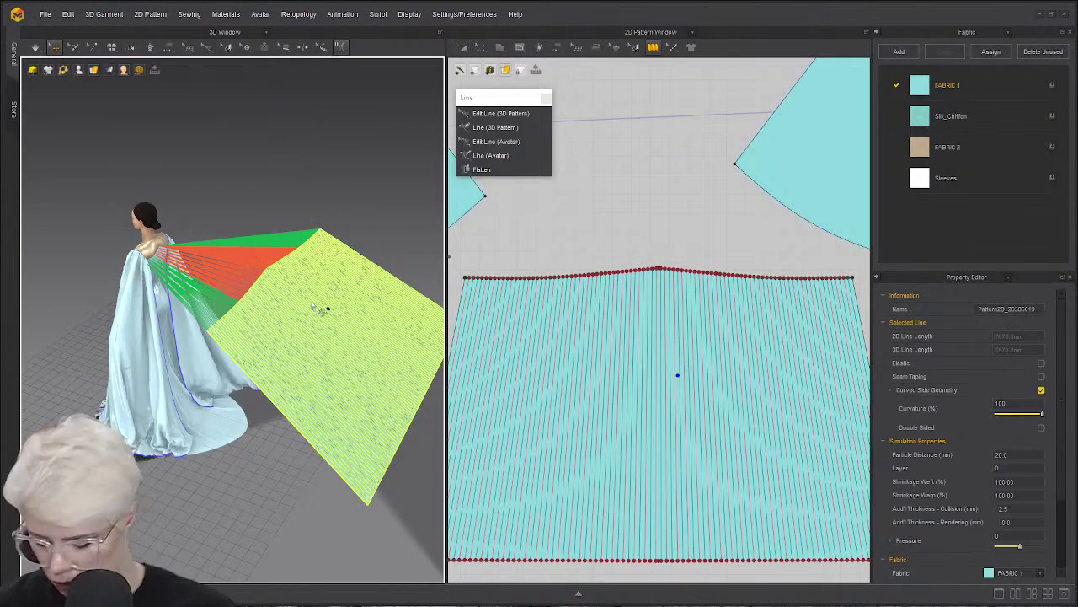
# Strengthen the back panel and set the simulation gravity to 0.
pyautogui.rightClick(297, 199)
pyautogui.click(359, 401)
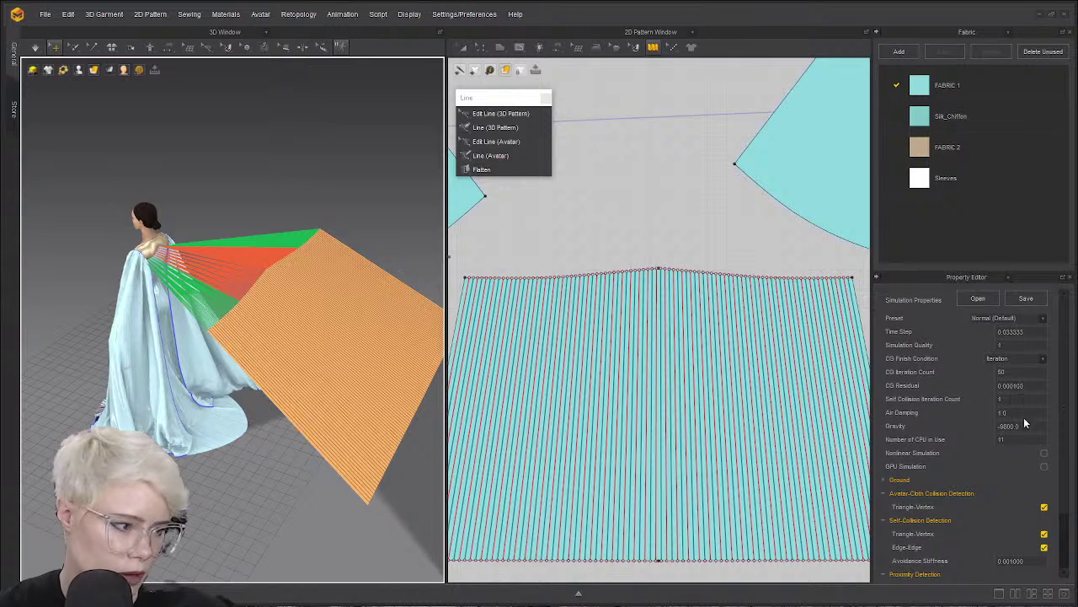
pyautogui.click(1025, 422)
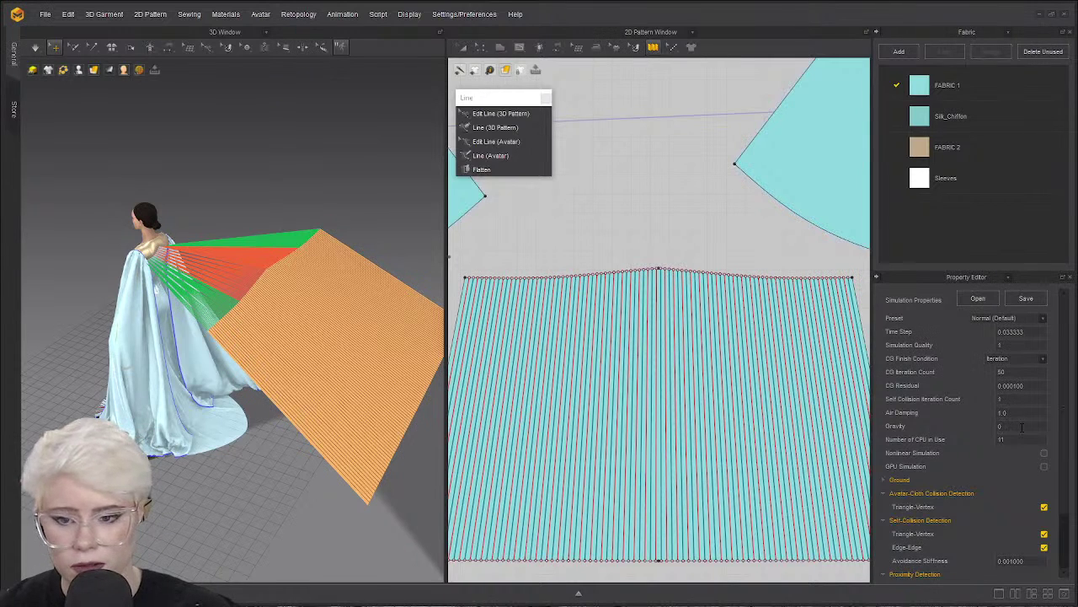
pyautogui.click(630, 185)
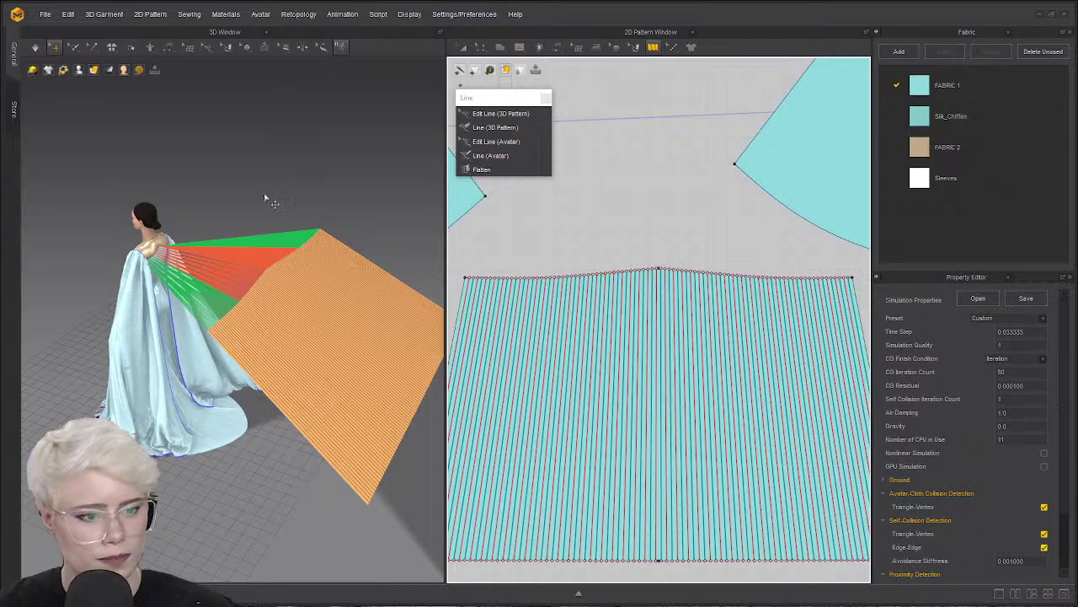
# Sew each side edge of the back panel to the facing side edge of the adjacent sleeve.
pyautogui.scroll(-2, 641, 272)
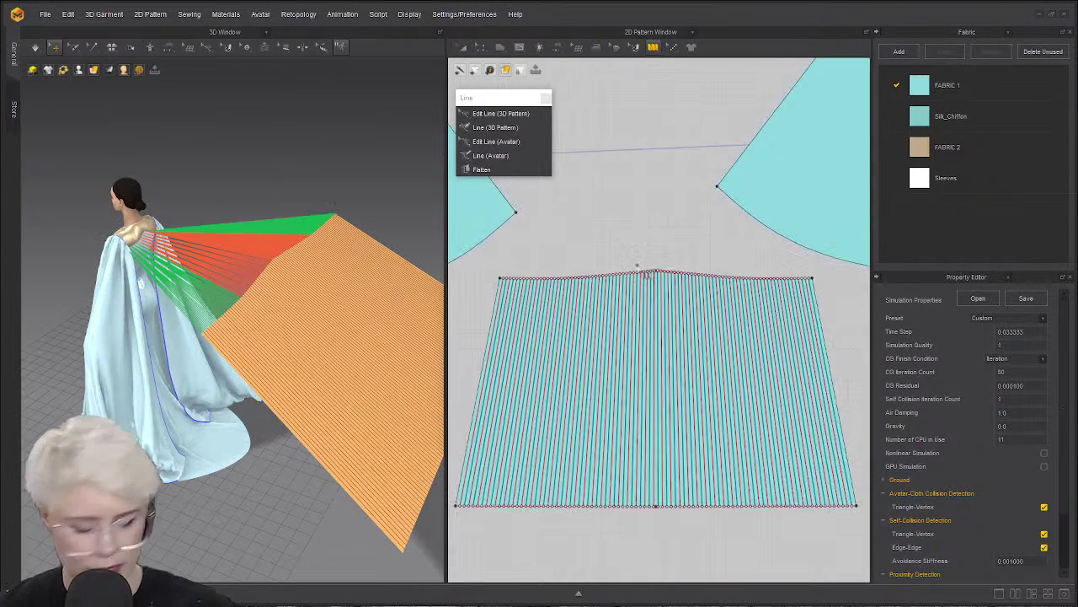
pyautogui.scroll(-3, 561, 269)
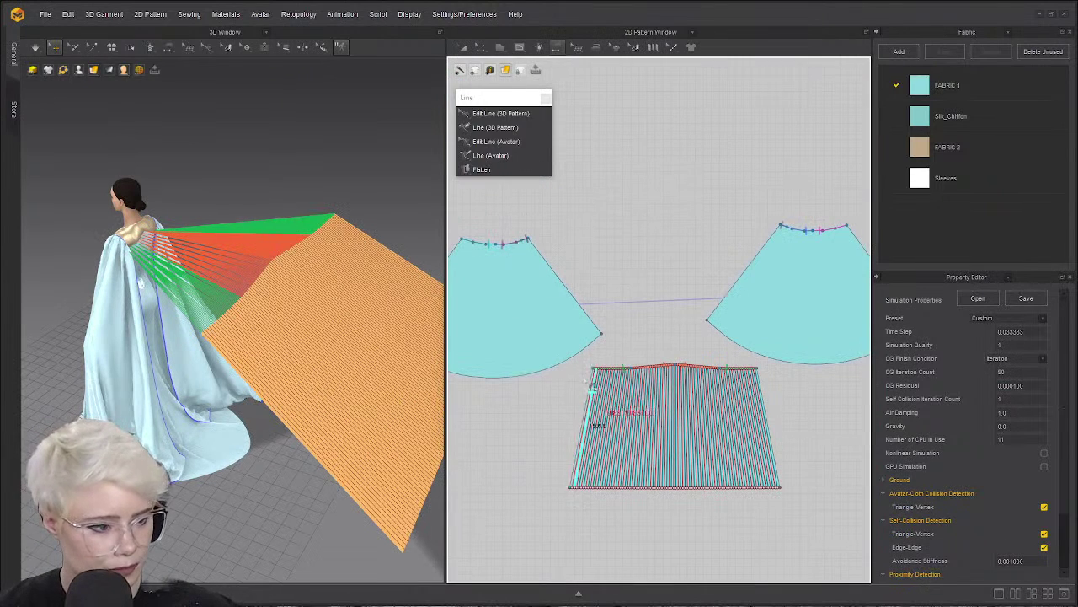
pyautogui.click(557, 270)
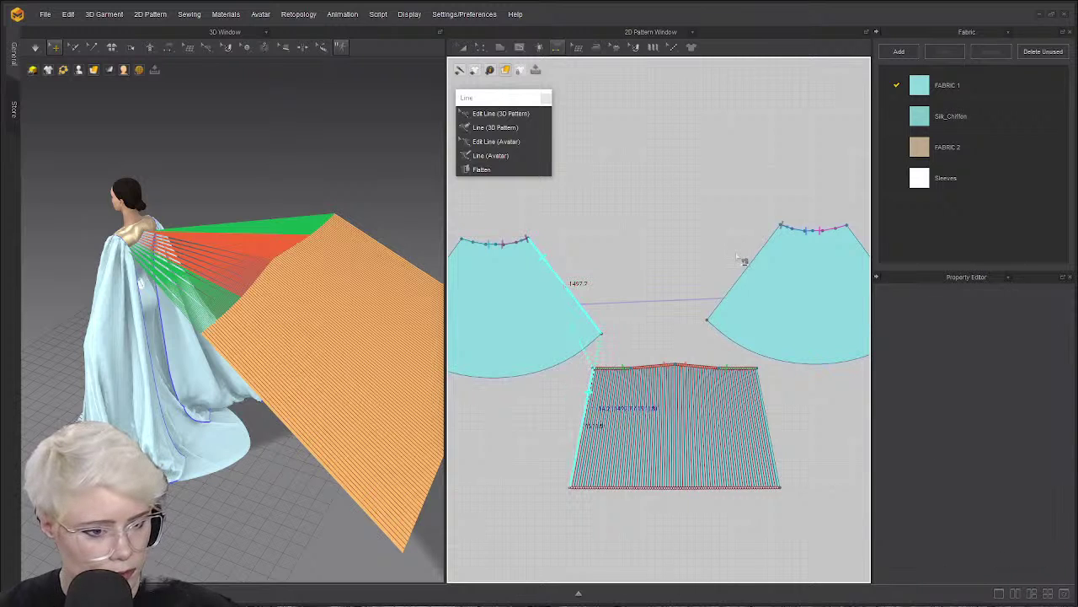
pyautogui.click(749, 257)
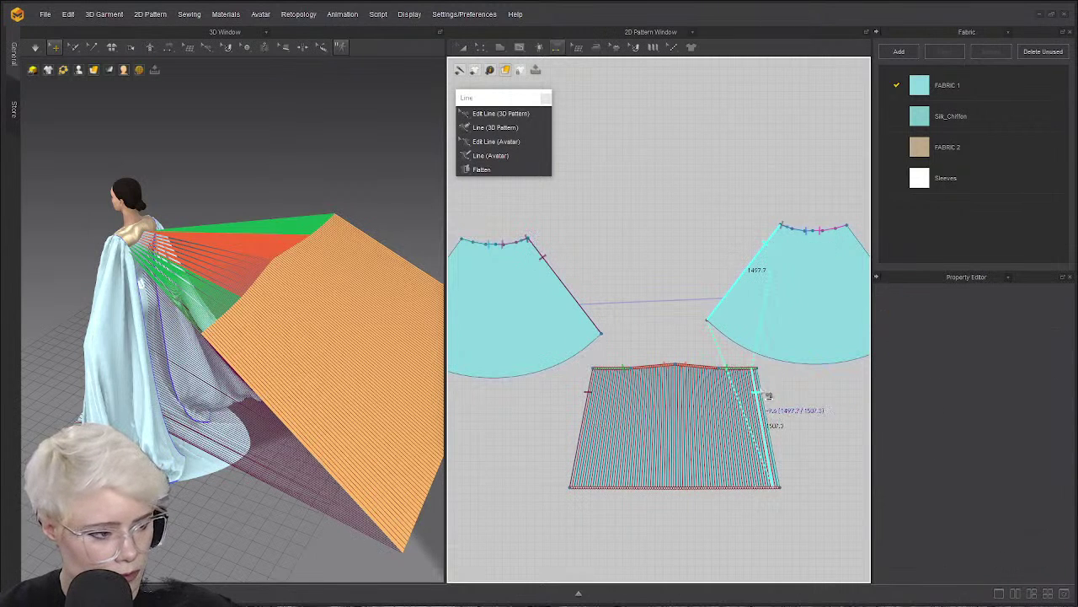
pyautogui.click(737, 316)
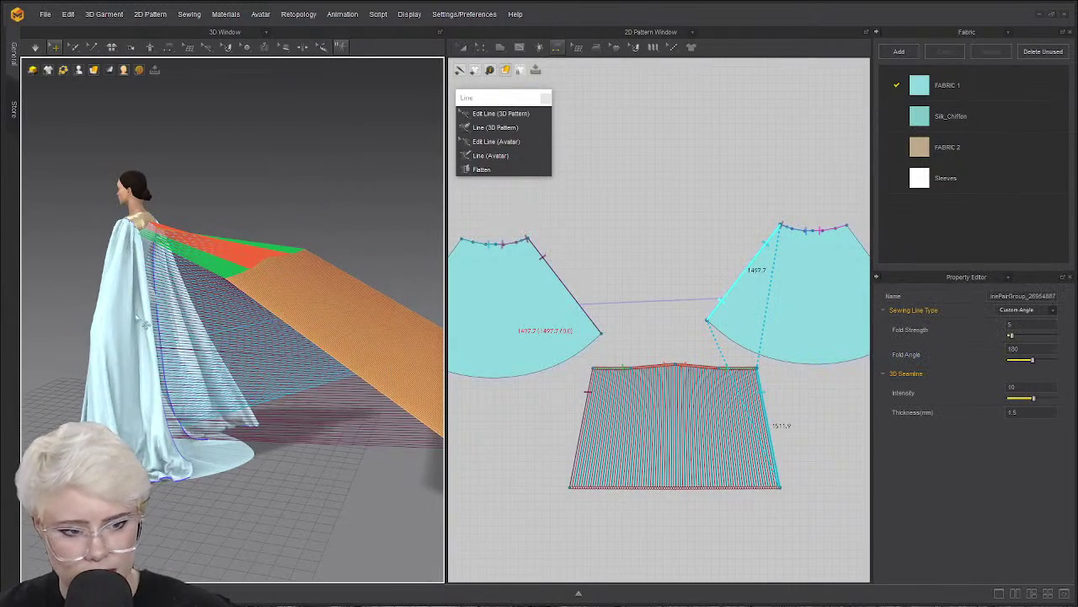
# Inspect the side seams in 3D and delete both seams joining the back panel's sides to the sleeves.
pyautogui.moveTo(143, 323); pyautogui.dragTo(57, 310, button='right')
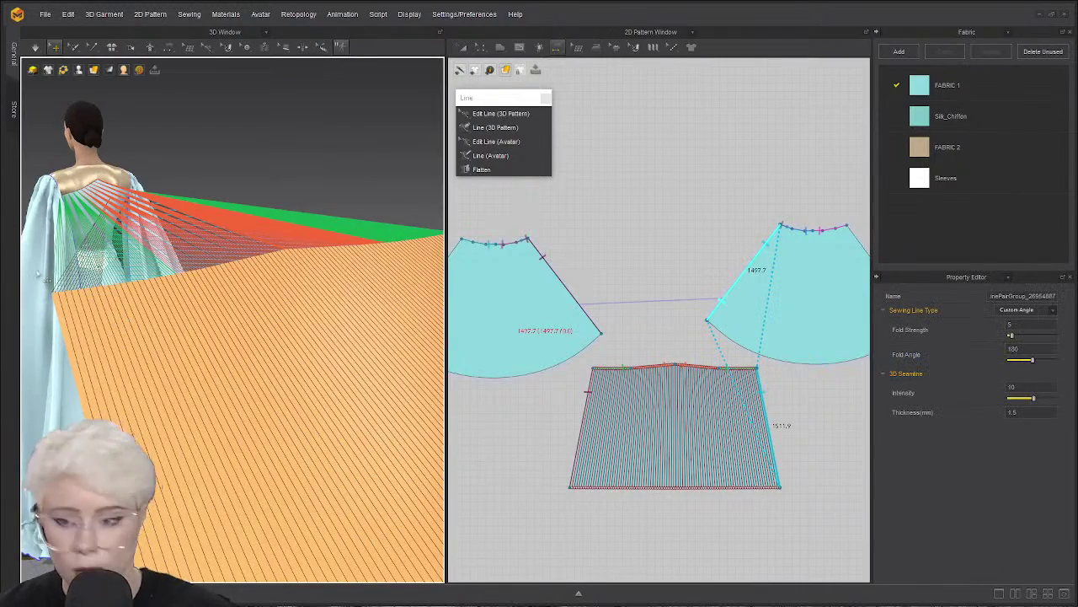
pyautogui.press('a')
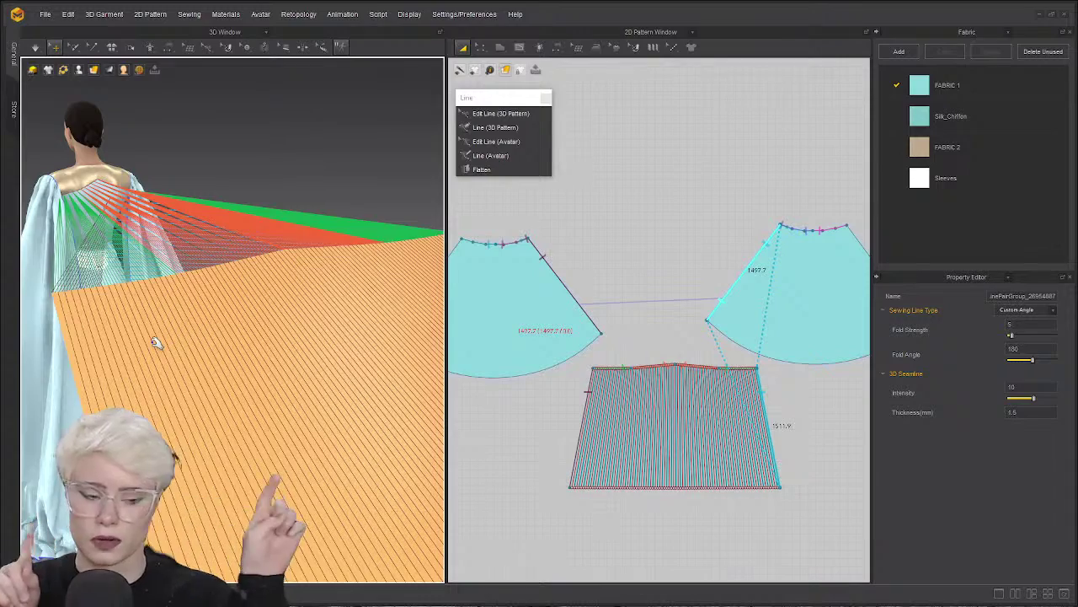
pyautogui.moveTo(155, 343); pyautogui.dragTo(226, 303)
pyautogui.moveTo(257, 261); pyautogui.dragTo(177, 212, button='right')
pyautogui.moveTo(185, 236); pyautogui.dragTo(178, 202, button='right')
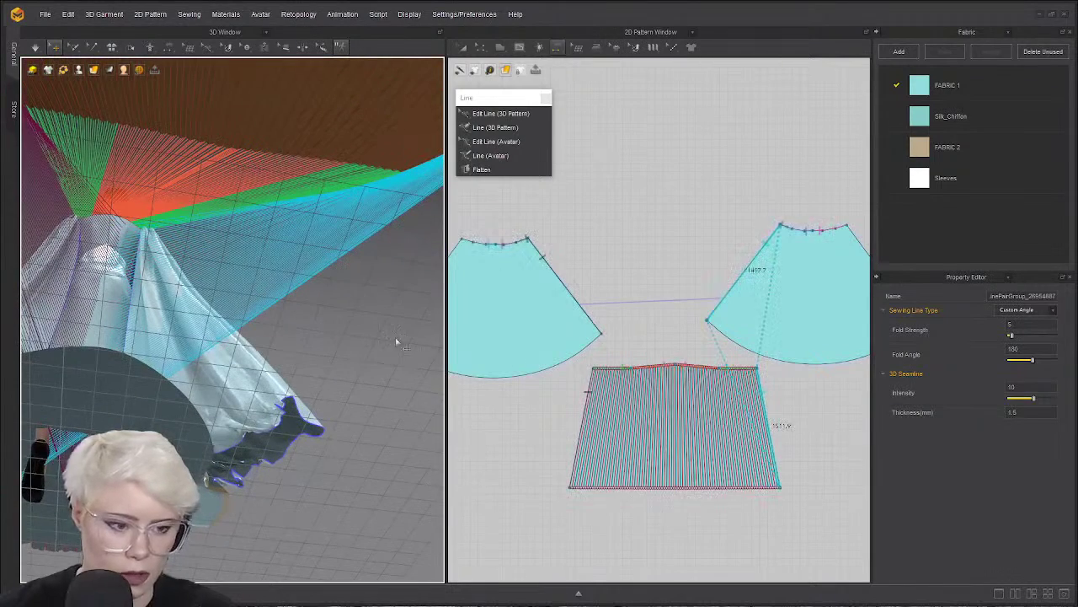
pyautogui.click(573, 296)
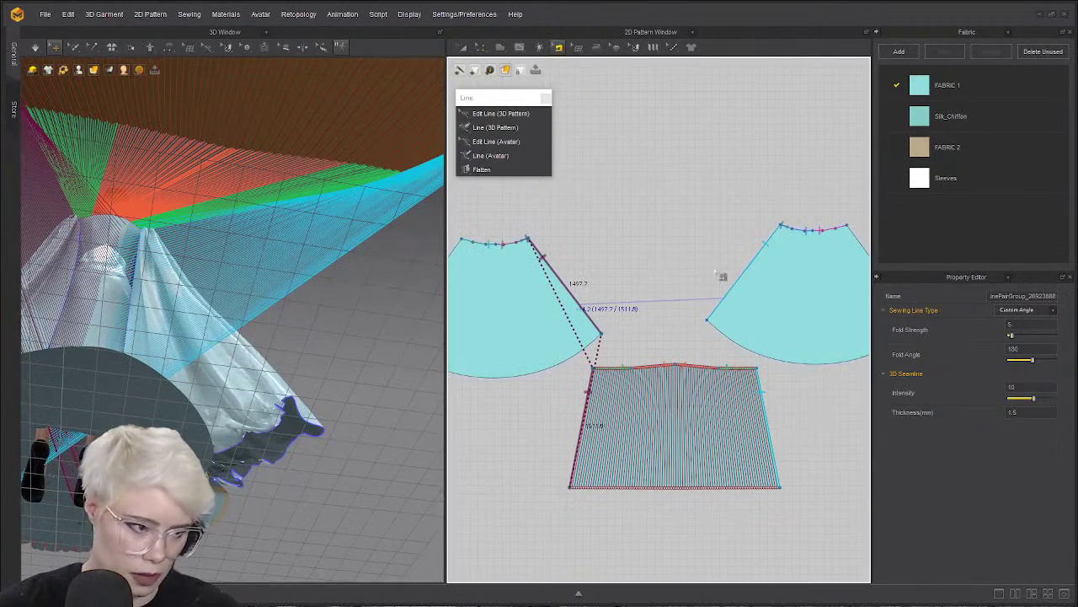
pyautogui.click(768, 252)
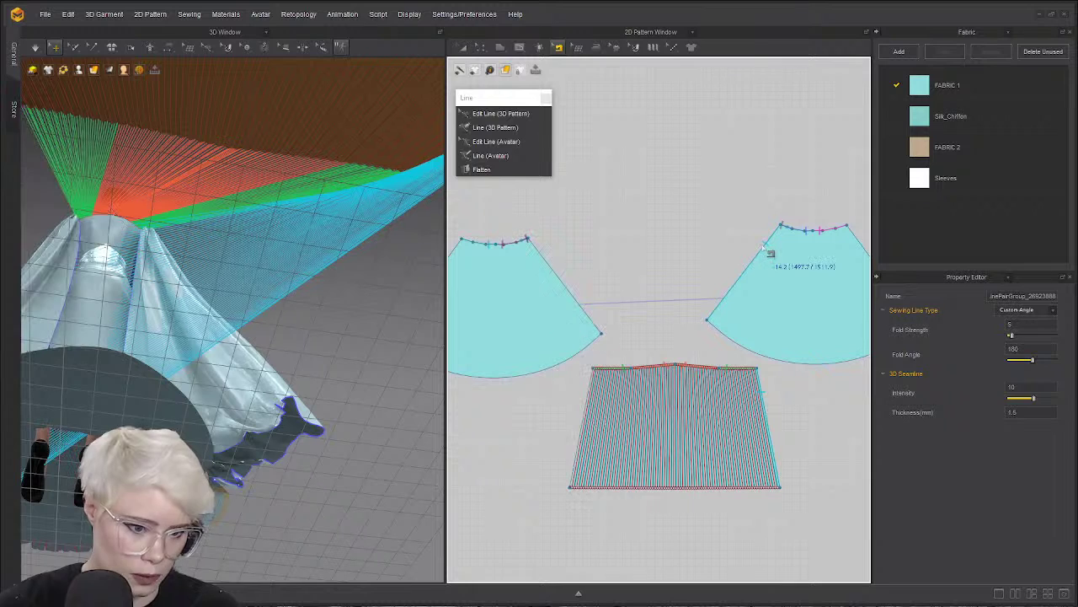
pyautogui.click(725, 355)
pyautogui.moveTo(815, 243); pyautogui.dragTo(766, 250, button='middle')
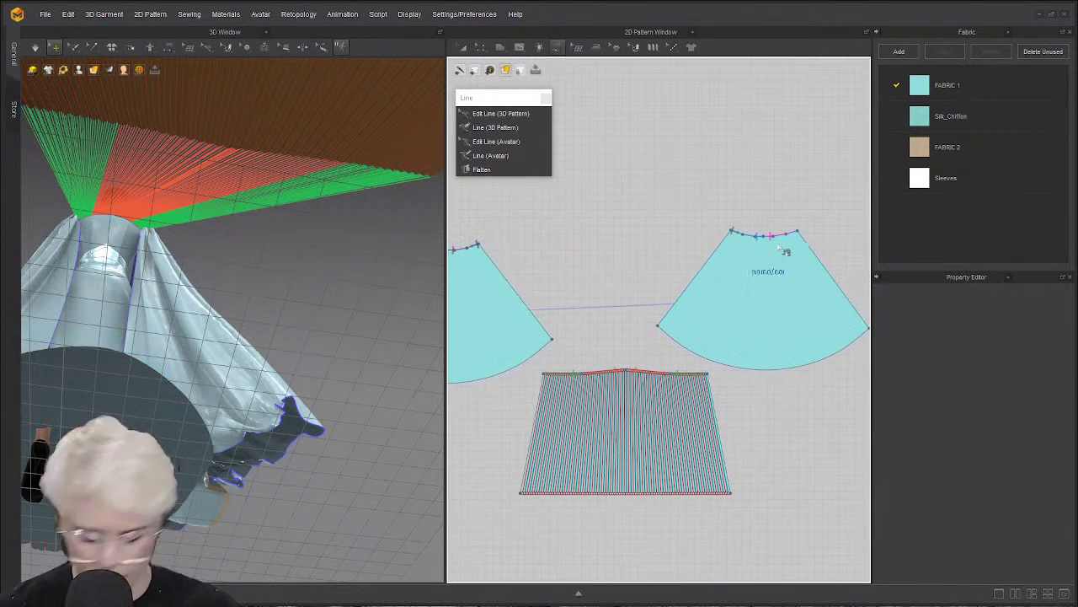
# Sew the outer side edge of each sleeve to the matching side edge of the pleated back panel.
pyautogui.click(815, 246)
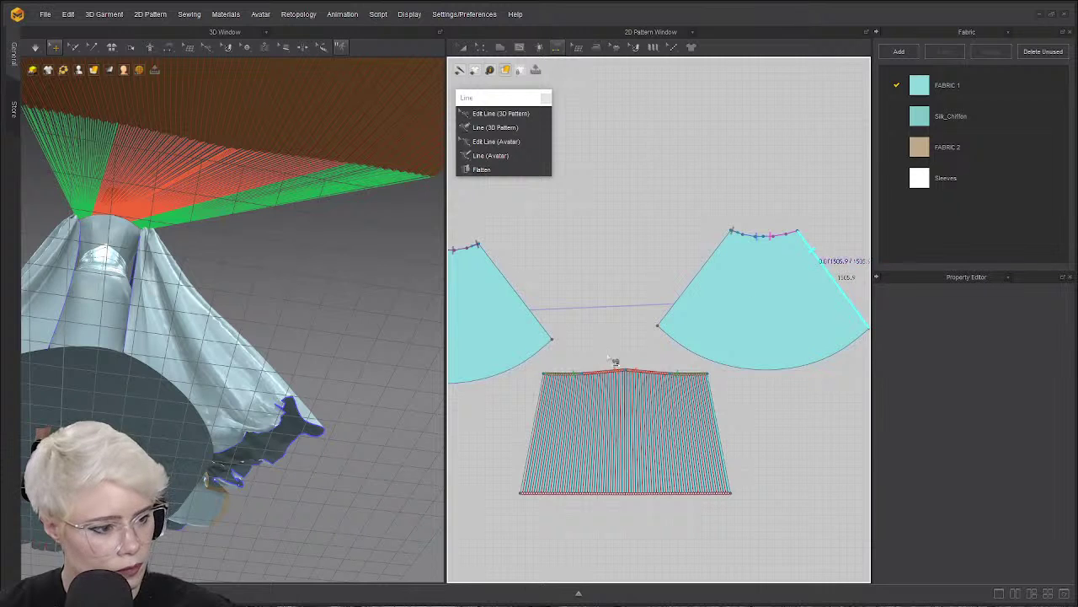
pyautogui.click(532, 429)
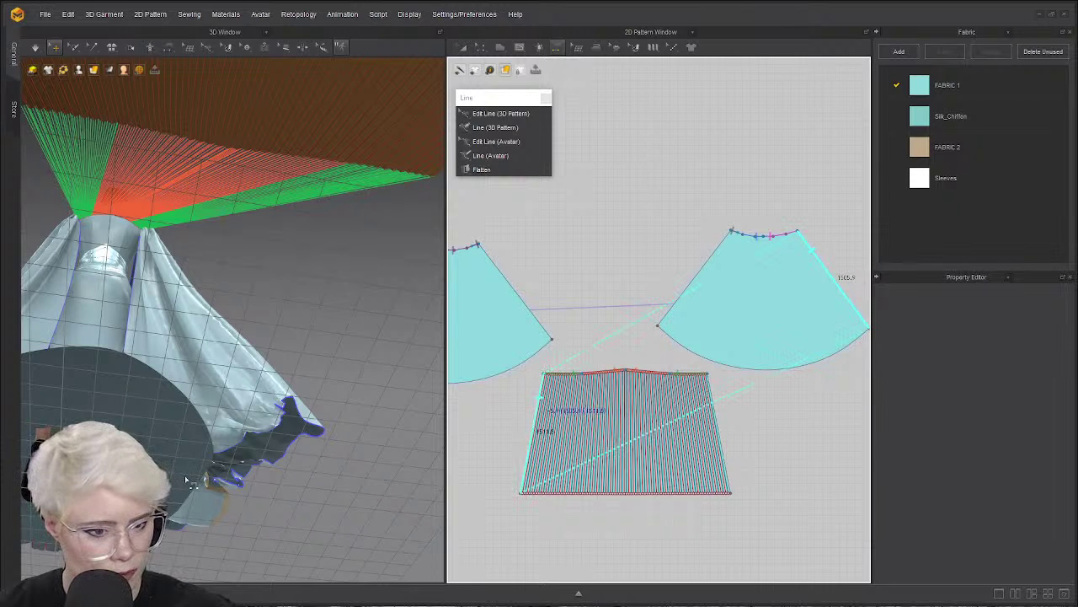
pyautogui.moveTo(576, 276); pyautogui.dragTo(703, 264, button='middle')
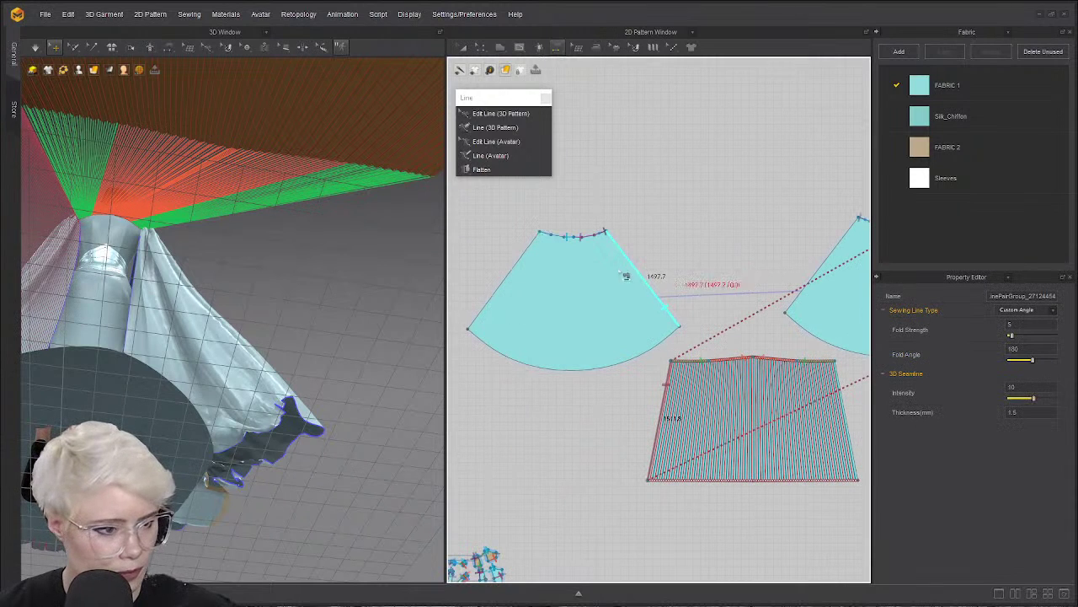
pyautogui.click(530, 252)
pyautogui.click(843, 383)
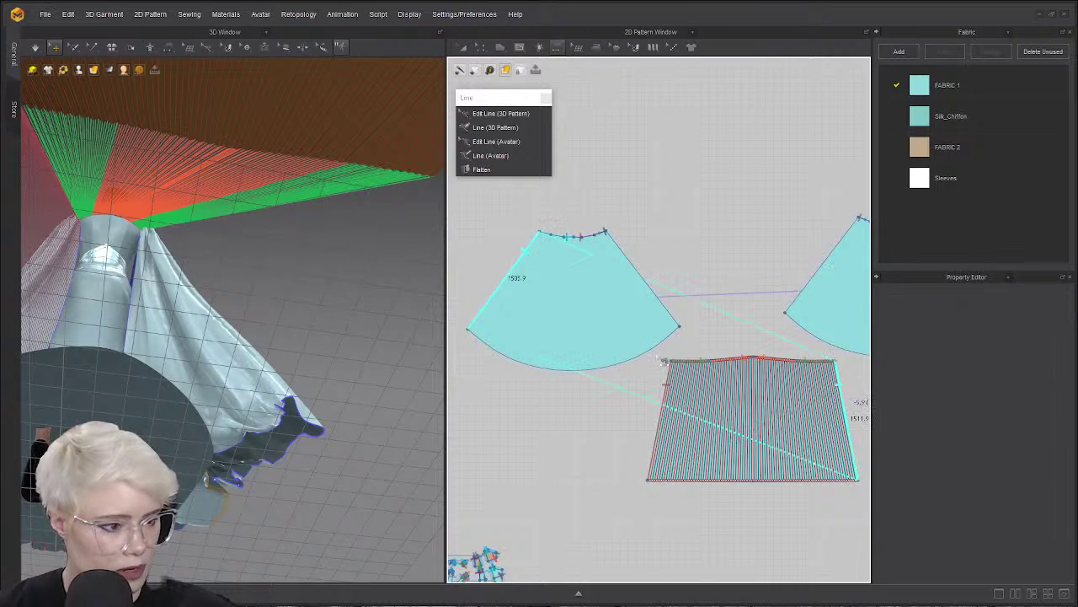
# Simulate the garment from behind so the new side seams draw the back panel in toward the sleeves.
pyautogui.moveTo(71, 321); pyautogui.dragTo(179, 335, button='middle')
pyautogui.moveTo(181, 337); pyautogui.dragTo(193, 379, button='right')
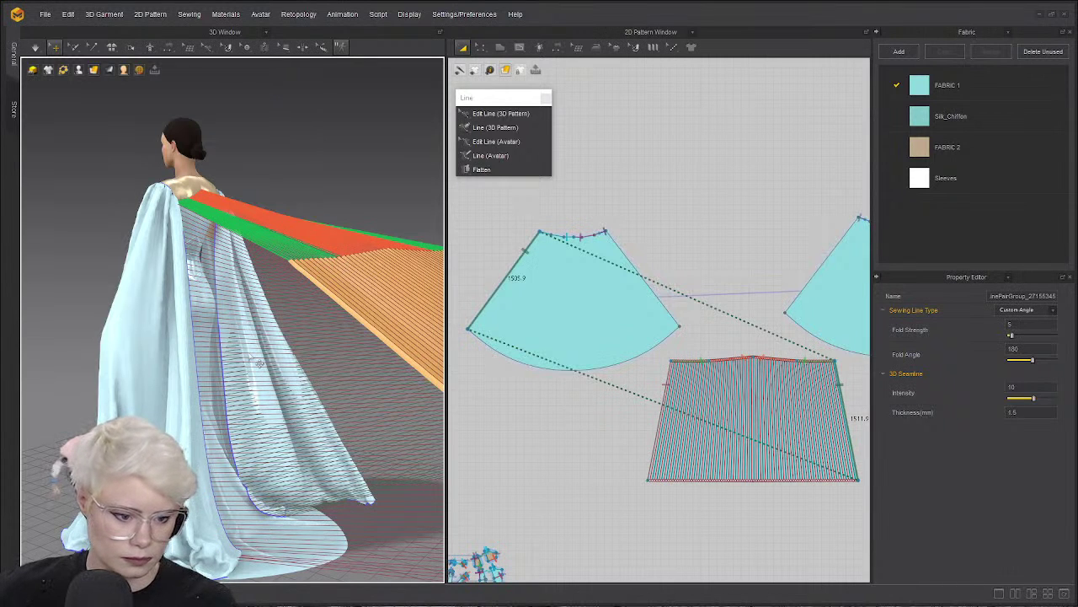
pyautogui.press('space')
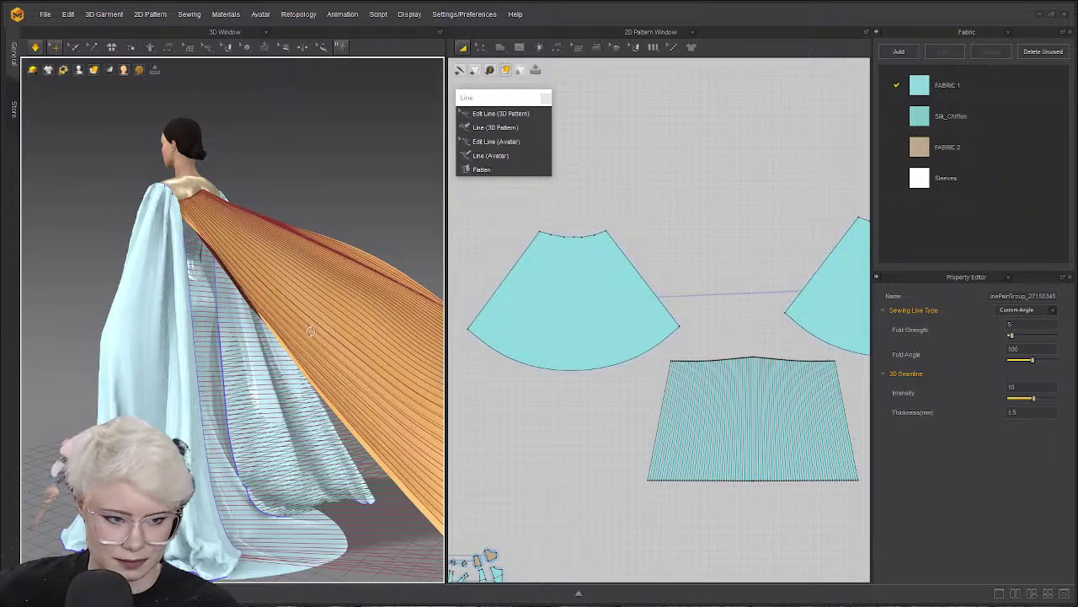
pyautogui.press('space')
pyautogui.moveTo(273, 353)
pyautogui.mouseDown(button='right')
pyautogui.moveTo(221, 360)
pyautogui.moveTo(266, 366)
pyautogui.mouseUp(button='right')
pyautogui.click(266, 365)
pyautogui.press('space')
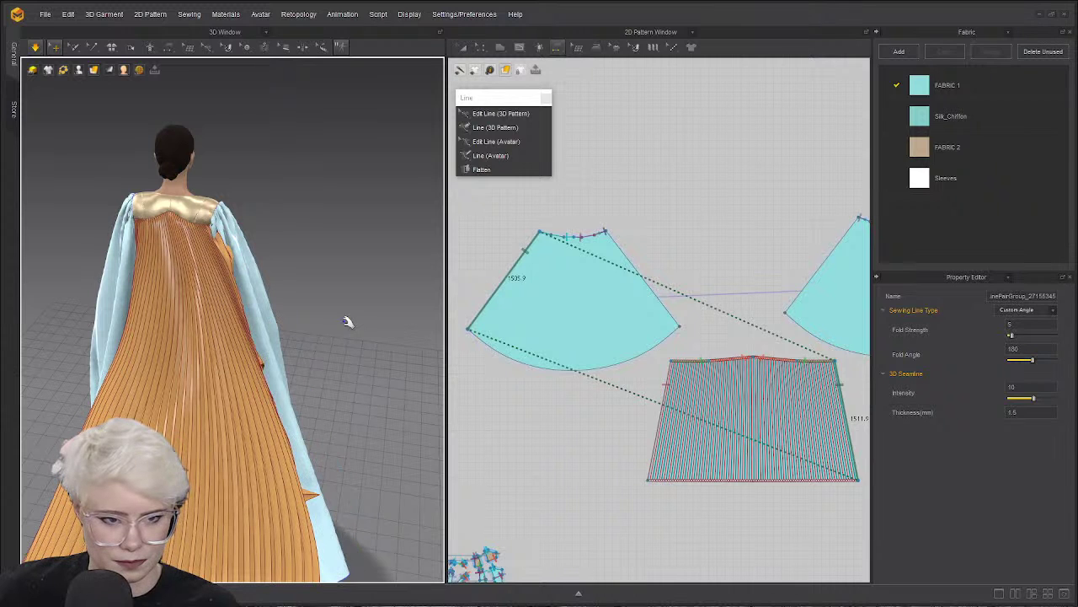
# Work the bunched side edge of the back panel into place between the sleeves while the simulation runs.
pyautogui.click(301, 319)
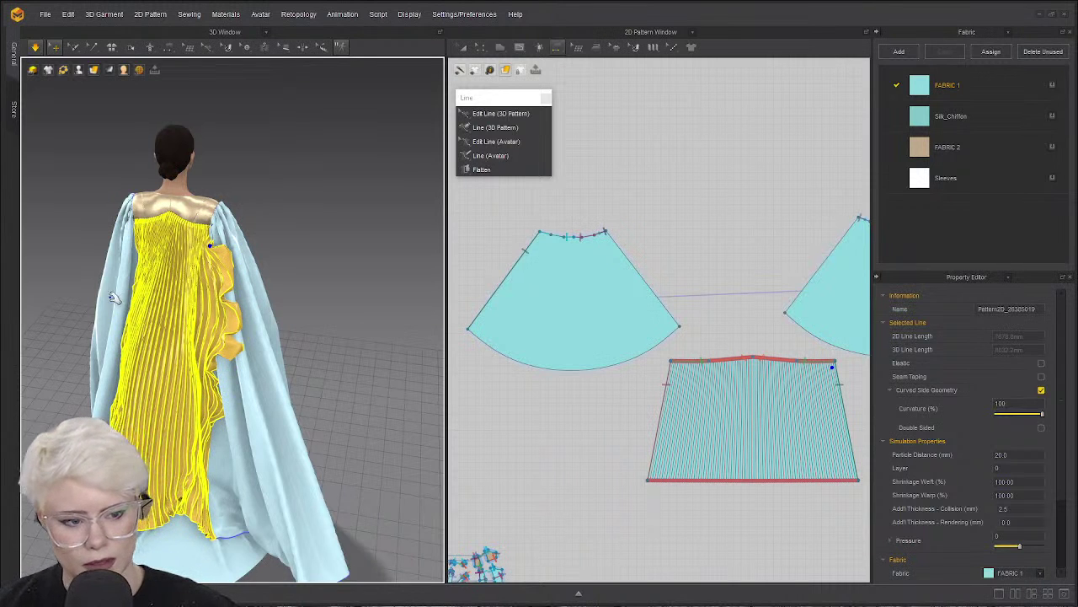
pyautogui.click(248, 311)
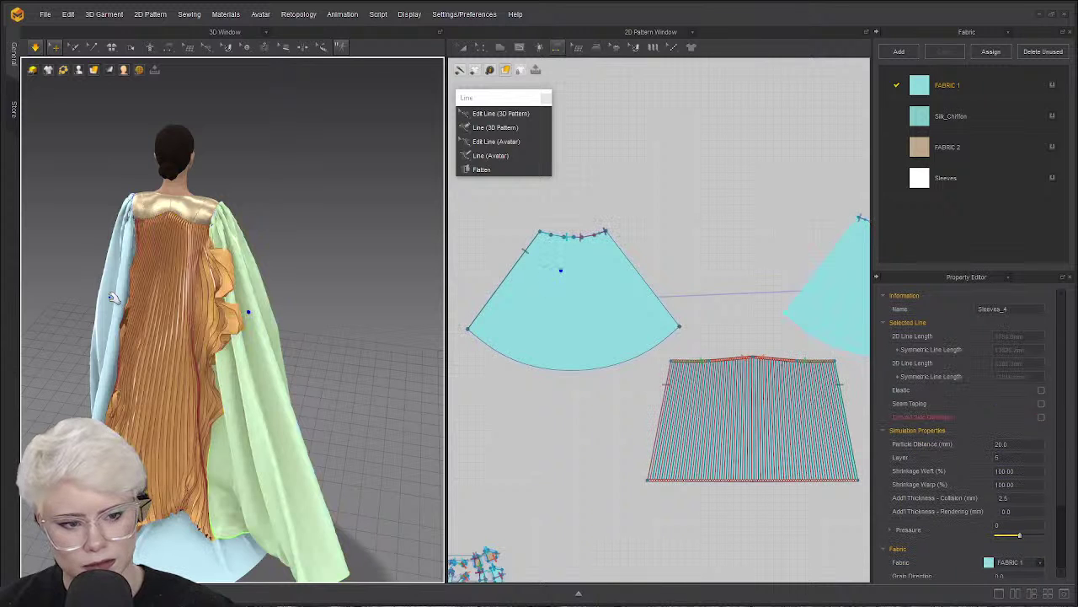
pyautogui.keyDown('shift'); pyautogui.click(113, 298); pyautogui.keyUp('shift')
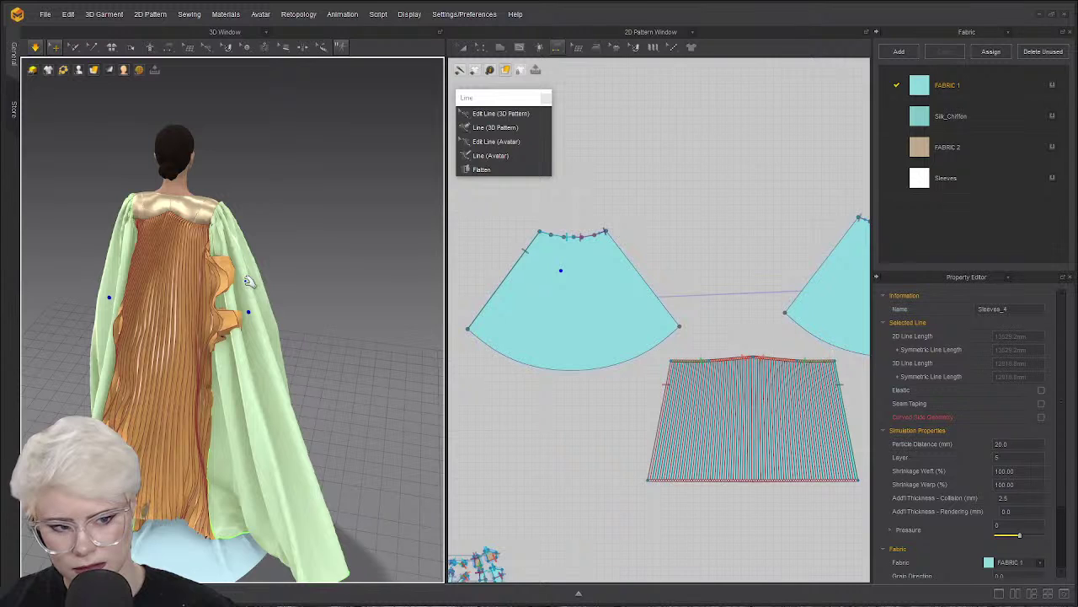
pyautogui.click(187, 278)
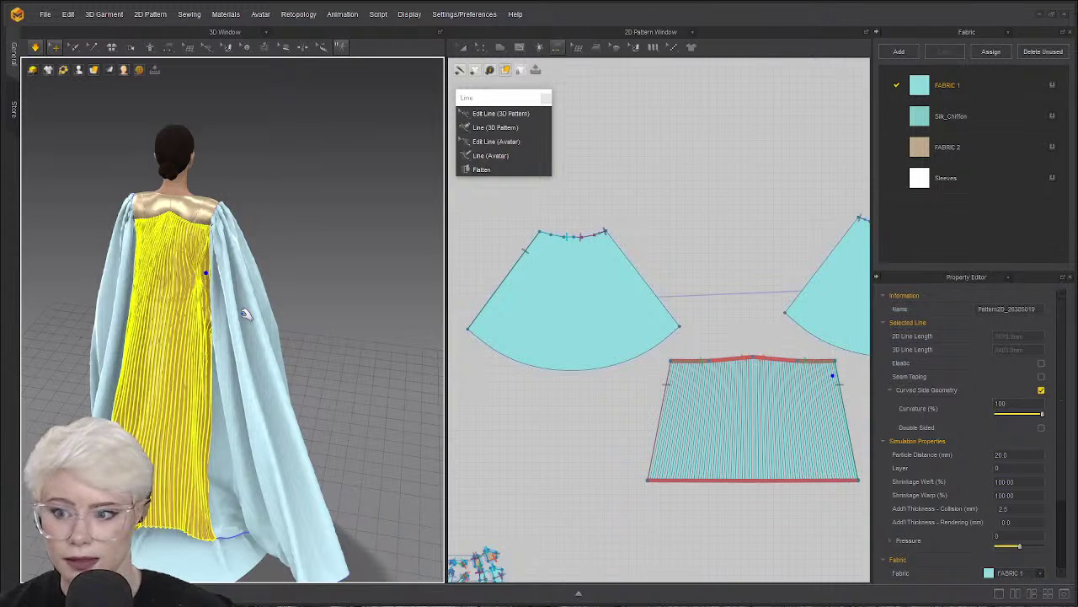
# Continue simulating the back panel to settle its pleats, checking the drape from behind, and stop the simulation.
pyautogui.press('space')
pyautogui.moveTo(178, 262); pyautogui.dragTo(258, 205, button='middle')
pyautogui.scroll(-2, 258, 204)
pyautogui.scroll(-3, 265, 217)
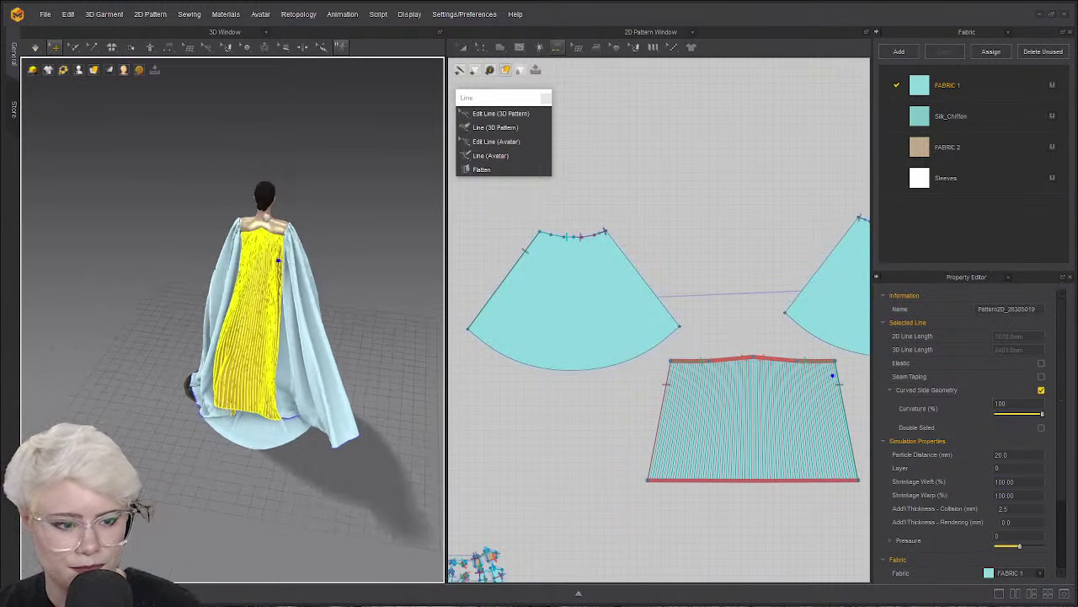
pyautogui.press('space')
pyautogui.scroll(1, 274, 334)
pyautogui.scroll(3, 274, 335)
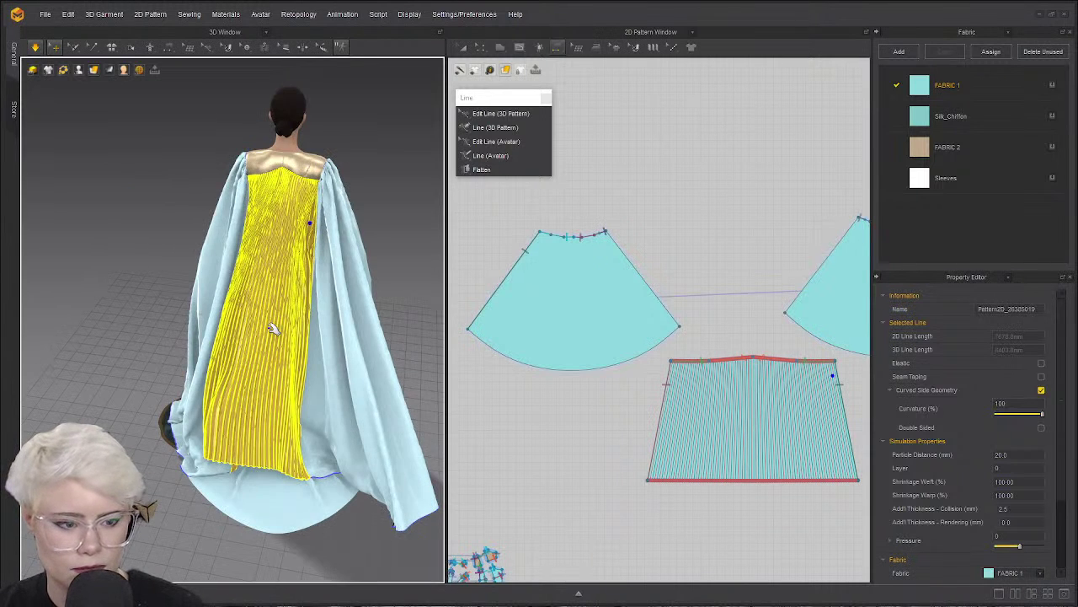
pyautogui.scroll(3, 271, 450)
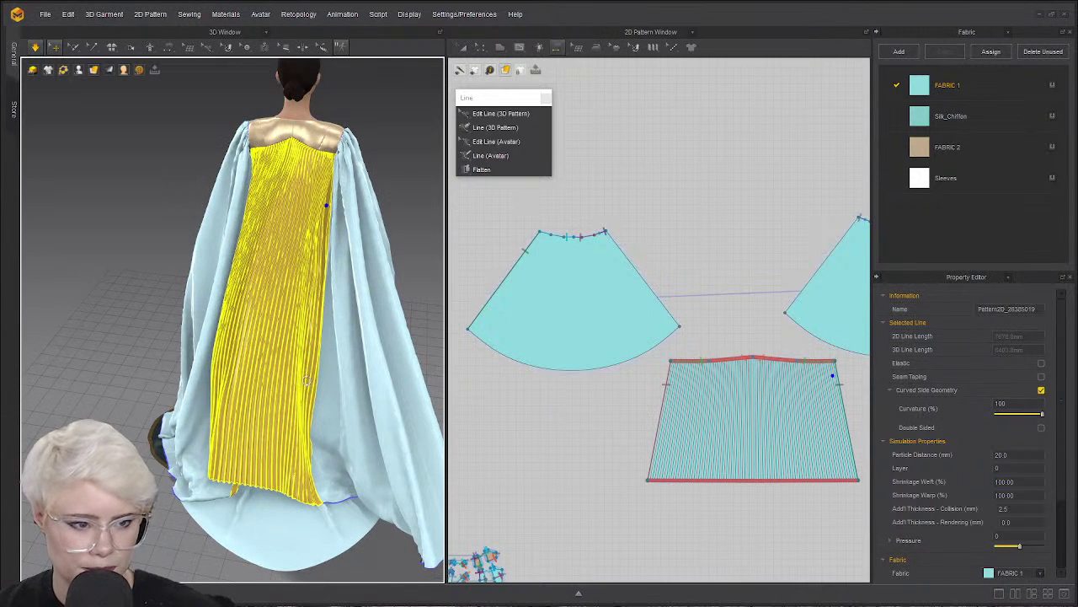
pyautogui.press('space')
pyautogui.moveTo(300, 379)
pyautogui.mouseDown(button='right')
pyautogui.moveTo(328, 377)
pyautogui.moveTo(299, 376)
pyautogui.mouseUp(button='right')
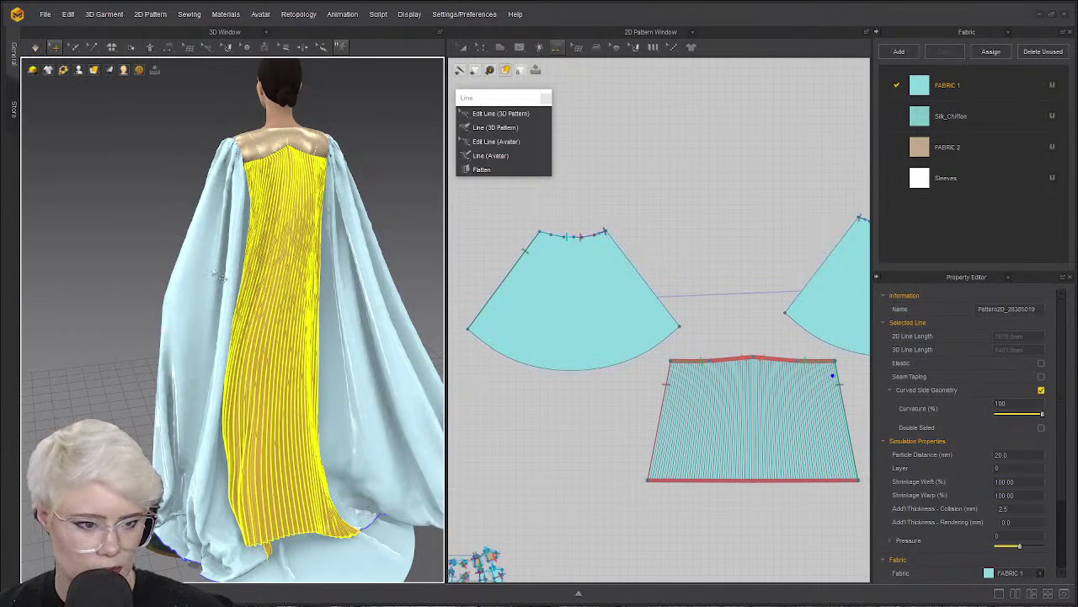
# Freeze the pleated back panel and unfreeze both sleeves.
pyautogui.click(218, 276)
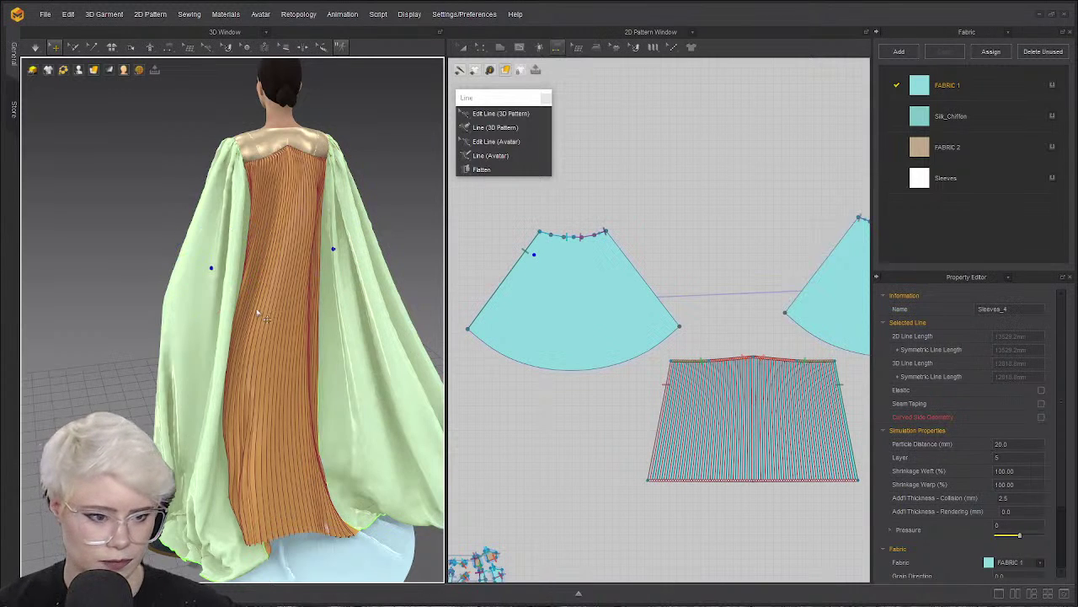
pyautogui.click(257, 311)
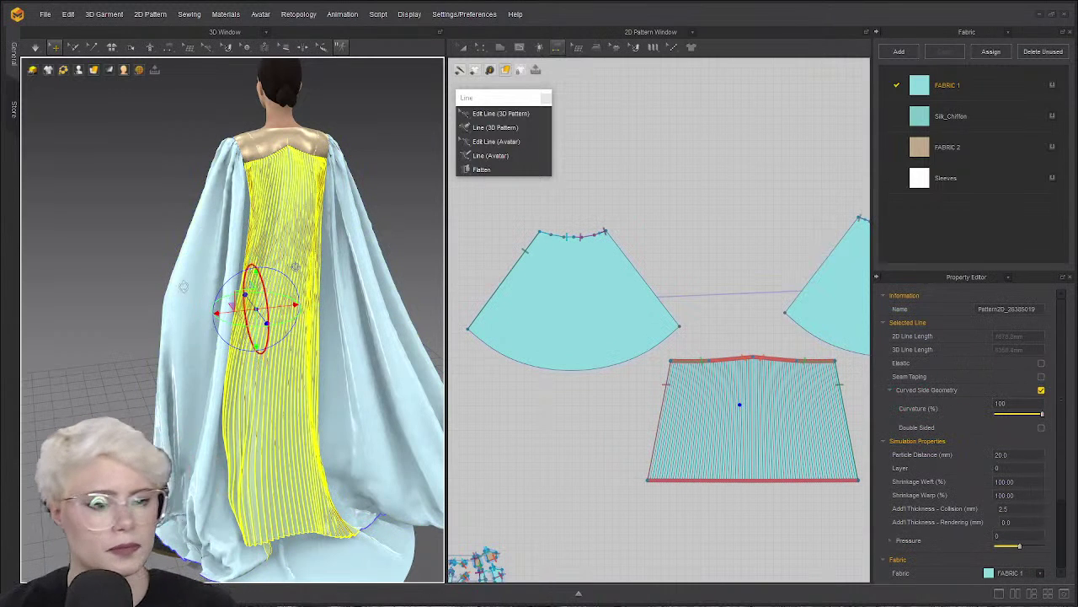
pyautogui.click(183, 287)
pyautogui.keyDown('shift'); pyautogui.click(370, 300); pyautogui.keyUp('shift')
pyautogui.rightClick(370, 300)
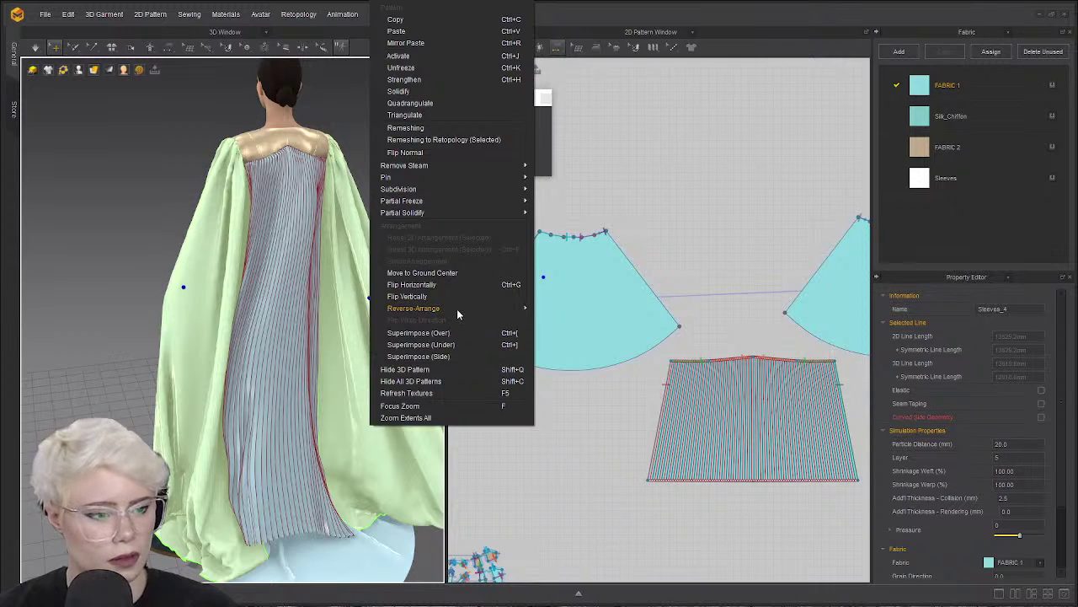
pyautogui.click(456, 67)
# Offset the sleeve's two side edges as internal lines along the curve, with 60 offsets.
pyautogui.moveTo(648, 226); pyautogui.dragTo(720, 186, button='middle')
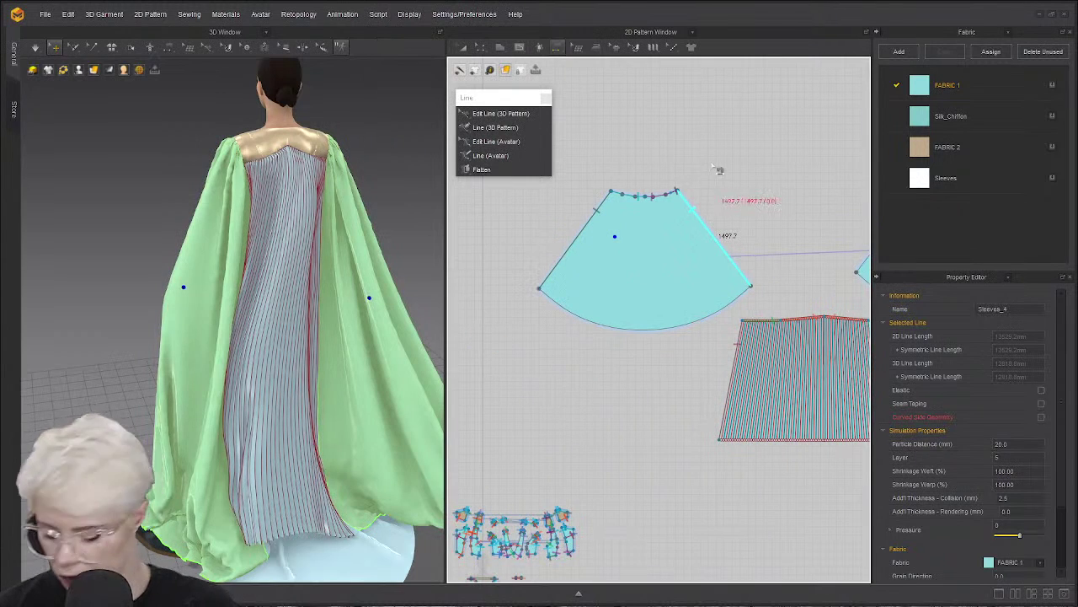
pyautogui.press('z')
pyautogui.press('Escape')
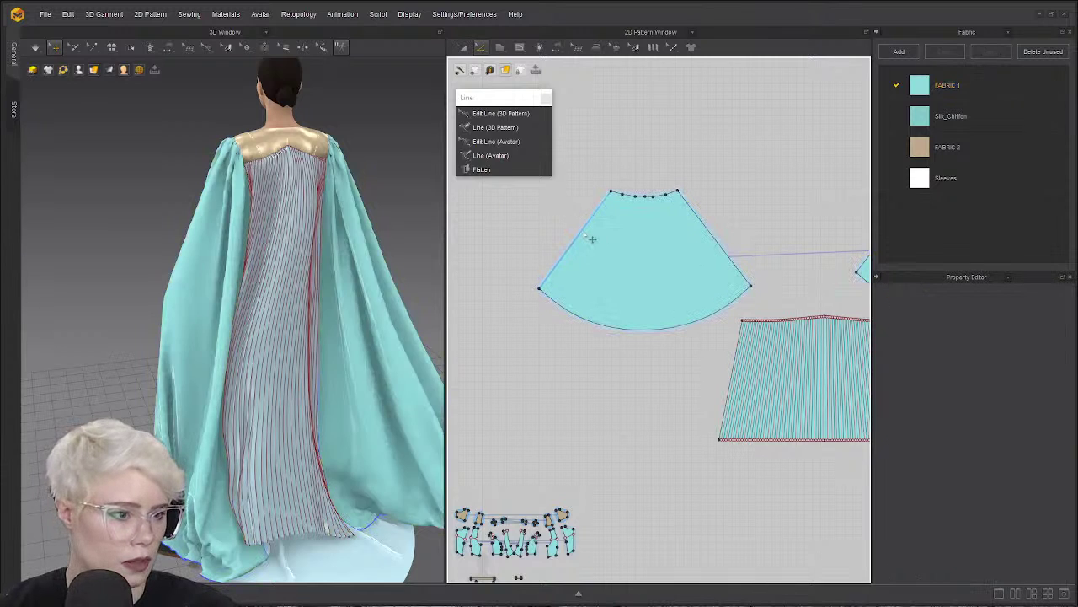
pyautogui.click(592, 239)
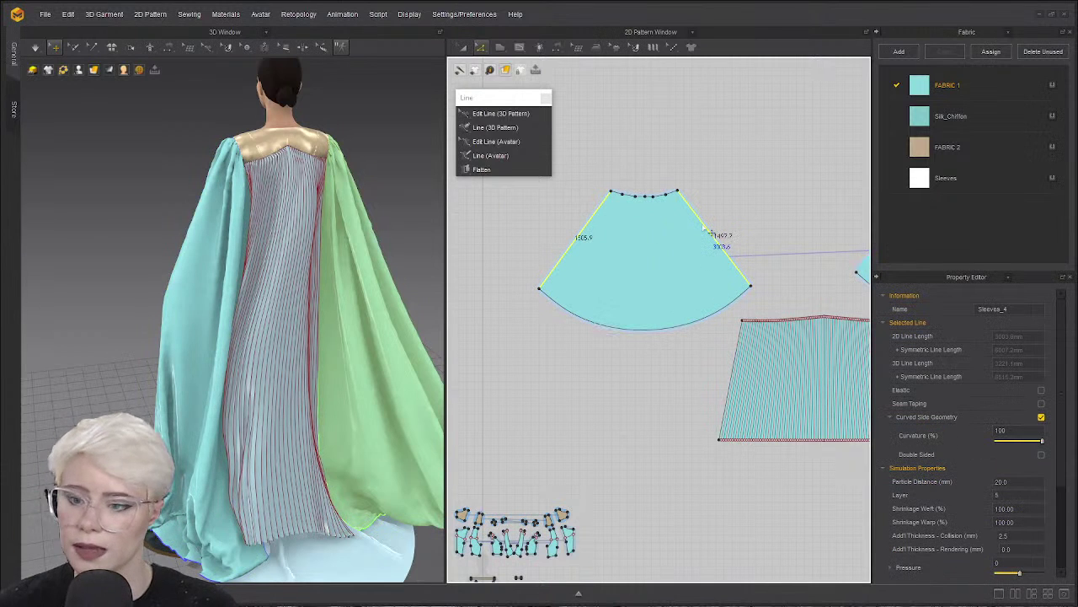
pyautogui.rightClick(712, 234)
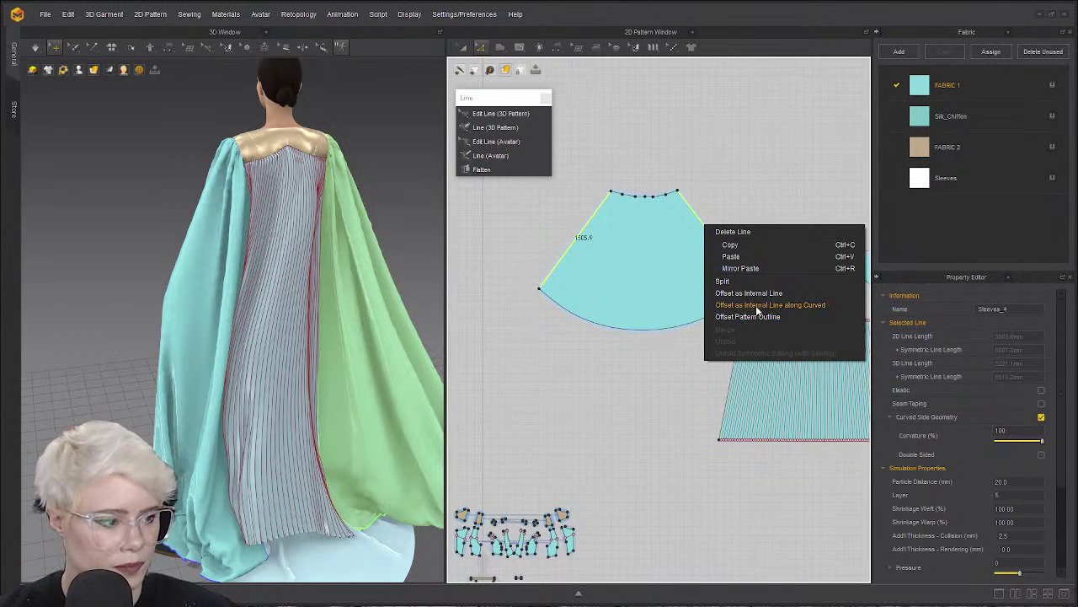
pyautogui.click(741, 305)
pyautogui.write('50')
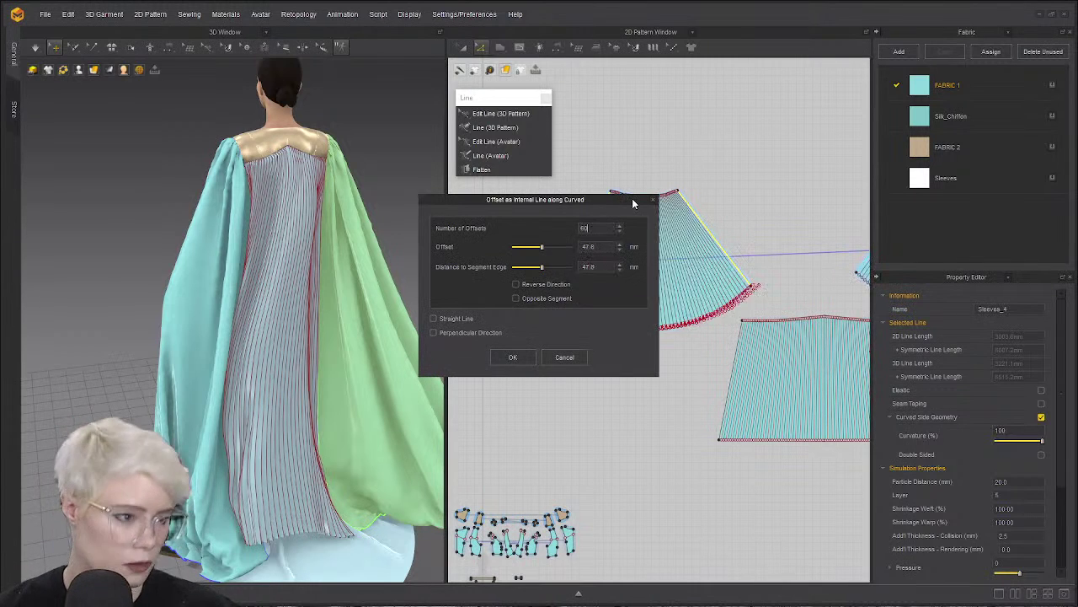
pyautogui.click(512, 358)
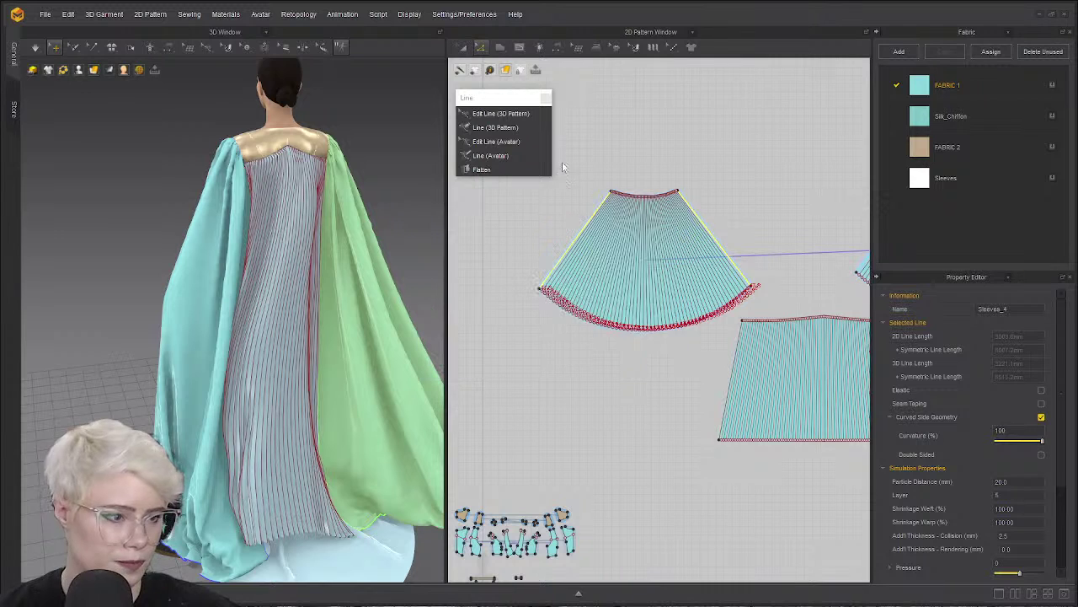
# Fold the sleeve's internal lines as accordion pleats, with an outside fold angle of 0 and an inside fold angle of 360.
pyautogui.click(653, 48)
pyautogui.click(666, 73)
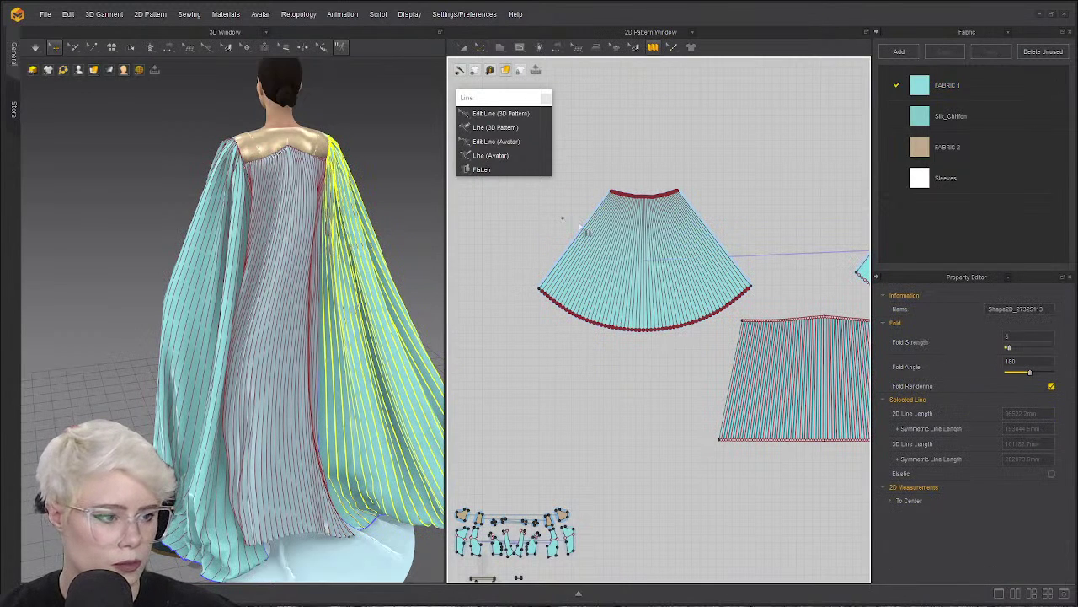
pyautogui.click(733, 233)
pyautogui.click(585, 242)
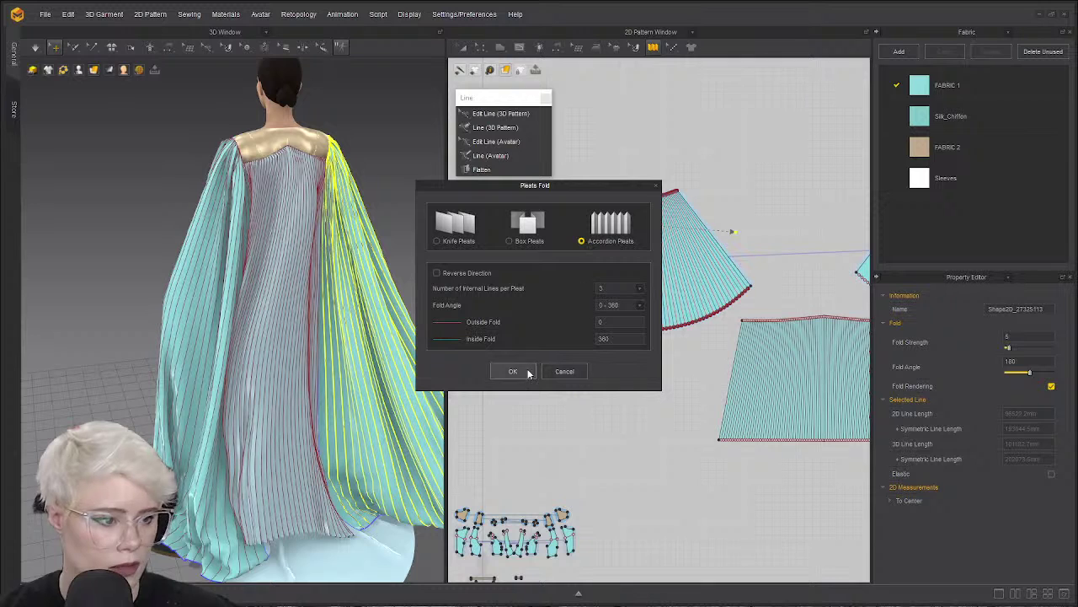
pyautogui.click(518, 372)
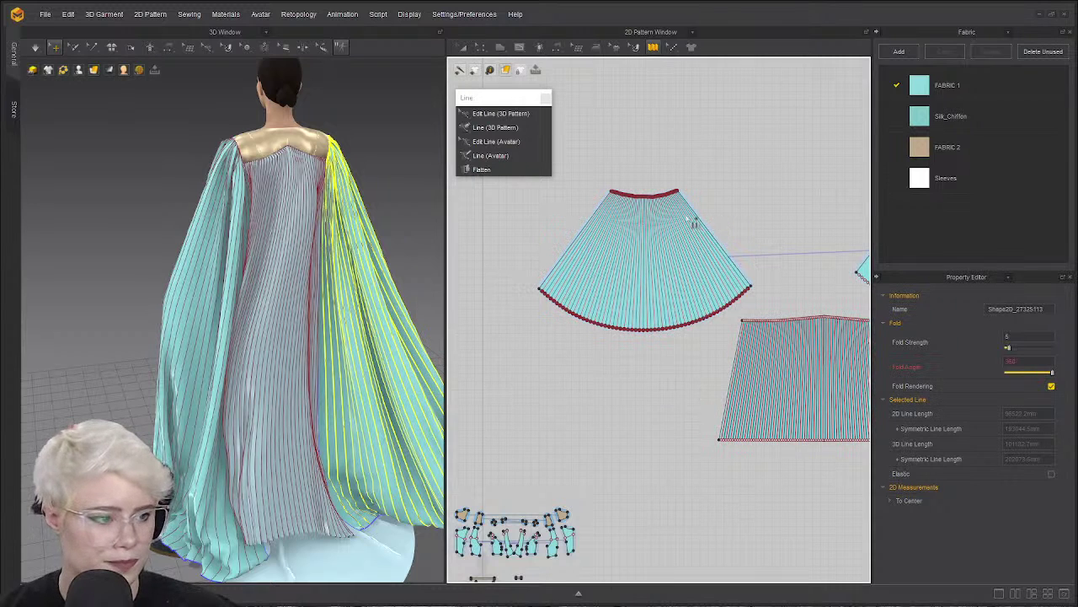
# Examine the pleat lines on the sleeve pattern and the sleeves' 3D drape from the shoulders down to the hem.
pyautogui.scroll(2, 588, 262)
pyautogui.scroll(2, 575, 263)
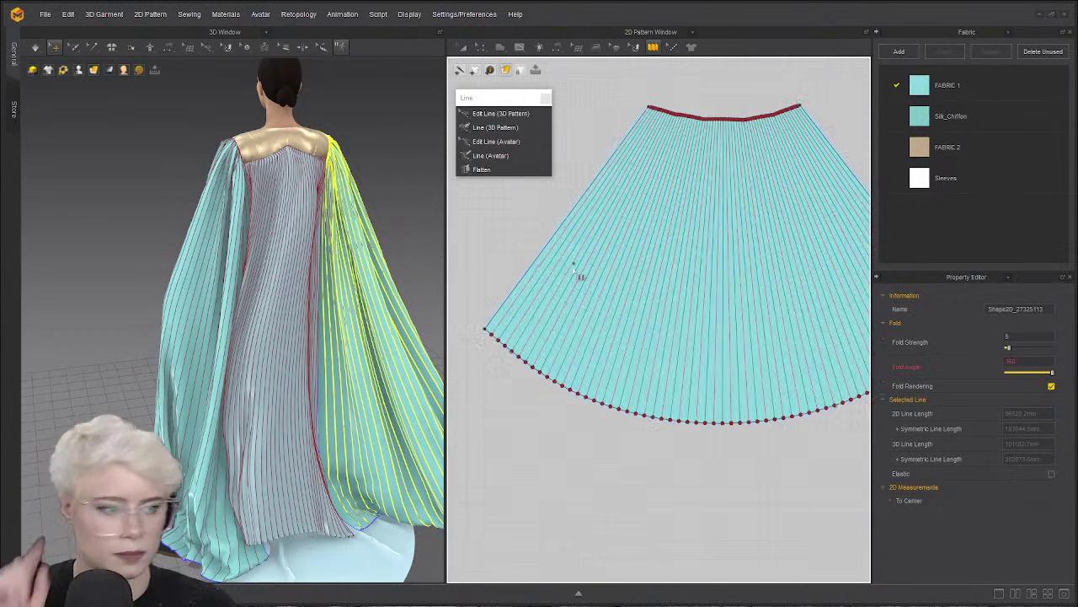
pyautogui.scroll(2, 538, 314)
pyautogui.scroll(-5, 662, 252)
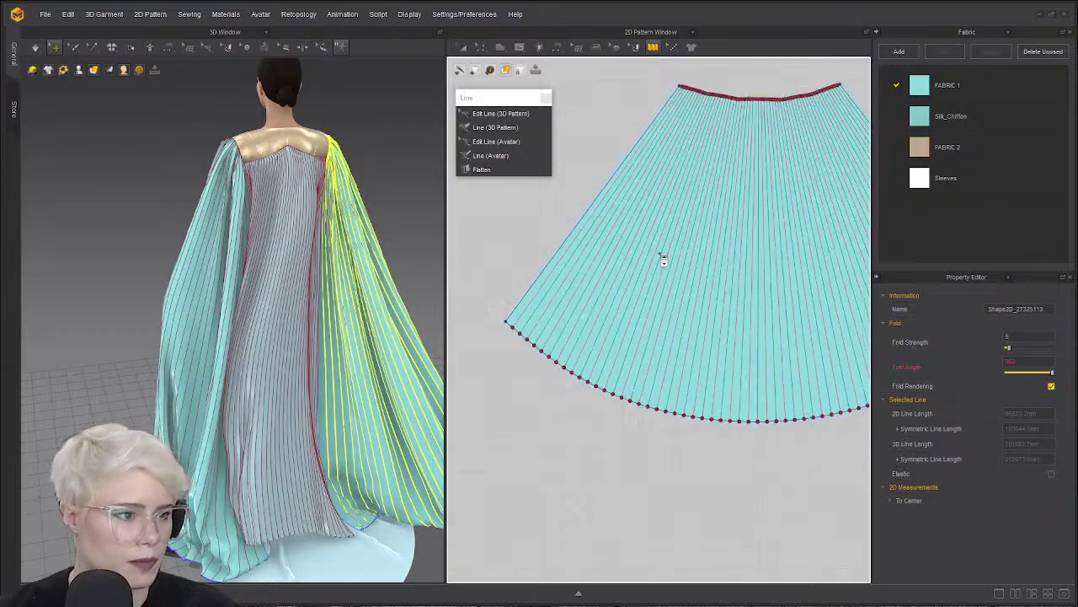
pyautogui.scroll(2, 573, 289)
pyautogui.scroll(2, 325, 255)
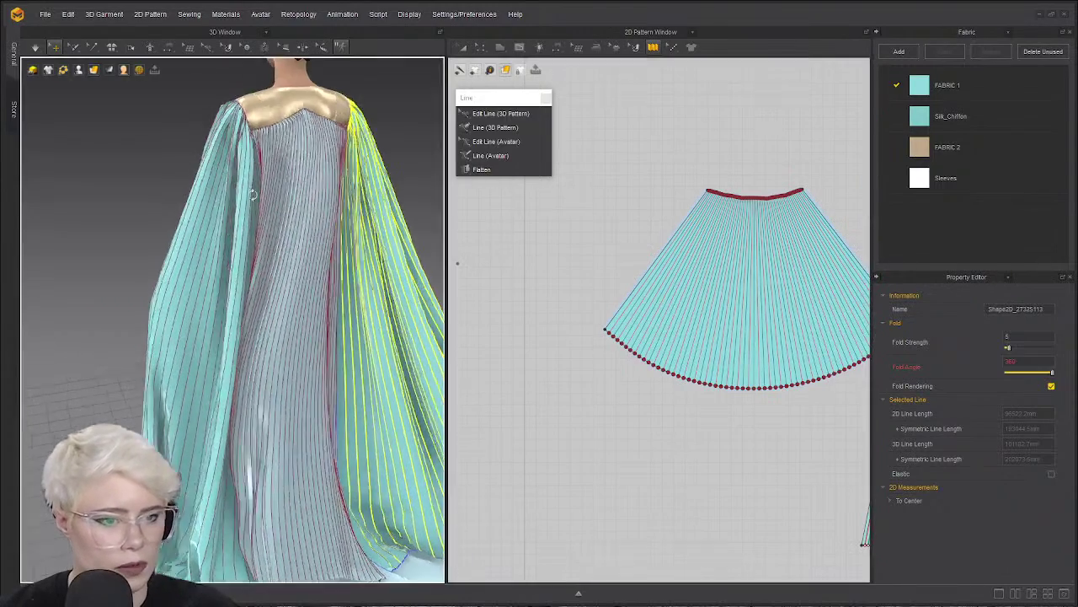
pyautogui.moveTo(307, 156); pyautogui.dragTo(414, 144, button='right')
pyautogui.moveTo(346, 154); pyautogui.dragTo(140, 298, button='right')
pyautogui.scroll(-2, 123, 144)
pyautogui.scroll(-2, 134, 291)
pyautogui.moveTo(134, 291); pyautogui.dragTo(220, 118, button='middle')
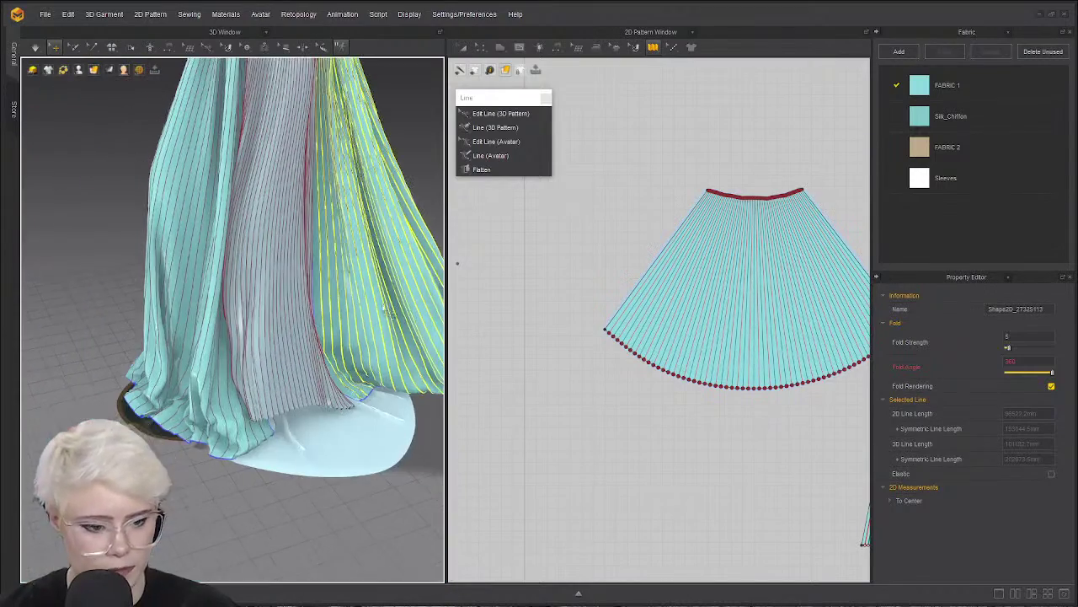
# Strengthen both sleeves and start the simulation to form their pleats beside the frozen back panel.
pyautogui.click(225, 346)
pyautogui.click(187, 266)
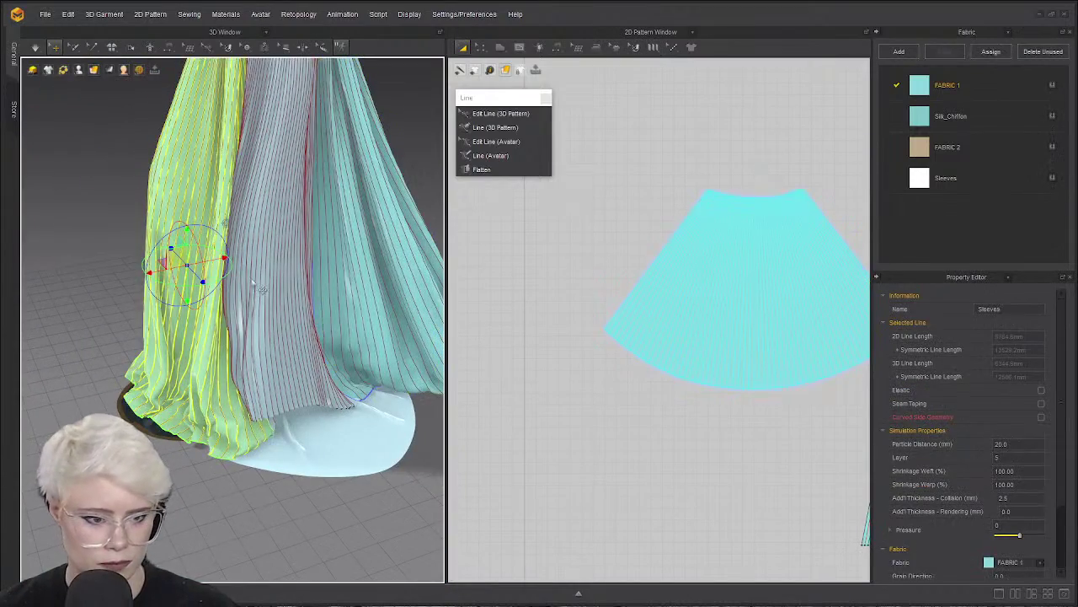
pyautogui.keyDown('shift'); pyautogui.click(251, 279); pyautogui.keyUp('shift')
pyautogui.keyDown('shift'); pyautogui.click(357, 268); pyautogui.keyUp('shift')
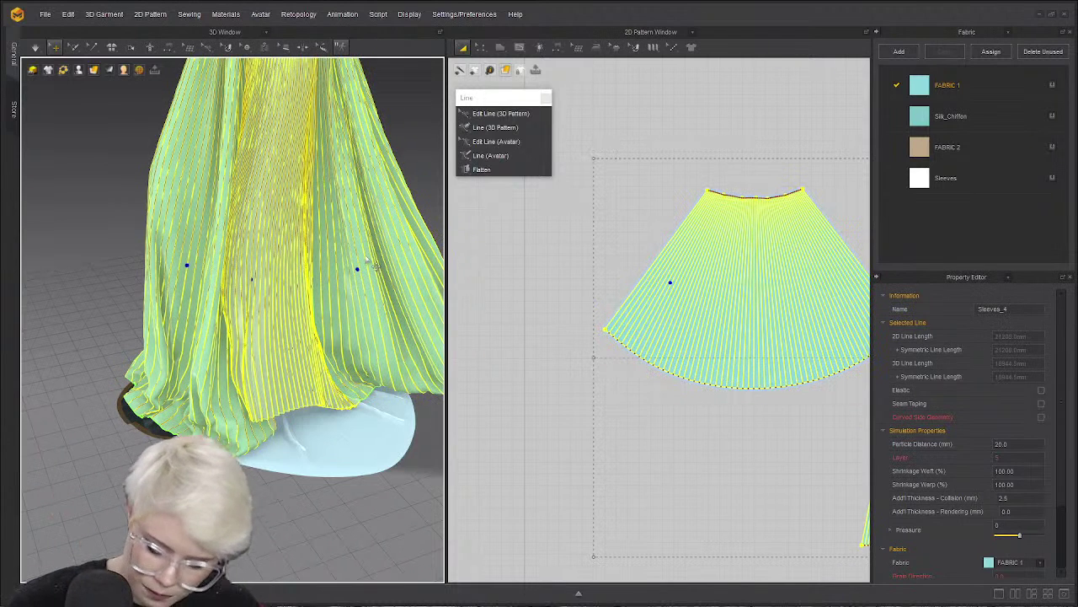
pyautogui.click(120, 256)
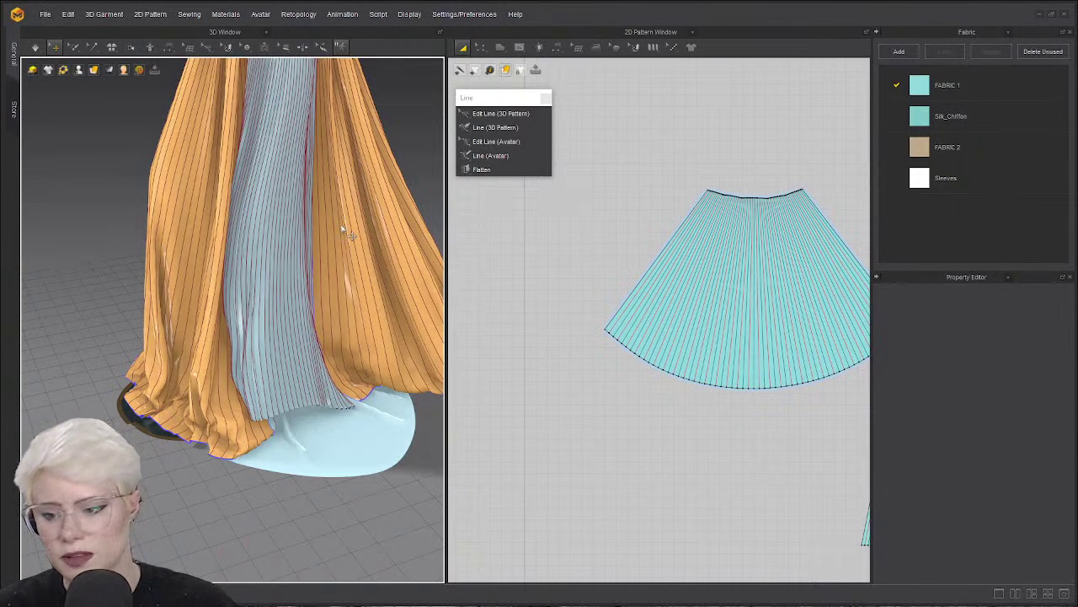
pyautogui.press('space')
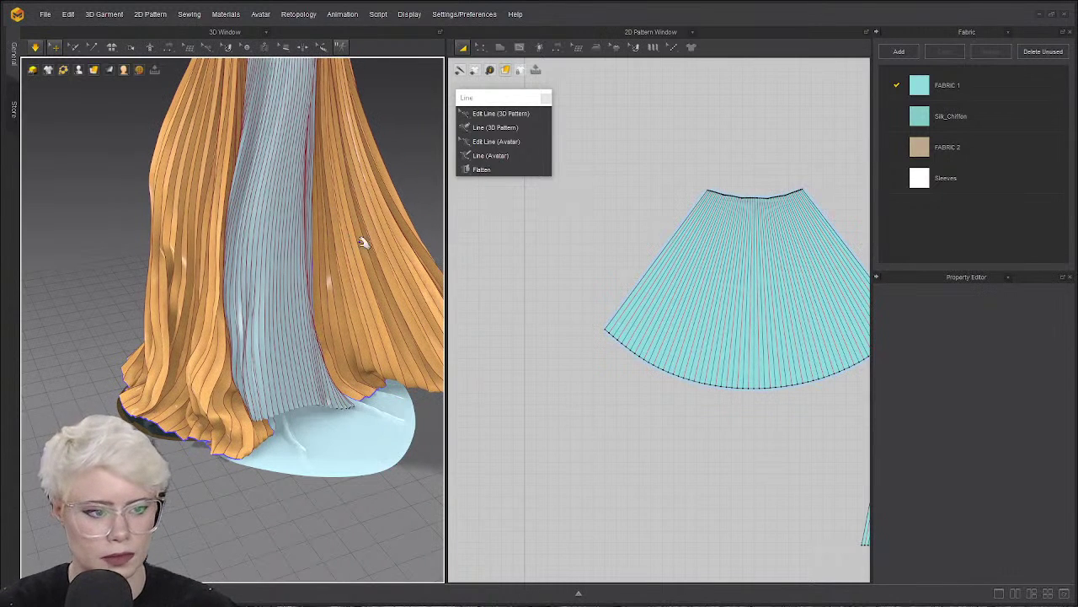
# Let the sleeve pleats settle around the back panel, checking the full back drape, and stop the simulation.
pyautogui.scroll(-3, 387, 282)
pyautogui.scroll(1, 395, 257)
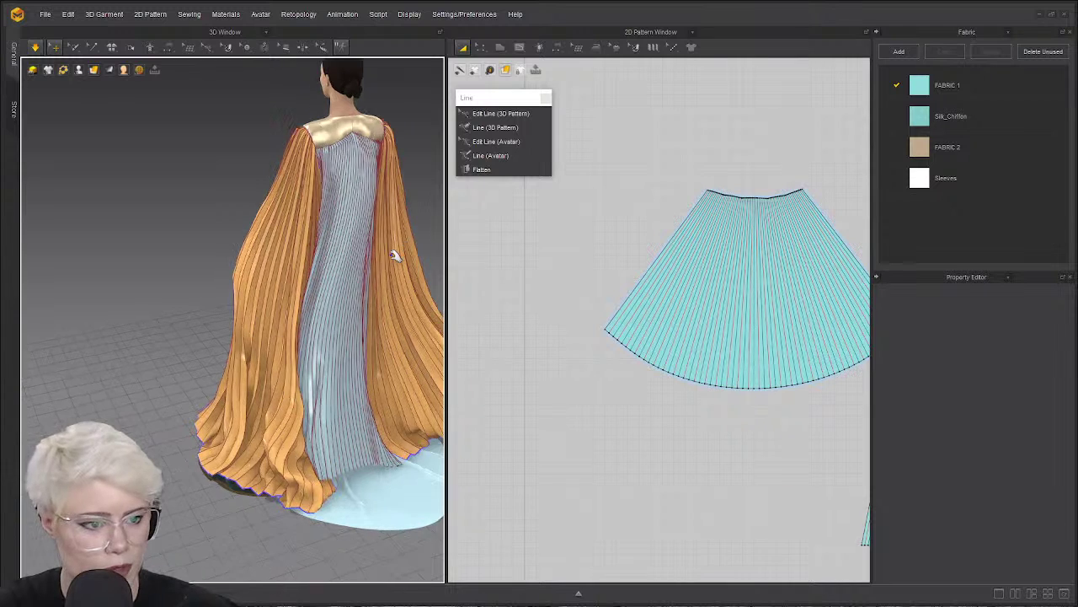
pyautogui.scroll(-2, 396, 184)
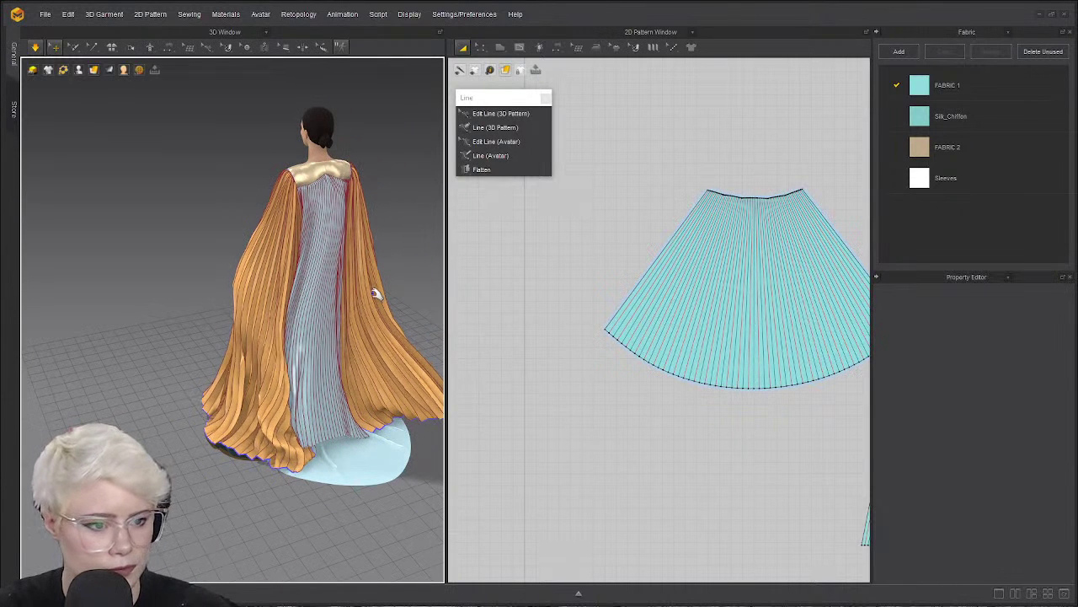
pyautogui.scroll(-2, 441, 255)
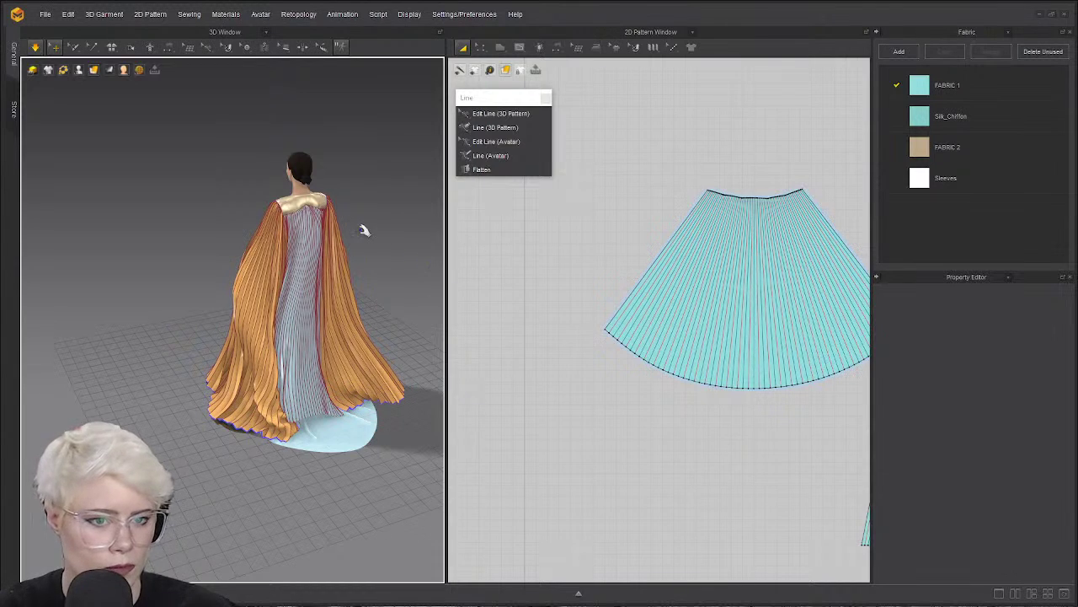
pyautogui.press('space')
# Widen the 3D view of the garment and close the floating Line tool palette.
pyautogui.scroll(3, 598, 303)
pyautogui.scroll(4, 364, 207)
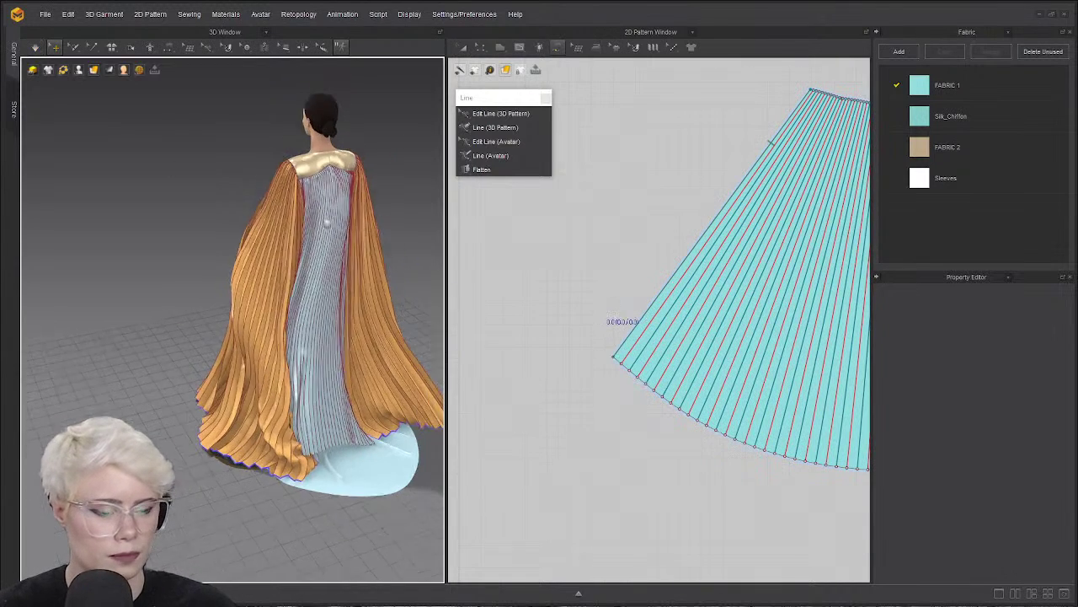
pyautogui.scroll(4, 298, 233)
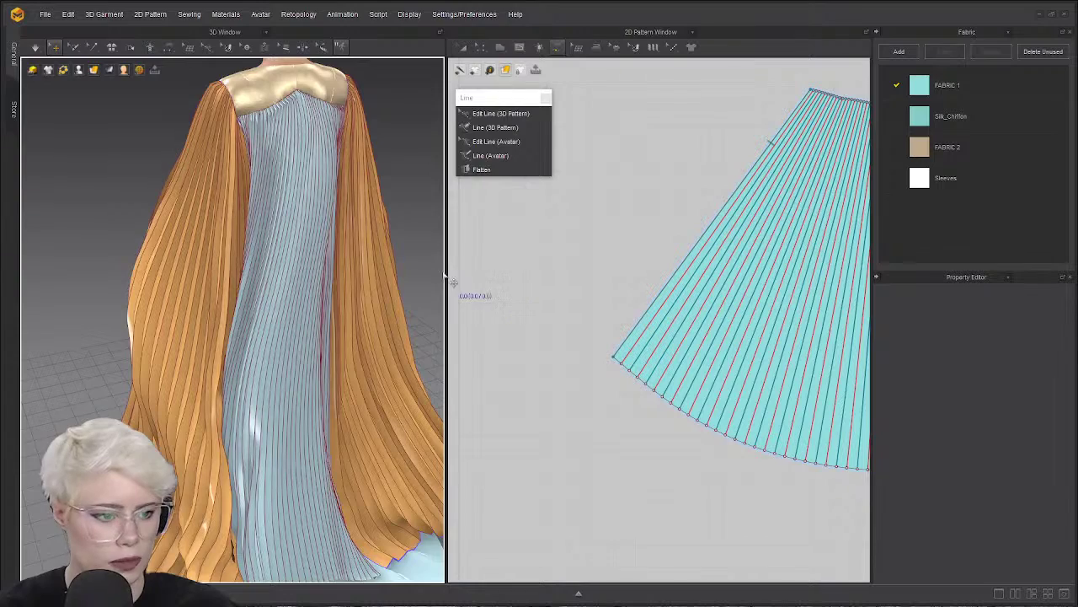
pyautogui.moveTo(444, 271); pyautogui.dragTo(585, 278)
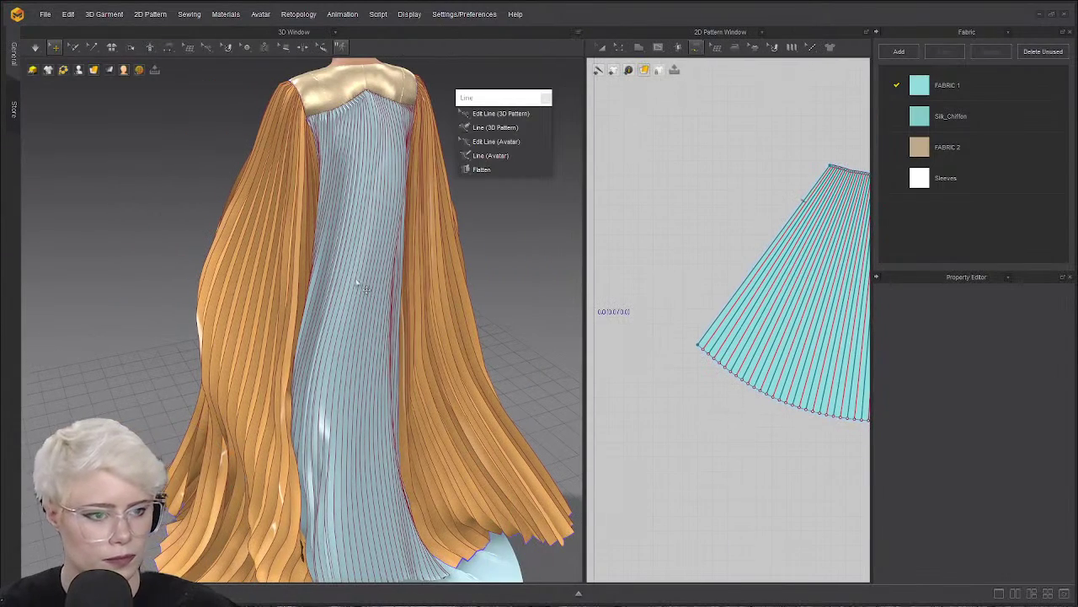
pyautogui.click(545, 99)
# Simulate from the front while pulling the avatar's right sleeve outward, away from the hand, and stop the simulation.
pyautogui.moveTo(285, 178); pyautogui.dragTo(433, 139, button='right')
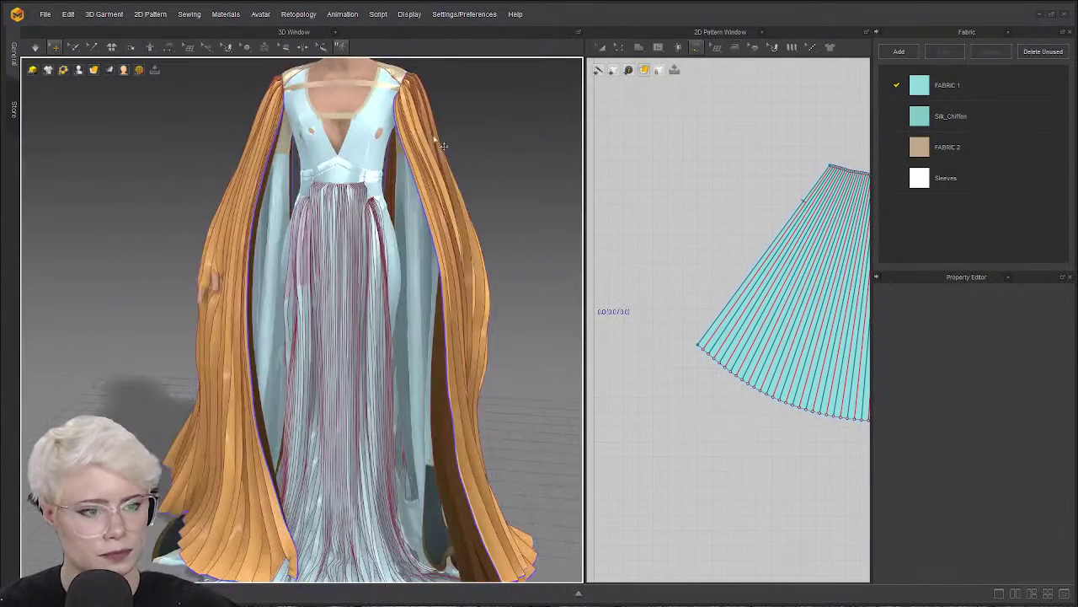
pyautogui.scroll(-1, 391, 171)
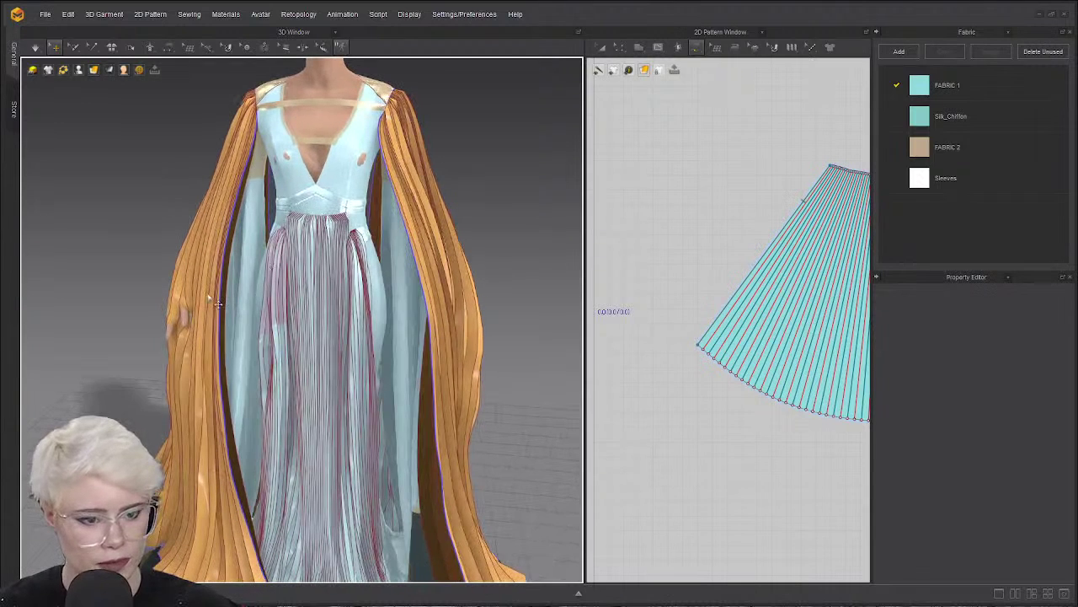
pyautogui.press('space')
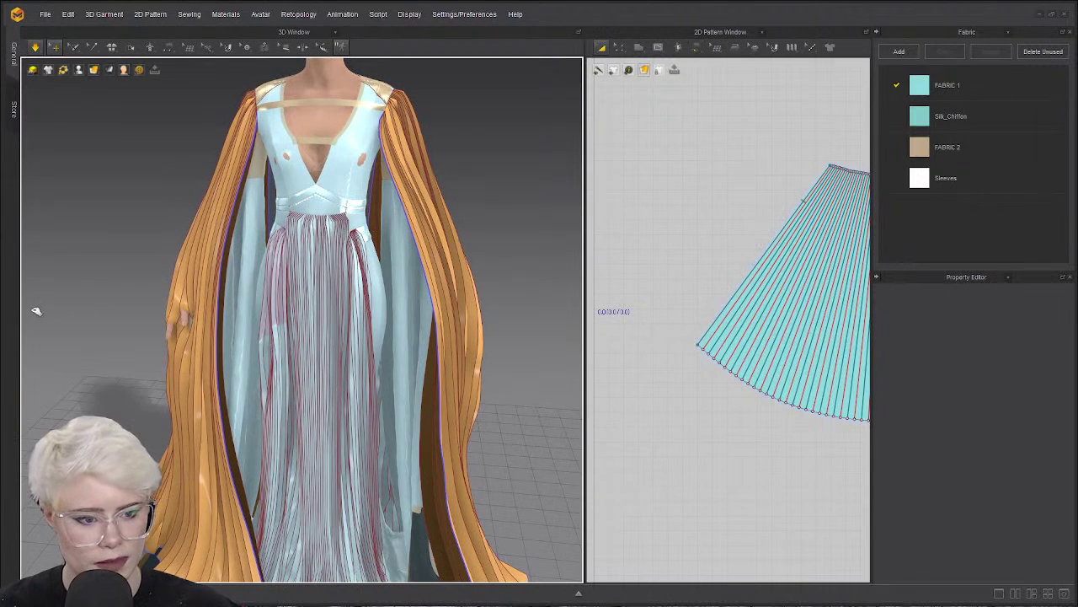
pyautogui.moveTo(181, 318); pyautogui.dragTo(36, 277)
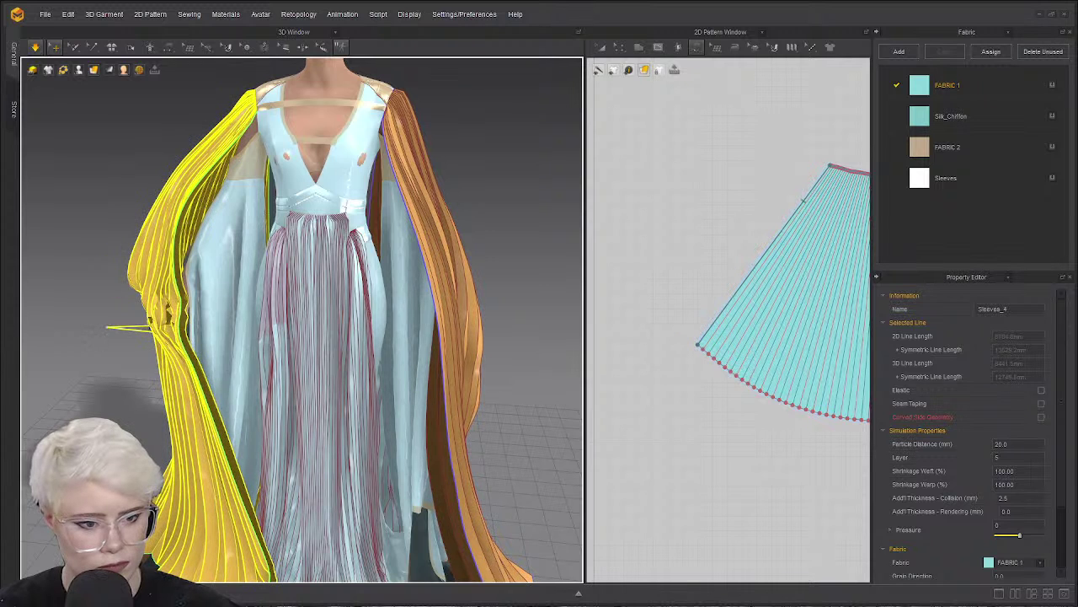
pyautogui.moveTo(107, 327); pyautogui.dragTo(36, 322)
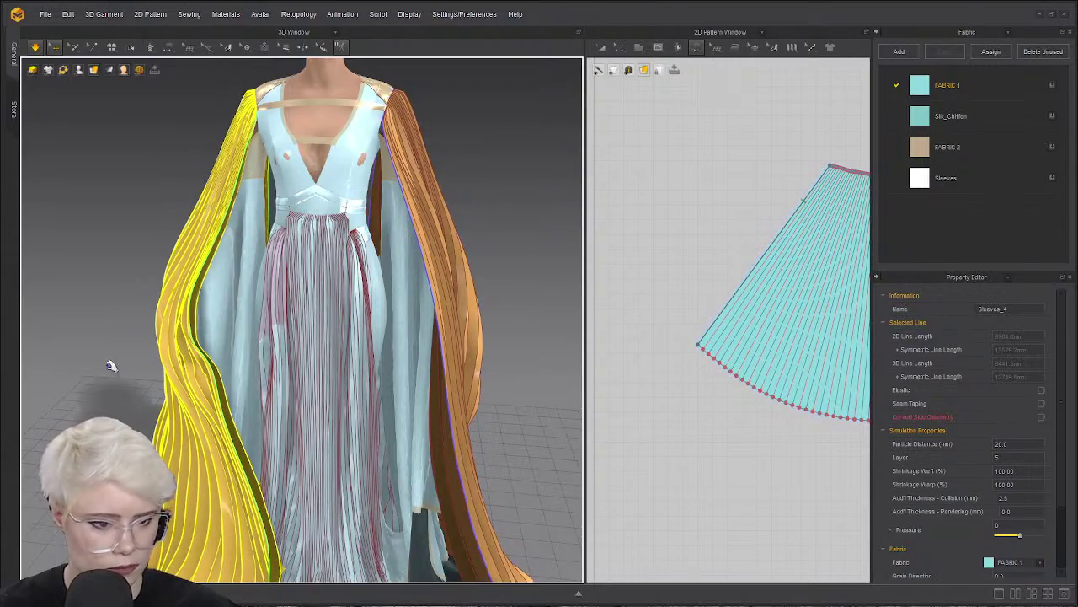
pyautogui.moveTo(107, 362); pyautogui.dragTo(421, 363, button='right')
pyautogui.moveTo(253, 278); pyautogui.dragTo(213, 371, button='right')
pyautogui.press('space')
pyautogui.moveTo(263, 195); pyautogui.dragTo(361, 356, button='right')
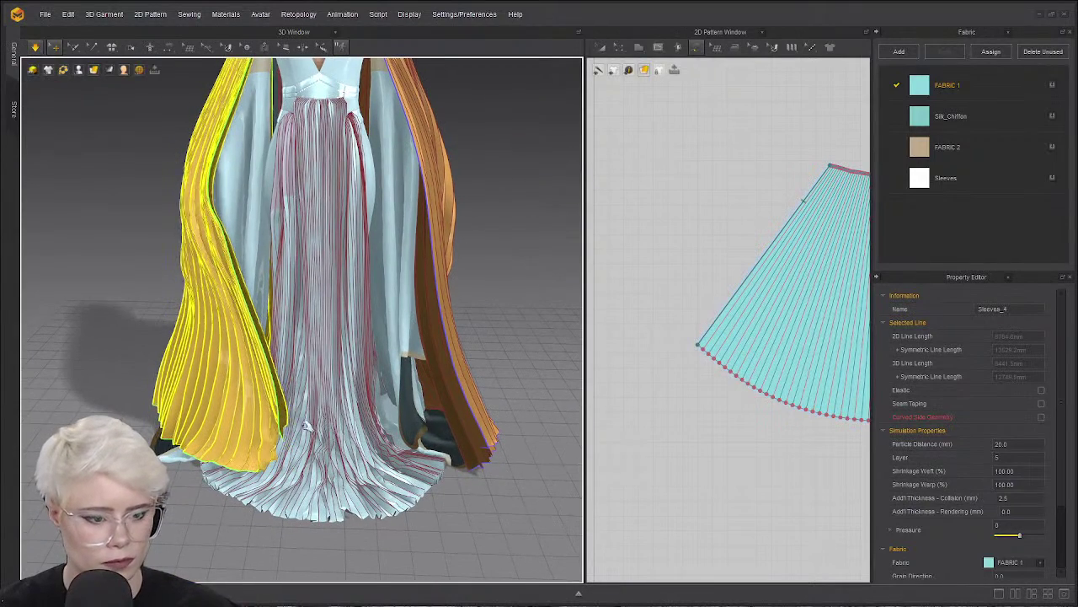
# Box-select the mesh at the front lower corner of the avatar's right sleeve.
pyautogui.click(62, 70)
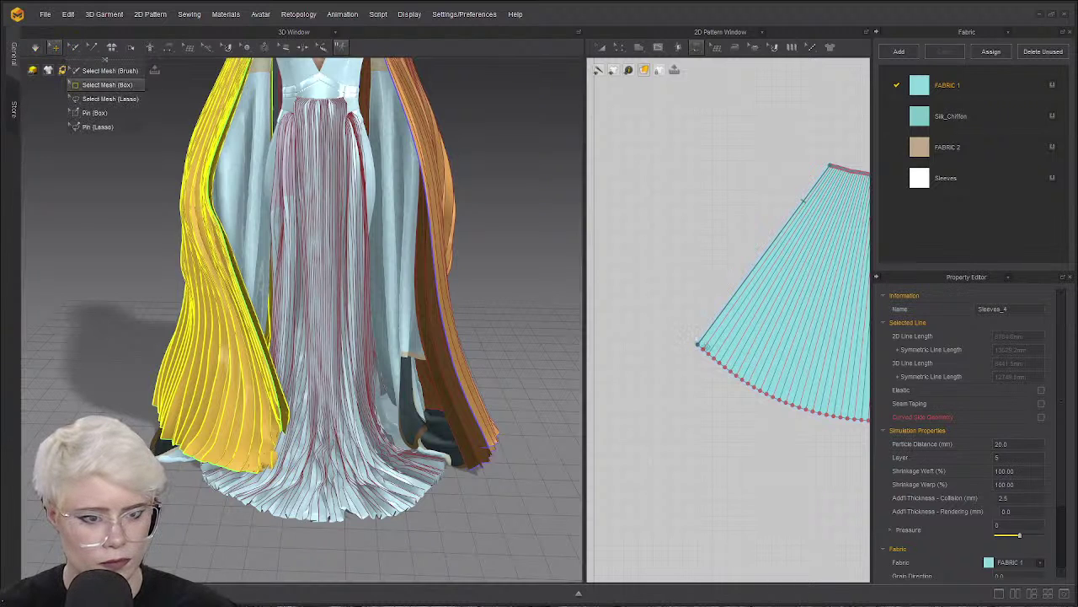
pyautogui.click(85, 85)
pyautogui.moveTo(218, 376); pyautogui.dragTo(291, 469)
pyautogui.scroll(-2, 767, 354)
pyautogui.moveTo(767, 354); pyautogui.dragTo(717, 348, button='middle')
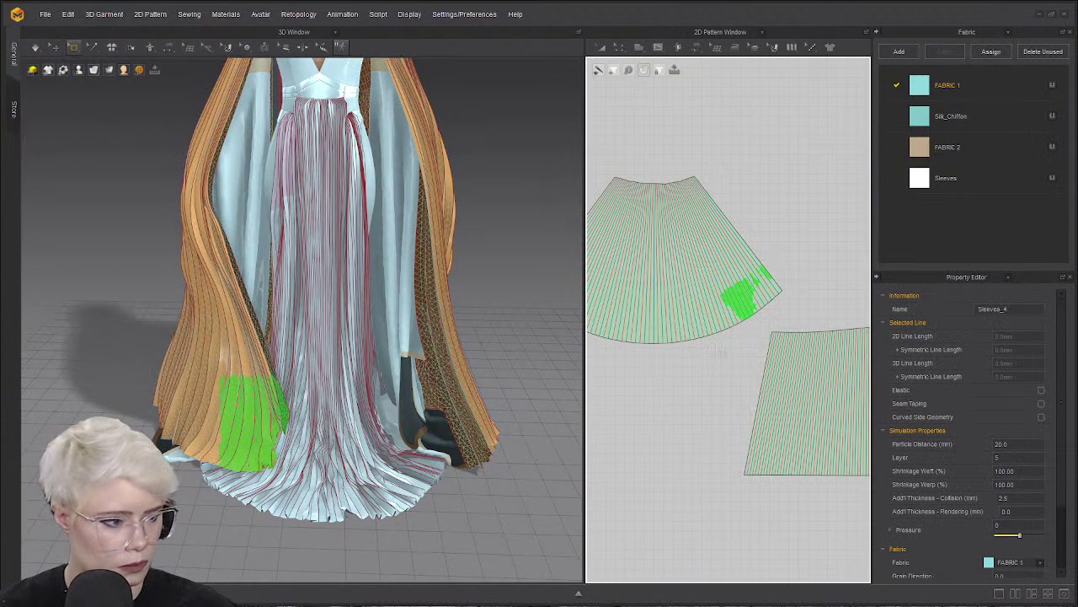
pyautogui.moveTo(814, 308); pyautogui.dragTo(737, 242)
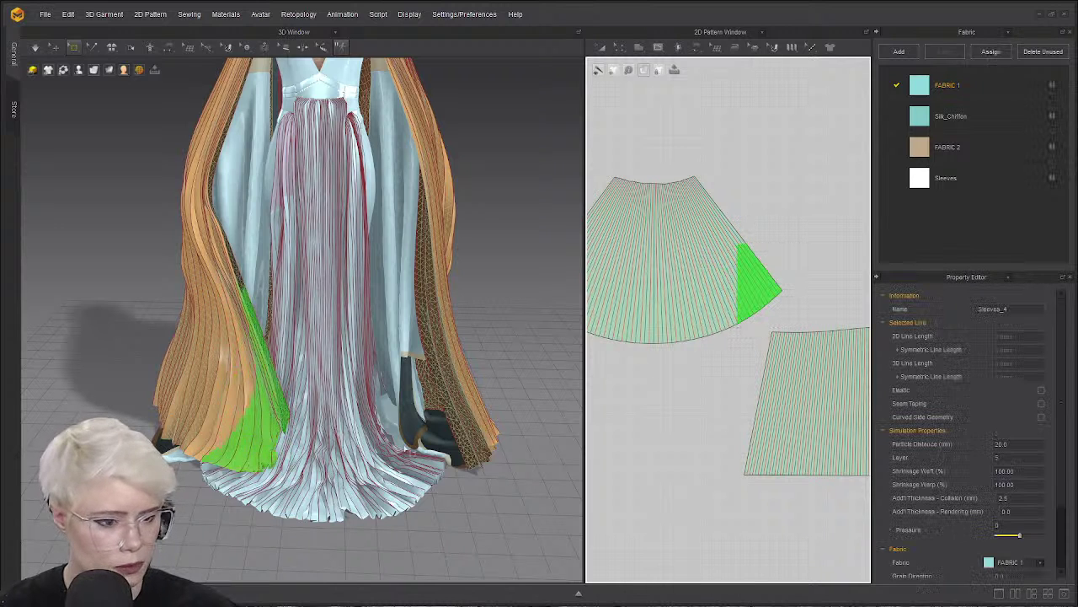
# Pull the selected sleeve corner outward during simulation so its hem drapes beside the skirt, and stop the simulation.
pyautogui.moveTo(341, 460); pyautogui.dragTo(233, 444, button='right')
pyautogui.moveTo(166, 417); pyautogui.dragTo(84, 390)
pyautogui.press('space')
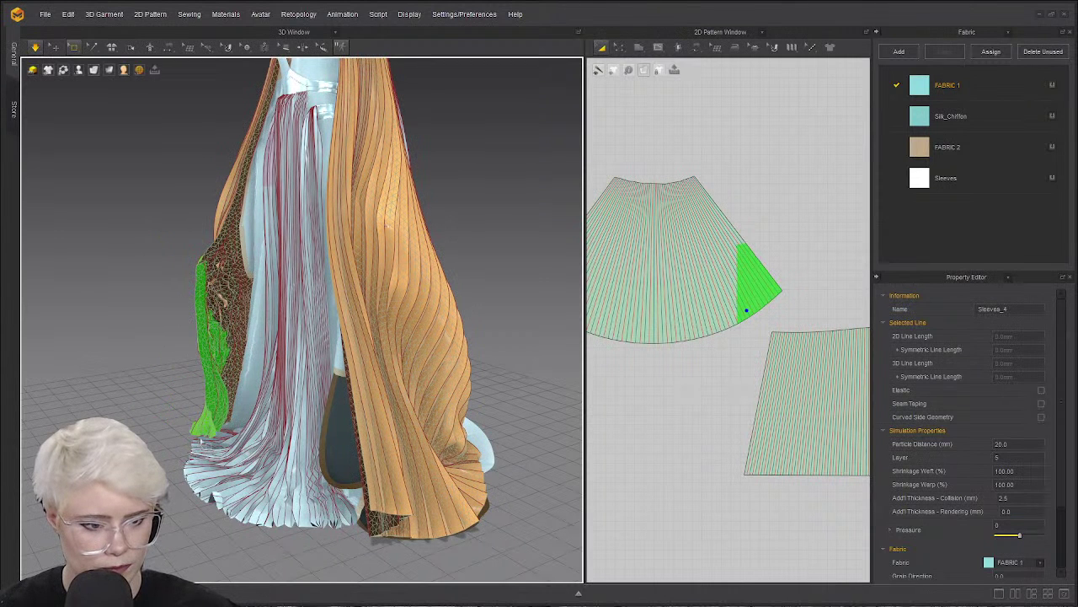
pyautogui.moveTo(334, 447); pyautogui.dragTo(396, 463, button='right')
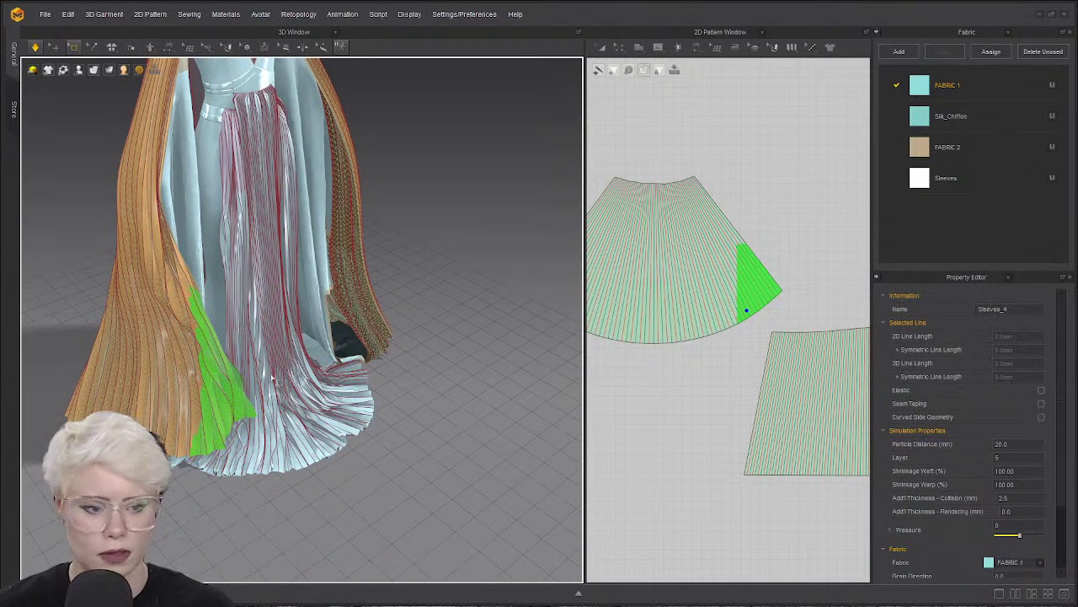
pyautogui.press('space')
pyautogui.moveTo(175, 269); pyautogui.dragTo(428, 330, button='right')
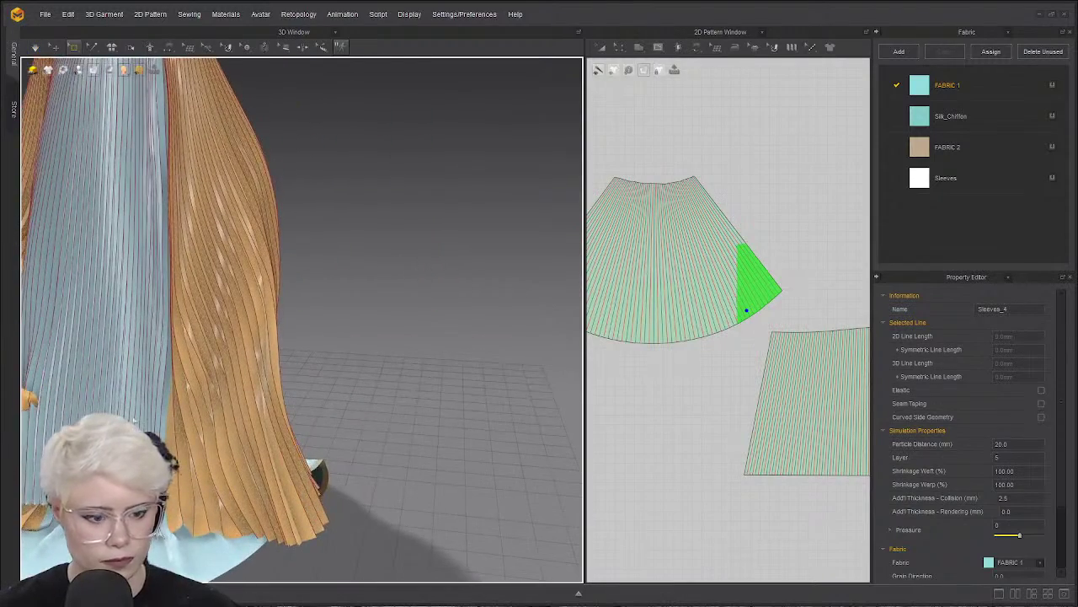
# Merge the first sleeve pattern with the back panel along the panel's left side seam.
pyautogui.scroll(-3, 705, 340)
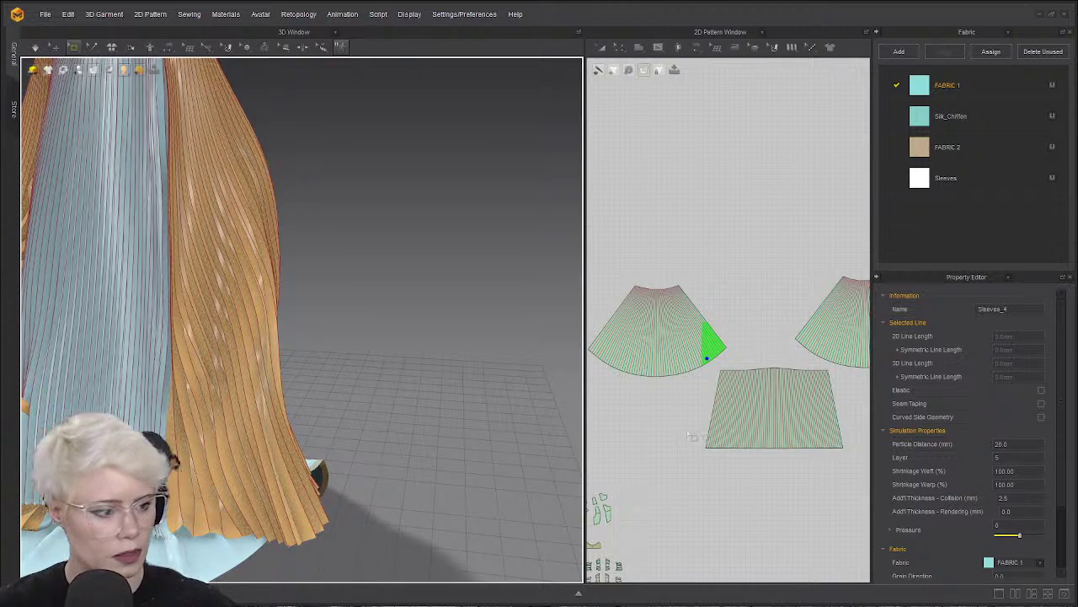
pyautogui.moveTo(722, 289); pyautogui.dragTo(713, 255, button='middle')
pyautogui.press('a')
pyautogui.scroll(2, 755, 373)
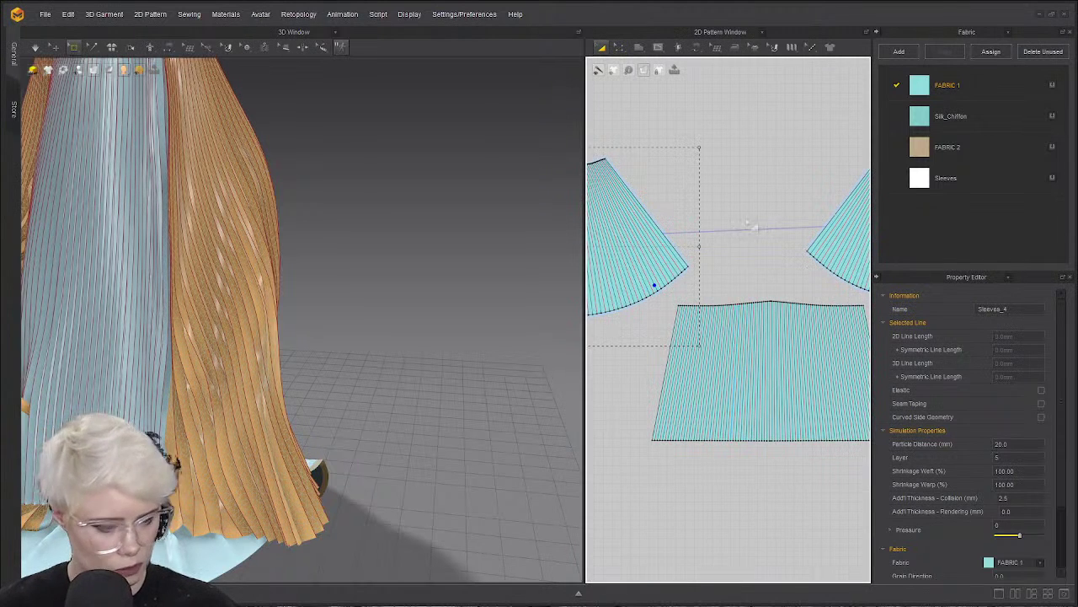
pyautogui.press('b')
pyautogui.rightClick(671, 339)
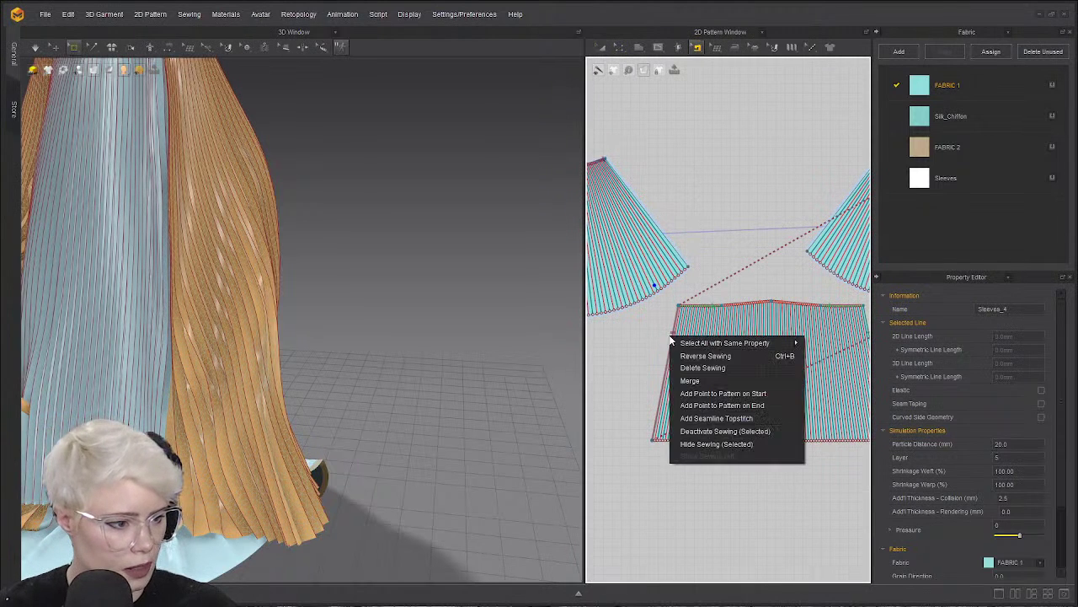
pyautogui.click(726, 380)
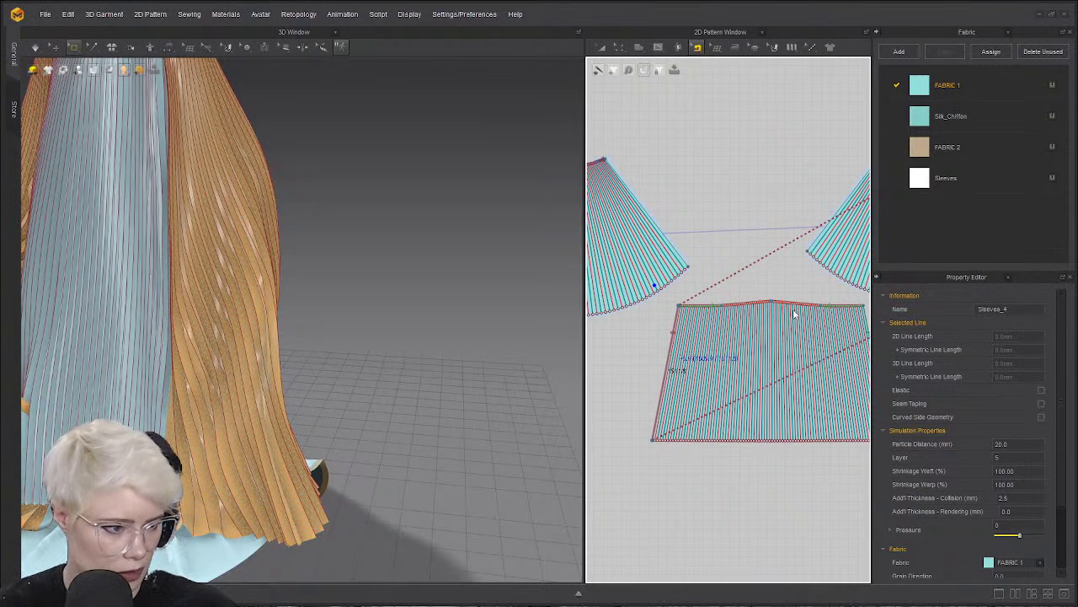
# Merge the remaining sleeve pattern with the back panel along the panel's right side seam.
pyautogui.scroll(-2, 699, 337)
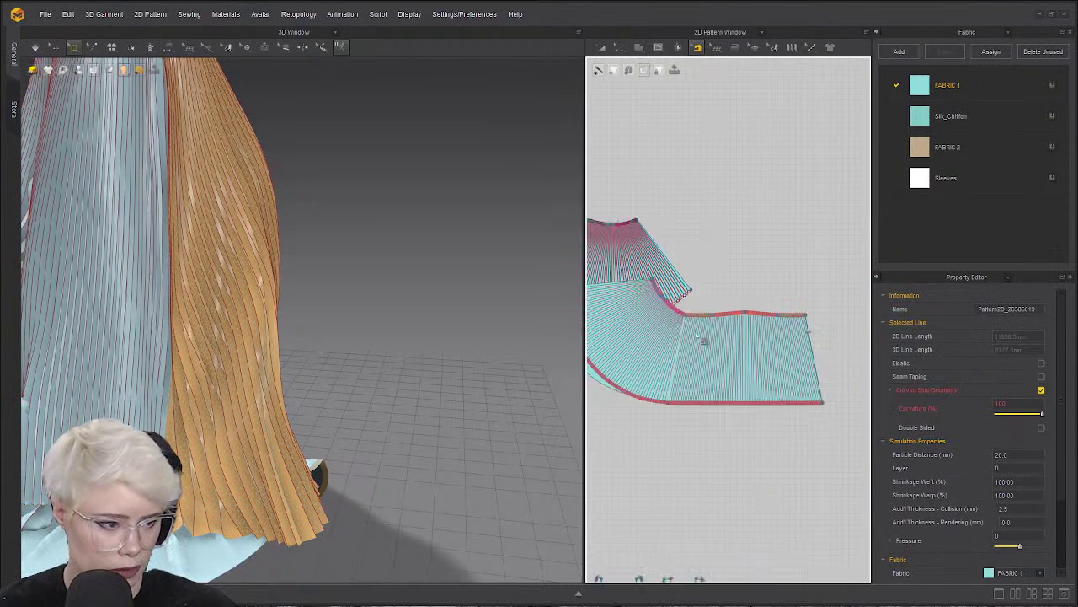
pyautogui.moveTo(703, 338); pyautogui.dragTo(624, 338, button='middle')
pyautogui.scroll(4, 632, 337)
pyautogui.click(845, 344)
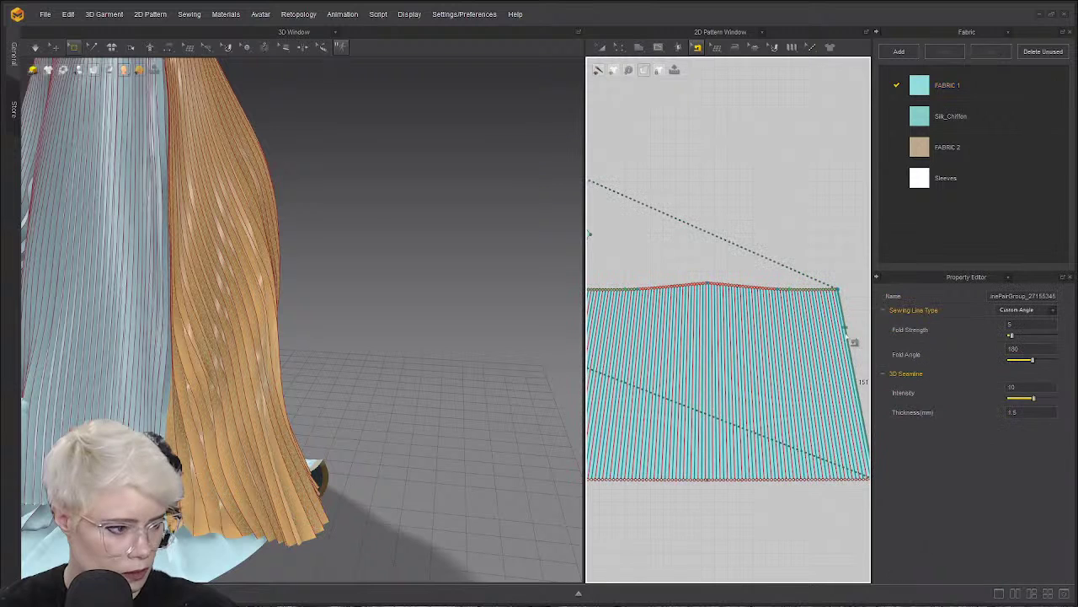
pyautogui.rightClick(844, 333)
pyautogui.click(895, 378)
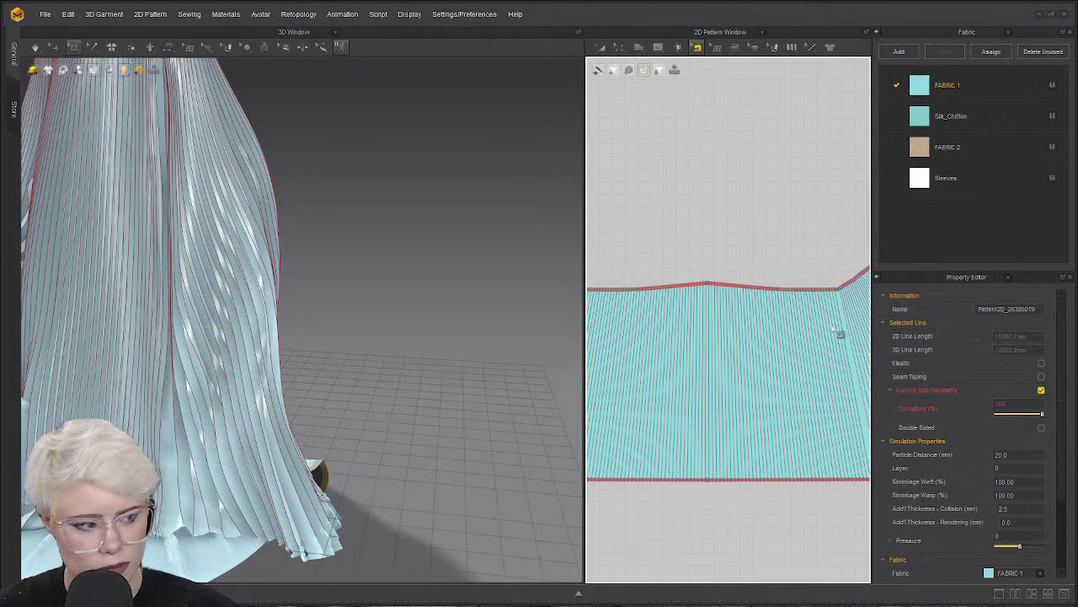
# Examine the merged cape pattern's outline and the 3D drape of its pleats at the hem.
pyautogui.scroll(-5, 787, 263)
pyautogui.scroll(-3, 785, 135)
pyautogui.scroll(4, 785, 226)
pyautogui.scroll(-3, 763, 344)
pyautogui.scroll(2, 745, 274)
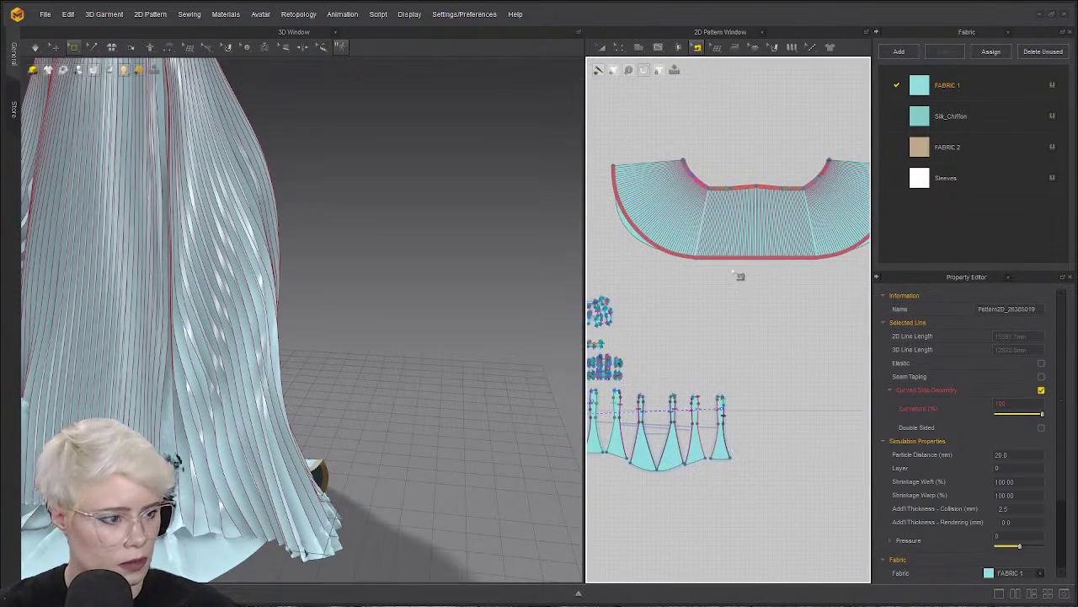
pyautogui.scroll(-3, 704, 275)
pyautogui.scroll(4, 693, 275)
pyautogui.moveTo(291, 424); pyautogui.dragTo(244, 396, button='right')
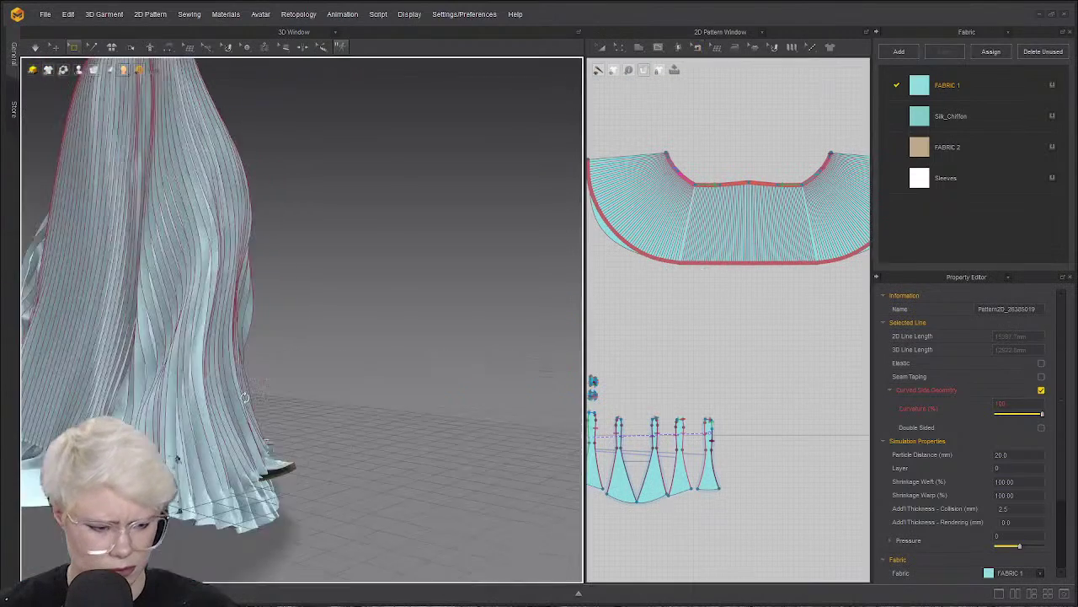
pyautogui.click(642, 285)
pyautogui.scroll(4, 642, 285)
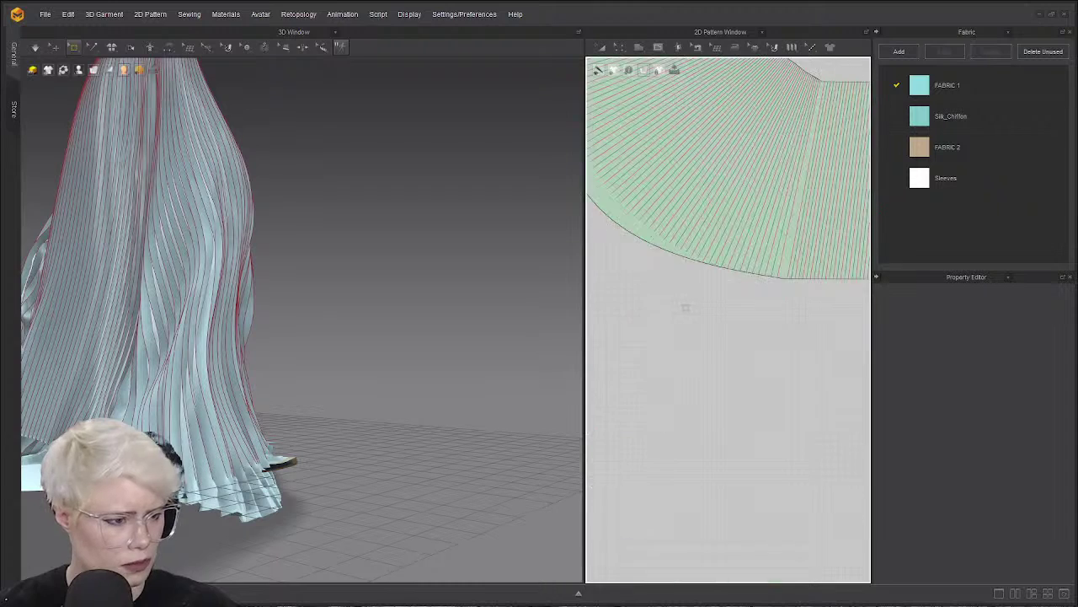
# Inspect the hem points where the two sleeves meet the back panel on the merged cape pattern.
pyautogui.moveTo(684, 308); pyautogui.dragTo(726, 339, button='middle')
pyautogui.scroll(-3, 741, 359)
pyautogui.press('z')
pyautogui.scroll(2, 730, 346)
pyautogui.moveTo(815, 362); pyautogui.dragTo(691, 336, button='middle')
pyautogui.click(699, 313)
pyautogui.scroll(-3, 750, 336)
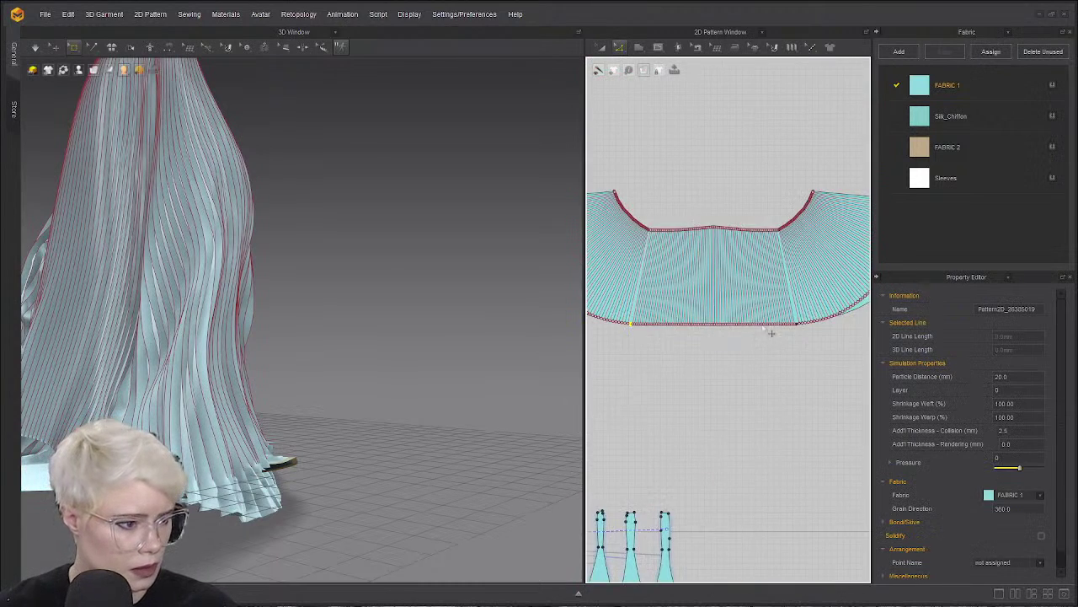
pyautogui.scroll(2, 764, 325)
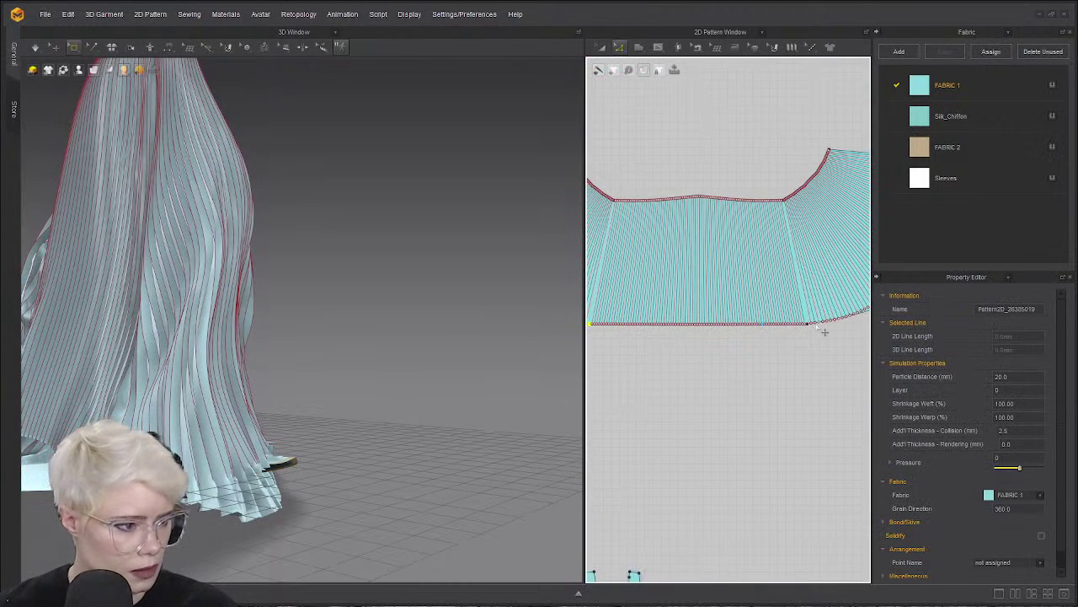
pyautogui.click(772, 383)
pyautogui.scroll(3, 828, 306)
pyautogui.click(827, 276)
pyautogui.scroll(-2, 749, 368)
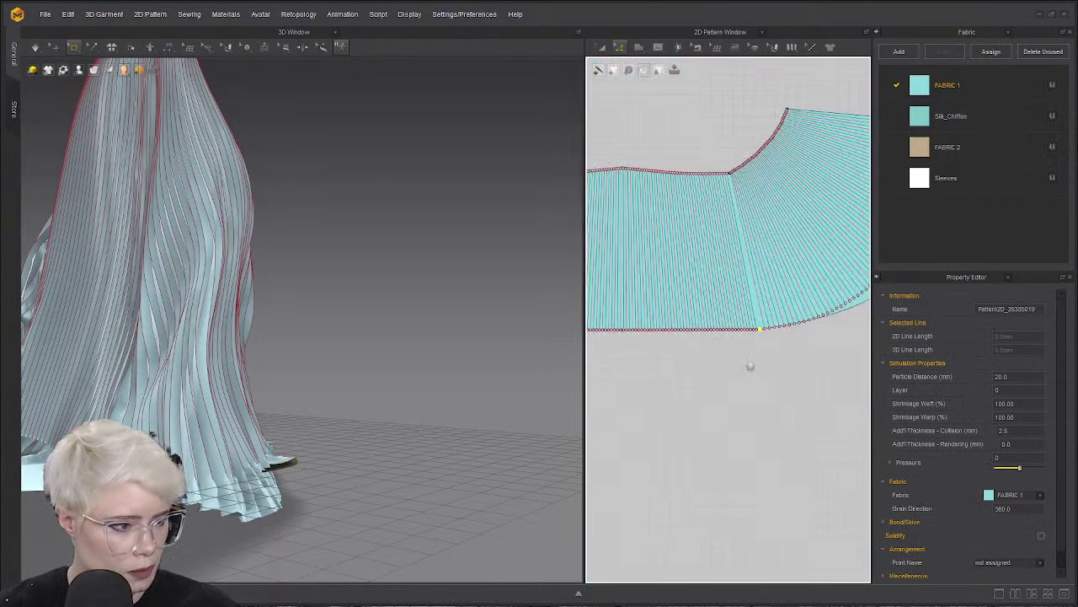
# Move the back panel's hem straight downward to lengthen the cape below its pleats.
pyautogui.scroll(3, 763, 351)
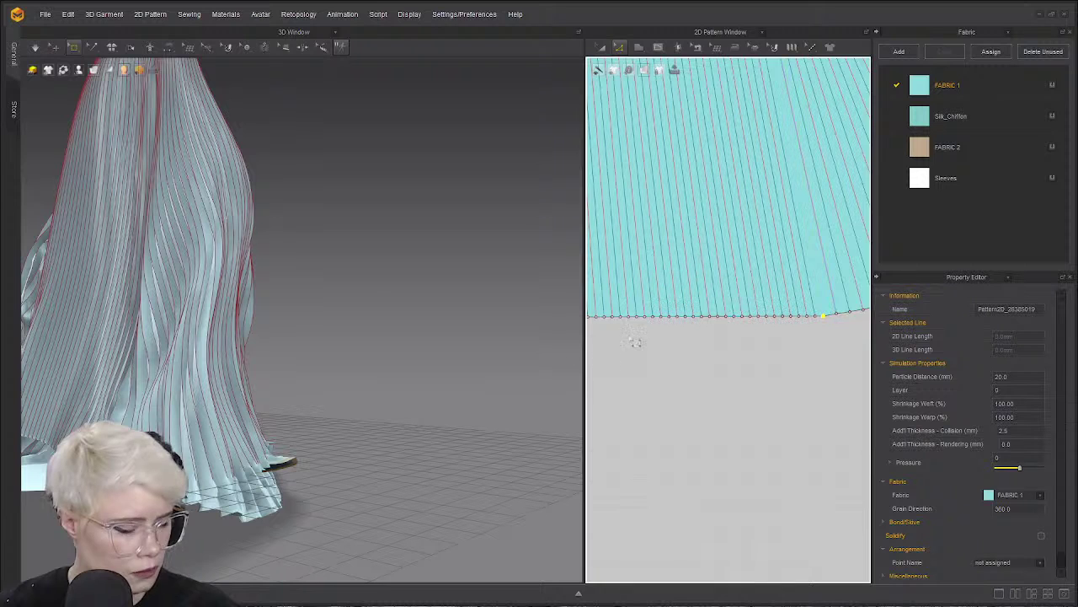
pyautogui.scroll(-2, 638, 342)
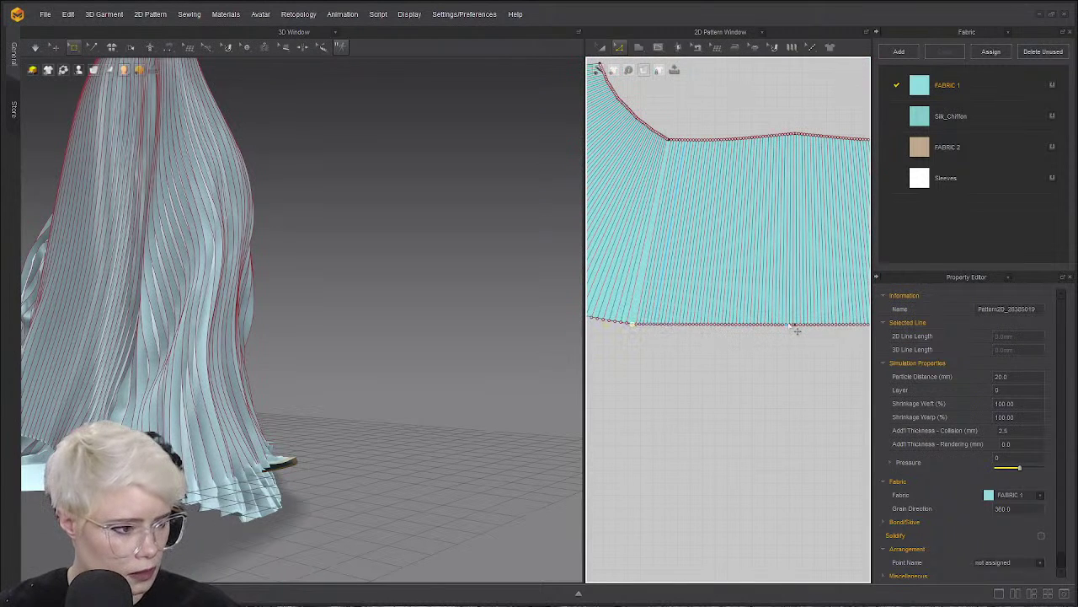
pyautogui.scroll(3, 803, 333)
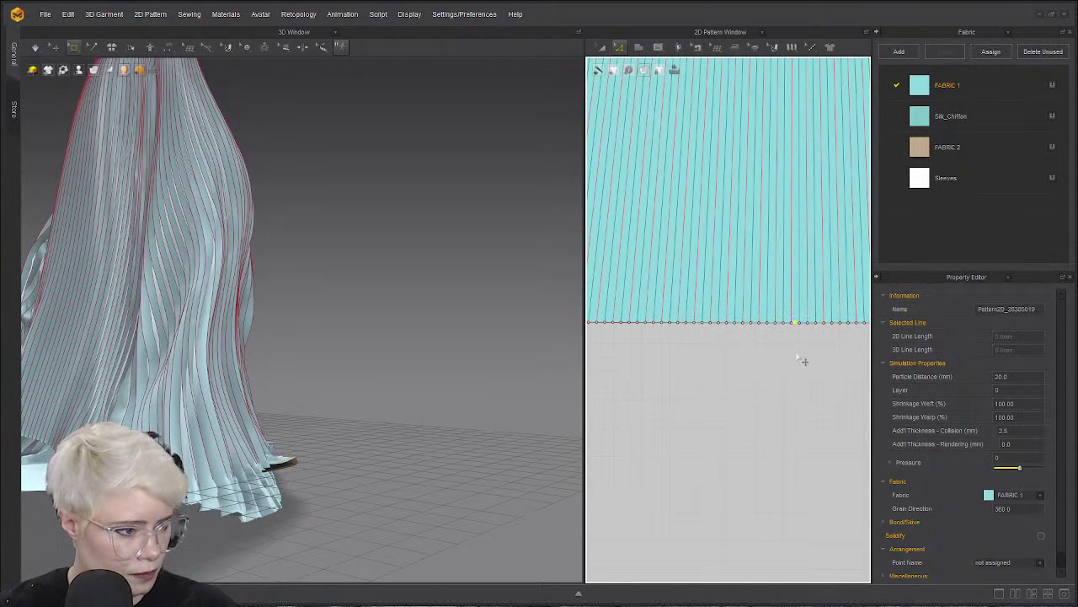
pyautogui.moveTo(797, 356); pyautogui.dragTo(799, 535)
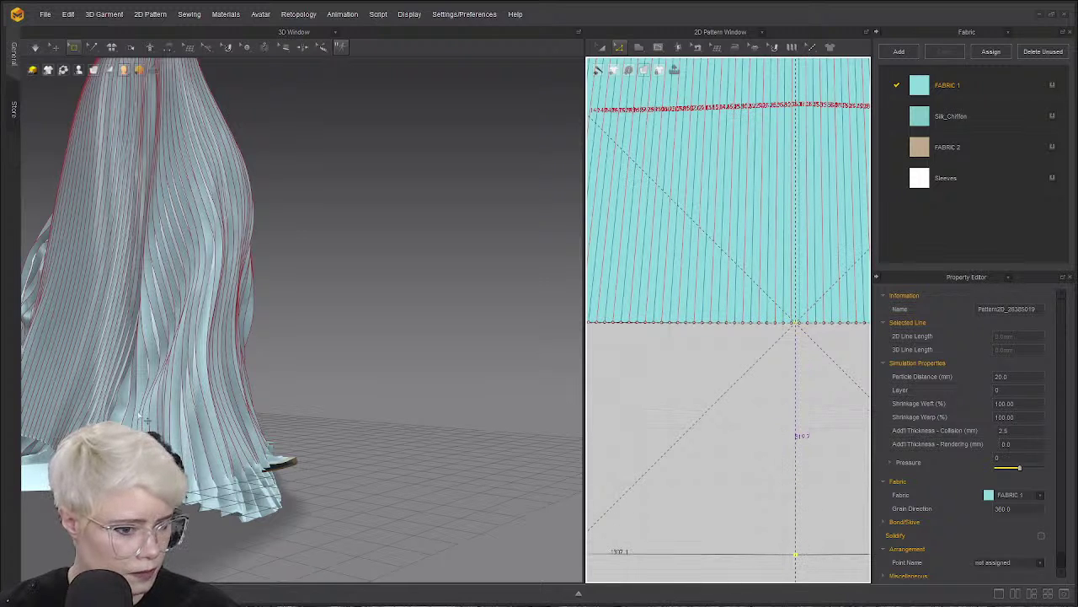
pyautogui.click(796, 554)
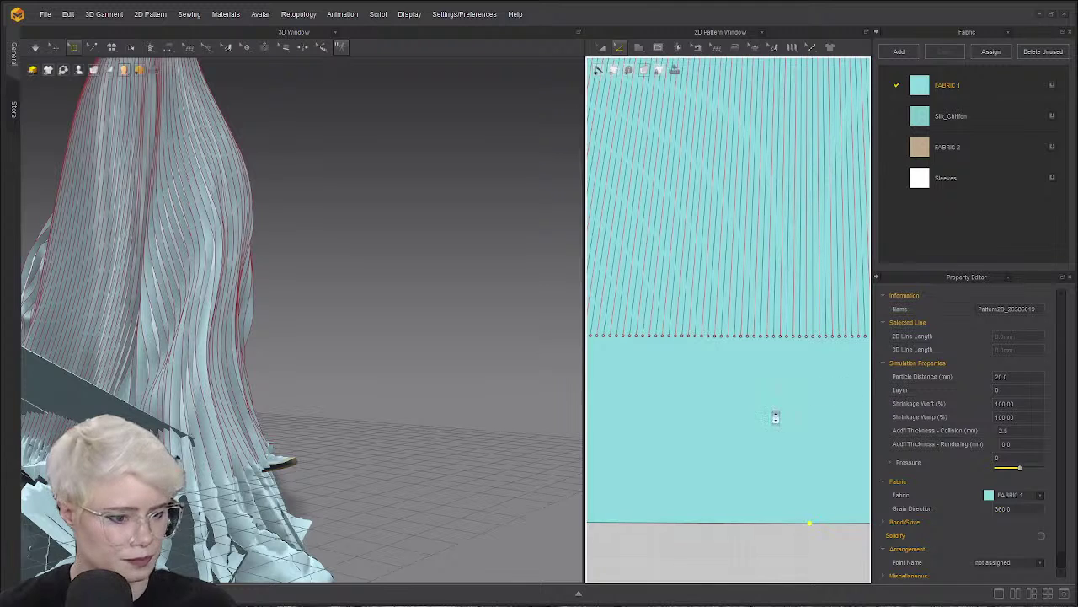
# Pull the middle of the cape's lengthened back hem downward into a tip and convert that point to a curve point.
pyautogui.scroll(-3, 758, 362)
pyautogui.click(760, 290)
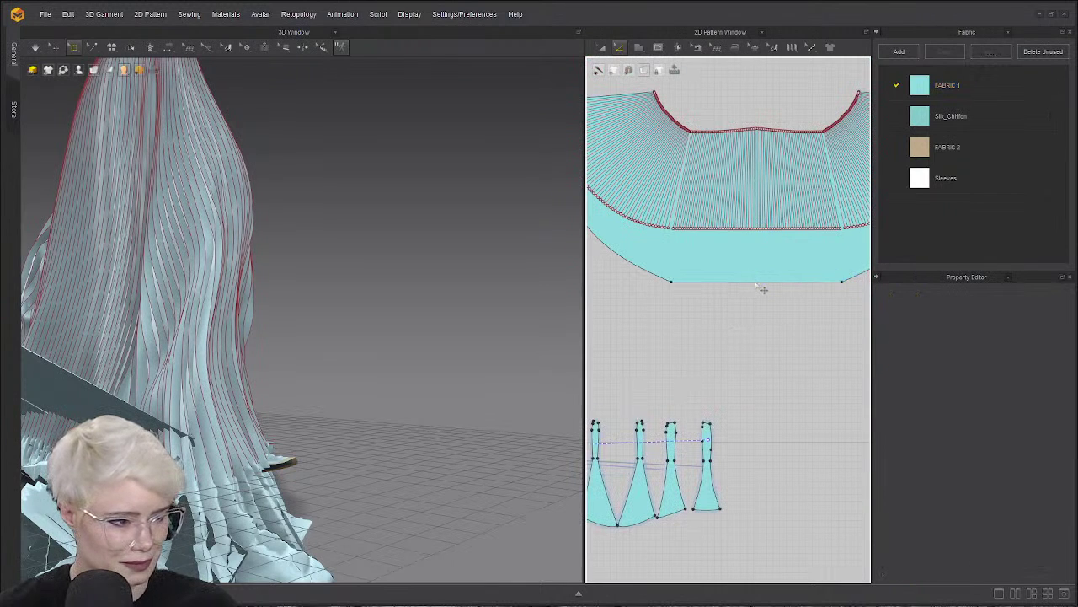
pyautogui.moveTo(756, 283); pyautogui.dragTo(757, 319)
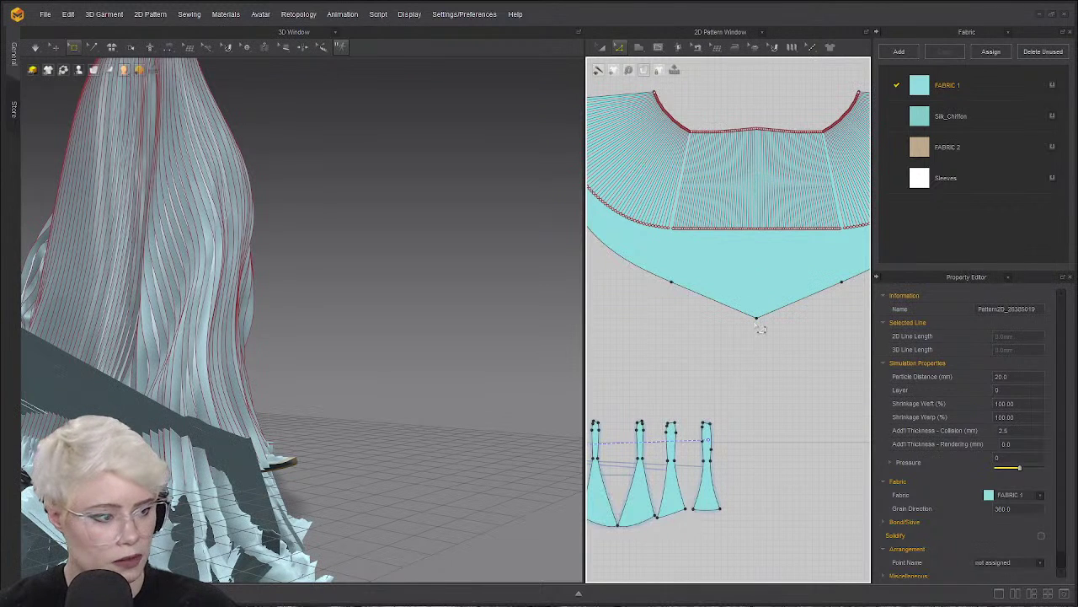
pyautogui.rightClick(756, 319)
pyautogui.click(797, 371)
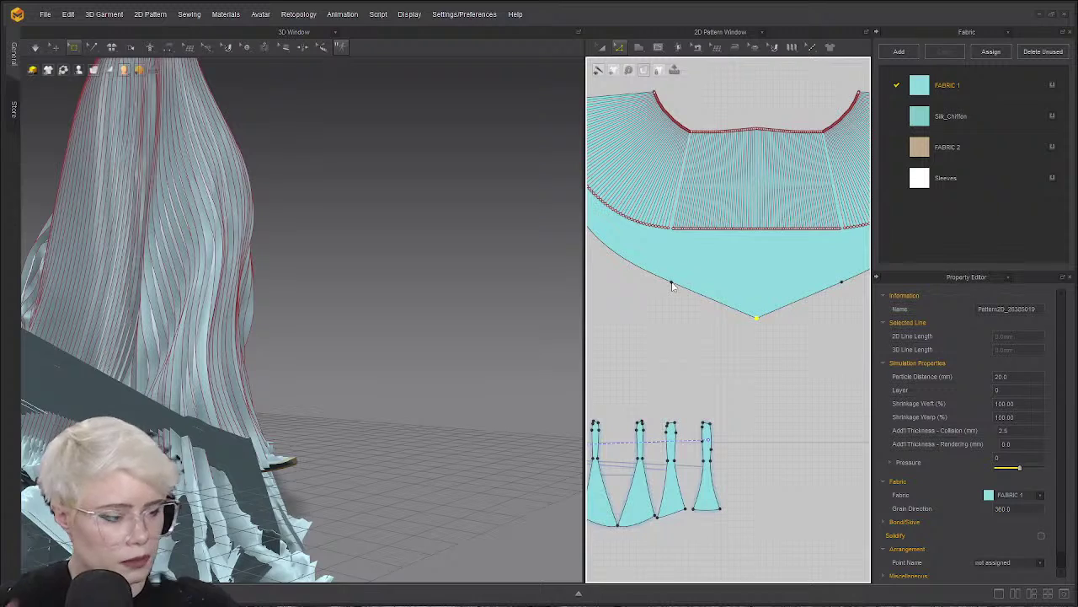
# Convert the two hem points on either side of the cape's centre tip to curve points.
pyautogui.scroll(-4, 673, 286)
pyautogui.moveTo(585, 300); pyautogui.dragTo(506, 287)
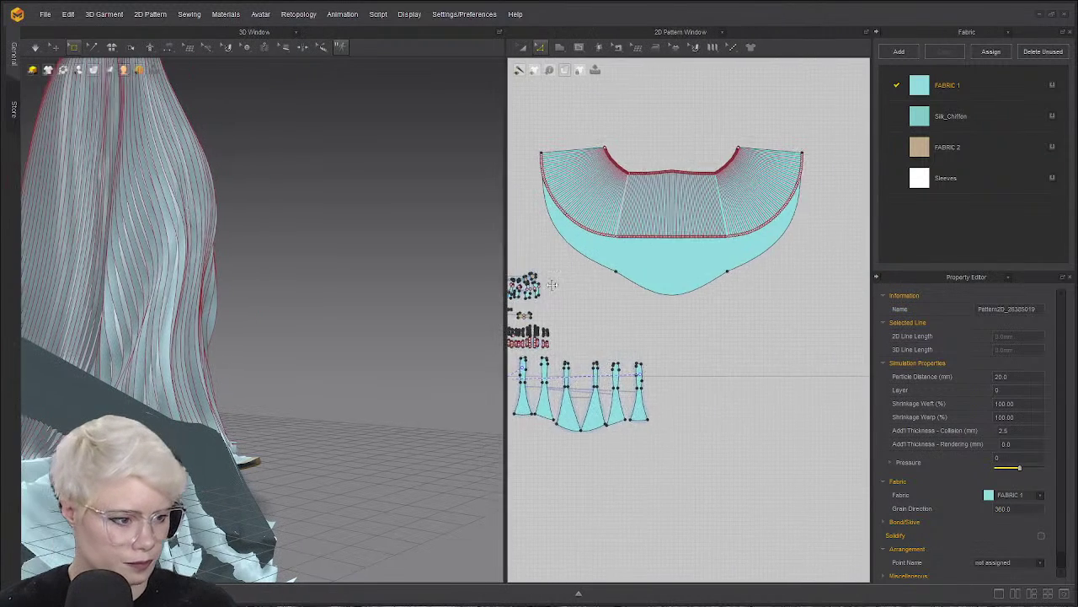
pyautogui.scroll(3, 586, 282)
pyautogui.rightClick(640, 272)
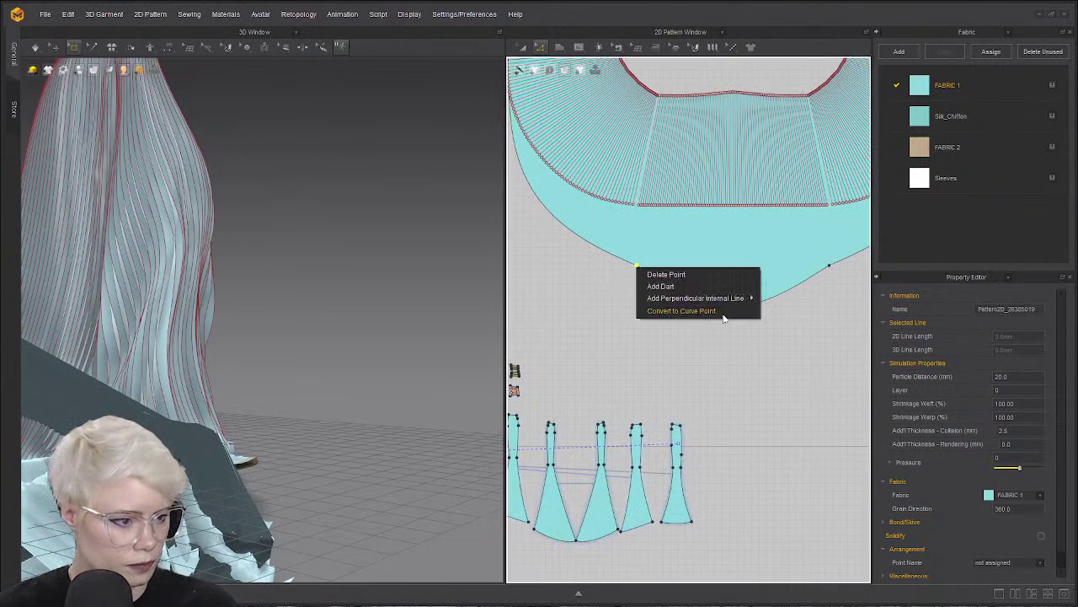
pyautogui.click(683, 310)
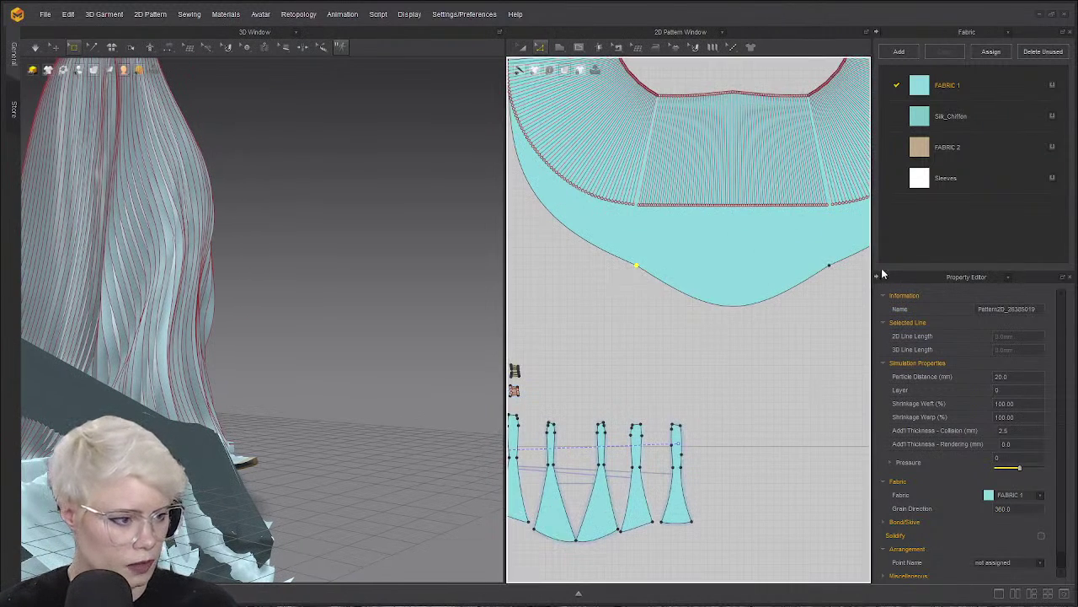
pyautogui.rightClick(833, 270)
pyautogui.click(866, 320)
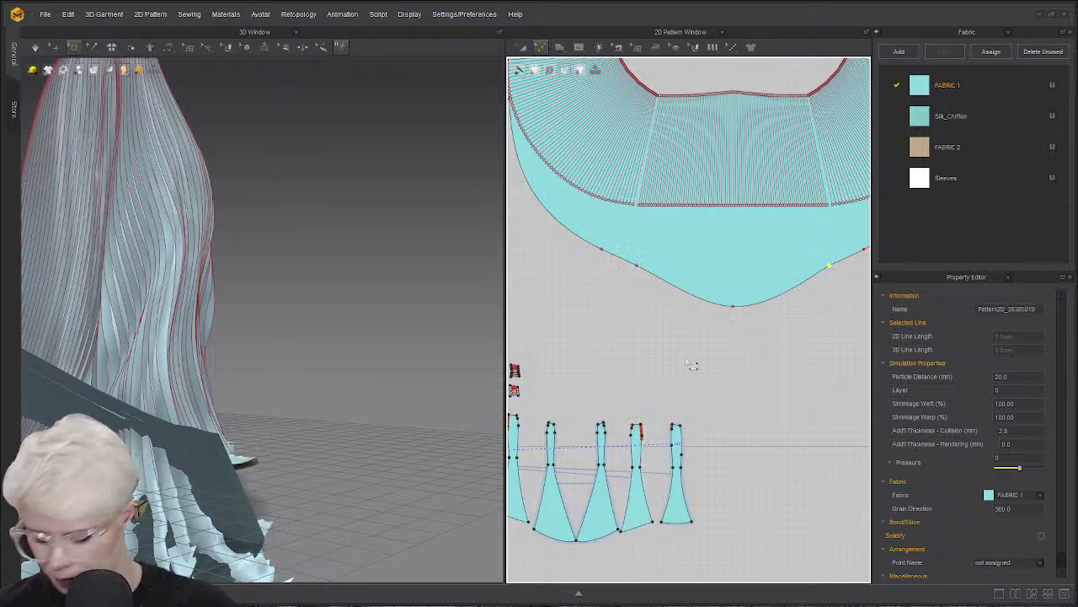
# Delete the two curve points flanking the centre tip to make the cape's hem one smooth continuous arc.
pyautogui.click(637, 267)
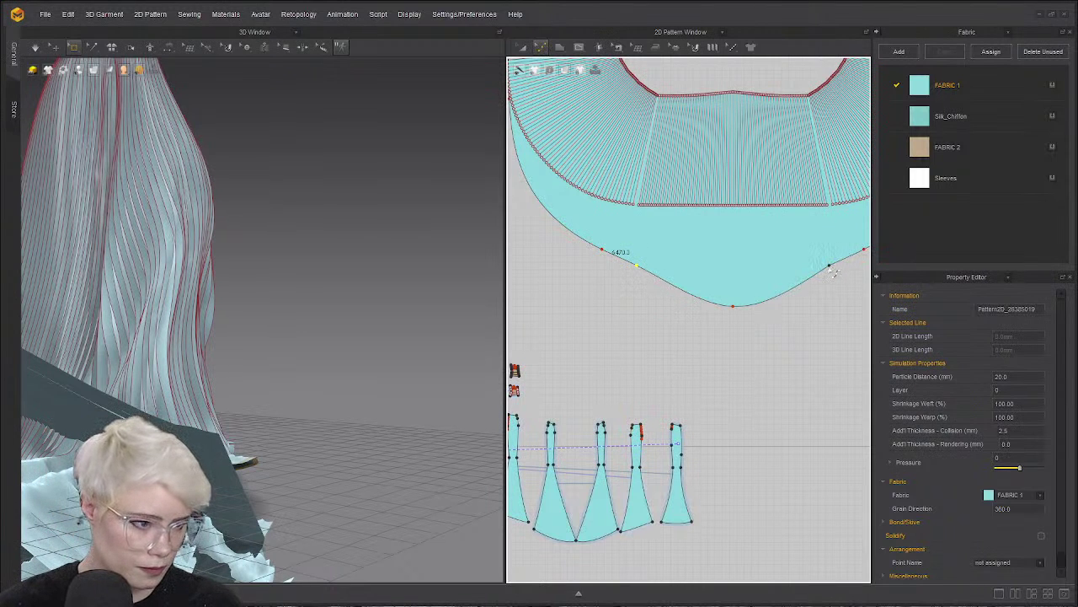
pyautogui.press('Delete')
pyautogui.press('z')
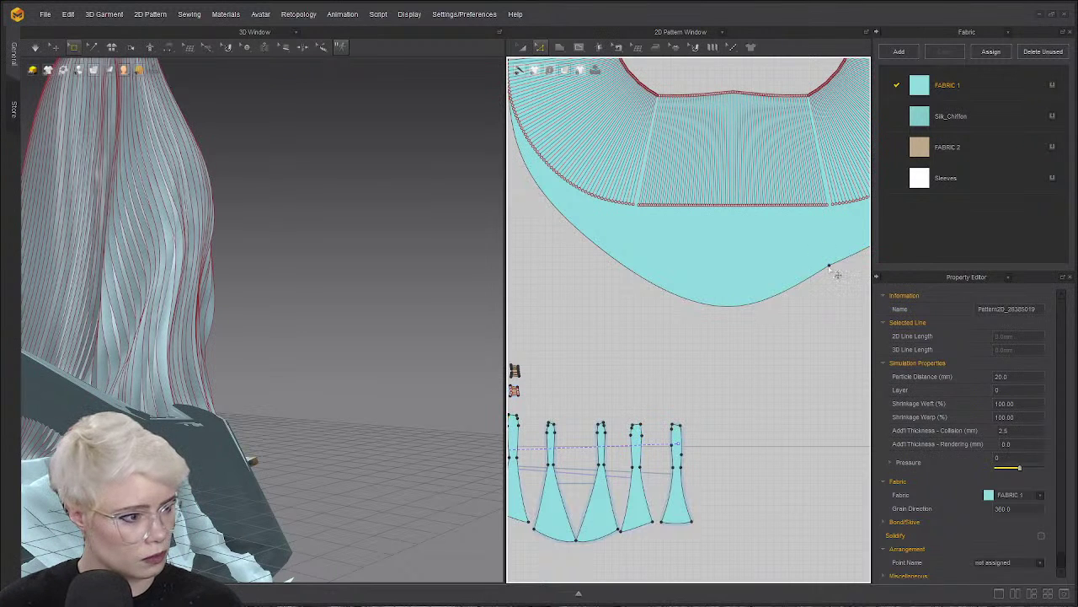
pyautogui.rightClick(831, 268)
pyautogui.press('Escape')
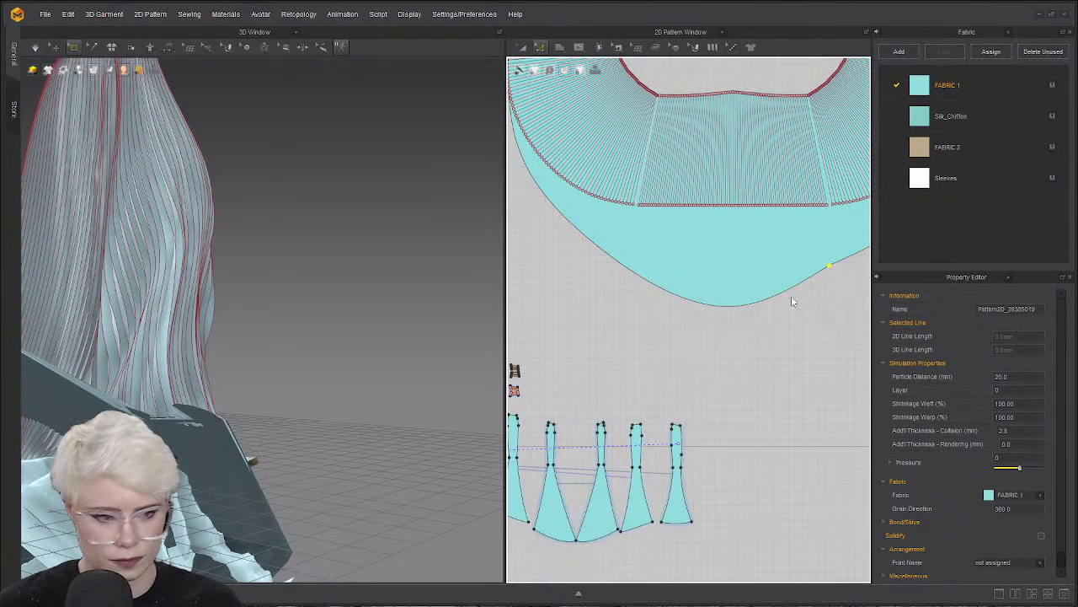
pyautogui.press('v')
pyautogui.click(830, 268)
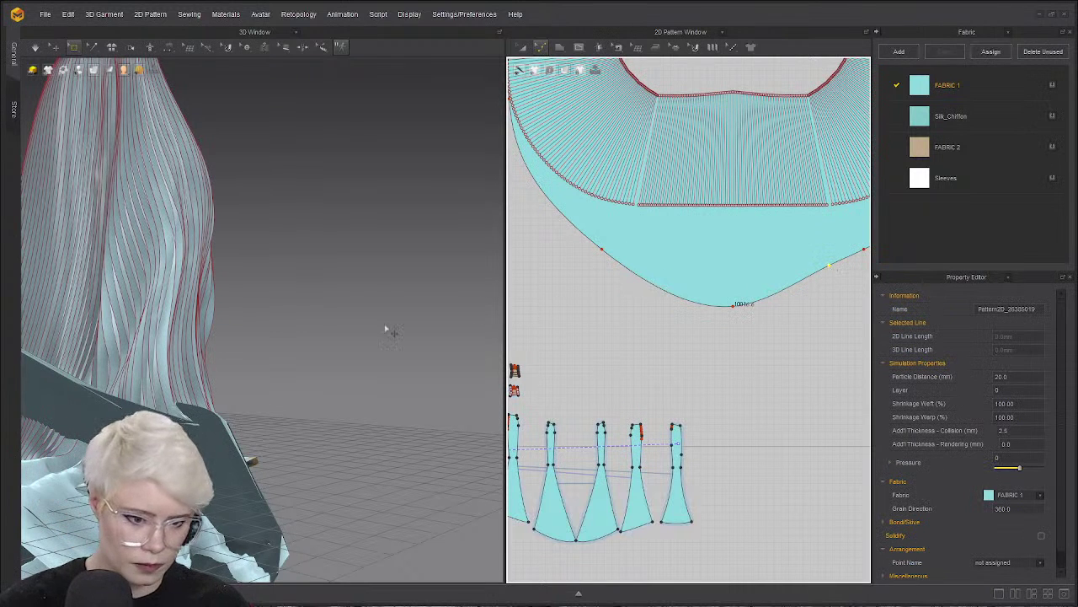
# Move the cape up and back in 3D, clear of the avatar and the gown.
pyautogui.click(310, 333)
pyautogui.press('8')
pyautogui.moveTo(251, 413); pyautogui.dragTo(312, 348, button='right')
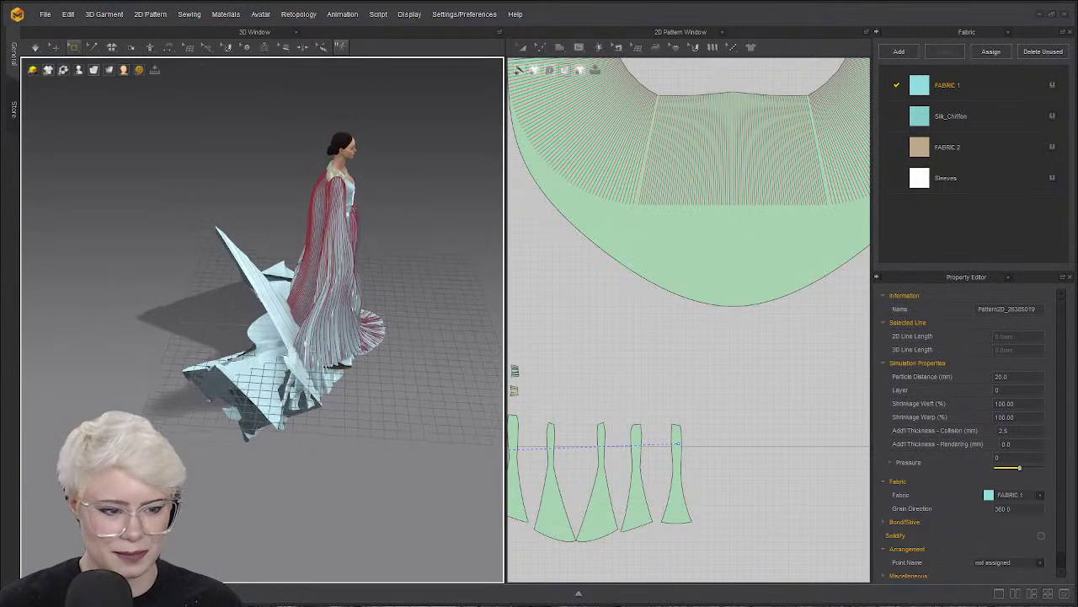
pyautogui.press('space')
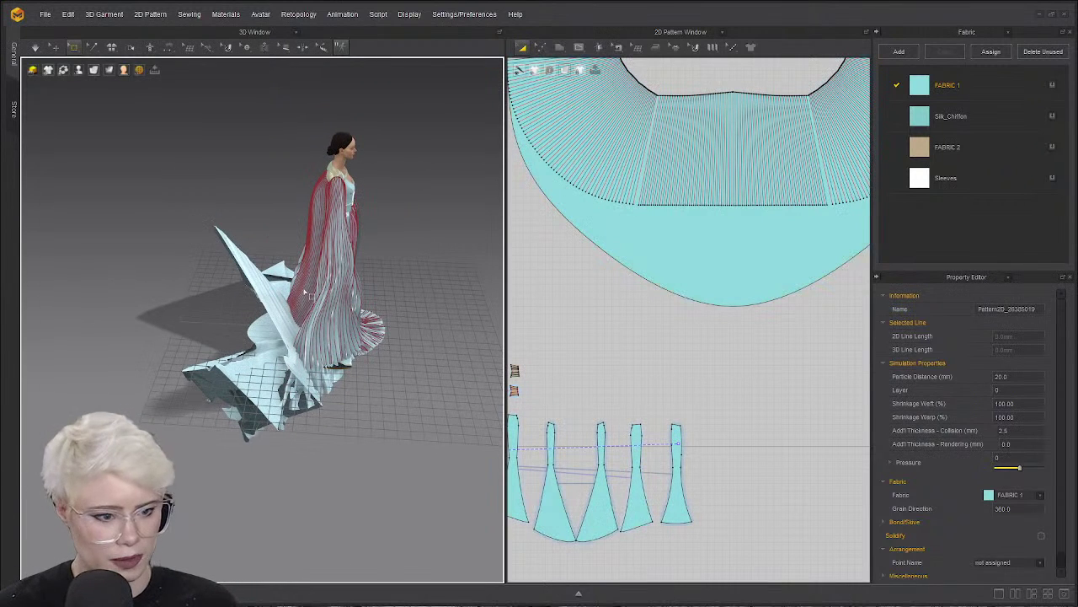
pyautogui.click(55, 47)
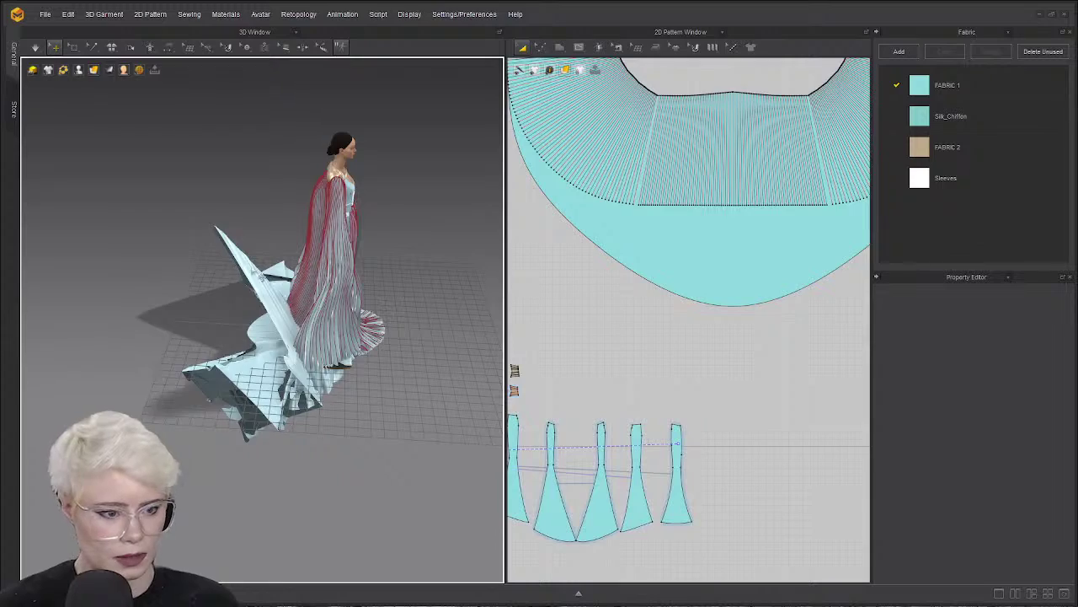
pyautogui.click(733, 178)
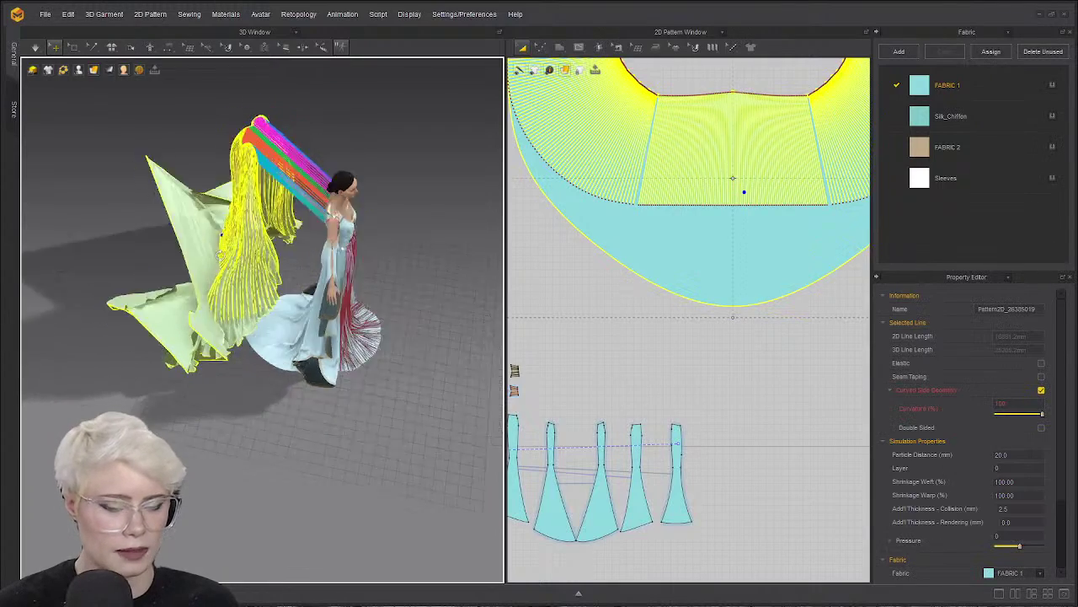
pyautogui.moveTo(221, 253); pyautogui.dragTo(341, 251, button='right')
pyautogui.scroll(3, 341, 251)
pyautogui.scroll(-5, 709, 367)
pyautogui.scroll(4, 699, 362)
# Select the tan yoke pieces together with the bodice panels directly below them.
pyautogui.moveTo(705, 342); pyautogui.dragTo(972, 347, button='middle')
pyautogui.scroll(-1, 643, 224)
pyautogui.click(642, 226)
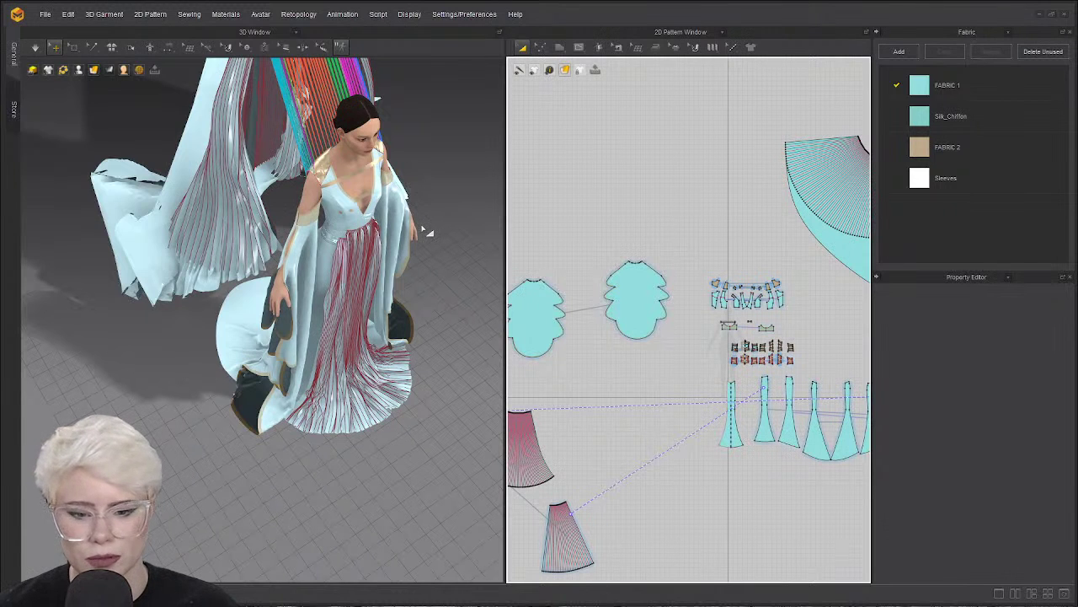
pyautogui.click(541, 47)
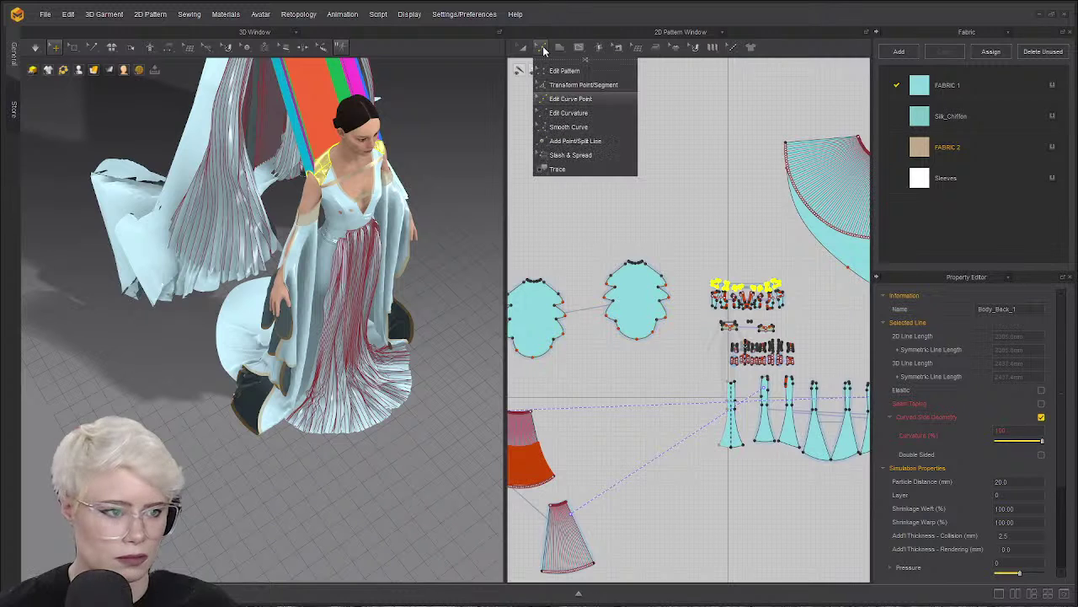
pyautogui.click(565, 71)
pyautogui.moveTo(686, 247); pyautogui.dragTo(813, 304)
pyautogui.scroll(2, 703, 236)
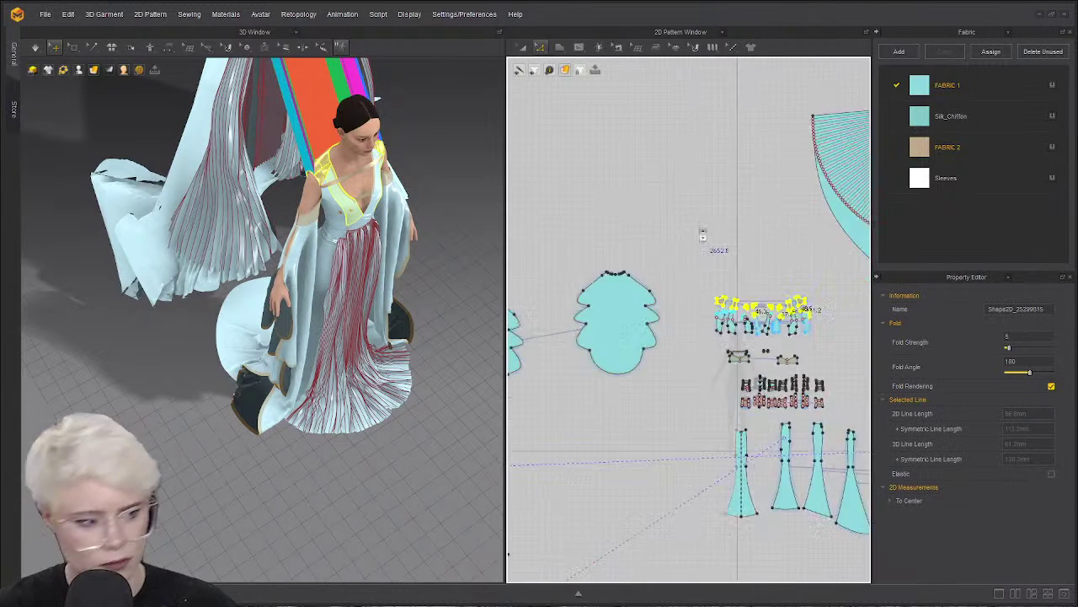
pyautogui.scroll(3, 640, 227)
pyautogui.click(632, 231)
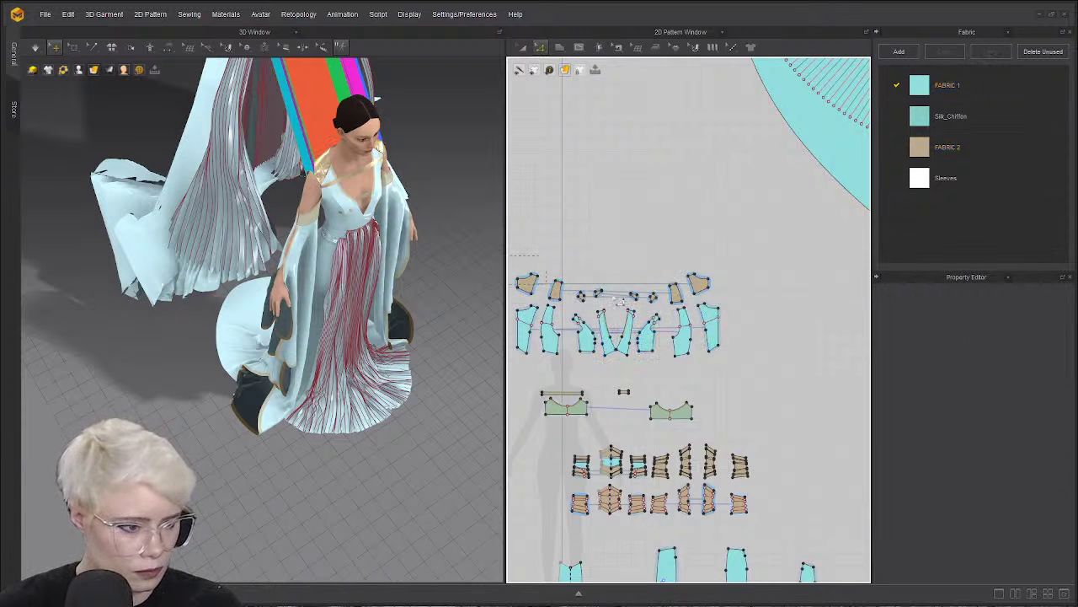
pyautogui.moveTo(753, 310); pyautogui.dragTo(753, 312)
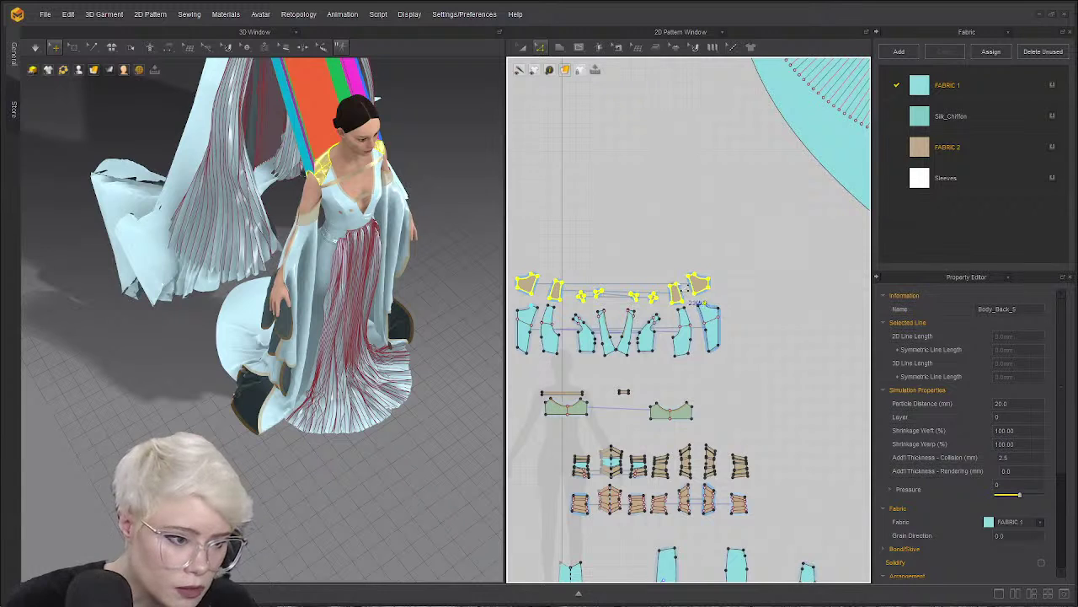
pyautogui.click(522, 47)
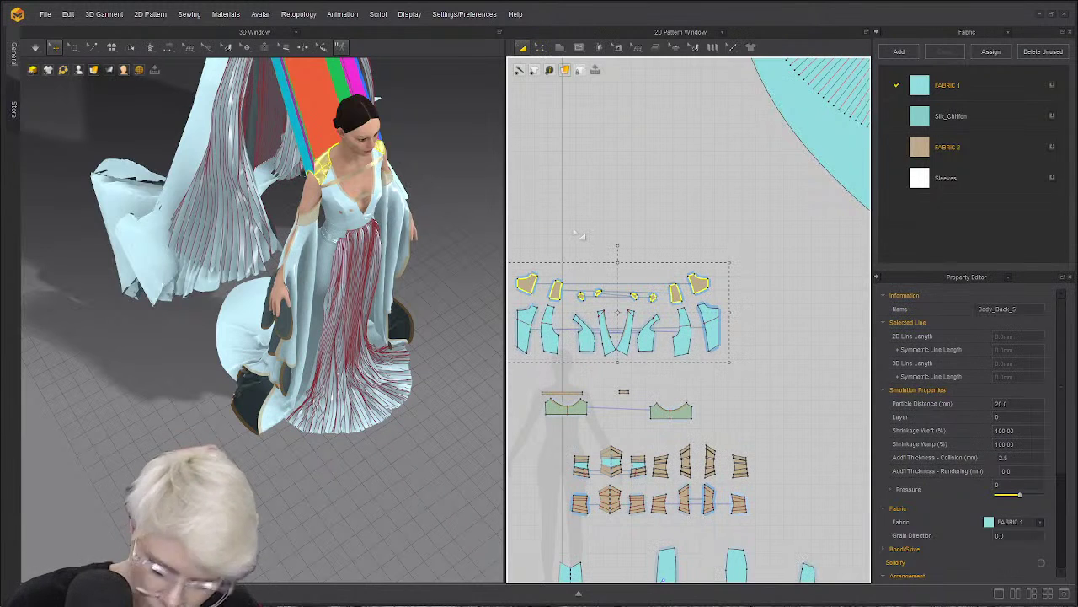
# Examine the relocated cape and the seam lines connecting it to the gown's shoulders.
pyautogui.scroll(-2, 177, 218)
pyautogui.click(430, 168)
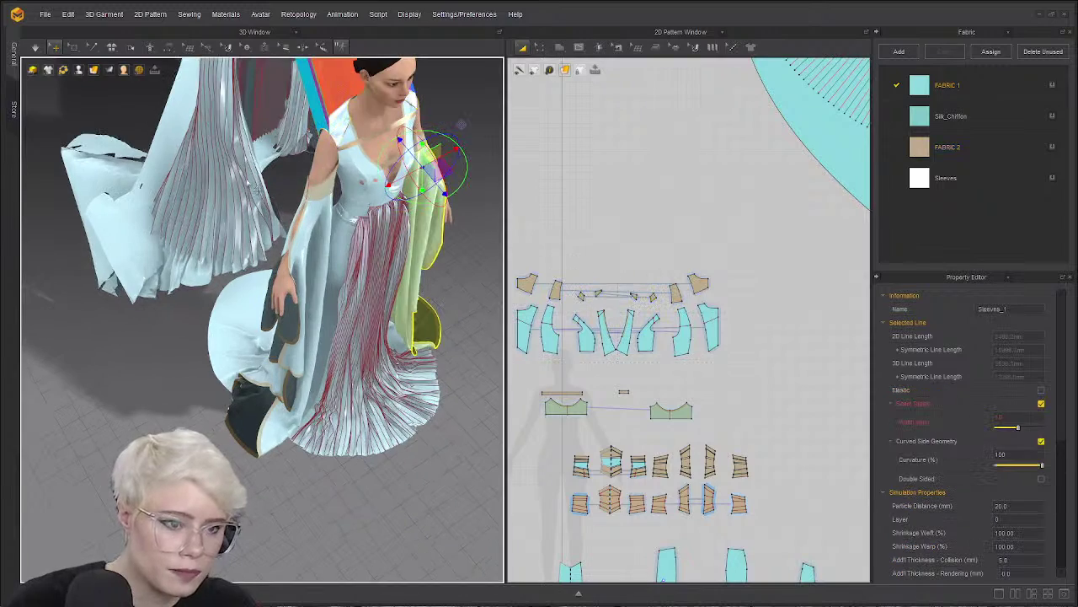
pyautogui.click(253, 180)
pyautogui.scroll(3, 272, 176)
pyautogui.scroll(-2, 273, 176)
pyautogui.moveTo(275, 180); pyautogui.dragTo(288, 149, button='right')
pyautogui.scroll(3, 288, 149)
pyautogui.scroll(4, 570, 319)
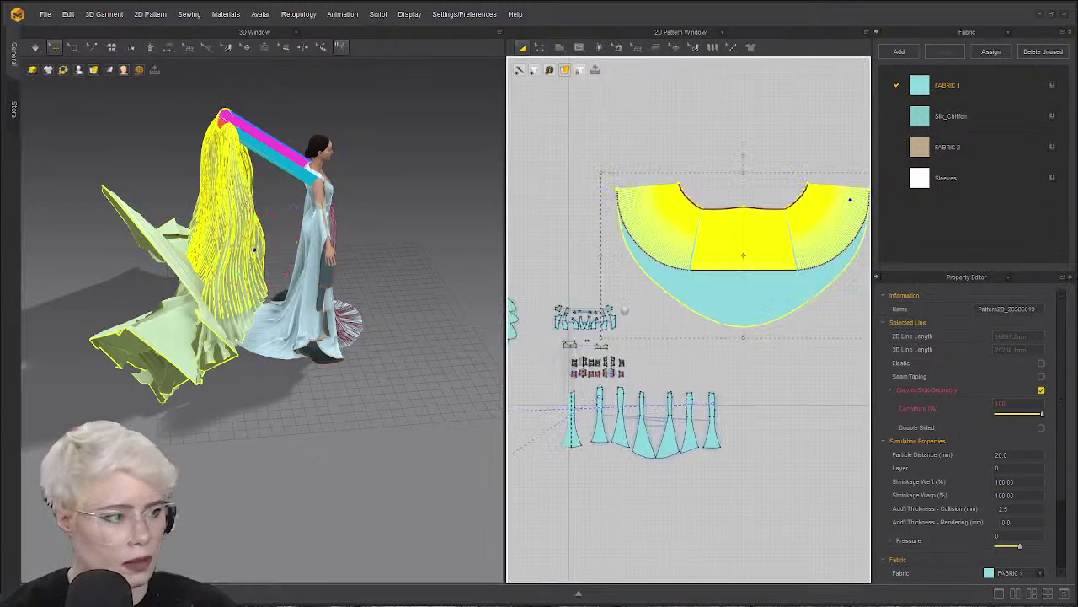
# Lock all pattern outlines so that the cape's fold lines can be selected without its outline.
pyautogui.click(682, 326)
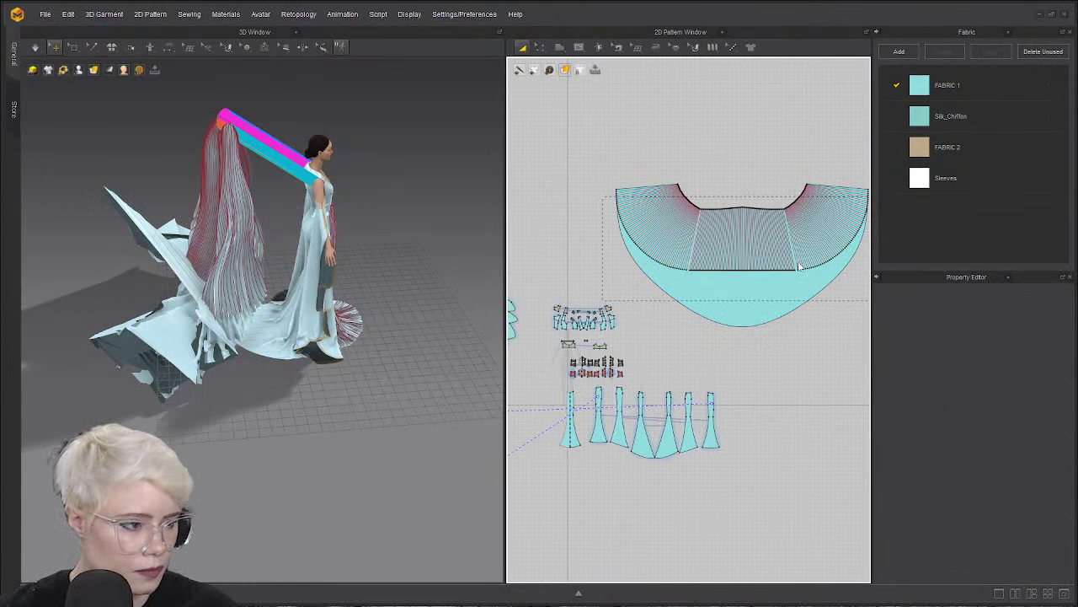
pyautogui.click(769, 269)
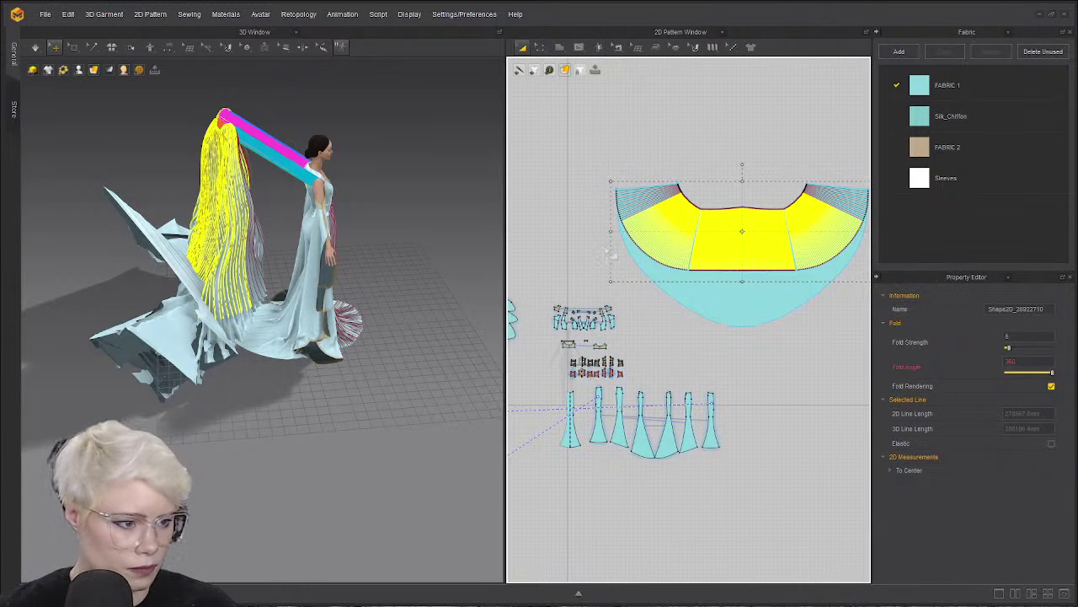
pyautogui.click(632, 131)
pyautogui.rightClick(642, 124)
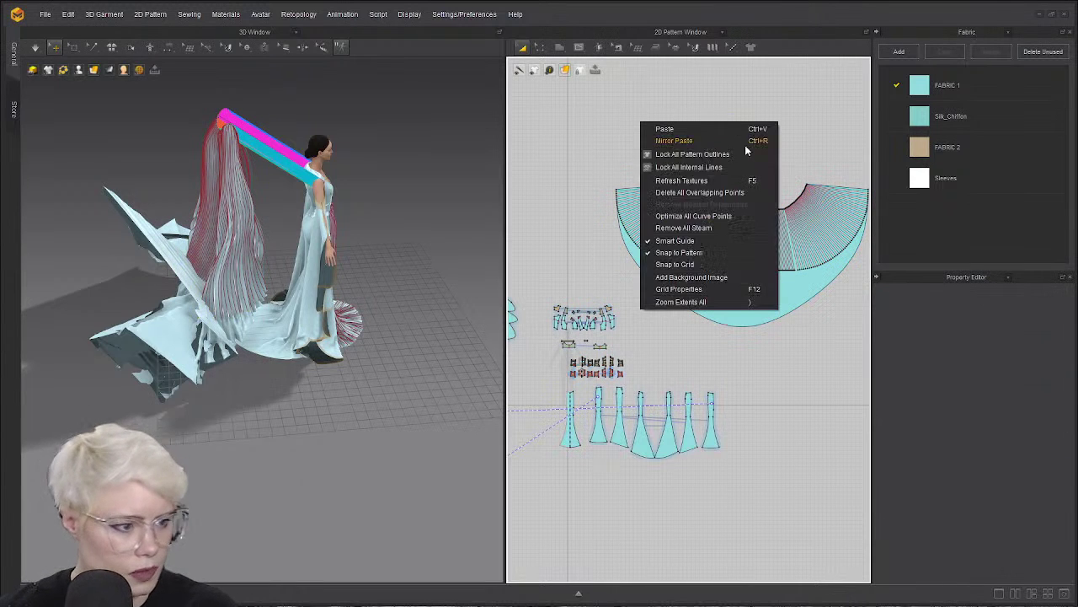
pyautogui.click(702, 166)
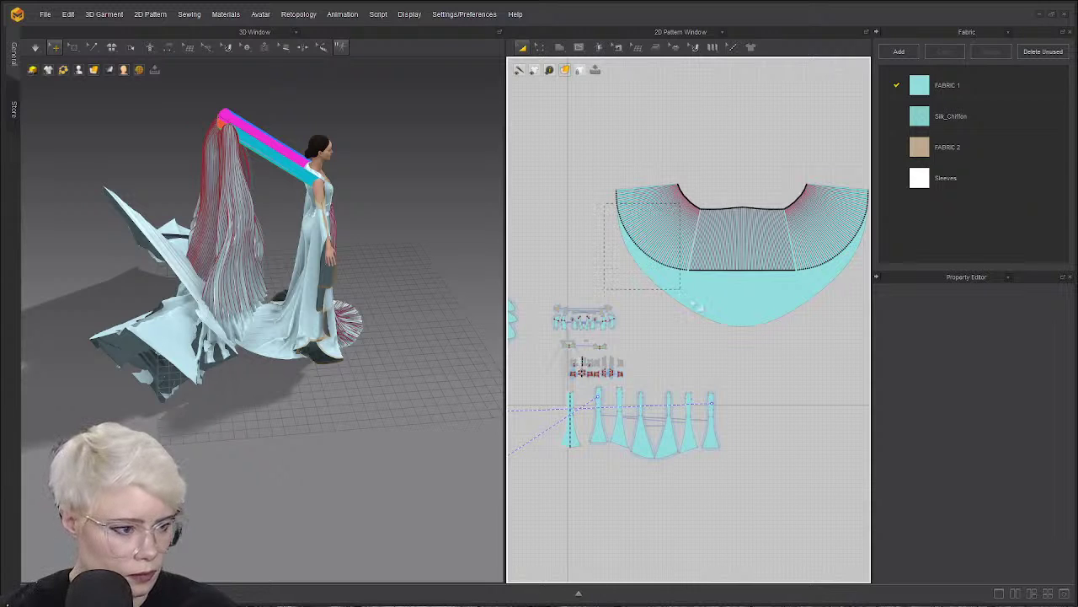
pyautogui.moveTo(692, 301); pyautogui.dragTo(689, 299)
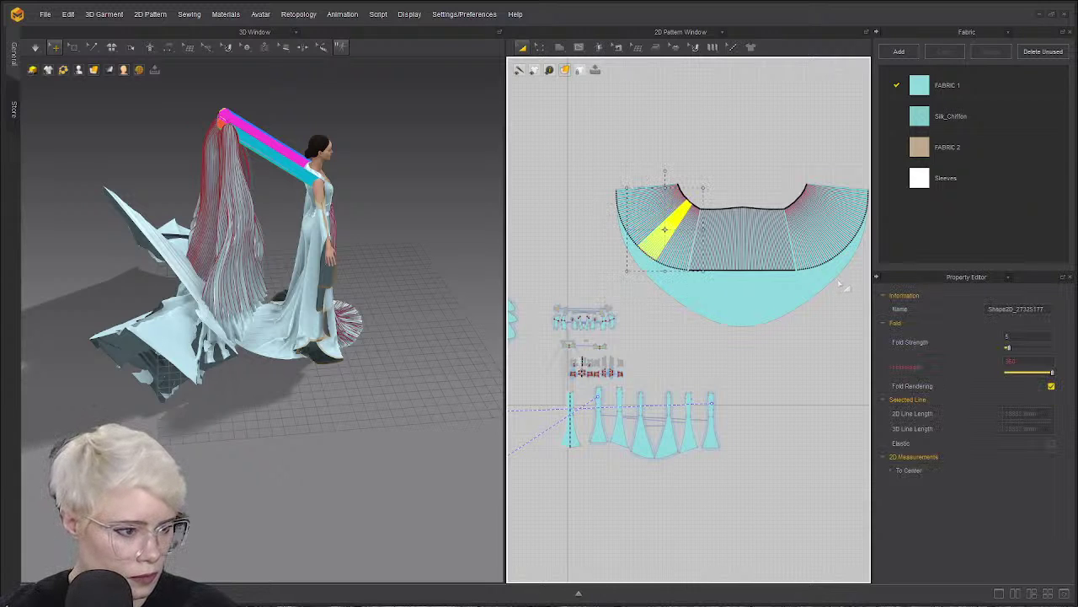
pyautogui.click(489, 183)
pyautogui.scroll(3, 623, 214)
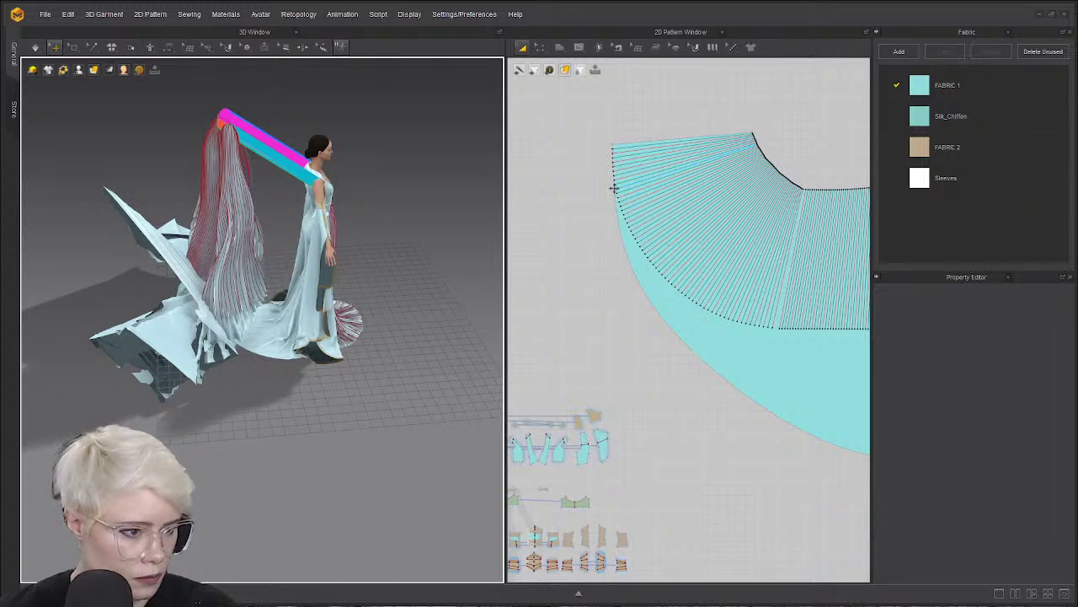
pyautogui.scroll(-5, 594, 198)
# Select all of the cape's fold lines and extend them to the curved hem outline of the pattern.
pyautogui.moveTo(590, 170); pyautogui.dragTo(900, 319)
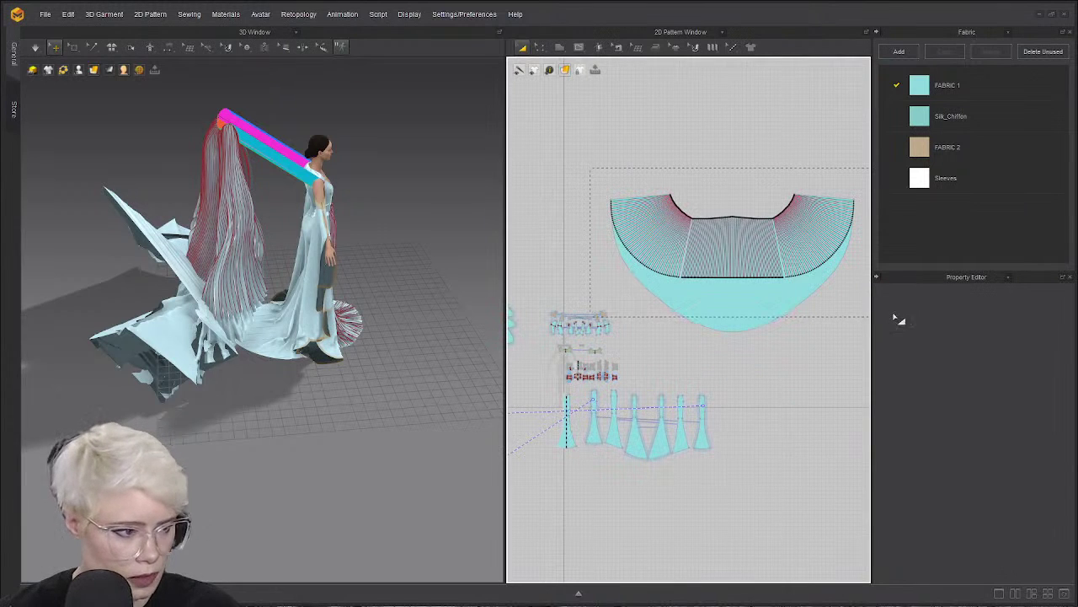
pyautogui.click(766, 255)
pyautogui.scroll(3, 763, 254)
pyautogui.rightClick(753, 255)
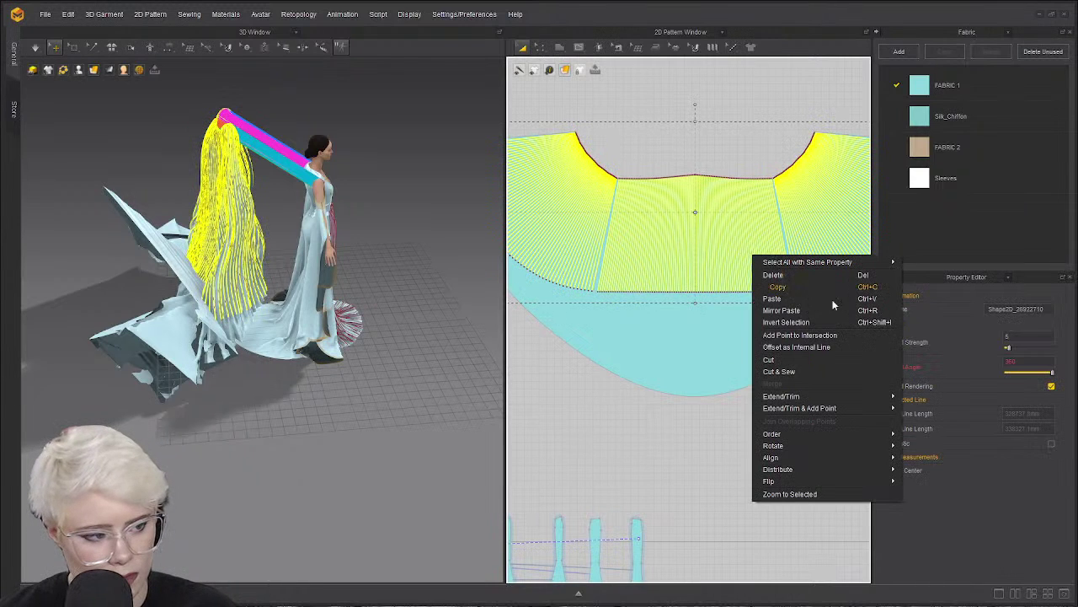
pyautogui.moveTo(839, 396)
pyautogui.click(918, 397)
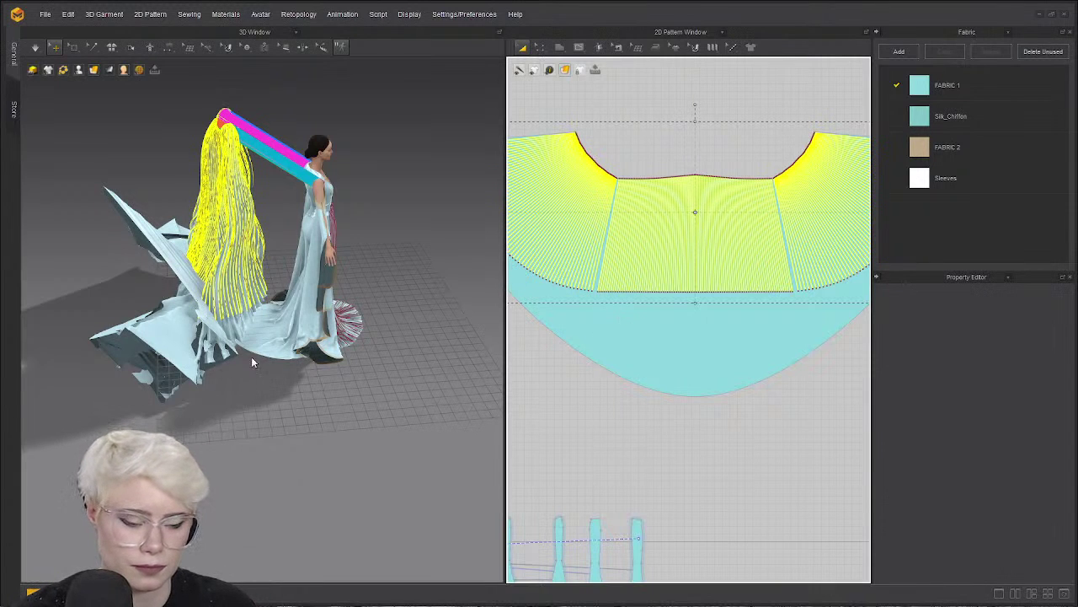
pyautogui.click(554, 403)
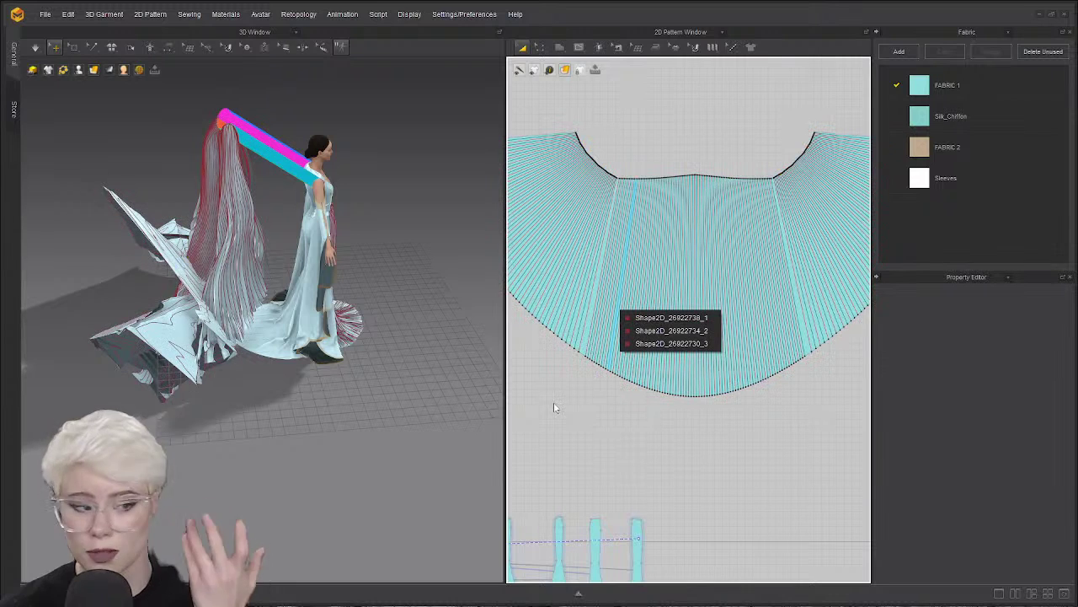
# Unfreeze the cape and run the simulation with its extended fold lines.
pyautogui.scroll(4, 645, 303)
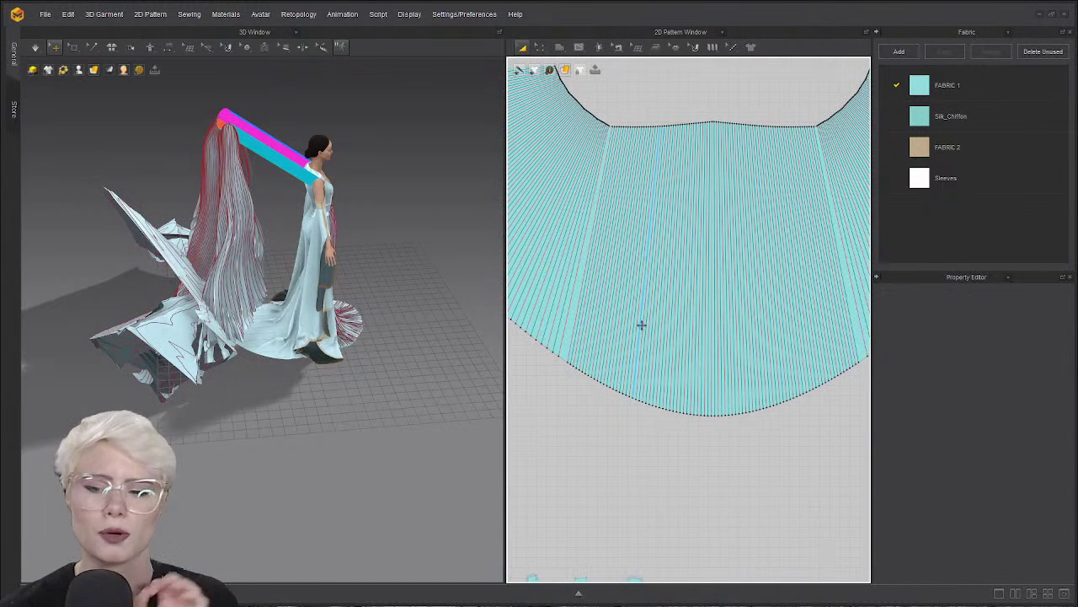
pyautogui.click(36, 48)
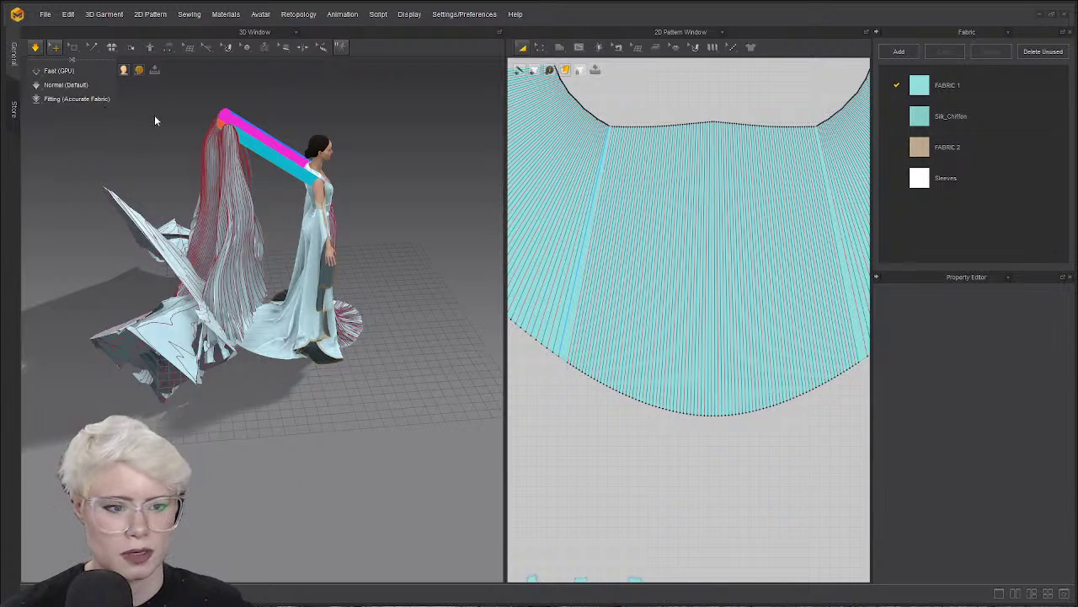
pyautogui.click(235, 253)
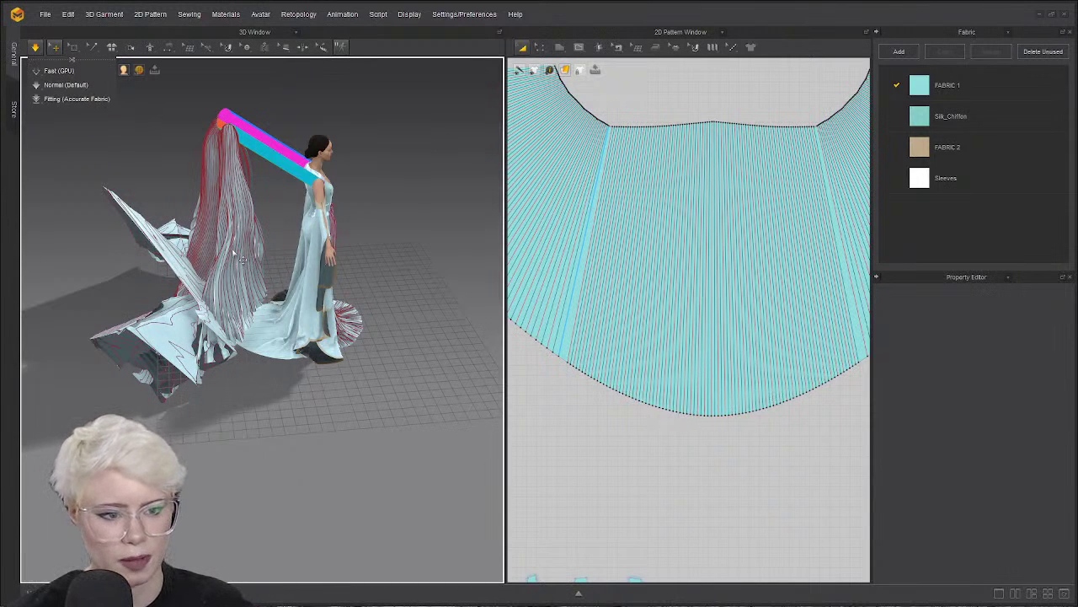
pyautogui.rightClick(244, 251)
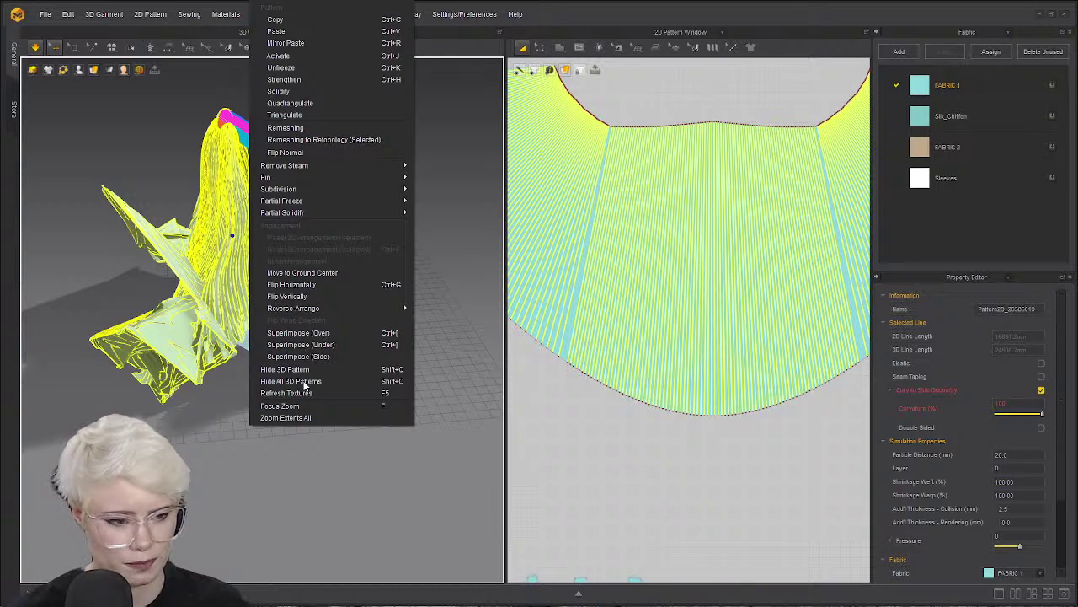
pyautogui.click(215, 236)
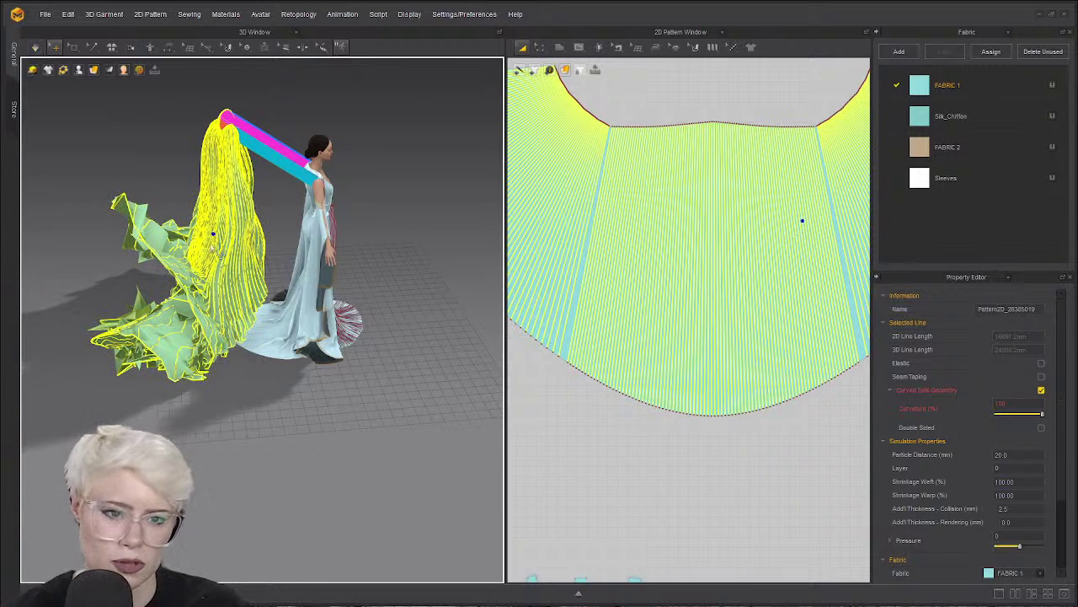
# Reset the cape's 3D arrangement and move the flattened piece down behind the avatar.
pyautogui.rightClick(210, 246)
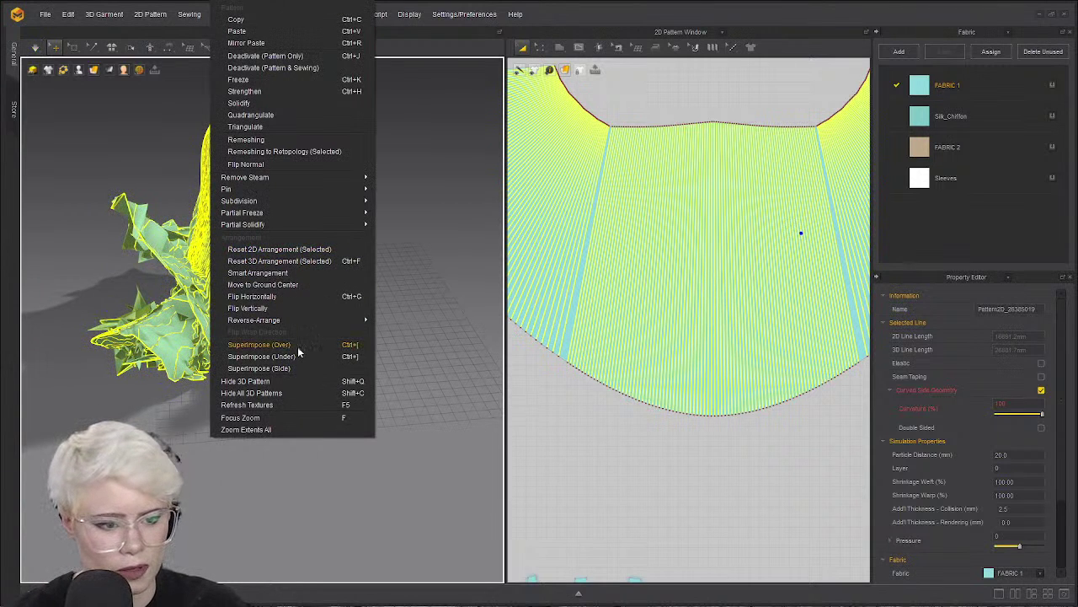
pyautogui.click(288, 262)
pyautogui.scroll(-5, 268, 248)
pyautogui.moveTo(258, 139); pyautogui.dragTo(341, 132, button='right')
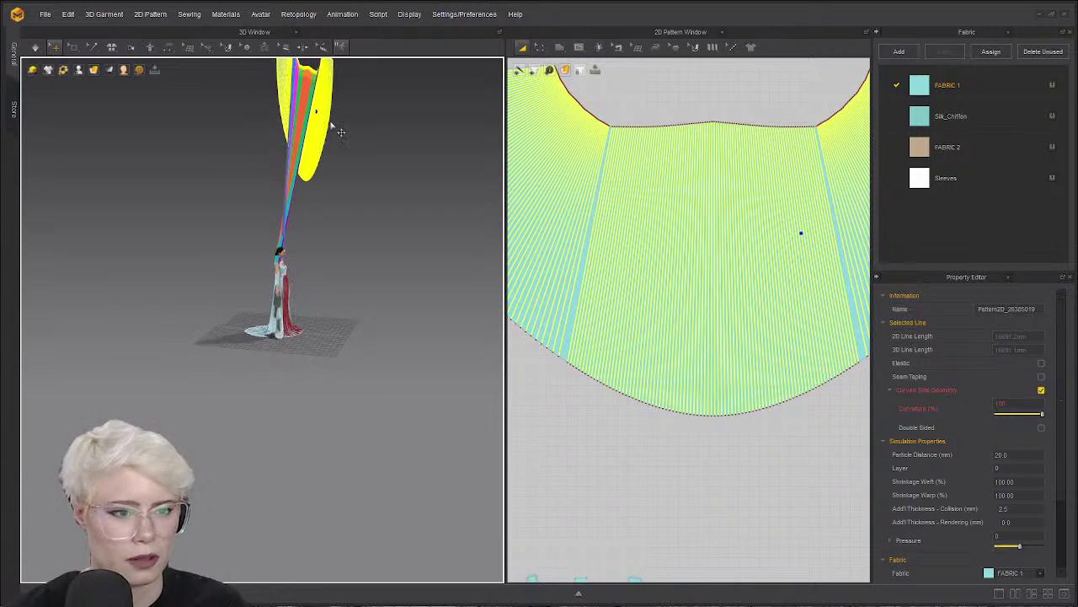
pyautogui.moveTo(312, 126); pyautogui.dragTo(156, 278)
pyautogui.moveTo(156, 278)
pyautogui.mouseDown(button='right')
pyautogui.moveTo(281, 287)
pyautogui.moveTo(168, 287)
pyautogui.mouseUp(button='right')
pyautogui.moveTo(221, 240); pyautogui.dragTo(201, 221, button='right')
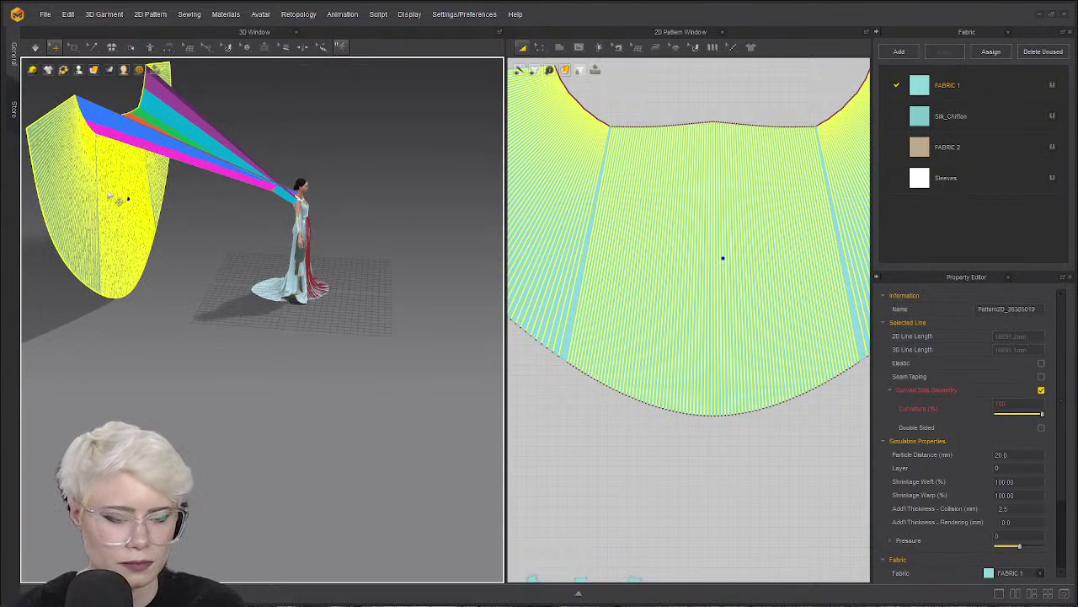
# Bring the cape close to the avatar and lay it level at shoulder height with its neckline around the neck.
pyautogui.click(118, 199)
pyautogui.moveTo(159, 176); pyautogui.dragTo(210, 256)
pyautogui.press('space')
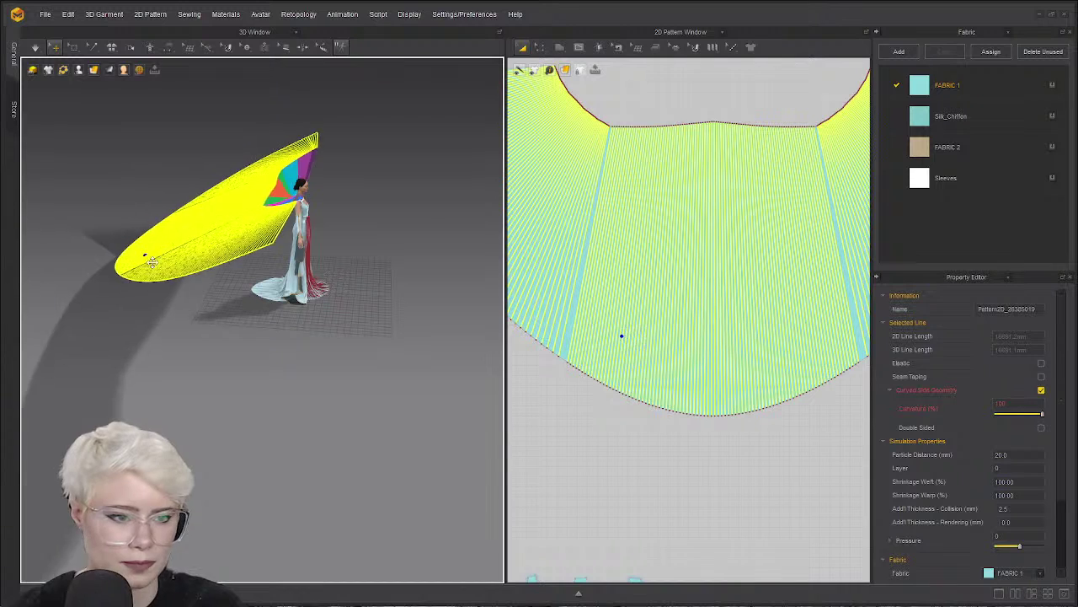
pyautogui.press('2')
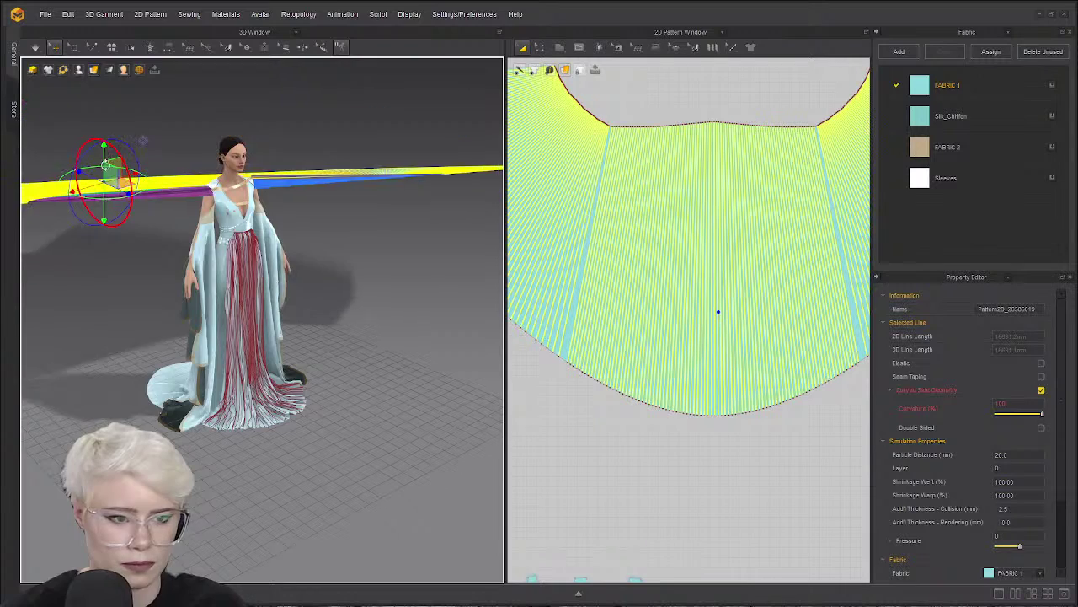
pyautogui.moveTo(278, 337); pyautogui.dragTo(354, 338, button='right')
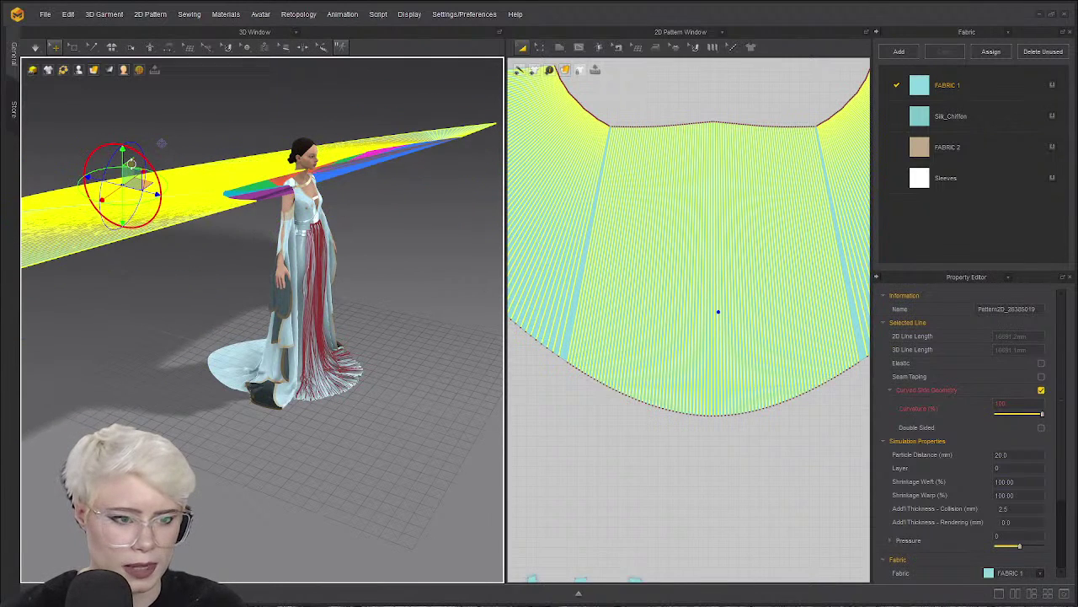
pyautogui.moveTo(237, 236); pyautogui.dragTo(249, 308, button='right')
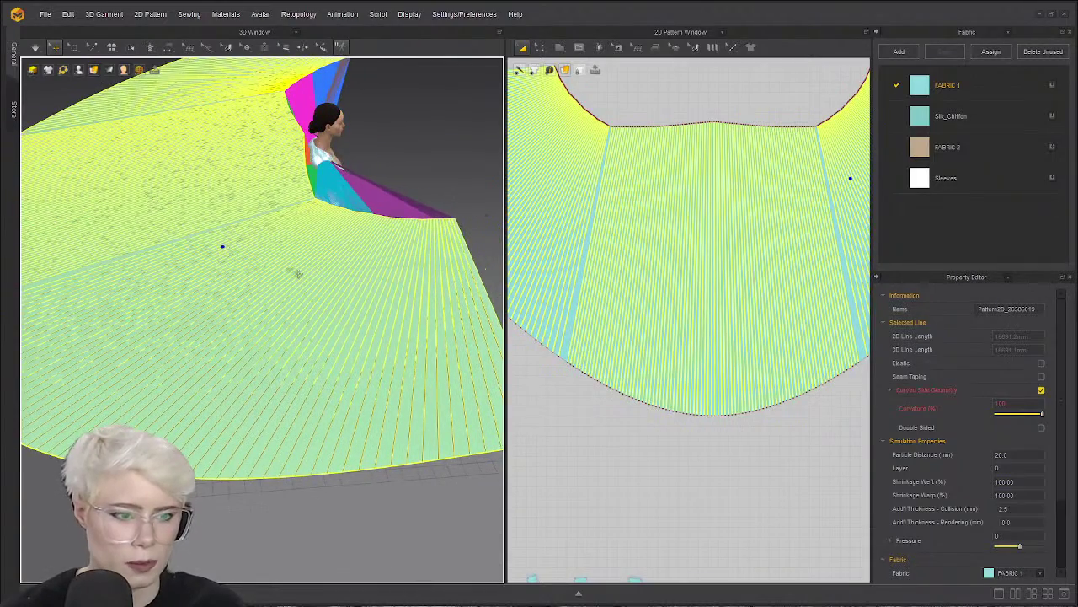
# Deactivate the beige strip across the avatar's upper chest together with its sewing.
pyautogui.moveTo(312, 174); pyautogui.dragTo(361, 283, button='right')
pyautogui.moveTo(362, 283); pyautogui.dragTo(200, 227, button='middle')
pyautogui.scroll(3, 290, 268)
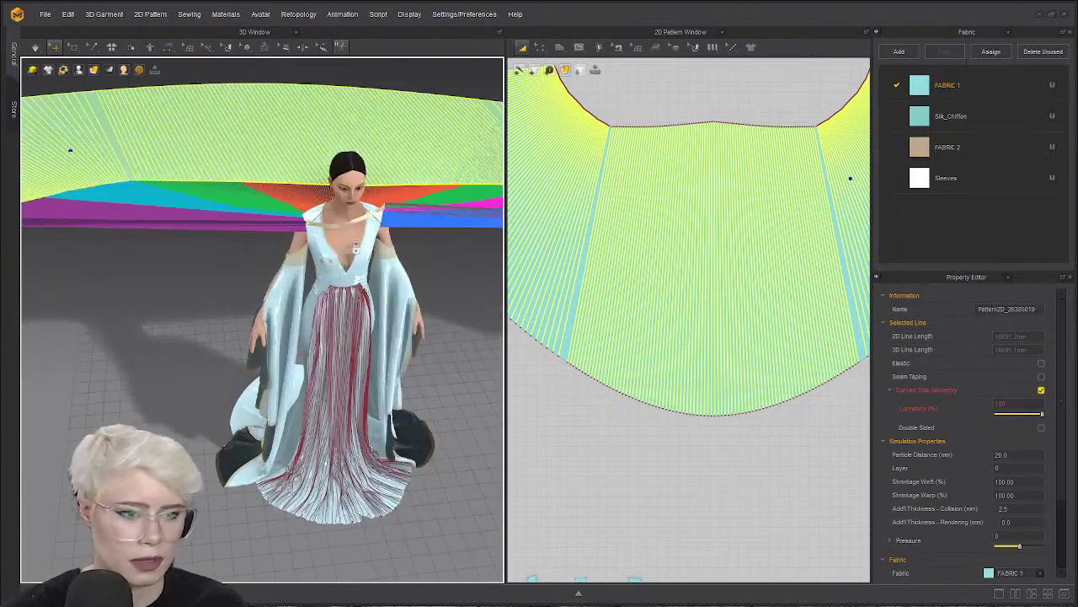
pyautogui.click(411, 240)
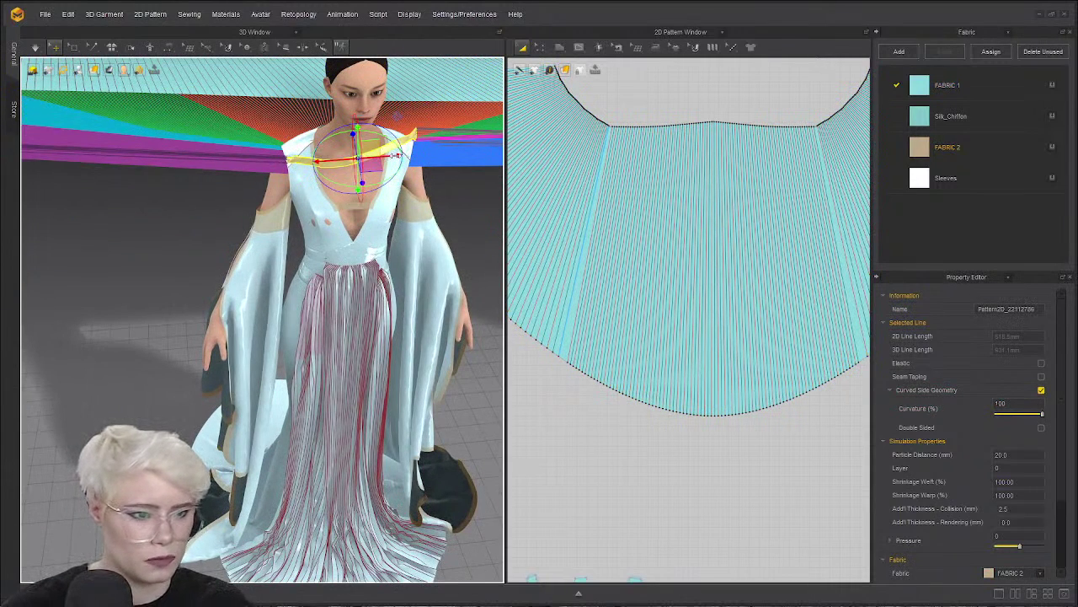
pyautogui.rightClick(389, 143)
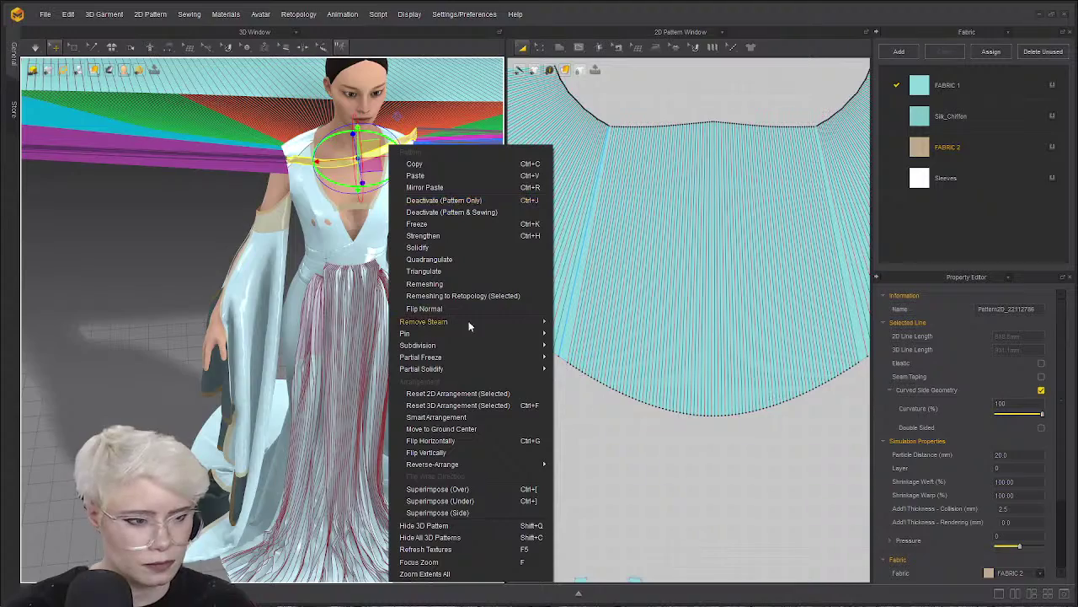
pyautogui.click(455, 211)
# Switch the simulation quality to Fast (GPU) and select the cape.
pyautogui.moveTo(145, 245); pyautogui.dragTo(280, 283, button='right')
pyautogui.scroll(-2, 204, 258)
pyautogui.click(177, 246)
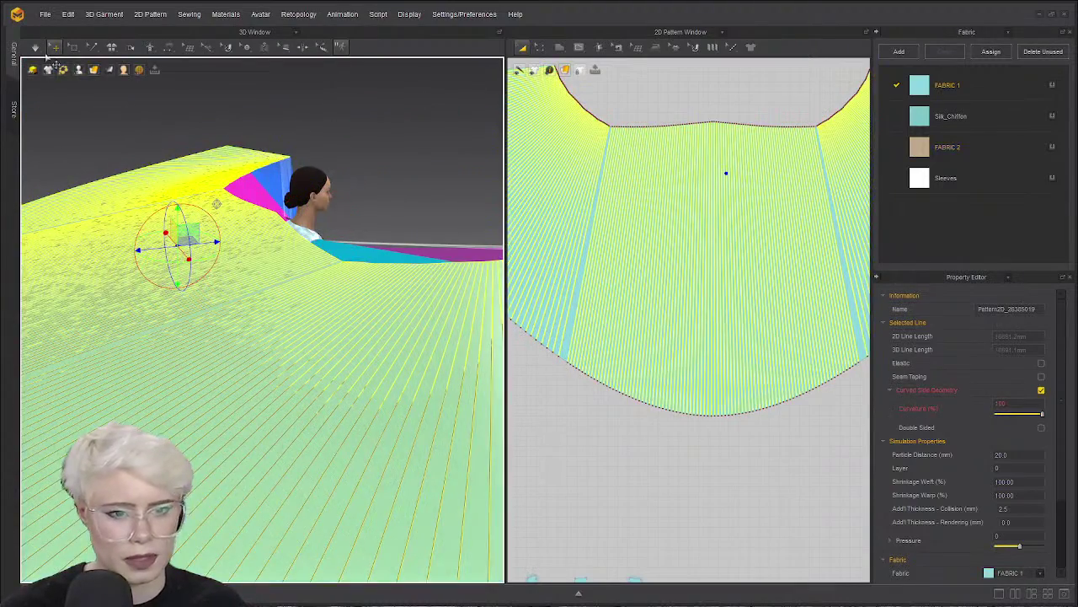
pyautogui.click(37, 48)
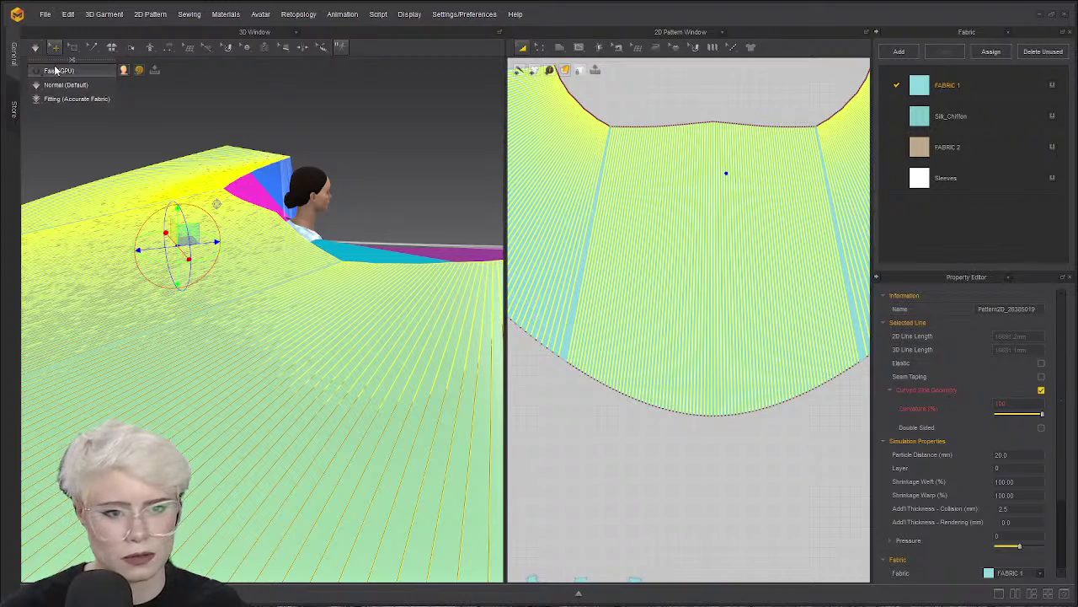
pyautogui.click(54, 70)
pyautogui.click(179, 125)
pyautogui.click(239, 252)
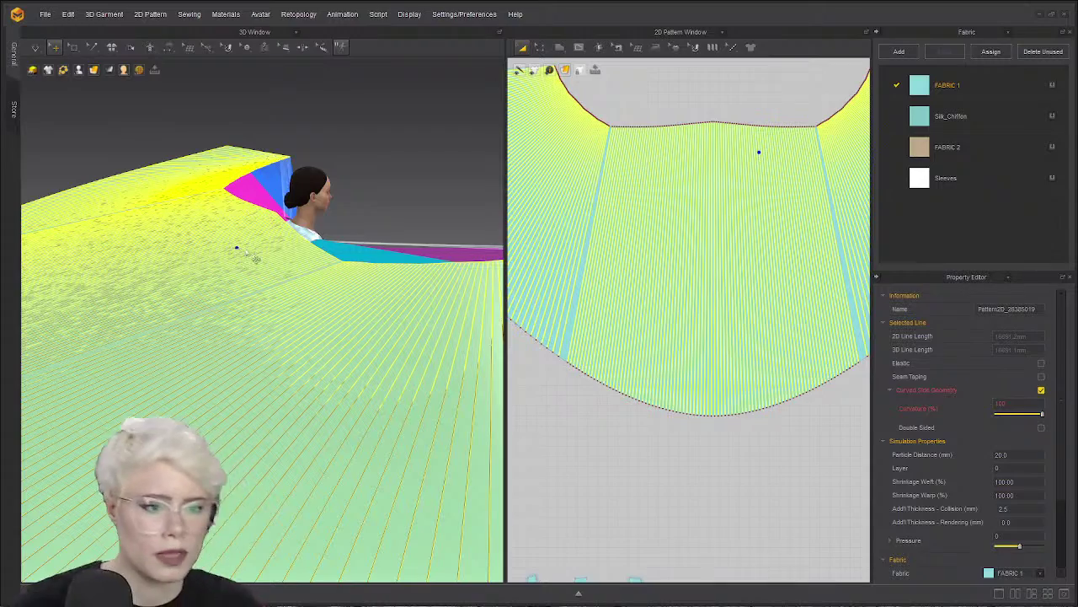
# Simulate the cape until it drapes from the gown's shoulders down to the floor, inspecting its pleats from several angles.
pyautogui.scroll(-5, 359, 226)
pyautogui.moveTo(355, 228); pyautogui.dragTo(296, 296, button='right')
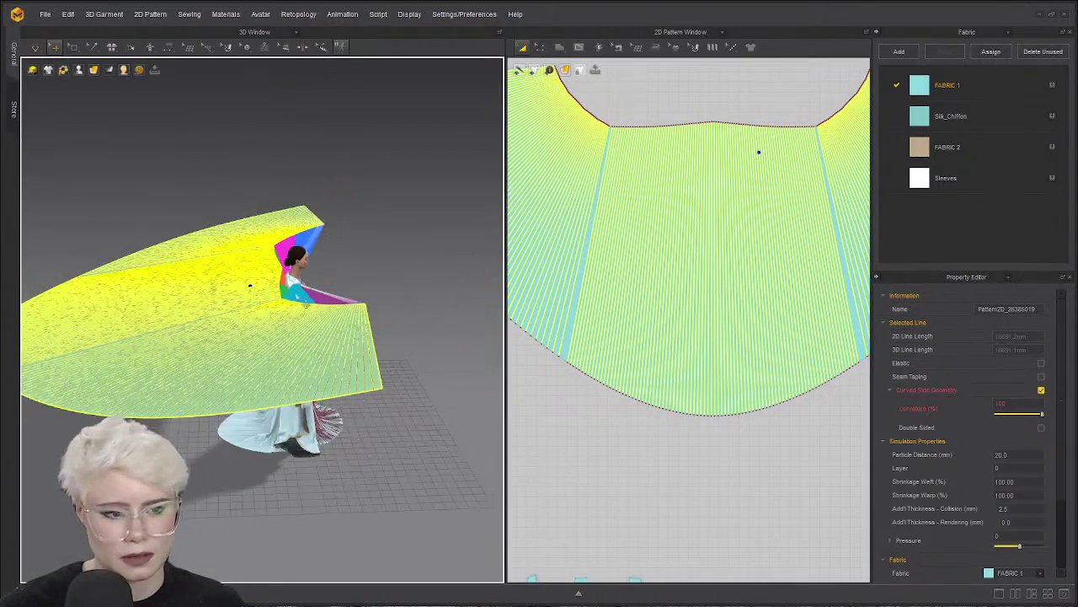
pyautogui.click(274, 335)
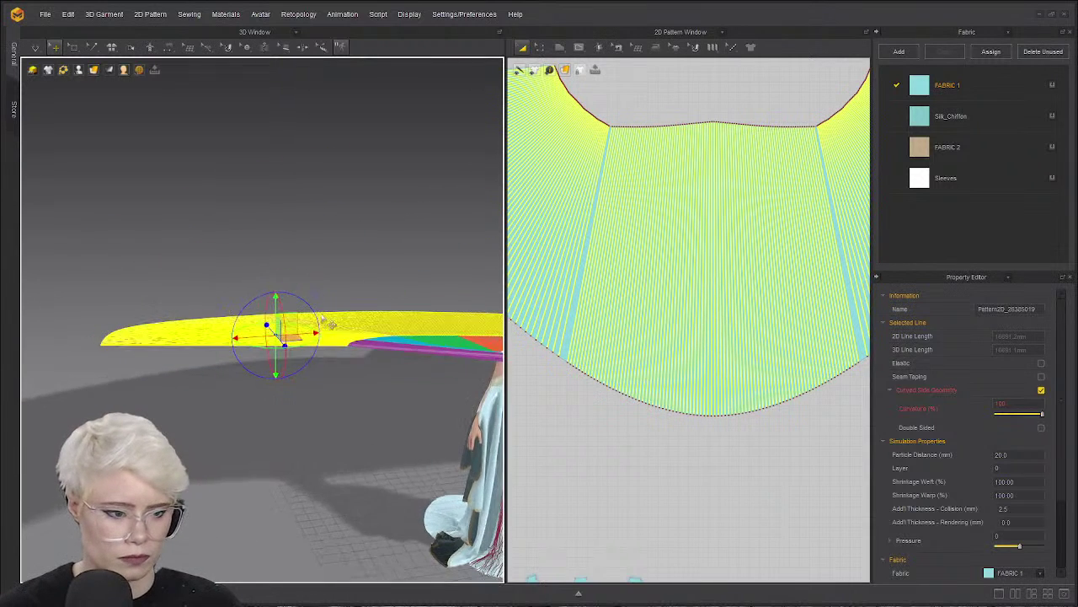
pyautogui.scroll(1, 287, 294)
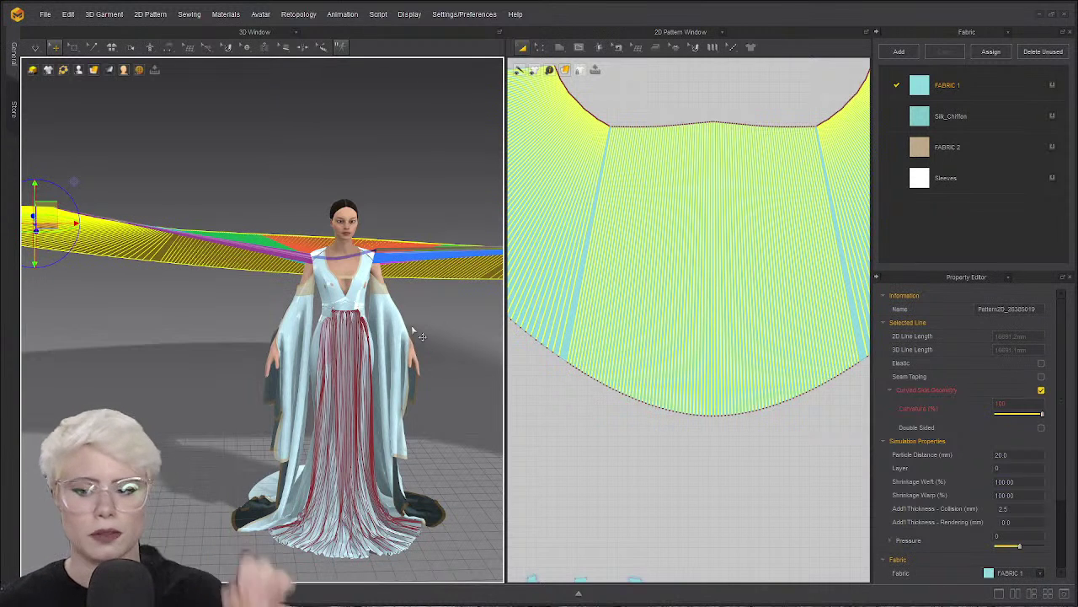
pyautogui.press('space')
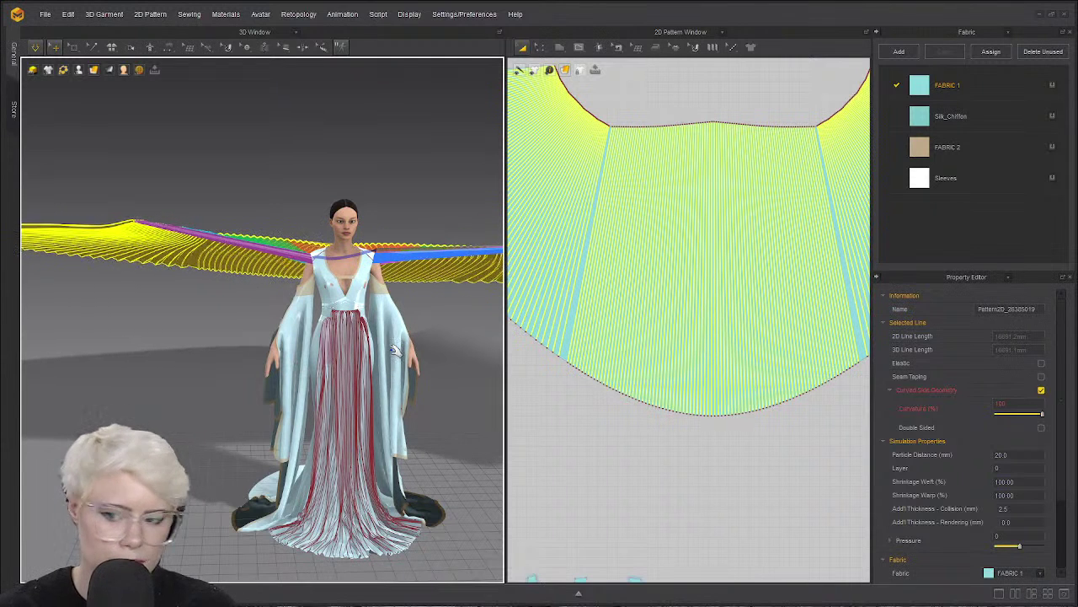
pyautogui.moveTo(382, 355); pyautogui.dragTo(379, 361, button='right')
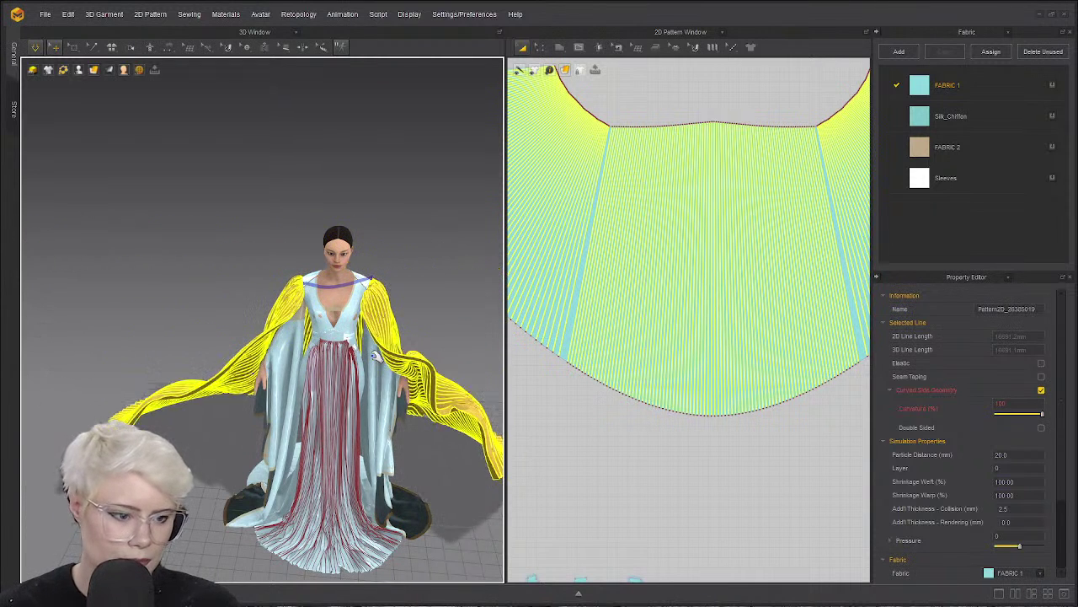
pyautogui.moveTo(367, 409); pyautogui.dragTo(354, 384, button='right')
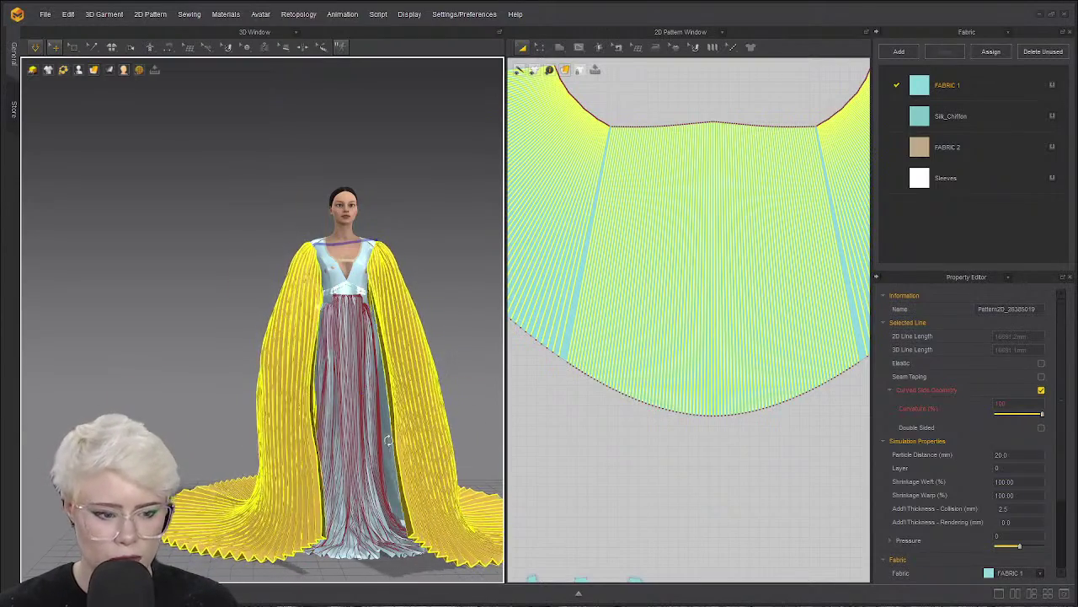
pyautogui.moveTo(365, 393); pyautogui.dragTo(278, 396, button='right')
pyautogui.scroll(-3, 253, 328)
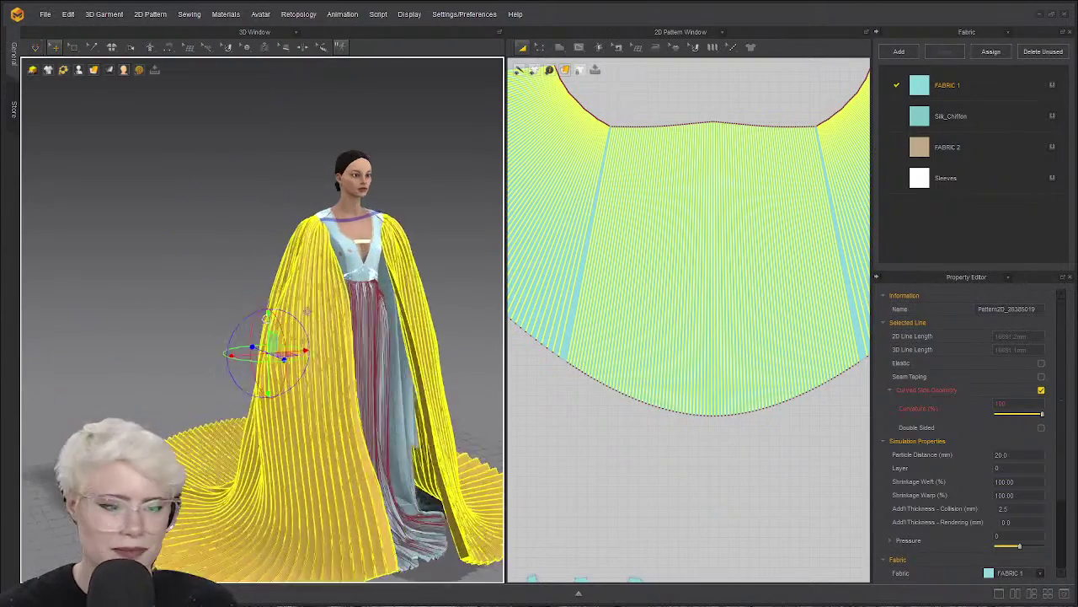
pyautogui.moveTo(246, 329); pyautogui.dragTo(274, 329, button='middle')
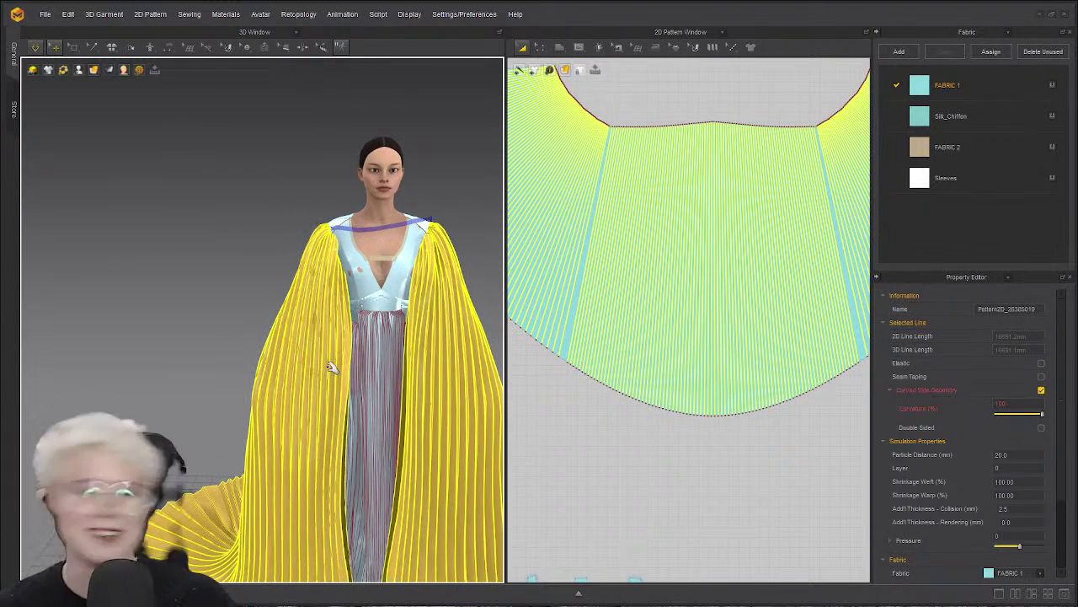
# Reactivate the strip across the avatar's upper chest.
pyautogui.click(415, 226)
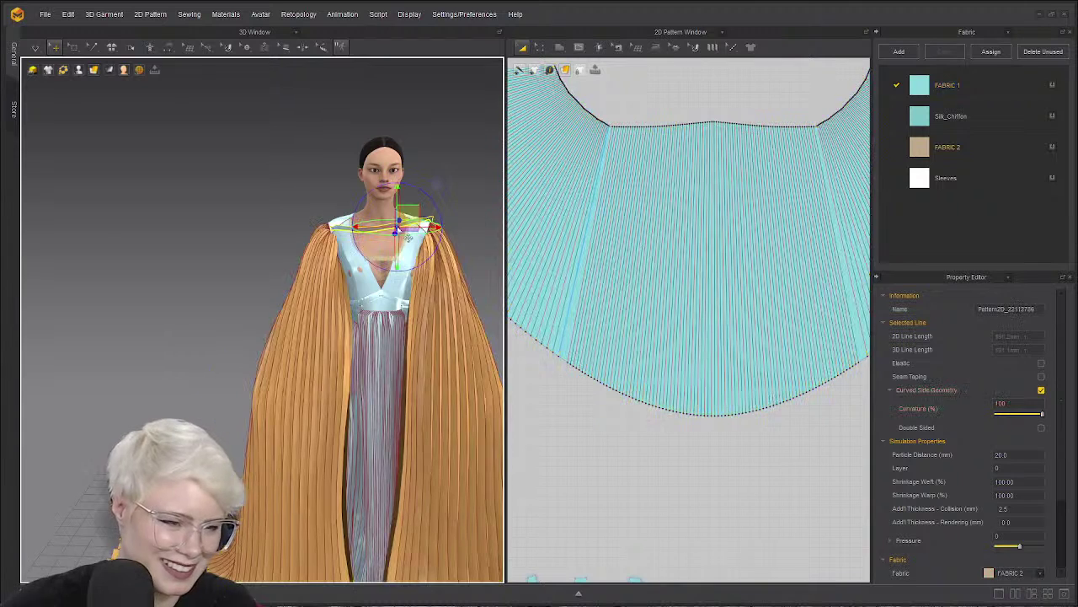
pyautogui.rightClick(395, 226)
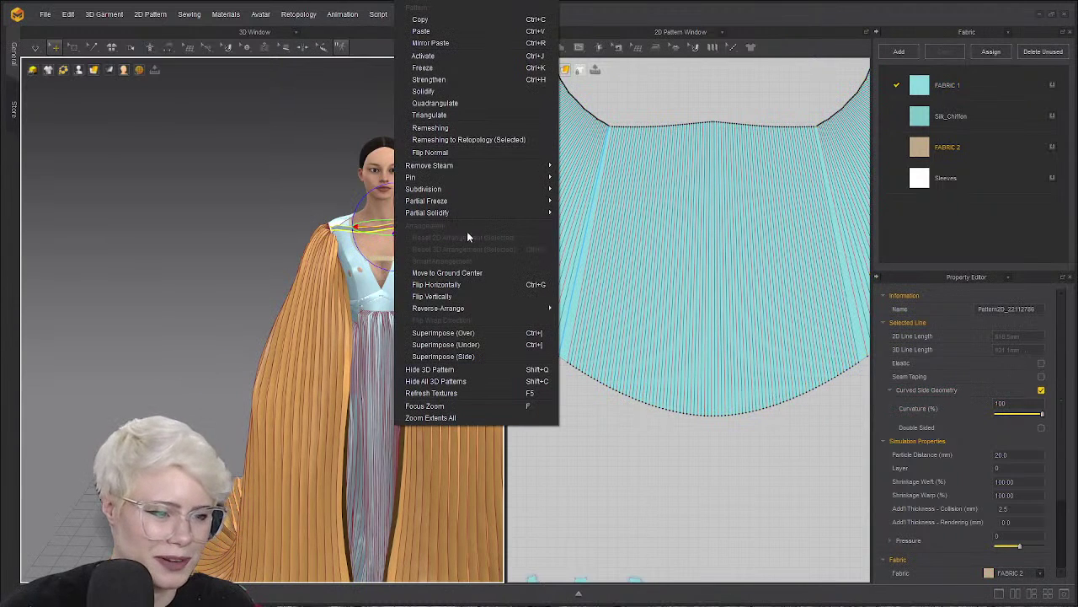
pyautogui.click(449, 64)
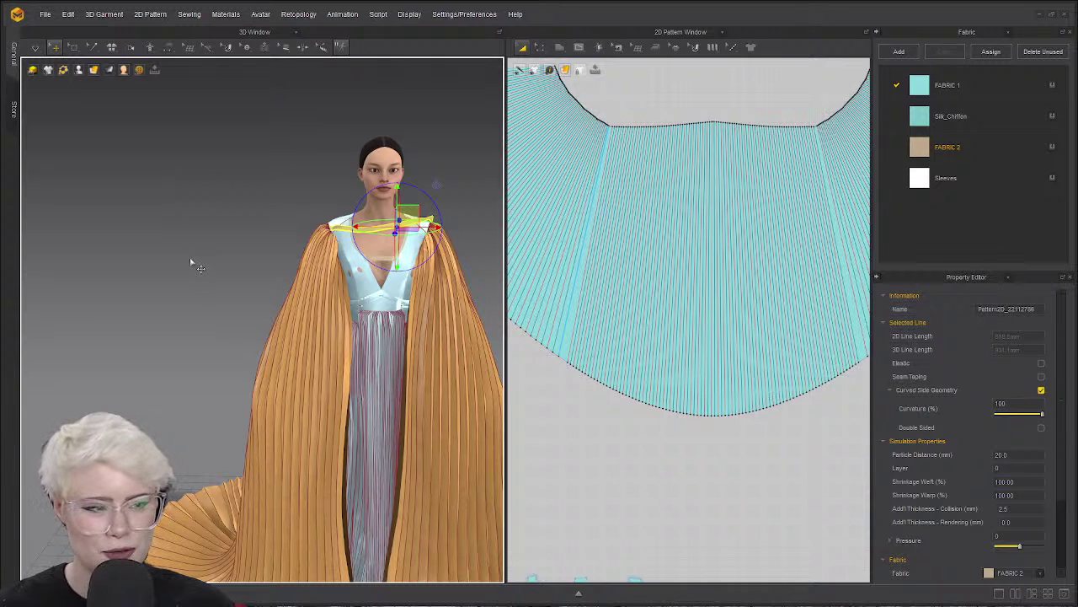
# Simulate the cape with the upper-chest strip active again, checking how its pleats fall at the front and back.
pyautogui.click(36, 47)
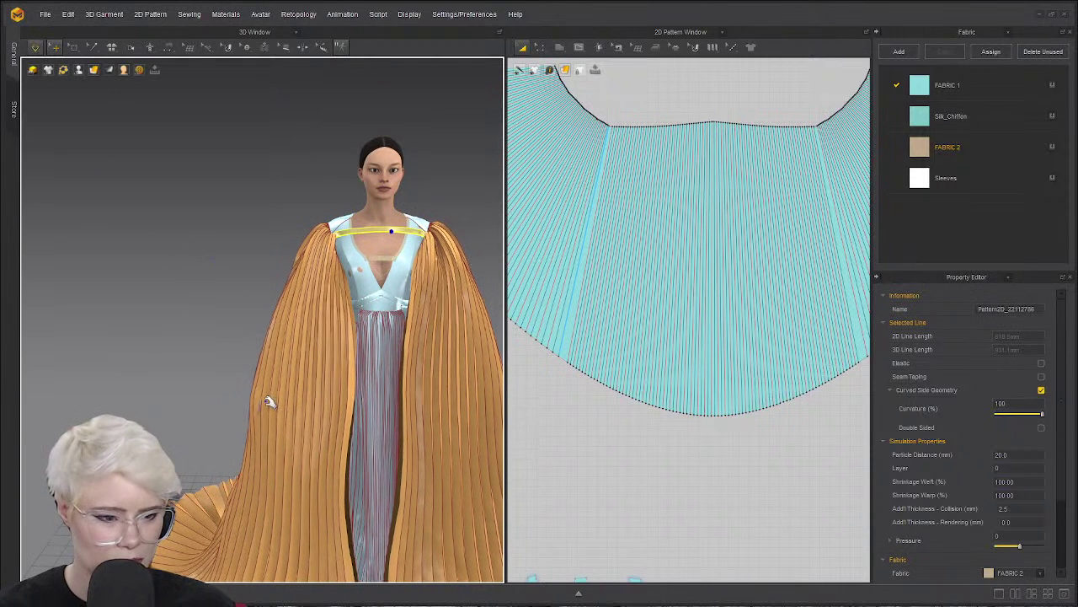
pyautogui.moveTo(298, 412); pyautogui.dragTo(271, 300, button='right')
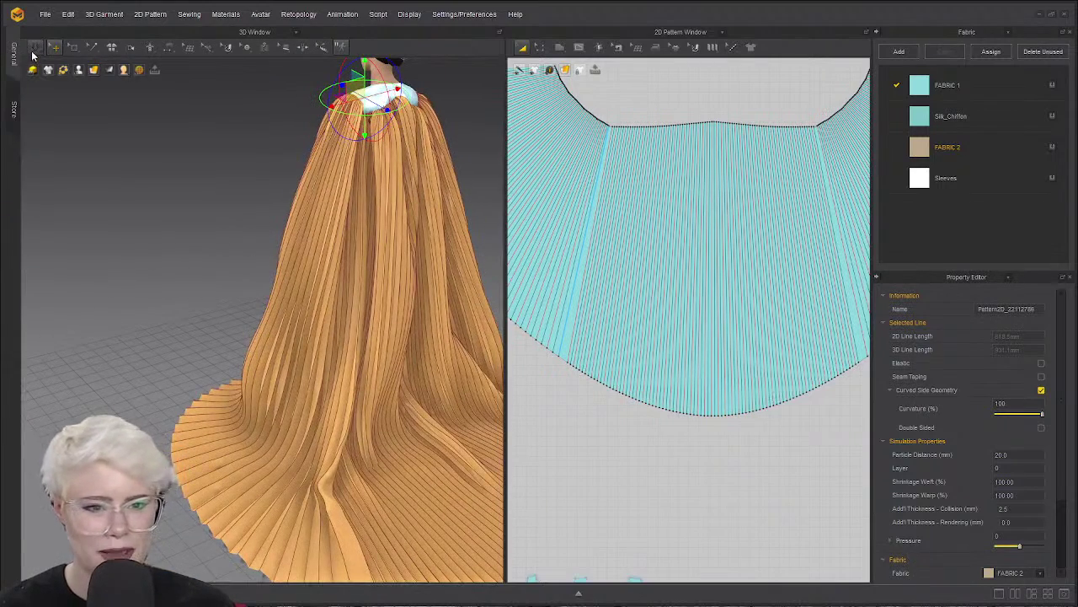
pyautogui.moveTo(32, 52)
pyautogui.click(48, 86)
pyautogui.click(126, 243)
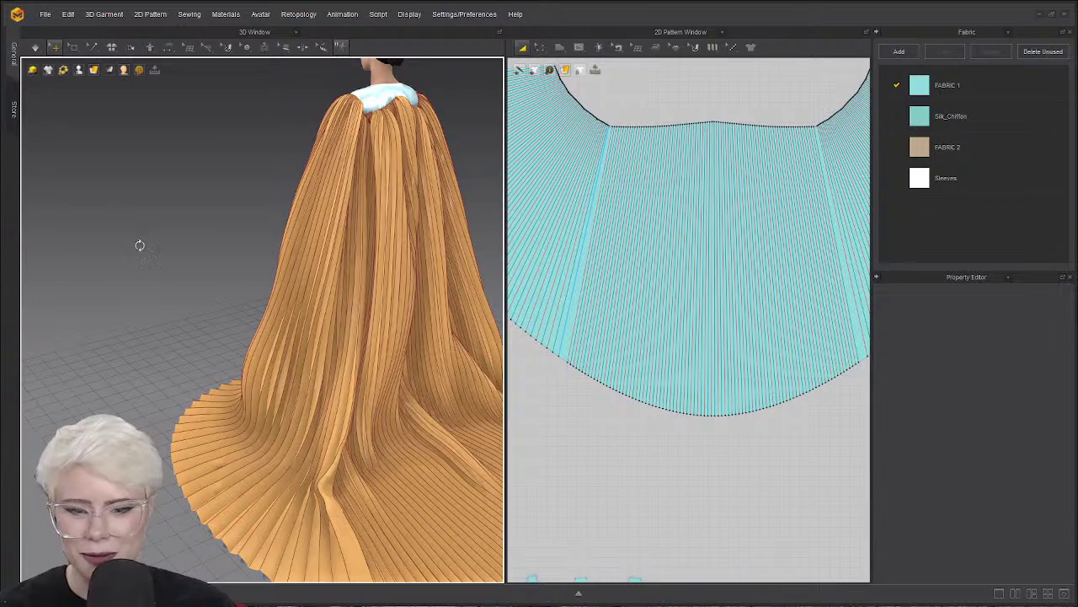
pyautogui.moveTo(140, 245); pyautogui.dragTo(373, 422, button='right')
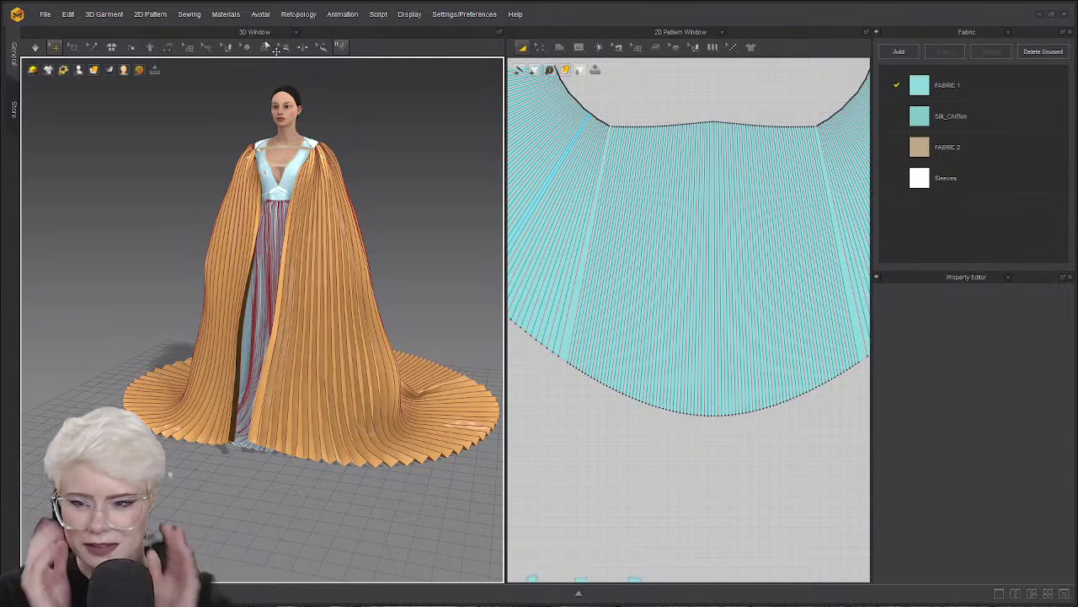
# Simulate the cape again so its front edges open away from the gown, checking it from the side and front.
pyautogui.press('space')
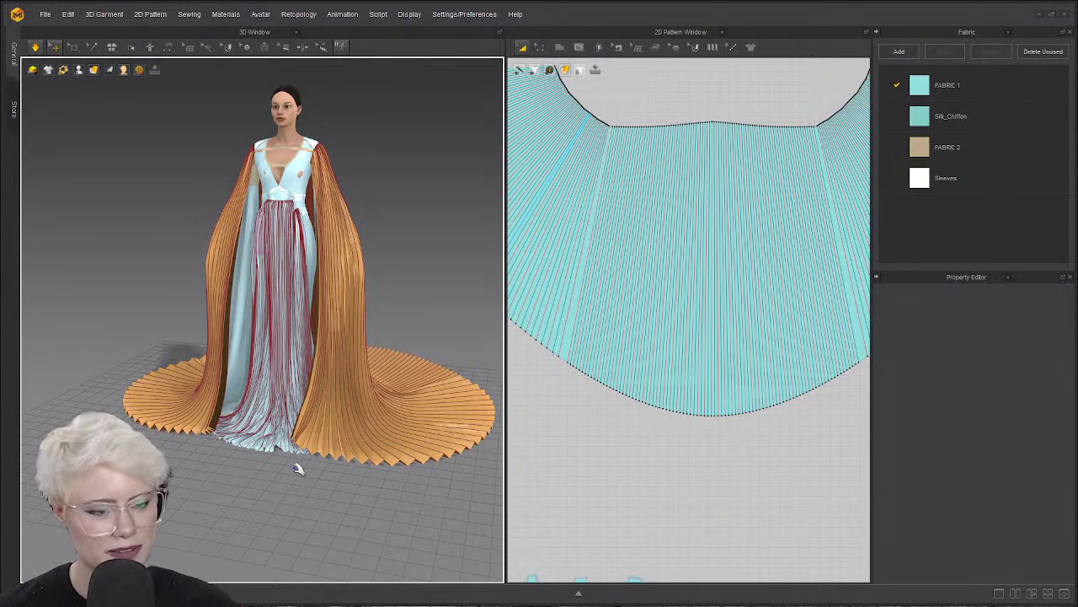
pyautogui.moveTo(297, 468); pyautogui.dragTo(262, 496, button='right')
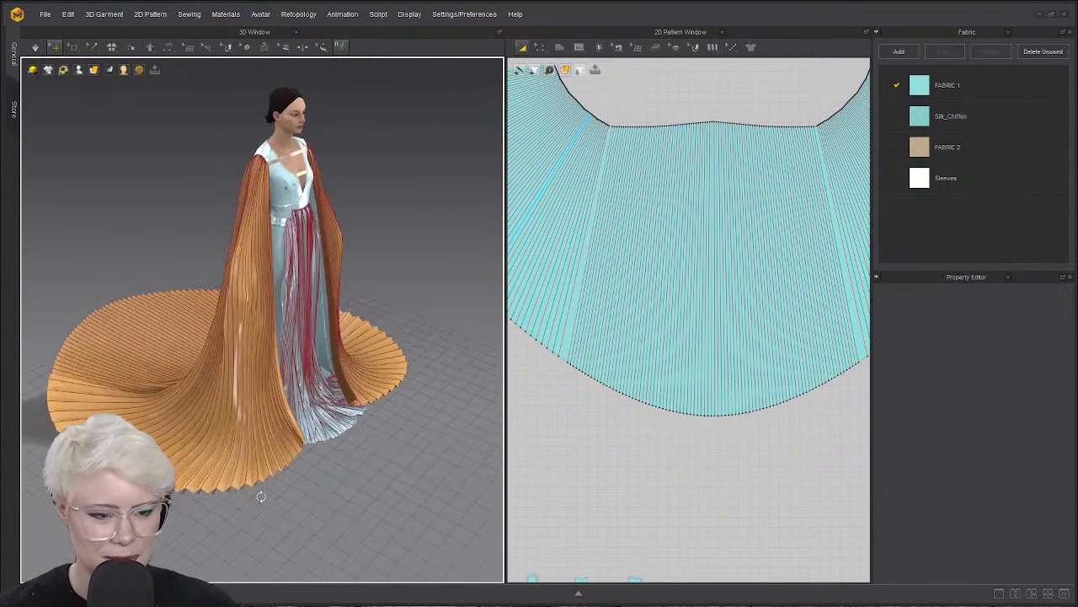
pyautogui.press('space')
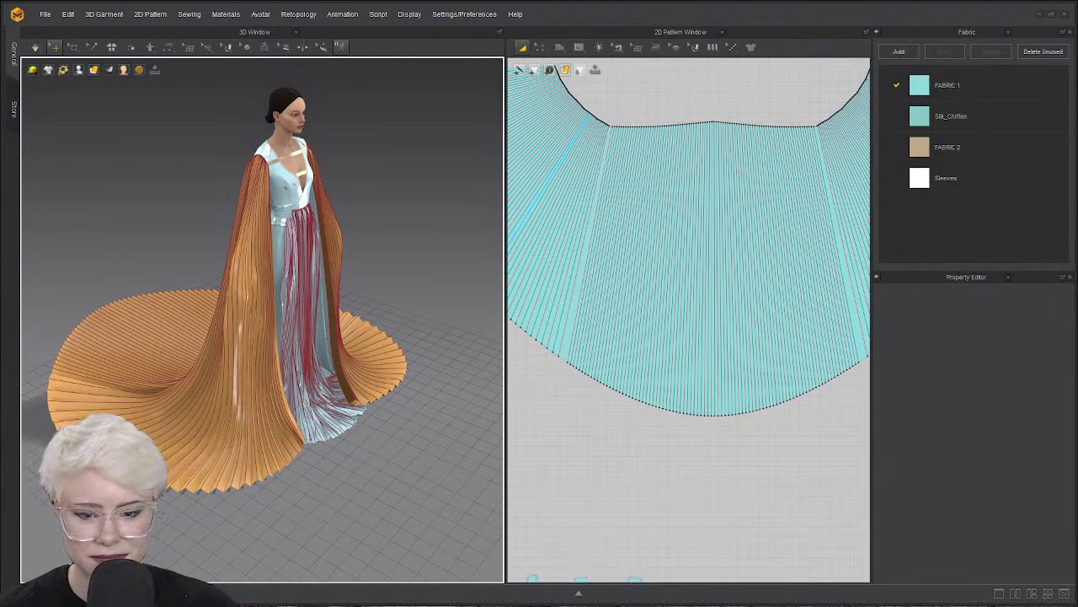
pyautogui.moveTo(160, 214); pyautogui.dragTo(121, 202, button='right')
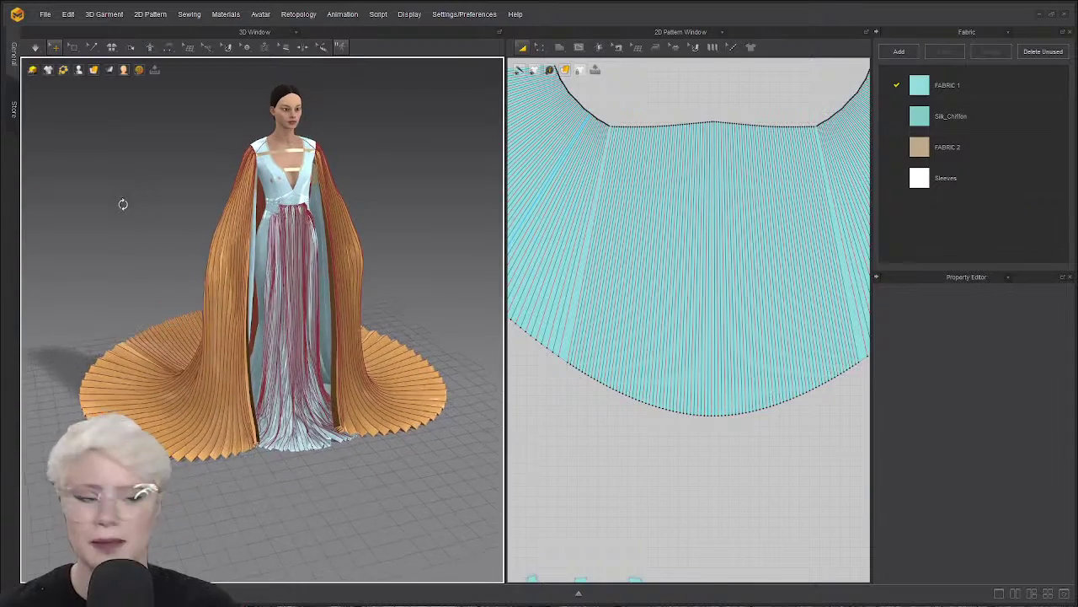
# Turn off strengthening on the pleated cape and assign the Silk_Chiffon fabric to it.
pyautogui.click(205, 310)
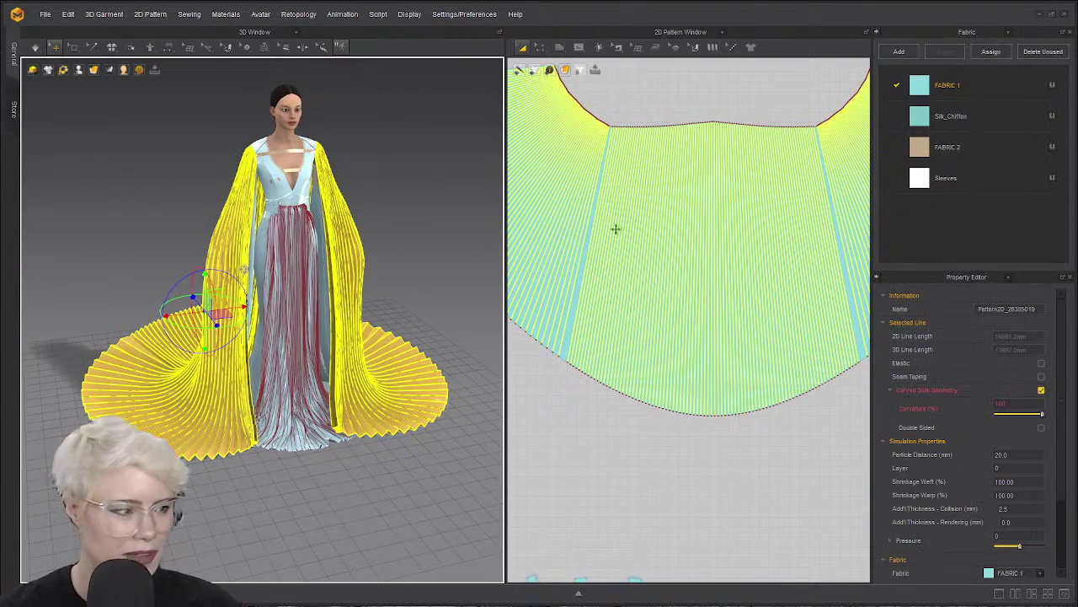
pyautogui.click(192, 160)
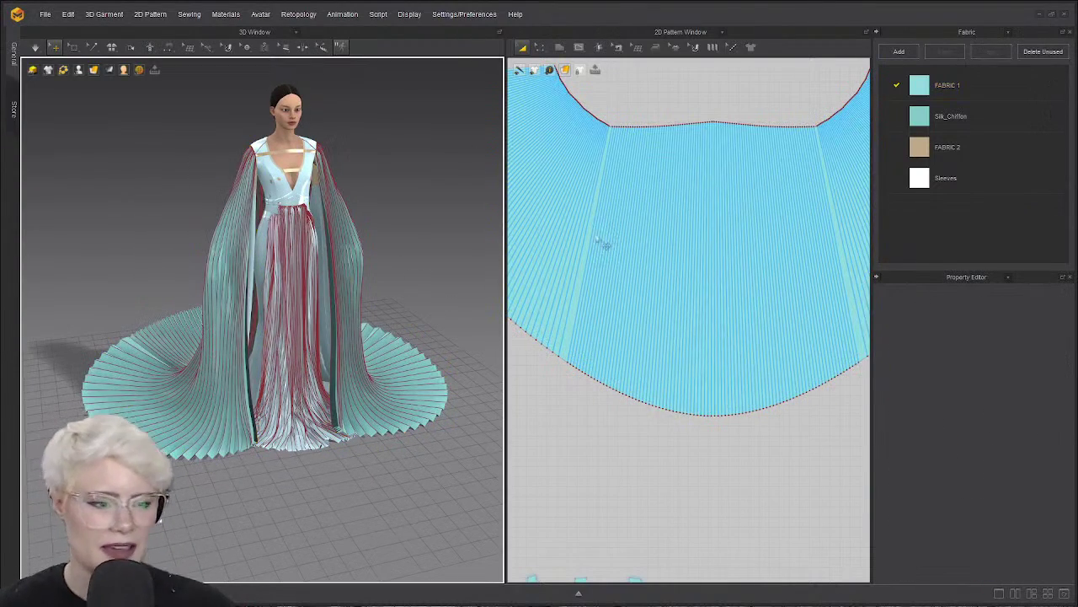
pyautogui.moveTo(271, 280); pyautogui.dragTo(219, 294)
pyautogui.click(226, 299)
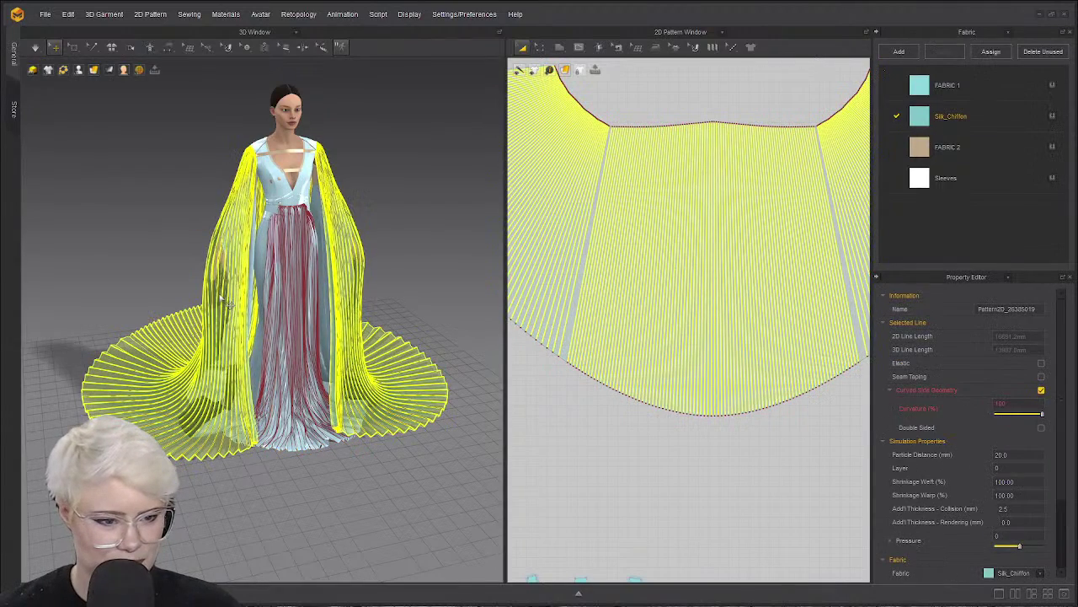
pyautogui.click(138, 246)
pyautogui.scroll(-3, 137, 246)
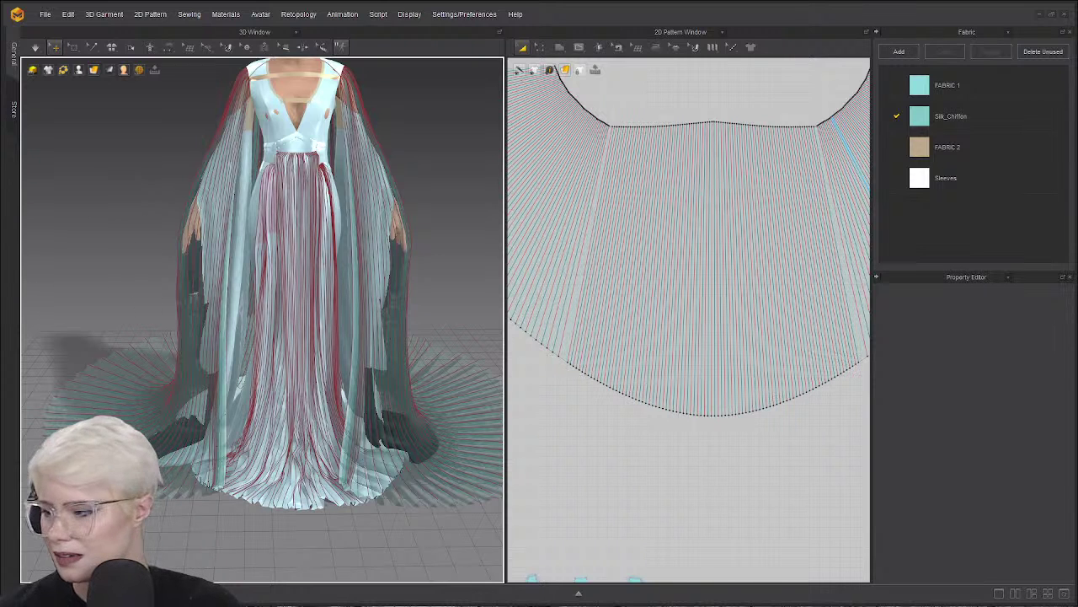
# Unlock all pattern outlines in the 2D pattern layout.
pyautogui.scroll(-3, 668, 349)
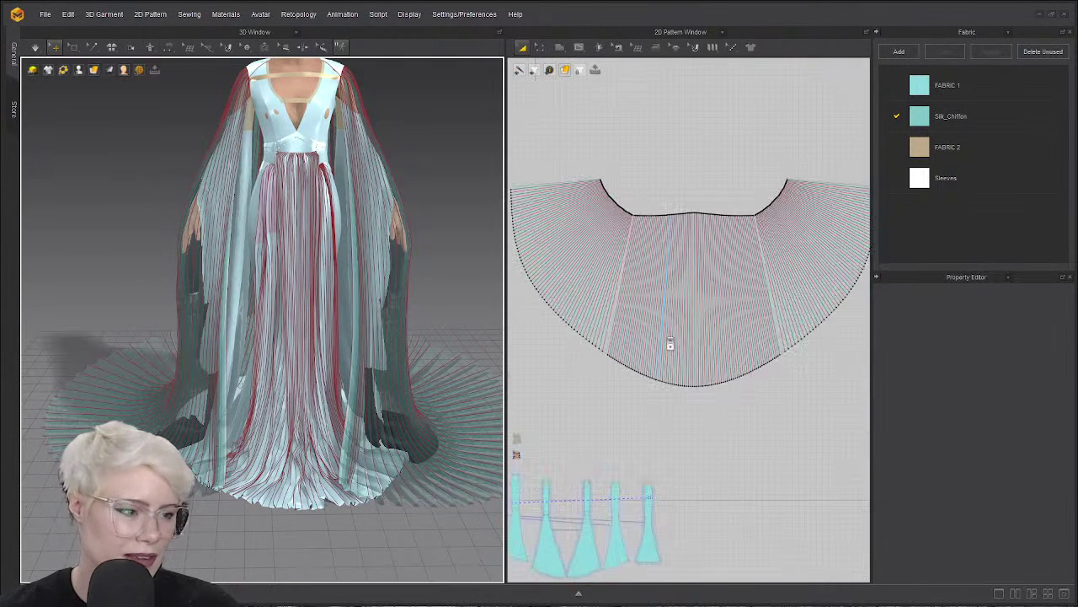
pyautogui.scroll(2, 658, 357)
pyautogui.rightClick(744, 141)
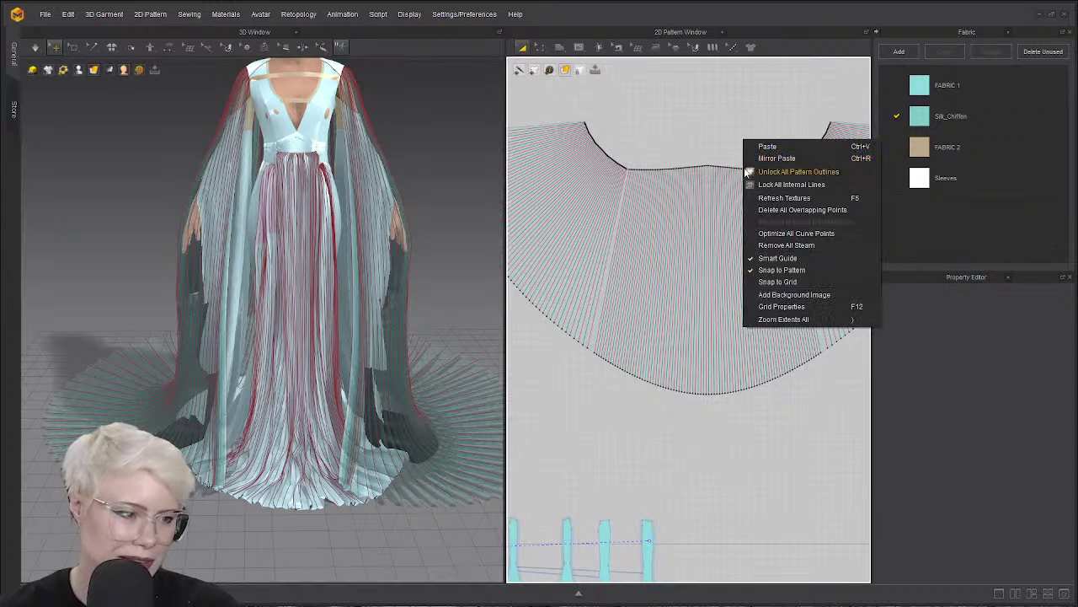
pyautogui.click(801, 172)
# Simulate the chiffon cape, pulling its train outward, and hide the internal lines in the 3D view.
pyautogui.scroll(-2, 266, 278)
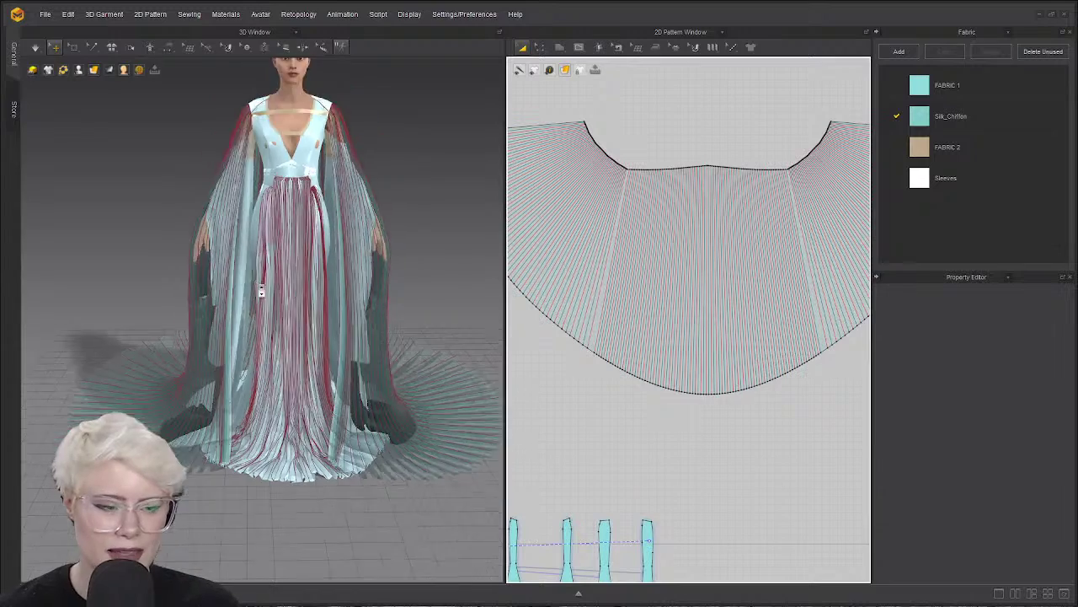
pyautogui.moveTo(262, 289); pyautogui.dragTo(240, 294, button='right')
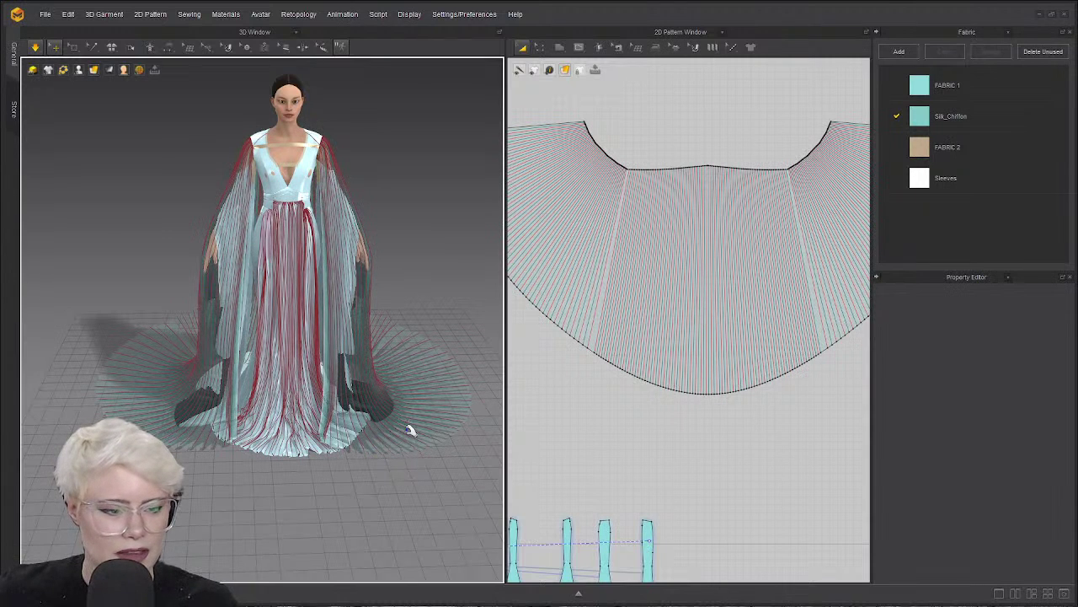
pyautogui.click(432, 427)
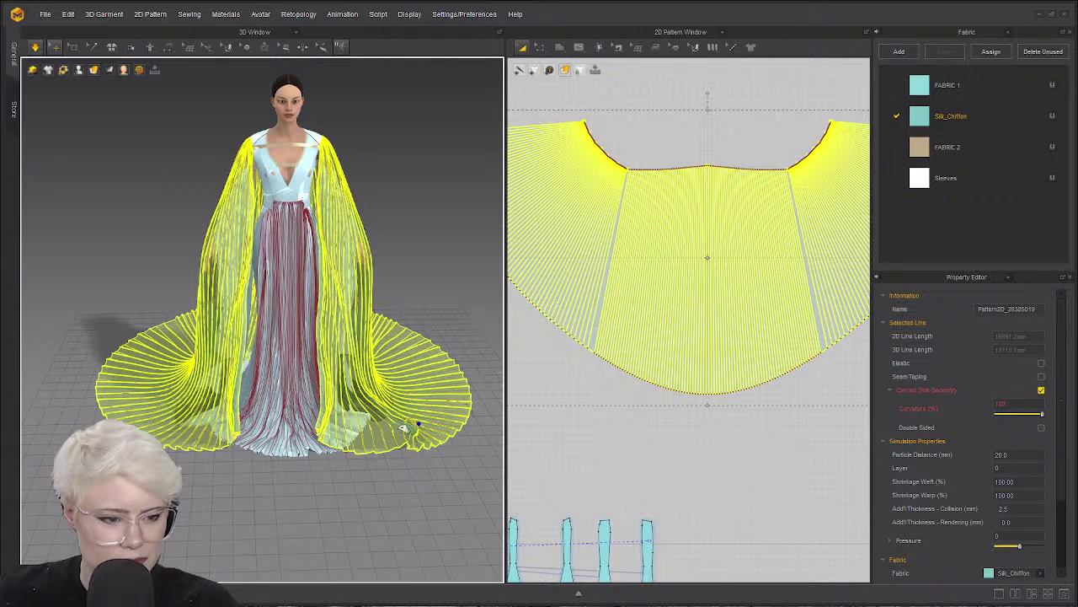
pyautogui.click(52, 69)
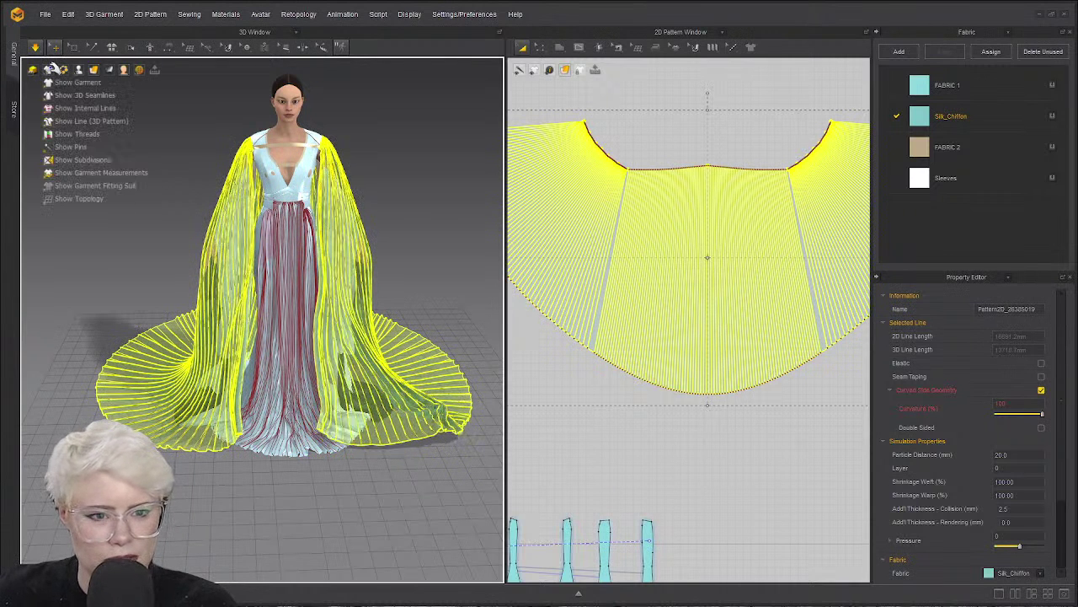
pyautogui.click(53, 109)
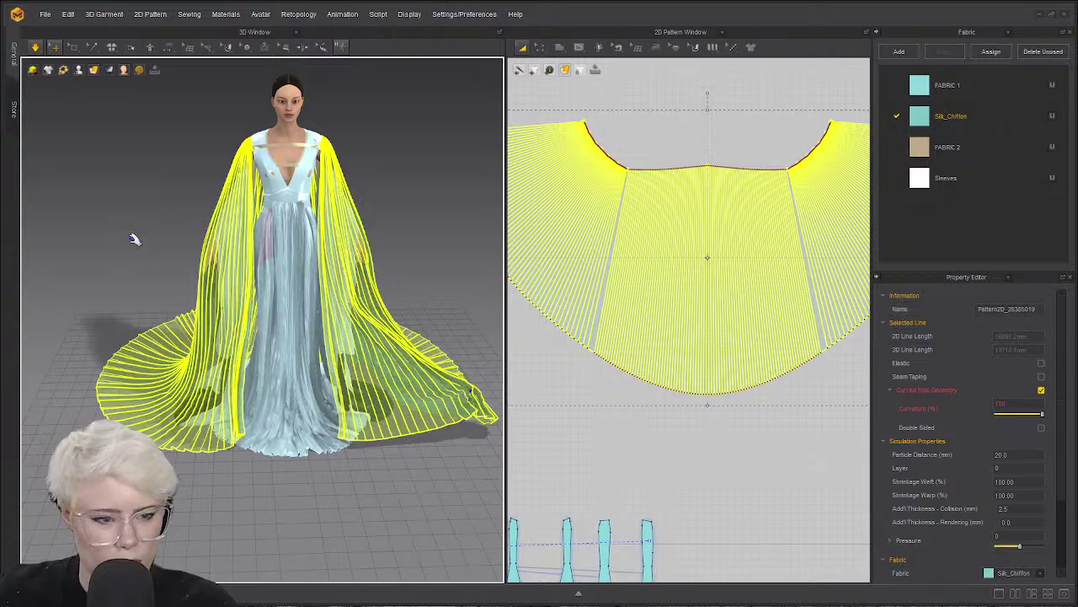
pyautogui.click(134, 239)
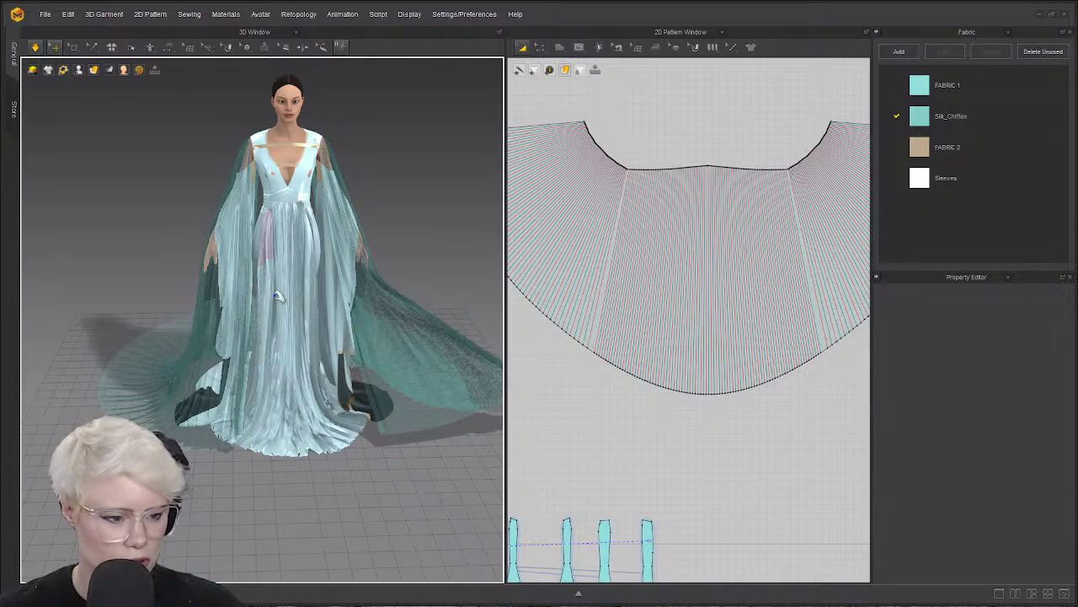
# Pull the cape's train into place around the gown during simulation, working from the side and front, and stop the simulation.
pyautogui.moveTo(159, 275); pyautogui.dragTo(280, 352, button='right')
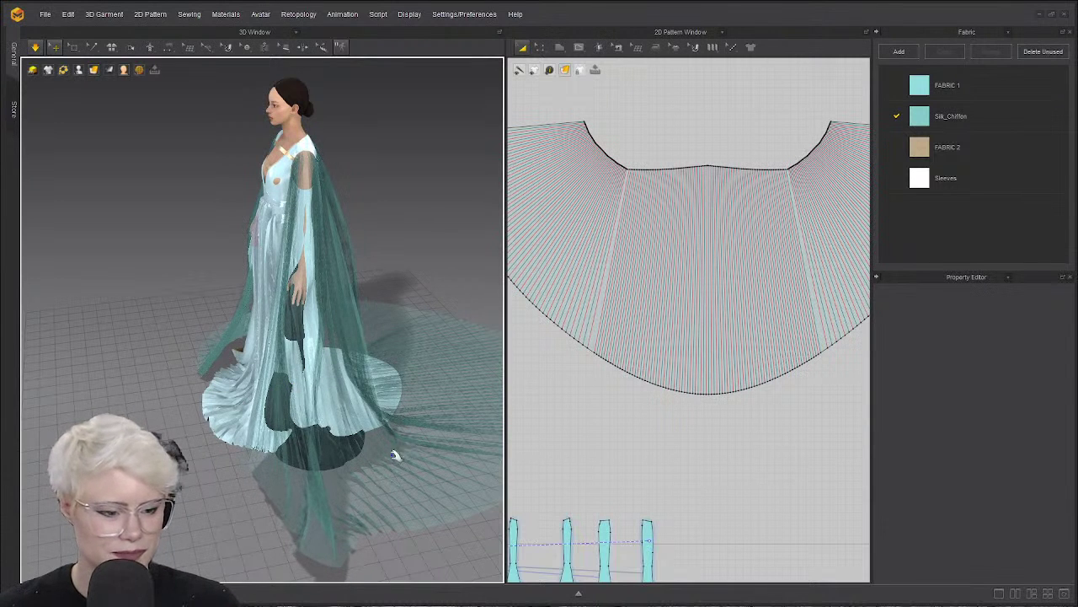
pyautogui.moveTo(337, 331); pyautogui.dragTo(351, 314, button='right')
pyautogui.press('space')
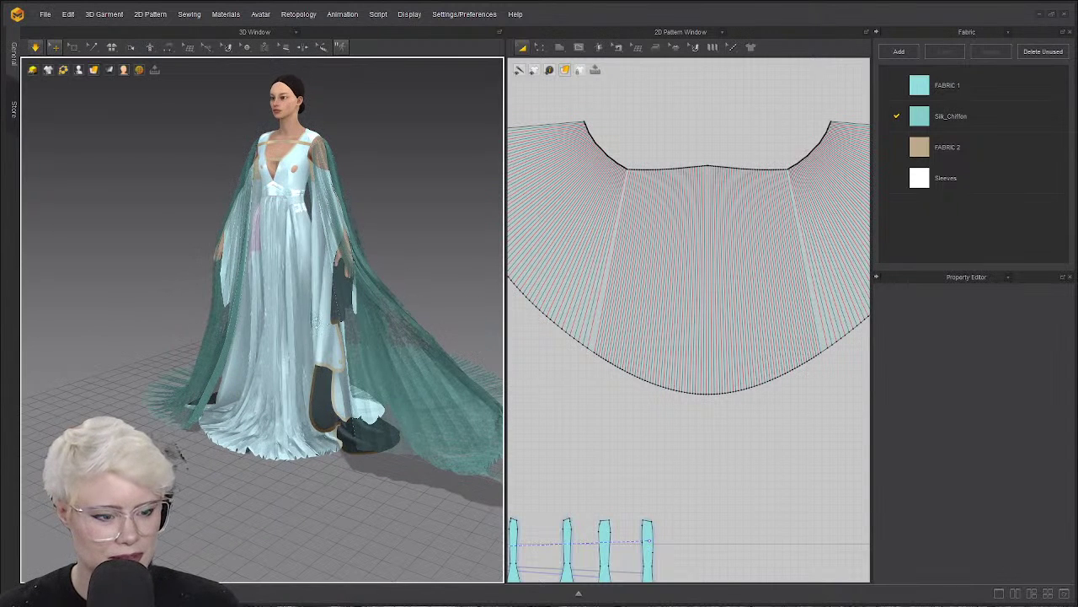
pyautogui.click(383, 413)
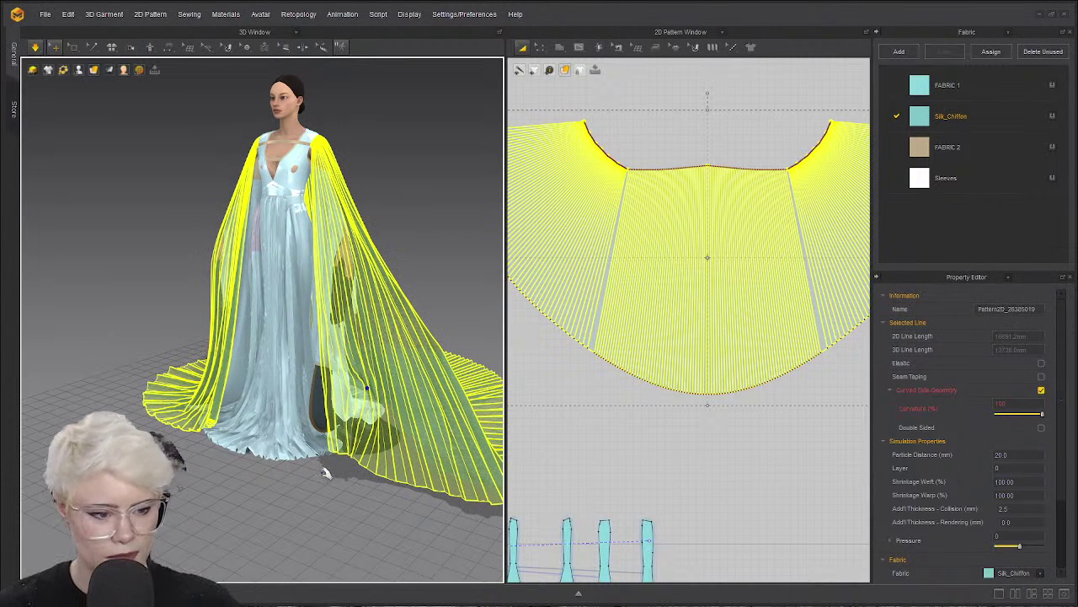
pyautogui.press('2')
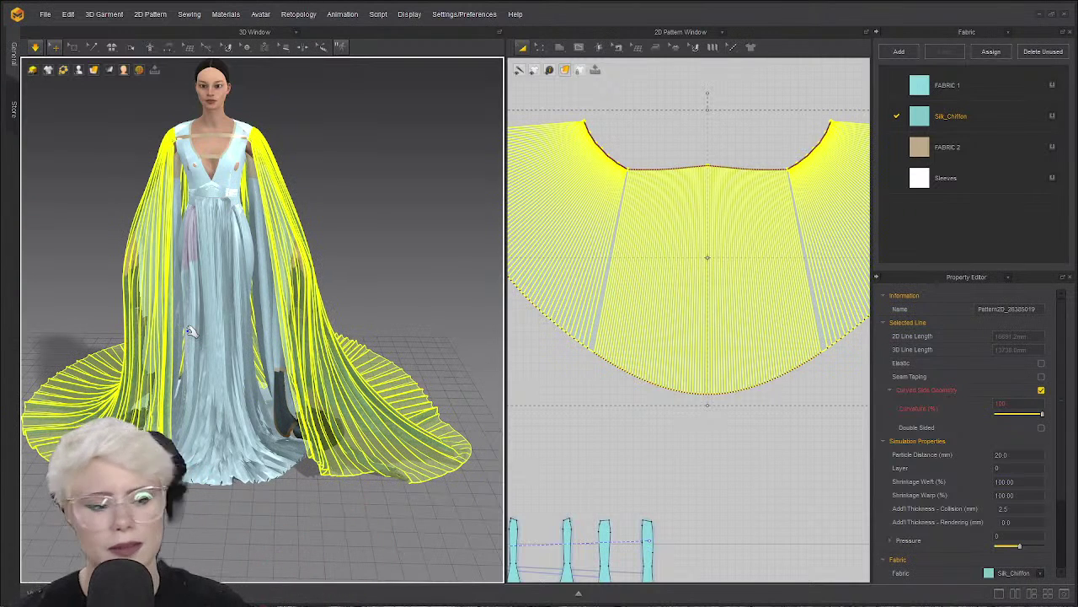
pyautogui.moveTo(322, 182); pyautogui.dragTo(372, 201, button='middle')
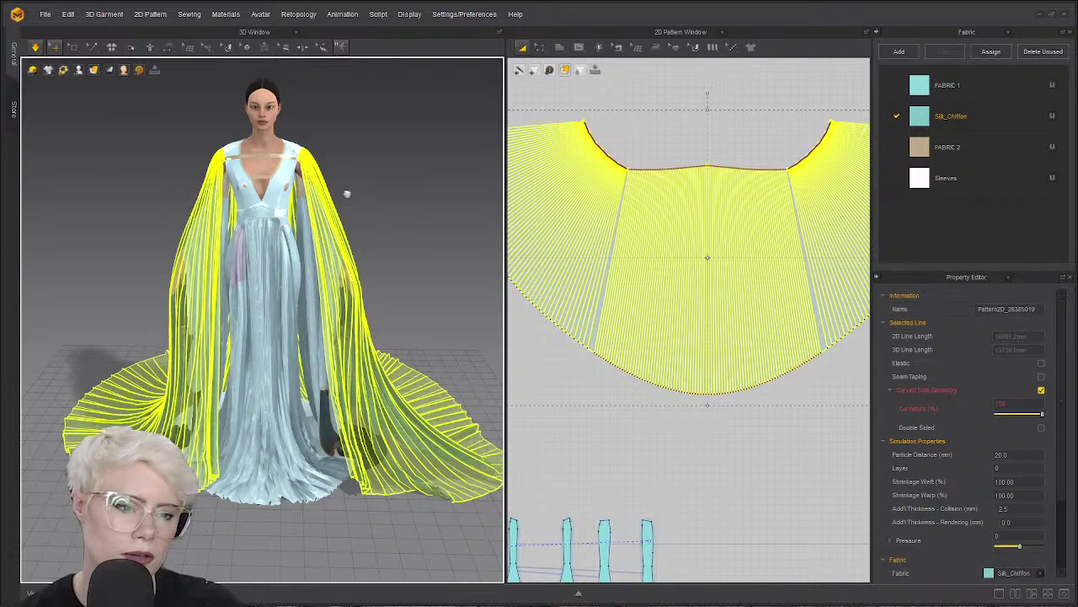
pyautogui.scroll(1, 407, 418)
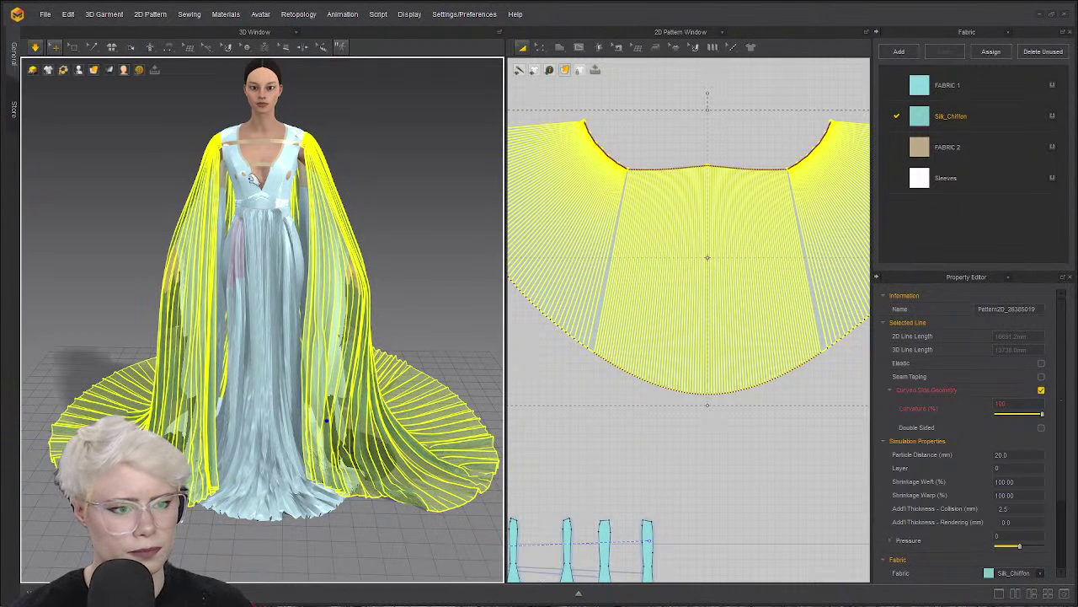
pyautogui.scroll(3, 263, 143)
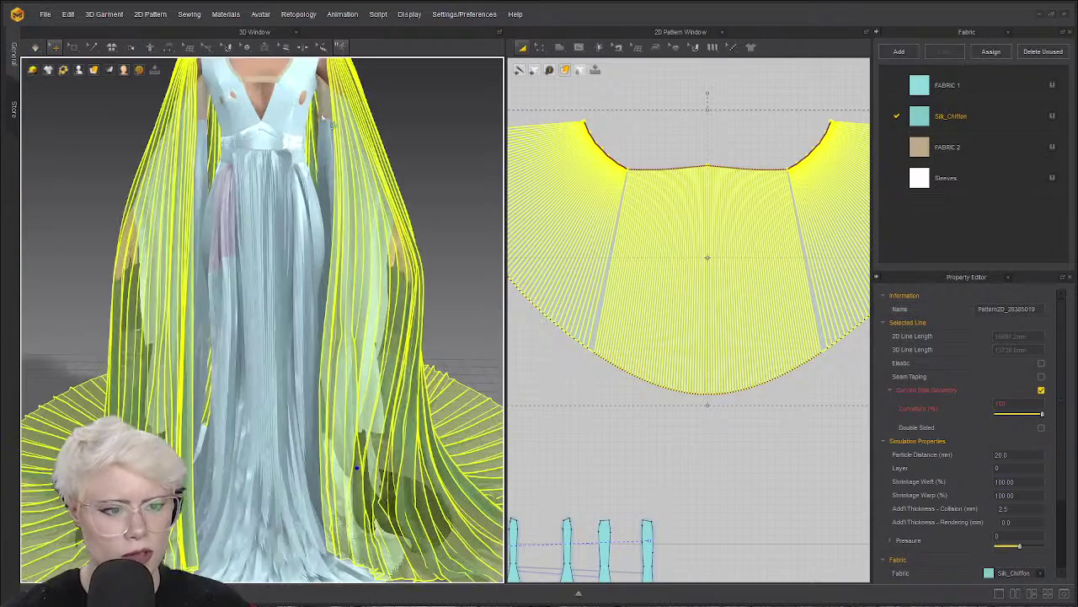
# Examine the gathered cape and the chest strip up close at the avatar's shoulder.
pyautogui.scroll(2, 418, 113)
pyautogui.moveTo(359, 101); pyautogui.dragTo(317, 328, button='middle')
pyautogui.scroll(2, 308, 290)
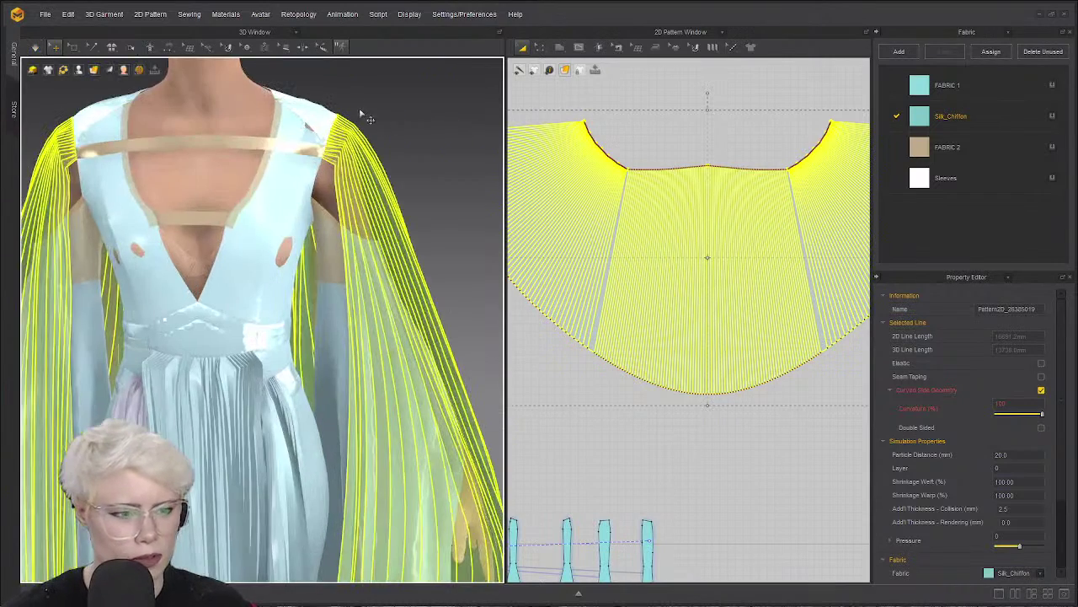
pyautogui.click(404, 99)
pyautogui.scroll(5, 374, 133)
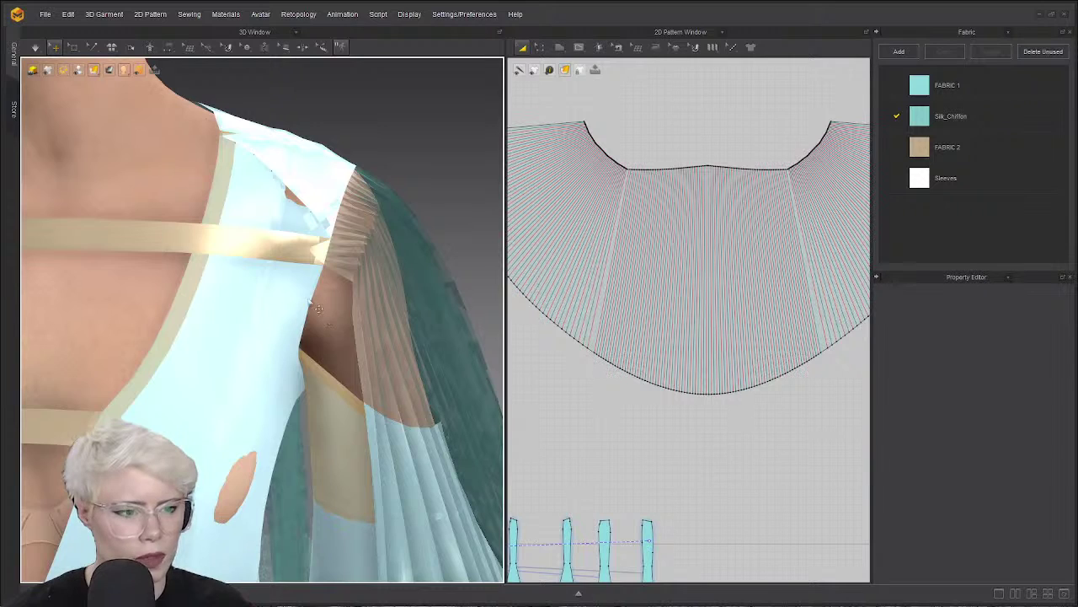
pyautogui.scroll(-8, 319, 308)
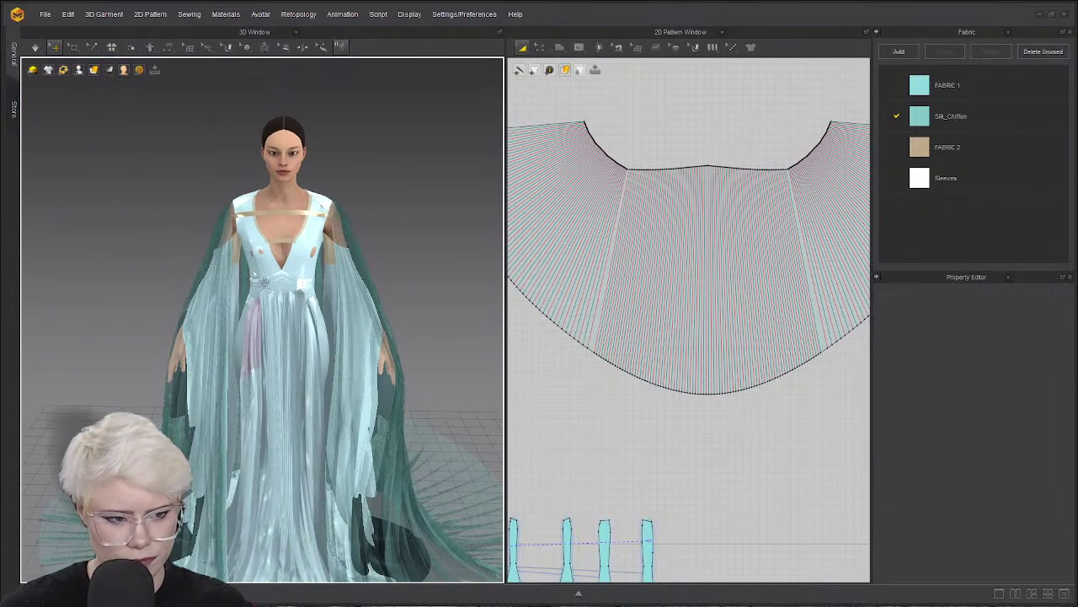
# Give the cape an opaque light-blue look matching the gown and select the front bodice panel.
pyautogui.click(346, 268)
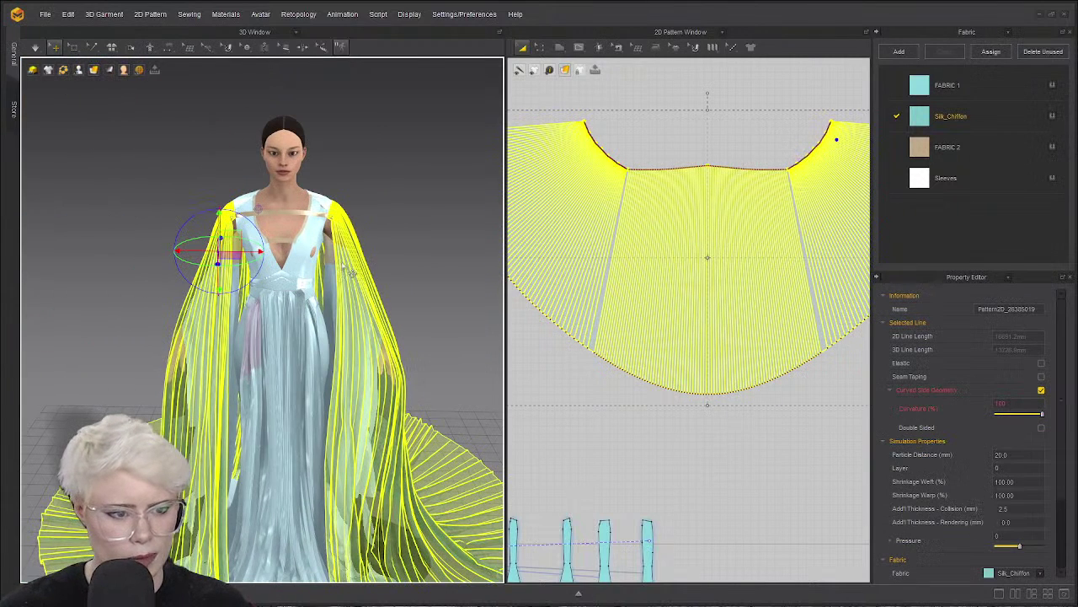
pyautogui.click(410, 211)
pyautogui.scroll(3, 280, 218)
pyautogui.click(248, 207)
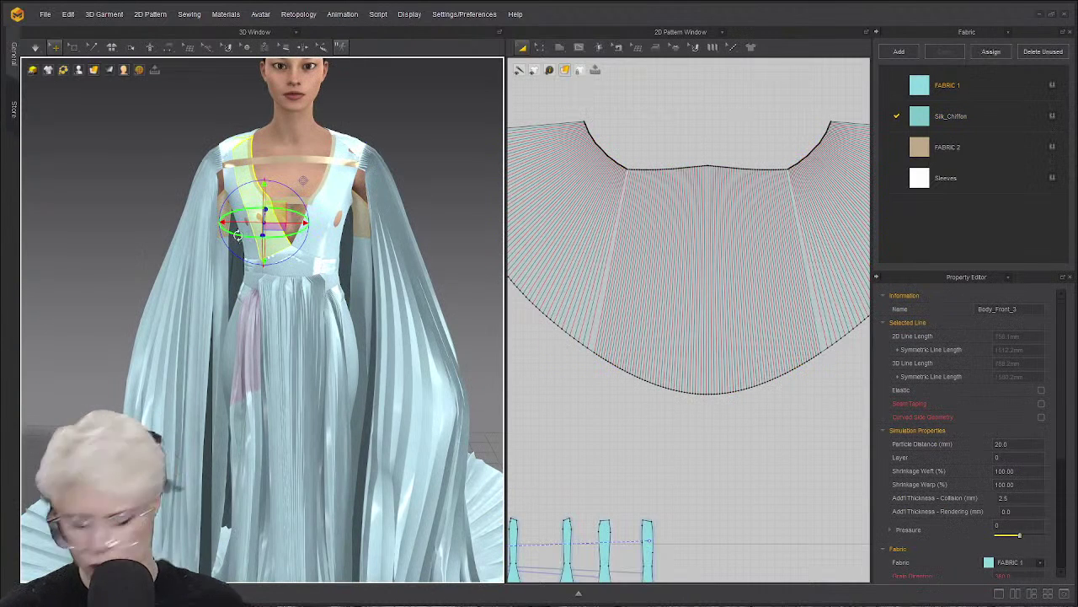
pyautogui.click(251, 216)
pyautogui.click(248, 181)
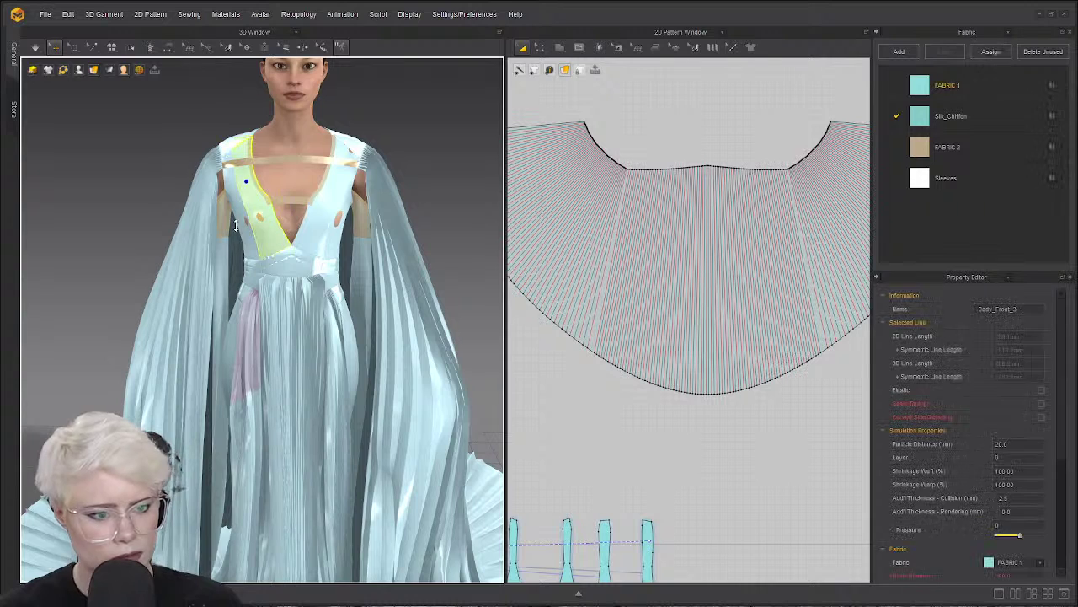
# Set the additional collision thickness of all garment patterns to 2.5 mm.
pyautogui.click(231, 264)
pyautogui.scroll(-5, 684, 263)
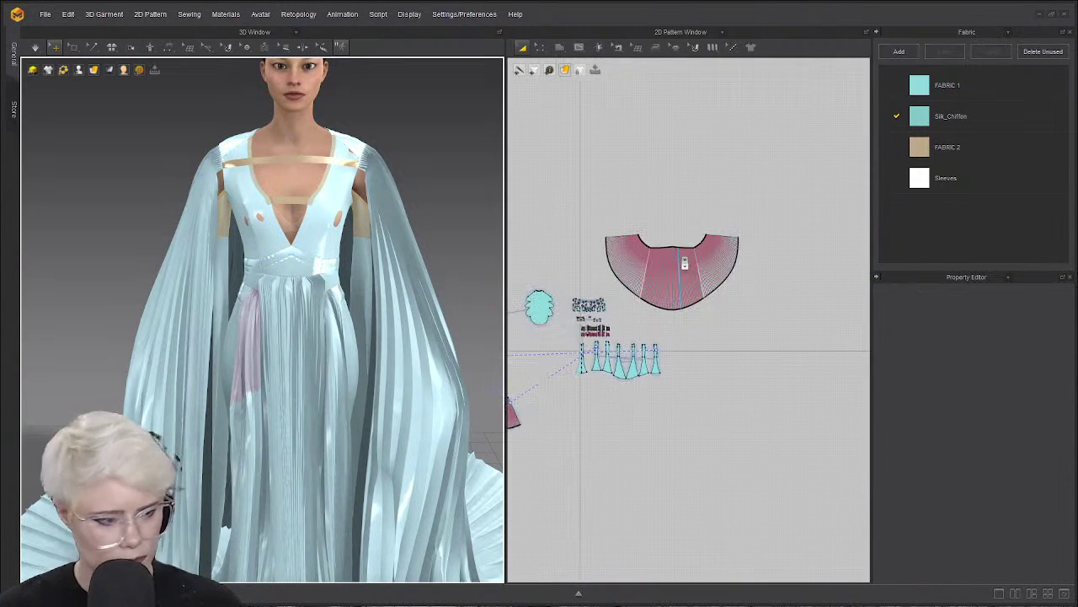
pyautogui.hotkey('ctrl', 'a')
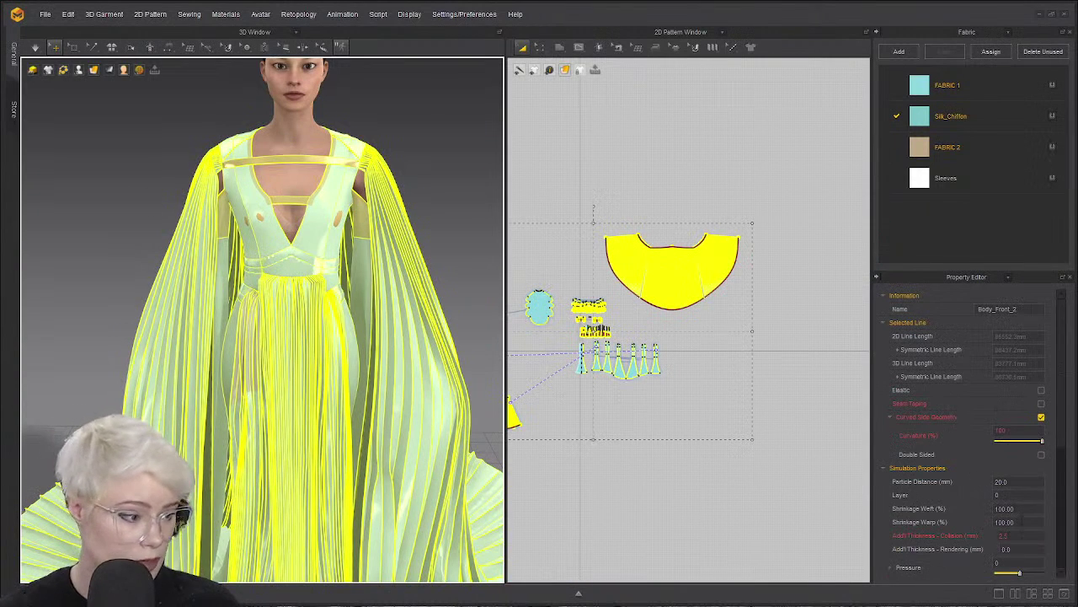
pyautogui.click(1018, 535)
pyautogui.write('2.5')
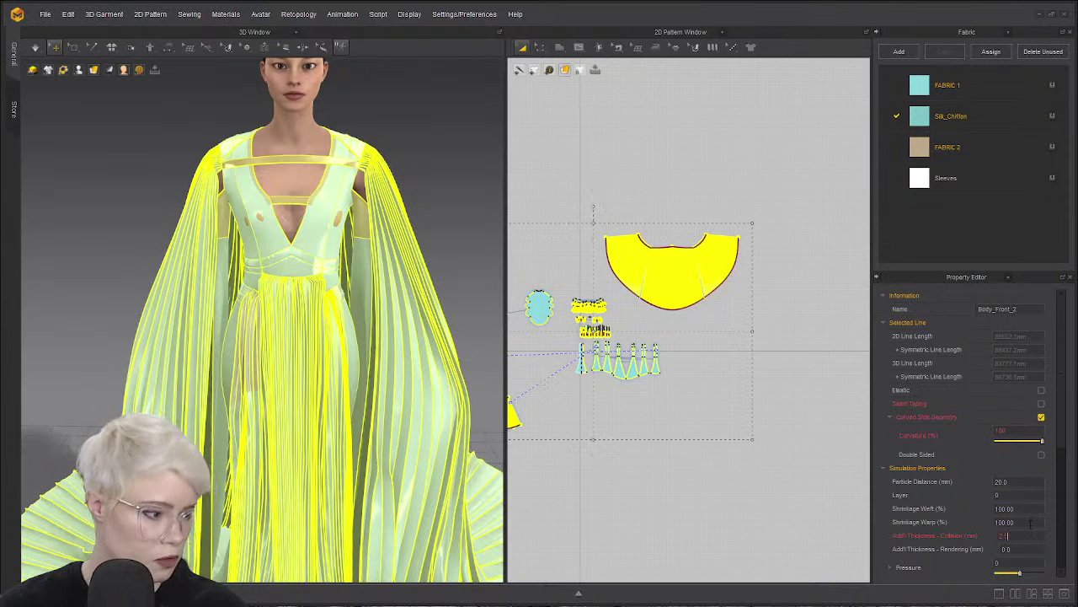
pyautogui.press('Return')
pyautogui.click(531, 153)
# Unfreeze the four front bodice panels and simulate them briefly so the fabric covers the avatar's chest.
pyautogui.scroll(5, 268, 208)
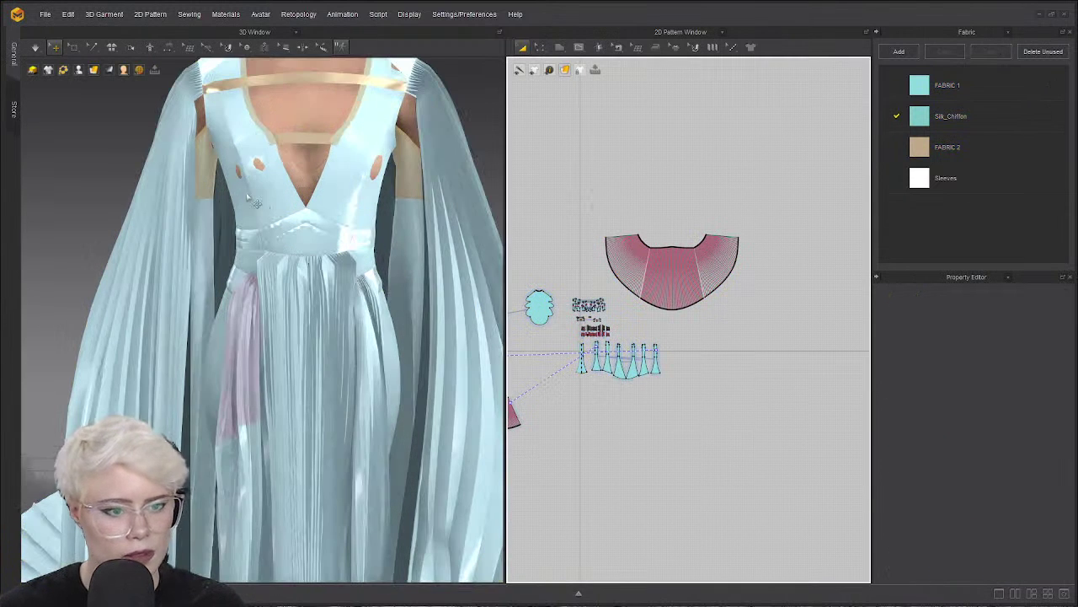
pyautogui.click(253, 202)
pyautogui.click(257, 128)
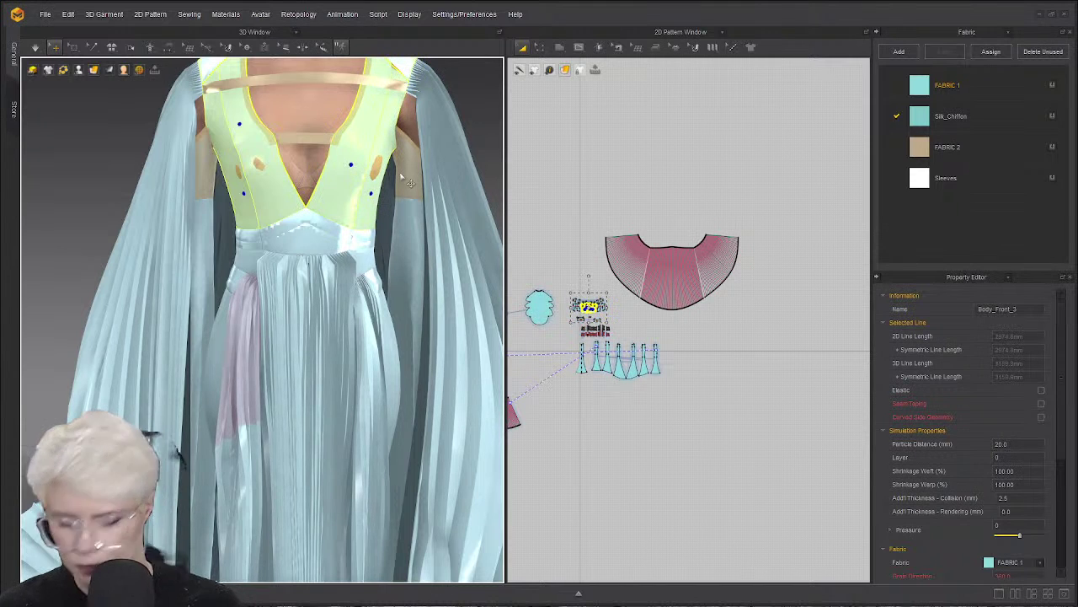
pyautogui.click(84, 146)
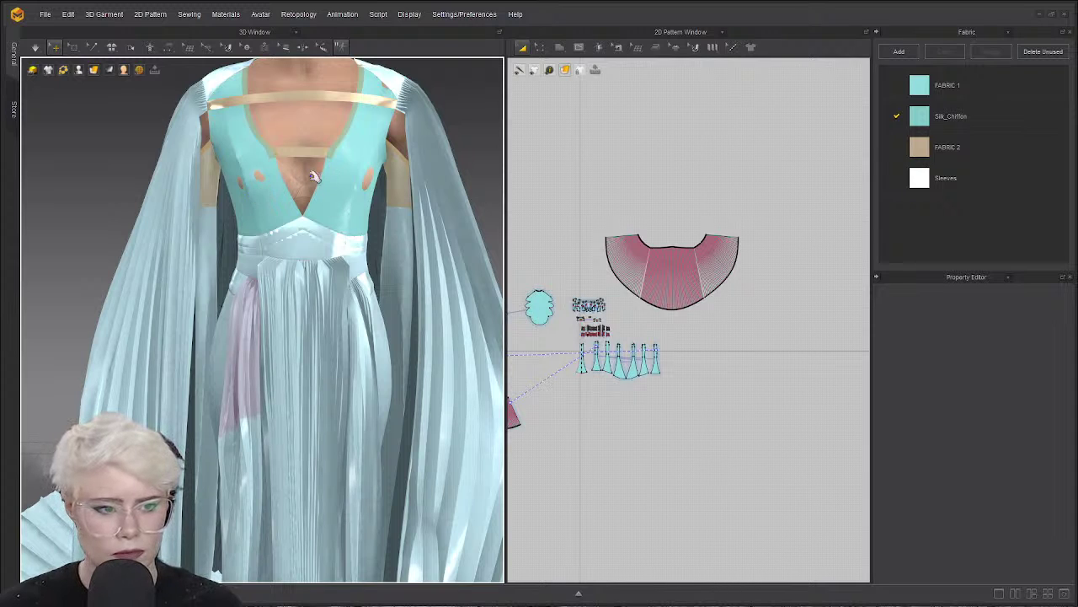
pyautogui.press('q')
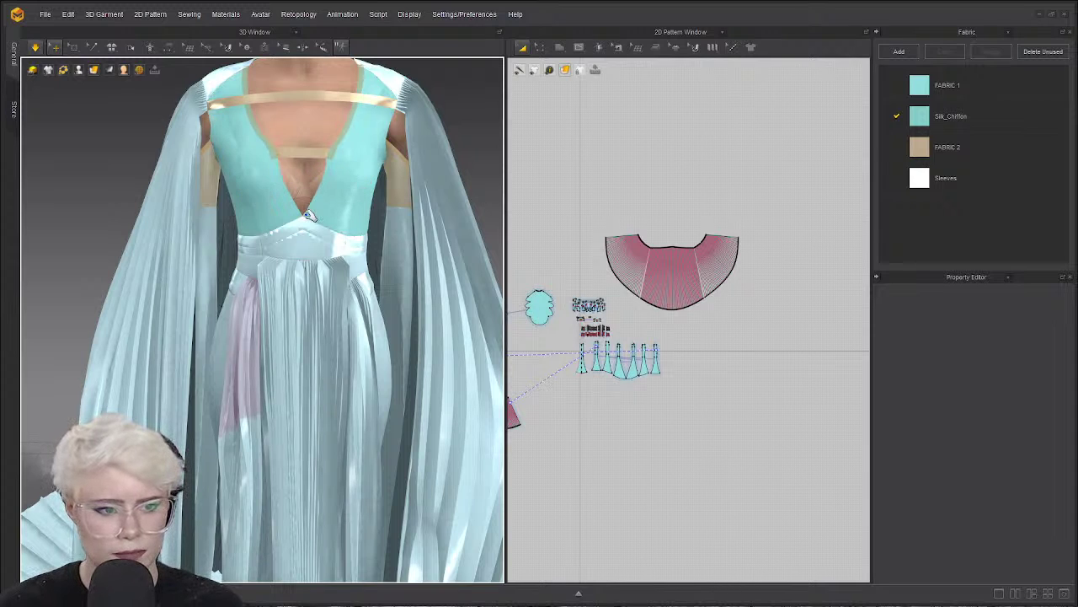
pyautogui.press('space')
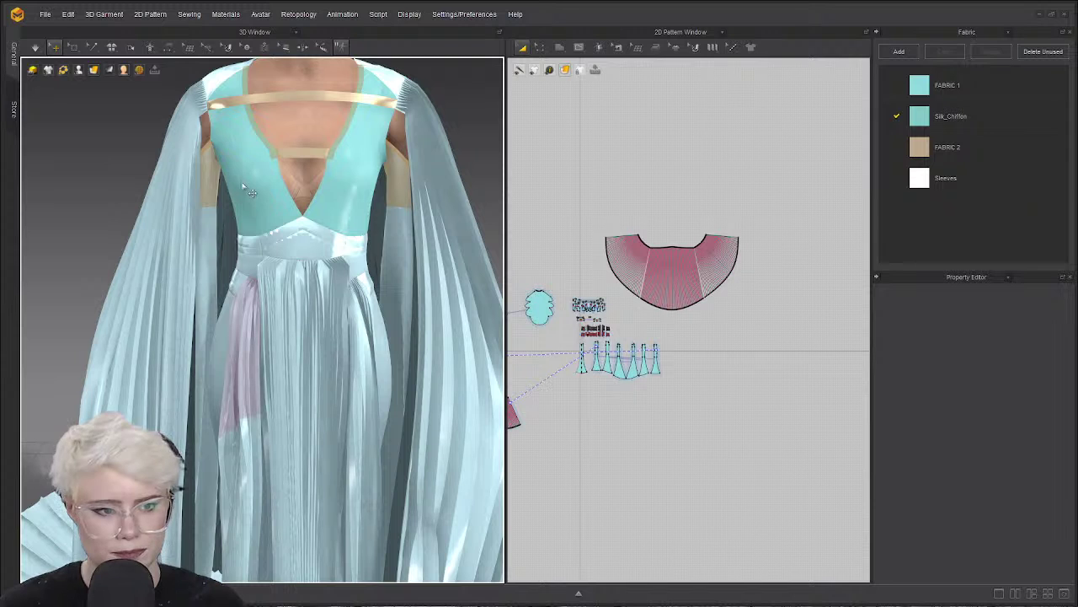
# Freeze the four front bodice panels again.
pyautogui.click(251, 192)
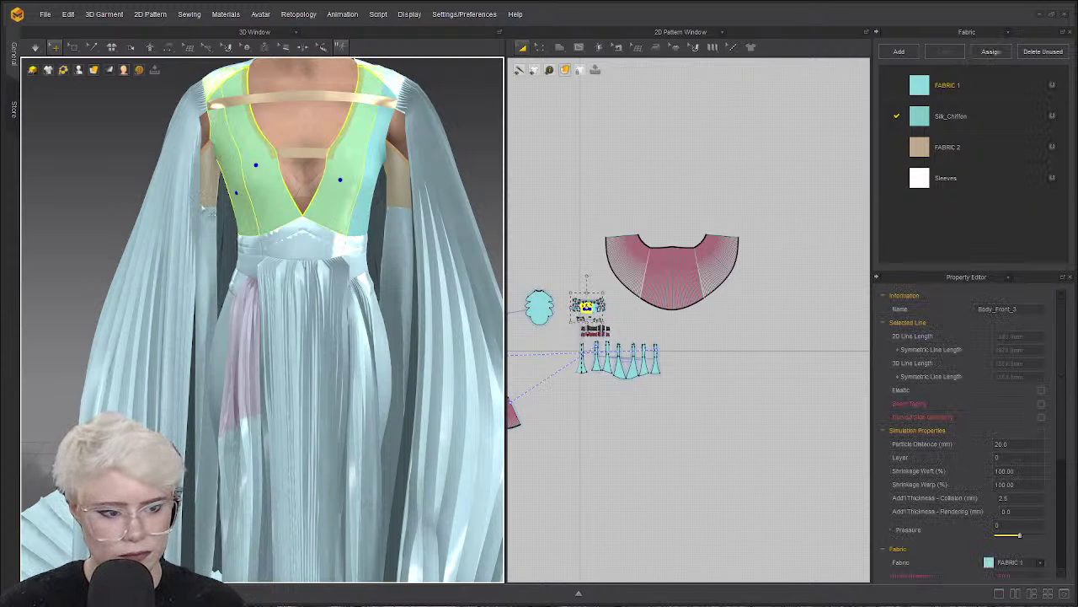
pyautogui.click(124, 114)
pyautogui.scroll(3, 187, 163)
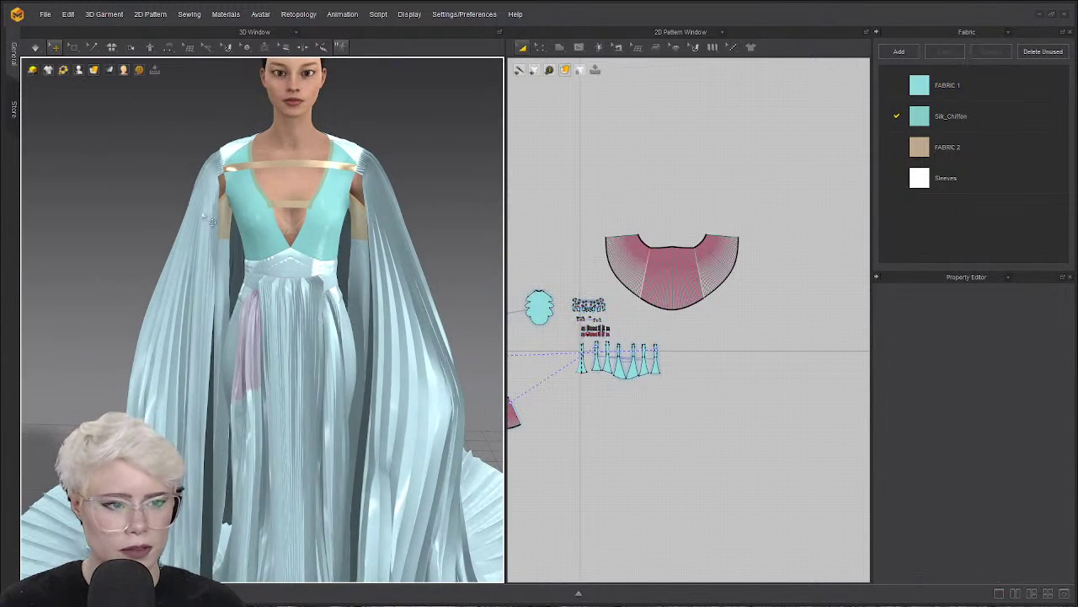
pyautogui.scroll(-1, 313, 236)
pyautogui.moveTo(329, 199); pyautogui.dragTo(368, 208, button='right')
pyautogui.click(342, 221)
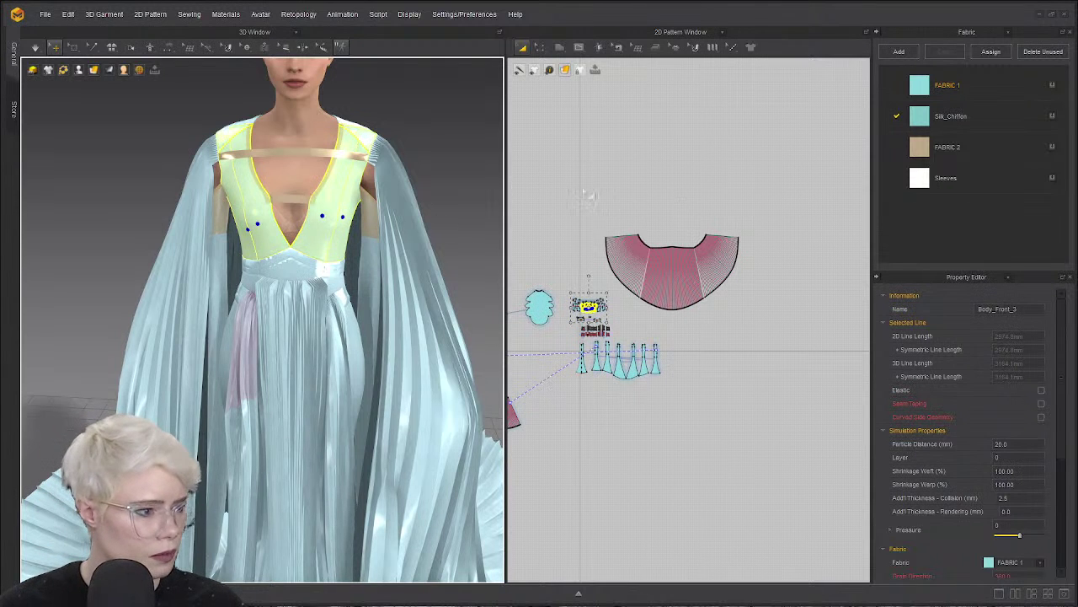
# Set the seams joining the cape's neckline to the bodice to the Turned sewing line type.
pyautogui.press('b')
pyautogui.moveTo(337, 160); pyautogui.dragTo(126, 153, button='right')
pyautogui.scroll(-3, 342, 186)
pyautogui.moveTo(392, 116); pyautogui.dragTo(257, 211, button='middle')
pyautogui.moveTo(552, 251); pyautogui.dragTo(704, 205, button='middle')
pyautogui.scroll(-4, 703, 205)
pyautogui.scroll(-2, 703, 205)
pyautogui.moveTo(708, 274); pyautogui.dragTo(640, 255, button='middle')
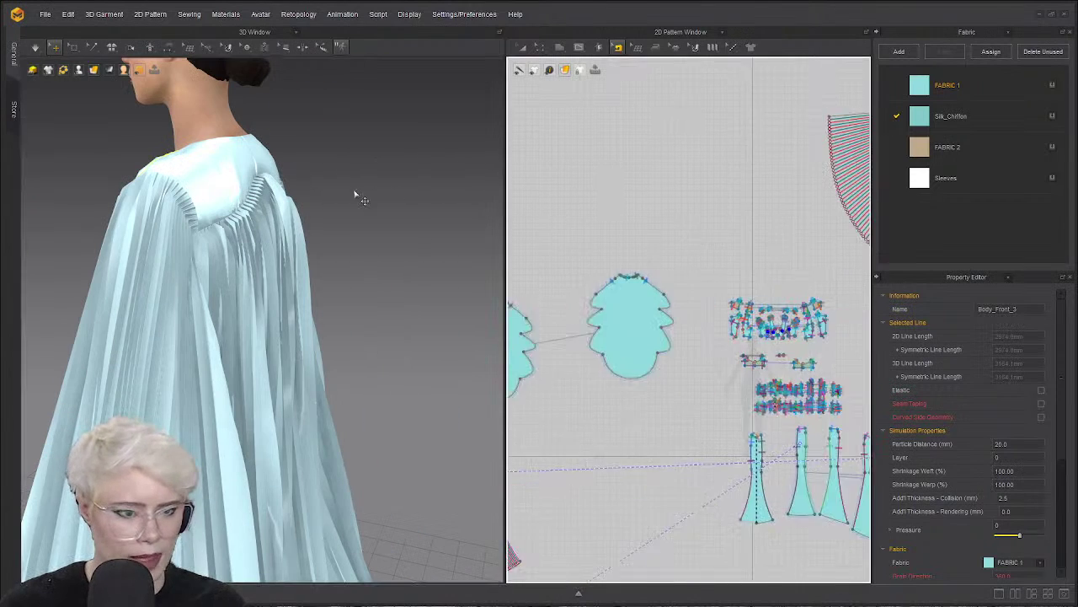
pyautogui.scroll(1, 674, 221)
pyautogui.moveTo(663, 220); pyautogui.dragTo(505, 286, button='middle')
pyautogui.scroll(-6, 815, 176)
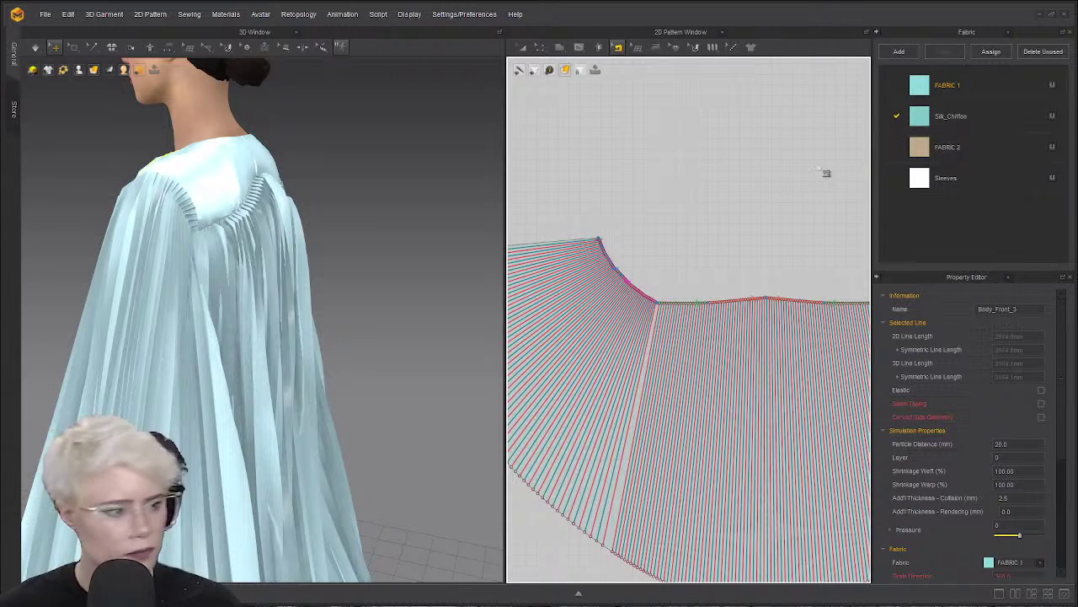
pyautogui.scroll(-8, 710, 183)
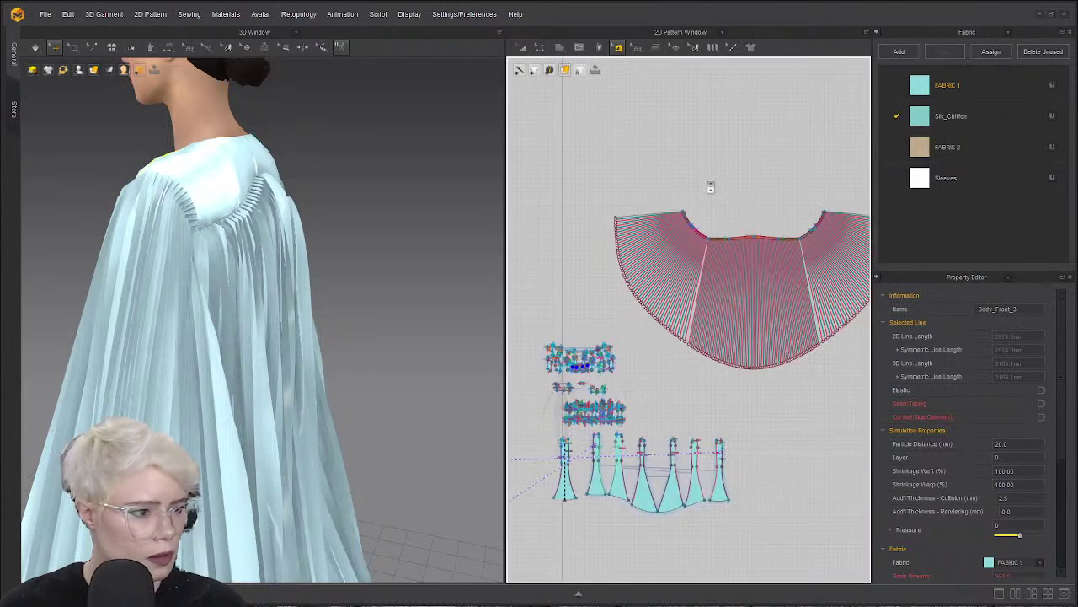
pyautogui.click(781, 243)
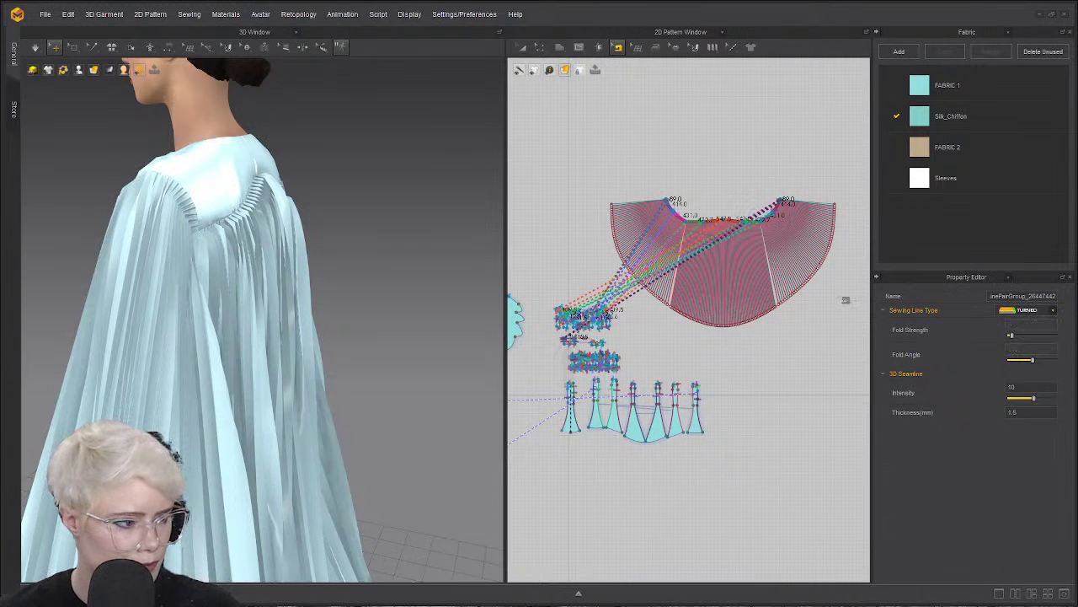
# Unfreeze the chiffon cape and simulate it around the avatar's back and shoulder.
pyautogui.click(220, 242)
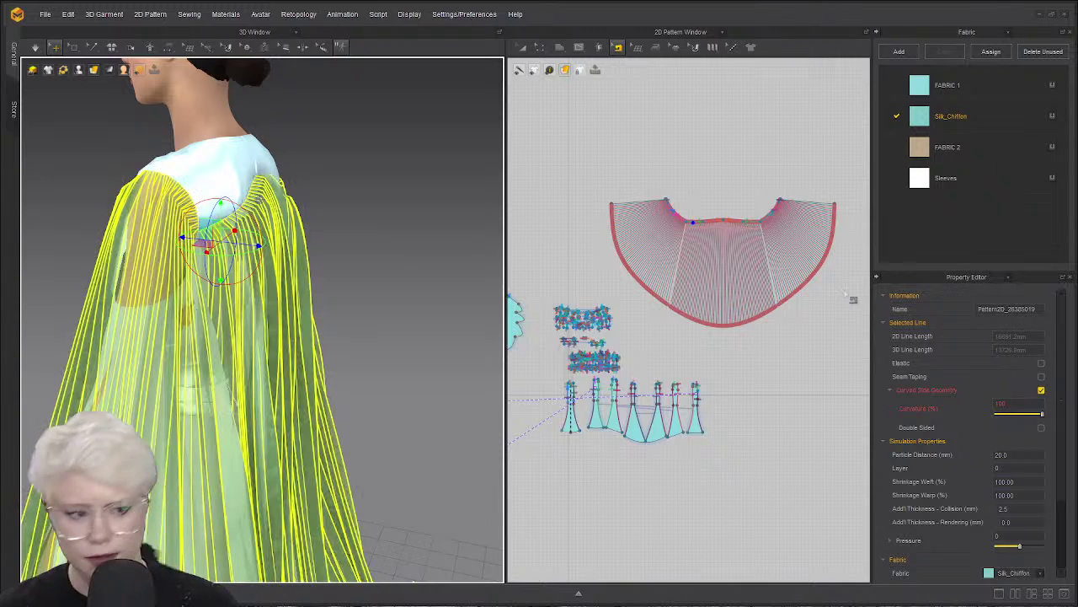
pyautogui.click(345, 220)
pyautogui.press('a')
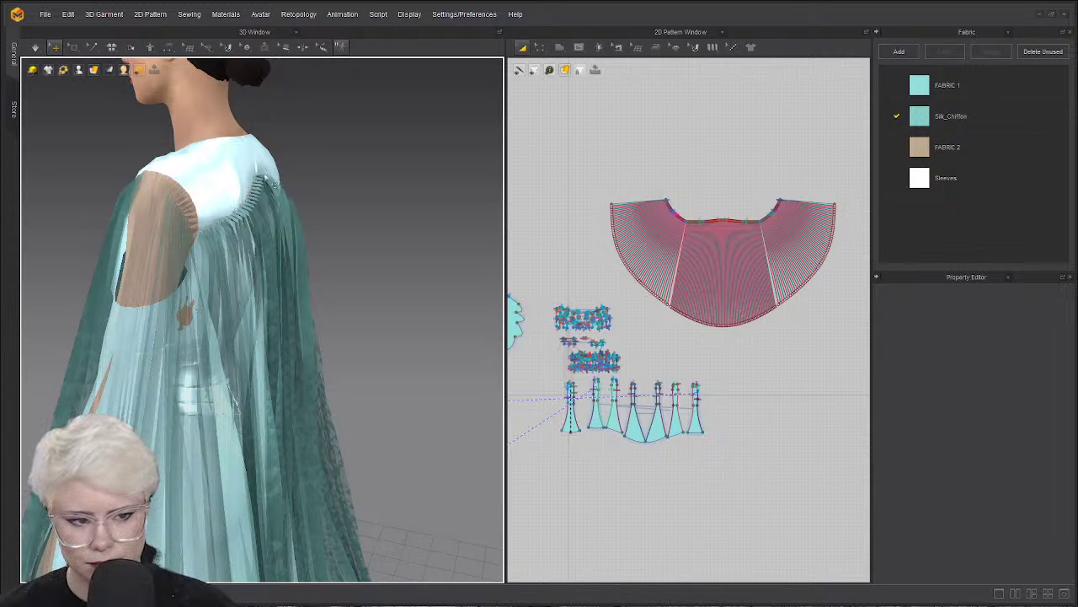
pyautogui.click(289, 203)
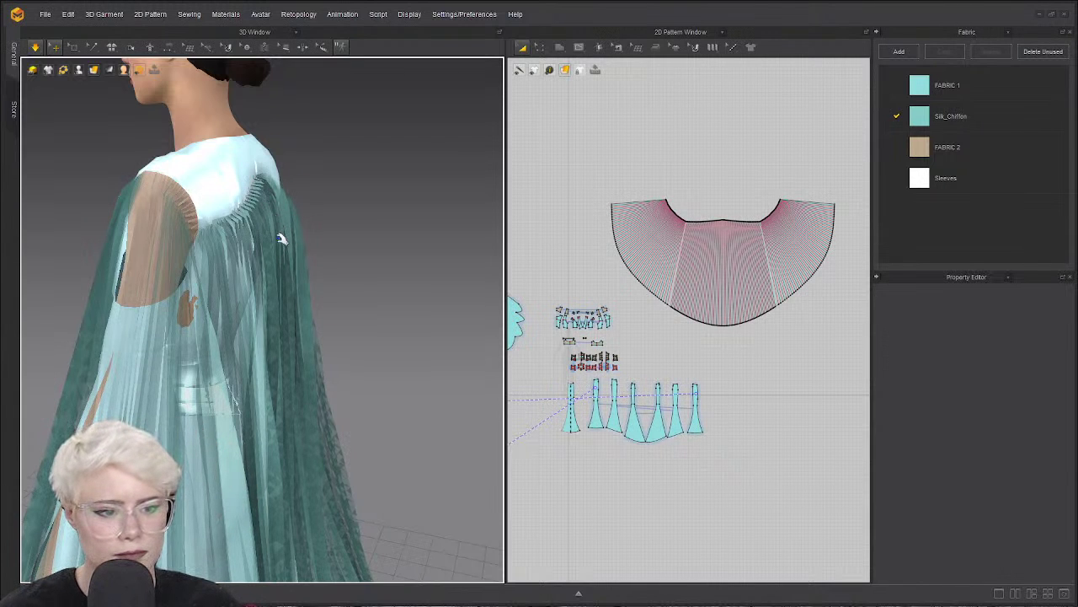
pyautogui.click(285, 272)
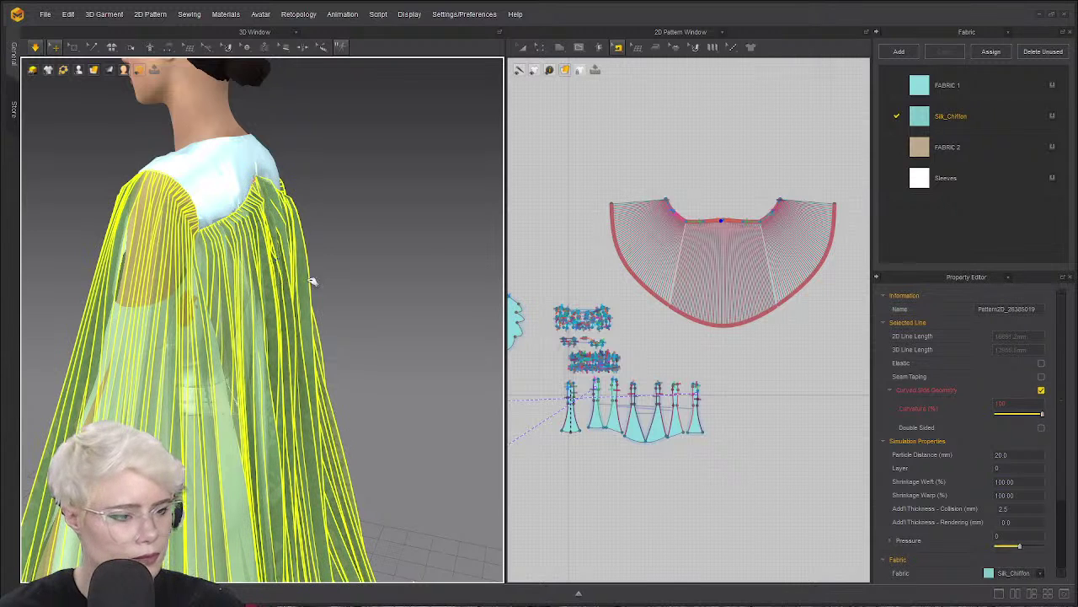
# Stop the simulation and examine the sewing line type of the seam at the centre of the cape's back neckline.
pyautogui.click(736, 206)
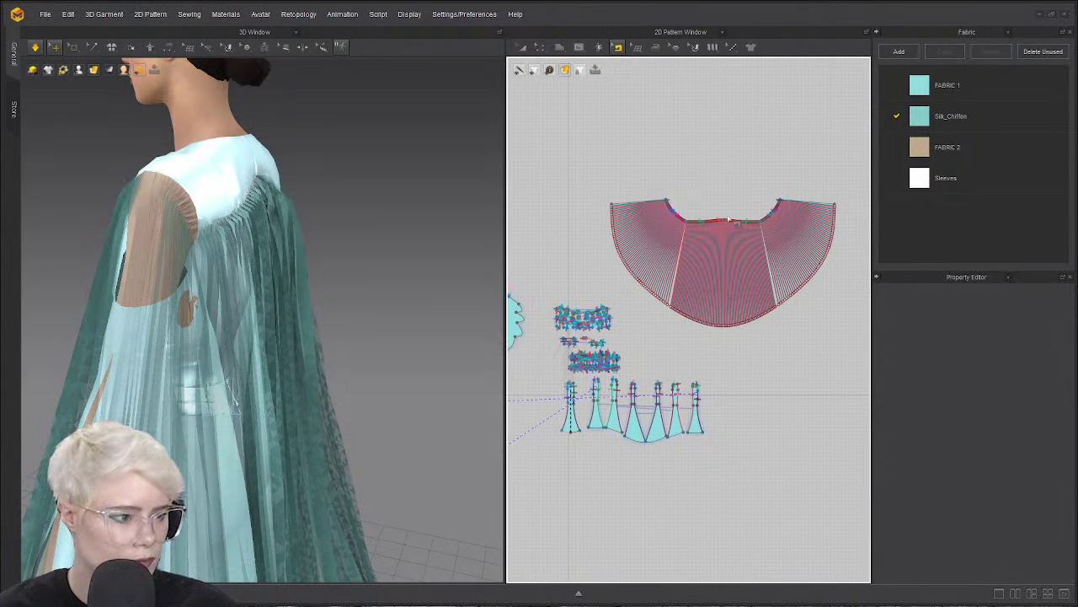
pyautogui.scroll(-5, 729, 219)
pyautogui.scroll(5, 763, 337)
pyautogui.scroll(-2, 735, 343)
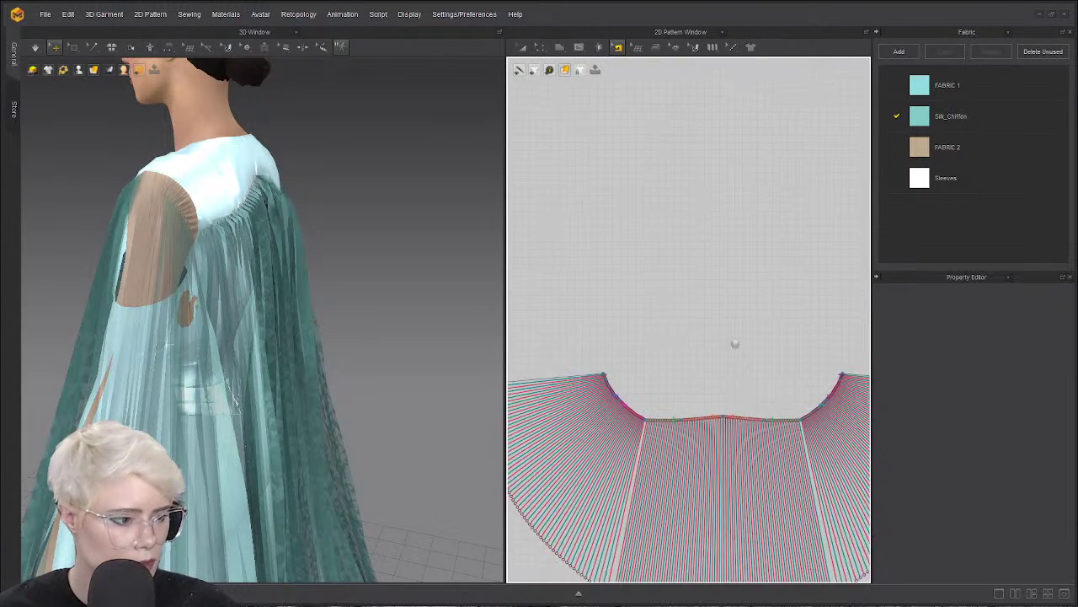
pyautogui.scroll(3, 734, 344)
pyautogui.scroll(-6, 677, 356)
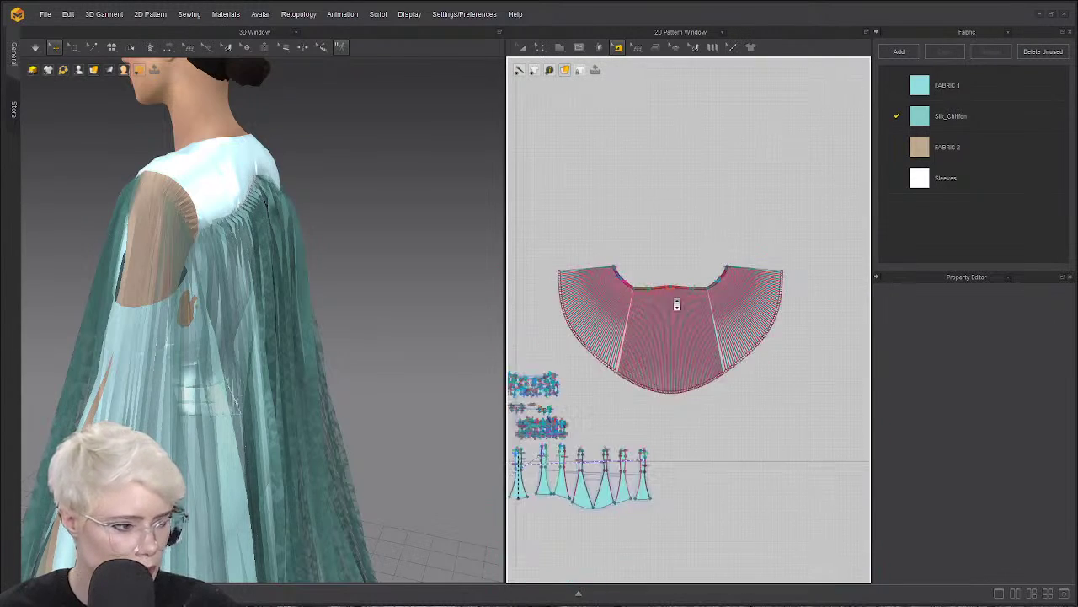
pyautogui.scroll(2, 676, 305)
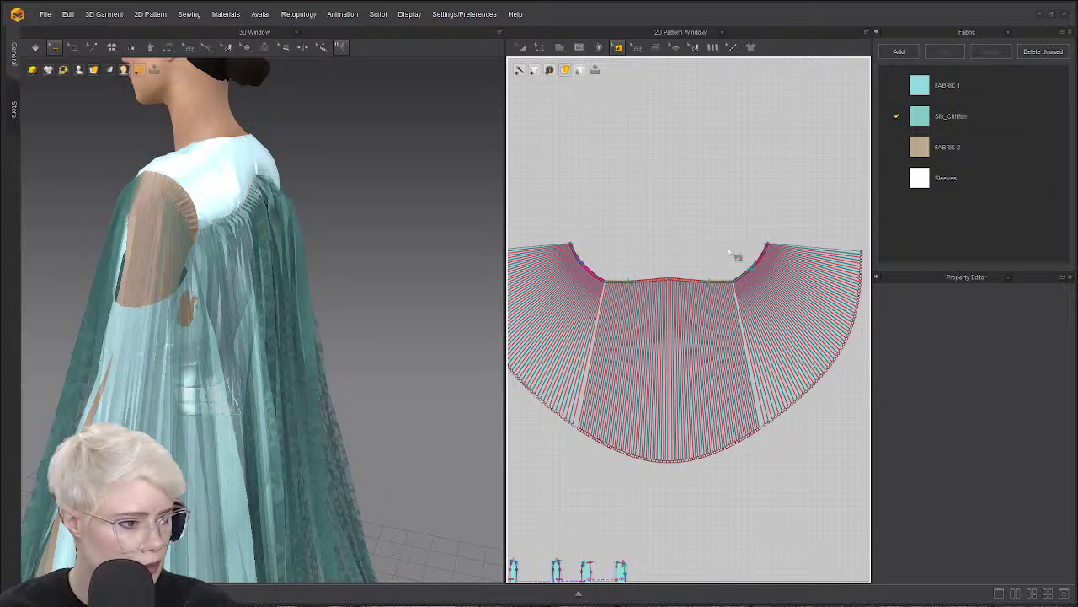
pyautogui.scroll(2, 724, 248)
pyautogui.scroll(3, 645, 311)
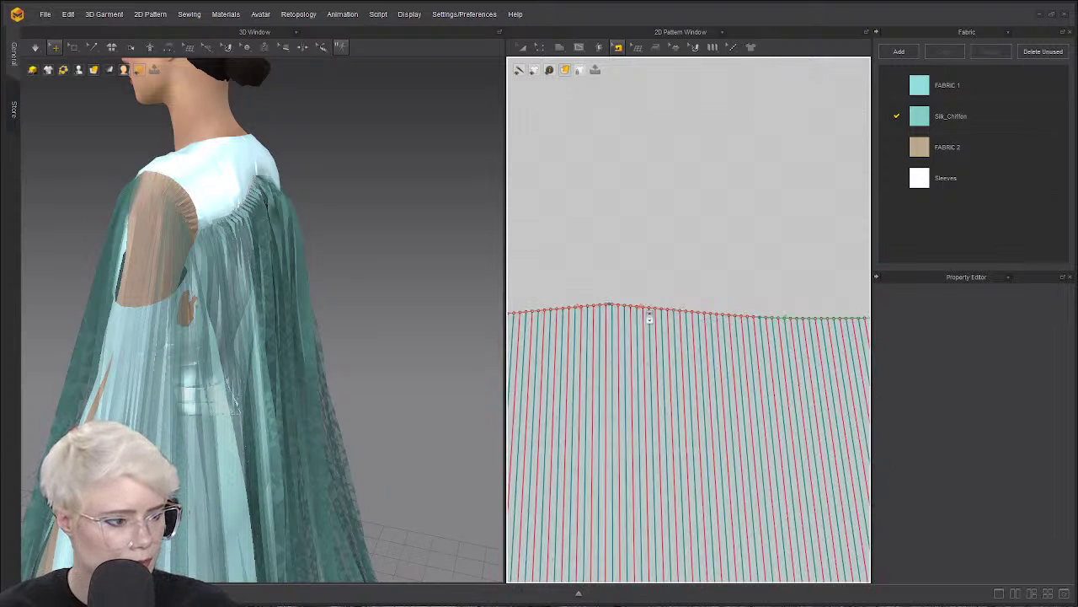
pyautogui.click(653, 312)
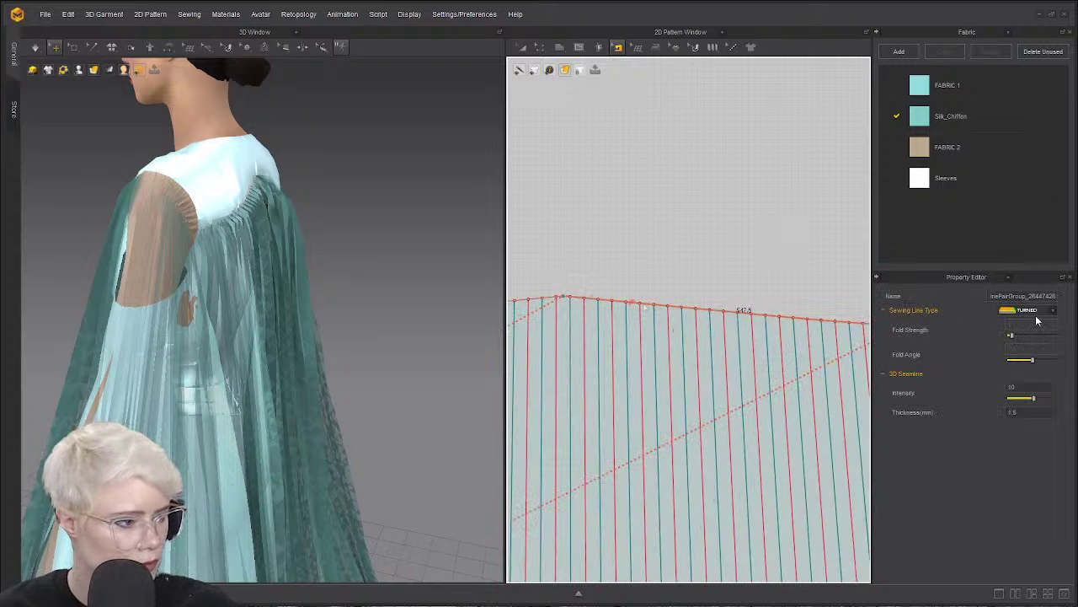
pyautogui.scroll(-3, 736, 284)
pyautogui.scroll(-3, 792, 155)
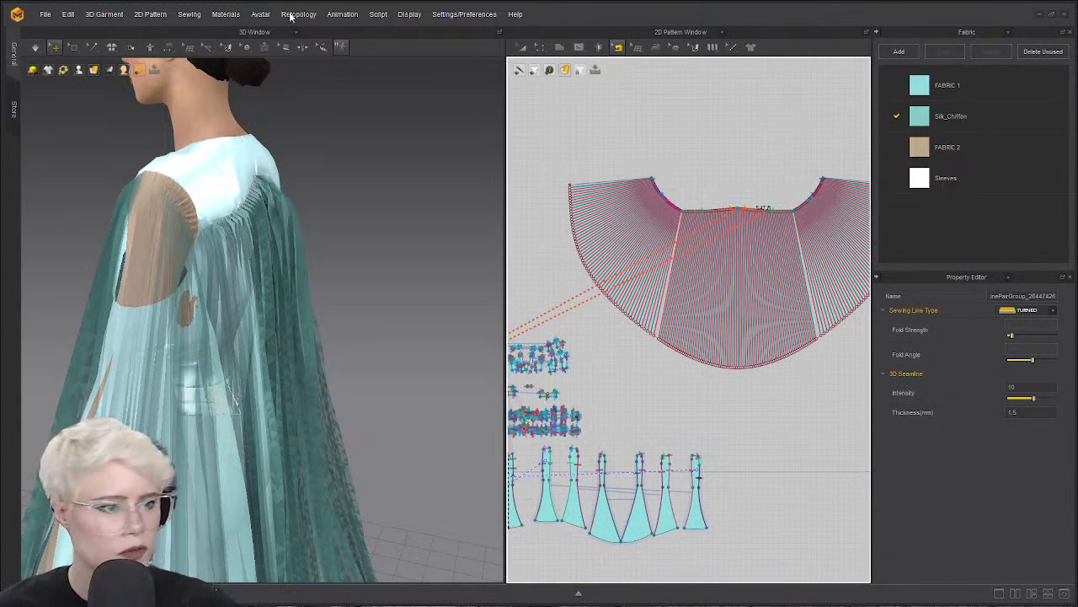
# Brush-select a mesh band along the cape's whole neckline with a brush size of 166 and try to subdivide it.
pyautogui.click(74, 47)
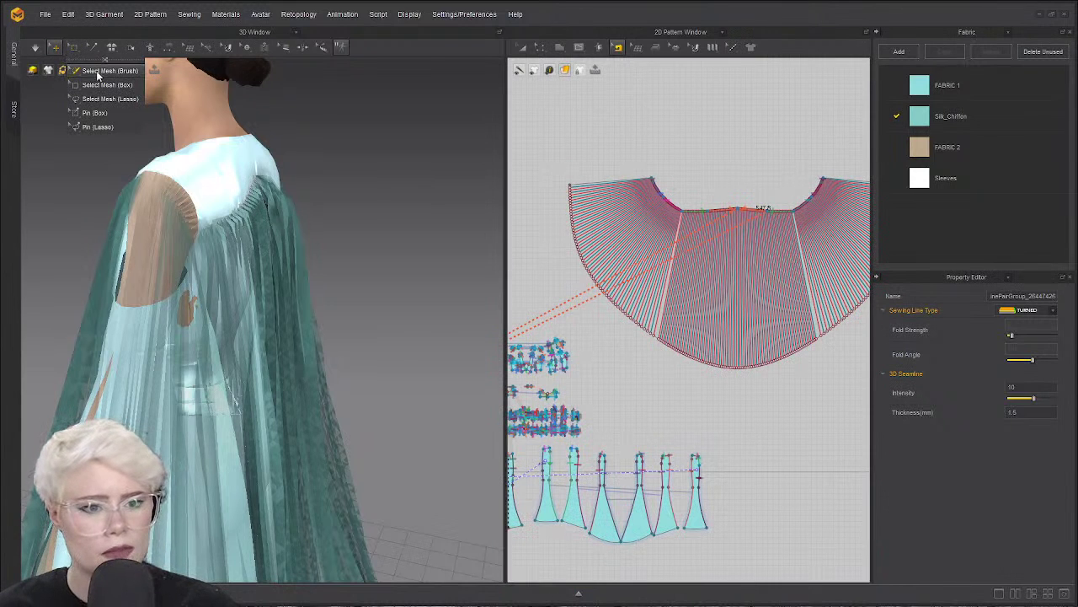
pyautogui.click(99, 72)
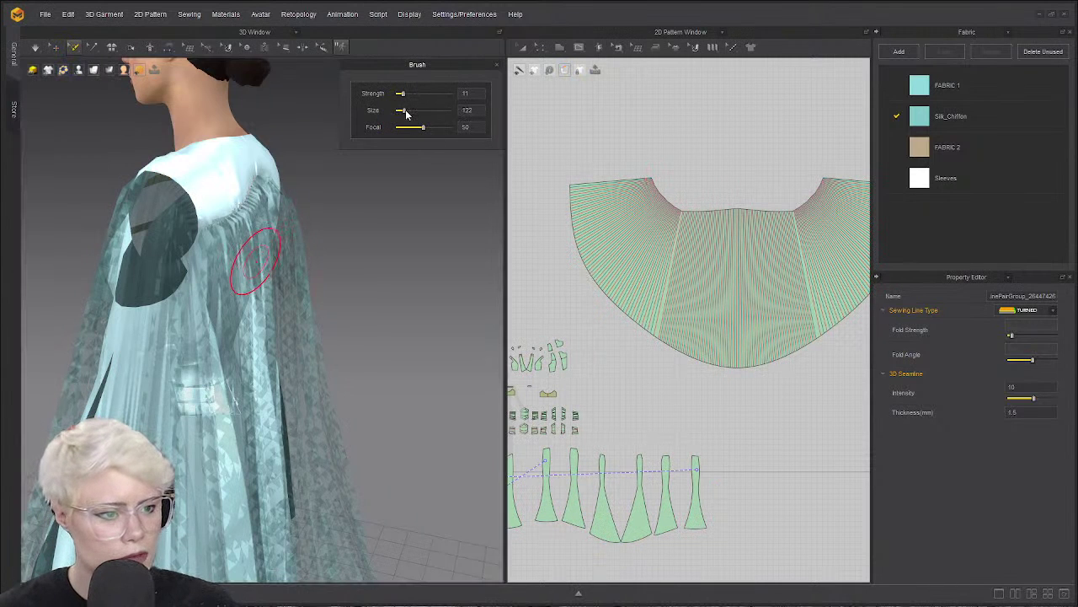
pyautogui.moveTo(403, 112); pyautogui.dragTo(406, 111)
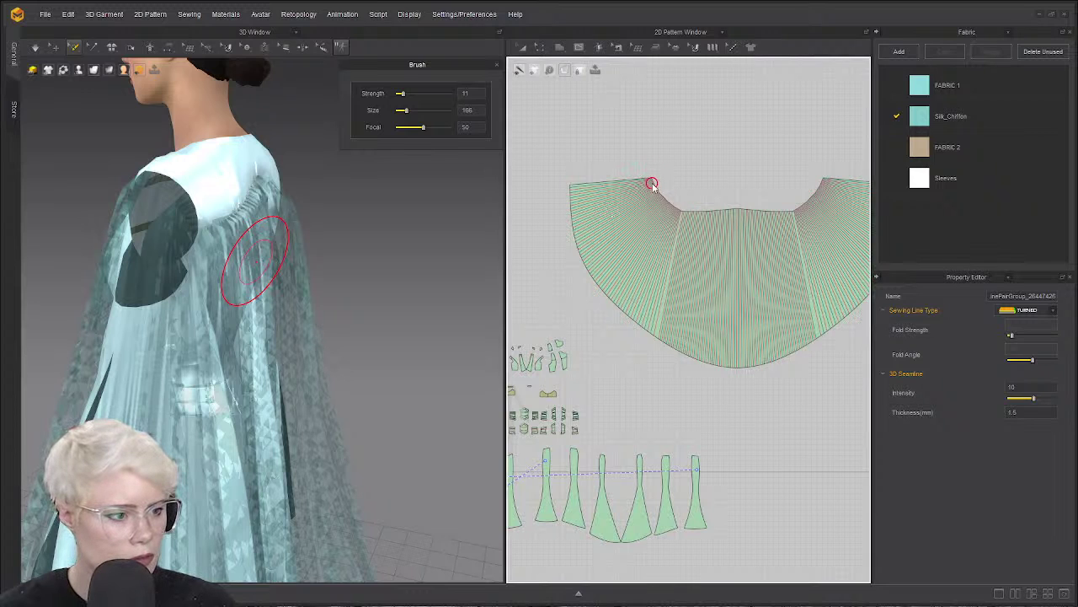
pyautogui.moveTo(646, 180)
pyautogui.mouseDown()
pyautogui.moveTo(668, 206)
pyautogui.moveTo(743, 215)
pyautogui.moveTo(797, 214)
pyautogui.moveTo(833, 178)
pyautogui.mouseUp()
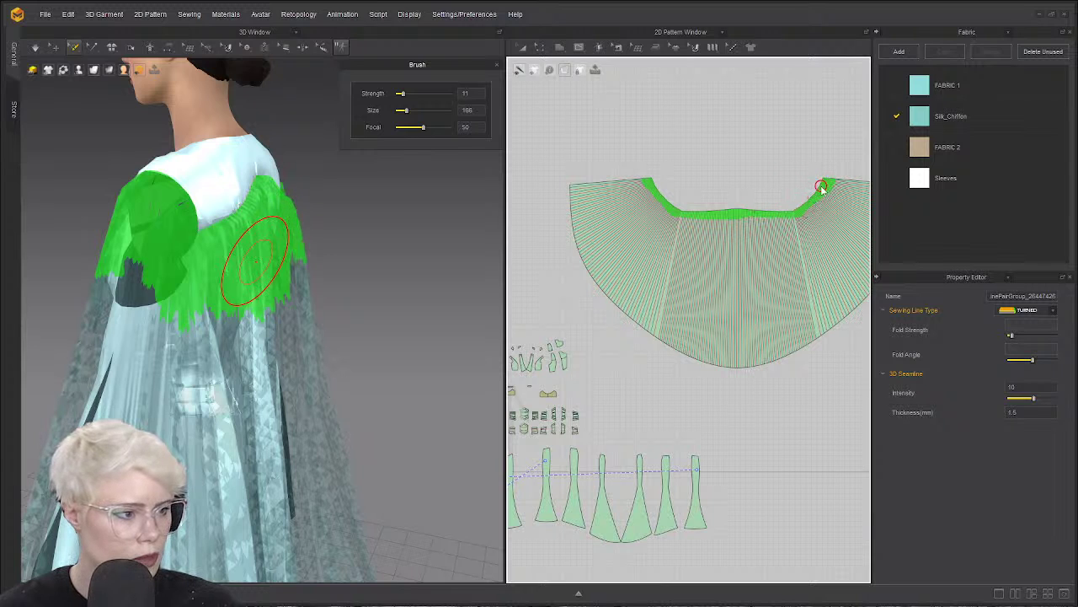
pyautogui.moveTo(792, 218)
pyautogui.mouseDown()
pyautogui.moveTo(671, 219)
pyautogui.moveTo(640, 187)
pyautogui.moveTo(747, 216)
pyautogui.mouseUp()
pyautogui.moveTo(808, 195); pyautogui.dragTo(835, 176)
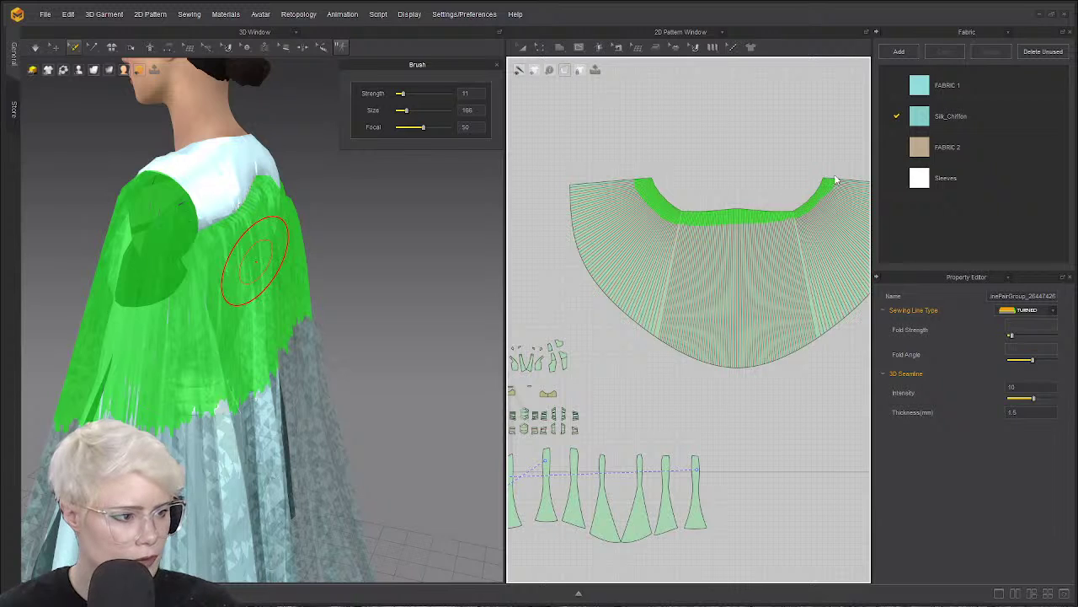
pyautogui.moveTo(789, 221)
pyautogui.mouseDown()
pyautogui.moveTo(803, 211)
pyautogui.moveTo(747, 221)
pyautogui.mouseUp()
pyautogui.rightClick(733, 210)
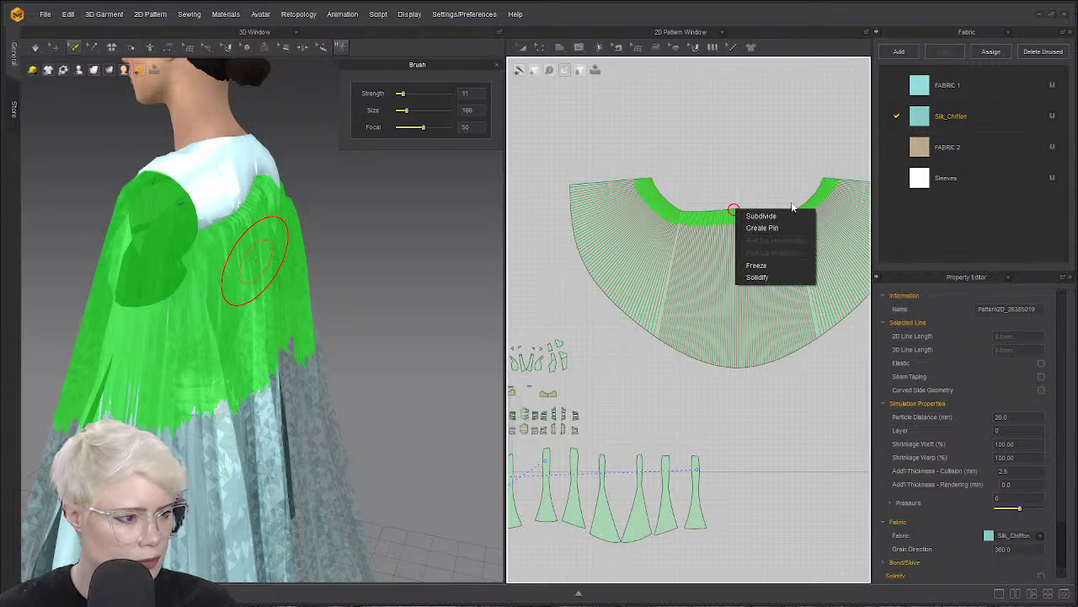
pyautogui.click(731, 266)
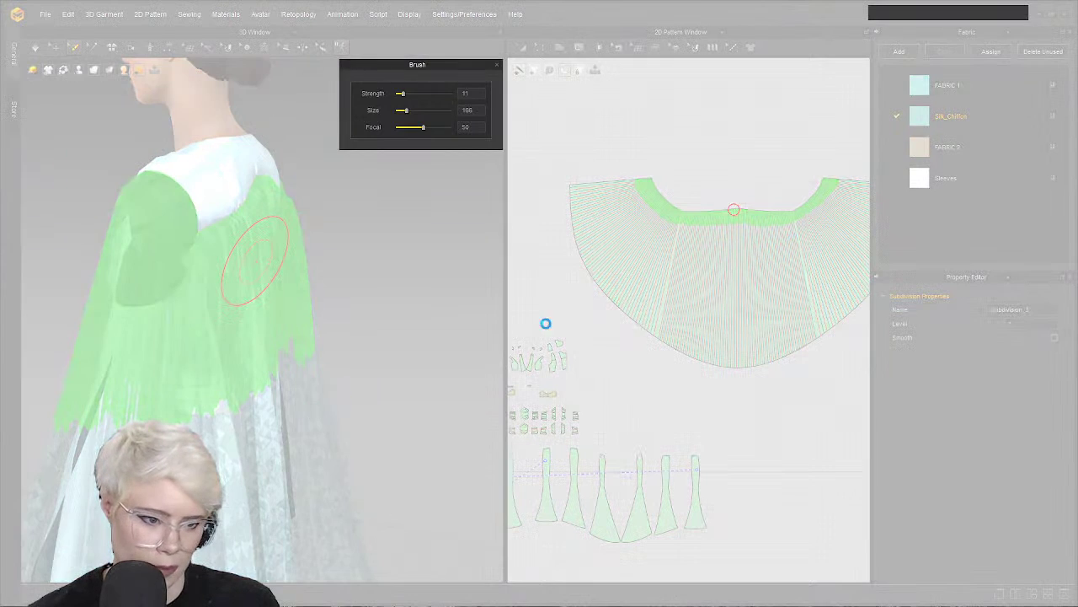
# Close the program that has stopped responding.
pyautogui.click(551, 350)
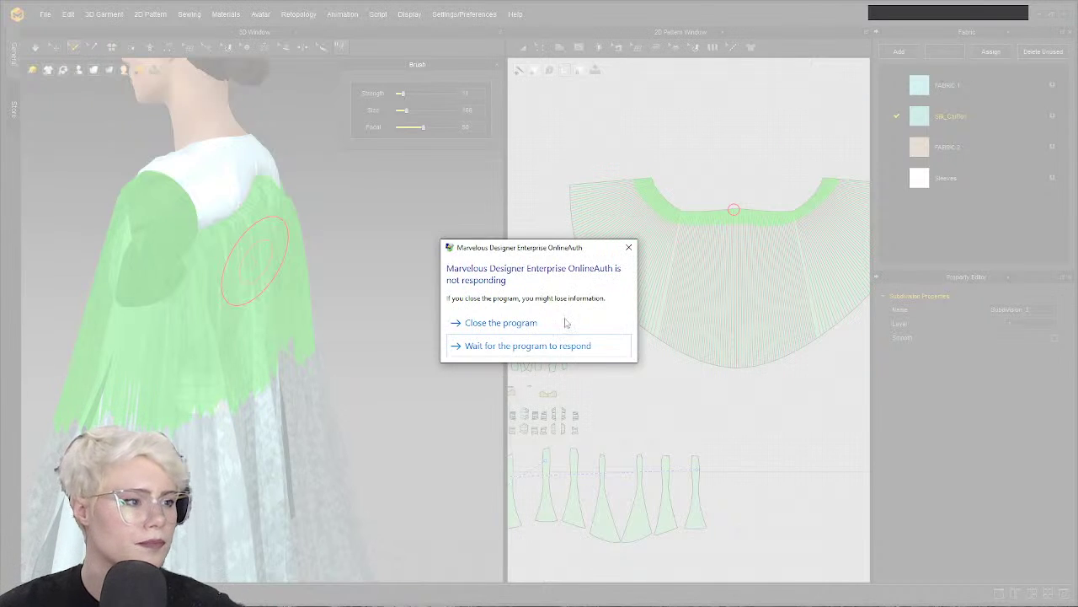
pyautogui.click(529, 325)
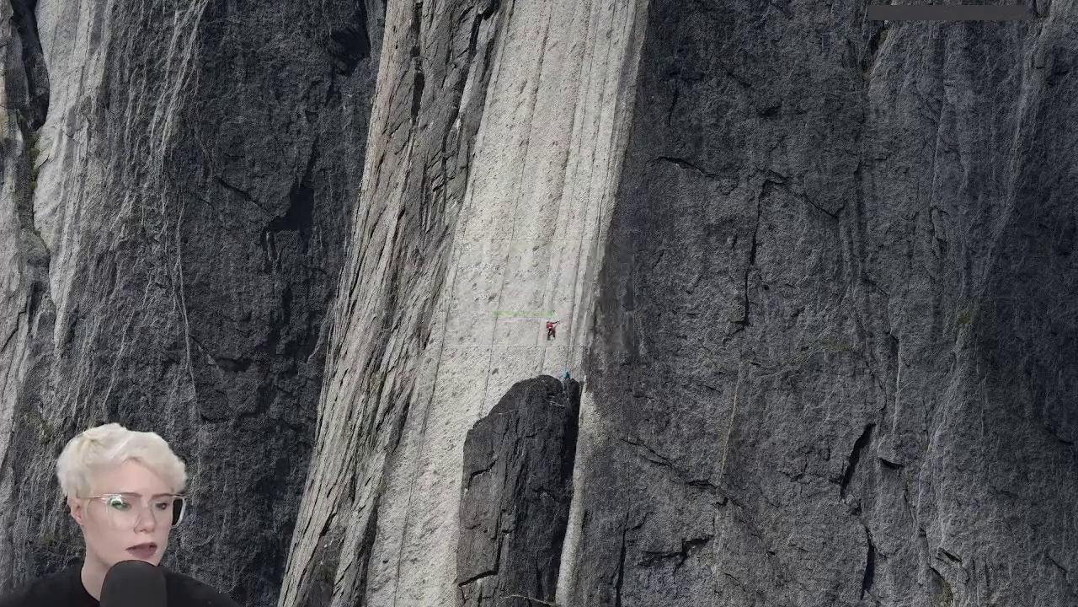
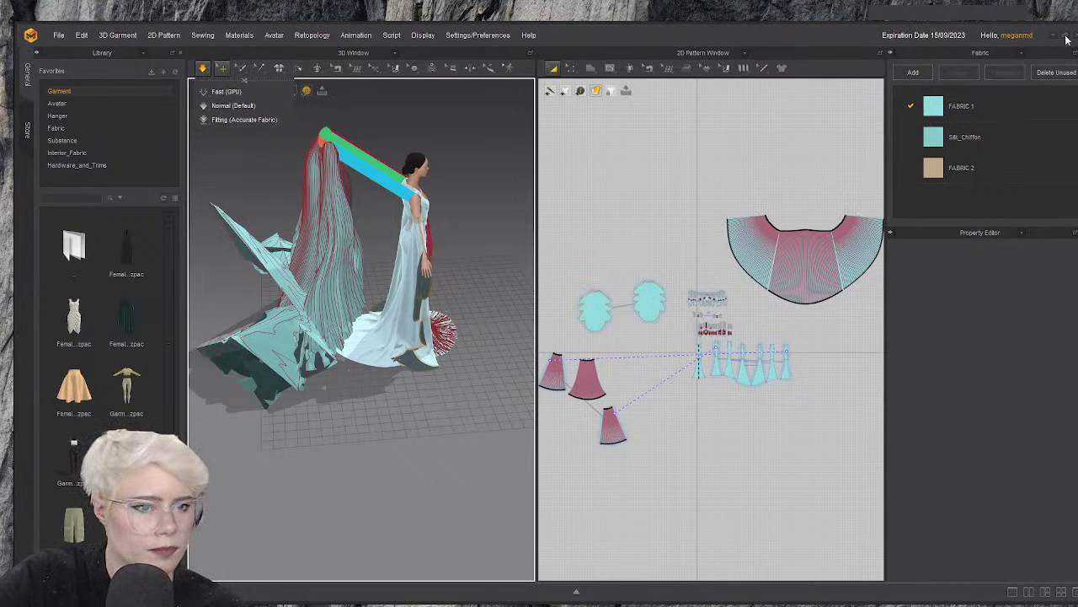
# Stop the running simulation, maximise the program window and reset the cape pattern's 3D arrangement.
pyautogui.press('space')
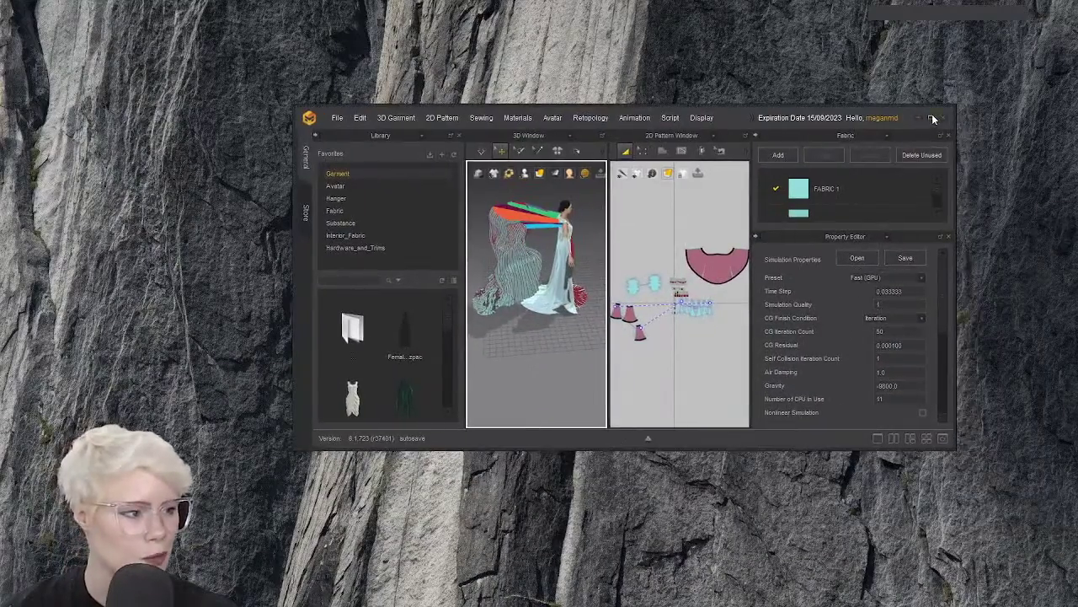
pyautogui.click(933, 118)
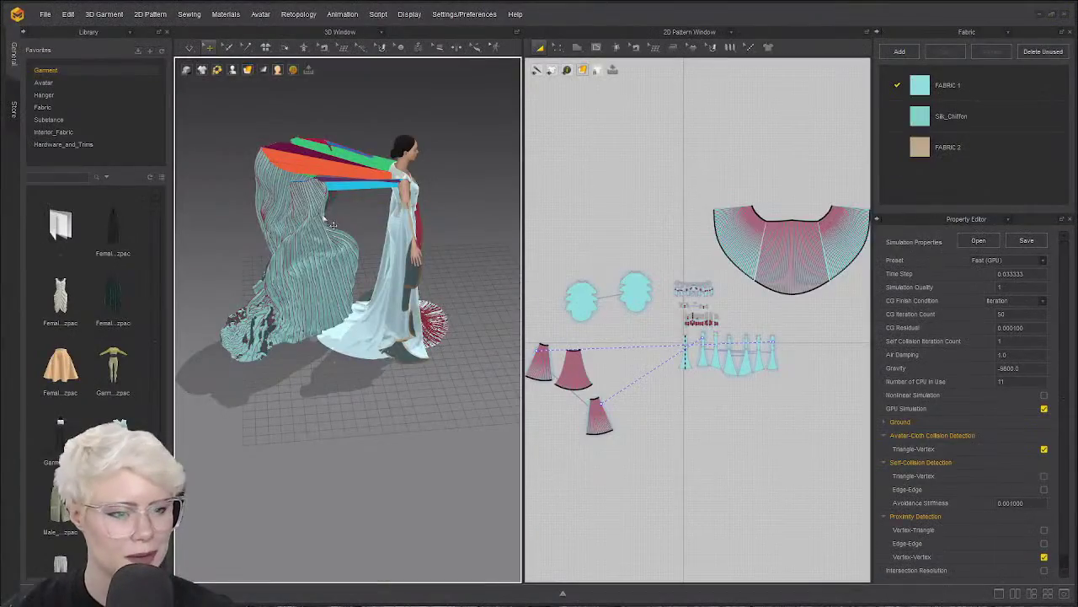
pyautogui.click(312, 226)
pyautogui.rightClick(302, 221)
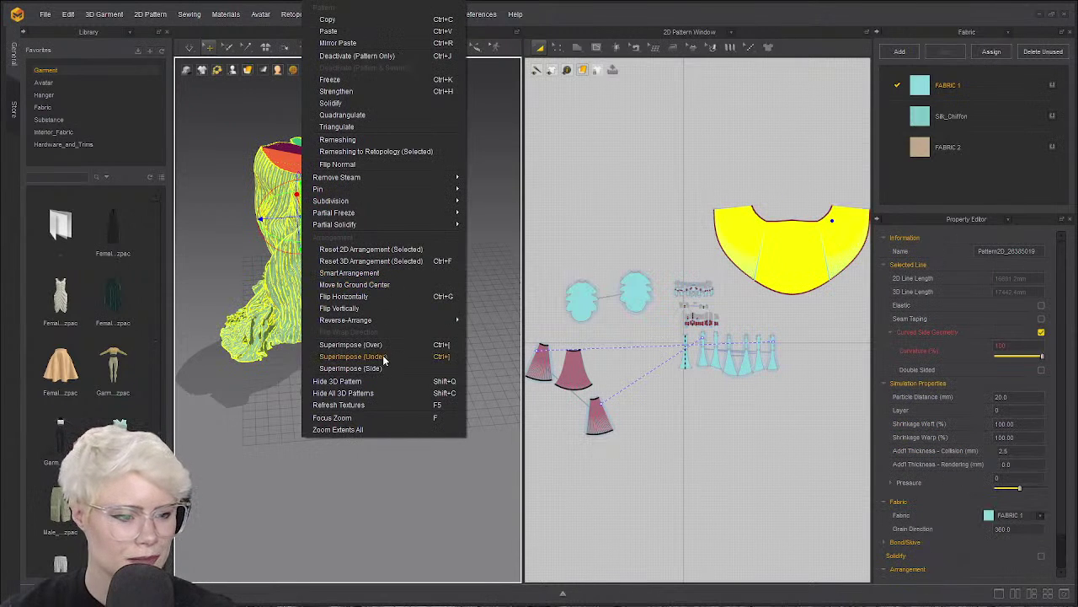
pyautogui.click(371, 262)
# Reposition the flat cape behind the avatar and rotate it to lie horizontally around her at shoulder height.
pyautogui.scroll(-3, 335, 221)
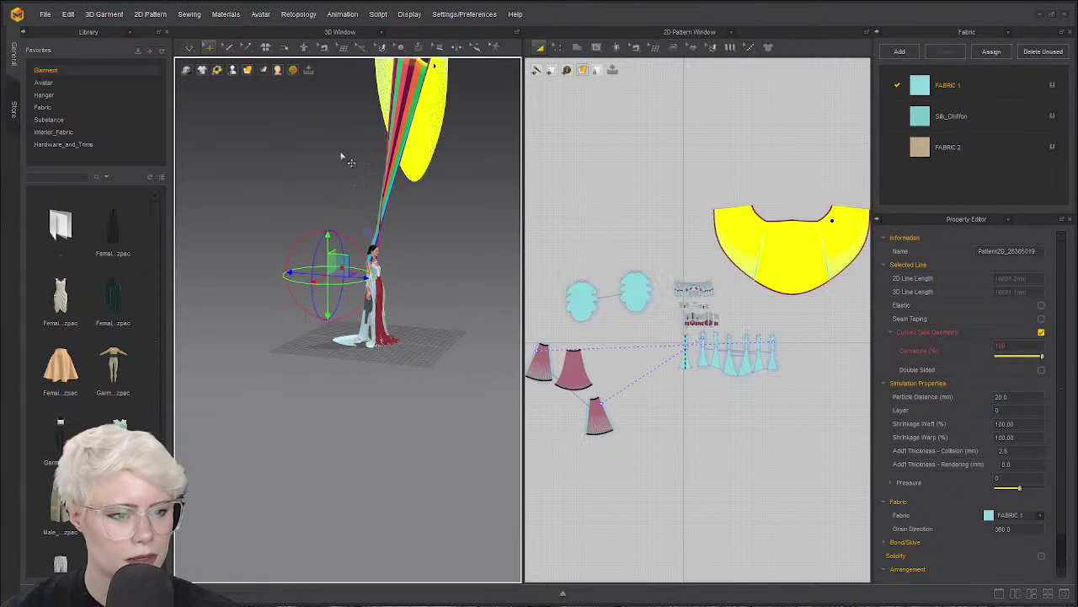
pyautogui.hotkey('ctrl', 'z')
pyautogui.click(320, 253)
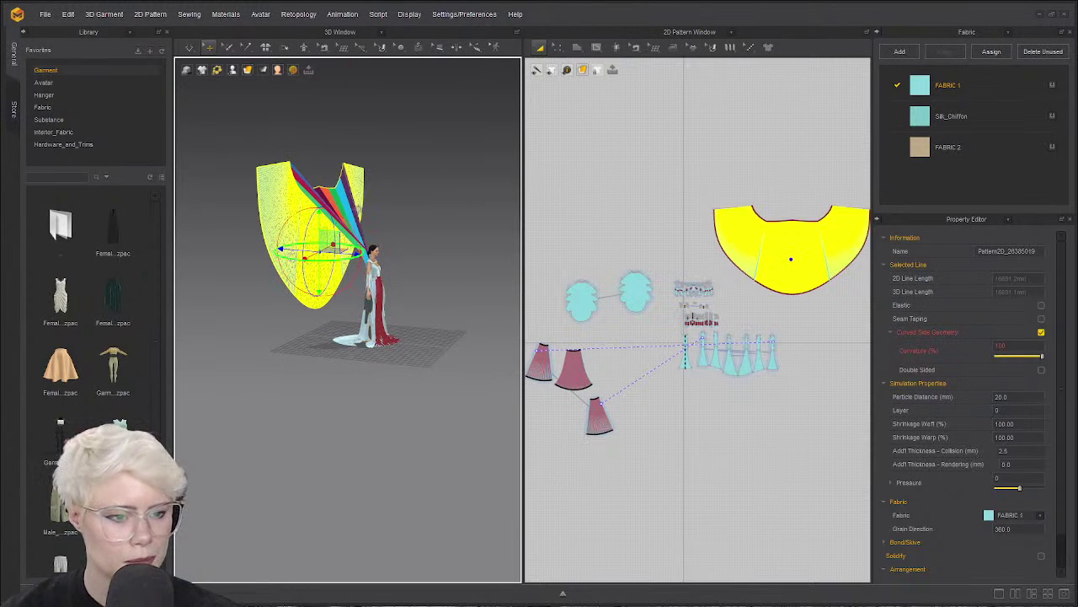
pyautogui.moveTo(304, 283); pyautogui.dragTo(359, 142)
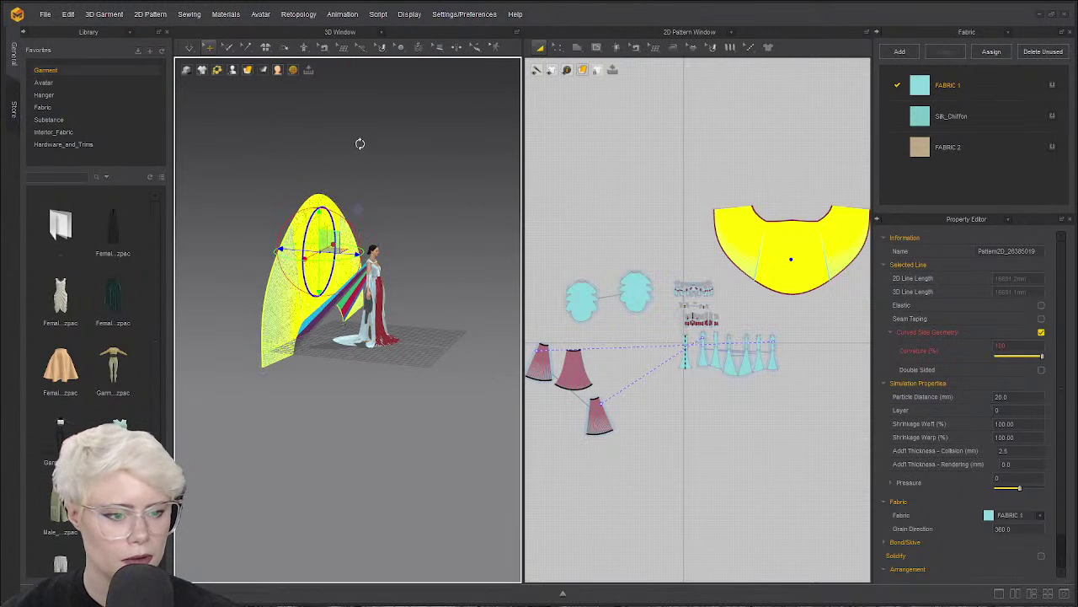
pyautogui.moveTo(353, 230); pyautogui.dragTo(258, 170)
pyautogui.moveTo(278, 202); pyautogui.dragTo(341, 282, button='right')
pyautogui.moveTo(341, 282); pyautogui.dragTo(368, 312)
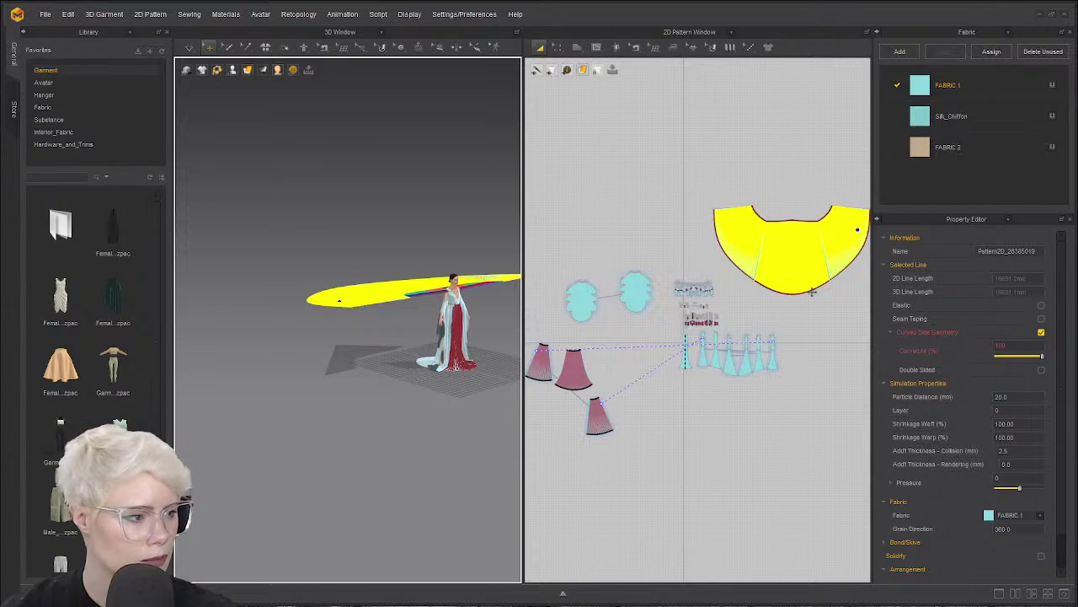
# Select all the seams along the cape's neckline and set their sewing line type to TURNED.
pyautogui.scroll(5, 549, 305)
pyautogui.scroll(1, 392, 327)
pyautogui.moveTo(393, 326); pyautogui.dragTo(269, 296, button='middle')
pyautogui.scroll(1, 270, 296)
pyautogui.scroll(-4, 741, 272)
pyautogui.moveTo(750, 272); pyautogui.dragTo(590, 284, button='middle')
pyautogui.scroll(-1, 737, 242)
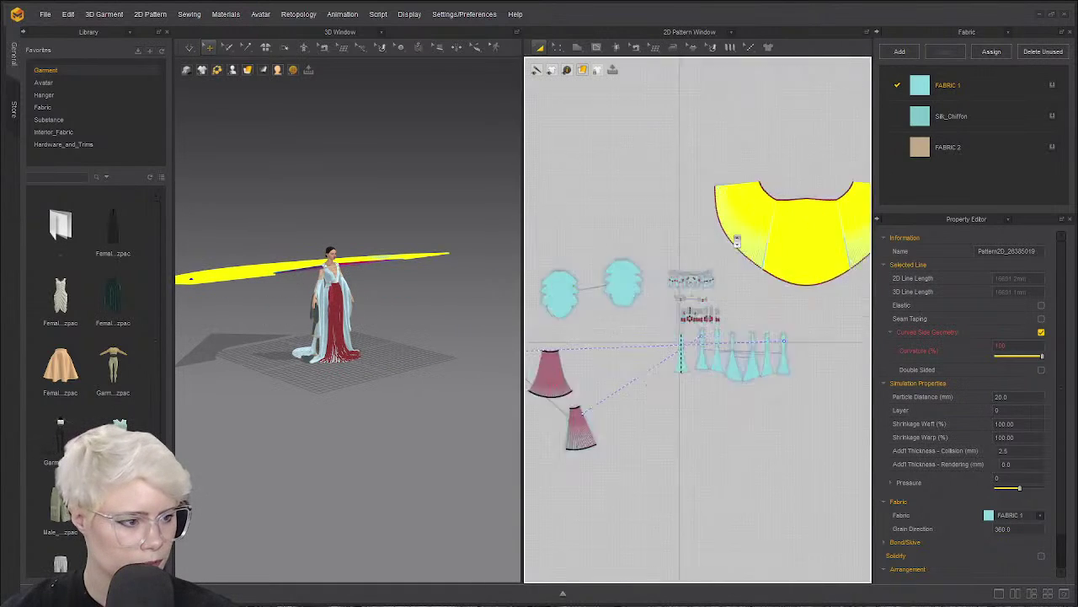
pyautogui.scroll(2, 736, 239)
pyautogui.click(792, 101)
pyautogui.moveTo(797, 120); pyautogui.dragTo(669, 115, button='middle')
pyautogui.scroll(1, 669, 115)
pyautogui.press('n')
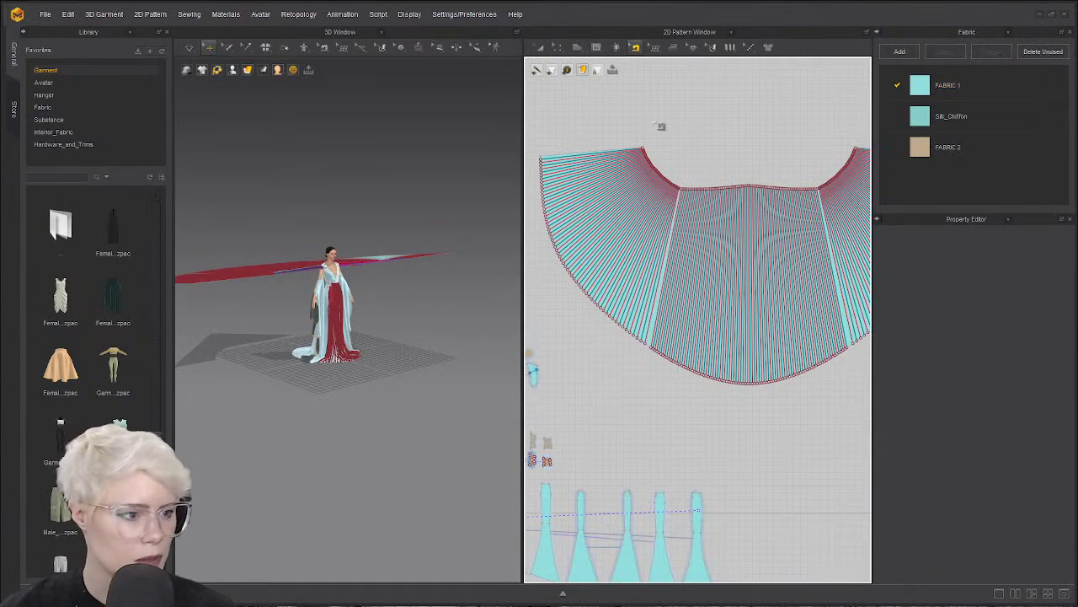
pyautogui.moveTo(640, 125); pyautogui.dragTo(884, 217)
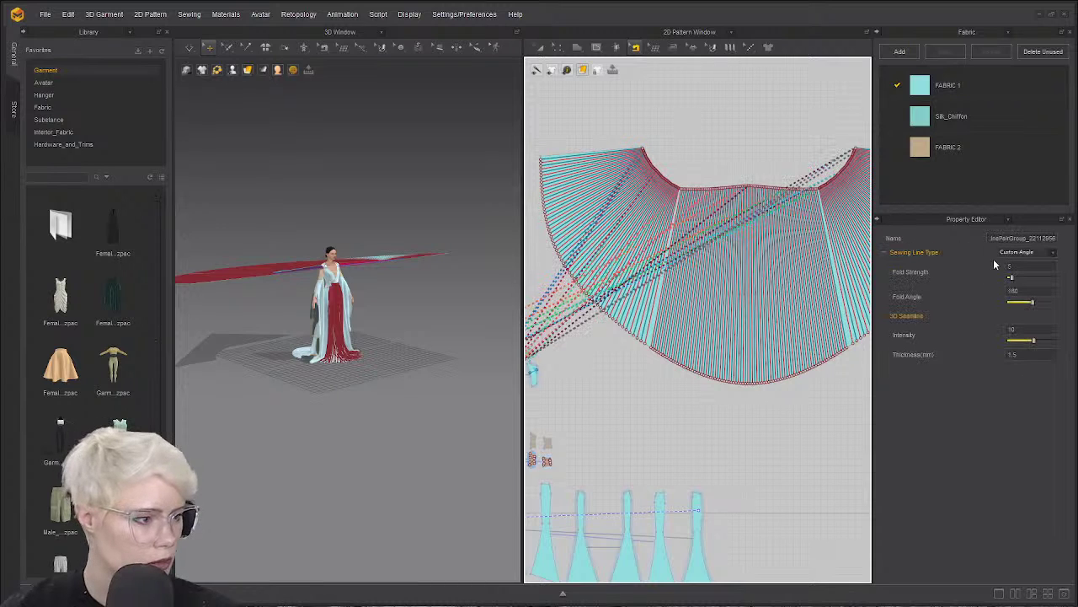
pyautogui.click(1049, 252)
pyautogui.click(1022, 272)
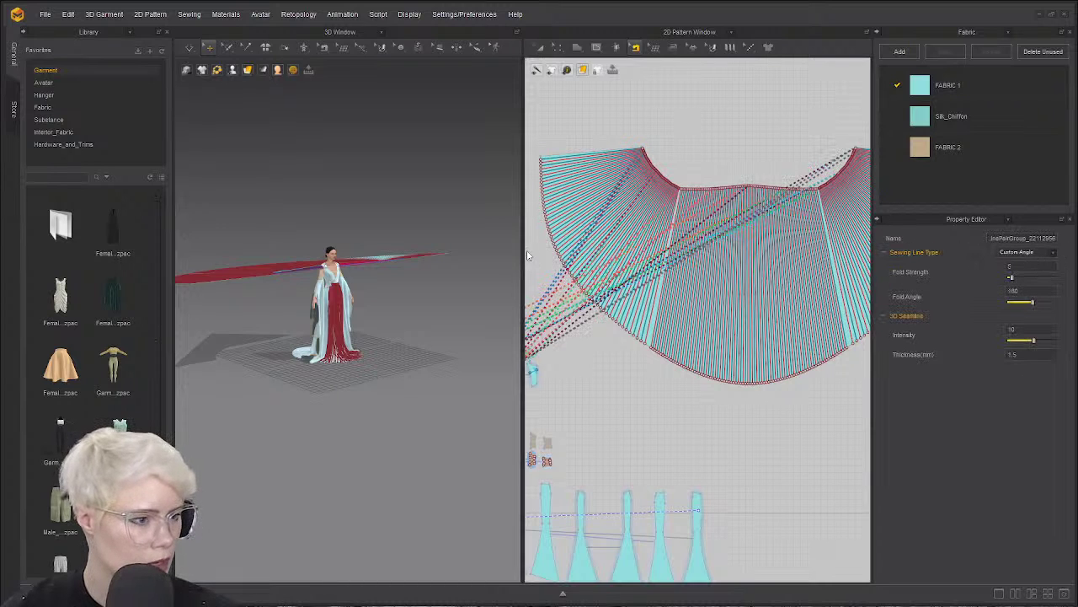
pyautogui.click(1036, 252)
pyautogui.click(1030, 261)
# Hide the library and strengthen the cape pattern in the 3D view.
pyautogui.moveTo(499, 187); pyautogui.dragTo(308, 313, button='right')
pyautogui.moveTo(308, 314); pyautogui.dragTo(569, 317, button='middle')
pyautogui.scroll(3, 570, 318)
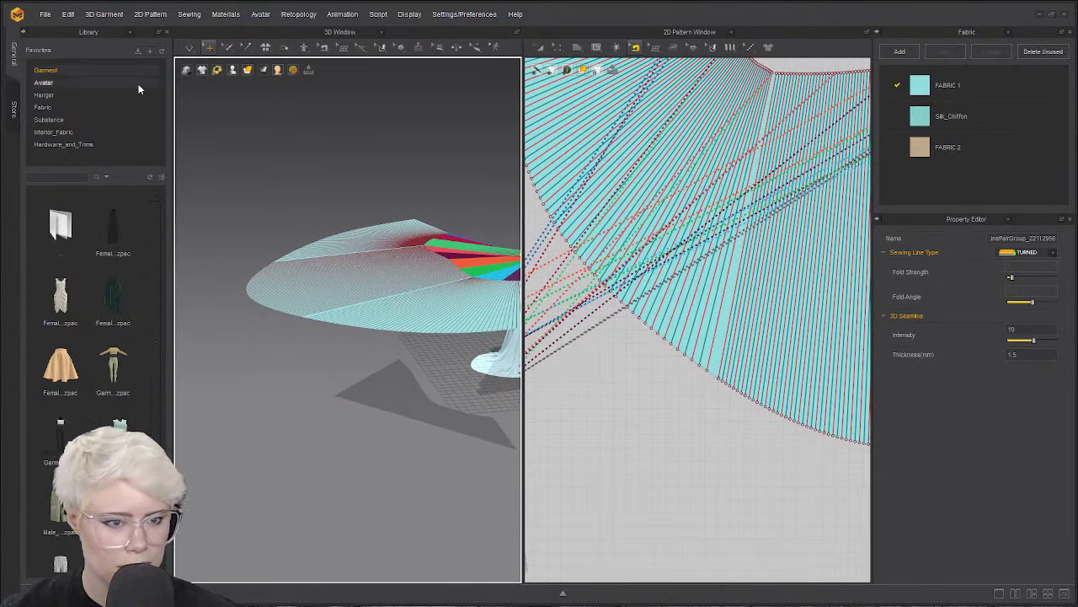
pyautogui.click(167, 32)
pyautogui.scroll(2, 296, 284)
pyautogui.click(288, 277)
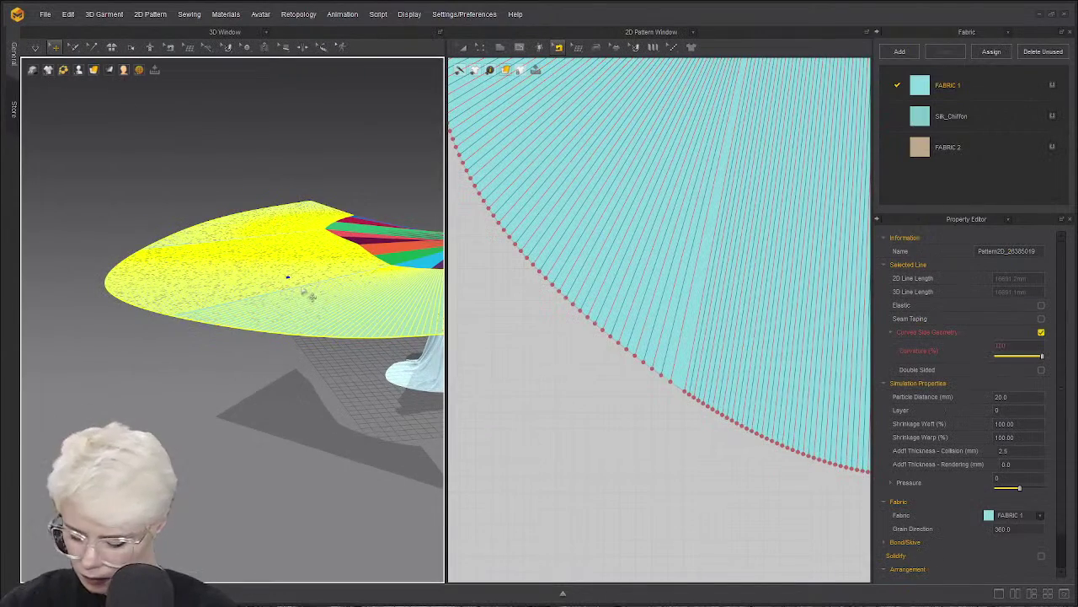
pyautogui.click(35, 47)
pyautogui.click(175, 217)
# Examine the chest band and the cape's neckline sewing connections from the front and the back.
pyautogui.moveTo(169, 211); pyautogui.dragTo(161, 241, button='right')
pyautogui.scroll(4, 161, 241)
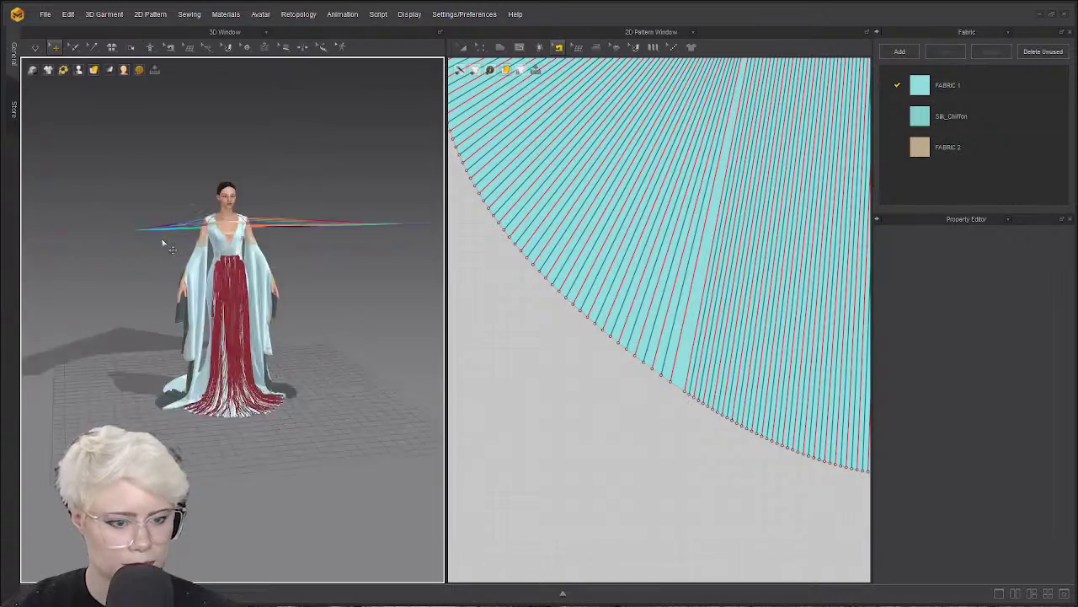
pyautogui.moveTo(184, 199); pyautogui.dragTo(187, 249, button='middle')
pyautogui.scroll(3, 207, 196)
pyautogui.click(227, 110)
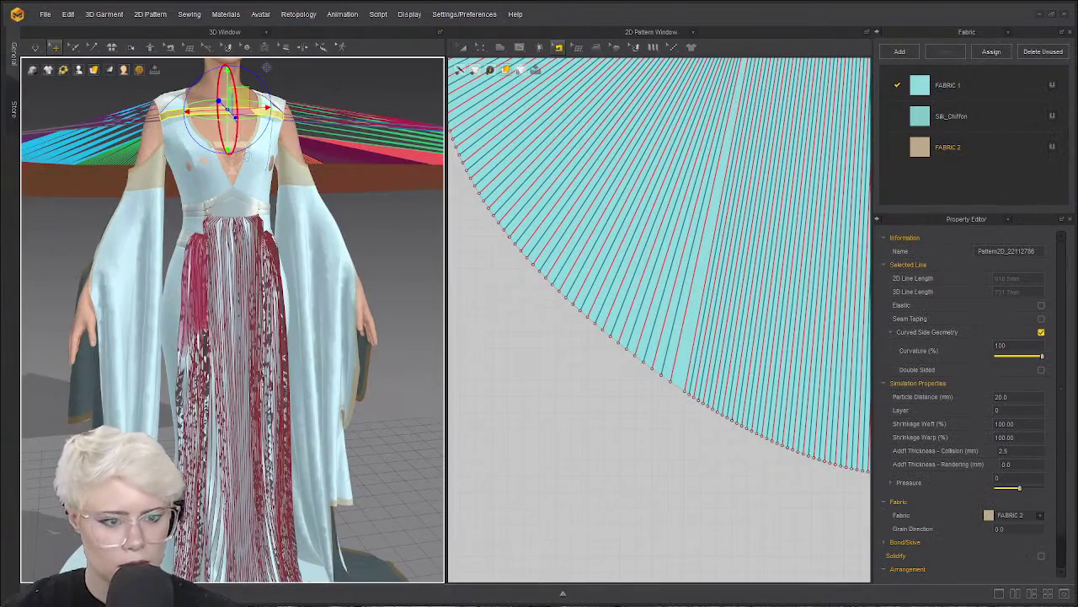
pyautogui.moveTo(124, 208); pyautogui.dragTo(176, 225, button='right')
pyautogui.moveTo(198, 279); pyautogui.dragTo(169, 261, button='right')
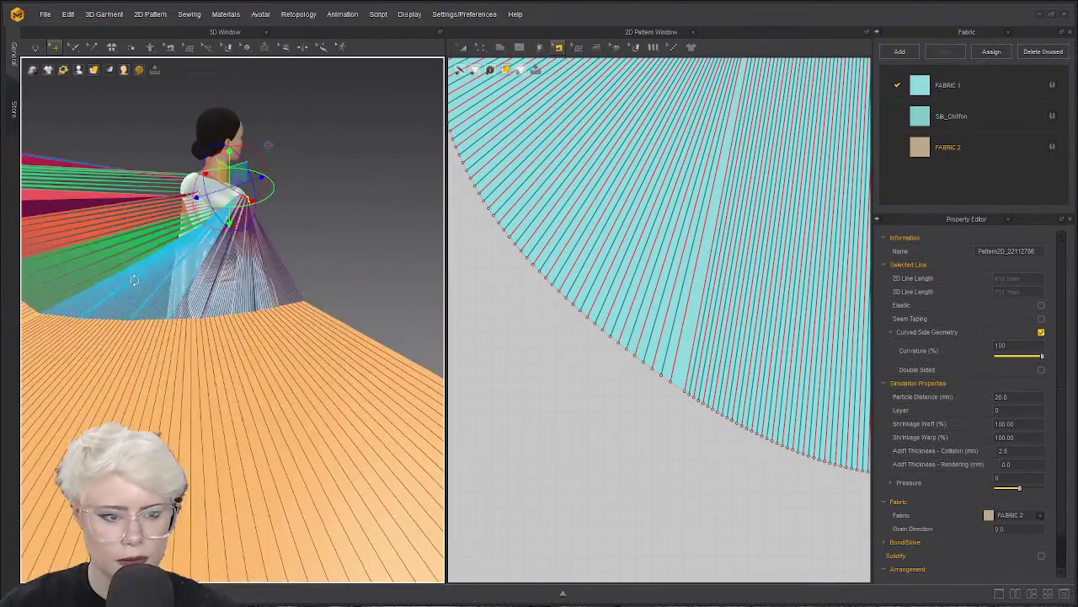
pyautogui.moveTo(168, 261); pyautogui.dragTo(228, 260, button='middle')
pyautogui.moveTo(229, 262); pyautogui.dragTo(236, 257, button='right')
# Simulate the cape with the Fast (GPU) preset until it drapes over the shoulders and floor, and stop the simulation.
pyautogui.click(136, 278)
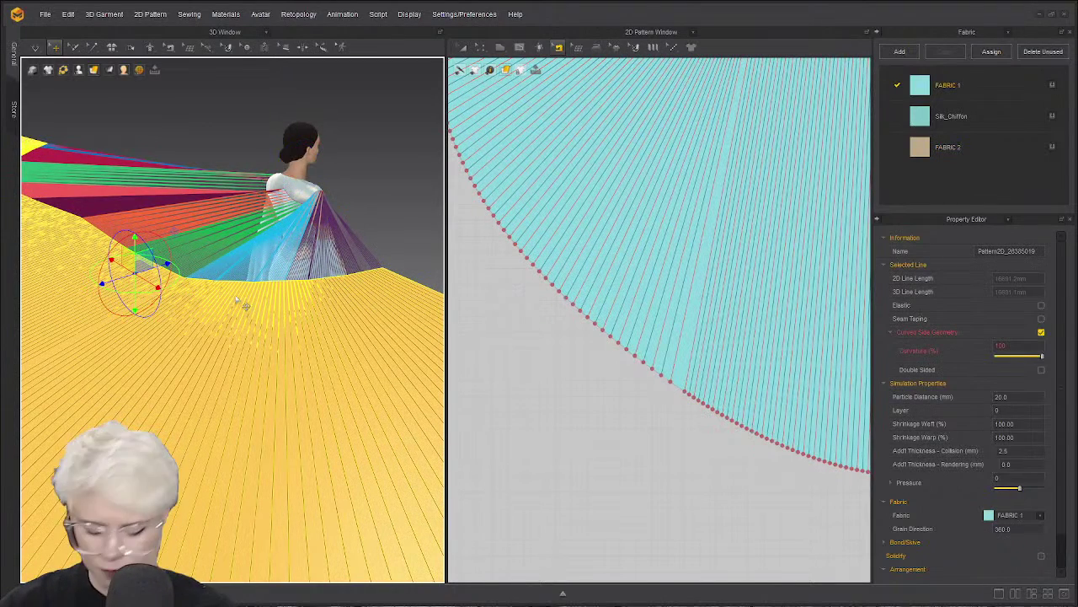
pyautogui.click(34, 69)
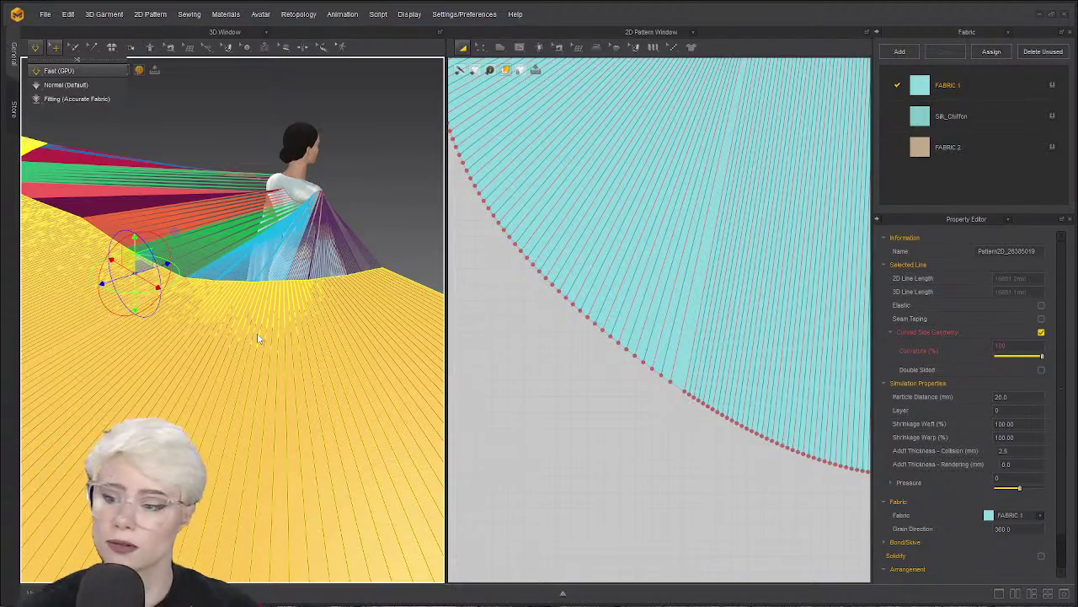
pyautogui.press('space')
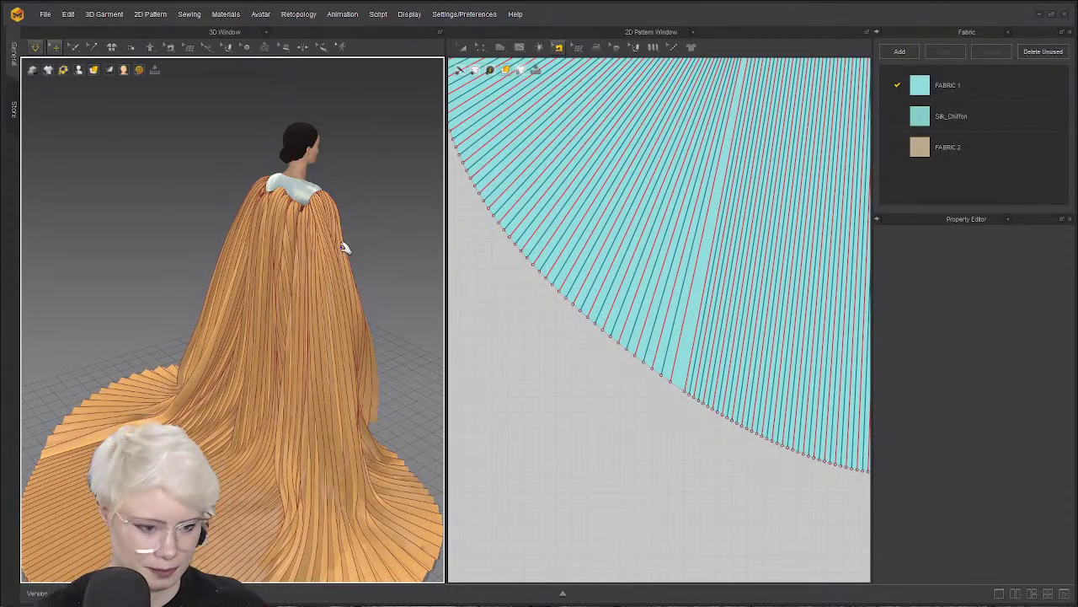
# Set the simulation preset to Normal (Default) and simulate the draped cape, checking it from the front.
pyautogui.click(308, 243)
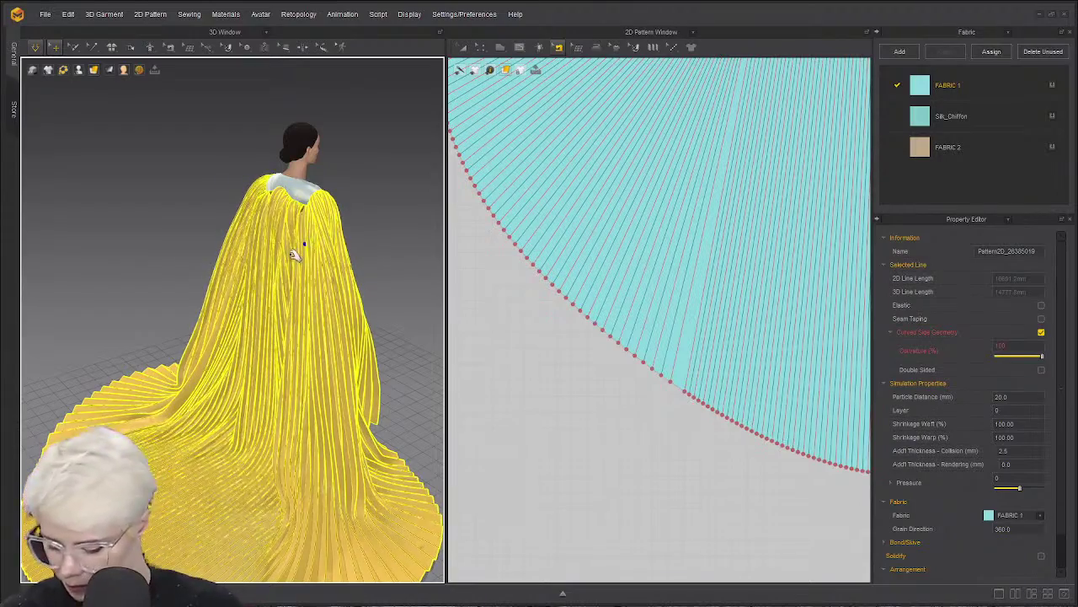
pyautogui.click(34, 50)
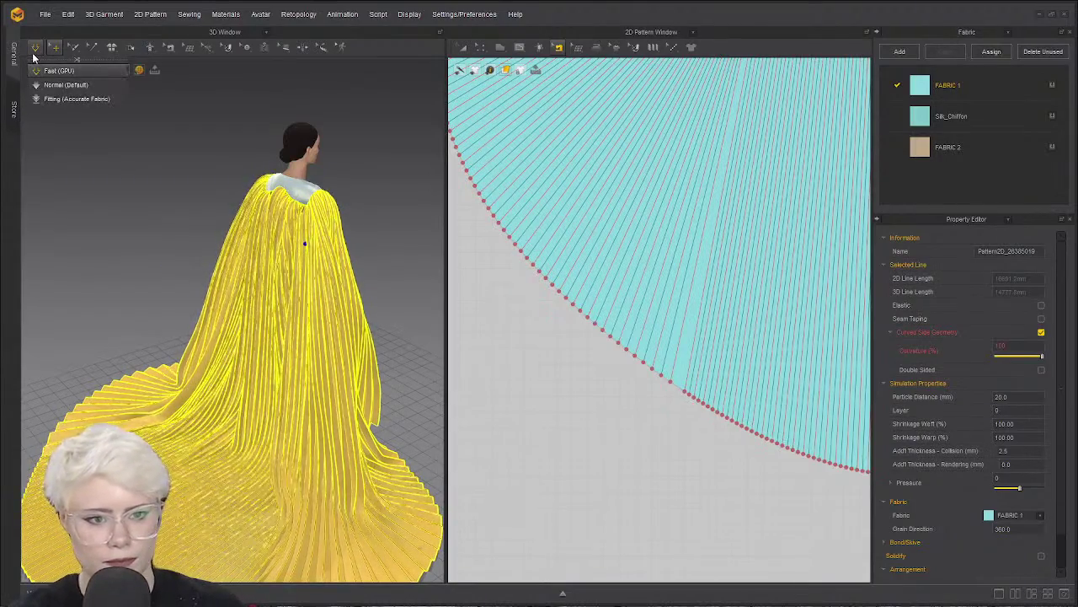
pyautogui.click(65, 86)
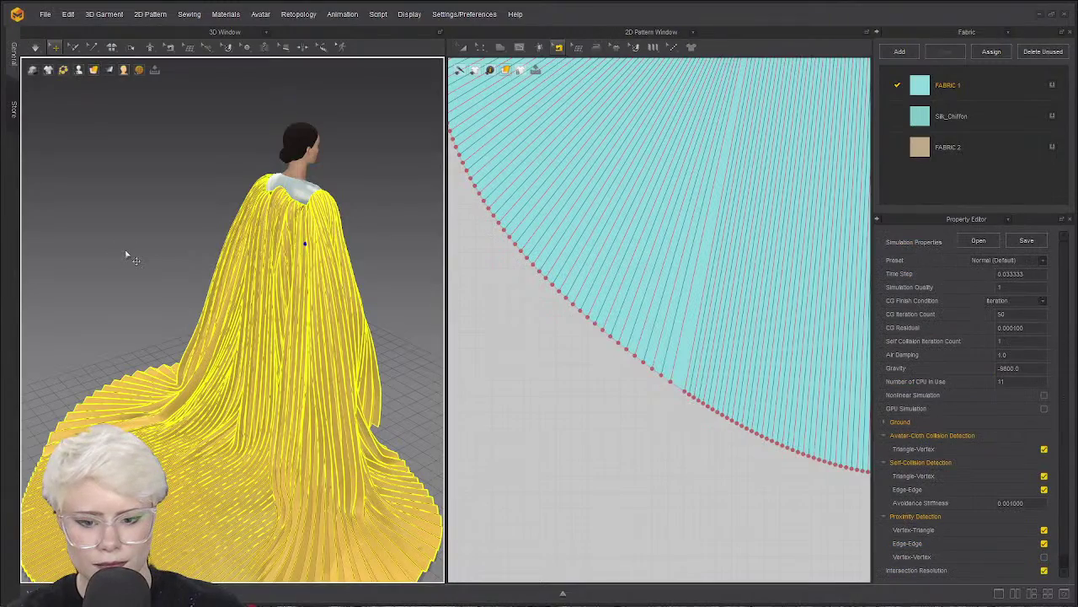
pyautogui.moveTo(131, 235); pyautogui.dragTo(18, 228, button='right')
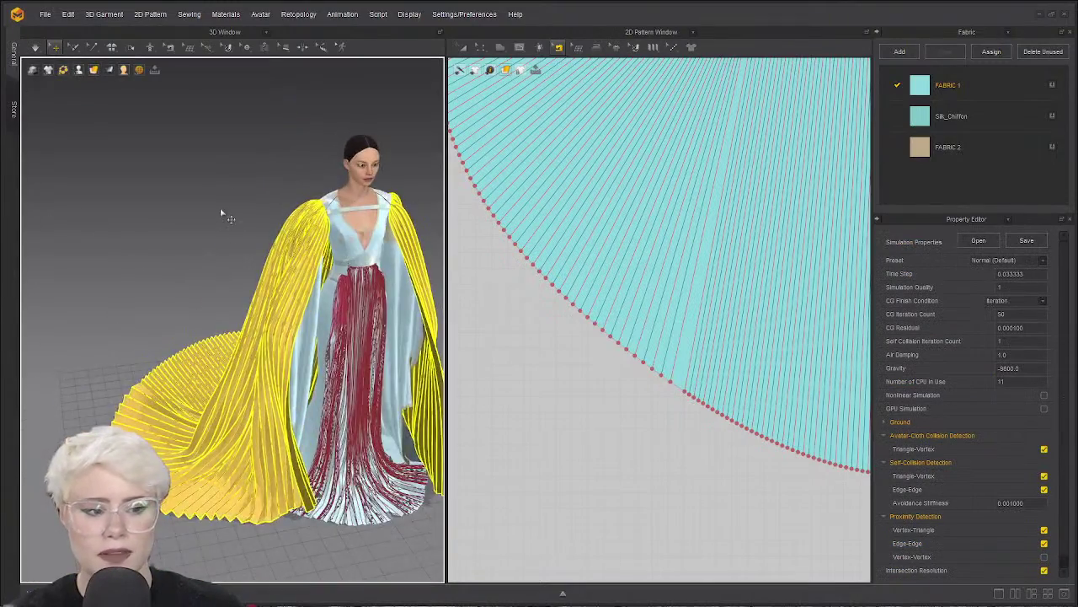
pyautogui.moveTo(222, 211); pyautogui.dragTo(131, 156, button='right')
pyautogui.scroll(-2, 193, 206)
pyautogui.scroll(-4, 193, 206)
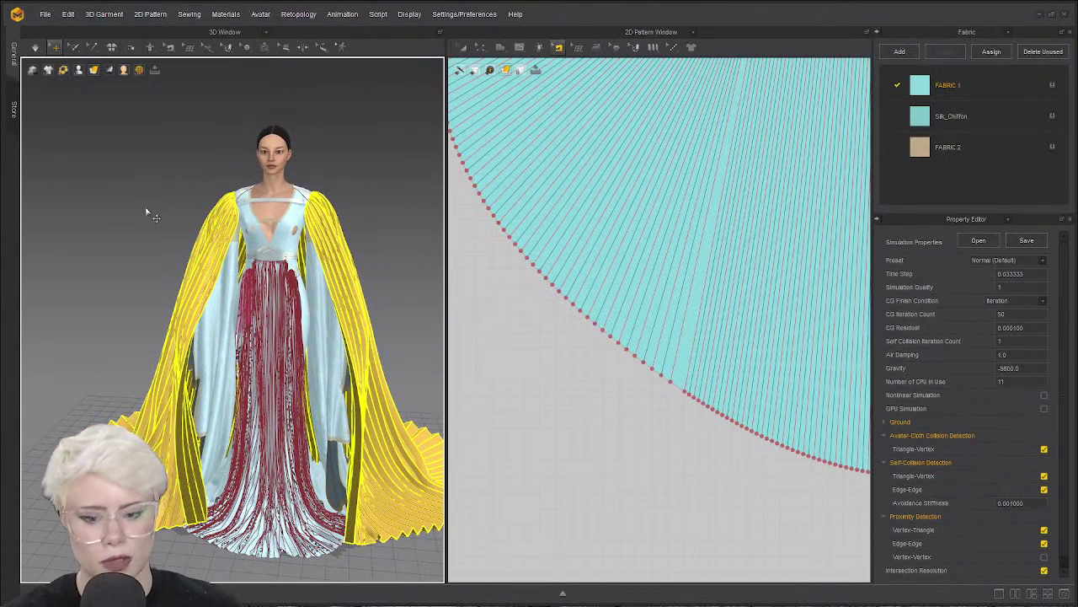
pyautogui.click(214, 224)
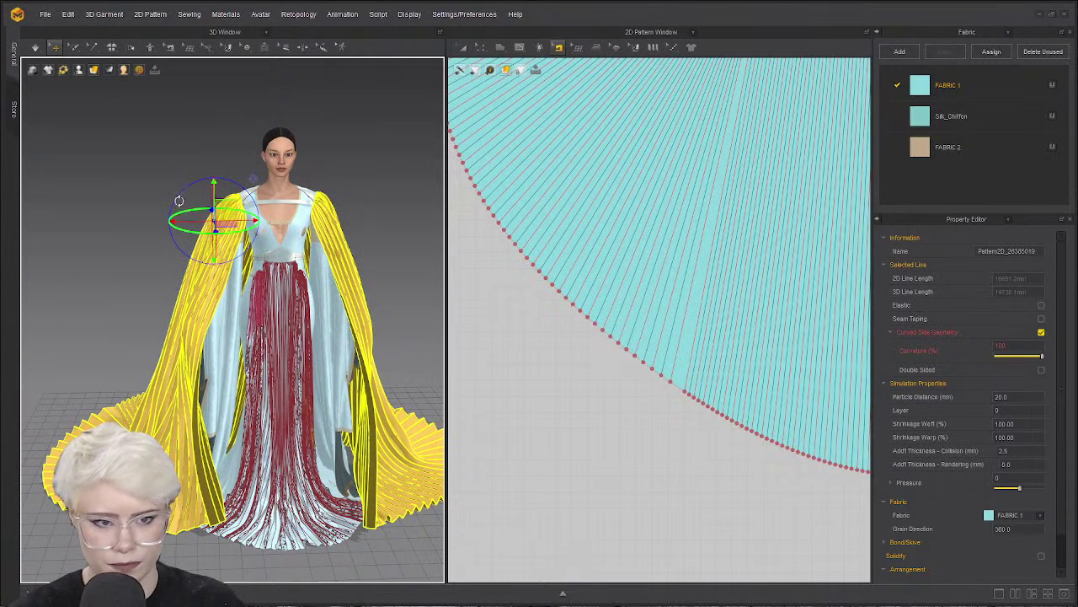
pyautogui.click(106, 163)
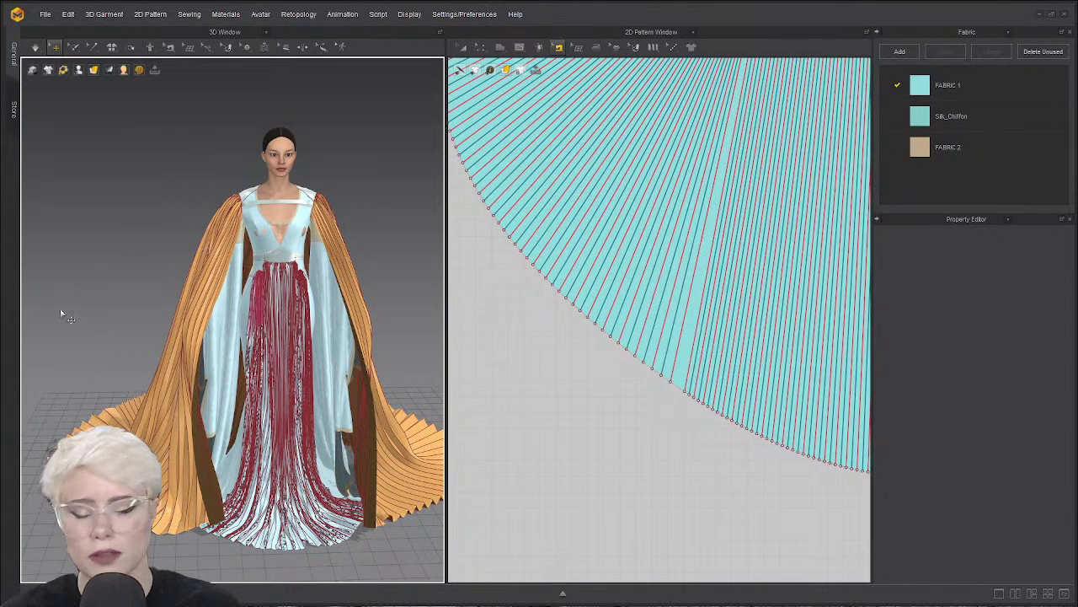
# Simulate the garment again to settle the cape's folds, and check the drape from the side and front.
pyautogui.moveTo(72, 312); pyautogui.dragTo(169, 241, button='right')
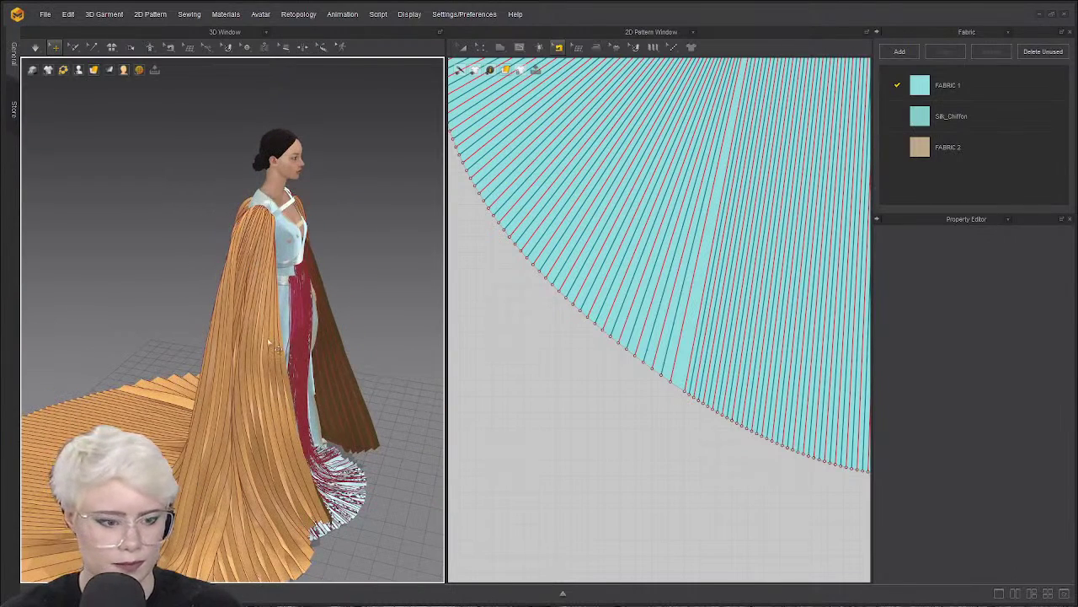
pyautogui.press('space')
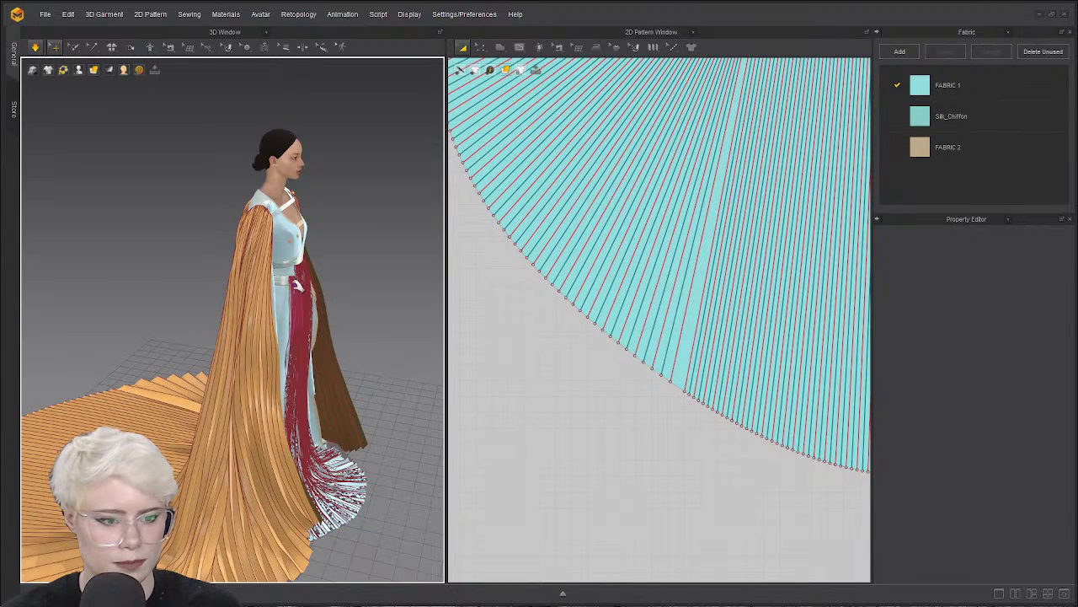
pyautogui.press('2')
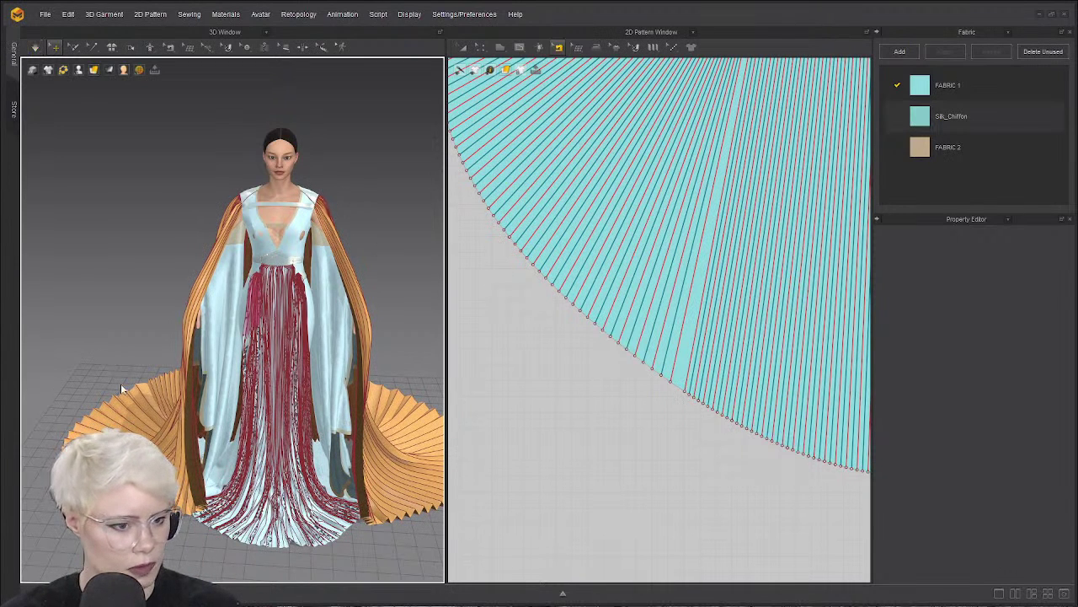
# Assign the Silk_Chiffon fabric to the cape pattern.
pyautogui.click(951, 116)
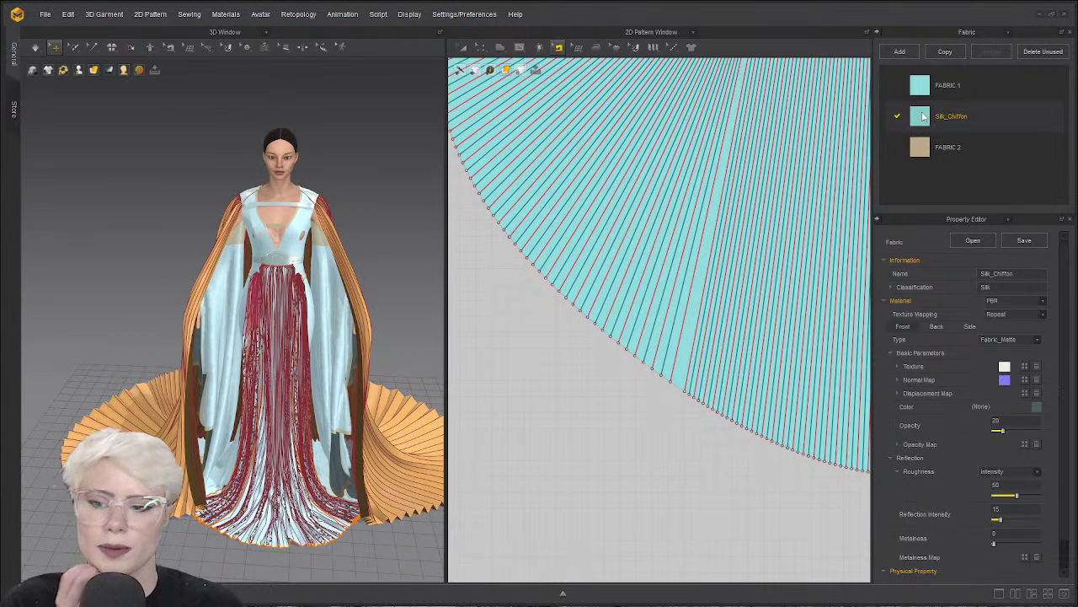
pyautogui.click(158, 420)
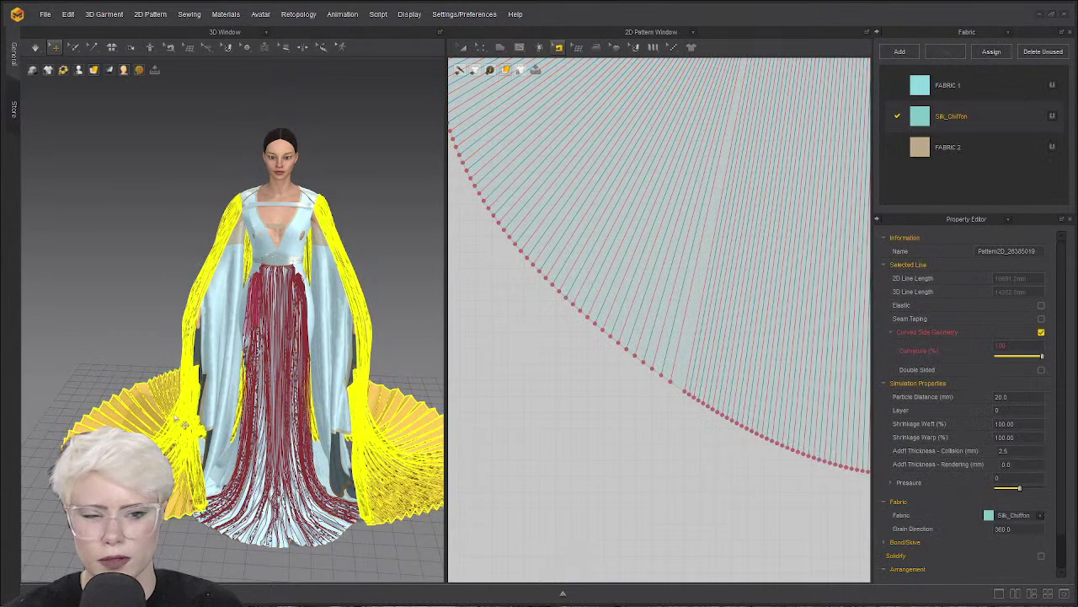
pyautogui.click(151, 182)
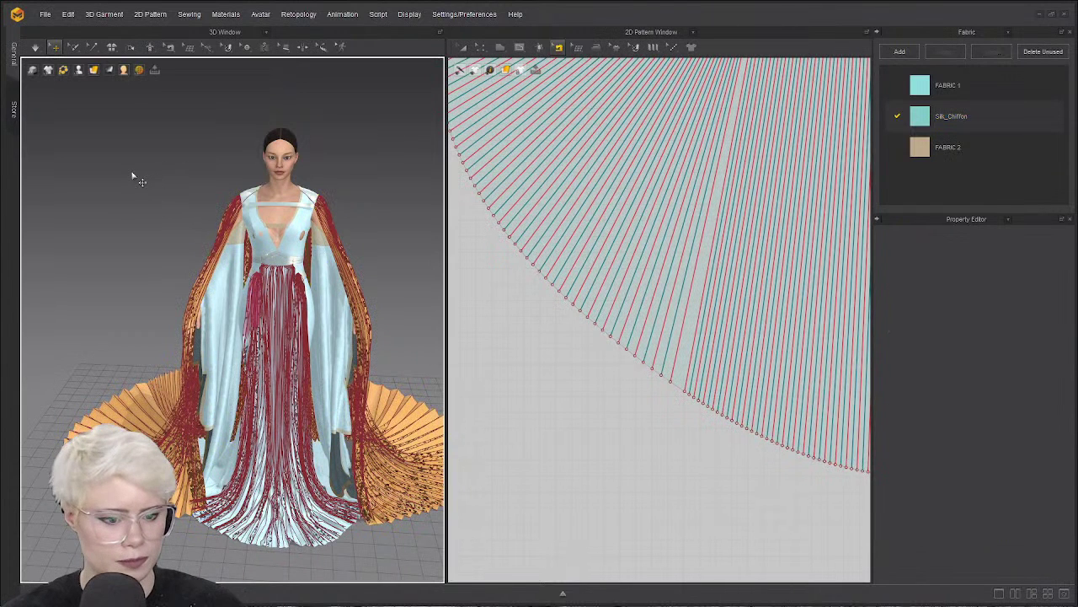
# Simulate the garment and turn off strengthening on the cape so the chiffon drapes freely.
pyautogui.press('space')
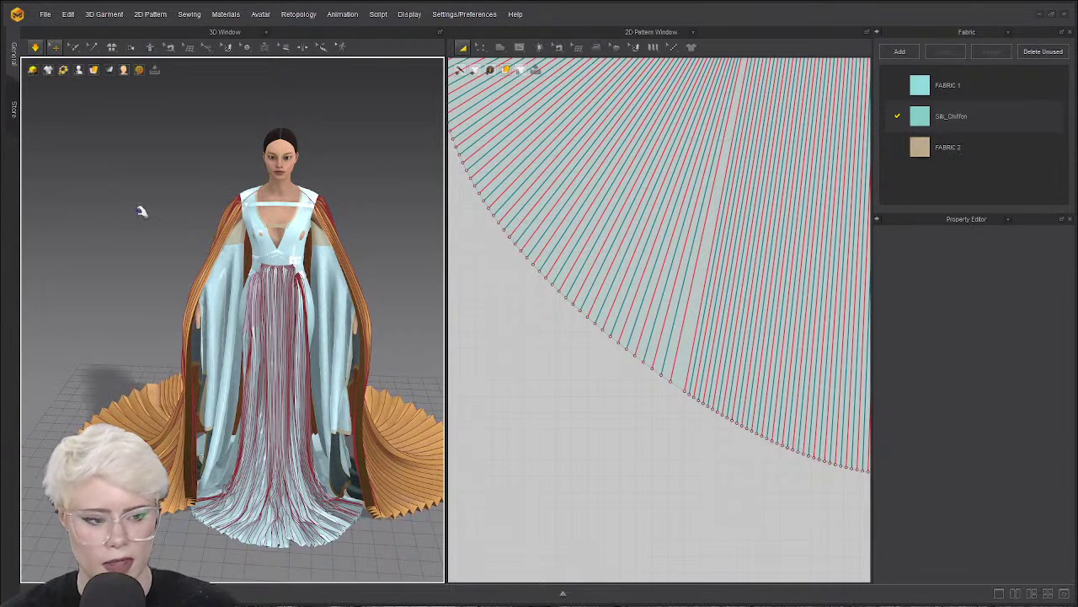
pyautogui.click(156, 428)
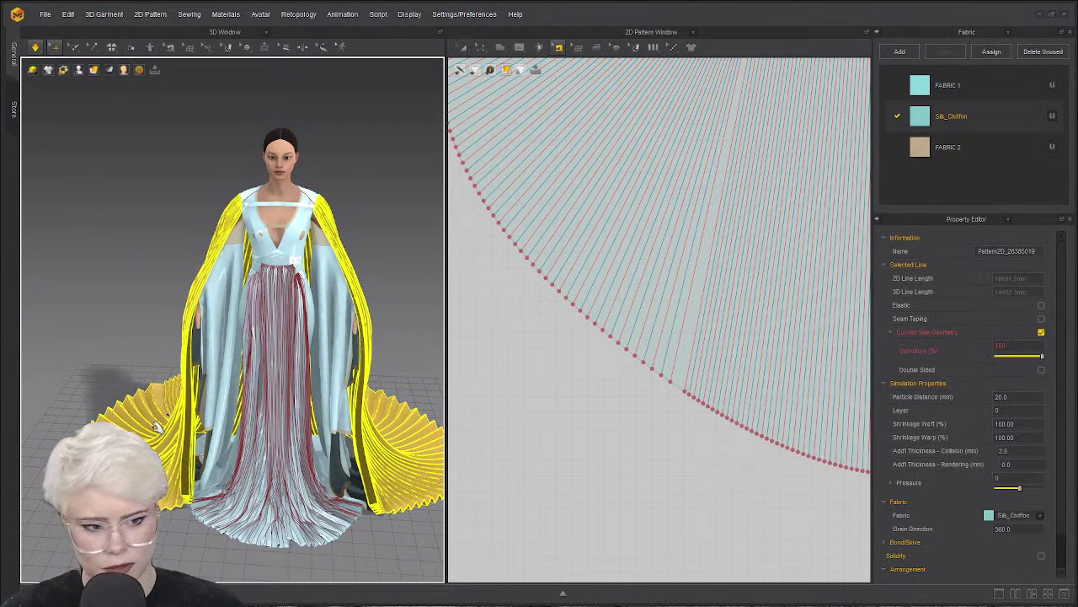
pyautogui.click(99, 319)
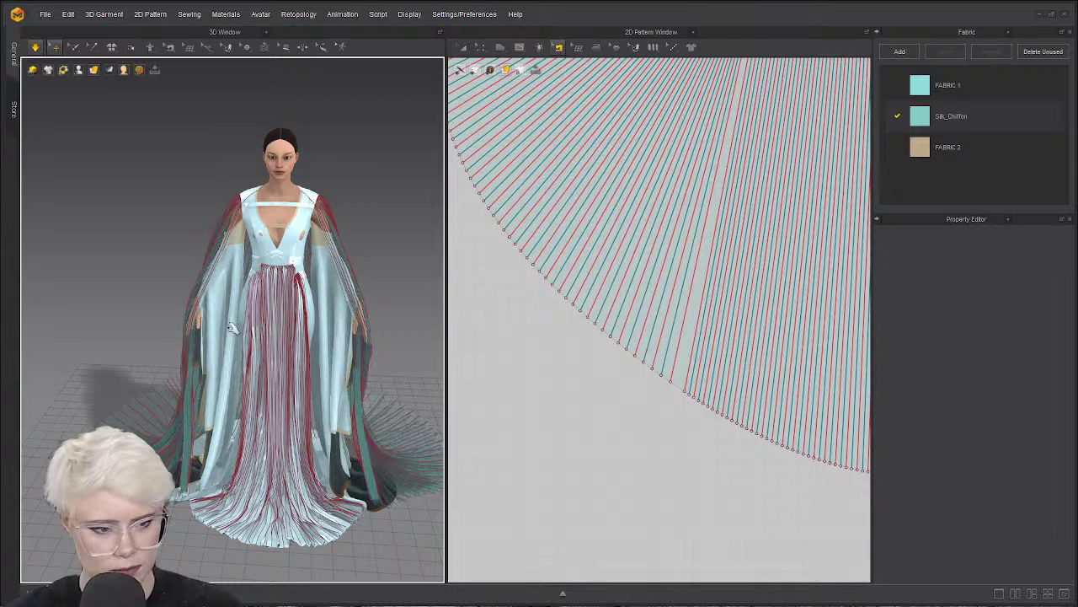
# Simulate in short runs to settle the cape and train, checking the drape from above and from the side.
pyautogui.moveTo(327, 320); pyautogui.dragTo(239, 391, button='right')
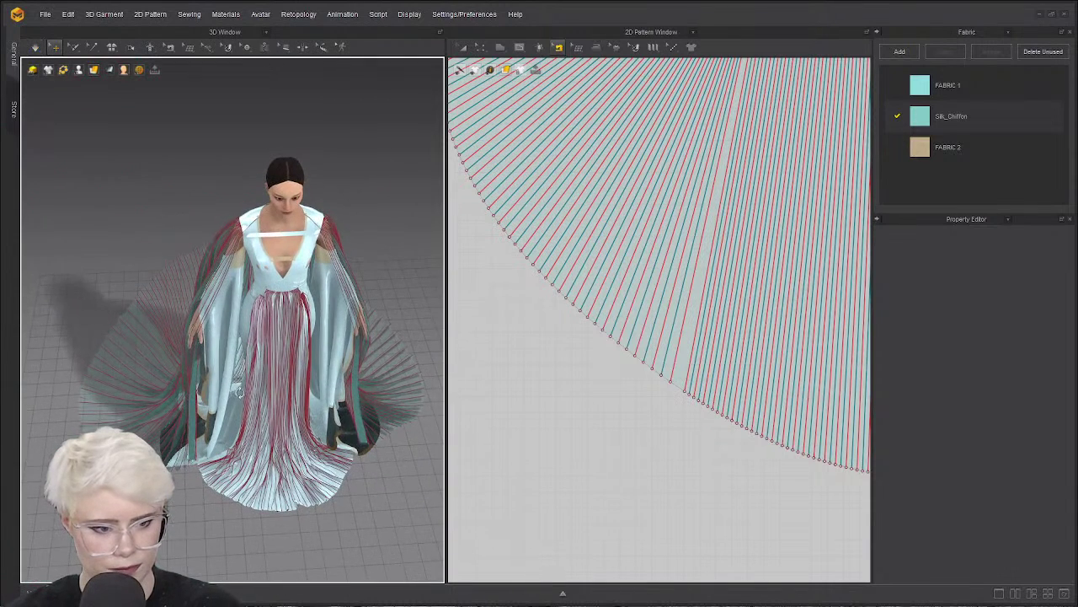
pyautogui.press('space')
pyautogui.moveTo(134, 328); pyautogui.dragTo(121, 324, button='right')
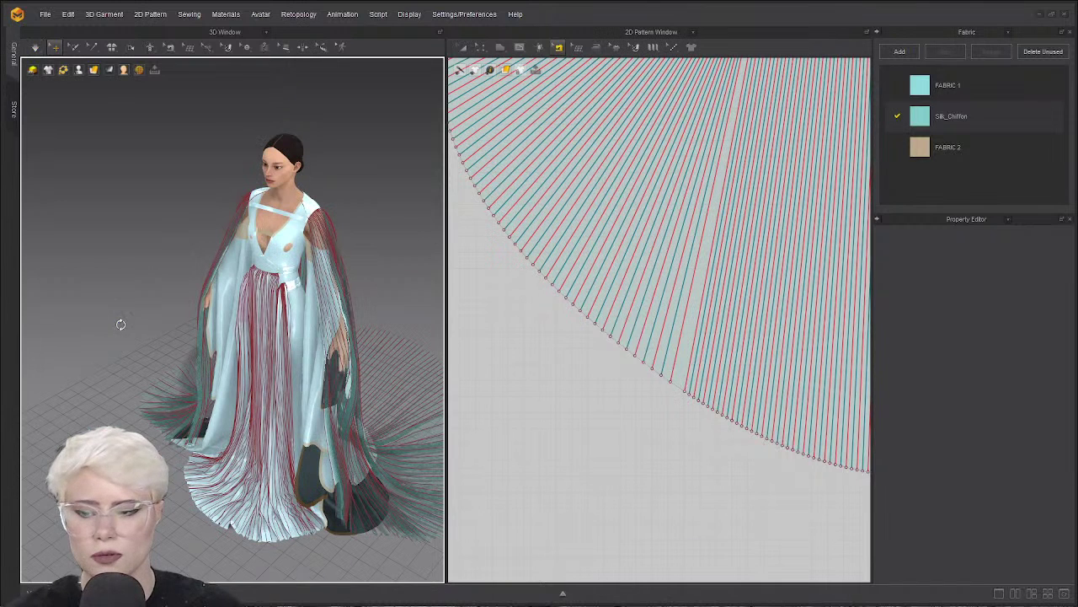
pyautogui.press('space')
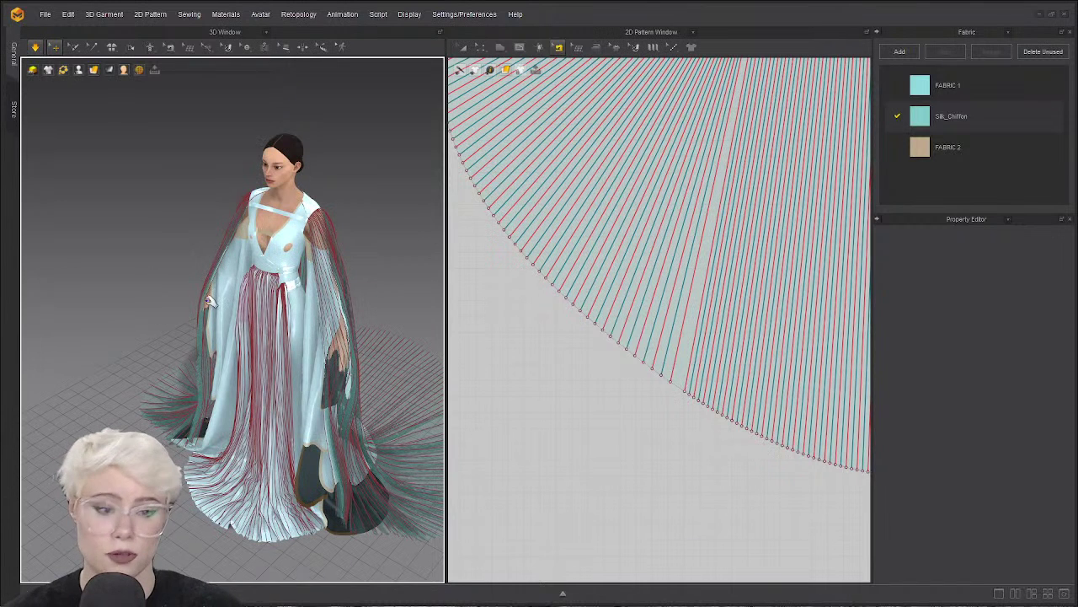
pyautogui.press('space')
pyautogui.moveTo(223, 291); pyautogui.dragTo(270, 298, button='right')
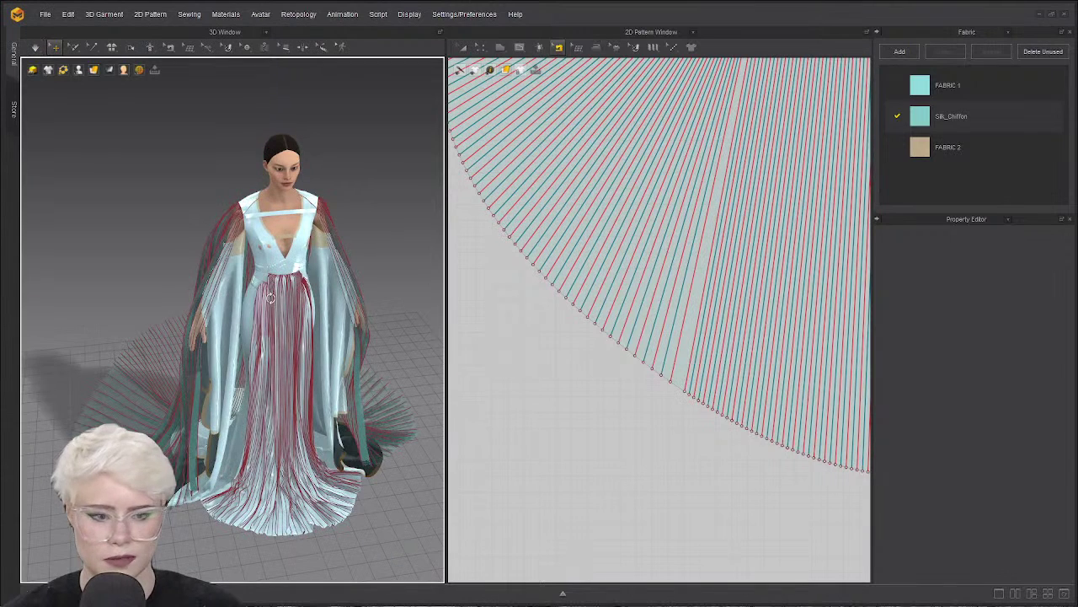
pyautogui.press('space')
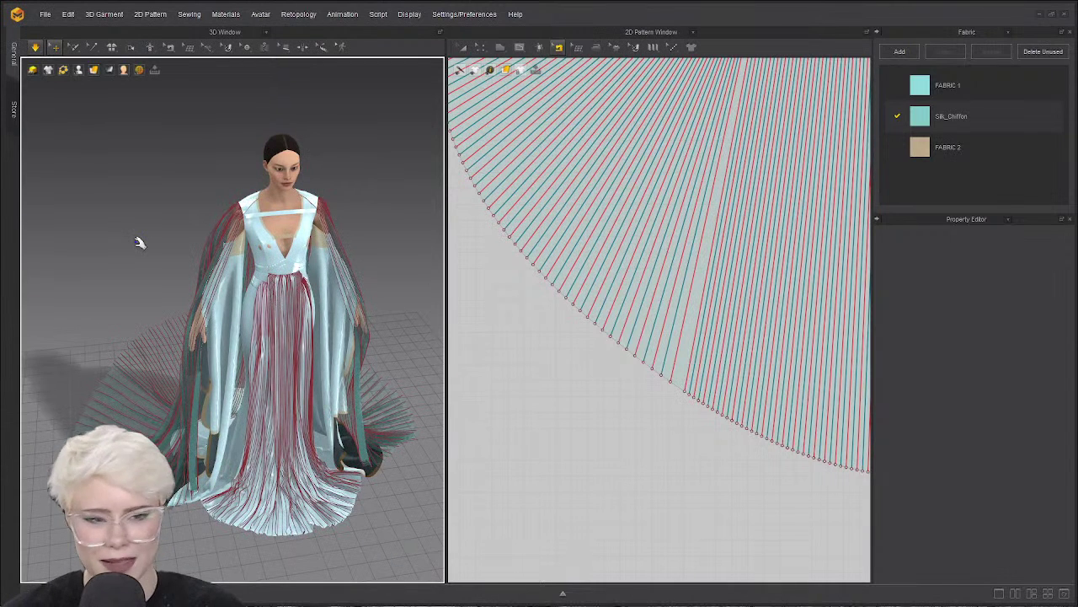
pyautogui.press('space')
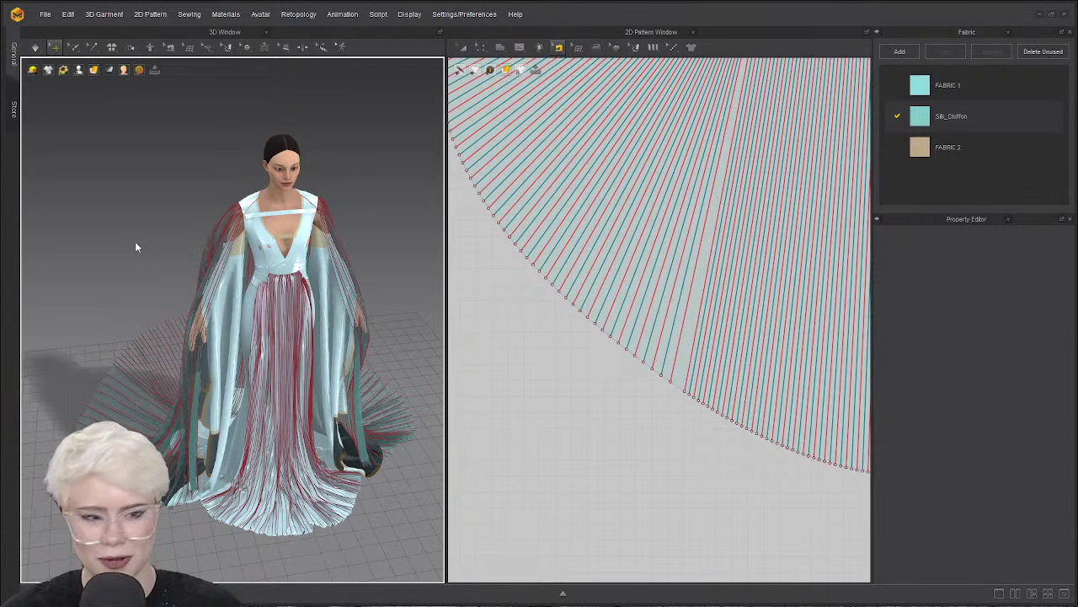
# Save the project over the SLEEVES AND CAPE file in the Desktop's fantasy dress folder.
pyautogui.hotkey('ctrl', 's')
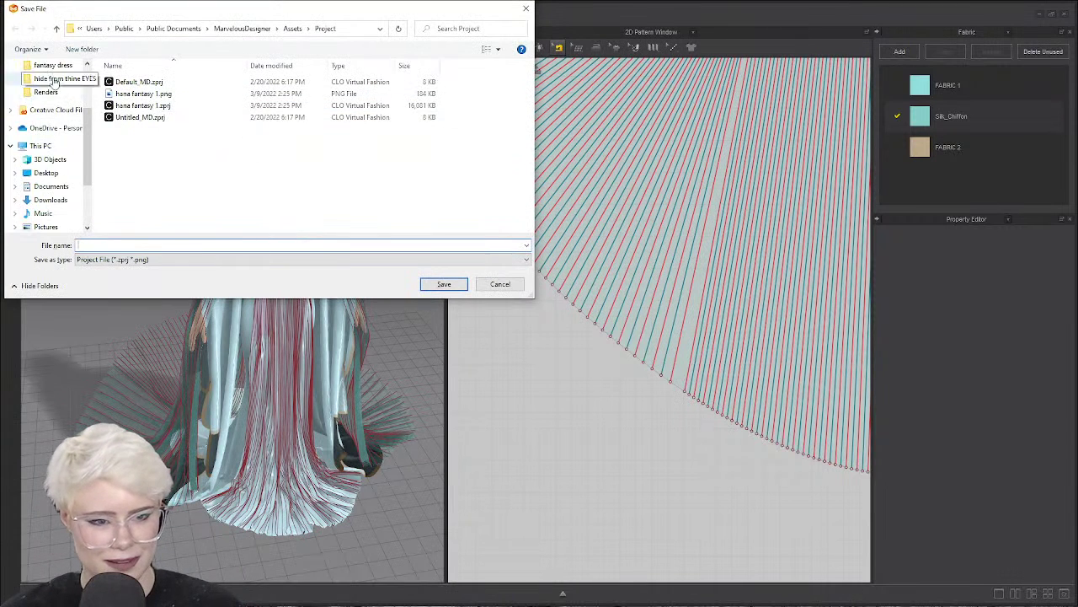
pyautogui.scroll(3, 50, 87)
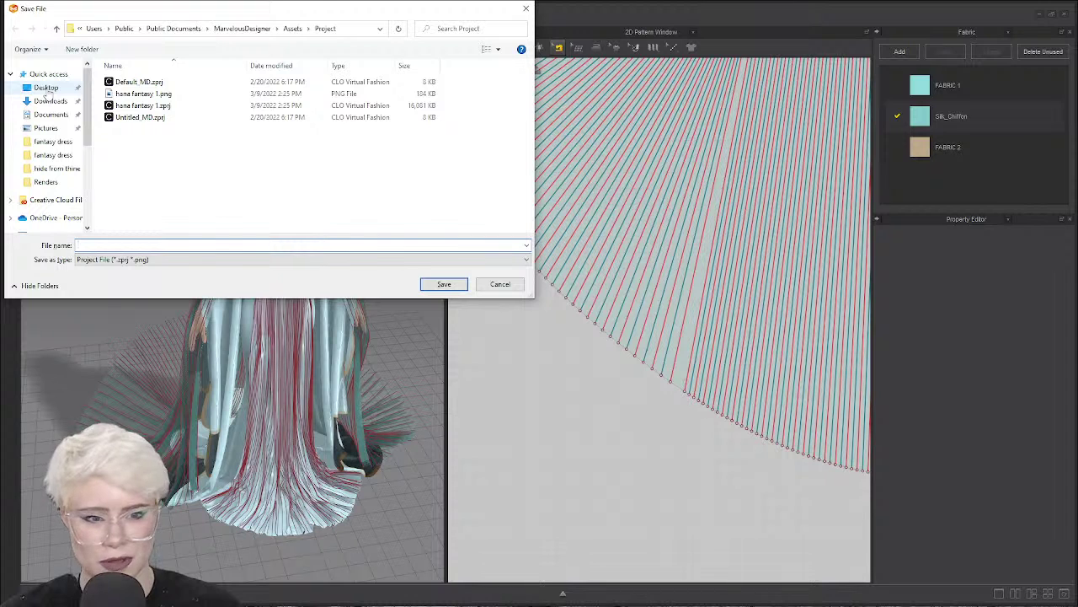
pyautogui.click(46, 88)
pyautogui.doubleClick(132, 96)
pyautogui.click(254, 94)
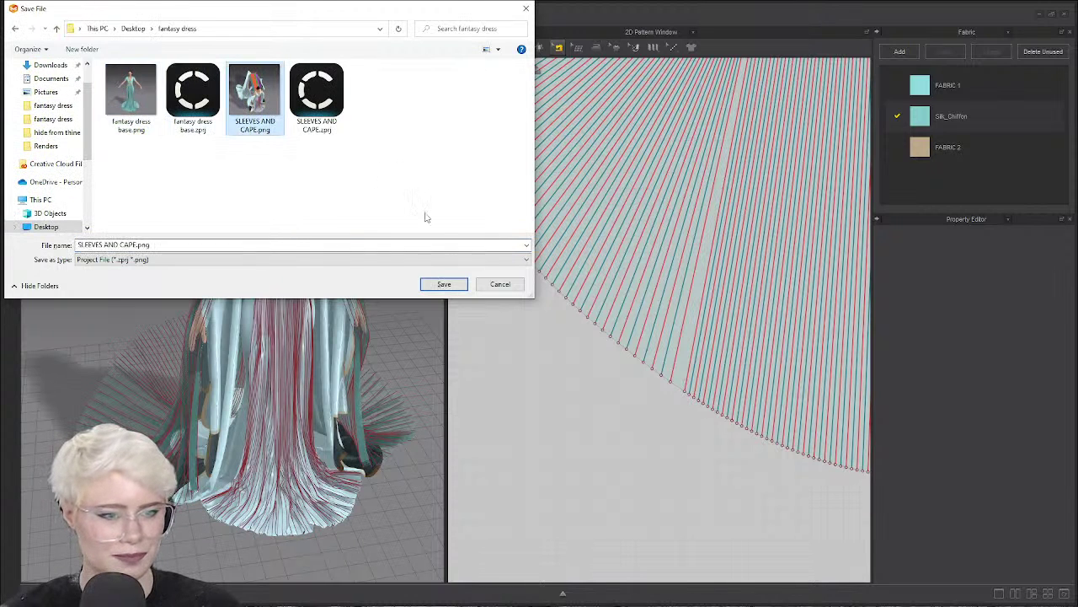
pyautogui.click(444, 283)
pyautogui.click(565, 310)
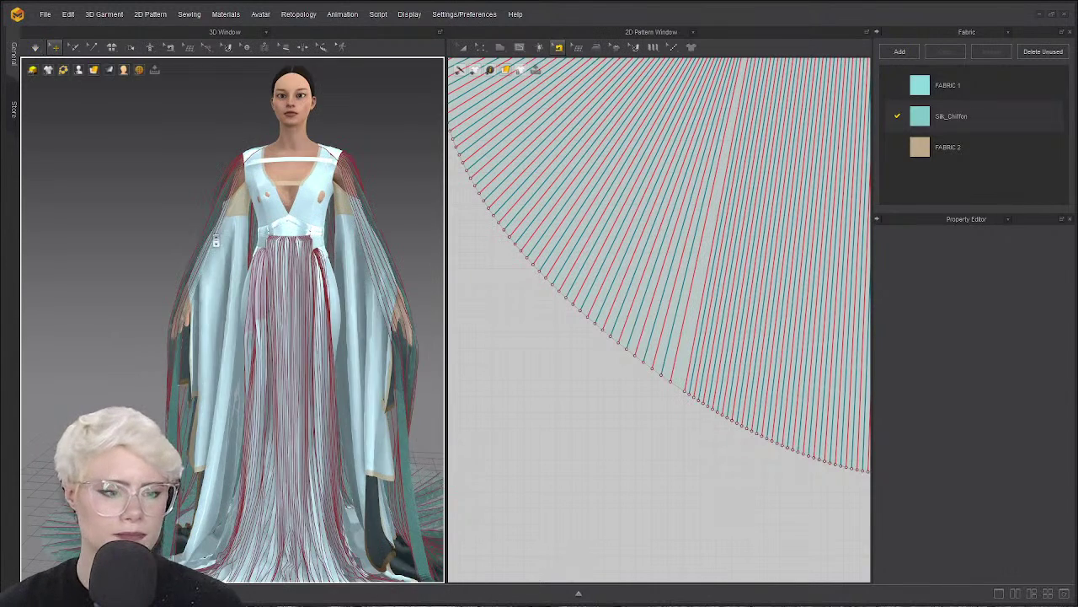
# Unfreeze the front bodice panels and the rest of the garment, running a short simulation on the bodice.
pyautogui.scroll(5, 216, 242)
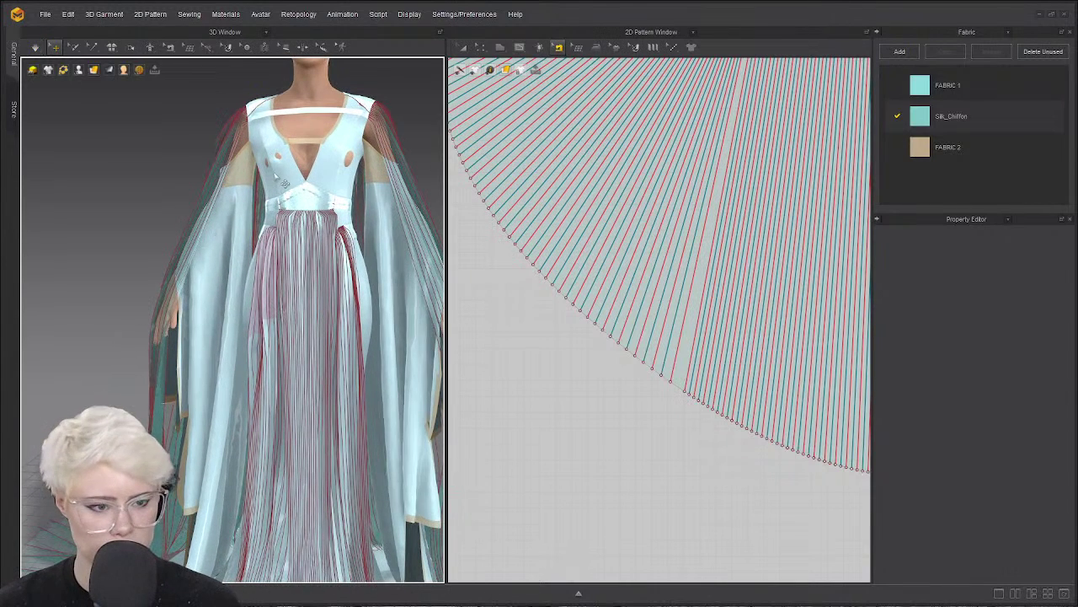
pyautogui.click(276, 175)
pyautogui.press('Escape')
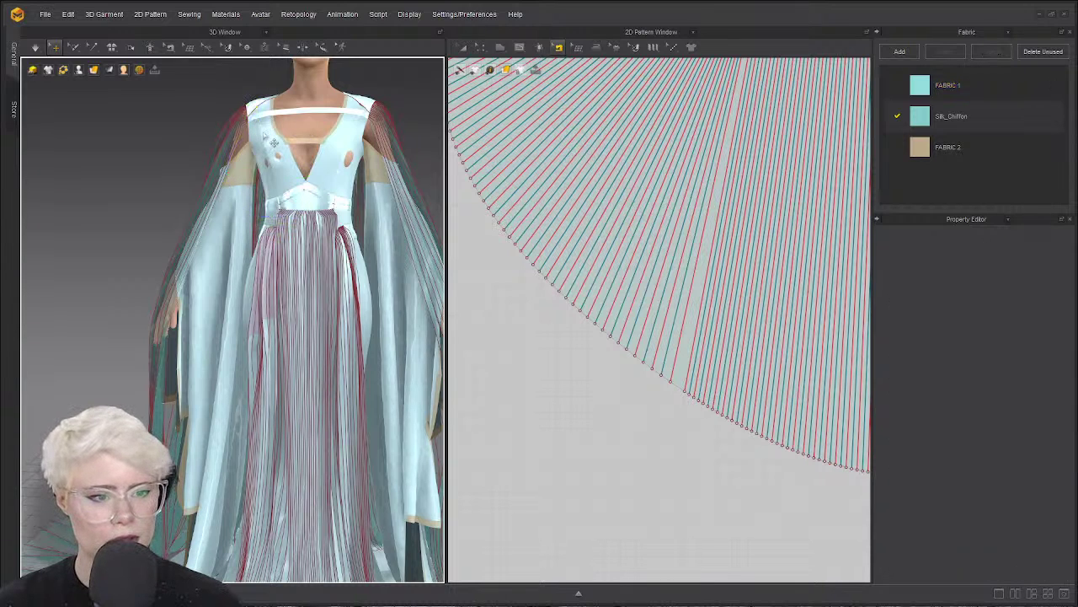
pyautogui.click(263, 133)
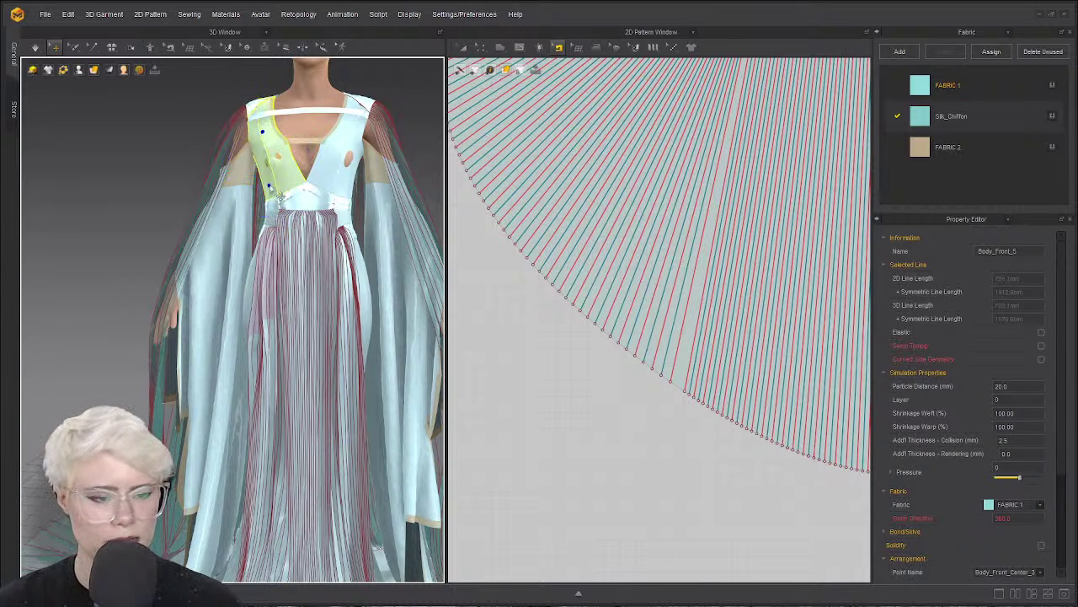
pyautogui.keyDown('shift'); pyautogui.click(333, 167); pyautogui.keyUp('shift')
pyautogui.keyDown('shift'); pyautogui.click(348, 175); pyautogui.keyUp('shift')
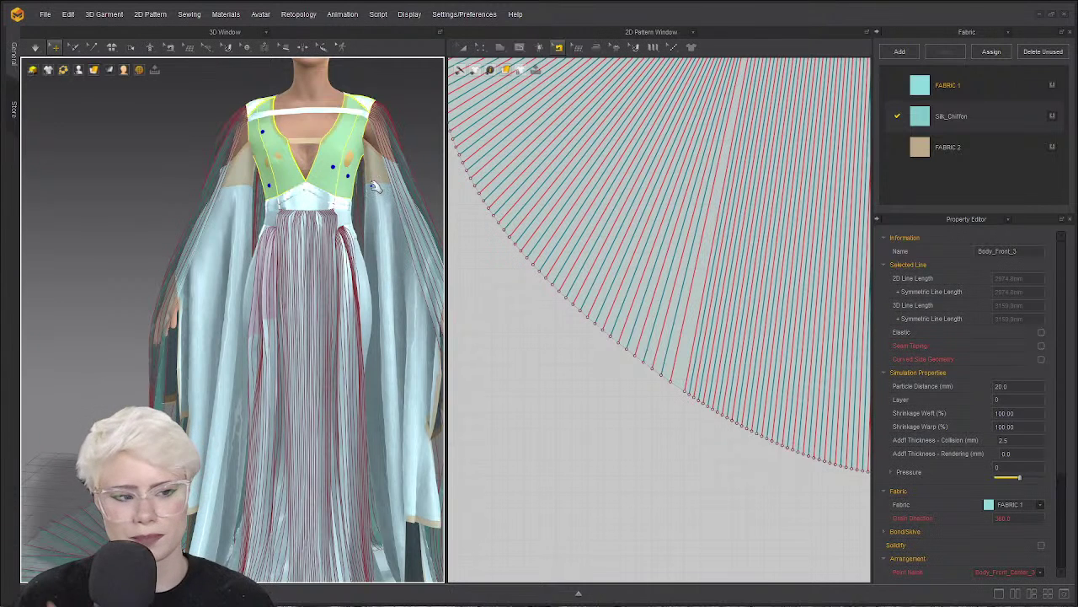
pyautogui.press('space')
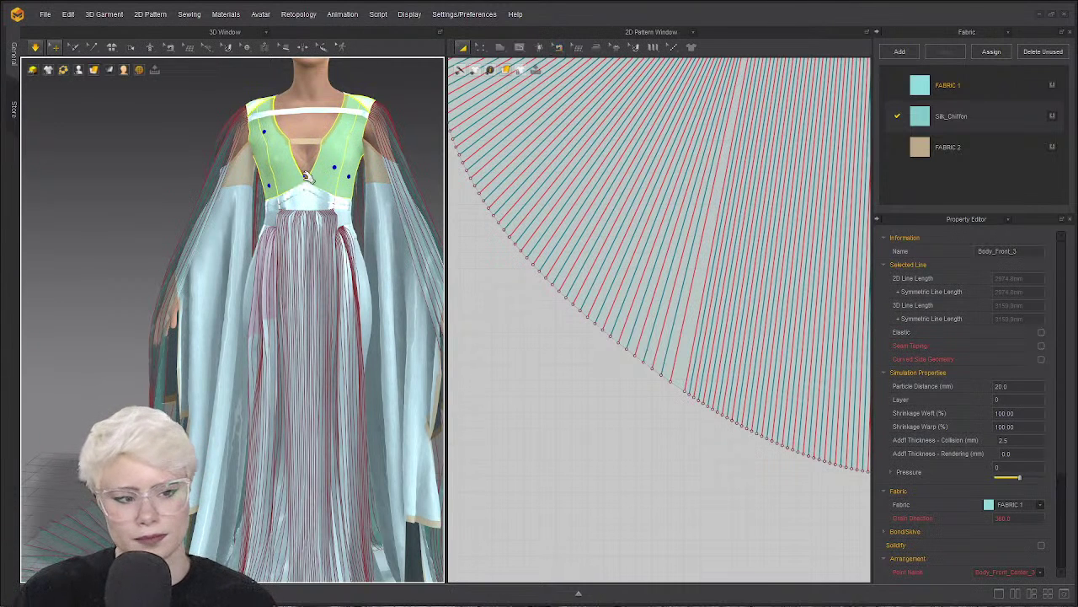
pyautogui.press('space')
pyautogui.click(99, 195)
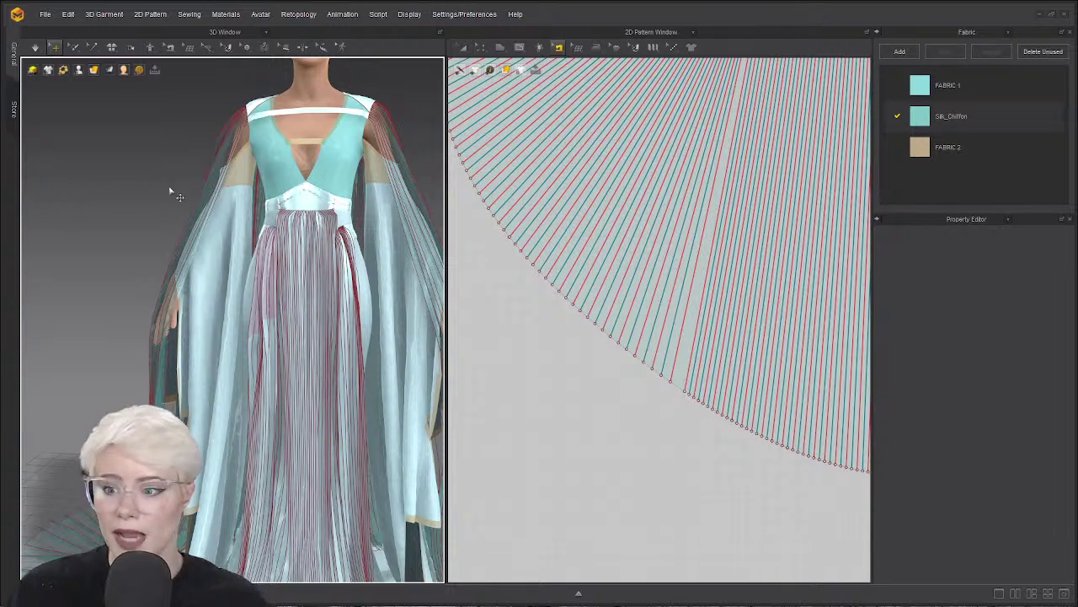
pyautogui.hotkey('ctrl', 'a')
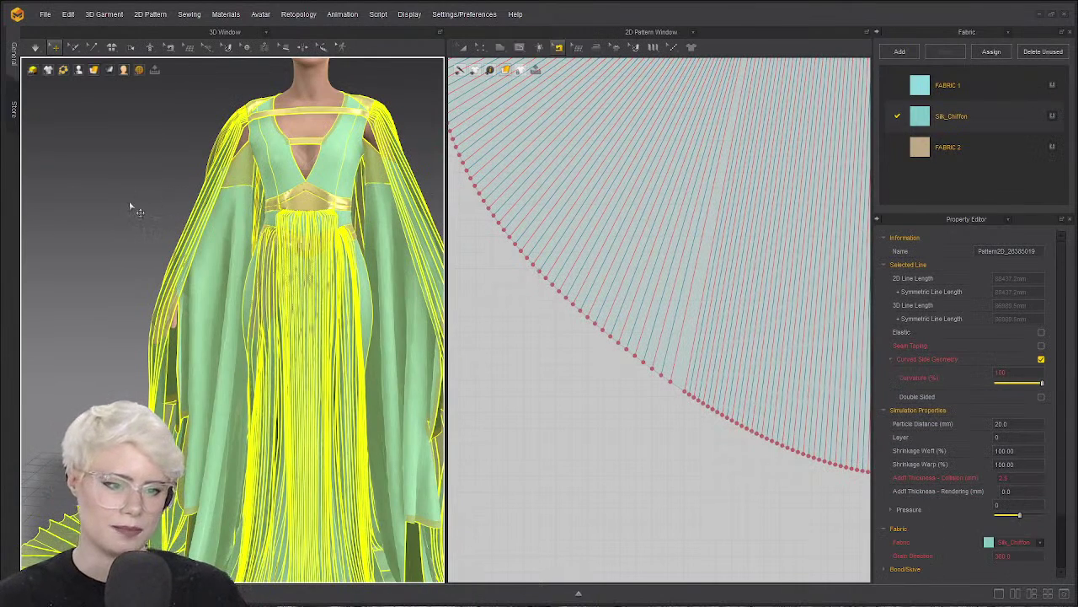
pyautogui.click(131, 207)
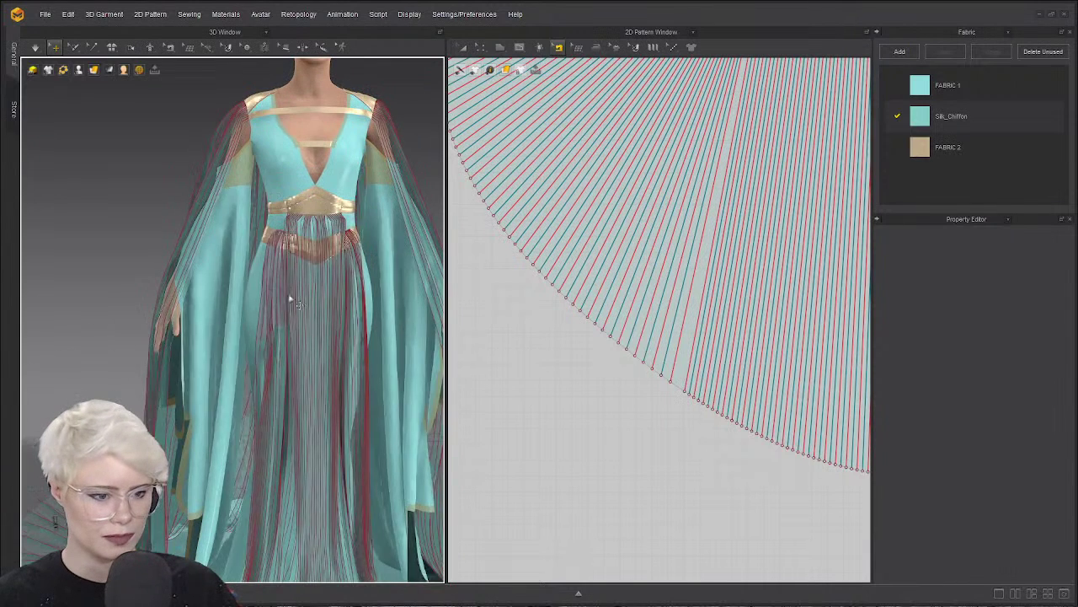
# Hide the red pleat lines on the garment in the 3D view and check the whole gown.
pyautogui.moveTo(49, 71)
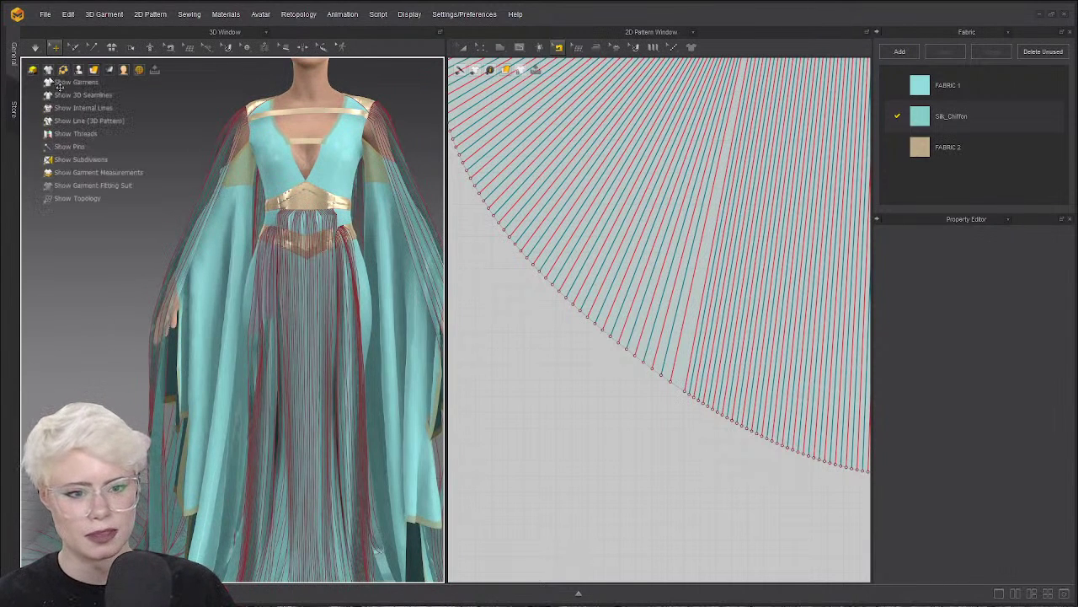
pyautogui.click(64, 134)
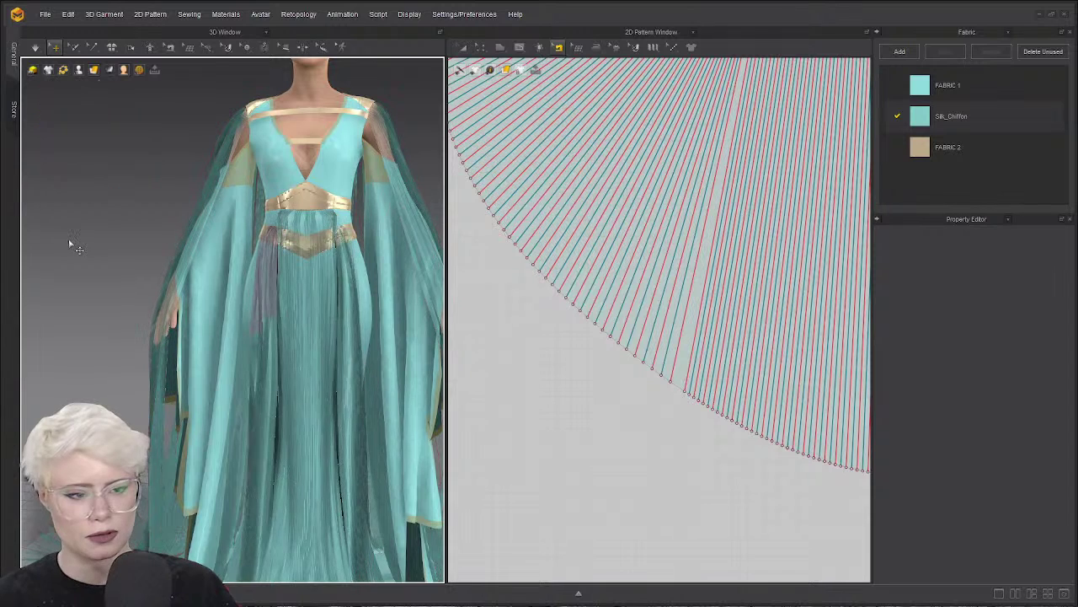
pyautogui.scroll(-3, 113, 271)
pyautogui.rightClick(122, 220)
pyautogui.click(48, 78)
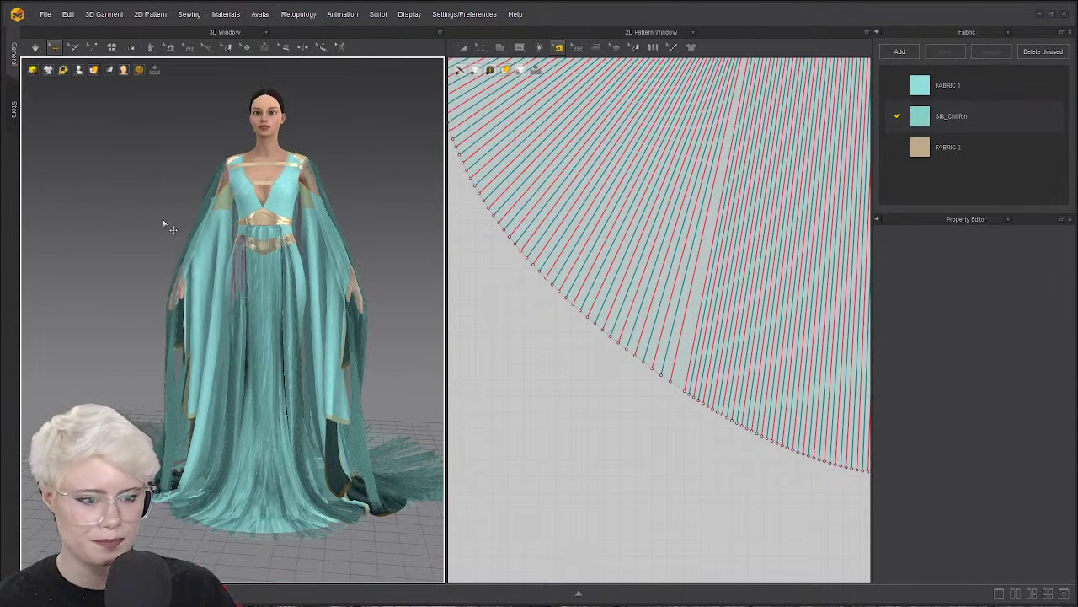
# Change FABRIC 1's material type to a glossier one with strong, satin-like highlights.
pyautogui.click(919, 93)
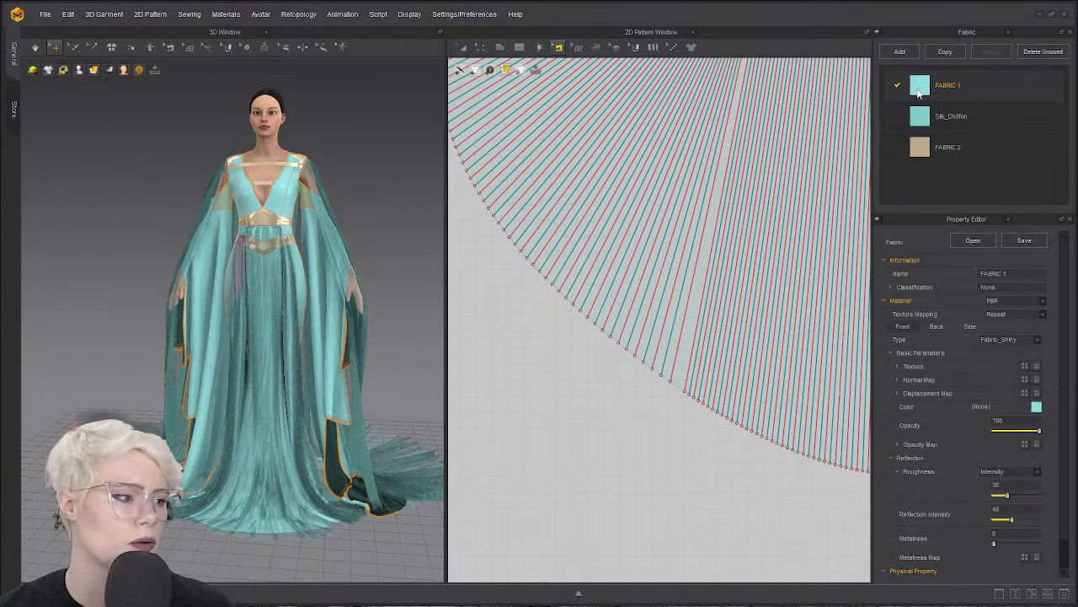
pyautogui.click(1038, 339)
pyautogui.click(1001, 371)
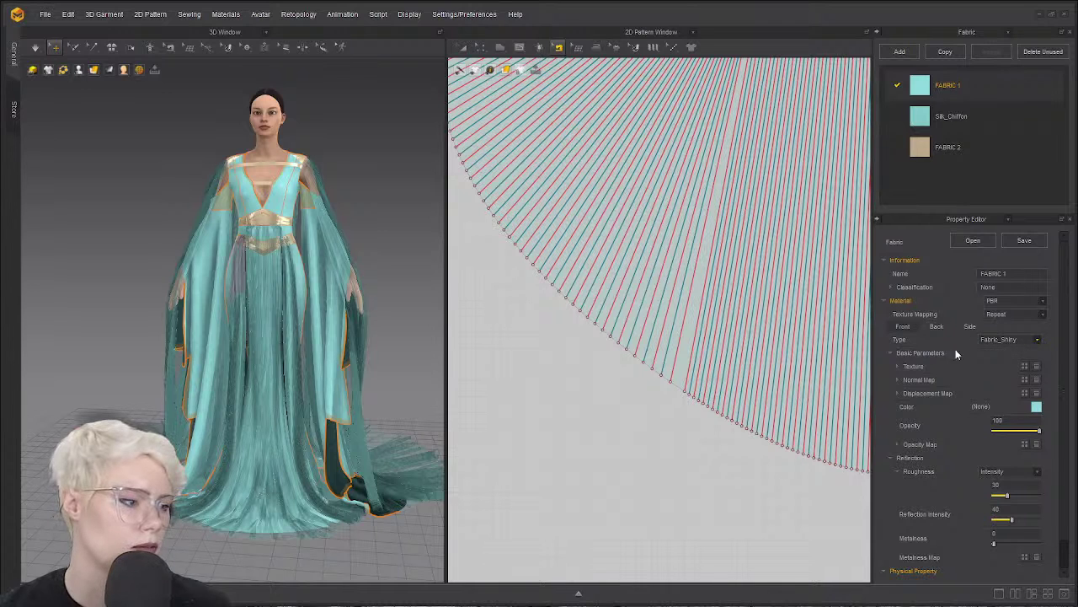
pyautogui.click(397, 242)
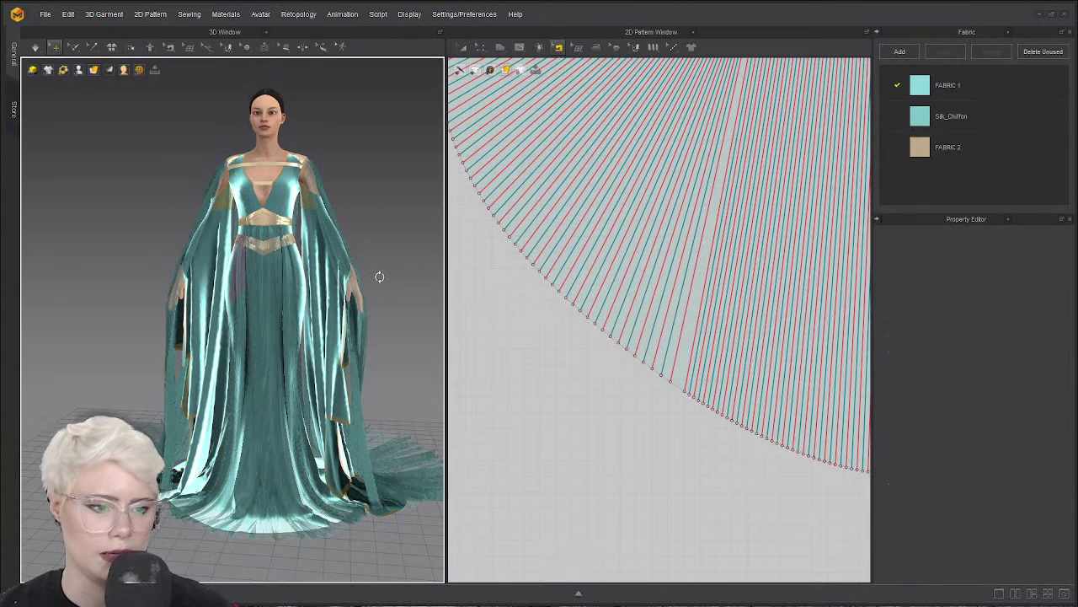
pyautogui.scroll(5, 361, 260)
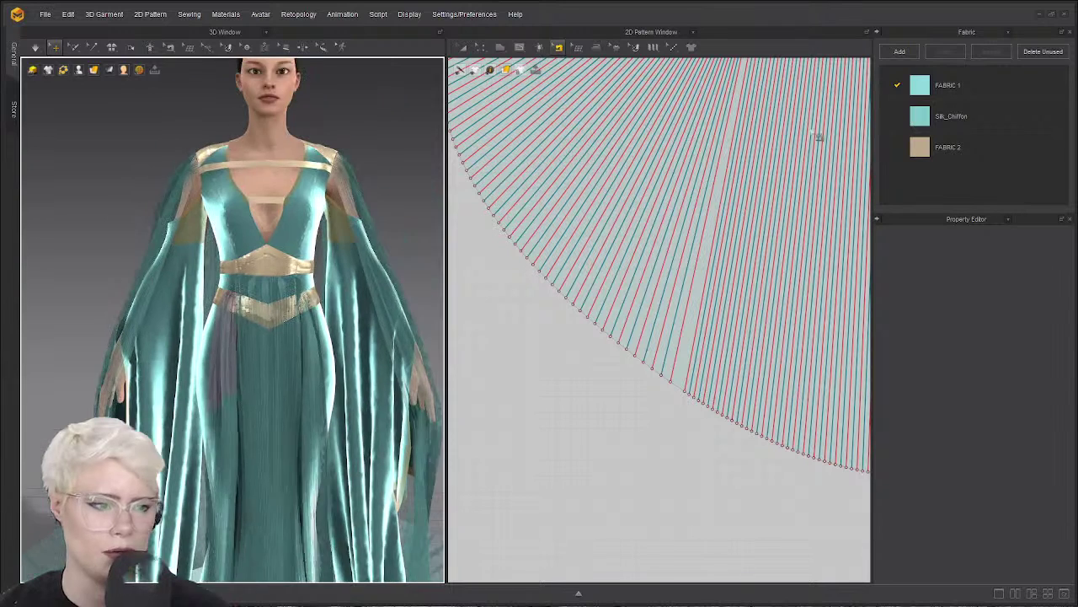
# Set FABRIC 2's material type to Leather and check the belts and straps up close.
pyautogui.click(924, 152)
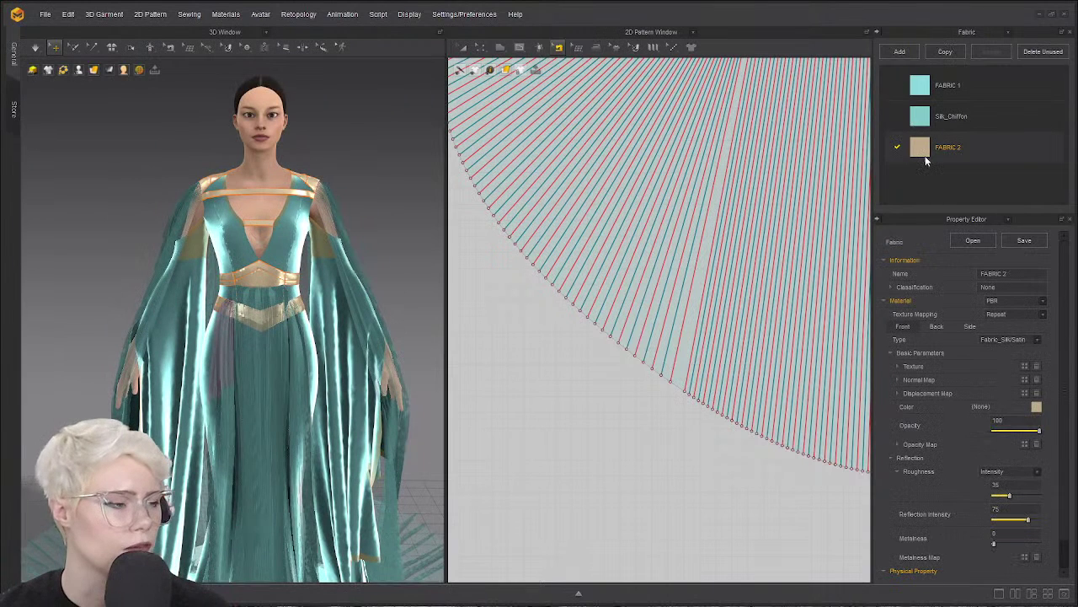
pyautogui.click(1036, 342)
pyautogui.click(1016, 385)
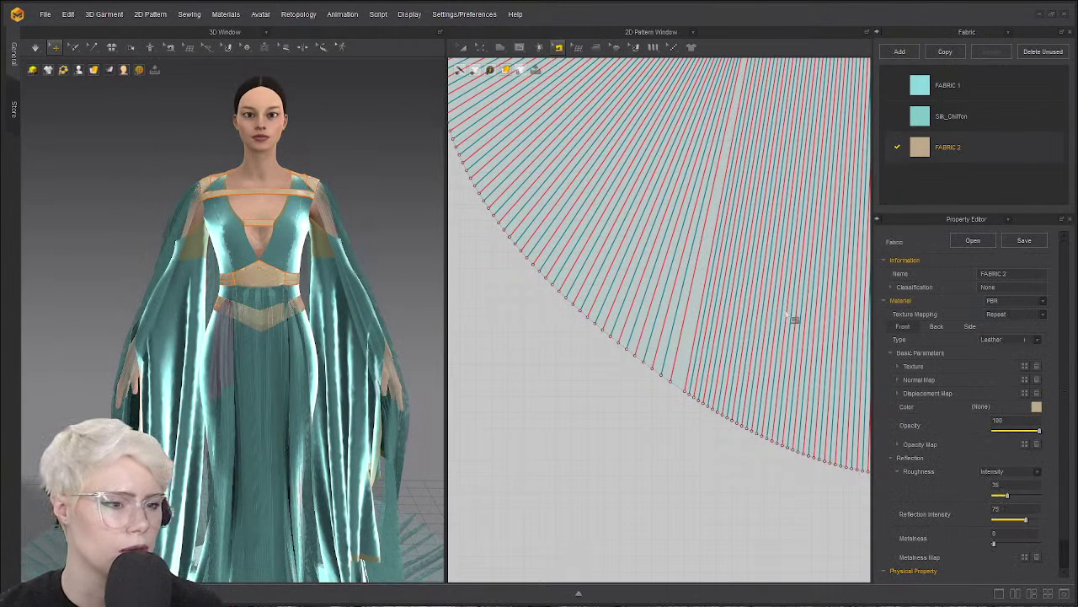
pyautogui.click(376, 223)
pyautogui.moveTo(274, 269); pyautogui.dragTo(273, 362, button='right')
pyautogui.moveTo(337, 222); pyautogui.dragTo(313, 205, button='right')
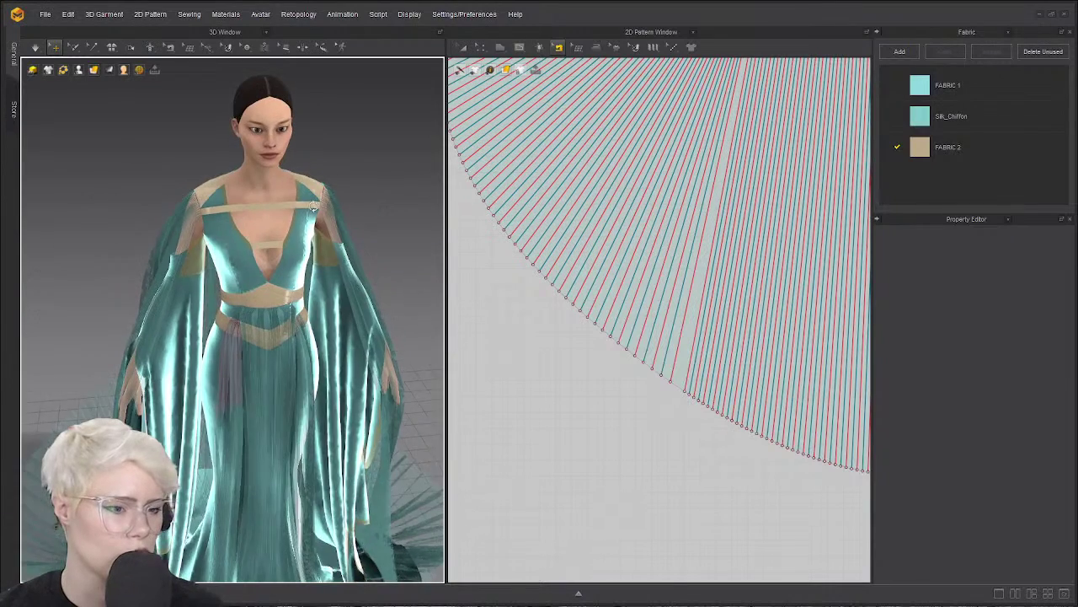
# Show only the 3D window and examine the full gown, cape and train from the front.
pyautogui.scroll(-5, 313, 207)
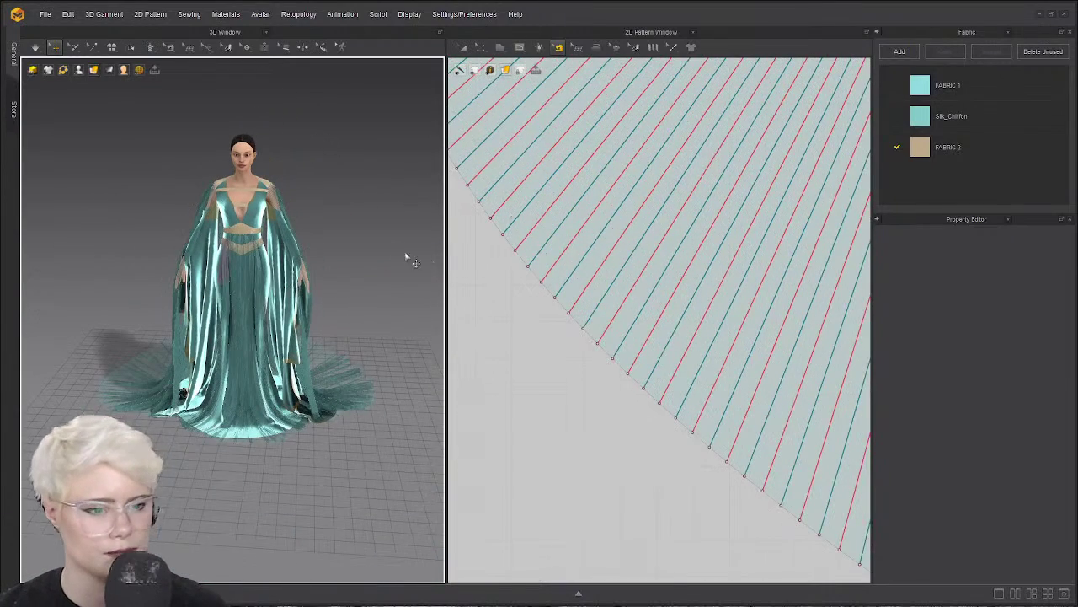
pyautogui.scroll(3, 406, 257)
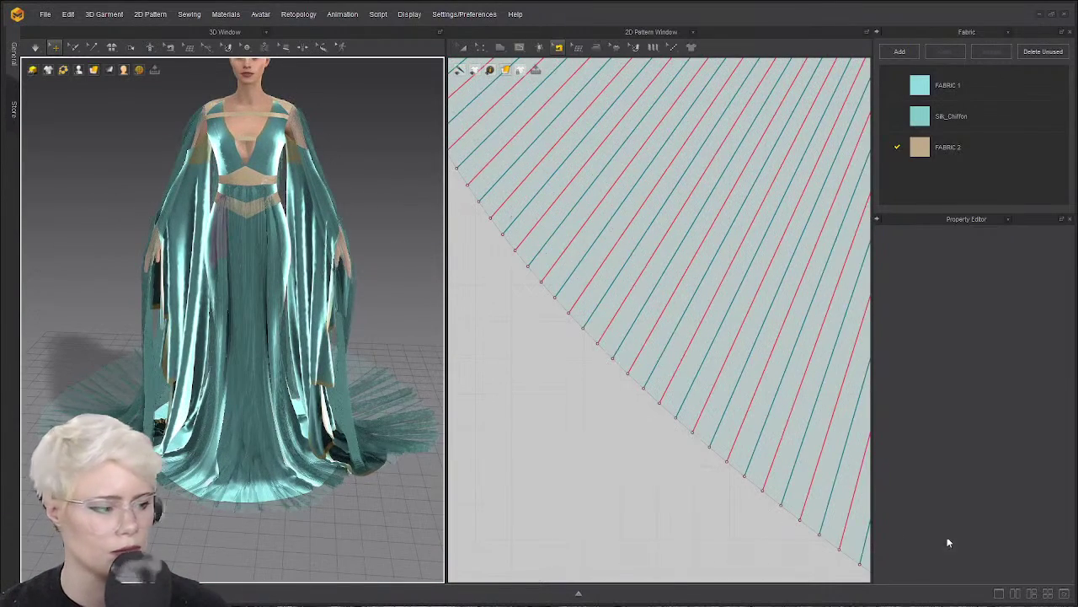
pyautogui.click(999, 593)
pyautogui.scroll(2, 539, 187)
pyautogui.scroll(-3, 530, 180)
pyautogui.moveTo(523, 173); pyautogui.dragTo(506, 232, button='middle')
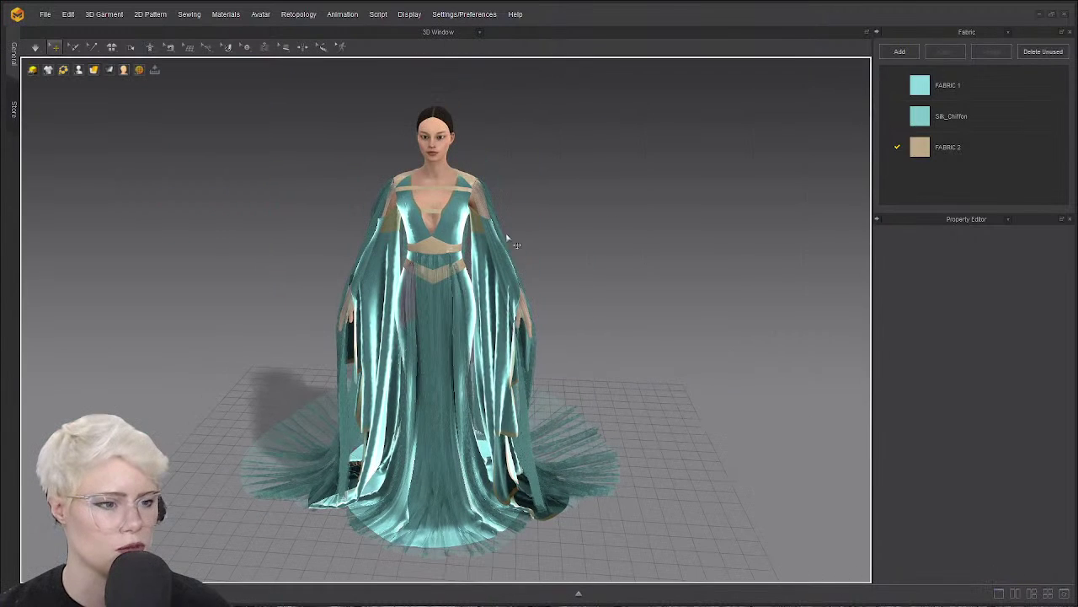
pyautogui.moveTo(506, 233)
pyautogui.mouseDown(button='right')
pyautogui.moveTo(513, 216)
pyautogui.moveTo(518, 226)
pyautogui.mouseUp(button='right')
pyautogui.scroll(2, 518, 226)
pyautogui.scroll(1, 515, 223)
pyautogui.scroll(-2, 511, 214)
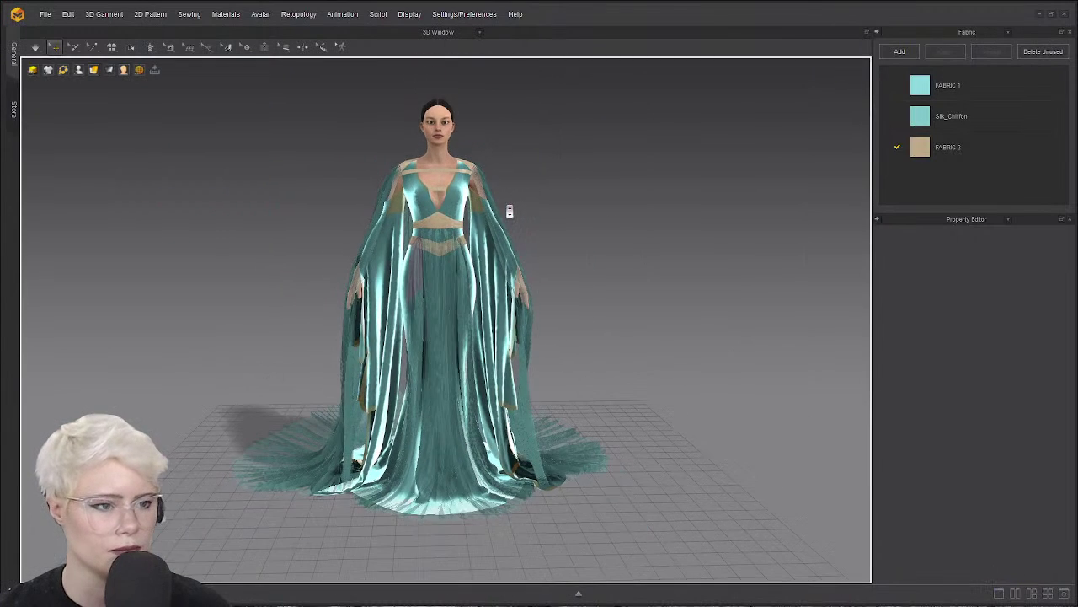
# Set FABRIC 2's material type to Fabric_Silk/Satin and check the belts and straps from the front and side.
pyautogui.scroll(1, 530, 205)
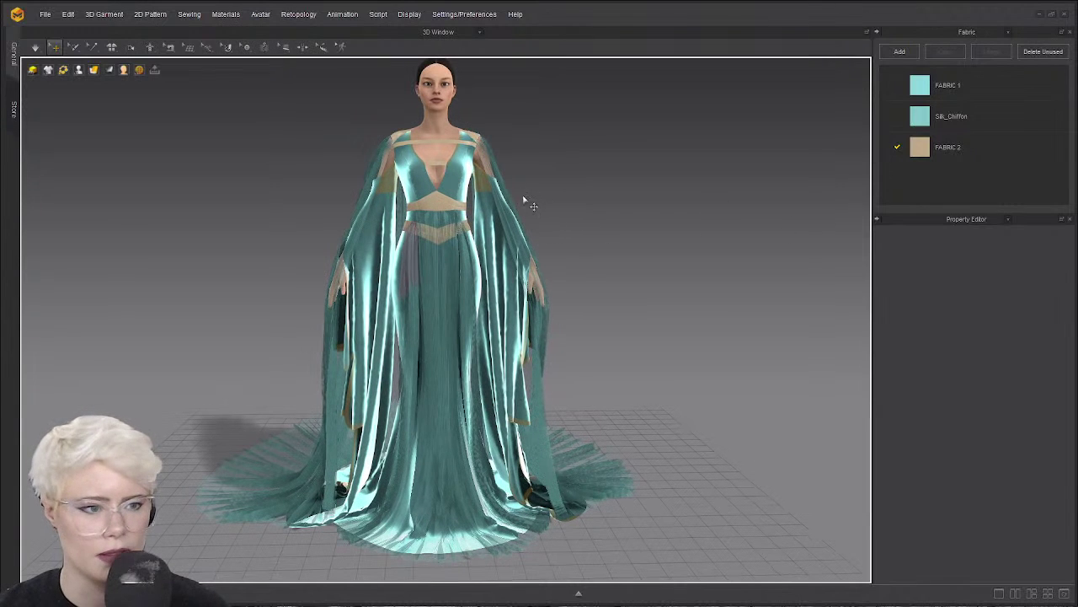
pyautogui.scroll(2, 539, 219)
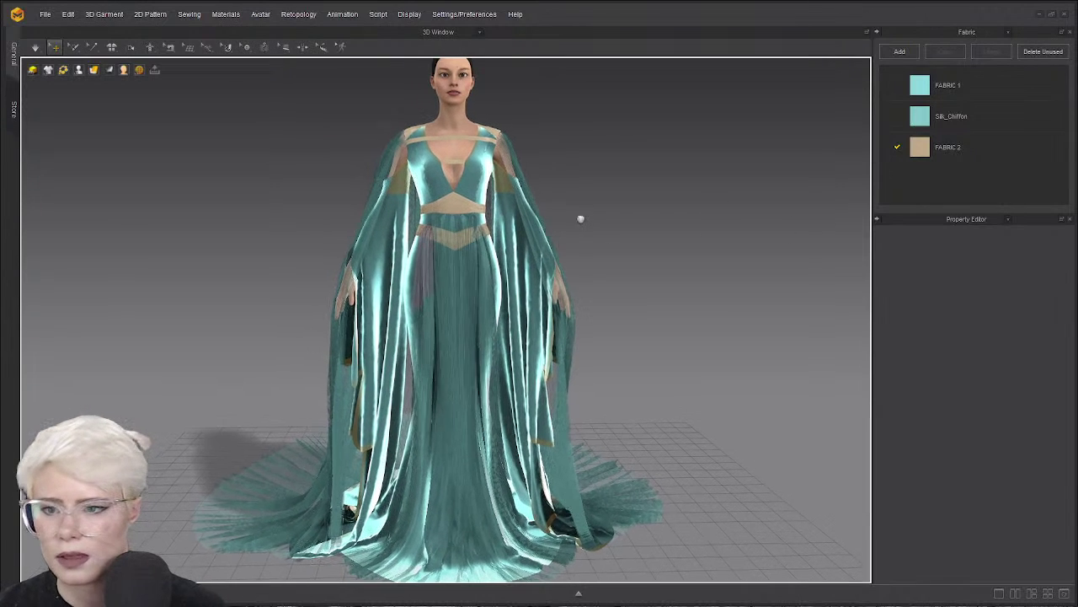
pyautogui.doubleClick(931, 152)
pyautogui.click(1014, 338)
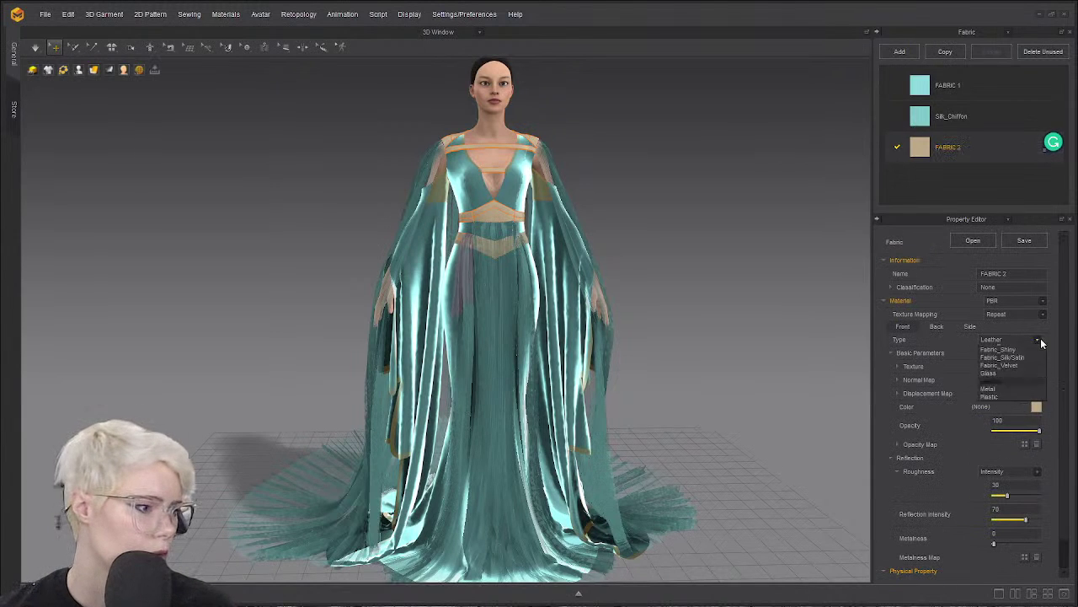
pyautogui.click(1018, 365)
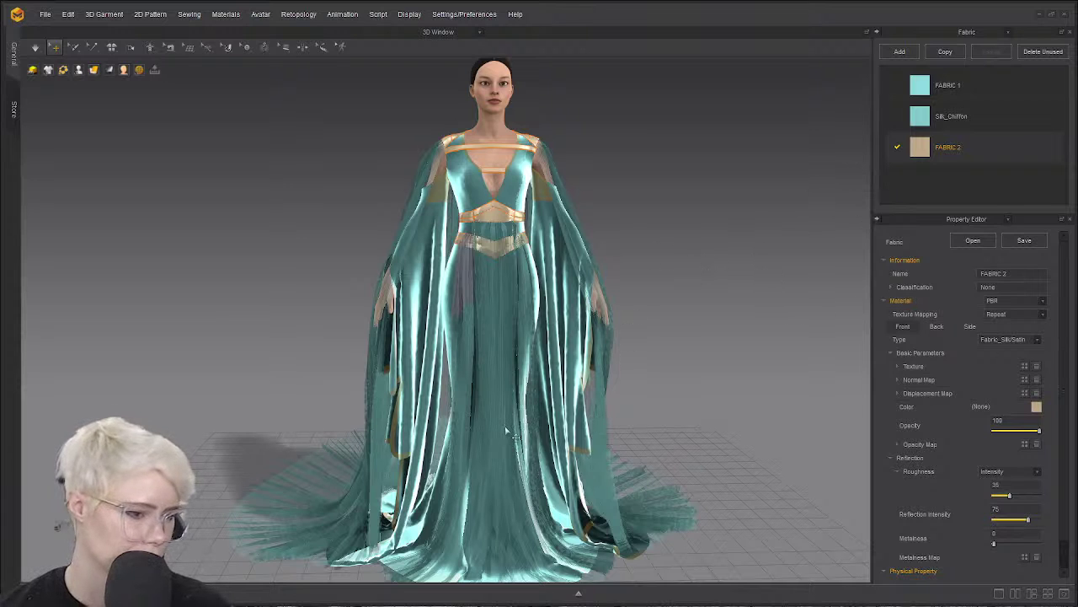
pyautogui.moveTo(507, 431); pyautogui.dragTo(442, 431, button='right')
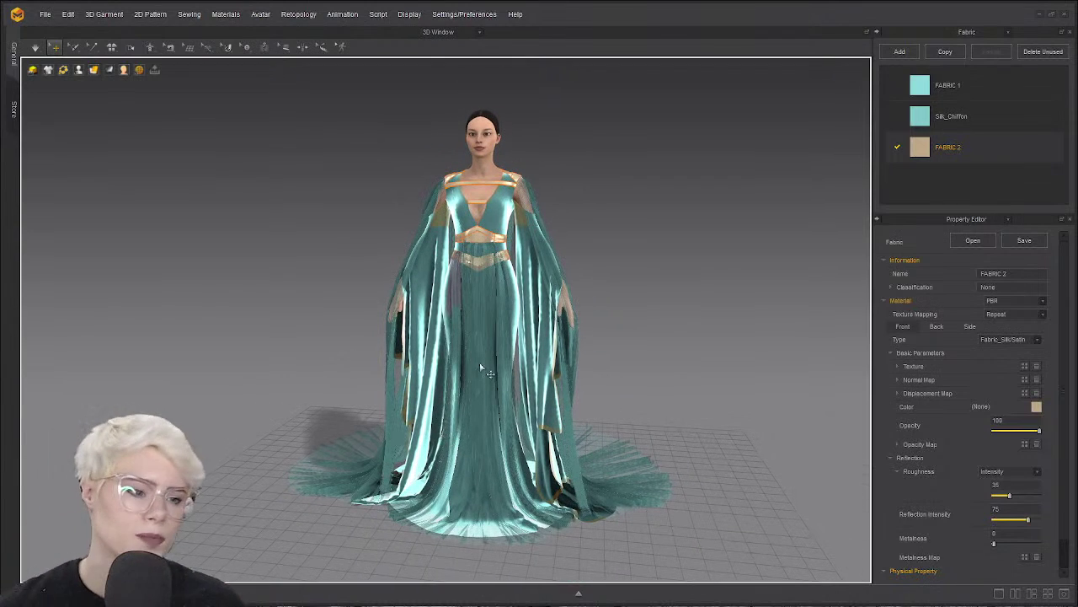
pyautogui.moveTo(481, 369); pyautogui.dragTo(434, 364, button='right')
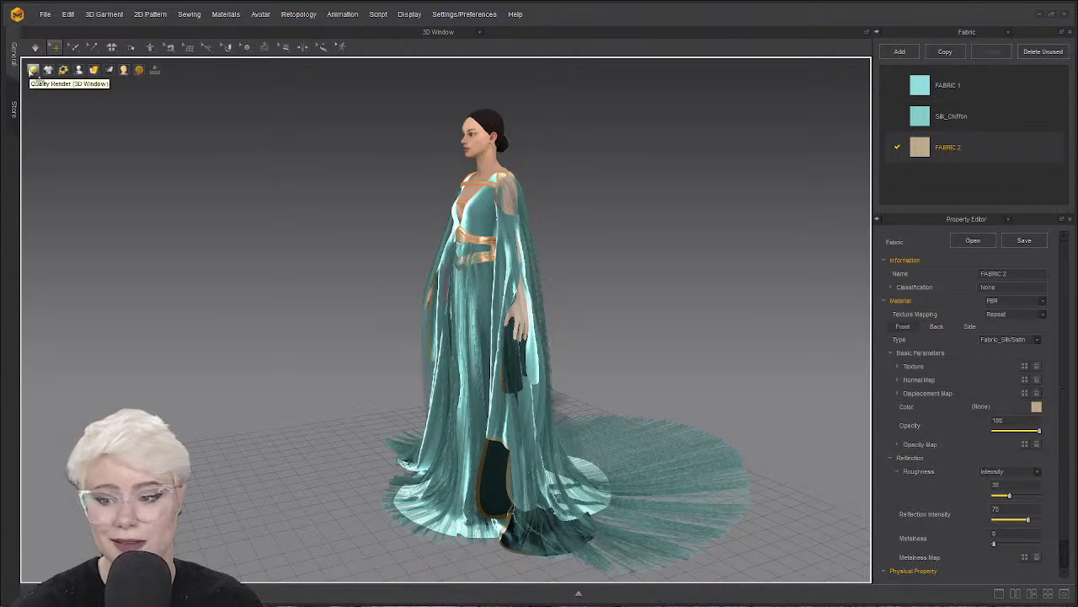
pyautogui.moveTo(270, 266); pyautogui.dragTo(346, 261, button='right')
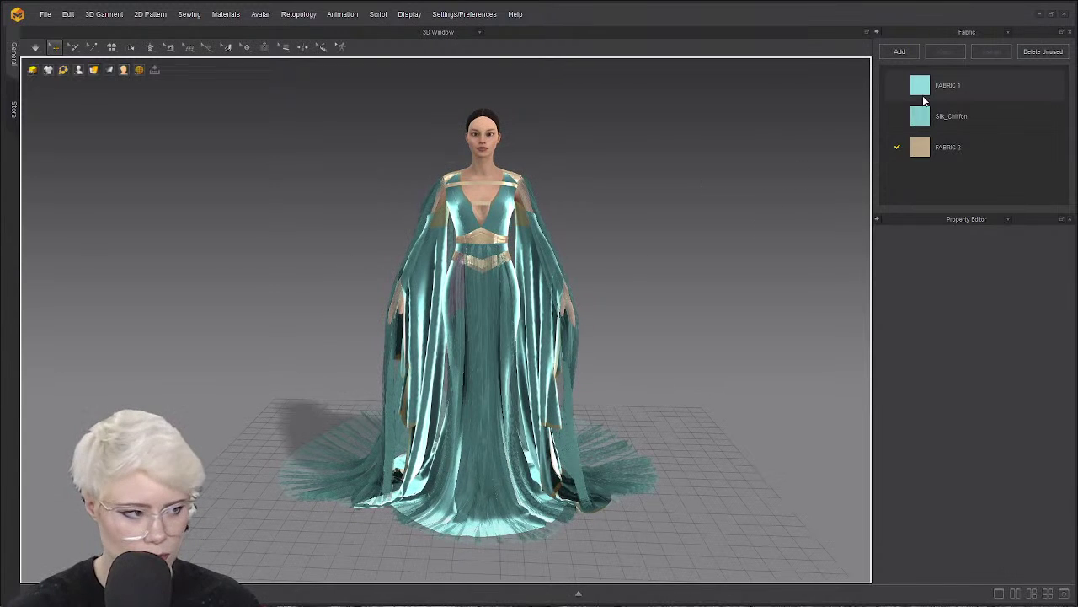
# Try Fabric_Shiny as FABRIC 1's material type and return the fabric to Fabric_Velvet.
pyautogui.click(1038, 341)
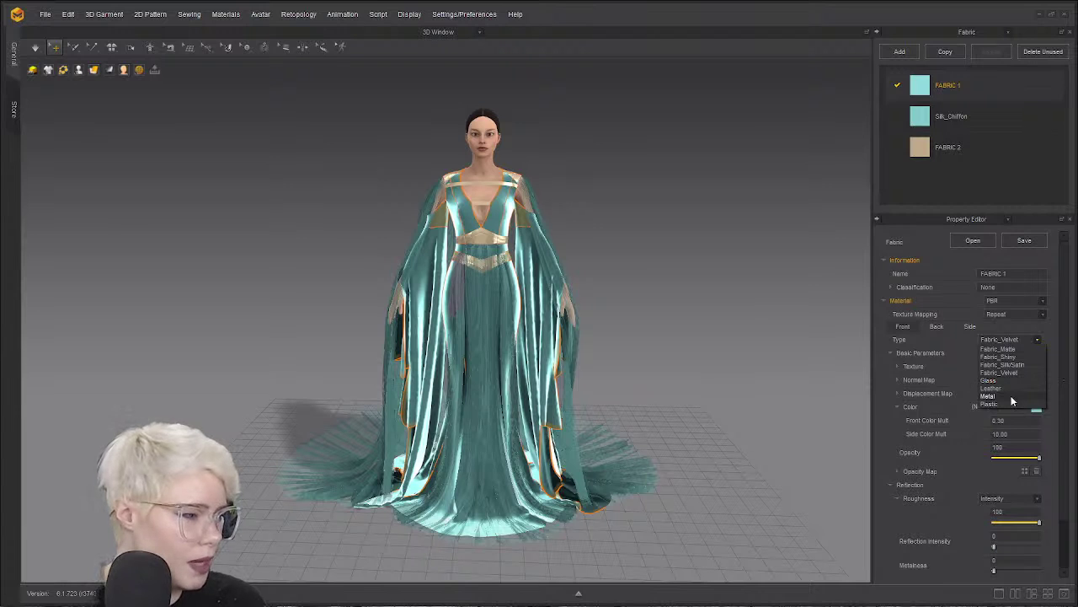
pyautogui.click(1004, 356)
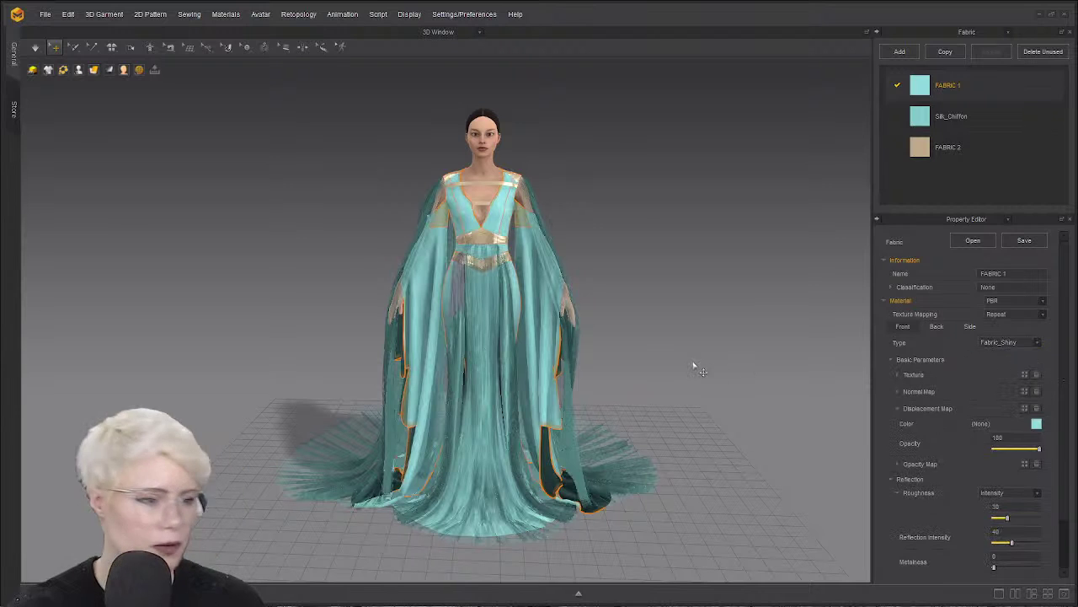
pyautogui.moveTo(601, 378)
pyautogui.mouseDown(button='right')
pyautogui.moveTo(682, 359)
pyautogui.moveTo(743, 360)
pyautogui.moveTo(640, 351)
pyautogui.moveTo(640, 366)
pyautogui.moveTo(589, 368)
pyautogui.mouseUp(button='right')
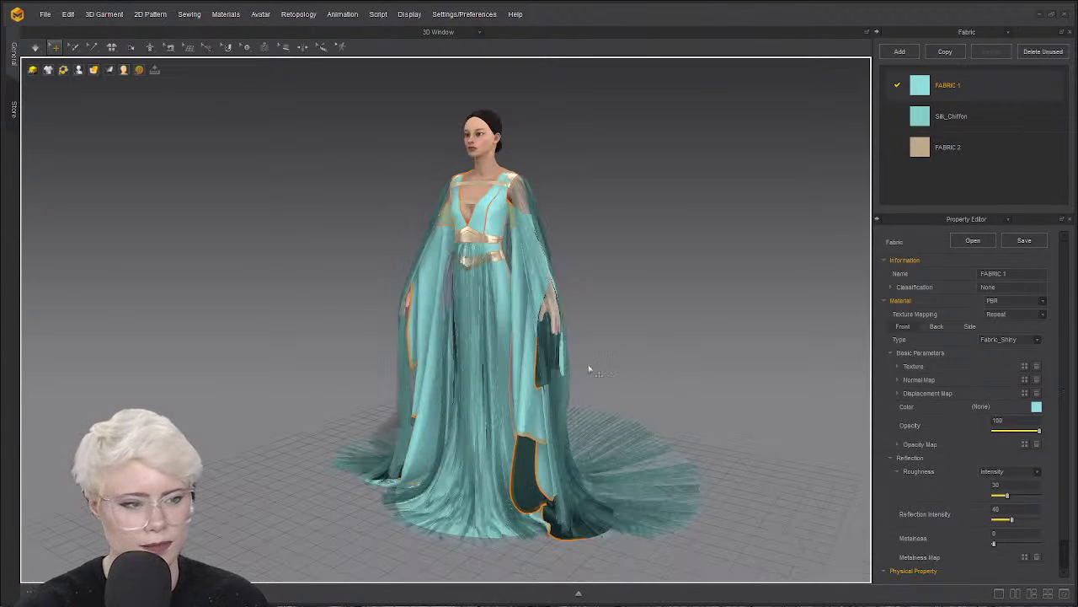
pyautogui.click(1037, 340)
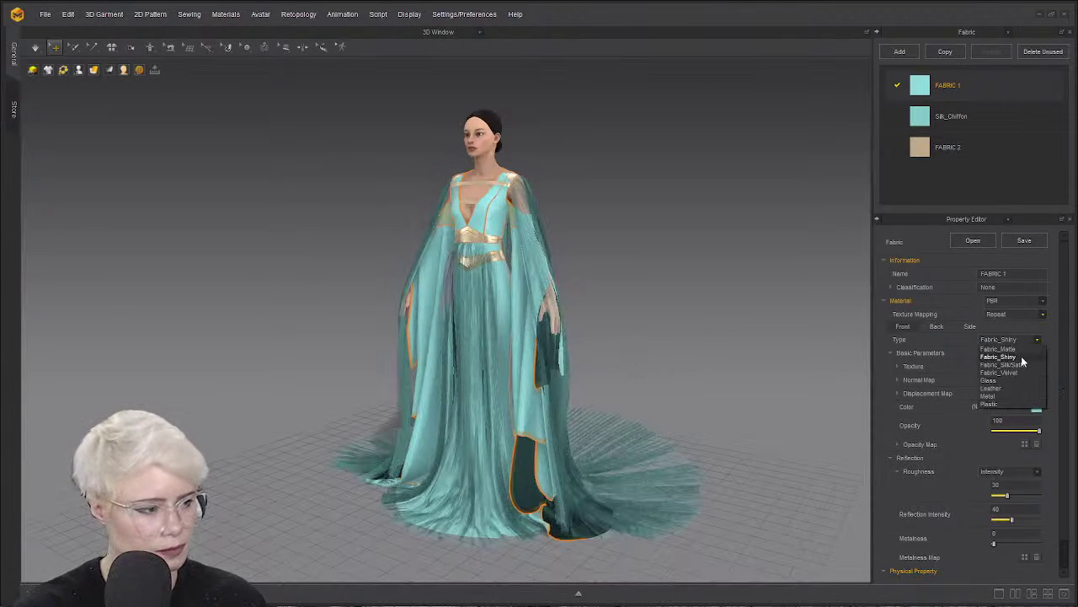
pyautogui.click(1016, 373)
pyautogui.click(626, 340)
pyautogui.moveTo(626, 339)
pyautogui.mouseDown(button='right')
pyautogui.moveTo(711, 323)
pyautogui.moveTo(671, 323)
pyautogui.moveTo(658, 353)
pyautogui.moveTo(621, 347)
pyautogui.mouseUp(button='right')
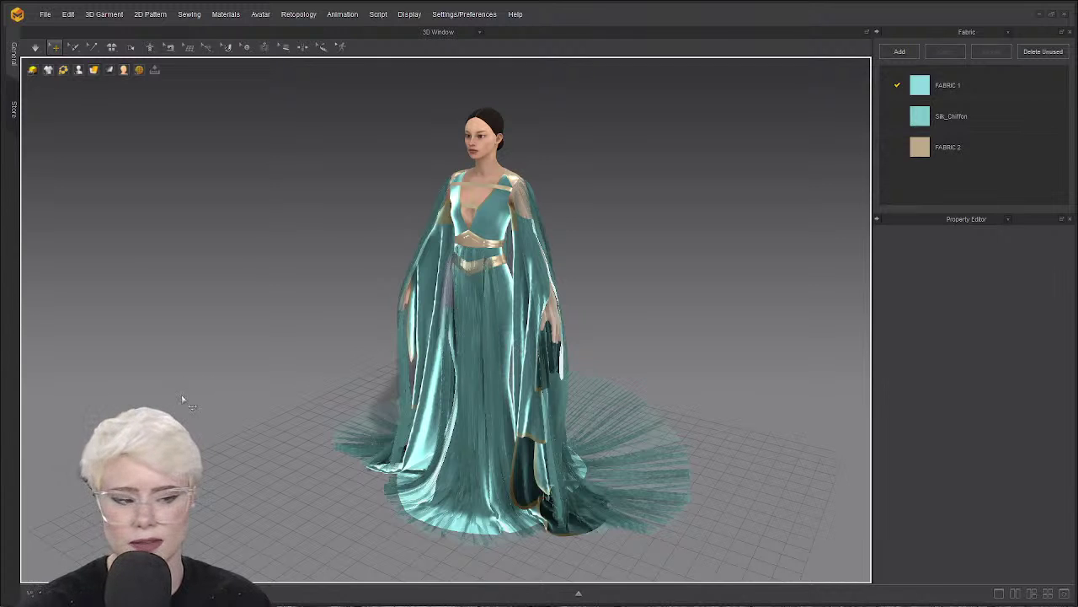
# Examine the gown, cape and train from the side, back and front, including a closer look at the skirt.
pyautogui.moveTo(331, 380); pyautogui.dragTo(299, 357, button='right')
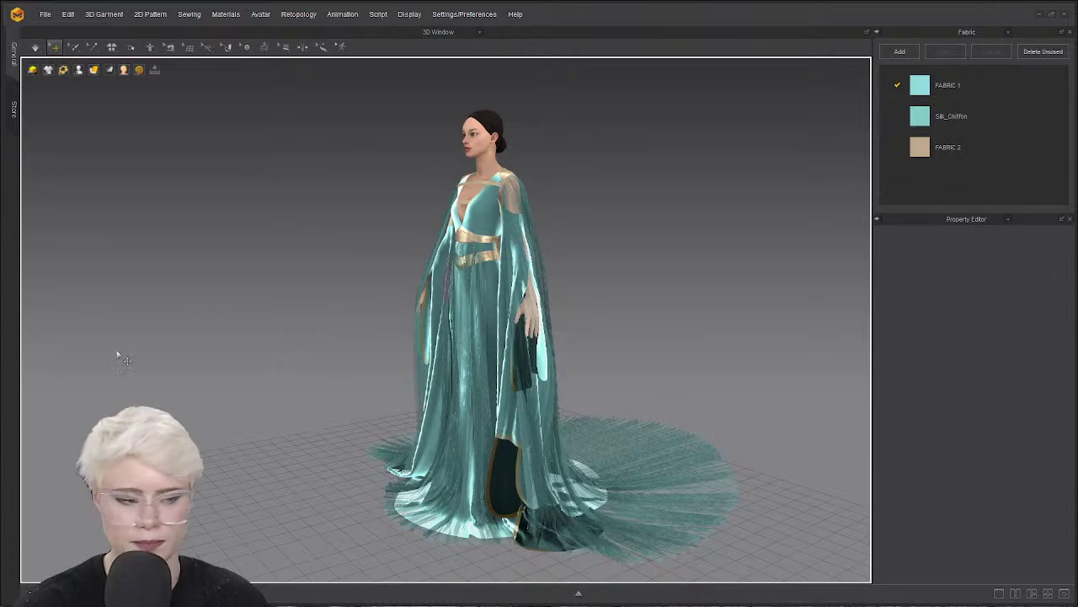
pyautogui.moveTo(371, 272); pyautogui.dragTo(556, 242, button='right')
pyautogui.scroll(3, 525, 279)
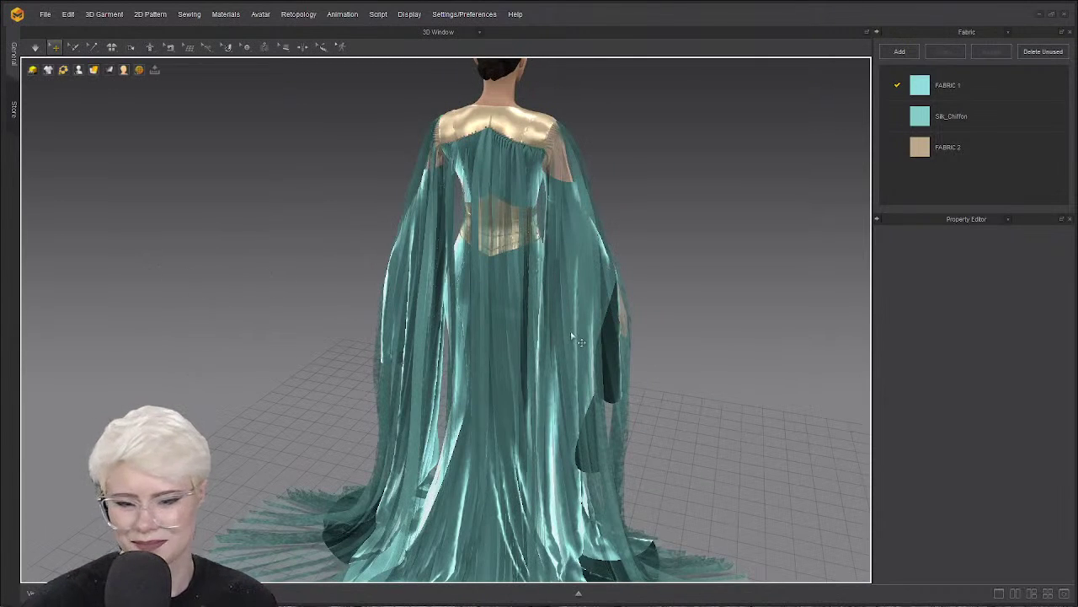
pyautogui.moveTo(546, 327); pyautogui.dragTo(415, 308, button='right')
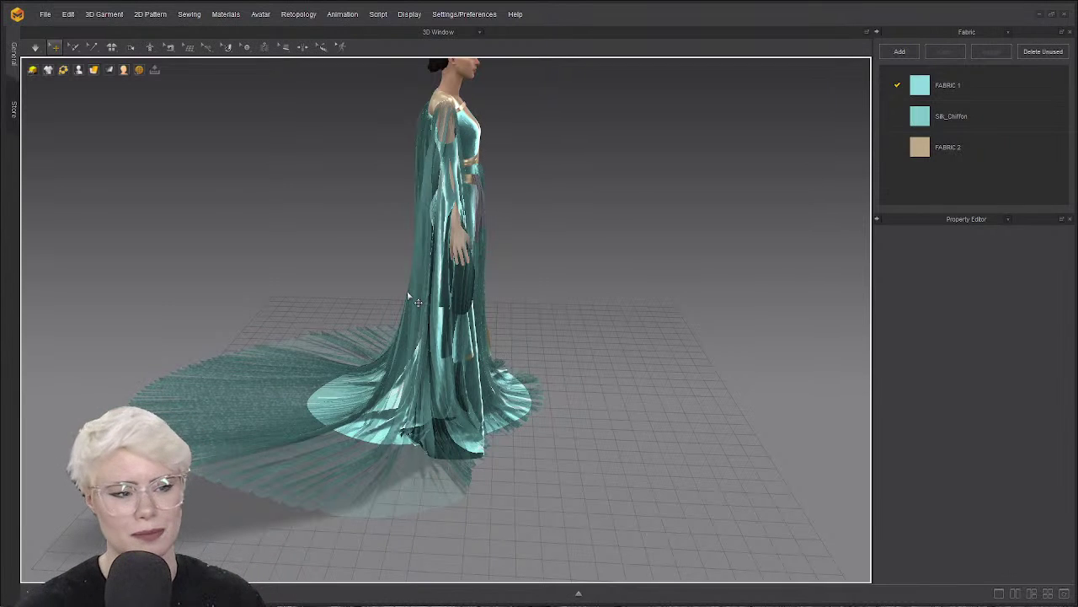
pyautogui.moveTo(486, 266); pyautogui.dragTo(408, 217, button='right')
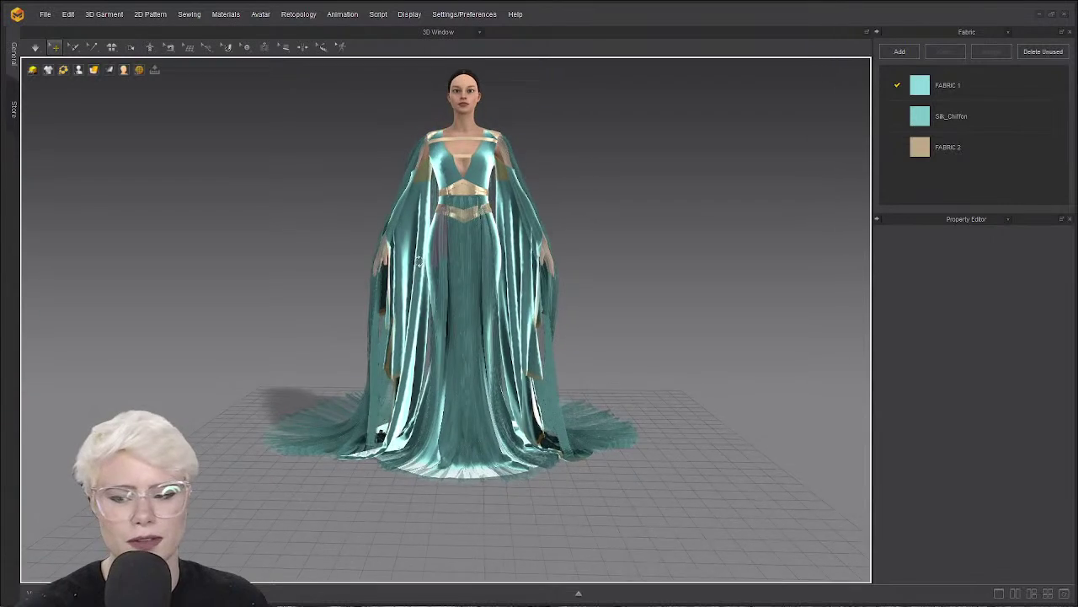
pyautogui.scroll(3, 427, 243)
pyautogui.scroll(1, 430, 285)
pyautogui.scroll(-3, 434, 286)
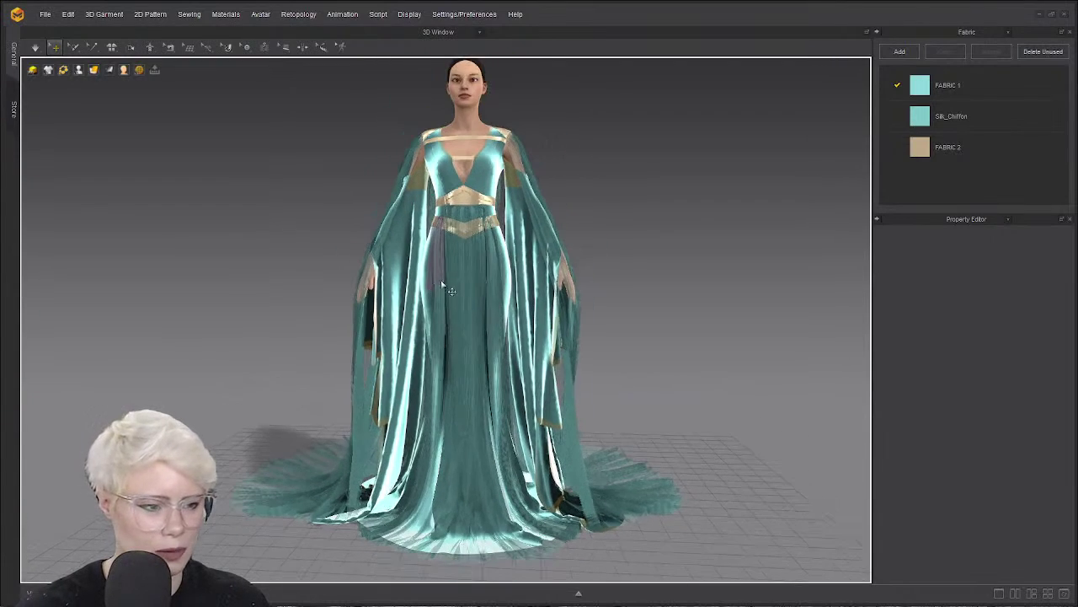
pyautogui.scroll(3, 441, 291)
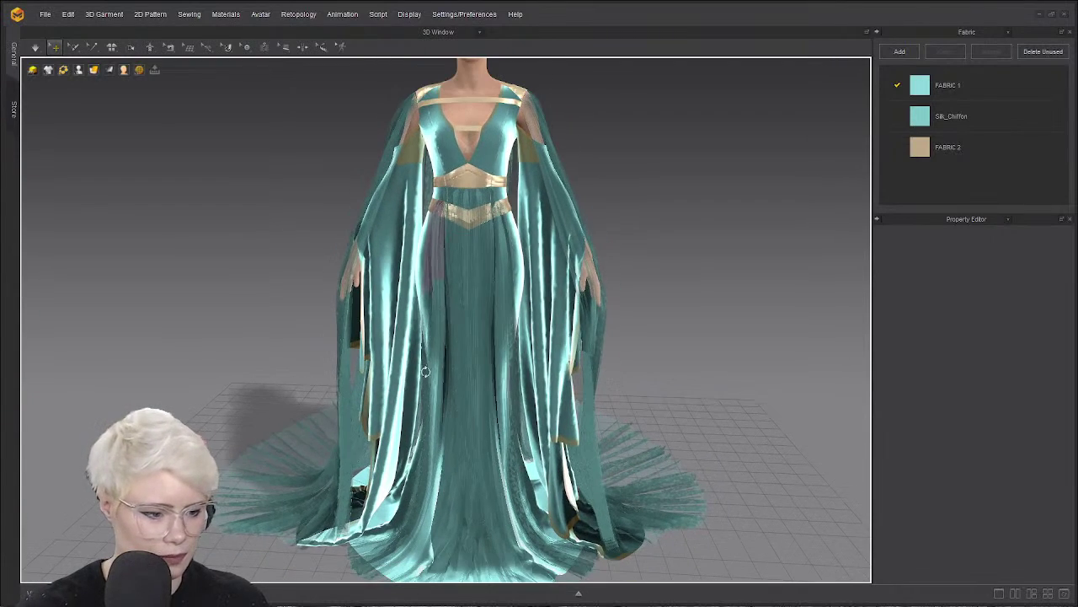
pyautogui.moveTo(421, 374); pyautogui.dragTo(443, 369, button='right')
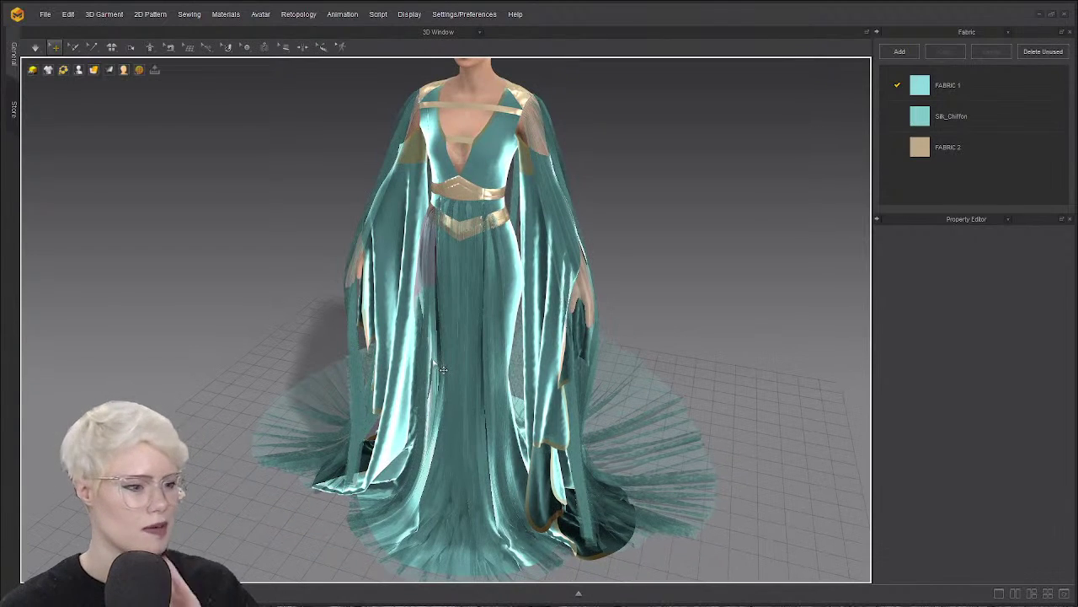
pyautogui.moveTo(568, 323); pyautogui.dragTo(620, 307, button='right')
pyautogui.moveTo(593, 301); pyautogui.dragTo(598, 308, button='right')
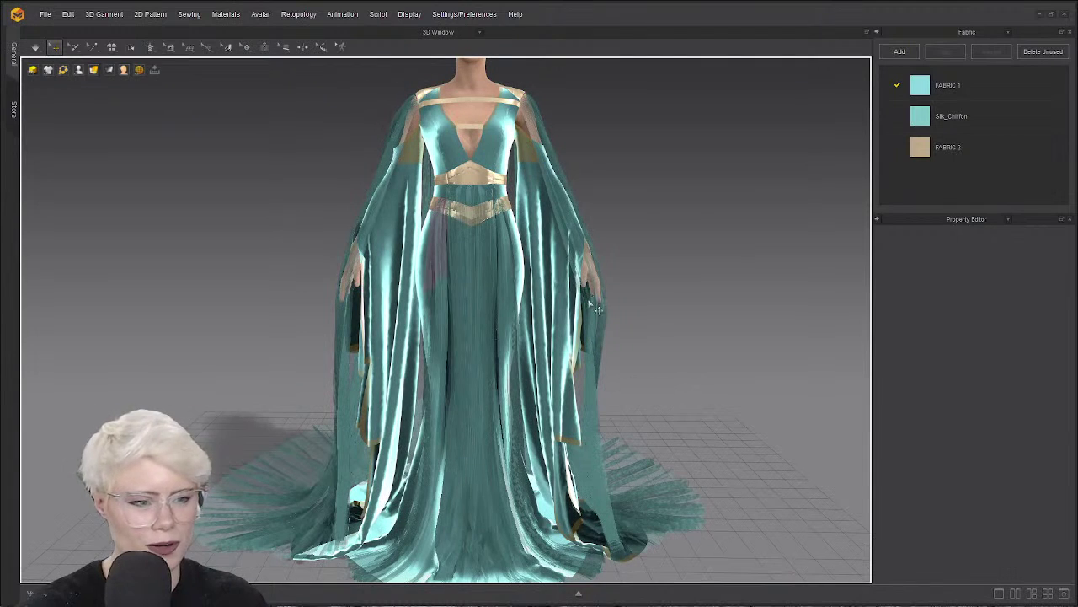
# Hide the orange seam taping along the sleeve edges in the 3D view and check the gown from the side.
pyautogui.click(93, 70)
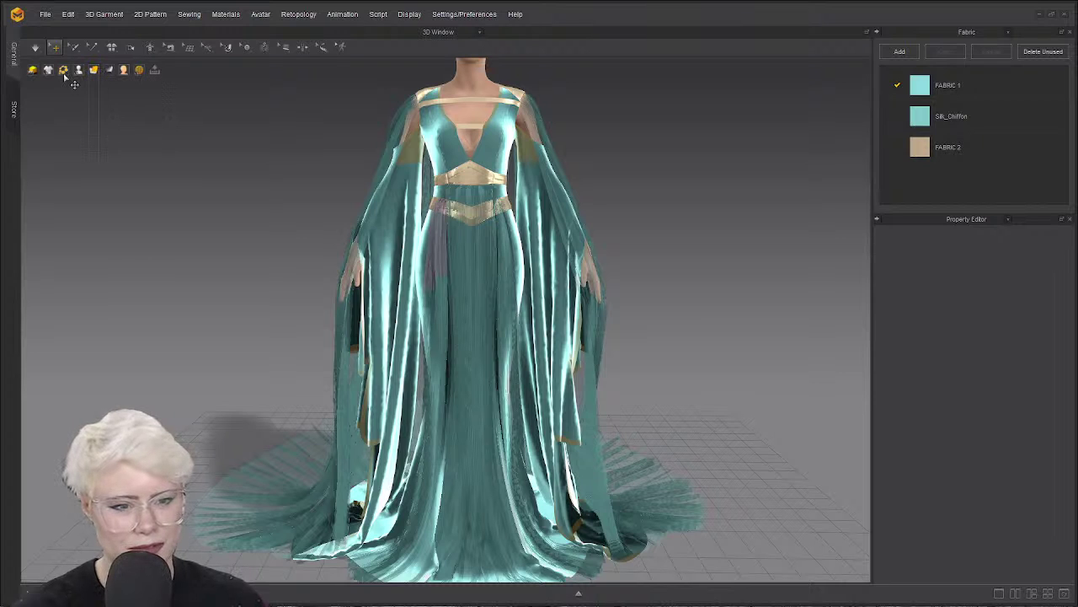
pyautogui.moveTo(48, 71)
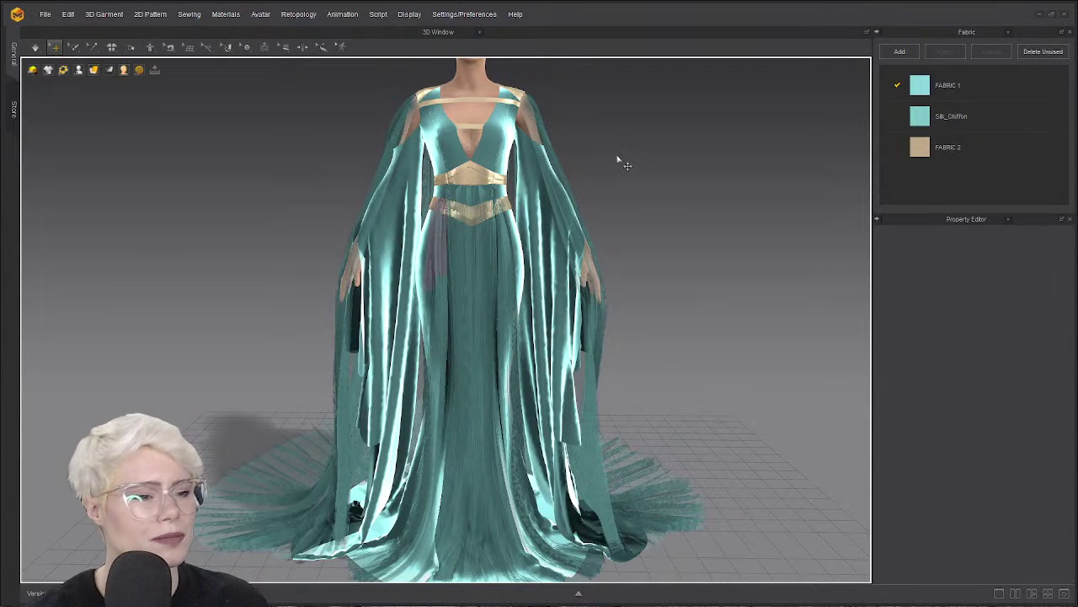
pyautogui.scroll(-1, 536, 217)
pyautogui.moveTo(536, 223); pyautogui.dragTo(435, 192, button='right')
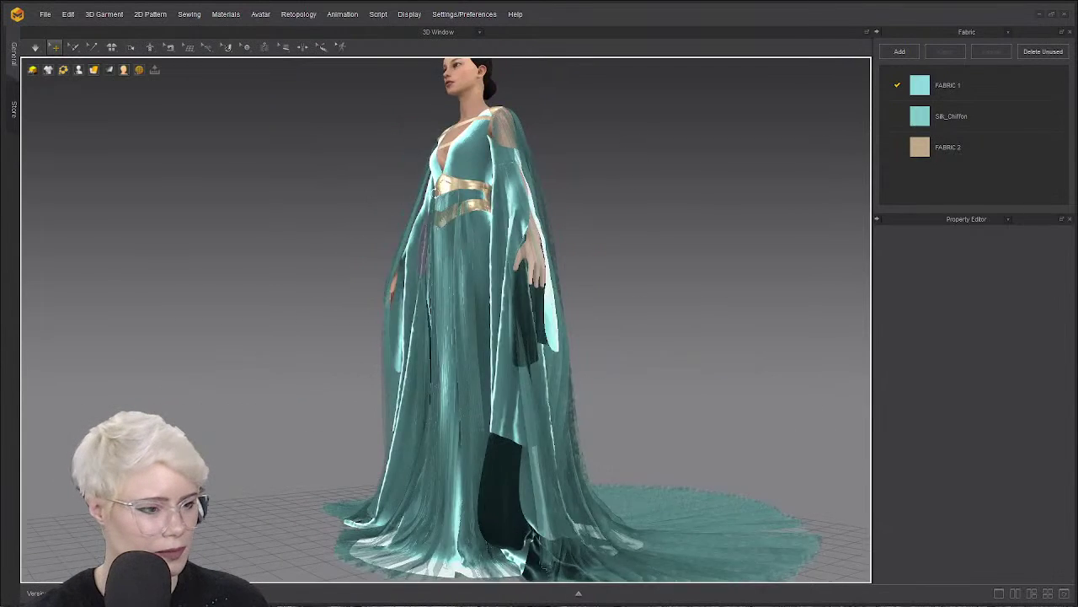
pyautogui.moveTo(480, 226); pyautogui.dragTo(513, 217, button='right')
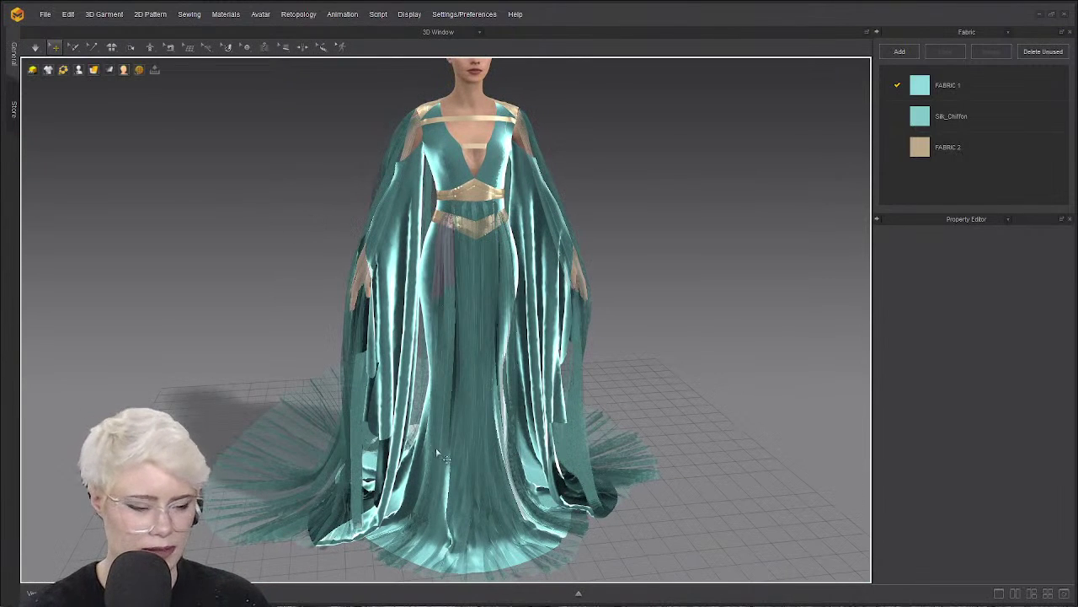
# Examine the gown without the seam taping display from an angle and return to the front view.
pyautogui.press('space')
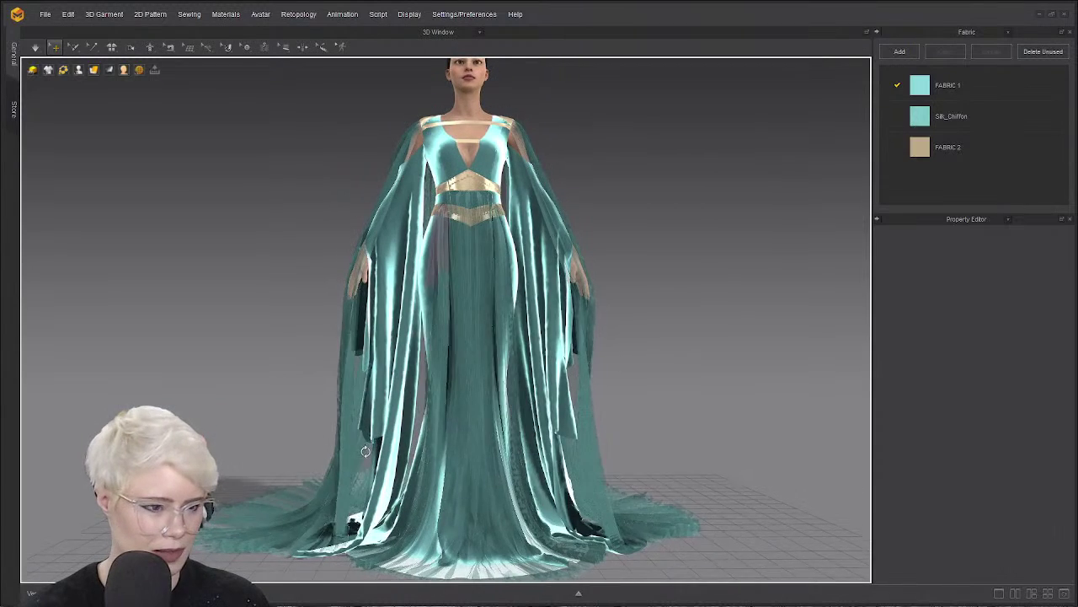
pyautogui.moveTo(445, 450); pyautogui.dragTo(499, 489, button='right')
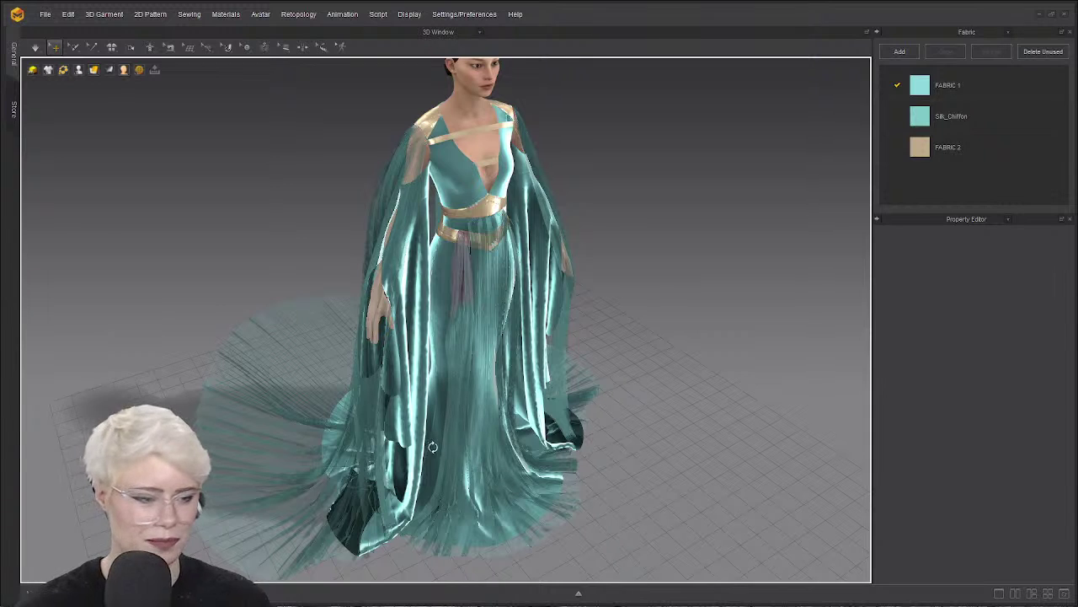
pyautogui.press('2')
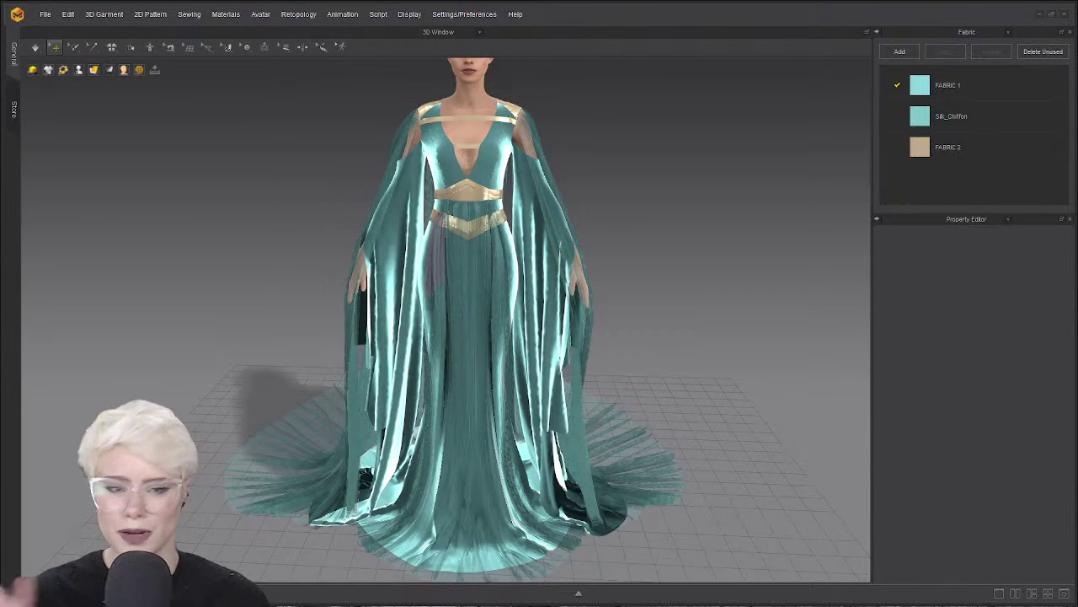
pyautogui.scroll(-2, 249, 189)
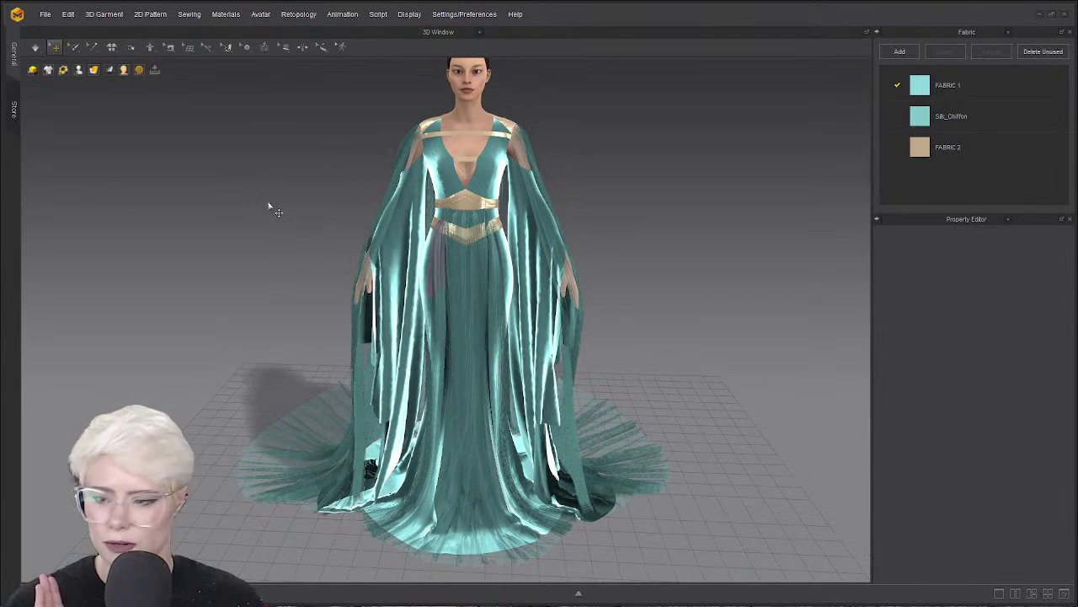
pyautogui.moveTo(269, 205); pyautogui.dragTo(272, 182, button='right')
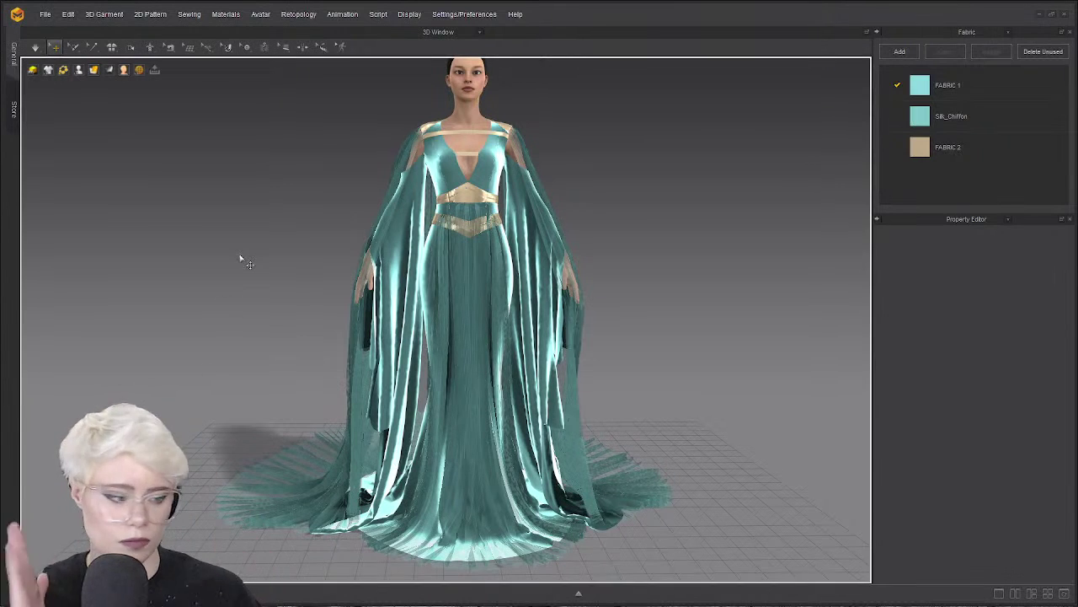
# Show the 3D and 2D pattern windows side by side and bring the whole pattern layout into view.
pyautogui.click(1016, 594)
pyautogui.scroll(-5, 642, 343)
pyautogui.scroll(-3, 642, 342)
pyautogui.moveTo(691, 313); pyautogui.dragTo(771, 214, button='middle')
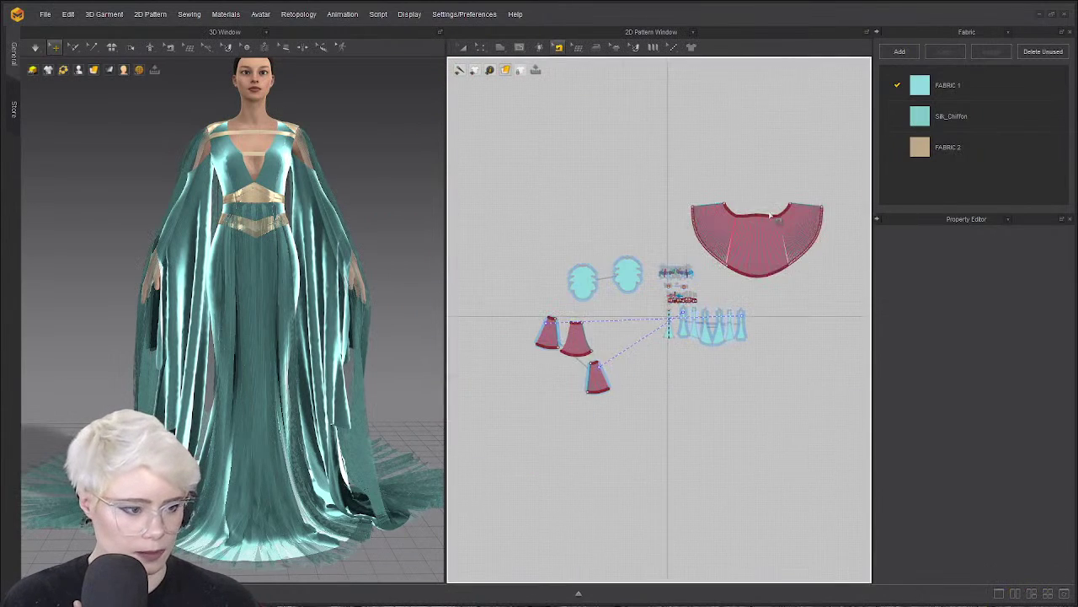
pyautogui.scroll(3, 775, 211)
pyautogui.press('a')
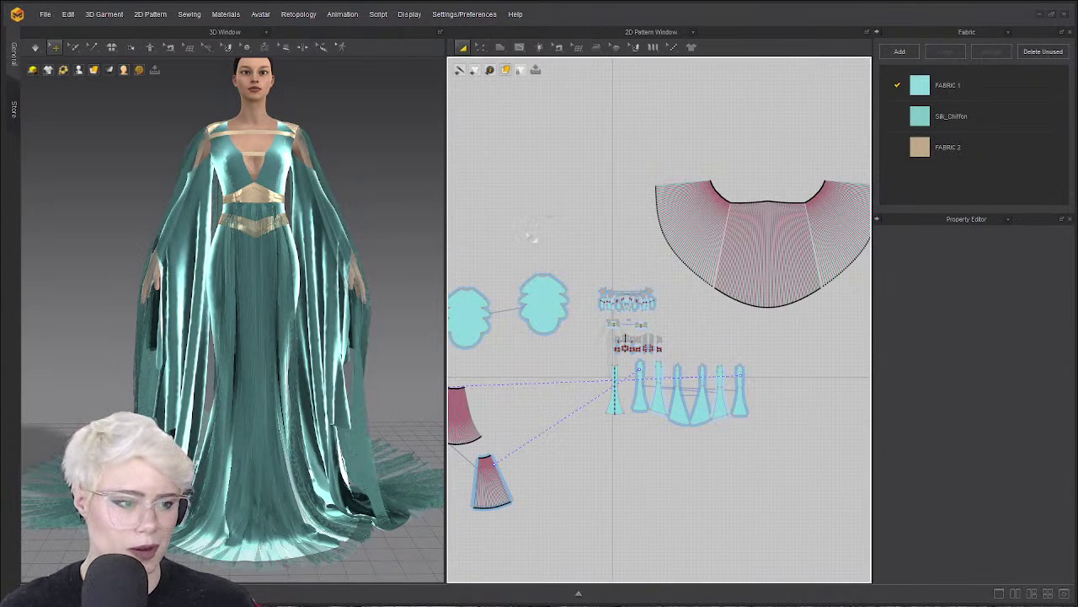
pyautogui.scroll(2, 518, 251)
pyautogui.scroll(-5, 543, 241)
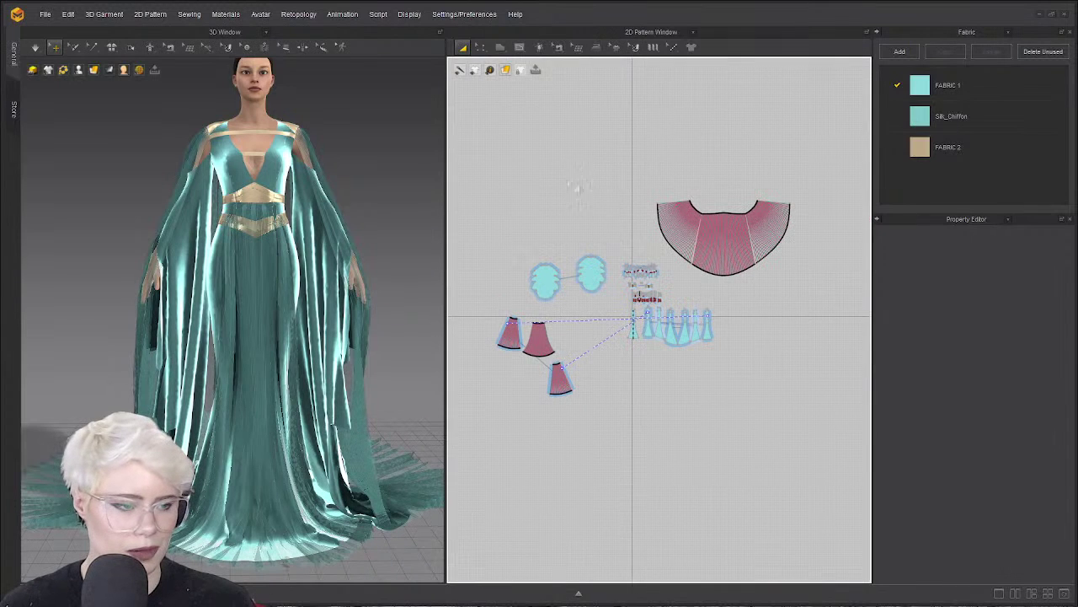
# Move the large scalloped sleeve pattern piece so it sits level with its mirrored counterpart.
pyautogui.click(462, 48)
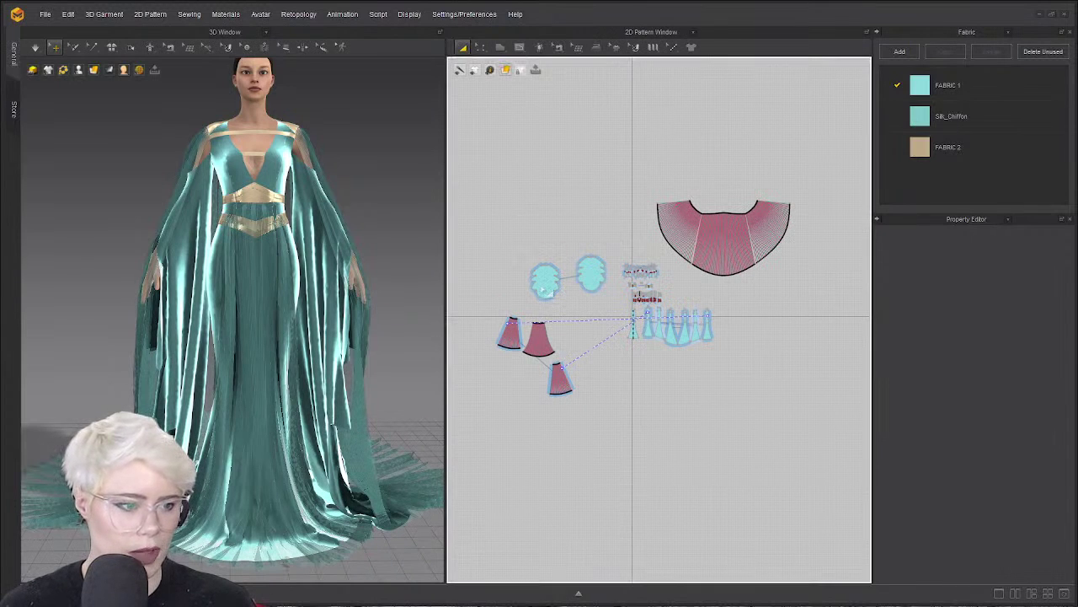
pyautogui.rightClick(553, 216)
pyautogui.click(613, 235)
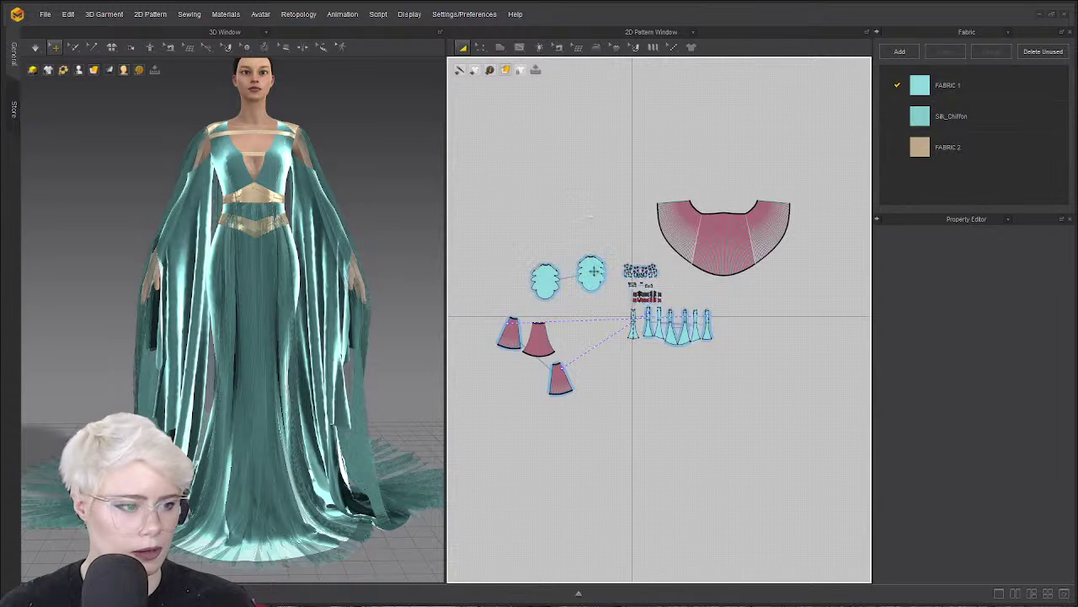
pyautogui.click(621, 219)
pyautogui.moveTo(622, 219); pyautogui.dragTo(626, 219)
pyautogui.moveTo(553, 278); pyautogui.dragTo(587, 221)
pyautogui.scroll(6, 564, 375)
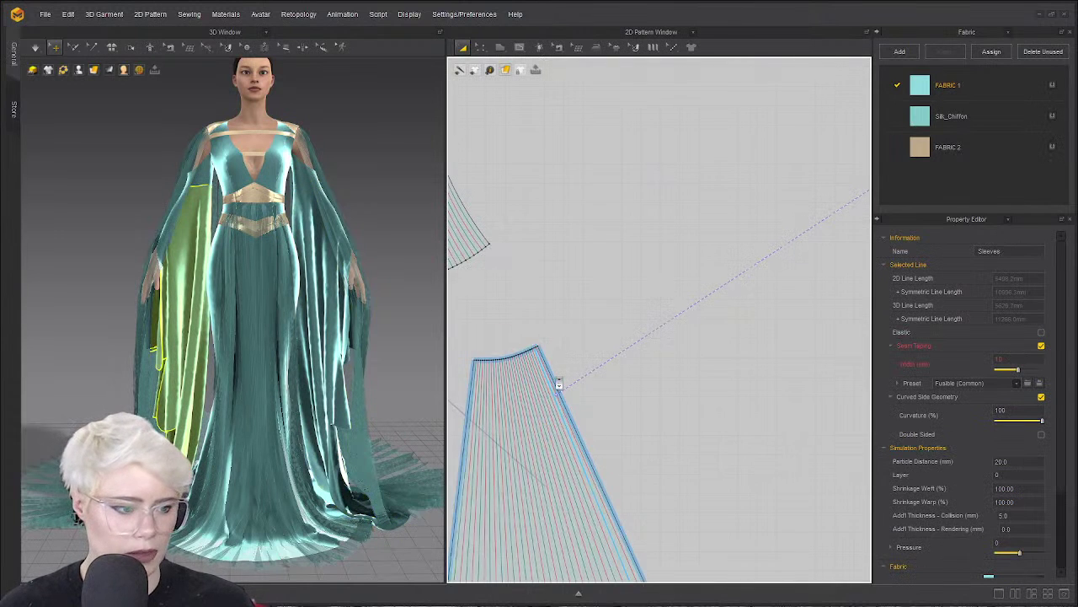
# Lock all internal lines of the pattern pieces so the pleat lines cannot be selected.
pyautogui.click(552, 377)
pyautogui.scroll(5, 559, 367)
pyautogui.scroll(-2, 627, 353)
pyautogui.moveTo(627, 353); pyautogui.dragTo(836, 199, button='middle')
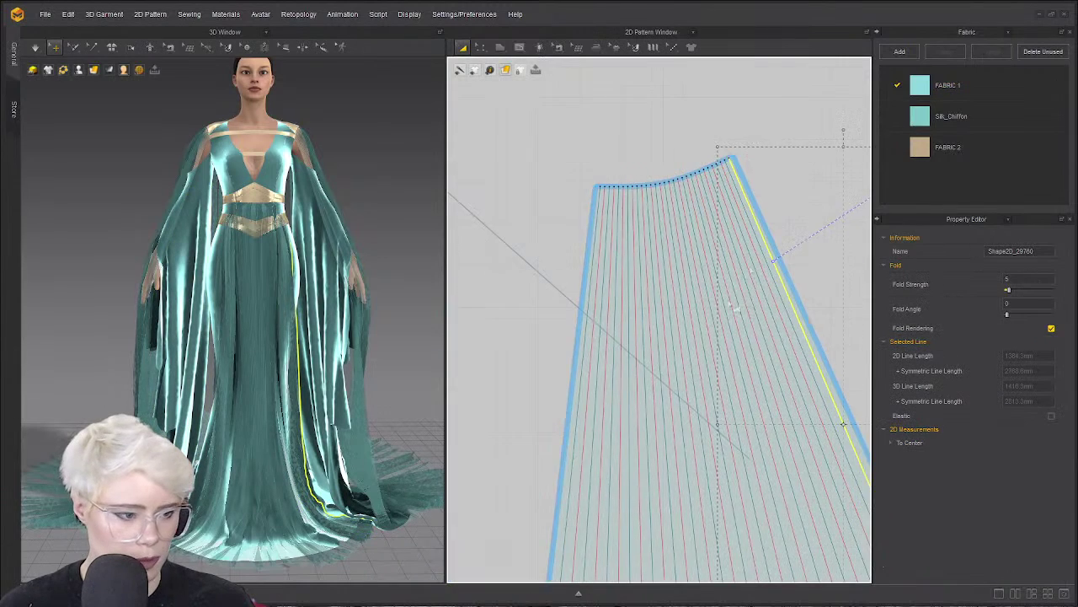
pyautogui.scroll(7, 768, 286)
pyautogui.scroll(-10, 780, 274)
pyautogui.scroll(-4, 778, 266)
pyautogui.rightClick(782, 180)
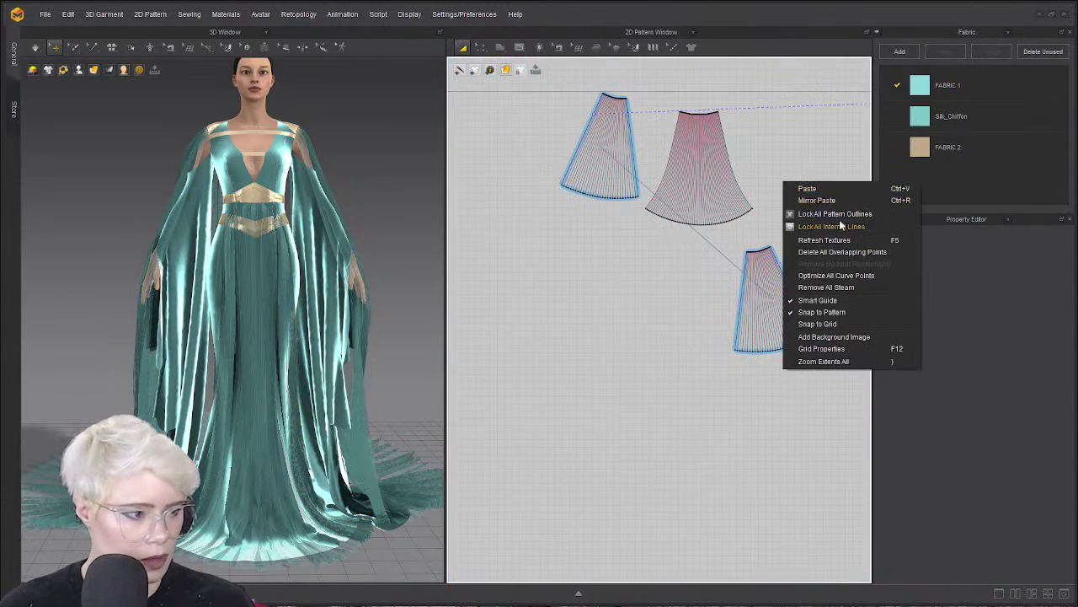
pyautogui.click(841, 226)
pyautogui.scroll(5, 790, 275)
# Move the pleated side skirt panel and the wide pleated front panel into the space below the sleeve pieces.
pyautogui.click(767, 297)
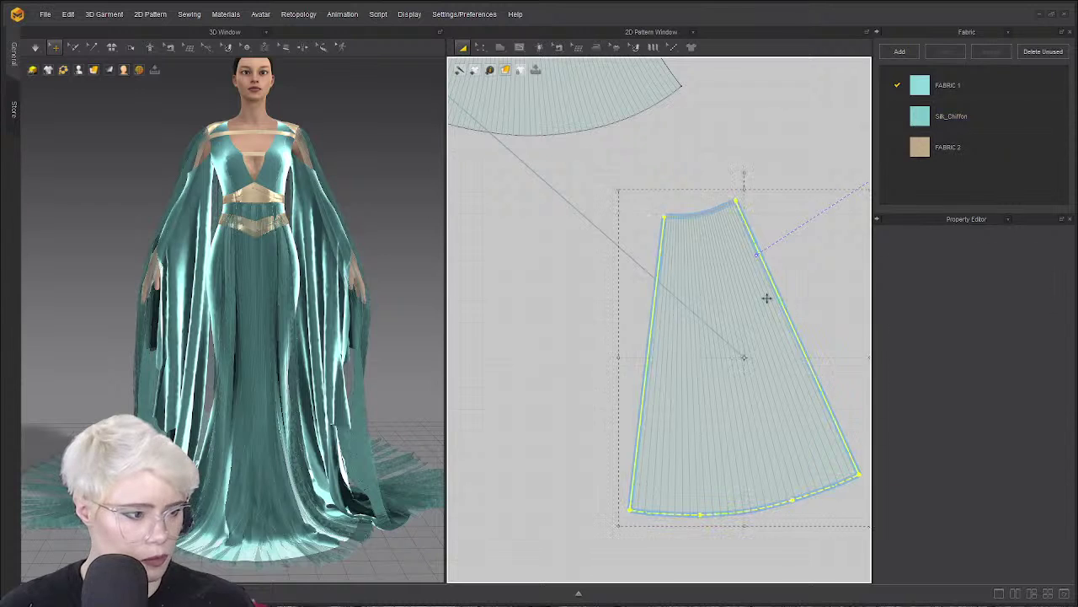
pyautogui.hotkey('ctrl', 'c')
pyautogui.hotkey('ctrl', 'v')
pyautogui.scroll(-8, 811, 109)
pyautogui.moveTo(792, 165); pyautogui.dragTo(664, 455, button='middle')
pyautogui.scroll(-1, 664, 455)
pyautogui.moveTo(664, 455); pyautogui.dragTo(700, 374)
pyautogui.scroll(3, 700, 373)
pyautogui.moveTo(601, 440); pyautogui.dragTo(647, 372)
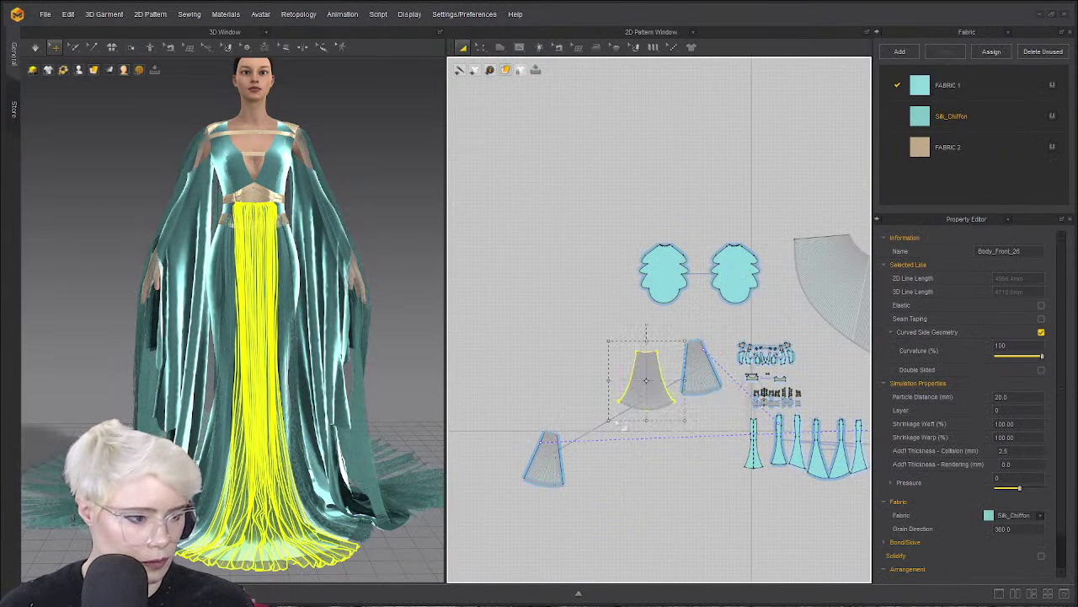
# Line up the two pleated side panels in one row on either side of the front panel with narrow gaps.
pyautogui.moveTo(548, 452); pyautogui.dragTo(600, 377)
pyautogui.scroll(4, 662, 381)
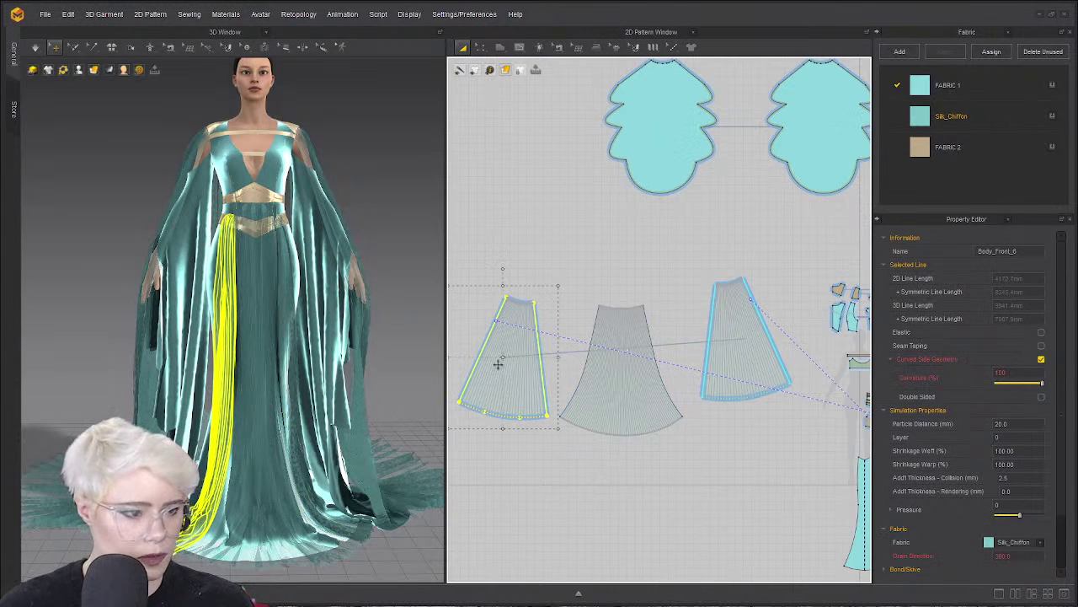
pyautogui.moveTo(498, 363); pyautogui.dragTo(474, 357)
pyautogui.moveTo(567, 371); pyautogui.dragTo(564, 377)
pyautogui.moveTo(726, 362); pyautogui.dragTo(680, 376)
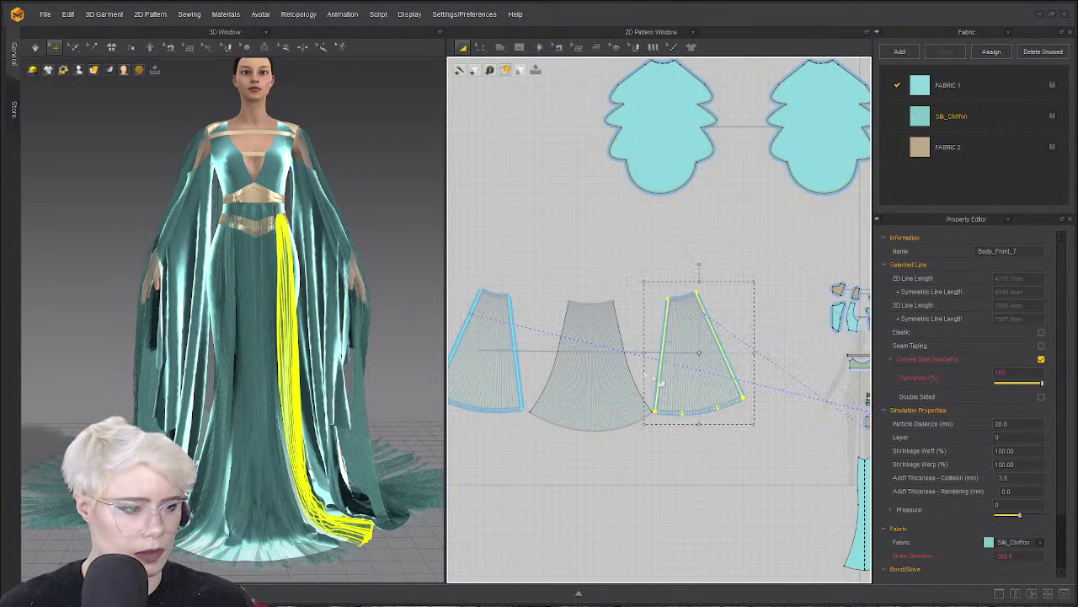
pyautogui.scroll(-3, 679, 377)
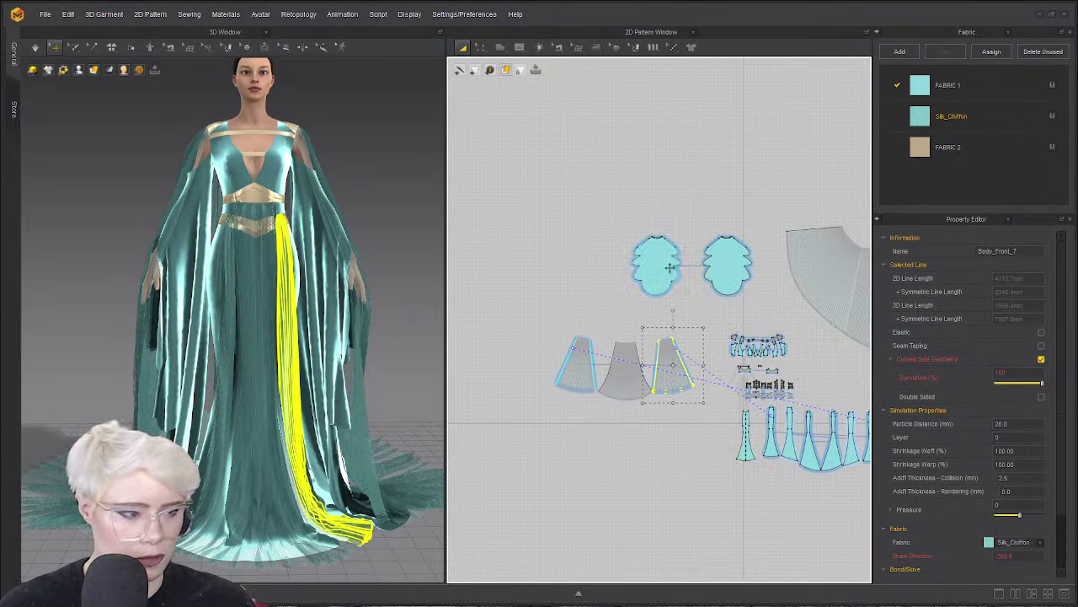
# Move the second large sleeve piece close beside the first one.
pyautogui.click(727, 268)
pyautogui.scroll(-1, 662, 263)
pyautogui.scroll(3, 769, 280)
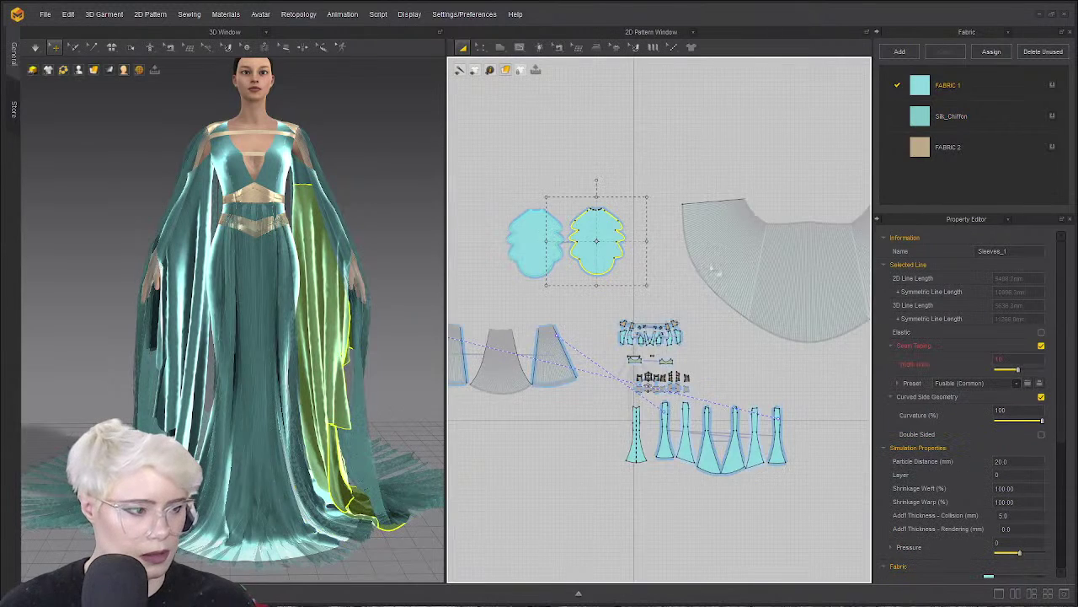
pyautogui.scroll(-2, 769, 280)
pyautogui.moveTo(788, 489); pyautogui.dragTo(783, 383, button='middle')
# Examine the plain skirt panels, the bodice pieces and the gold belt pieces in the pattern layout up close.
pyautogui.moveTo(774, 375); pyautogui.dragTo(614, 279)
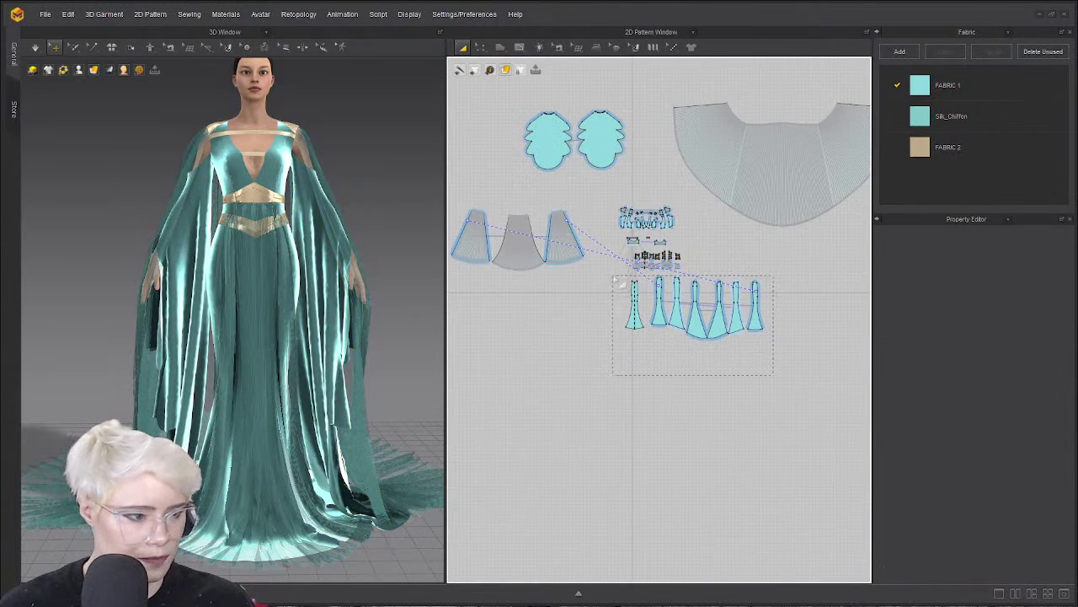
pyautogui.scroll(3, 694, 287)
pyautogui.click(746, 208)
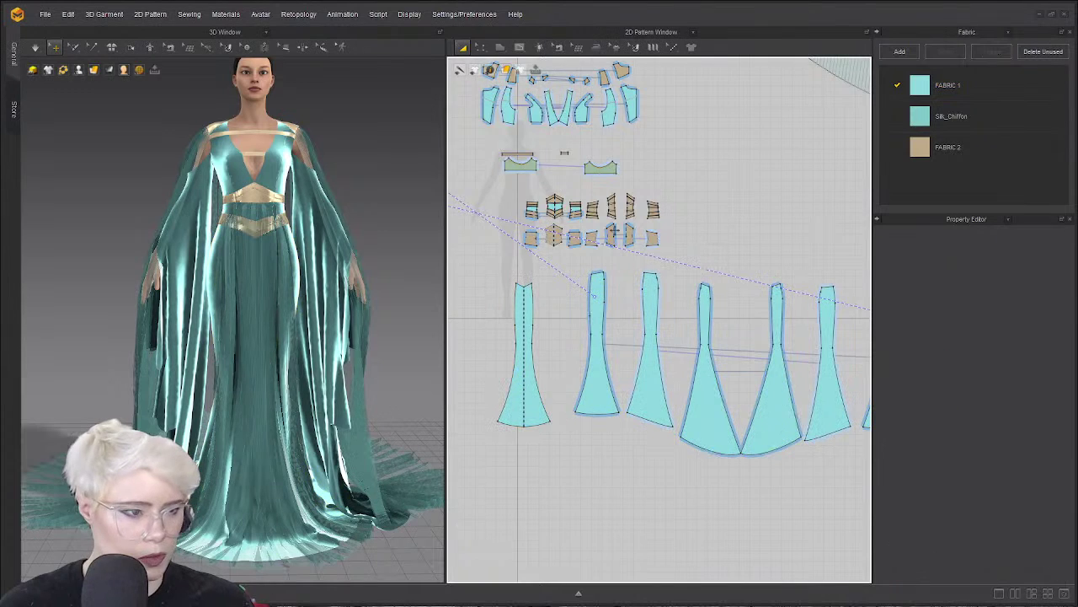
pyautogui.scroll(3, 594, 172)
pyautogui.scroll(-2, 704, 197)
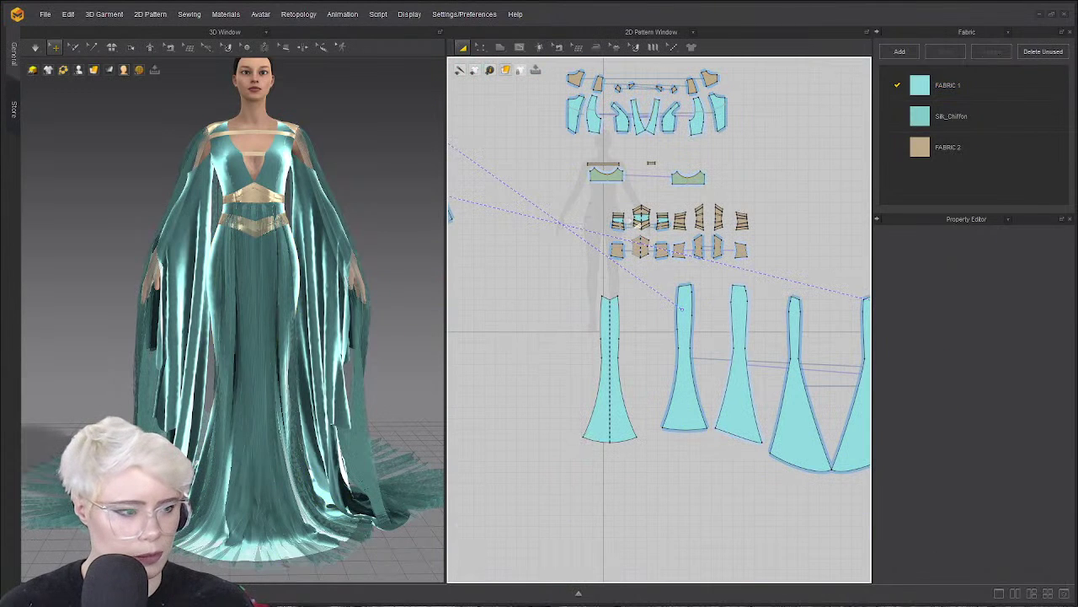
pyautogui.moveTo(588, 191); pyautogui.dragTo(686, 234)
pyautogui.click(736, 221)
pyautogui.scroll(3, 708, 201)
pyautogui.moveTo(687, 197); pyautogui.dragTo(811, 287, button='middle')
pyautogui.scroll(-3, 811, 286)
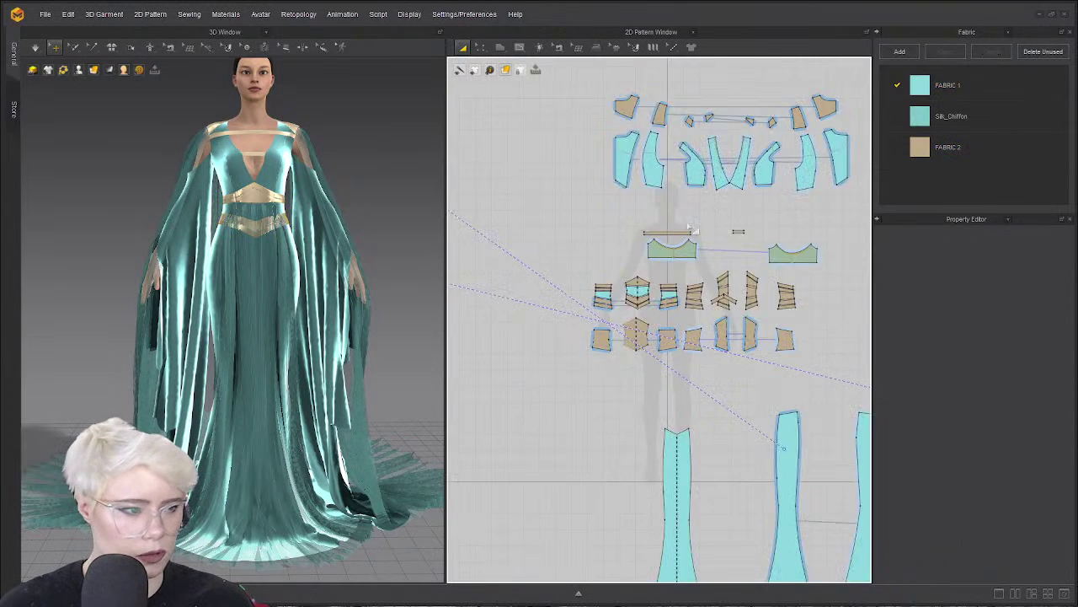
# Move the two small upper sleeve pieces out of the bodice area to the tops of the large sleeve pieces.
pyautogui.scroll(4, 694, 232)
pyautogui.moveTo(681, 266); pyautogui.dragTo(497, 263)
pyautogui.scroll(-5, 666, 304)
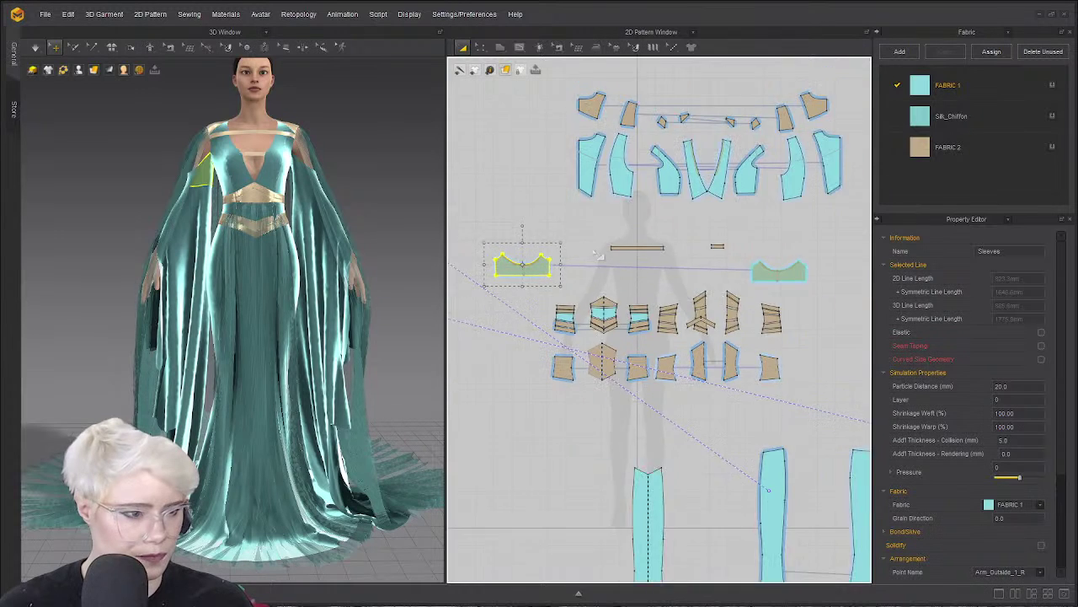
pyautogui.moveTo(690, 322); pyautogui.dragTo(624, 100)
pyautogui.moveTo(773, 325); pyautogui.dragTo(640, 96)
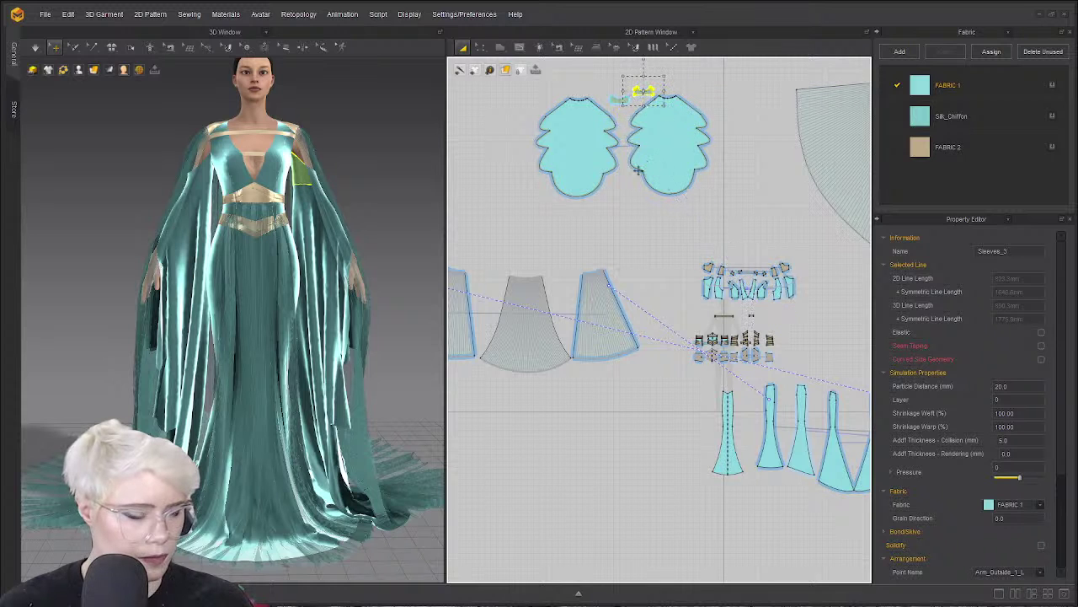
pyautogui.click(662, 233)
# Move the long and the short gold chest strap pieces up beside the bodice pieces and clear the selection.
pyautogui.scroll(4, 731, 327)
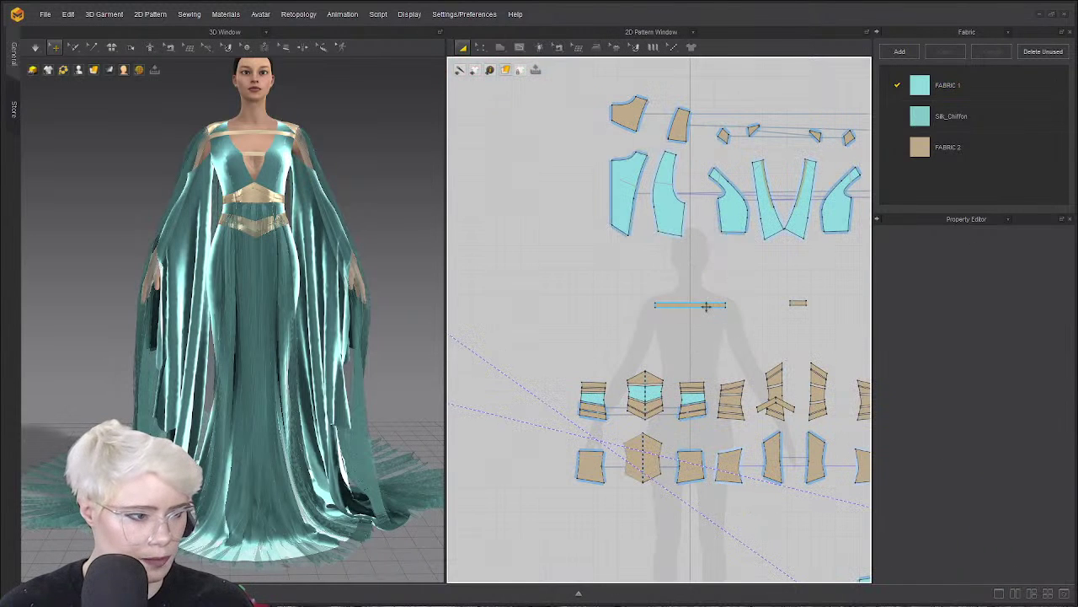
pyautogui.moveTo(705, 305); pyautogui.dragTo(643, 140)
pyautogui.click(798, 302)
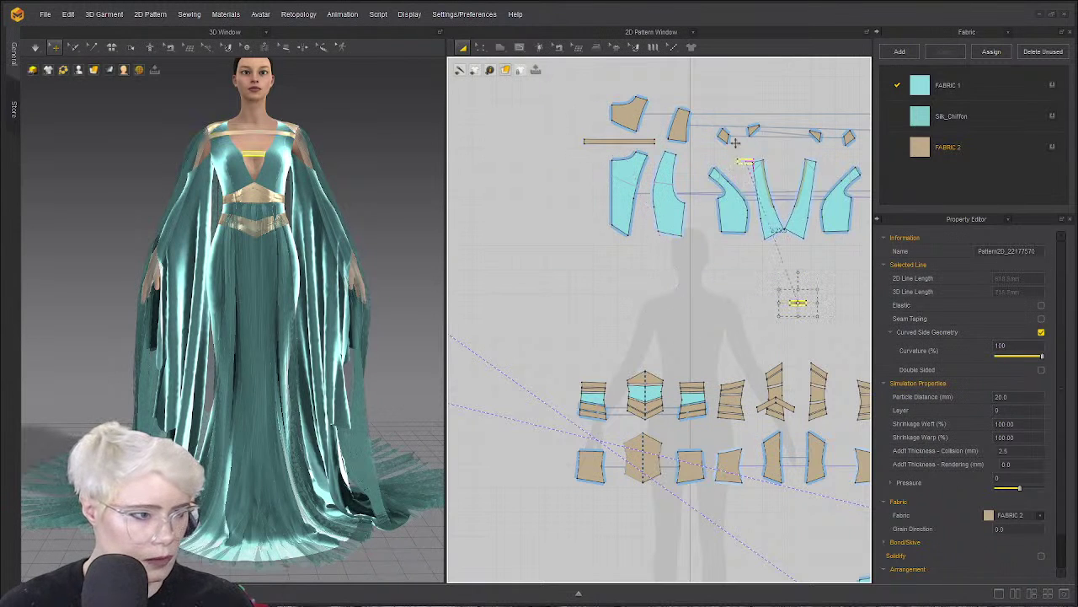
pyautogui.moveTo(797, 302); pyautogui.dragTo(722, 118)
pyautogui.scroll(-2, 548, 498)
pyautogui.scroll(-6, 546, 495)
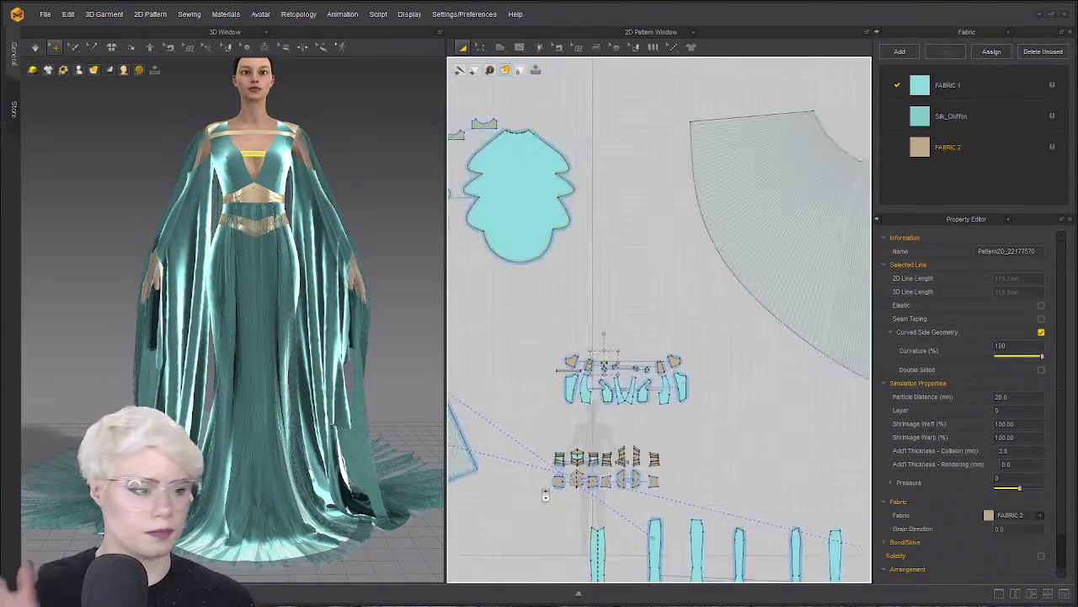
pyautogui.moveTo(546, 494); pyautogui.dragTo(635, 357, button='middle')
pyautogui.moveTo(635, 419); pyautogui.dragTo(587, 463, button='middle')
pyautogui.scroll(-1, 587, 463)
pyautogui.scroll(2, 587, 462)
pyautogui.click(592, 144)
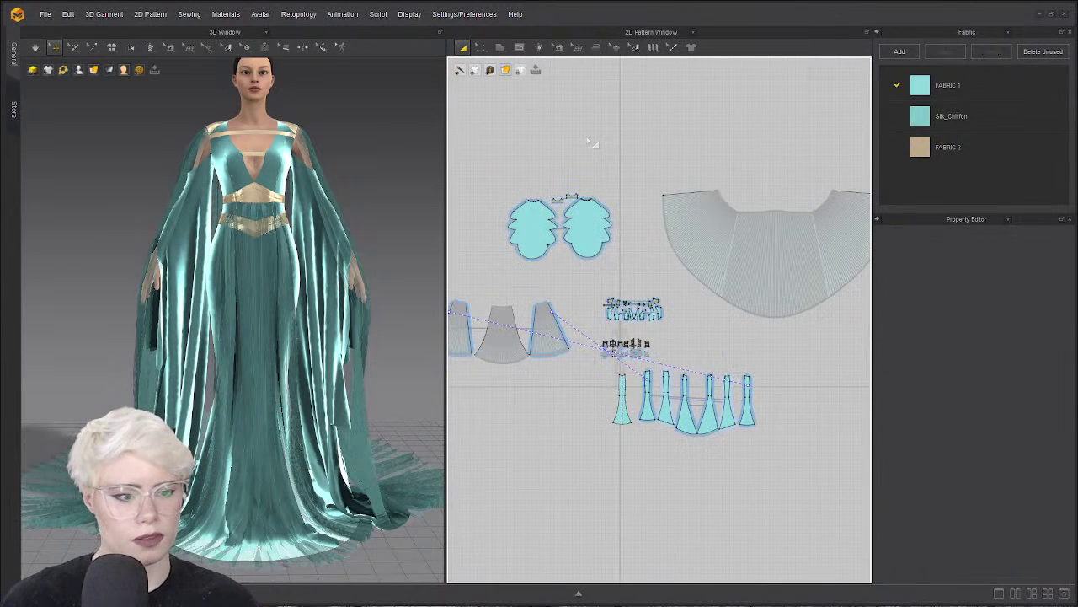